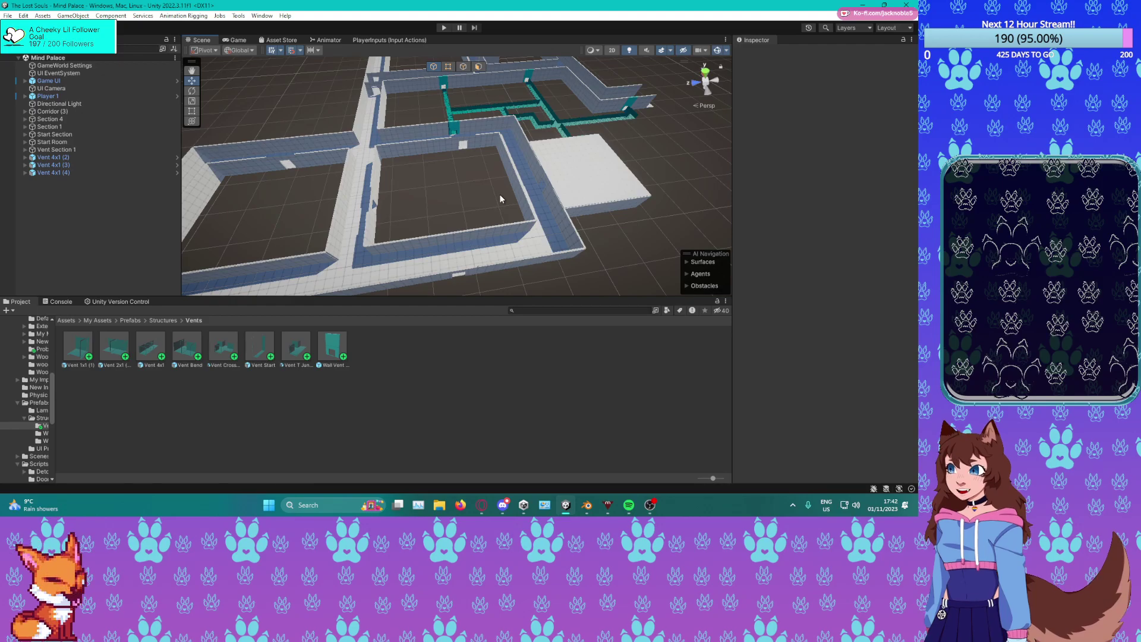
Examine the level's rooms, corridors and outer walls from several sides to review the current layout.
right_click_drag(419, 244, 401, 185)
scroll(400, 186, "up", 4)
middle_click_drag(397, 188, 521, 173)
mouse_move(520, 173)
right_mouse_down()
mouse_move(480, 186)
mouse_move(515, 203)
mouse_move(527, 167)
right_mouse_up()
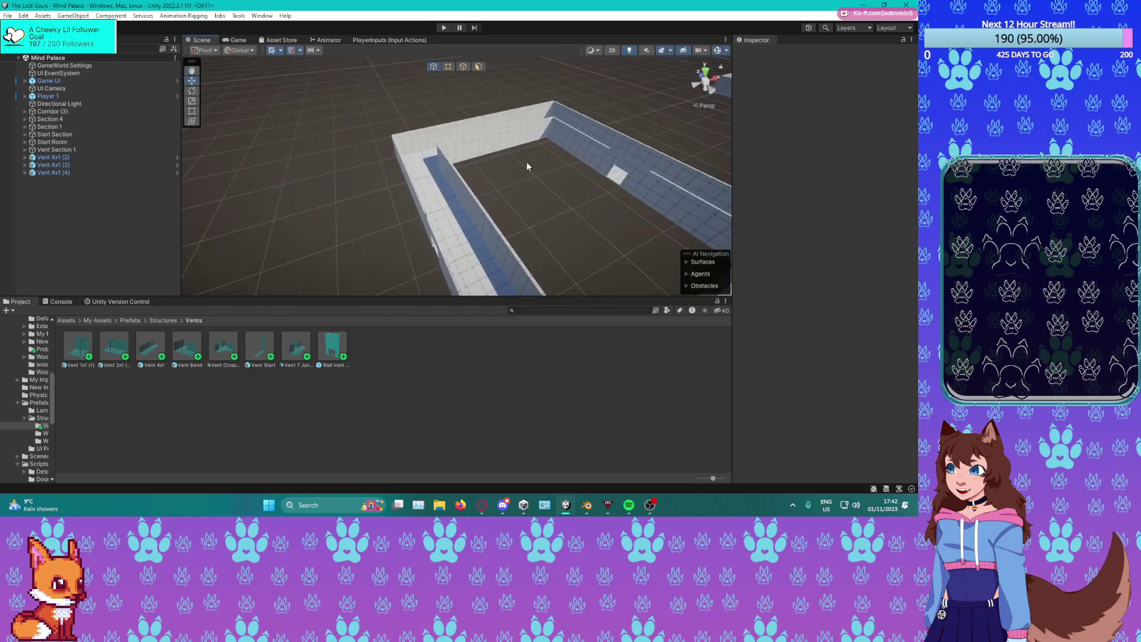
middle_click_drag(527, 163, 690, 90)
right_click_drag(488, 122, 602, 117)
middle_click_drag(603, 118, 363, 149)
right_click_drag(543, 222, 528, 153)
middle_click_drag(527, 153, 381, 197)
right_click_drag(382, 197, 410, 221)
middle_click_drag(410, 221, 511, 131)
middle_click_drag(416, 196, 476, 177)
middle_click_drag(357, 143, 479, 190)
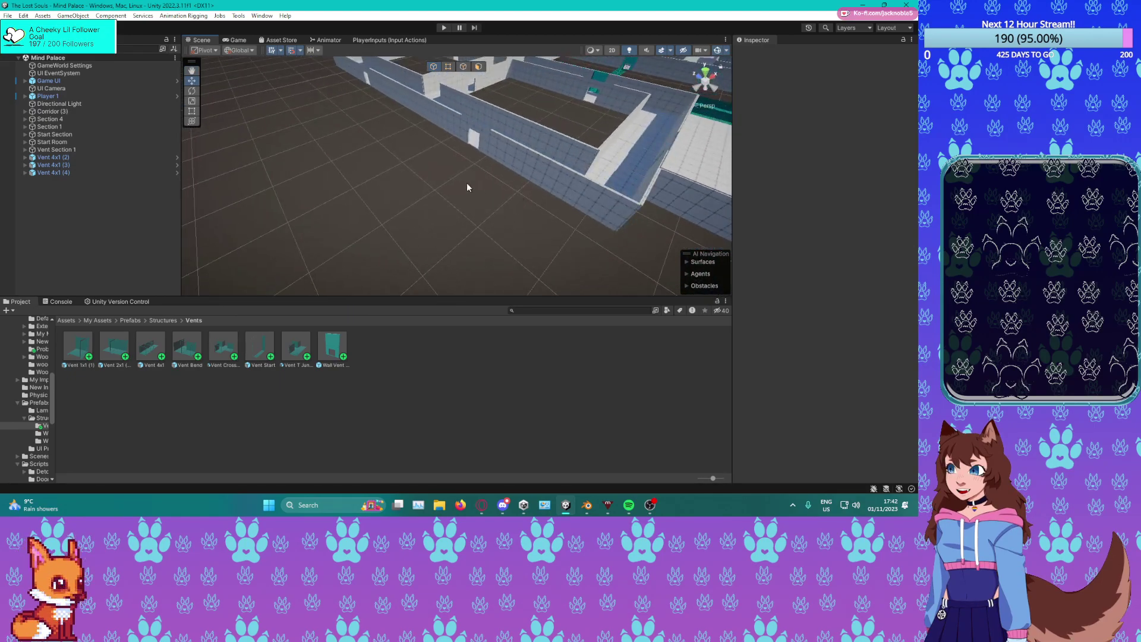
right_click_drag(480, 190, 569, 181)
middle_click_drag(569, 180, 708, 205)
middle_click_drag(636, 161, 558, 219)
right_click_drag(559, 219, 537, 188)
scroll(537, 188, "down", 3)
mouse_move(537, 188)
middle_mouse_down()
mouse_move(471, 188)
mouse_move(522, 194)
middle_mouse_up()
scroll(472, 188, "down", 3)
right_click_drag(522, 193, 399, 133)
Inspect the wall vent set up in Section 1 and the vent entrances along the corridor walls.
left_click(381, 150)
key("f")
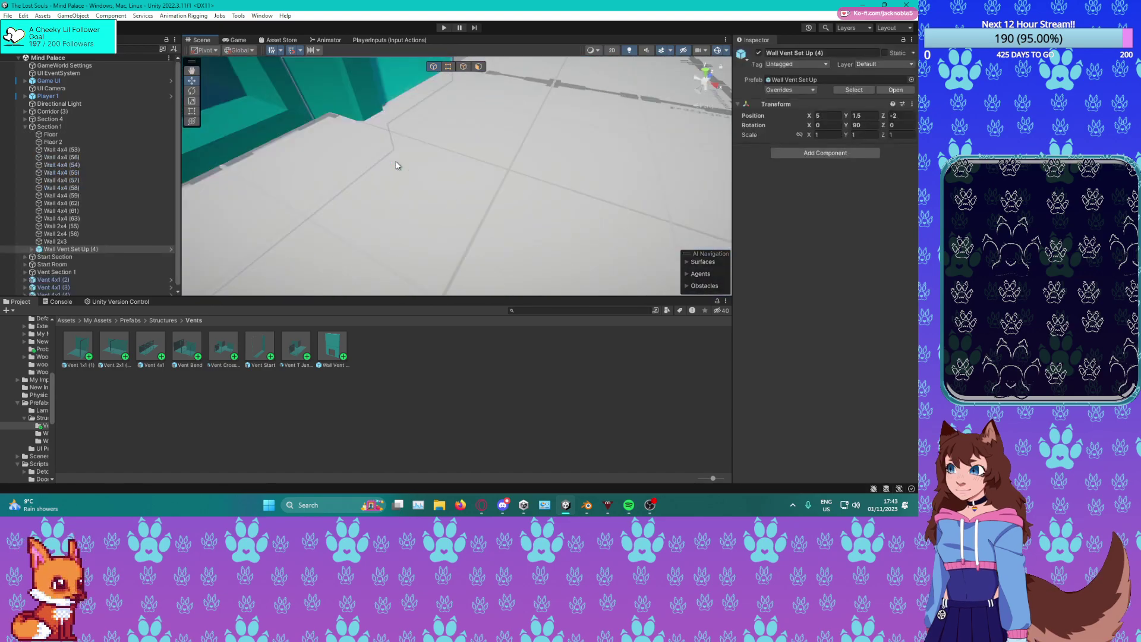
middle_click_drag(378, 124, 392, 123)
right_click_drag(393, 123, 469, 176)
scroll(334, 121, "down", 5)
scroll(401, 128, "down", 3)
scroll(400, 129, "down", 3)
left_click(362, 149)
scroll(393, 172, "down", 3)
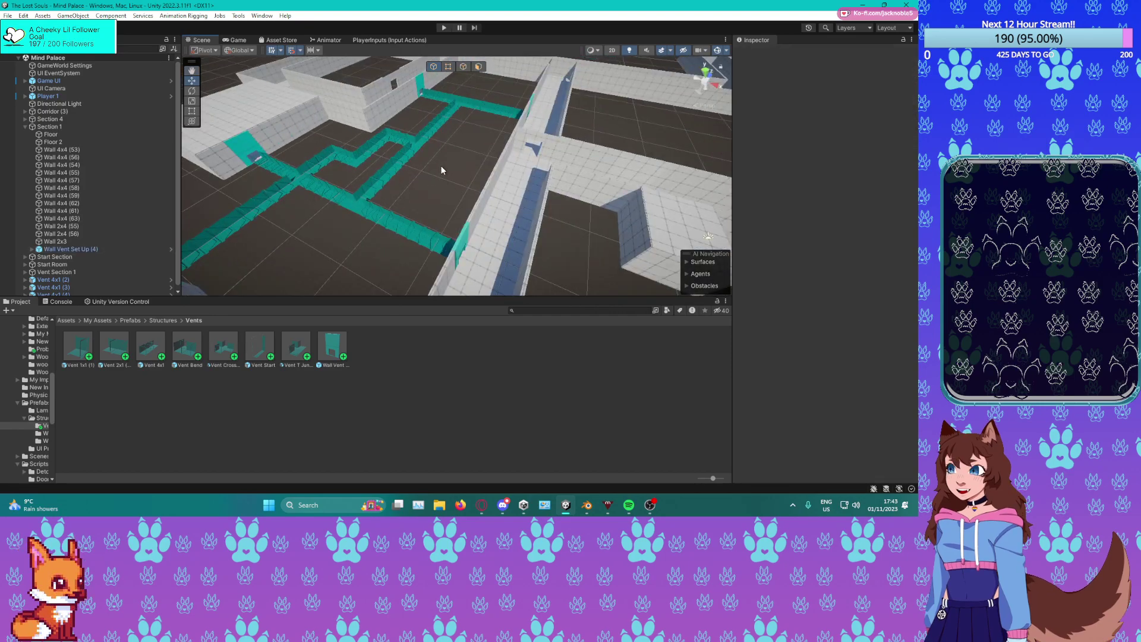
right_click_drag(441, 165, 417, 116)
middle_click_drag(475, 172, 238, 108)
middle_click_drag(568, 187, 345, 162)
right_click_drag(387, 220, 323, 178)
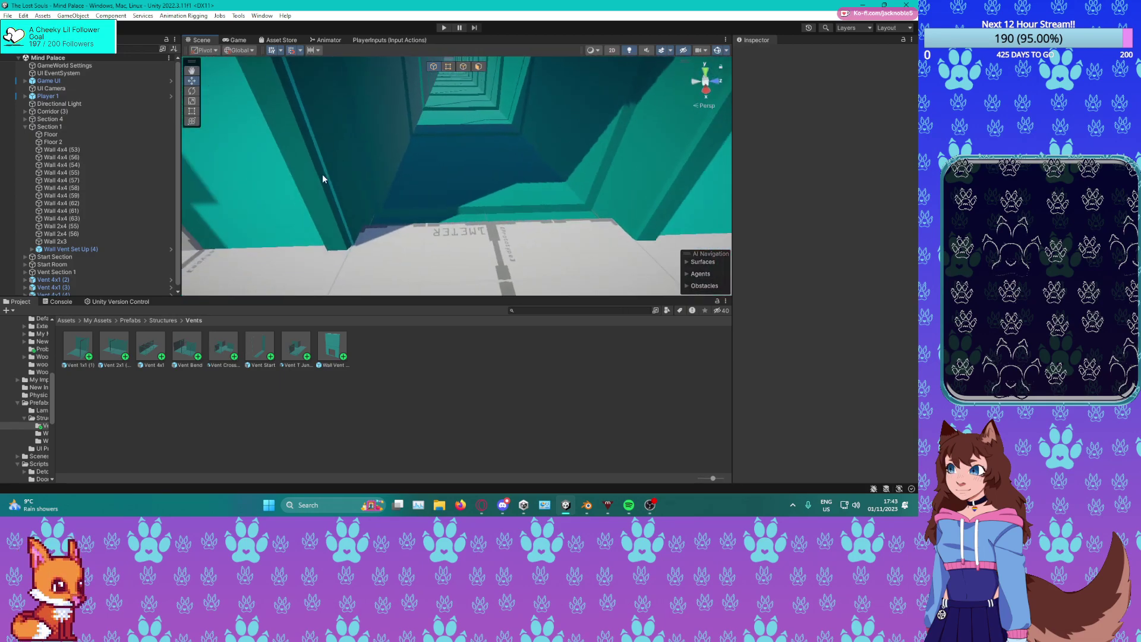
Select the Vent Wall Start frame in the Start Section and set its X rotation to 90.
left_click(309, 178)
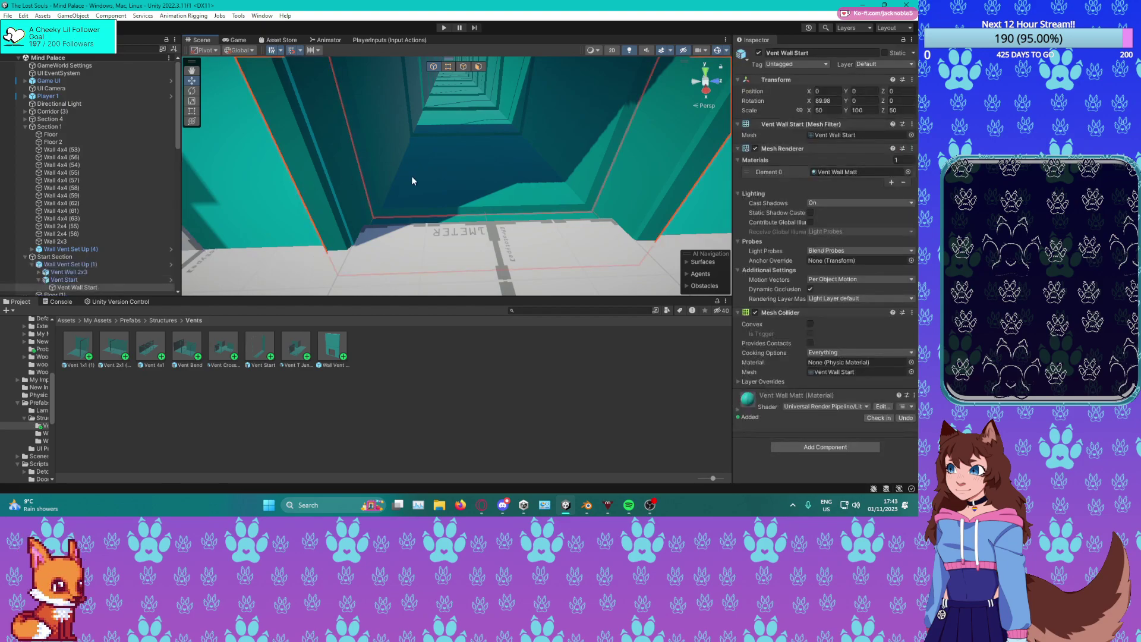
scroll(413, 180, "down", 6)
right_click_drag(523, 174, 498, 143)
scroll(498, 144, "up", 3)
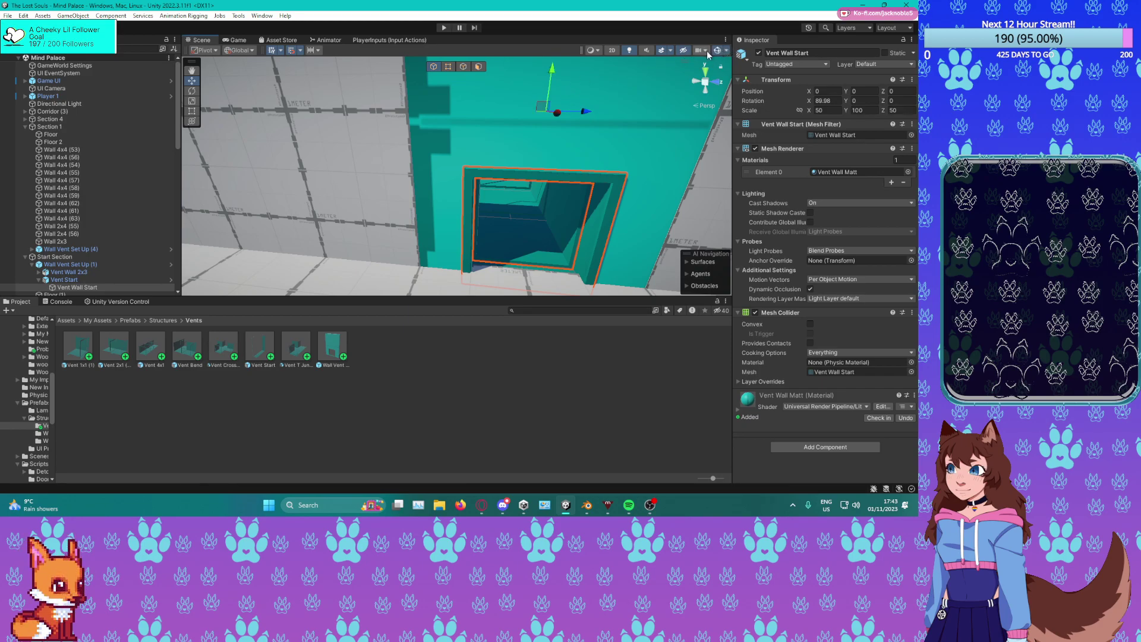
left_click(832, 102)
type("90")
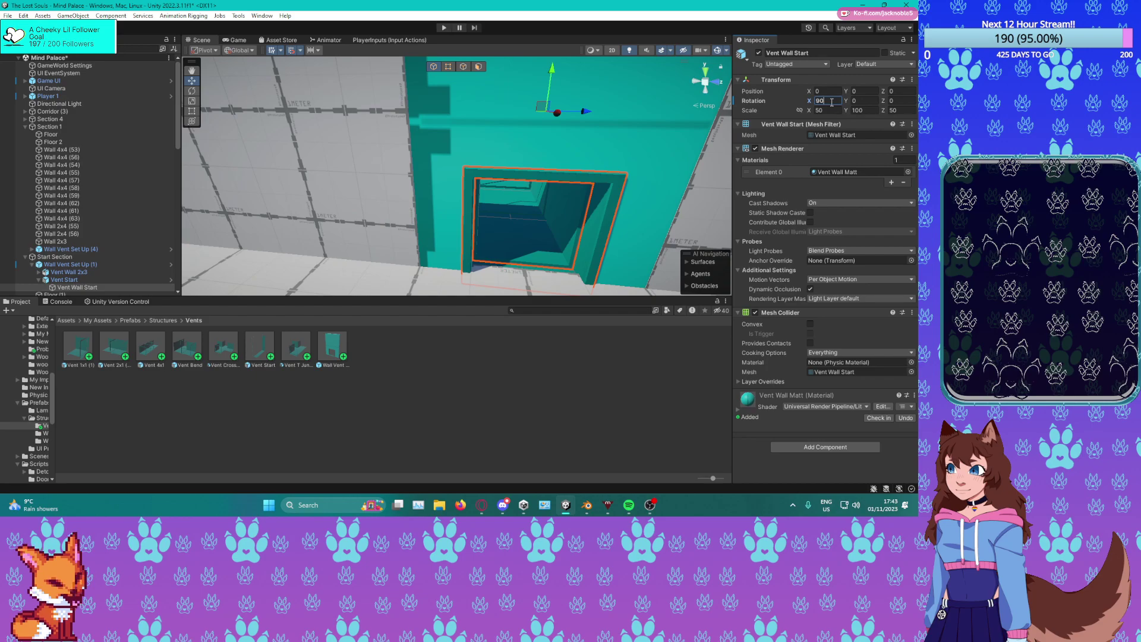
Turn off grid snapping and shift the Vent Wall Start frame to X position -0.005.
left_click(286, 51)
left_click(293, 51)
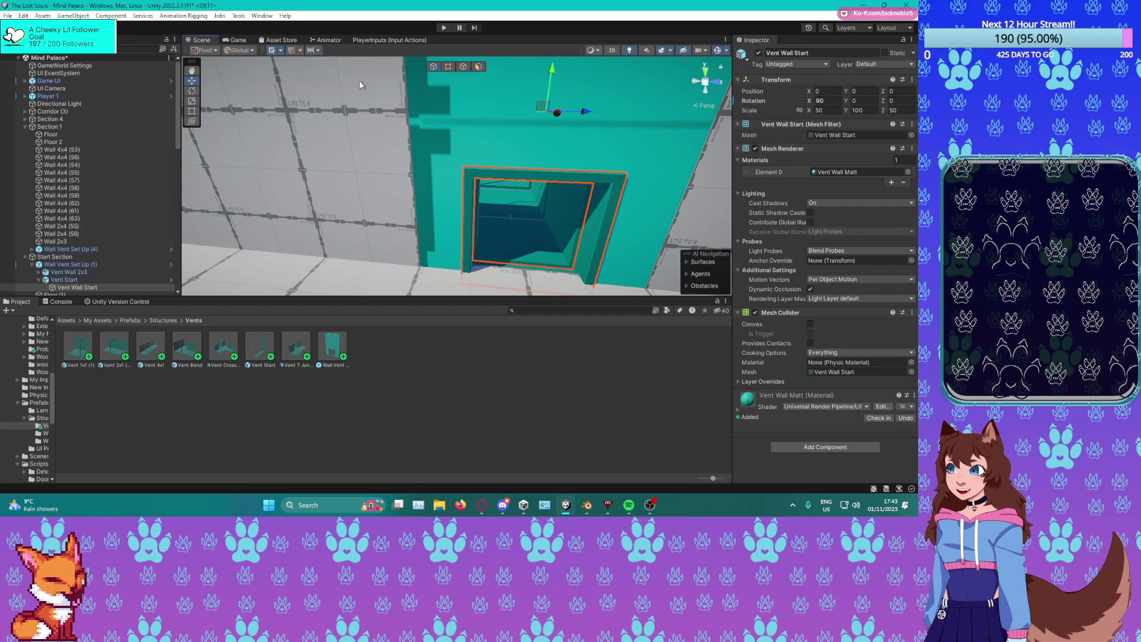
left_click_drag(589, 110, 589, 112)
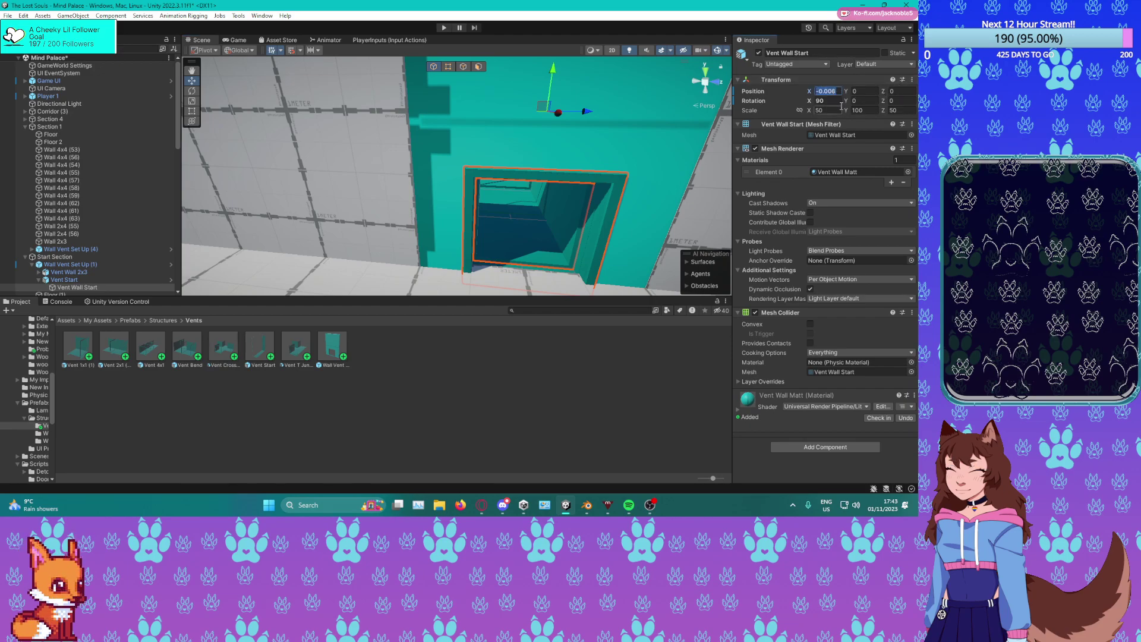
type("5")
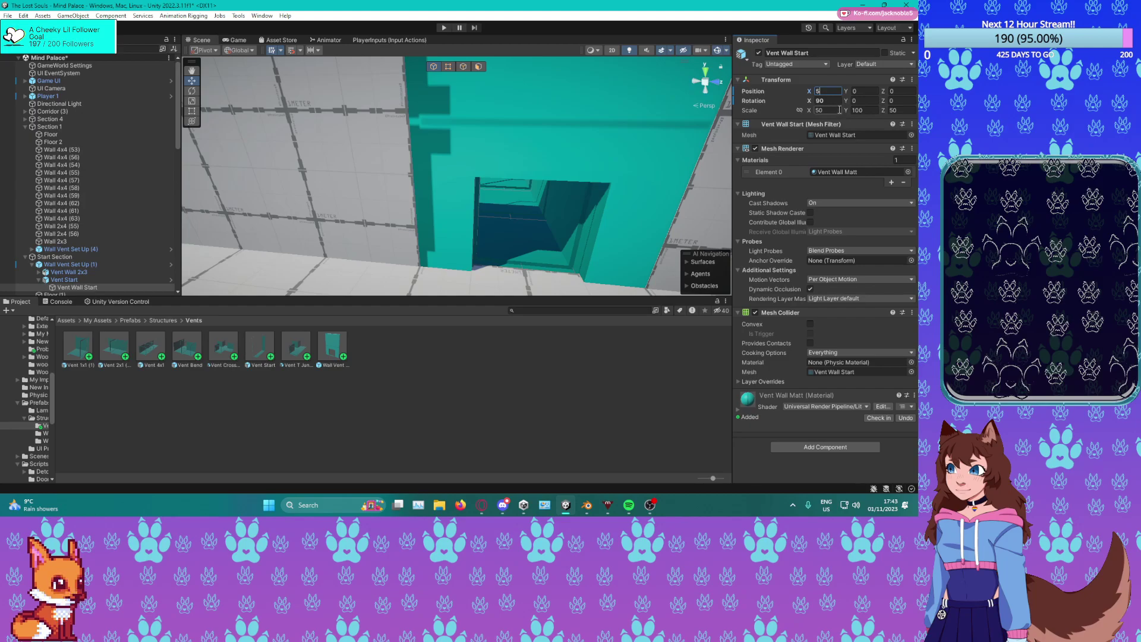
key("Escape")
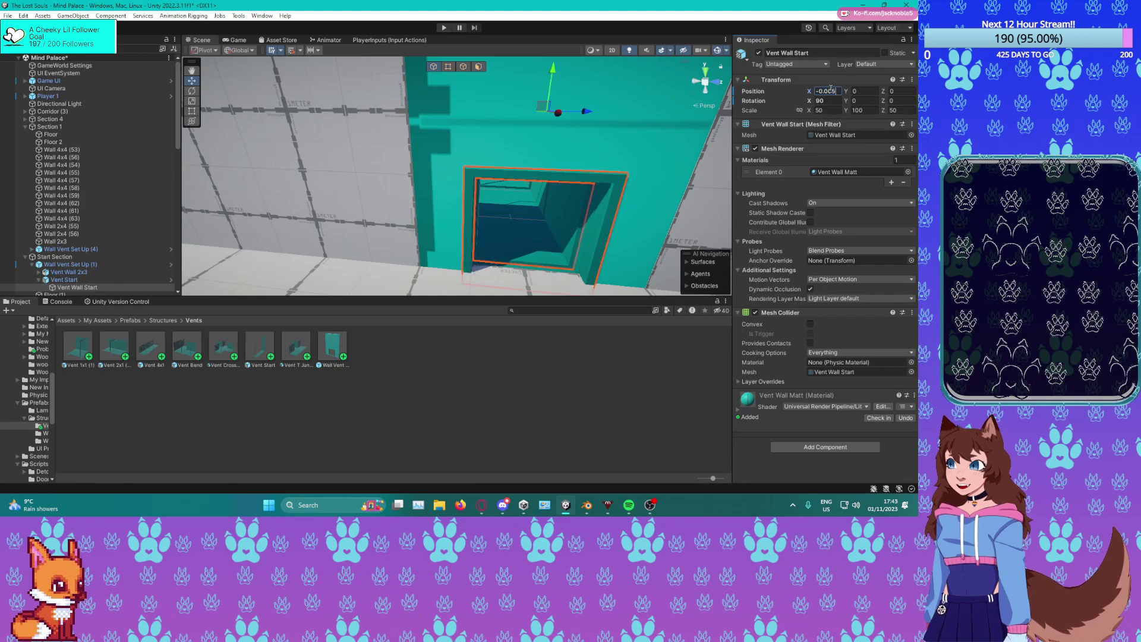
Check the vent opening up close, reselect the Vent Wall Start frame and set its X position to -0.008.
left_click(577, 376)
middle_click_drag(563, 268, 478, 228)
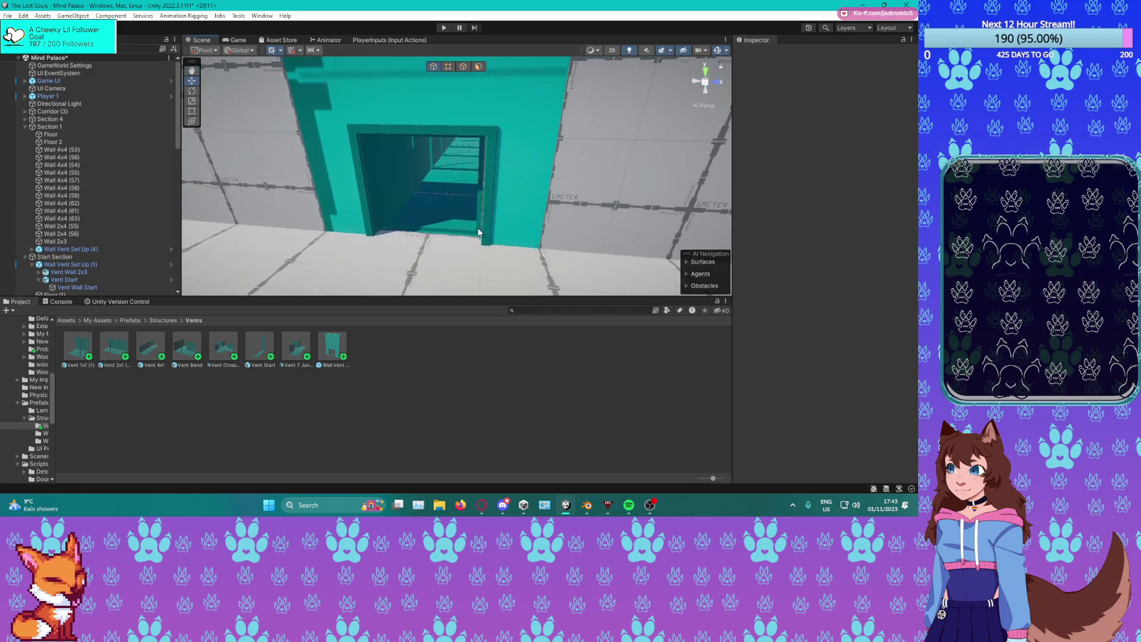
scroll(477, 227, "up", 3)
left_click(523, 206)
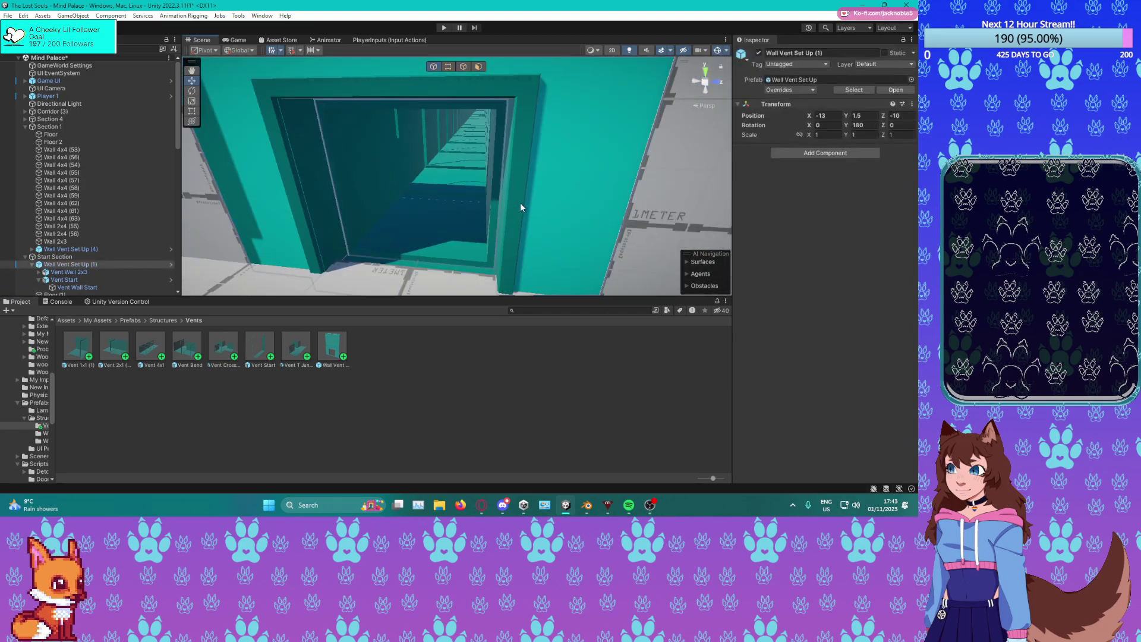
left_click(519, 202)
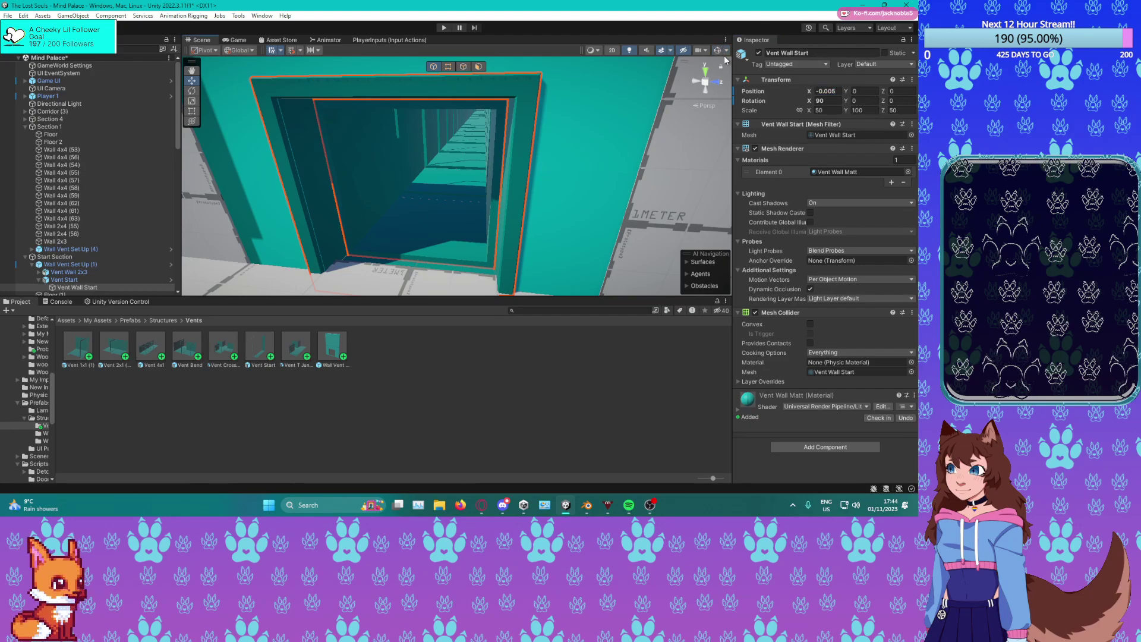
left_click(665, 51)
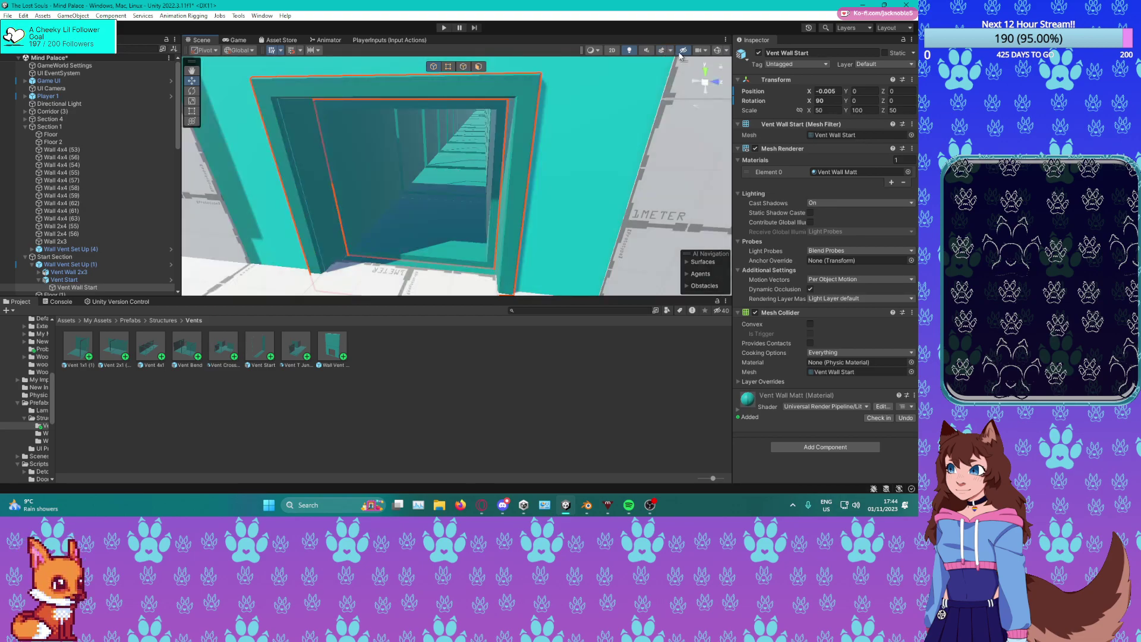
left_click(665, 51)
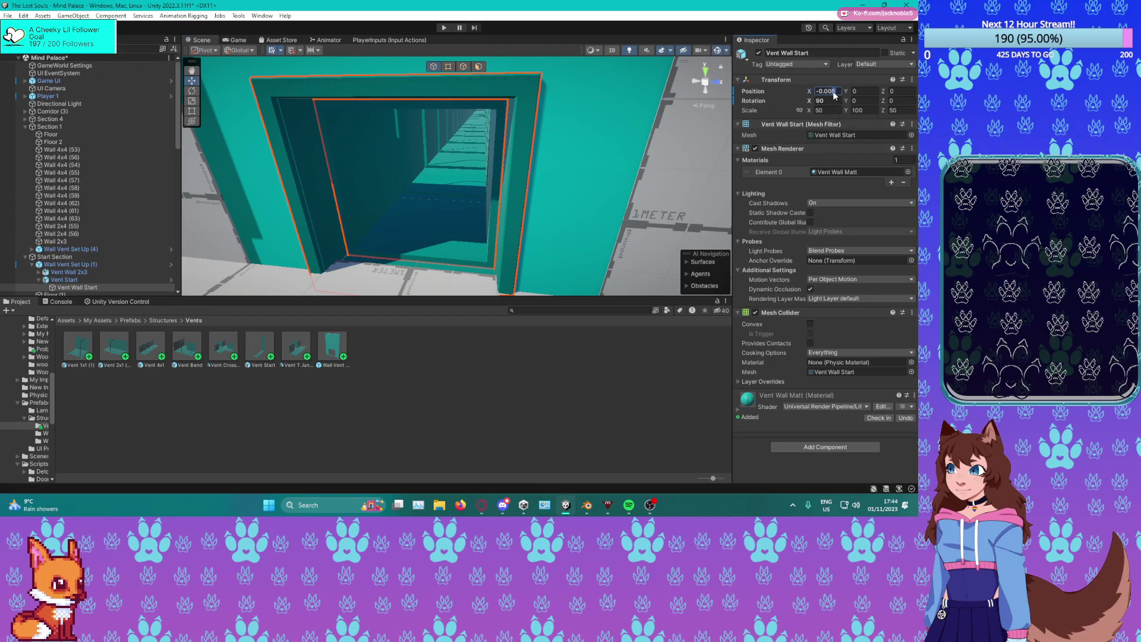
type("7")
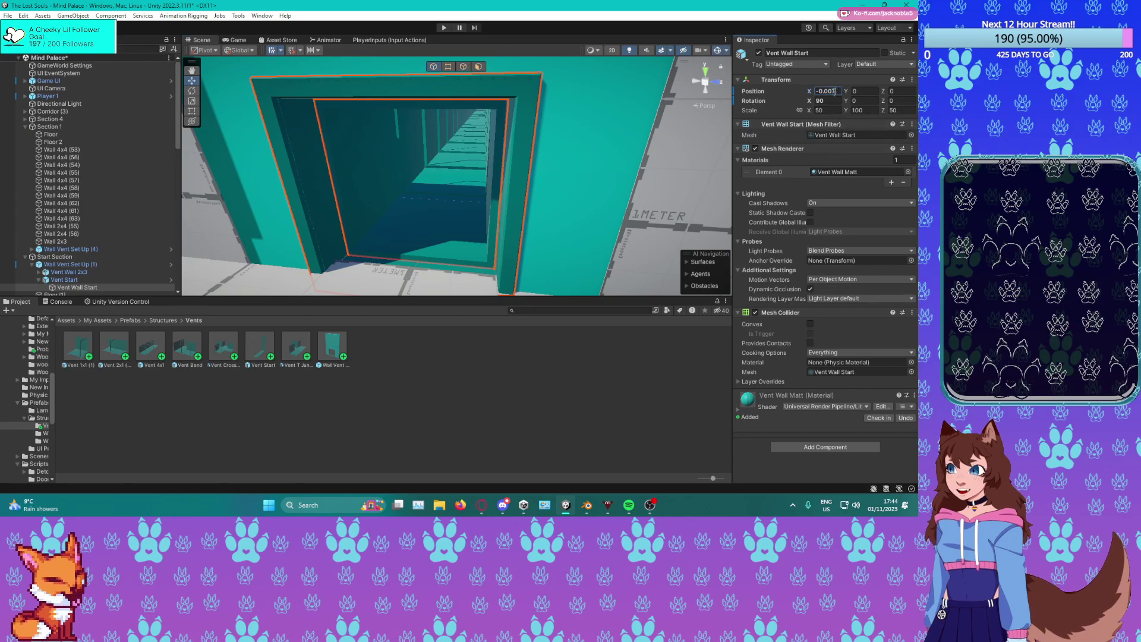
key("BackSpace")
type("8")
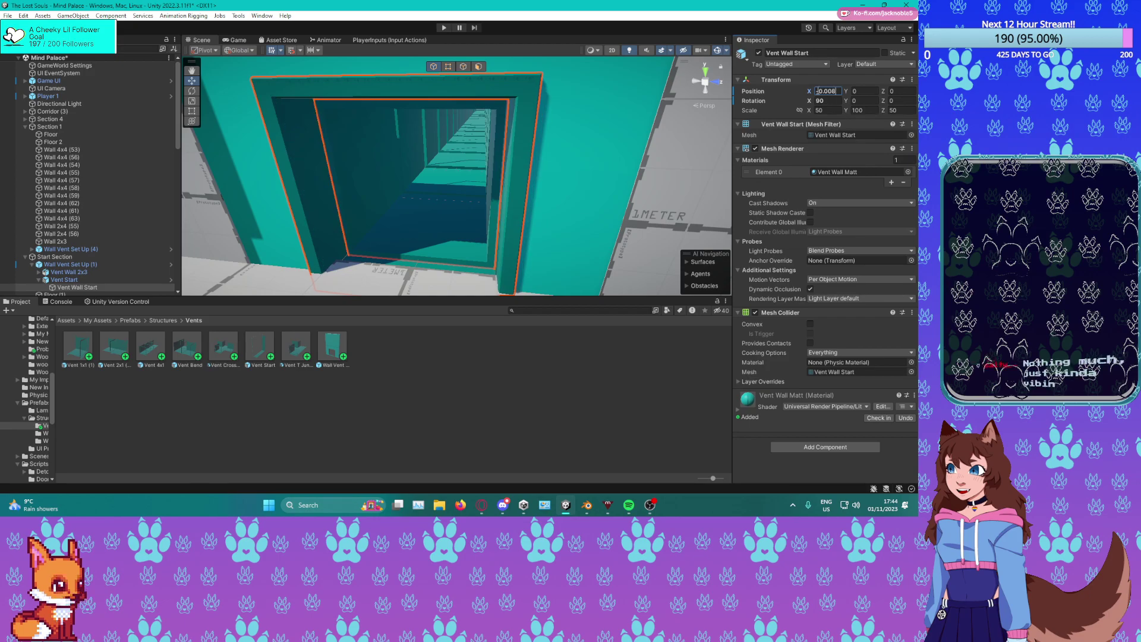
Apply the Vent Wall Start's modified Transform as an override in the prefab 'Wall Vent Set Up'.
left_click(416, 451)
right_click_drag(432, 215, 527, 215)
left_click(543, 213)
left_click(544, 214)
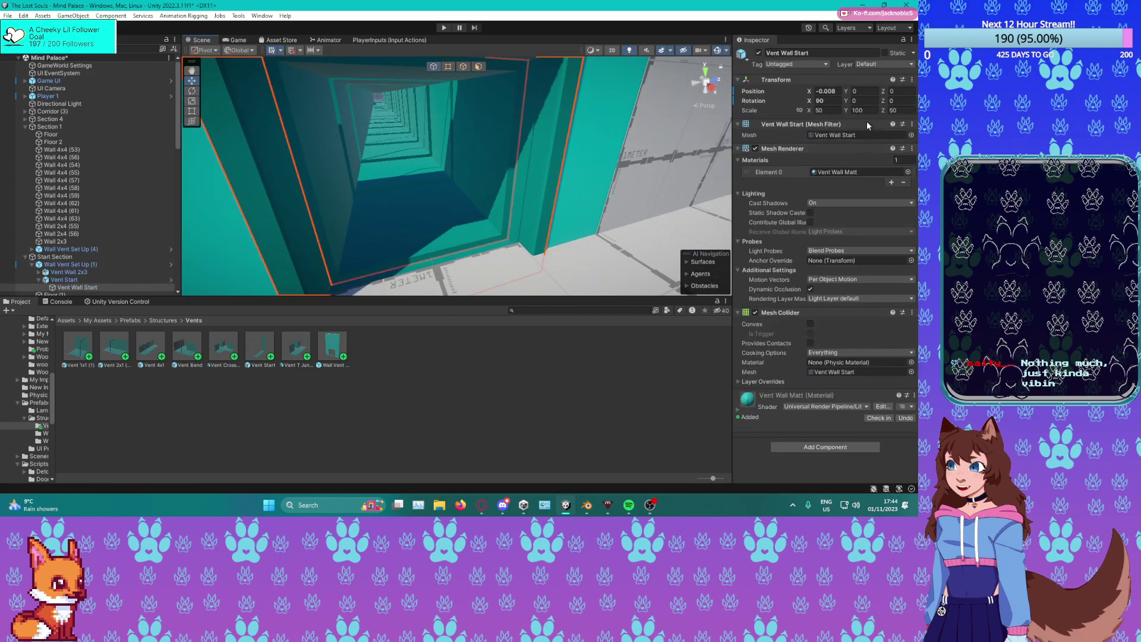
left_click(912, 80)
mouse_move(827, 101)
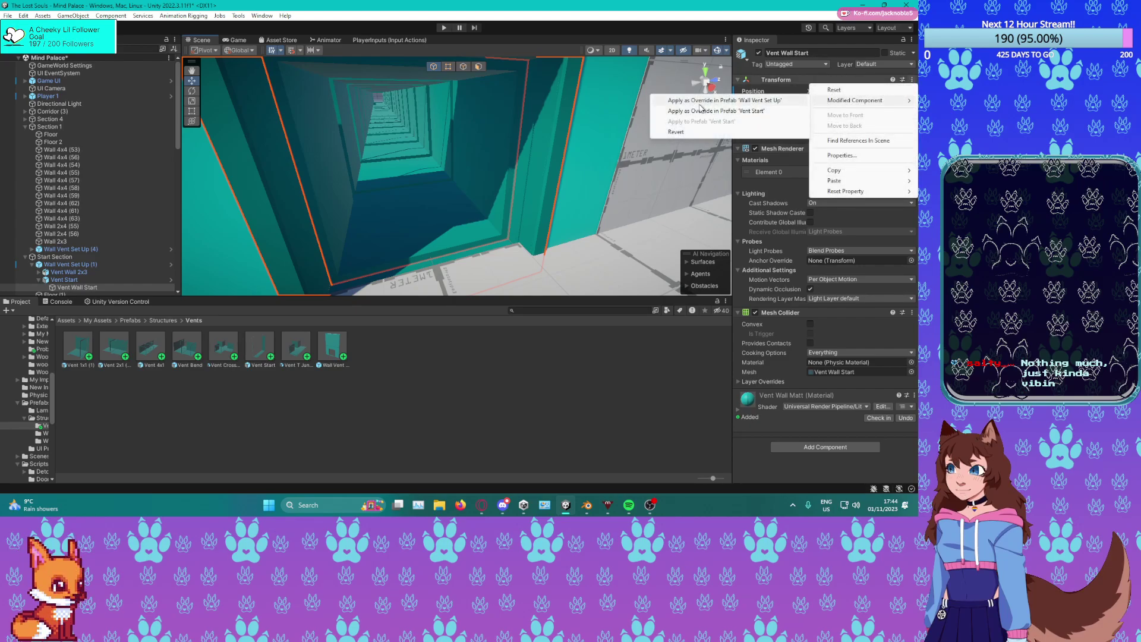
left_click(697, 102)
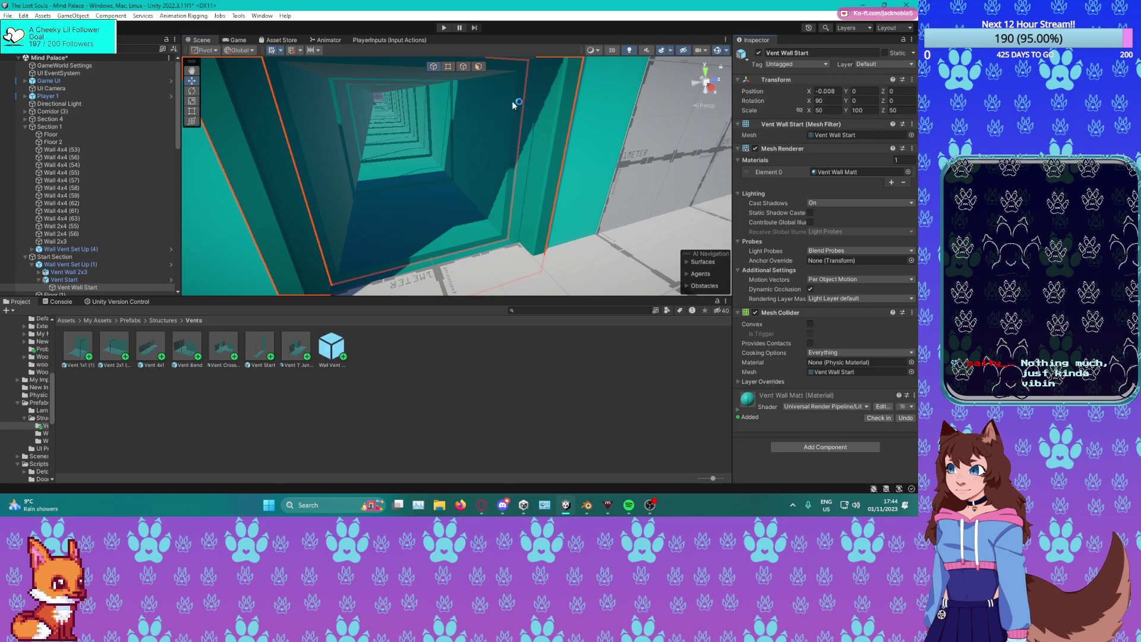
Look over the vent network, the corridor walls and the adjoining rooms for the next vent location.
scroll(552, 105, "up", 10)
scroll(546, 121, "down", 5)
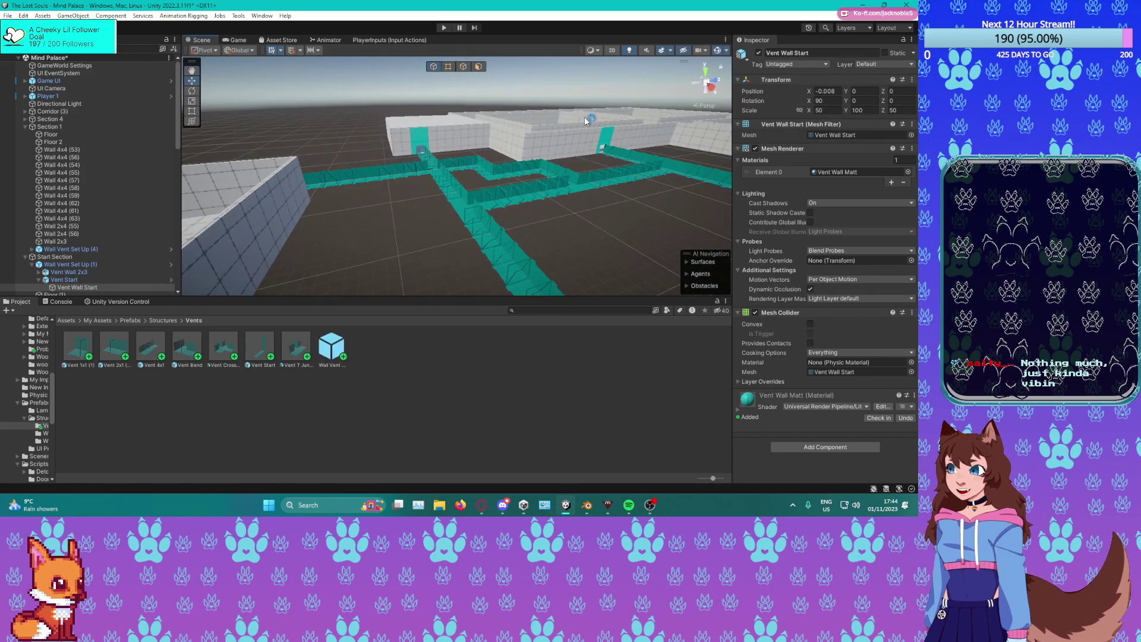
scroll(648, 187, "down", 3)
right_click_drag(645, 187, 588, 194)
middle_click_drag(587, 194, 528, 168)
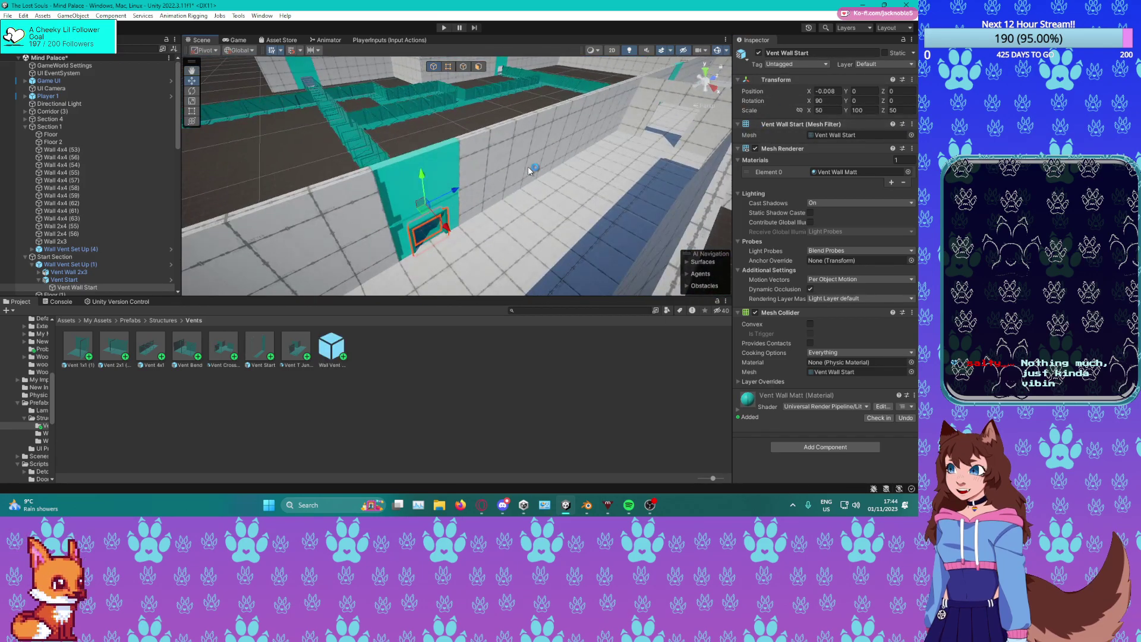
right_click_drag(534, 144, 684, 130)
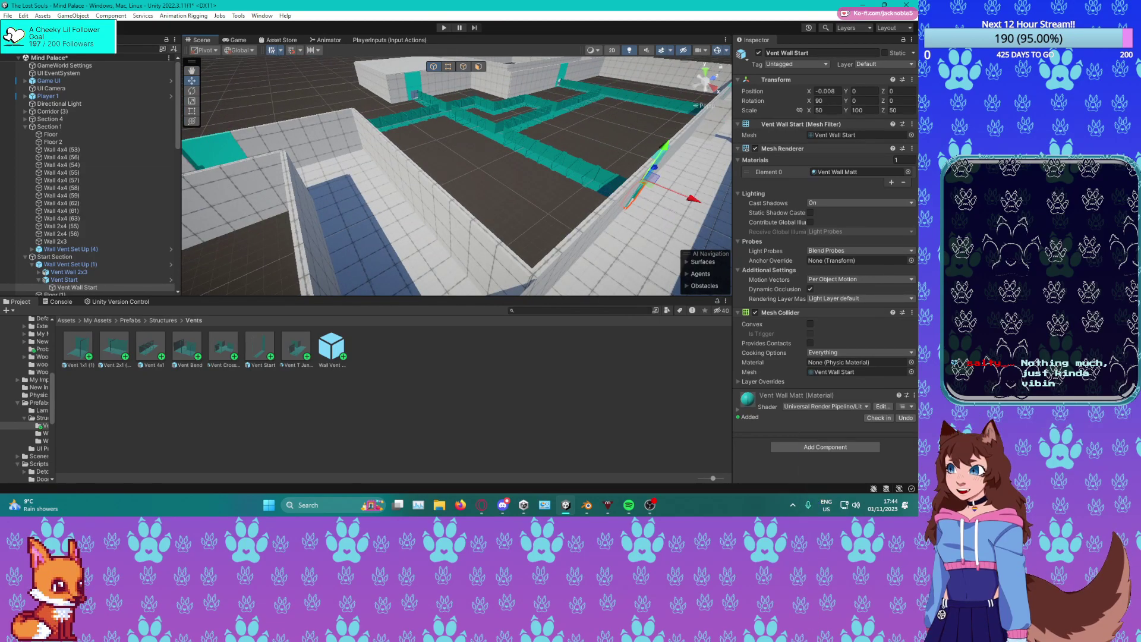
key("alt+Tab")
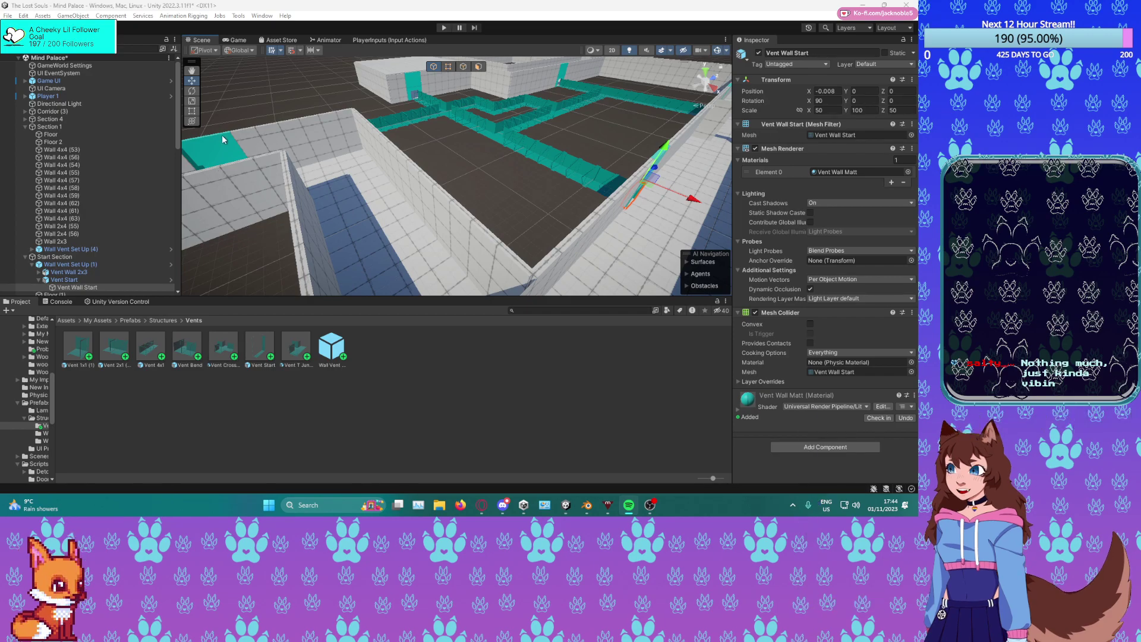
left_click(454, 172)
right_click_drag(455, 171, 652, 194)
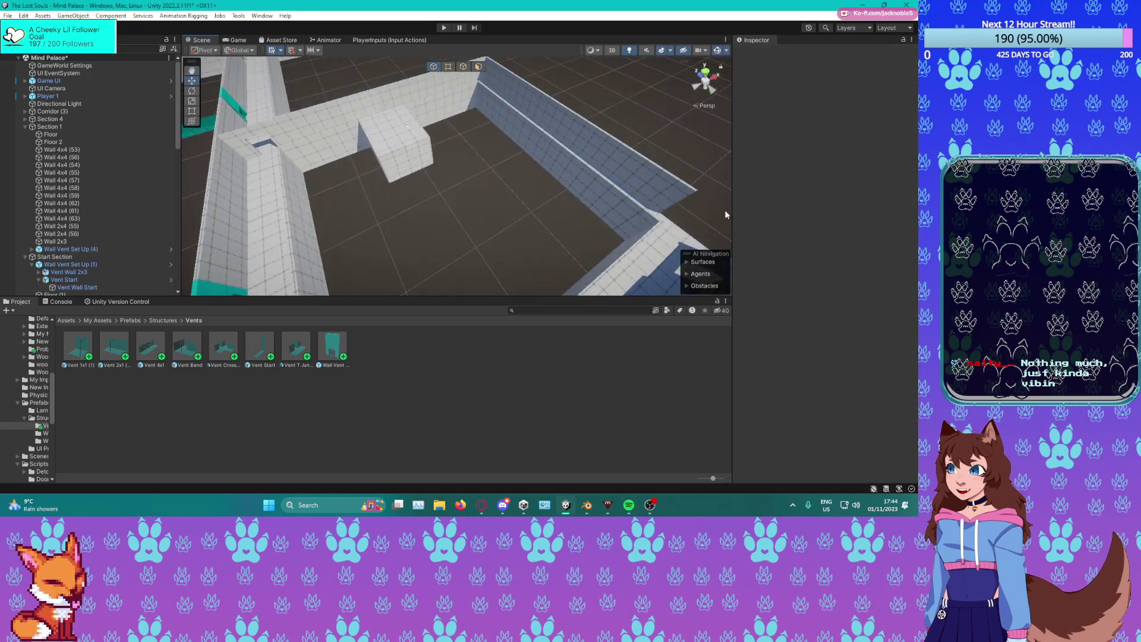
key("alt+Tab")
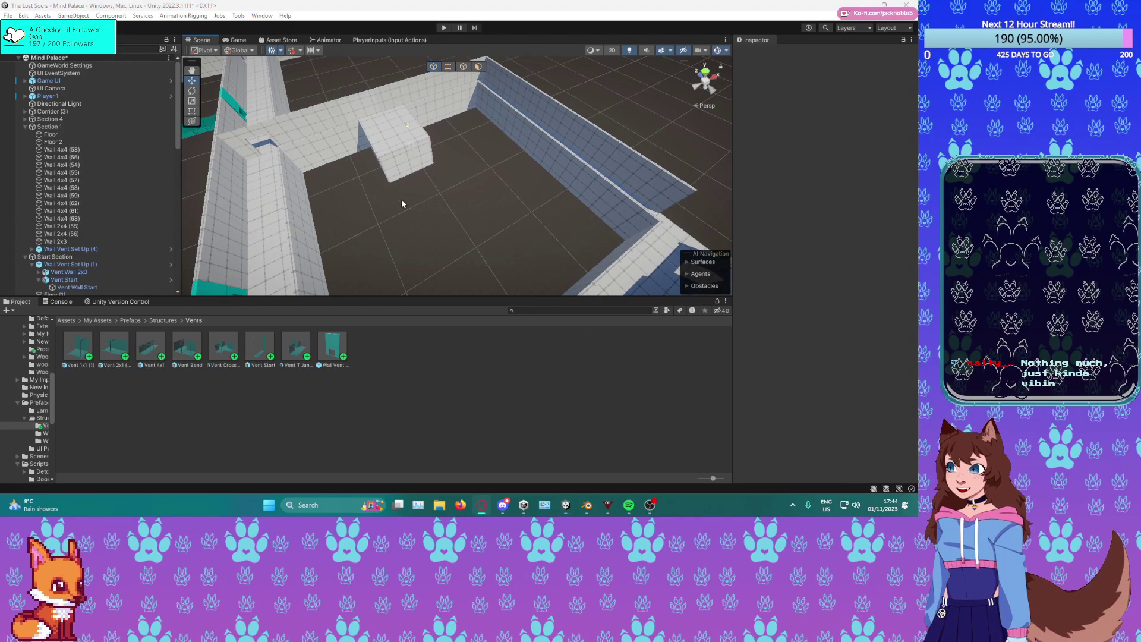
right_click_drag(398, 205, 424, 189)
middle_click_drag(426, 190, 412, 194)
right_click_drag(412, 193, 329, 138)
middle_click_drag(479, 203, 521, 155)
right_click_drag(521, 155, 522, 190)
scroll(565, 204, "up", 4)
scroll(553, 189, "down", 4)
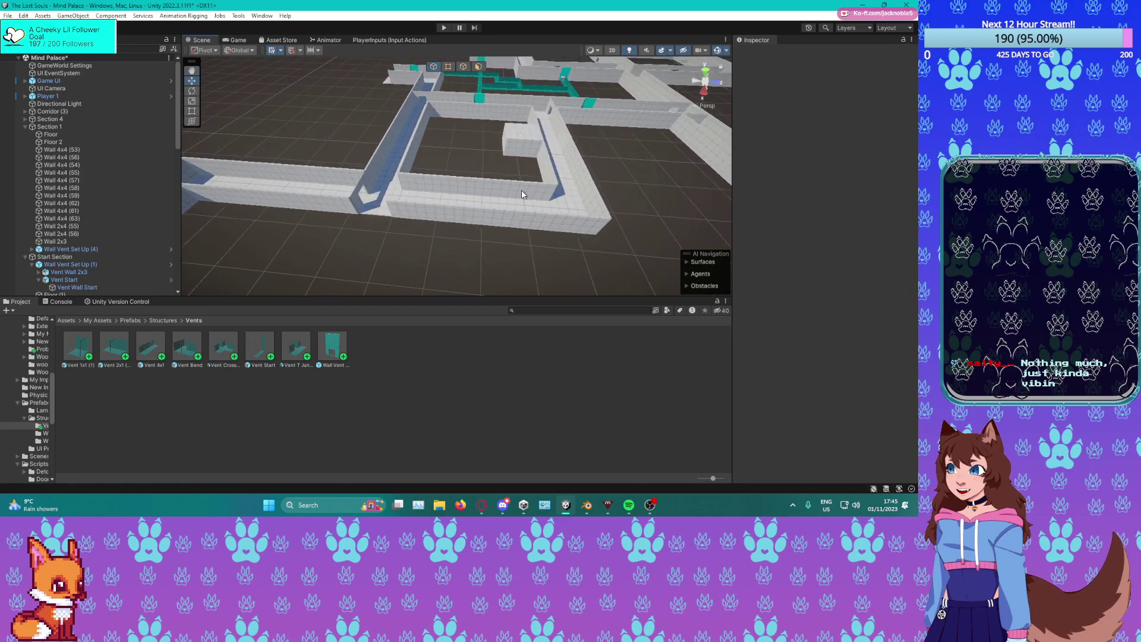
Duplicate Wall Vent Set Up (1) and, with grid snapping on, move the copy to X 13, Z -20 in the outer corridor wall.
left_click(479, 98)
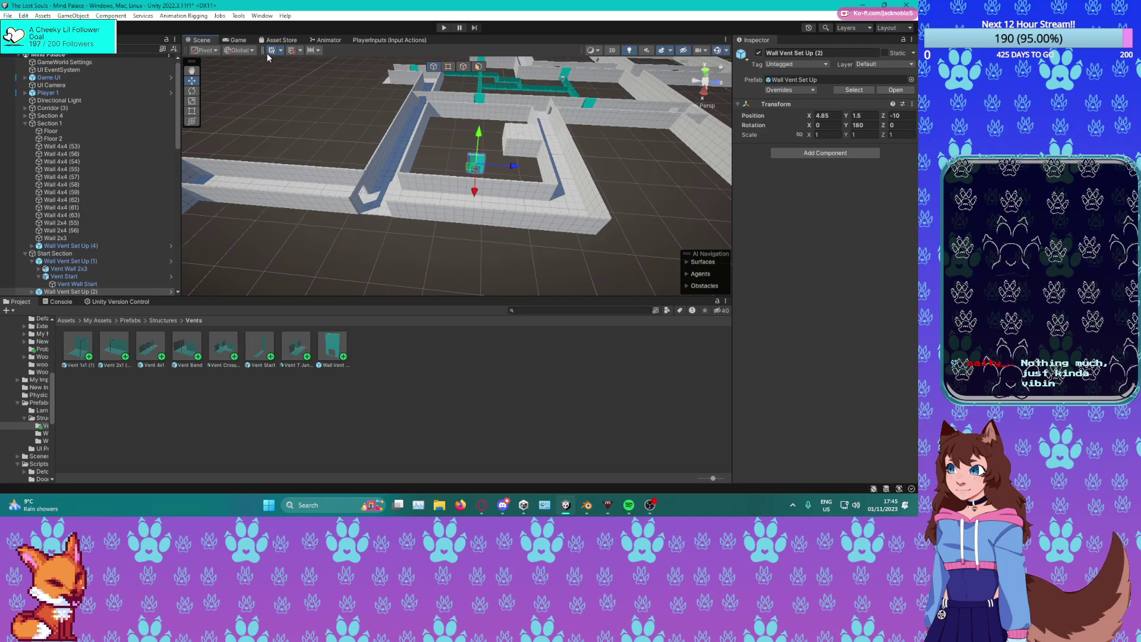
left_click(292, 52)
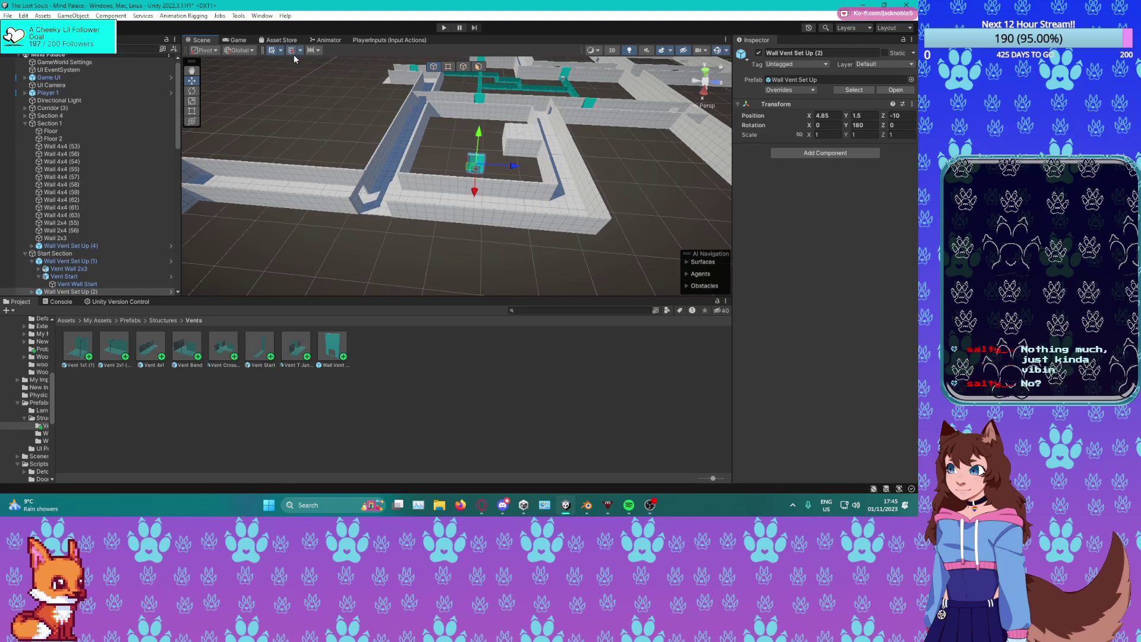
scroll(498, 215, "up", 5)
left_click_drag(483, 183, 390, 239)
middle_click_drag(381, 241, 479, 217)
scroll(494, 218, "up", 3)
scroll(461, 223, "down", 6)
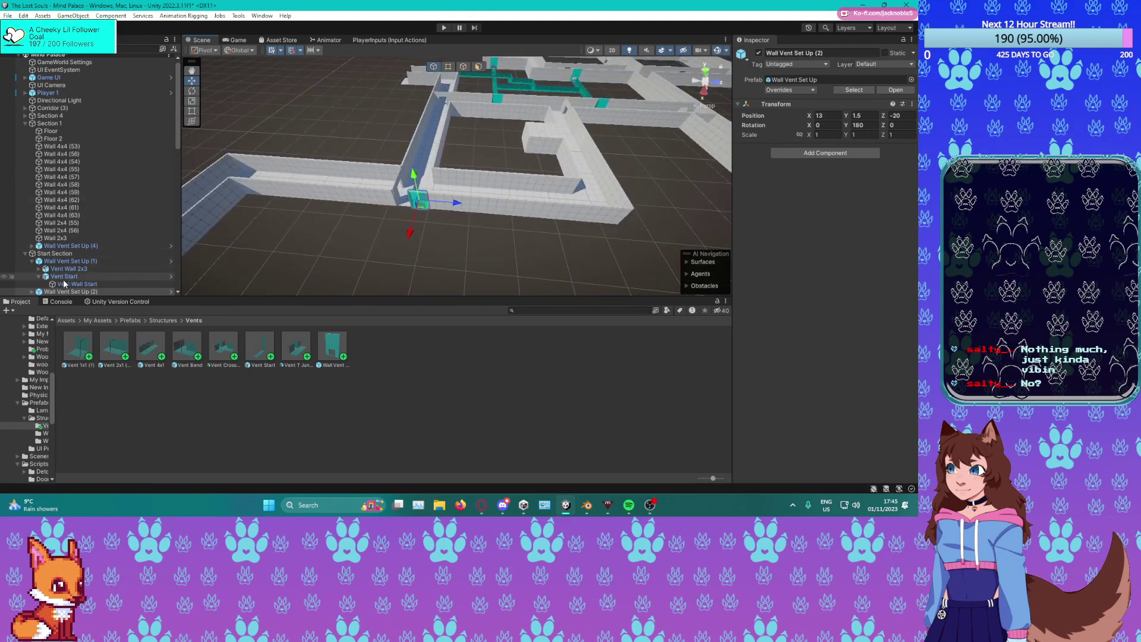
Collapse the wall vent entries under Start Section and set the Y rotation of Wall Vent Set Up (2) to 0.
scroll(79, 193, "down", 7)
left_click(77, 120)
mouse_move(72, 87)
left_mouse_down()
mouse_move(56, 115)
mouse_move(53, 85)
mouse_move(62, 100)
left_mouse_up()
left_click(33, 97)
scroll(459, 208, "up", 10)
middle_click_drag(464, 230, 489, 199)
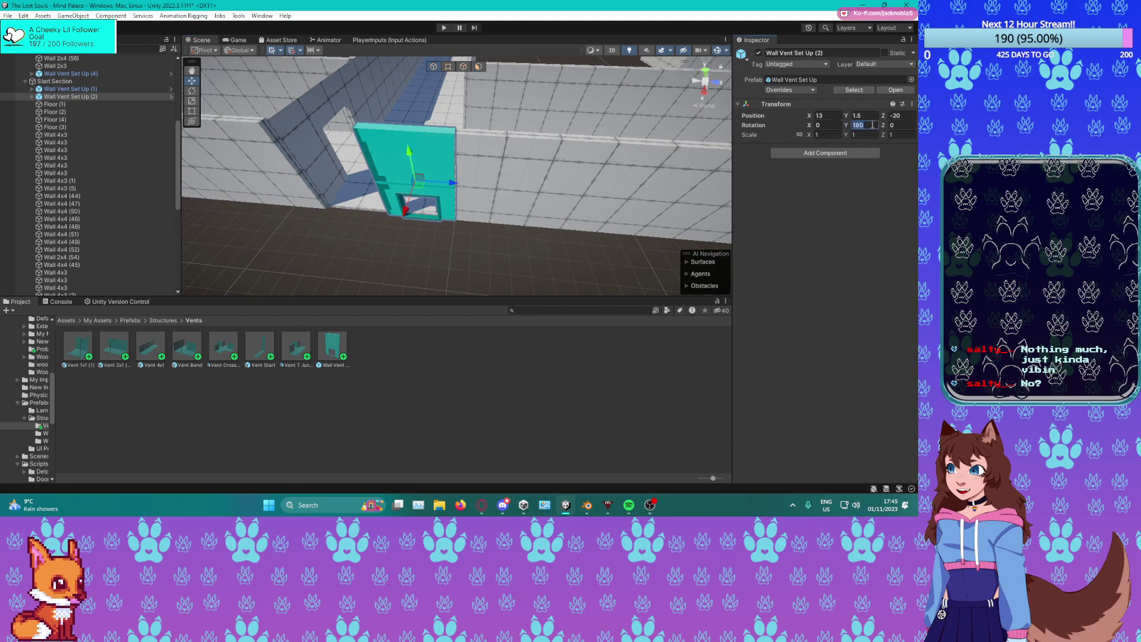
type("0")
middle_click_drag(353, 226, 471, 156)
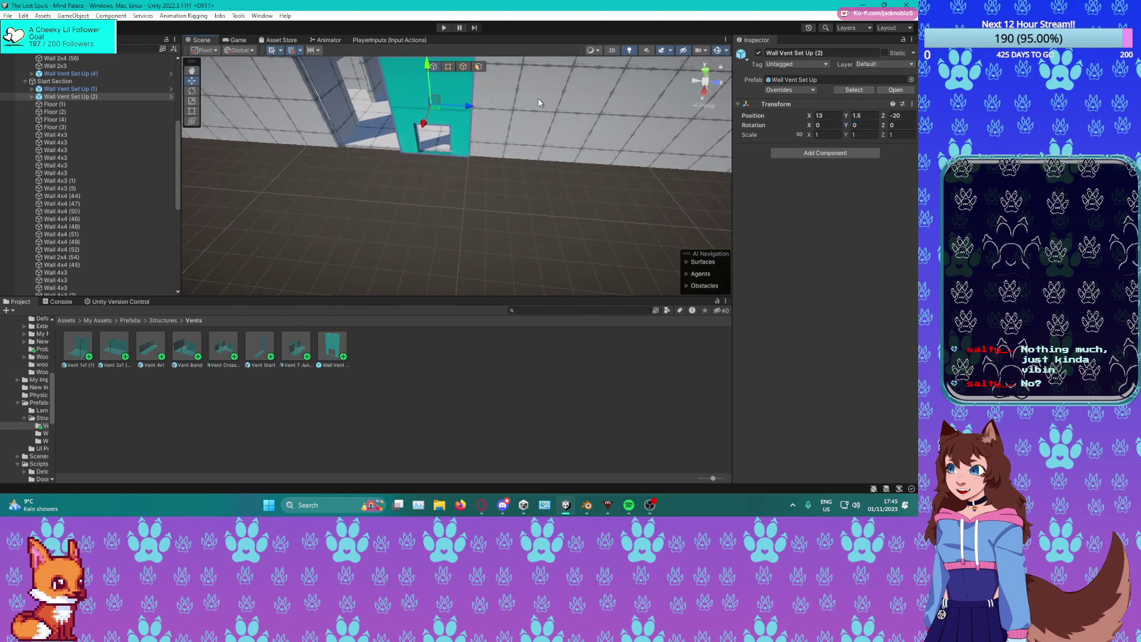
middle_click_drag(513, 143, 423, 178)
scroll(449, 161, "down", 4)
right_click_drag(571, 137, 488, 141)
middle_click_drag(488, 141, 416, 162)
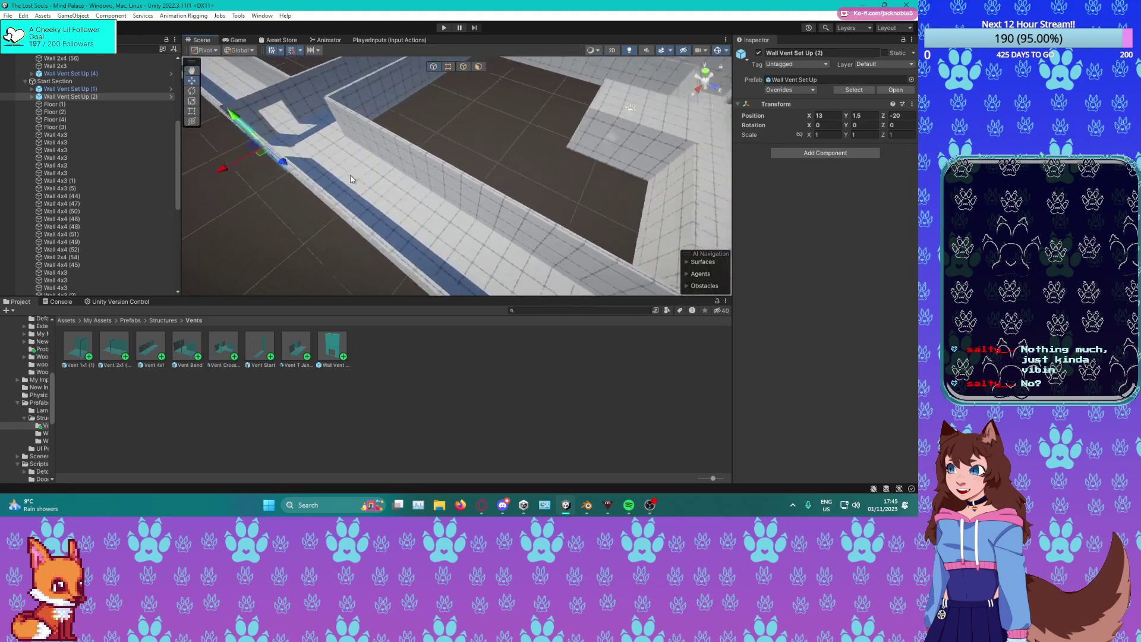
Duplicate the 2x3 wall beside Wall Vent Set Up (1) and move the copy next to Wall Vent Set Up (2) in the outer corridor wall.
scroll(412, 160, "down", 4)
right_click_drag(424, 157, 509, 121)
middle_click_drag(510, 121, 583, 120)
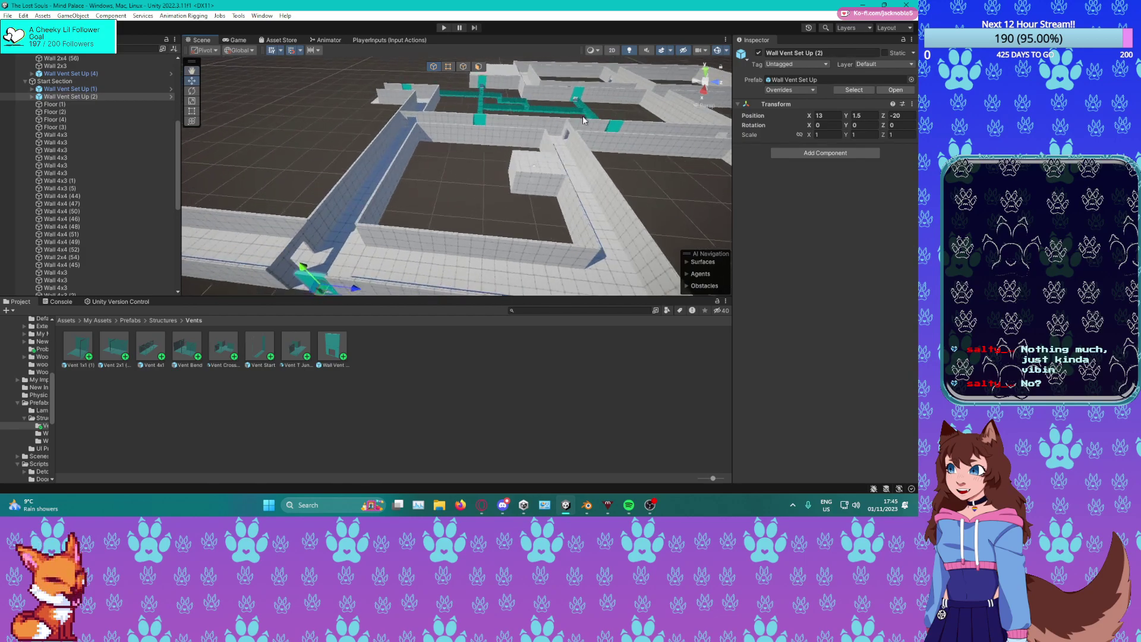
left_click(469, 120)
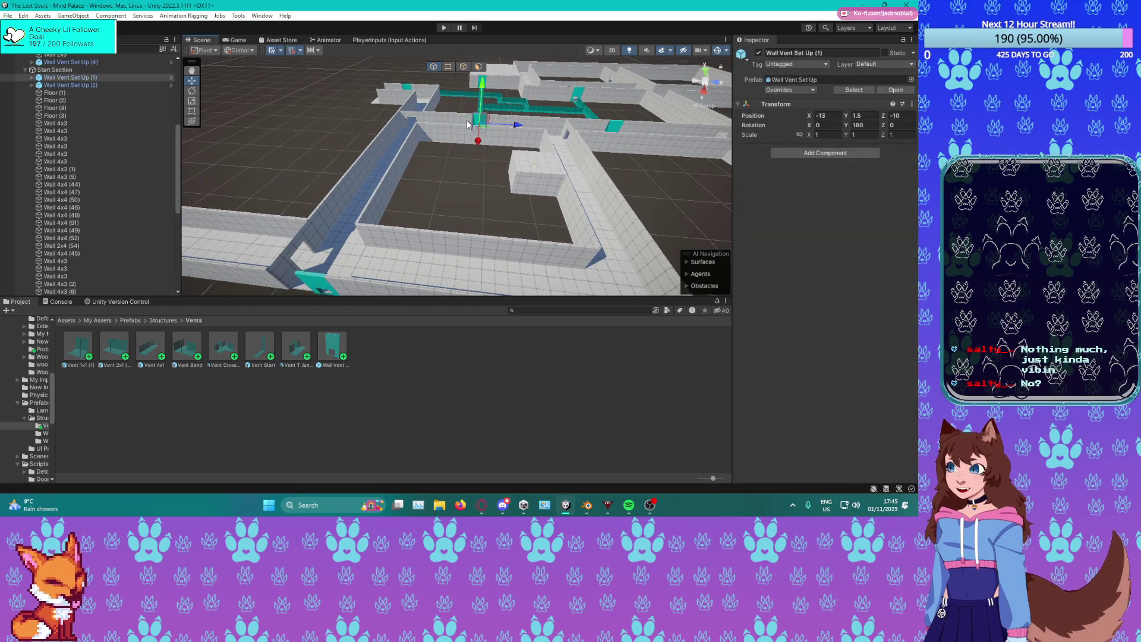
left_click(494, 142)
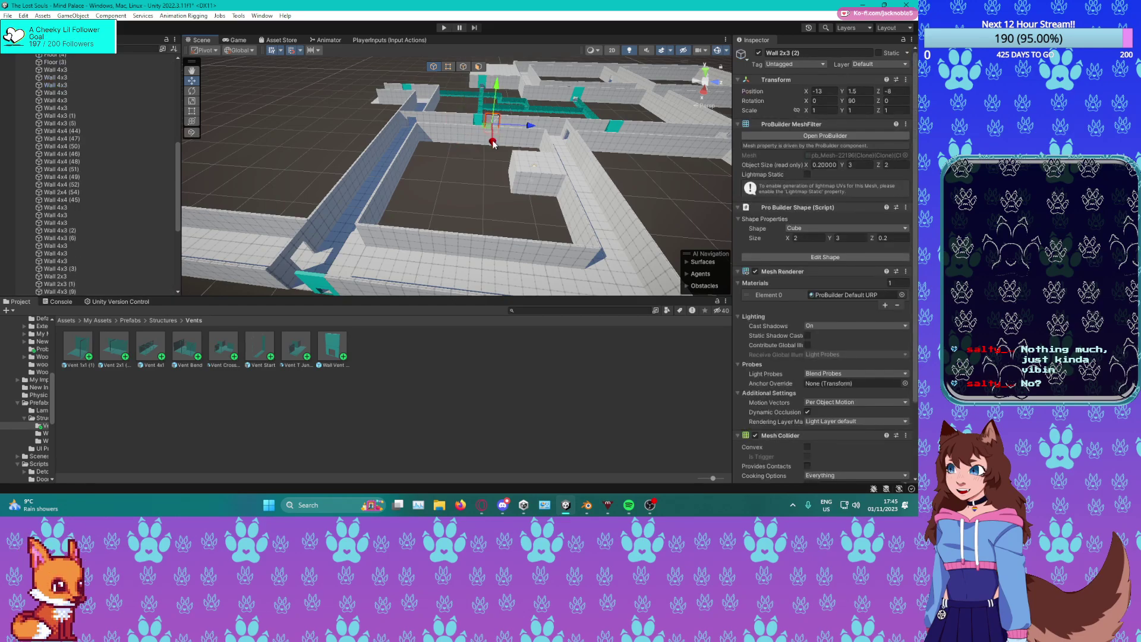
left_click_drag(495, 168, 509, 291)
middle_click_drag(493, 250, 538, 237)
left_click_drag(535, 239, 538, 288)
middle_click_drag(538, 288, 611, 234)
left_click_drag(718, 168, 486, 175)
middle_click_drag(486, 175, 585, 217)
left_click(358, 109)
right_click_drag(429, 172, 537, 159)
middle_click_drag(536, 154, 472, 144)
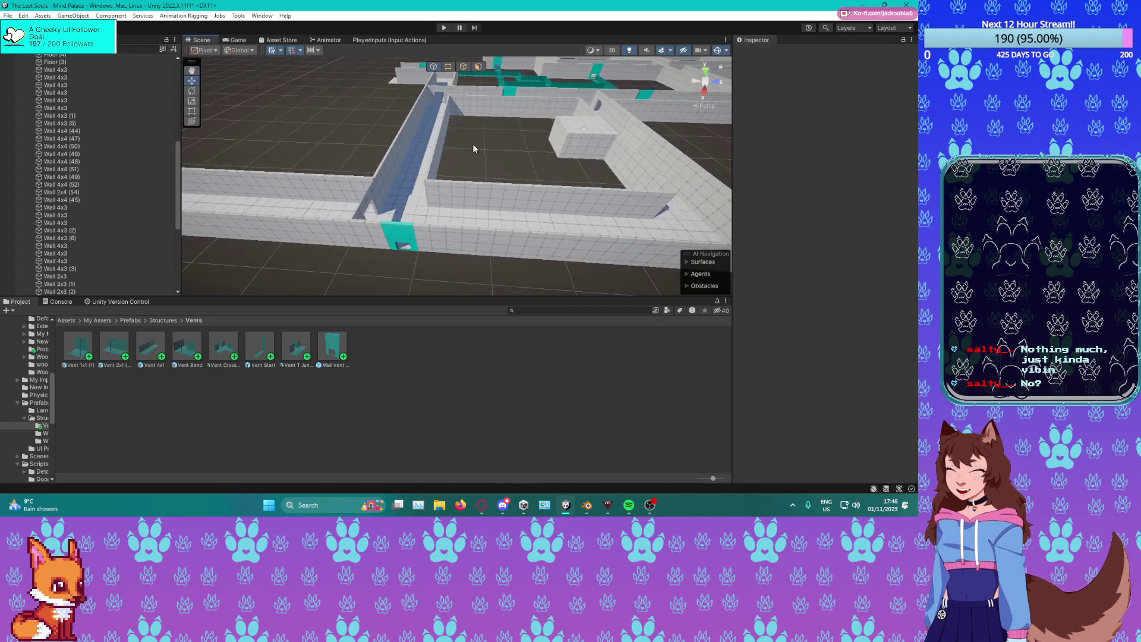
right_click_drag(581, 153, 567, 150)
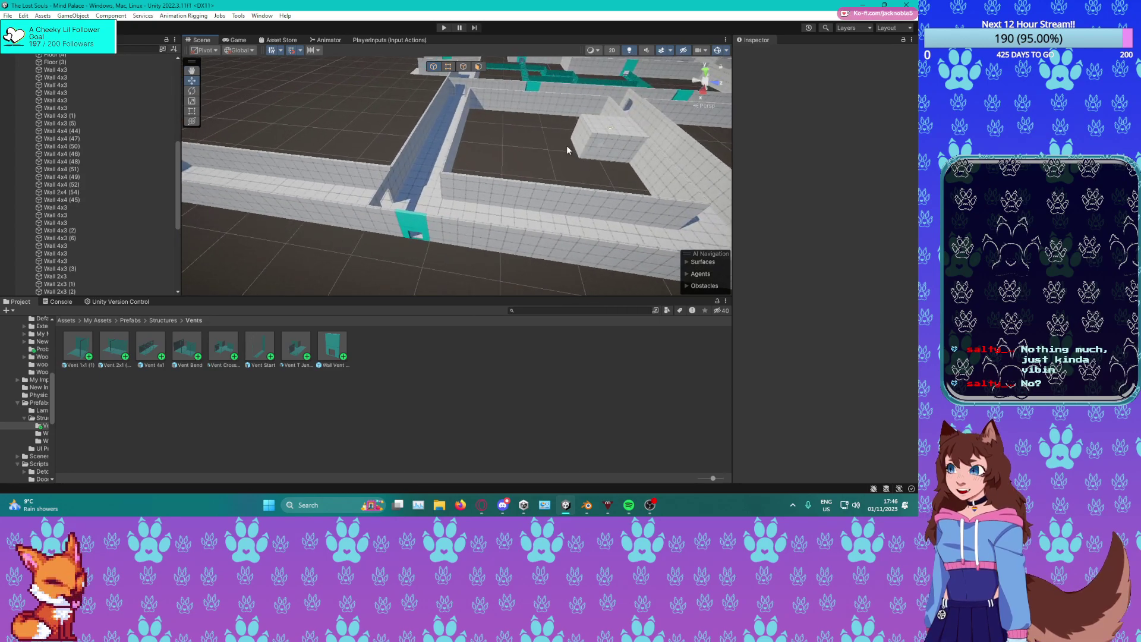
scroll(562, 144, "down", 1)
middle_click_drag(562, 145, 608, 152)
left_click_drag(609, 155, 502, 158, "alt")
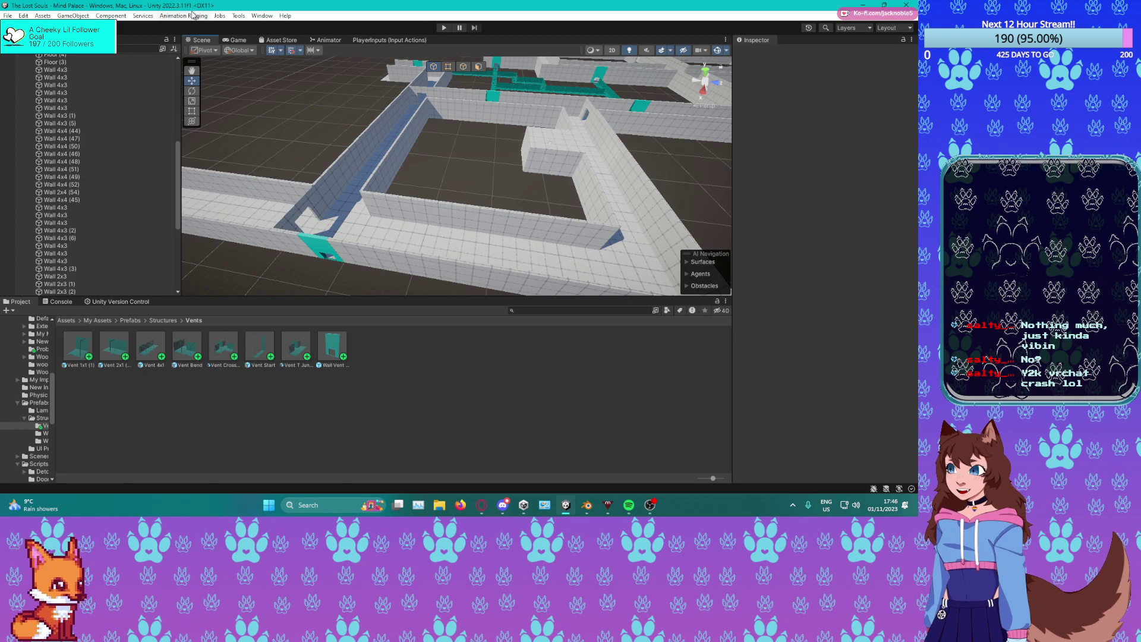
middle_click_drag(476, 151, 531, 147)
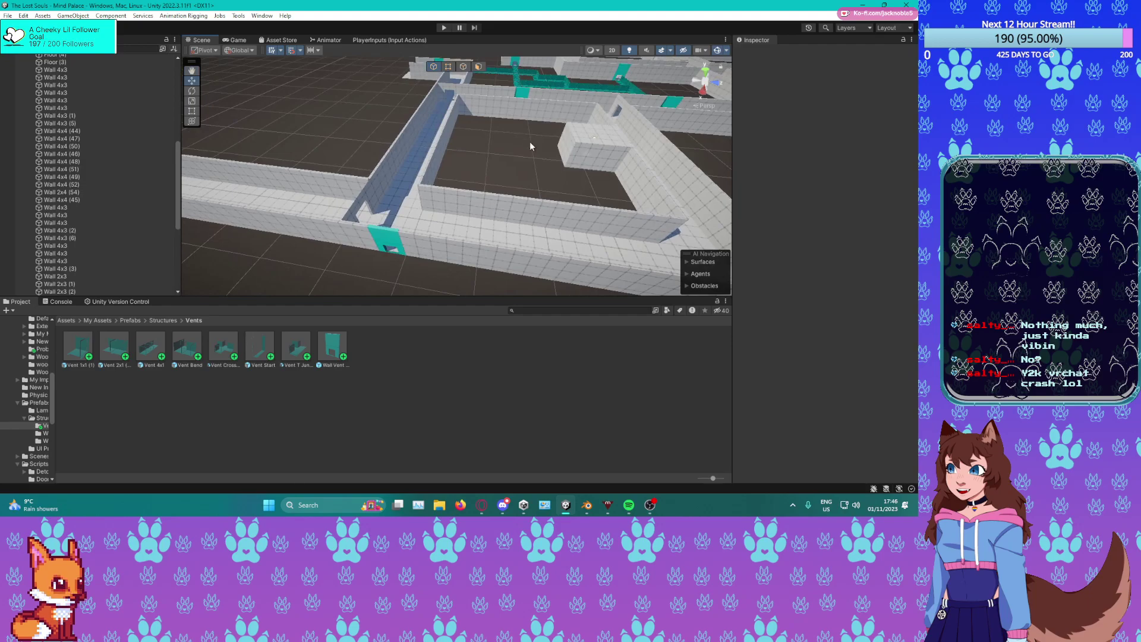
Switch to Unity Hub, check the installed editor versions and the official releases available to install, and return to the Unity editor.
left_click(565, 506)
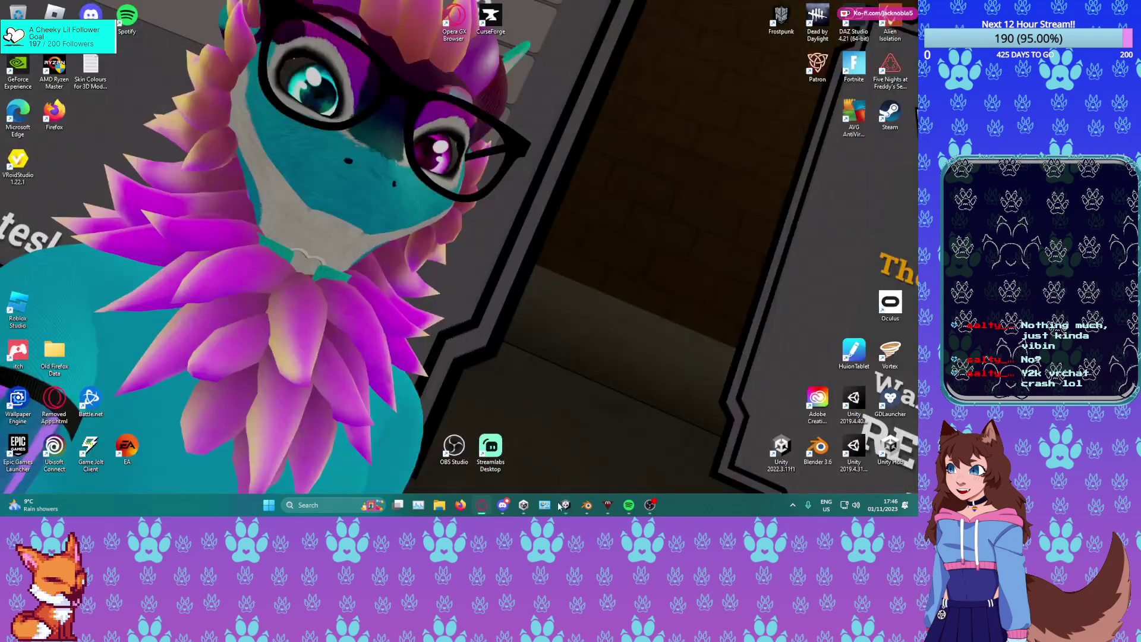
left_click(565, 512)
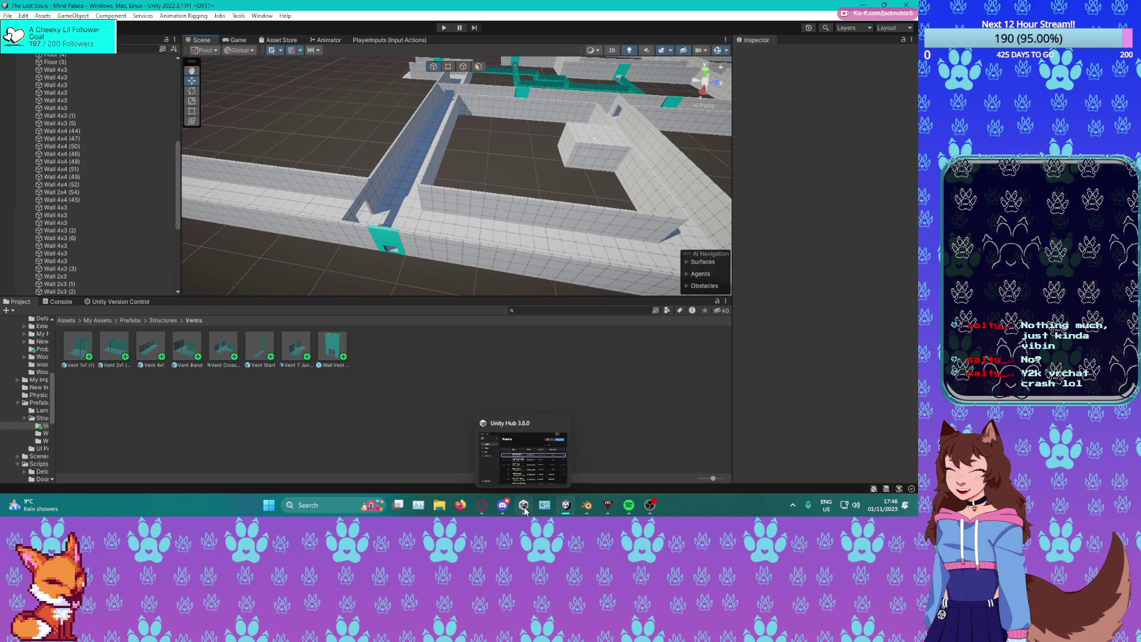
left_click(529, 508)
left_click(269, 162)
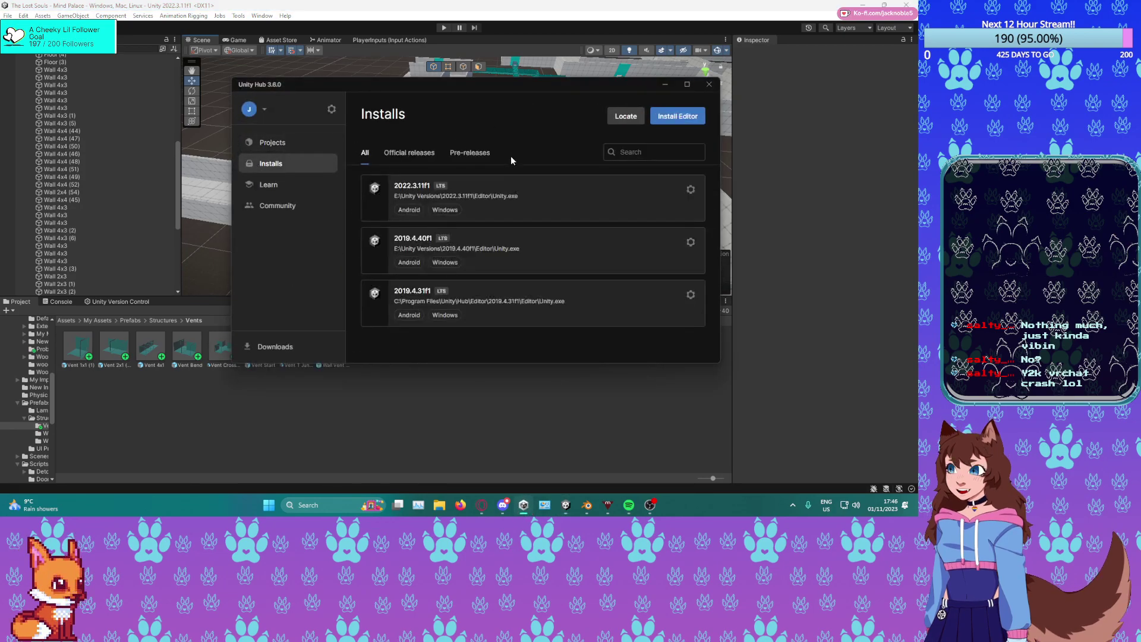
left_click(678, 117)
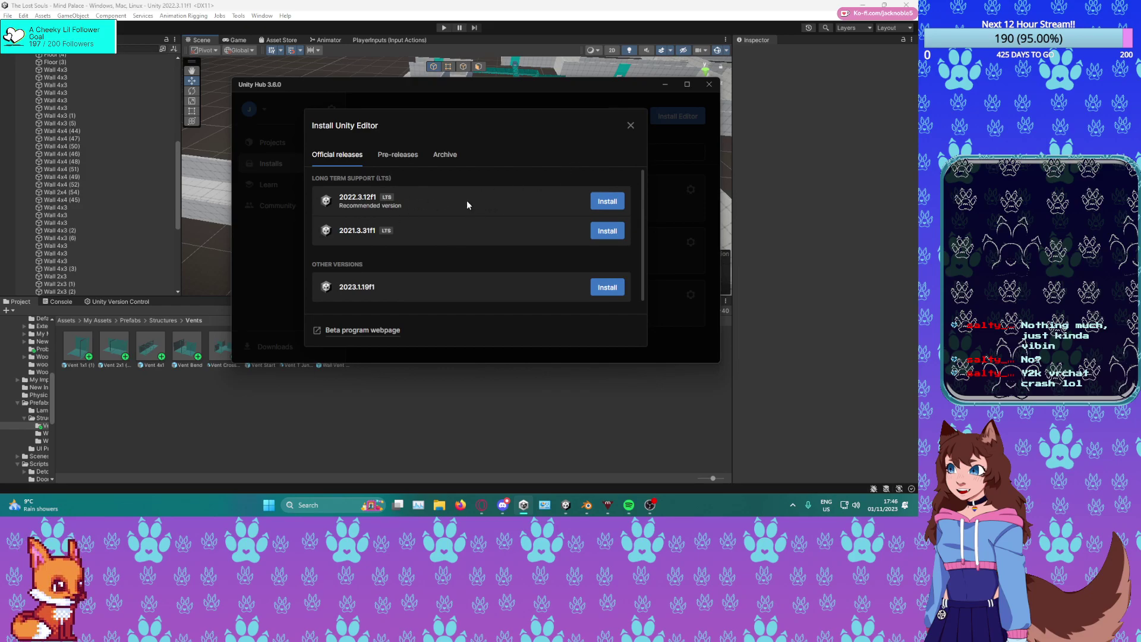
left_click(631, 128)
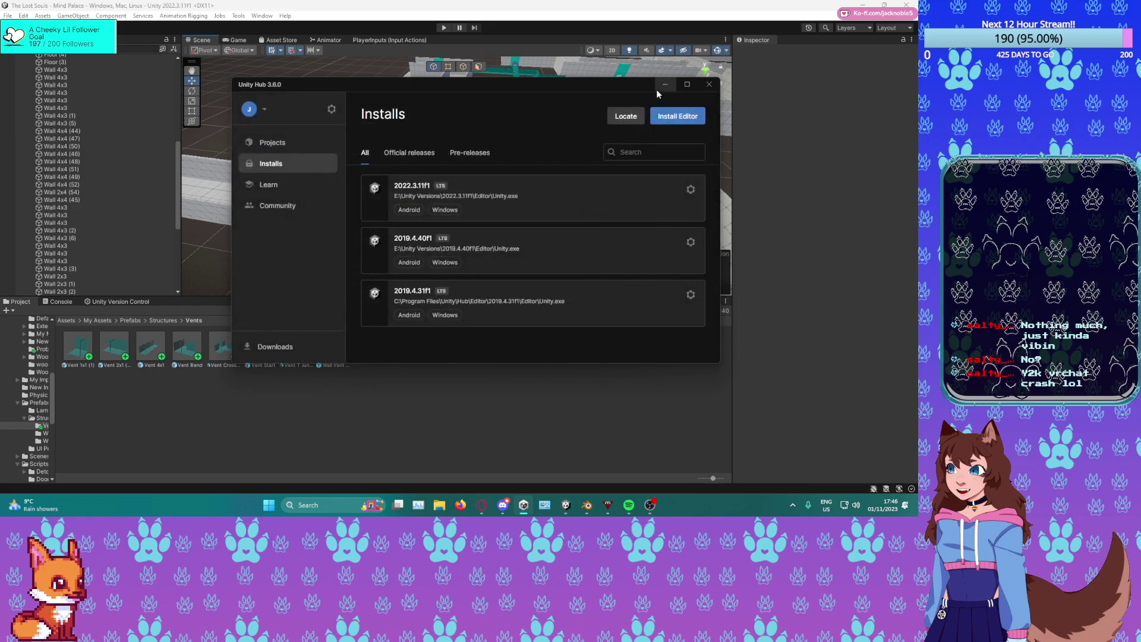
left_click(665, 84)
Duplicate the five 4x3 walls along one room's long-corridor side and move the copies to the open corridor side of the neighbouring room.
middle_click_drag(369, 155, 318, 168)
scroll(394, 163, "down", 2)
right_click_drag(395, 163, 351, 185)
middle_click_drag(351, 184, 359, 193)
right_click_drag(358, 193, 438, 195)
middle_click_drag(438, 196, 295, 109)
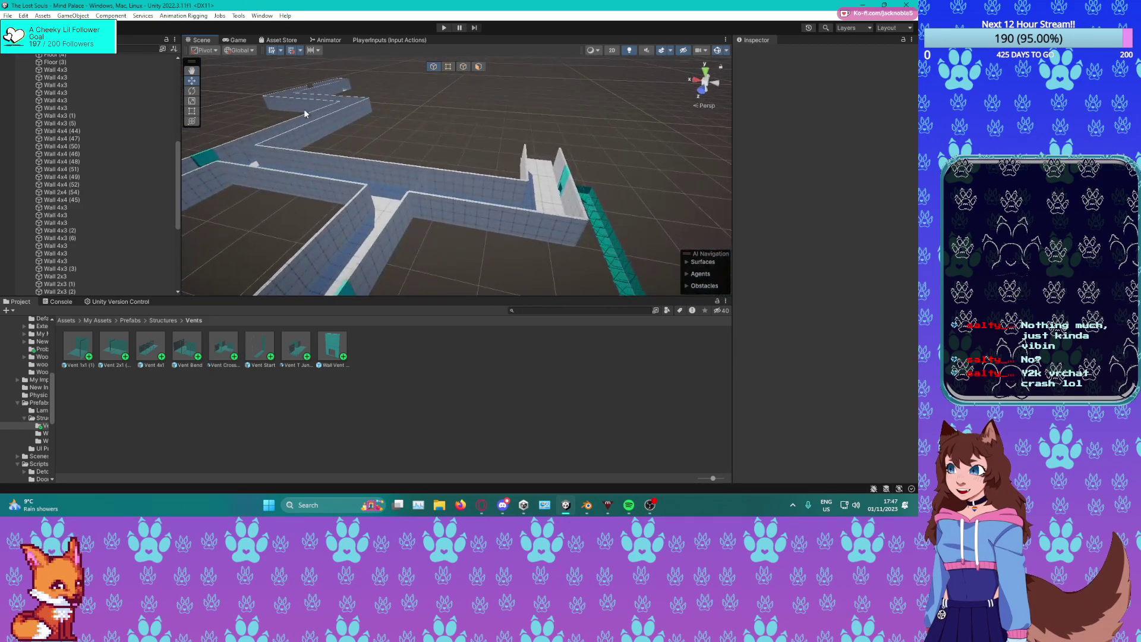
middle_click_drag(491, 105, 374, 101)
right_click_drag(525, 174, 379, 169)
right_click_drag(505, 179, 542, 145)
left_click(543, 139)
left_click(530, 140, "shift")
left_click(506, 140, "shift")
left_click(480, 144, "shift")
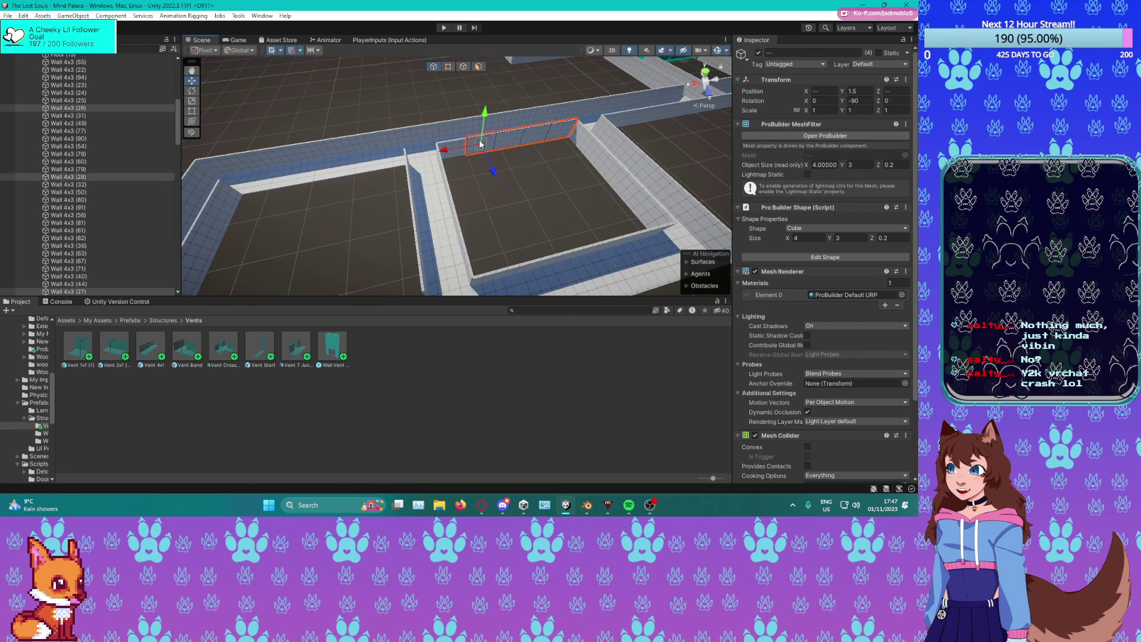
left_click(459, 156, "shift")
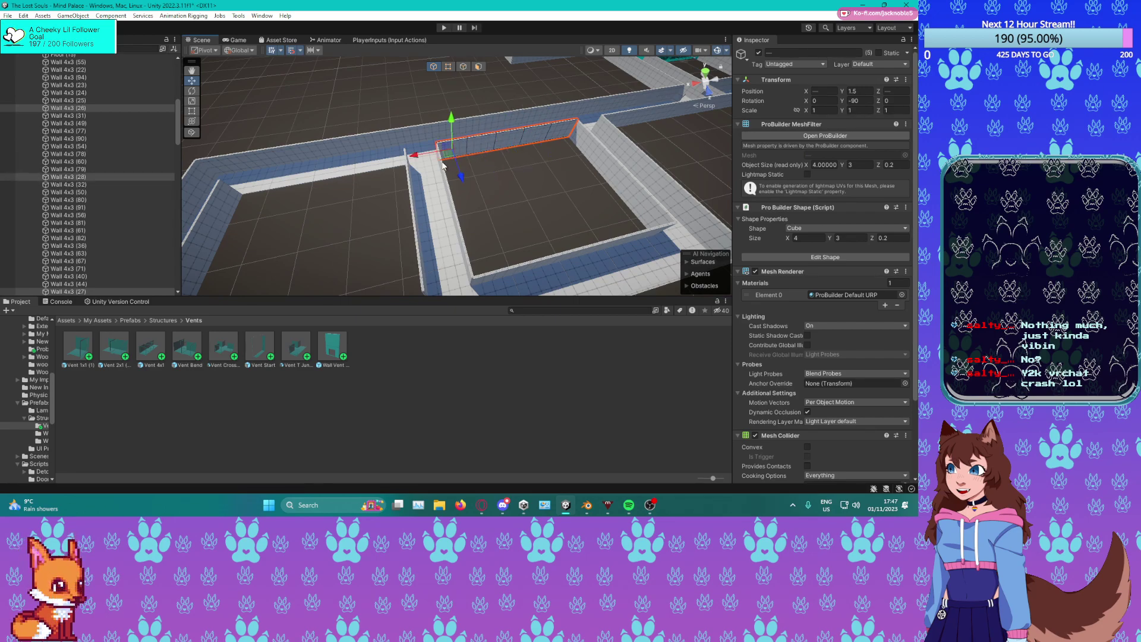
left_click_drag(500, 145, 319, 178)
Duplicate the five placed walls again, move the copies to the opposite open side of the same room, and clear the selection.
middle_click_drag(387, 217, 425, 148)
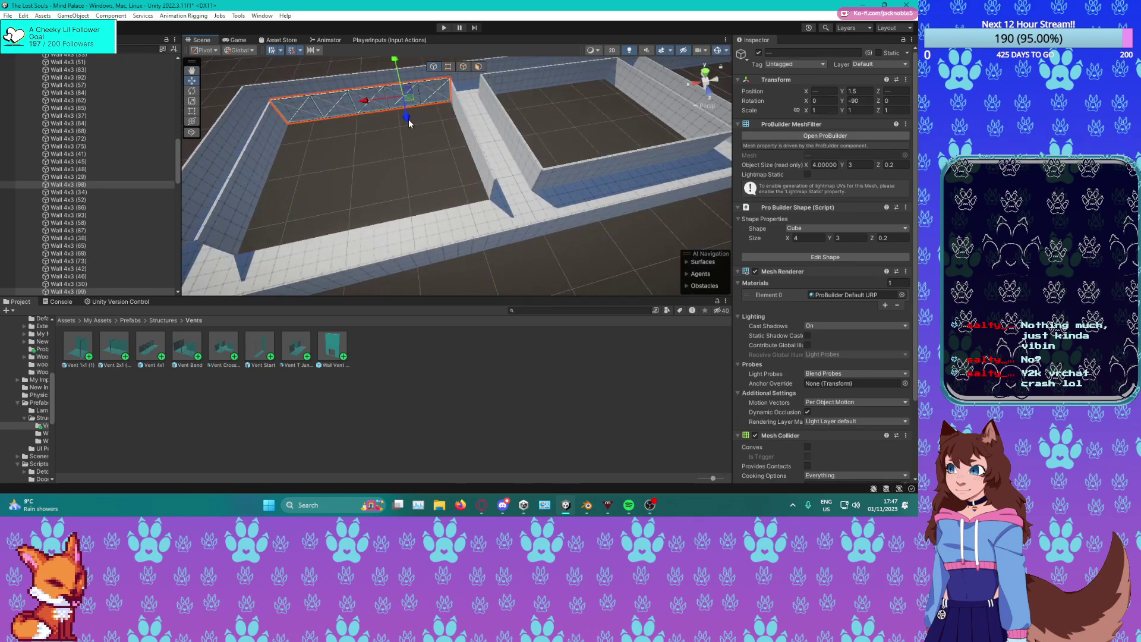
left_click_drag(371, 107, 386, 257)
left_click(575, 259)
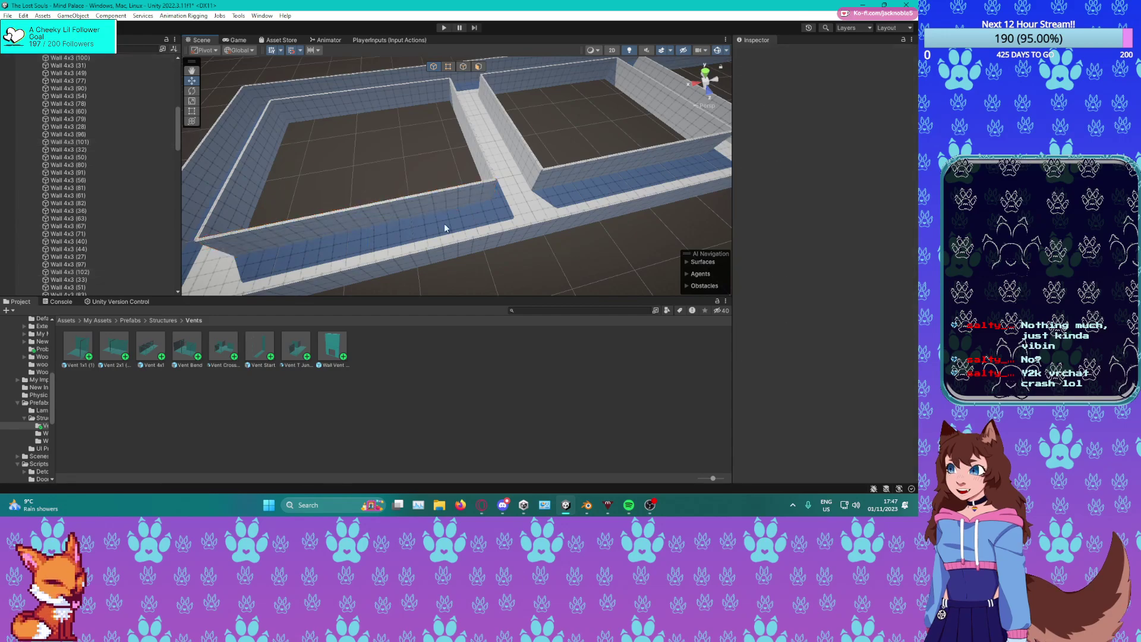
Inspect the two adjoining rooms, the connecting corridors and the wall vent openings for gaps or missing pieces.
middle_click_drag(410, 169, 390, 180)
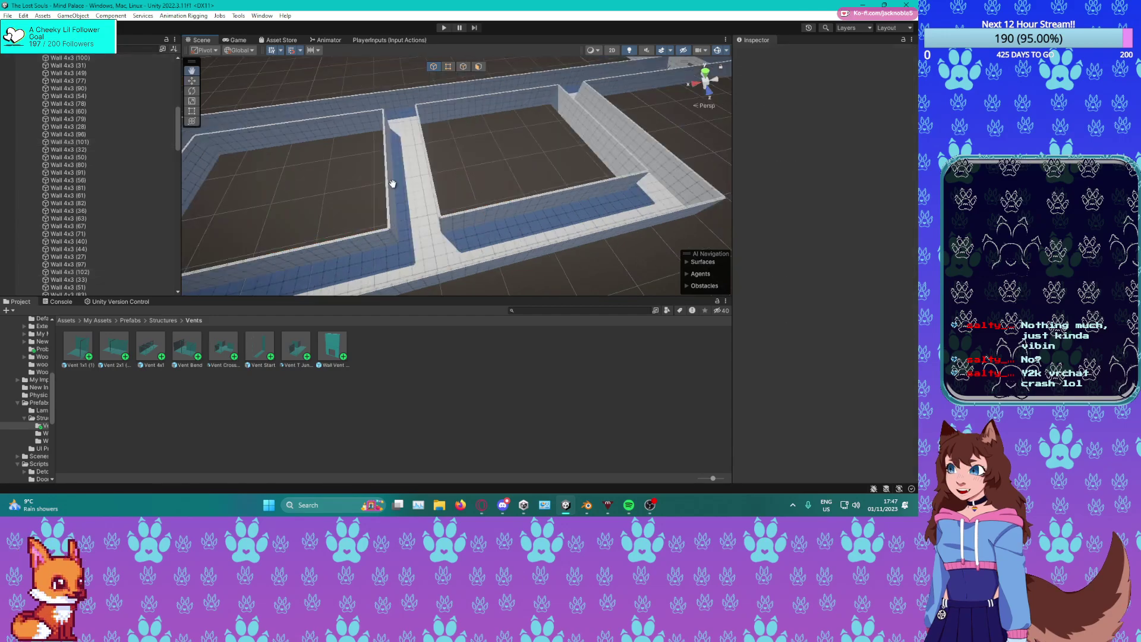
middle_click_drag(518, 180, 473, 185)
right_click_drag(473, 186, 417, 185)
middle_click_drag(473, 184, 491, 239)
right_click_drag(491, 239, 434, 190)
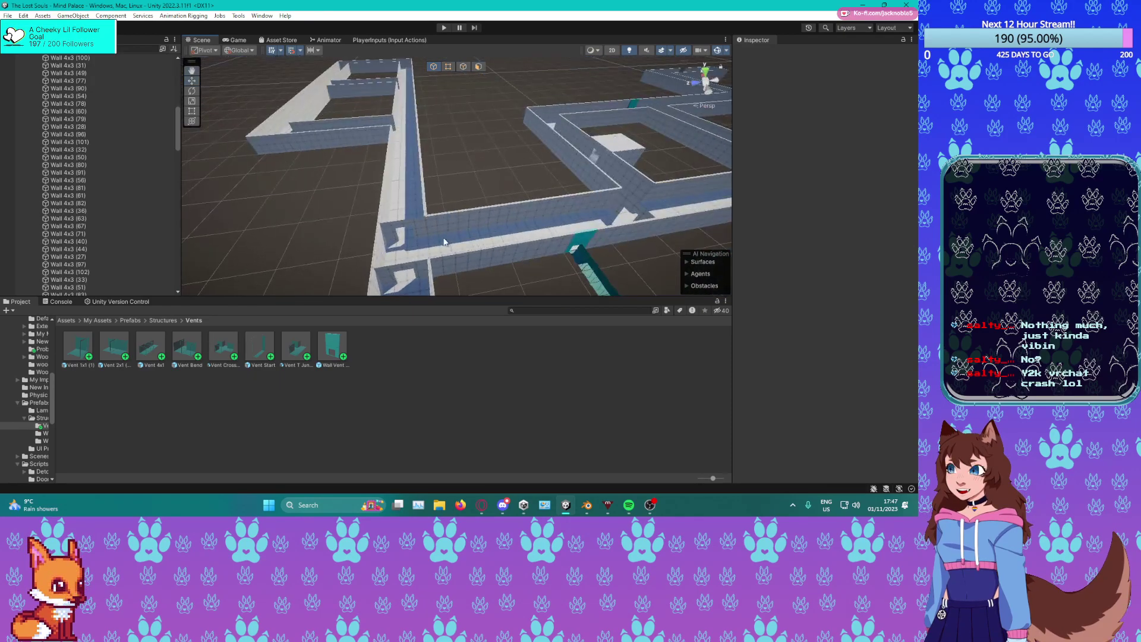
middle_click_drag(515, 262, 441, 212)
scroll(441, 212, "up", 3)
middle_click_drag(630, 205, 504, 201)
right_click_drag(504, 199, 322, 167)
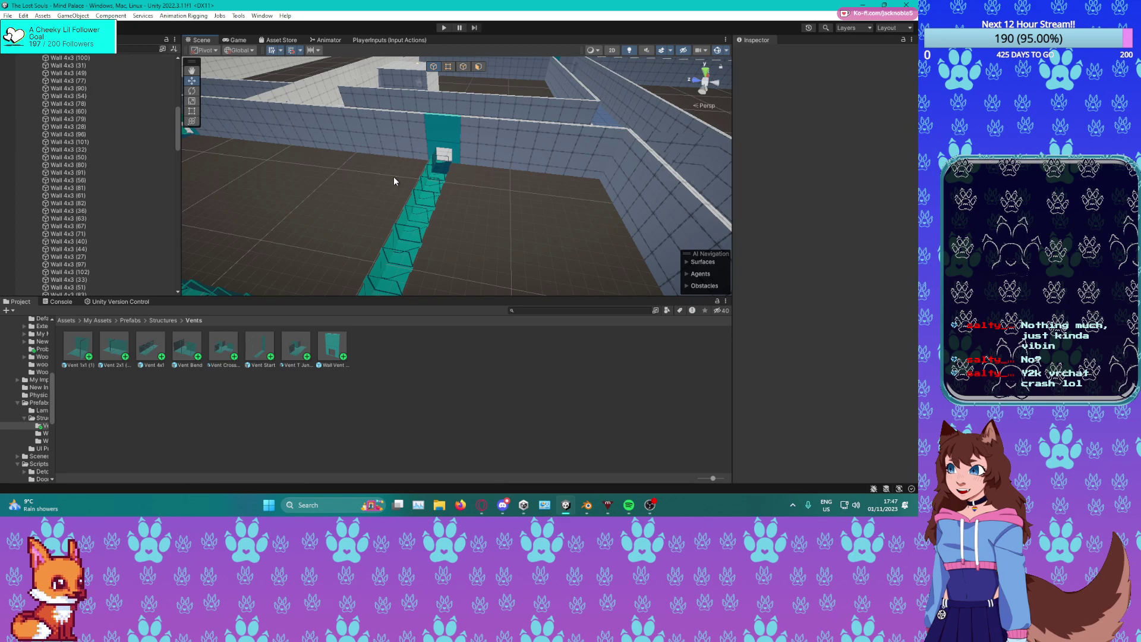
middle_click_drag(254, 202, 464, 198)
scroll(468, 195, "down", 4)
right_click_drag(468, 193, 437, 173)
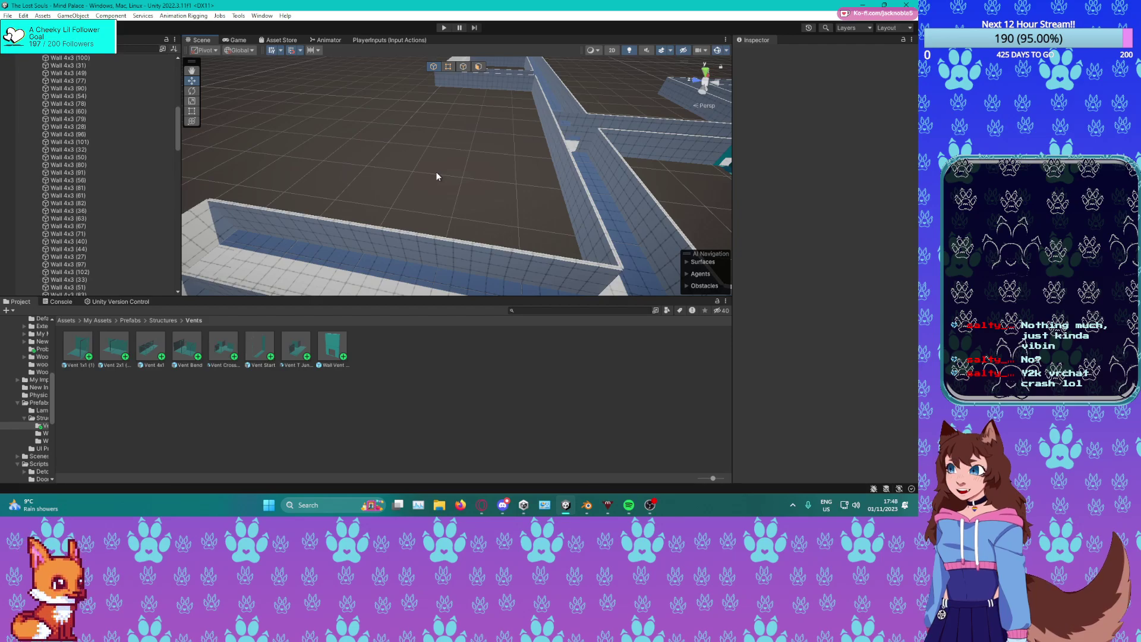
right_click_drag(436, 171, 512, 165)
middle_click_drag(520, 194, 459, 211)
scroll(476, 202, "up", 4)
right_click_drag(460, 212, 579, 199)
middle_click_drag(578, 198, 527, 236)
scroll(632, 203, "down", 5)
scroll(527, 235, "up", 2)
right_click_drag(534, 225, 521, 197)
Survey the whole level layout from above, comparing the rooms, corridors and vent network.
scroll(580, 219, "down", 8)
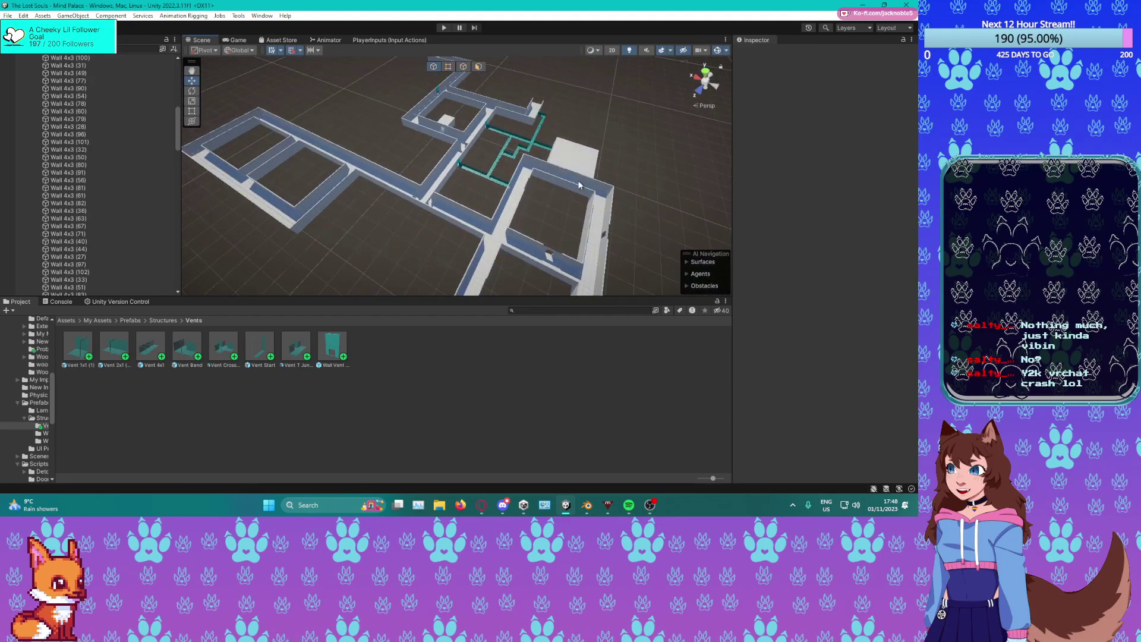
scroll(579, 185, "down", 5)
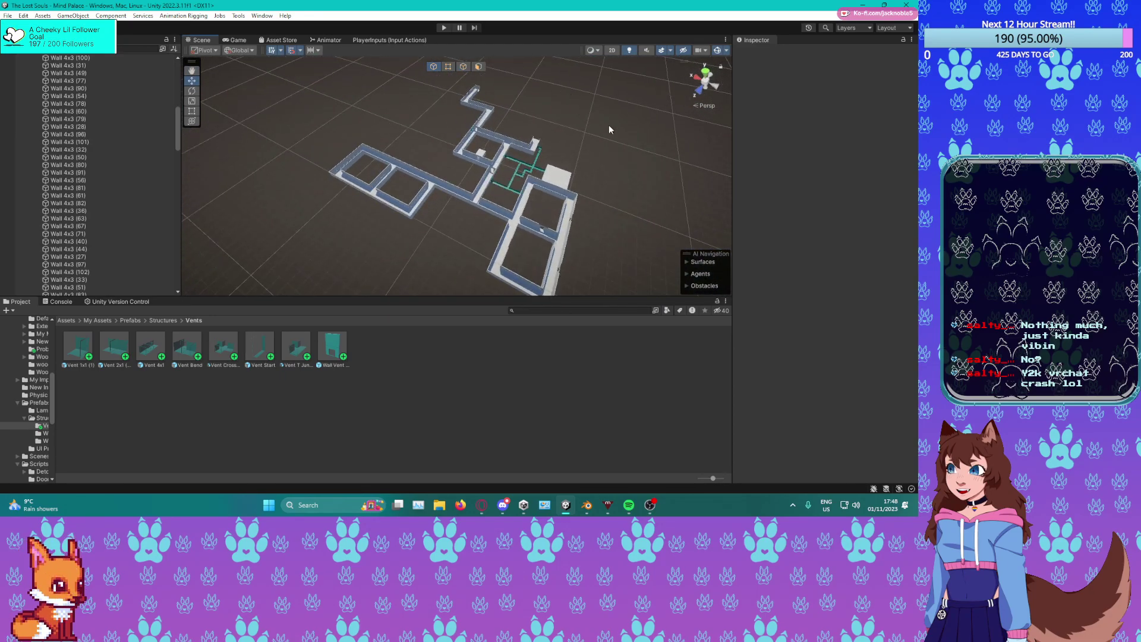
scroll(479, 162, "up", 3)
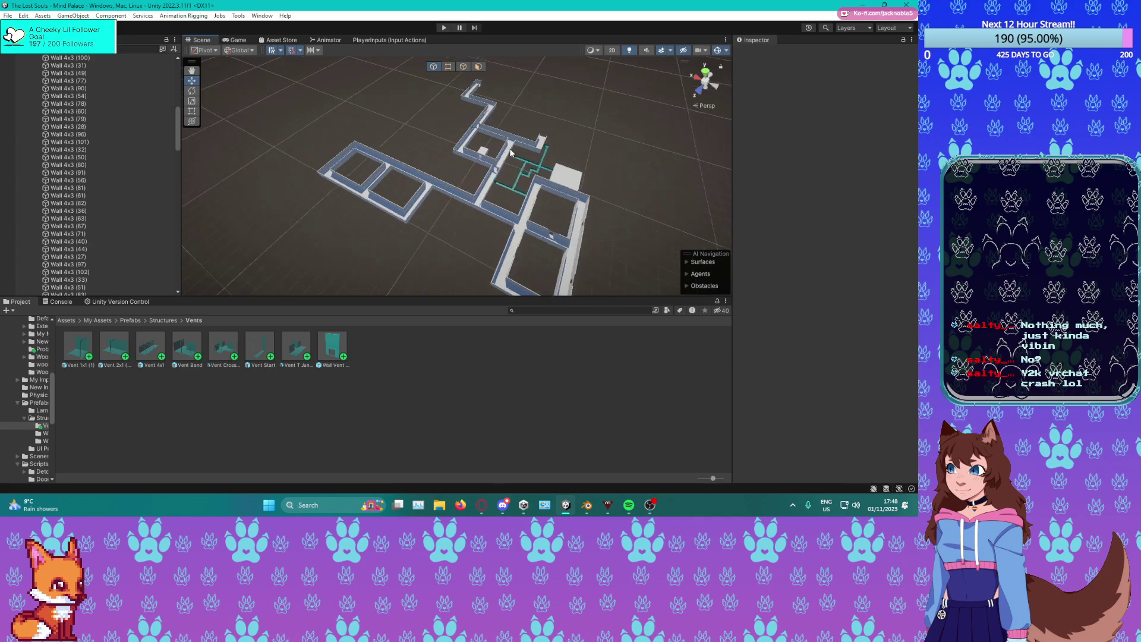
key("a")
right_click_drag(446, 170, 542, 189)
middle_click_drag(543, 186, 512, 170)
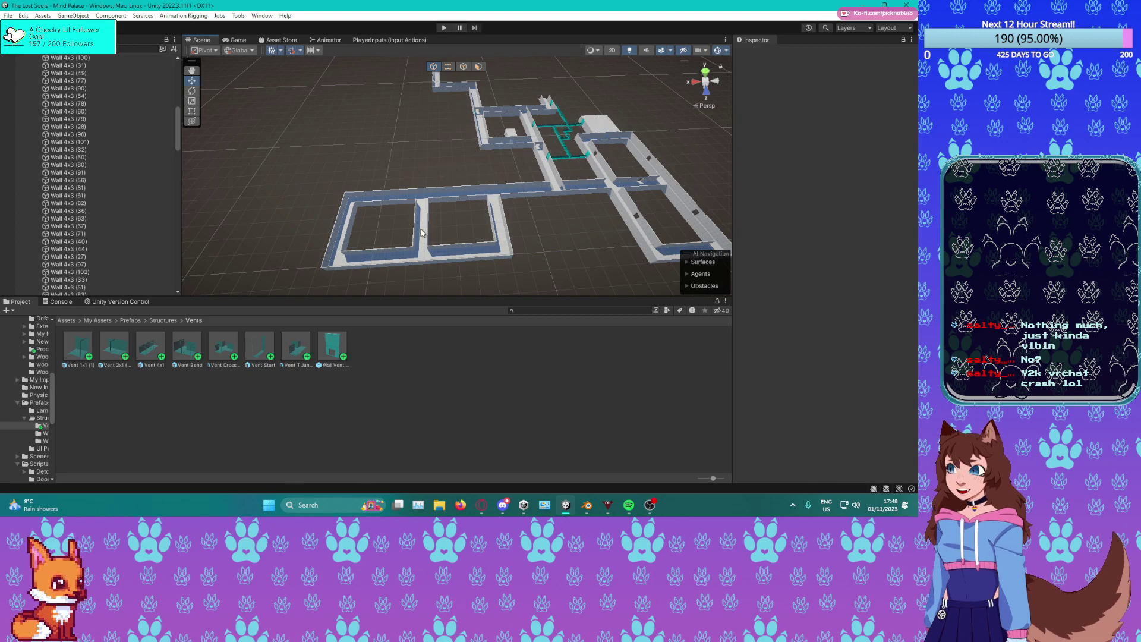
scroll(540, 184, "up", 4)
middle_click_drag(507, 152, 434, 237)
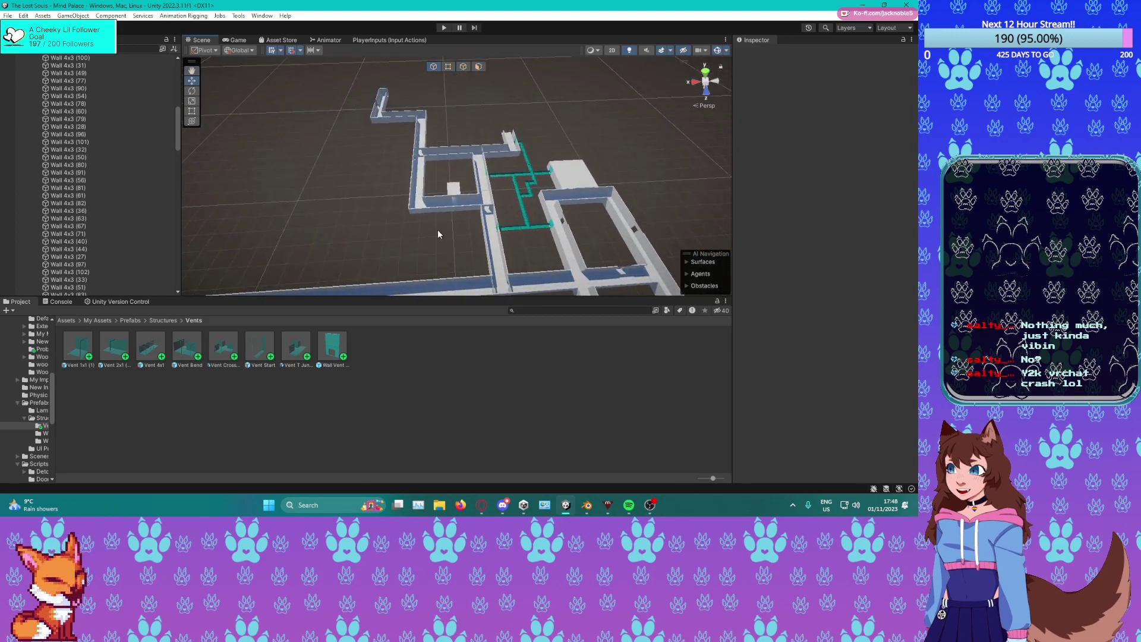
scroll(434, 237, "down", 3)
middle_click_drag(476, 200, 502, 189)
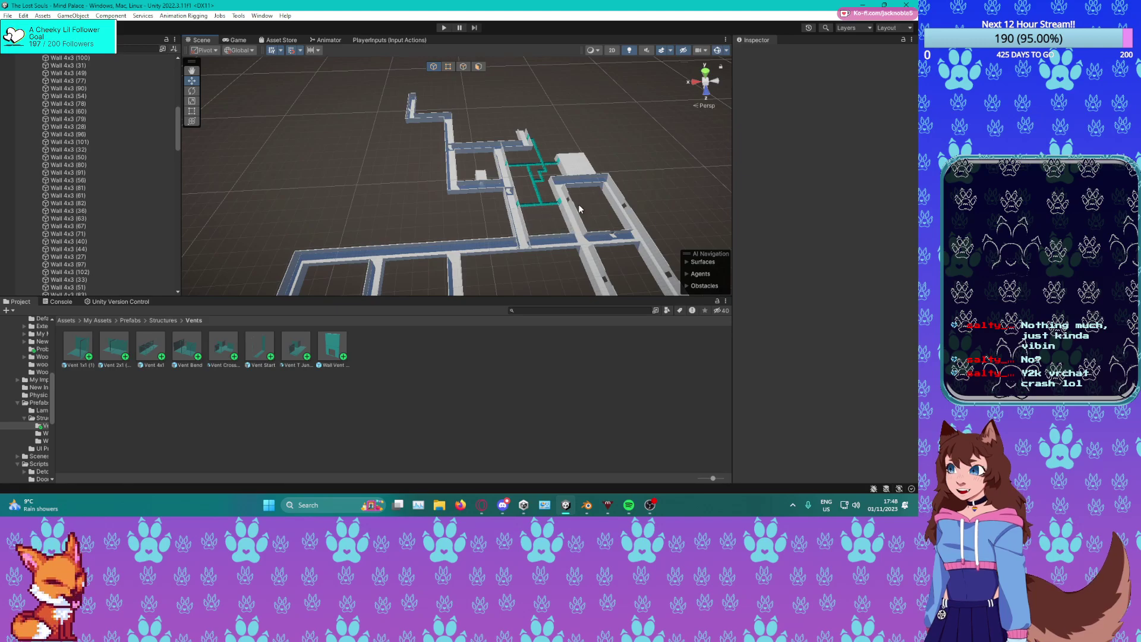
Examine the vent network up close, including its T junction, open shafts and connections to the wall vents.
scroll(576, 205, "up", 1)
scroll(575, 204, "up", 3)
right_click_drag(575, 205, 530, 209)
middle_click_drag(529, 209, 445, 68)
right_click_drag(445, 68, 505, 169)
scroll(539, 145, "up", 4)
scroll(538, 145, "down", 1)
middle_click_drag(504, 168, 491, 165)
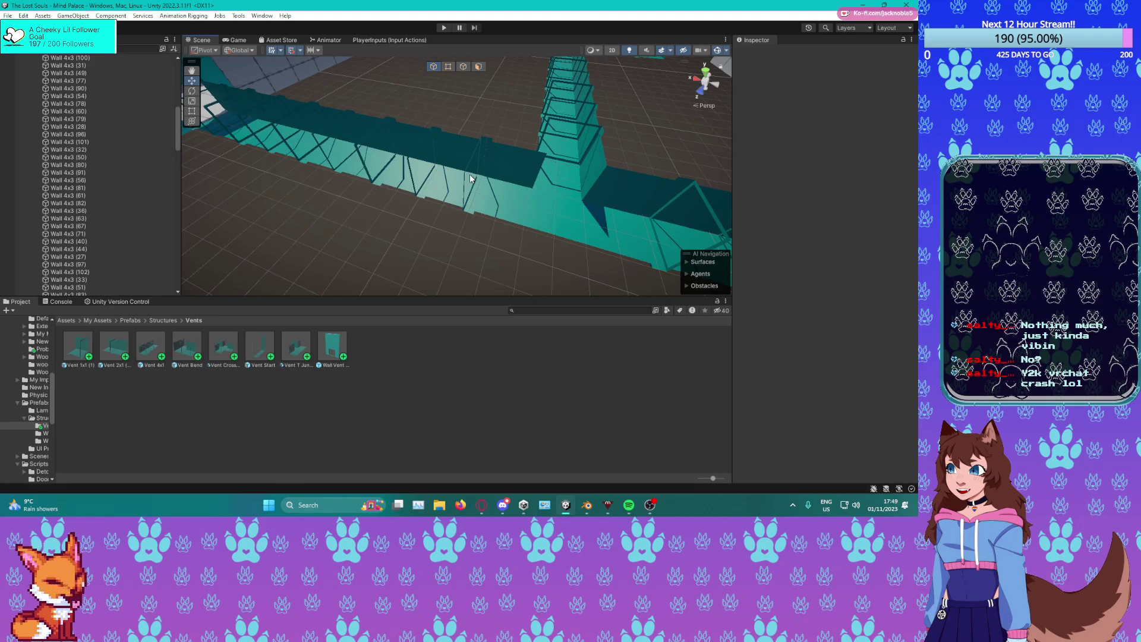
right_click_drag(466, 174, 599, 155)
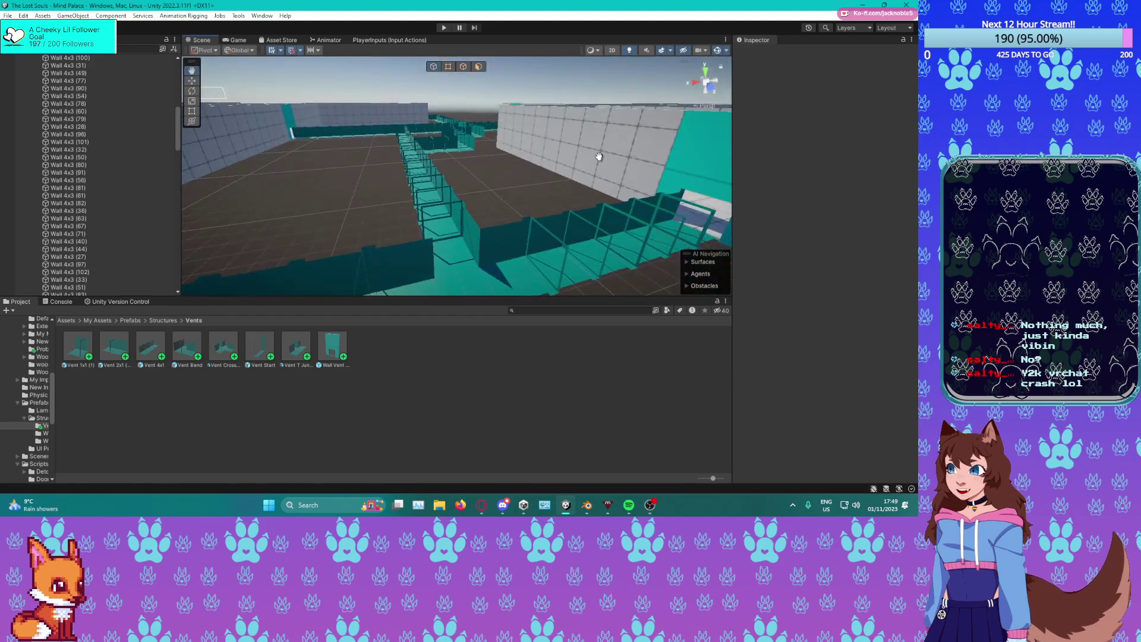
middle_click_drag(598, 155, 602, 139)
right_click_drag(601, 138, 577, 159)
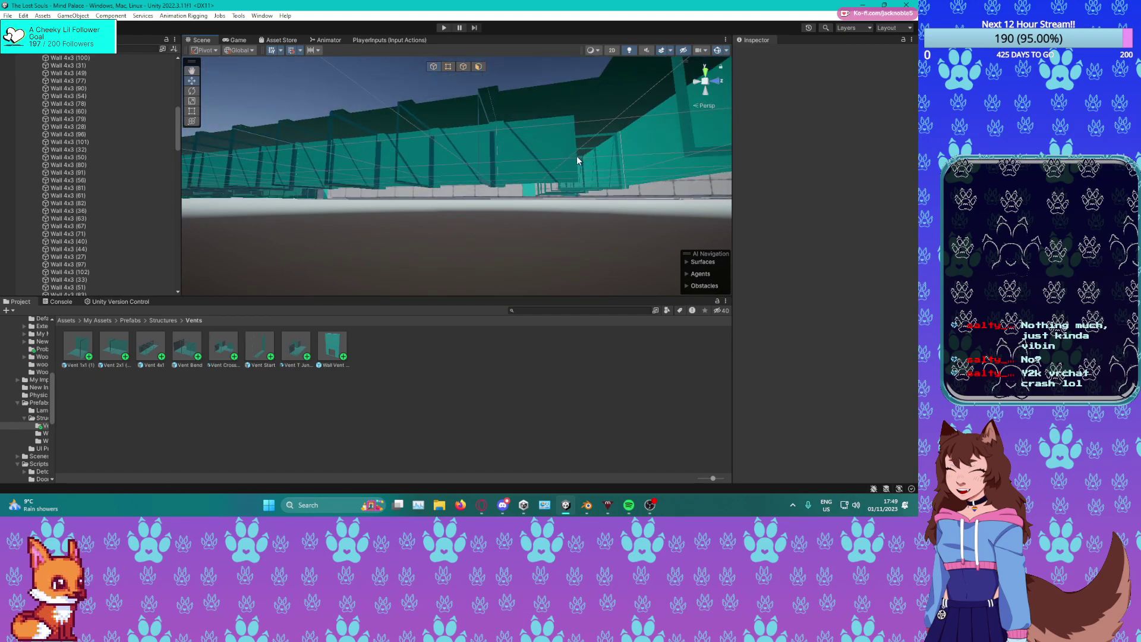
right_click_drag(515, 116, 569, 283)
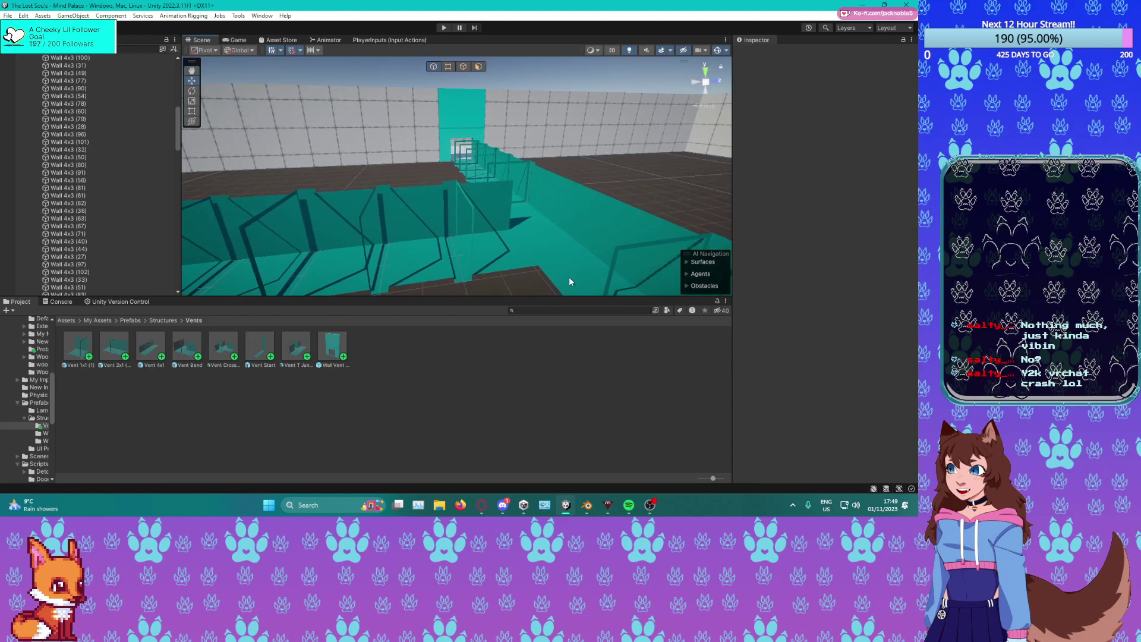
middle_click_drag(533, 242, 437, 198)
right_click_drag(437, 198, 373, 169)
scroll(387, 161, "down", 8)
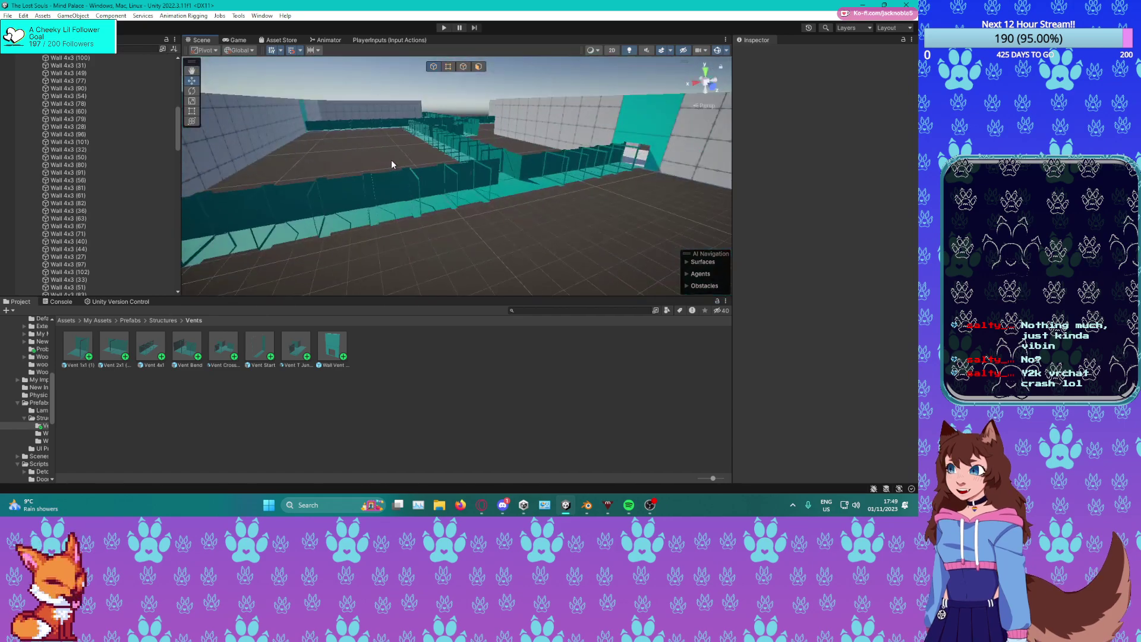
middle_click_drag(554, 190, 537, 244)
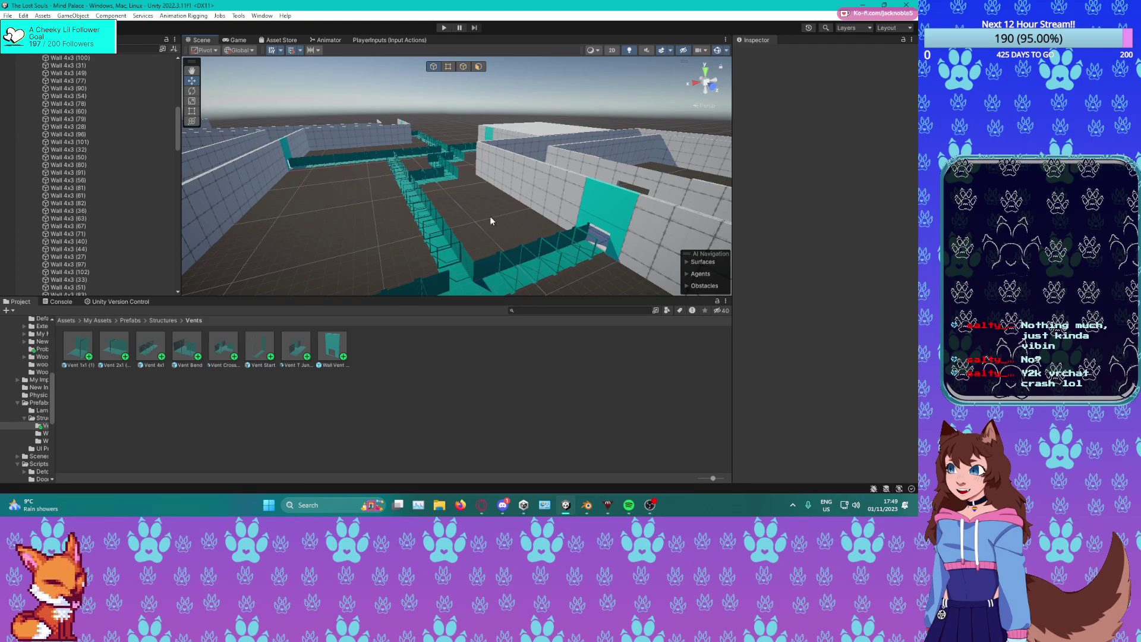
mouse_move(508, 208)
middle_mouse_down()
mouse_move(562, 238)
mouse_move(504, 213)
middle_mouse_up()
scroll(509, 223, "up", 6)
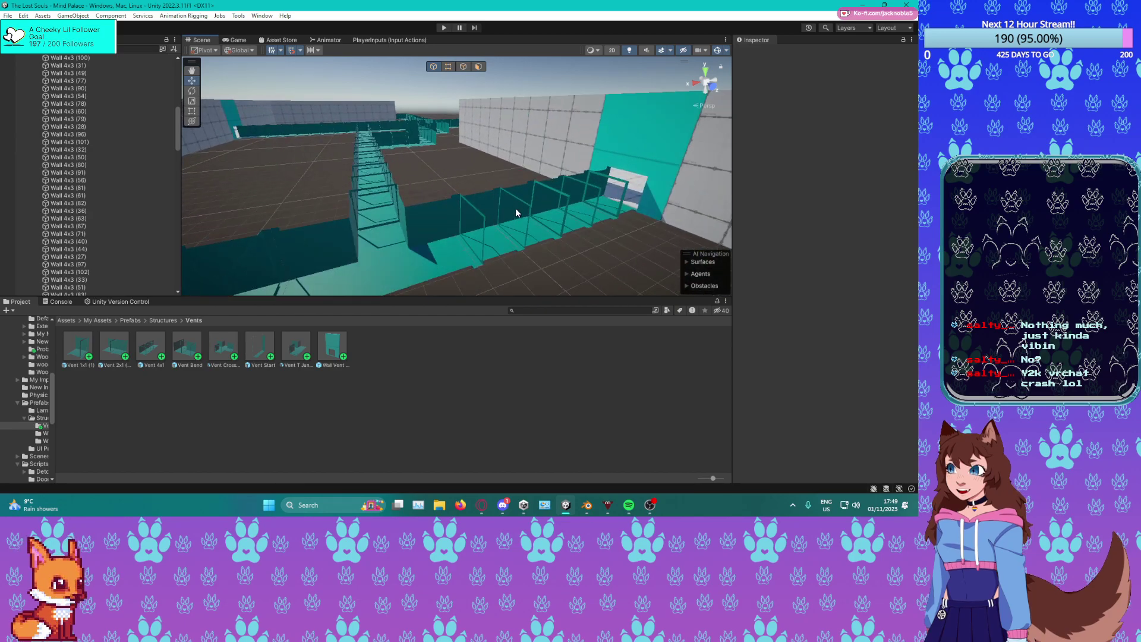
scroll(427, 212, "down", 8)
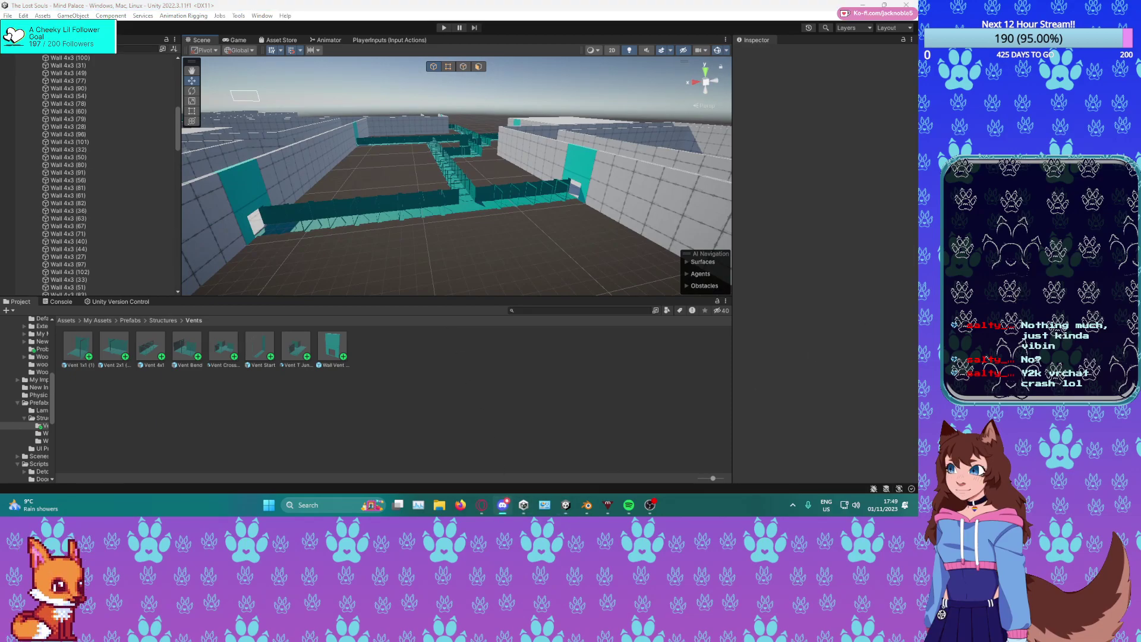
middle_click_drag(462, 205, 581, 406)
scroll(582, 199, "down", 5)
middle_click_drag(523, 159, 429, 183)
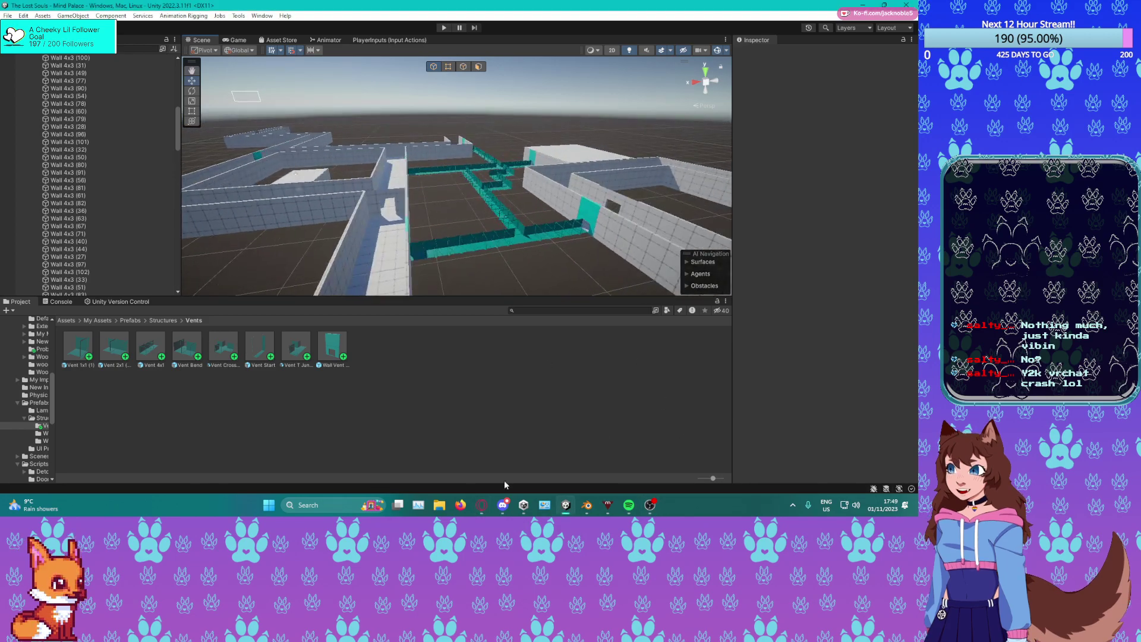
Switch to Blender and delete the default cube from the Standard Light scene.
left_click(587, 506)
scroll(424, 259, "up", 5)
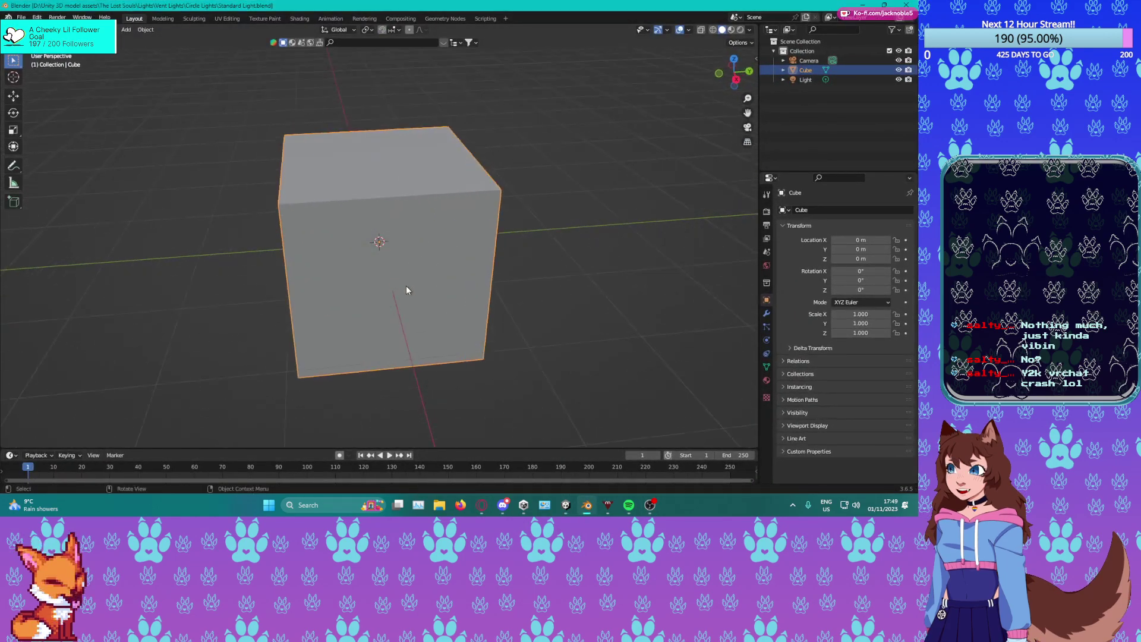
scroll(465, 267, "down", 5)
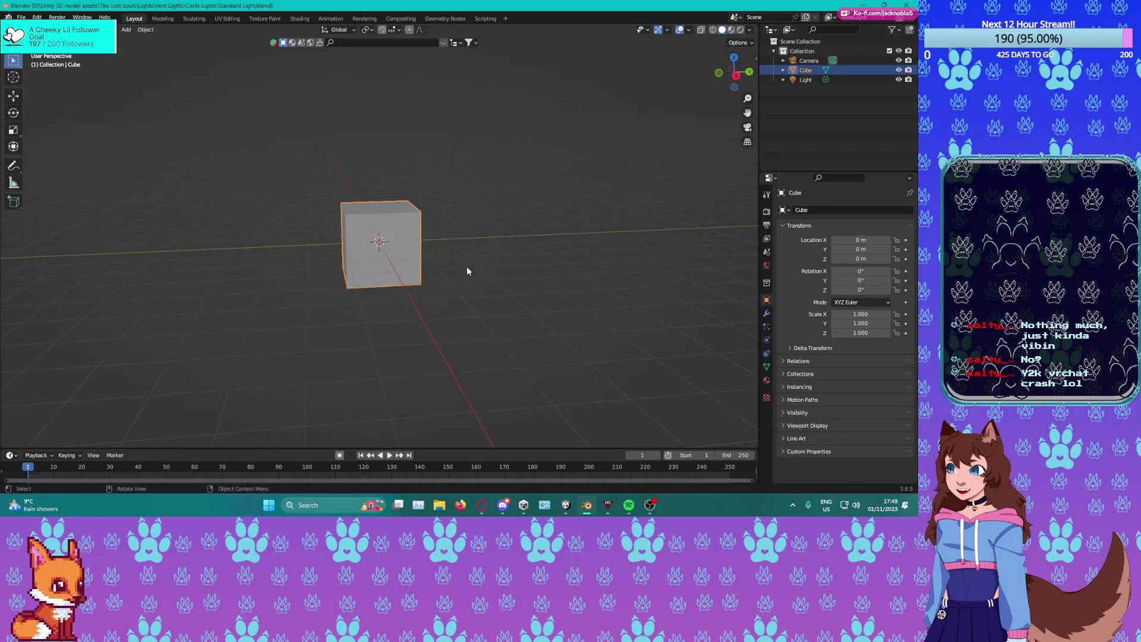
key("Delete")
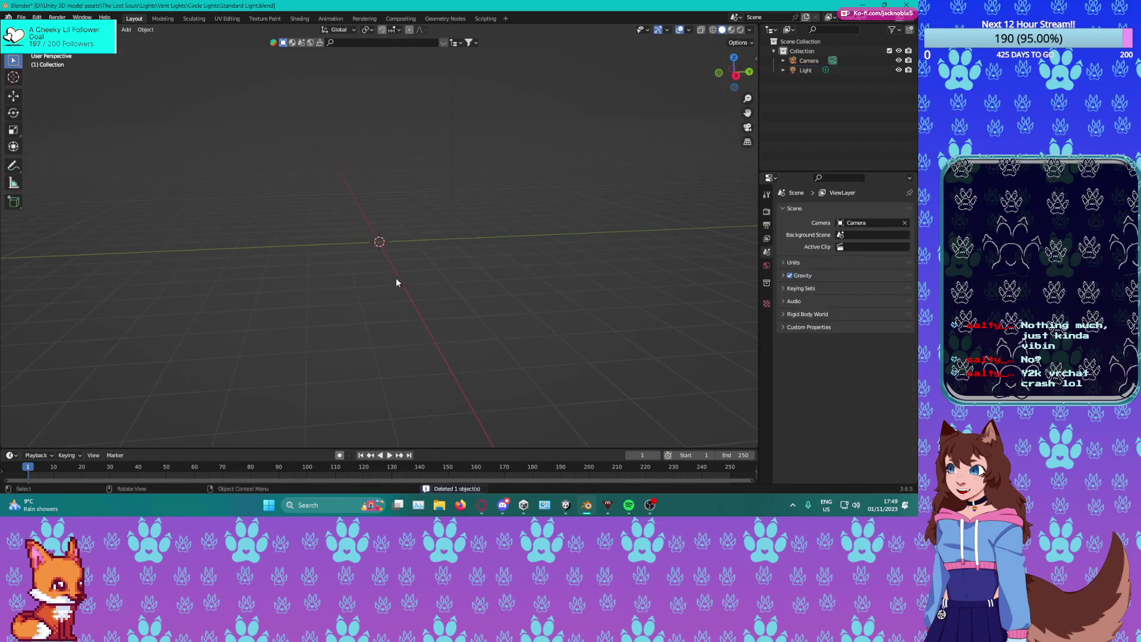
Add a cylinder mesh at the scene origin.
middle_click_drag(400, 283, 377, 181)
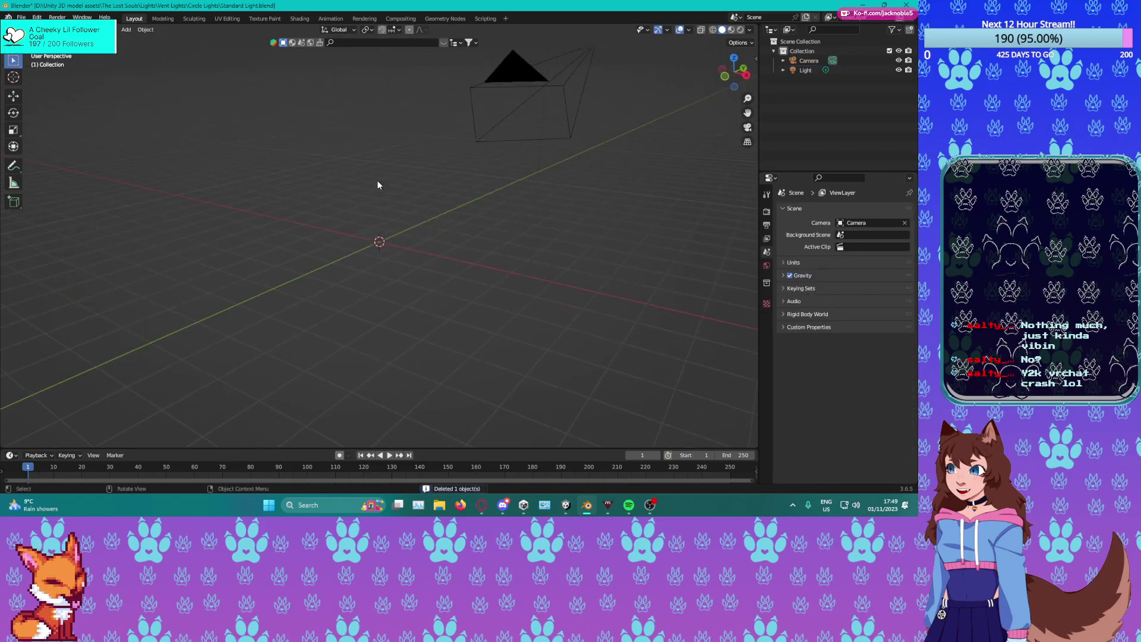
left_click(124, 31)
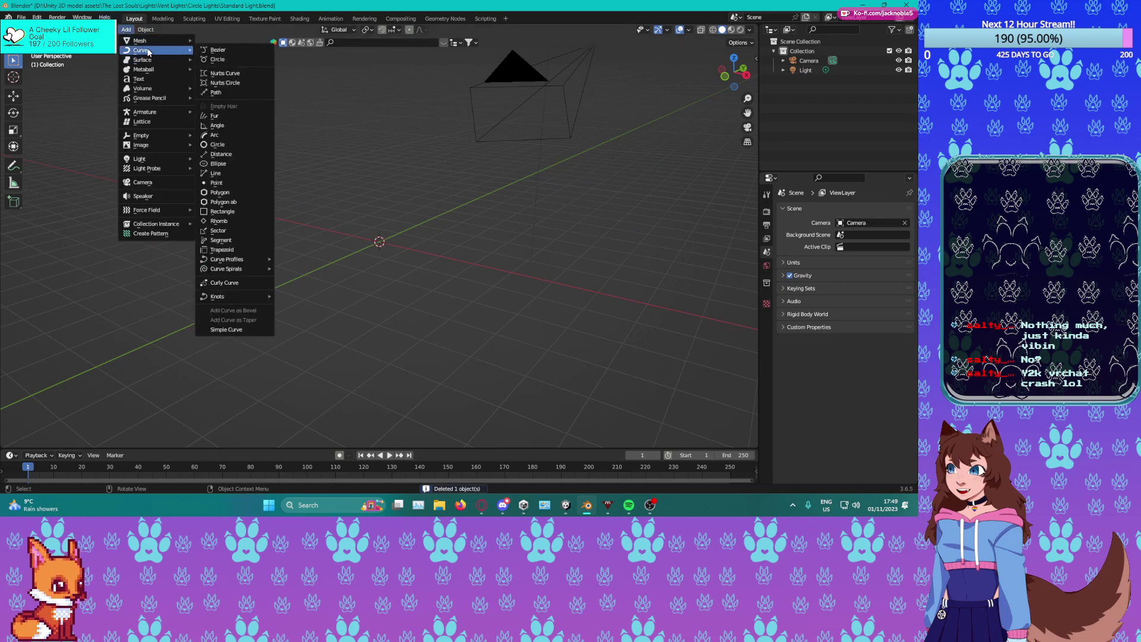
mouse_move(151, 39)
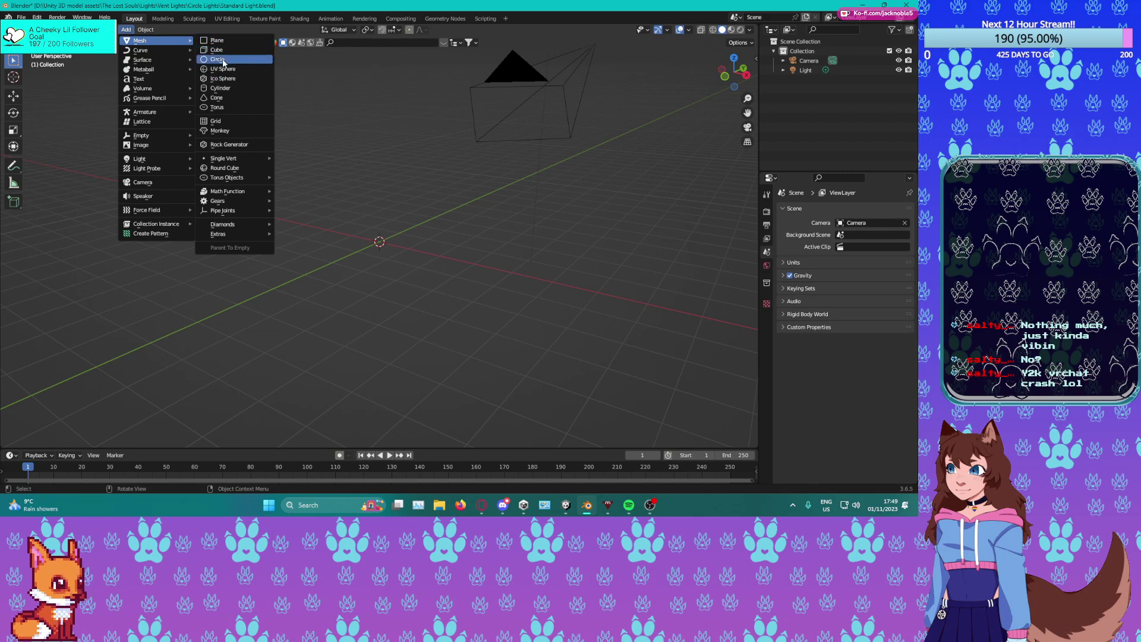
left_click(221, 88)
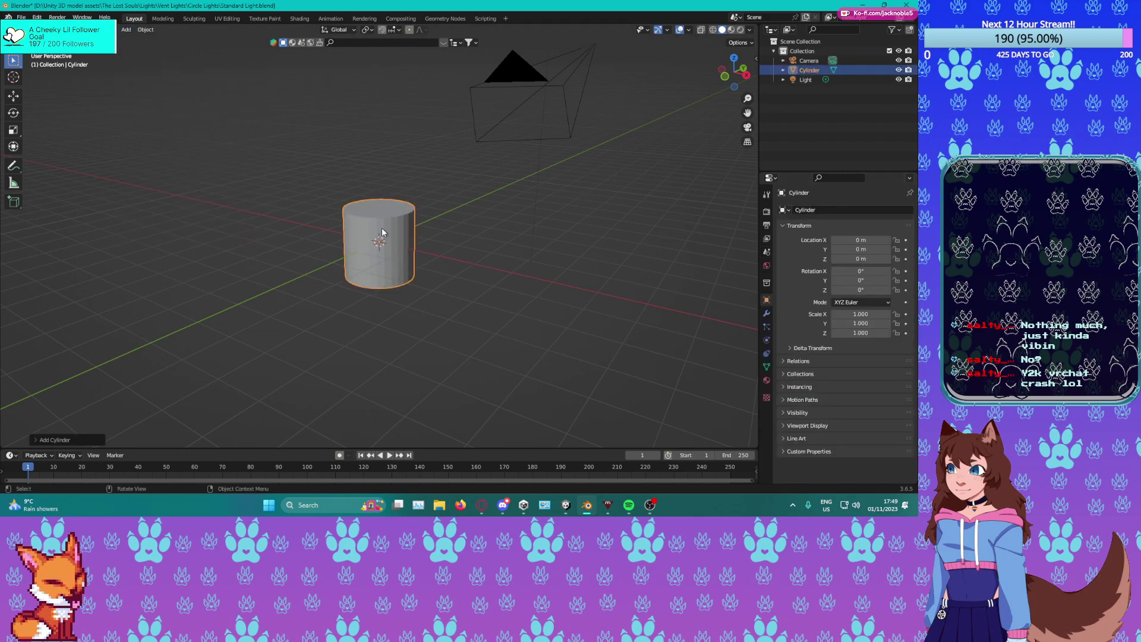
Rotate the cylinder's whole mesh about the X axis in Edit Mode until it lies along the Y axis.
middle_click_drag(383, 233, 426, 211)
key("Tab")
key("r")
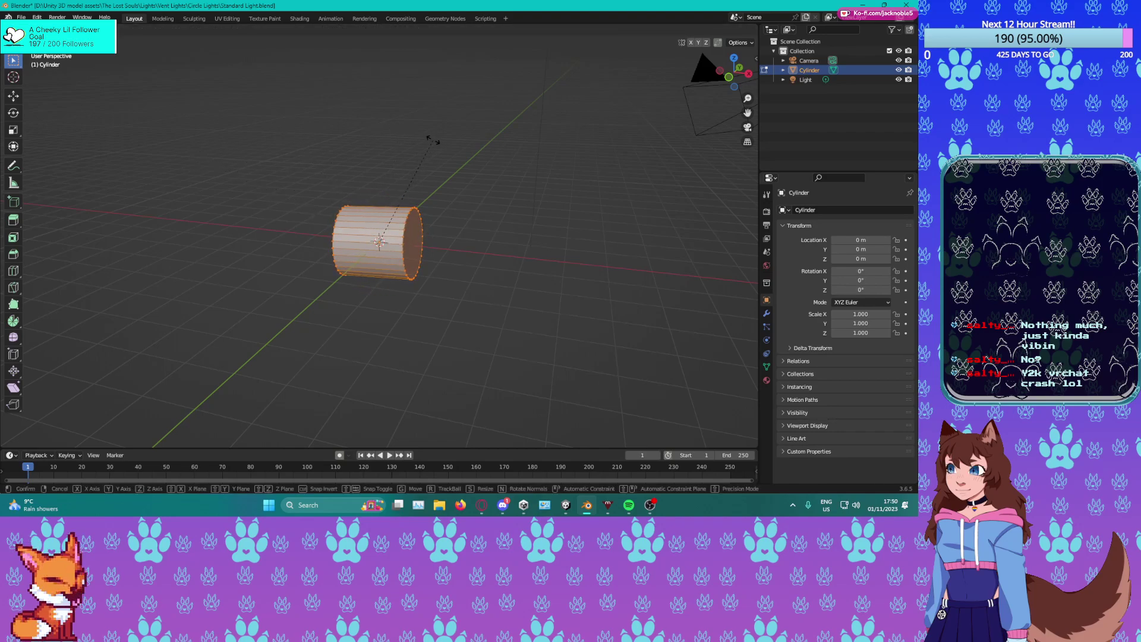
key("Escape")
middle_click_drag(431, 135, 257, 158)
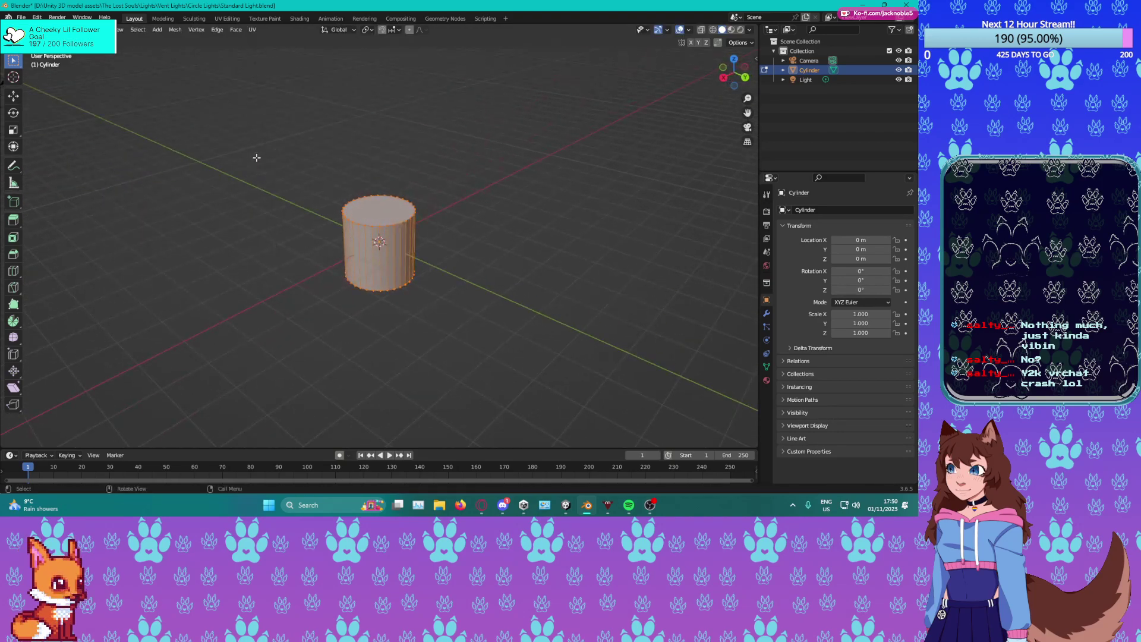
key("r")
key("x")
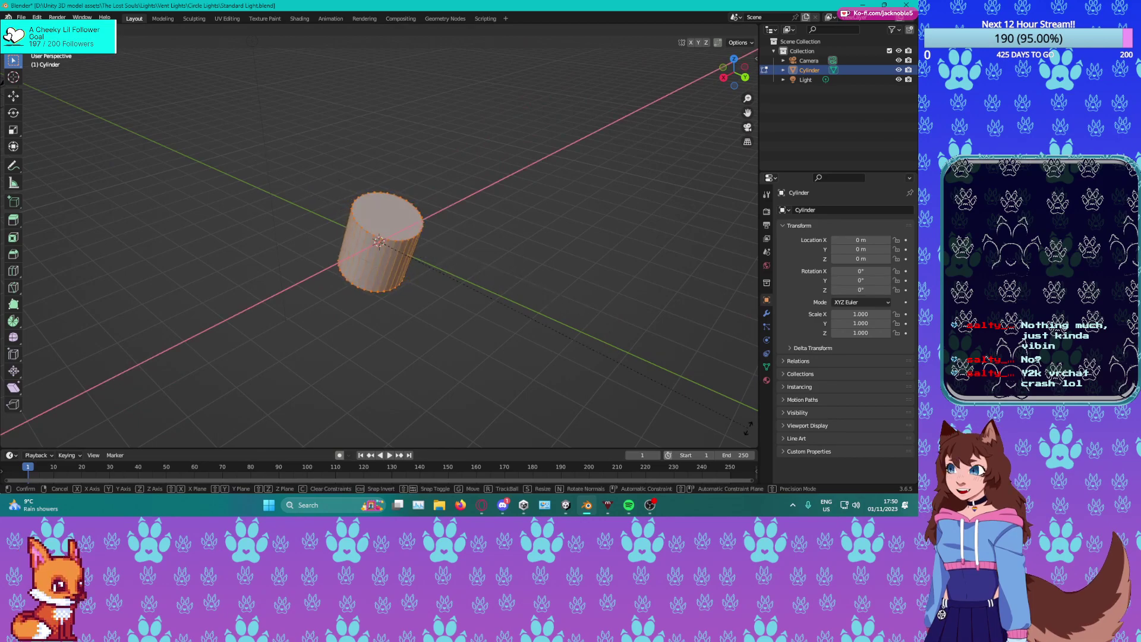
left_click(324, 334)
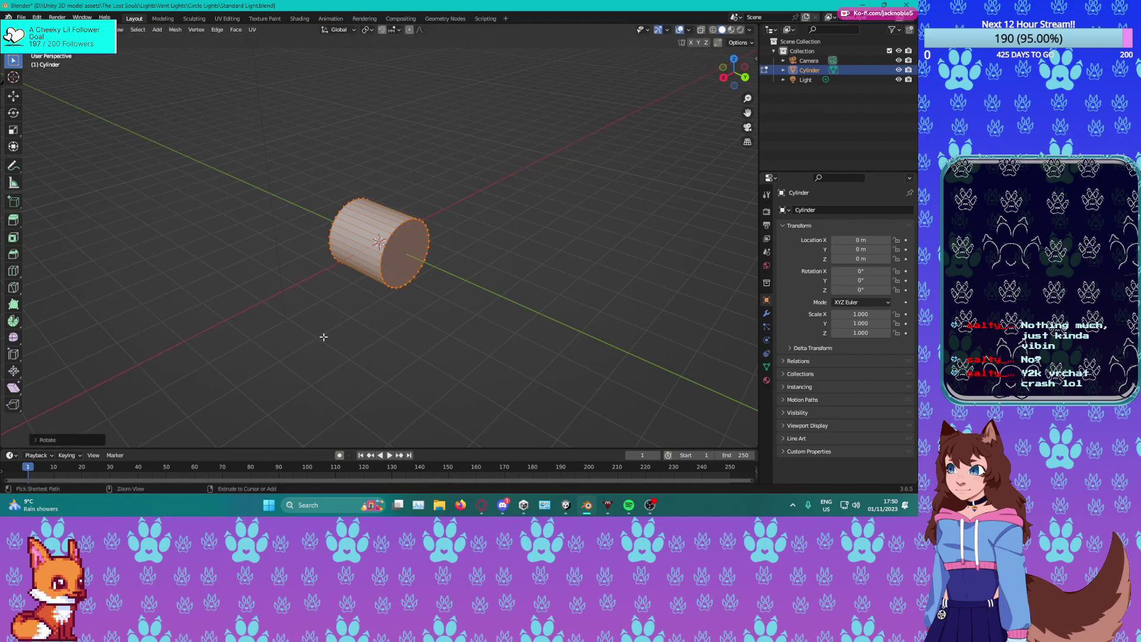
Scale the cylinder's mesh down along the Y axis to flatten it into a thin disc.
middle_click_drag(484, 314, 306, 229)
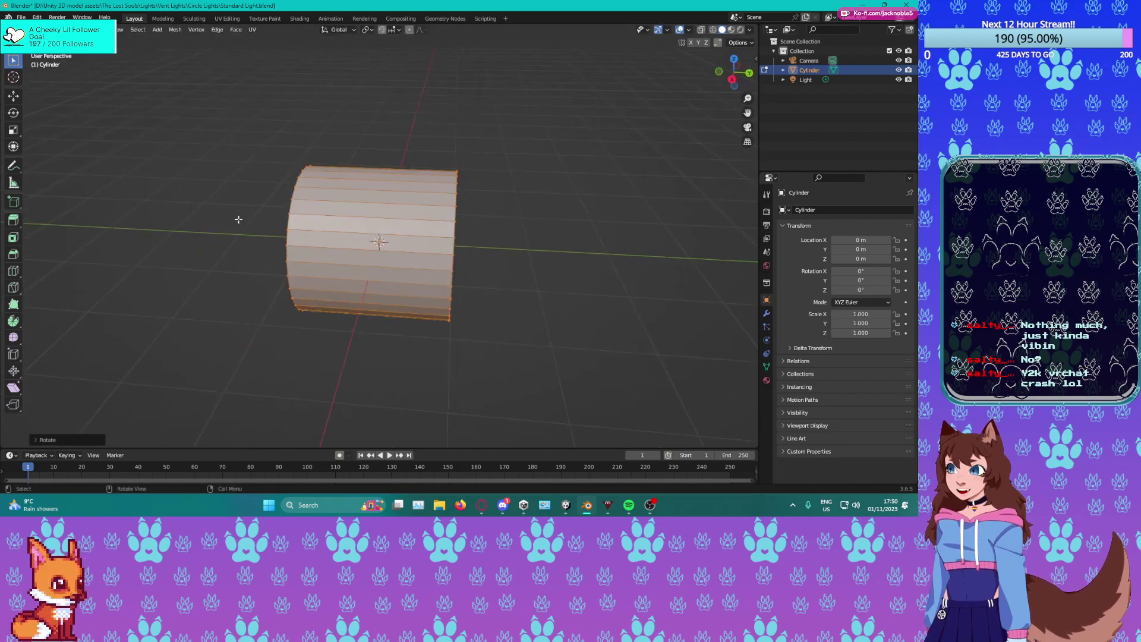
left_click(13, 130)
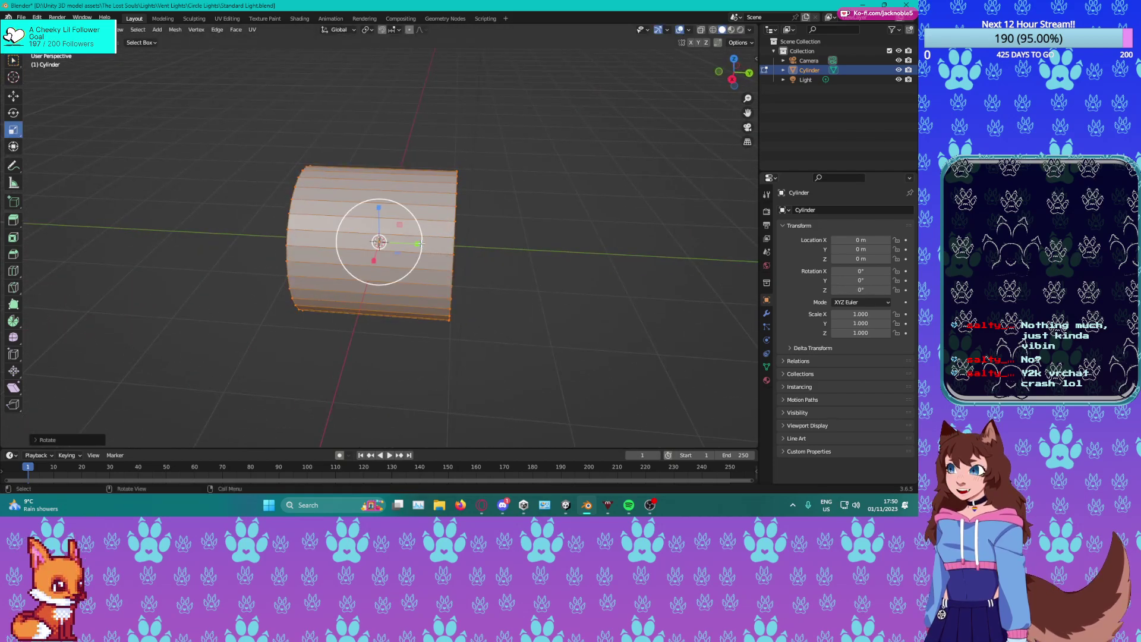
left_click_drag(416, 244, 386, 240)
Inset the disc's front circular face by about 0.14 m to form a narrow rim.
middle_click_drag(452, 258, 387, 242)
middle_click_drag(476, 244, 306, 242)
scroll(401, 256, "up", 4)
middle_click_drag(401, 256, 442, 202)
scroll(442, 203, "down", 2)
key("i")
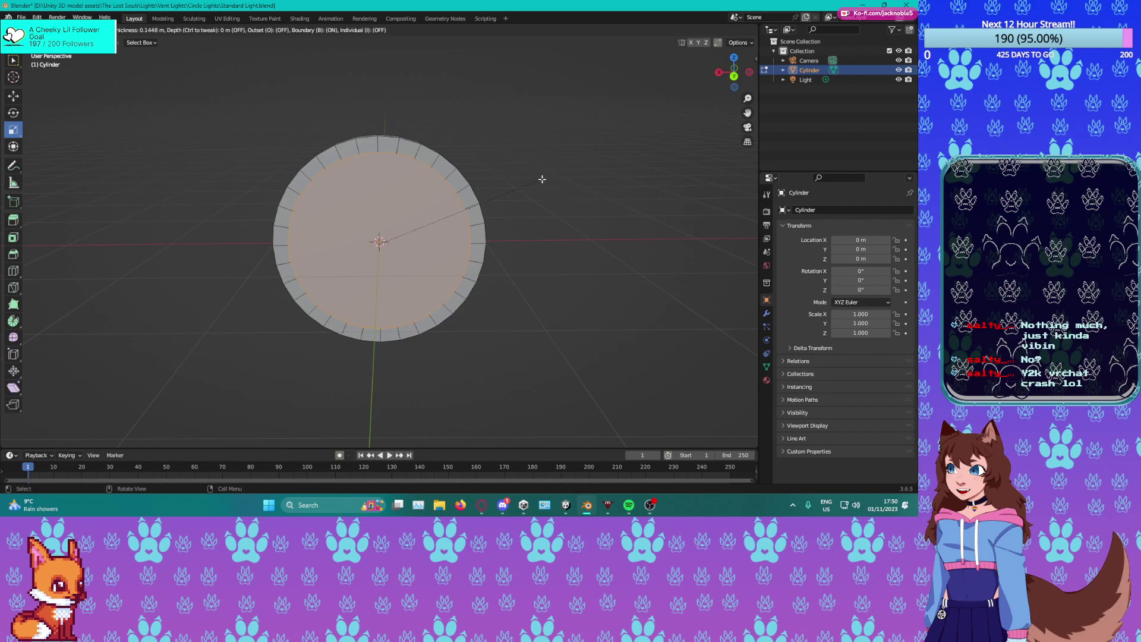
left_click(542, 179)
Delete the disc's back circular face, opposite the inset one.
middle_click_drag(541, 178, 410, 241)
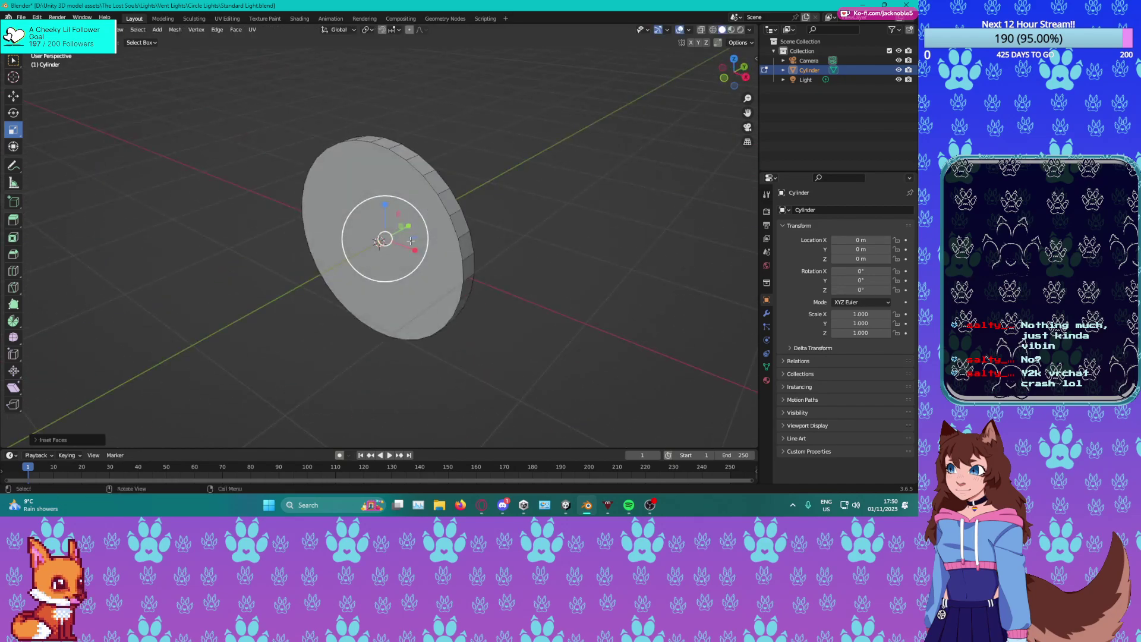
left_click(445, 252)
key("x")
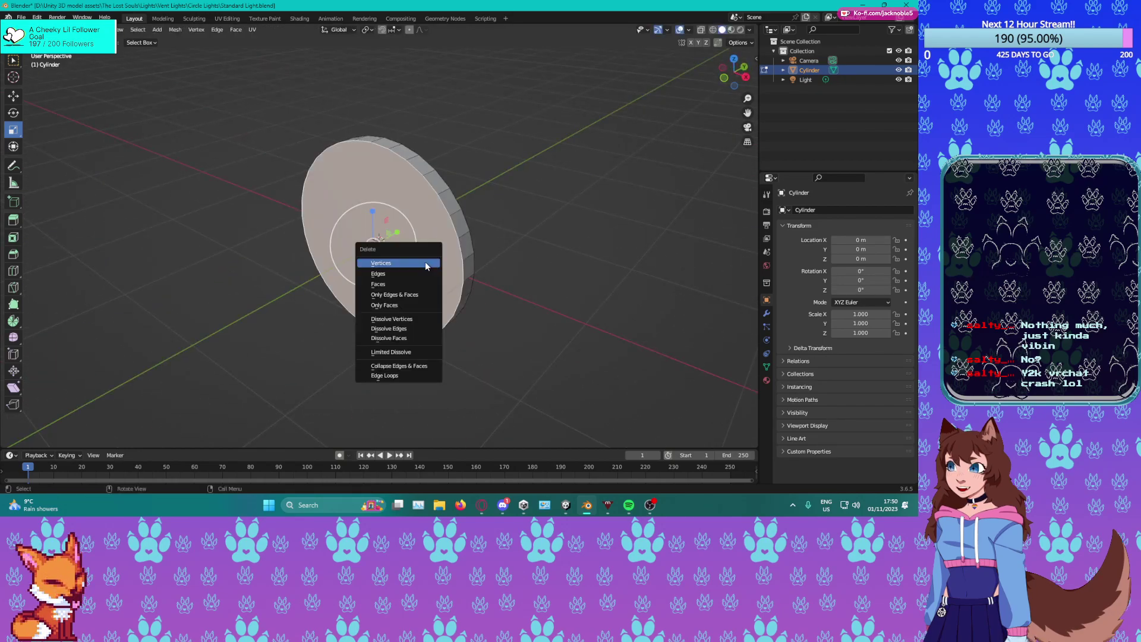
left_click(395, 283)
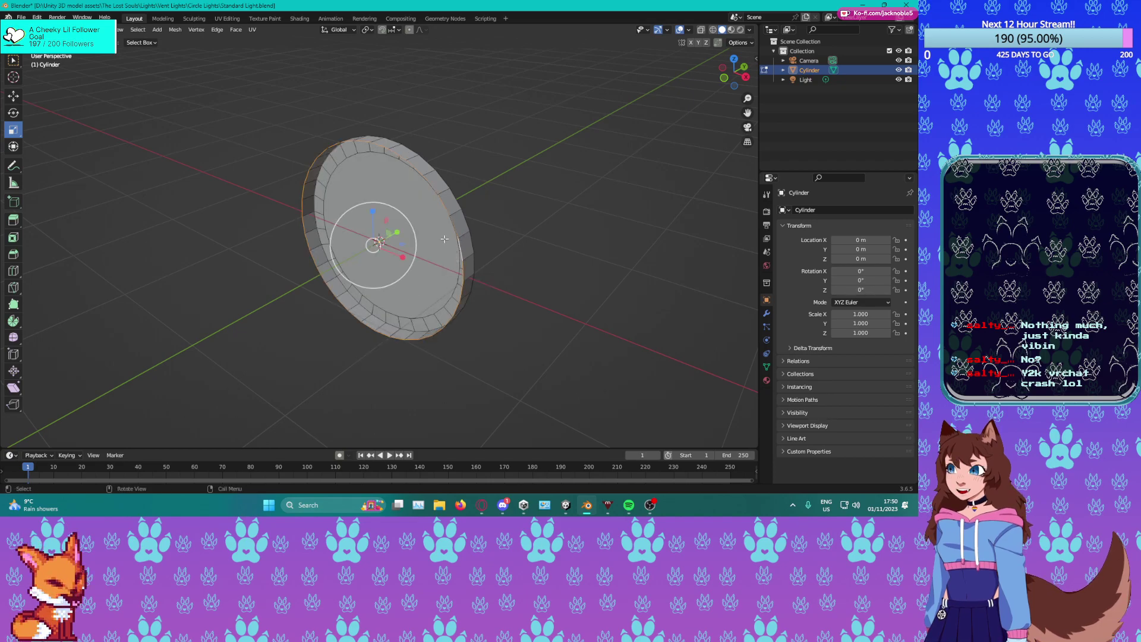
Close the open back of the disc with a Grid Fill.
right_click(445, 240)
left_click(406, 341)
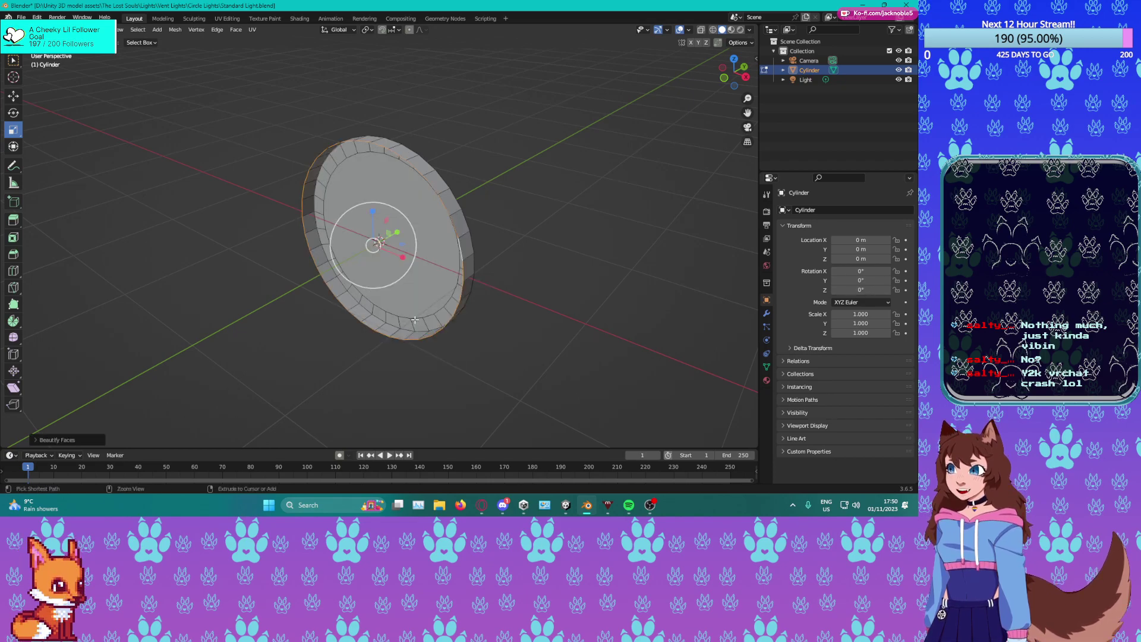
key("ctrl+f")
left_click(409, 300)
middle_click_drag(409, 299, 534, 248)
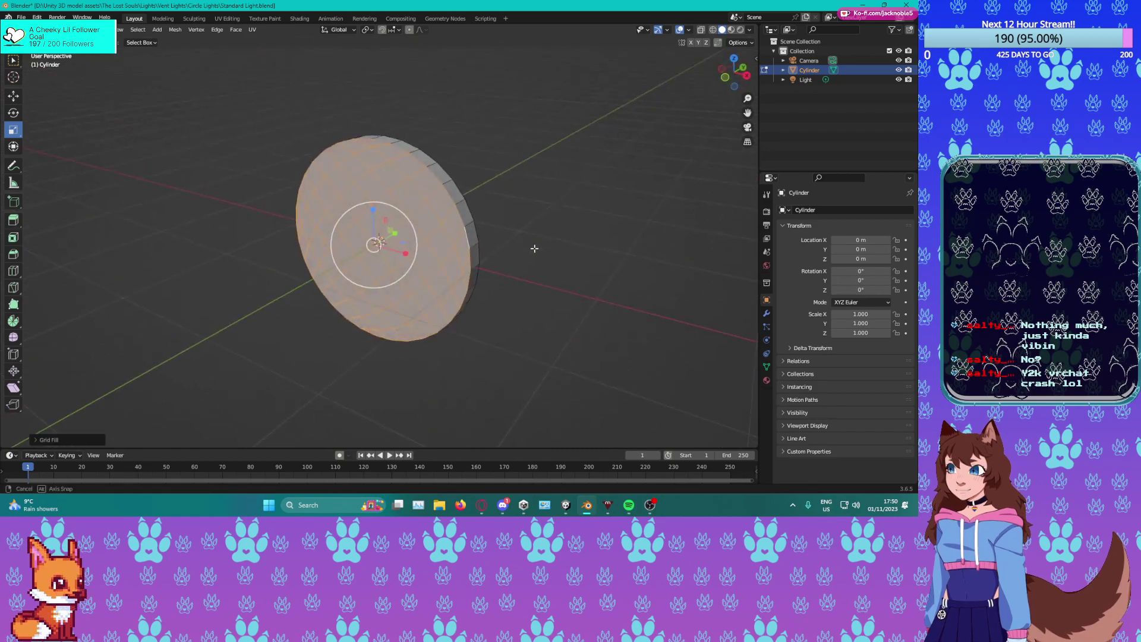
Set the back Grid Fill's span to 2 and its offset to -1.
left_click(51, 440)
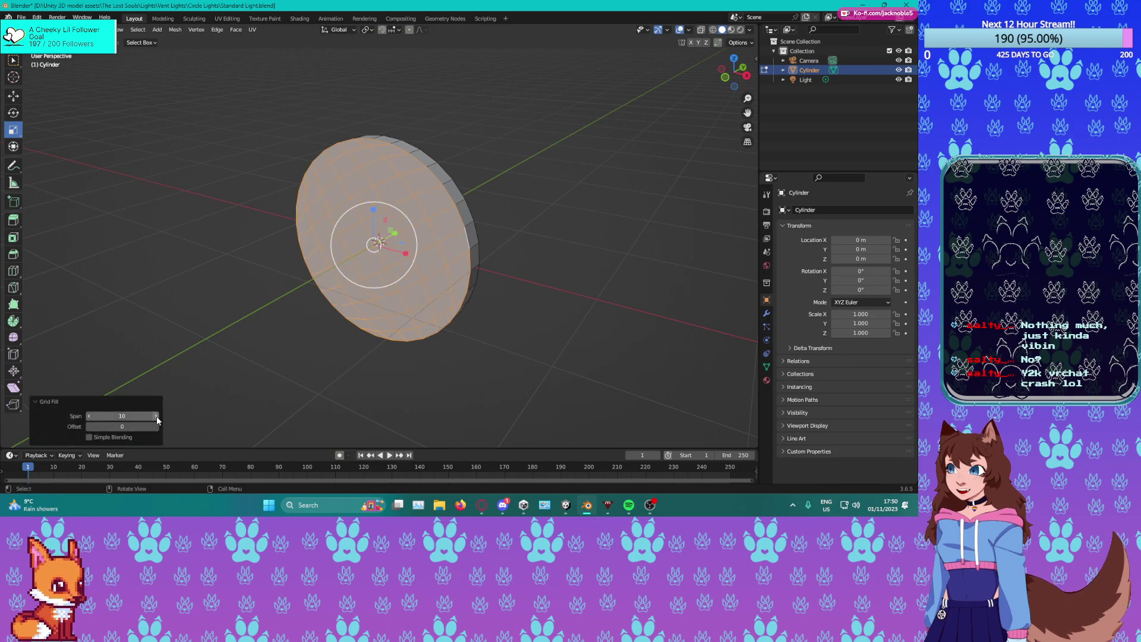
left_click(87, 415)
left_click(88, 415)
left_click(88, 415)
left_click(87, 415)
left_click(87, 415)
left_click(87, 415)
left_click(87, 415)
left_click(87, 415)
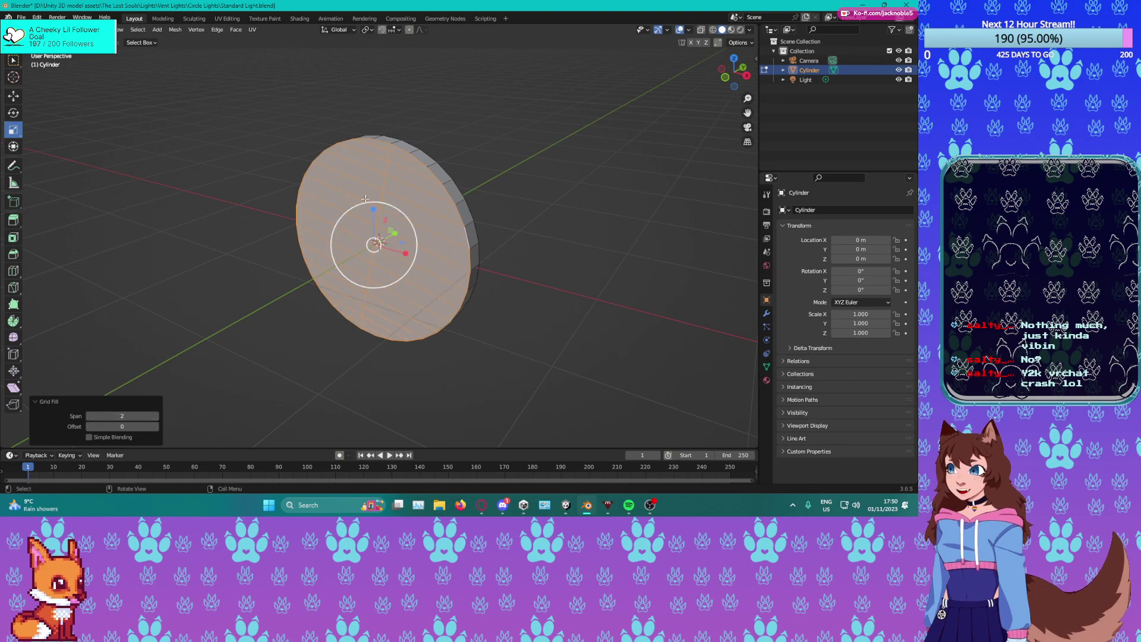
middle_click_drag(571, 278, 583, 301)
middle_click_drag(415, 310, 442, 340)
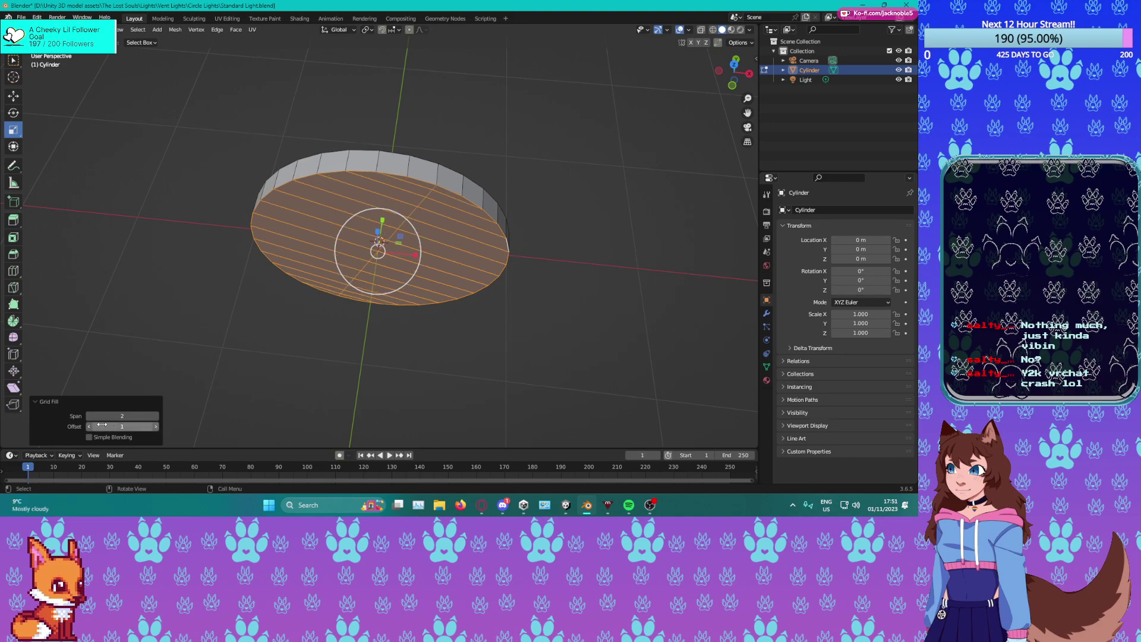
left_click_drag(122, 426, 113, 427)
Delete the inner circular face inside the rim on the front of the disc.
middle_click_drag(336, 413, 262, 373)
middle_click_drag(430, 367, 299, 346)
middle_click_drag(533, 351, 418, 338)
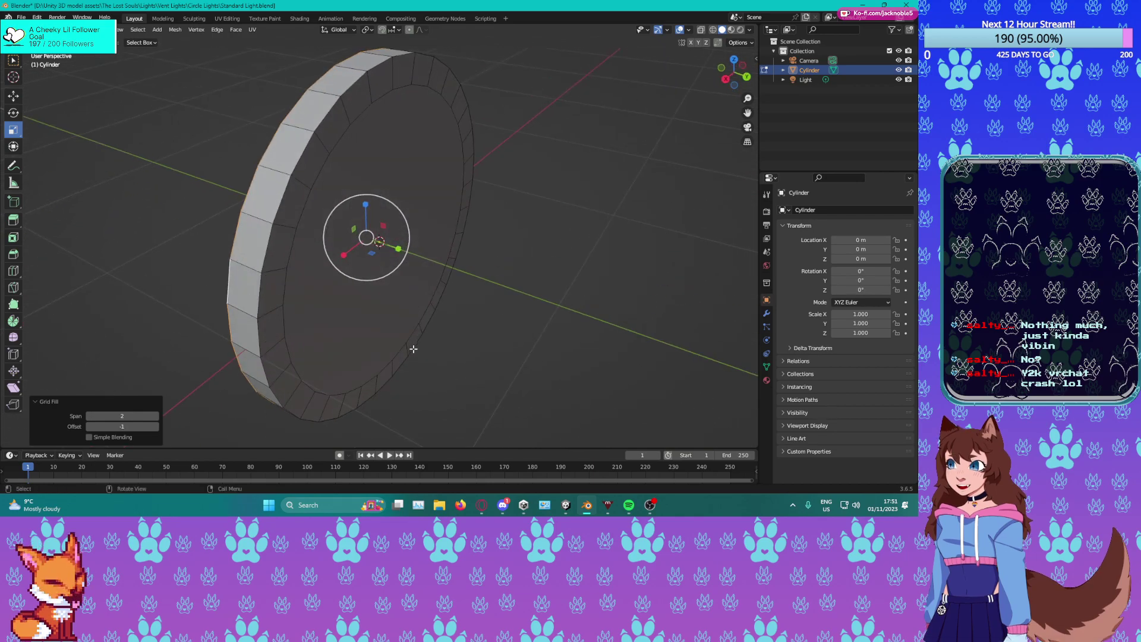
left_click(394, 294)
key("3")
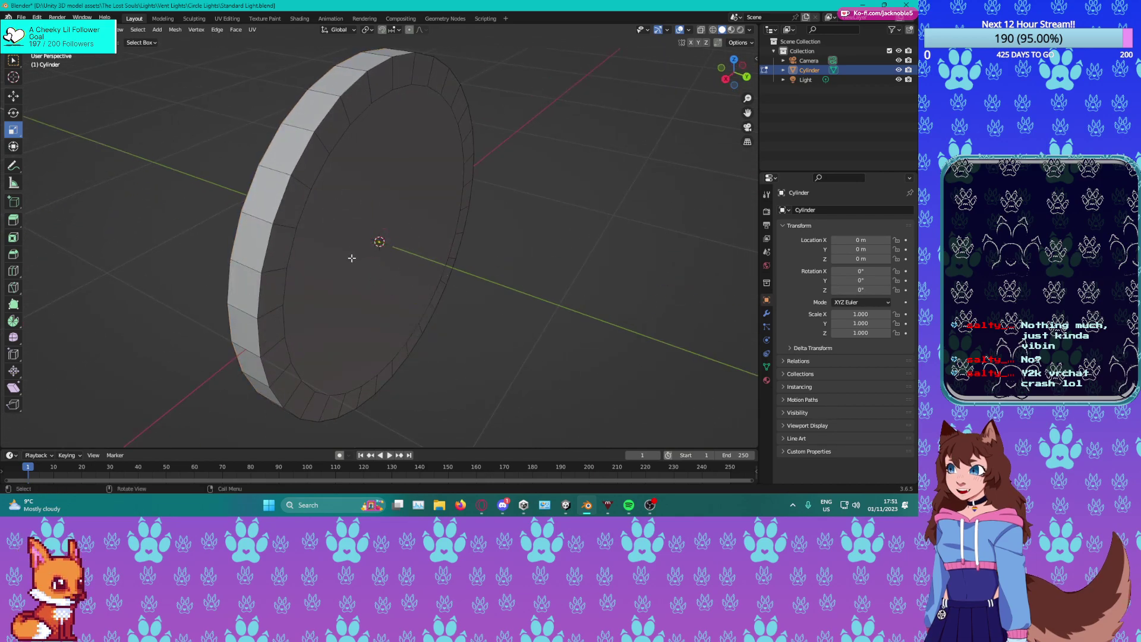
left_click(355, 262)
key("x")
left_click(356, 320)
Select the rim's inner edge loop and close the front opening with a Grid Fill.
middle_click_drag(355, 320, 369, 396)
left_click(369, 396, "alt")
left_click(371, 408, "alt")
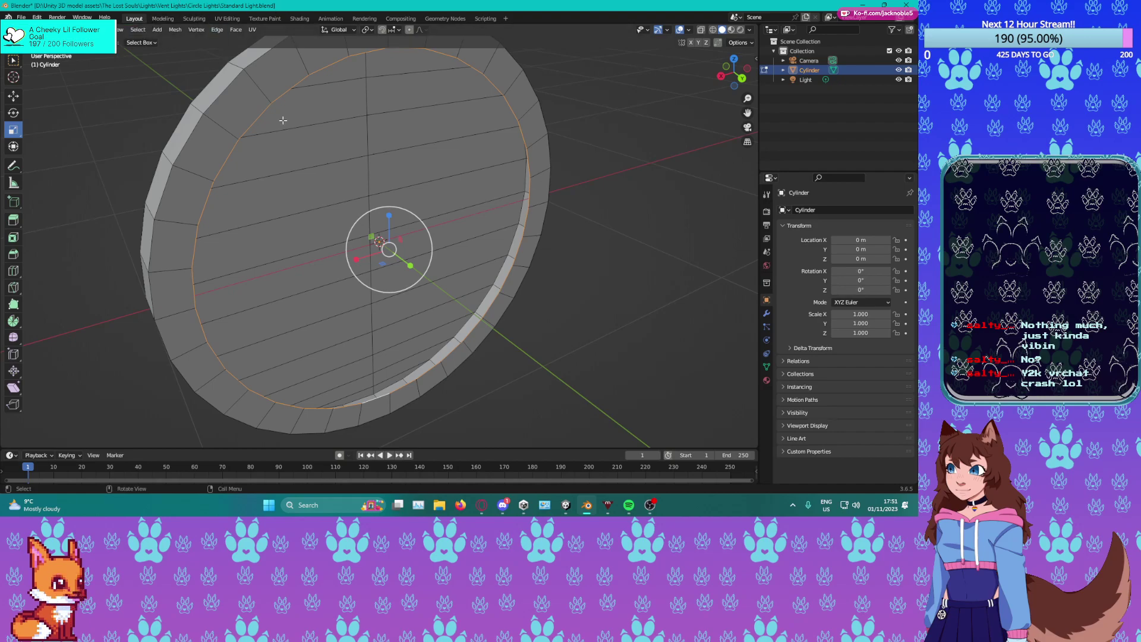
key("ctrl+f")
left_click(313, 209)
Set the front Grid Fill's offset to -3 so the grid lines run straight across the disc.
scroll(388, 243, "down", 2)
mouse_move(403, 262)
middle_mouse_down()
mouse_move(387, 243)
mouse_move(406, 252)
middle_mouse_up()
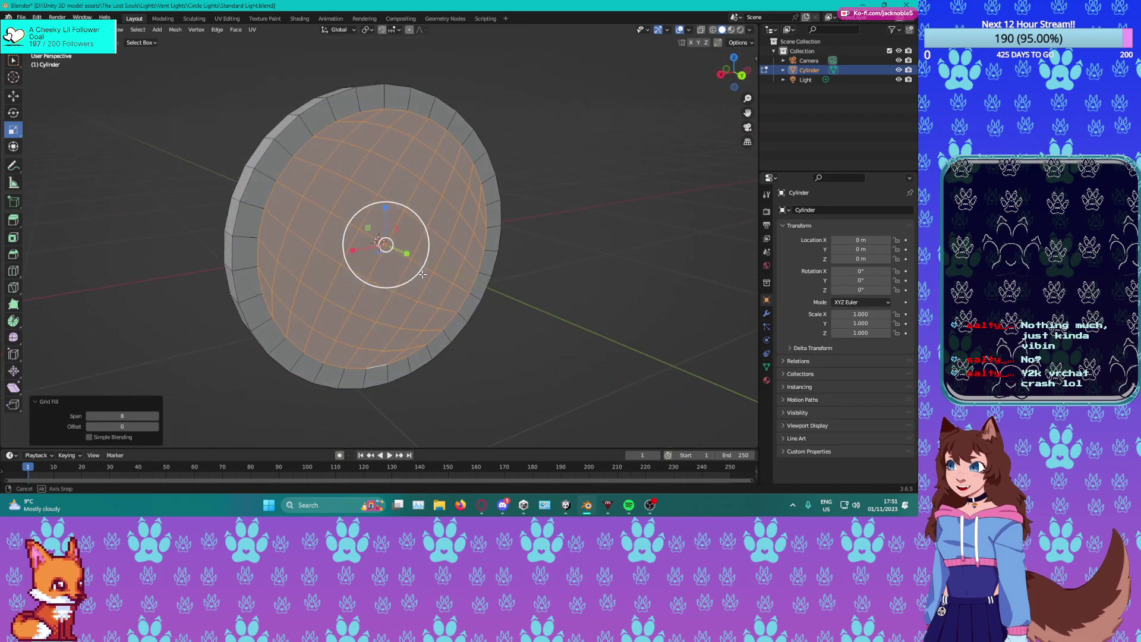
left_click(87, 426)
left_click(87, 425)
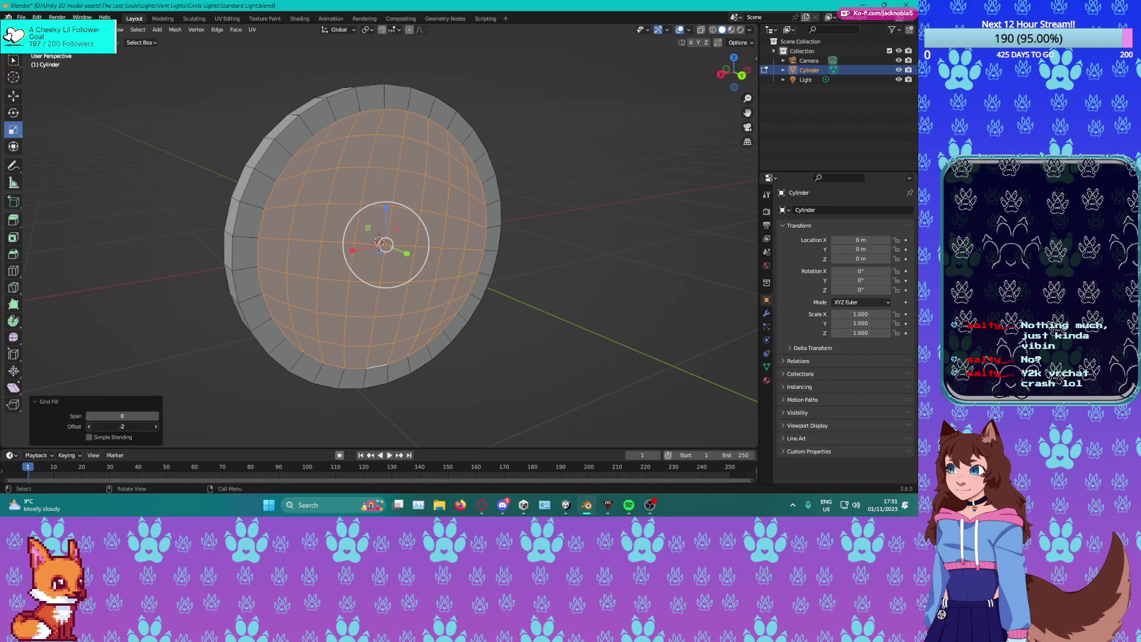
middle_click_drag(362, 286, 381, 304)
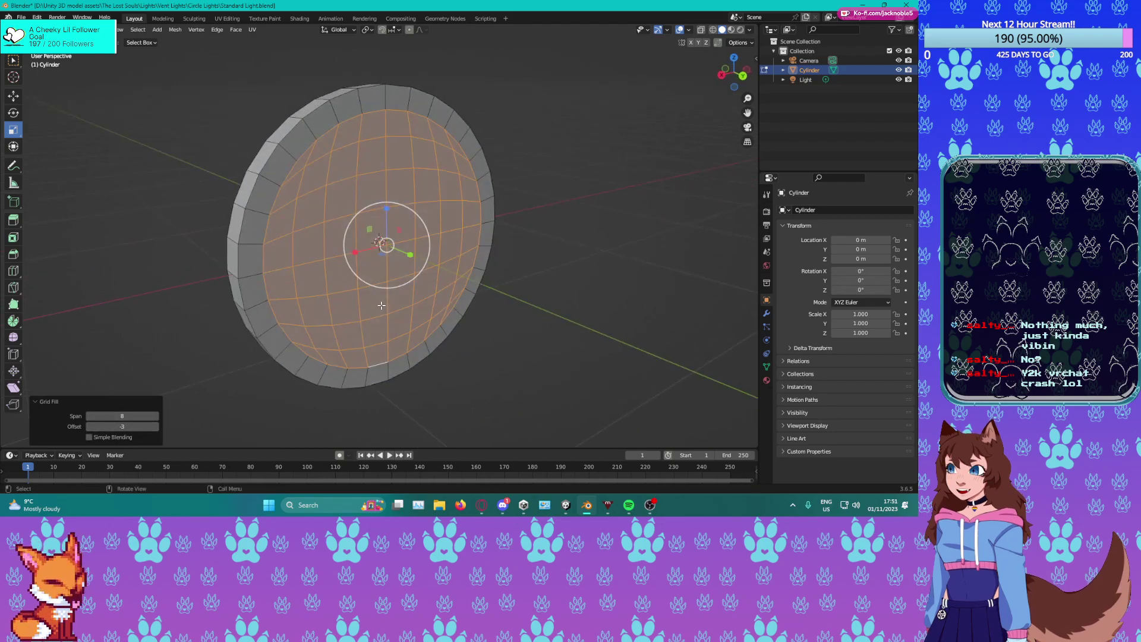
Select the front grid's centre vertex and enable proportional editing with Smooth falloff.
scroll(381, 299, "up", 2)
key("1")
left_click(390, 247)
left_click(409, 30)
left_click(421, 30)
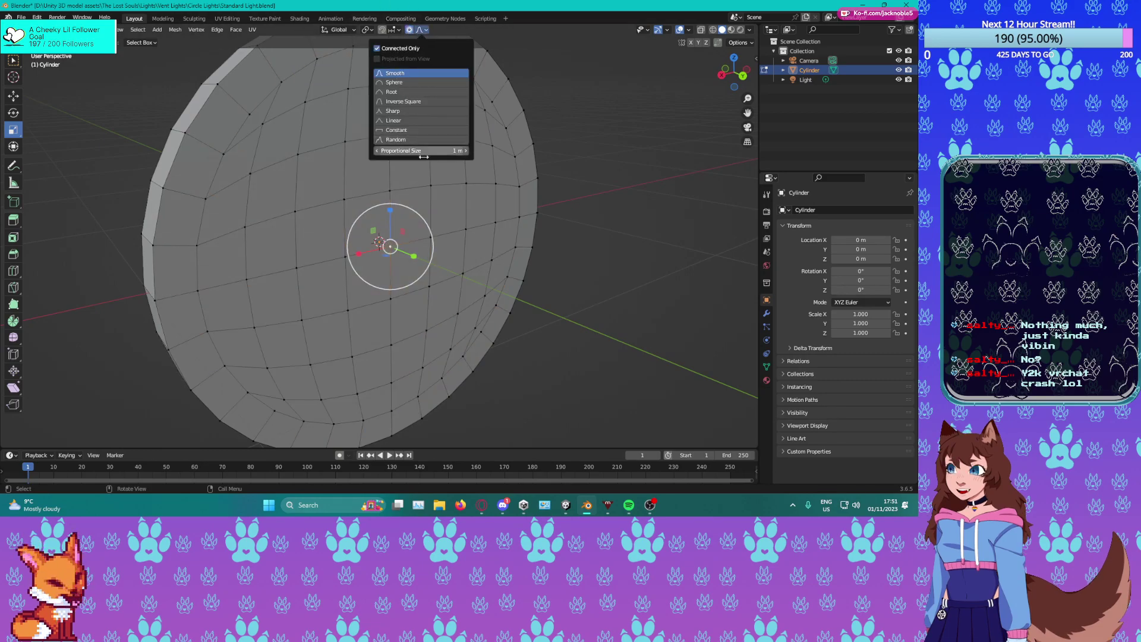
left_click(395, 73)
Try to pull the front centre vertex outward about 0.3 m along the Y axis with proportional editing.
left_click(13, 95)
mouse_move(475, 256)
middle_mouse_down()
mouse_move(504, 240)
mouse_move(460, 263)
middle_mouse_up()
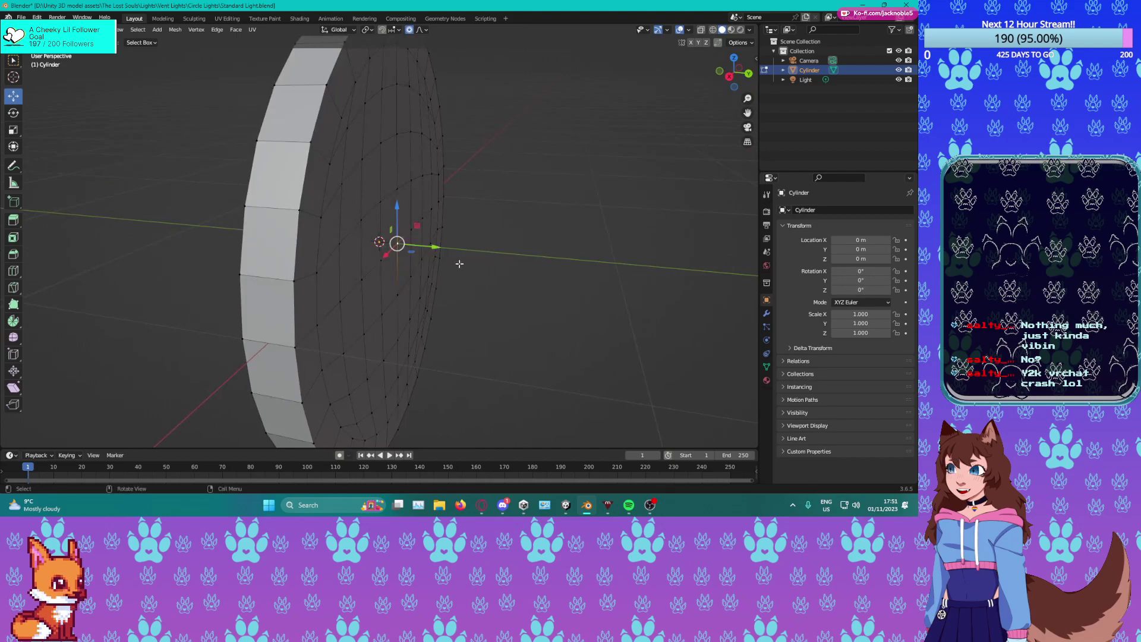
left_click_drag(435, 245, 499, 265)
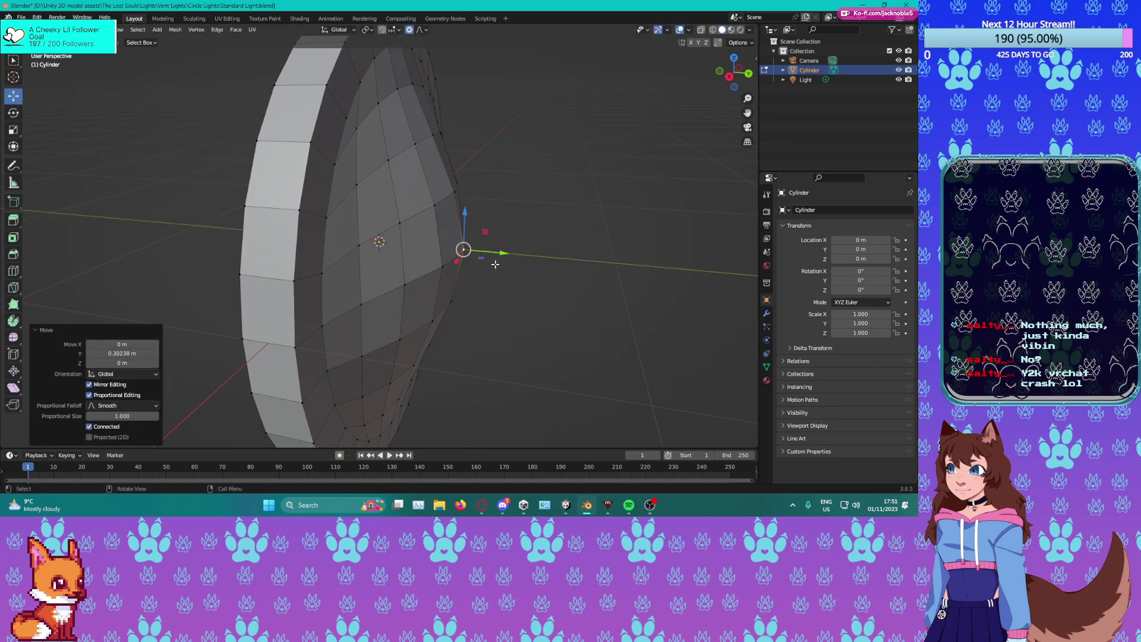
key("ctrl+z")
Extend the selection from the front grid's centre vertex to the 3 by 3 block of vertices around it.
middle_click_drag(401, 249, 398, 249)
left_click(423, 234, "shift")
left_click(363, 260, "shift")
left_click(364, 313, "shift")
left_click(422, 296, "shift")
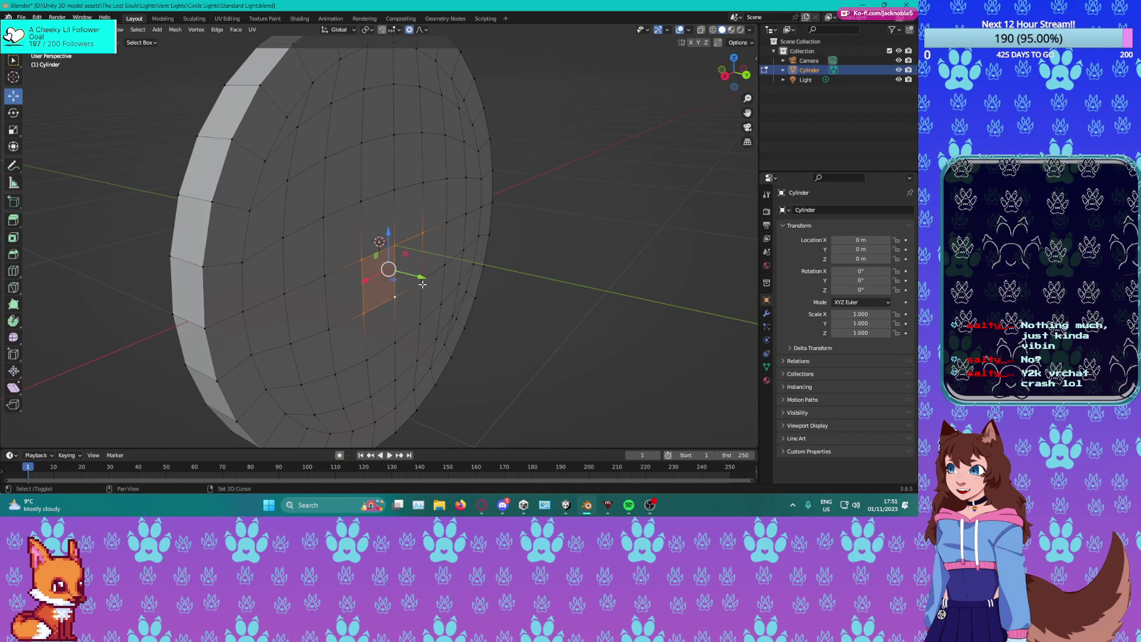
left_click(396, 191, "shift")
left_click(360, 202, "shift")
Pull the selected centre vertices outward about 0.24 m along the Y axis with proportional editing to bulge the disc into a dome.
left_click_drag(424, 254, 465, 288)
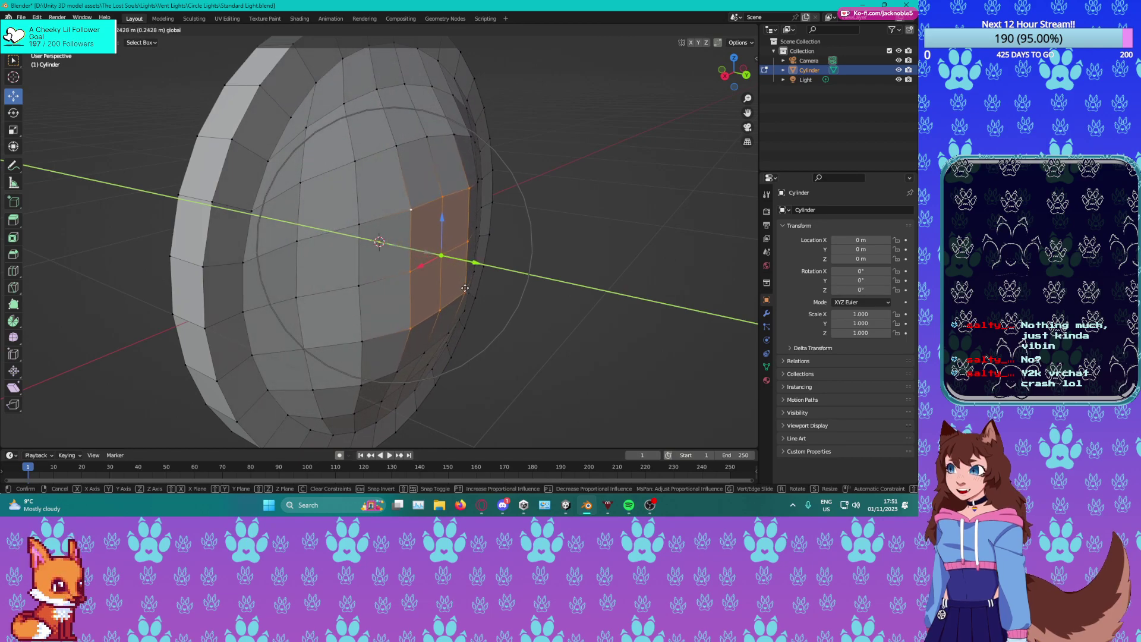
scroll(465, 288, "down", 1)
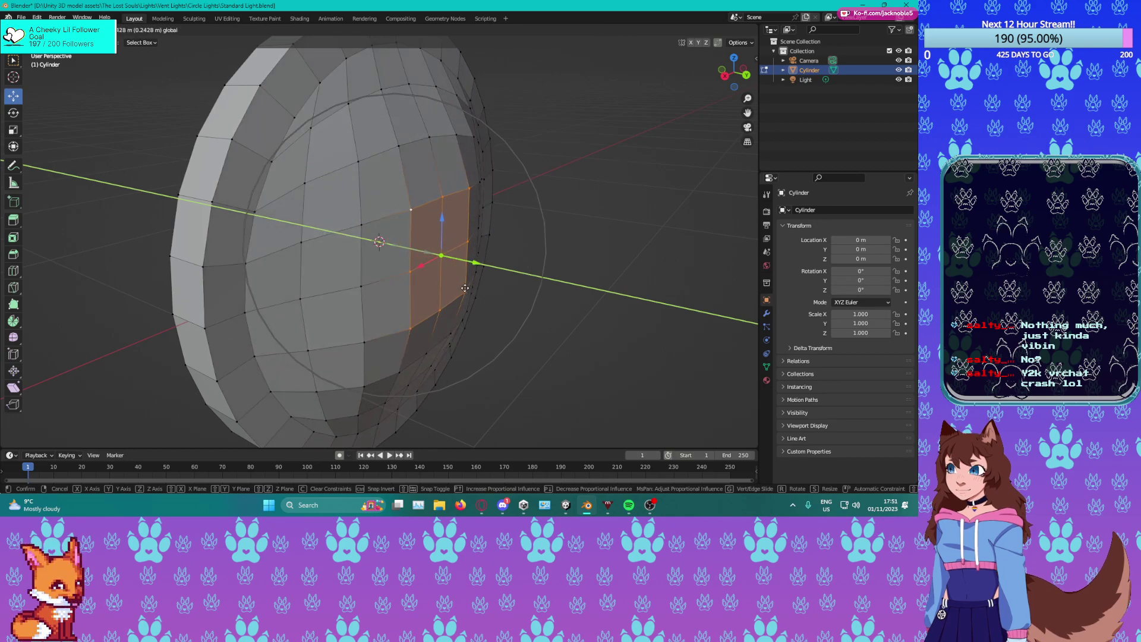
left_click_drag(465, 288, 464, 288)
left_click(460, 266)
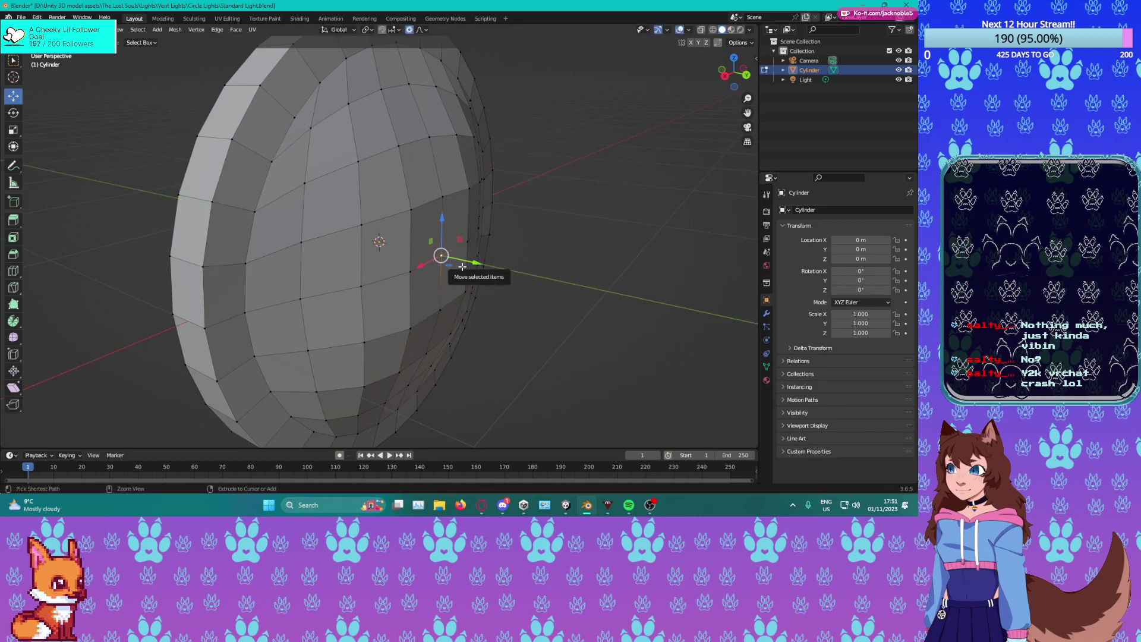
key("ctrl+z")
key("ctrl+z")
left_click_drag(426, 252, 469, 287)
middle_click_drag(470, 287, 298, 255)
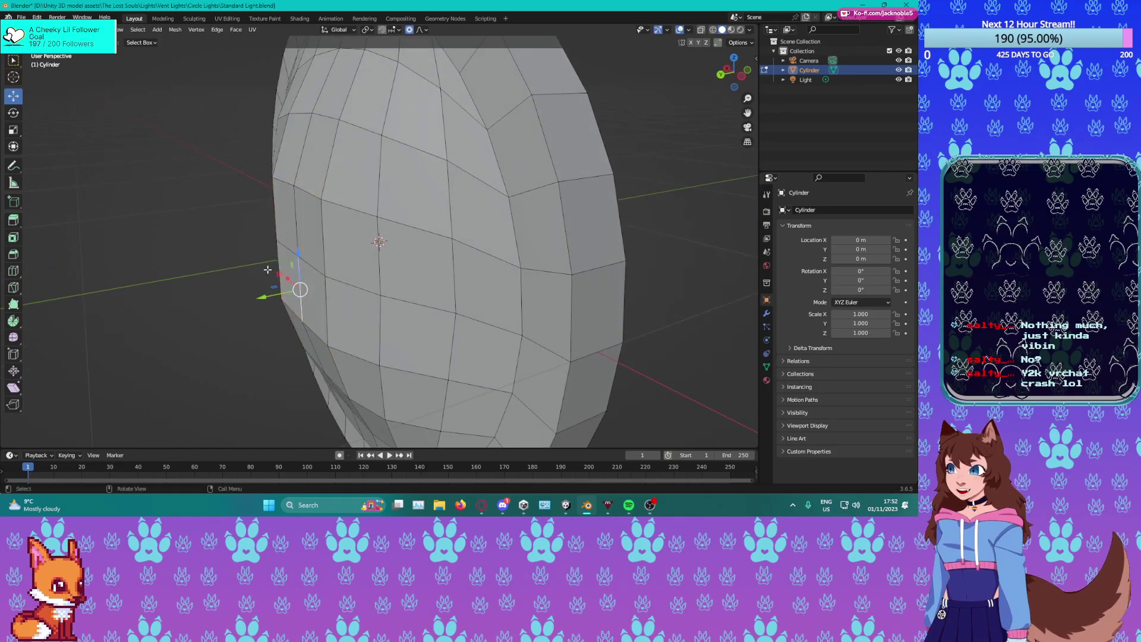
Try to pull only the dome's centre vertex farther outward along the Y axis with a smaller proportional influence.
left_click(300, 260)
left_click_drag(262, 266, 233, 281)
scroll(246, 275, "up", 6)
scroll(243, 275, "up", 1)
middle_click_drag(234, 280, 594, 247)
key("ctrl+z")
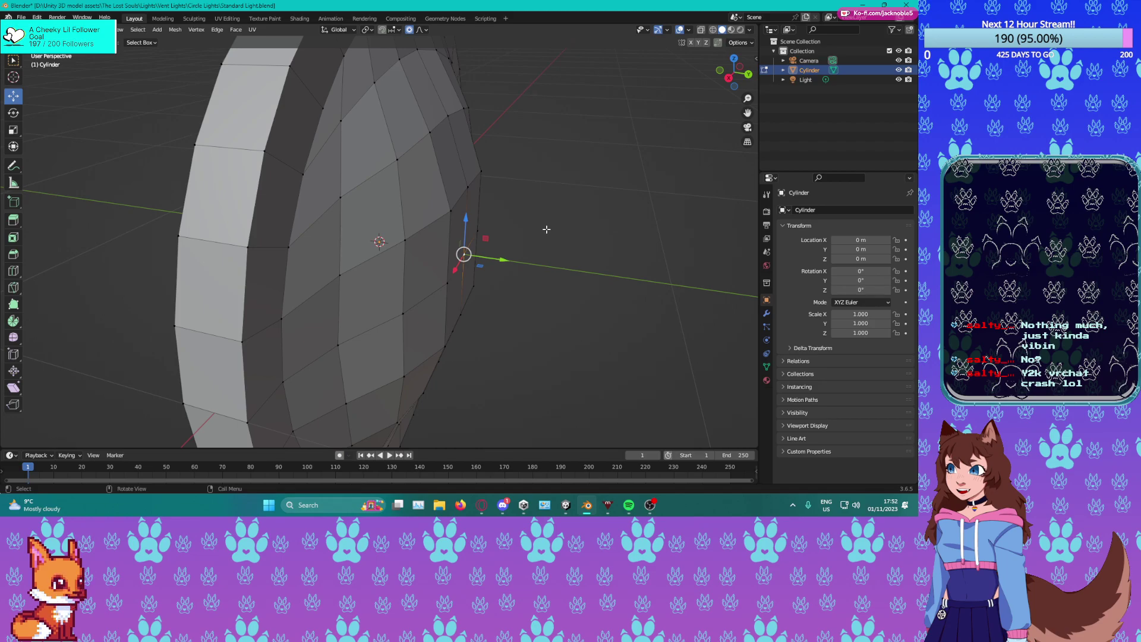
Check the domed disc's curvature from the front and return to Object Mode.
middle_click_drag(522, 219, 495, 232)
scroll(485, 229, "down", 1)
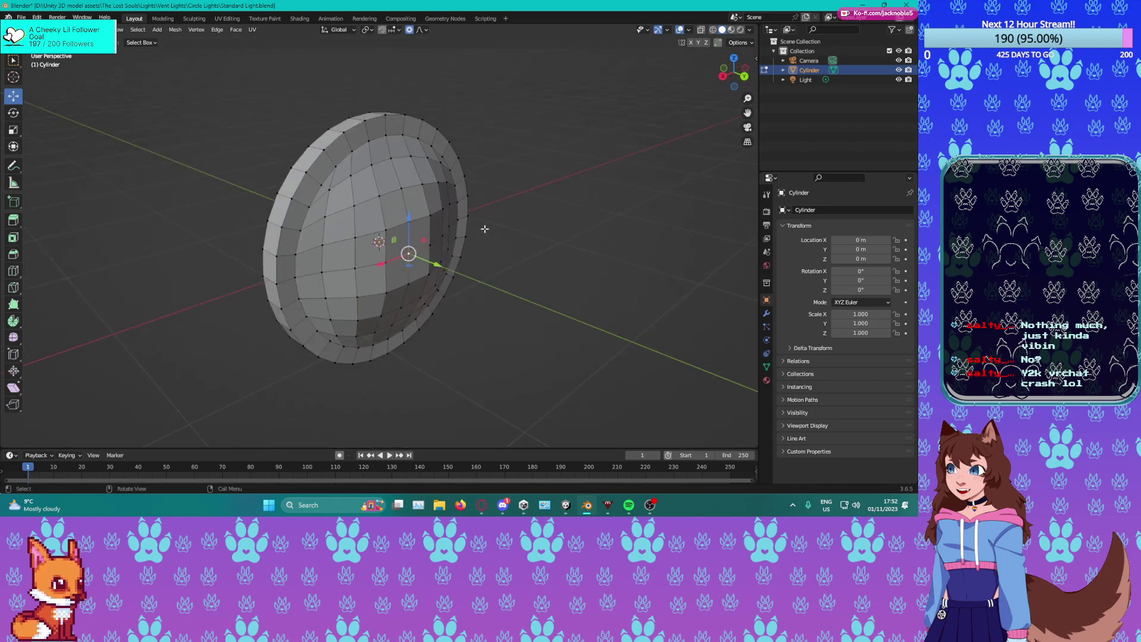
scroll(485, 229, "up", 2)
middle_click_drag(387, 223, 367, 215)
scroll(367, 216, "up", 1)
scroll(368, 215, "down", 3)
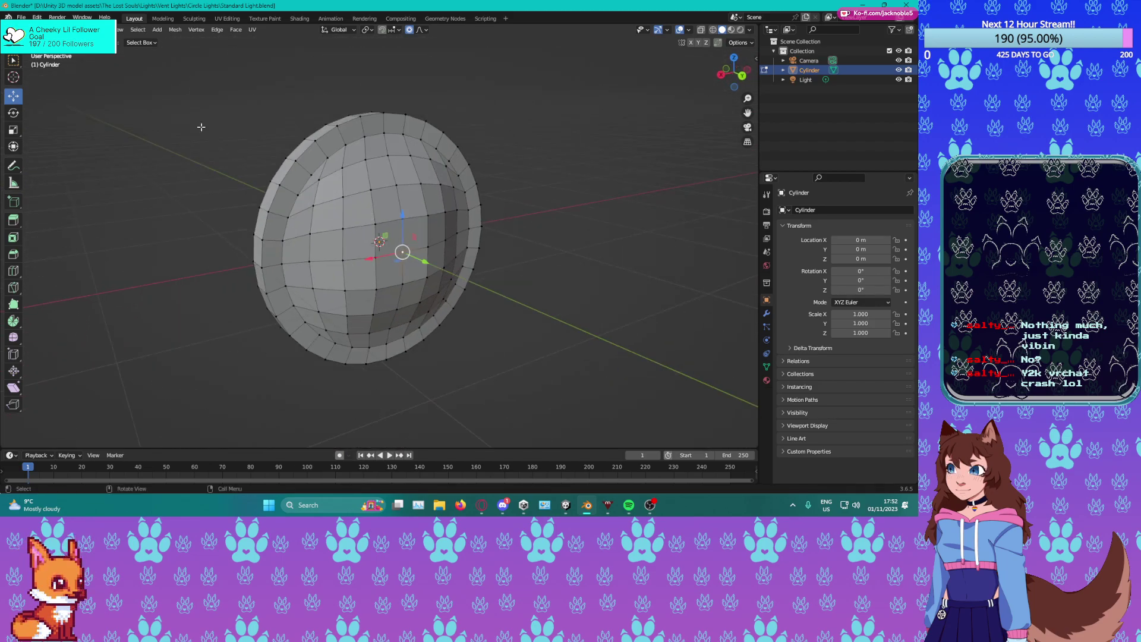
key("Tab")
Add a default 32-vertex cylinder mesh at the origin and select its top cap in Edit Mode.
left_click(126, 29)
mouse_move(152, 50)
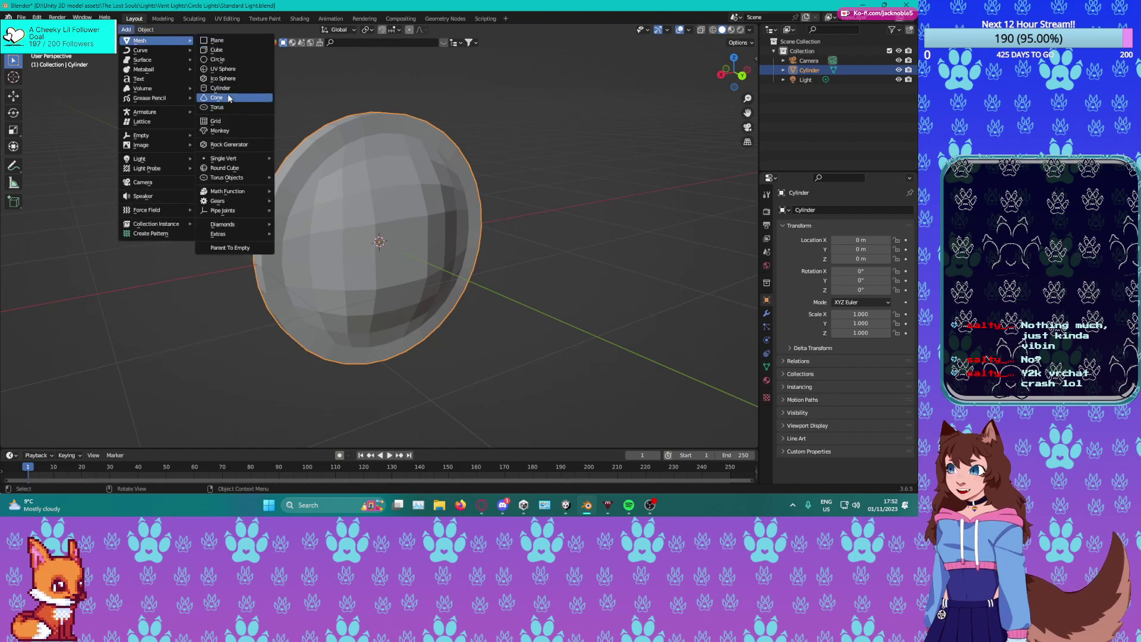
left_click(220, 88)
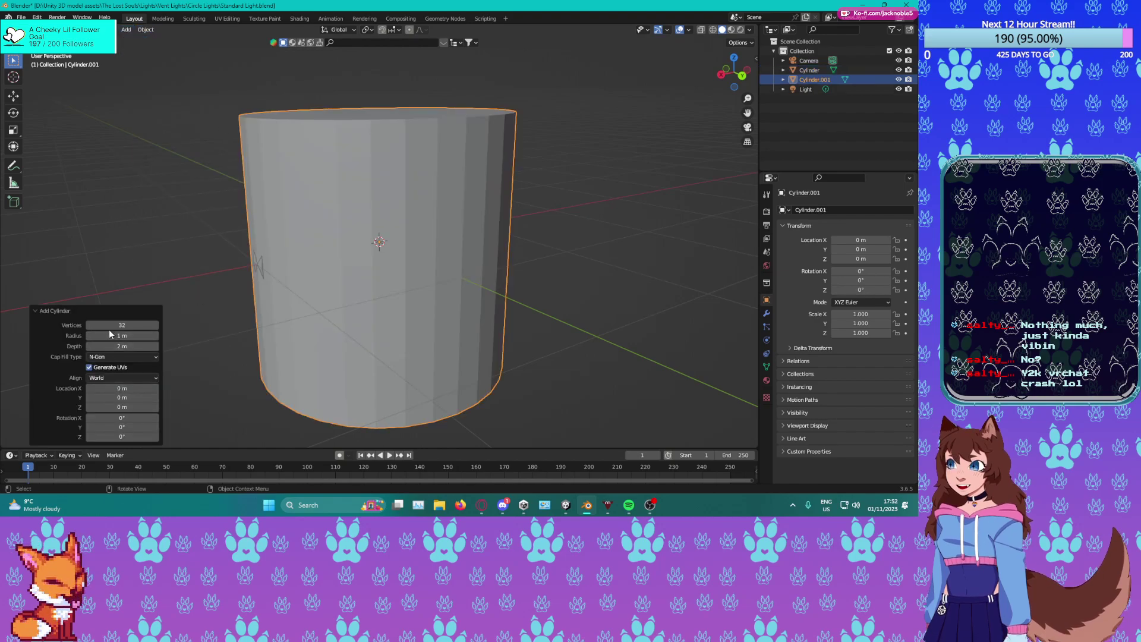
middle_click_drag(517, 174, 519, 217)
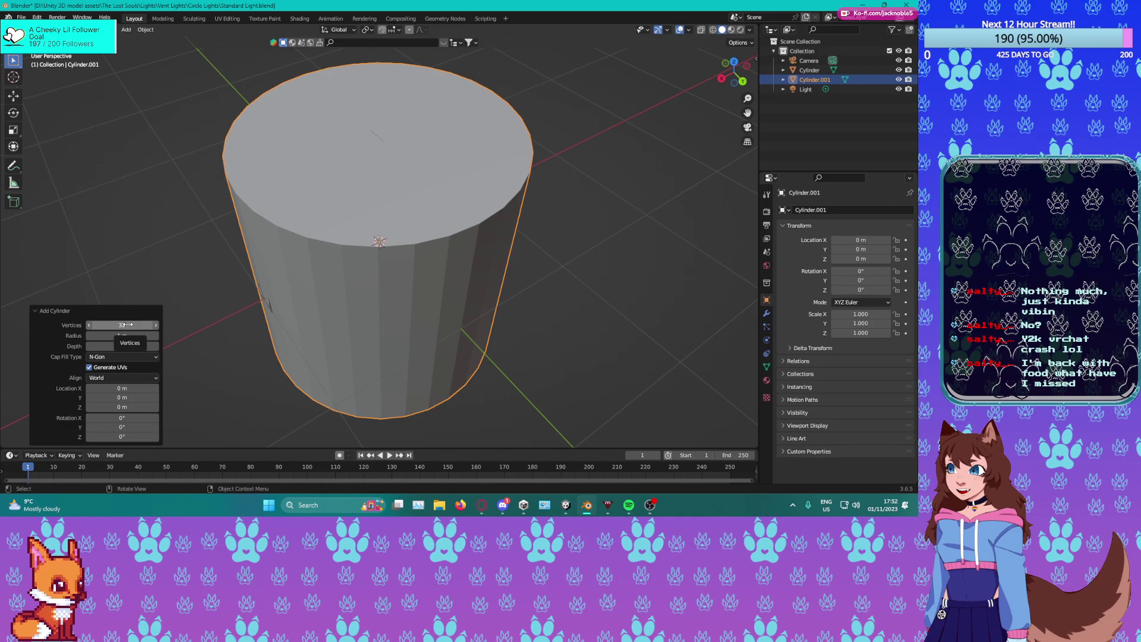
middle_click_drag(427, 269, 459, 307)
key("Tab")
left_click(428, 289, "alt")
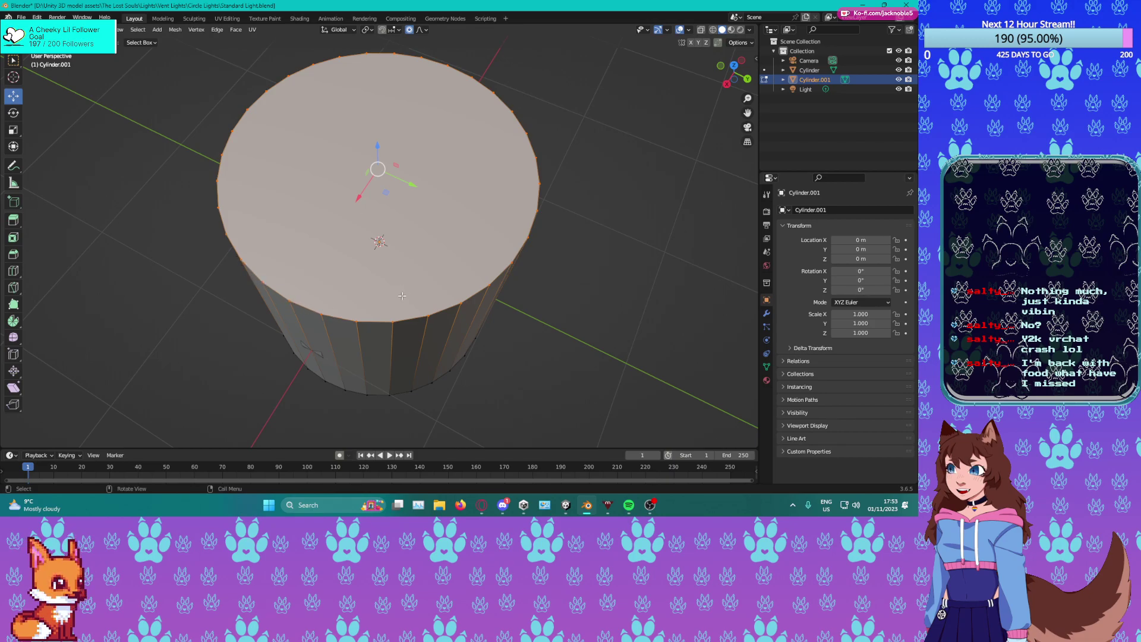
Delete the newly added cylinder in Object Mode.
middle_click_drag(401, 291, 387, 271)
key("Tab")
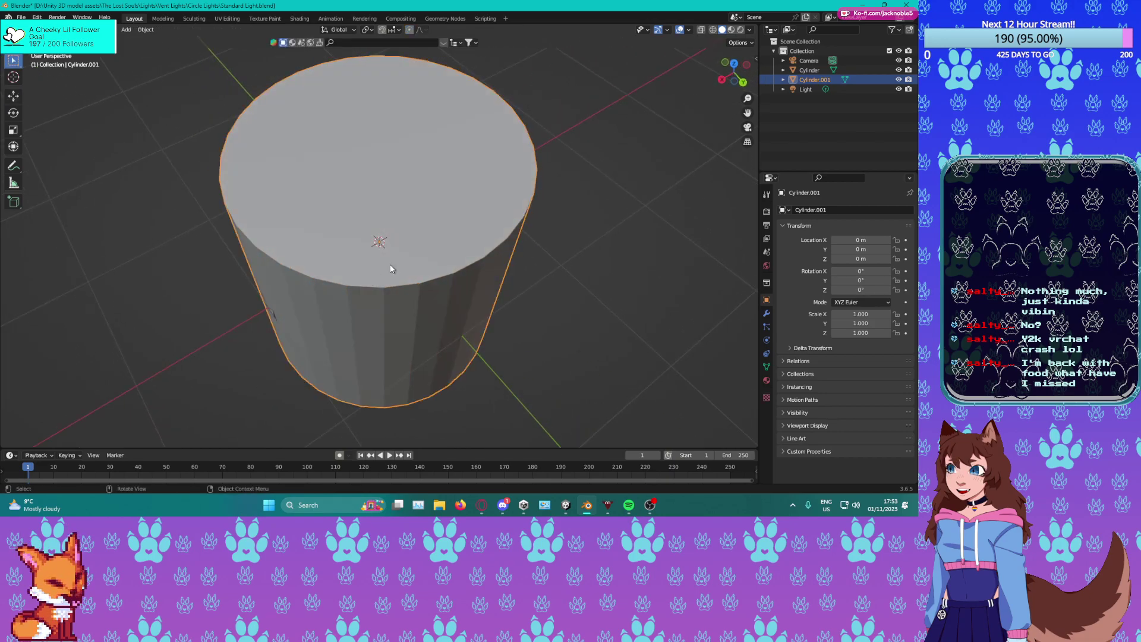
key("Delete")
middle_click_drag(292, 254, 286, 246)
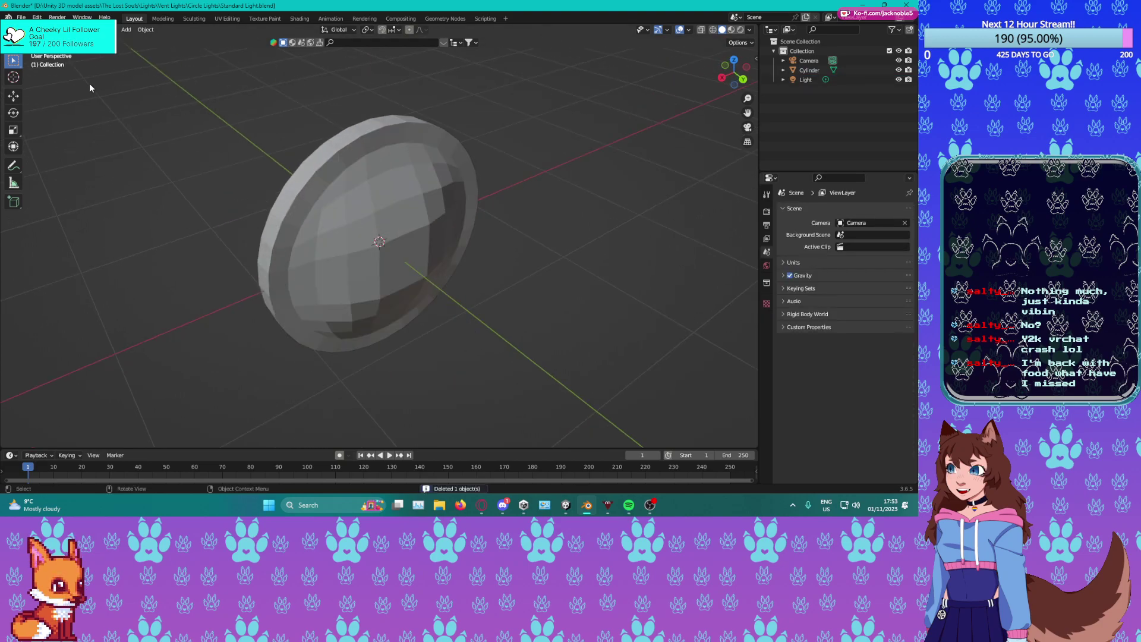
Add a UV sphere with 32 segments and 16 rings at the origin and scale it down to about 0.834.
left_click(127, 30)
mouse_move(155, 40)
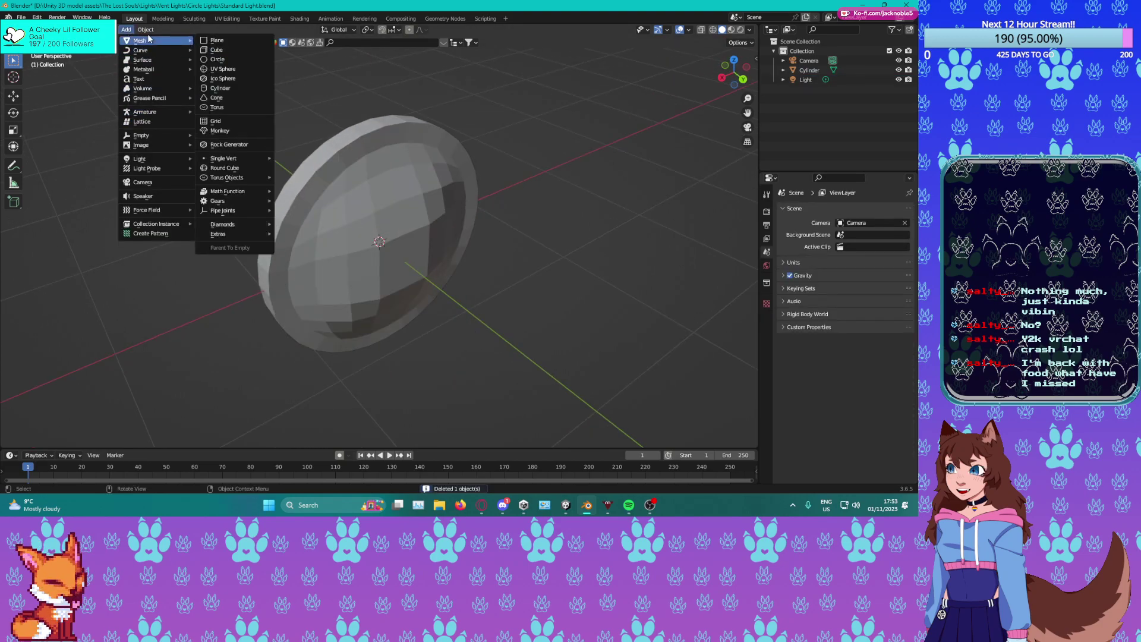
left_click(223, 69)
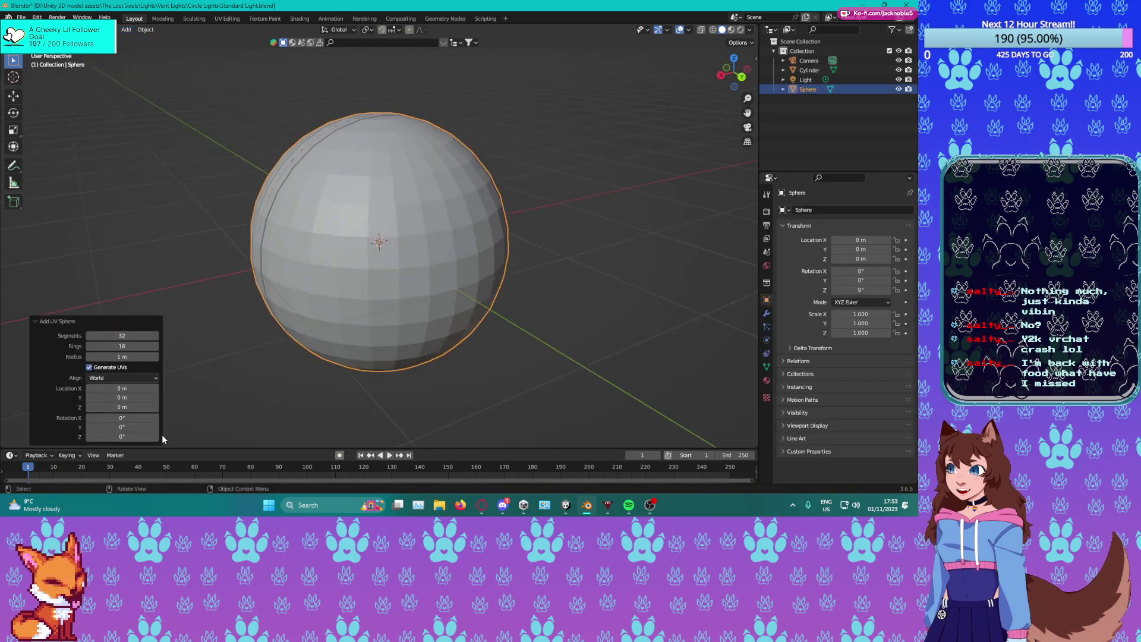
middle_click_drag(383, 292, 418, 298)
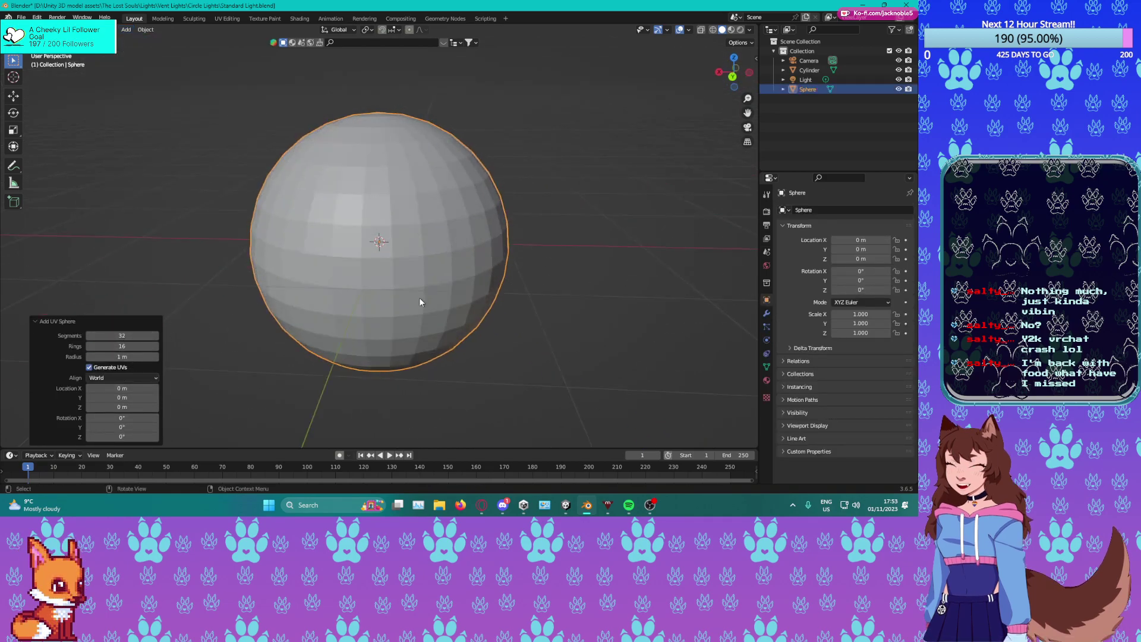
middle_click_drag(511, 267, 582, 263)
key("s")
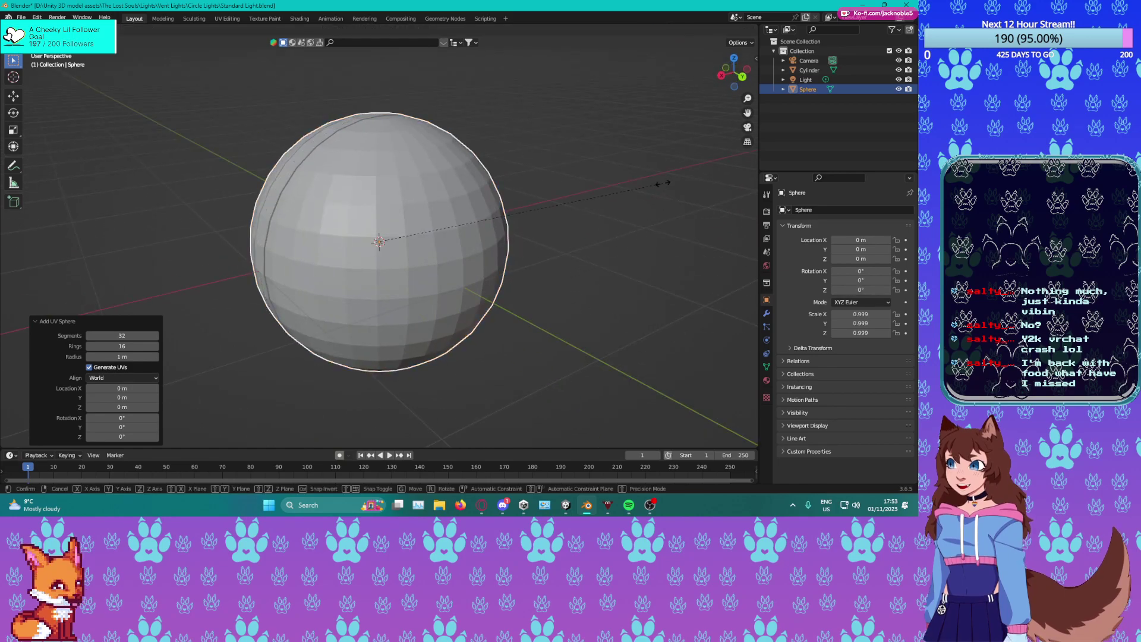
left_click(617, 198)
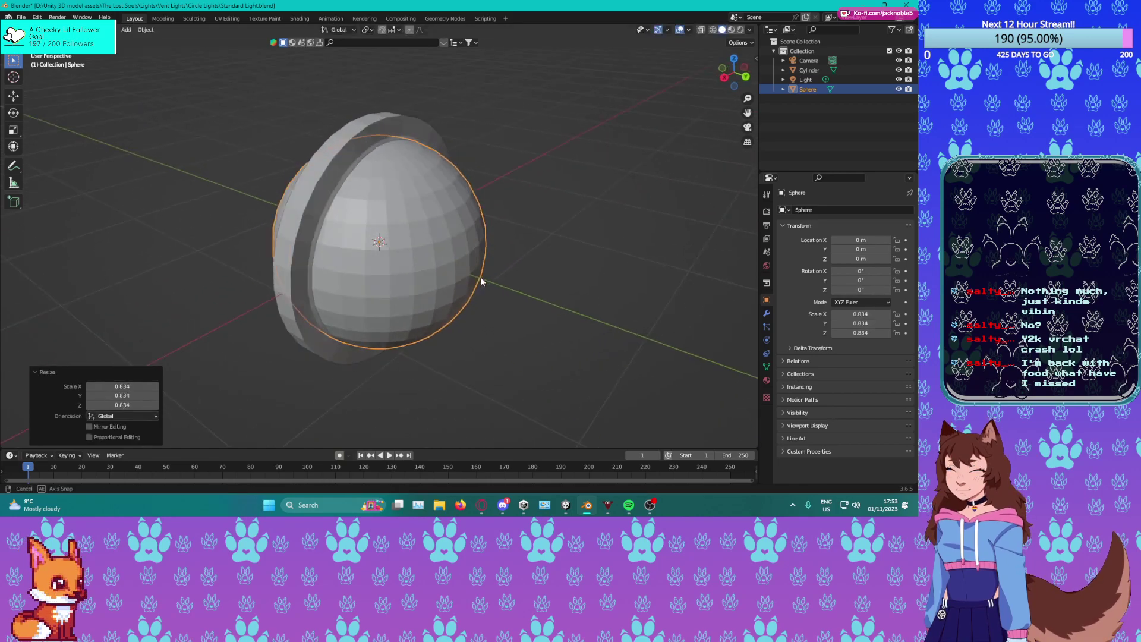
Enlarge the sphere slightly to a scale of about 0.865 so it fits the rim's inner edge.
scroll(459, 294, "up", 5)
middle_click_drag(420, 288, 569, 231)
key("s")
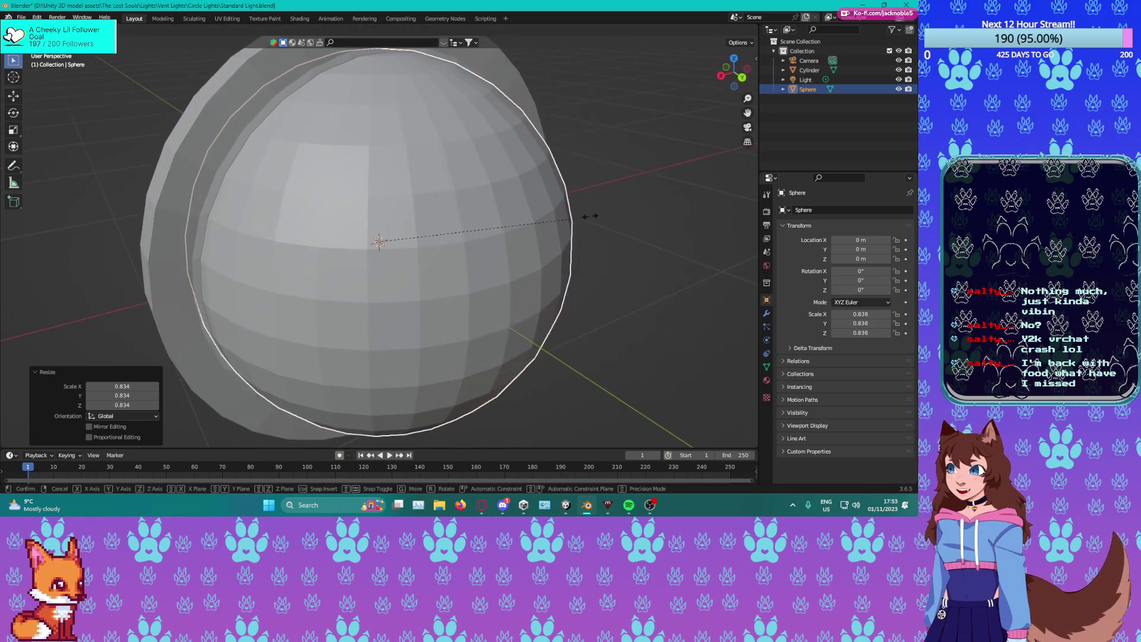
left_click(596, 213)
mouse_move(522, 257)
middle_mouse_down()
mouse_move(573, 274)
mouse_move(535, 262)
middle_mouse_up()
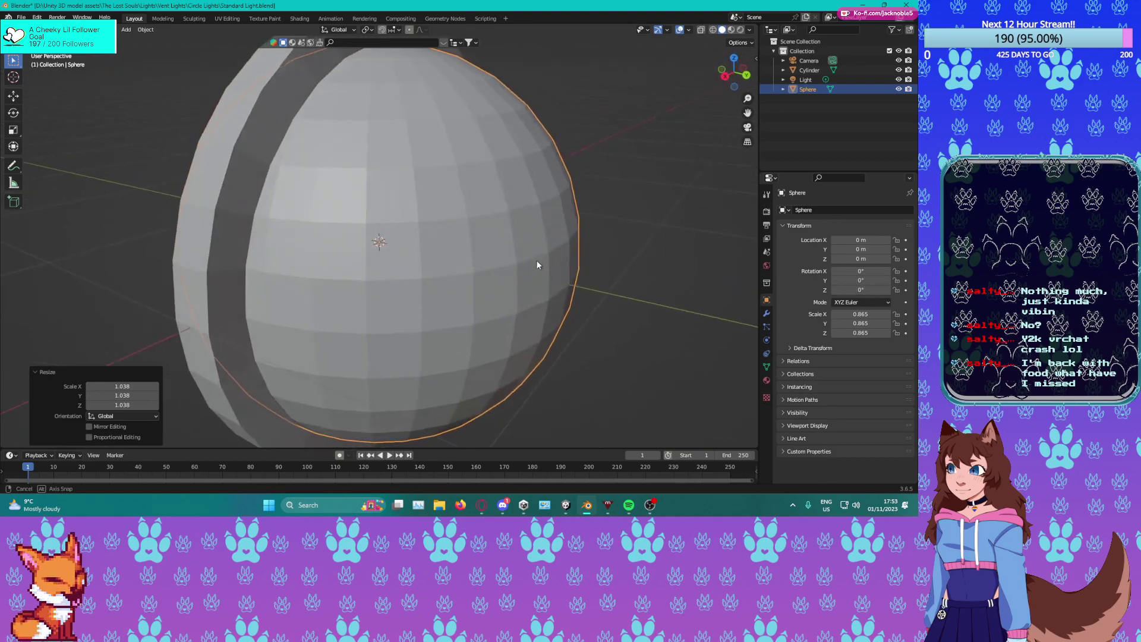
Try deleting the faces of the sphere's positive-Y half, selecting through the mesh with X-ray in the right orthographic view.
scroll(517, 291, "down", 3)
key("Tab")
scroll(388, 312, "up", 2)
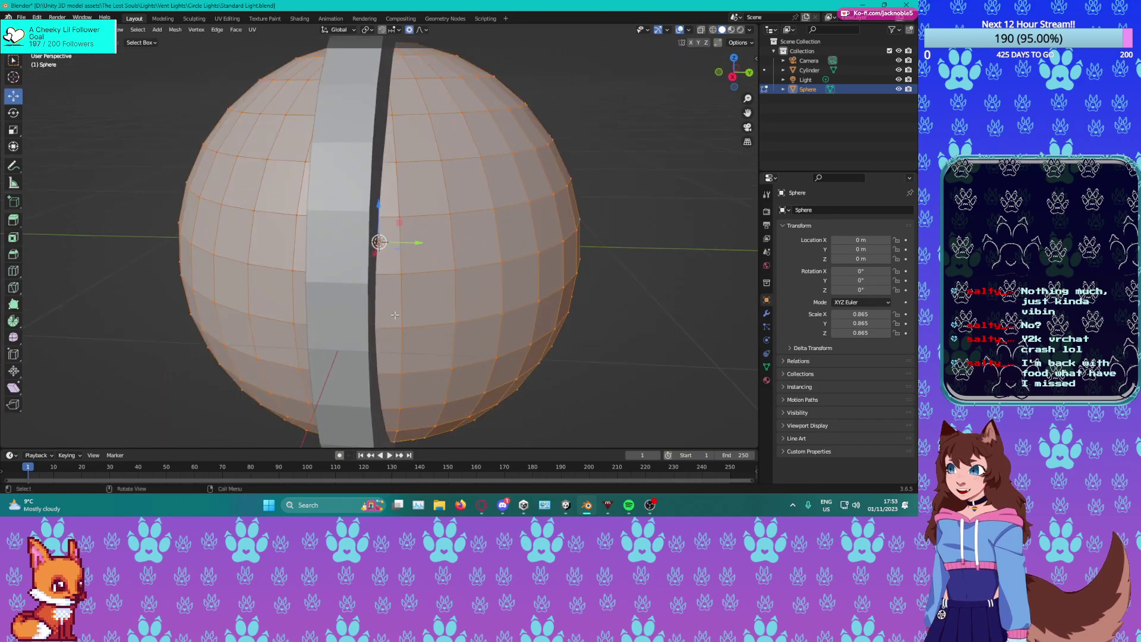
key("KP_7")
key("KP_3")
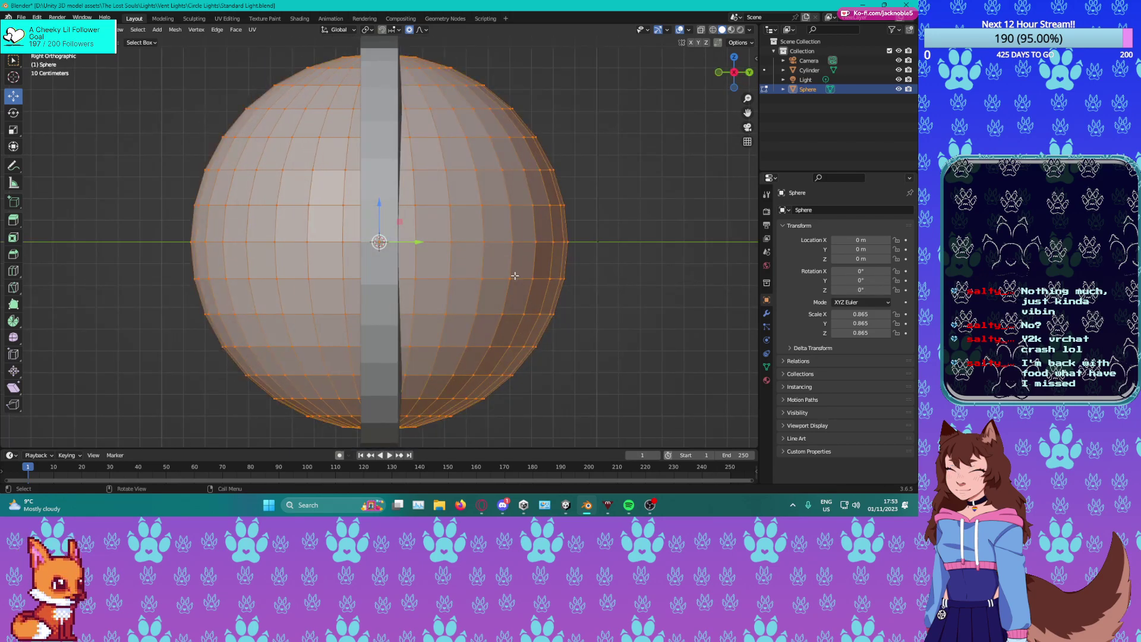
key("alt+z")
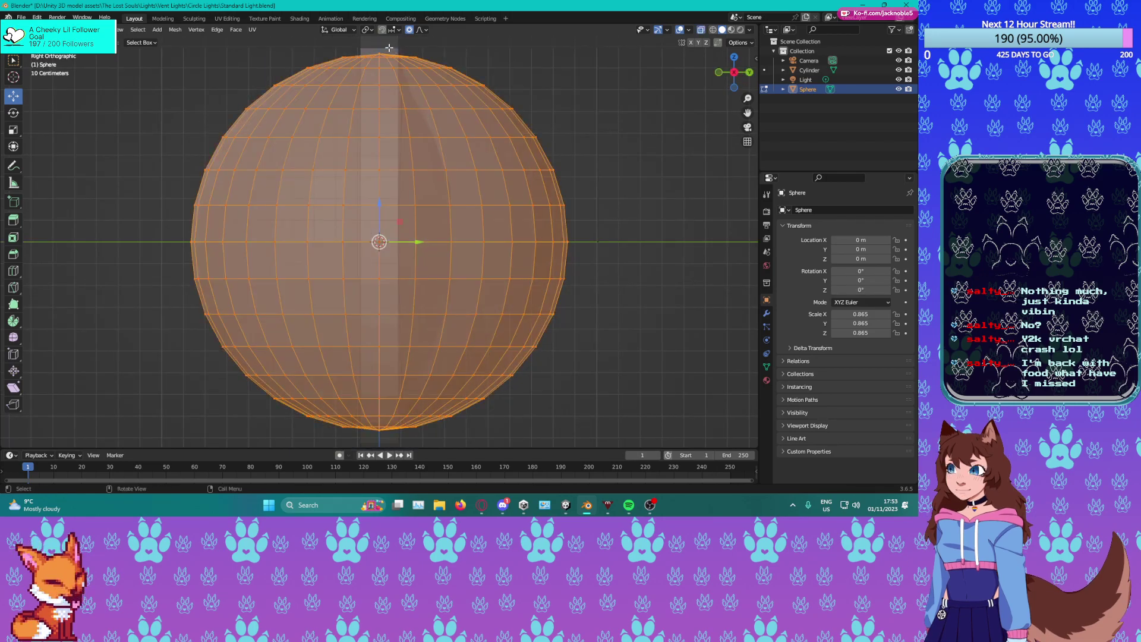
left_click_drag(383, 48, 553, 440)
key("x")
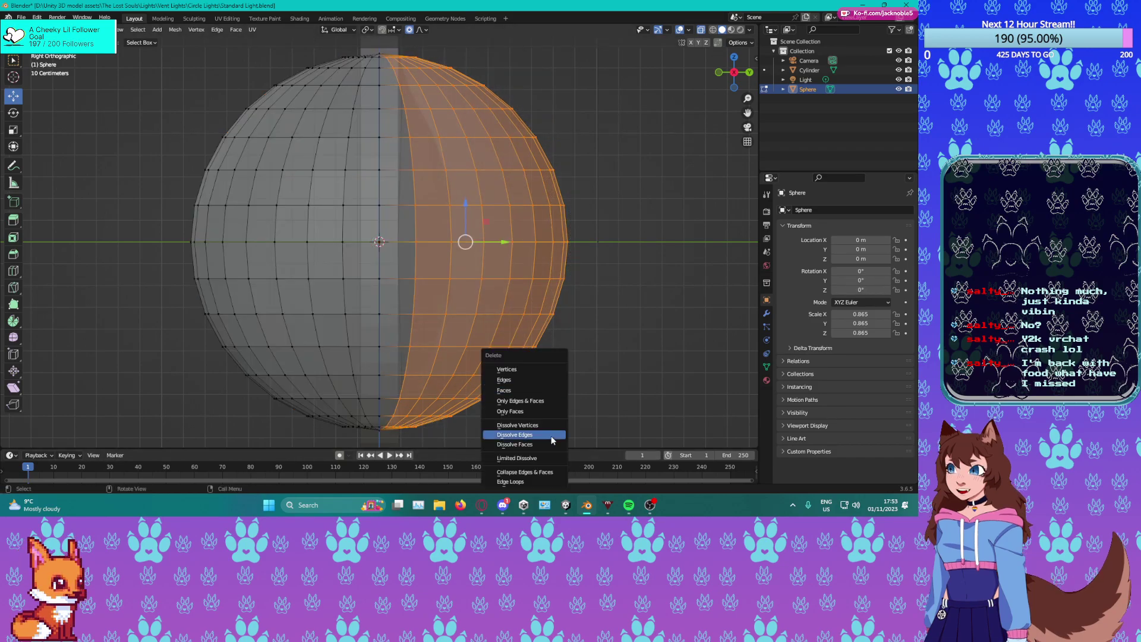
left_click(514, 392)
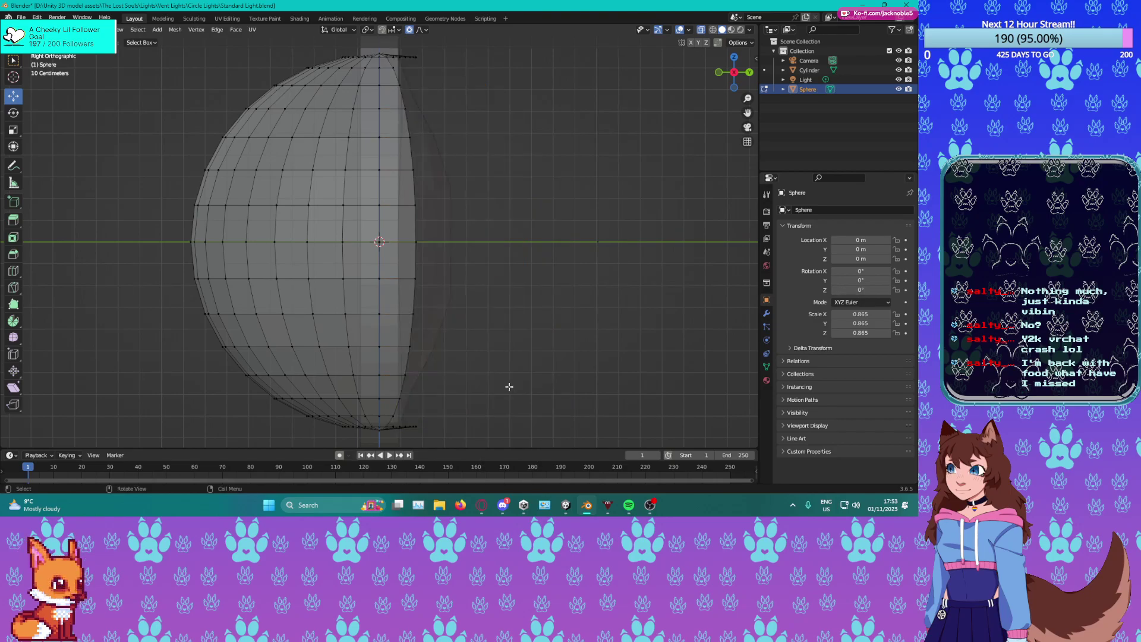
Undo the face deletion, delete the selected half's vertices instead, and return to Object Mode.
key("ctrl+z")
key("x")
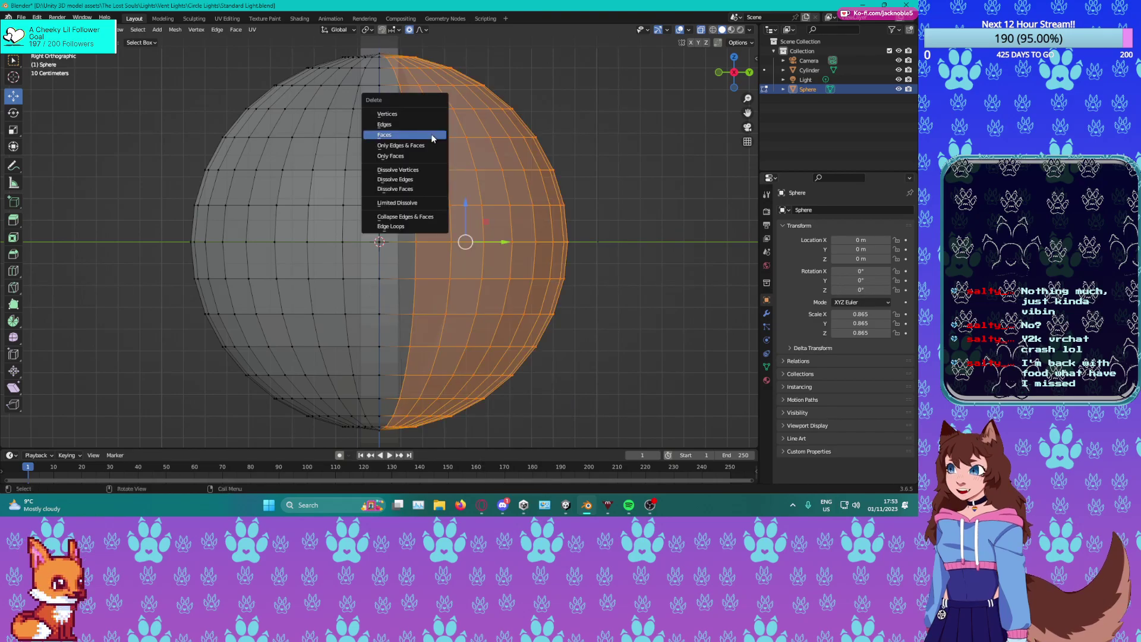
left_click(394, 111)
middle_click_drag(394, 111, 311, 195)
scroll(311, 195, "down", 3)
middle_click_drag(546, 102, 497, 191)
key("Tab")
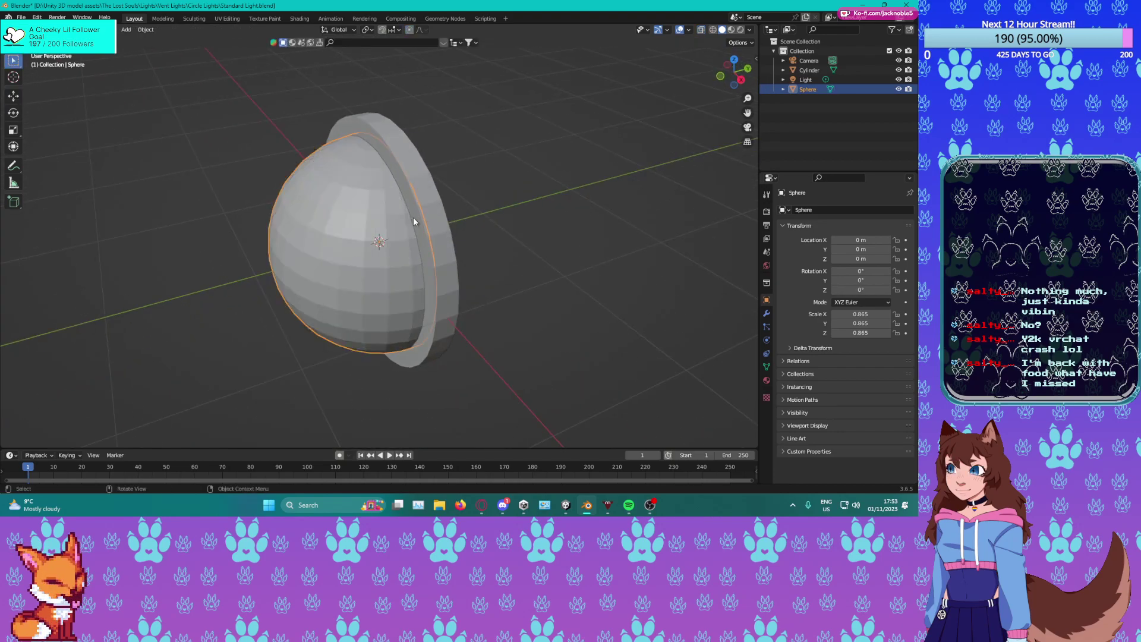
Move the half sphere about 1.92 m along the Y axis, clear of the rim.
left_click_drag(416, 236, 612, 203)
middle_click_drag(613, 203, 630, 238)
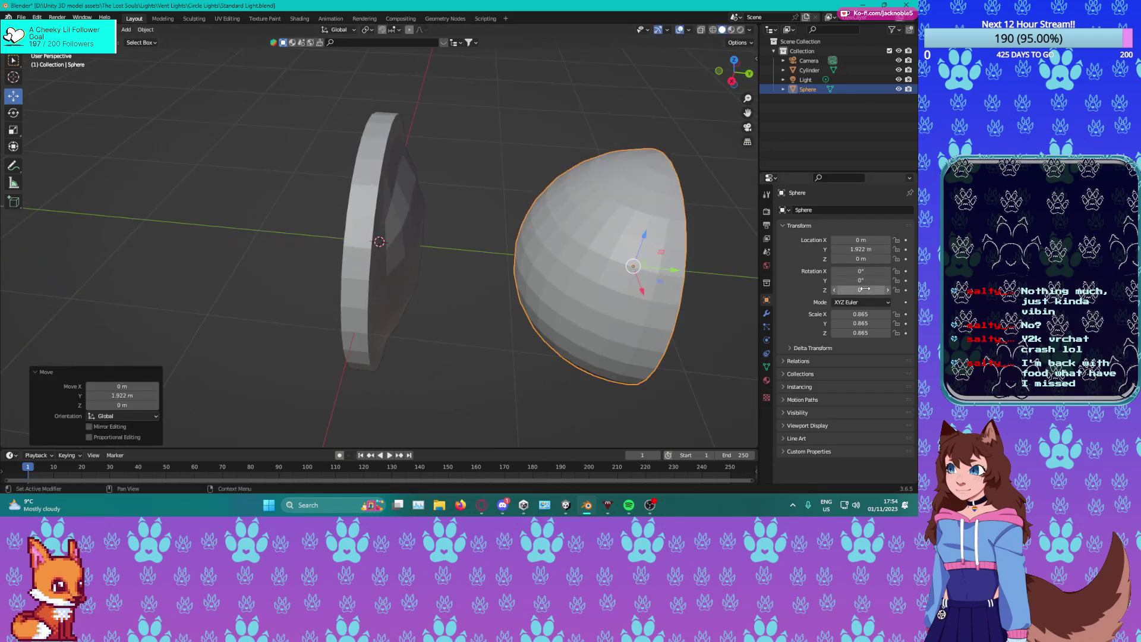
middle_click_drag(589, 293, 489, 318)
Undo the half sphere's move and vertex deletion to restore the full sphere at the origin.
key("Tab")
scroll(585, 298, "up", 3)
scroll(516, 331, "down", 5)
key("3")
scroll(516, 332, "up", 3)
middle_click_drag(309, 223, 329, 189)
key("ctrl+z")
Hide the cylinder and delete the ring of triangular faces around the sphere's top pole in face select mode.
left_click(326, 186, "alt")
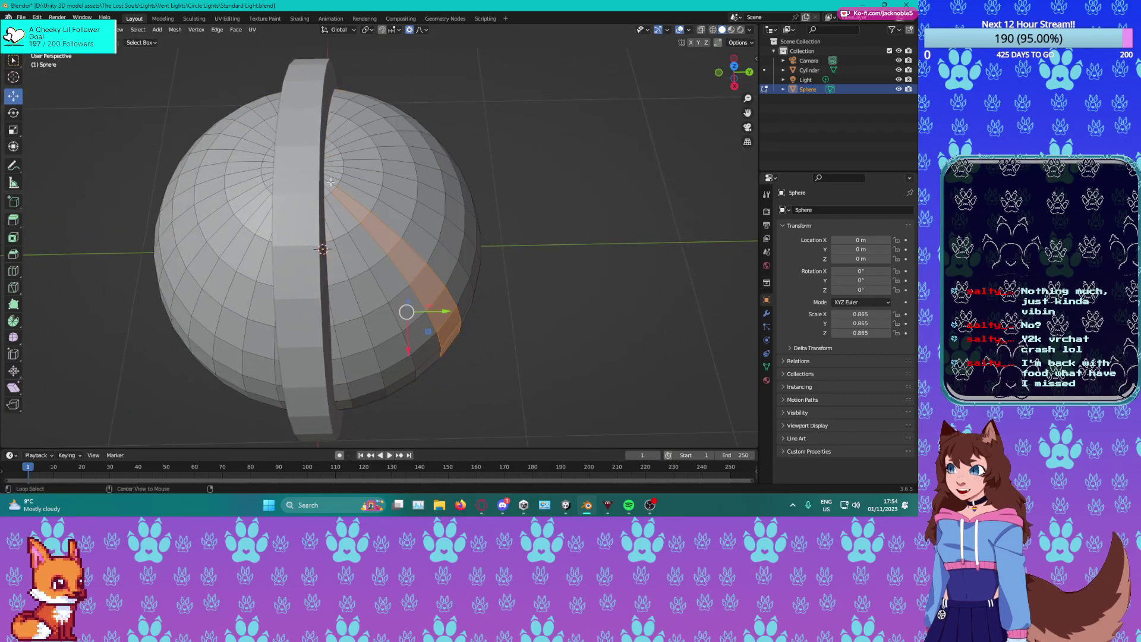
scroll(330, 171, "up", 6)
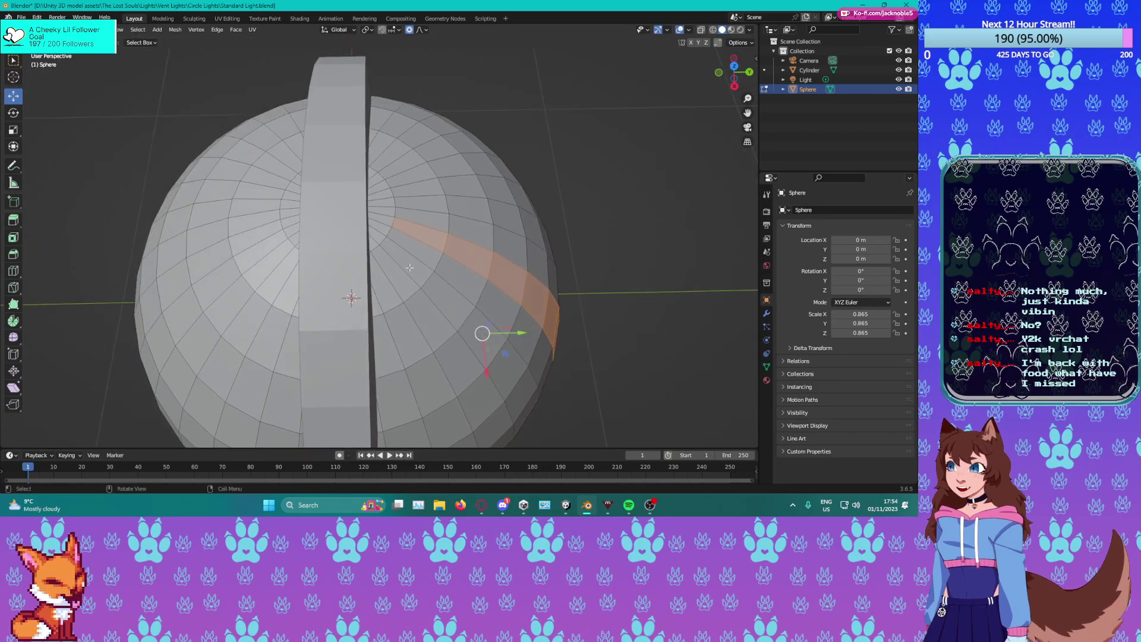
key("3")
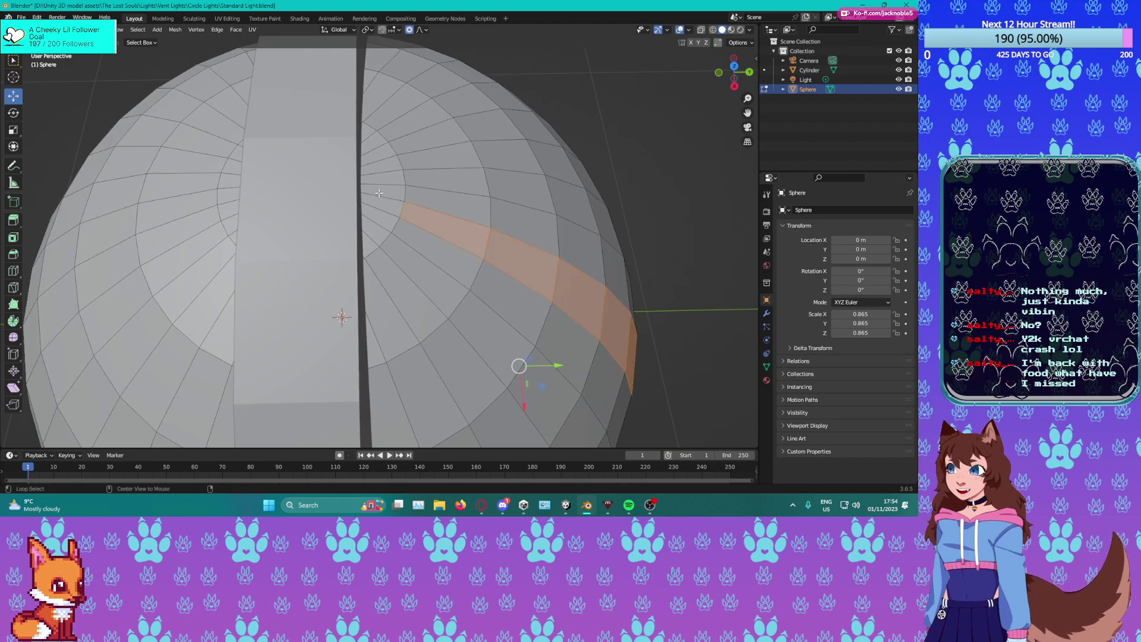
left_click(276, 164, "alt")
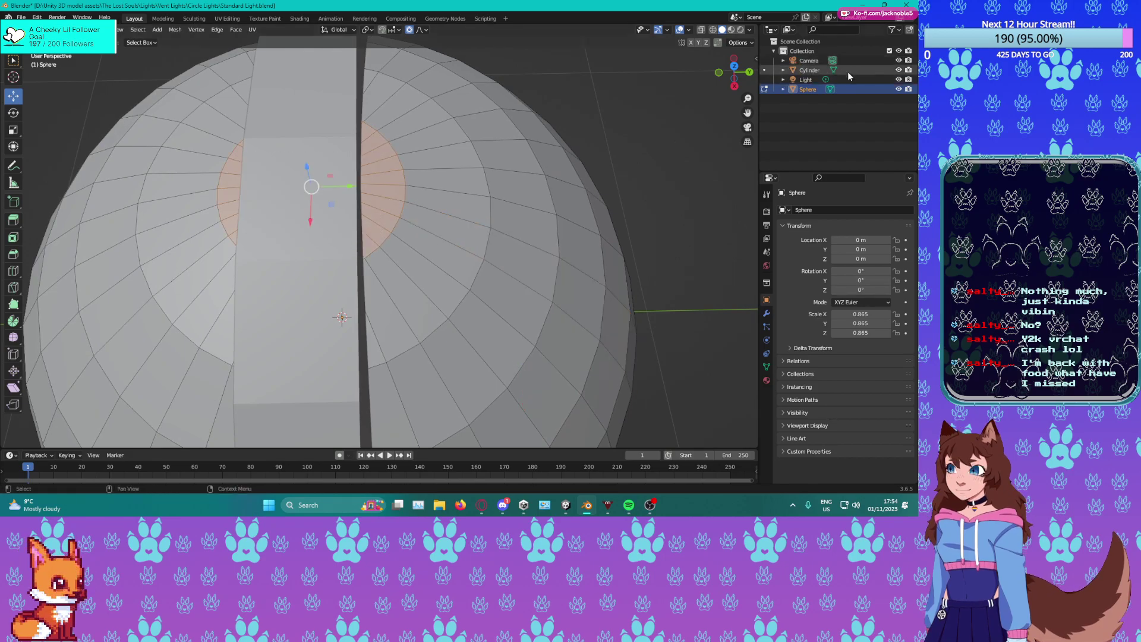
left_click(899, 70)
scroll(285, 205, "up", 1)
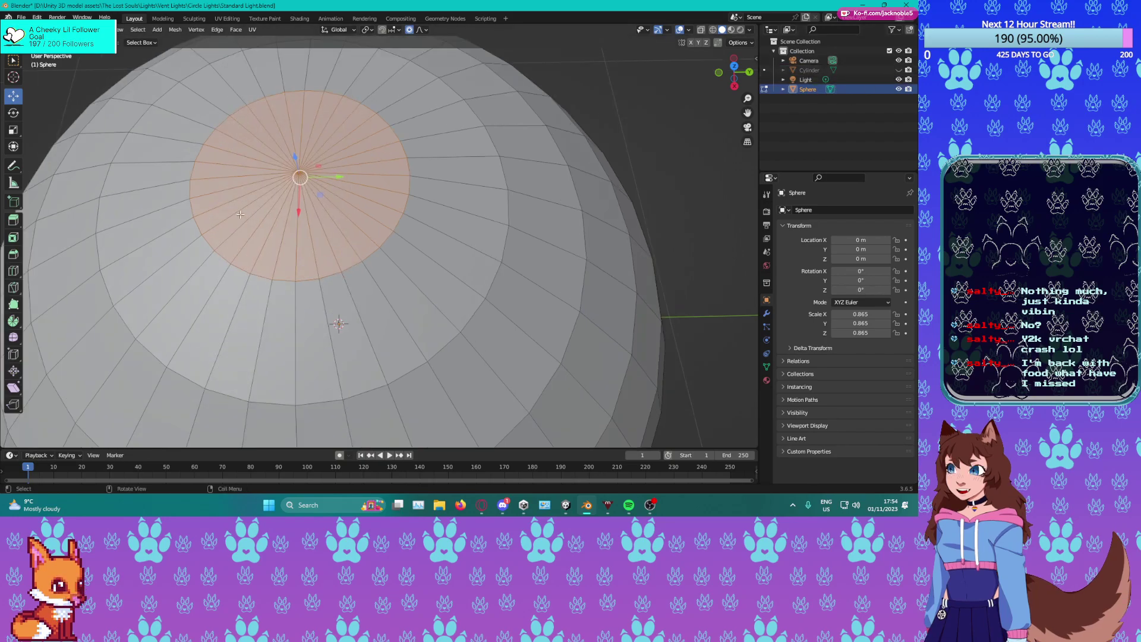
middle_click_drag(253, 206, 275, 208)
key("x")
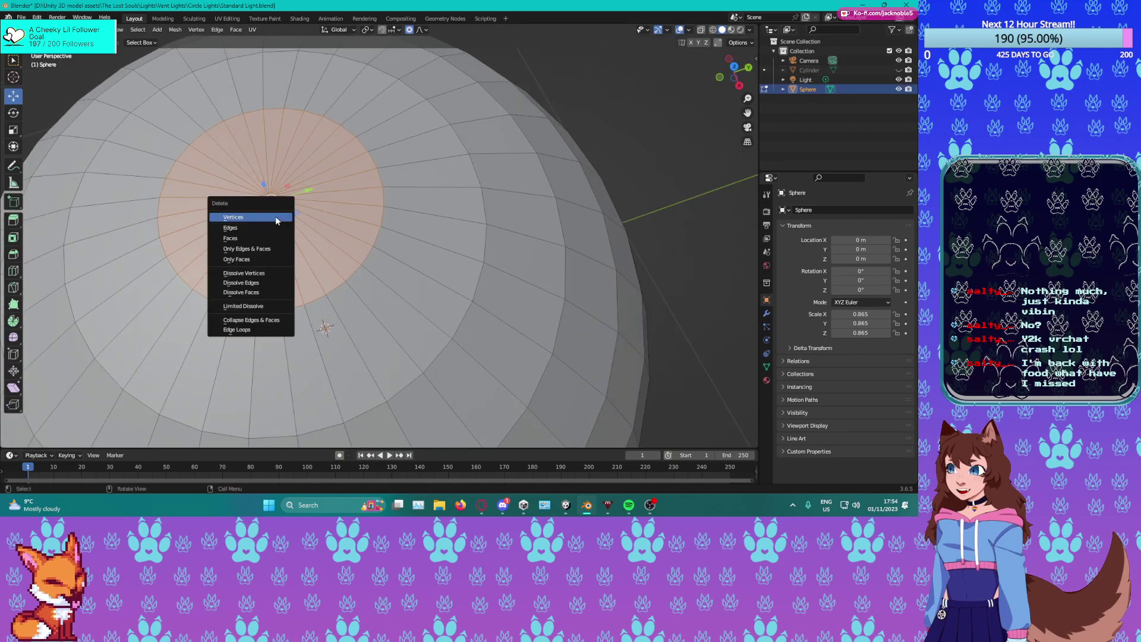
left_click(247, 237)
Select the boundary loop of the sphere's top hole and close it with Grid Fill.
left_click(317, 294, "alt")
key("ctrl+f")
left_click(322, 304)
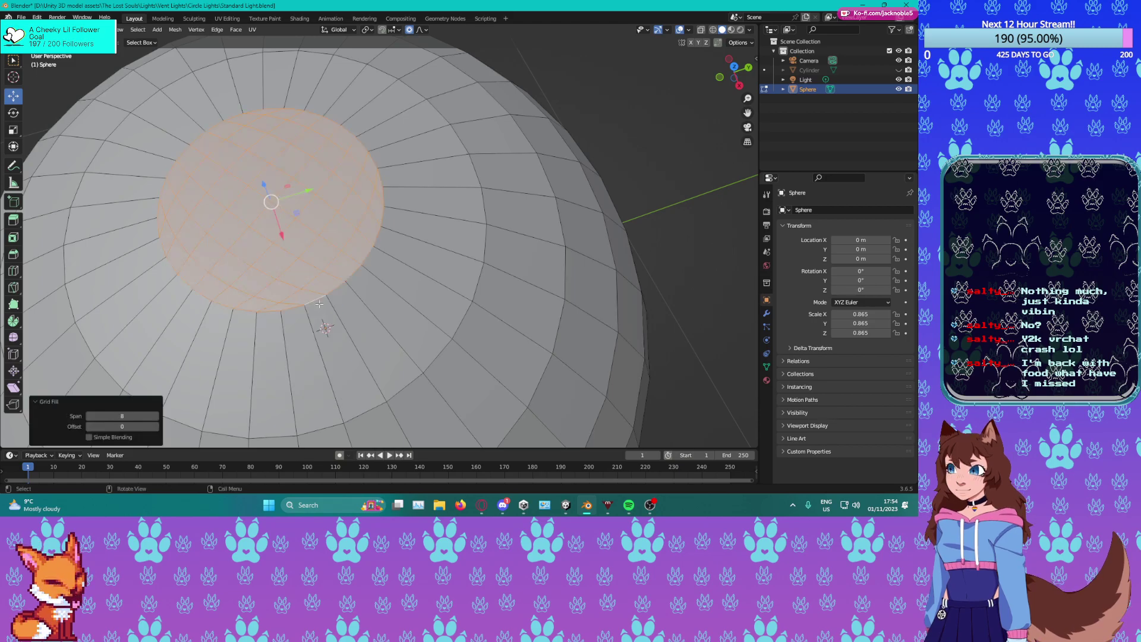
middle_click_drag(322, 305, 423, 346)
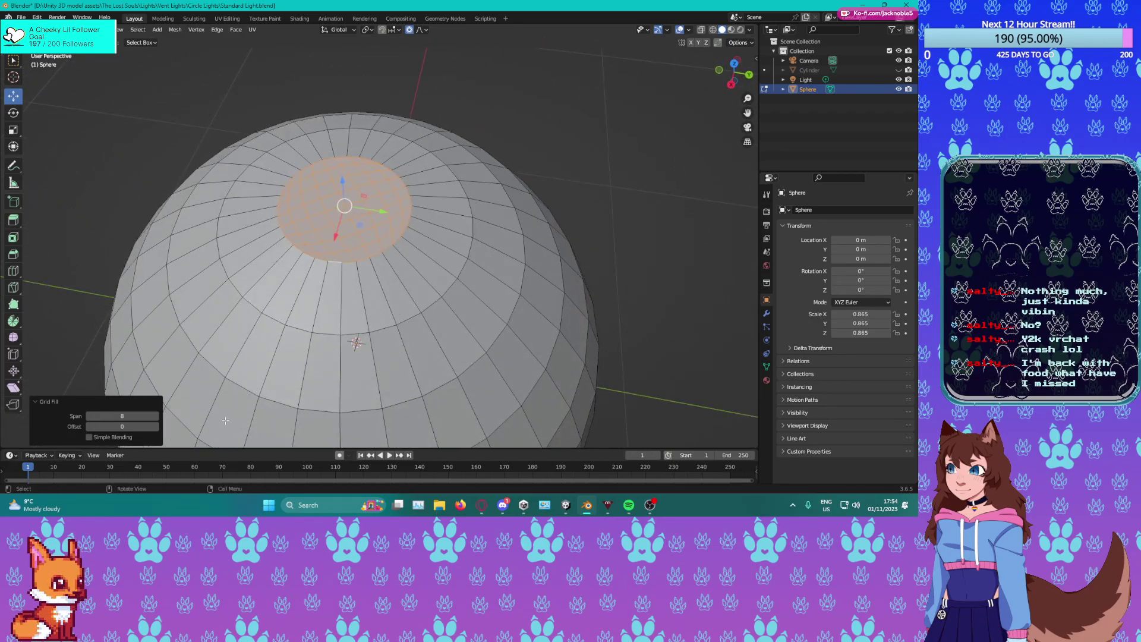
Set the Grid Fill offset to -5 for the top patch, checking its alignment in the right orthographic view.
left_click(90, 426)
left_click(90, 426)
left_click(90, 426)
left_click(91, 427)
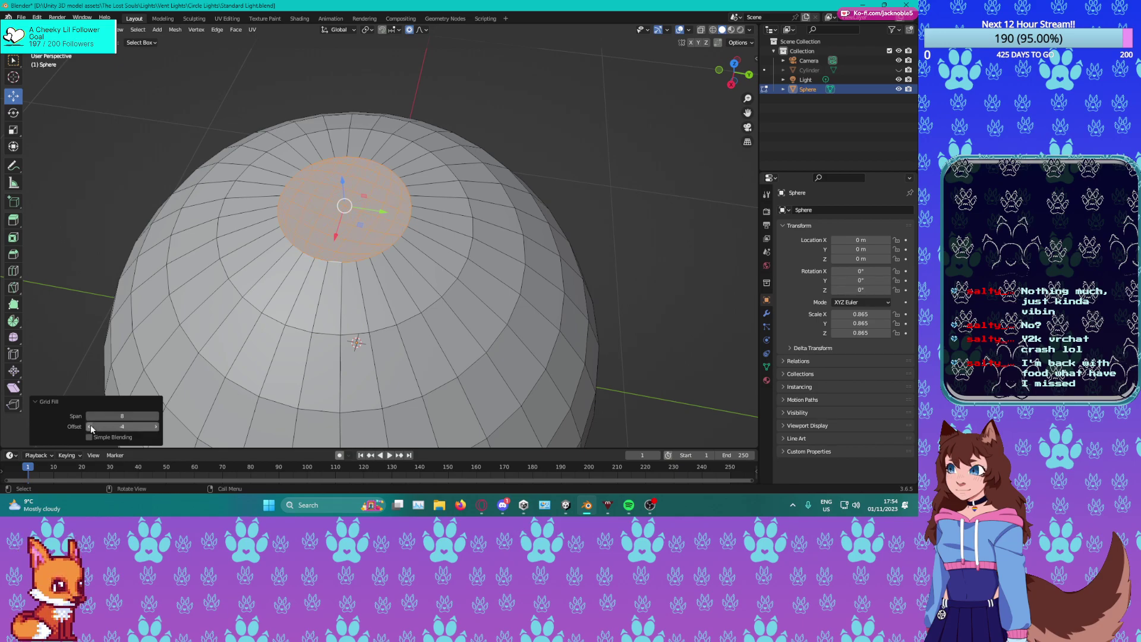
left_click(91, 426)
left_click(90, 427)
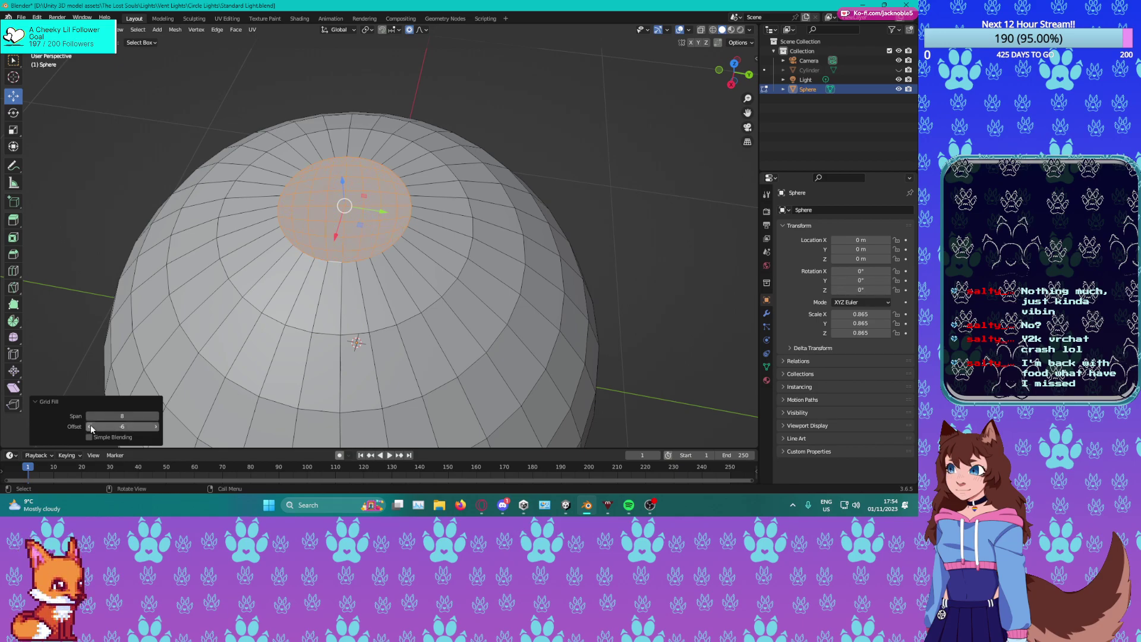
middle_click_drag(417, 314, 462, 260)
mouse_move(396, 305)
middle_mouse_down()
mouse_move(402, 314)
mouse_move(387, 290)
mouse_move(379, 320)
middle_mouse_up()
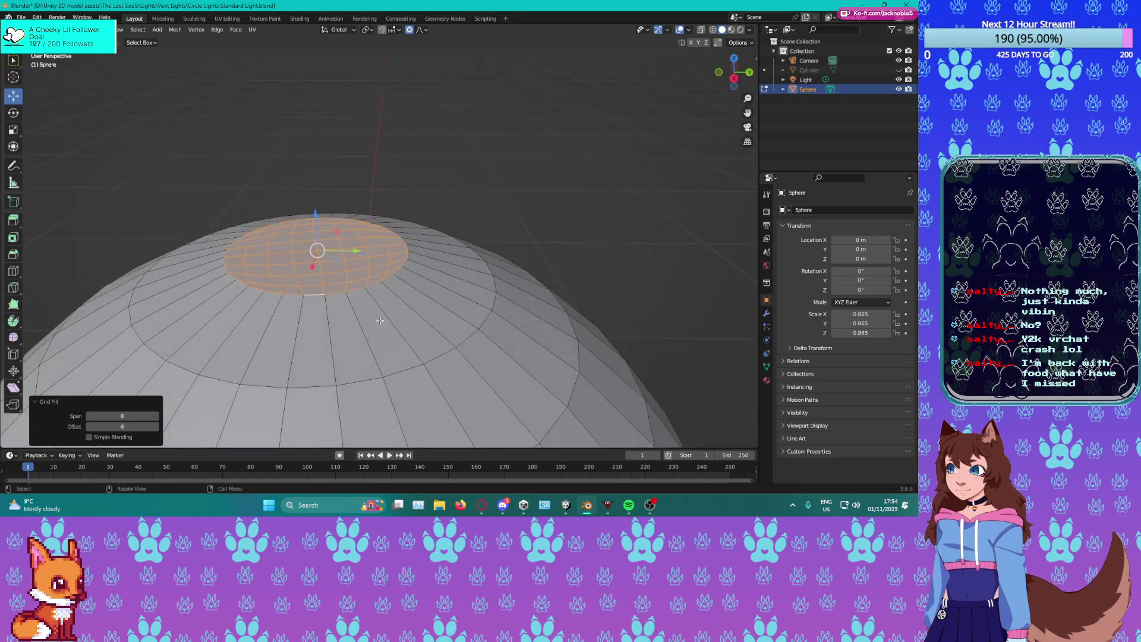
key("KP_3")
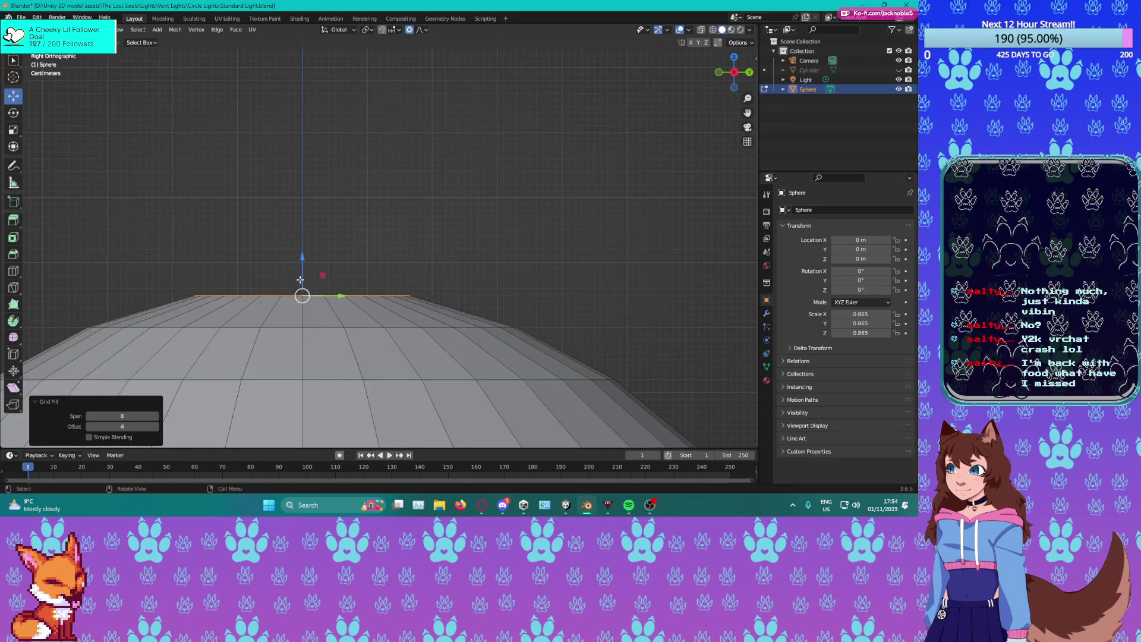
middle_click_drag(301, 279, 461, 337)
left_click(157, 427)
Delete the ring of triangular faces around the sphere's bottom pole.
middle_click_drag(446, 288, 477, 217)
scroll(410, 339, "down", 6)
scroll(458, 309, "up", 4)
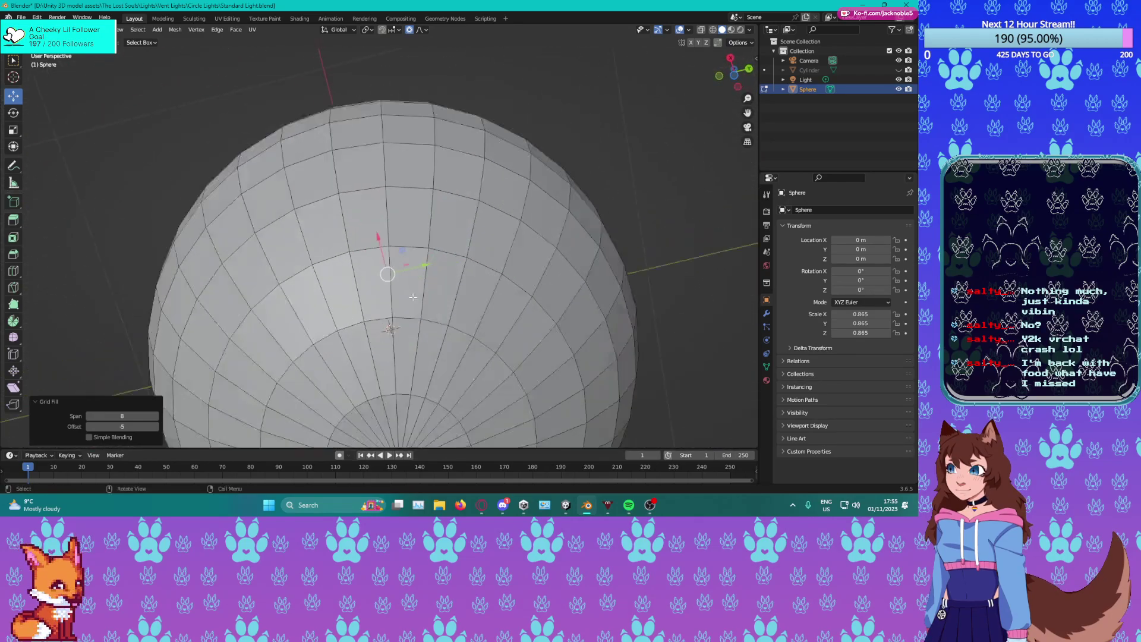
scroll(423, 334, "down", 5)
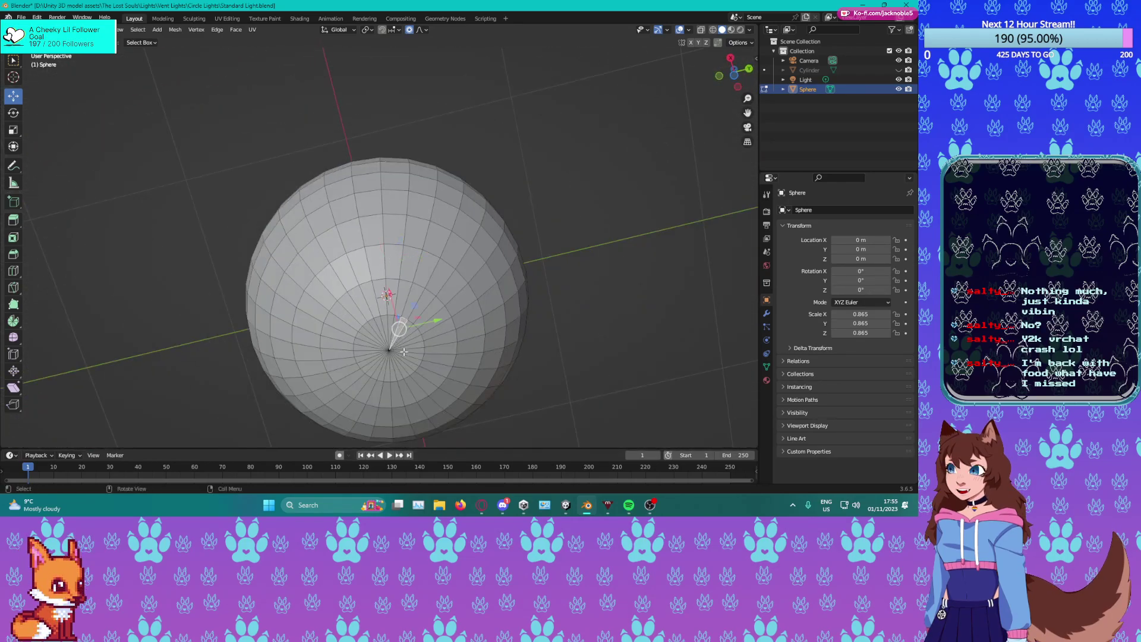
left_click(404, 352)
key("x")
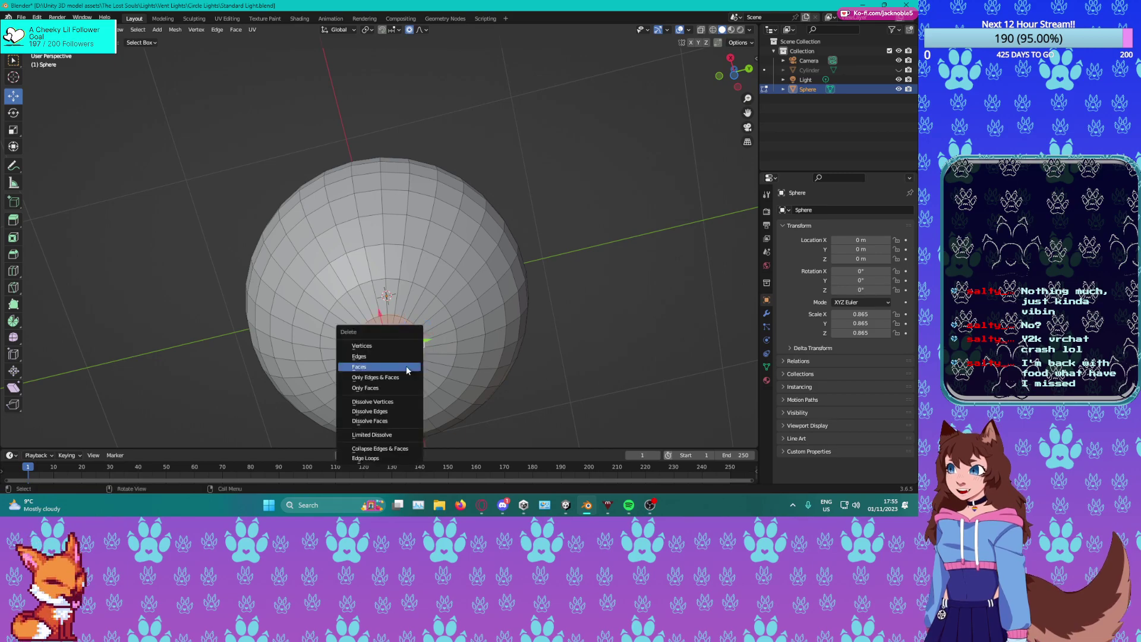
left_click(407, 367)
Close the bottom hole's boundary loop with Grid Fill and set its offset to -3.
middle_click_drag(408, 367, 426, 269)
scroll(426, 270, "up", 5)
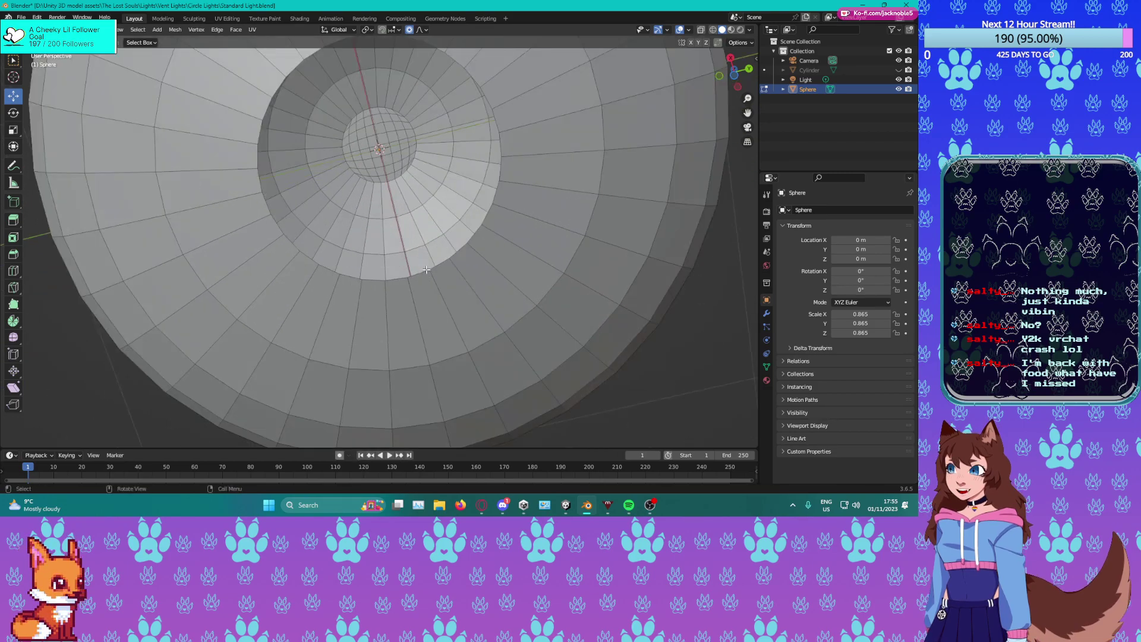
left_click(400, 278, "alt")
key("ctrl+f")
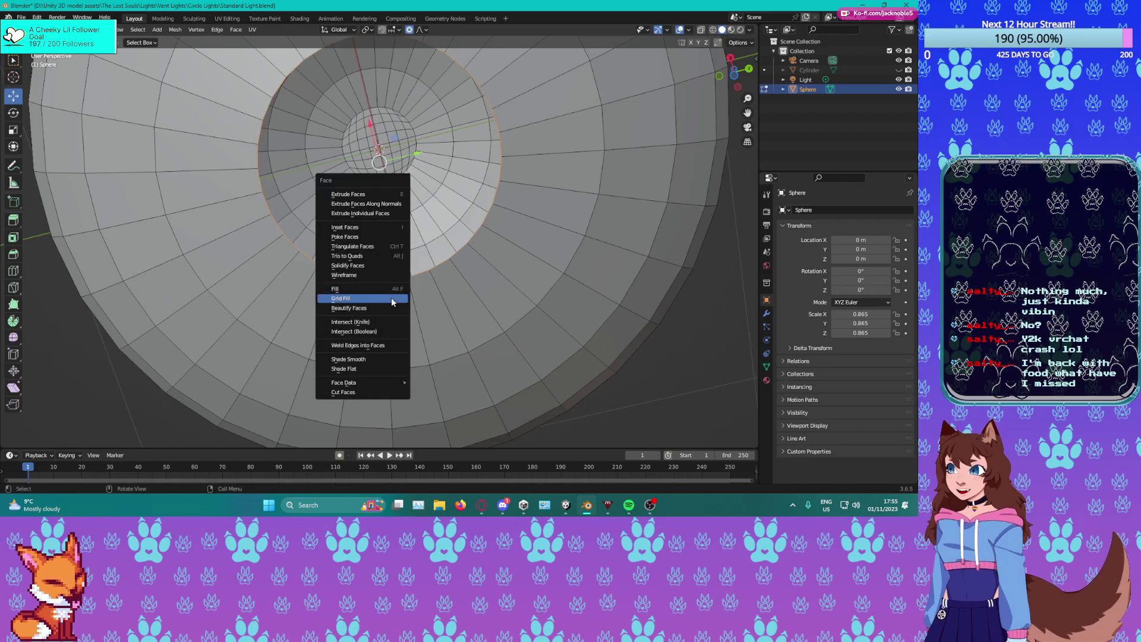
left_click(391, 299)
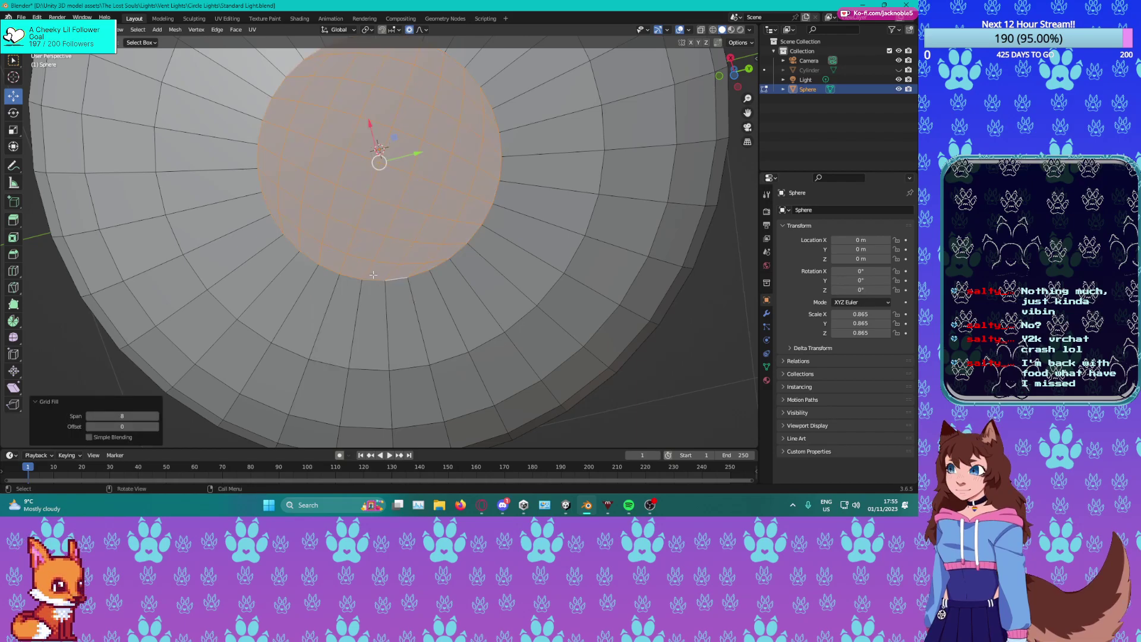
scroll(372, 274, "down", 8)
middle_click_drag(389, 303, 409, 311)
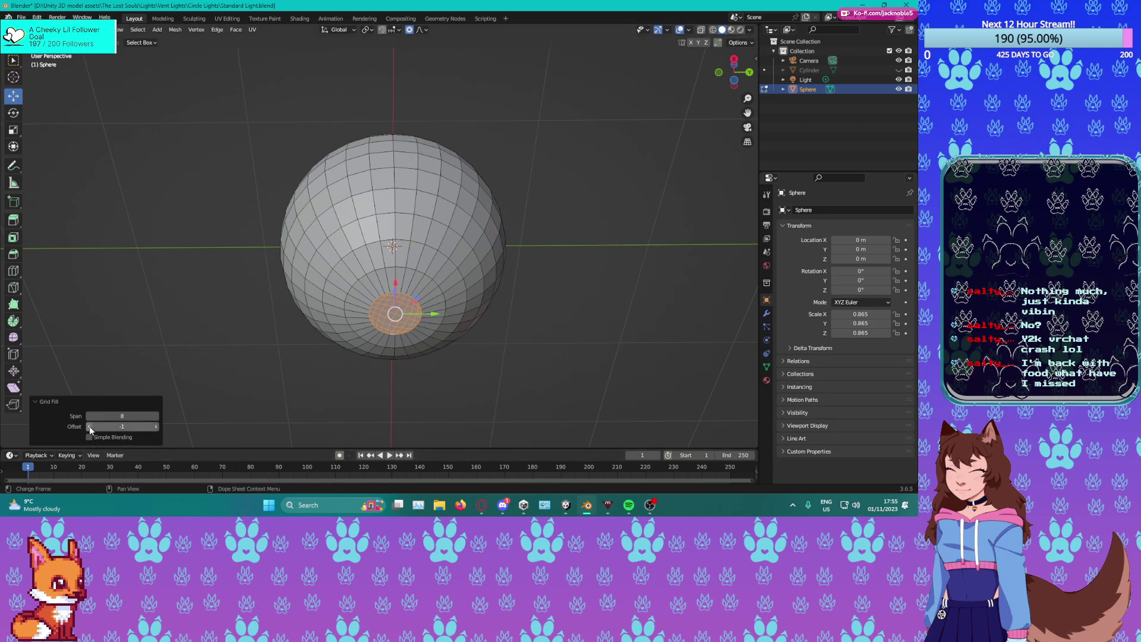
middle_click_drag(461, 323, 428, 383)
scroll(428, 383, "up", 5)
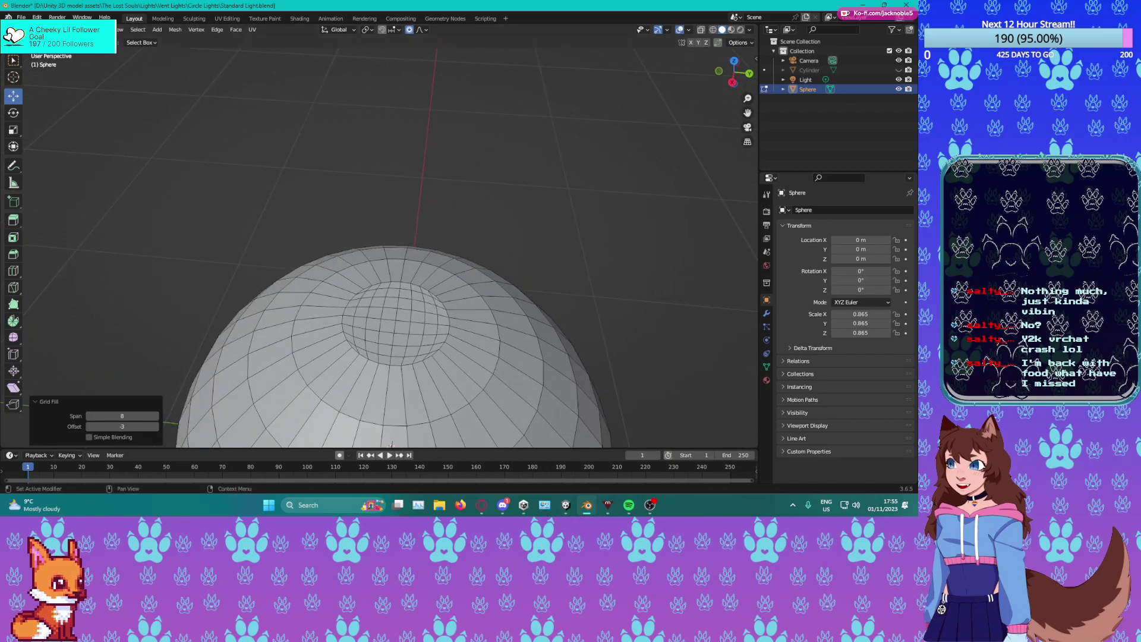
Show the cylinder again and toggle the sphere's visibility off and back on.
left_click(899, 70)
scroll(579, 238, "down", 4)
middle_click_drag(535, 256, 492, 235)
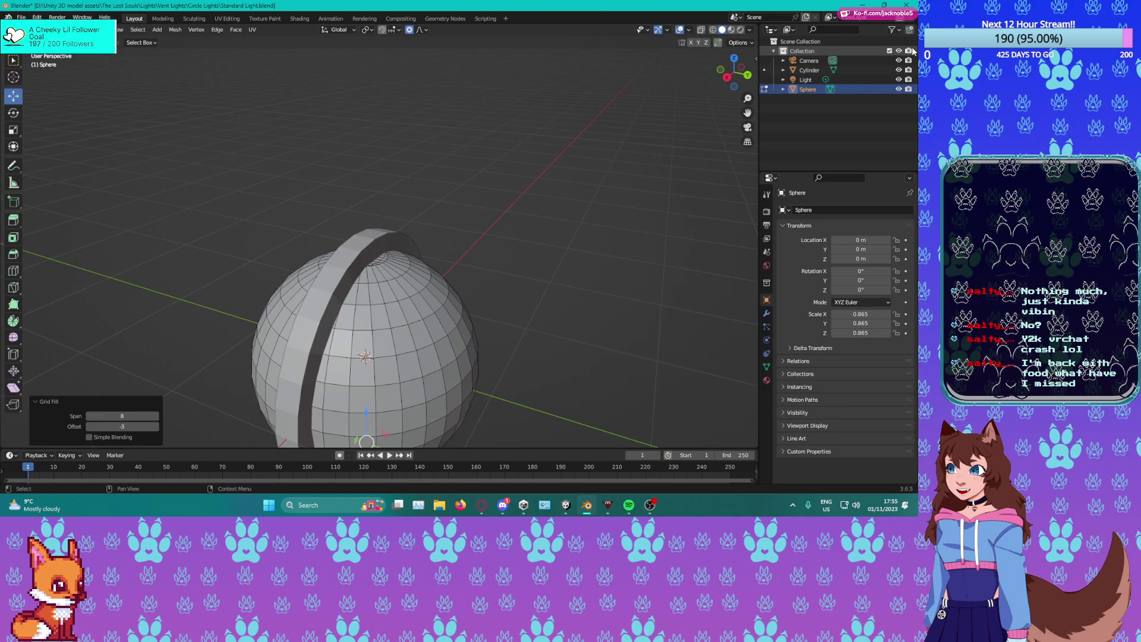
left_click(899, 89)
left_click(899, 89)
Delete the sphere's negative-Y half, box-selecting vertices through the mesh with X-ray in the right orthographic view, and return to Object Mode.
key("KP_3")
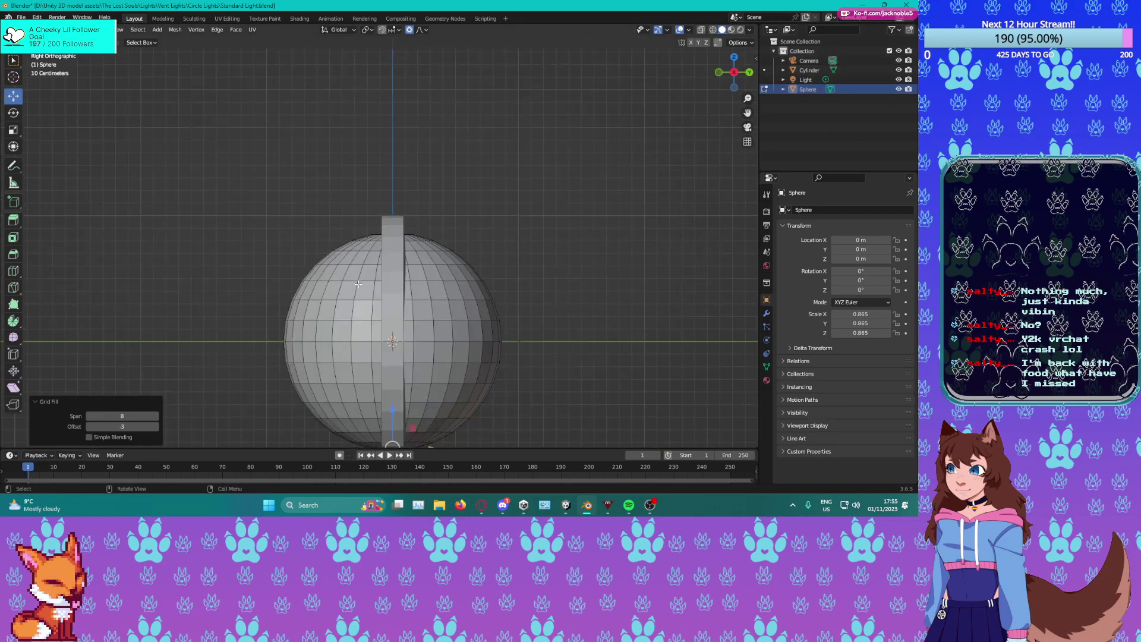
scroll(392, 276, "up", 3)
key("alt+z")
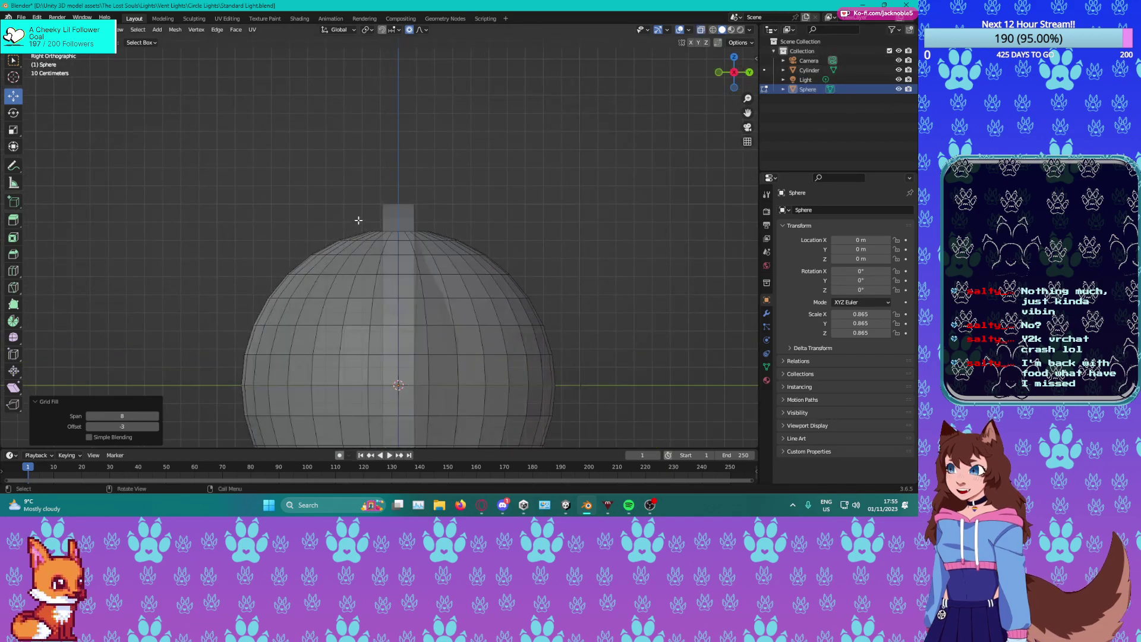
key("1")
middle_click_drag(349, 257, 349, 132, "shift")
left_click_drag(222, 79, 393, 457)
key("x")
left_click(308, 224)
middle_click_drag(683, 229, 399, 316)
scroll(399, 316, "down", 5)
key("Tab")
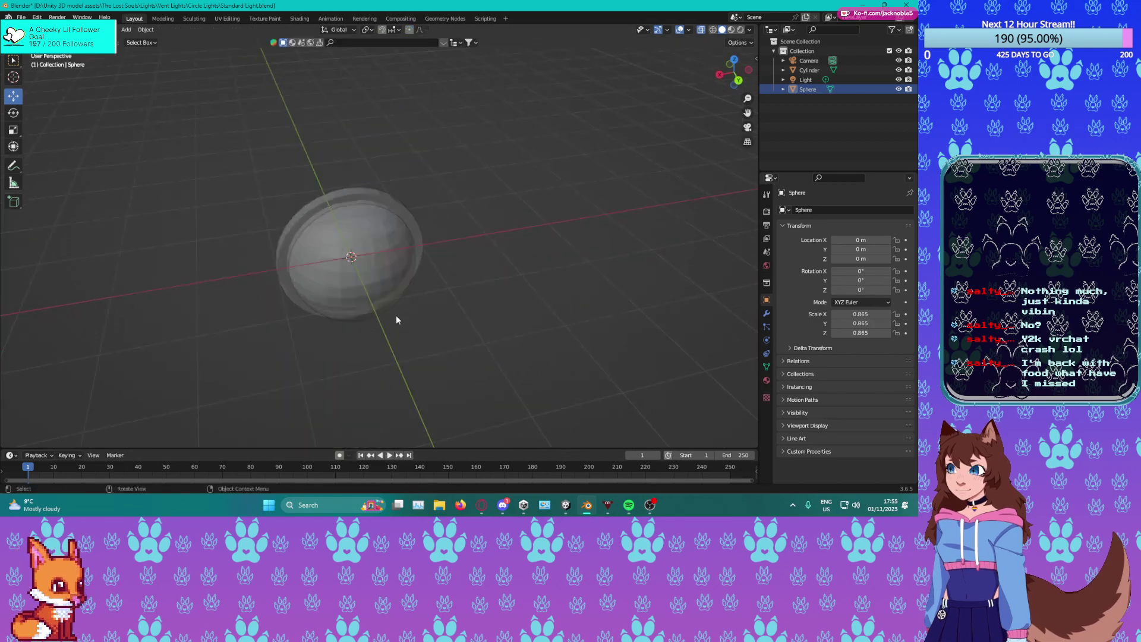
Move the half sphere about 0.106 m along the Y axis, out from the rim.
scroll(398, 315, "up", 4)
middle_click_drag(675, 84, 305, 329)
left_click(408, 311)
left_click_drag(366, 306, 407, 331)
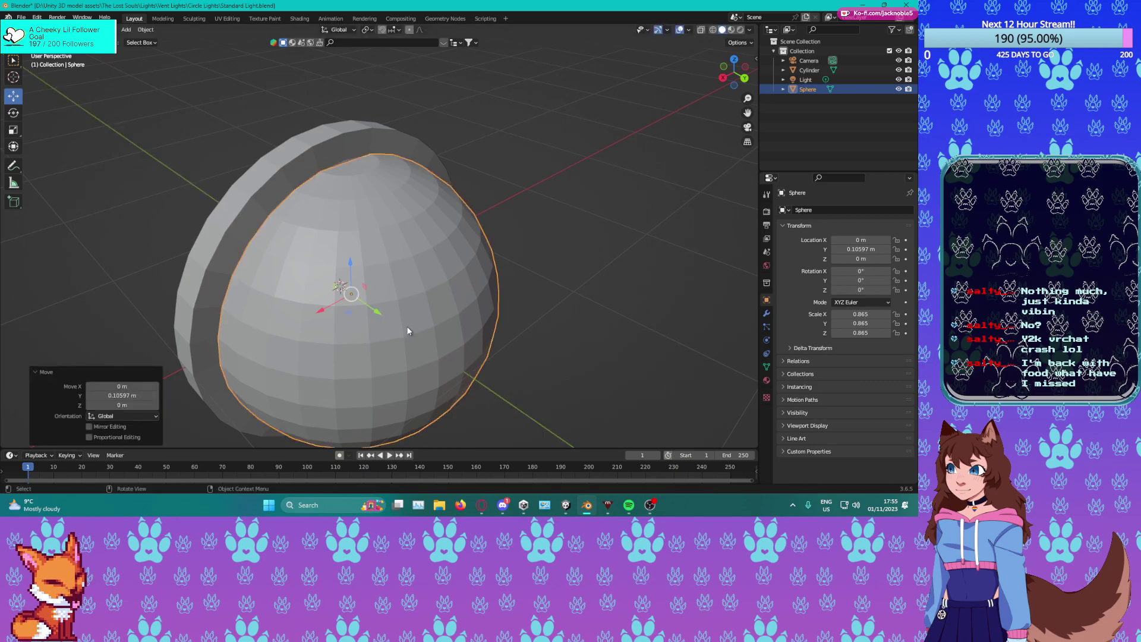
Raise a middle vertex of the top grid patch about 0.016 m along Z in Edit Mode, using connected proportional editing with size 0.18.
scroll(369, 266, "up", 5)
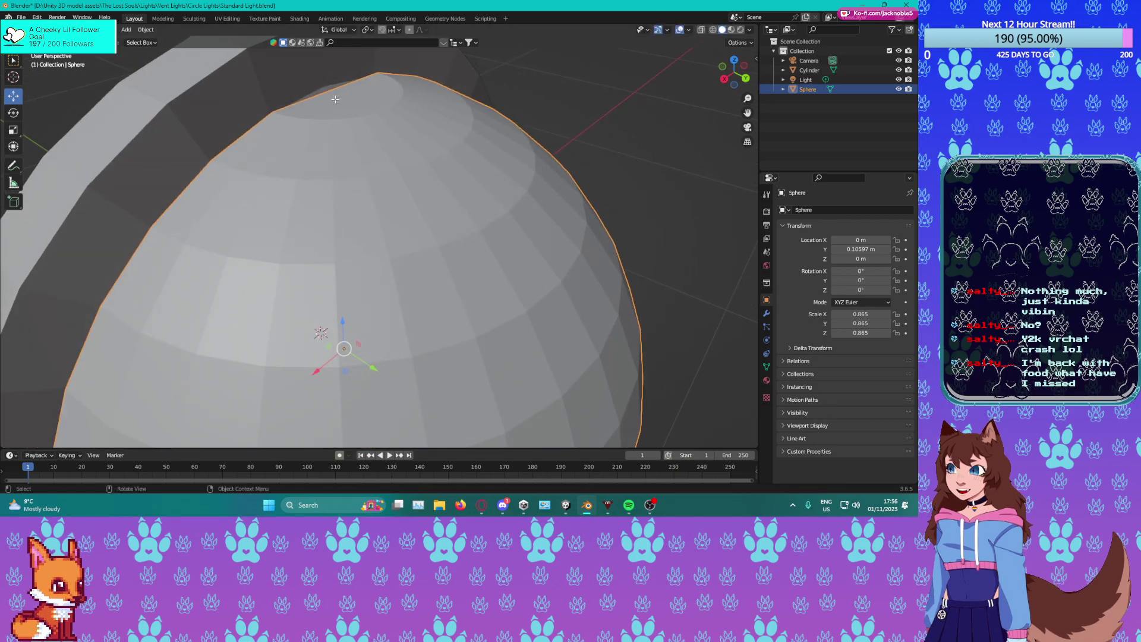
key("Tab")
middle_click_drag(335, 102, 282, 121)
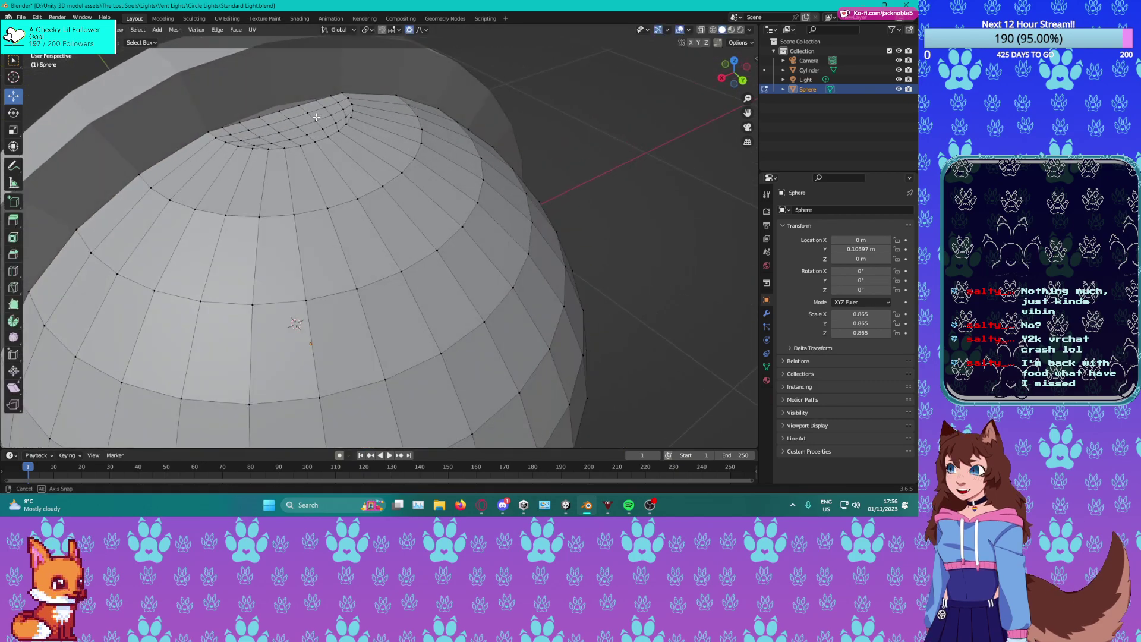
left_click(280, 114)
key("g")
key("z")
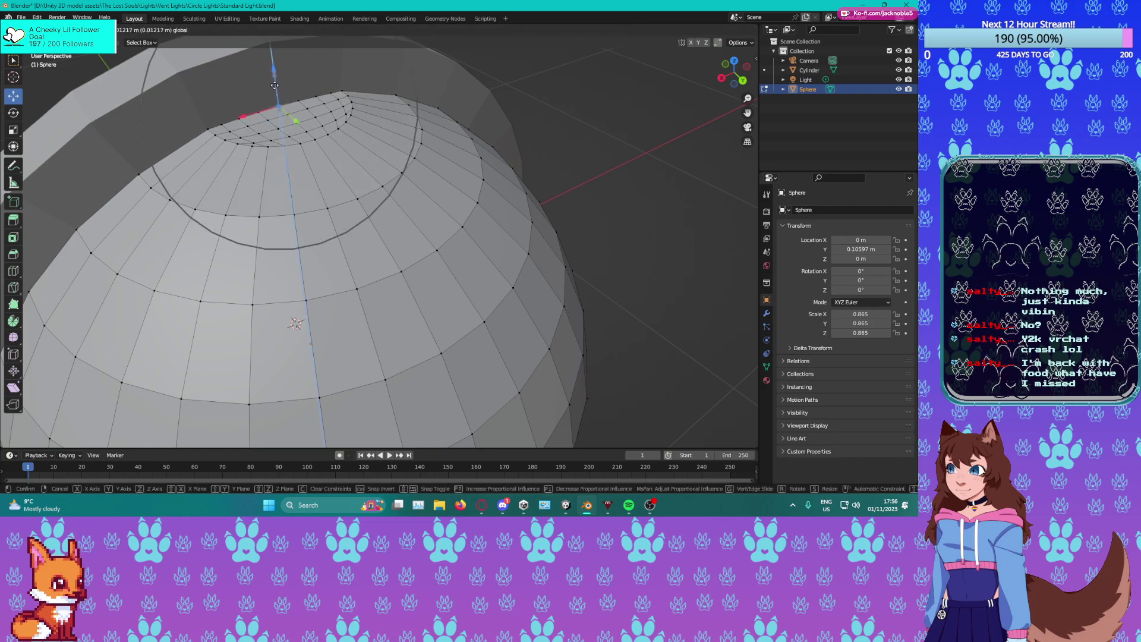
scroll(270, 83, "up", 4)
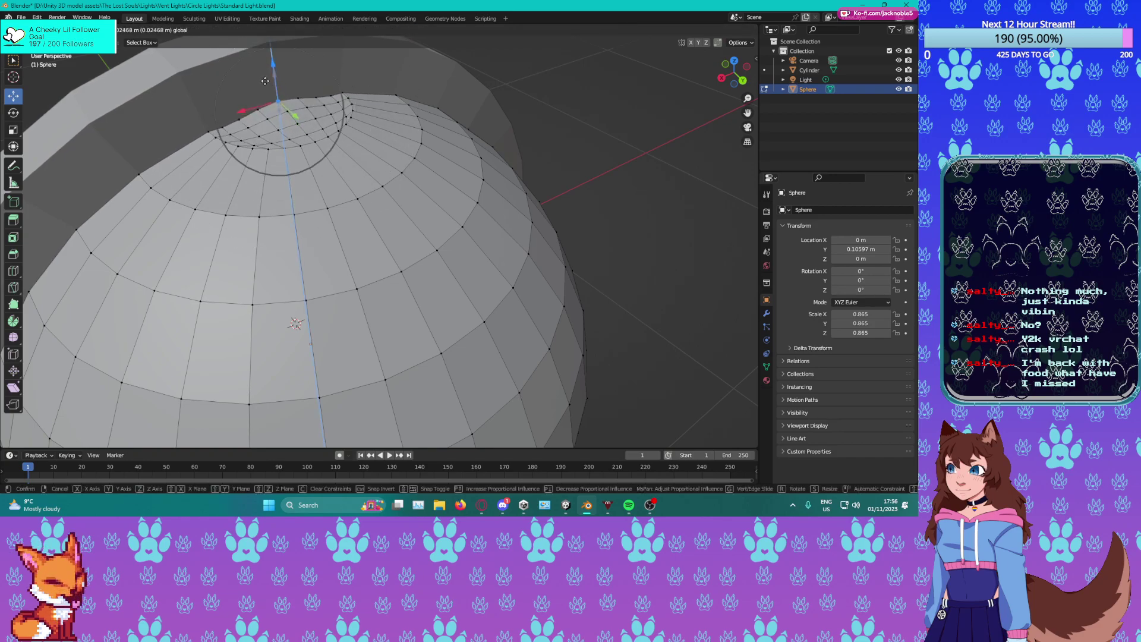
scroll(263, 79, "up", 1)
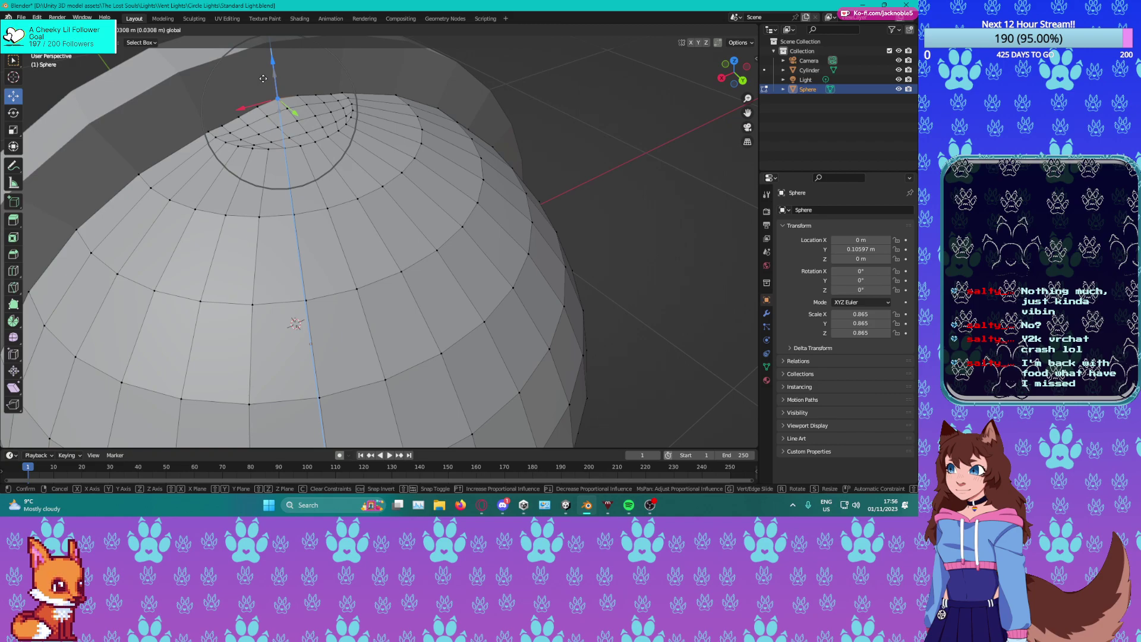
left_click(263, 85)
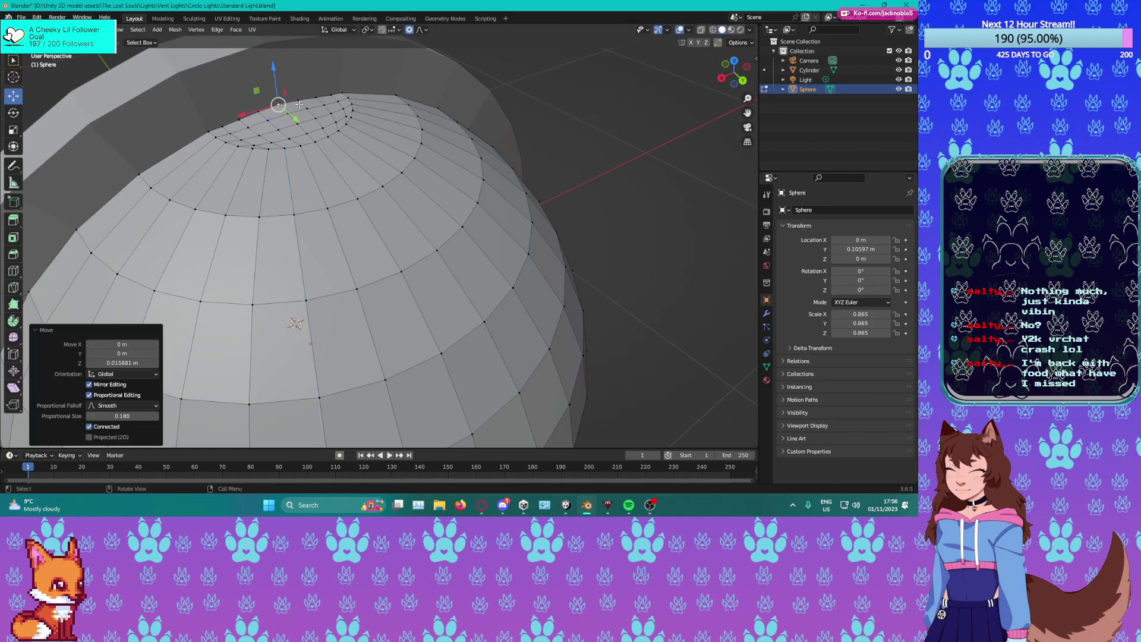
Return to Object Mode and move the half sphere about 0.009 m back along Y toward the rim.
middle_click_drag(263, 85, 268, 123)
scroll(229, 157, "down", 6)
middle_click_drag(229, 157, 396, 224)
key("Tab")
middle_click_drag(420, 267, 544, 277)
scroll(444, 291, "up", 5)
left_click_drag(491, 273, 487, 273)
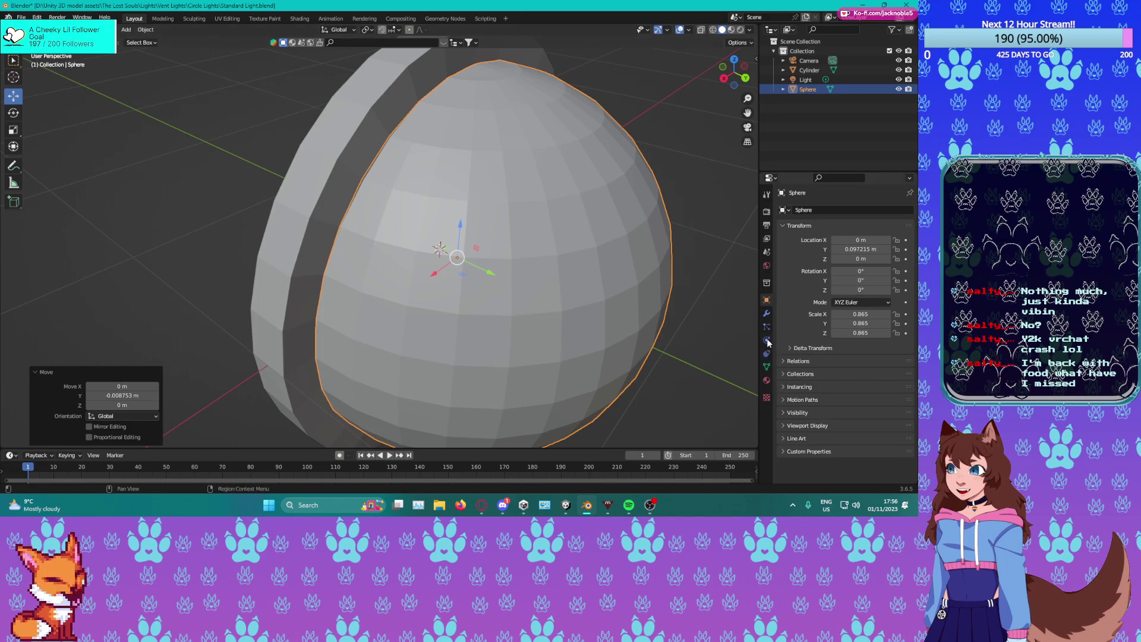
Show the half sphere's modifier properties, enter Edit Mode and inspect the grid-filled pole at its lower end.
left_click(766, 315)
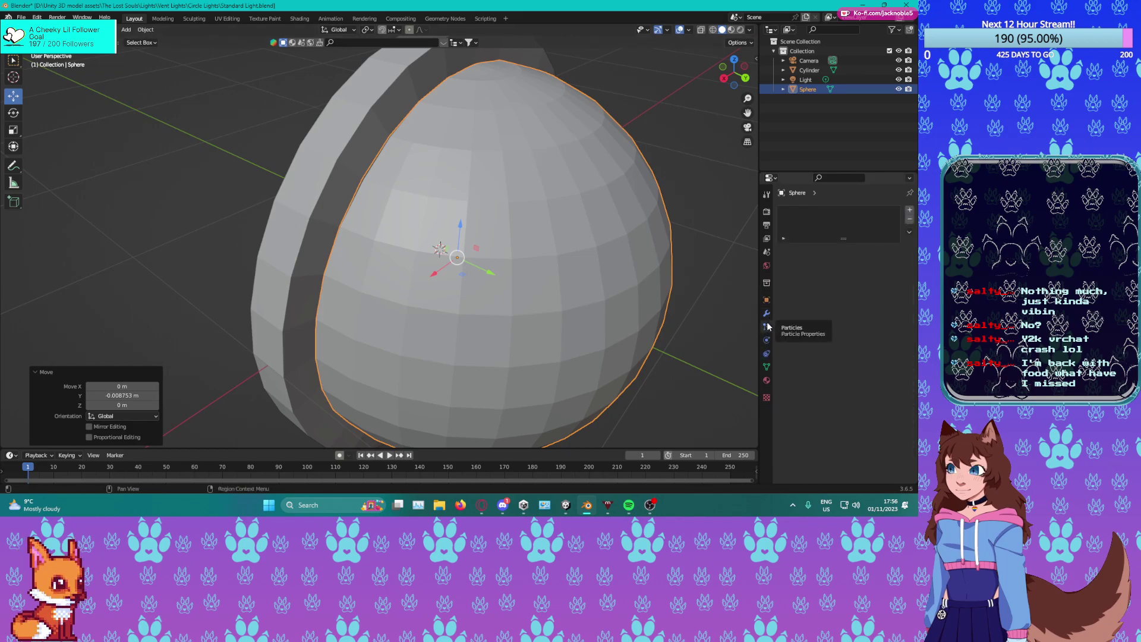
middle_click_drag(377, 309, 437, 284)
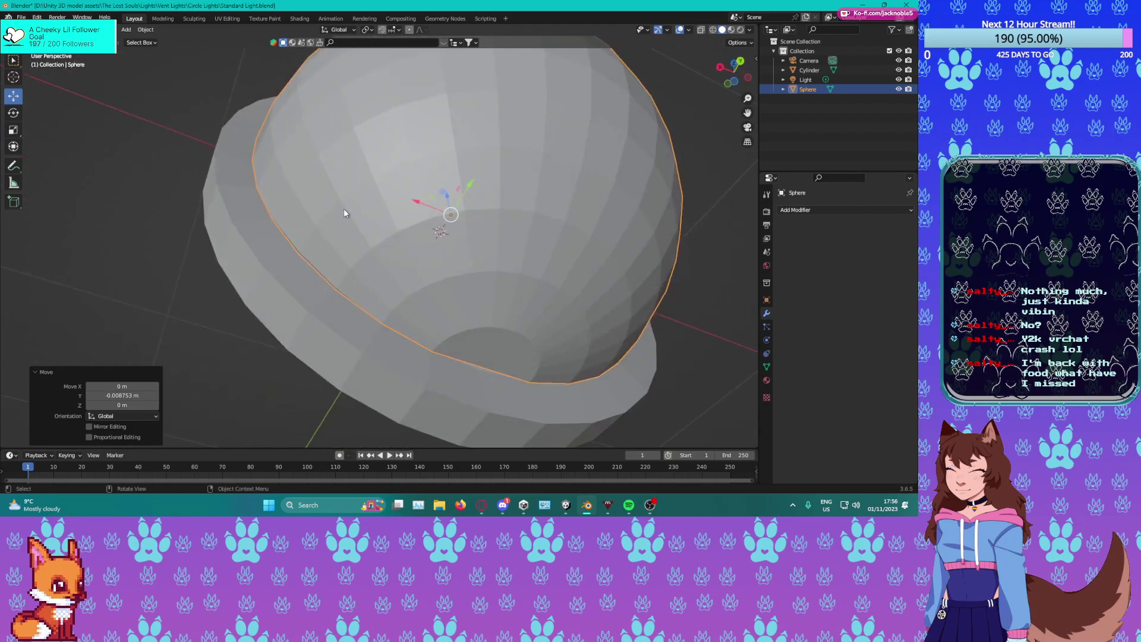
key("Tab")
mouse_move(451, 322)
middle_mouse_down()
mouse_move(430, 347)
mouse_move(453, 343)
middle_mouse_up()
scroll(430, 346, "up", 1)
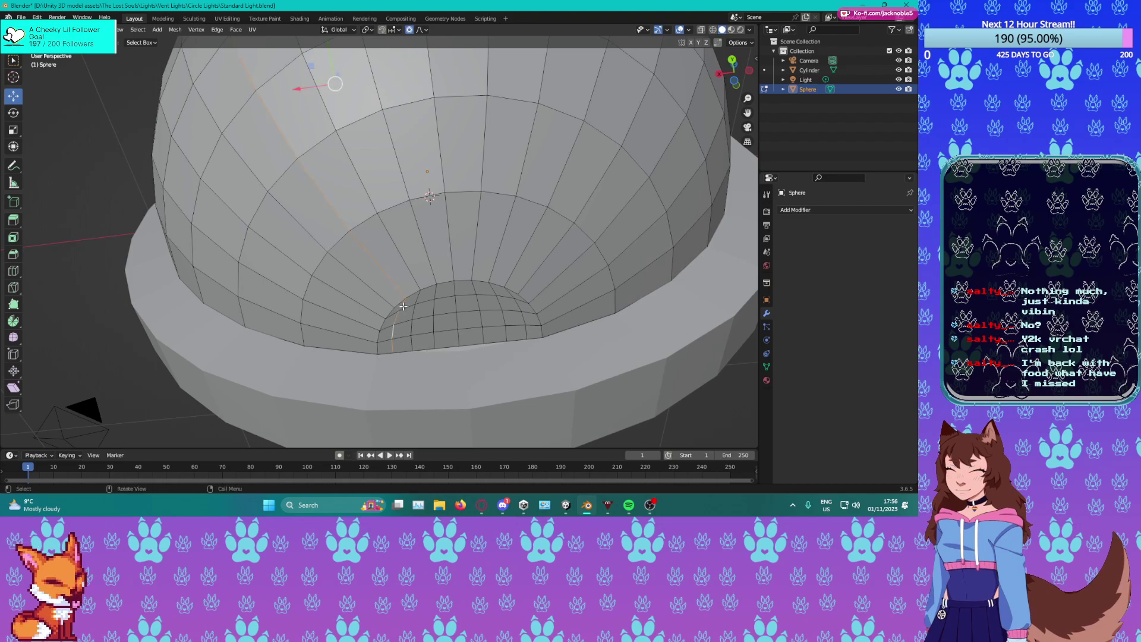
Undo the sphere edits back to the full sphere with the hole at its top pole still unfilled.
left_click(404, 306)
key("ctrl+z")
key("ctrl+z")
key("ctrl+z")
key("ctrl+z")
key("ctrl+z")
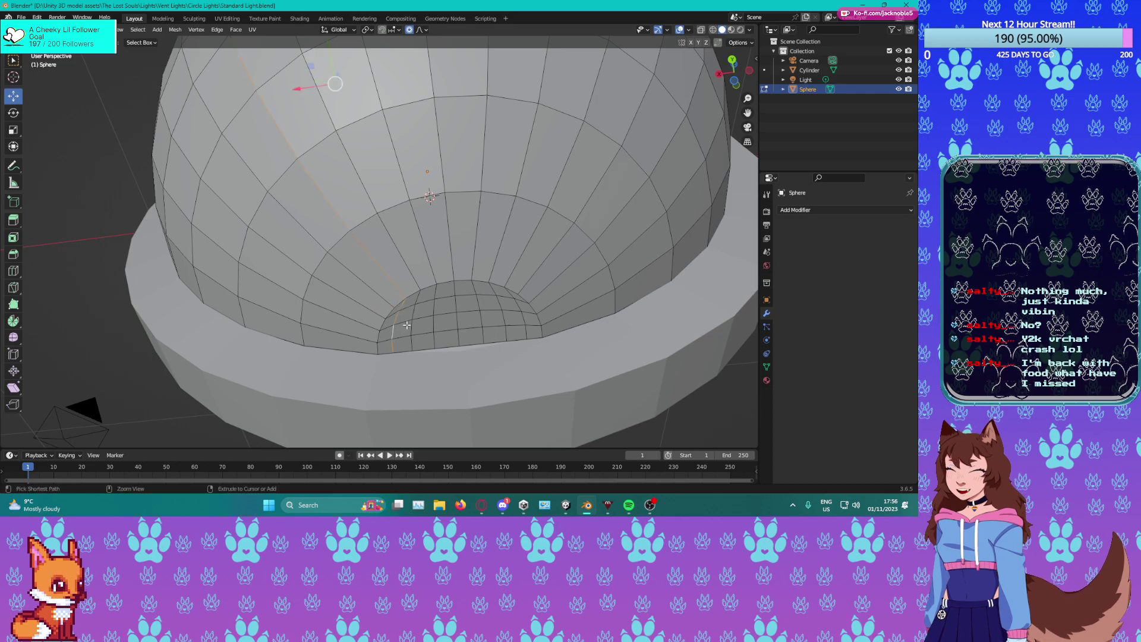
key("ctrl+z")
key("ctrl+z")
key("ctrl+z")
key("ctrl+z")
key("ctrl+z")
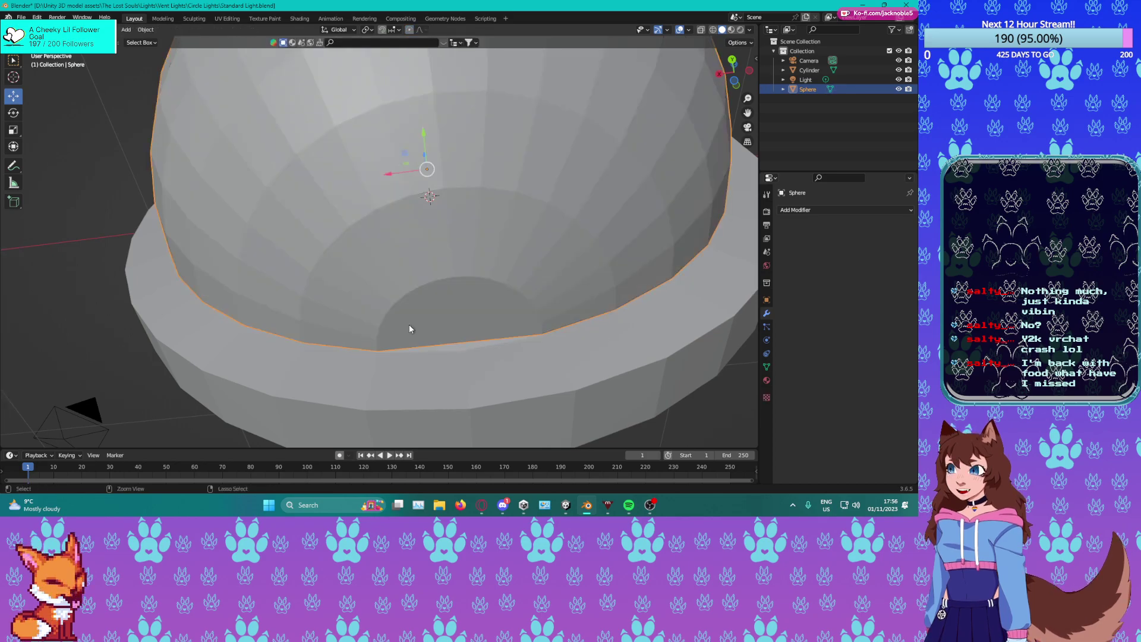
key("ctrl+z")
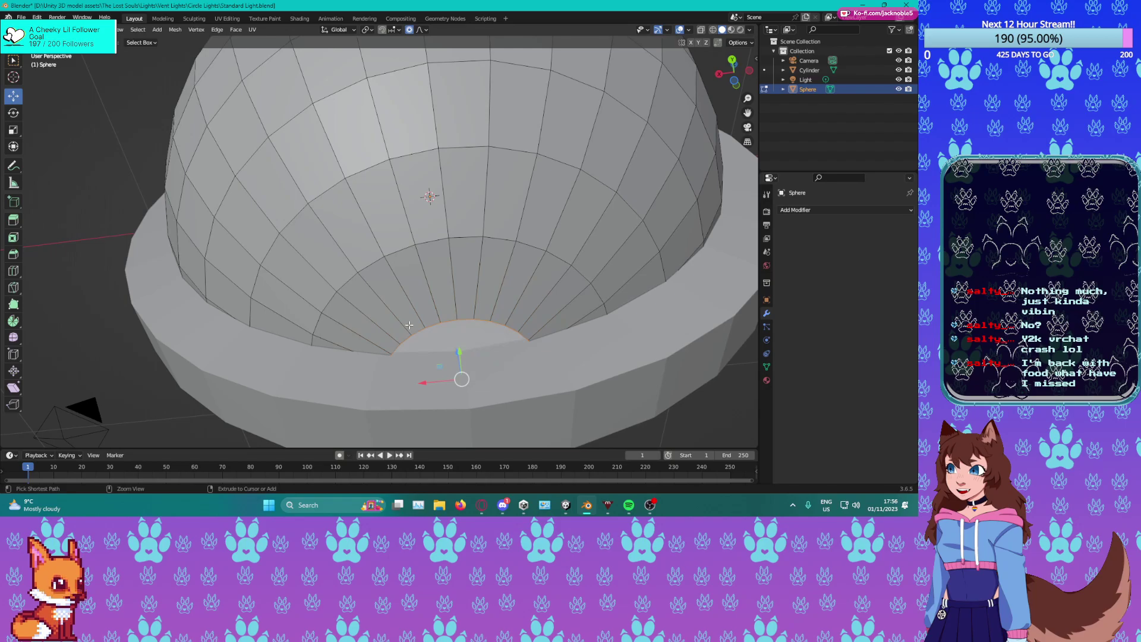
key("ctrl+z")
key("ctrl+z")
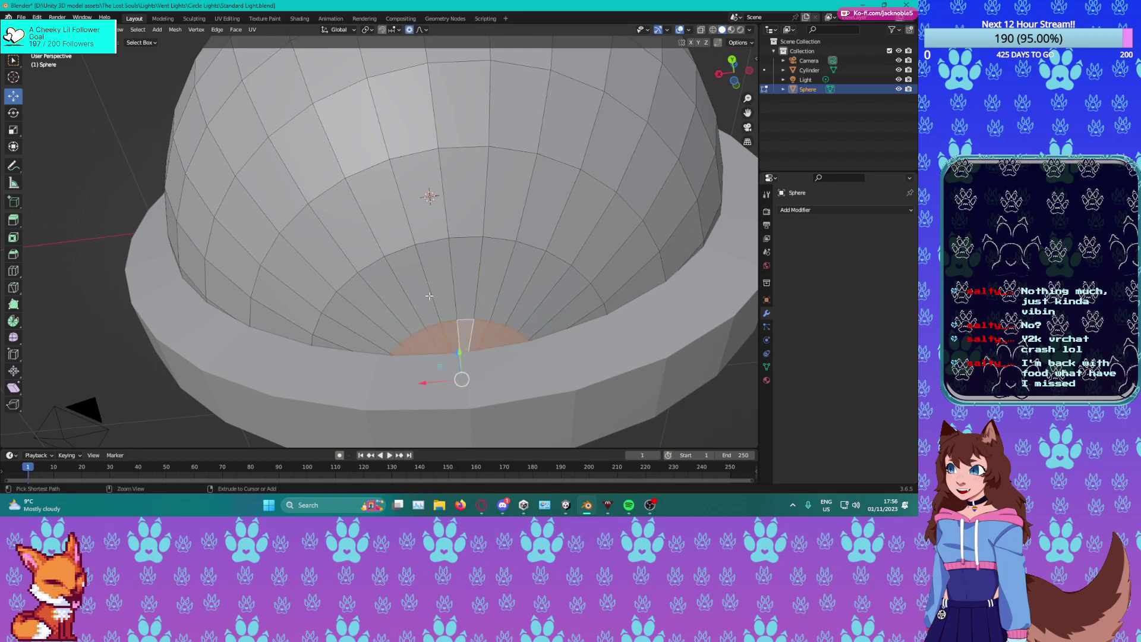
key("ctrl+z")
key("ctrl+z")
middle_click_drag(425, 247, 494, 405)
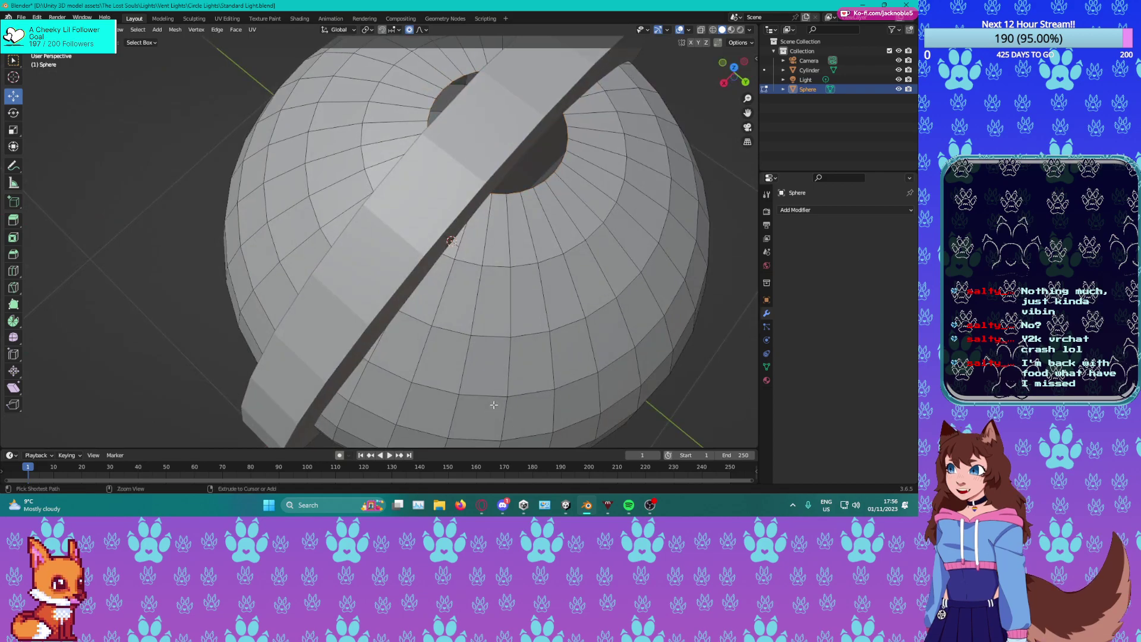
Move the full sphere along the Y axis away from the rim in Object Mode, and return to Edit Mode.
scroll(494, 405, "down", 4)
key("Tab")
left_click_drag(442, 266, 527, 332)
key("Tab")
Grid-fill the hole at the sphere's top pole with a span of 2 and an offset of 6.
middle_click_drag(527, 330, 375, 304)
scroll(372, 304, "up", 2)
scroll(371, 304, "up", 1)
left_click(363, 335, "alt")
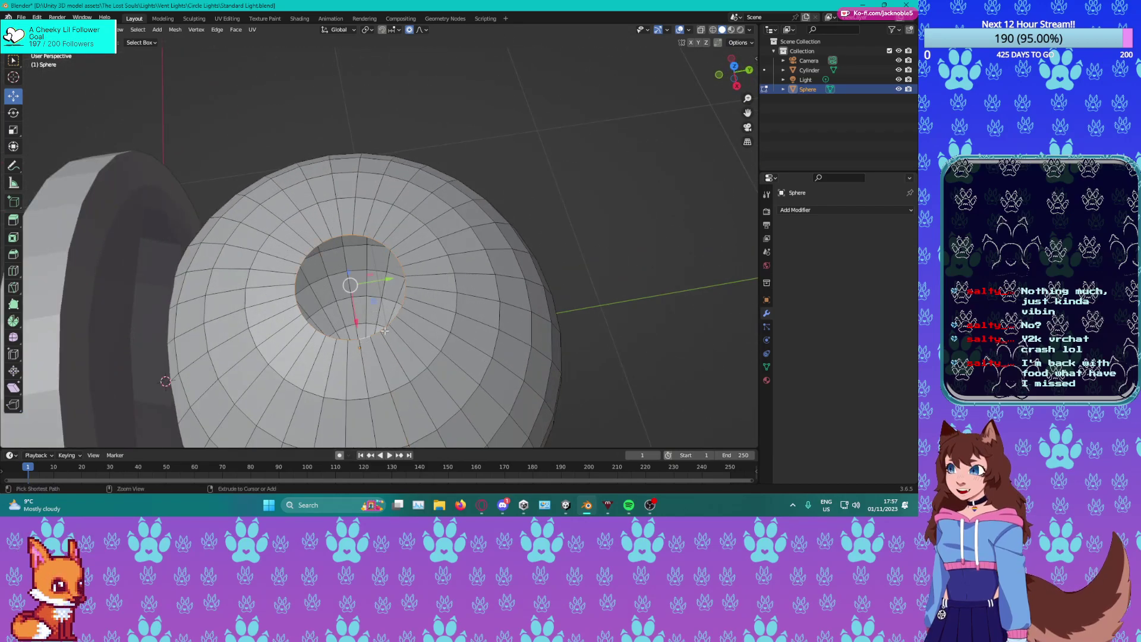
key("ctrl+f")
left_click(365, 332)
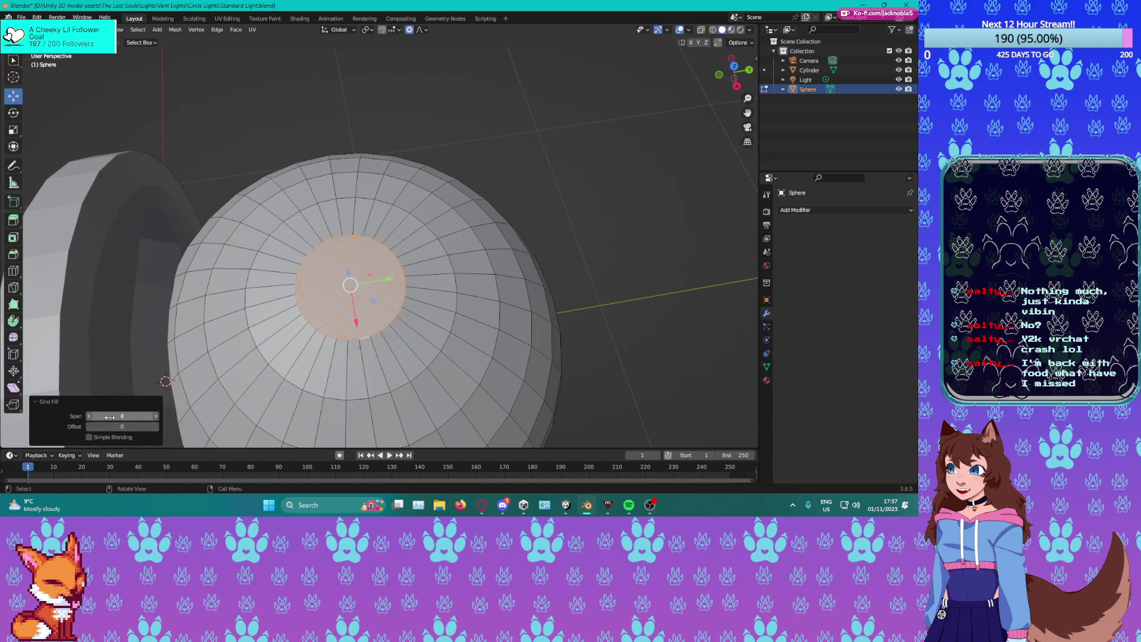
left_click(88, 417)
left_click(88, 417)
left_click(88, 417)
left_click(88, 417)
left_click(88, 417)
left_click(88, 417)
left_click(157, 426)
left_click(156, 427)
left_click(156, 426)
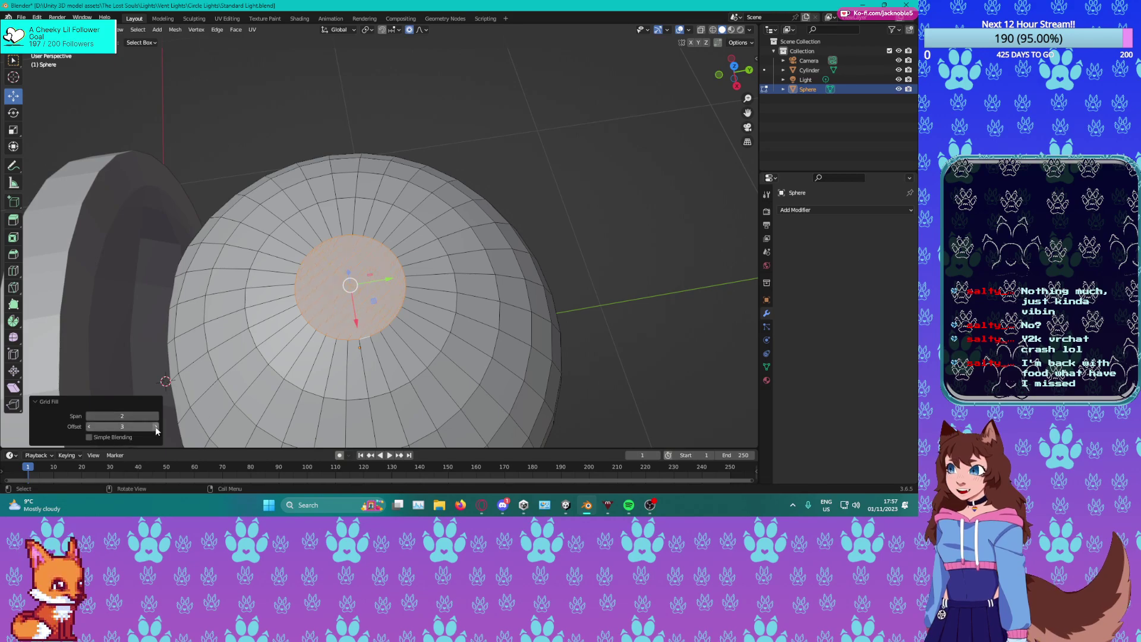
left_click(156, 427)
left_click(156, 427)
left_click(155, 427)
Delete the triangle fan faces at the sphere's bottom pole and grid-fill the hole with a span of 2 and an offset of 2.
middle_click_drag(328, 370, 316, 217)
scroll(313, 320, "up", 3)
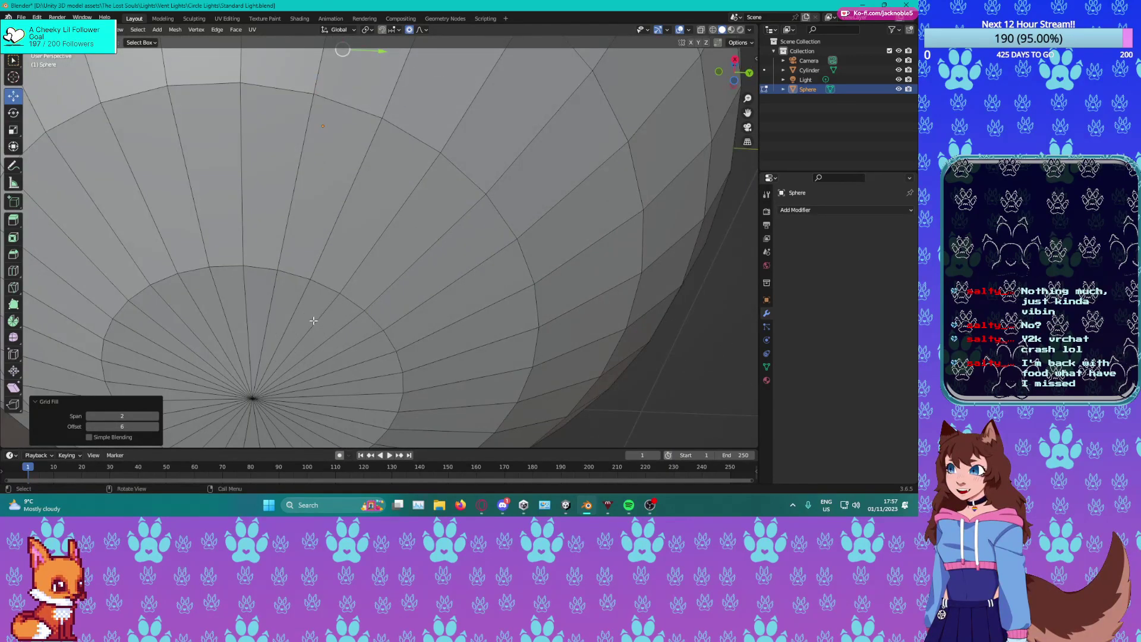
scroll(313, 320, "down", 4)
left_click_drag(304, 270, 340, 327)
key("x")
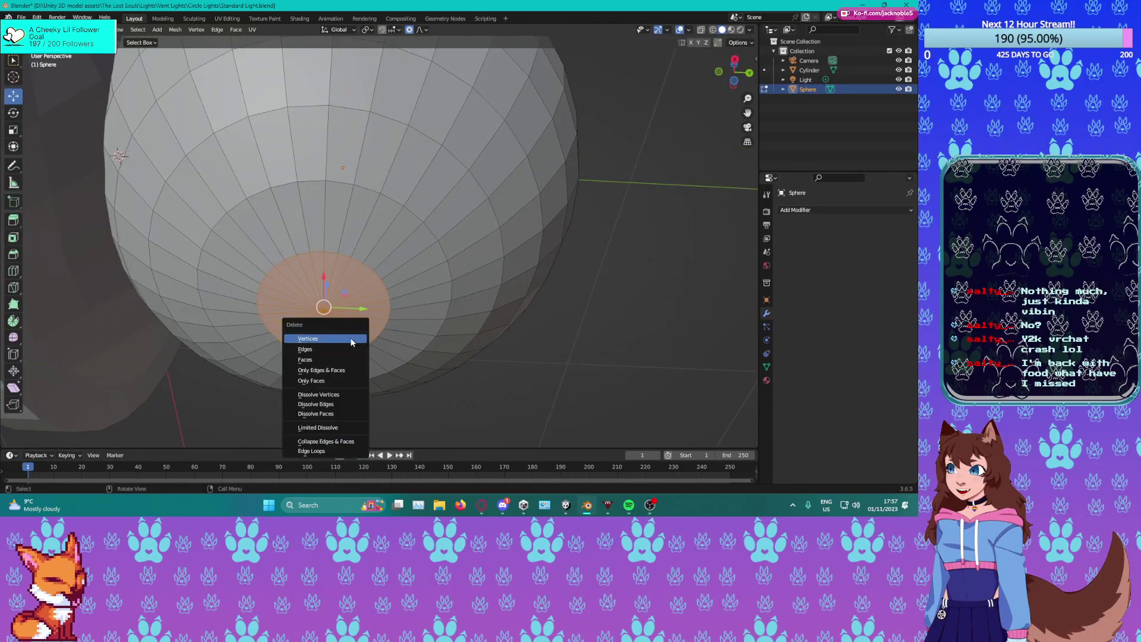
left_click(316, 361)
left_click(322, 354, "alt")
key("ctrl+f")
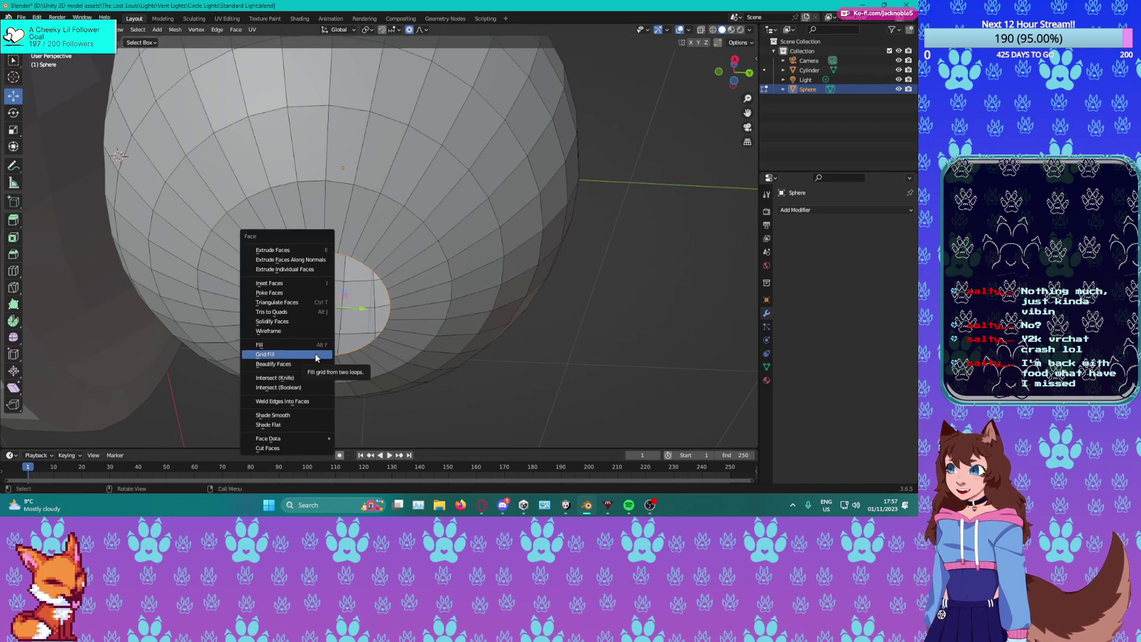
left_click(316, 355)
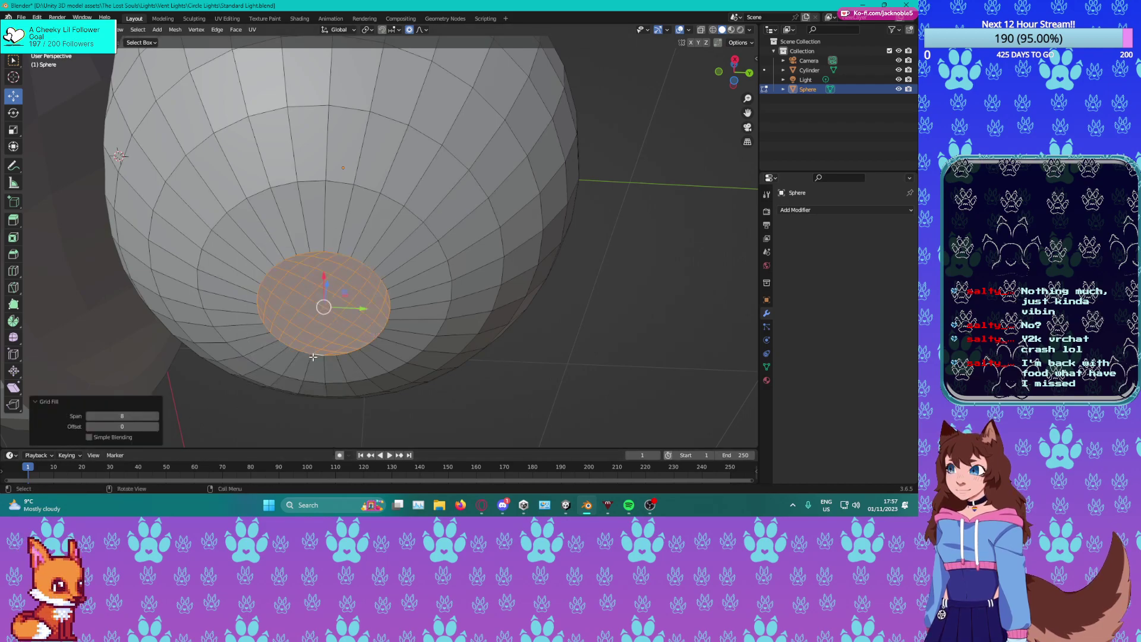
left_click(88, 416)
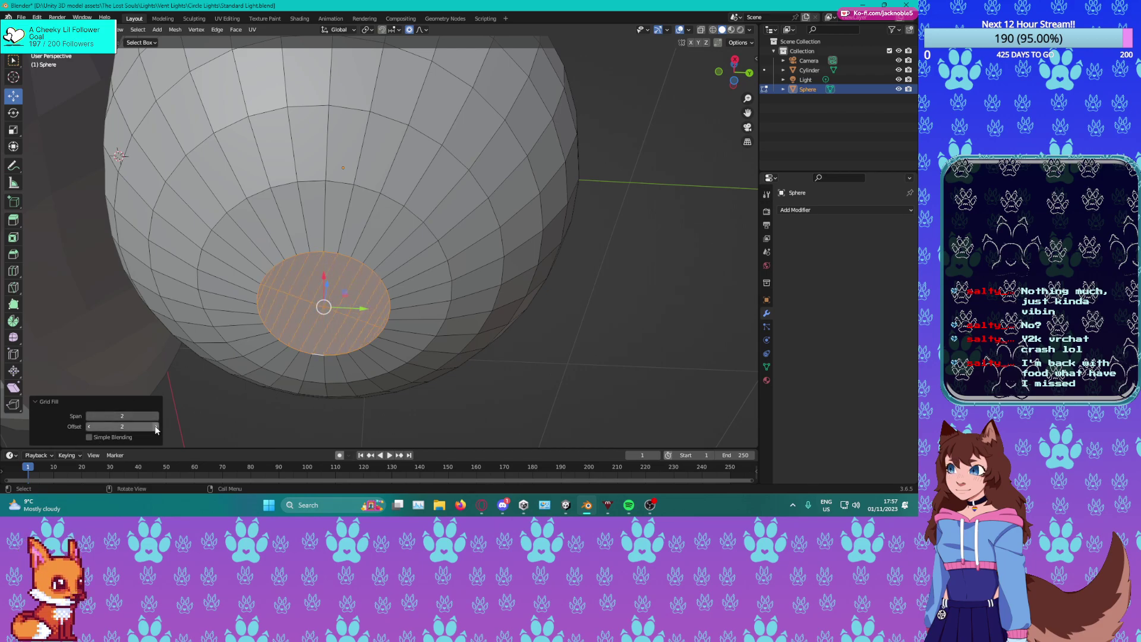
Delete the vertices of the sphere's half facing the rim, box-selecting through the mesh with X-ray in the right orthographic view.
middle_click_drag(535, 249, 429, 289)
scroll(441, 313, "down", 6)
scroll(431, 312, "up", 3)
left_click(438, 334)
middle_click_drag(454, 382, 497, 357)
middle_click_drag(325, 208, 358, 267)
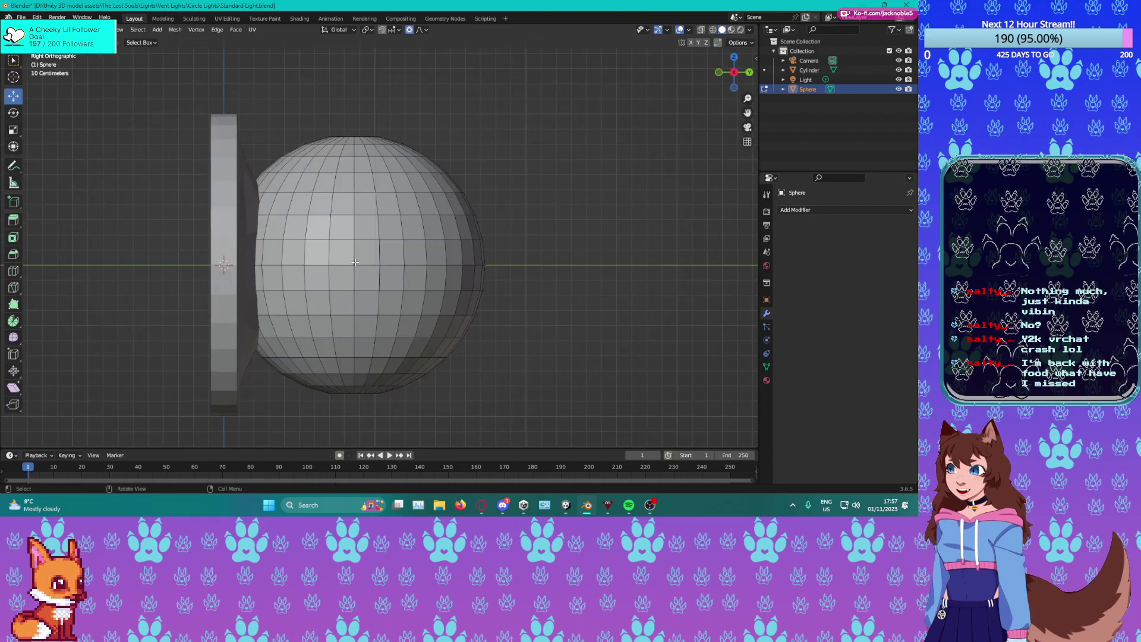
key("alt+z")
left_click_drag(174, 110, 348, 426)
key("x")
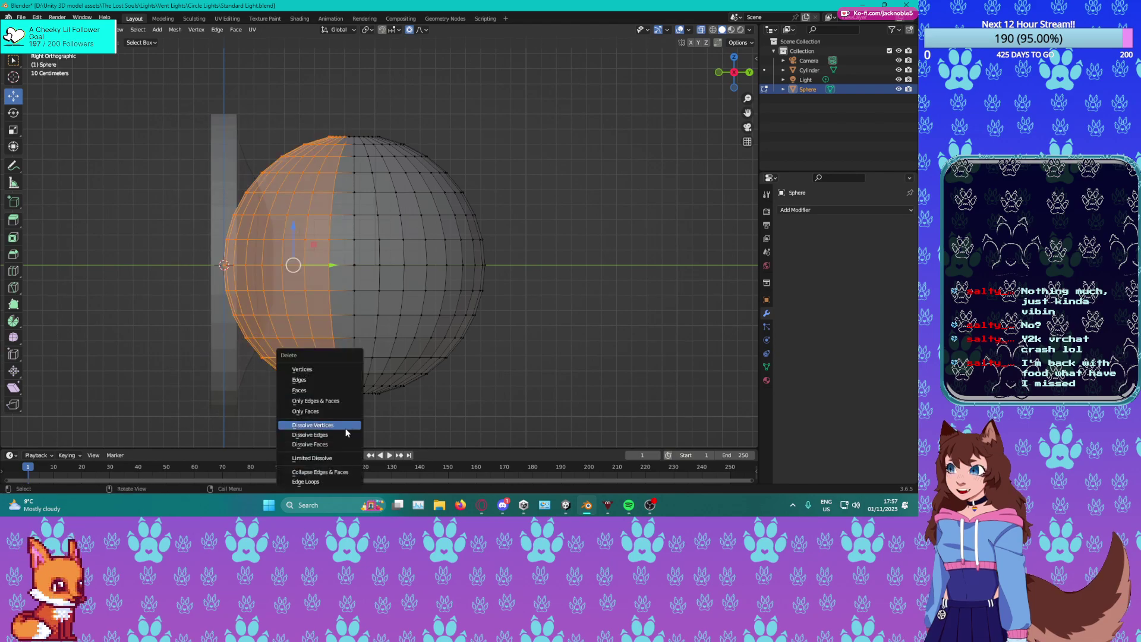
left_click(312, 371)
left_click_drag(330, 122, 348, 157)
key("x")
left_click(349, 158)
middle_click_drag(349, 158, 408, 323)
Move the half sphere back along the Y axis against the rim in Object Mode, and re-enter Edit Mode.
key("Tab")
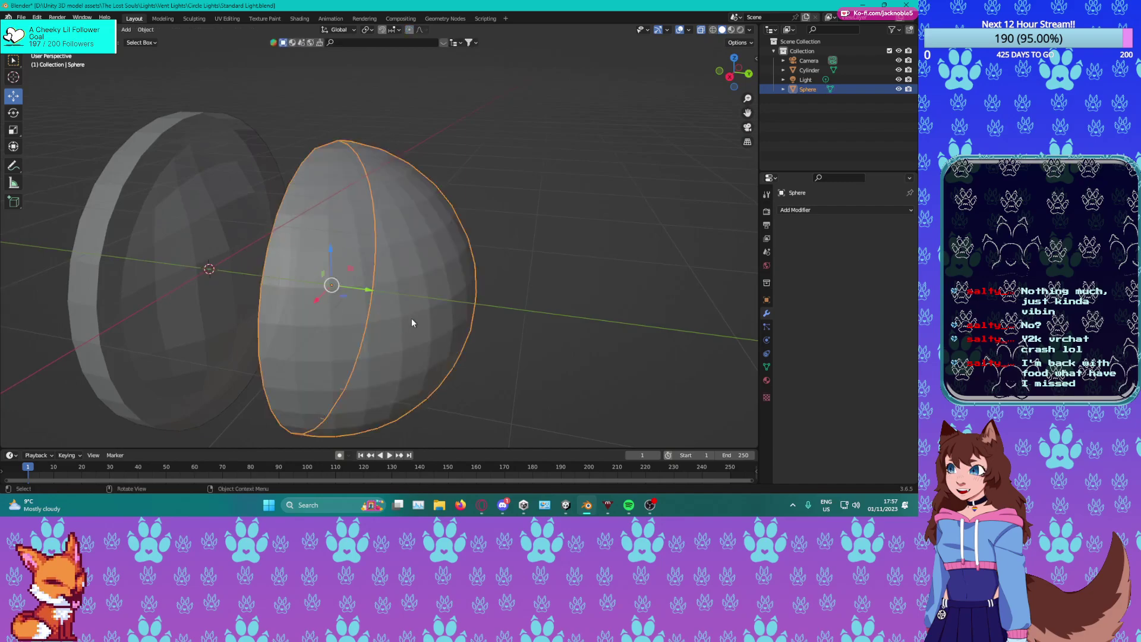
left_click_drag(369, 288, 259, 274)
key("Tab")
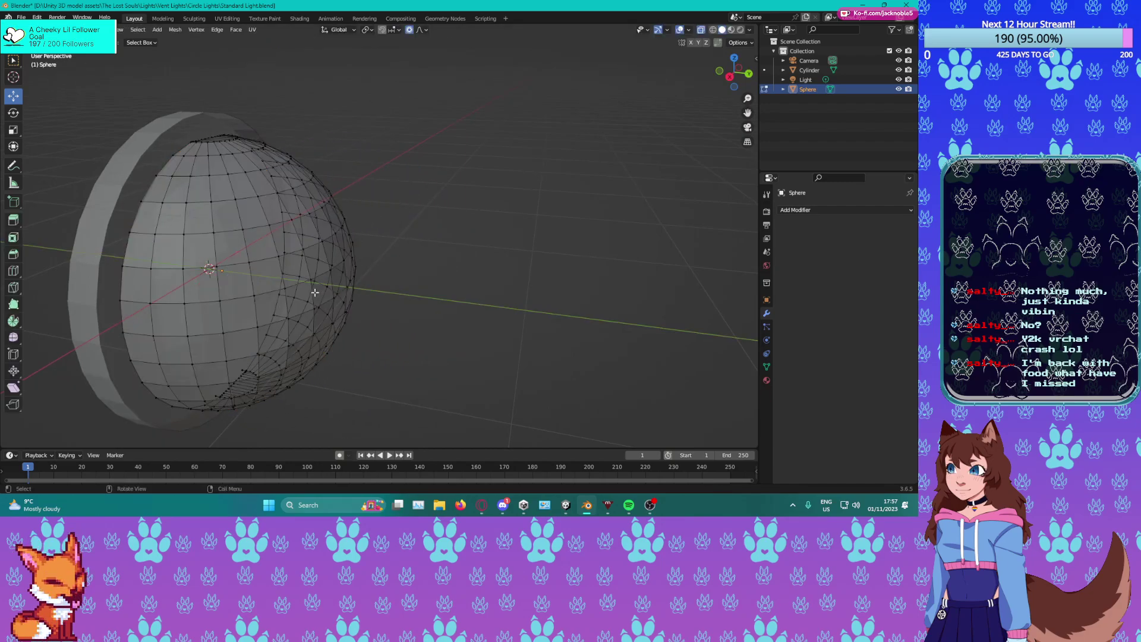
Try to reshape the dome's front by moving edges with proportional editing in edge select mode, undoing the attempts.
scroll(318, 297, "up", 2)
key("2")
middle_click_drag(319, 298, 420, 283)
left_click_drag(441, 283, 397, 267)
key("ctrl+z")
scroll(419, 276, "down", 8)
middle_click_drag(449, 257, 376, 269)
left_click_drag(355, 292, 355, 261)
middle_click_drag(355, 261, 413, 265)
left_click_drag(443, 242, 433, 240)
middle_click_drag(434, 295, 382, 288)
key("ctrl+z")
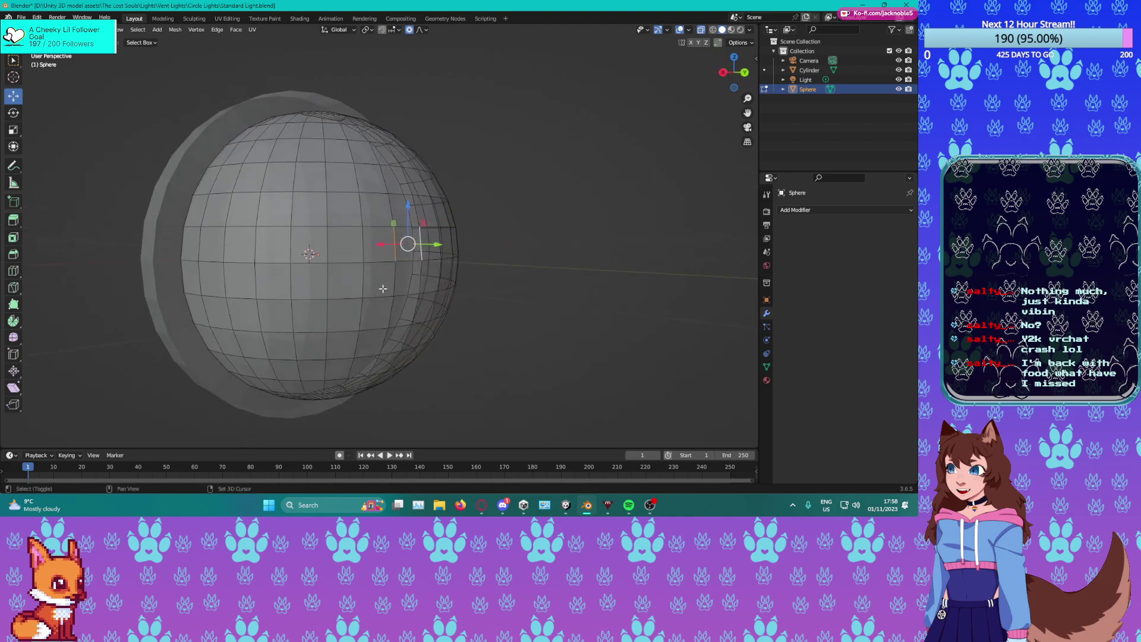
Flatten the dome by moving the two selected front edges about 0.193 m back along Y, using connected smooth proportional editing with size 0.909.
middle_click_drag(501, 324, 520, 327)
left_click_drag(457, 269, 425, 264)
middle_click_drag(489, 312, 166, 210)
middle_click_drag(351, 355, 421, 299)
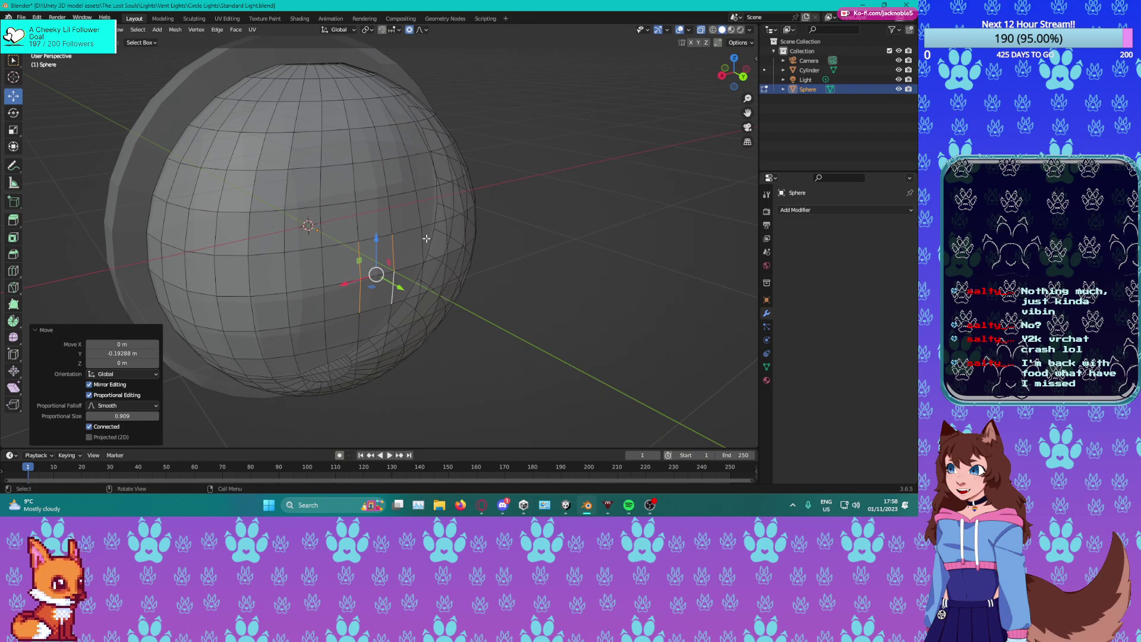
Turn off X-ray and compare the flattened dome with the rim cylinder, checking both objects in Object and Edit Mode.
left_click(701, 29)
middle_click_drag(535, 179, 367, 210)
key("Tab")
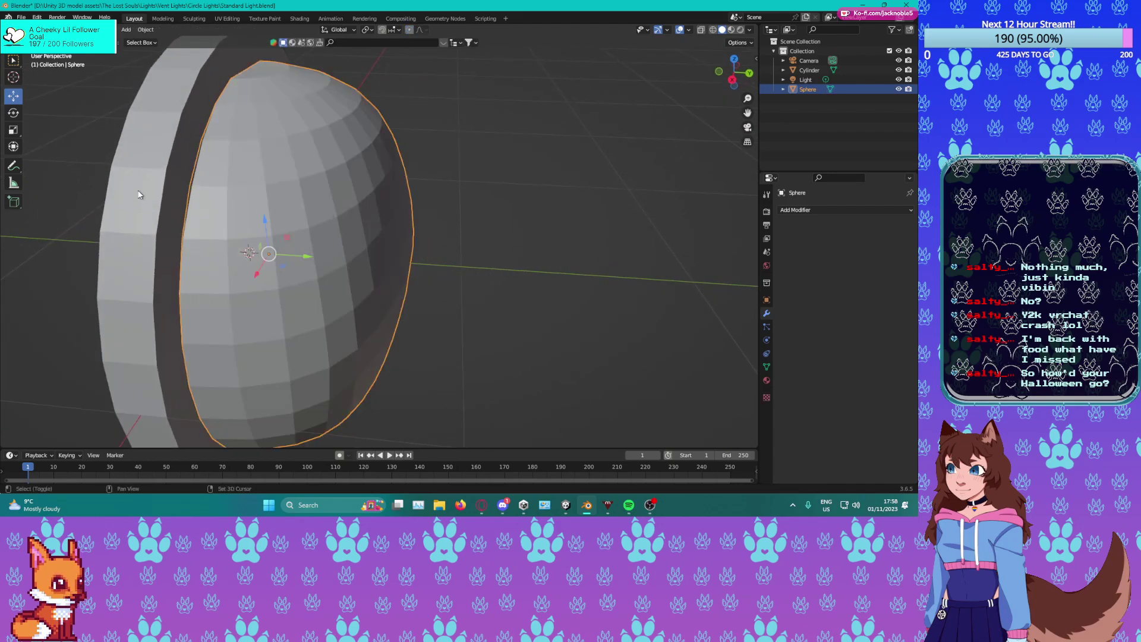
left_click(166, 206)
key("Tab")
middle_click_drag(165, 206, 275, 257)
scroll(275, 257, "up", 3)
scroll(275, 257, "down", 1)
key("Tab")
left_click(374, 245)
key("Tab")
middle_click_drag(375, 248, 373, 250)
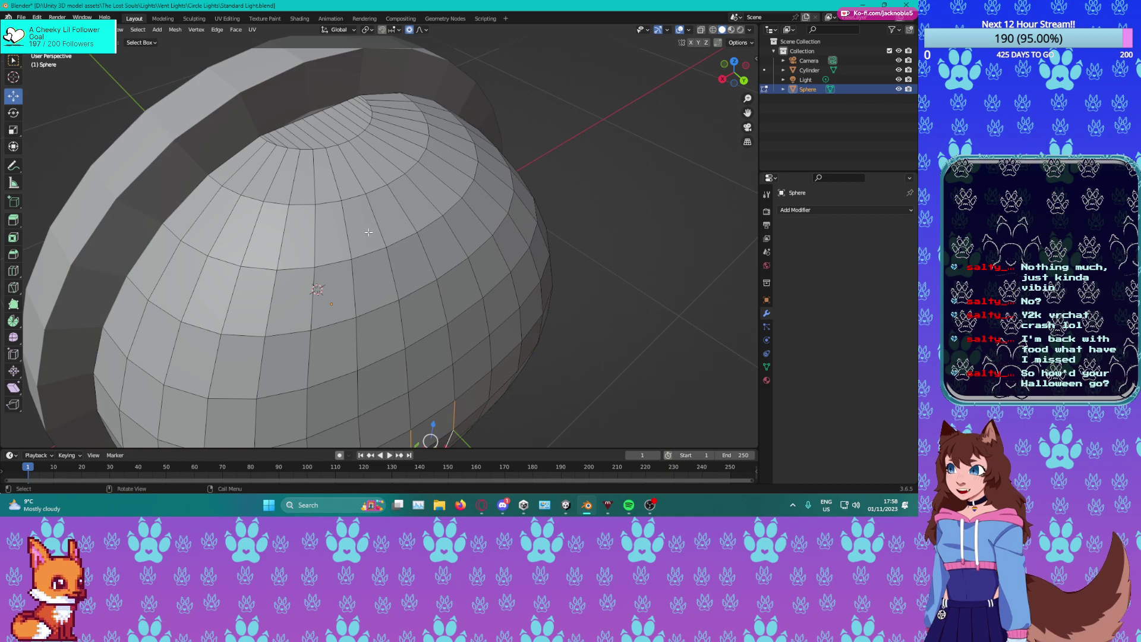
Undo the dome flattening, halving and both pole fills, back to the full sphere placed away from the rim.
key("ctrl+z")
key("ctrl+z")
left_click(369, 234)
key("Tab")
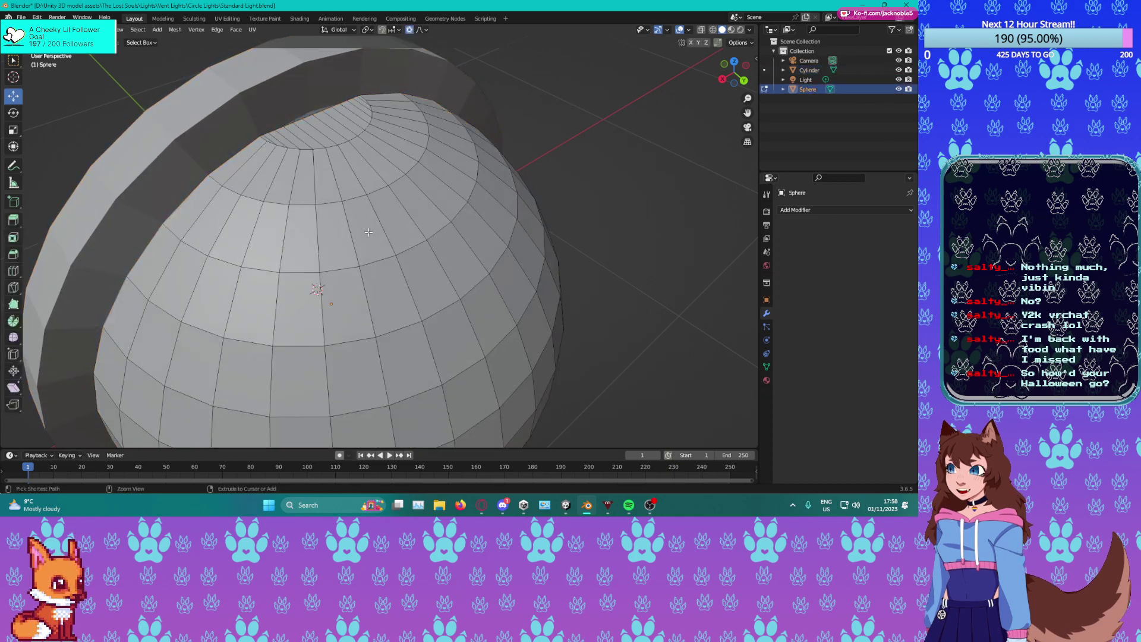
key("ctrl+z")
key("ctrl+z")
key("ctrl+z")
key("ctrl+z")
key("ctrl+z")
key("ctrl+z")
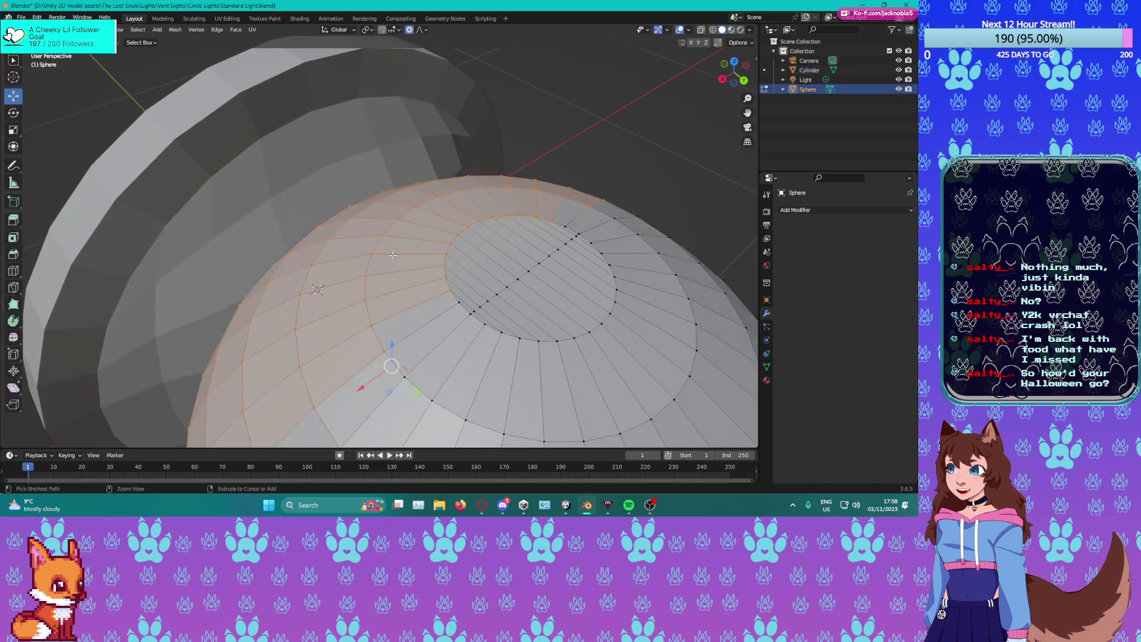
key("ctrl+z")
key("ctrl+z")
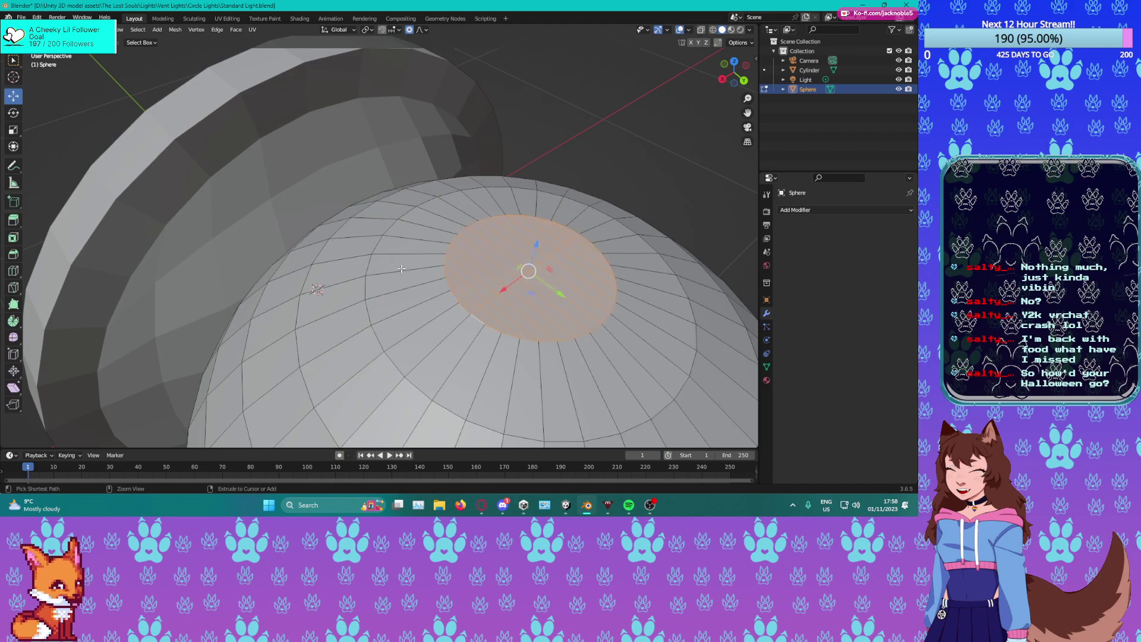
key("ctrl+z")
Delete the triangle fan faces around the sphere's bottom pole.
middle_click_drag(401, 269, 403, 169)
scroll(410, 177, "down", 3)
left_click_drag(408, 237, 503, 321)
key("x")
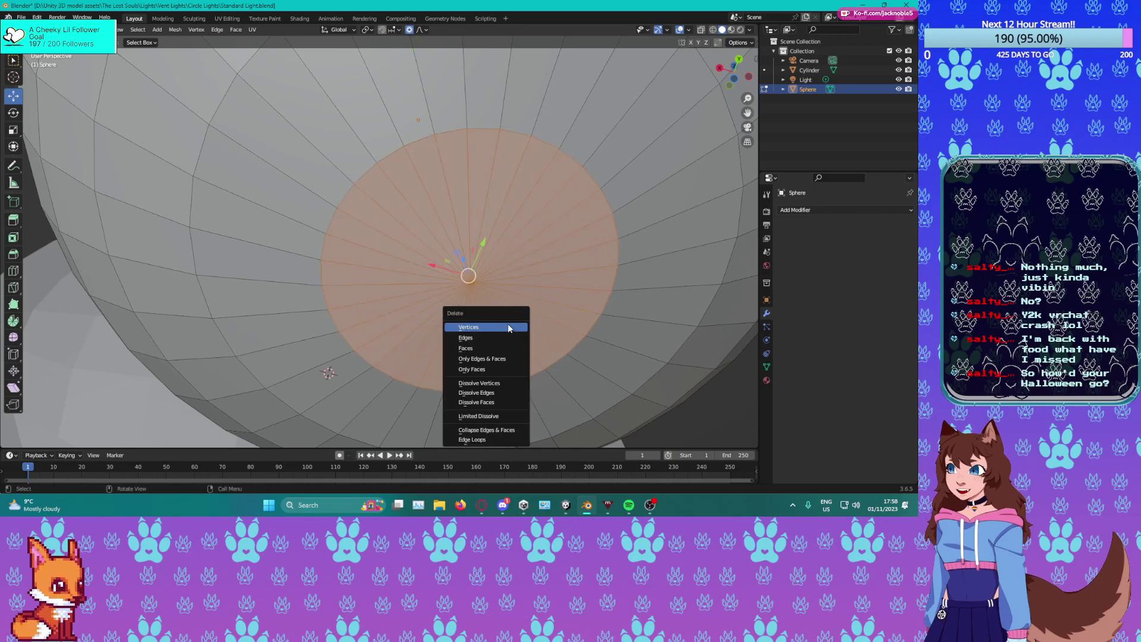
left_click(475, 350)
Select the edge loop around the sphere's open top pole and close it with Grid Fill.
middle_click_drag(476, 345, 523, 440)
scroll(512, 297, "down", 8)
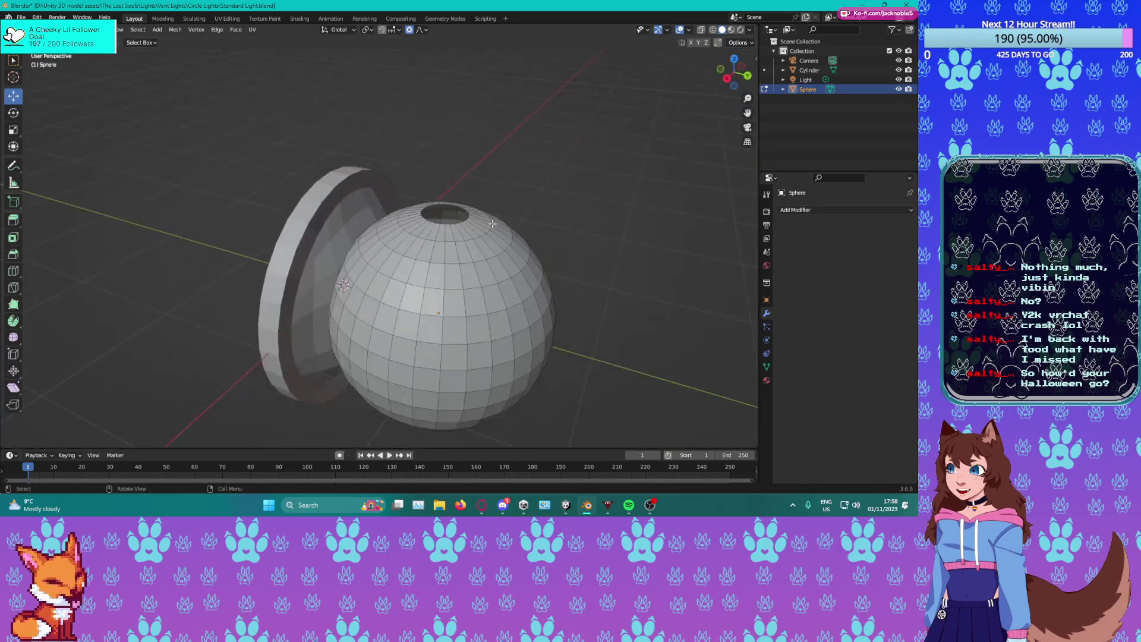
scroll(505, 214, "up", 4)
left_click(504, 208, "alt")
middle_click_drag(504, 208, 494, 235)
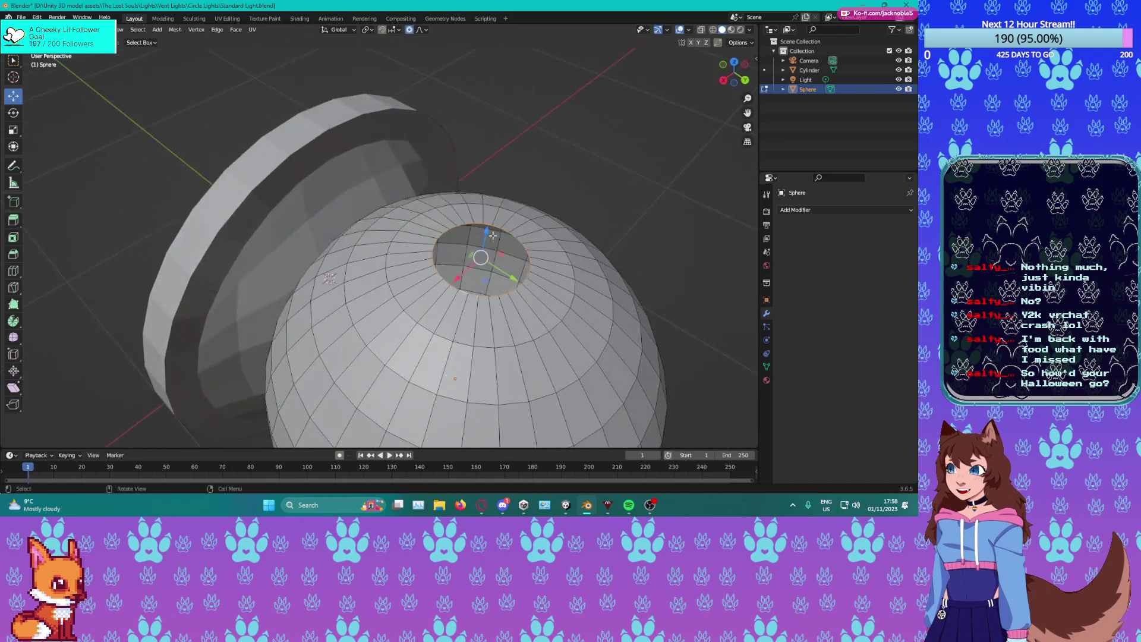
key("ctrl+f")
left_click(464, 236)
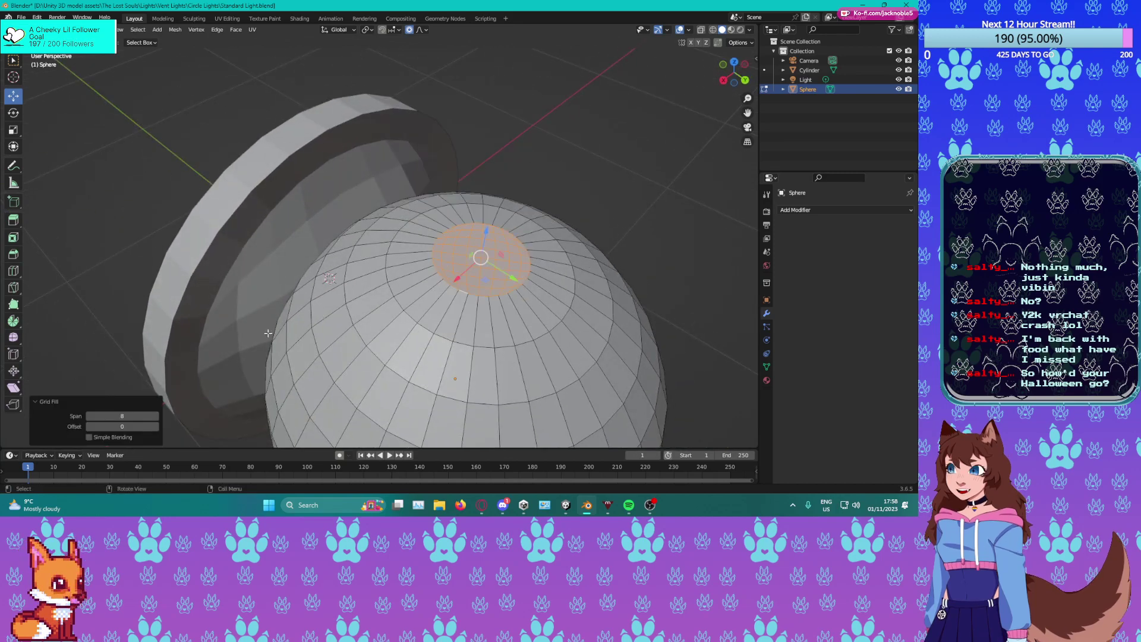
Set the top pole grid fill's span to 2, trying a span of 1 along the way.
left_click(87, 416)
left_click(87, 416)
left_click(88, 416)
left_click(87, 416)
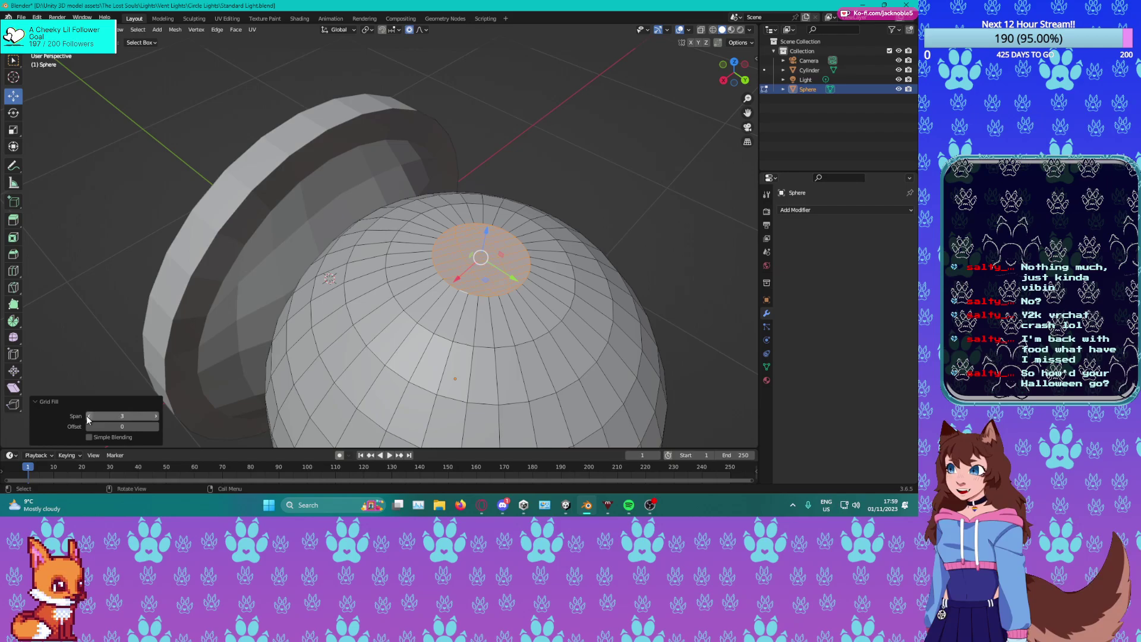
left_click(87, 416)
middle_click_drag(290, 308, 285, 304)
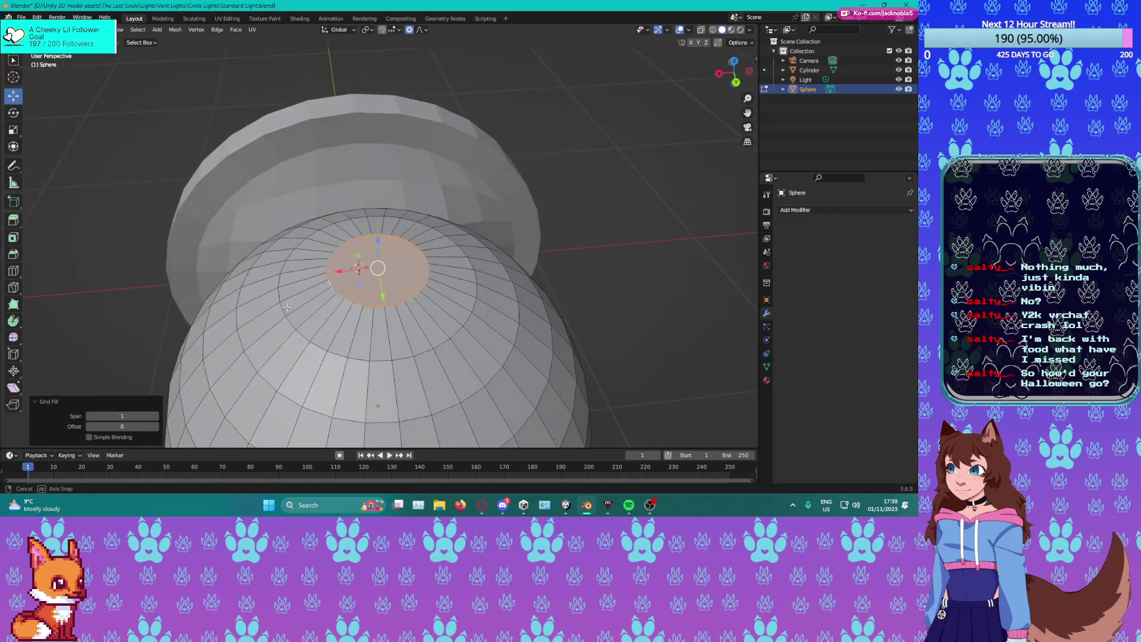
scroll(333, 277, "up", 3)
mouse_move(348, 273)
middle_mouse_down()
mouse_move(335, 271)
mouse_move(349, 264)
middle_mouse_up()
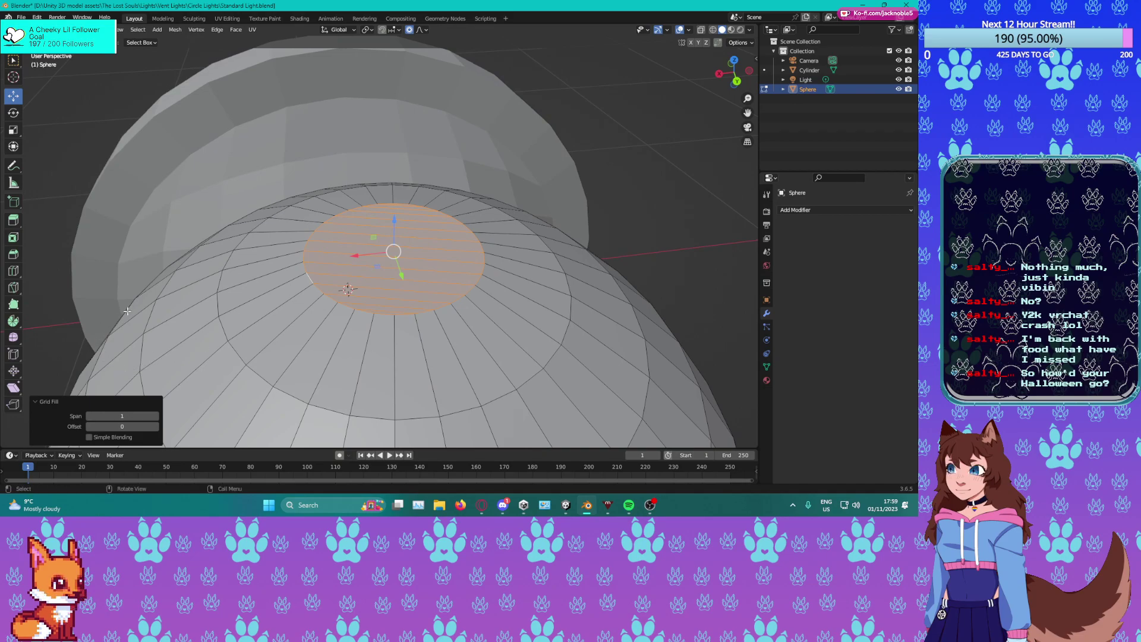
left_click(156, 416)
middle_click_drag(333, 297, 333, 293)
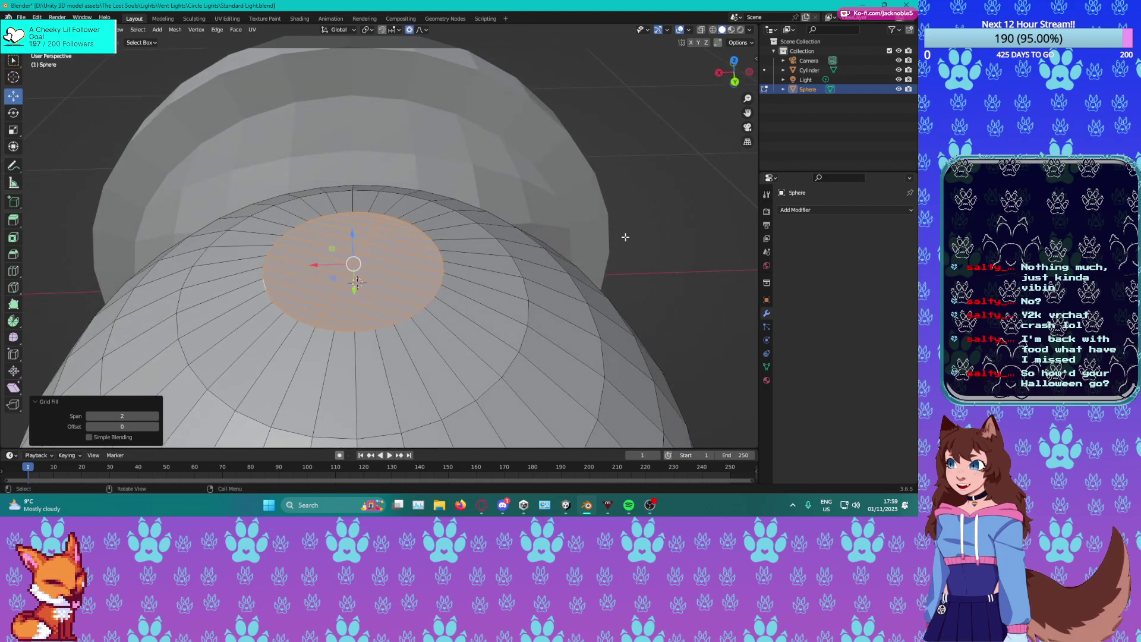
Set the top pole grid fill's offset to -2, trying an offset of 1 along the way.
left_click(155, 427)
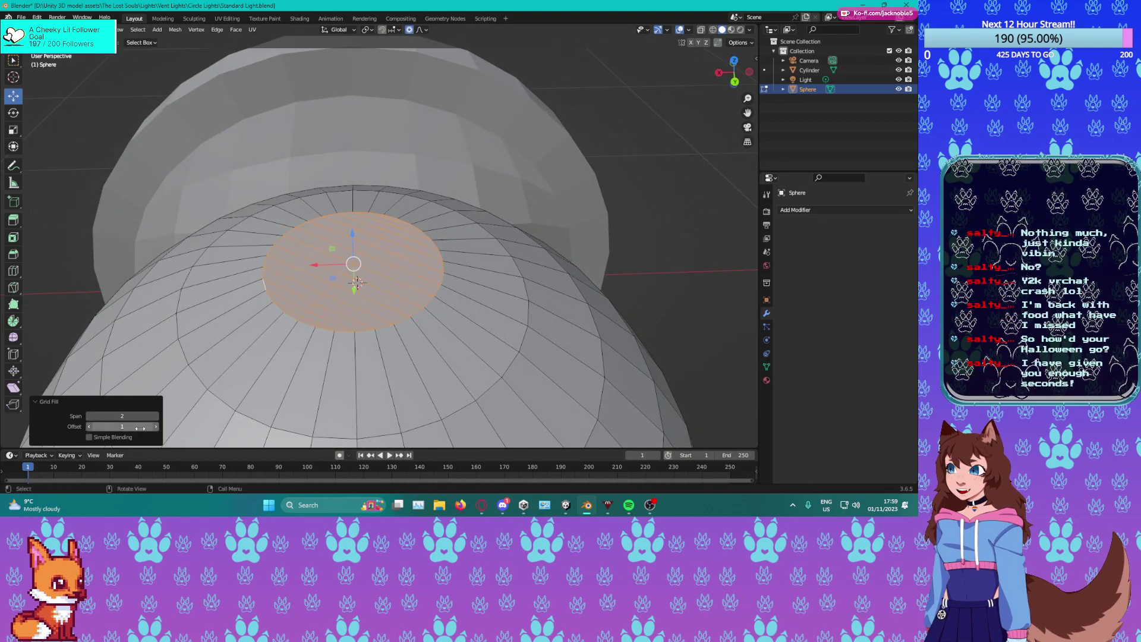
left_click(88, 427)
left_click(89, 426)
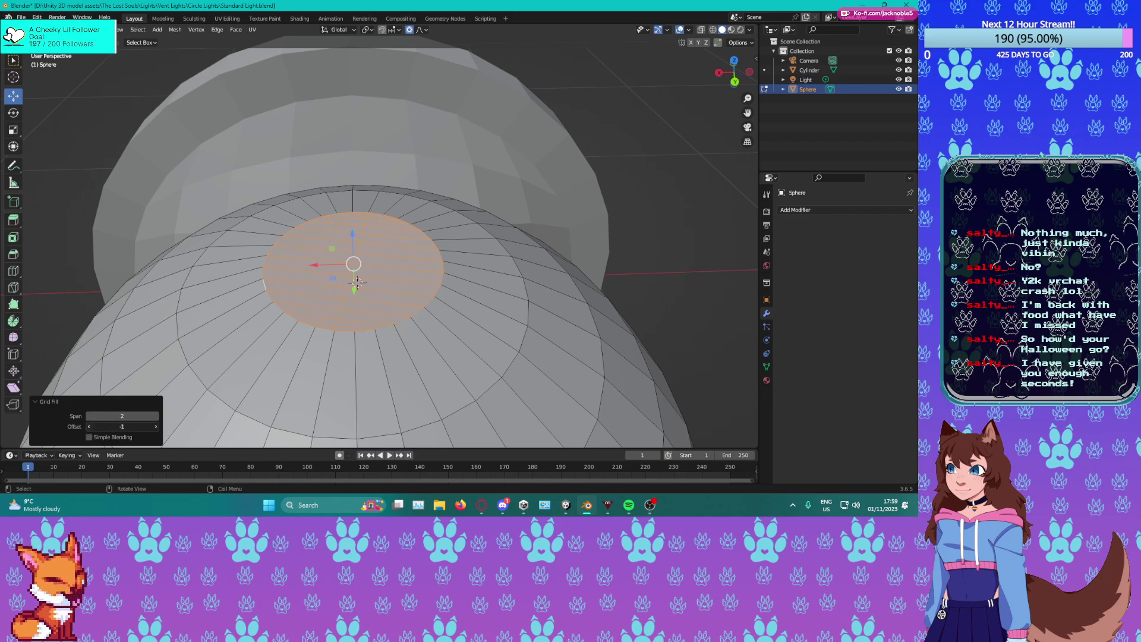
Select the edge loop around the sphere's open bottom pole and close it with Grid Fill.
middle_click_drag(391, 325, 400, 198)
scroll(398, 238, "down", 6)
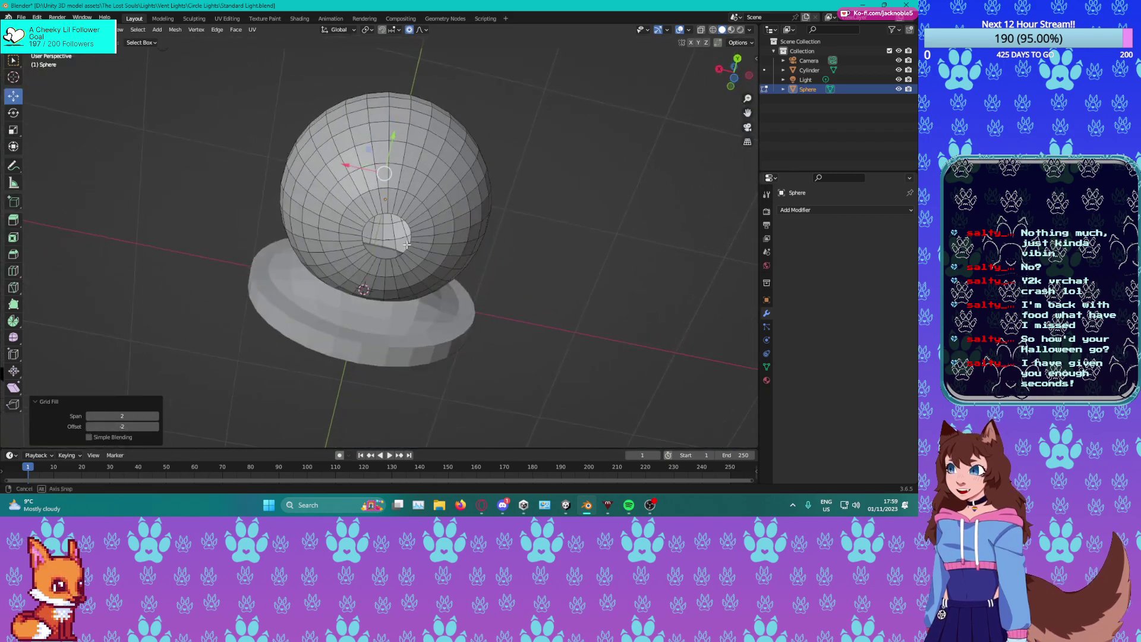
scroll(397, 265, "up", 3)
left_click(397, 269, "alt")
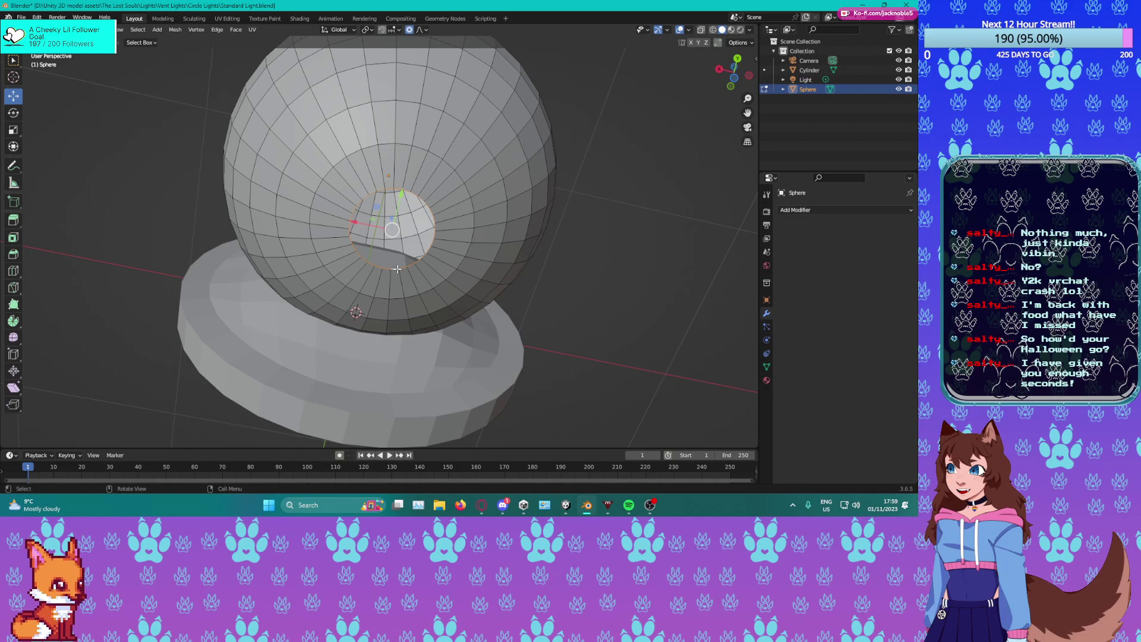
key("ctrl+f")
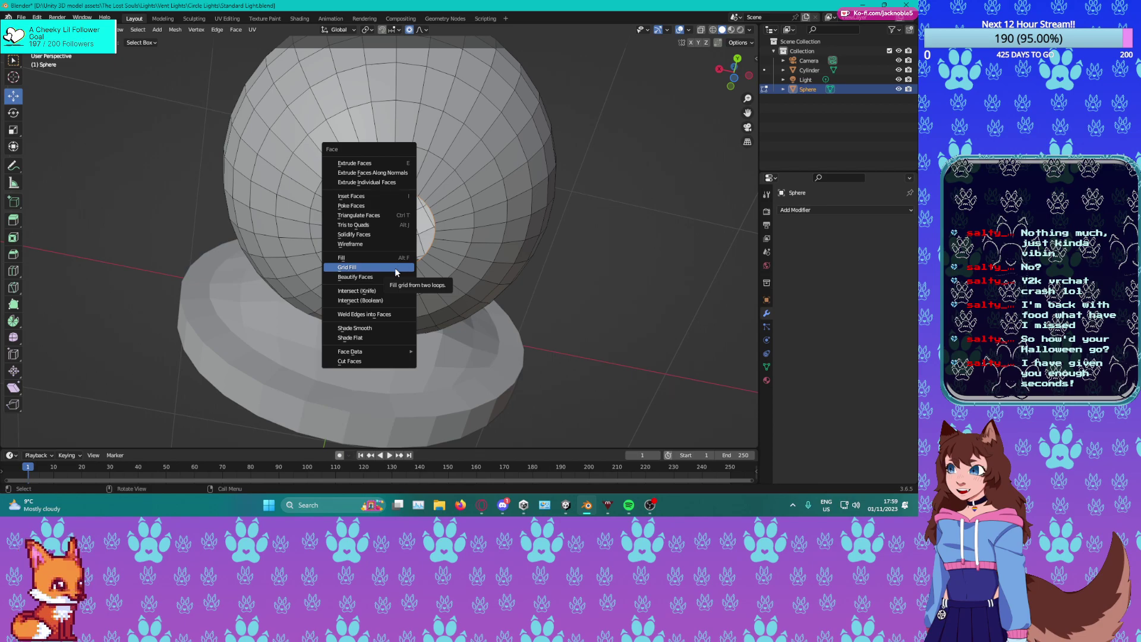
left_click(394, 268)
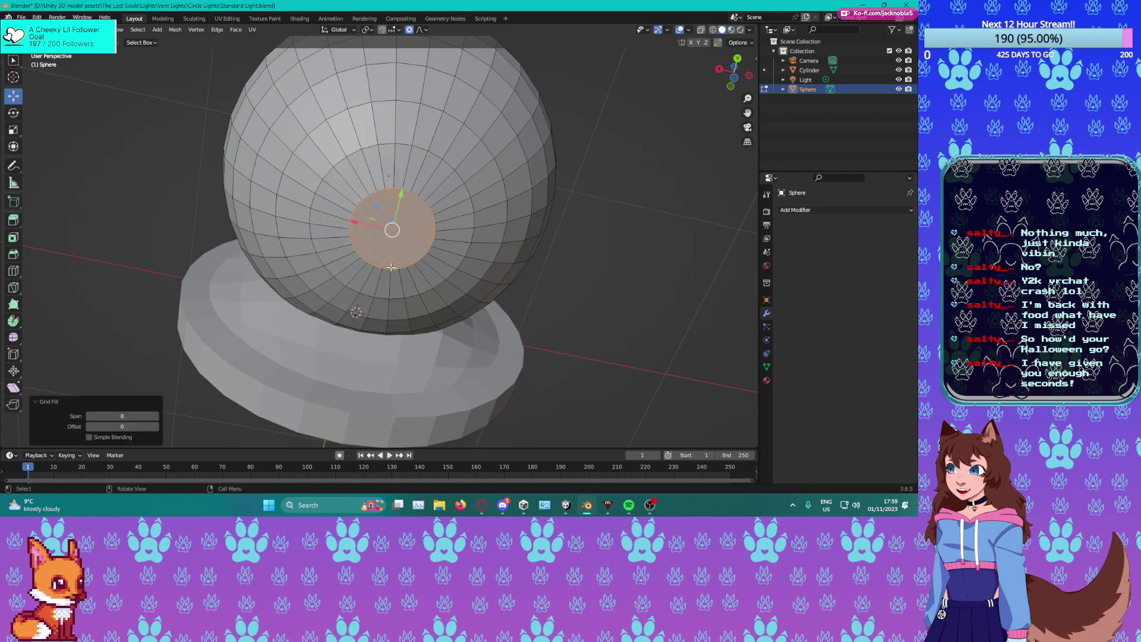
Set the bottom pole grid fill's span to 2 and try out its offset.
scroll(381, 272, "up", 3)
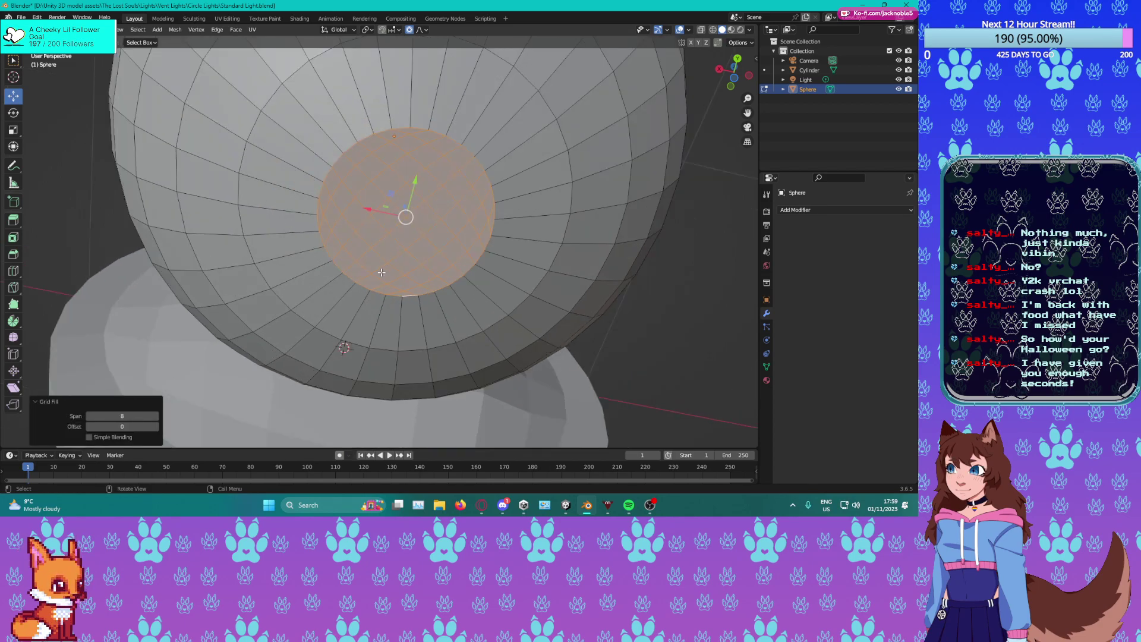
left_click(89, 416)
left_click(88, 416)
left_click(89, 416)
left_click(88, 417)
left_click(89, 416)
left_click(89, 416)
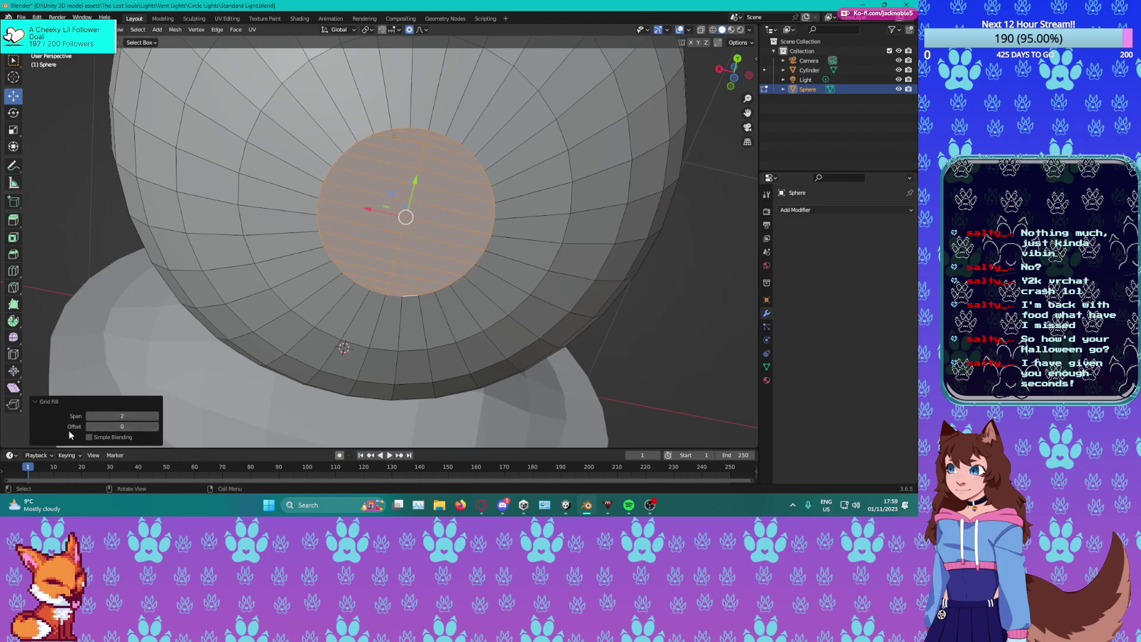
left_click(88, 427)
middle_click_drag(332, 345, 330, 309)
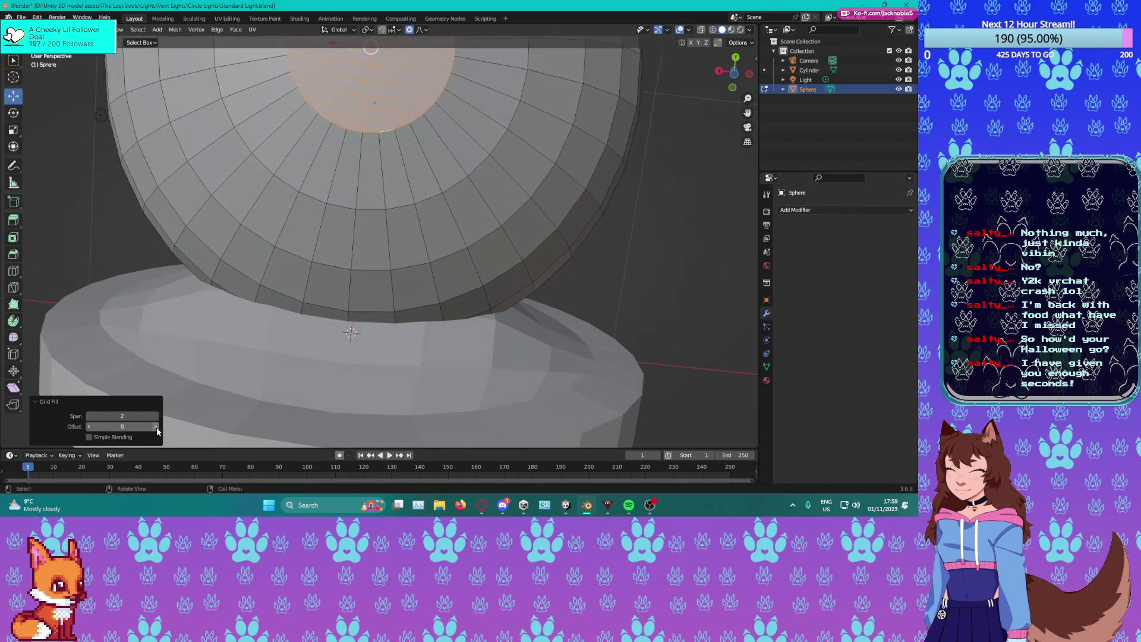
Select a vertical edge loop on the sphere and examine how it runs towards the filled pole.
middle_click_drag(356, 283, 382, 348)
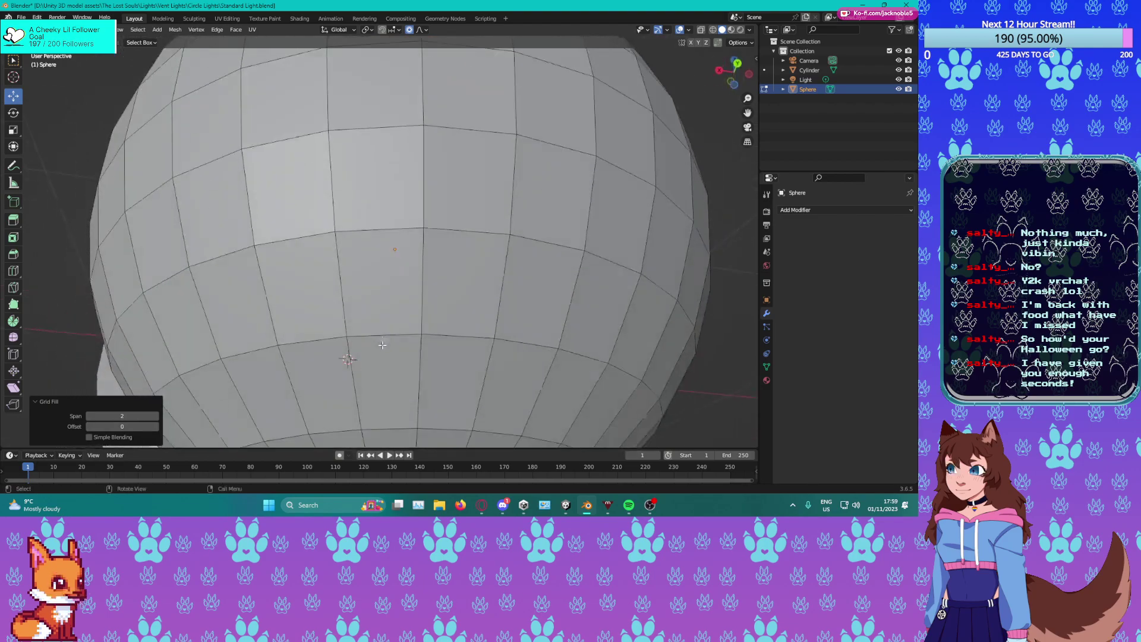
scroll(384, 344, "down", 3)
left_click(442, 225, "alt")
middle_click_drag(441, 223, 486, 316)
scroll(452, 326, "up", 1)
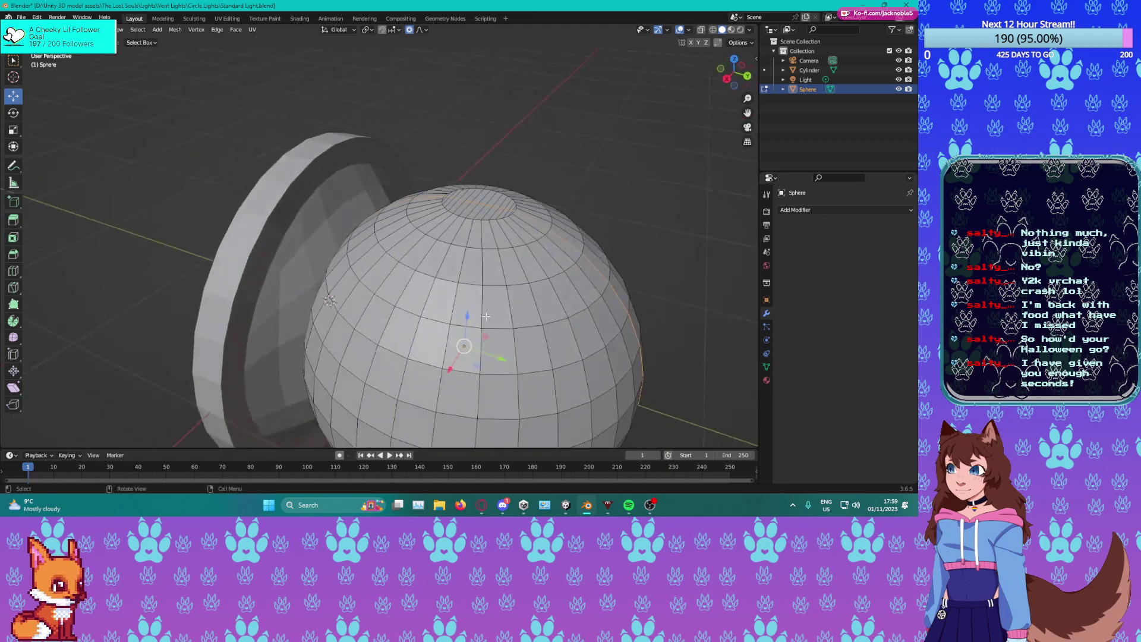
In the right orthographic view with X-ray enabled, select the sphere half nearest the rim and delete its vertices.
key("KP_1")
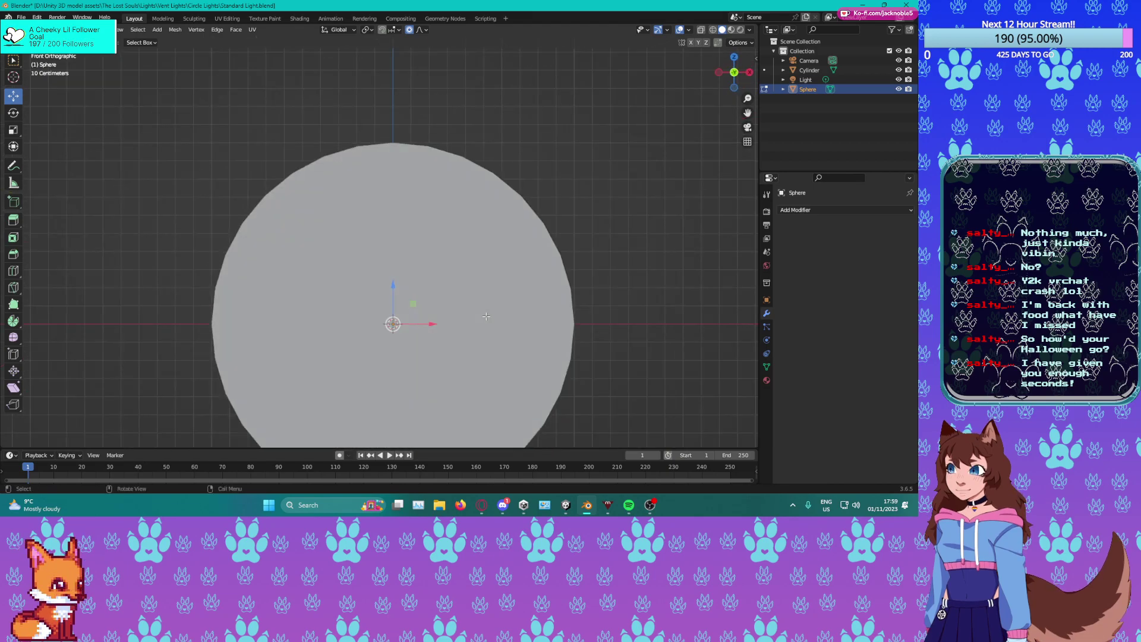
key("KP_3")
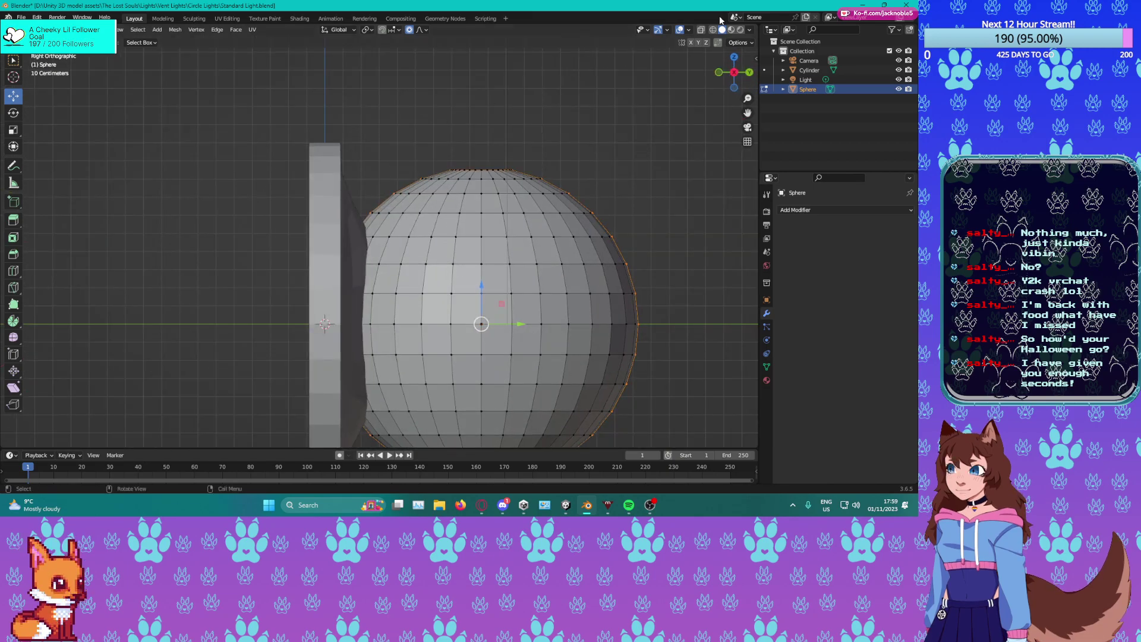
key("alt+z")
left_click_drag(309, 105, 476, 437)
middle_click_drag(477, 437, 461, 313, "shift")
left_click_drag(347, 261, 463, 400)
key("x")
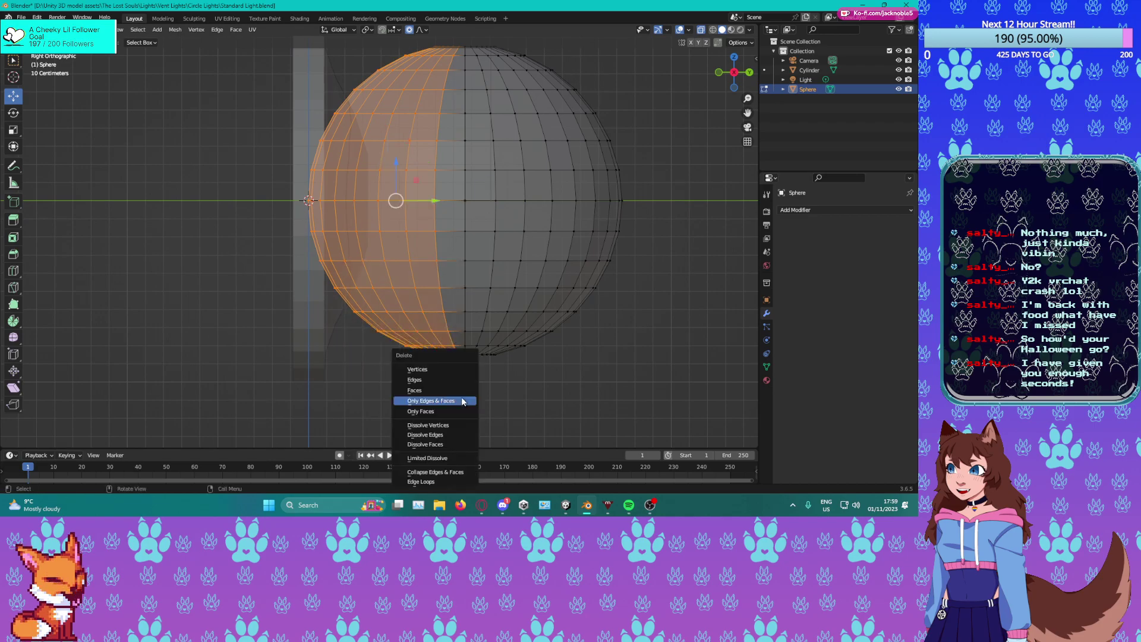
left_click(426, 368)
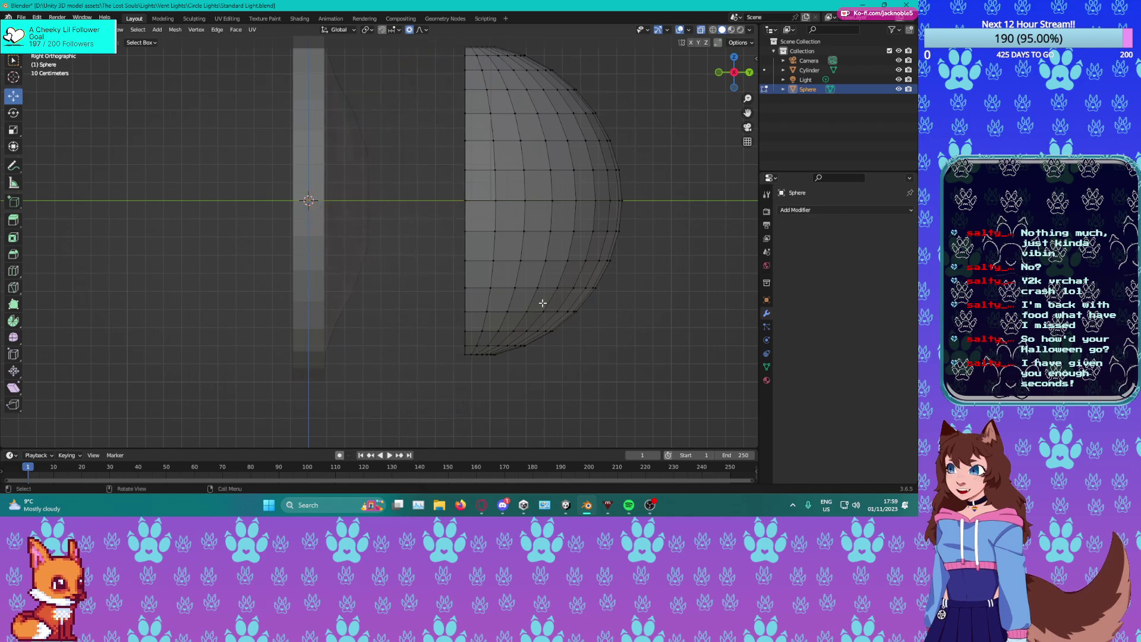
Return to Object Mode and move the half sphere about -0.32 m along Y to sit against the rim.
middle_click_drag(425, 368, 496, 312)
key("Tab")
scroll(485, 312, "up", 3)
scroll(497, 319, "down", 3)
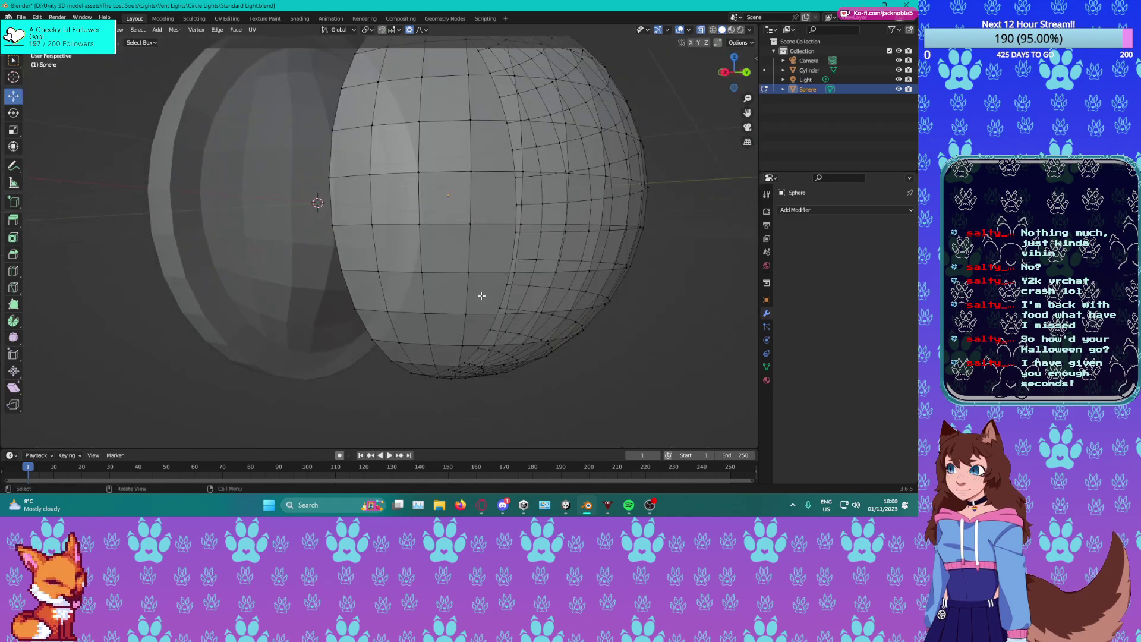
middle_click_drag(499, 268, 524, 339)
left_click_drag(480, 275, 394, 271)
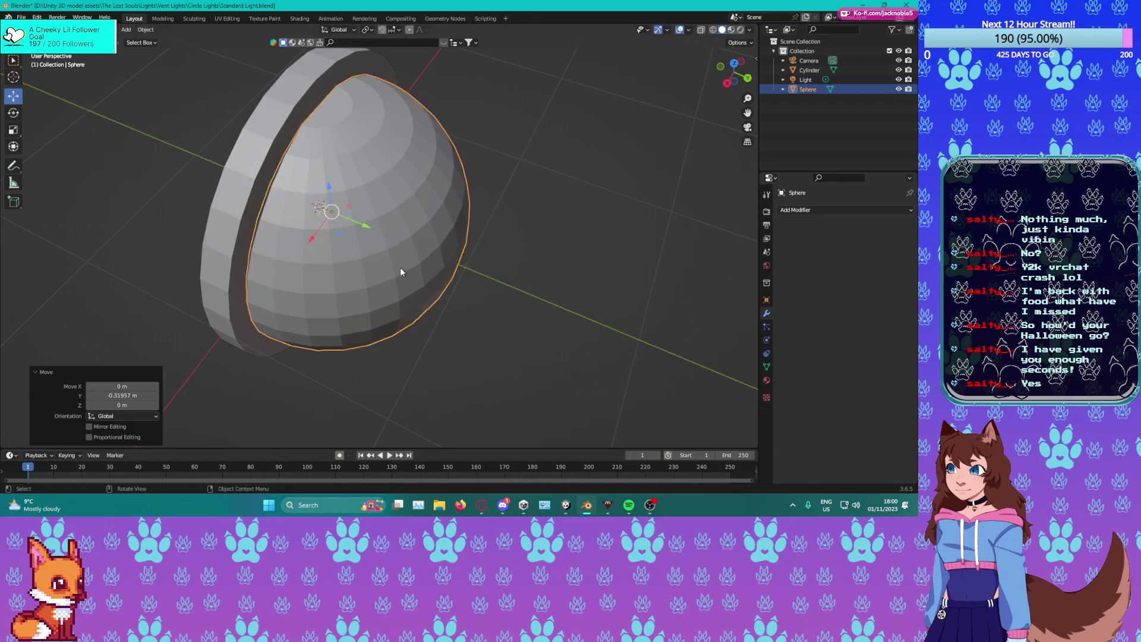
Flatten the dome by moving geometry selected on its front about -0.26 m along Y with proportional editing.
scroll(387, 262, "up", 8)
key("Tab")
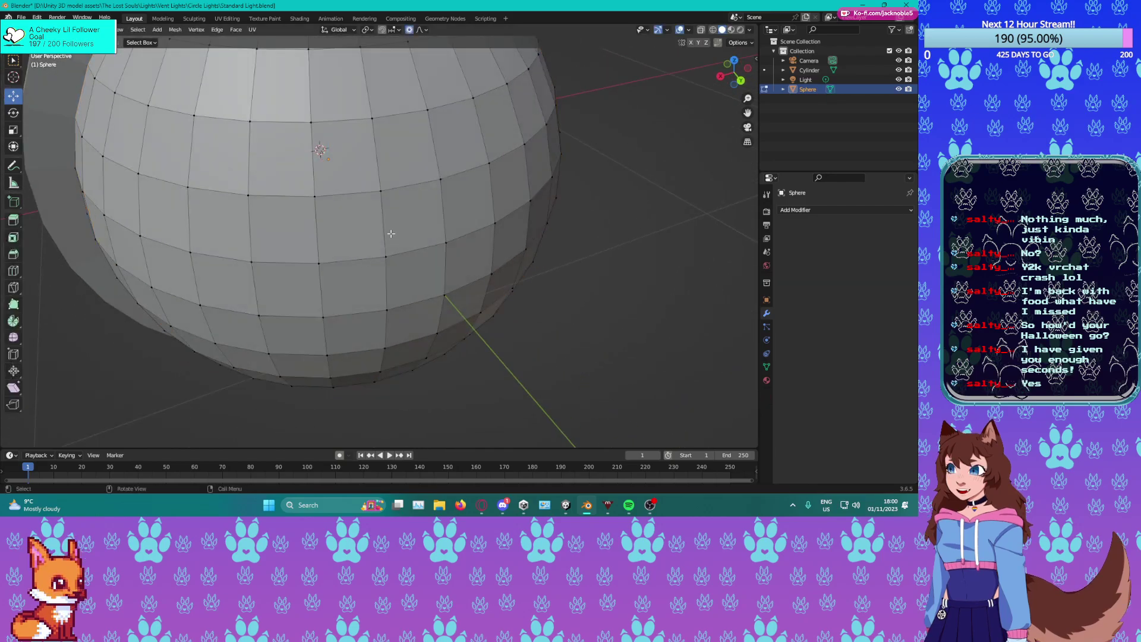
scroll(391, 234, "down", 6)
left_click(351, 246)
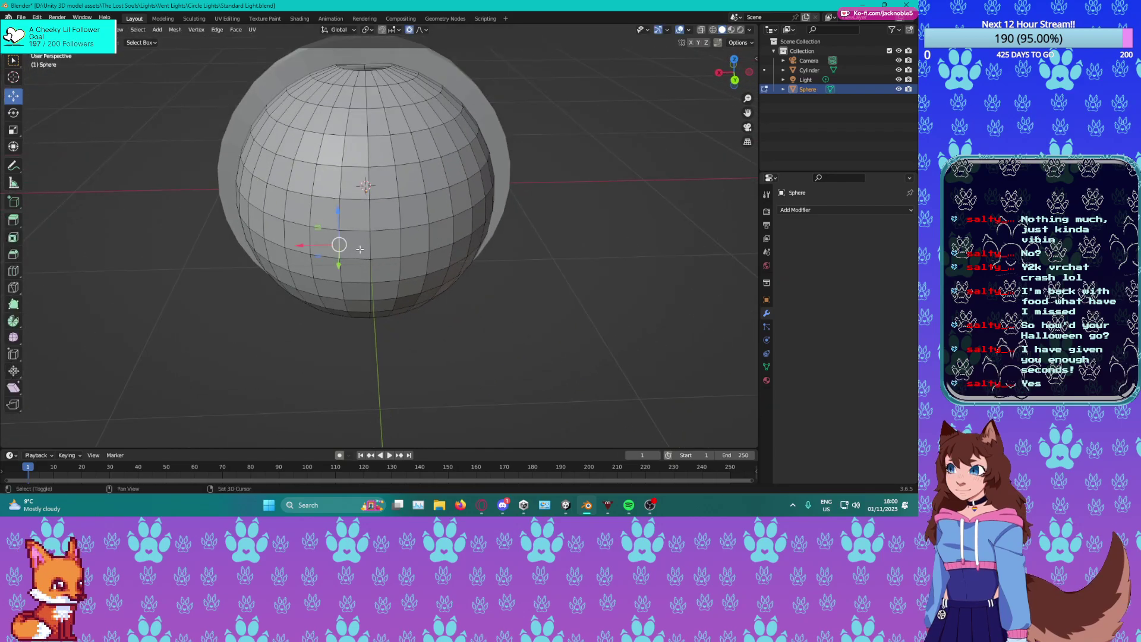
middle_click_drag(405, 247, 424, 248)
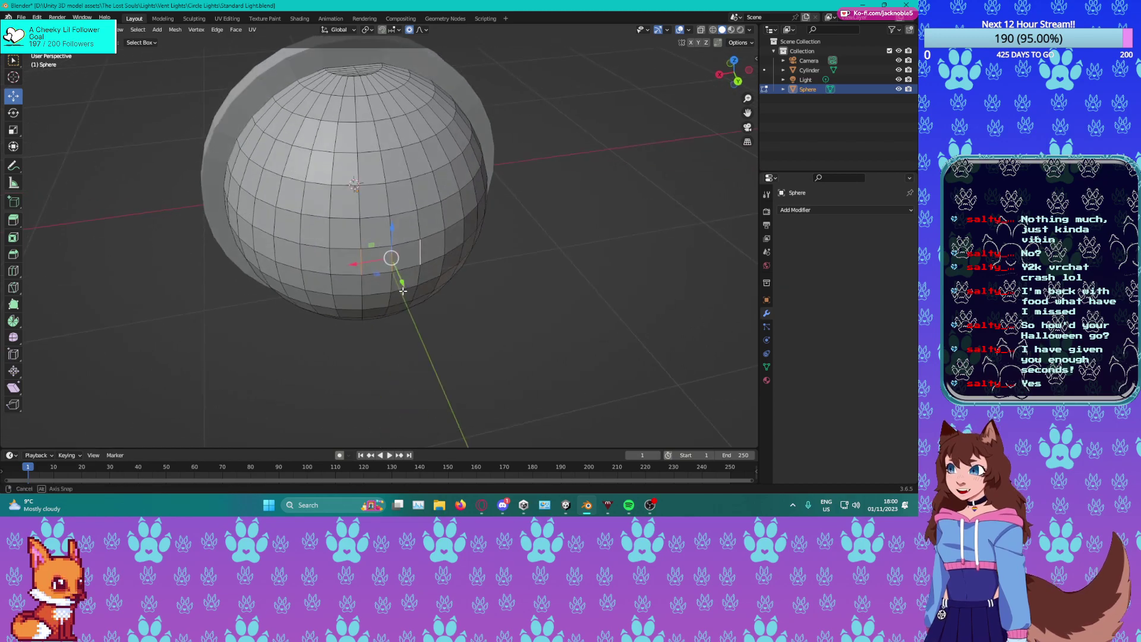
left_click_drag(402, 283, 383, 258)
middle_click_drag(338, 328, 394, 286)
scroll(412, 293, "up", 2)
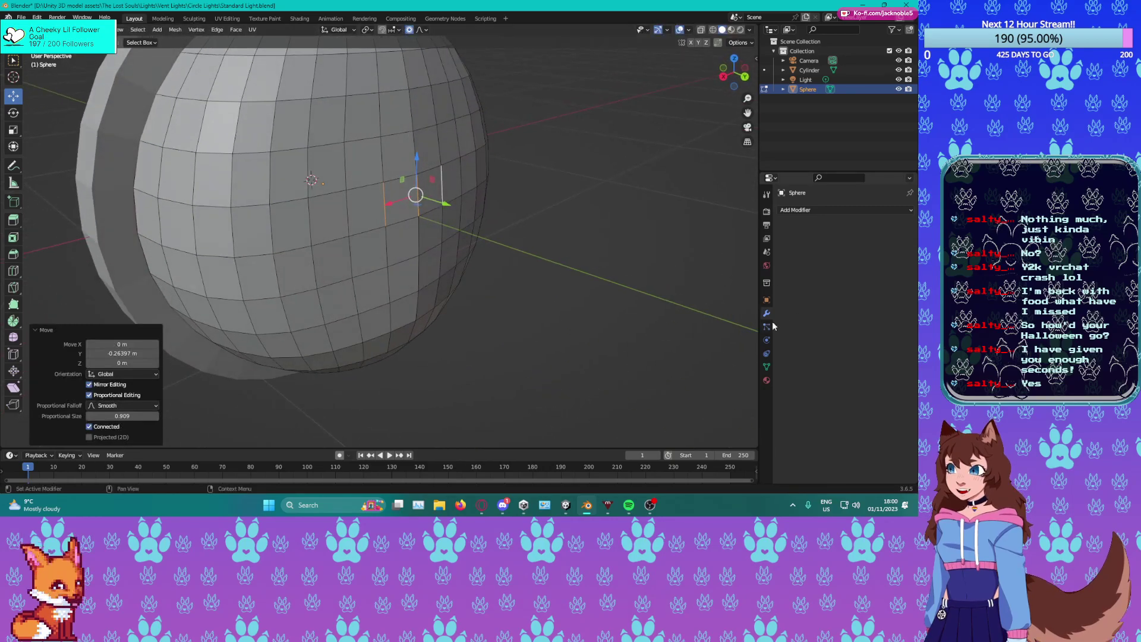
Create a new material on the sphere and name it Light Bulb.
left_click(767, 381)
left_click(784, 251)
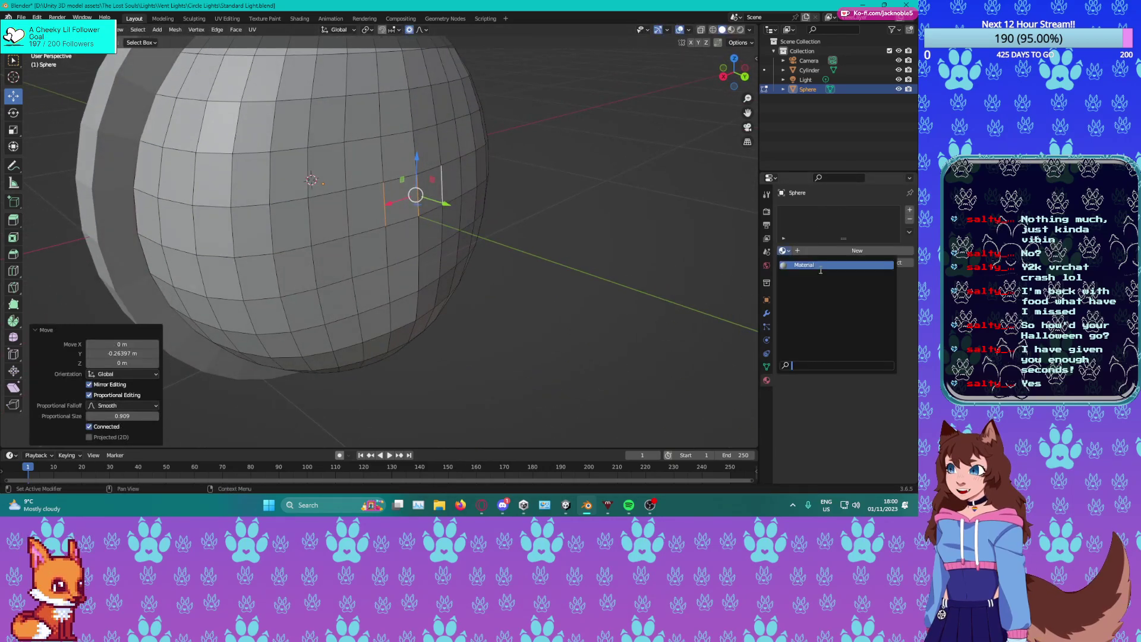
left_click(844, 250)
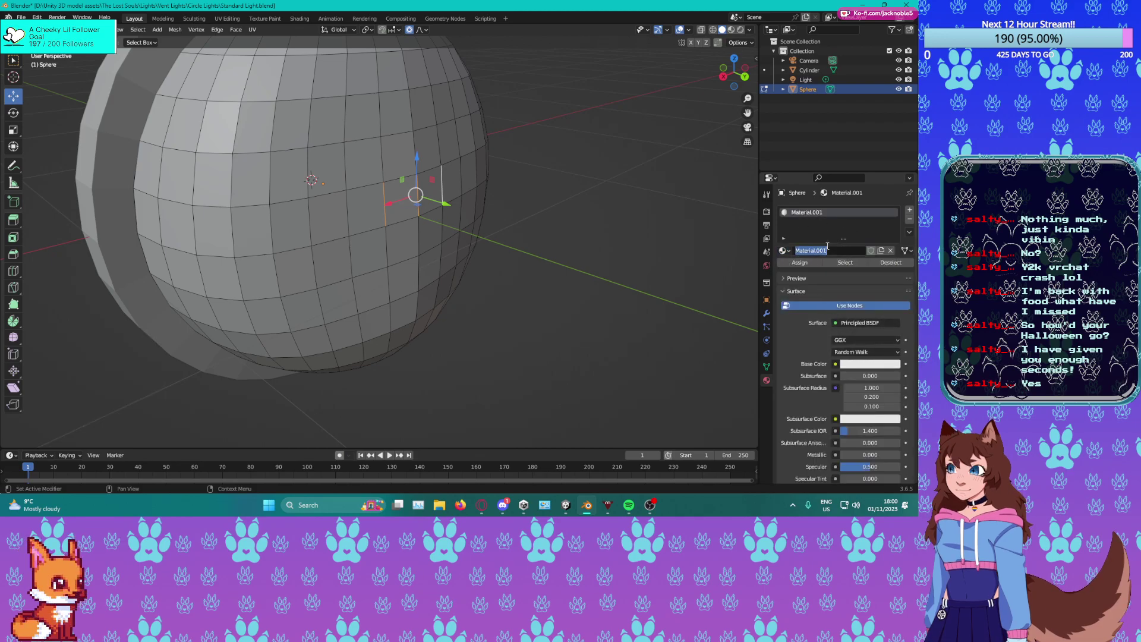
type("Light")
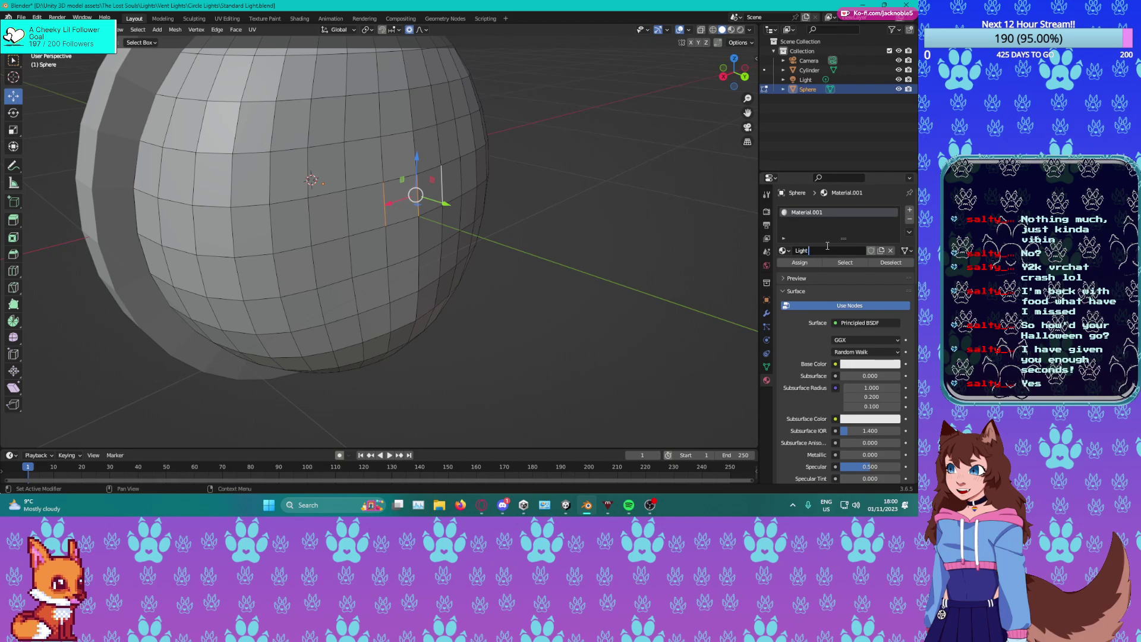
type(" Emmis")
key("BackSpace")
key("BackSpace")
key("BackSpace")
key("BackSpace")
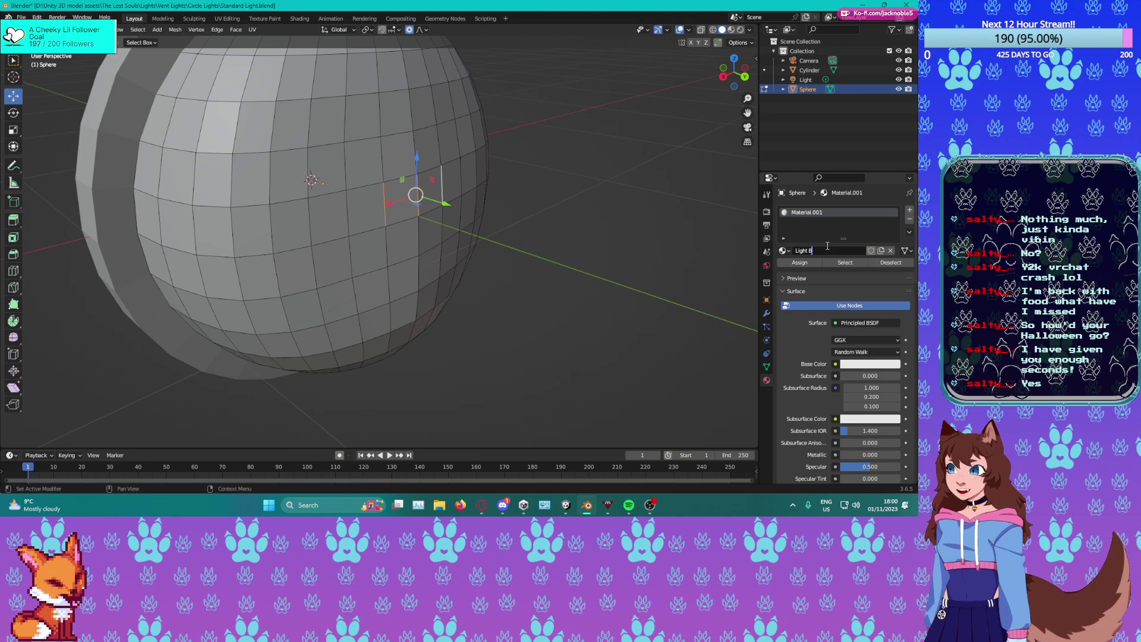
type("u")
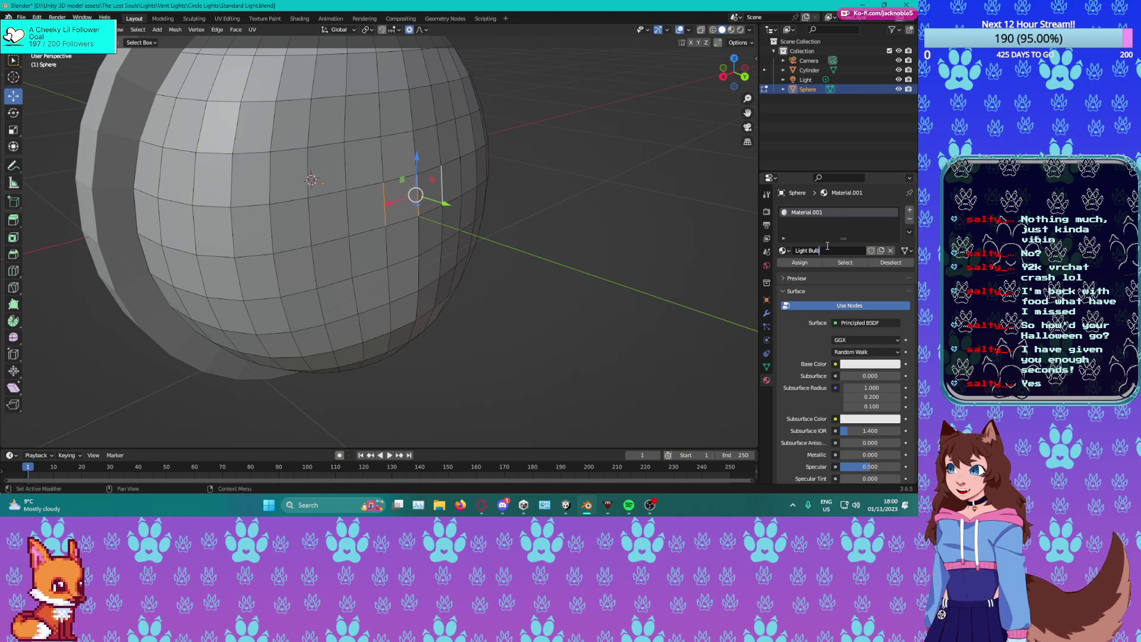
type("lb")
key("Return")
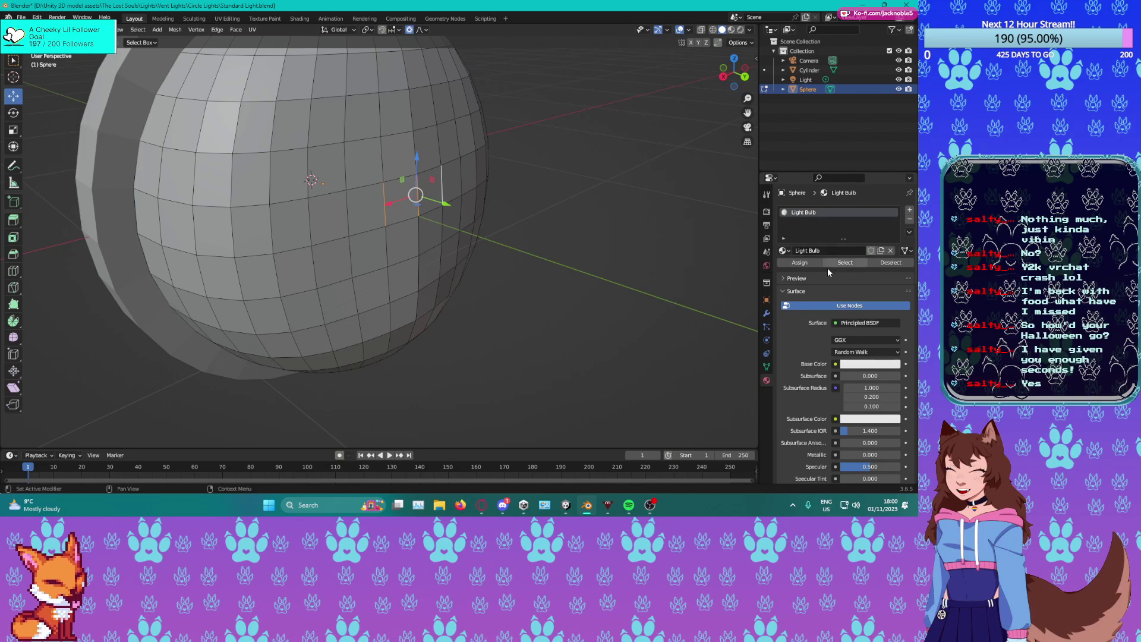
Set the Light Bulb material's base color to a pale yellow.
left_click(860, 366)
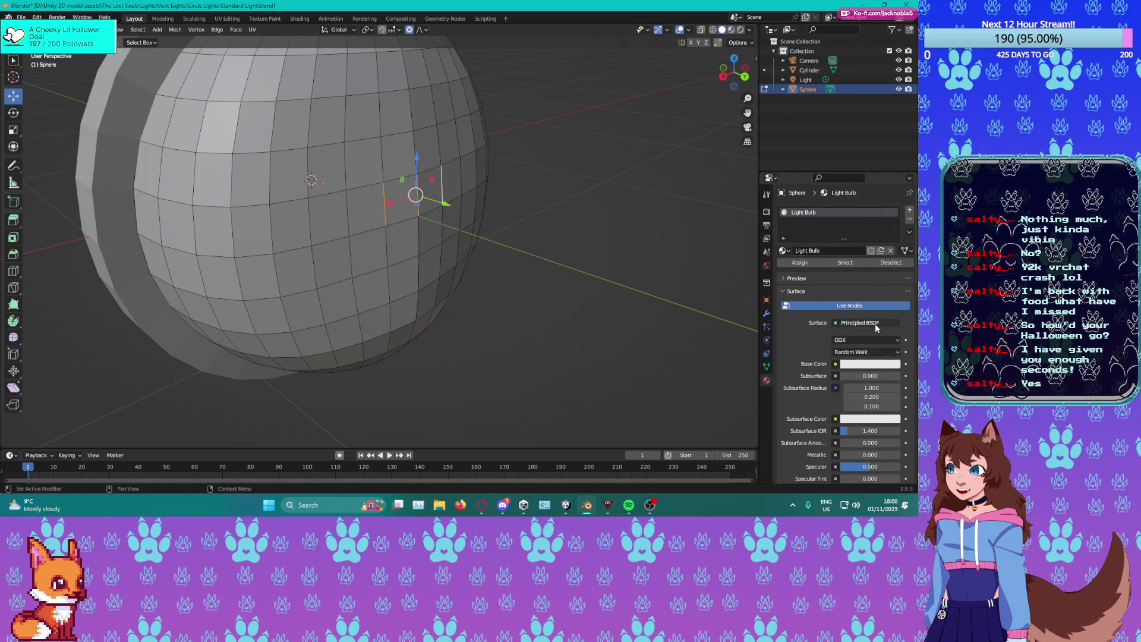
left_click(877, 366)
left_click(859, 260)
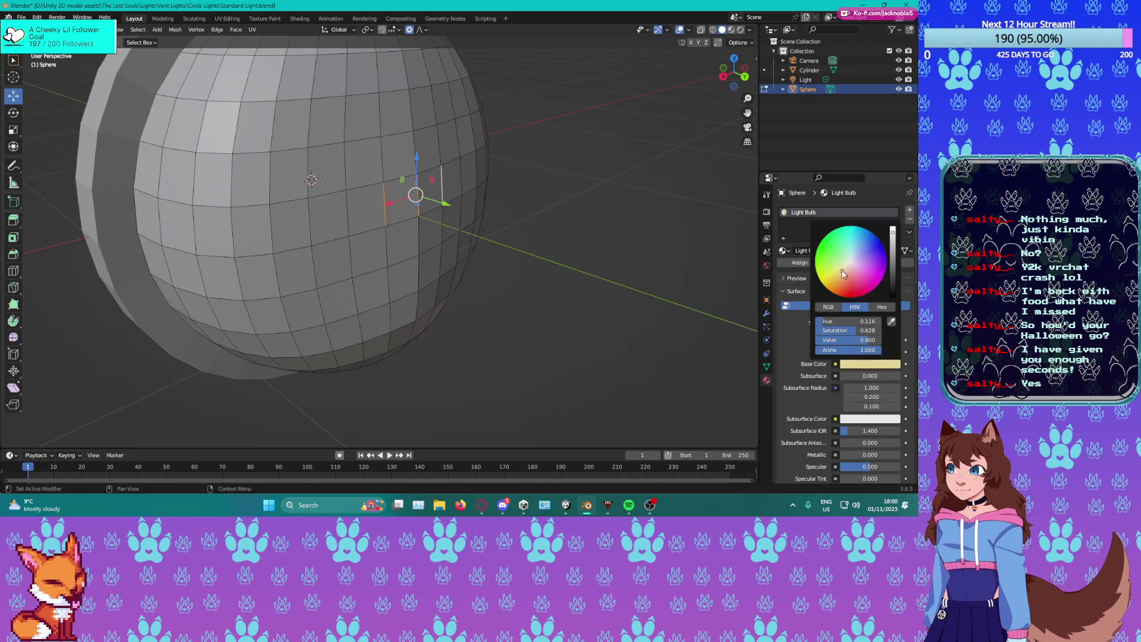
Give the Light Bulb material a light yellow emission with strength 2 and switch the viewport to rendered shading.
scroll(831, 405, "down", 10)
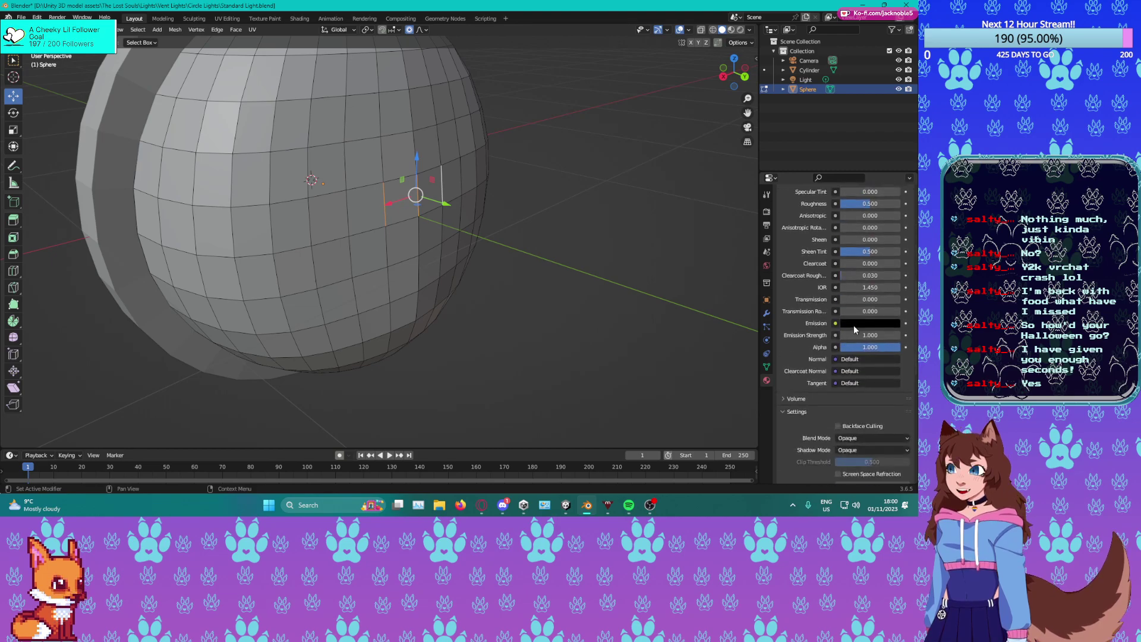
left_click(854, 322)
left_click_drag(893, 227, 893, 188)
left_click(846, 225)
left_click(840, 227)
left_click(740, 30)
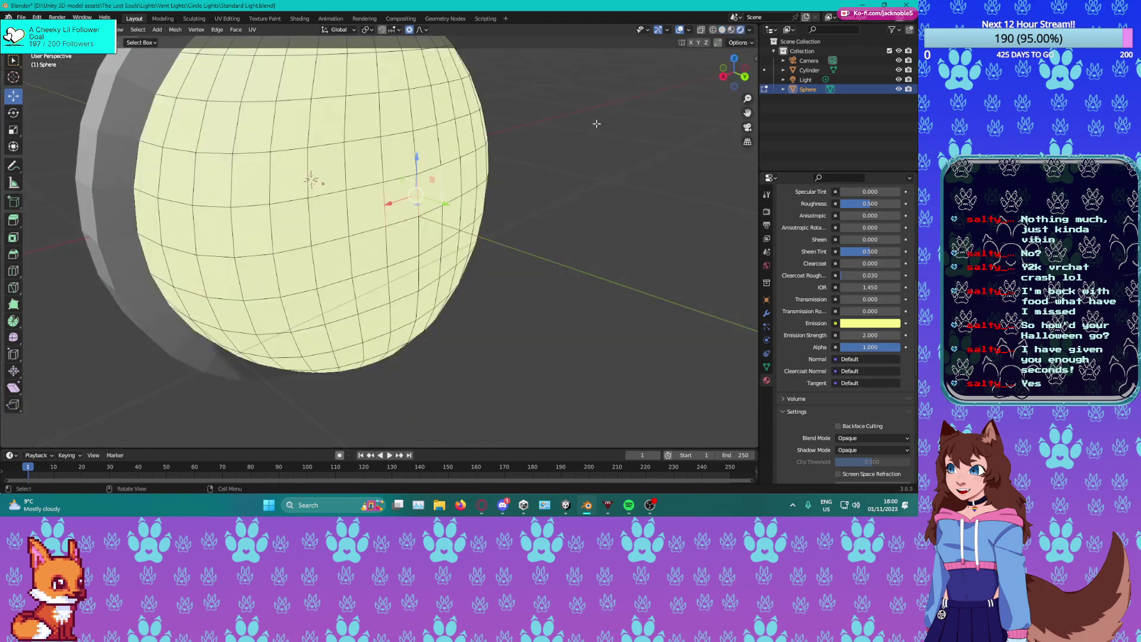
Push the selected front part of the dome about -0.08 m along Y with proportional editing.
middle_click_drag(480, 204, 415, 258)
scroll(414, 257, "up", 2)
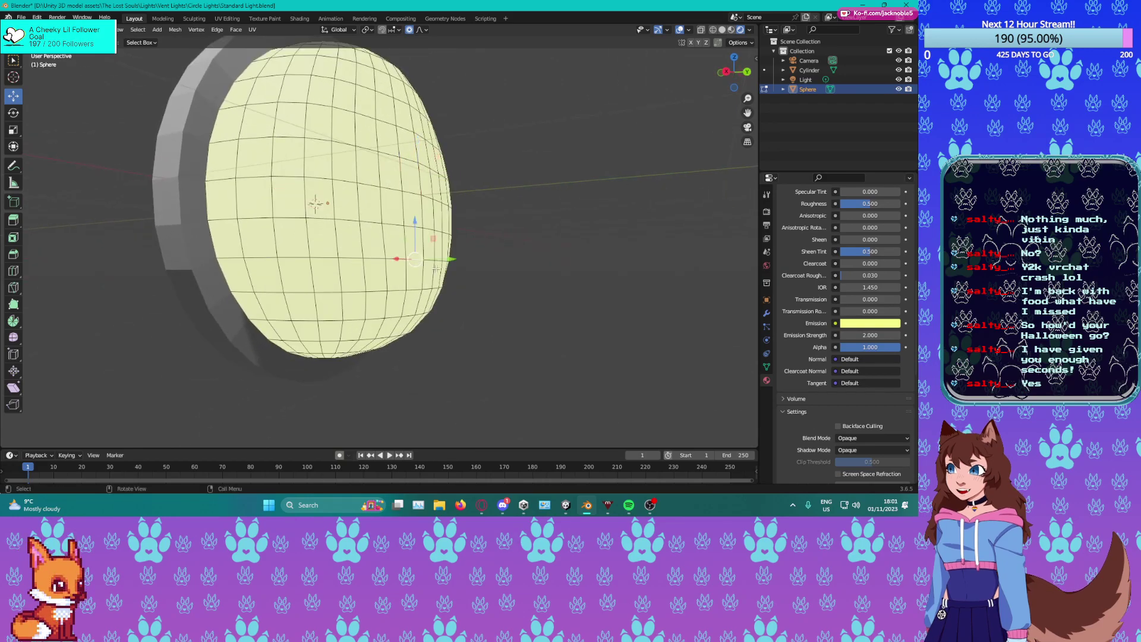
left_click_drag(463, 261, 439, 267)
scroll(440, 266, "up", 2)
middle_click_drag(540, 280, 572, 289)
middle_click_drag(476, 307, 447, 334)
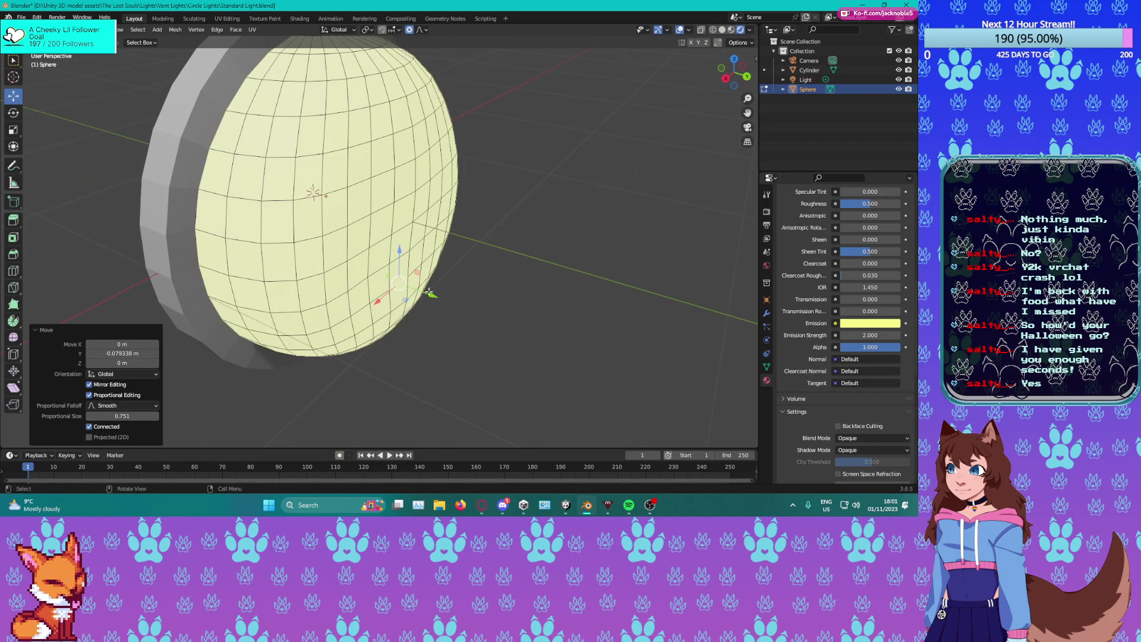
Select a point higher on the dome's front, nudge it along Y with proportional editing, and return to Object Mode.
left_click(416, 176)
left_click_drag(436, 182, 435, 182)
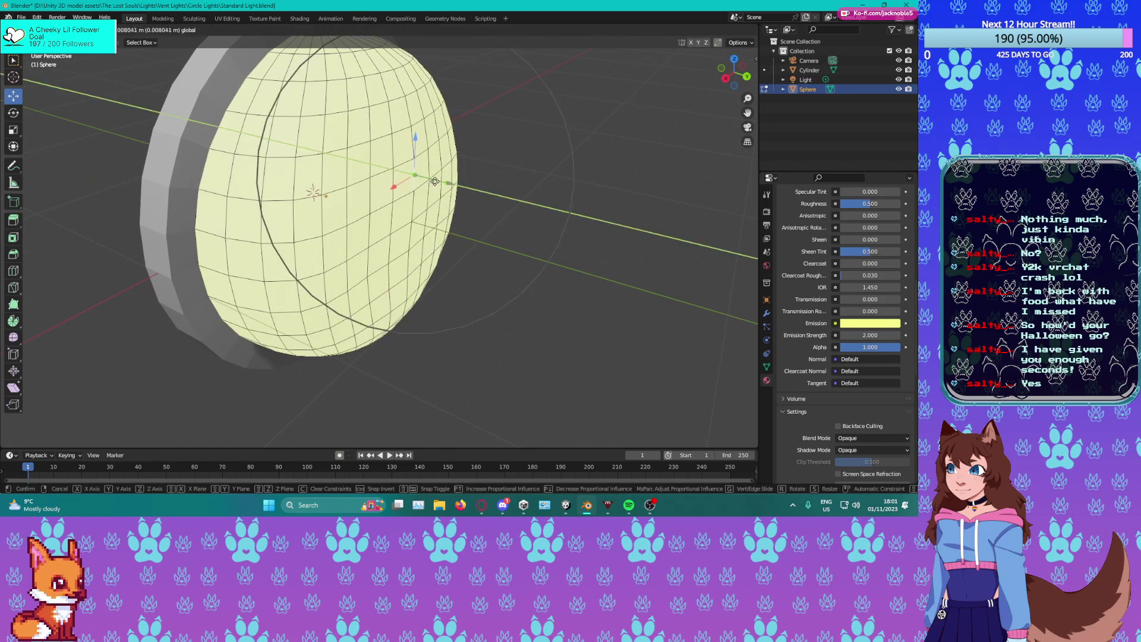
left_click(436, 182)
key("Tab")
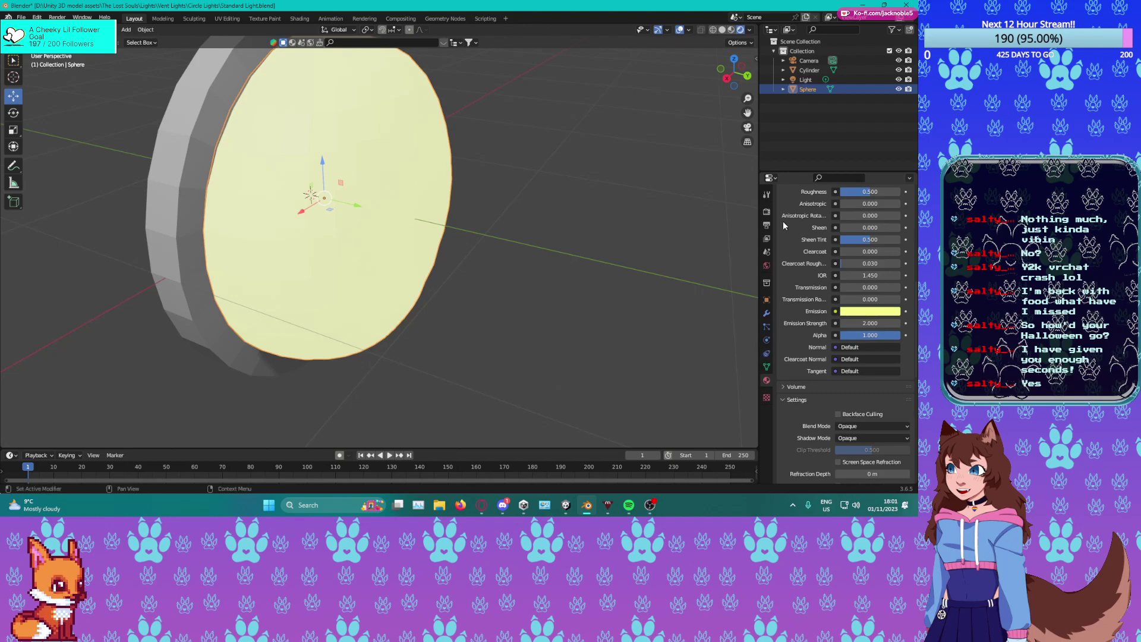
Preview the light in Material Preview shading and return the viewport to solid shading.
left_click(732, 29)
mouse_move(326, 272)
middle_mouse_down()
mouse_move(380, 276)
mouse_move(394, 237)
mouse_move(309, 196)
mouse_move(222, 202)
middle_mouse_up()
scroll(383, 276, "down", 3)
scroll(385, 277, "up", 1)
key("Tab")
key("Tab")
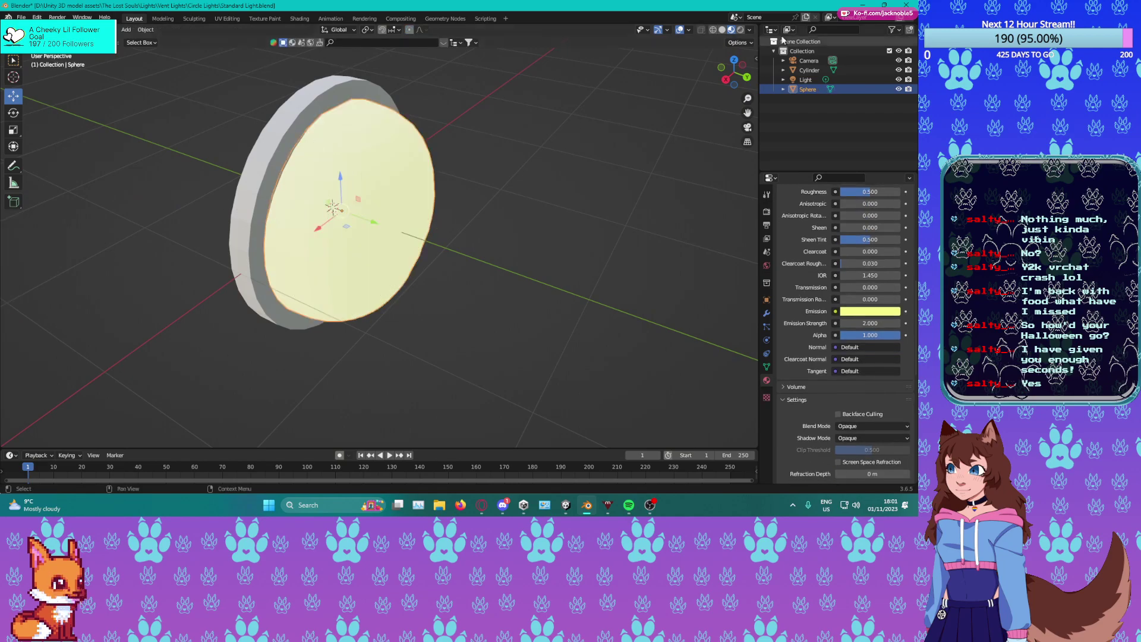
left_click(721, 30)
middle_click_drag(291, 251, 299, 250)
Apply smooth shading to the dome and to the cylinder rim.
left_click(257, 254)
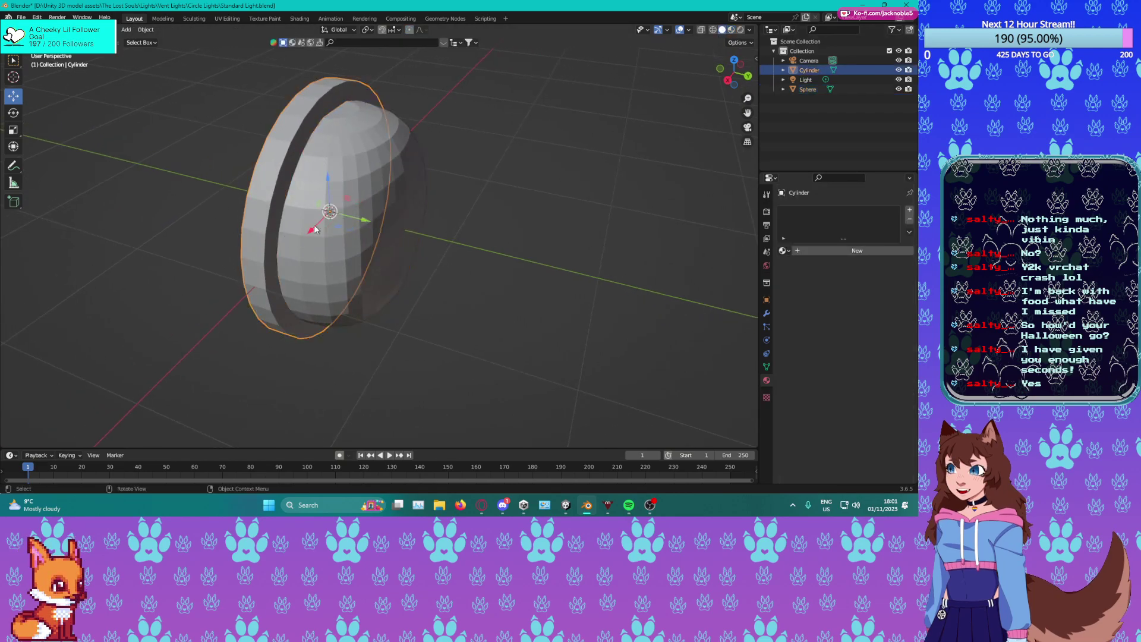
left_click(332, 234)
right_click(332, 234)
left_click(314, 236)
middle_click_drag(326, 254, 258, 212)
left_click(258, 211)
right_click(258, 213)
left_click(232, 213)
scroll(291, 227, "up", 5)
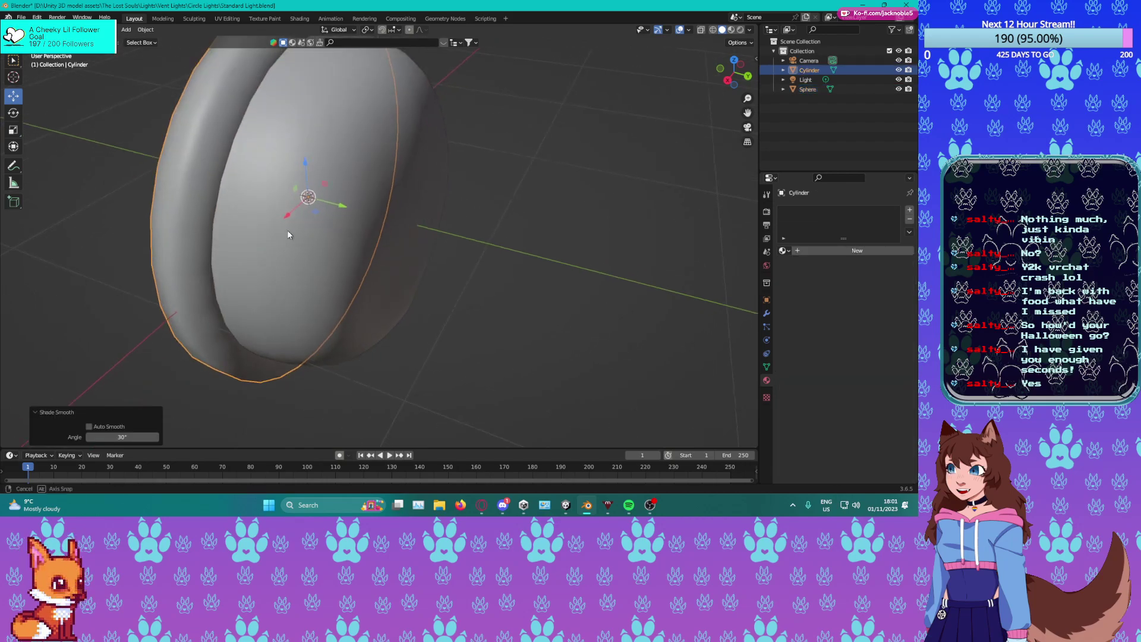
Turn on Auto Smooth for the cylinder rim's smooth shading and adjust its angle.
right_click(176, 195)
left_click(143, 205)
middle_click_drag(252, 224, 279, 229)
left_click_drag(107, 437, 111, 438)
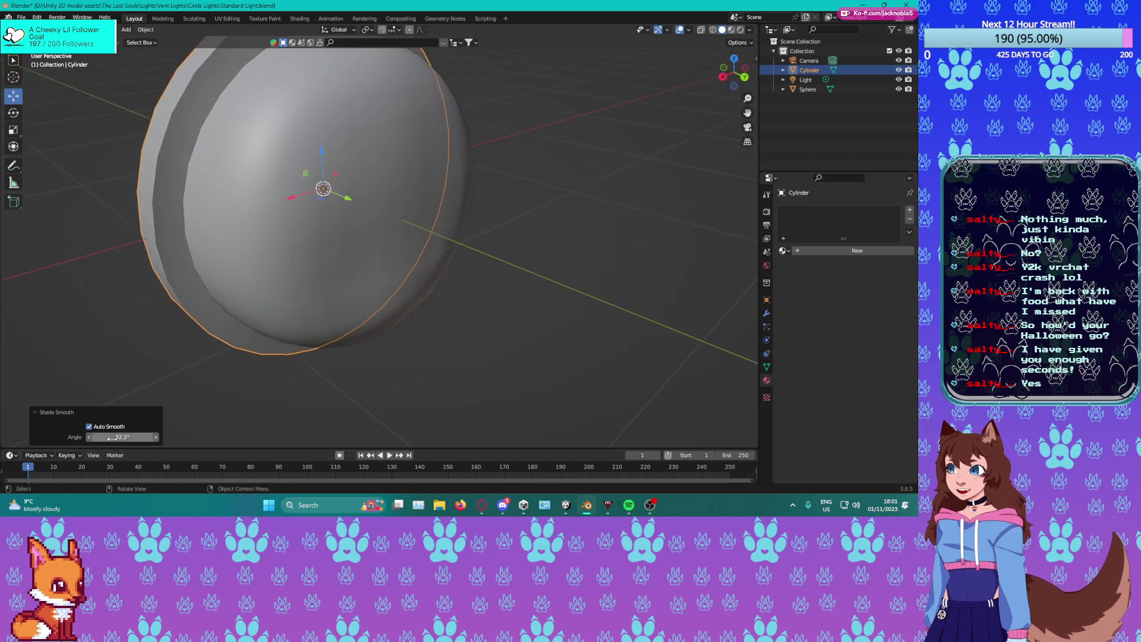
type("45")
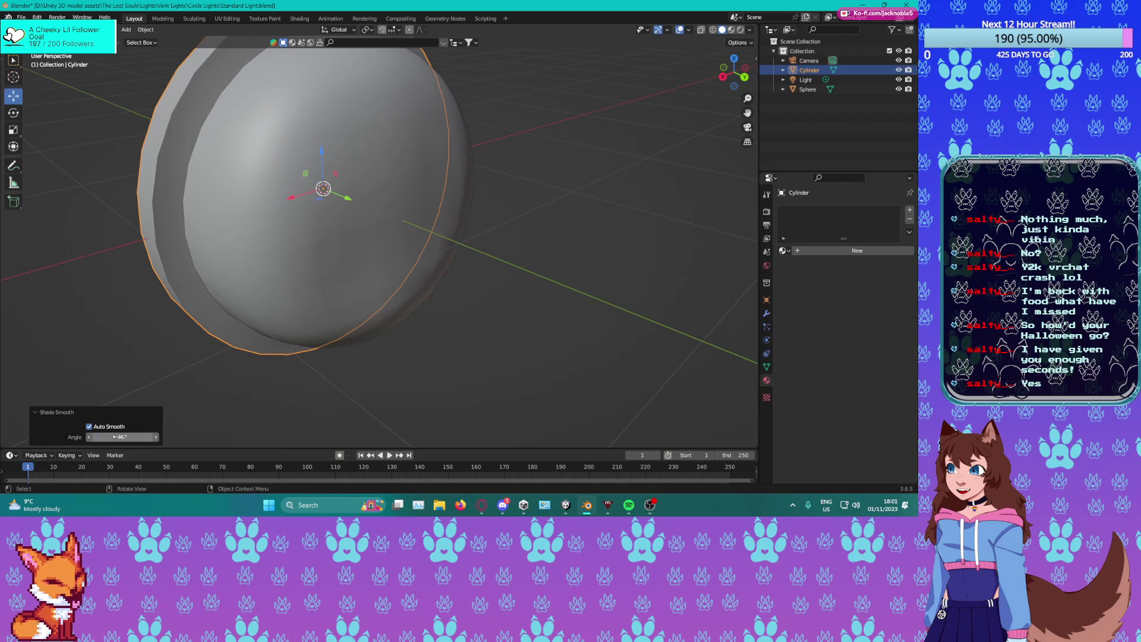
mouse_move(122, 435)
left_mouse_down()
mouse_move(167, 435)
mouse_move(150, 436)
left_mouse_up()
Try to join the dome and rim into one object, inspect the combined mesh with X-ray, and undo the join.
middle_click_drag(381, 321, 464, 211)
left_click(461, 316)
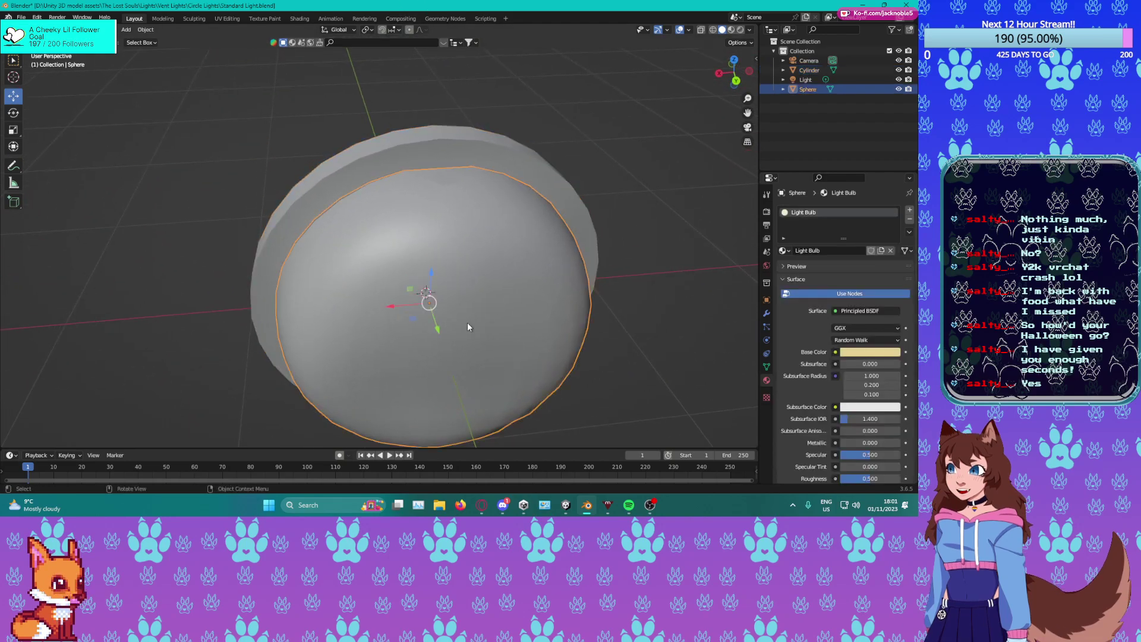
left_click(336, 191, "shift")
key("ctrl+j")
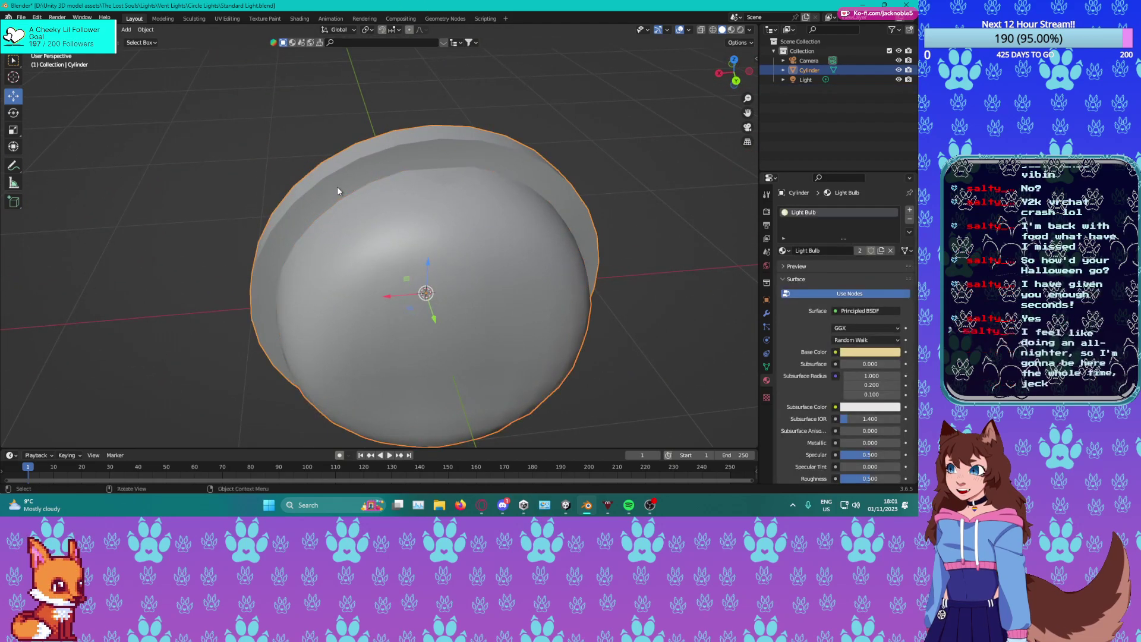
middle_click_drag(400, 214, 453, 208)
key("Tab")
left_click(701, 29)
scroll(456, 277, "up", 6)
middle_click_drag(457, 277, 613, 285)
key("Tab")
key("ctrl+z")
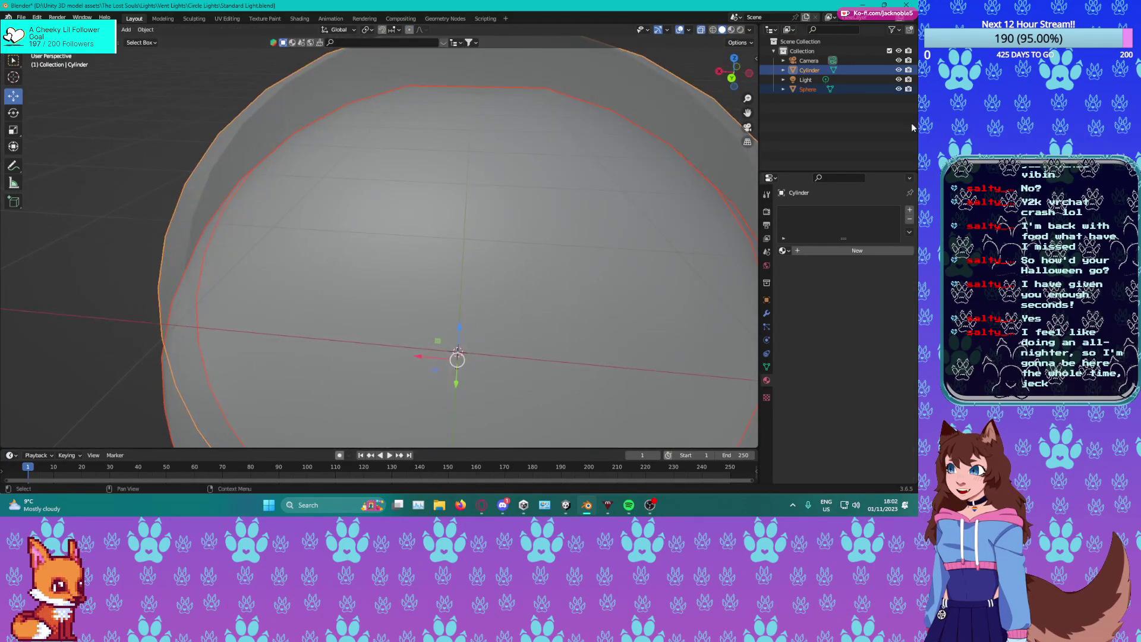
Hide the Sphere and enter Edit Mode on the cylinder.
left_click(899, 90)
middle_click_drag(499, 276, 556, 252)
scroll(558, 251, "down", 4)
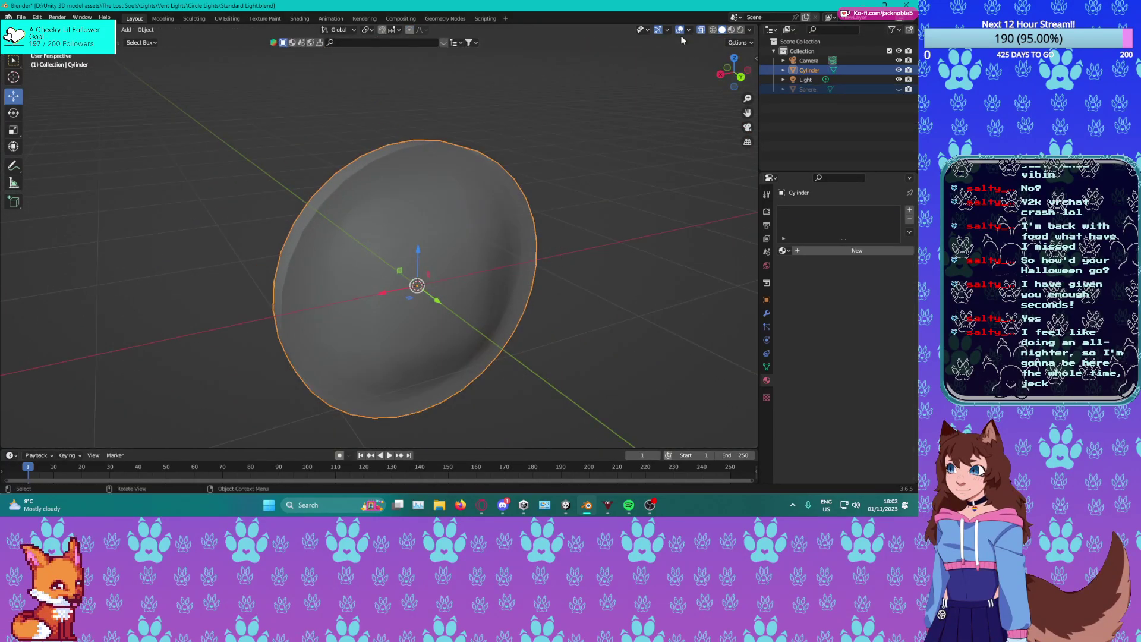
middle_click_drag(594, 140, 473, 269)
key("Tab")
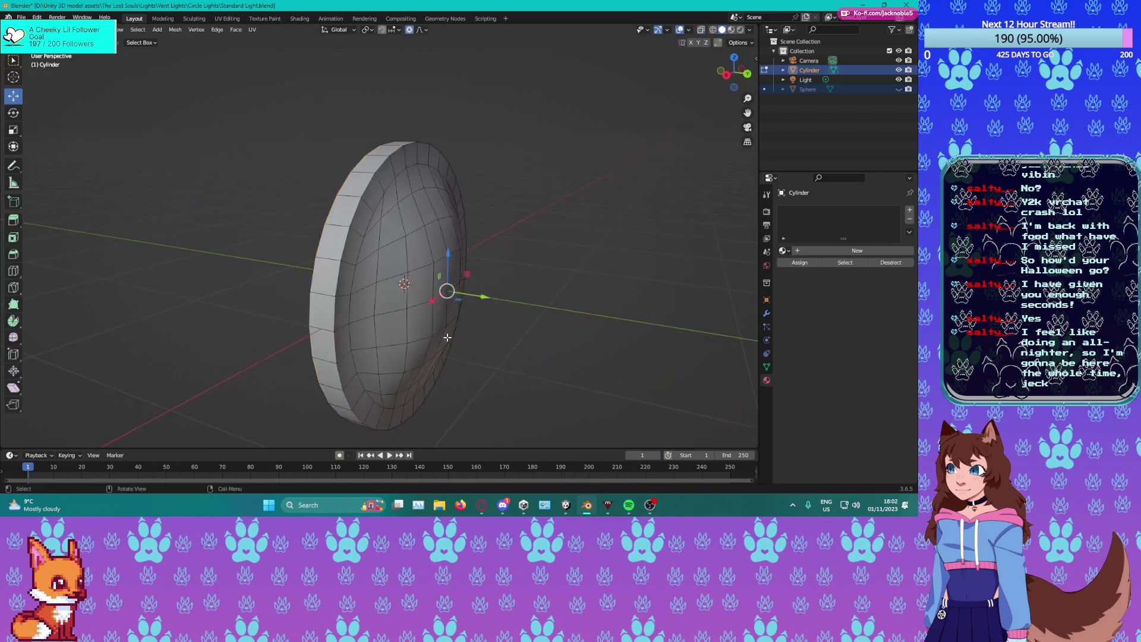
Select all the faces of the cylinder's inner front disc inside the rim and delete them.
middle_click_drag(441, 336, 440, 322)
left_click_drag(375, 245, 409, 421)
left_click(409, 422, "shift")
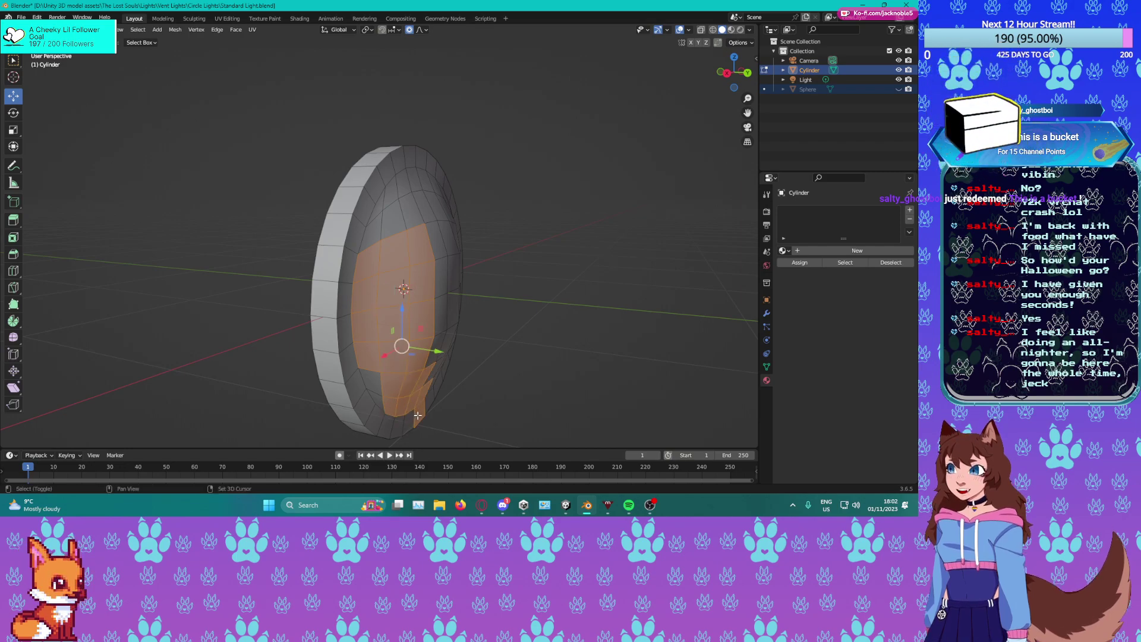
left_click(420, 414, "shift")
left_click(372, 380, "shift")
middle_click_drag(379, 396, 368, 260)
left_click_drag(439, 330, 474, 412, "shift")
left_click_drag(472, 286, 519, 395, "shift")
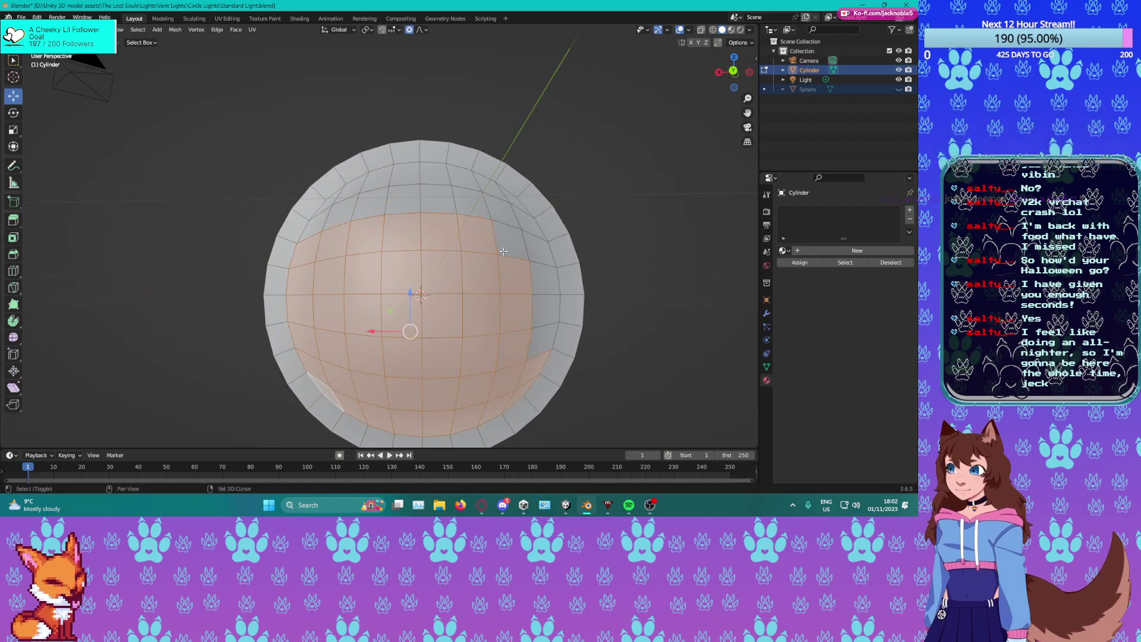
left_click_drag(540, 319, 541, 357, "shift")
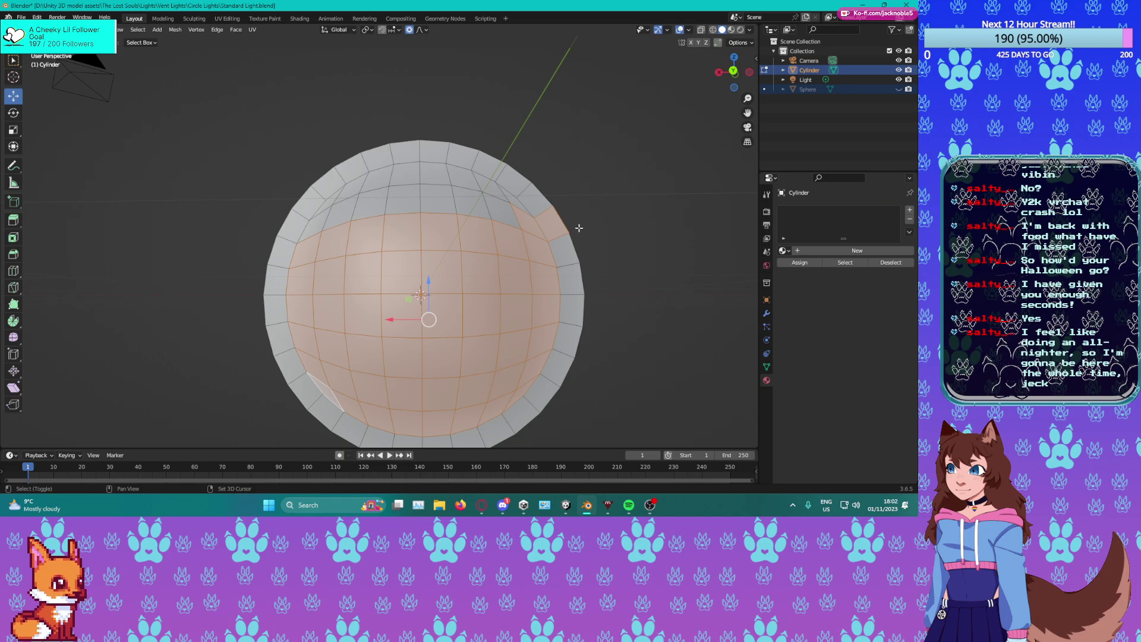
left_click_drag(520, 225, 463, 189, "shift")
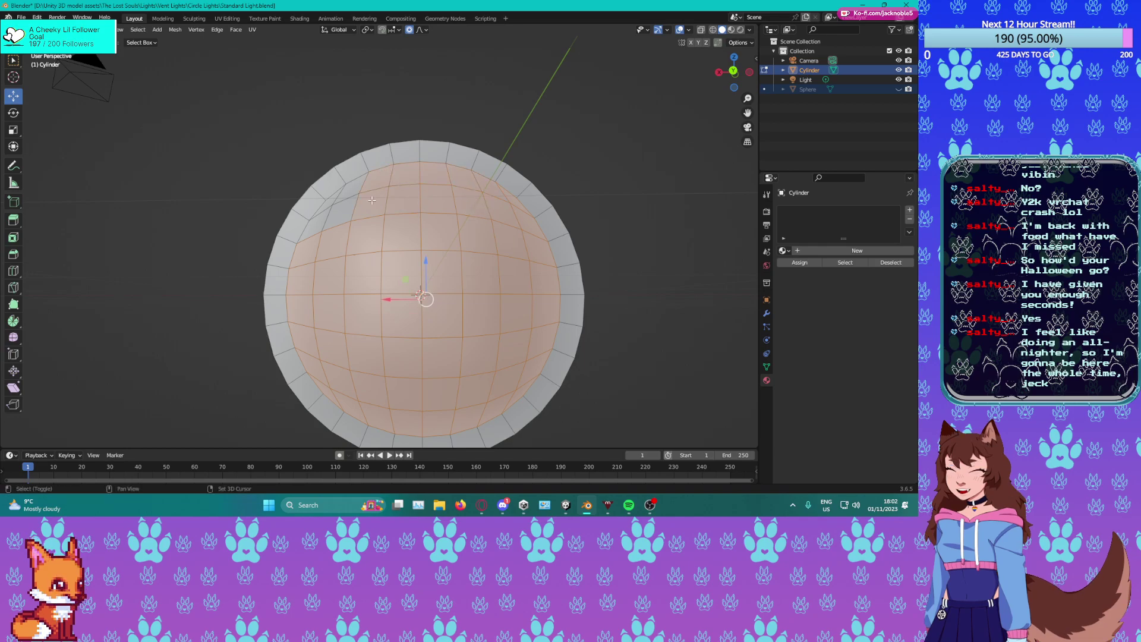
left_click_drag(360, 227, 334, 207, "shift")
key("x")
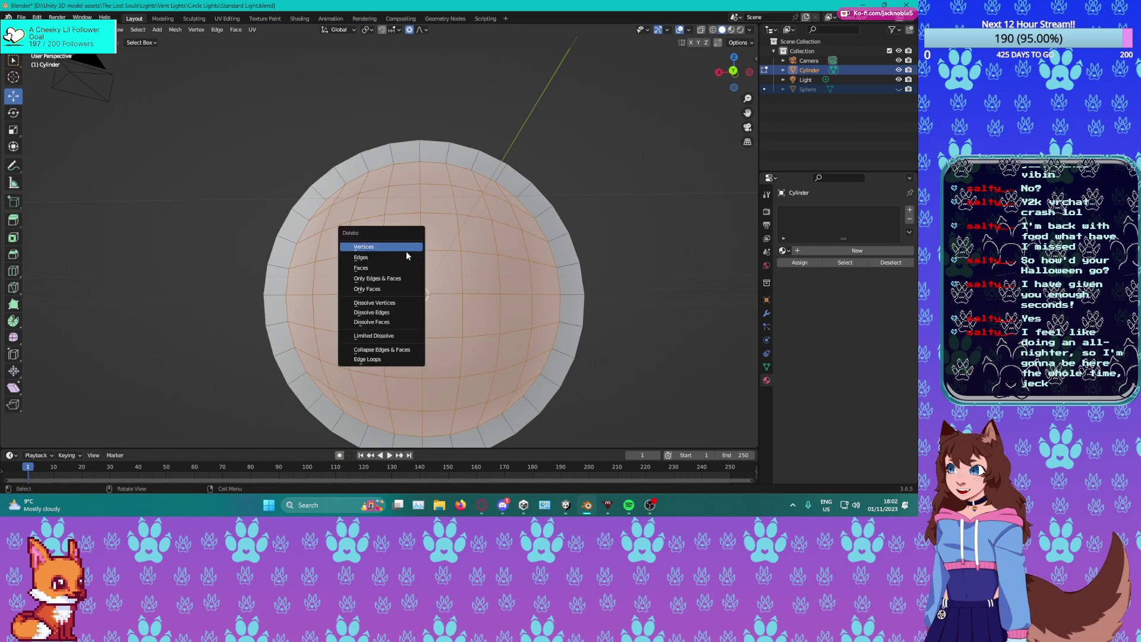
left_click(385, 270)
middle_click_drag(416, 285, 570, 269)
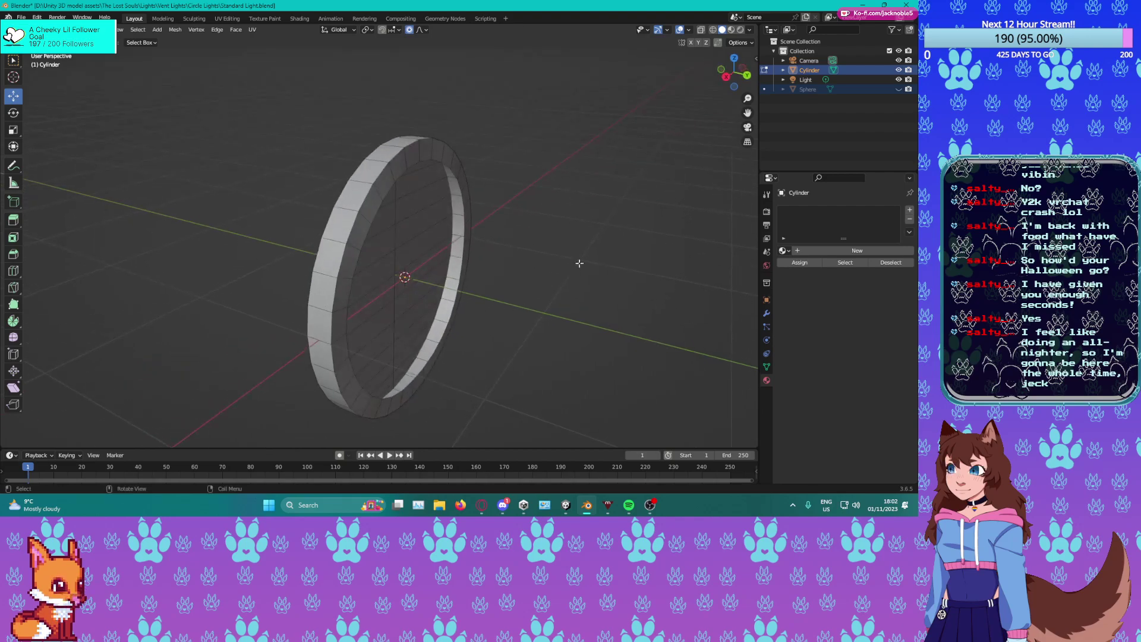
Unhide the Sphere, return to Object Mode, and join the dome into the cylinder rim.
left_click(899, 89)
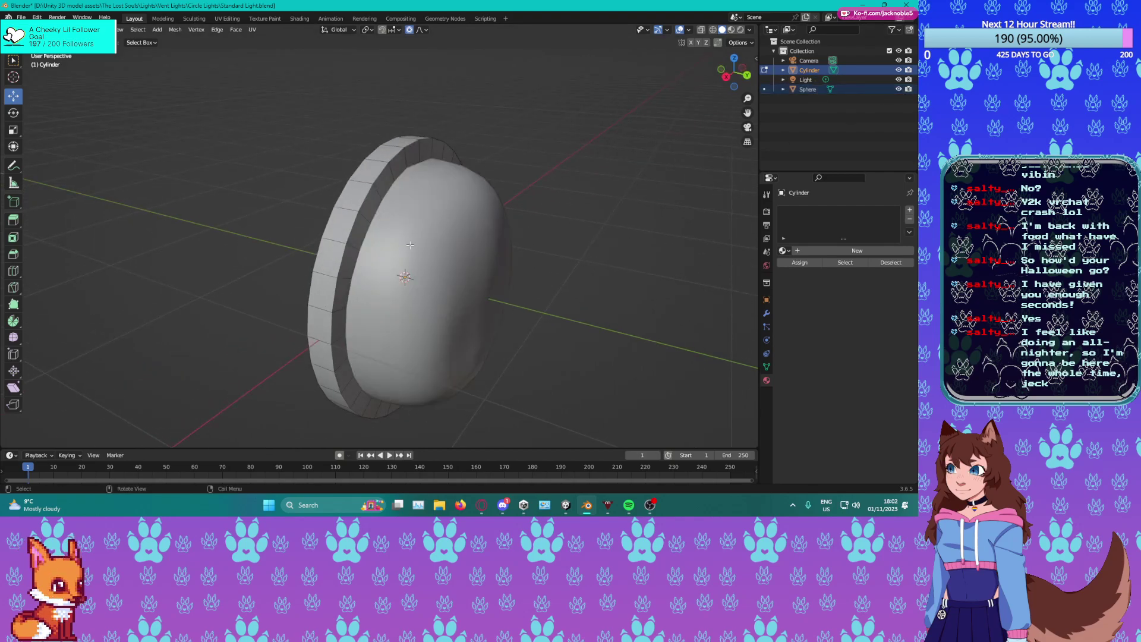
key("Tab")
left_click(392, 261)
left_click(351, 253, "shift")
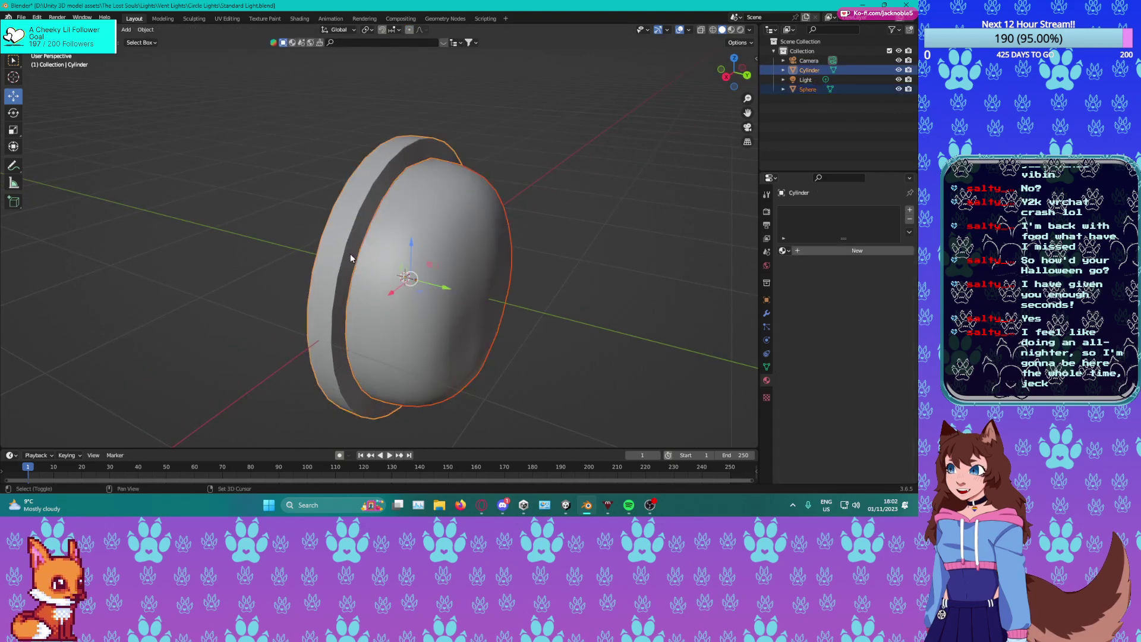
key("ctrl+j")
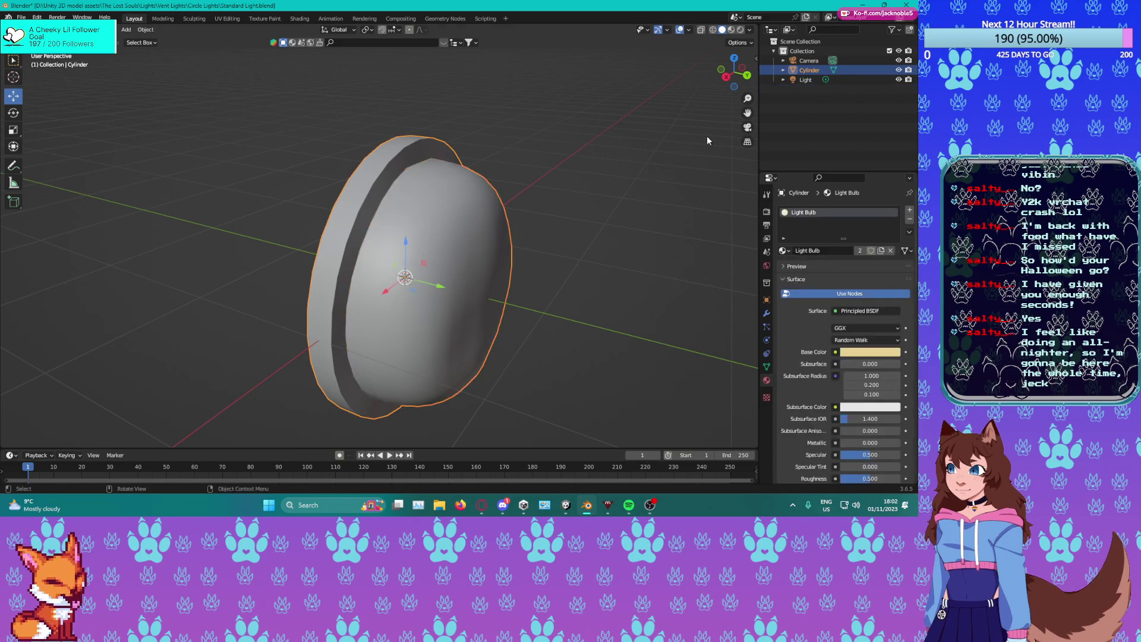
Rename the joined object to Circle Light.
double_click(825, 70)
type("Circle Light")
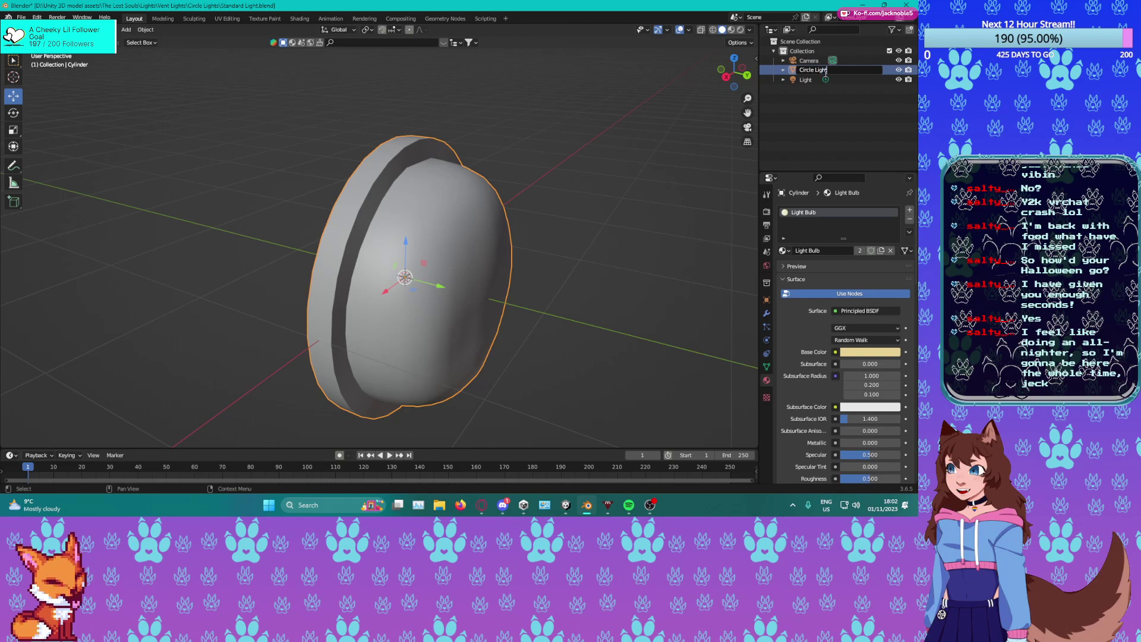
key("Return")
Enter Edit Mode on the Circle Light with vertex selection and X-ray turned on.
scroll(467, 264, "up", 4)
middle_click_drag(470, 266, 521, 239)
scroll(446, 259, "down", 4)
scroll(421, 248, "up", 2)
scroll(457, 268, "up", 1)
key("Tab")
scroll(460, 266, "up", 1)
left_click(521, 239)
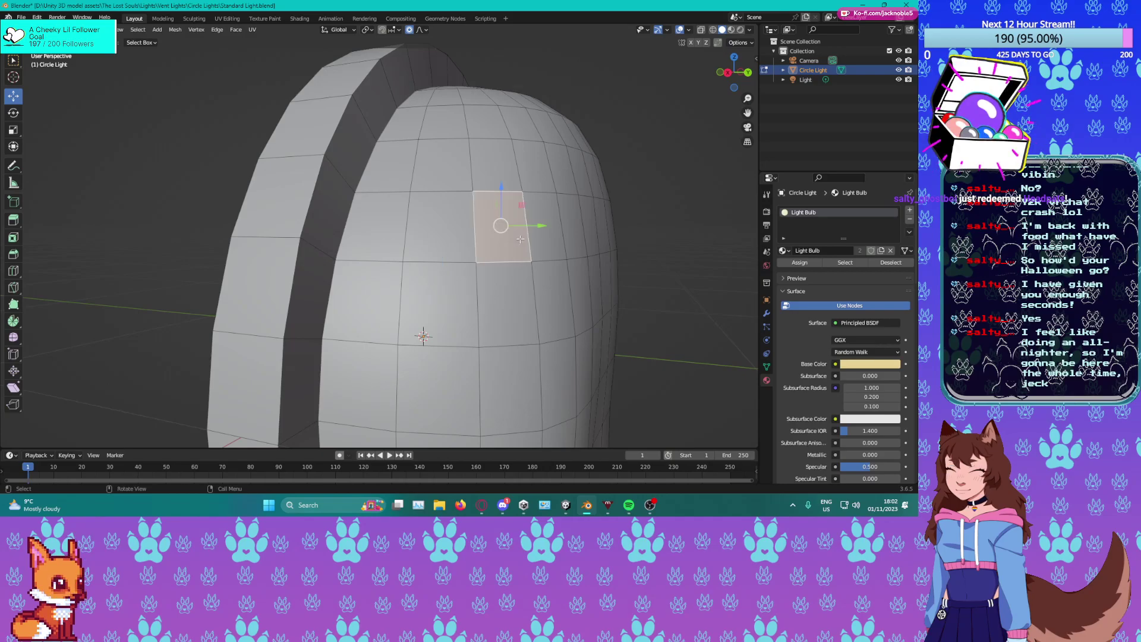
middle_click_drag(494, 240, 360, 291)
key("1")
scroll(429, 239, "down", 8)
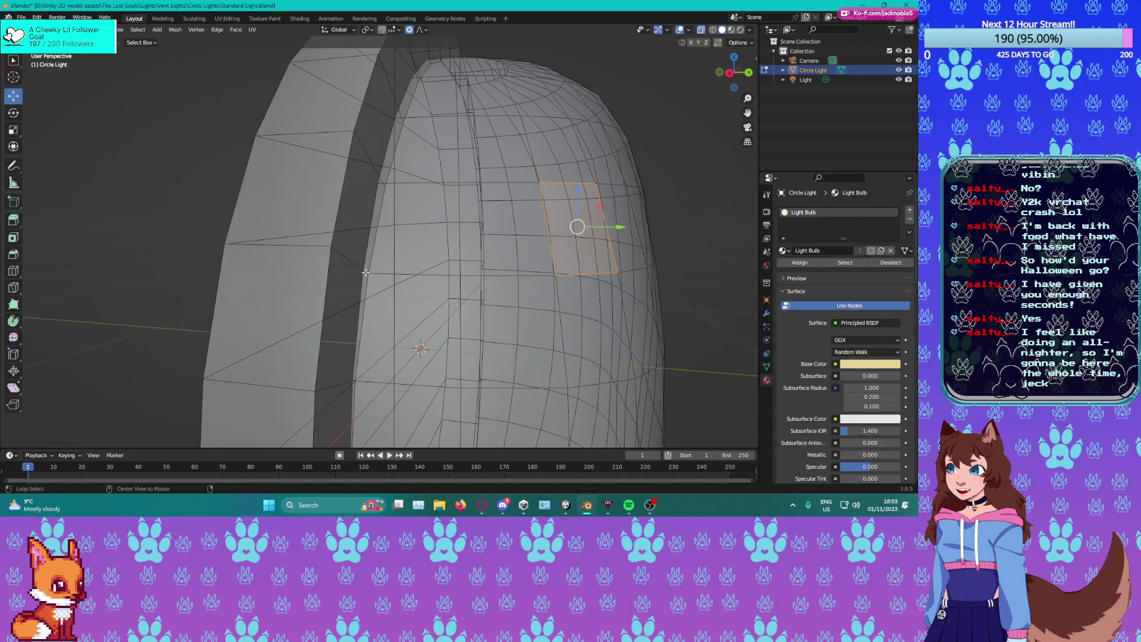
Merge overlapping vertices on the seam between dome and rim one spot at a time, using At Last.
left_click(363, 276, "alt")
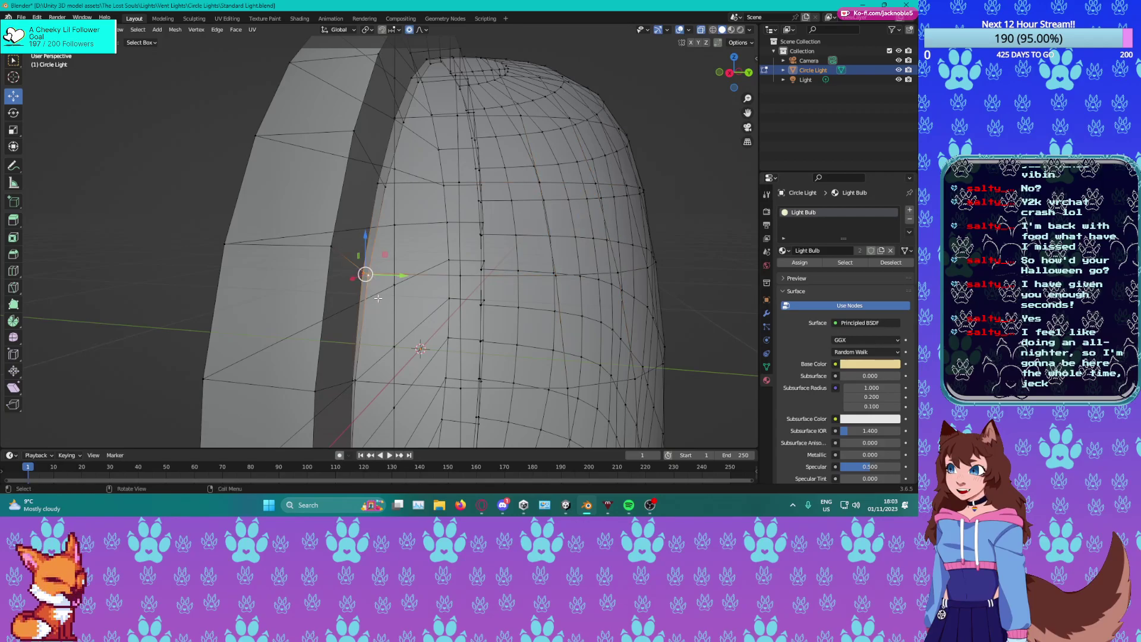
key("m")
left_click(355, 340)
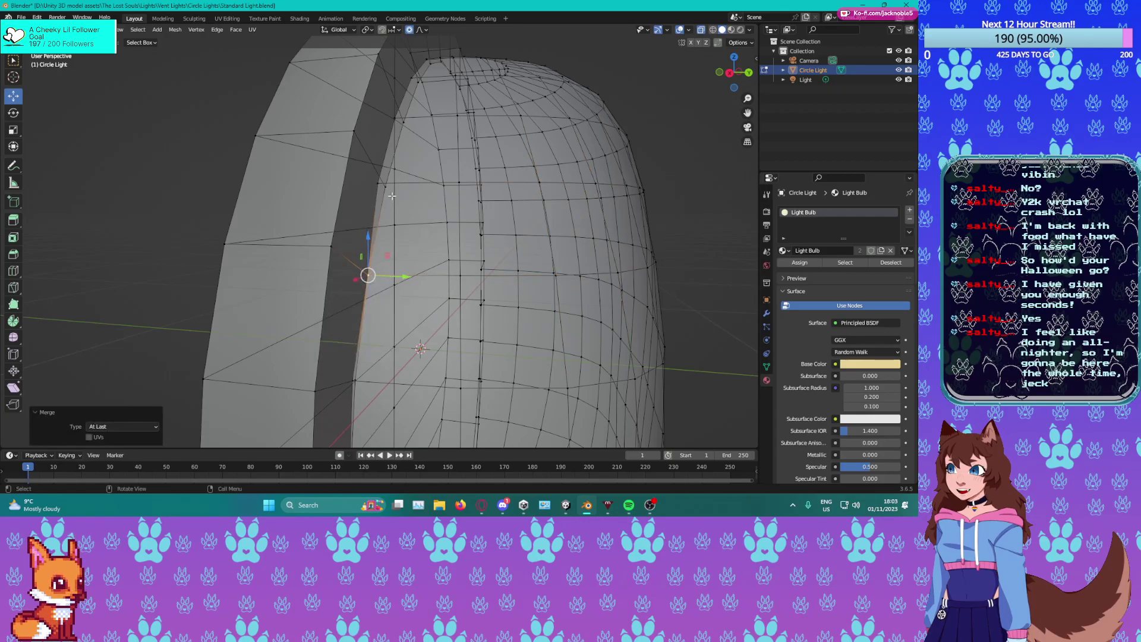
left_click(389, 192)
key("m")
left_click(386, 197)
middle_click_drag(385, 187, 389, 186)
Select the whole seam loop between dome and rim and merge its vertices by distance at 0.0501 m.
left_click(323, 212)
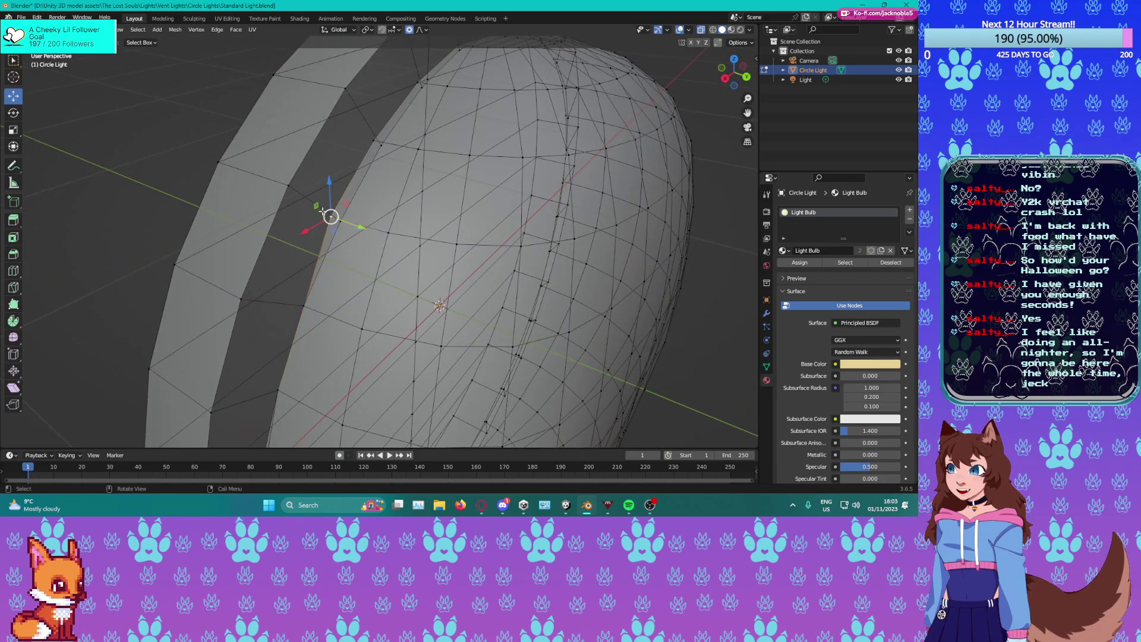
left_click(337, 219)
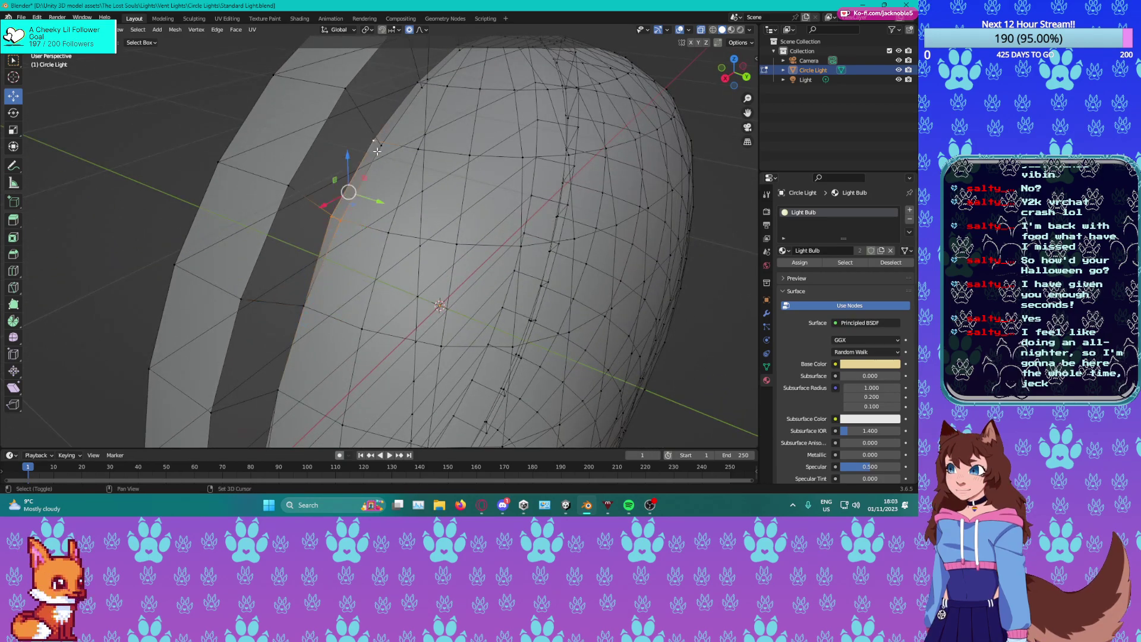
middle_click_drag(377, 149, 416, 138)
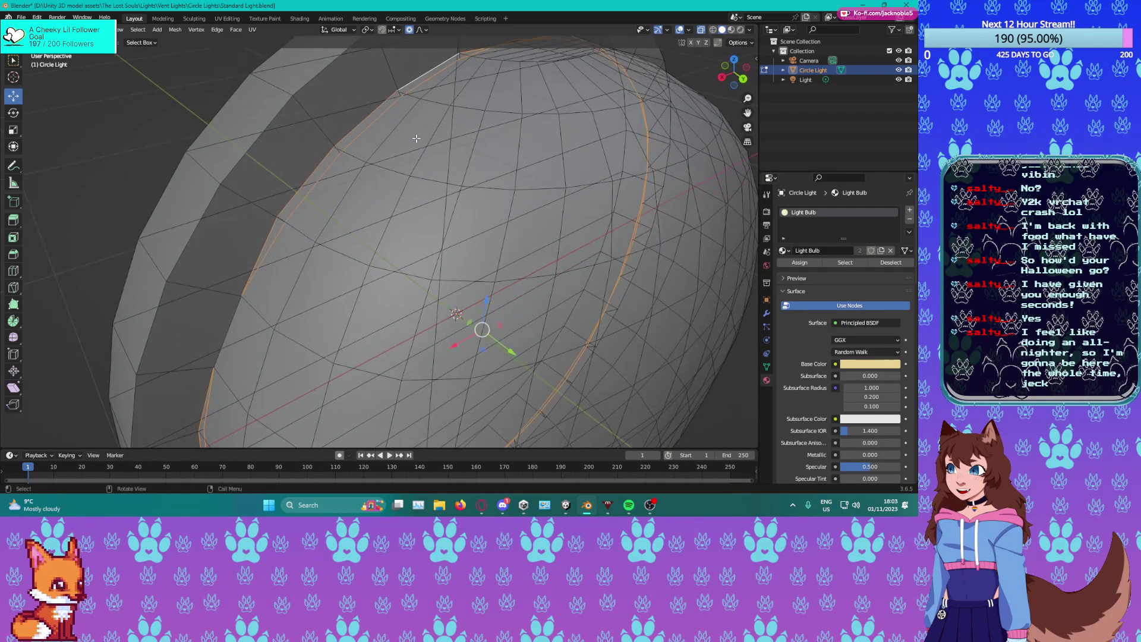
key("m")
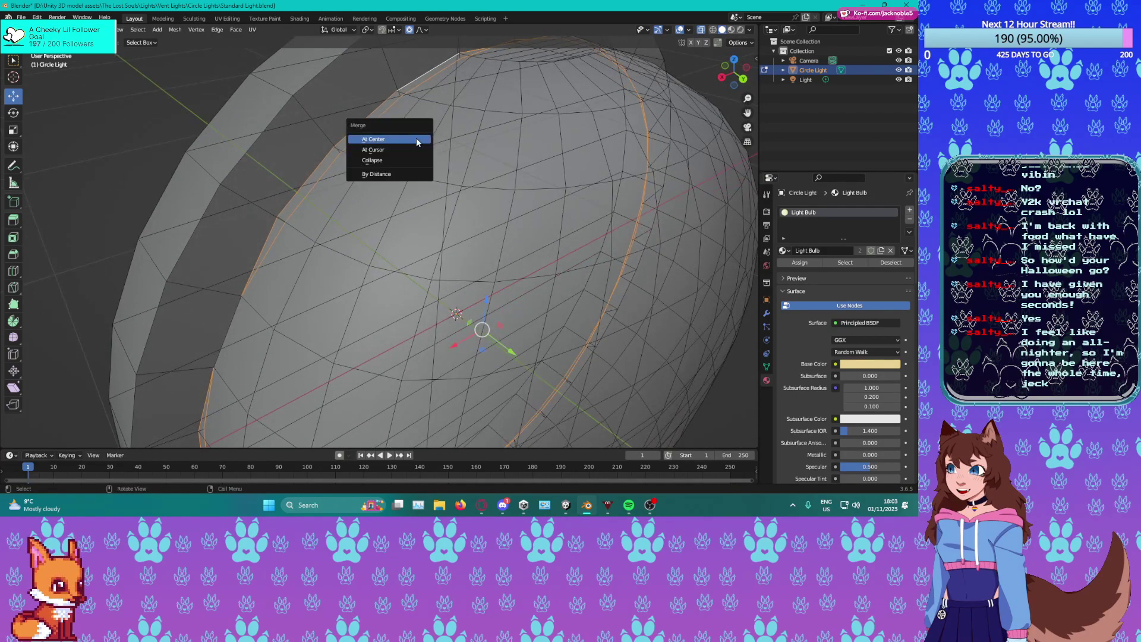
left_click(399, 173)
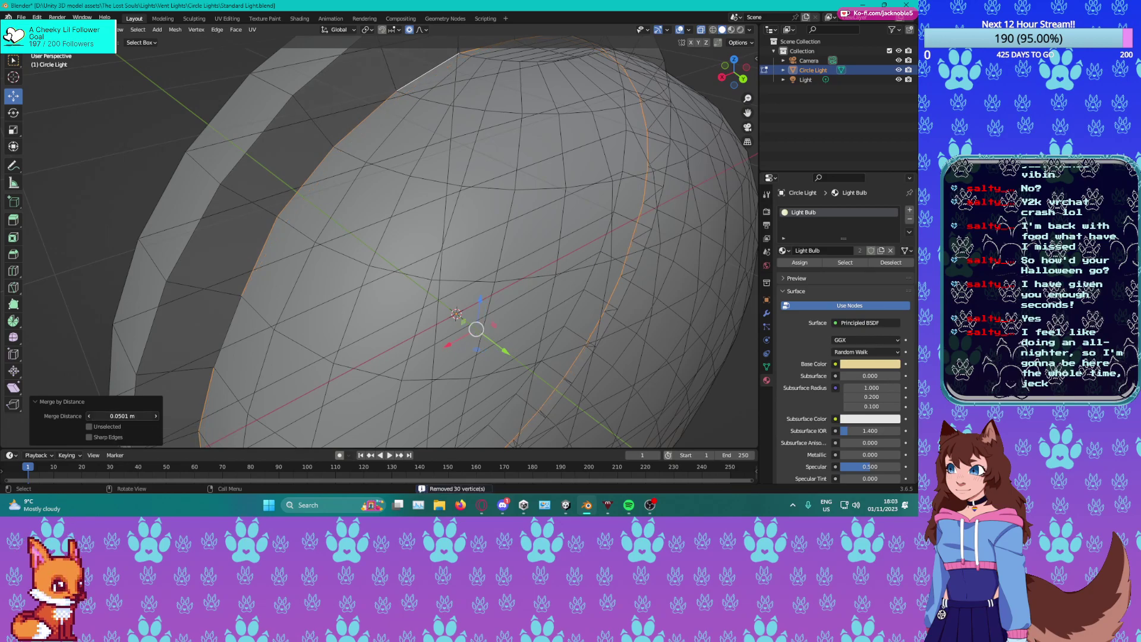
middle_click_drag(471, 215, 497, 173)
scroll(497, 173, "down", 5)
middle_click_drag(483, 317, 484, 275)
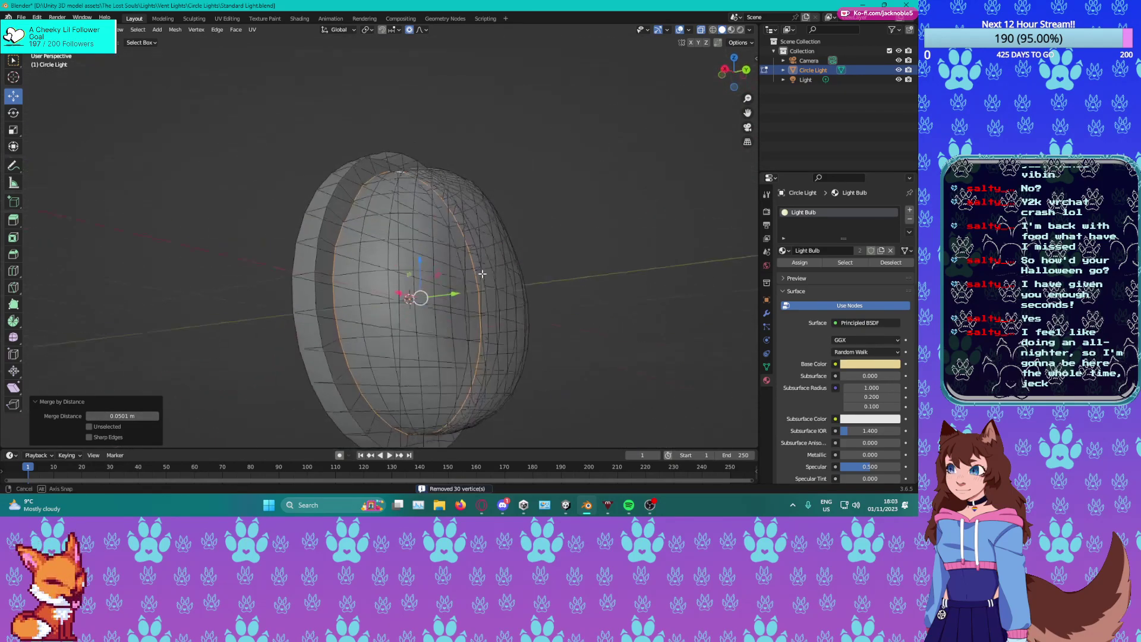
Clear the selection, turn off X-ray, and save the file from Object Mode.
left_click(591, 326)
middle_click_drag(611, 319, 681, 65)
left_click(702, 30)
middle_click_drag(339, 252, 508, 355)
key("Tab")
key("ctrl+s")
In Edit Mode, raise the sunken area at the dome's upper end about 0.022 m along Z with proportional editing of size 0.092.
middle_click_drag(592, 226, 509, 213)
key("Tab")
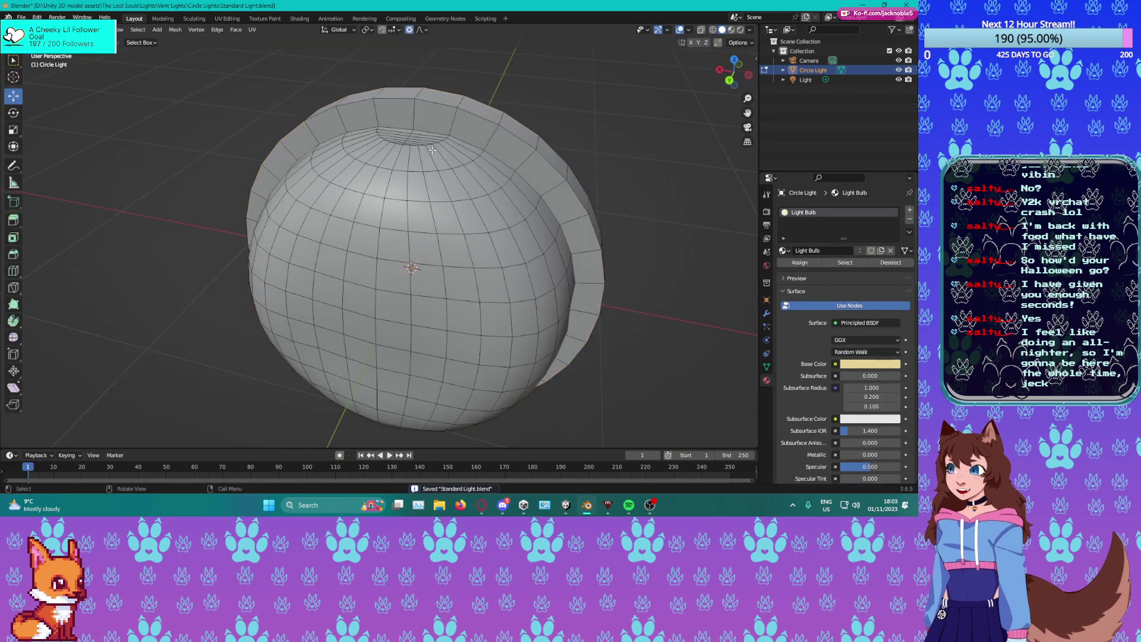
scroll(423, 271, "up", 6)
scroll(472, 217, "up", 3)
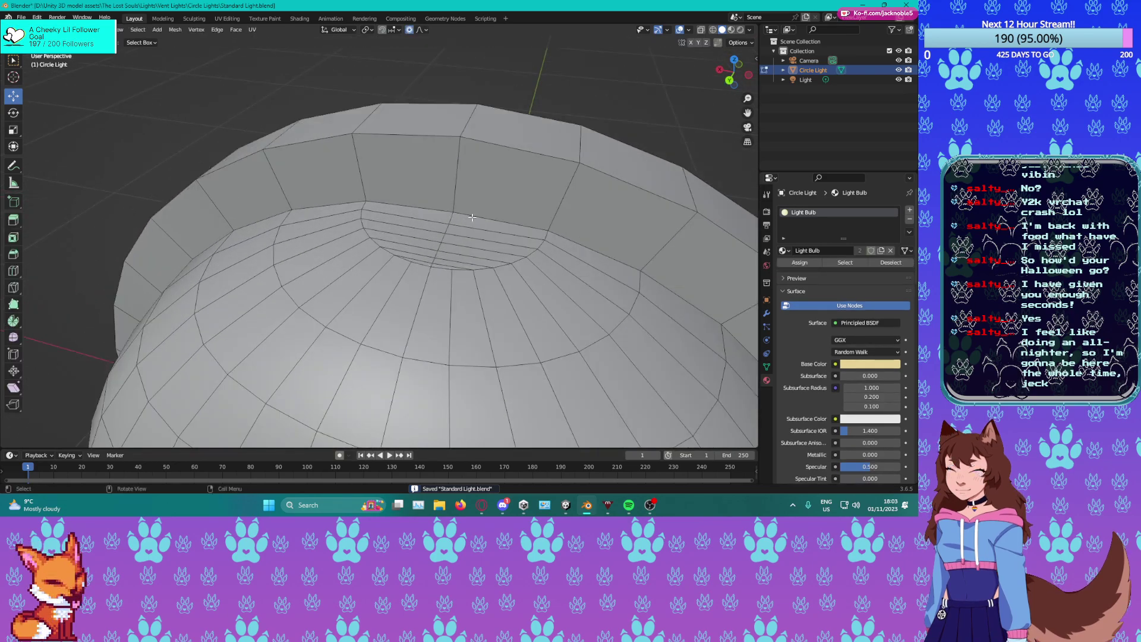
left_click_drag(453, 198, 441, 210)
scroll(450, 191, "up", 12)
scroll(449, 192, "up", 5)
left_click(440, 241)
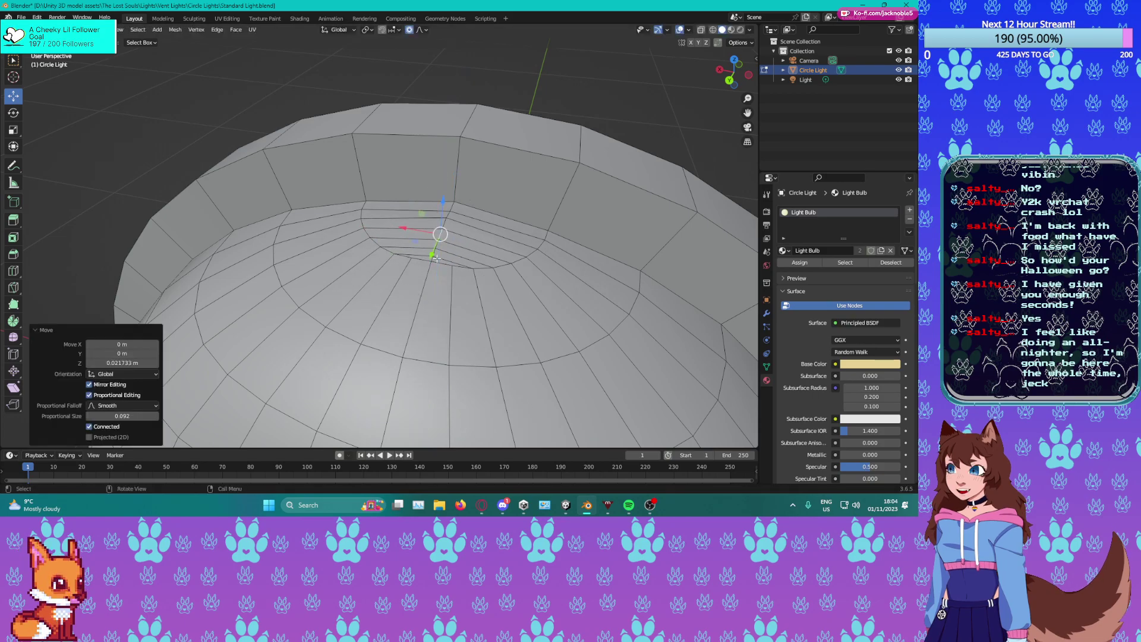
left_click(465, 225, "shift")
scroll(489, 280, "up", 3)
middle_click_drag(491, 284, 502, 273)
scroll(480, 343, "down", 6)
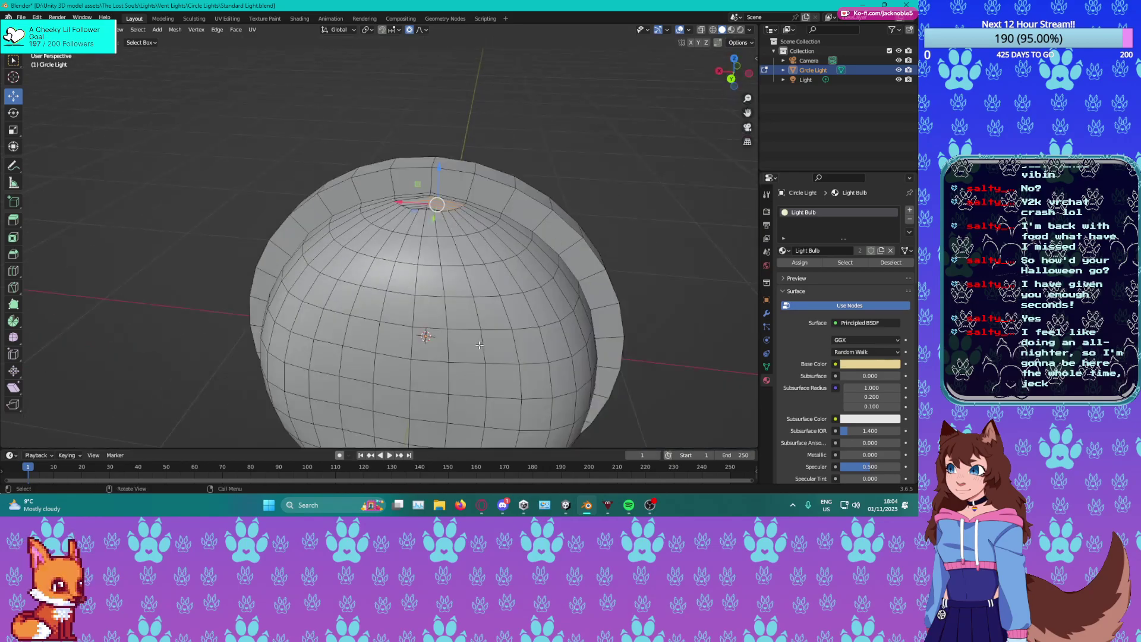
middle_click_drag(477, 347, 470, 247)
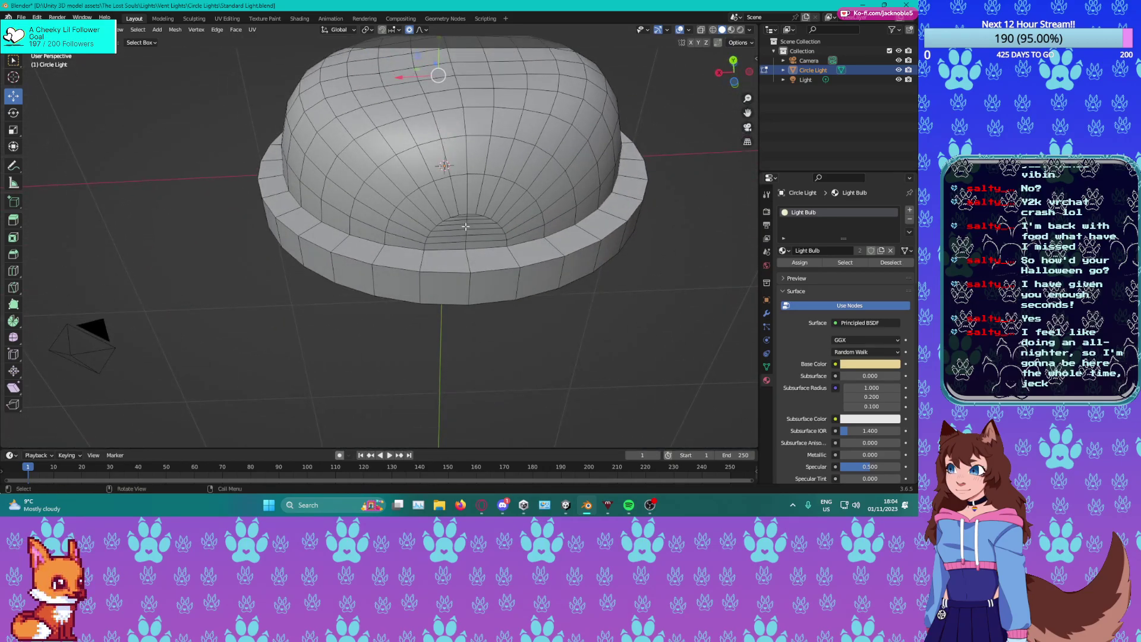
Adjust the sunken area at the dome's end near the rim about -0.012 m along Z with proportional editing, and save from Object Mode.
left_click_drag(461, 207, 468, 233)
scroll(472, 264, "up", 4)
key("ctrl+z")
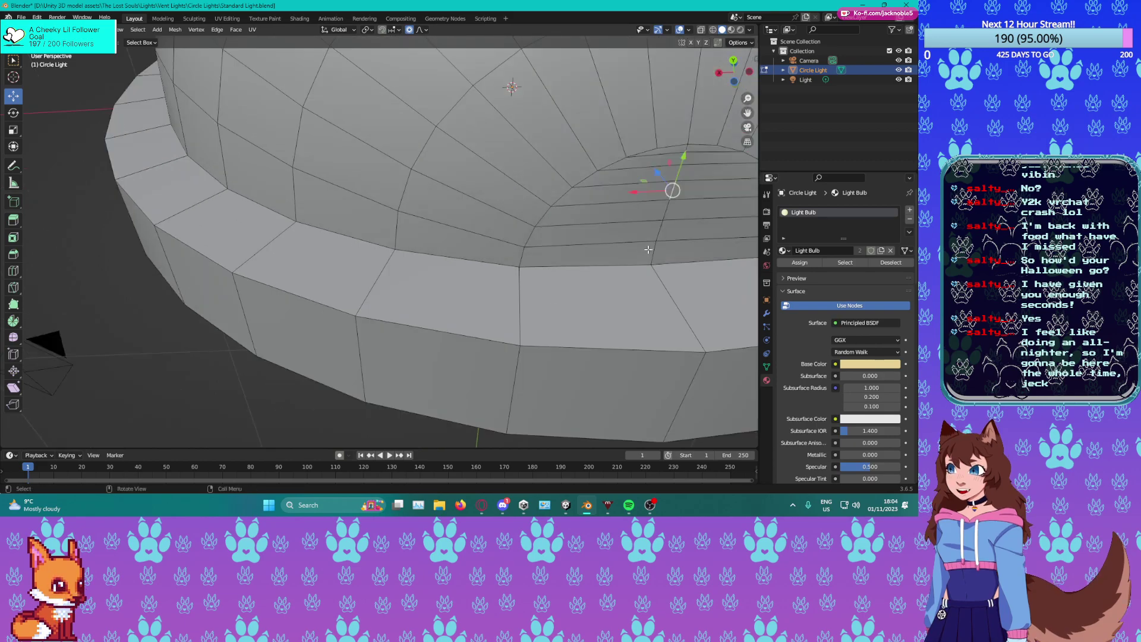
left_click_drag(646, 210, 657, 225)
left_click(665, 193)
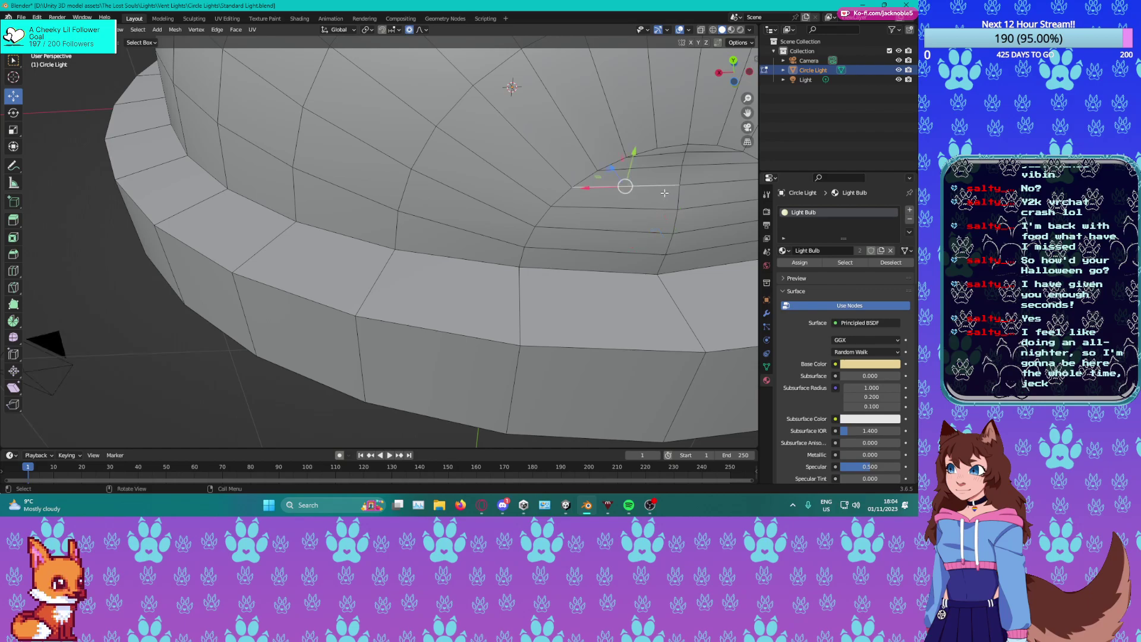
left_click_drag(664, 175, 666, 181)
scroll(348, 375, "down", 10)
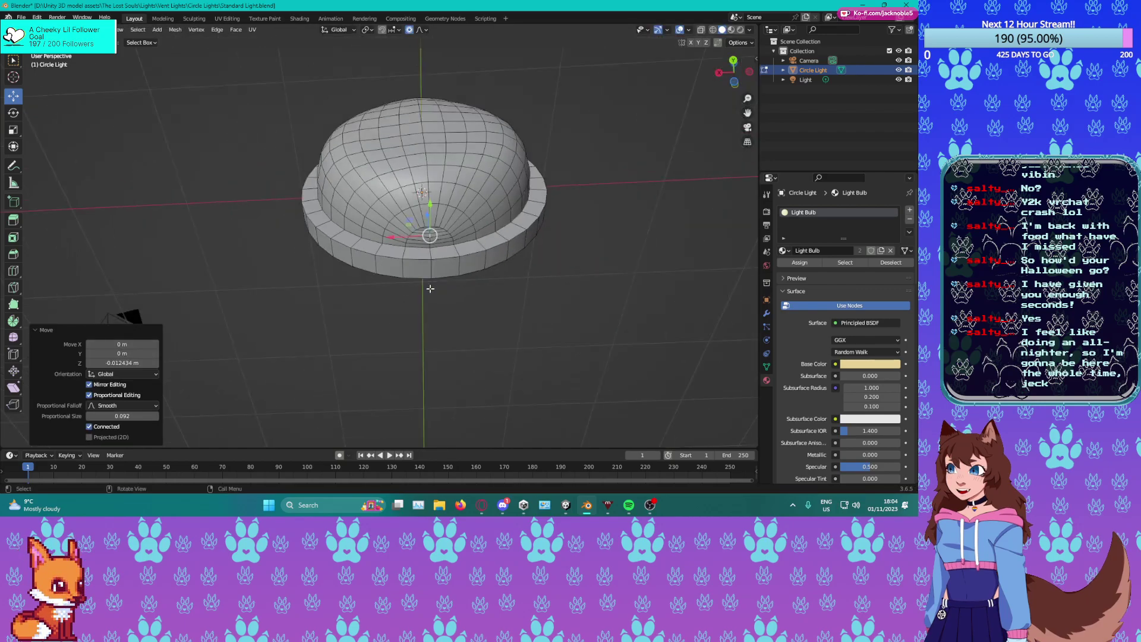
key("Tab")
key("ctrl+s")
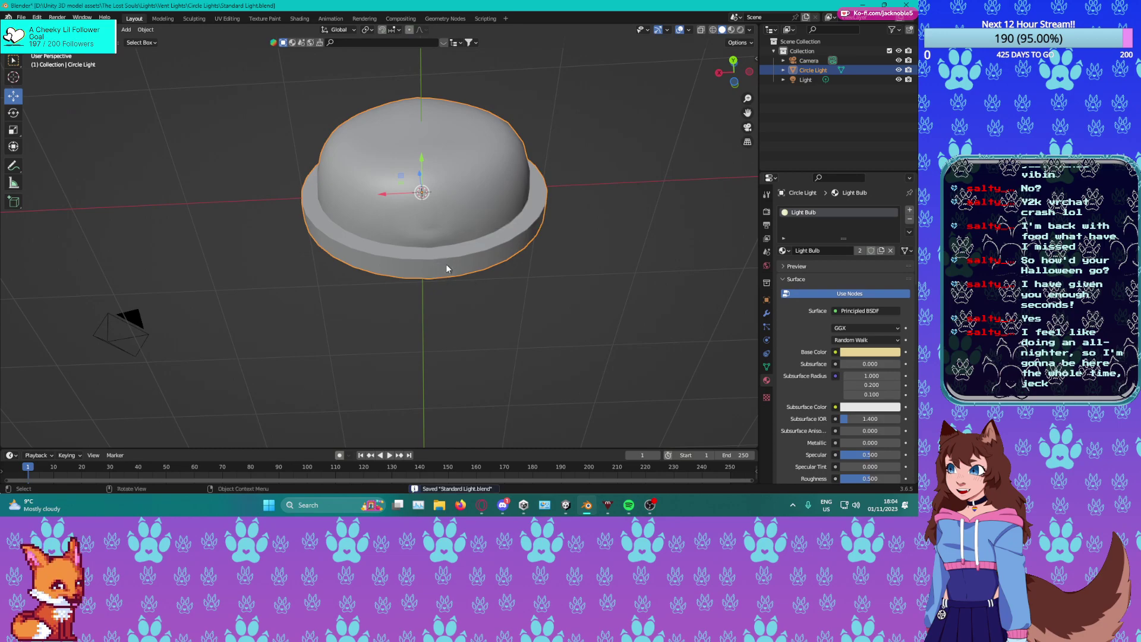
In Sculpt Mode, smooth the uneven patch at the dome's end near the rim, reducing the Smooth brush strength to 0.056.
scroll(443, 268, "up", 4)
key("Tab")
left_click(51, 30)
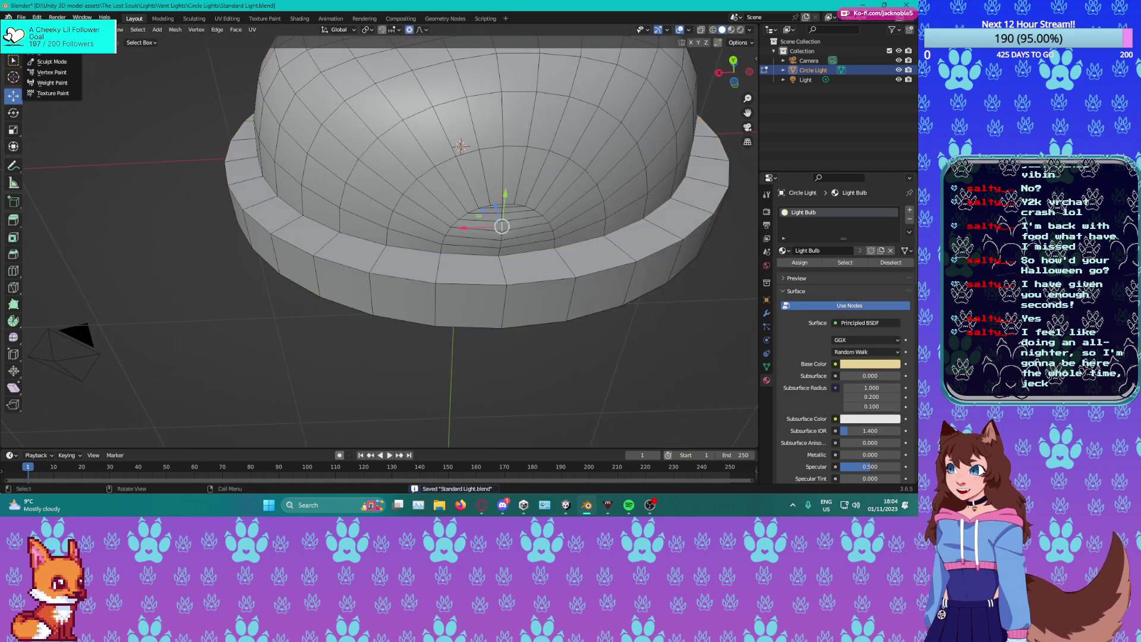
left_click(47, 62)
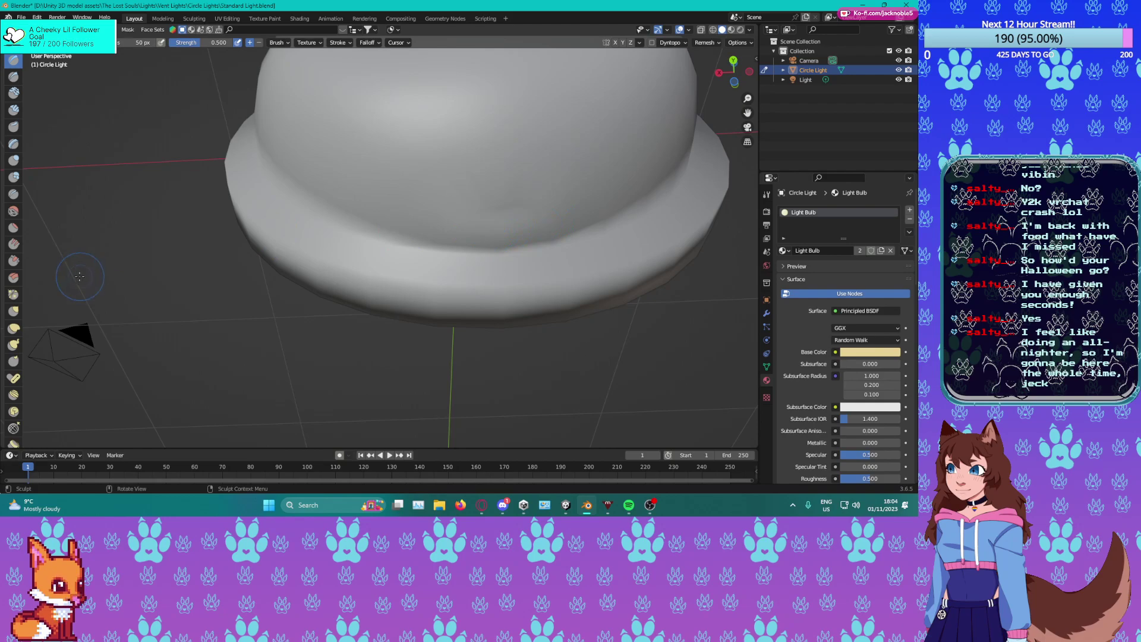
left_click_drag(544, 222, 492, 226)
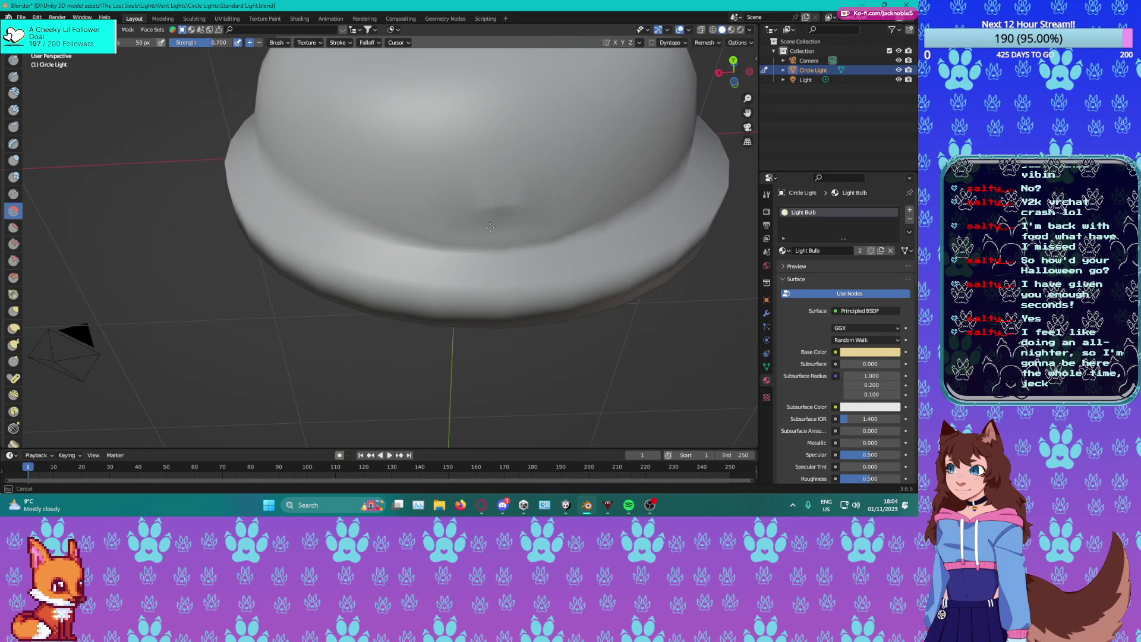
key("ctrl+z")
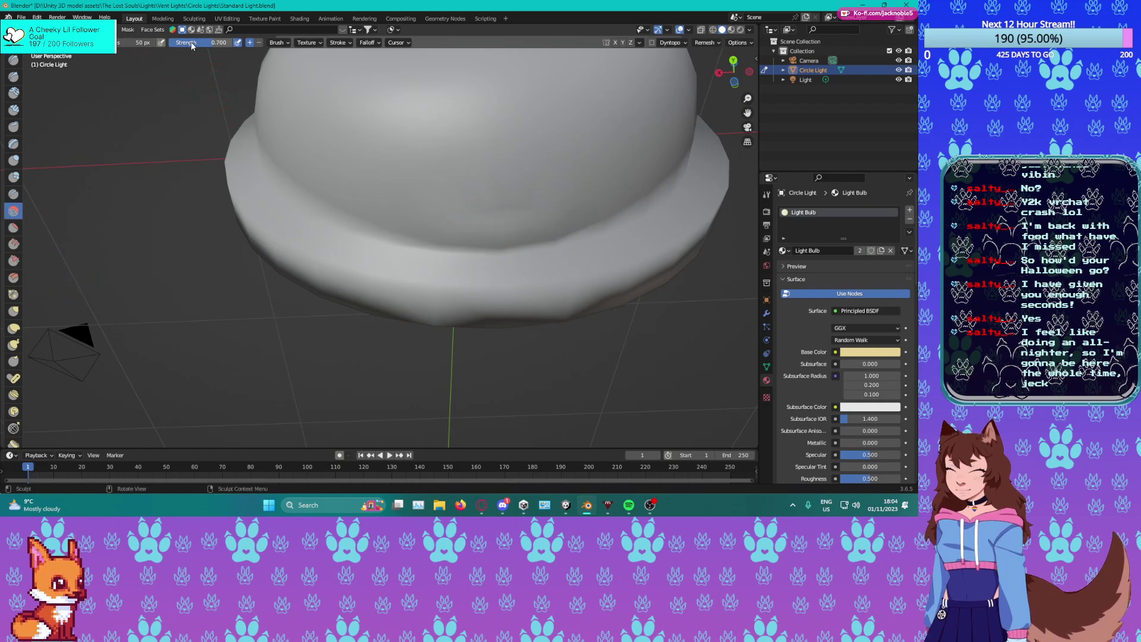
left_click_drag(185, 44, 148, 44)
left_click_drag(484, 236, 470, 237)
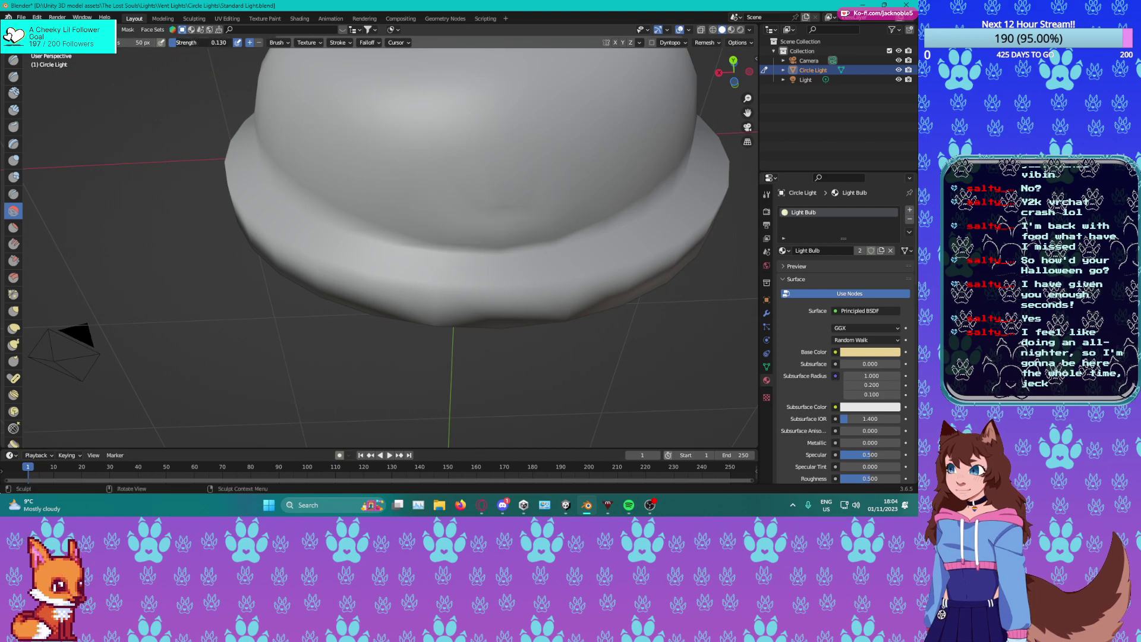
left_click_drag(520, 203, 462, 237)
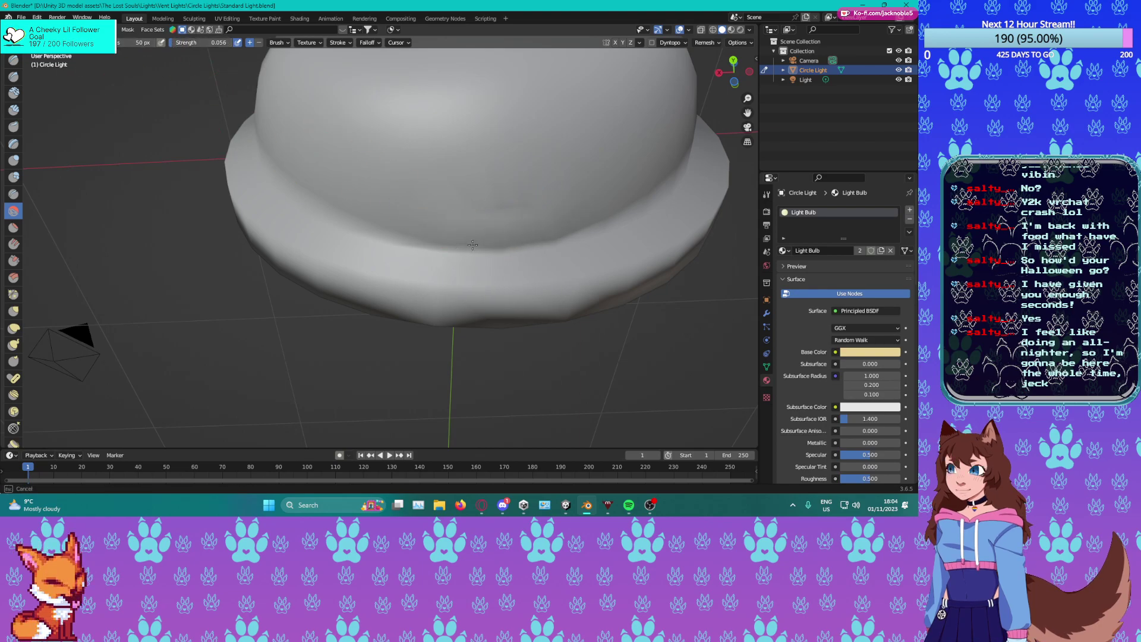
mouse_move(561, 147)
middle_mouse_down()
mouse_move(275, 318)
mouse_move(400, 305)
mouse_move(528, 262)
middle_mouse_up()
Return the light to Object Mode, save the file, and inspect the dome from several sides.
left_click(53, 29)
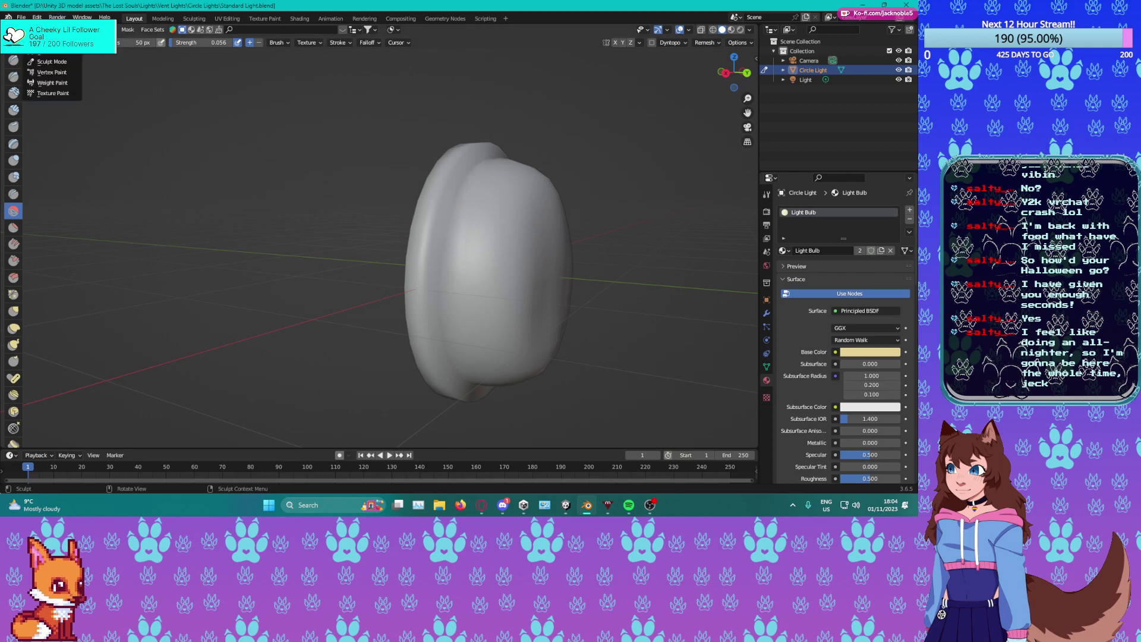
left_click(53, 39)
key("ctrl+s")
mouse_move(553, 261)
middle_mouse_down()
mouse_move(516, 255)
mouse_move(449, 276)
mouse_move(454, 286)
mouse_move(511, 269)
middle_mouse_up()
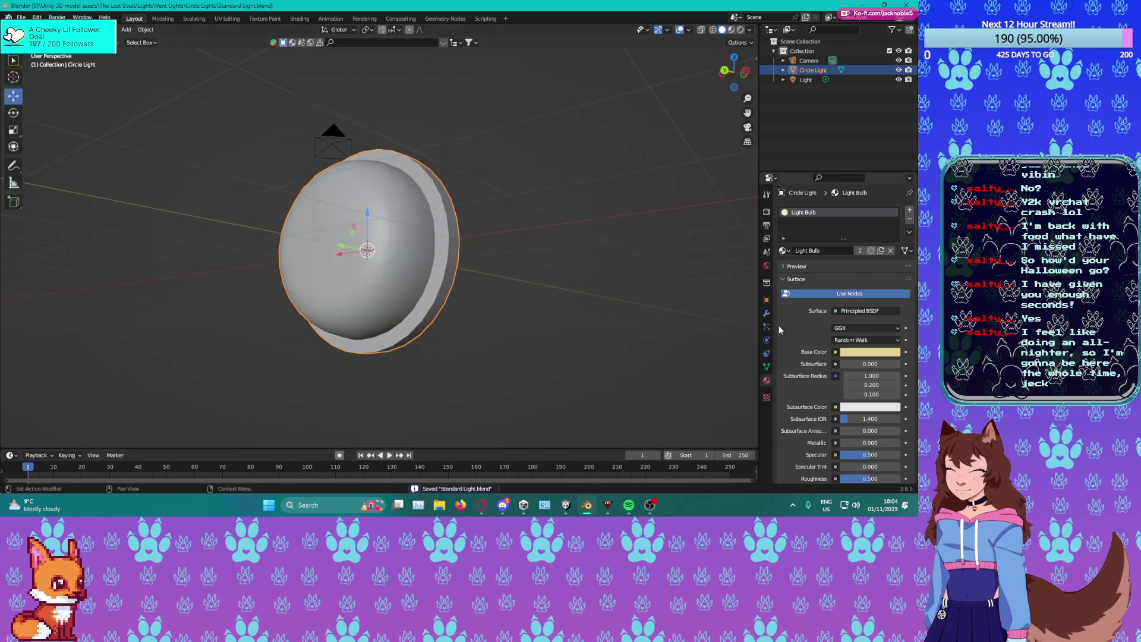
middle_click_drag(357, 256, 459, 269)
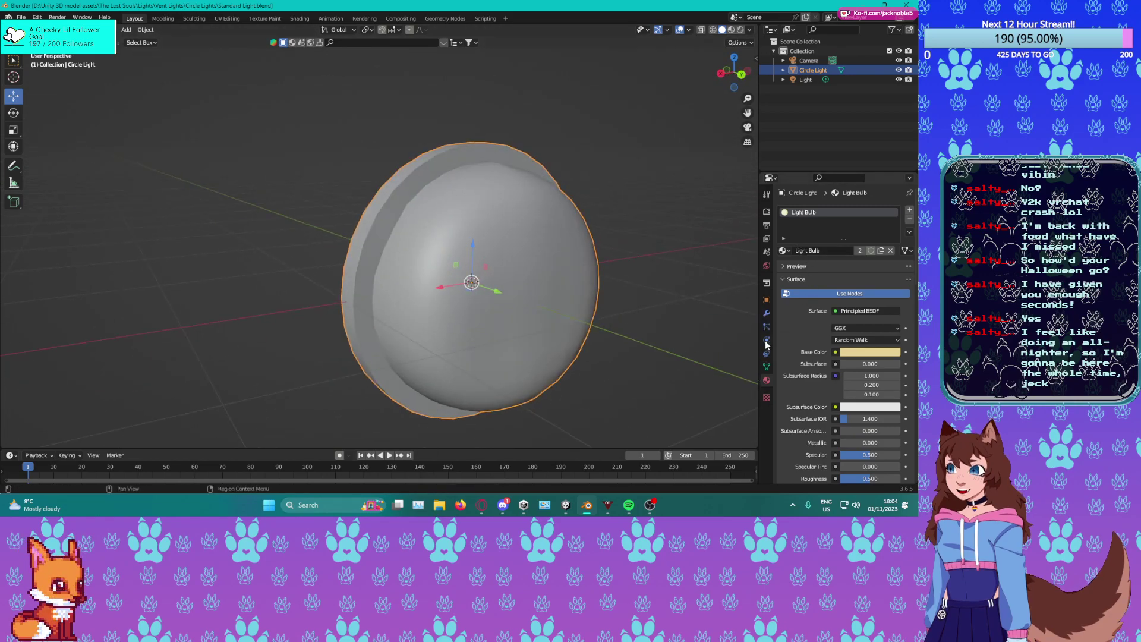
Add a Catmull-Clark Subdivision Surface modifier with viewport level 1 to Circle Light and inspect the mesh in Edit Mode.
left_click(766, 312)
left_click(802, 210)
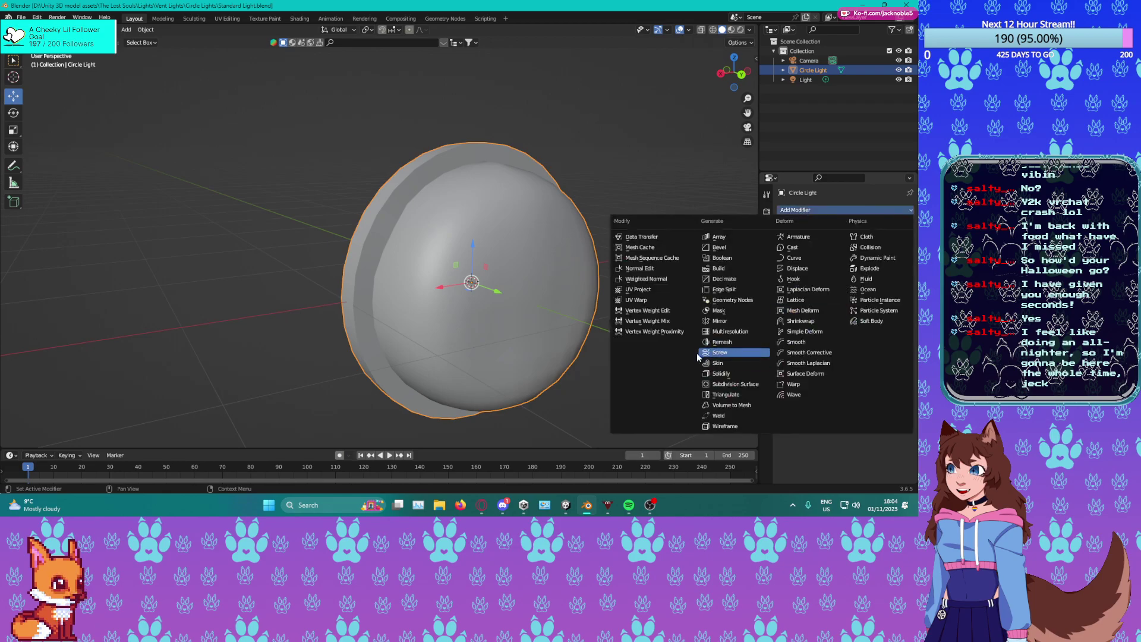
left_click(731, 386)
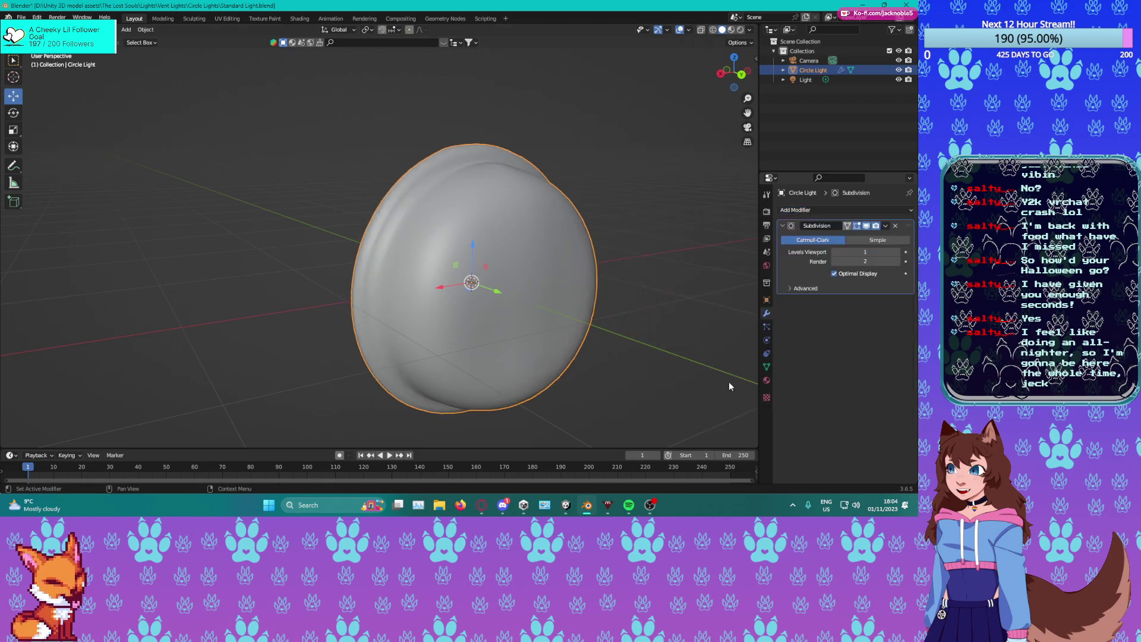
scroll(452, 278, "up", 4)
middle_click_drag(451, 280, 520, 244)
key("Tab")
scroll(433, 289, "up", 1)
key("Tab")
scroll(509, 262, "down", 5)
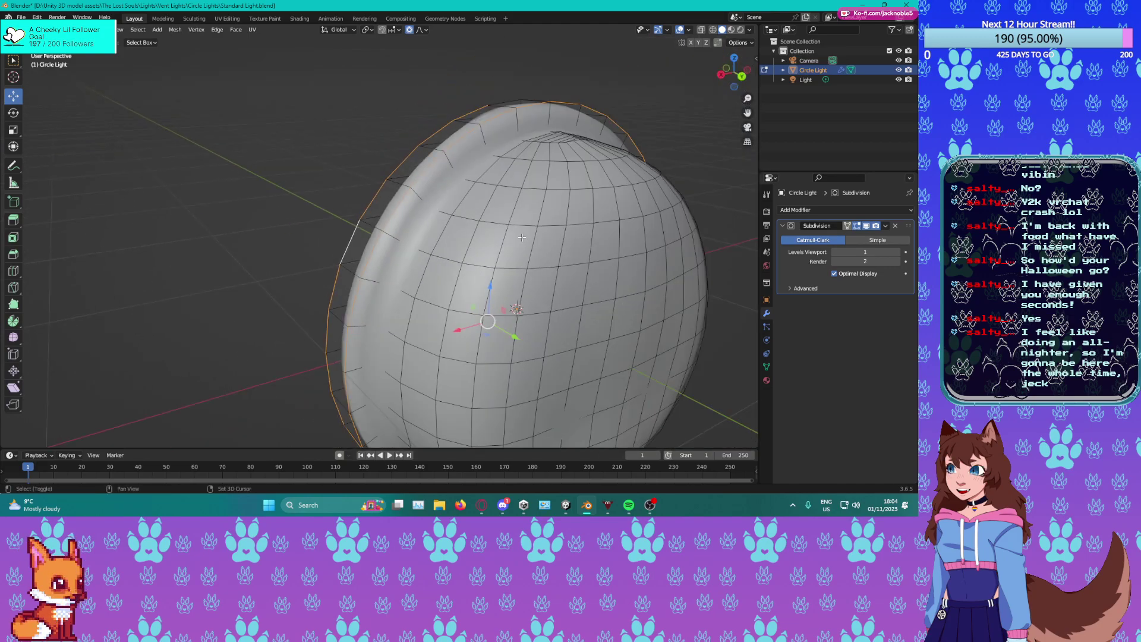
Apply an edge crease to the outer edge loops of the rim.
key("s")
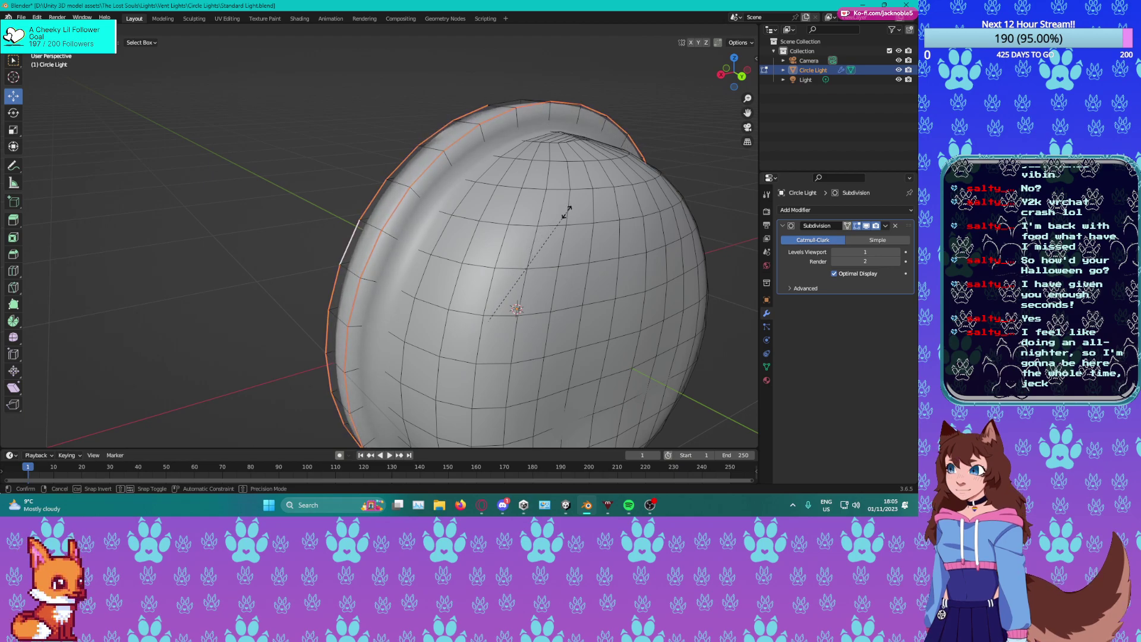
left_click(567, 212)
mouse_move(566, 212)
middle_mouse_down()
mouse_move(507, 251)
mouse_move(554, 220)
middle_mouse_up()
left_click(516, 257, "alt")
left_click(496, 247, "alt")
key("shift+e")
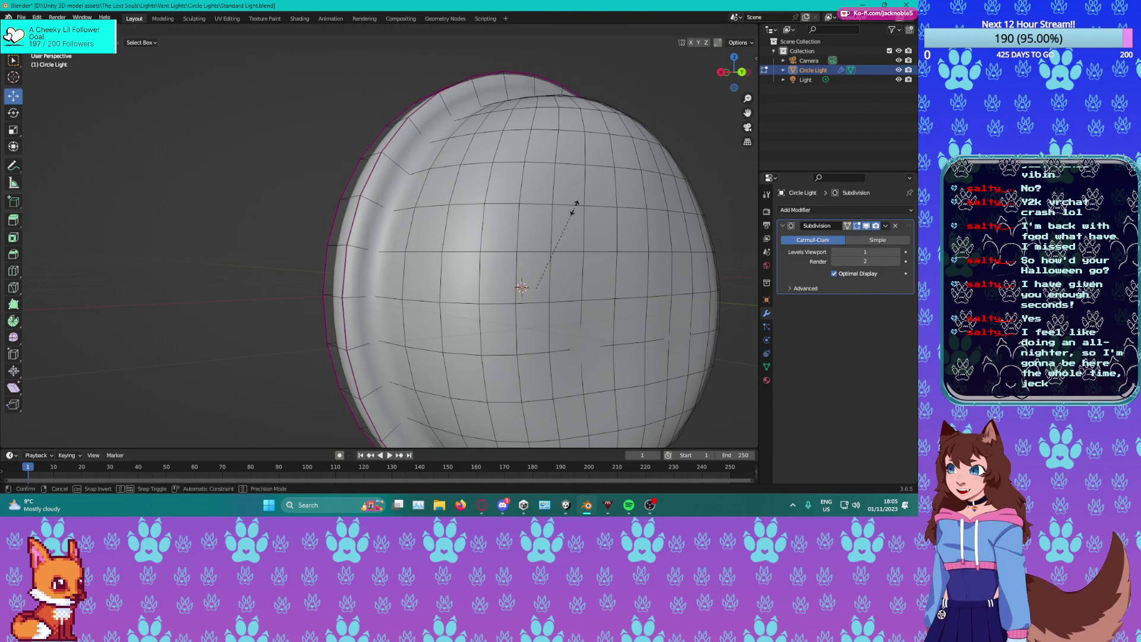
left_click(600, 202)
Check the creased rim in Object Mode from several sides and save the file.
middle_click_drag(601, 202, 409, 253)
key("Tab")
middle_click_drag(611, 186, 526, 289)
scroll(530, 244, "up", 1)
middle_click_drag(530, 243, 487, 233)
key("ctrl+s")
middle_click_drag(387, 285, 279, 290)
In Edit Mode, select one outer edge loop of the rim and crease it by a factor of about 0.143.
key("Tab")
left_click(551, 238, "alt")
scroll(340, 280, "down", 4)
middle_click_drag(369, 268, 476, 334)
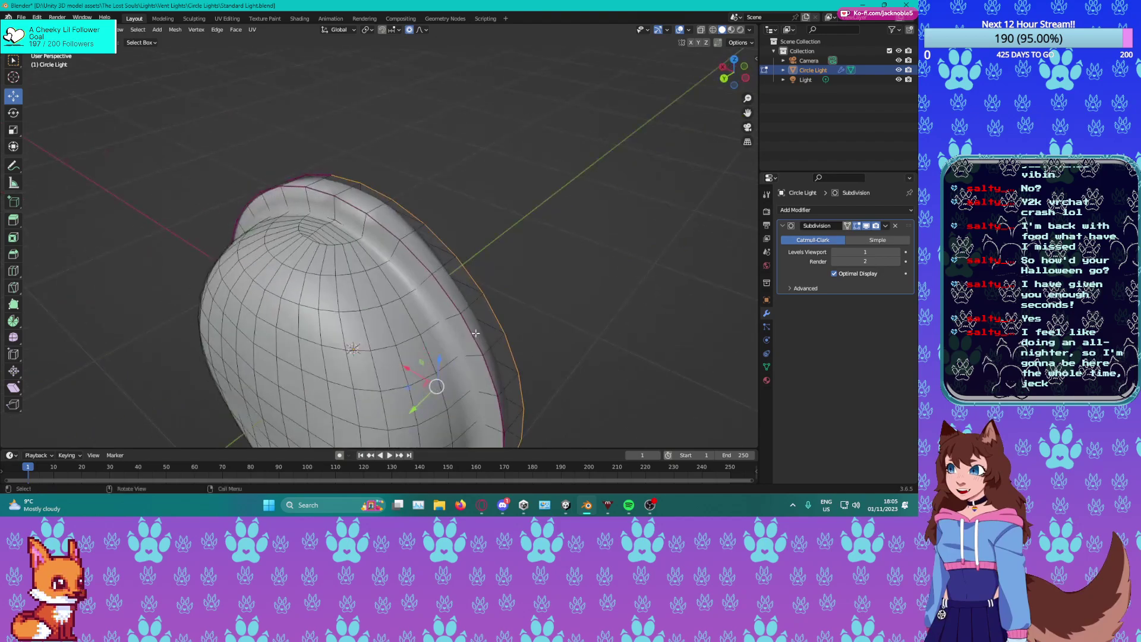
key("s")
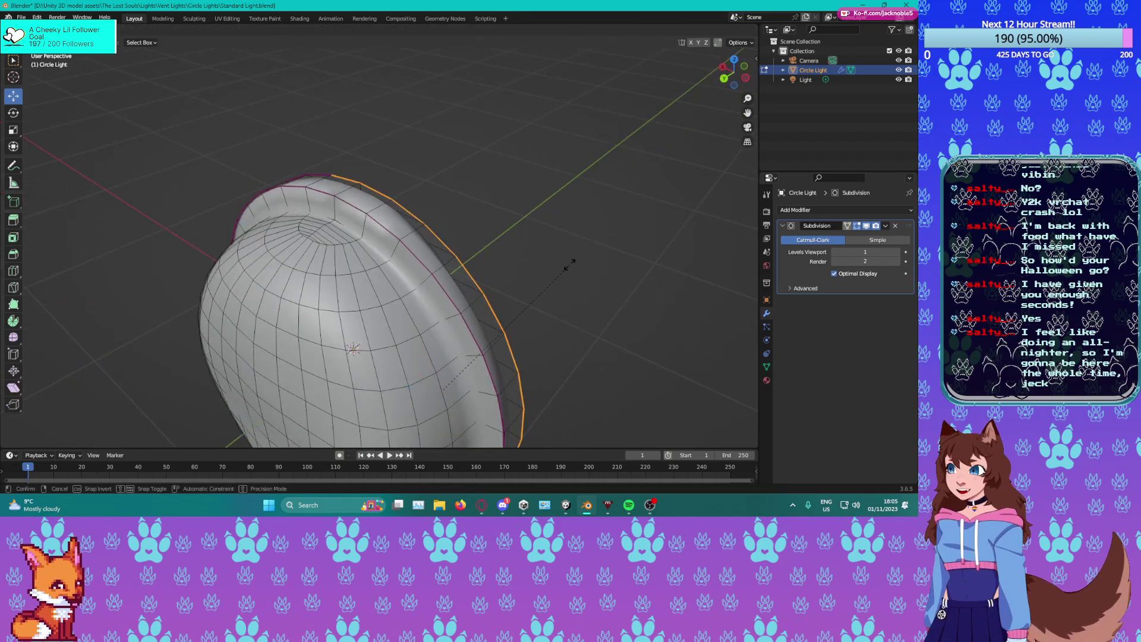
left_click(573, 262)
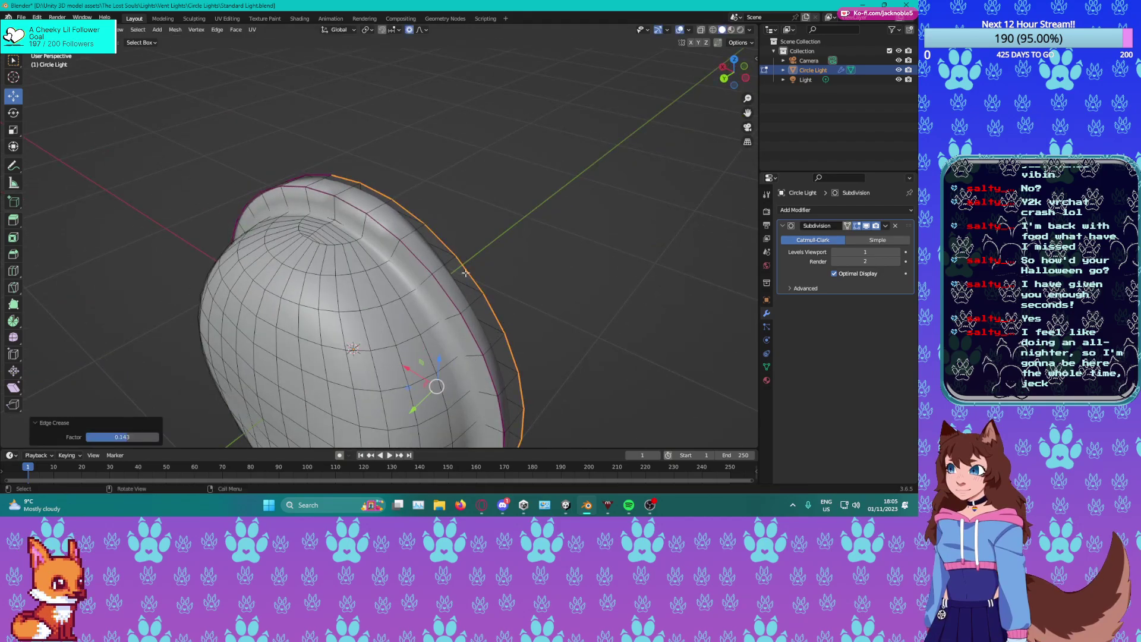
Add the rim's other outer edge loop to the selection and change the crease of both loops by about -0.632.
left_click(417, 258, "alt+shift")
middle_click_drag(413, 254, 448, 264)
middle_click_drag(390, 221, 618, 216)
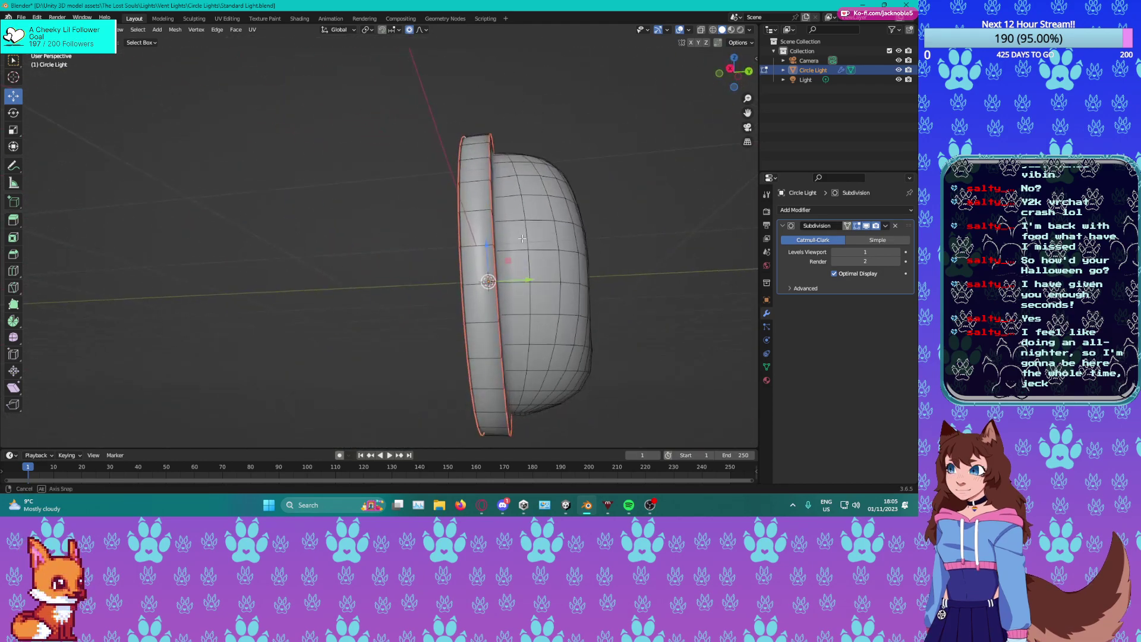
key("s")
left_click(534, 254)
middle_click_drag(716, 210, 638, 253)
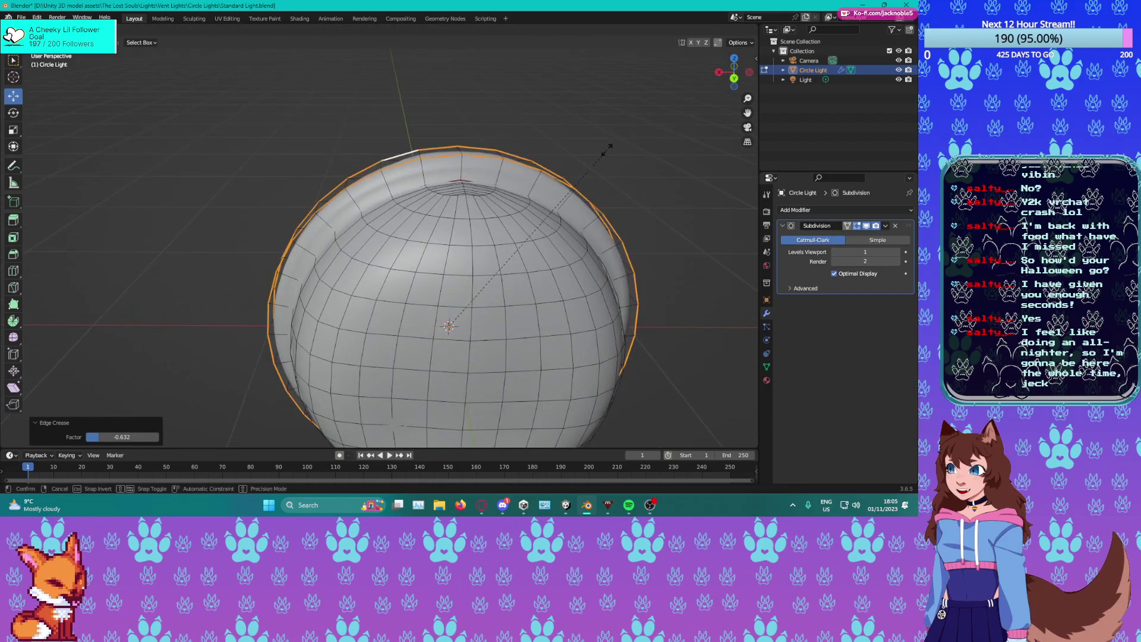
Readjust the edge crease on both outer rim loops, return to Object Mode, and save the file.
key("s")
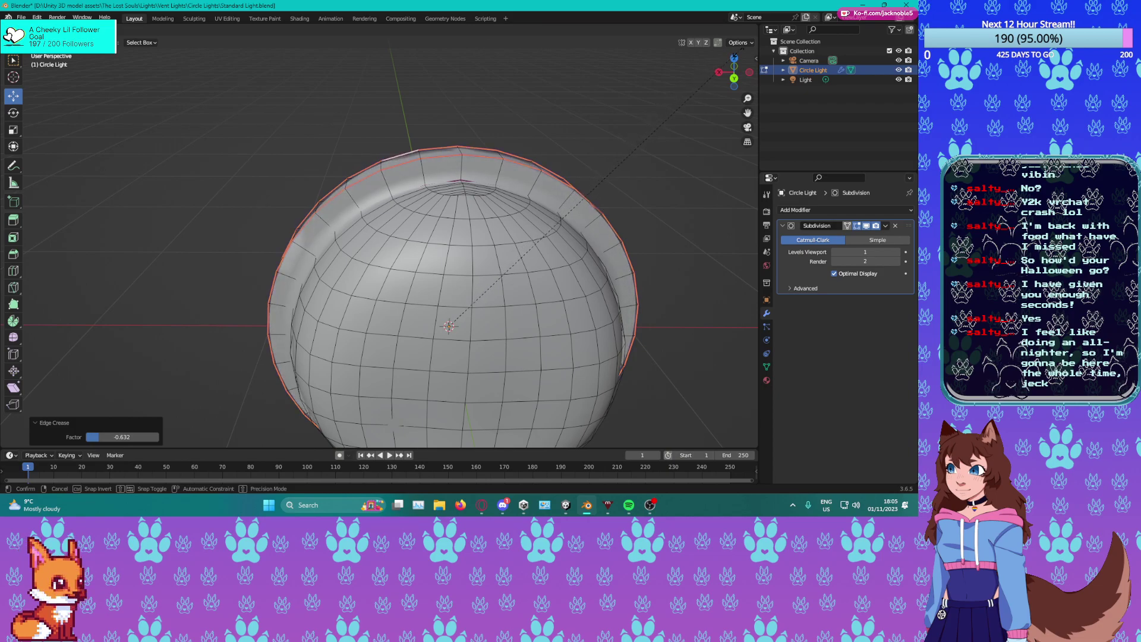
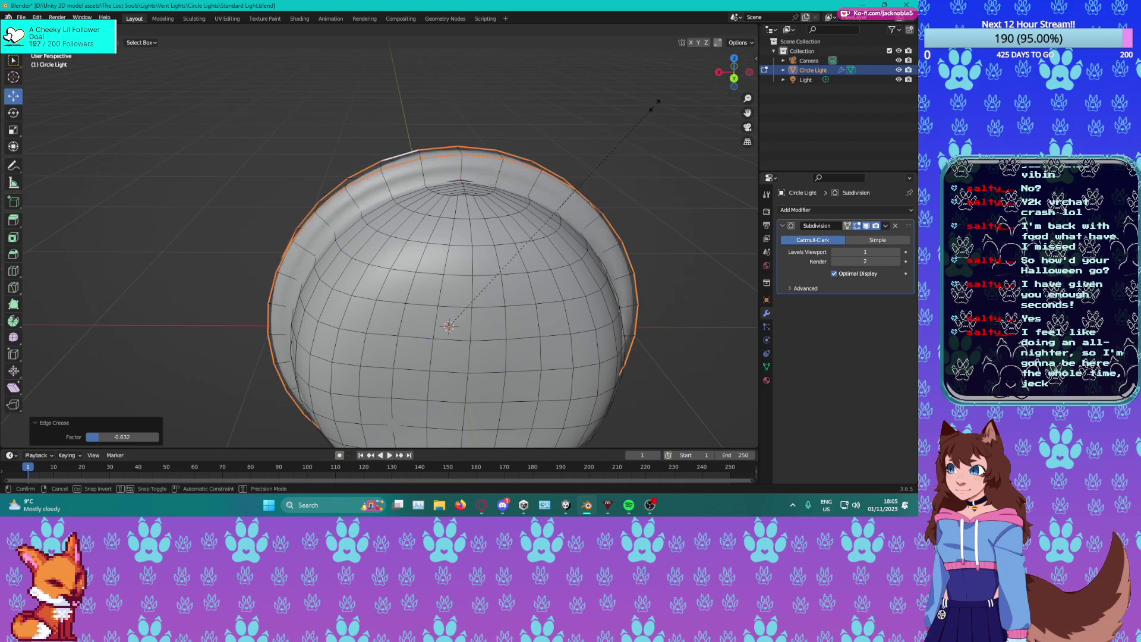
left_click(655, 112)
scroll(660, 96, "down", 3)
middle_click_drag(660, 97, 176, 86)
scroll(295, 125, "up", 4)
key("Tab")
middle_click_drag(296, 124, 301, 156)
key("ctrl+s")
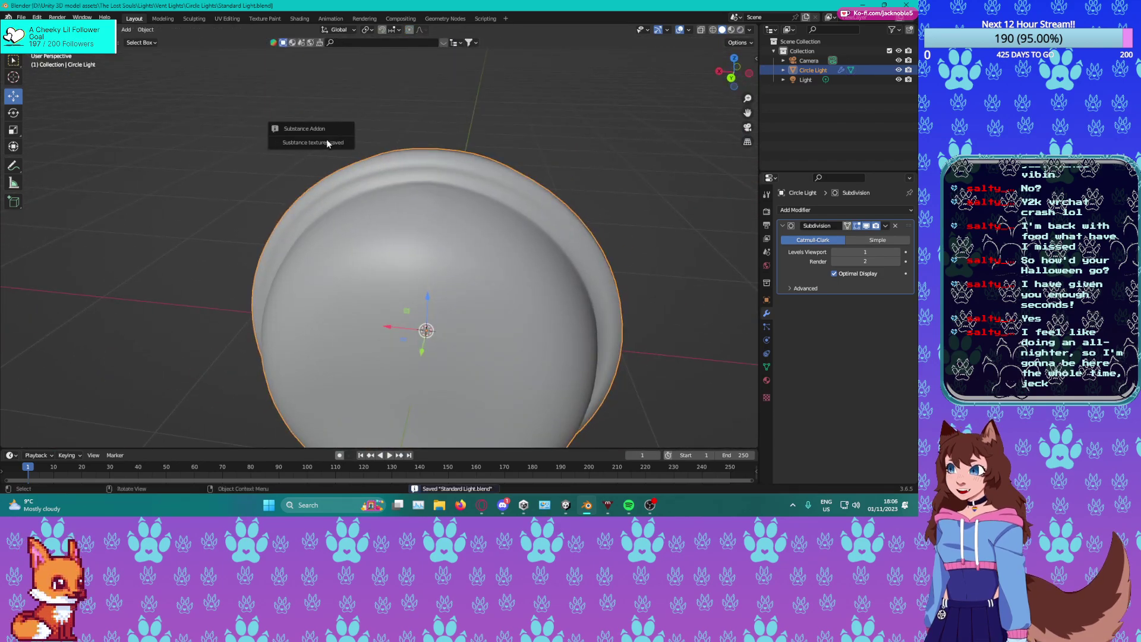
In Edit Mode, add a second material slot to Circle Light and put the material named Material in it.
middle_click_drag(469, 222, 479, 180)
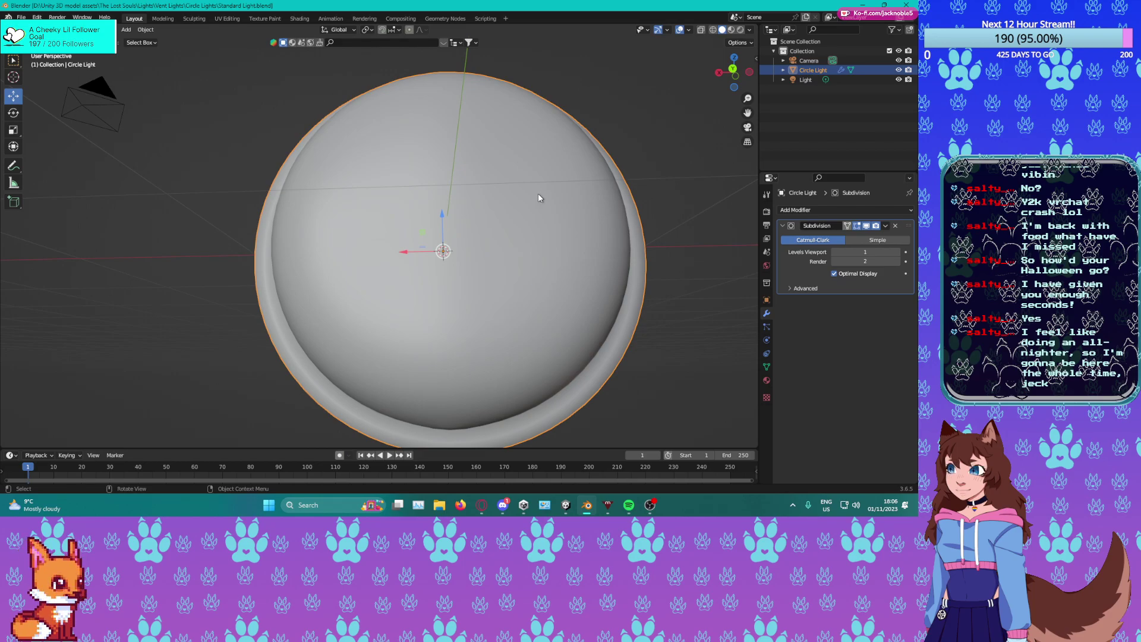
left_click(767, 381)
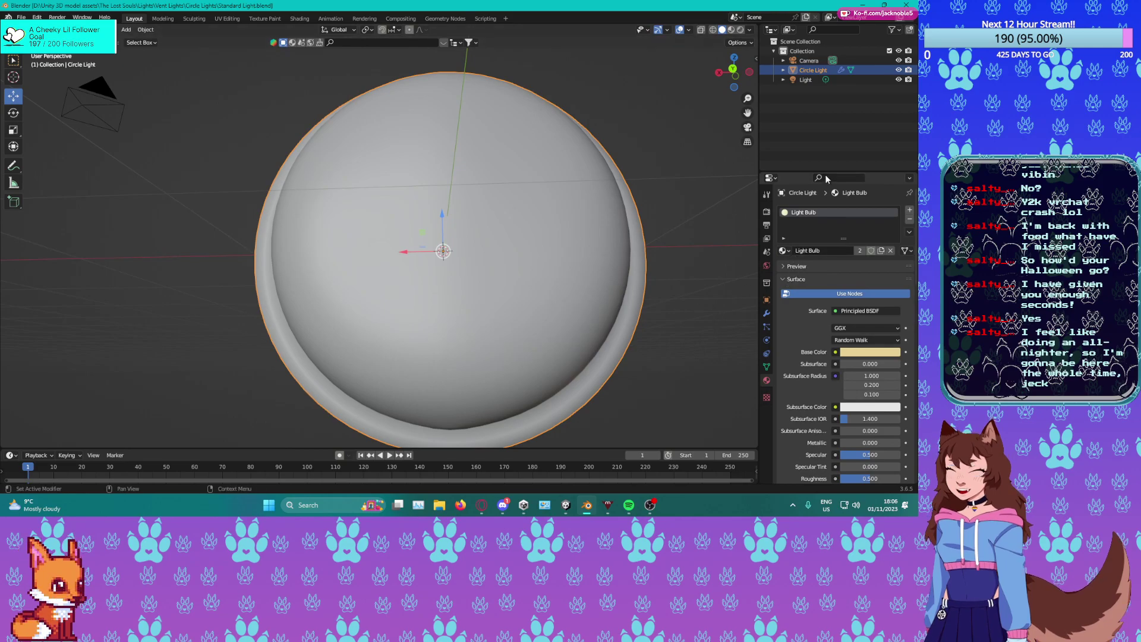
middle_click_drag(584, 278, 500, 320)
key("Tab")
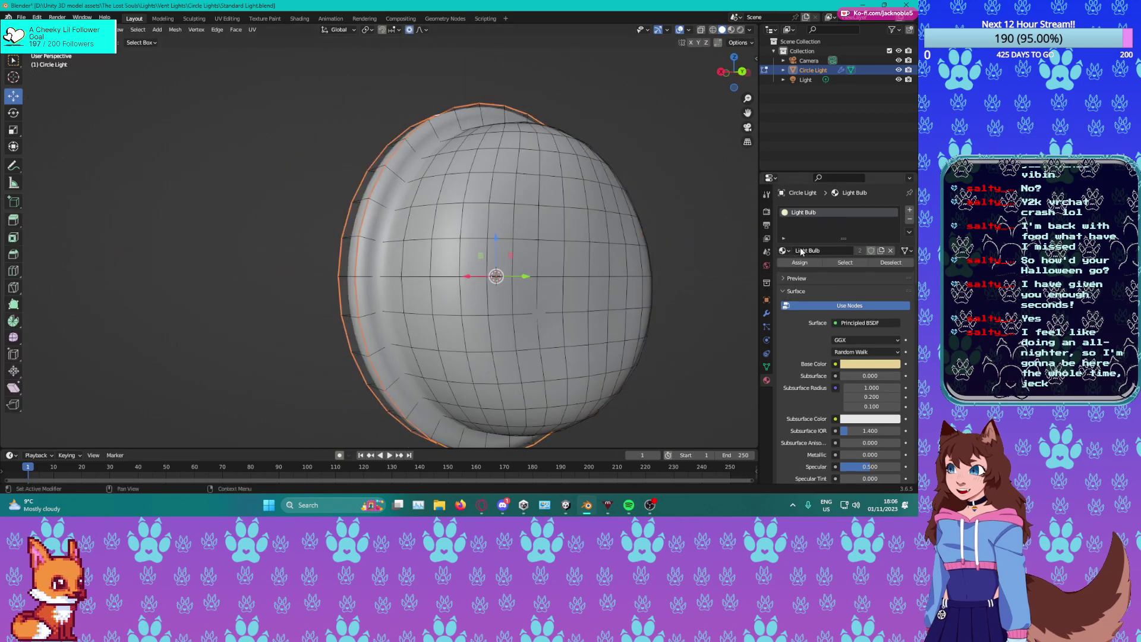
left_click(910, 210)
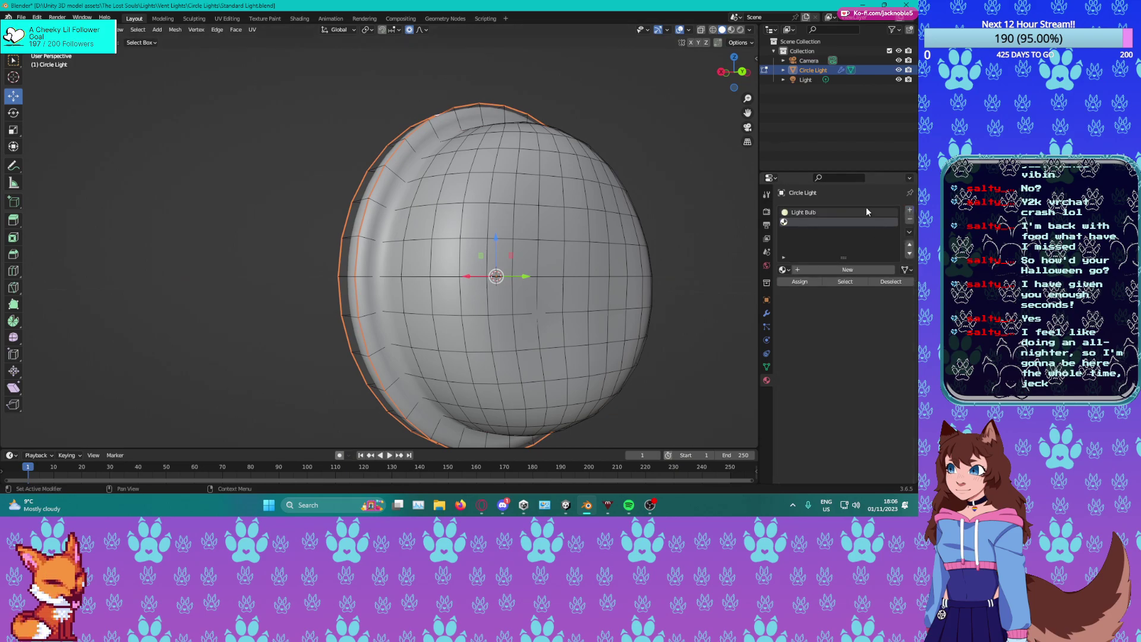
left_click(789, 271)
left_click(800, 292)
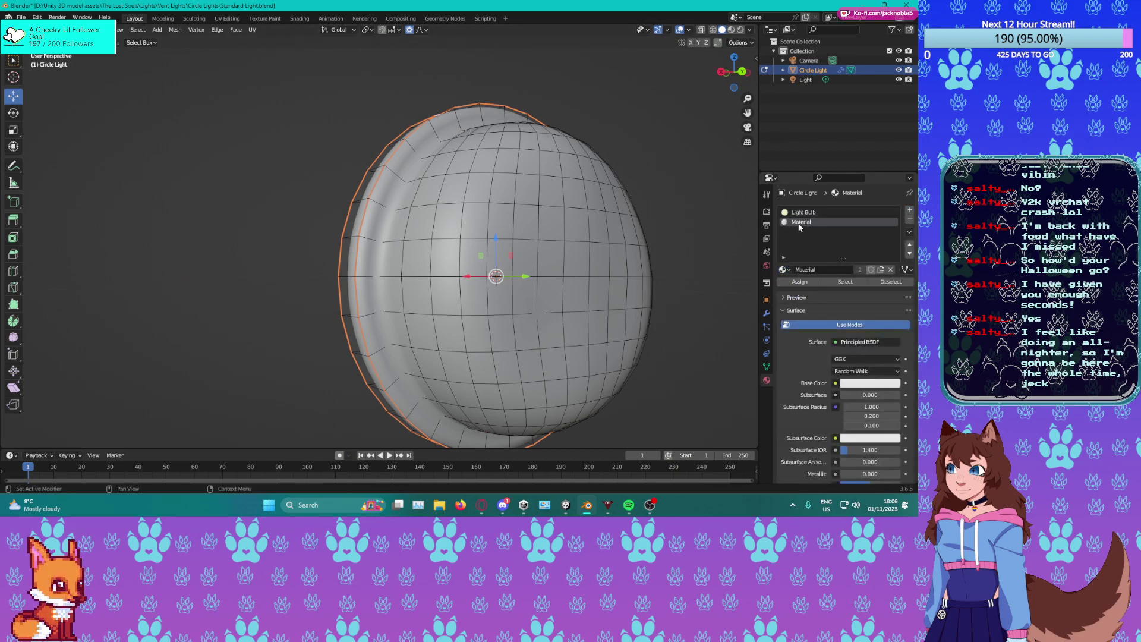
Move the new material above Light Bulb, rename it Metal, and save the file.
left_click(908, 244)
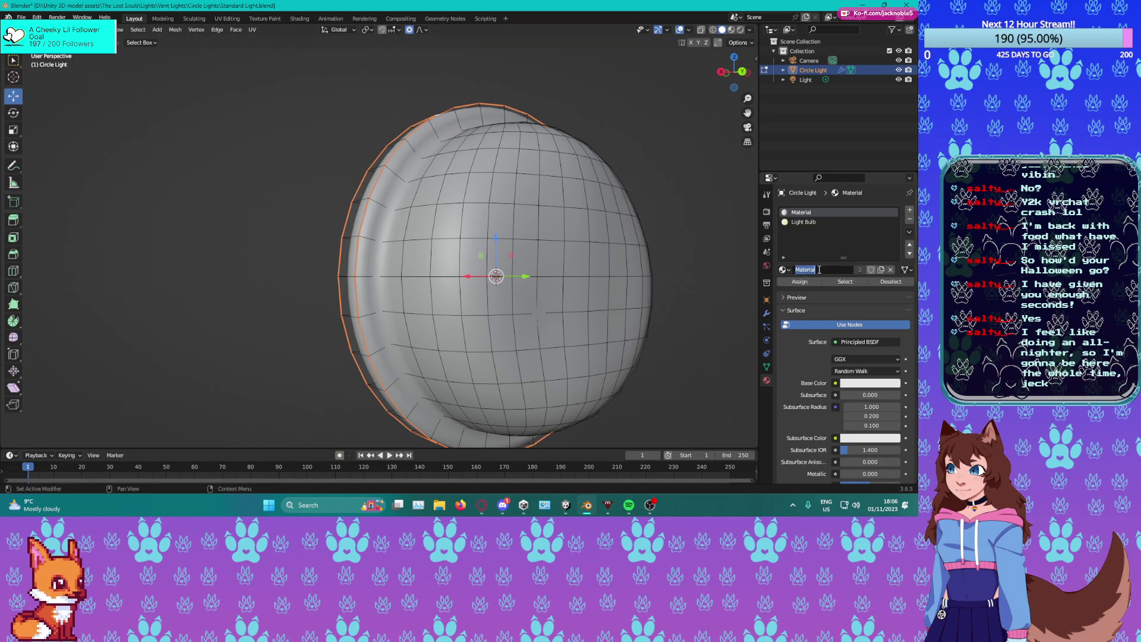
type("Me")
key("Return")
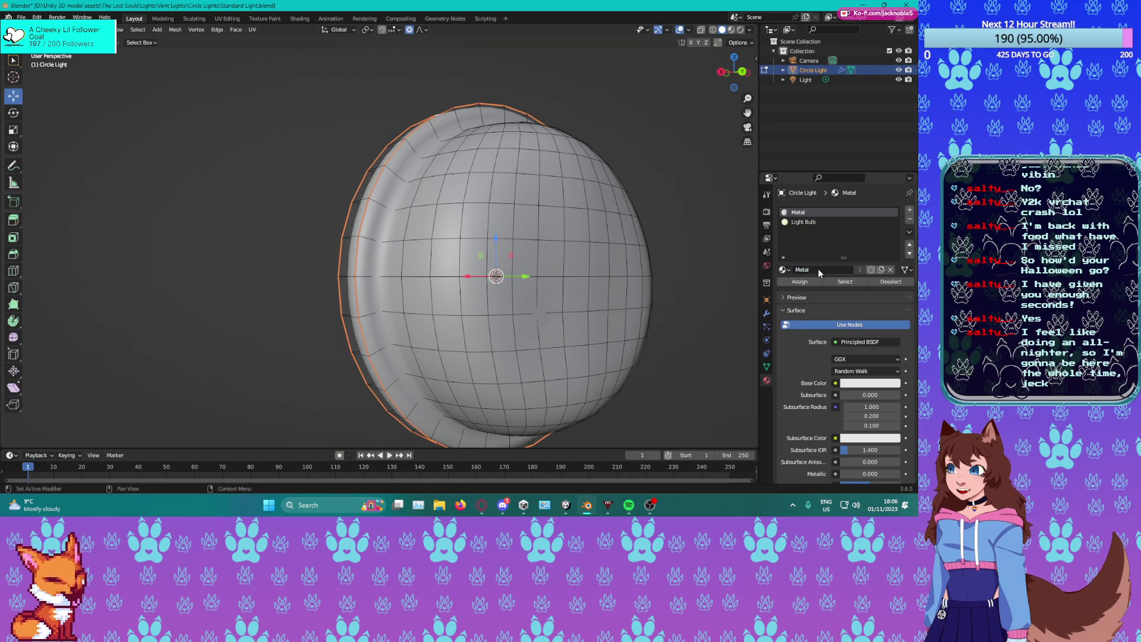
middle_click_drag(737, 257, 712, 281)
key("ctrl+s")
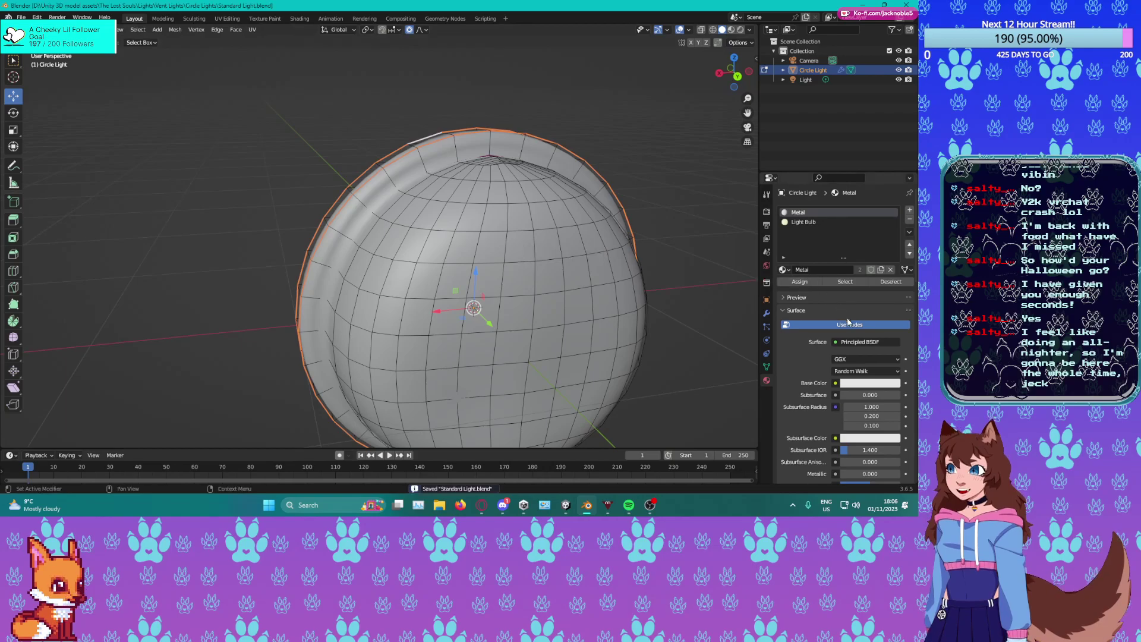
scroll(808, 351, "down", 2)
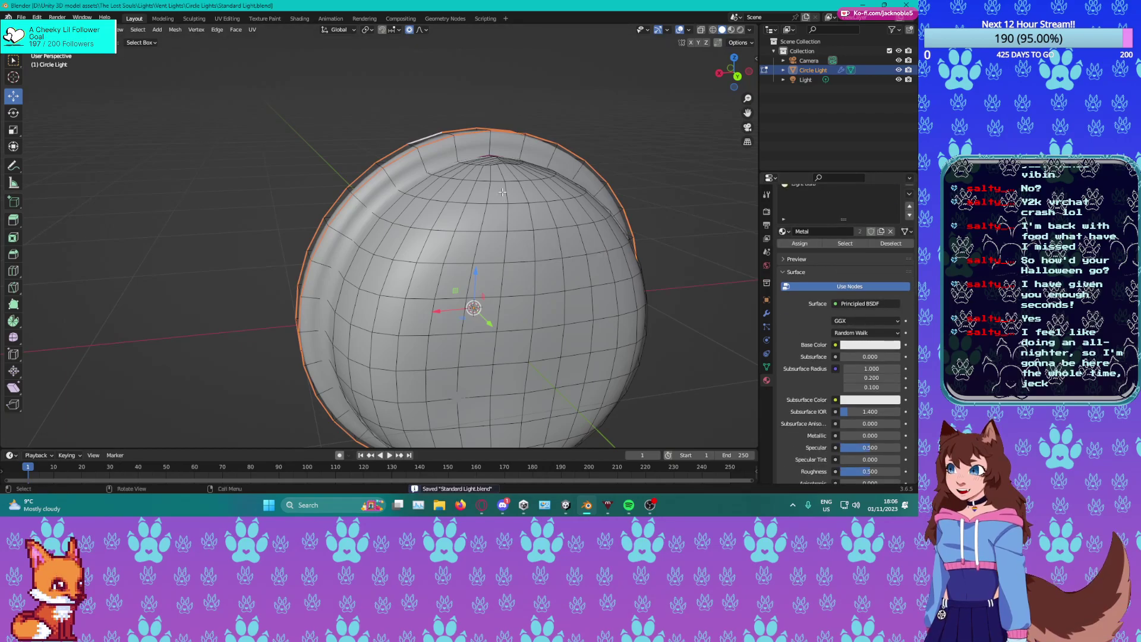
key("n")
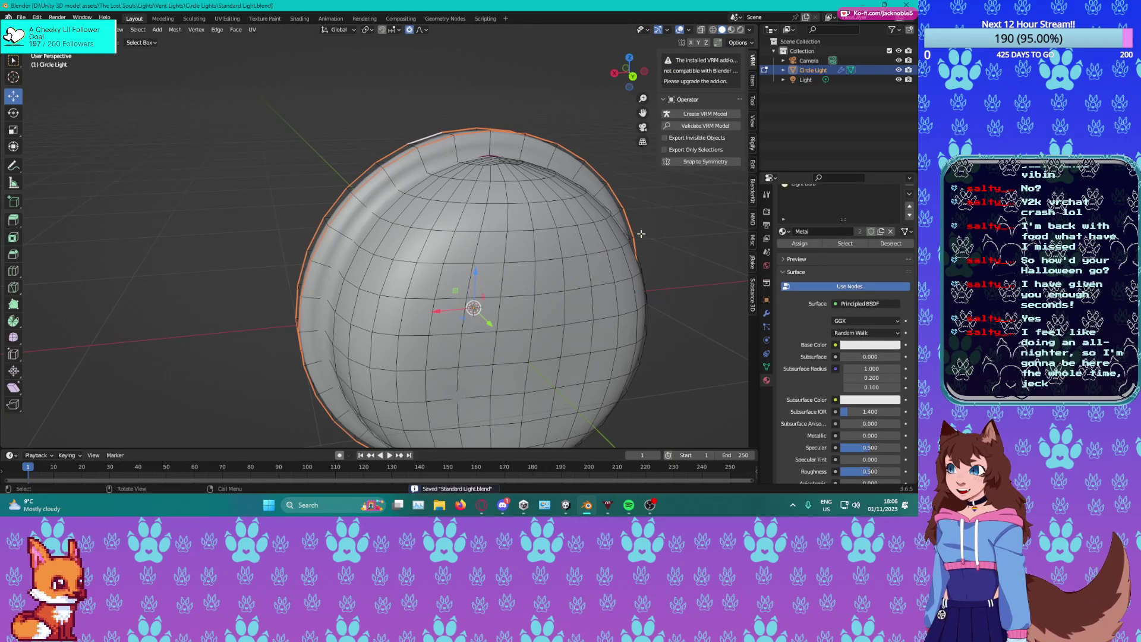
left_click(752, 297)
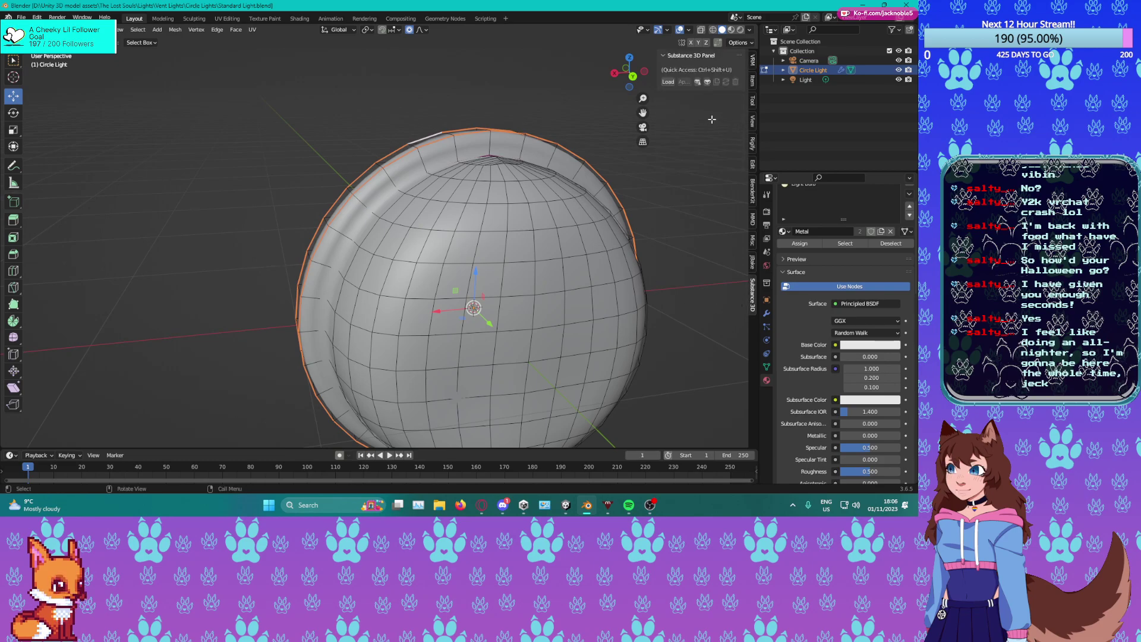
left_click(753, 253)
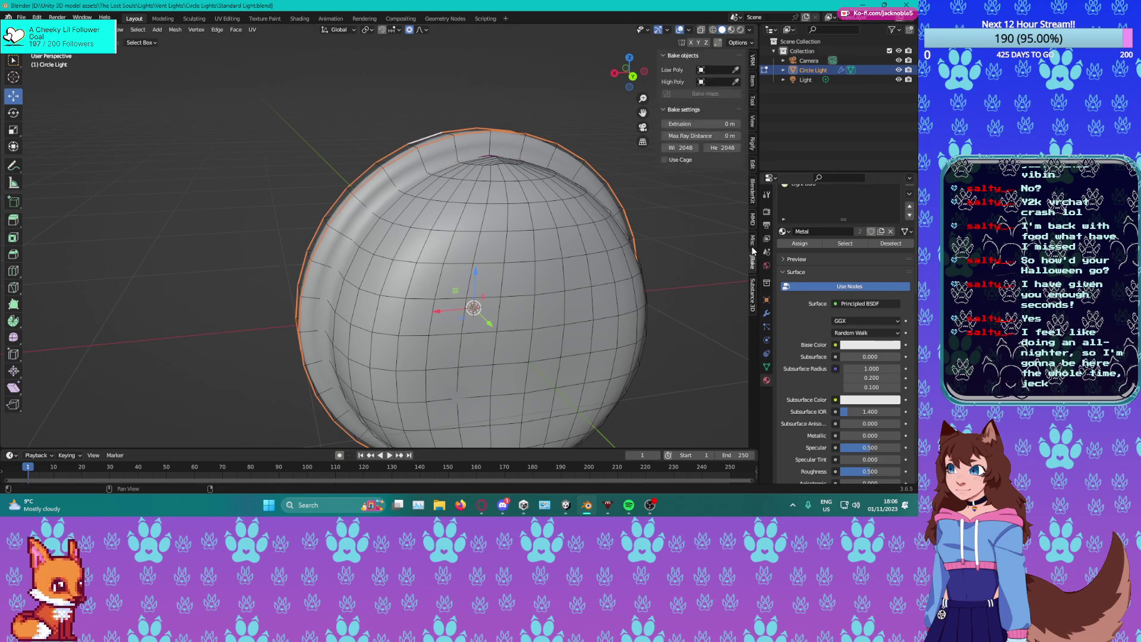
left_click(752, 247)
left_click(753, 220)
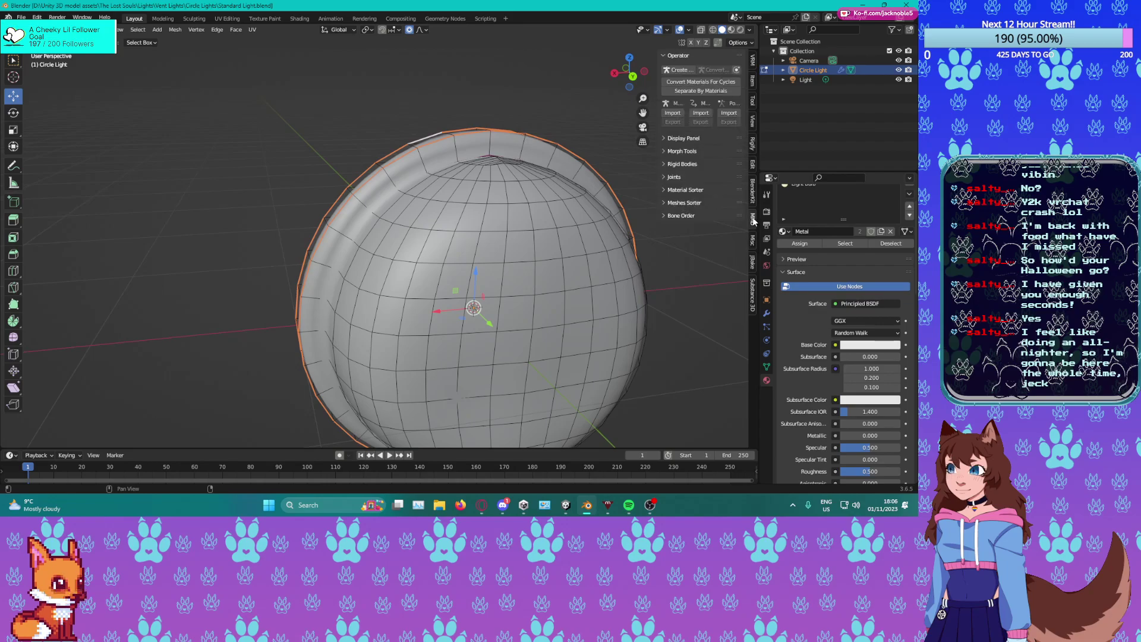
left_click(752, 192)
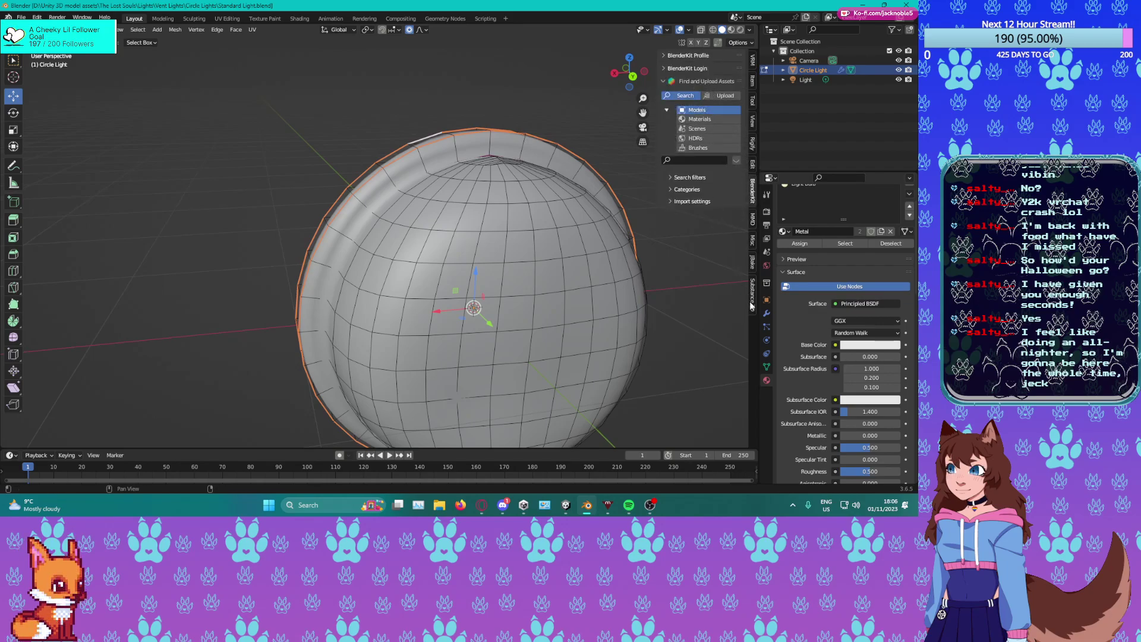
left_click(646, 298)
Switch to a new Opera browser window with the ambientCG asset list and search it for Metal.
left_click(483, 505)
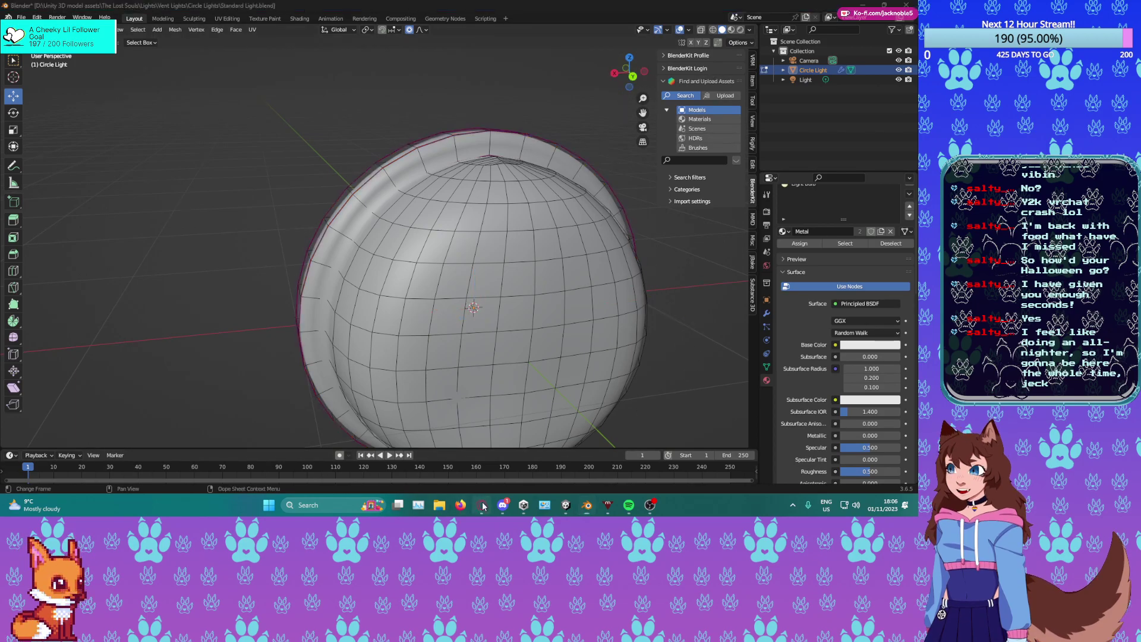
right_click(482, 505)
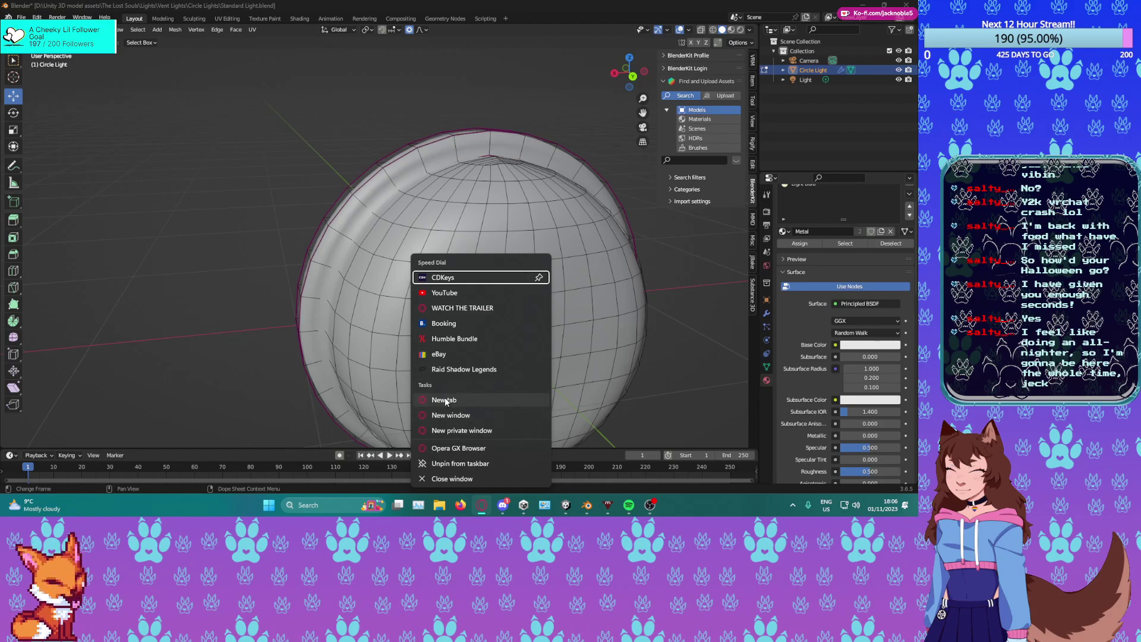
left_click(469, 125)
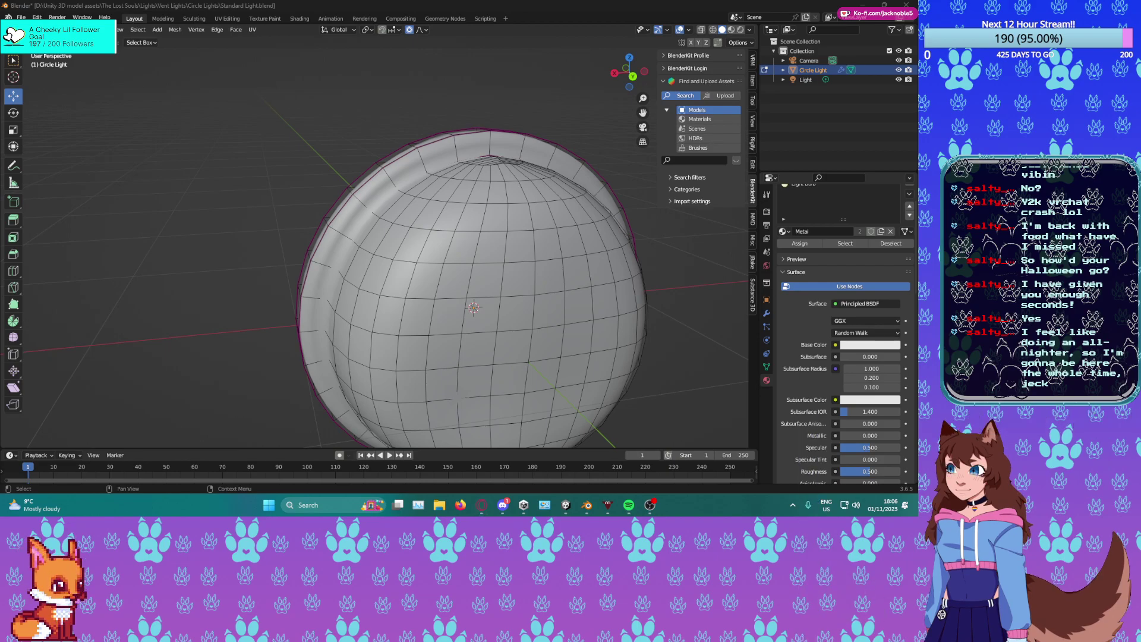
key("super+d")
key("super+d")
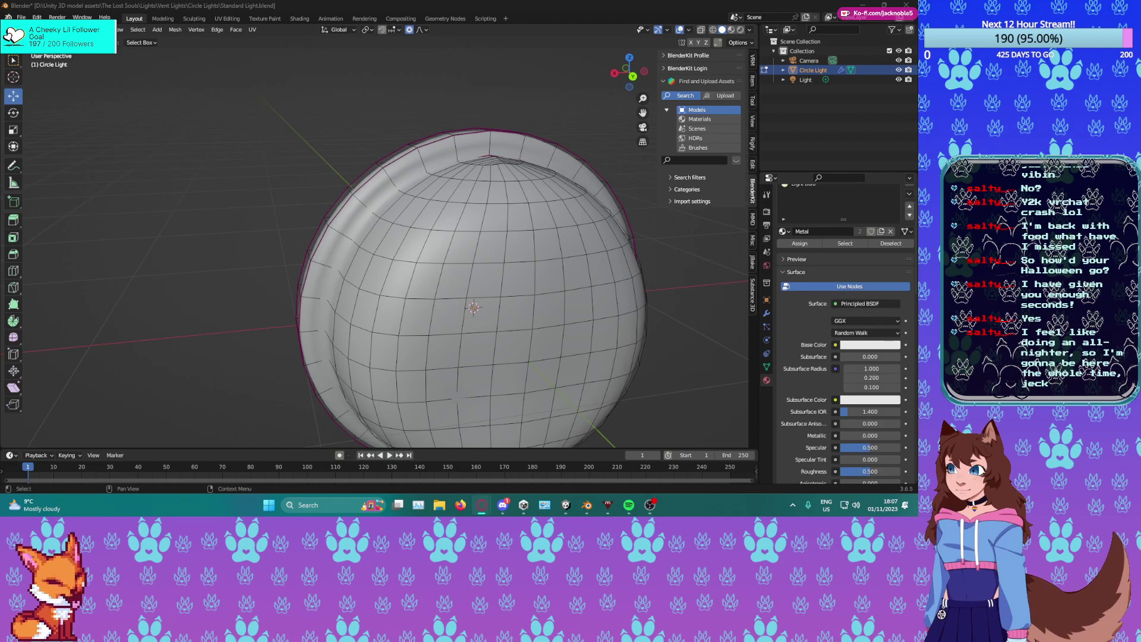
left_click_drag(917, 209, 379, 1)
left_click(238, 270)
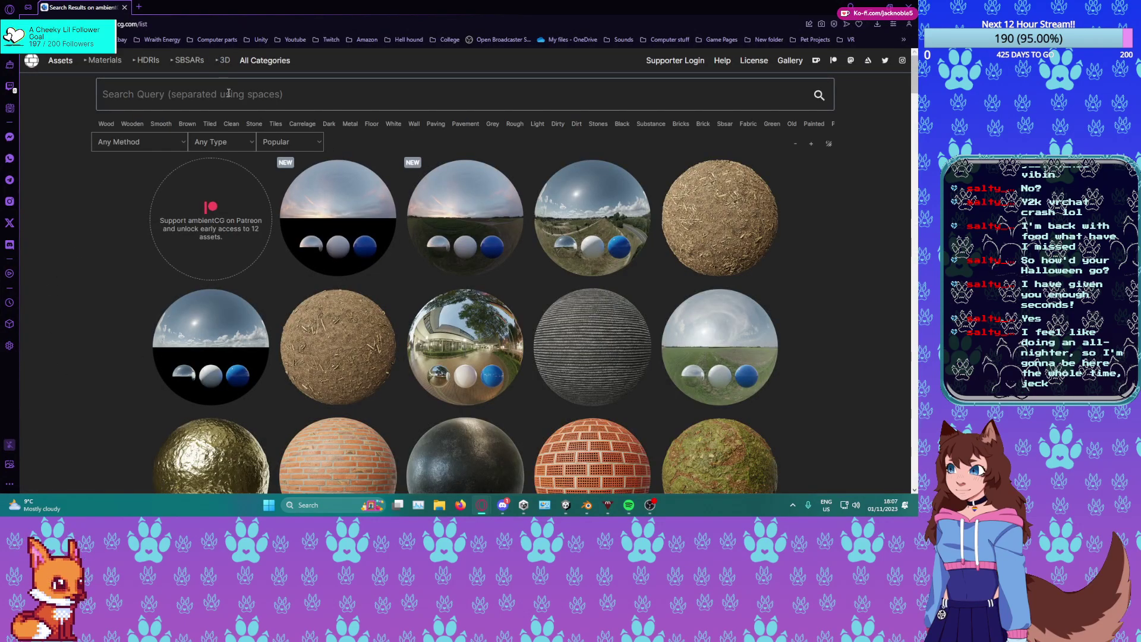
type("Metal")
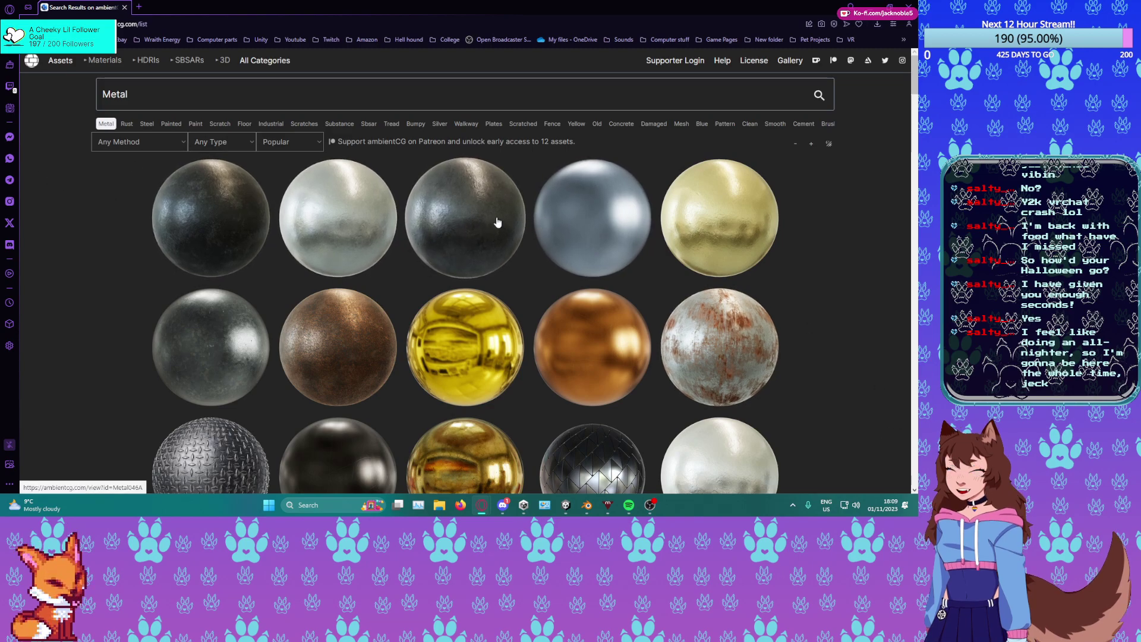
Browse the metal materials in the search results and open the dark Metal 046 A material.
mouse_move(483, 219)
scroll(483, 219, "down", 9)
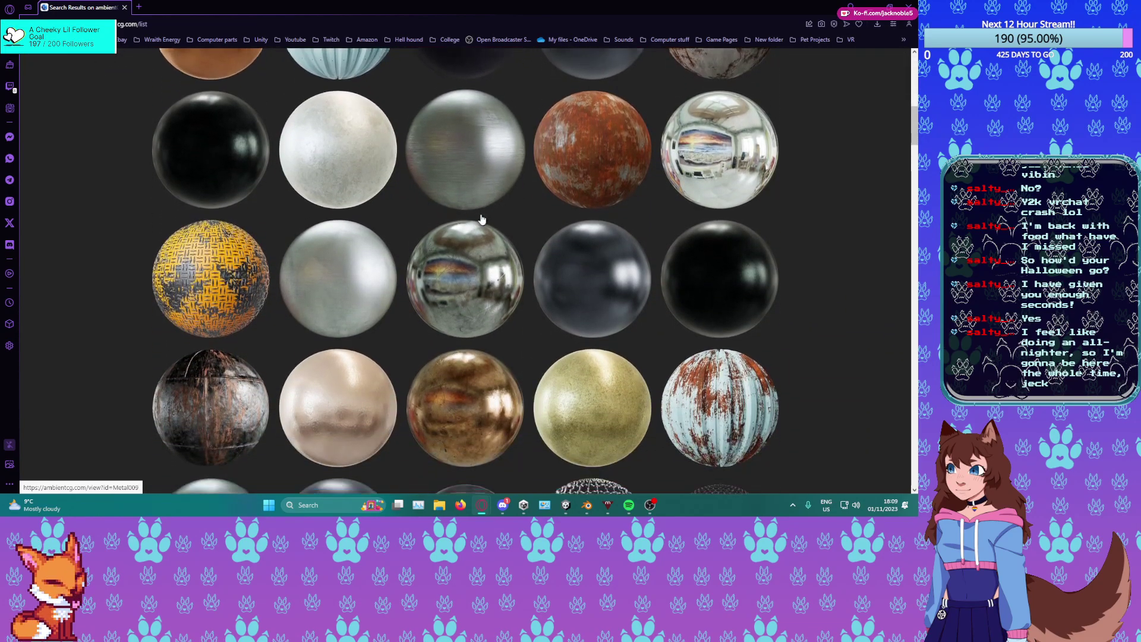
scroll(482, 220, "down", 2)
scroll(482, 219, "up", 2)
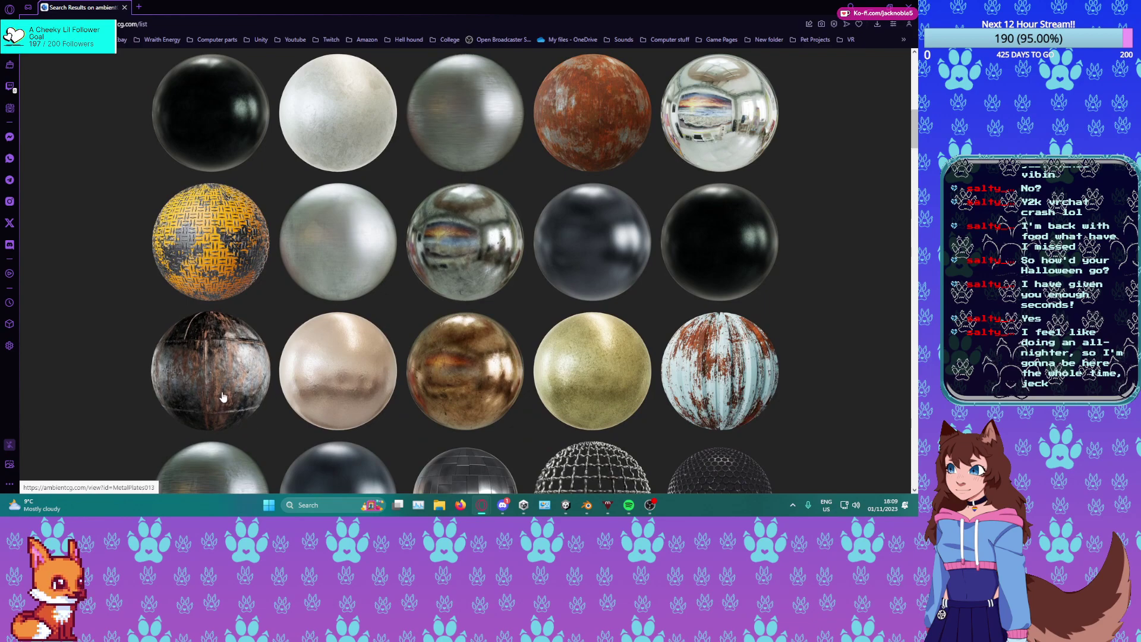
mouse_move(224, 394)
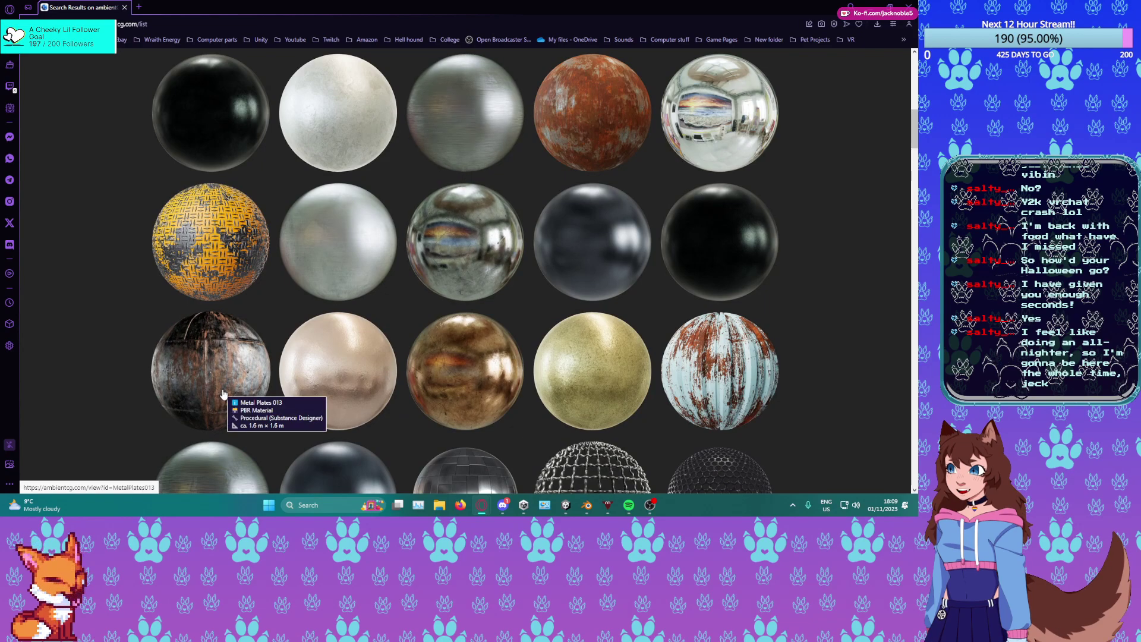
scroll(357, 291, "up", 10)
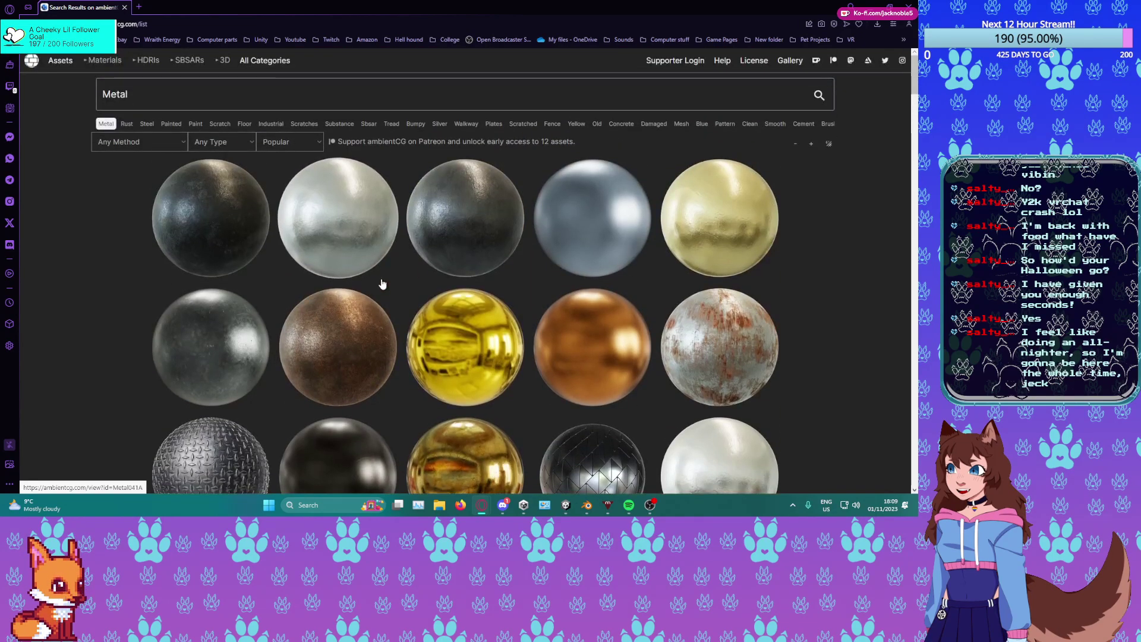
left_click(461, 212)
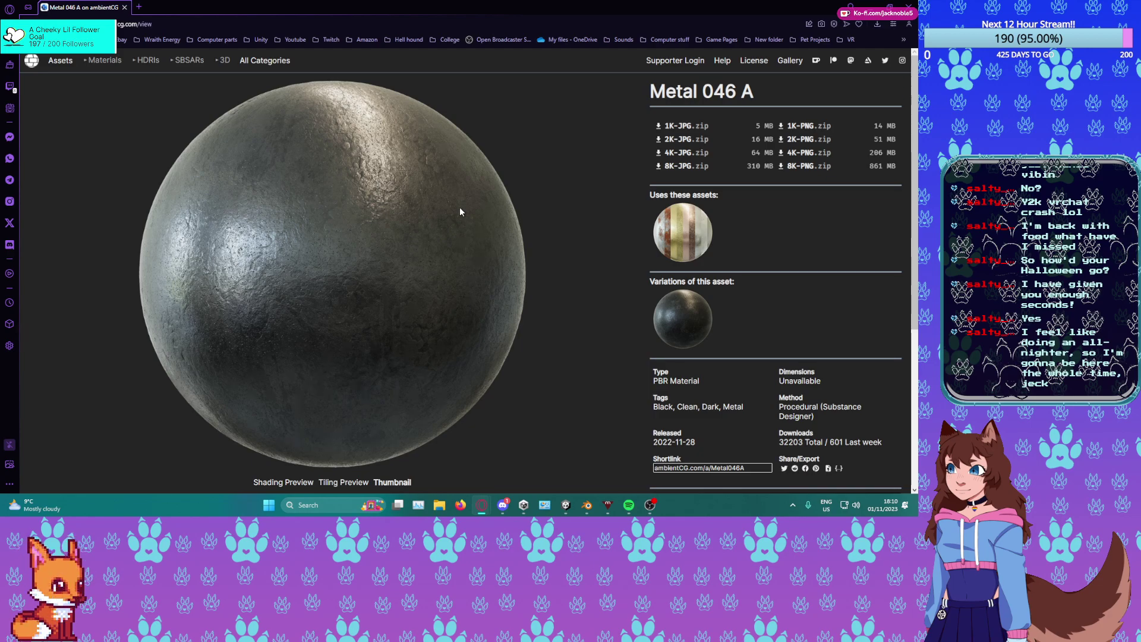
Open the related Metal Substance 008 in a new tab, then go to its rusty Metal 041 B material and download the 4K-PNG zip.
middle_click(683, 232)
left_click(174, 7)
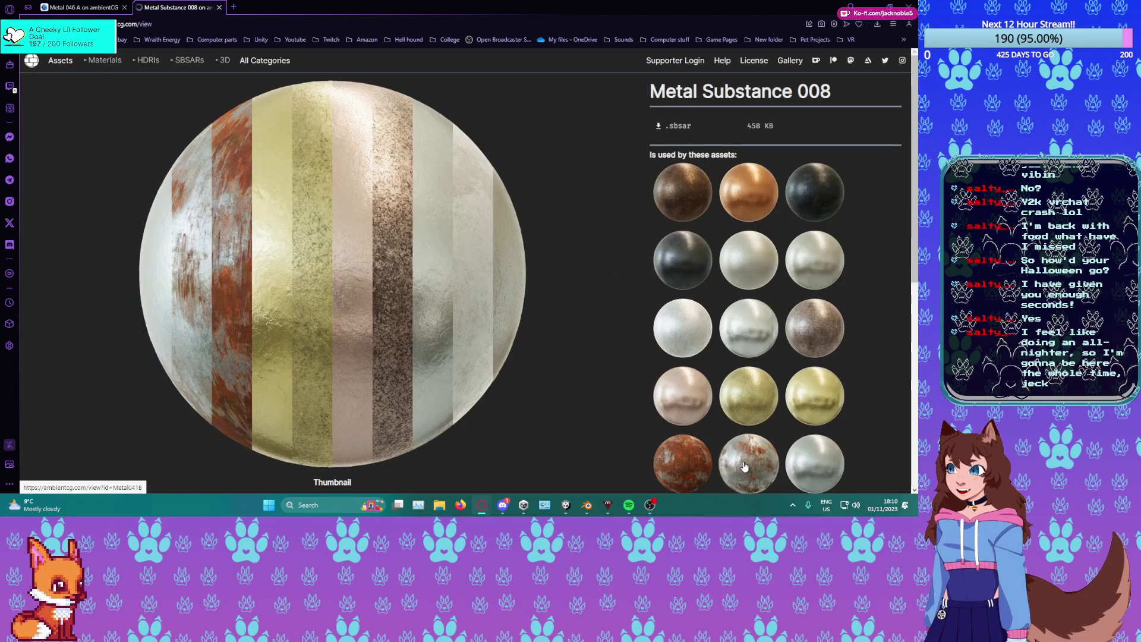
mouse_move(745, 467)
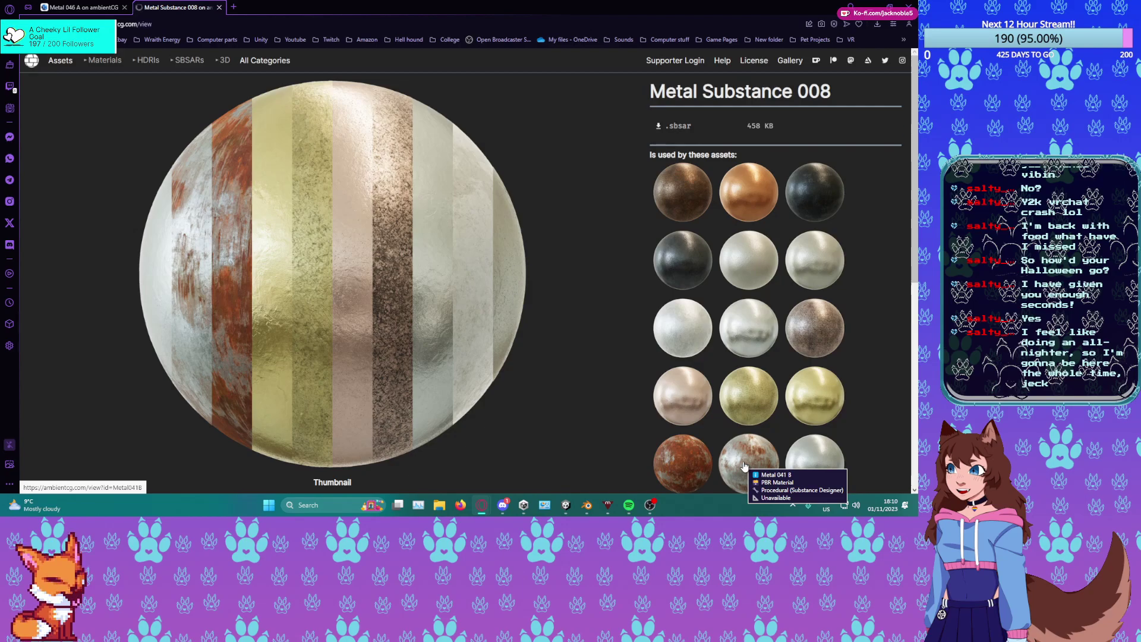
left_click(745, 467)
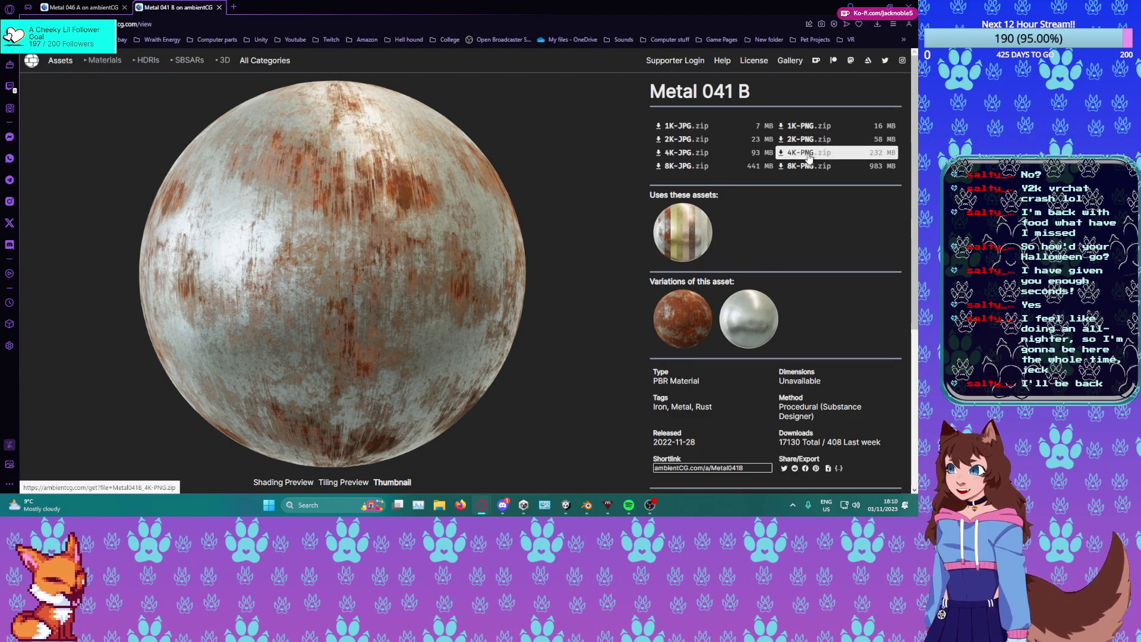
mouse_move(811, 159)
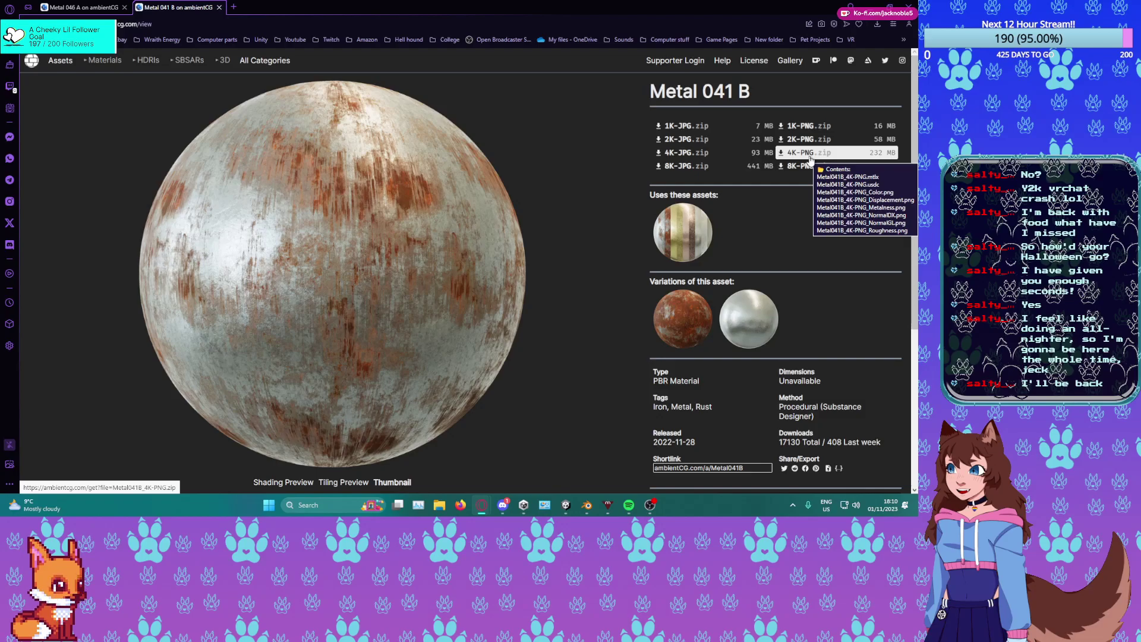
left_click(810, 158)
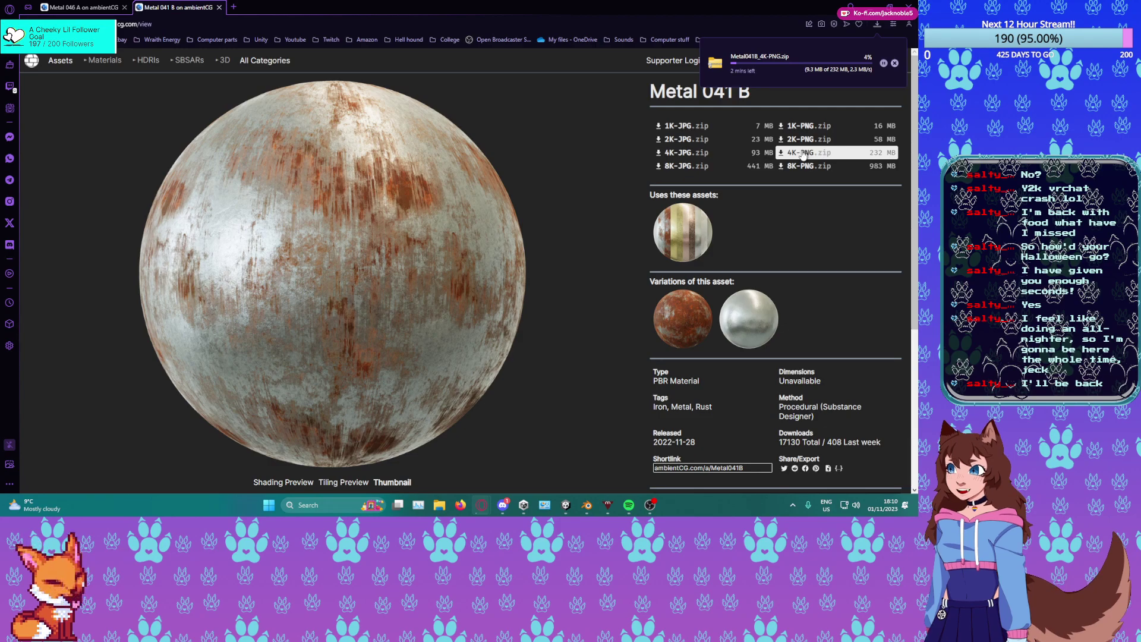
mouse_move(803, 153)
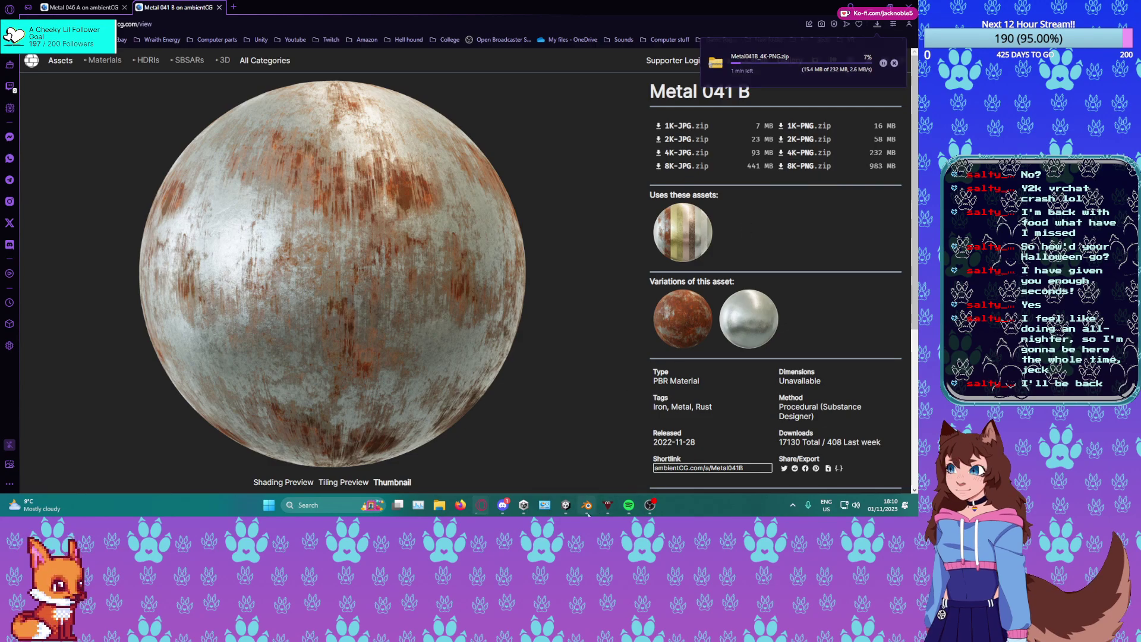
Switch back to Blender, return Circle Light to Object Mode, and save the file.
left_click(588, 506)
middle_click_drag(572, 321, 596, 316)
scroll(597, 316, "down", 5)
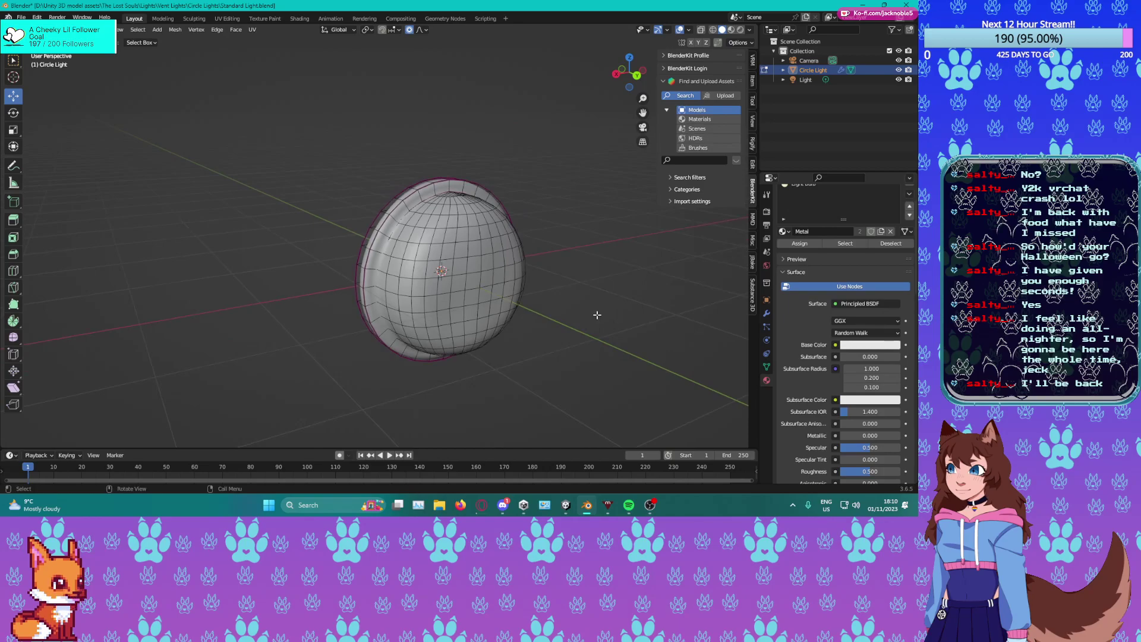
scroll(597, 315, "up", 4)
key("Tab")
middle_click_drag(533, 389, 573, 380)
key("ctrl+s")
mouse_move(315, 329)
middle_mouse_down()
mouse_move(347, 337)
mouse_move(326, 327)
middle_mouse_up()
scroll(349, 338, "up", 4)
scroll(326, 330, "down", 5)
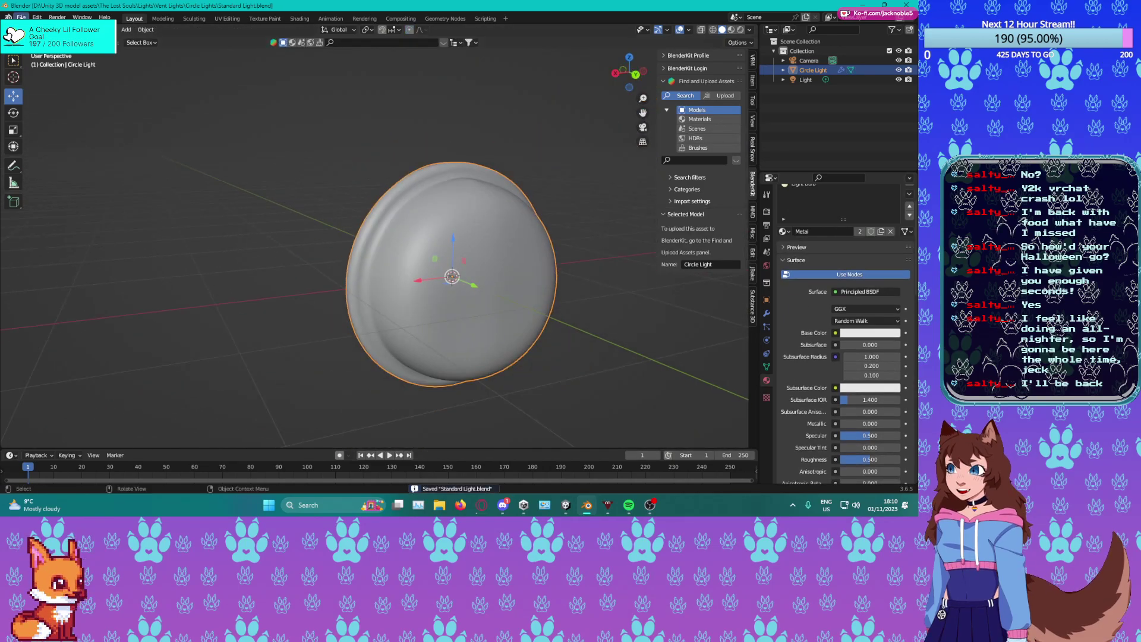
left_click(21, 17)
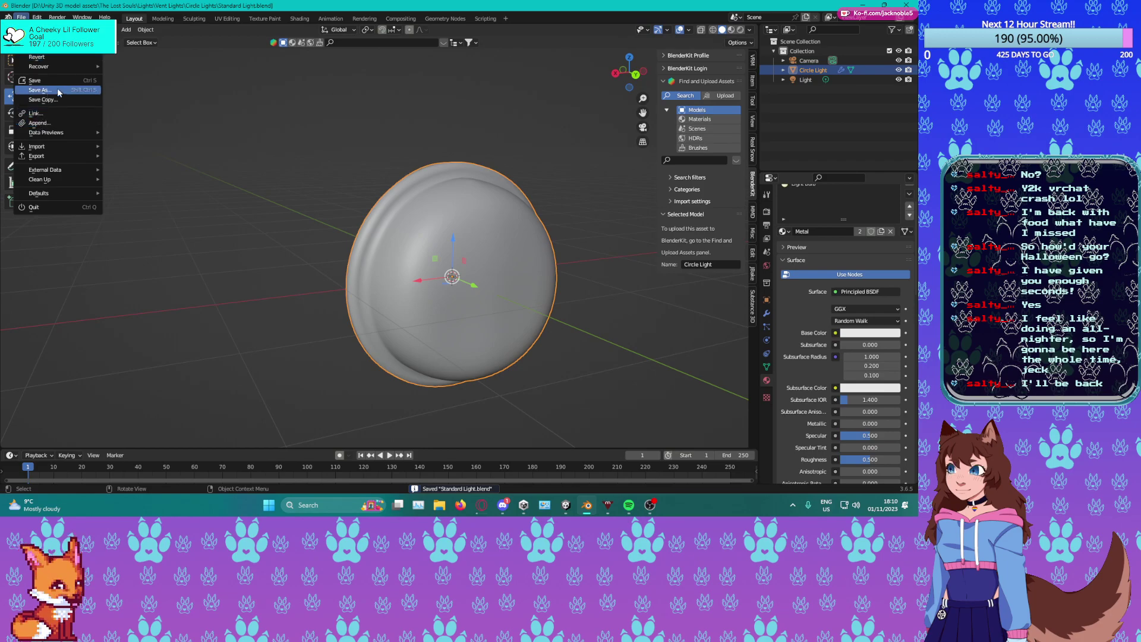
scroll(814, 279, "up", 3)
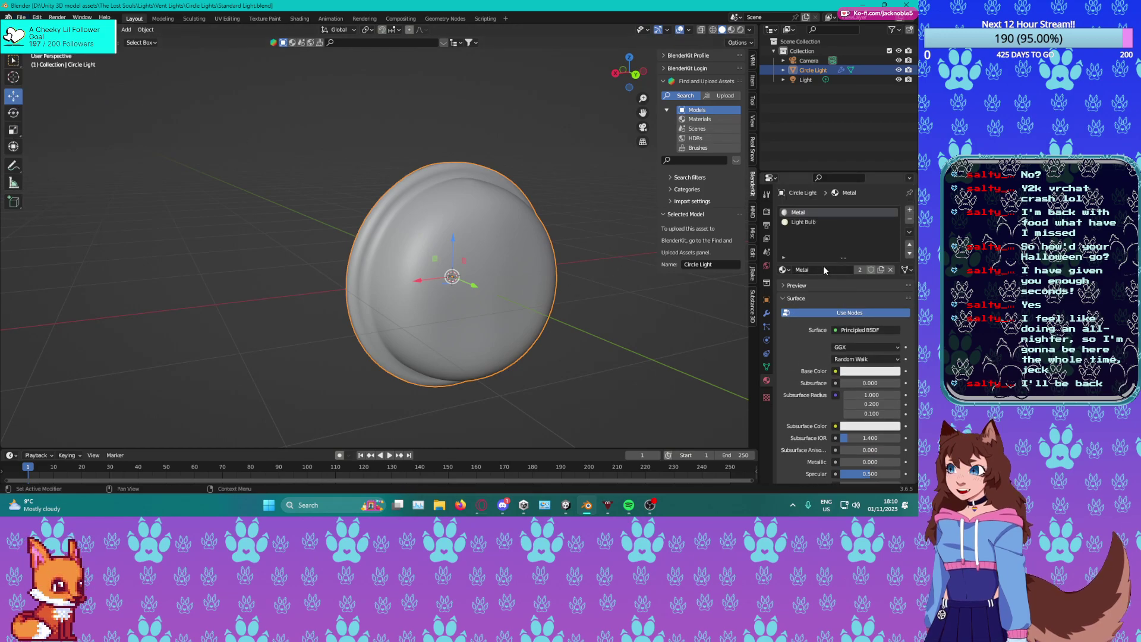
scroll(823, 265, "down", 2)
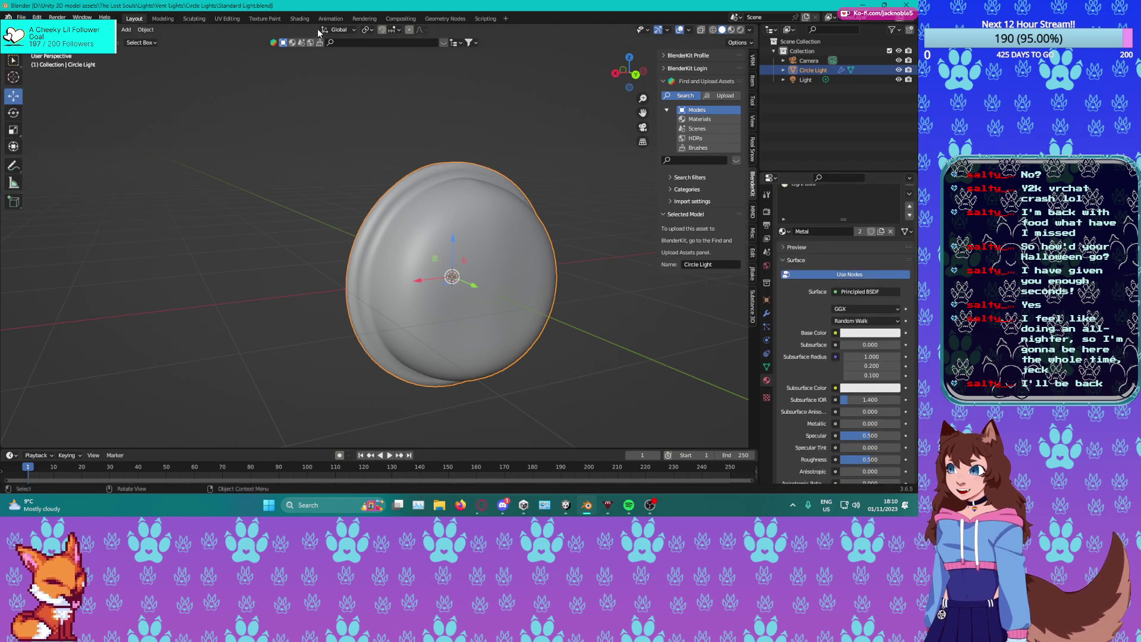
Switch to the Shading workspace and bring the node setup of Circle Light's Metal material into view.
left_click(264, 18)
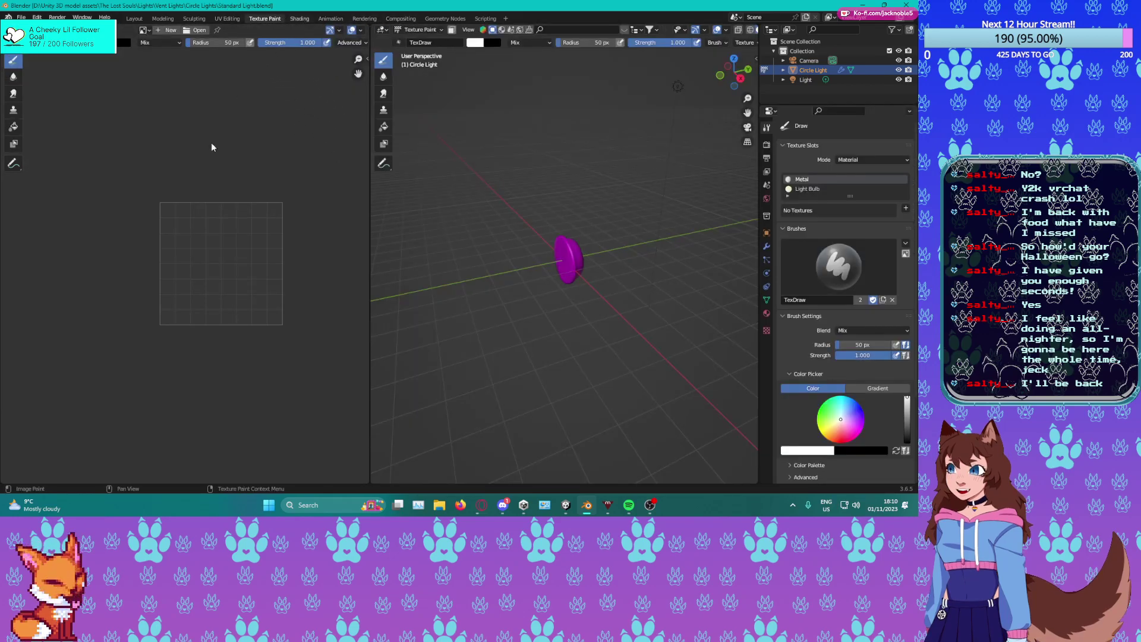
key("ctrl+Page_Down")
middle_click_drag(246, 386, 296, 379)
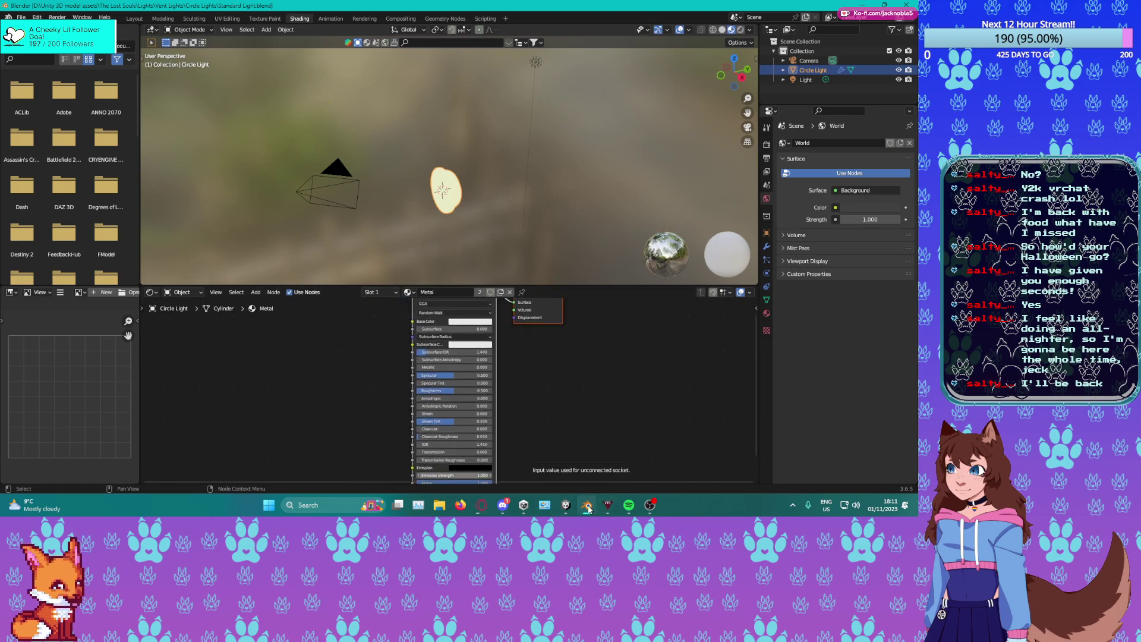
Switch to the Opera window showing Metal 041 B and show the downloaded Metal041B_4K-PNG.zip in its folder.
left_click(506, 508)
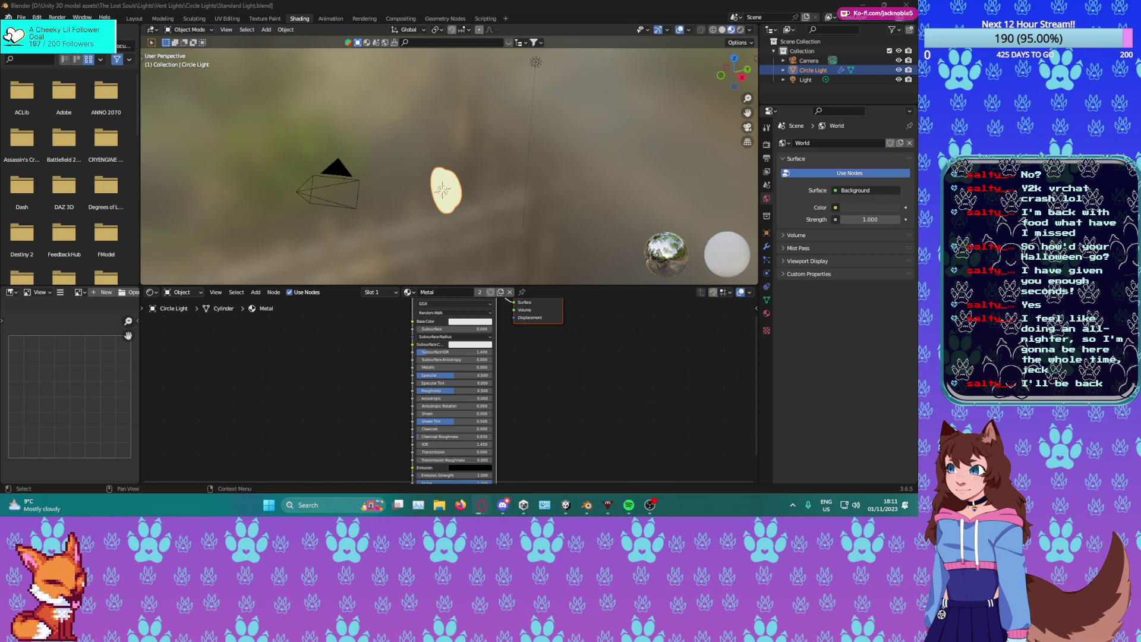
mouse_move(482, 505)
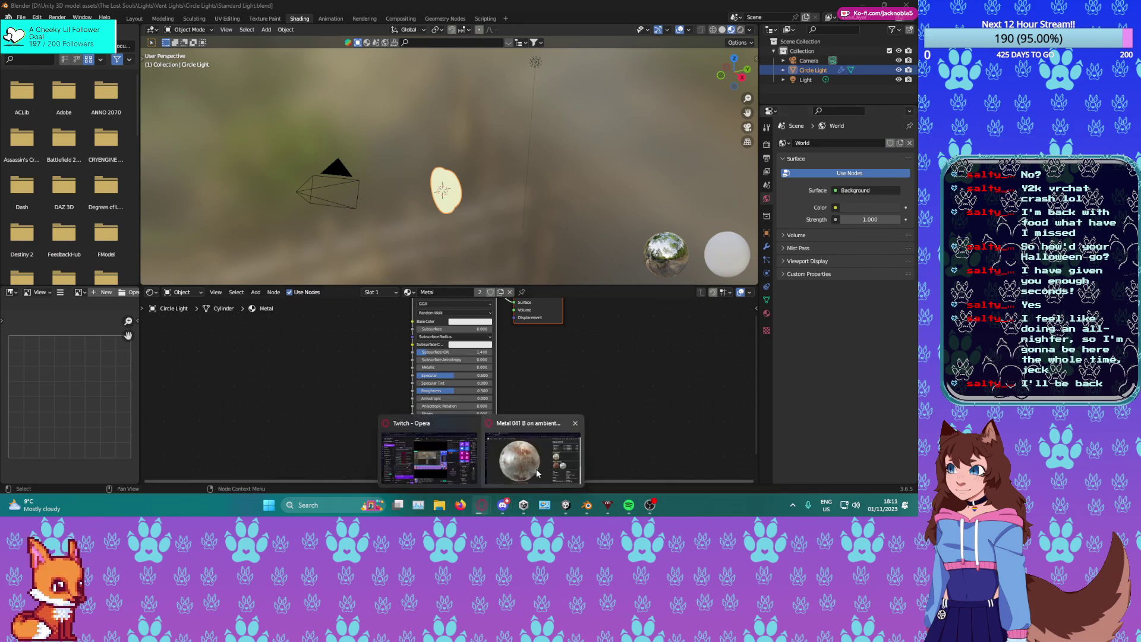
left_click(526, 476)
left_click(875, 29)
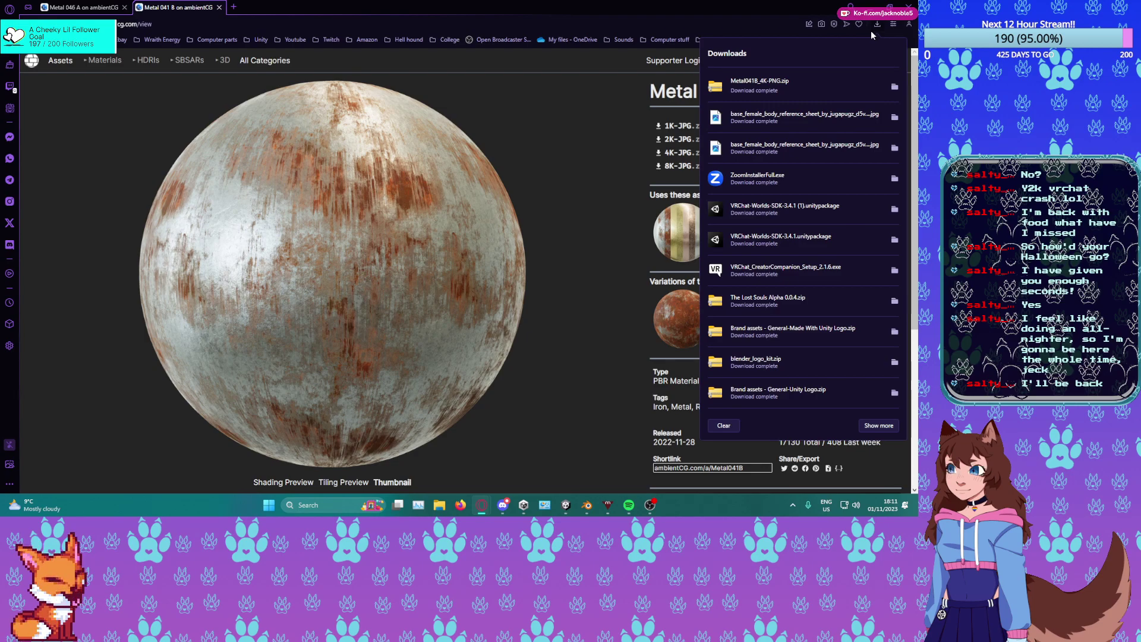
left_click(895, 86)
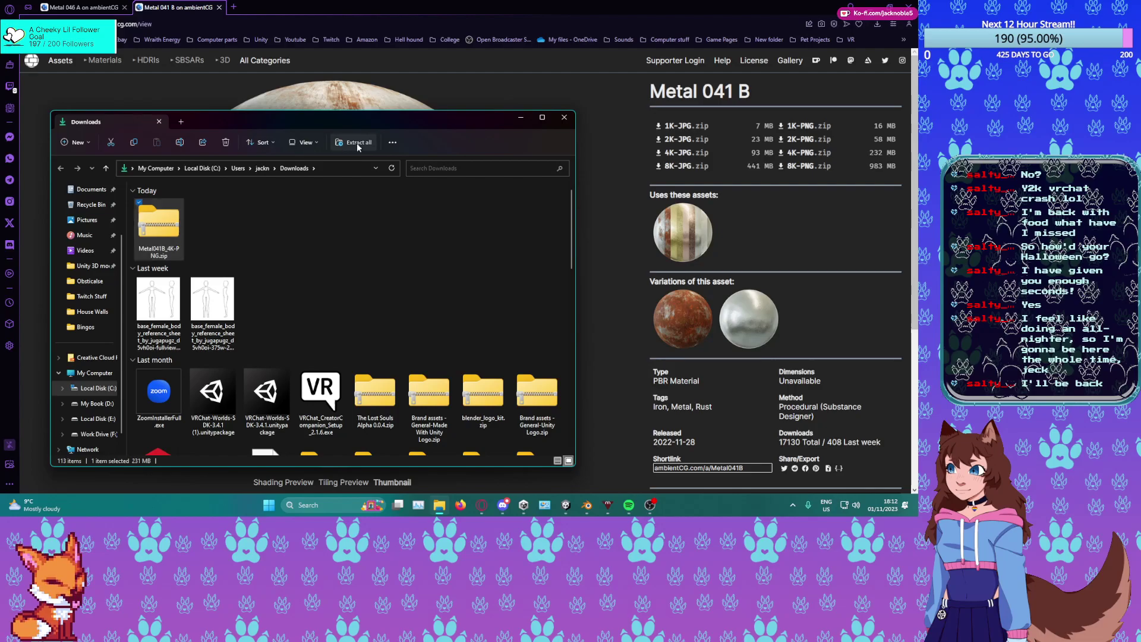
Extract the Metal041B_4K-PNG.zip archive into the Metal 41 B folder inside ambientcg matts.
left_click(359, 143)
left_click(564, 211)
key("Escape")
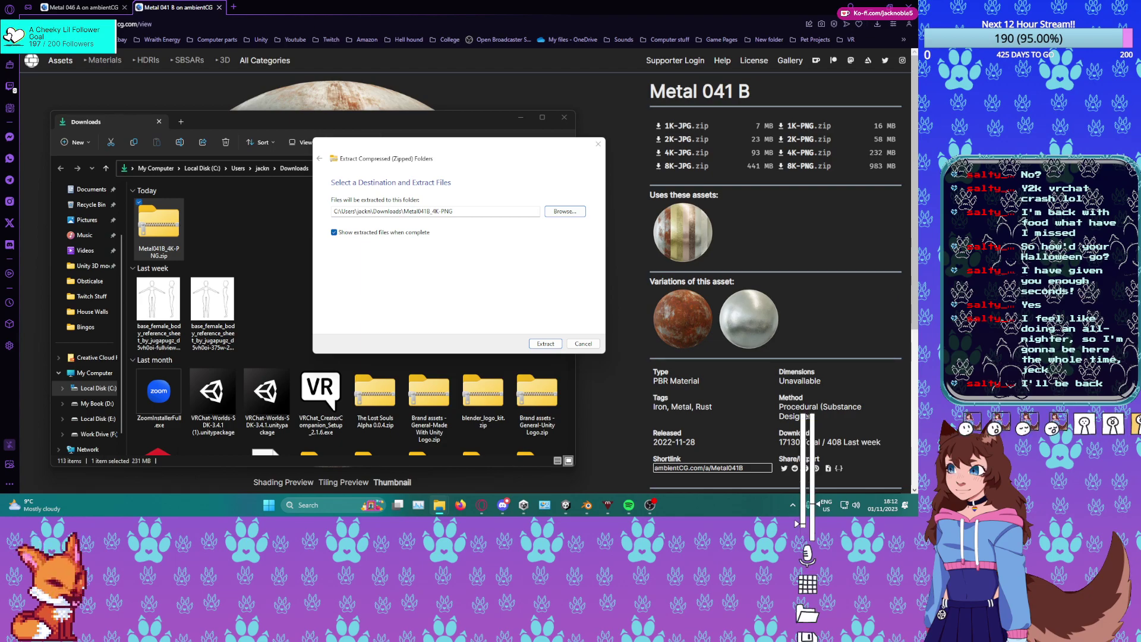
key("Return")
left_click(545, 344)
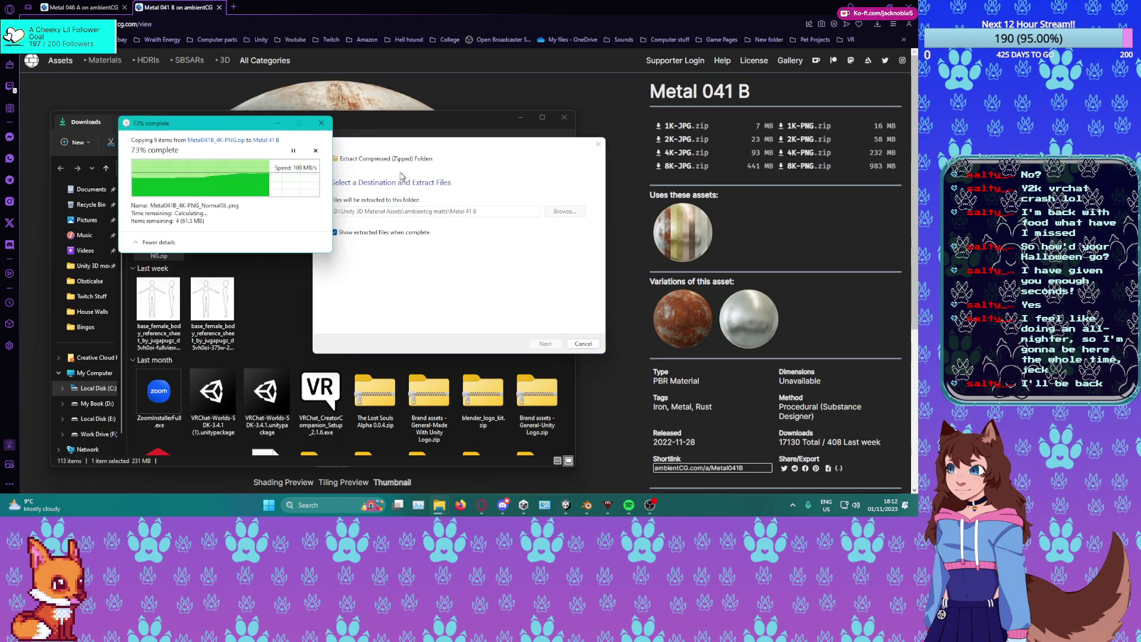
Switch to Blender and add Metal041B_4K-PNG_Color.png from the Metal 41 B folder as an image node in the Metal material.
left_click(565, 118)
mouse_move(587, 508)
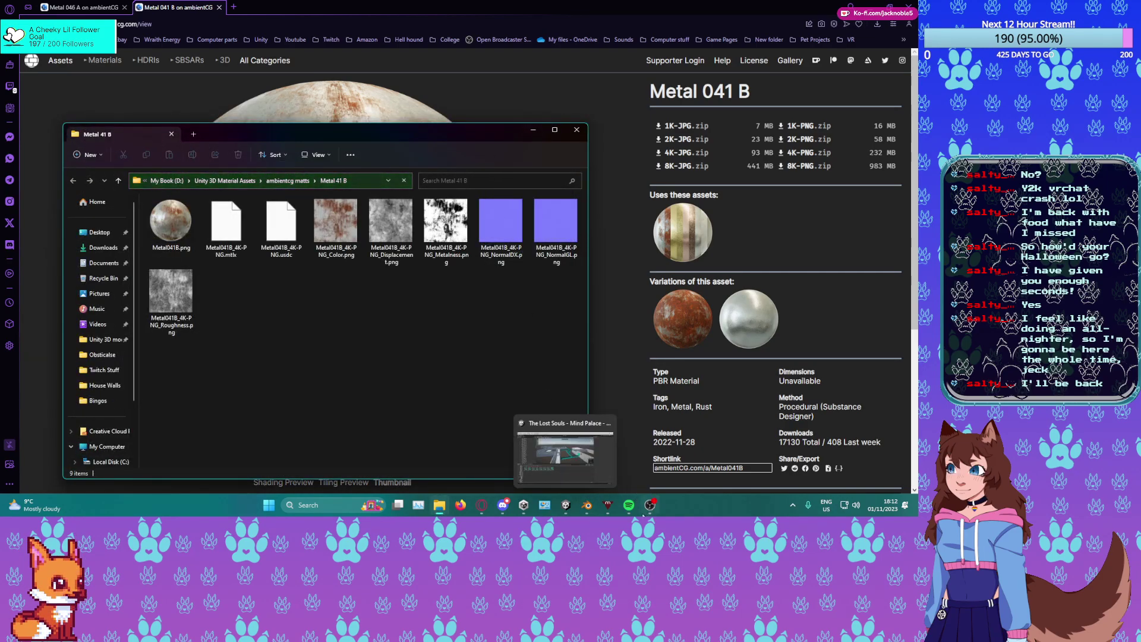
left_click(587, 509)
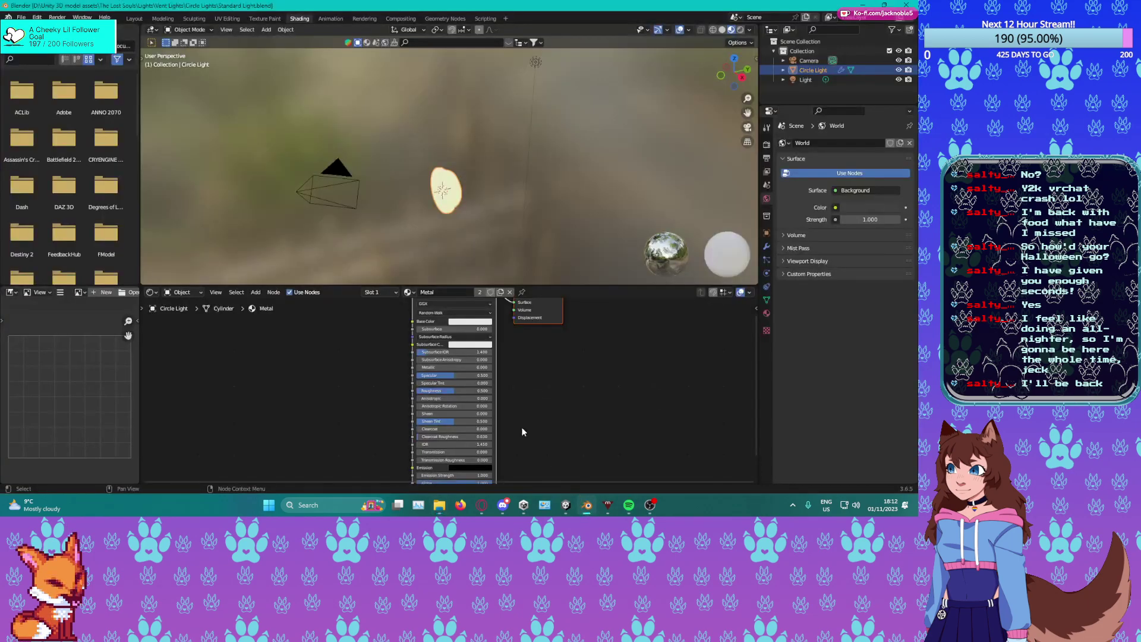
mouse_move(440, 509)
left_click(460, 473)
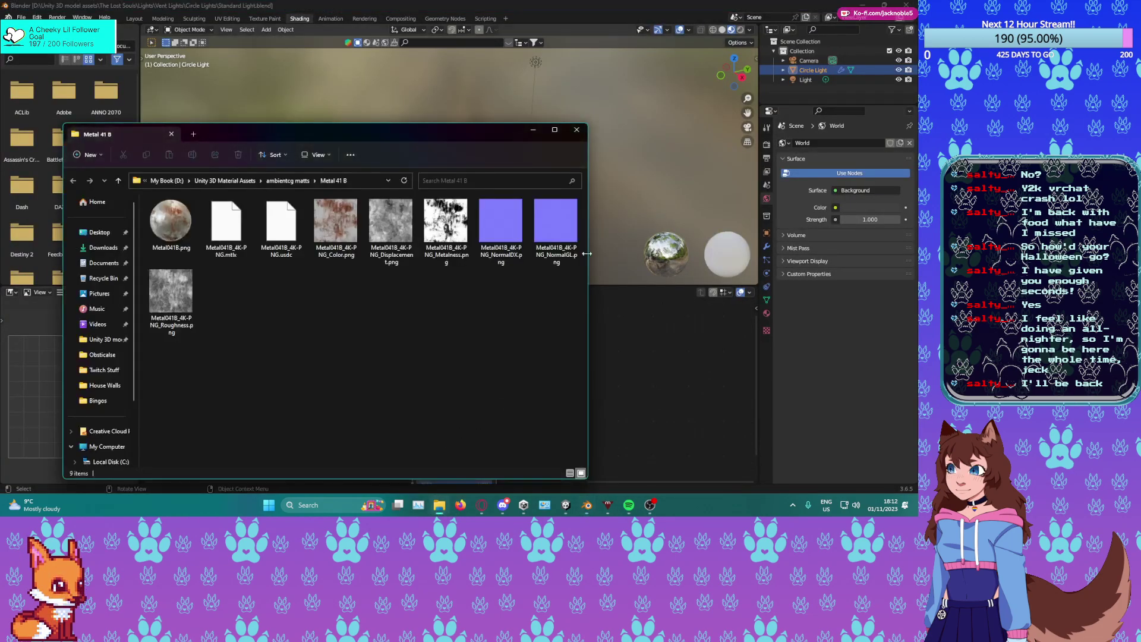
left_click_drag(342, 135, 917, 109)
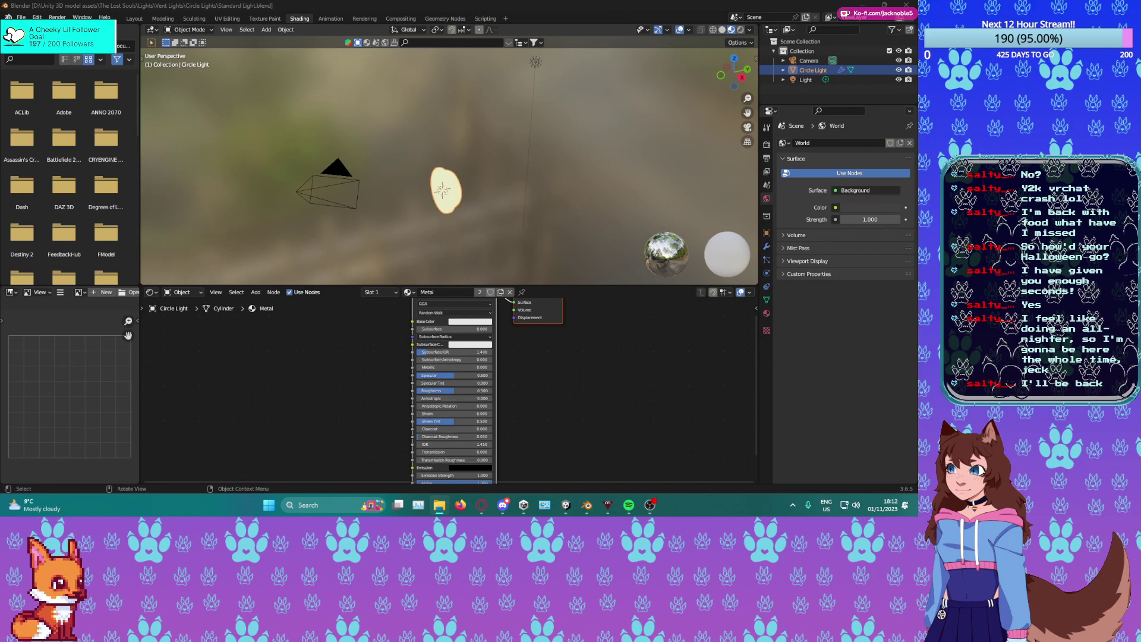
left_click_drag(385, 487, 270, 362)
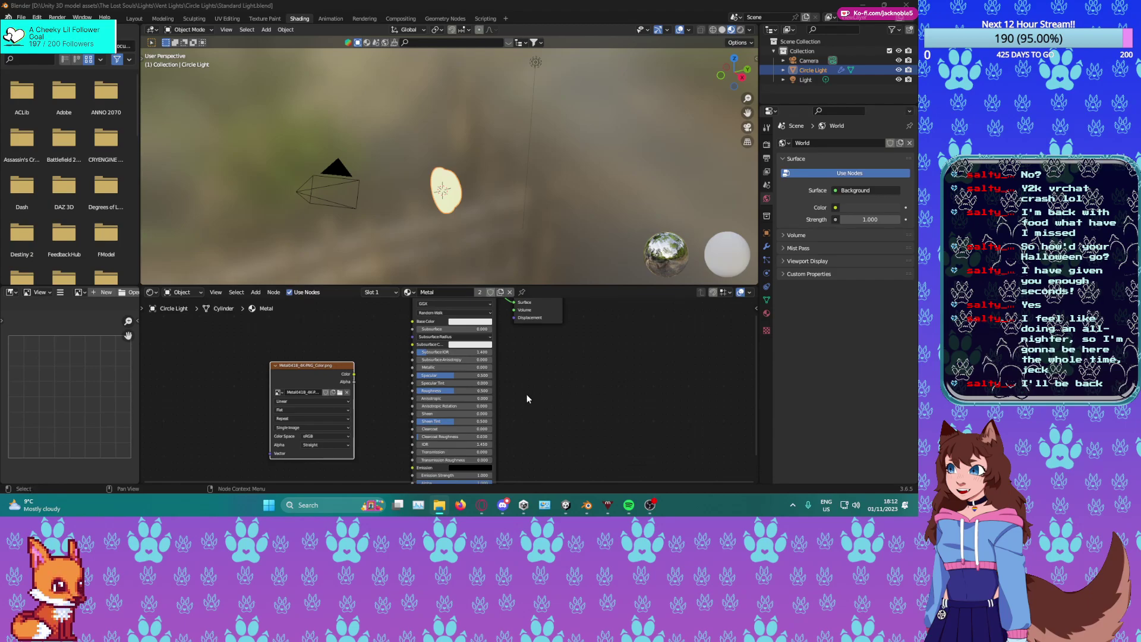
Connect the Color output of the colour texture to the Principled BSDF's Base Color and place the texture node beside it.
middle_click_drag(527, 398, 576, 335)
middle_click_drag(368, 320, 347, 348)
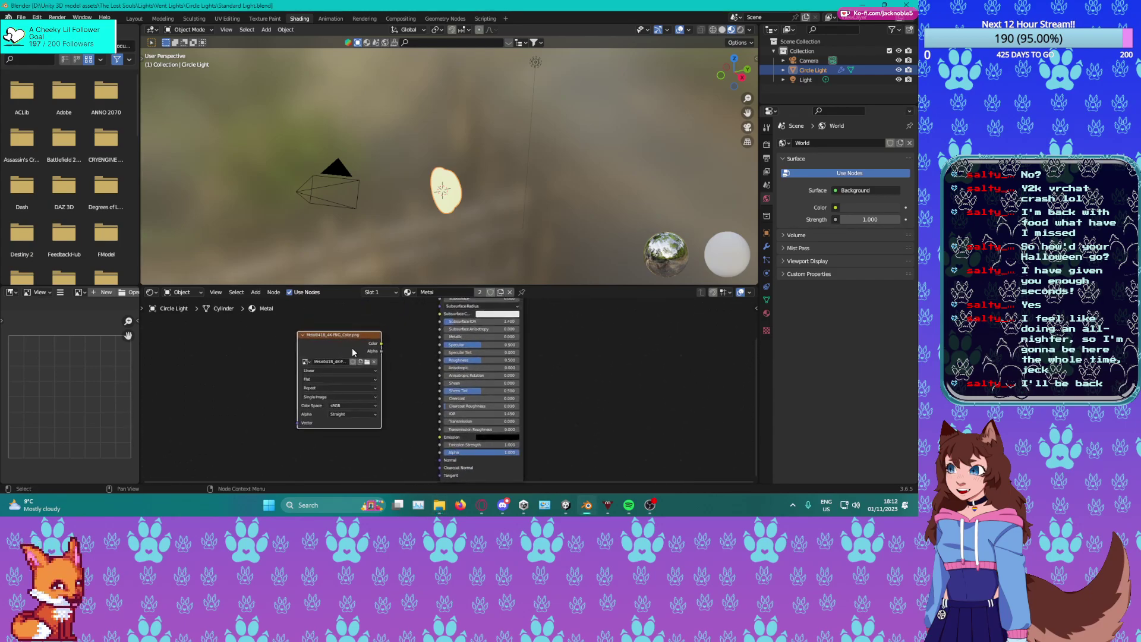
left_click_drag(383, 348, 440, 332)
left_click_drag(340, 387, 341, 339)
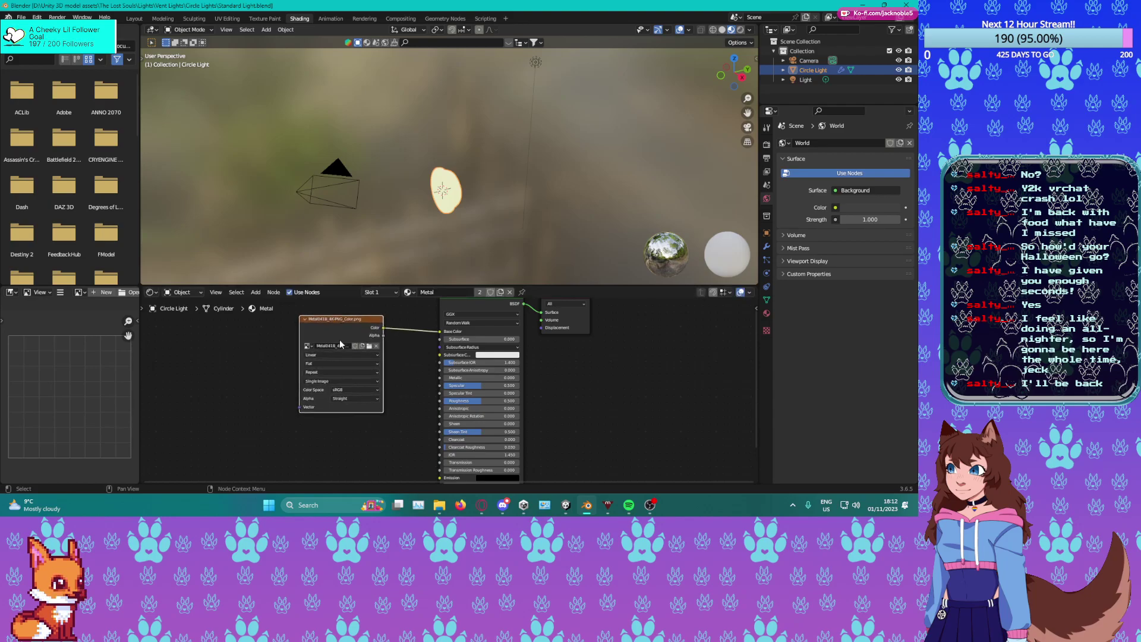
In Edit Mode, box-select the flat back faces of Circle Light, assign them the Metal material, and inspect the textured back.
scroll(465, 229, "up", 4)
middle_click_drag(464, 228, 516, 226)
key("Tab")
scroll(412, 213, "up", 3)
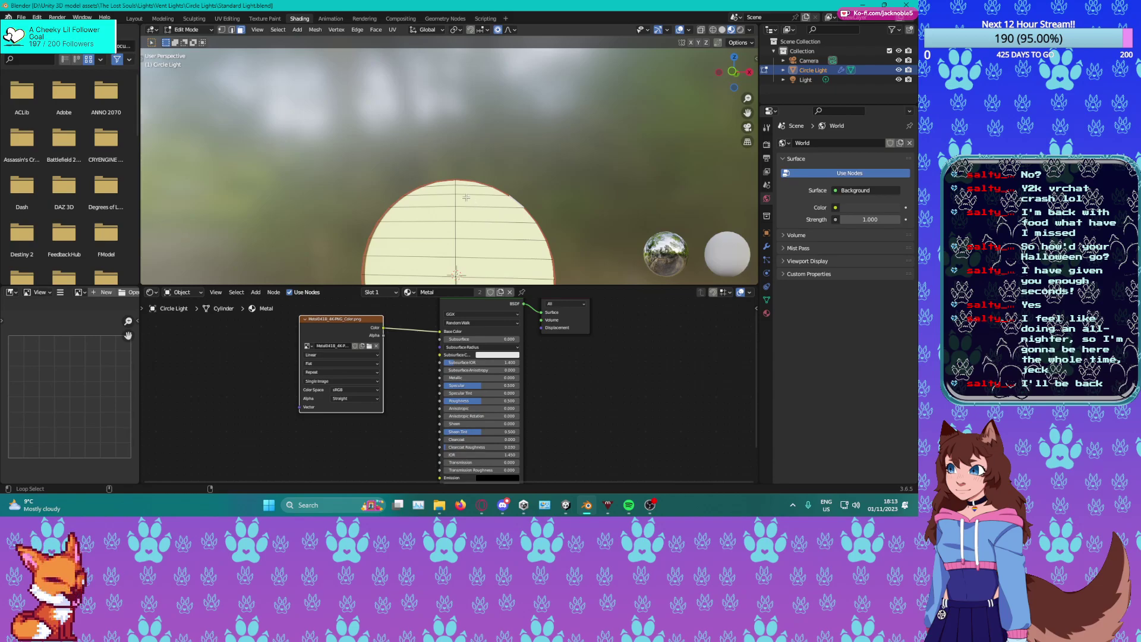
middle_click_drag(468, 193, 462, 251)
middle_click_drag(509, 214, 531, 109, "shift")
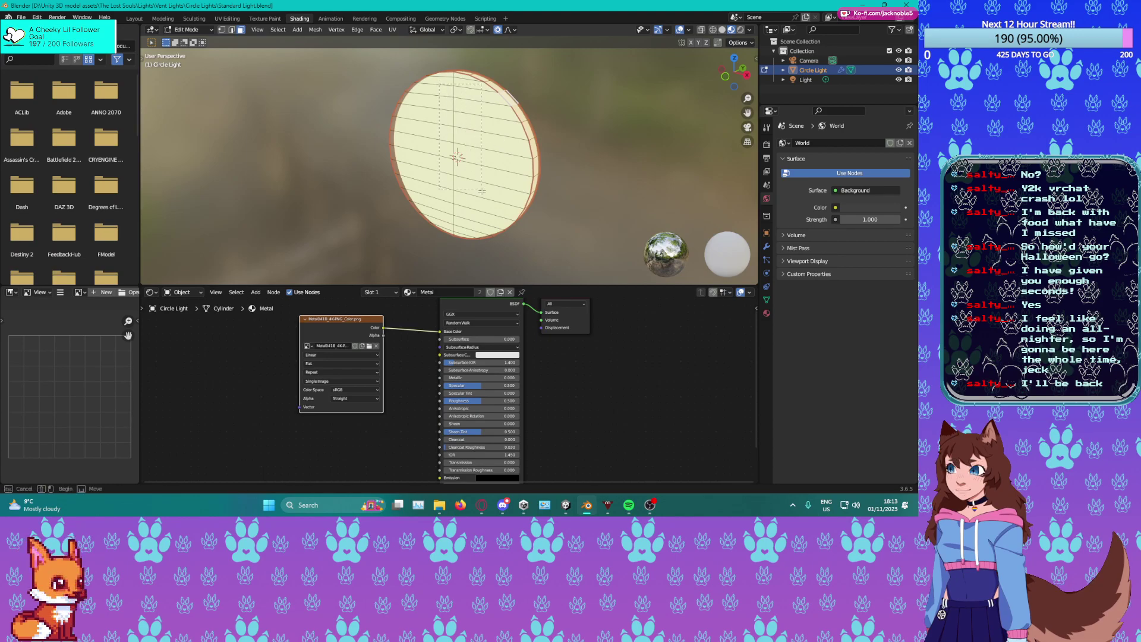
key("b")
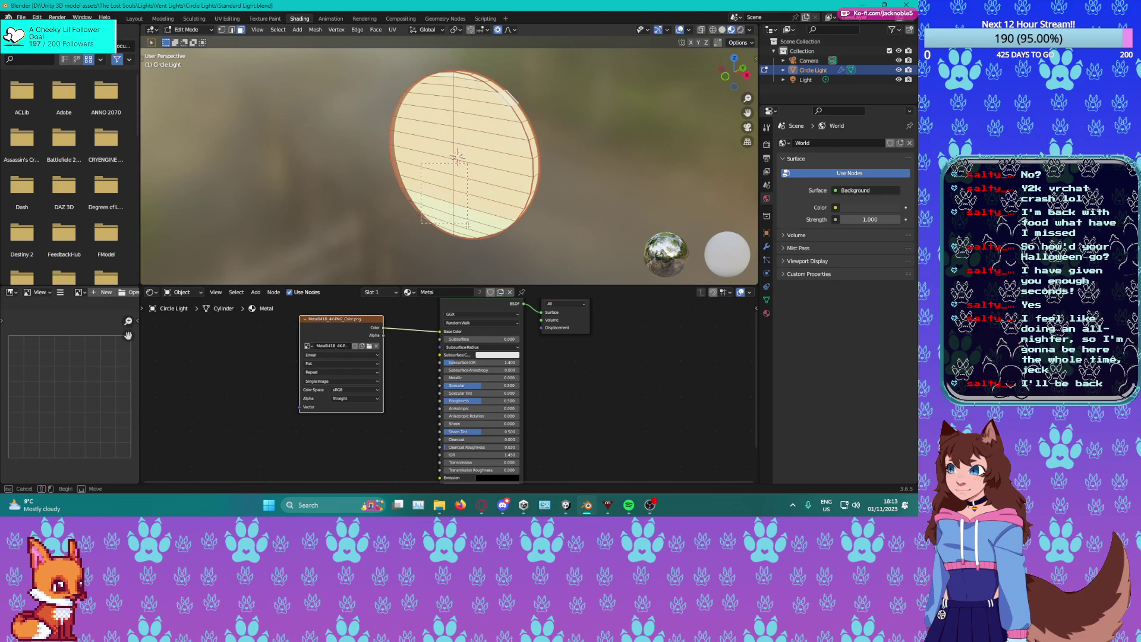
key("Escape")
left_click(767, 313)
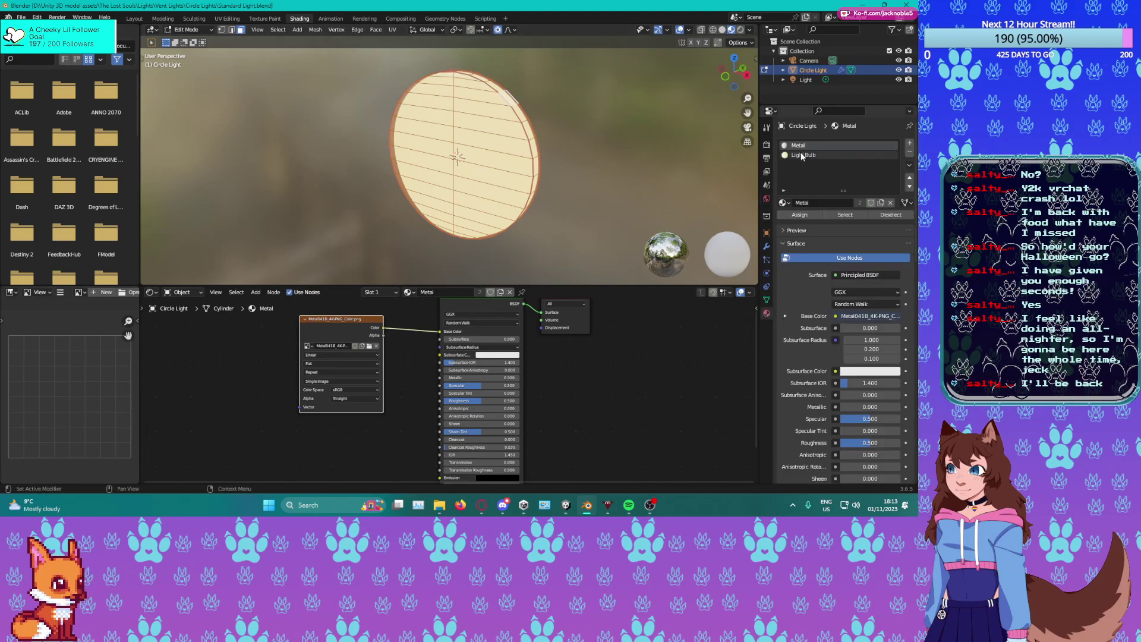
left_click(799, 215)
left_click(592, 181)
middle_click_drag(592, 181, 627, 192)
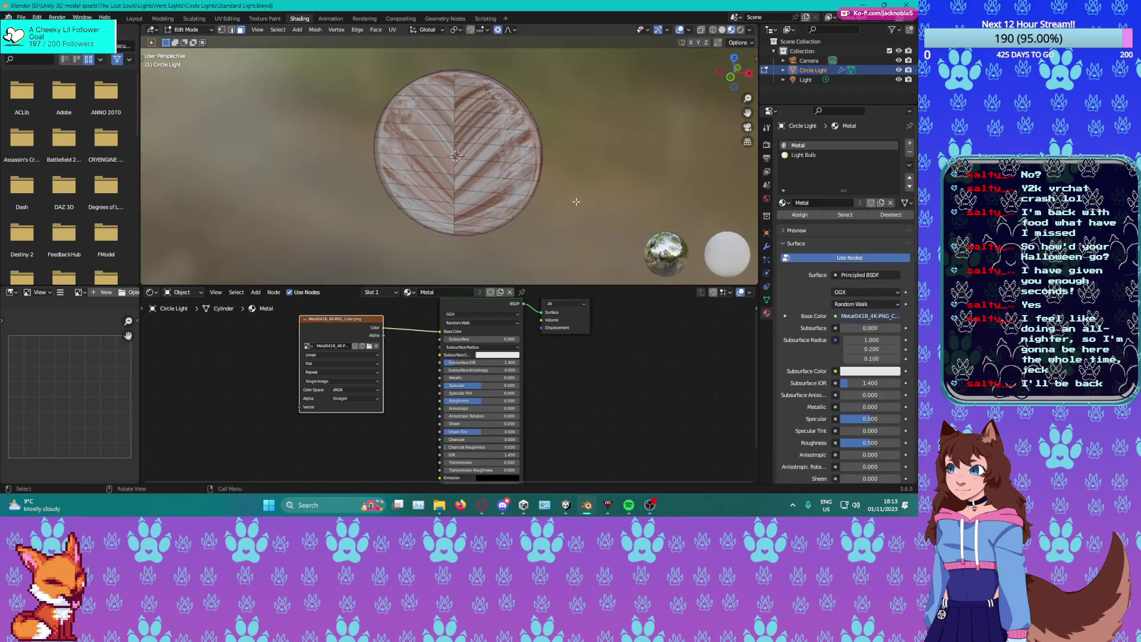
scroll(588, 208, "up", 4)
middle_click_drag(580, 223, 587, 215)
scroll(589, 216, "down", 3)
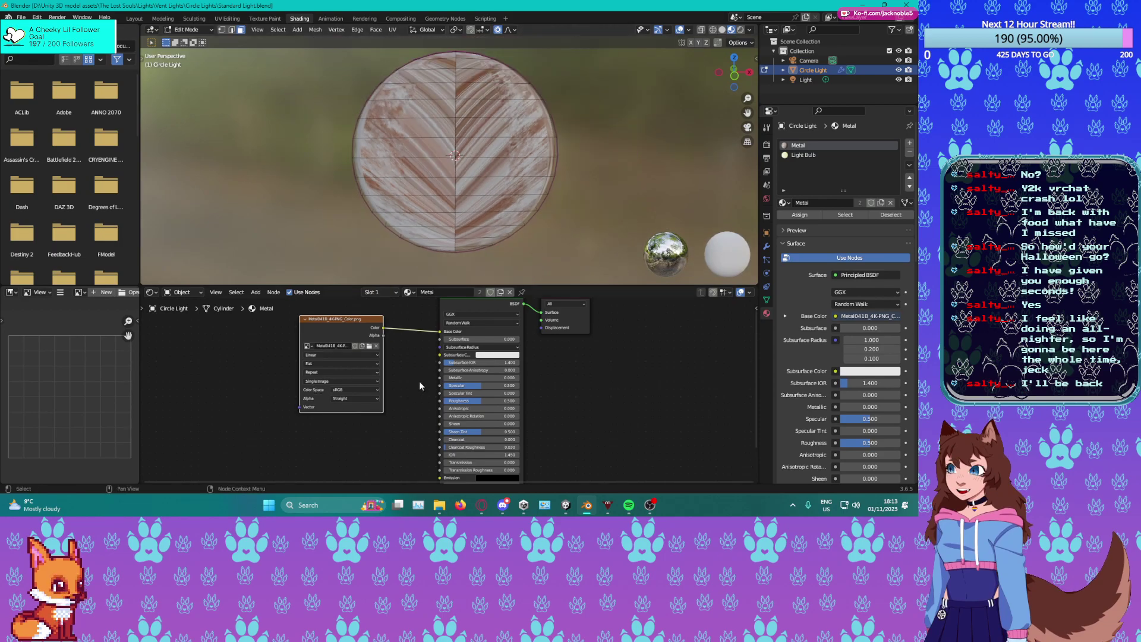
Add the Metal041B Roughness and Metalness textures and connect their Color outputs to the Principled BSDF's Roughness and Metallic inputs.
left_click_drag(348, 329, 330, 304)
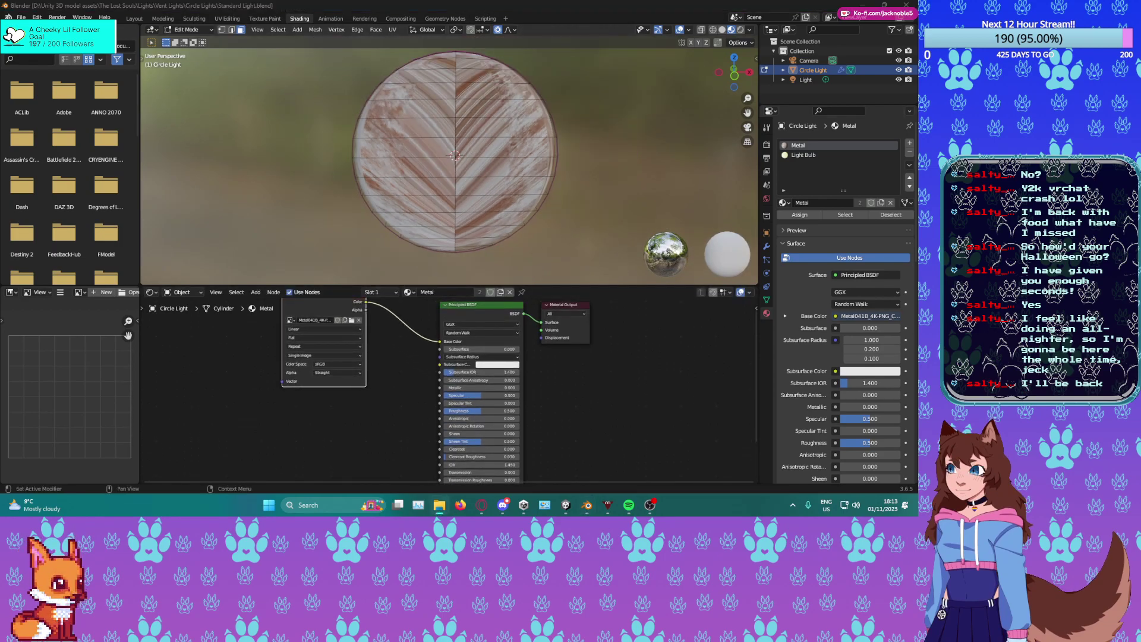
left_click_drag(540, 419, 183, 398)
middle_click_drag(342, 397, 413, 354)
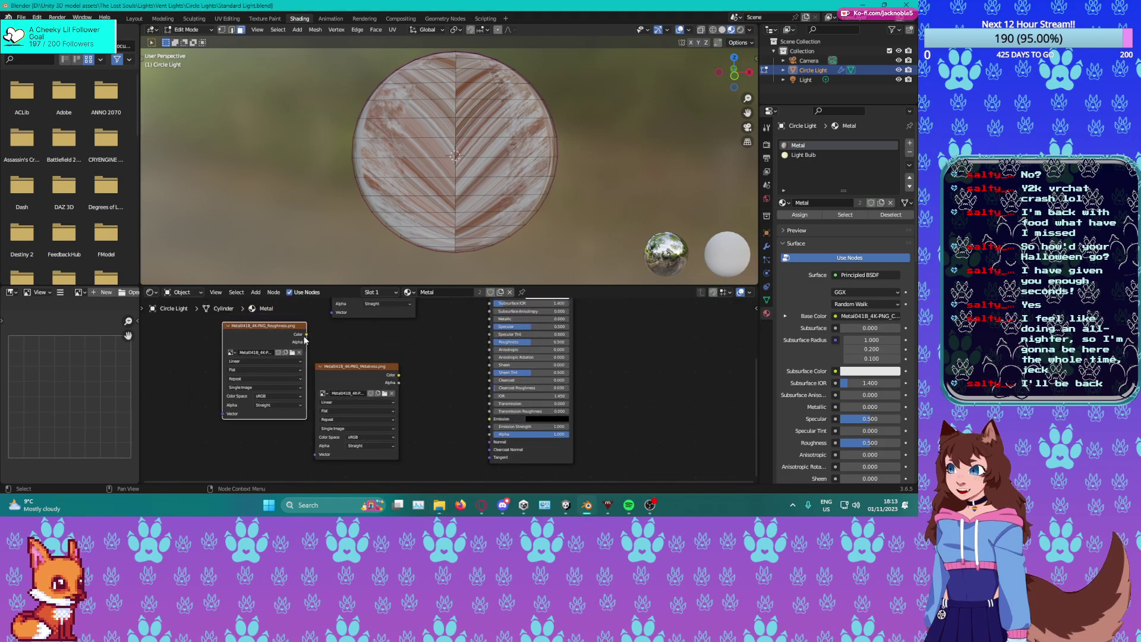
left_click_drag(306, 335, 492, 344)
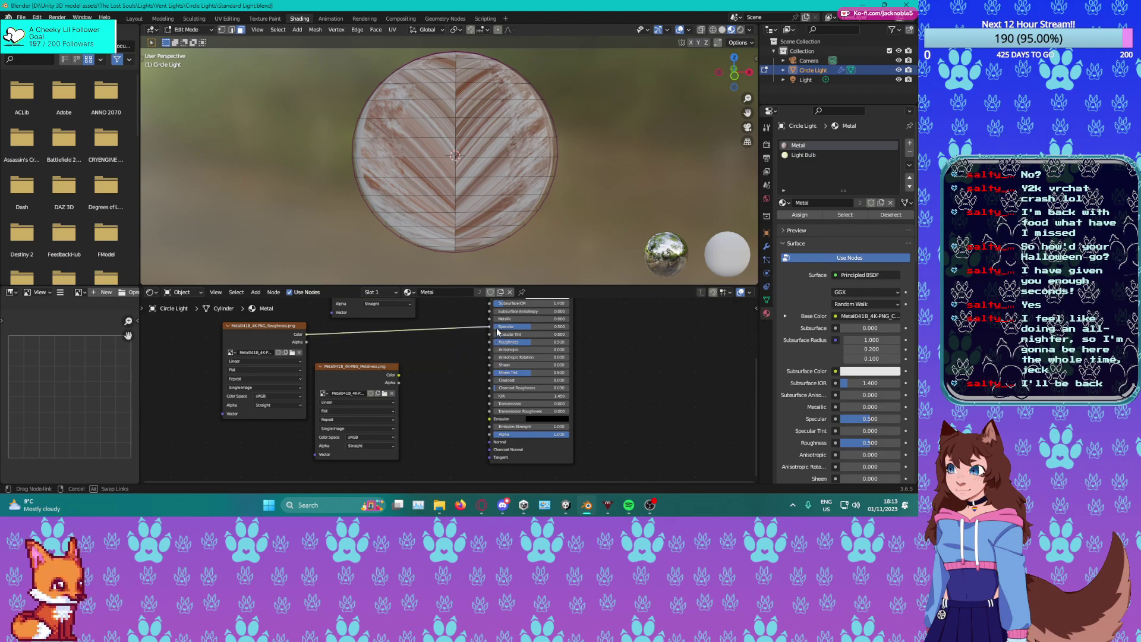
left_click_drag(260, 328, 491, 319)
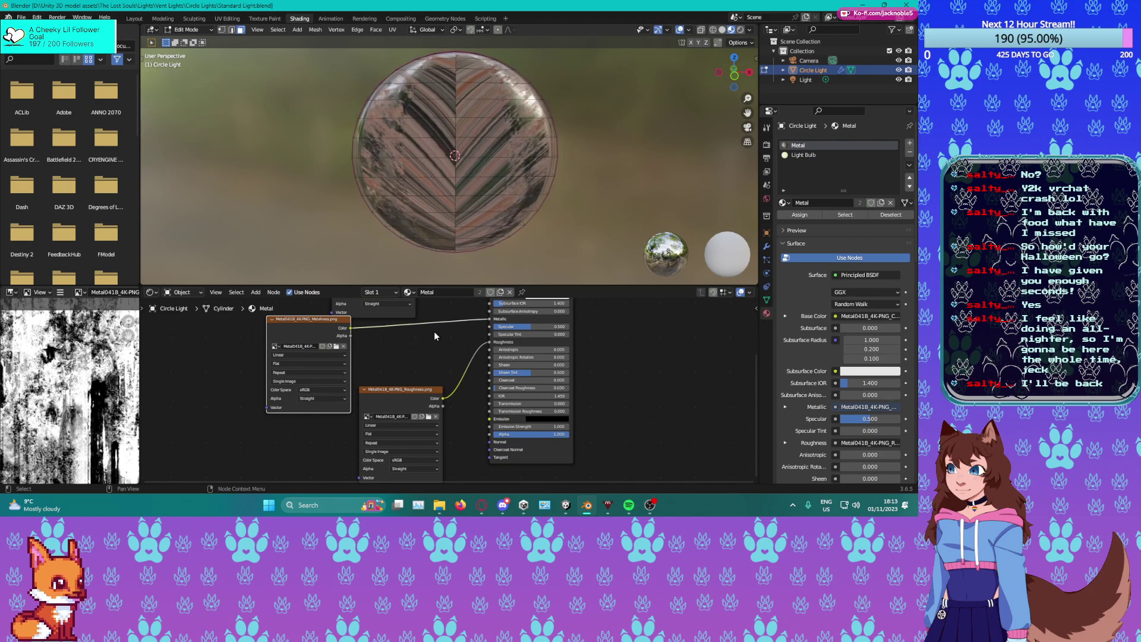
Try feeding Metallic and Roughness from their textures' Alpha outputs, and reconnect both inputs to the Color outputs.
middle_click_drag(428, 250, 442, 270)
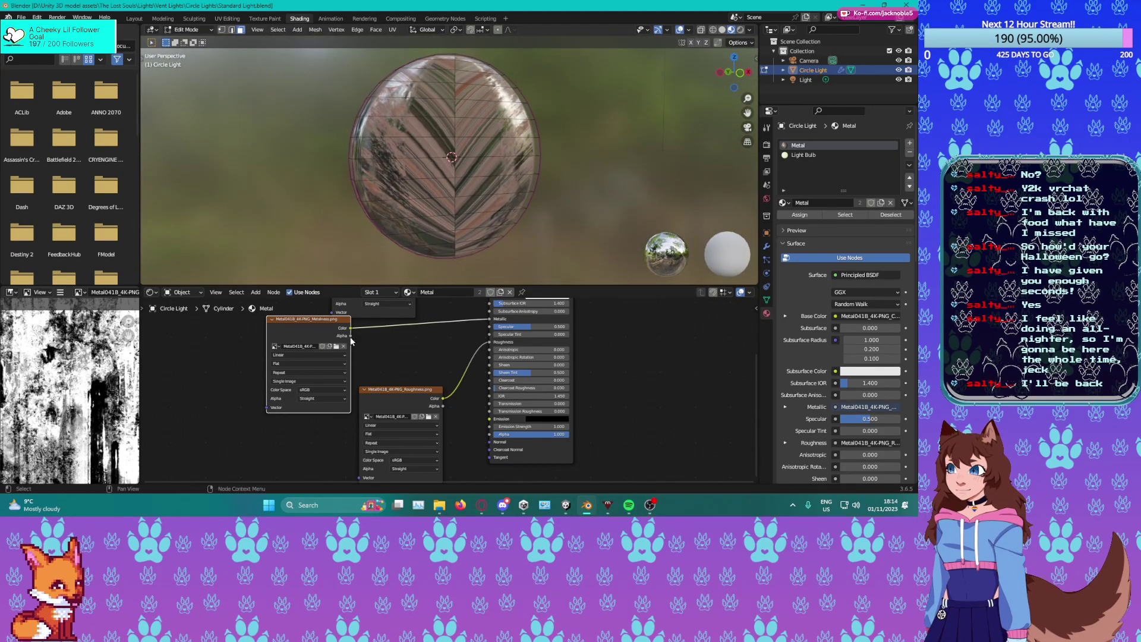
left_click_drag(351, 336, 489, 319)
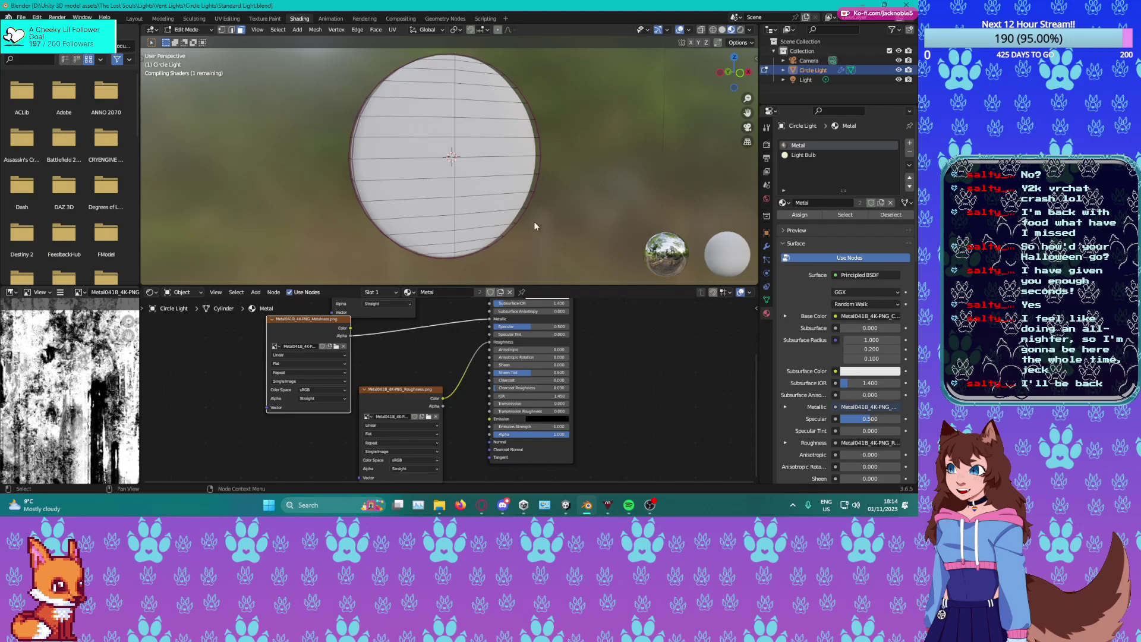
middle_click_drag(529, 225, 498, 229)
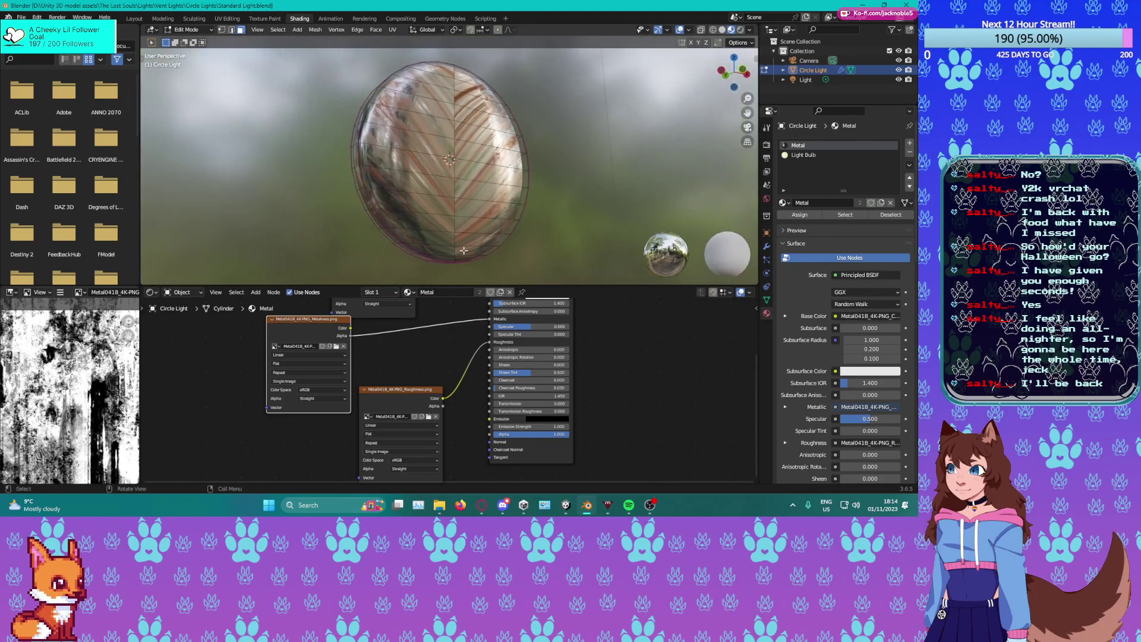
left_click_drag(443, 407, 490, 342)
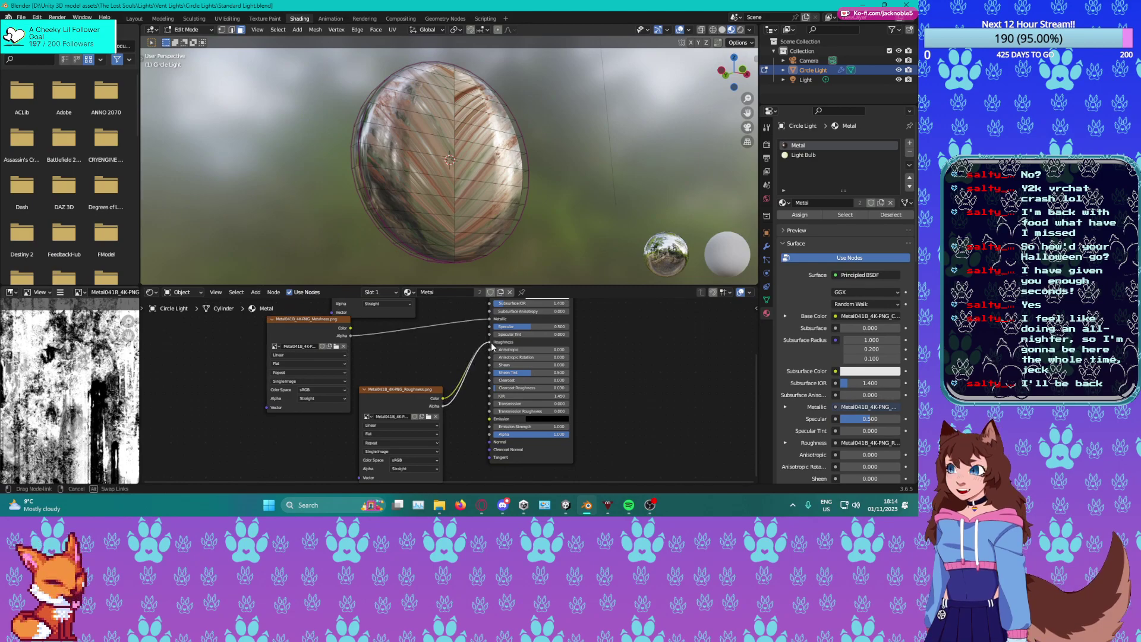
middle_click_drag(488, 267, 503, 191)
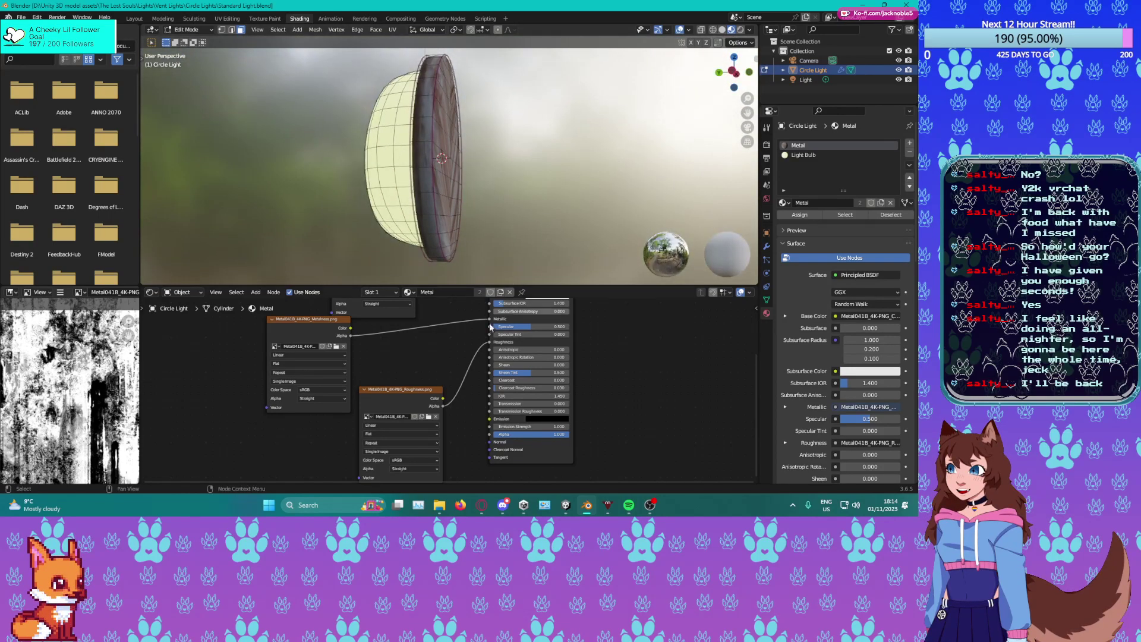
left_click_drag(443, 398, 489, 342)
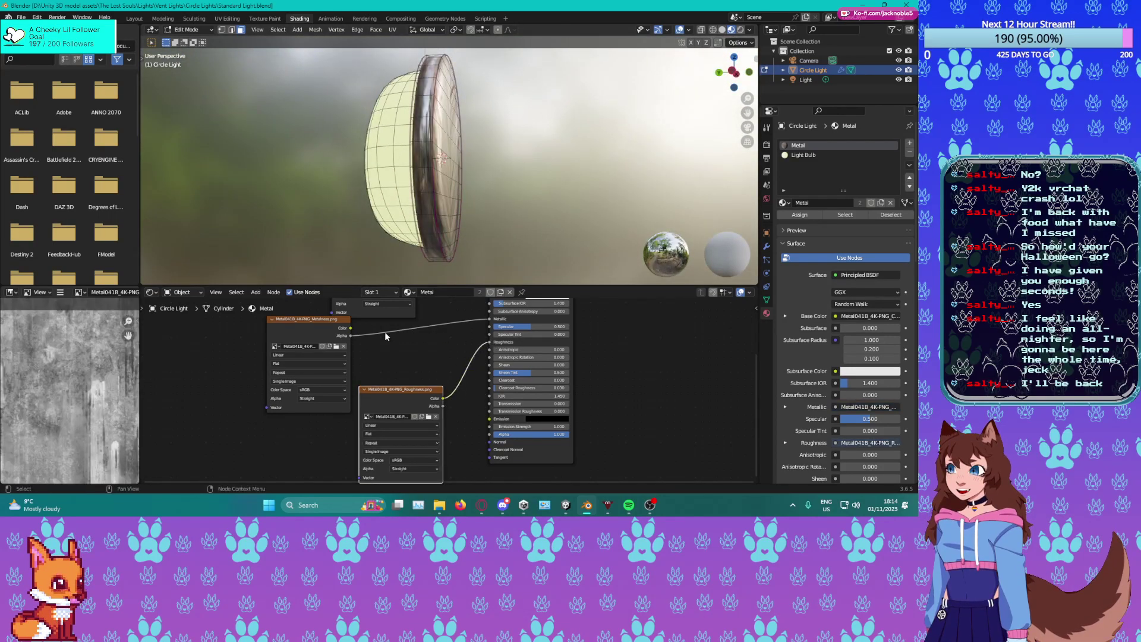
left_click_drag(350, 328, 489, 320)
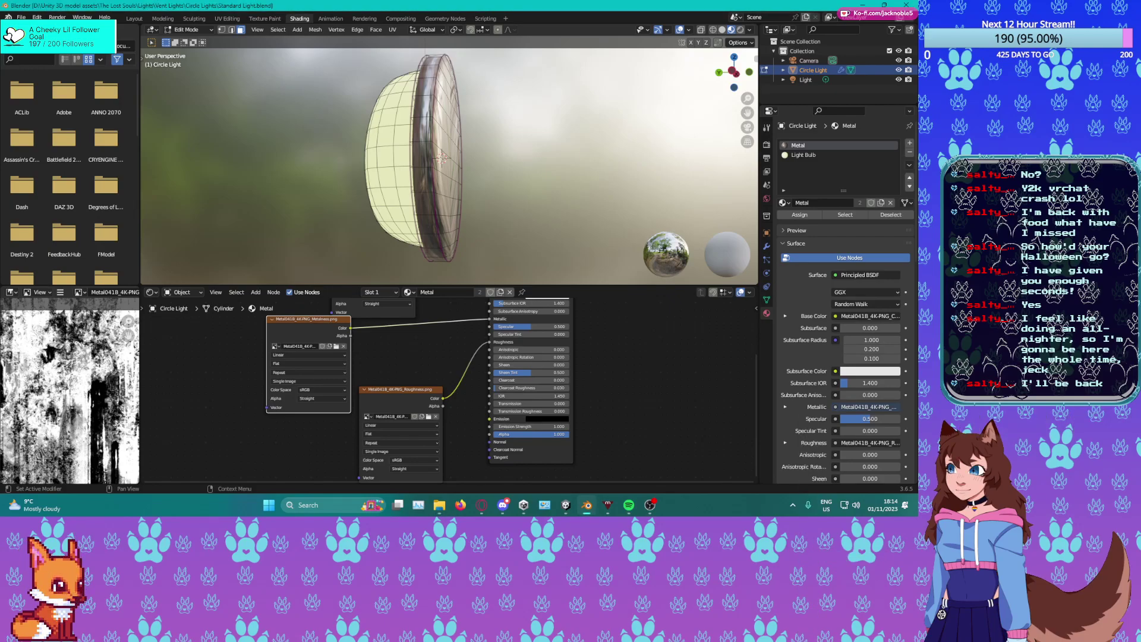
Add Metal041B_4K-PNG_NormalDX.png from the Metal 41 B folder as an image node below the Metalness texture.
key("alt+Tab")
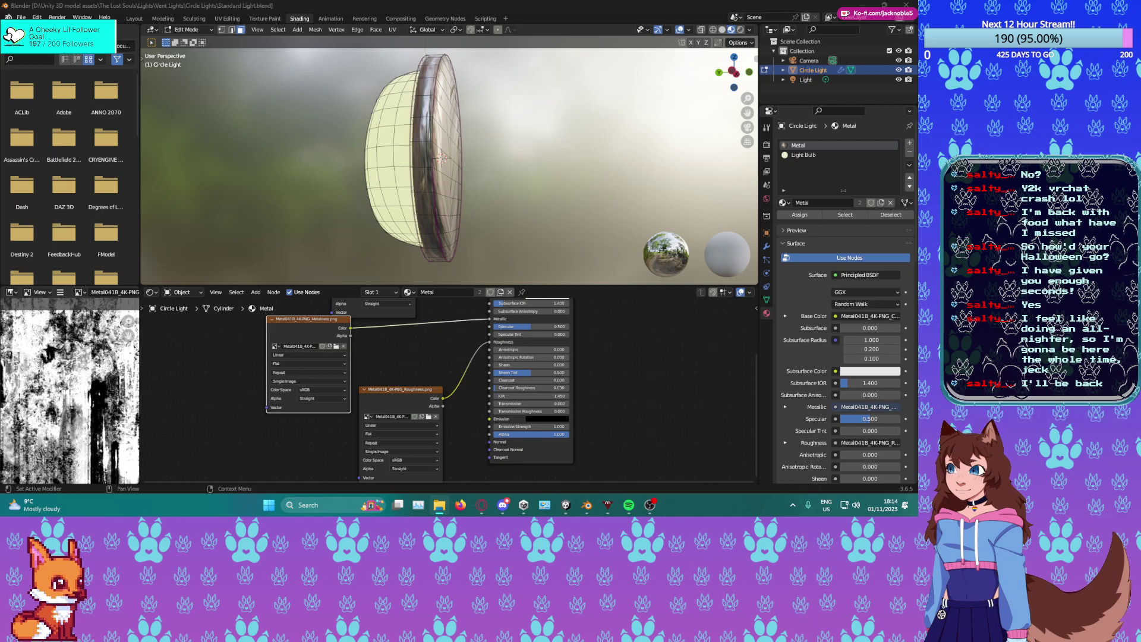
left_click_drag(223, 451, 287, 458)
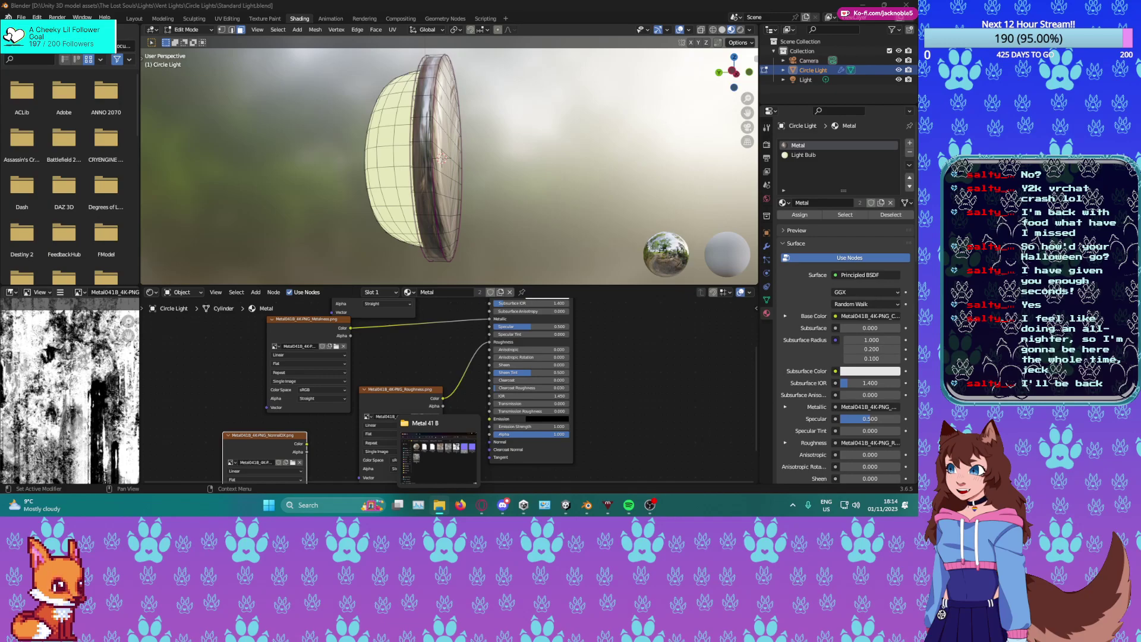
left_click(439, 505)
mouse_move(312, 404)
middle_mouse_down()
mouse_move(330, 321)
mouse_move(321, 378)
mouse_move(306, 390)
middle_mouse_up()
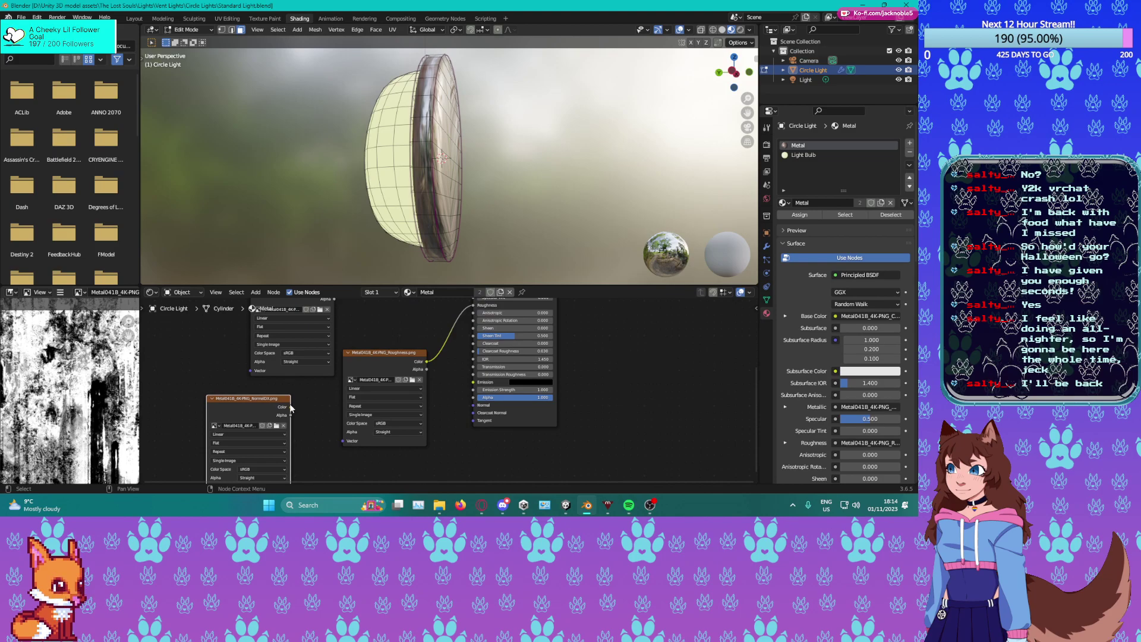
middle_click_drag(310, 386, 309, 429)
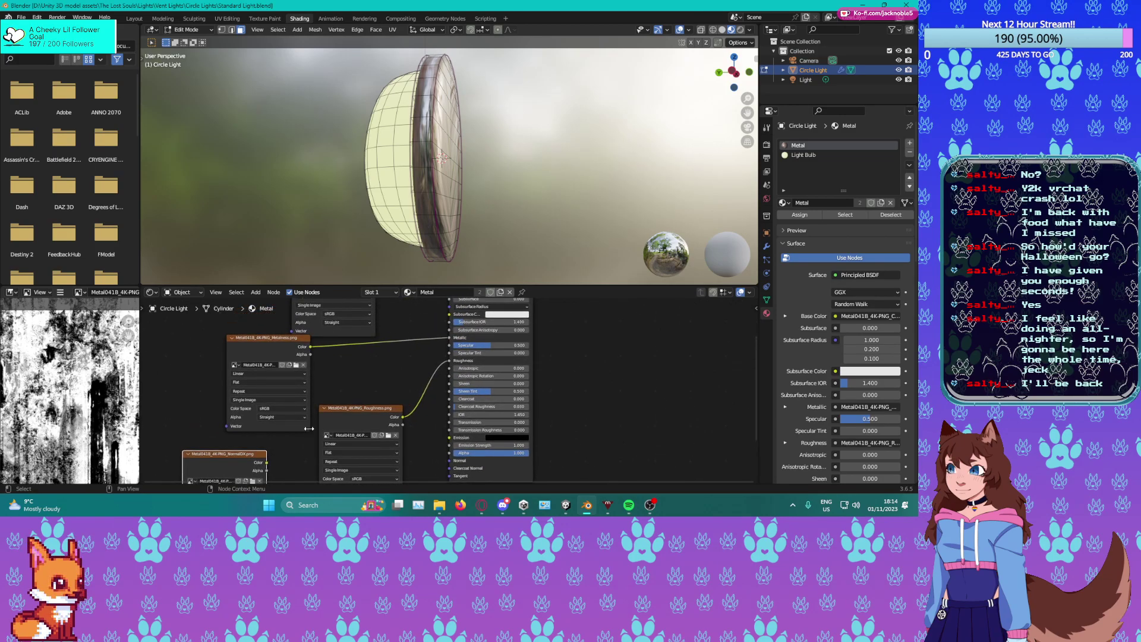
left_click(351, 416)
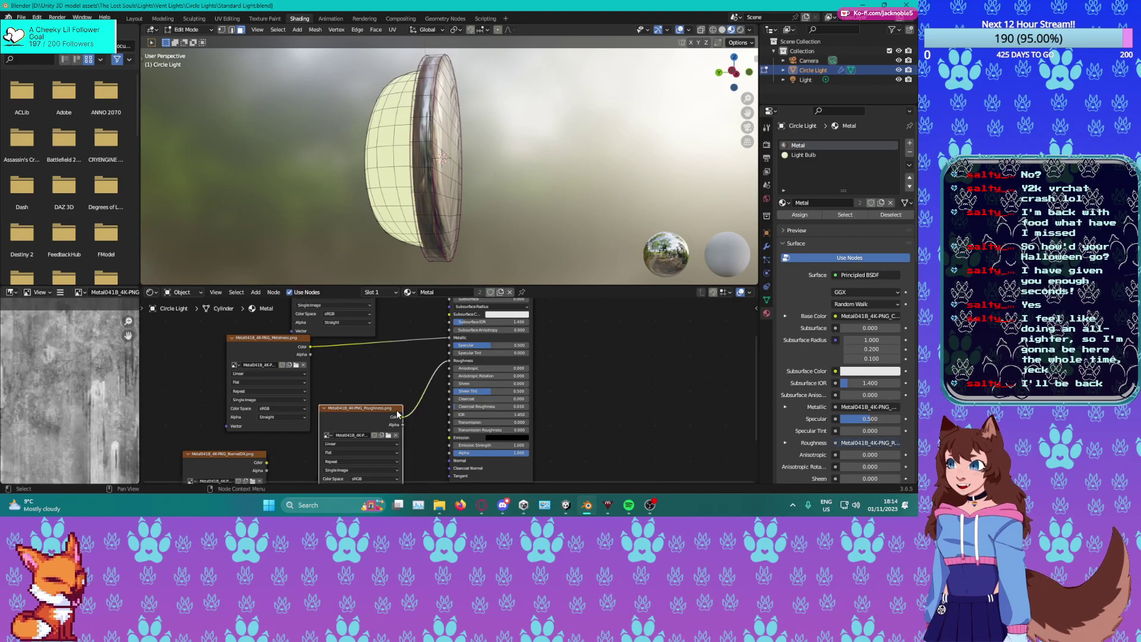
right_click(348, 416)
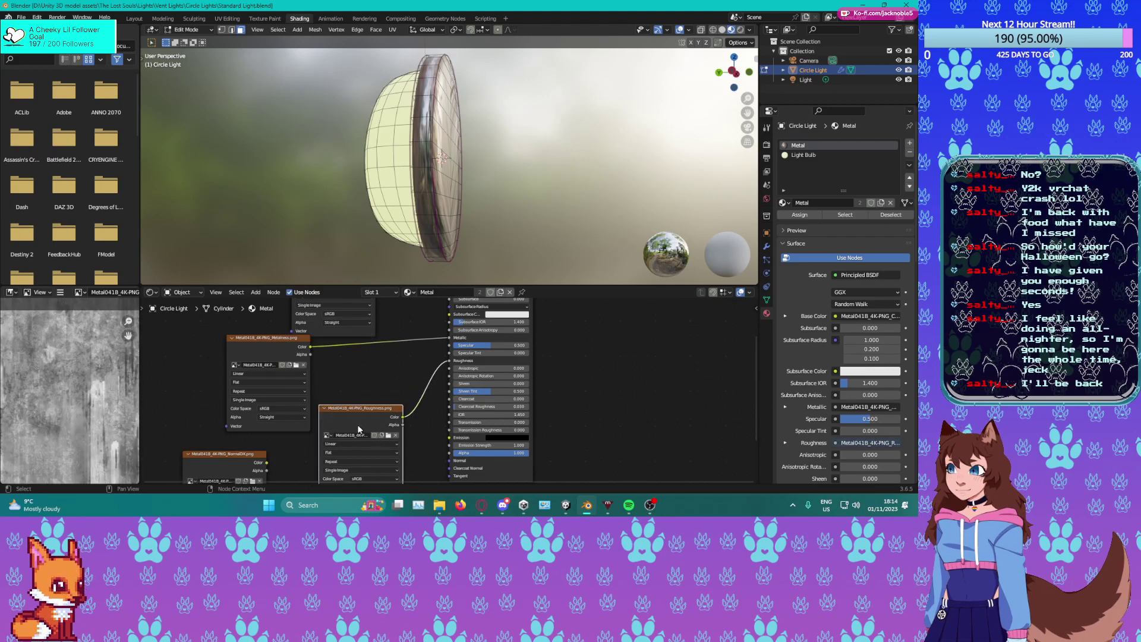
Pull a link from the NormalDX texture's Color output into empty space to search for a node to attach.
middle_click_drag(399, 410, 446, 323)
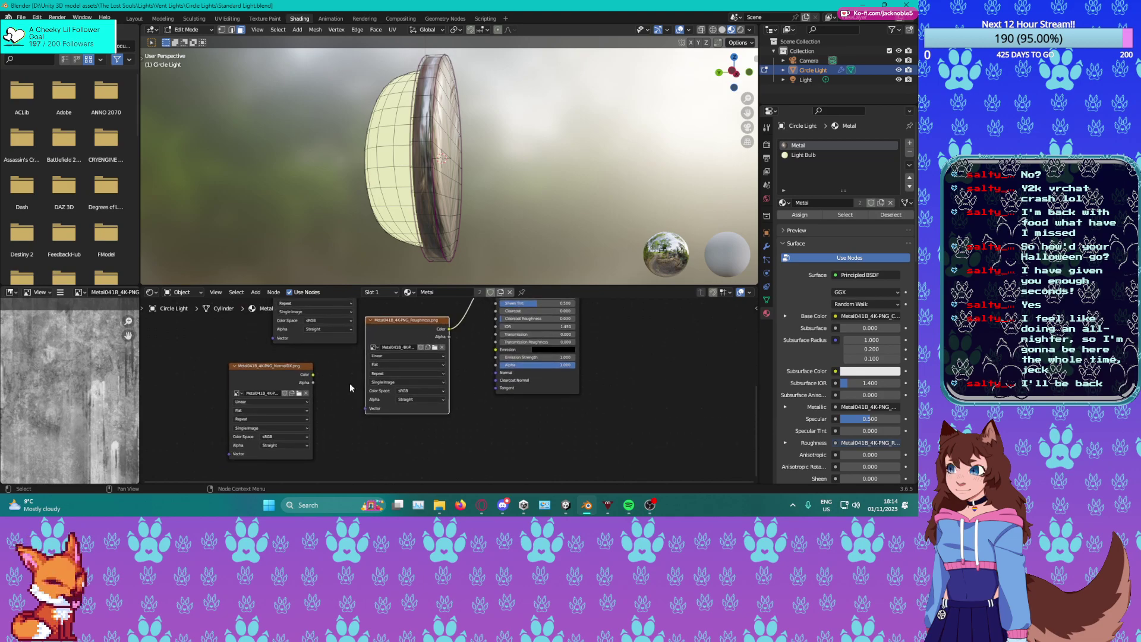
left_click(310, 377)
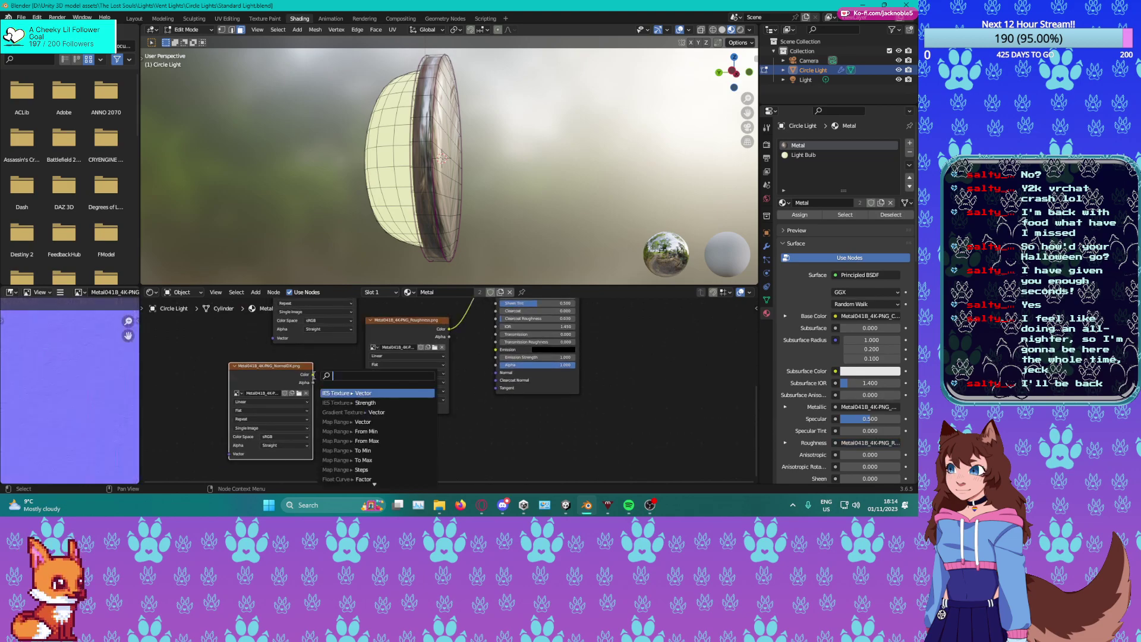
left_click_drag(312, 374, 353, 375)
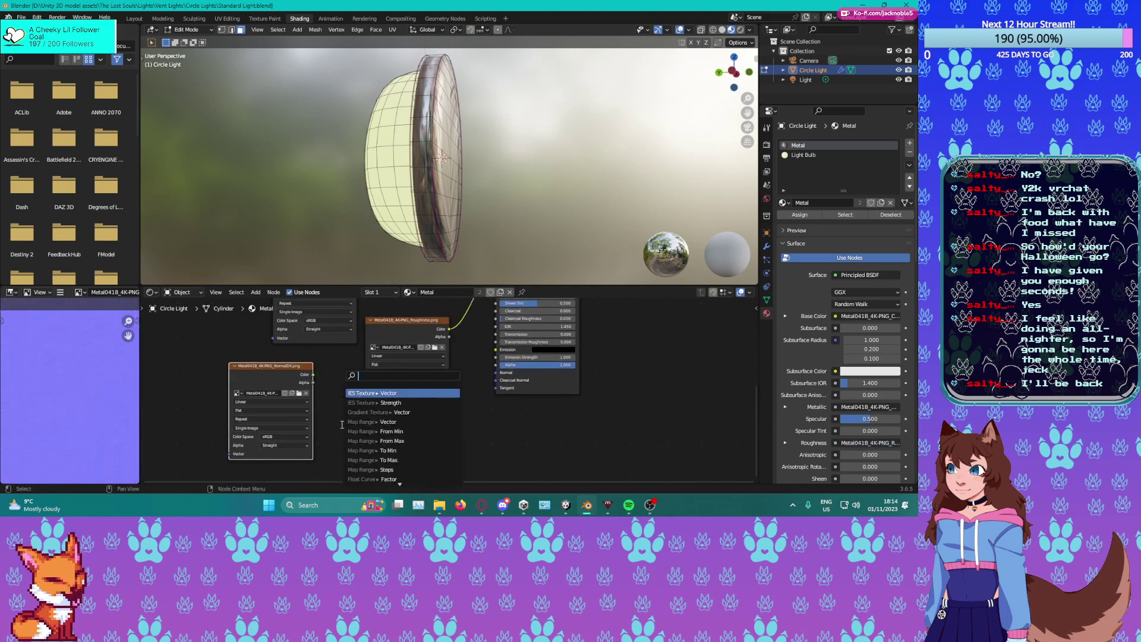
type("nor")
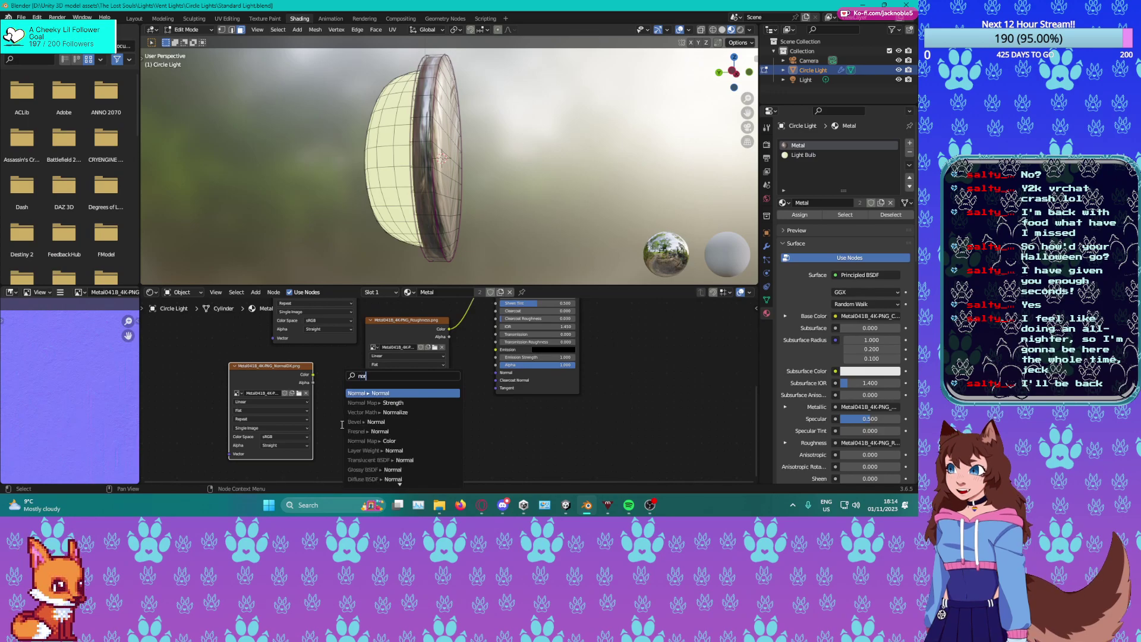
type("m")
key("Return")
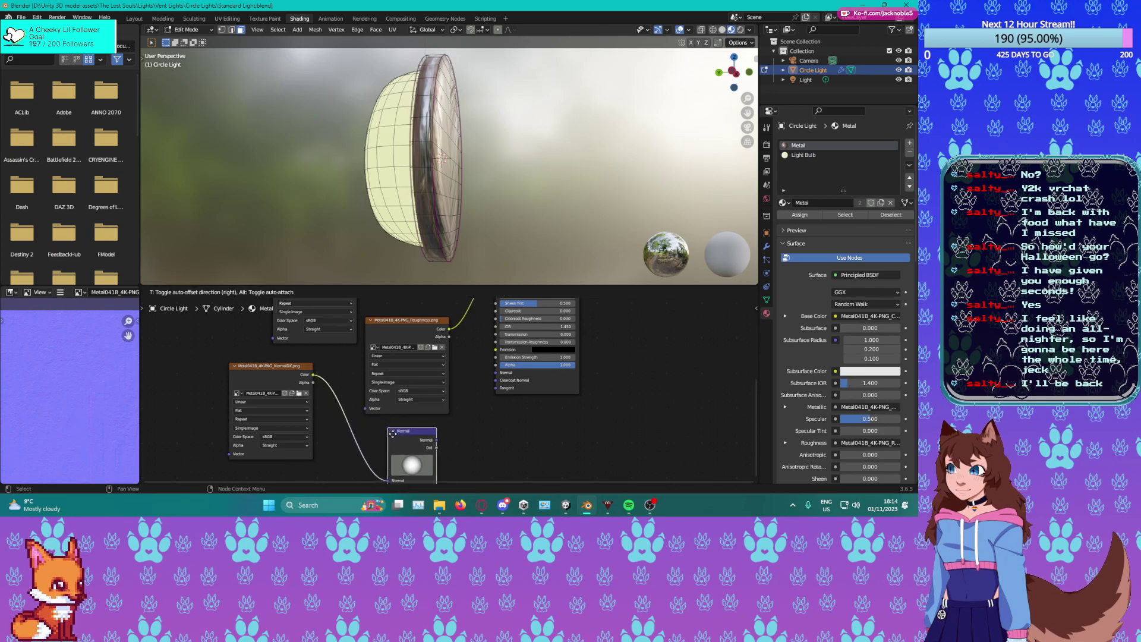
left_click(368, 431)
left_click_drag(417, 439, 471, 413)
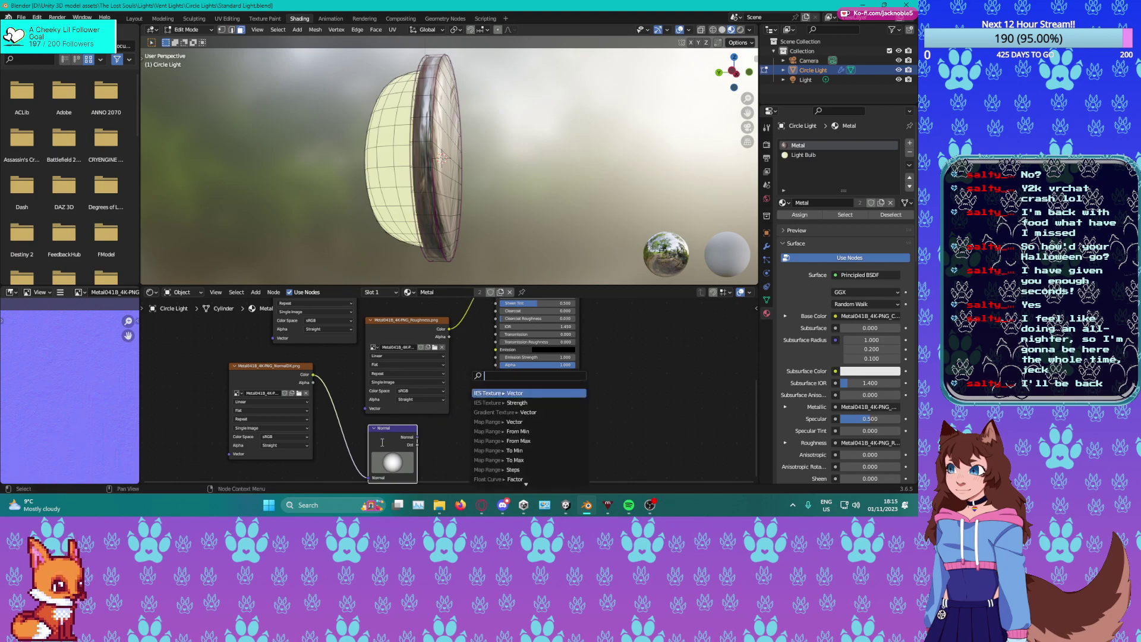
left_click(382, 442)
key("Delete")
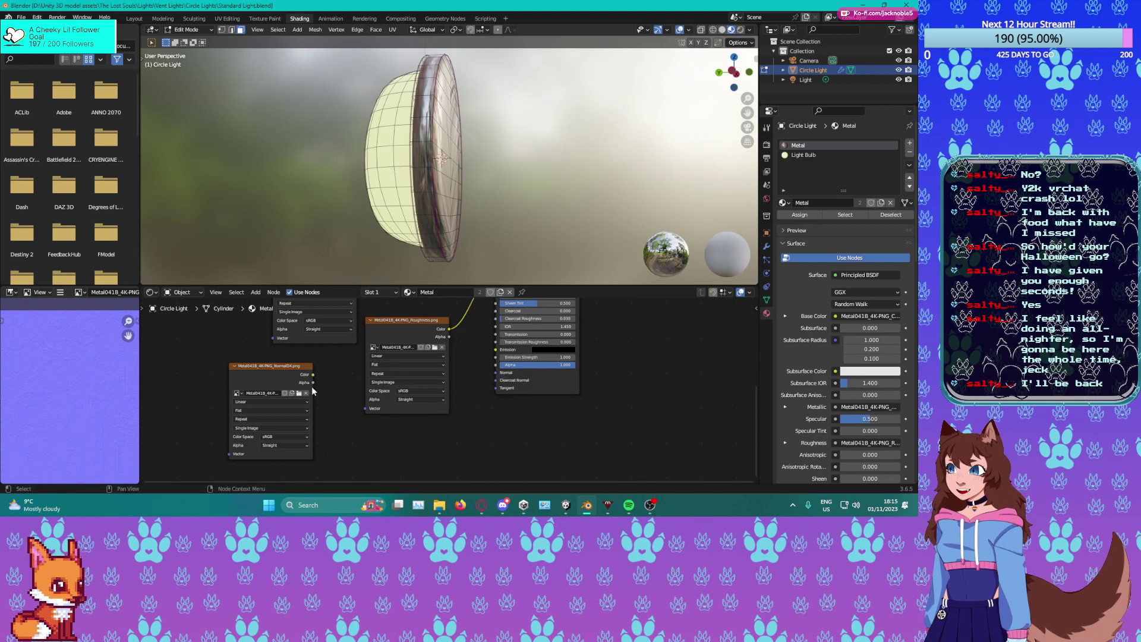
left_click_drag(312, 376, 366, 427)
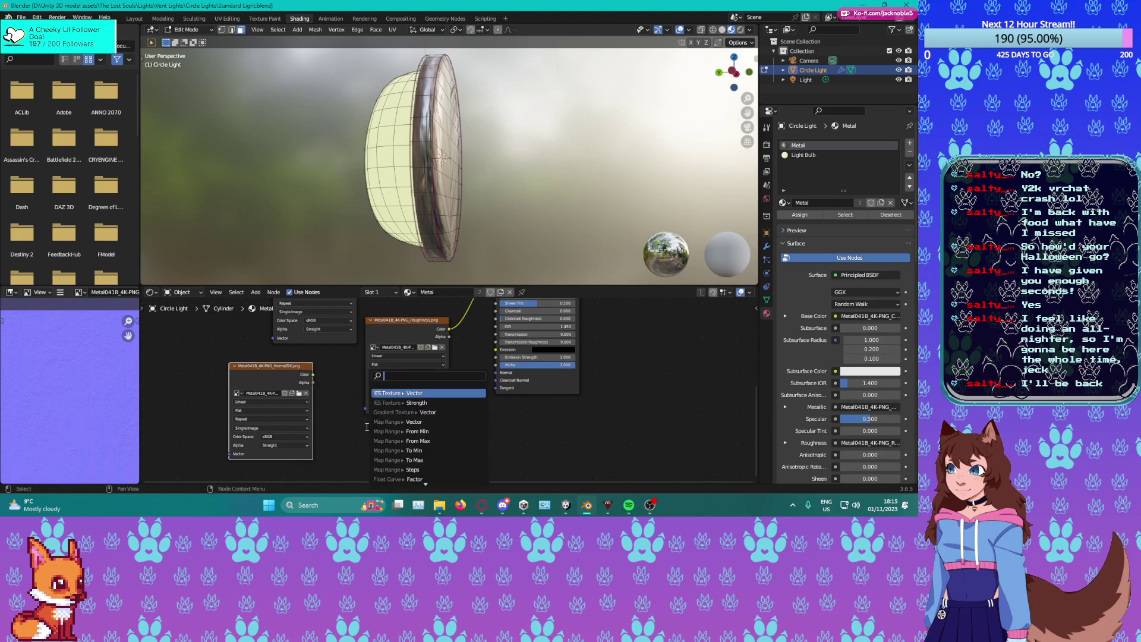
type("bump")
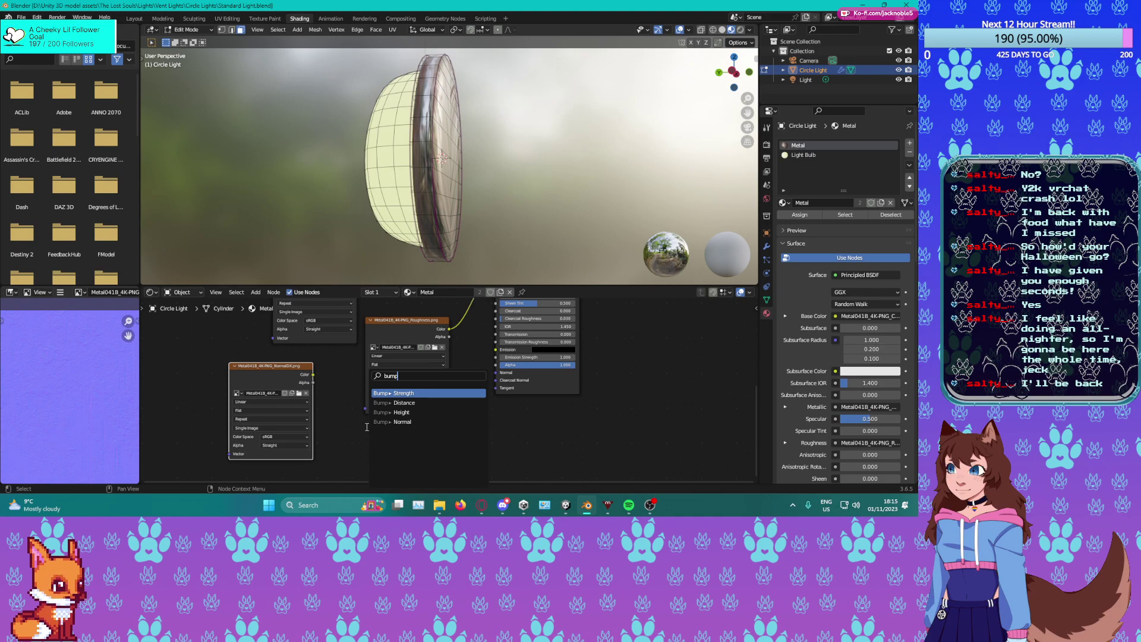
key("Return")
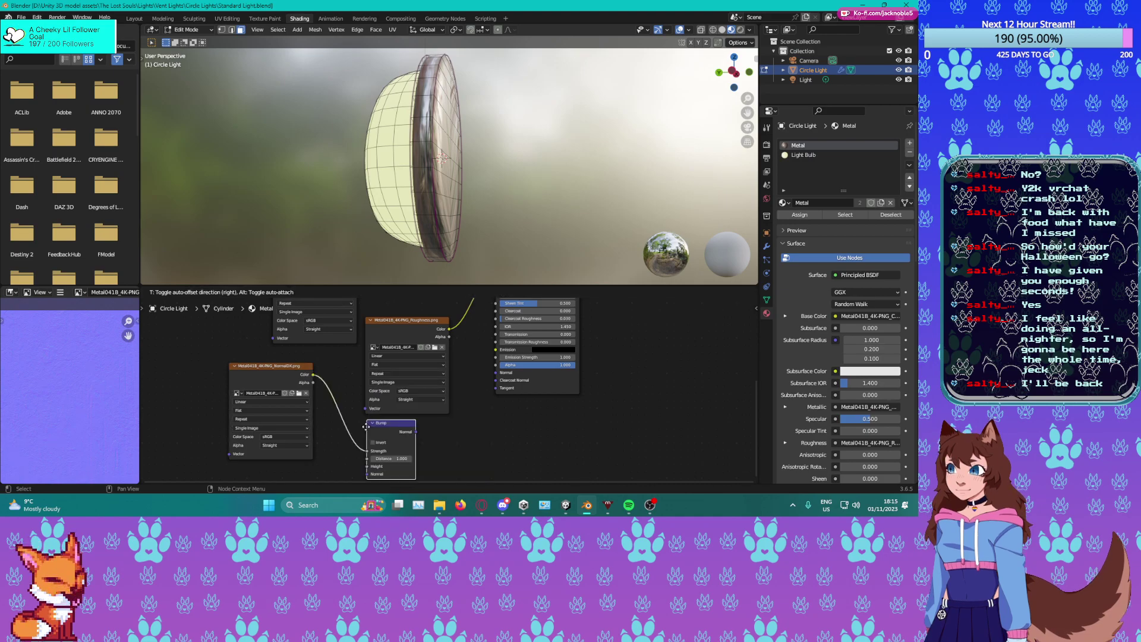
left_click(364, 427)
key("x")
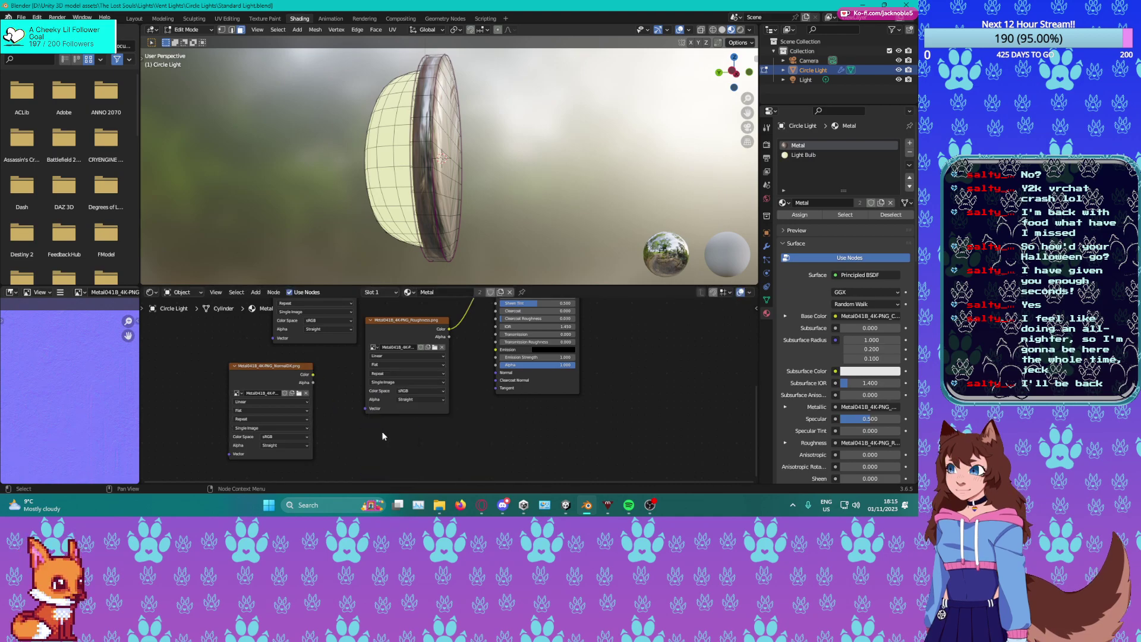
Connect the NormalDX texture's Color output straight to the shader's Normal input, place its node below the Roughness texture, and save the file.
left_click_drag(310, 374, 491, 375)
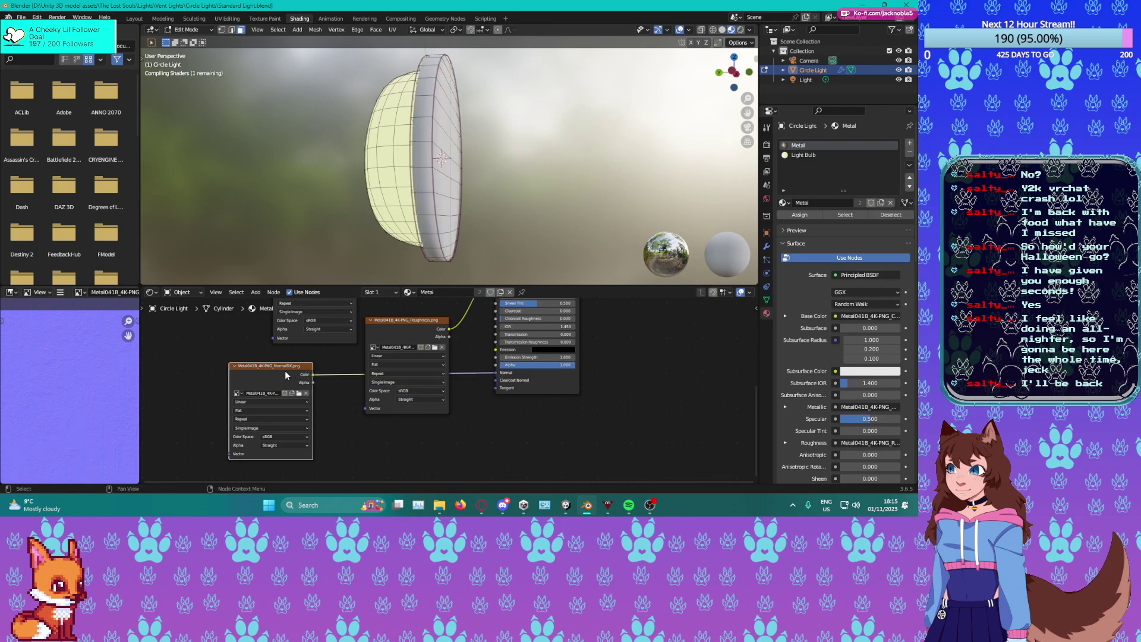
left_click_drag(287, 374, 414, 437)
middle_click_drag(464, 238, 464, 262)
key("ctrl+s")
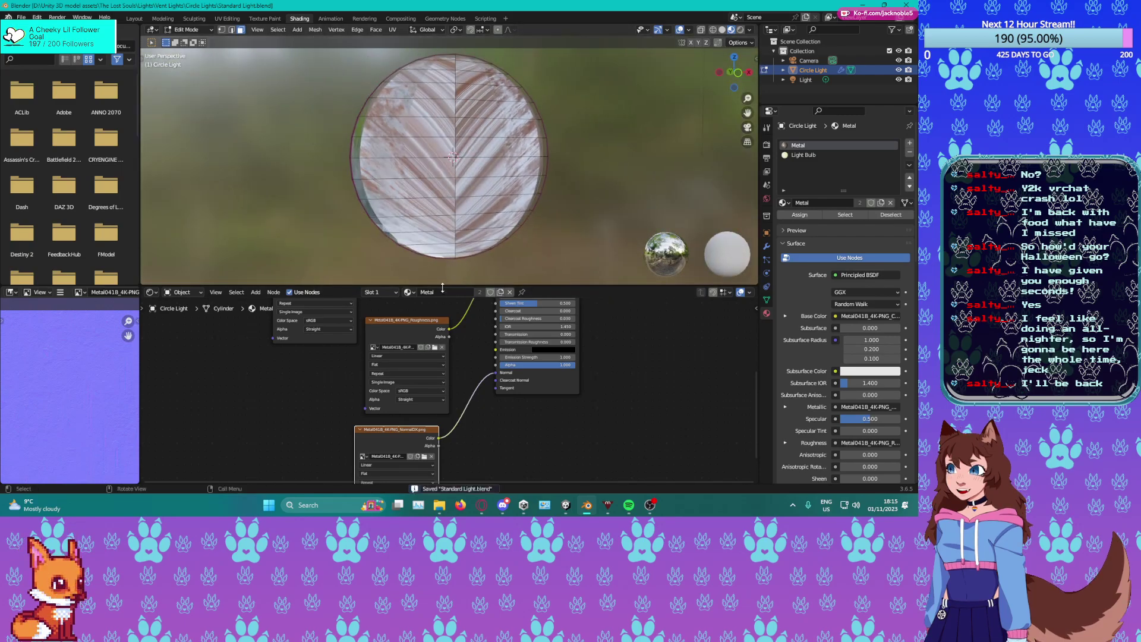
Switch to the UV Editing workspace and show the Metal041B_4K-PNG_Color.png image behind the UVs.
left_click(228, 18)
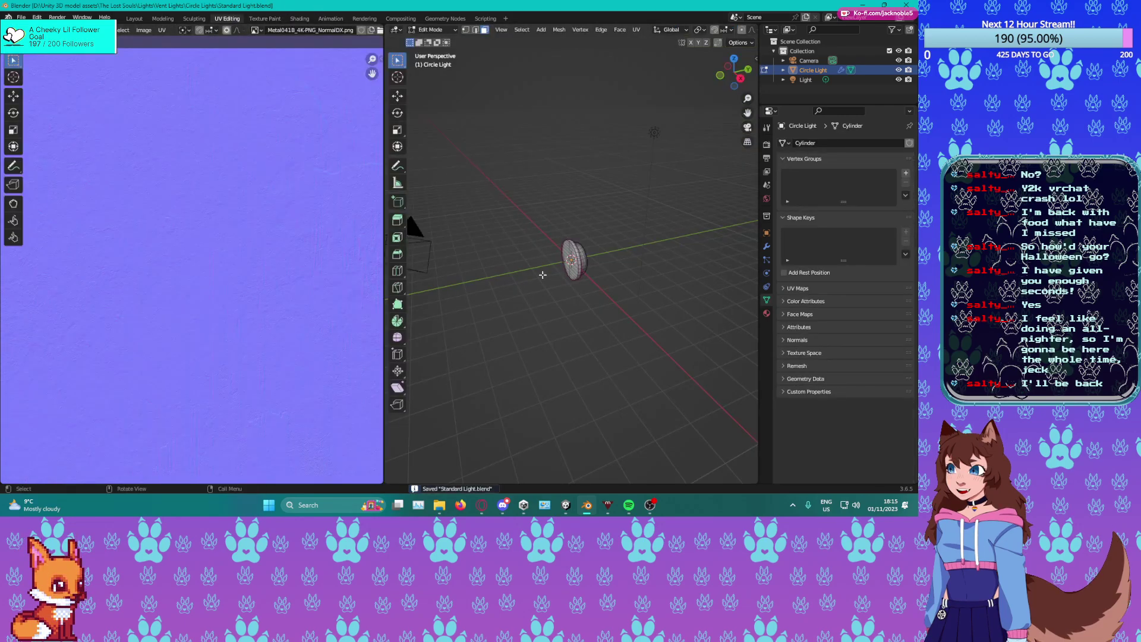
scroll(539, 272, "up", 3)
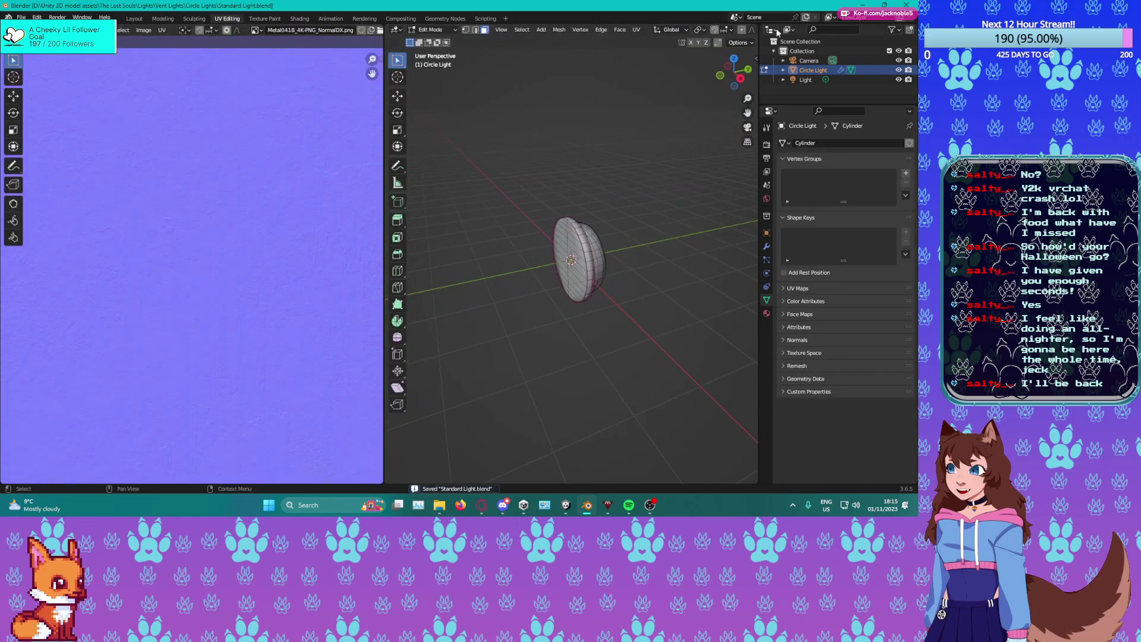
left_click(255, 31)
left_click(292, 42)
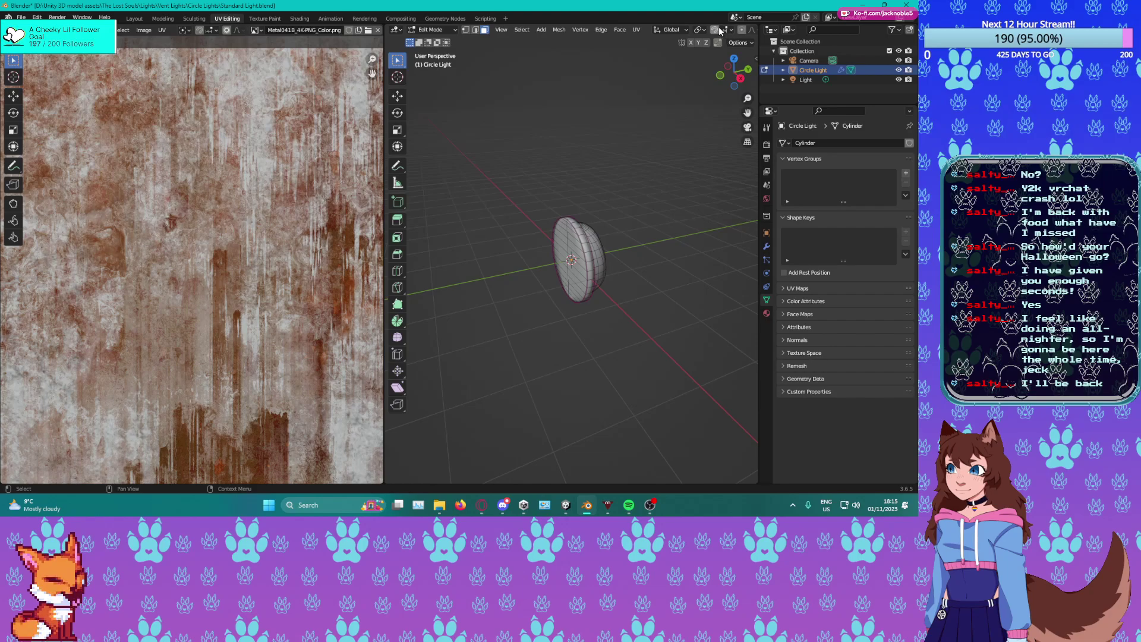
Turn on the Subdivision modifier's on-cage display and mark the edge loop where the bulb meets the metal rim as a seam.
middle_click_drag(664, 152, 569, 194)
scroll(477, 267, "up", 6)
key("2")
left_click(472, 231, "alt")
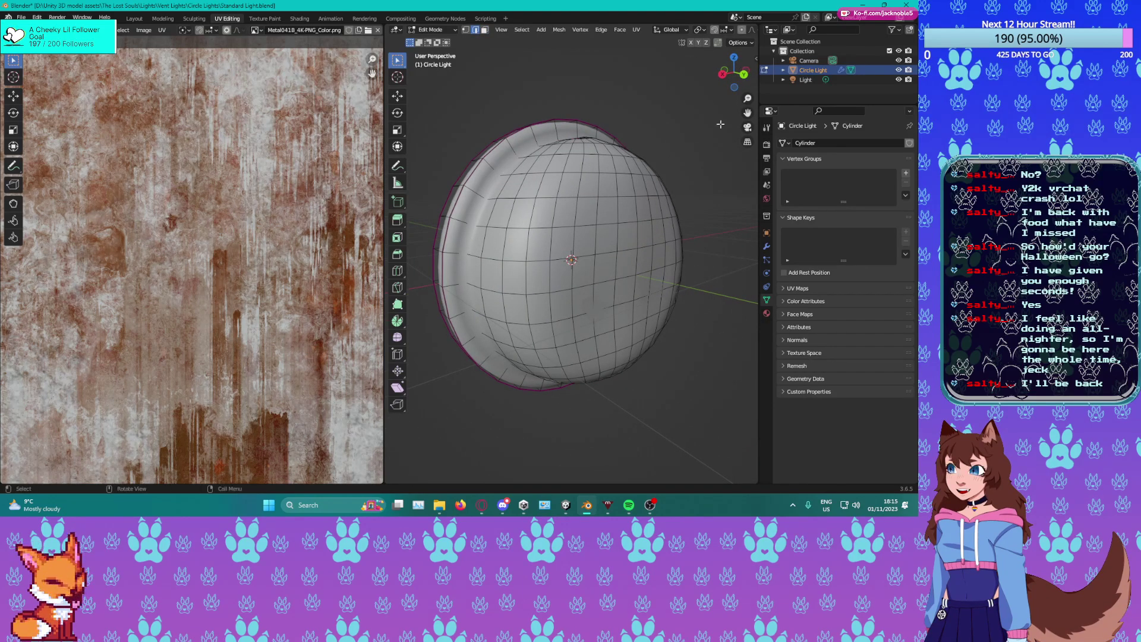
left_click(767, 247)
left_click(848, 159)
middle_click_drag(511, 267, 460, 285)
scroll(511, 255, "down", 2)
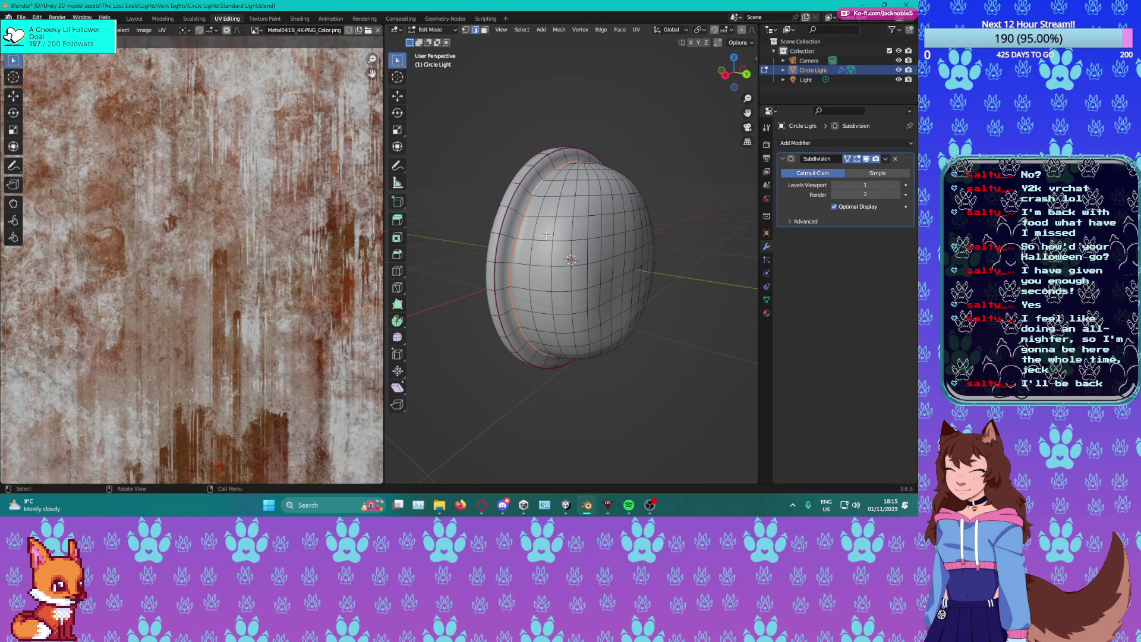
right_click(503, 170)
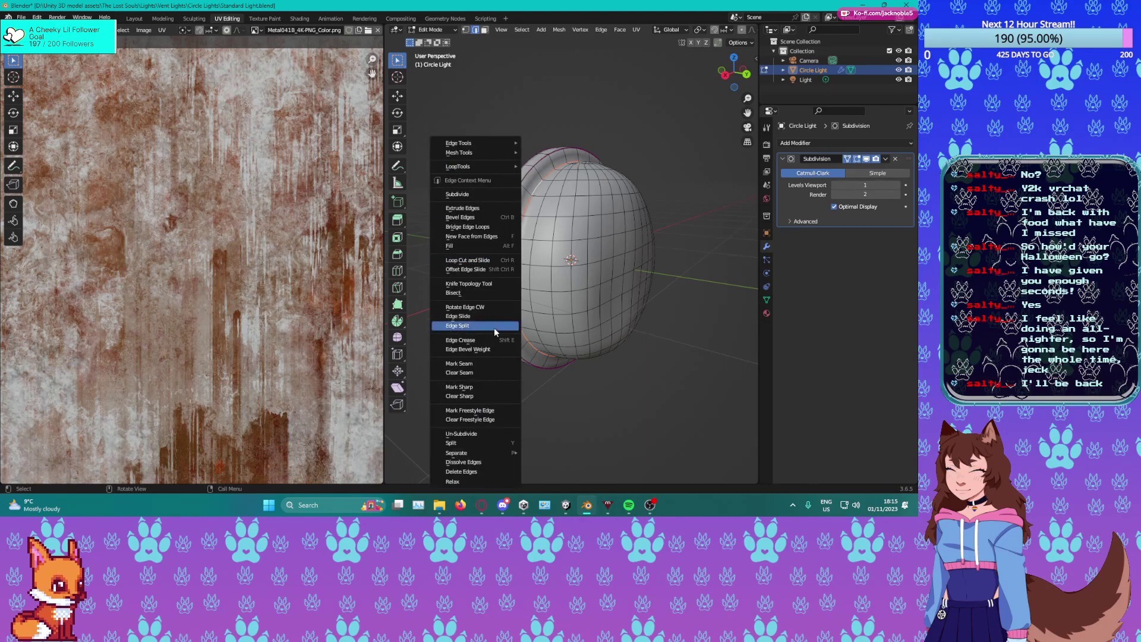
left_click(461, 364)
middle_click_drag(463, 323, 478, 329)
scroll(466, 319, "down", 5)
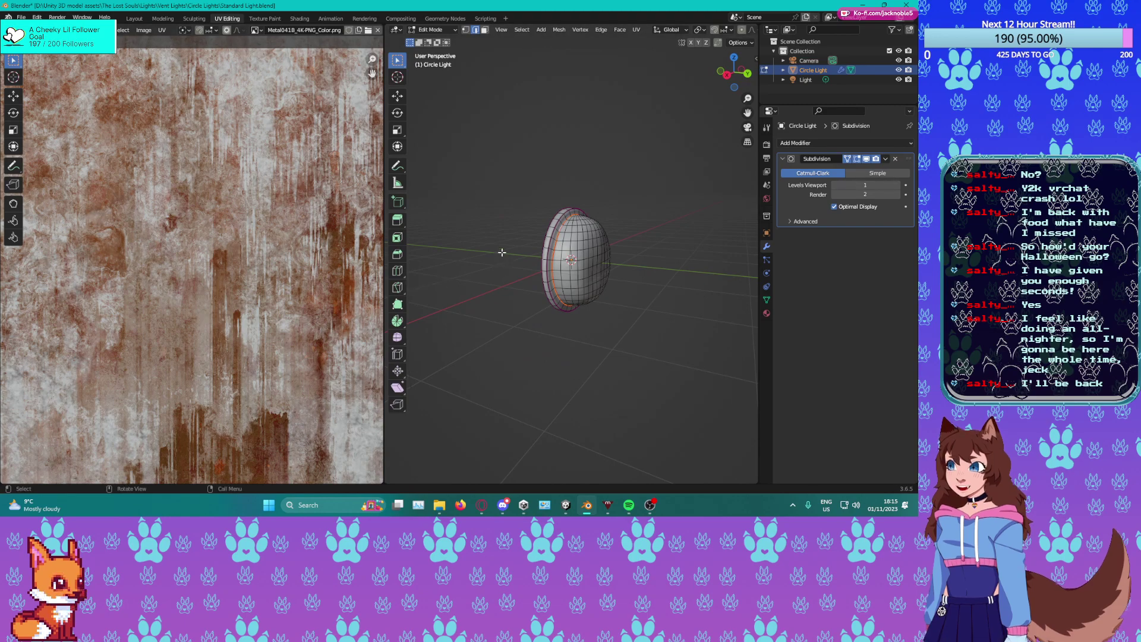
Mark a line of edges running across the rim, from the bulb's base to the rim's outer edge, as a seam.
scroll(499, 276, "up", 3)
middle_click_drag(499, 277, 483, 319)
scroll(483, 320, "up", 3)
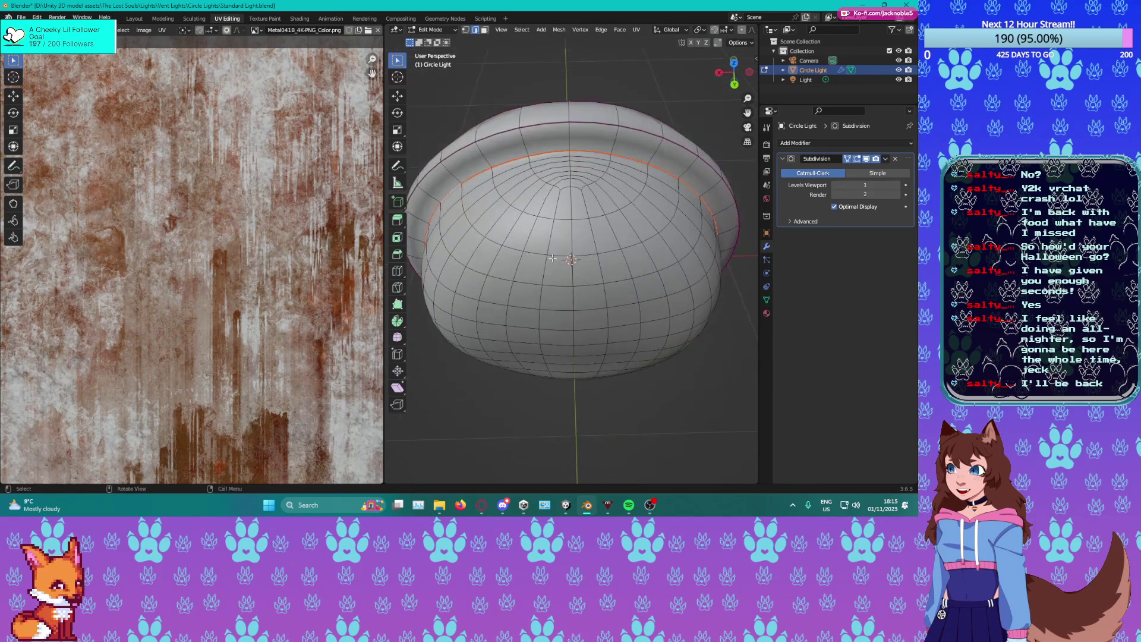
left_click(569, 143)
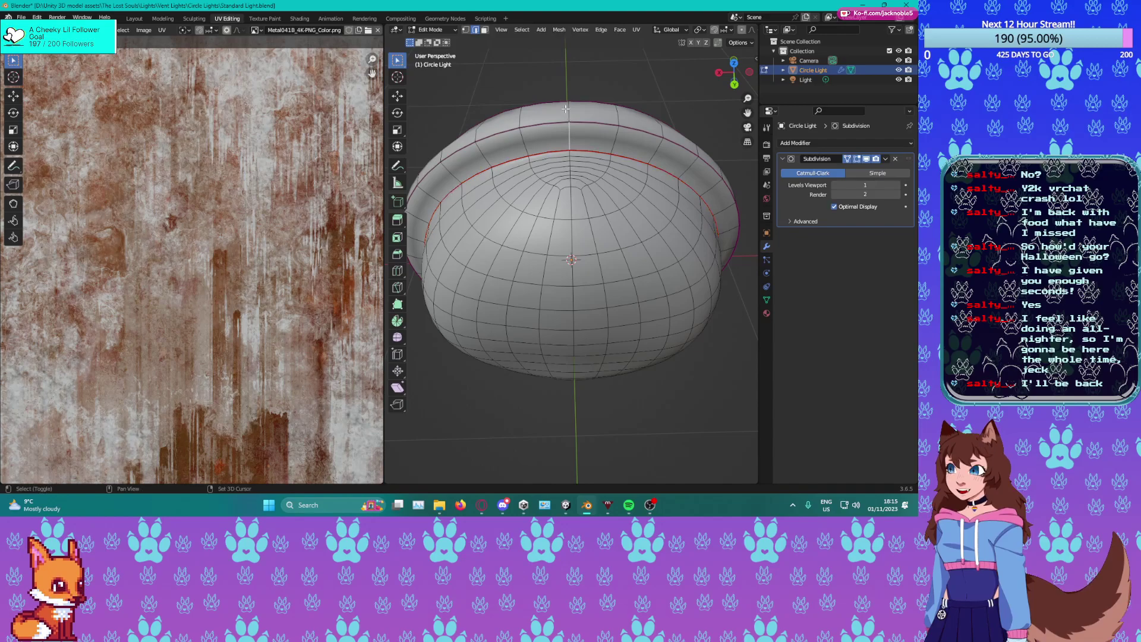
right_click(537, 169)
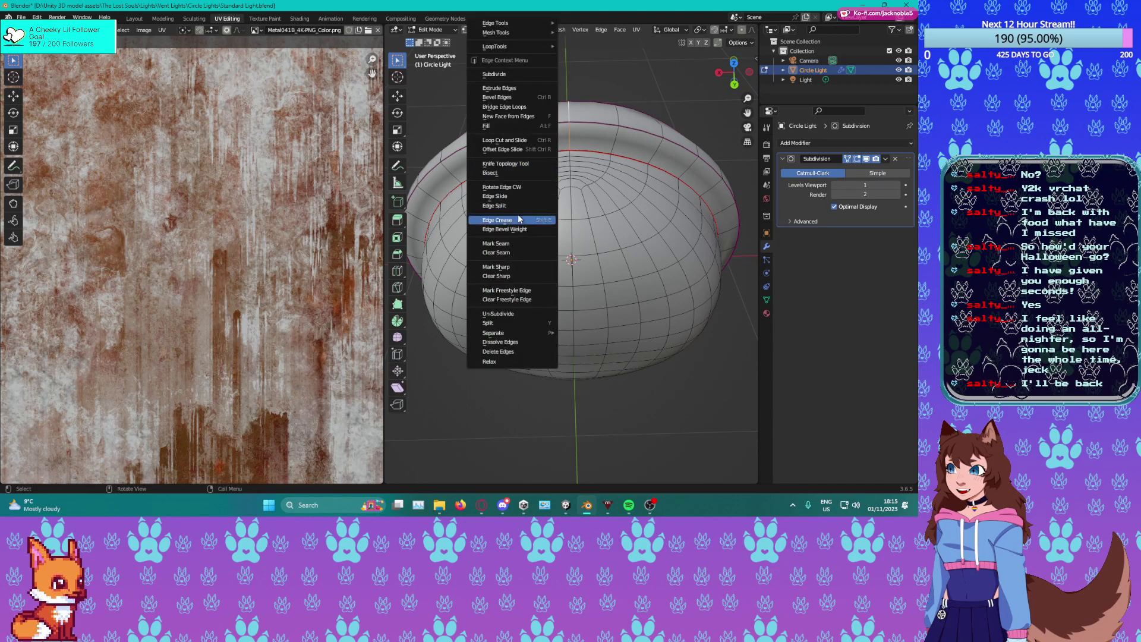
left_click(497, 242)
middle_click_drag(457, 203, 575, 217)
middle_click_drag(530, 253, 563, 175)
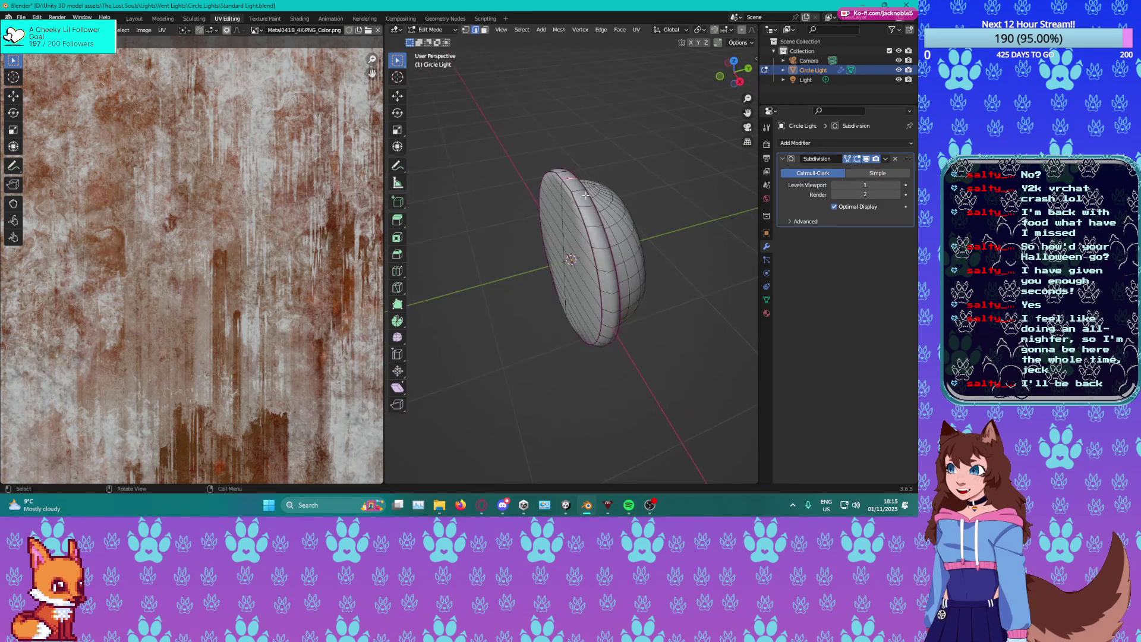
middle_click_drag(584, 401, 568, 274)
Select all faces that use the Metal material and show the model in Material Preview shading.
left_click(767, 313)
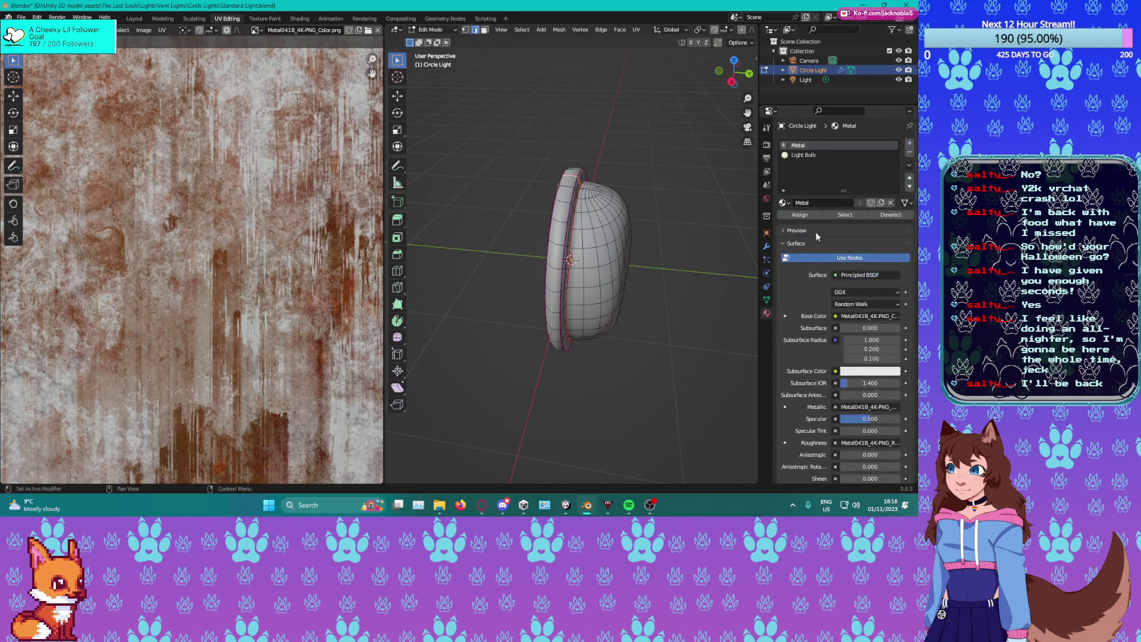
left_click(796, 217)
scroll(571, 262, "down", 3)
scroll(230, 320, "down", 5)
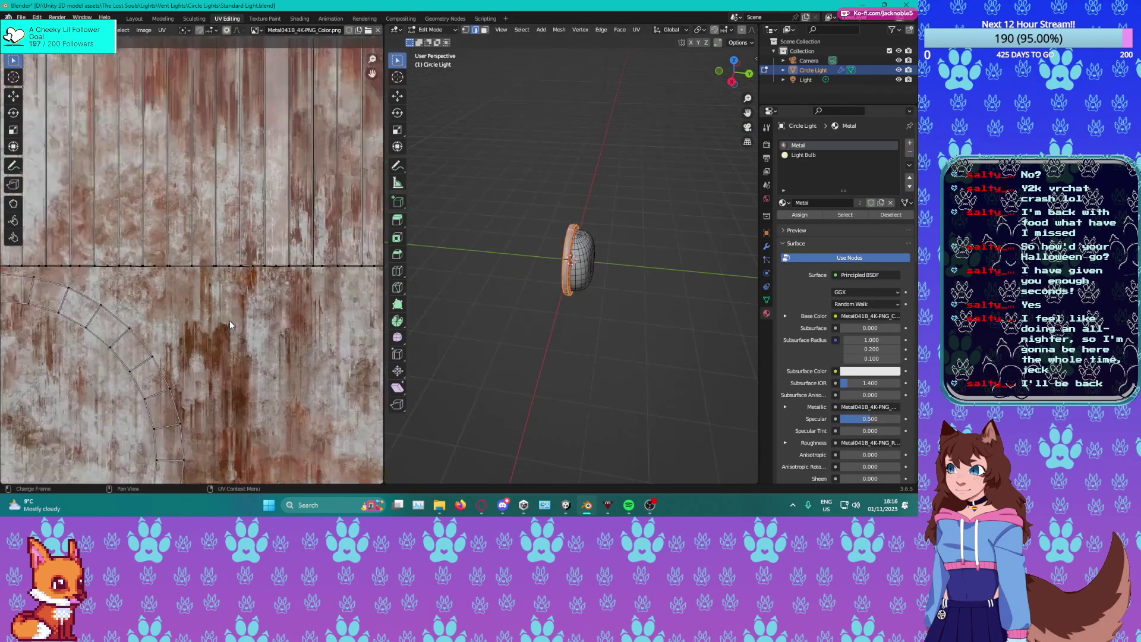
middle_click_drag(224, 362, 286, 351)
scroll(292, 345, "up", 3)
middle_click_drag(555, 334, 581, 292)
scroll(584, 291, "up", 3)
scroll(735, 30, "down", 5)
left_click(733, 30)
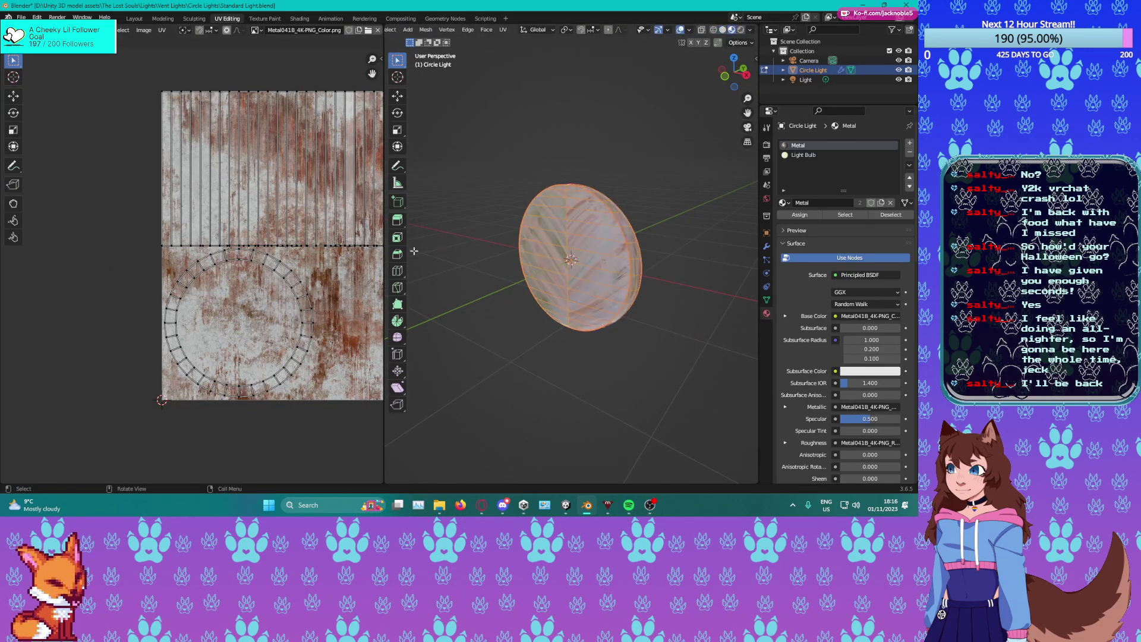
Select all UVs of the metal faces and unwrap them again using the new seams.
middle_click_drag(332, 292, 274, 298)
key("a")
right_click(310, 279)
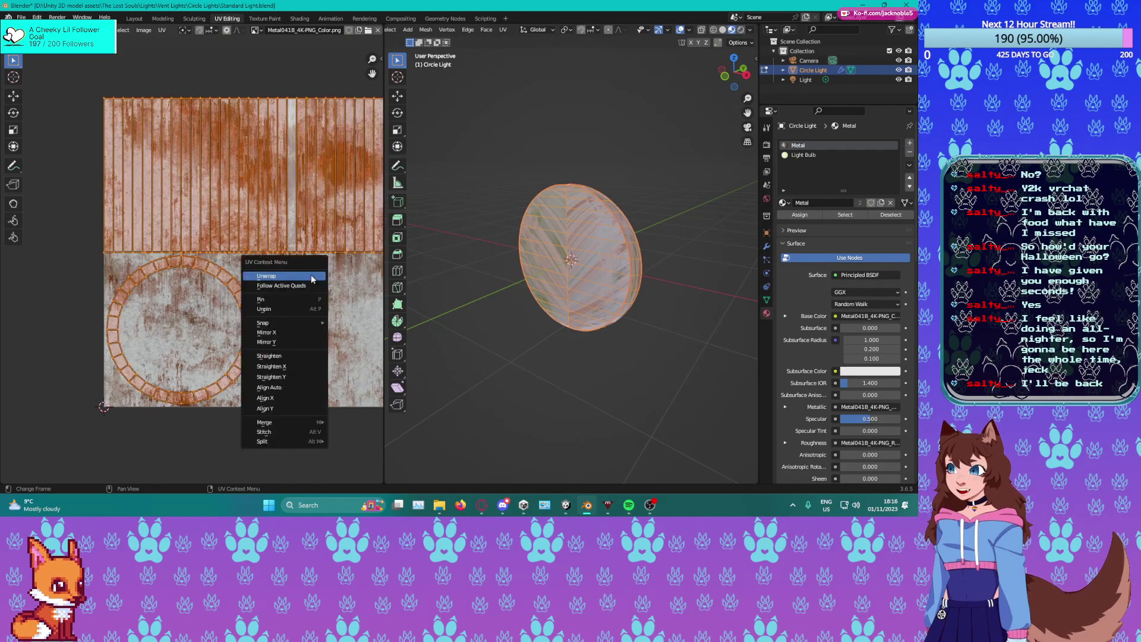
left_click(302, 276)
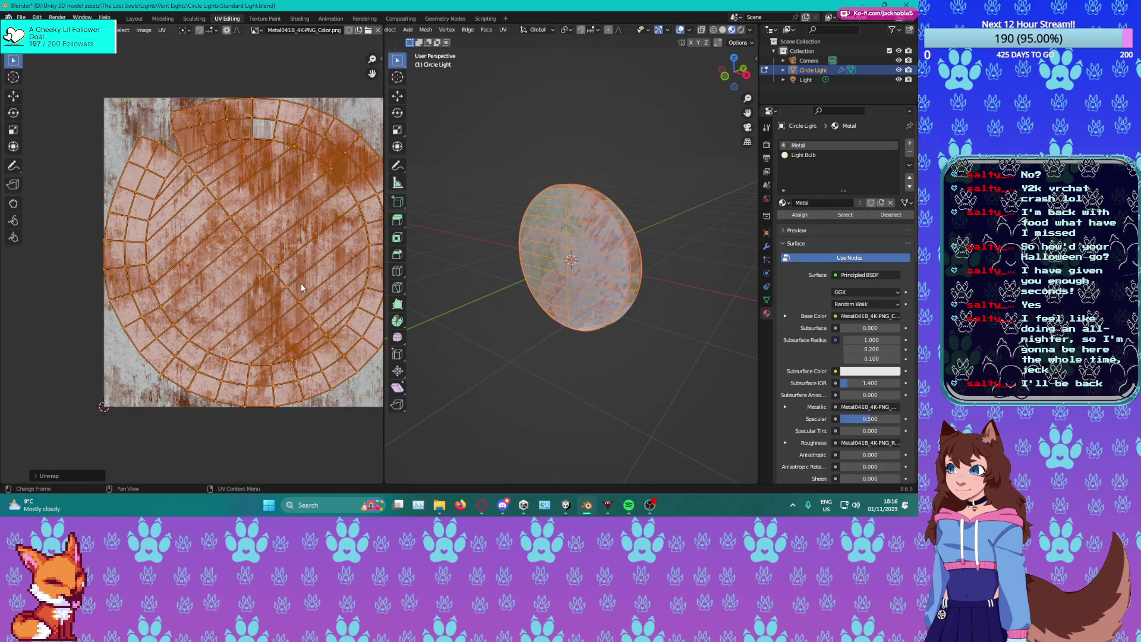
Close the gap in the unwrapped ring by merging its inner and outer pairs of facing UV vertices at their centers.
middle_click_drag(621, 213, 332, 220)
scroll(675, 212, "up", 4)
scroll(331, 220, "up", 5)
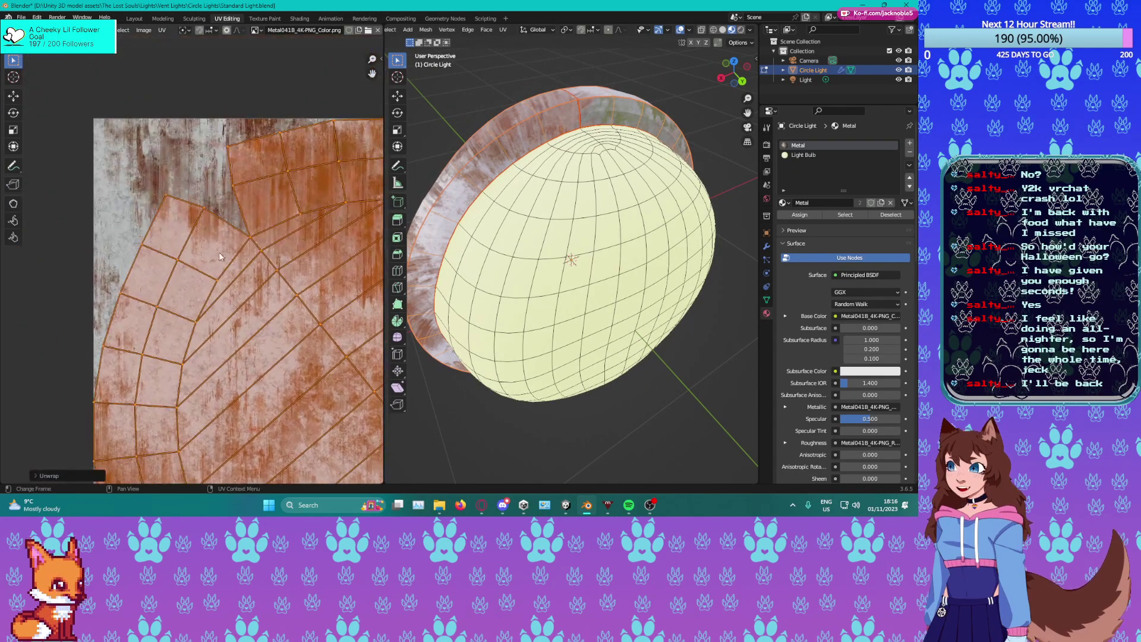
left_click(206, 208)
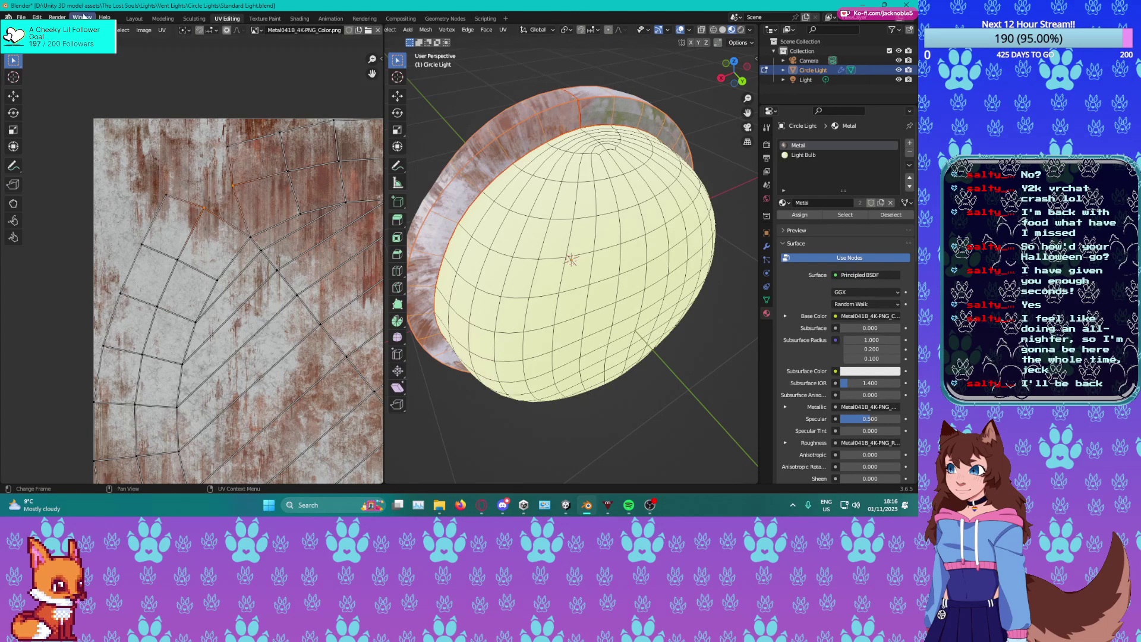
left_click(162, 29)
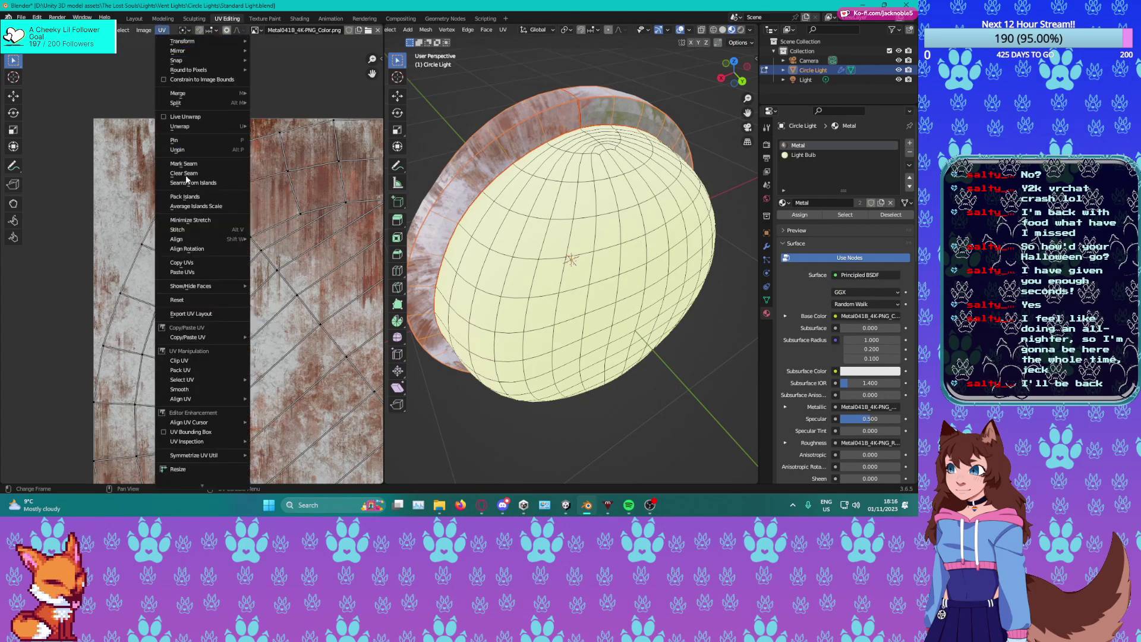
left_click(202, 231)
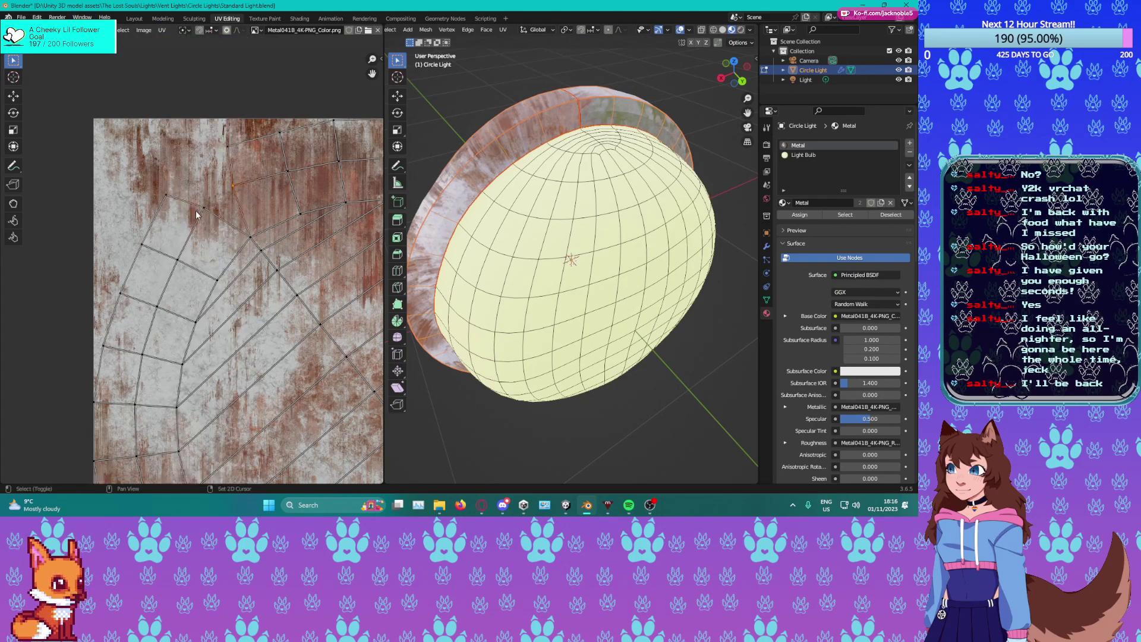
key("m")
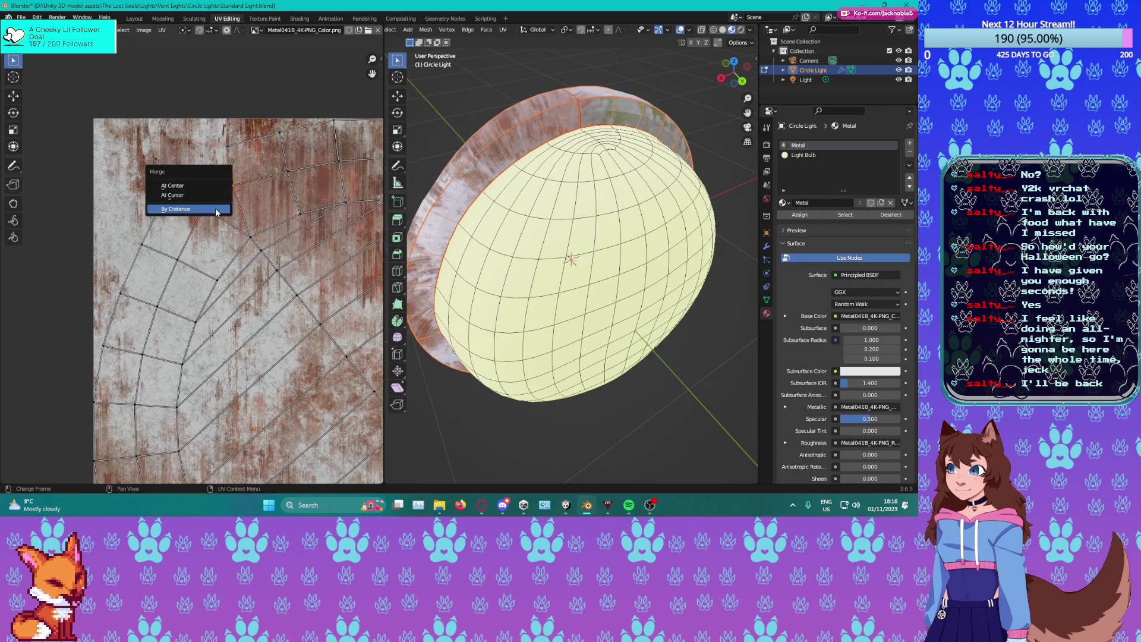
left_click(185, 195)
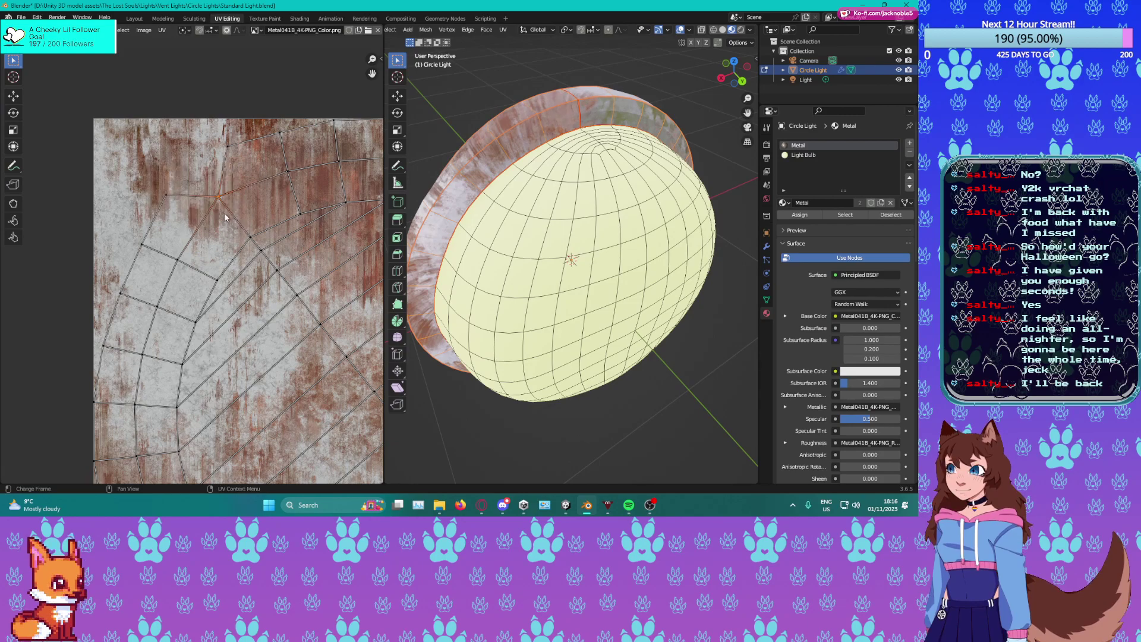
key("m")
left_click(161, 195)
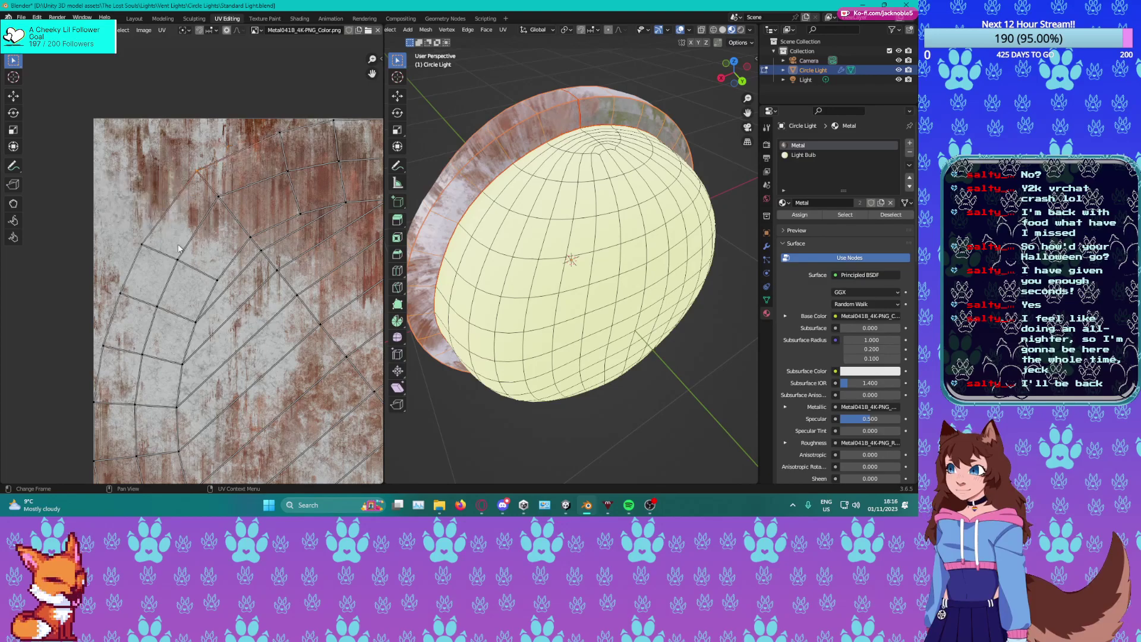
middle_click_drag(562, 188, 667, 72)
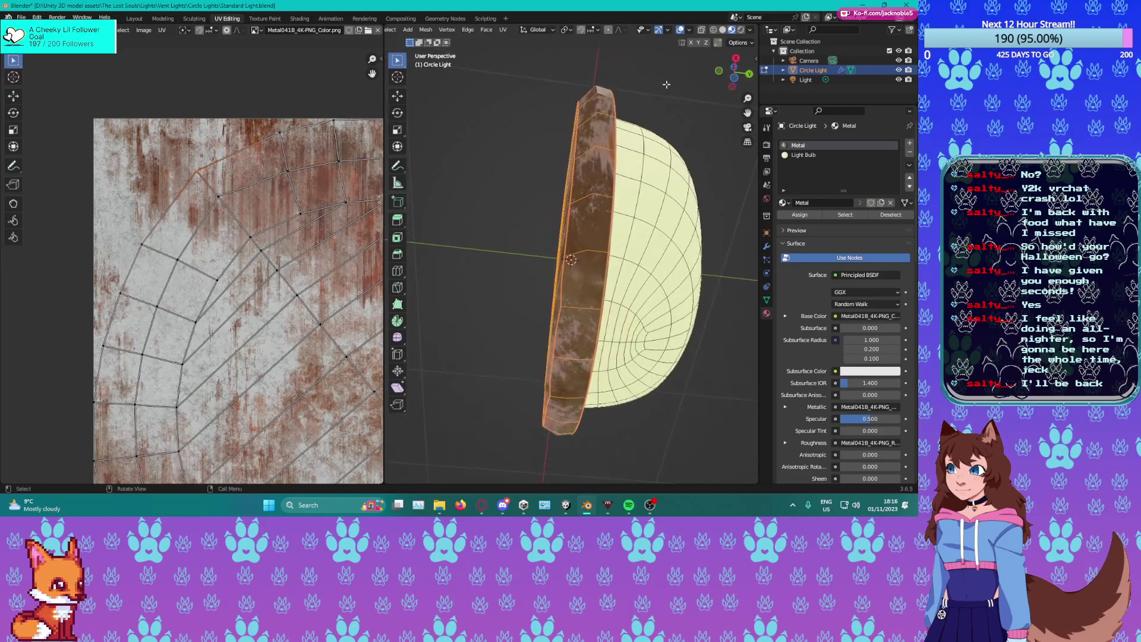
middle_click_drag(594, 264, 494, 122)
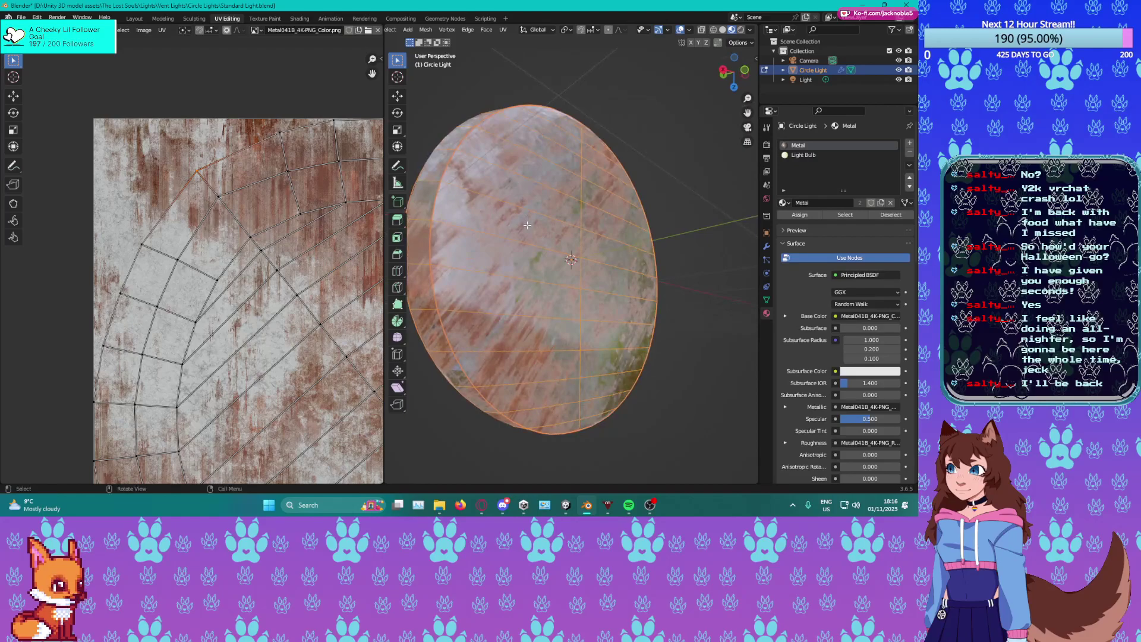
Return the circle light to Object Mode, check its textured rim from several sides, and save the file.
key("Tab")
middle_click_drag(527, 223, 651, 203)
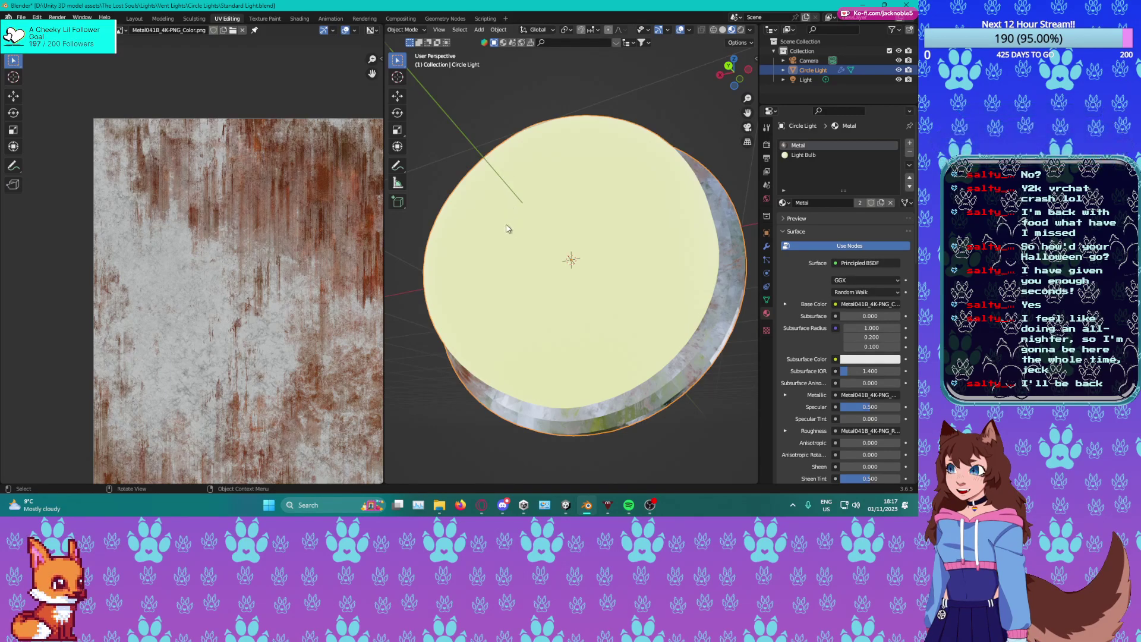
middle_click_drag(510, 224, 559, 266)
key("ctrl+s")
scroll(451, 257, "up", 2)
middle_click_drag(451, 257, 533, 293)
scroll(533, 293, "down", 4)
scroll(483, 284, "up", 1)
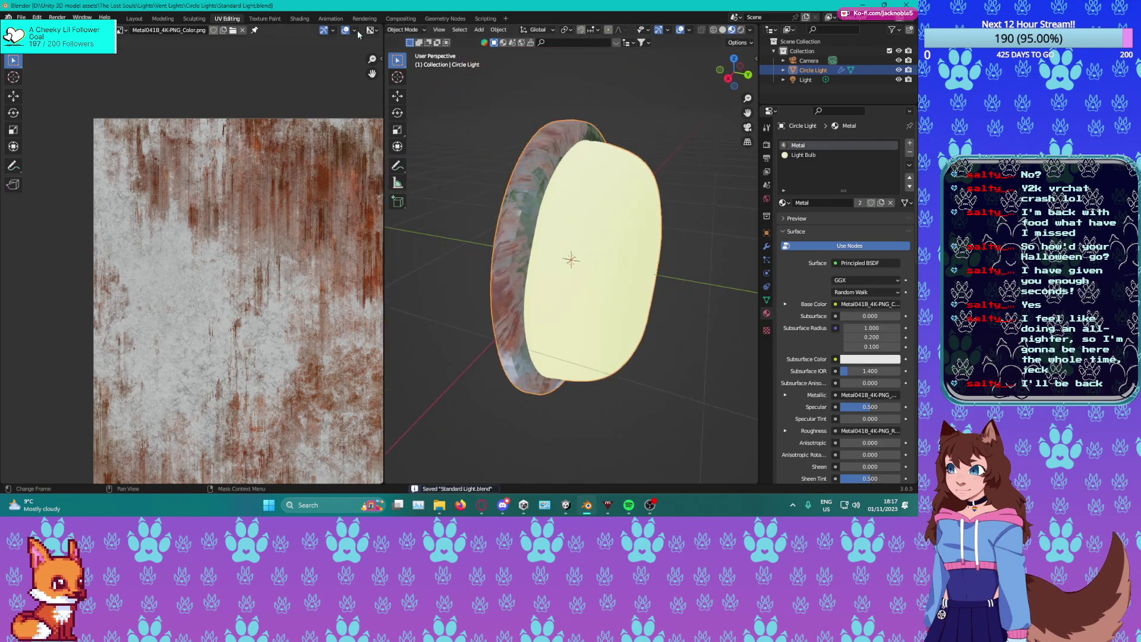
Switch to the Shading workspace and apply Shade Auto Smooth followed by Shade Smooth to the circle light.
left_click(298, 18)
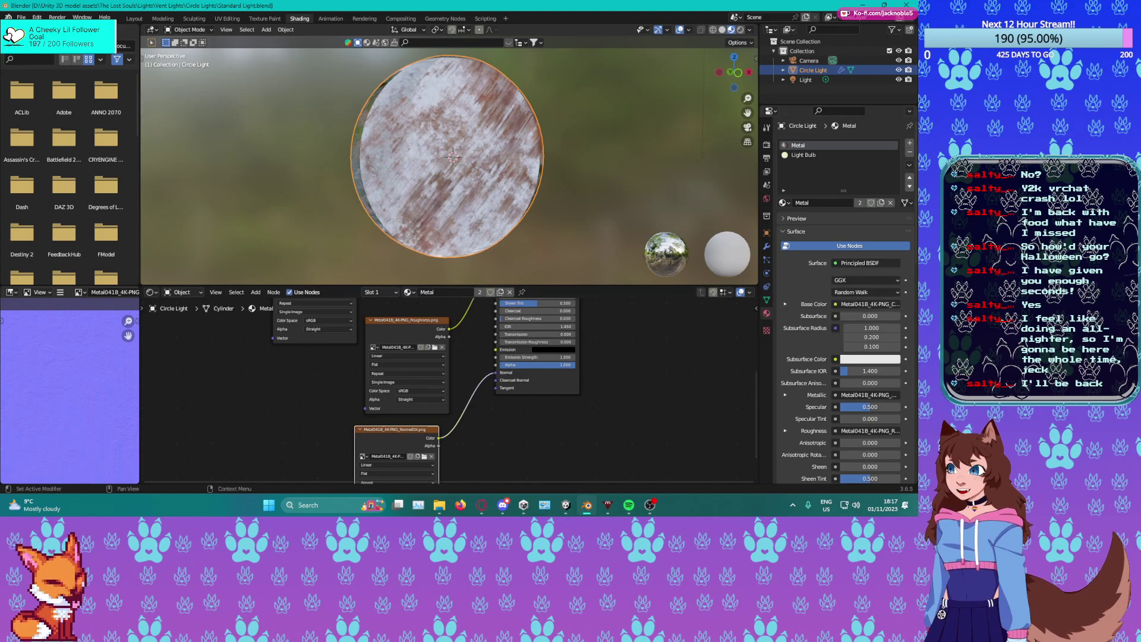
middle_click_drag(275, 255, 500, 220)
right_click(542, 200)
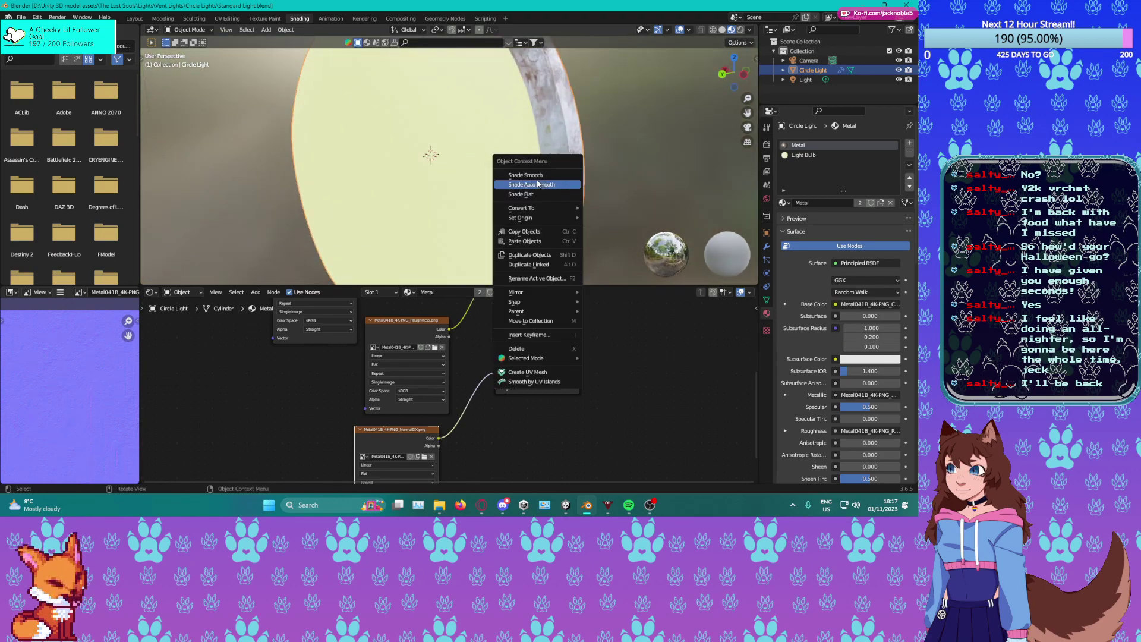
left_click(561, 184)
right_click(551, 167)
left_click(526, 172)
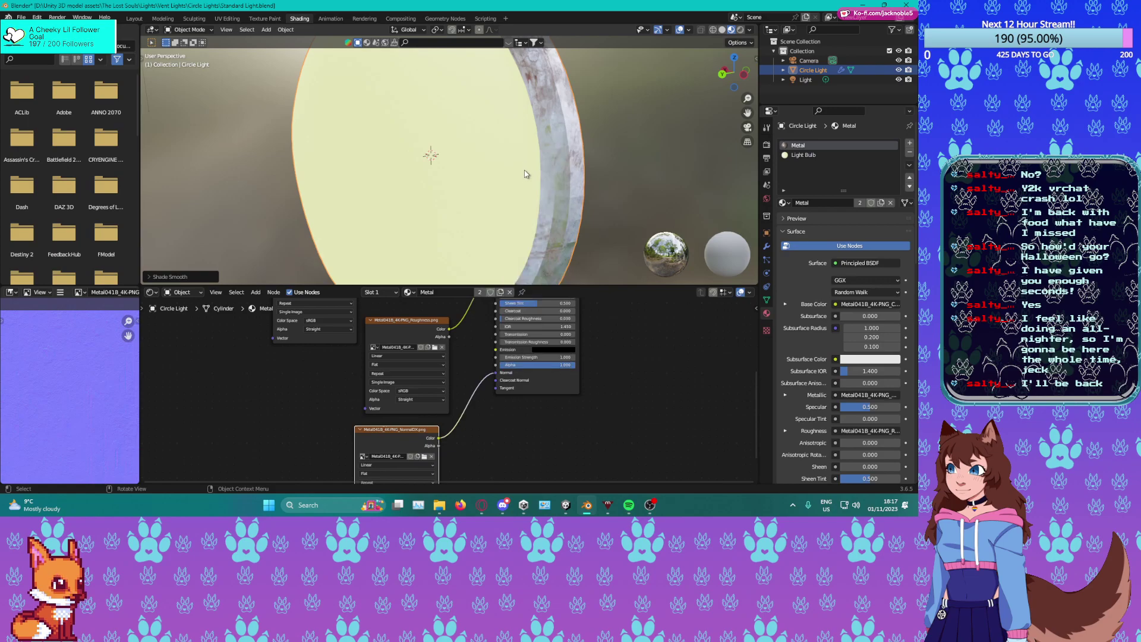
Switch to the Layout workspace, inspect the smoothed light from several sides, and save the file.
left_click(128, 20)
mouse_move(411, 217)
middle_mouse_down()
mouse_move(280, 225)
mouse_move(410, 236)
middle_mouse_up()
scroll(410, 236, "down", 1)
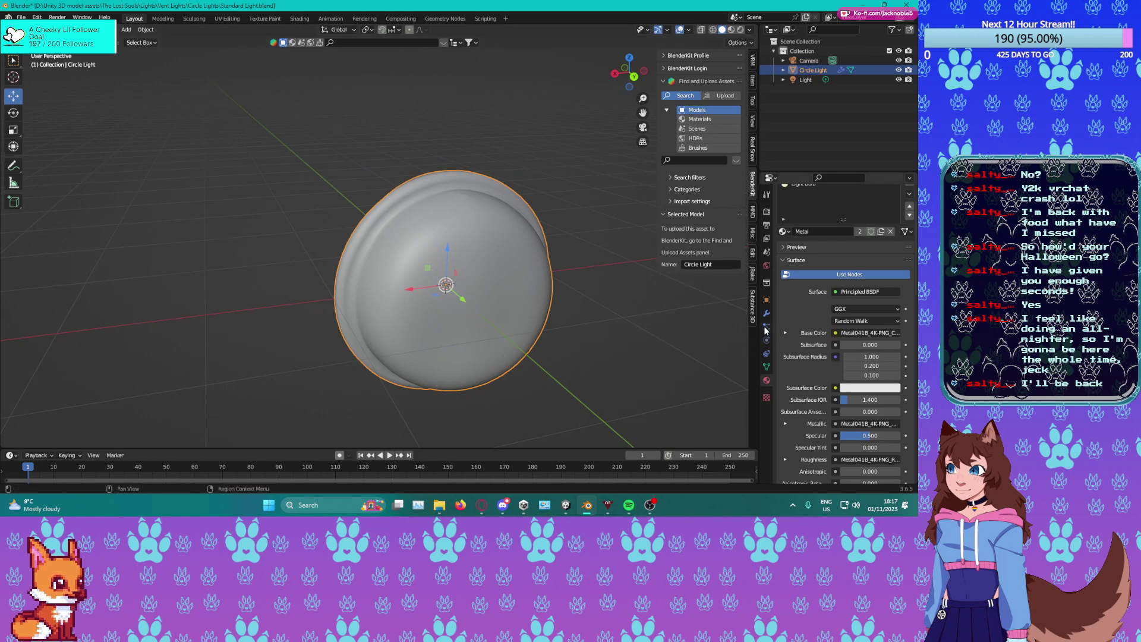
middle_click_drag(449, 275, 373, 276)
key("ctrl+s")
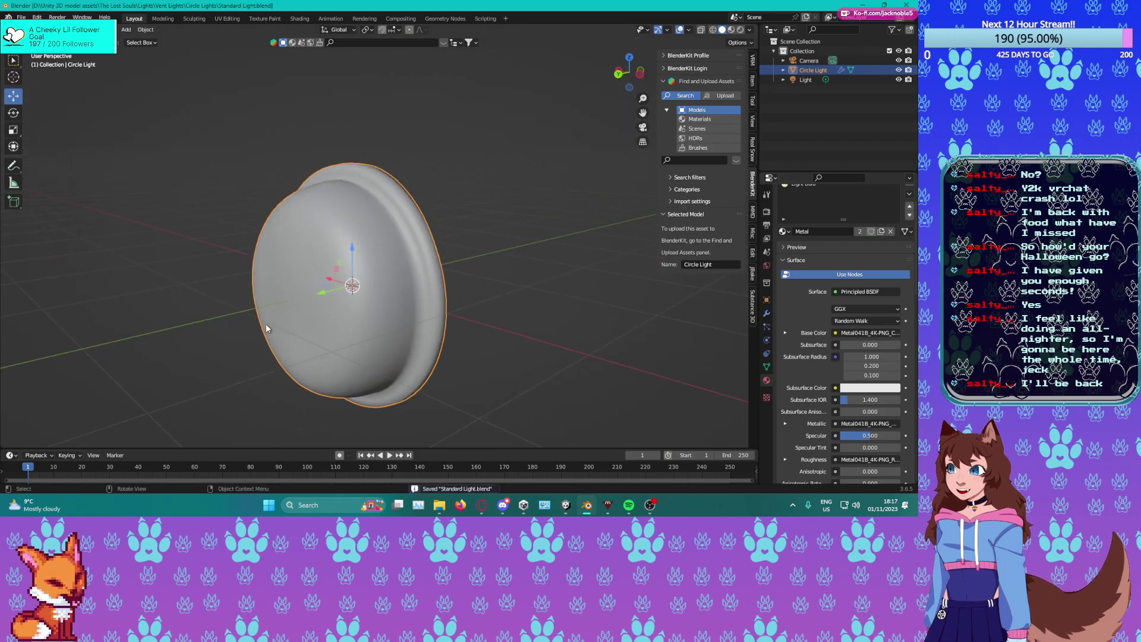
middle_click_drag(262, 326, 308, 326)
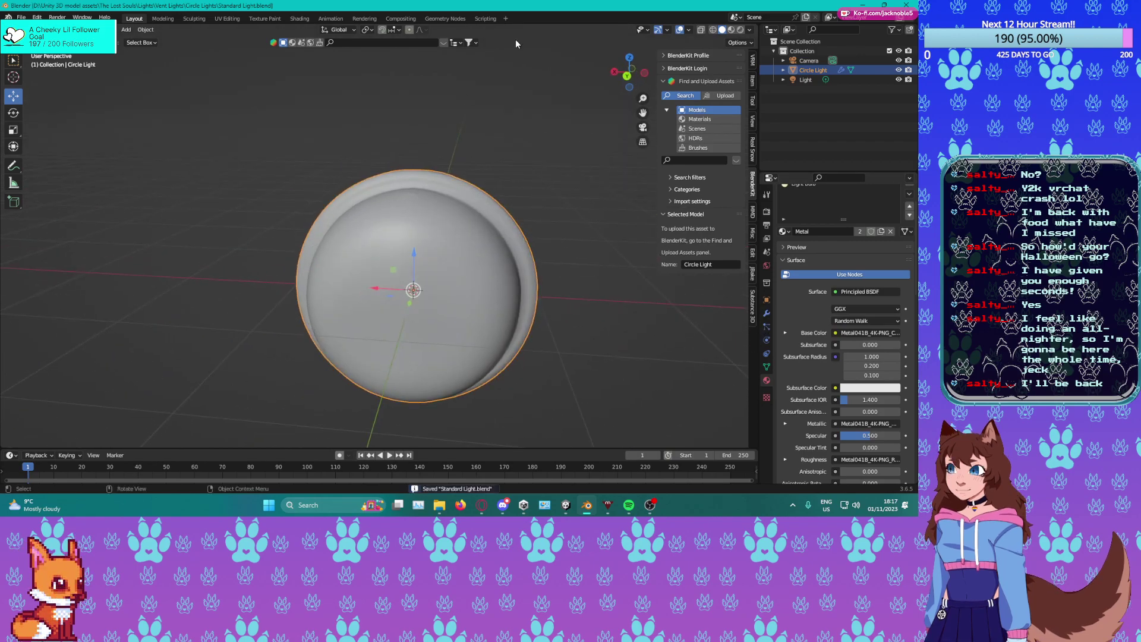
Show the circle light in Rendered viewport shading and save the file.
left_click(740, 30)
mouse_move(365, 260)
middle_mouse_down()
mouse_move(402, 280)
mouse_move(444, 227)
mouse_move(360, 242)
middle_mouse_up()
scroll(360, 241, "down", 5)
middle_click_drag(442, 292, 423, 318)
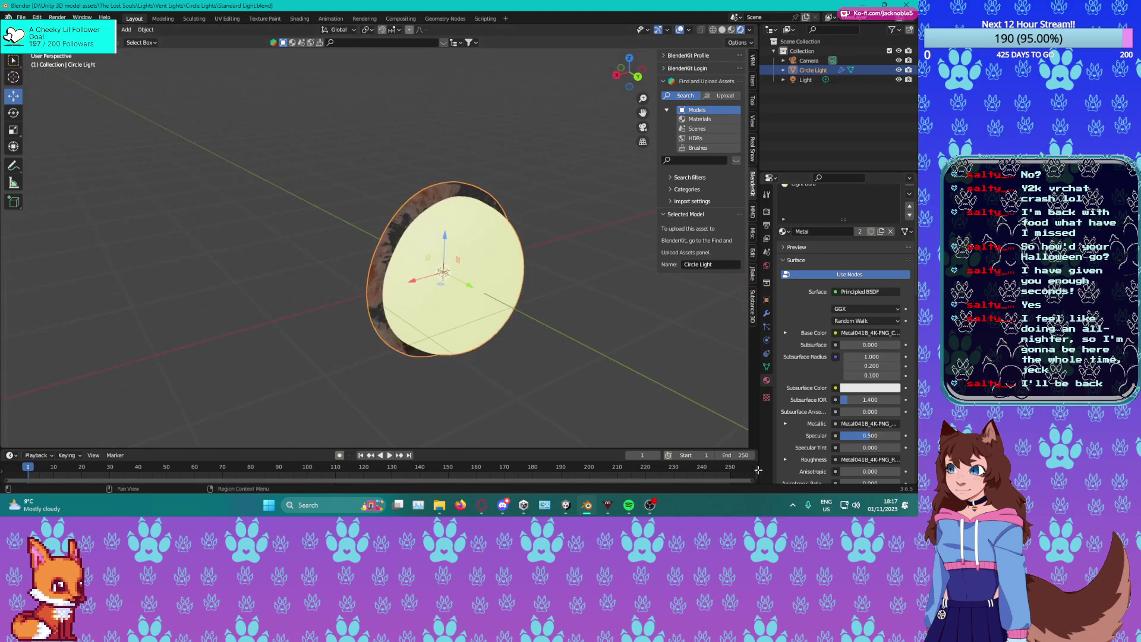
key("ctrl+s")
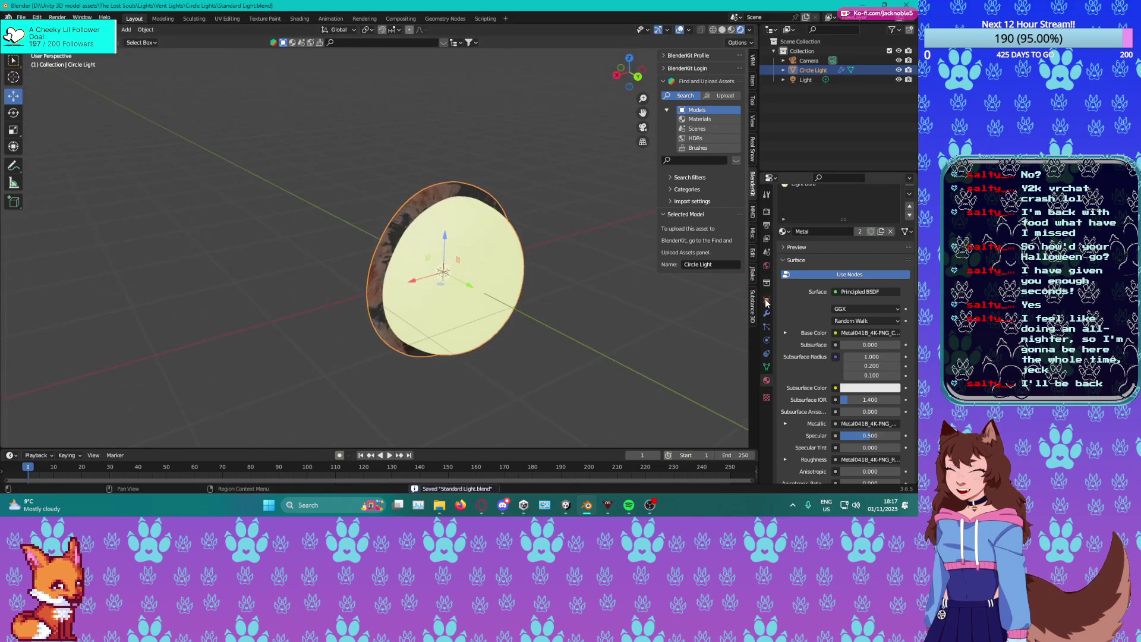
Set the render engine to Cycles and delete the Light object from the scene.
left_click(767, 212)
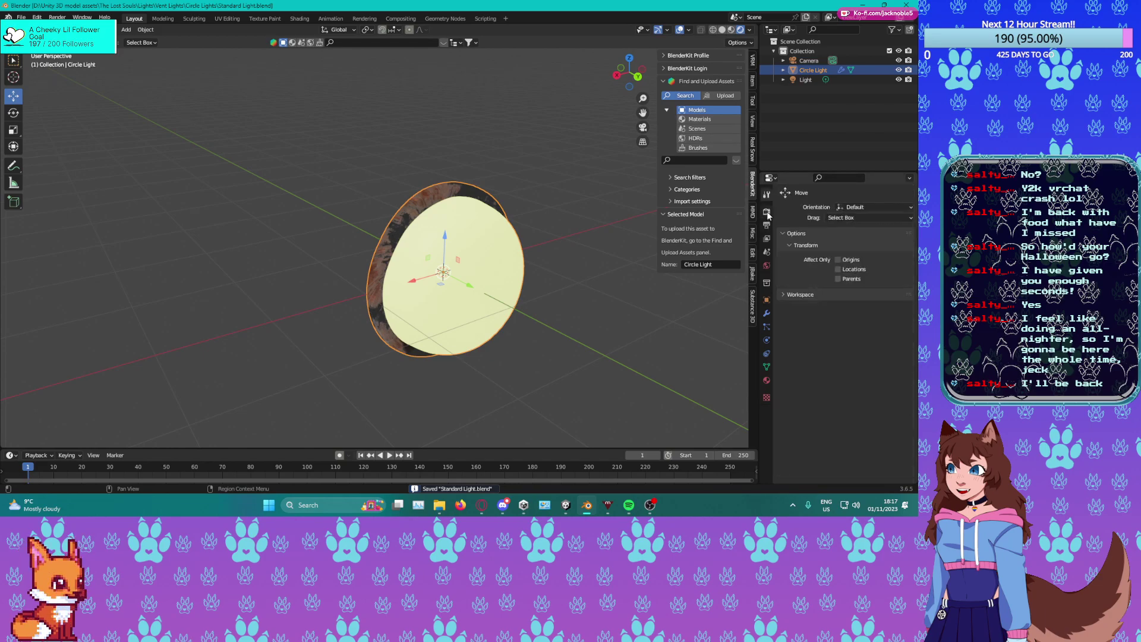
left_click(856, 210)
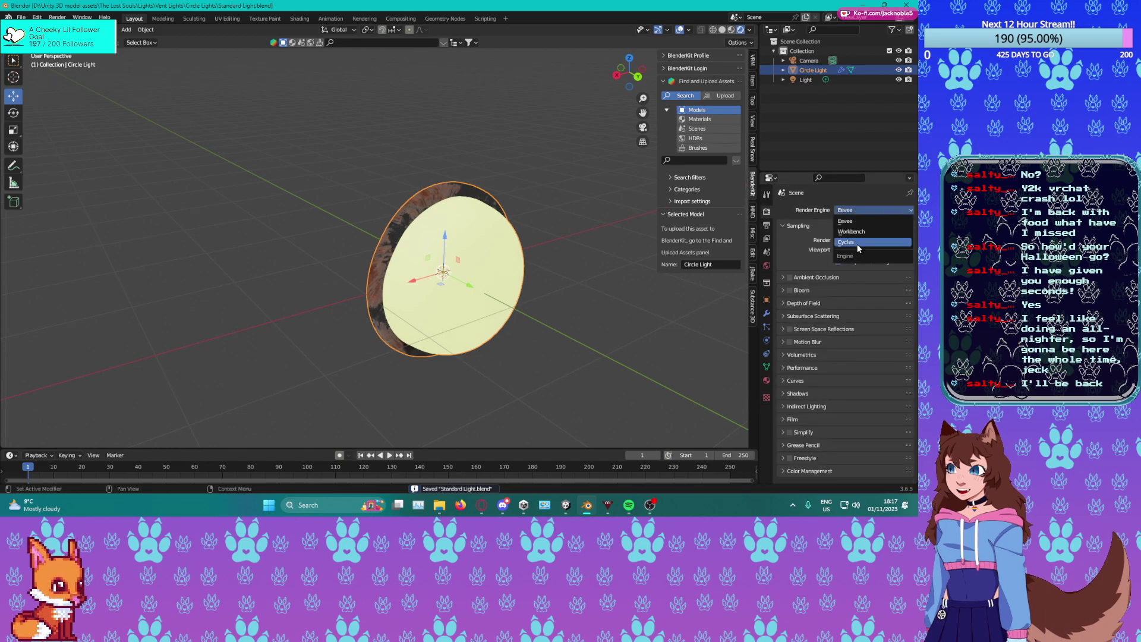
left_click(859, 243)
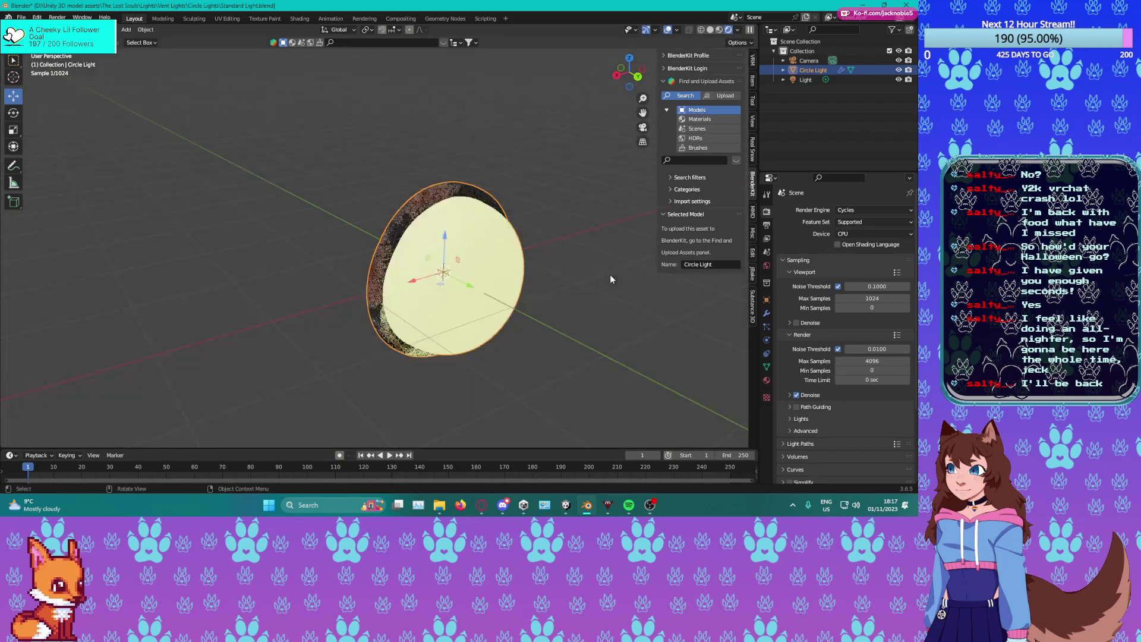
left_click(806, 80)
key("Delete")
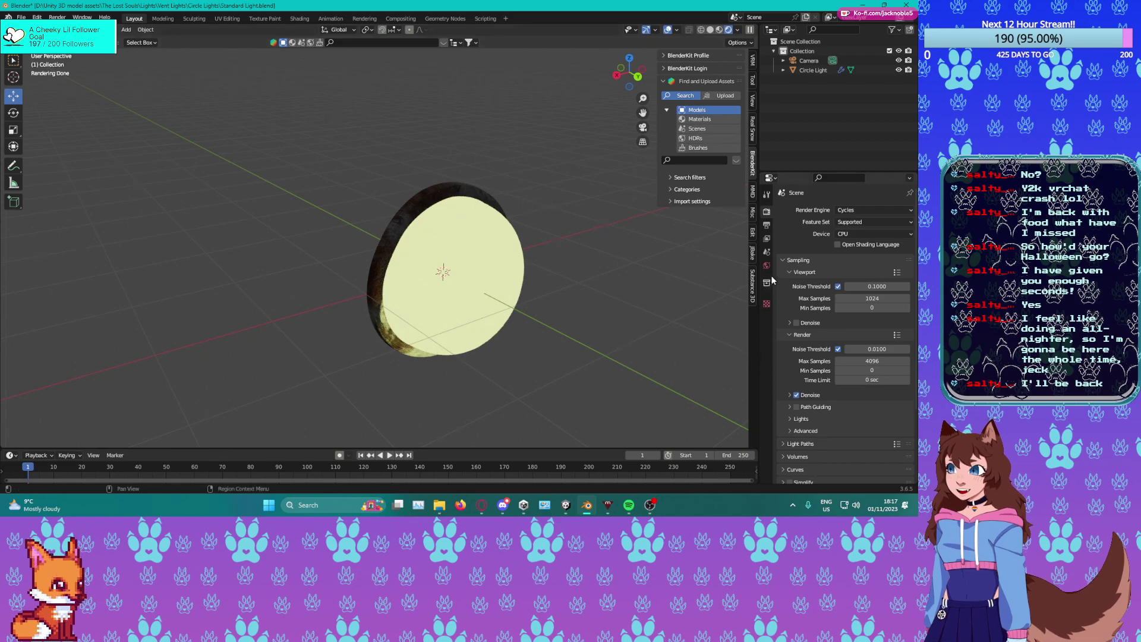
Change the Light Bulb material's emission colour on the circle light to a warmer, more saturated-looking yellow.
left_click(515, 310)
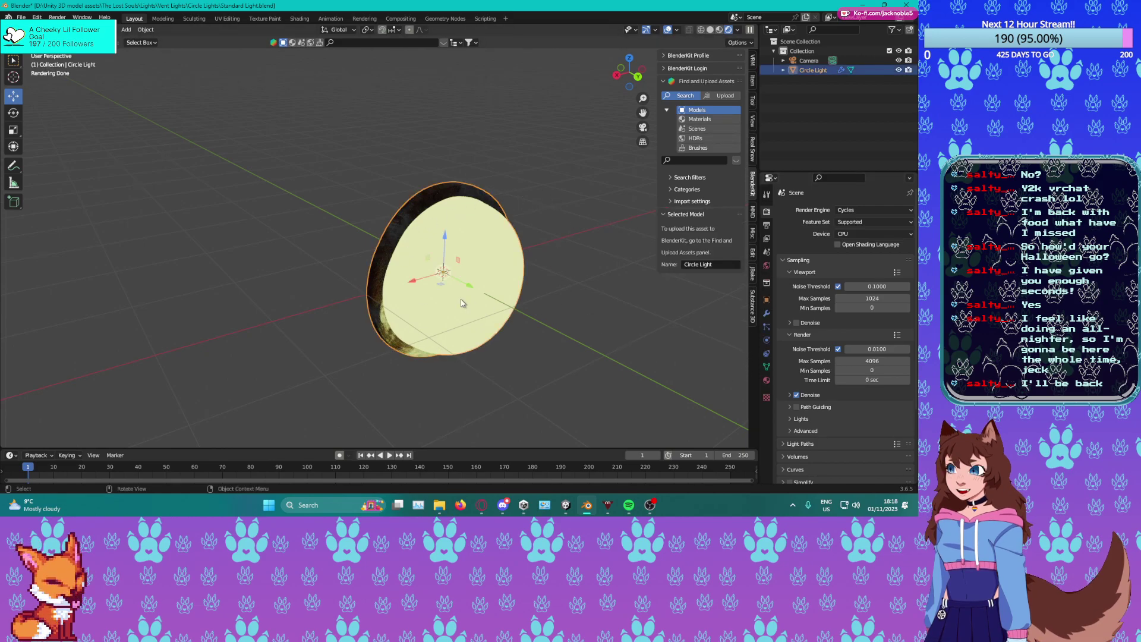
left_click(767, 381)
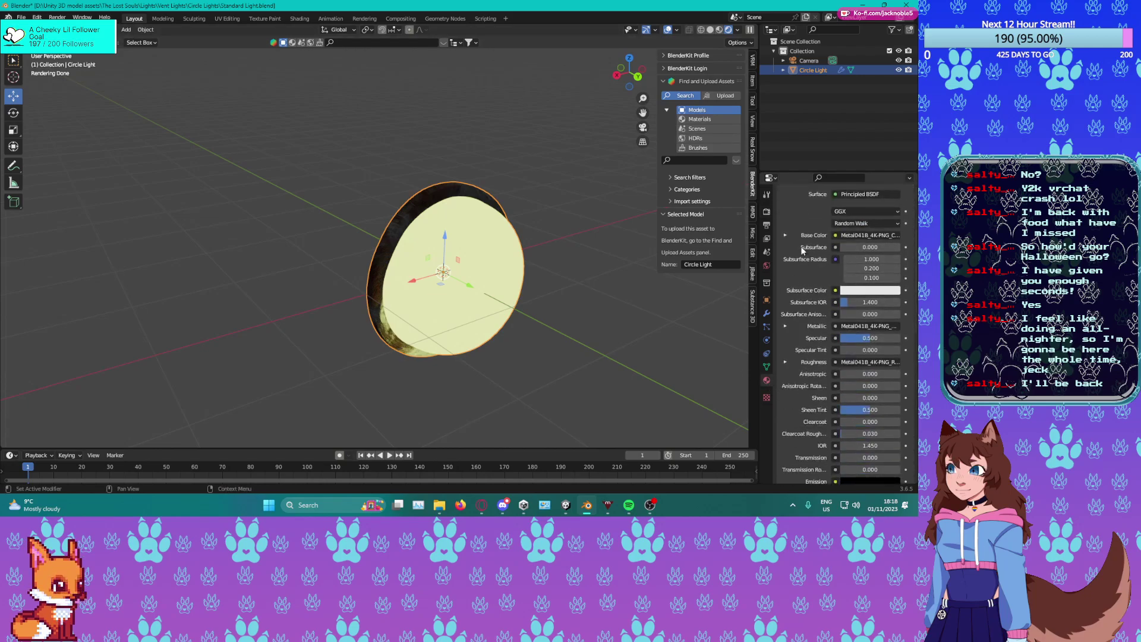
left_click(804, 222)
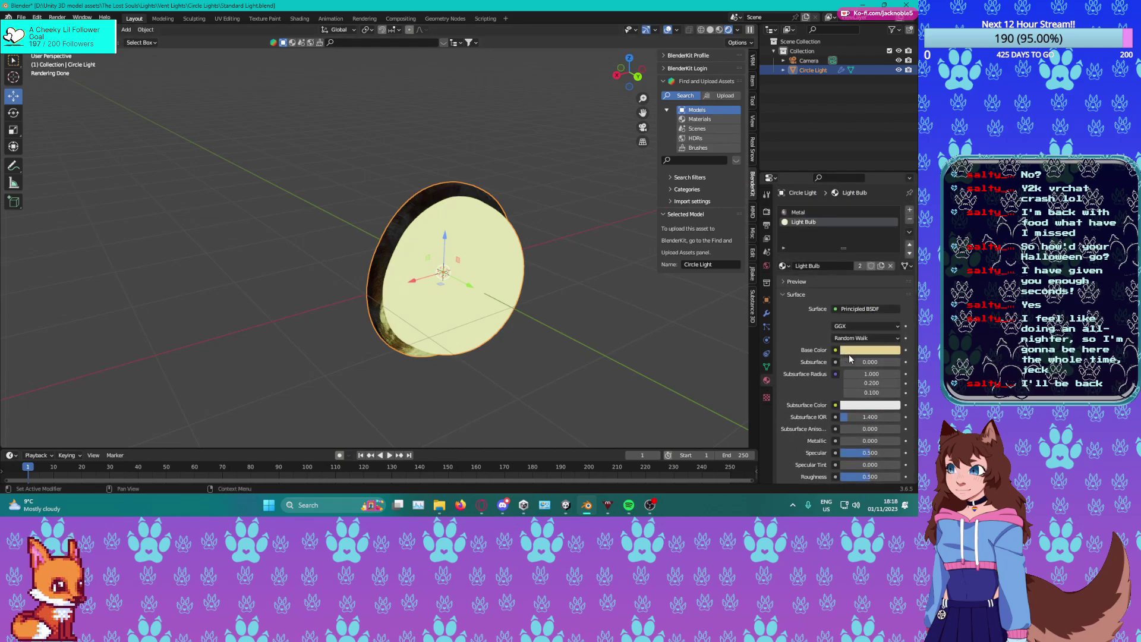
scroll(849, 357, "down", 8)
left_click(847, 385)
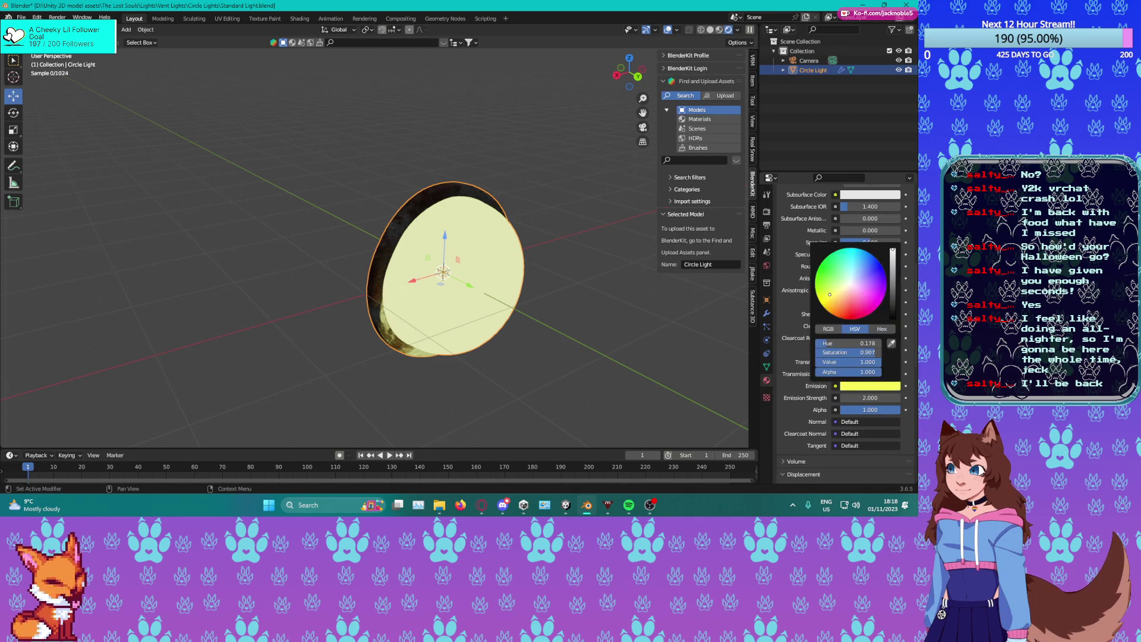
left_click(832, 302)
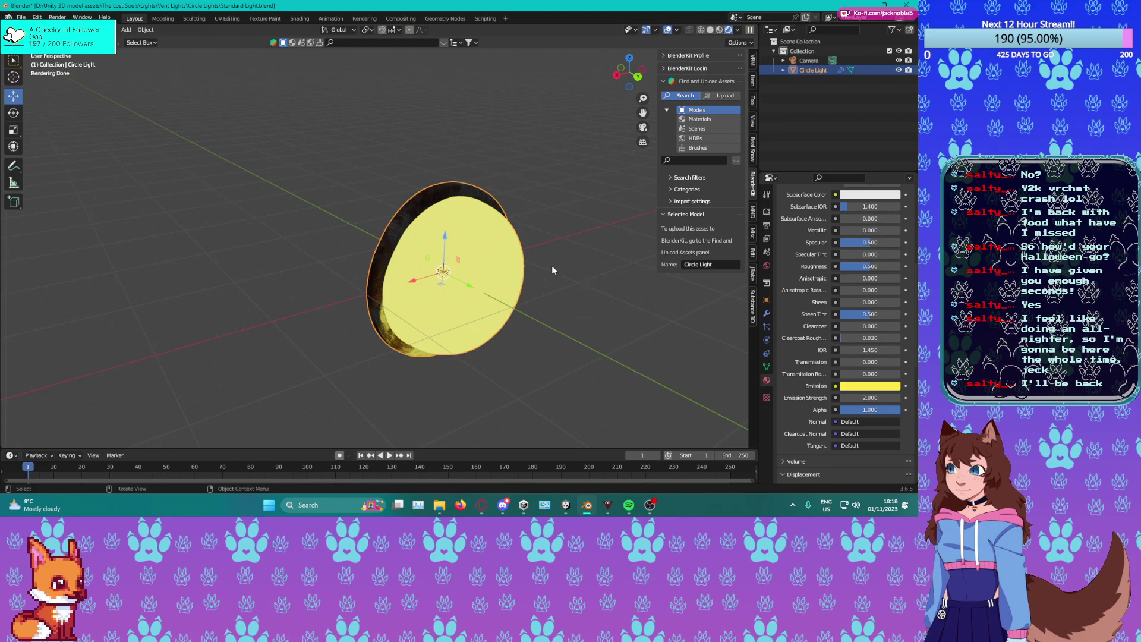
Set the render engine back to Eevee and save the file.
left_click(766, 213)
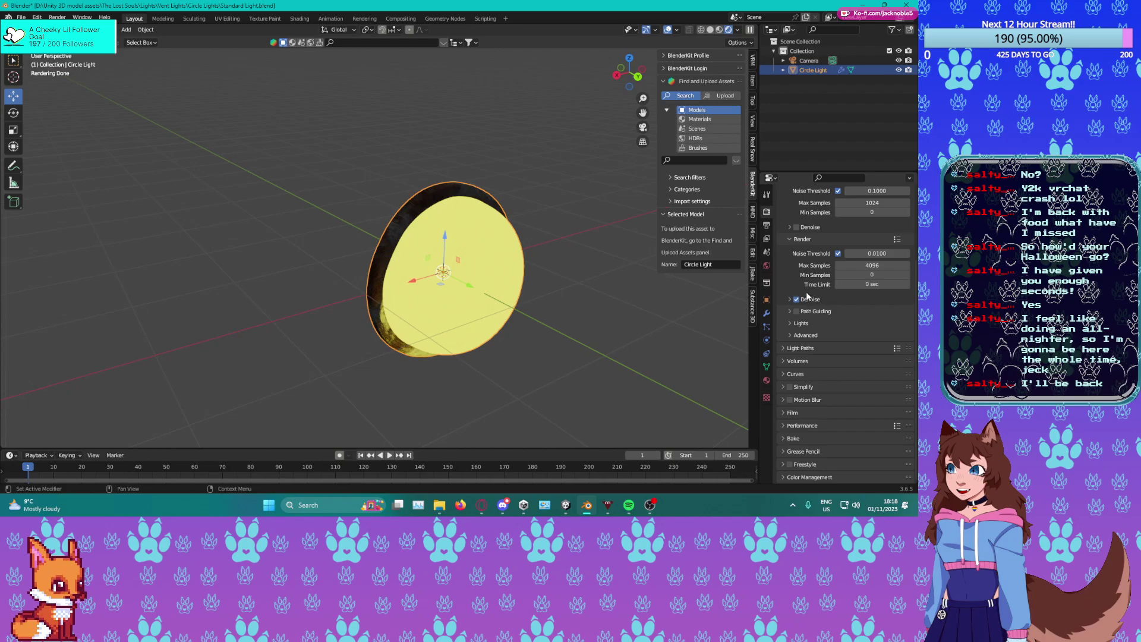
scroll(809, 286, "up", 5)
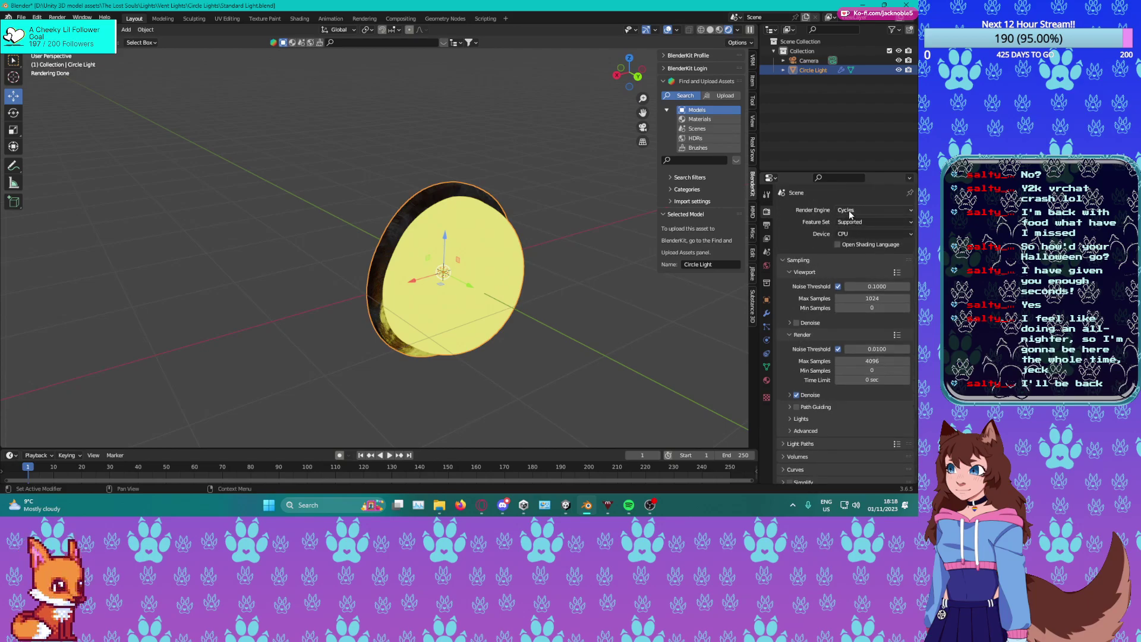
left_click(849, 210)
left_click(851, 223)
middle_click_drag(568, 290, 537, 287)
key("ctrl+s")
scroll(585, 289, "up", 3)
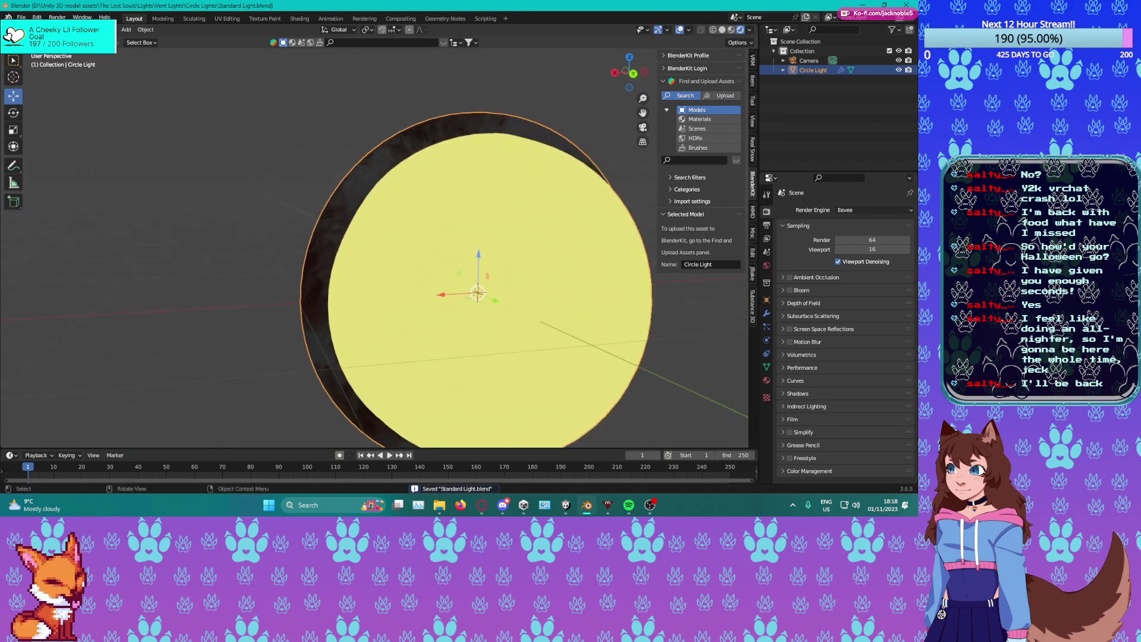
Save the scene as a new file named Cap Light.blend in the Circle Lights folder.
left_click(21, 16)
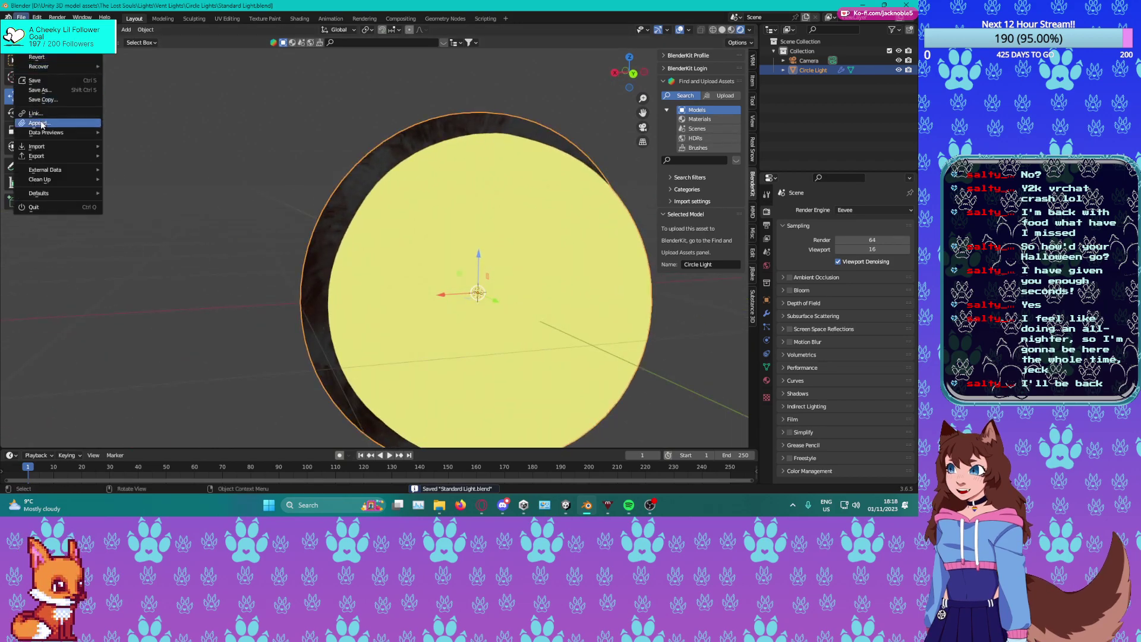
left_click(42, 90)
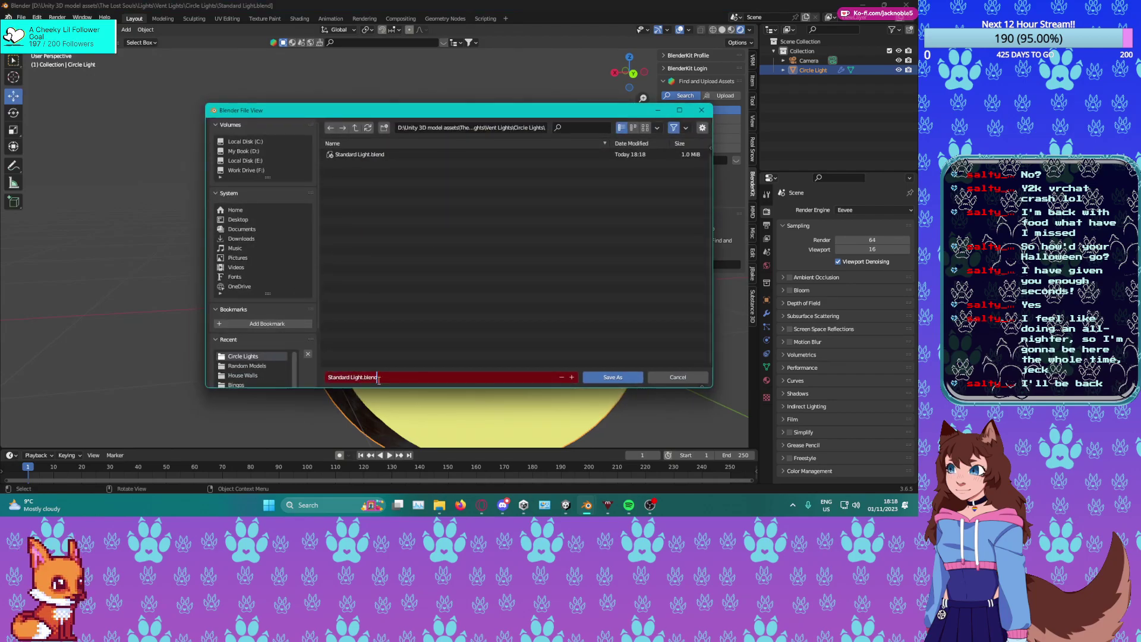
left_click(358, 378)
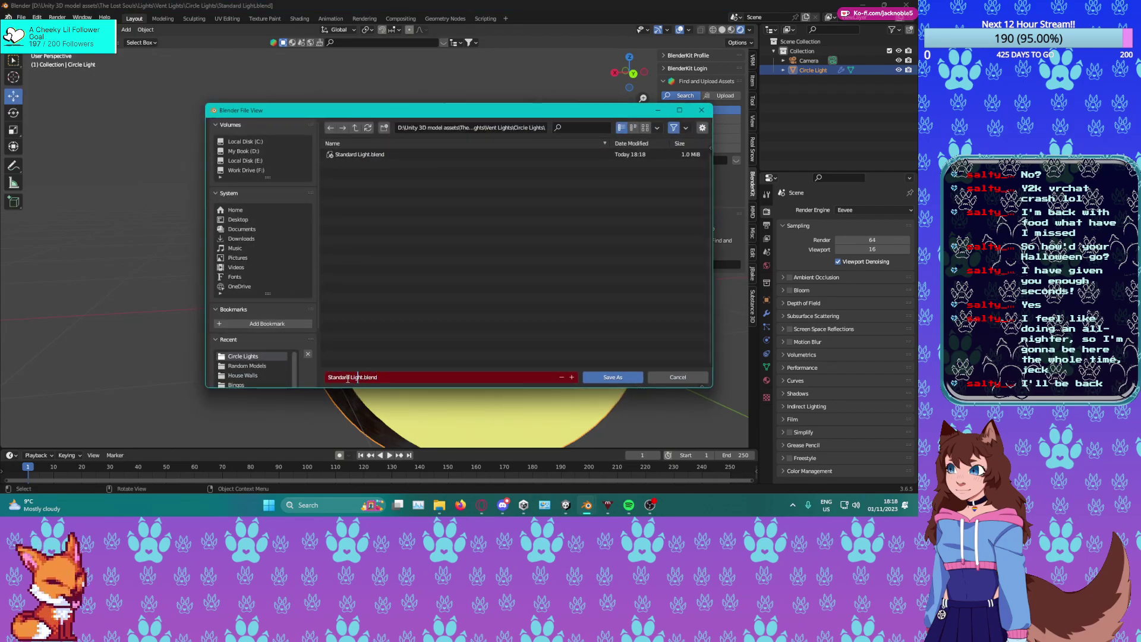
key("BackSpace")
key("BackSpace")
key("BackSpace")
key("BackSpace")
key("BackSpace")
key("BackSpace")
key("BackSpace")
key("BackSpace")
key("BackSpace")
type("Cap")
left_click(290, 377)
left_click(602, 378)
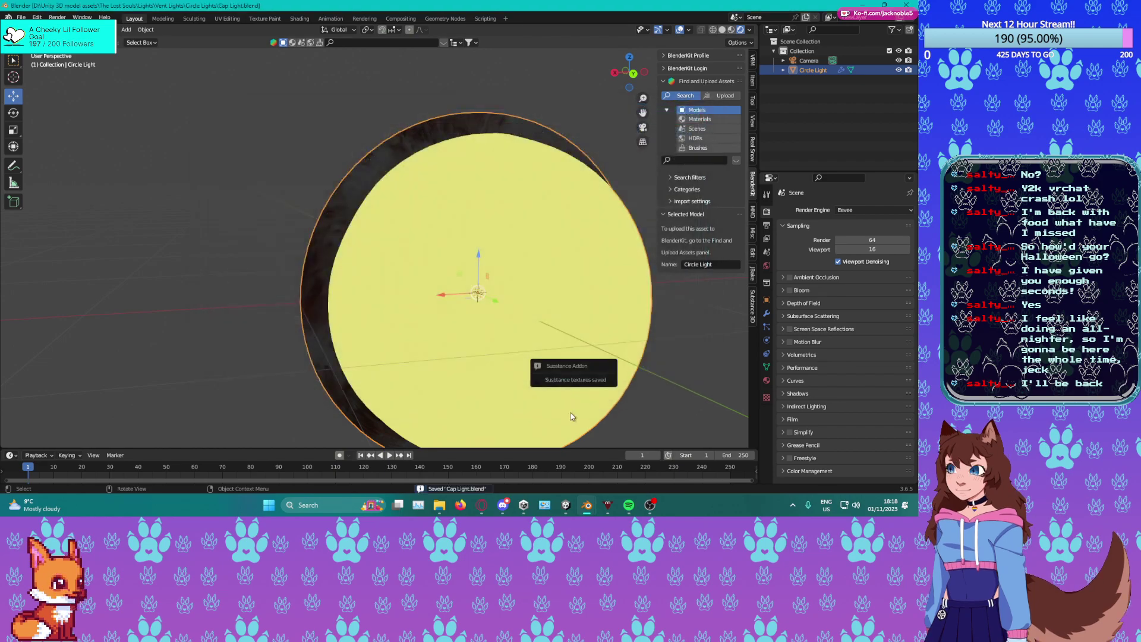
View the whole circle light at an angle and enter Edit Mode on it.
scroll(524, 237, "down", 3)
scroll(537, 305, "up", 6)
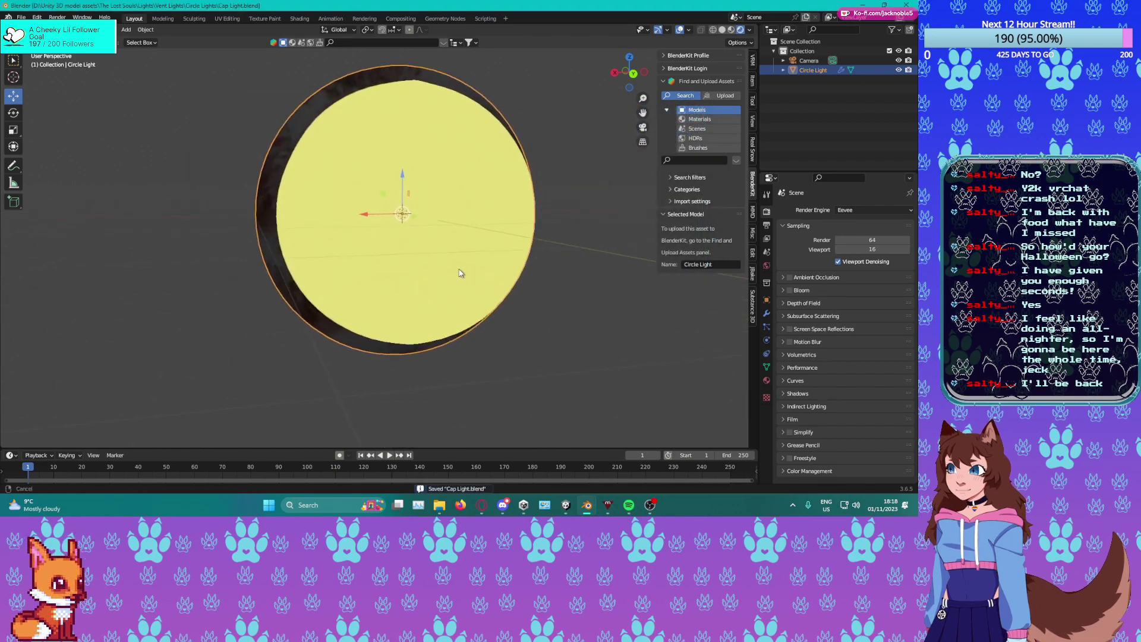
scroll(456, 300, "down", 5)
middle_click_drag(473, 301, 430, 260)
key("Tab")
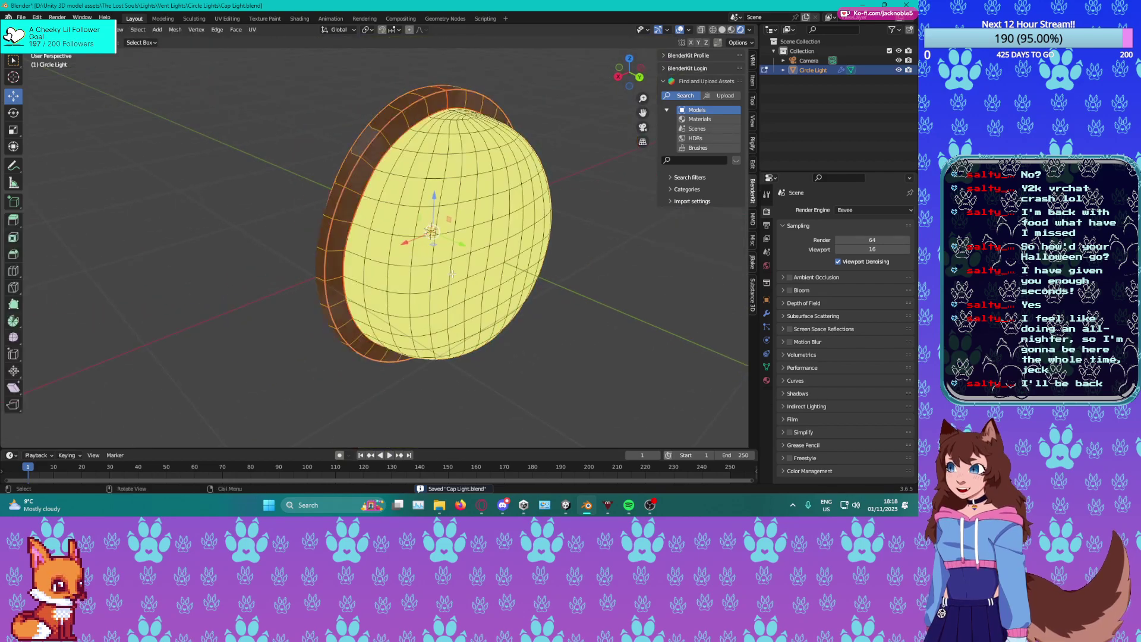
Try to add a loop cut around the metal rim beside the bulb, and undo it.
left_click(12, 273)
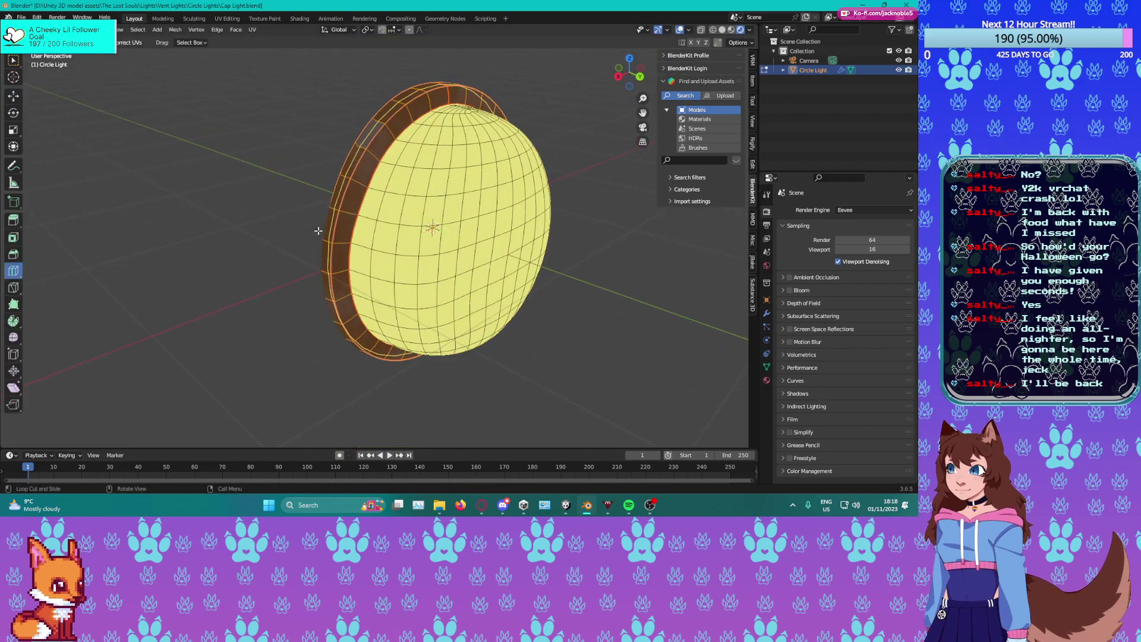
left_click(350, 237)
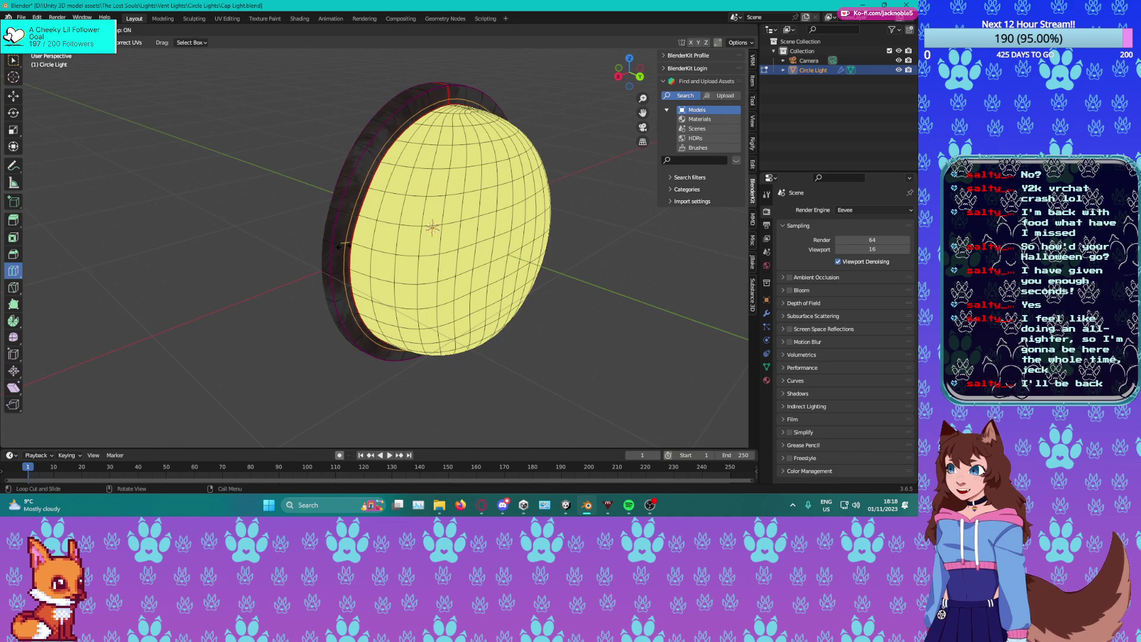
left_click(339, 246)
left_click(12, 99)
middle_click_drag(356, 257, 327, 249)
scroll(264, 256, "up", 4)
key("ctrl+z")
scroll(279, 211, "down", 3)
Select a horizontal band of faces across the middle of the bulb, from one rim side to the other.
left_click(325, 256, "shift")
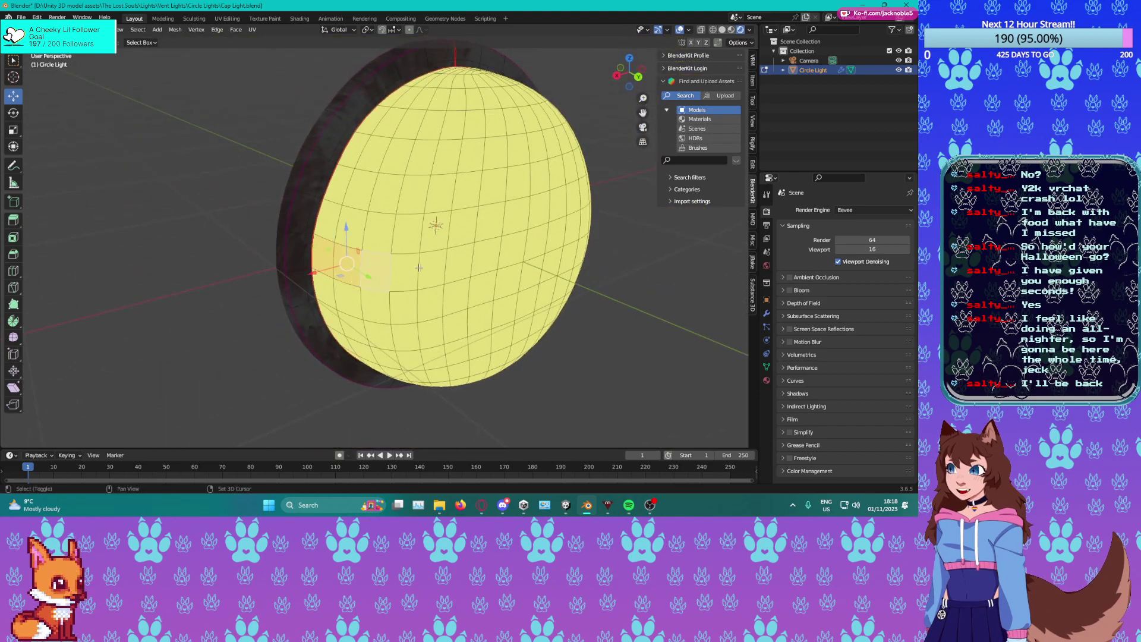
left_click(462, 264, "shift")
left_click(487, 259, "shift")
left_click(516, 252, "shift")
left_click(565, 234, "shift")
middle_click_drag(583, 235, 355, 276)
left_click(415, 256, "ctrl")
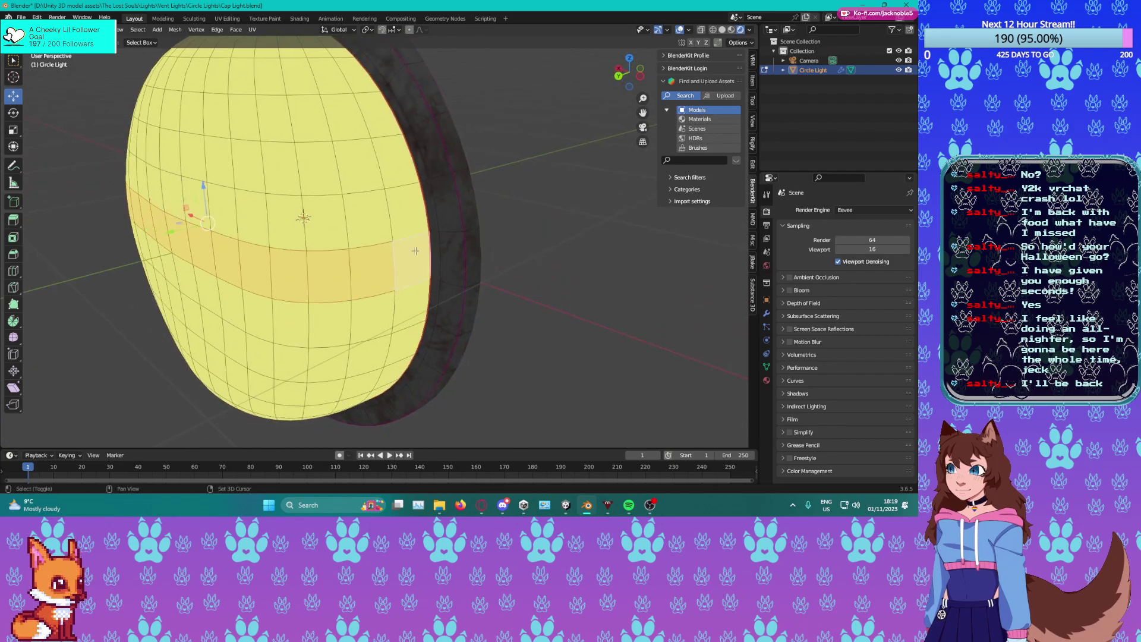
Use Circle Select to add all bulb faces above the selected middle band to the selection.
middle_click_drag(303, 220, 331, 231)
middle_click_drag(264, 154, 347, 208)
left_click_drag(538, 343, 539, 344, "shift")
middle_click_drag(276, 203, 293, 207)
left_click_drag(13, 60, 13, 60)
left_click(42, 94)
mouse_move(389, 304)
left_mouse_down()
mouse_move(365, 333)
mouse_move(357, 296)
mouse_move(435, 285)
left_mouse_up()
key("ctrl+z")
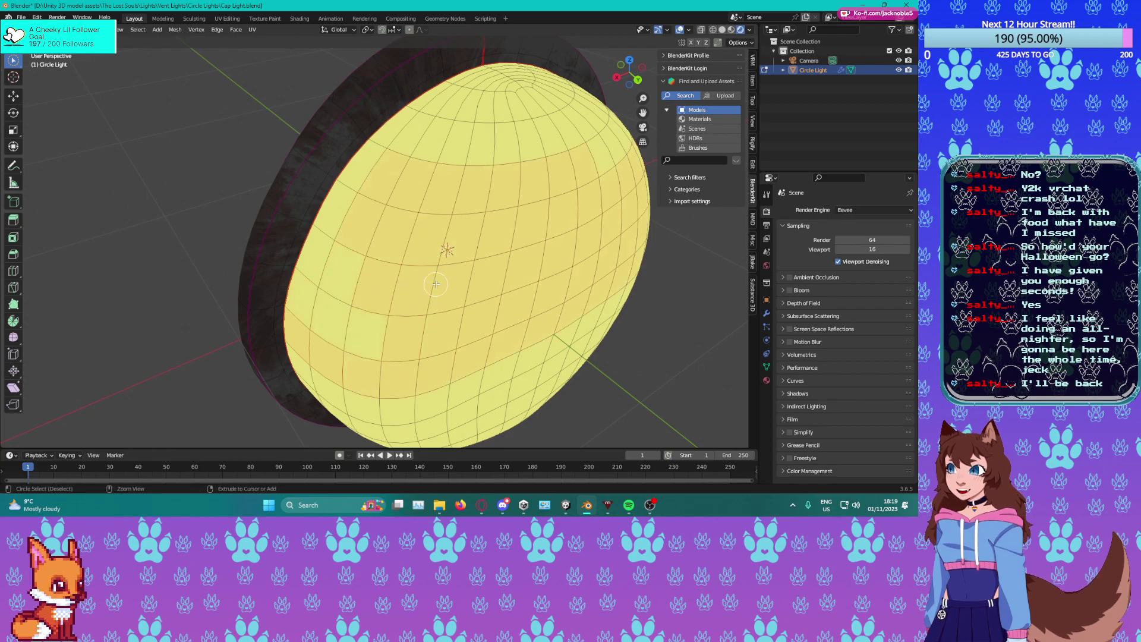
left_click_drag(412, 322, 338, 311)
middle_click_drag(392, 156, 464, 261)
key("c")
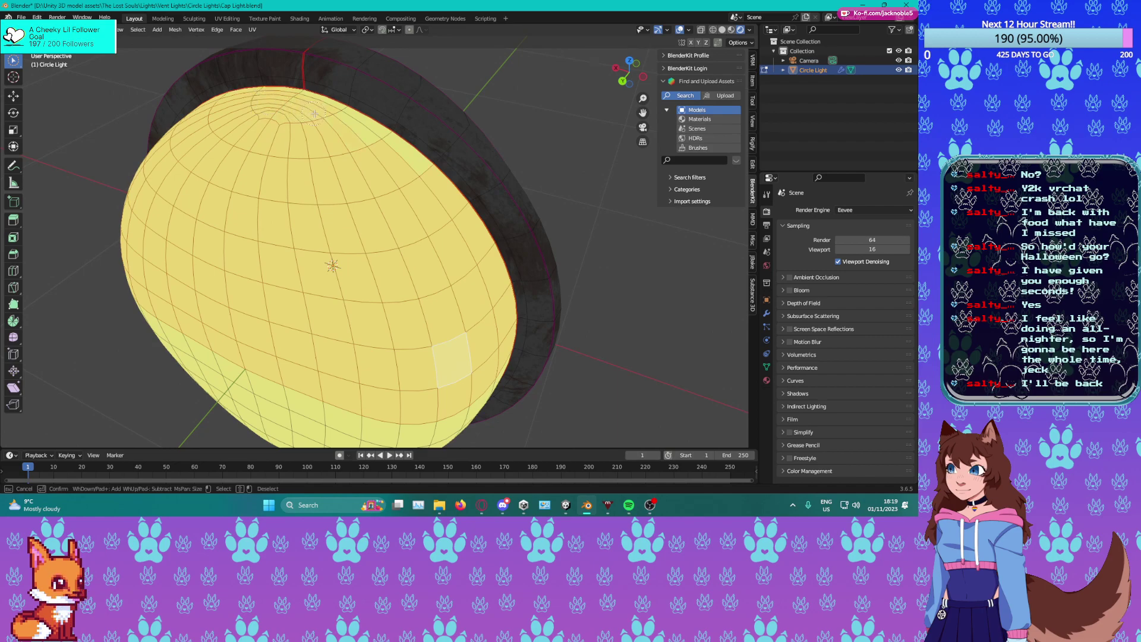
key("Escape")
Assign the Metal material to the selected upper faces of the bulb.
middle_click_drag(359, 132, 166, 193)
left_click(45, 30)
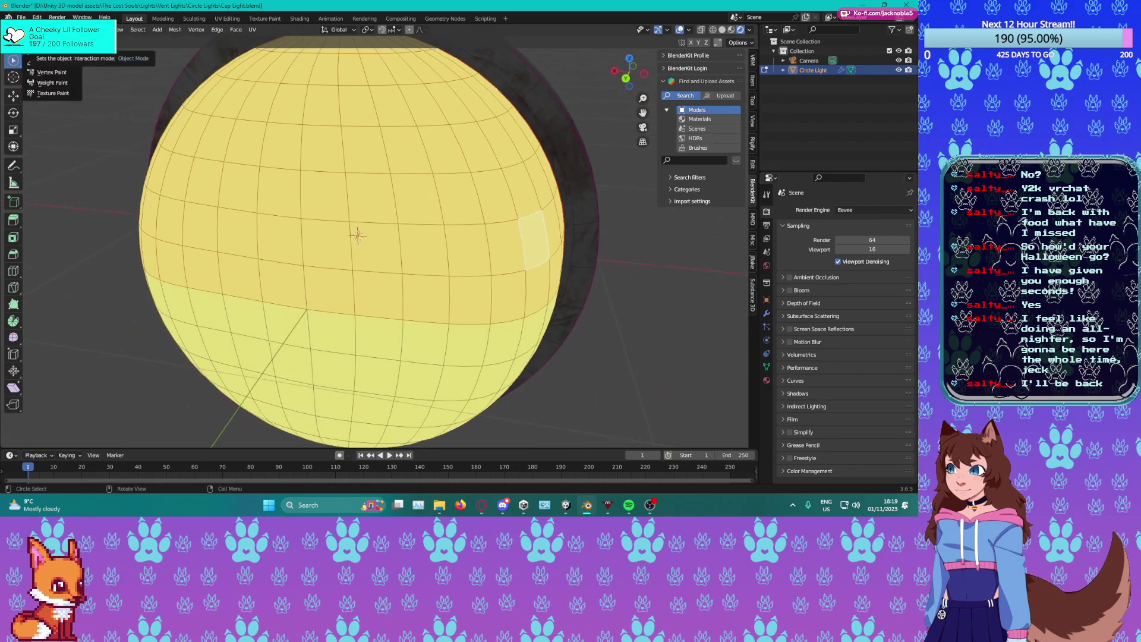
left_click(767, 380)
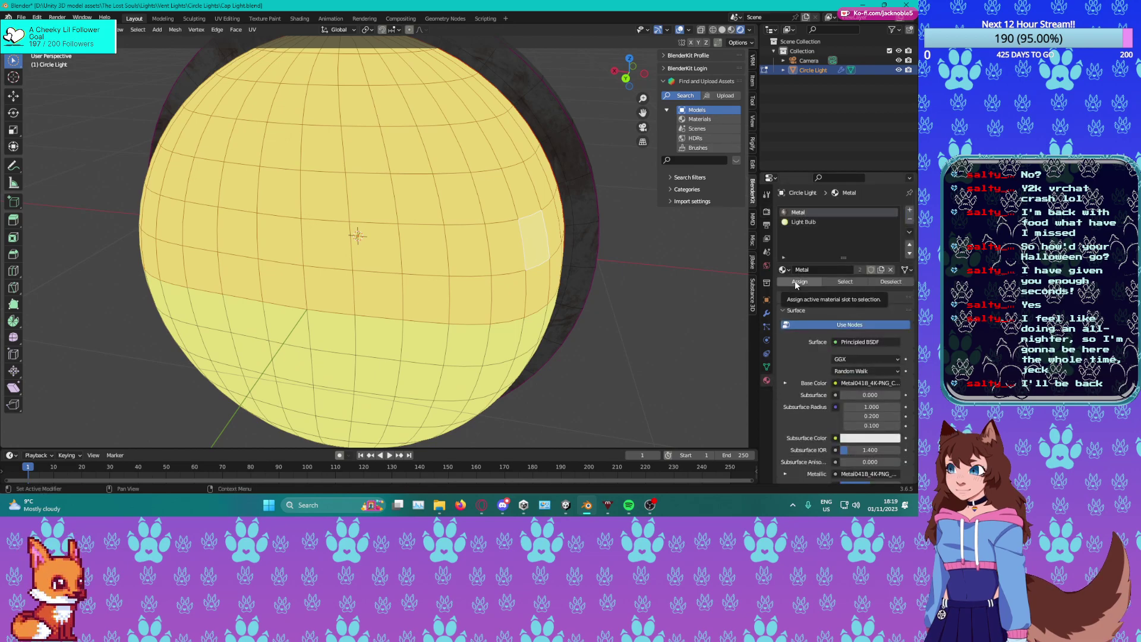
left_click(795, 281)
middle_click_drag(460, 290, 479, 292)
middle_click_drag(399, 288, 469, 276)
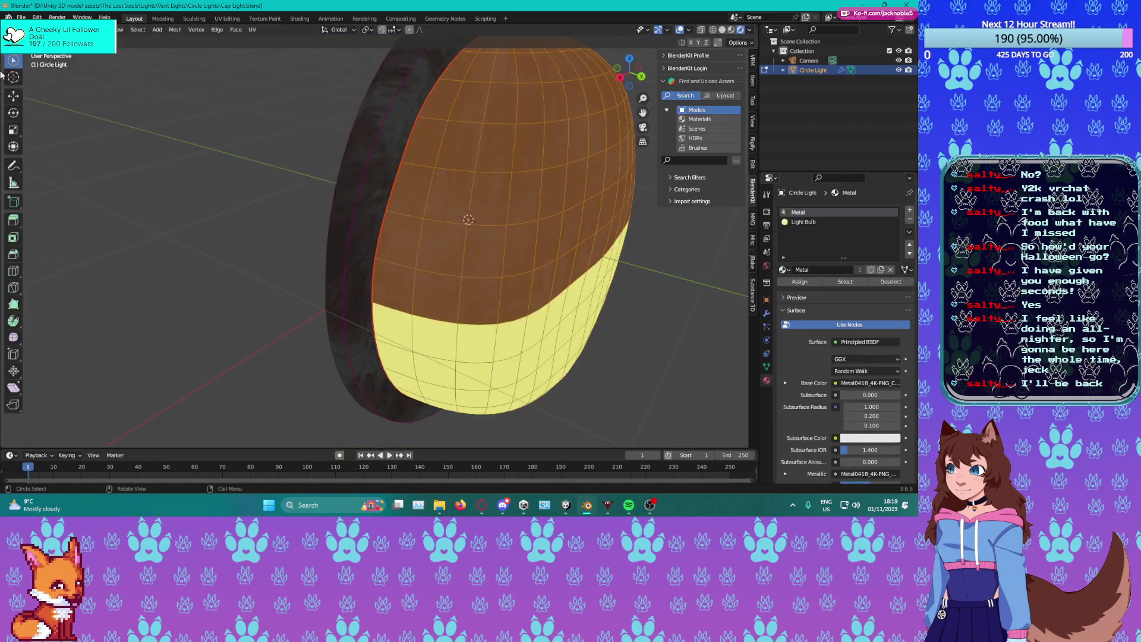
Extrude the selected upper bulb faces in place and scale them up slightly to form a raised cap.
left_click(11, 64)
left_click(53, 87)
middle_click_drag(562, 232, 485, 222)
right_click(530, 234)
key("s")
left_click(603, 225)
Try to move a vertex near the cap's lower corner beside the rim along Y, and undo it.
scroll(517, 215, "up", 2)
scroll(484, 222, "up", 2)
key("1")
left_click(283, 202)
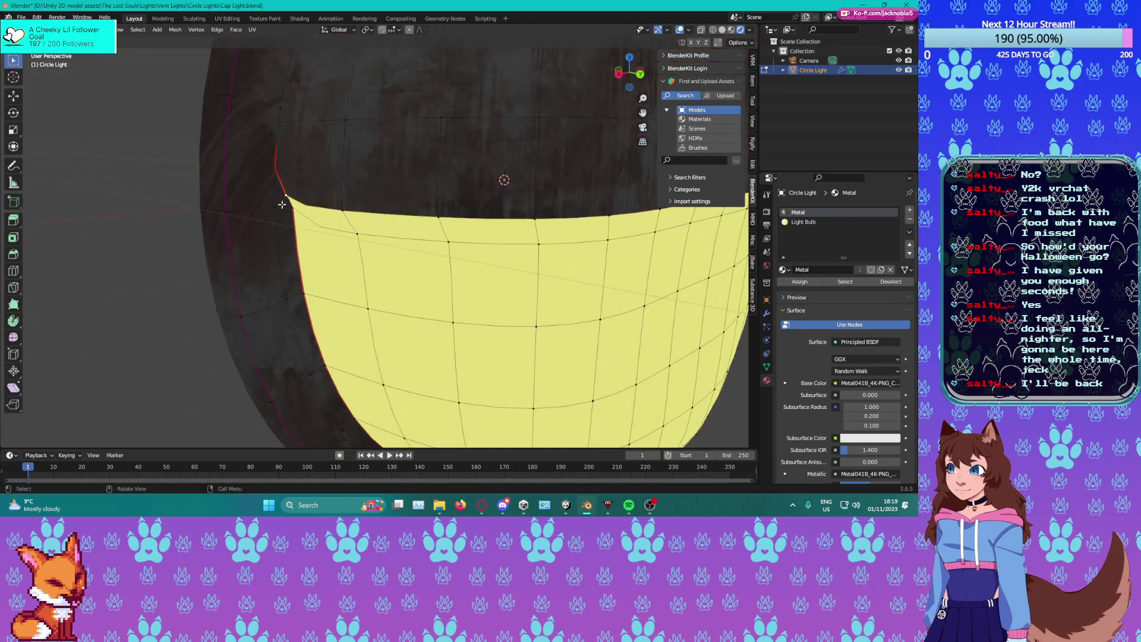
middle_click_drag(305, 193, 470, 226)
left_click(16, 98)
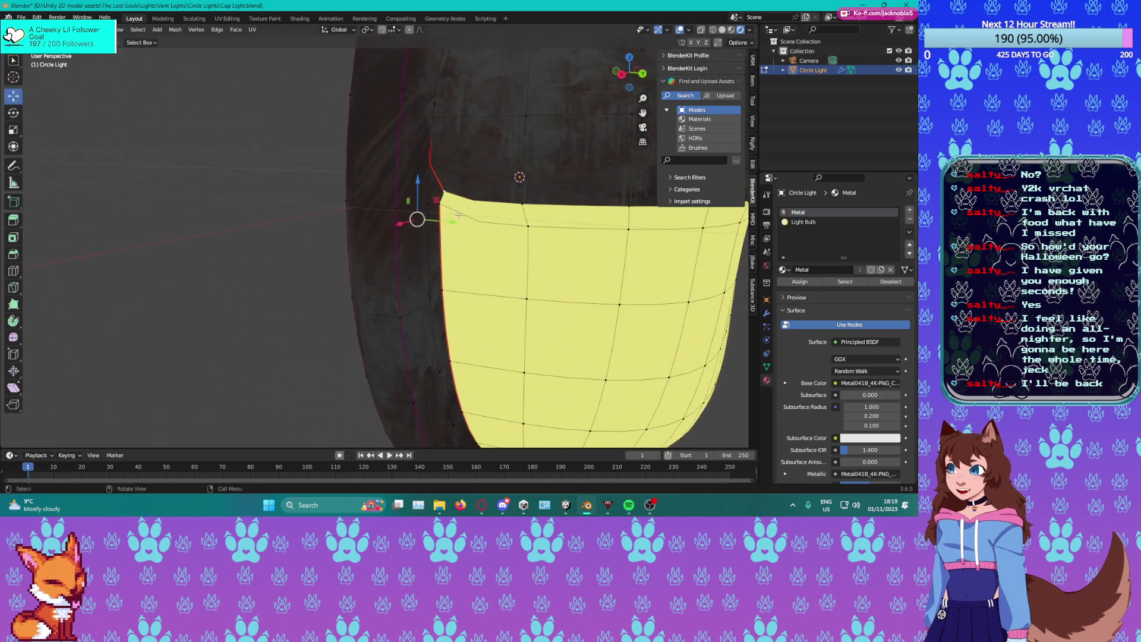
left_click_drag(441, 220, 408, 222)
key("ctrl+z")
Turn off the Subdivision modifier's viewport display and enable X-ray for the mesh.
left_click(766, 314)
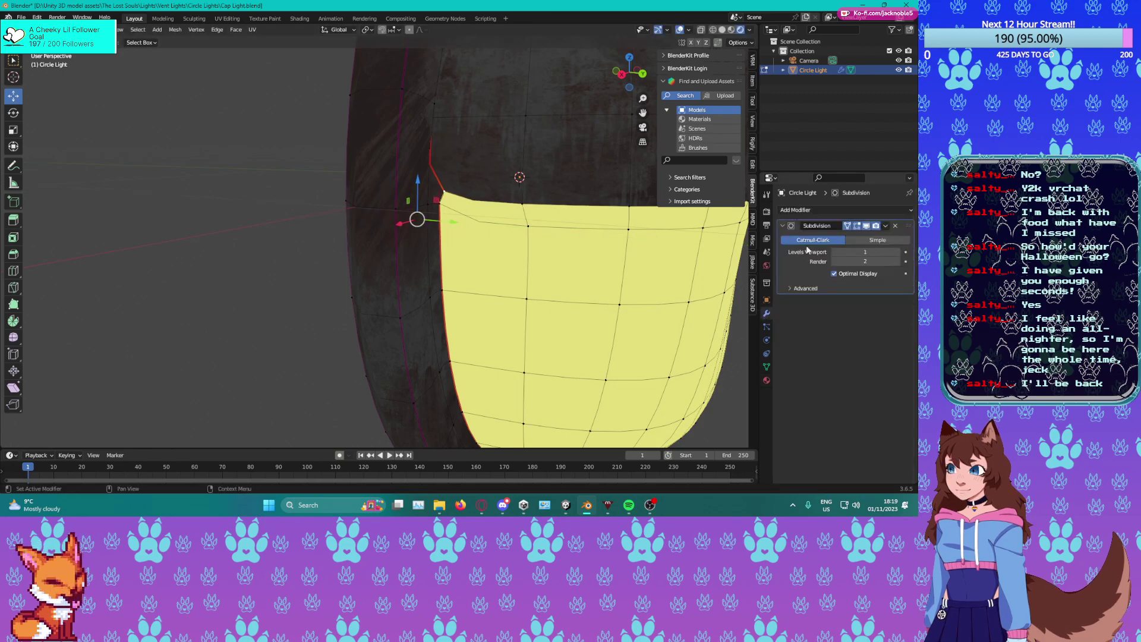
left_click(866, 226)
middle_click_drag(440, 220, 273, 273)
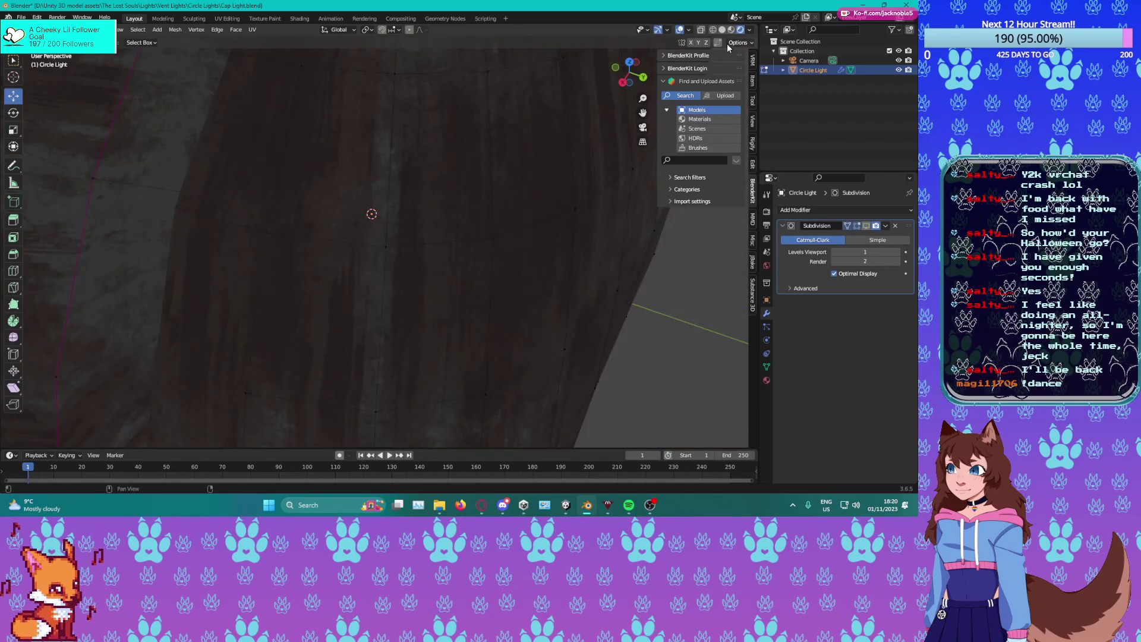
left_click(702, 33)
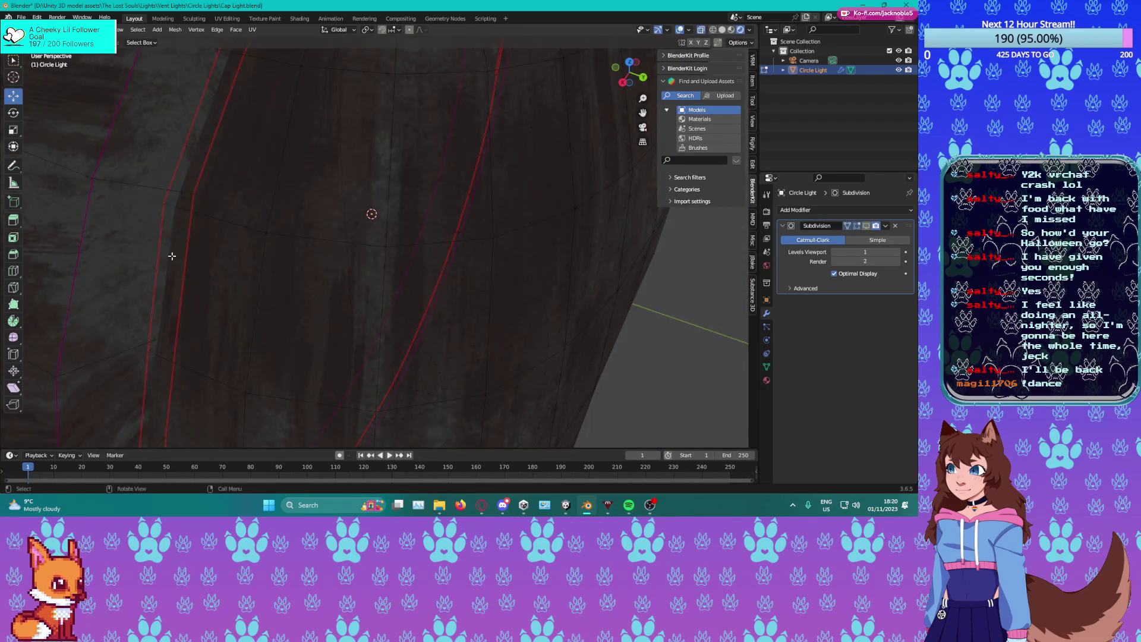
Select the cap's rear edge loops beside the rim and move them about 0.0225 m along Y.
scroll(249, 260, "down", 2)
mouse_move(298, 257)
middle_mouse_down()
mouse_move(306, 247)
mouse_move(297, 251)
middle_mouse_up()
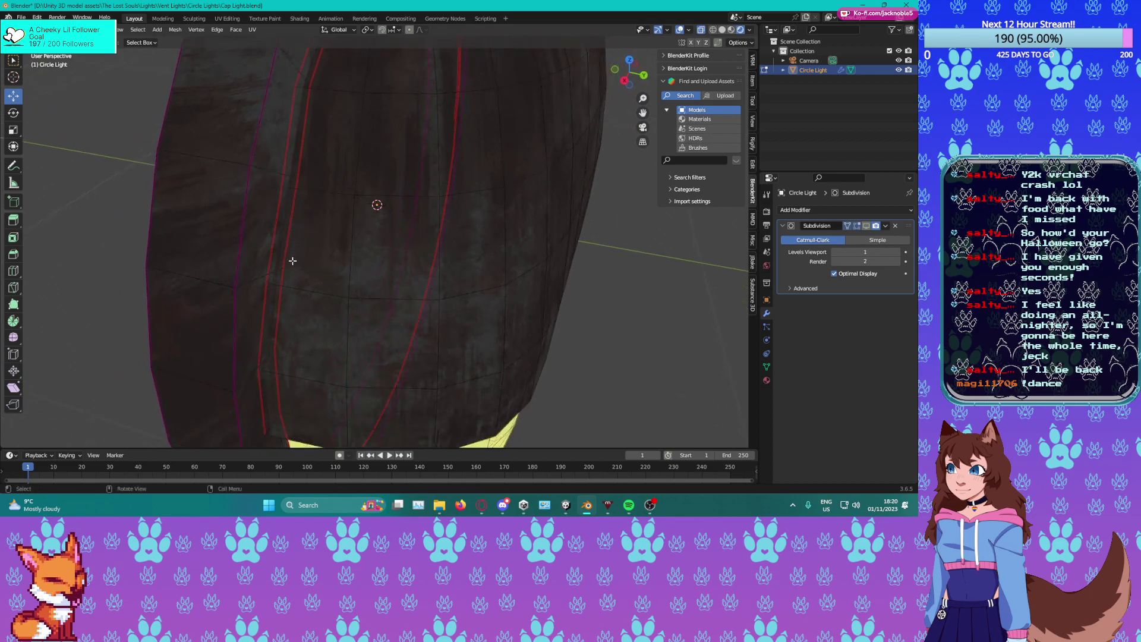
middle_click_drag(326, 325, 335, 287)
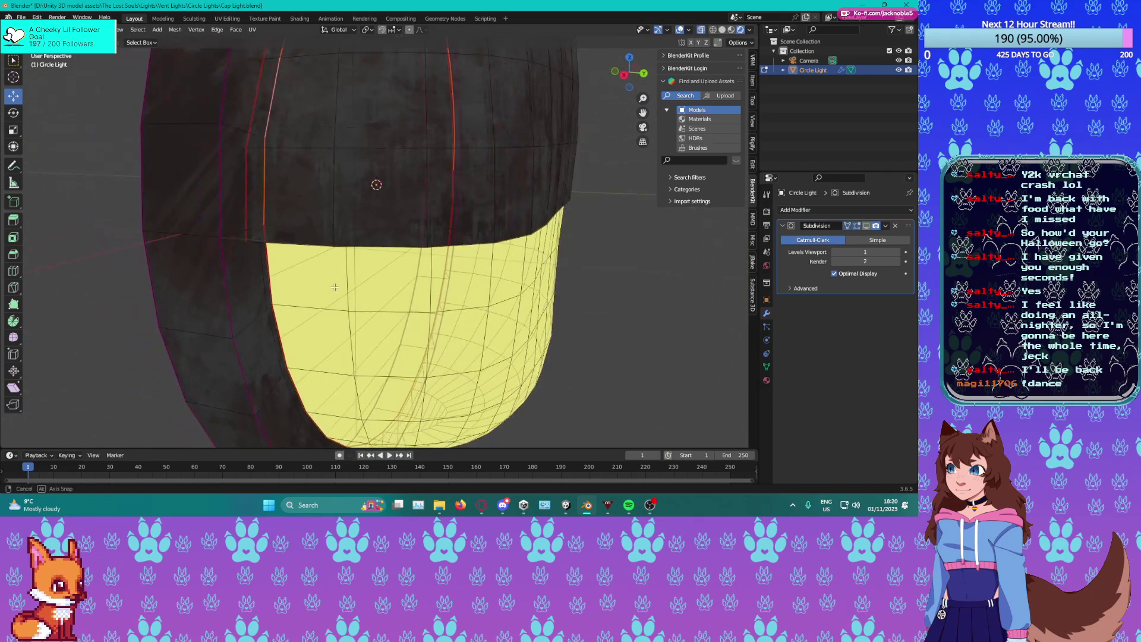
middle_click_drag(327, 189, 309, 113)
scroll(303, 215, "down", 4)
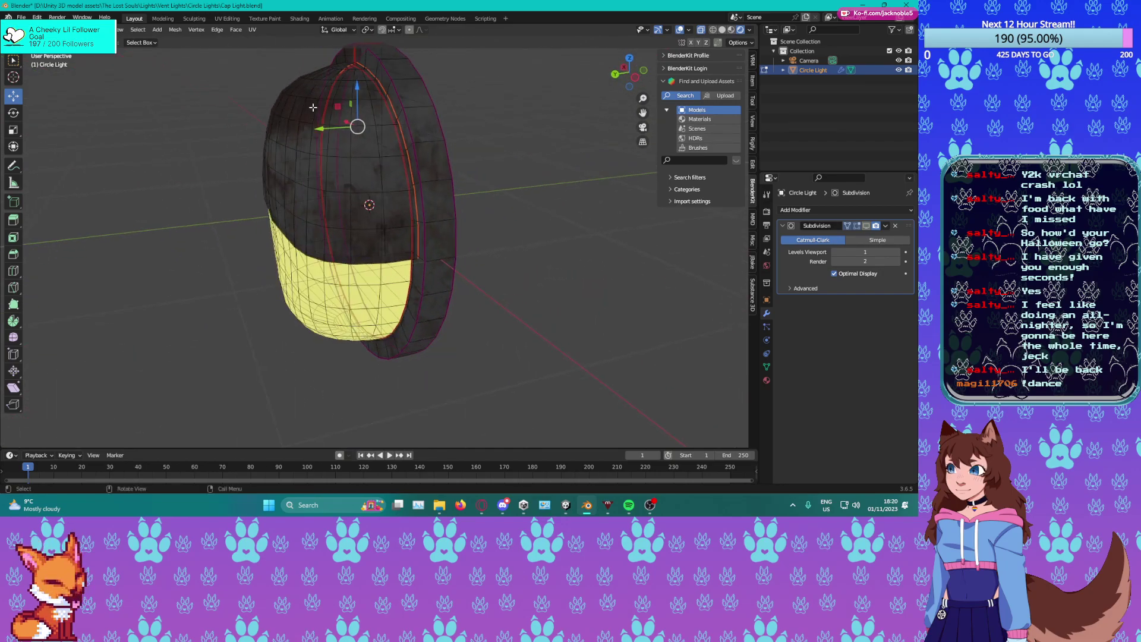
left_click_drag(319, 131, 313, 134)
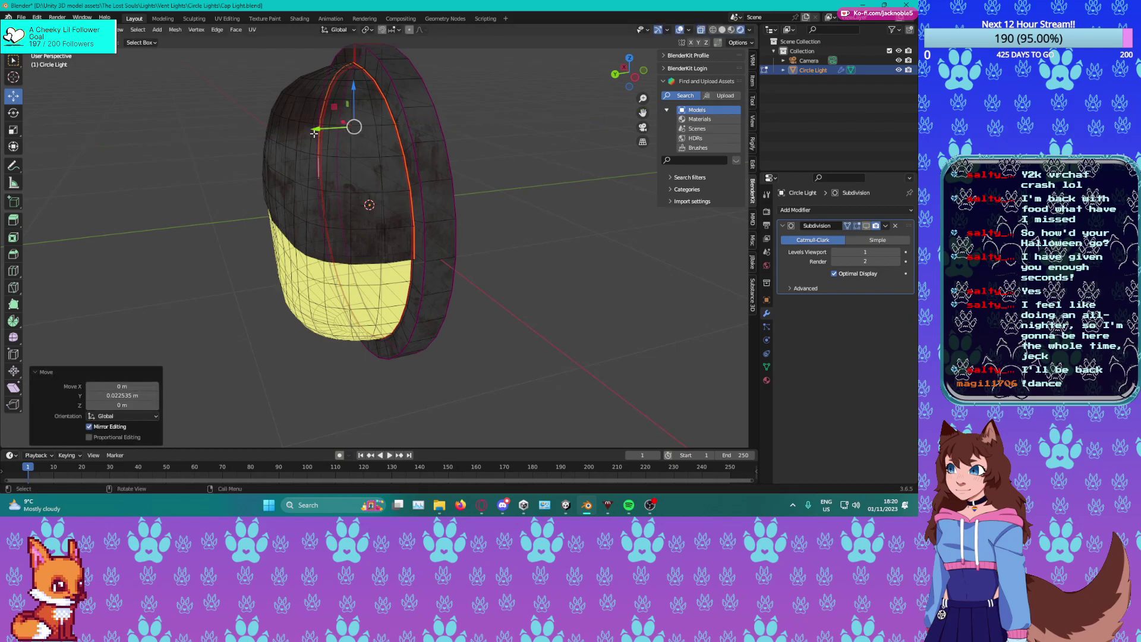
Merge the selected loop vertices by distance with a merge distance of 0.16 m.
key("m")
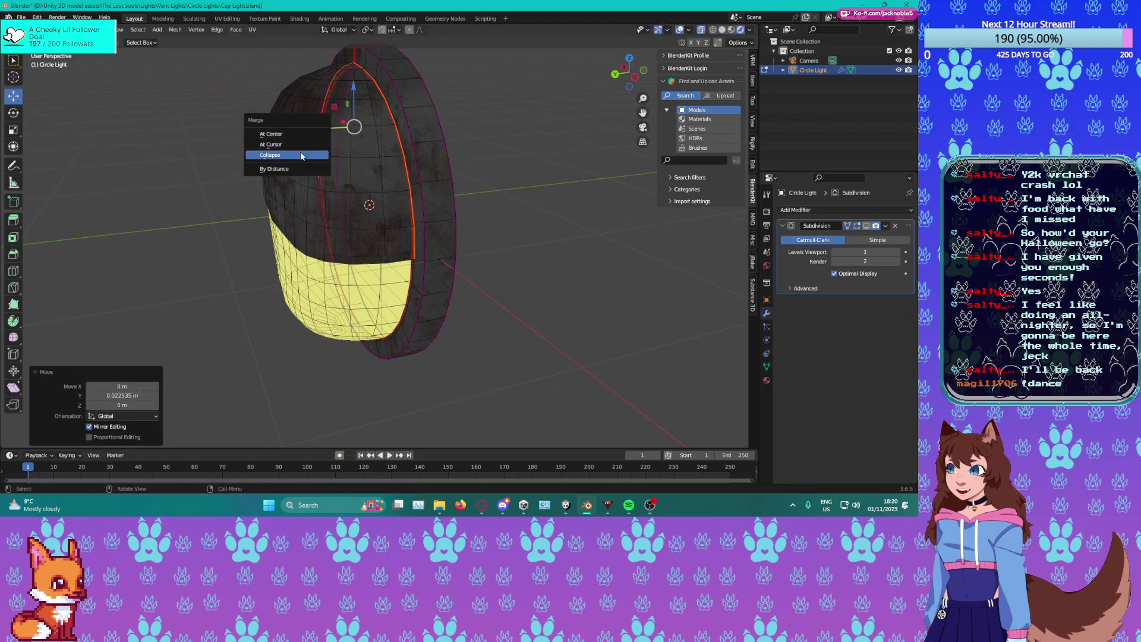
left_click(294, 171)
mouse_move(137, 417)
left_mouse_down()
mouse_move(119, 418)
mouse_move(143, 417)
mouse_move(118, 417)
mouse_move(128, 417)
left_mouse_up()
middle_click_drag(252, 346, 440, 317)
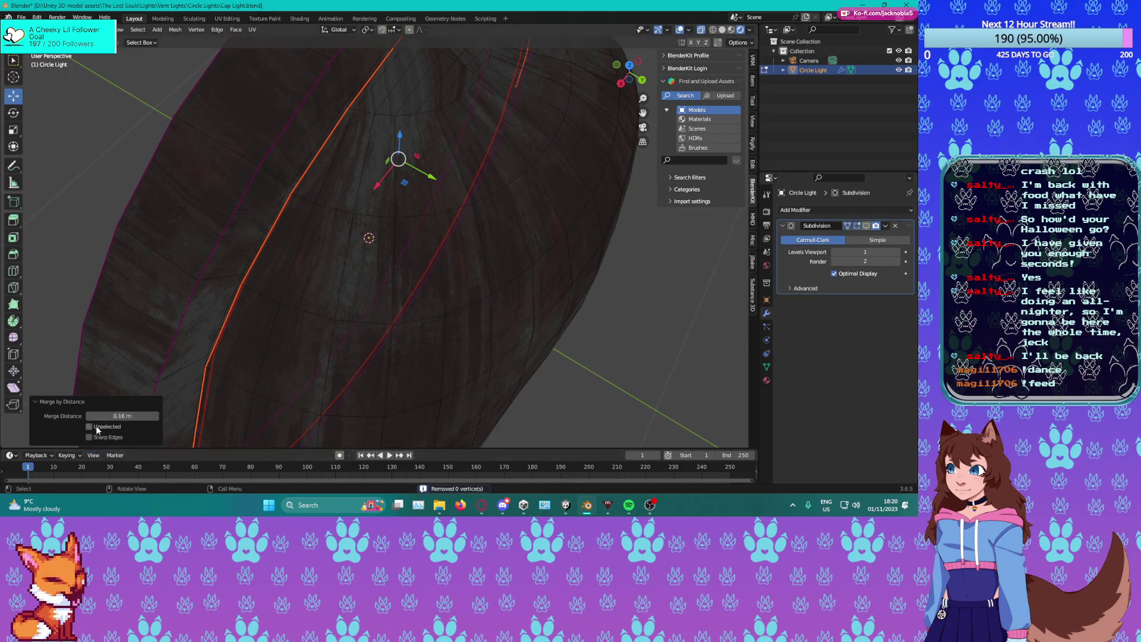
Try reselecting edge loops beside the rim, and undo back past the merge by distance.
key("alt+a")
left_click(275, 233, "alt")
left_click(232, 341, "alt")
middle_click_drag(202, 382, 217, 363)
key("ctrl+z")
key("ctrl+z")
key("ctrl+z")
key("ctrl+z")
key("ctrl+z")
Try again to merge the cap's rear edge loops by distance and inspect the corner beside the rim.
middle_click_drag(203, 341, 159, 298)
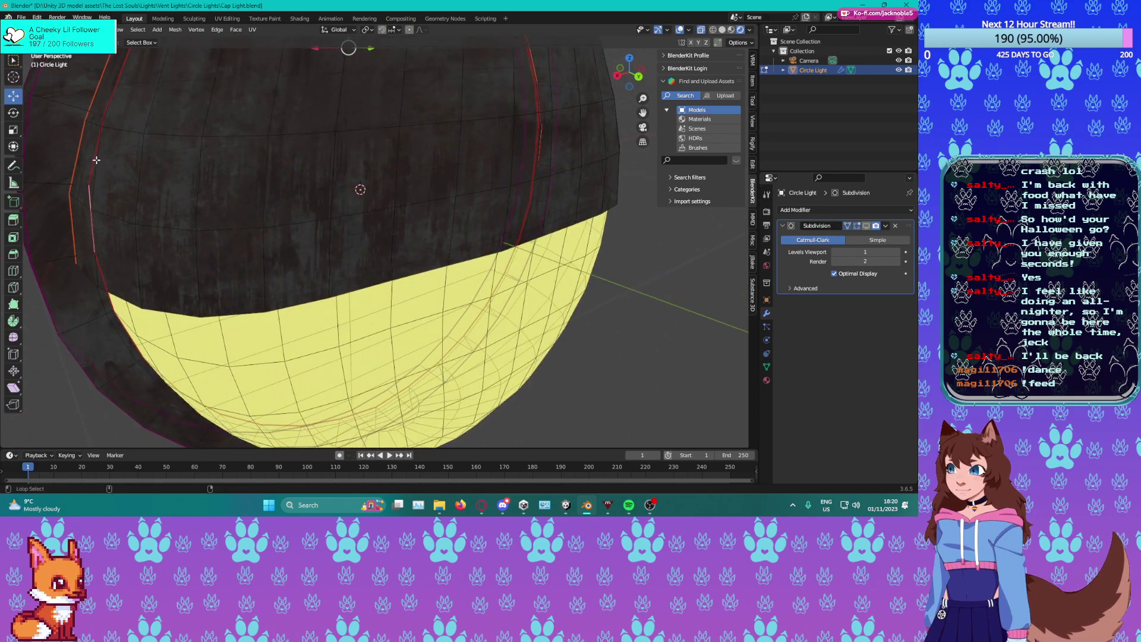
scroll(287, 204, "down", 5)
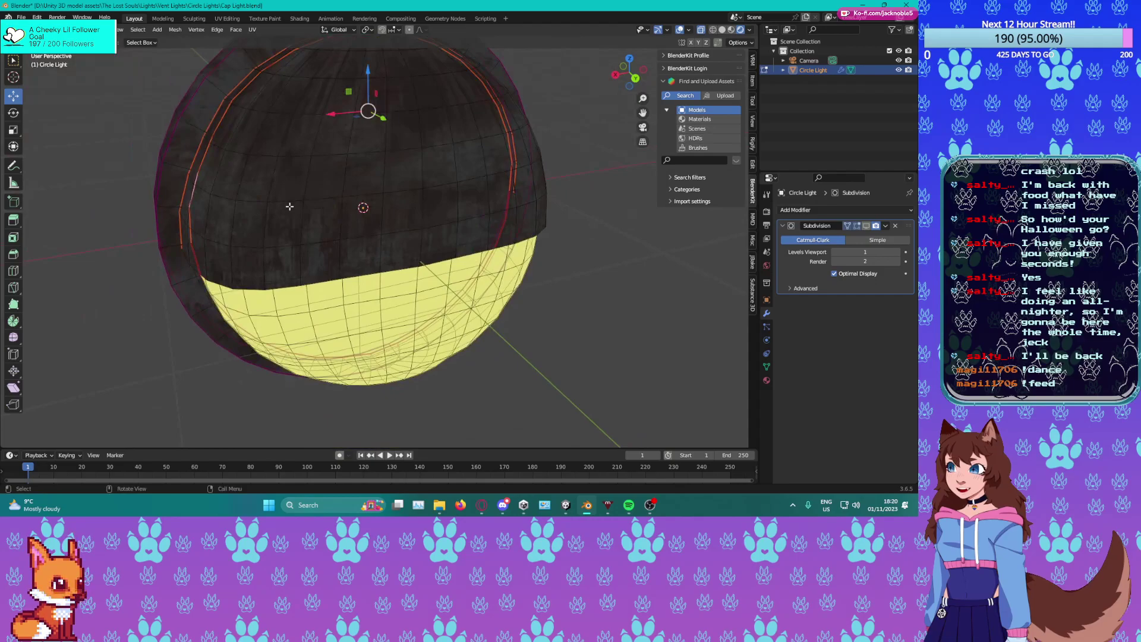
key("m")
left_click(279, 208)
middle_click_drag(278, 230, 332, 264)
scroll(325, 283, "up", 1)
scroll(288, 250, "up", 2)
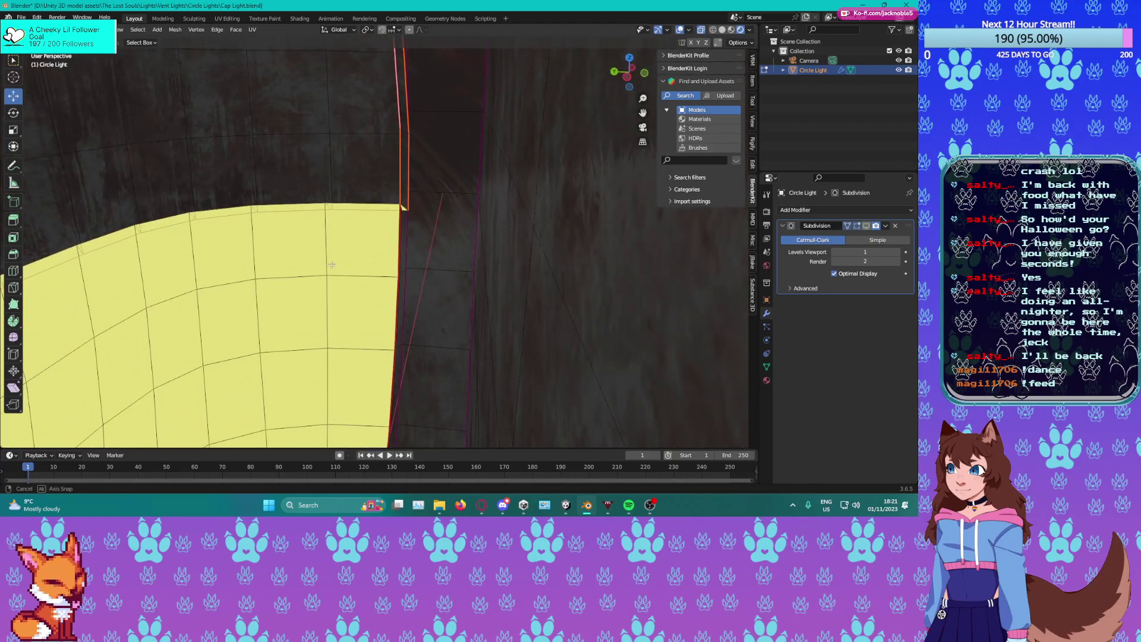
scroll(321, 265, "down", 10)
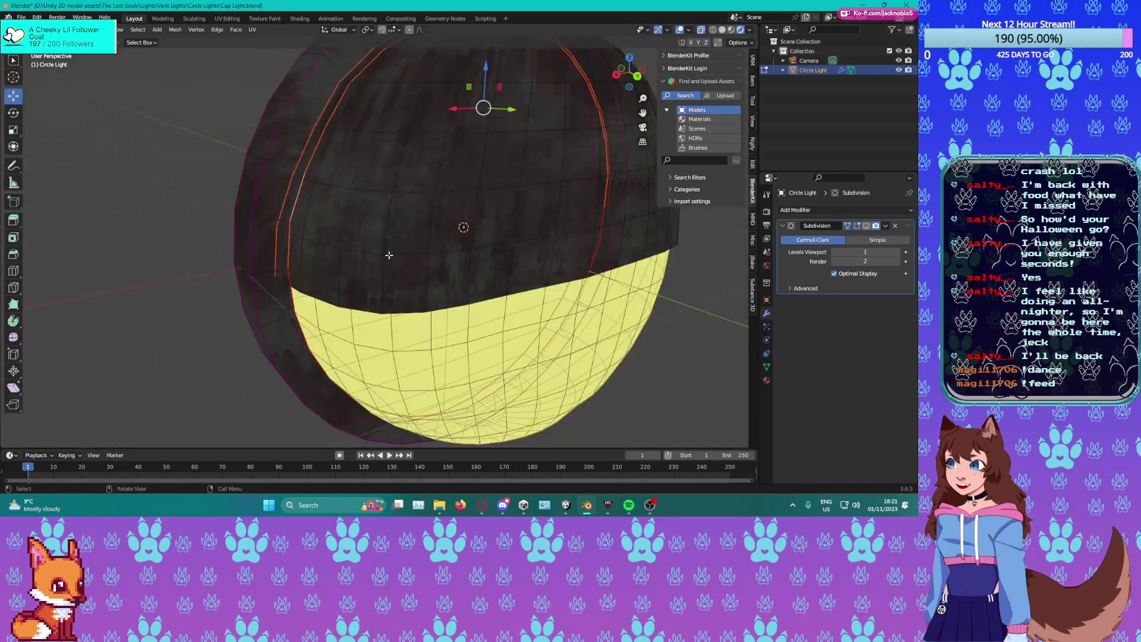
Select the cap's rear edge loop on the rim side and add the neighbouring loop's edges up one side and over the top.
scroll(300, 266, "up", 2)
left_click(233, 304, "alt")
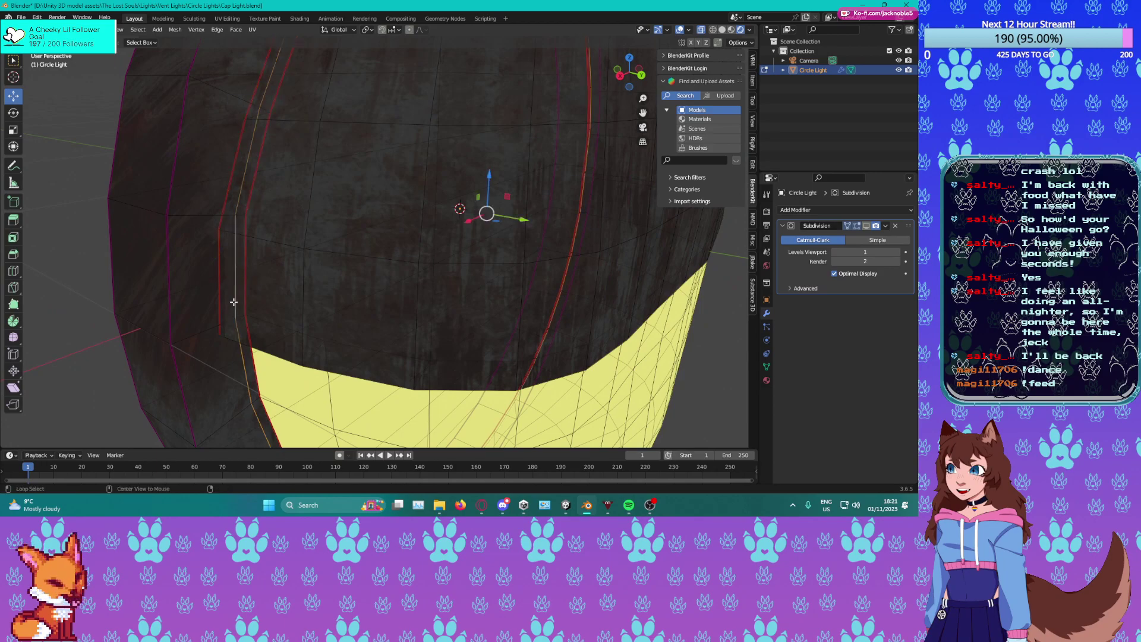
left_click(242, 265)
middle_click_drag(215, 303, 247, 350)
left_click(232, 247, "shift")
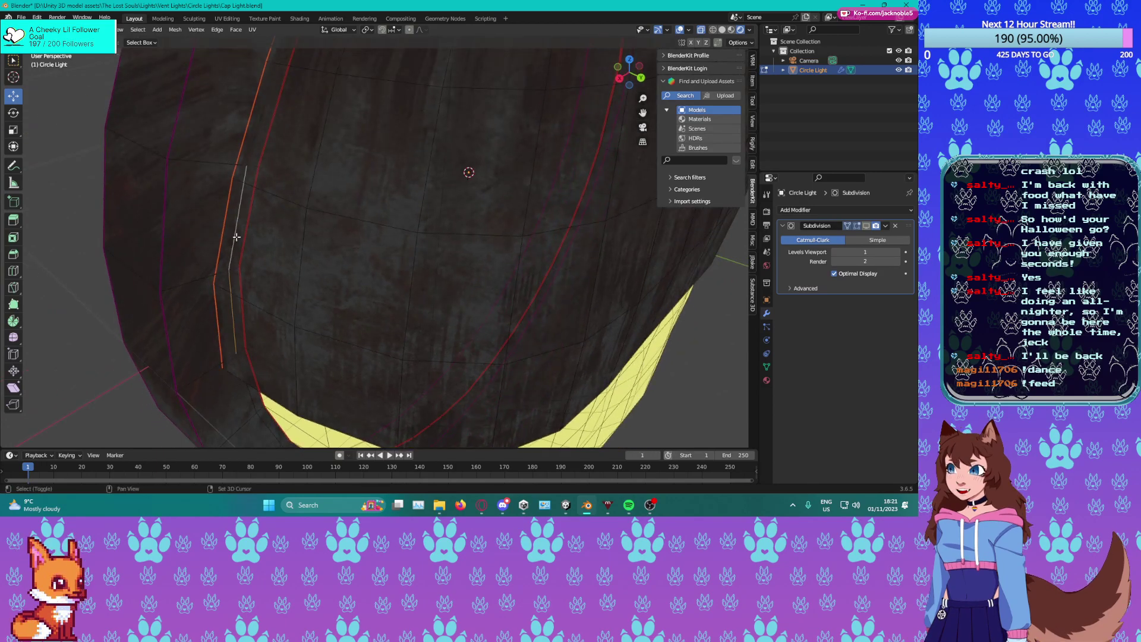
middle_click_drag(326, 106, 303, 168)
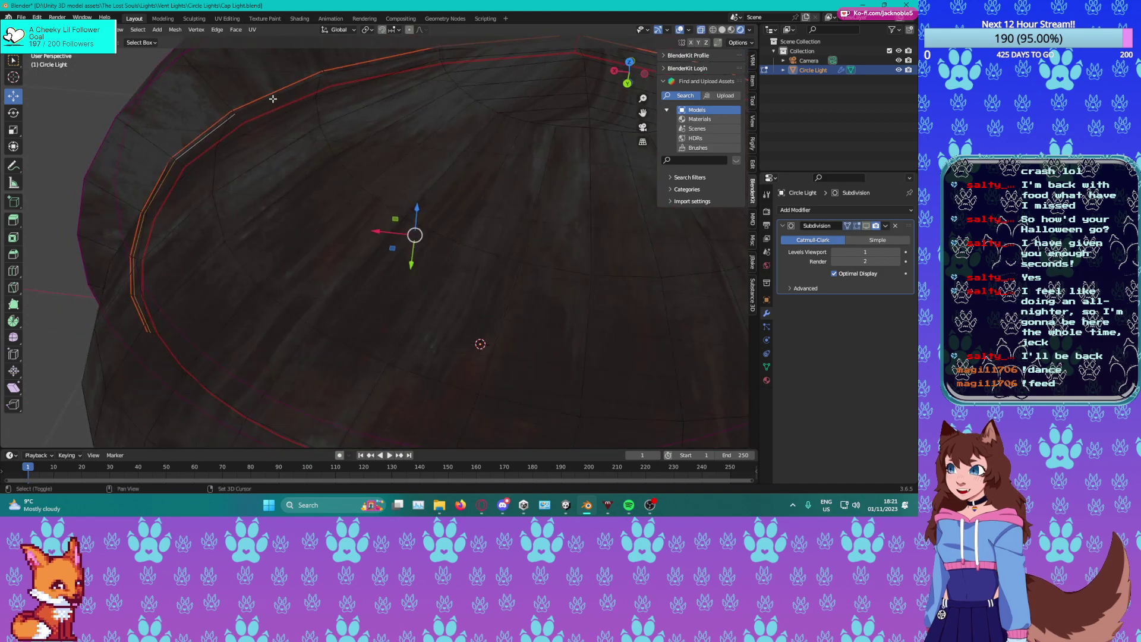
left_click(397, 73, "shift")
middle_click_drag(397, 73, 333, 244)
left_click(270, 89, "shift")
left_click(298, 154, "shift")
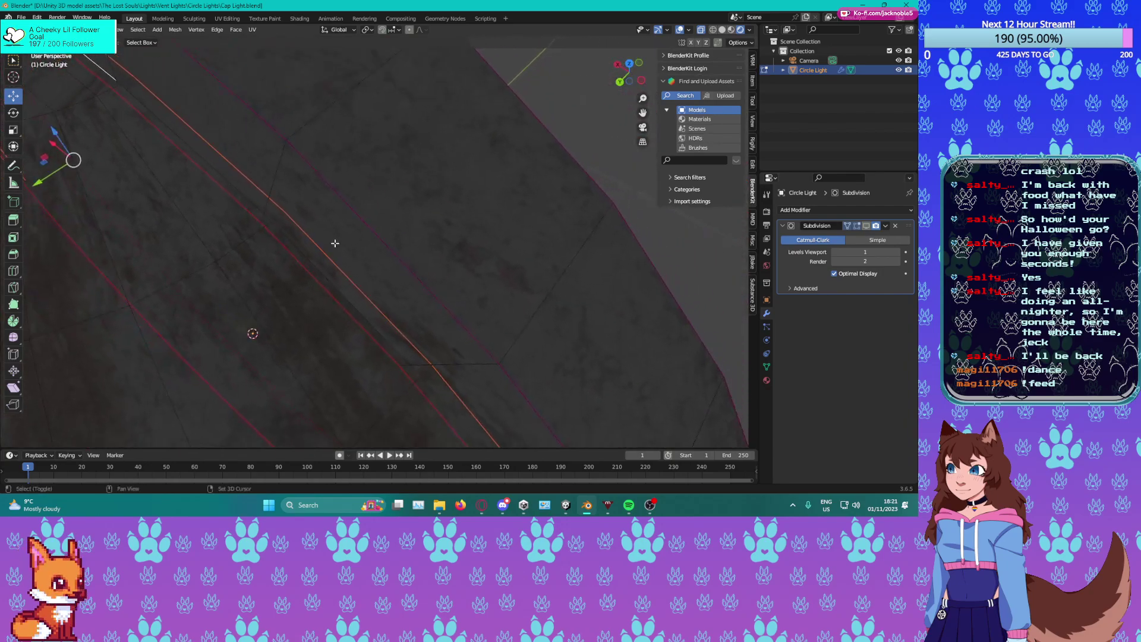
Add the neighbouring loop's remaining edges down the far side of the cap to the selection.
left_click(234, 189, "shift")
left_click(301, 248, "shift")
key("ctrl+z")
left_click(294, 251, "shift")
middle_click_drag(294, 251, 334, 291)
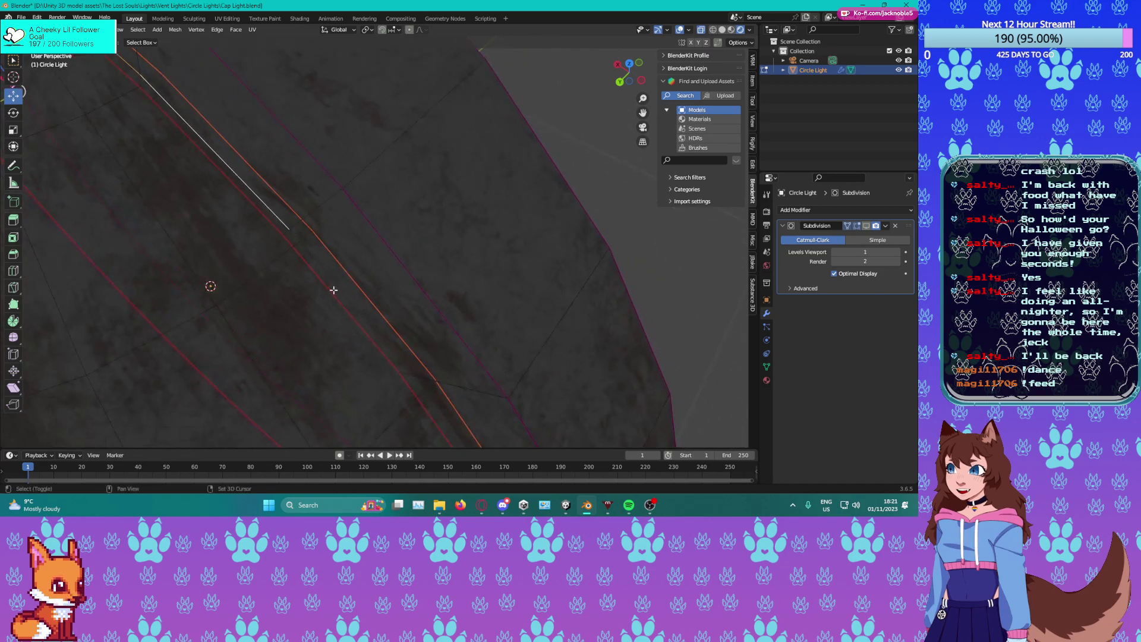
left_click(323, 260, "shift")
left_click(301, 260, "shift")
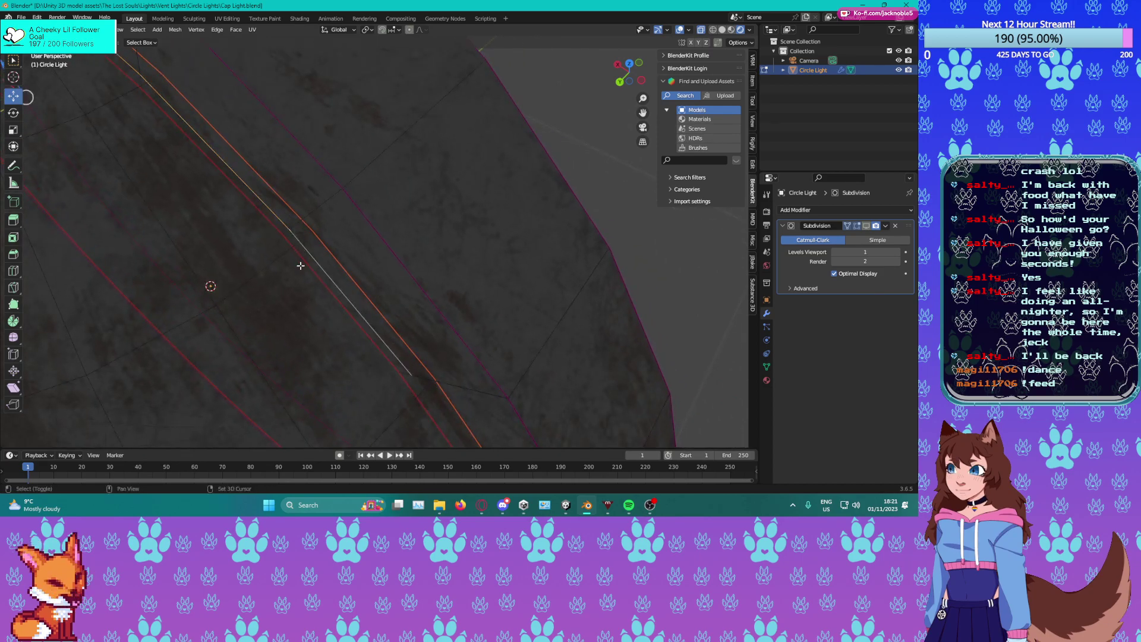
middle_click_drag(301, 260, 375, 272)
left_click(374, 263, "shift")
middle_click_drag(406, 325, 390, 288, "shift")
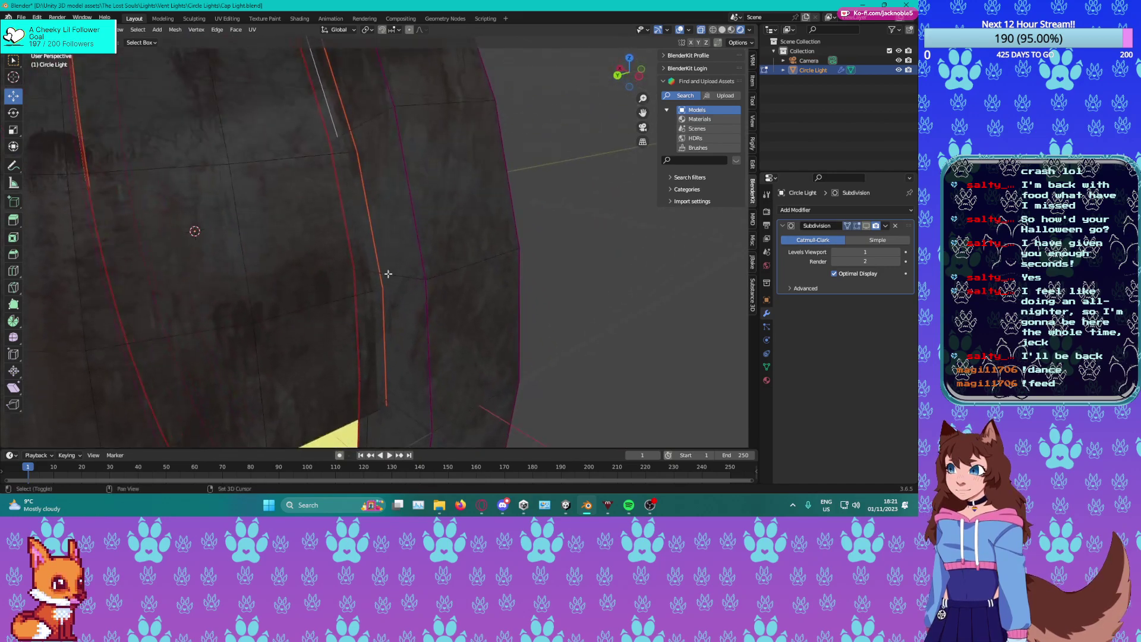
left_click(368, 328, "shift")
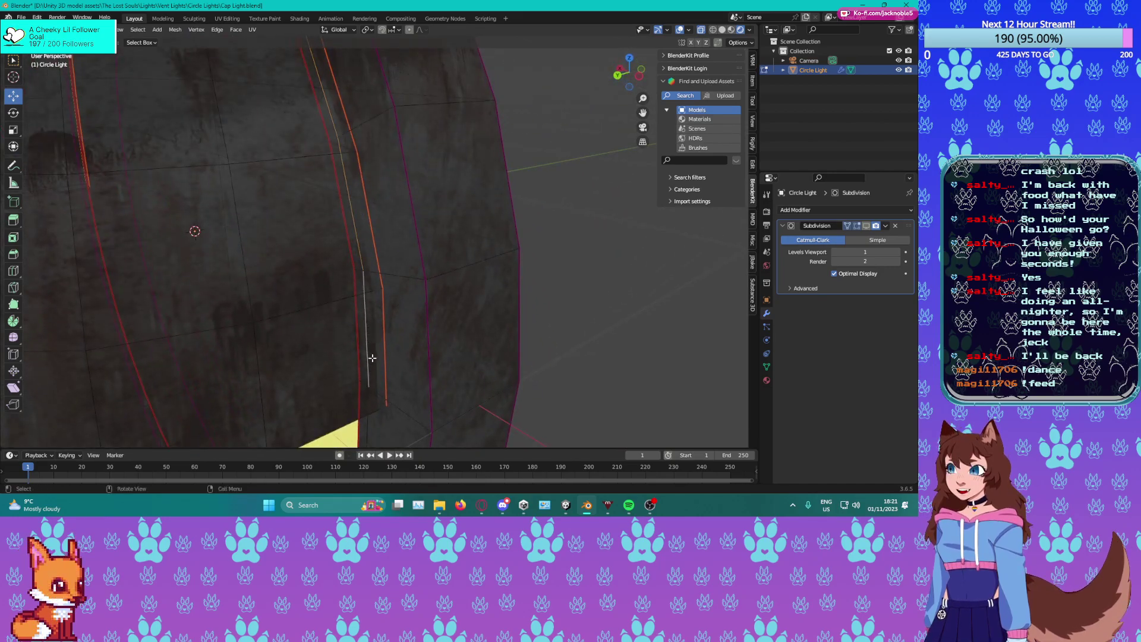
middle_click_drag(372, 357, 372, 344)
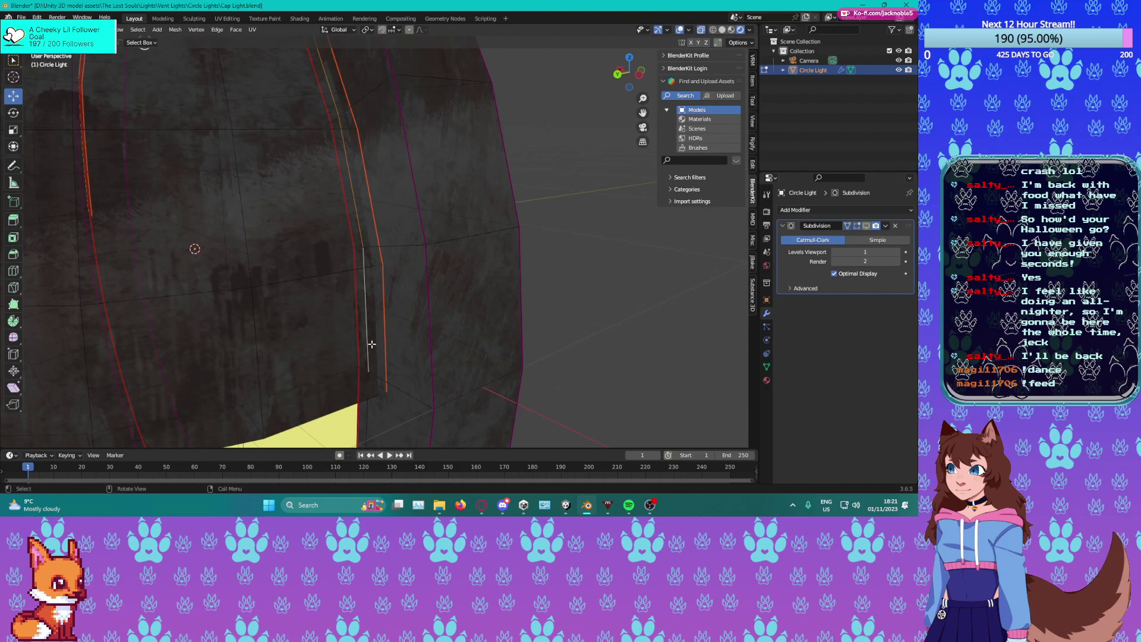
Try to merge the two selected edge loops by distance at 0.16 m, cancel a scale, and undo the merge.
key("m")
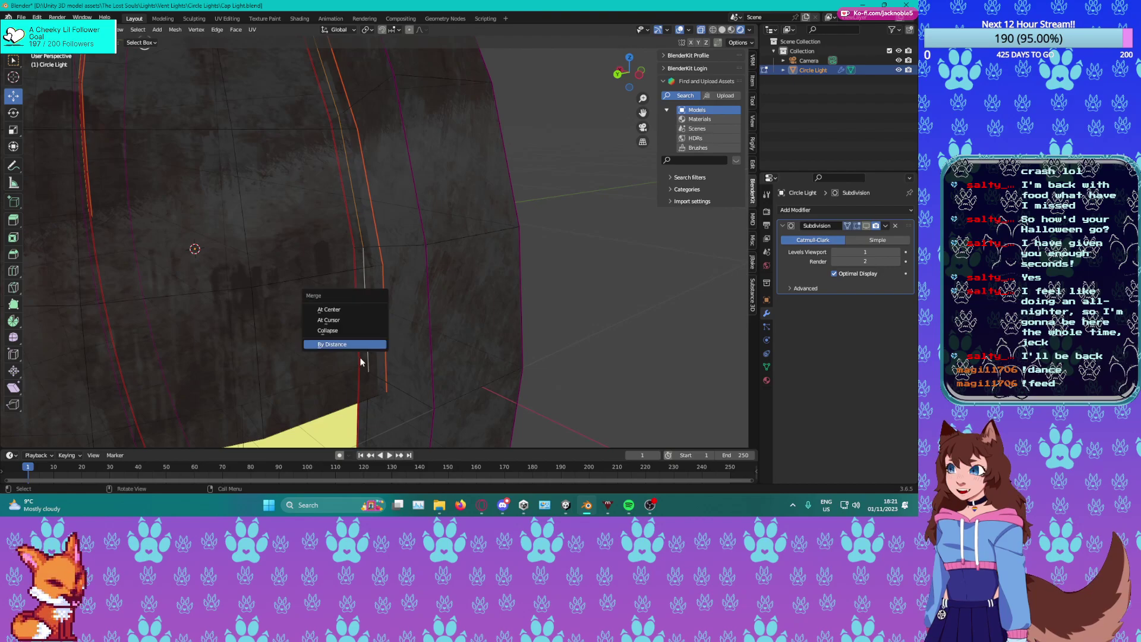
left_click(355, 344)
middle_click_drag(355, 347, 368, 323)
scroll(411, 357, "down", 4)
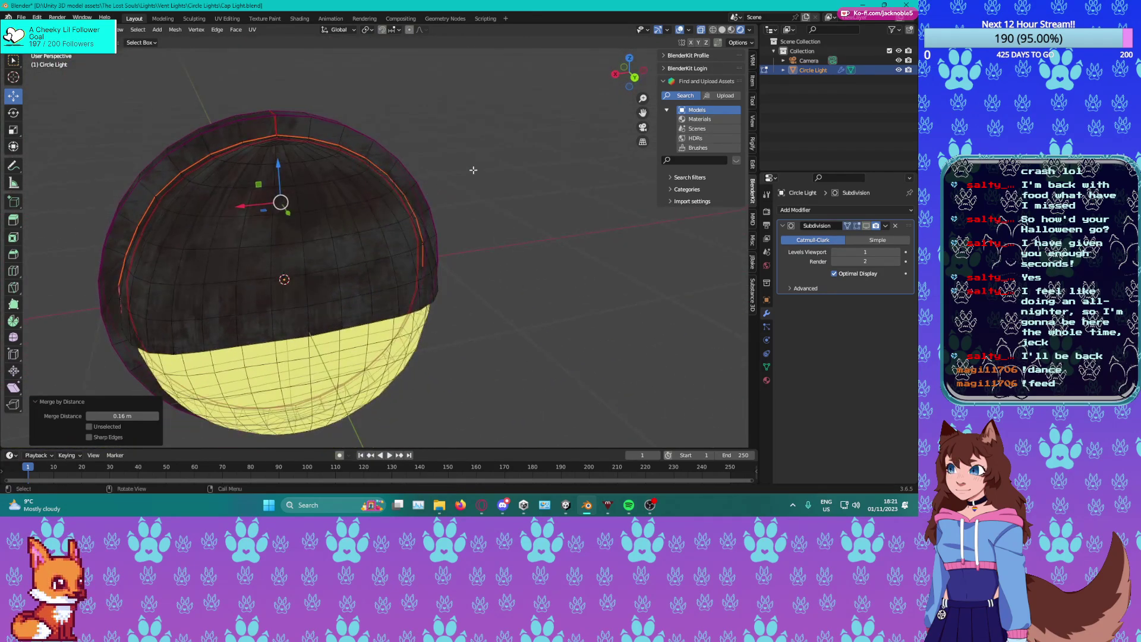
key("s")
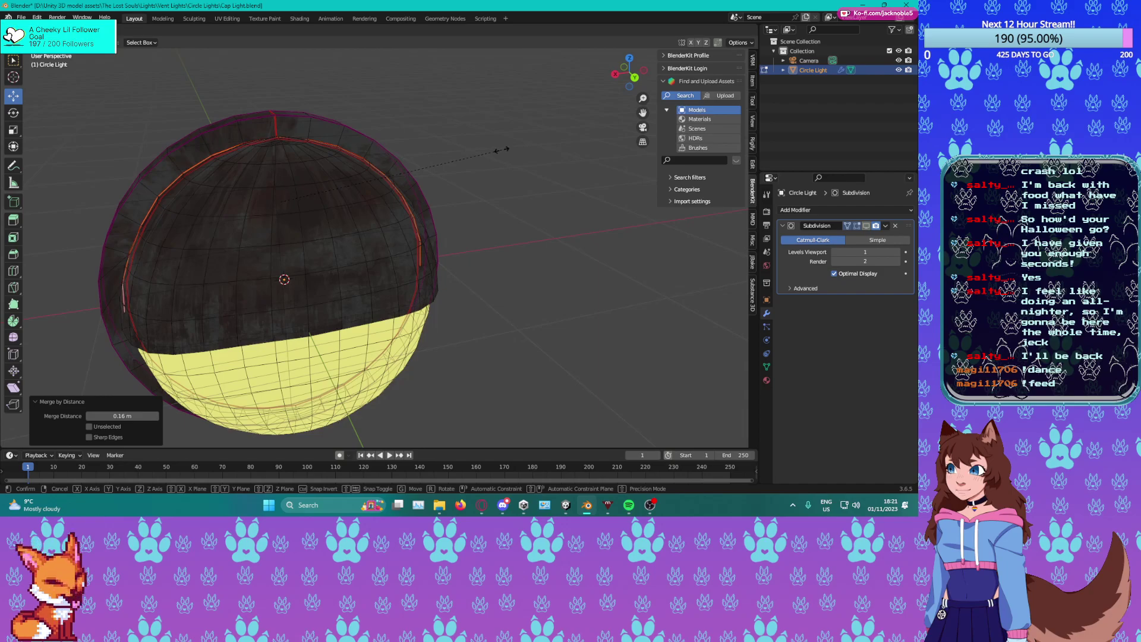
right_click(501, 149)
middle_click_drag(233, 207, 301, 187)
key("ctrl+z")
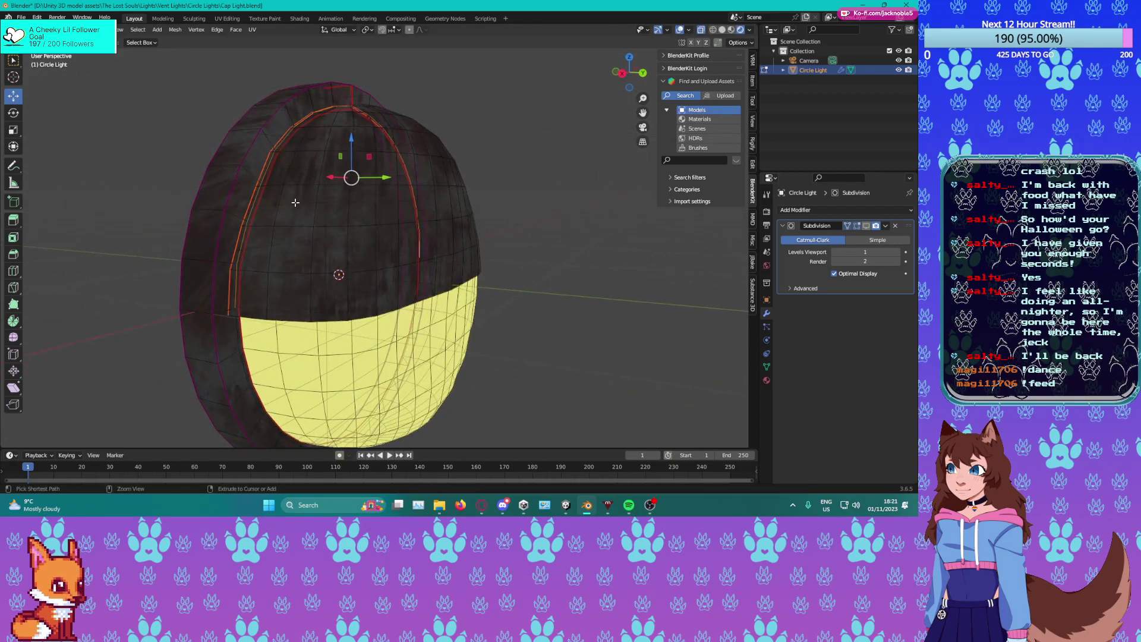
Merge the two selected edge loops by distance with a merge distance of 0.0701 m.
key("m")
left_click(183, 305)
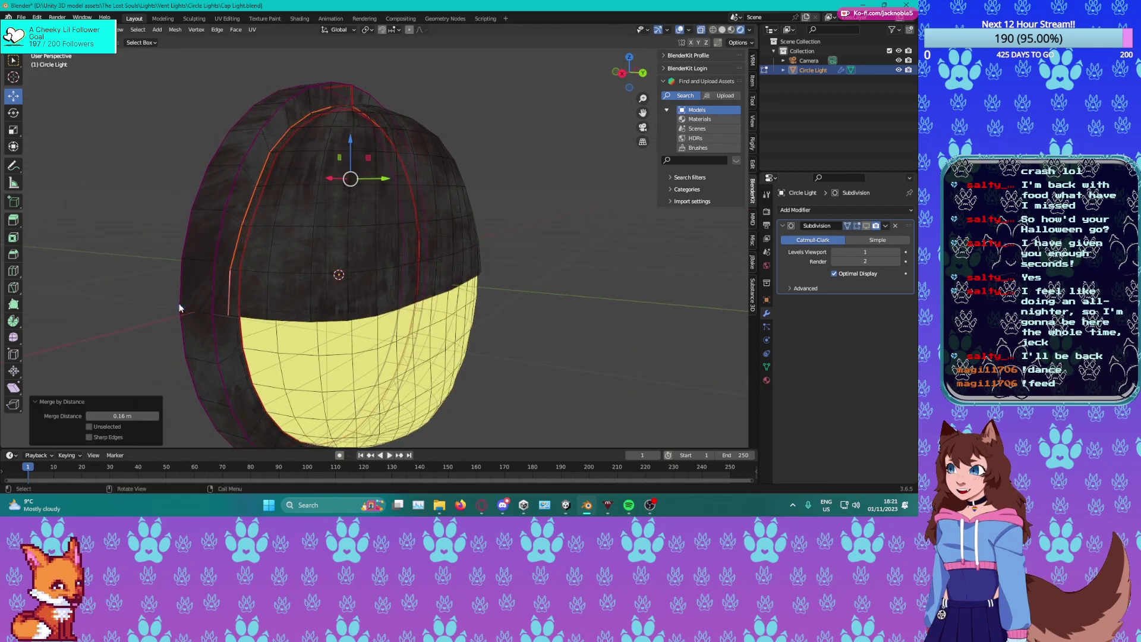
left_click_drag(126, 416, 107, 416)
middle_click_drag(333, 250, 353, 228)
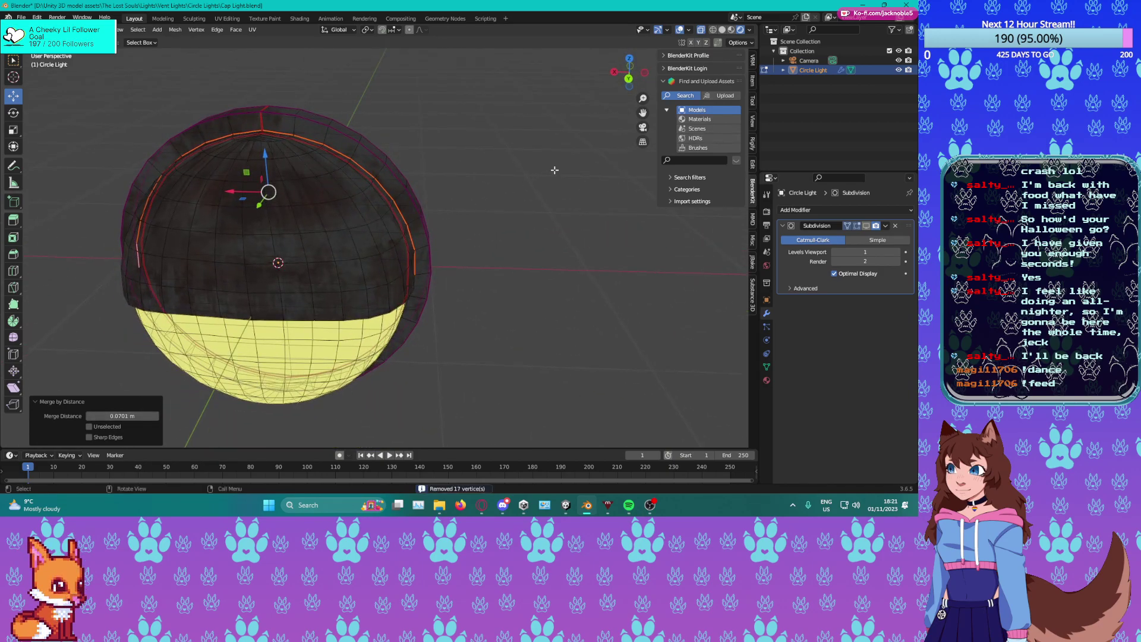
Scale the merged rear edge loop of the cap inward slightly and deselect it.
key("s")
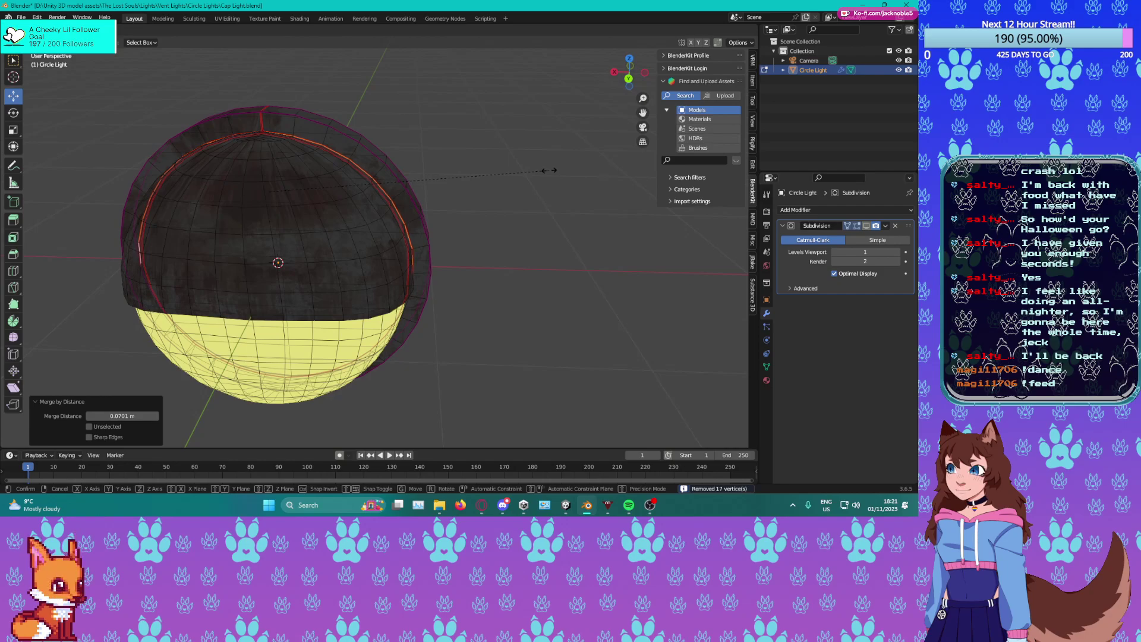
left_click(540, 173)
middle_click_drag(502, 214, 396, 232)
left_click(507, 242)
Save the file from Object Mode and re-enter Edit Mode on the light.
key("Tab")
middle_click_drag(444, 290, 497, 297)
key("ctrl+s")
middle_click_drag(267, 328, 467, 248)
scroll(356, 260, "down", 5)
key("Tab")
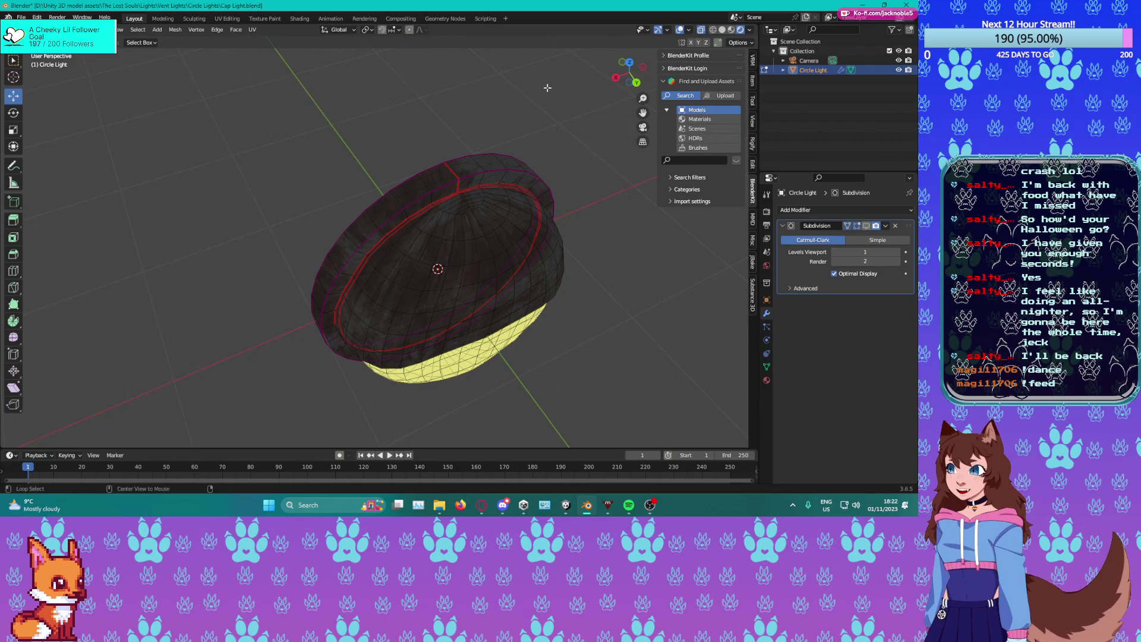
Examine the texture on the rear of the cap and switch to the UV Editing workspace.
middle_click_drag(534, 112, 479, 213)
scroll(479, 212, "up", 3)
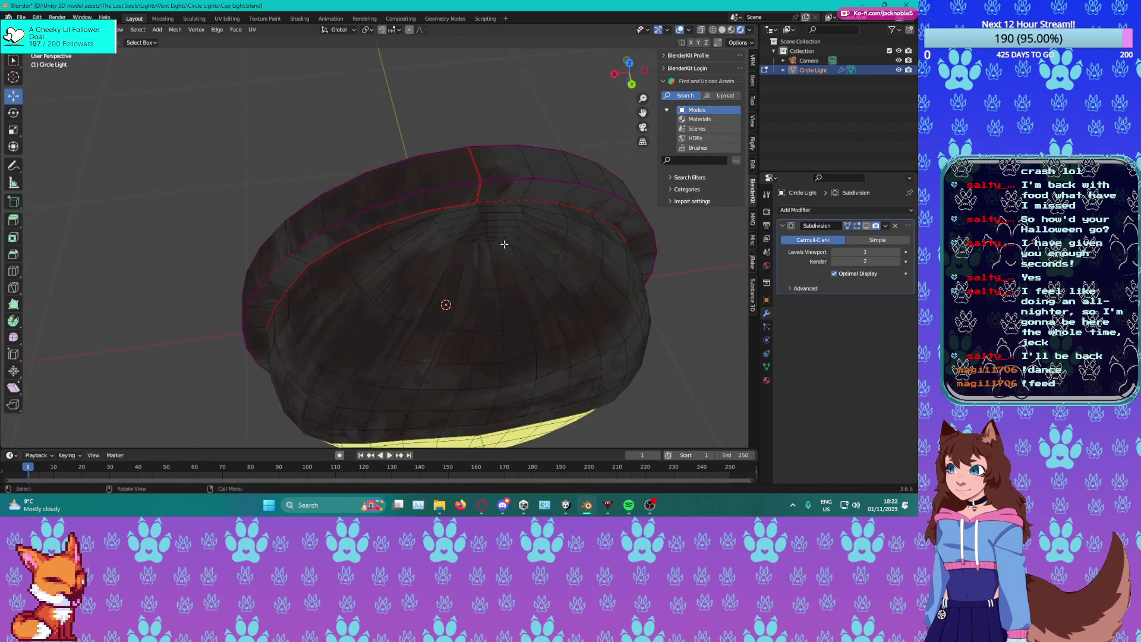
middle_click_drag(458, 252, 466, 198)
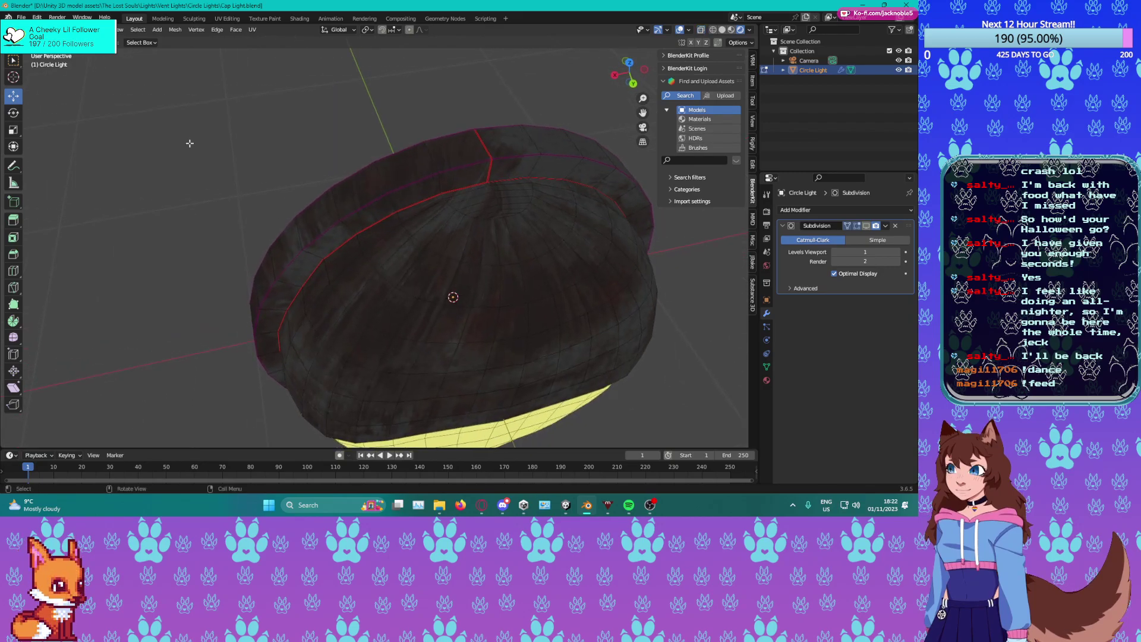
left_click(221, 17)
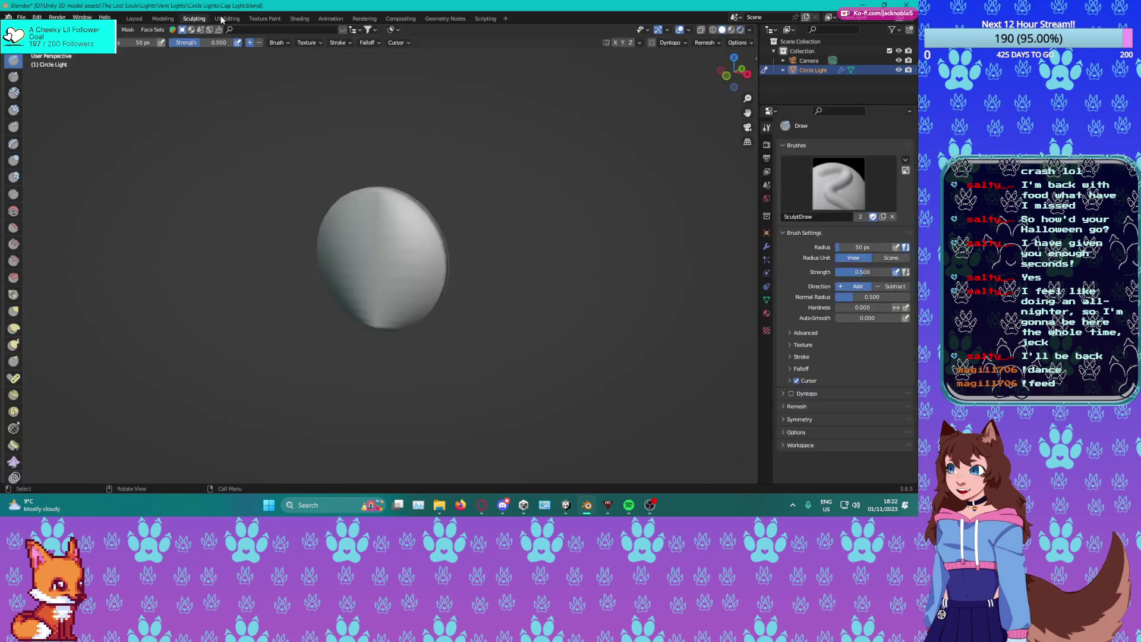
Select the half-disc of faces at the top of the cap's rear and unwrap it onto the rust texture.
middle_click_drag(630, 140, 568, 227)
scroll(582, 122, "up", 4)
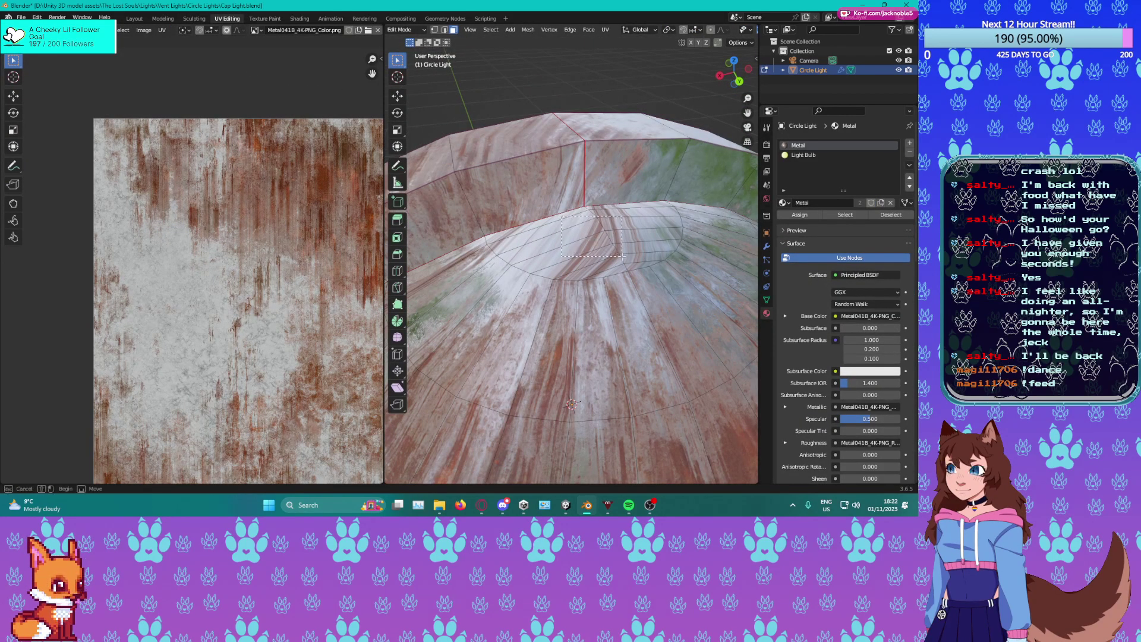
left_click_drag(630, 261, 631, 263)
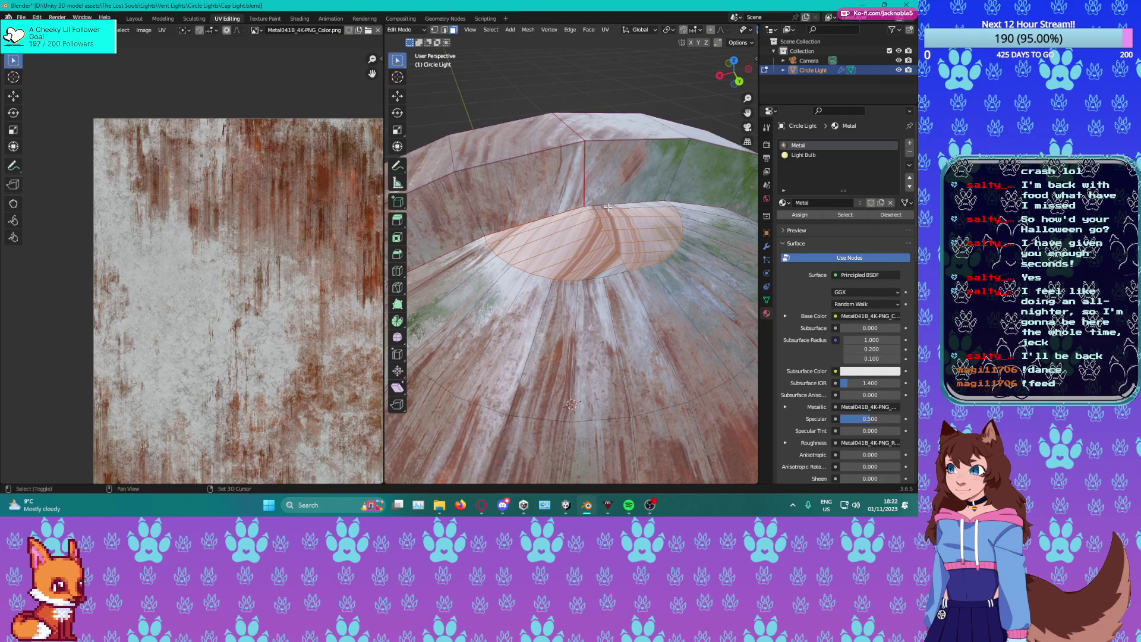
scroll(312, 210, "down", 2)
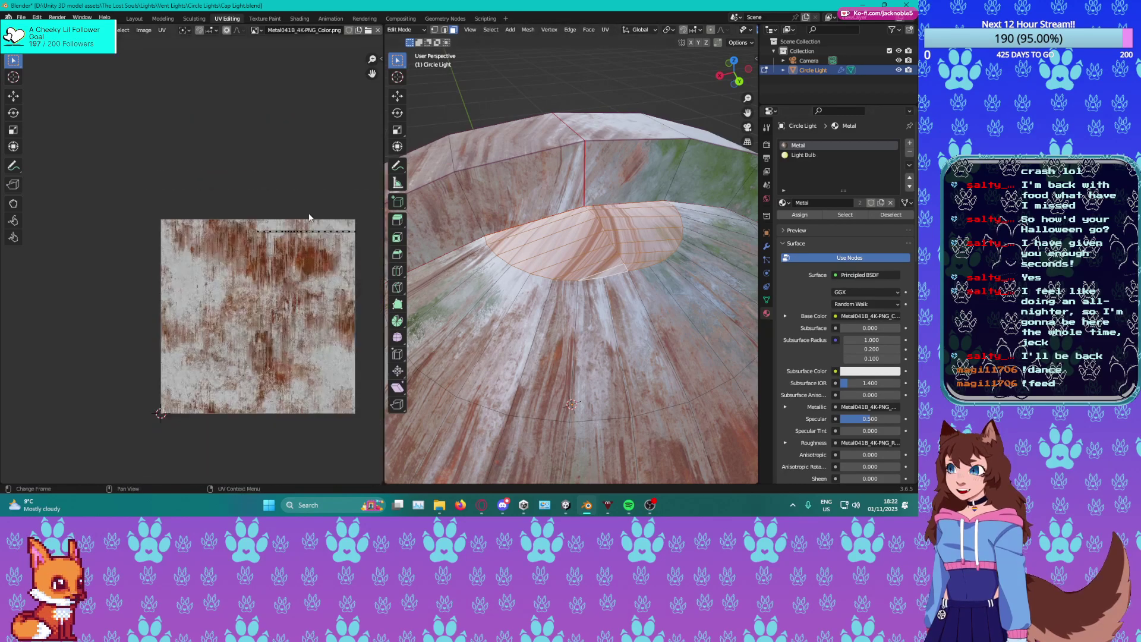
scroll(323, 236, "up", 2)
right_click(287, 261)
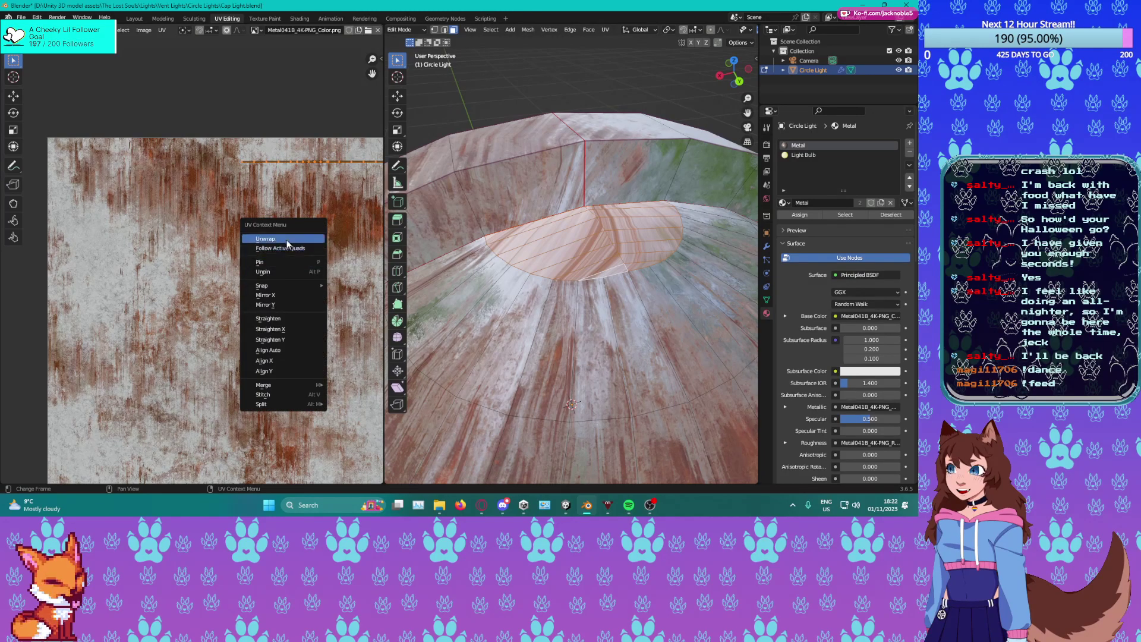
left_click(291, 240)
scroll(335, 279, "down", 3)
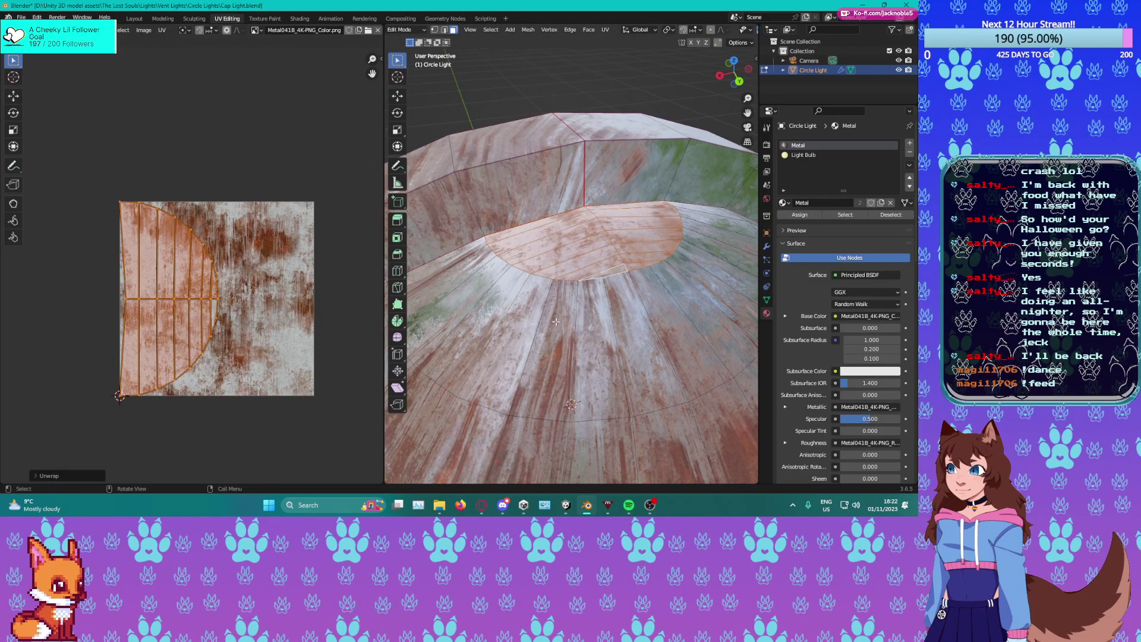
Select all faces assigned to the Metal material and unwrap all of their UVs together.
middle_click_drag(556, 322, 538, 270)
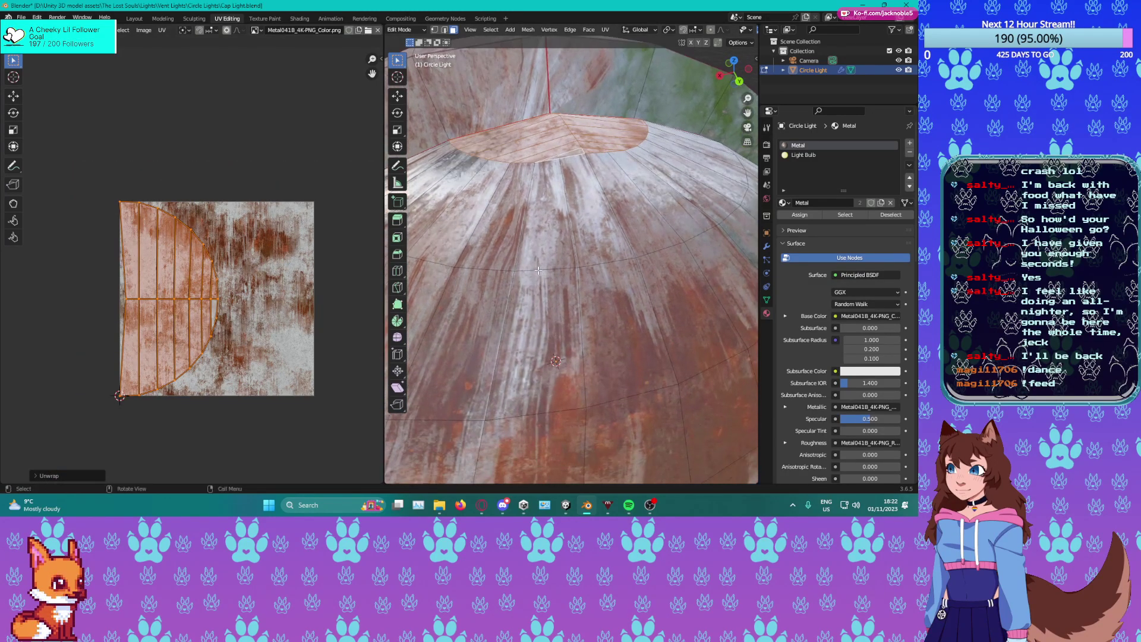
left_click(823, 215)
key("a")
scroll(272, 241, "down", 3)
scroll(271, 262, "up", 3)
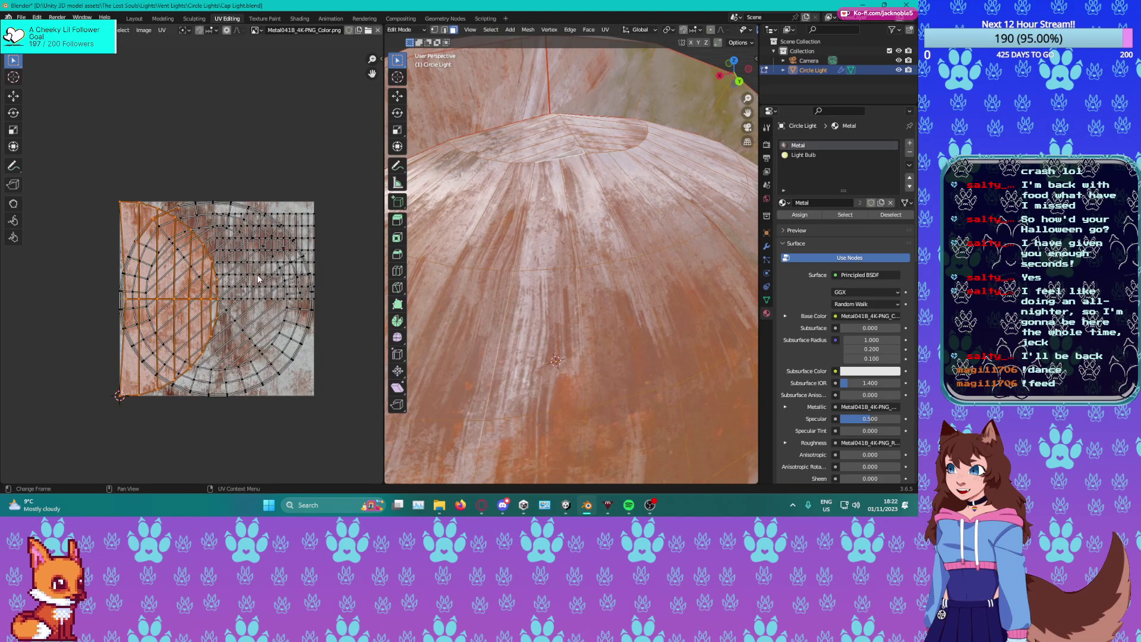
key("a")
key("u")
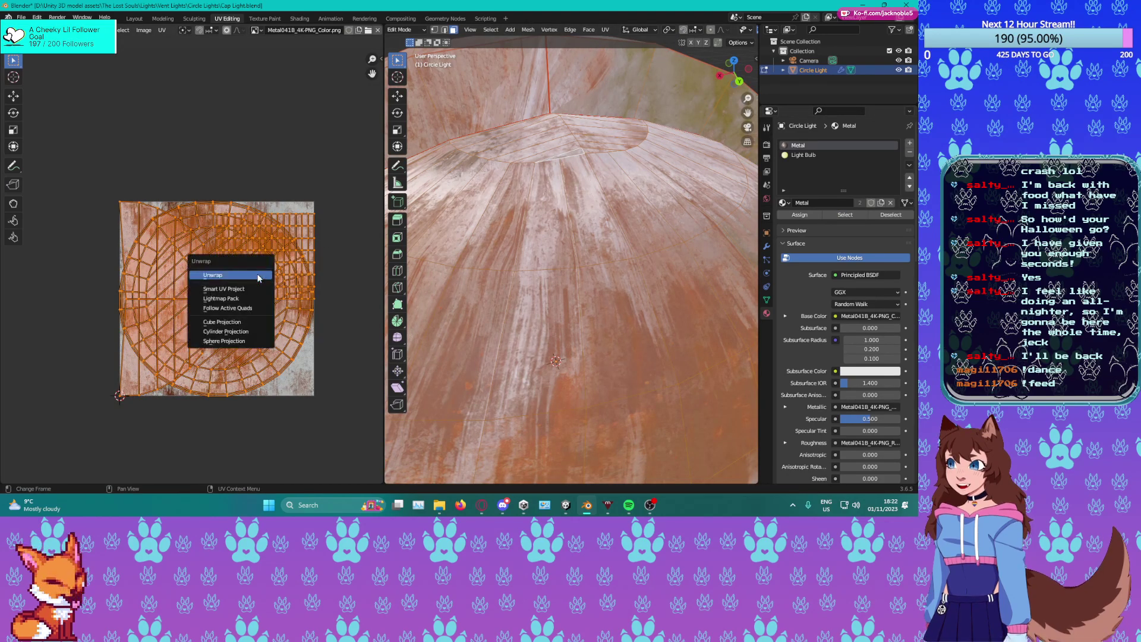
left_click(258, 278)
scroll(215, 244, "down", 4)
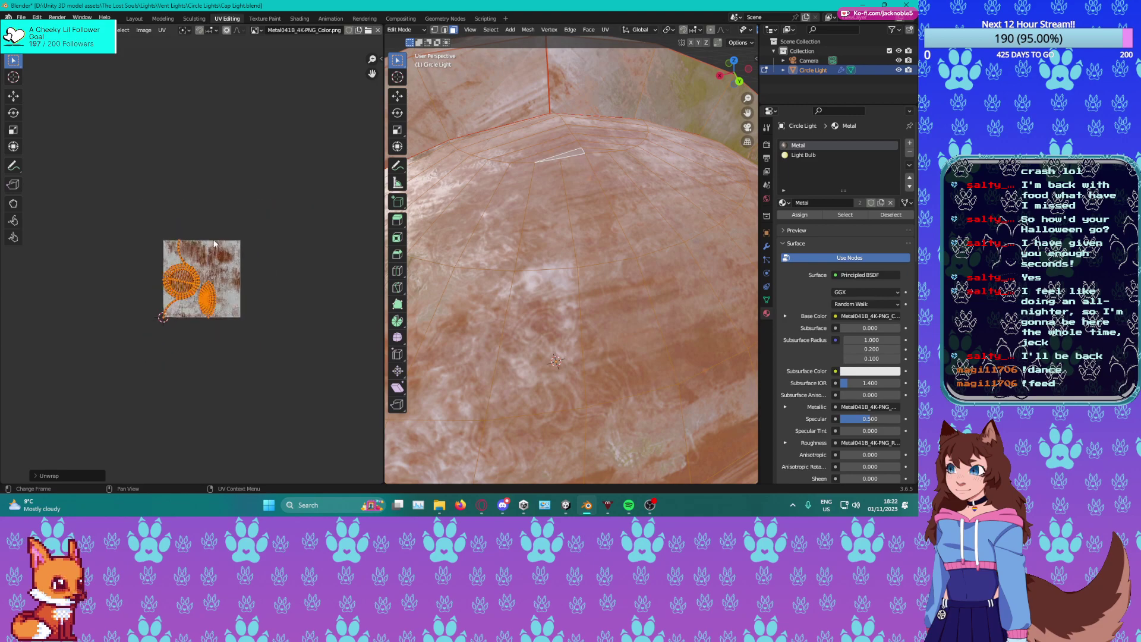
Check the unwrapped metal from several sides, return to Object Mode and save the file.
scroll(232, 272, "up", 4)
middle_click_drag(582, 302, 544, 241)
scroll(618, 273, "down", 6)
left_click(253, 275)
scroll(516, 187, "up", 1)
middle_click_drag(516, 187, 555, 297)
left_click(427, 195)
middle_click_drag(484, 221, 467, 194)
scroll(449, 226, "up", 4)
key("Tab")
key("ctrl+s")
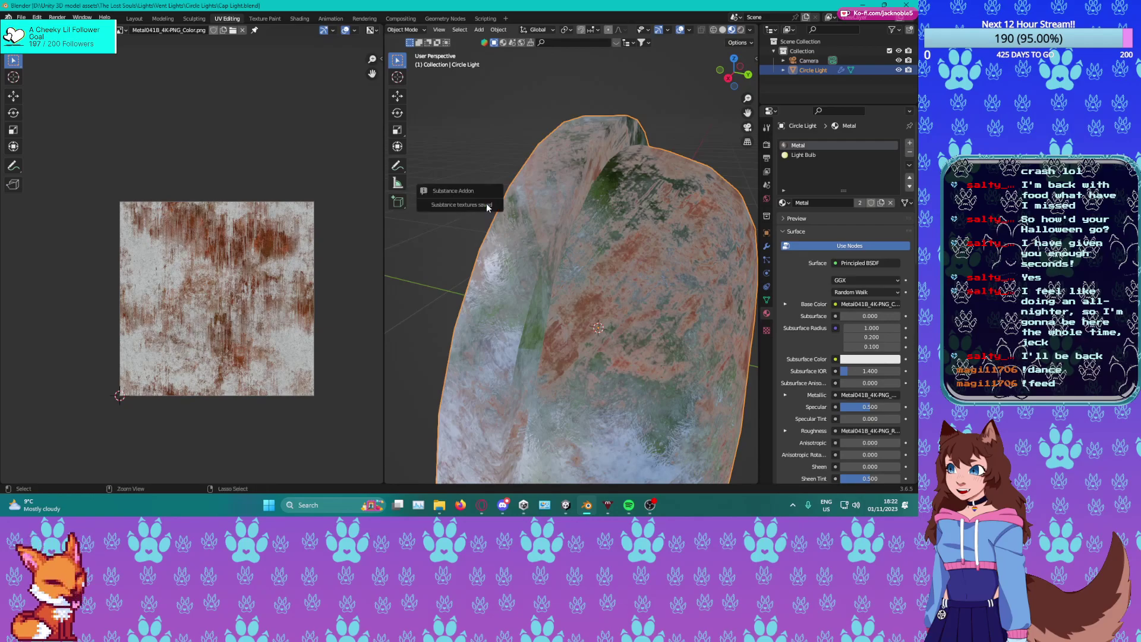
Set the Light Bulb material's base colour to near-white with hue 0.375, saturation 0.042 and value 0.800, and save the file.
scroll(554, 254, "down", 5)
middle_click_drag(554, 255, 487, 213)
scroll(484, 279, "up", 3)
scroll(487, 213, "down", 5)
scroll(488, 216, "up", 2)
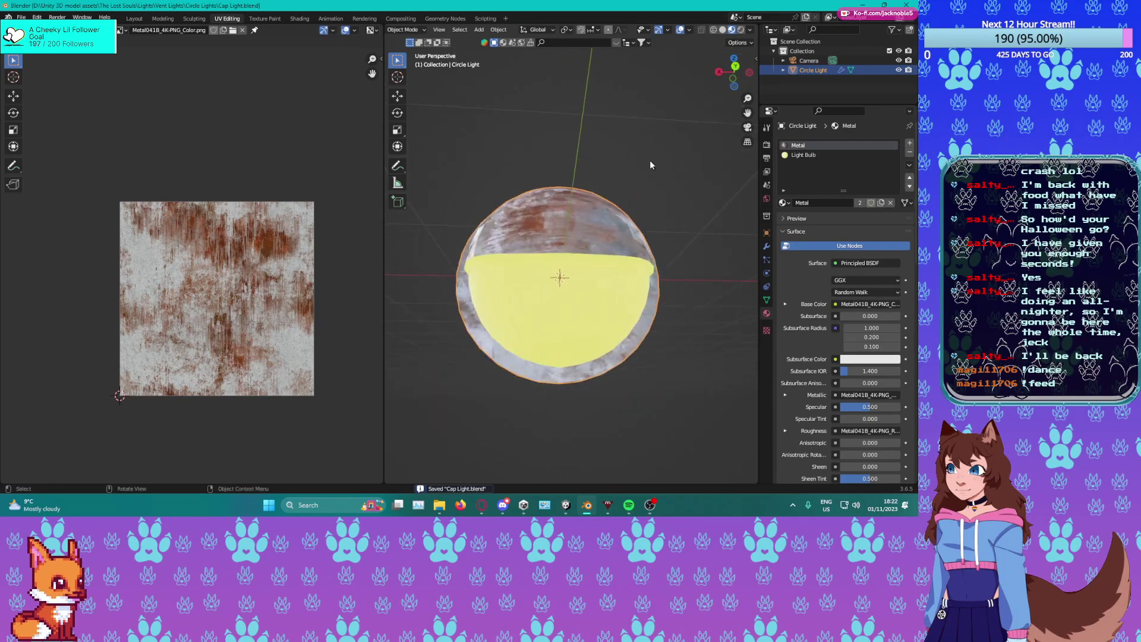
left_click(803, 155)
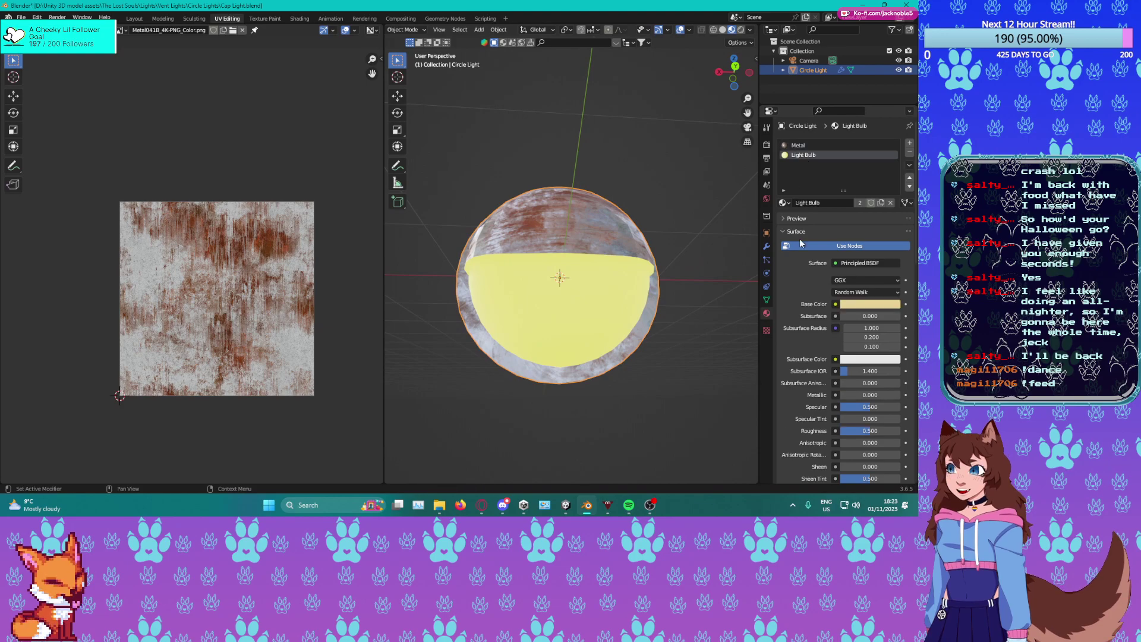
left_click(856, 304)
left_click(849, 200)
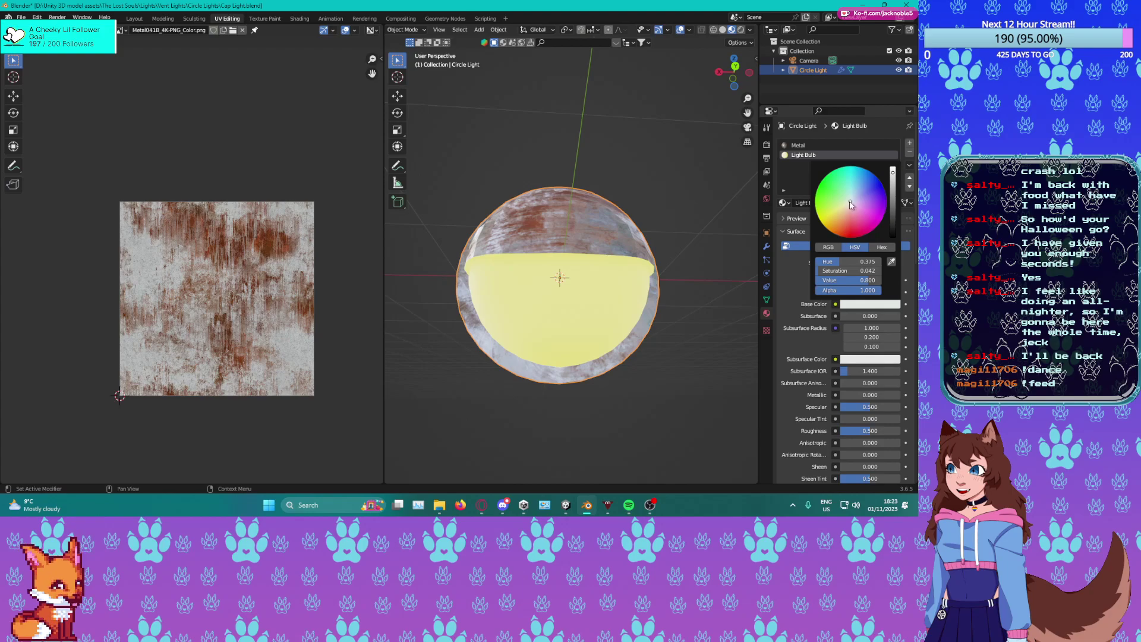
middle_click_drag(644, 393, 713, 380)
key("ctrl+s")
Brighten the Light Bulb material's base colour to hex FAFFFB and save the file.
middle_click_drag(622, 354, 508, 339)
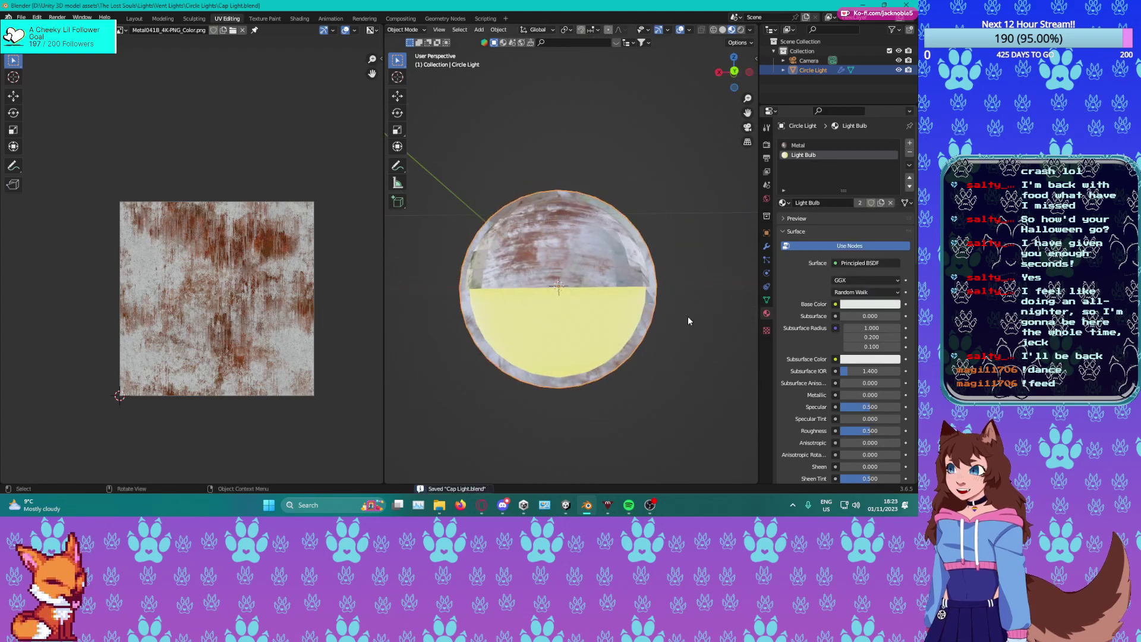
left_click(855, 307)
left_click(882, 246)
left_click(856, 262)
type("000000")
key("Return")
left_click_drag(887, 225, 892, 169)
middle_click_drag(586, 291, 633, 305)
key("ctrl+s")
Review the Light Bulb base colour's HSV and RGB values and save the file again.
left_click(852, 306)
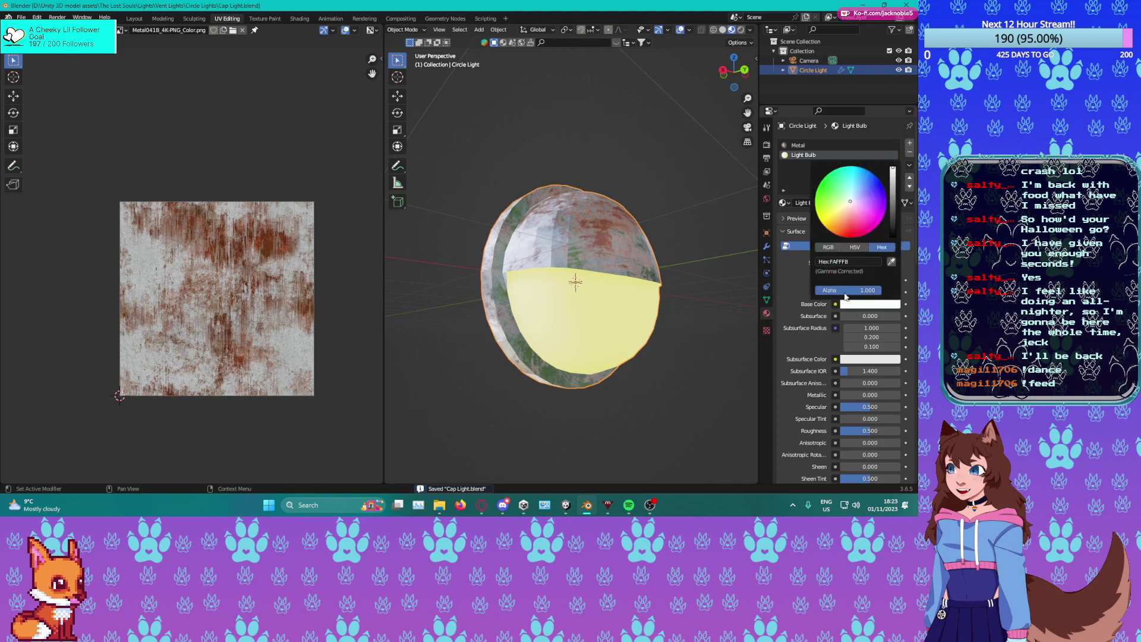
left_click(830, 248)
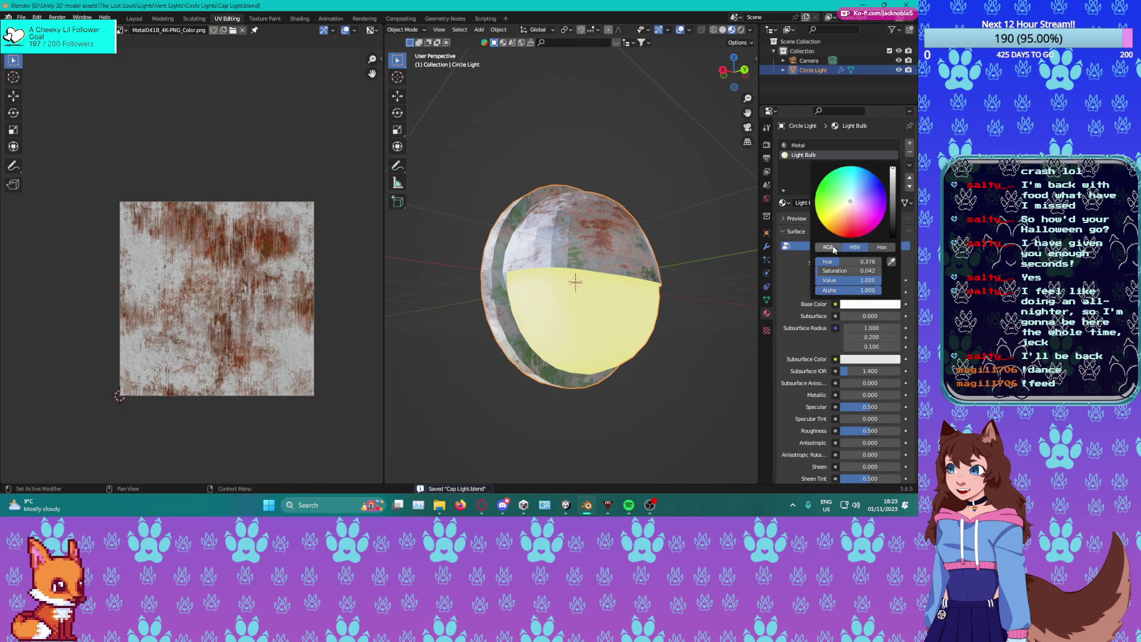
left_click(852, 305)
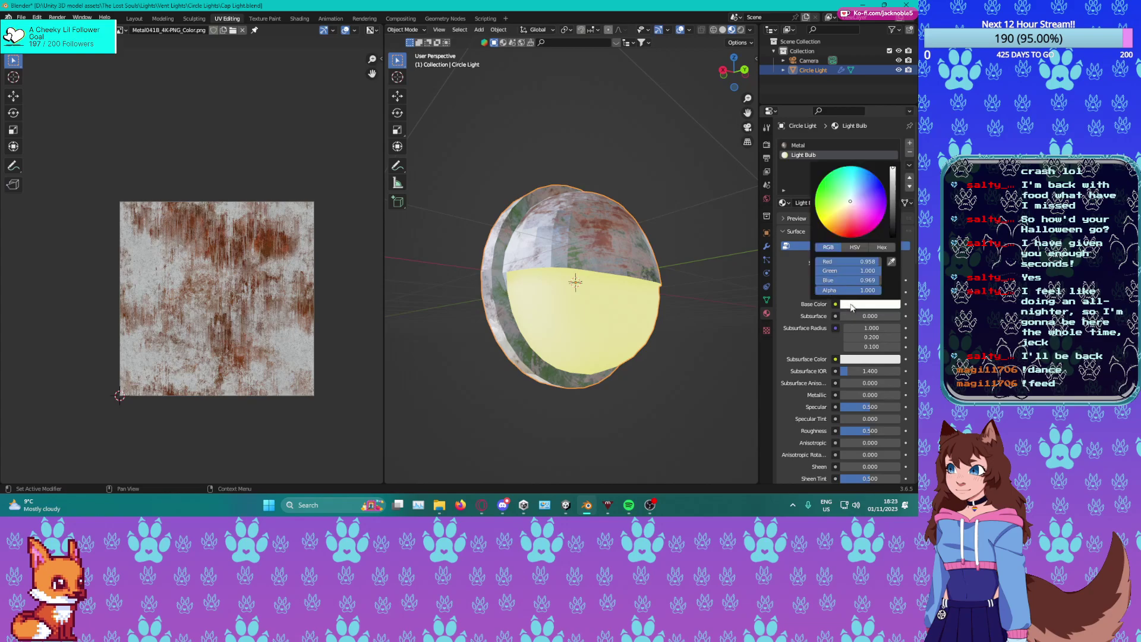
left_click(651, 391)
middle_click_drag(650, 391, 636, 369)
key("ctrl+s")
Try to apply Shade Auto Smooth to the light without selecting it.
middle_click_drag(615, 261, 631, 292)
key("Tab")
key("Tab")
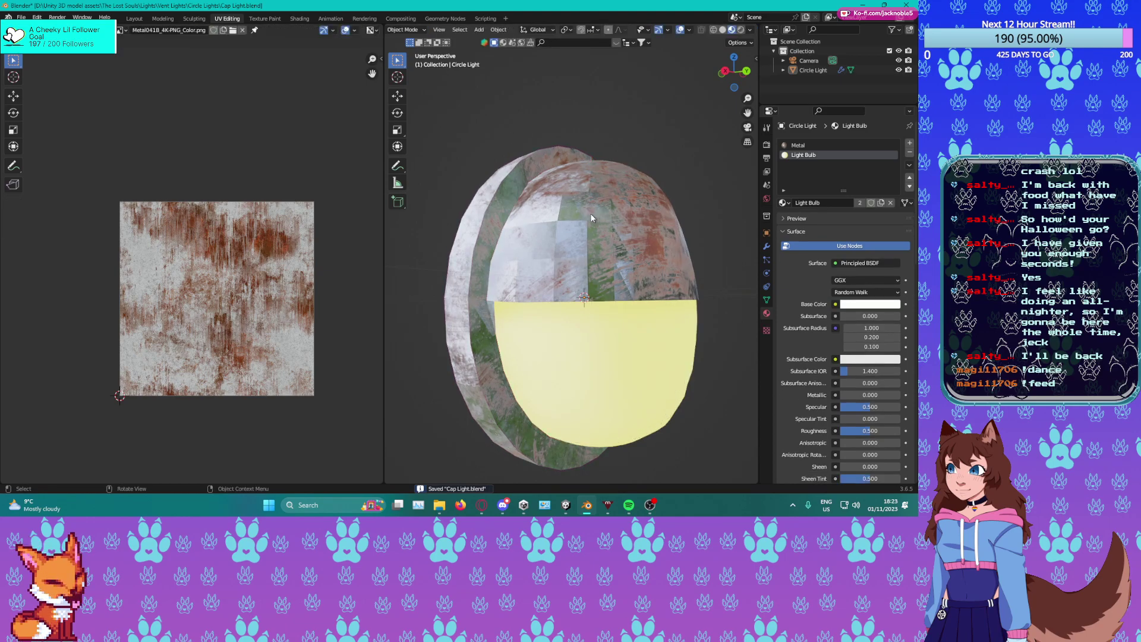
right_click(589, 213)
key("Escape")
right_click(583, 212)
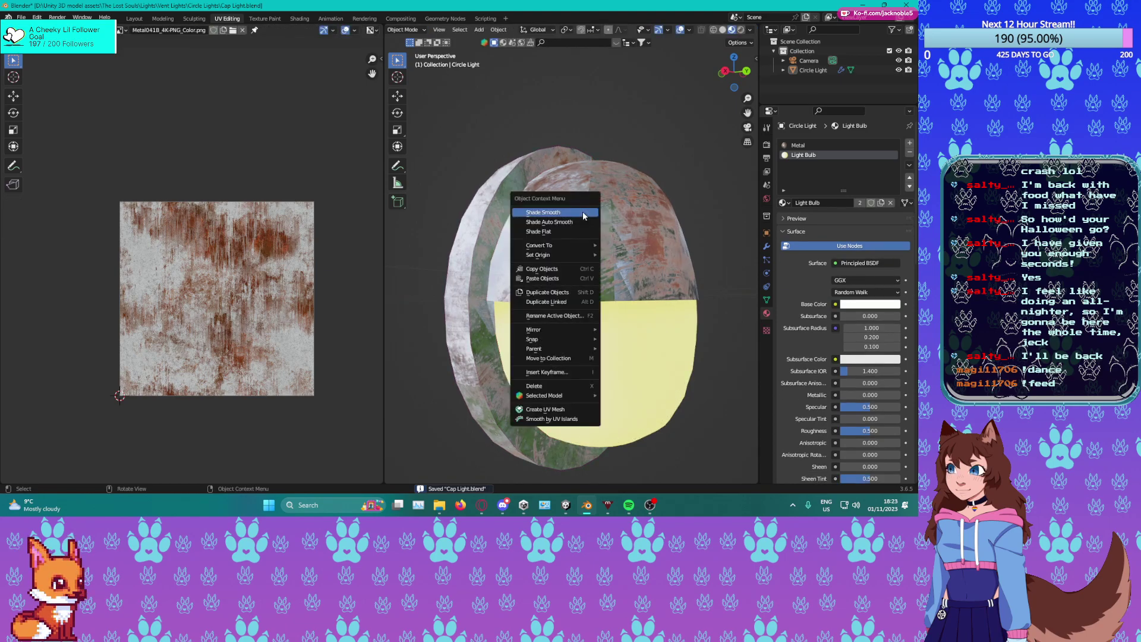
left_click(578, 224)
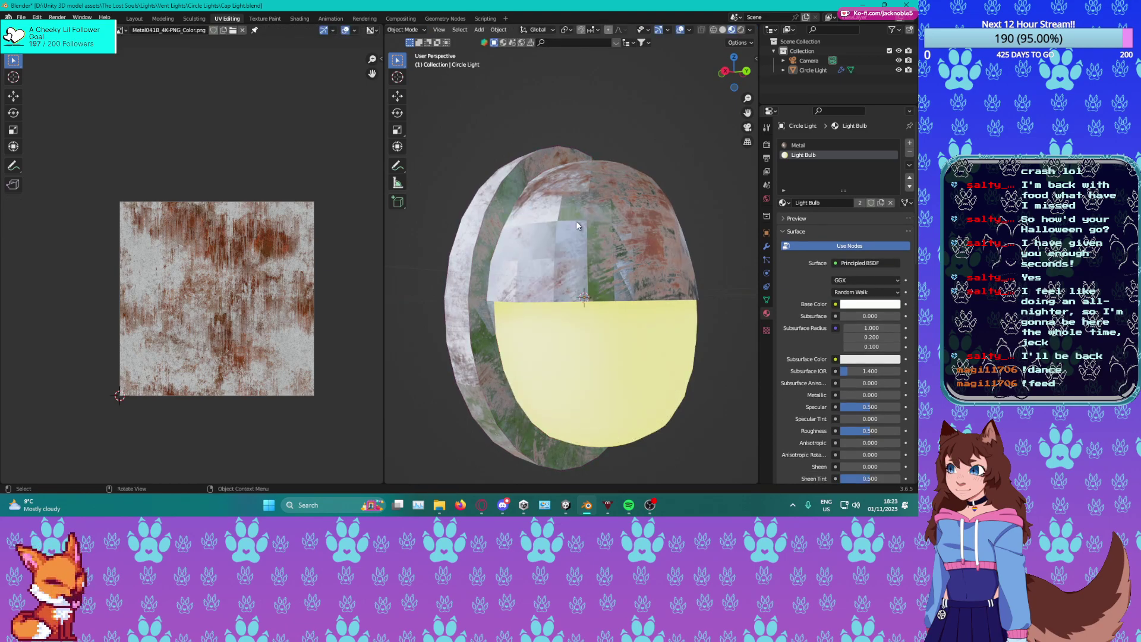
Select the light, try Shade Auto Smooth on it, and change it to Shade Smooth.
left_click(577, 225)
right_click(576, 222)
left_click(576, 225)
right_click(577, 222)
left_click(569, 210)
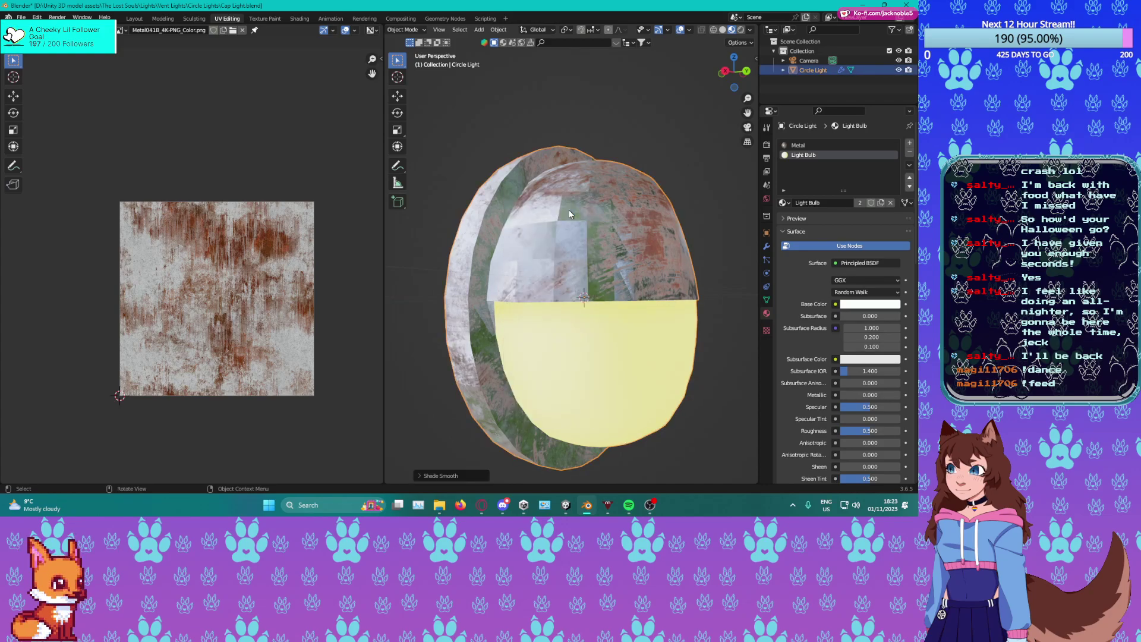
In solid shading and Edit Mode, slide the bulb's upper edge loop up close beneath the cap's lower edge.
left_click(723, 30)
key("Tab")
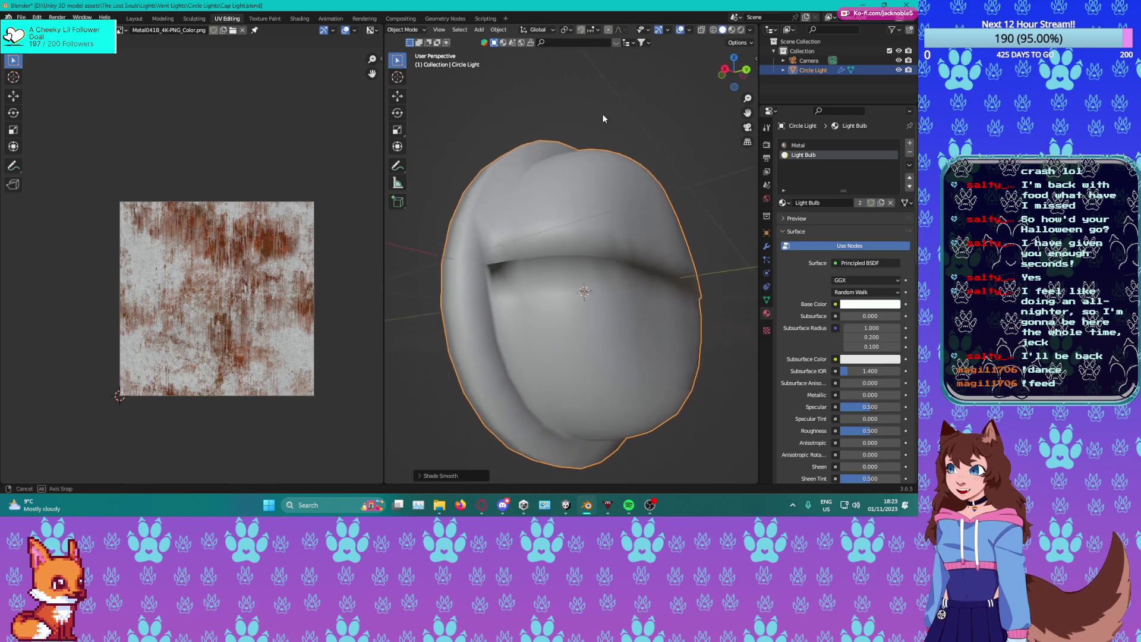
middle_click_drag(603, 114, 564, 220)
scroll(563, 219, "up", 4)
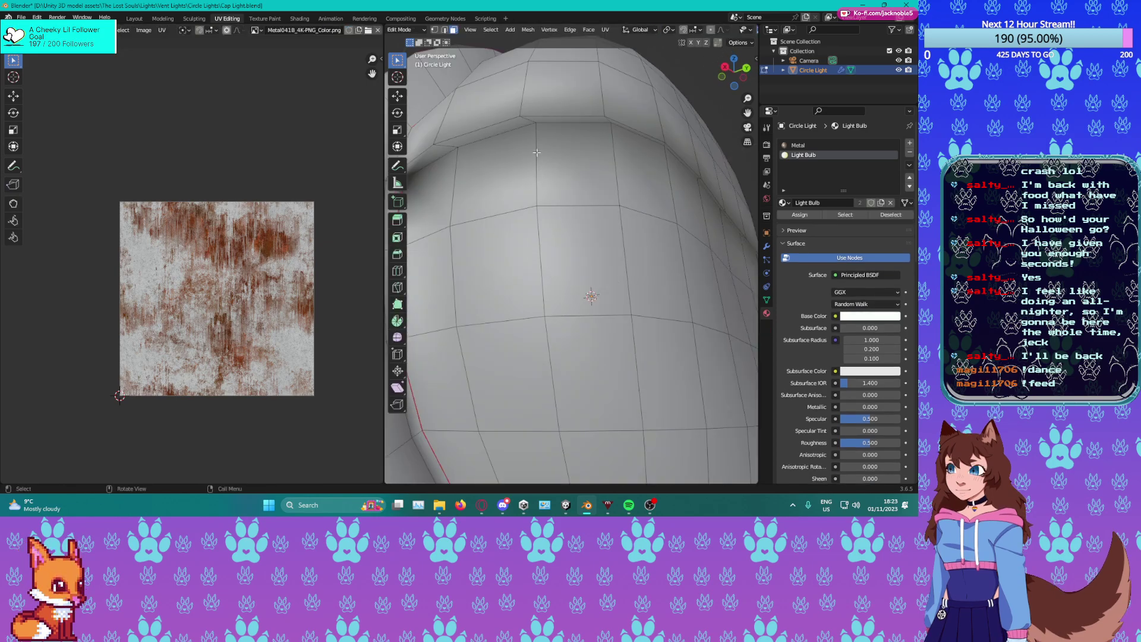
middle_click_drag(537, 153, 616, 135)
key("h")
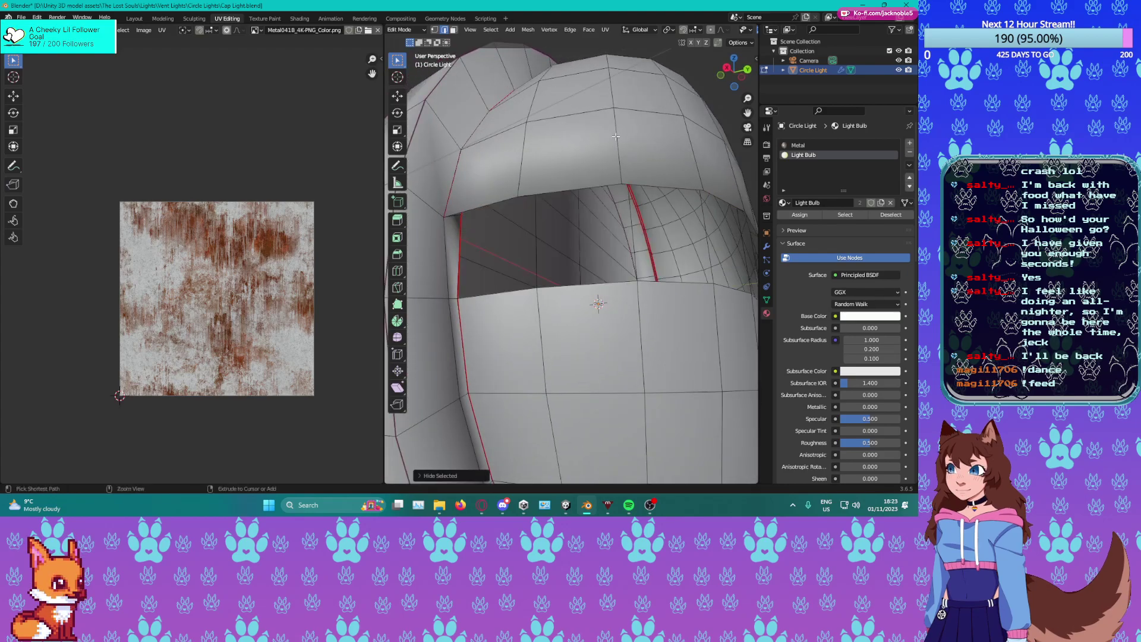
key("alt+h")
key("g")
key("g")
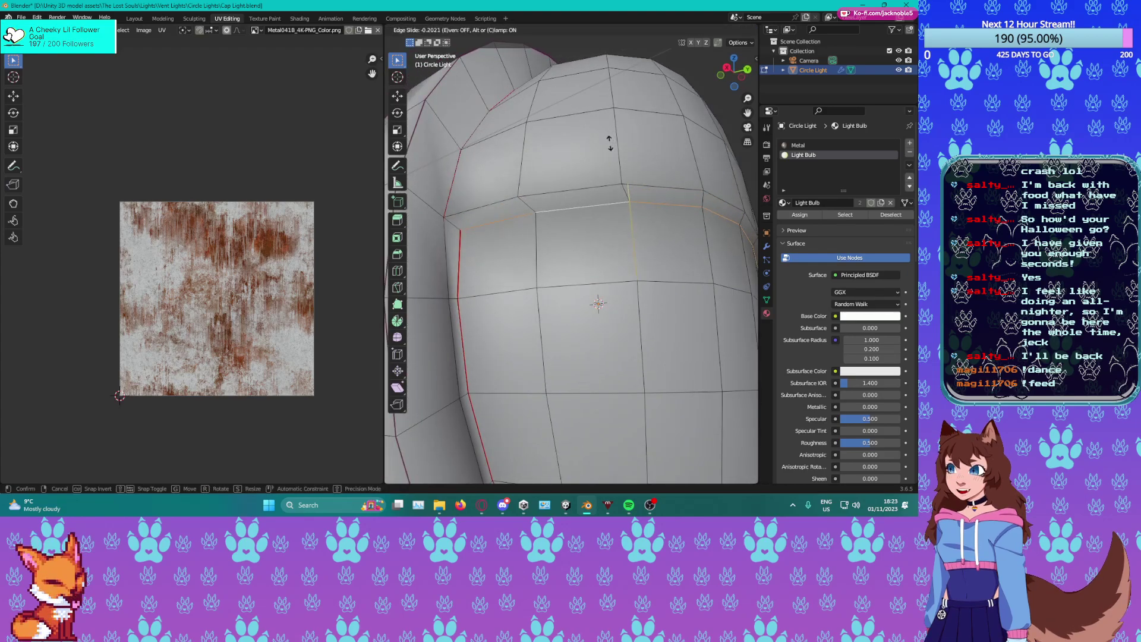
left_click(610, 143)
middle_click_drag(610, 143, 543, 183)
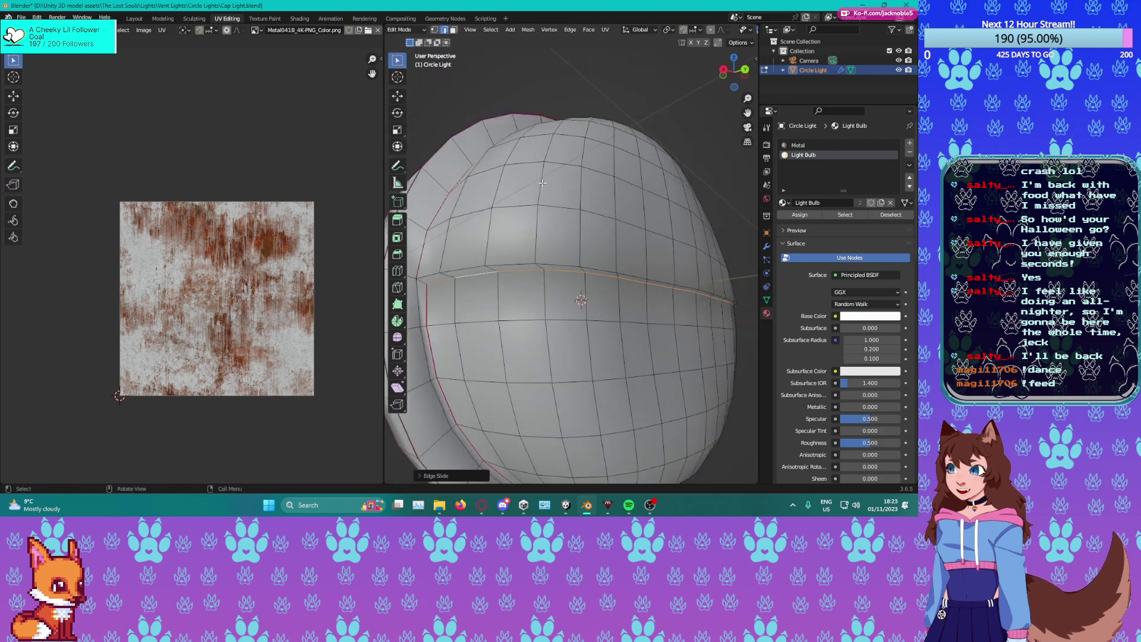
Crease the slid edge loop and the cap's lower edge loop above it to sharpen the cap-to-bulb boundary.
key("shift+e")
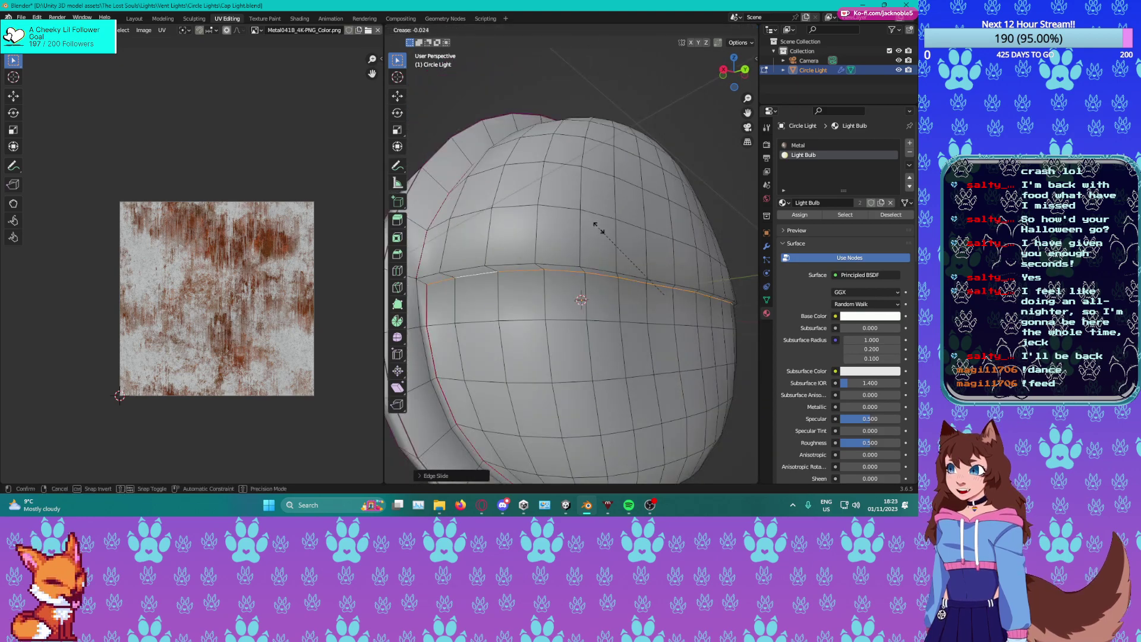
left_click(467, 127)
key("Tab")
key("Tab")
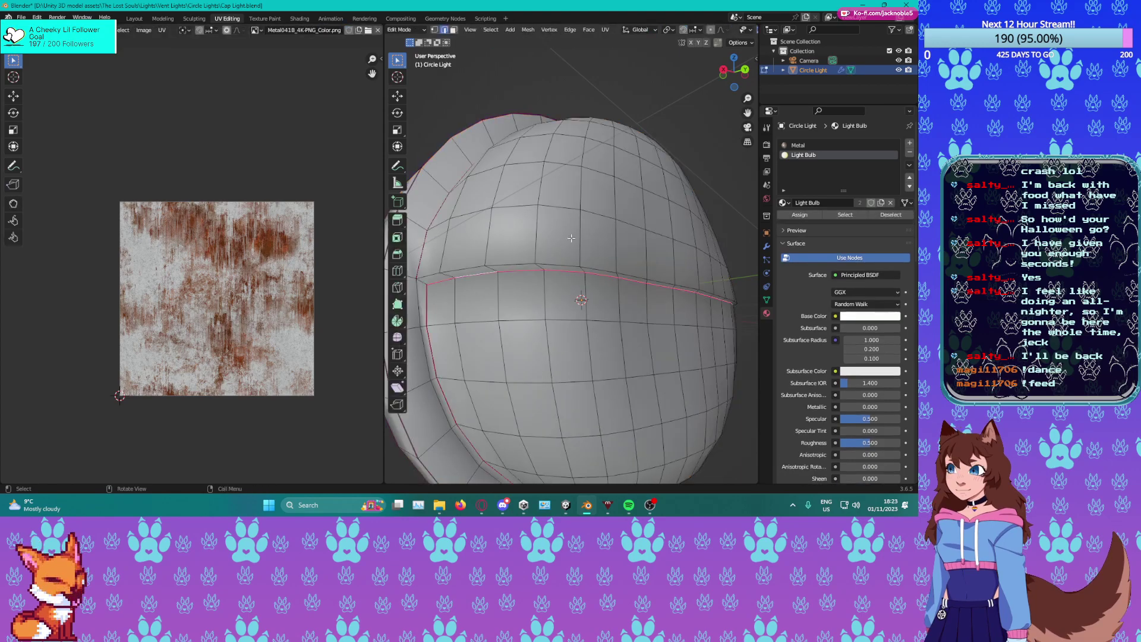
left_click(557, 264, "alt")
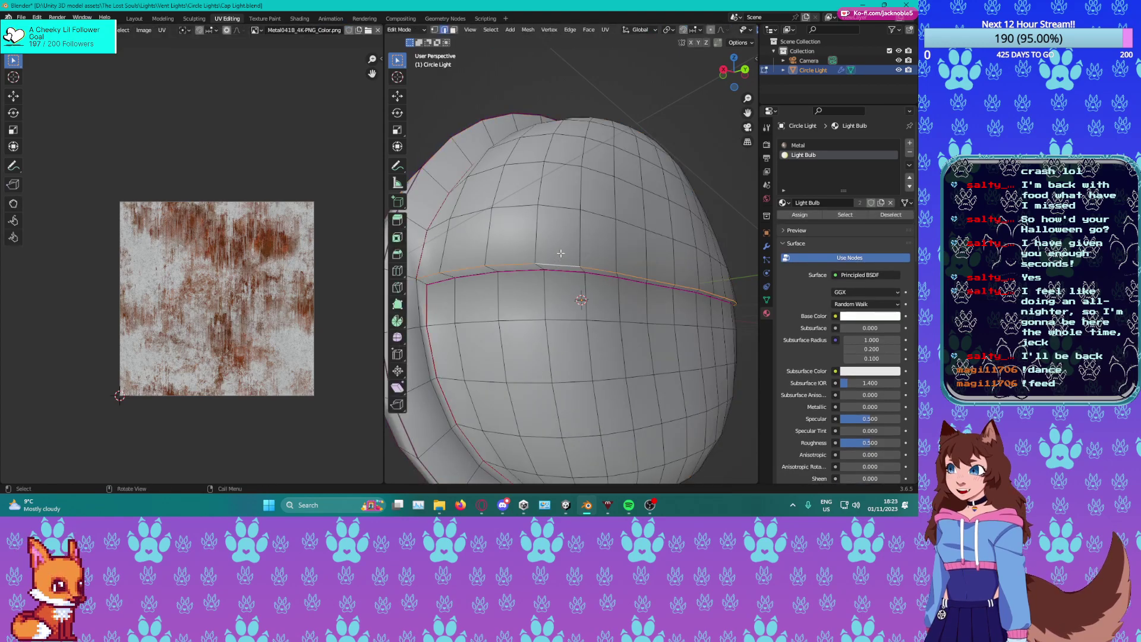
key("shift+e")
left_click(416, 184)
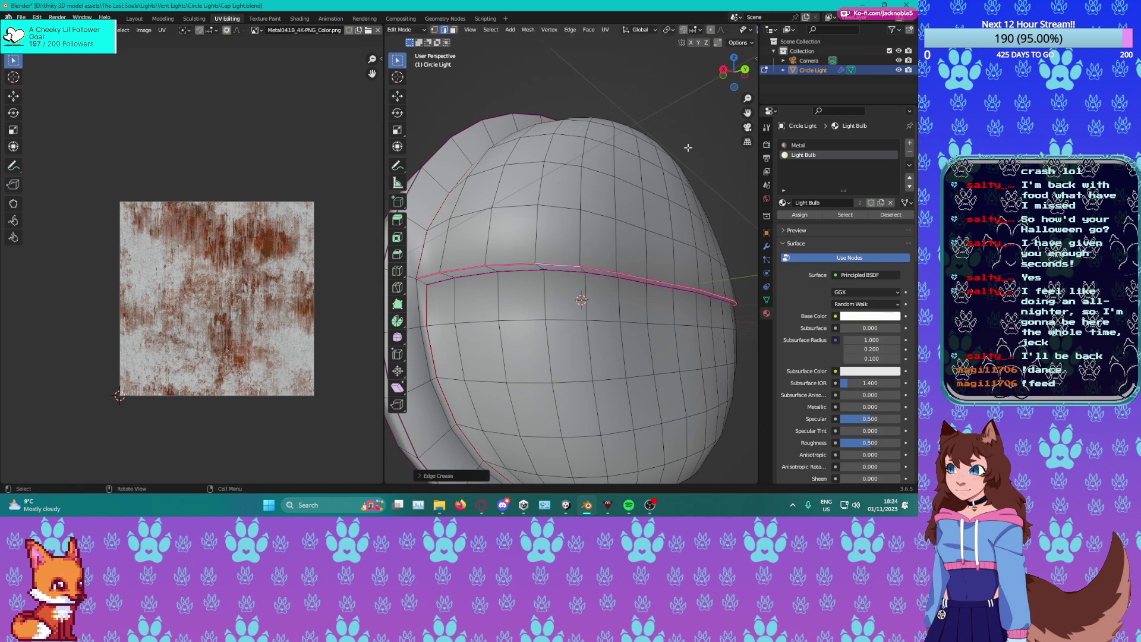
Apply Shade Auto Smooth to the light in Object Mode and check the mesh briefly in Edit Mode.
key("Tab")
middle_click_drag(638, 202, 558, 212)
right_click(558, 213)
left_click(558, 224)
middle_click_drag(611, 249, 569, 253)
key("Tab")
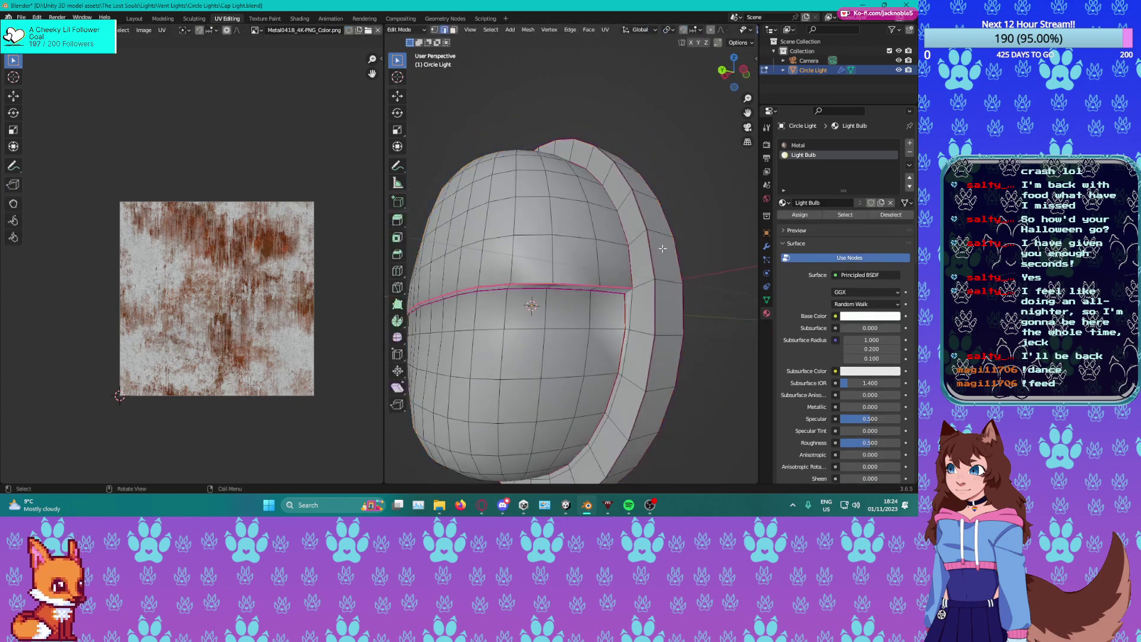
key("Tab")
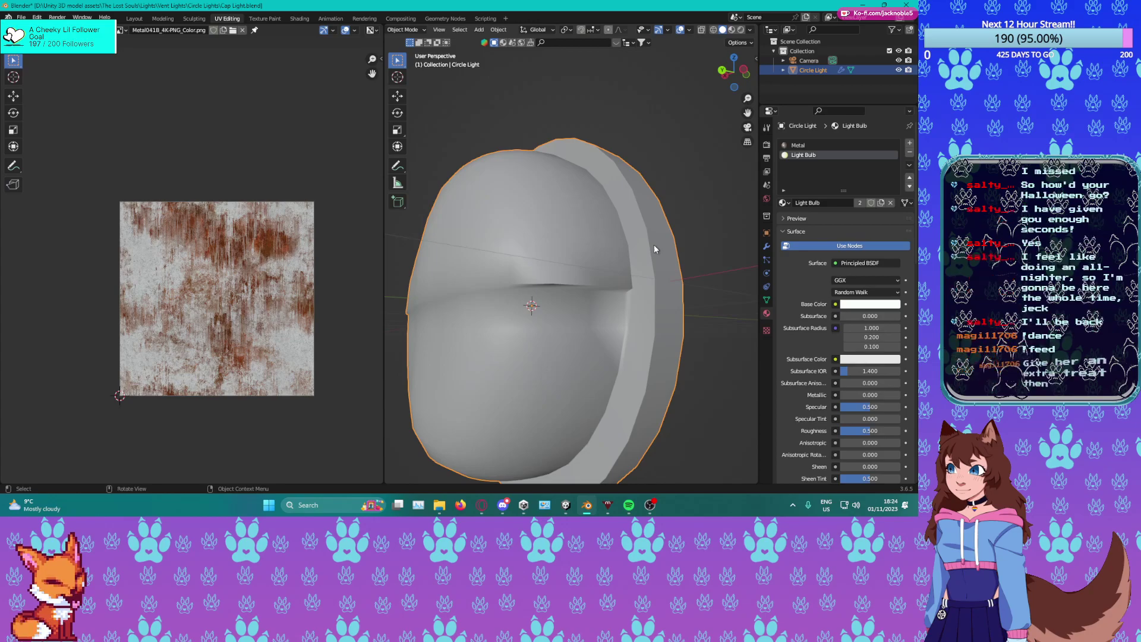
Check the cap-to-bulb boundary on the light in Object and Edit Mode and save Cap Light.blend.
middle_click_drag(654, 245, 672, 252)
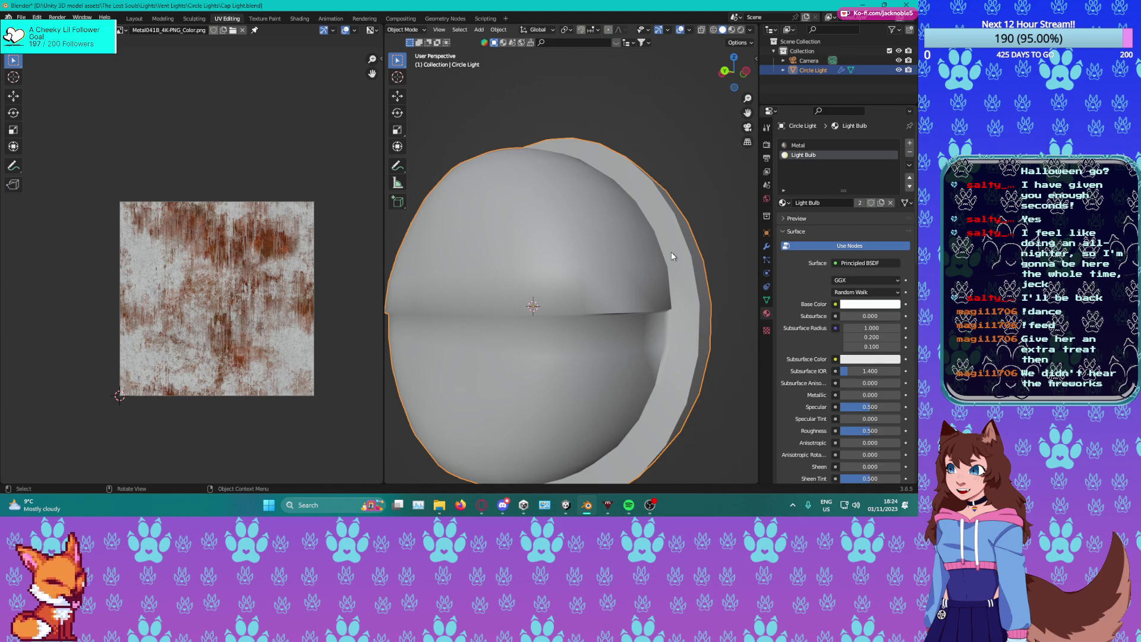
middle_click_drag(672, 255, 621, 240)
scroll(633, 240, "up", 2)
key("Tab")
scroll(595, 239, "up", 2)
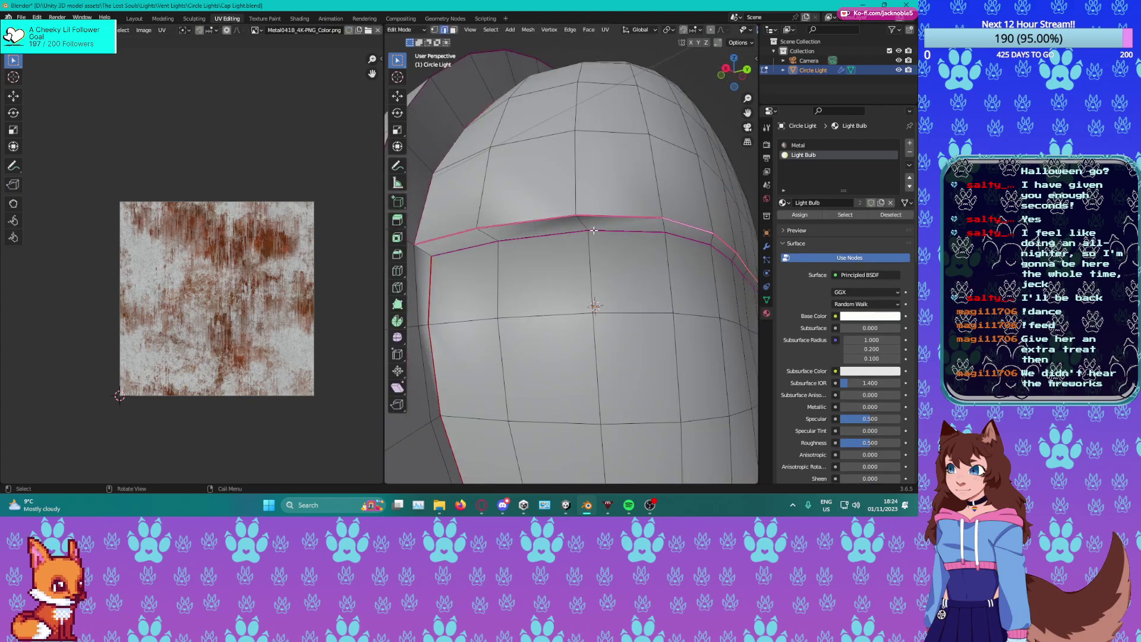
key("Tab")
key("ctrl+s")
middle_click_drag(669, 177, 623, 194)
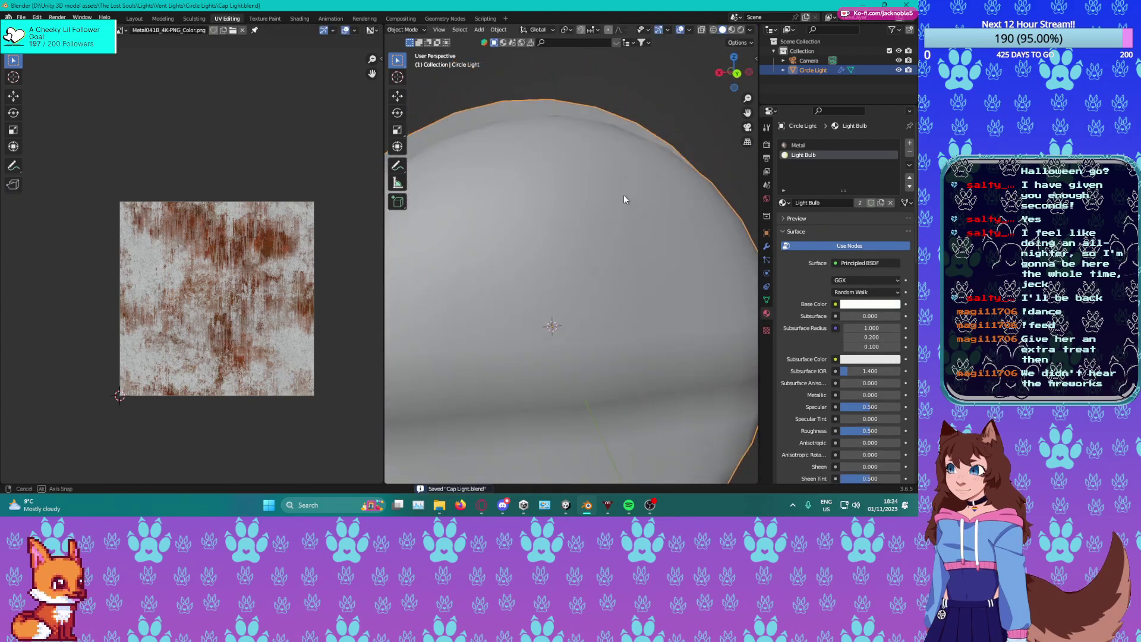
Look over the finished capped light from several sides and open the recent file Standard Light.blend.
scroll(636, 205, "down", 6)
middle_click_drag(676, 230, 461, 171)
scroll(607, 255, "up", 4)
scroll(660, 234, "down", 4)
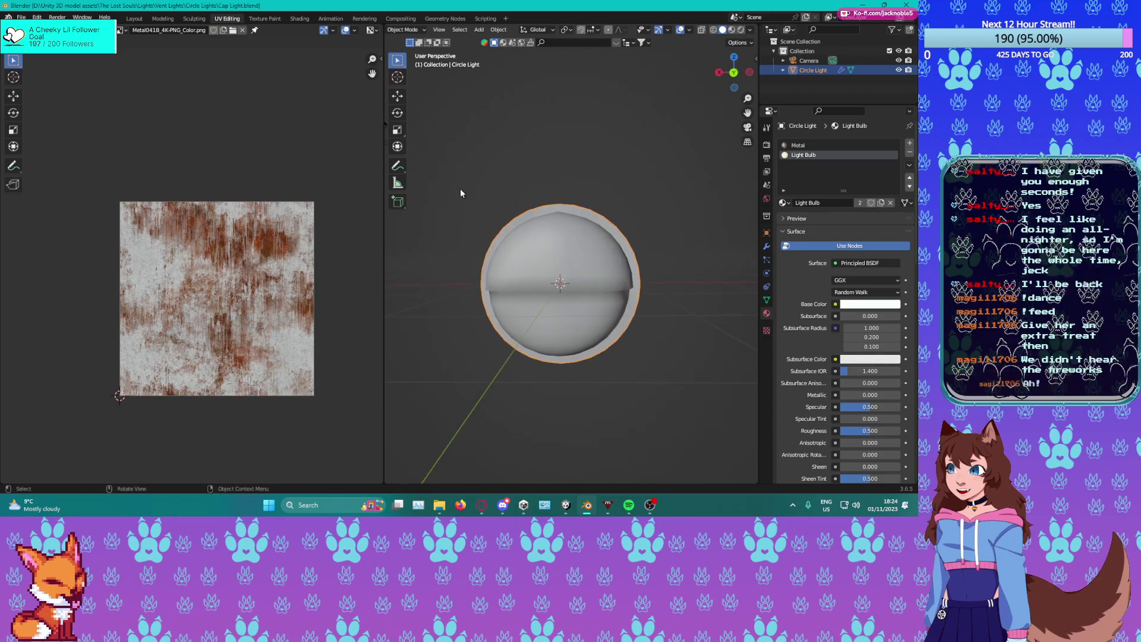
middle_click_drag(510, 194, 573, 249)
left_click(21, 17)
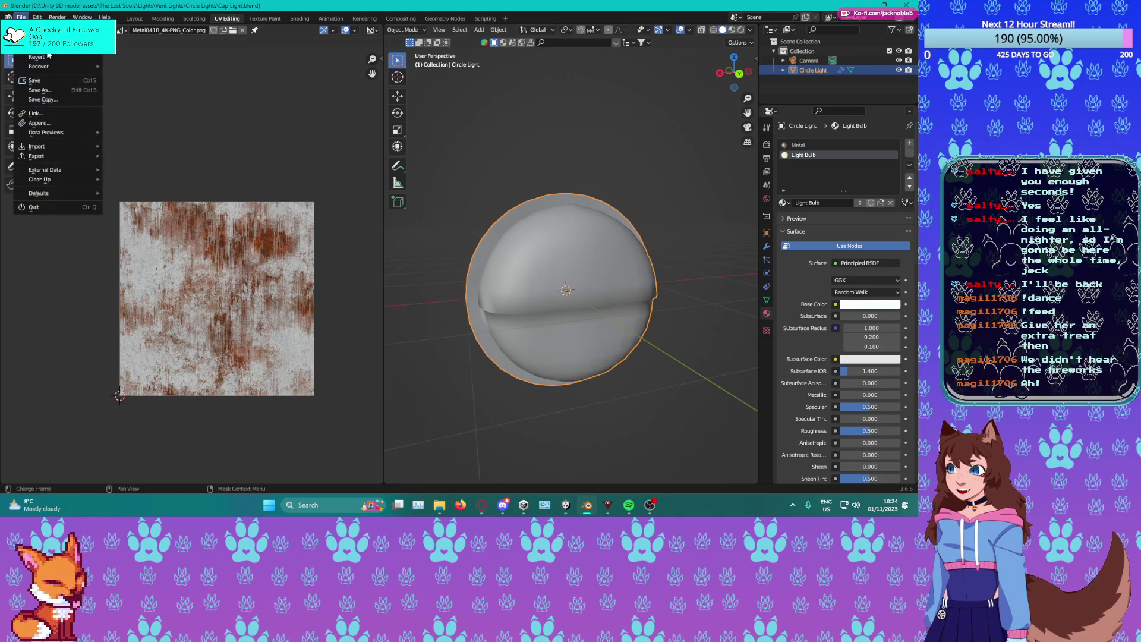
mouse_move(42, 48)
left_click(188, 54)
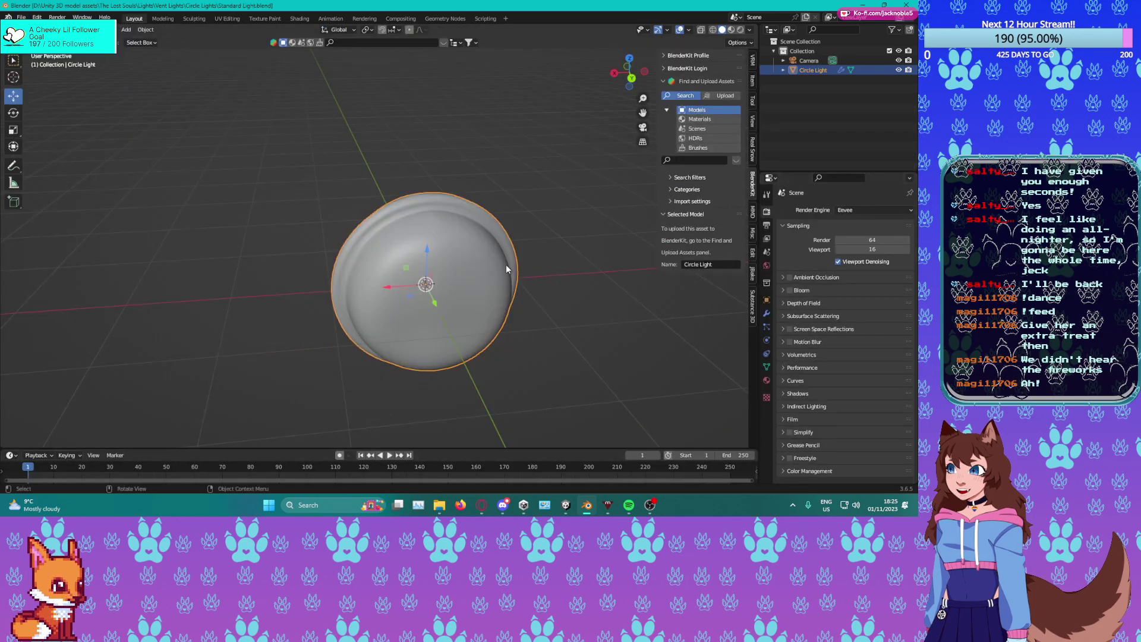
scroll(508, 286, "up", 2)
middle_click_drag(509, 312, 481, 301)
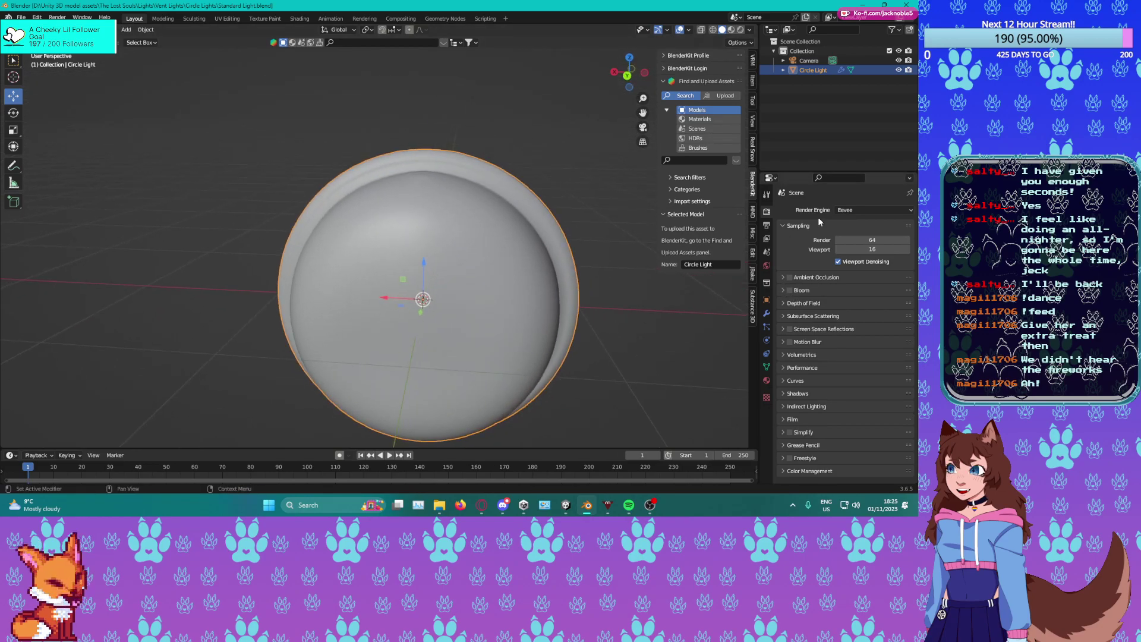
Change the Light Bulb material's base color to near-white at full brightness and save Standard Light.blend.
left_click(767, 380)
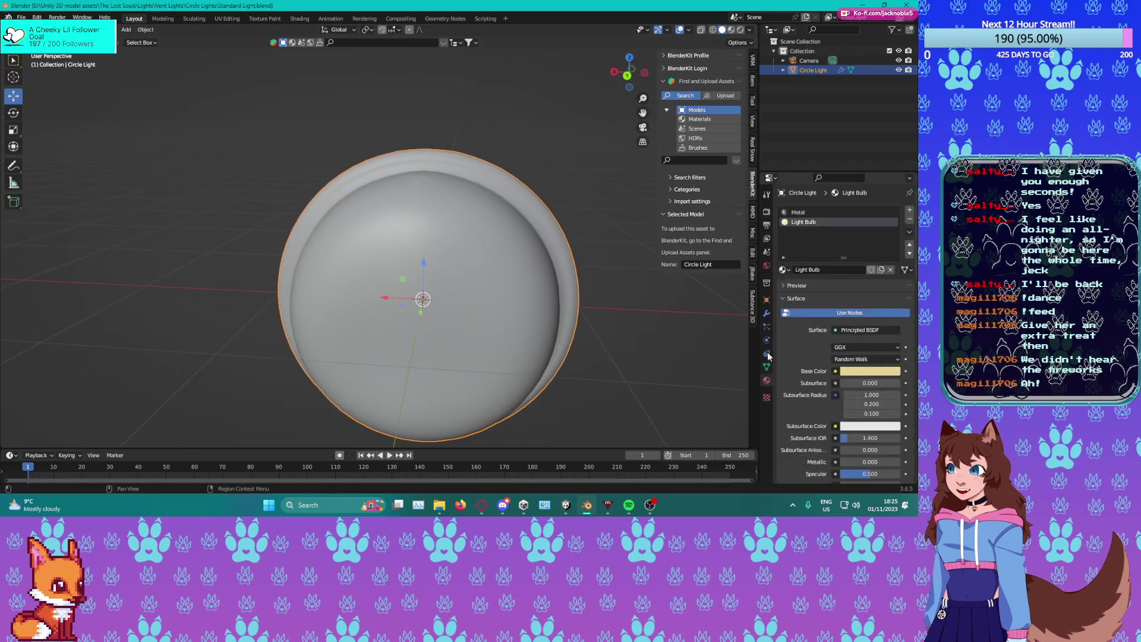
left_click(859, 373)
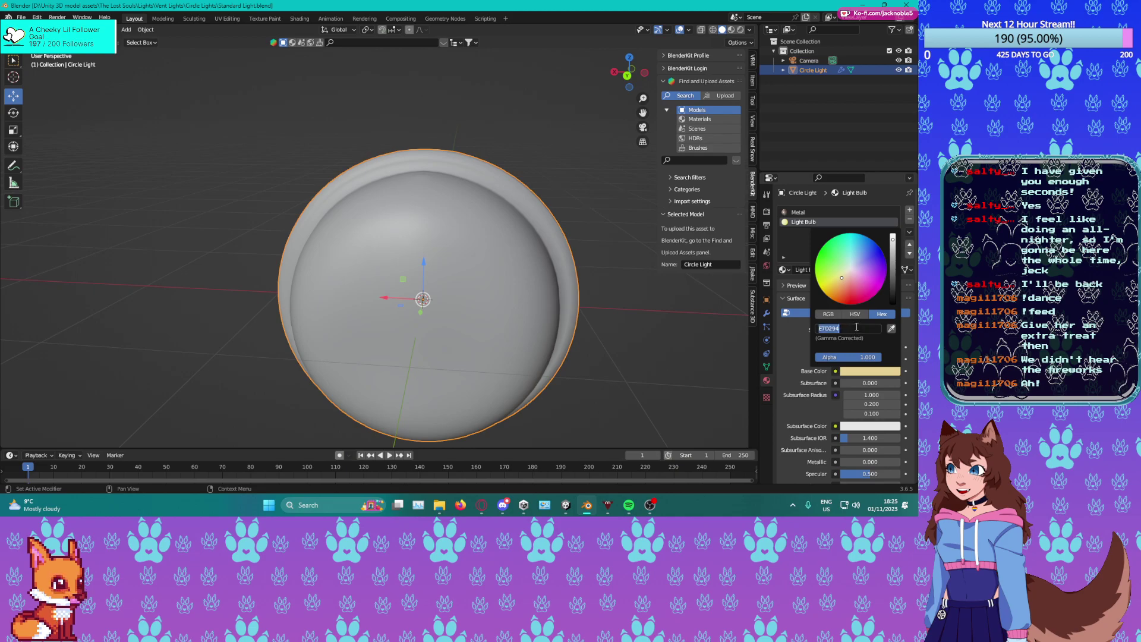
mouse_move(893, 240)
left_mouse_down()
mouse_move(893, 303)
mouse_move(893, 235)
left_mouse_up()
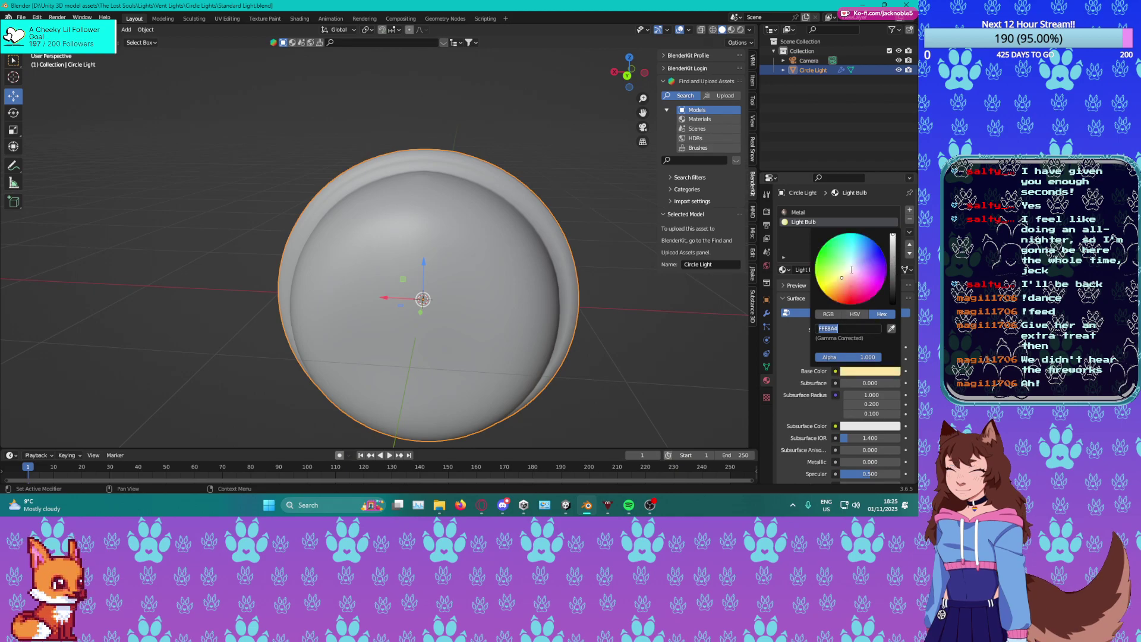
left_click_drag(850, 266, 850, 266)
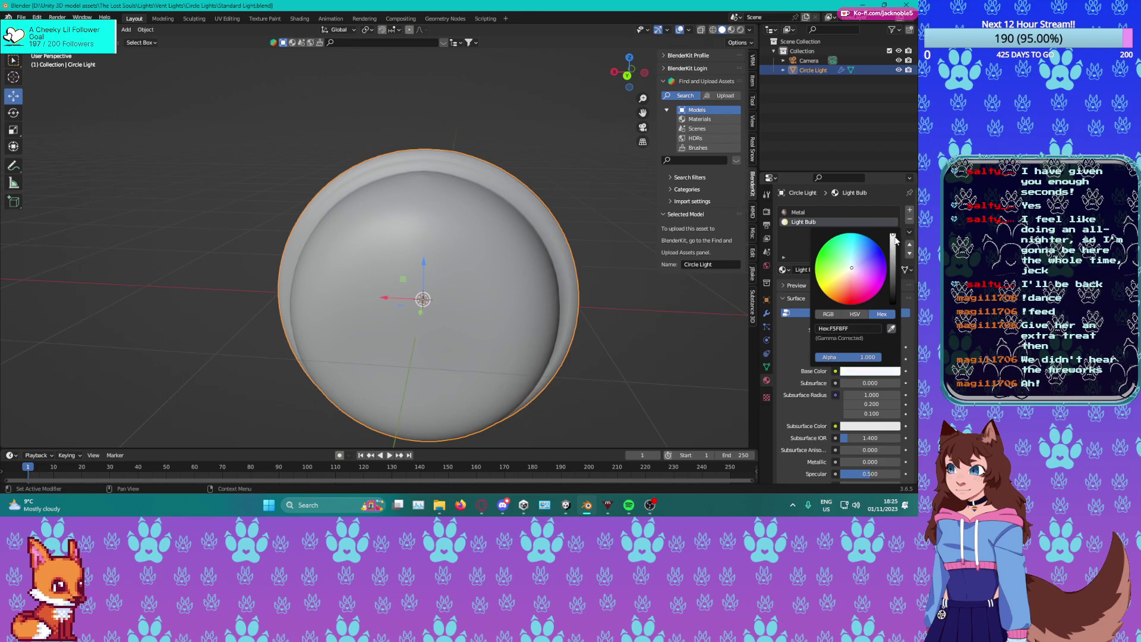
left_click(847, 329)
type("000000")
key("Return")
left_click_drag(897, 294, 893, 235)
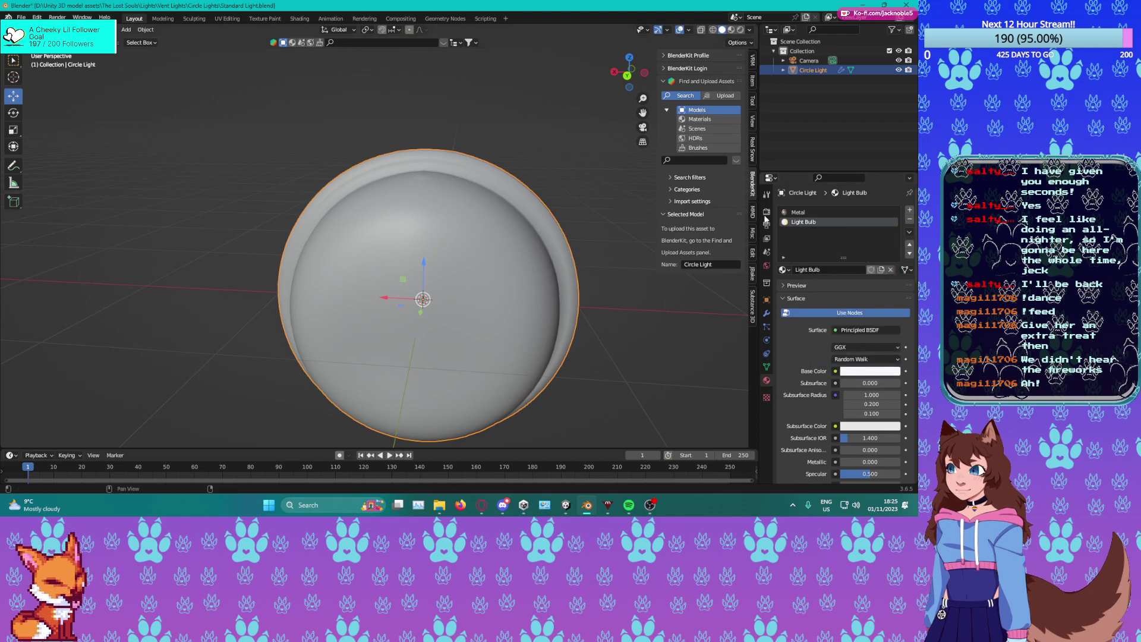
key("ctrl+s")
middle_click_drag(518, 250, 471, 331)
scroll(471, 331, "down", 4)
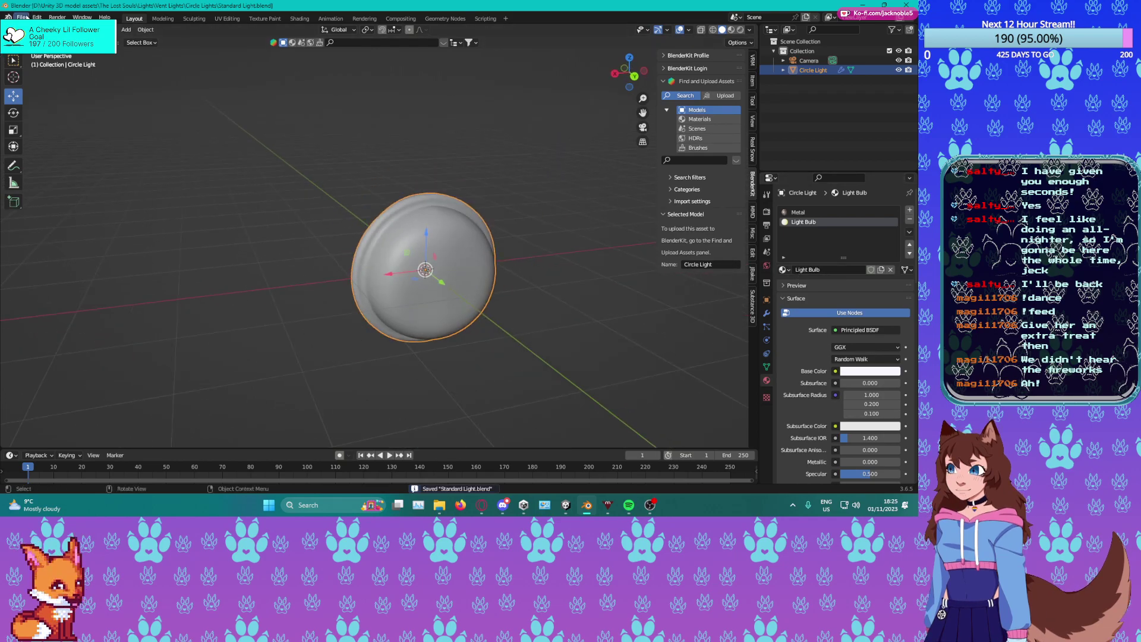
Save the model as a new variant file named Grid Light.blend in the Circle Lights folder.
left_click(21, 17)
left_click(37, 90)
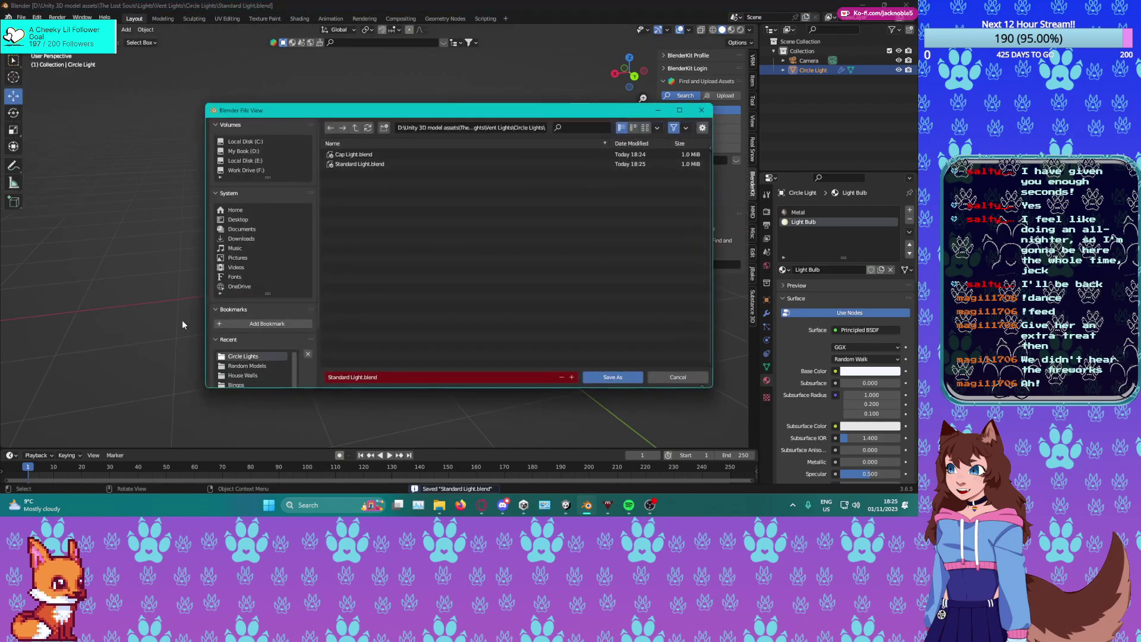
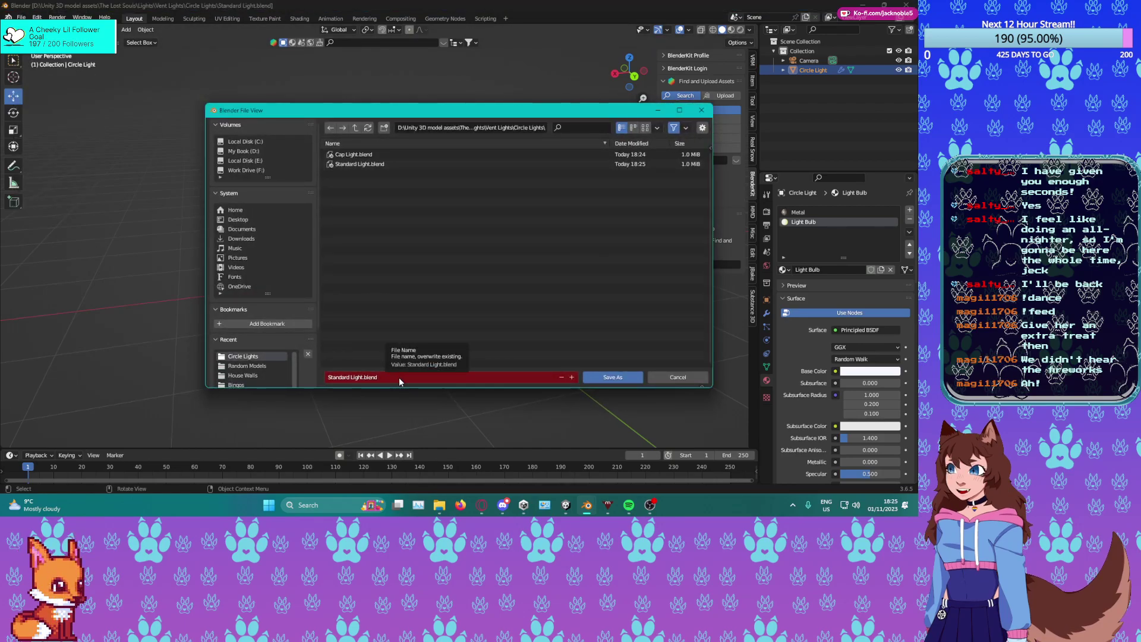
left_click(351, 378)
key("ctrl+BackSpace")
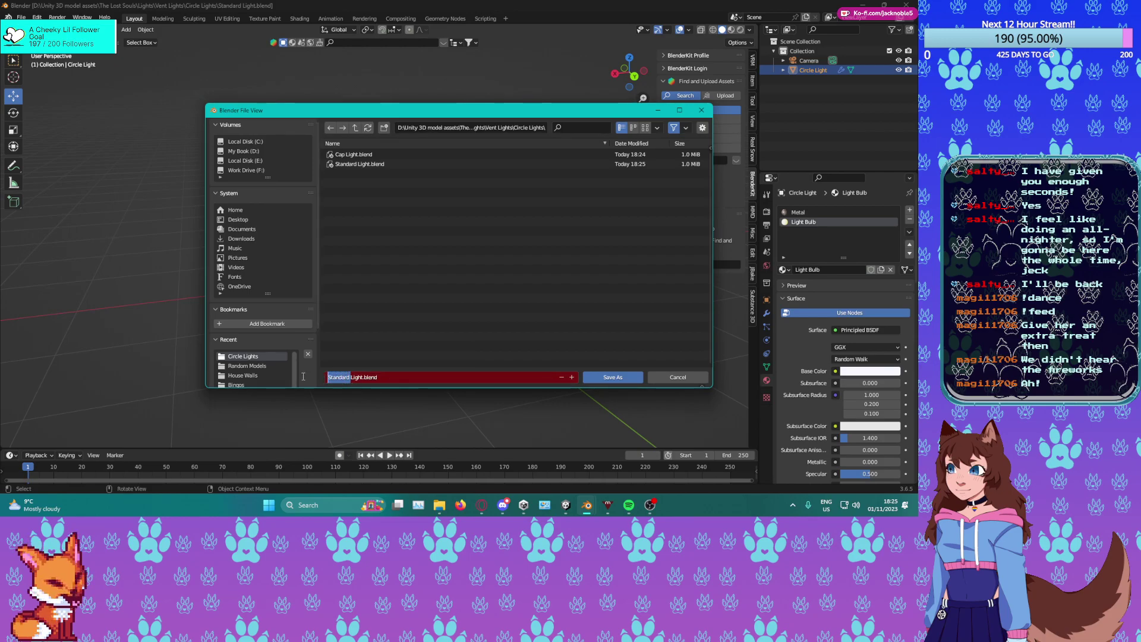
type("Gri")
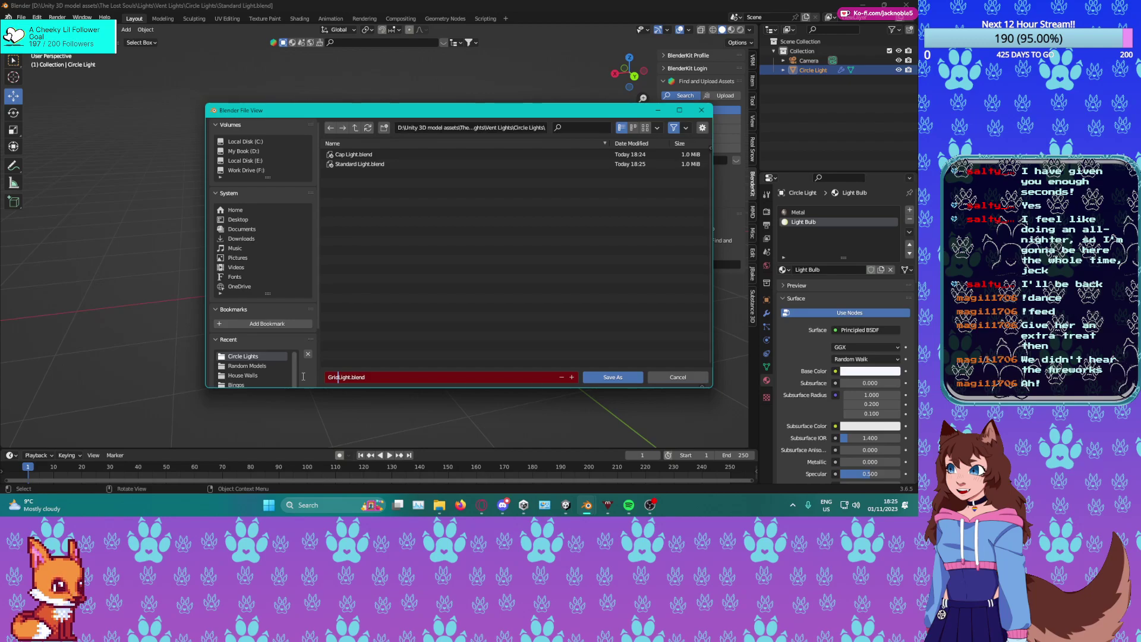
type("d")
left_click(303, 375)
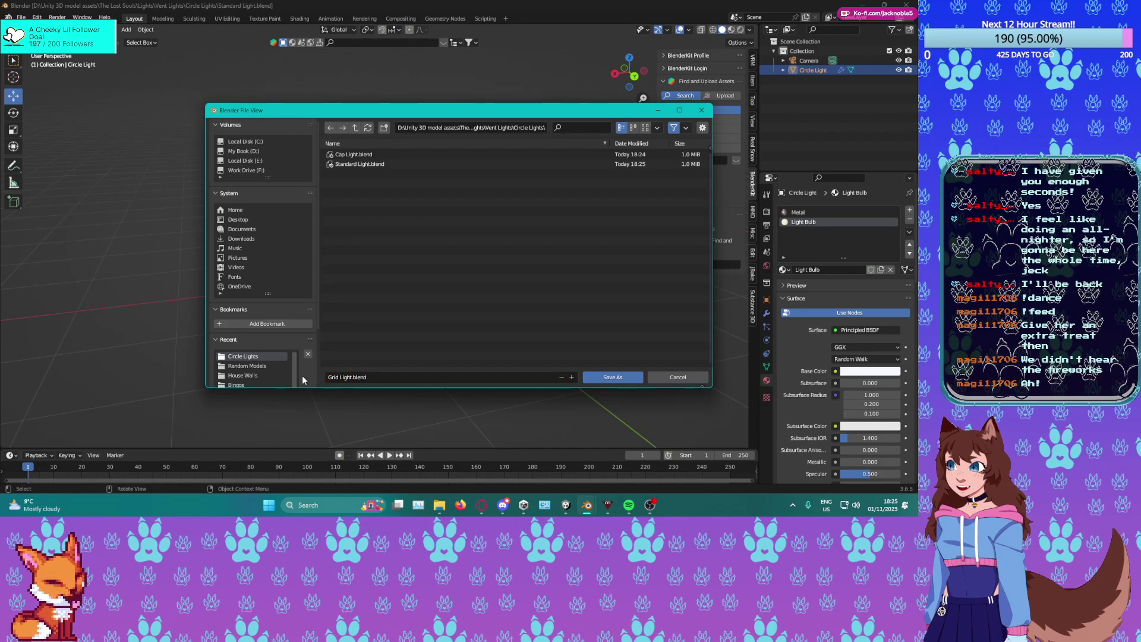
left_click(612, 377)
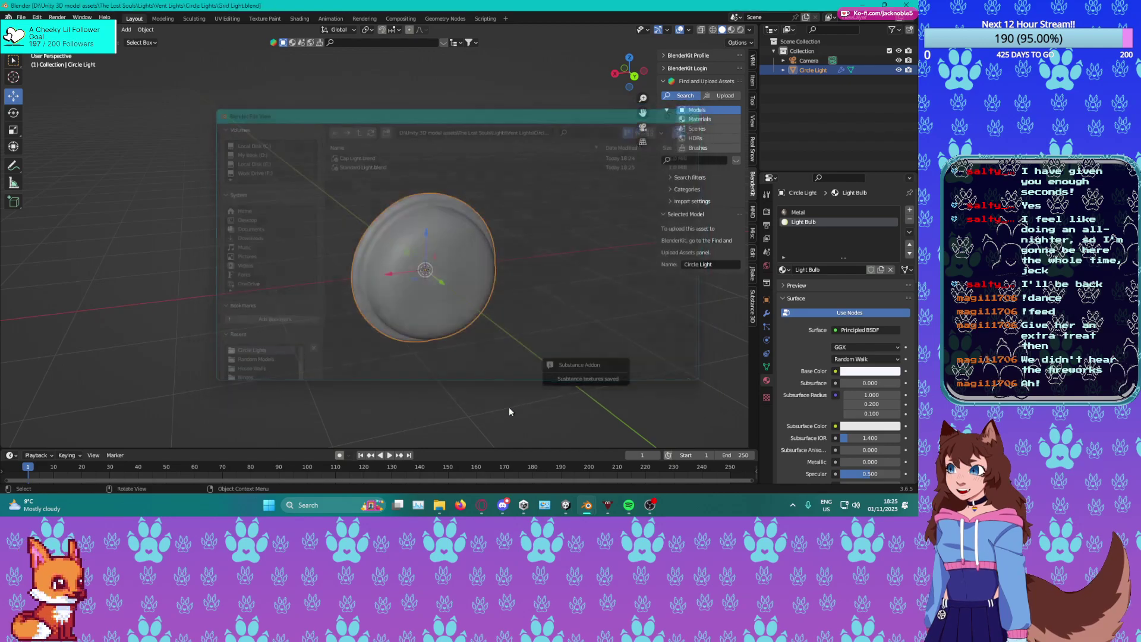
In Edit Mode, add one loop cut around the metal rim beside the bulb with a slide factor of 0.615.
scroll(468, 279, "up", 5)
mouse_move(451, 321)
middle_mouse_down()
mouse_move(431, 315)
mouse_move(446, 313)
middle_mouse_up()
scroll(445, 313, "down", 1)
left_click(13, 271)
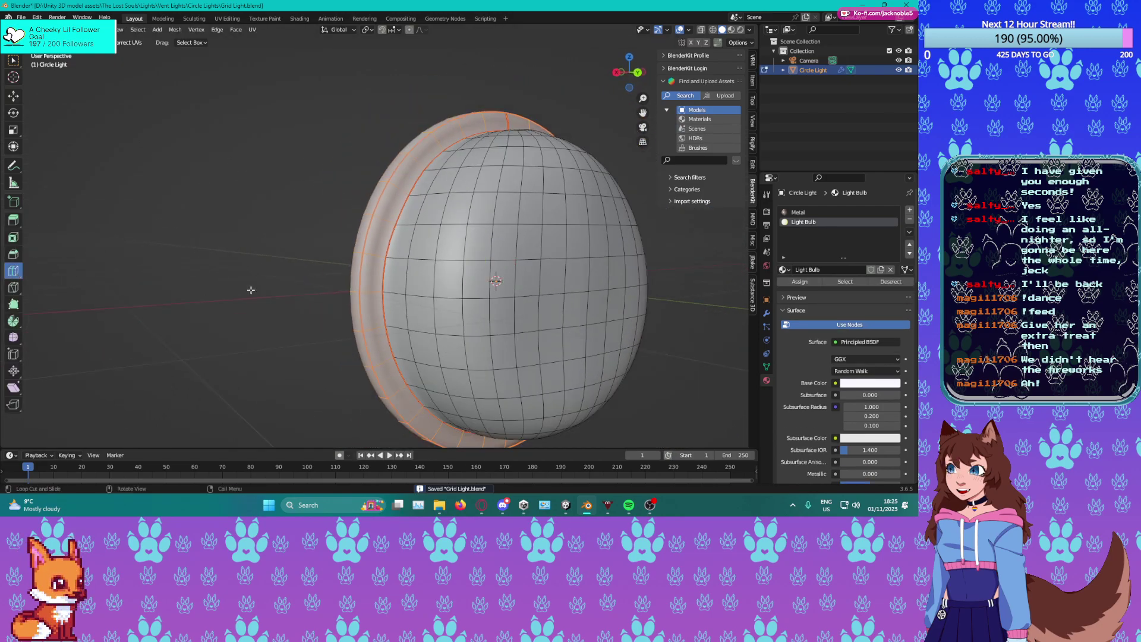
left_click(368, 294)
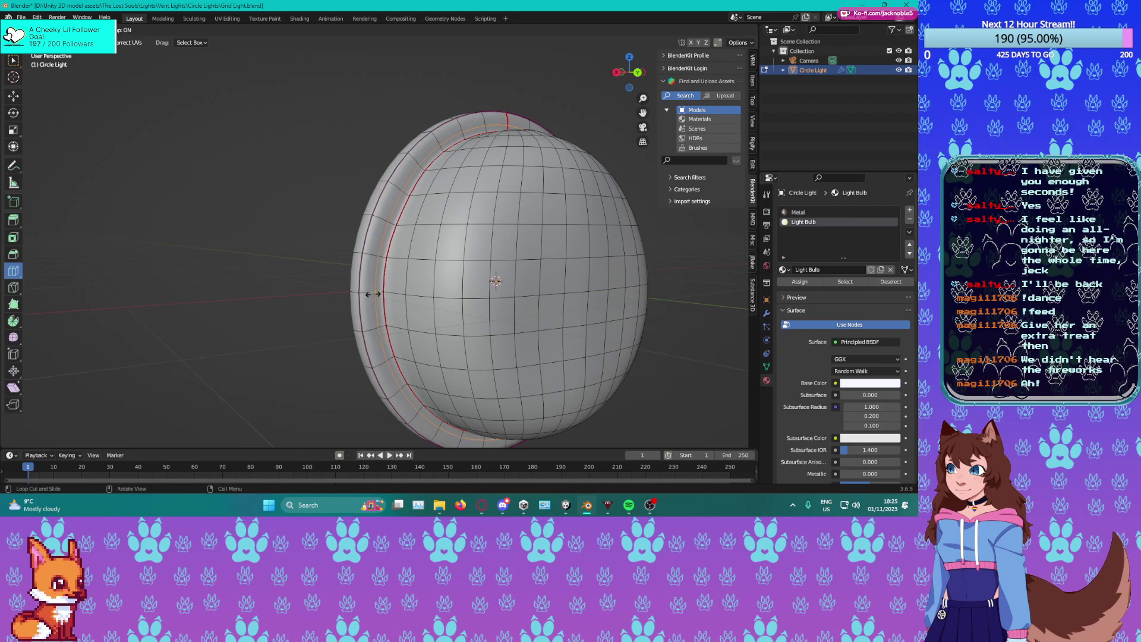
left_click(372, 294)
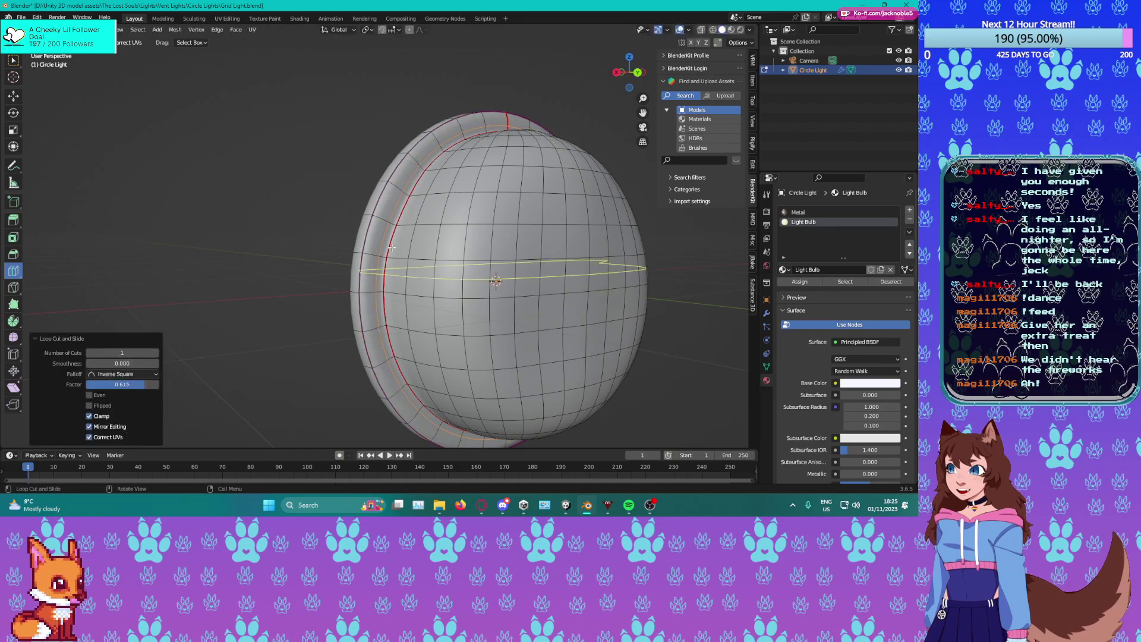
left_click(13, 130)
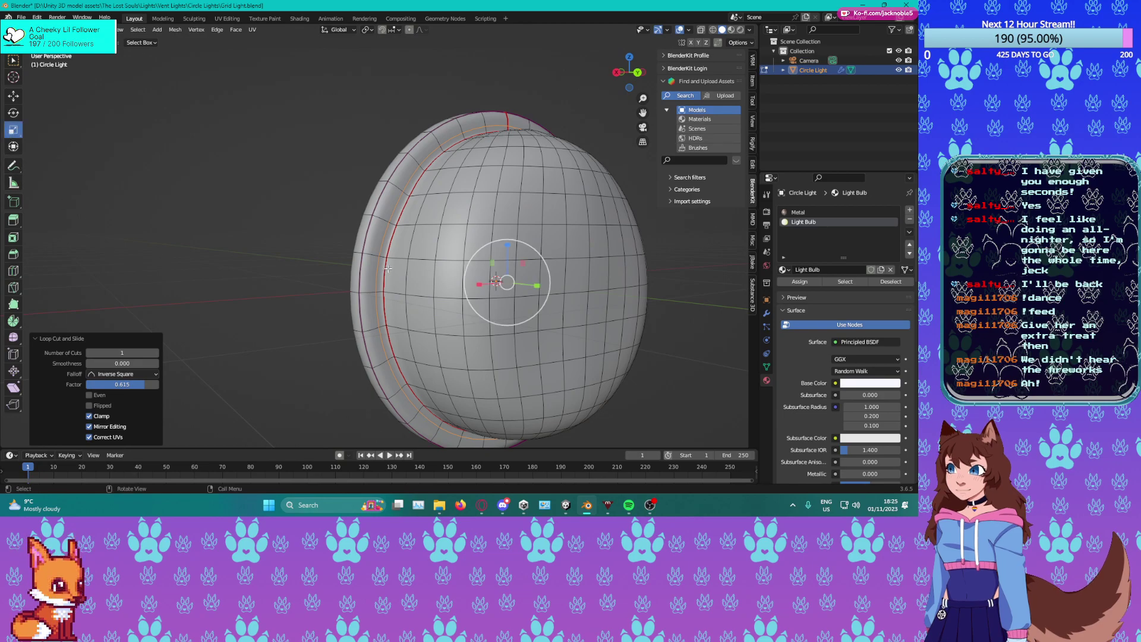
Select the first faces beside the rim in the bulb's horizontal row two rows above the middle.
left_click(385, 245)
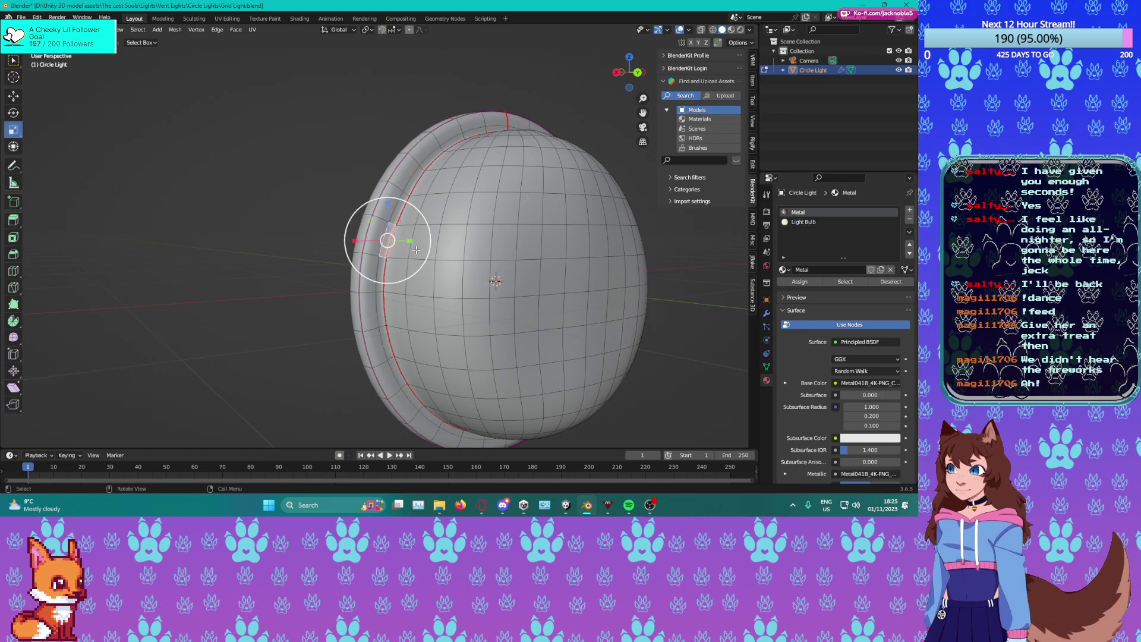
left_click(401, 254)
left_click(426, 249, "shift")
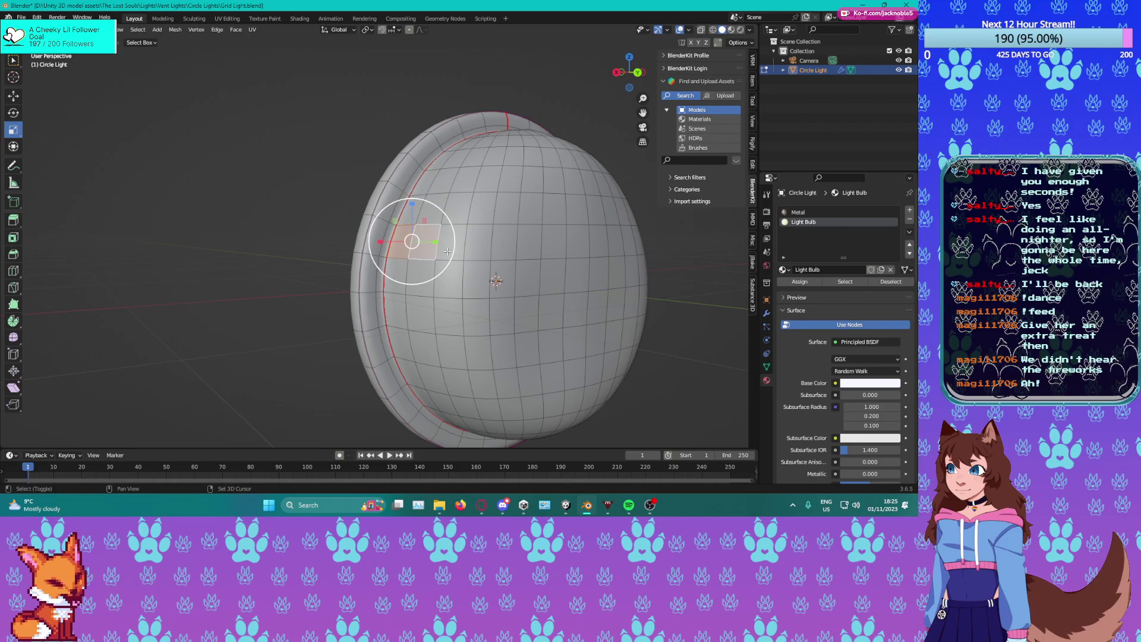
left_click(15, 67)
middle_click_drag(365, 282, 346, 284)
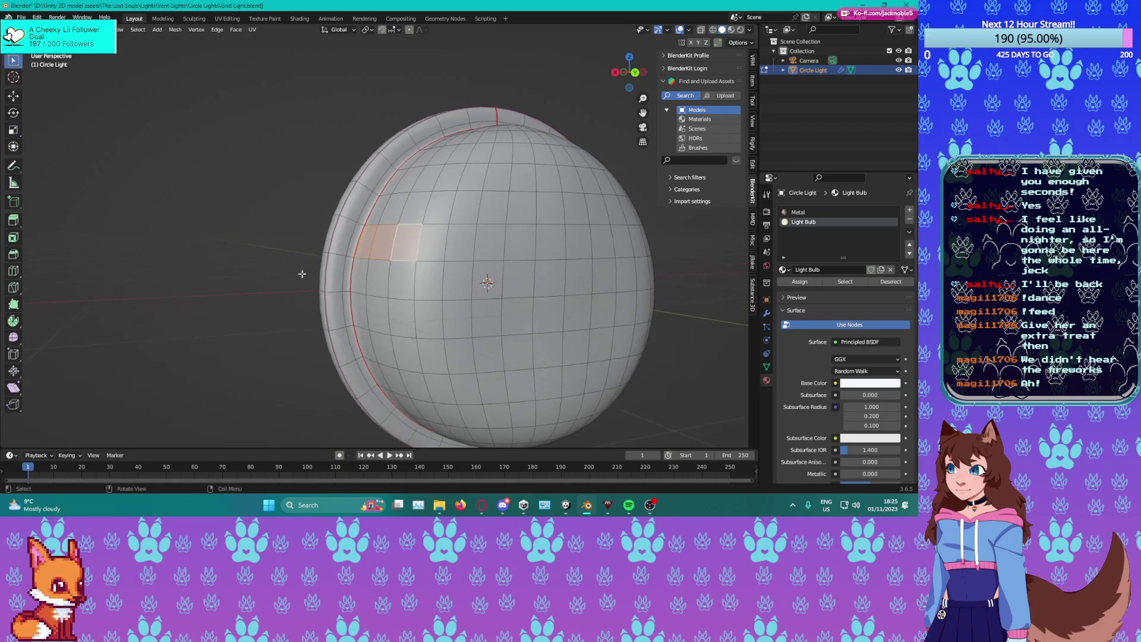
left_click(413, 241, "alt")
middle_click_drag(424, 253, 458, 258)
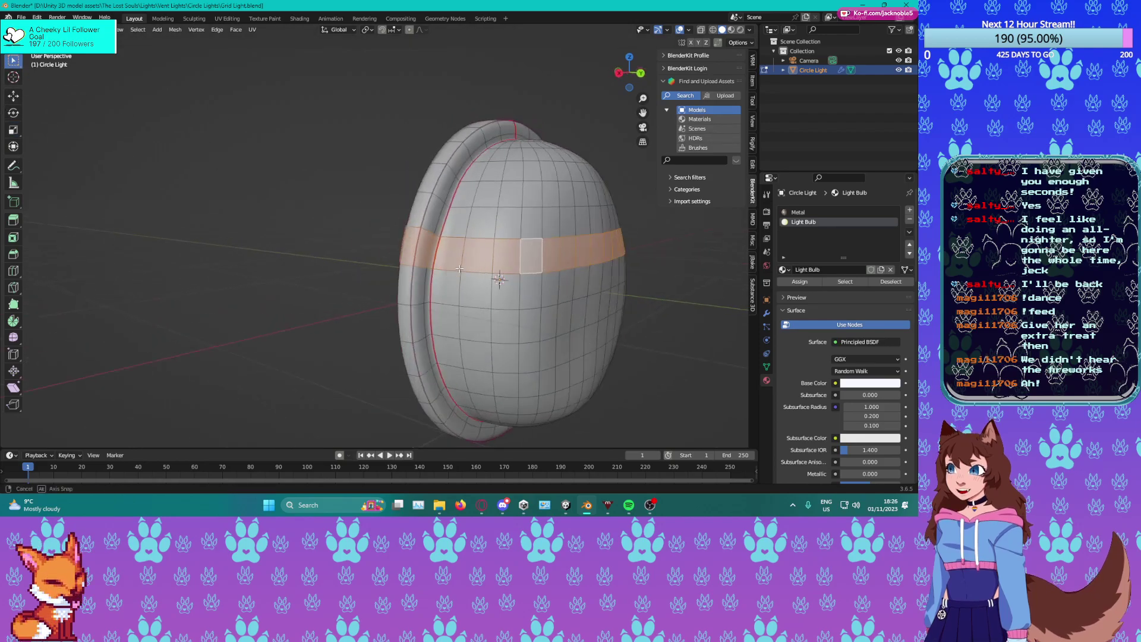
key("ctrl+z")
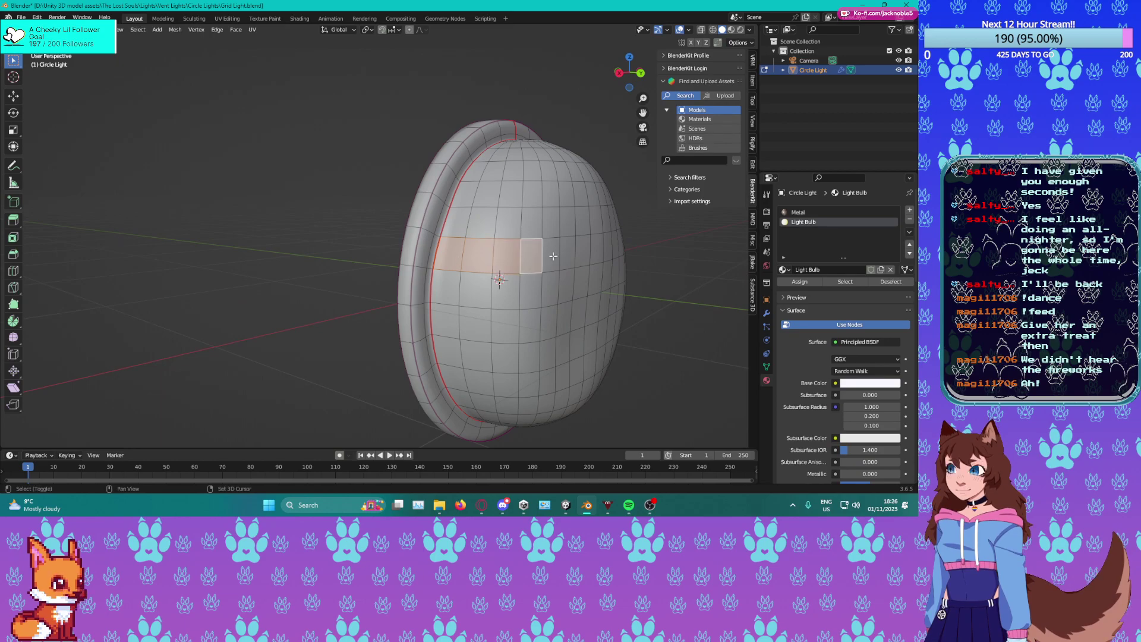
Extend the face selection along that horizontal row across the bulb to the rim on the opposite side.
middle_click_drag(570, 255, 514, 254)
left_click(446, 256, "shift")
left_click(480, 257, "shift")
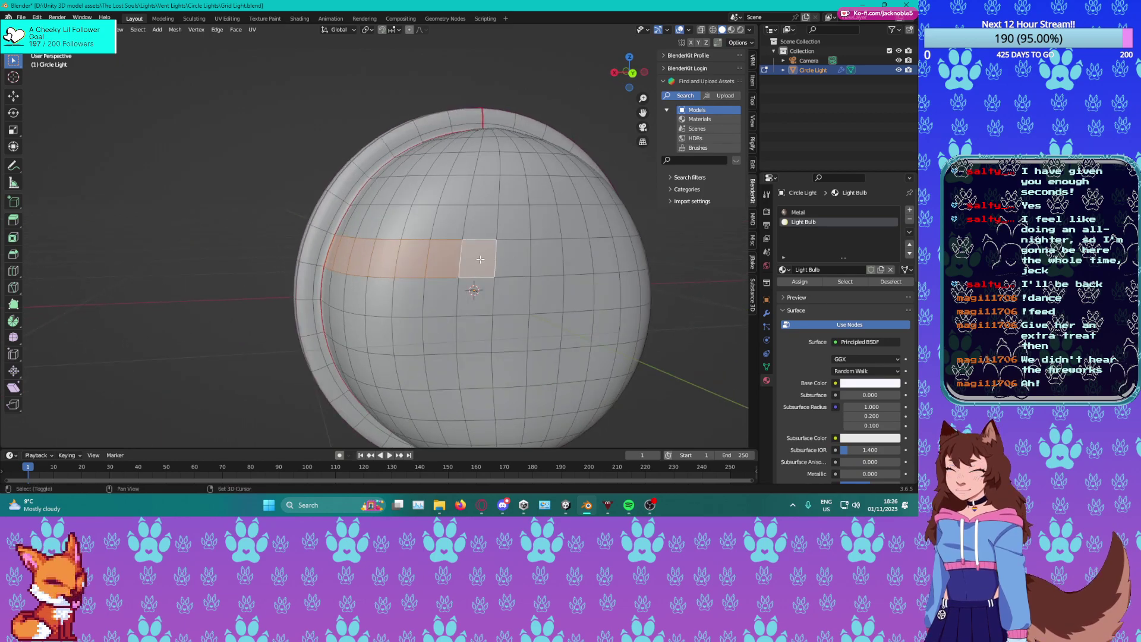
left_click(514, 257, "shift")
left_click(547, 257, "shift")
left_click(574, 256, "shift")
left_click(604, 256, "shift")
middle_click_drag(629, 274, 418, 292)
left_click(525, 280, "shift")
left_click(555, 280, "shift")
left_click(582, 282, "shift")
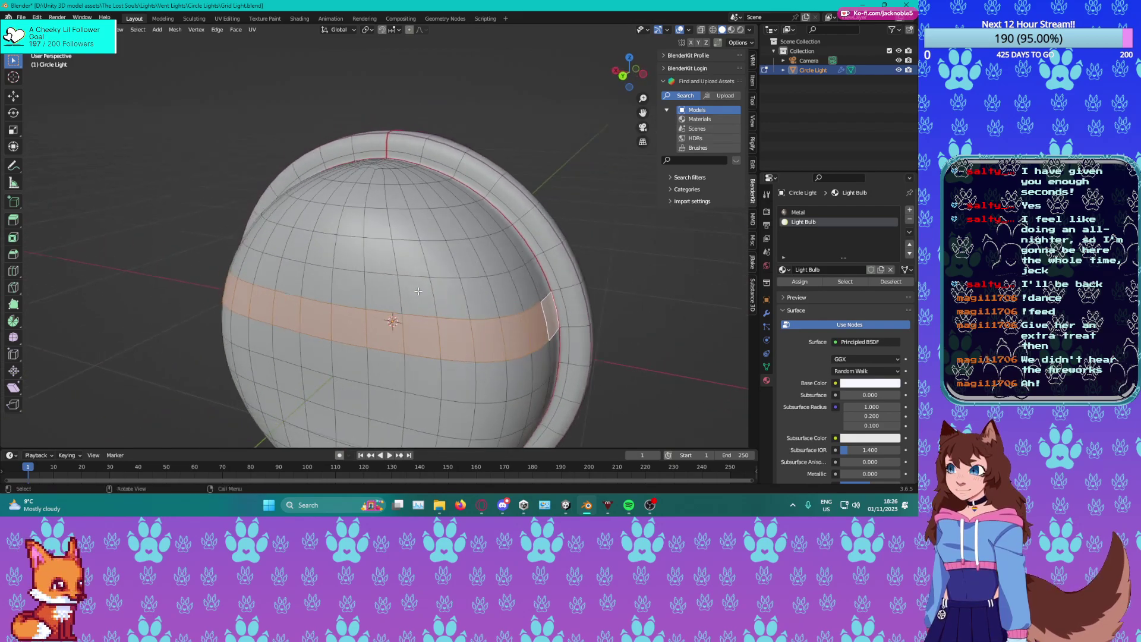
Add the next alternate horizontal row of bulb faces above to the selection, skipping one row between them.
left_click(517, 253, "shift")
left_click(502, 257, "shift")
left_click(484, 259, "shift")
left_click(467, 260, "shift")
left_click(438, 258, "shift")
left_click(410, 256, "shift")
left_click(380, 254, "shift")
left_click(351, 252, "shift")
left_click(321, 250, "shift")
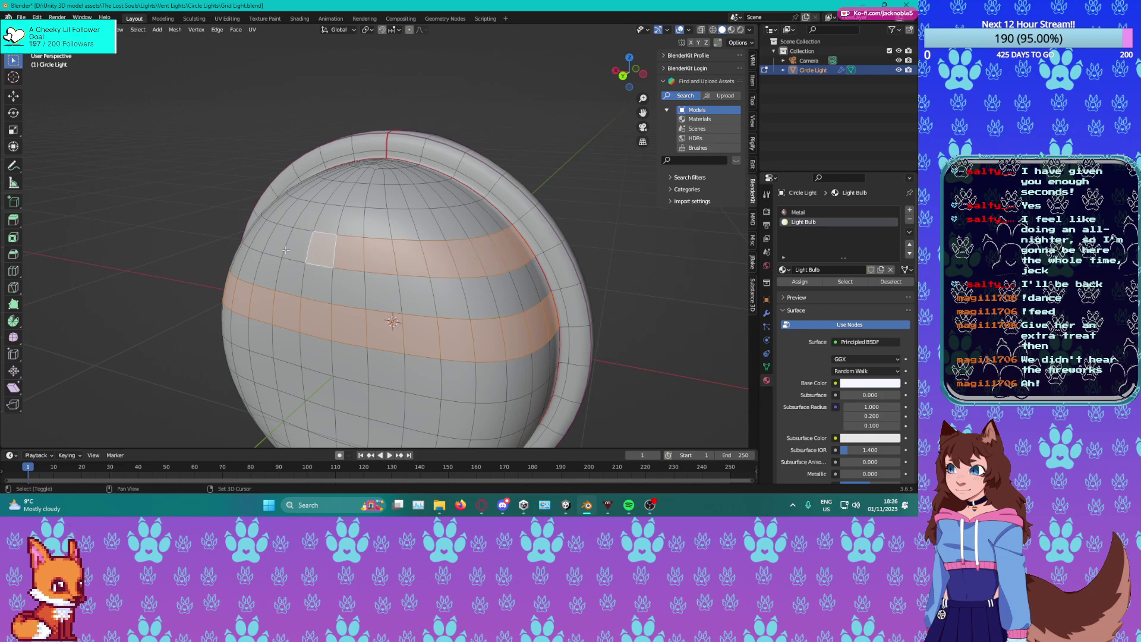
middle_click_drag(268, 244, 471, 248)
left_click(476, 254, "shift")
left_click(457, 251, "shift")
left_click(440, 247, "shift")
left_click(421, 239, "shift")
Add the topmost alternate row of bulb faces near the bulb's upper end to the selection.
scroll(467, 238, "up", 2)
left_click(436, 200, "shift")
left_click(466, 210, "shift")
left_click(449, 204, "shift")
left_click(483, 217, "shift")
left_click(509, 221, "ctrl")
left_click(532, 221, "ctrl")
left_click(556, 221, "ctrl")
left_click(589, 224, "ctrl")
left_click(600, 221, "ctrl")
left_click(615, 216, "ctrl")
left_click(629, 211, "ctrl")
left_click(640, 207, "ctrl")
Add the bulb's middle horizontal row of faces to the selection from rim to rim.
middle_click_drag(640, 207, 390, 294)
left_click(346, 278, "shift")
left_click(359, 277, "shift")
left_click(377, 277, "shift")
left_click(398, 277, "shift")
left_click(423, 276, "shift")
left_click(443, 274, "shift")
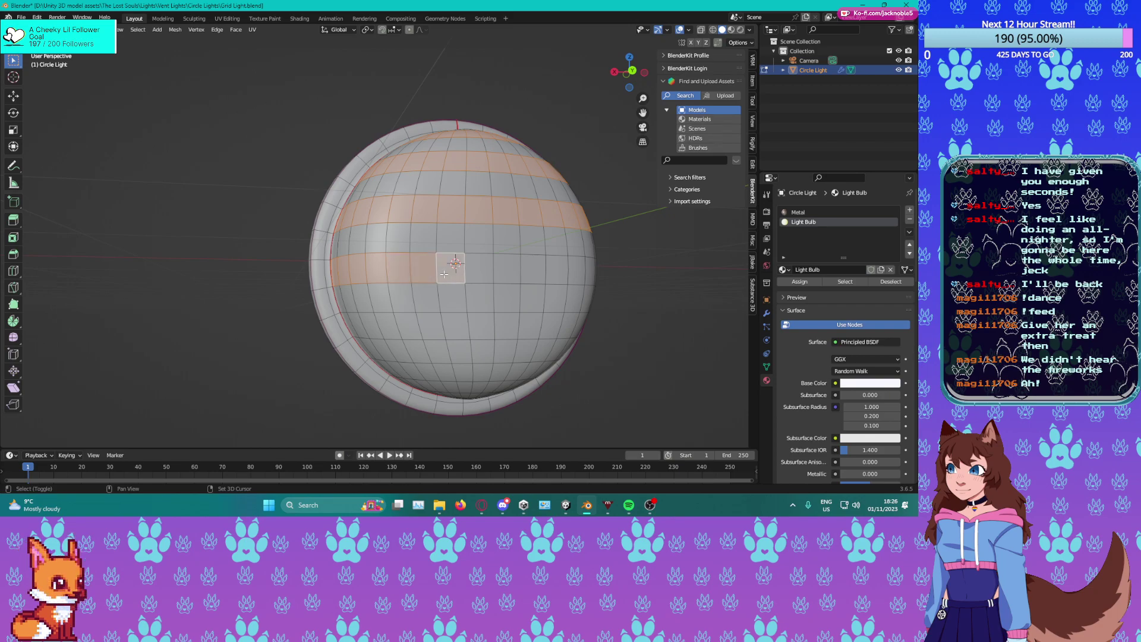
left_click(477, 273, "shift")
left_click(505, 272, "shift")
left_click(533, 271, "shift")
left_click(559, 270, "shift")
middle_click_drag(593, 273, 462, 294)
left_click(392, 285, "shift")
left_click(418, 285, "shift")
left_click(442, 287, "shift")
left_click(465, 287, "shift")
left_click(484, 272, "shift")
left_click(468, 270, "shift")
left_click(447, 270, "shift")
left_click(447, 270, "shift")
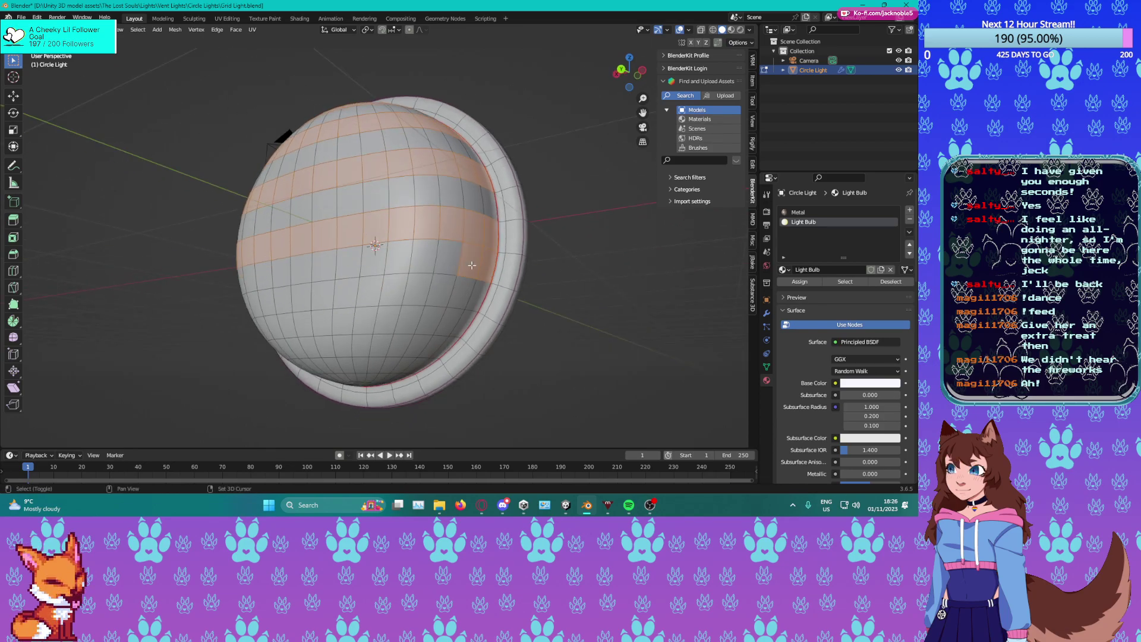
left_click(472, 266, "shift")
left_click(486, 270, "shift")
Add the alternate row of bulb faces below the middle row to the selection, skipping one row, out to the rim.
left_click(475, 299, "shift")
left_click(441, 299, "shift")
left_click(418, 298, "shift")
left_click(394, 298, "shift")
left_click(369, 298, "shift")
middle_click_drag(345, 298, 367, 321)
left_click(448, 318, "shift")
left_click(423, 315, "shift")
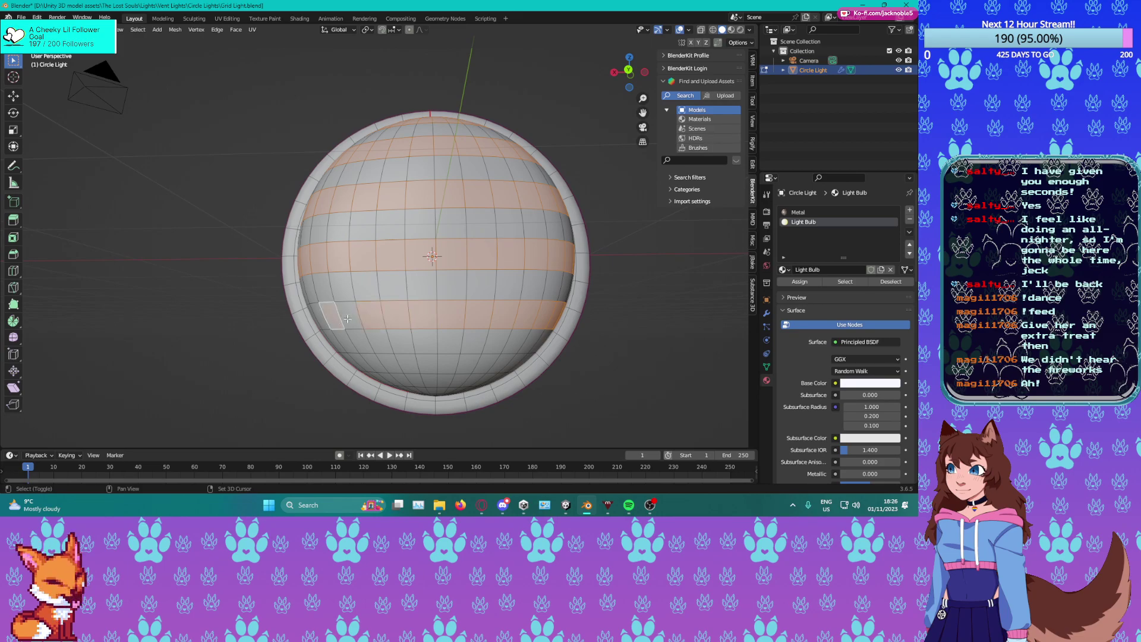
middle_click_drag(338, 321, 435, 320)
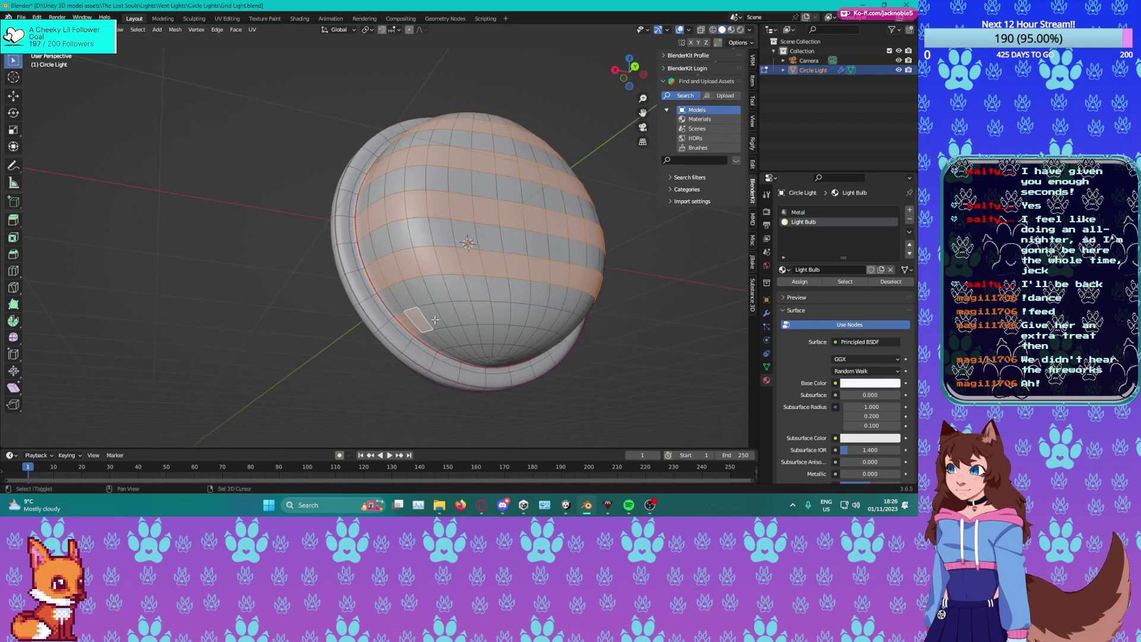
Add the next lower alternate row of bulb faces to the selection from rim to rim.
left_click(451, 318, "shift")
left_click(468, 317, "shift")
left_click(486, 316, "shift")
left_click(506, 316, "shift")
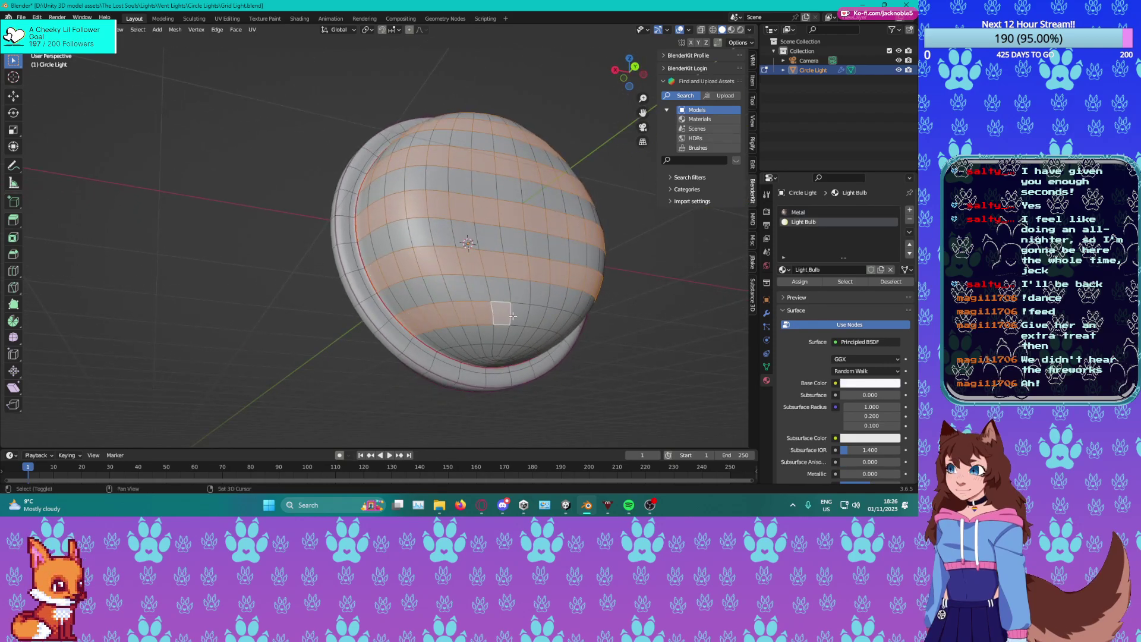
left_click(522, 318, "shift")
left_click(539, 319, "shift")
left_click(551, 320, "shift")
left_click(562, 323, "shift")
middle_click_drag(564, 323, 488, 324)
left_click(450, 303, "shift")
left_click(476, 317, "shift")
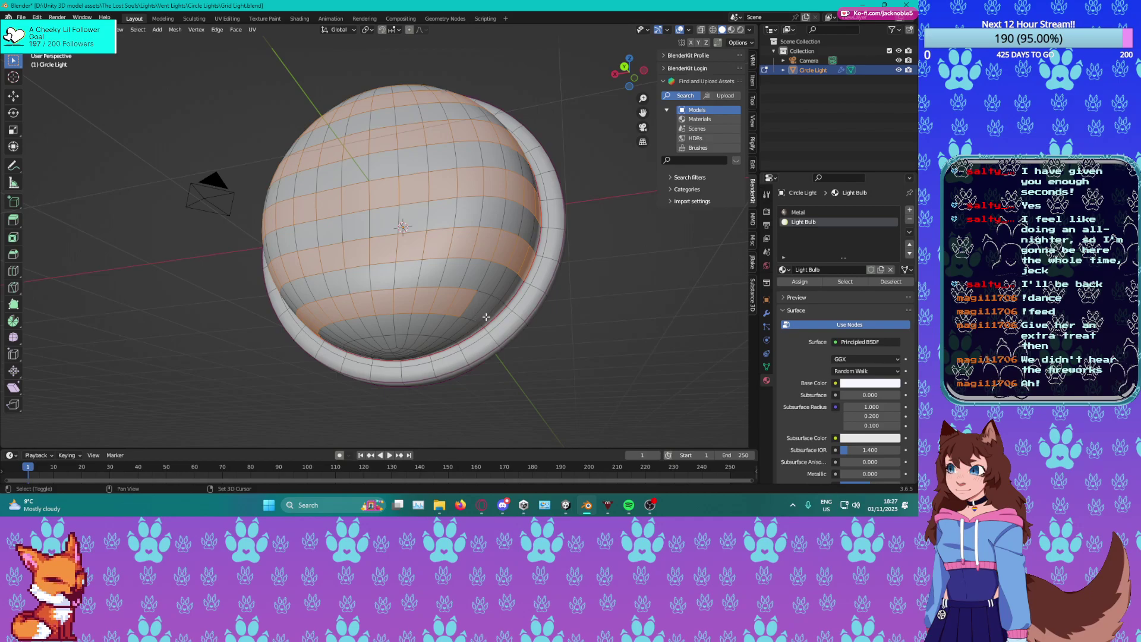
Add the lowest alternate row of faces near the bulb's bottom end to the selection, following its curve to the rim on both sides.
mouse_move(472, 311)
middle_mouse_down()
mouse_move(458, 312)
mouse_move(478, 313)
mouse_move(469, 313)
mouse_move(482, 344)
mouse_move(454, 299)
middle_mouse_up()
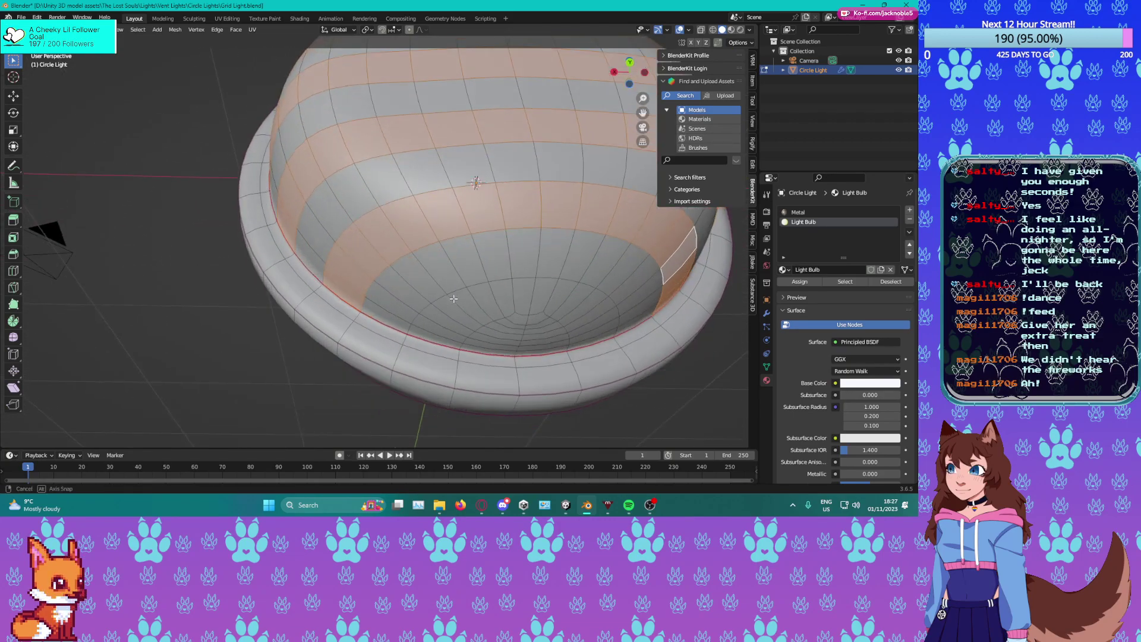
left_click(450, 342, "shift")
left_click(456, 337, "shift")
left_click(462, 330, "shift")
left_click(473, 324, "shift")
left_click(485, 320, "shift")
left_click(494, 315, "shift")
left_click(506, 311, "shift")
left_click(527, 300, "shift")
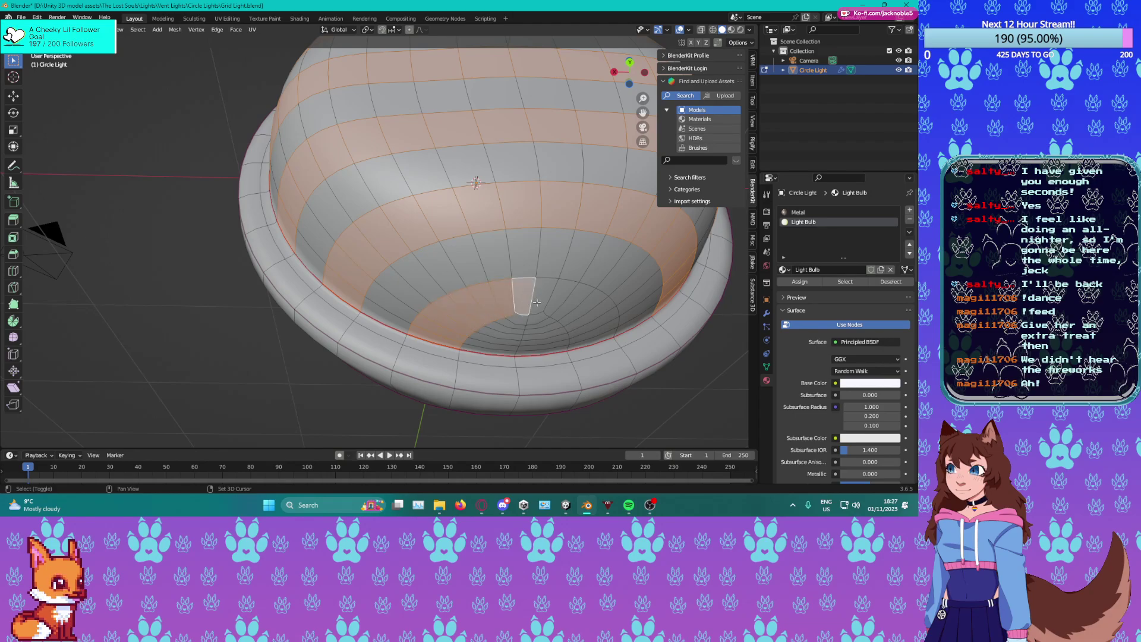
left_click(544, 303, "shift")
left_click(561, 309, "shift")
left_click(580, 315, "shift")
left_click(589, 325, "shift")
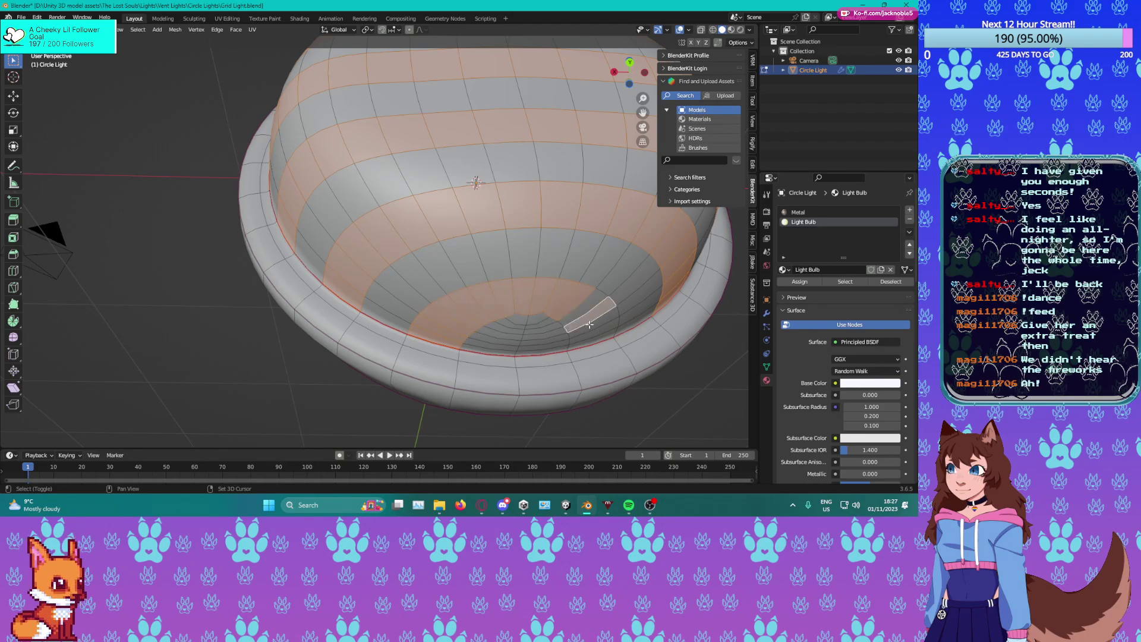
left_click(575, 342, "shift")
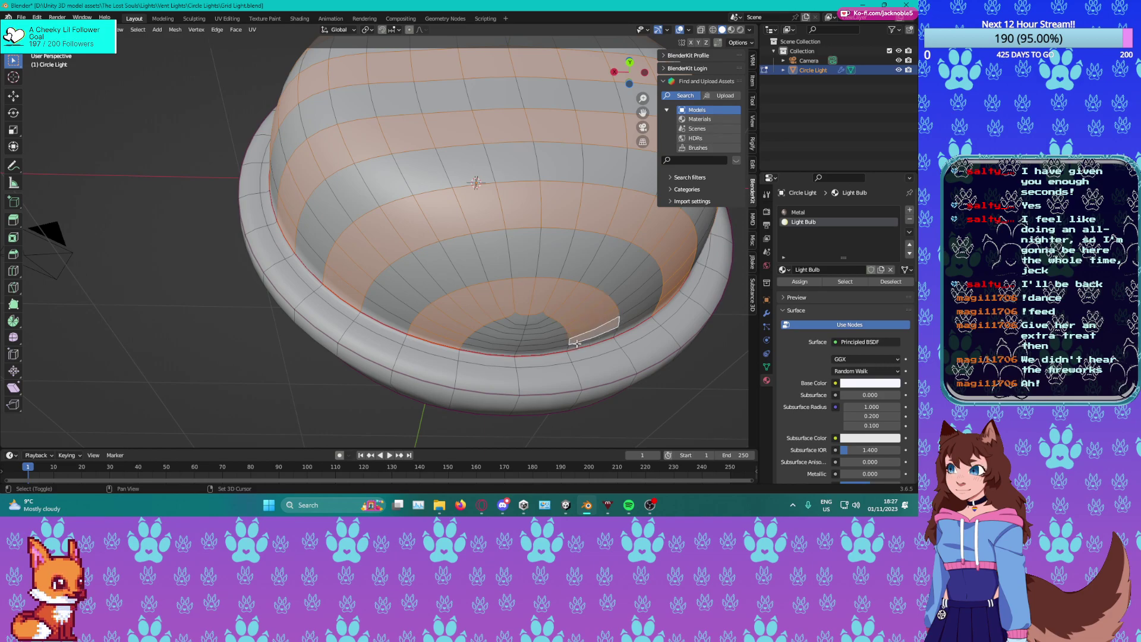
left_click(590, 343, "shift")
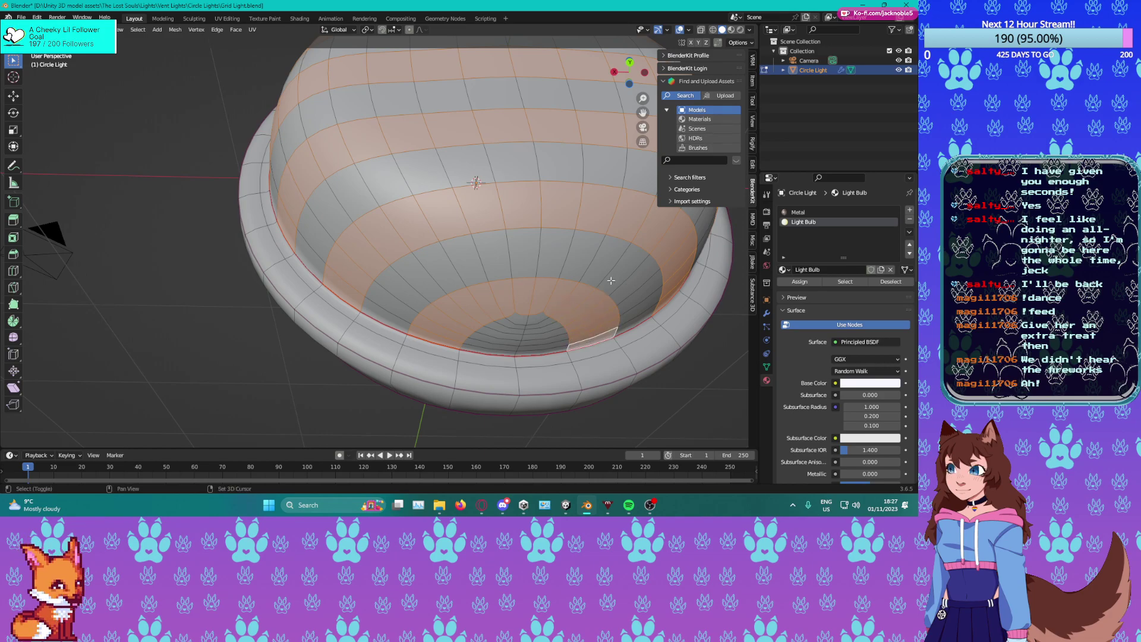
Start a two-face-wide vertical band by adding the gap faces between the bulb's upper selected rows near its centre.
middle_click_drag(566, 302, 495, 331)
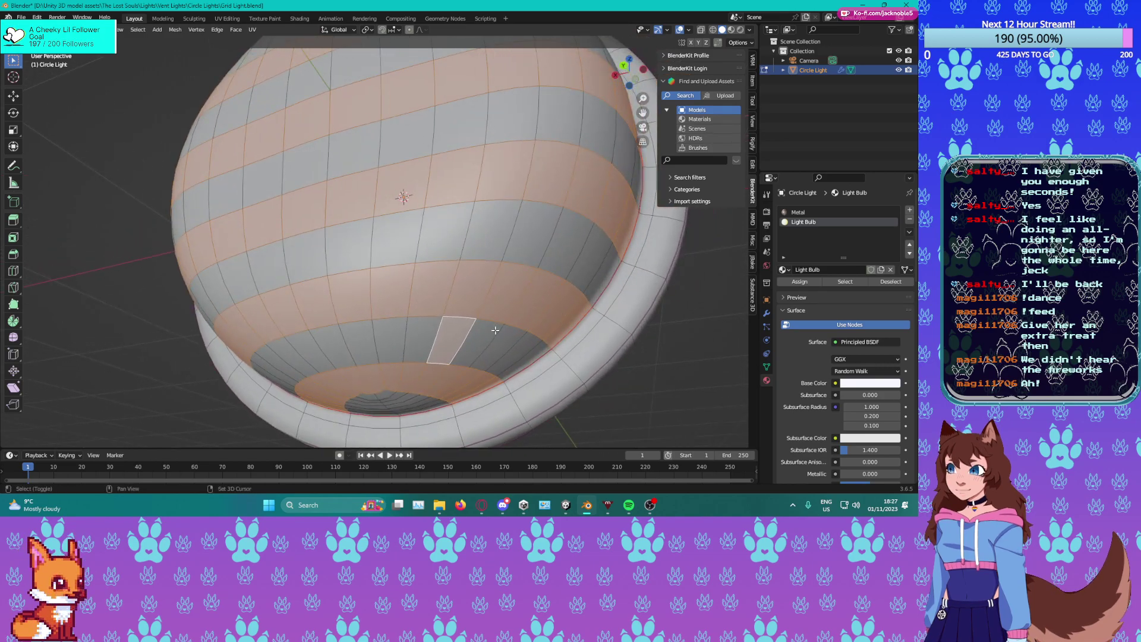
middle_click_drag(511, 119, 524, 283)
left_click(522, 280, "shift")
middle_click_drag(462, 90, 478, 222)
left_click(493, 206, "shift")
left_click(459, 212, "shift")
left_click(463, 150, "shift")
middle_click_drag(463, 150, 484, 206)
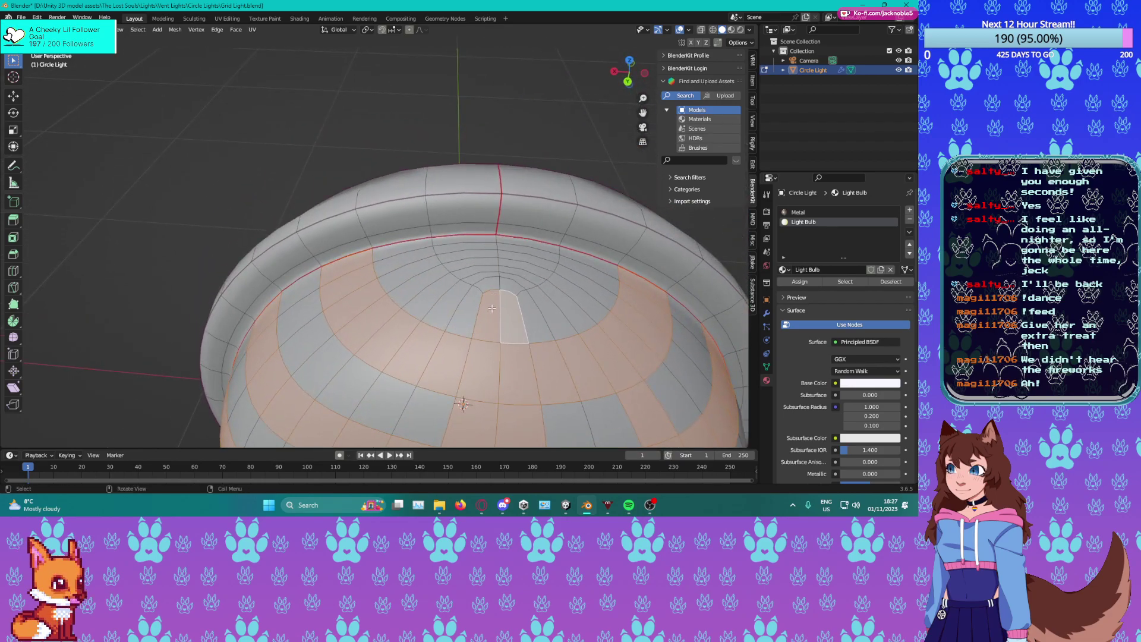
Extend the central vertical band over the bulb's upper end by adding the small faces between the topmost row and the rim.
left_click(509, 285, "shift")
left_click(487, 285, "shift")
left_click(479, 278, "shift")
left_click(472, 262, "shift")
left_click(469, 256, "shift")
left_click(471, 241, "shift")
left_click(525, 242, "shift")
left_click(525, 251, "shift")
left_click(525, 266, "shift")
left_click(525, 259, "shift")
left_click(523, 271, "shift")
left_click(521, 277, "shift")
Continue the two-face-wide central band down the bulb by adding the gap faces between the remaining selected rows.
middle_click_drag(522, 277, 453, 164)
left_click(469, 146, "shift")
left_click(419, 148, "shift")
left_click(416, 252, "shift")
left_click(474, 251, "shift")
left_click(474, 366, "shift")
left_click(402, 383, "shift")
middle_click_drag(402, 383, 469, 320)
left_click(503, 305, "shift")
left_click(452, 307, "shift")
left_click(463, 396, "shift")
left_click(492, 396, "shift")
middle_click_drag(492, 396, 504, 343)
Add the small faces at the bulb's bottom end, between the lowest selected row and the rim, to the selection.
left_click(492, 307, "shift")
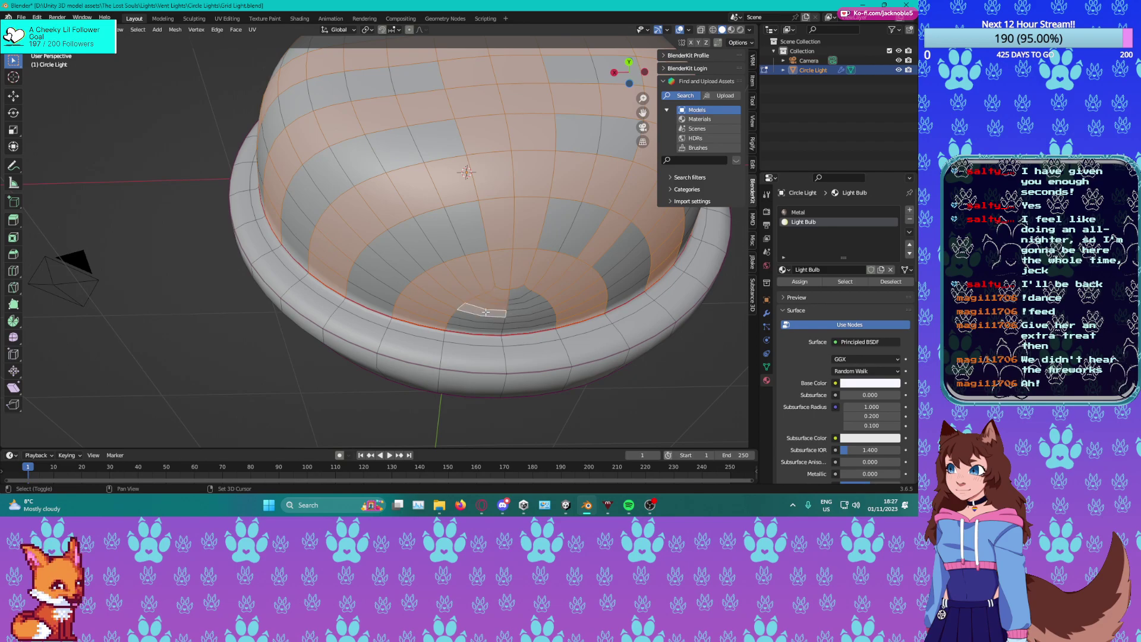
left_click(475, 335, "shift")
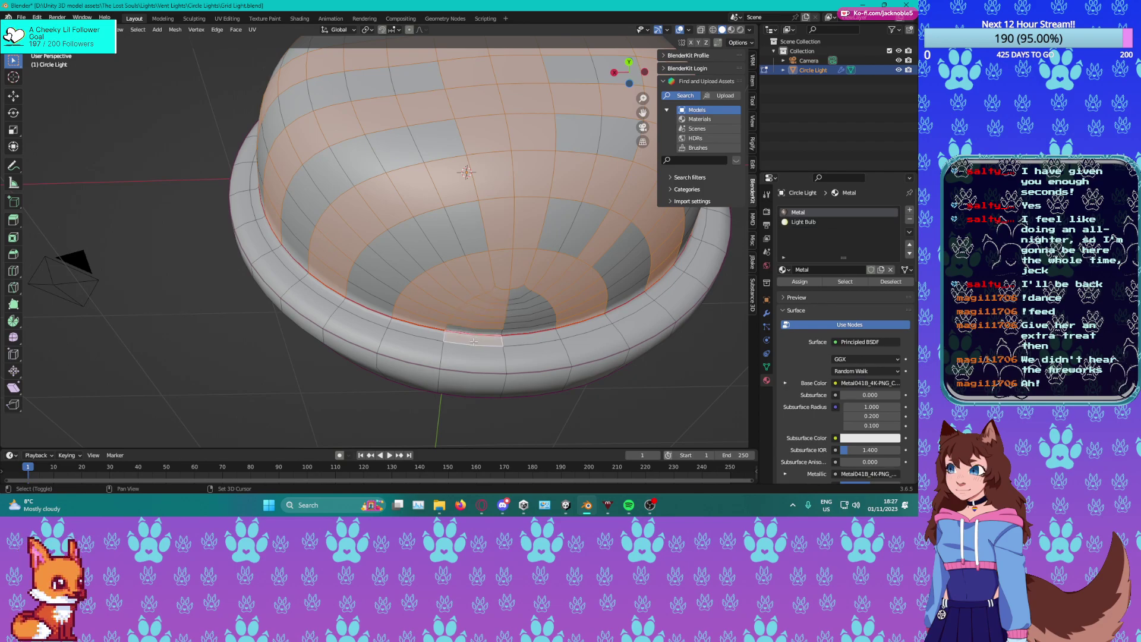
left_click(475, 332, "shift")
left_click(511, 327, "shift")
left_click(512, 314, "shift")
left_click(512, 319, "shift")
left_click(513, 306, "shift")
left_click(514, 293, "shift")
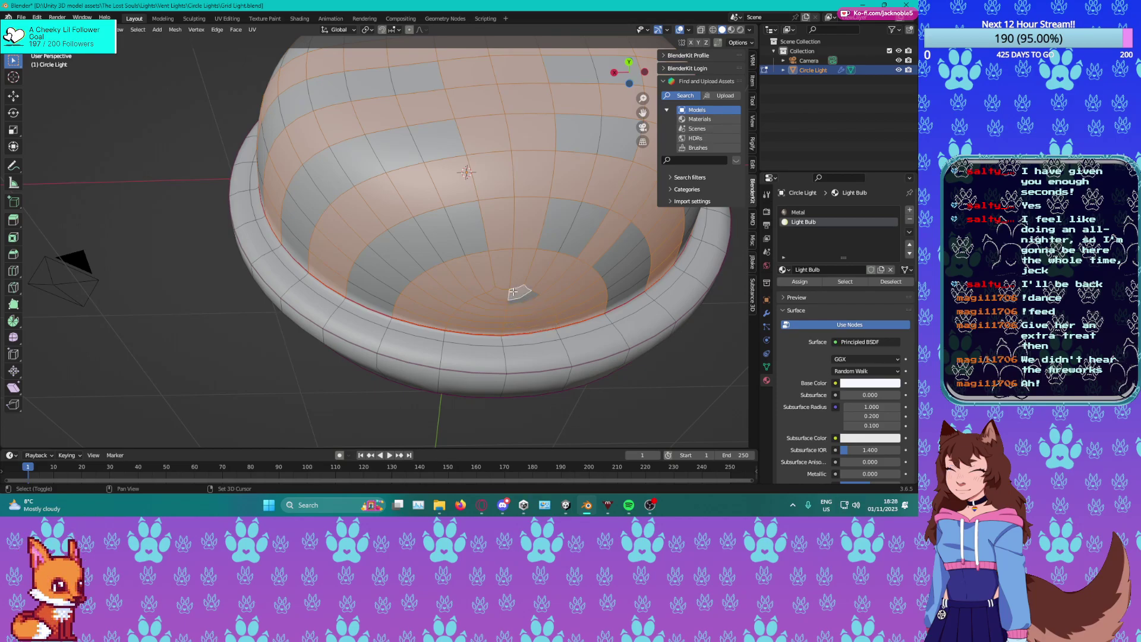
left_click(525, 297, "shift")
Complete the vertical bands on the bulb's sides by adding the remaining gap faces between the selected rows.
scroll(488, 293, "down", 4)
middle_click_drag(443, 280, 449, 304)
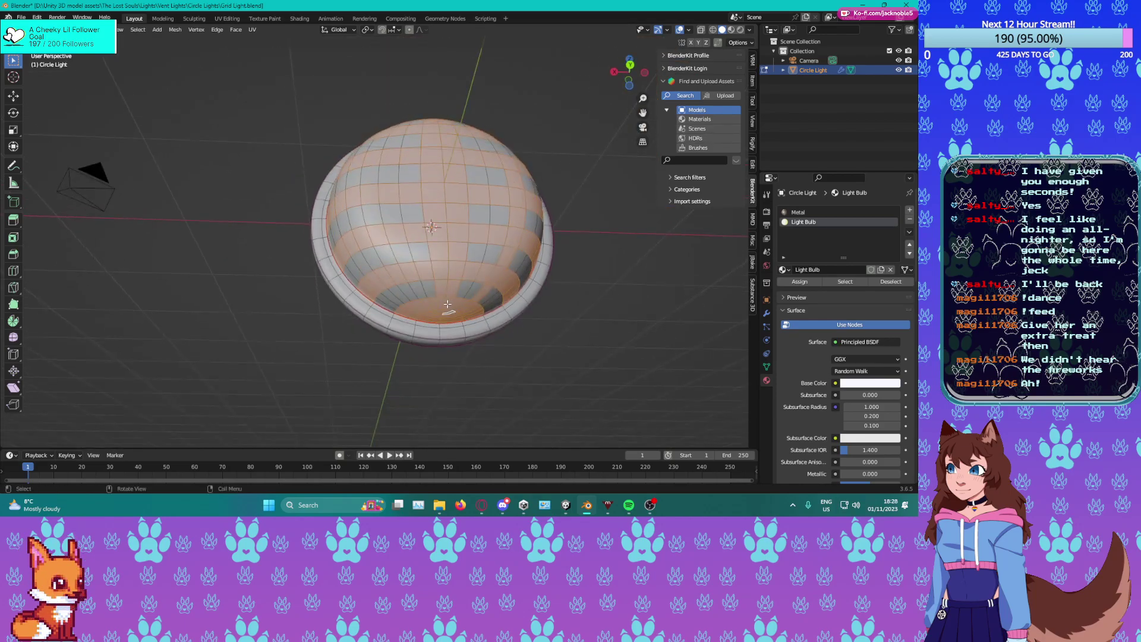
left_click(407, 291, "shift")
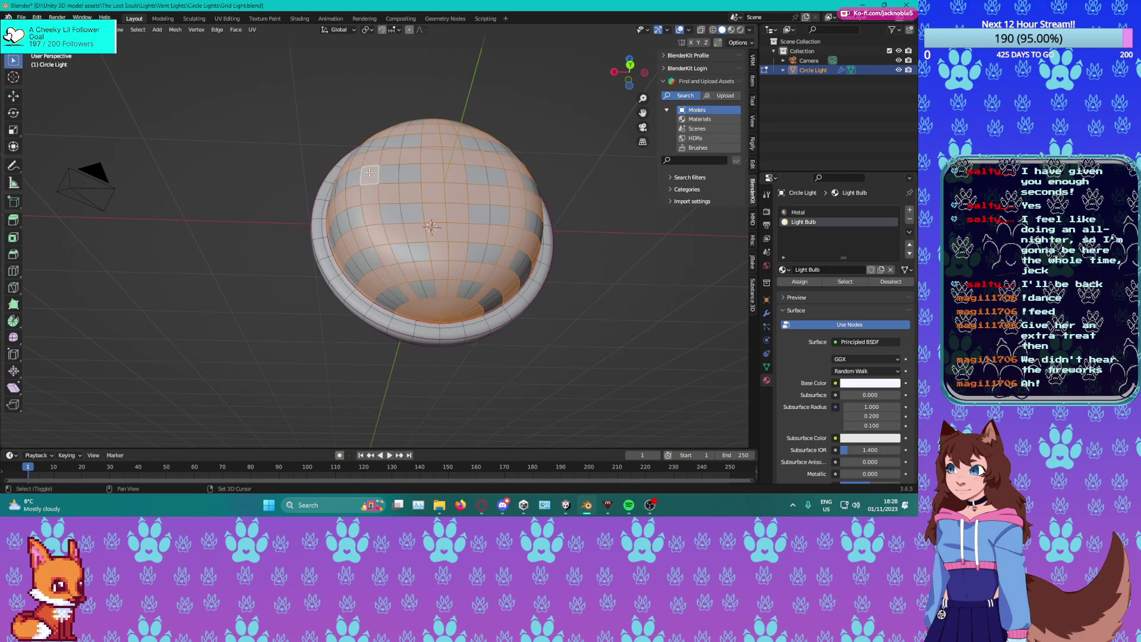
middle_click_drag(369, 173, 481, 239)
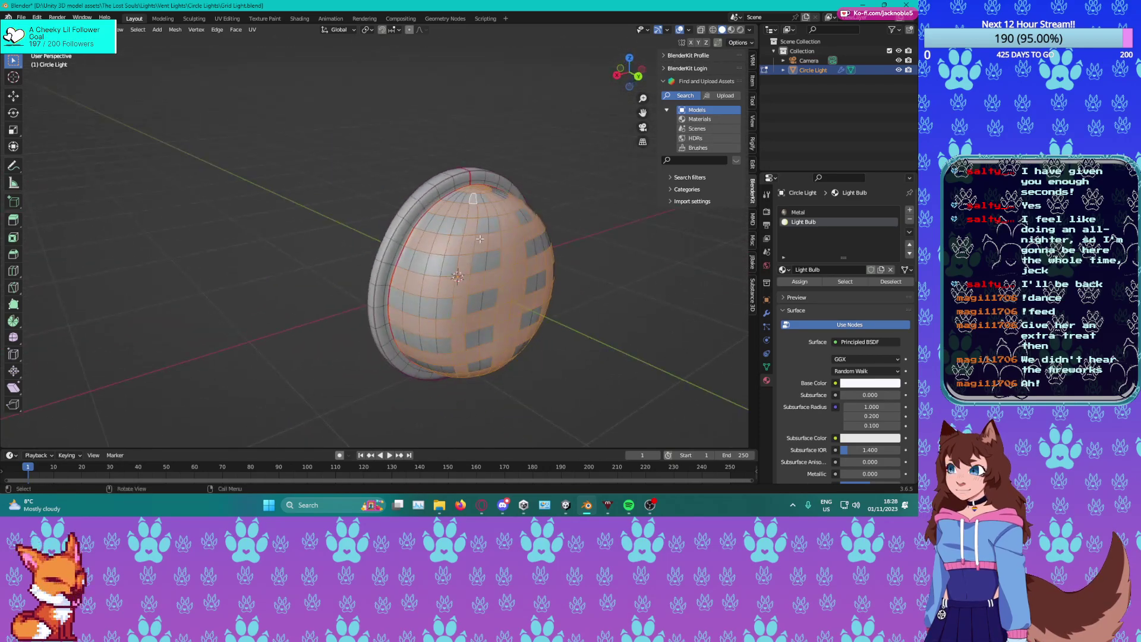
left_click(414, 285, "shift")
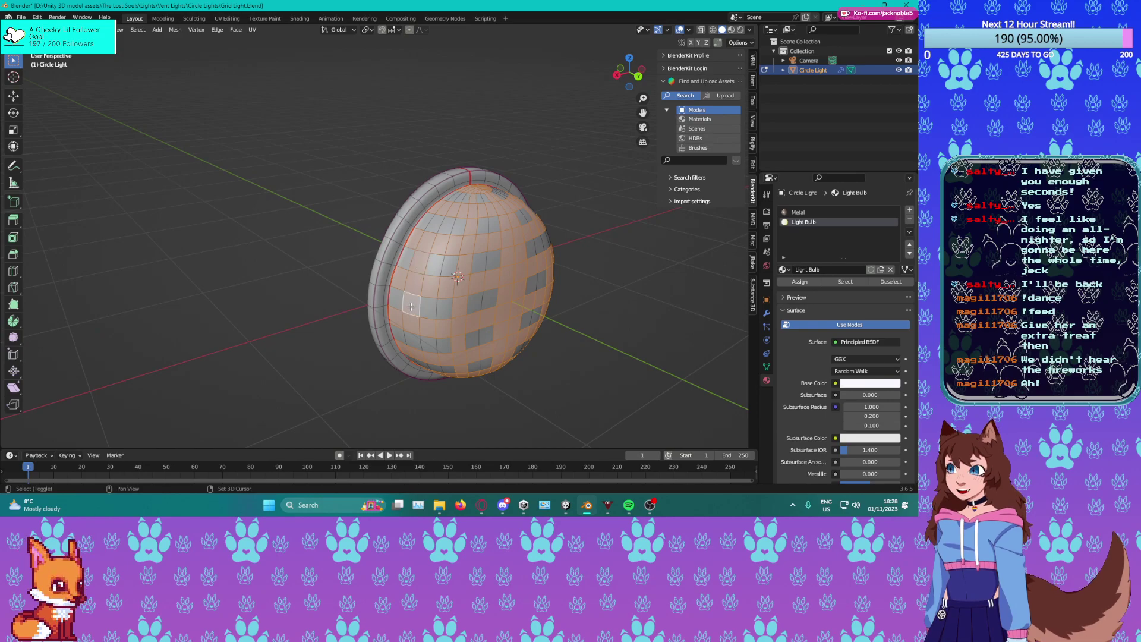
middle_click_drag(420, 352, 439, 274)
left_click(440, 233, "shift")
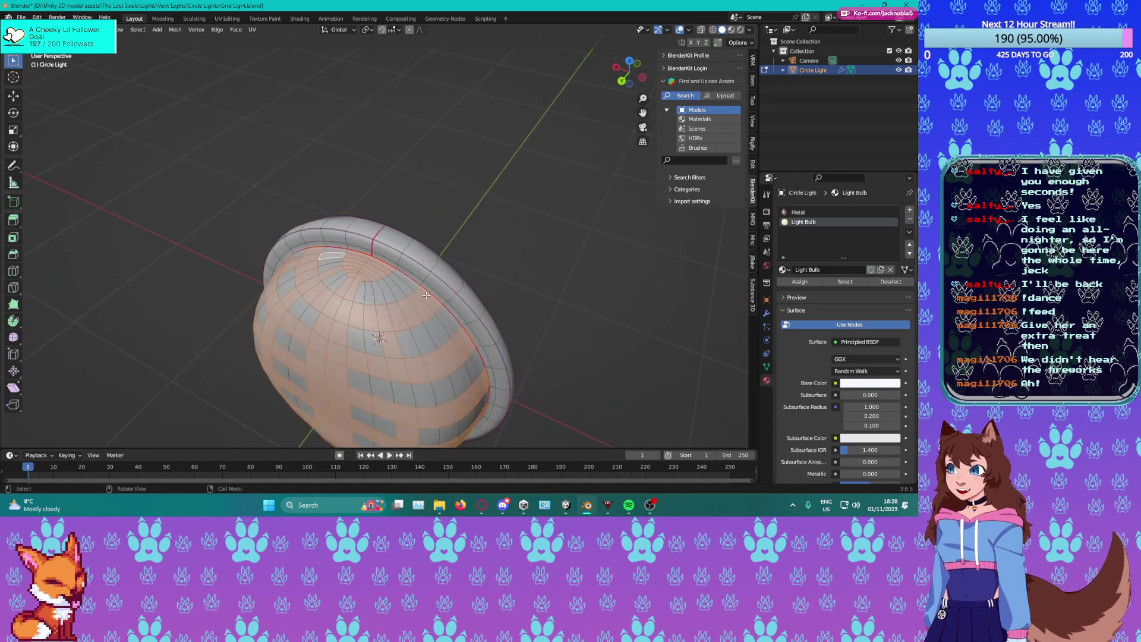
scroll(406, 302, "up", 2)
left_click(379, 333, "shift")
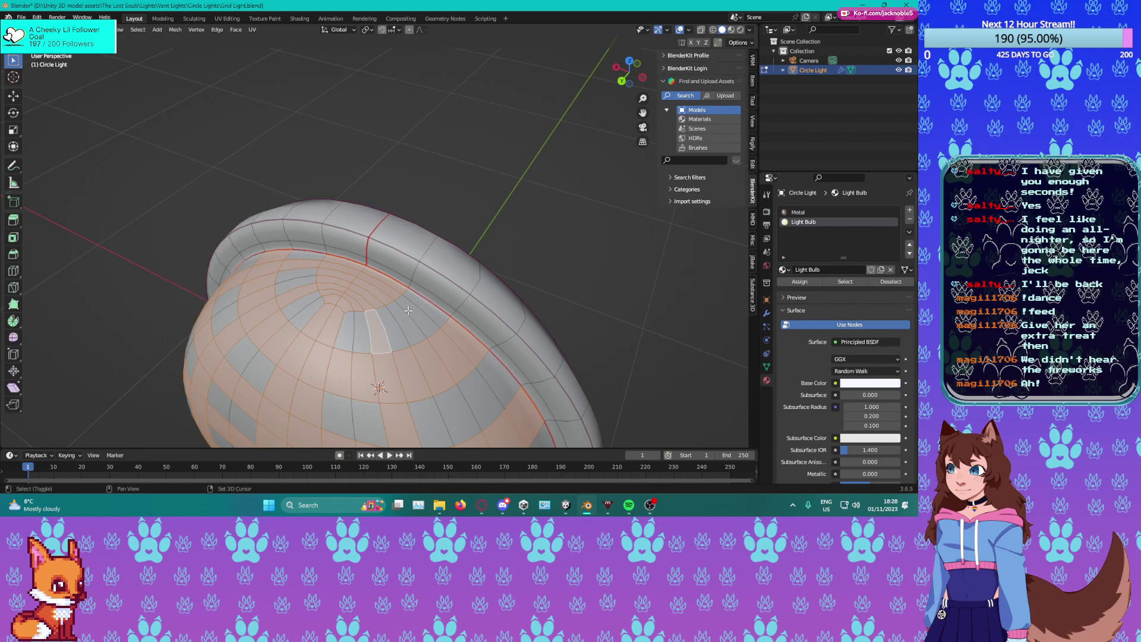
left_click(419, 317, "shift")
middle_click_drag(475, 386, 484, 331)
scroll(507, 349, "down", 4)
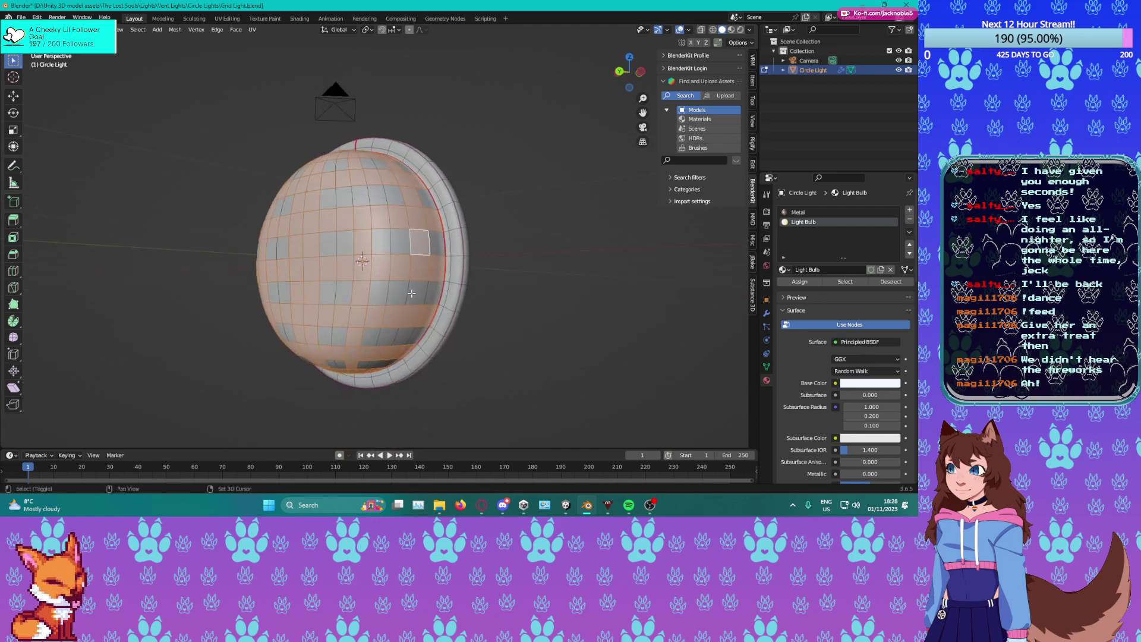
Extrude the selected grid of bulb faces and scale it outward by 1.046.
mouse_move(405, 337)
middle_mouse_down()
mouse_move(437, 308)
mouse_move(523, 318)
mouse_move(601, 366)
middle_mouse_up()
key("e")
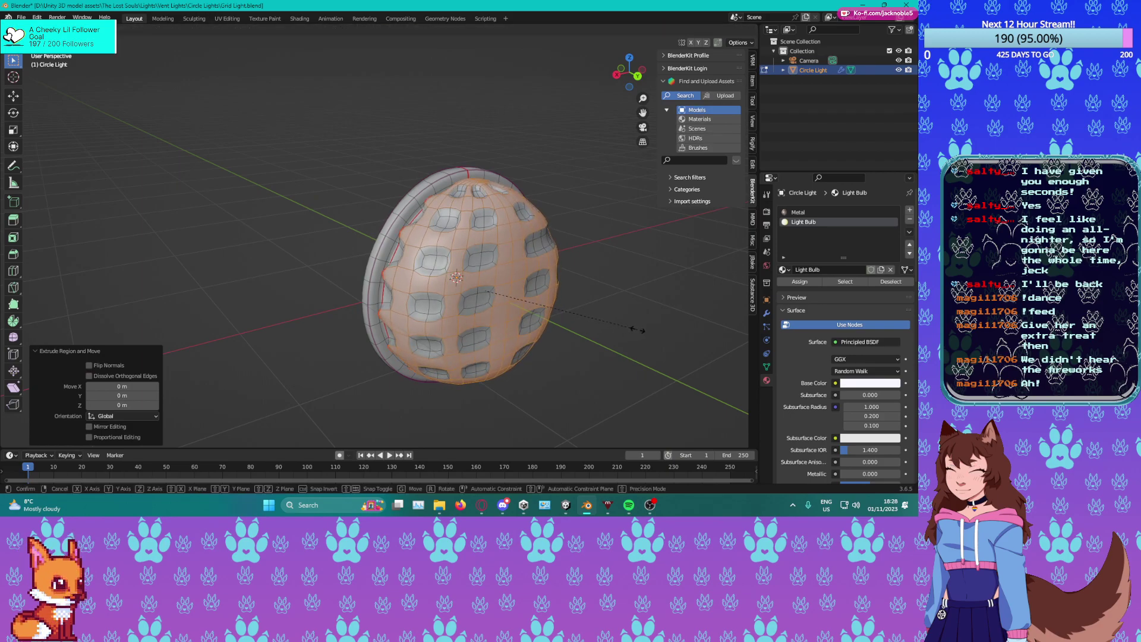
left_click(635, 329)
scroll(437, 339, "up", 6)
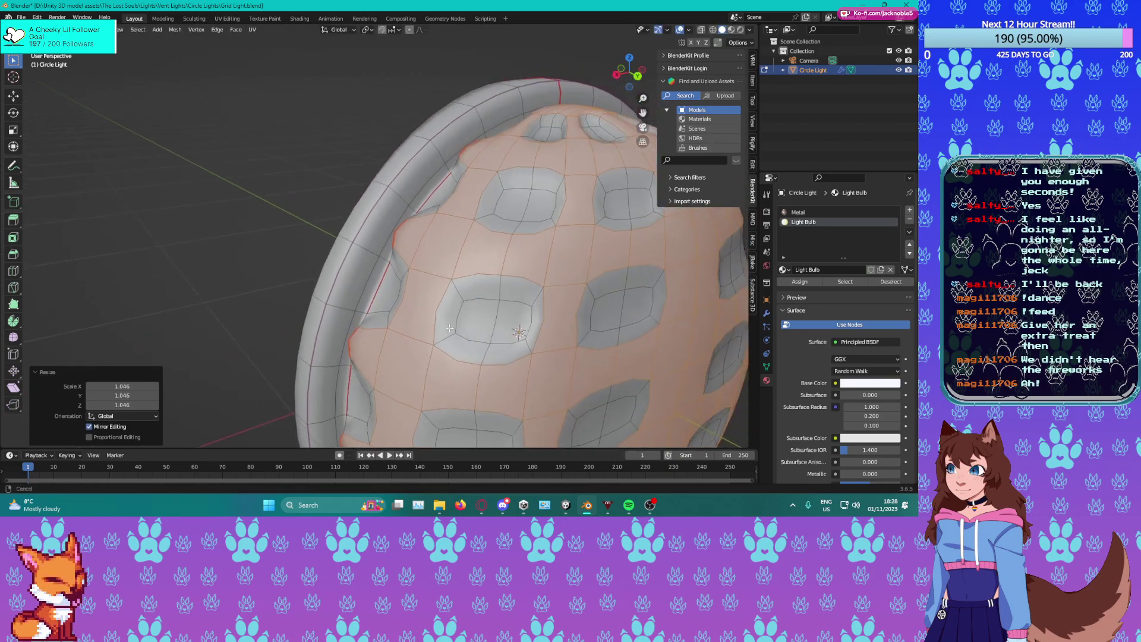
middle_click_drag(437, 338, 691, 264)
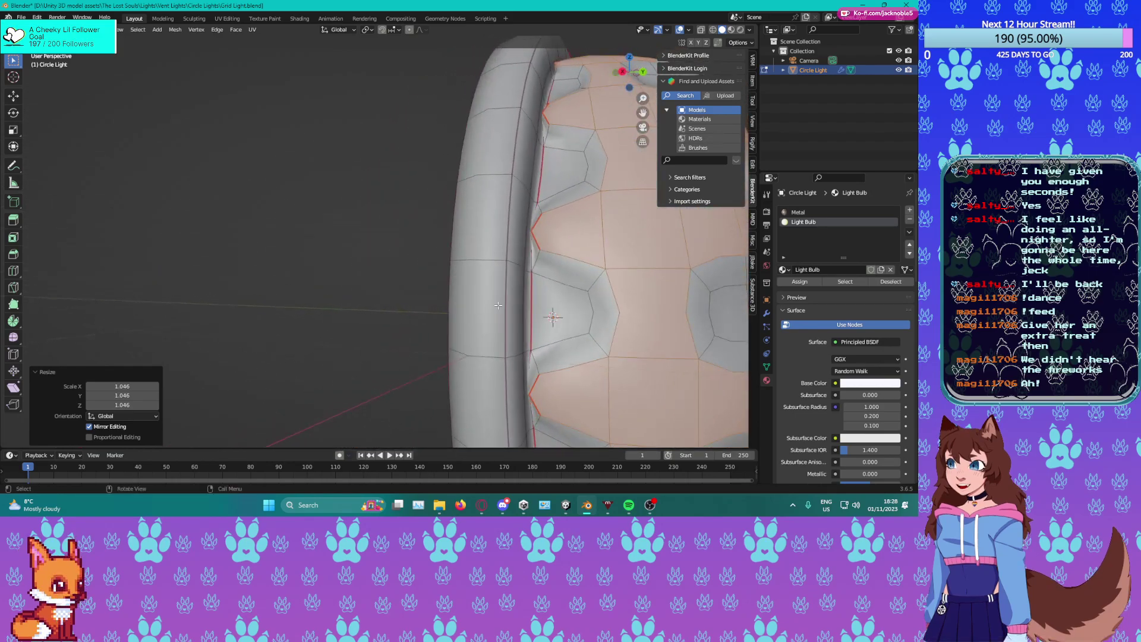
Turn off the Subdivision modifier's viewport display for the Circle Light.
left_click(767, 314)
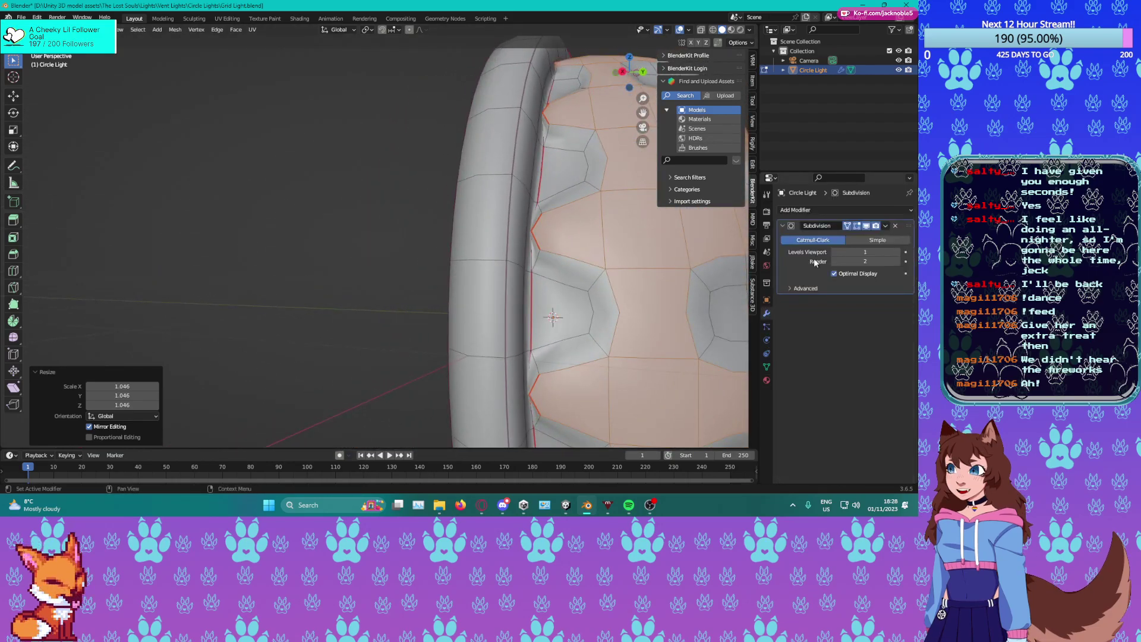
left_click(866, 226)
middle_click_drag(544, 270, 444, 322)
scroll(443, 318, "down", 5)
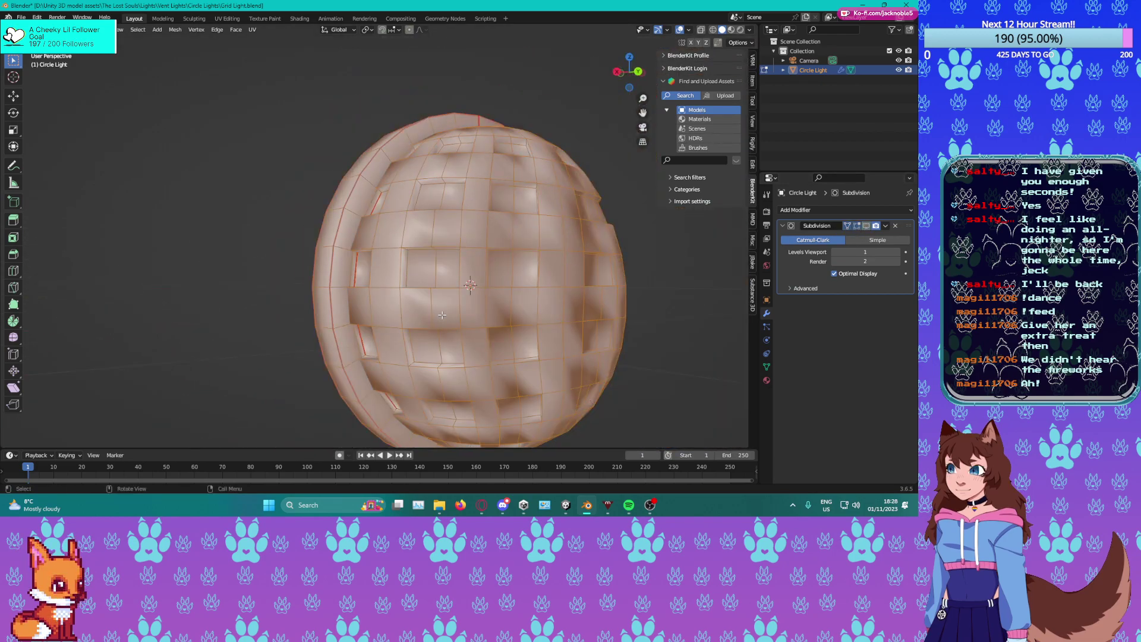
Merge the whole mesh's vertices by distance with a merge distance of 0.0001 m.
key("m")
left_click(441, 314)
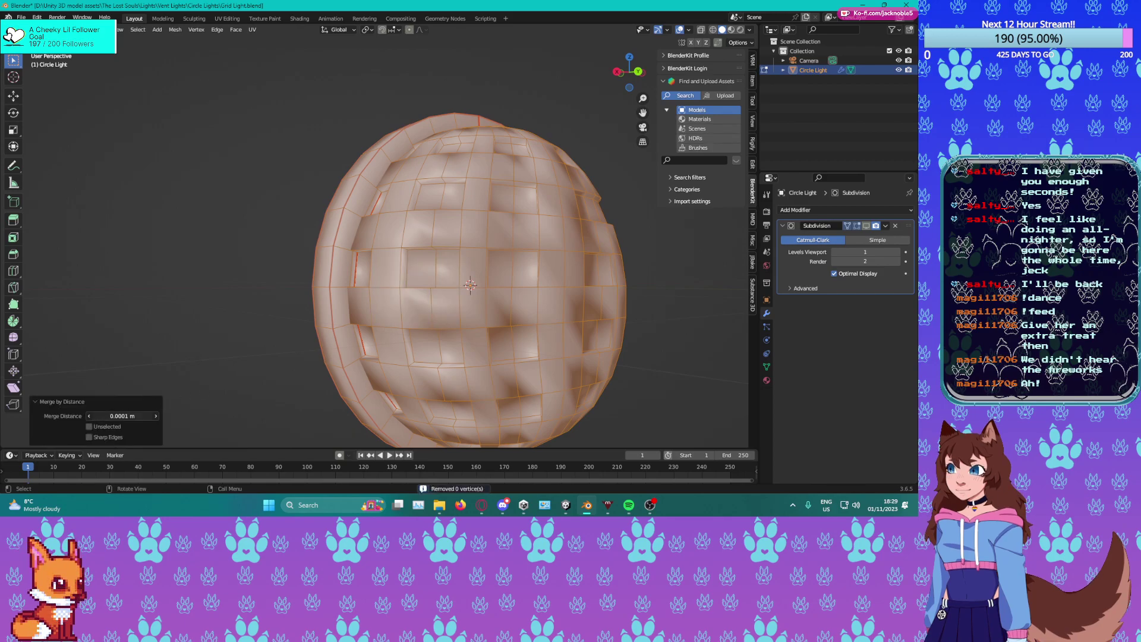
left_click_drag(122, 416, 123, 416)
Examine the edges and openings where the extruded grid meets the metal rim, checking the edge loops there.
middle_click_drag(405, 358, 468, 314)
scroll(426, 298, "up", 1)
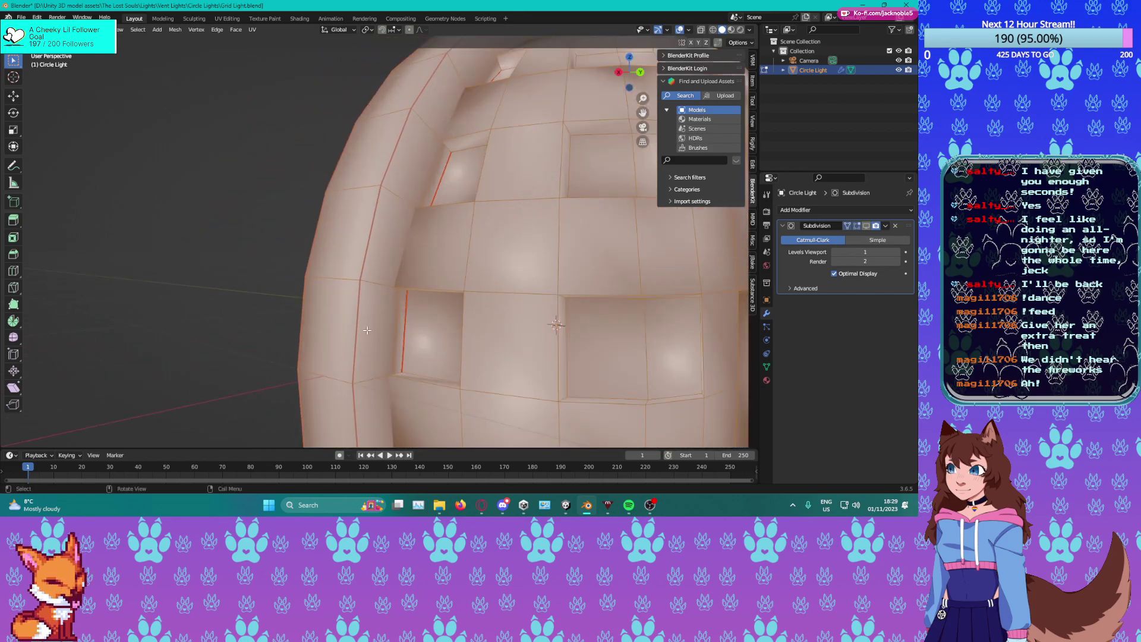
scroll(429, 296, "up", 1)
left_click(410, 298, "alt")
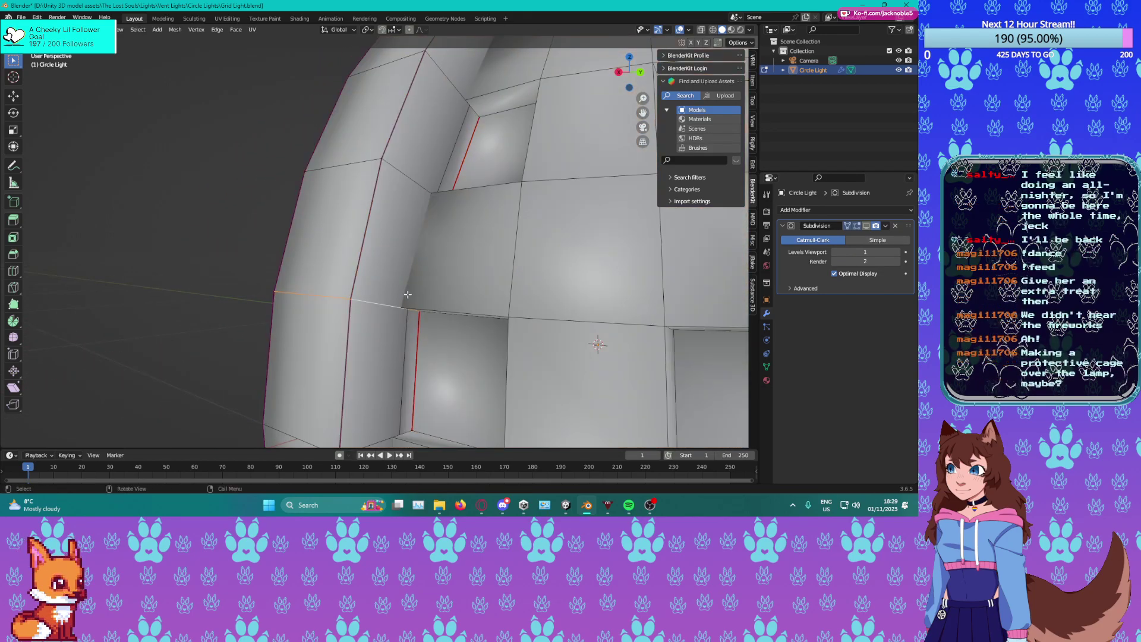
middle_click_drag(405, 318, 410, 127)
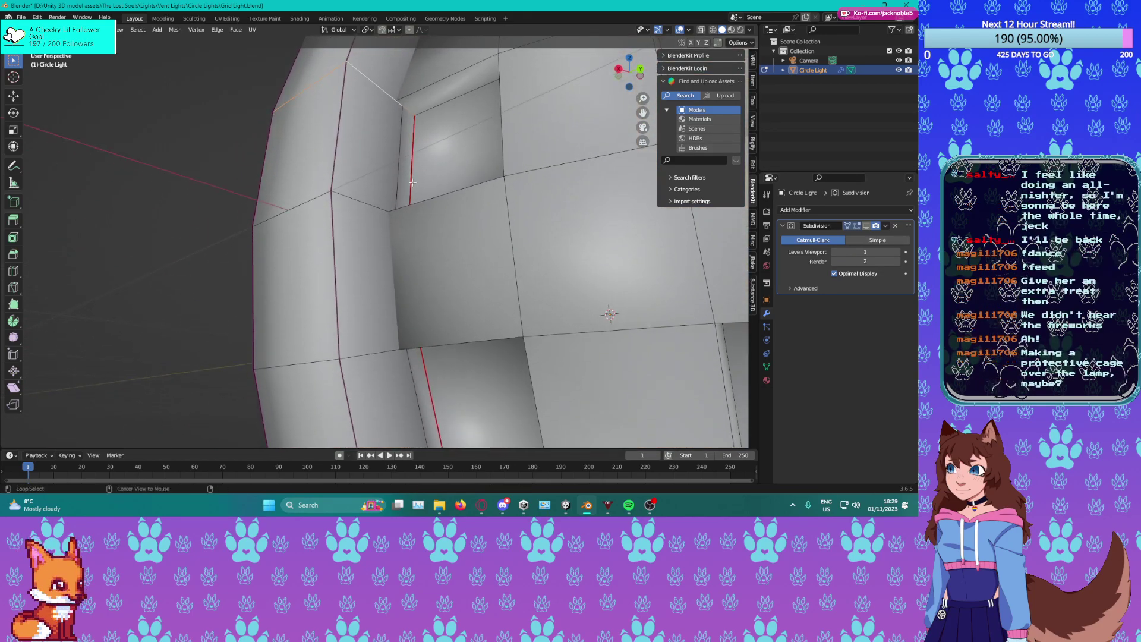
left_click(405, 106, "alt")
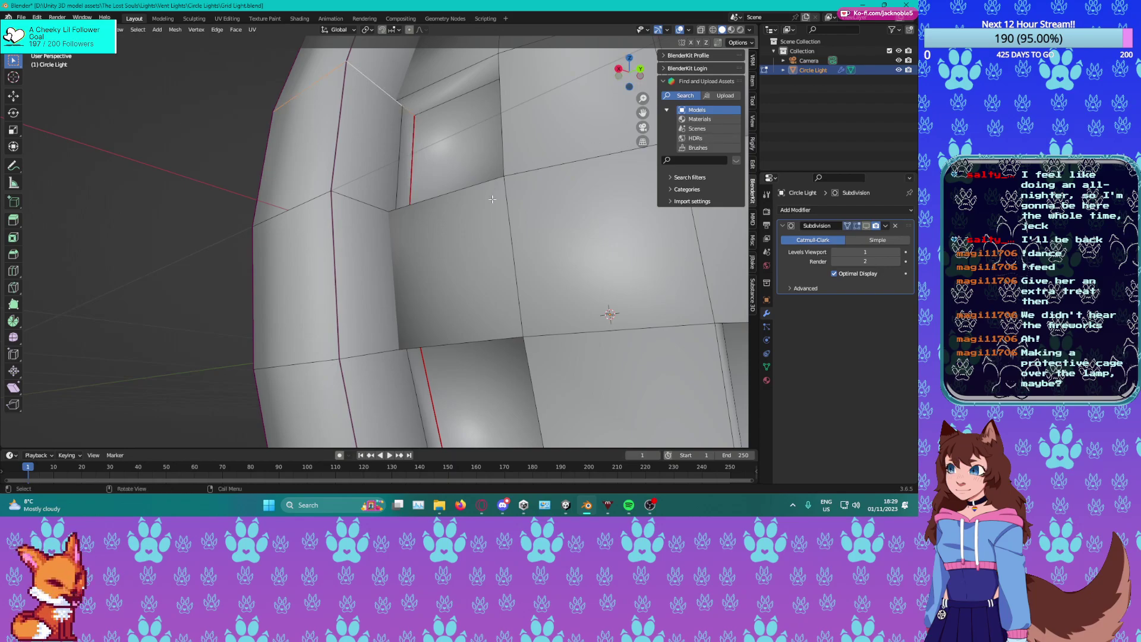
scroll(624, 144, "down", 5)
middle_click_drag(523, 196, 448, 243)
scroll(462, 202, "up", 3)
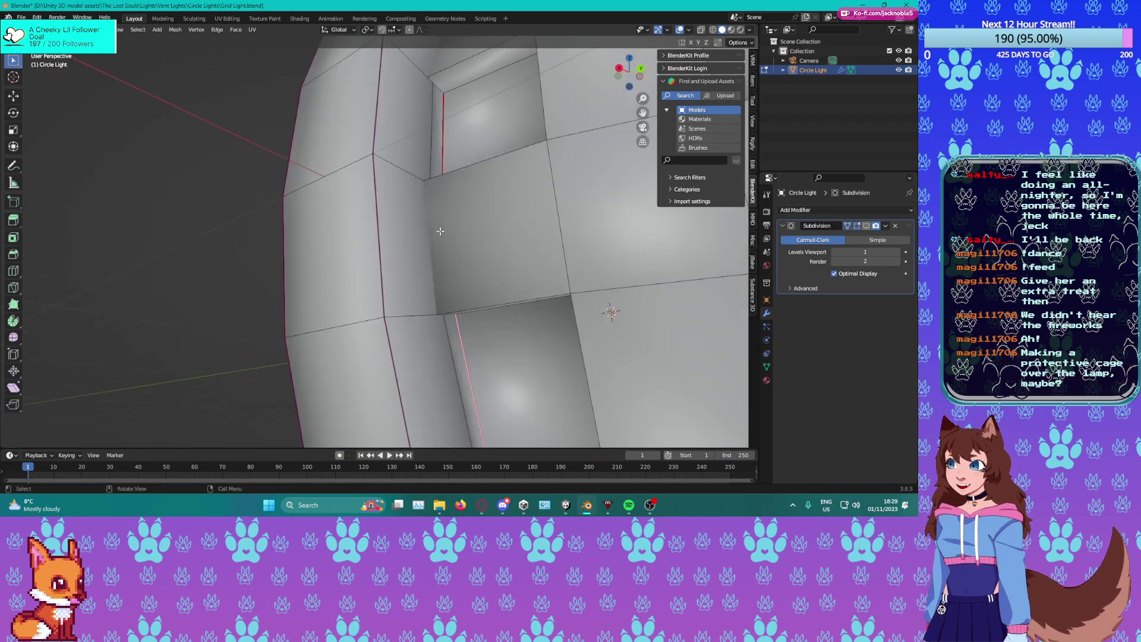
scroll(456, 206, "down", 5)
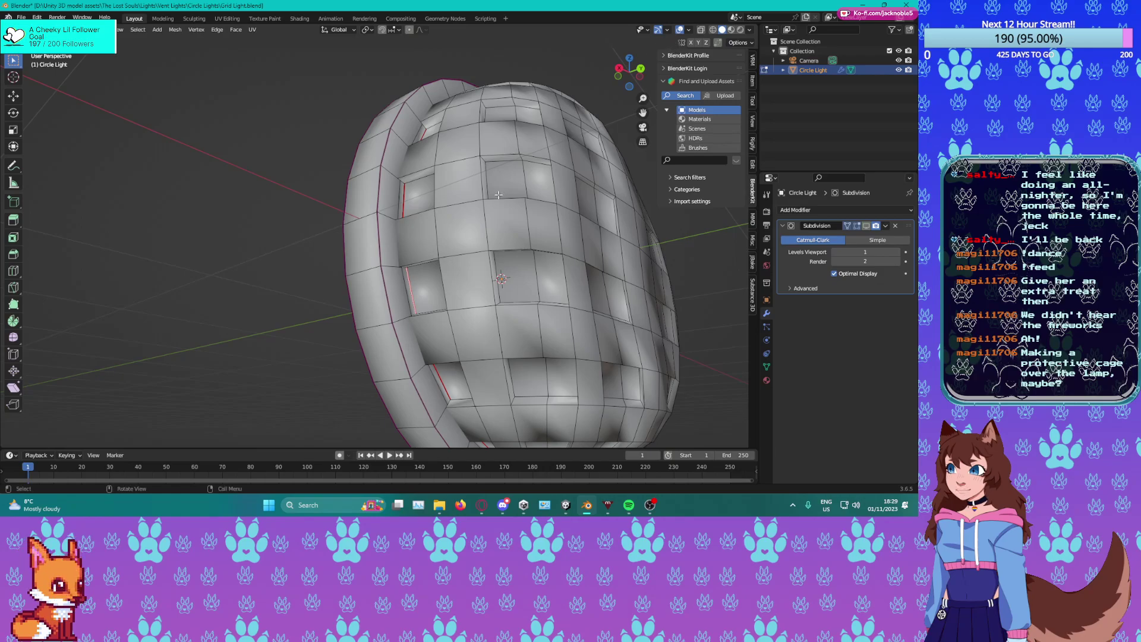
scroll(438, 268, "up", 5)
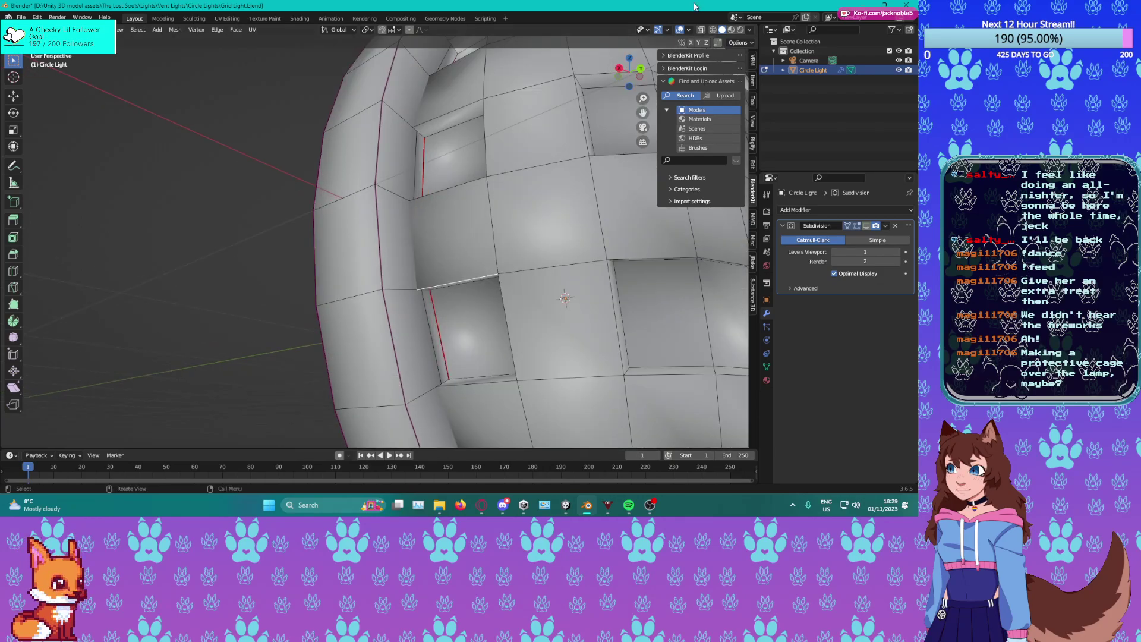
Turn on X-ray and the Subdivision modifier's viewport display to expose the hidden edges where the grid meets the rim.
left_click(701, 30)
middle_click_drag(381, 259, 358, 263)
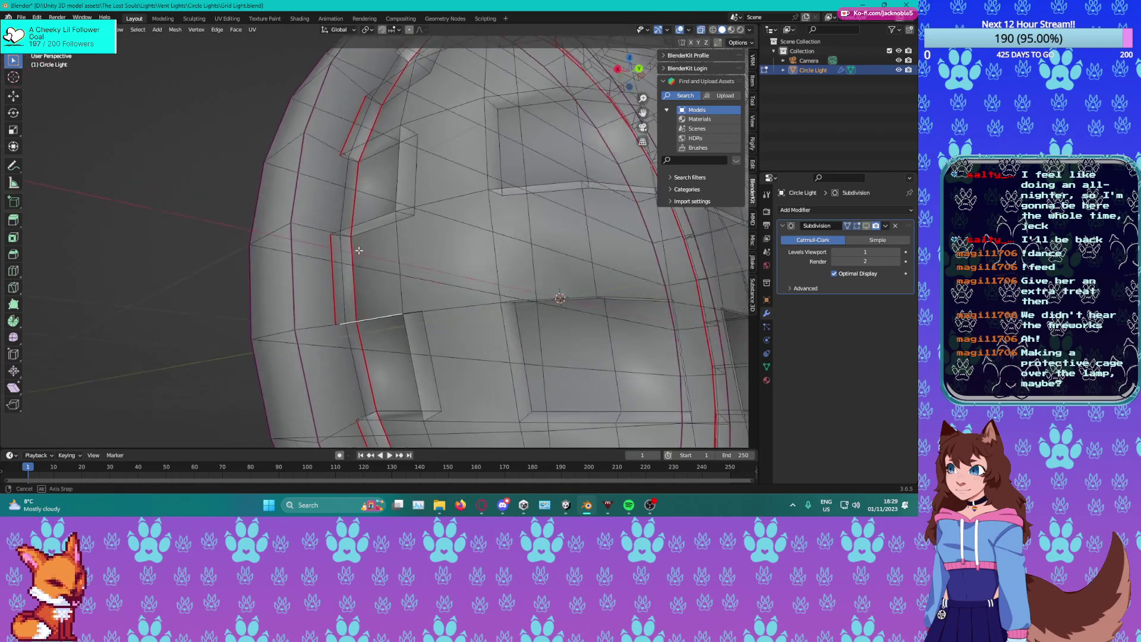
scroll(345, 267, "up", 3)
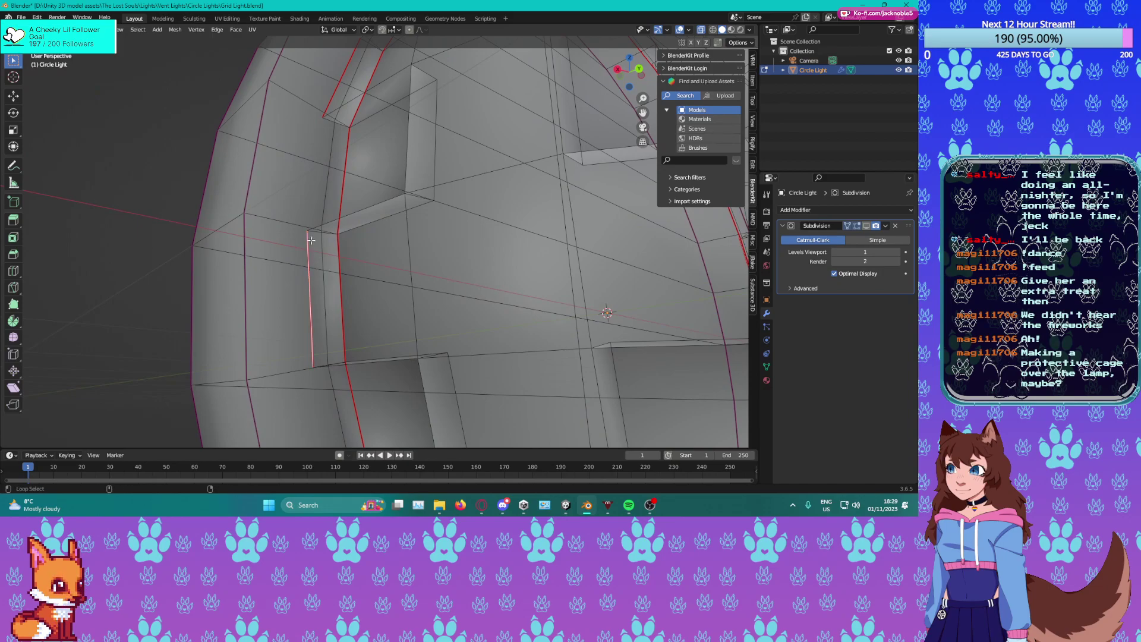
middle_click_drag(333, 375, 527, 298)
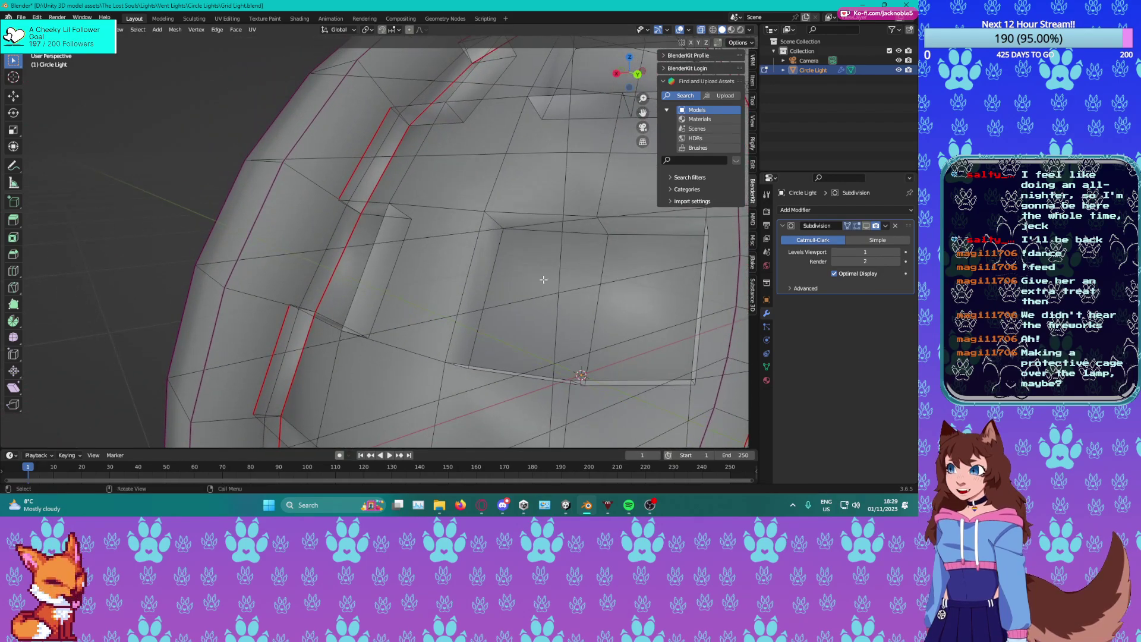
left_click(867, 226)
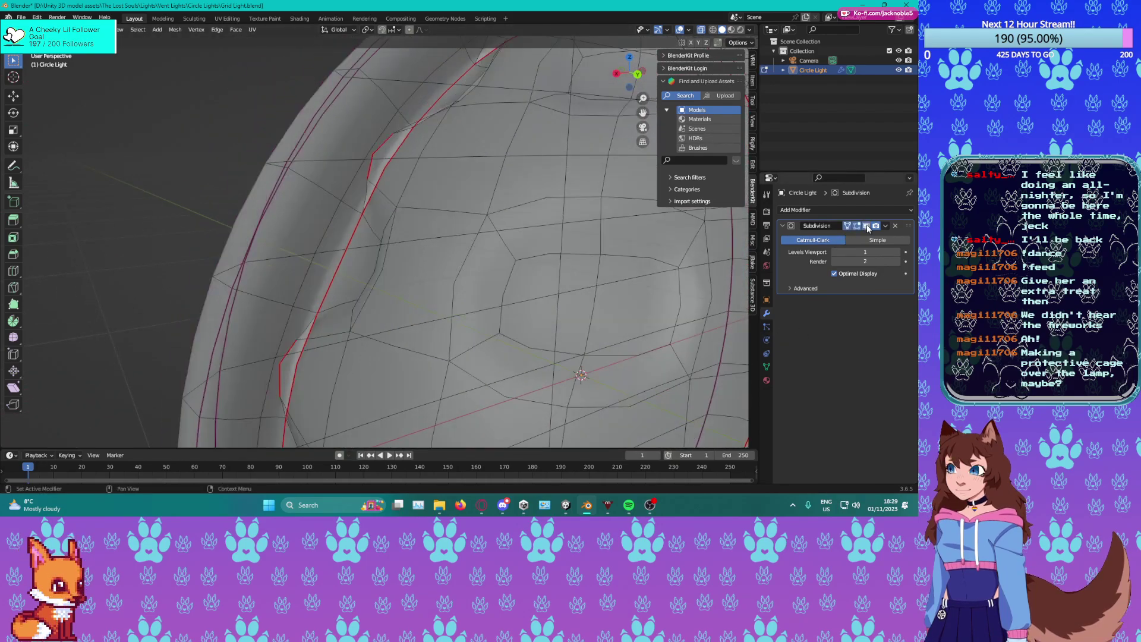
middle_click_drag(411, 301, 421, 264)
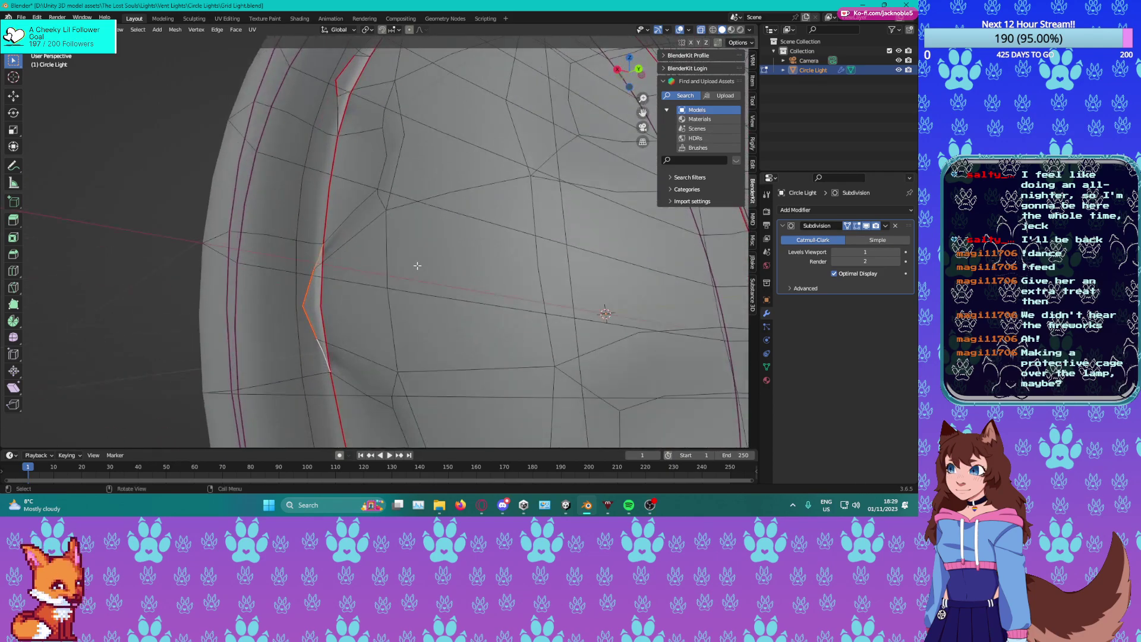
Select the rim's inner edge loop together with the short grid edges bulging beside it all around the light.
left_click(297, 298, "alt+shift")
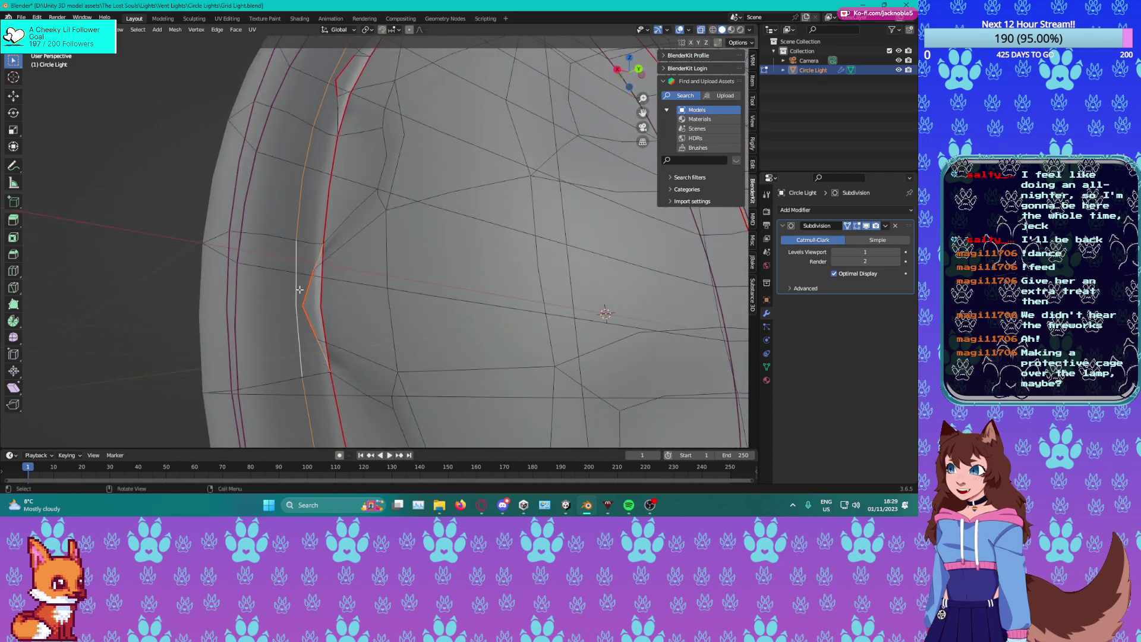
middle_click_drag(354, 164, 353, 204)
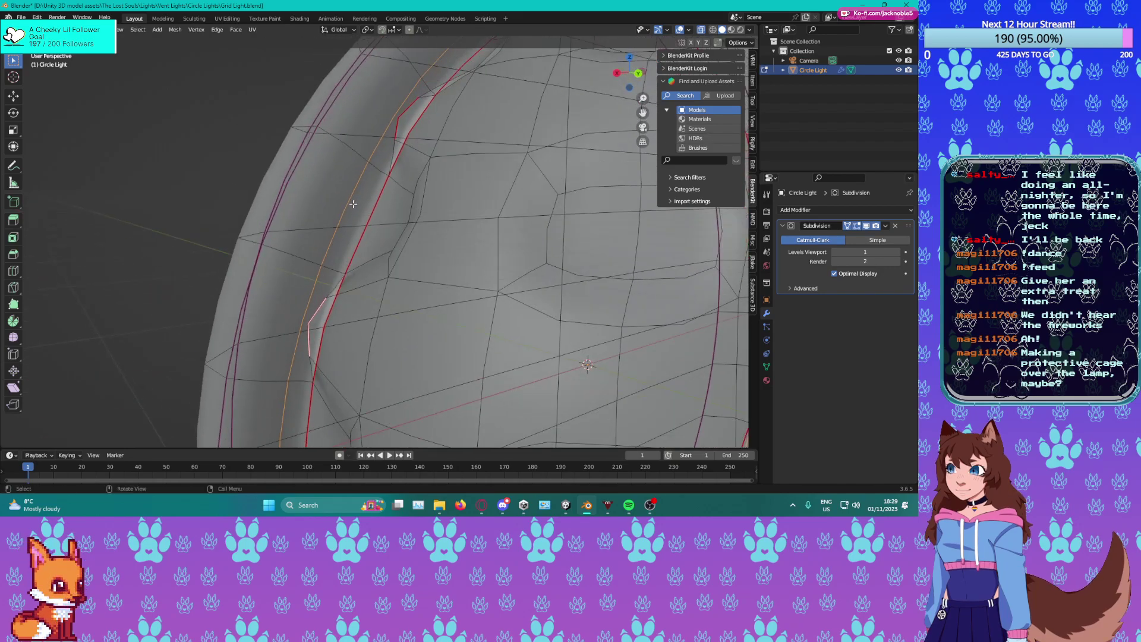
left_click(385, 130, "alt+shift")
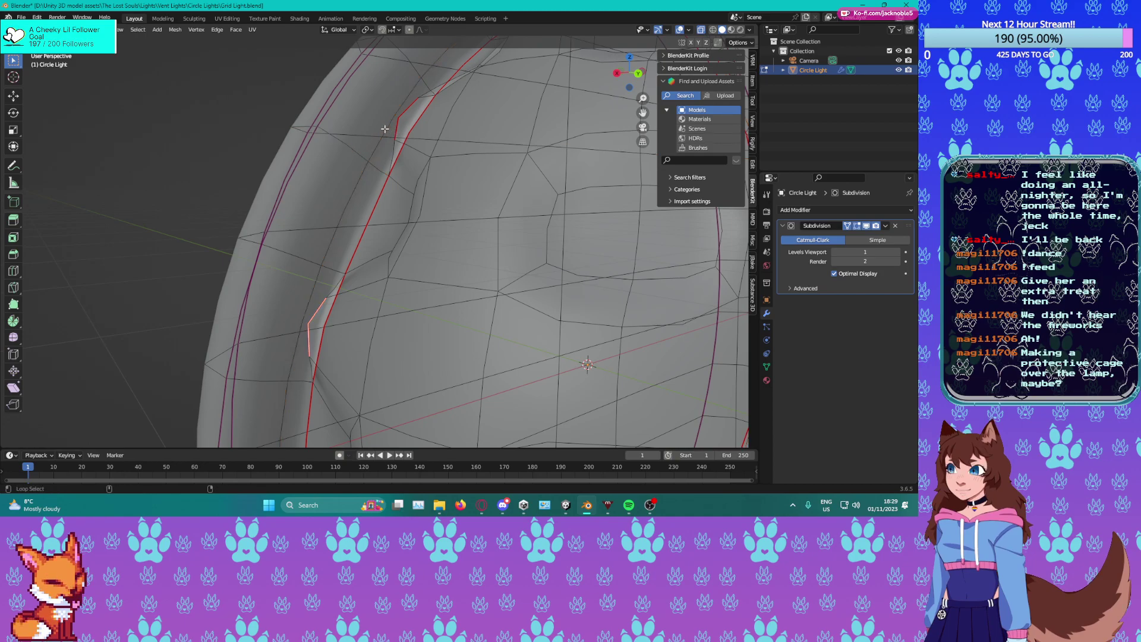
left_click(399, 125, "alt")
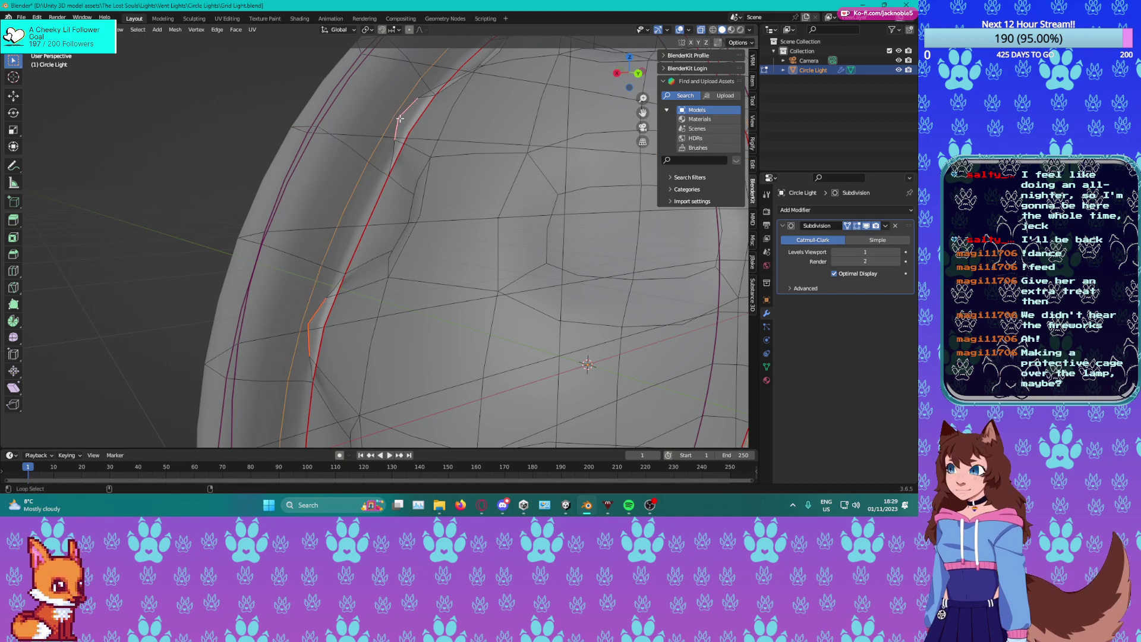
middle_click_drag(400, 119, 548, 233)
middle_click_drag(440, 306, 466, 275)
left_click(467, 270, "alt+shift")
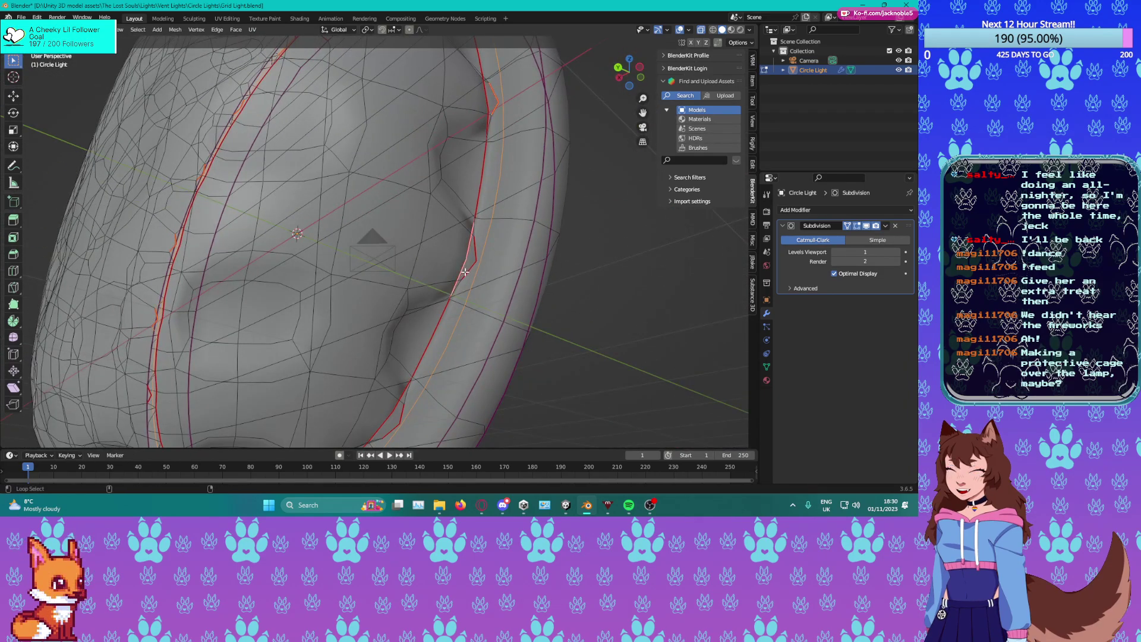
middle_click_drag(479, 193, 489, 216)
middle_click_drag(463, 276, 510, 297)
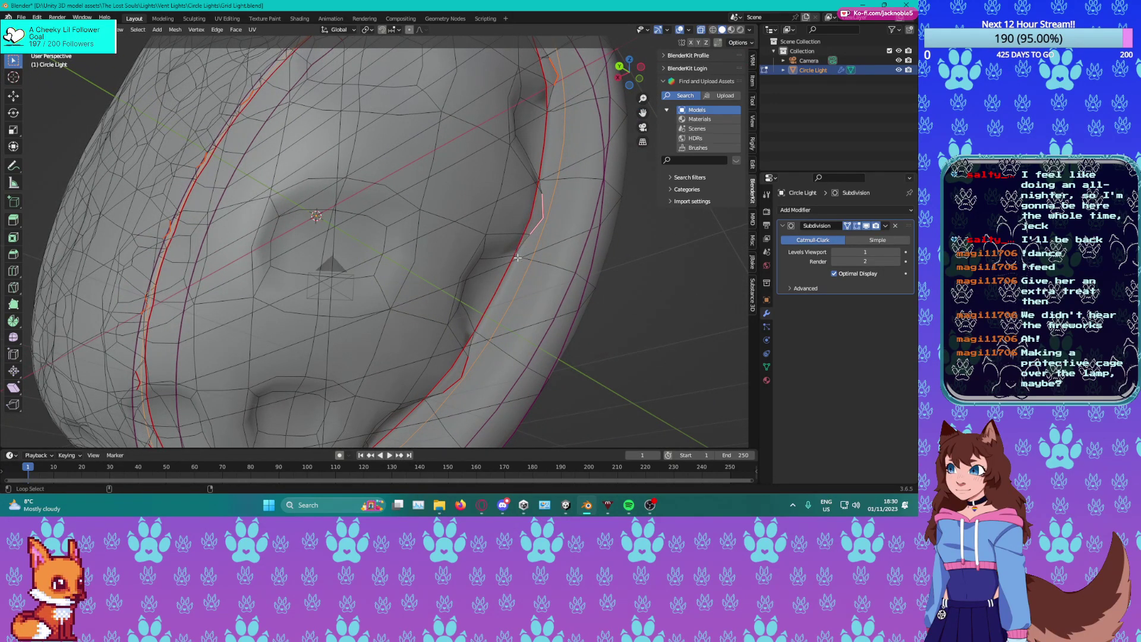
middle_click_drag(519, 253, 421, 279)
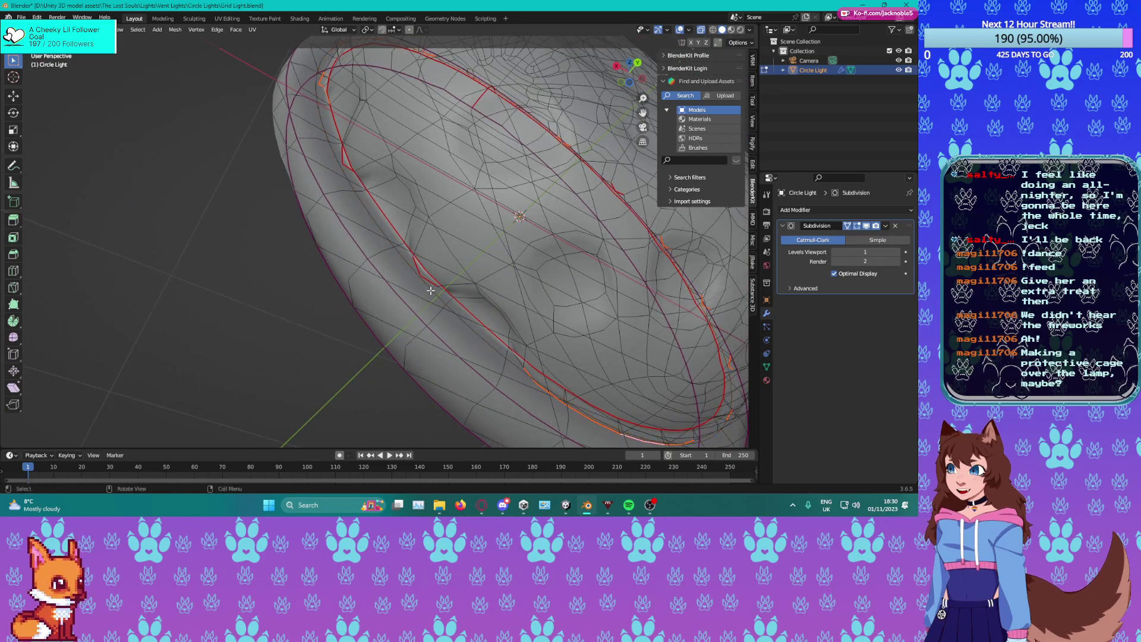
middle_click_drag(417, 295, 451, 316)
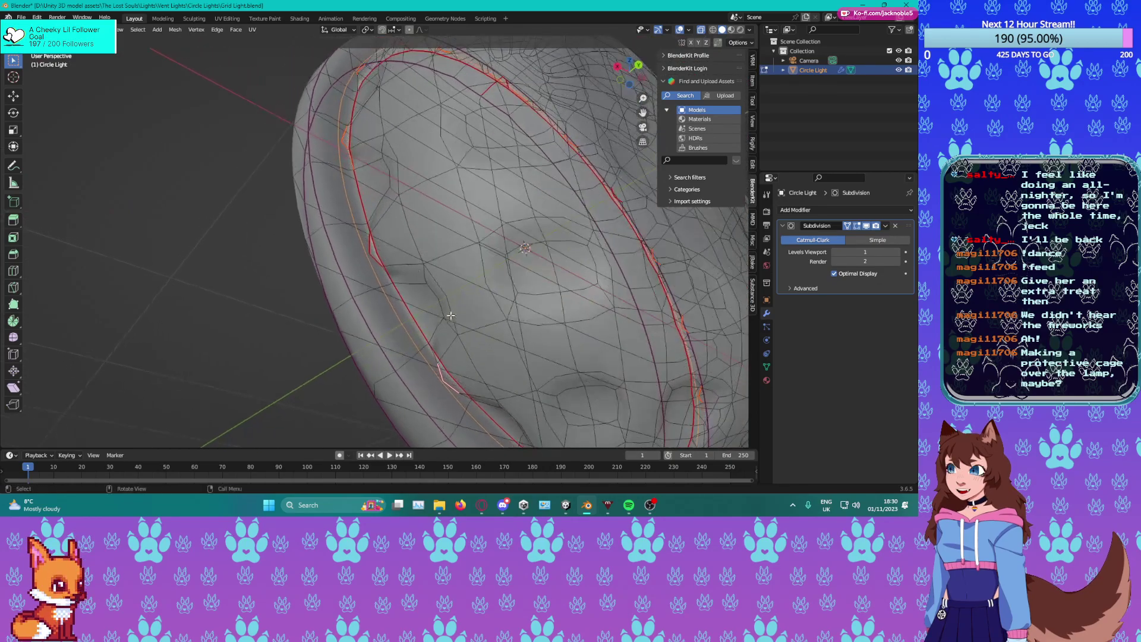
middle_click_drag(373, 252, 470, 252)
Merge the selected rim and grid edges by distance with a merge distance of 0.0201 m.
key("m")
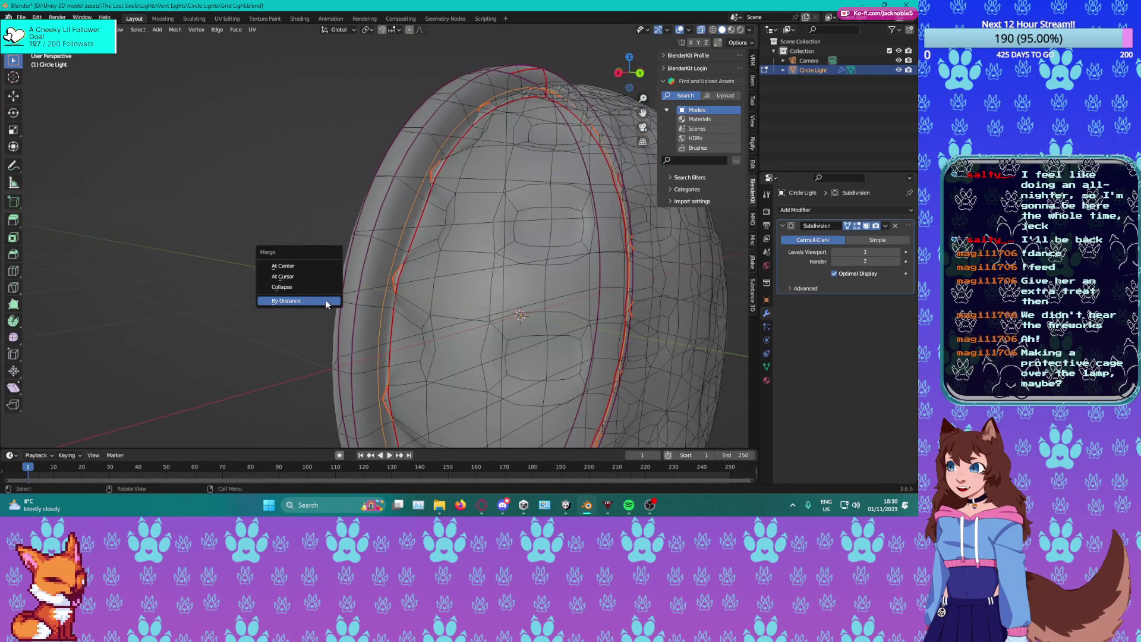
left_click(326, 303)
middle_click_drag(449, 327, 430, 268)
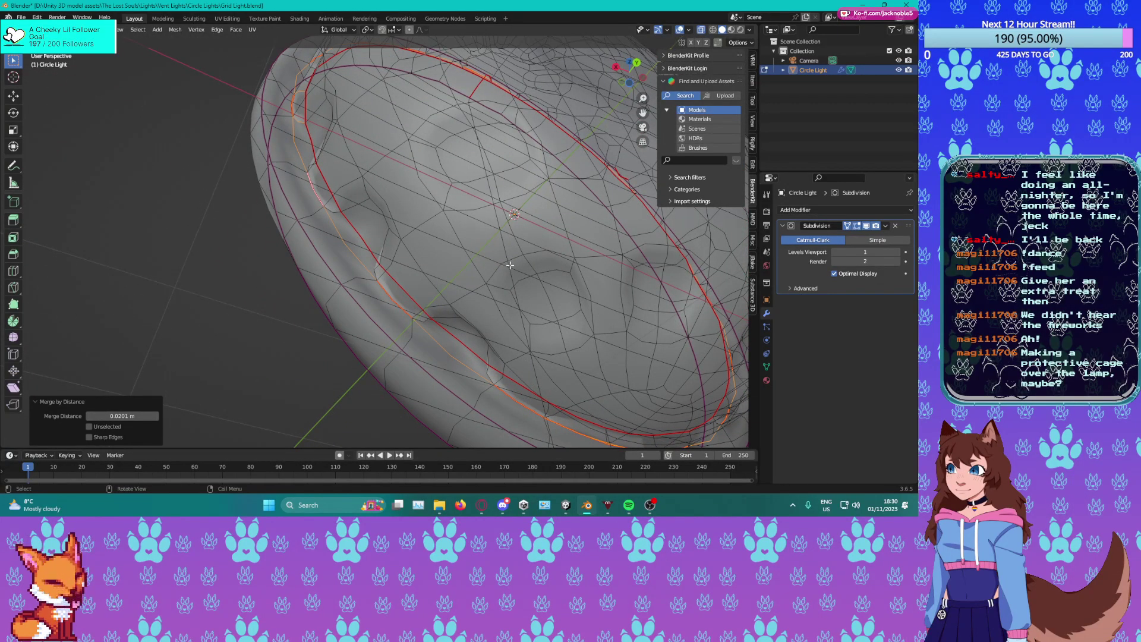
middle_click_drag(554, 253, 527, 283)
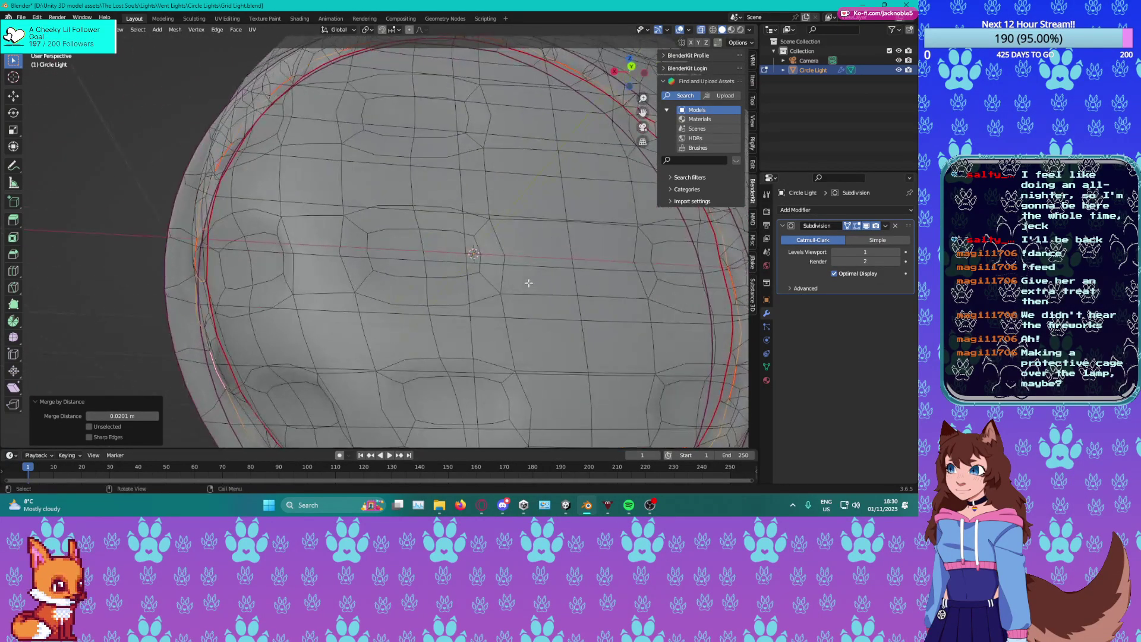
scroll(527, 283, "down", 3)
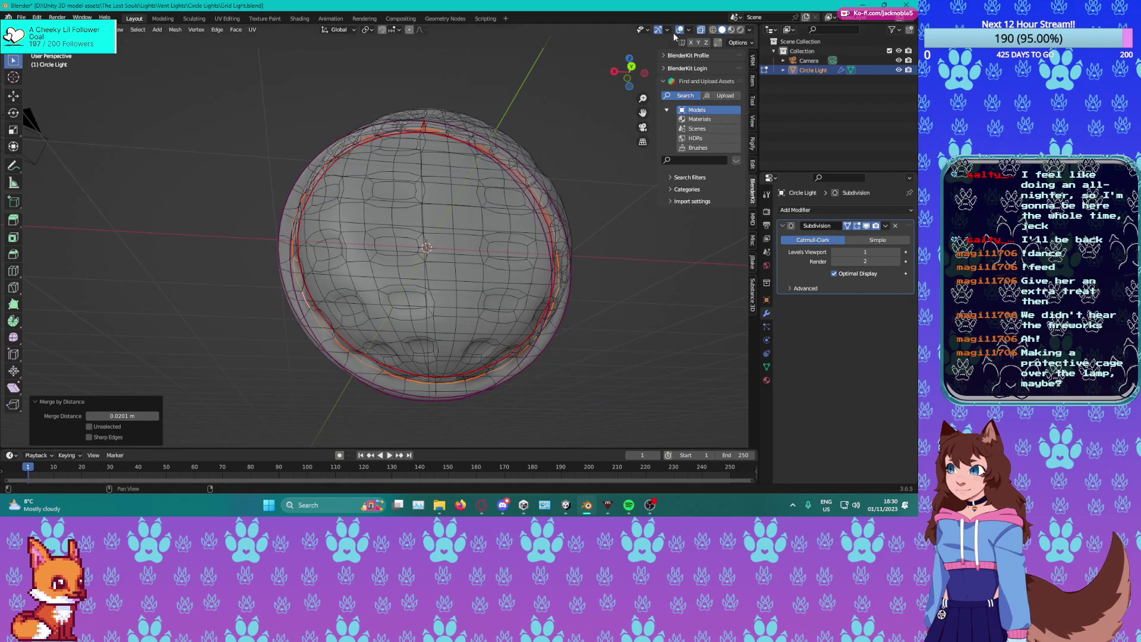
mouse_move(452, 235)
middle_mouse_down()
mouse_move(492, 250)
mouse_move(484, 204)
mouse_move(459, 225)
middle_mouse_up()
scroll(484, 204, "up", 4)
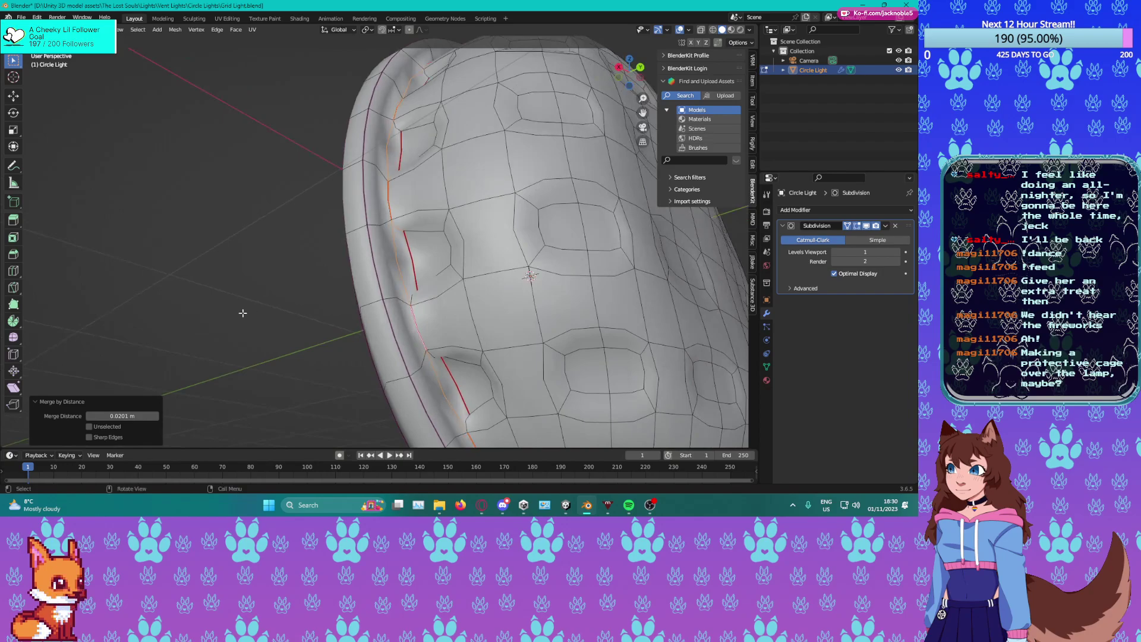
Clear the edge selection and save the Grid Light.blend file.
left_click(252, 312)
middle_click_drag(352, 245, 428, 277)
key("ctrl+s")
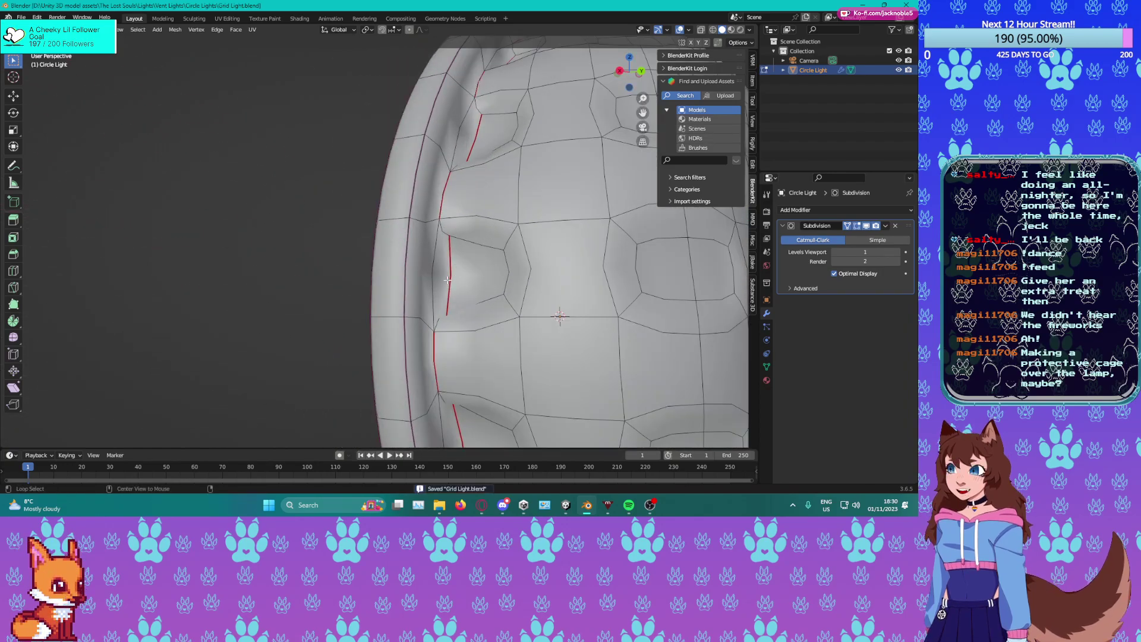
Select the short bulging edges between the grid openings and the rim in X-ray along one side of the light.
left_click(445, 232, "alt")
middle_click_drag(445, 232, 434, 262)
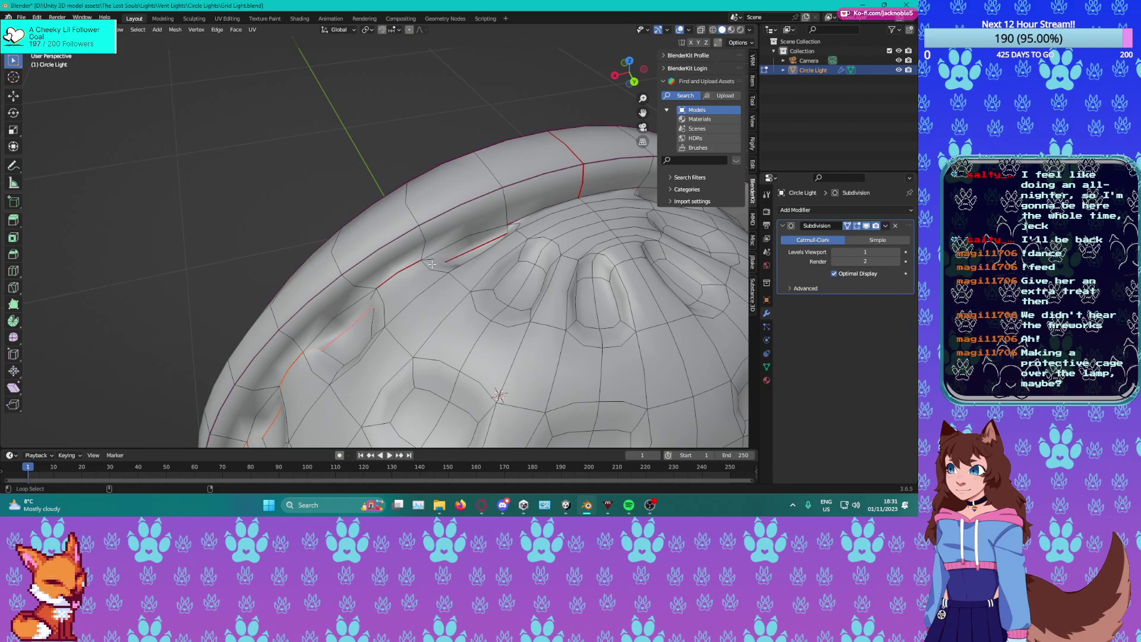
scroll(397, 280, "up", 6)
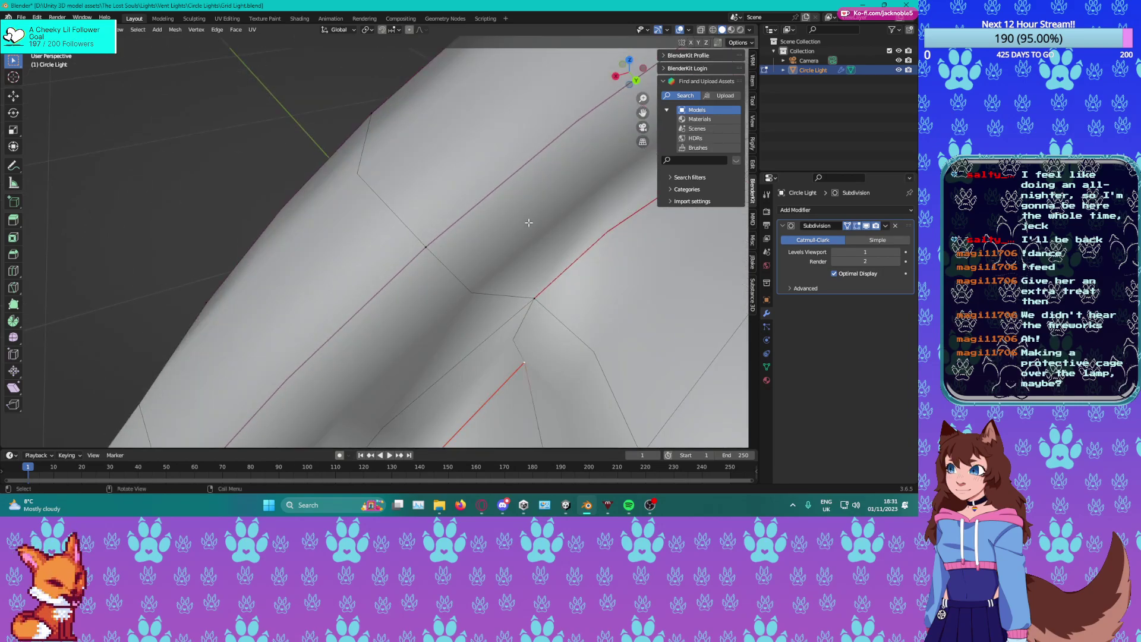
key("alt+z")
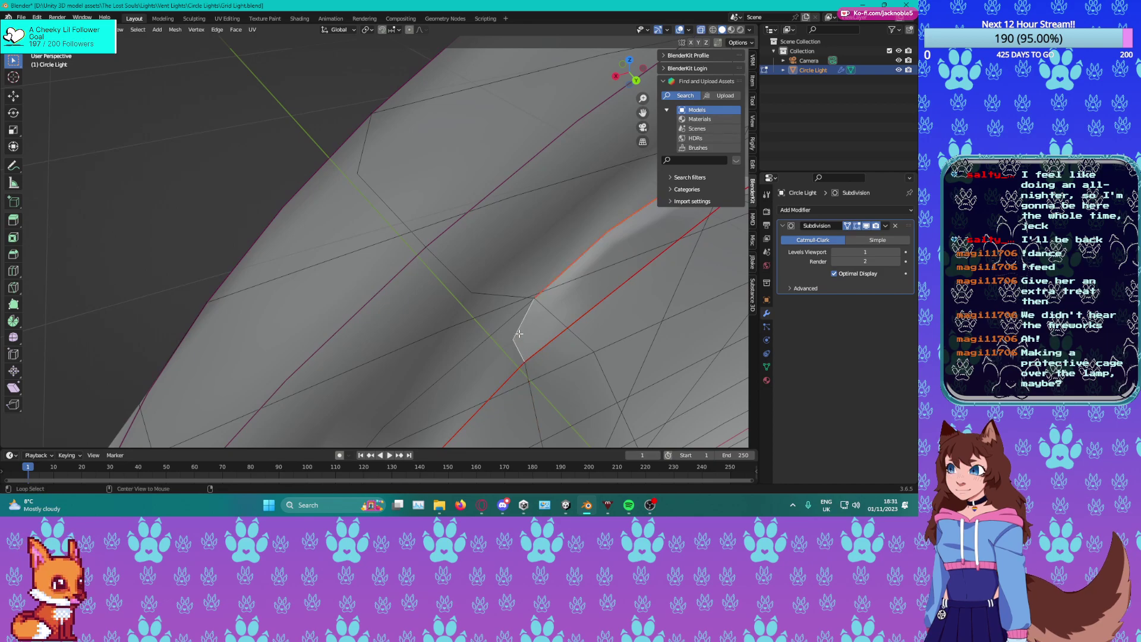
scroll(519, 333, "down", 5)
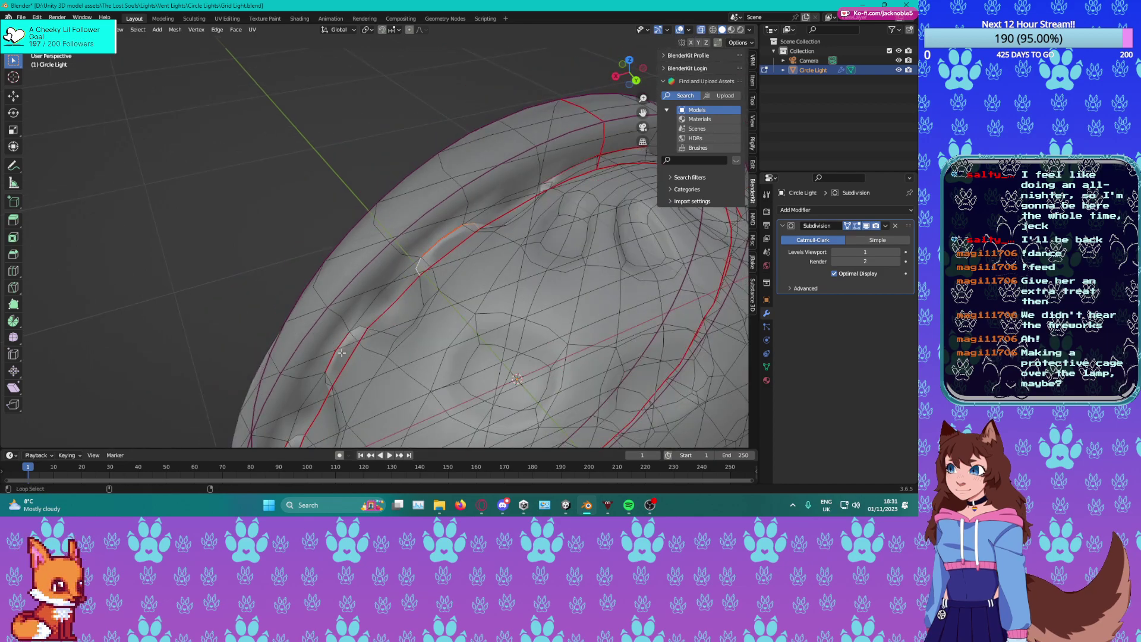
middle_click_drag(340, 344, 432, 265, "shift")
left_click(439, 272, "alt+shift")
middle_click_drag(472, 309, 441, 205, "shift")
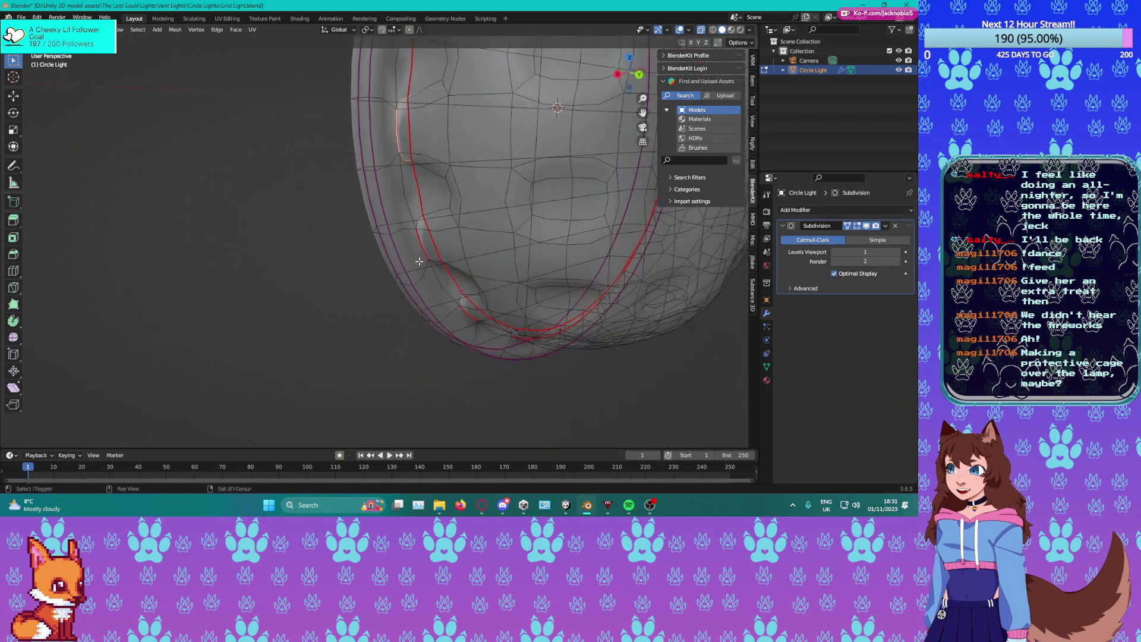
middle_click_drag(433, 278, 418, 260)
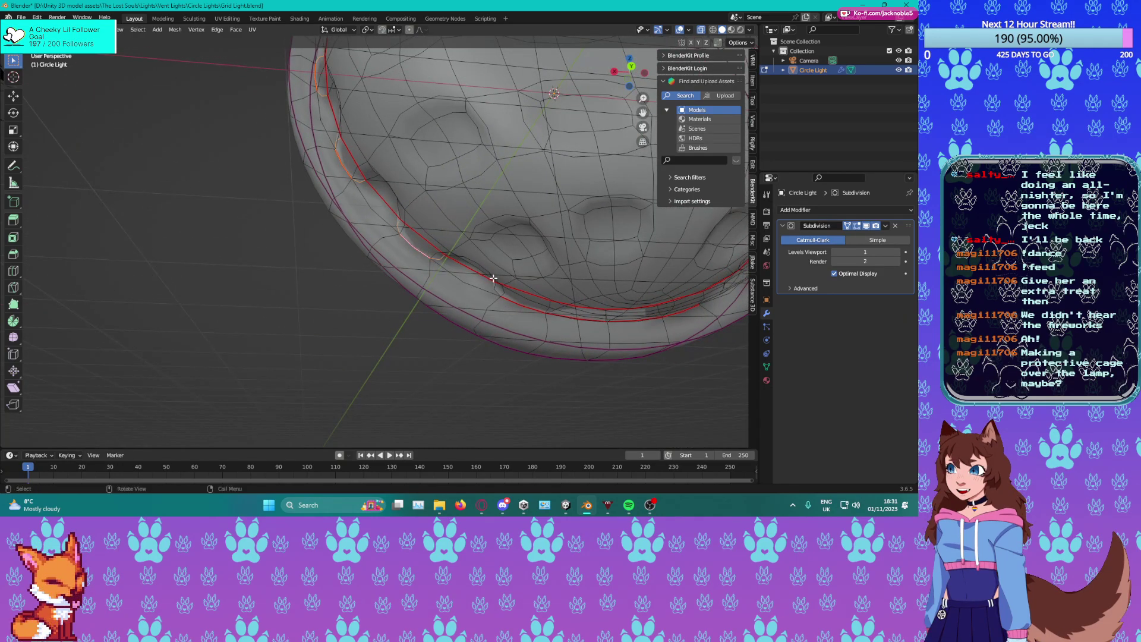
middle_click_drag(493, 278, 454, 254)
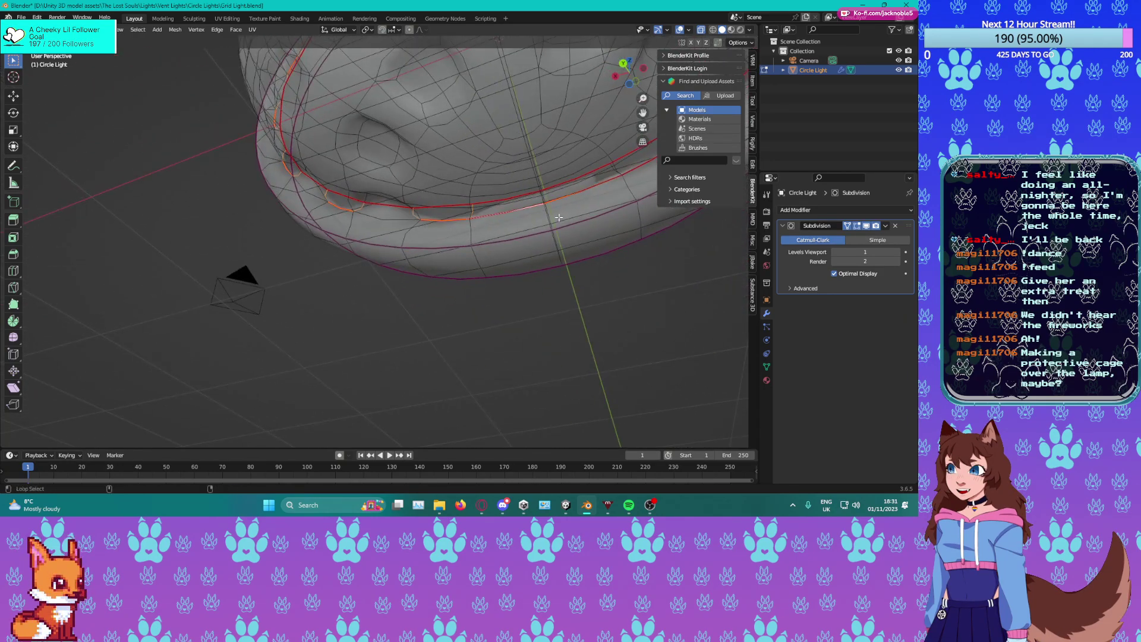
Extend the selection to the bulging grid edges along the opposite side of the rim.
middle_click_drag(593, 210, 372, 285)
middle_click_drag(561, 255, 478, 274)
middle_click_drag(479, 183, 457, 298)
left_click(467, 232, "alt+shift")
left_click(417, 283, "alt")
left_click(413, 287, "alt+shift")
In vertex mode, merge the stray vertices at both ends of the bulging edge with the neighbouring rim vertices.
scroll(413, 289, "up", 1)
scroll(464, 306, "up", 2)
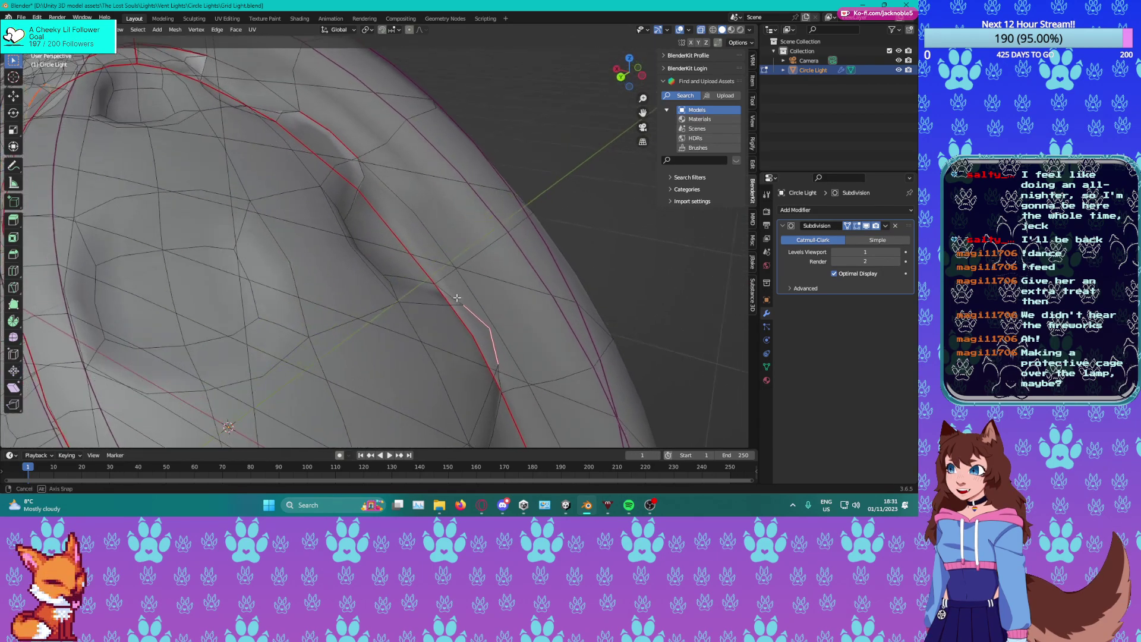
key("1")
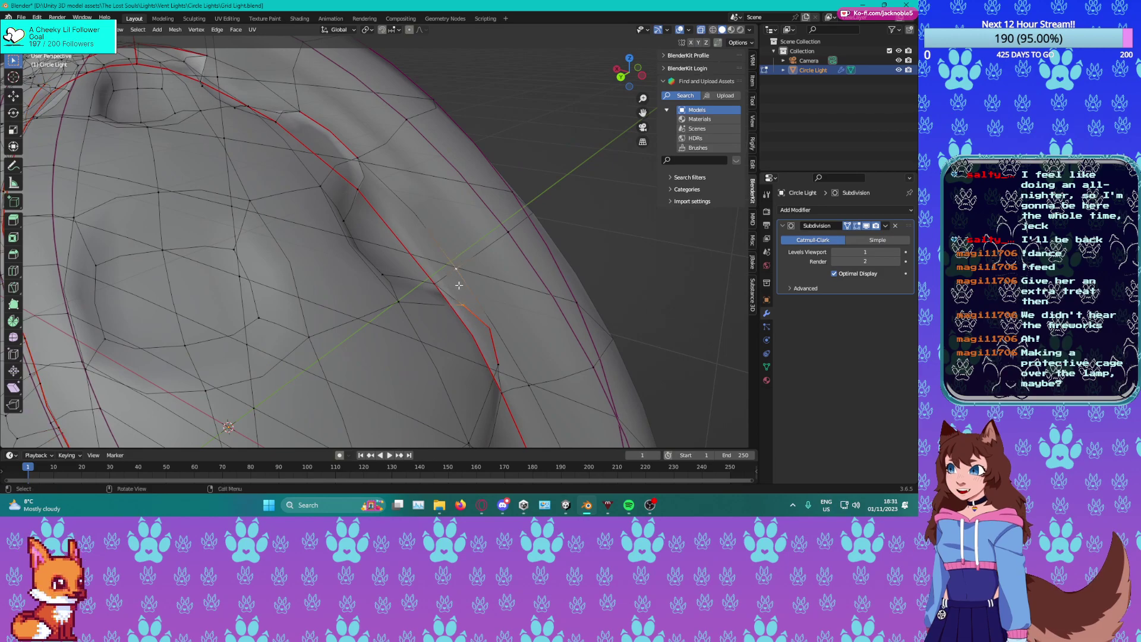
key("m")
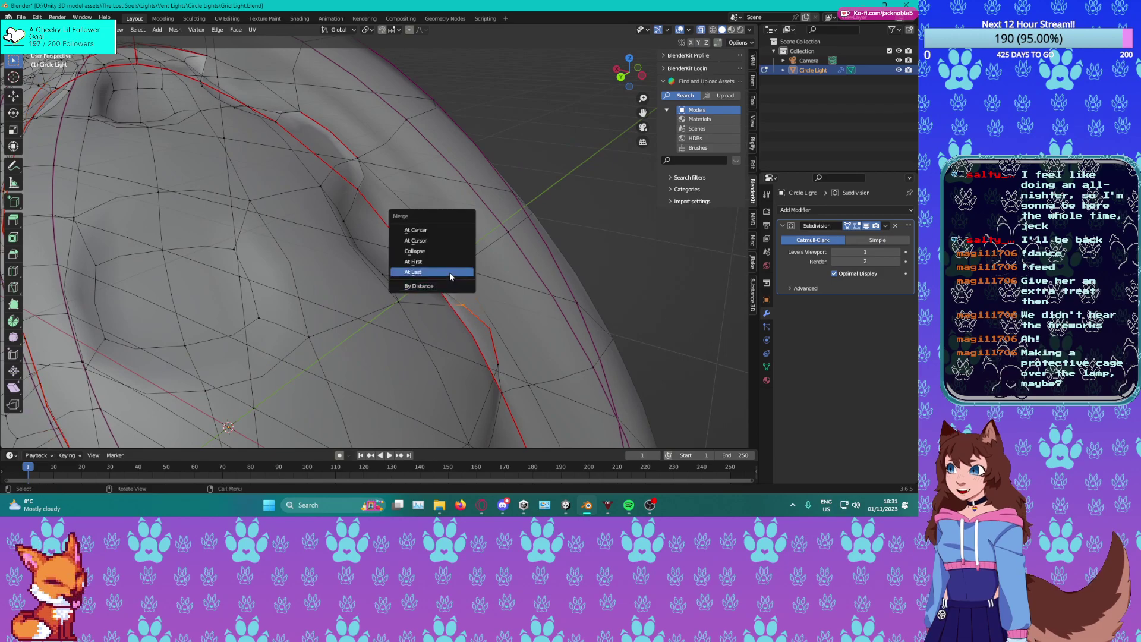
left_click(458, 287)
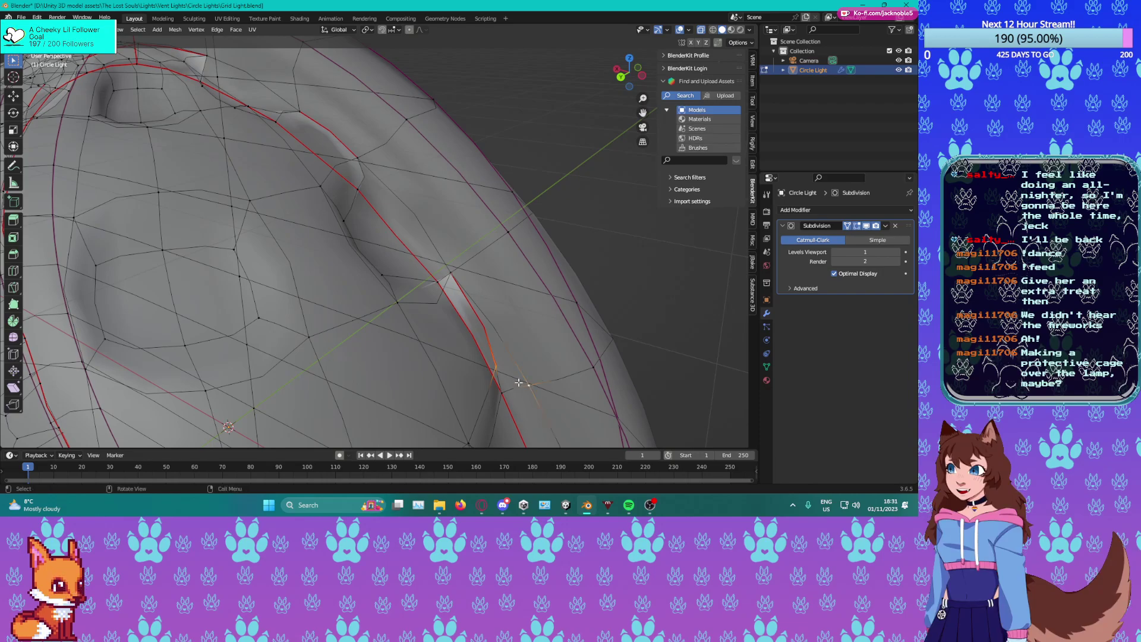
key("m")
left_click(479, 349)
Select the remaining loose edges where the grid openings meet the inner side of the rim.
middle_click_drag(420, 304, 274, 344)
left_click(345, 246, "alt+shift")
left_click(291, 297, "alt+shift")
middle_click_drag(292, 297, 381, 333)
scroll(330, 331, "up", 2)
left_click(331, 330, "alt+shift")
scroll(333, 331, "down", 6)
scroll(394, 343, "up", 1)
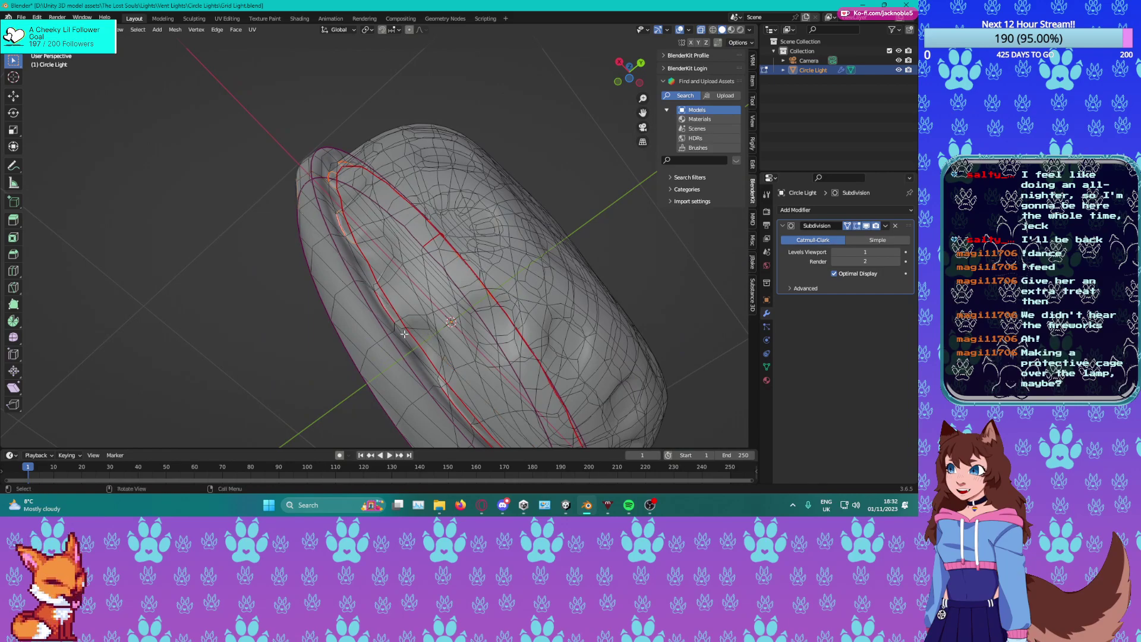
scroll(386, 318, "up", 4)
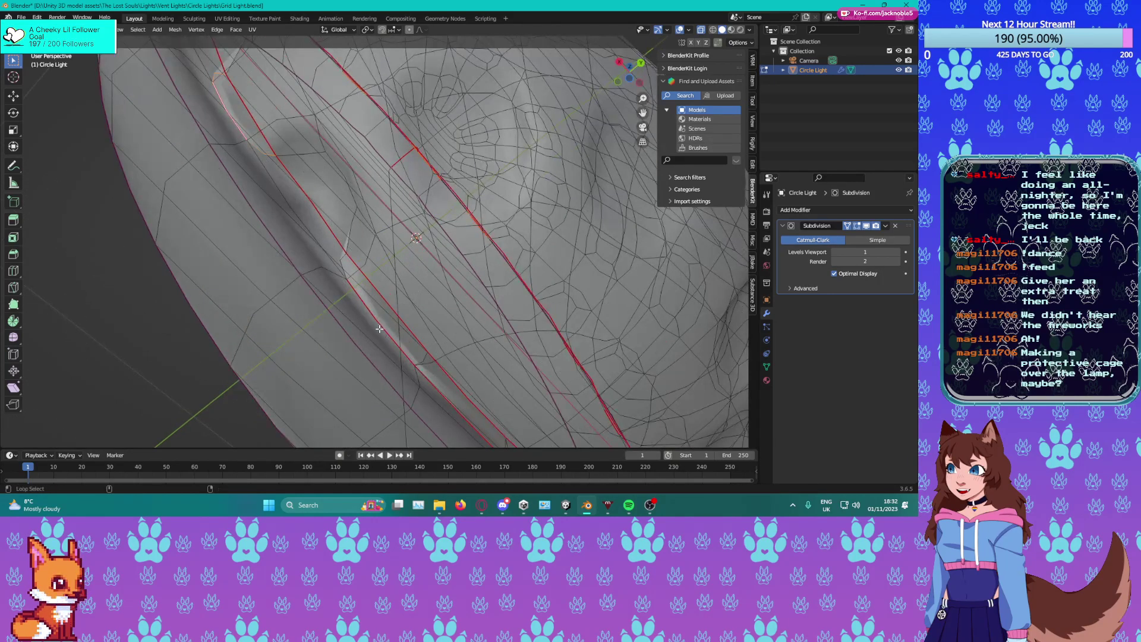
middle_click_drag(448, 376, 356, 358)
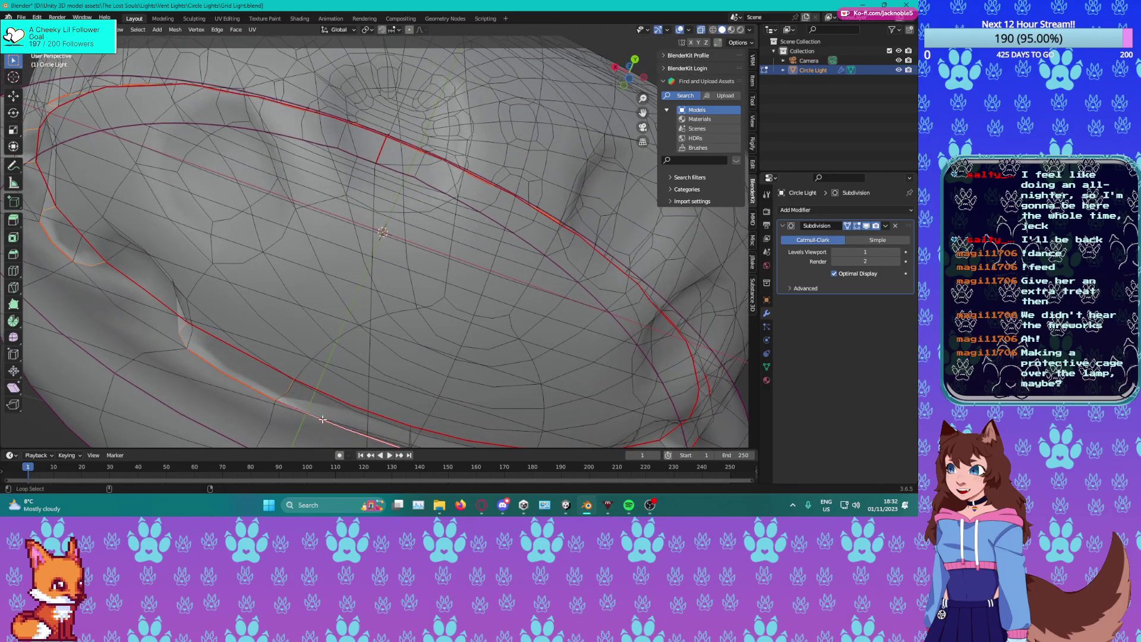
middle_click_drag(323, 420, 347, 271)
Turn off X-ray and examine the joint between the grid and the rim in solid view.
right_click(305, 311)
key("Escape")
middle_click_drag(280, 314, 427, 354)
middle_click_drag(407, 330, 716, 176)
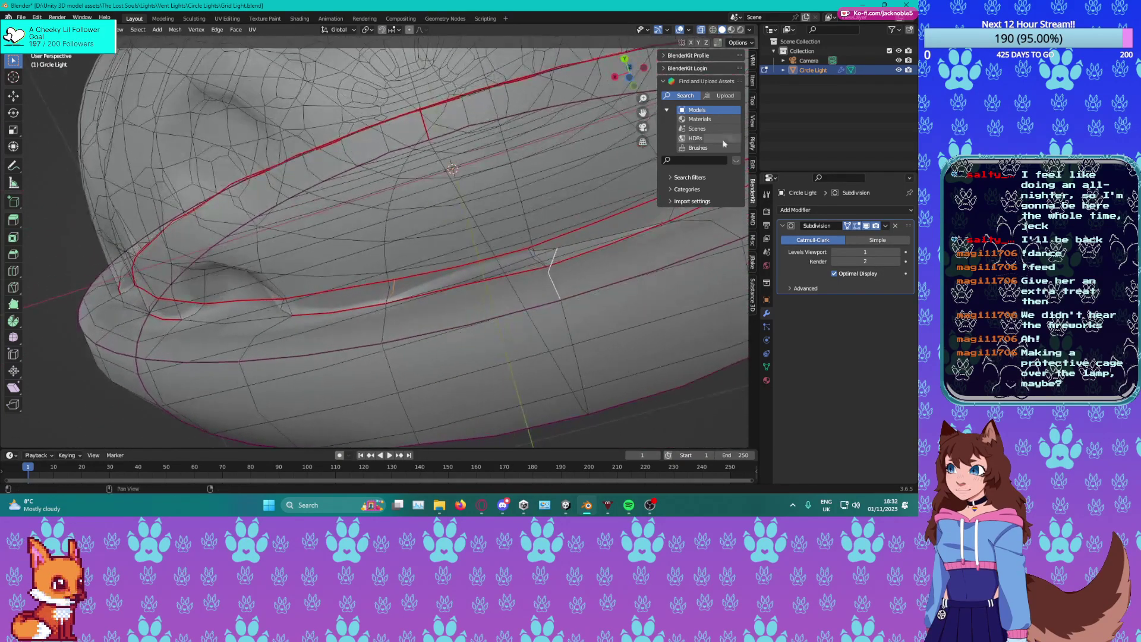
left_click(700, 30)
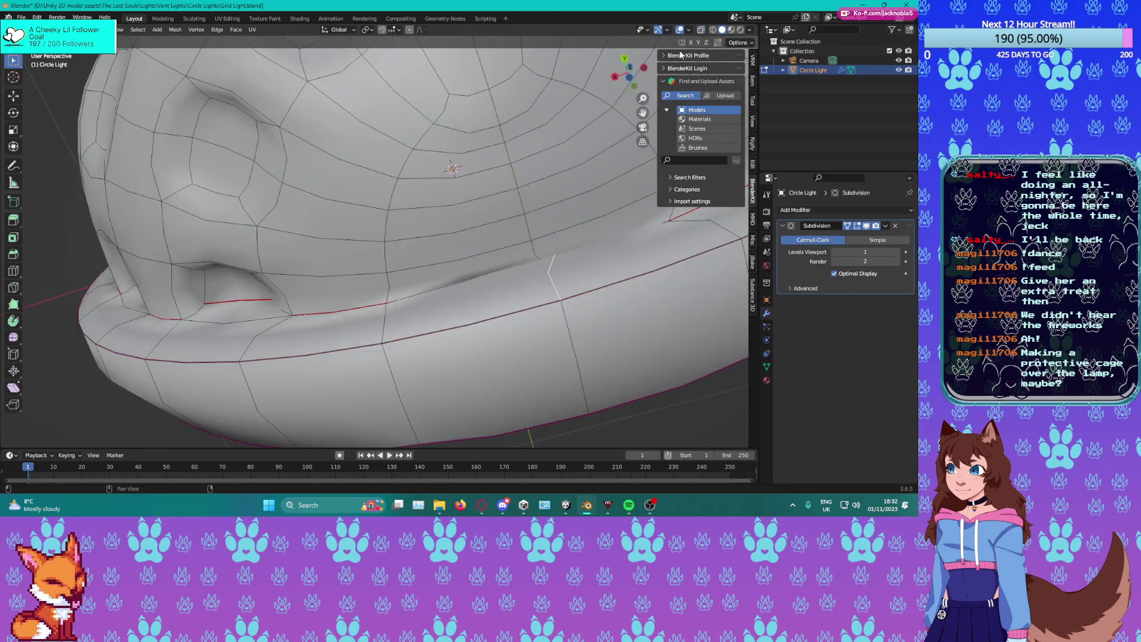
With X-ray on, merge the selected vertices between the grid and the rim at the last selected one.
left_click(702, 31)
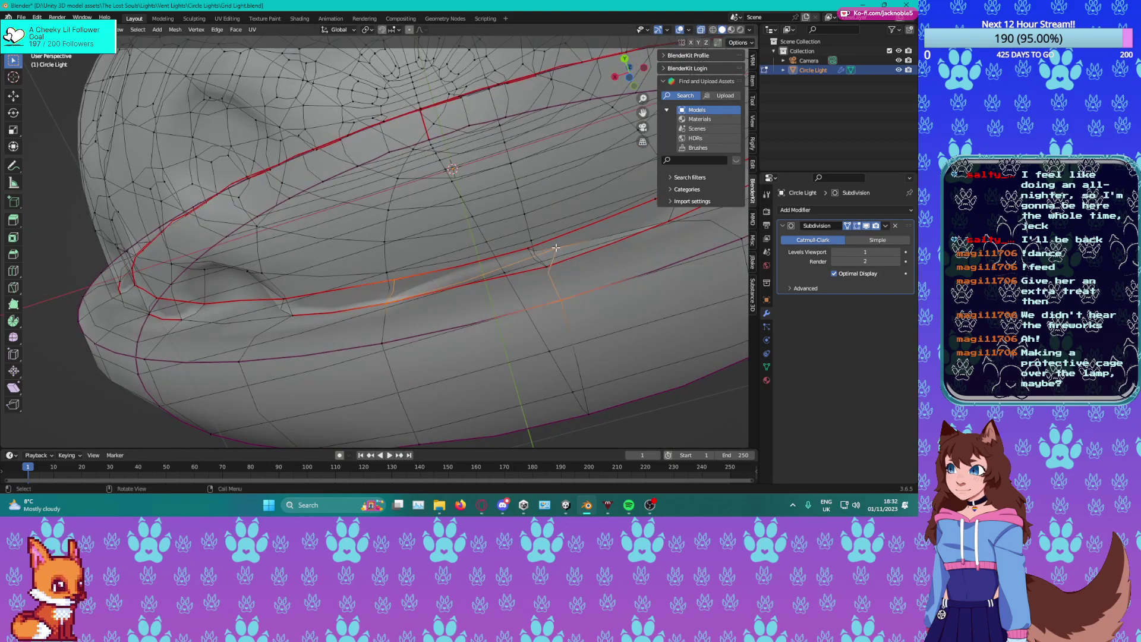
key("m")
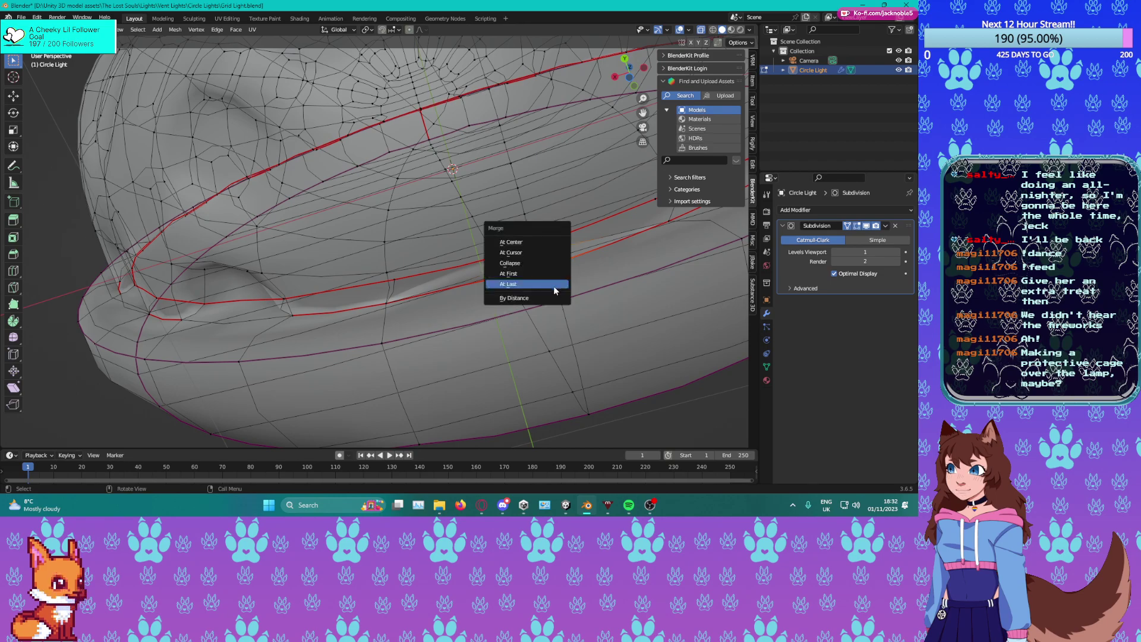
left_click(555, 285)
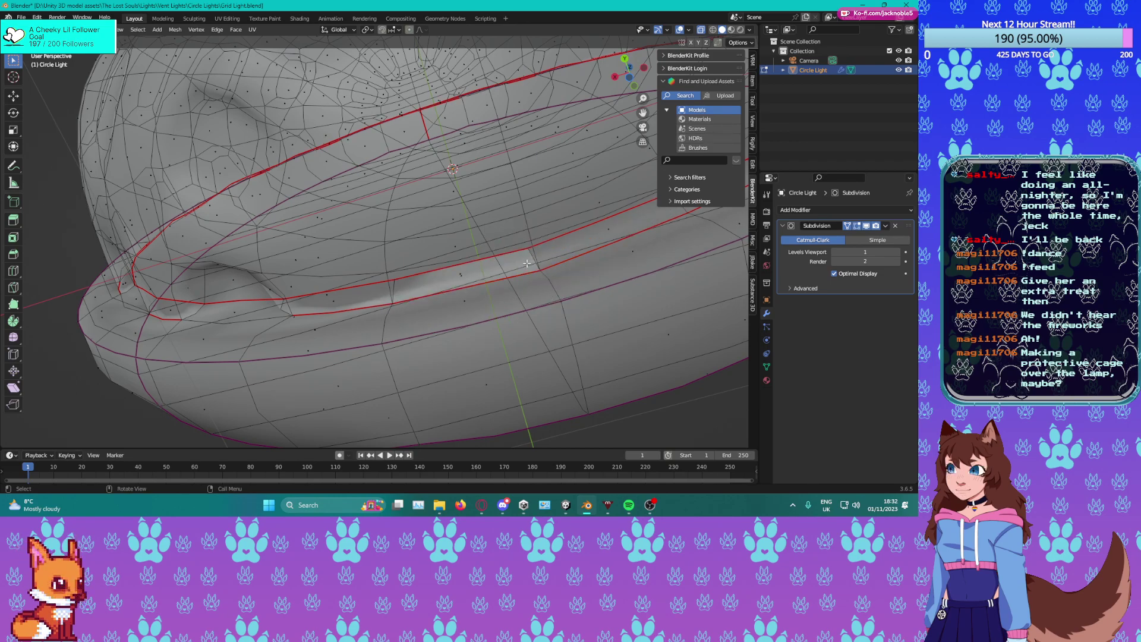
middle_click_drag(521, 266, 514, 315)
Turn X-ray off and remove the redundant edges bulging between the grid opening and the inner rim.
left_click(701, 30)
middle_click_drag(416, 238, 386, 242)
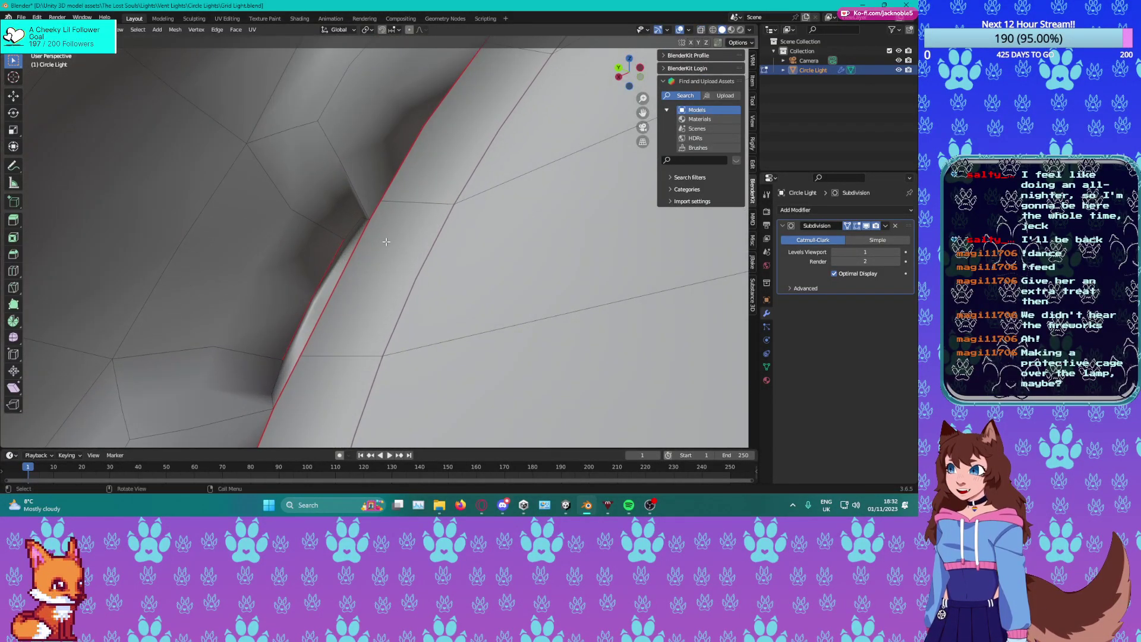
key("x")
left_click(349, 265)
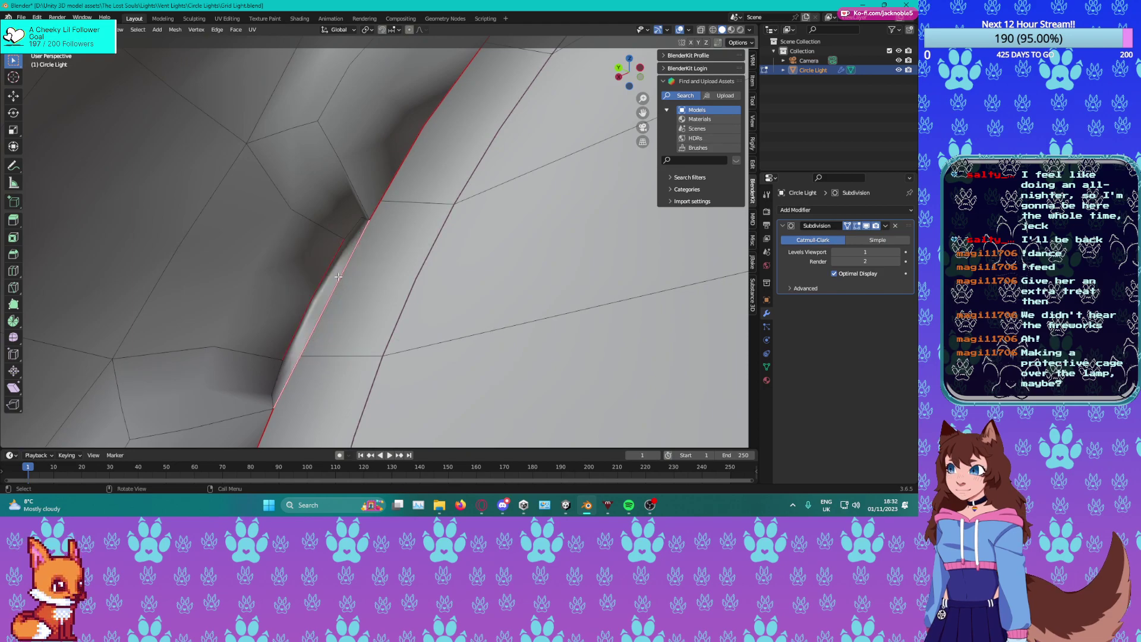
key("x")
left_click(343, 281)
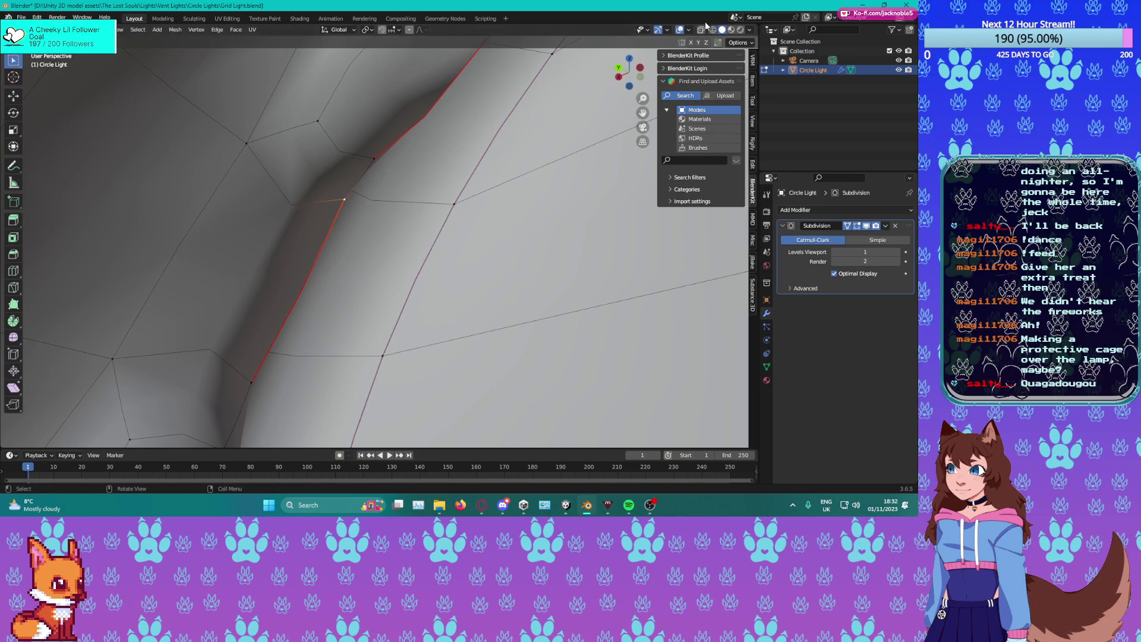
Examine the cleaned rim joint in X-ray view, switch to edge select mode and return to solid view.
left_click(702, 30)
middle_click_drag(412, 154, 434, 228)
middle_click_drag(395, 154, 450, 181)
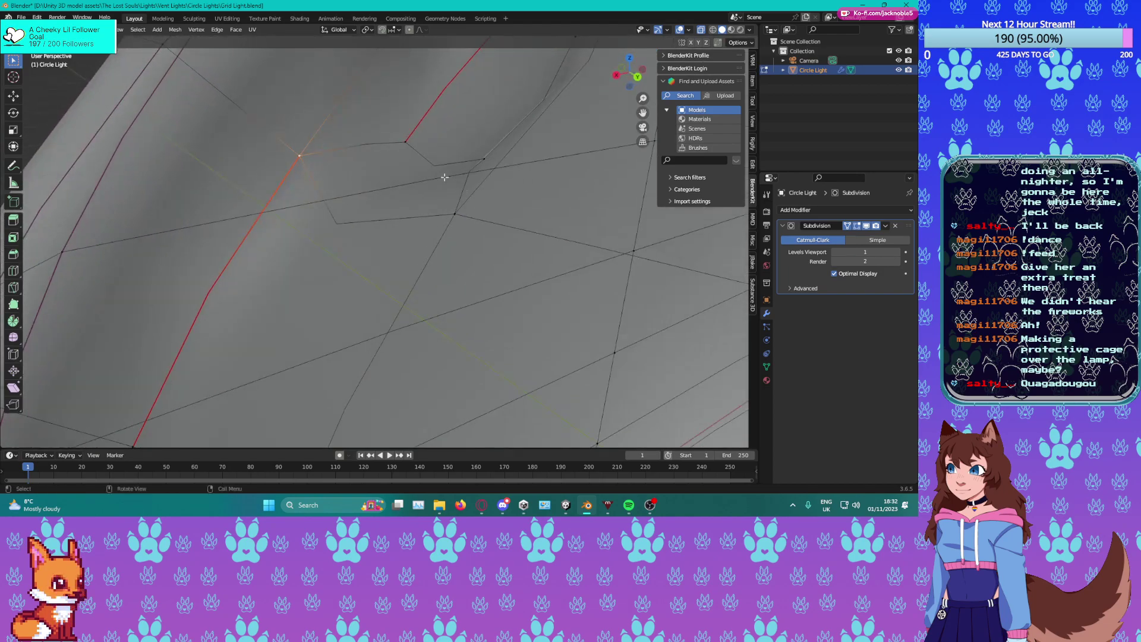
middle_click_drag(418, 142, 403, 192)
key("2")
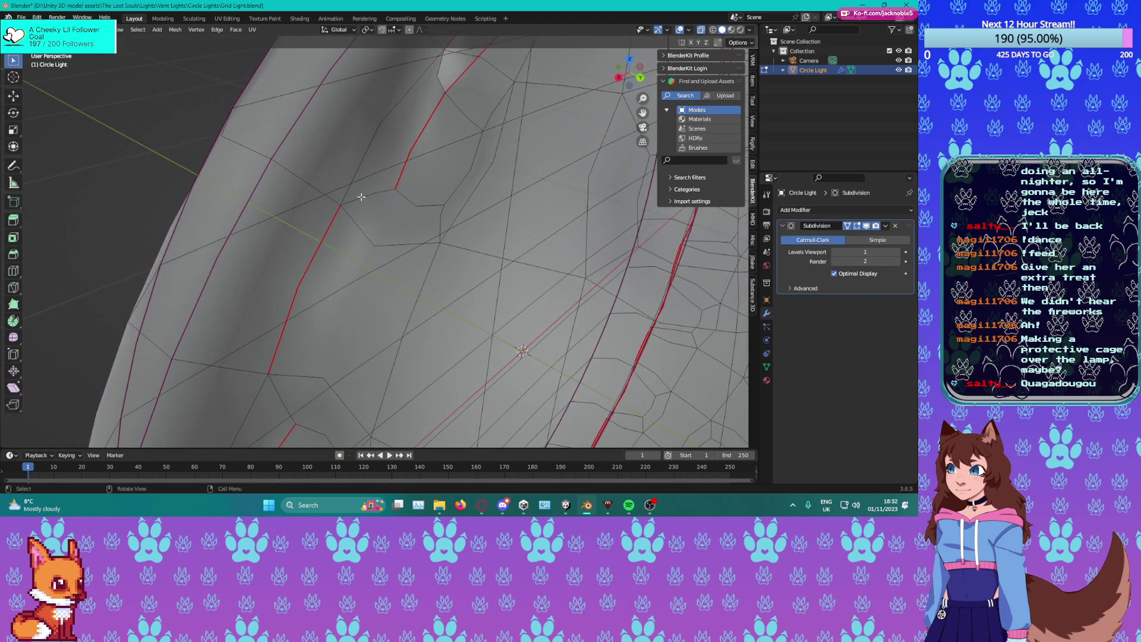
left_click(700, 30)
middle_click_drag(453, 173, 474, 164)
scroll(474, 163, "down", 2)
Select the edges outlining the grid opening beside the rim and crease them.
left_click(438, 223, "alt")
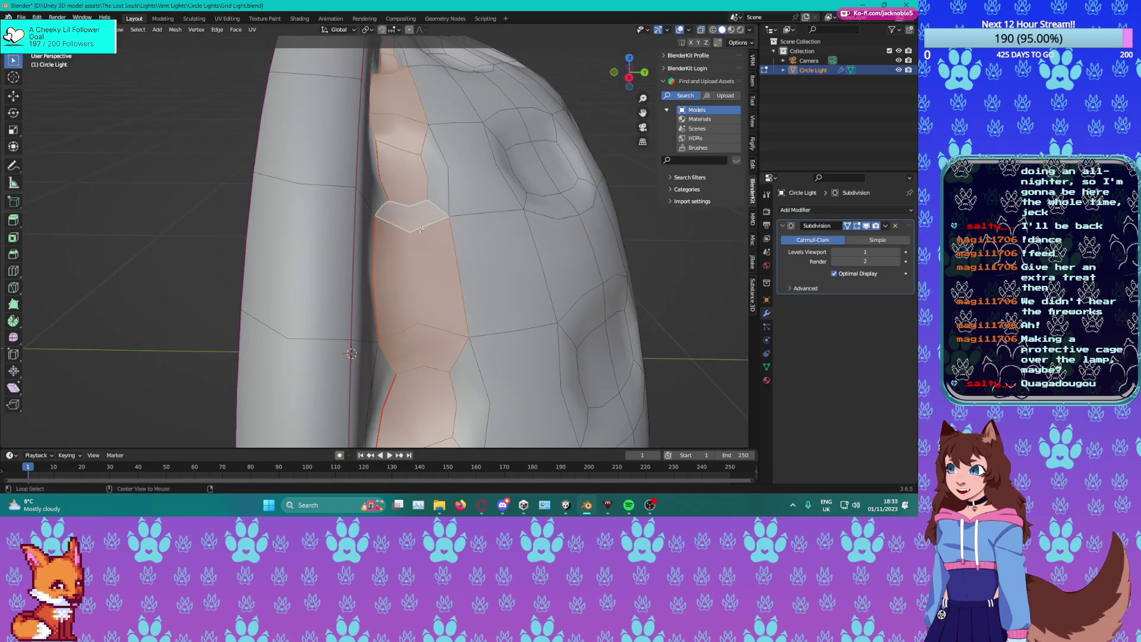
left_click(438, 223)
middle_click_drag(437, 222, 436, 186)
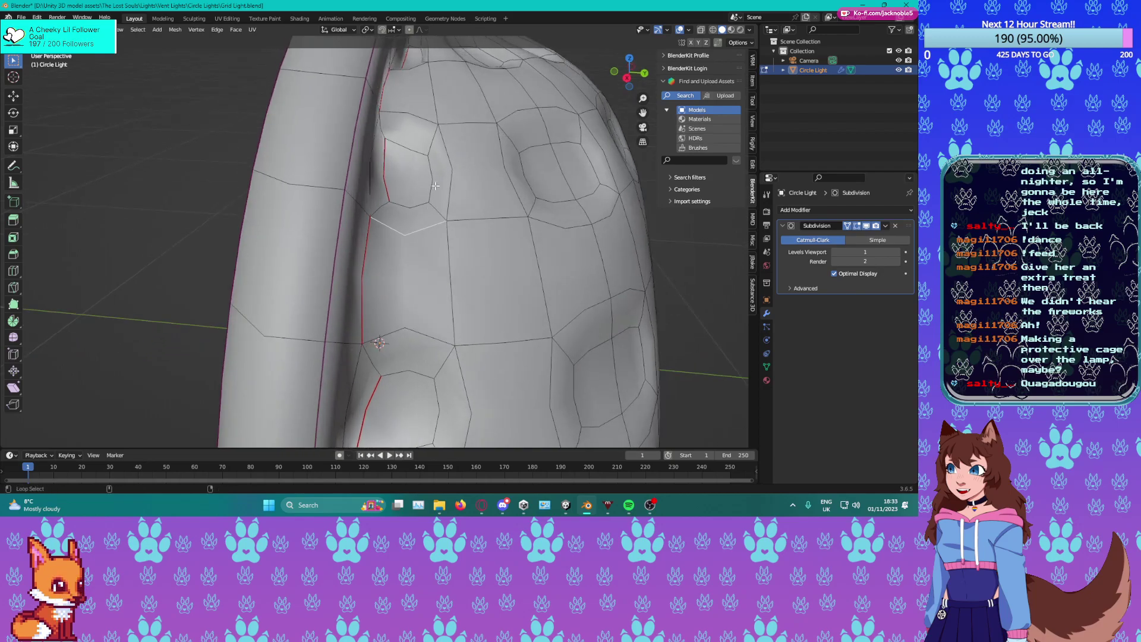
left_click(443, 148, "shift")
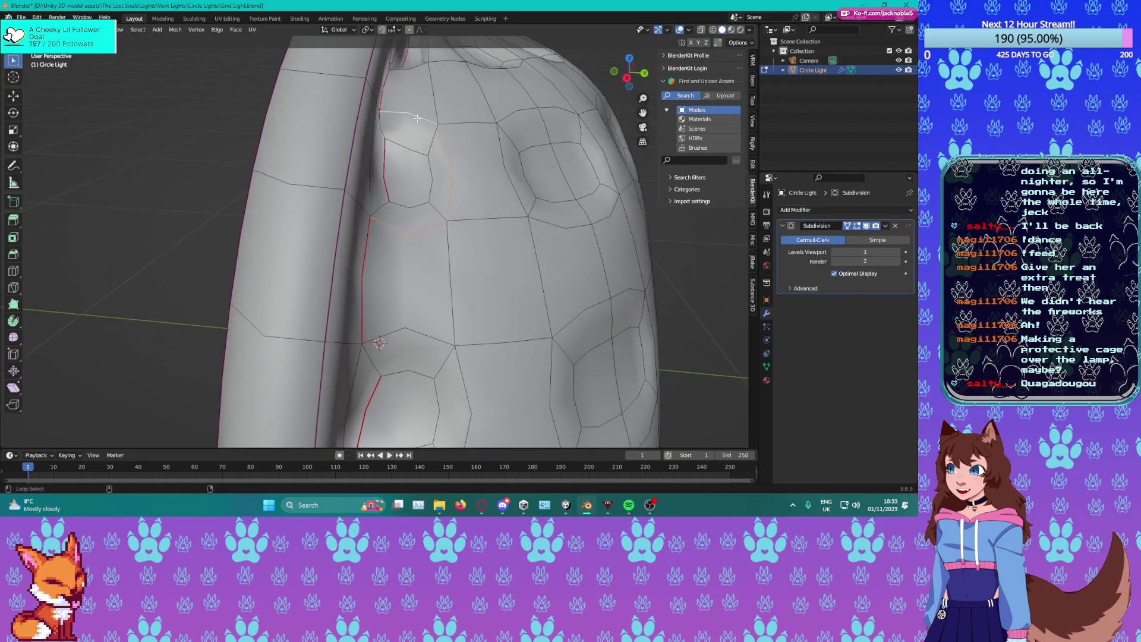
left_click(372, 159, "shift")
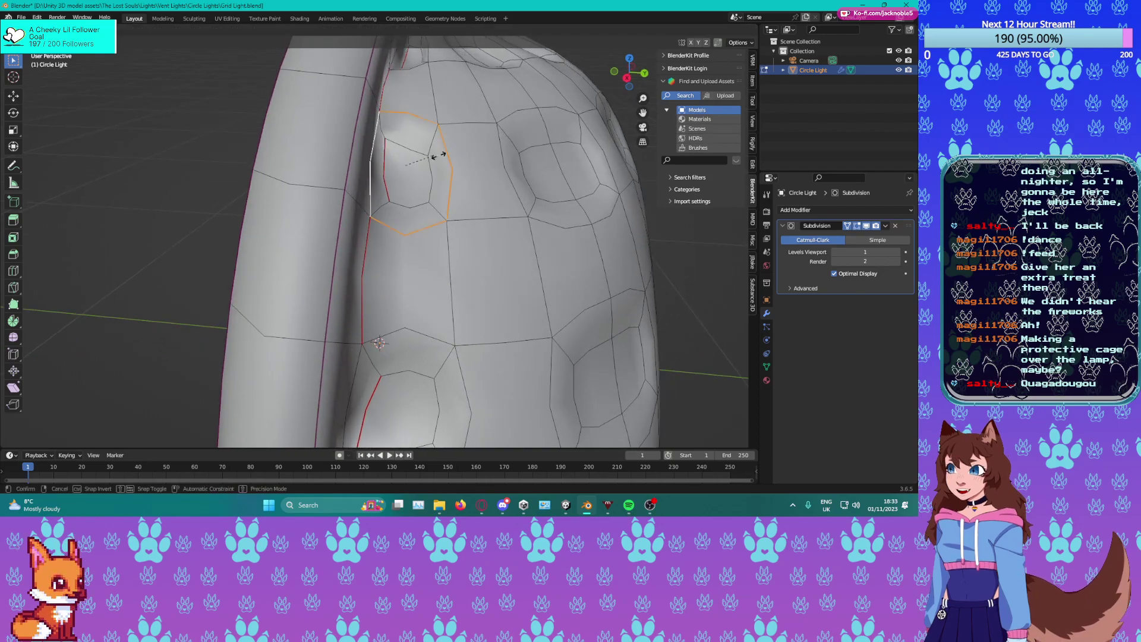
key("shift+e")
left_click(78, 159)
Select the inner face of the same opening and crease its edges to 1.000.
key("3")
left_click(415, 174)
key("e")
right_click(424, 172)
key("ctrl+z")
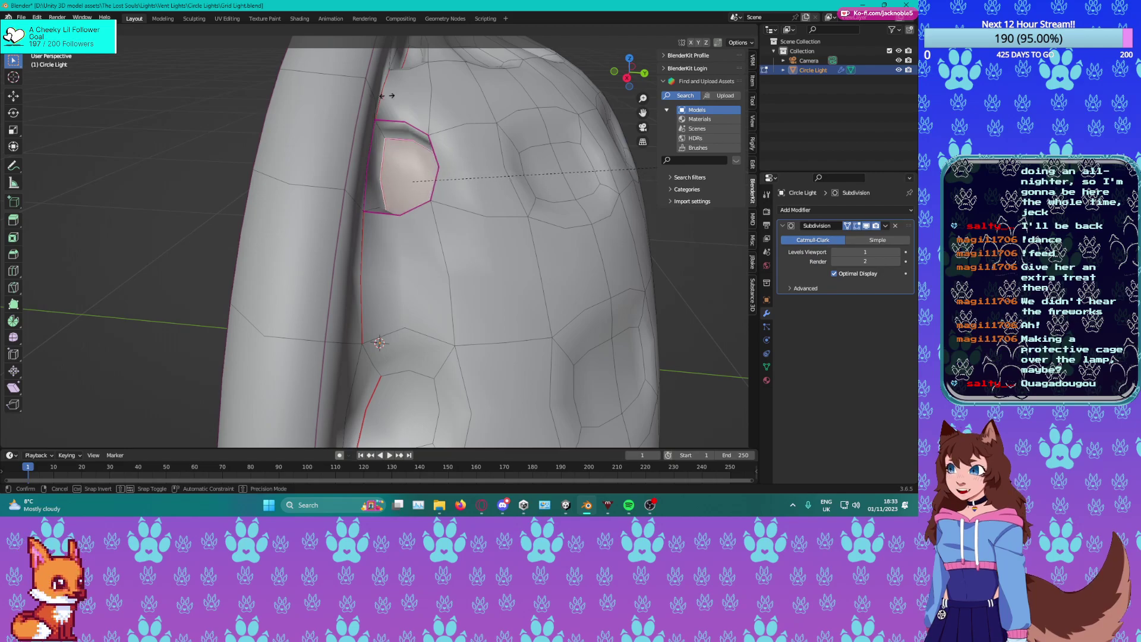
left_click(332, 99)
middle_click_drag(331, 99, 509, 202)
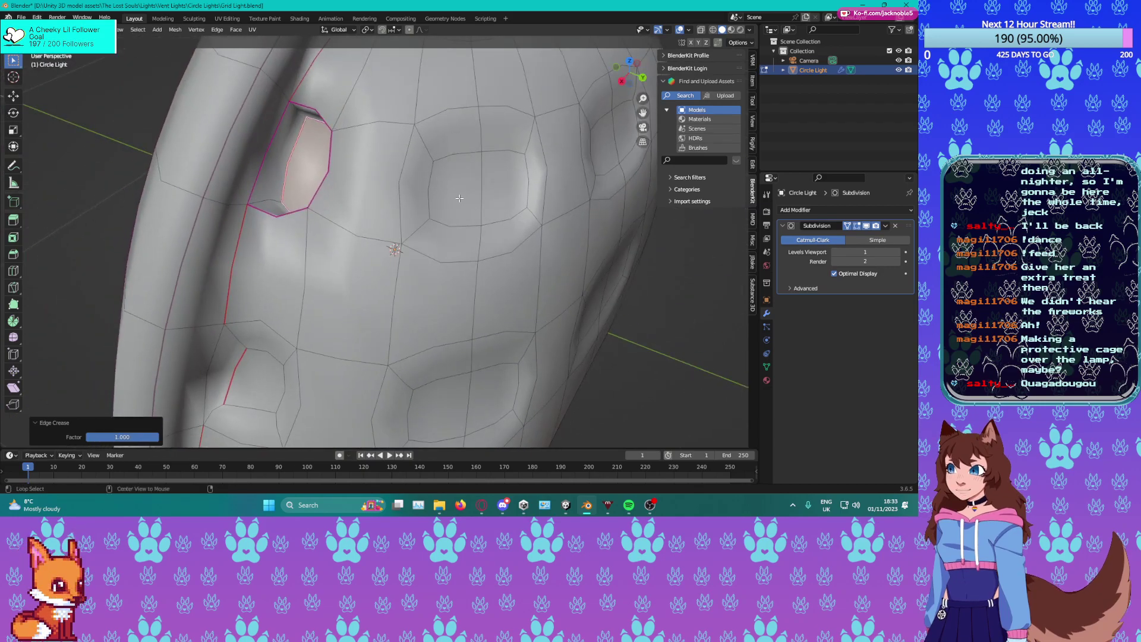
Try to crease the face ring around the neighbouring grid opening, and undo it.
left_click(510, 202, "alt")
left_click(461, 186)
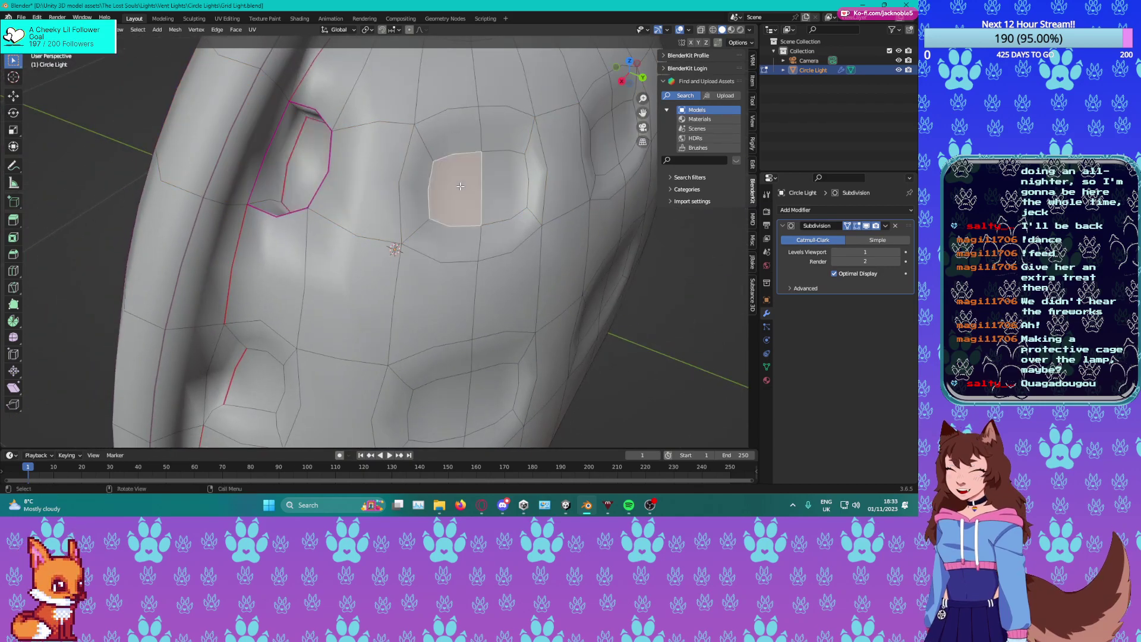
left_click(456, 228, "alt")
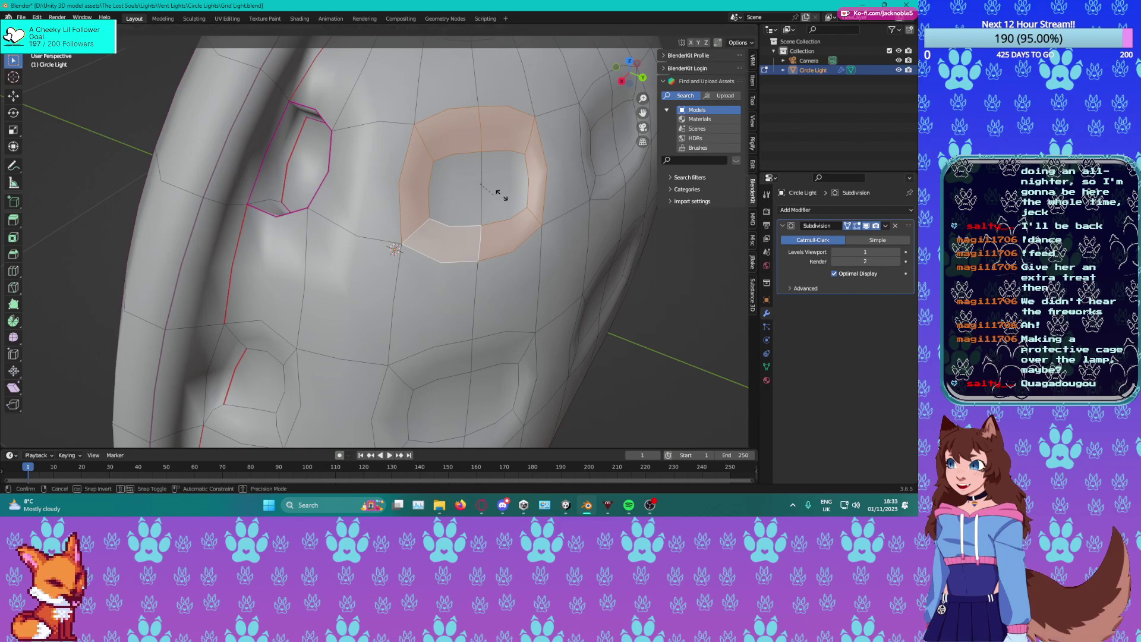
key("shift+e")
left_click(330, 201)
key("ctrl+z")
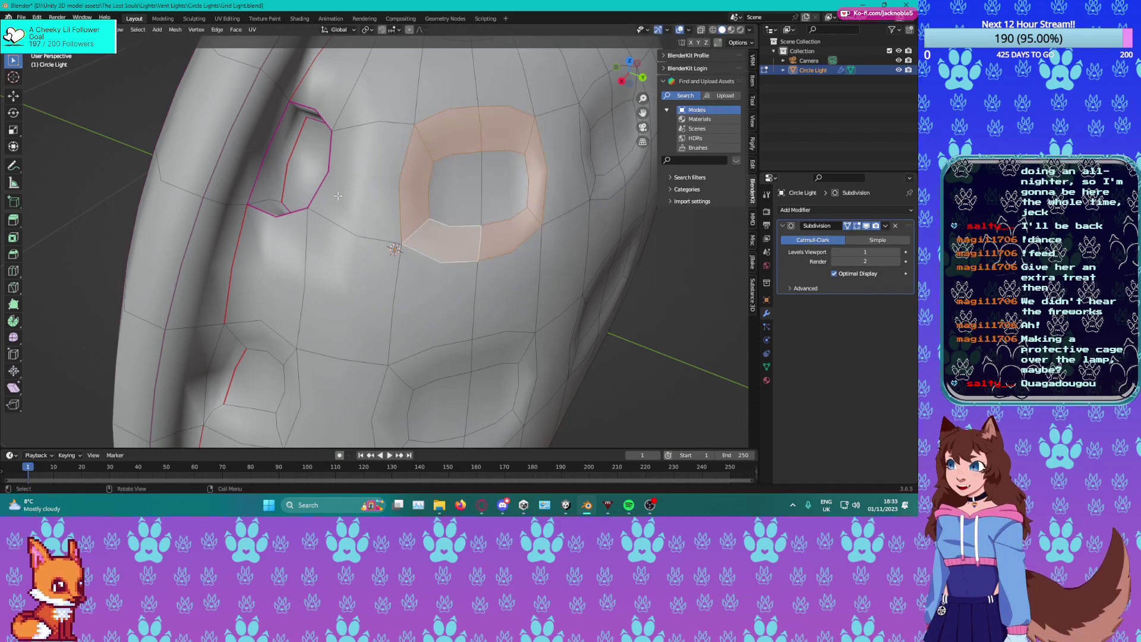
Crease the face ring around the neighbouring opening to 0.723 and the first opening's ring to 1.000.
left_click(422, 218, "alt")
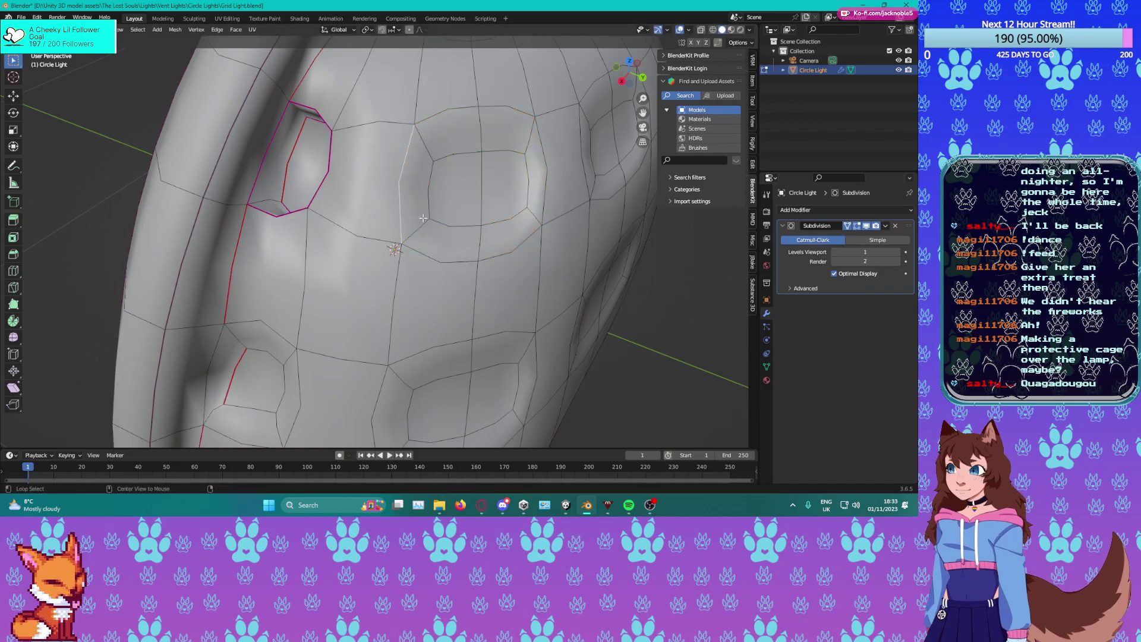
left_click(420, 227, "alt")
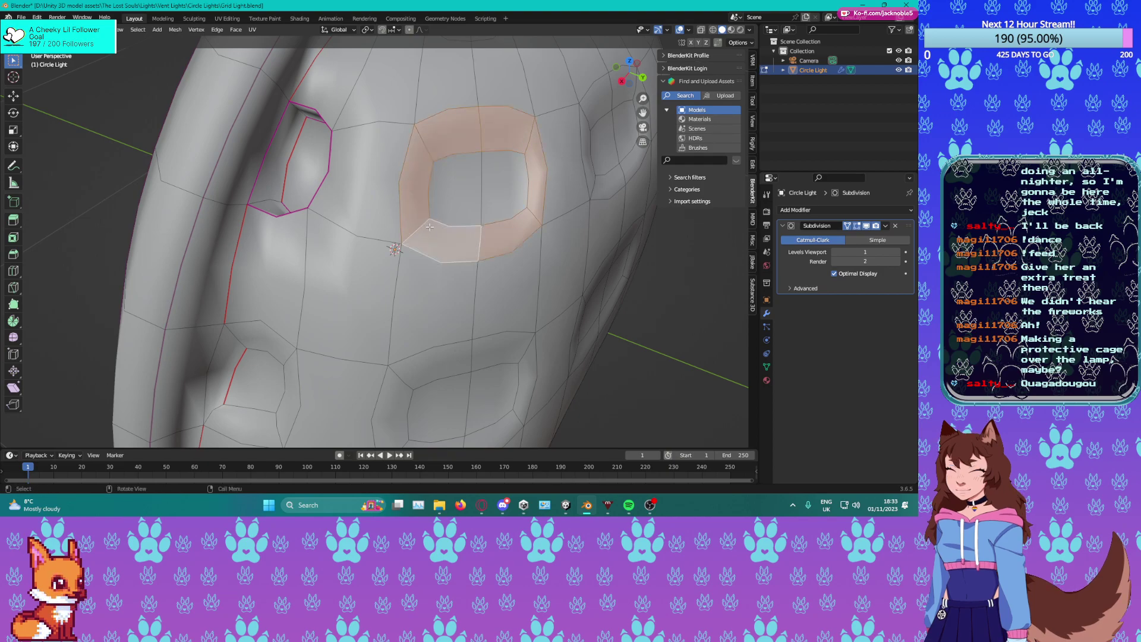
key("s")
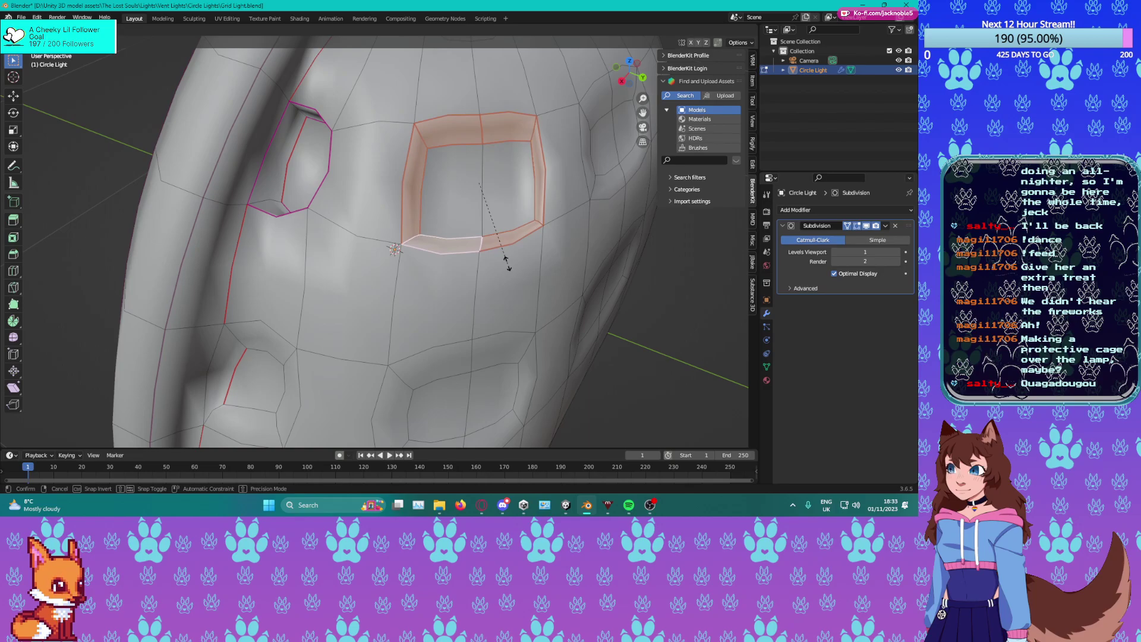
left_click(509, 265)
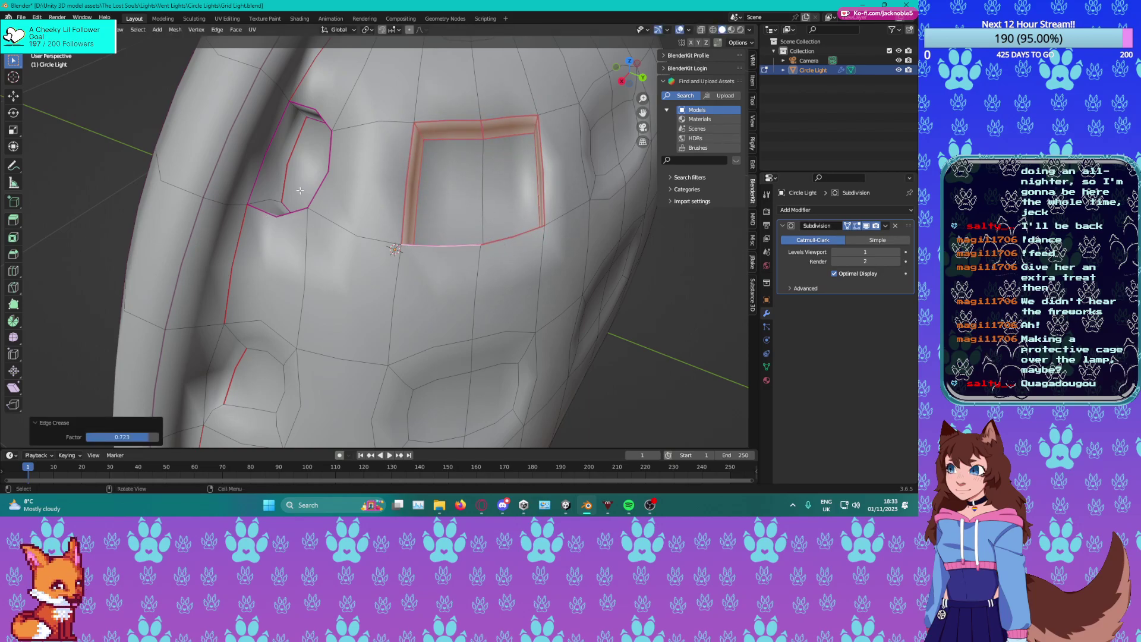
left_click(271, 202, "alt")
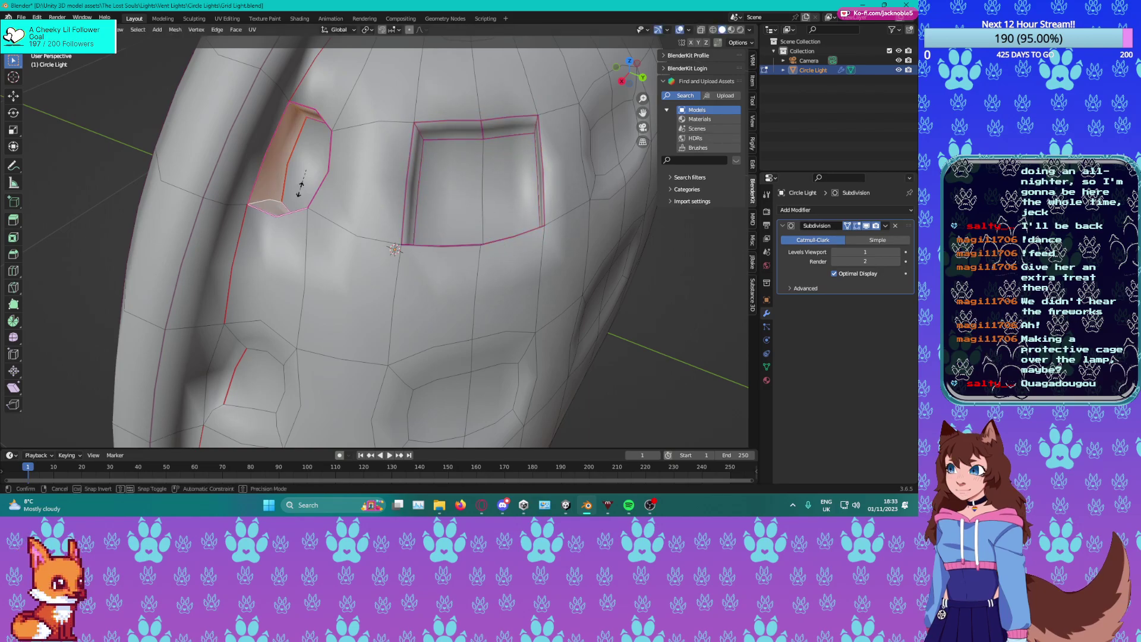
left_click(659, 272)
Select the face rings around the next uncreased grid openings, including the long ones on the dome.
middle_click_drag(658, 272, 338, 169)
scroll(337, 169, "down", 3)
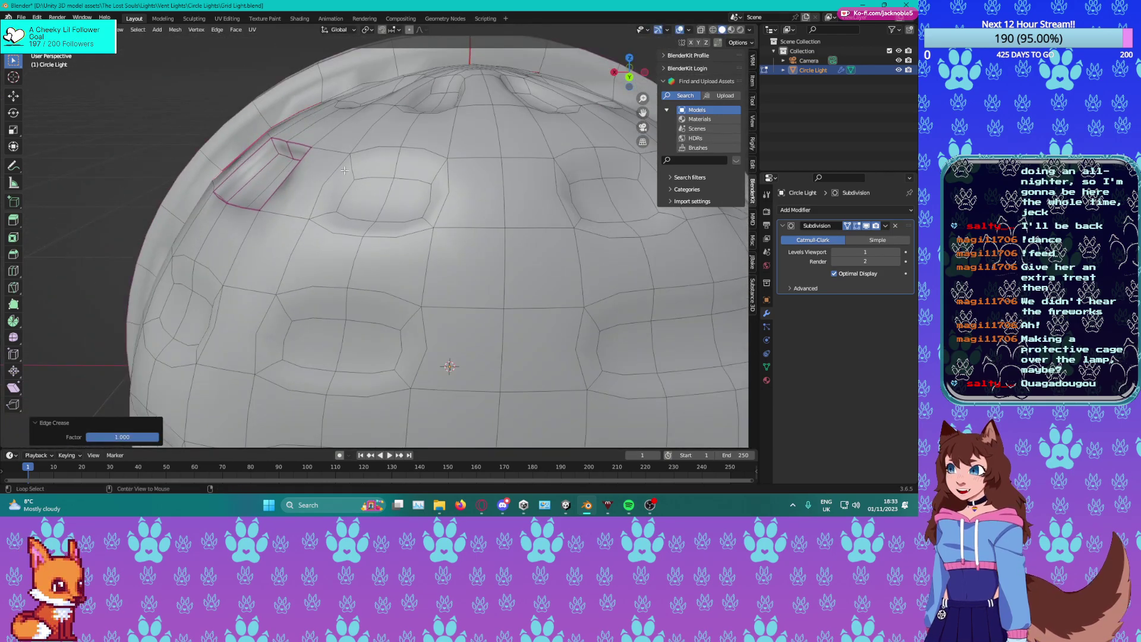
left_click(335, 179, "alt")
left_click(352, 176, "alt")
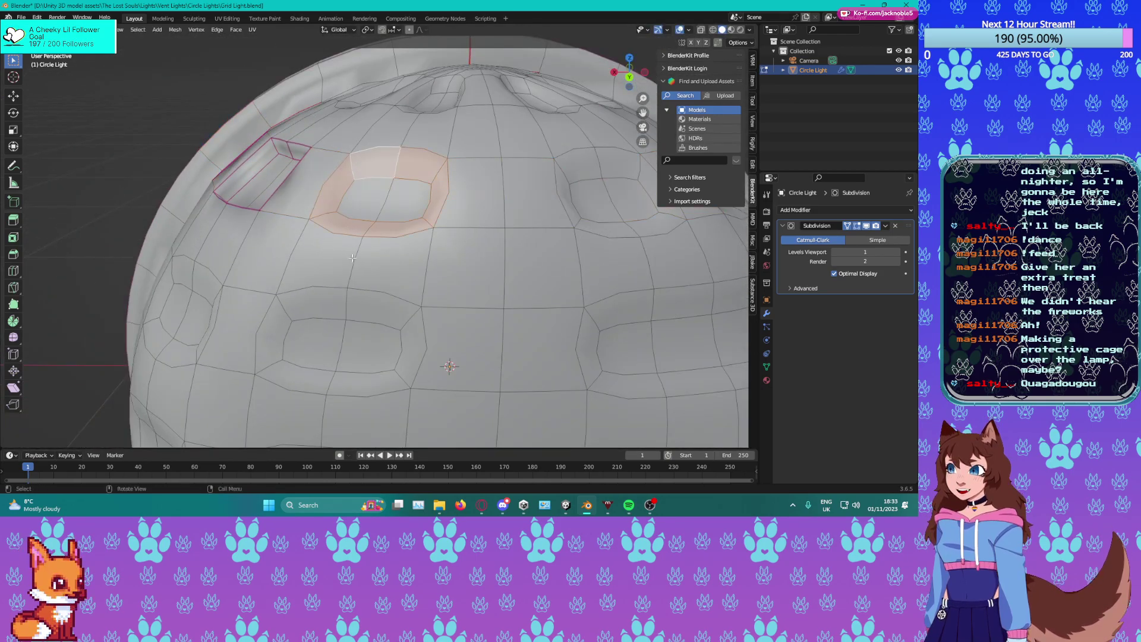
left_click(280, 314, "alt+shift")
left_click(655, 309, "alt+shift")
middle_click_drag(655, 308, 378, 266)
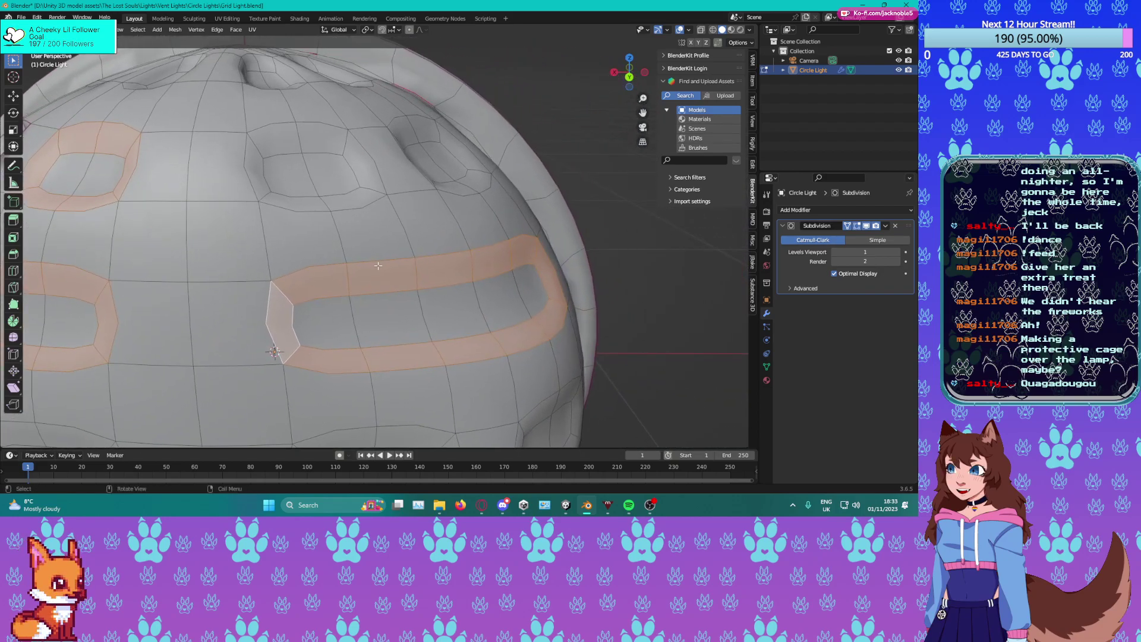
left_click(443, 133, "alt+shift")
middle_click_drag(443, 133, 348, 149)
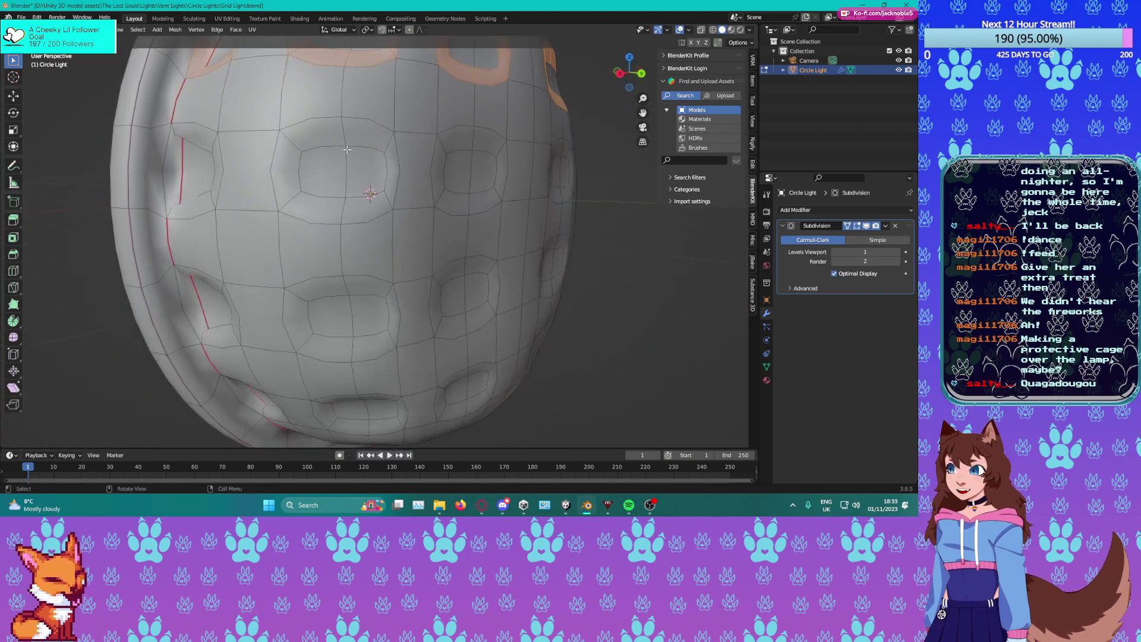
Add the face rings of further openings toward and along the rim, and crease the whole selection to 1.000.
left_click(392, 183, "alt+shift")
key("ctrl+z")
left_click(344, 211, "alt+shift")
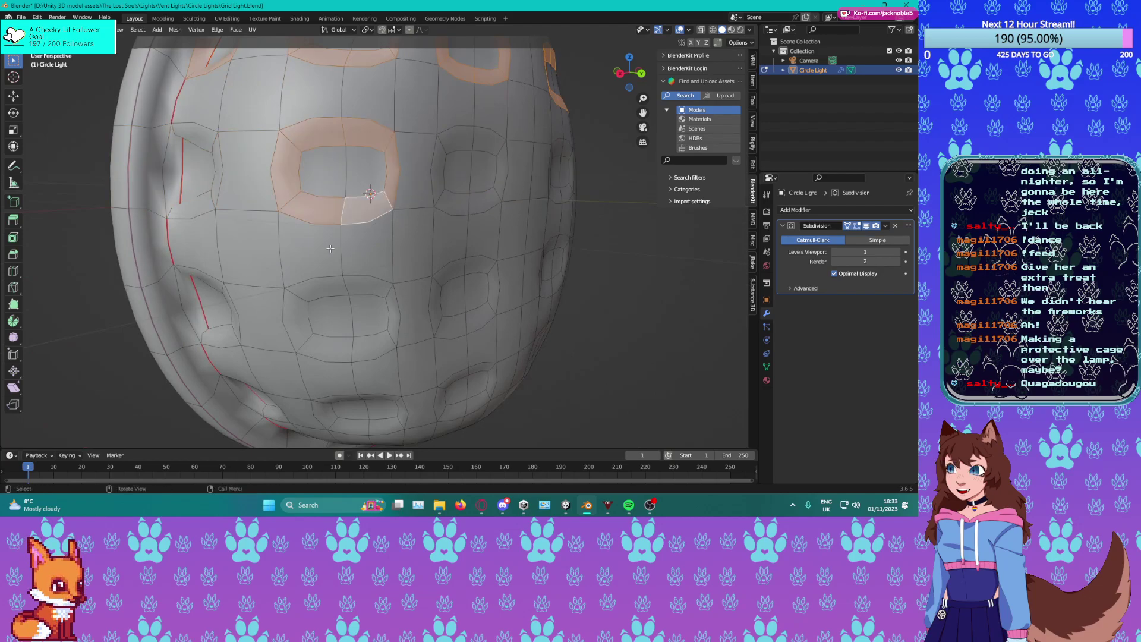
left_click(207, 201, "alt+shift")
middle_click_drag(207, 201, 201, 163)
left_click(203, 135, "alt+shift")
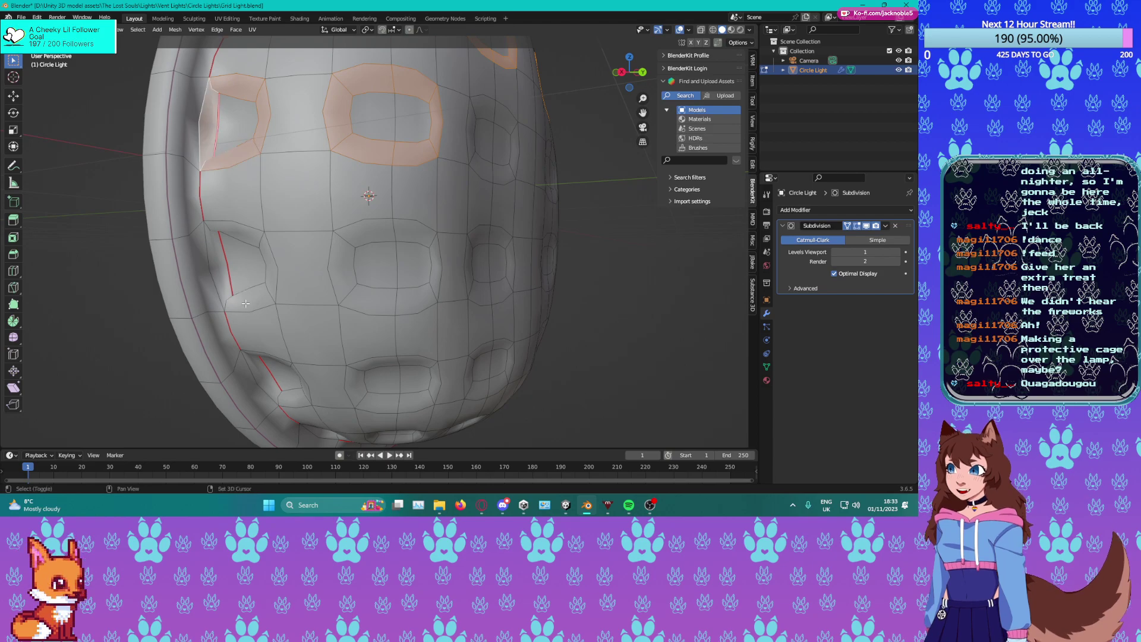
left_click(261, 295, "alt+shift")
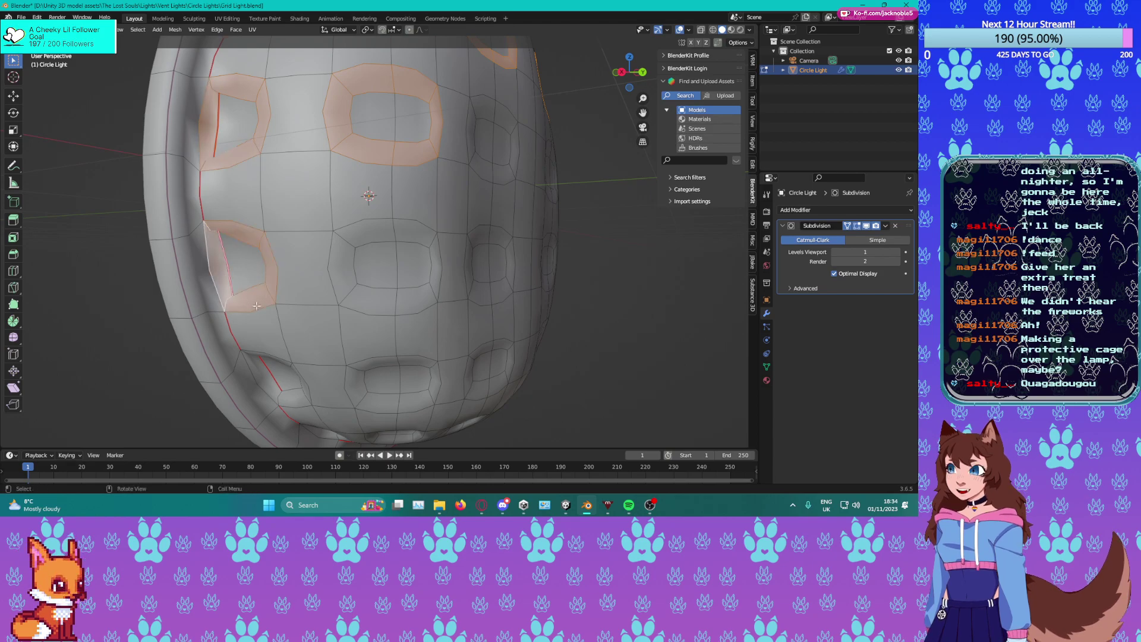
key("shift+e")
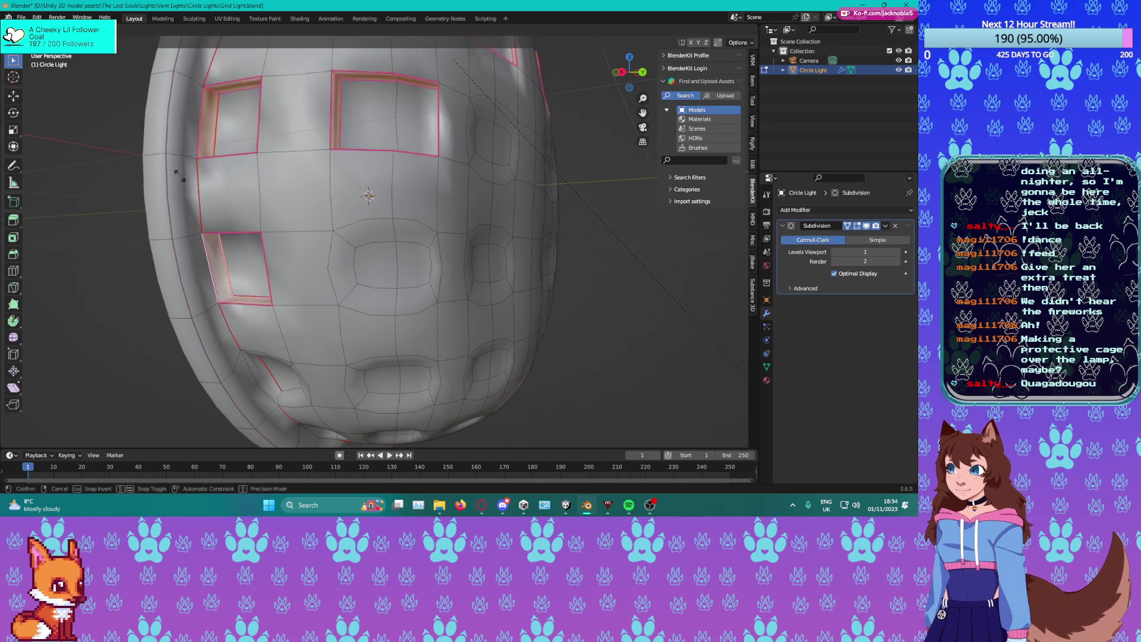
left_click(216, 214)
Select the face ring around the single uncreased opening next to the finished ones and crease it.
middle_click_drag(216, 214, 190, 173)
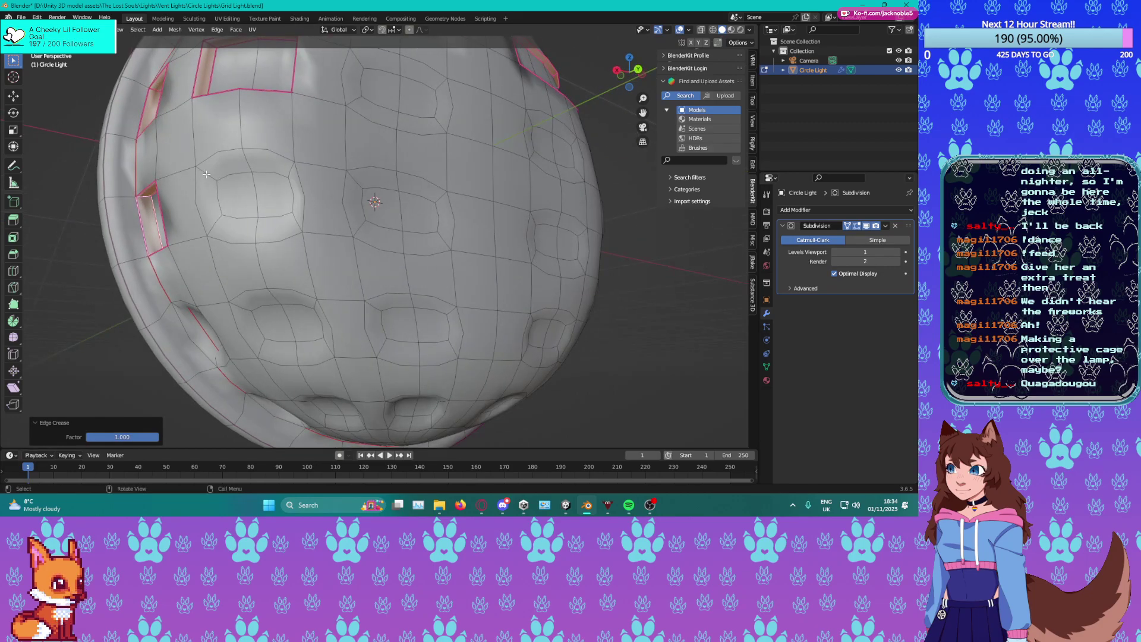
left_click(220, 193, "alt")
key("shift+e")
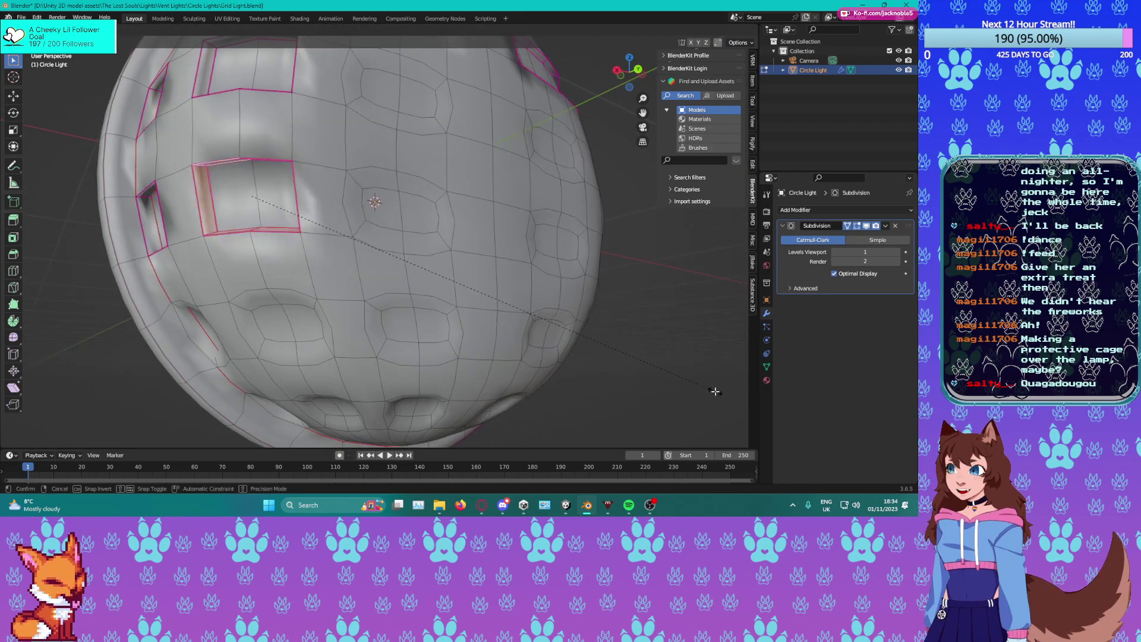
left_click(536, 316)
Select the face rings around the lower row of uncreased dome openings and the one above it nearest the rim.
left_click(287, 300, "alt")
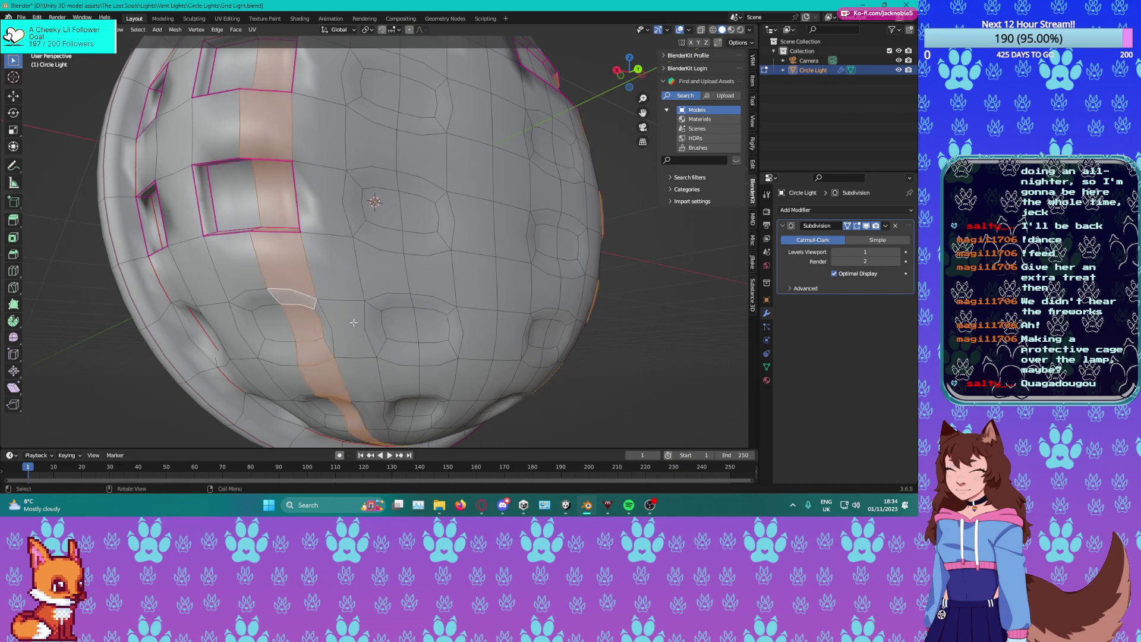
left_click(271, 301, "alt")
left_click(433, 350, "alt+shift")
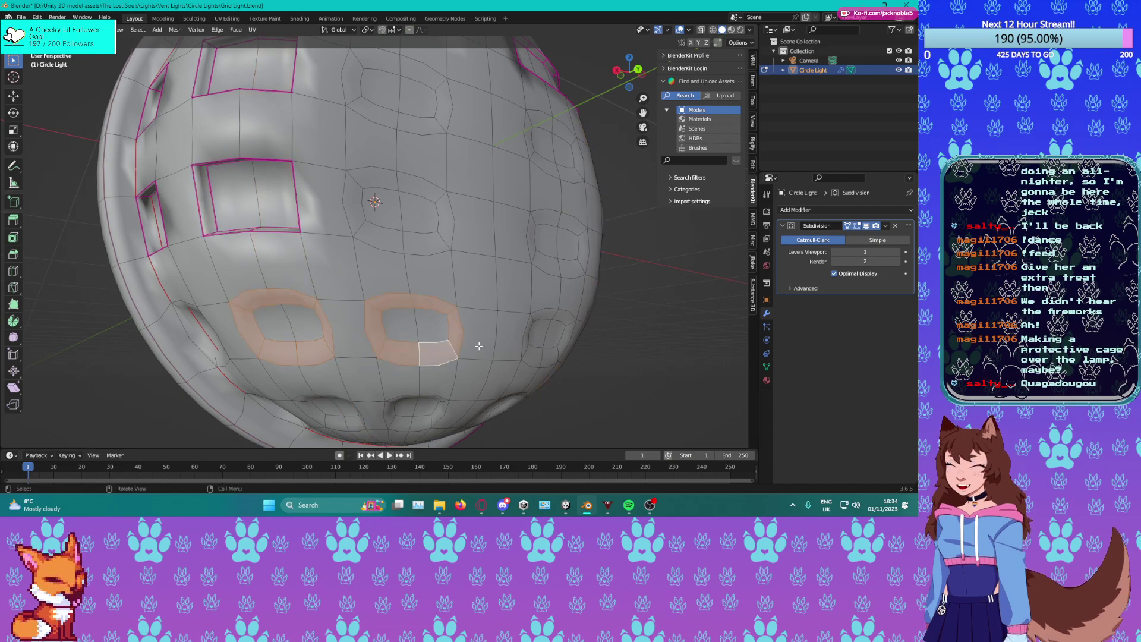
middle_click_drag(468, 338, 399, 336)
left_click(480, 326, "alt+shift")
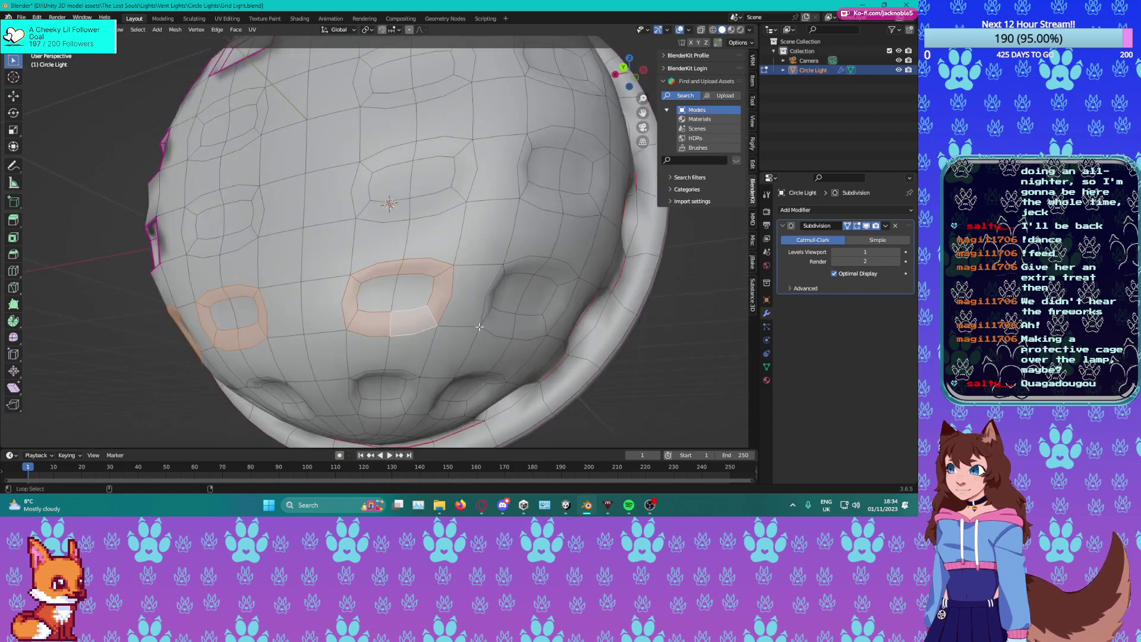
left_click(508, 329, "alt+shift")
left_click(594, 198, "alt+shift")
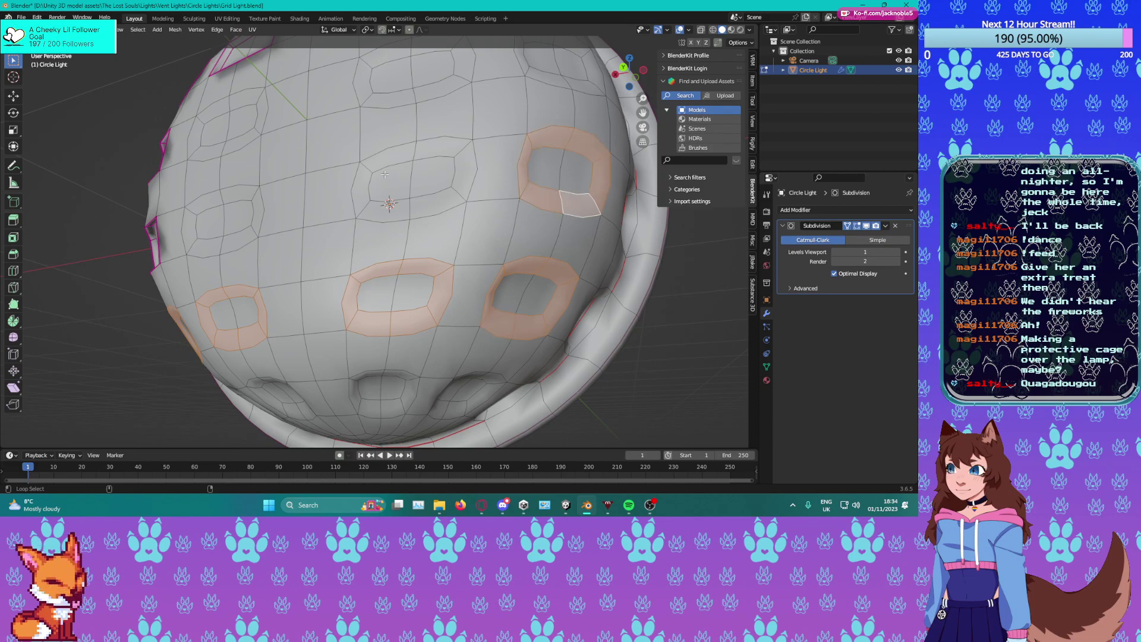
Add the face rings of the three remaining openings up to the creased long one, and crease the whole selection.
left_click(427, 155, "alt+shift")
middle_click_drag(427, 154, 411, 242)
left_click(390, 235, "alt+shift")
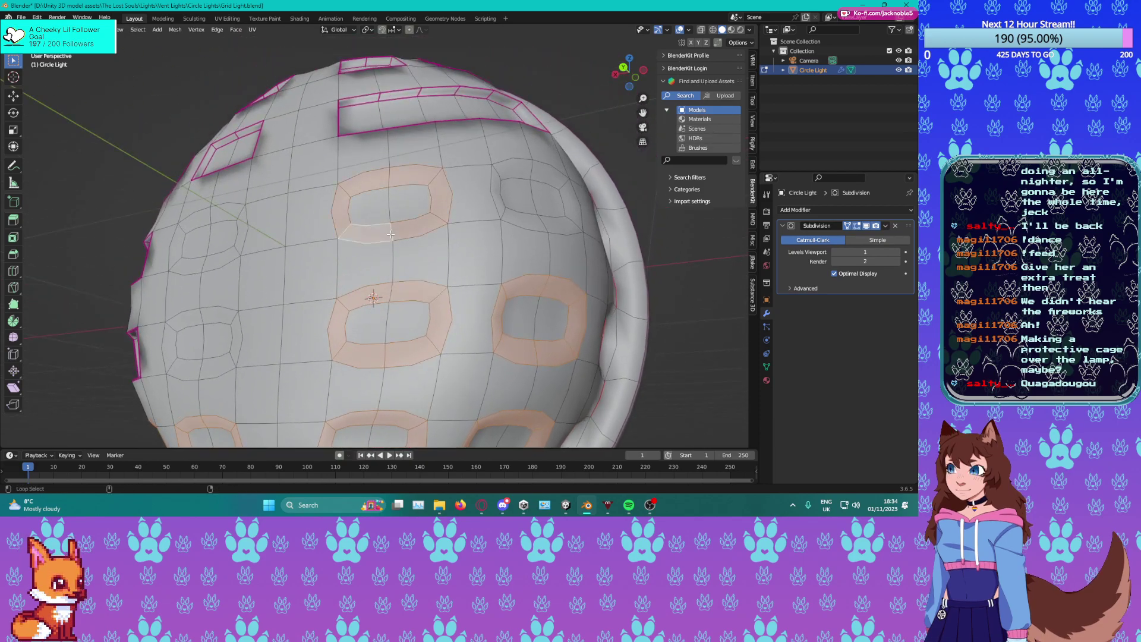
left_click(543, 225, "alt+shift")
key("shift+e")
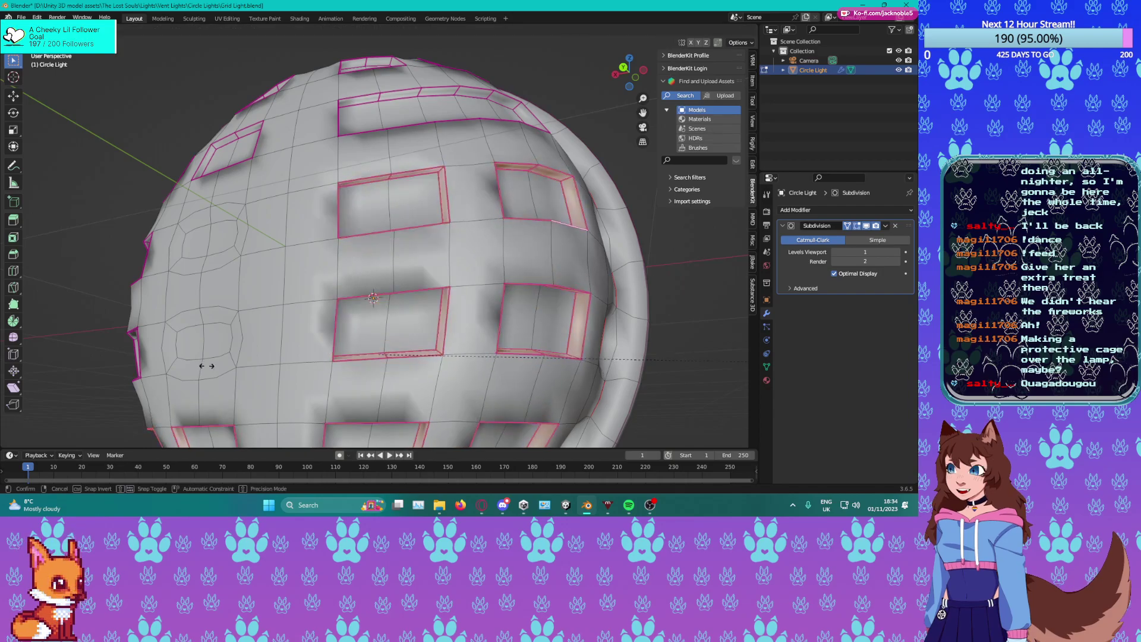
left_click(208, 363)
Extrude the inner floor face in the middle of the long dome opening outward to start the missing dividing bar.
middle_click_drag(223, 357, 199, 42, "shift")
middle_click_drag(422, 257, 484, 320)
left_click(387, 312)
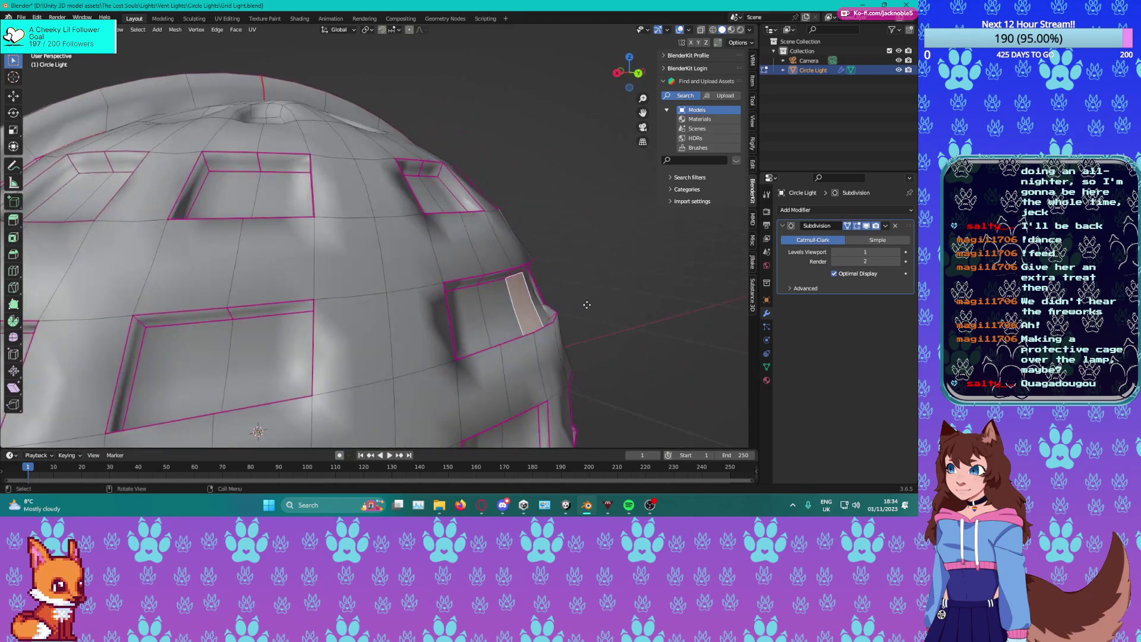
key("e")
left_click(603, 309)
Merge the extruded bar's two upper corner vertices into the vertices on the opening's upper edge, using At Last.
middle_click_drag(601, 307, 562, 297)
key("1")
left_click(502, 292)
left_click(483, 270, "shift")
key("m")
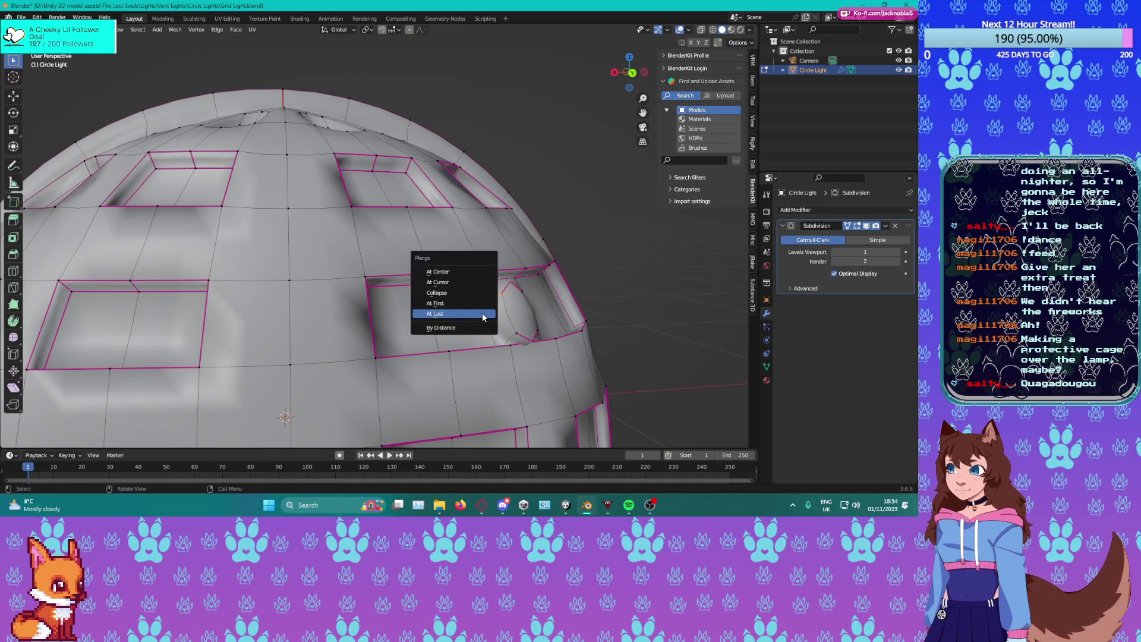
left_click(483, 312)
left_click(521, 281)
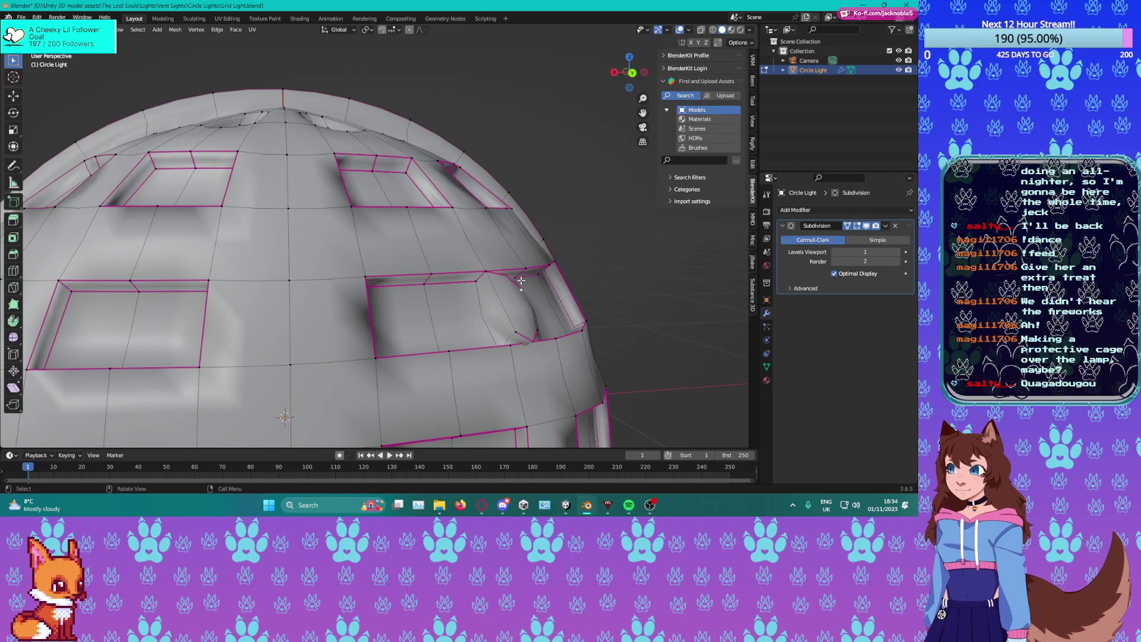
key("m")
left_click(519, 327)
Merge the extruded bar's two lower corner vertices into the vertices on the opening's lower edge, using At Last.
left_click(556, 338, "shift")
key("m")
left_click(502, 357)
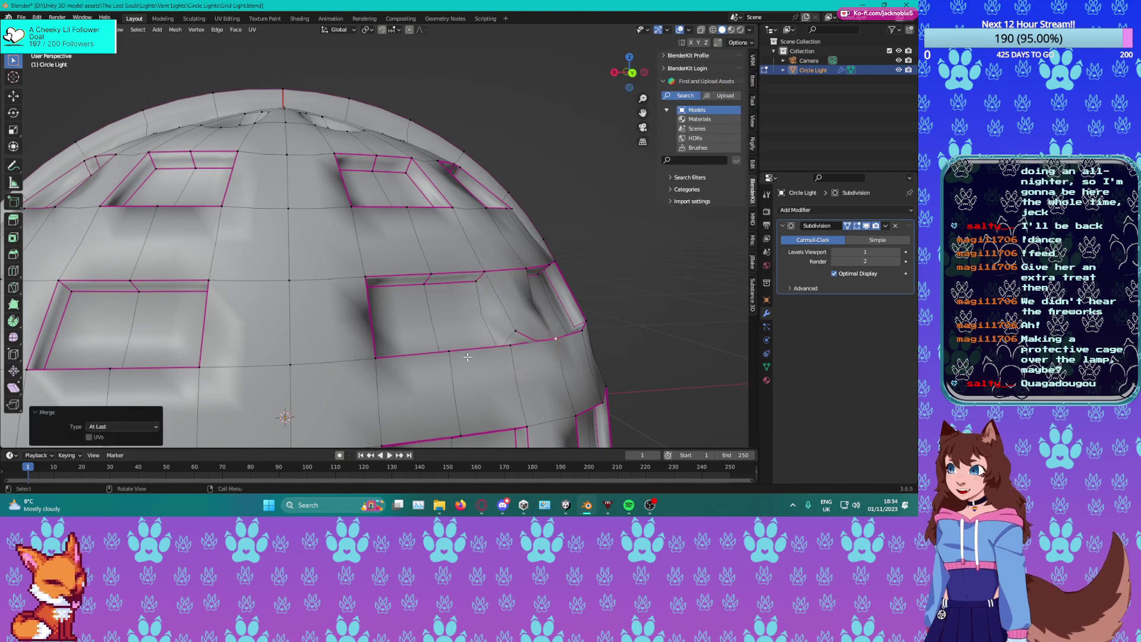
left_click(516, 333)
left_click(510, 345, "shift")
key("m")
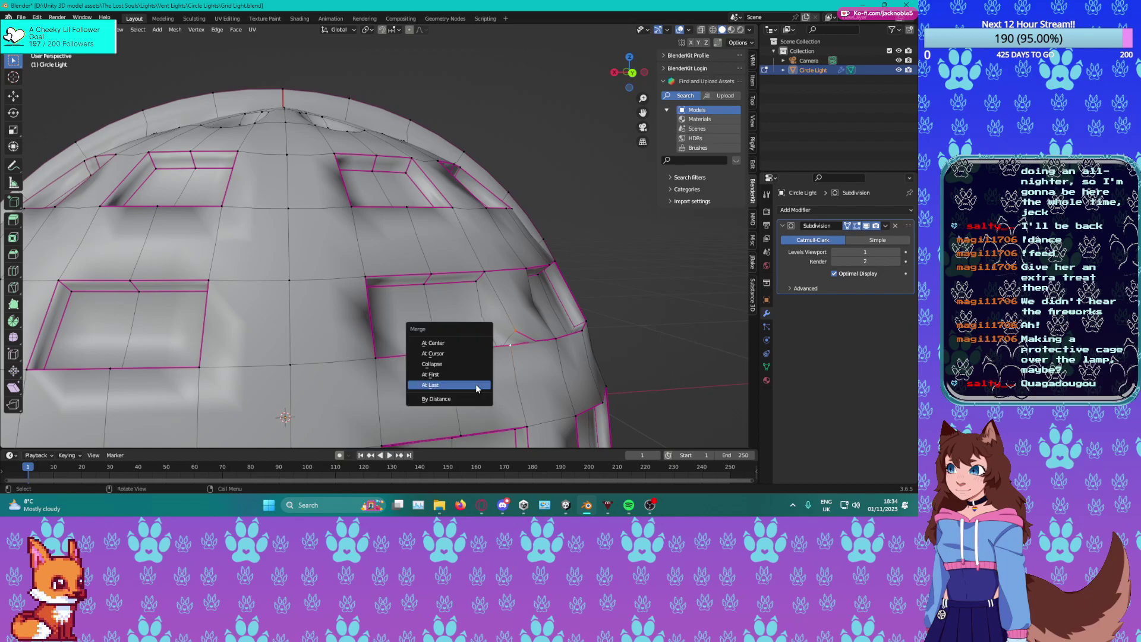
left_click(475, 384)
Turn on X-ray display to expose the hidden faces behind the new dividing bar.
middle_click_drag(534, 345, 470, 339)
scroll(498, 343, "up", 1)
scroll(492, 341, "up", 2)
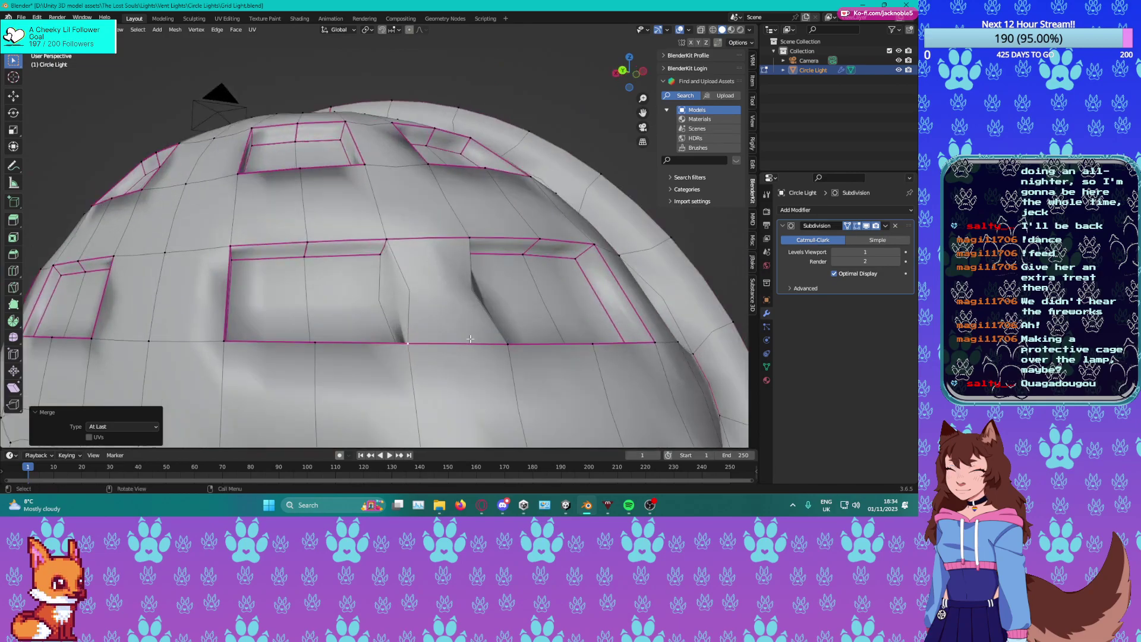
left_click(701, 29)
Select the hidden inner wall face at the upper end of the dividing bar and delete it.
left_click(424, 248)
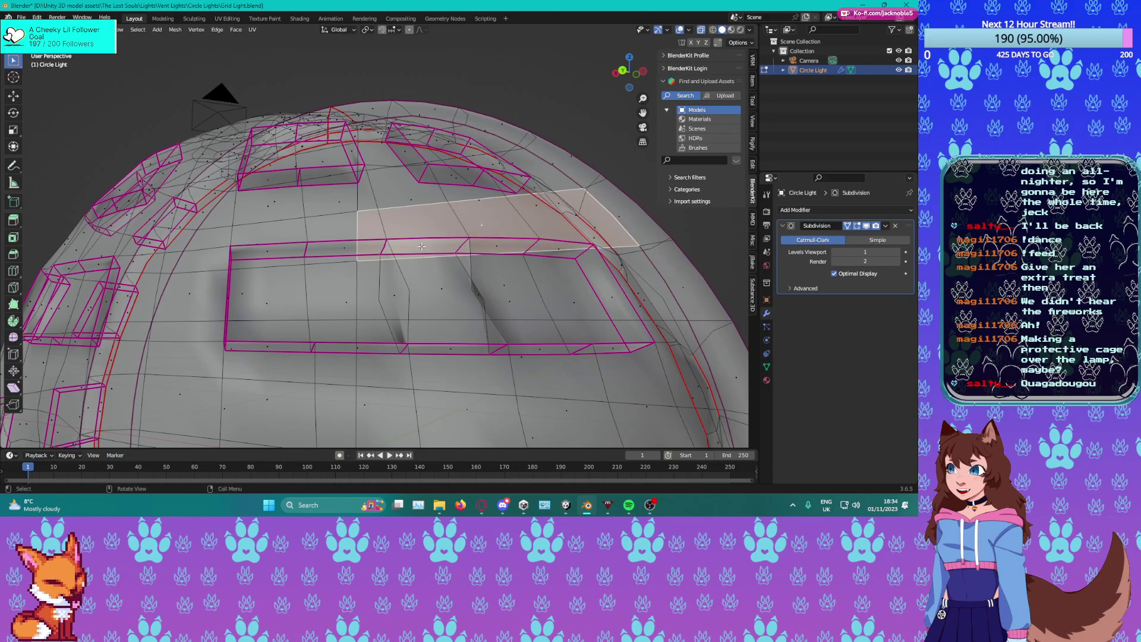
middle_click_drag(423, 244, 482, 324)
left_click_drag(445, 276, 470, 297)
middle_click_drag(430, 339, 448, 324)
scroll(448, 323, "up", 1)
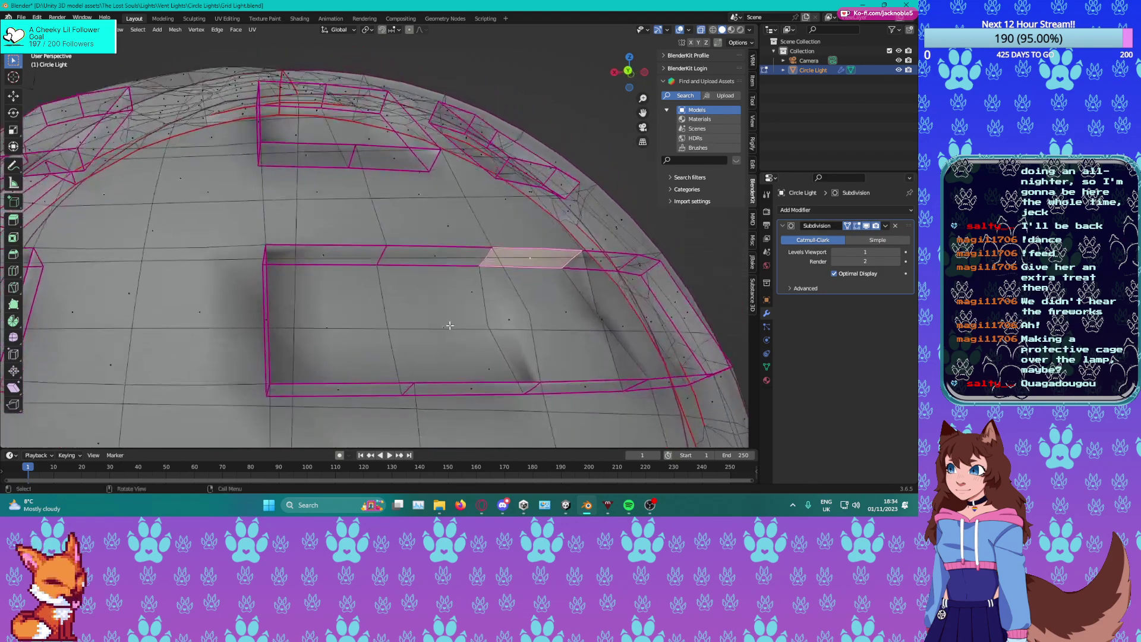
left_click(587, 390, "shift")
key("ctrl+z")
left_click_drag(577, 379, 597, 411, "shift")
left_click(592, 400, "shift")
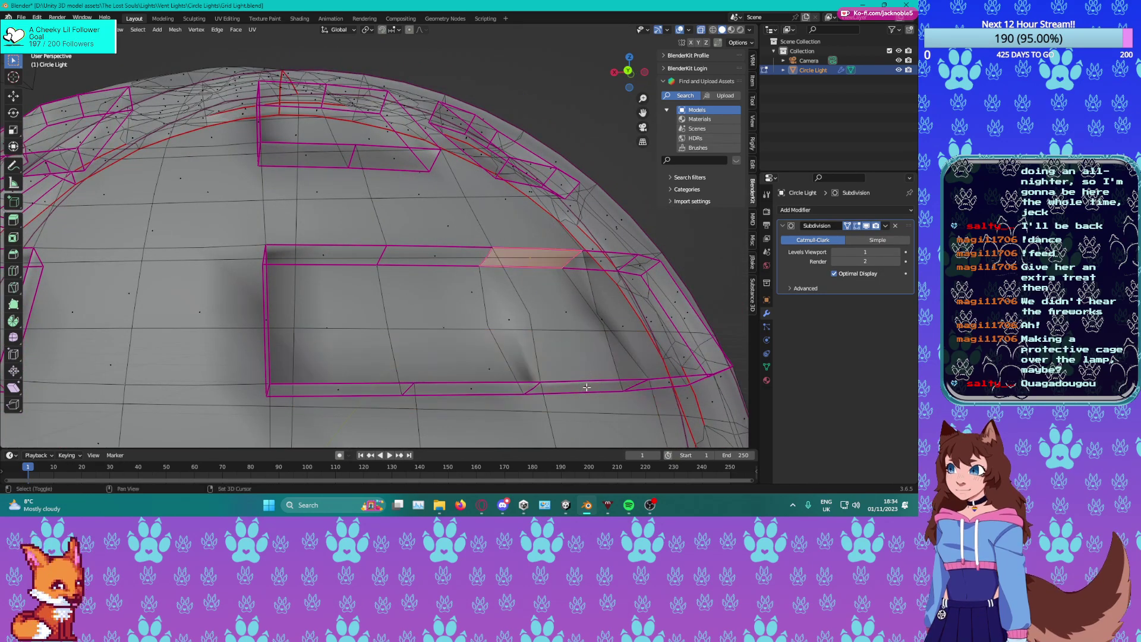
left_click(586, 389, "shift")
left_click(581, 386, "shift")
right_click(580, 385)
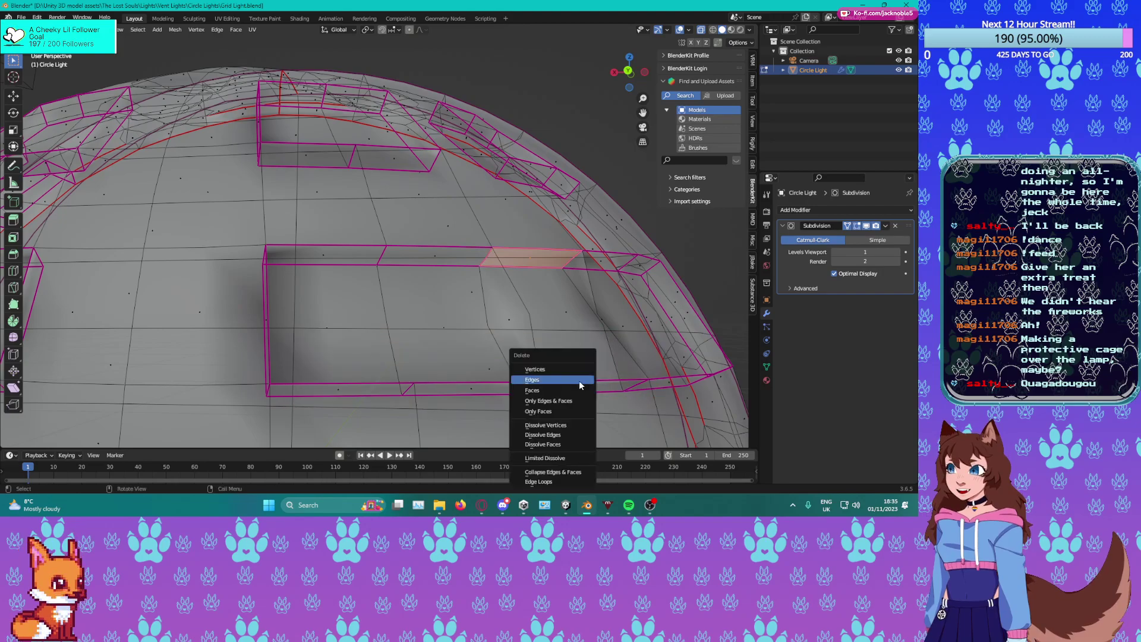
left_click(533, 382)
Delete the hidden inner wall face at the lower end of the dividing bar, and turn off X-ray display.
middle_click_drag(534, 382, 437, 358)
scroll(511, 280, "up", 2)
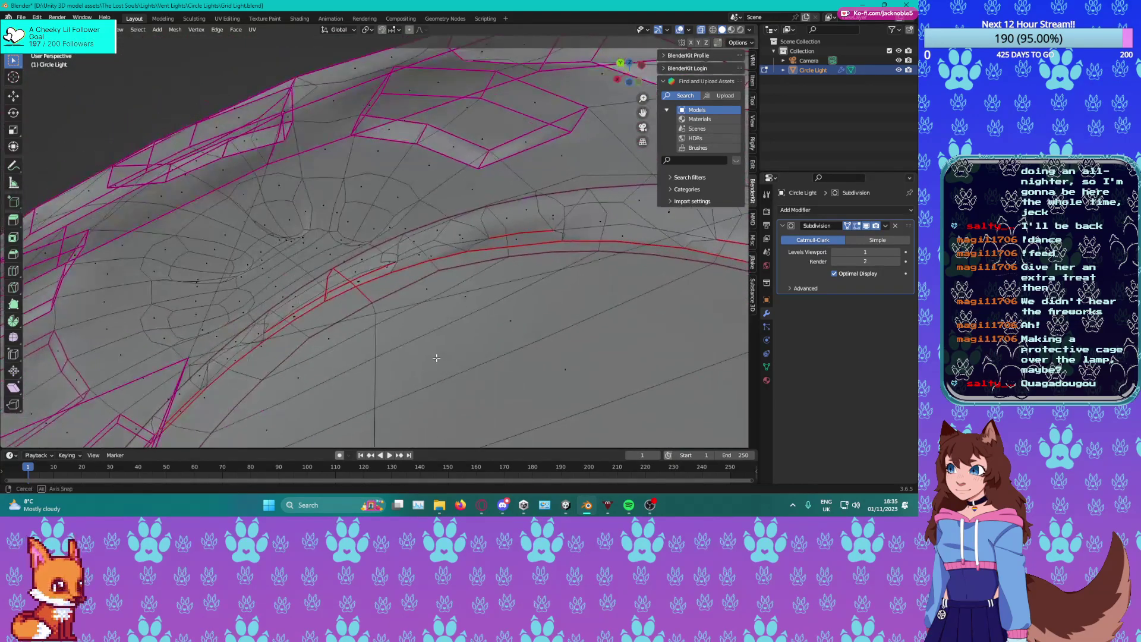
left_click(413, 94)
middle_click_drag(405, 101, 390, 182)
left_click(333, 49)
middle_click_drag(333, 49, 424, 301)
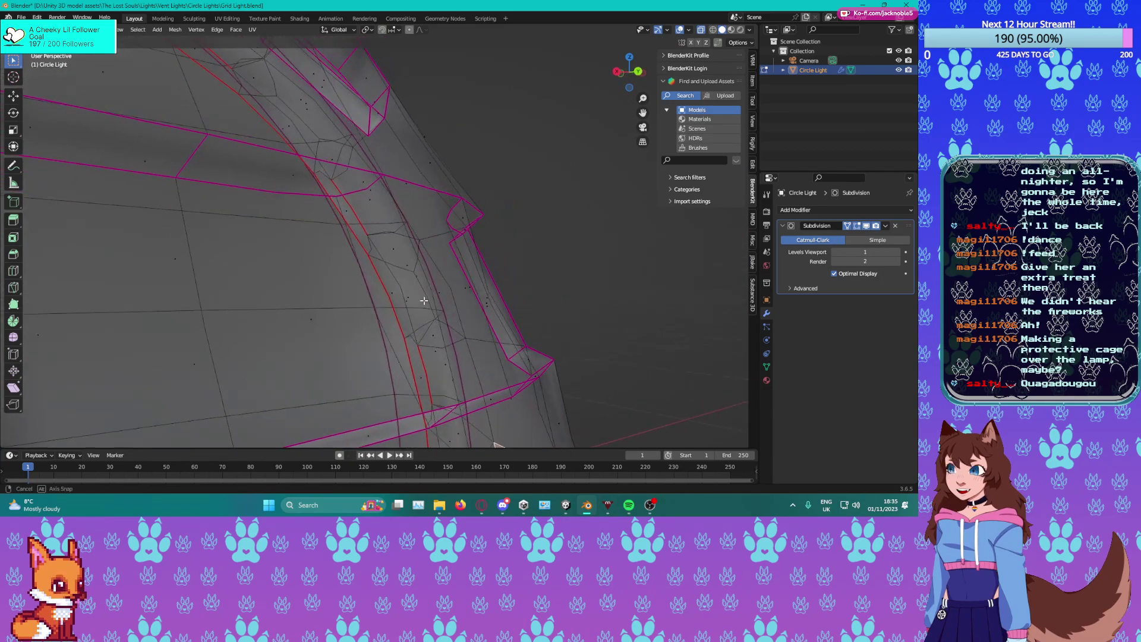
middle_click_drag(484, 408, 416, 384)
key("x")
left_click(413, 384)
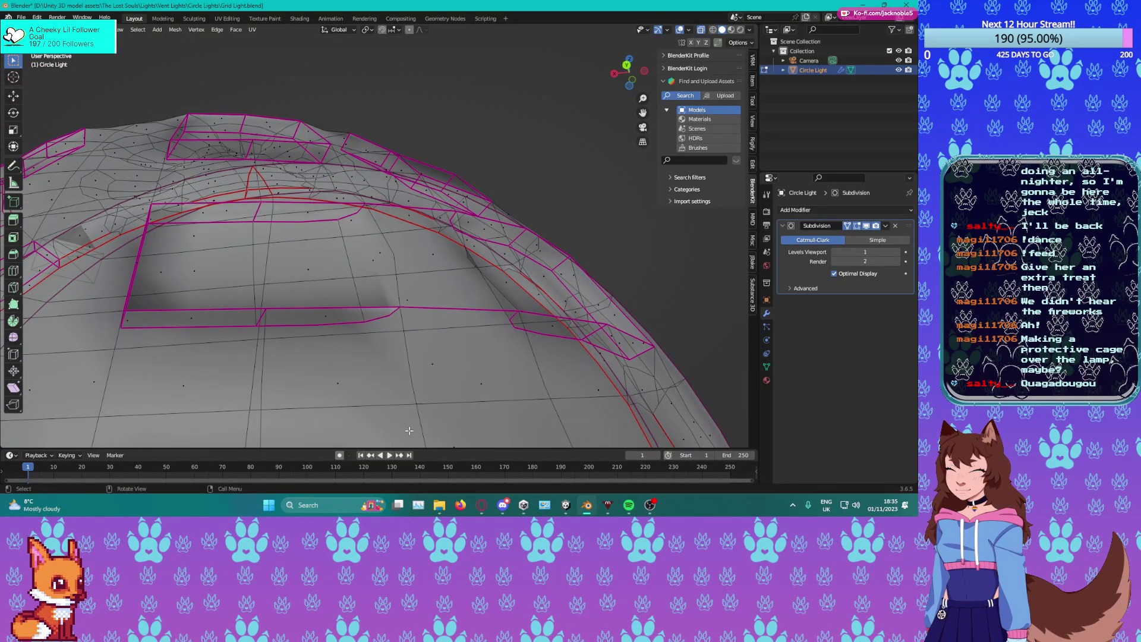
scroll(535, 265, "down", 4)
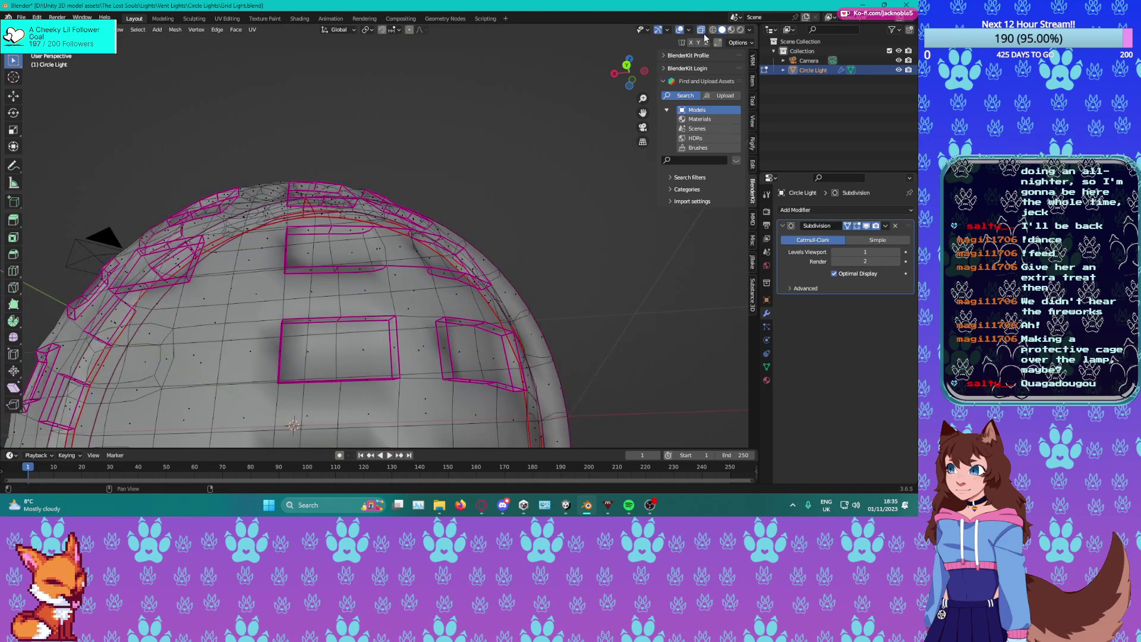
Select the three-sided face ring around an uncreased opening against the rim and crease it.
middle_click_drag(452, 178, 405, 275)
middle_click_drag(529, 236, 509, 261)
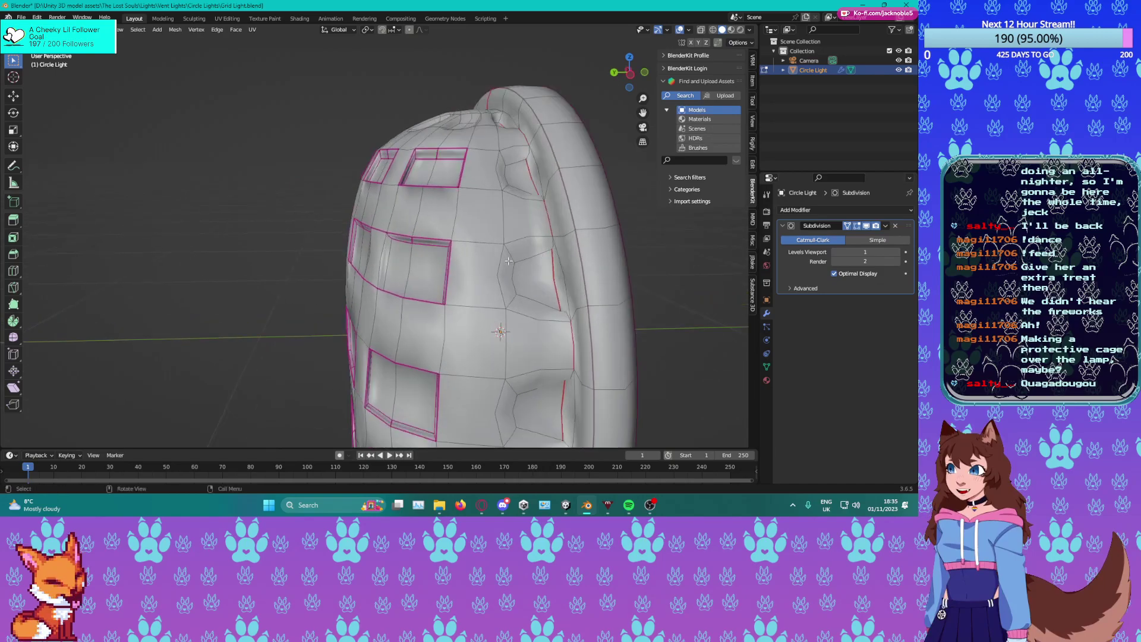
left_click(539, 252, "alt")
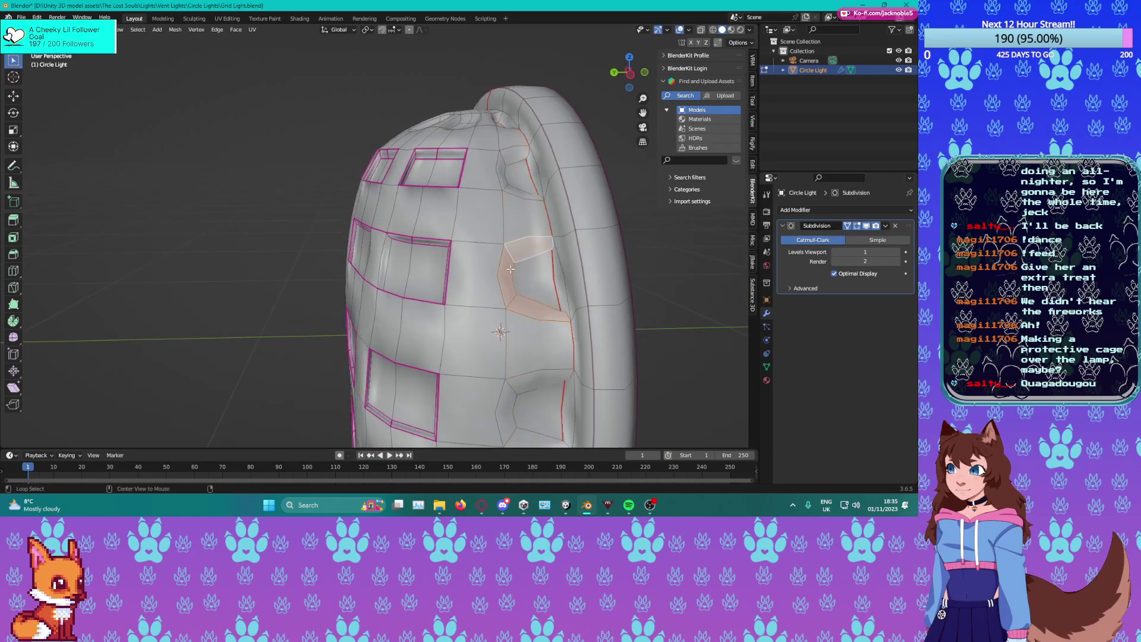
key("shift+e")
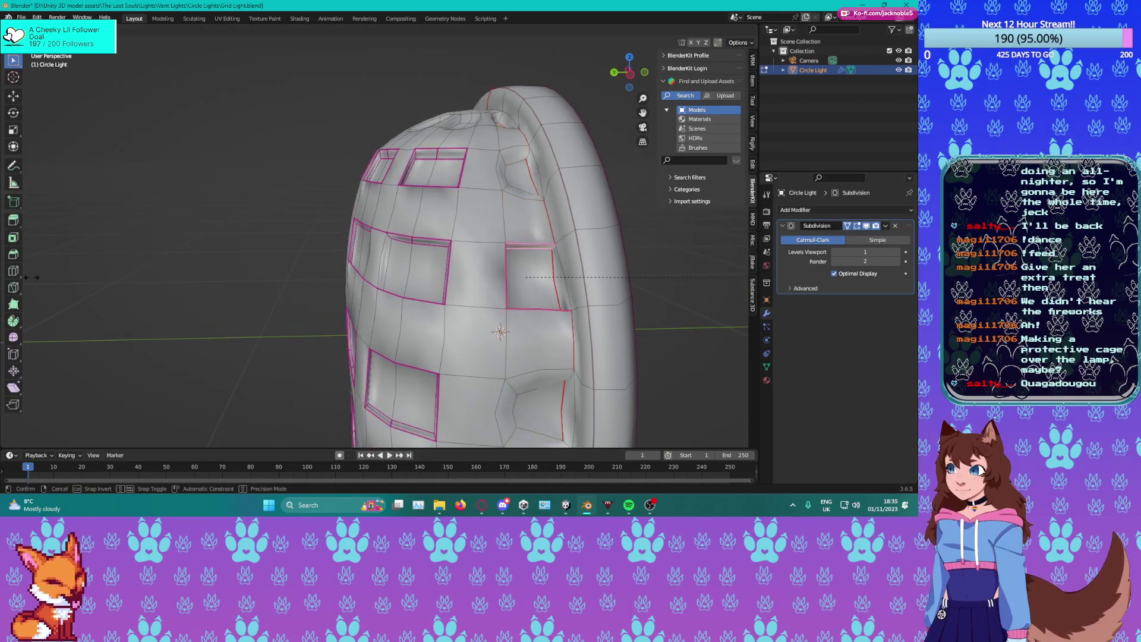
left_click(3, 210)
Select the face ring around the next rim-side opening above and crease it by 0.255.
scroll(287, 279, "up", 2)
middle_click_drag(528, 268, 422, 272, "shift")
left_click(439, 159)
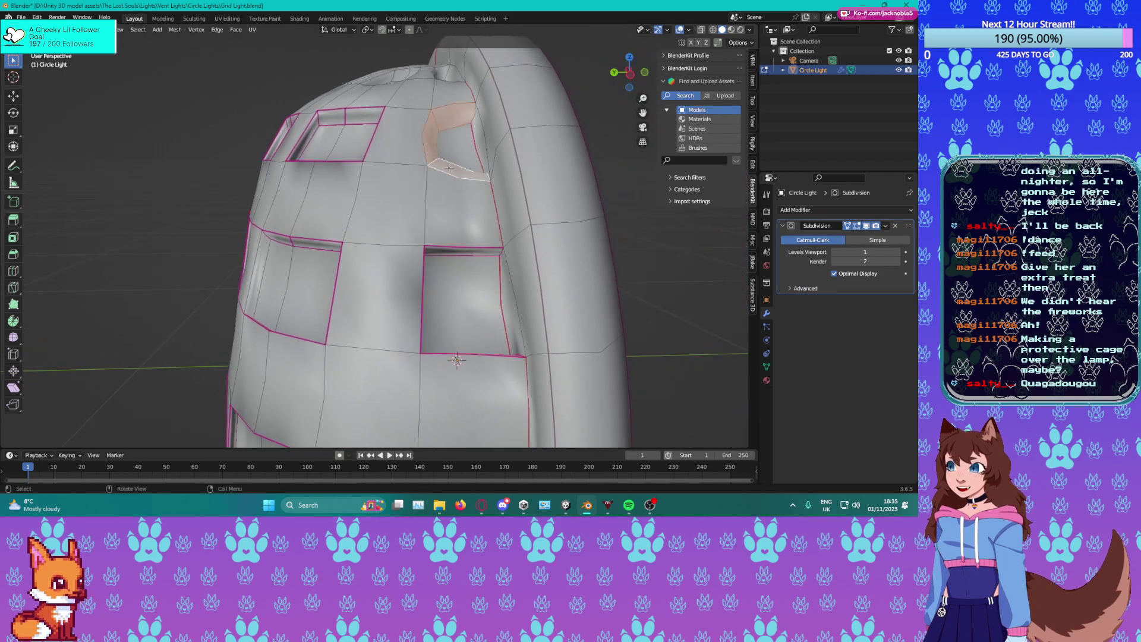
key("s")
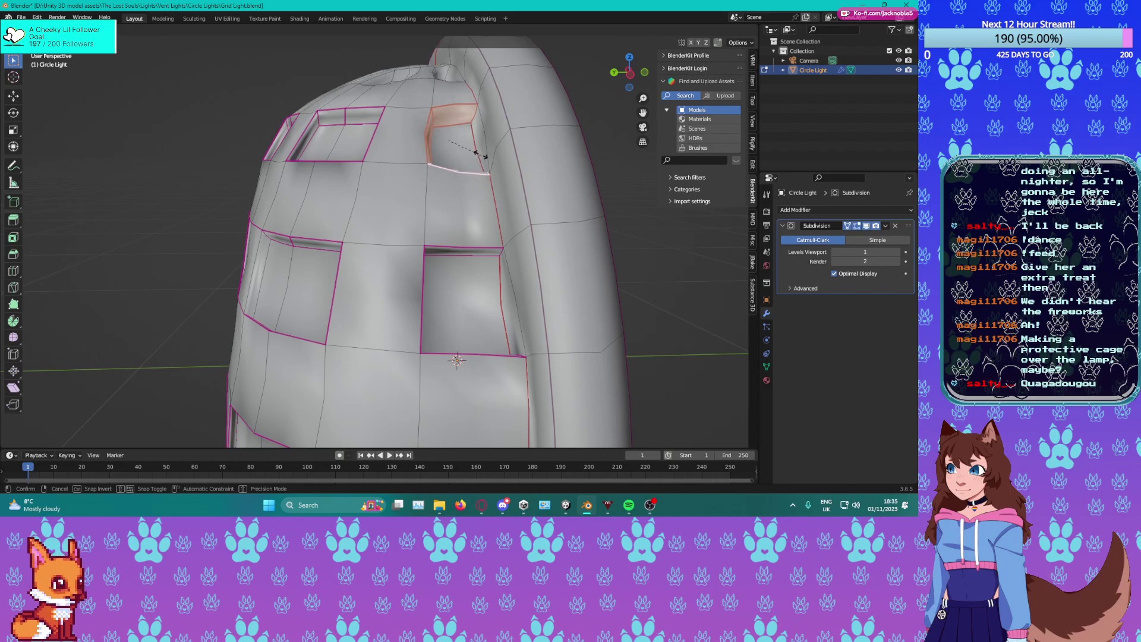
left_click(479, 153)
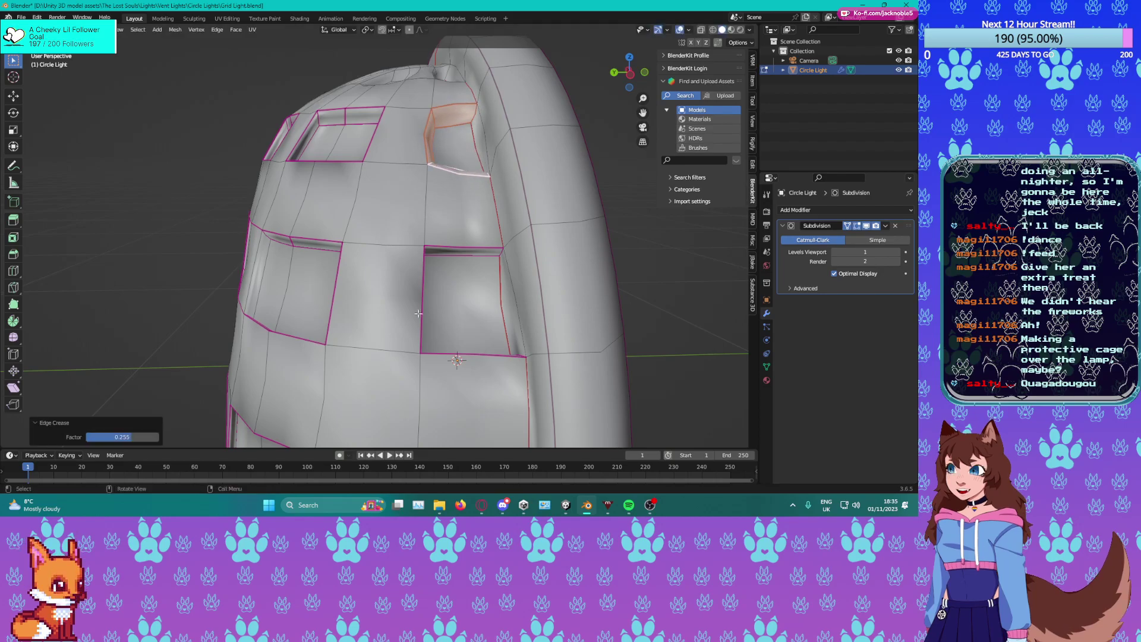
Reselect the face ring around the first creased rim-side opening and reduce its crease.
left_click(431, 255, "alt")
middle_click_drag(428, 254, 393, 250)
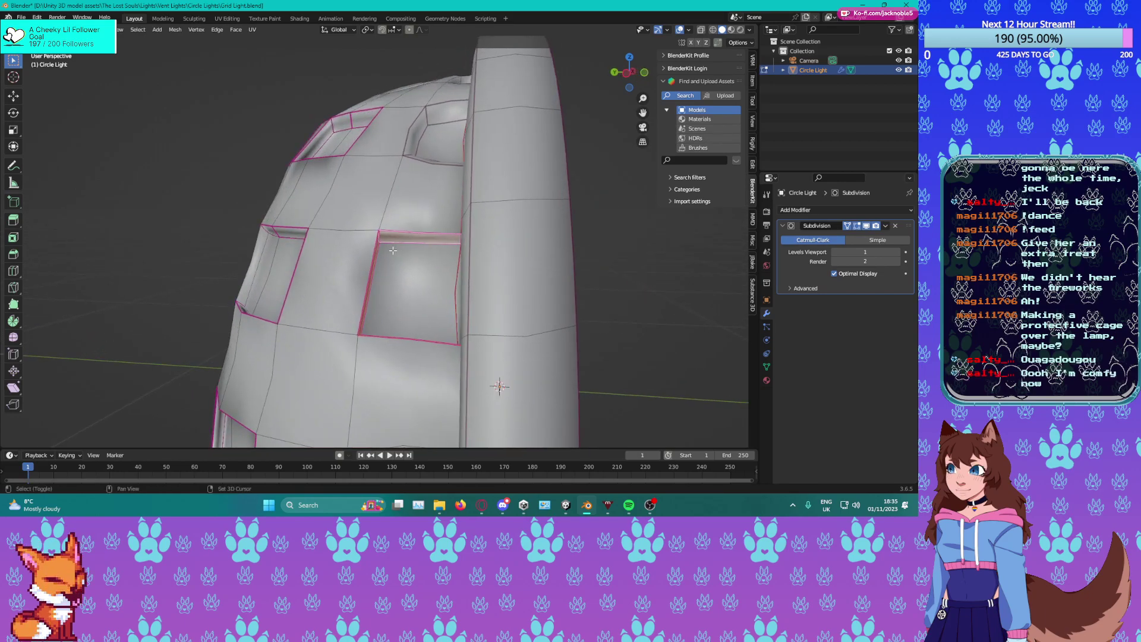
key("s")
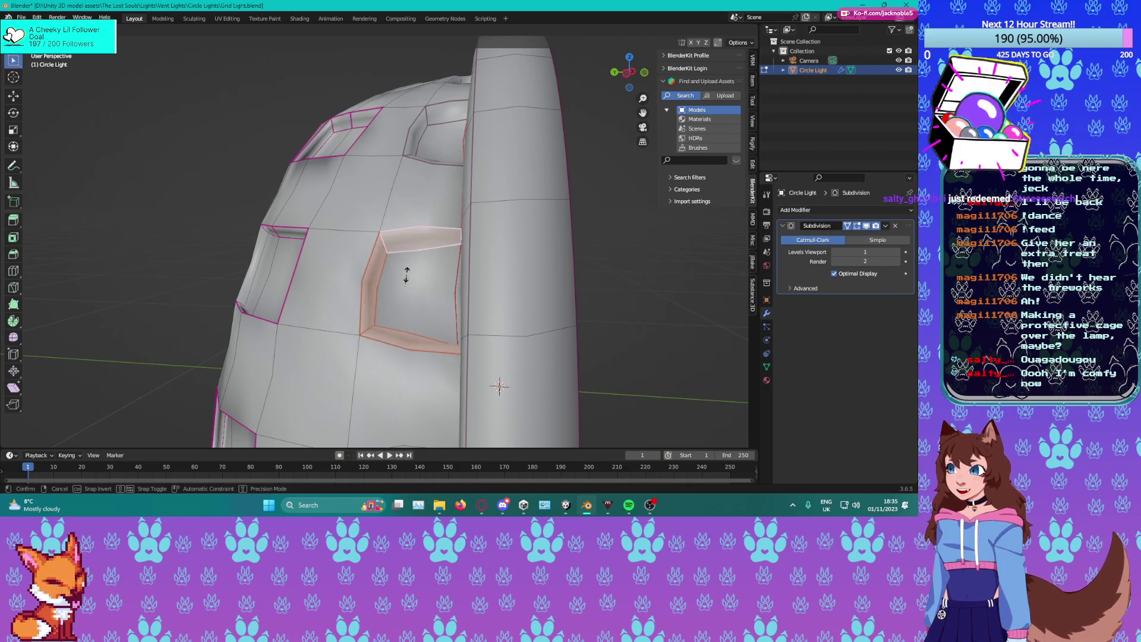
left_click(406, 275)
Select the face ring around the next rim-side opening and adjust its crease.
middle_click_drag(406, 275, 394, 175)
left_click(397, 192, "alt")
key("s")
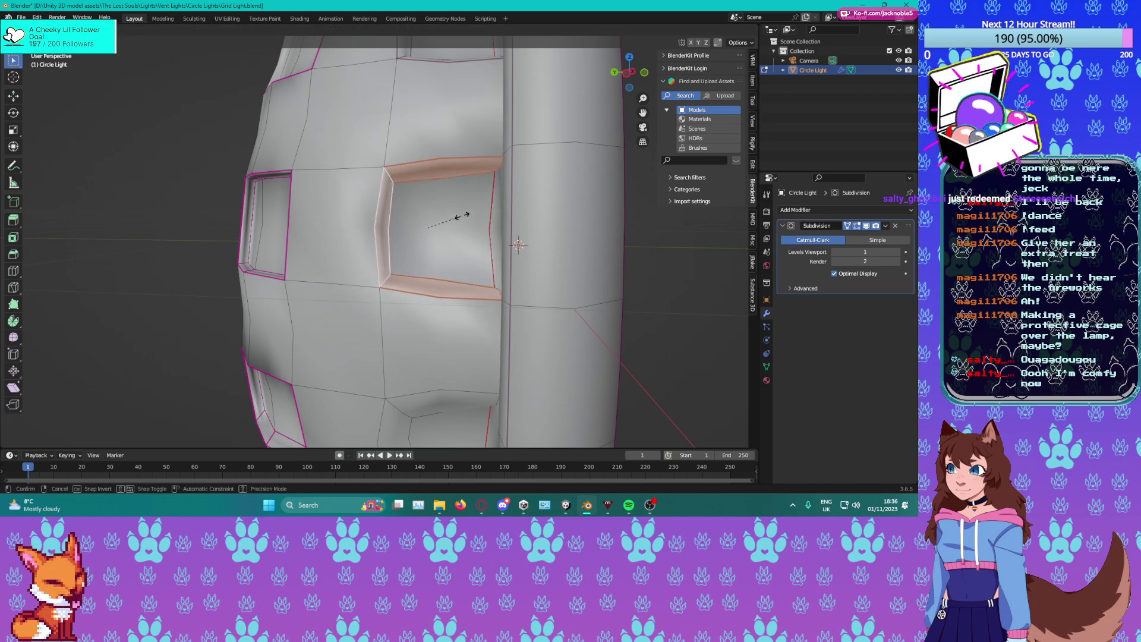
left_click(462, 216)
middle_click_drag(463, 216, 445, 239)
Select the face ring around the next rim-side opening and add the rings of the uncreased openings below it.
left_click(413, 311, "alt")
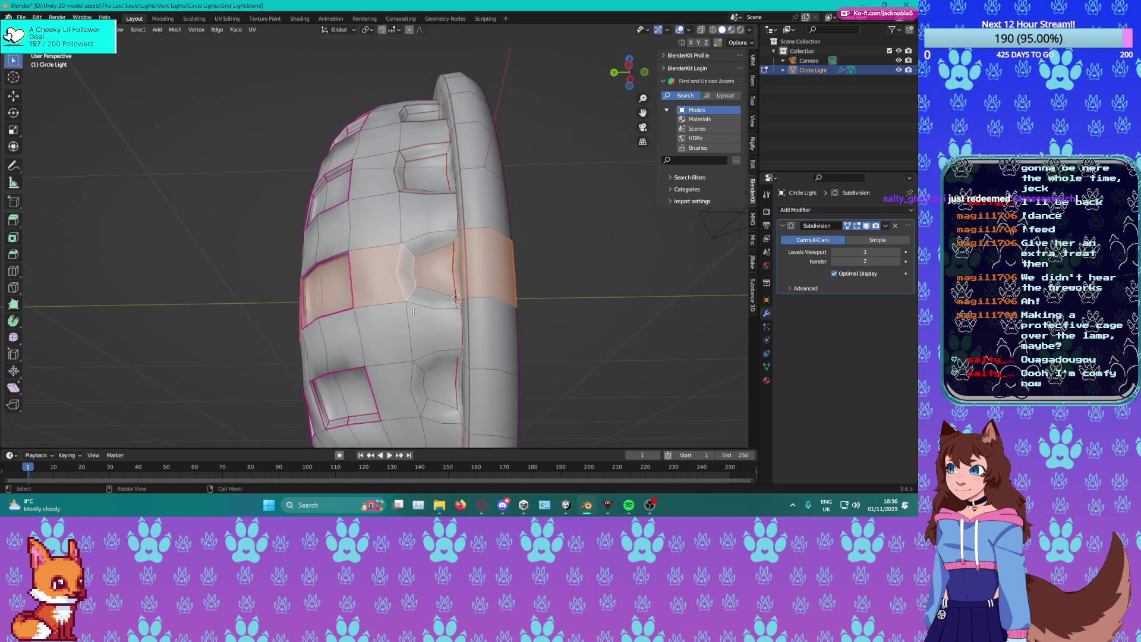
left_click(409, 258, "alt")
scroll(410, 257, "up", 2)
middle_click_drag(411, 253, 433, 137)
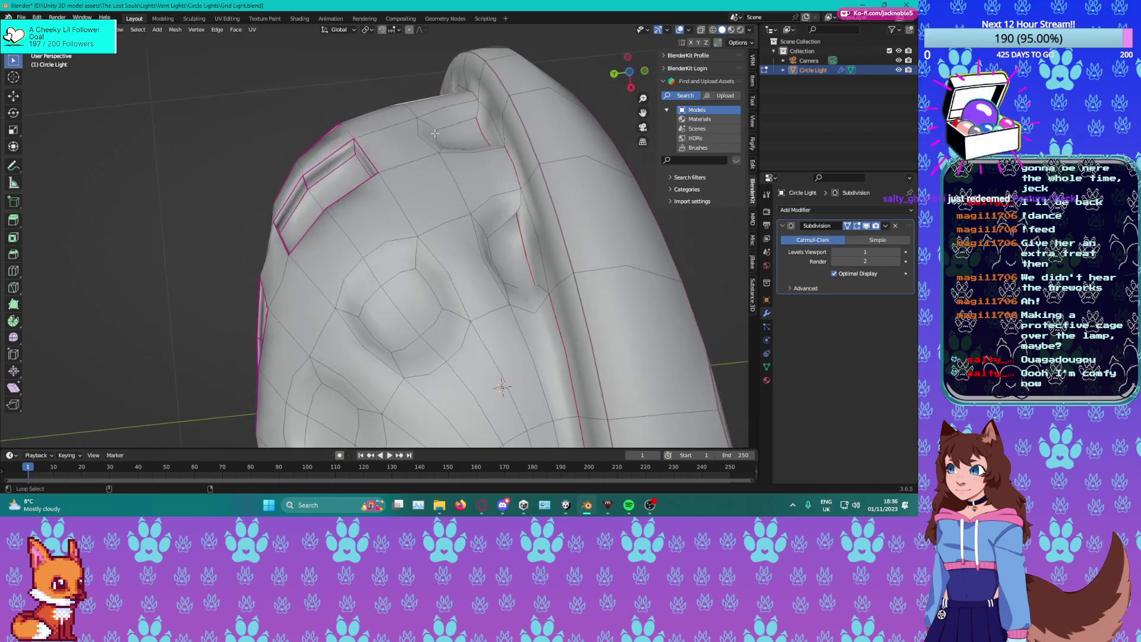
left_click(489, 221, "alt+shift")
middle_click_drag(489, 228, 494, 135)
left_click(456, 288, "alt+shift")
Add the face rings of the uncreased openings around the underside and along the rim to the selection.
middle_click_drag(456, 287, 539, 218)
left_click(553, 203, "alt+shift")
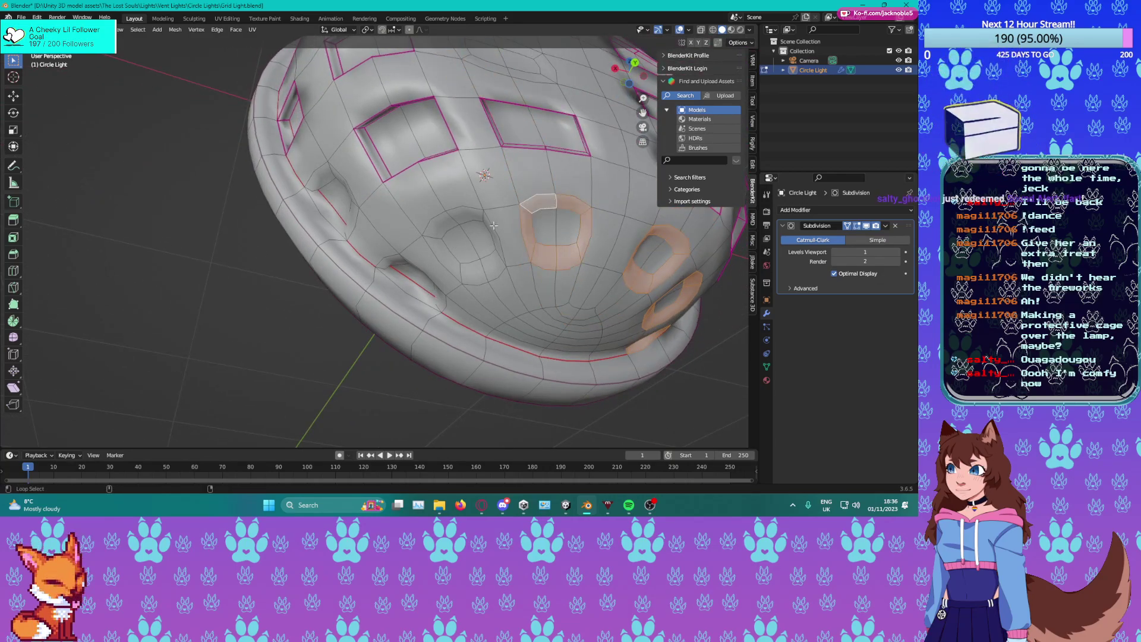
left_click(445, 240, "alt+shift")
middle_click_drag(400, 264, 440, 248)
left_click(426, 260, "alt+shift")
key("ctrl+z")
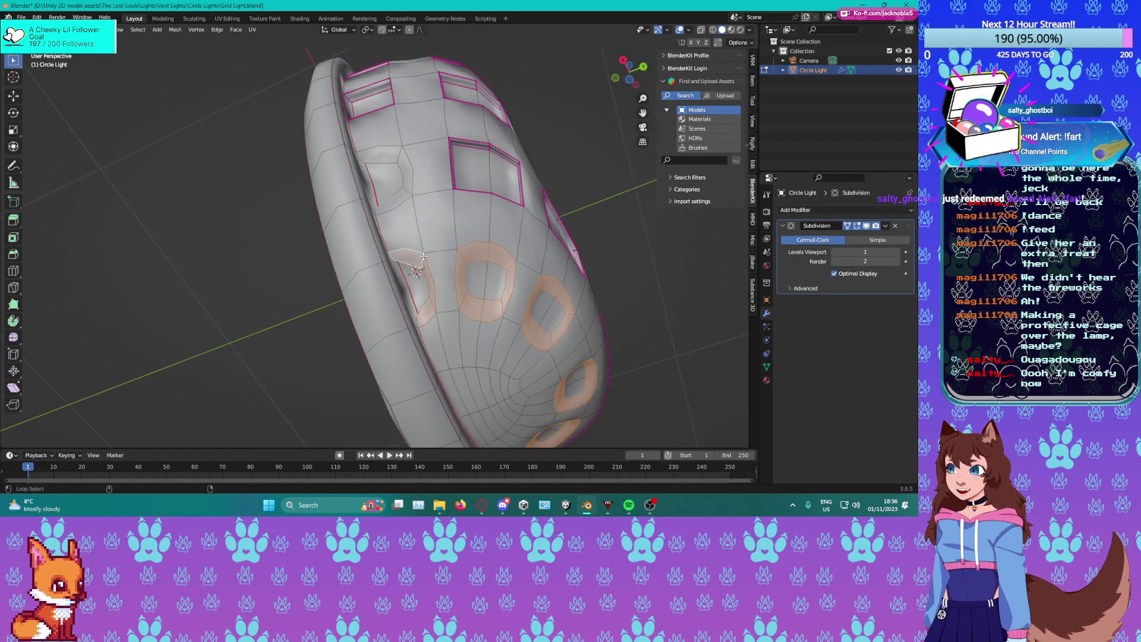
left_click(398, 152, "alt+shift")
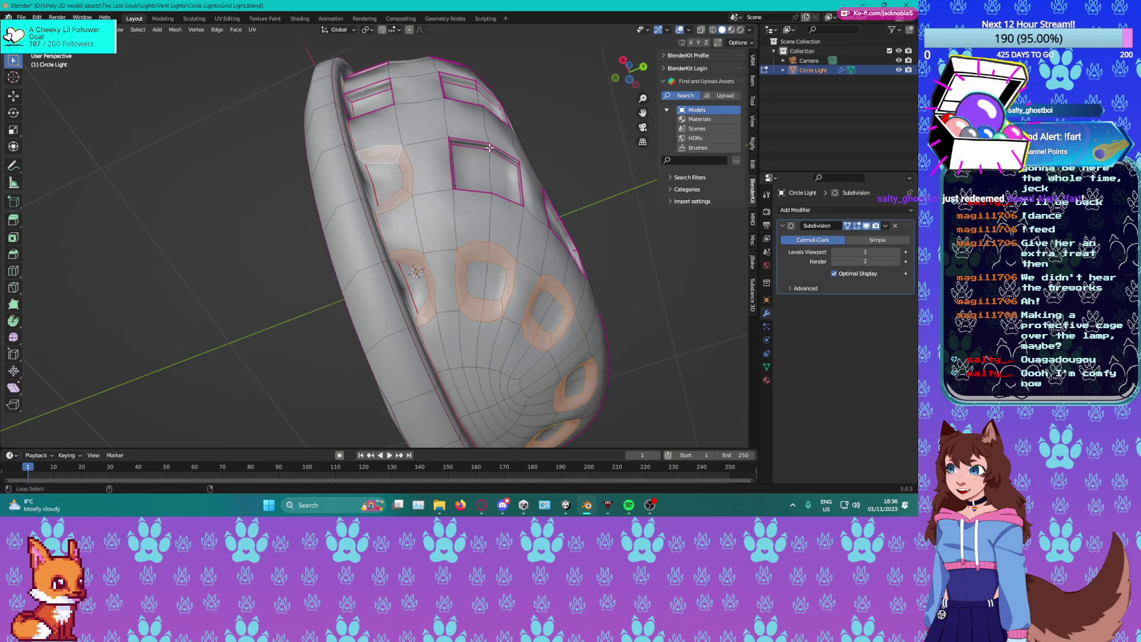
Add the face rings of the creased openings in the lowest row to the selection.
middle_click_drag(489, 148, 353, 323)
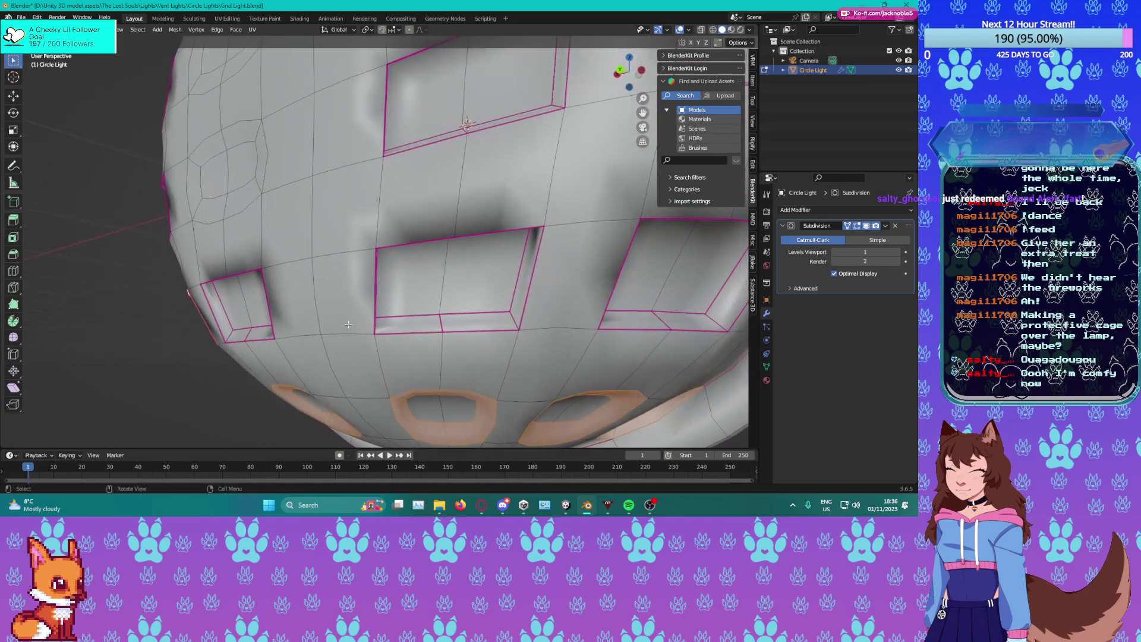
left_click(456, 321, "alt+shift")
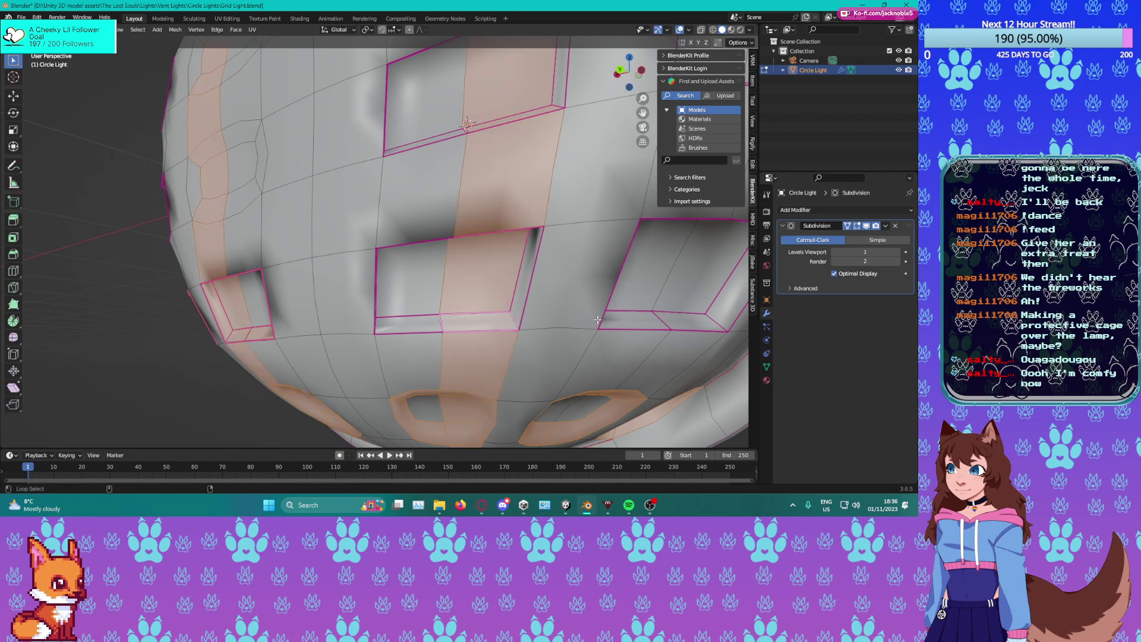
key("ctrl+z")
left_click(444, 322, "alt+shift")
left_click(665, 321, "alt+shift")
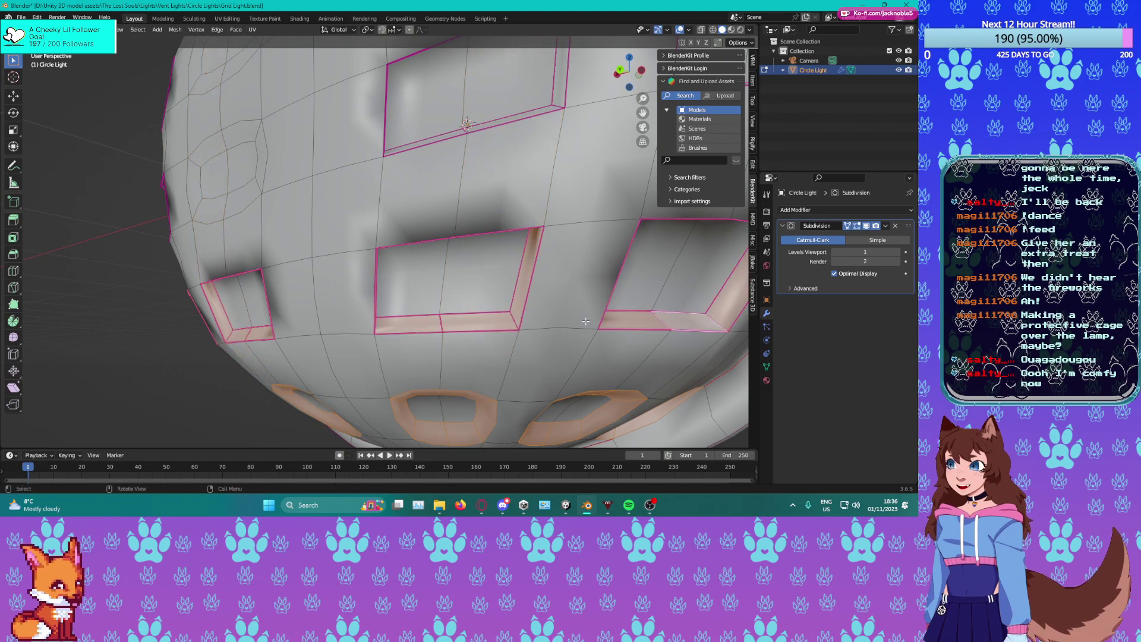
Add the face rings of the two creased openings in the row above to the selection.
scroll(489, 257, "down", 3)
middle_click_drag(507, 166, 547, 274)
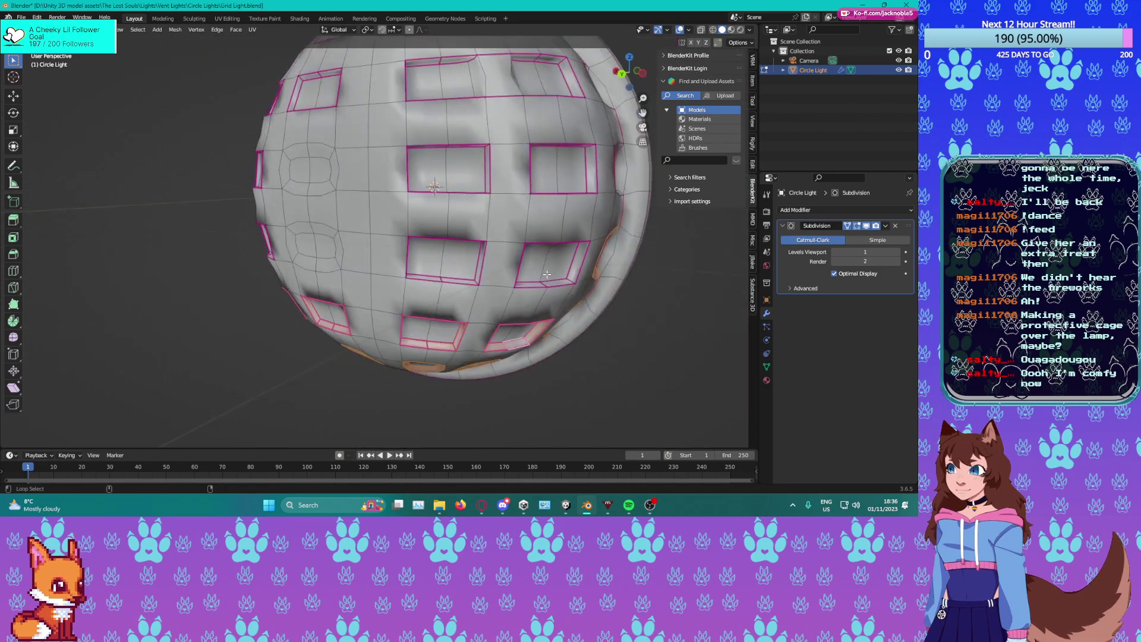
left_click(543, 286, "alt+shift")
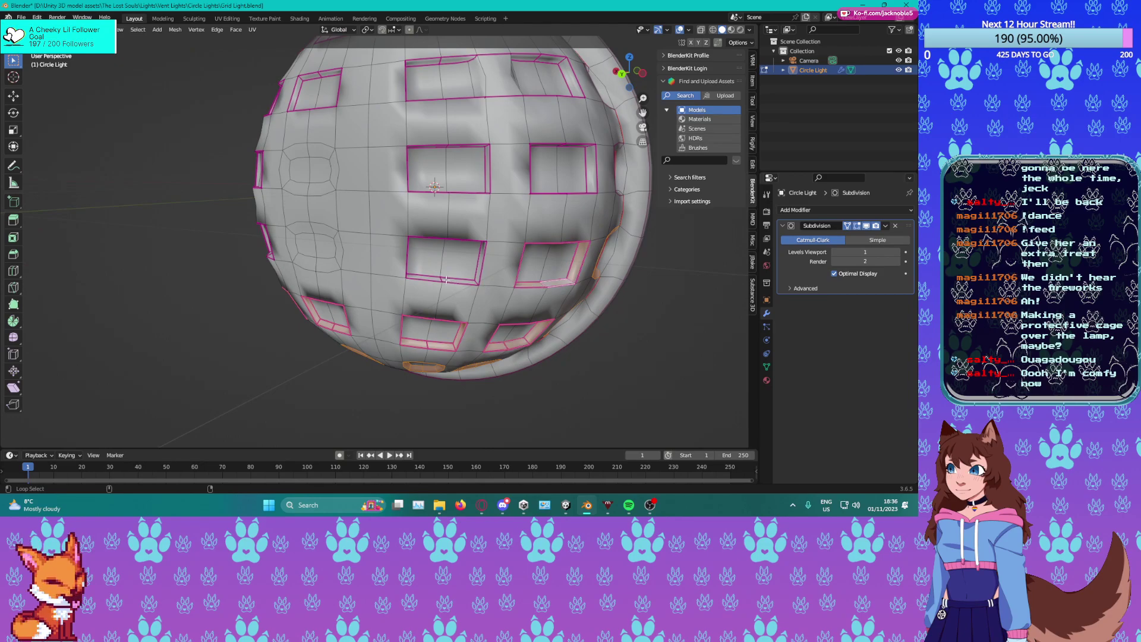
left_click(440, 280, "alt+shift")
key("ctrl+z")
left_click(441, 282, "alt+shift")
Add the face rings of the remaining uncreased rim-side openings on this side to the selection.
middle_click_drag(441, 283, 388, 280)
key("alt+shift")
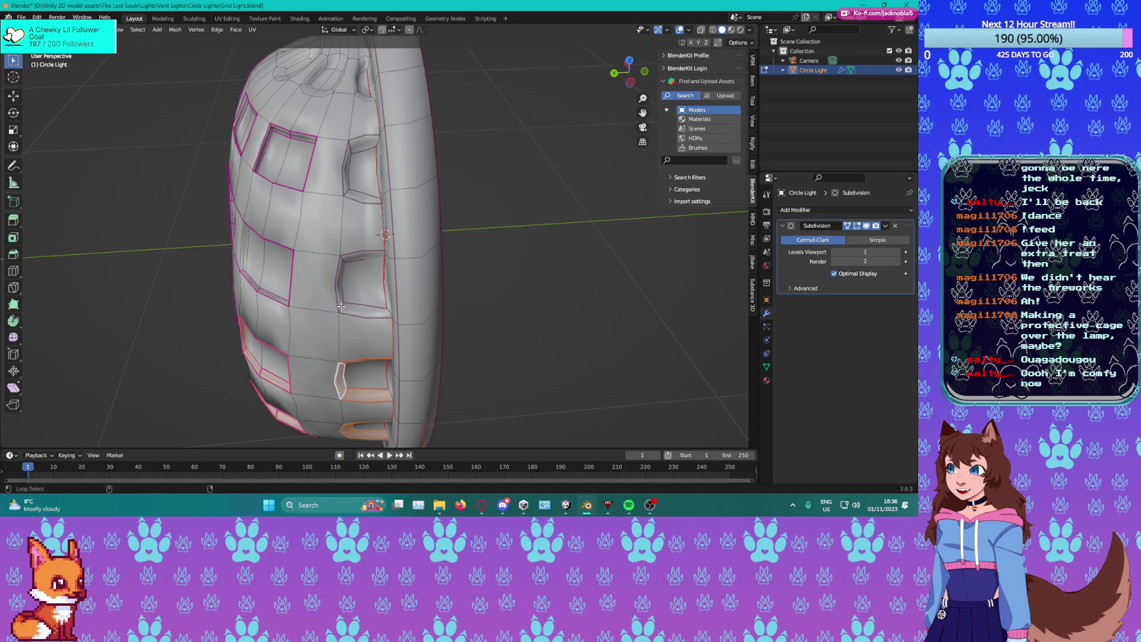
middle_click_drag(346, 208, 333, 322)
scroll(340, 275, "up", 6)
middle_click_drag(237, 365, 390, 252)
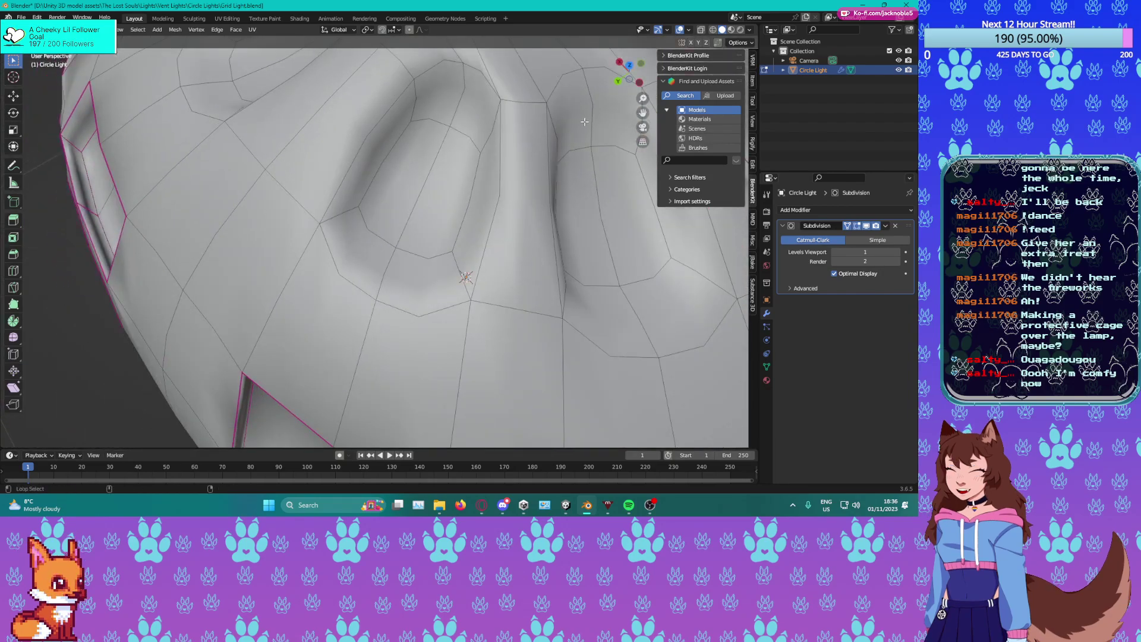
left_click(565, 129, "alt")
left_click(430, 105, "alt+shift")
middle_click_drag(411, 297, 410, 262)
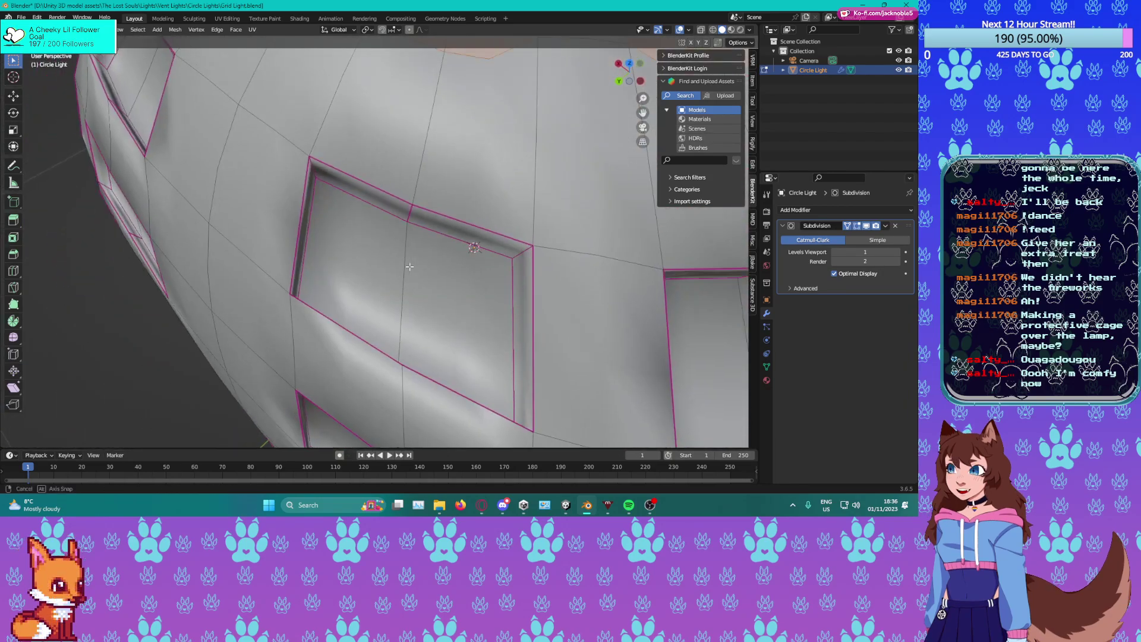
Extend the selection with the face rings of the creased openings in the adjacent column.
left_click(410, 212, "alt")
middle_click_drag(410, 213, 408, 243)
left_click(524, 88, "alt+shift")
middle_click_drag(484, 191, 476, 149)
middle_click_drag(476, 232, 362, 338)
scroll(364, 178, "down", 6)
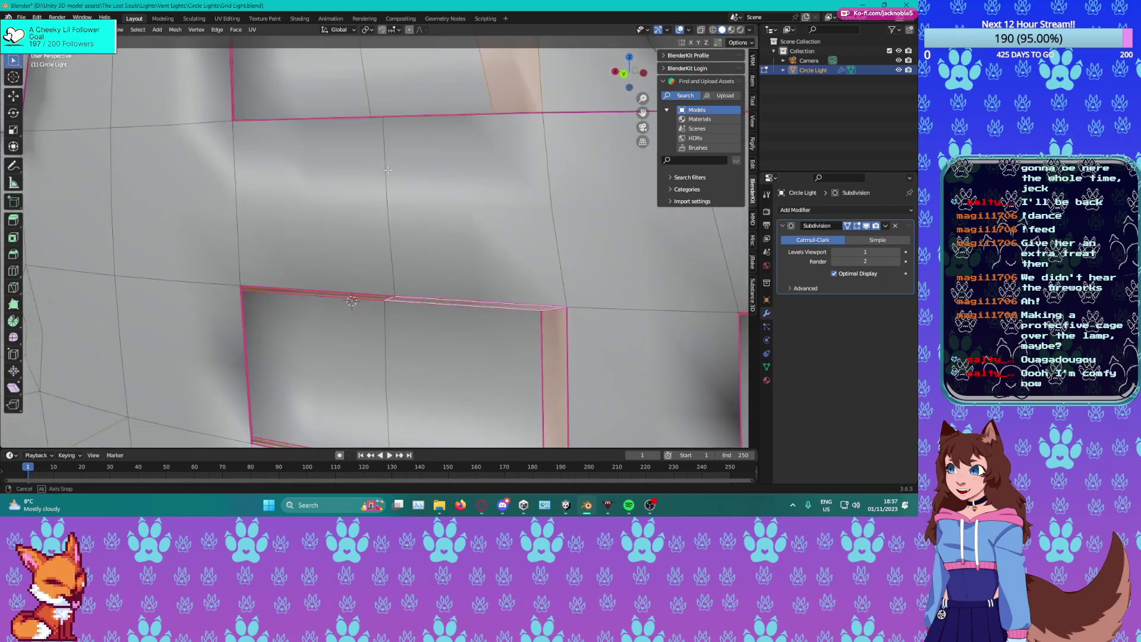
Add the face rings of the middle and upper creased openings in the column beside the rim-side openings.
middle_click_drag(343, 212, 312, 192)
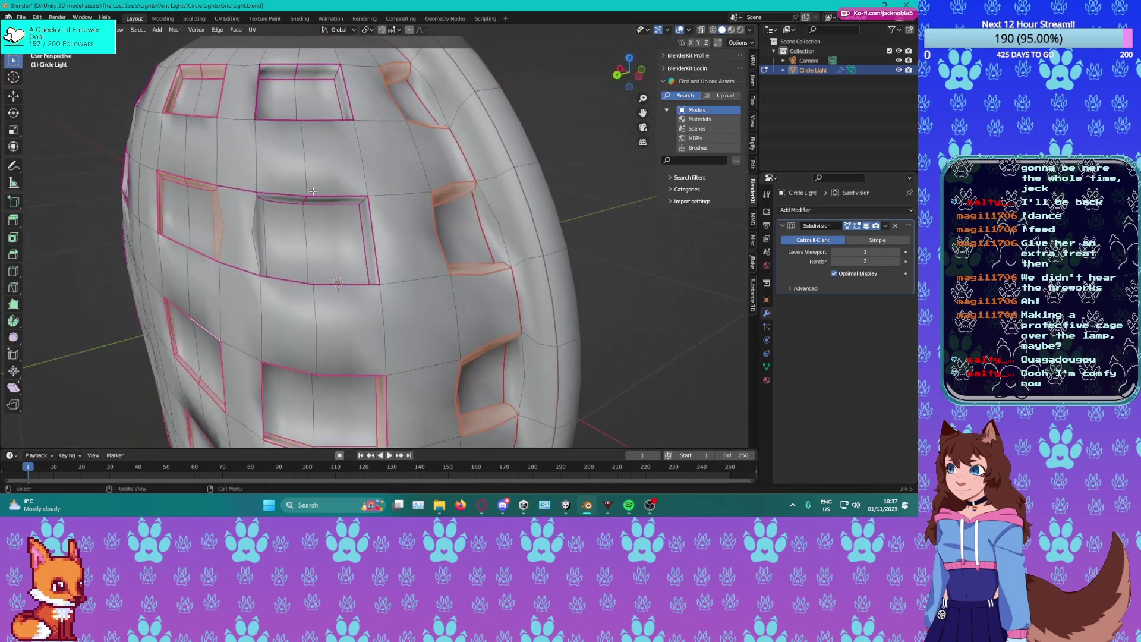
left_click(309, 203, "alt+shift")
left_click(301, 195, "alt+shift")
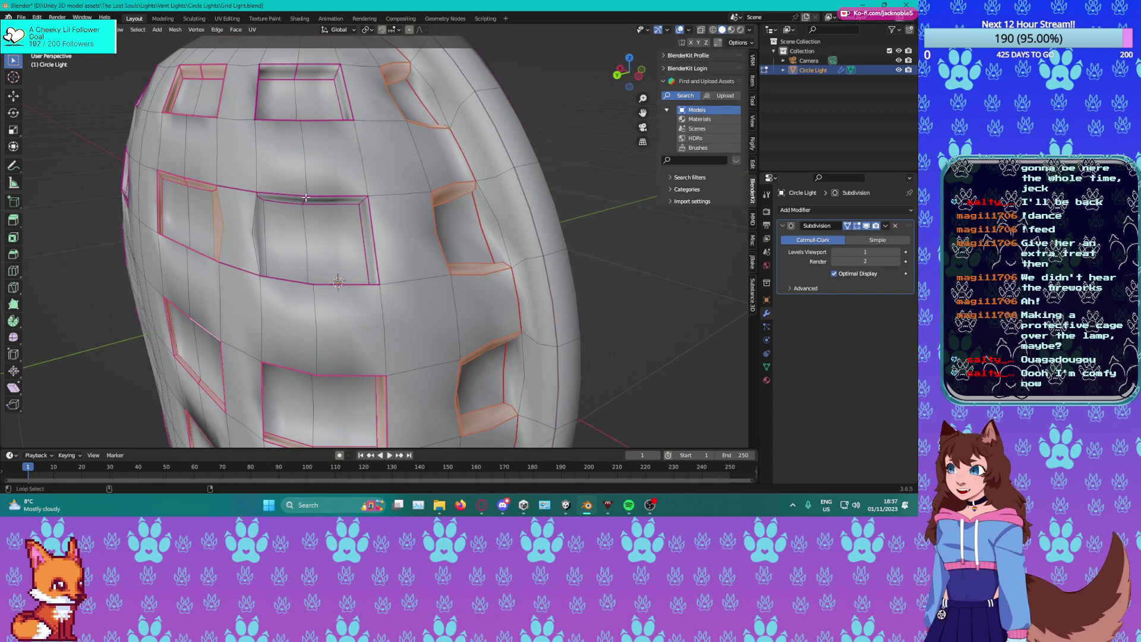
left_click(306, 197, "alt+shift")
left_click(295, 72, "alt+shift")
Add the uncreased front openings' face rings and the ring of the creased opening directly above them.
middle_click_drag(275, 298, 380, 219)
scroll(282, 274, "down", 5)
scroll(355, 274, "up", 5)
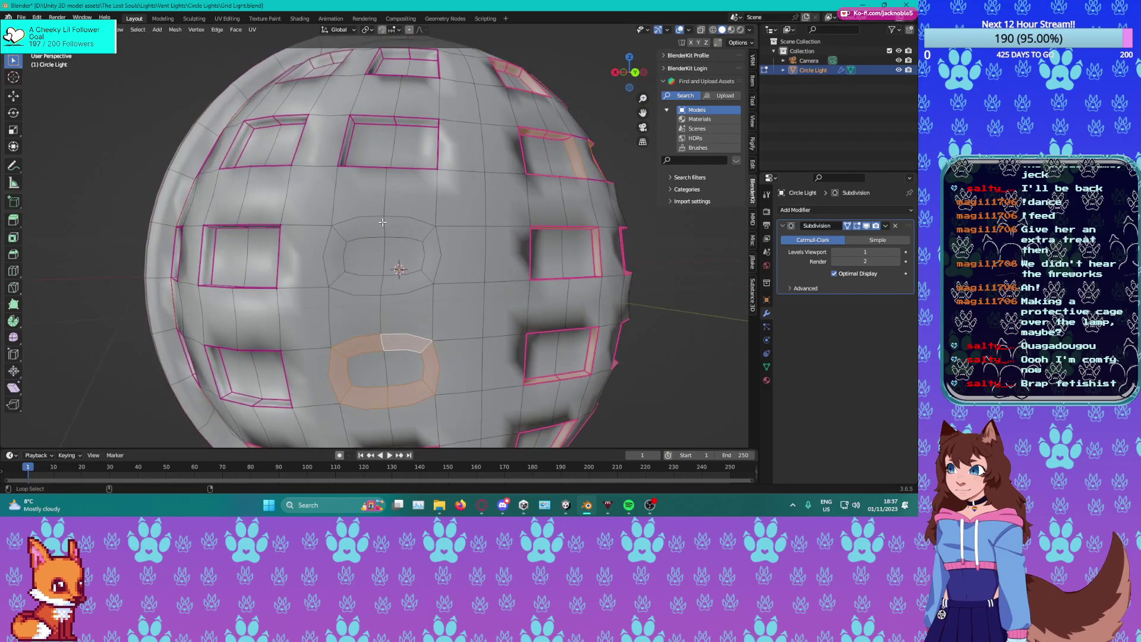
left_click(382, 222, "alt+shift")
left_click(394, 120, "alt+shift")
Add the face rings of the upper-row creased opening and the uncreased opening near the dome's top.
middle_click_drag(394, 120, 412, 170)
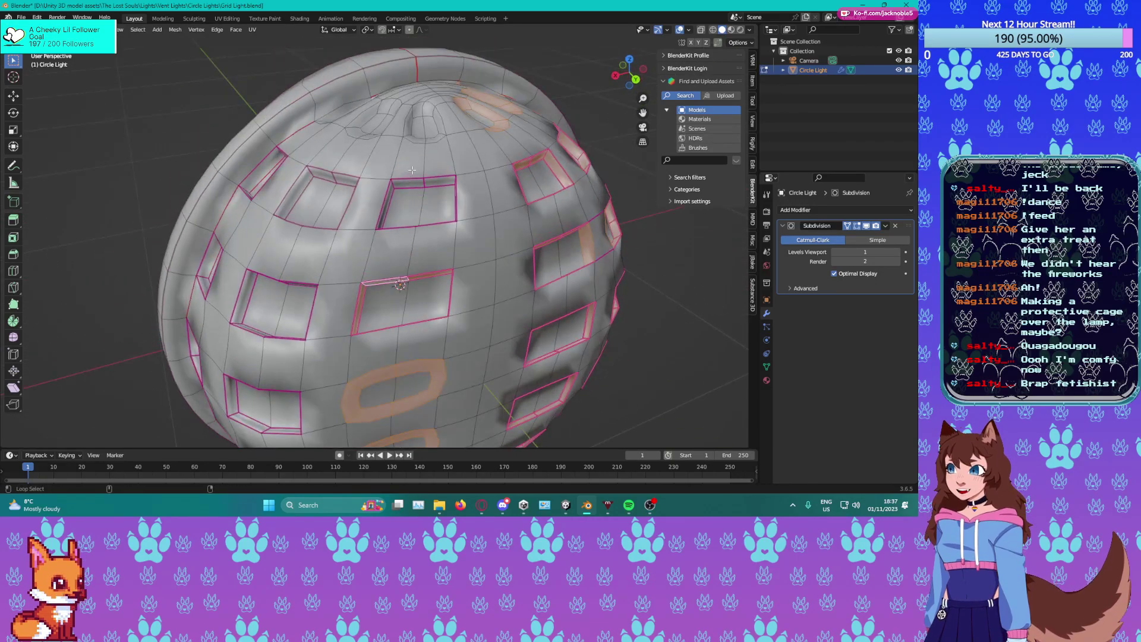
left_click(425, 183, "alt+shift")
left_click(423, 111, "alt+shift")
middle_click_drag(423, 112, 463, 173)
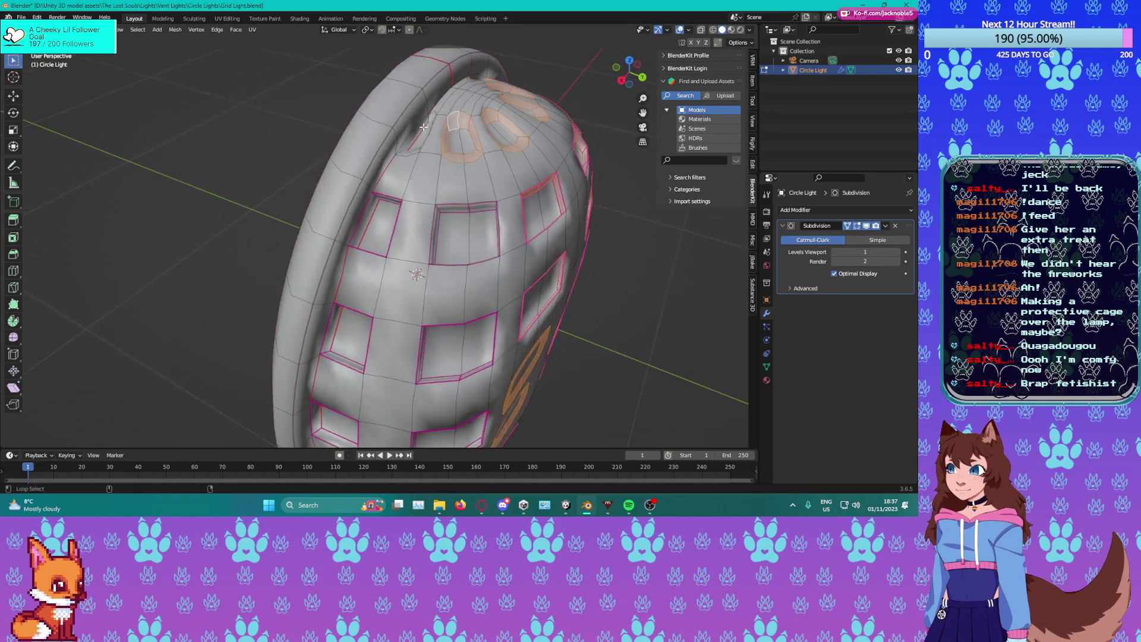
middle_click_drag(426, 123, 446, 192)
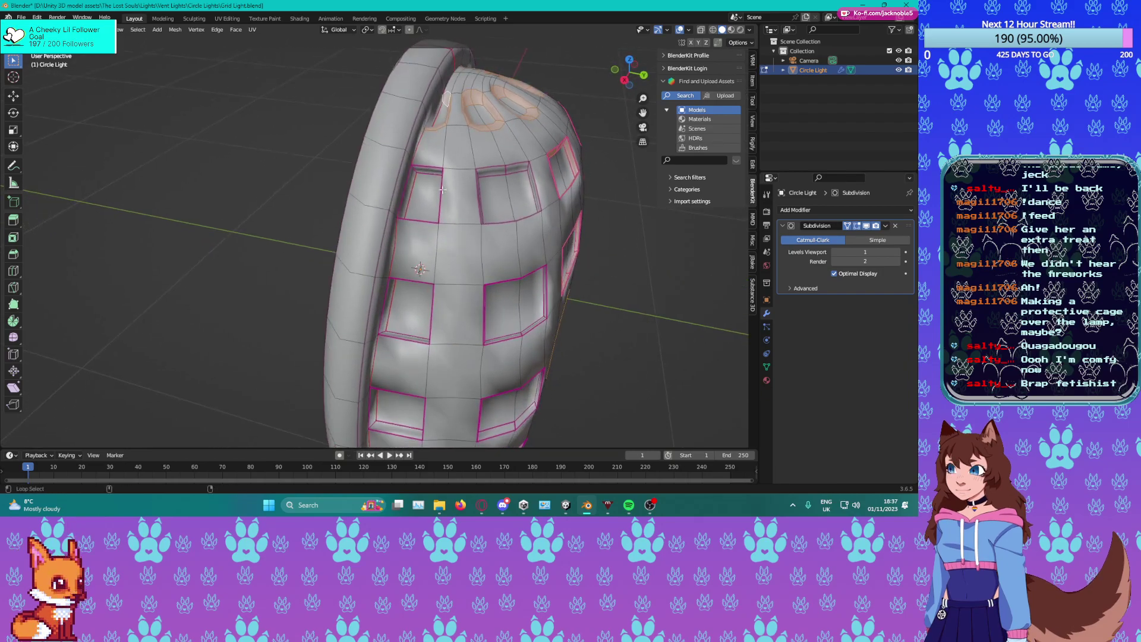
Add the face rings of the creased rim-side openings on the opposite side to the selection.
left_click(414, 173, "alt+shift")
key("ctrl+z")
middle_click_drag(427, 178, 457, 164)
scroll(515, 220, "up", 3)
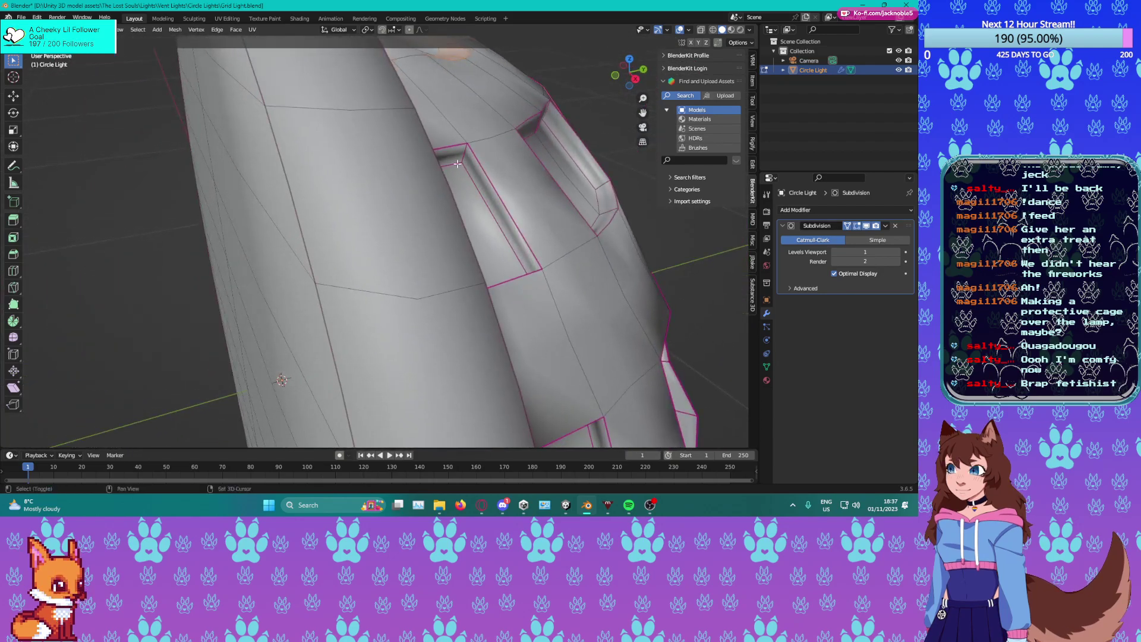
left_click(463, 156, "alt")
middle_click_drag(518, 297, 357, 137, "shift")
left_click(452, 146, "alt+shift")
Complete the selection with the ring of the next rim-side opening and check the whole dome for coverage.
scroll(485, 184, "down", 4)
middle_click_drag(332, 64, 338, 161)
left_click(344, 153, "alt+shift")
middle_click_drag(359, 294, 375, 274)
scroll(404, 306, "down", 4)
middle_click_drag(409, 314, 462, 290)
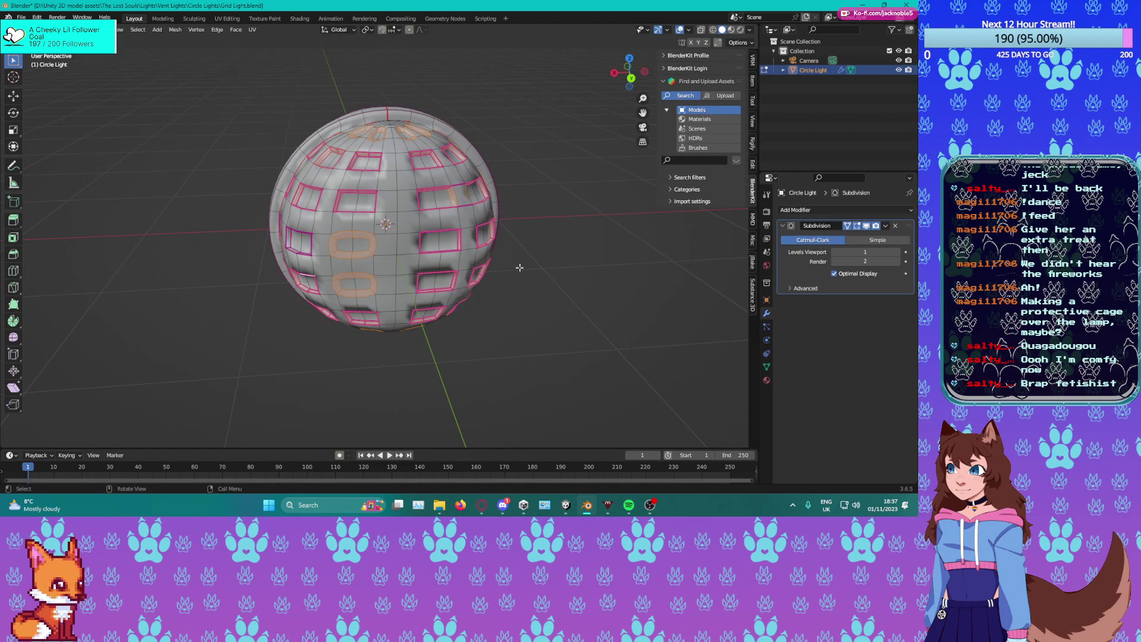
Lower the edge crease of all selected opening rings by 0.673.
key("r")
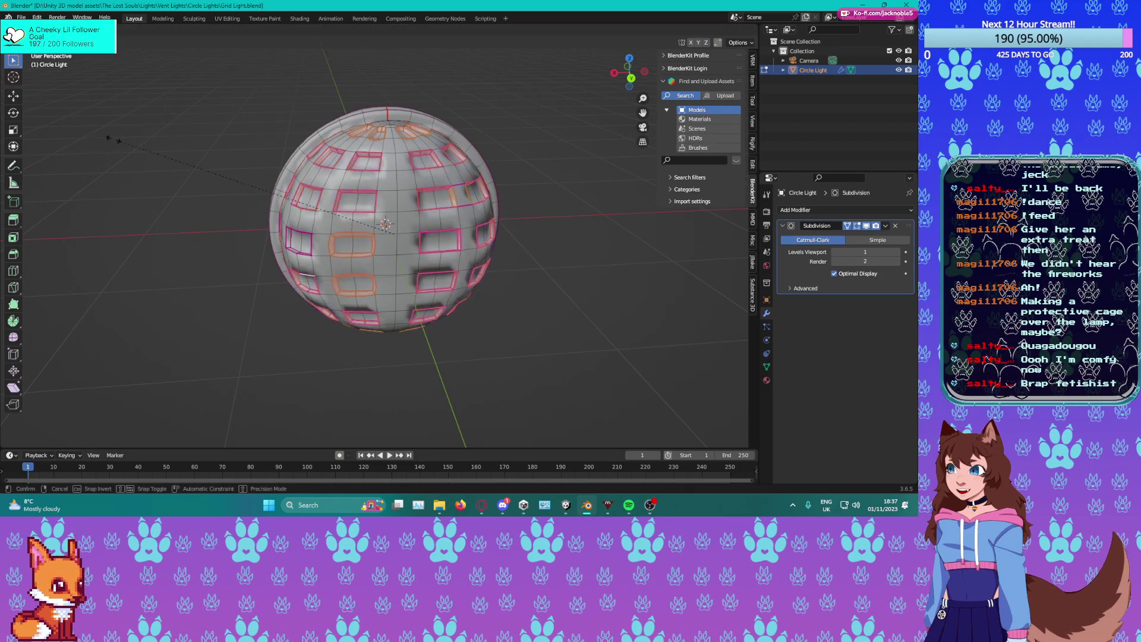
left_click(398, 223)
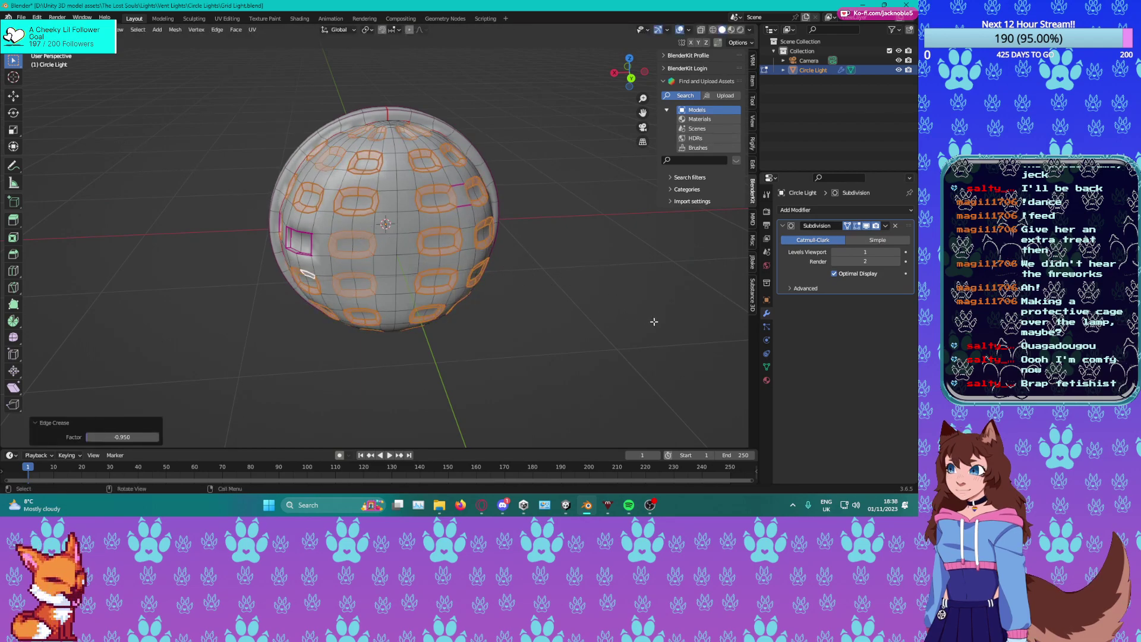
scroll(316, 263, "up", 5)
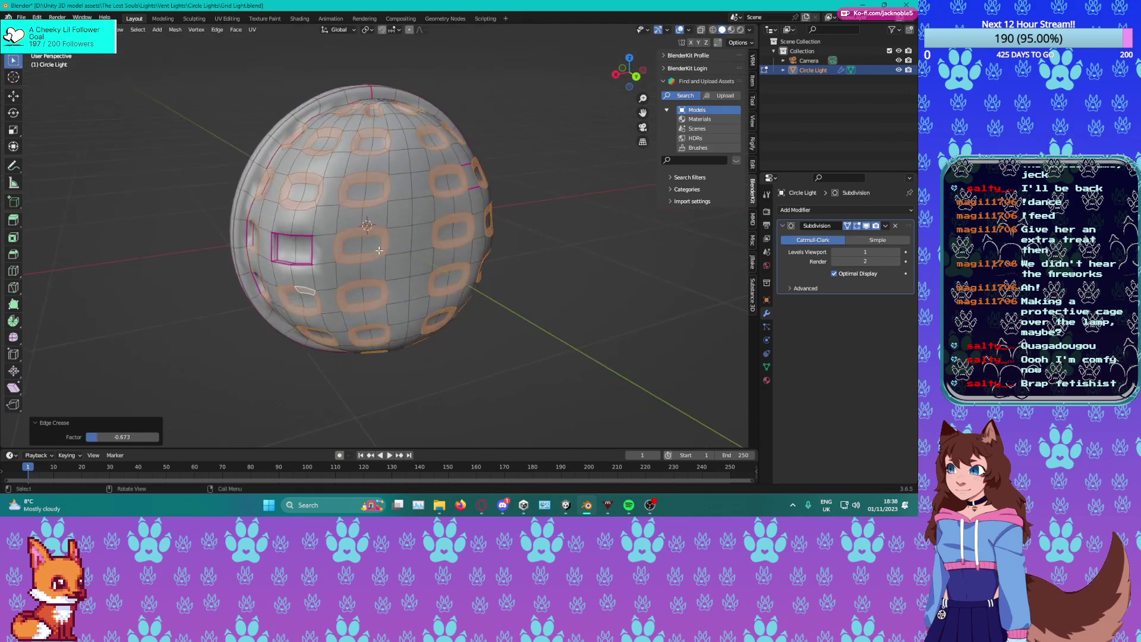
middle_click_drag(139, 284, 389, 229)
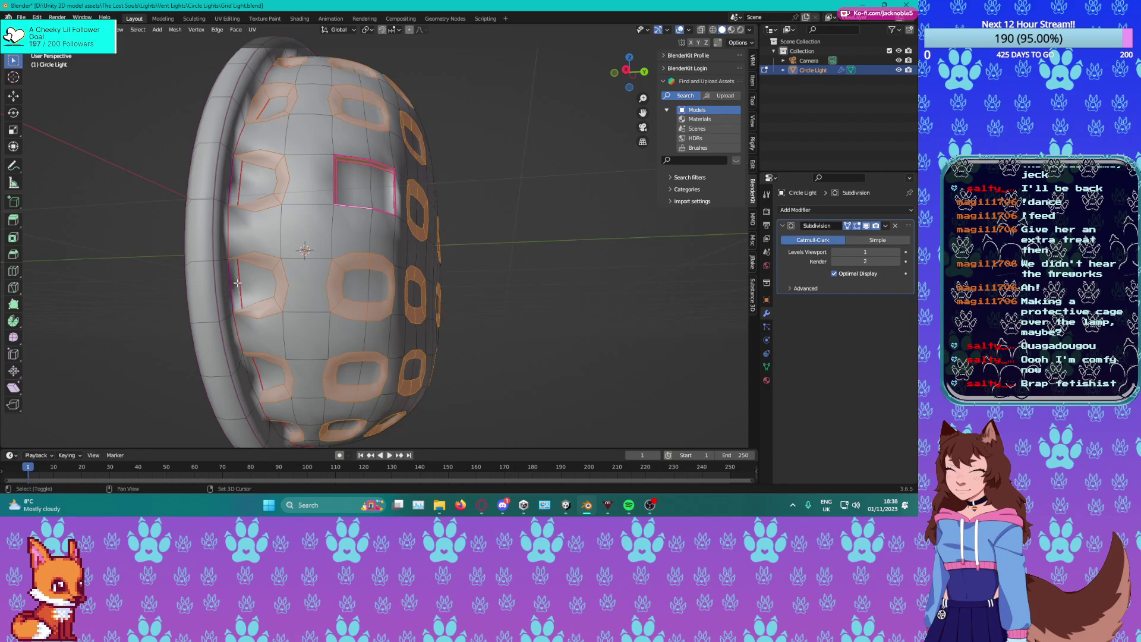
Reduce the crease further on all selected opening rings to clear their uneven values.
middle_click_drag(235, 178, 442, 220)
left_click(529, 171, "shift")
key("shift+e")
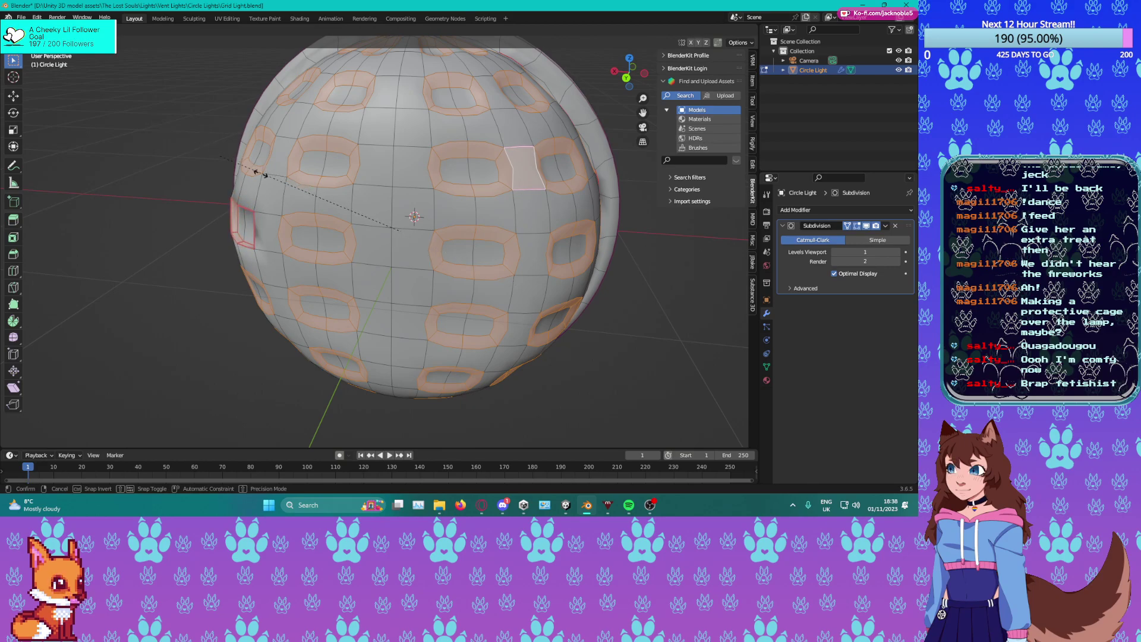
left_click(403, 225)
key("shift+e")
left_click(505, 229)
Deselect the stray face between two openings and raise the crease evenly on all the opening rings.
left_click(529, 173, "shift")
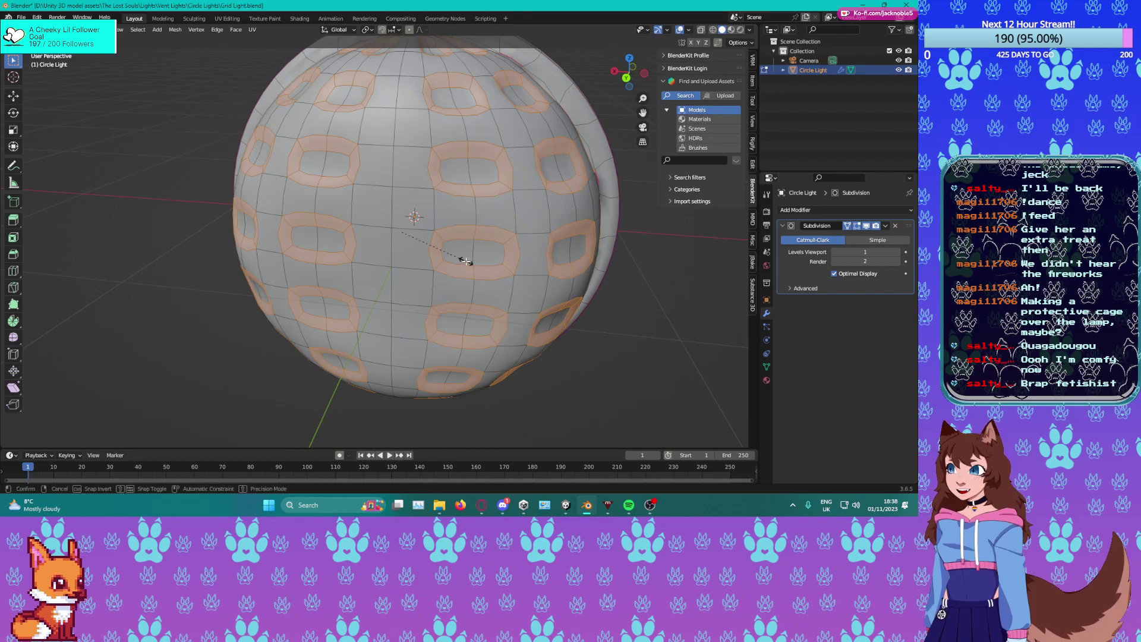
key("shift+e")
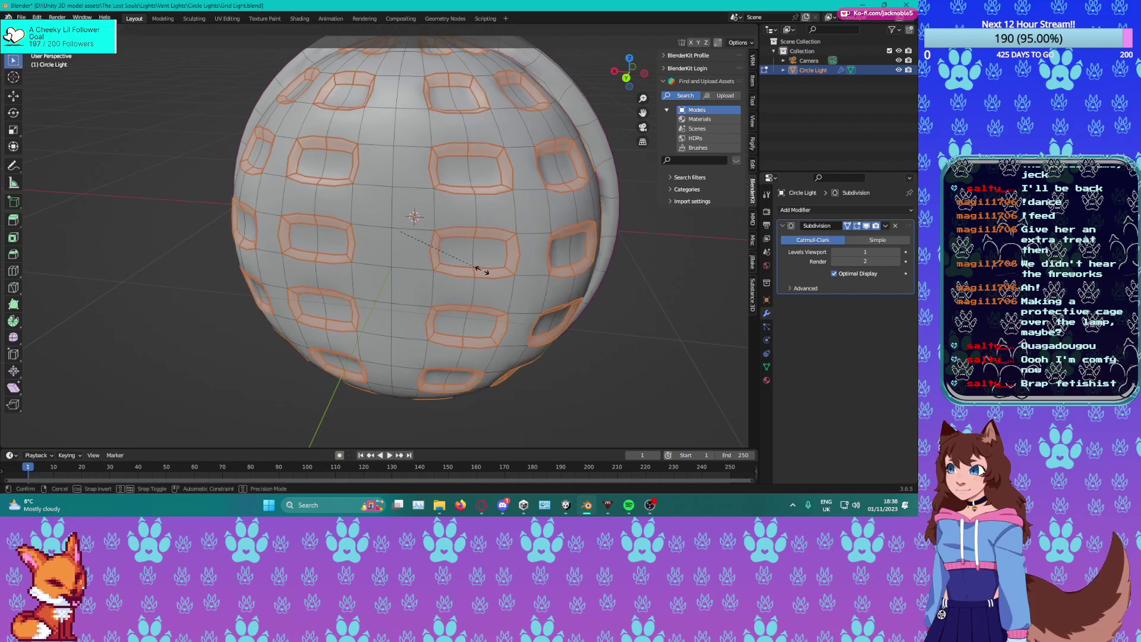
left_click(485, 271)
Select the faces along the rim beside the openings, reduce their crease, and save the file.
middle_click_drag(486, 271, 451, 337)
left_click(568, 398)
middle_click_drag(568, 397, 480, 380)
middle_click_drag(285, 351, 437, 359, "shift")
scroll(368, 310, "up", 3)
middle_click_drag(368, 310, 387, 269)
scroll(310, 302, "up", 3)
scroll(310, 302, "down", 6)
scroll(327, 319, "down", 3)
key("s")
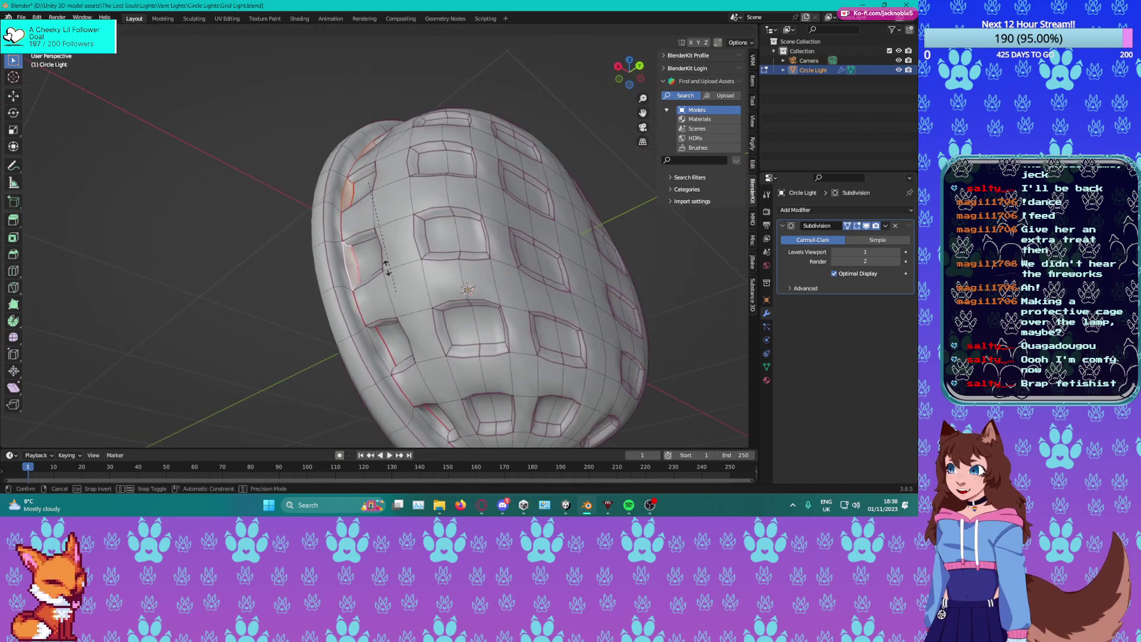
left_click(369, 172)
middle_click_drag(369, 173, 298, 293)
key("ctrl+s")
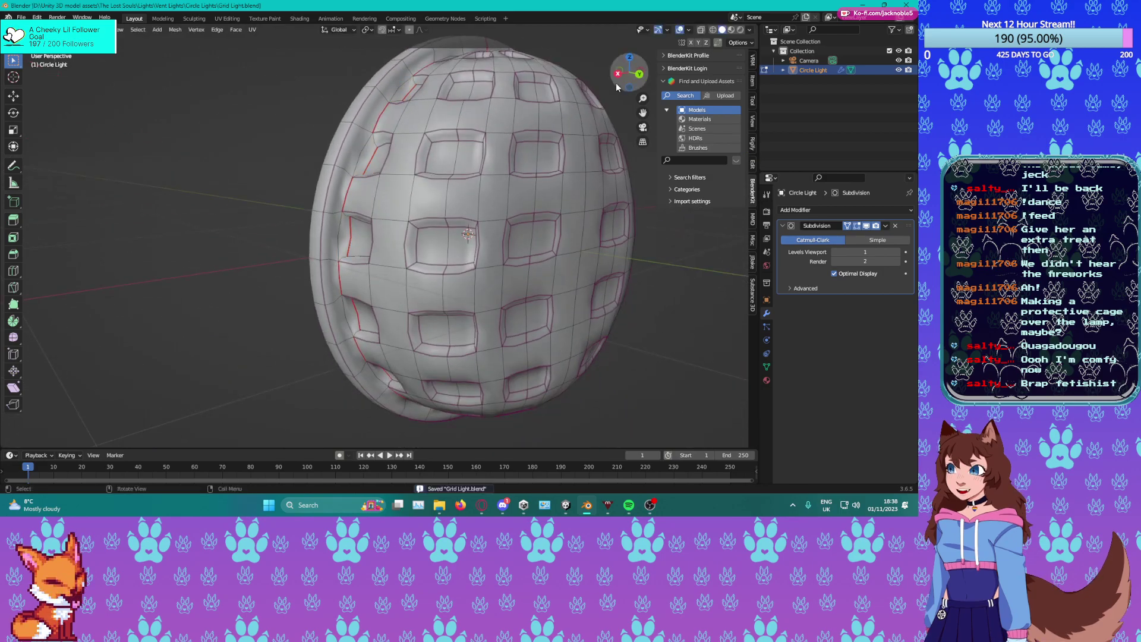
Turn on X-ray and delete the face at the rim between two neighbouring rim-side openings.
left_click(701, 30)
scroll(368, 196, "up", 2)
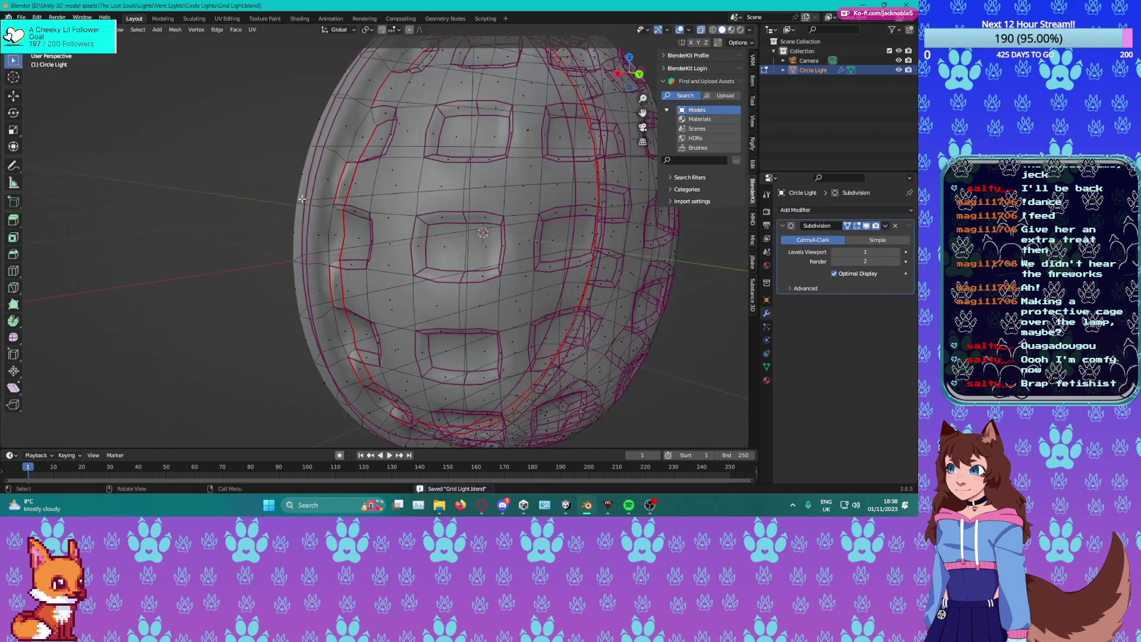
left_click(364, 197)
middle_click_drag(364, 197, 349, 213)
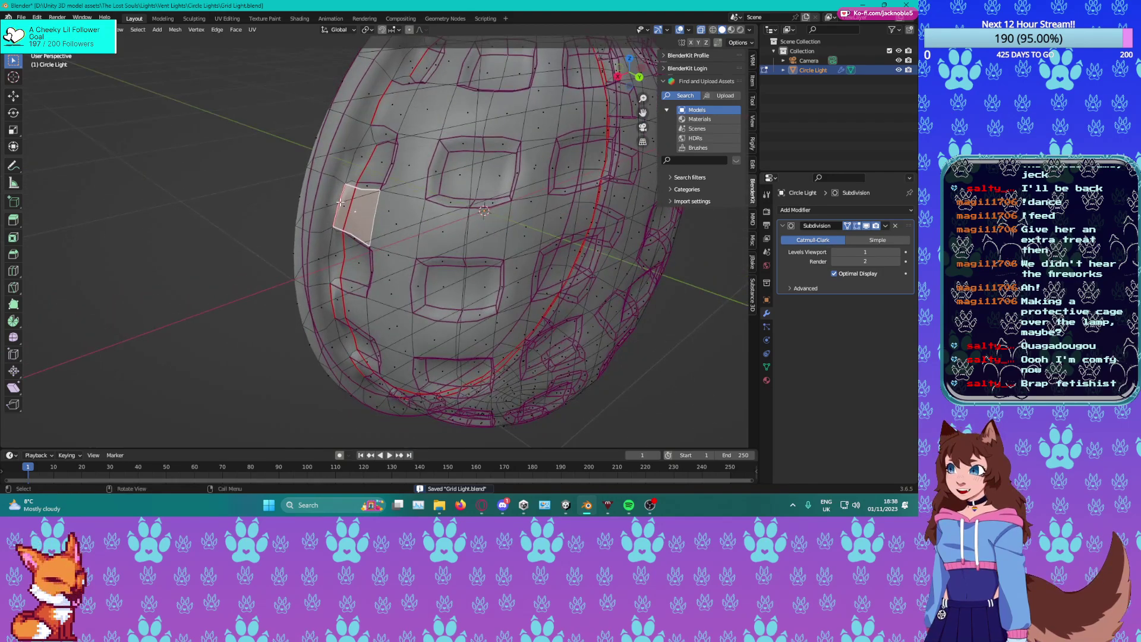
left_click(349, 213, "alt")
left_click(345, 208)
left_click(344, 208)
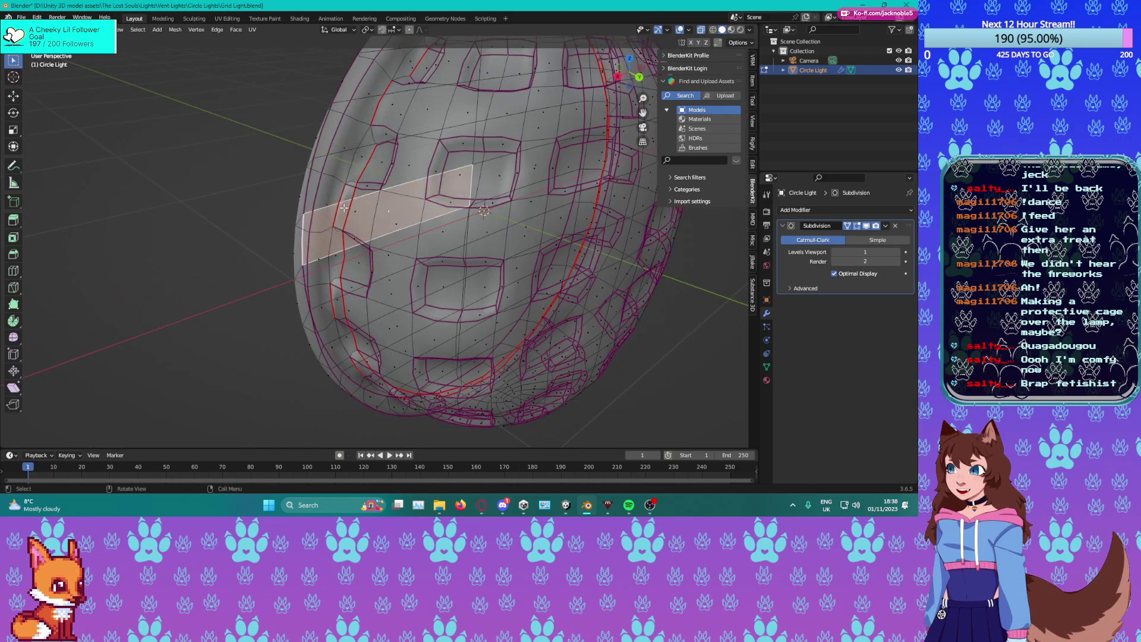
left_click(343, 202)
middle_click_drag(345, 204, 383, 153)
key("x")
left_click(382, 153)
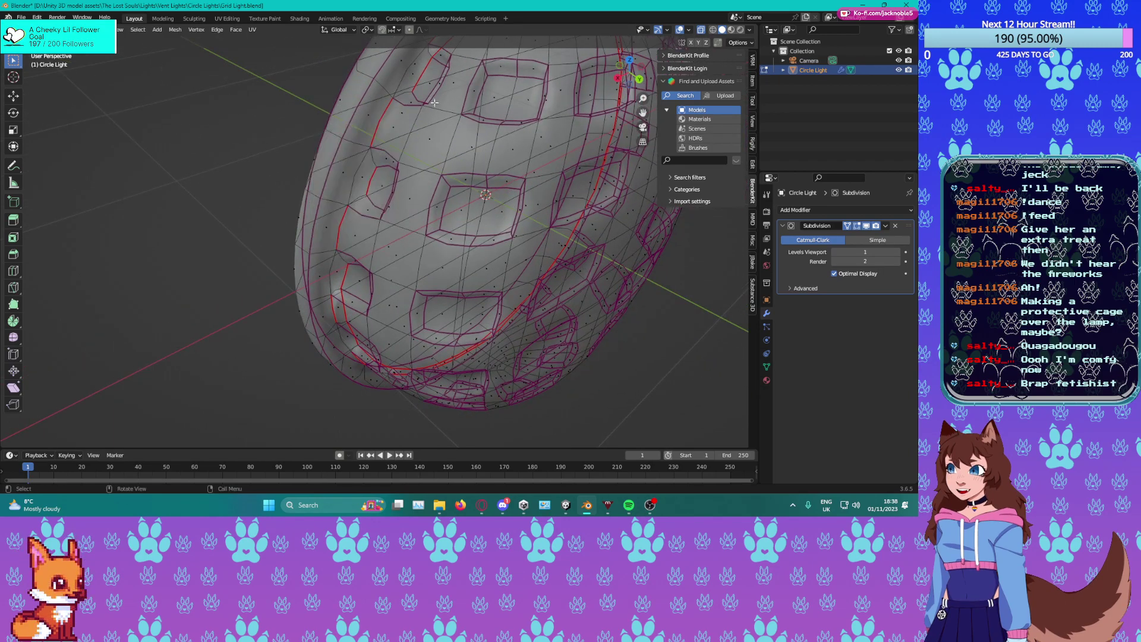
Select the rim face between two neighbouring rim-side openings, delete it, and turn off X-ray.
middle_click_drag(433, 104, 357, 234, "shift")
scroll(327, 253, "up", 2)
left_click(342, 154)
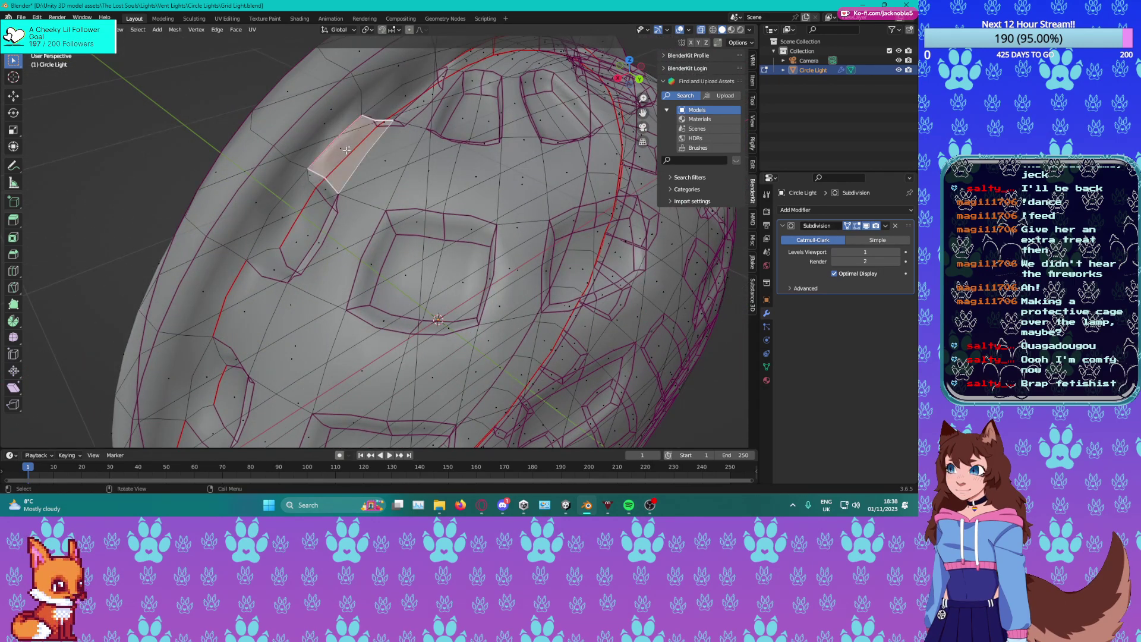
middle_click_drag(410, 128, 455, 141)
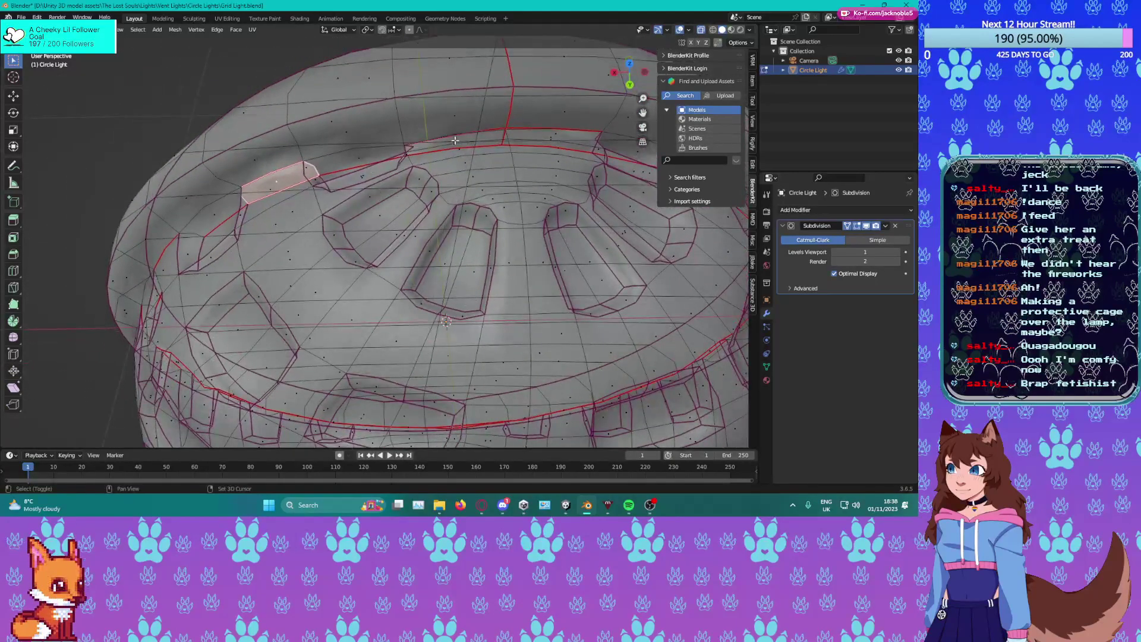
key("e")
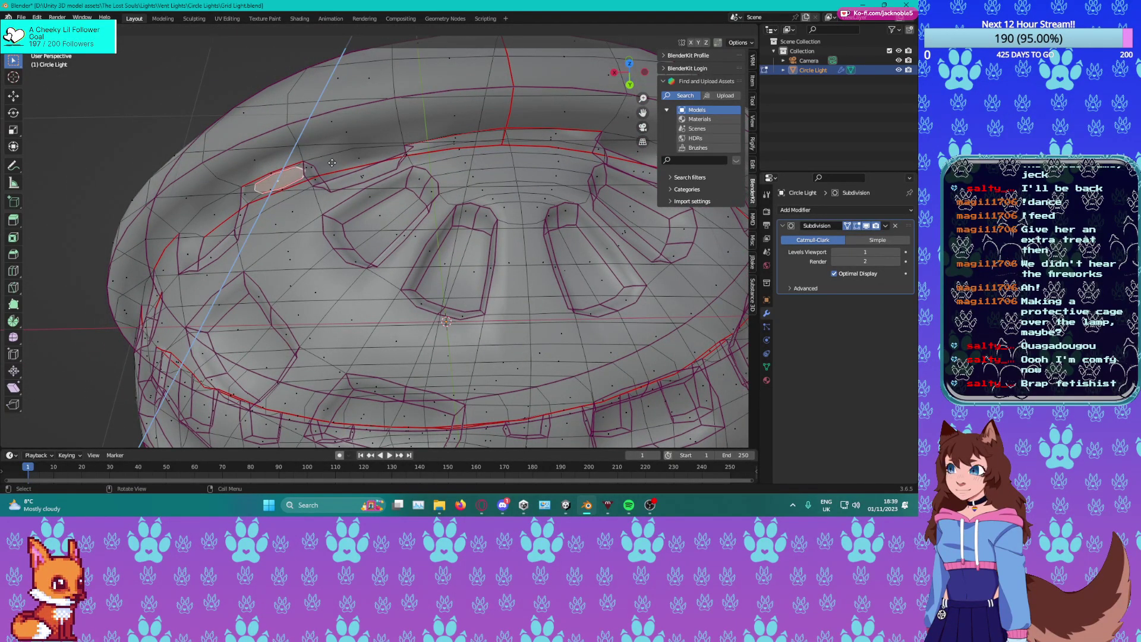
key("Escape")
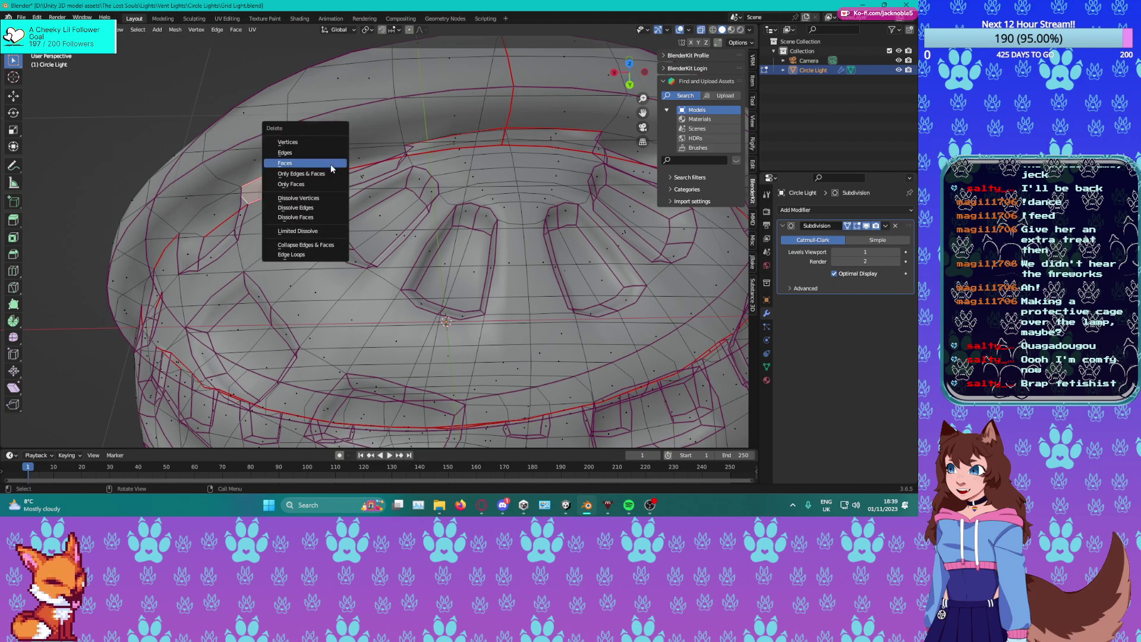
left_click(331, 164)
middle_click_drag(331, 164, 675, 4)
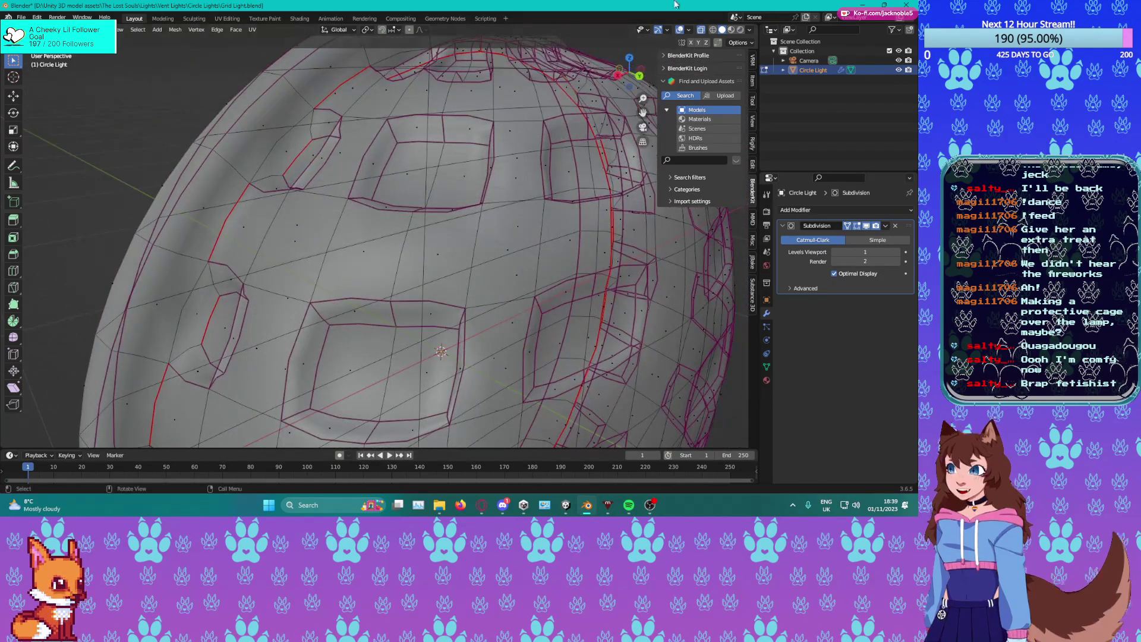
left_click(701, 31)
Switch to edge selection, select the leftover edges along the inner rim between the openings, and delete them.
middle_click_drag(452, 208, 377, 503)
scroll(363, 187, "up", 4)
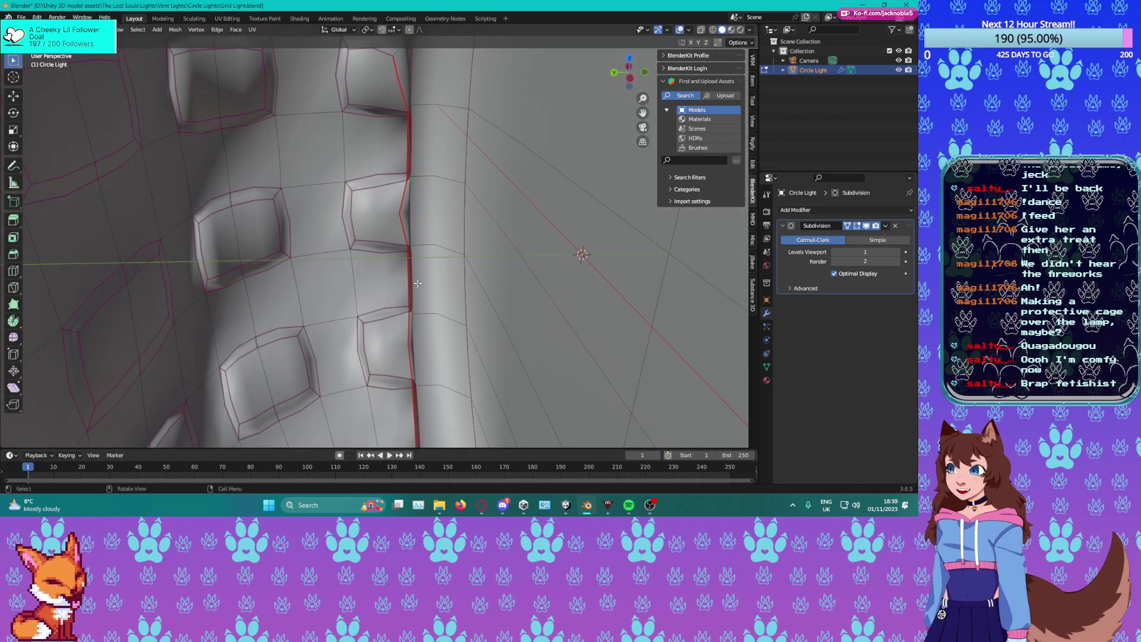
middle_click_drag(402, 219, 334, 191)
key("2")
middle_click_drag(397, 145, 311, 216)
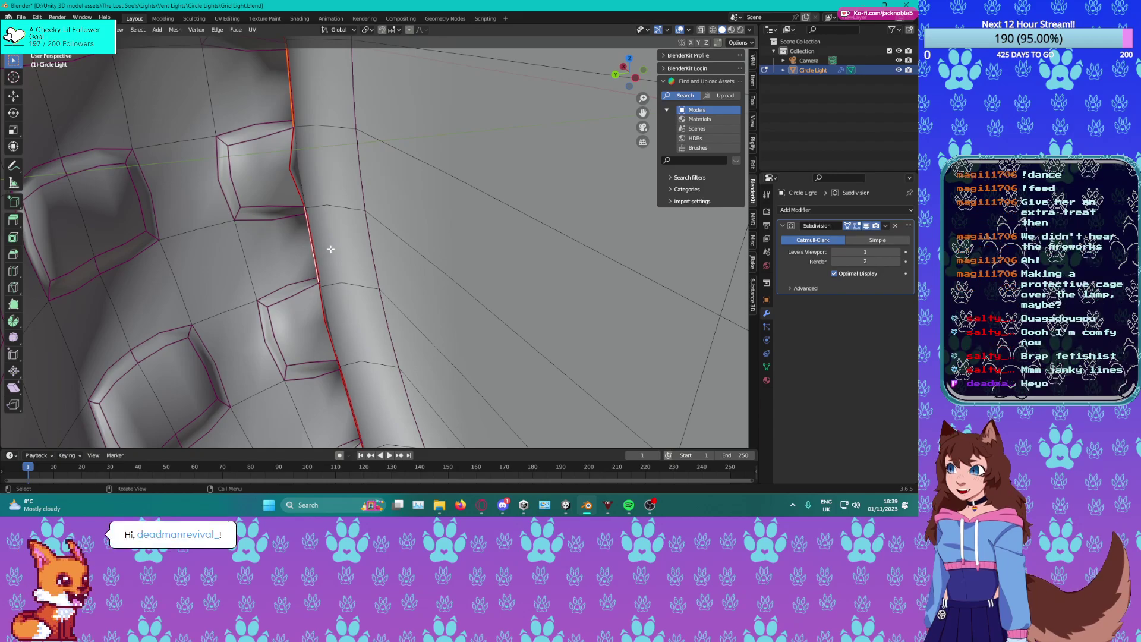
middle_click_drag(368, 270, 475, 328, "shift")
middle_click_drag(467, 379, 459, 246, "shift")
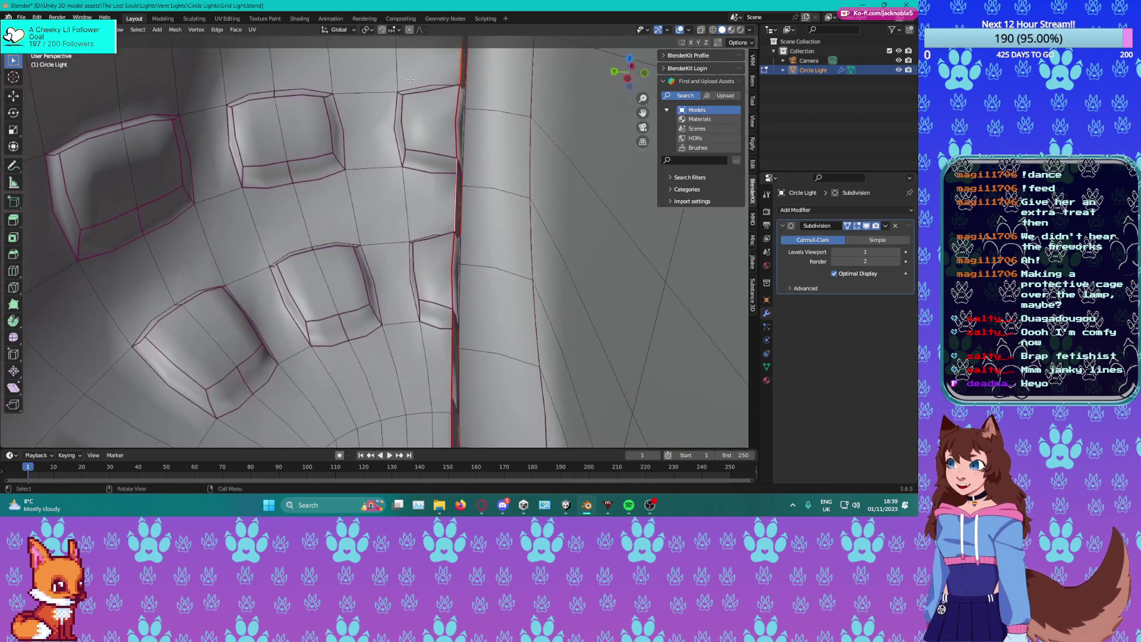
middle_click_drag(452, 350, 450, 115, "shift")
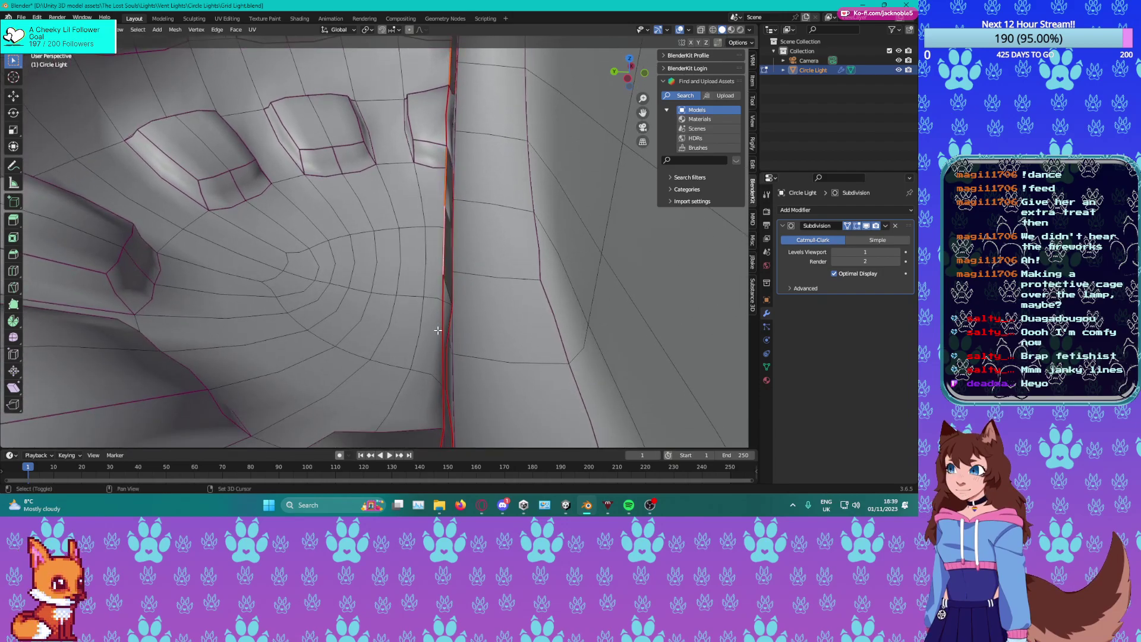
middle_click_drag(433, 316, 437, 300)
key("x")
key("Escape")
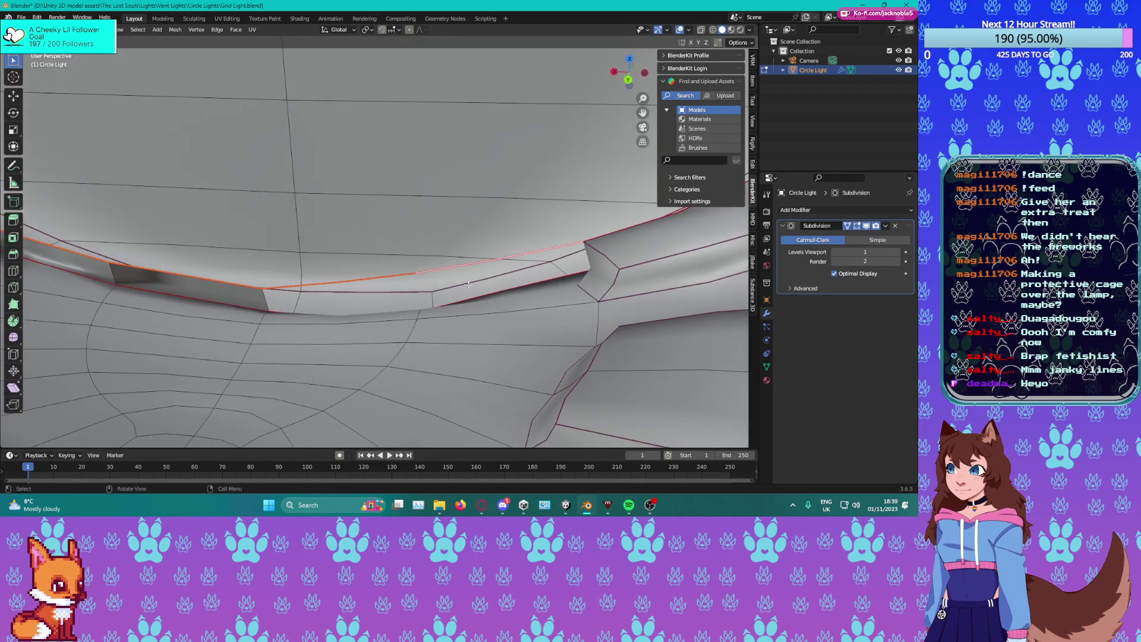
key("x")
left_click(413, 284)
Follow the inner rim, add the stray edge segments between the rim-side openings to the selection, and delete them.
middle_click_drag(416, 281, 476, 262)
middle_click_drag(538, 182, 482, 211, "shift")
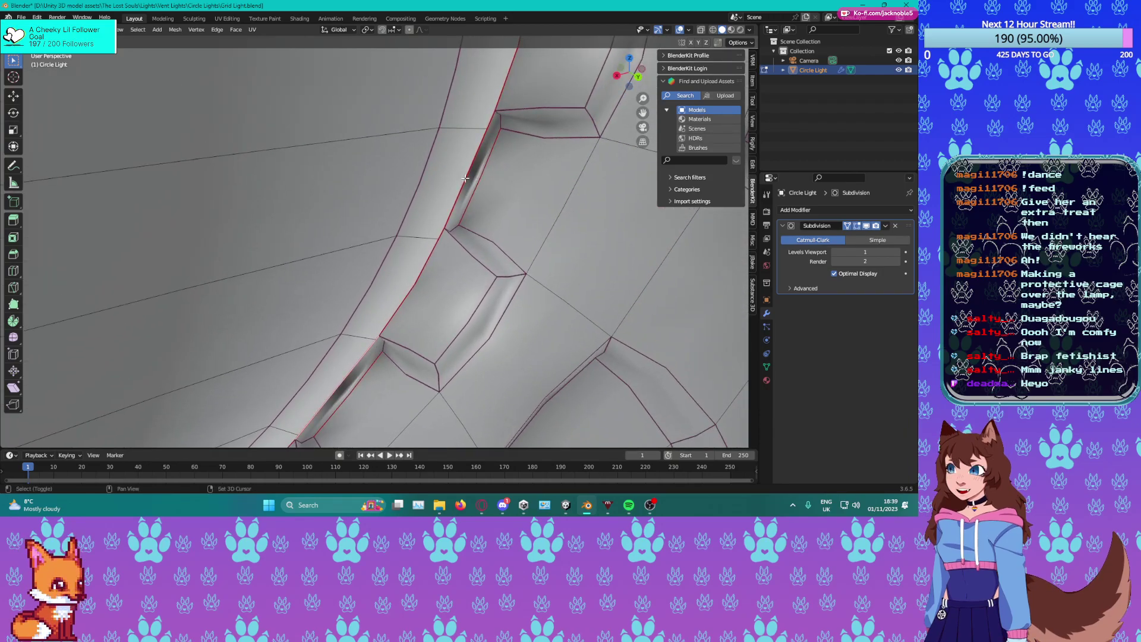
middle_click_drag(509, 126, 340, 347, "shift")
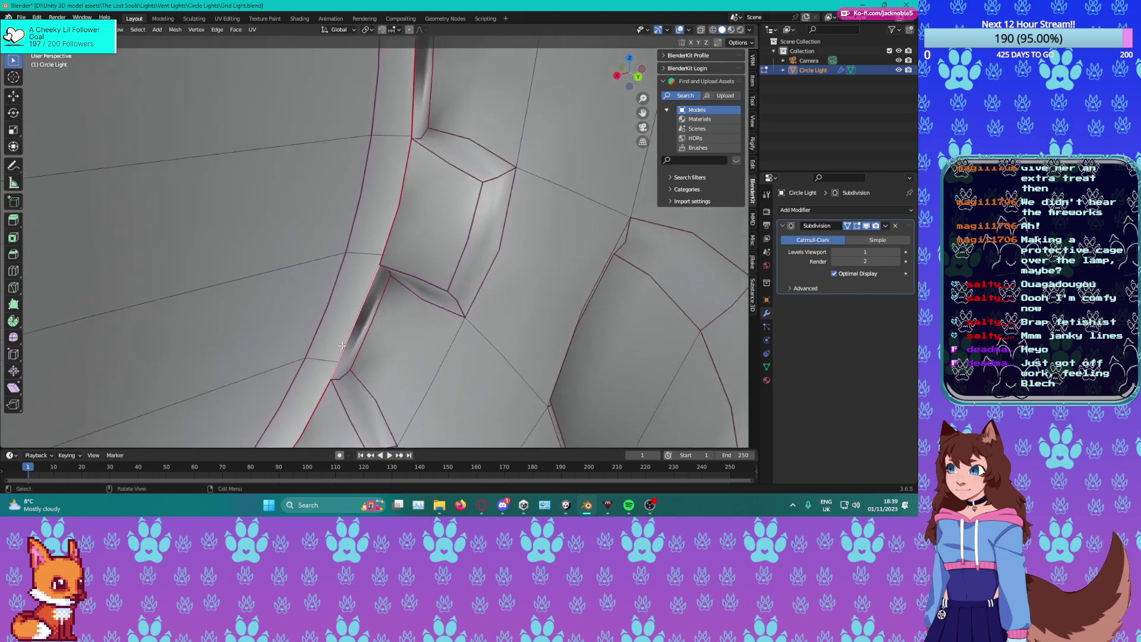
middle_click_drag(410, 178, 415, 271, "shift")
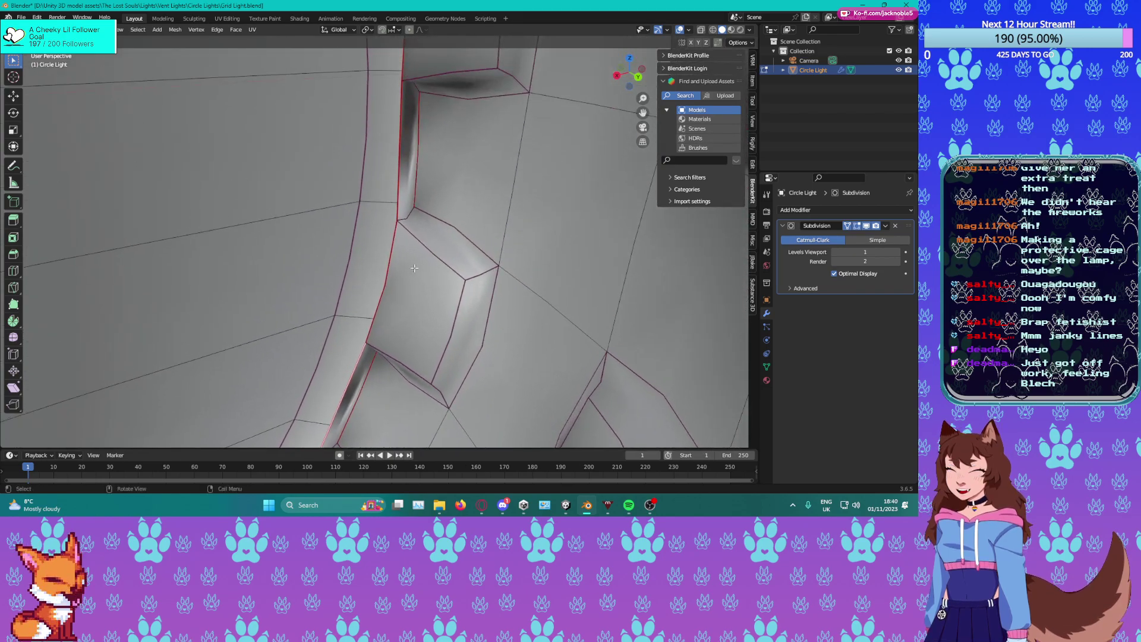
right_click(403, 177)
key("Escape")
middle_click_drag(404, 176, 375, 126, "shift")
middle_click_drag(378, 54, 469, 222, "shift")
scroll(416, 178, "down", 1)
middle_click_drag(413, 142, 346, 165)
left_click(420, 201, "shift")
scroll(346, 165, "up", 2)
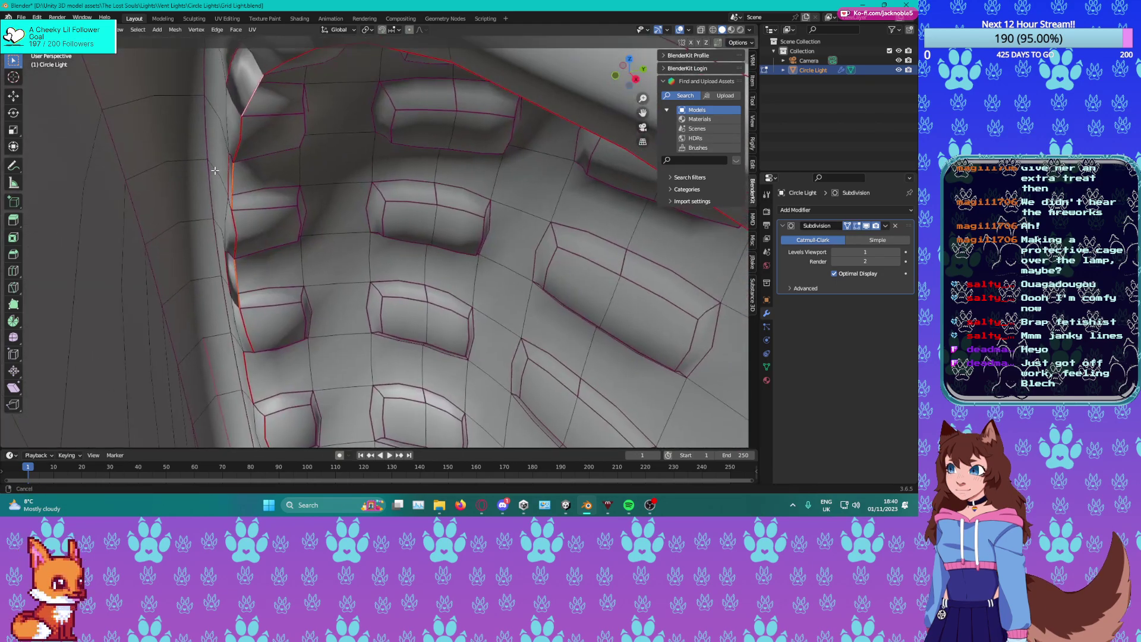
scroll(268, 173, "up", 1)
left_click(524, 186, "shift")
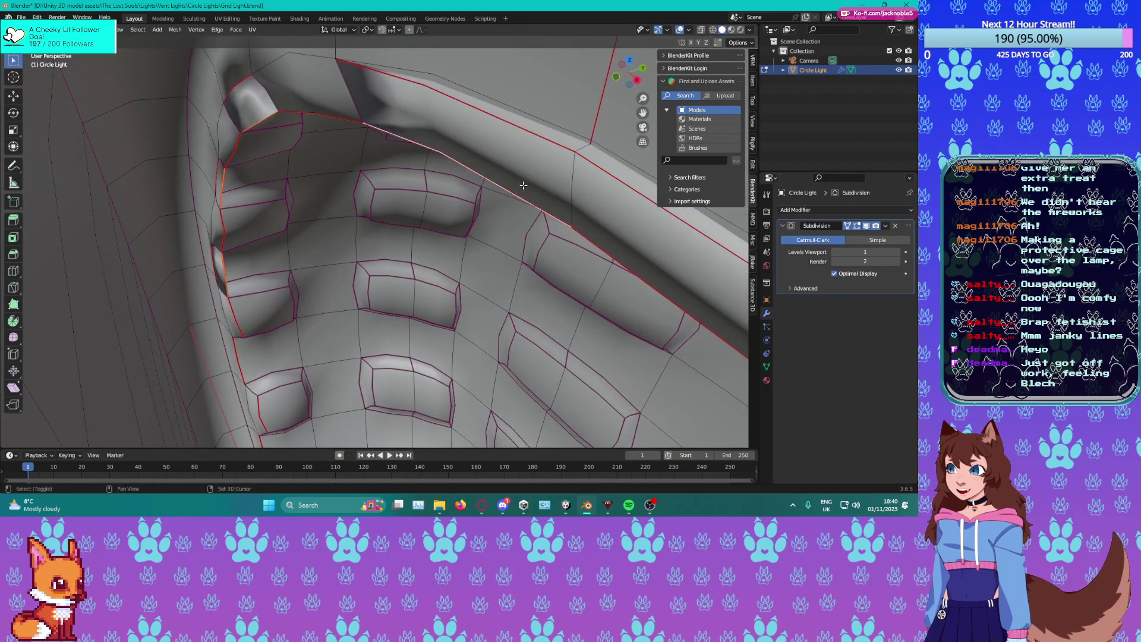
middle_click_drag(583, 230, 540, 193)
middle_click_drag(435, 196, 291, 119)
scroll(316, 170, "up", 1)
key("x")
left_click(286, 133)
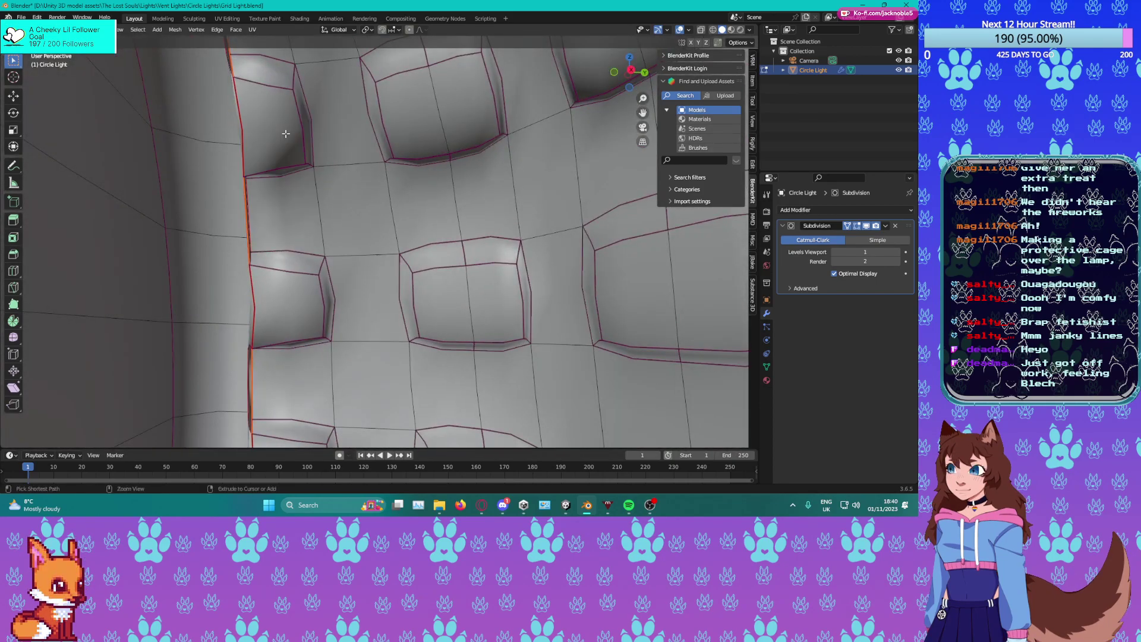
key("x")
left_click(270, 121)
Delete the remaining stray edges where the grid meets the inner rim between the openings.
middle_click_drag(269, 120, 113, 156)
middle_click_drag(303, 132, 544, 266)
scroll(212, 105, "up", 2)
scroll(212, 104, "down", 2)
scroll(545, 266, "up", 2)
scroll(617, 235, "down", 2)
middle_click_drag(617, 235, 634, 177)
middle_click_drag(273, 253, 160, 322)
middle_click_drag(305, 302, 391, 239)
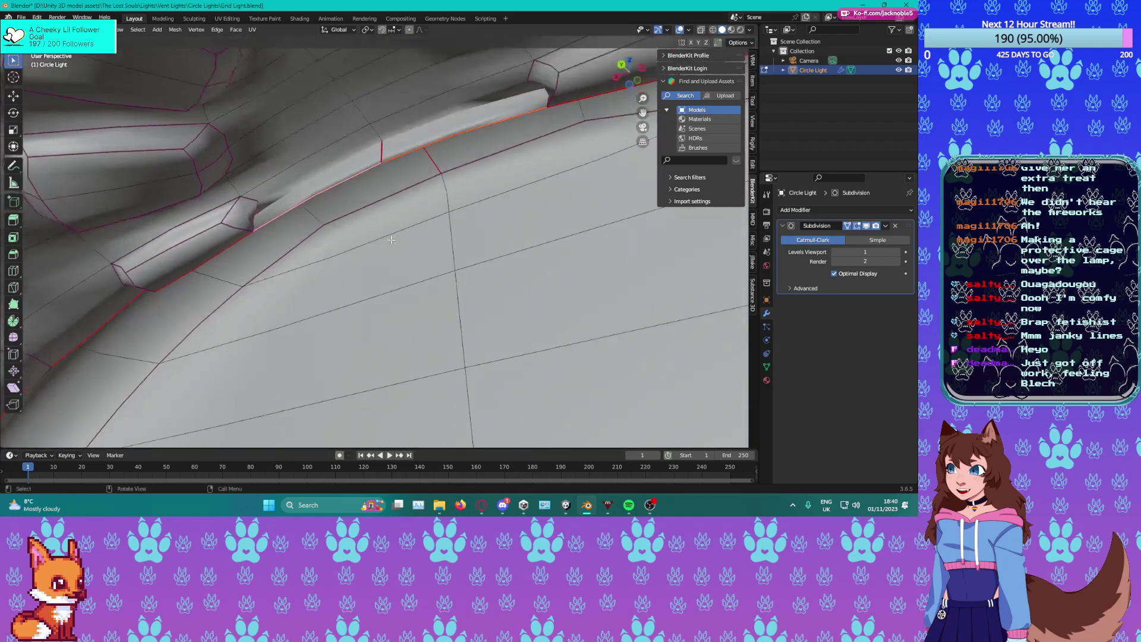
key("x")
left_click(148, 296)
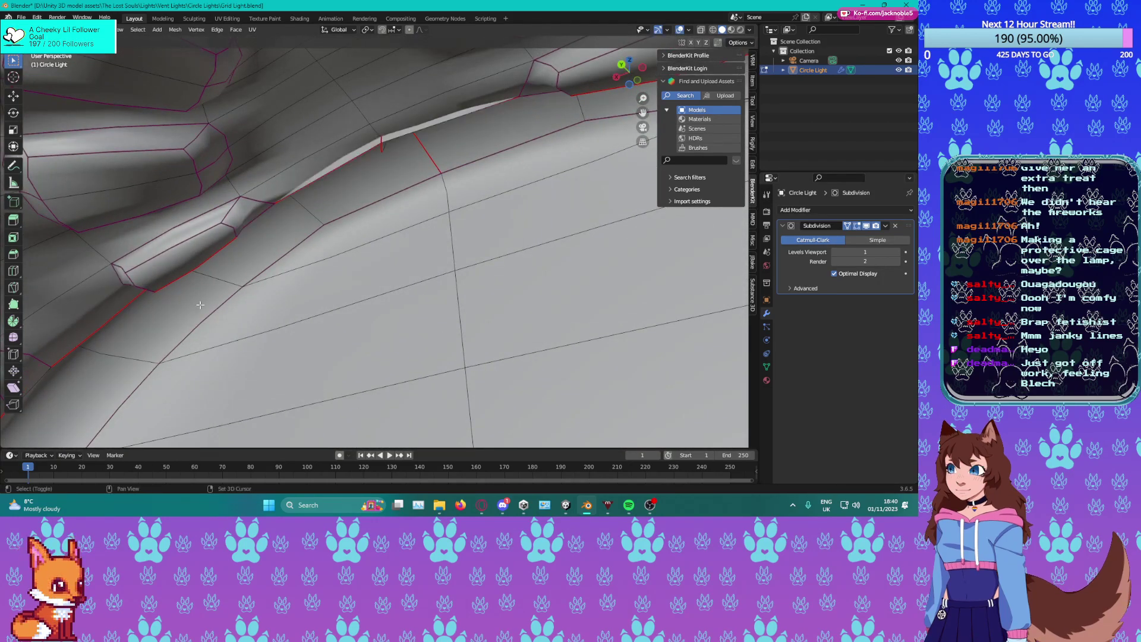
Close the gap at the end of the grid by merging the loose centre vertices into the rim vertex with At First.
middle_click_drag(382, 141, 400, 157)
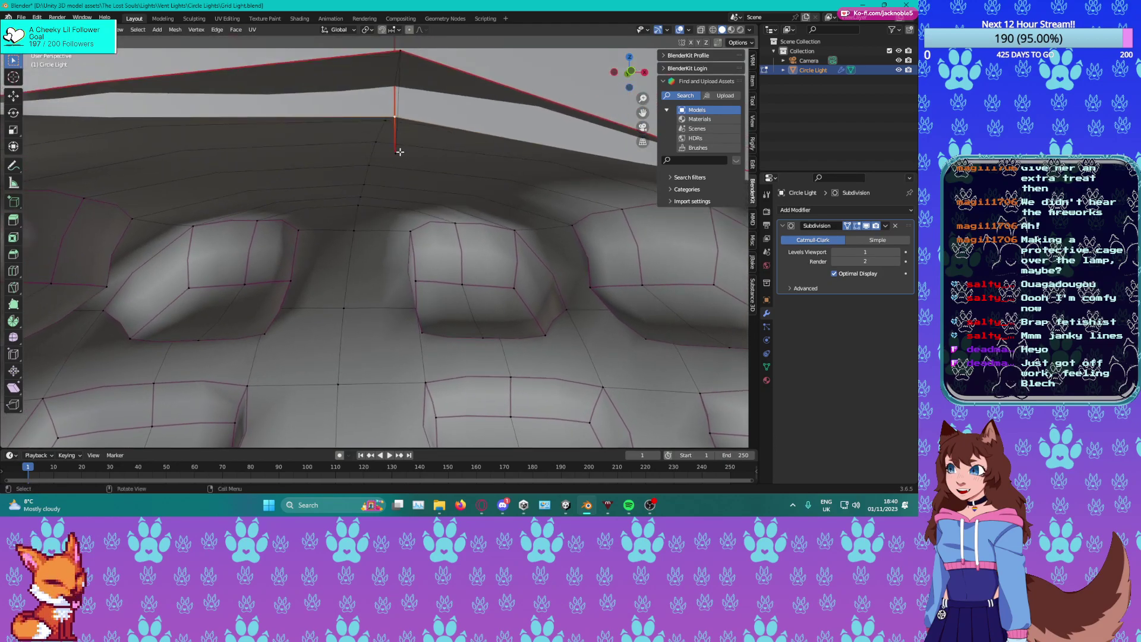
right_click(400, 152)
left_click(398, 142)
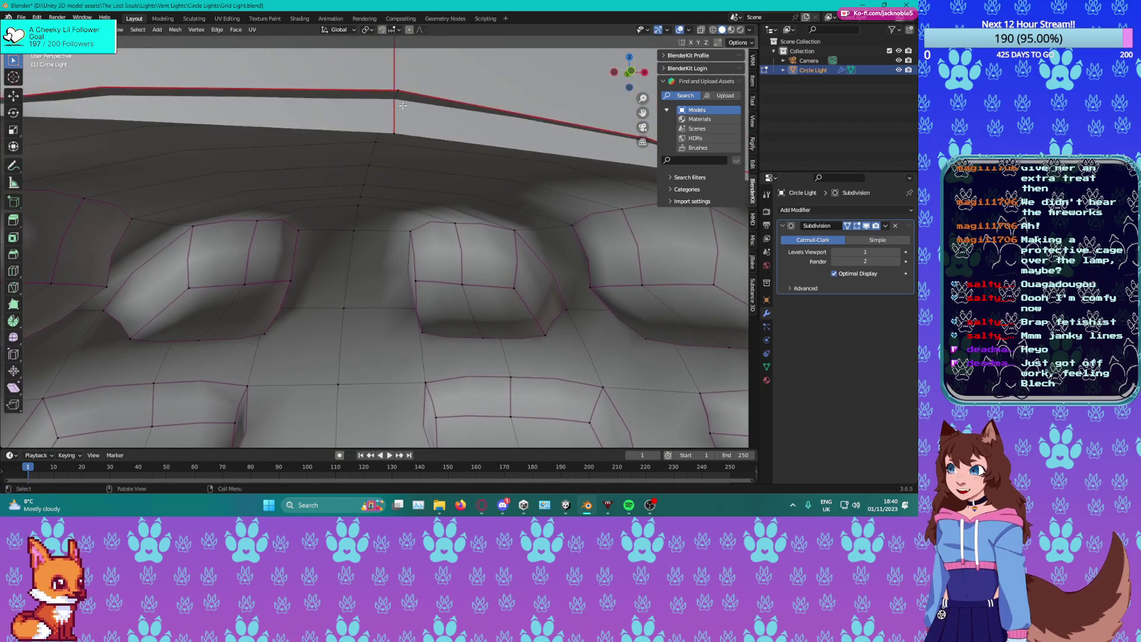
middle_click_drag(400, 105, 421, 132)
middle_click_drag(414, 203, 480, 213)
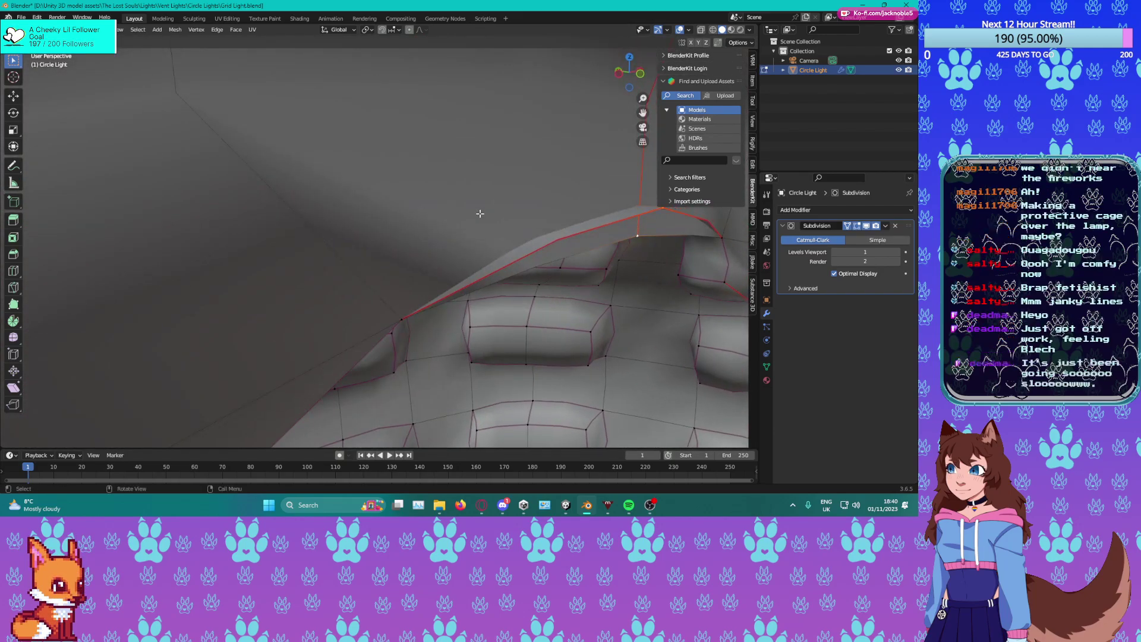
key("m")
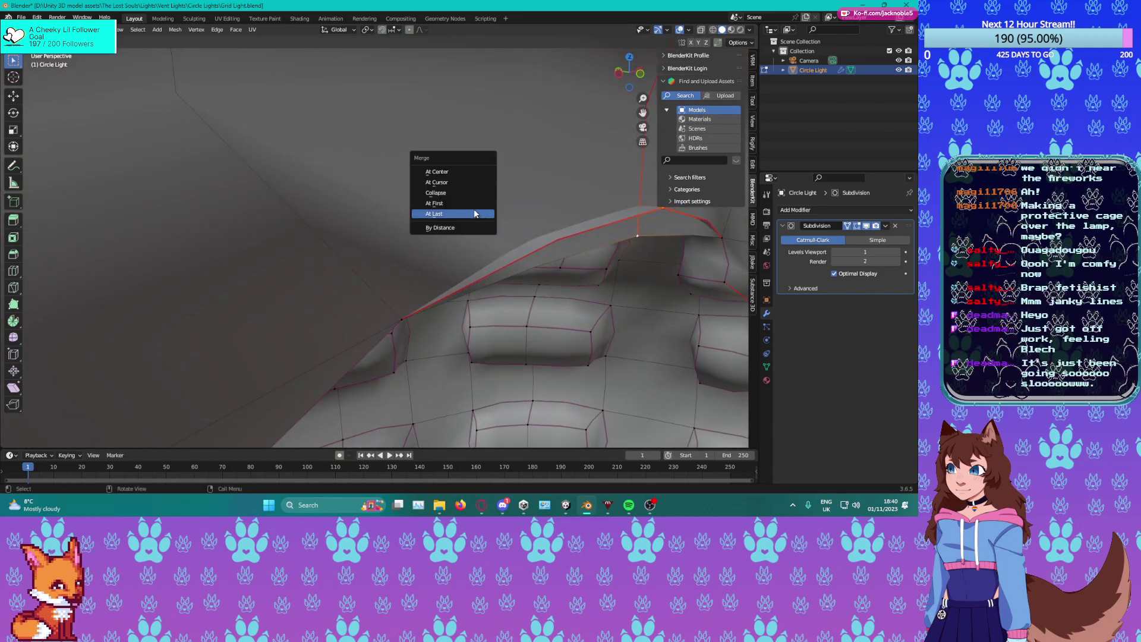
left_click(468, 203)
scroll(461, 222, "up", 1)
middle_click_drag(453, 225, 405, 122, "shift")
scroll(405, 122, "down", 2)
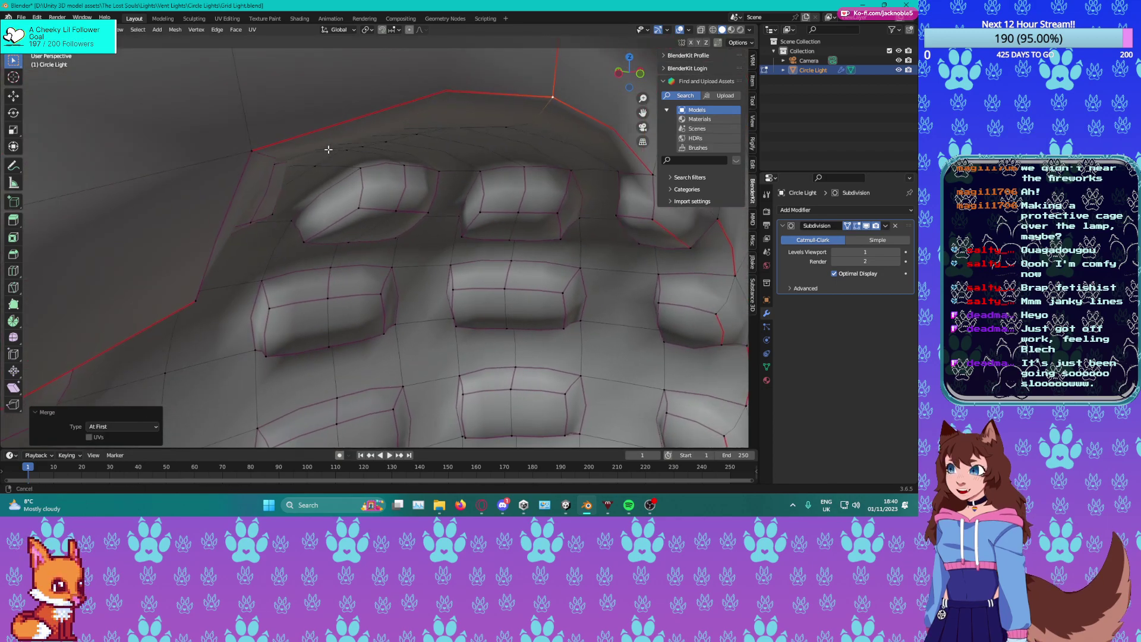
Inspect the merged rim and the grid openings in Object Mode, also checking the light in Material Preview shading.
middle_click_drag(326, 151, 385, 102, "shift")
scroll(345, 145, "up", 2)
scroll(344, 145, "down", 2)
middle_click_drag(346, 145, 394, 173)
scroll(426, 232, "up", 2)
middle_click_drag(426, 232, 462, 267)
scroll(459, 251, "down", 3)
key("Tab")
scroll(462, 271, "down", 5)
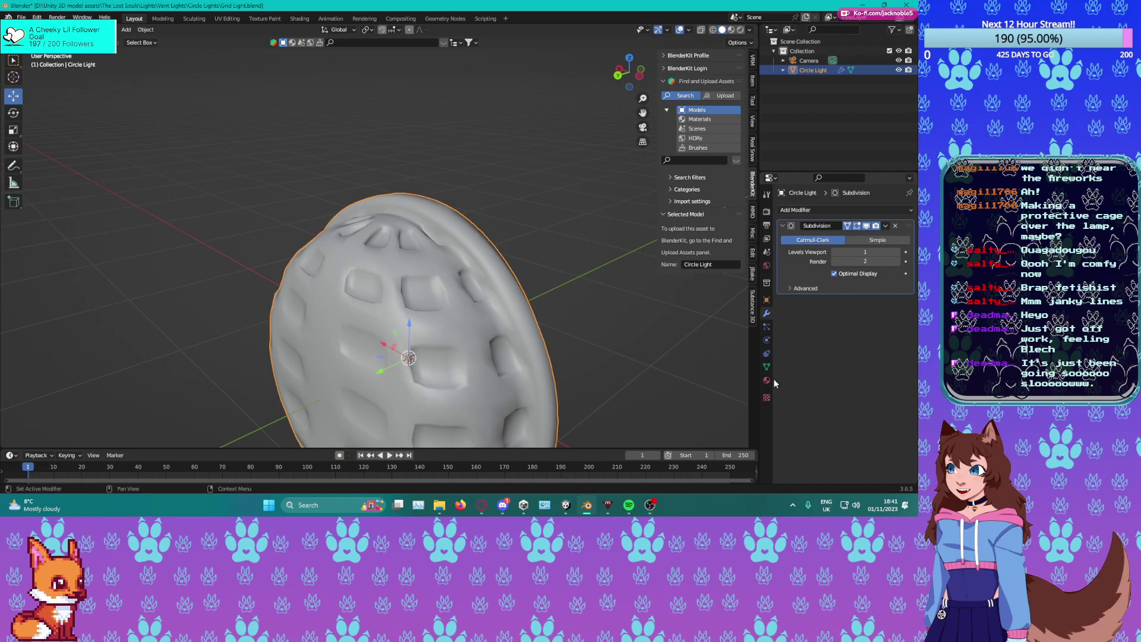
middle_click_drag(478, 340, 512, 303)
scroll(512, 304, "up", 2)
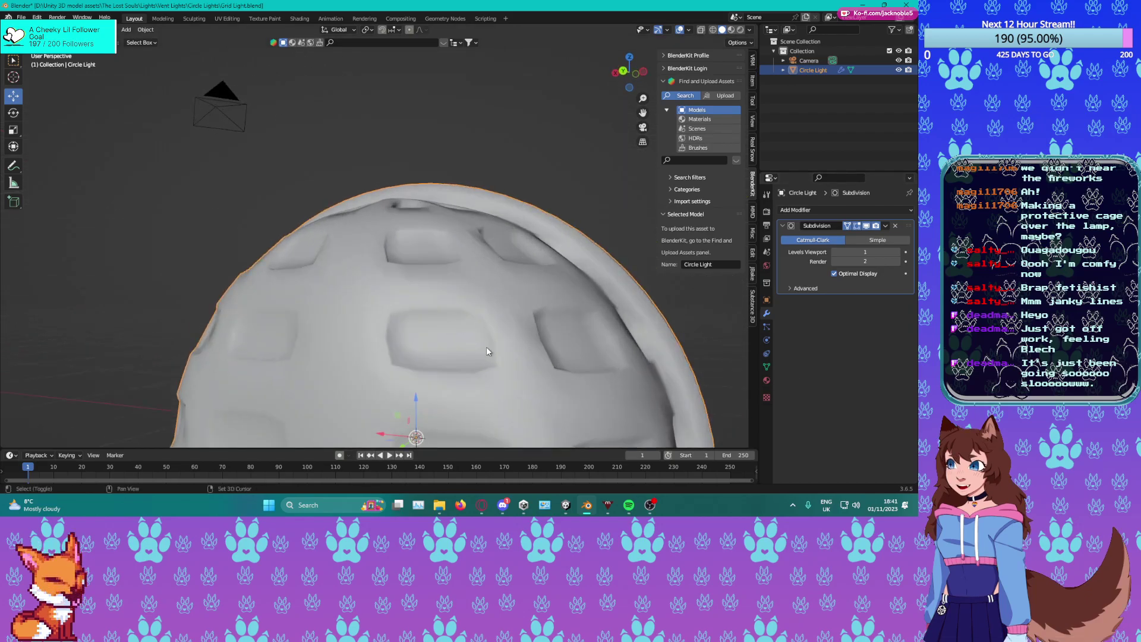
middle_click_drag(487, 349, 489, 79, "shift")
middle_click_drag(467, 131, 527, 170)
key("Tab")
key("Tab")
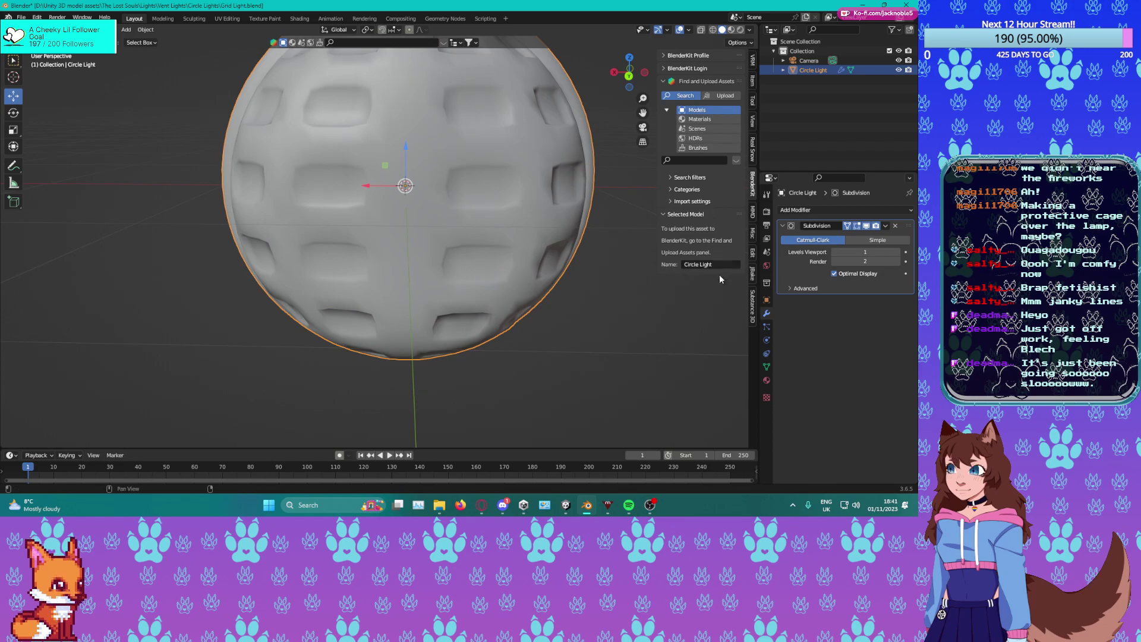
left_click(732, 31)
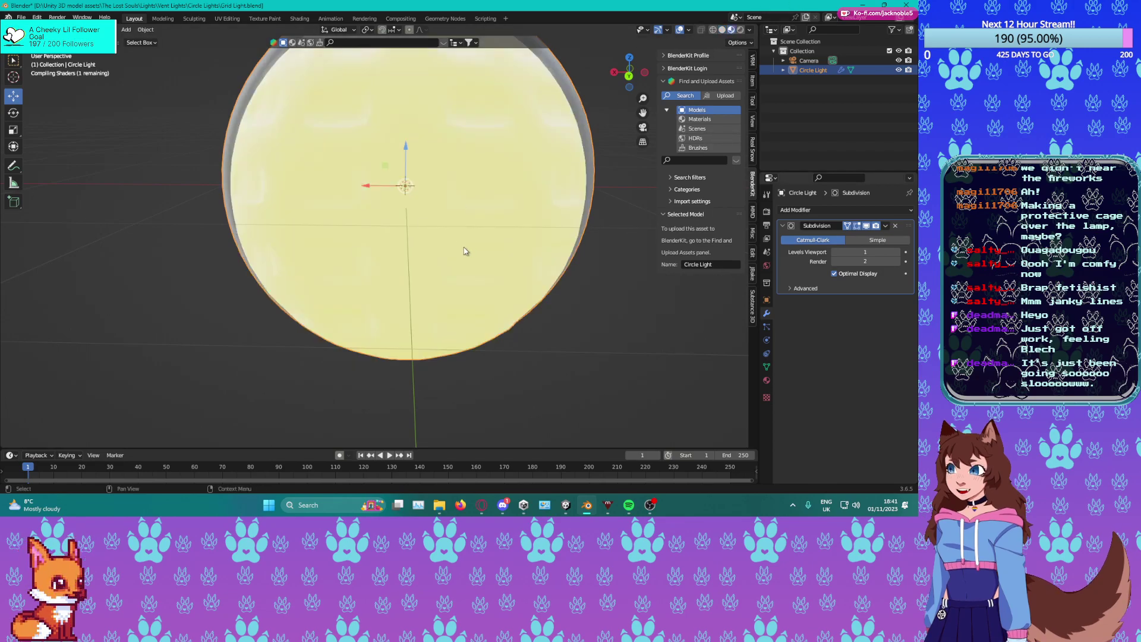
left_click(721, 31)
mouse_move(455, 171)
middle_mouse_down()
mouse_move(398, 185)
mouse_move(481, 224)
middle_mouse_up()
scroll(398, 184, "up", 3)
Return to Edit Mode and select the face rings around the first openings in the two middle columns.
key("Tab")
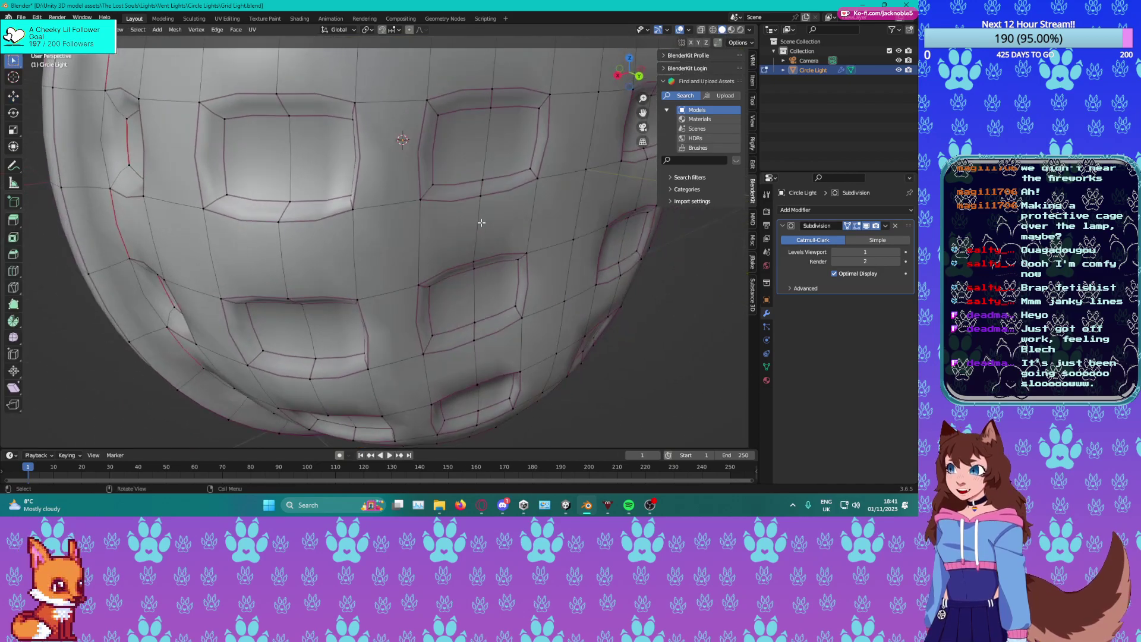
scroll(477, 224, "up", 4)
scroll(477, 224, "down", 2)
left_click(517, 168, "alt")
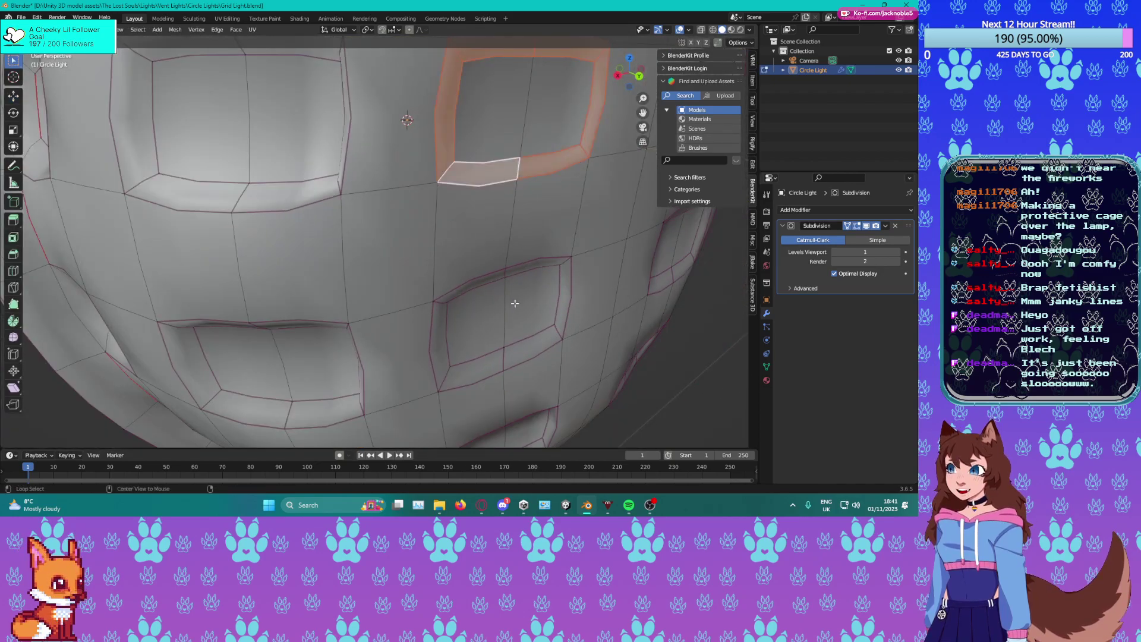
left_click(506, 272, "alt+shift")
scroll(505, 273, "down", 5)
middle_click_drag(505, 272, 482, 270)
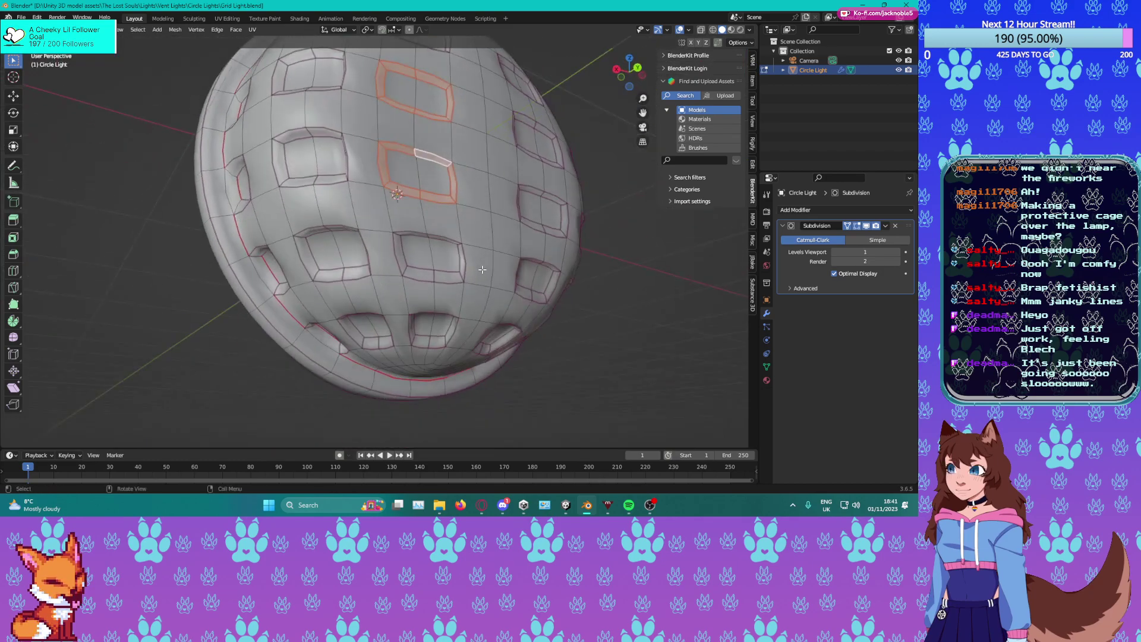
middle_click_drag(621, 214, 497, 170)
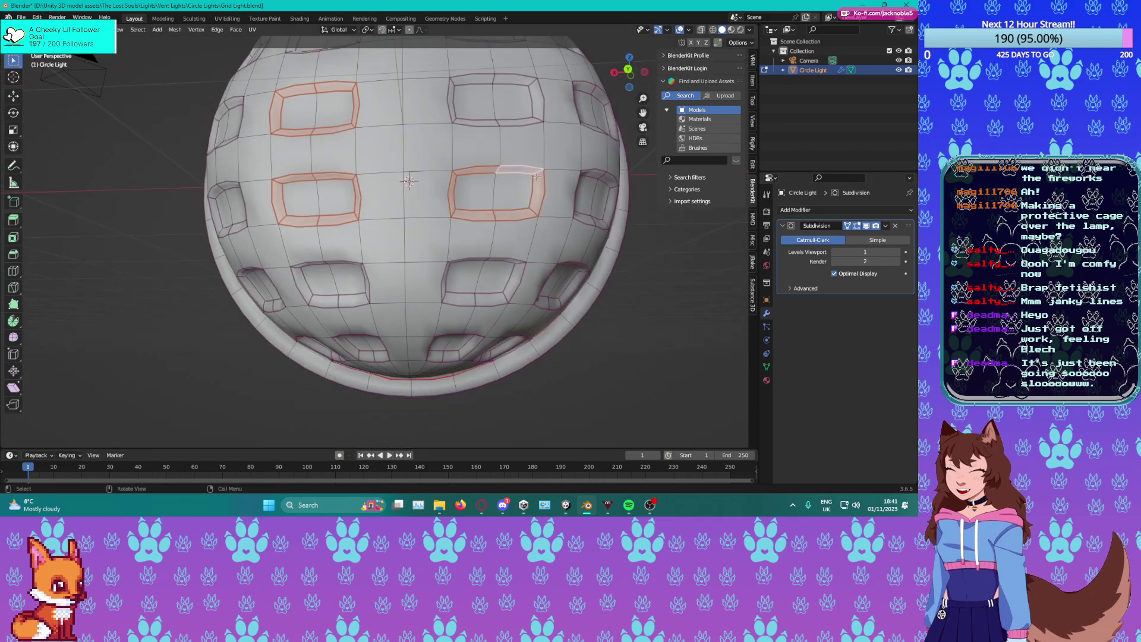
Add the face rings around the neighbouring openings in the middle and adjacent columns to the selection.
left_click(500, 124, "alt+shift")
middle_click_drag(538, 123, 485, 136)
left_click(499, 119, "alt+shift")
key("ctrl+z")
left_click(509, 118, "alt+shift")
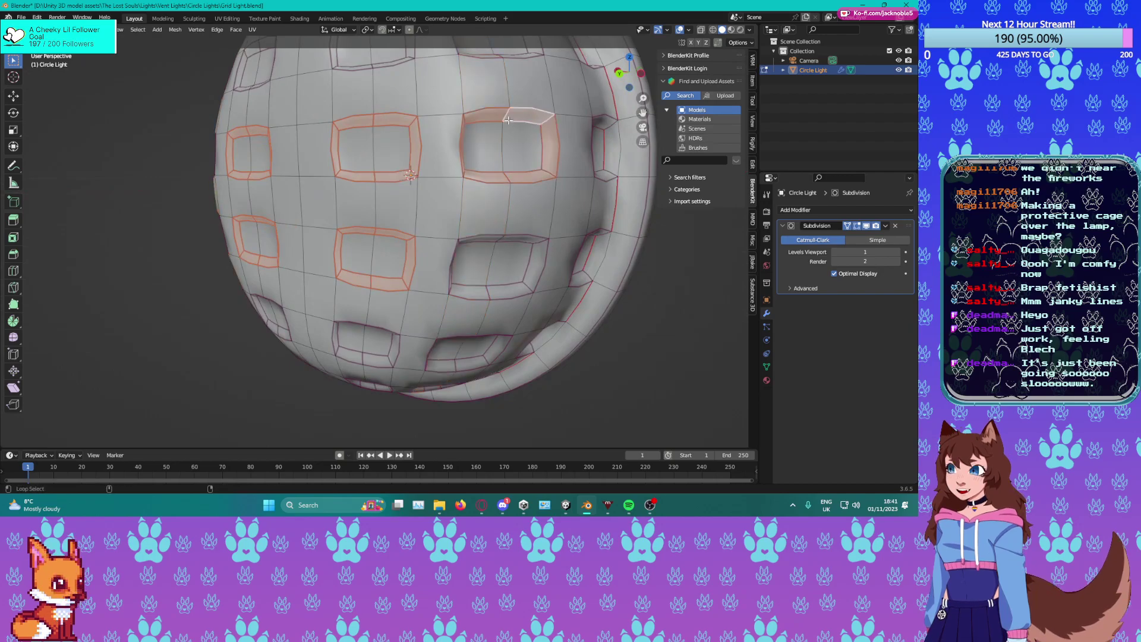
middle_click_drag(517, 135, 570, 172)
left_click(509, 114, "alt+shift")
left_click(570, 172, "alt+shift")
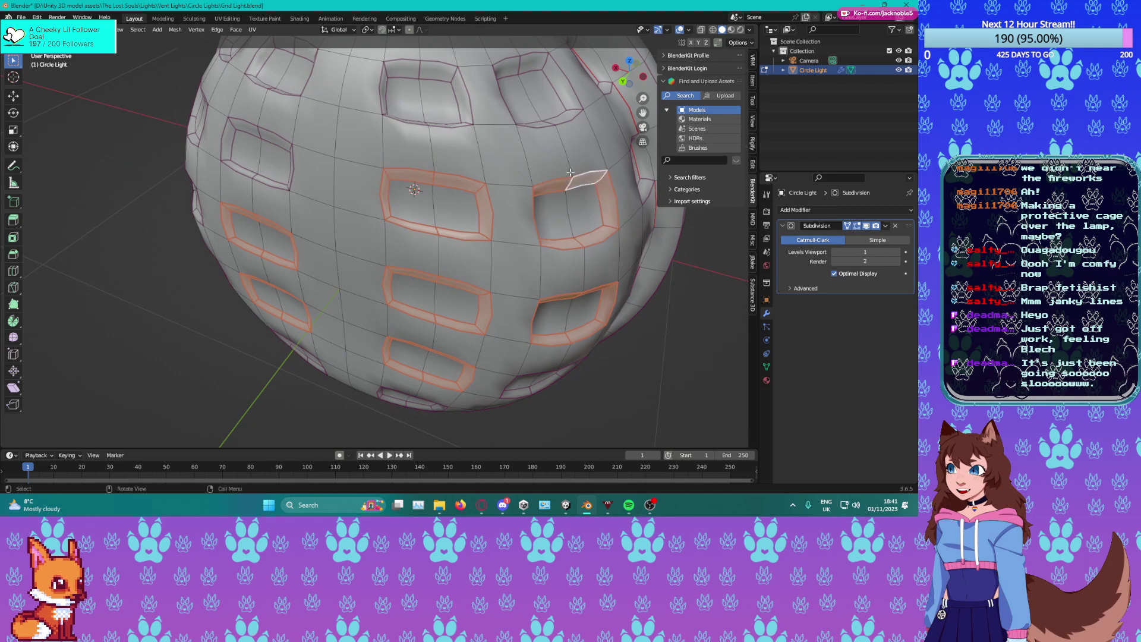
Extend the ring selection to openings in the next row on both sides of the dome.
left_click(518, 69, "alt+shift")
middle_click_drag(413, 72, 392, 89)
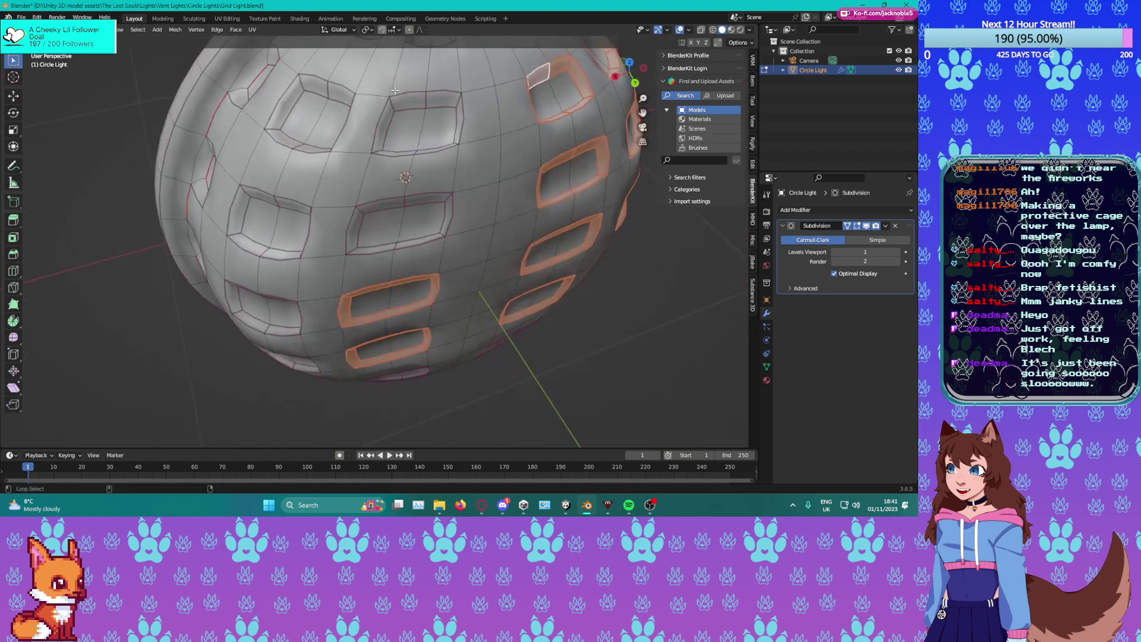
left_click(434, 98, "alt+shift")
key("ctrl+z")
left_click(415, 120, "alt+shift")
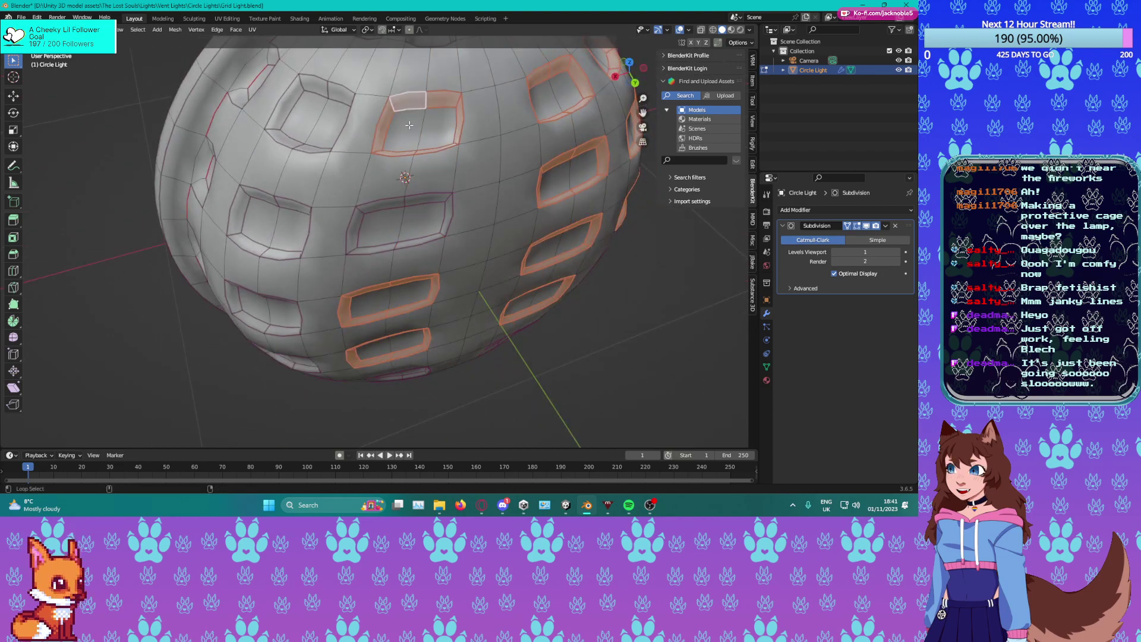
Select the remaining rim loops of the two window columns on the dome and set their edge crease to about 0.33.
left_click(327, 87, "alt+shift")
middle_click_drag(405, 137, 390, 290)
left_click(479, 136, "alt+shift")
middle_click_drag(472, 216, 391, 197)
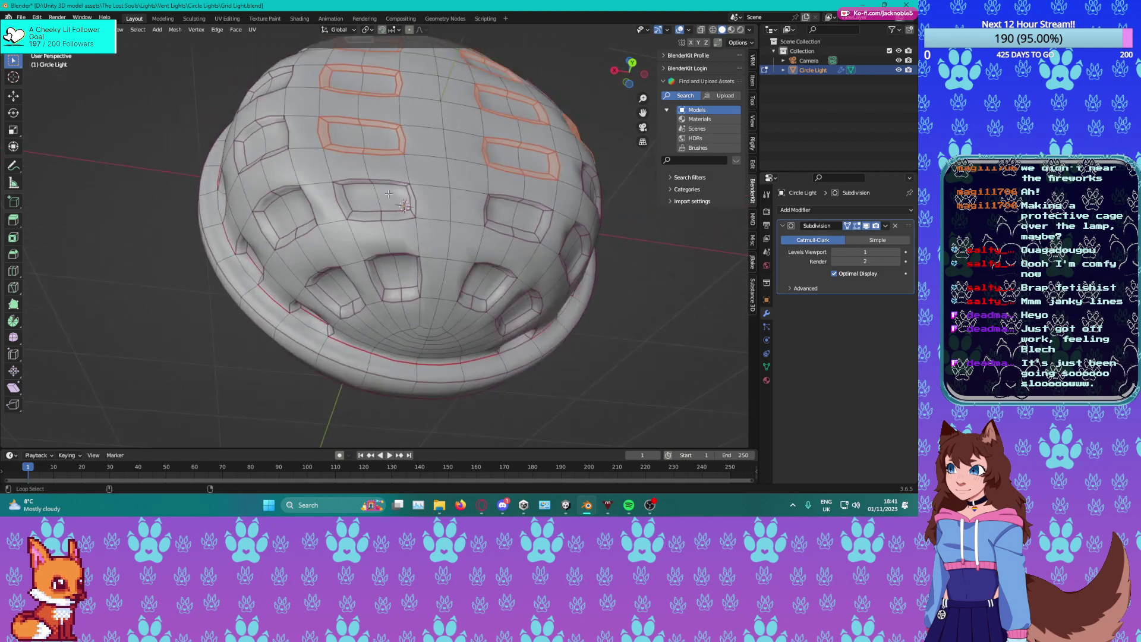
left_click(369, 181, "alt+shift")
left_click(521, 202, "alt+shift")
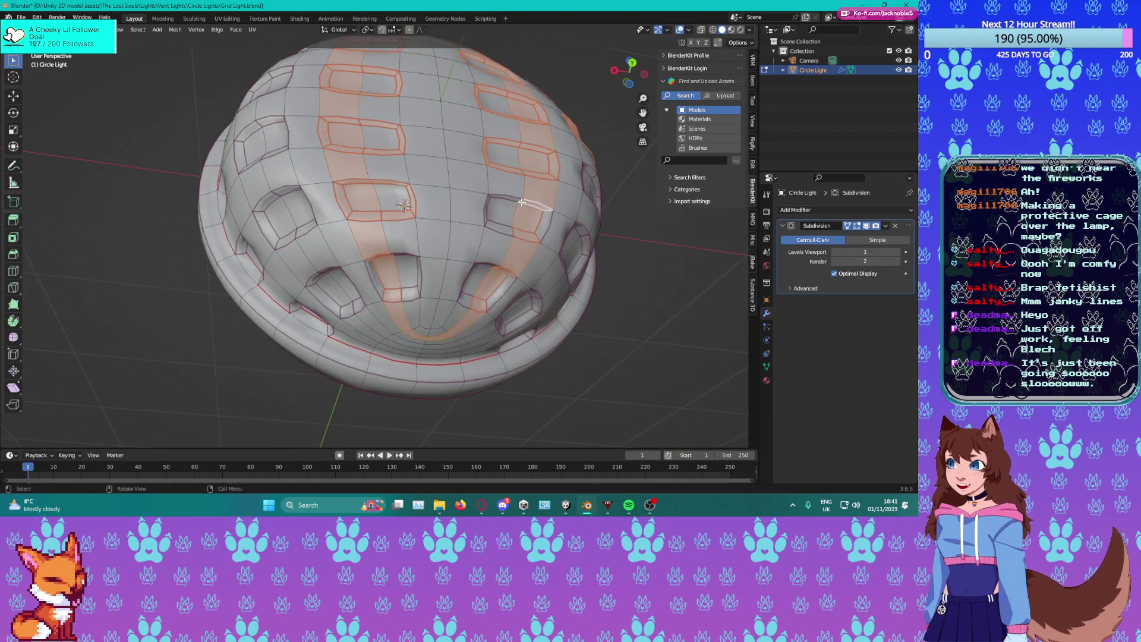
key("ctrl+z")
left_click(519, 201, "alt+shift")
key("ctrl+z")
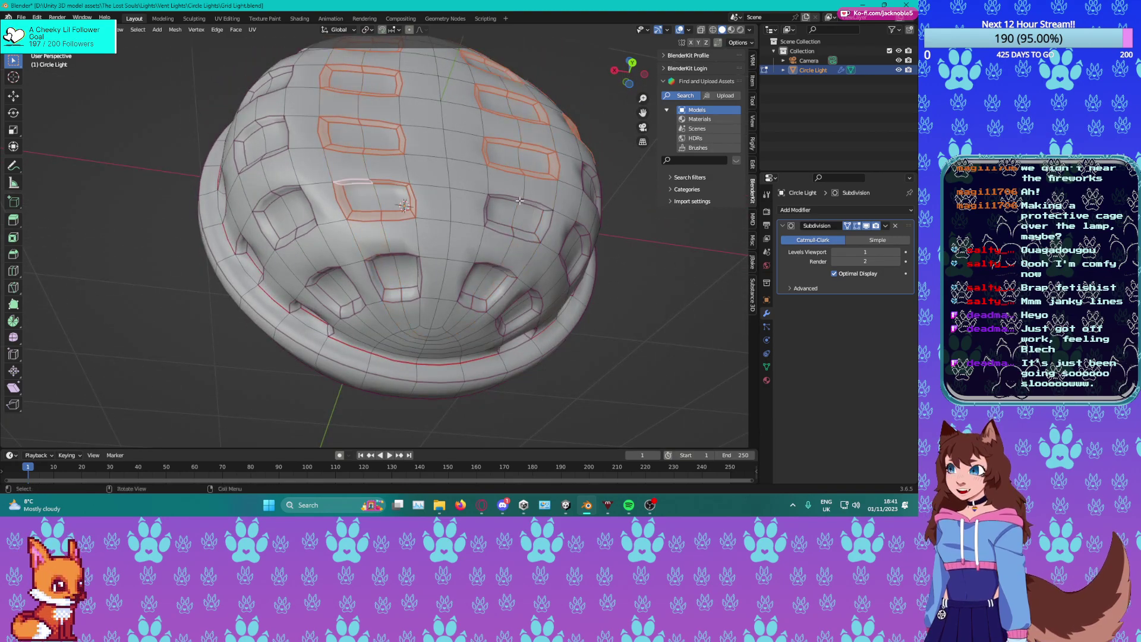
key("shift+e")
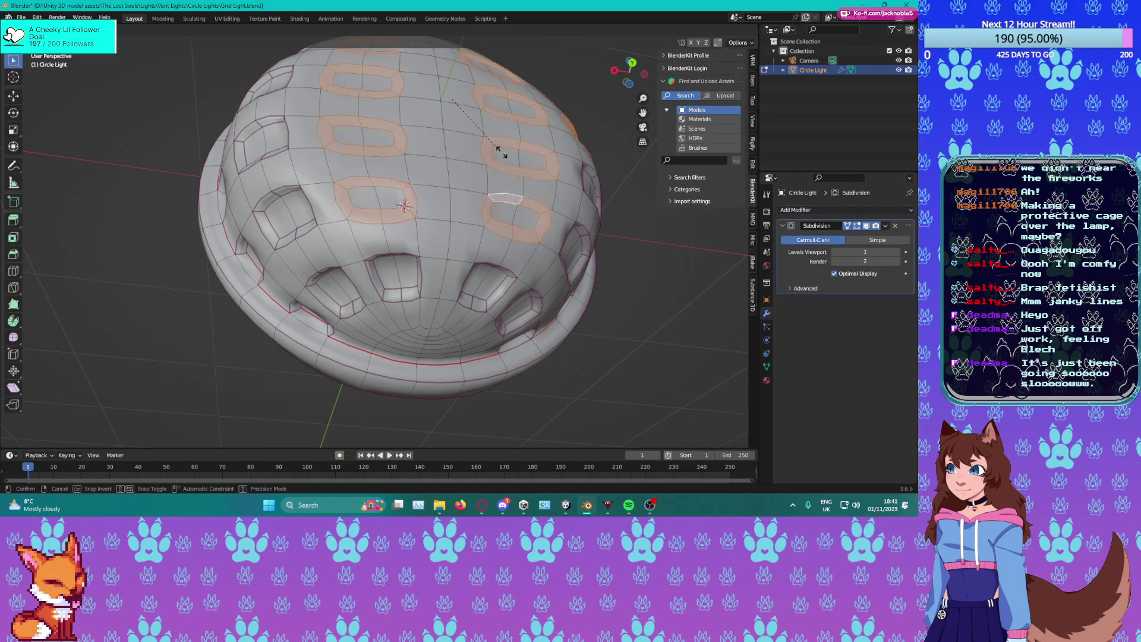
left_click(566, 186)
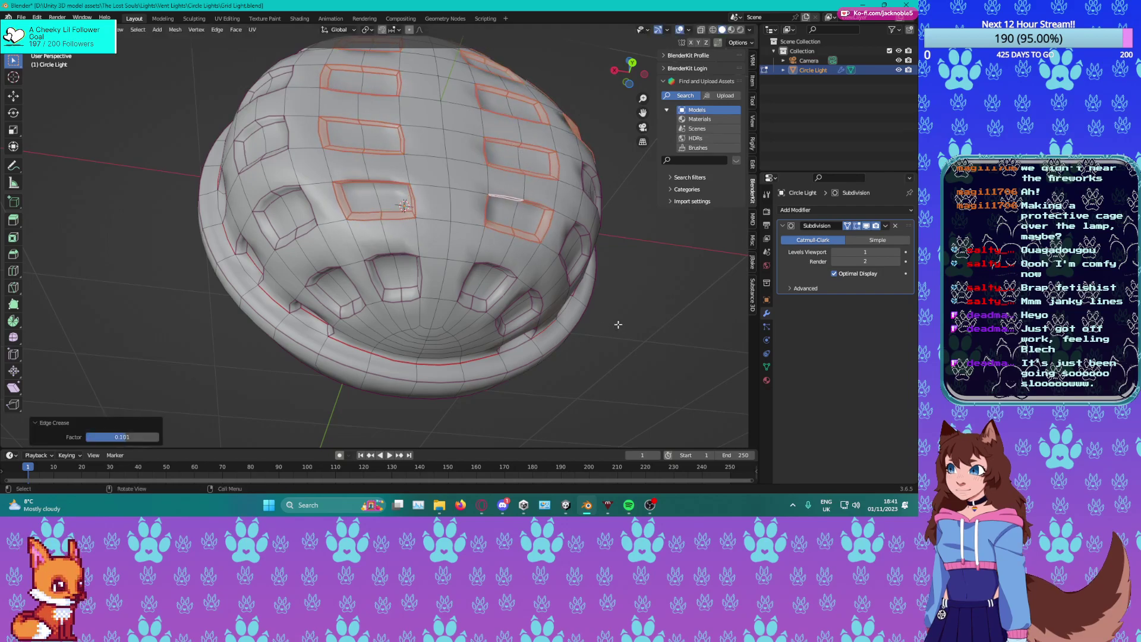
Select the face loop around a single window on the dome's side and set its edge crease to about 0.155.
key("Tab")
middle_click_drag(633, 327, 490, 216)
key("Tab")
left_click(472, 169, "alt")
middle_click_drag(472, 169, 493, 190)
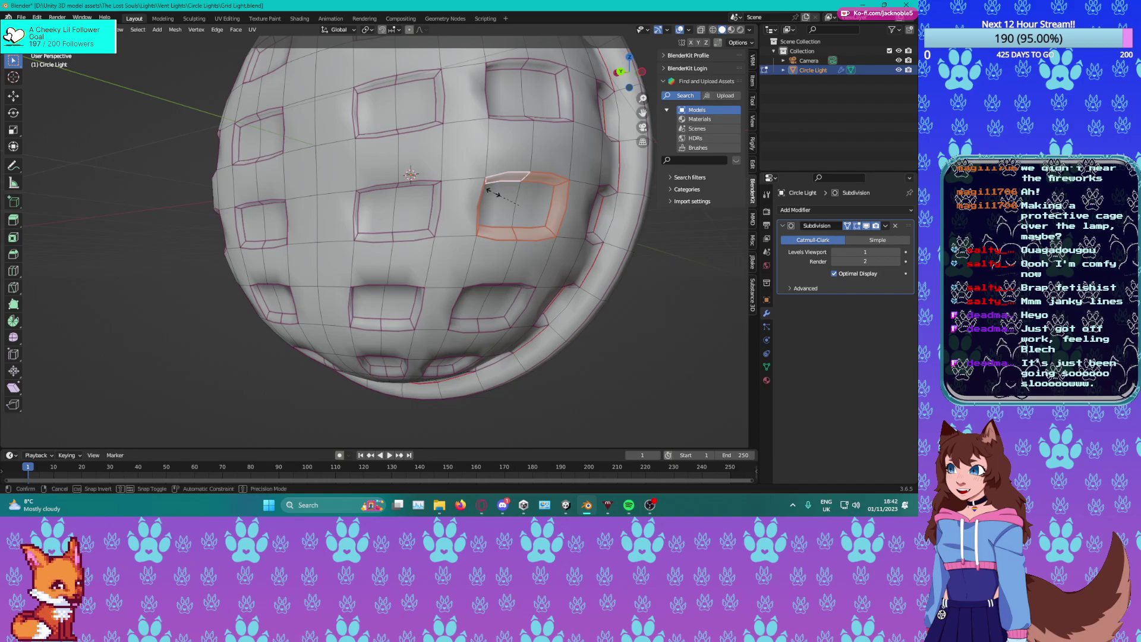
key("s")
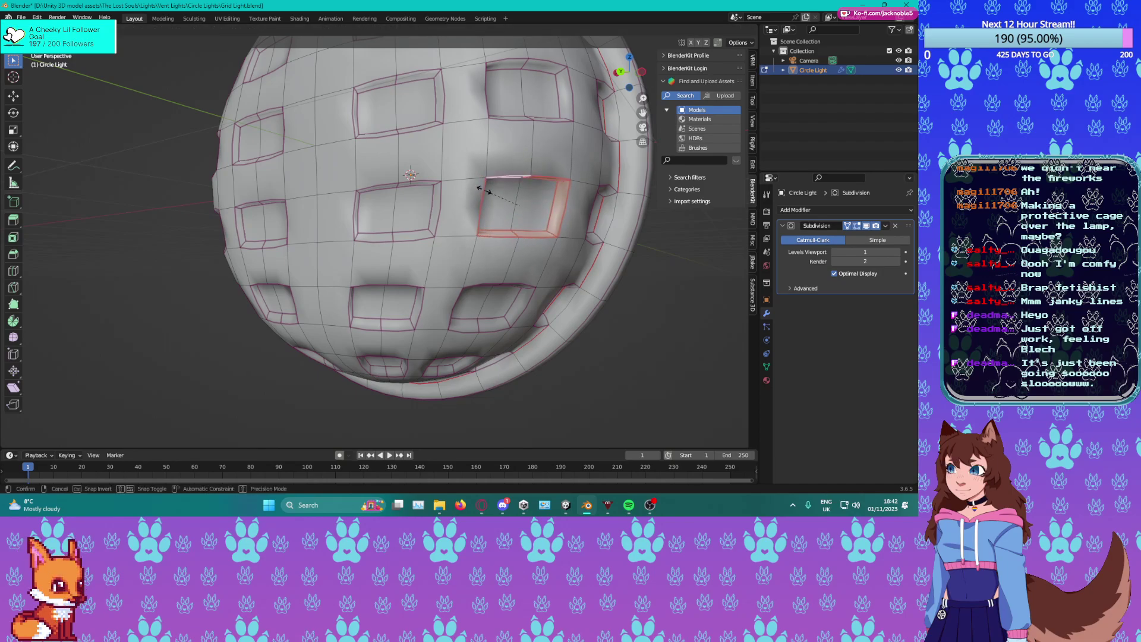
left_click(484, 191)
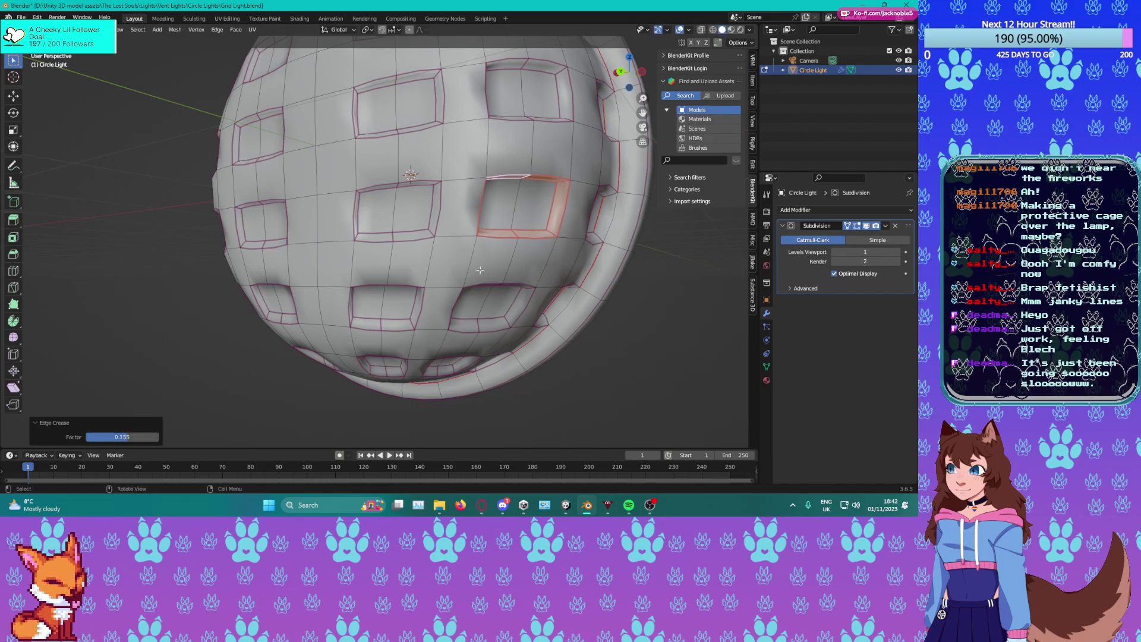
Return to Object Mode and save the file.
scroll(478, 271, "down", 5)
key("Tab")
middle_click_drag(477, 271, 558, 304)
key("ctrl+s")
middle_click_drag(487, 270, 454, 264)
Move an edge between the front window columns about 0.057 m along Y with connected smooth proportional editing, size 0.263.
scroll(461, 256, "up", 4)
key("Tab")
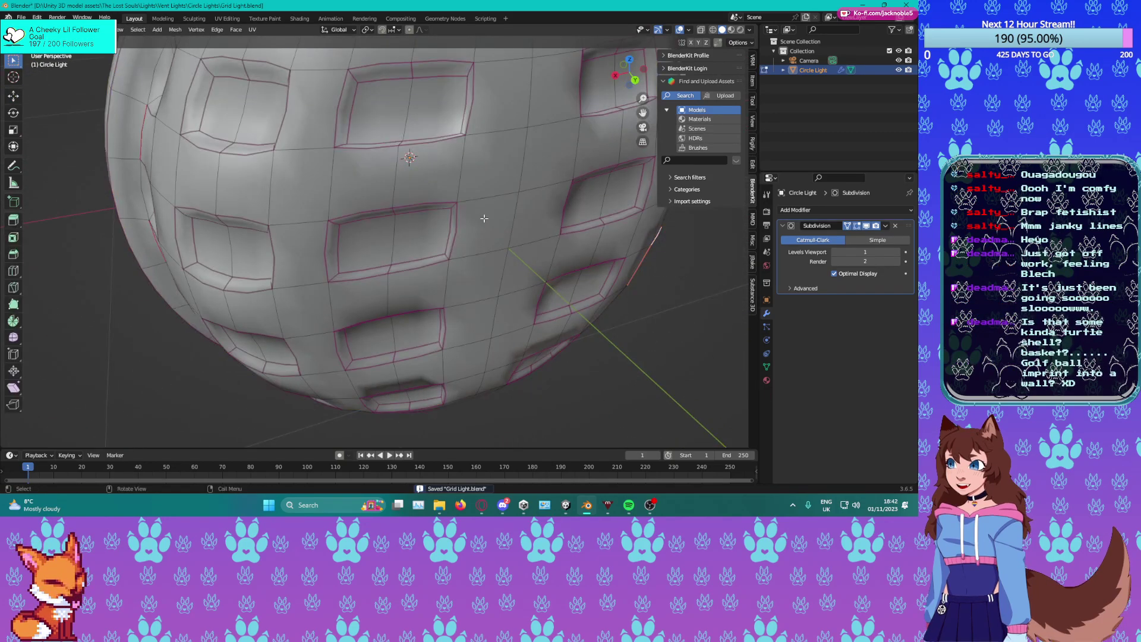
left_click(516, 175)
key("2")
left_click(521, 174)
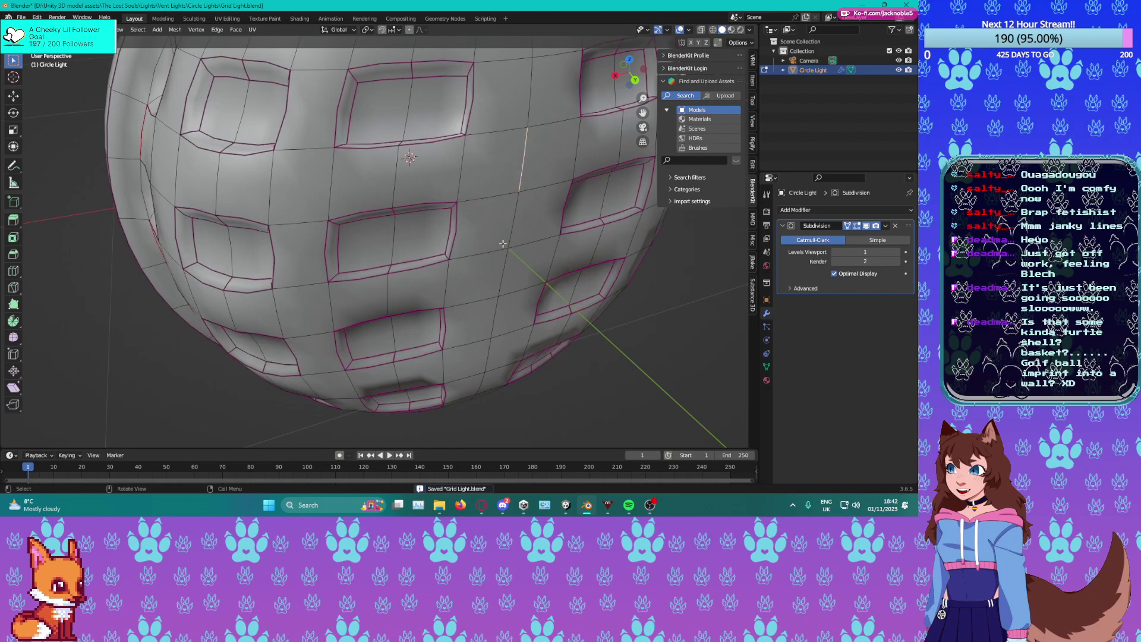
middle_click_drag(509, 271, 584, 249)
scroll(557, 242, "down", 4)
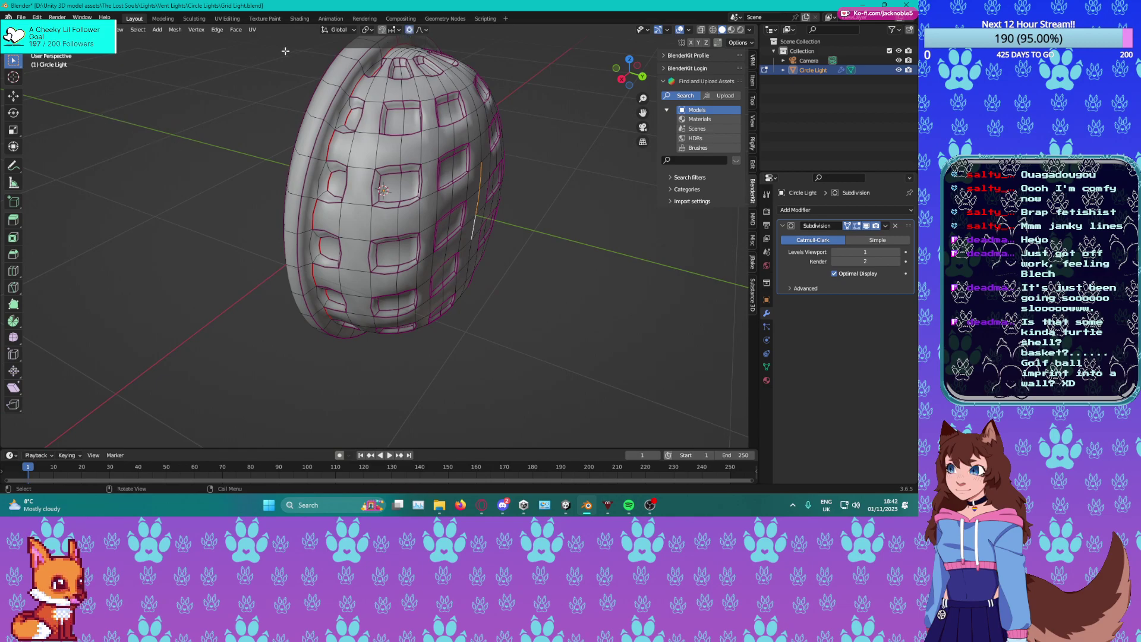
left_click_drag(515, 212, 523, 224)
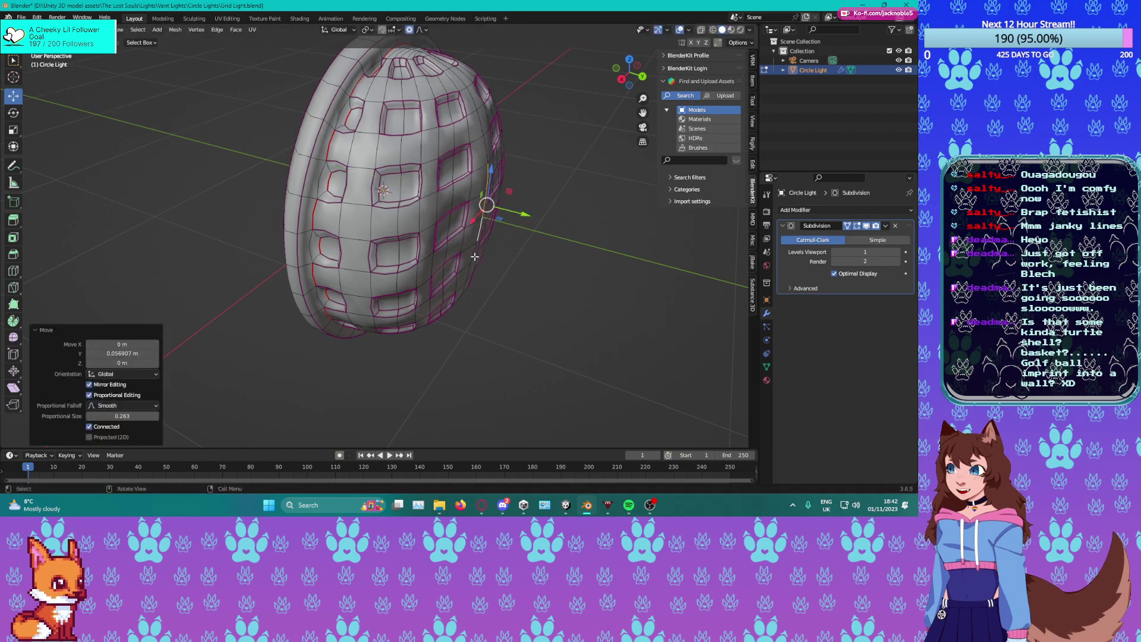
Pull the edge lower on the dome's front slightly outward along Y and save the file.
left_click(471, 268)
left_click_drag(505, 284, 510, 287)
key("Tab")
middle_click_drag(616, 266, 500, 274)
key("ctrl+s")
Switch back to the Select Box tool in Edit Mode.
key("Tab")
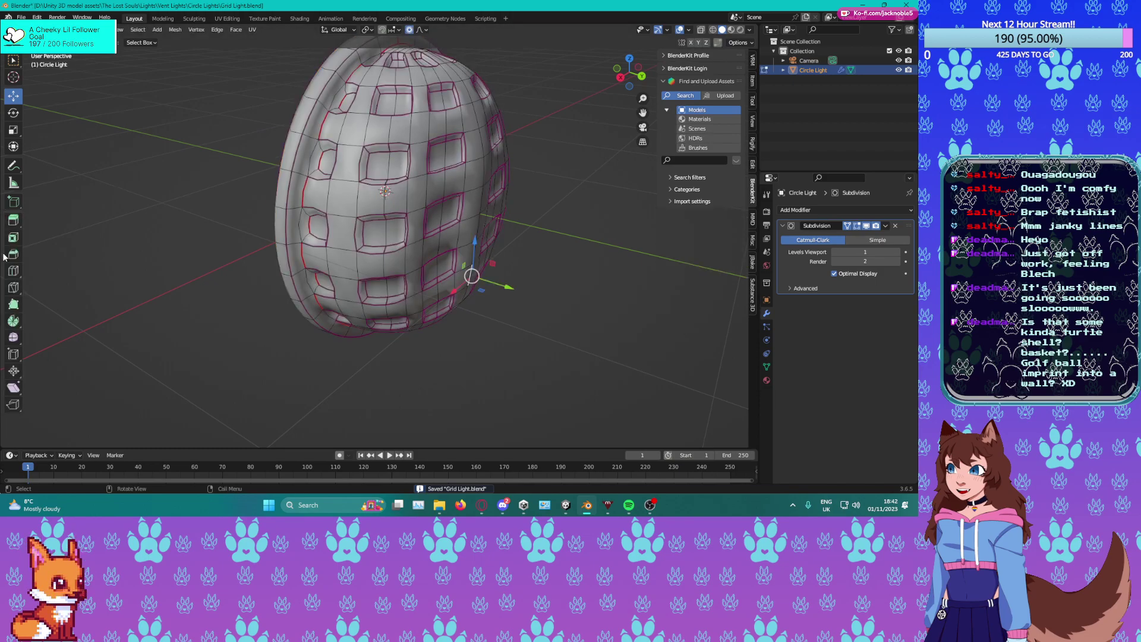
left_click(13, 271)
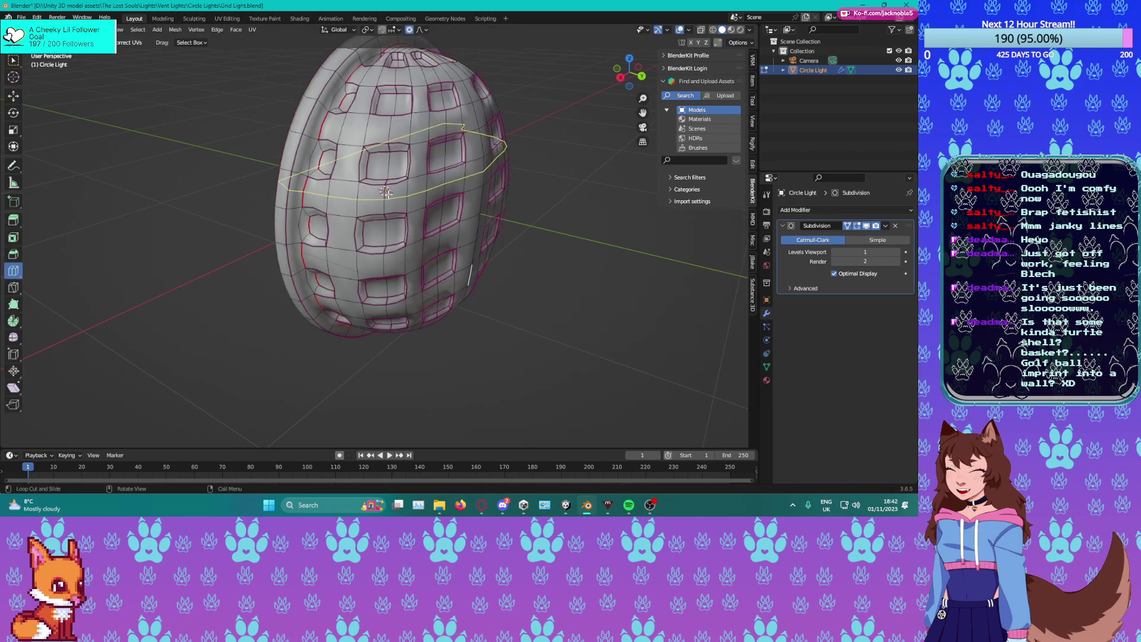
left_click(13, 61)
key("Tab")
key("Tab")
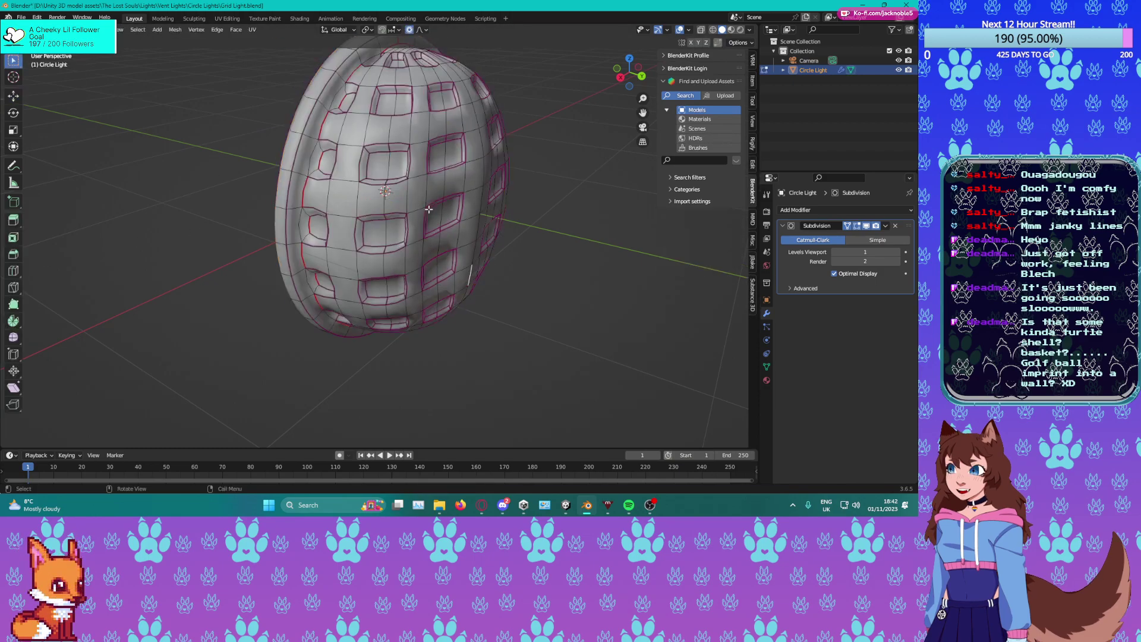
Select the vertical and horizontal face loops that run between the window openings on the dome's front.
middle_click_drag(428, 209, 416, 229)
left_click(416, 231, "alt")
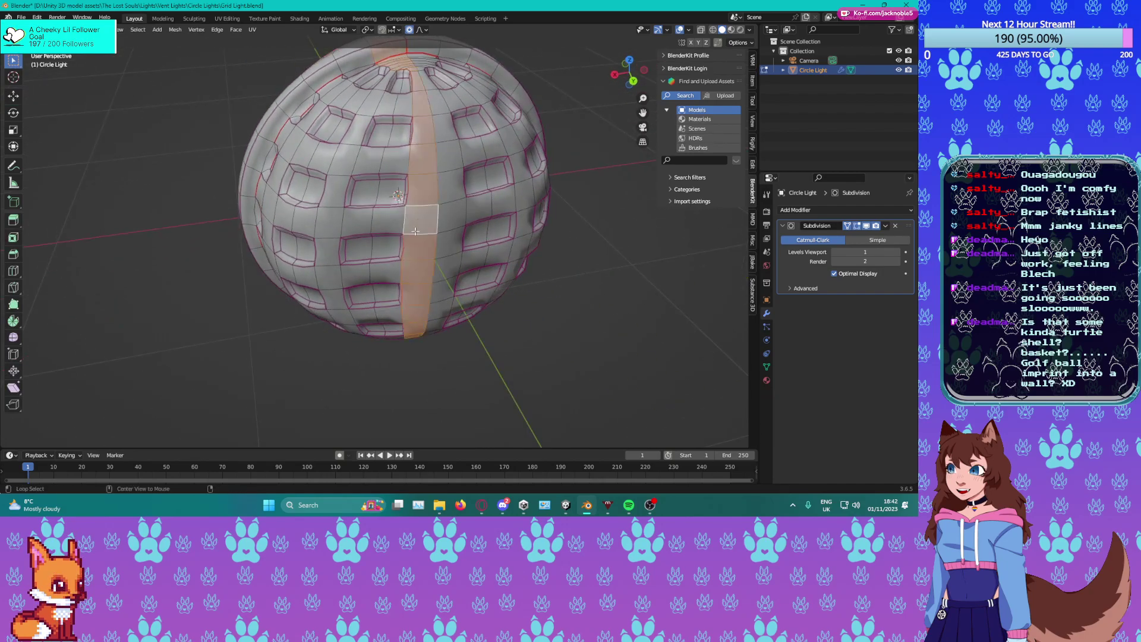
left_click(451, 211, "alt+shift")
middle_click_drag(451, 212, 438, 217)
left_click(457, 200, "alt+shift")
left_click(470, 159, "alt+shift")
left_click(455, 102, "alt+shift")
Add the remaining face loops between the openings and the faces around the dome's lower pole to the selection.
middle_click_drag(455, 102, 349, 268)
left_click(352, 136, "alt+shift")
left_click(356, 186, "alt+shift")
left_click(387, 256, "alt+shift")
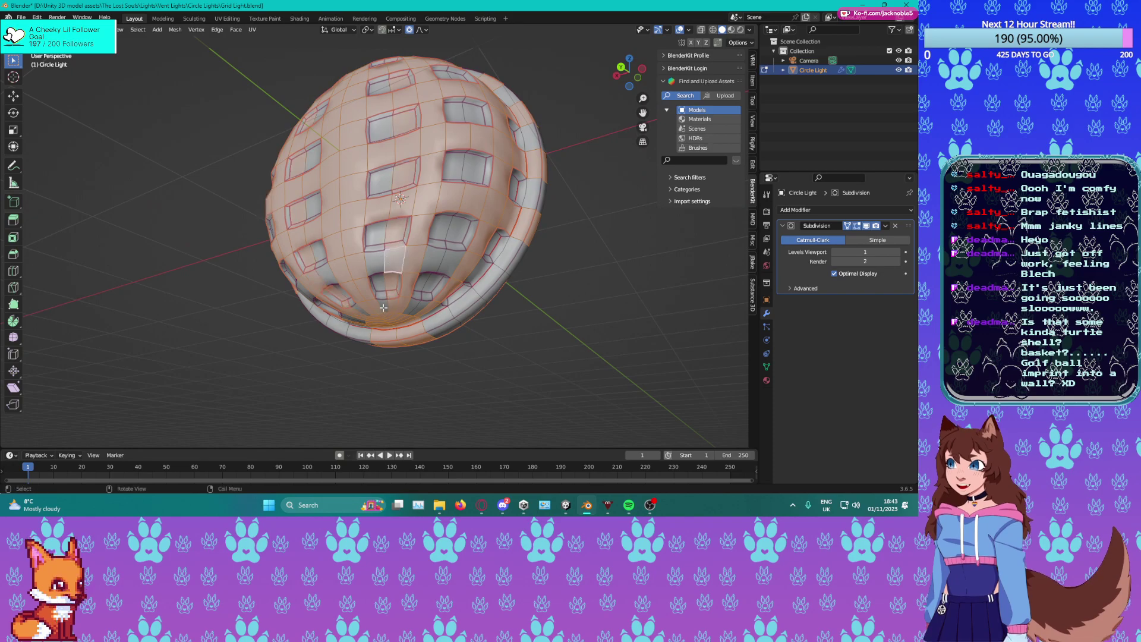
key("ctrl+z")
left_click(387, 263, "alt+shift")
middle_click_drag(389, 272, 389, 262)
left_click_drag(370, 265, 466, 343, "shift")
middle_click_drag(466, 277, 395, 280)
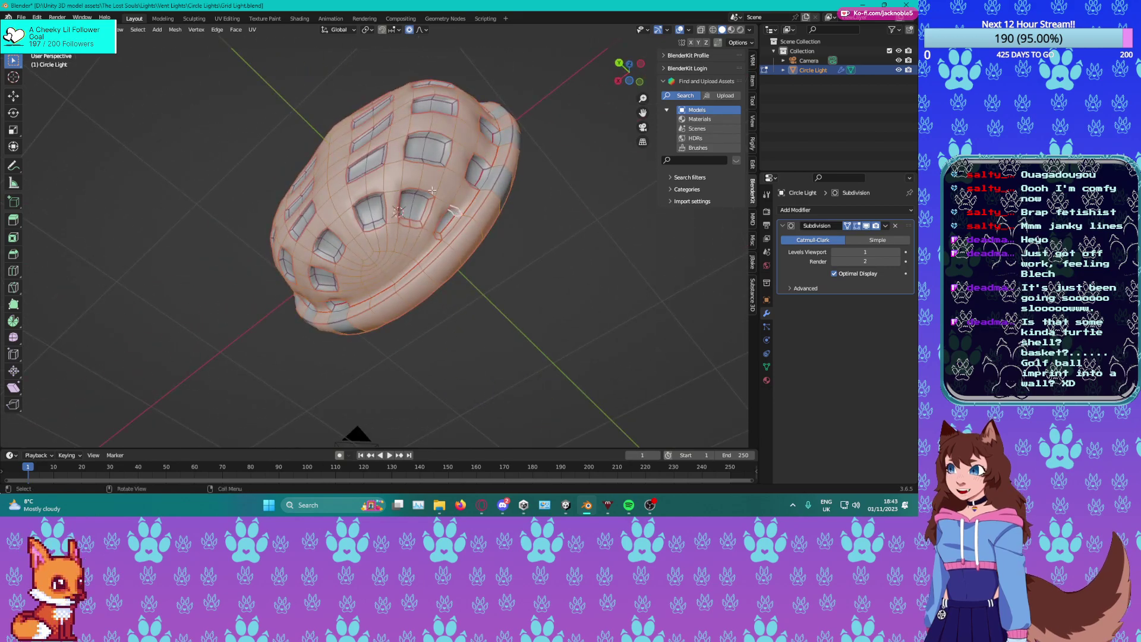
Add the rim faces of the small openings around the dome's lower pole to the selection.
scroll(443, 208, "up", 2)
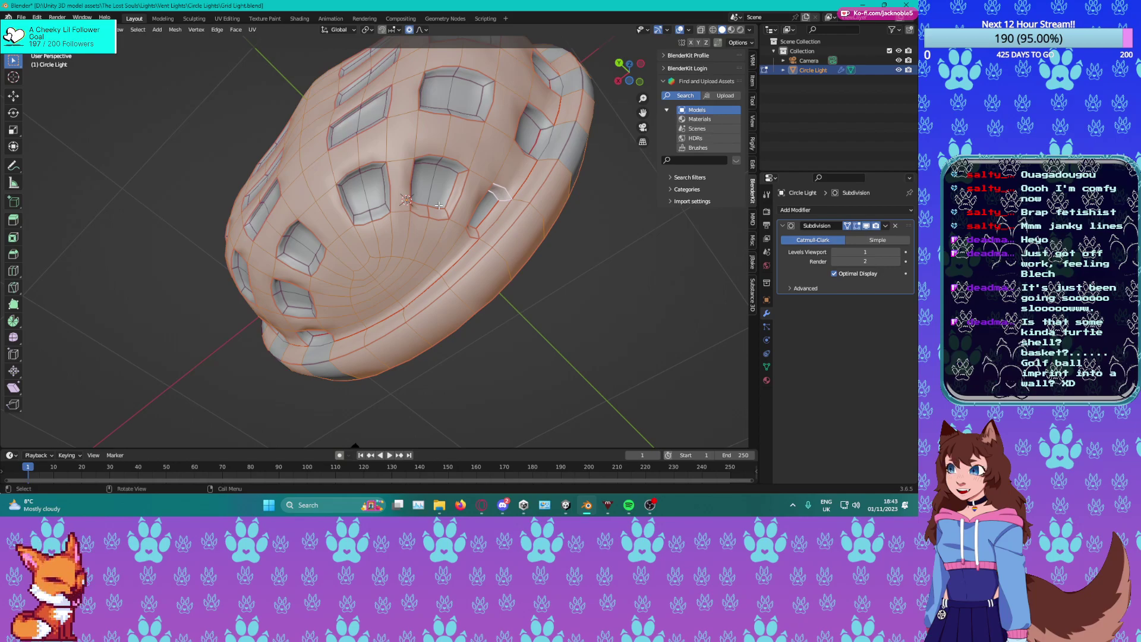
scroll(346, 204, "up", 4)
middle_click_drag(345, 204, 508, 173)
scroll(508, 174, "down", 5)
scroll(508, 173, "up", 1)
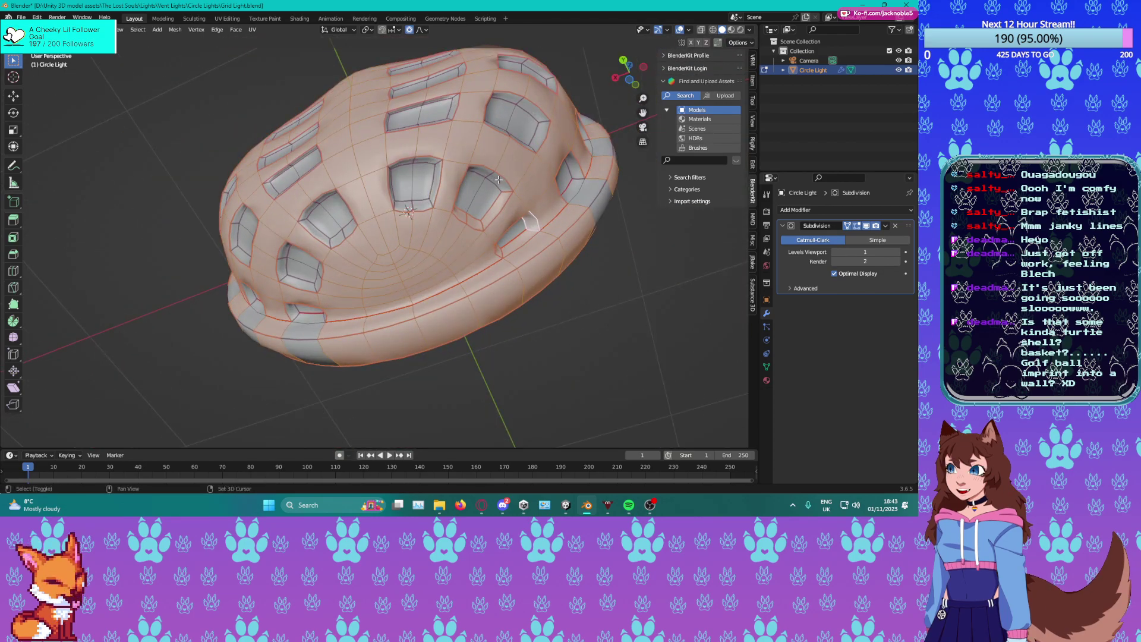
middle_click_drag(481, 174, 380, 220)
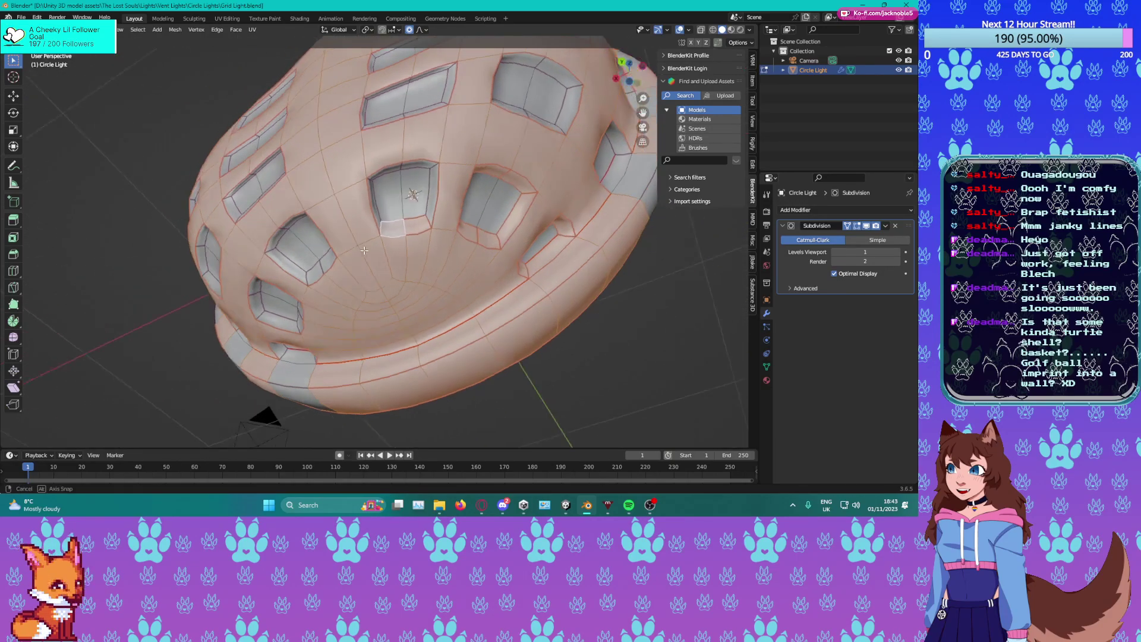
left_click(376, 215)
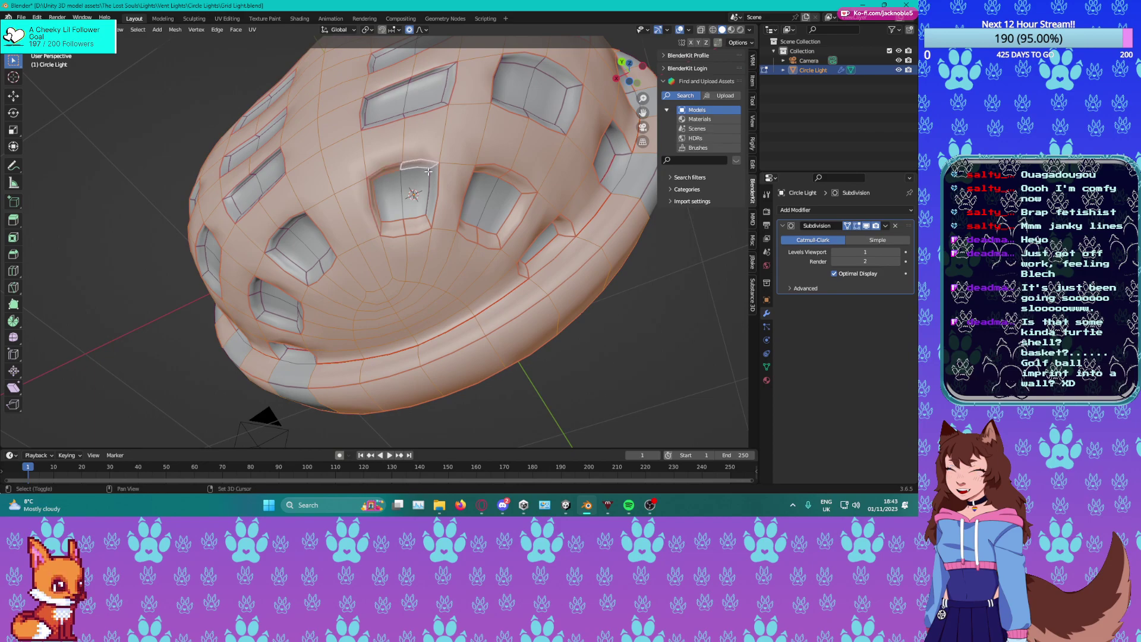
middle_click_drag(424, 169, 303, 330)
left_click(276, 261)
middle_click_drag(276, 261, 405, 269)
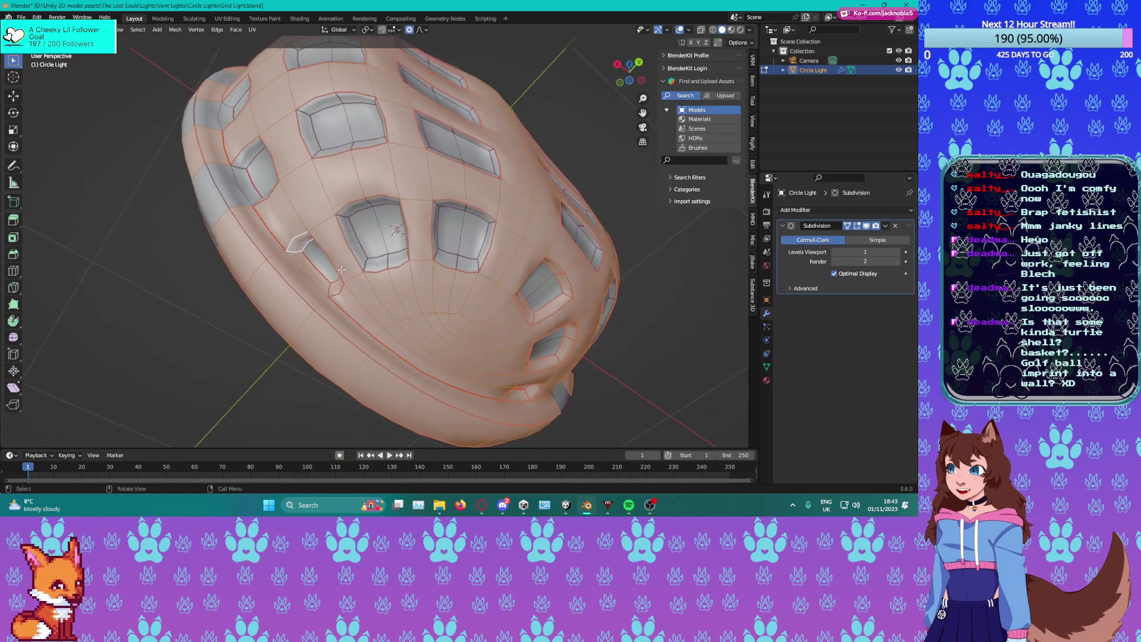
left_click(399, 261)
middle_click_drag(455, 266, 470, 245)
Add the rim faces of the openings in the rows above the lower pole to the selection.
left_click(409, 192, "alt")
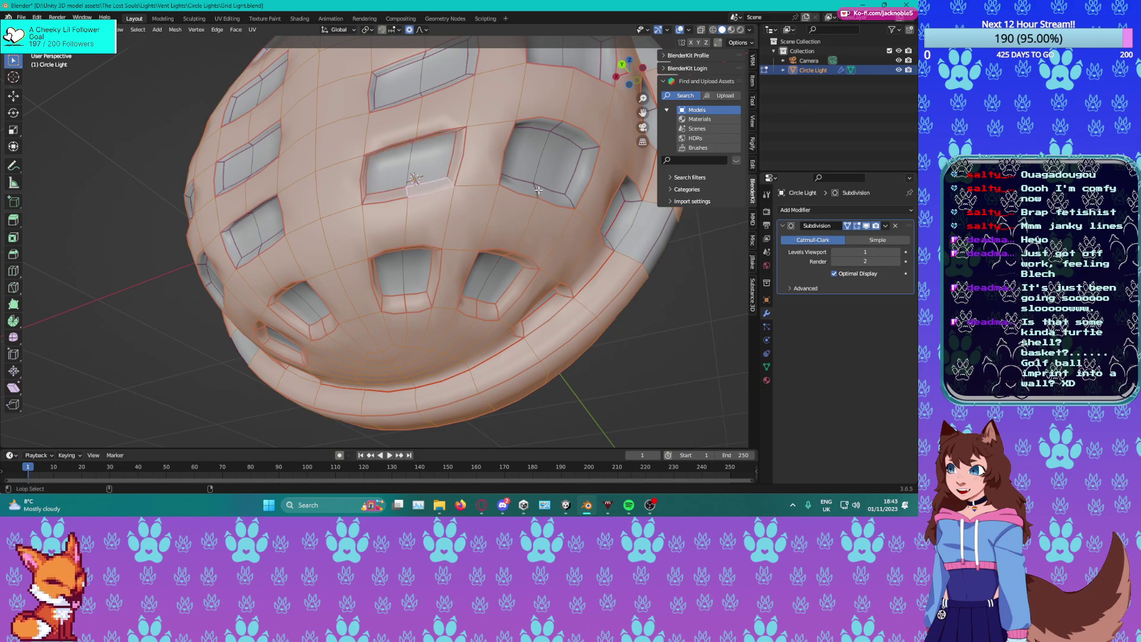
left_click(538, 190, "alt+shift")
middle_click_drag(545, 198, 540, 249)
left_click(428, 294, "alt+shift")
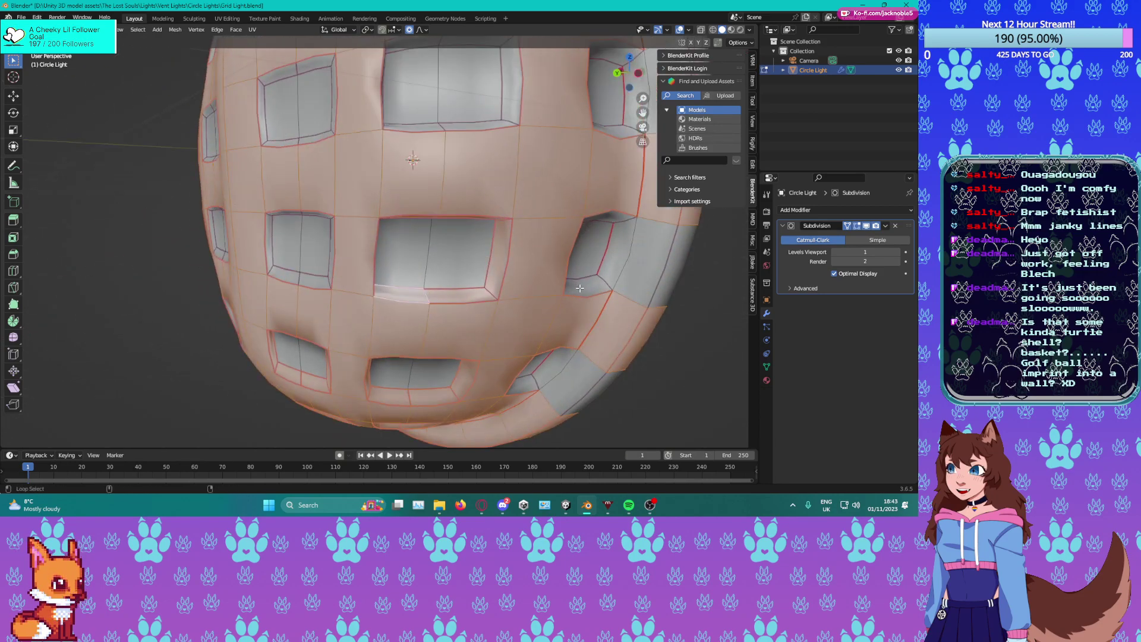
middle_click_drag(578, 288, 506, 309)
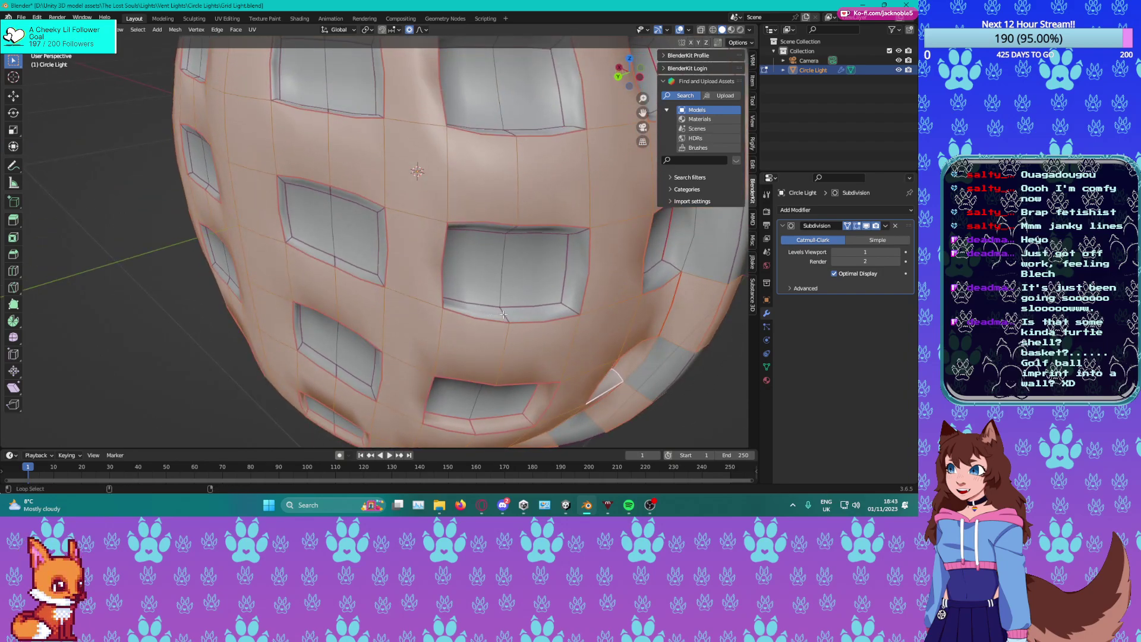
scroll(503, 314, "up", 4)
middle_click_drag(499, 309, 600, 149)
scroll(526, 144, "down", 4)
left_click(527, 143, "alt+shift")
Add the rim faces of the openings in the column down the dome's front to the selection.
scroll(601, 149, "down", 4)
middle_click_drag(474, 178, 450, 160)
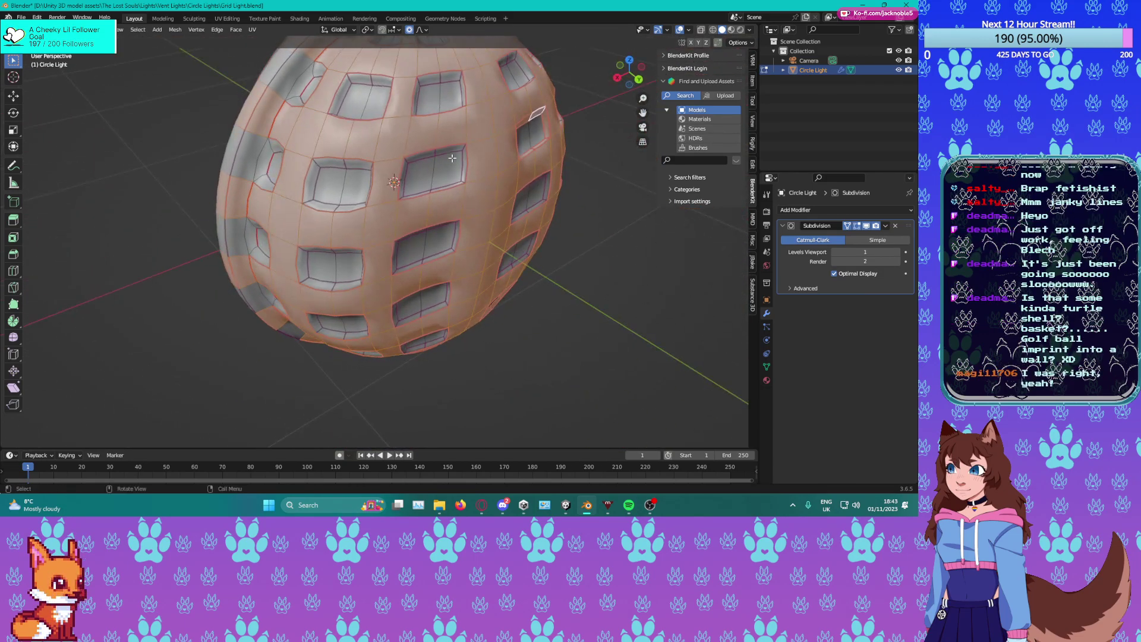
left_click(438, 152, "alt")
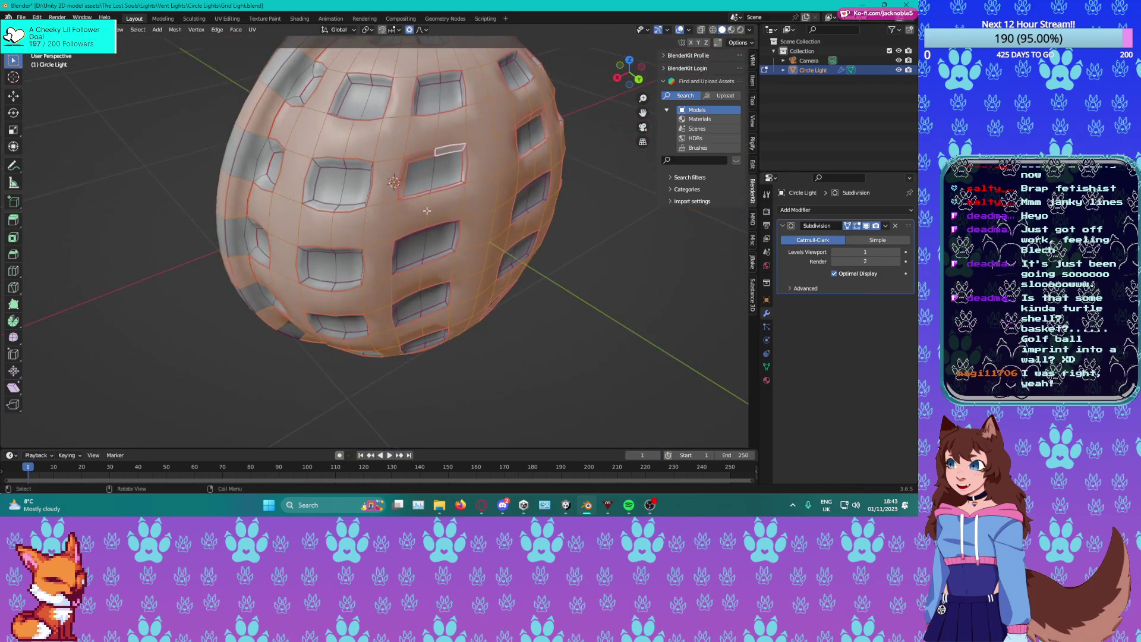
left_click(423, 260, "alt")
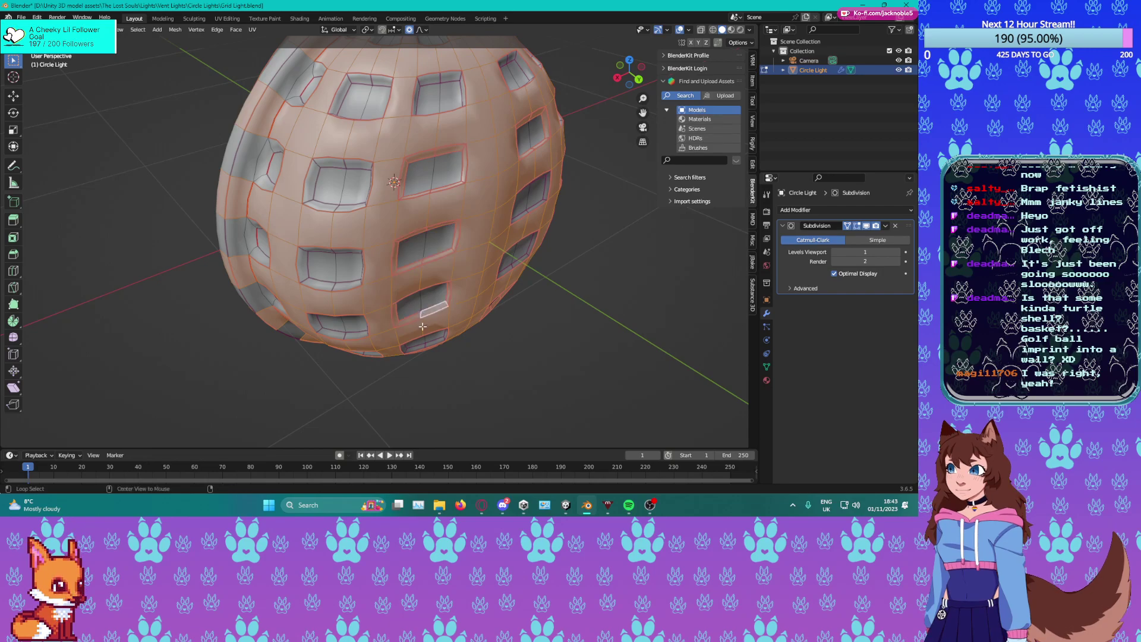
Add the rim faces of the side openings next to the base flange to the selection.
middle_click_drag(304, 340, 337, 345)
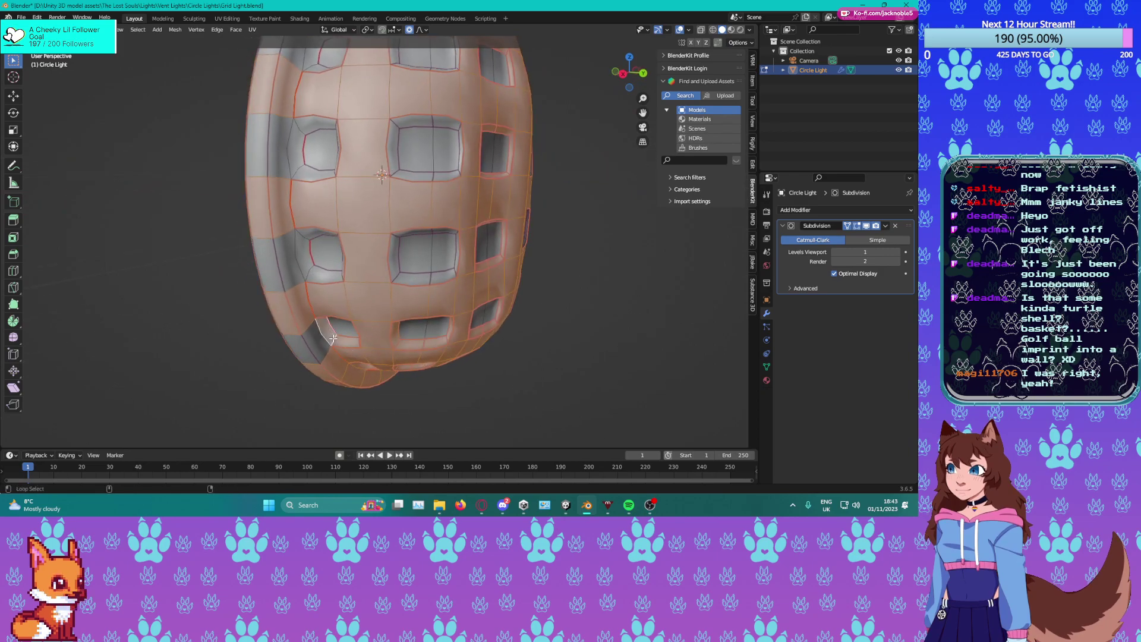
left_click(432, 280, "alt+shift")
left_click(316, 276, "alt+shift")
middle_click_drag(309, 173, 322, 197)
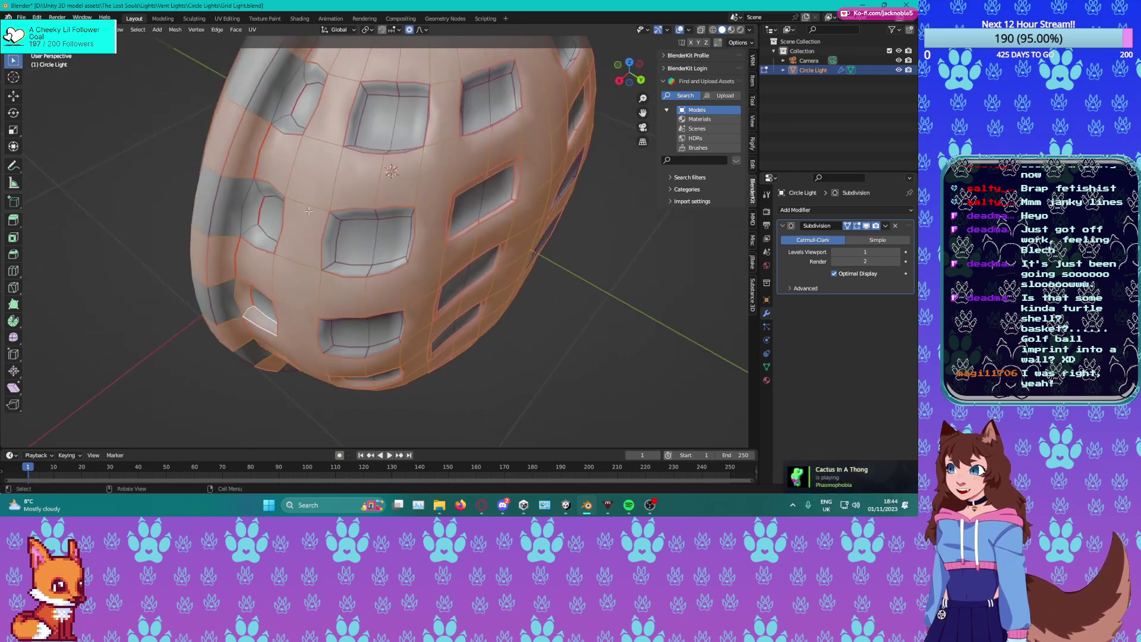
left_click(256, 227, "alt")
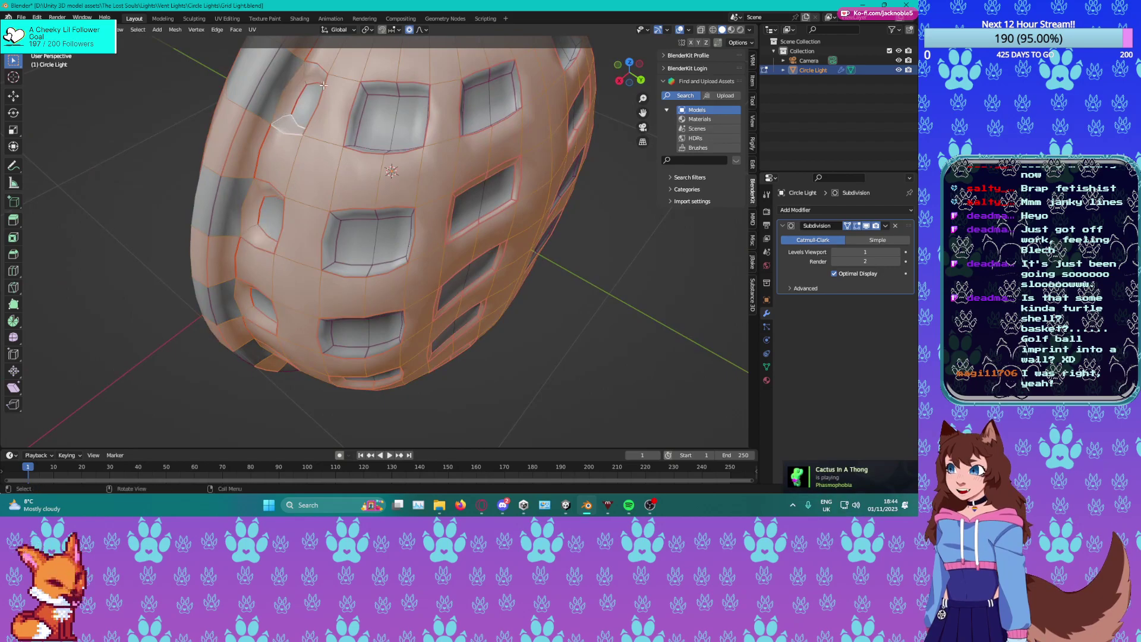
Add the rim faces of the elongated openings around the dome's upper pole to the selection.
middle_click_drag(286, 113, 321, 159)
middle_click_drag(329, 113, 339, 132)
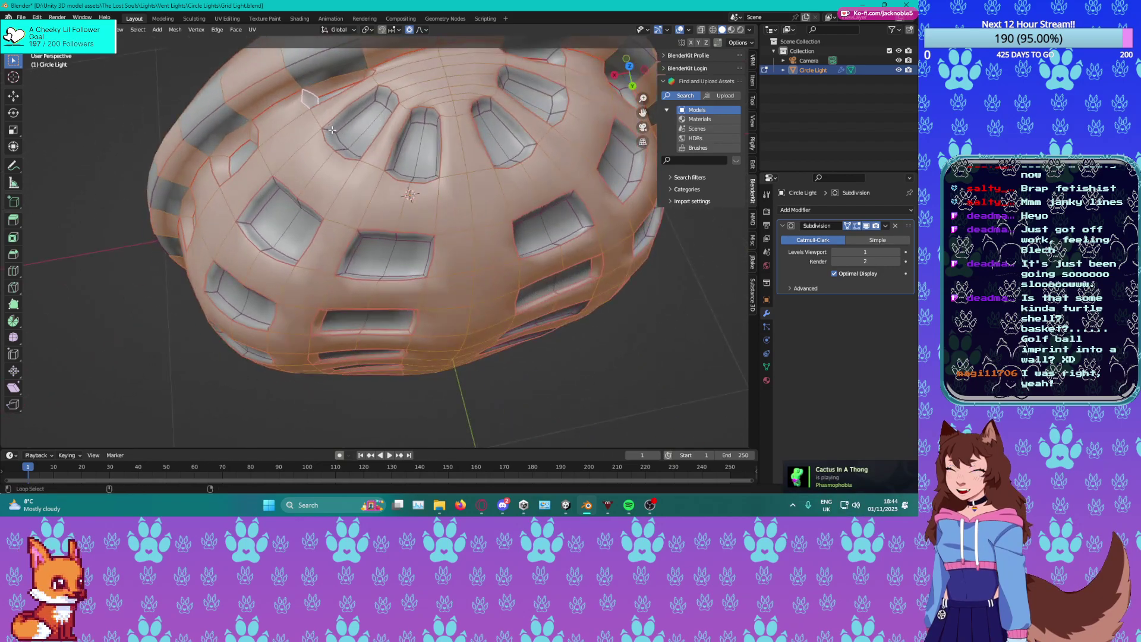
left_click(332, 133, "alt")
middle_click_drag(413, 180, 412, 234)
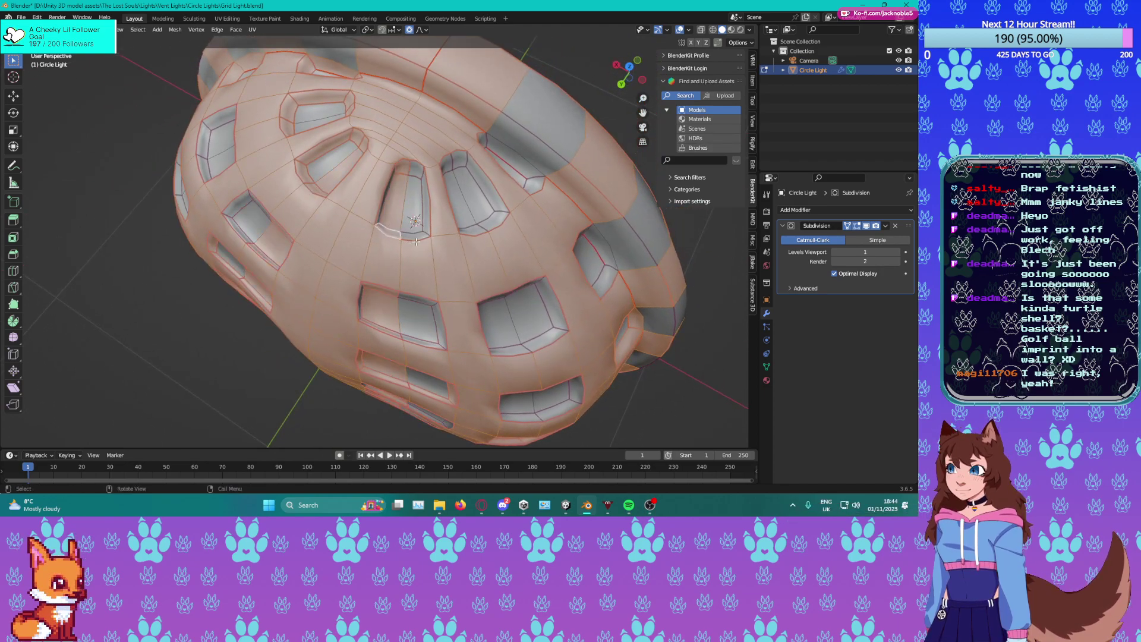
left_click(422, 234, "alt")
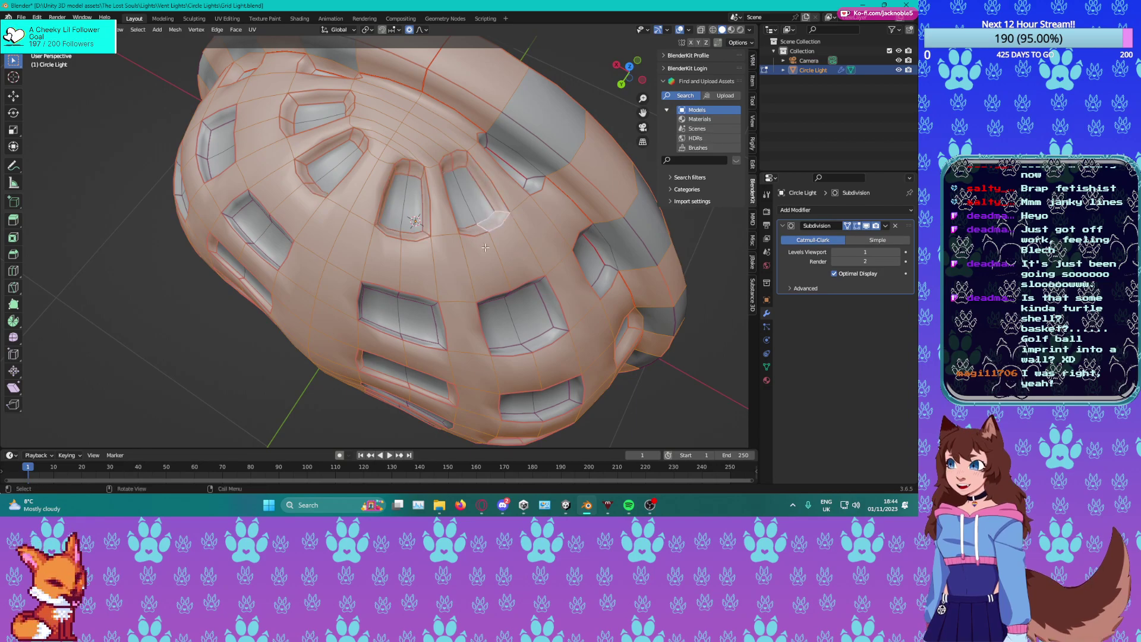
middle_click_drag(479, 230, 468, 233)
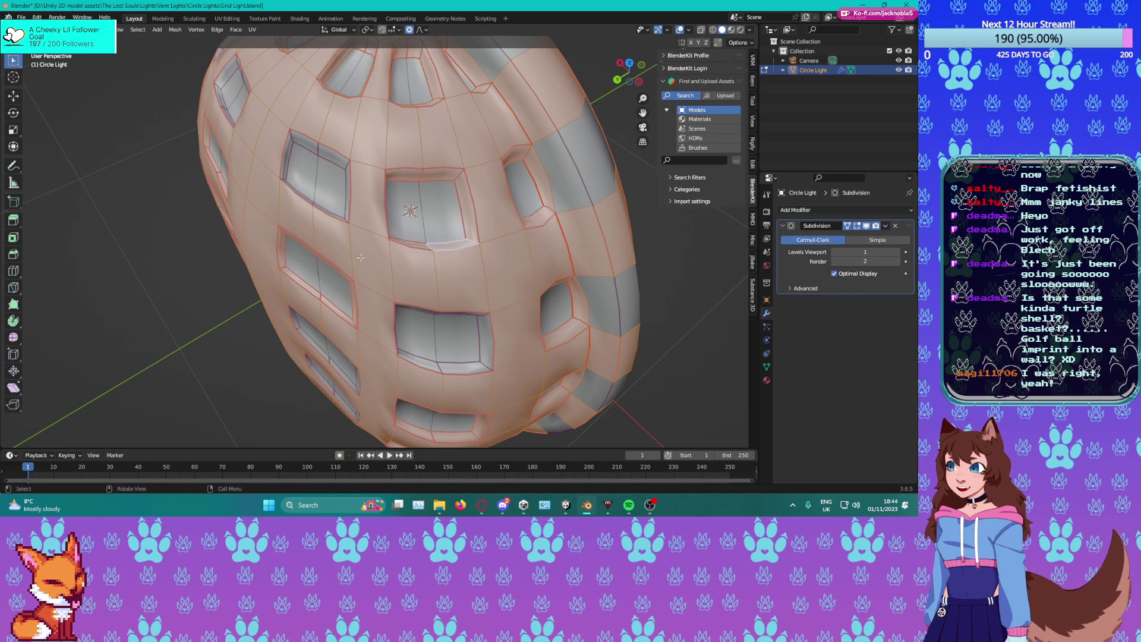
Add the rim faces of the openings in the row below the upper pole to the selection.
middle_click_drag(428, 196, 394, 189)
left_click(398, 162, "alt")
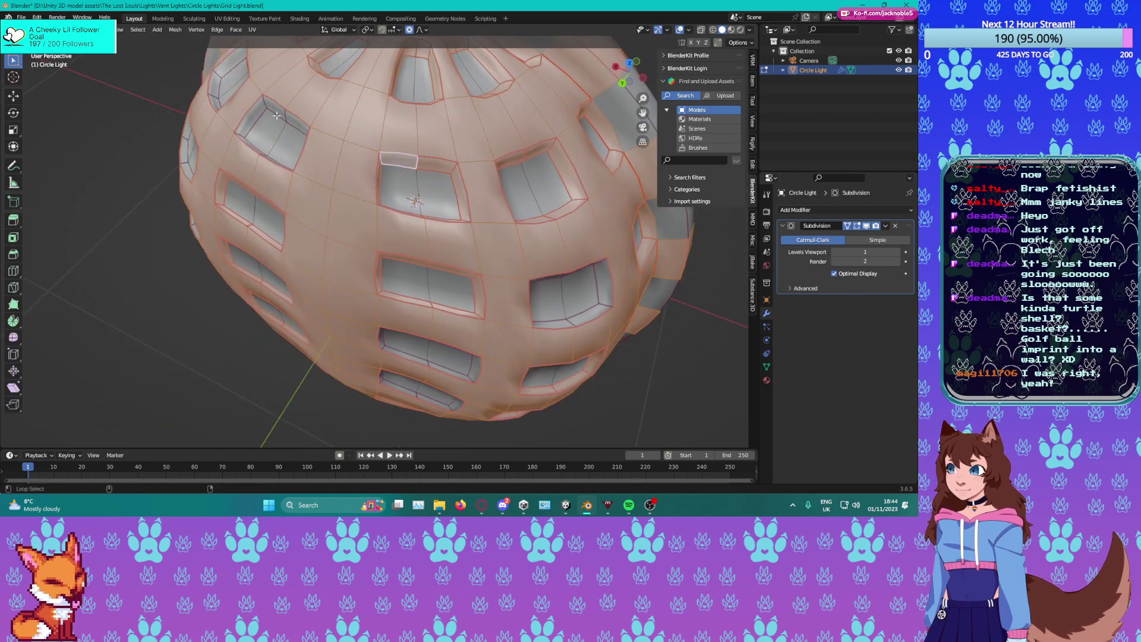
left_click(286, 115, "alt+shift")
middle_click_drag(297, 150, 326, 119)
scroll(351, 196, "down", 3)
middle_click_drag(376, 219, 361, 213)
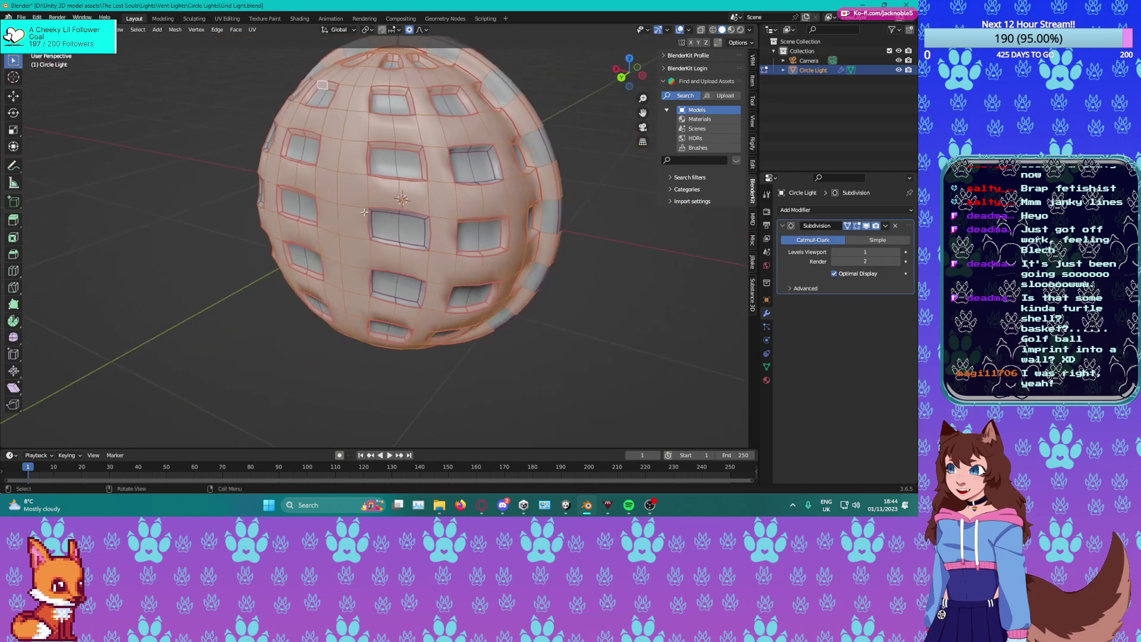
Add the remaining unselected rim faces of the middle and lower openings and the one beside the base flange to the selection.
left_click(471, 148, "alt")
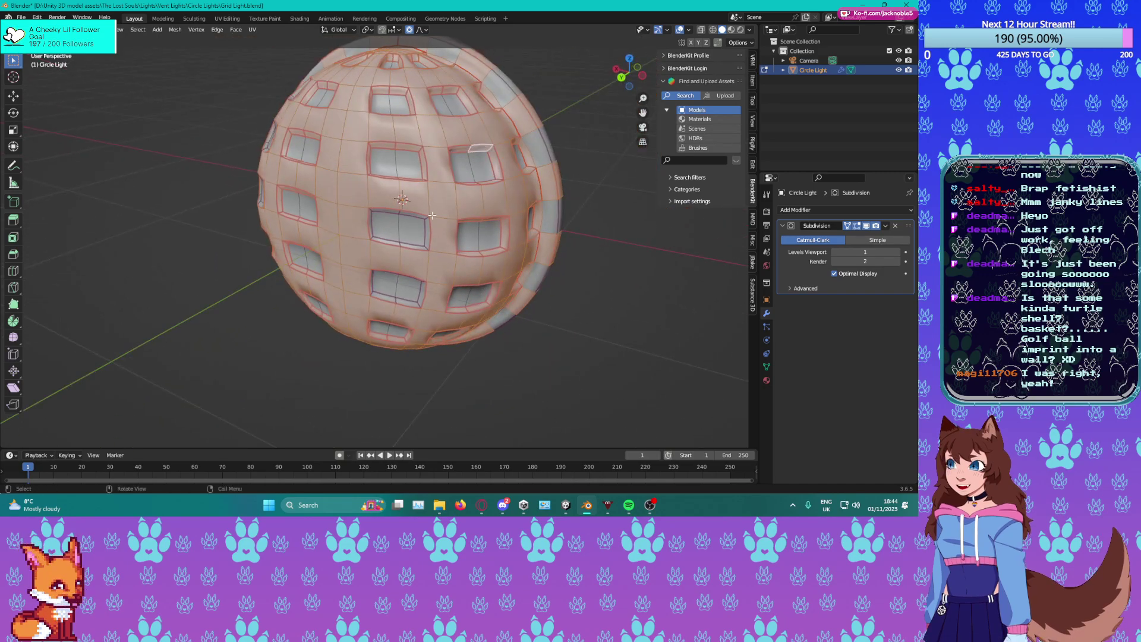
scroll(416, 212, "up", 5)
left_click(422, 172)
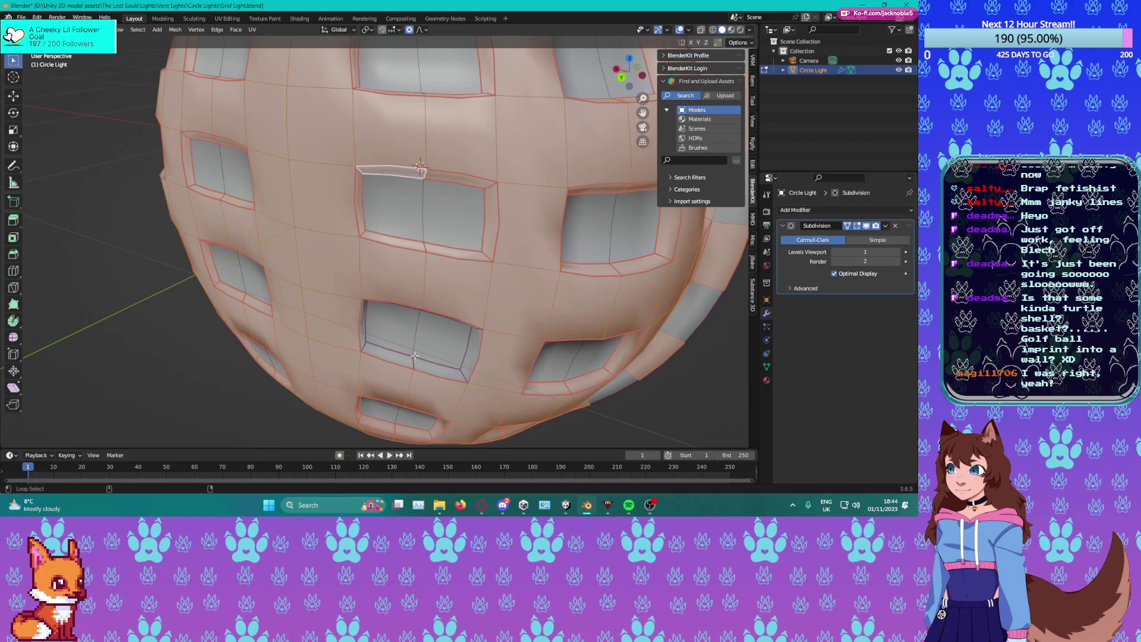
middle_click_drag(414, 363, 479, 309)
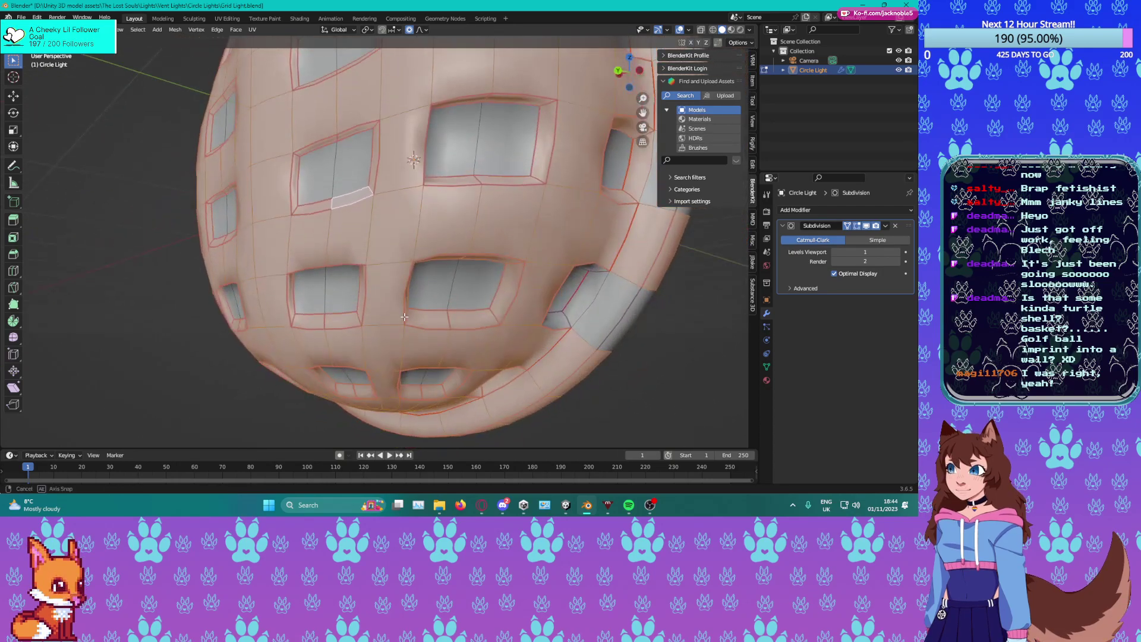
left_click(588, 266)
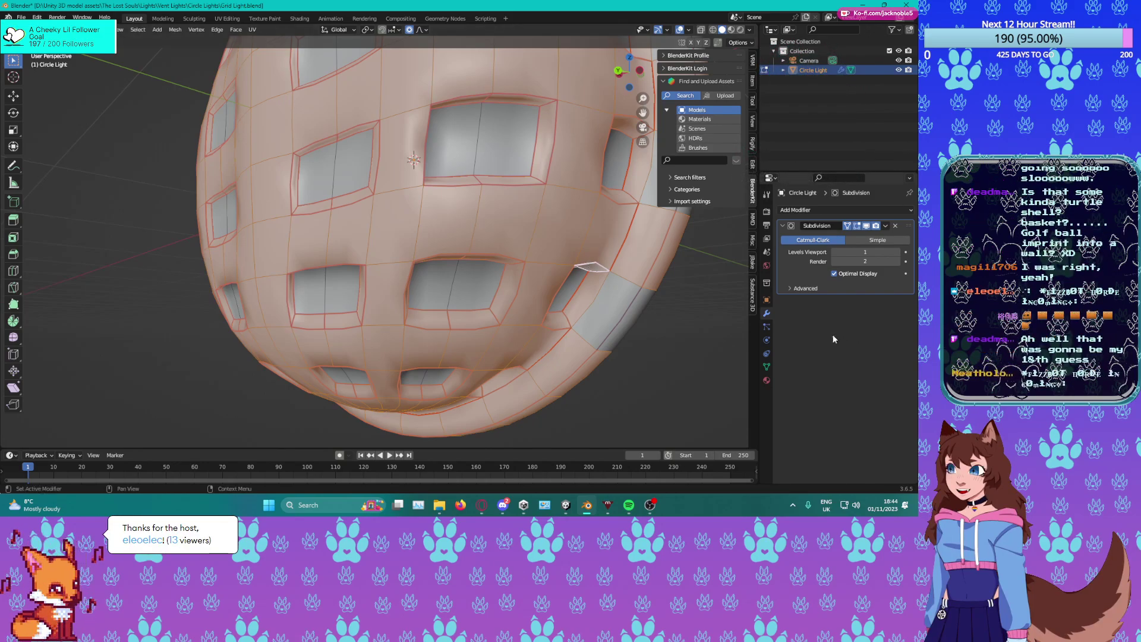
Assign the Metal material to the selected cage faces and clear the selection.
left_click(767, 381)
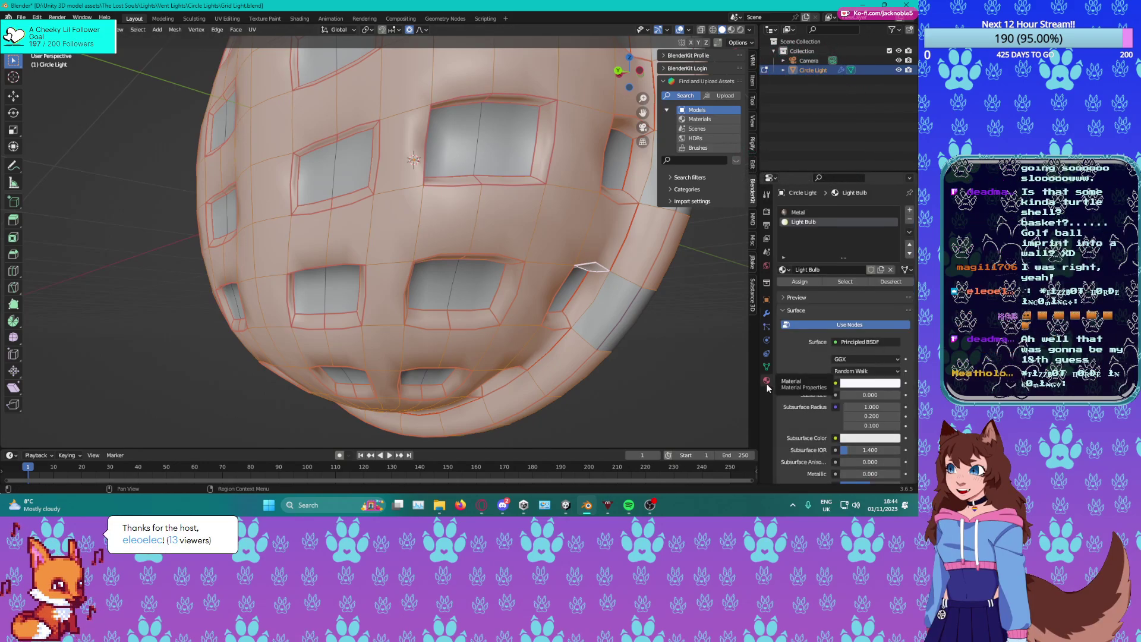
left_click(799, 212)
left_click(639, 386)
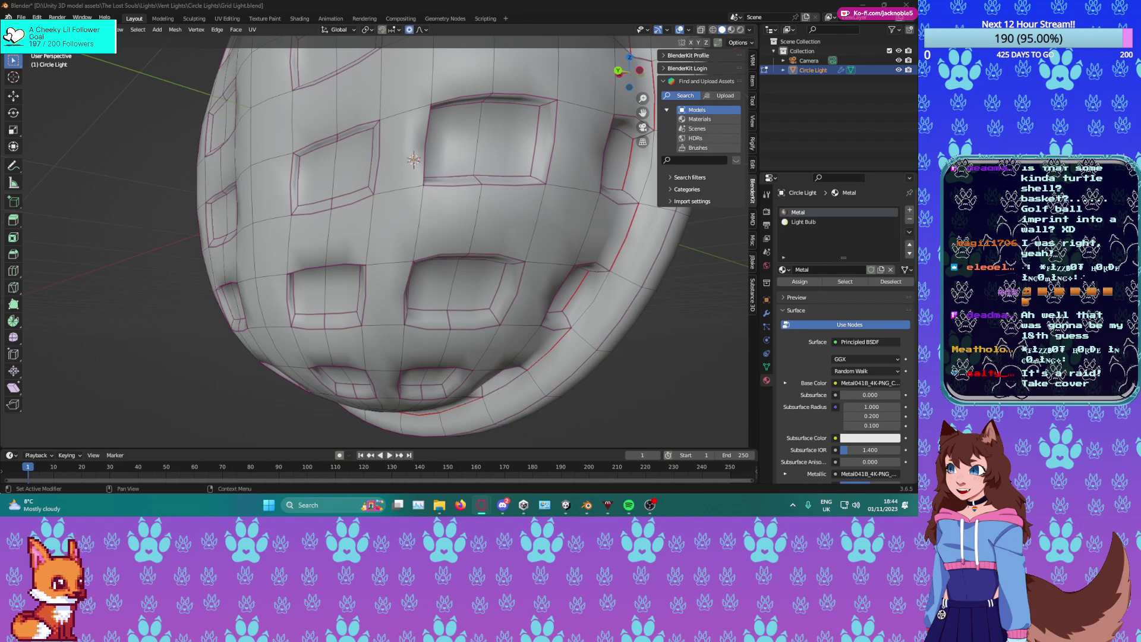
Switch the system keyboard layout to English (United States).
left_click(825, 506)
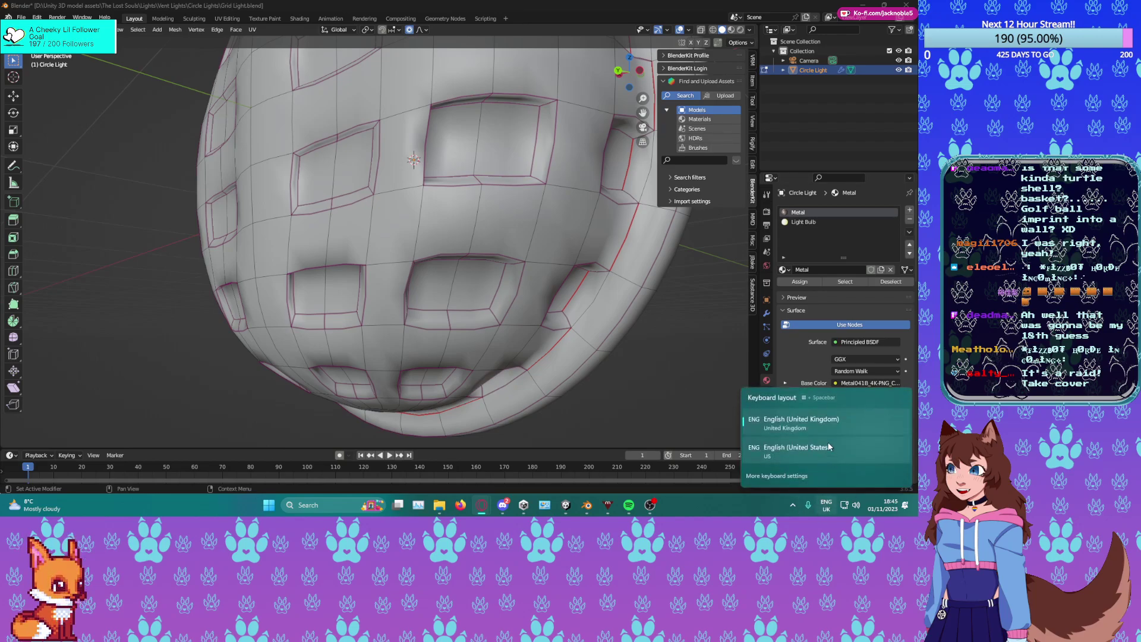
left_click(821, 422)
left_click(826, 505)
left_click(824, 450)
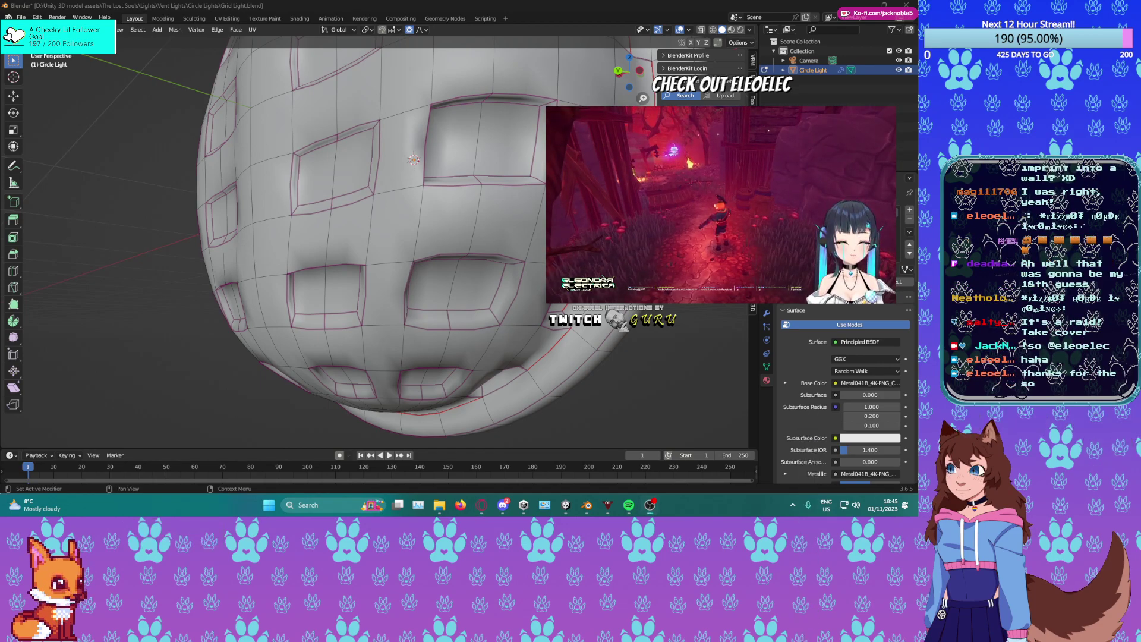
key("alt+Tab")
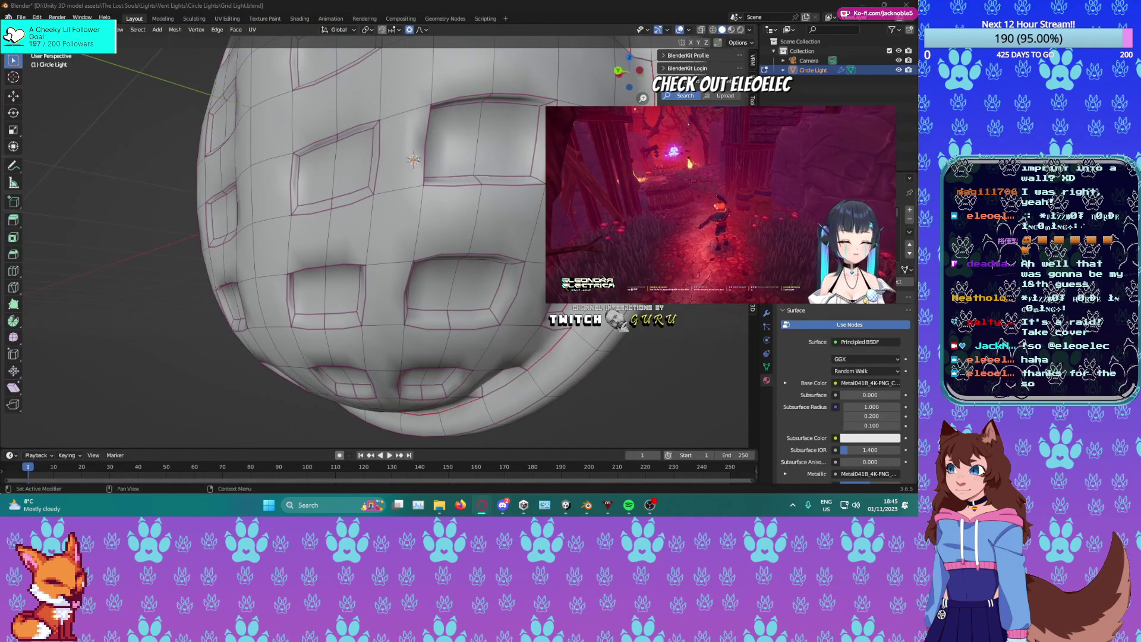
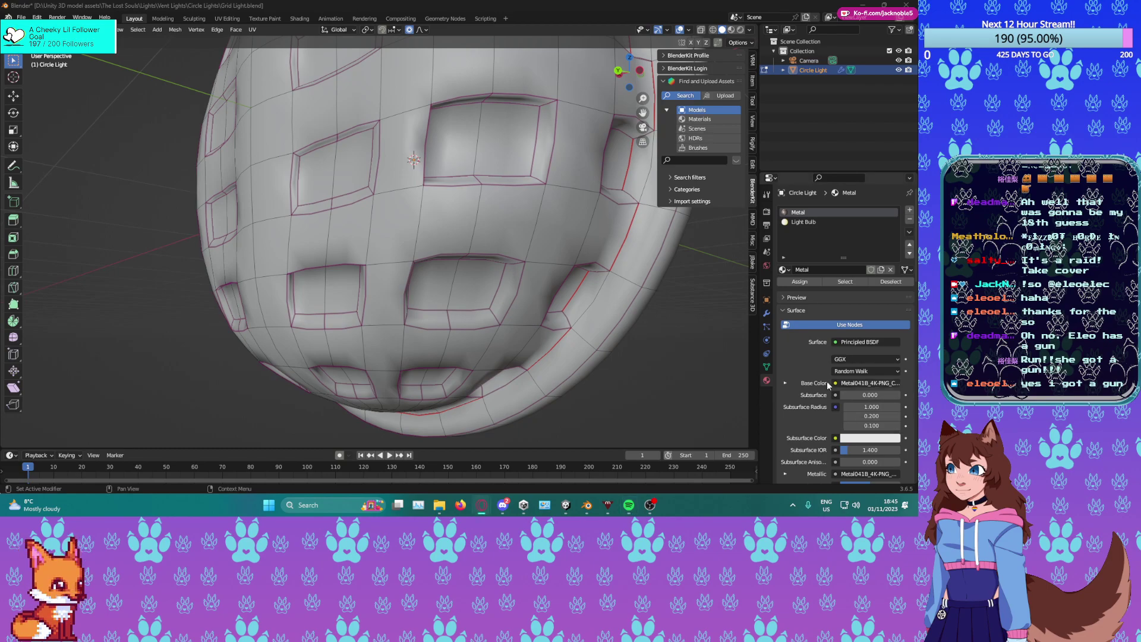
Show the light in material preview shading, return to Object Mode and save the file.
scroll(477, 350, "down", 7)
scroll(477, 350, "up", 4)
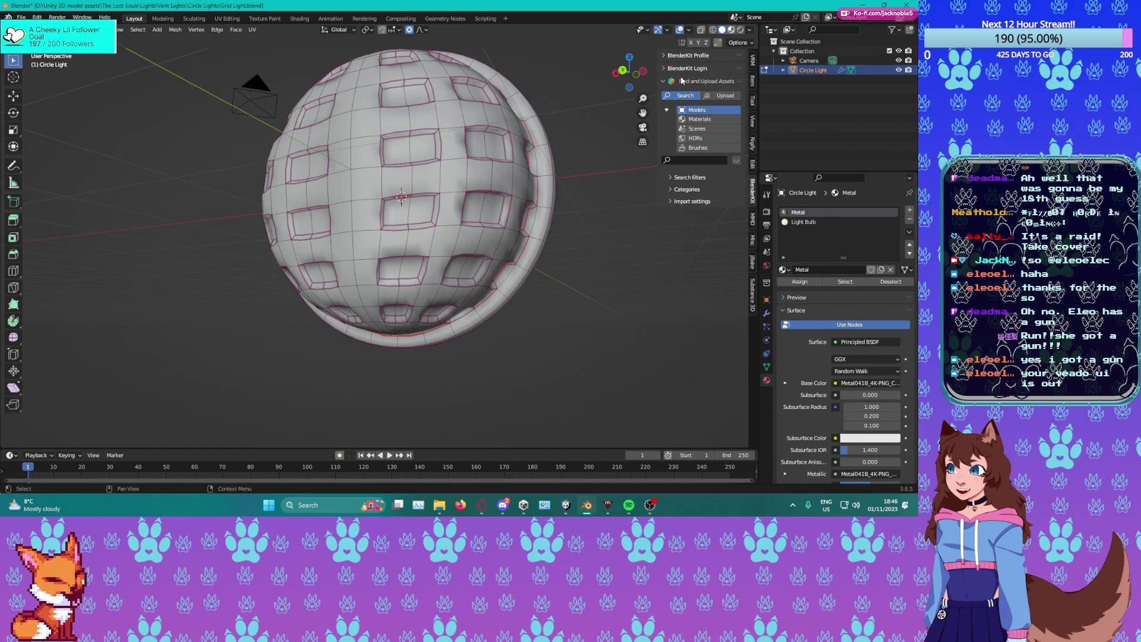
left_click(732, 30)
mouse_move(437, 256)
middle_mouse_down()
mouse_move(543, 287)
mouse_move(474, 309)
mouse_move(539, 286)
mouse_move(602, 285)
mouse_move(511, 299)
middle_mouse_up()
key("Tab")
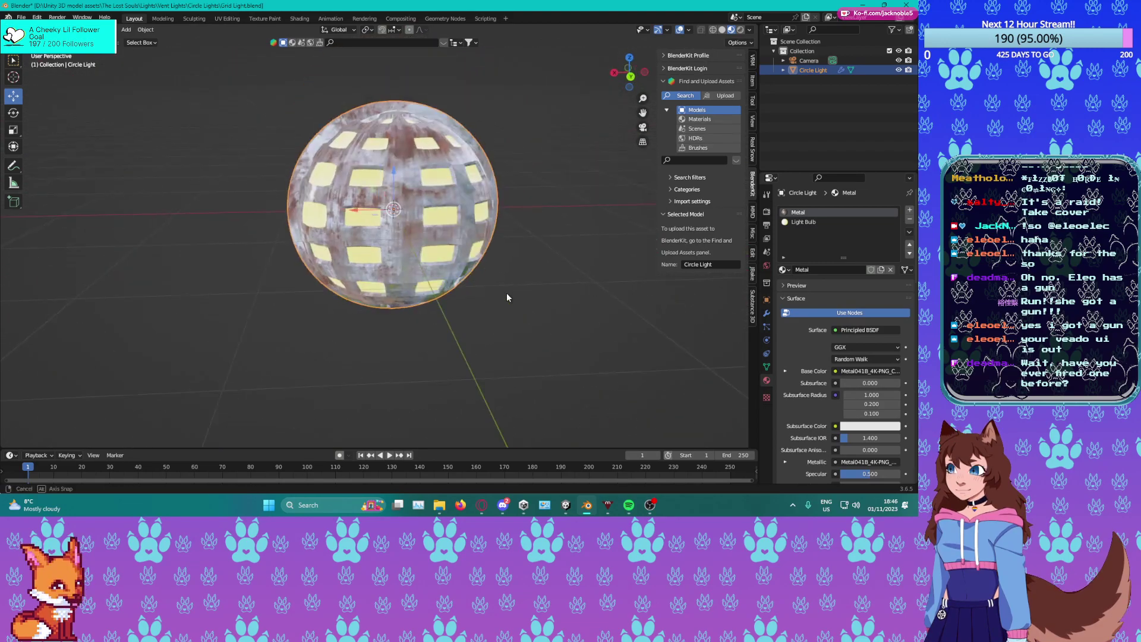
scroll(510, 298, "up", 6)
middle_click_drag(475, 247, 432, 294)
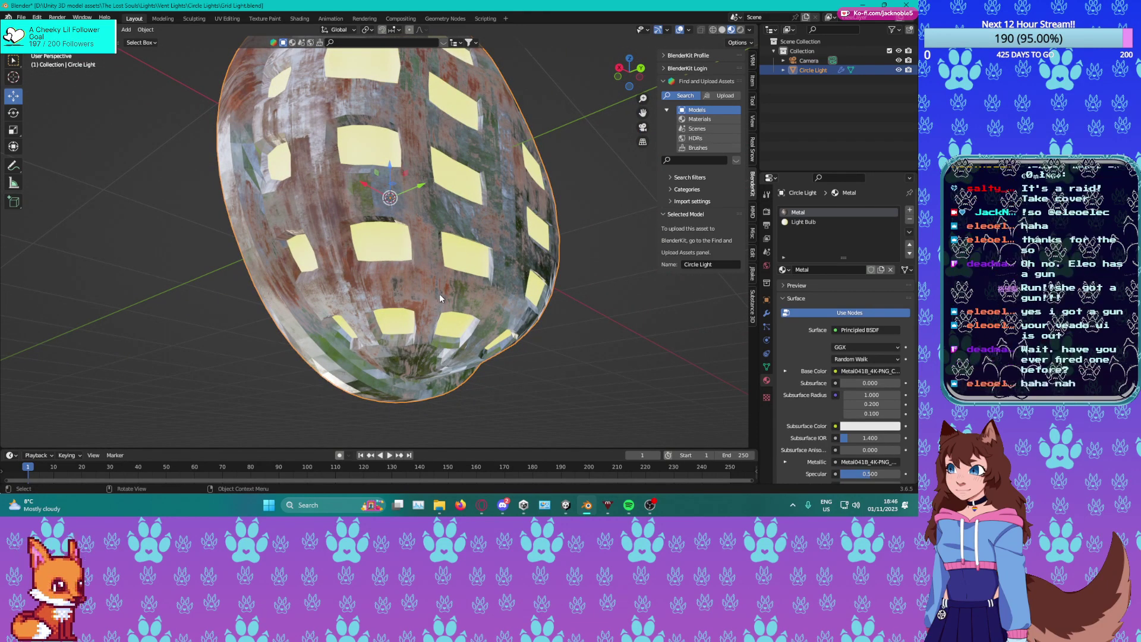
key("ctrl+s")
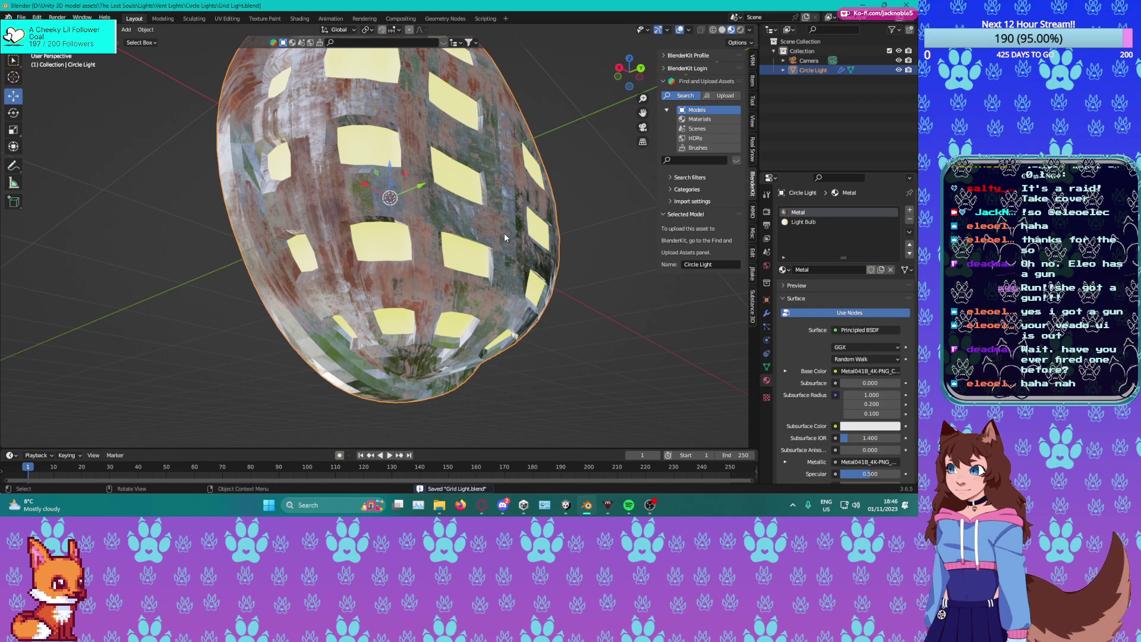
Examine the metal texture and the shape of the window rims around the dome's front and flange side.
middle_click_drag(505, 233, 448, 257)
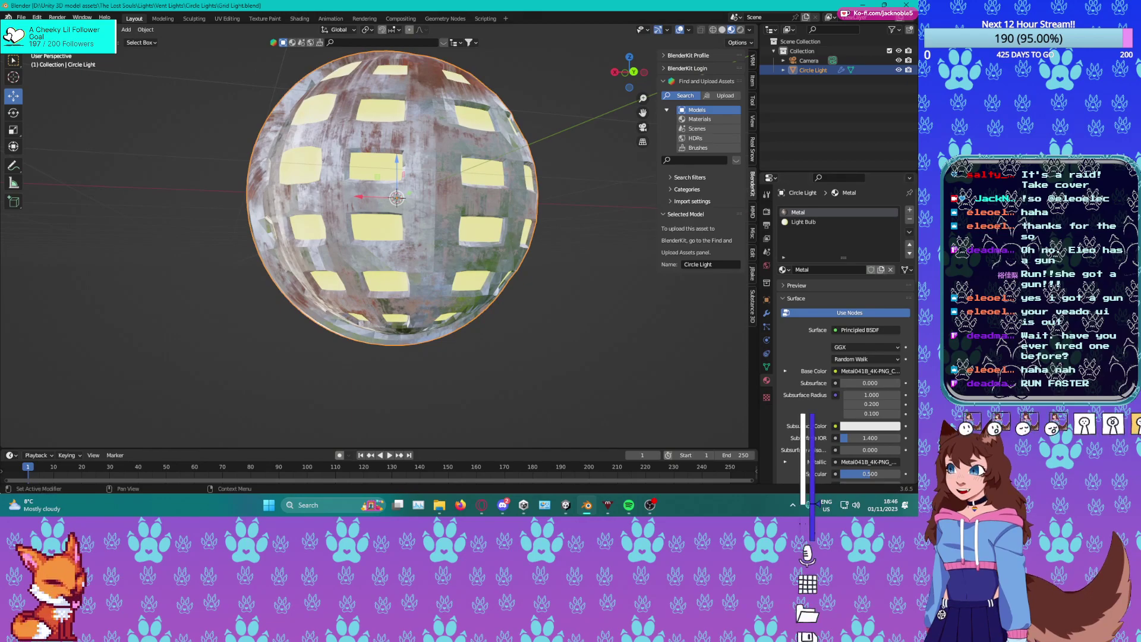
key("alt+Tab")
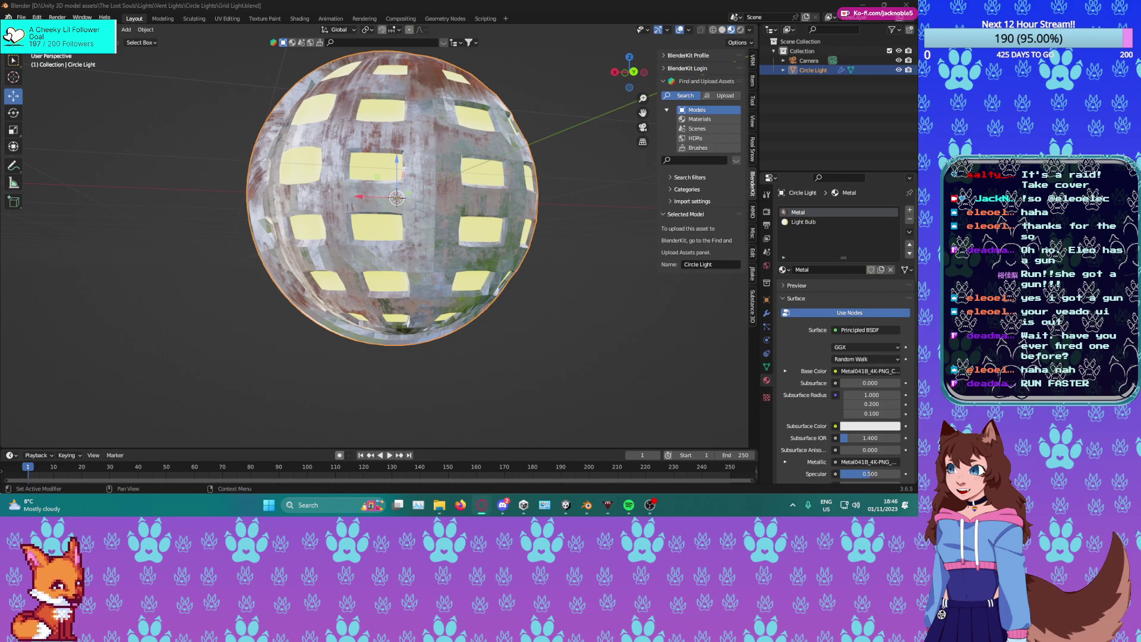
middle_click_drag(333, 238, 439, 250)
scroll(371, 247, "up", 3)
scroll(439, 250, "up", 1)
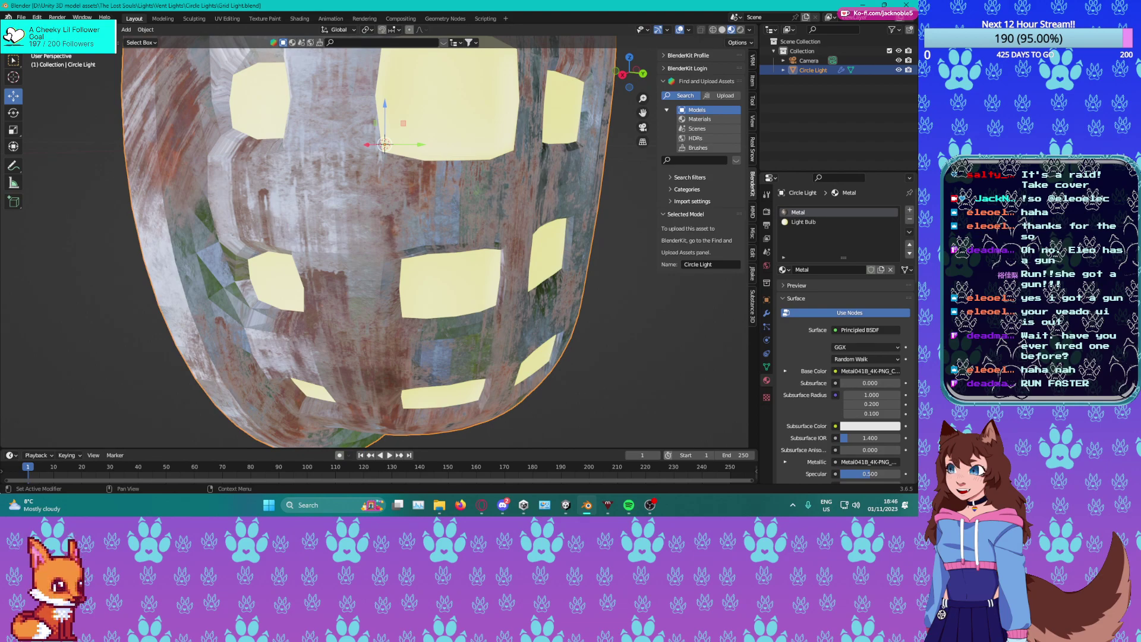
scroll(449, 305, "down", 4)
middle_click_drag(449, 305, 306, 256)
scroll(489, 262, "up", 2)
scroll(285, 252, "up", 2)
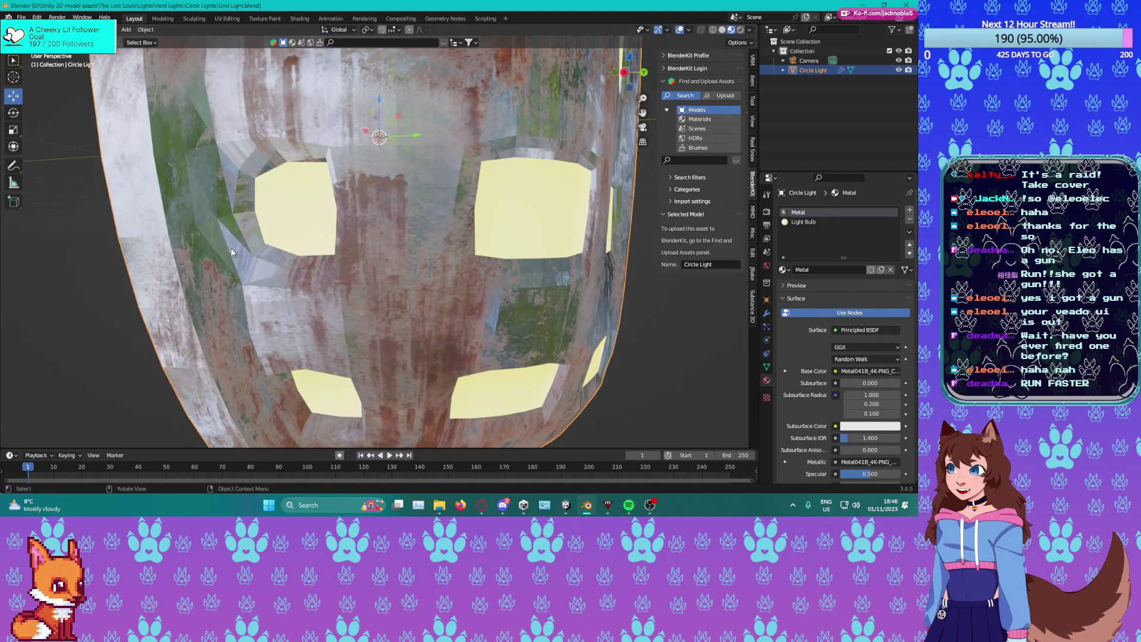
Select the rim face loop of the side opening next to the flange in Edit Mode and crease its edges.
key("Tab")
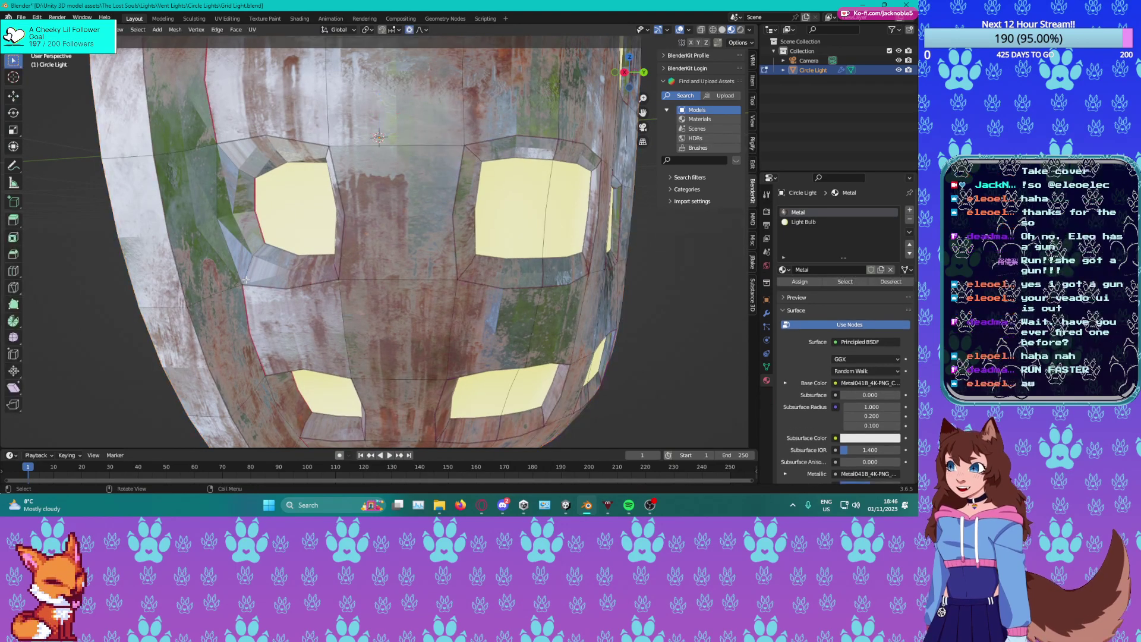
left_click(248, 269, "alt")
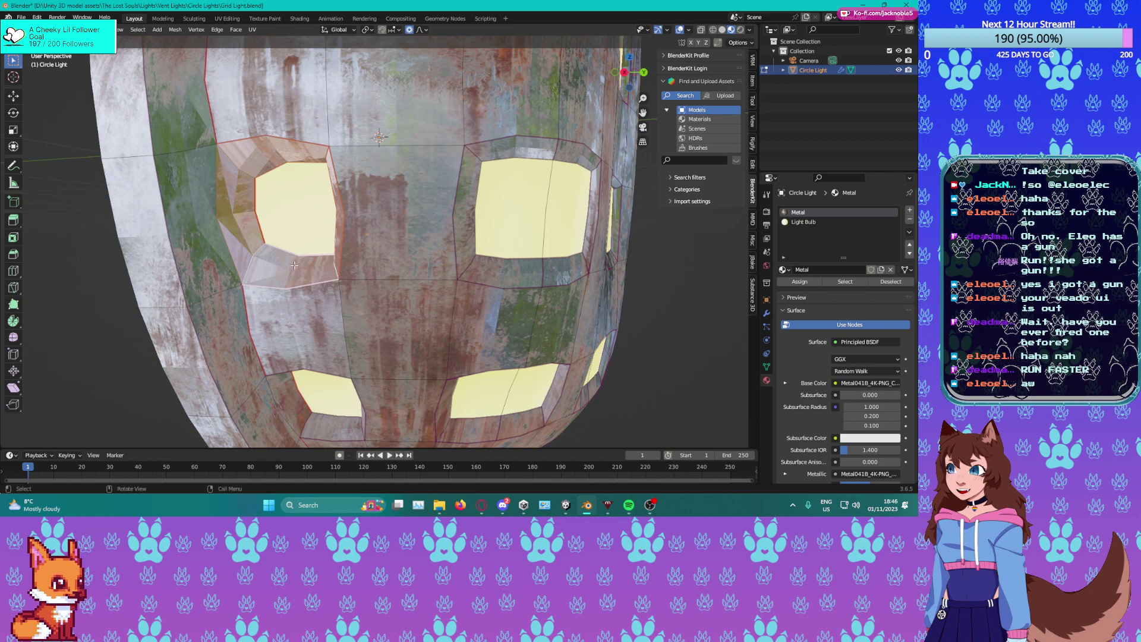
key("s")
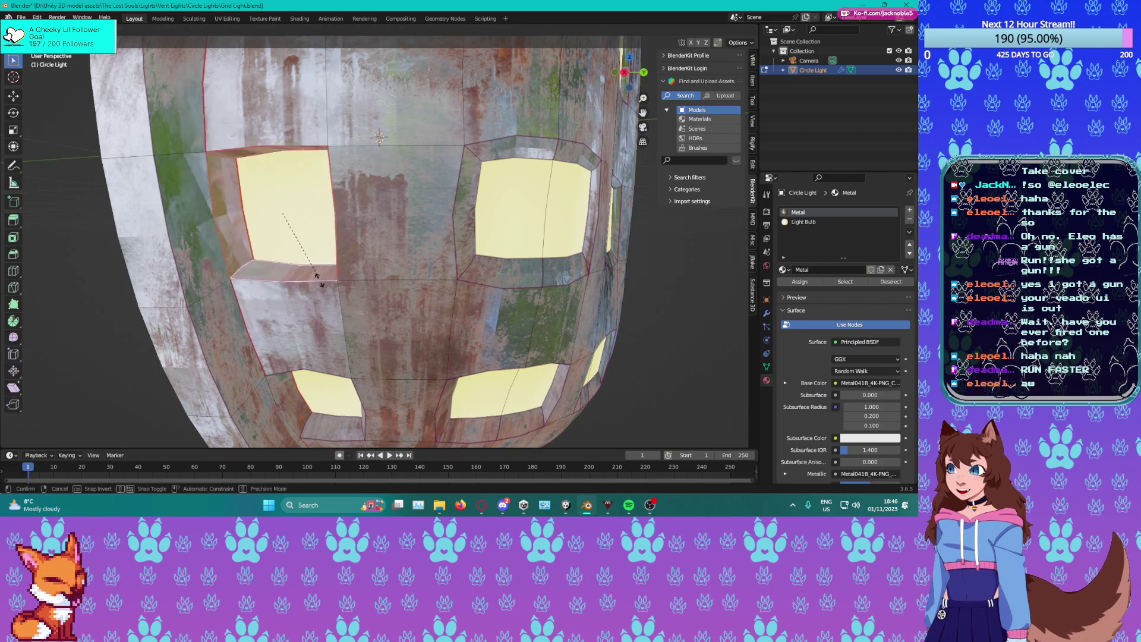
left_click(315, 286)
Select the rim face loop of another side opening along the flange and crease its edges by about 0.09.
middle_click_drag(315, 286, 374, 287)
left_click(293, 161, "alt")
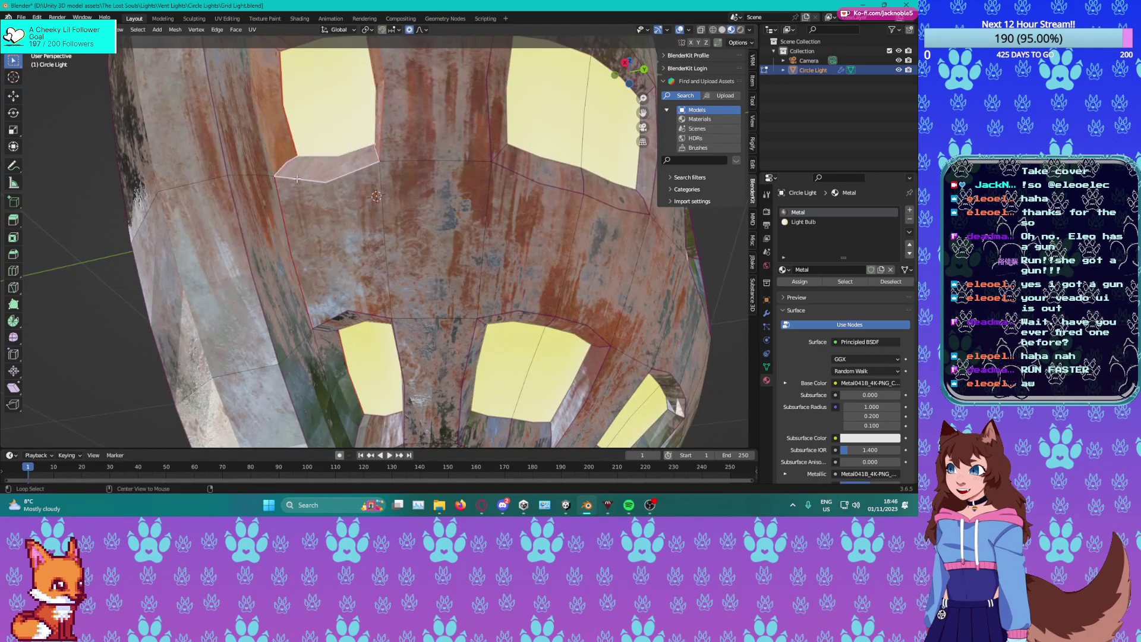
scroll(382, 311, "down", 5)
left_click(372, 326)
middle_click_drag(372, 326, 443, 294)
left_click(409, 285, "alt")
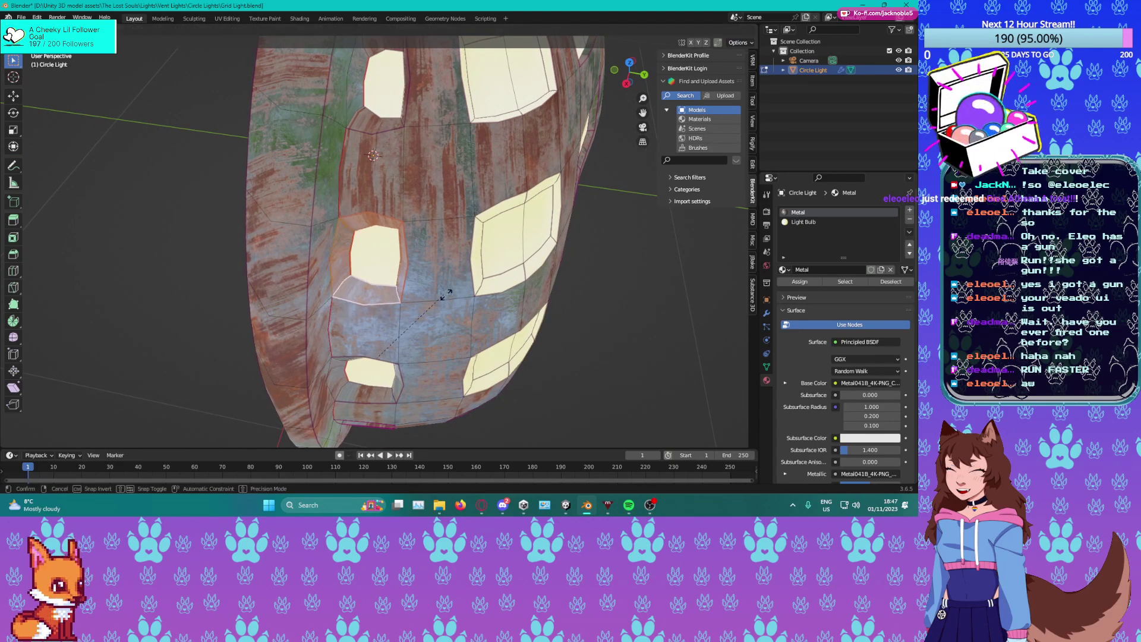
key("s")
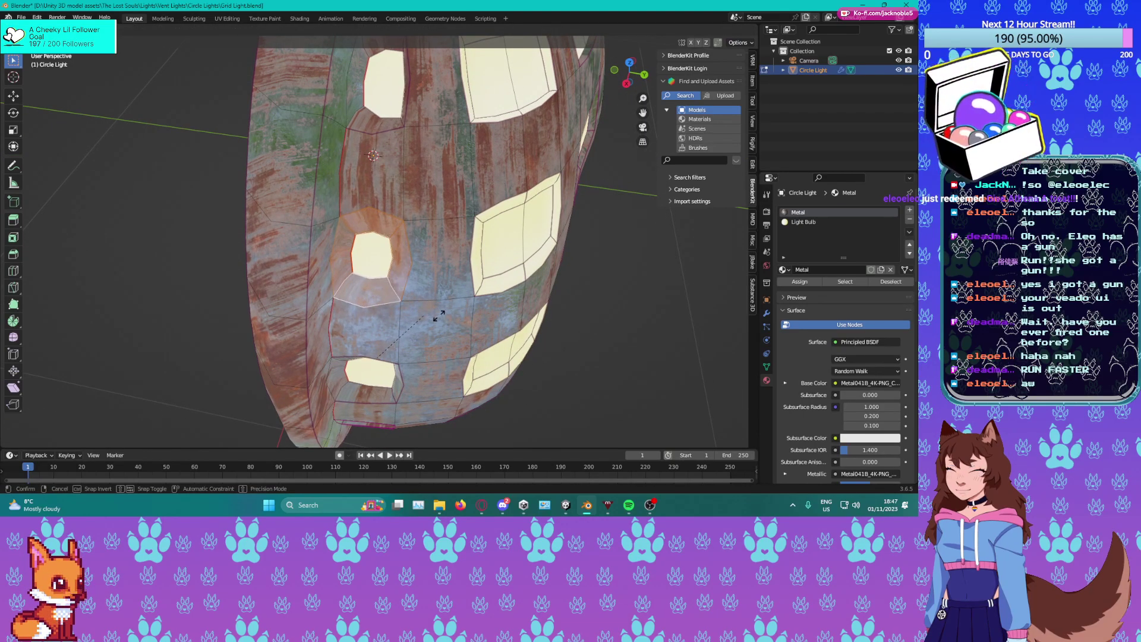
left_click(464, 310)
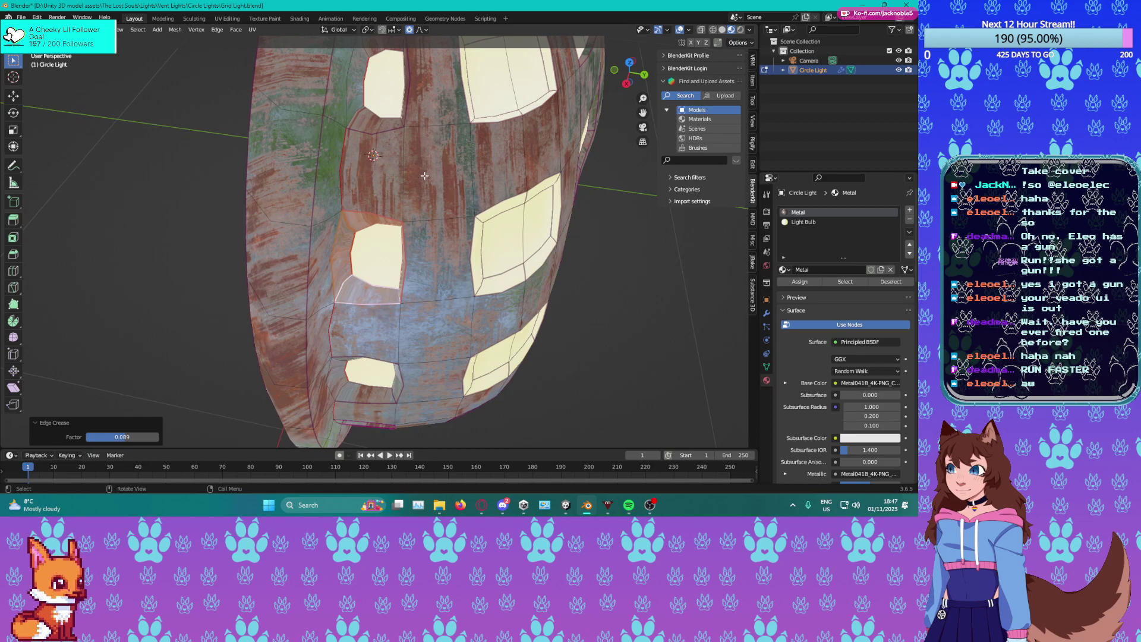
Crease the rim edges of the next side opening along the flange by about 0.2.
middle_click_drag(426, 175, 347, 205)
left_click(294, 220, "alt")
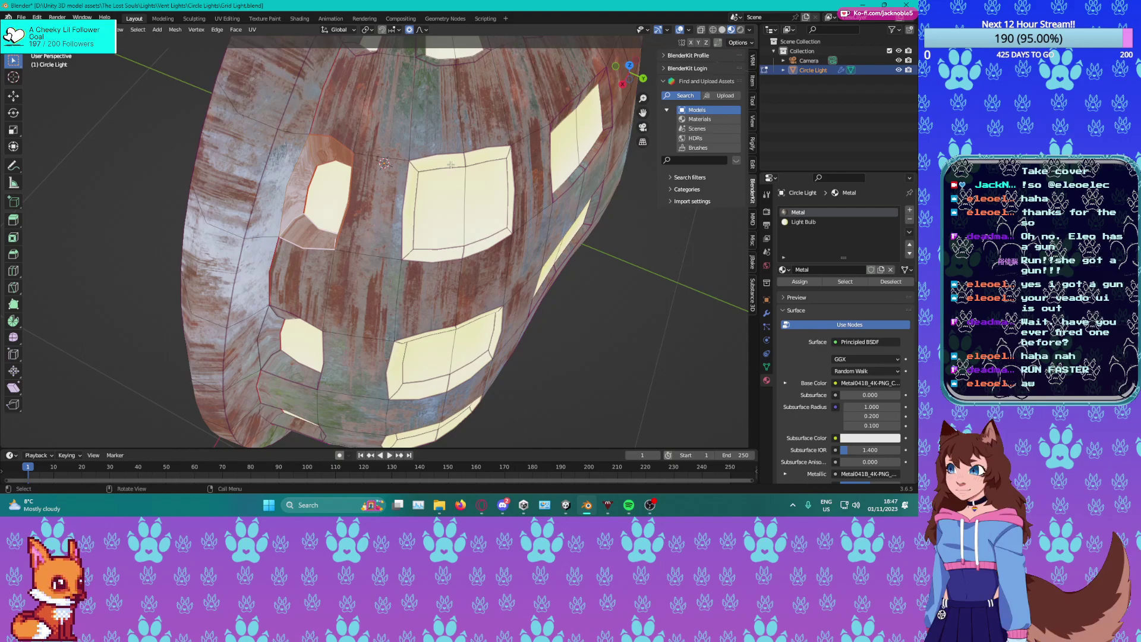
key("shift+e")
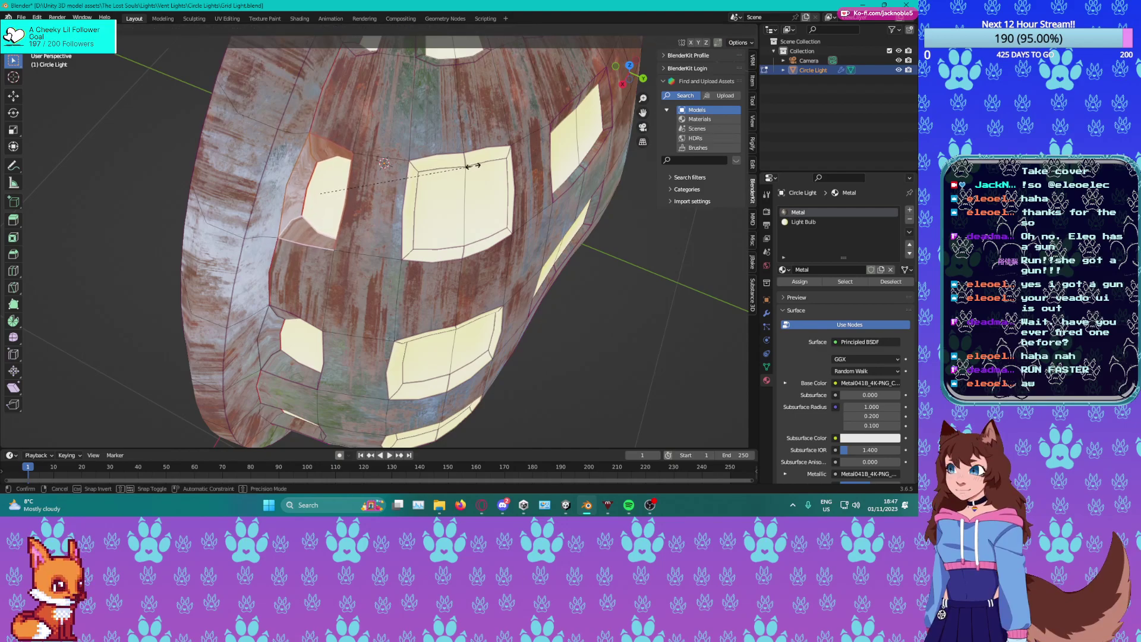
left_click(472, 166)
middle_click_drag(464, 169, 401, 303, "shift")
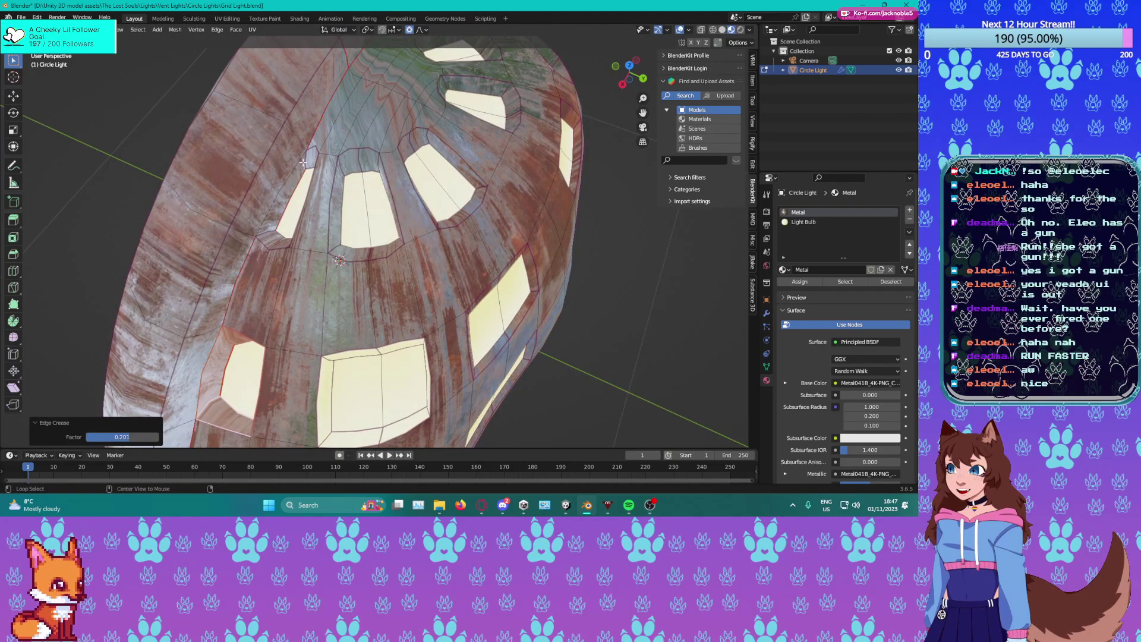
Select the rim face loops of the openings around the dome's end, crease their edges by about 0.79 and lower that crease by about 0.55.
left_click(361, 166, "alt")
middle_click_drag(419, 146, 357, 123)
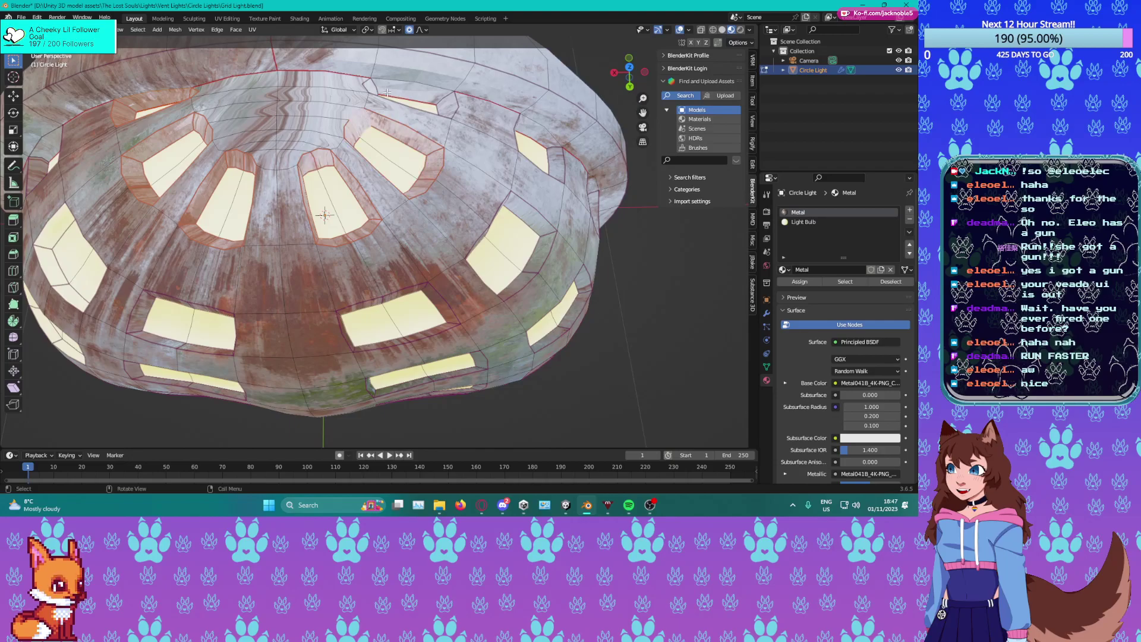
key("s")
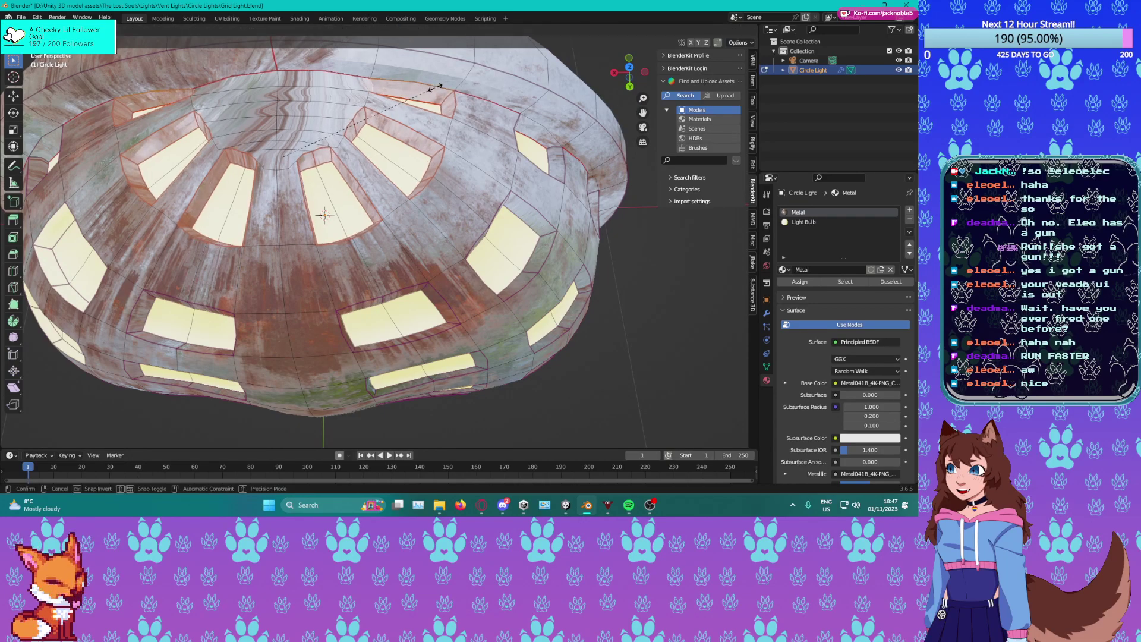
left_click(532, 91)
middle_click_drag(533, 91, 494, 172)
key("s")
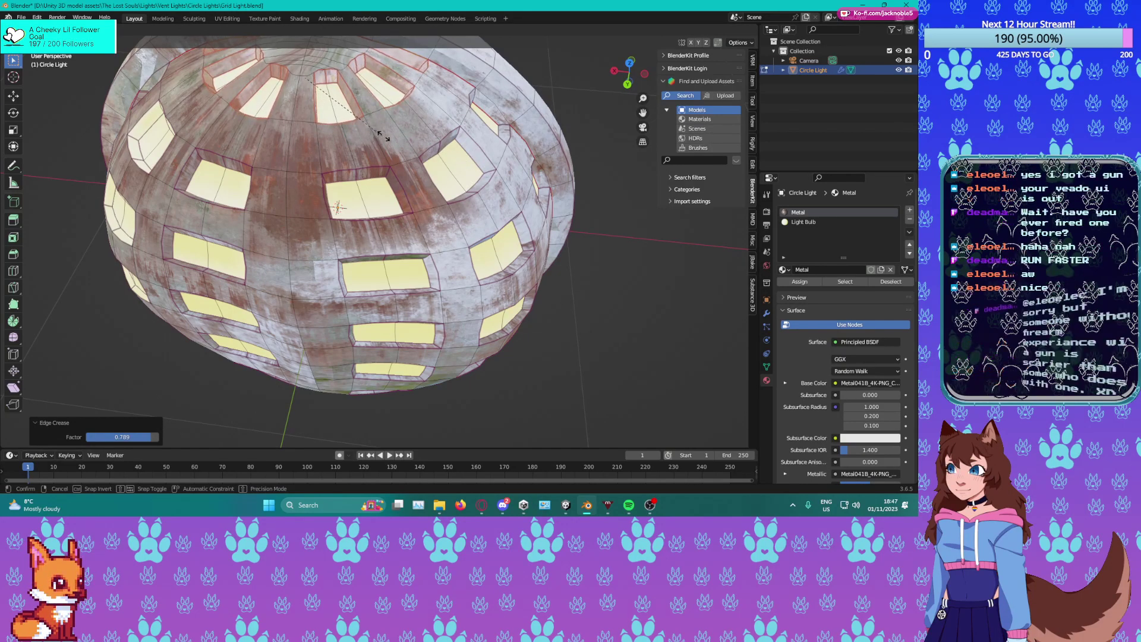
left_click(475, 233)
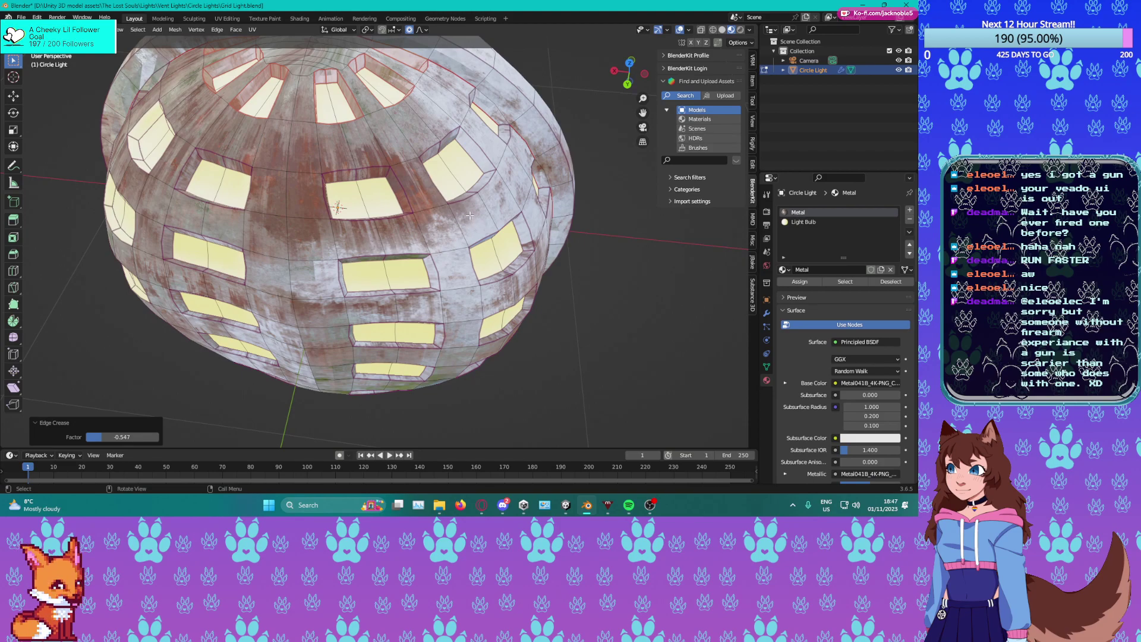
Select the rim face loop of an uncreased opening beside the flange and crease its edges to square the opening.
middle_click_drag(529, 235, 509, 309)
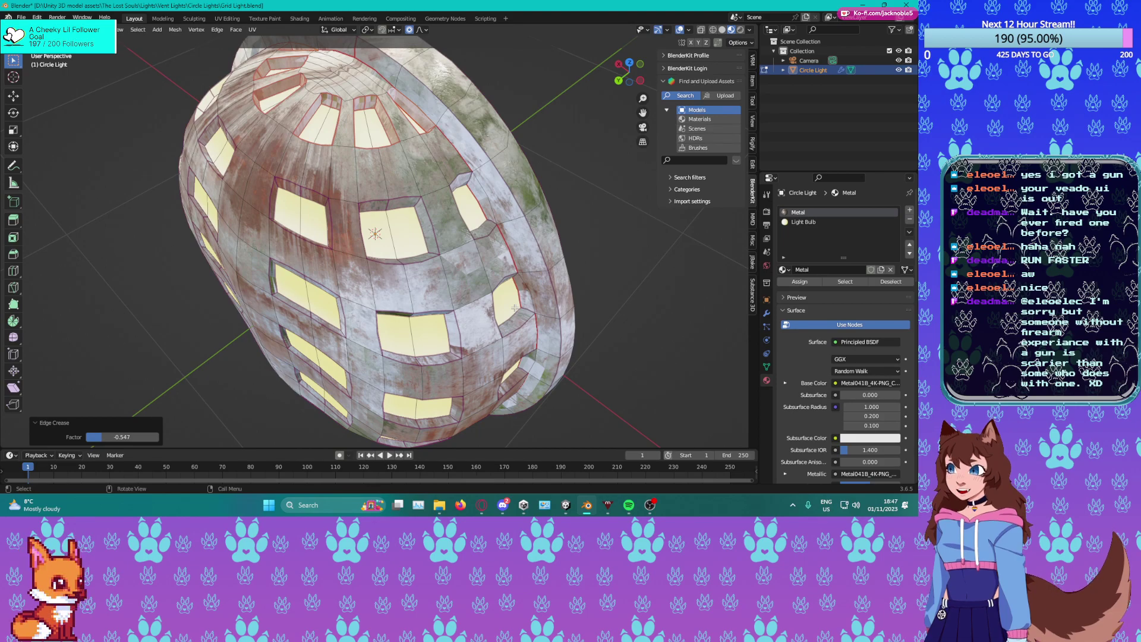
scroll(535, 238, "up", 6)
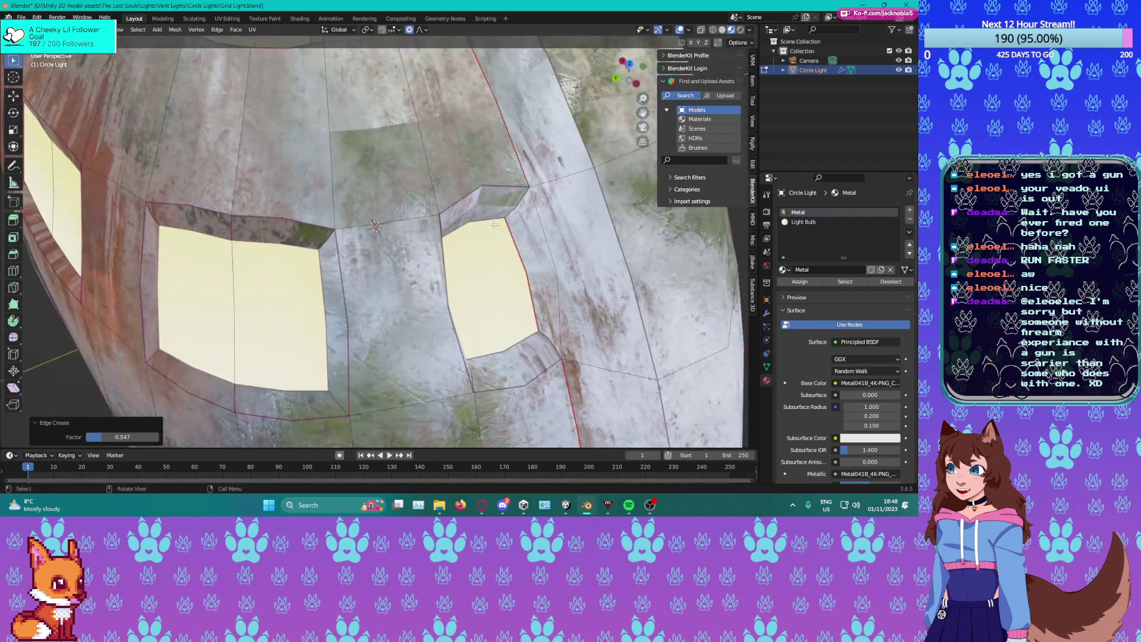
left_click(510, 211, "alt")
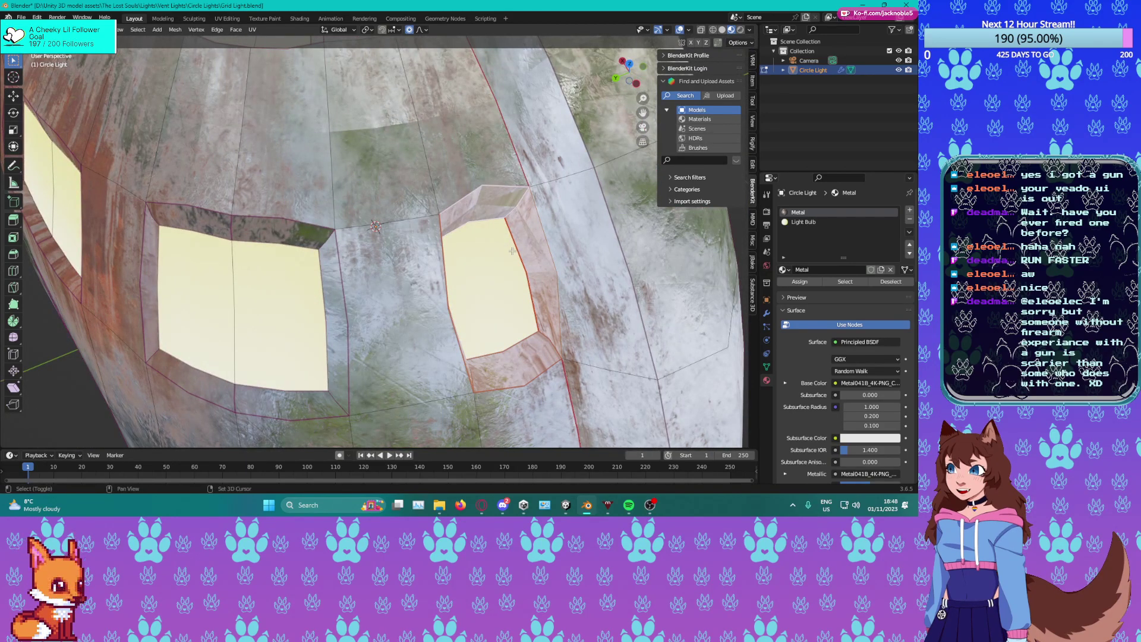
key("shift+e")
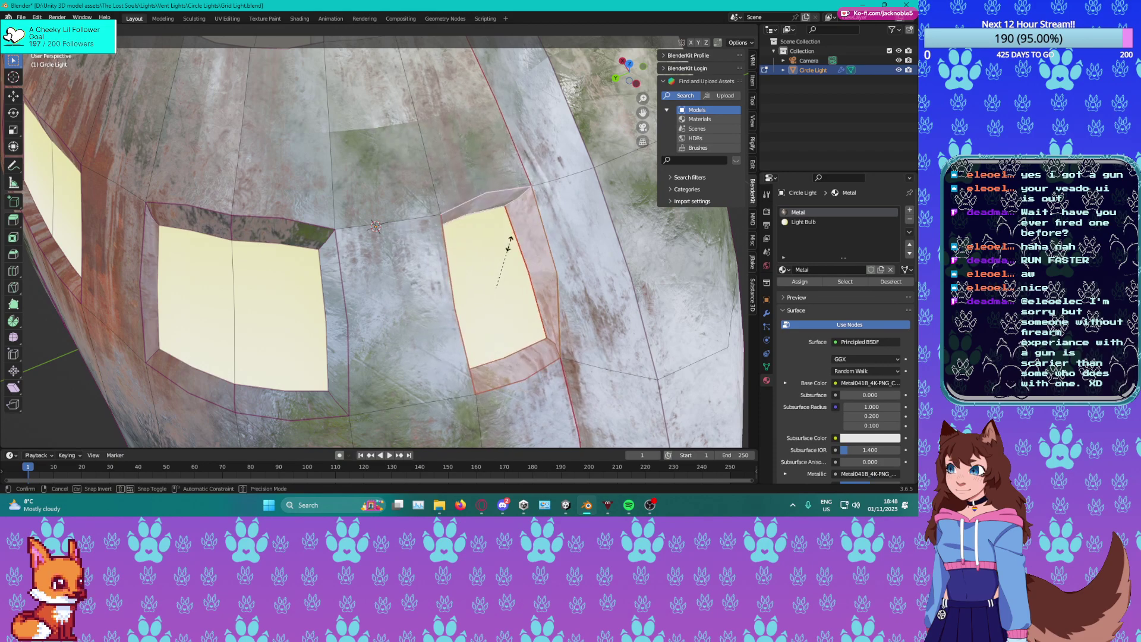
left_click(508, 244)
Select the rim face loop of the next opening down along the flange and crease its edges.
scroll(508, 244, "down", 5)
middle_click_drag(508, 243, 526, 271)
left_click(499, 224, "alt")
key("shift+e")
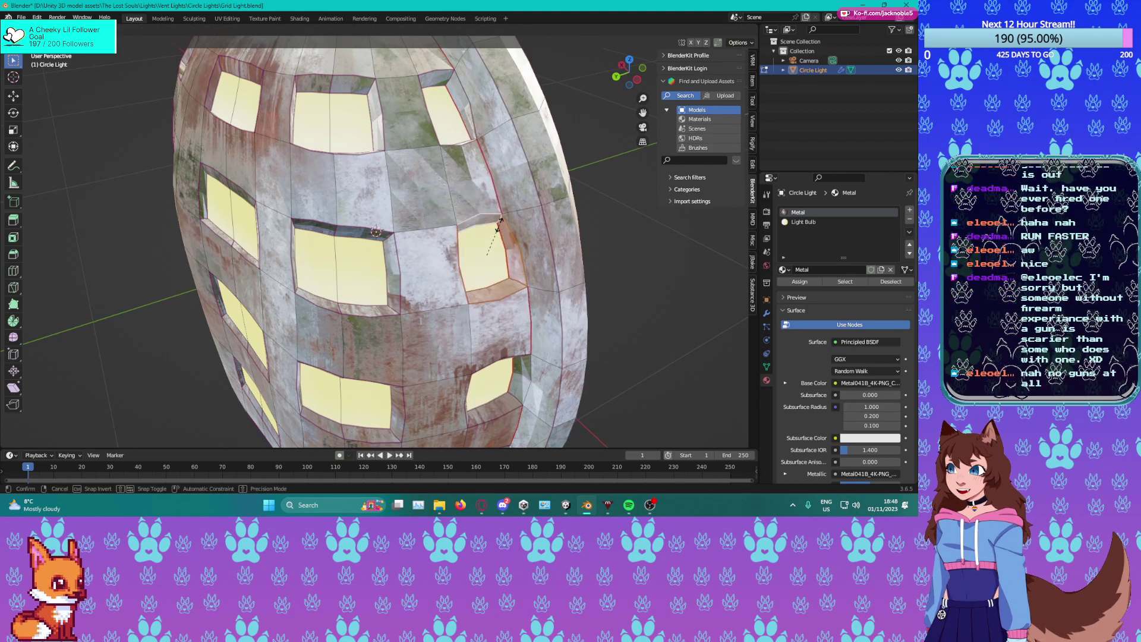
left_click(488, 284)
Return the light to Object Mode and save the file.
middle_click_drag(488, 285, 601, 262)
scroll(549, 229, "up", 3)
scroll(487, 297, "down", 5)
middle_click_drag(402, 326, 465, 338)
key("Tab")
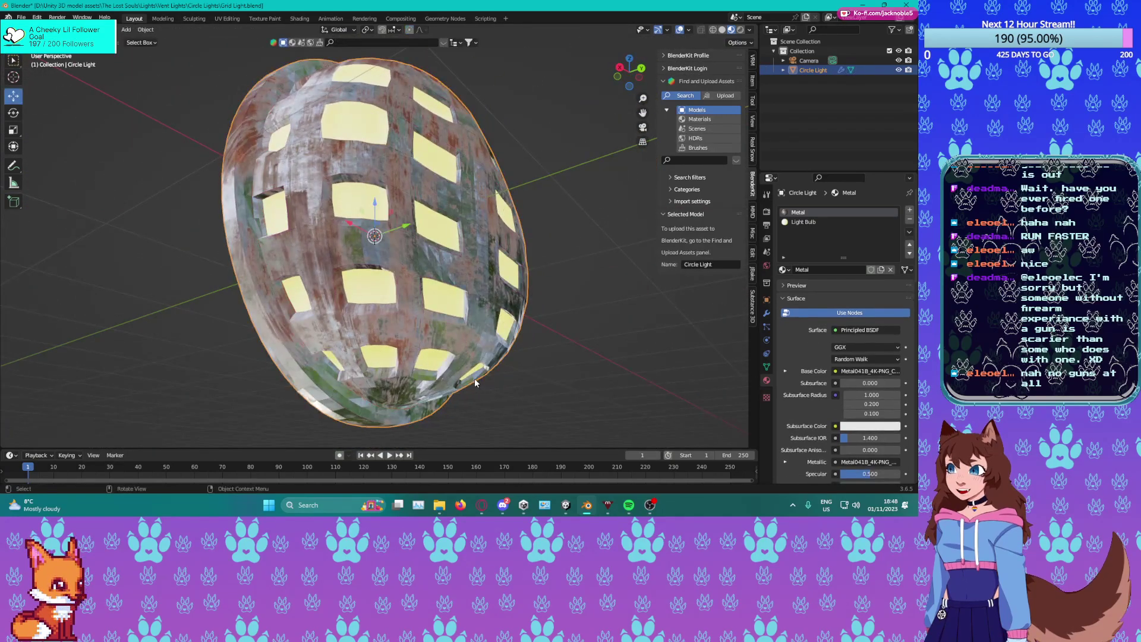
key("ctrl+s")
Apply Shade Auto Smooth with a 30° angle to the light and save the file.
right_click(410, 178)
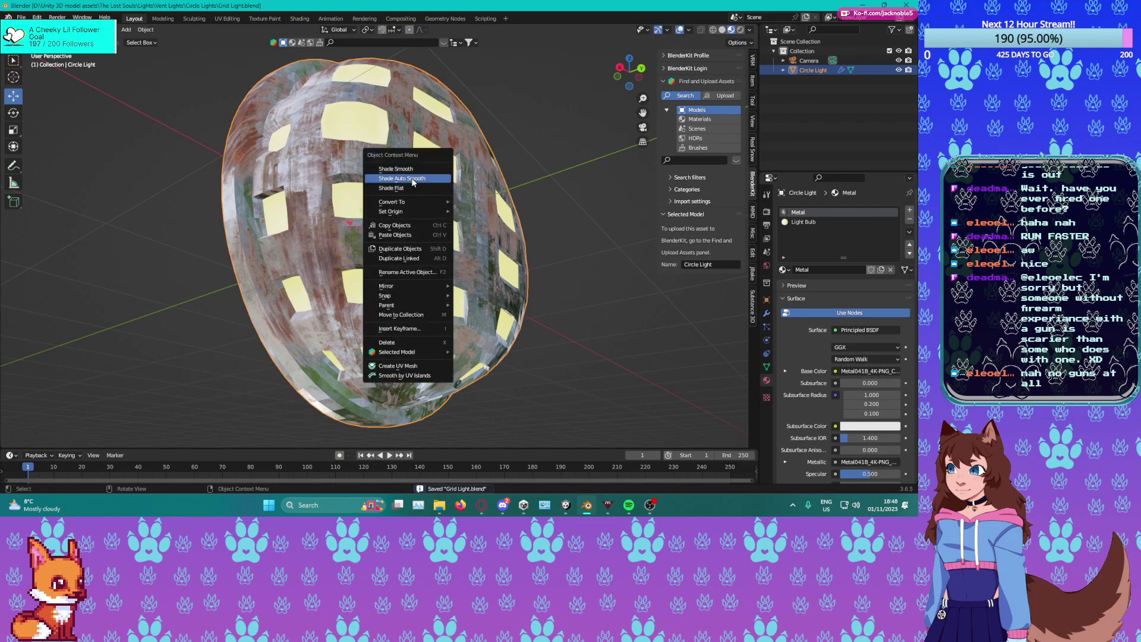
left_click(414, 182)
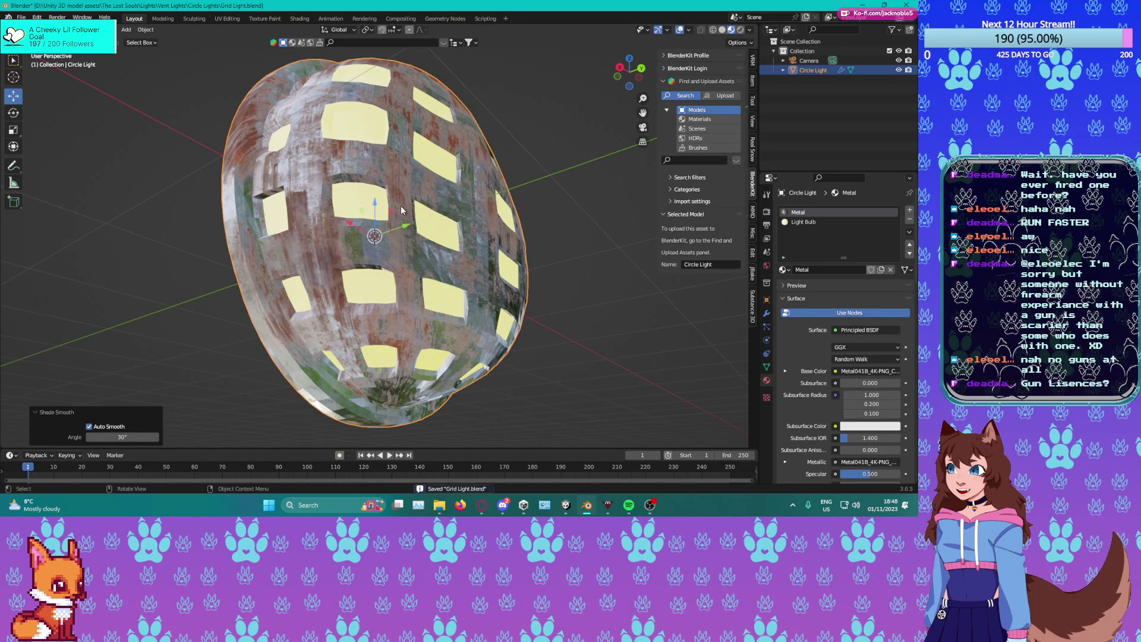
key("ctrl+s")
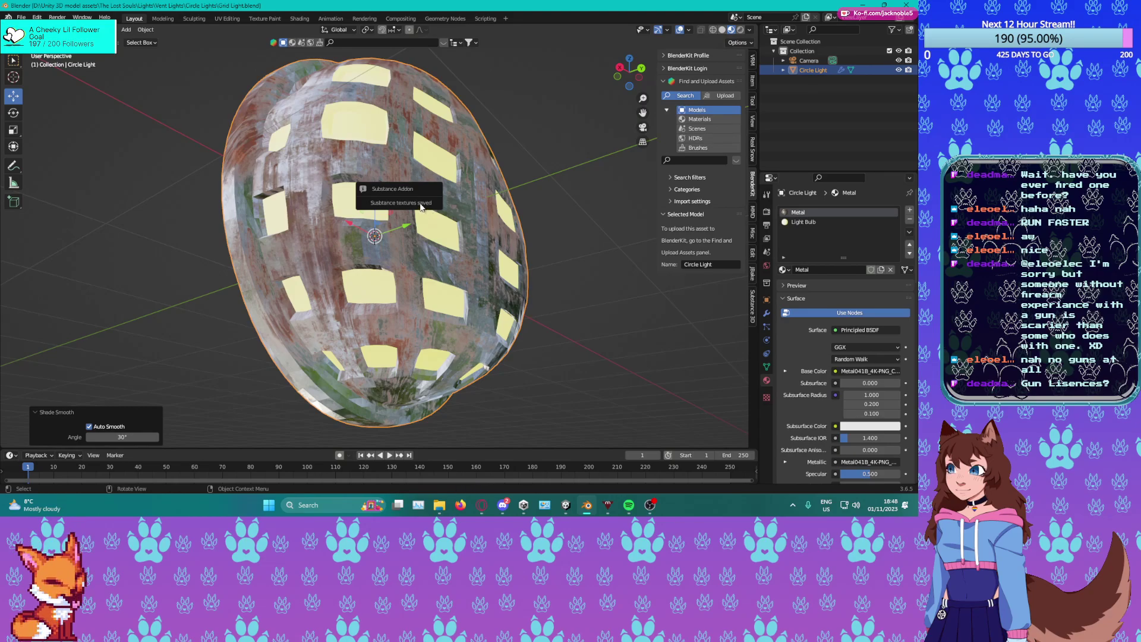
In Edit Mode, select the rim face loop of a rounded opening beside the flange and crease its edges by about 0.19.
middle_click_drag(334, 247, 398, 251)
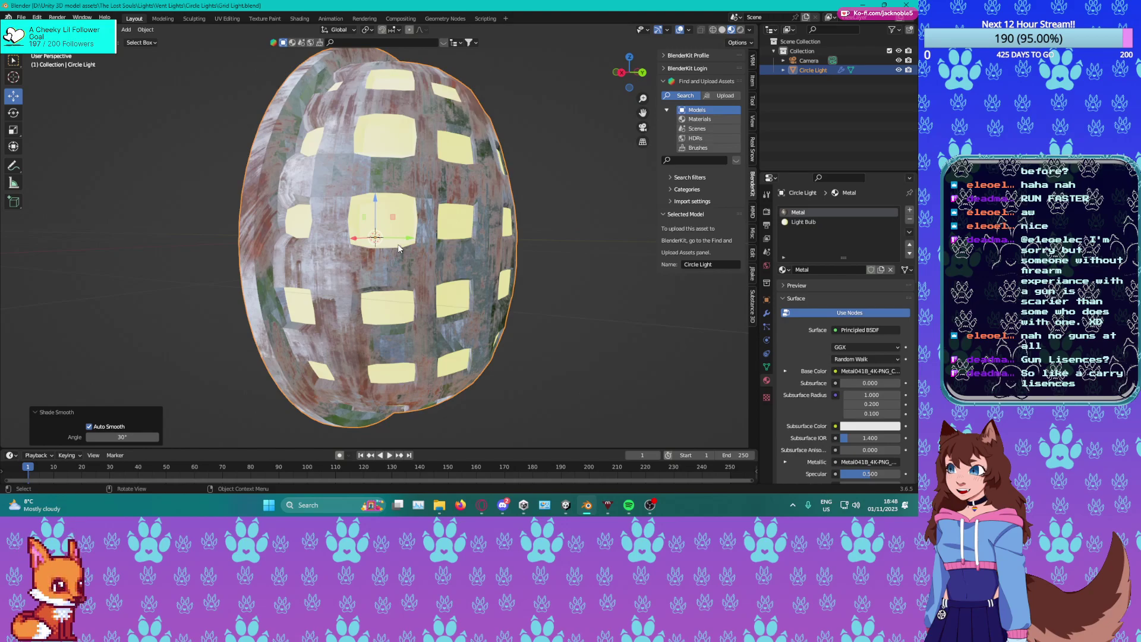
mouse_move(399, 248)
middle_mouse_down()
mouse_move(427, 257)
mouse_move(380, 249)
middle_mouse_up()
scroll(319, 244, "up", 5)
key("Tab")
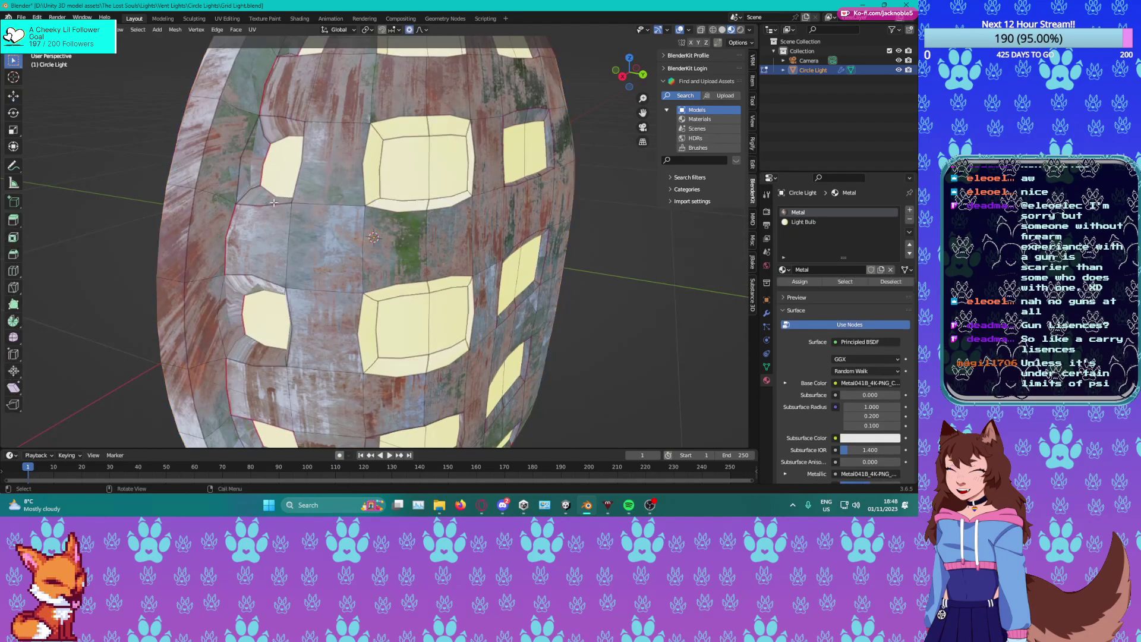
left_click(265, 137, "alt")
key("s")
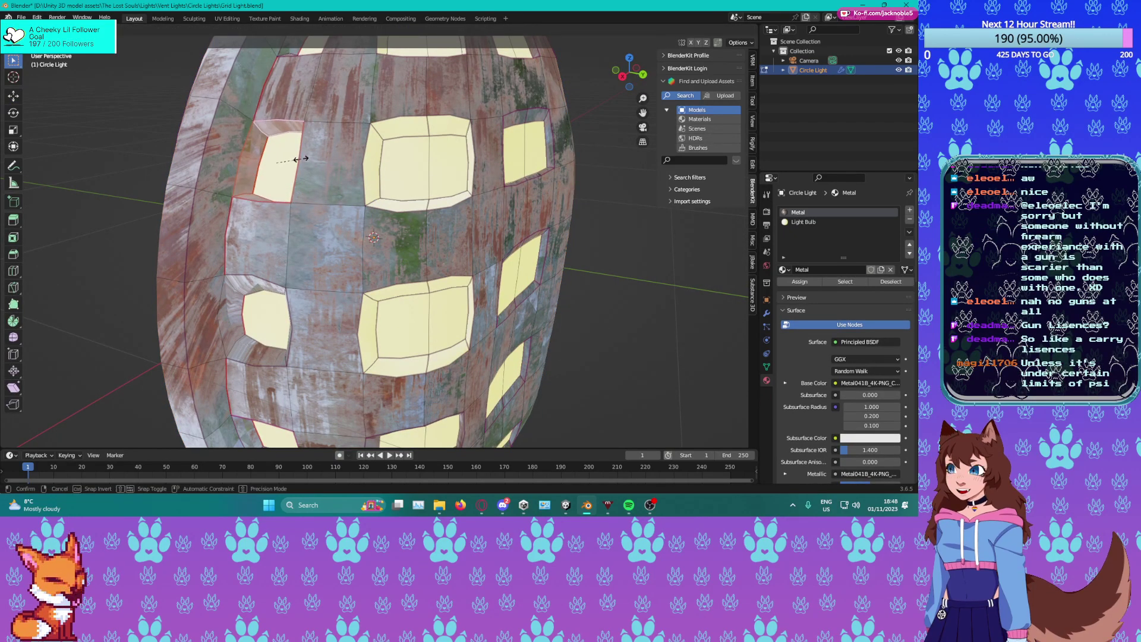
left_click(293, 173)
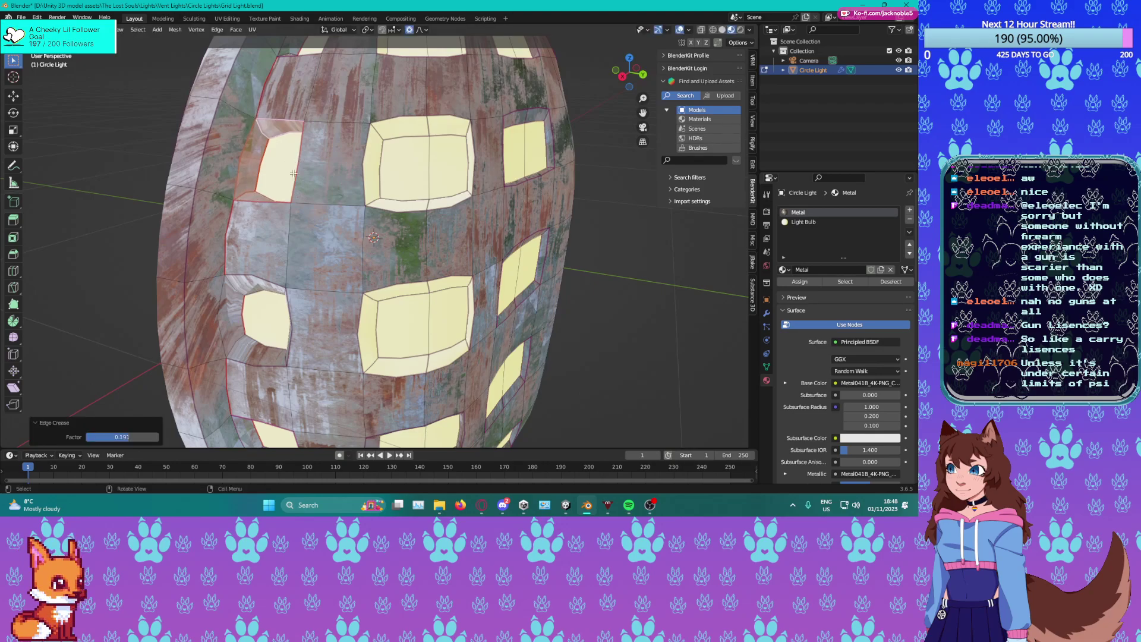
Select the rim face loop of the rounded opening directly below and crease its edges by about 0.34.
left_click(232, 287, "alt")
key("s")
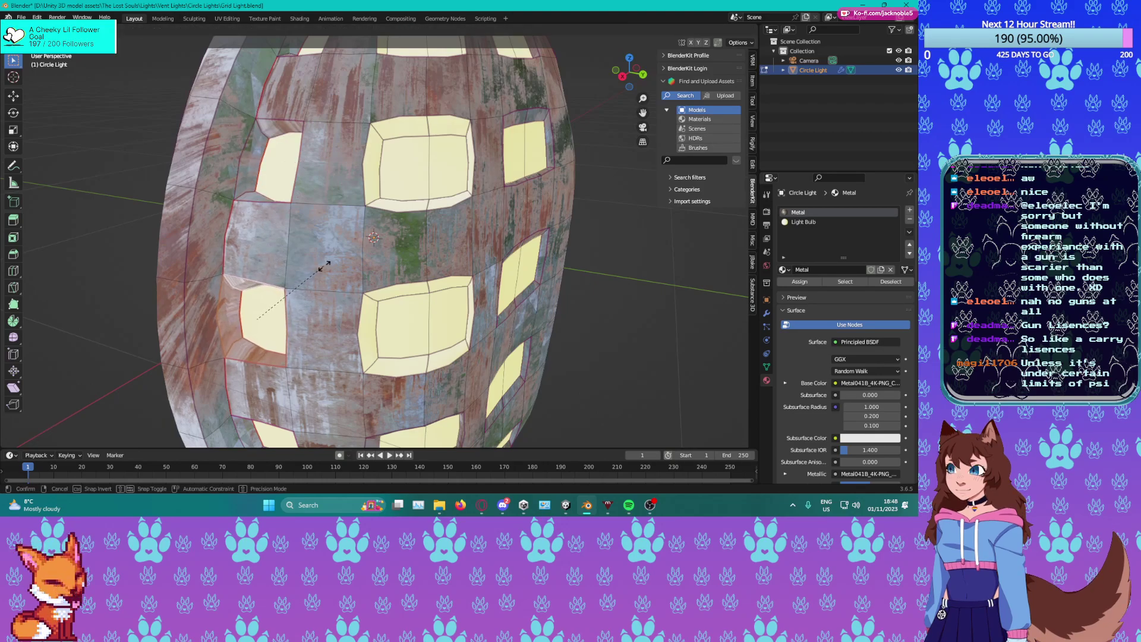
left_click(326, 268)
middle_click_drag(326, 269, 393, 288)
middle_click_drag(365, 256, 416, 269)
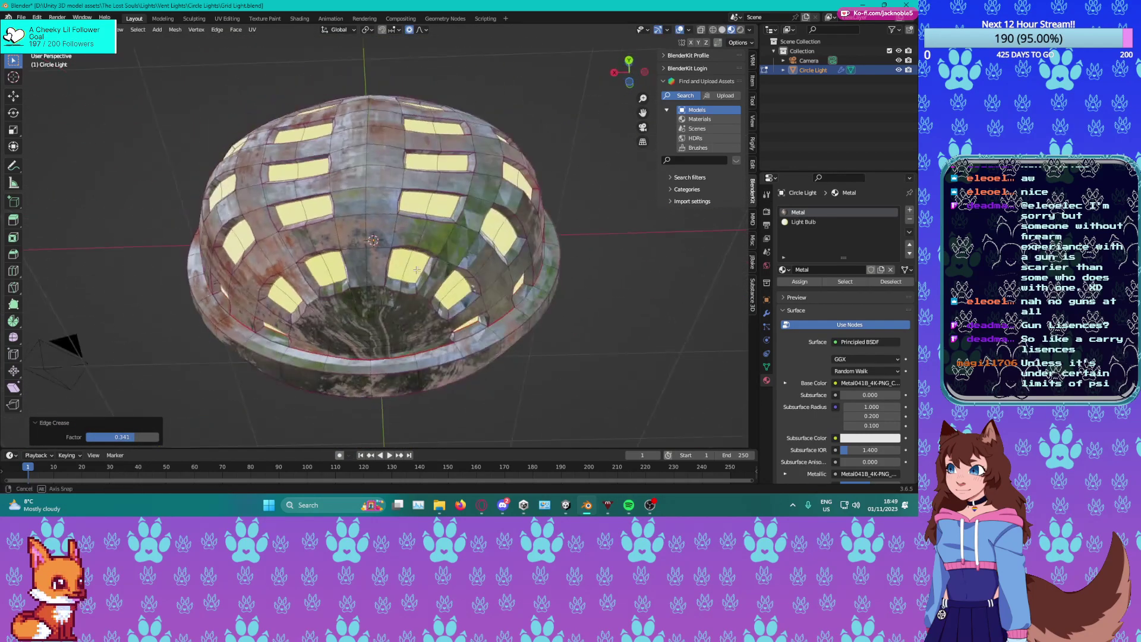
Return to Object Mode, save the file and apply Shade Smooth to the light with Auto Smooth off.
scroll(417, 270, "up", 2)
key("Tab")
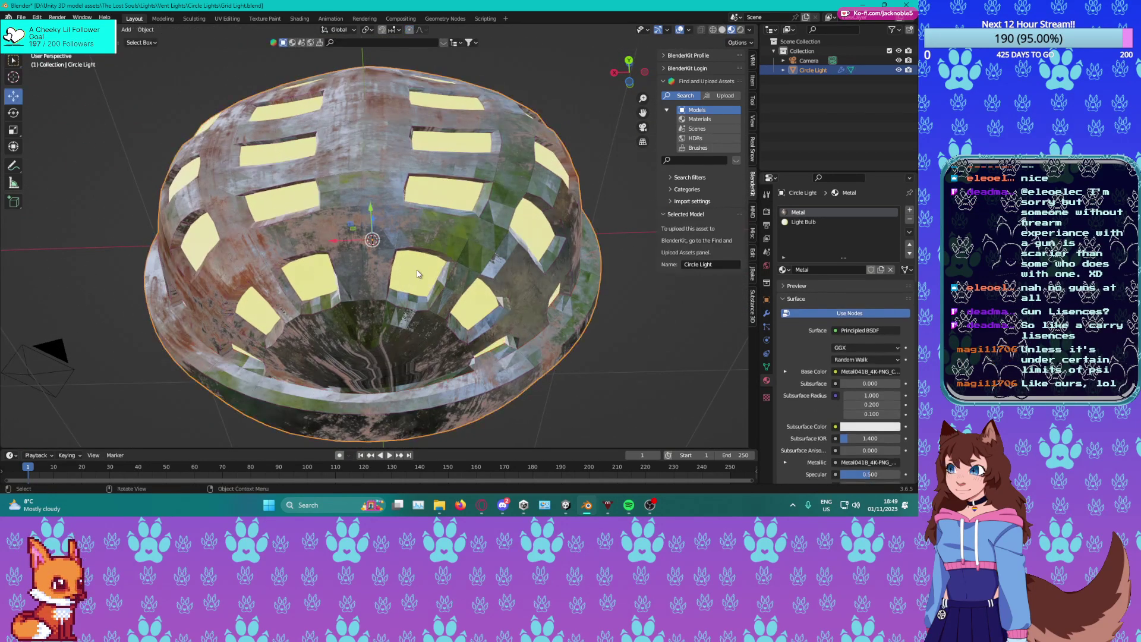
middle_click_drag(354, 269, 444, 296)
scroll(406, 289, "up", 3)
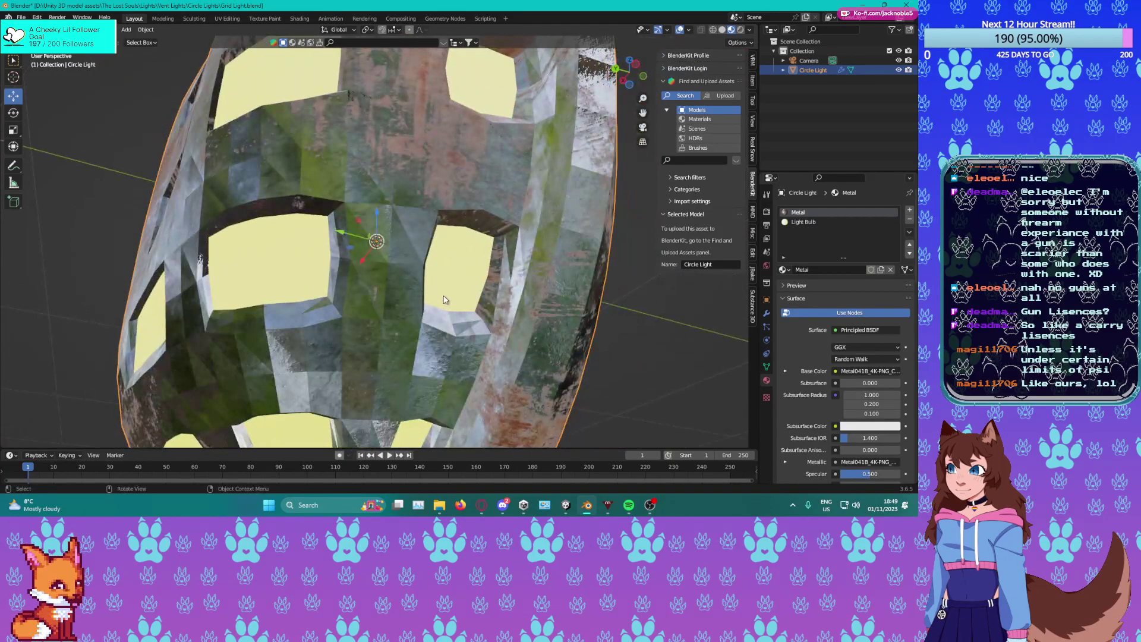
key("ctrl+s")
right_click(384, 181)
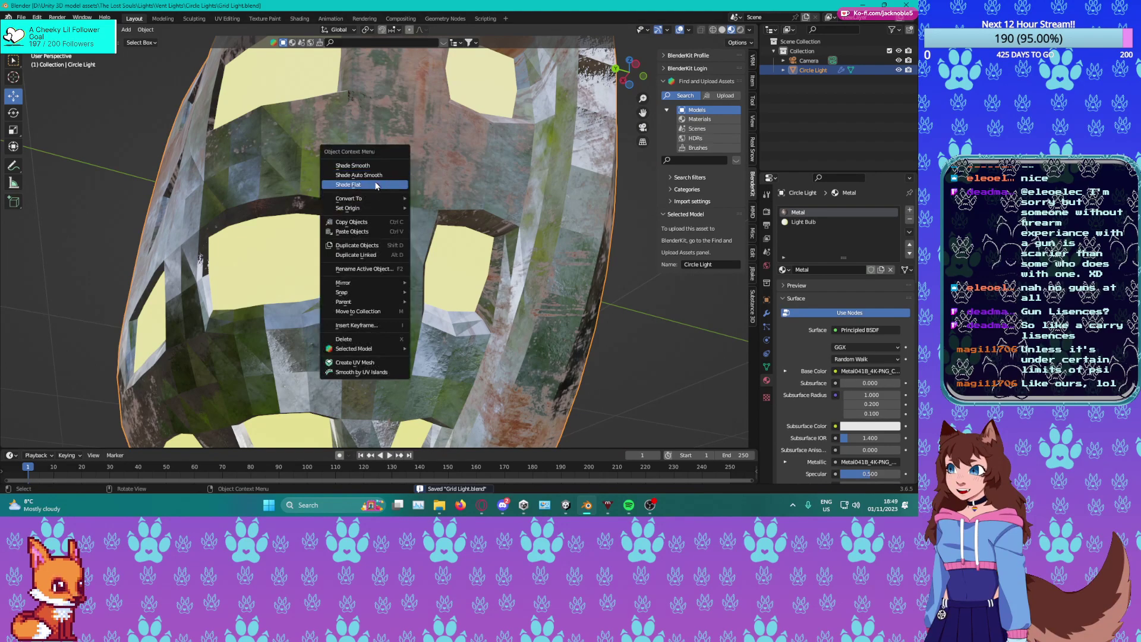
left_click(374, 165)
right_click(374, 158)
left_click(366, 149)
In Edit Mode, select the rim face loop of the remaining distorted opening midway along the flange and crease its edges by about 0.18.
middle_click_drag(366, 148, 373, 265)
scroll(302, 231, "down", 4)
middle_click_drag(283, 262, 449, 264)
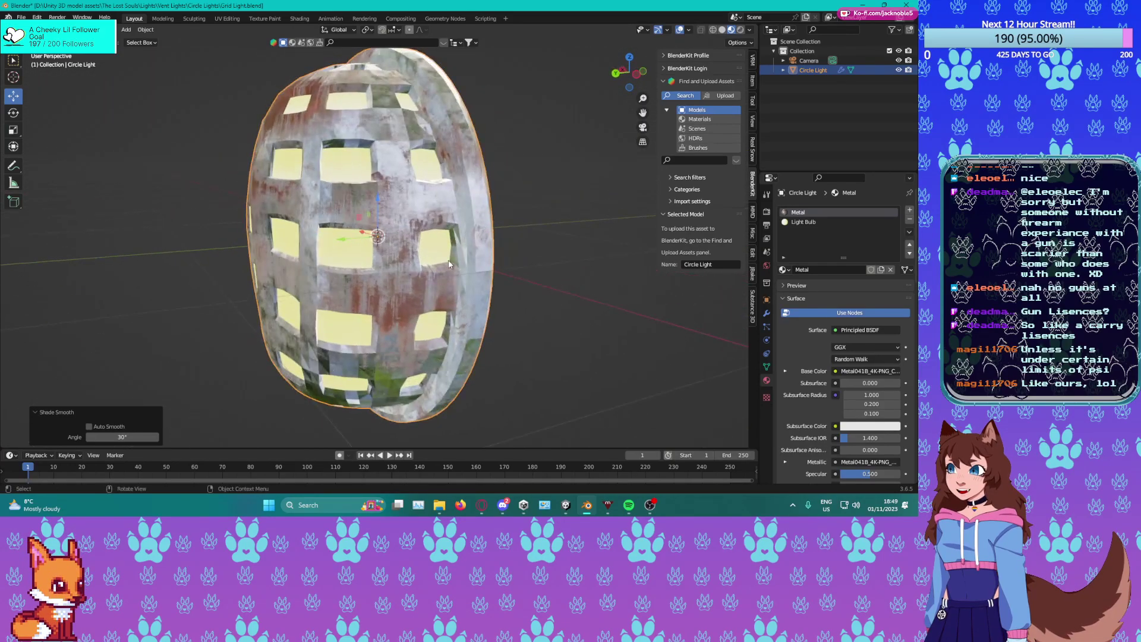
scroll(448, 259, "up", 4)
key("Tab")
left_click(506, 216, "alt")
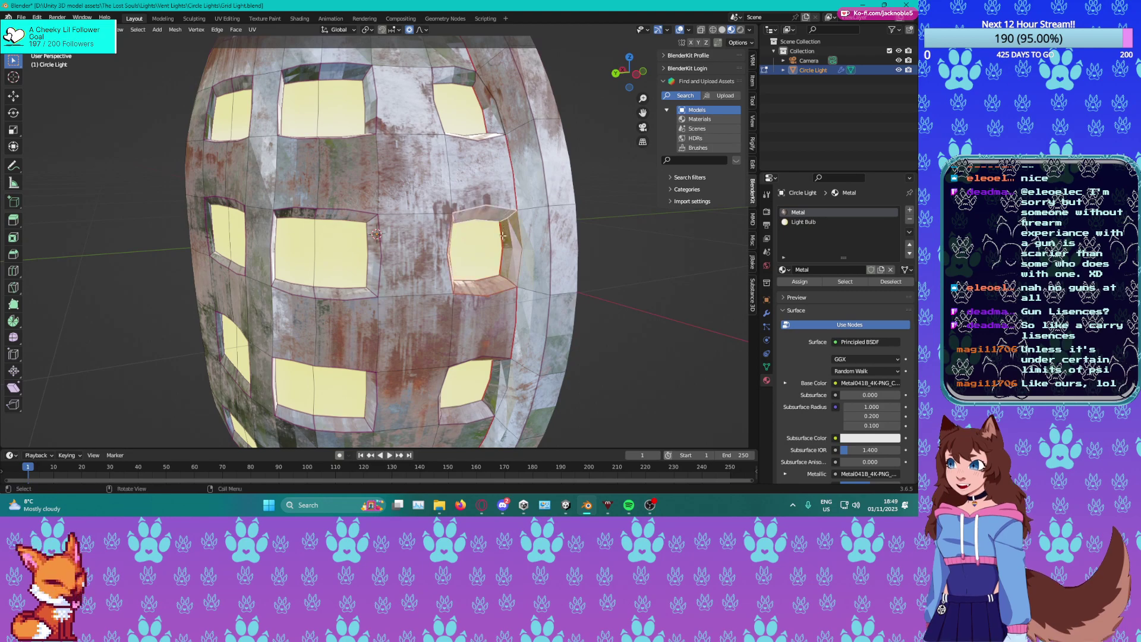
key("s")
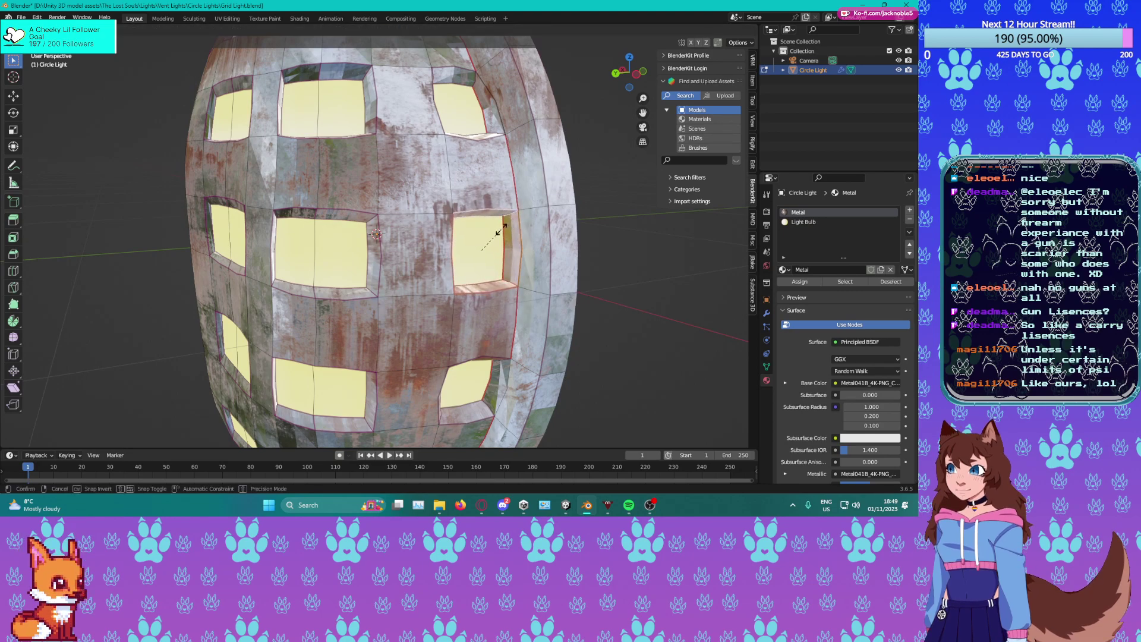
left_click(502, 224)
Return to Object Mode and save the light model with its newly creased rims.
middle_click_drag(503, 225, 434, 300)
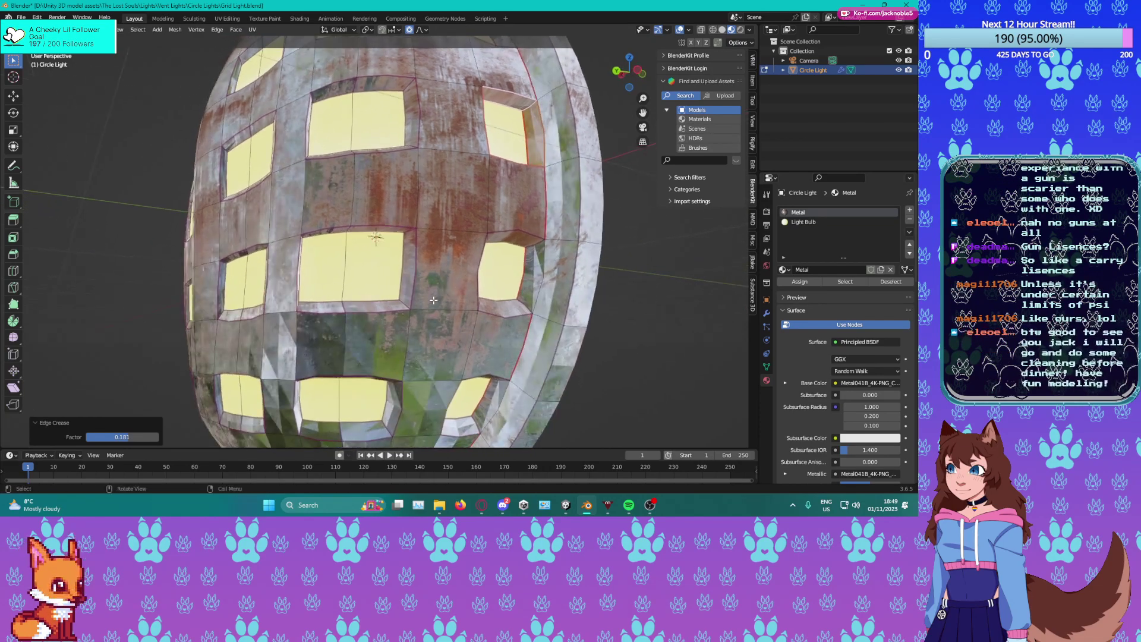
key("Tab")
key("ctrl+s")
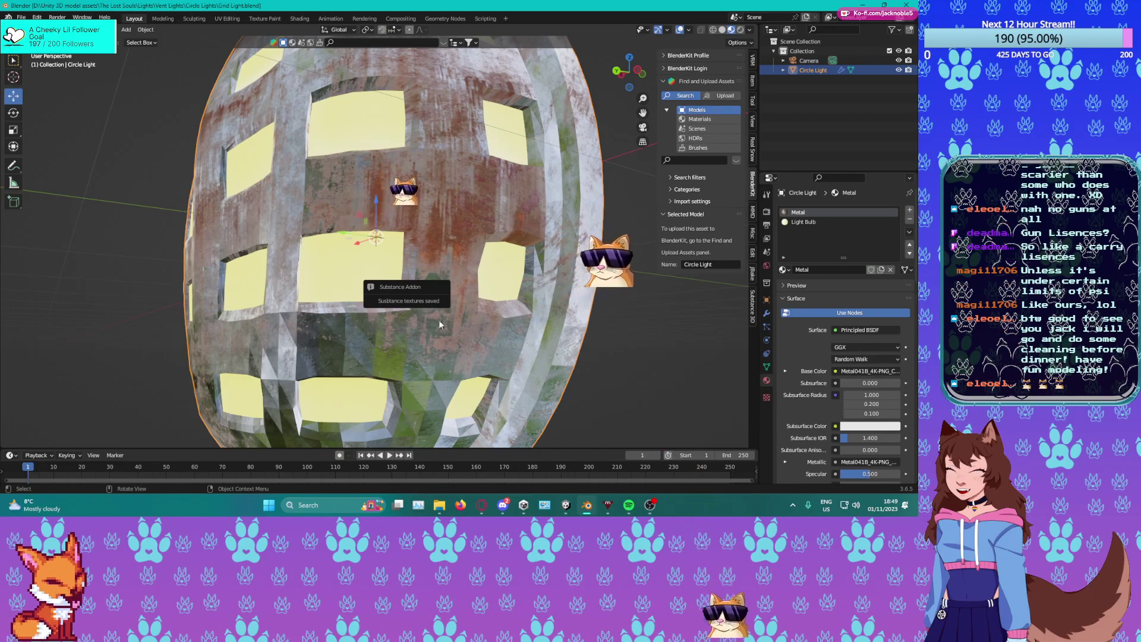
Switch to the Mind Palace scene in Unity, select the T-junction vent piece between the two corridors and frame it.
left_click(566, 505)
right_click_drag(416, 213, 427, 235)
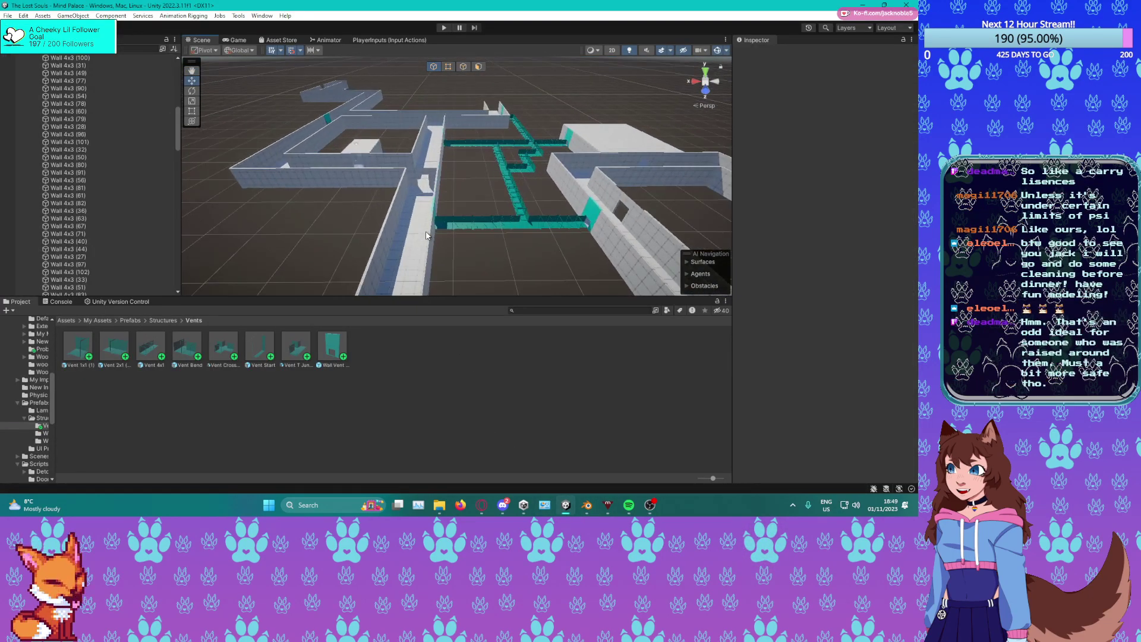
scroll(426, 234, "up", 3)
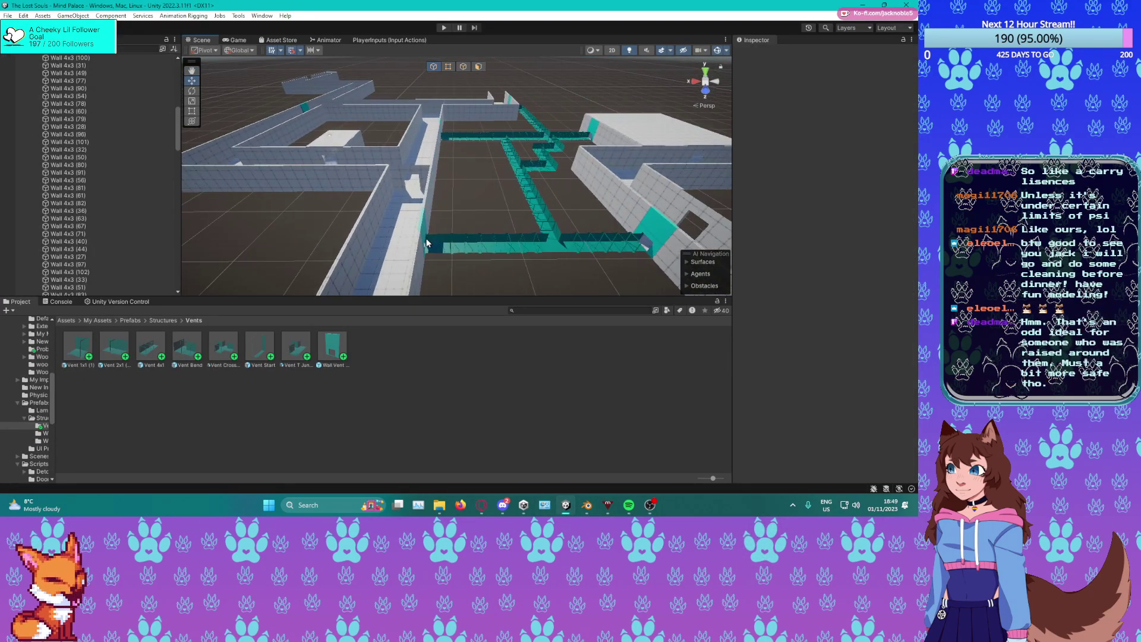
left_click(498, 244)
left_click(552, 226)
left_click(561, 256)
left_click(554, 246)
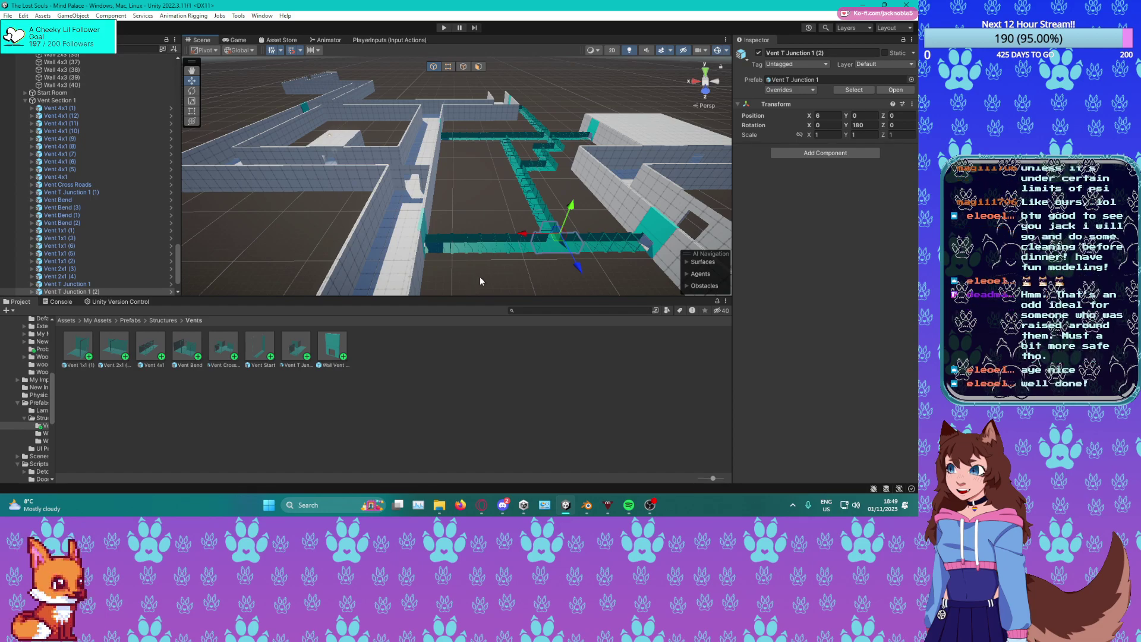
key("f")
Clear the selection and examine the vent tunnels and their wall openings between the corridors of the level.
left_click(428, 259)
middle_click_drag(401, 260, 476, 276)
right_click_drag(477, 277, 594, 262)
middle_click_drag(410, 253, 466, 239)
right_click_drag(466, 239, 486, 239)
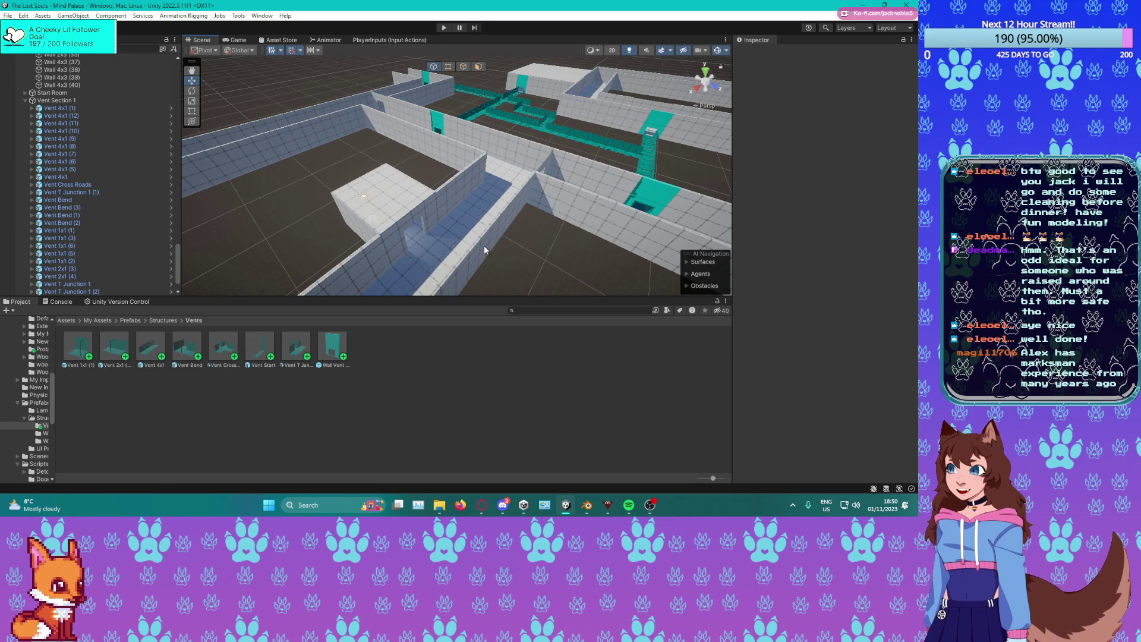
middle_click_drag(500, 225, 380, 203)
scroll(423, 223, "up", 2)
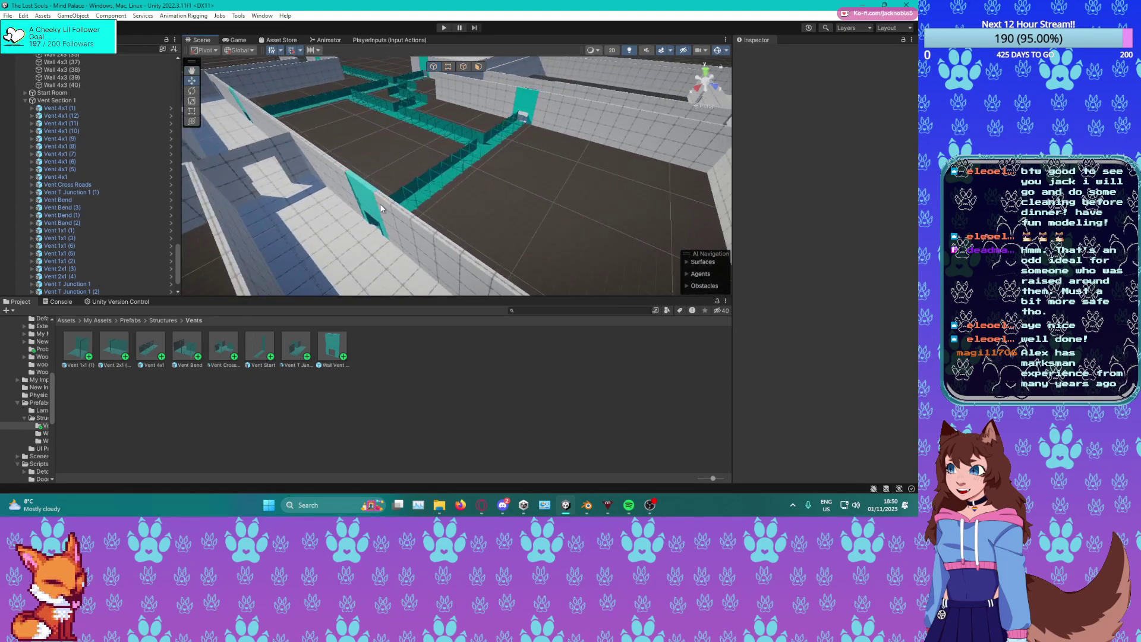
middle_click_drag(477, 213, 533, 220)
scroll(533, 220, "up", 3)
right_click_drag(533, 225, 497, 224)
middle_click_drag(497, 225, 537, 222)
scroll(463, 212, "down", 4)
middle_click_drag(464, 213, 485, 261)
scroll(534, 238, "up", 1)
scroll(440, 241, "up", 2)
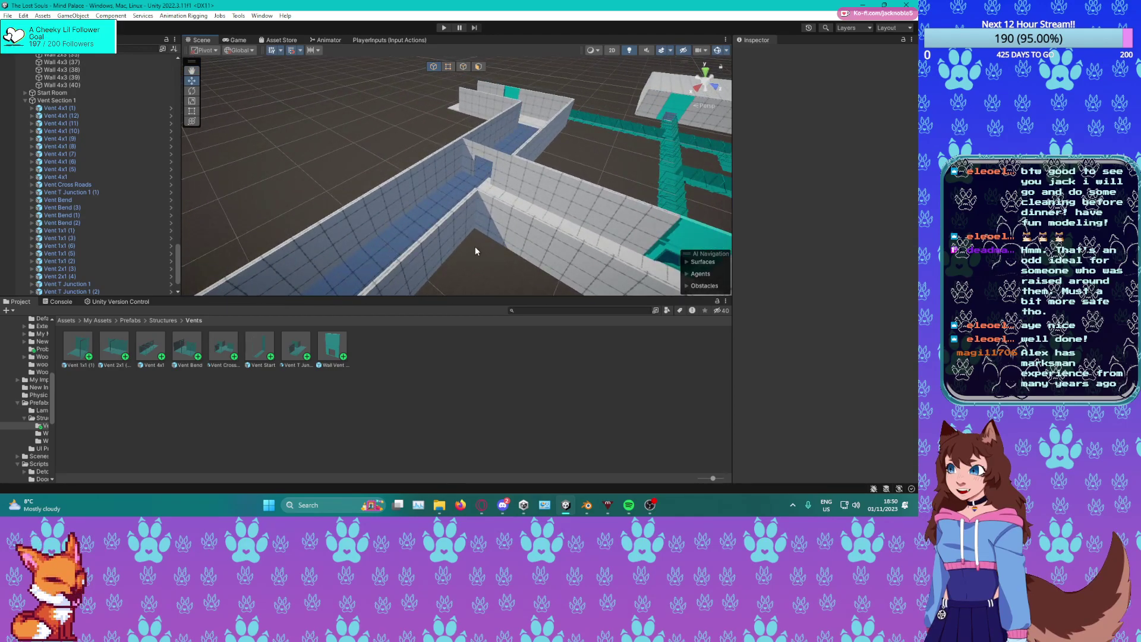
Examine the outer corridors, their vent wall opening and the area around the enclosed block room.
middle_click_drag(516, 170, 473, 211)
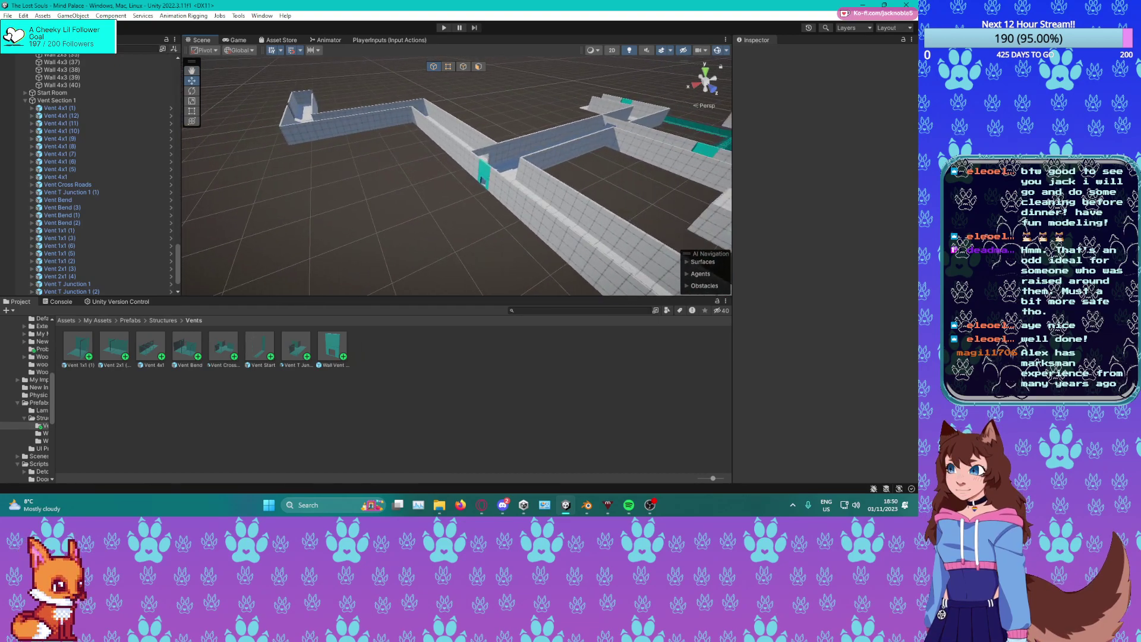
middle_click_drag(399, 227, 387, 207)
scroll(428, 217, "down", 3)
scroll(413, 123, "up", 5)
middle_click_drag(413, 122, 526, 198)
scroll(526, 199, "down", 3)
scroll(522, 195, "up", 3)
scroll(480, 195, "down", 3)
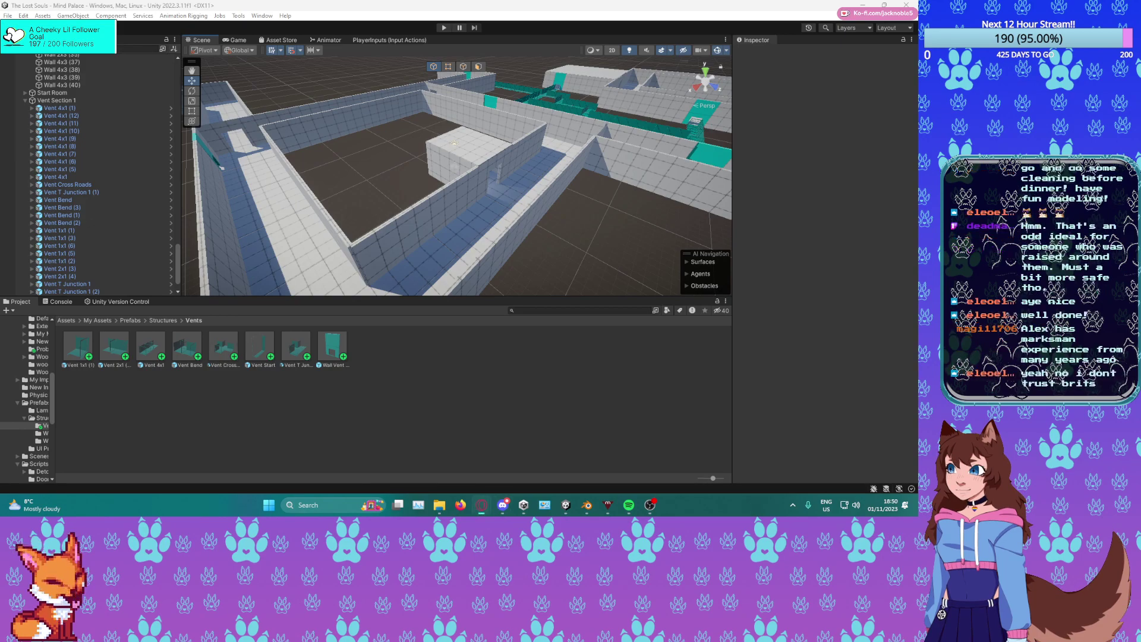
Examine the corridor walls and the teal vent network running between the rooms of the level.
right_click_drag(397, 166, 460, 197)
middle_click_drag(478, 233, 522, 196)
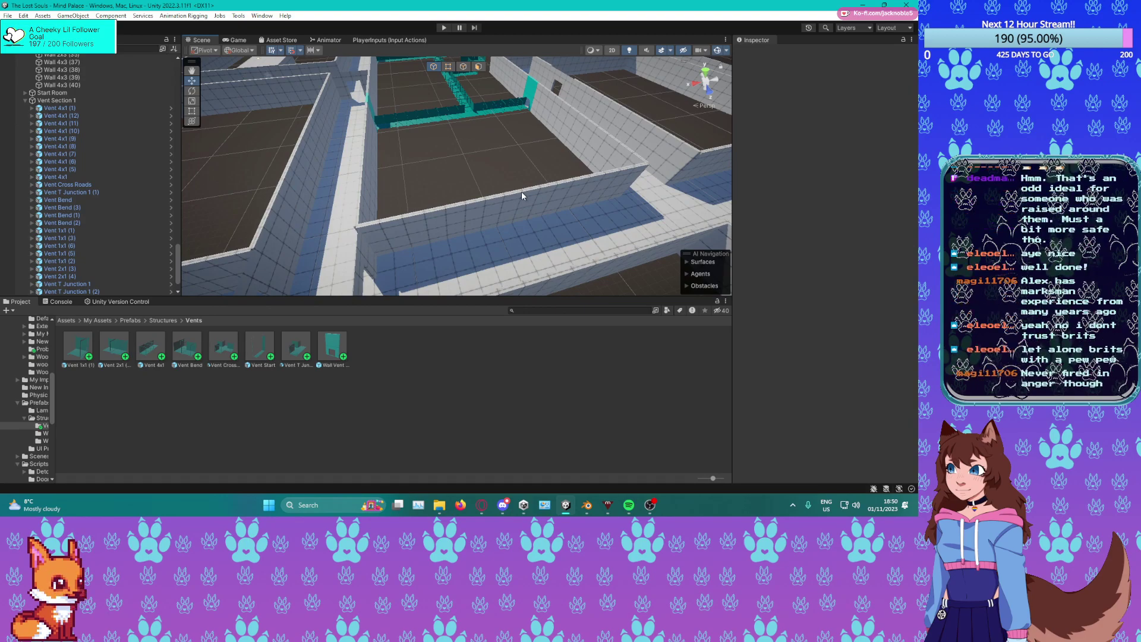
middle_click_drag(495, 147, 499, 204)
scroll(521, 184, "up", 5)
right_click_drag(499, 204, 462, 180)
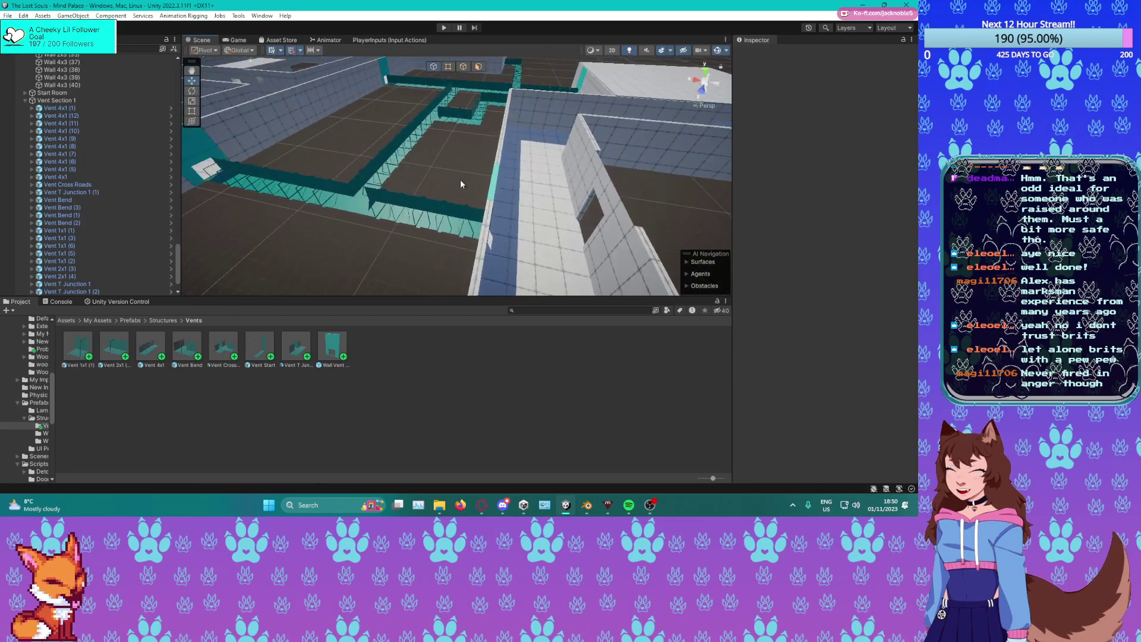
middle_click_drag(461, 180, 569, 195)
right_click_drag(569, 195, 570, 198)
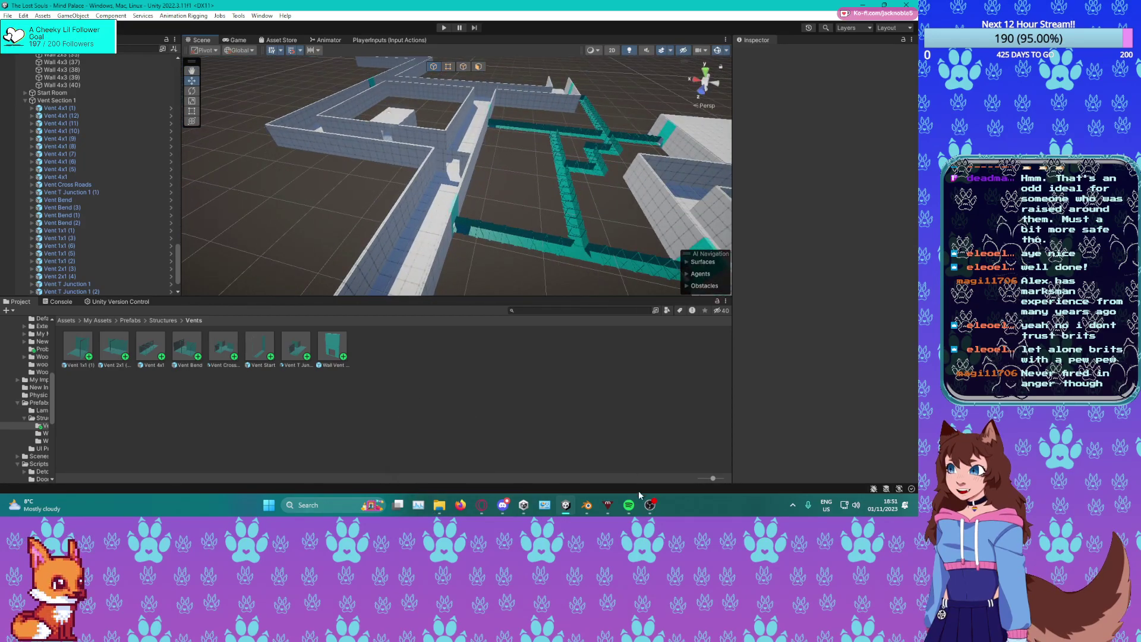
Switch to Blender, open the recent file Standard Light.blend and view the light in material preview.
left_click(586, 505)
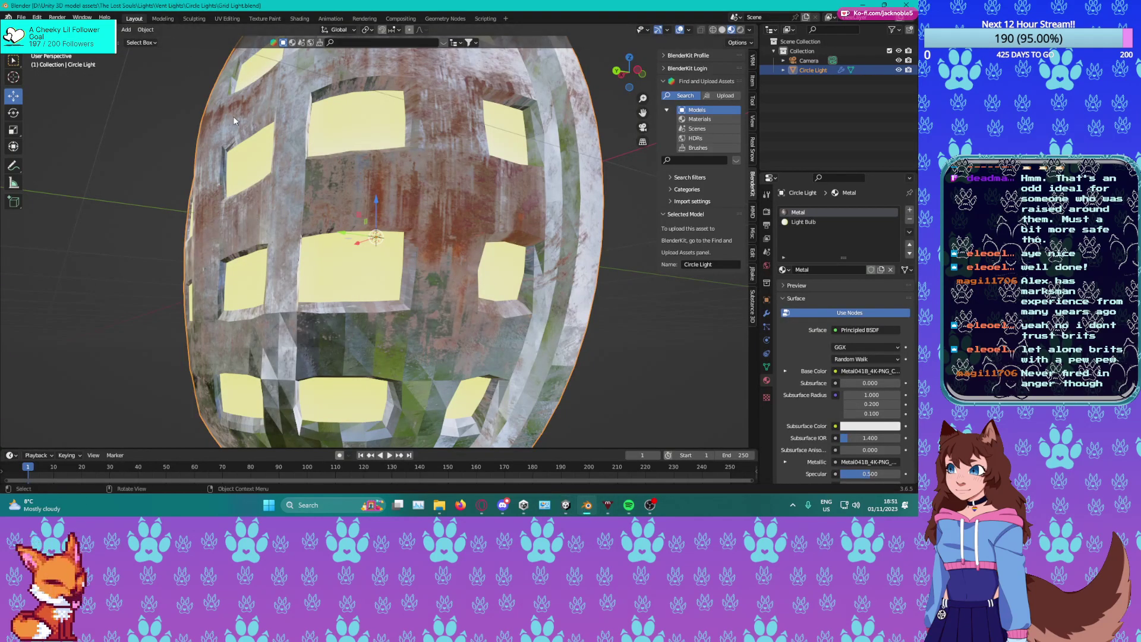
left_click(21, 17)
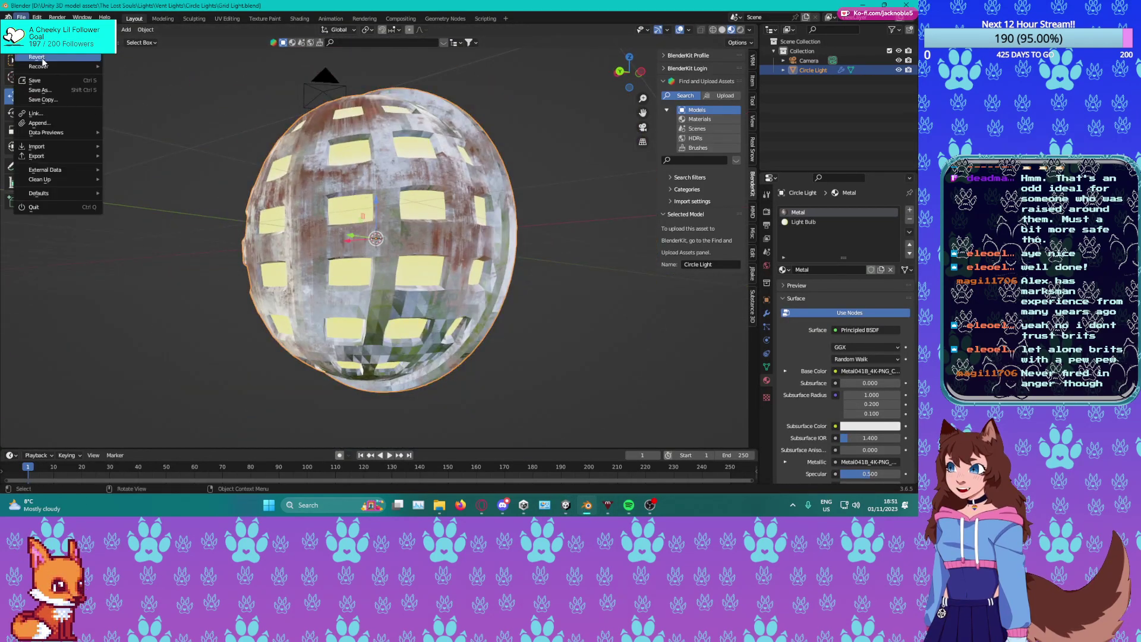
mouse_move(50, 53)
left_click(142, 56)
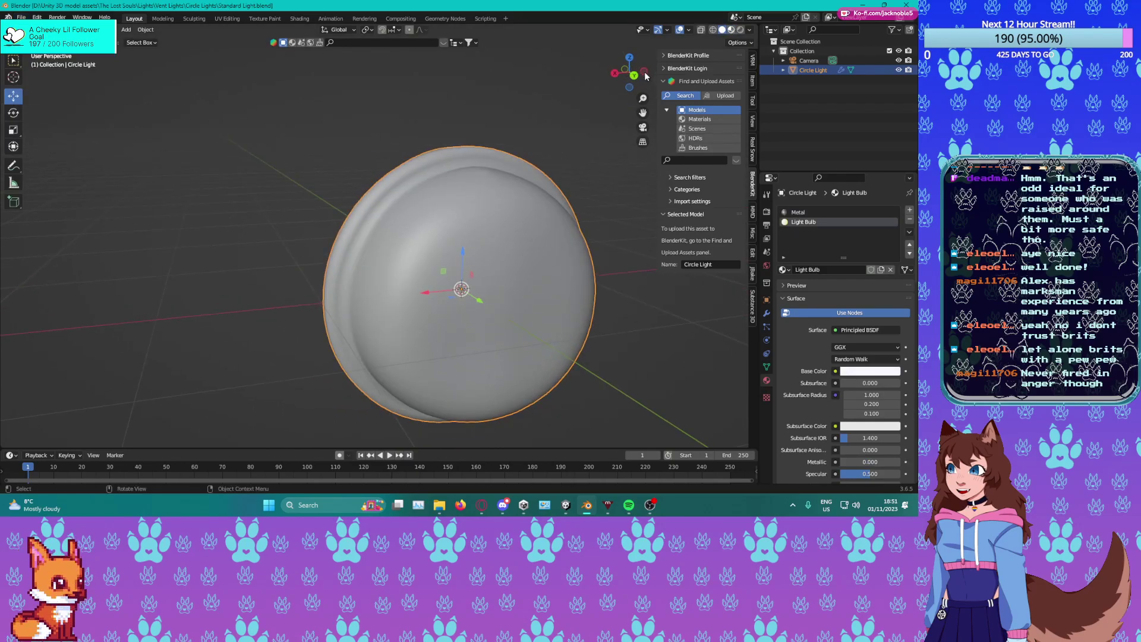
left_click(731, 29)
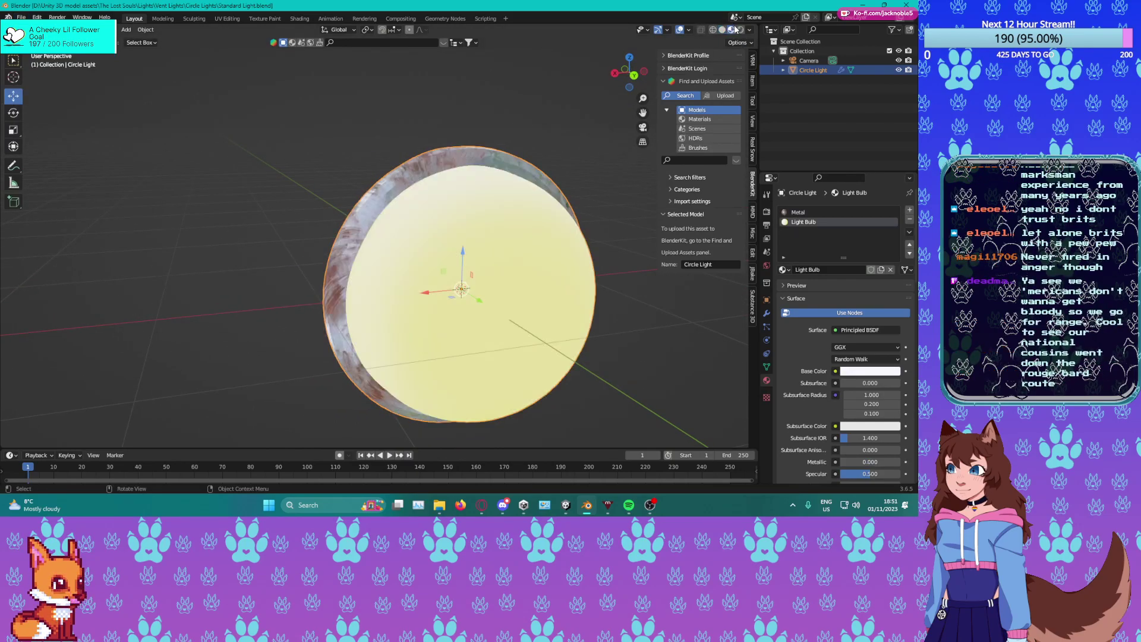
mouse_move(365, 152)
middle_mouse_down()
mouse_move(484, 164)
mouse_move(360, 176)
middle_mouse_up()
Open the recent file Cap Light.blend and display the whole light in material preview.
left_click(20, 17)
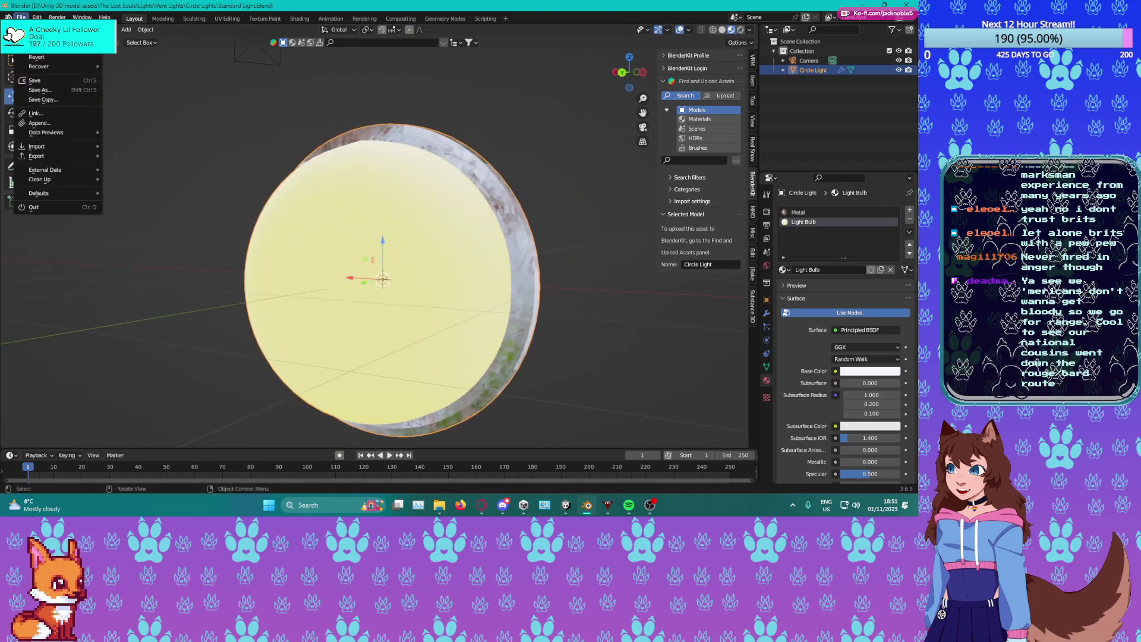
mouse_move(60, 46)
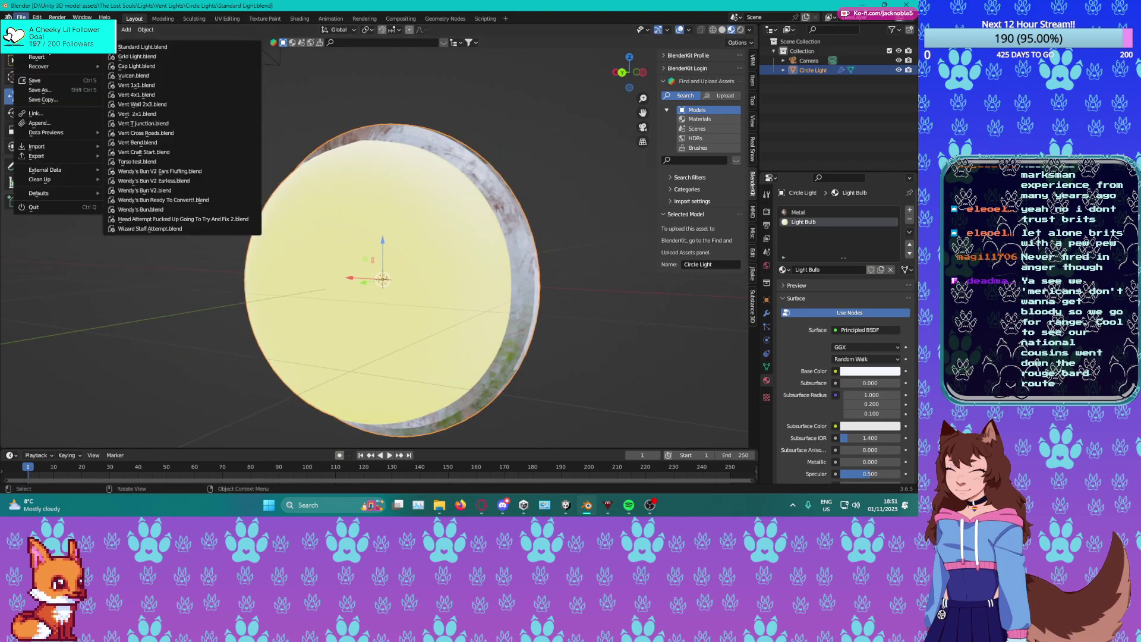
left_click(137, 66)
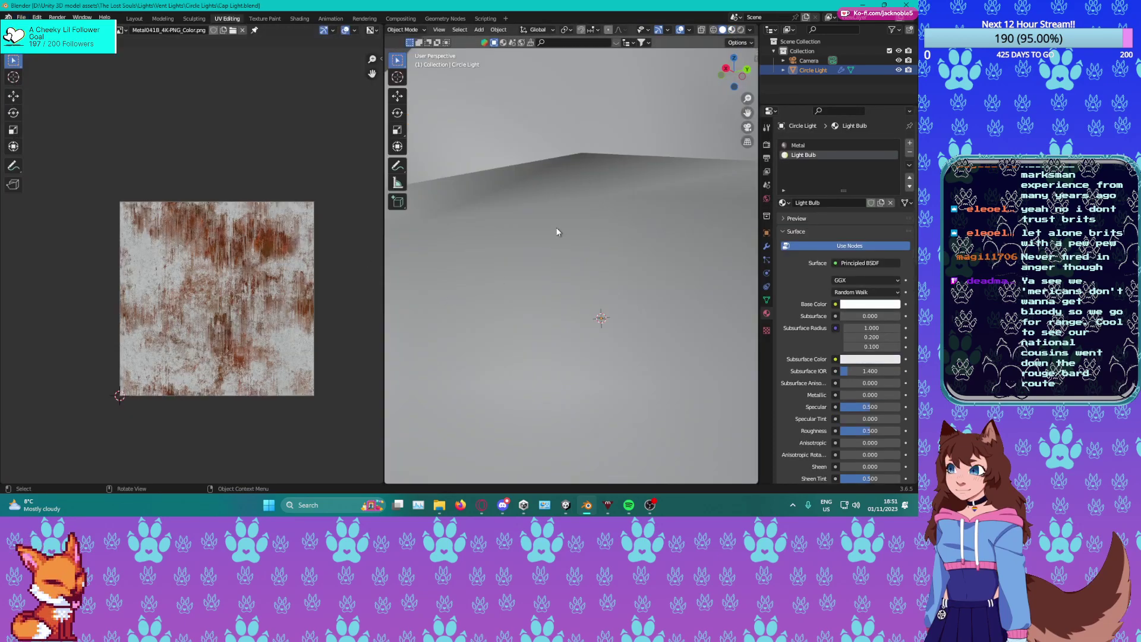
scroll(557, 226, "down", 5)
mouse_move(558, 224)
middle_mouse_down()
mouse_move(571, 230)
mouse_move(553, 235)
middle_mouse_up()
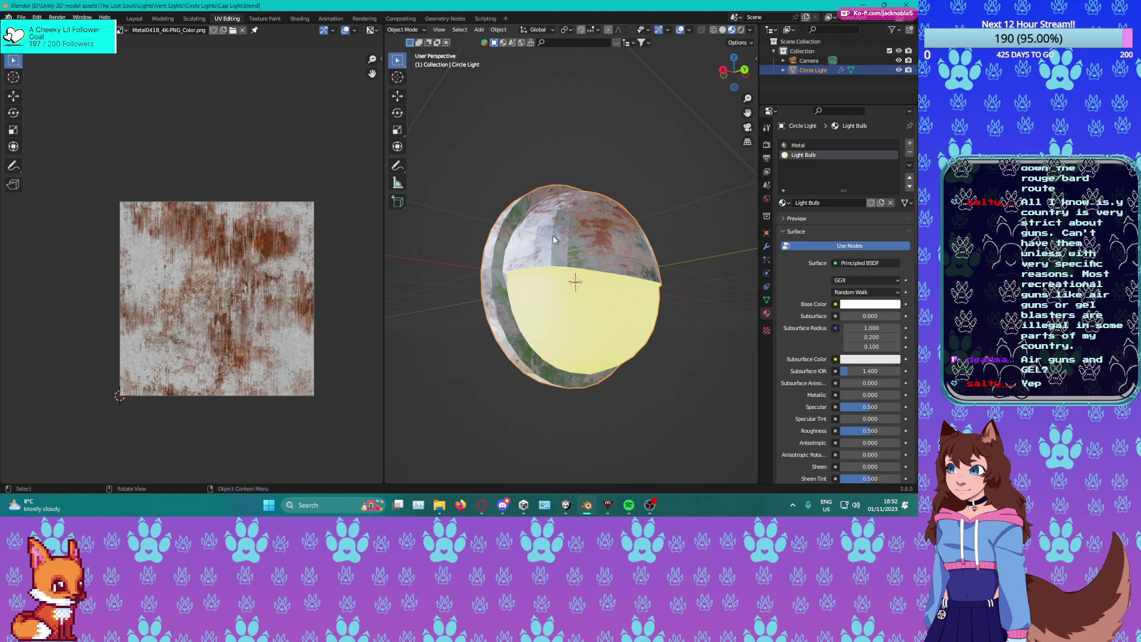
Inspect the corner where the metal cap meets the bulb and the rim, checking its mesh in Edit Mode.
middle_click_drag(553, 235, 654, 258)
scroll(517, 249, "up", 5)
key("Tab")
key("1")
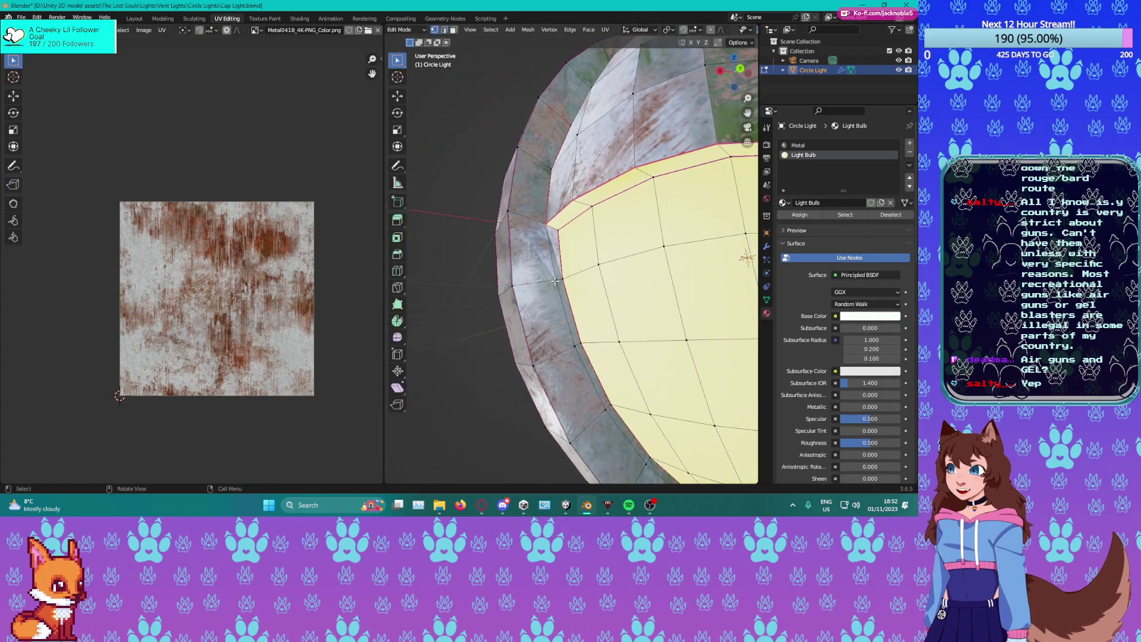
key("Tab")
middle_click_drag(614, 265, 604, 294)
scroll(605, 294, "up", 3)
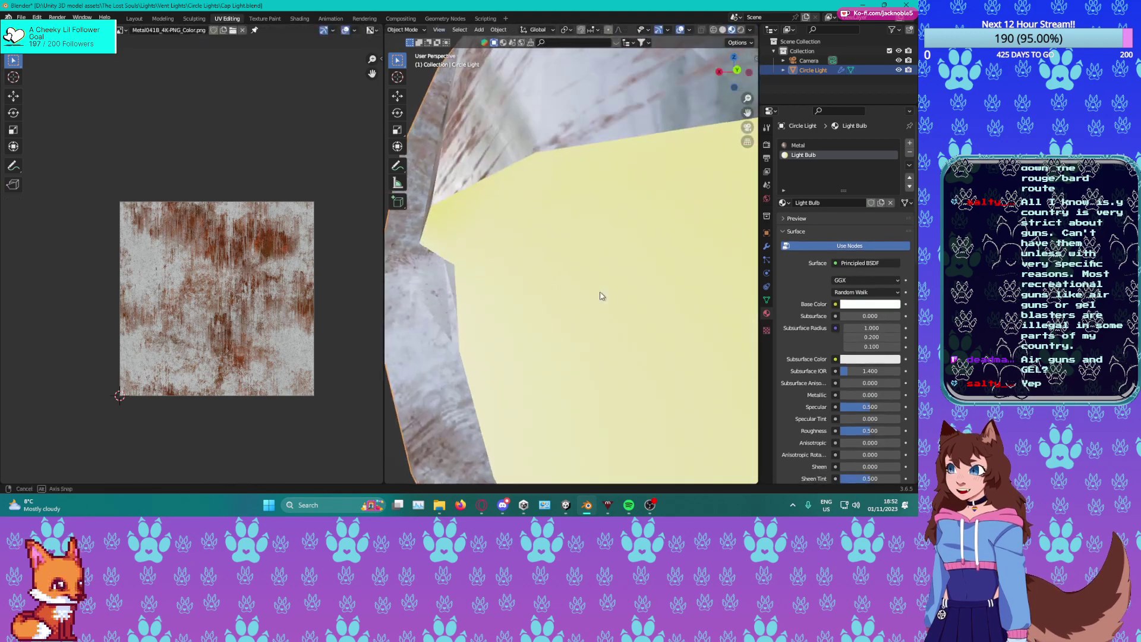
scroll(602, 294, "down", 7)
Apply Shade Smooth to the cap light and save Cap Light.blend.
key("ctrl+s")
middle_click_drag(612, 186, 628, 287)
right_click(628, 287)
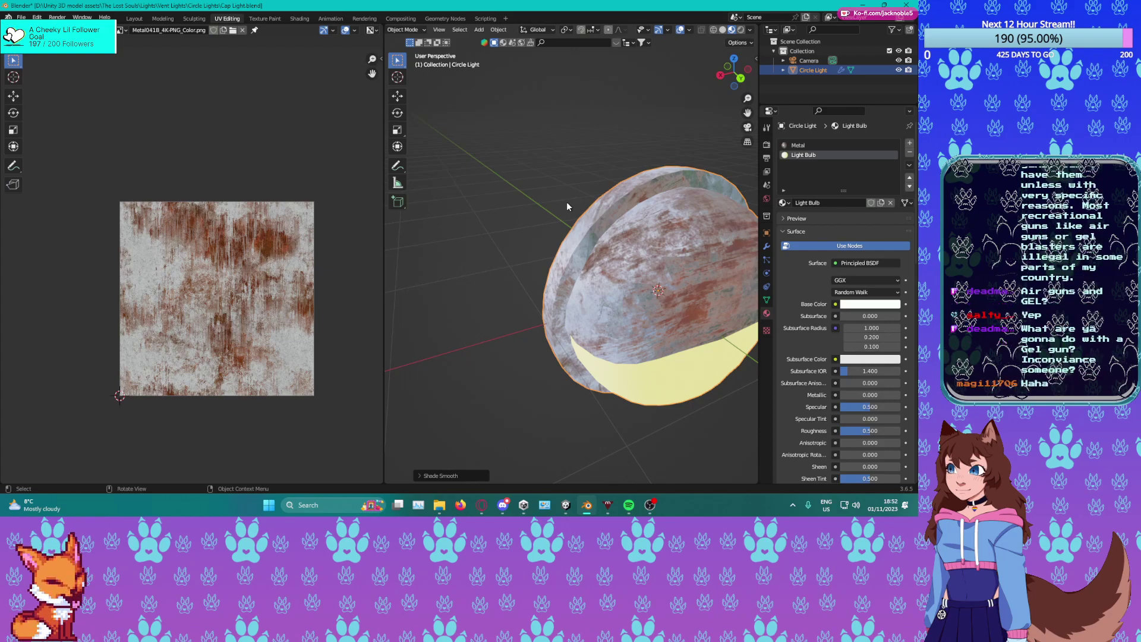
left_click(21, 16)
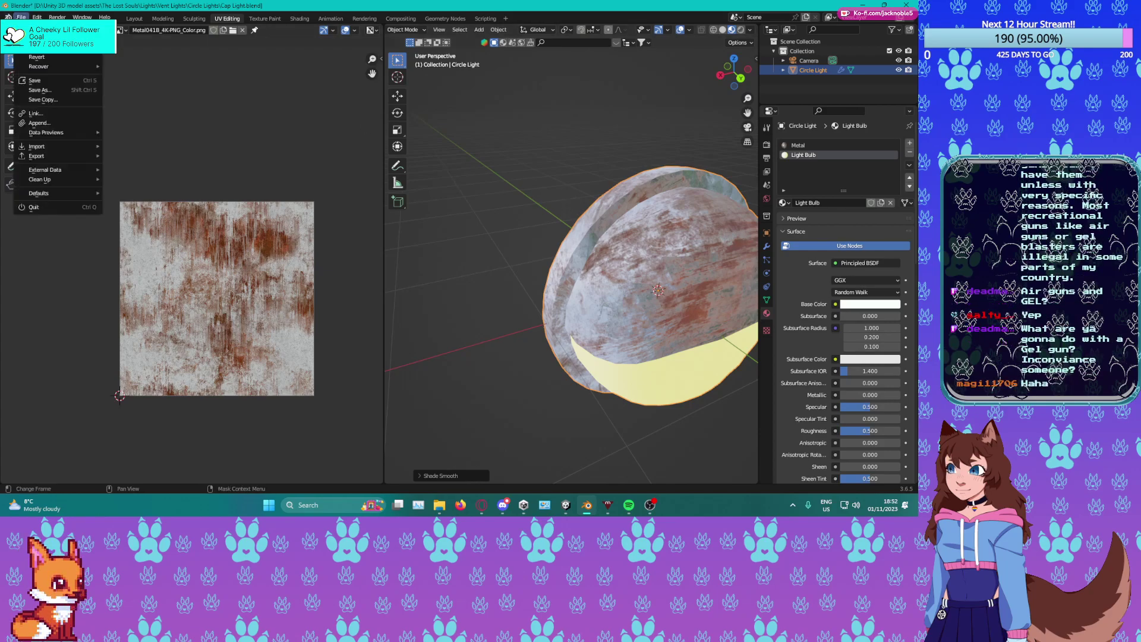
left_click(35, 80)
left_click(21, 16)
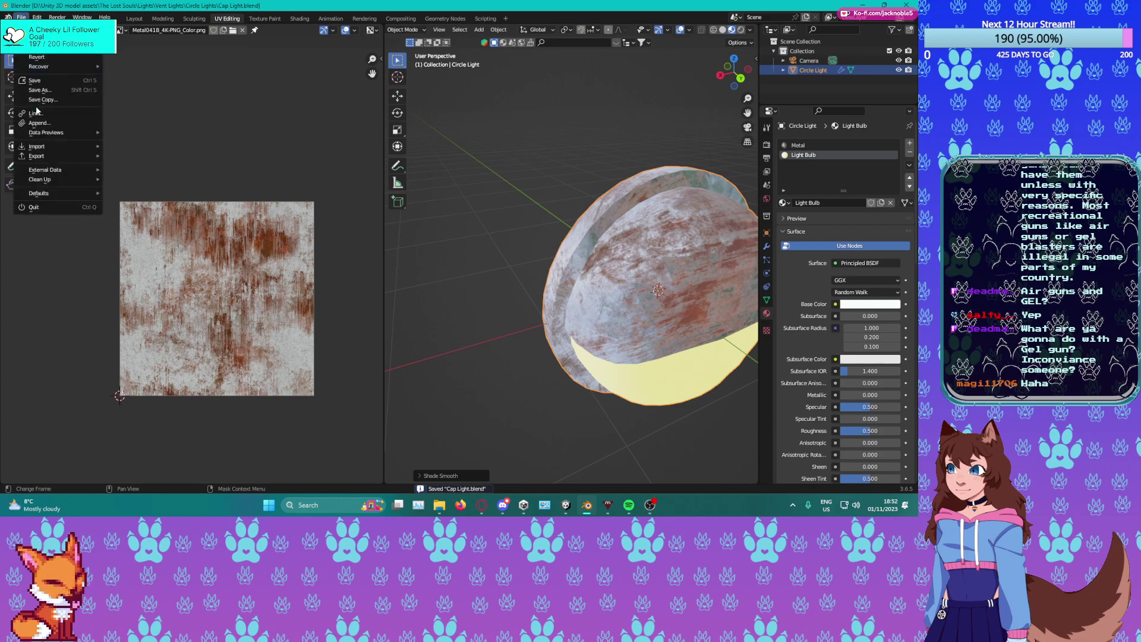
mouse_move(60, 158)
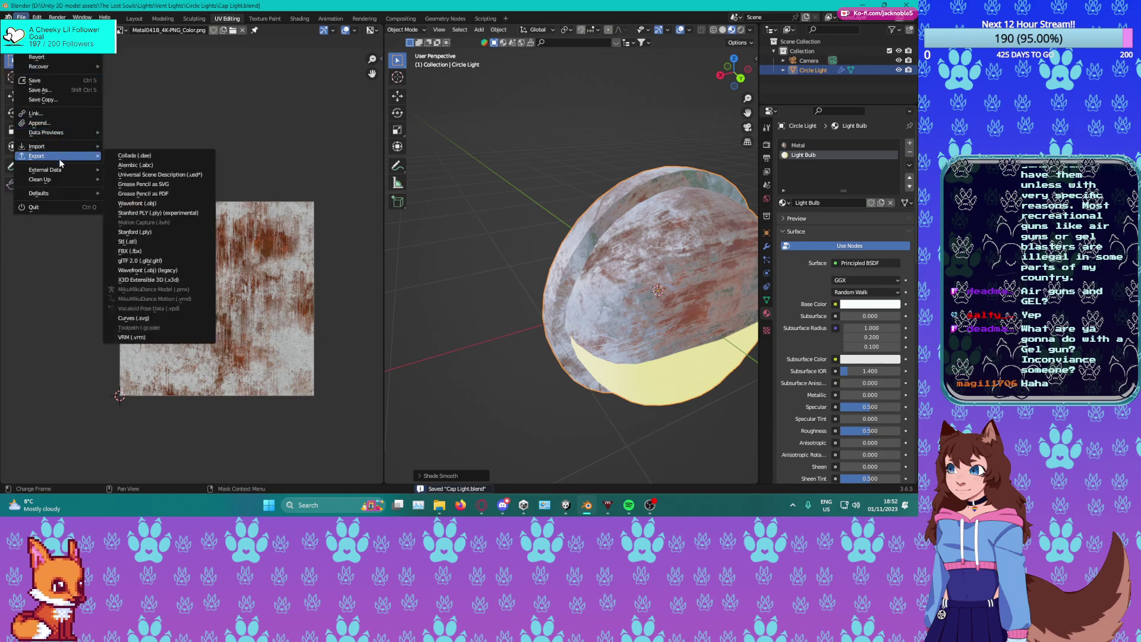
left_click(21, 17)
left_click(20, 17)
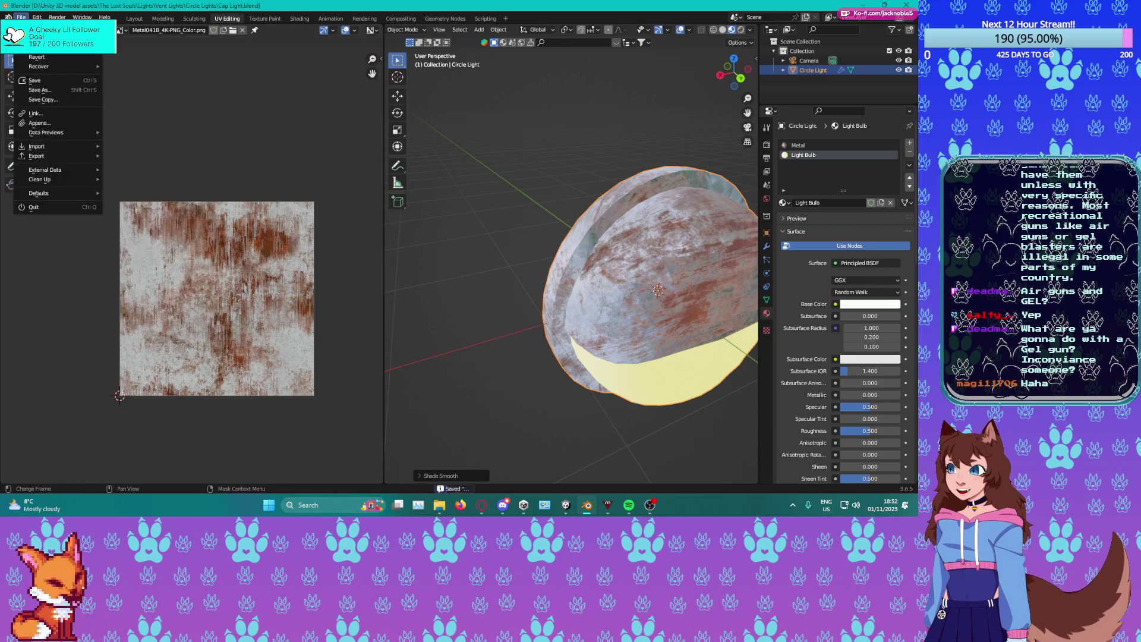
mouse_move(59, 47)
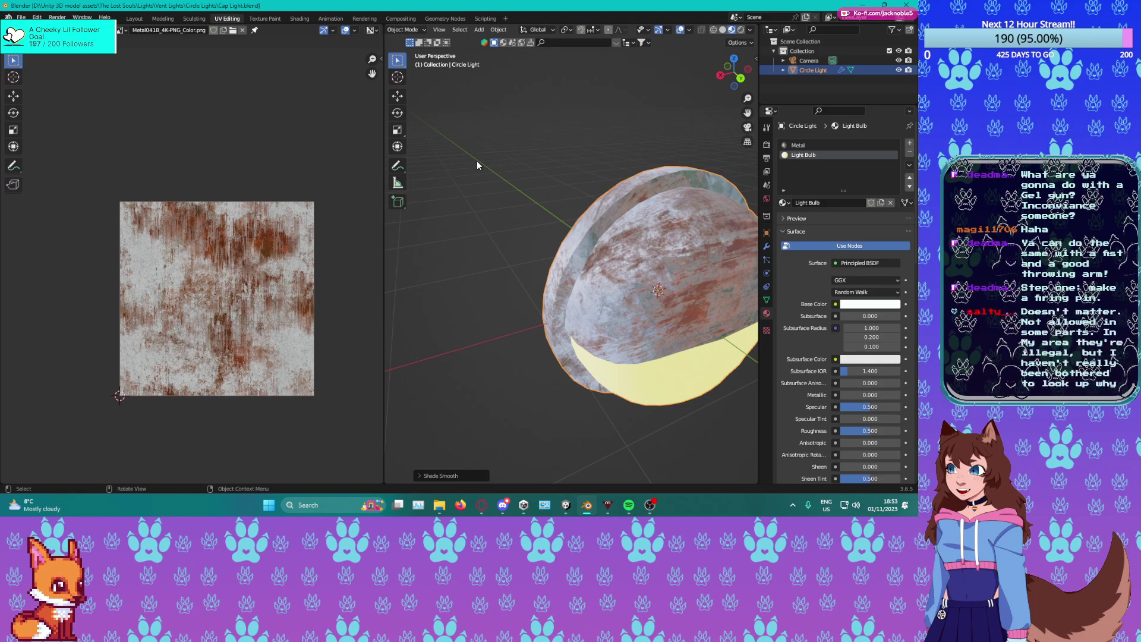
mouse_move(457, 157)
middle_mouse_down()
mouse_move(419, 147)
mouse_move(446, 163)
middle_mouse_up()
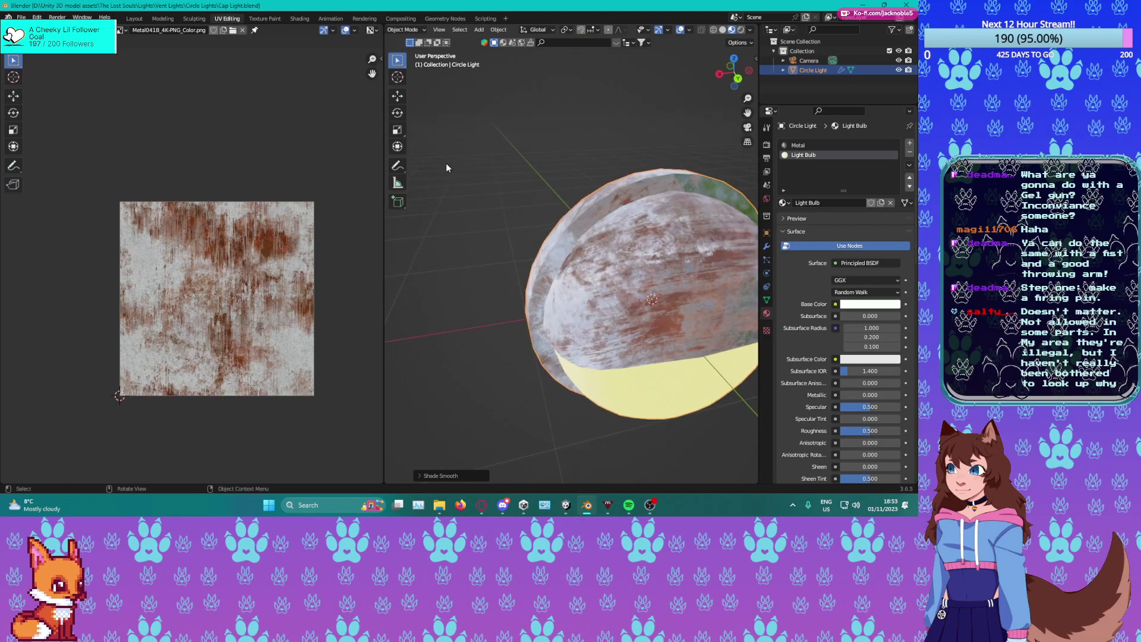
key("alt+Tab")
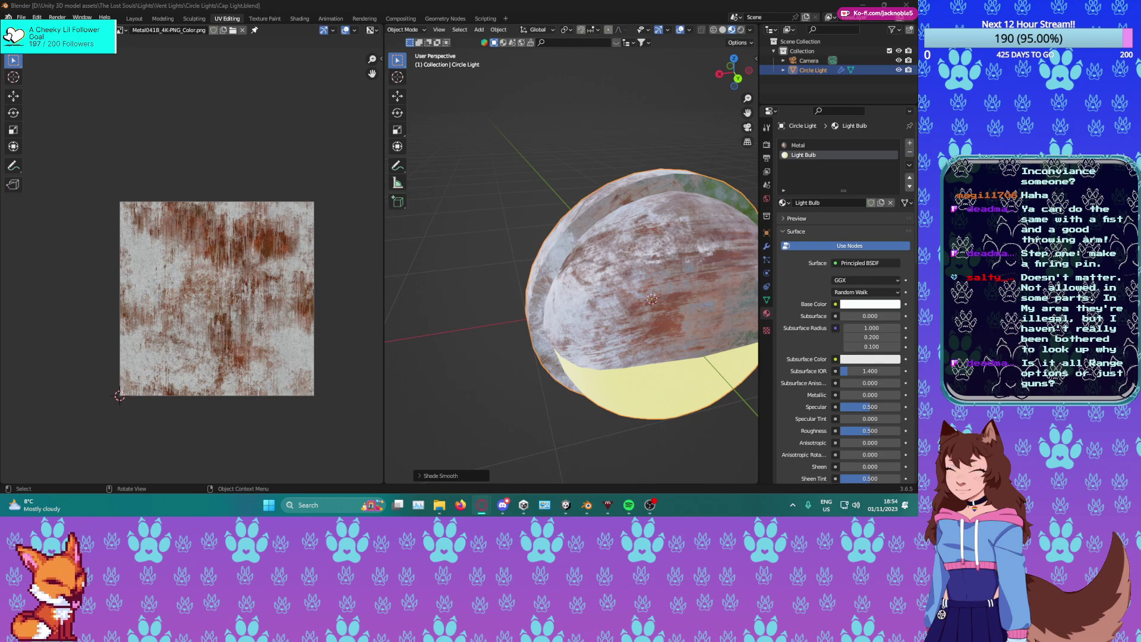
middle_click_drag(554, 187, 553, 162)
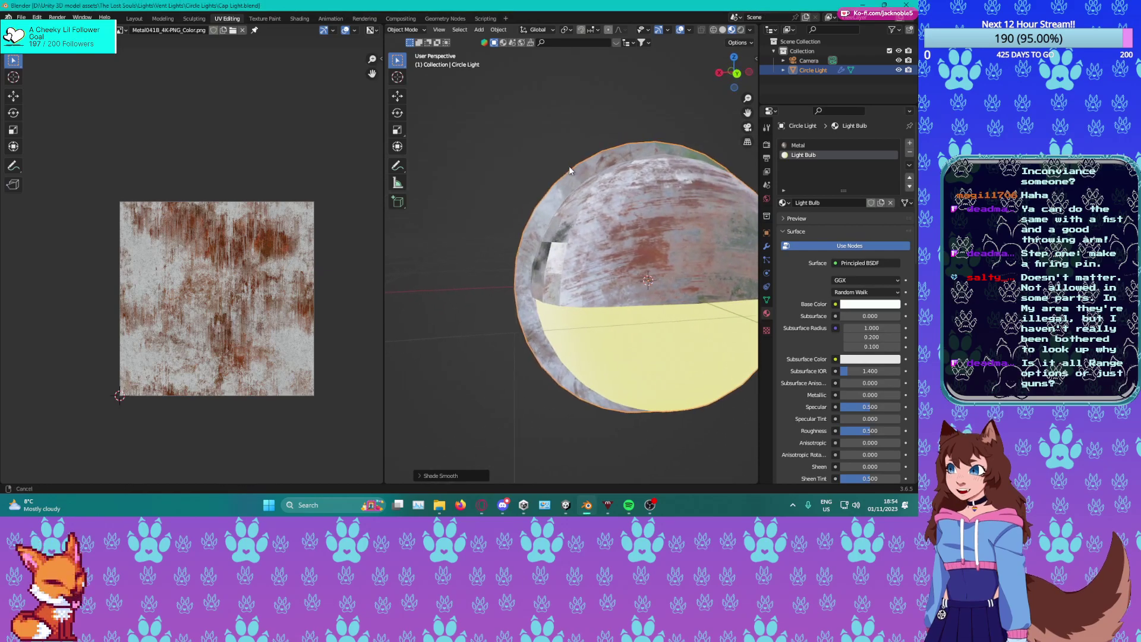
Frame the cap light and select a loop of faces on the side of its metal cap in face selection mode.
key("KP_Decimal")
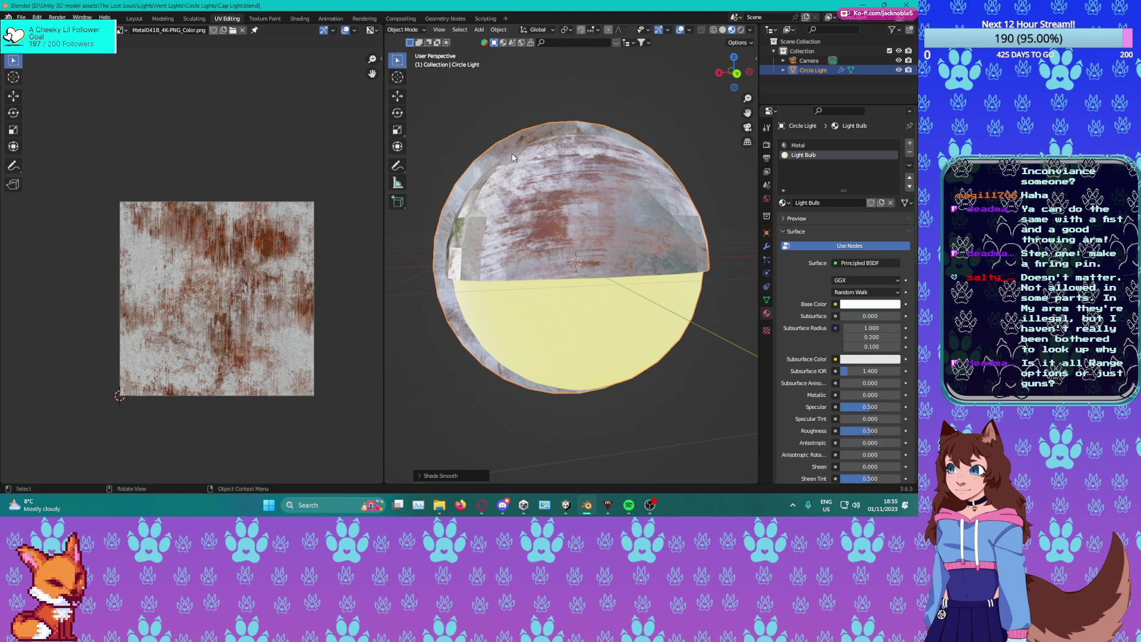
scroll(586, 181, "up", 3)
middle_click_drag(513, 161, 597, 215)
scroll(598, 196, "down", 4)
scroll(558, 206, "up", 3)
key("Tab")
key("3")
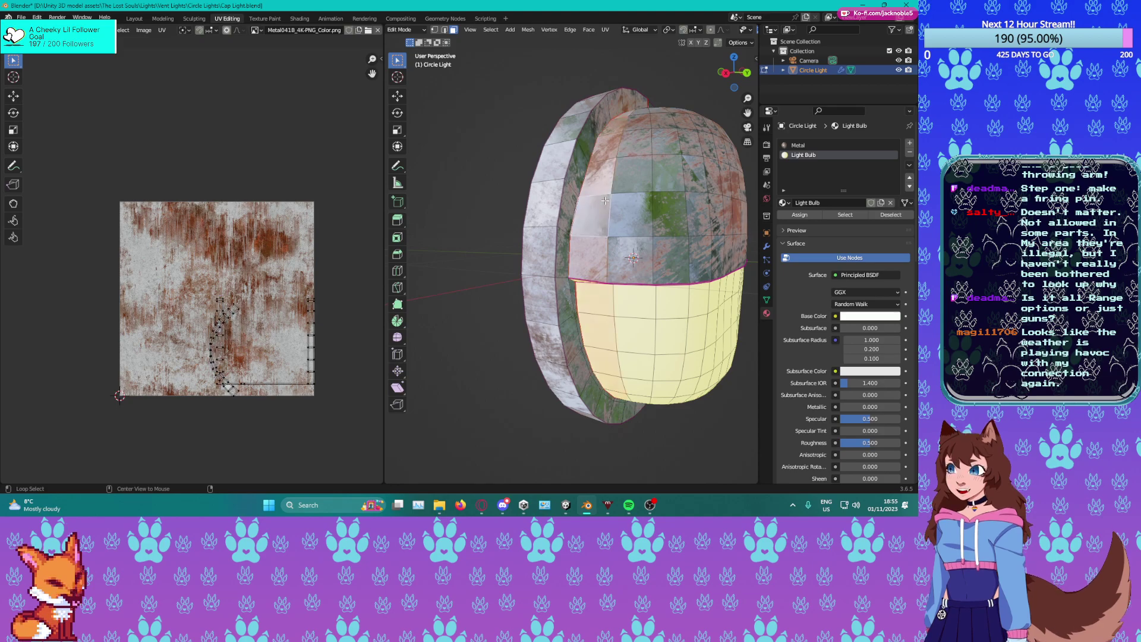
left_click(605, 199, "alt")
middle_click_drag(605, 199, 601, 198)
scroll(601, 198, "down", 4)
scroll(601, 198, "up", 4)
Select every face that uses the Metal material, along with all of their UVs.
left_click(847, 214)
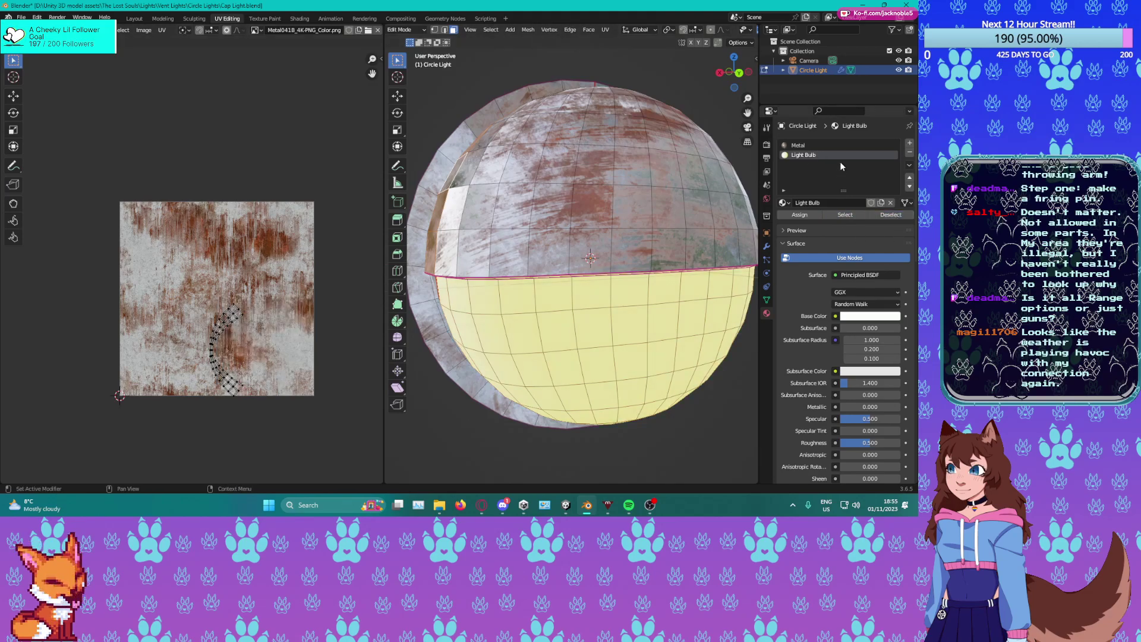
left_click(828, 145)
left_click(845, 215)
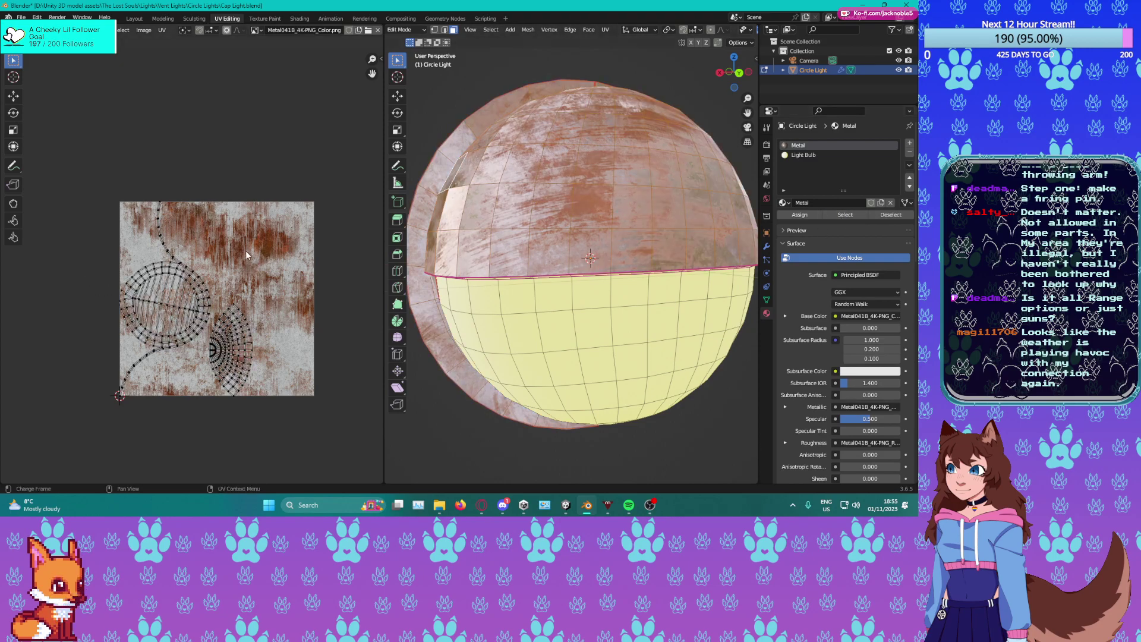
key("a")
Lay out the Metal faces' UVs with a standard Unwrap and clear the UV selection.
key("u")
left_click(230, 256)
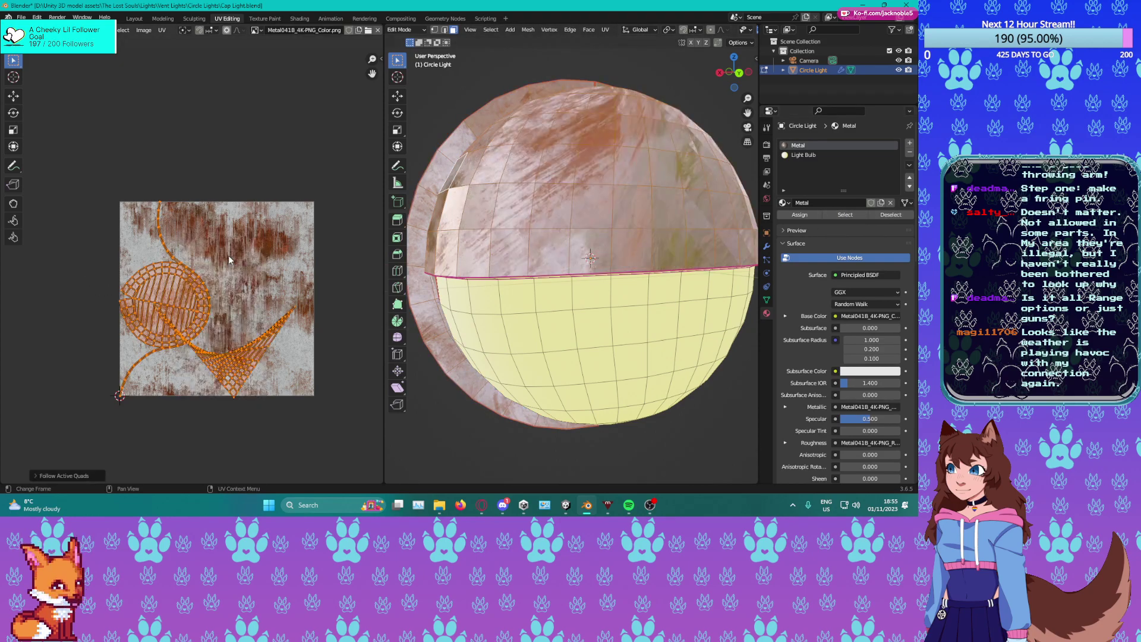
key("u")
left_click(254, 233)
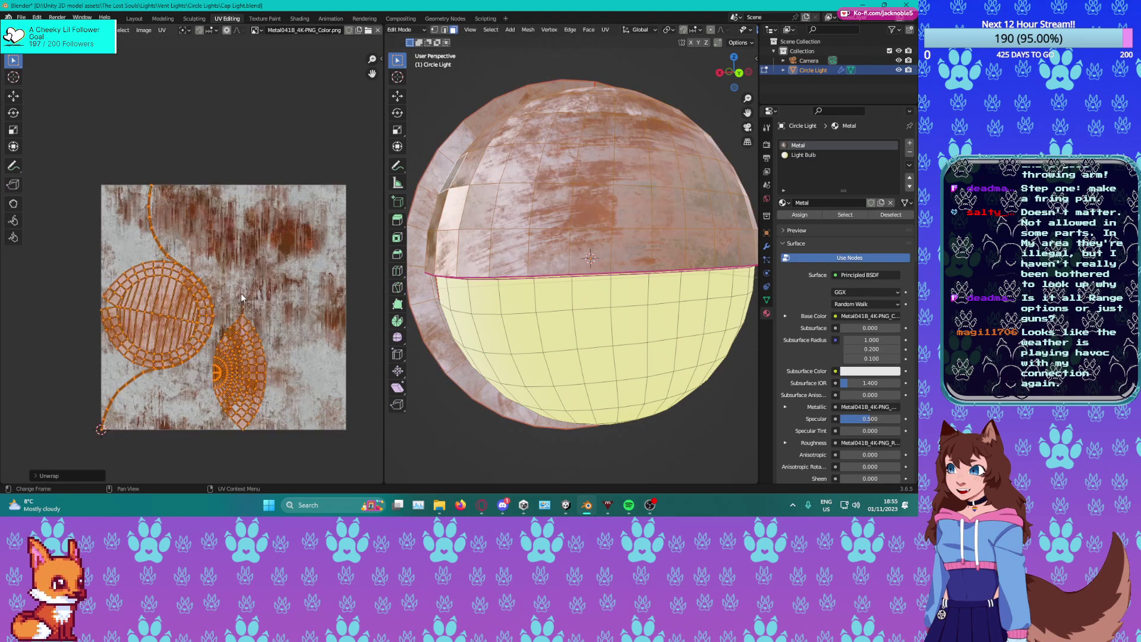
left_click(277, 237)
scroll(618, 214, "down", 2)
scroll(618, 214, "up", 2)
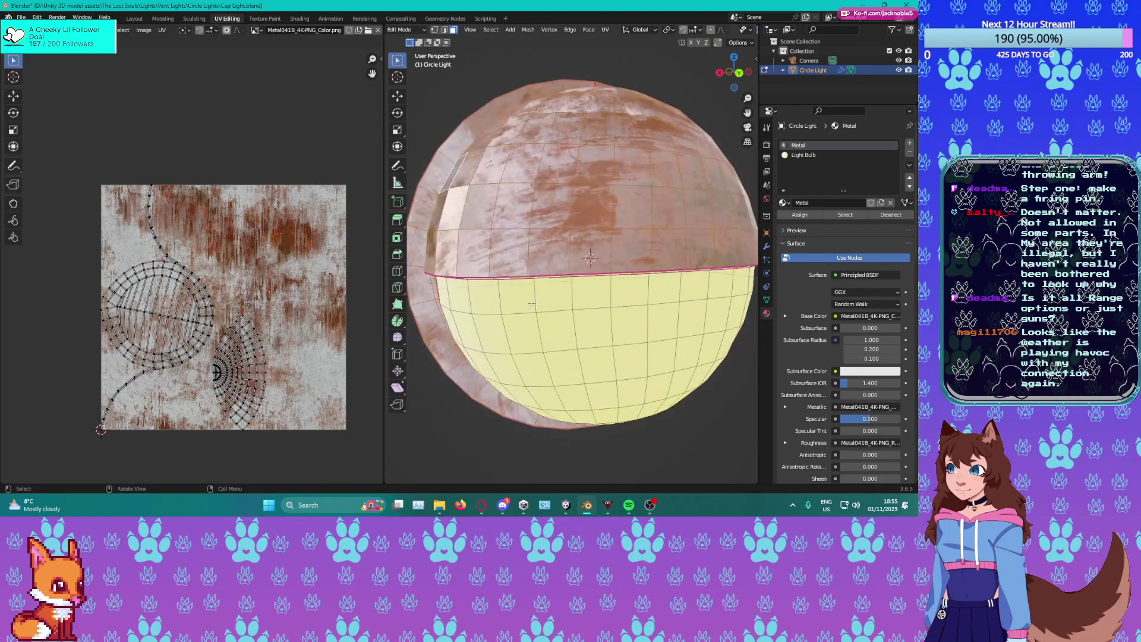
Select only the faces that use the Light Bulb material and unwrap their UVs.
middle_click_drag(648, 220, 657, 173)
left_click(890, 215)
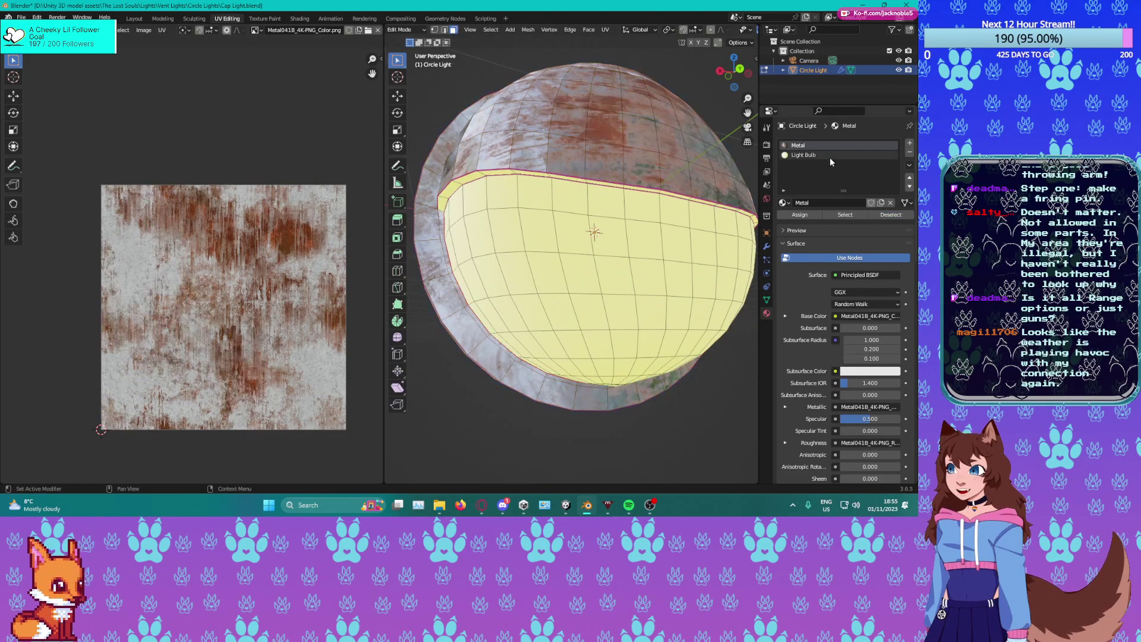
left_click(830, 156)
left_click(813, 215)
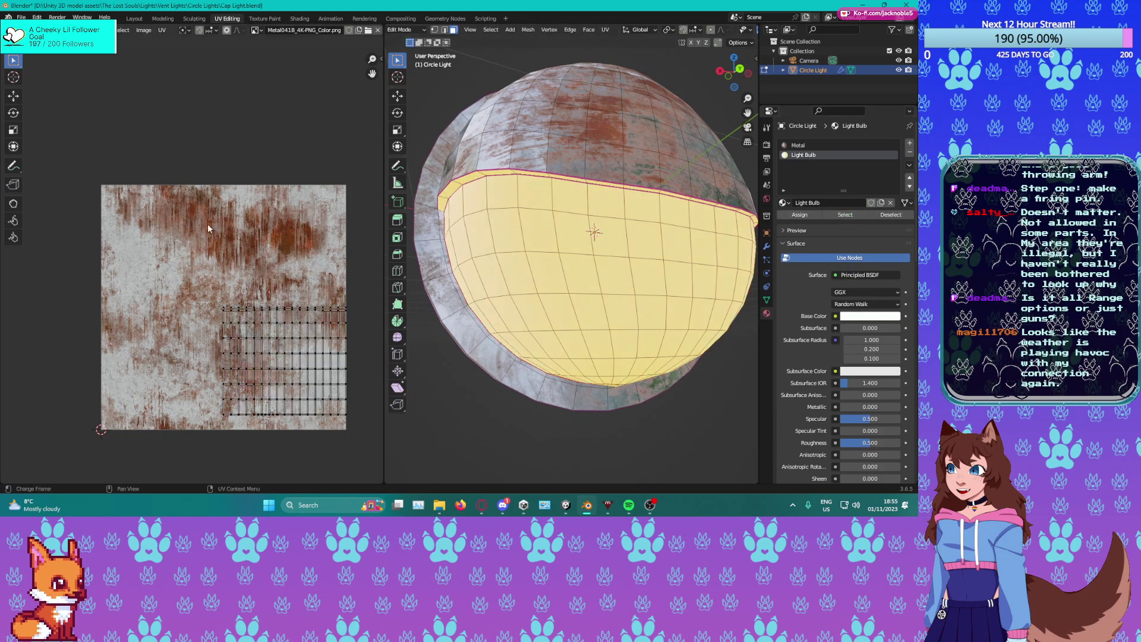
key("a")
key("u")
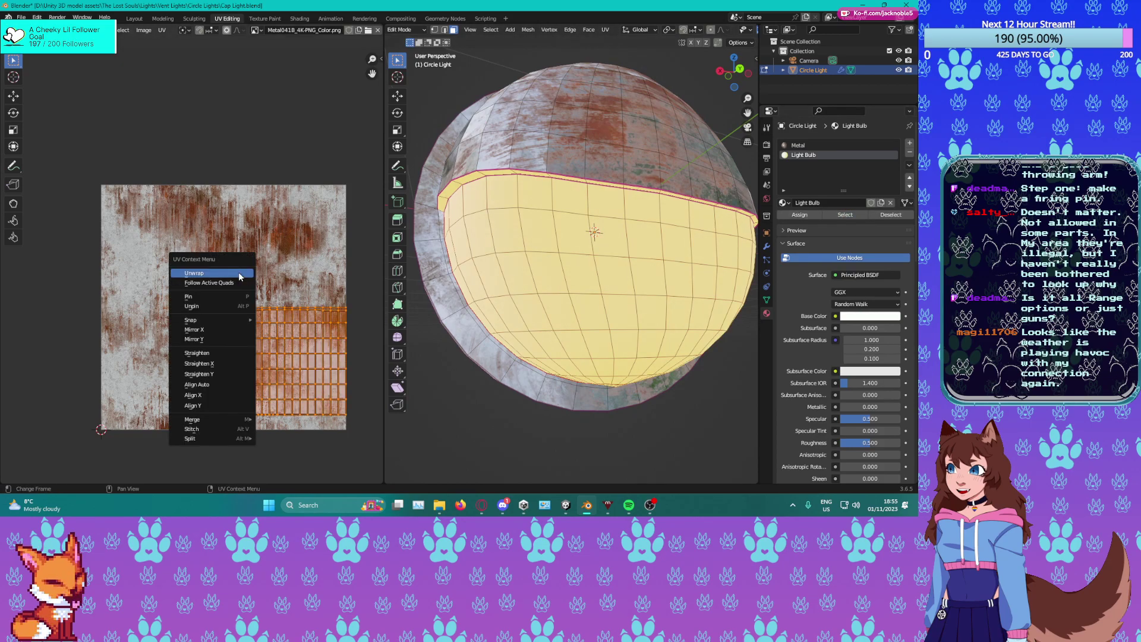
left_click(239, 277)
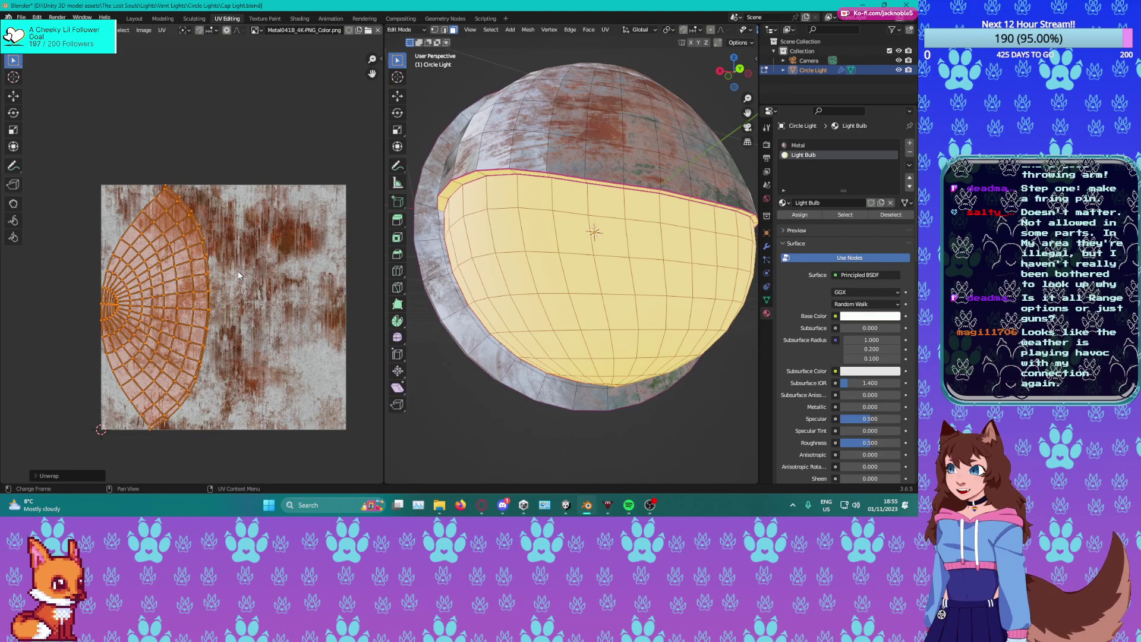
Select the loop of rim faces around the bulb on the cap light and assign the Metal material to it.
middle_click_drag(239, 275, 266, 274)
mouse_move(621, 277)
middle_mouse_down()
mouse_move(672, 305)
mouse_move(636, 278)
middle_mouse_up()
scroll(636, 278, "up", 3)
scroll(635, 278, "down", 5)
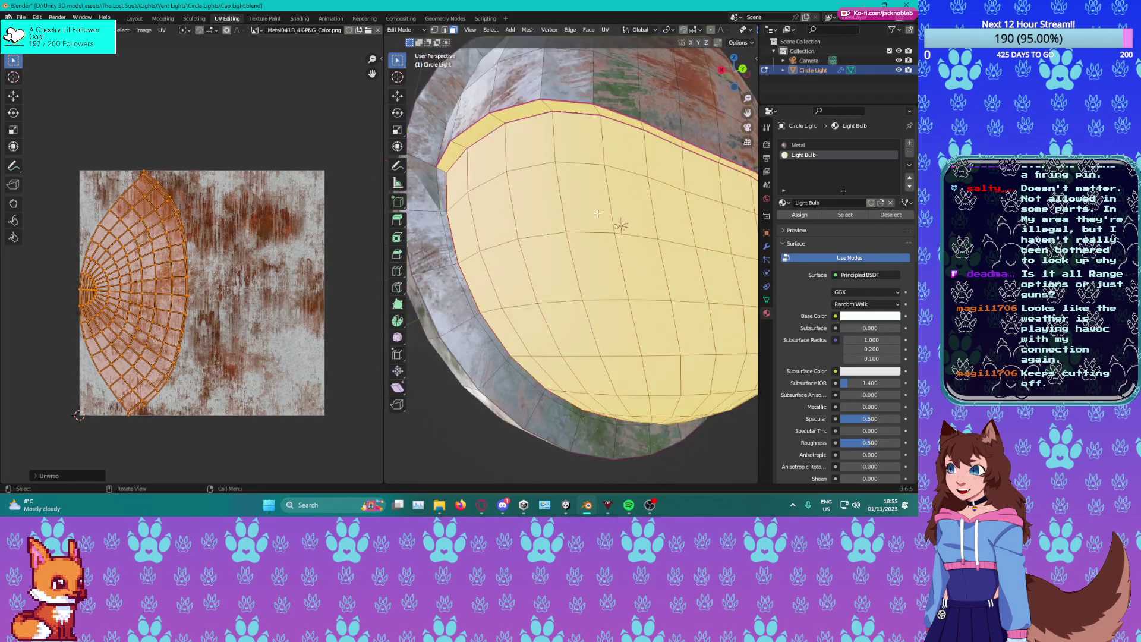
left_click(720, 180, "alt")
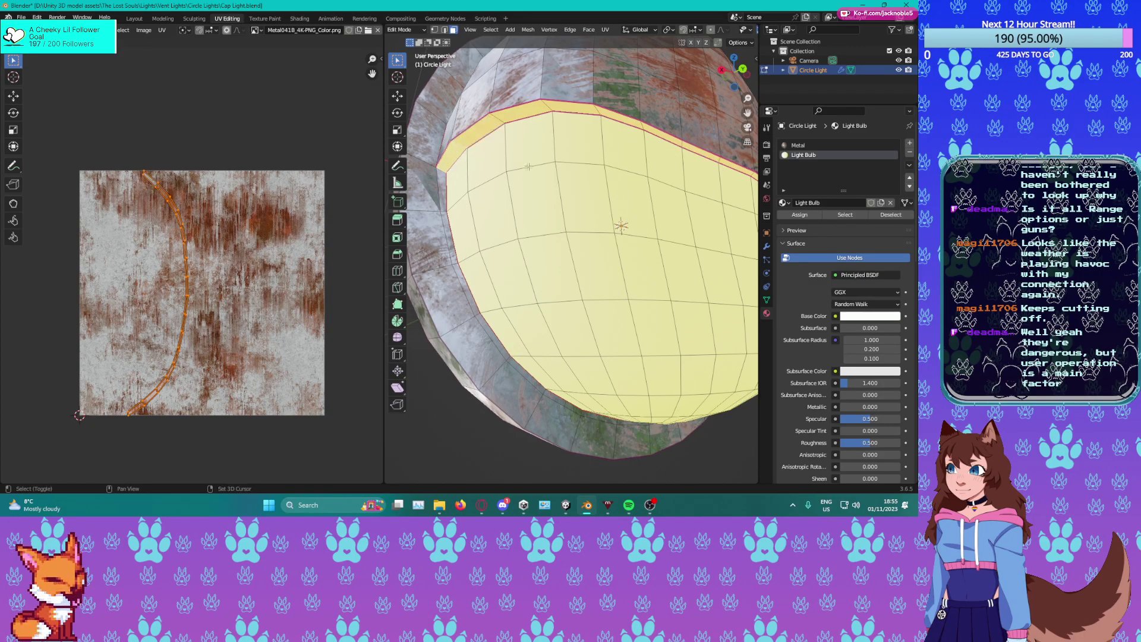
left_click(798, 145)
left_click(800, 215)
Select all faces with the Metal material, unwrap their UVs with a standard Unwrap and clear the UV selection.
middle_click_drag(671, 232, 639, 222)
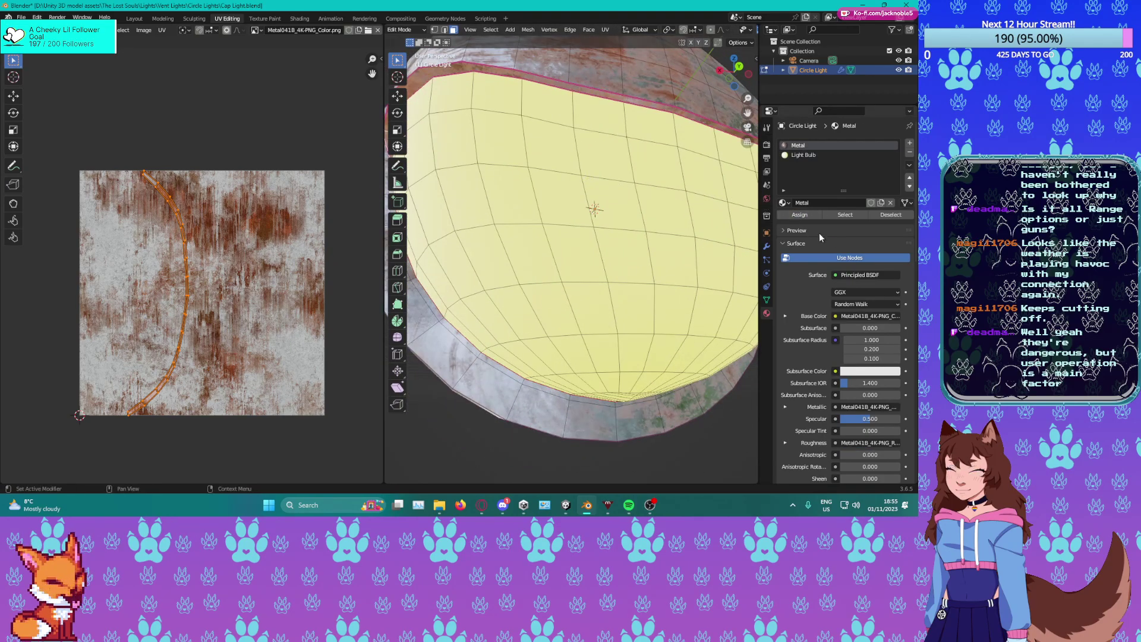
left_click(846, 215)
key("a")
right_click(244, 263)
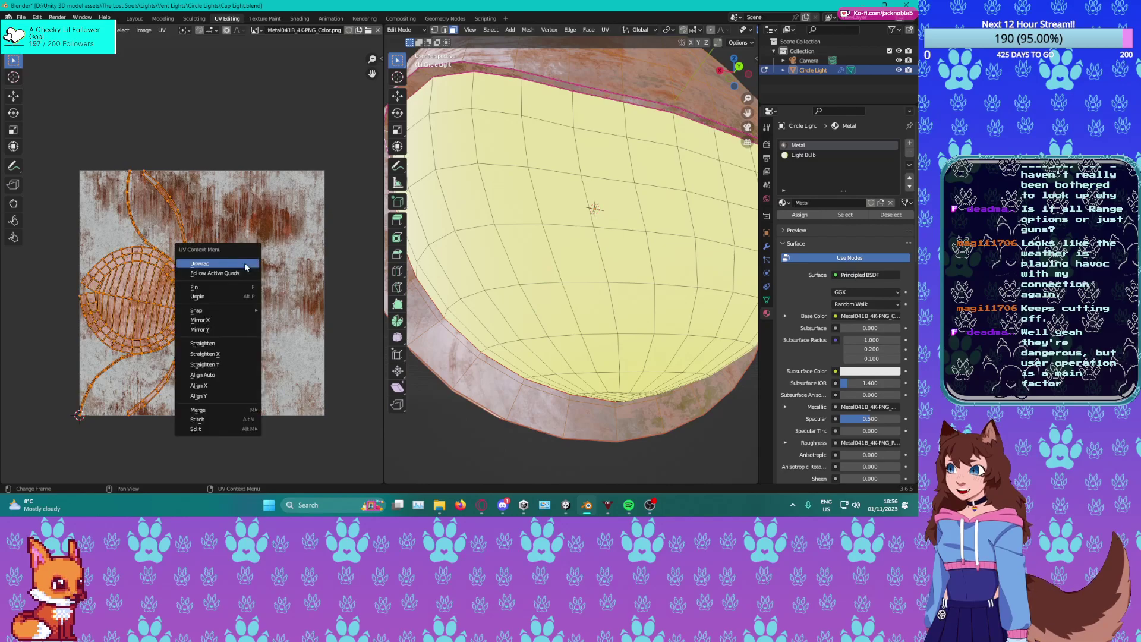
left_click(246, 265)
left_click(244, 218)
Return the cap light to Object Mode and save the Blender file.
middle_click_drag(542, 205, 555, 219)
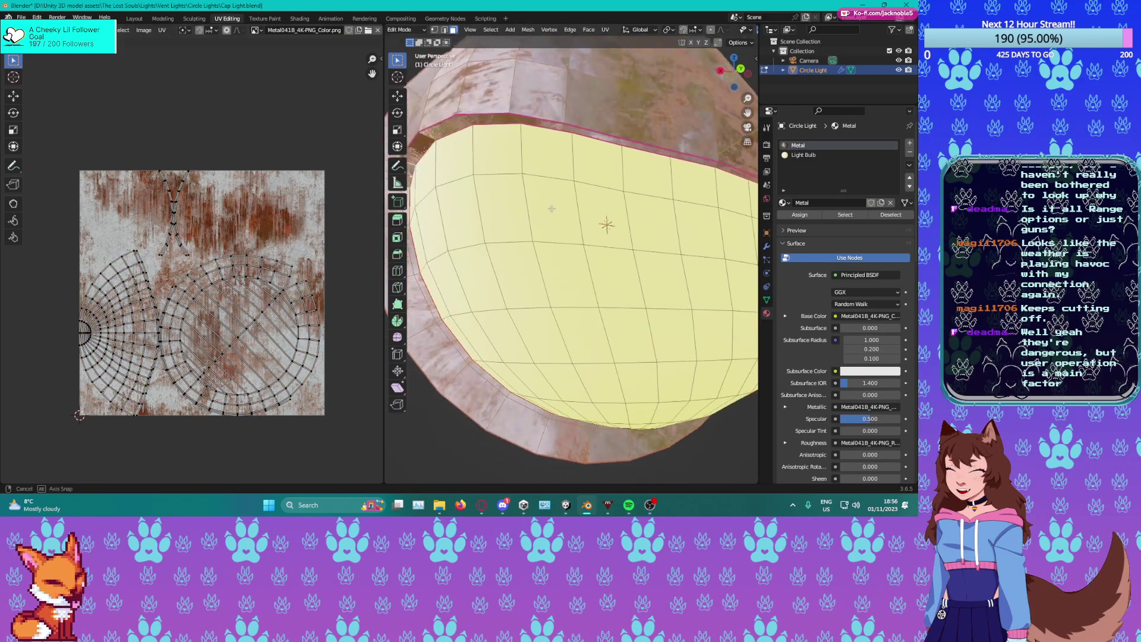
key("Tab")
key("ctrl+s")
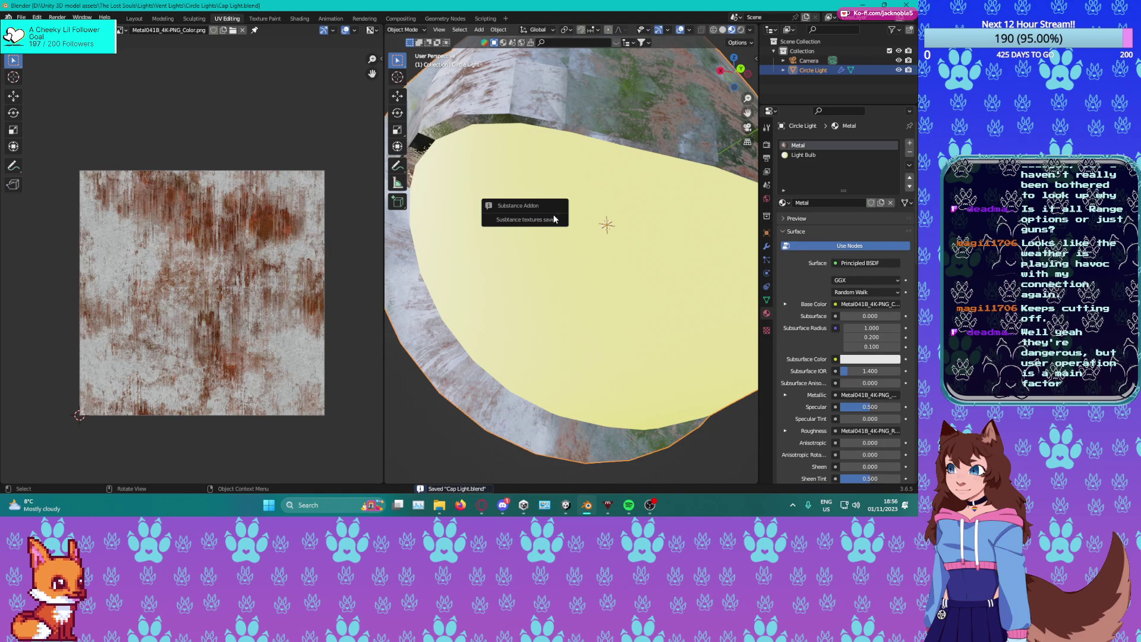
mouse_move(563, 291)
middle_mouse_down()
mouse_move(568, 265)
mouse_move(598, 257)
mouse_move(576, 249)
mouse_move(510, 262)
mouse_move(499, 277)
mouse_move(398, 283)
mouse_move(754, 283)
mouse_move(515, 275)
mouse_move(565, 269)
mouse_move(475, 284)
mouse_move(663, 277)
mouse_move(564, 270)
middle_mouse_up()
scroll(581, 256, "down", 3)
key("ctrl+s")
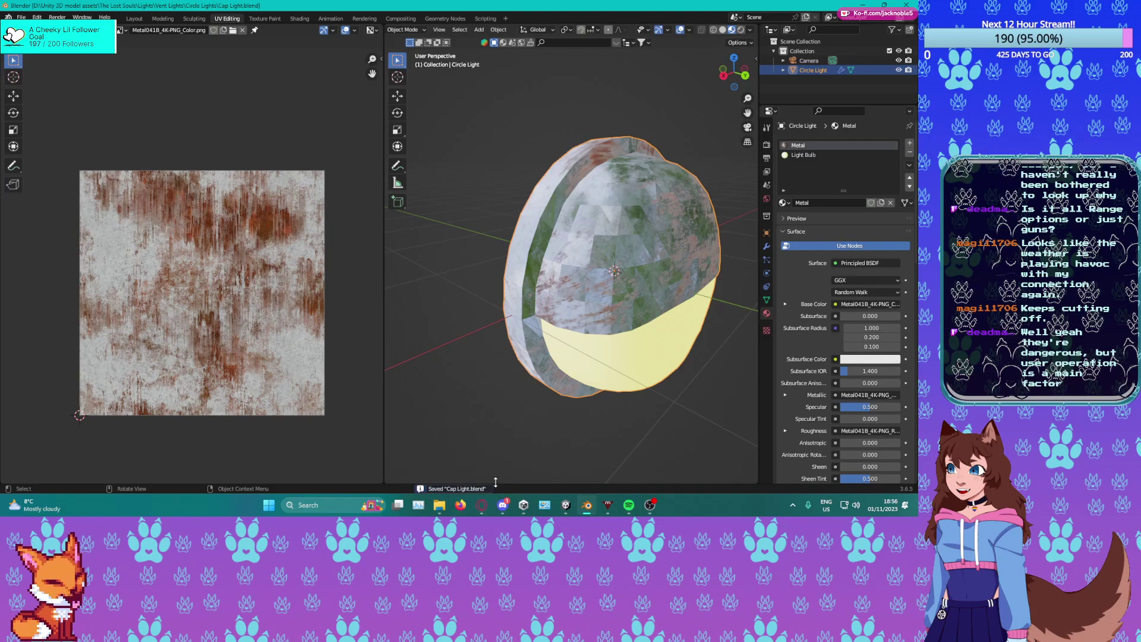
Switch to the browser, read ambientCG's license page for the usage terms and crediting rules, and close it.
left_click(545, 454)
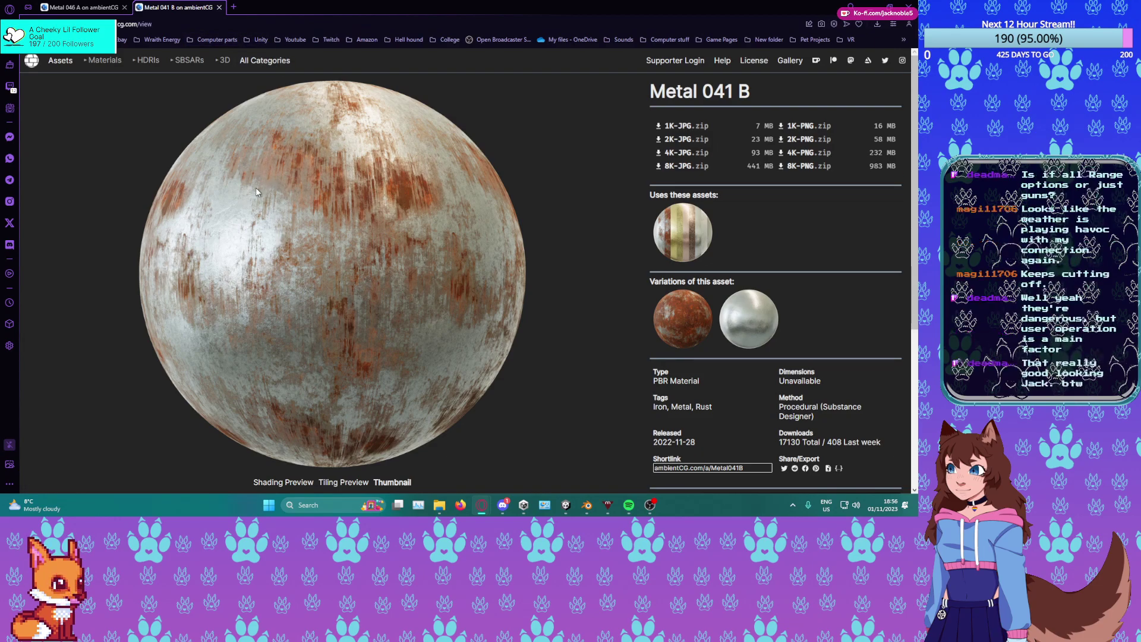
left_click(42, 64)
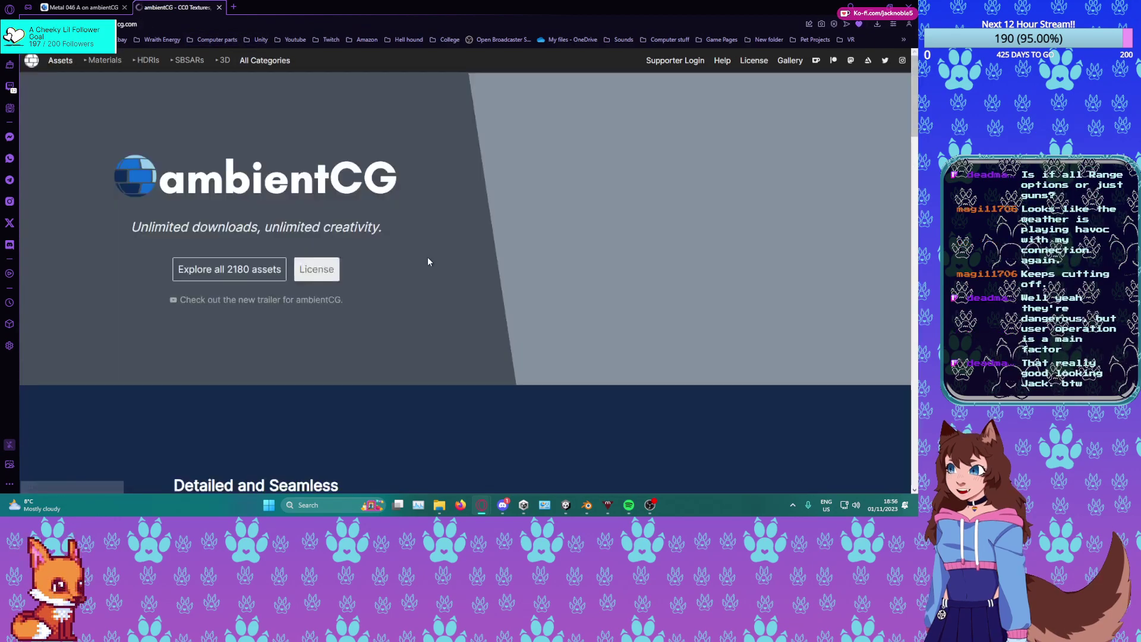
left_click(314, 267)
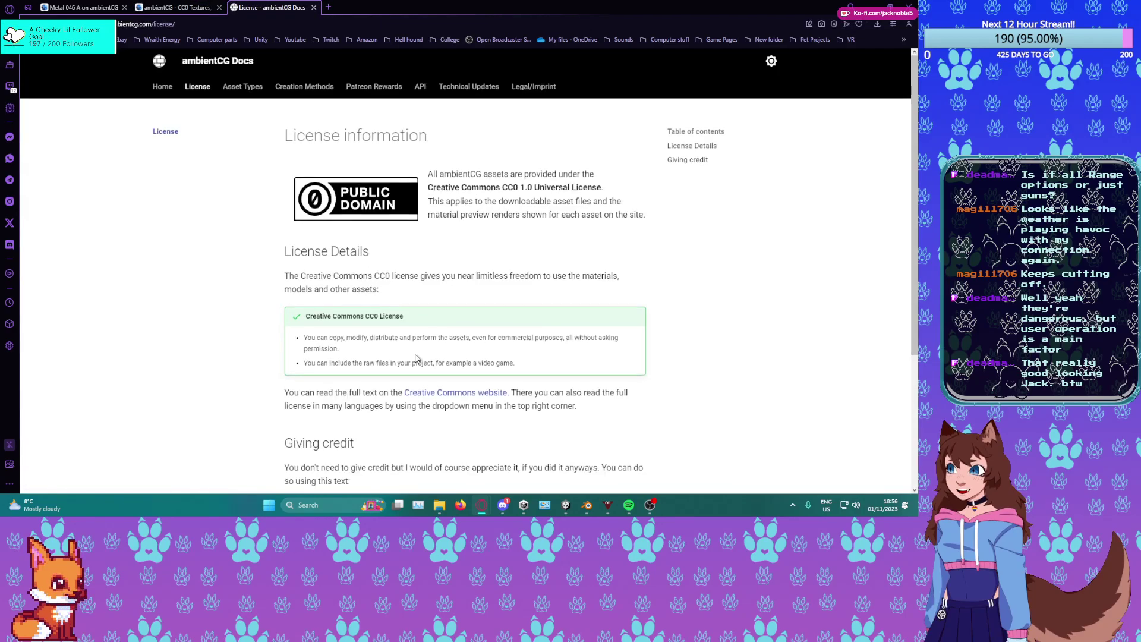
scroll(417, 359, "down", 1)
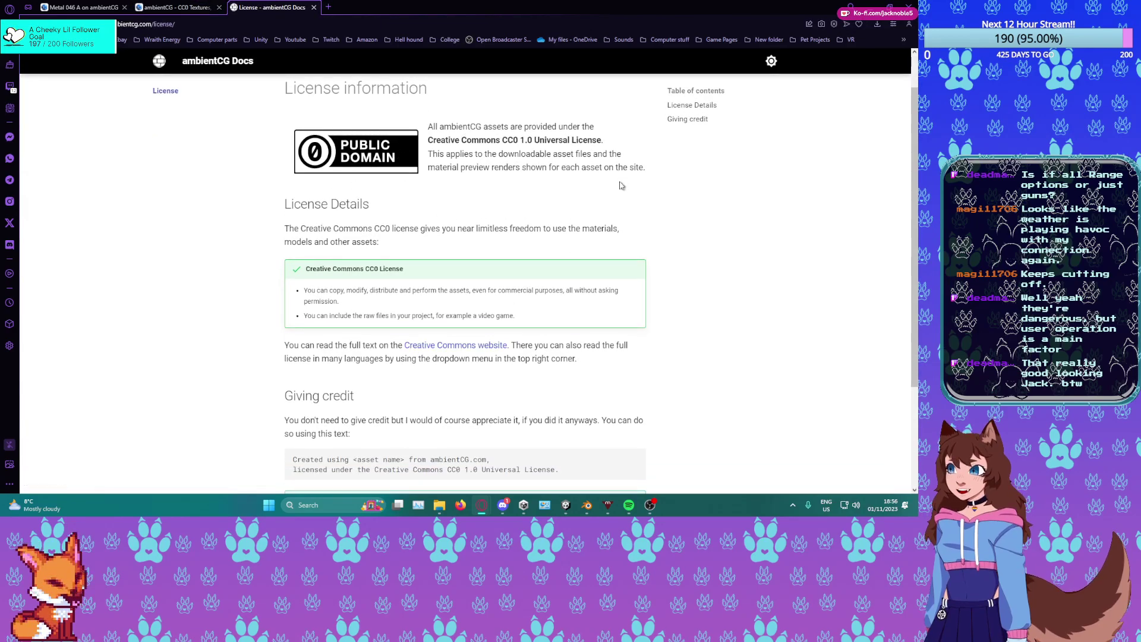
scroll(471, 309, "down", 2)
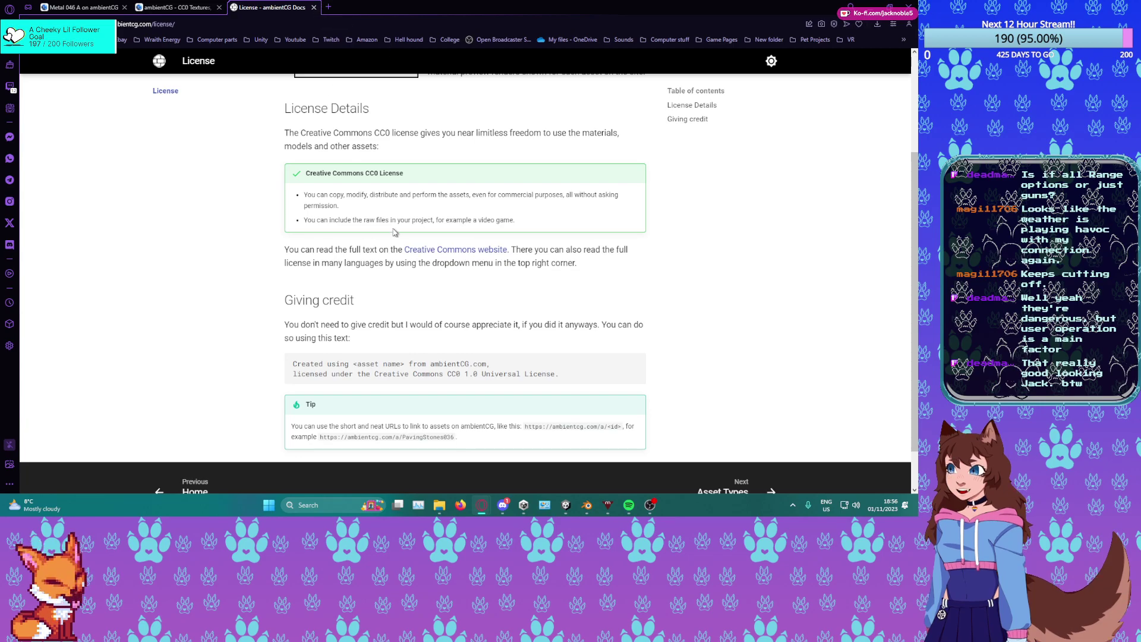
left_click(314, 8)
Switch to Unity and open the Main Menu scene from the My Assets Scenes folder.
mouse_move(642, 513)
left_click(573, 509)
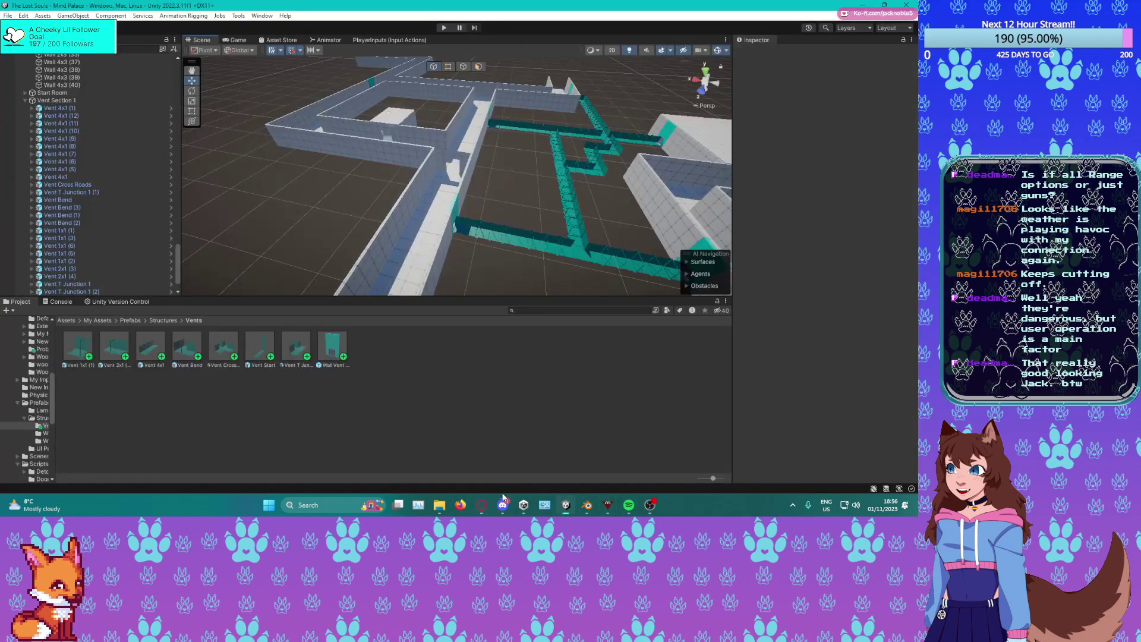
left_click(98, 321)
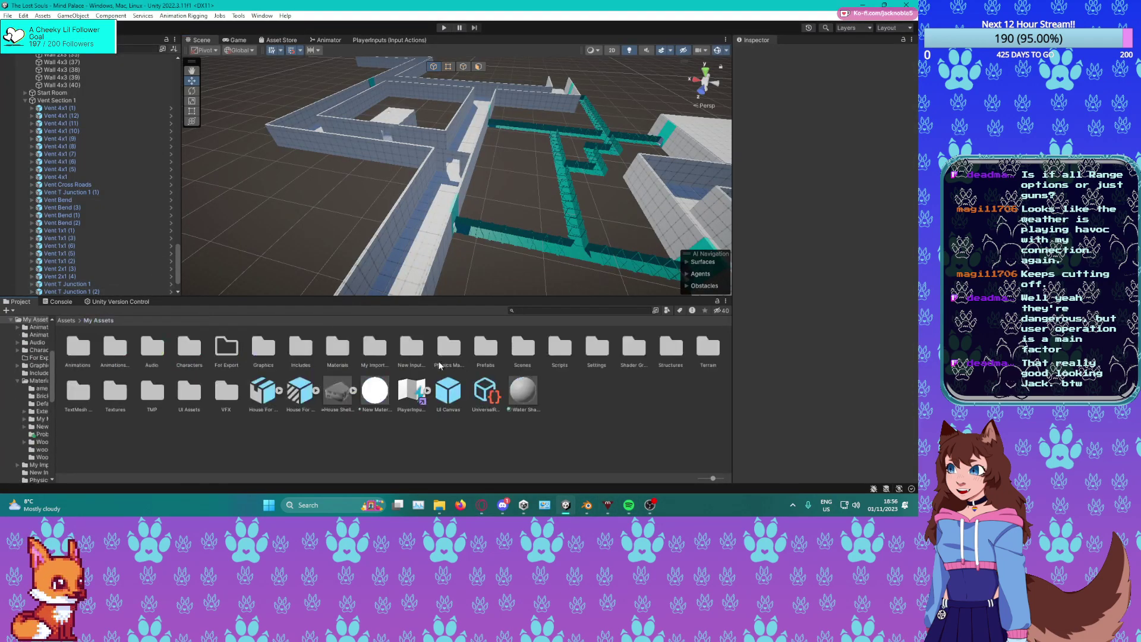
double_click(523, 349)
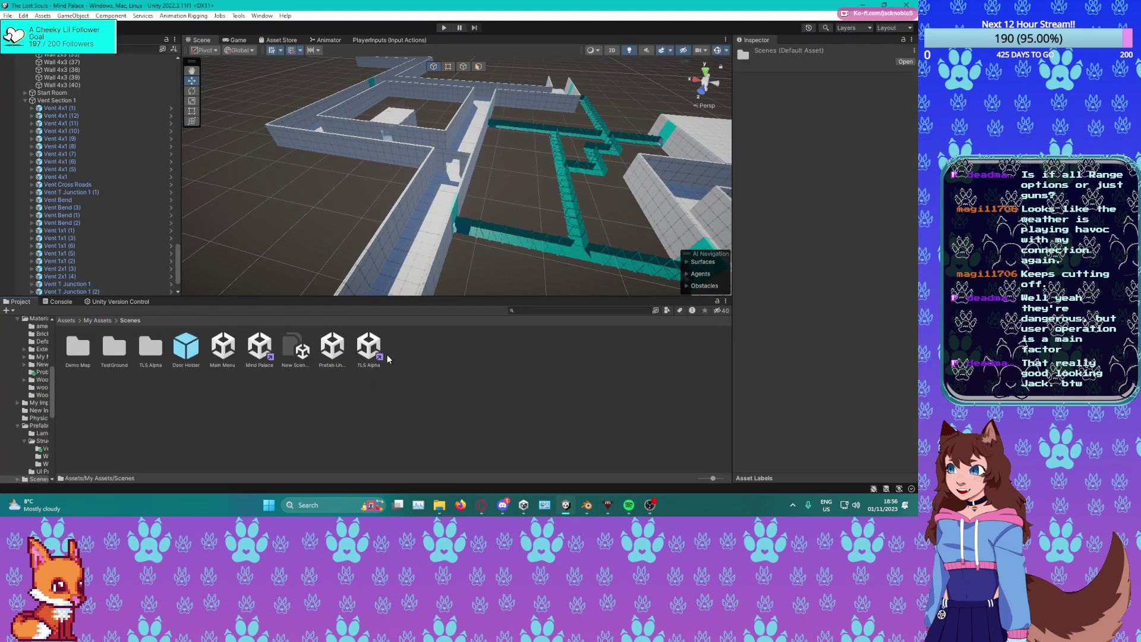
double_click(225, 355)
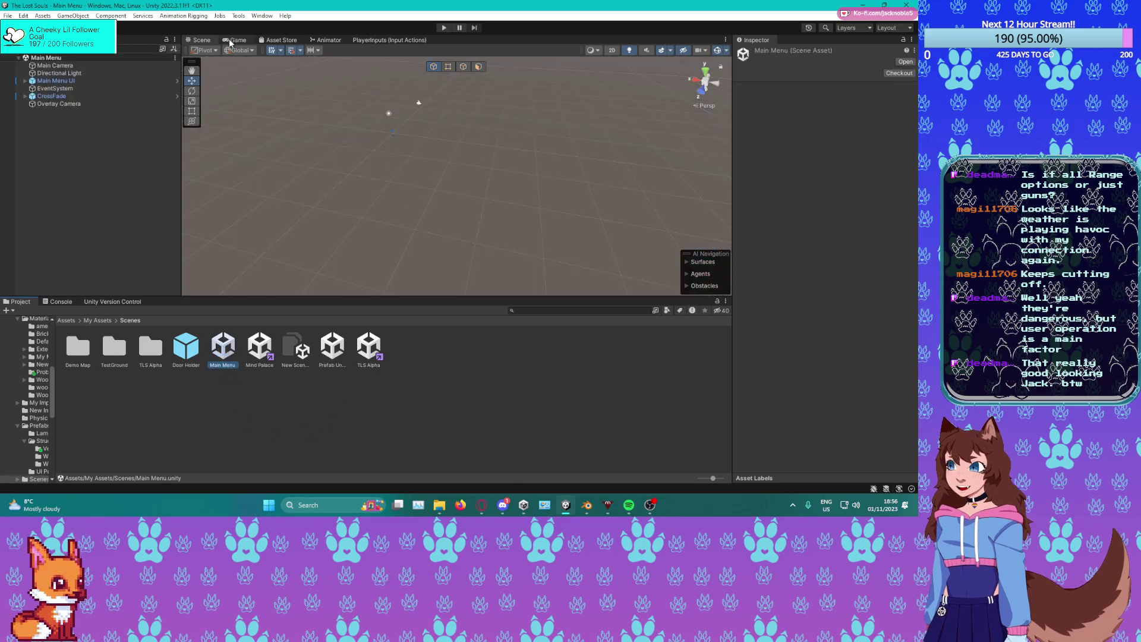
Show the Game view and disable the CrossFade object covering the menu.
key("ctrl+p")
left_click(46, 94)
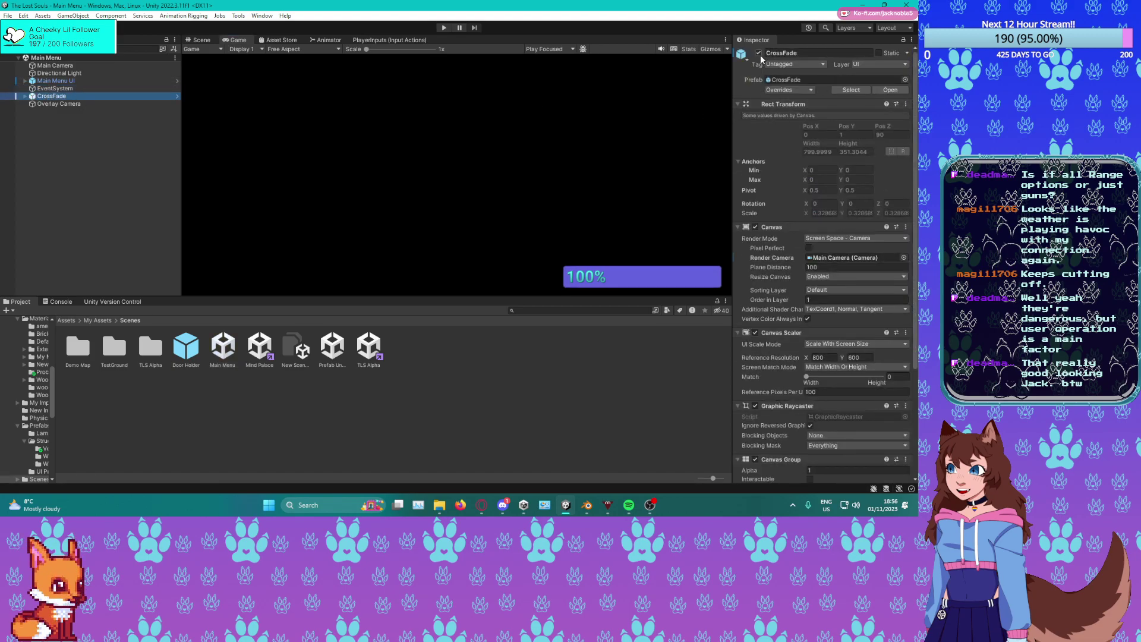
left_click(759, 53)
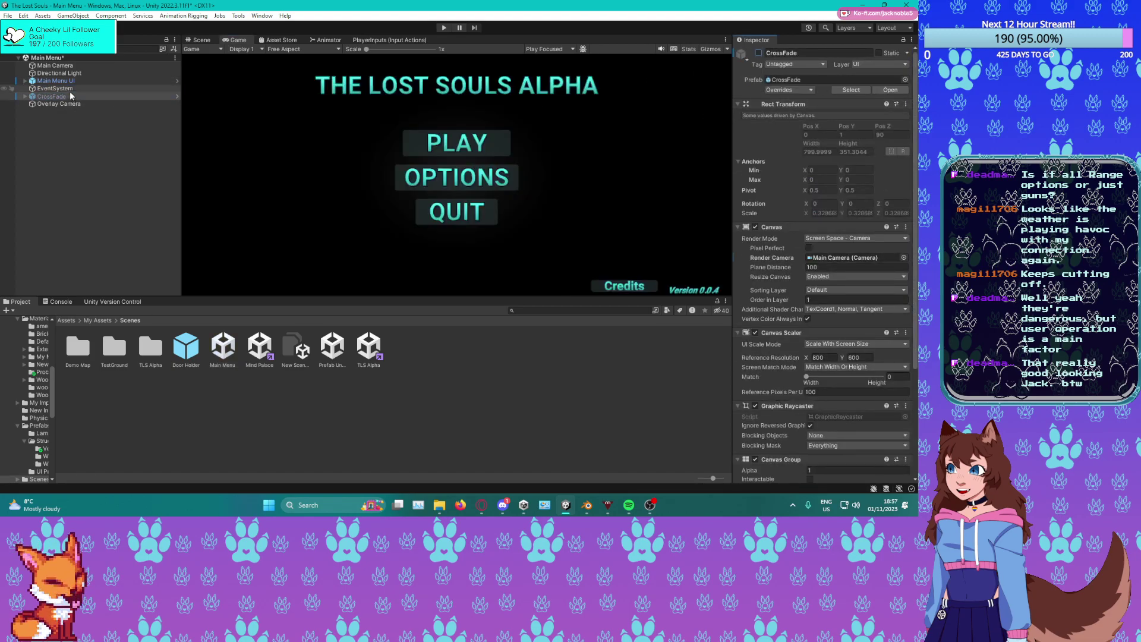
Under the Main Menu UI's Title Screen Placeholder, disable Main Menu and enable Credits Menu to view the asset credits.
left_click(56, 81)
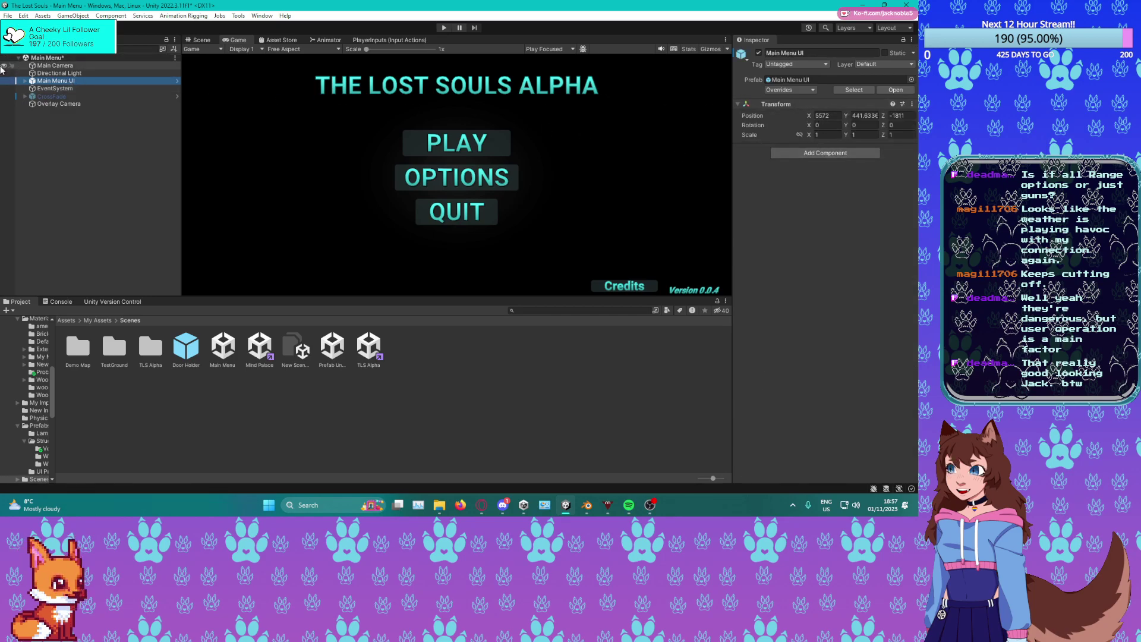
left_click(25, 81)
left_click(74, 88)
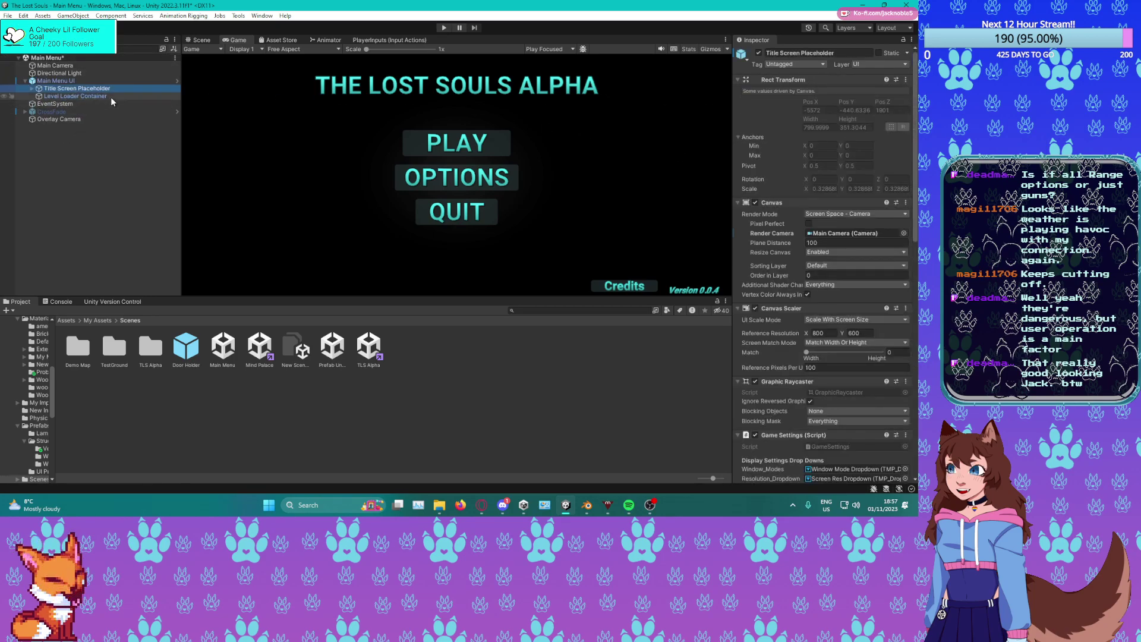
left_click(32, 88)
left_click(55, 105)
left_click(759, 53)
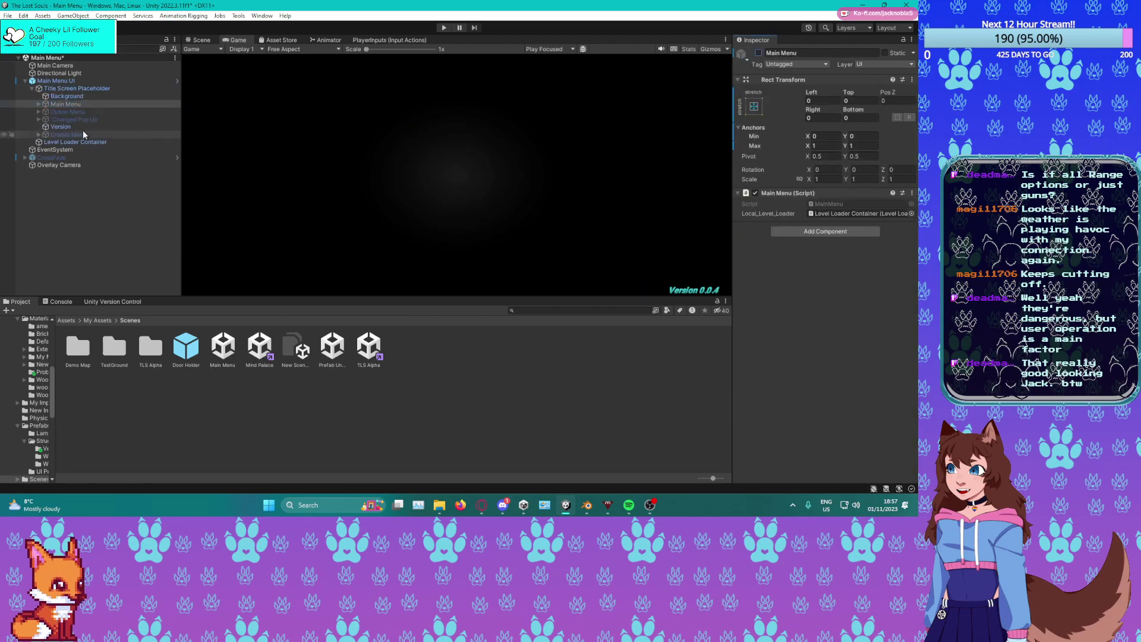
left_click(69, 135)
left_click(758, 53)
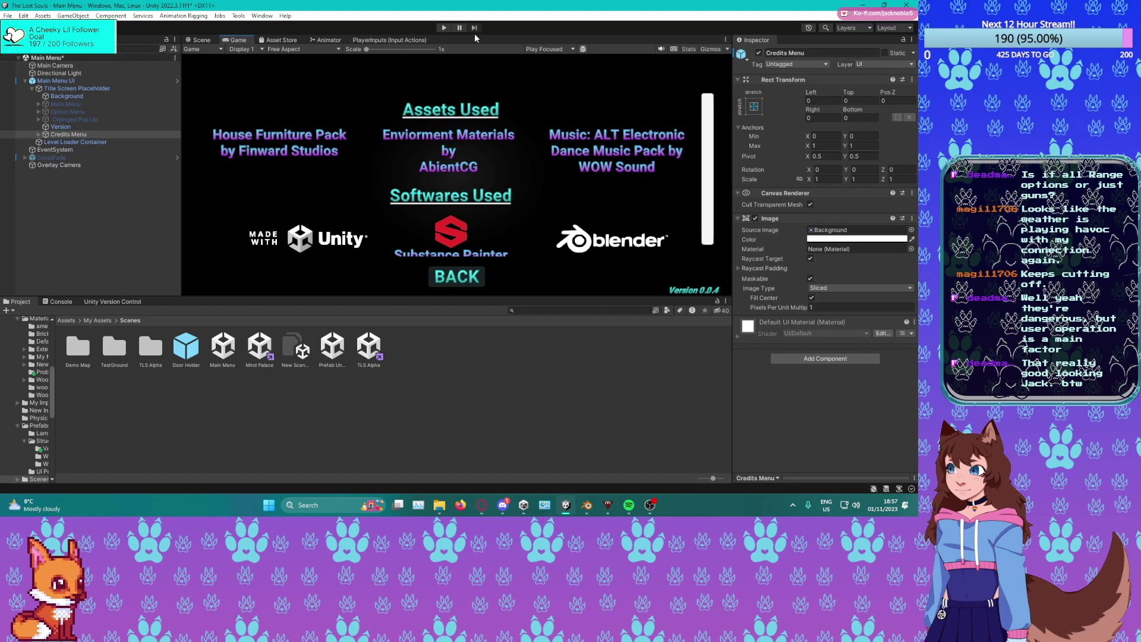
Return to the Scene view, disable Credits Menu and re-enable the Main Menu and CrossFade objects.
left_click(199, 40)
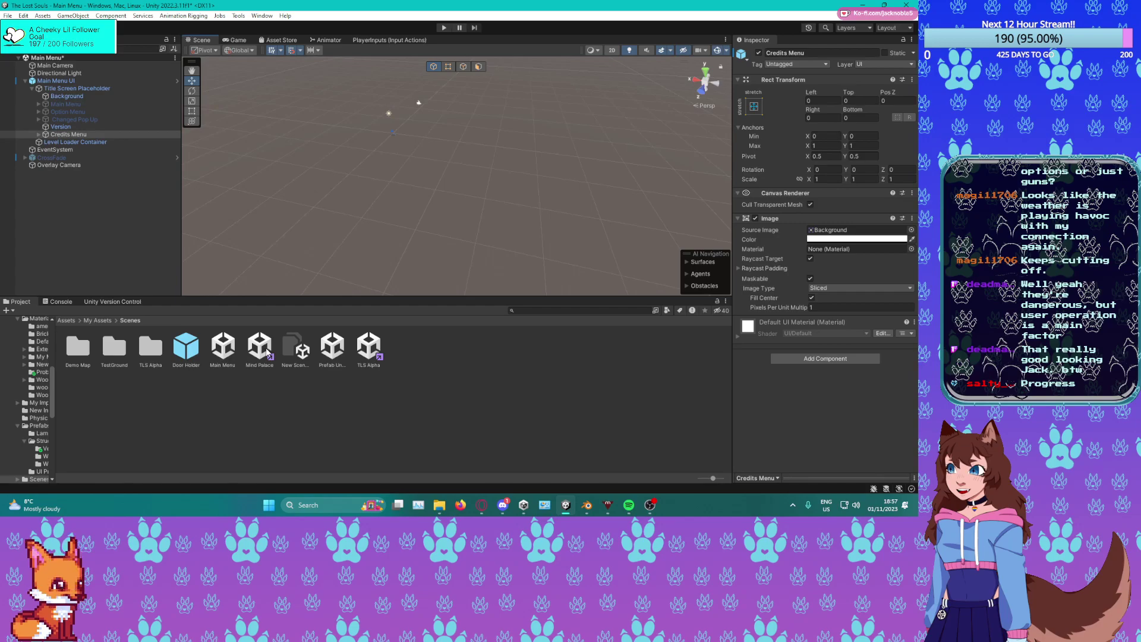
left_click(758, 53)
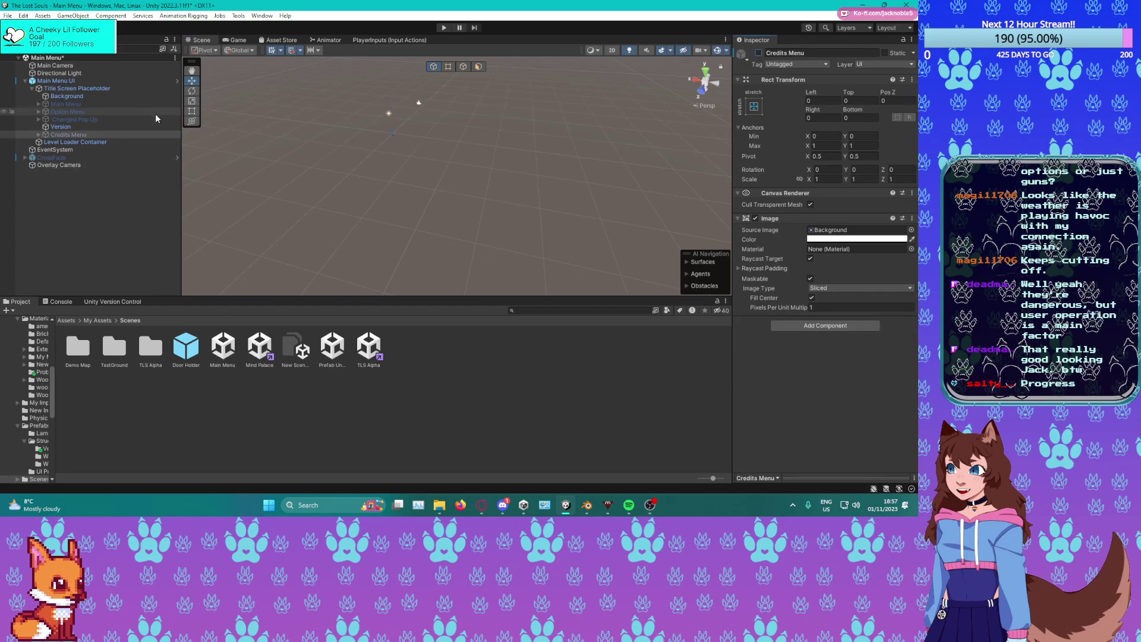
left_click(76, 104)
left_click(759, 53)
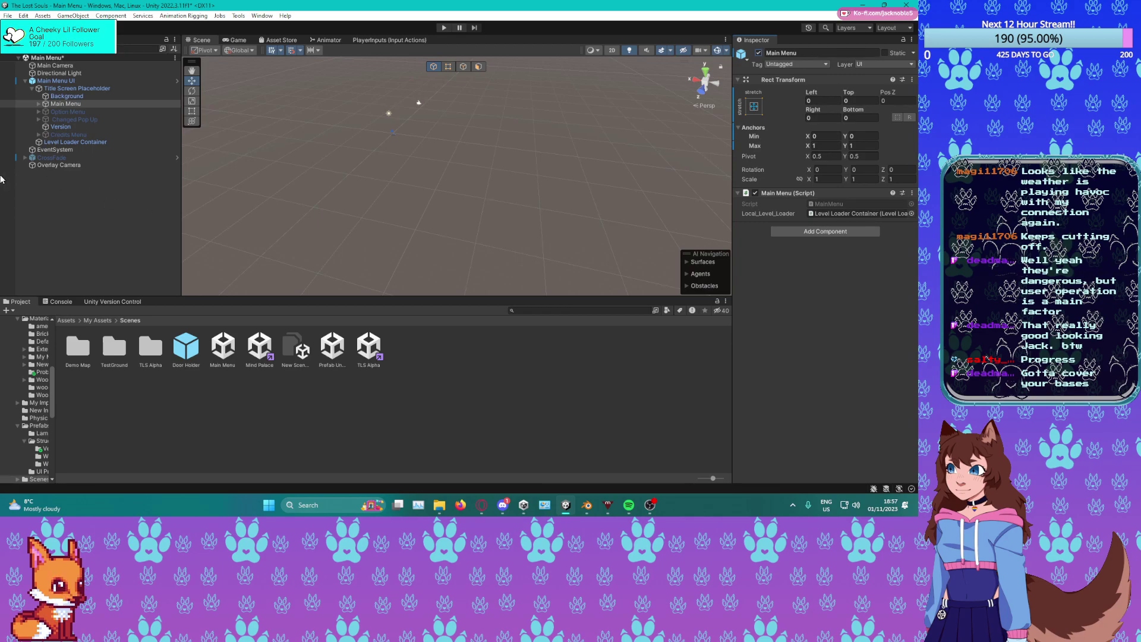
left_click(60, 157)
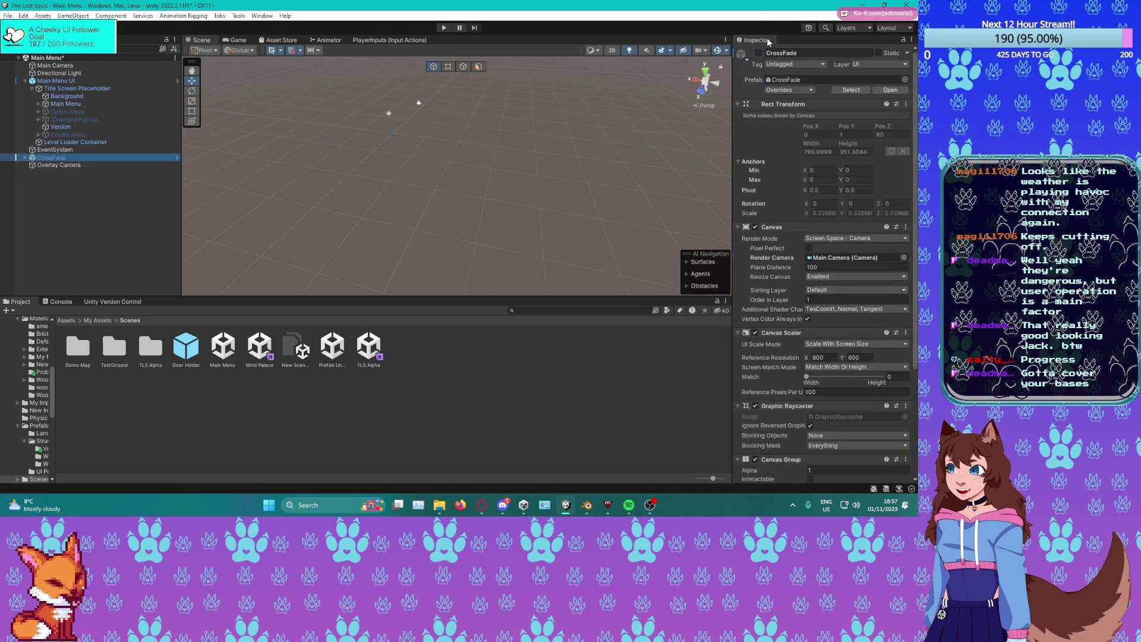
left_click(759, 53)
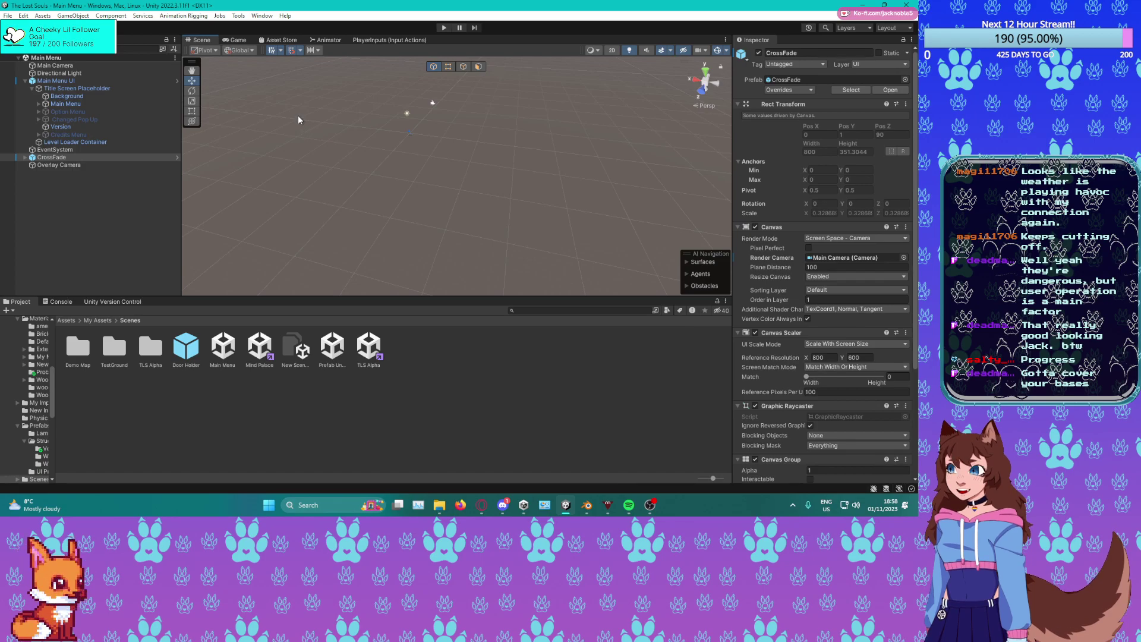
Check the restored Main Menu scene in the Game view and return to the Scene view.
middle_click_drag(301, 120, 351, 136)
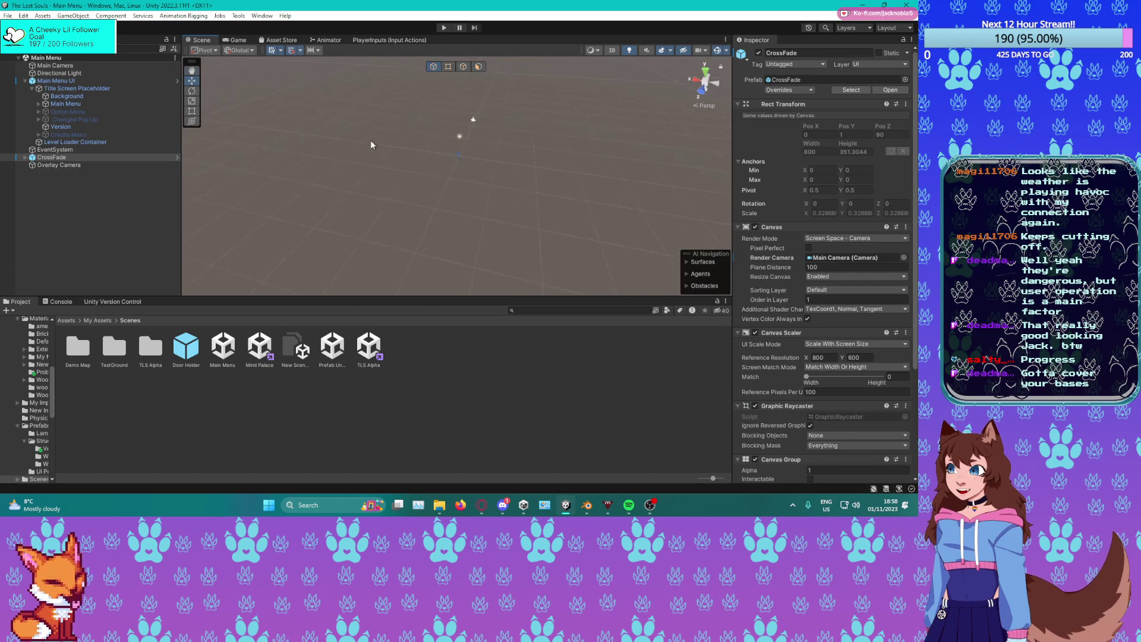
left_click(235, 40)
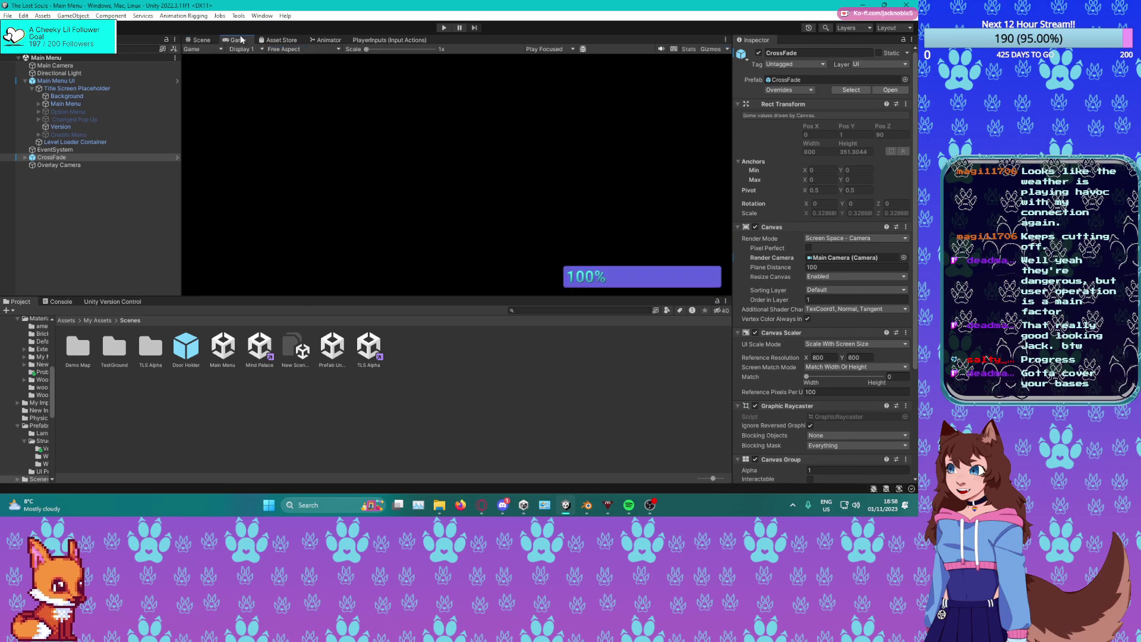
left_click(199, 39)
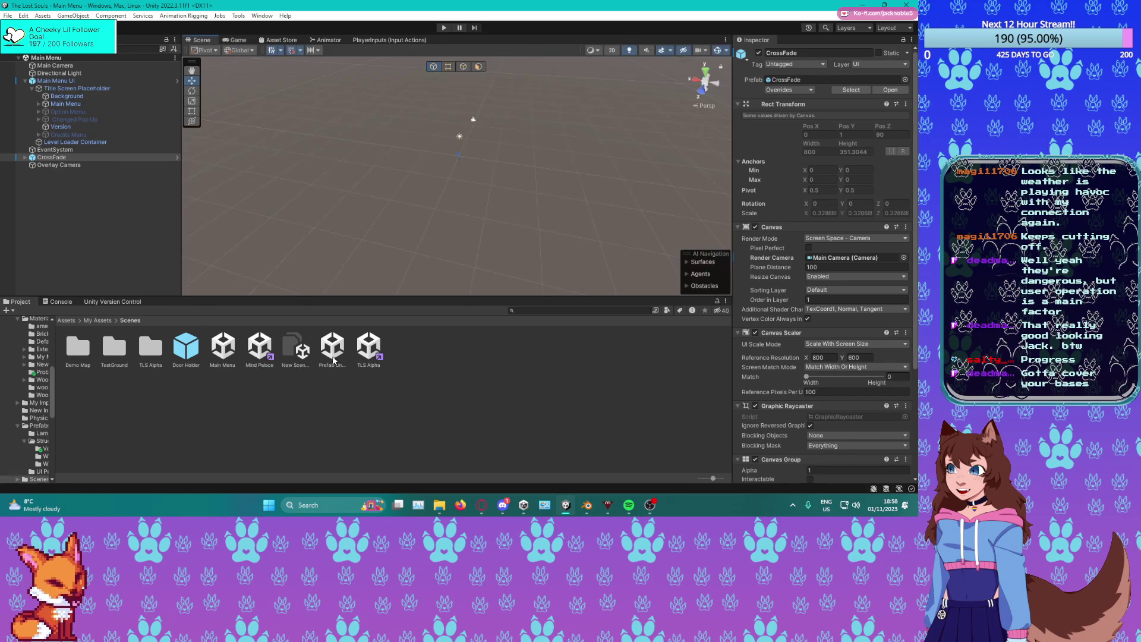
Open the Mind Palace scene and examine the layout of its corridors, vents and open-ended ramp section.
double_click(260, 347)
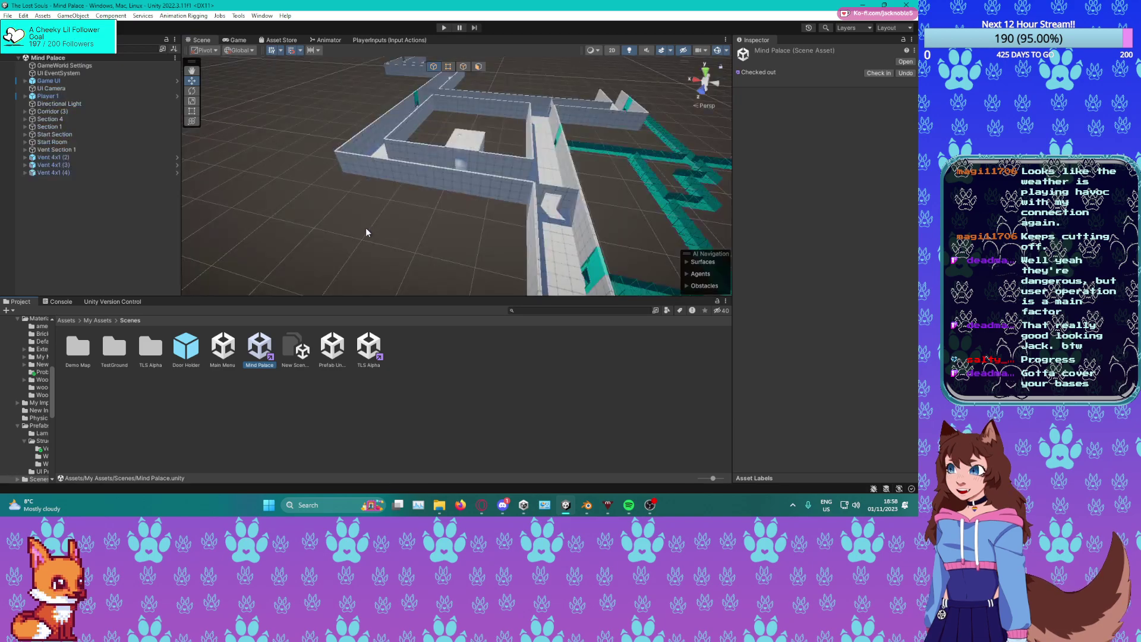
middle_click_drag(416, 170, 293, 126)
middle_click_drag(357, 181, 453, 193)
scroll(407, 171, "up", 4)
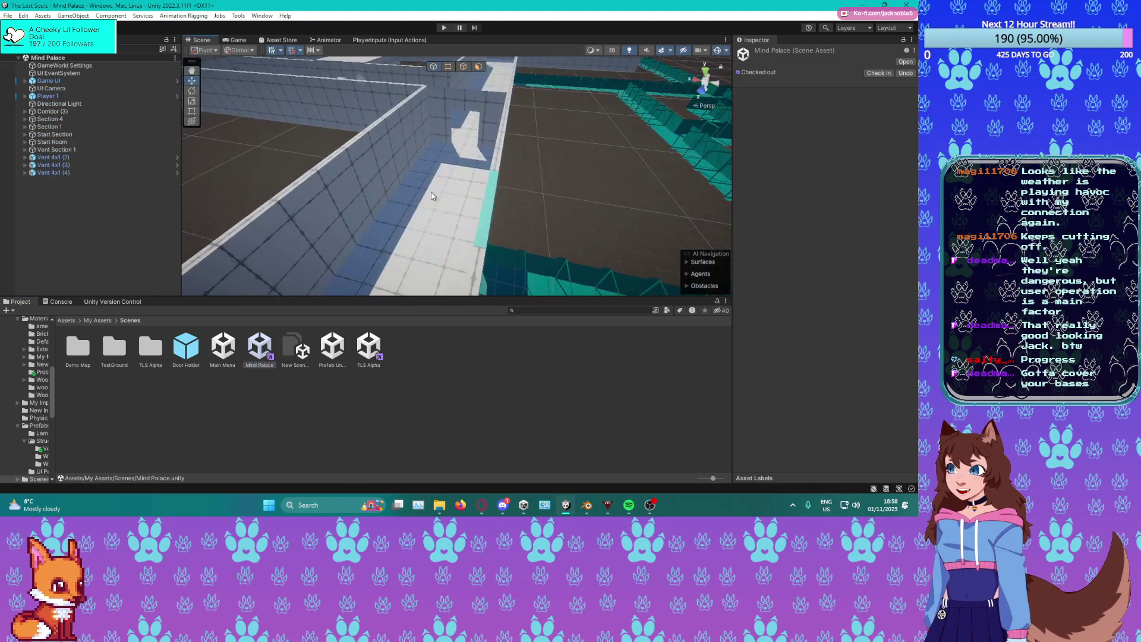
scroll(453, 189, "down", 2)
right_click_drag(605, 165, 311, 130)
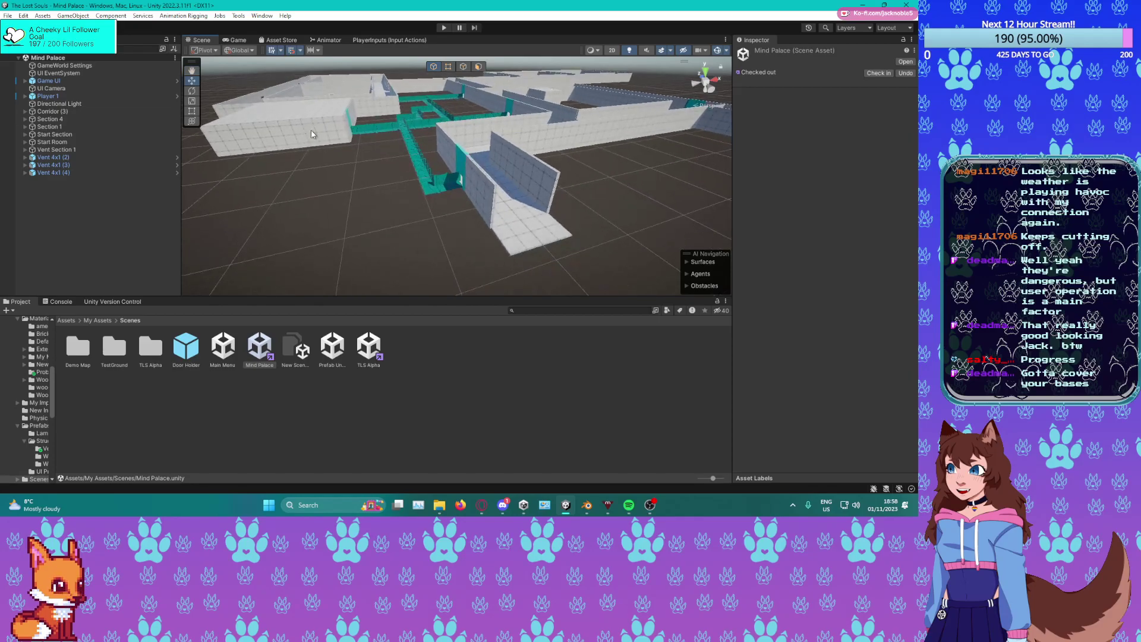
middle_click_drag(489, 156, 416, 128)
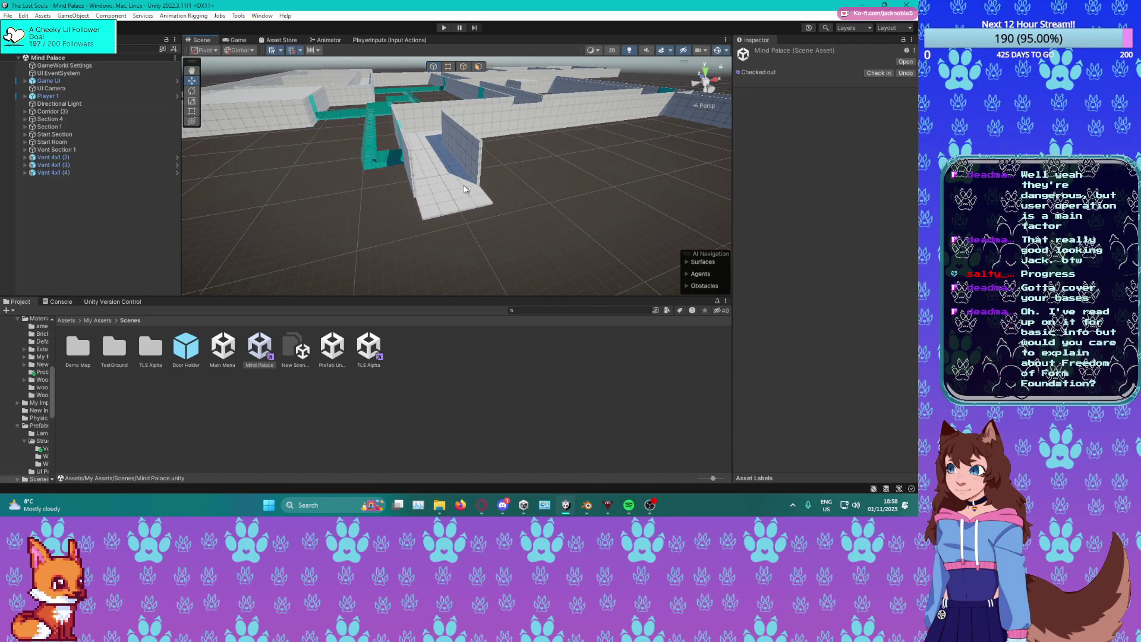
middle_click_drag(464, 184, 483, 182)
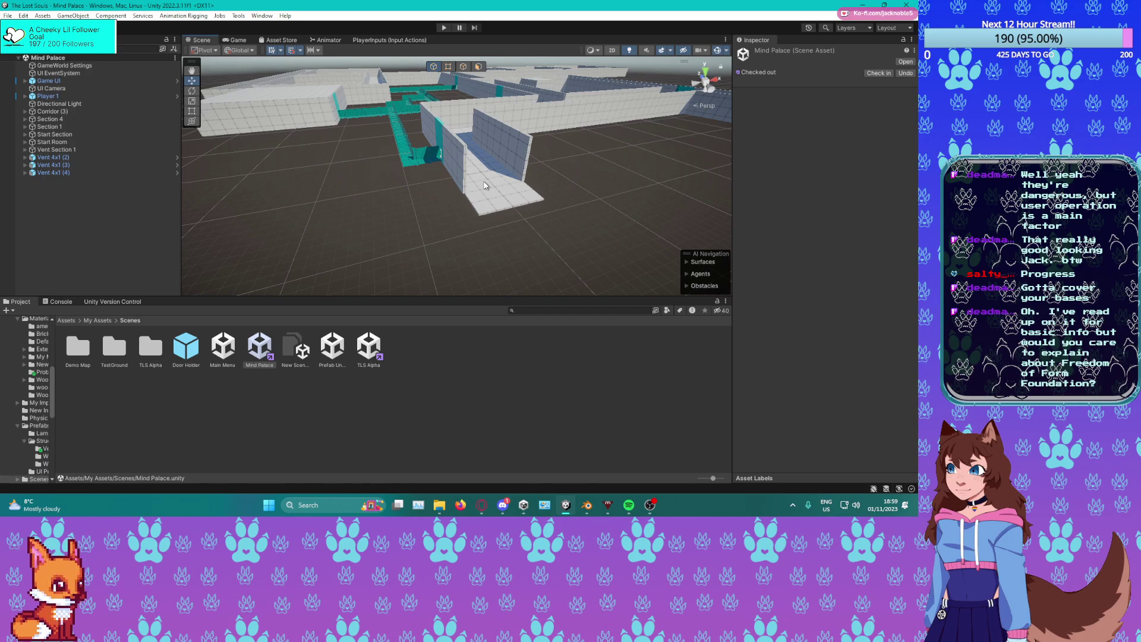
Examine the open-ended ramp section and the overall corridor and vent layout of the level.
scroll(464, 208, "up", 5)
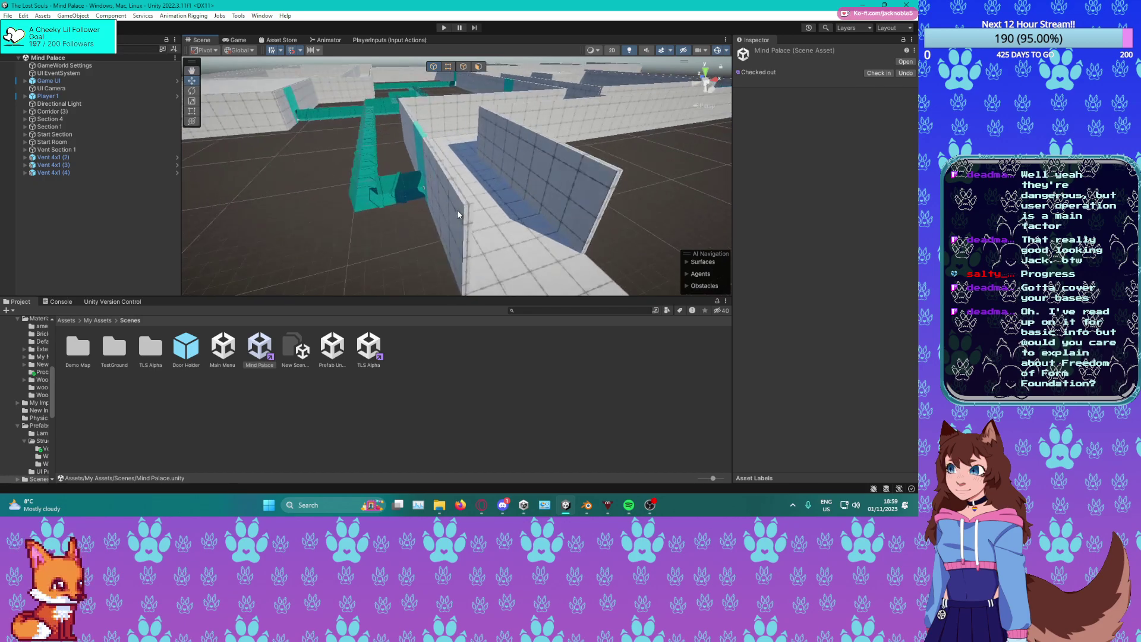
left_click_drag(457, 211, 549, 157, "alt")
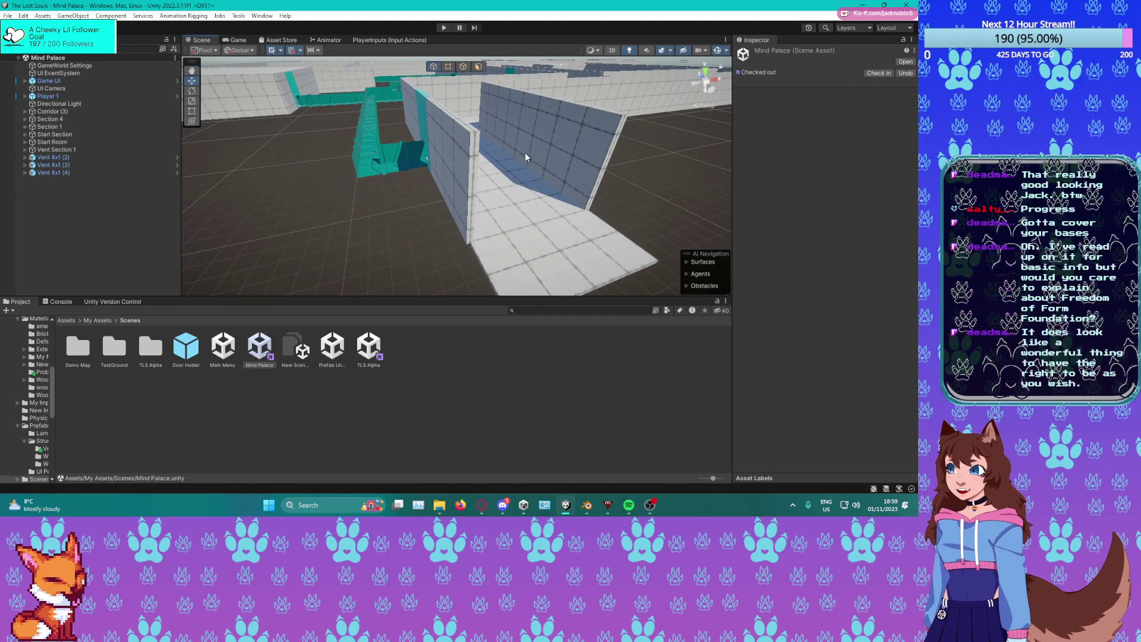
middle_click_drag(525, 152, 508, 157)
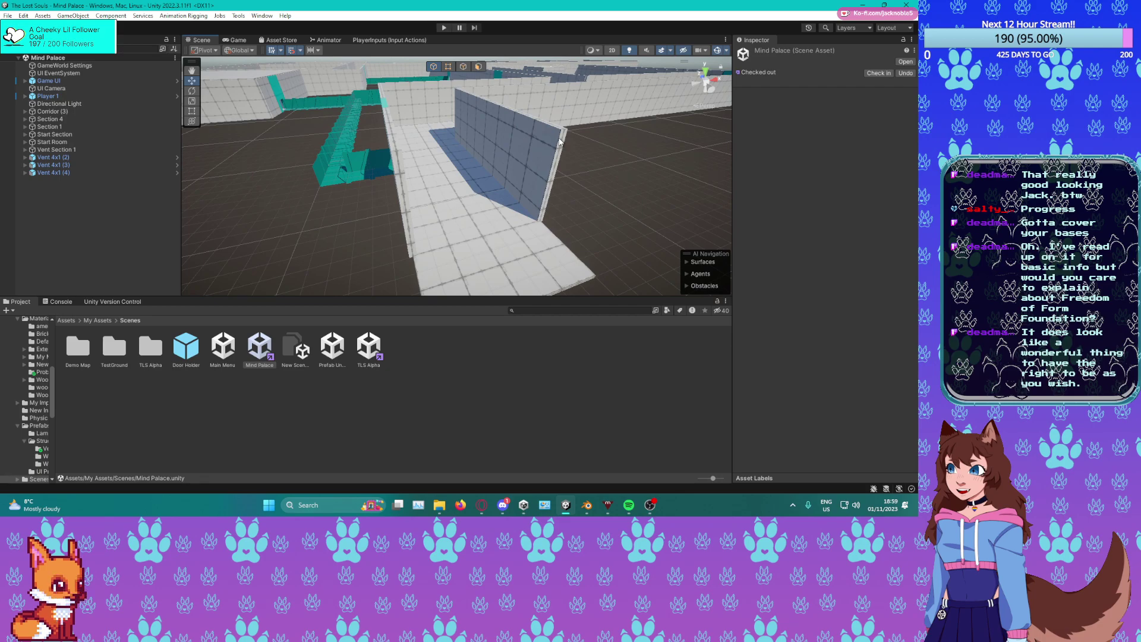
middle_click_drag(545, 155, 523, 173)
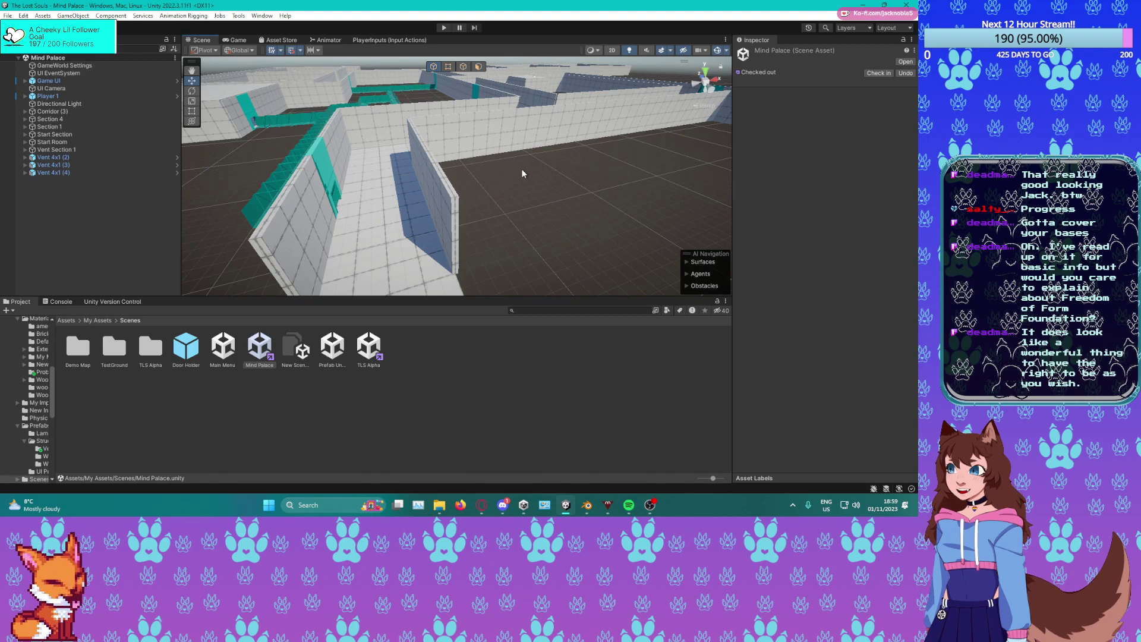
right_click_drag(522, 169, 473, 198)
middle_click_drag(473, 197, 304, 197)
middle_click_drag(419, 207, 535, 263)
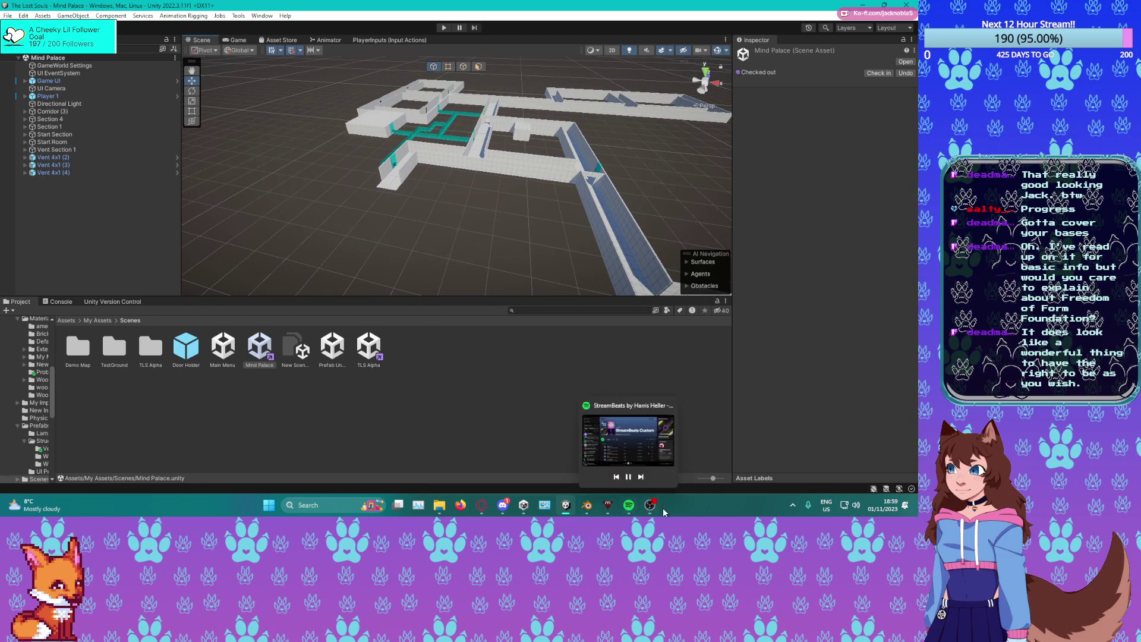
Switch to Blender, start saving the cap light as a new file, and create and open a "Cuboid Lights" folder inside Vent Lights.
left_click(589, 505)
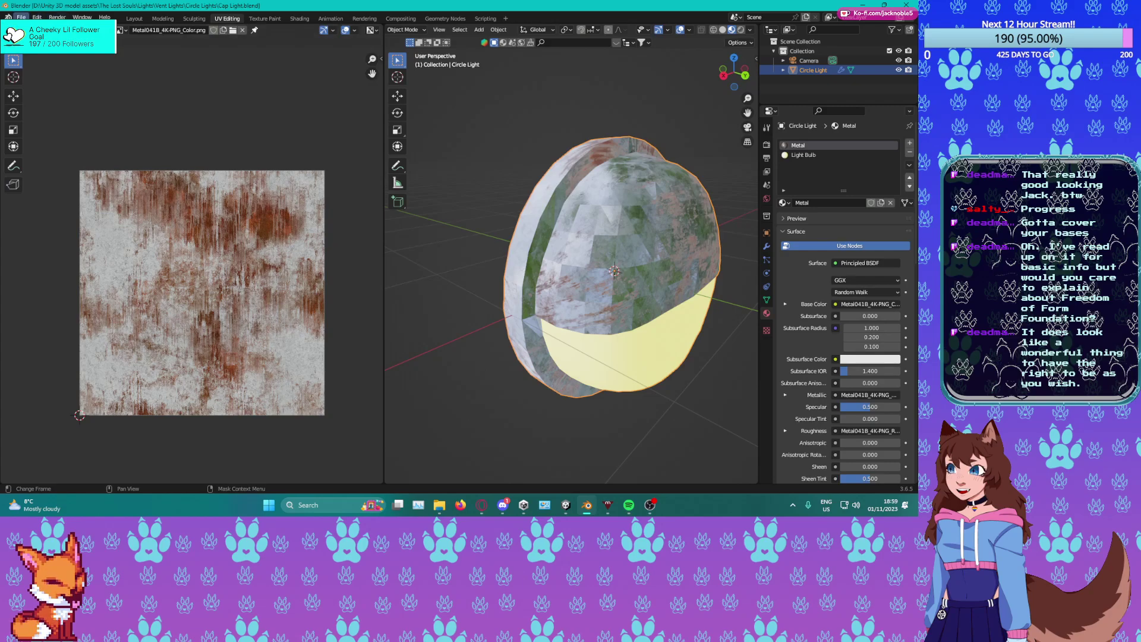
left_click(21, 17)
mouse_move(54, 156)
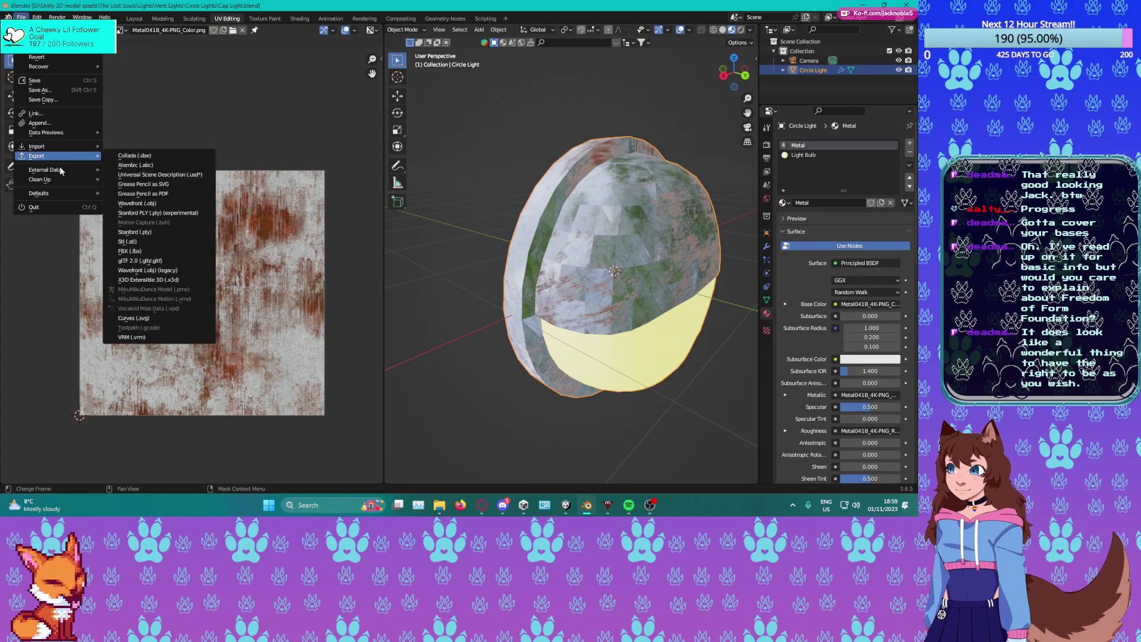
middle_click_drag(576, 269, 515, 262)
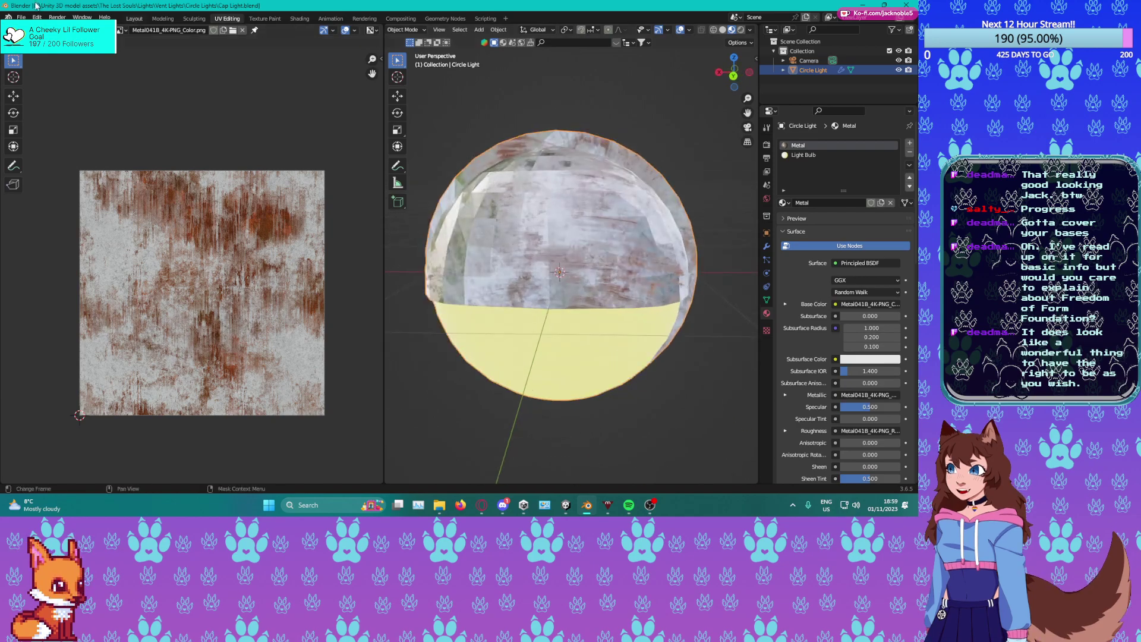
left_click(21, 17)
left_click(41, 95)
left_click(355, 127)
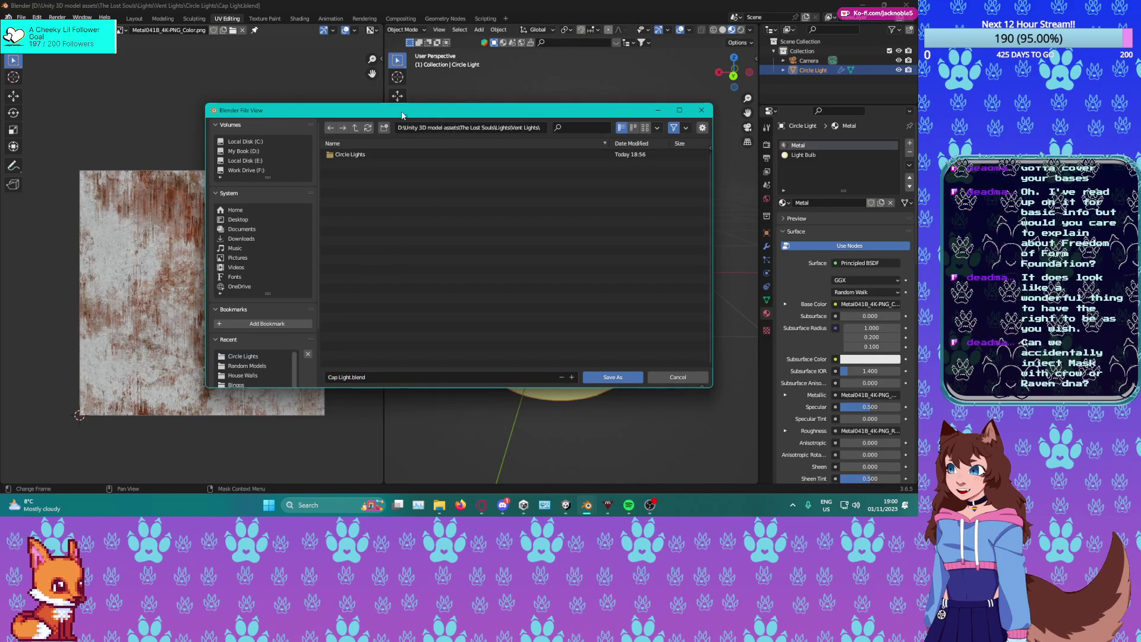
left_click(384, 128)
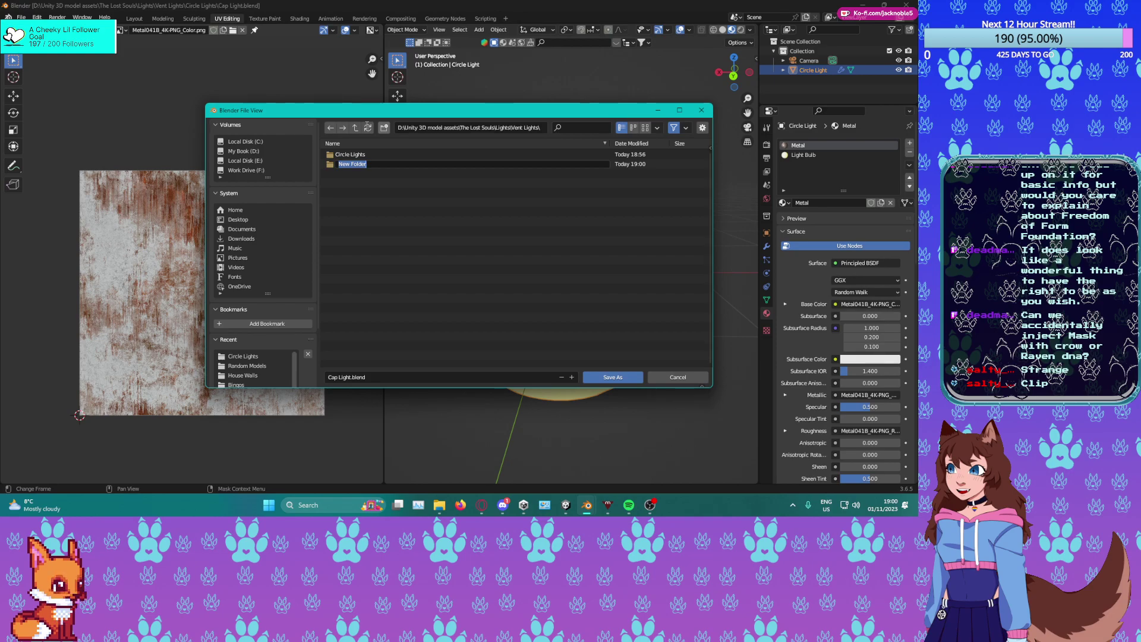
type("Oval Lig")
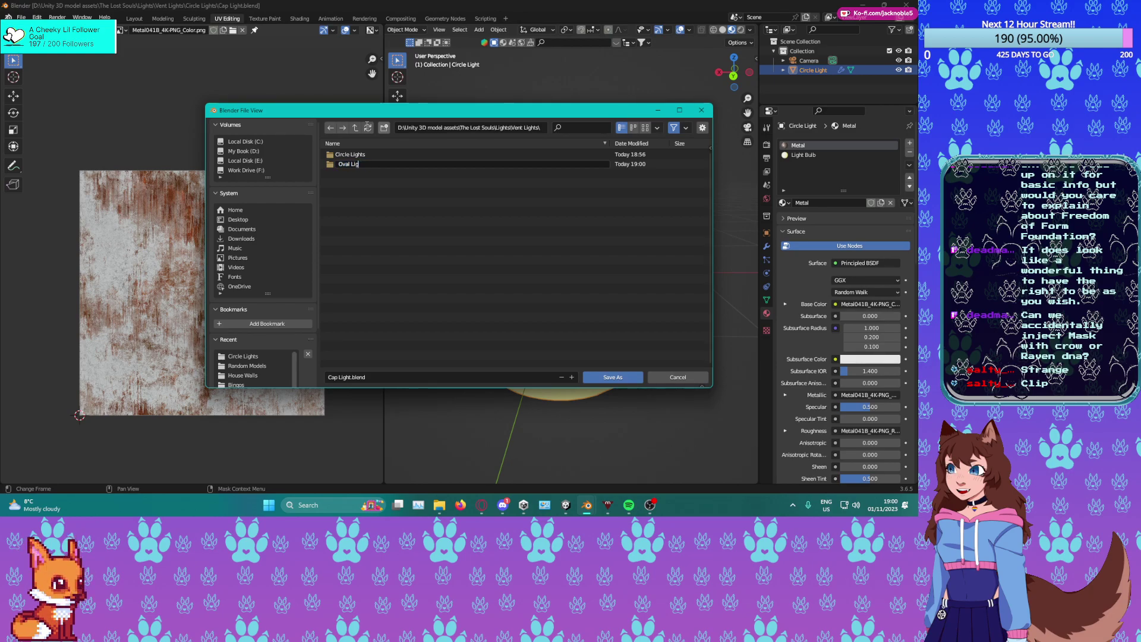
type("hCubic")
type("d Lights")
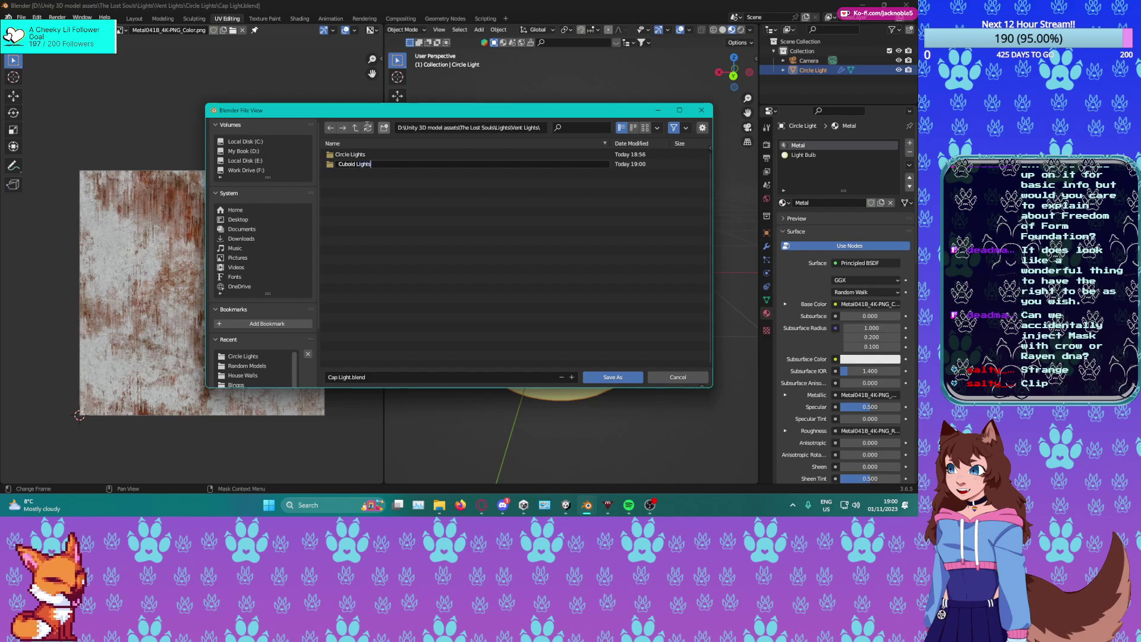
key("Return")
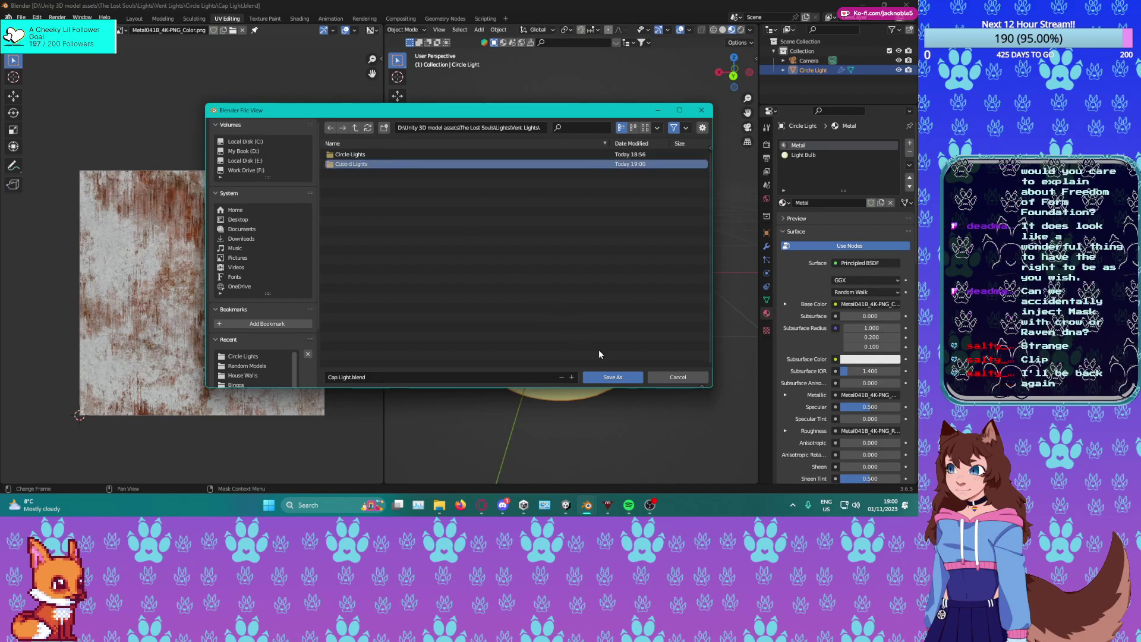
left_click(614, 377)
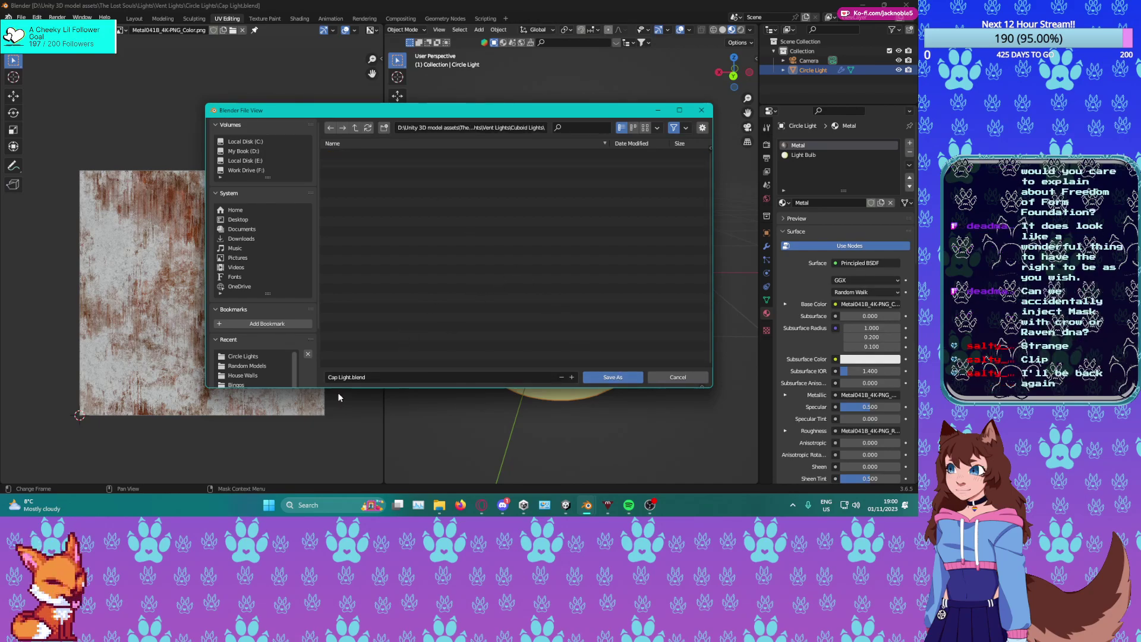
Name the copy "Cuboid Cap Light" and save it in the Cuboid Lights folder.
type("Cup")
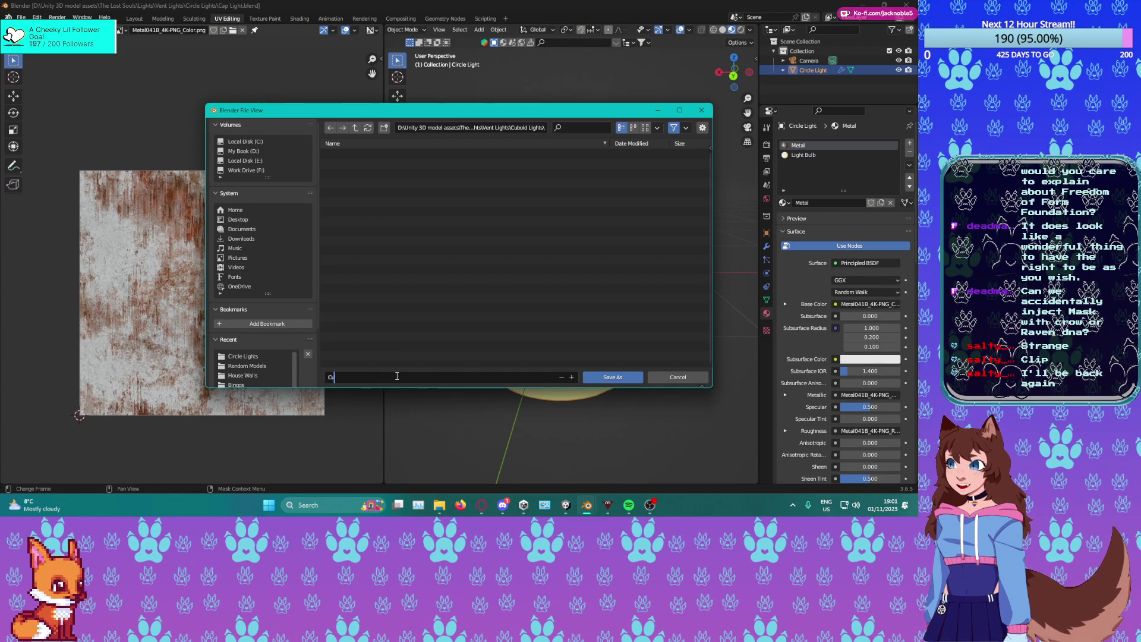
type("oi")
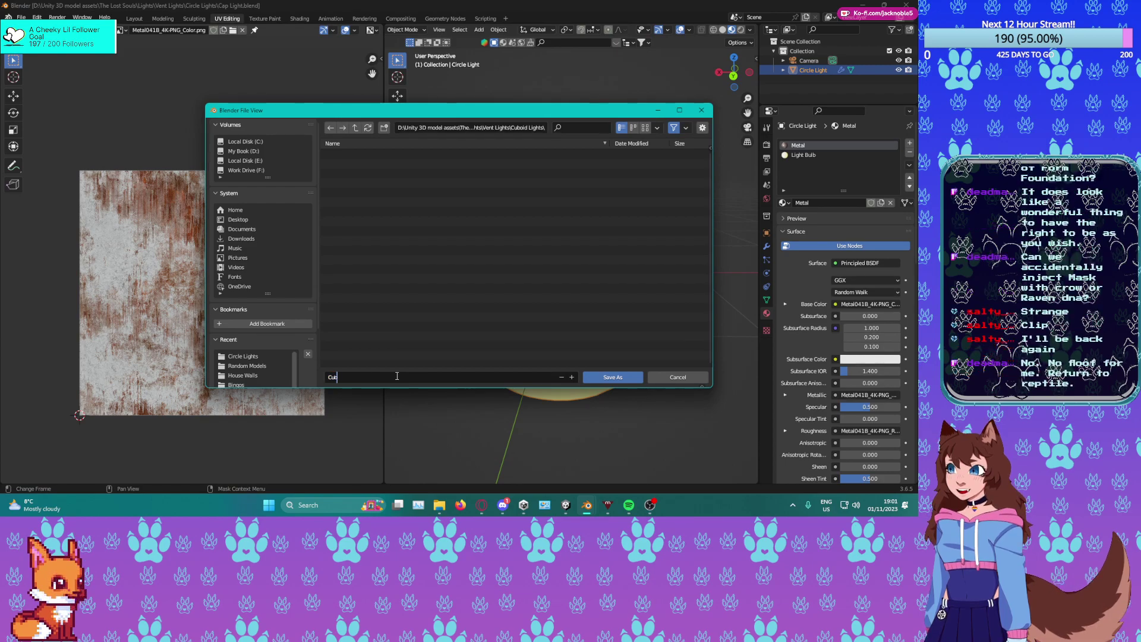
type("d Circle")
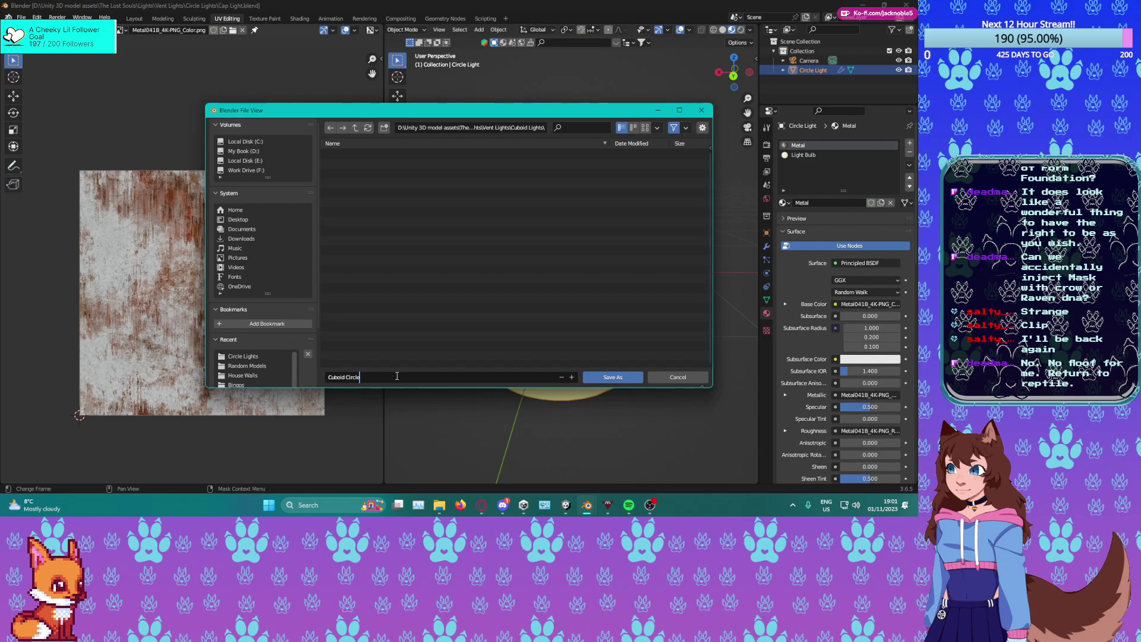
key("BackSpace")
key("BackSpace")
key("BackSpace")
key("BackSpace")
key("BackSpace")
type("ap Light")
key("Return")
left_click(608, 378)
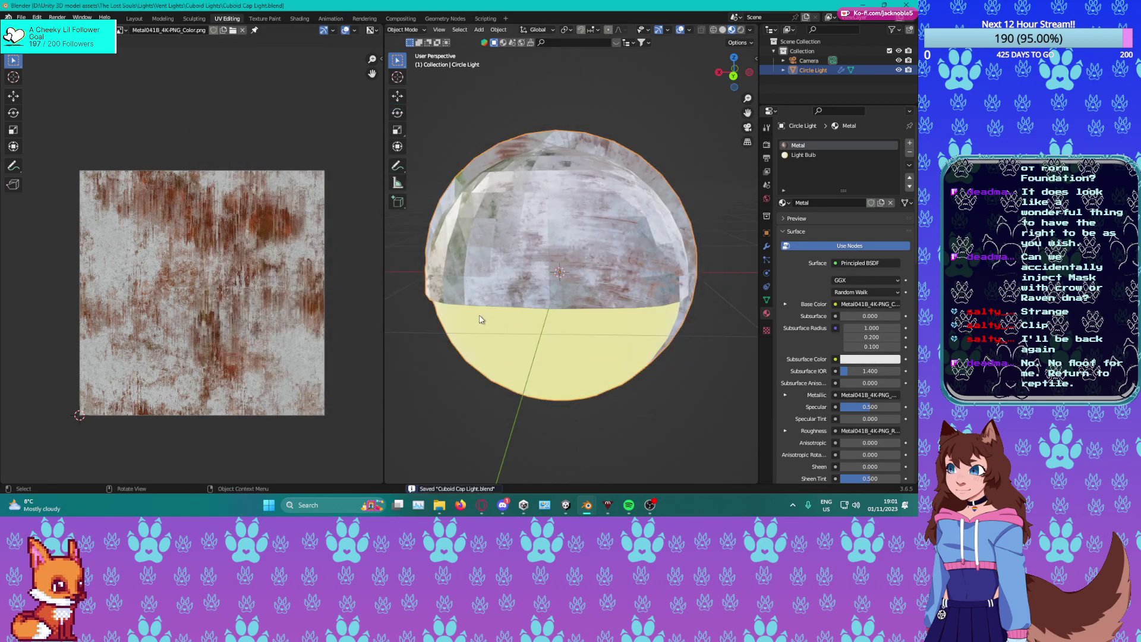
View the light in front orthographic view to check which way it faces.
middle_click_drag(480, 317, 495, 312)
key("KP_3")
key("KP_1")
key("KP_1")
key("KP_3")
key("KP_1")
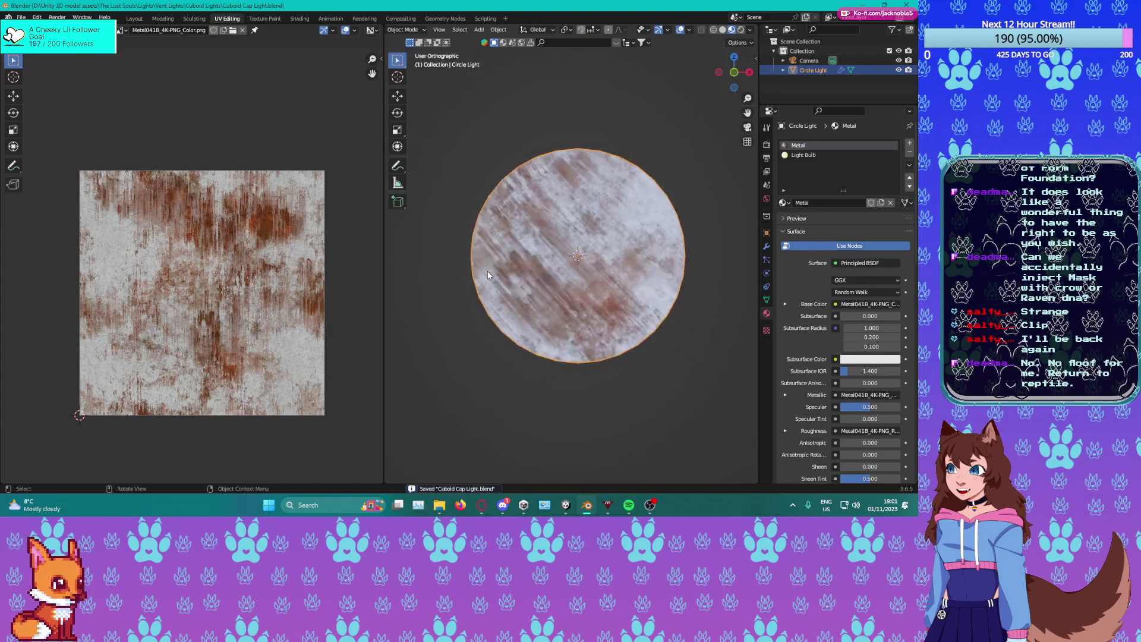
key("KP_3")
key("KP_1")
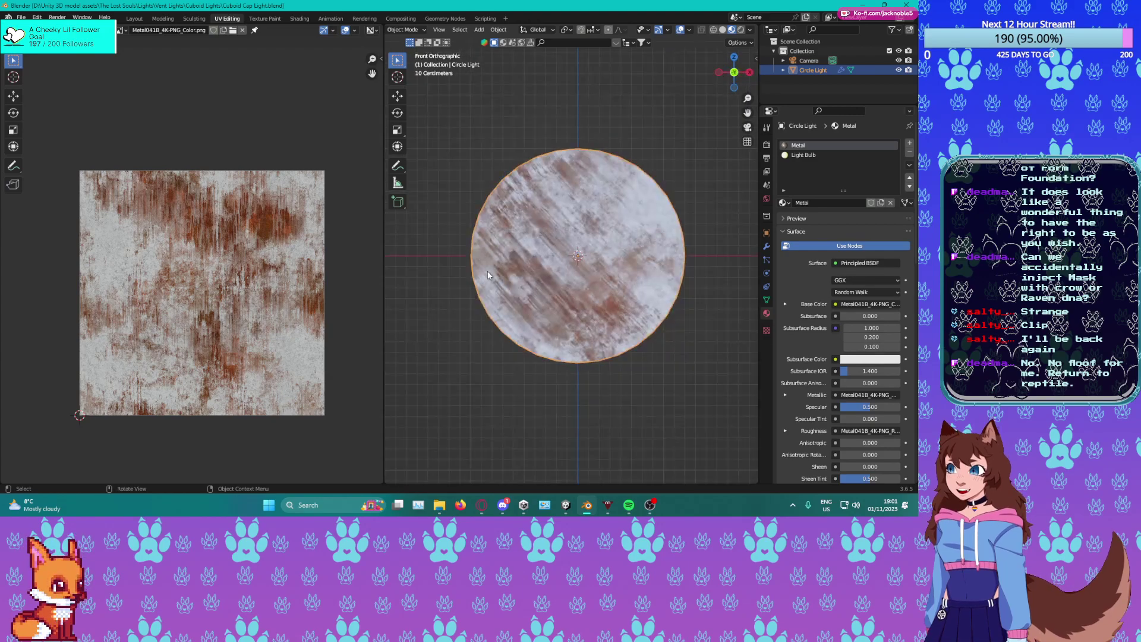
Try rotating the Circle Light object 180° about the X axis, and undo it.
left_click(767, 233)
left_click(861, 212)
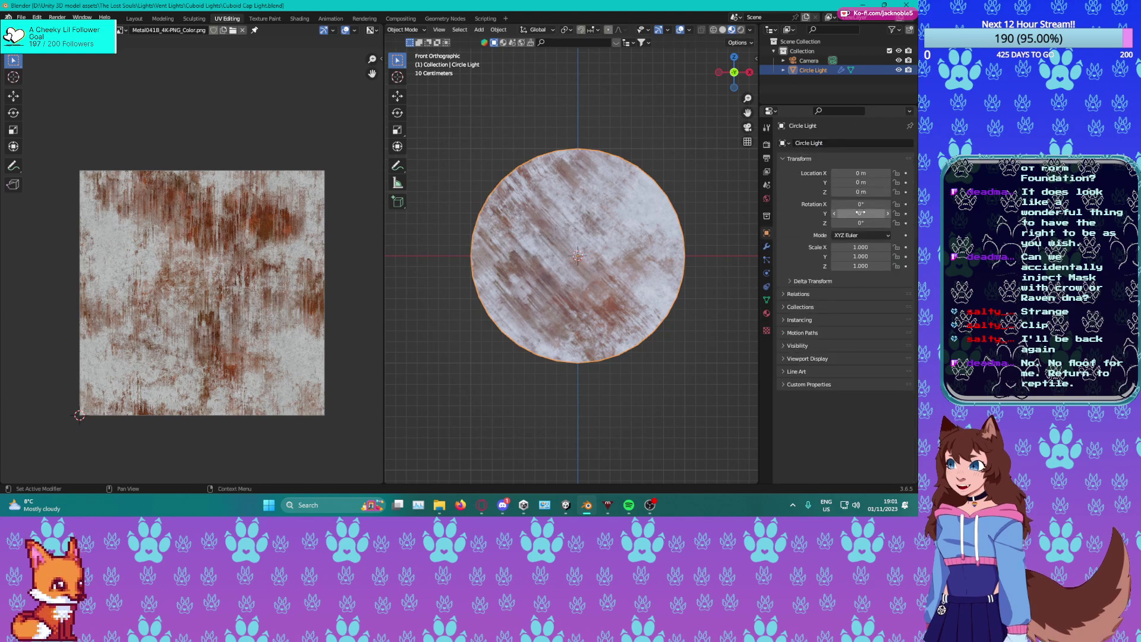
left_click(861, 204)
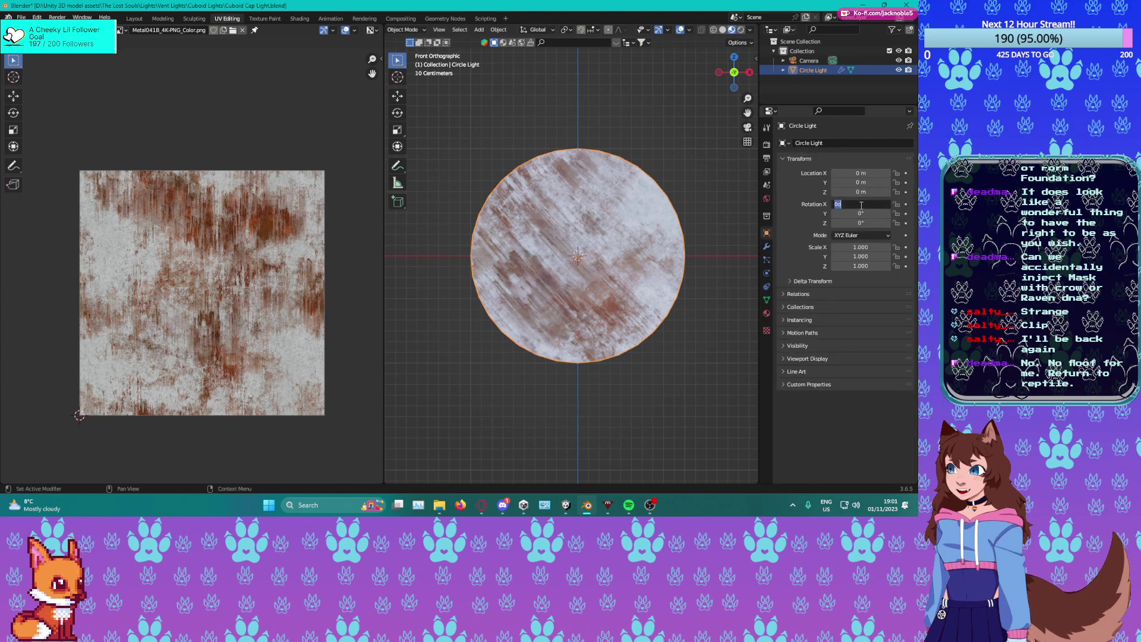
type("180")
key("Return")
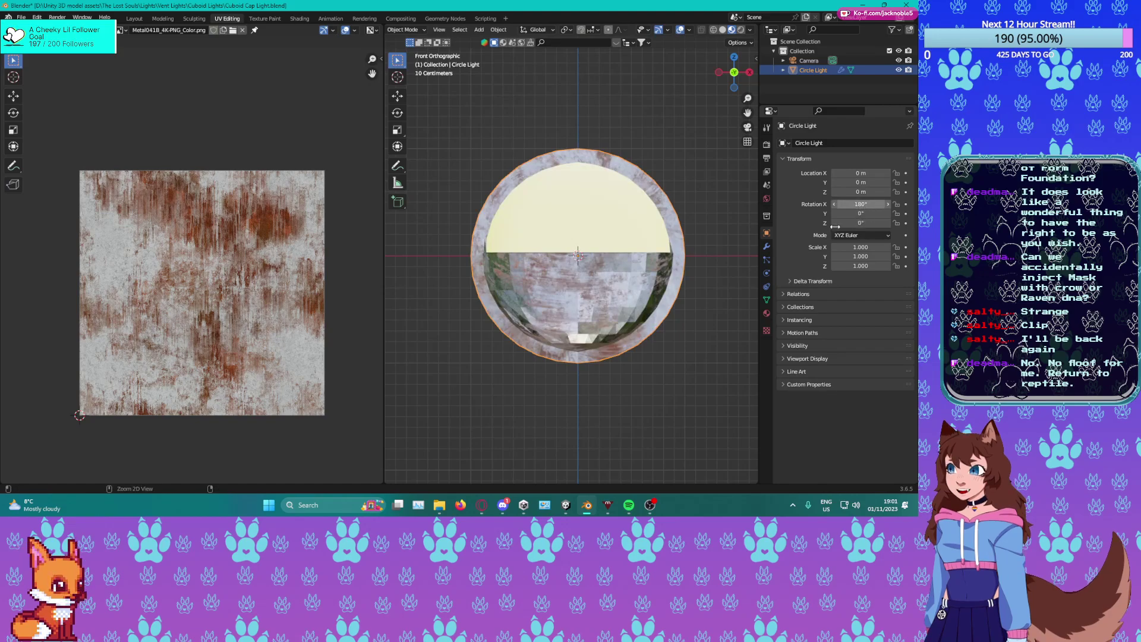
key("ctrl+z")
Try rotating the Circle Light object 180° about the Y axis, and undo it.
left_click(861, 205)
left_click(861, 215)
type("180")
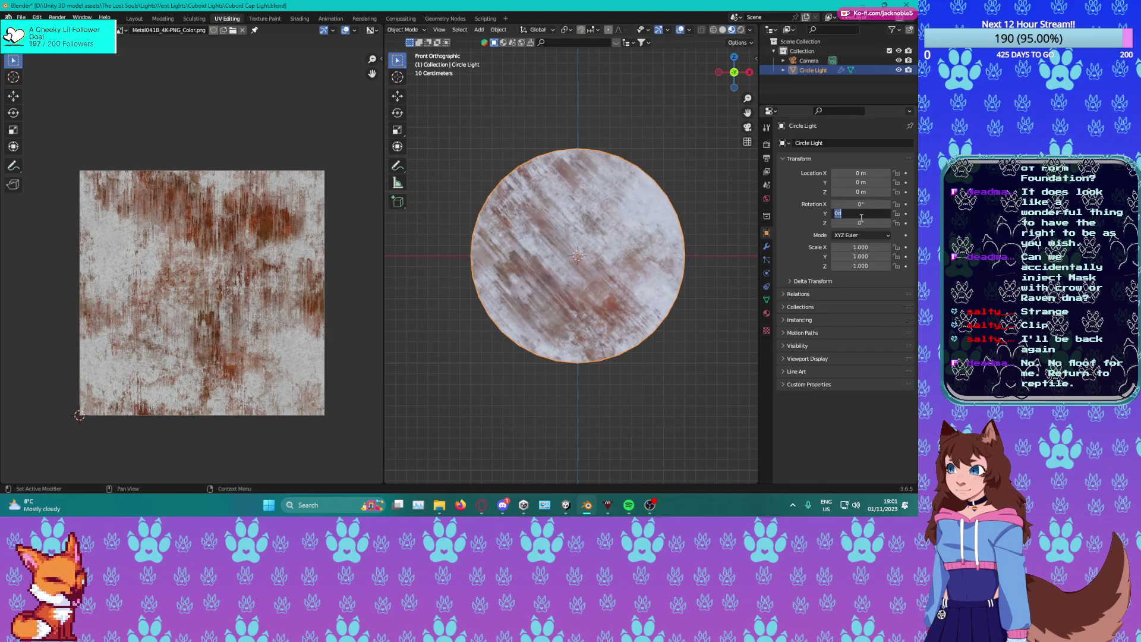
key("Return")
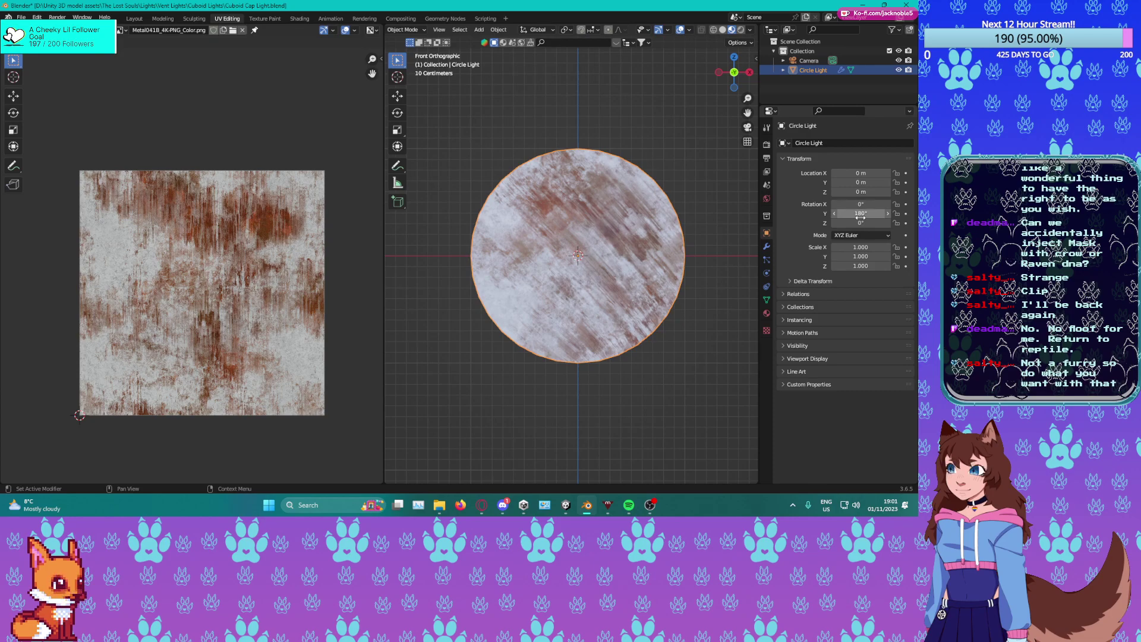
key("ctrl+z")
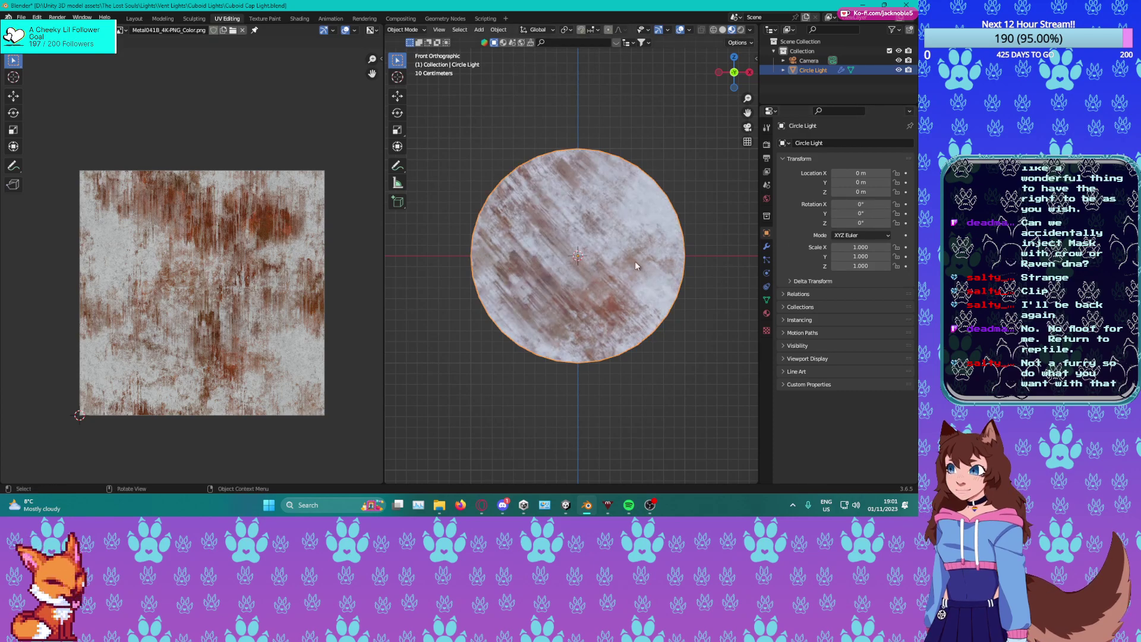
Set the Circle Light's Z rotation to 180° and apply the object transform.
left_click(861, 223)
type("180")
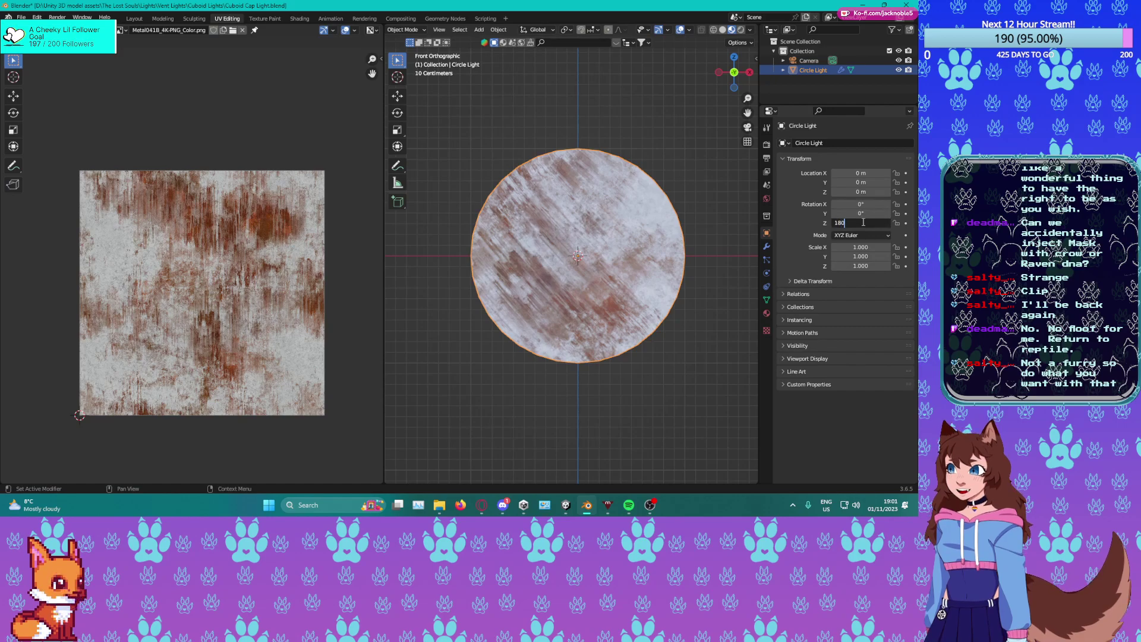
key("Return")
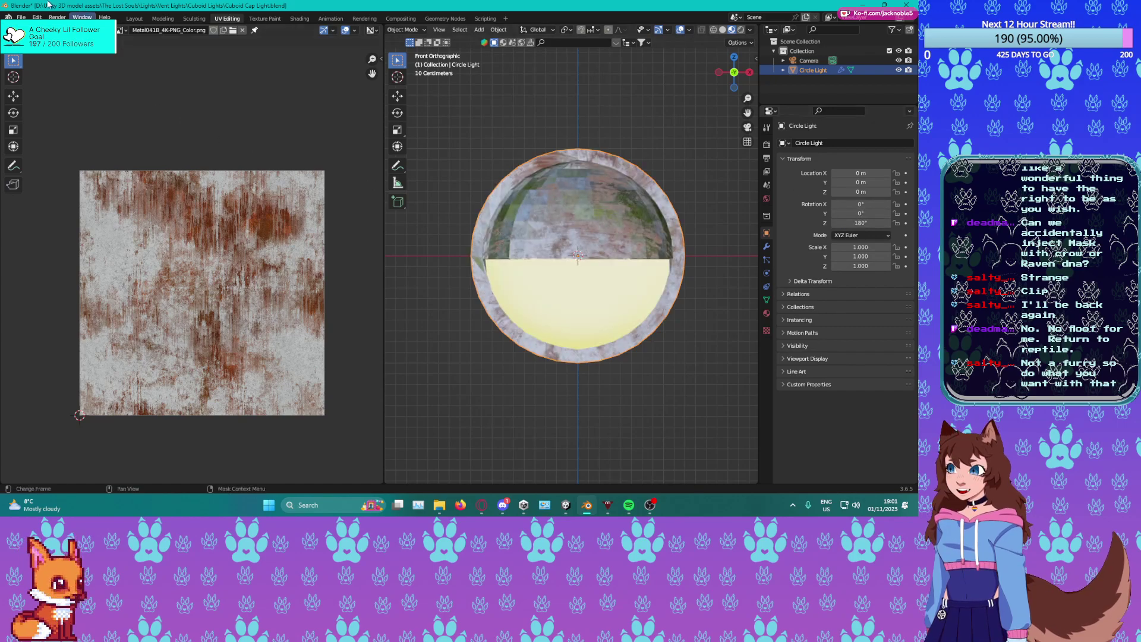
left_click(498, 30)
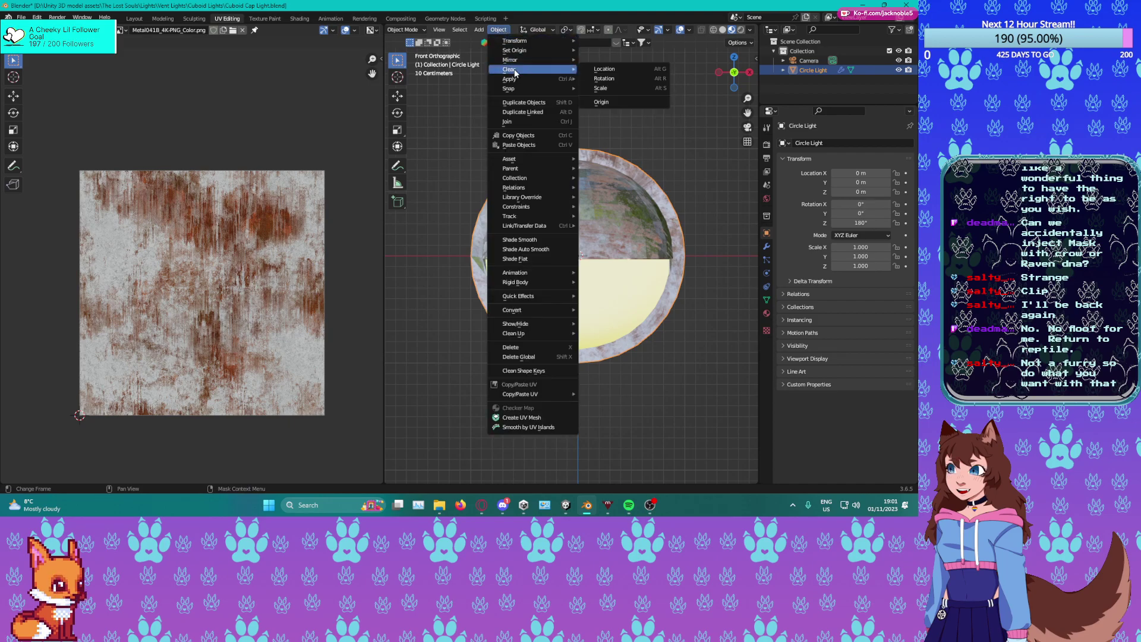
mouse_move(522, 61)
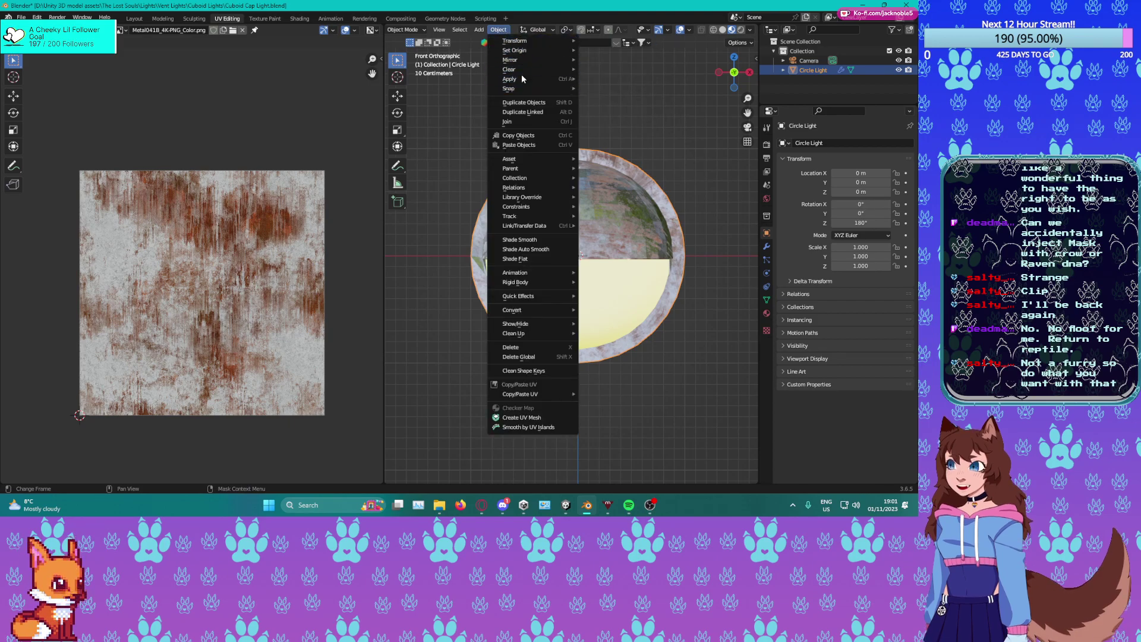
left_click(625, 89)
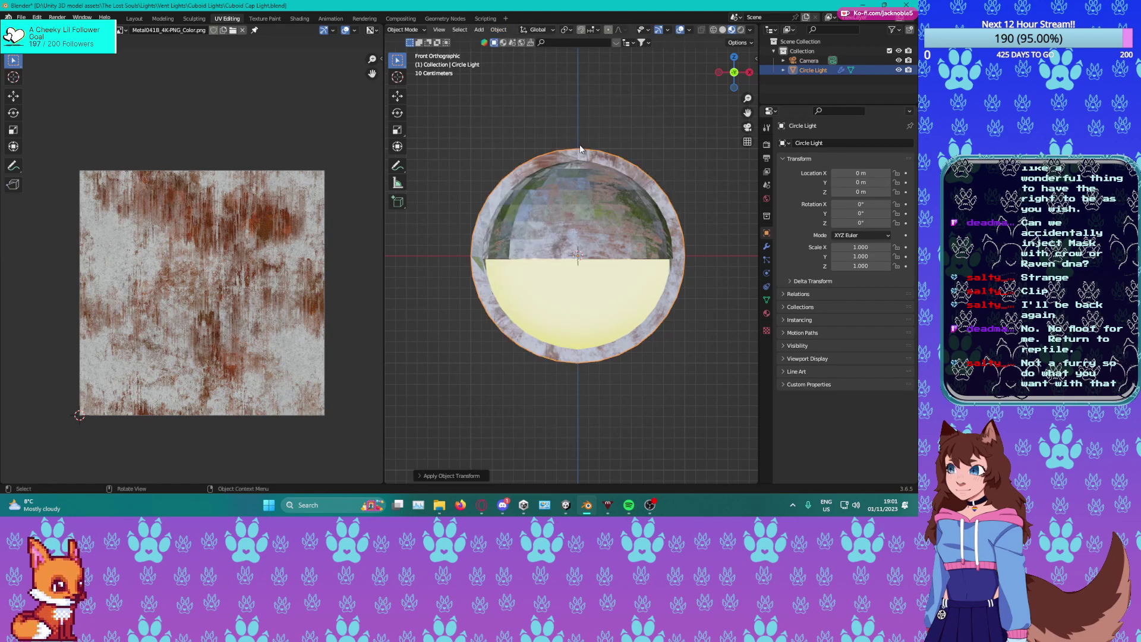
Delete the vertices of the Circle Light's positive-X half in front view, including the stray leftover vertices, leaving a clean half at the centre line.
scroll(580, 147, "up", 1)
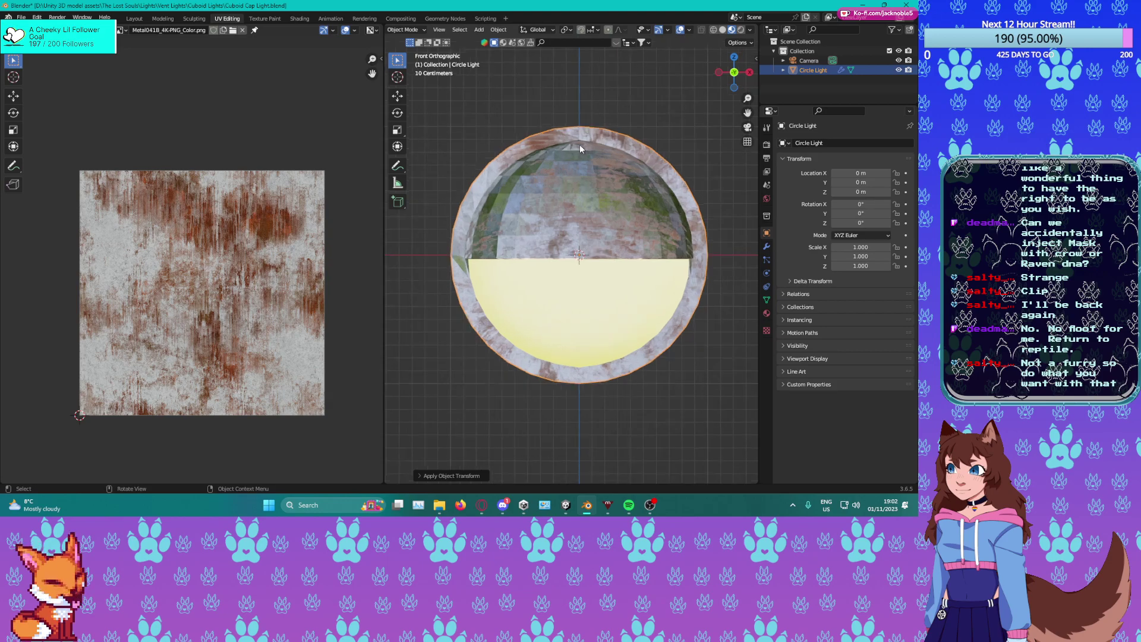
middle_click_drag(579, 144, 526, 152, "shift")
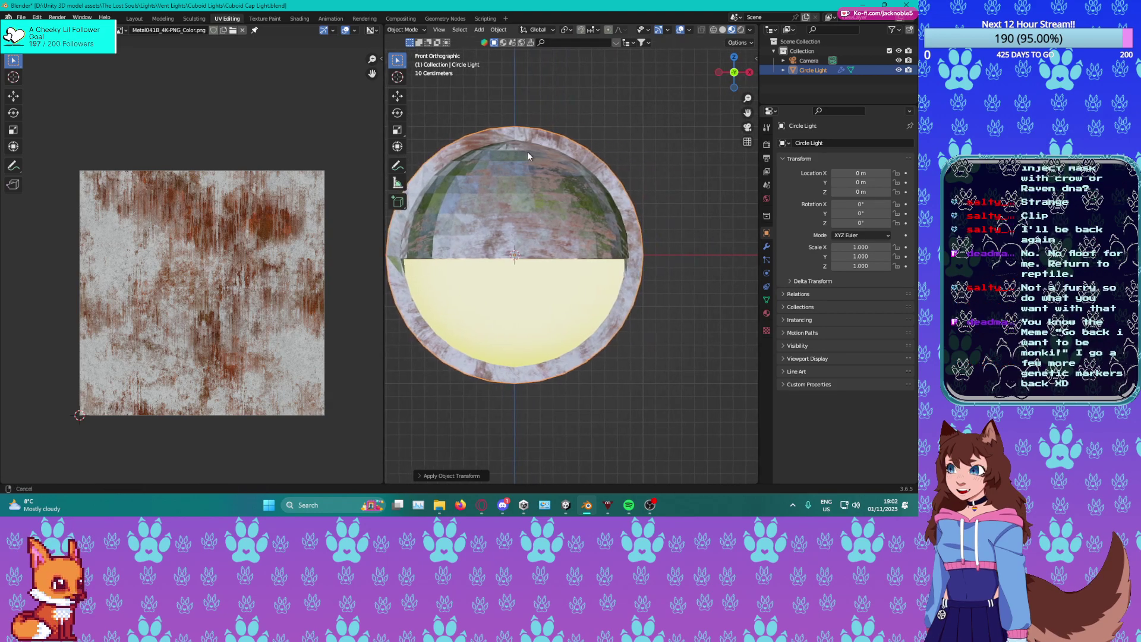
key("Tab")
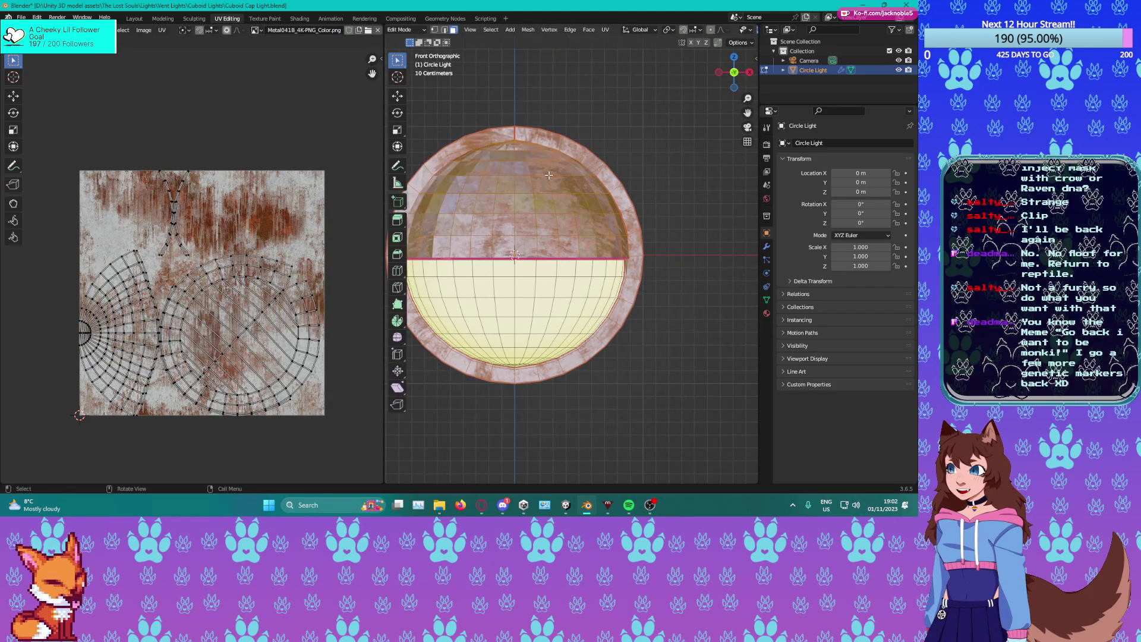
middle_click_drag(538, 156, 505, 90)
left_click_drag(496, 79, 601, 179)
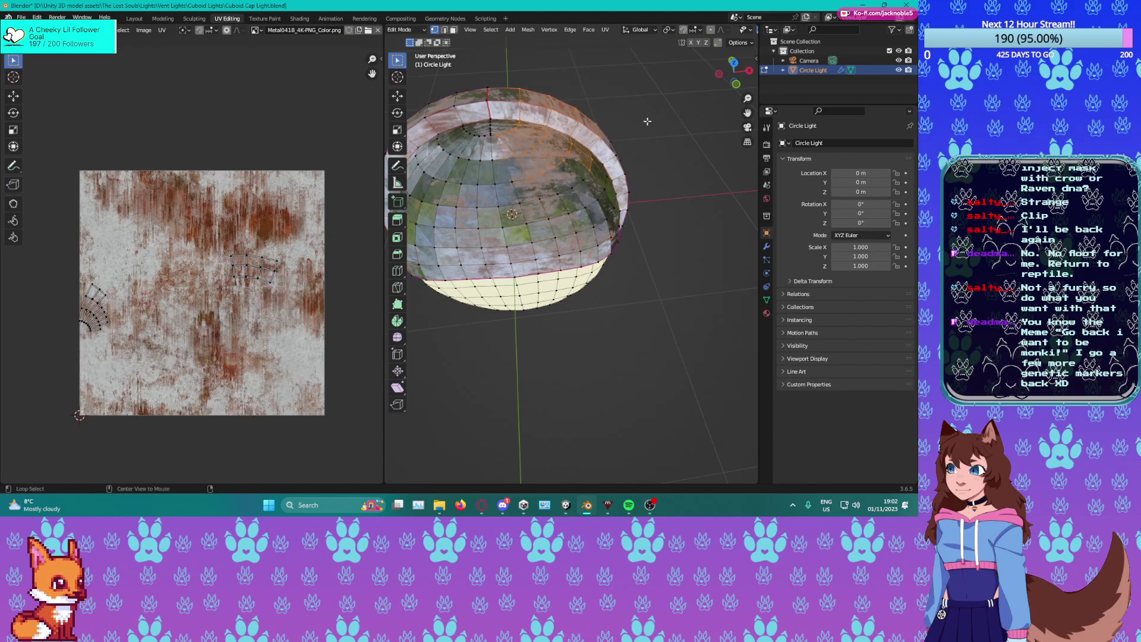
key("alt+z")
key("KP_1")
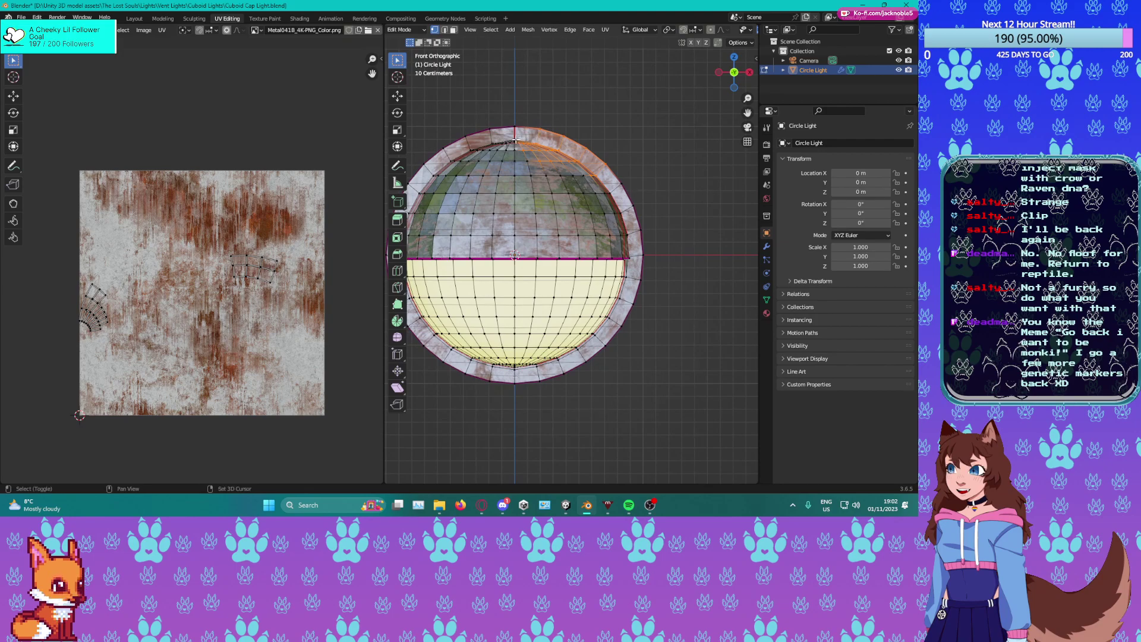
scroll(719, 30, "down", 3)
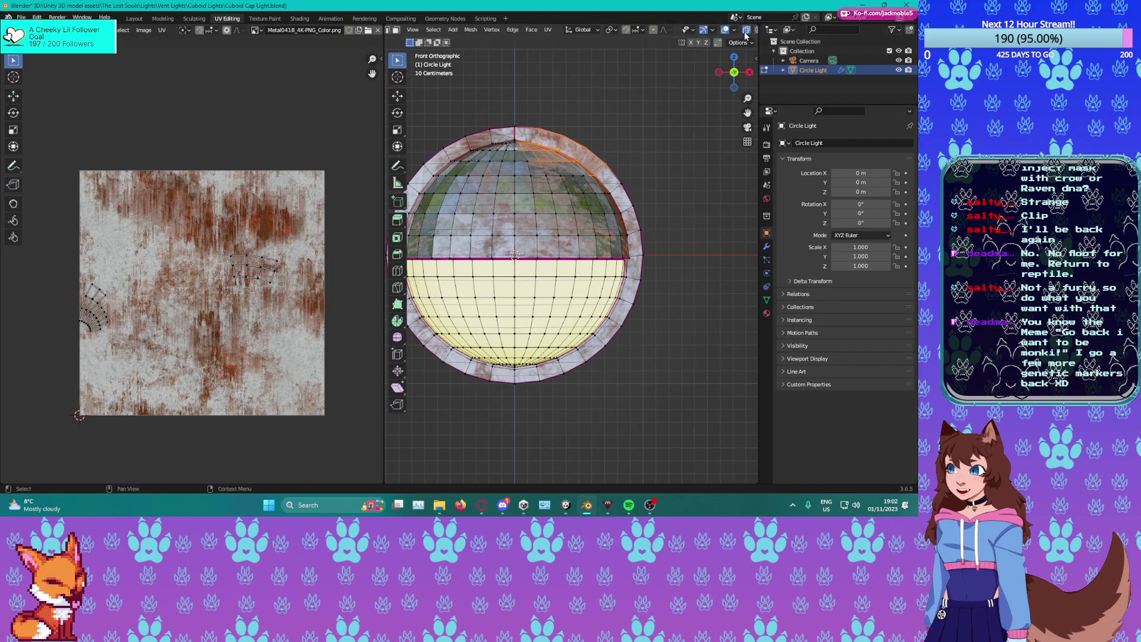
left_click_drag(522, 148, 610, 461)
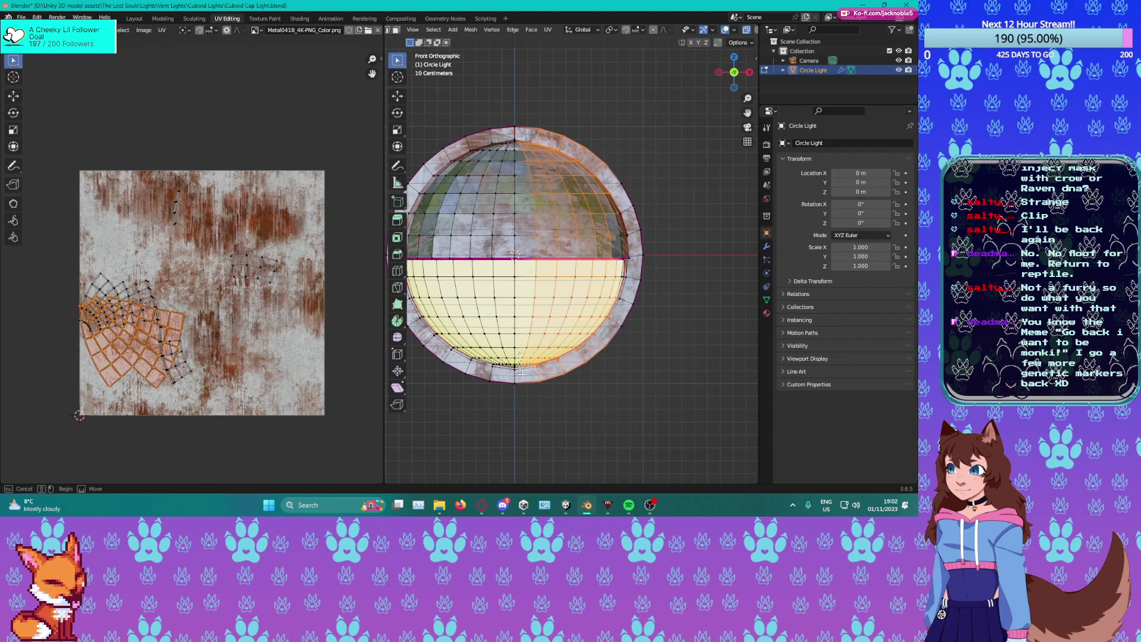
left_click_drag(583, 148, 673, 406)
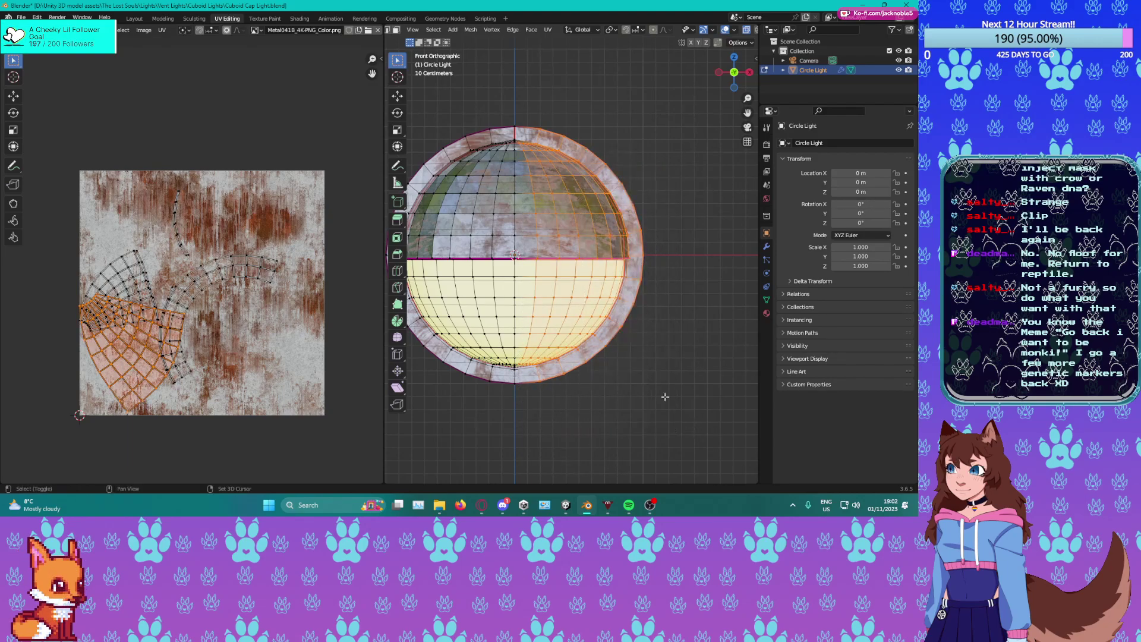
key("x")
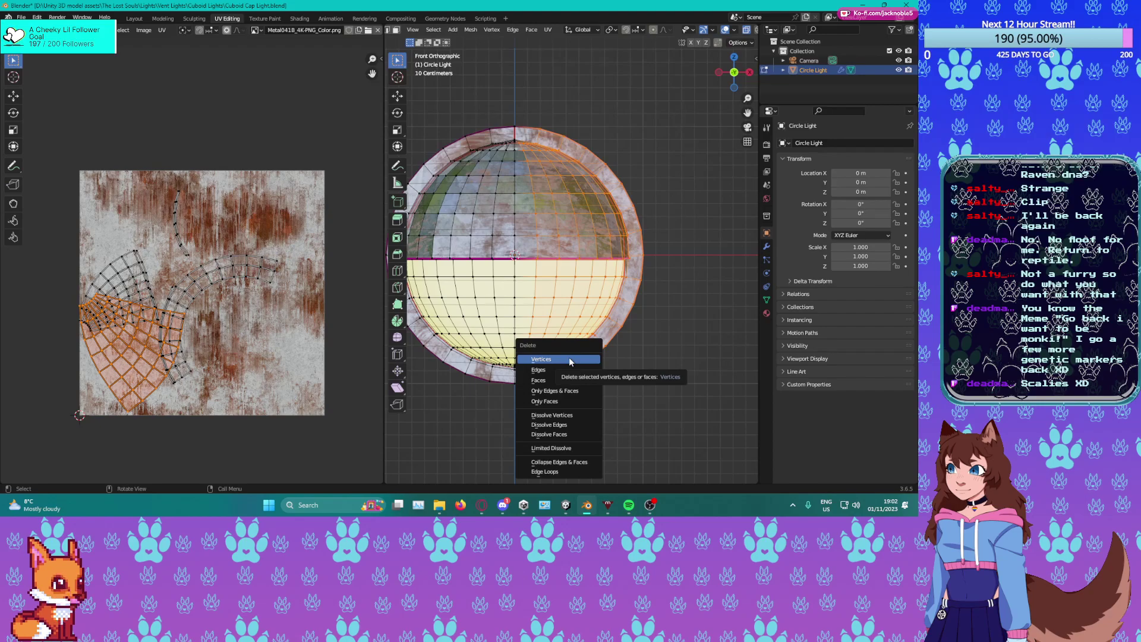
left_click(569, 360)
key("x")
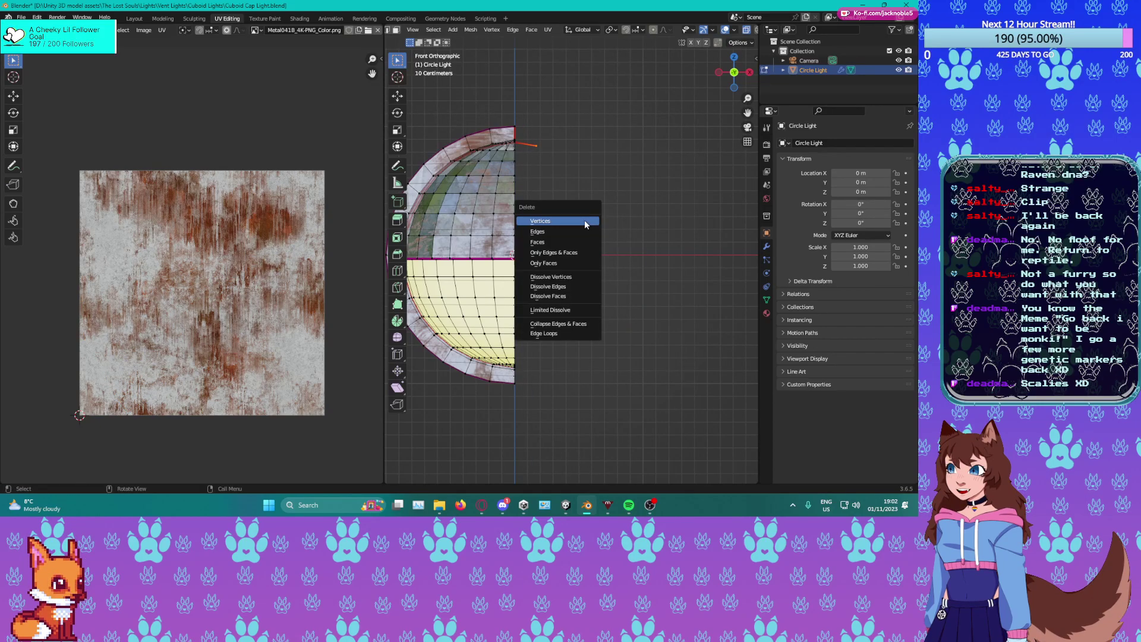
left_click(585, 223)
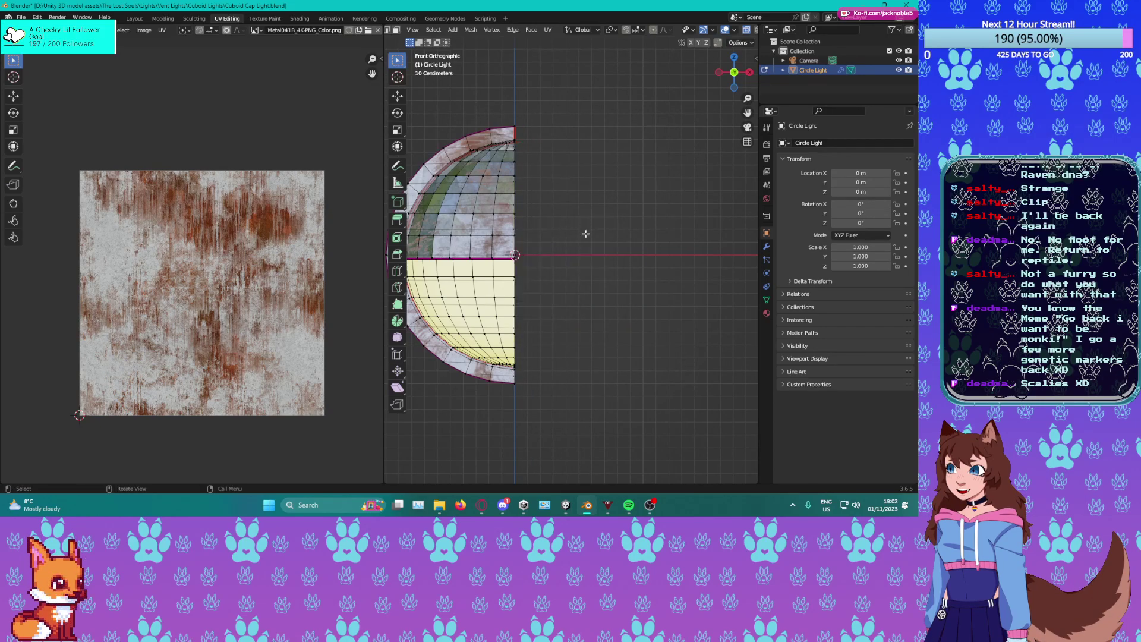
Save the file and move the entire remaining half along negative X, away from the world origin.
key("Tab")
key("Tab")
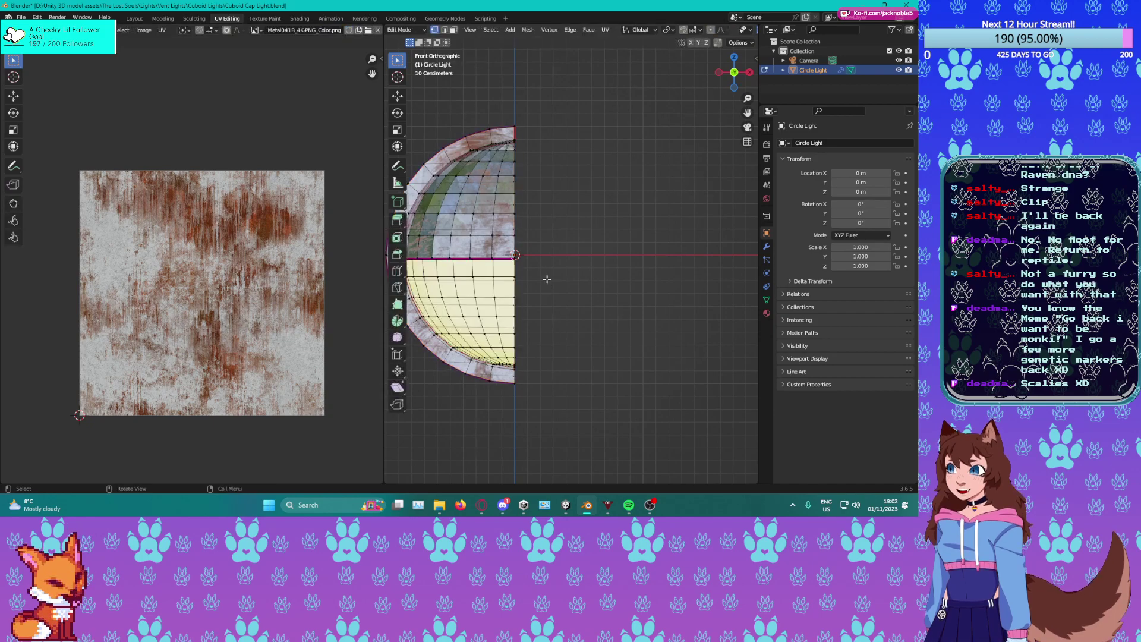
key("a")
key("ctrl+s")
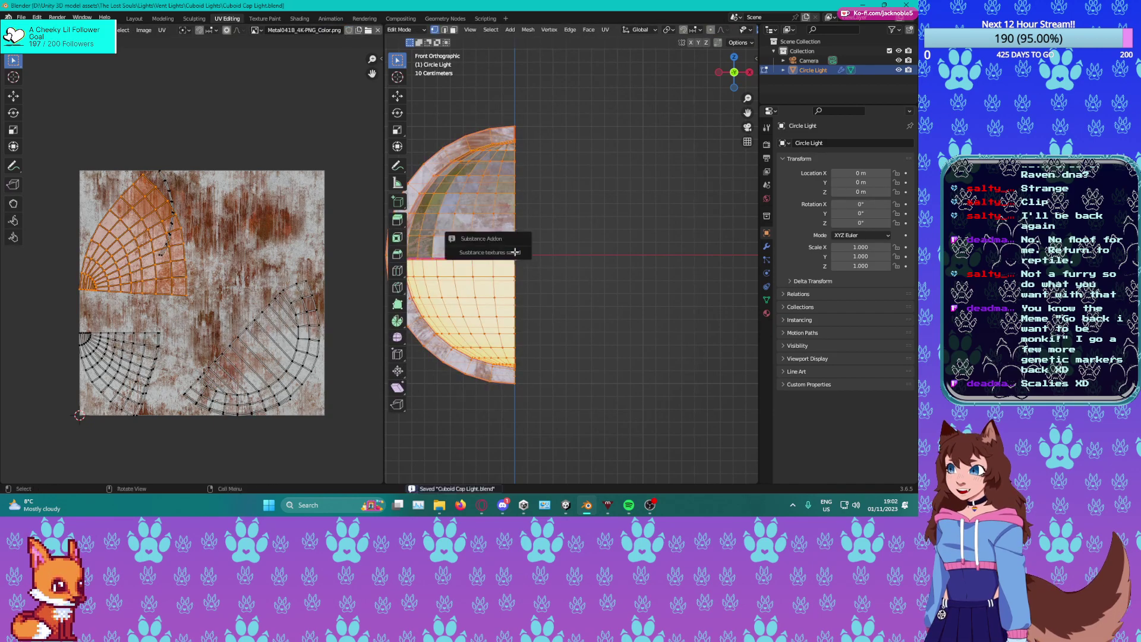
middle_click_drag(527, 140, 635, 138, "shift")
left_click(399, 96)
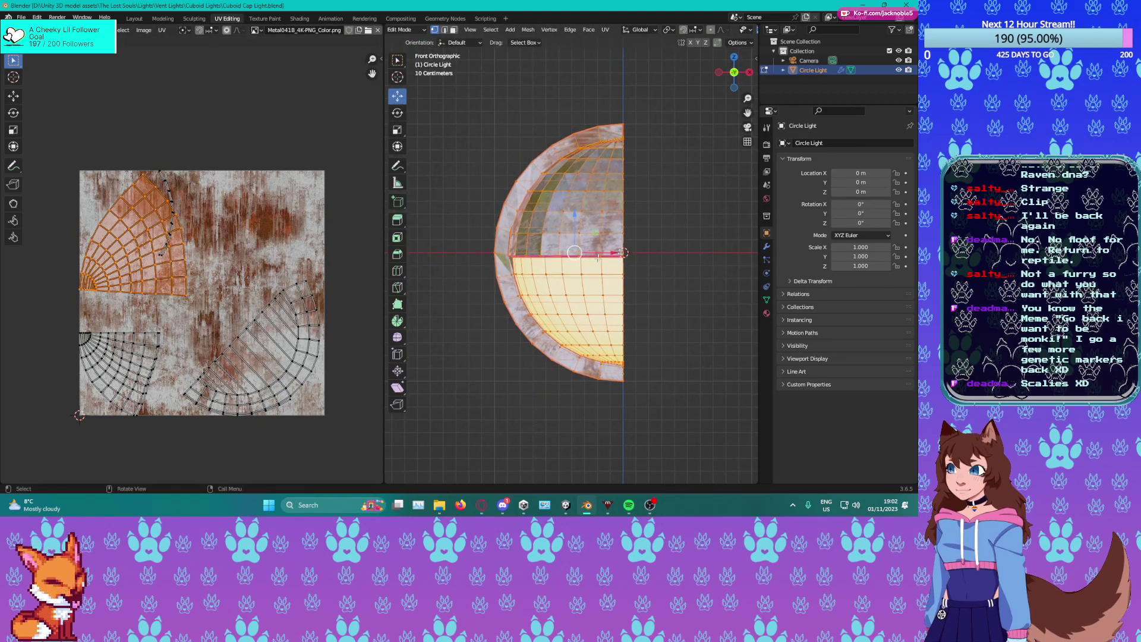
left_click_drag(594, 254, 507, 257)
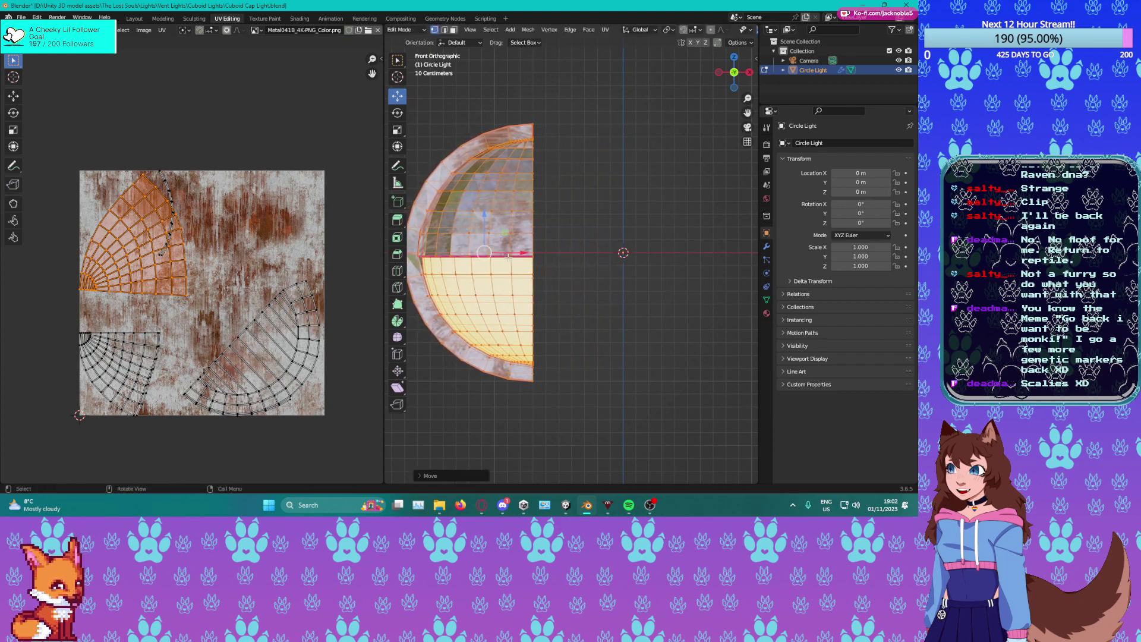
middle_click_drag(649, 218, 648, 262, "shift")
Select the open edge loop along the cut side of the half light in edge select mode.
key("2")
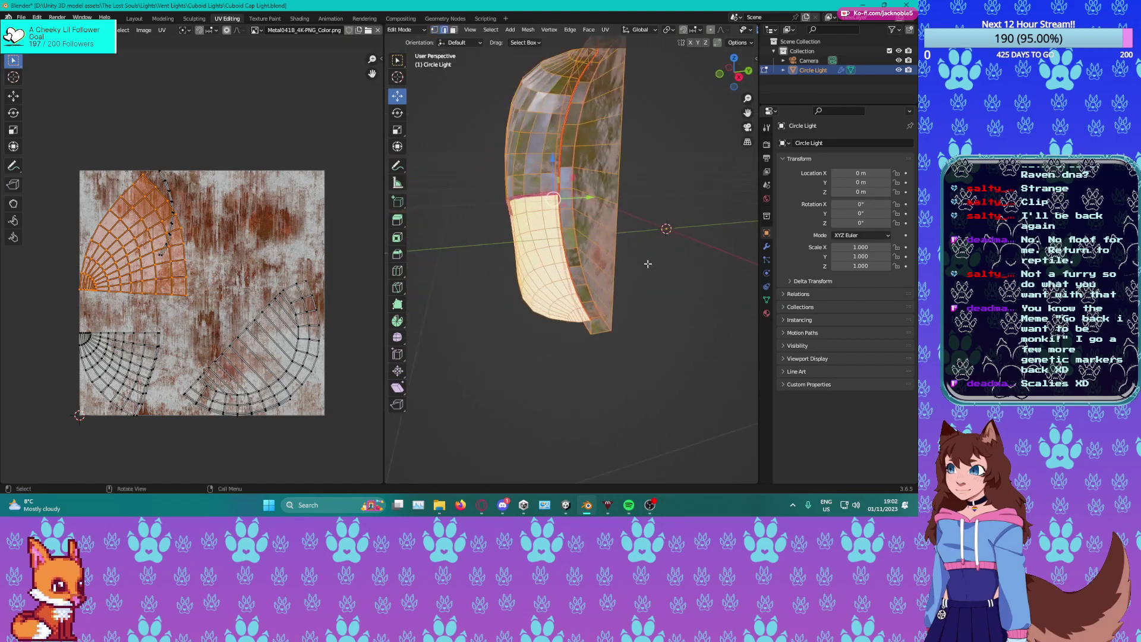
left_click(616, 301, "alt")
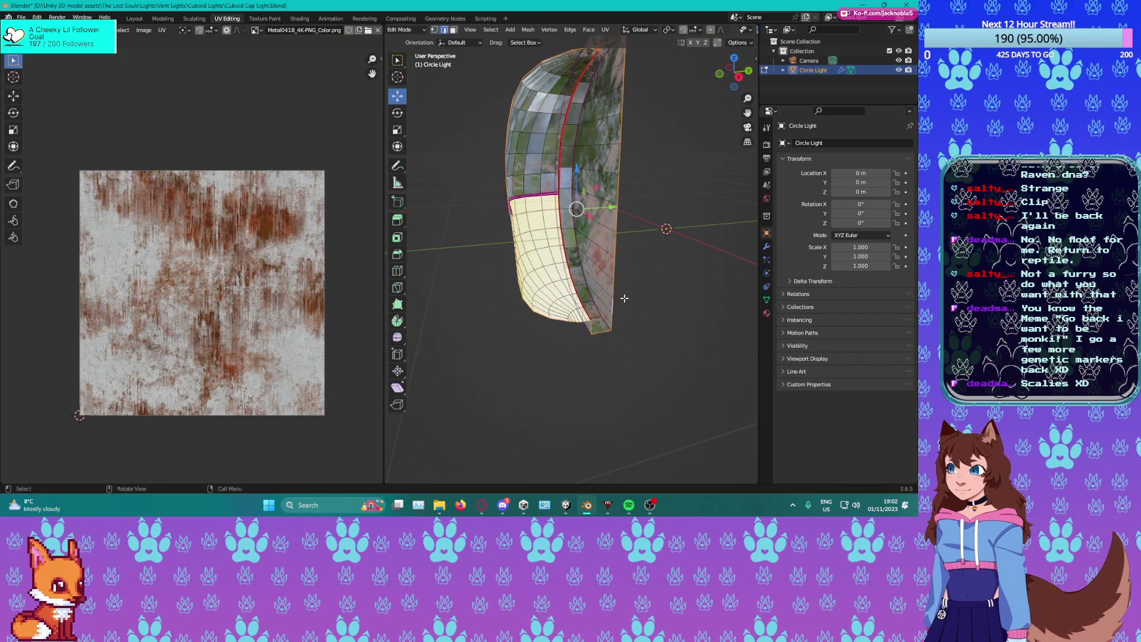
middle_click_drag(618, 298, 683, 298)
scroll(683, 298, "down", 2)
scroll(648, 279, "down", 4)
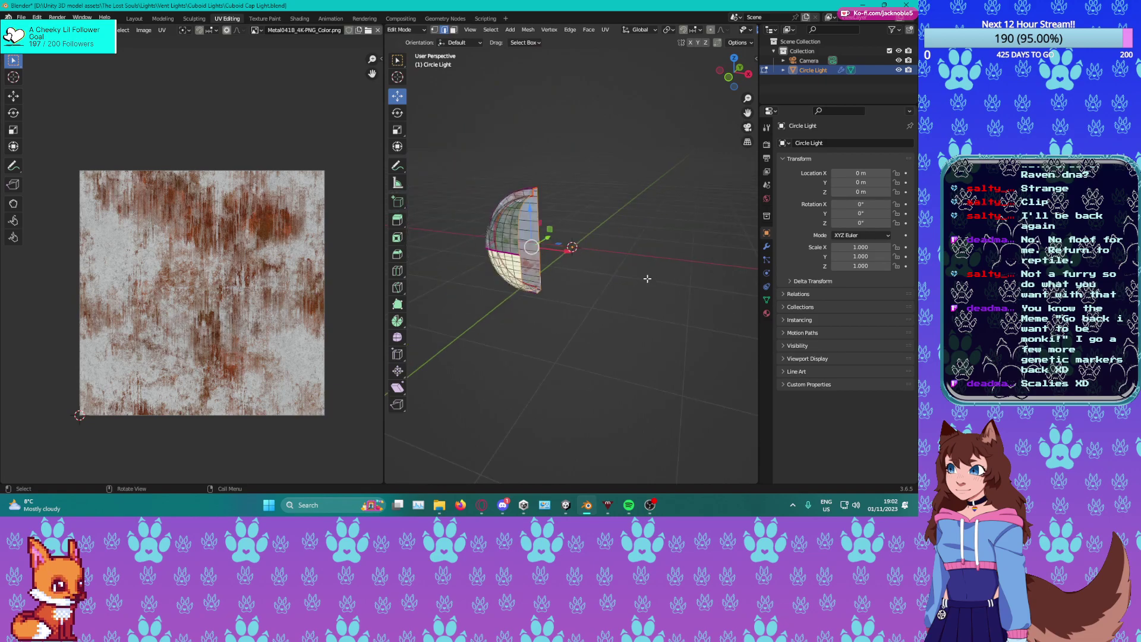
Add a Mirror modifier on the X axis with Clipping enabled and place it above the Subdivision modifier.
left_click(767, 246)
left_click(813, 143)
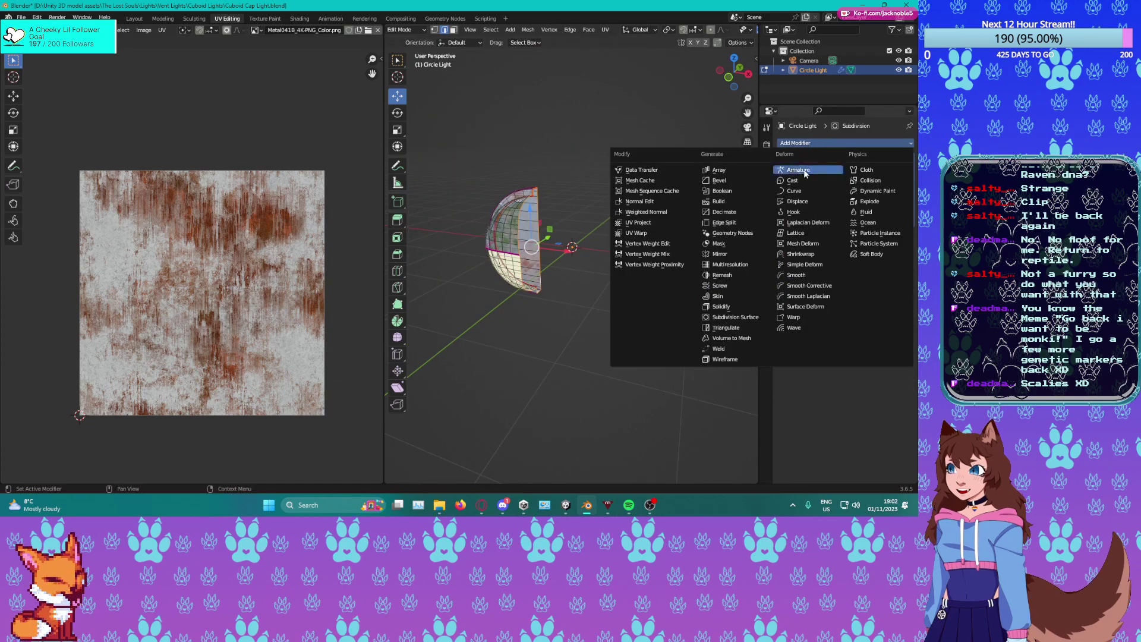
left_click(735, 254)
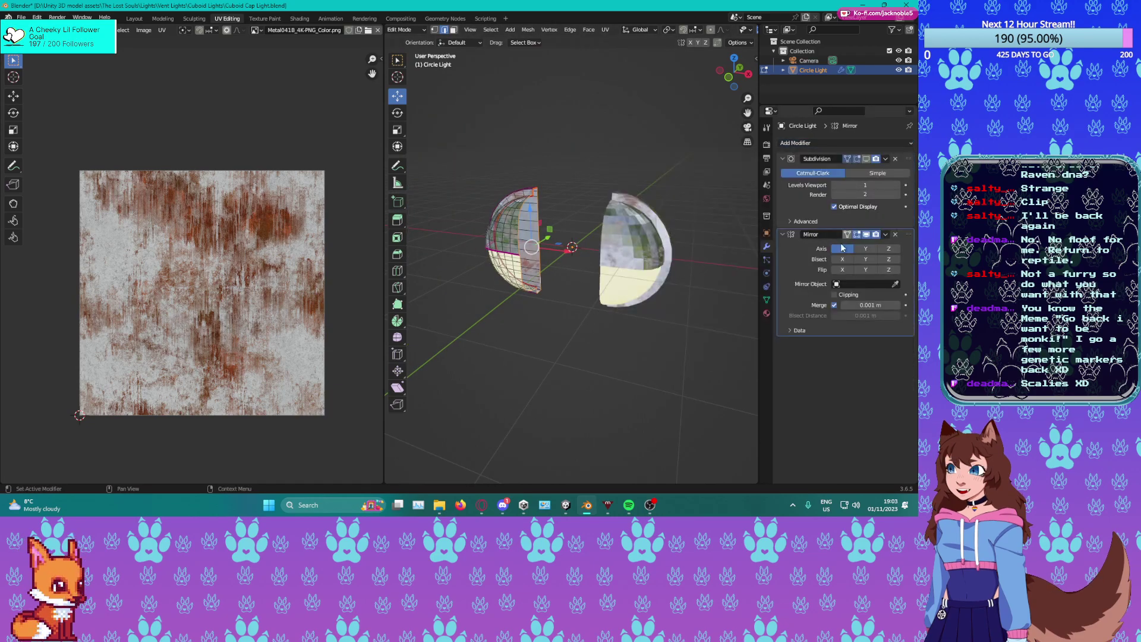
left_click_drag(909, 159, 905, 302)
Extrude the selected cut edge loop a short distance along X toward the mirror plane in front view.
middle_click_drag(553, 253, 628, 194)
key("KP_3")
key("KP_1")
scroll(563, 248, "up", 3)
key("g")
right_click(630, 195)
left_click_drag(578, 229, 588, 229)
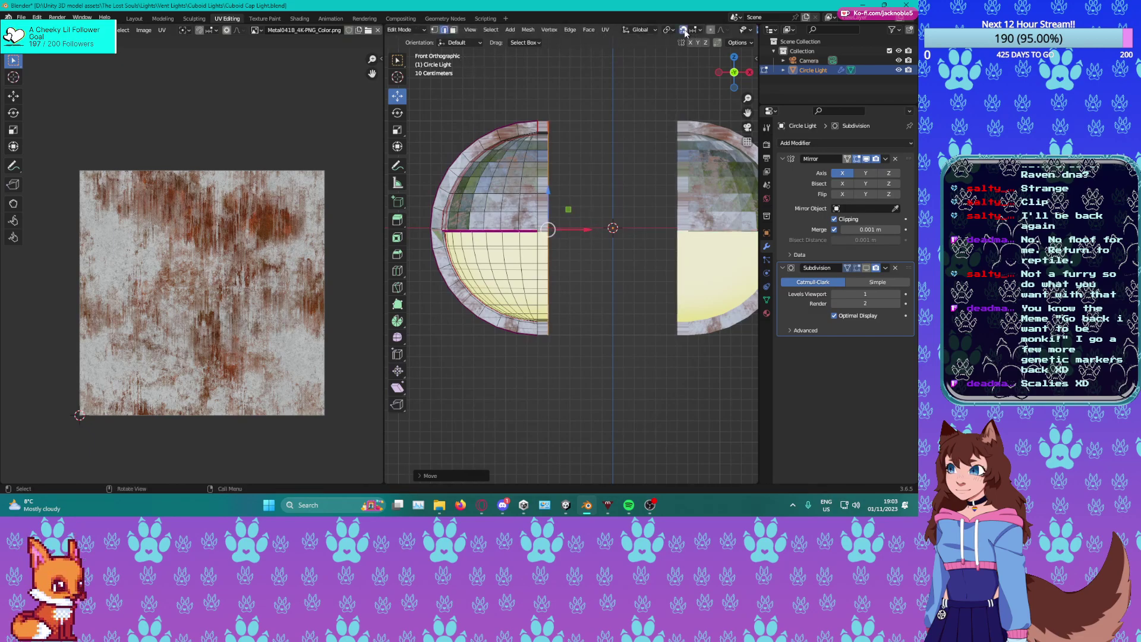
Extrude the cut edge loop with snapping in further sections along X until it meets the mirror plane, and save the file.
left_click_drag(586, 232, 603, 231)
key("g")
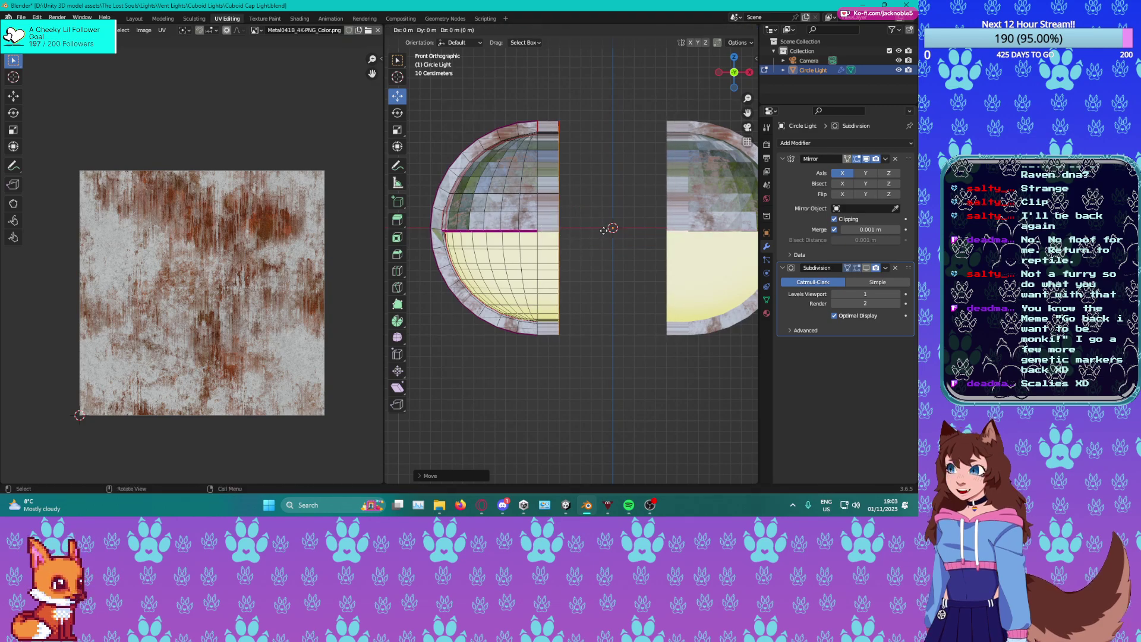
left_click(624, 231)
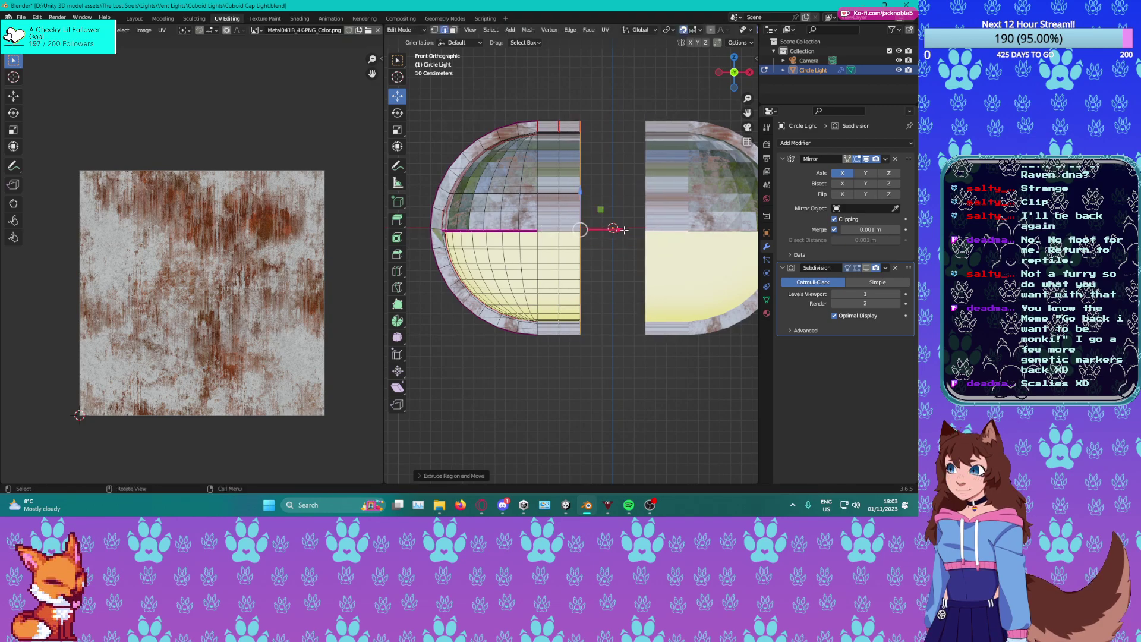
left_click_drag(624, 230, 645, 230)
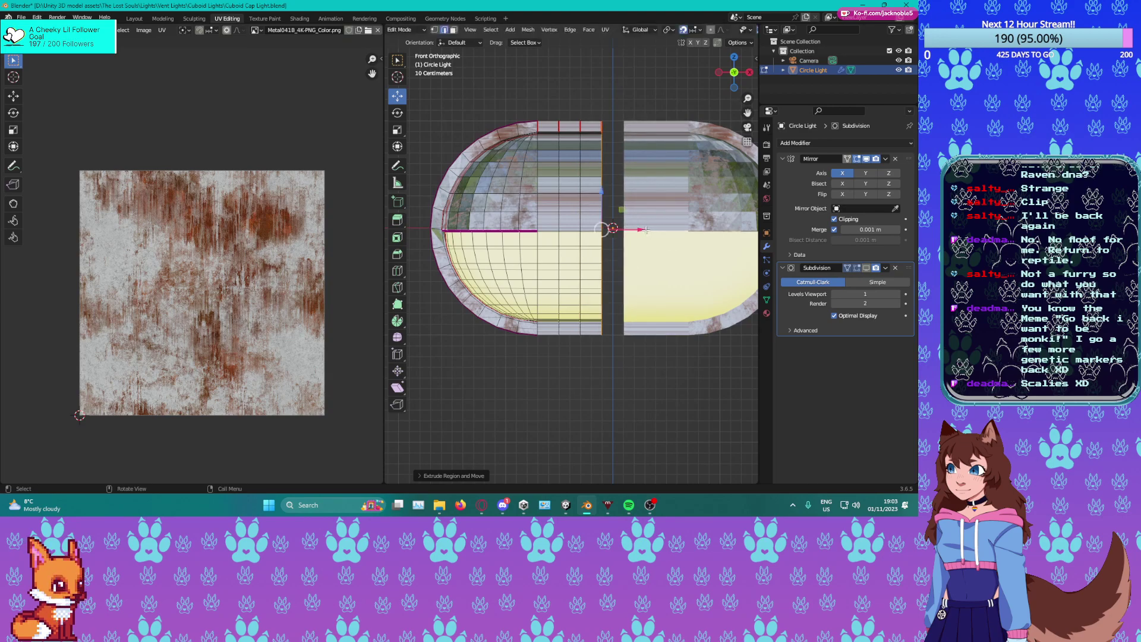
key("g")
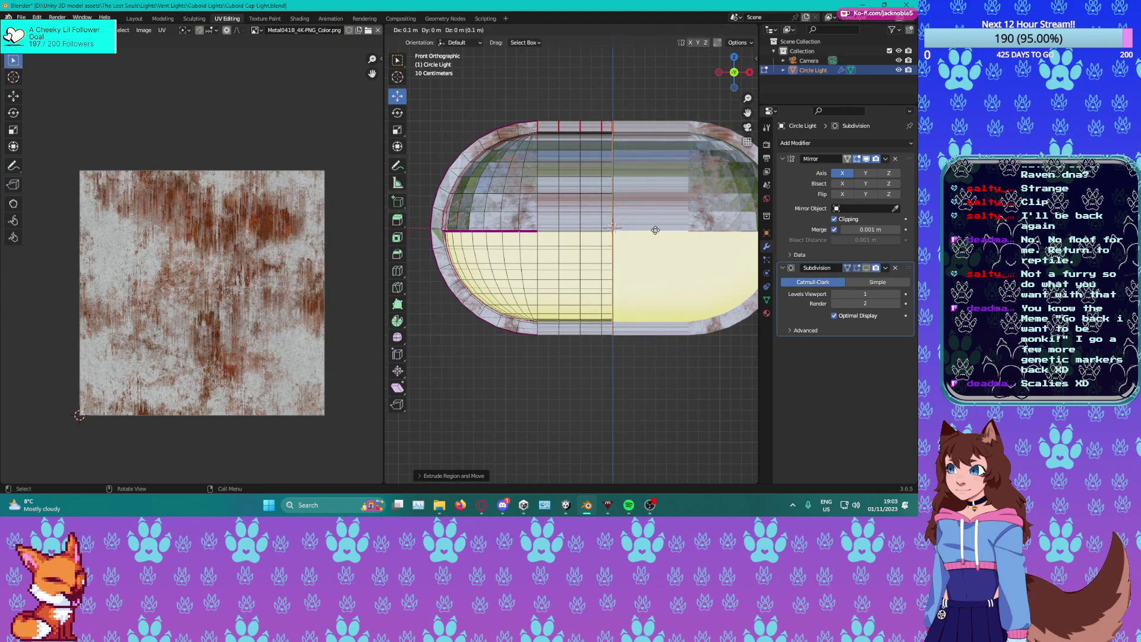
left_click(655, 230)
middle_click_drag(655, 230, 594, 276)
key("ctrl+s")
Select the entire lengthened mesh and unwrap its UVs with the standard Unwrap method.
key("a")
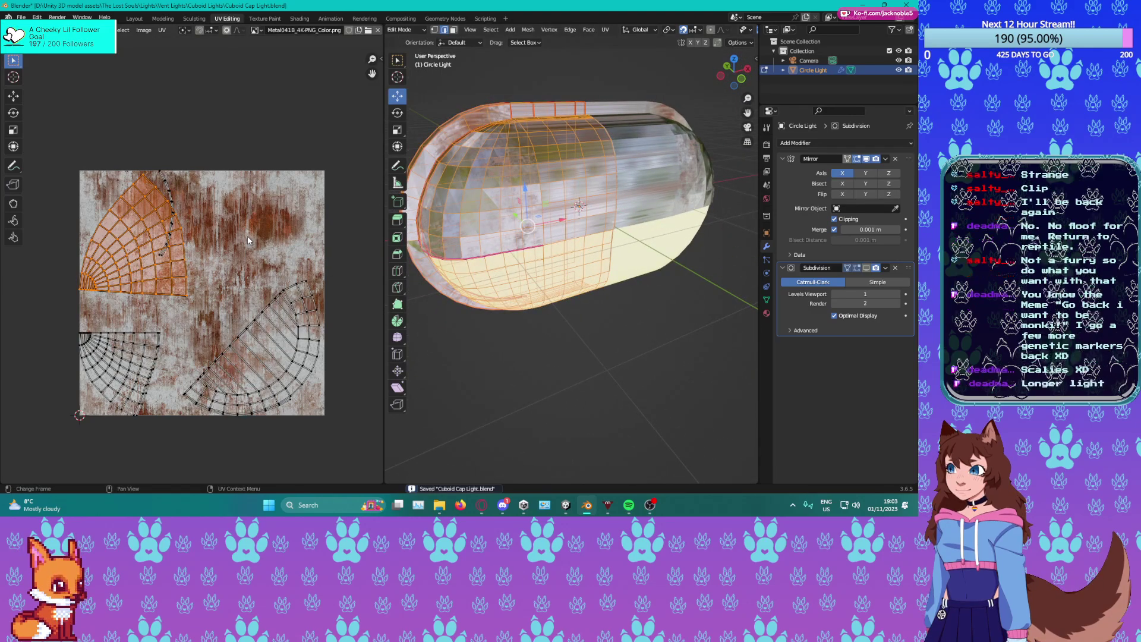
key("alt+a")
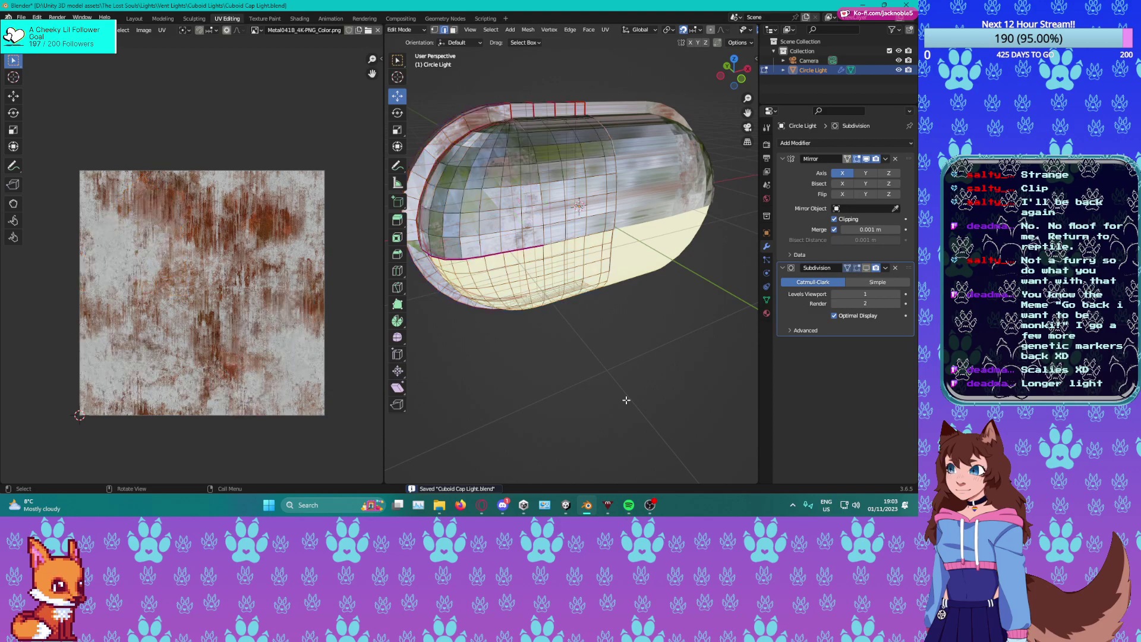
left_click(767, 314)
key("l")
key("a")
key("u")
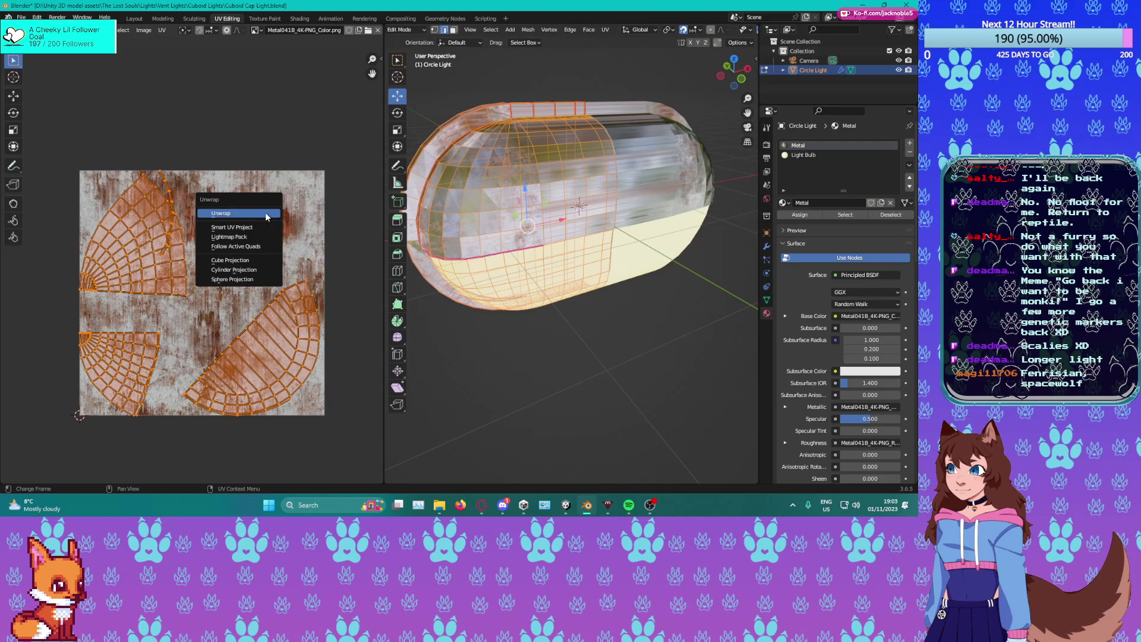
left_click(266, 215)
middle_click_drag(713, 278, 724, 214)
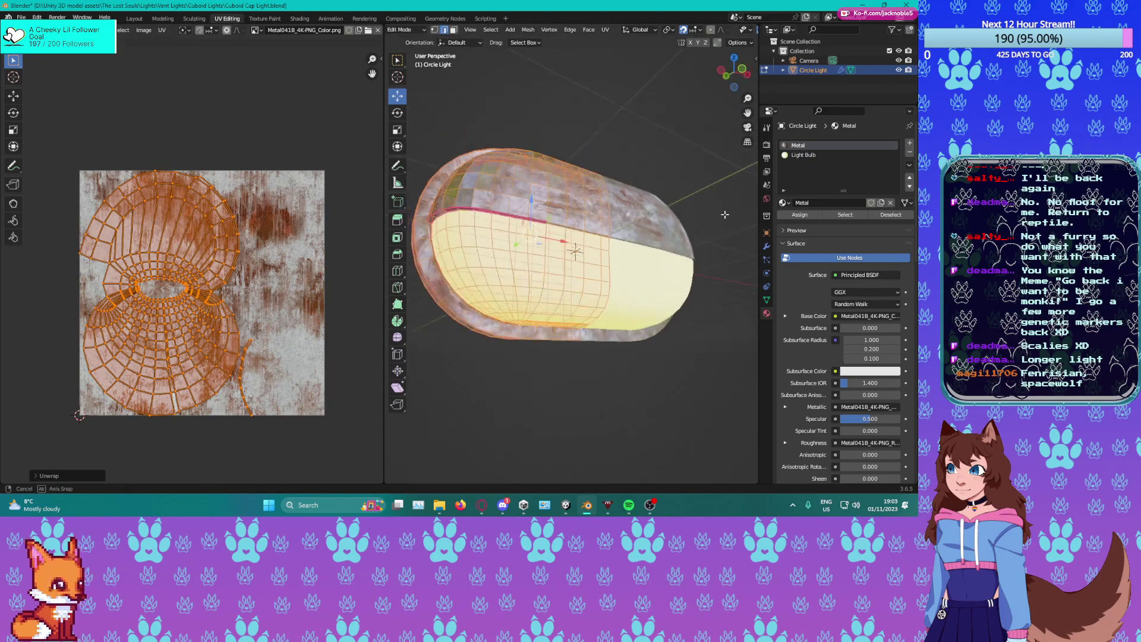
Mark a seam along the extended boundary between the metal cap and the light bulb.
scroll(606, 236, "up", 3)
key("alt+a")
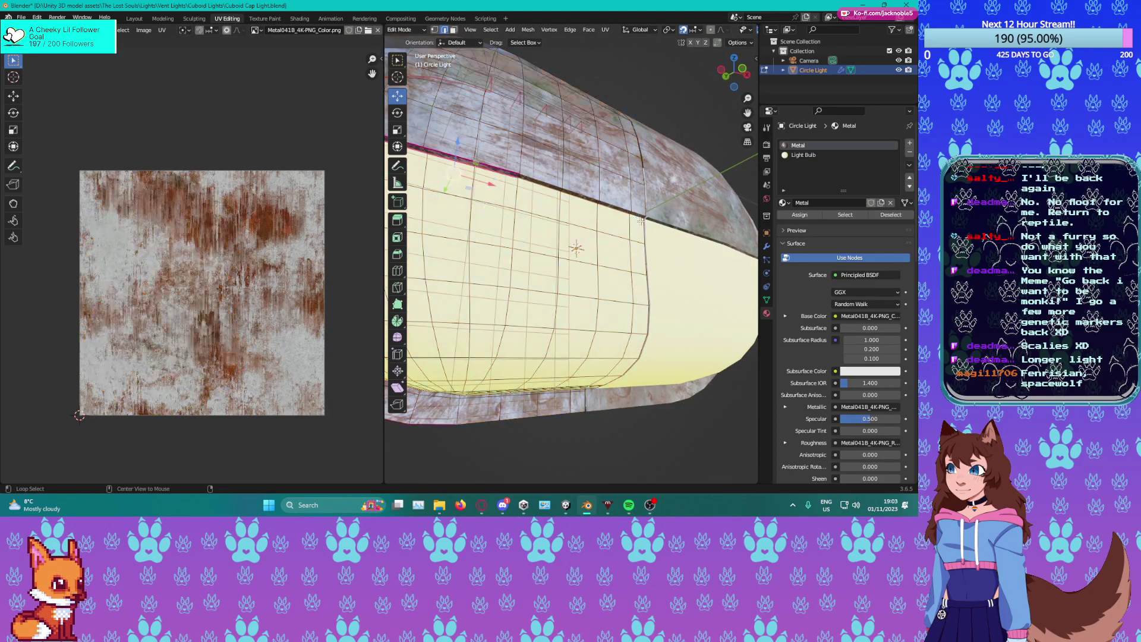
scroll(638, 212, "up", 2)
middle_click_drag(635, 204, 561, 203)
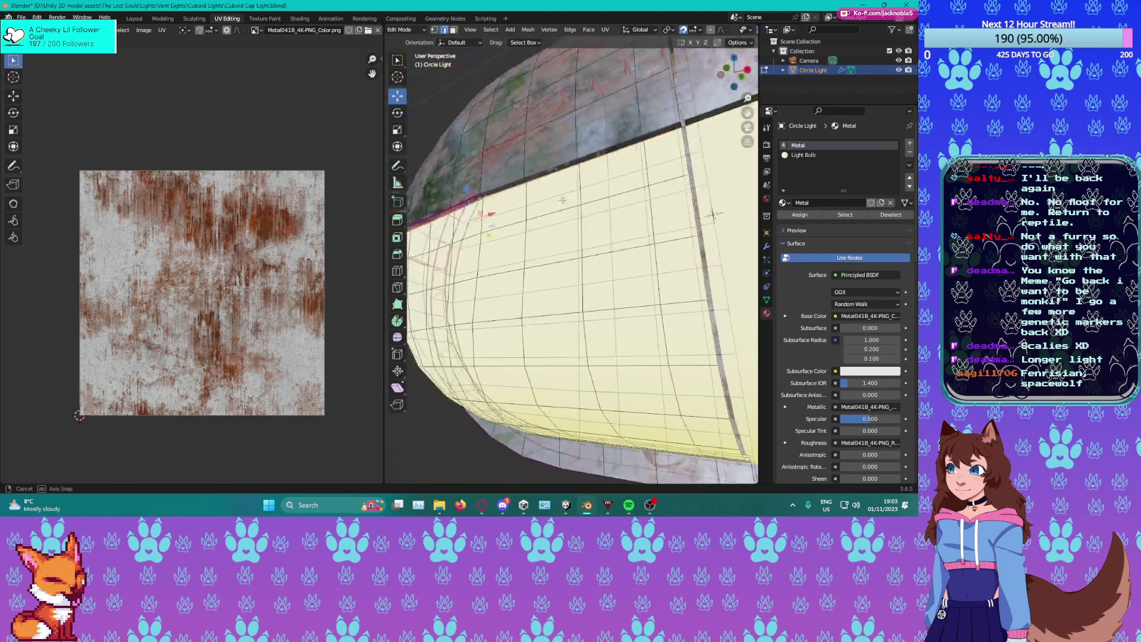
right_click(562, 203)
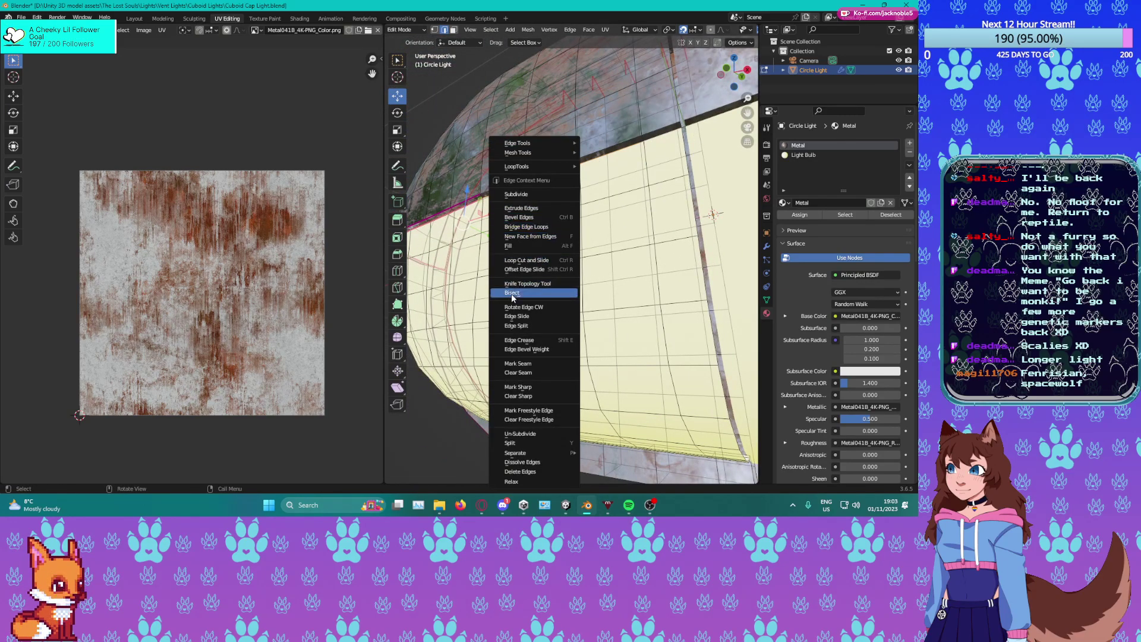
left_click(518, 363)
Examine the texture and geometry of the lengthened mesh around the mirror plane from several angles.
scroll(644, 262, "down", 5)
middle_click_drag(644, 262, 575, 275)
scroll(627, 237, "up", 4)
key("a")
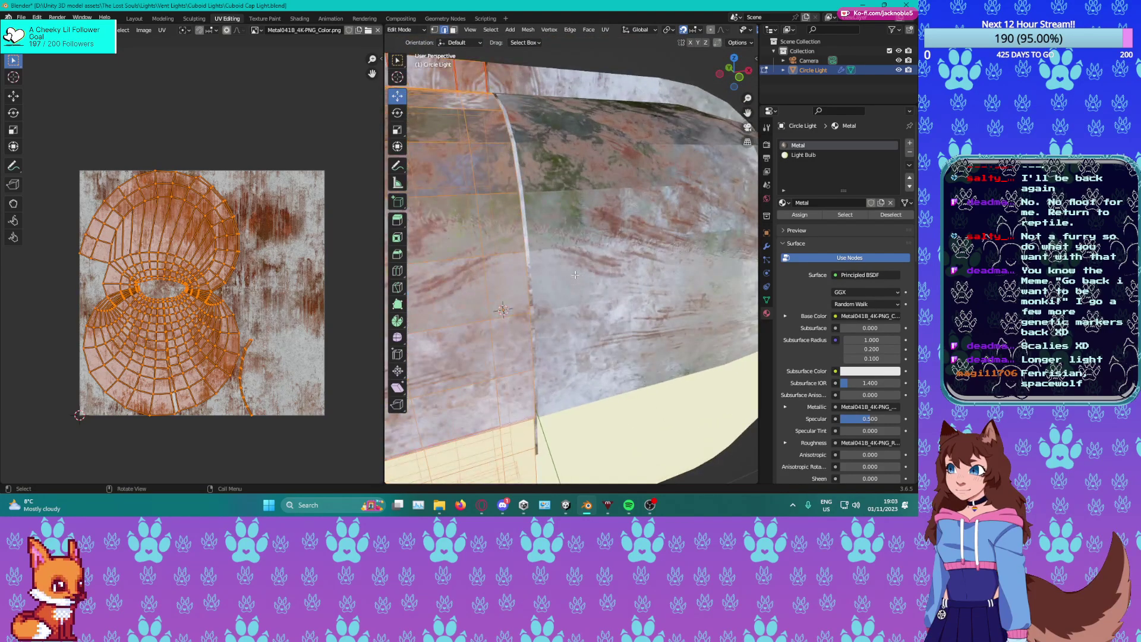
scroll(548, 137, "down", 4)
key("alt+a")
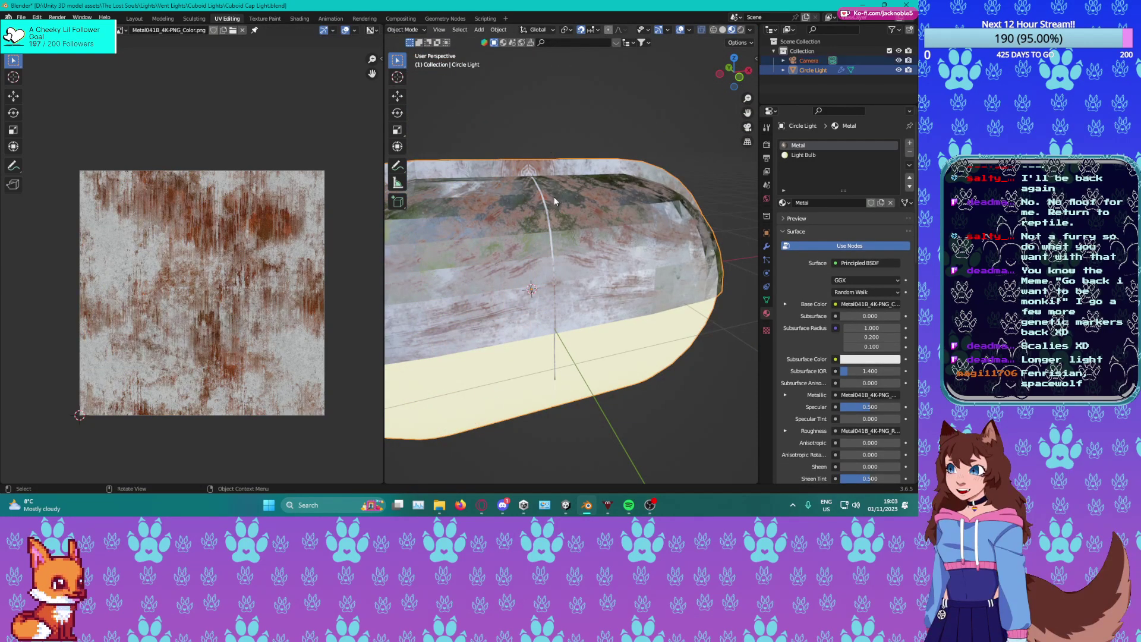
key("a")
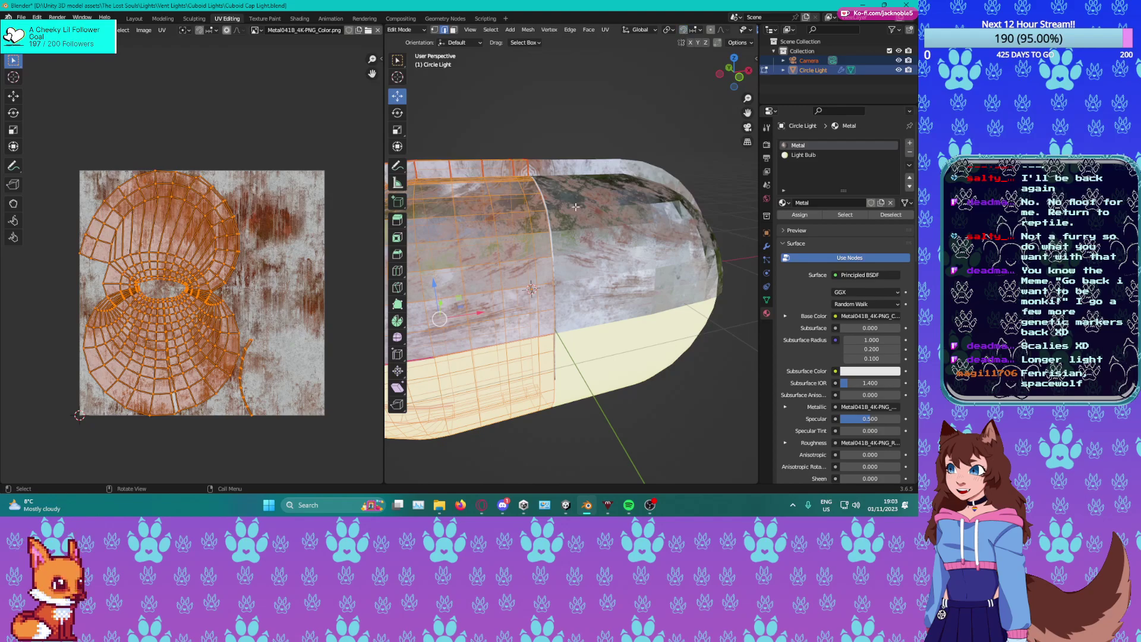
middle_click_drag(620, 105, 611, 183)
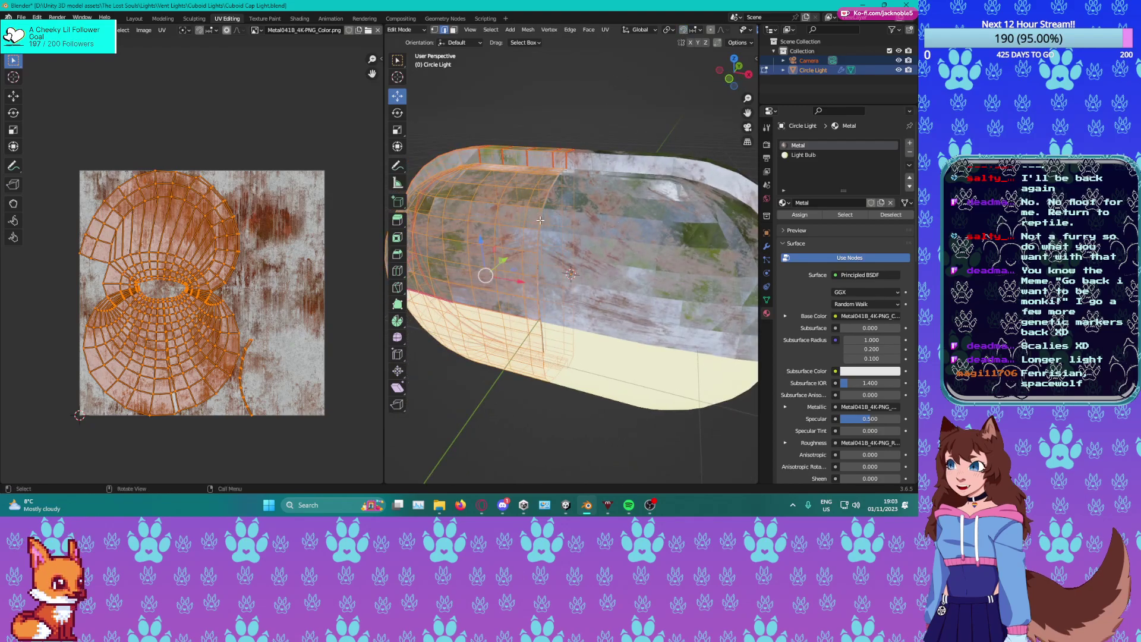
Select the end edge loop beside the mirror plane and move it about 0.028 m along X onto the plane.
scroll(517, 205, "up", 5)
left_click(496, 202, "alt")
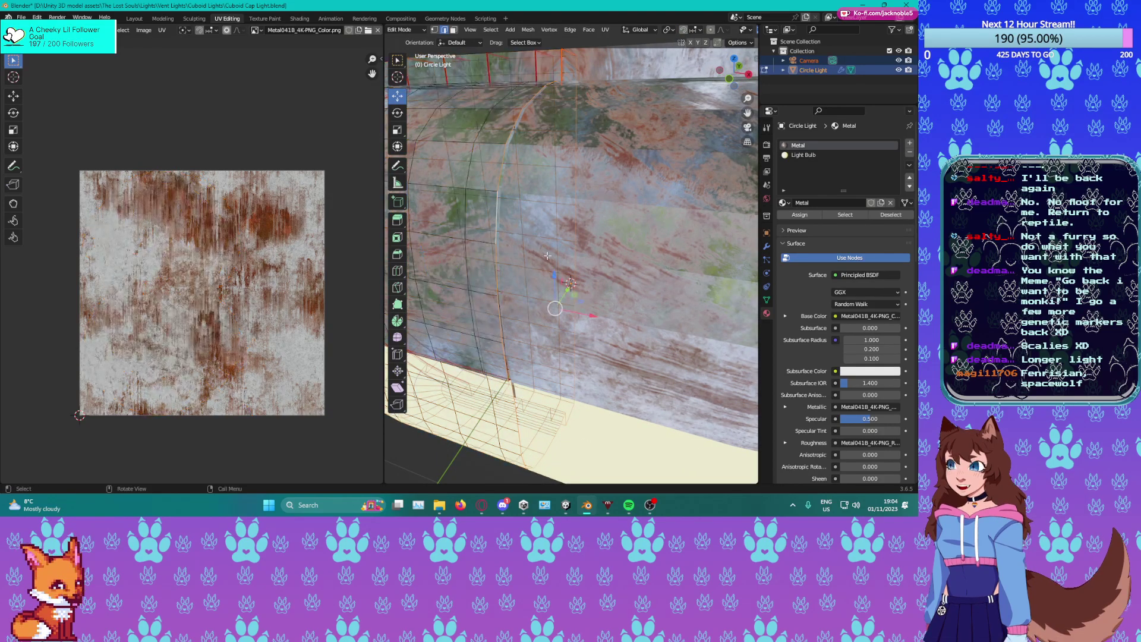
scroll(535, 256, "down", 2)
key("g")
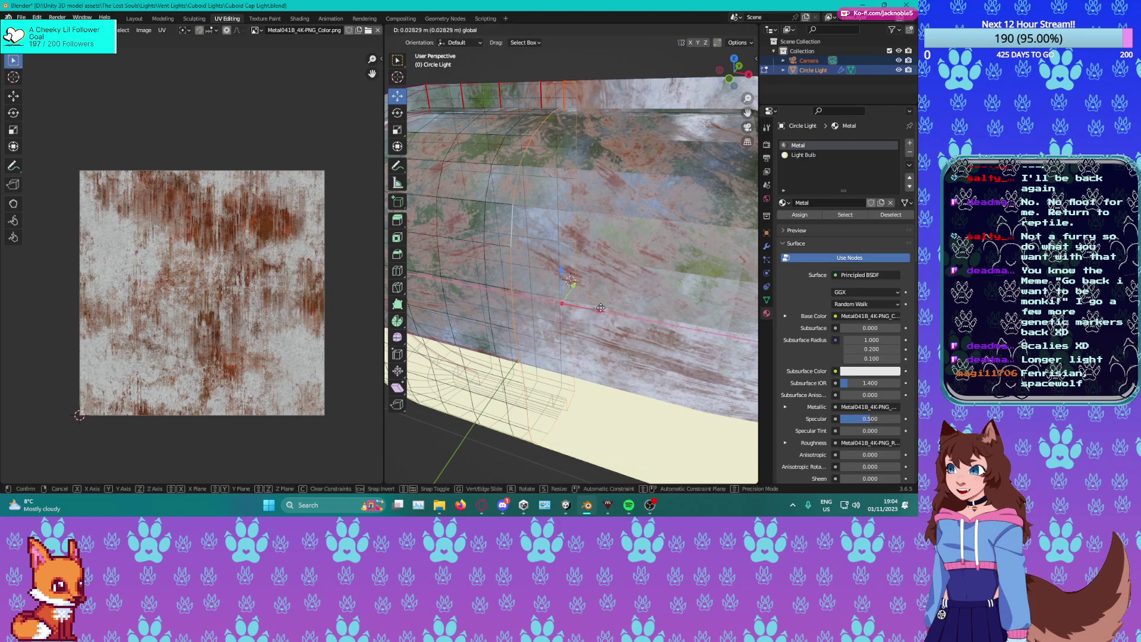
left_click(600, 308)
Return to object mode, check the whole mirrored light and save the file.
scroll(597, 309, "down", 4)
middle_click_drag(595, 310, 576, 232)
key("Tab")
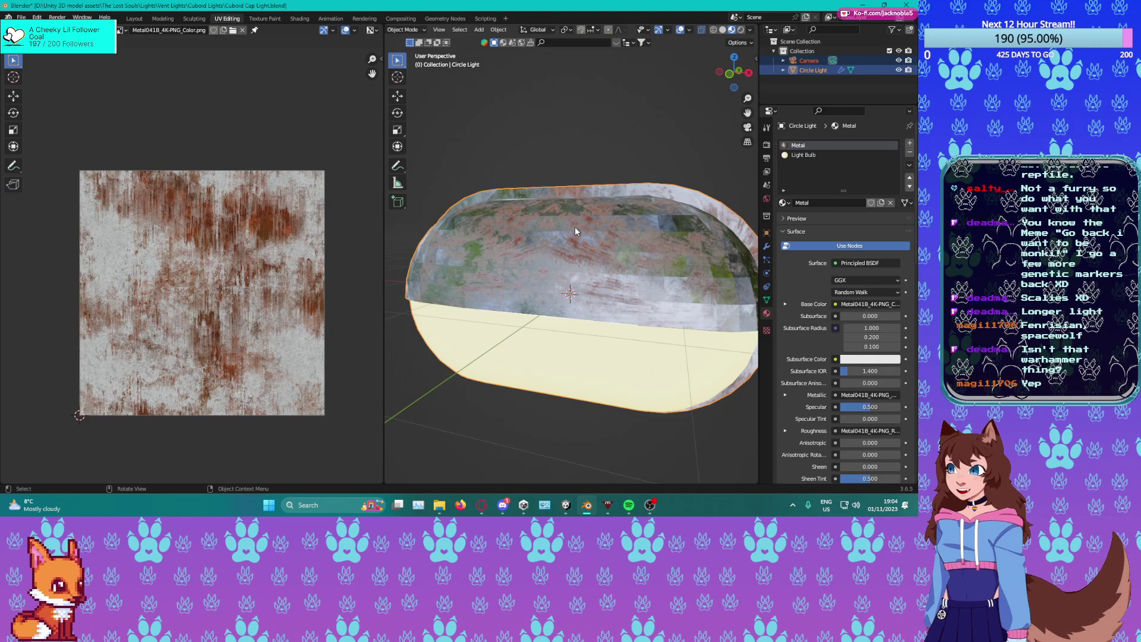
middle_click_drag(552, 234, 595, 258)
key("ctrl+s")
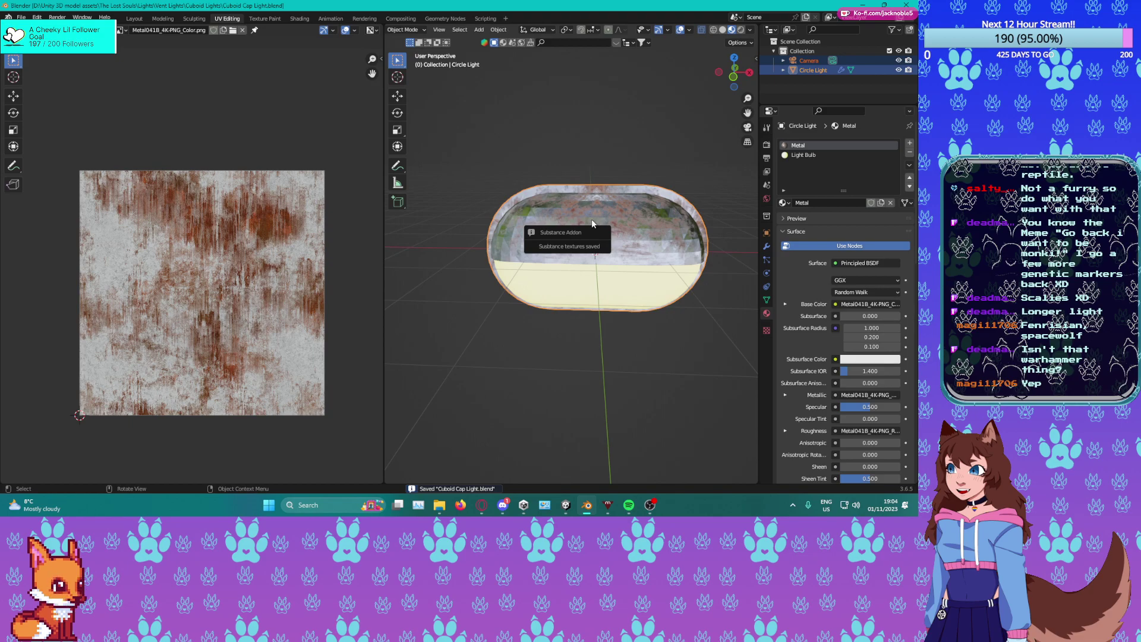
key("alt+Tab")
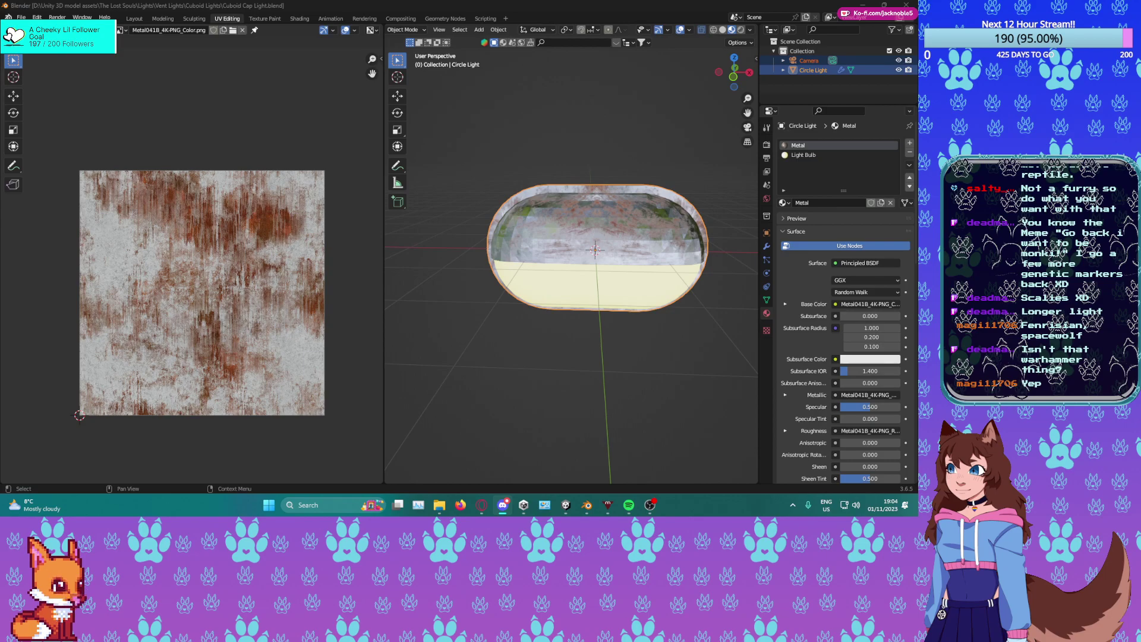
middle_click_drag(665, 309, 564, 232)
middle_click_drag(724, 229, 479, 213)
key("ctrl+s")
key("ctrl+s")
Try sliding a vertex along its edge on the rounded end of the metal cap with Vertex Slide, undoing each attempt.
key("Tab")
key("shift+v")
left_click(487, 162)
scroll(478, 214, "up", 5)
key("ctrl+z")
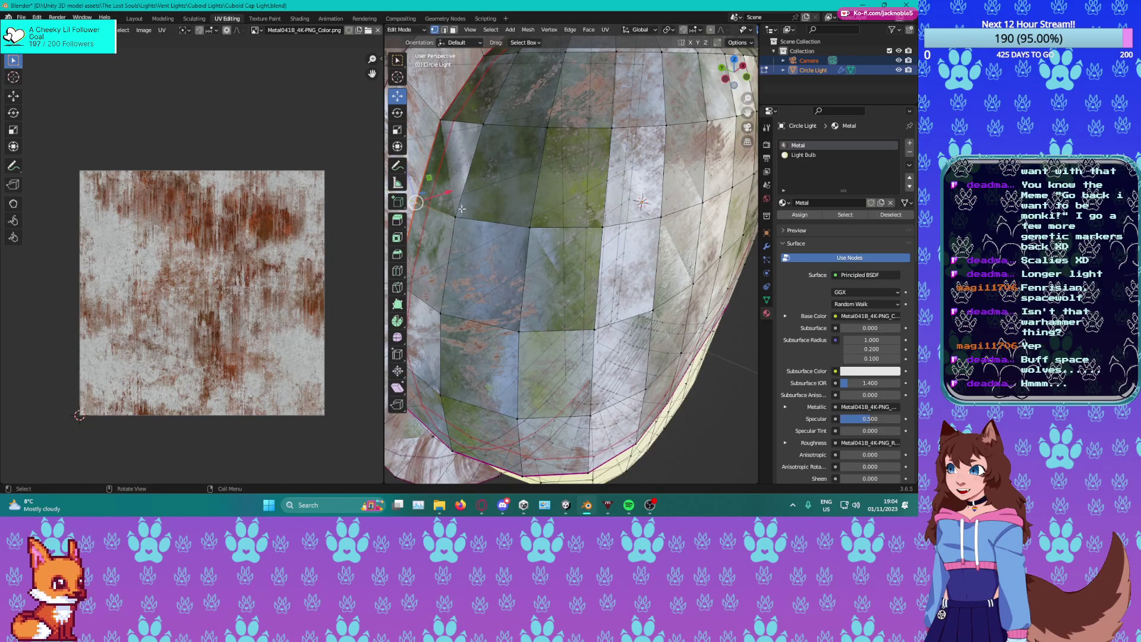
scroll(743, 33, "down", 3)
left_click(746, 30)
middle_click_drag(588, 118, 594, 152)
key("shift+v")
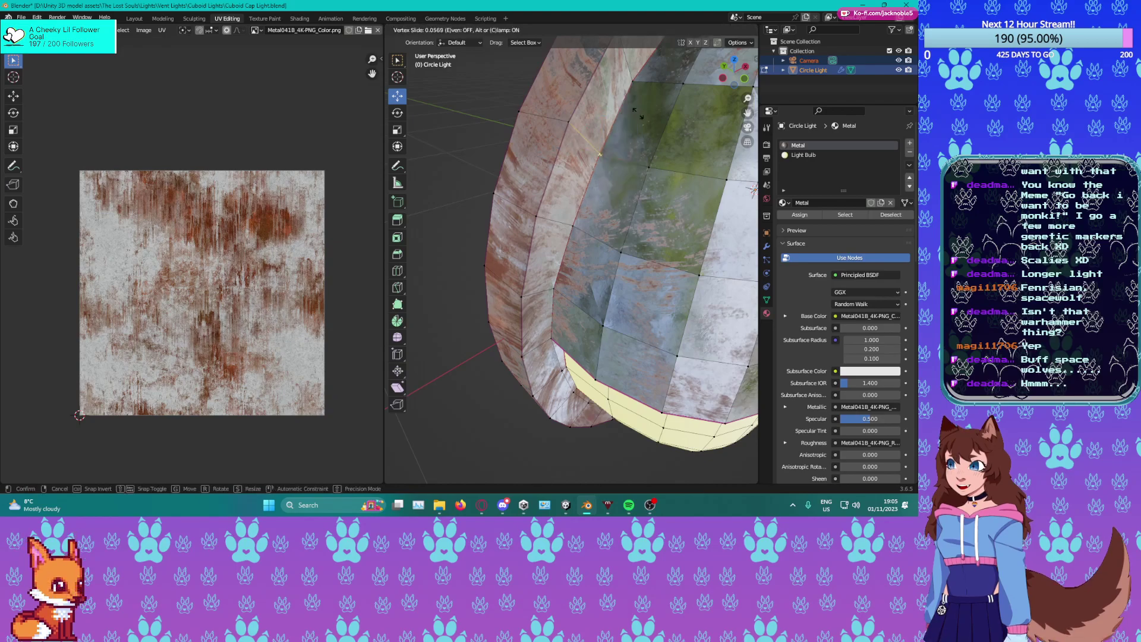
left_click(630, 110)
key("ctrl+z")
middle_click_drag(630, 110, 576, 71)
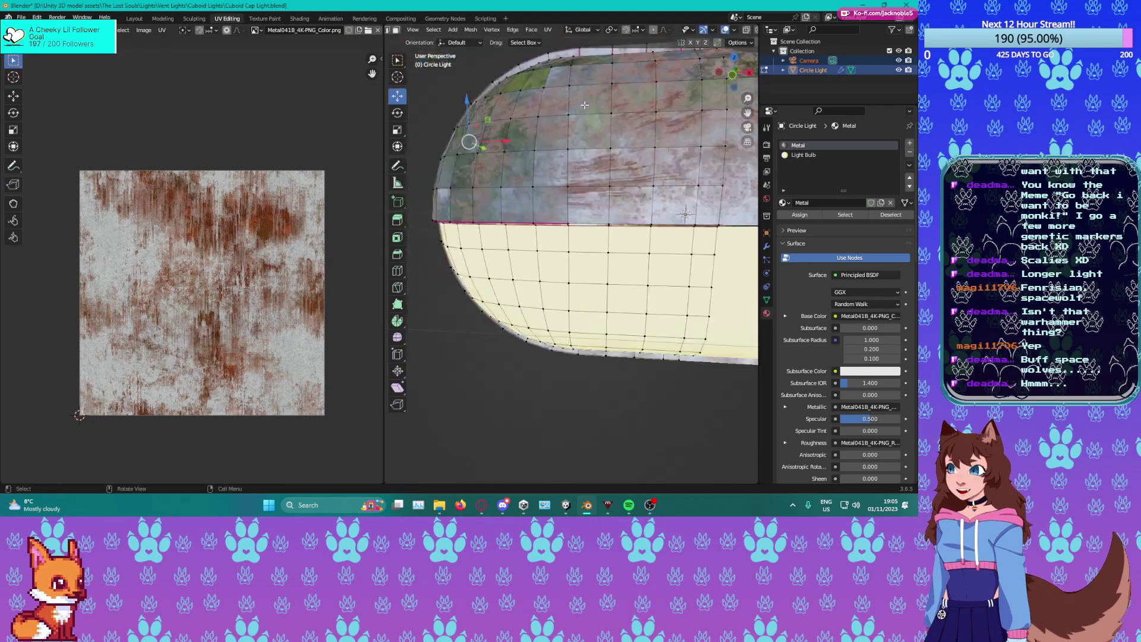
Save the file and unwrap the half mesh's UVs again with the standard Unwrap method.
scroll(633, 215, "down", 3)
key("Tab")
key("ctrl+s")
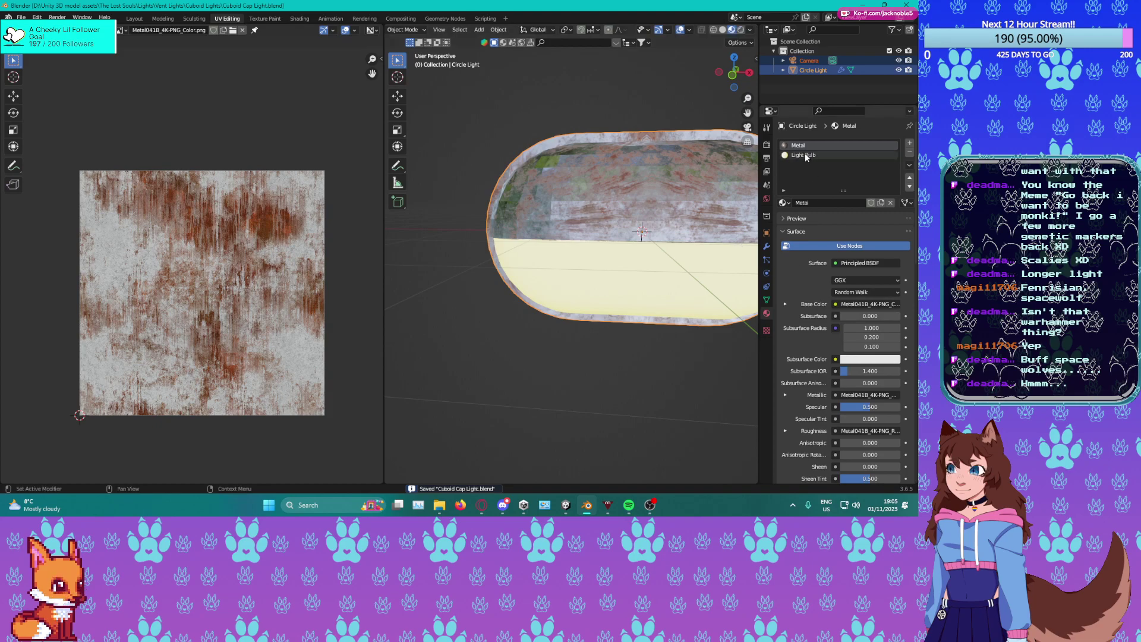
key("Tab")
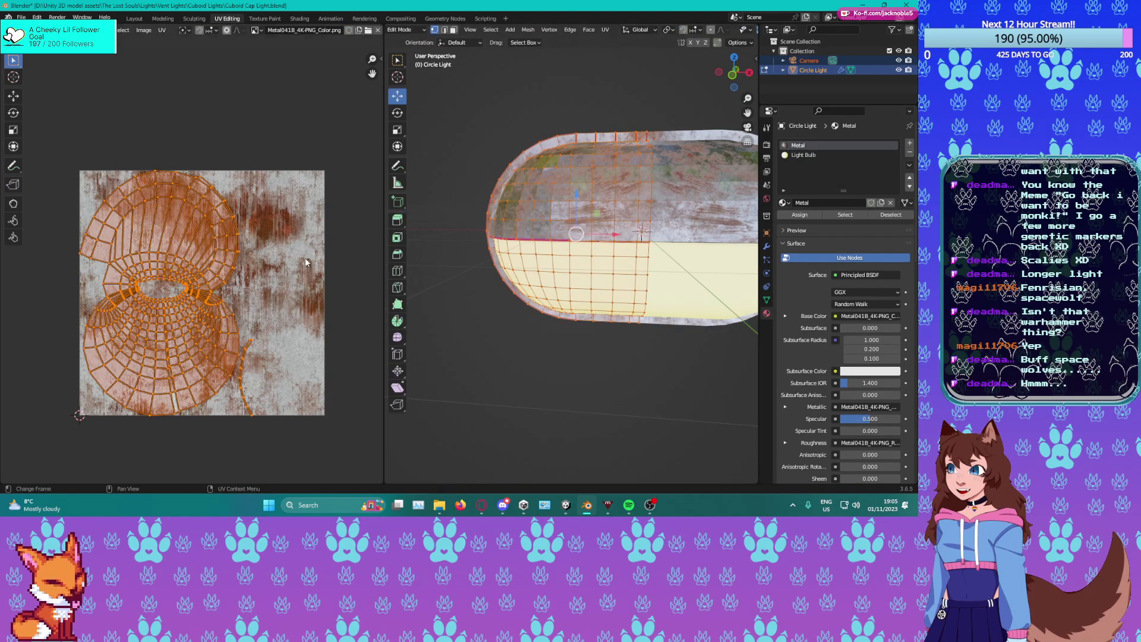
middle_click_drag(306, 261, 313, 262)
key("u")
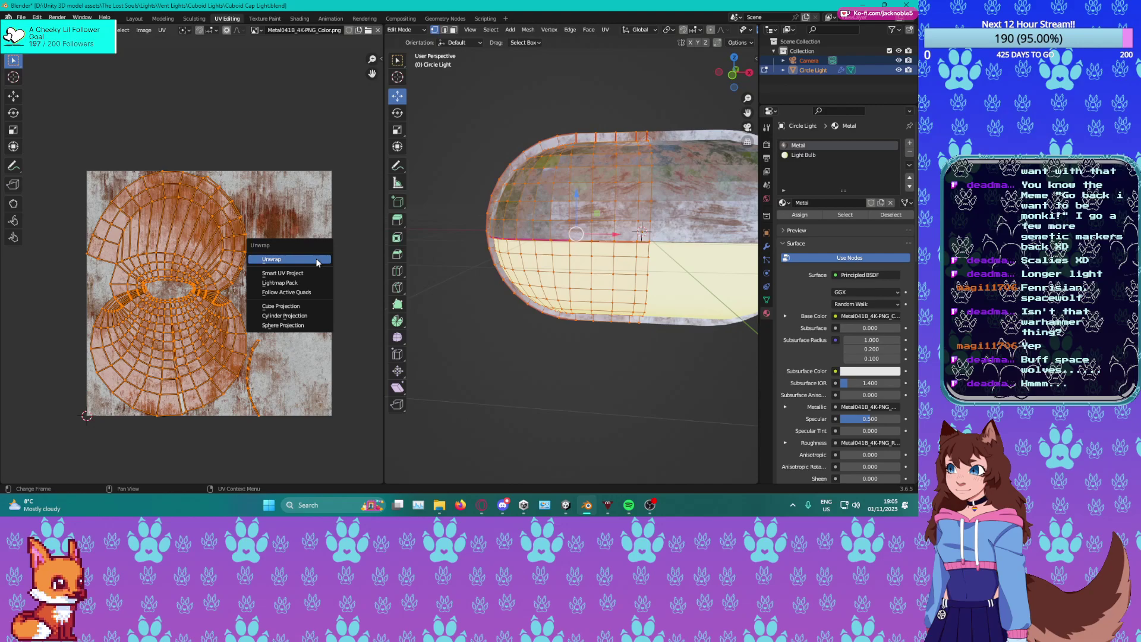
left_click(317, 260)
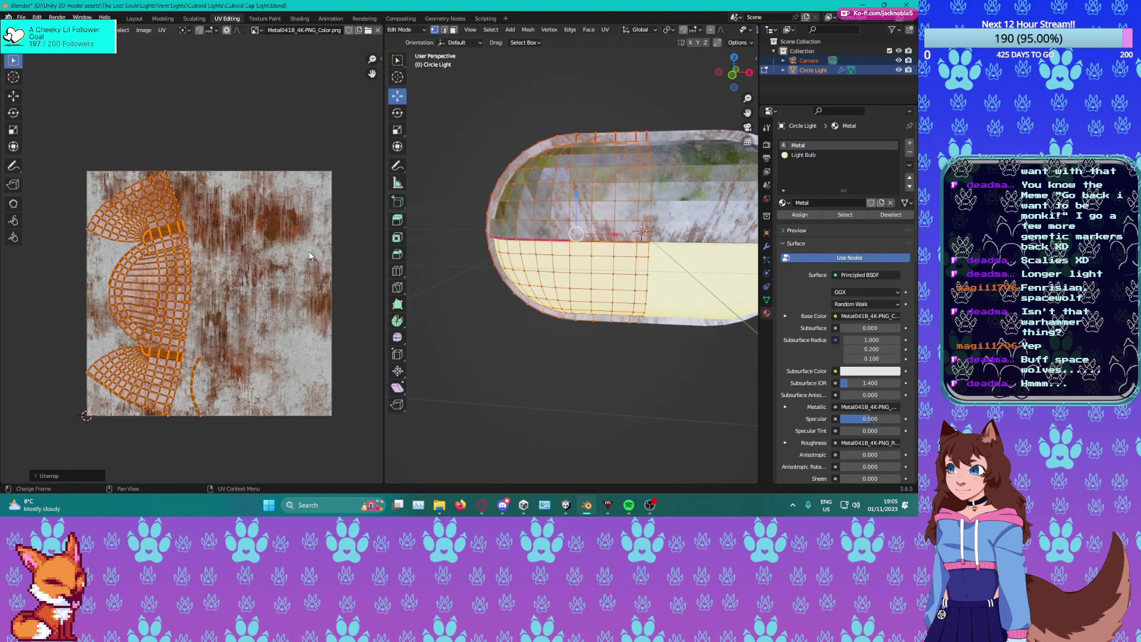
Mark a seam along the edge loop where the metal cap's outer rim meets its dome.
middle_click_drag(324, 252, 331, 252)
middle_click_drag(523, 226, 517, 269)
scroll(516, 268, "up", 3)
key("2")
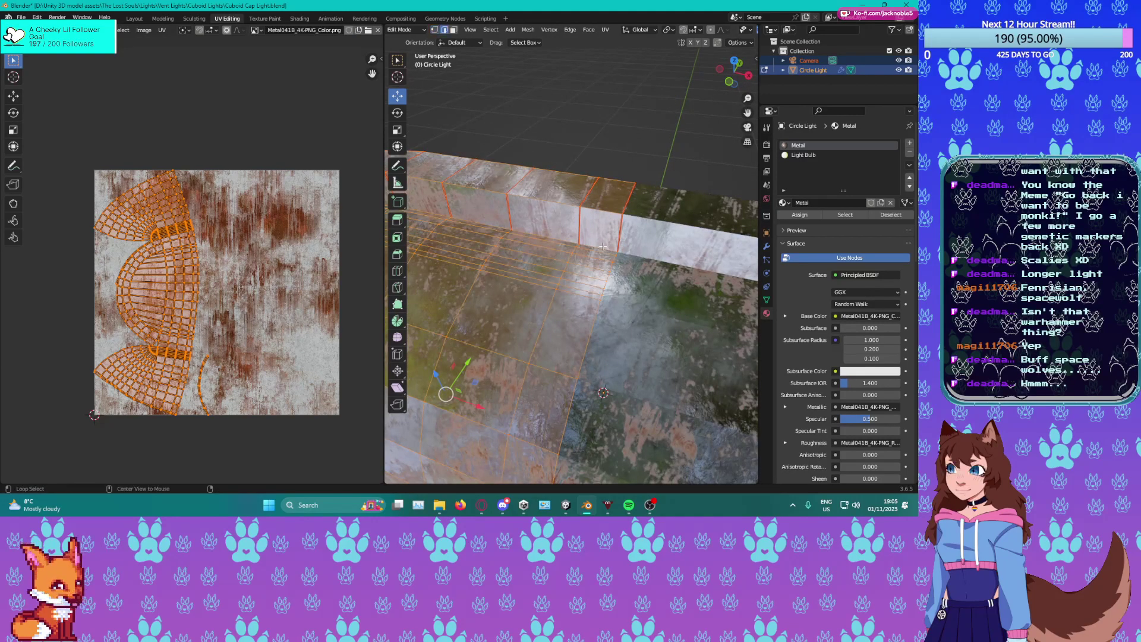
left_click(548, 241, "alt")
right_click(550, 249)
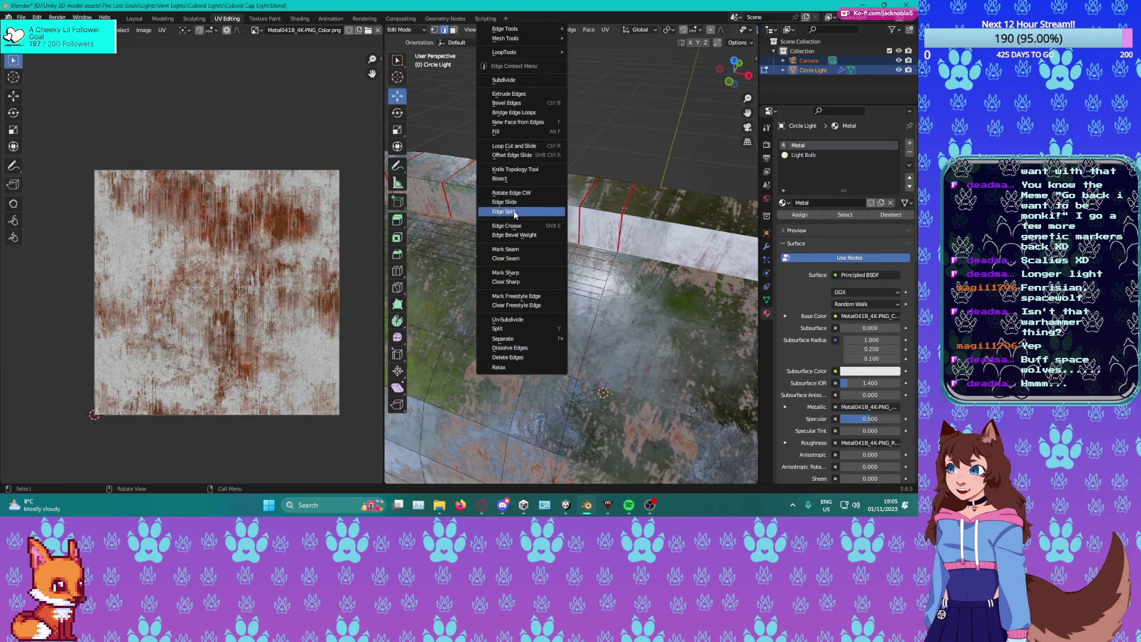
left_click(502, 252)
Unwrap the entire half mesh with the rim seam in place, return to object mode and save the file.
left_click(276, 258)
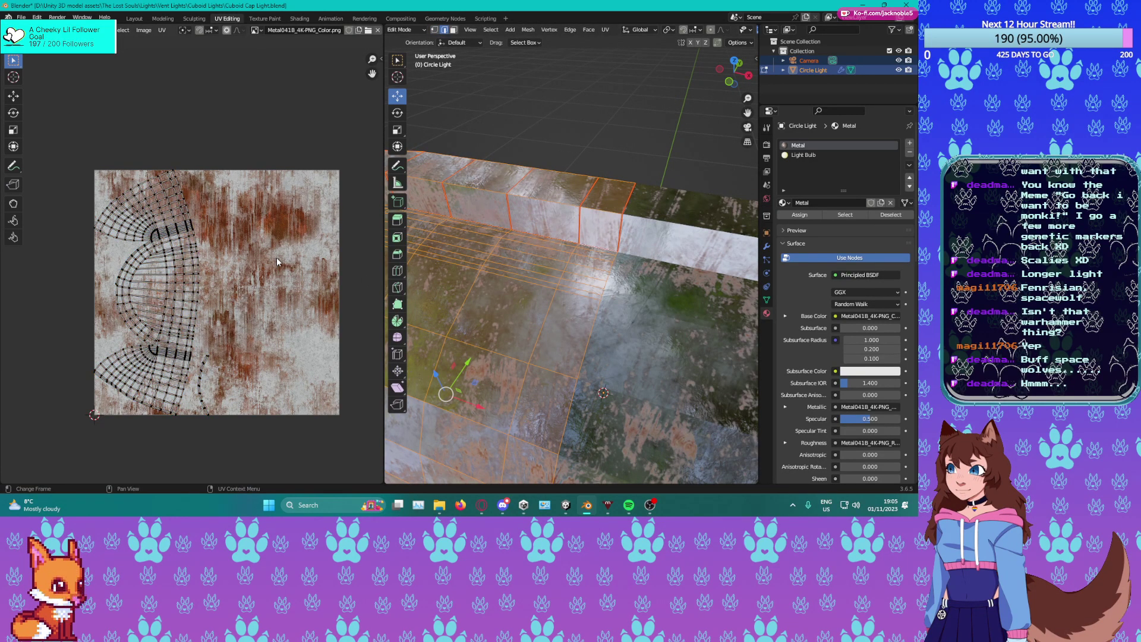
key("a")
key("u")
left_click(277, 258)
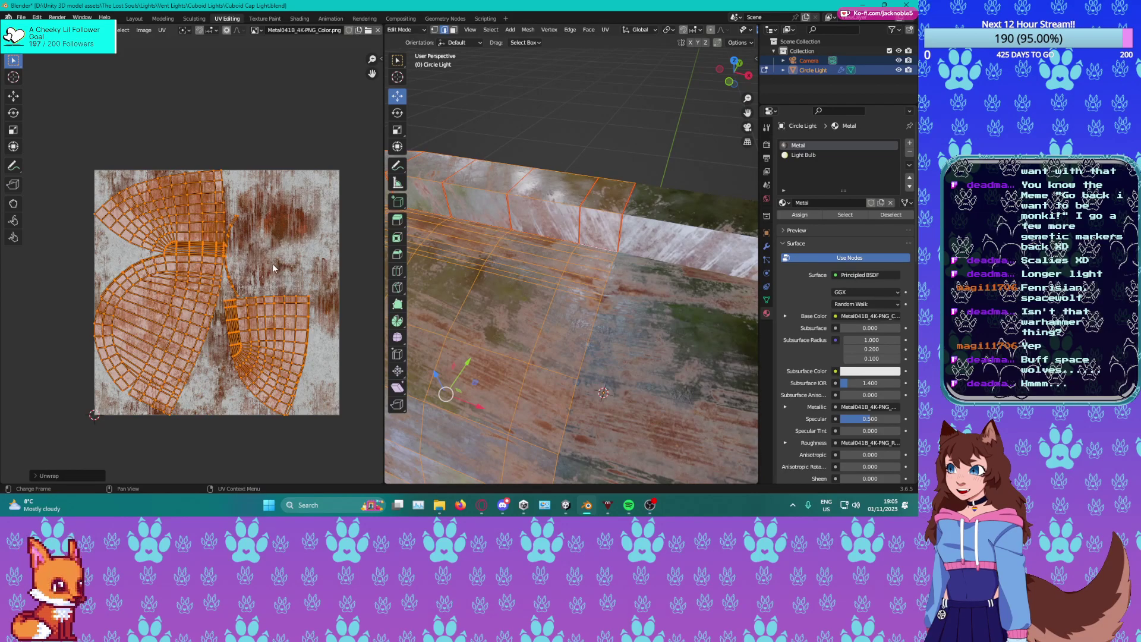
middle_click_drag(272, 263, 291, 258)
scroll(589, 321, "down", 8)
key("Tab")
middle_click_drag(550, 333, 583, 323)
key("ctrl+s")
scroll(598, 316, "up", 3)
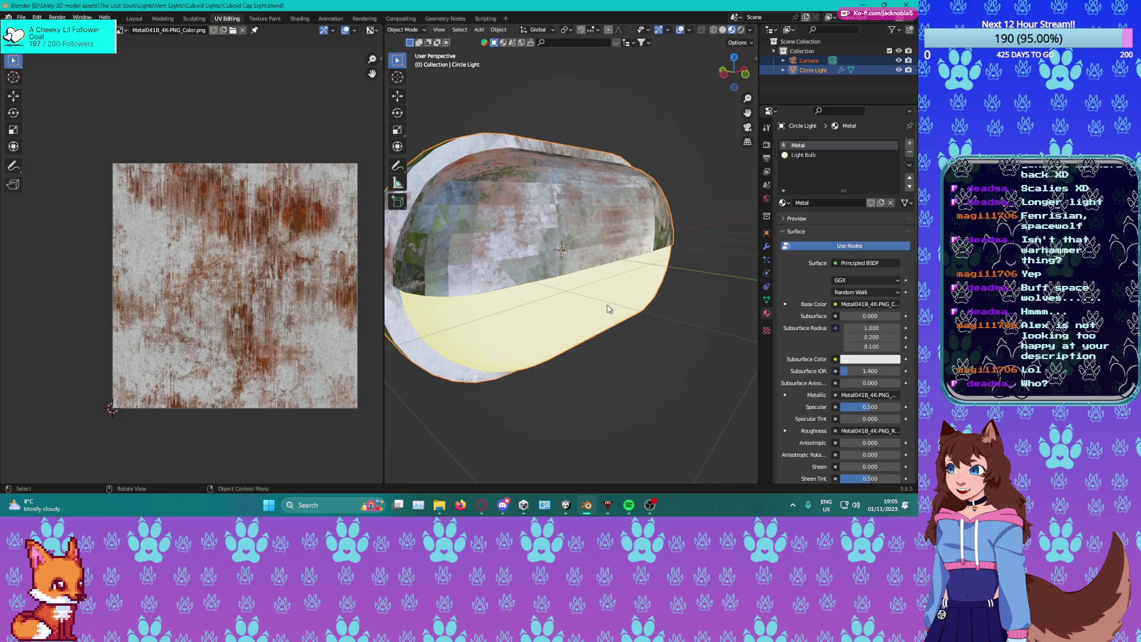
Apply smooth shading to the light, check it in the viewport shading modes and save the file.
middle_click_drag(648, 290, 601, 197)
right_click(595, 217)
left_click(581, 208)
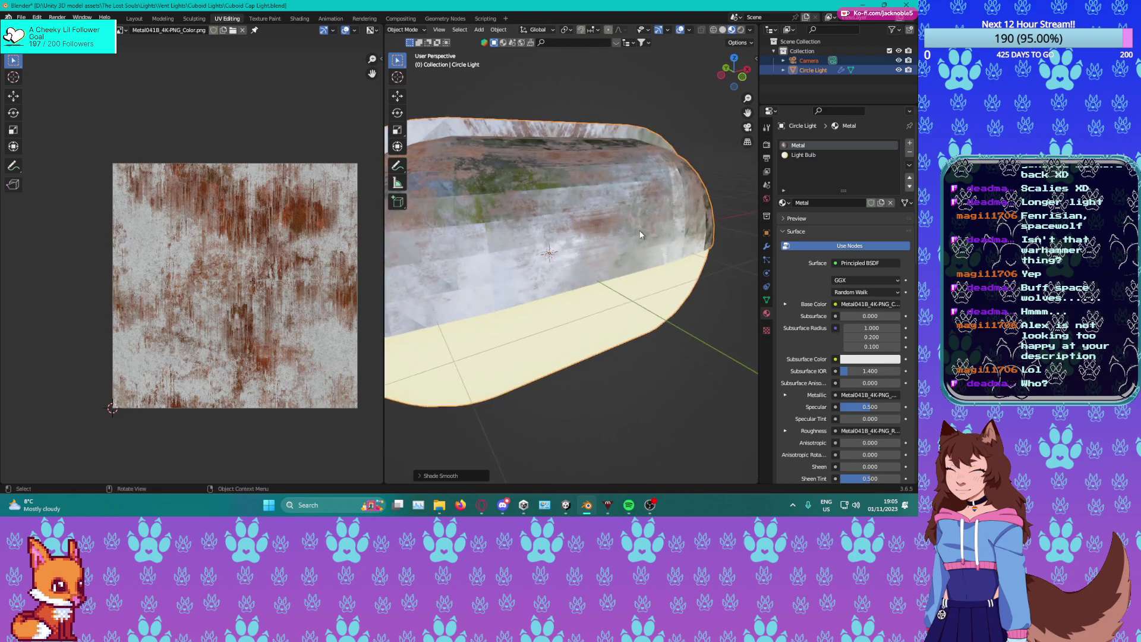
left_click(723, 30)
left_click(732, 30)
mouse_move(571, 273)
middle_mouse_down()
mouse_move(606, 288)
mouse_move(546, 223)
mouse_move(584, 231)
mouse_move(572, 247)
mouse_move(609, 250)
mouse_move(553, 260)
middle_mouse_up()
key("ctrl+s")
scroll(546, 221, "up", 2)
scroll(583, 230, "down", 1)
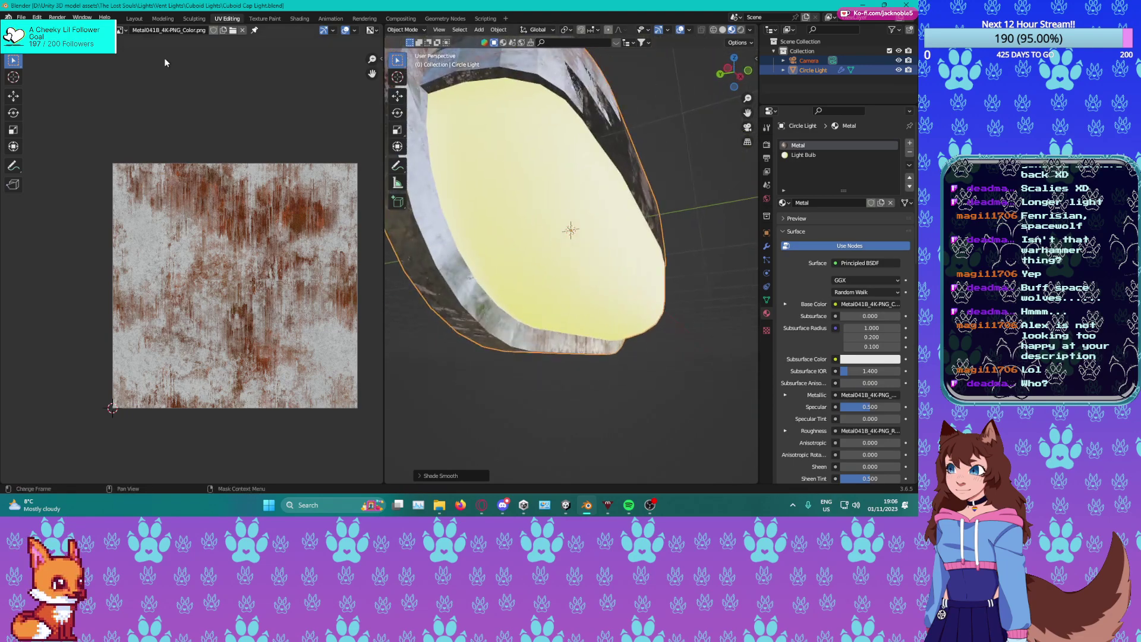
left_click(23, 17)
left_click(35, 80)
left_click(23, 17)
mouse_move(34, 17)
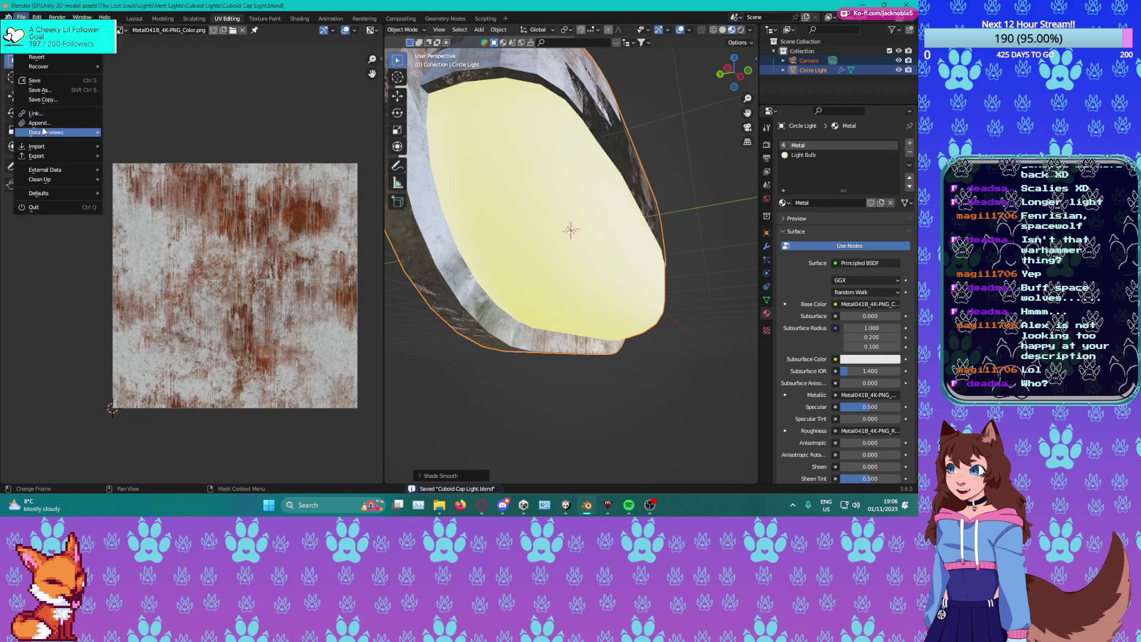
mouse_move(63, 158)
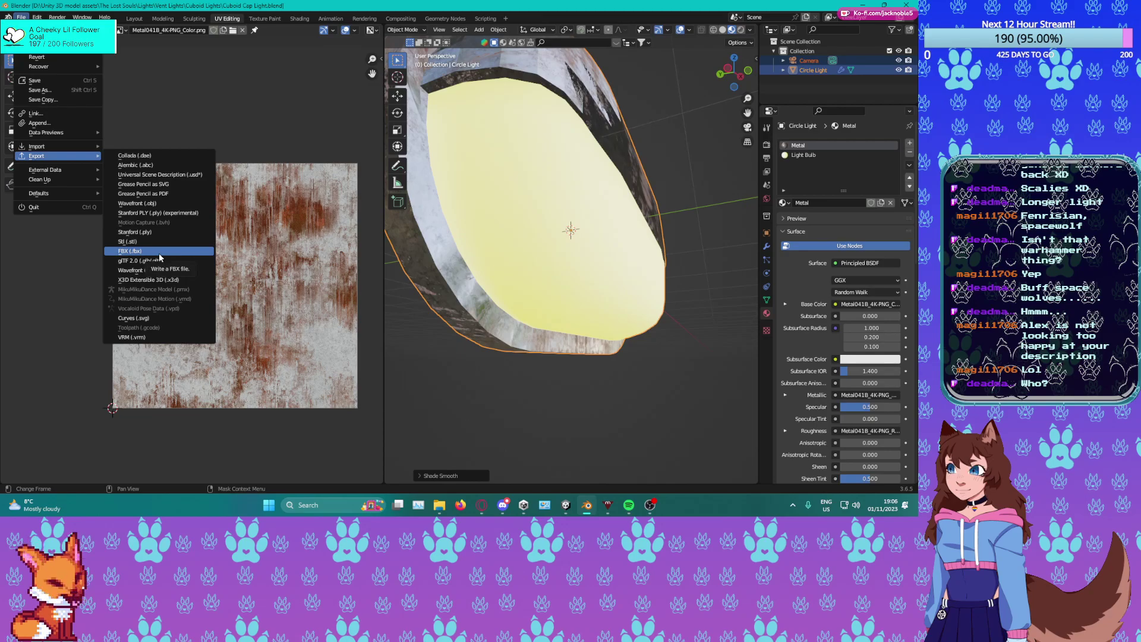
Apply the Mirror modifier to the light while keeping the Subdivision modifier.
middle_click_drag(498, 306, 572, 271)
scroll(502, 370, "down", 2)
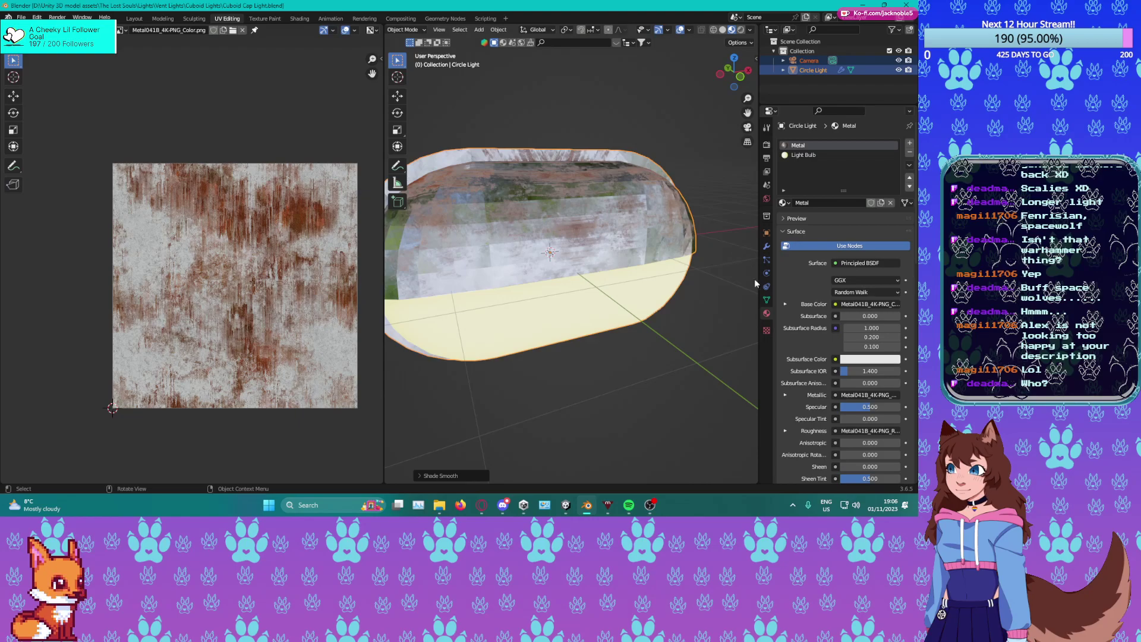
left_click(767, 247)
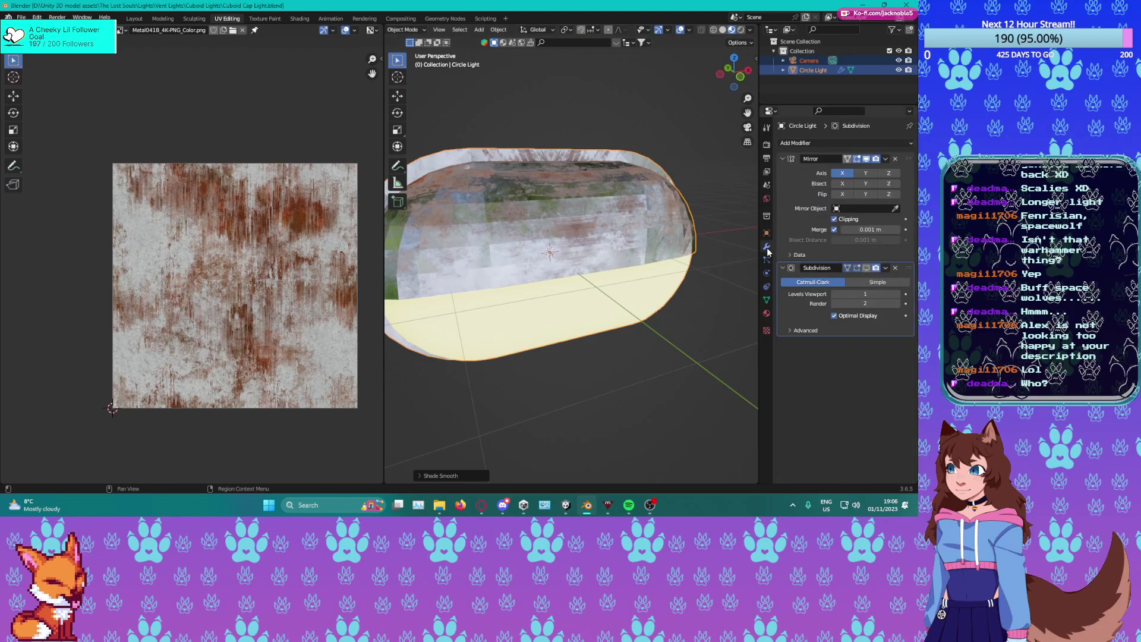
left_click(829, 144)
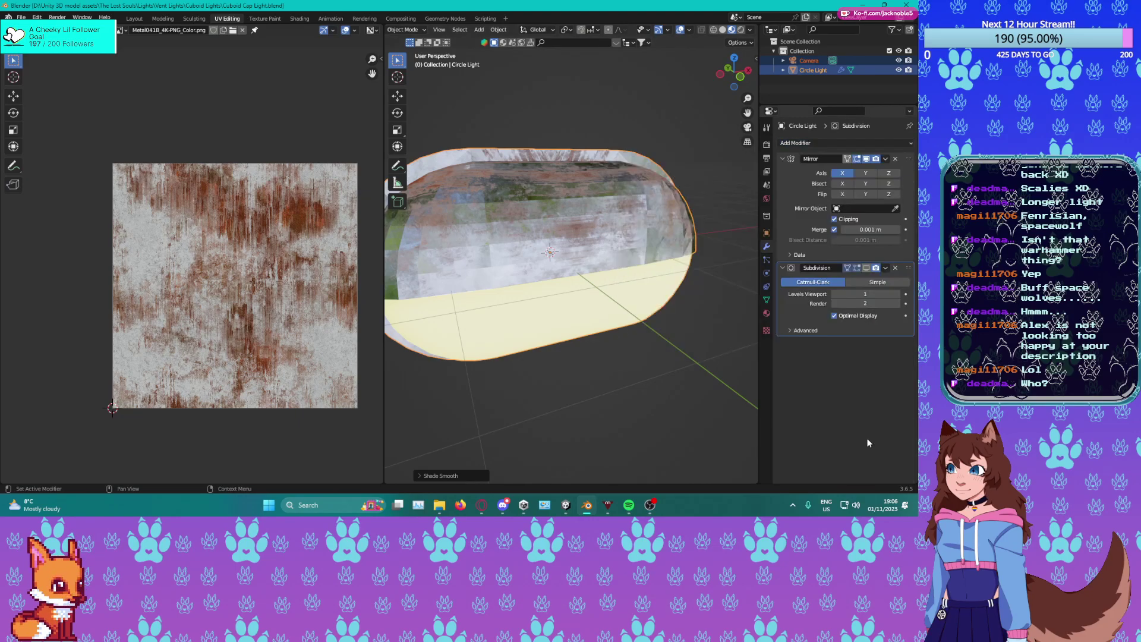
left_click(897, 159)
Unwrap the UVs of the full, unmirrored mesh with the standard Unwrap method.
middle_click_drag(630, 225, 558, 236)
key("Tab")
scroll(586, 244, "up", 2)
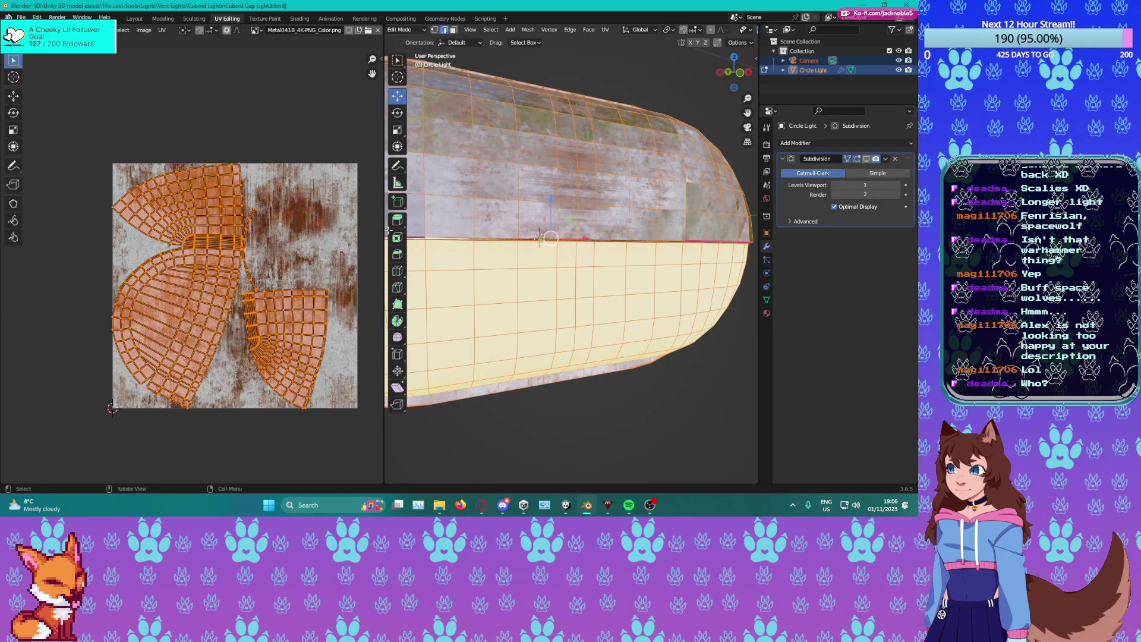
key("u")
left_click(267, 225)
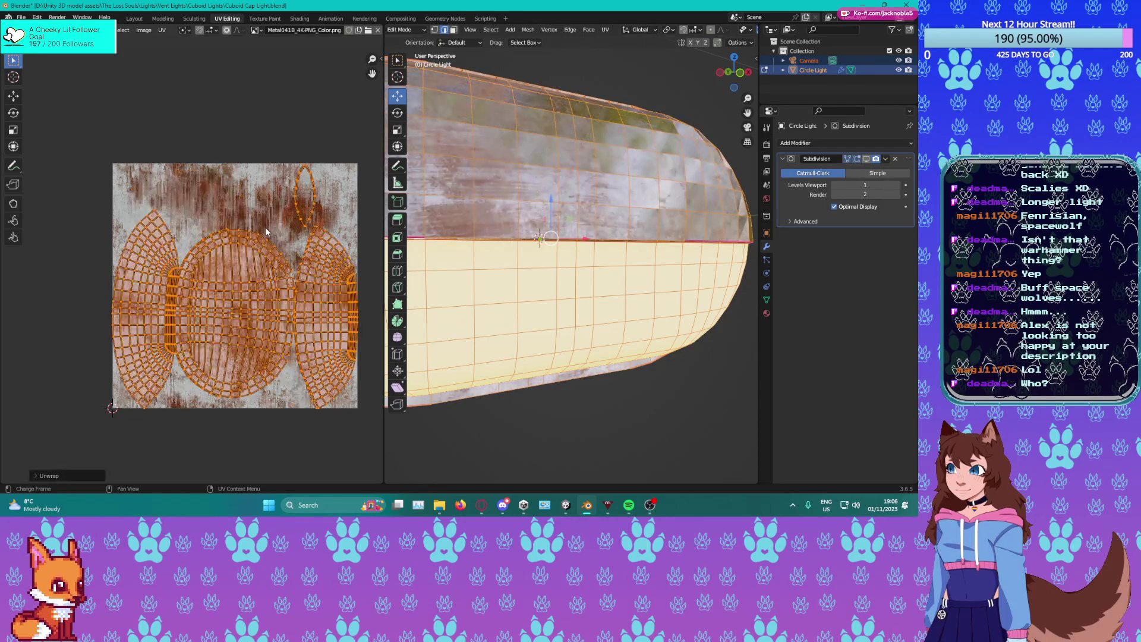
scroll(265, 231, "up", 1)
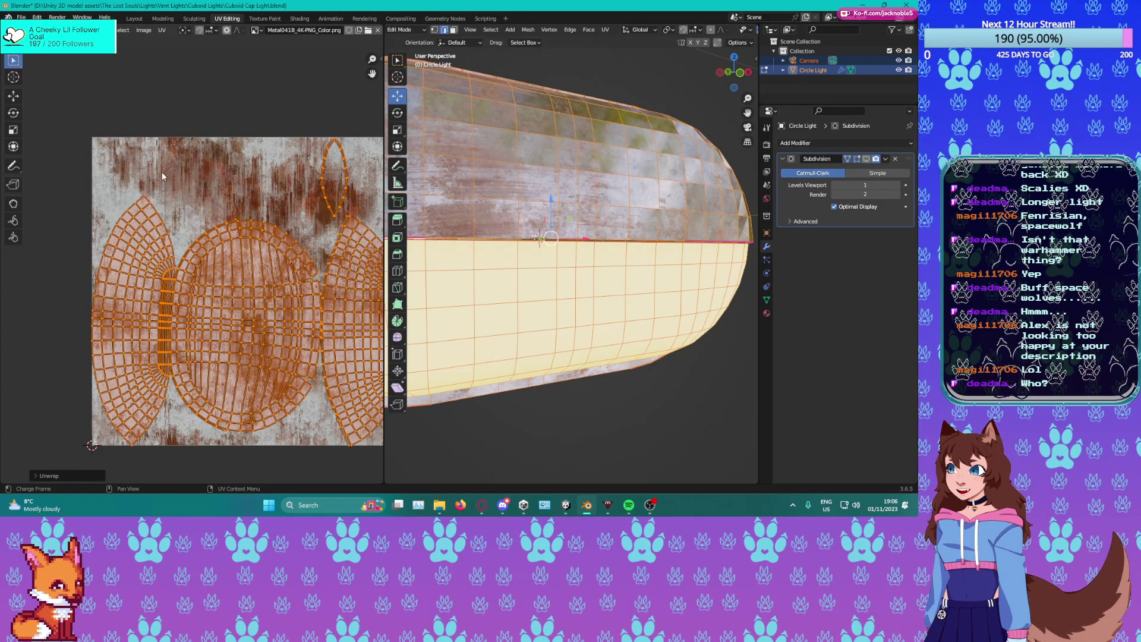
Rotate all UV islands about 90° clockwise, shift them slightly along the positive horizontal axis, and save the file.
key("r")
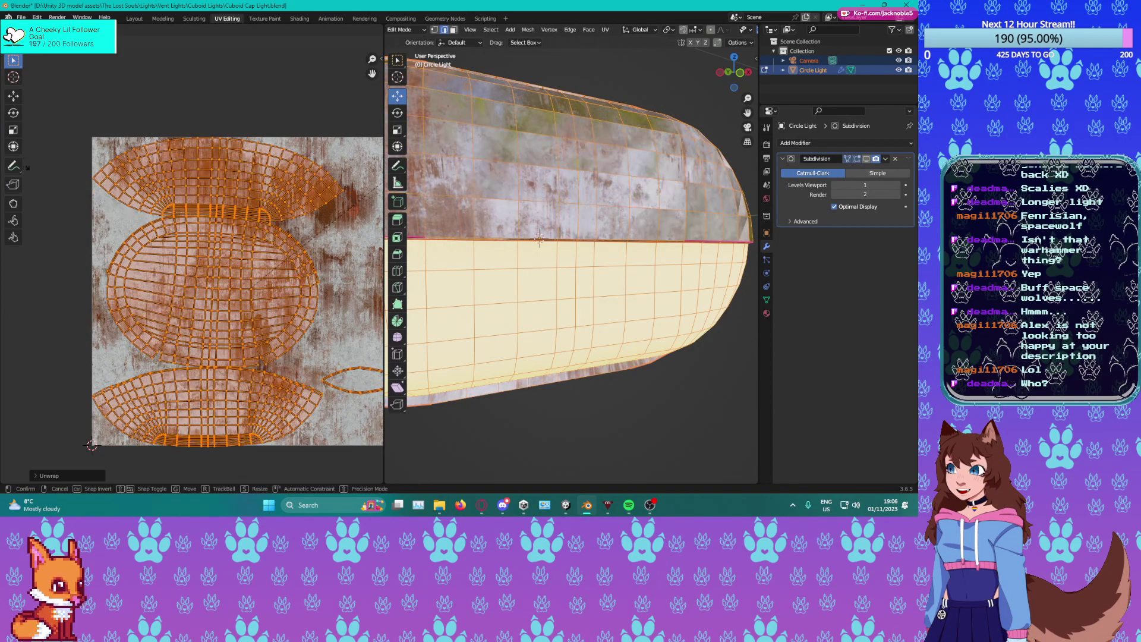
left_click(1, 213)
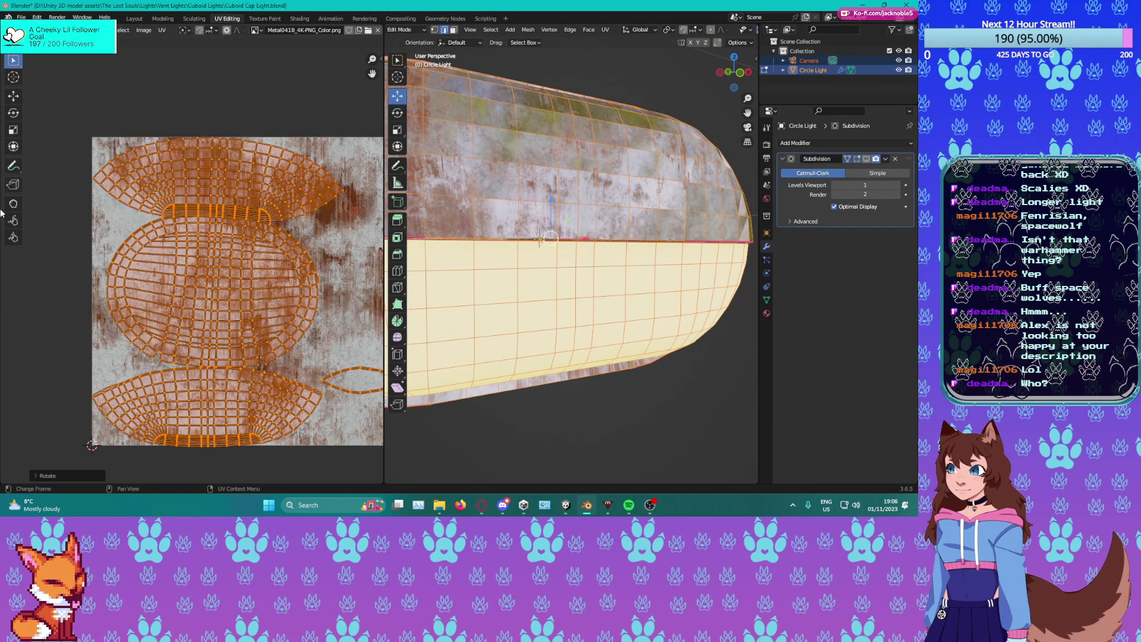
left_click(11, 95)
left_click_drag(282, 292, 290, 292)
middle_click_drag(575, 429, 579, 380)
key("ctrl+s")
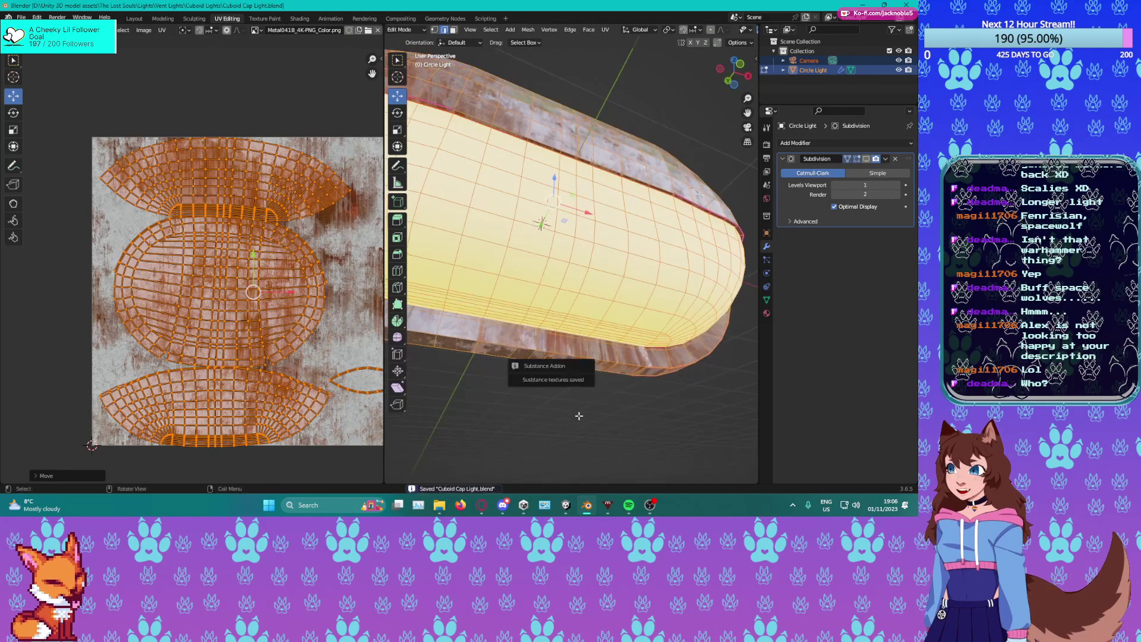
Deselect the mesh and examine the re-textured metal cap and light bulb from the front and below.
left_click(522, 403)
scroll(521, 402, "down", 2)
middle_click_drag(521, 401, 528, 397)
scroll(528, 397, "up", 3)
scroll(513, 371, "down", 1)
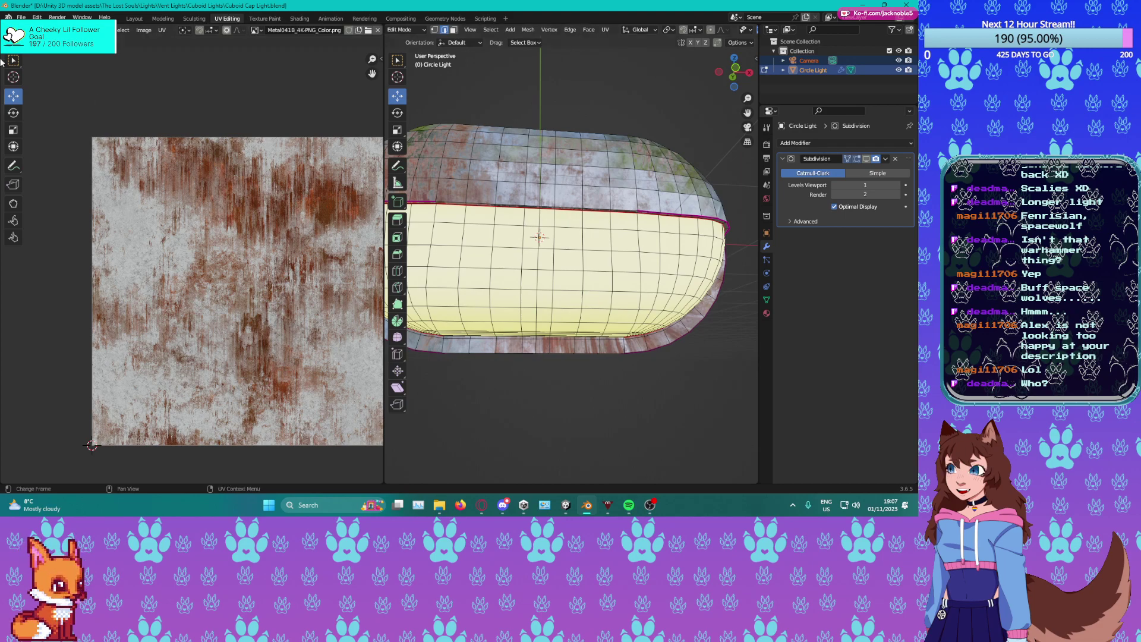
Save the cuboid cap light file.
left_click(21, 18)
left_click(39, 80)
left_click(20, 17)
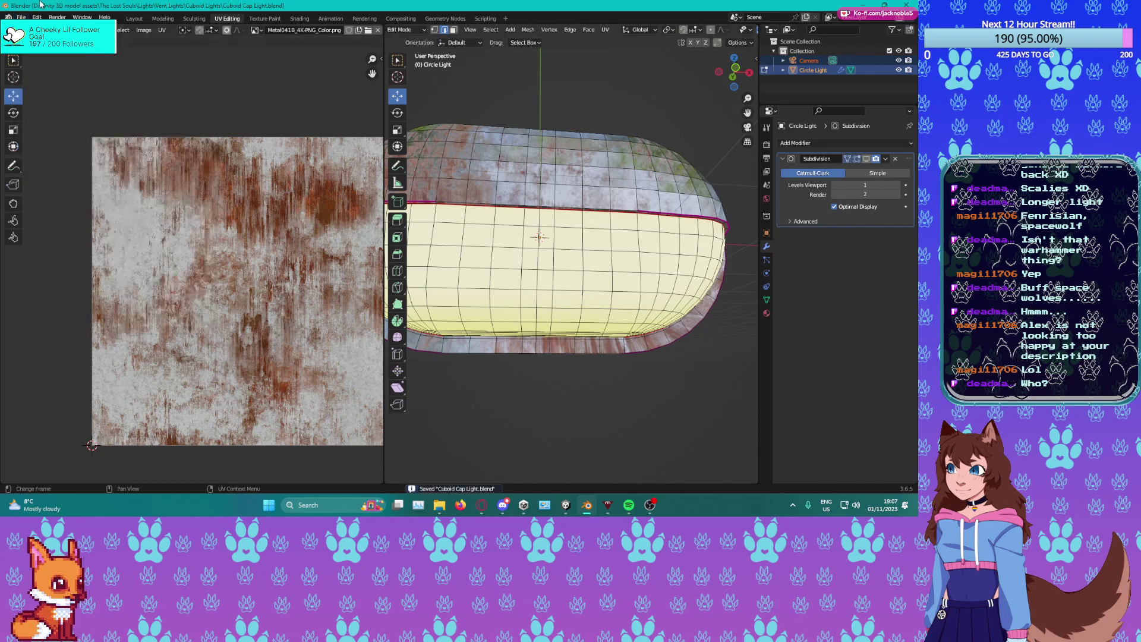
left_click(21, 16)
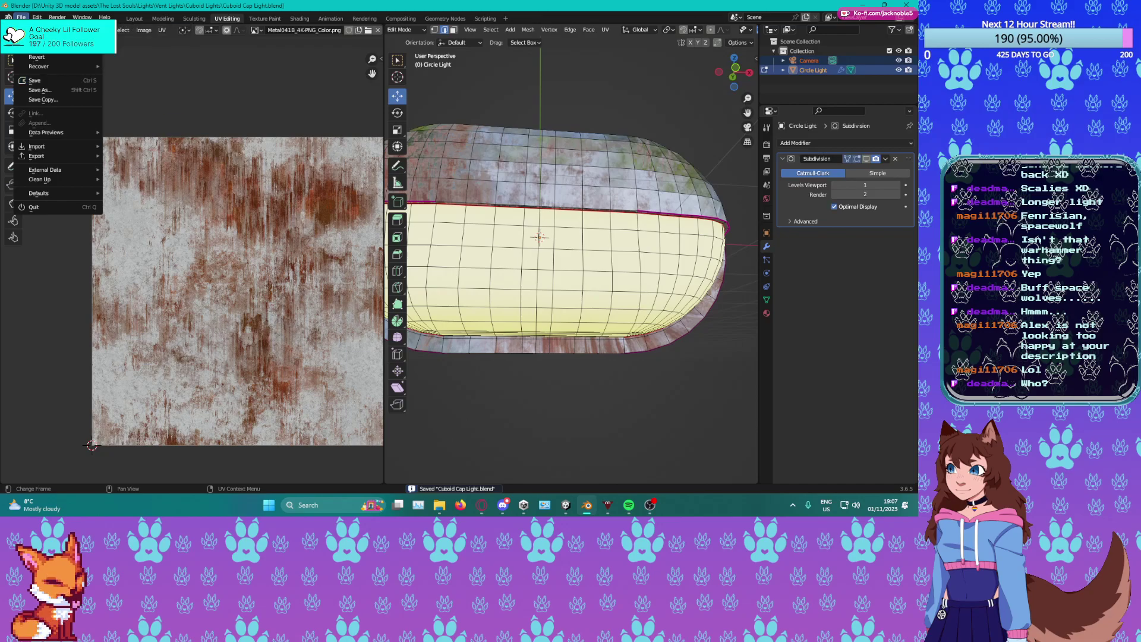
Open the recently used file Cap Light.blend.
middle_click_drag(546, 238, 684, 261)
left_click(21, 16)
mouse_move(50, 132)
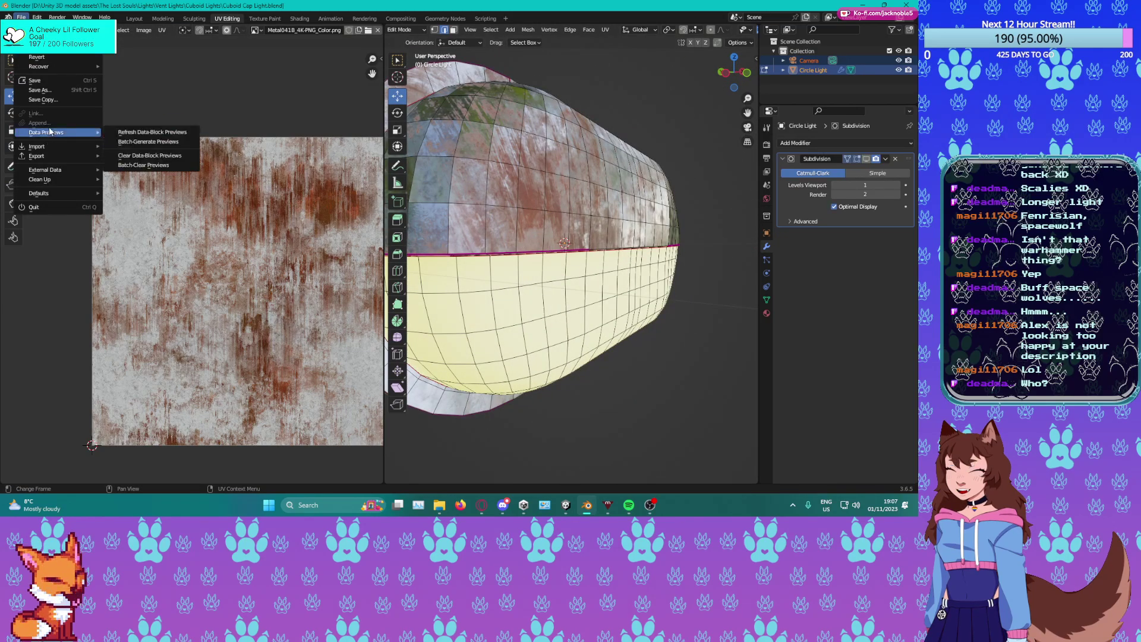
mouse_move(44, 157)
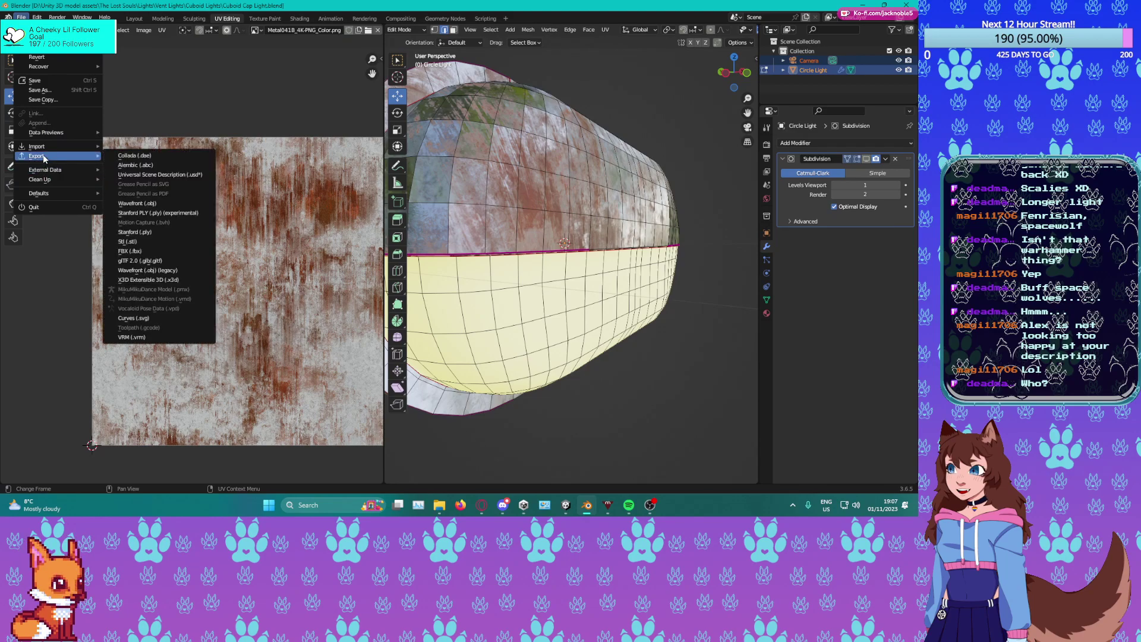
mouse_move(53, 47)
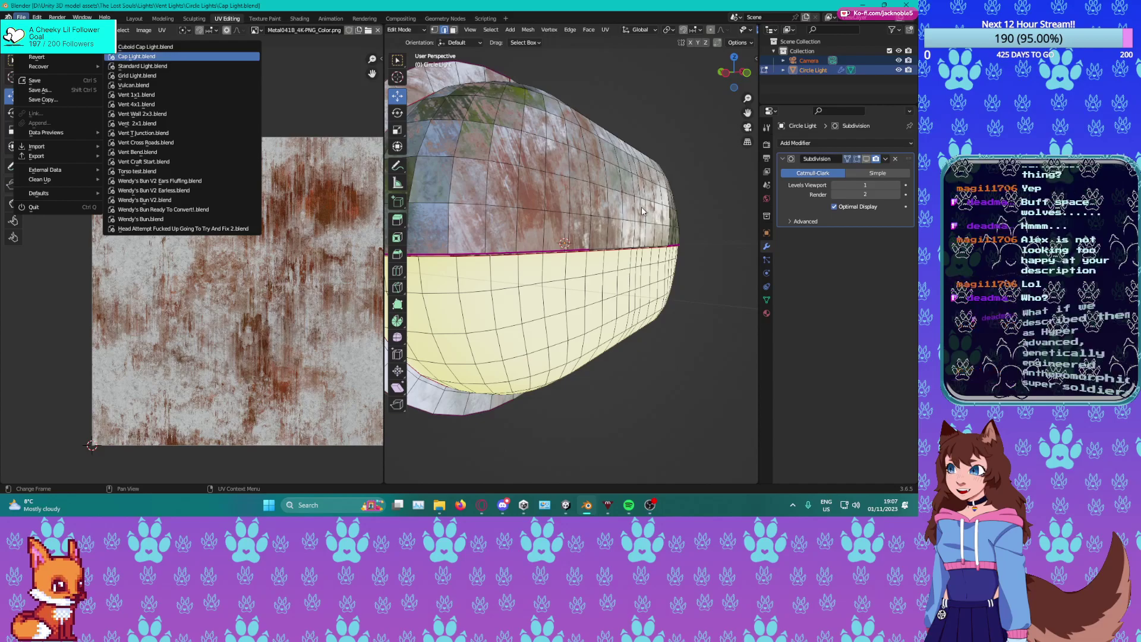
left_click(137, 57)
Open the recently used file Standard Light.blend.
left_click(21, 16)
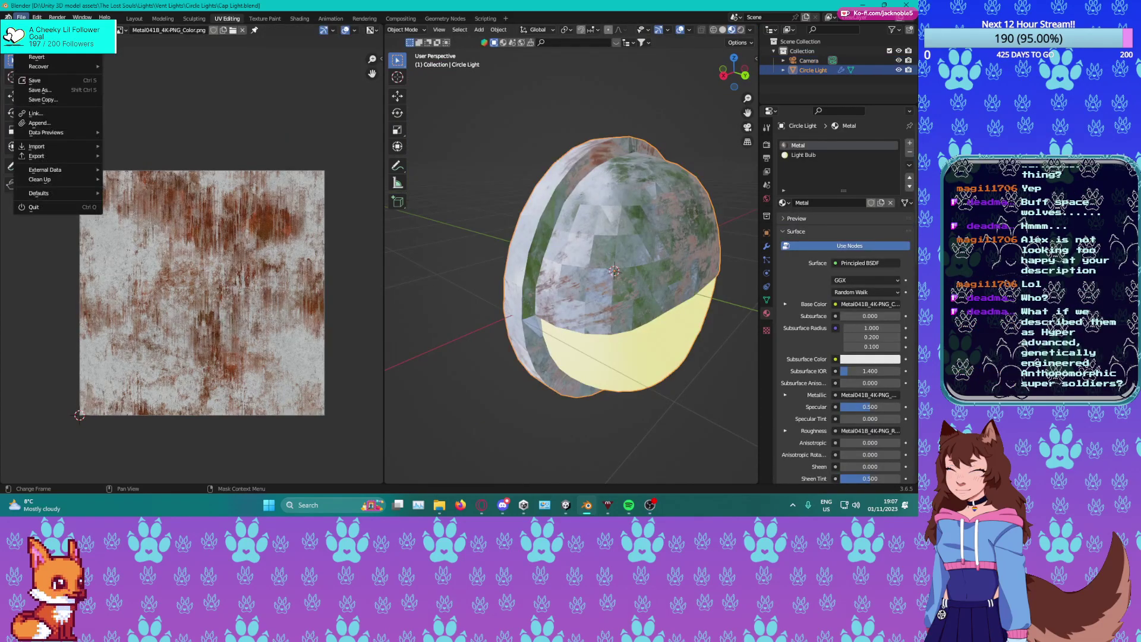
mouse_move(53, 46)
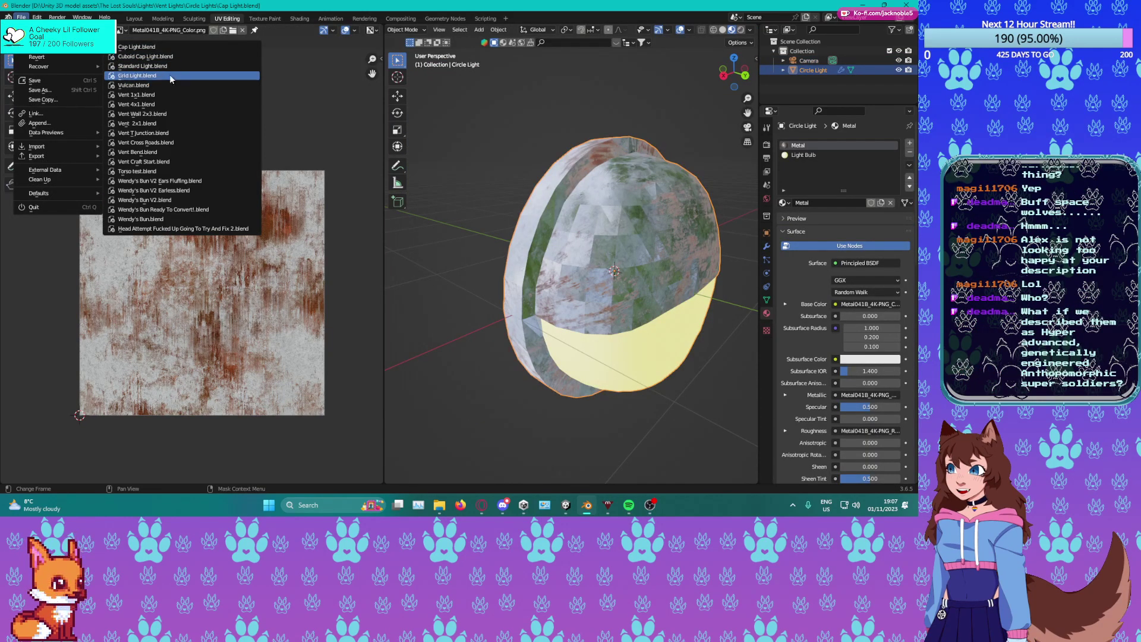
left_click(143, 66)
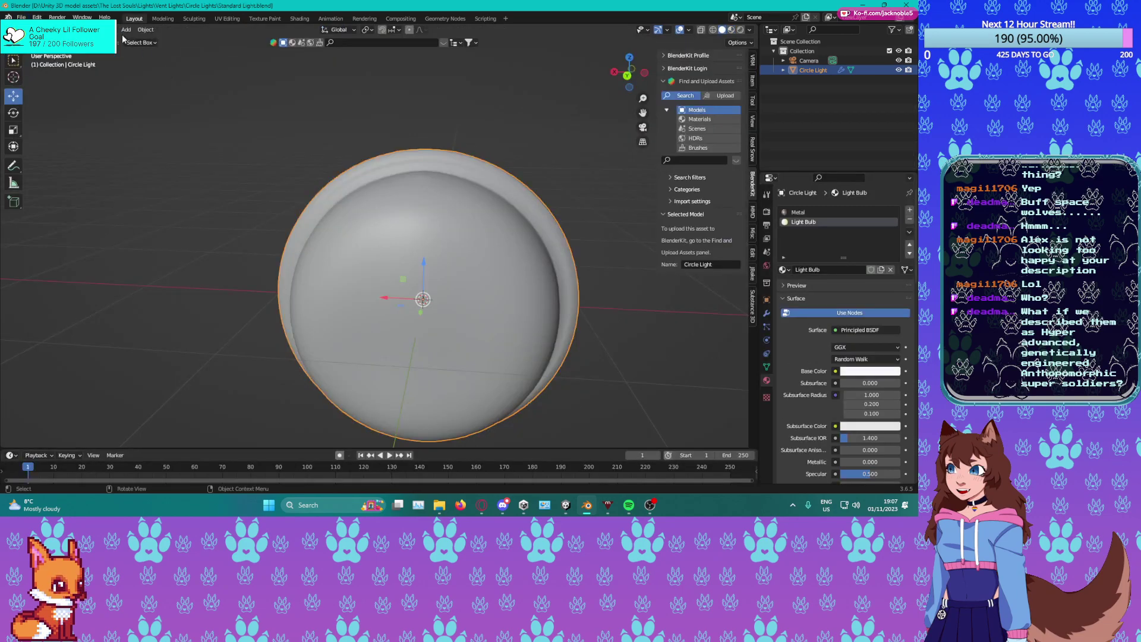
left_click(21, 17)
mouse_move(50, 67)
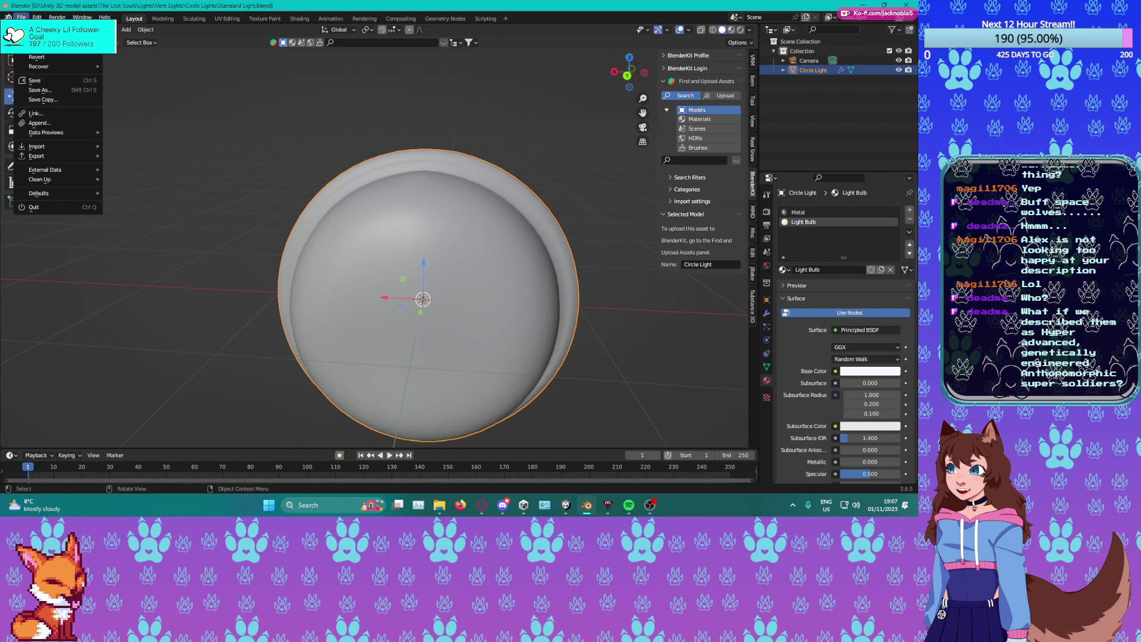
mouse_move(53, 47)
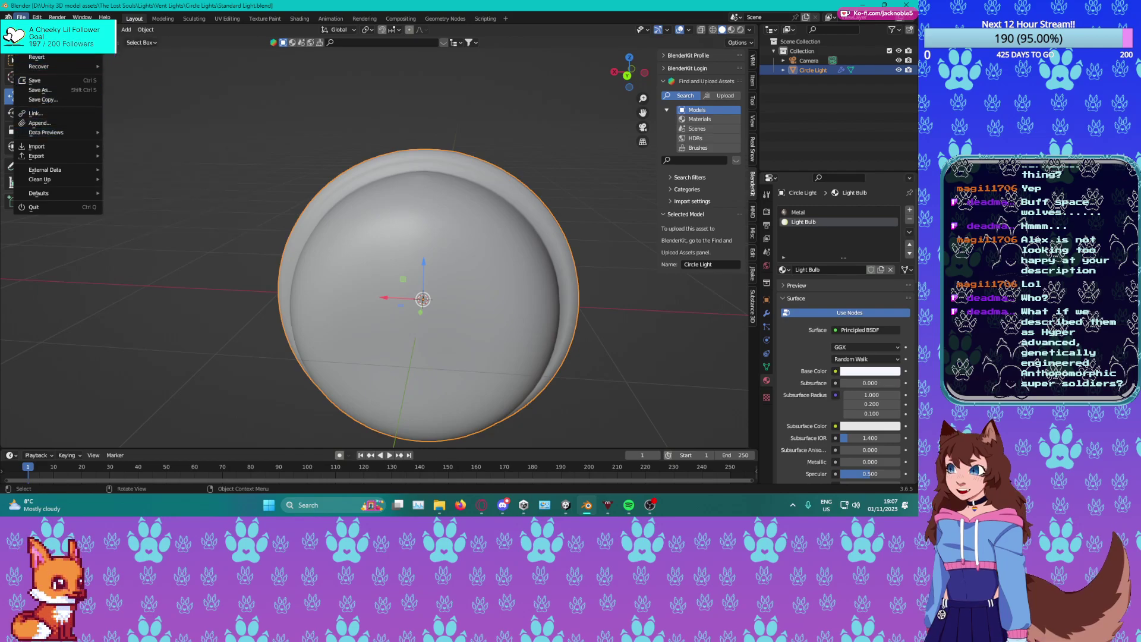
left_click(56, 90)
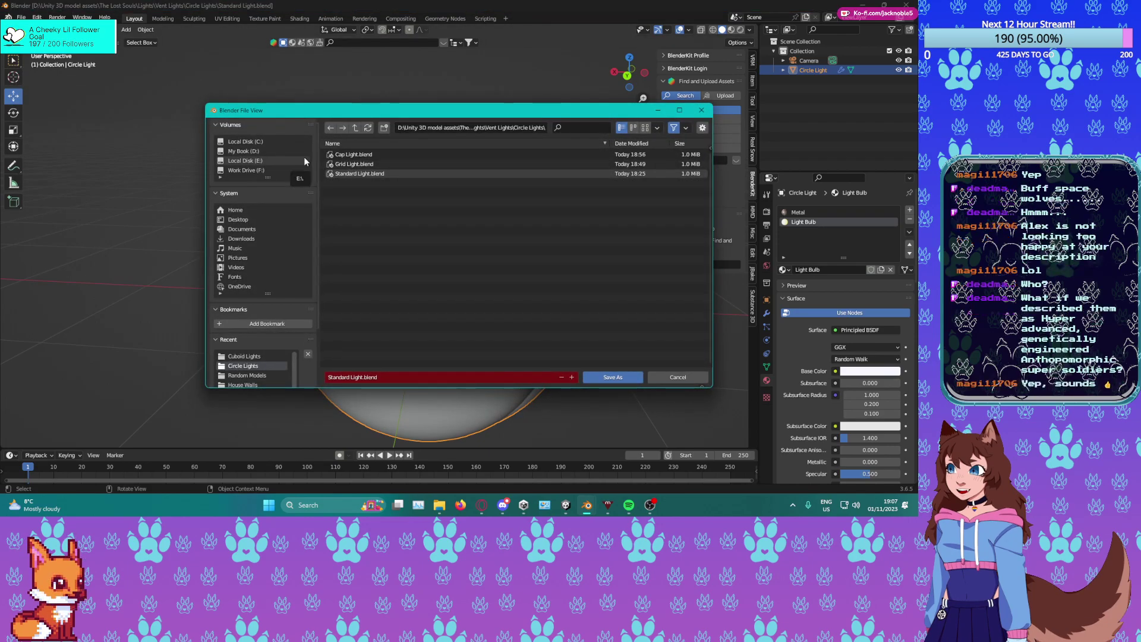
left_click(237, 259)
left_click(243, 151)
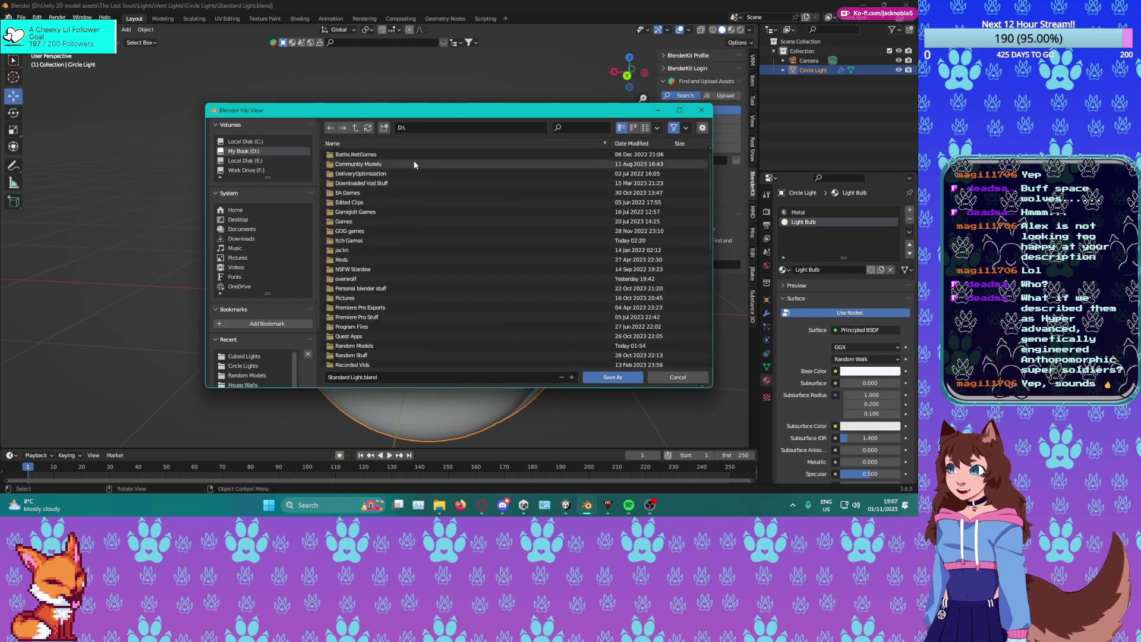
left_click(701, 110)
Save a copy of the standard light as Standard Cuboid Light.blend in the Cuboid Lights folder.
left_click(22, 17)
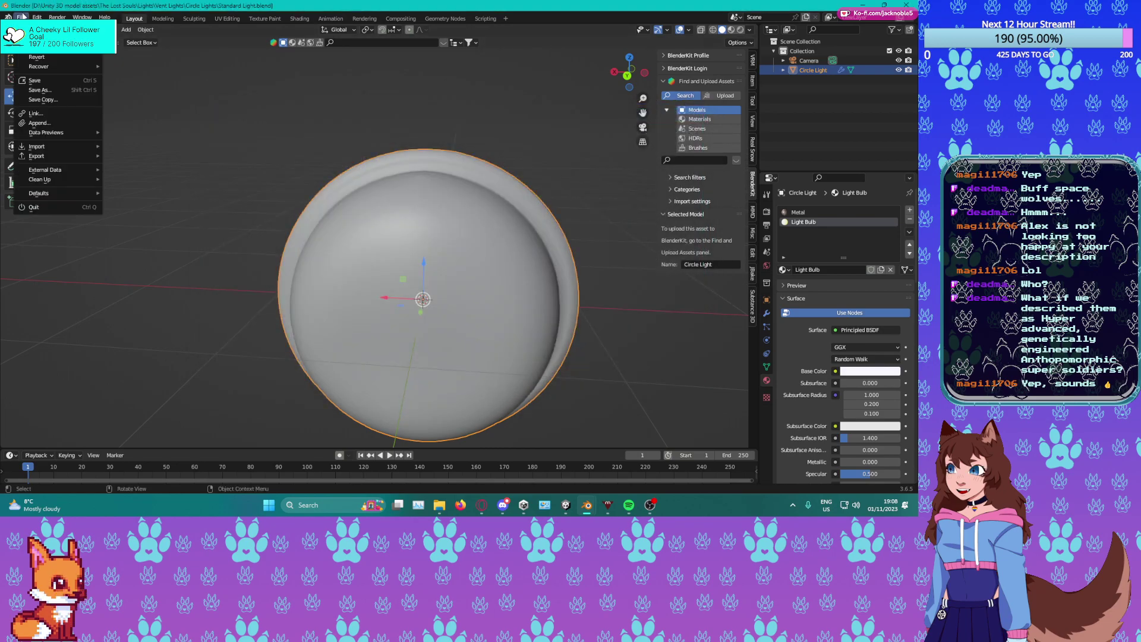
left_click(39, 90)
left_click(355, 128)
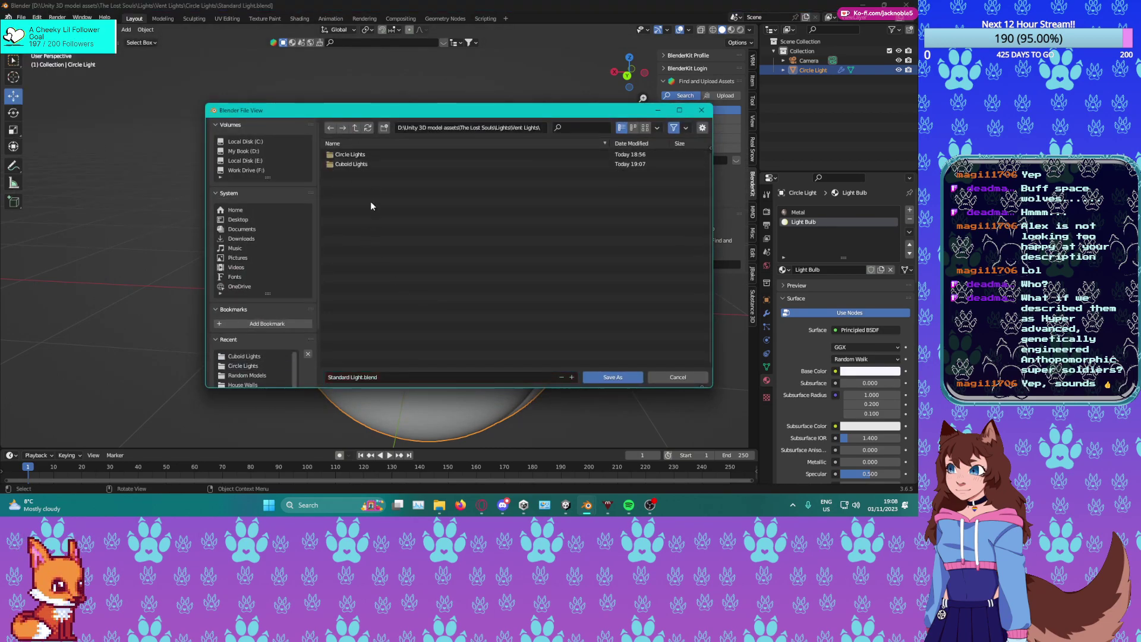
double_click(353, 164)
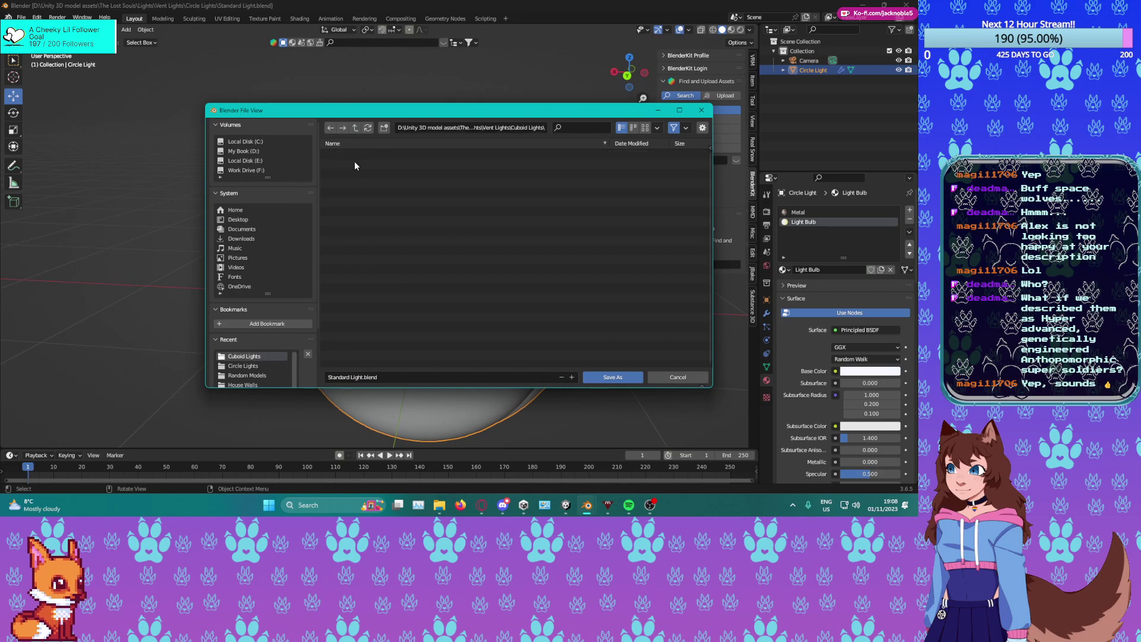
left_click(334, 379)
left_click(329, 379)
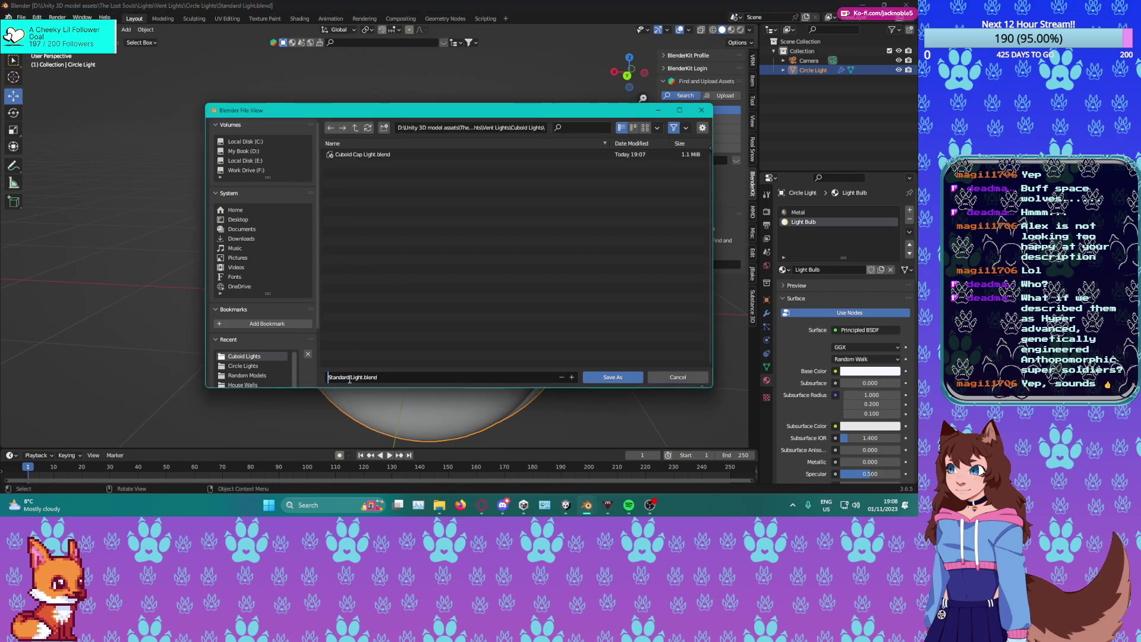
type("Cu")
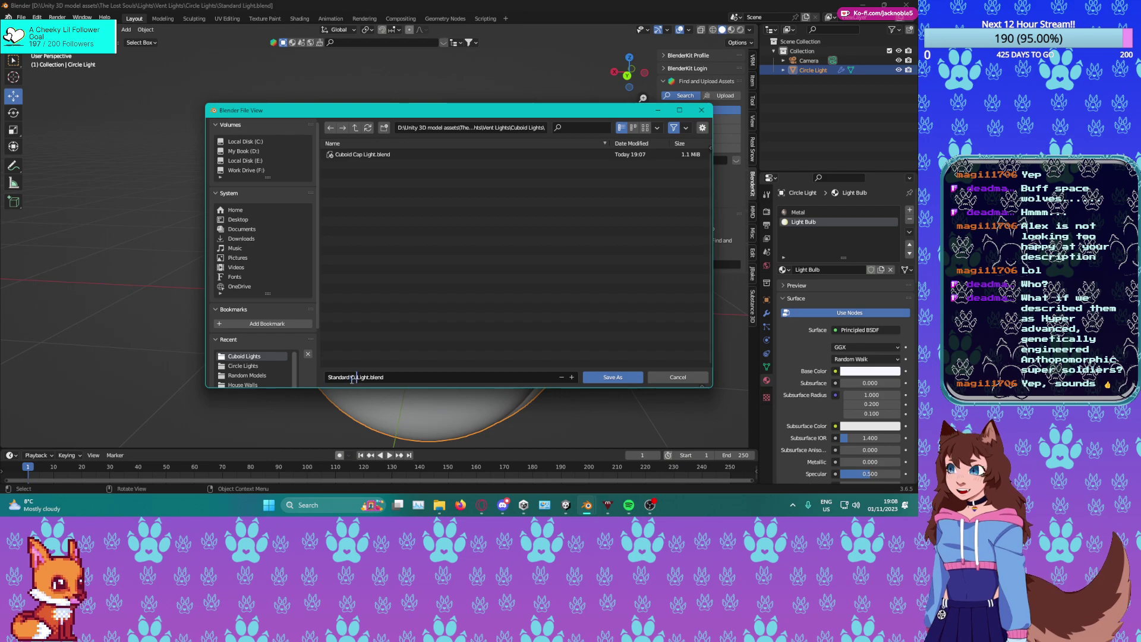
type("boid")
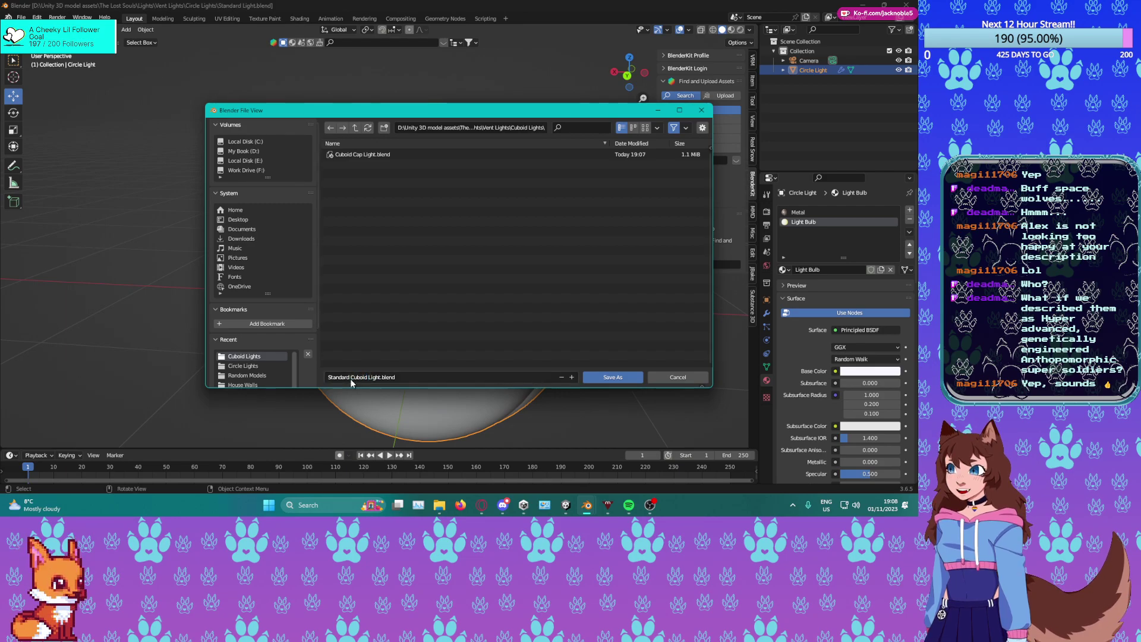
left_click(618, 376)
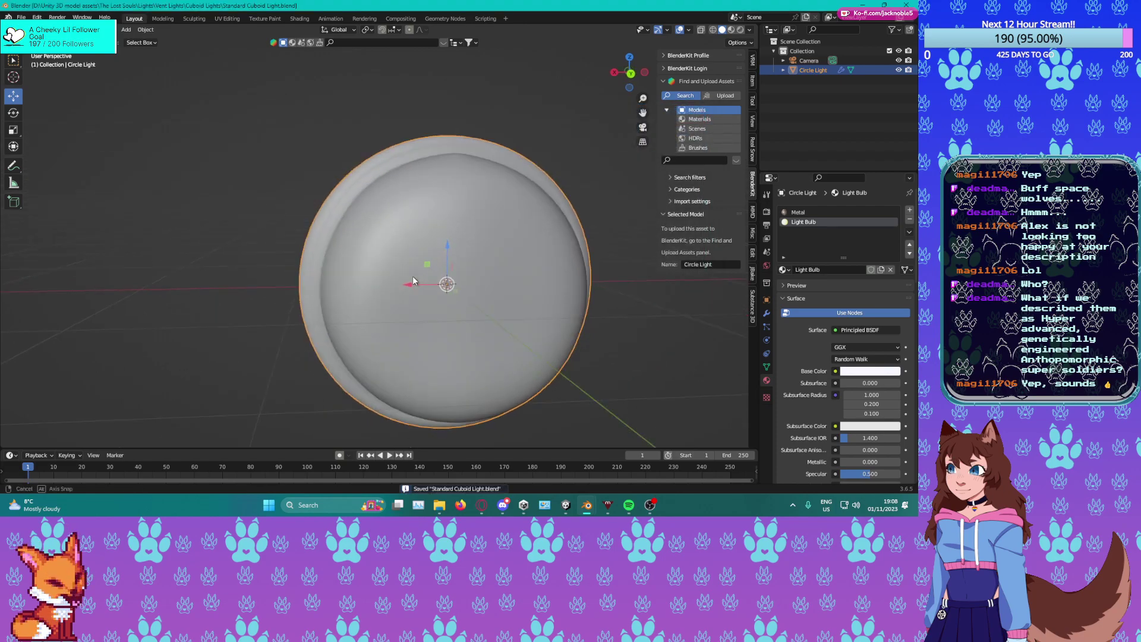
Set the circle light's Z rotation to 180° so its bulb faces the front view.
key("KP_3")
key("KP_1")
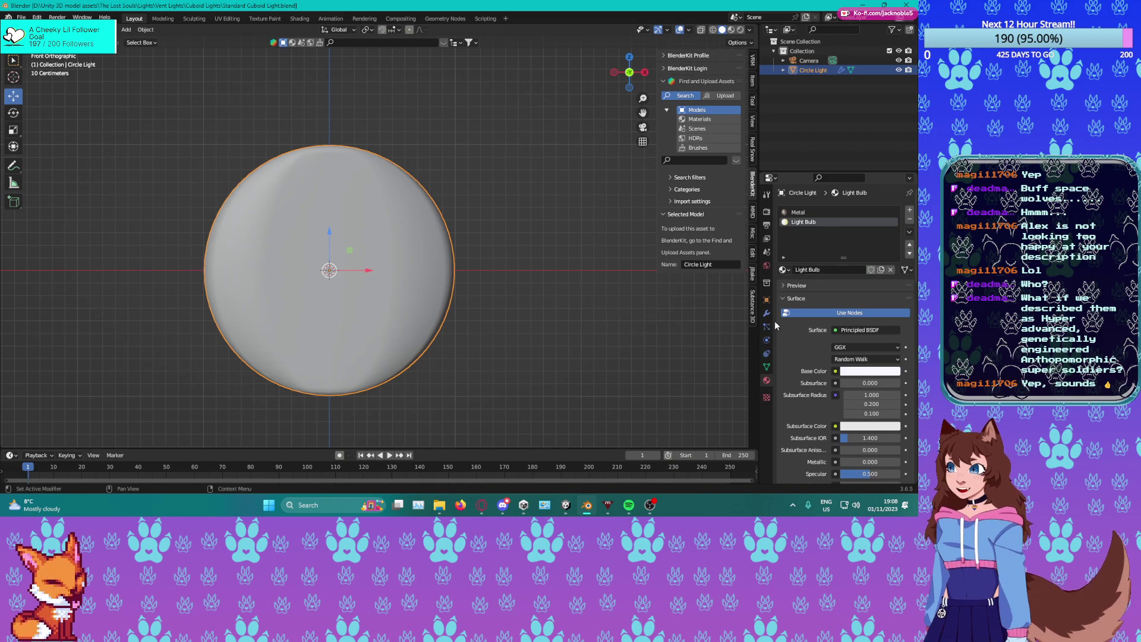
left_click(767, 299)
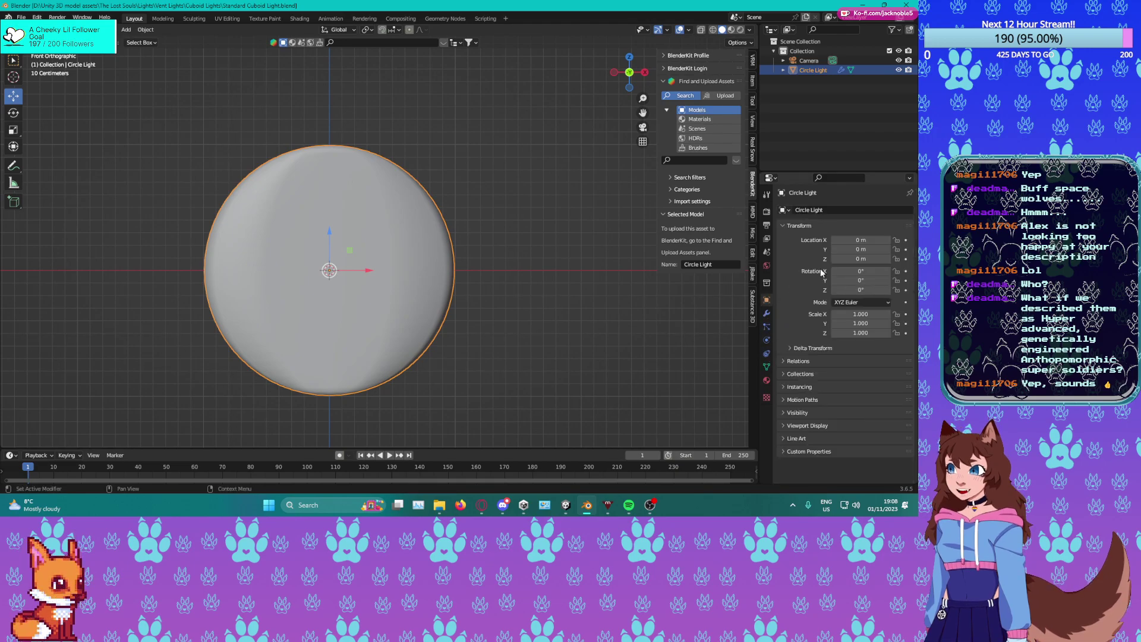
left_click(872, 289)
type("180")
key("Return")
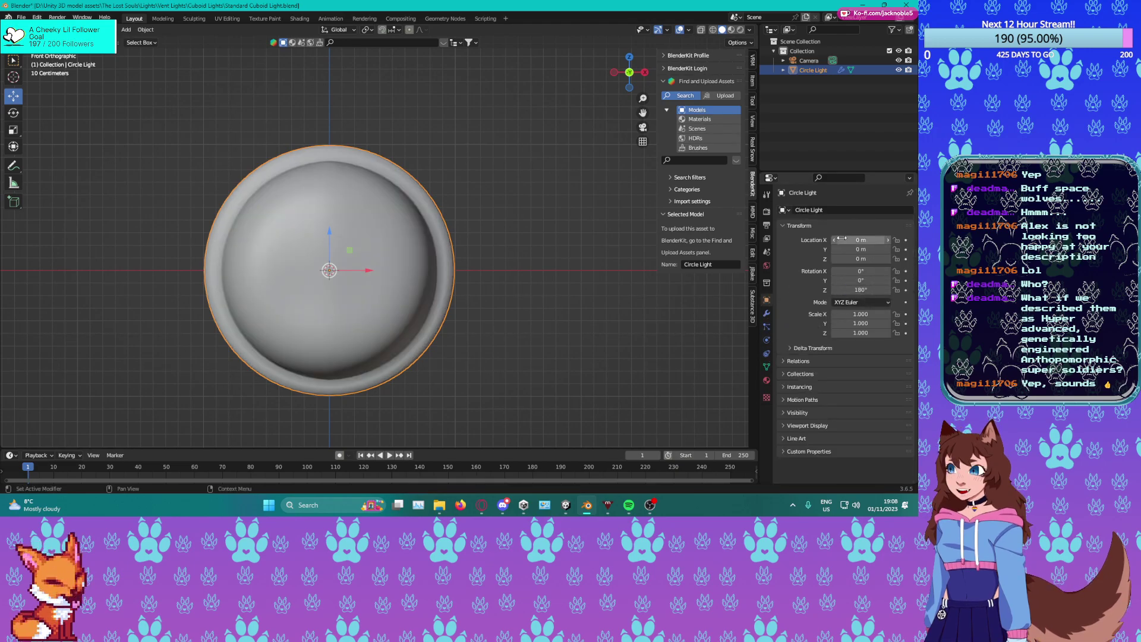
Apply the circle light's rotation.
left_click(125, 30)
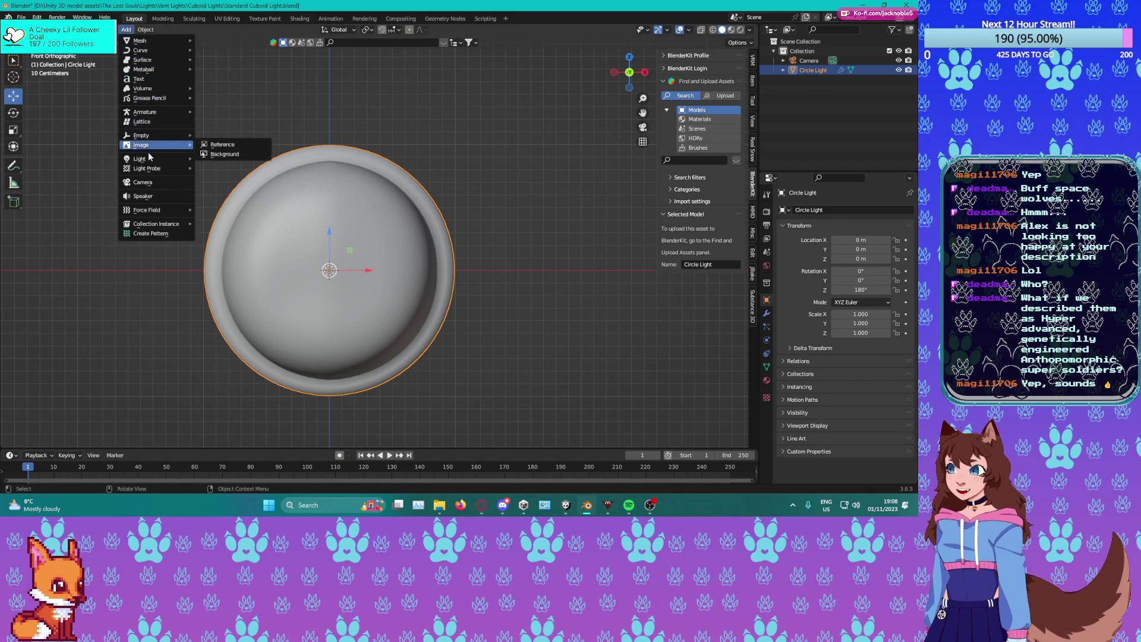
mouse_move(143, 40)
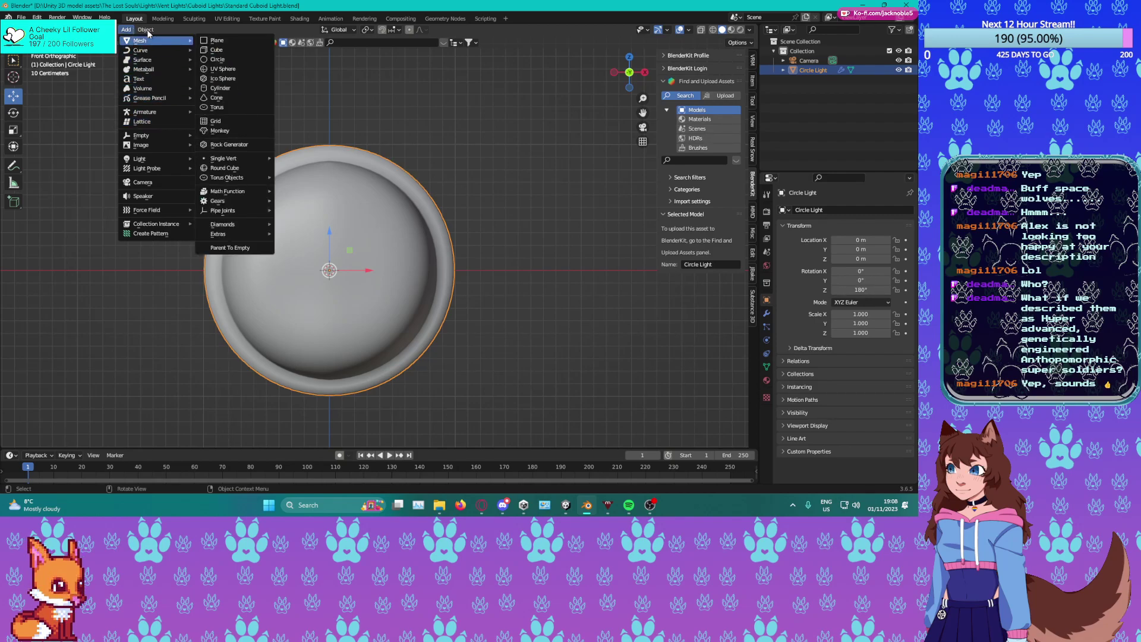
mouse_move(156, 79)
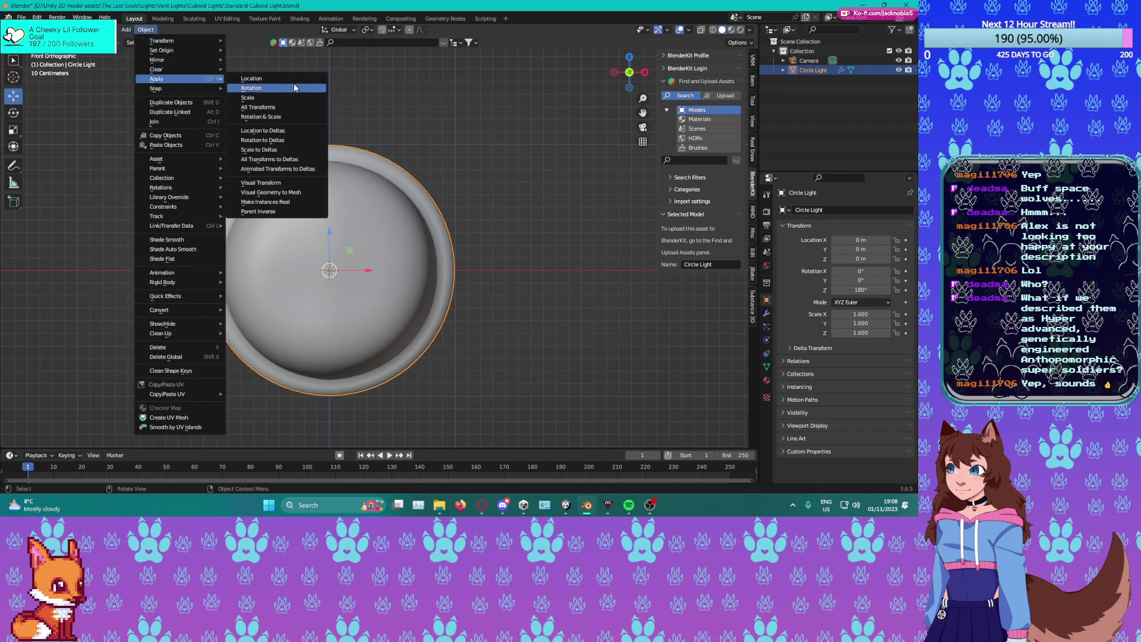
left_click(295, 88)
Delete all vertices on the positive X half of the light, including the stray ones at the outer rim.
middle_click_drag(383, 239, 448, 265)
key("Tab")
key("KP_1")
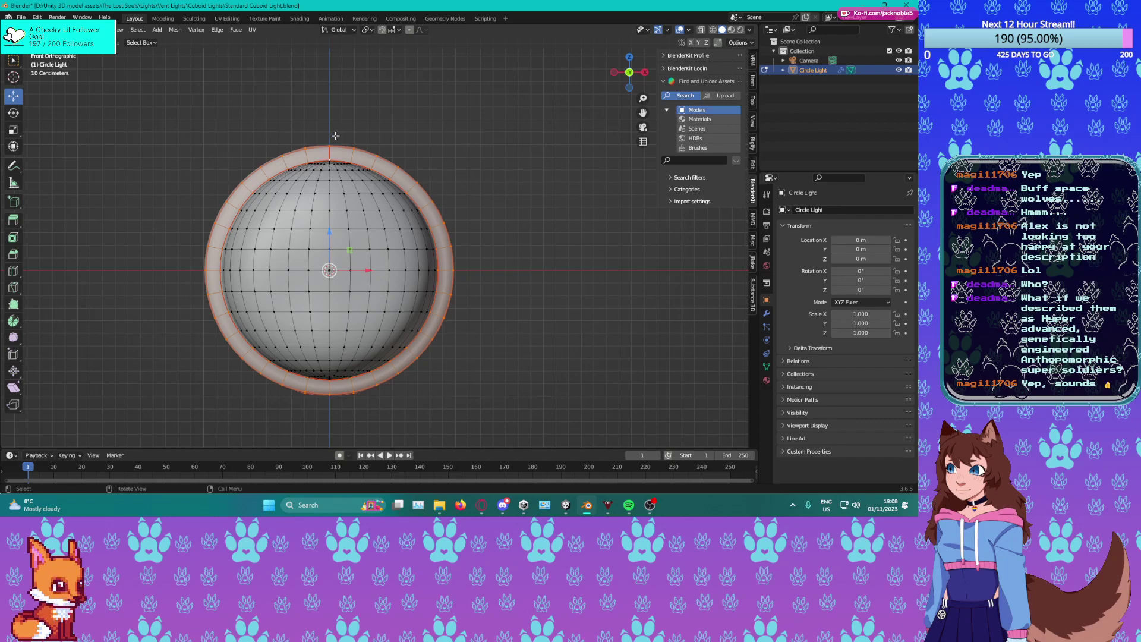
key("a")
left_click_drag(331, 141, 456, 437)
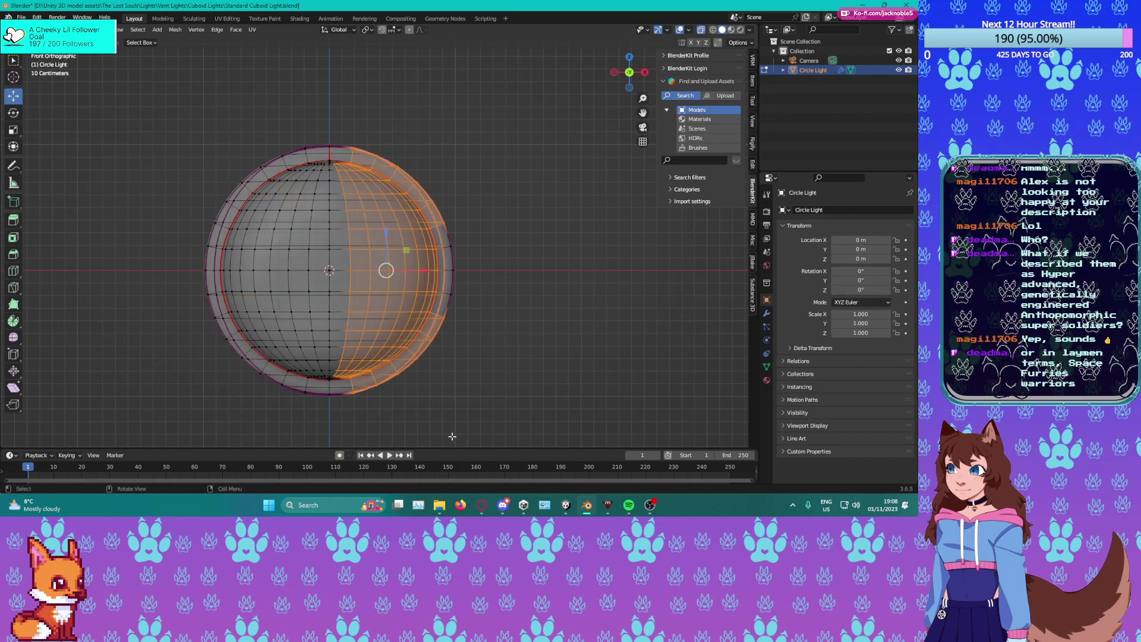
key("x")
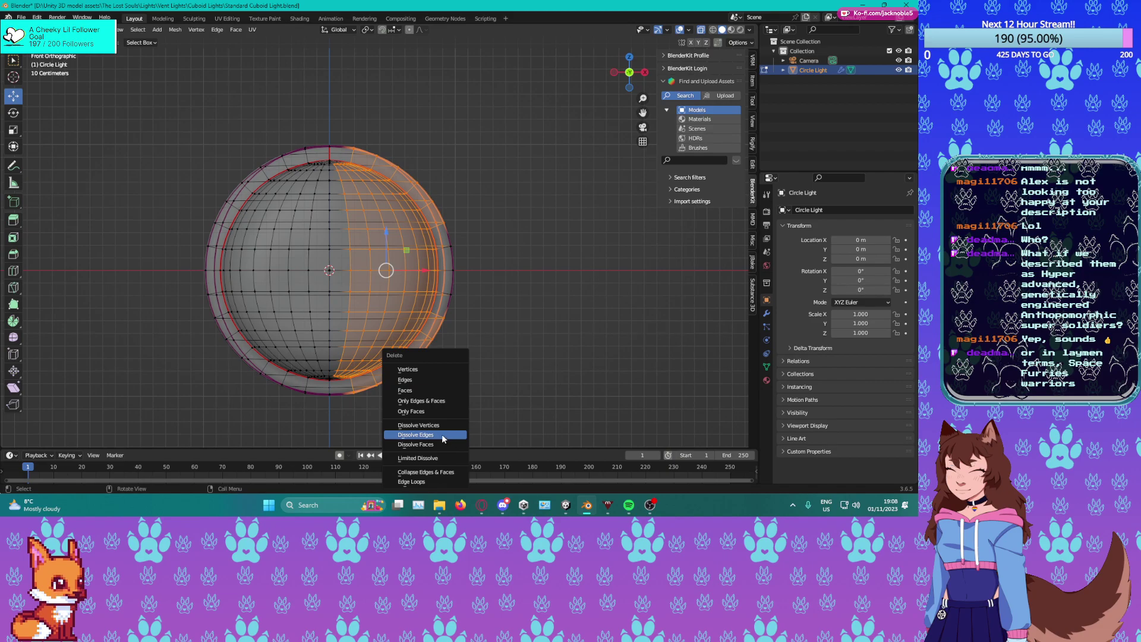
left_click(416, 369)
left_click_drag(435, 224, 503, 348)
key("x")
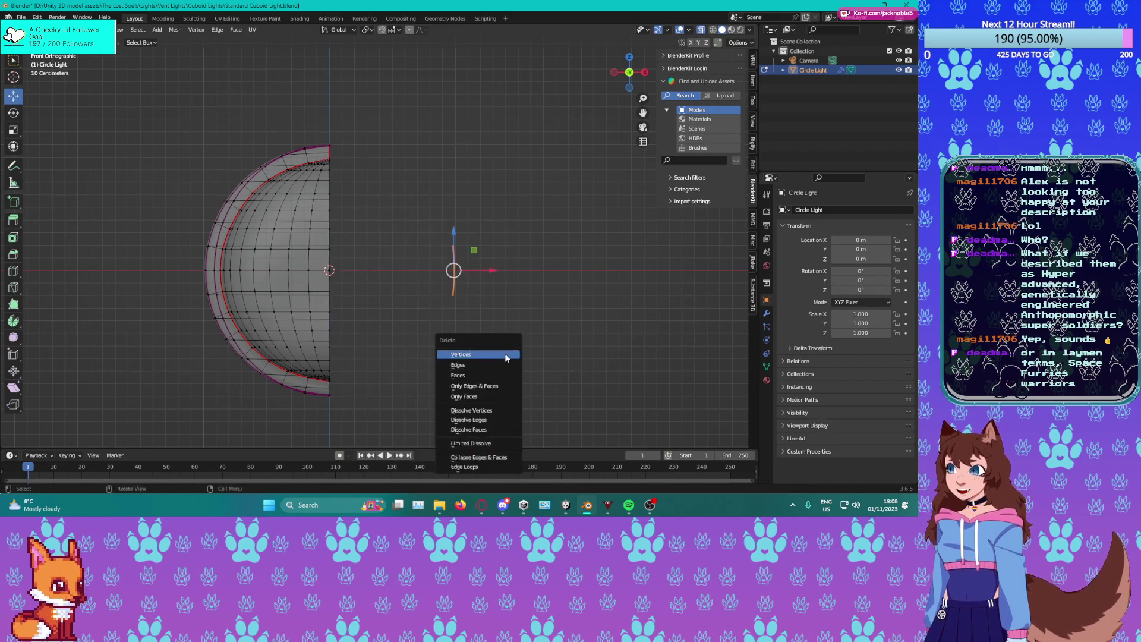
left_click(505, 355)
Select the open edge loop along the cut and add a Mirror modifier across the X axis.
middle_click_drag(435, 336, 327, 332)
left_click(336, 306, "alt")
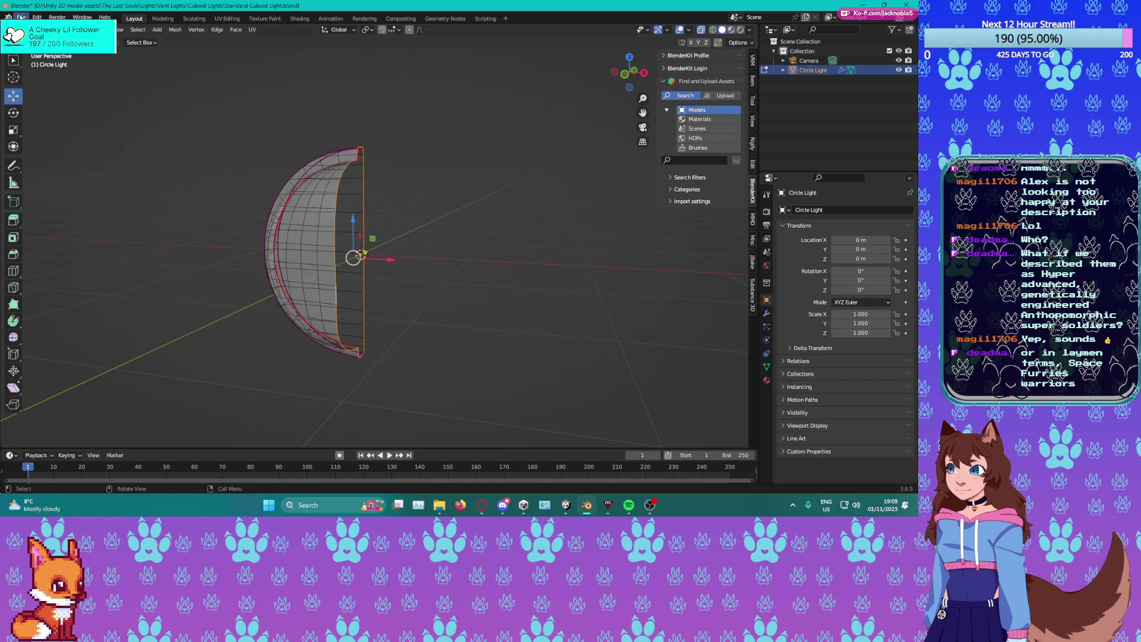
left_click(766, 315)
left_click(818, 209)
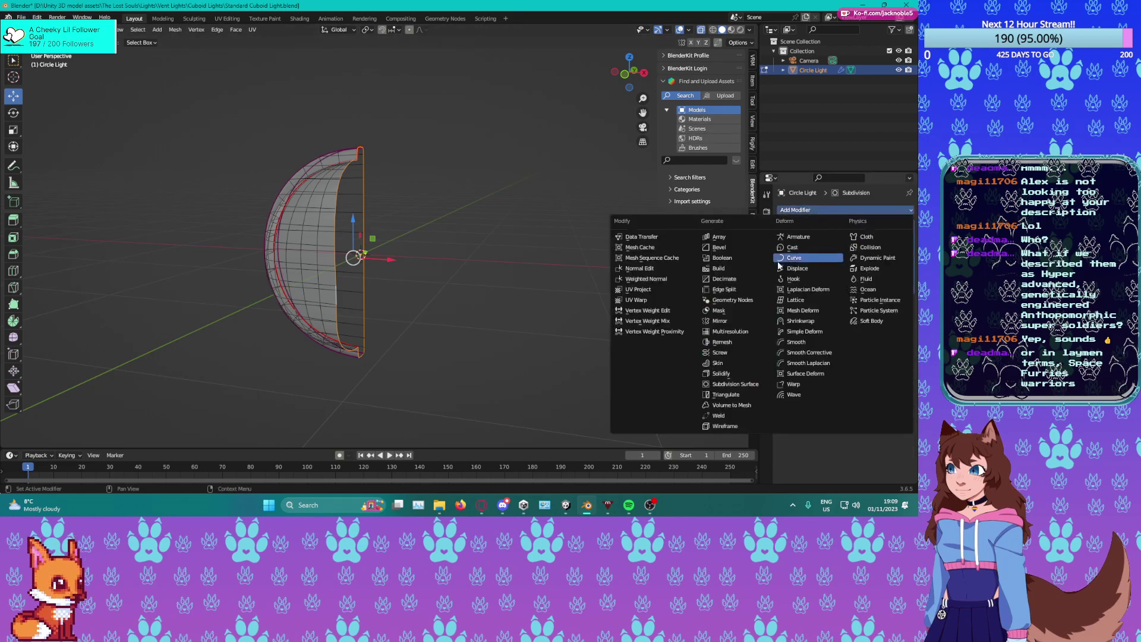
left_click(746, 331)
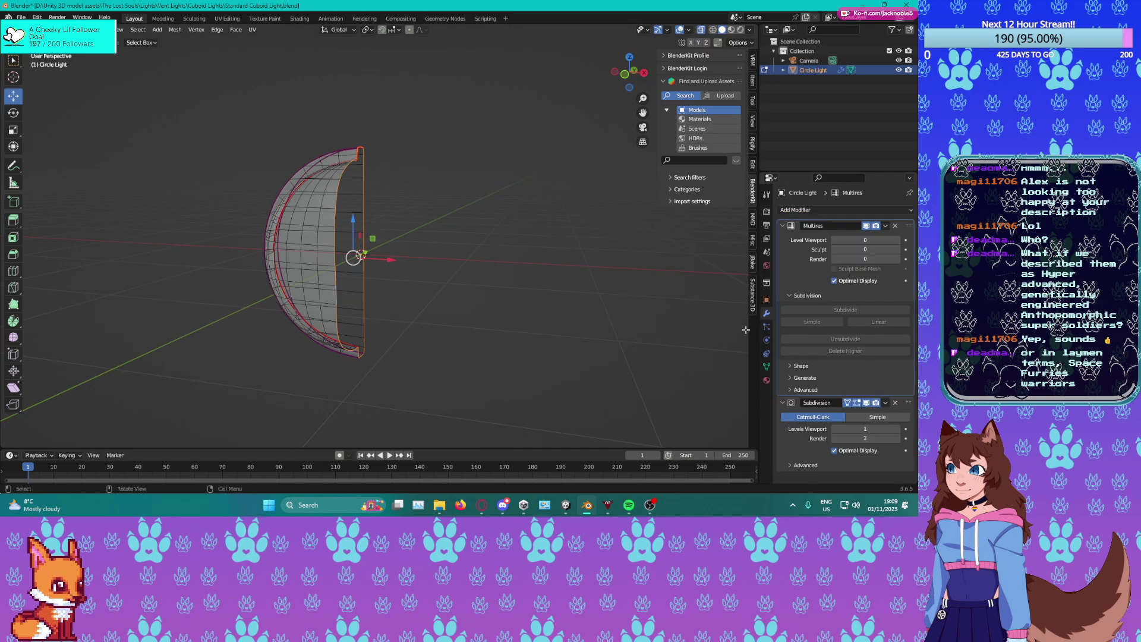
left_click(895, 225)
left_click(864, 209)
left_click(720, 322)
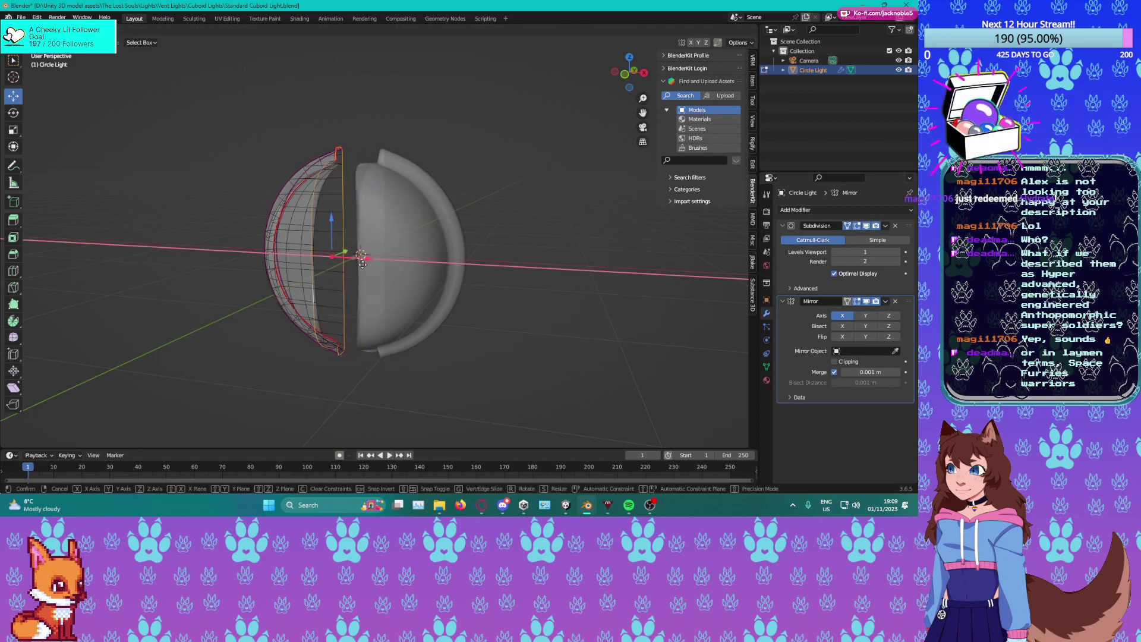
Select all geometry of the remaining half of the light and face it from the front.
key("a")
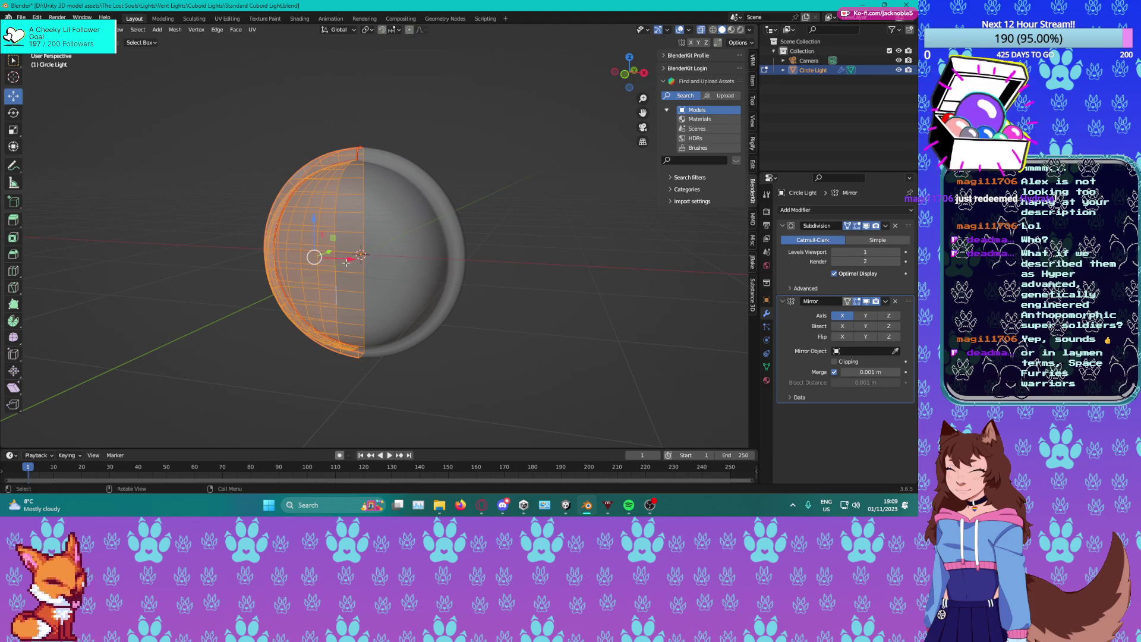
key("KP_3")
key("KP_1")
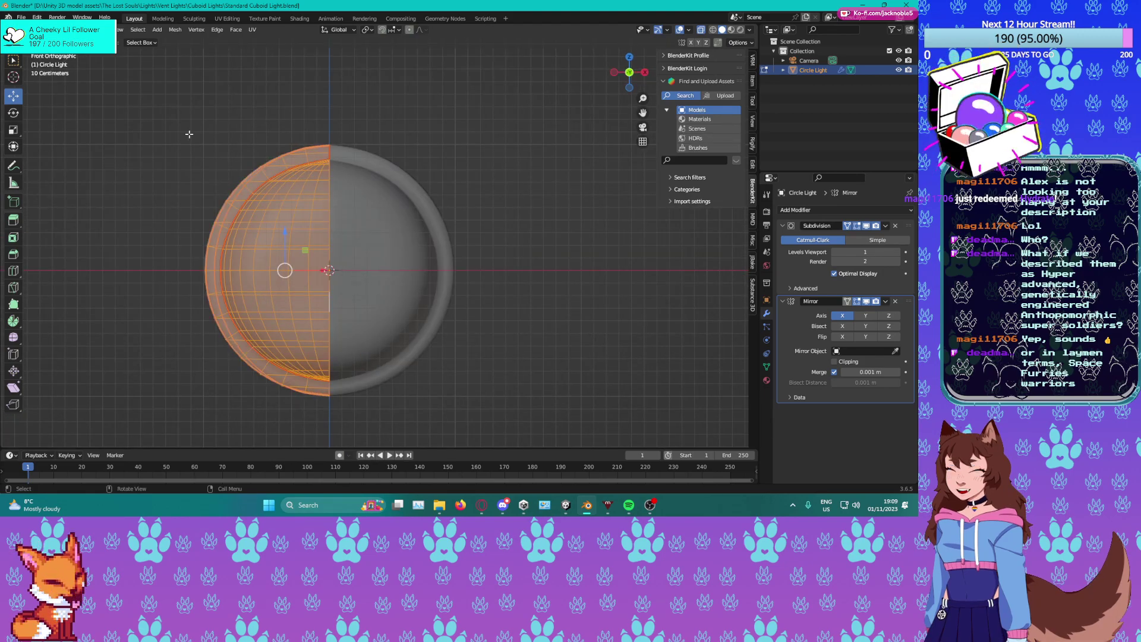
Save the current changes and open Cuboid Cap Light.blend to examine its light's shape from the front.
left_click(21, 17)
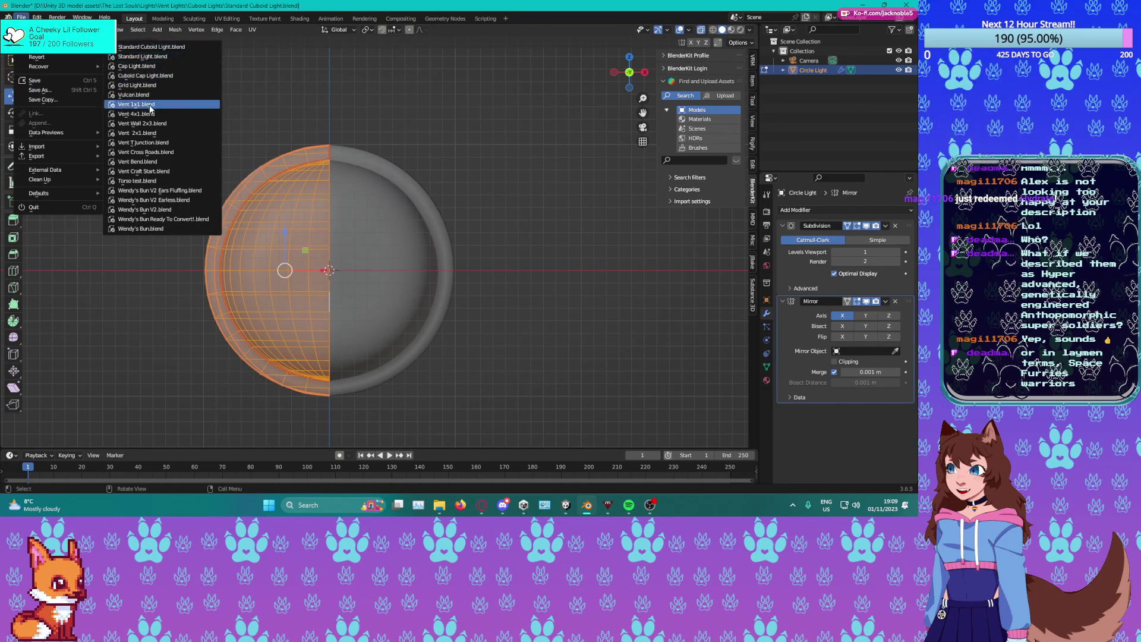
left_click(151, 78)
left_click(406, 270)
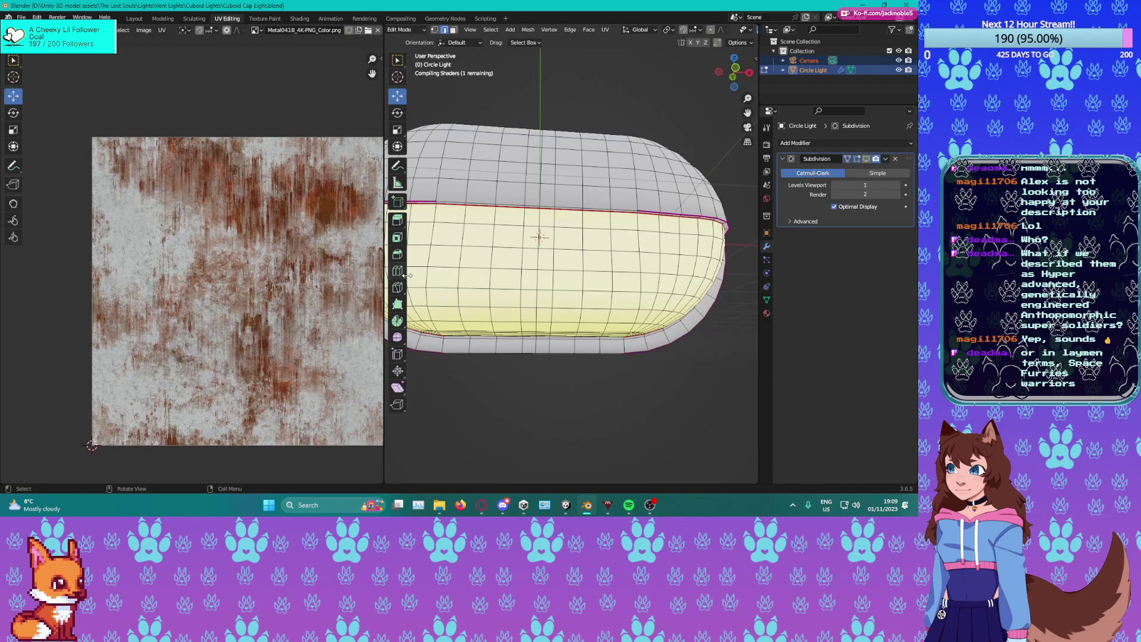
middle_click_drag(407, 274, 526, 191)
scroll(454, 254, "up", 1)
middle_click_drag(454, 254, 500, 248, "shift")
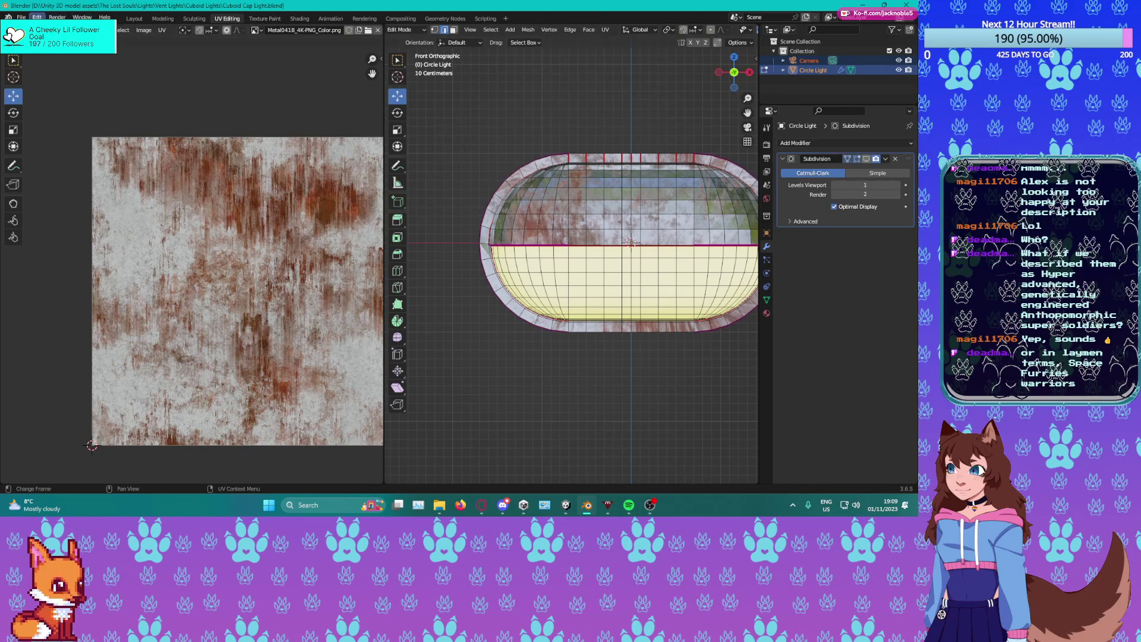
Reopen Standard Cuboid Light.blend and move the selected half about 0.7 m along negative X.
left_click(21, 16)
mouse_move(48, 47)
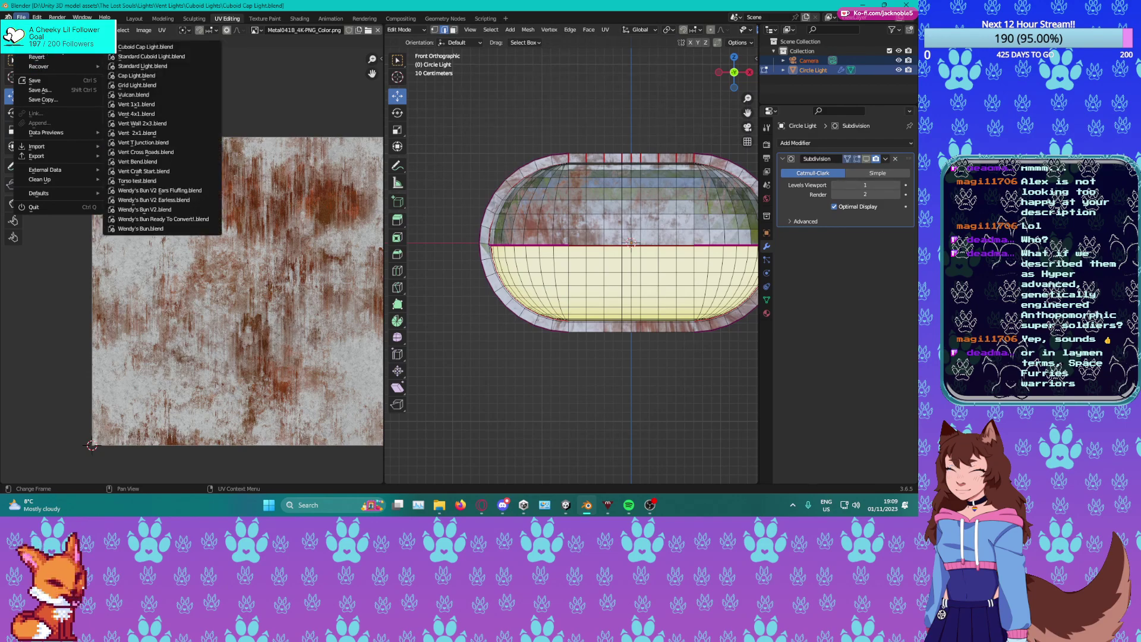
left_click(142, 57)
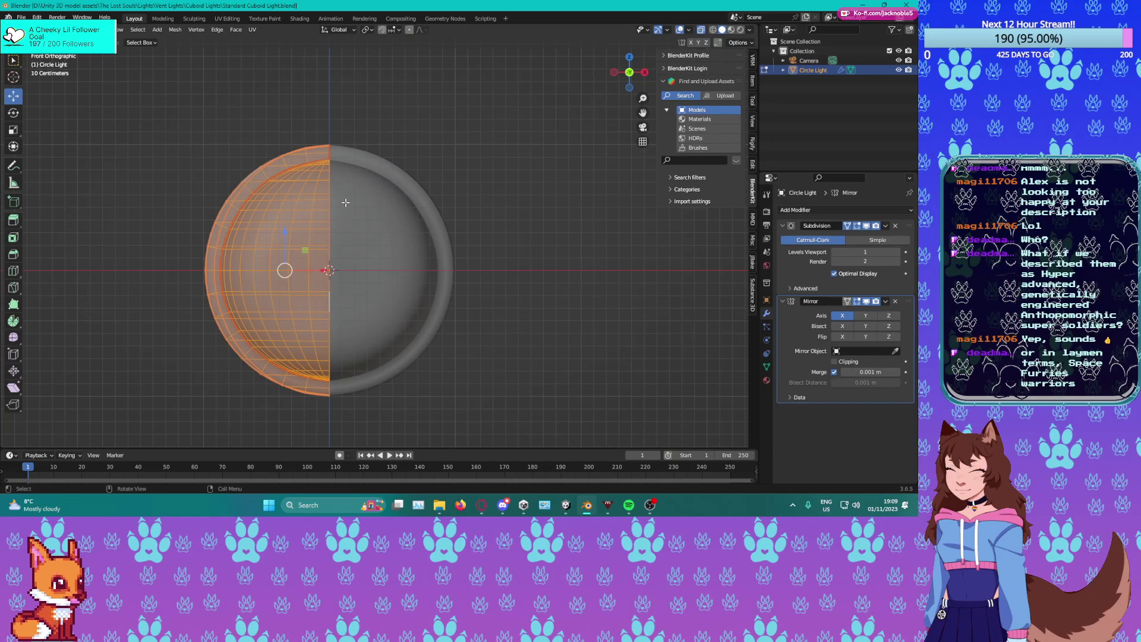
scroll(345, 203, "down", 10, "ctrl")
left_click_drag(461, 274, 367, 282)
middle_click_drag(463, 242, 432, 223, "shift")
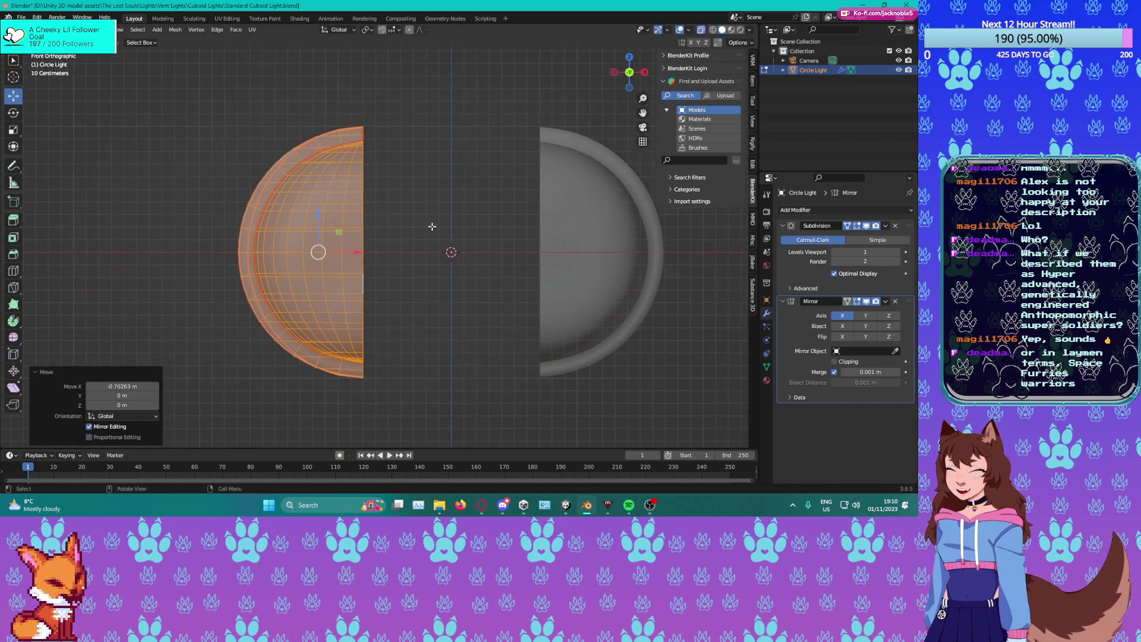
Select the open edge loop at the cut, then enable the Mirror modifier's clipping and place it above Subdivision.
left_click(363, 229, "alt")
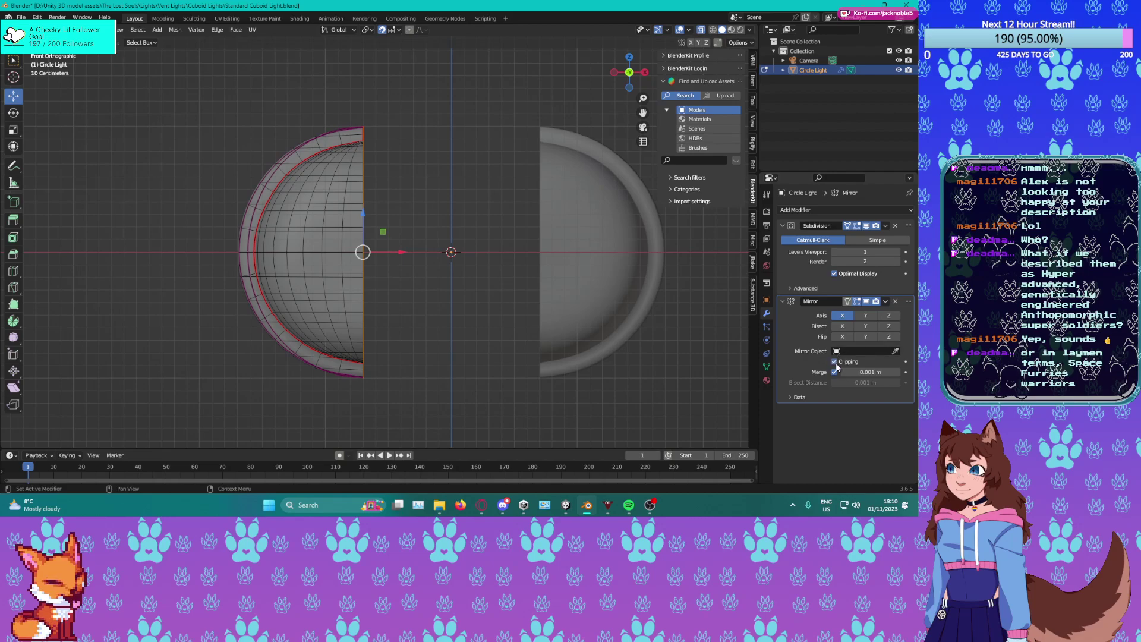
left_click_drag(908, 301, 906, 215)
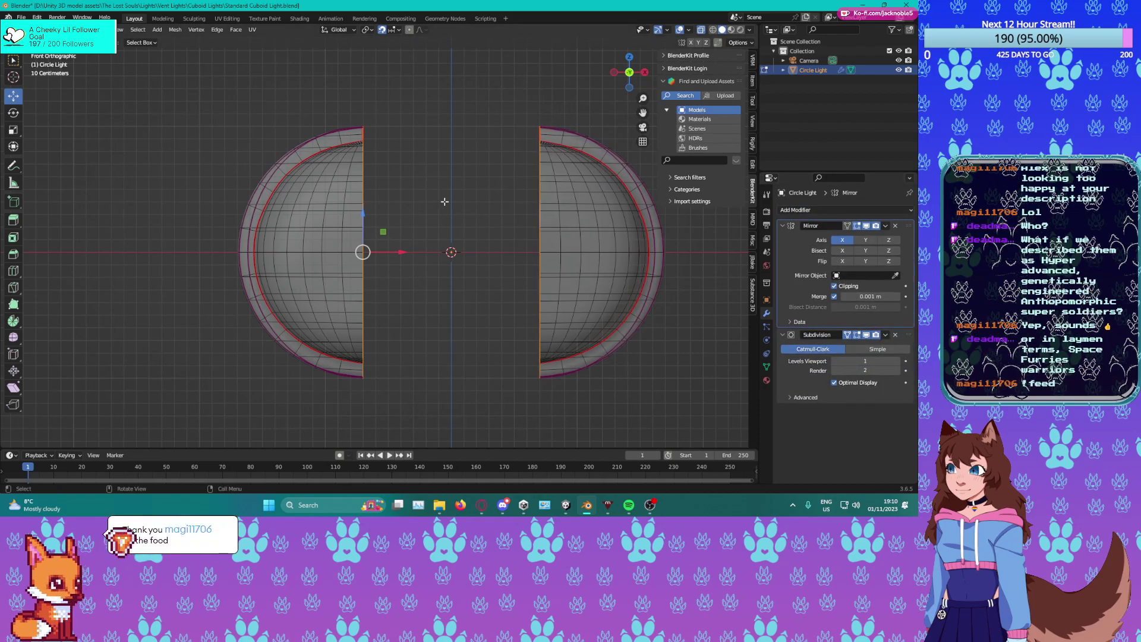
Extrude the open edge loop toward the mirror plane in 0.2 m segments and move the last loop 0.1 m to close the centre gap.
key("g")
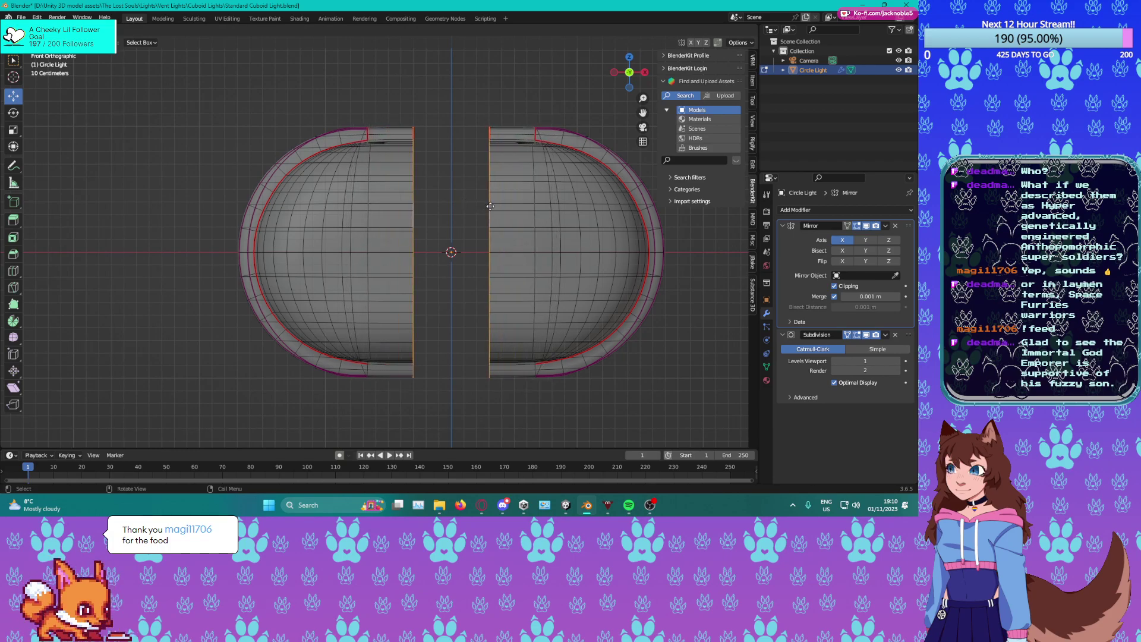
left_click(471, 203)
key("e")
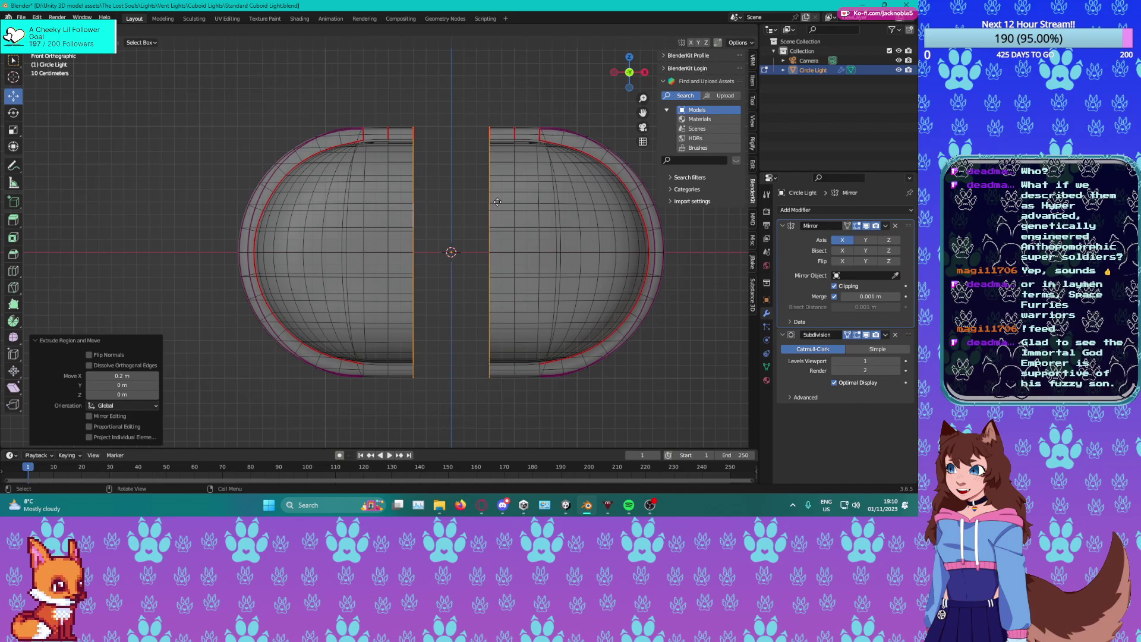
key("shift+r")
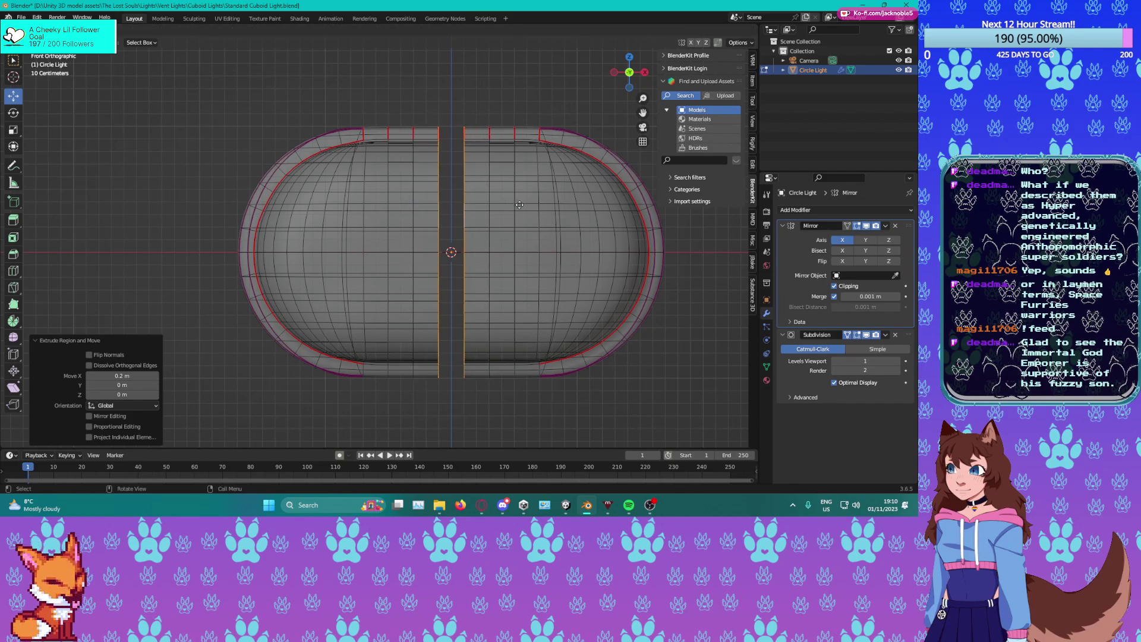
left_click(519, 205)
left_click_drag(475, 254, 488, 253)
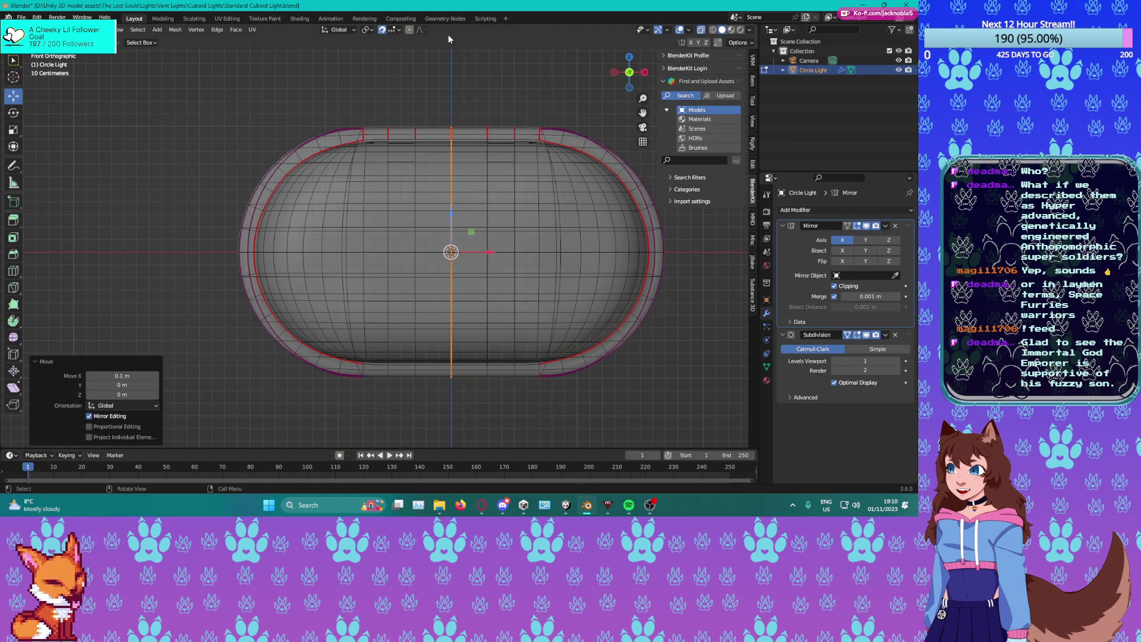
left_click_drag(497, 255, 505, 252)
Select the edge loop at the light's centre and save the file.
left_click(421, 242, "alt")
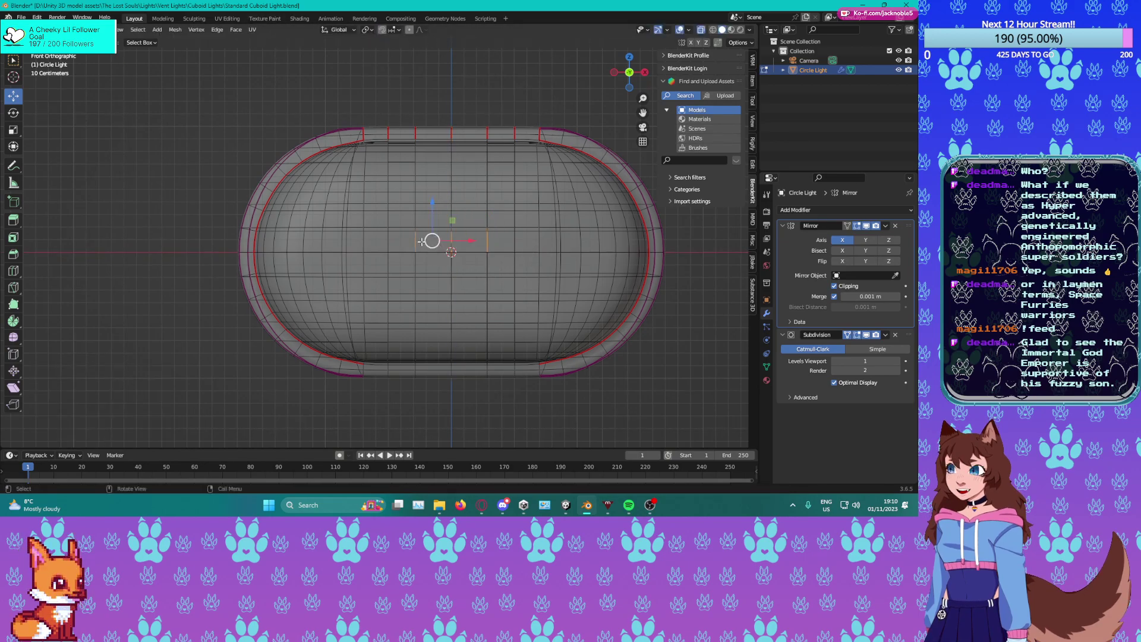
left_click(453, 247, "alt")
key("ctrl+s")
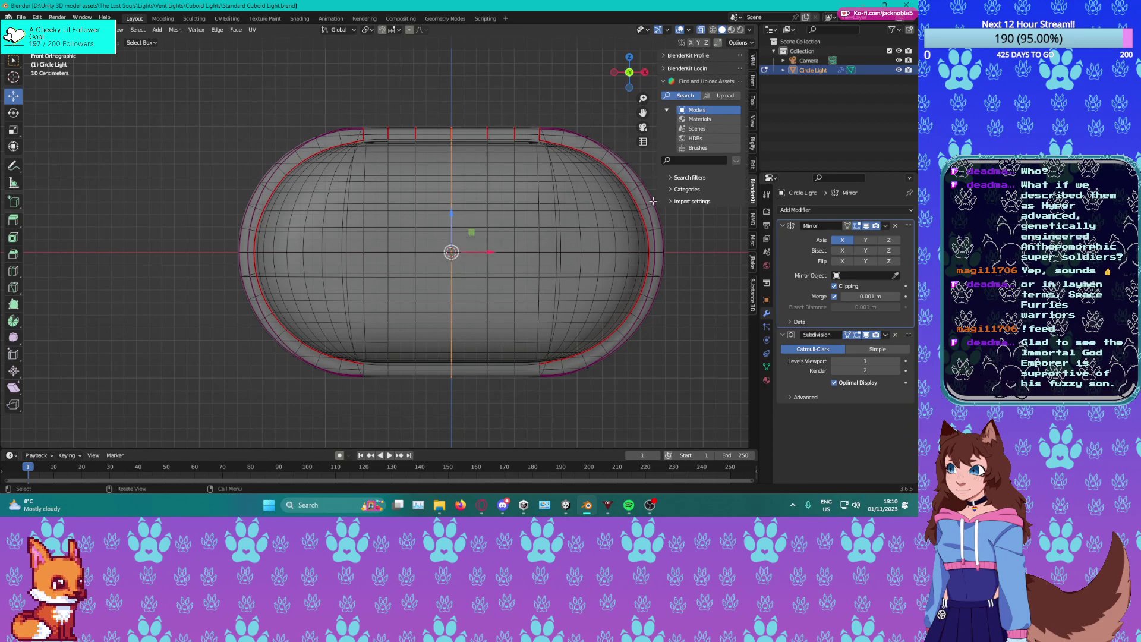
key("alt+Tab")
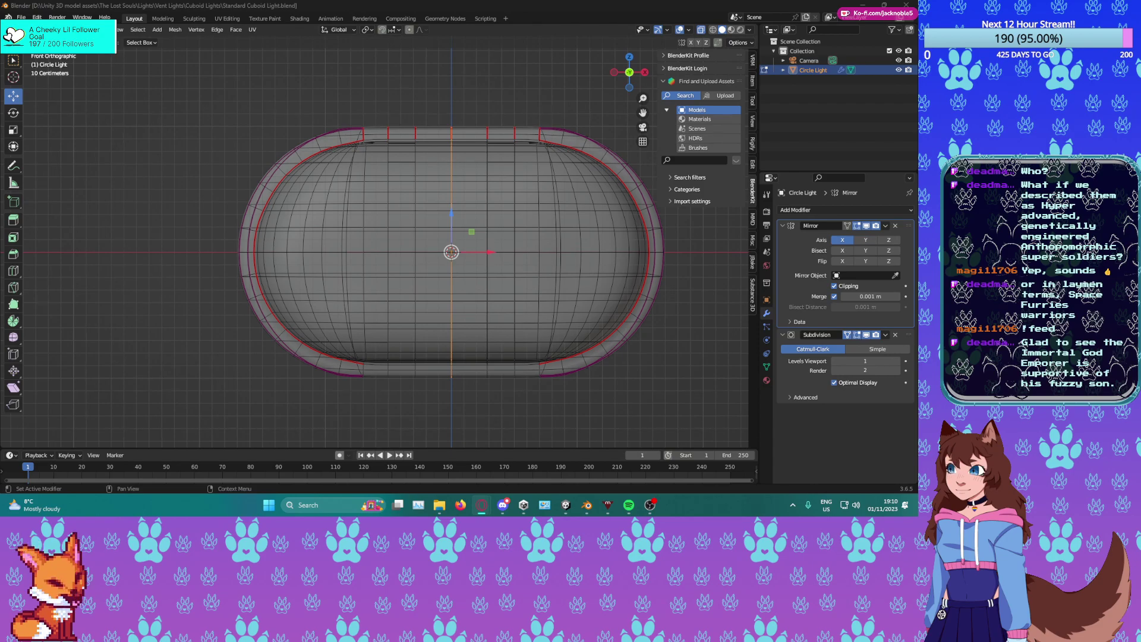
middle_click_drag(569, 248, 557, 243)
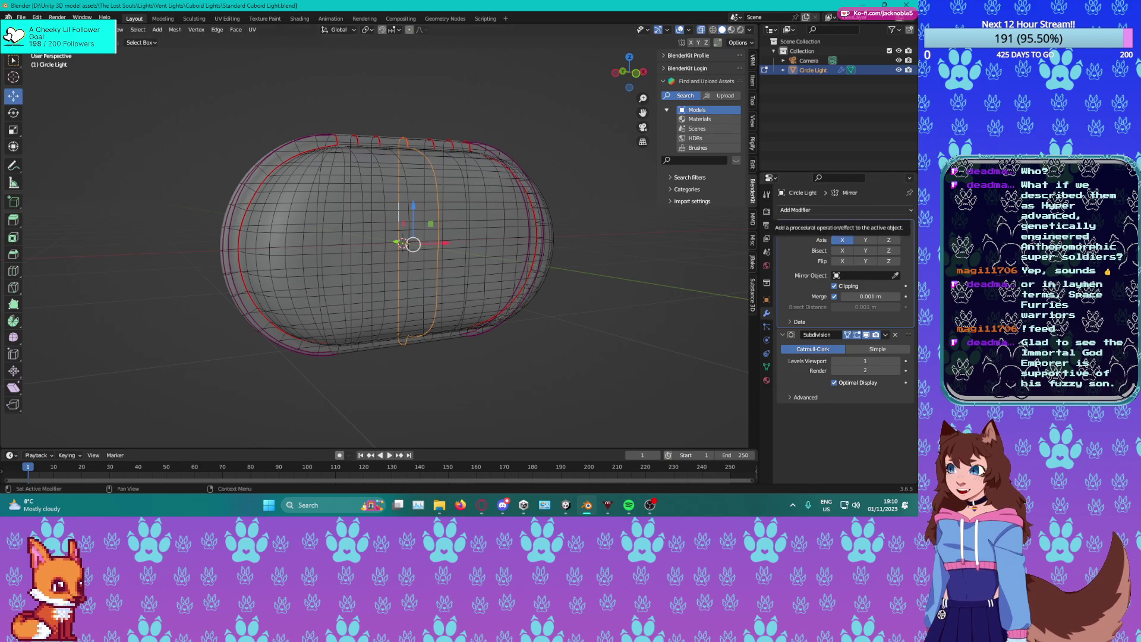
key("alt+Tab")
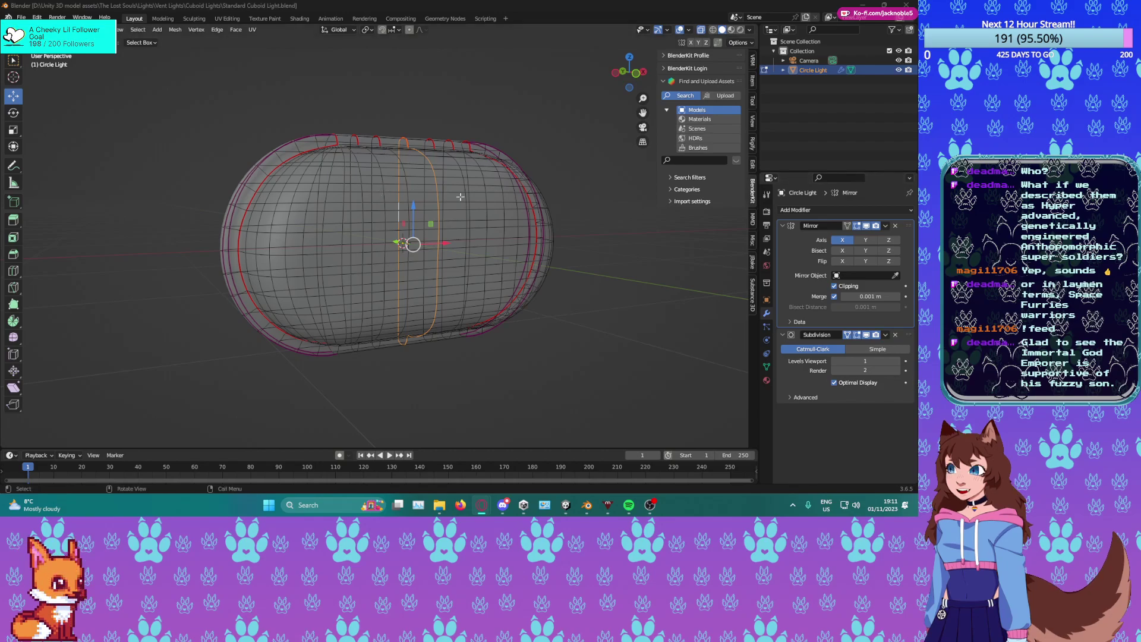
Save the file in Object Mode and show the light with its materials to examine its front and side.
middle_click_drag(544, 297, 510, 306)
key("Tab")
mouse_move(416, 302)
middle_mouse_down()
mouse_move(382, 303)
mouse_move(412, 297)
middle_mouse_up()
key("ctrl+s")
left_click(732, 30)
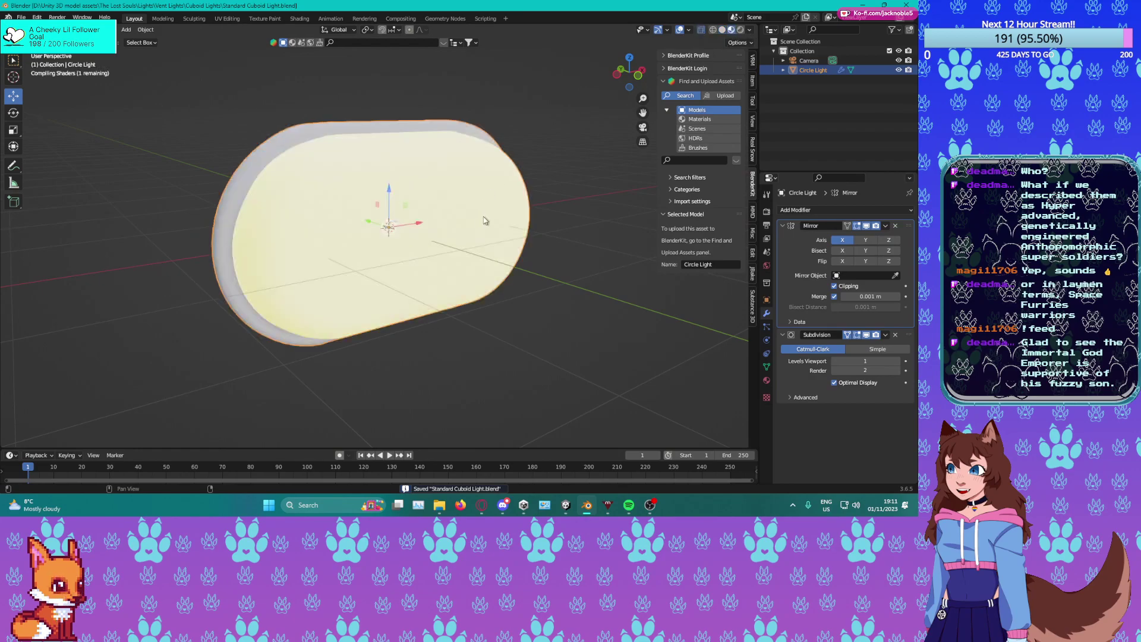
middle_click_drag(505, 311, 547, 298)
scroll(548, 298, "up", 5)
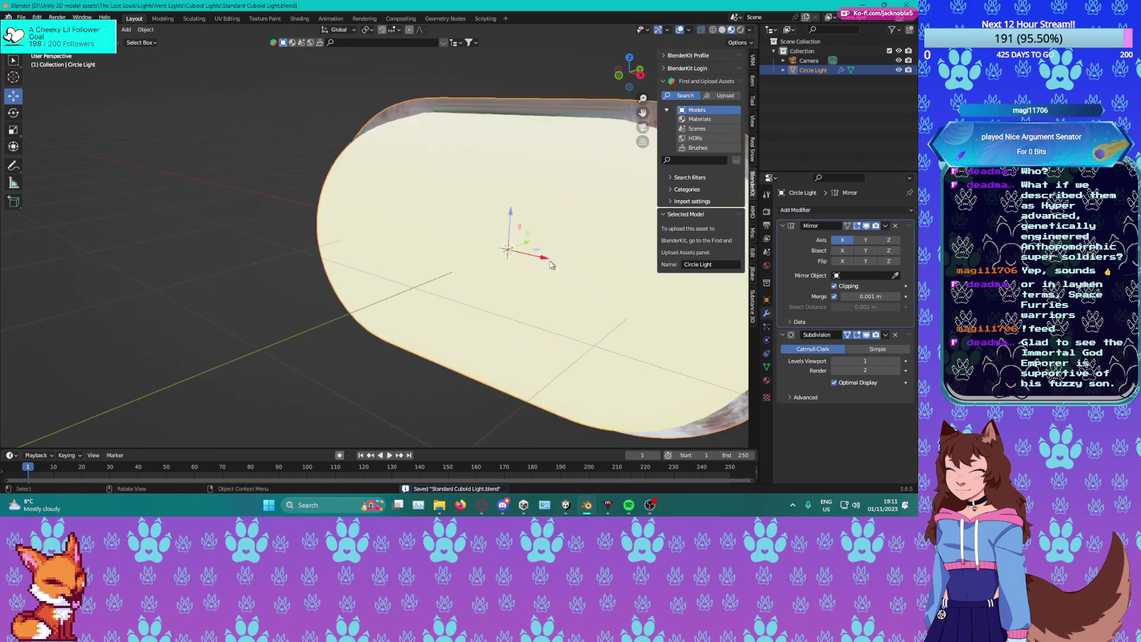
scroll(500, 276, "down", 5)
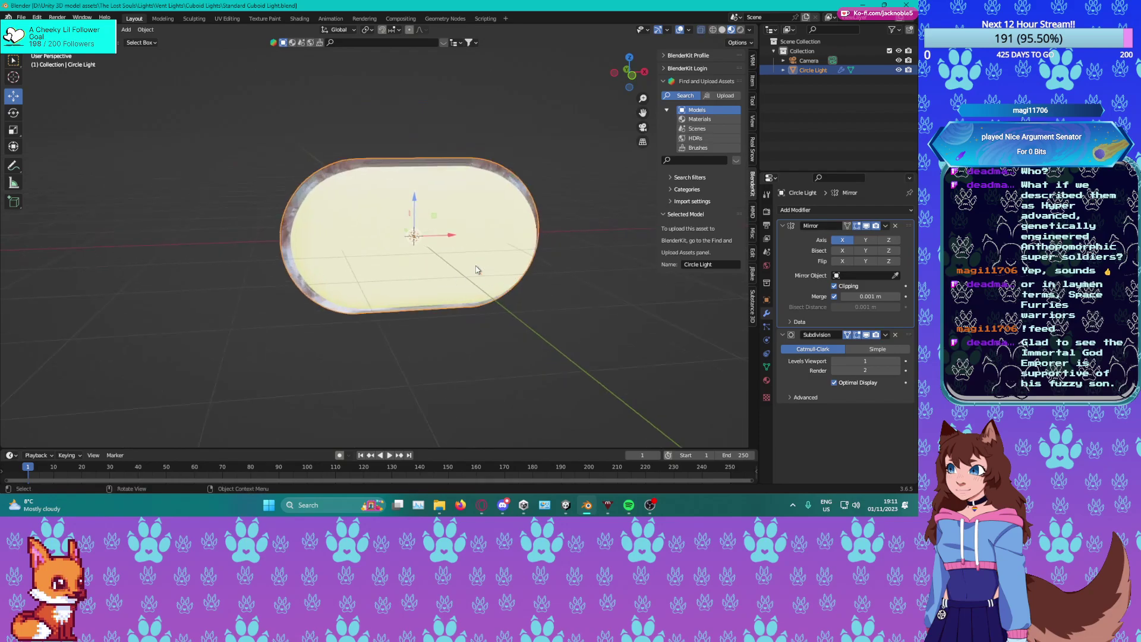
middle_click_drag(489, 268, 307, 298)
In the UV Editing workspace, mark the edge loop where the bulb meets the metal rim as a seam.
key("Tab")
key("a")
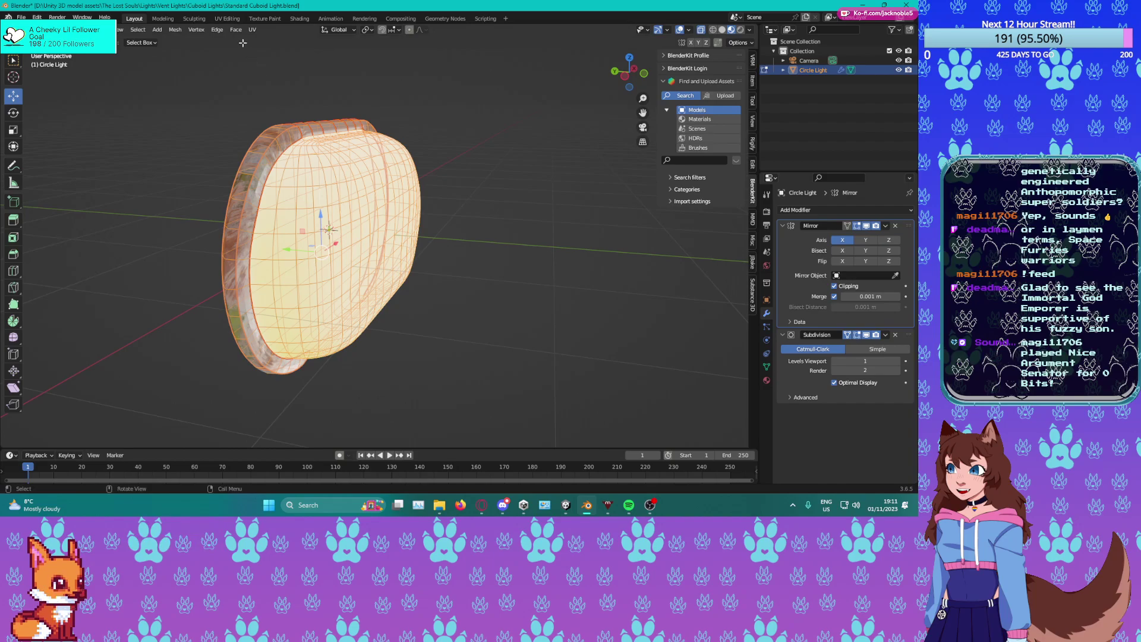
left_click(229, 19)
key("alt+a")
middle_click_drag(514, 166, 585, 291)
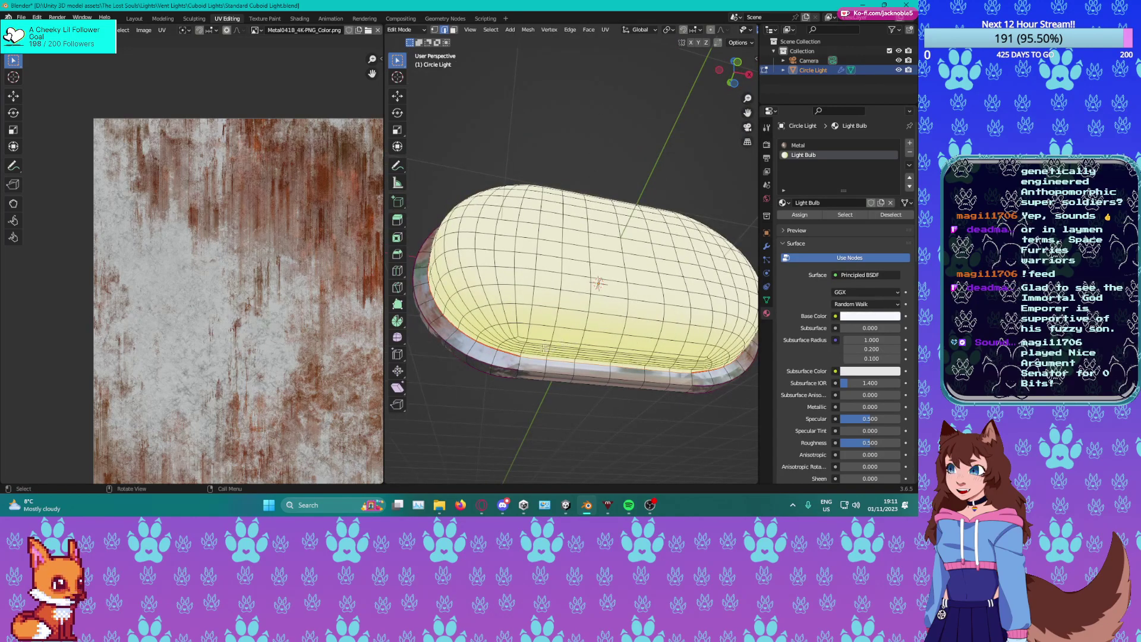
right_click(533, 319)
left_click(507, 363)
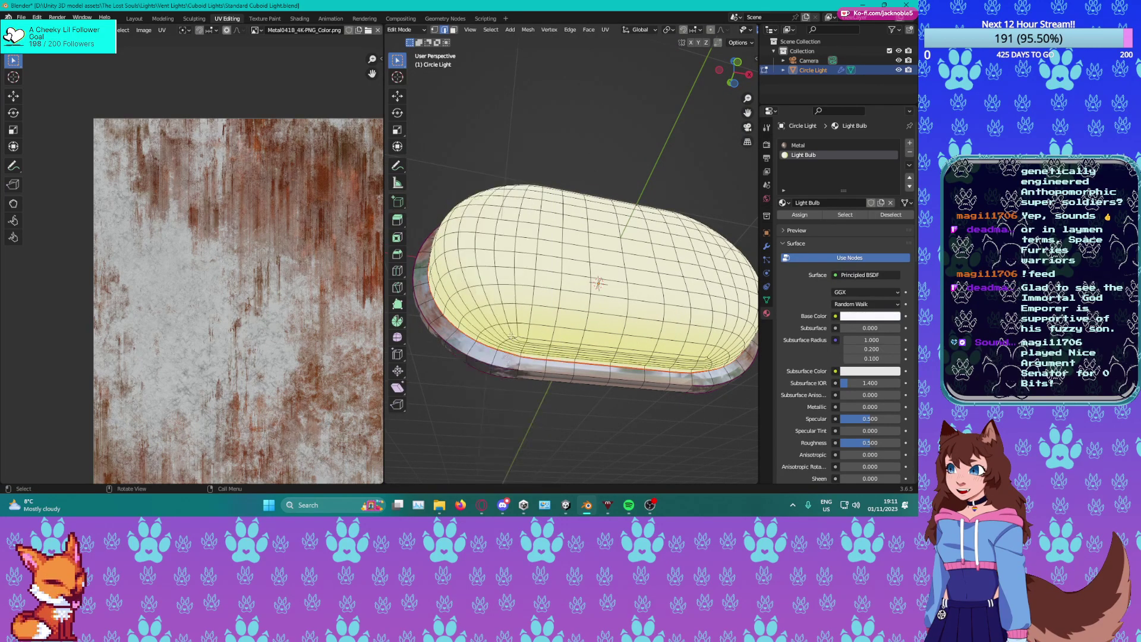
Unwrap the UVs of the entire mirrored half of the light.
middle_click_drag(512, 338, 499, 393)
key("a")
scroll(235, 310, "down", 3)
key("a")
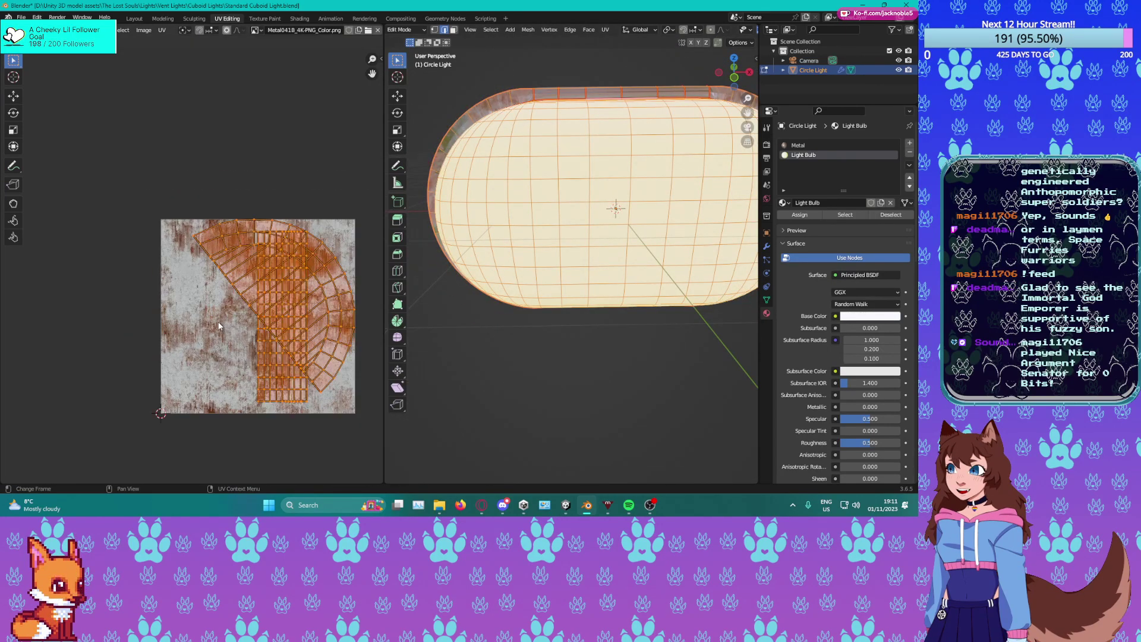
key("u")
left_click(205, 326)
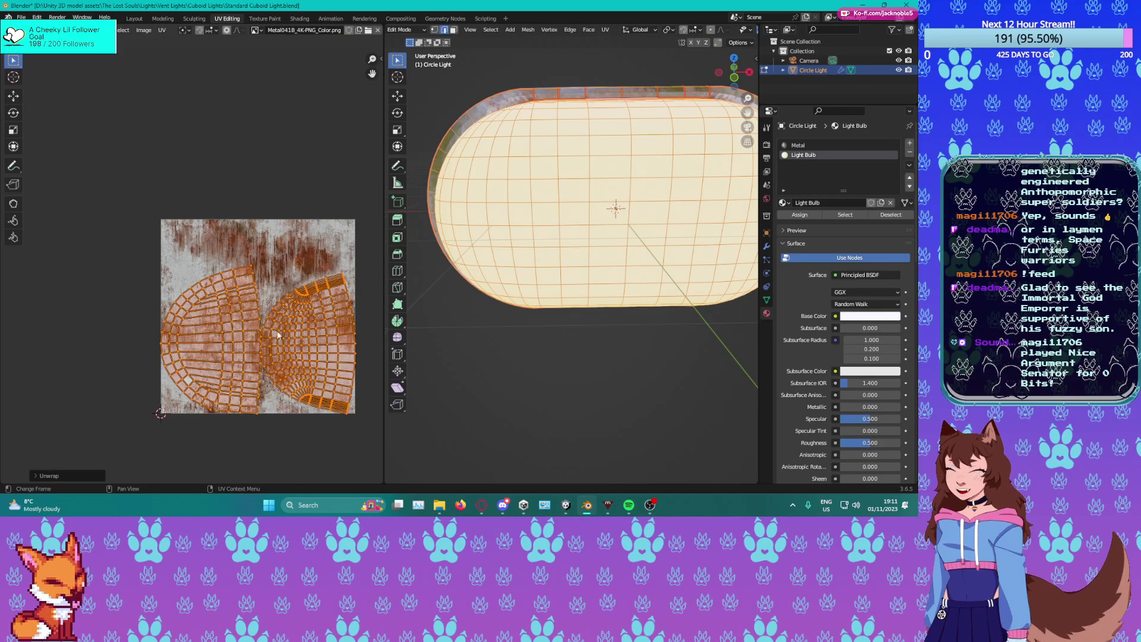
Apply the Mirror modifier to the light in Object Mode.
left_click(767, 246)
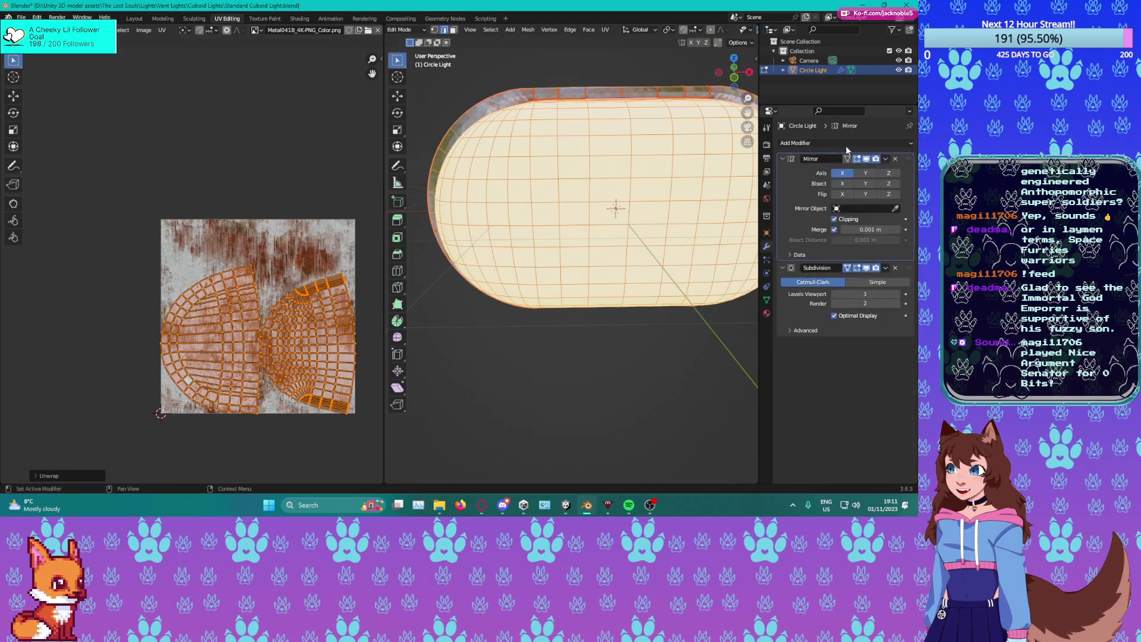
left_click(886, 159)
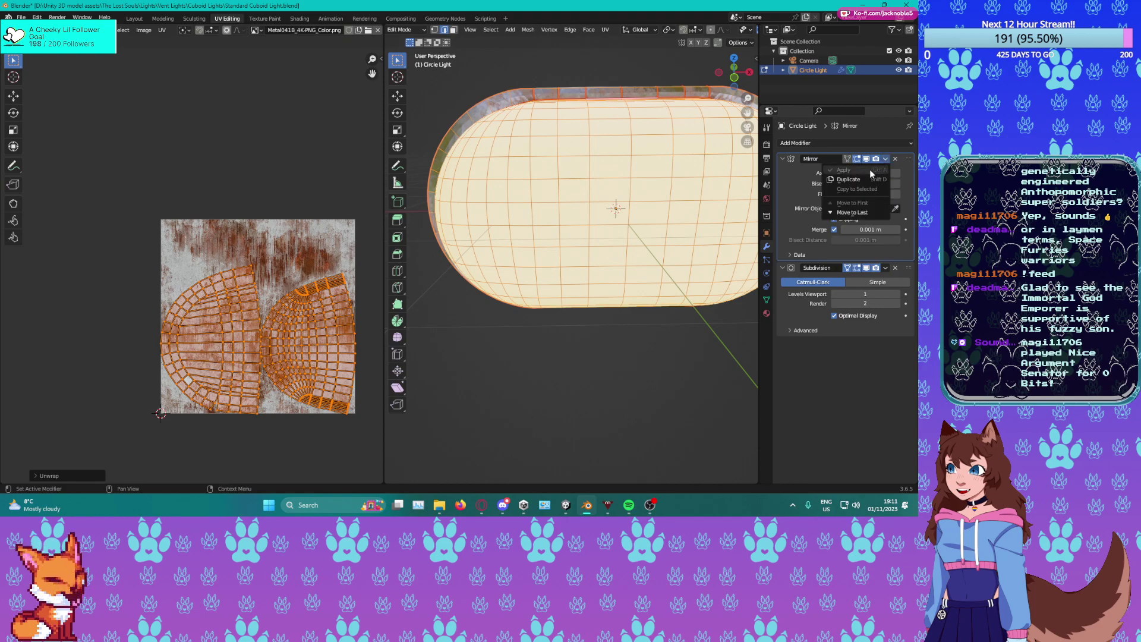
key("Escape")
key("Tab")
left_click(885, 159)
left_click(862, 170)
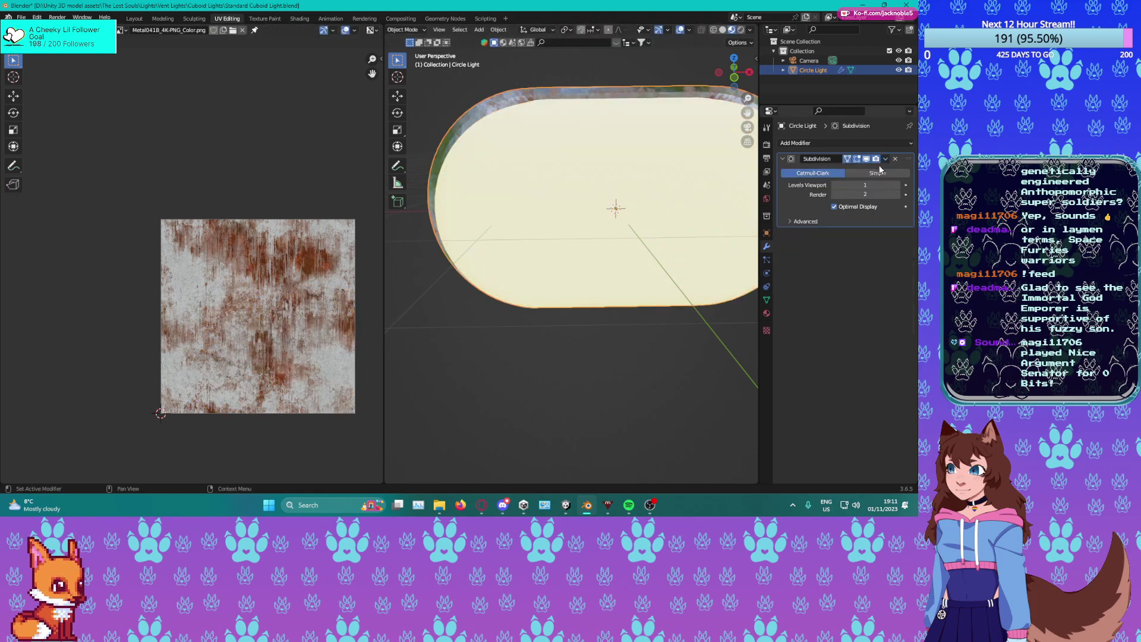
Unwrap the whole light's mesh again in Edit Mode and inspect the UV islands.
key("Tab")
key("u")
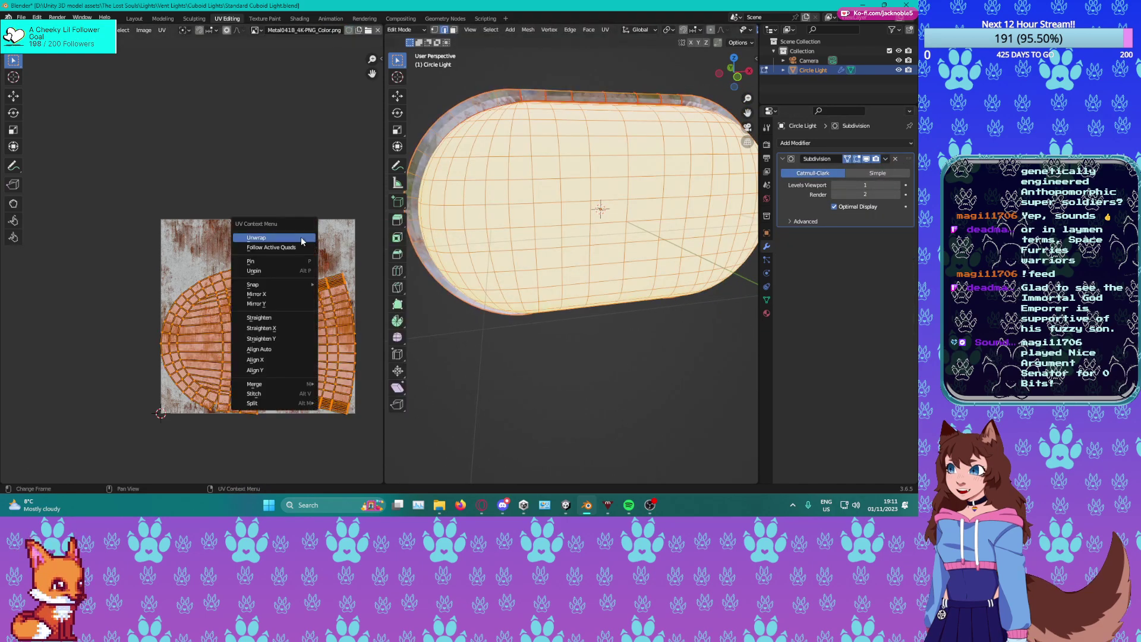
left_click(271, 241)
scroll(301, 262, "up", 3)
scroll(285, 237, "down", 3)
scroll(283, 235, "up", 5)
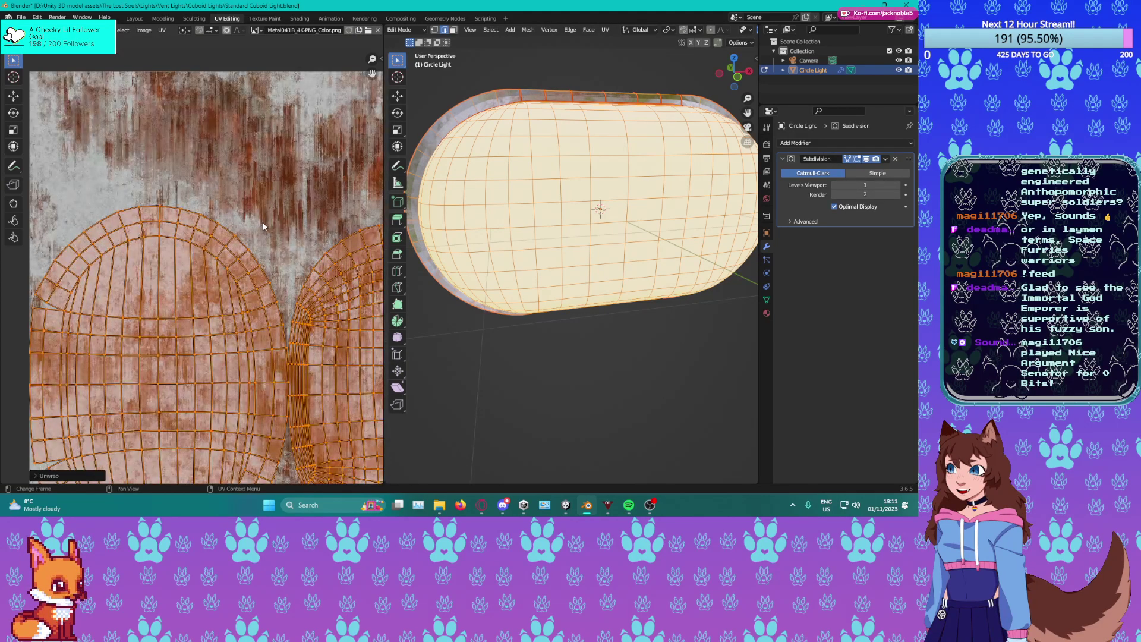
Save the file, fit the UV layout in view and return the light to Object Mode.
key("ctrl+s")
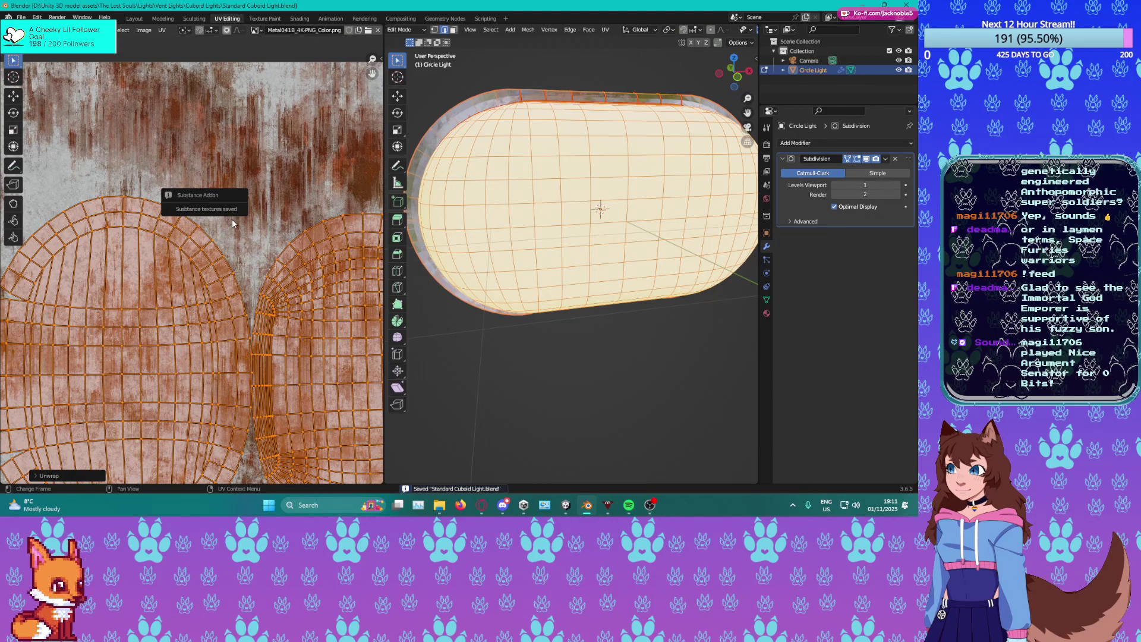
key("Home")
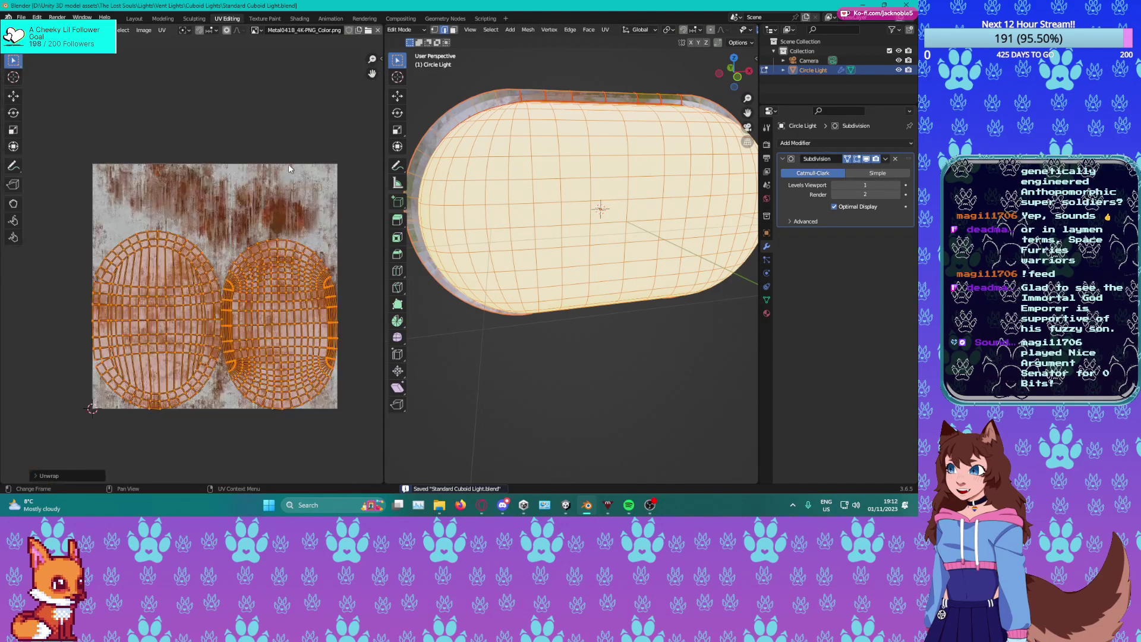
middle_click_drag(267, 181, 275, 178)
middle_click_drag(595, 270, 499, 271)
key("Tab")
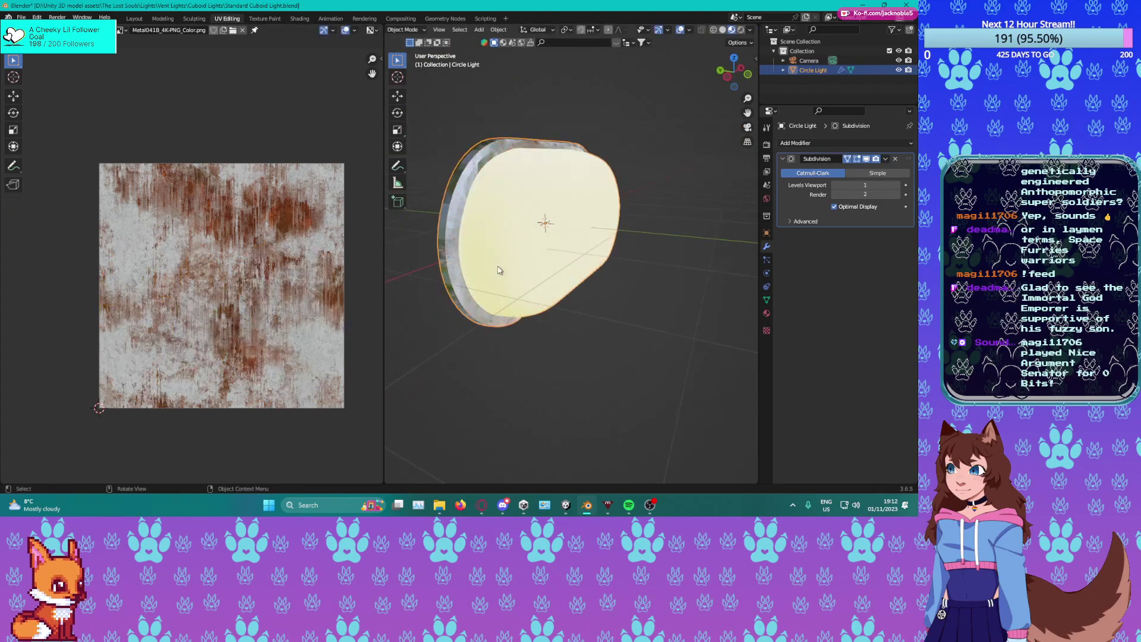
Save the standard cuboid light file and open the recent file Grid Light.blend.
key("ctrl+s")
middle_click_drag(694, 189, 508, 190)
scroll(508, 189, "down", 4)
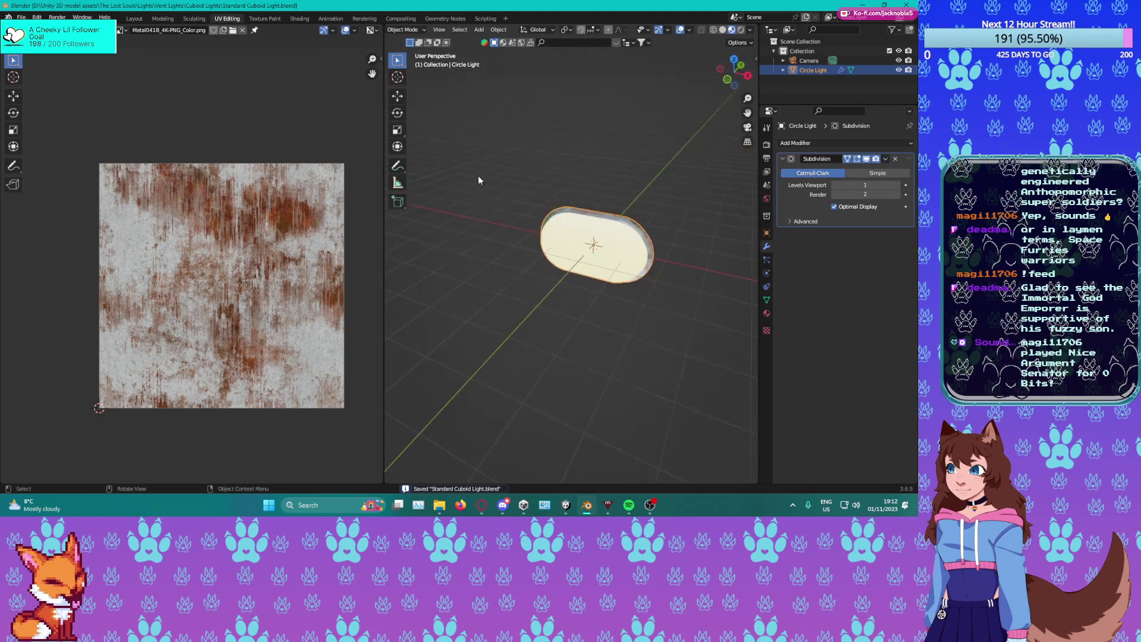
left_click(21, 16)
mouse_move(66, 47)
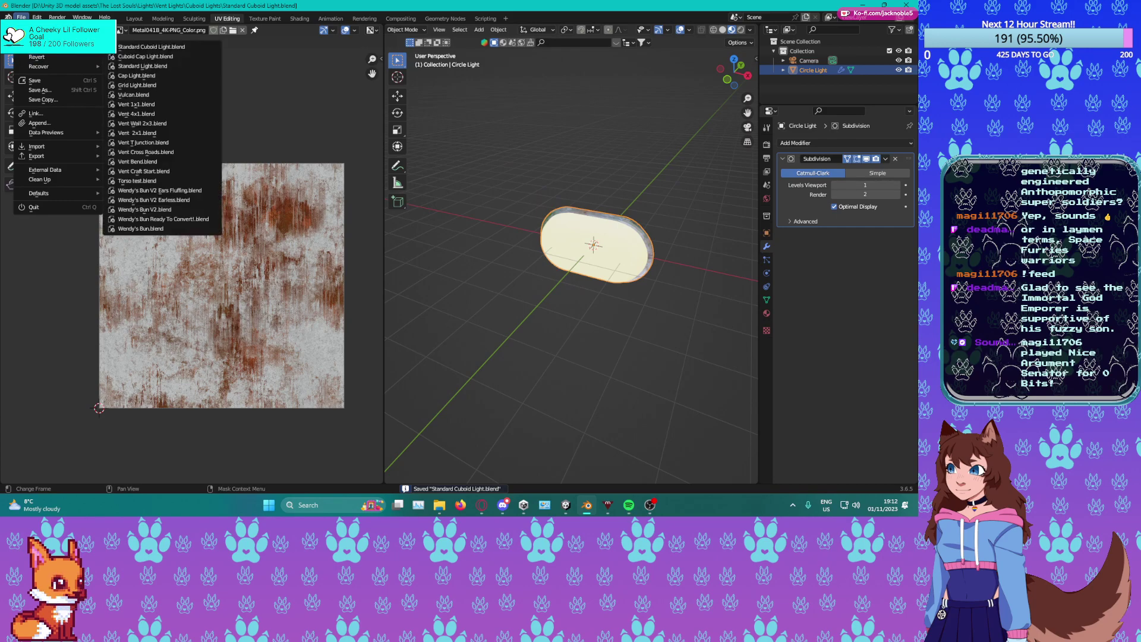
left_click(139, 85)
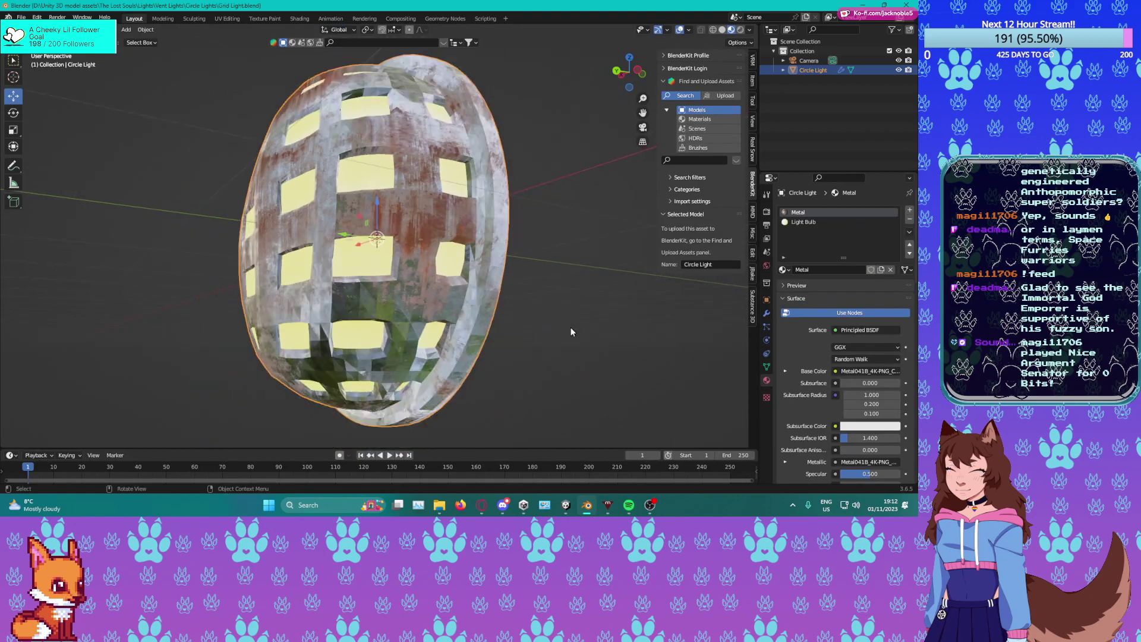
middle_click_drag(572, 332, 252, 259)
scroll(252, 260, "down", 2)
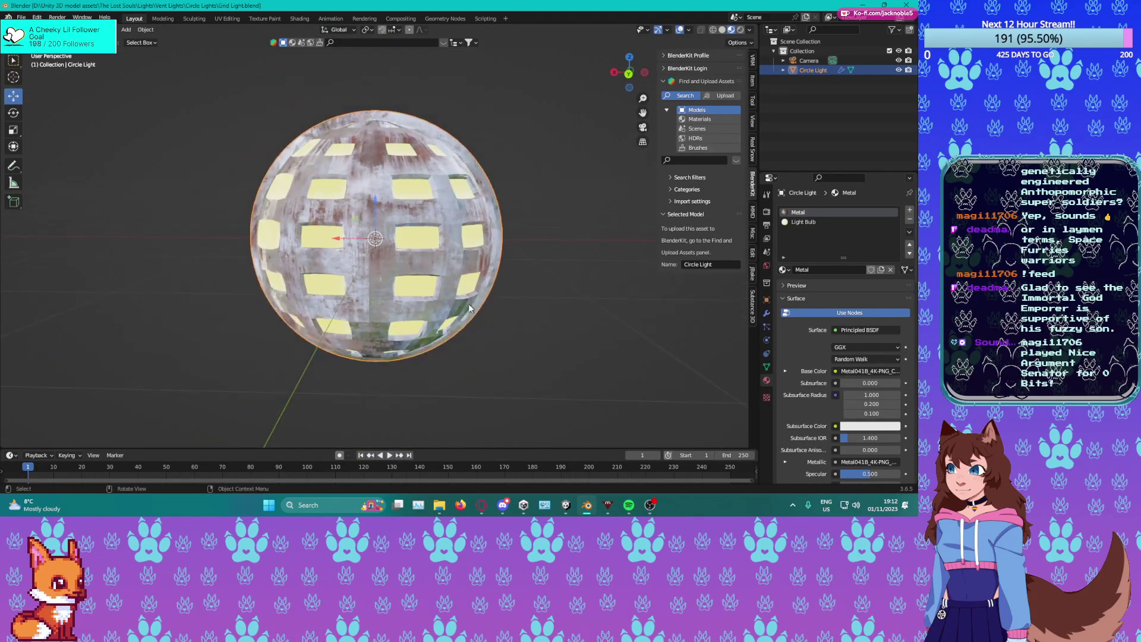
Save the grid light under the new name Grid Cuboid Light.blend in the Cuboid Lights folder.
left_click(21, 16)
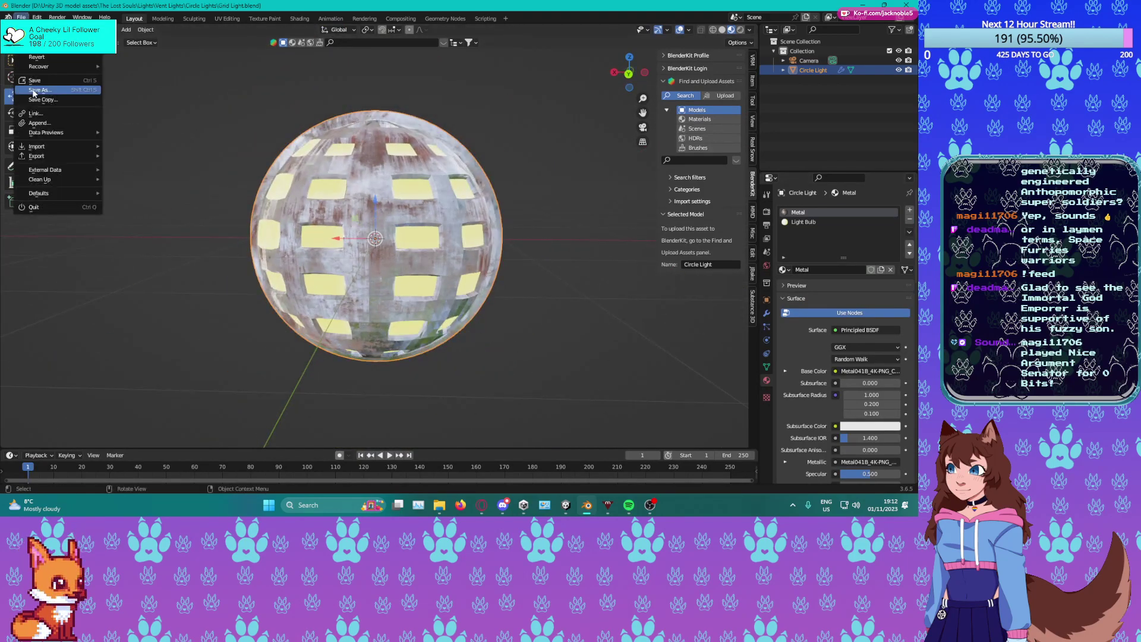
left_click(42, 93)
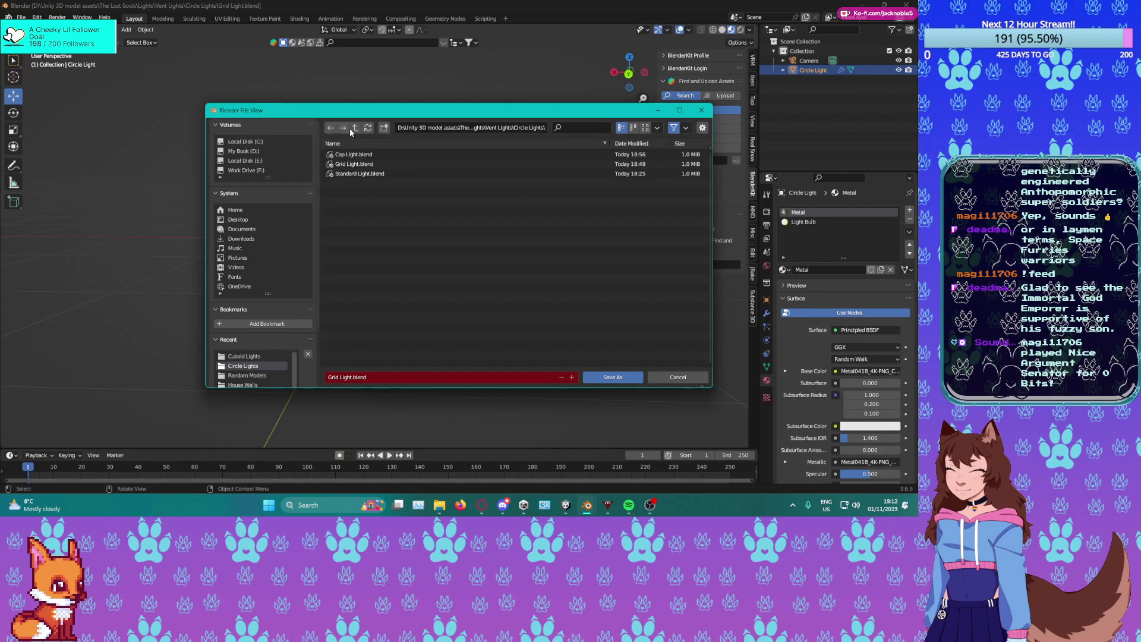
key("BackSpace")
double_click(352, 164)
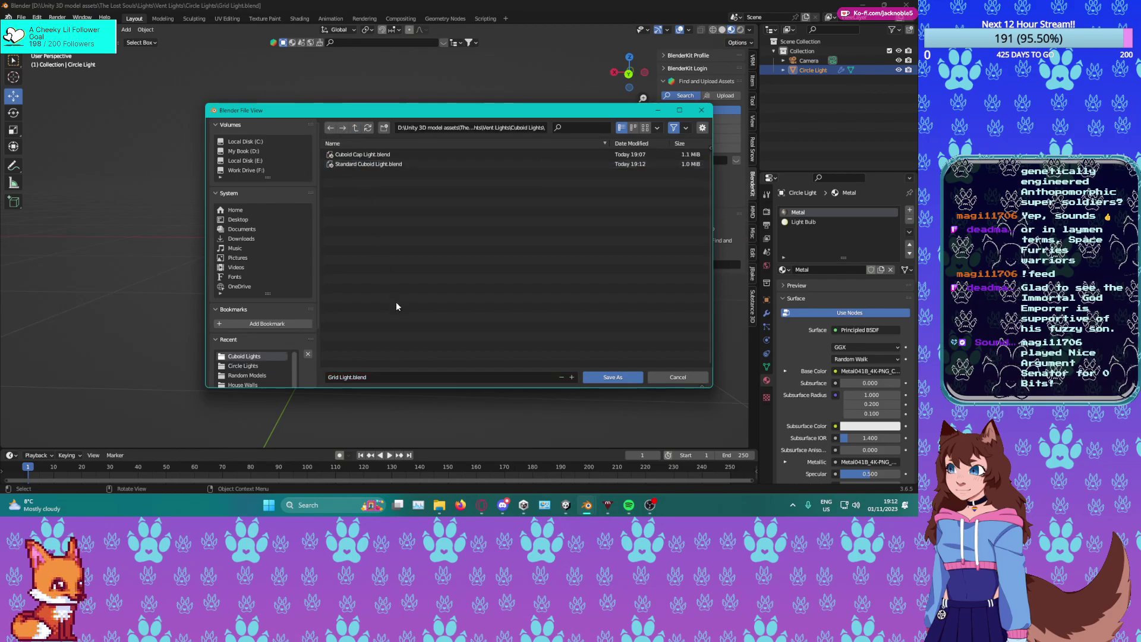
left_click(340, 379)
type("Cuboid")
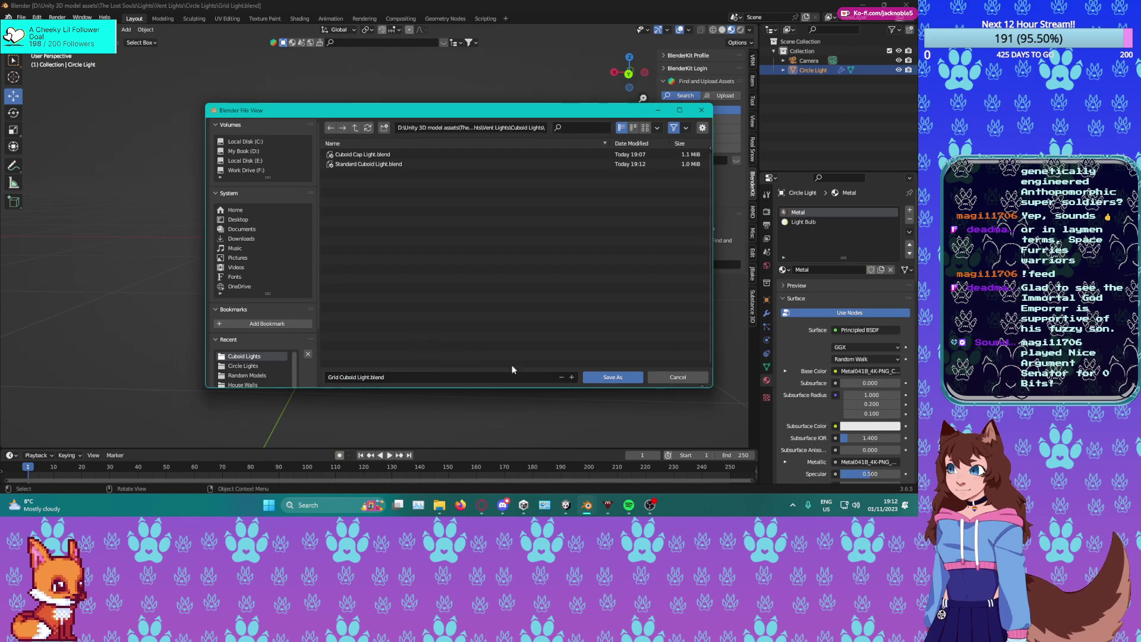
left_click(603, 377)
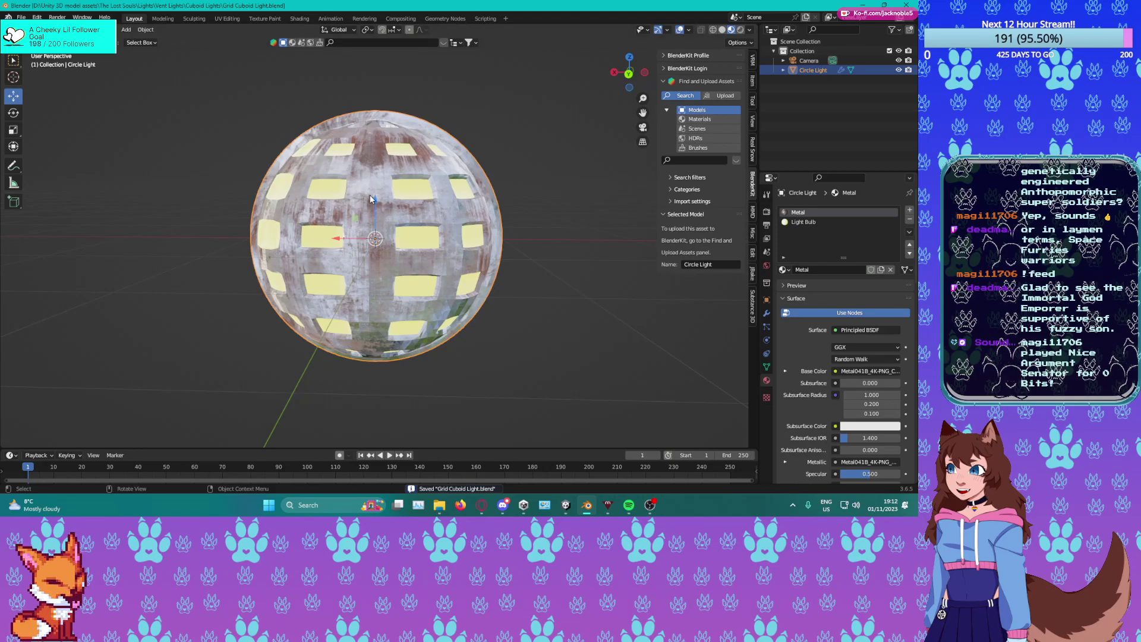
Set the light object's Z rotation to 180° so its grid side faces the front view.
key("KP_1")
key("KP_3")
key("KP_1")
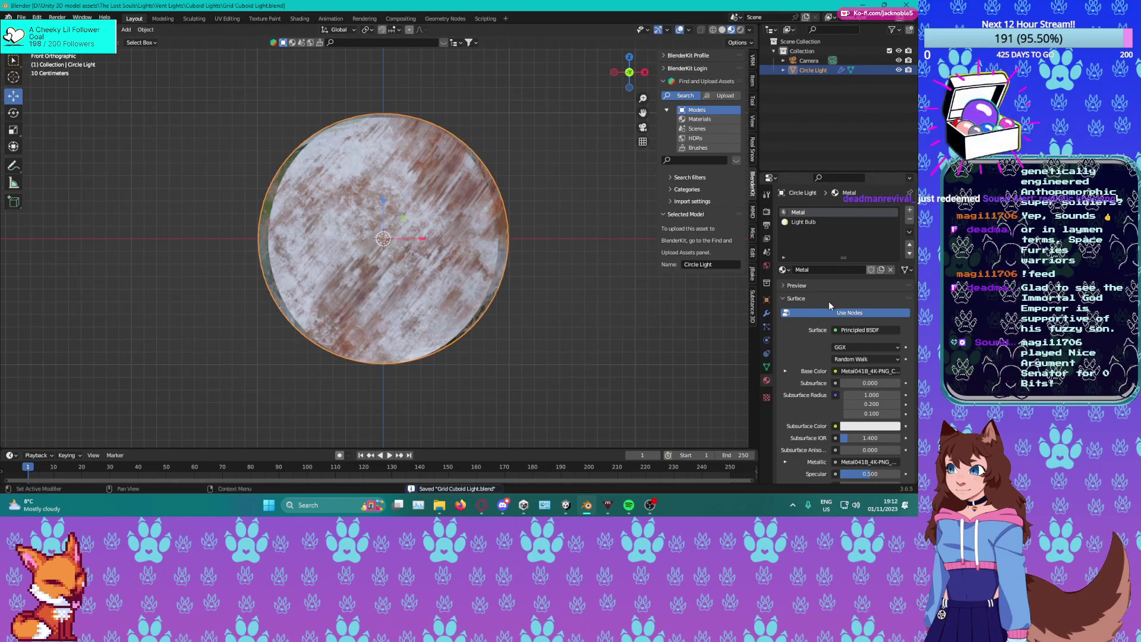
left_click(766, 300)
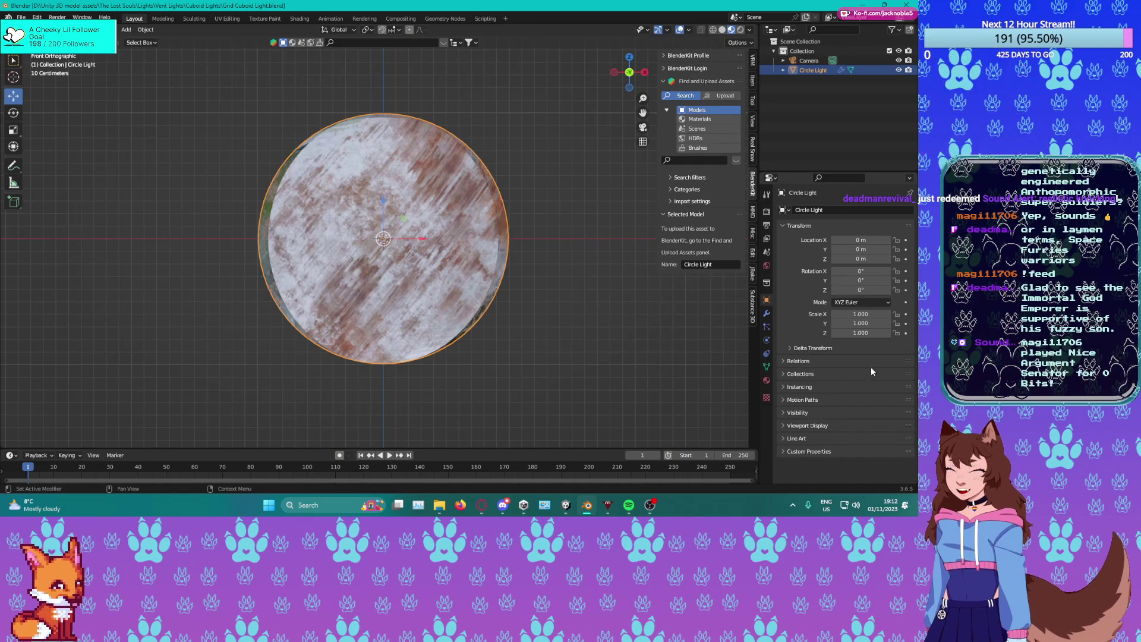
key("alt+Tab")
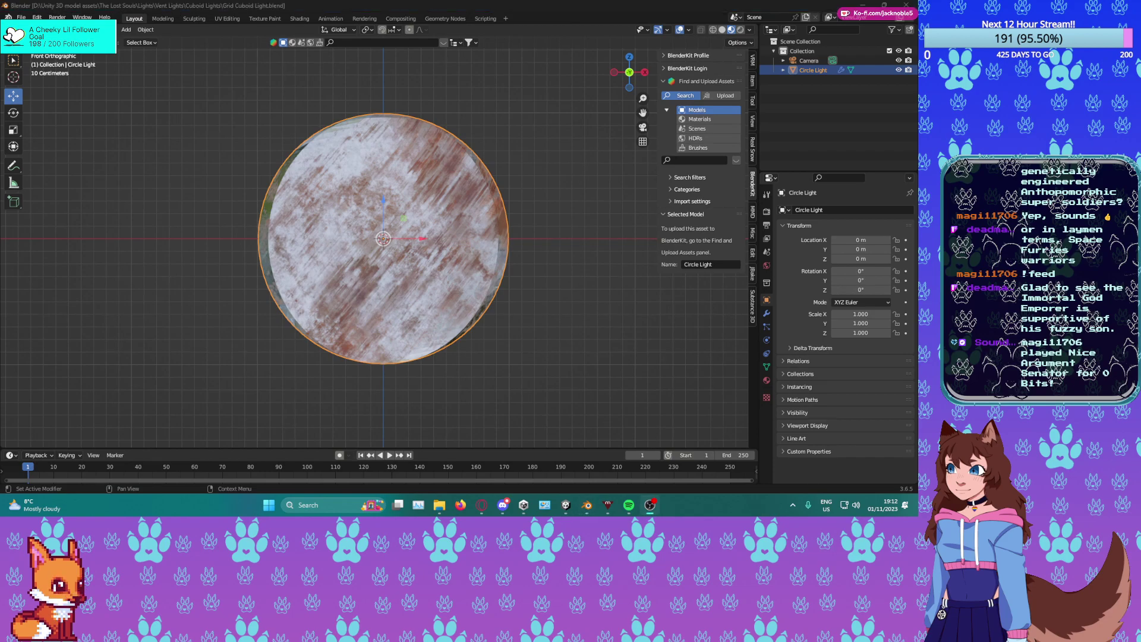
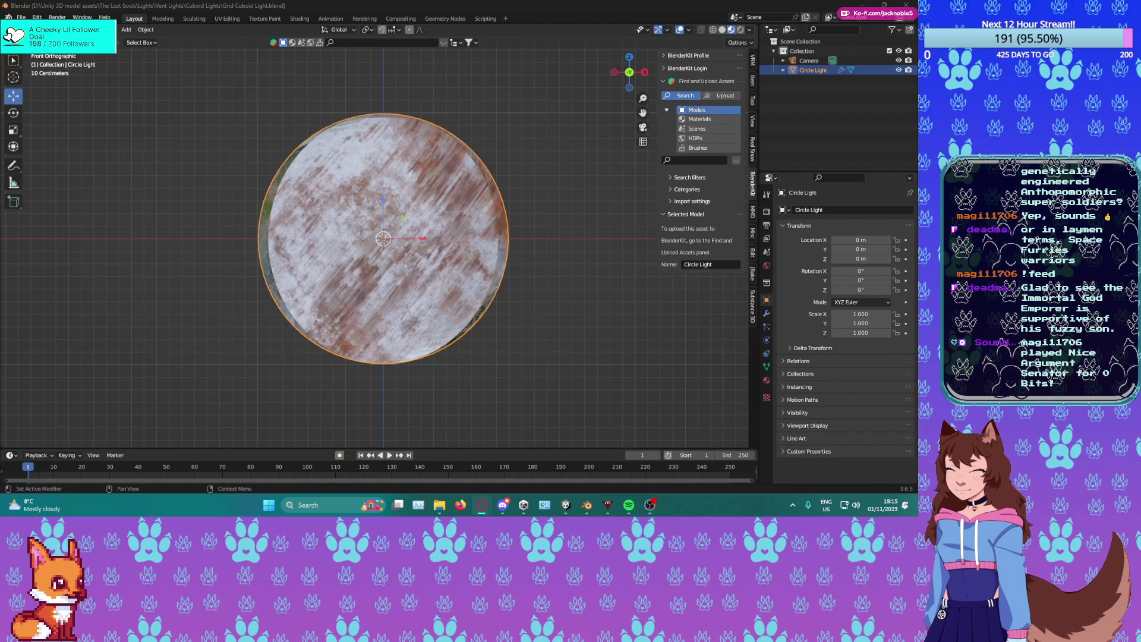
middle_click_drag(437, 248, 444, 245)
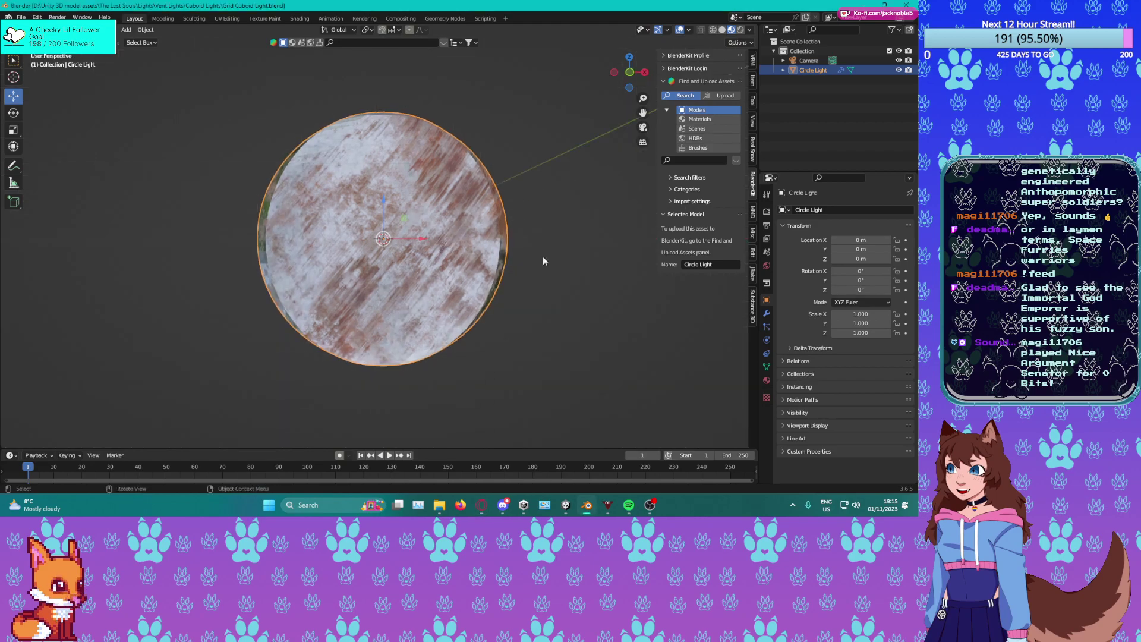
left_click(850, 291)
type("18")
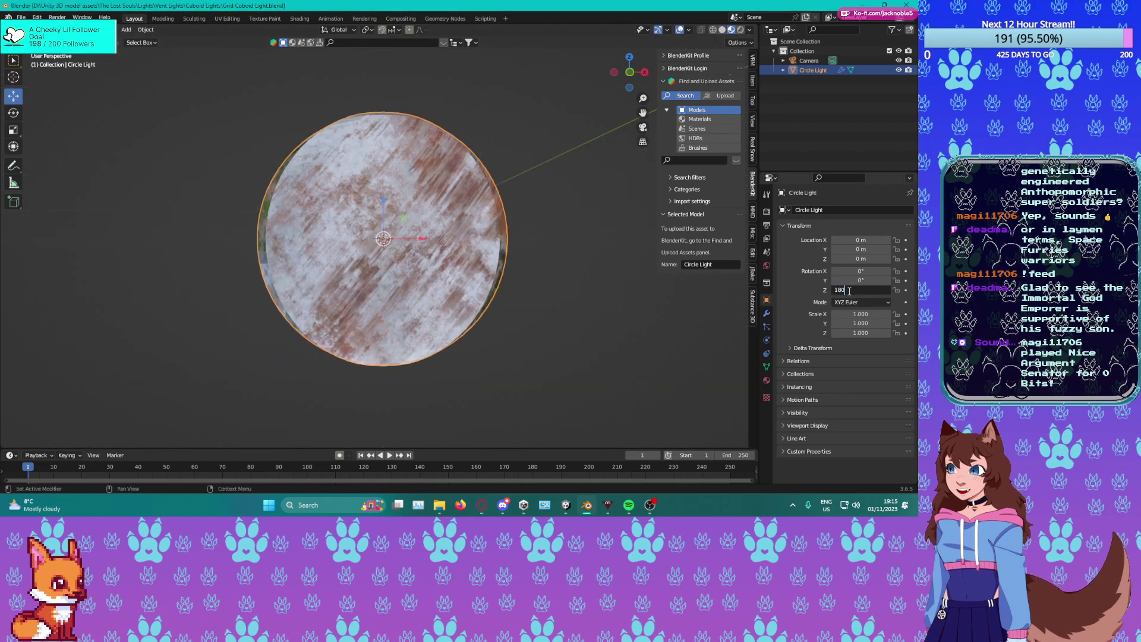
key("Return")
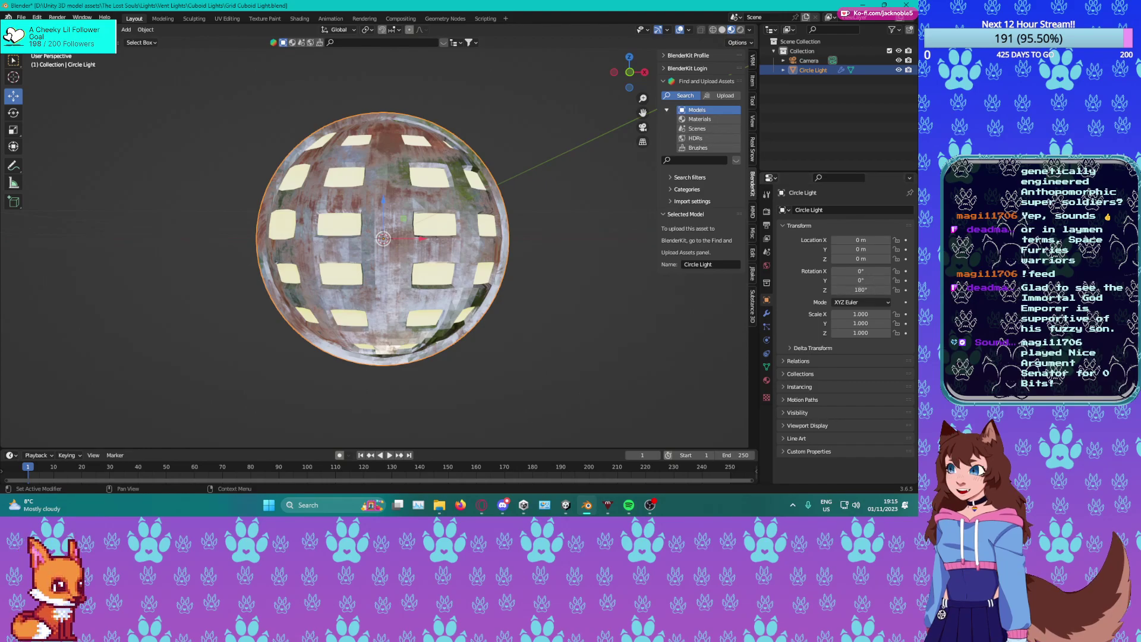
Apply the light object's rotation.
key("alt+Tab")
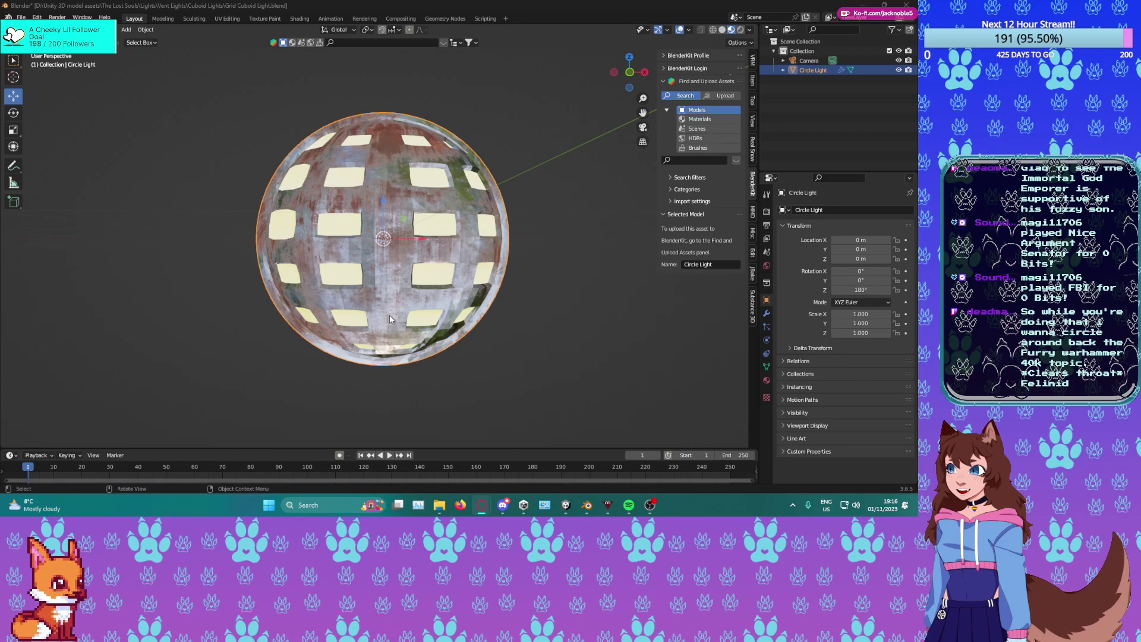
left_click(145, 30)
mouse_move(170, 52)
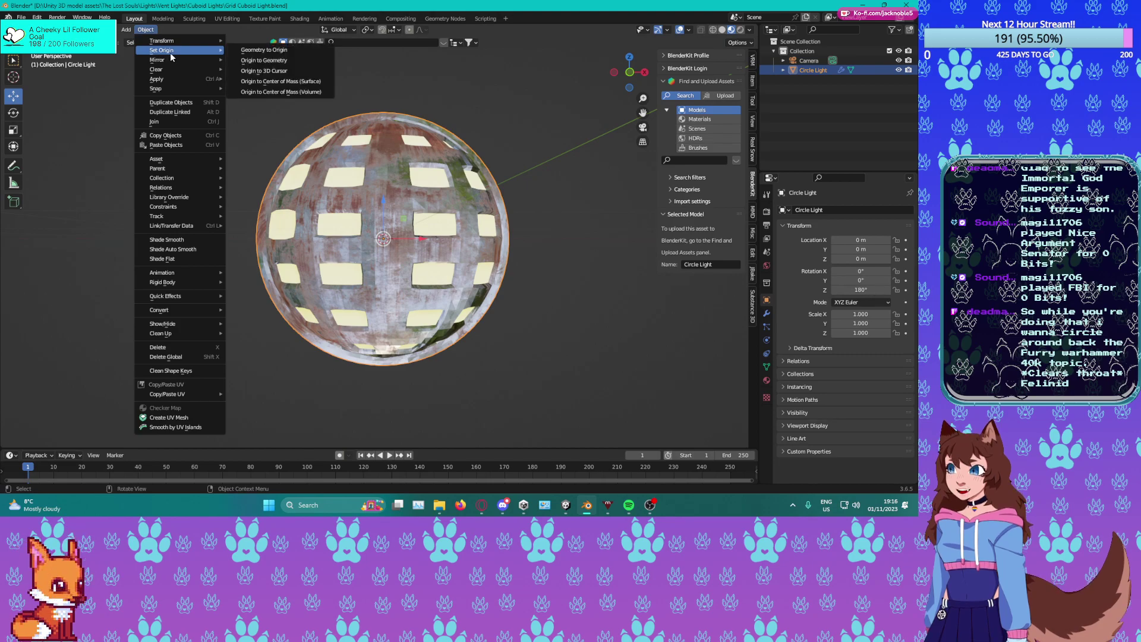
mouse_move(158, 78)
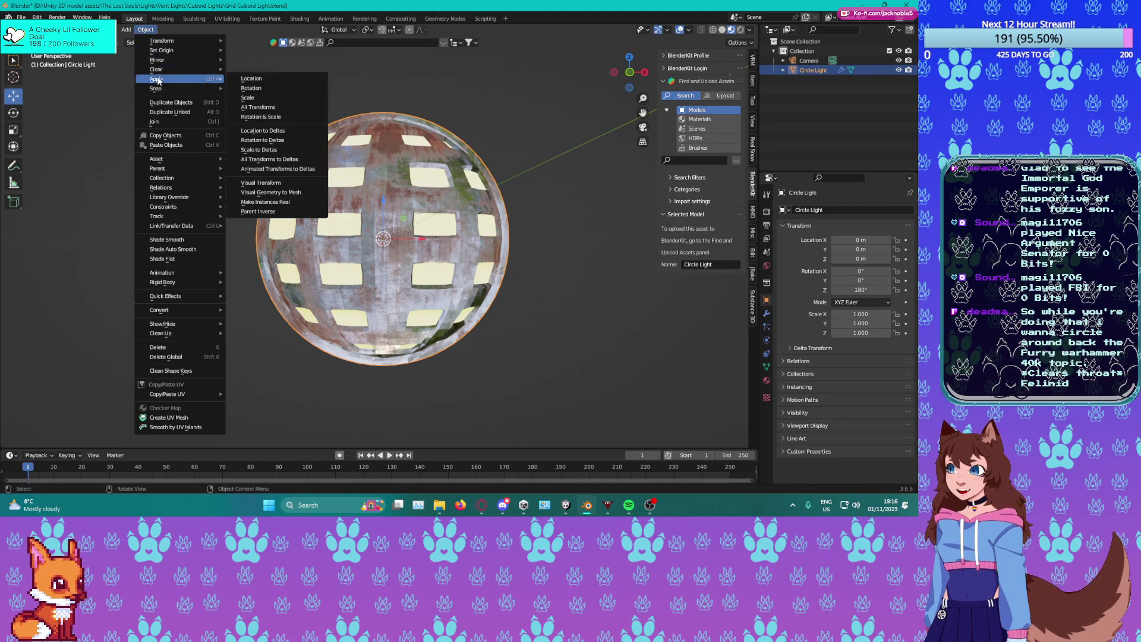
left_click(258, 88)
In Edit Mode, add an X-axis Mirror modifier above Subdivision, enable its clipping, and turn on X-ray for the mesh.
key("Tab")
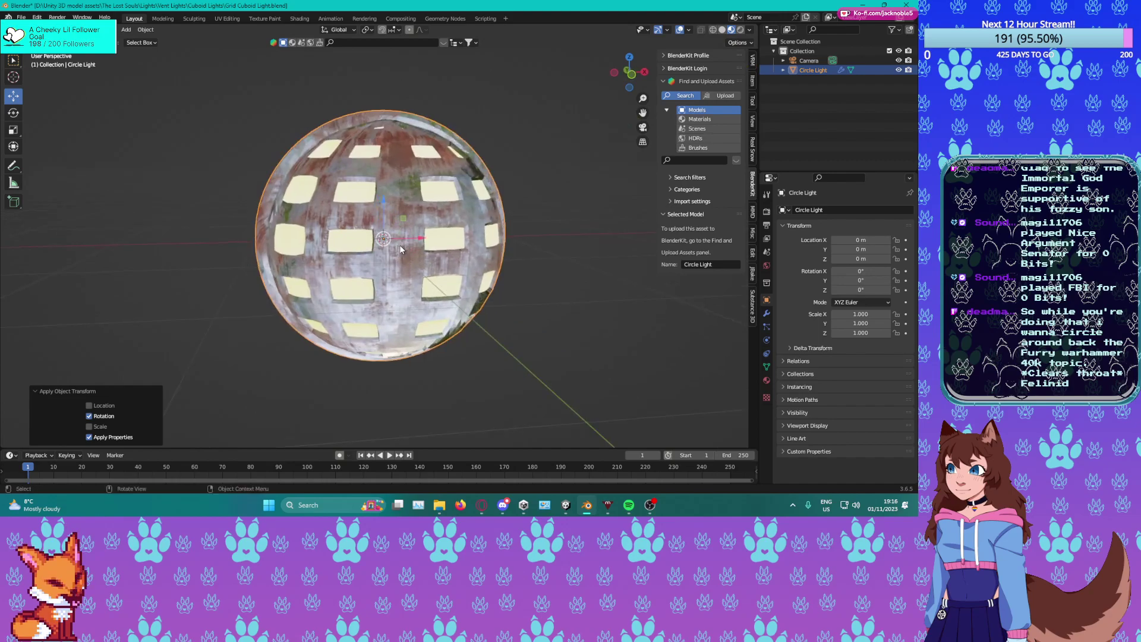
key("KP_1")
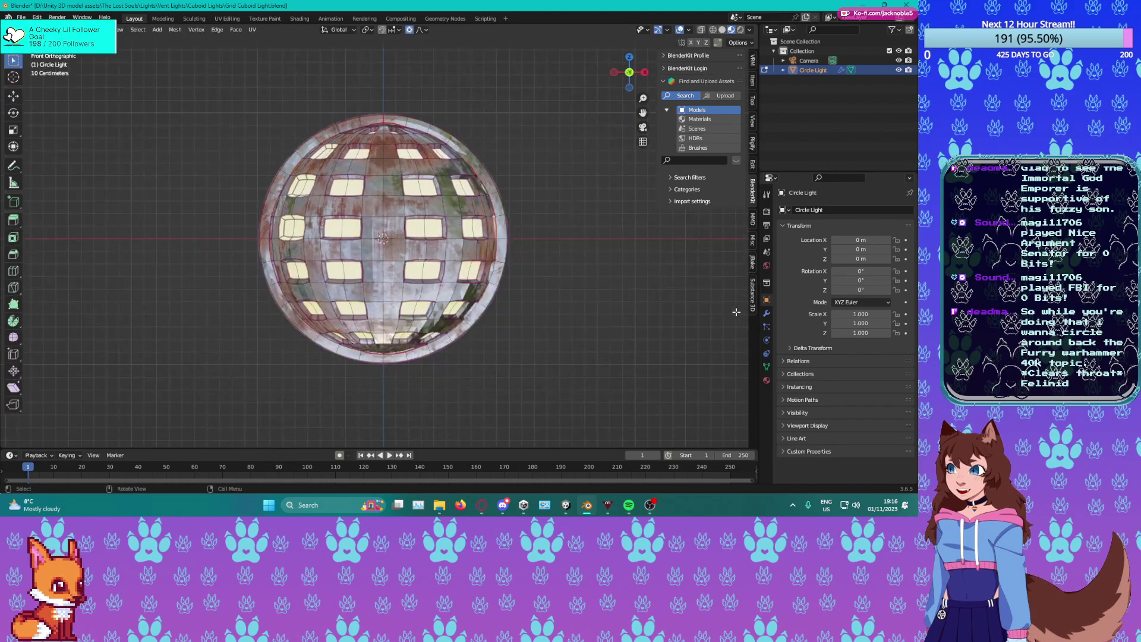
left_click(768, 313)
left_click(821, 209)
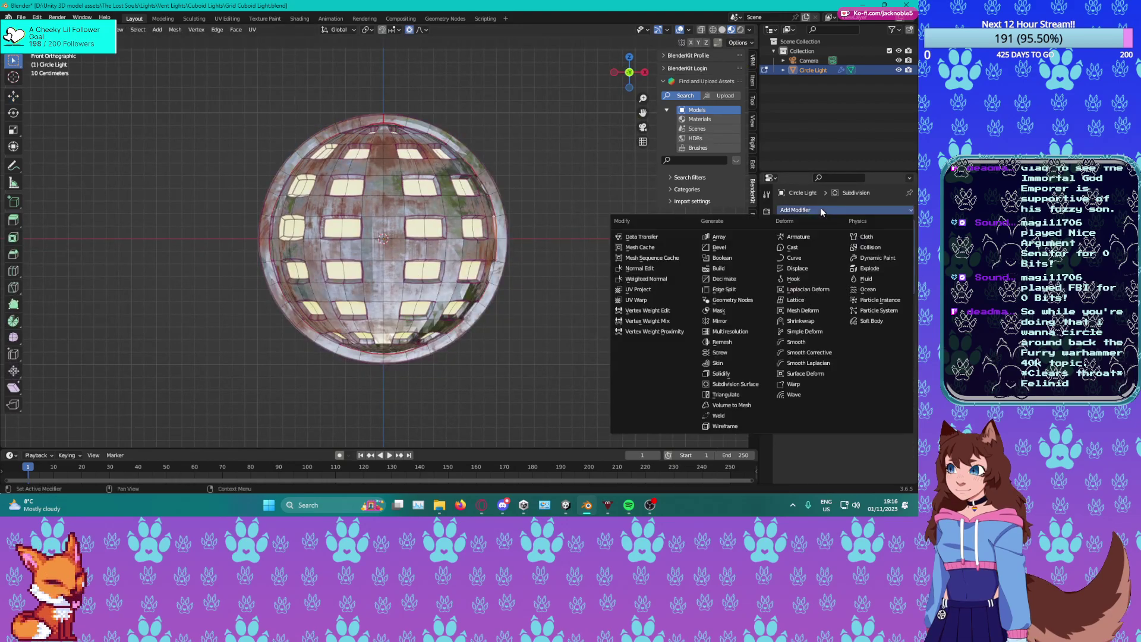
left_click(719, 320)
left_click_drag(902, 302, 900, 229)
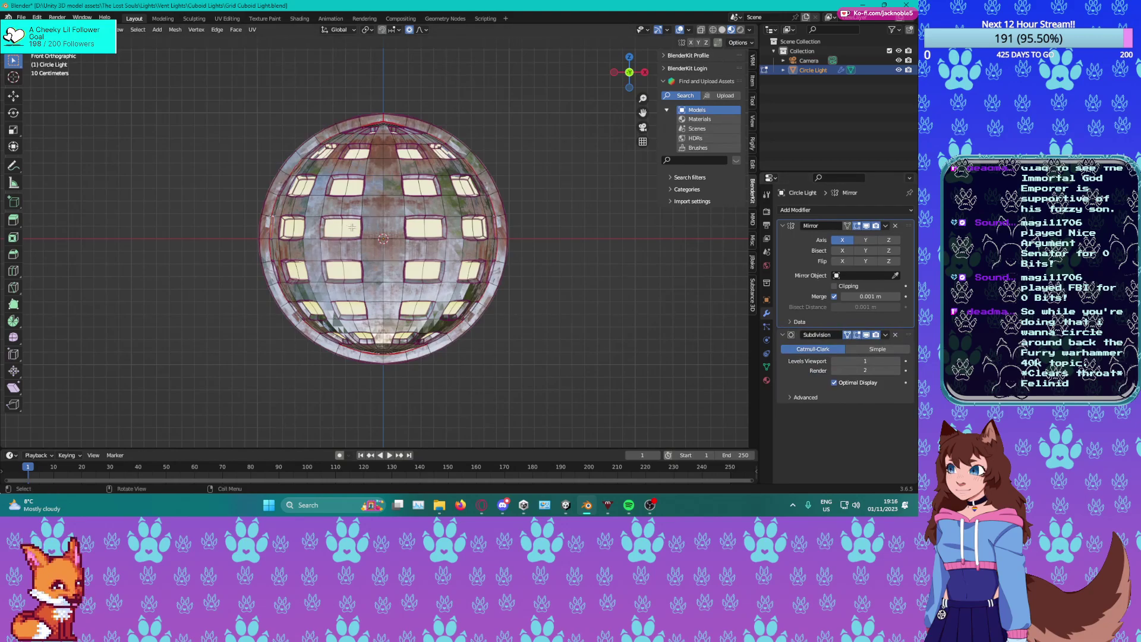
left_click(834, 286)
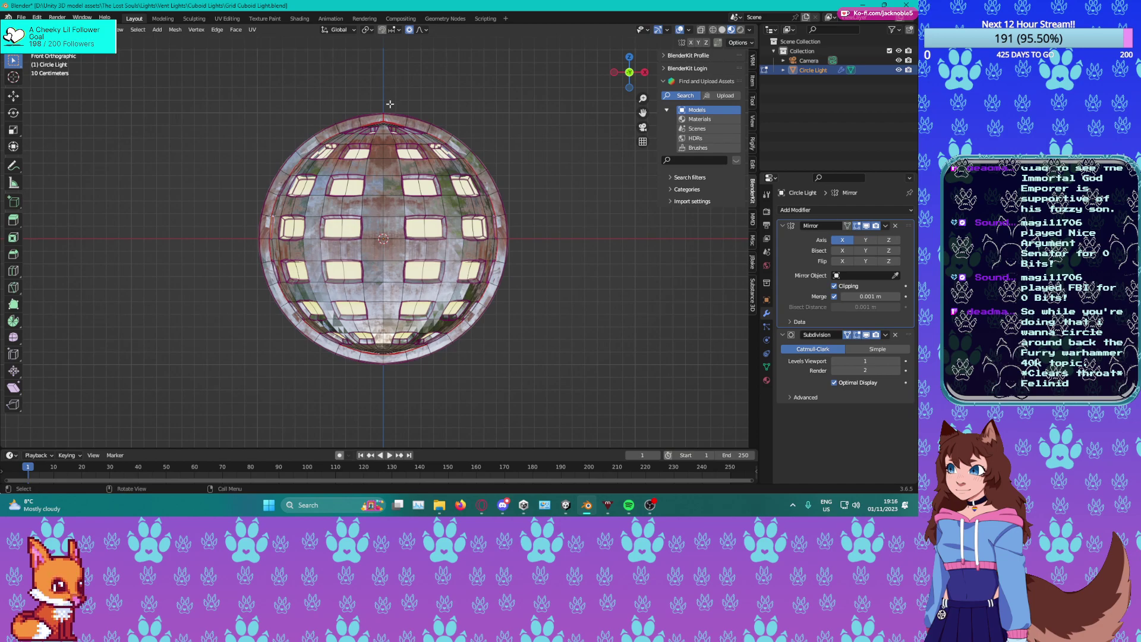
left_click_drag(389, 104, 477, 346)
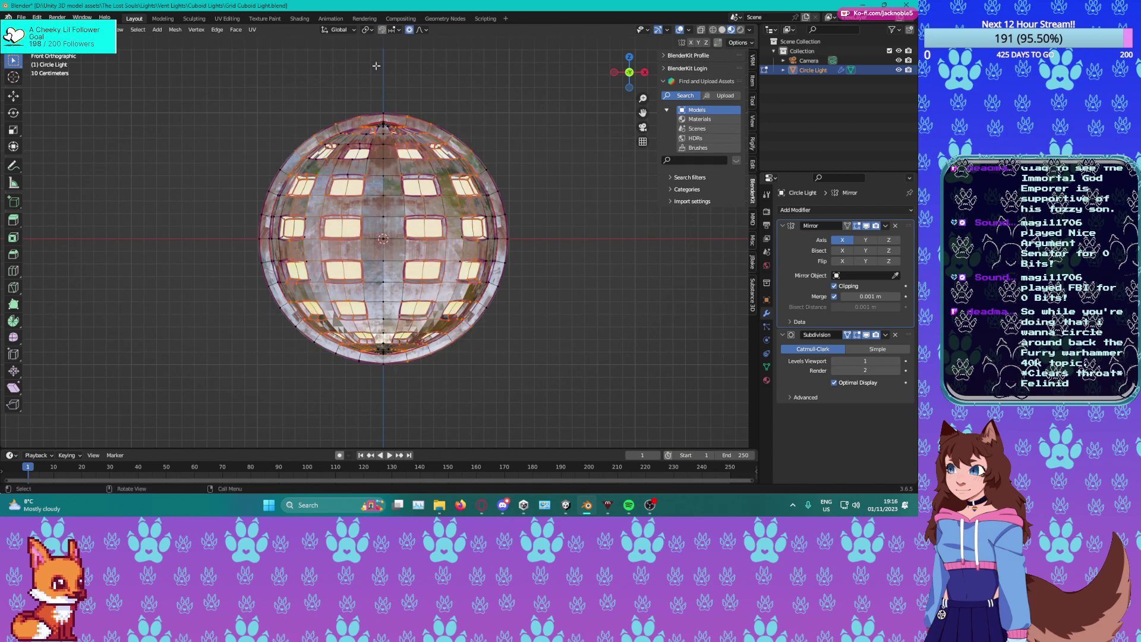
key("alt+z")
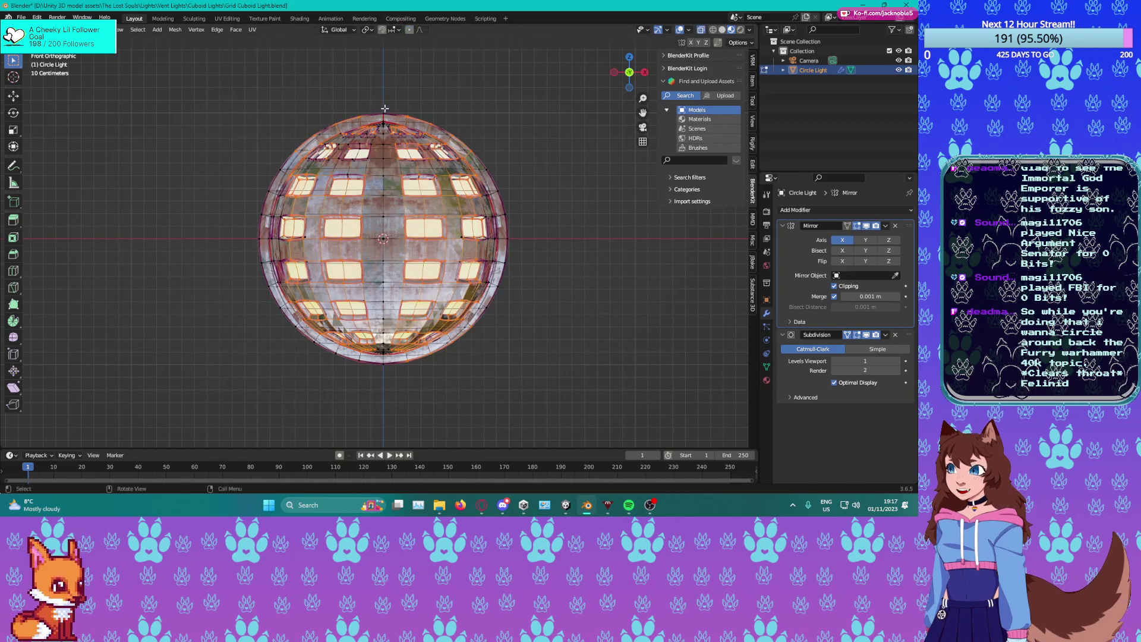
left_click_drag(387, 116, 503, 405)
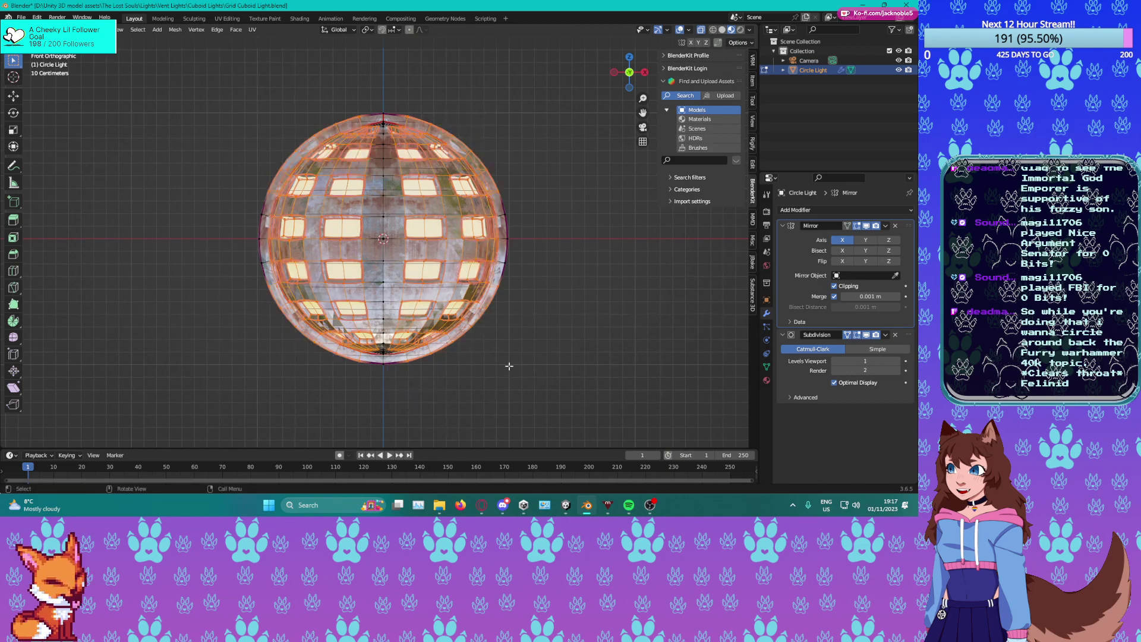
key("x")
left_click(505, 369)
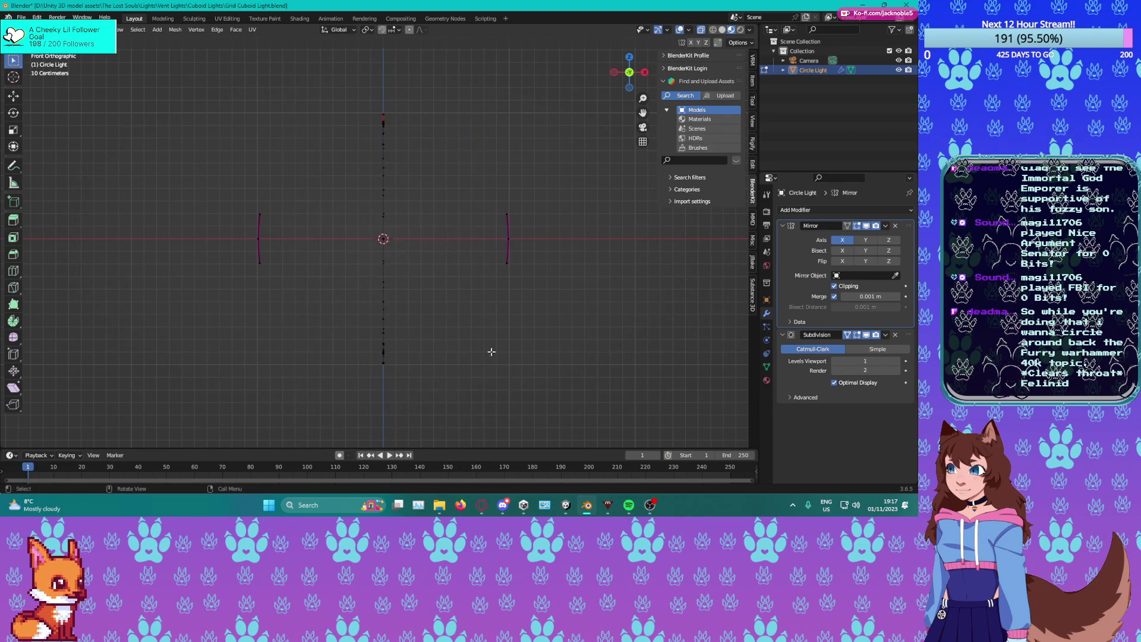
key("ctrl+z")
Hide the Subdivision modifier in the viewport and delete the mesh half on the positive X side, keeping the centre line.
left_click_drag(385, 97, 497, 420)
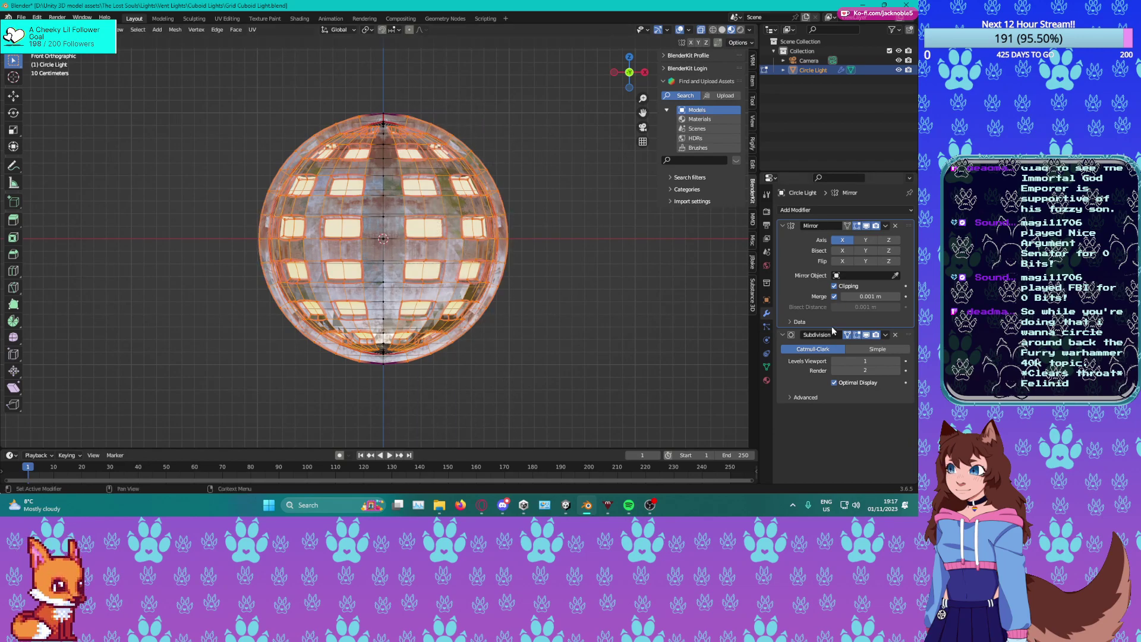
left_click(835, 296)
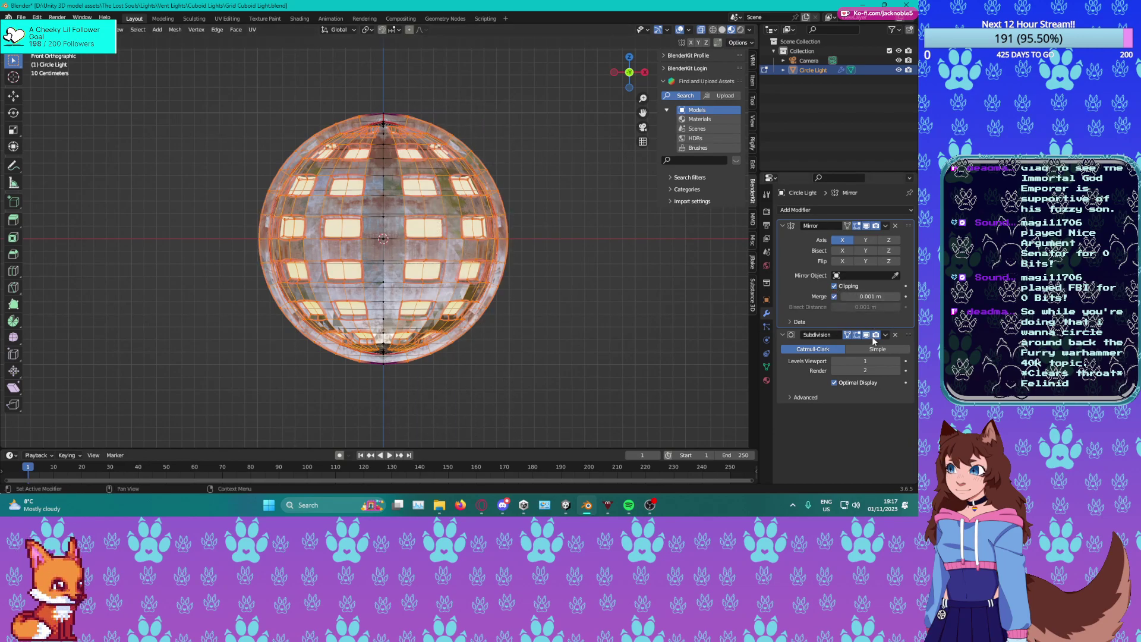
left_click(867, 335)
left_click(867, 335)
left_click(867, 335)
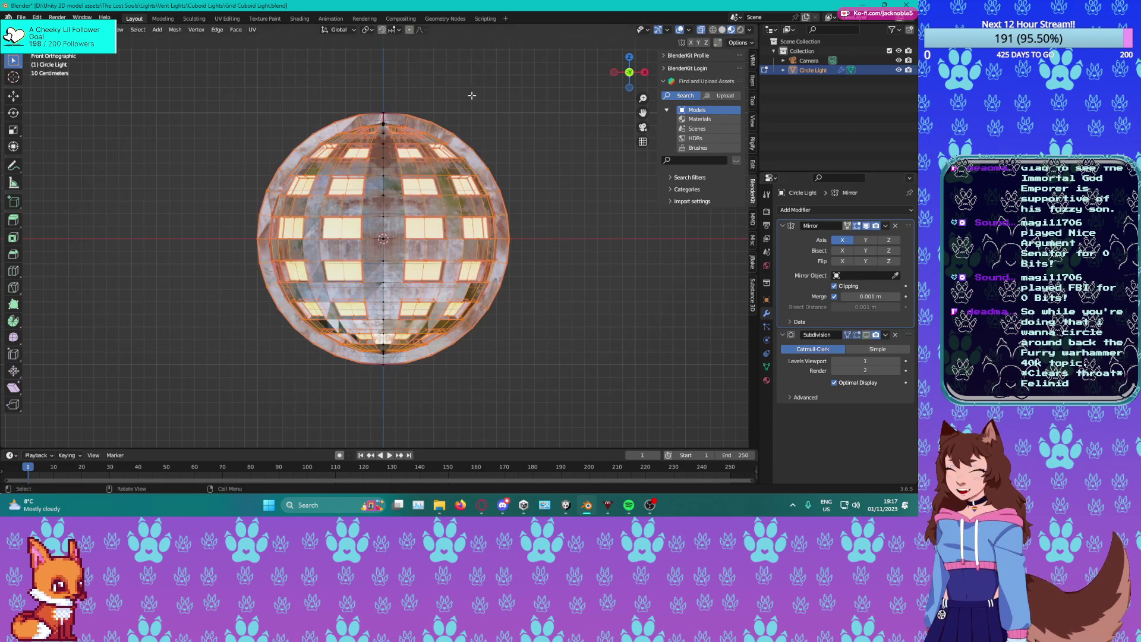
left_click_drag(393, 110, 517, 446)
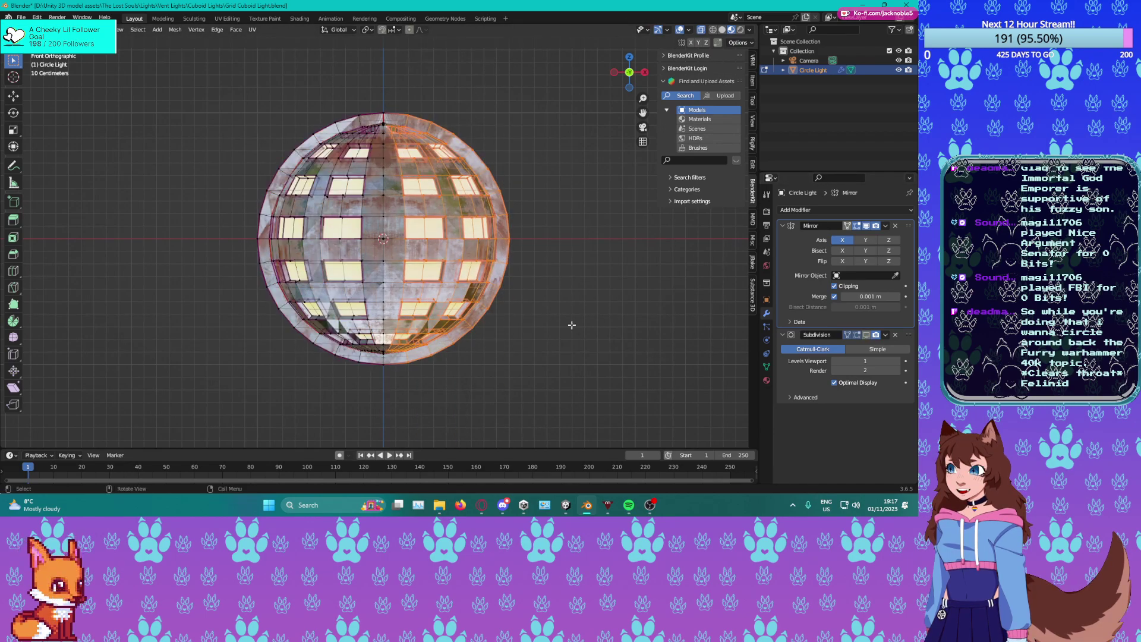
key("x")
left_click(485, 295)
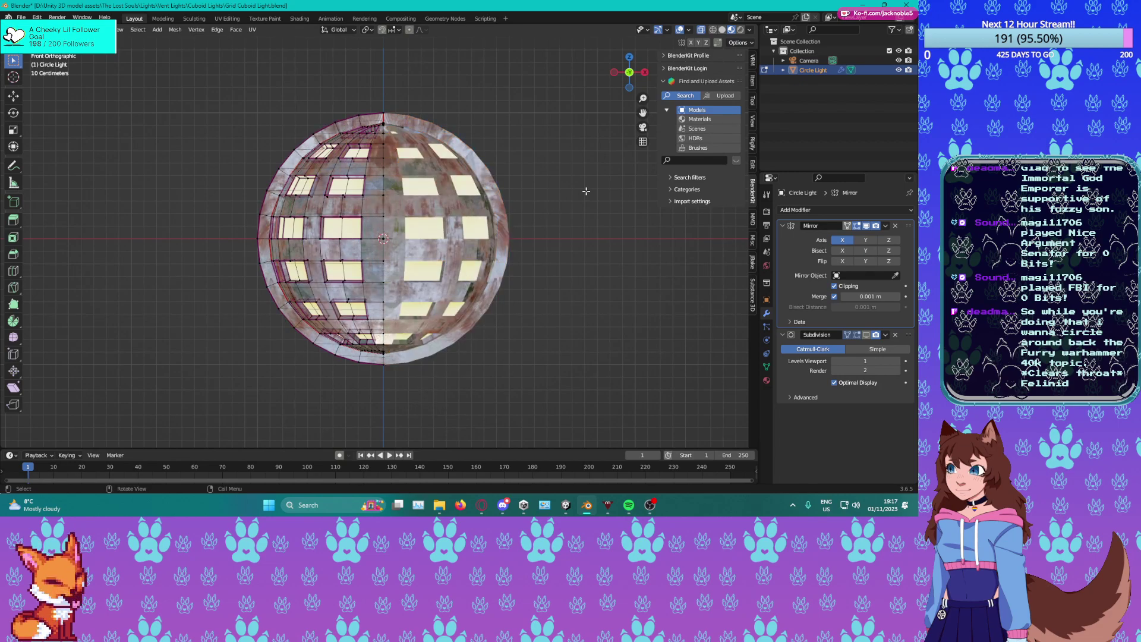
Check the half mesh without its mirror, restore the Mirror and Subdivision display, and select the whole remaining half.
left_click(866, 226)
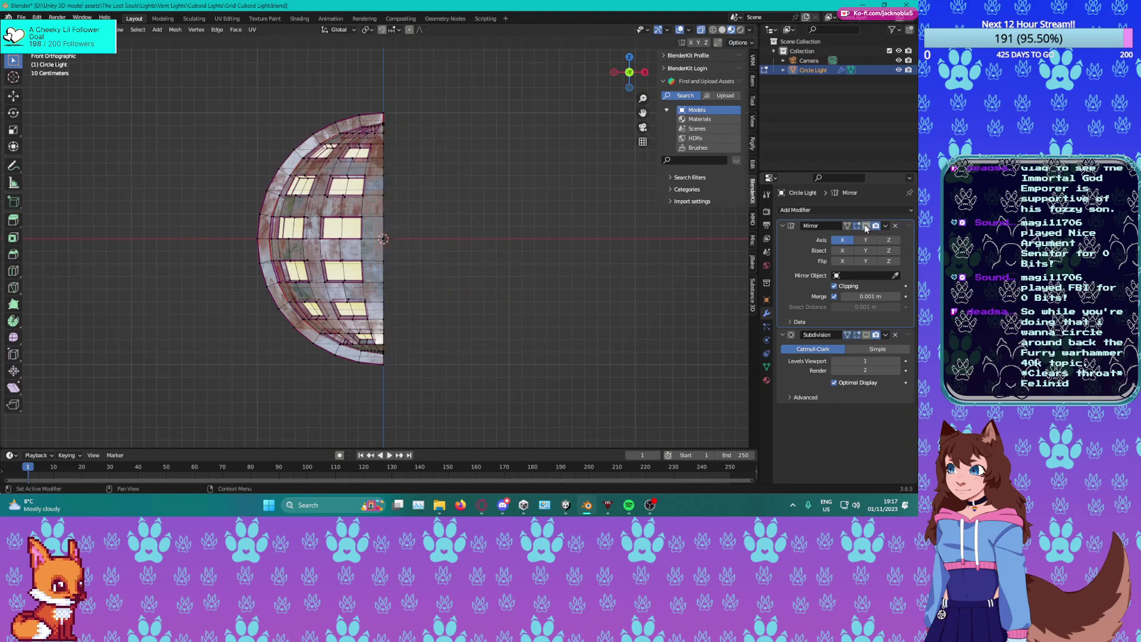
left_click(866, 227)
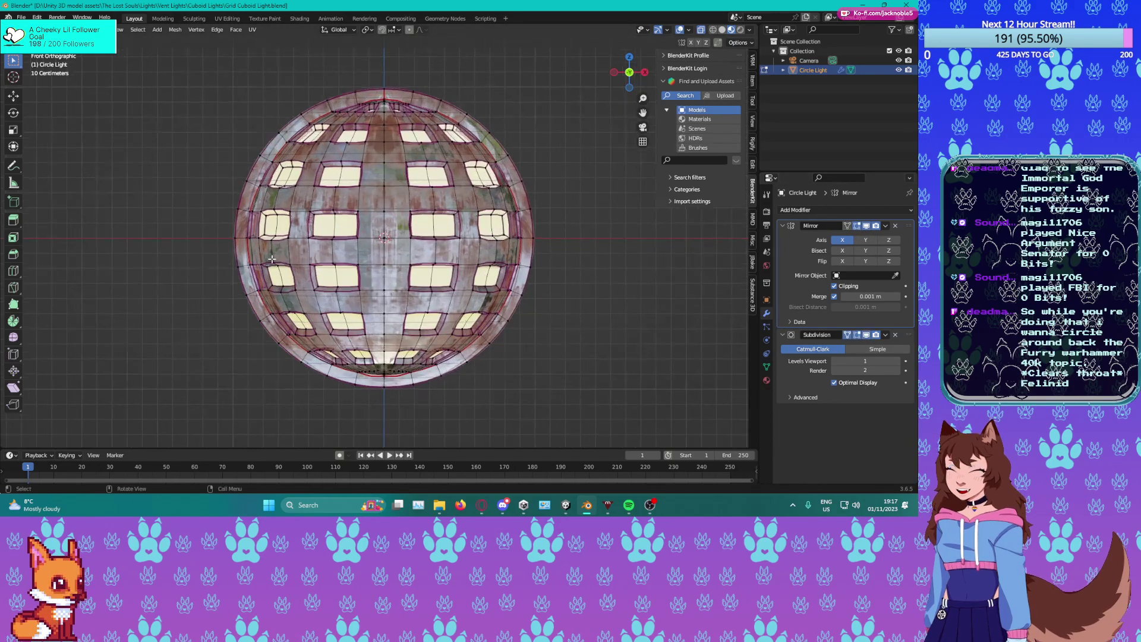
key("a")
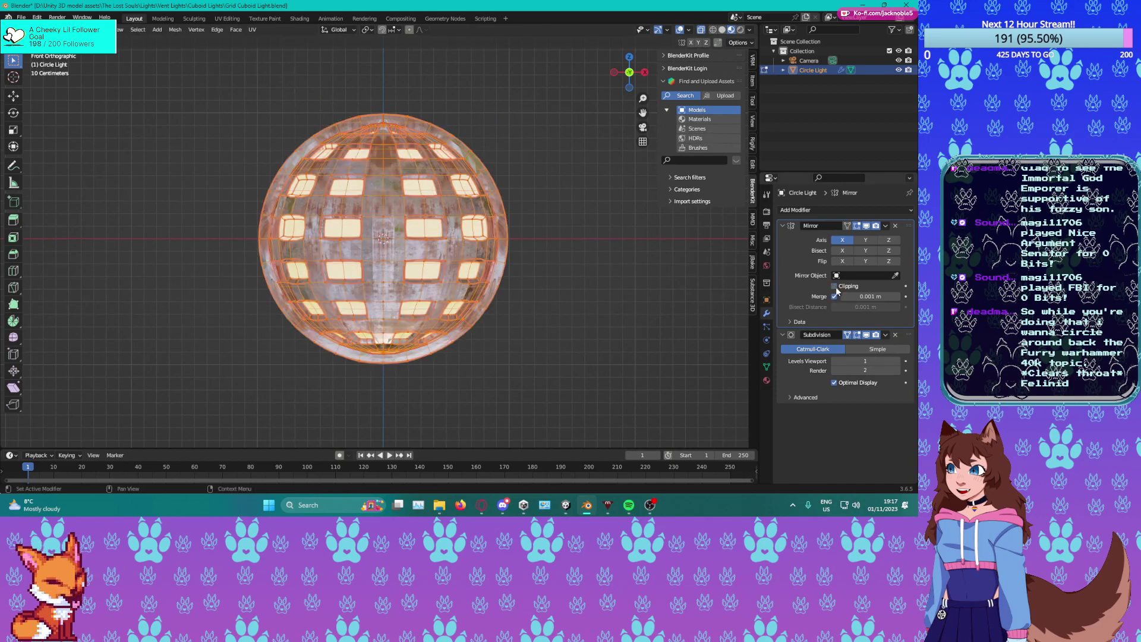
Turn off Clipping and Merge in the light's Mirror modifier and box-select vertices of the mesh with the Move tool.
left_click_drag(835, 287, 827, 303)
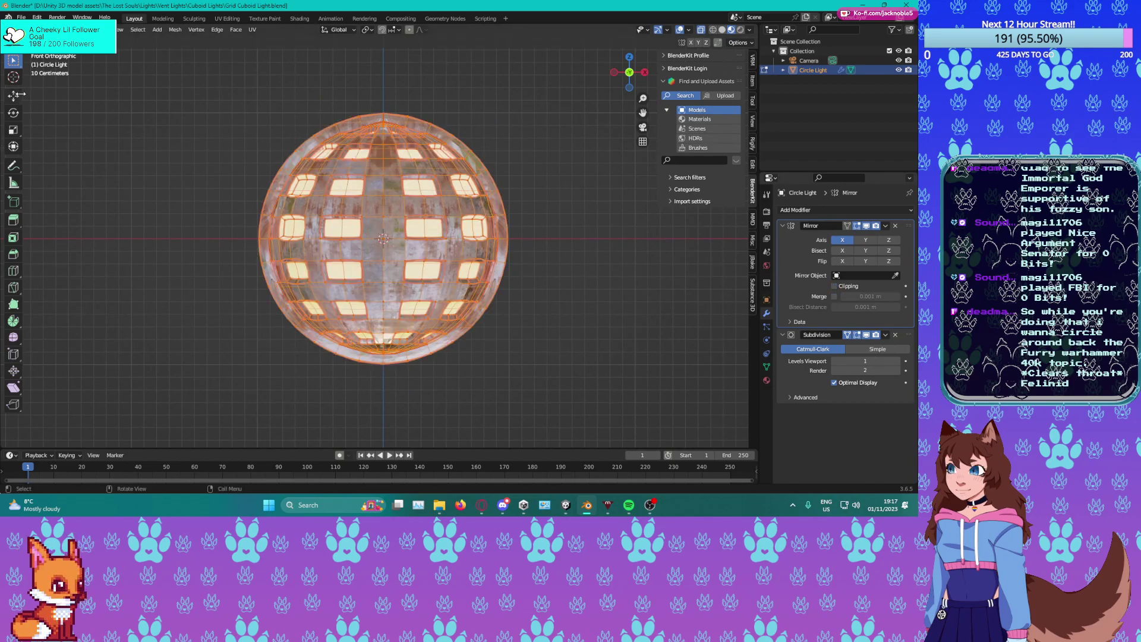
left_click(13, 96)
left_click(213, 67)
left_click_drag(213, 67, 384, 442)
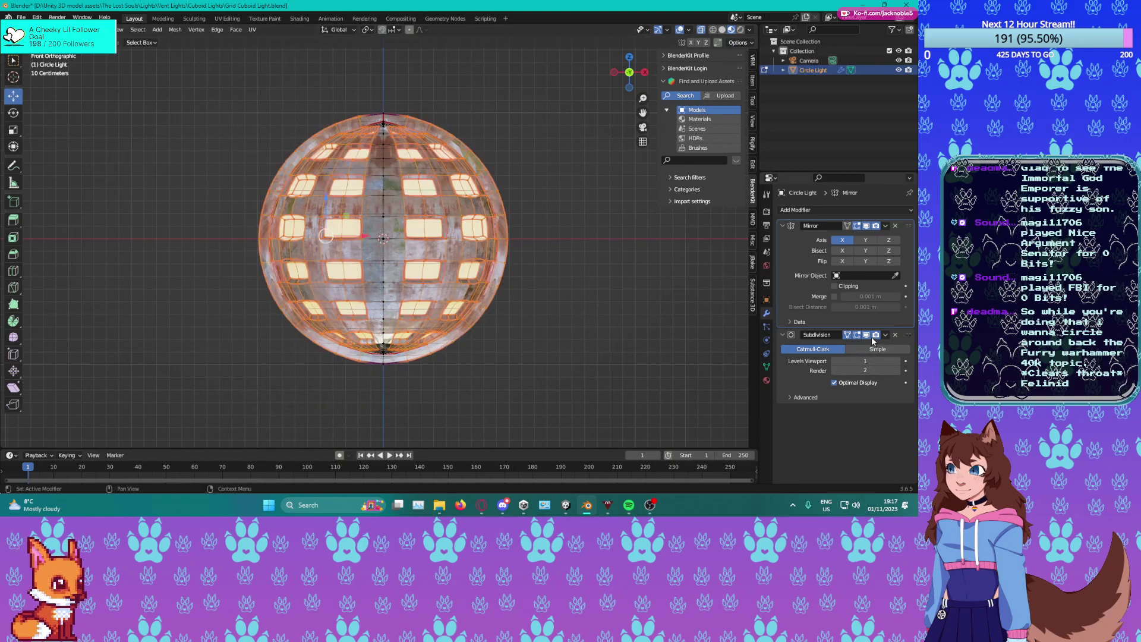
Hide the Subdivision modifier in the viewport, select the whole half mesh and move it about -0.7 m along X.
left_click(867, 335)
left_click(541, 305)
left_click_drag(207, 83, 461, 402)
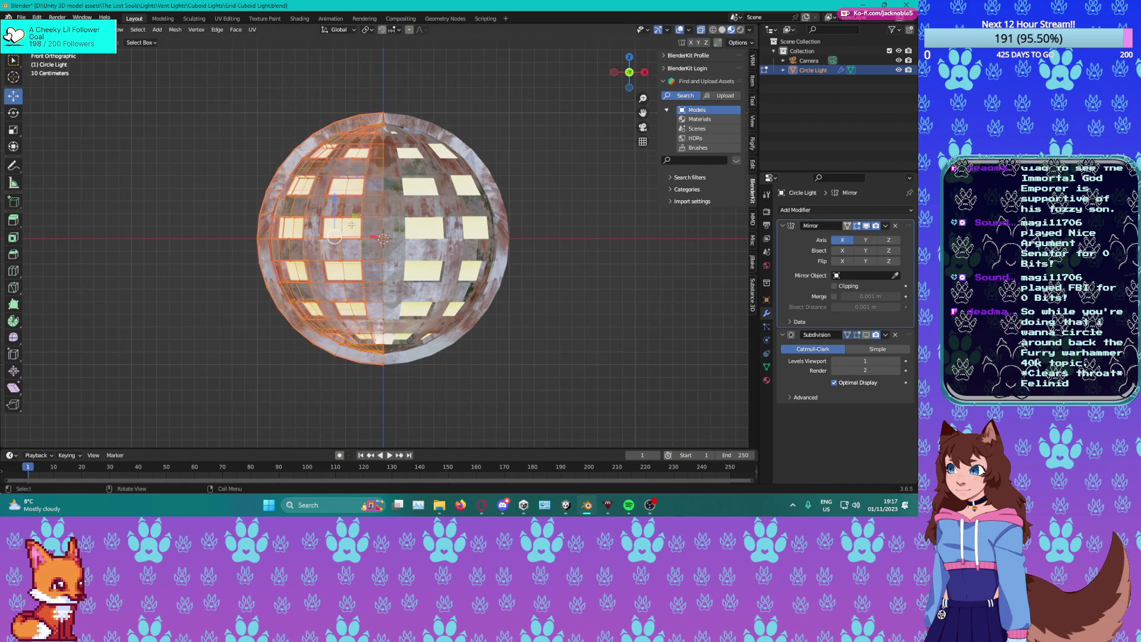
left_click_drag(379, 239, 282, 245)
scroll(327, 245, "up", 1)
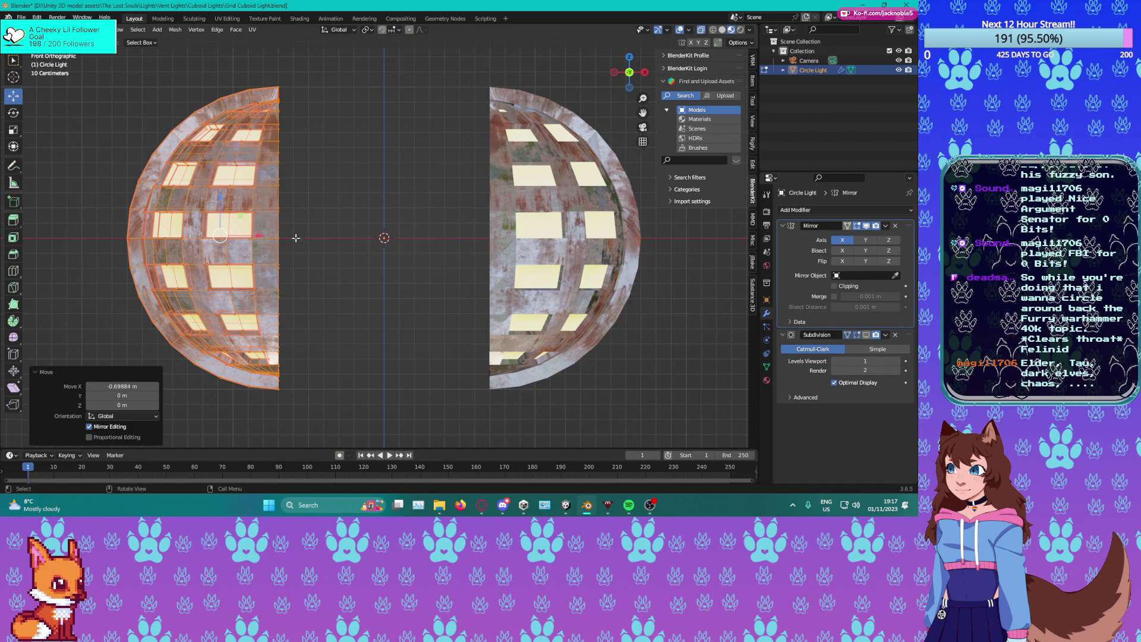
Extrude the half's flat inner edge three times toward the mirror centre with snapping, 0.2 m along X each time.
middle_click_drag(296, 238, 218, 204)
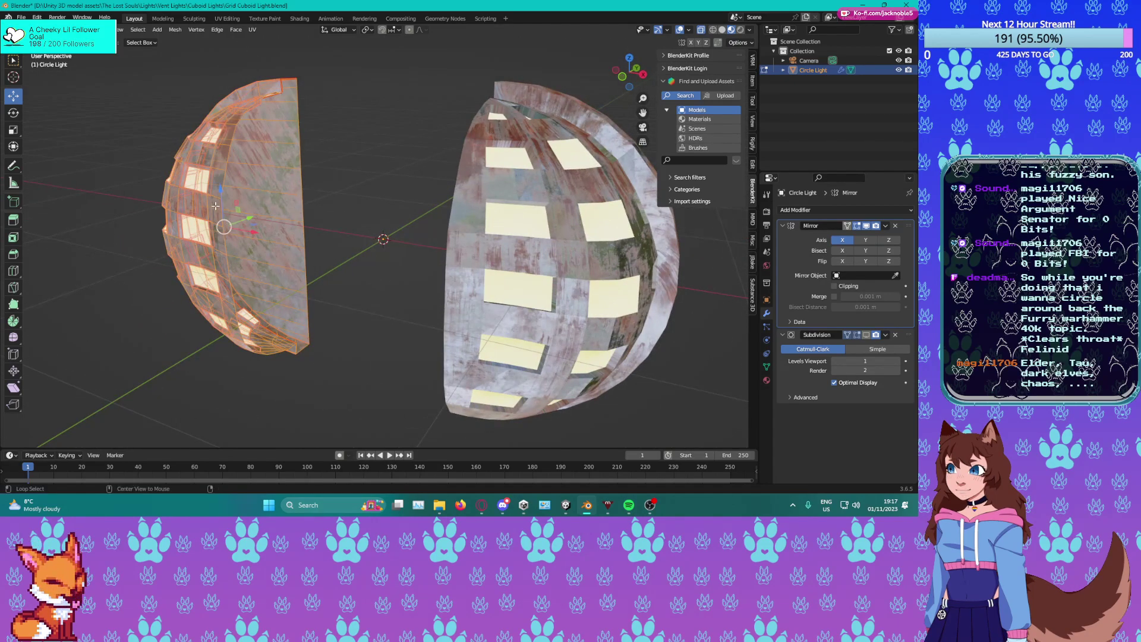
key("alt+z")
key("KP_3")
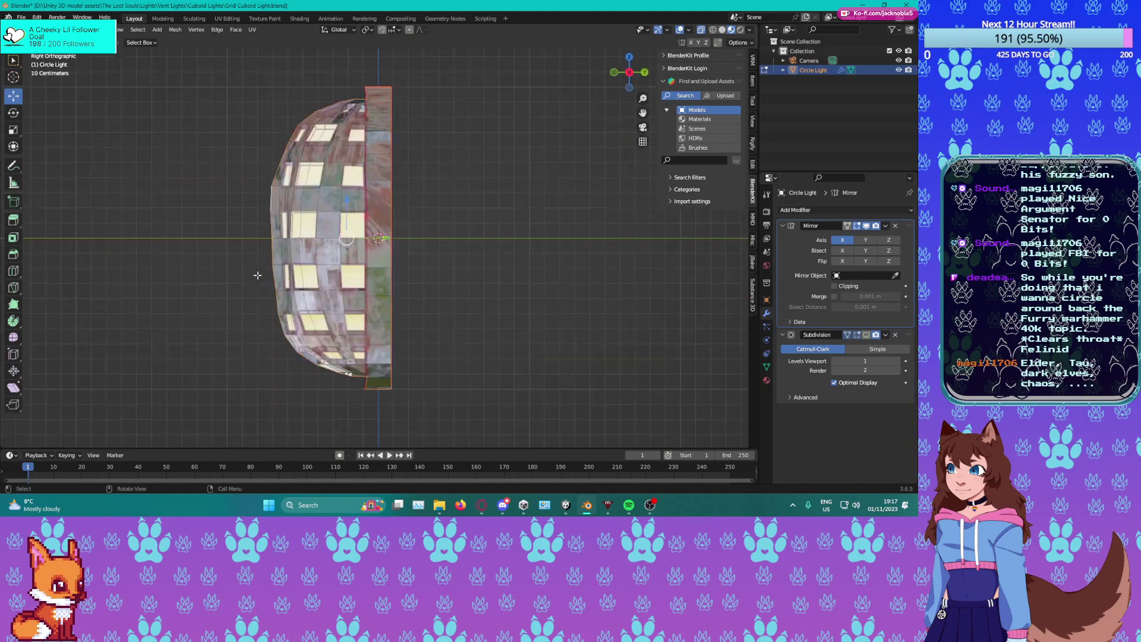
key("KP_1")
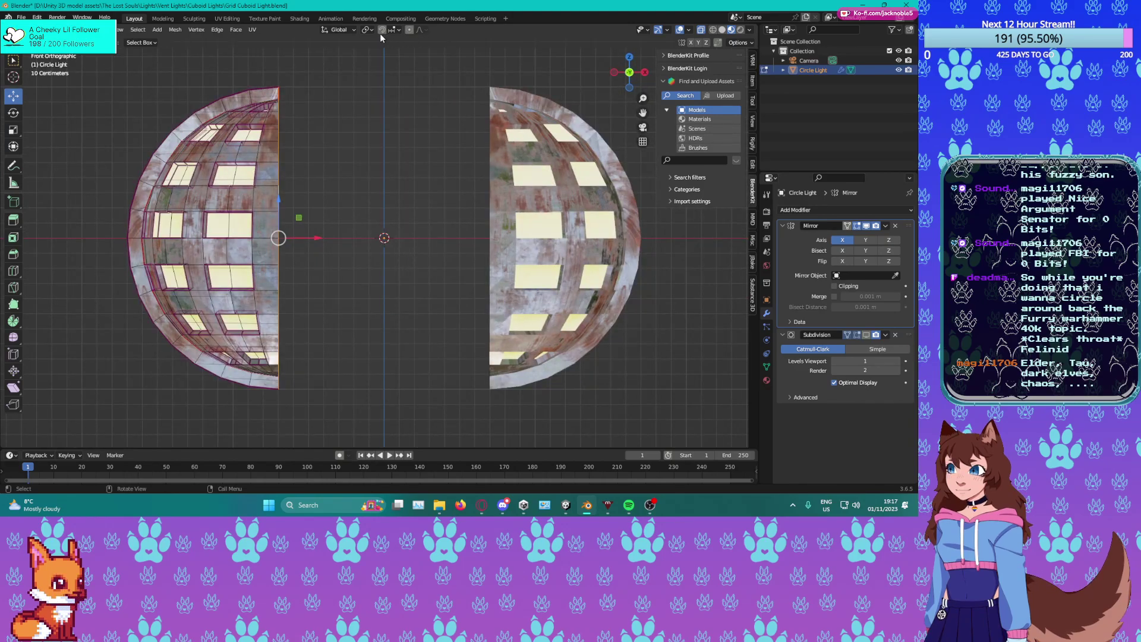
key("e")
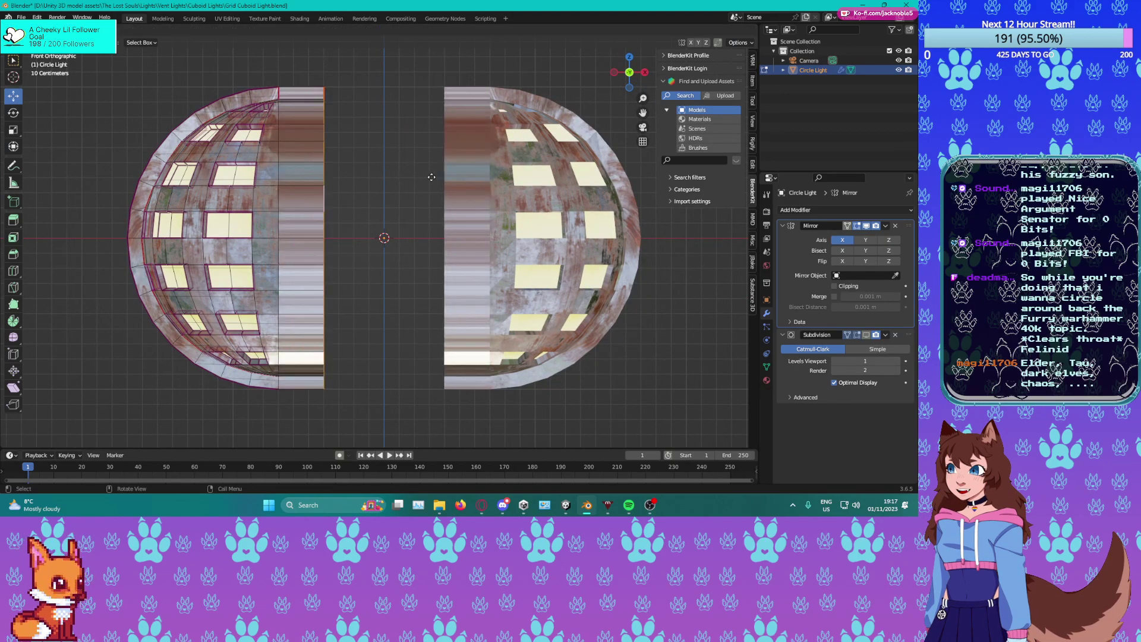
left_click(420, 177)
key("e")
left_click(455, 180)
key("e")
left_click(481, 181)
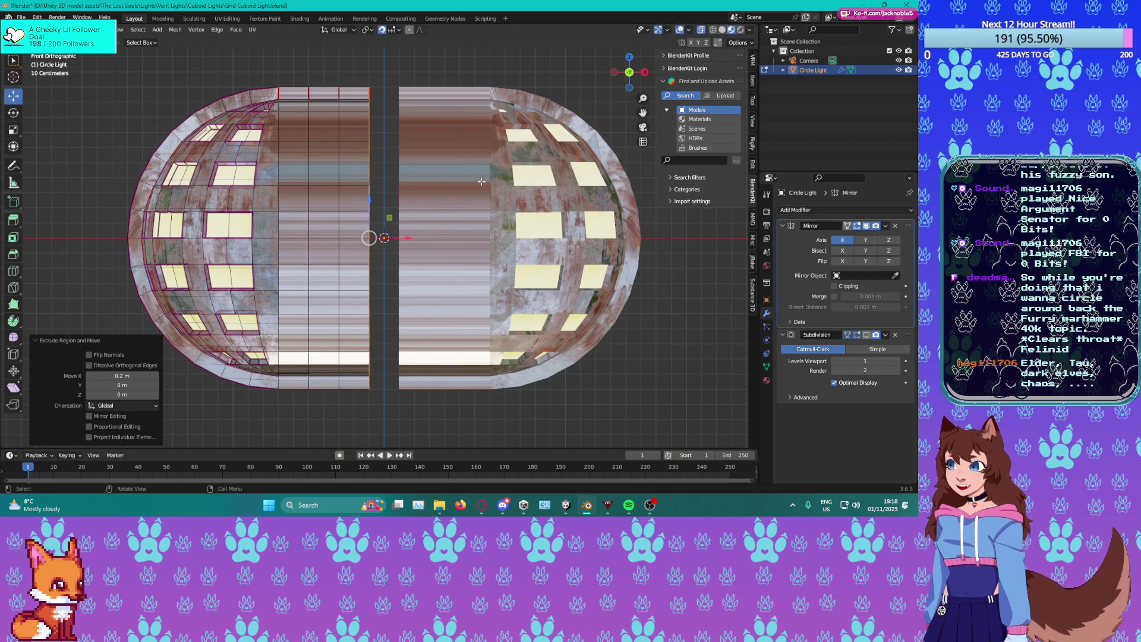
Move the last extruded edge 0.1 m along X onto the mirror plane and turn Clipping and Merge back on.
left_click_drag(410, 240, 397, 240)
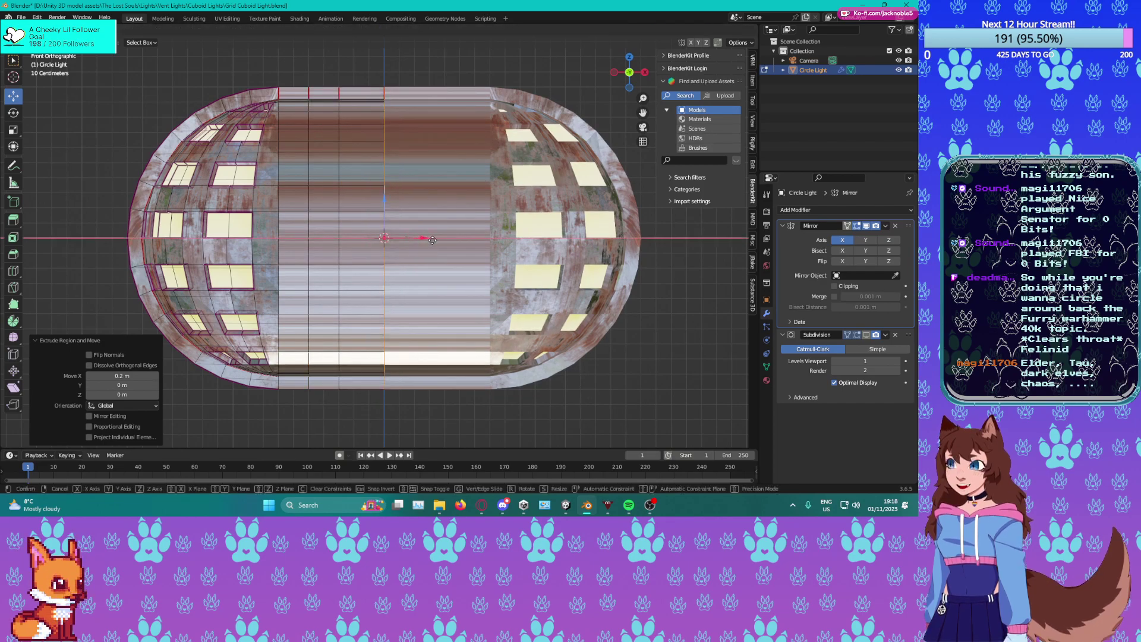
left_click(383, 31)
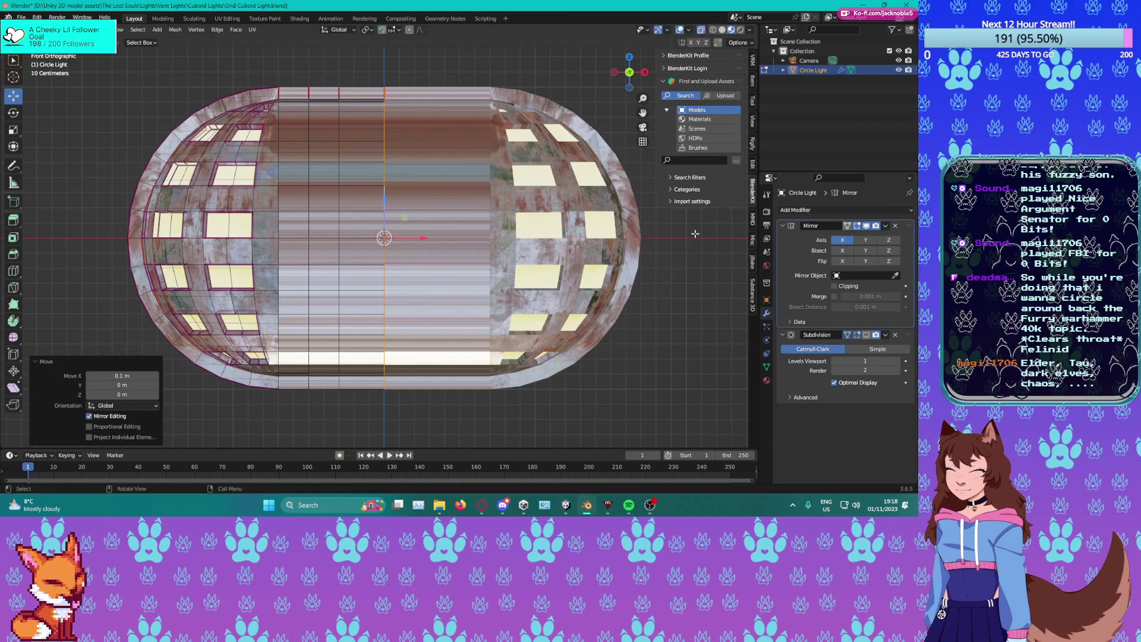
left_click(834, 286)
left_click(834, 297)
left_click_drag(412, 243, 323, 243)
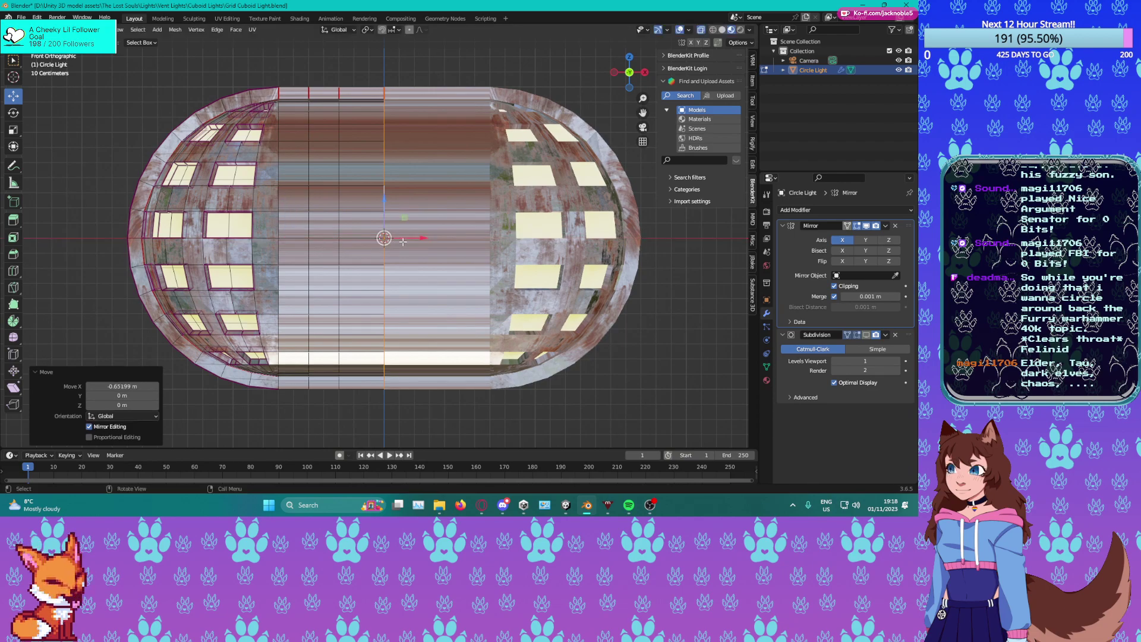
Select pairs of faces in alternating rows of the two extruded columns beside the end dome, in line with its windows.
scroll(396, 245, "up", 1)
middle_click_drag(396, 245, 316, 237)
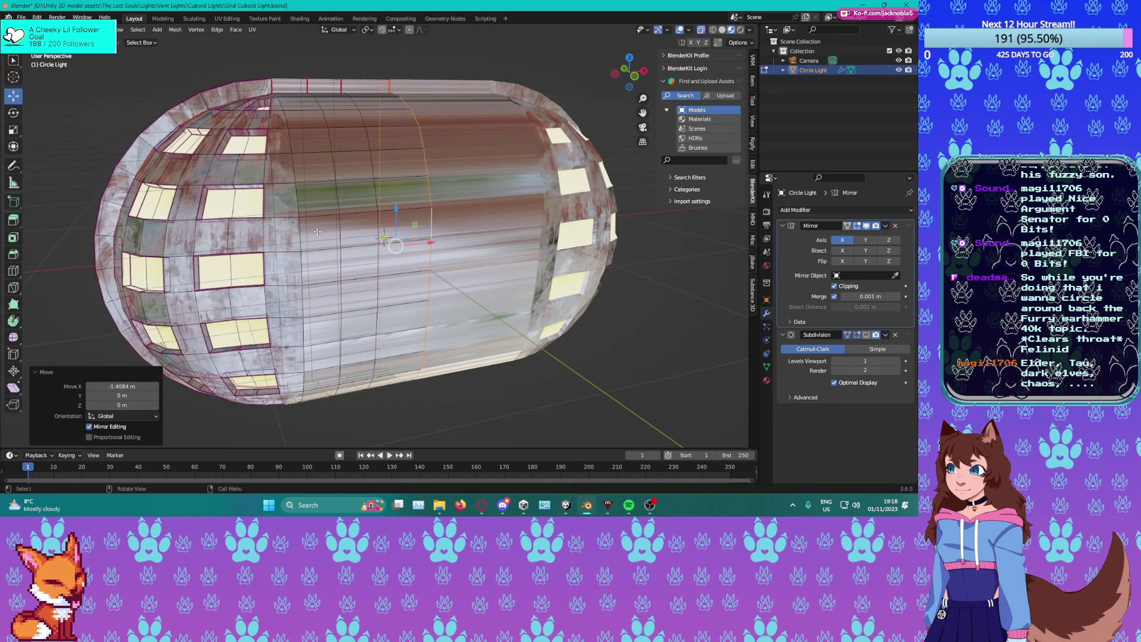
key("3")
left_click(317, 198)
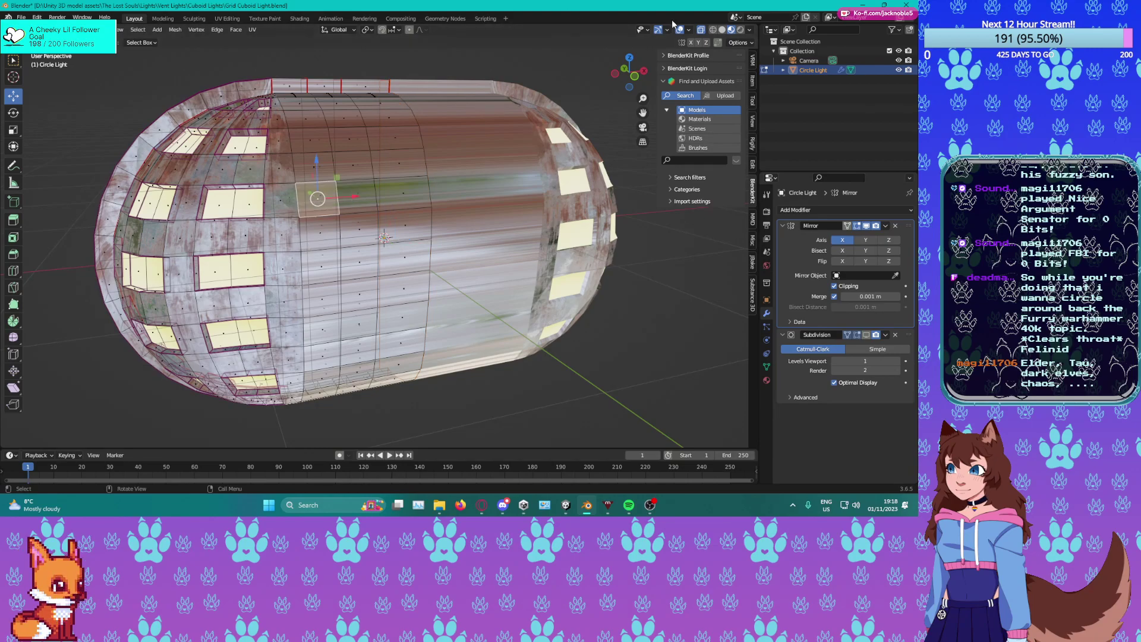
left_click(703, 31)
middle_click_drag(325, 185, 380, 180)
left_click(341, 156, "shift")
left_click(337, 180, "shift")
scroll(351, 220, "up", 1)
middle_click_drag(357, 236, 330, 270)
middle_click_drag(350, 309, 291, 177)
left_click(308, 177, "shift")
left_click(358, 180, "shift")
left_click(312, 262, "shift")
left_click(354, 267, "shift")
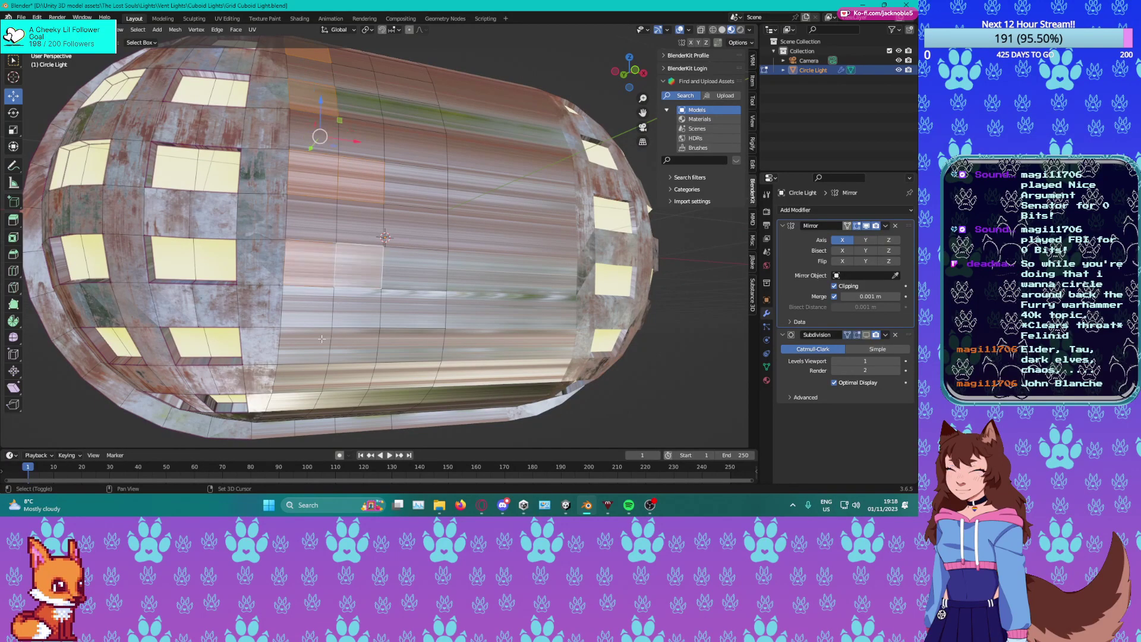
left_click(330, 359, "shift")
left_click(301, 399, "shift")
left_click(343, 398, "shift")
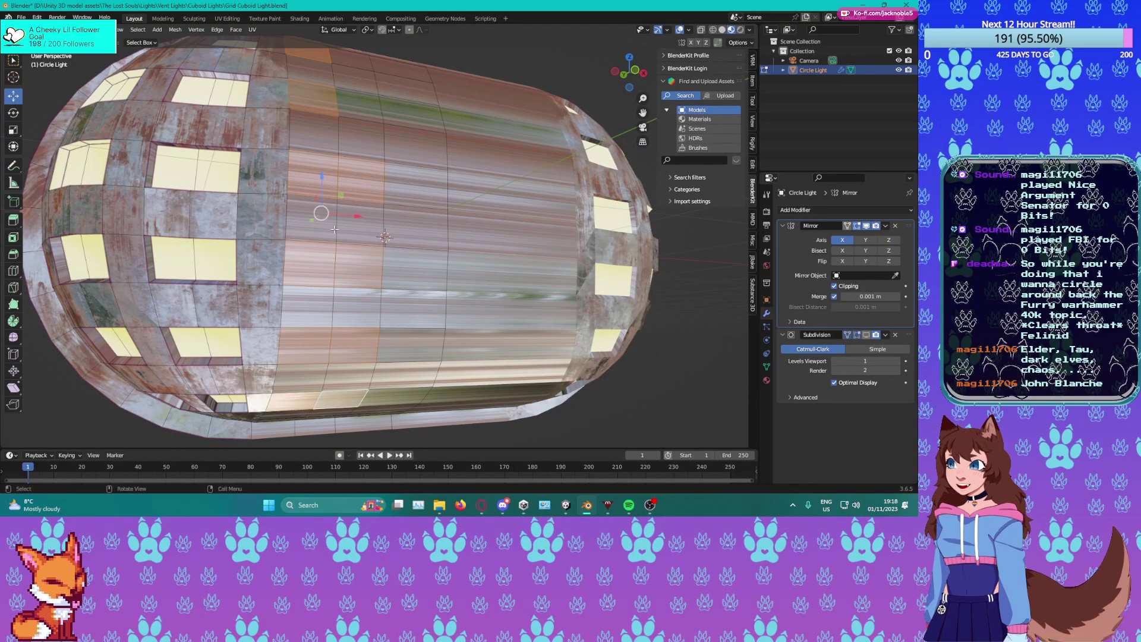
middle_click_drag(342, 280, 335, 304)
left_click(334, 152, "shift")
middle_click_drag(335, 151, 496, 182)
Extrude the selected faces inward about 0.027 m along their normals and scale them to 0.970.
key("e")
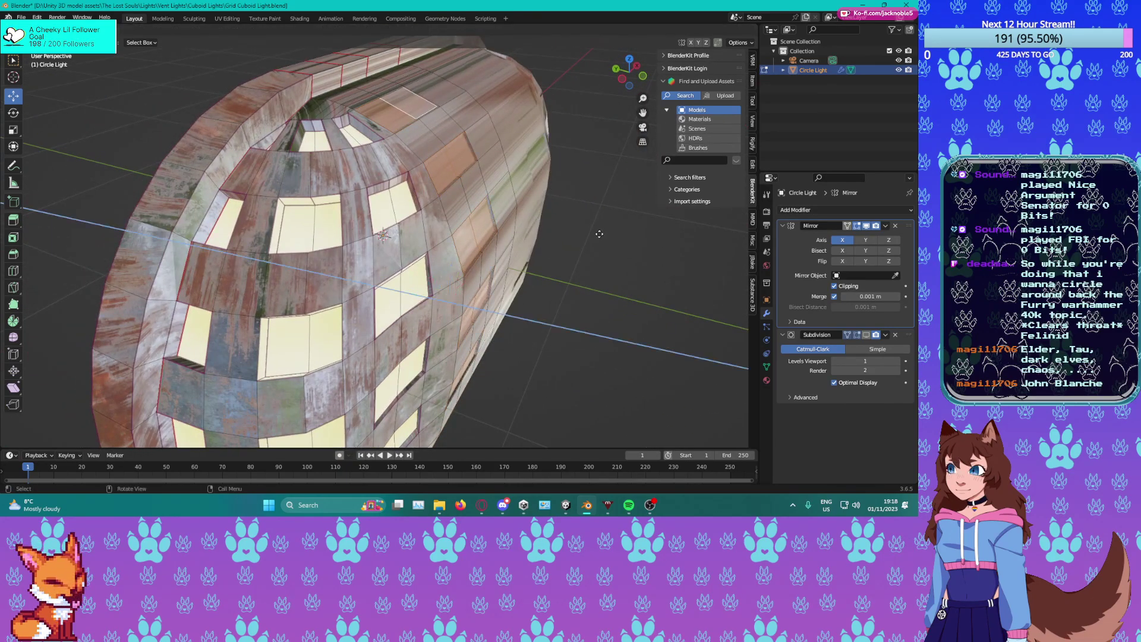
left_click(613, 239)
key("s")
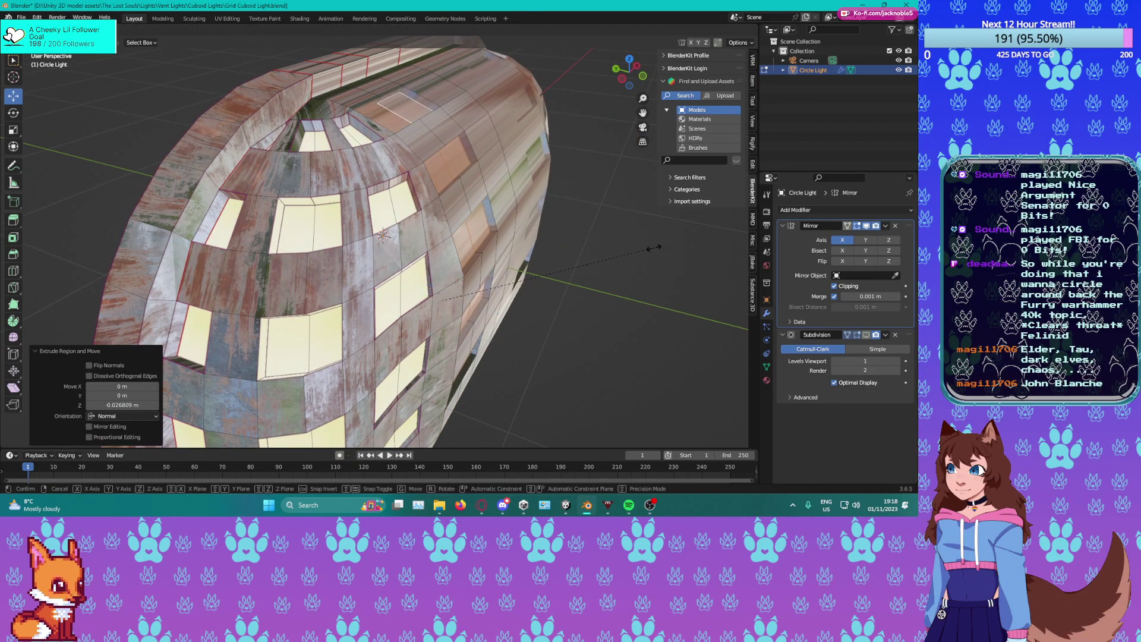
left_click(607, 238)
Add one centred loop cut through the column of faces between the new recesses and the mirror plane.
middle_click_drag(608, 237, 515, 221)
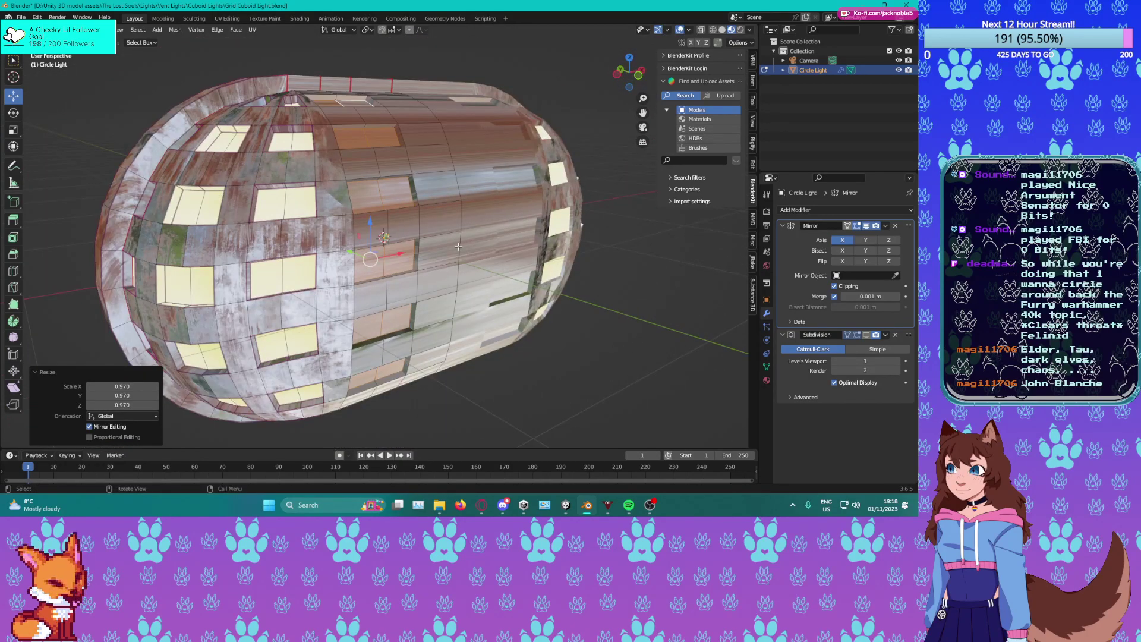
scroll(444, 215, "up", 5)
middle_click_drag(443, 215, 383, 223)
scroll(420, 219, "down", 3)
scroll(383, 223, "up", 3)
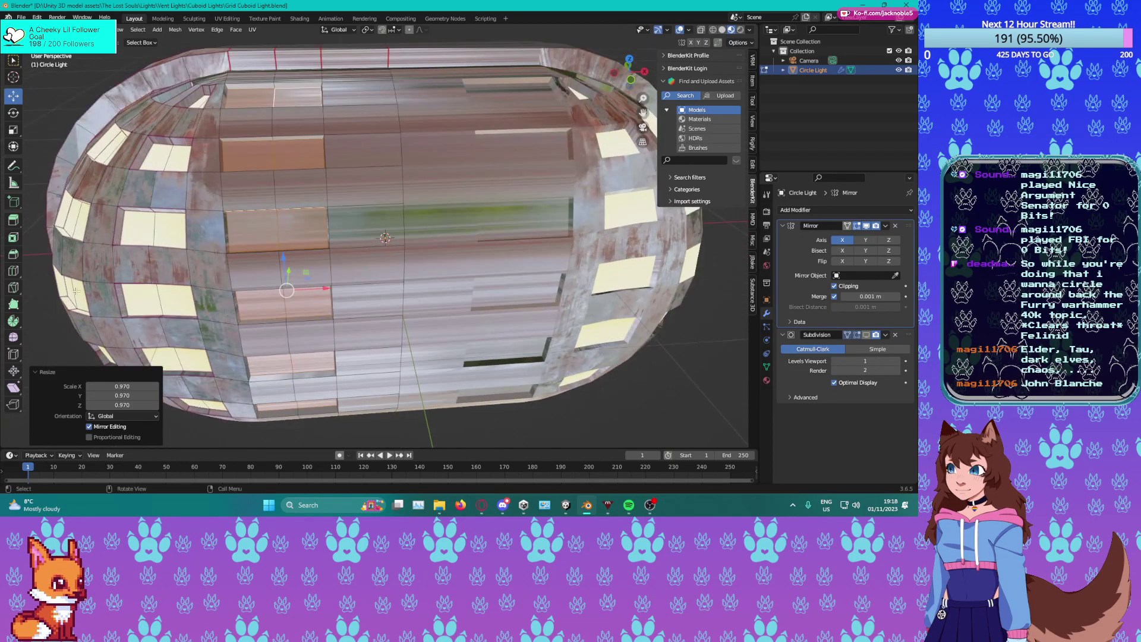
left_click(12, 271)
left_click(367, 211)
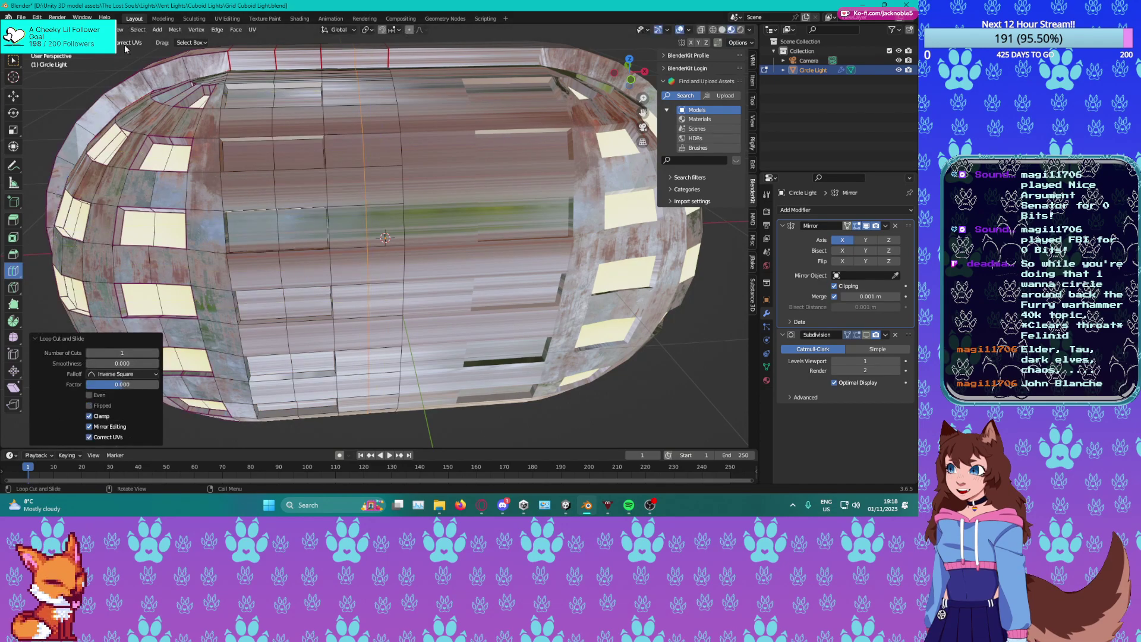
left_click(13, 95)
key("ctrl+z")
Select alternating faces of the narrow column beside the mirror plane, in line with the neighbouring recesses.
left_click(375, 160)
left_click(384, 226, "shift")
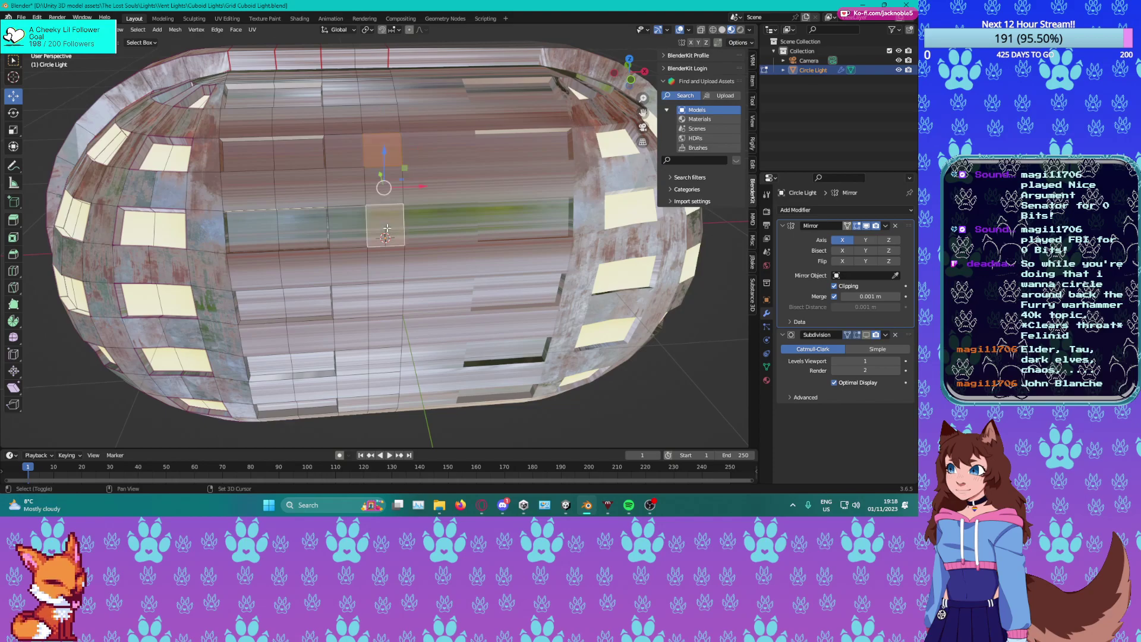
left_click(386, 299, "shift")
middle_click_drag(376, 374, 370, 255)
left_click(370, 264, "shift")
left_click(375, 338, "shift")
middle_click_drag(380, 367, 408, 324)
middle_click_drag(391, 208, 394, 364)
left_click(385, 150, "shift")
middle_click_drag(405, 169, 580, 300)
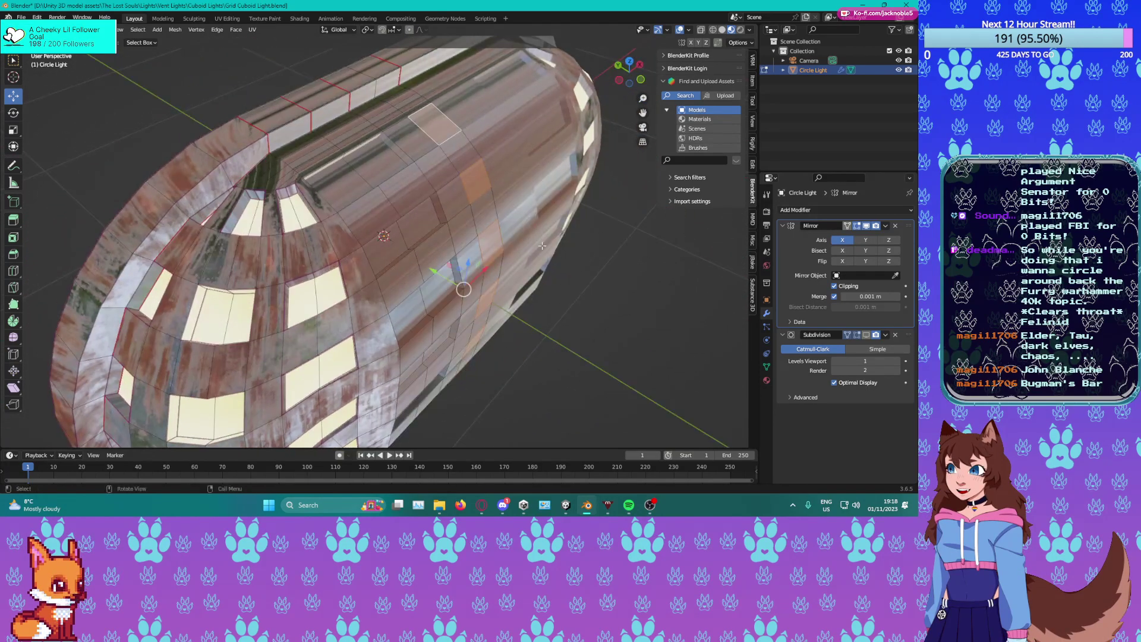
Extrude the selected middle-column faces inward and scale them to 0.969.
key("e")
left_click(588, 303)
key("s")
left_click(584, 304)
Clear the selection and select the side-wall faces of the recesses in the middle column.
middle_click_drag(584, 303, 315, 136)
middle_click_drag(331, 153, 340, 98)
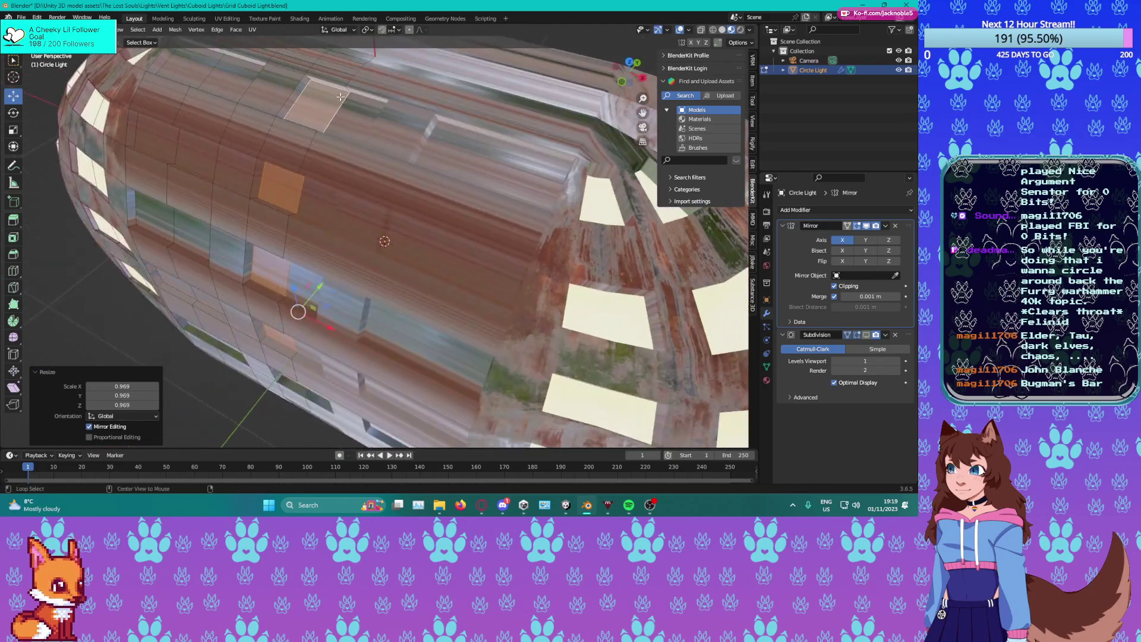
key("alt+a")
left_click(345, 90, "alt")
key("alt+a")
middle_click_drag(346, 178, 324, 187)
left_click(353, 127)
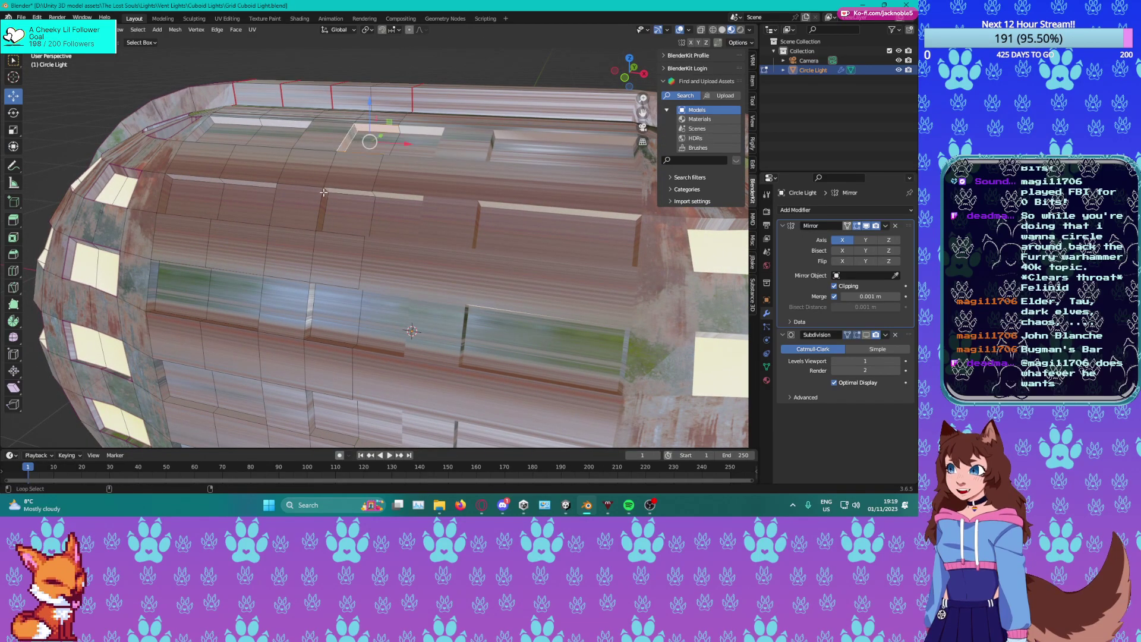
middle_click_drag(327, 194, 340, 146)
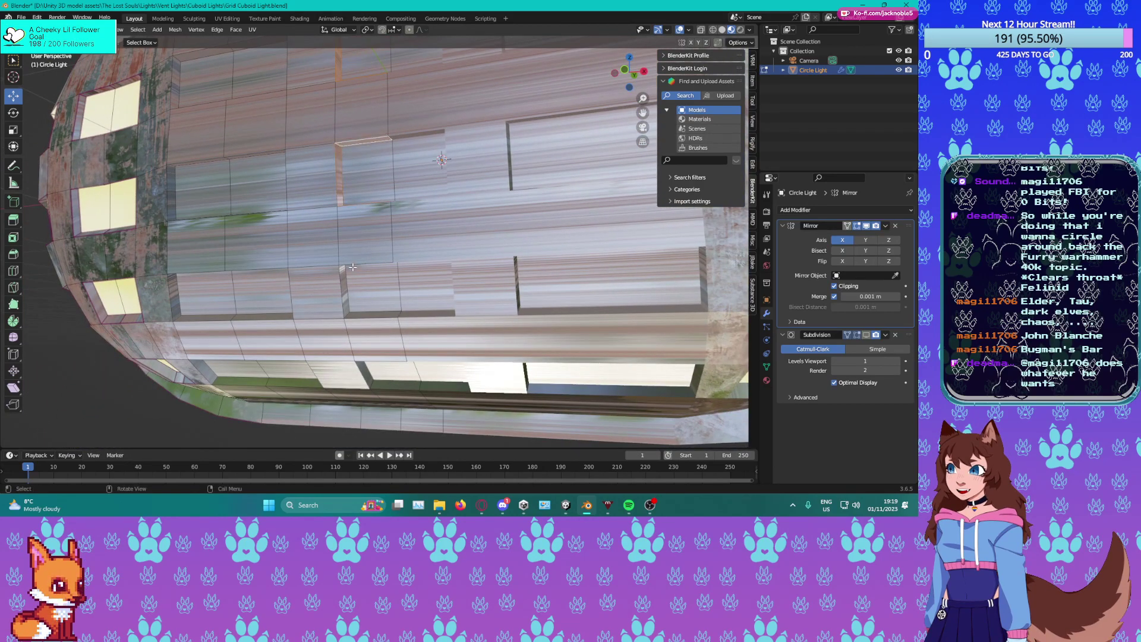
Add the side-wall faces of the wider recesses beside the end dome to the selection.
middle_click_drag(350, 319, 366, 346)
left_click(334, 349, "alt")
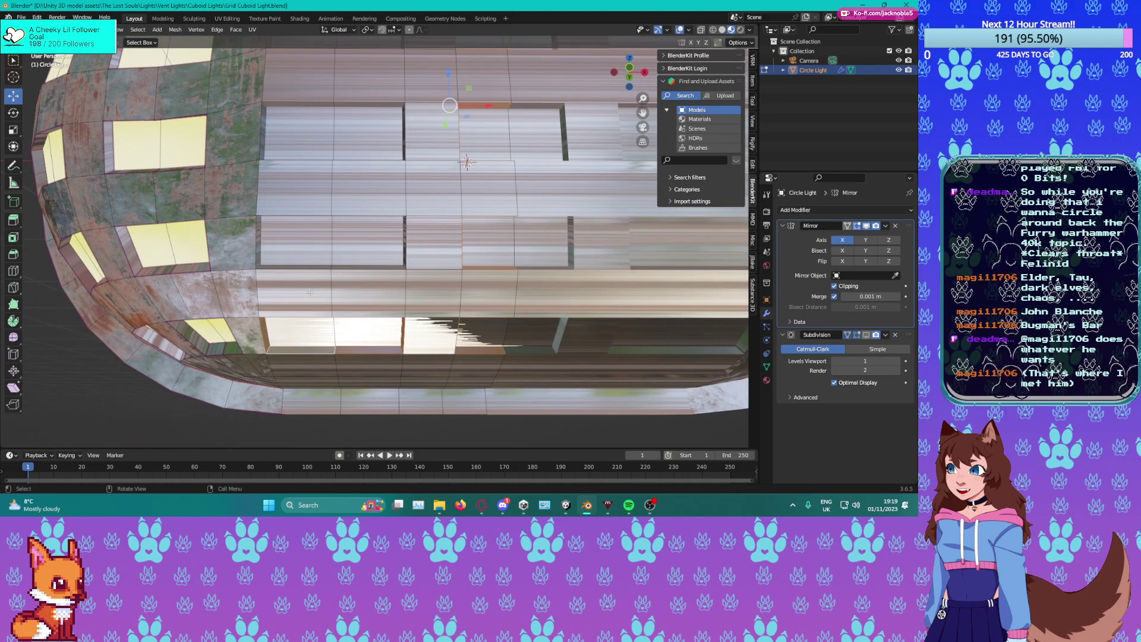
left_click(334, 267, "alt")
key("ctrl+z")
middle_click_drag(333, 268, 333, 280)
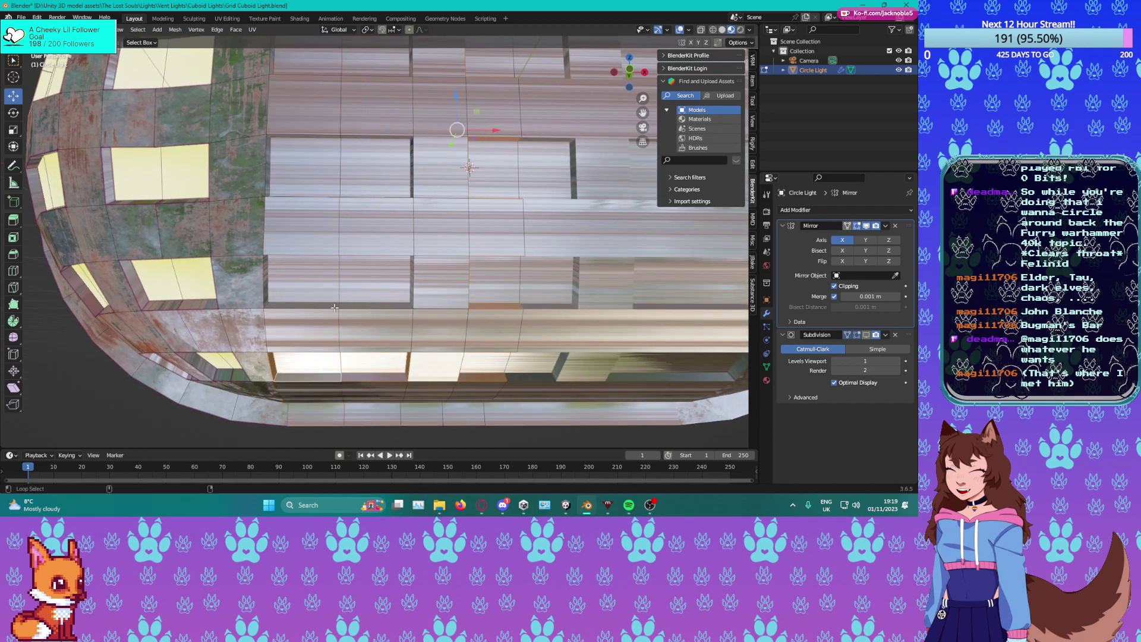
middle_click_drag(341, 307, 352, 344)
left_click(349, 362, "alt+shift")
middle_click_drag(344, 302, 391, 327)
left_click(366, 330, "alt")
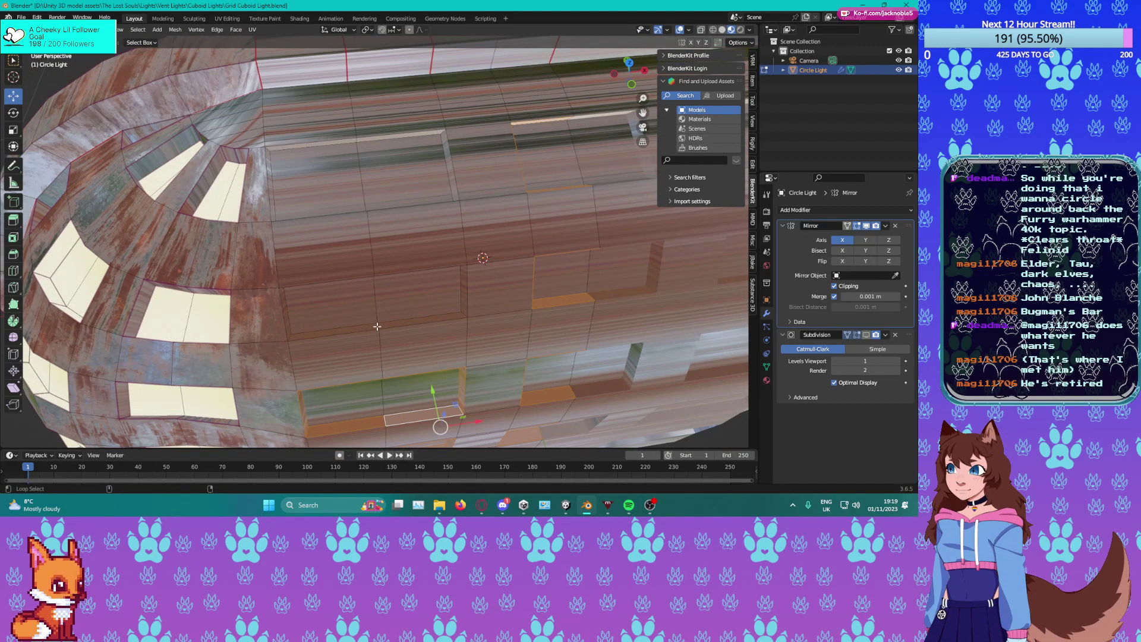
left_click(377, 326, "alt")
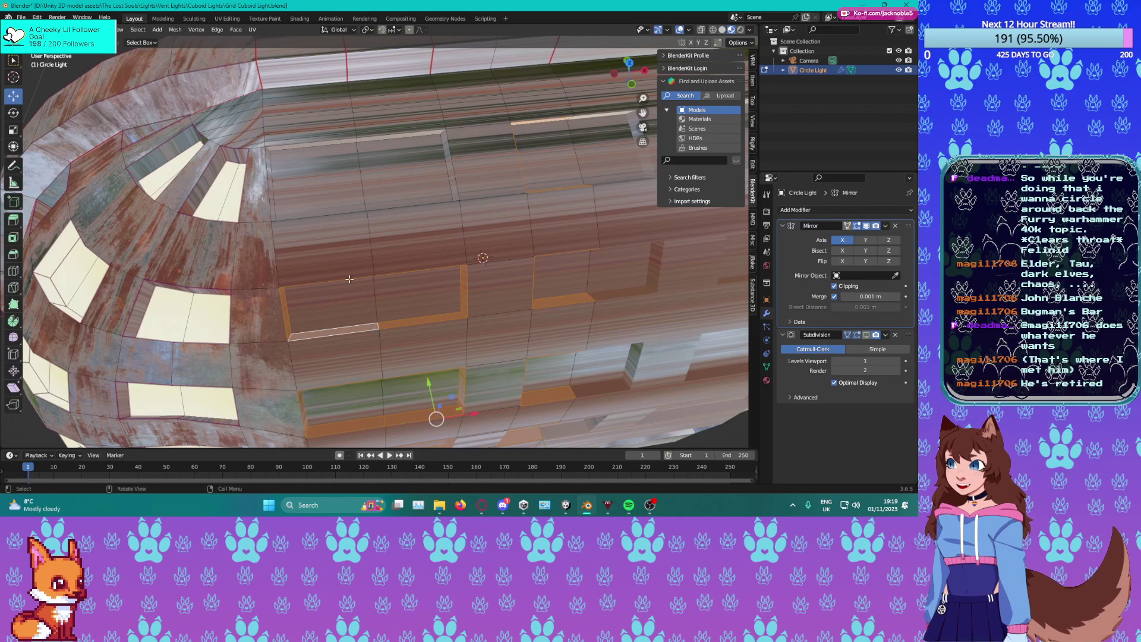
left_click(358, 140, "alt+shift")
middle_click_drag(537, 173, 307, 253)
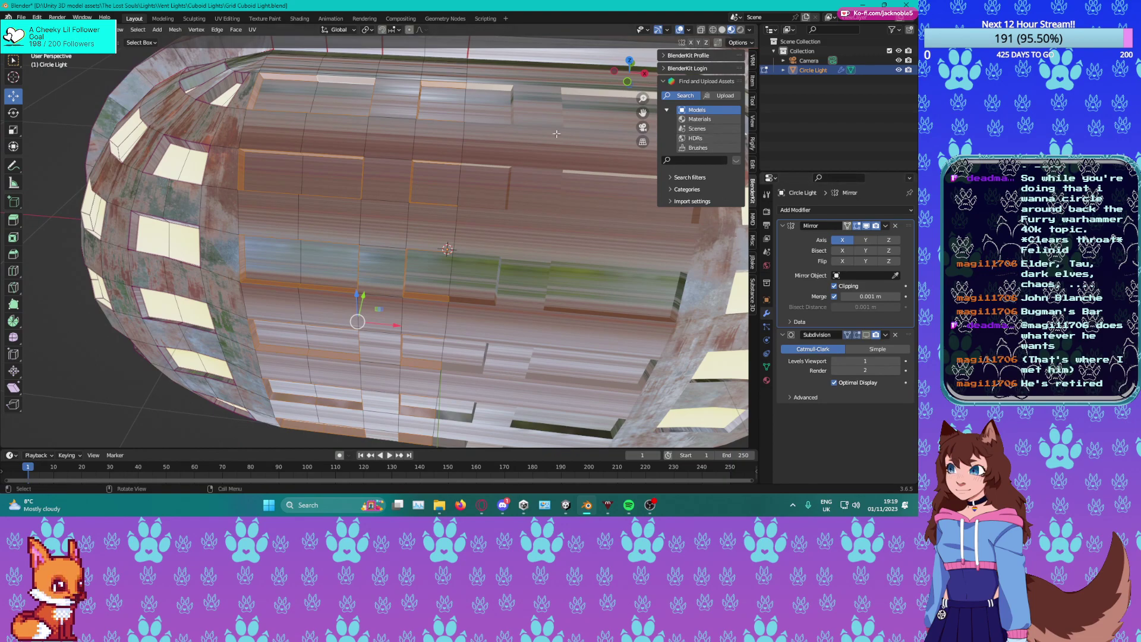
Show the Subdivision modifier in the viewport and apply an edge crease of about 0.47 to the selected recess walls.
middle_click_drag(327, 217, 386, 180)
scroll(393, 179, "down", 5)
middle_click_drag(384, 181, 412, 244, "shift")
left_click(867, 334)
scroll(475, 298, "up", 4)
key("s")
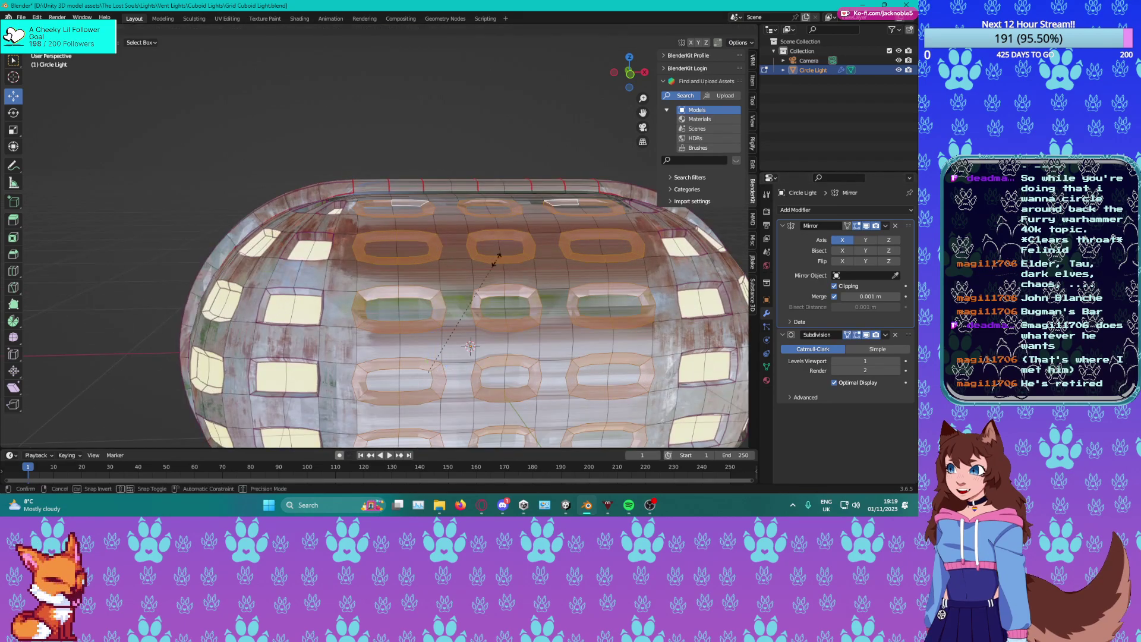
left_click(587, 260)
Select the inner faces of the wider recessed windows beside the end dome, from the uppermost row down to the lowest row.
scroll(476, 267, "up", 3)
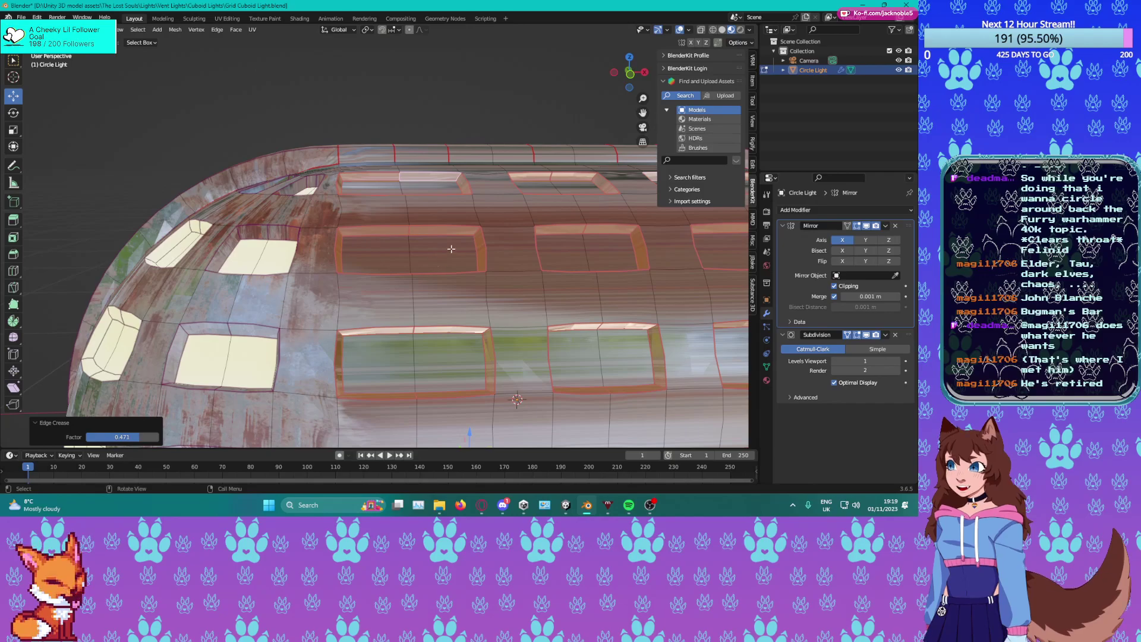
left_click(425, 255)
middle_click_drag(392, 236, 447, 343)
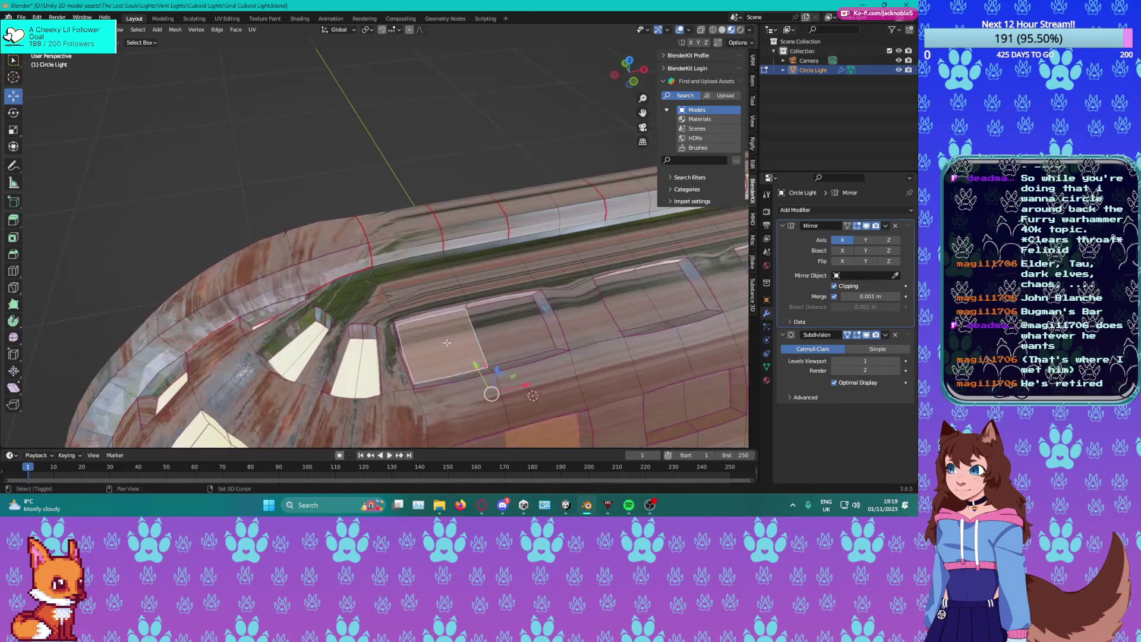
middle_click_drag(421, 293, 358, 152, "shift")
left_click(331, 143, "shift")
left_click(360, 72, "shift")
left_click(339, 306, "shift")
left_click(378, 299, "shift")
middle_click_drag(368, 301, 333, 250)
left_click(333, 180, "shift")
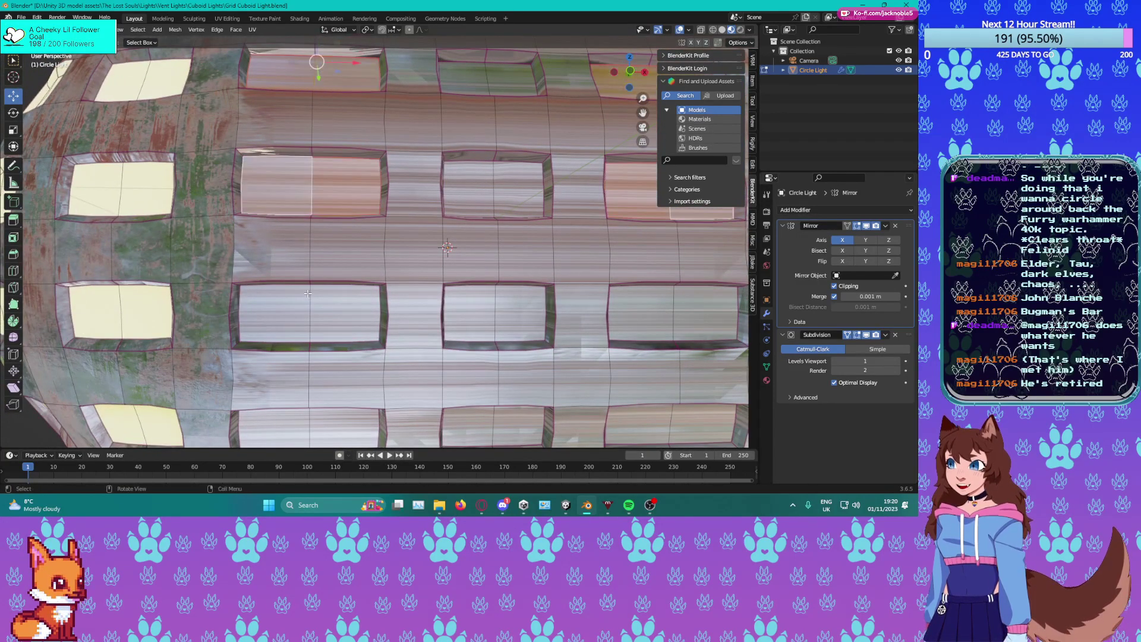
middle_click_drag(333, 179, 297, 256)
left_click(272, 315, "shift")
middle_click_drag(272, 315, 326, 352)
Add the inner faces of the narrower middle-column windows in every row to the selection.
left_click(475, 315, "shift")
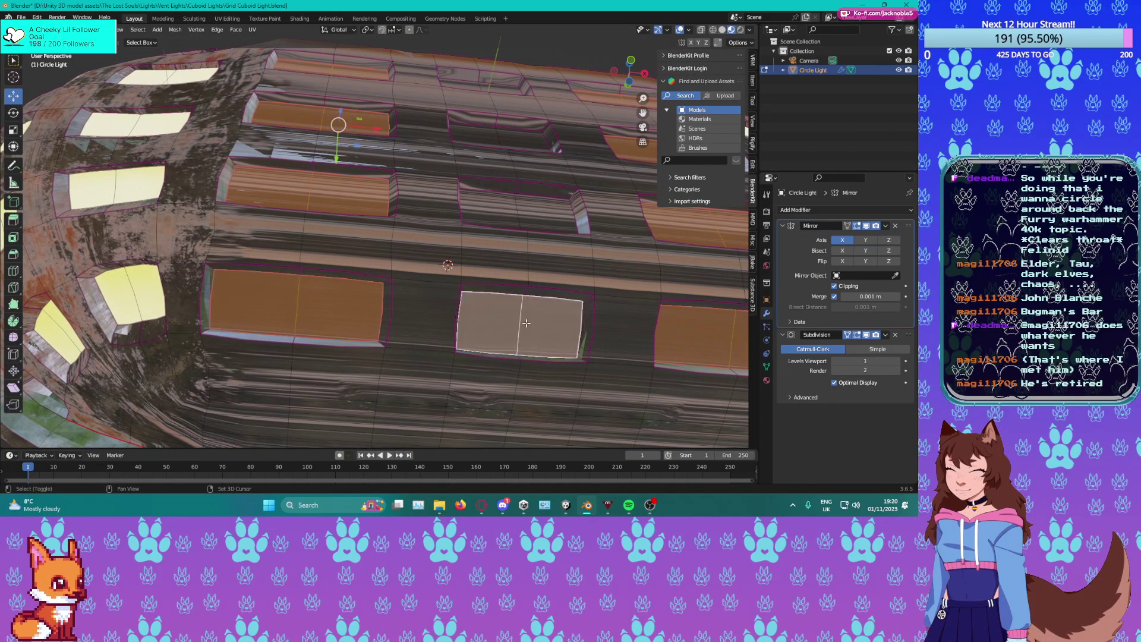
left_click(510, 199, "shift")
middle_click_drag(510, 199, 466, 252)
left_click(410, 280, "shift")
middle_click_drag(410, 280, 423, 246)
left_click(432, 122, "shift")
left_click(422, 251, "shift")
left_click(431, 248, "shift")
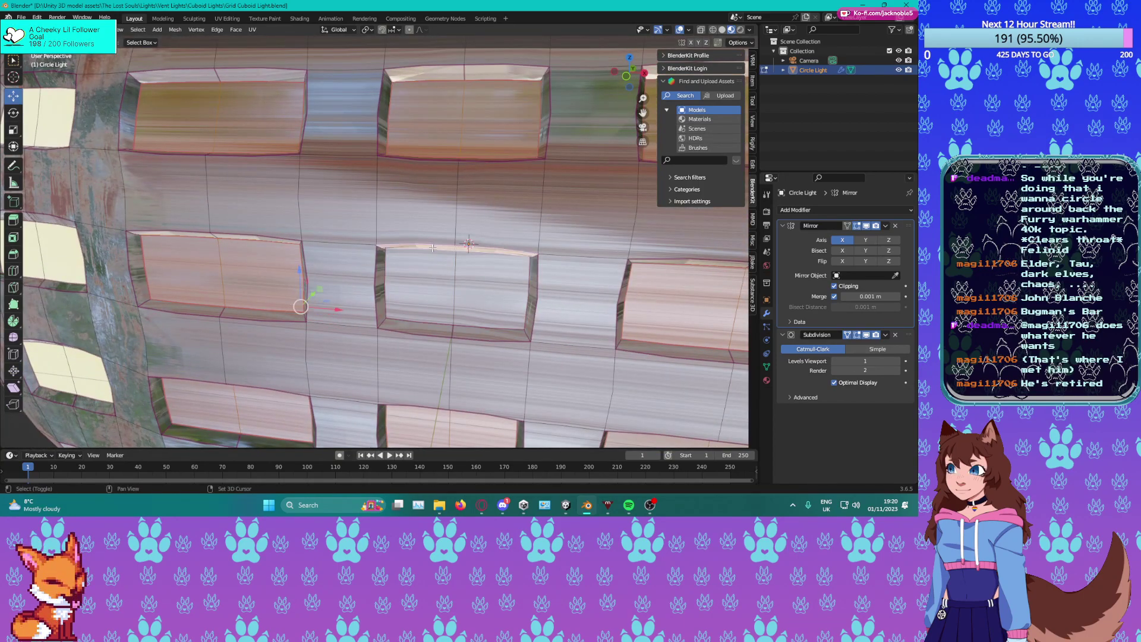
left_click(431, 248, "shift")
left_click(436, 273, "shift")
scroll(461, 197, "down", 1)
scroll(461, 197, "down", 5)
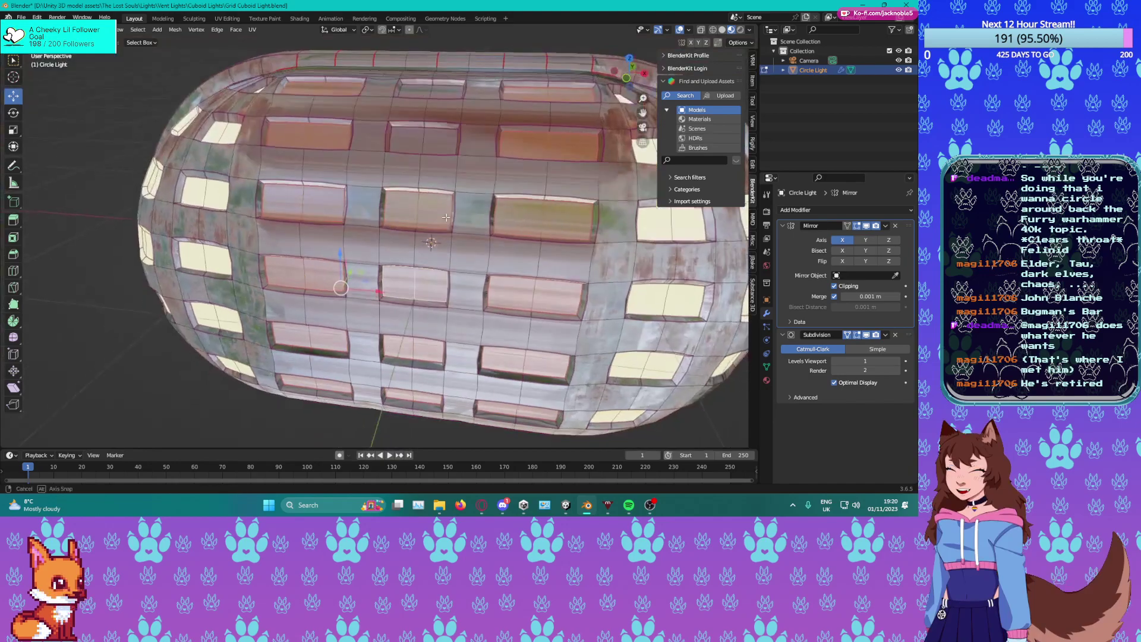
left_click(410, 140, "shift")
left_click(416, 91, "shift")
middle_click_drag(416, 90, 397, 162)
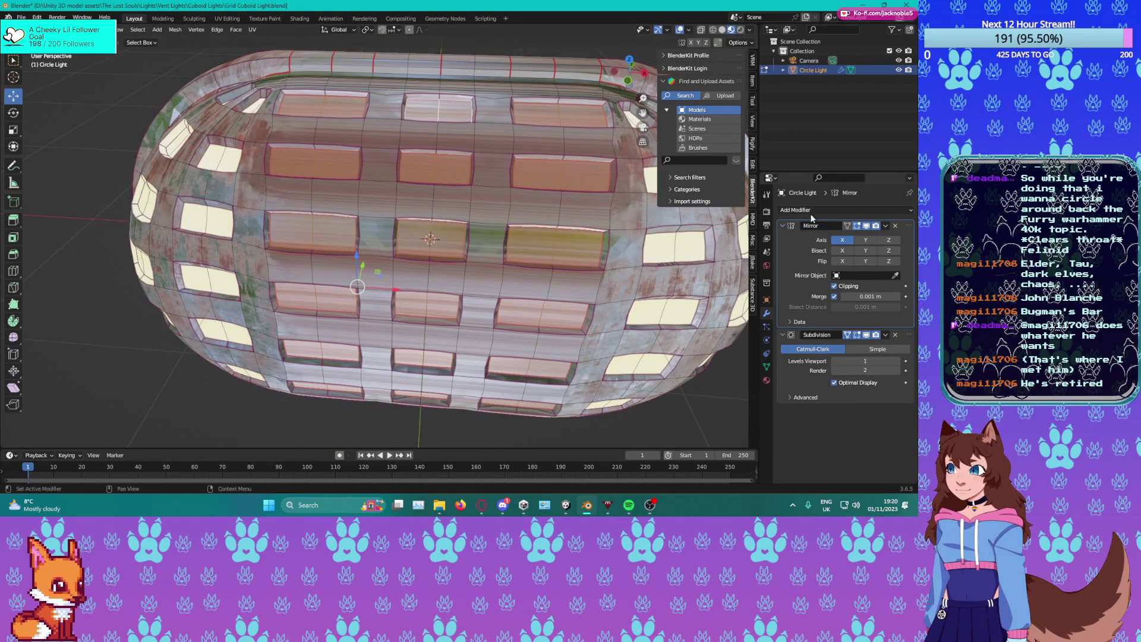
Assign the Light Bulb material to the selected window faces.
left_click(768, 381)
left_click(808, 222)
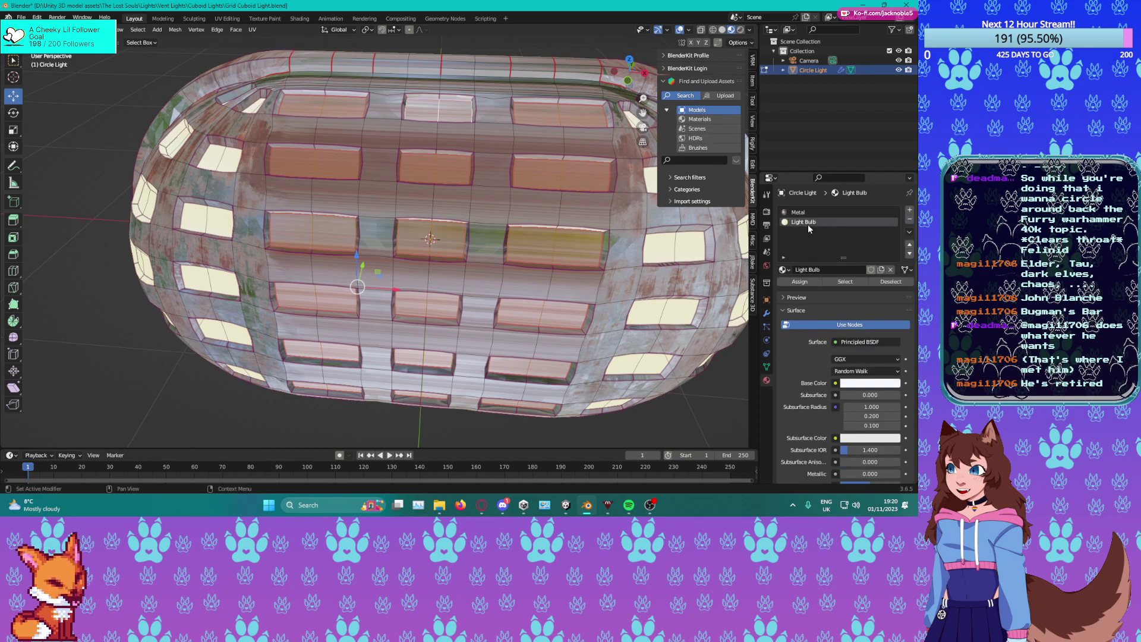
left_click(794, 281)
middle_click_drag(624, 279, 504, 274)
scroll(553, 270, "down", 3)
scroll(503, 274, "up", 3)
key("Tab")
key("Tab")
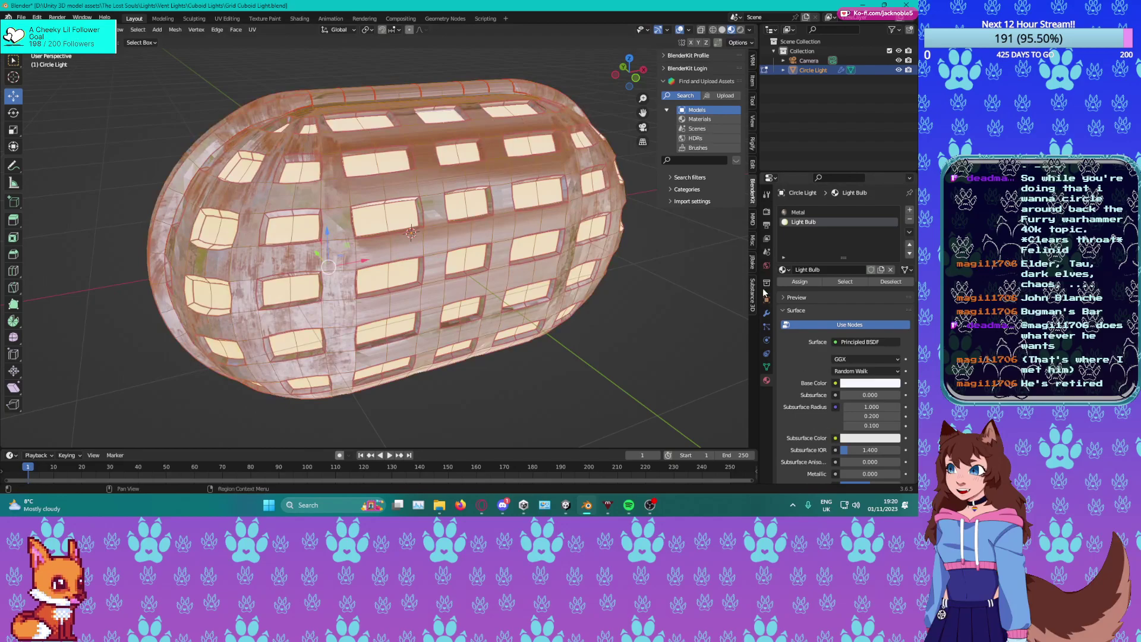
Apply the Mirror modifier in Object Mode and return to editing the mesh.
left_click(767, 313)
left_click(885, 226)
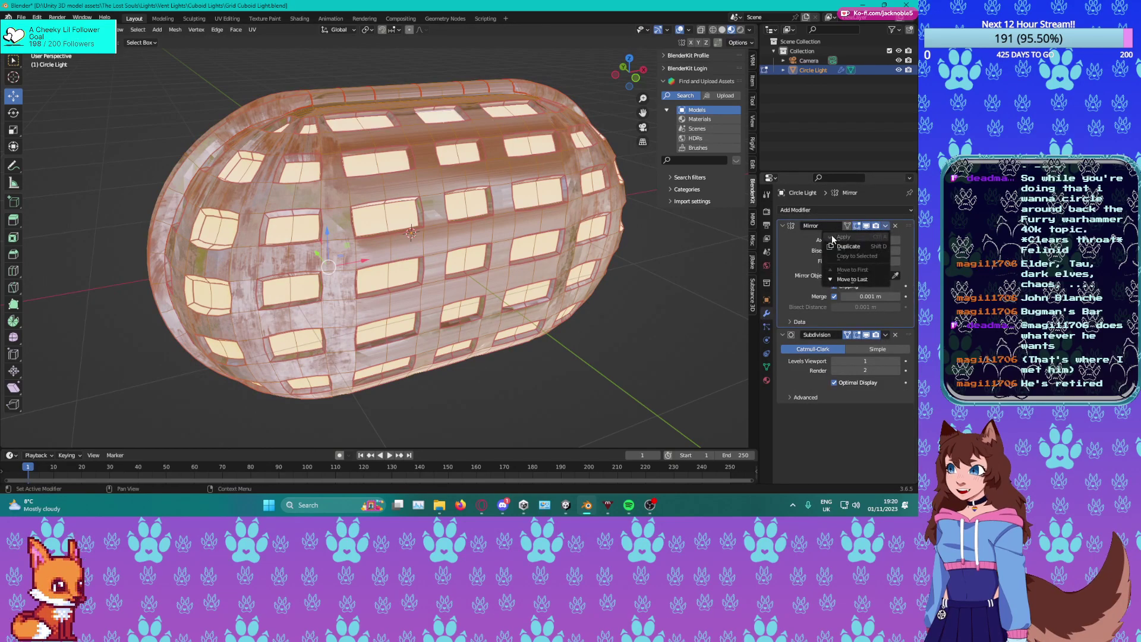
key("Escape")
key("Tab")
left_click(885, 226)
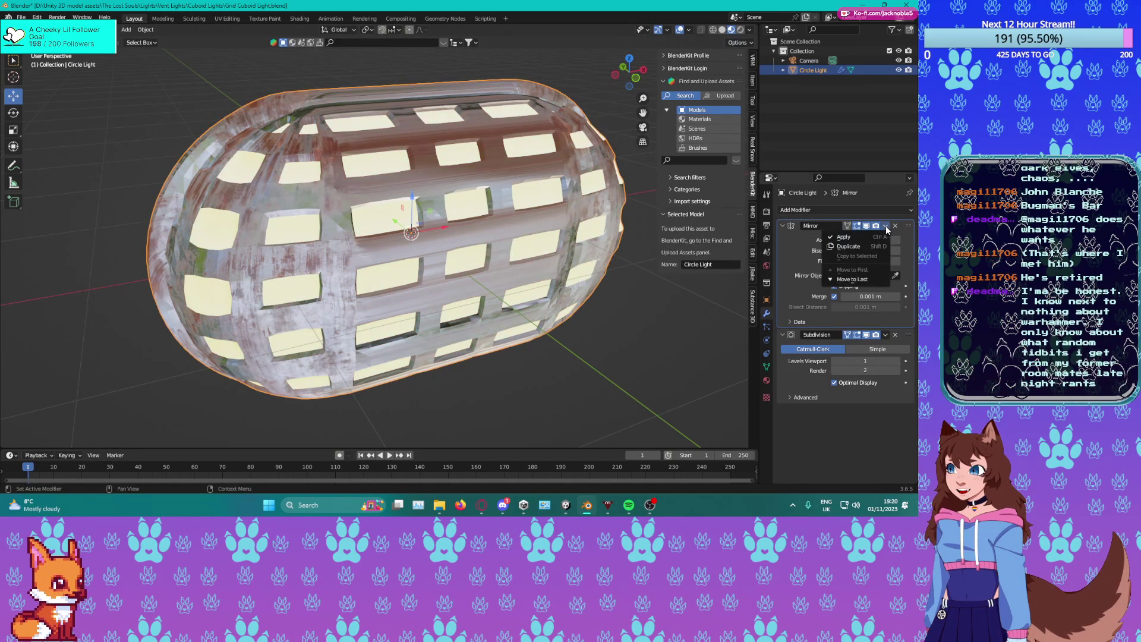
left_click(845, 236)
middle_click_drag(654, 285, 533, 319)
key("Tab")
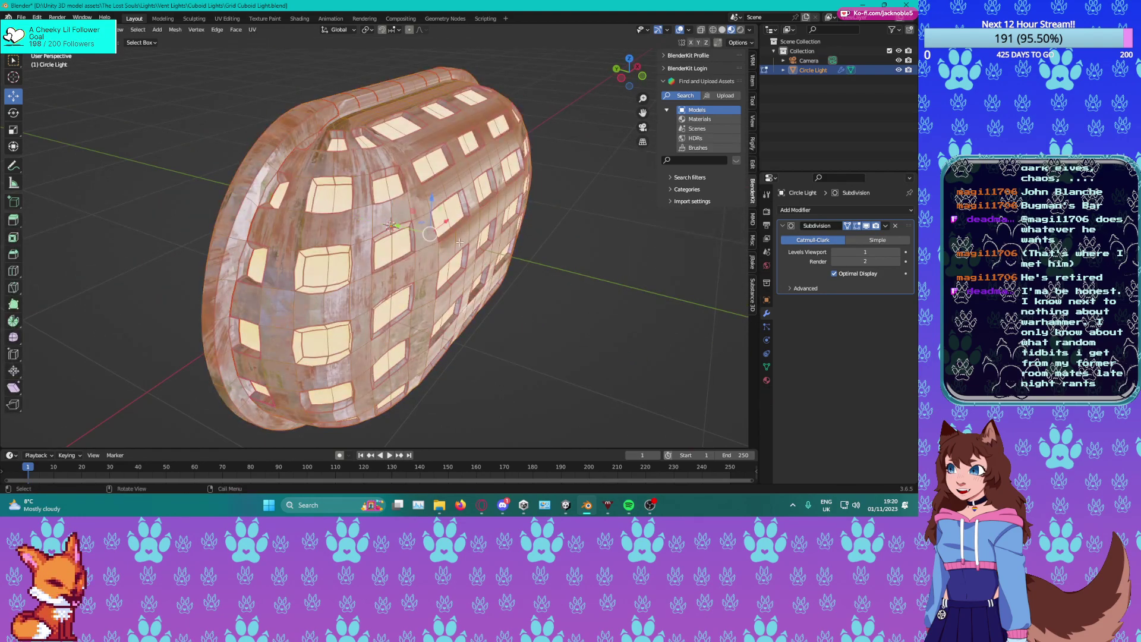
Switch to the UV Editing workspace and unwrap the entire light mesh.
left_click(227, 19)
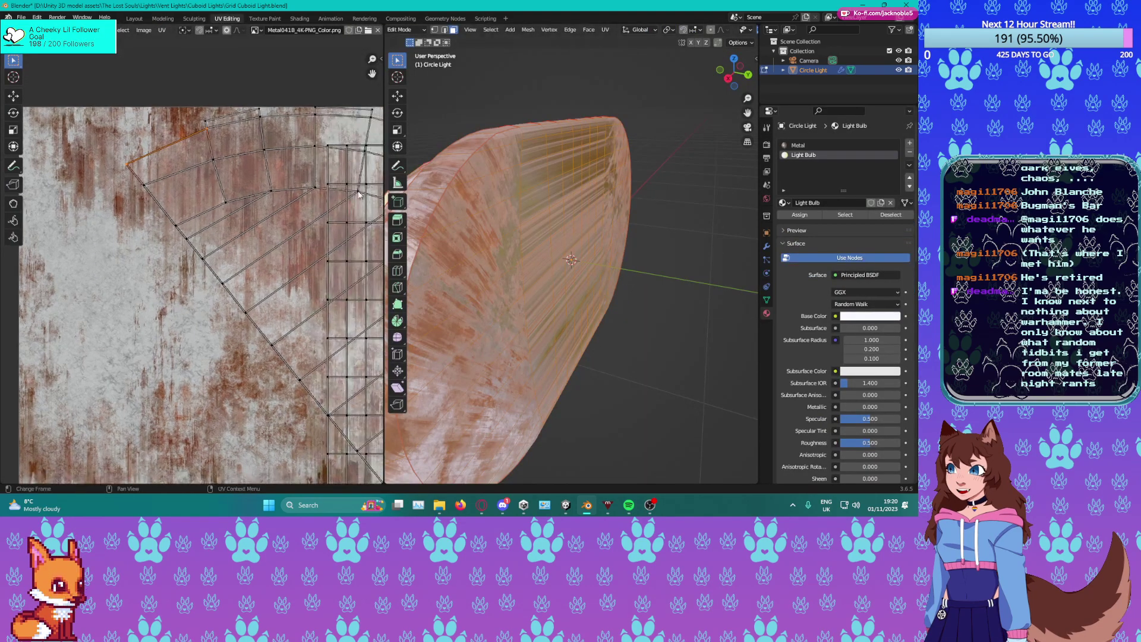
scroll(473, 224, "down", 5)
middle_click_drag(474, 224, 603, 259)
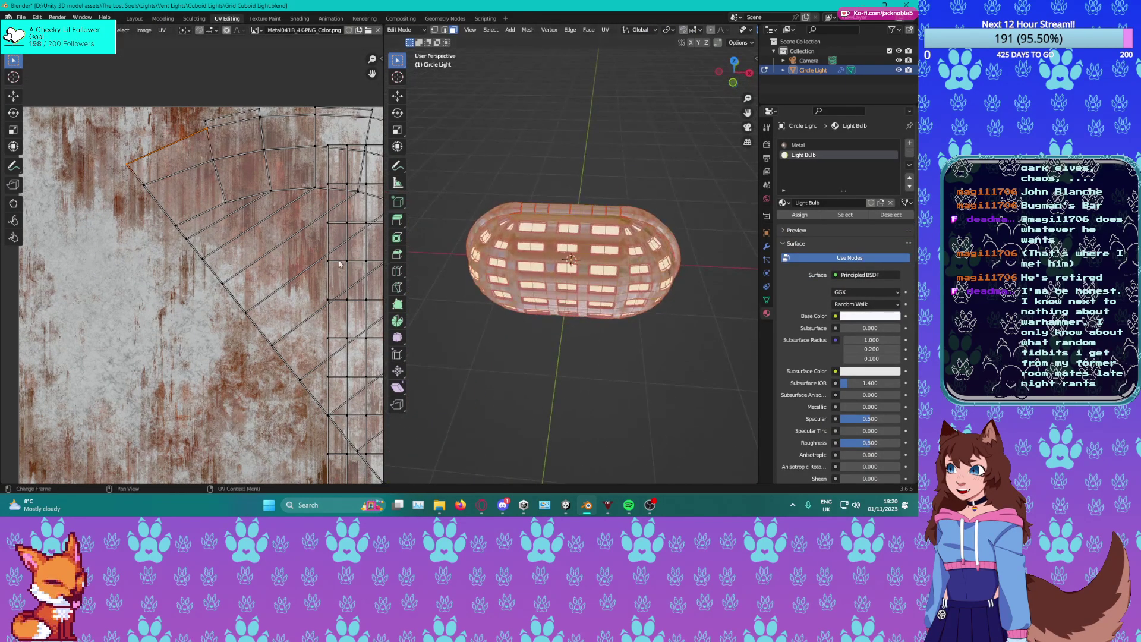
scroll(115, 270, "down", 8)
key("a")
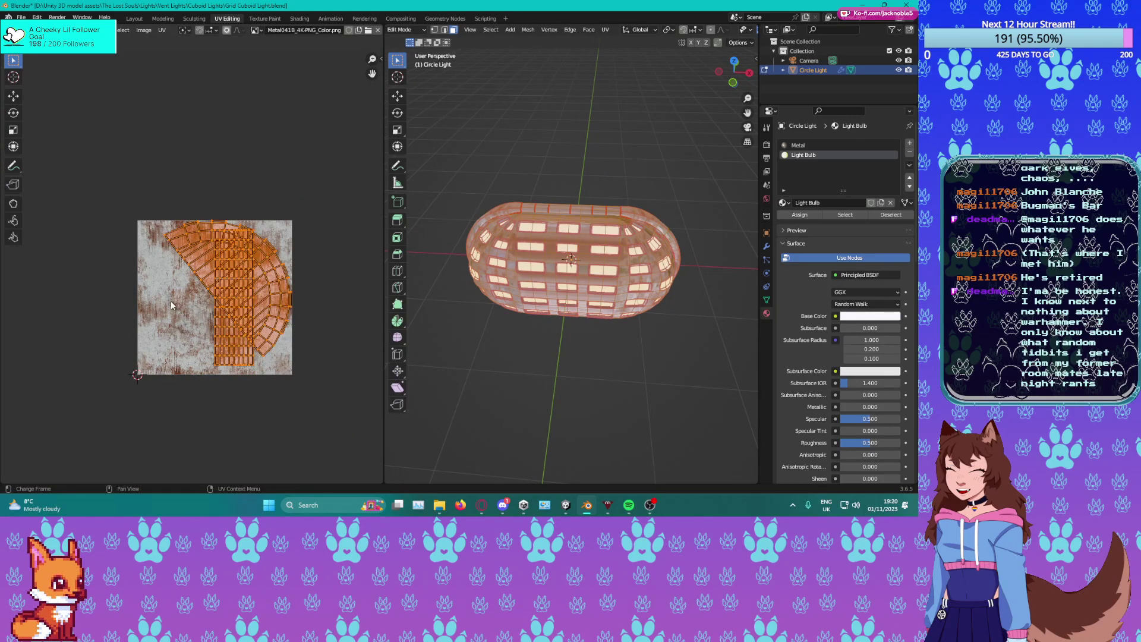
key("u")
left_click(157, 301)
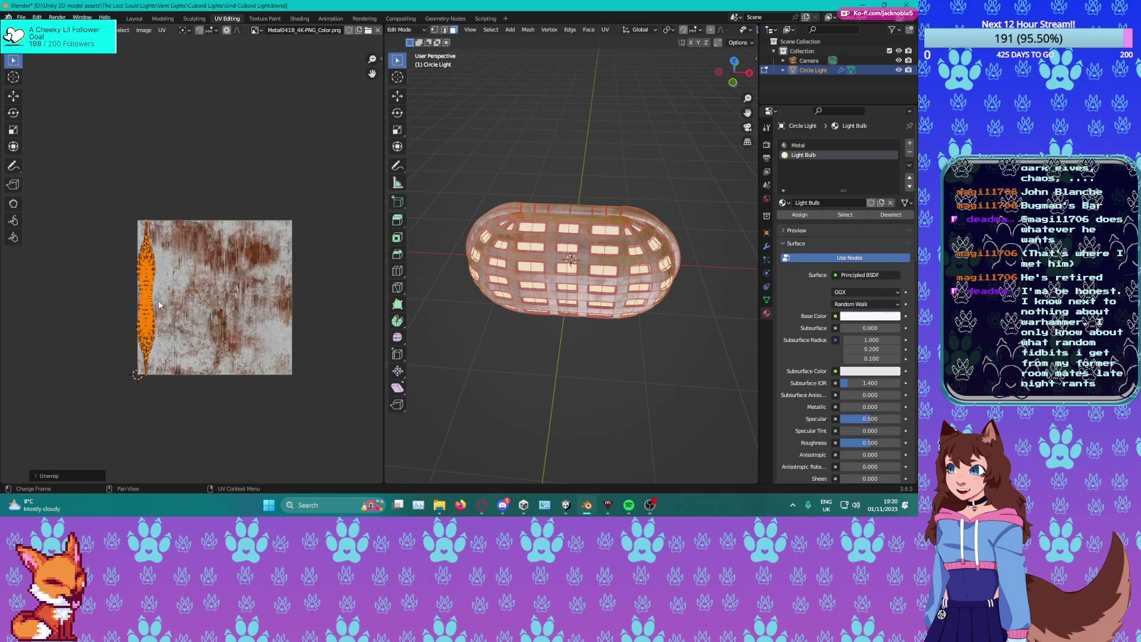
scroll(196, 276, "up", 5)
middle_click_drag(139, 284, 211, 237)
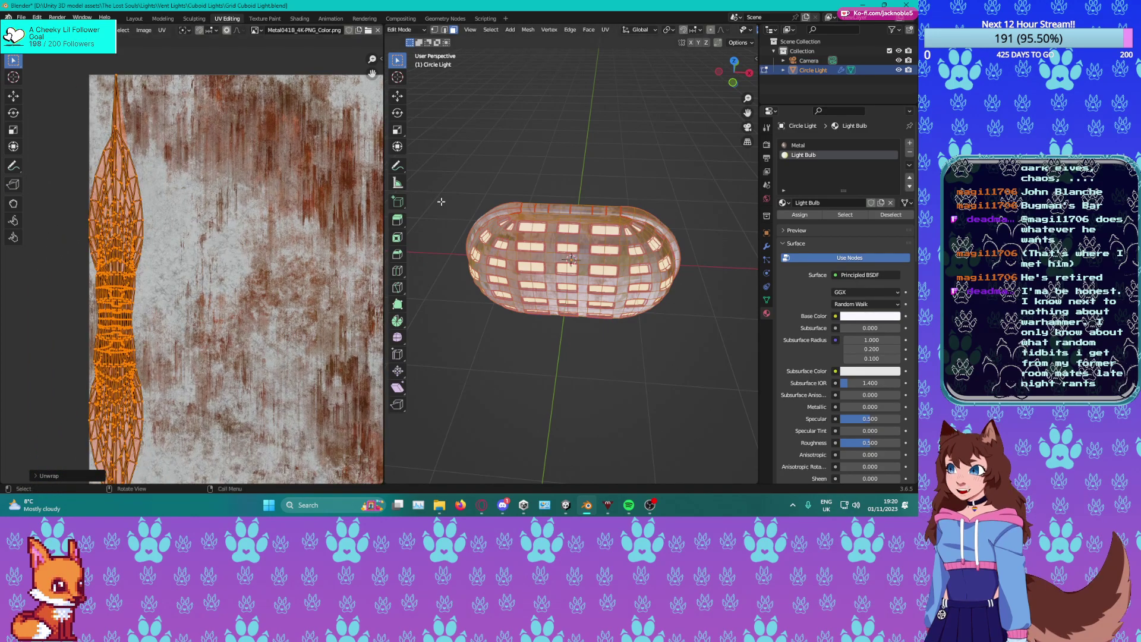
middle_click_drag(537, 219, 562, 205)
scroll(562, 205, "up", 10)
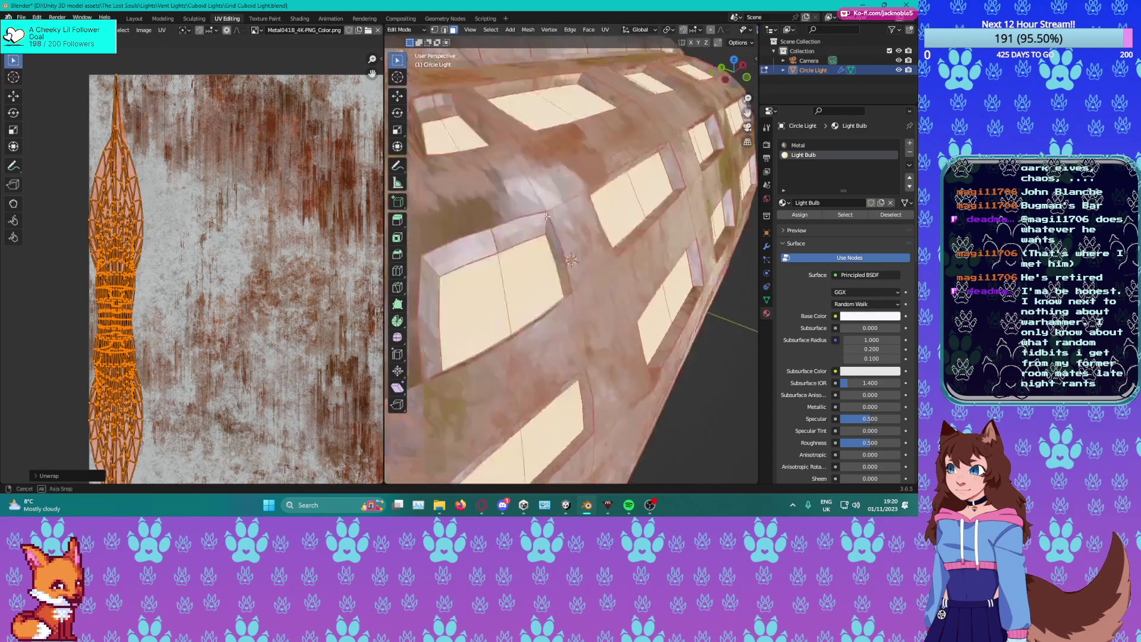
scroll(524, 165, "down", 10)
Clear the selection, select the lengthwise edge loop on the light's underside near the rim, and mark it as a seam.
key("alt+a")
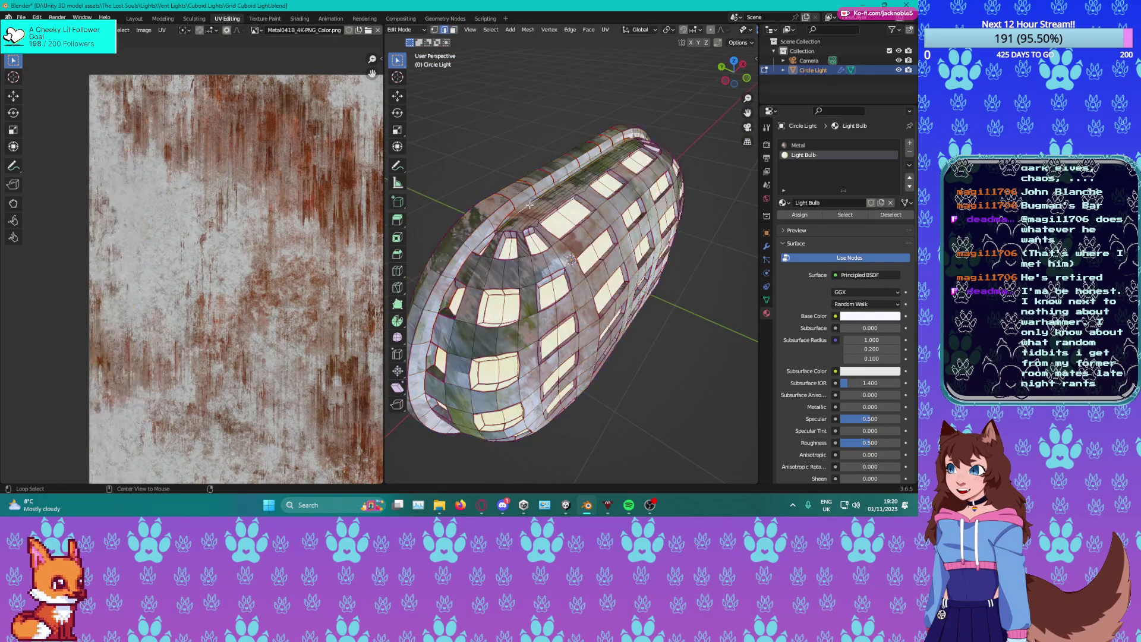
mouse_move(528, 219)
middle_mouse_down()
mouse_move(544, 269)
mouse_move(531, 196)
middle_mouse_up()
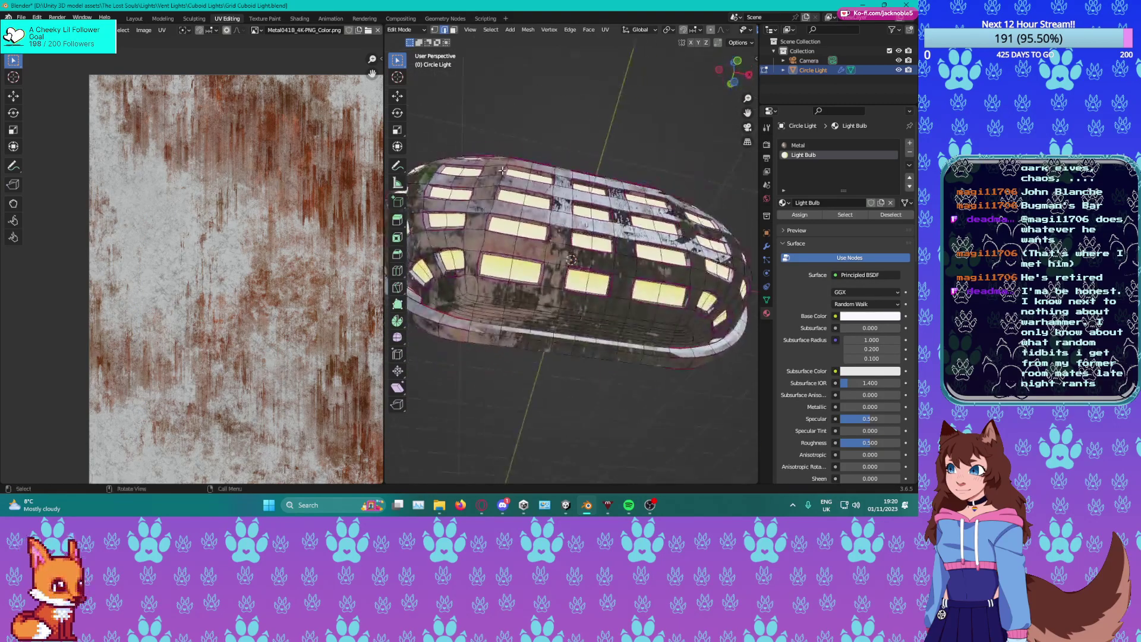
scroll(524, 262, "up", 5)
middle_click_drag(524, 303, 517, 285)
middle_click_drag(504, 358, 552, 290)
left_click(473, 269, "alt")
scroll(553, 290, "down", 4)
right_click(550, 285)
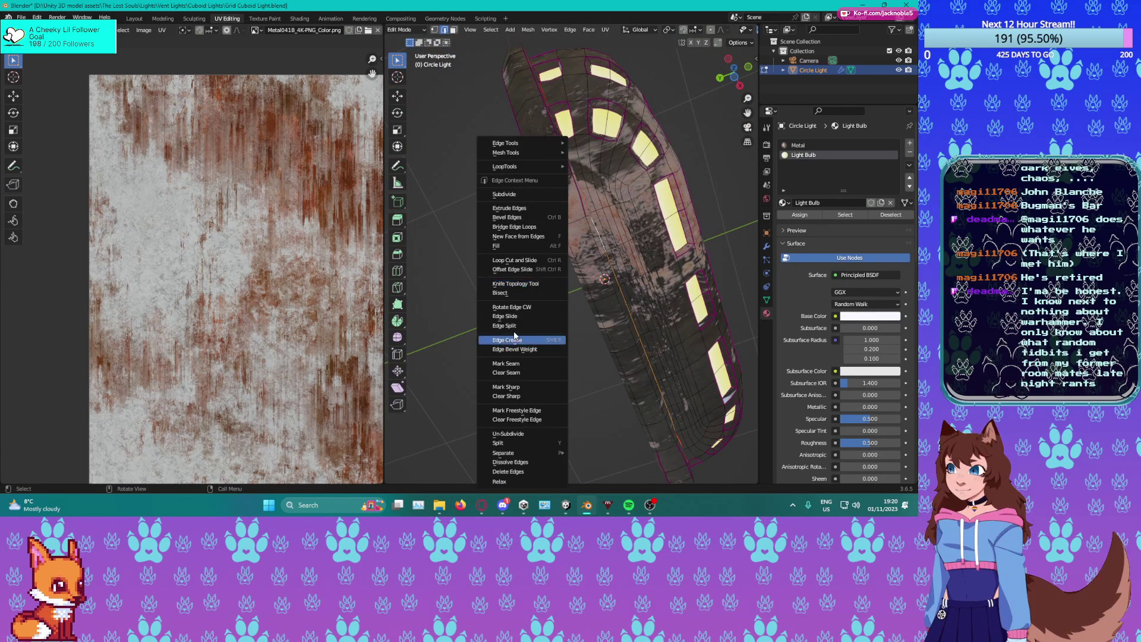
left_click(511, 365)
Unwrap the entire light mesh using the newly marked underside seam.
middle_click_drag(511, 365, 553, 300)
scroll(566, 303, "up", 3)
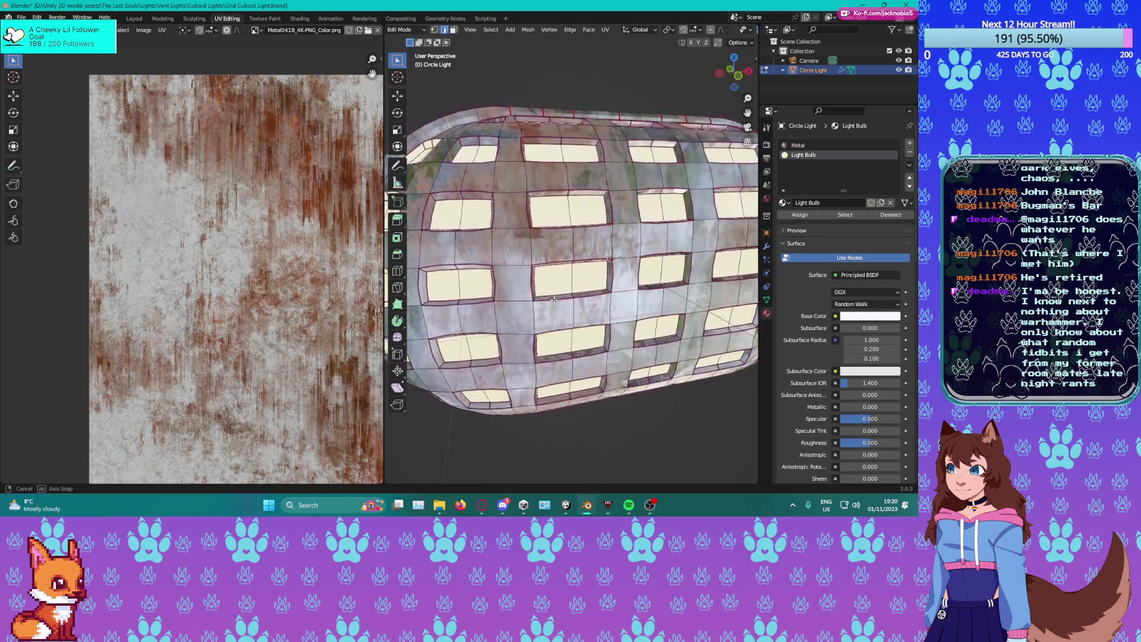
key("a")
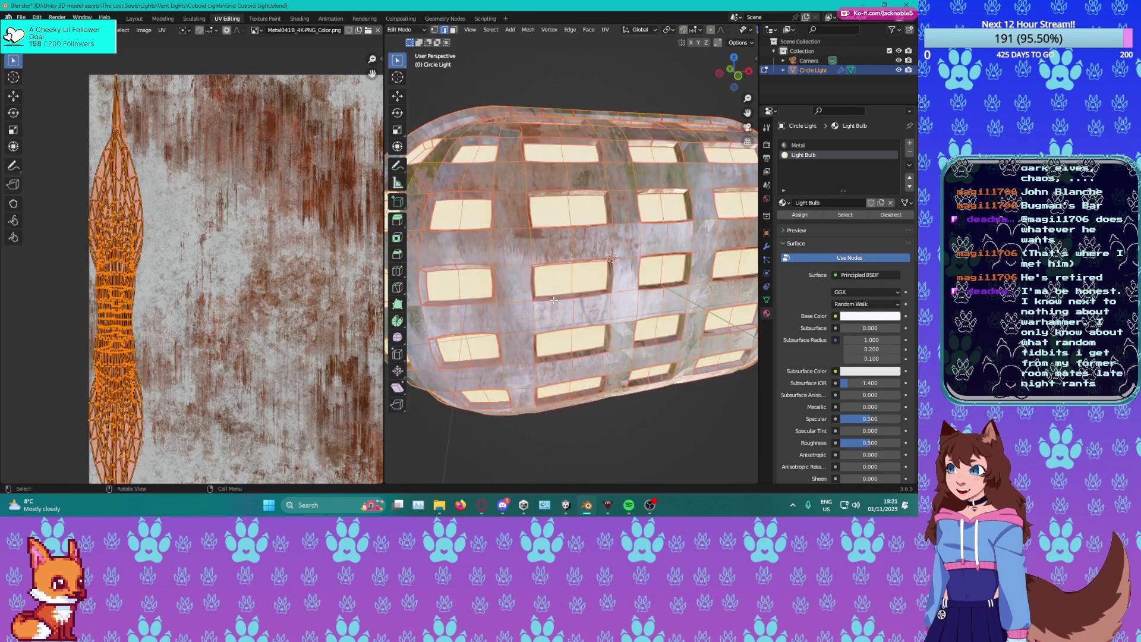
key("u")
left_click(229, 260)
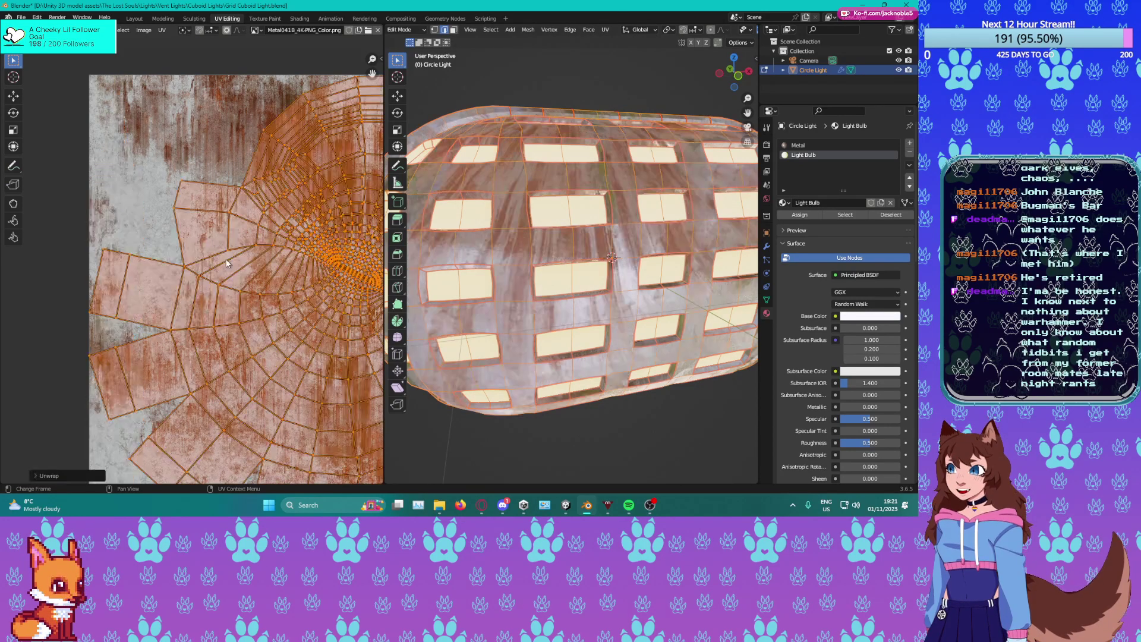
scroll(226, 259, "down", 2)
Select the edges around the junction between the windowed dome and the outer rim and mark them as a seam.
middle_click_drag(493, 229, 604, 282)
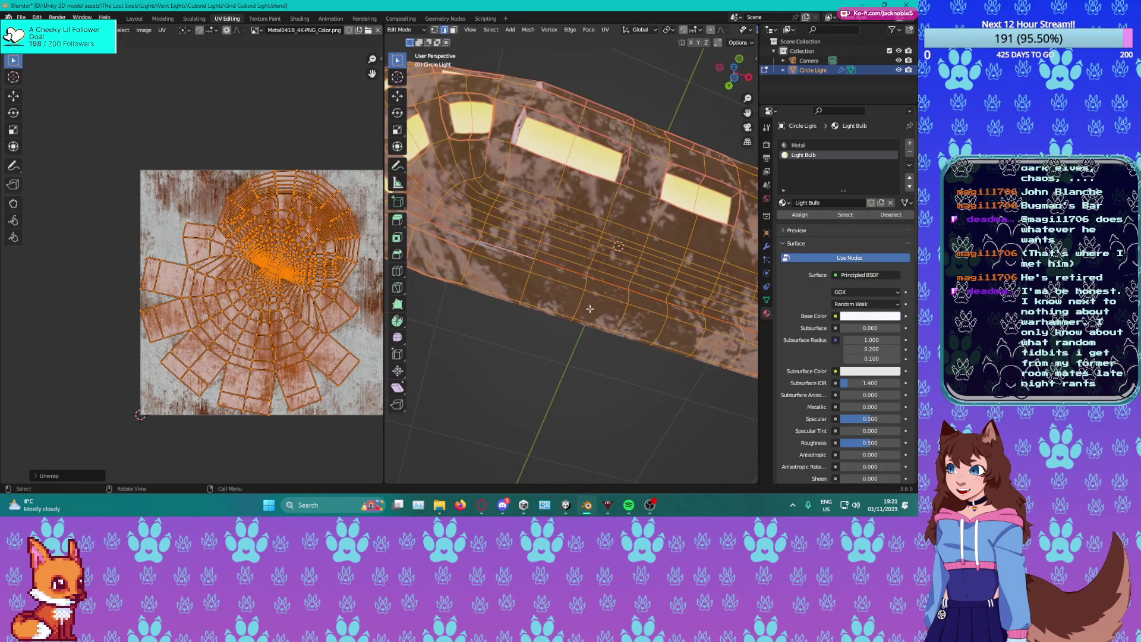
left_click(607, 302, "alt")
scroll(600, 292, "down", 6)
middle_click_drag(526, 173, 541, 226)
scroll(533, 252, "up", 5)
scroll(541, 227, "up", 2)
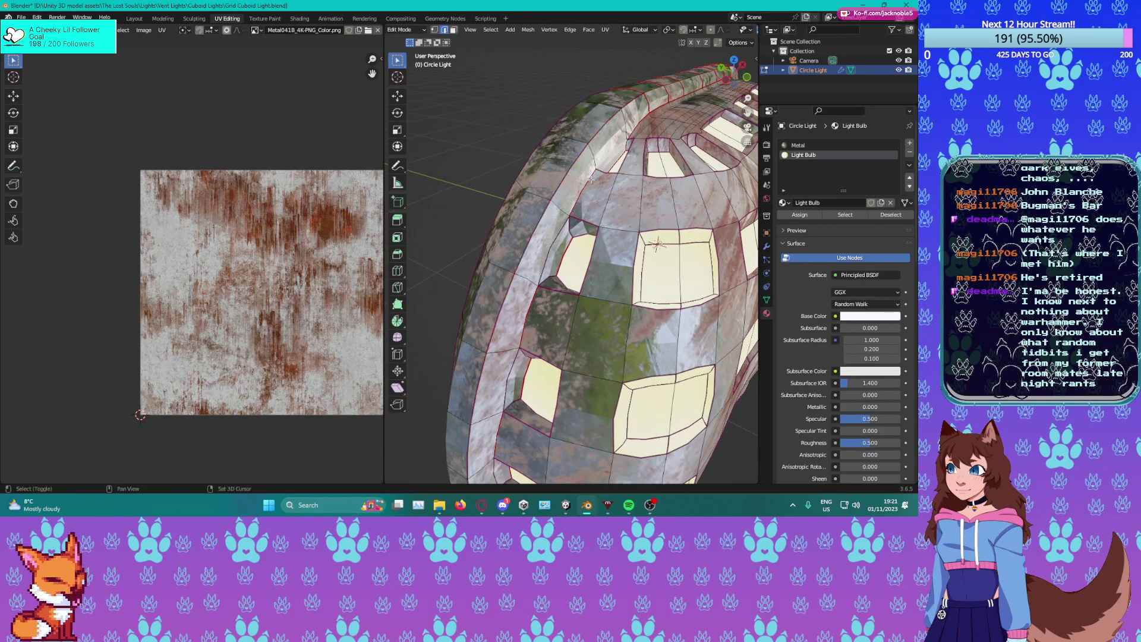
middle_click_drag(544, 321, 533, 158)
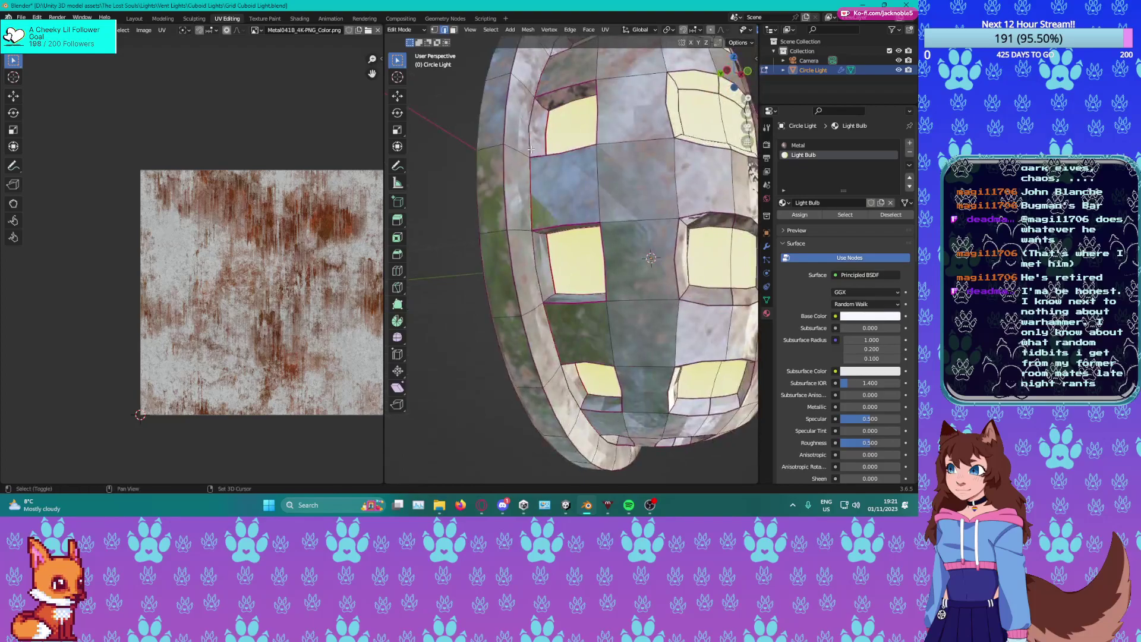
middle_click_drag(530, 257, 462, 281)
mouse_move(584, 301)
middle_mouse_down()
mouse_move(701, 297)
mouse_move(595, 288)
mouse_move(657, 285)
mouse_move(569, 291)
middle_mouse_up()
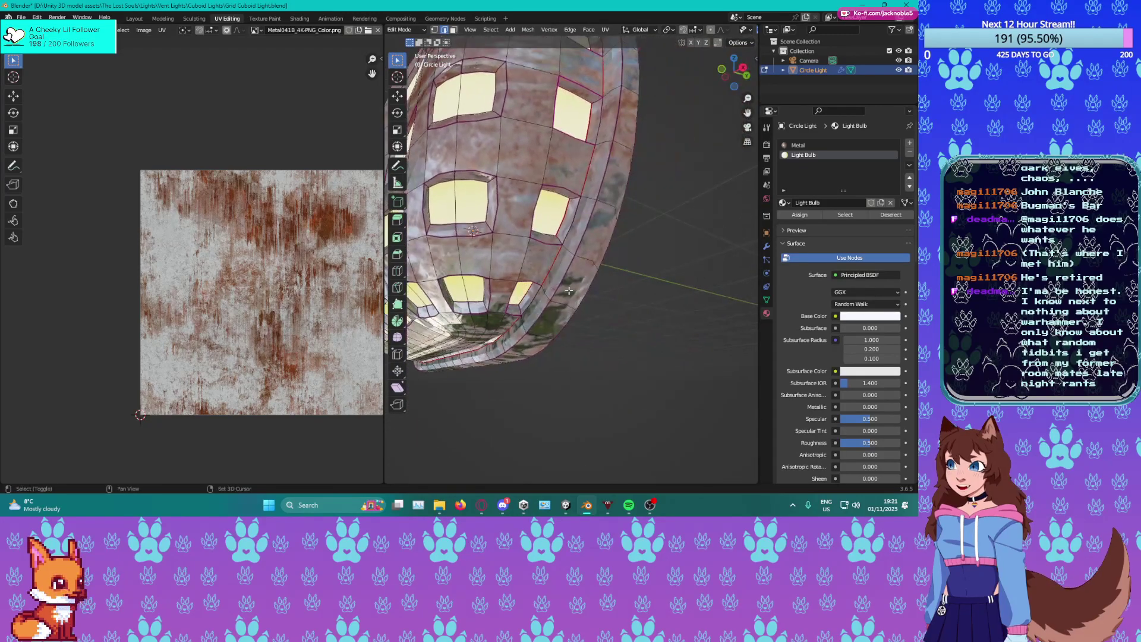
left_click(566, 230, "shift")
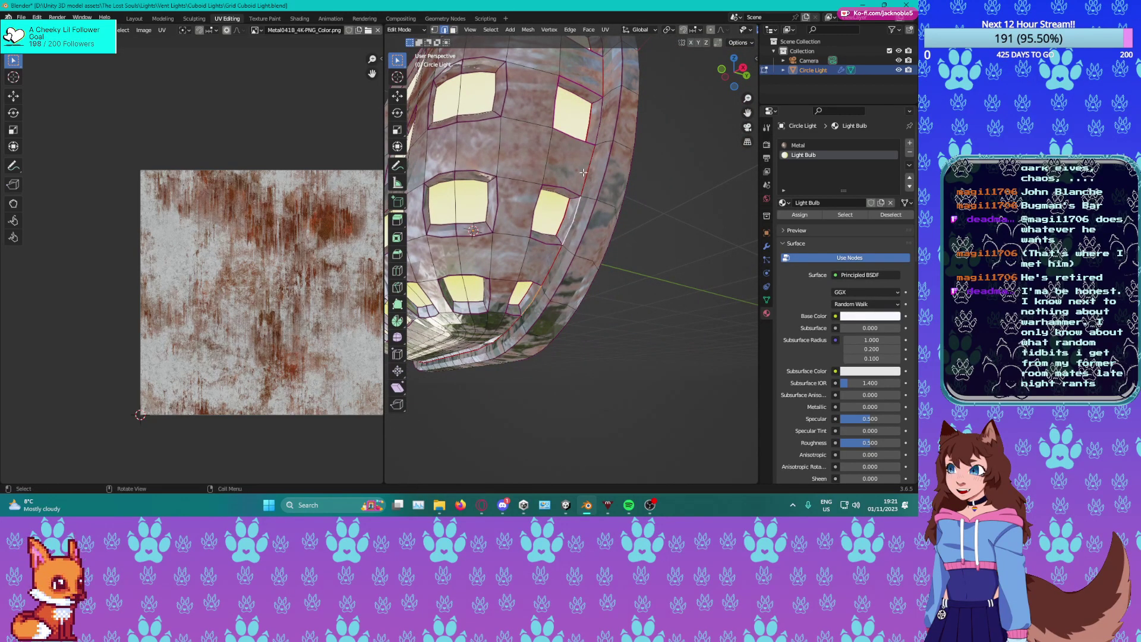
middle_click_drag(597, 134, 596, 180)
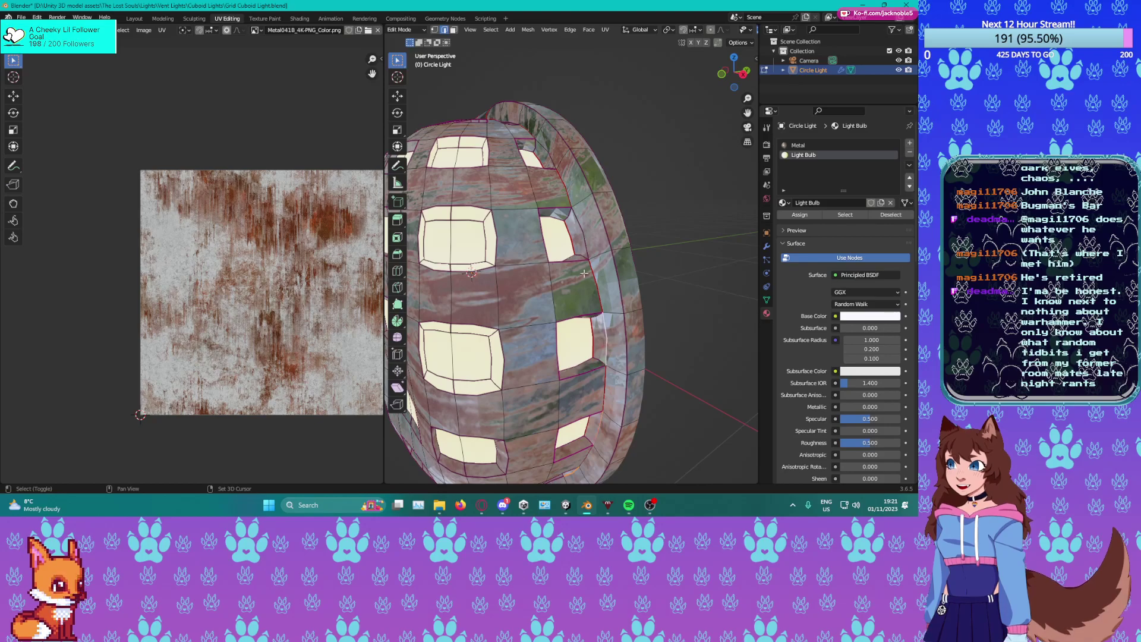
mouse_move(577, 239)
middle_mouse_down()
mouse_move(579, 229)
mouse_move(582, 256)
mouse_move(557, 235)
middle_mouse_up()
scroll(557, 234, "down", 5)
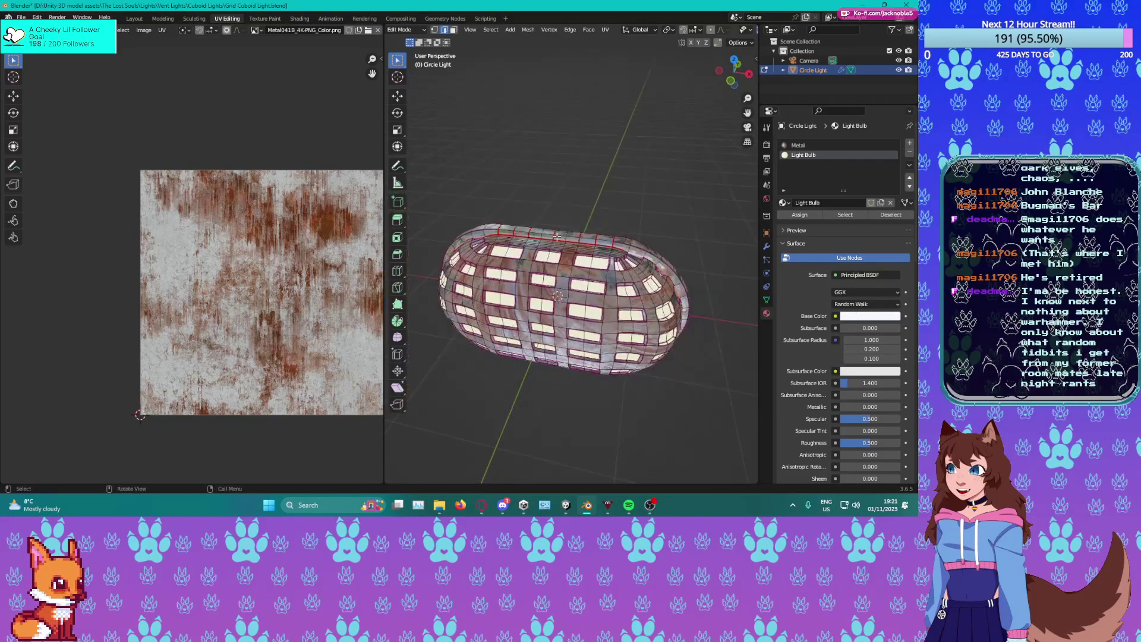
right_click(555, 269)
left_click(523, 271)
middle_click_drag(585, 338, 608, 339)
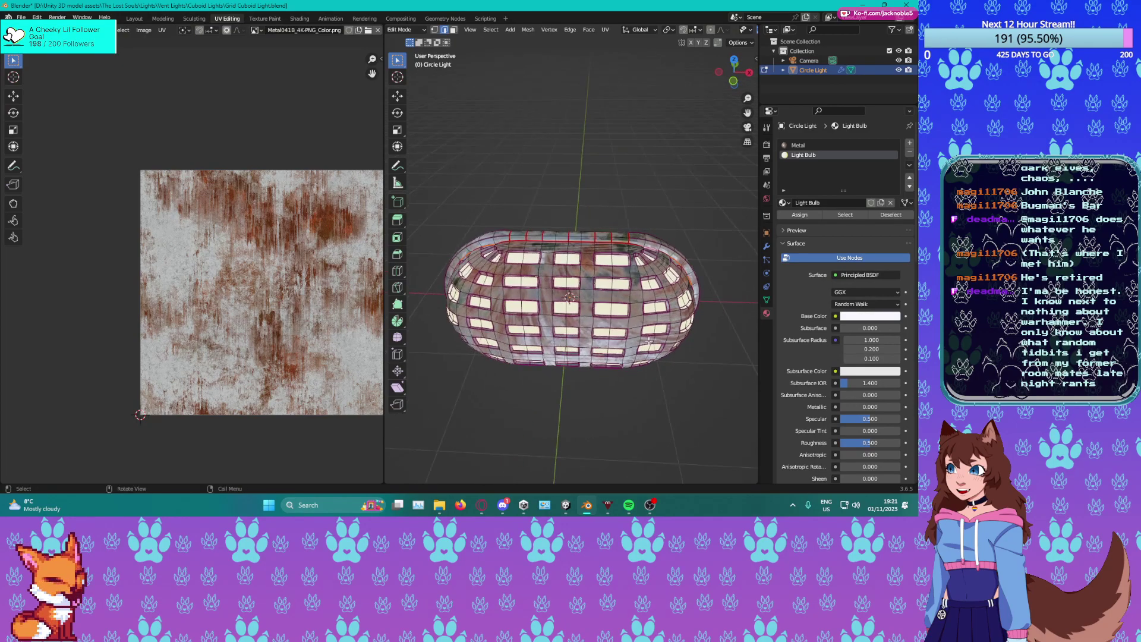
Unwrap the entire light again with the dome-to-rim seam in place and save the file.
key("a")
key("a")
key("u")
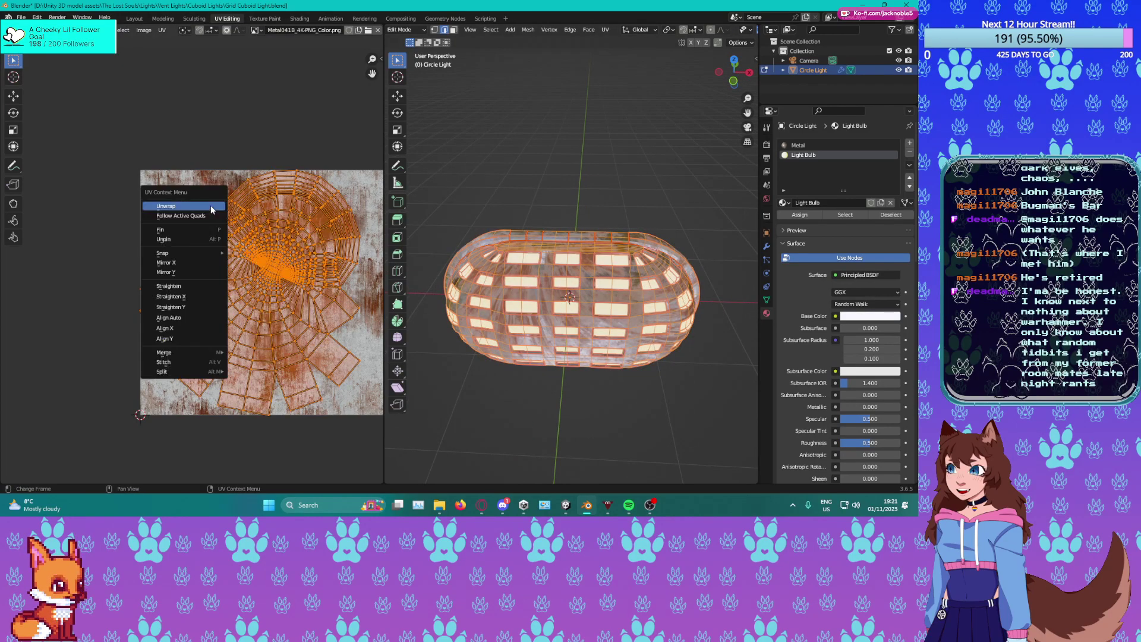
left_click(211, 208)
scroll(223, 236, "up", 1)
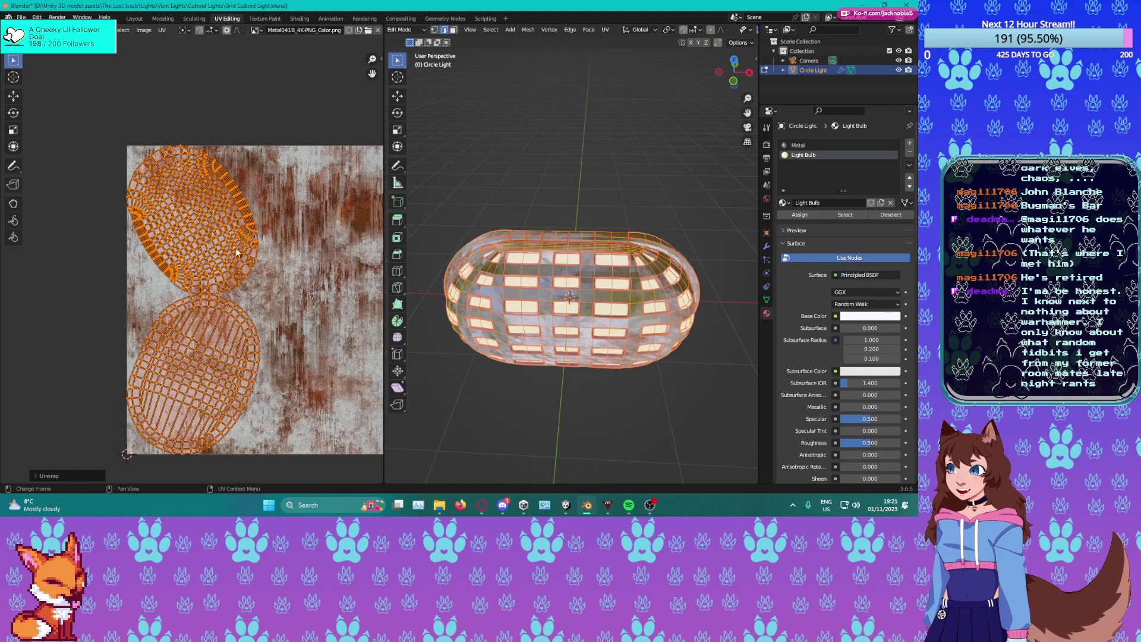
key("ctrl+s")
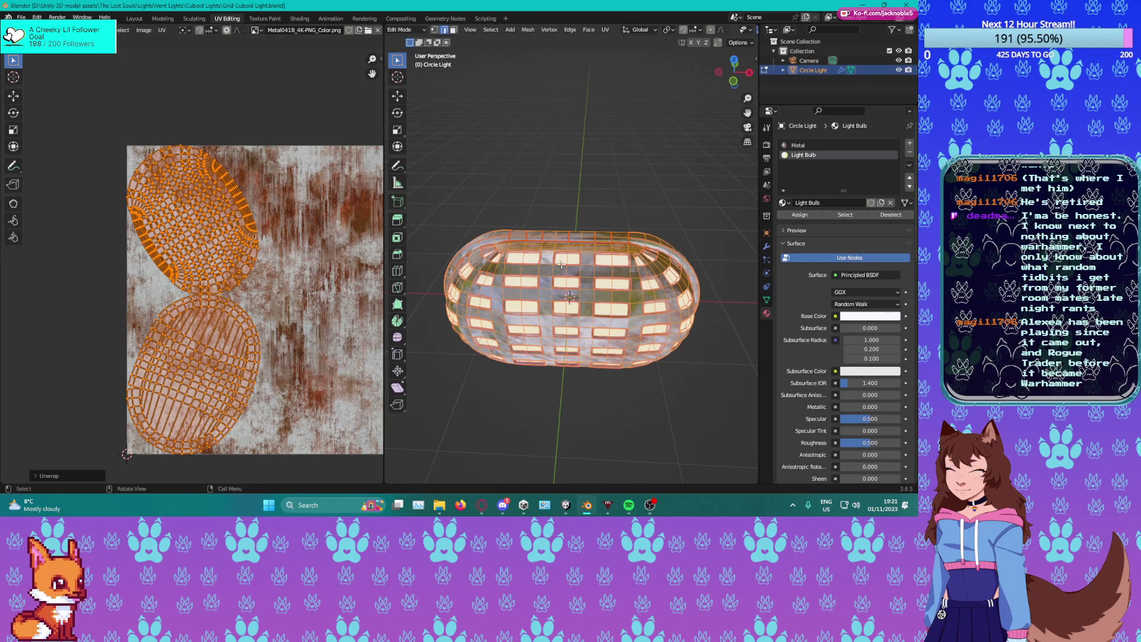
Leave Edit Mode, check how the metal texture sits around the capsule light, and save the file.
scroll(562, 263, "up", 6)
middle_click_drag(562, 264, 565, 284)
scroll(566, 283, "up", 3)
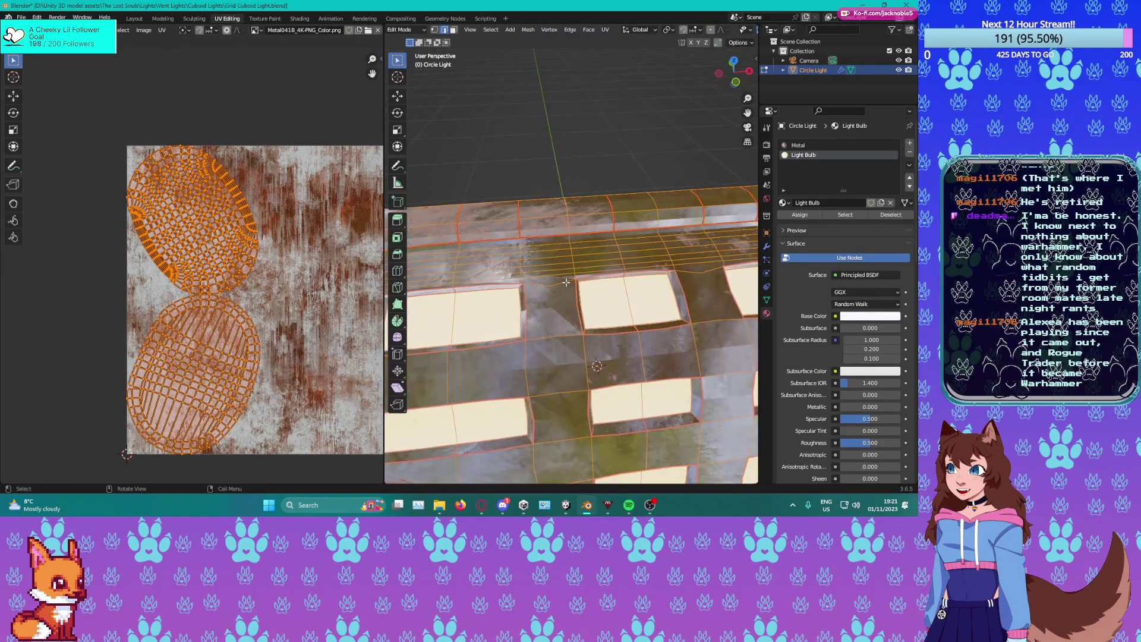
scroll(562, 285, "down", 7)
key("Tab")
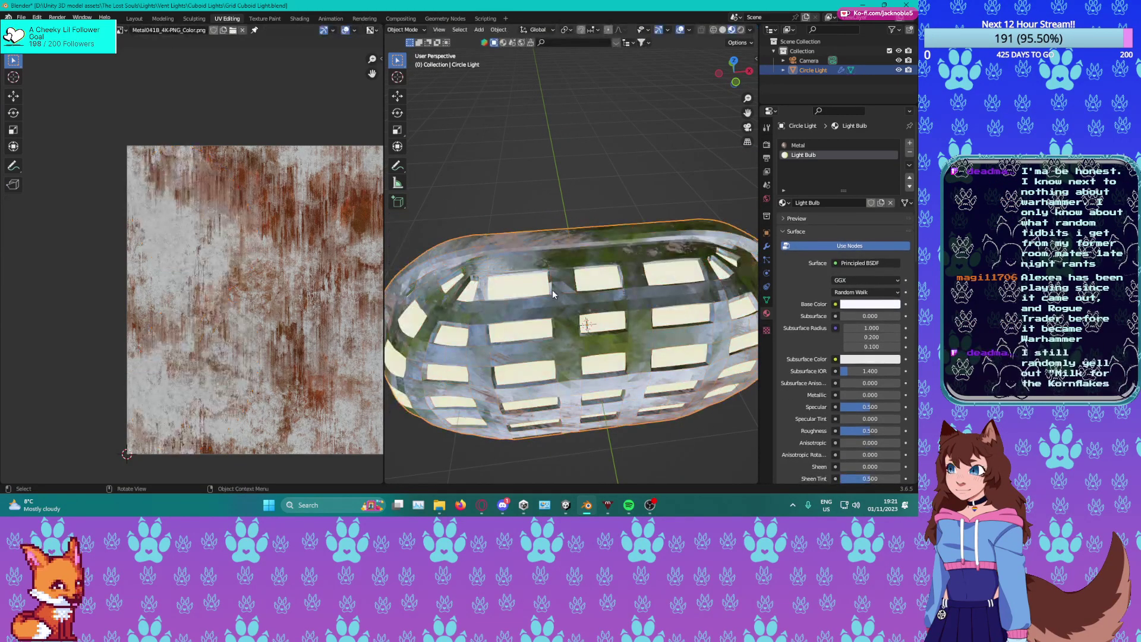
middle_click_drag(570, 254, 599, 247)
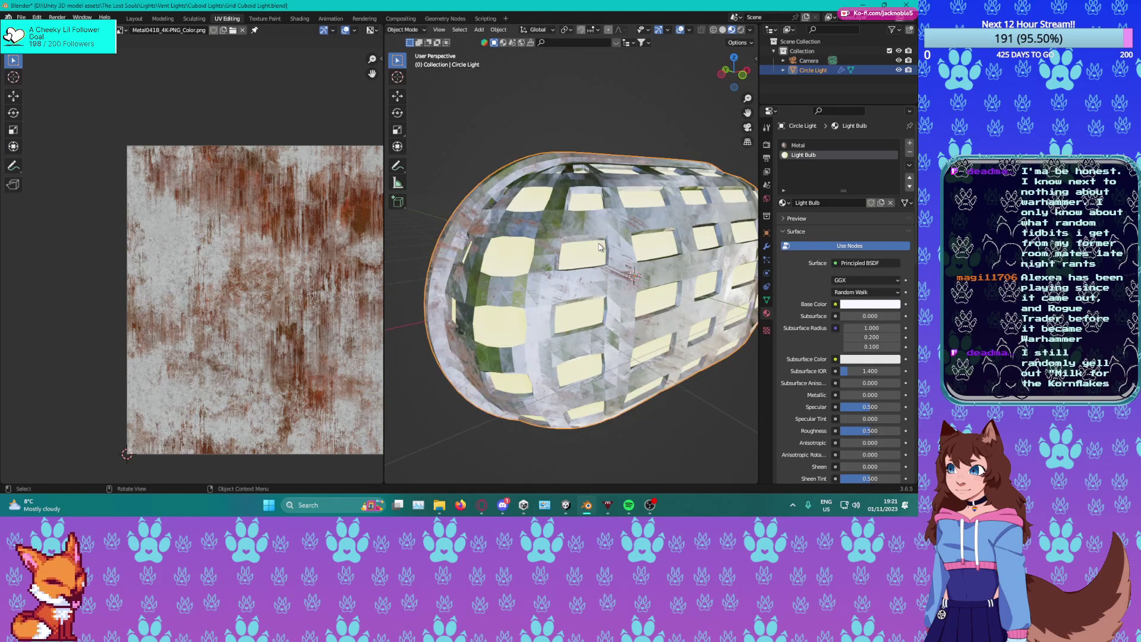
key("ctrl+s")
scroll(602, 311, "up", 2)
scroll(602, 311, "down", 5)
scroll(605, 277, "up", 1)
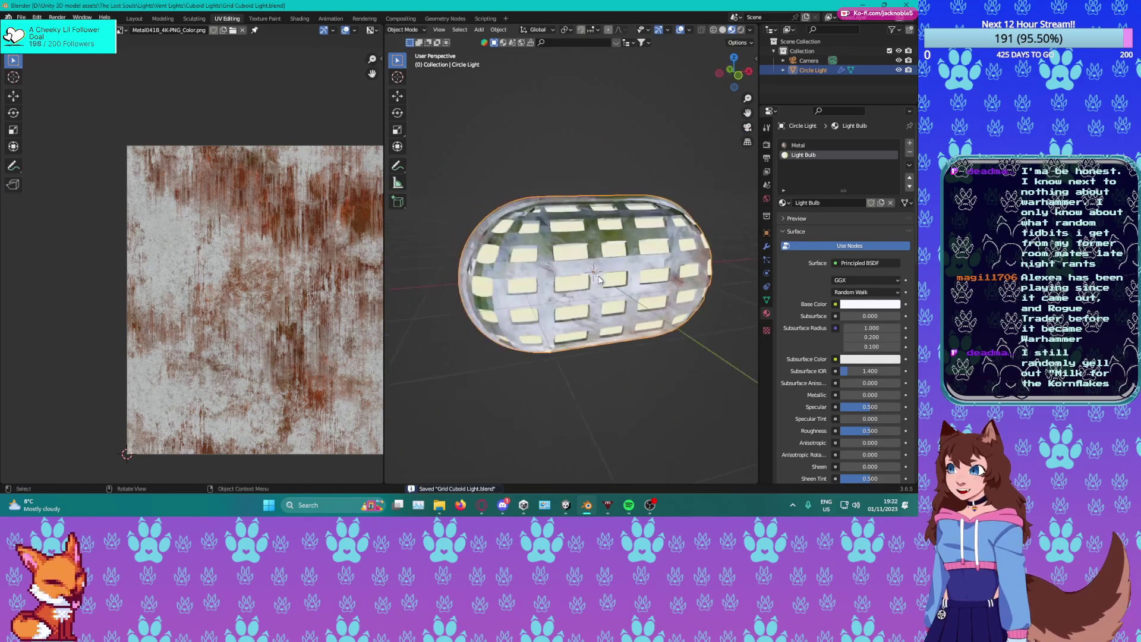
scroll(600, 279, "up", 5)
scroll(599, 281, "down", 4)
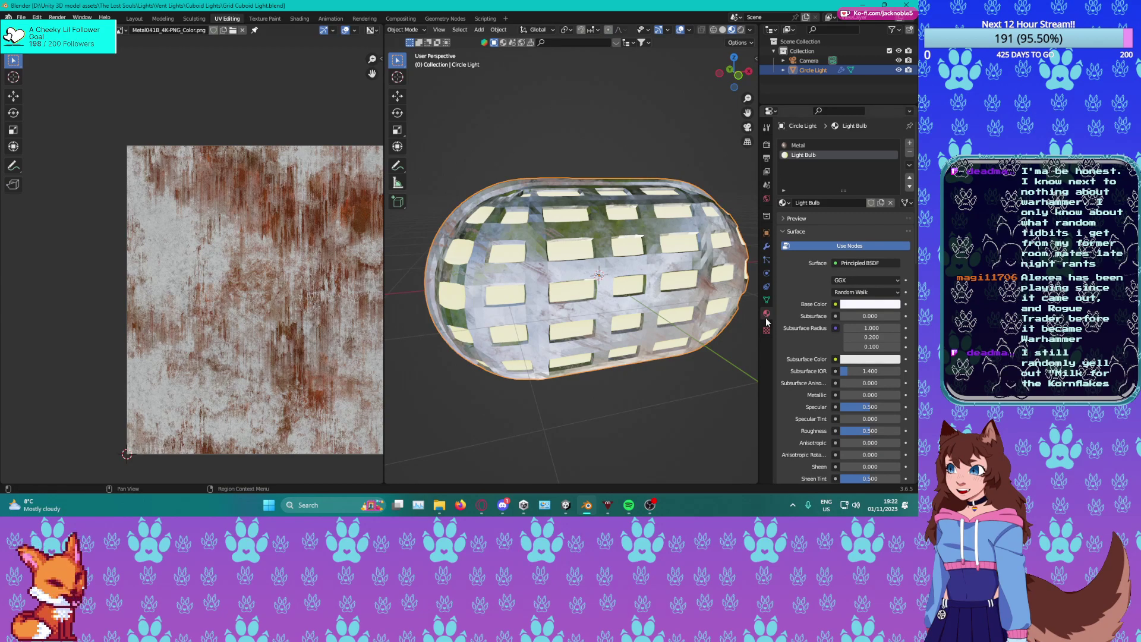
Preview the light in rendered viewport shading from its end and save the file.
left_click(741, 29)
mouse_move(588, 238)
middle_mouse_down()
mouse_move(623, 262)
mouse_move(698, 164)
middle_mouse_up()
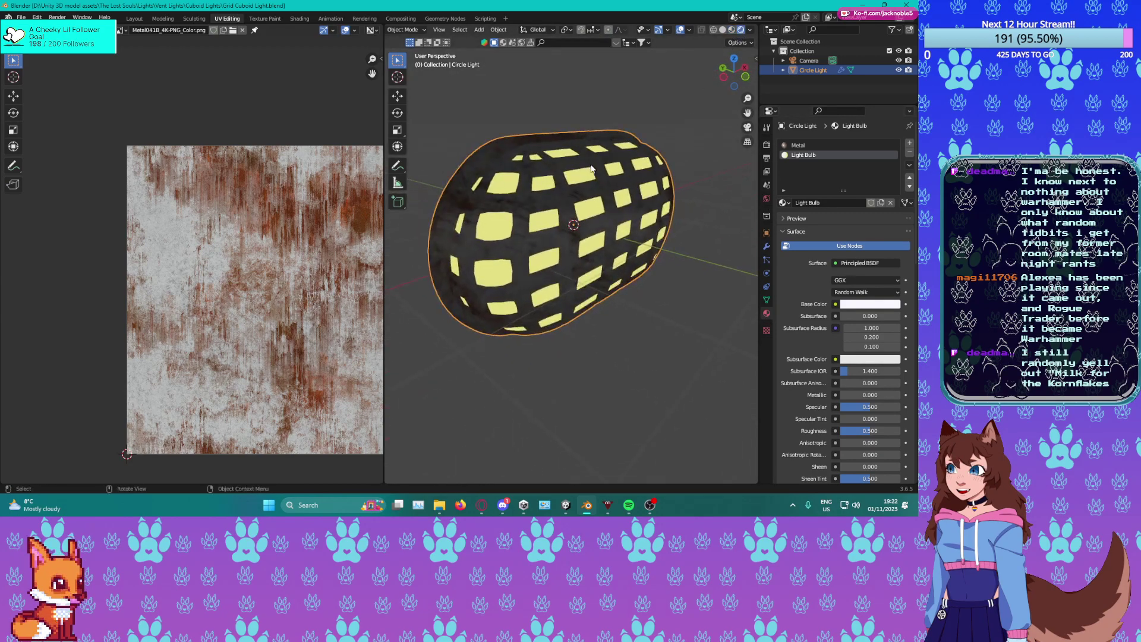
key("ctrl+s")
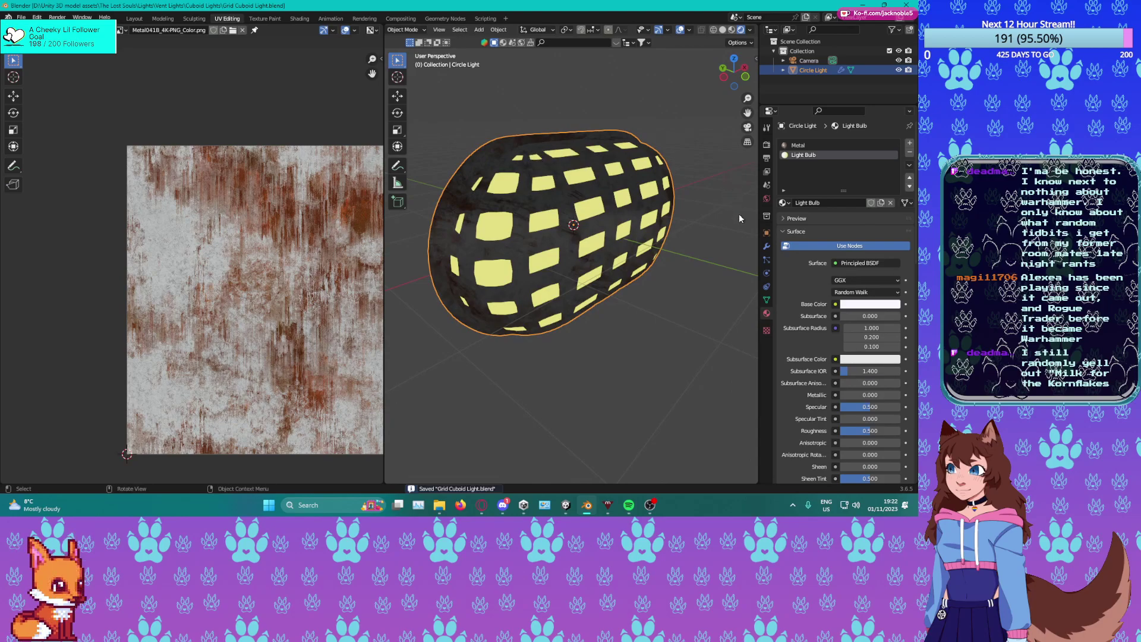
Preview the light with the Cycles render engine and return the scene to Eevee.
left_click(766, 146)
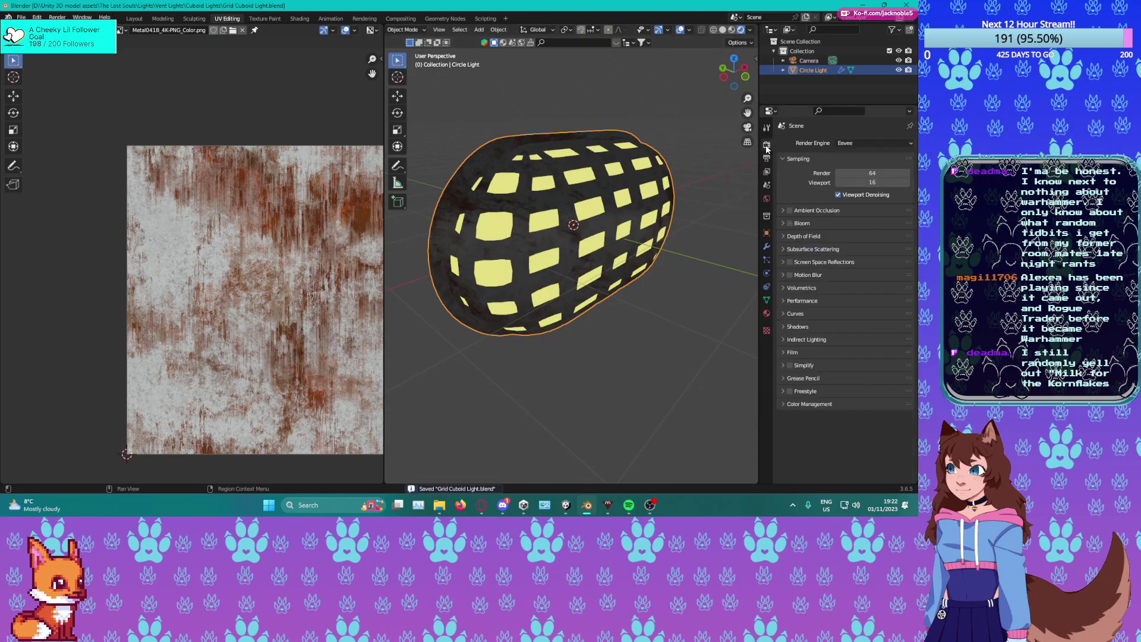
left_click(846, 146)
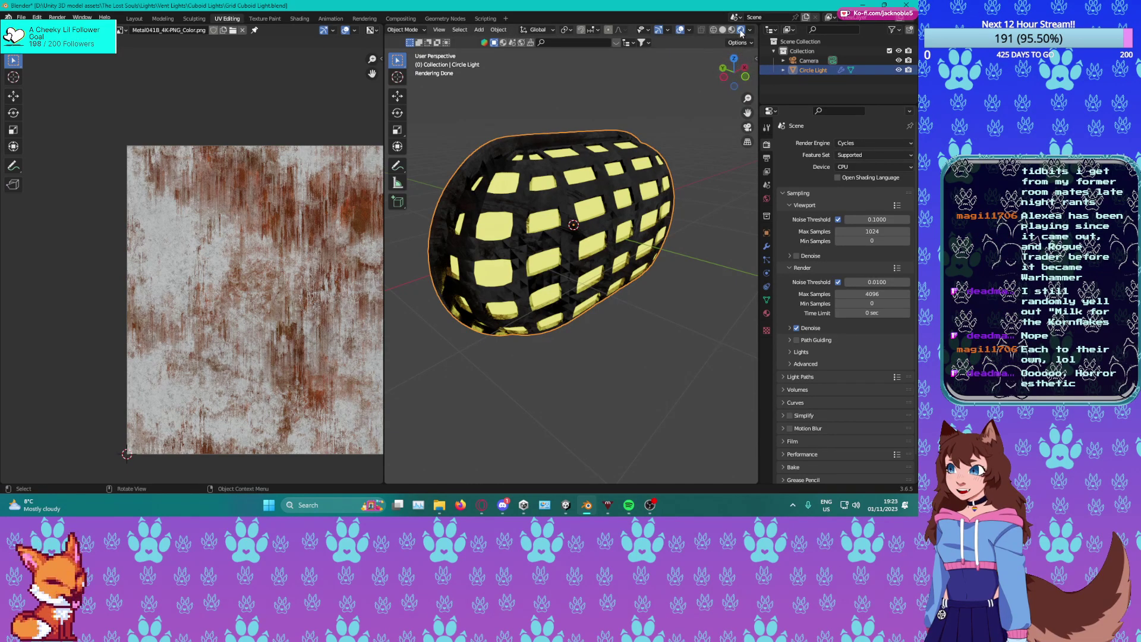
left_click(848, 144)
left_click(848, 153)
In Edit Mode, fill the vertical gap between neighbouring window columns with faces, including the crossing between the two rows.
scroll(534, 290, "up", 6)
middle_click_drag(534, 290, 586, 312)
scroll(586, 315, "up", 1)
key("Tab")
scroll(586, 326, "up", 1)
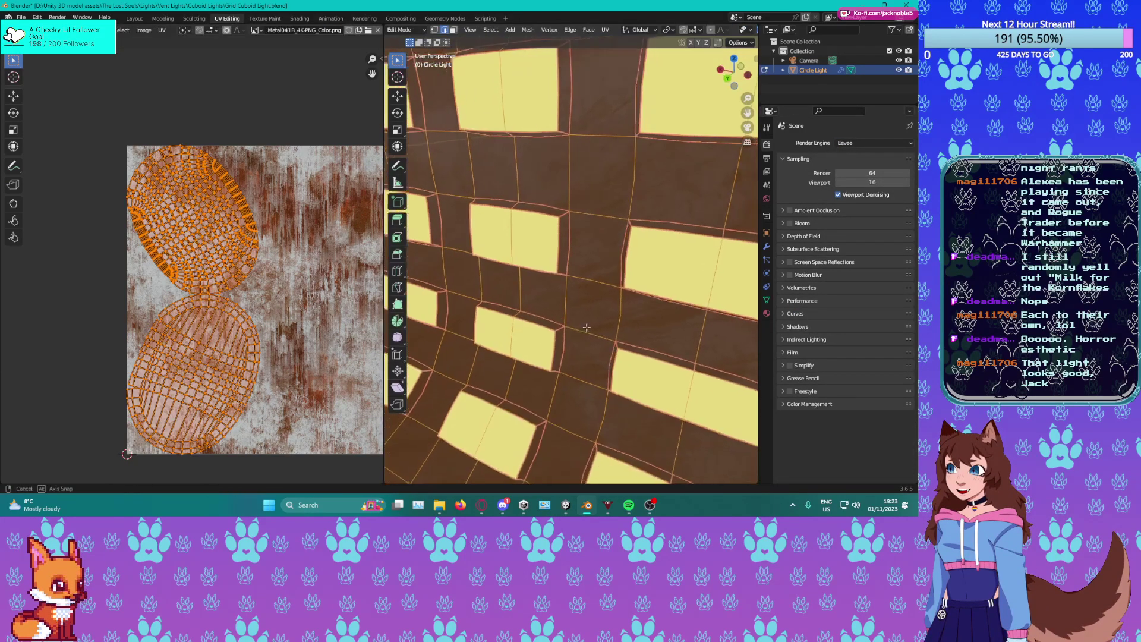
middle_click_drag(547, 348, 566, 311, "shift")
scroll(662, 330, "up", 2)
left_click(688, 343)
left_click(638, 354)
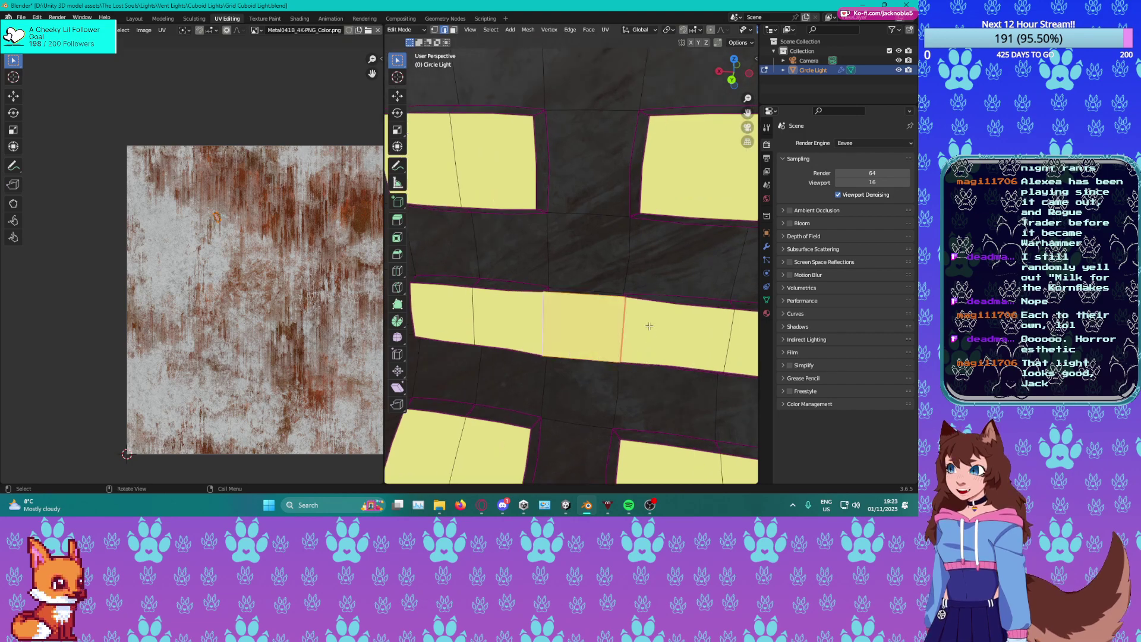
left_click(628, 201)
left_click(534, 172, "shift")
key("f")
key("f")
Continue filling with faces along the bar between the two window rows and in the next gap of the upper row.
middle_click_drag(582, 303, 482, 293, "shift")
left_click(566, 199)
left_click(585, 294, "shift")
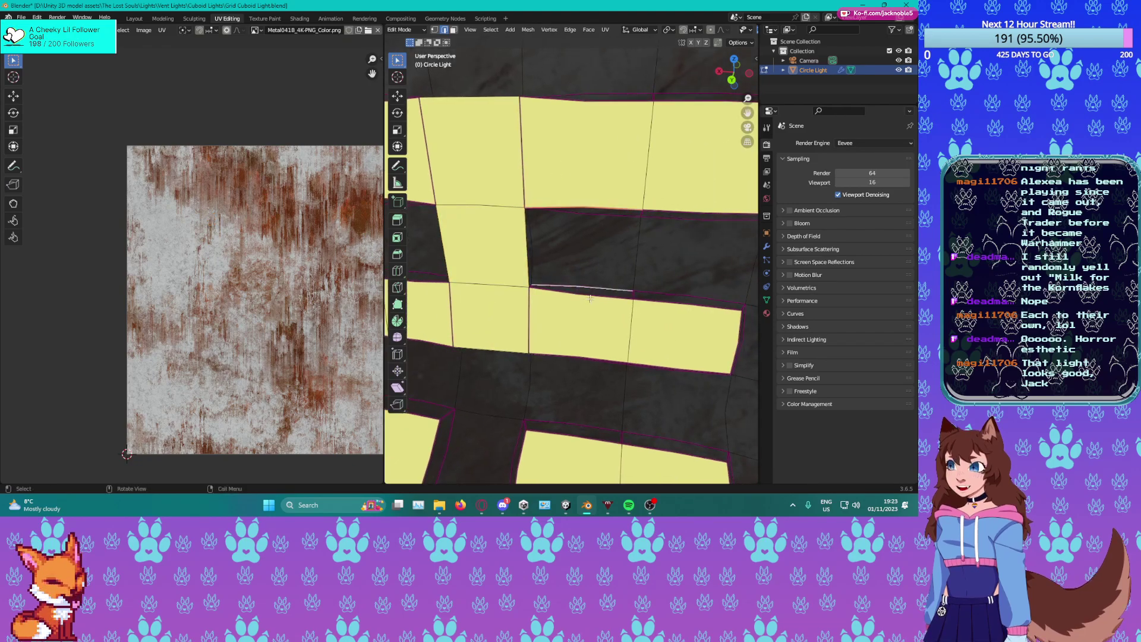
left_click(574, 290, "shift")
key("f")
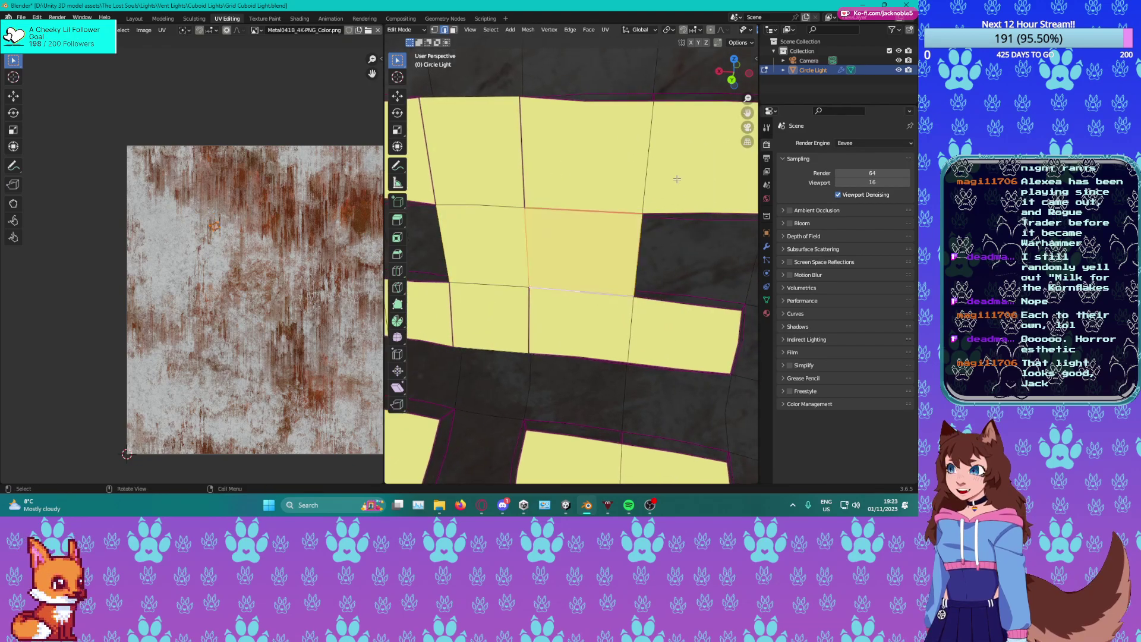
left_click(714, 297, "shift")
key("f")
middle_click_drag(715, 296, 573, 290, "shift")
scroll(573, 290, "down", 2)
left_click(691, 211)
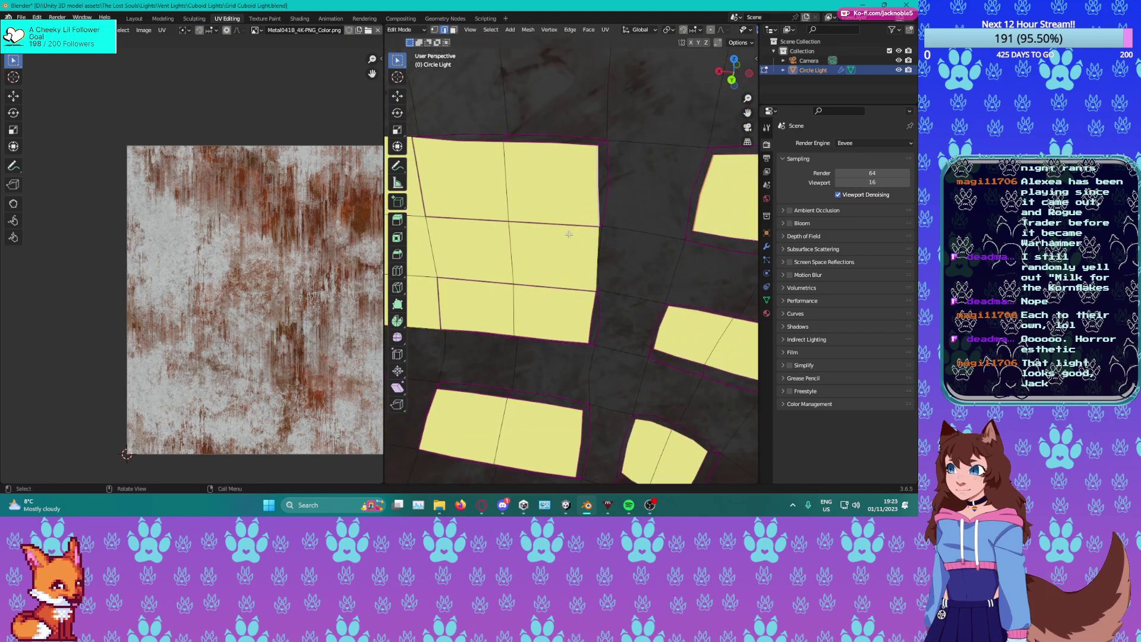
key("f")
Select the newly filled faces in the first vertical gap and along the bar, and assign them the Metal material.
middle_click_drag(593, 200, 682, 234)
left_click(645, 256, "shift")
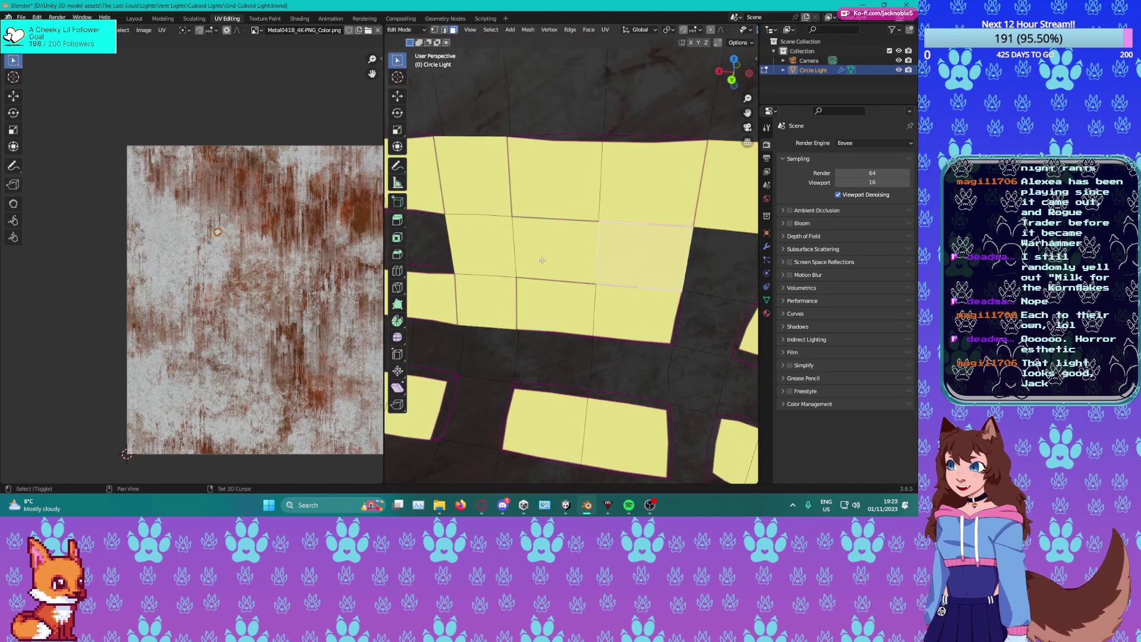
left_click(484, 300, "shift")
left_click(488, 192, "shift")
left_click(488, 239, "shift")
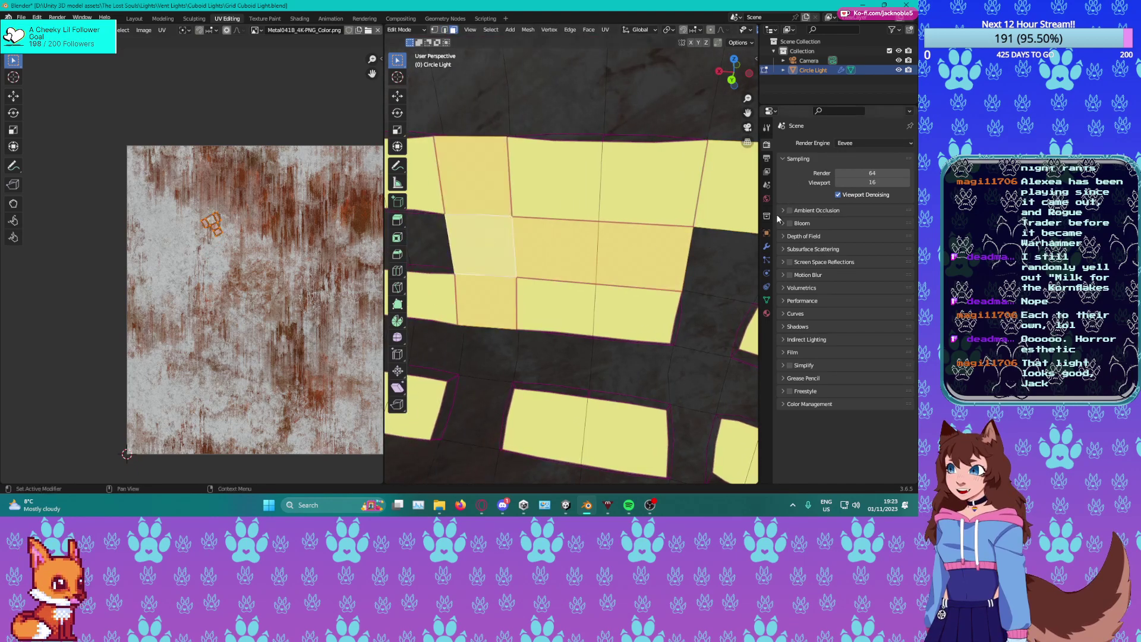
left_click(767, 313)
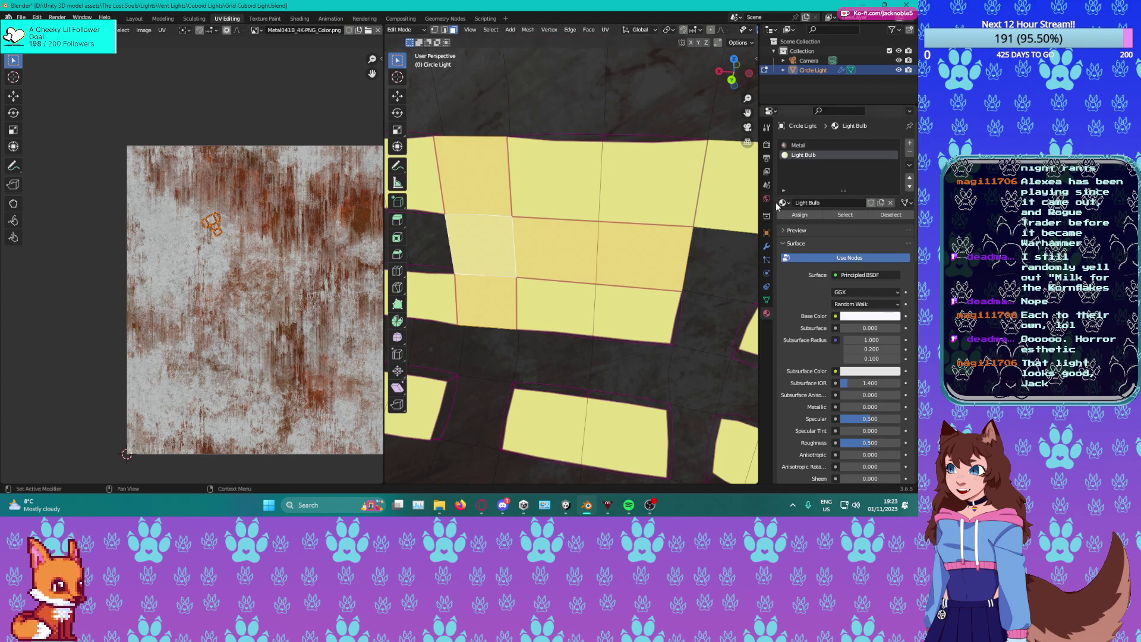
left_click(799, 146)
left_click(800, 214)
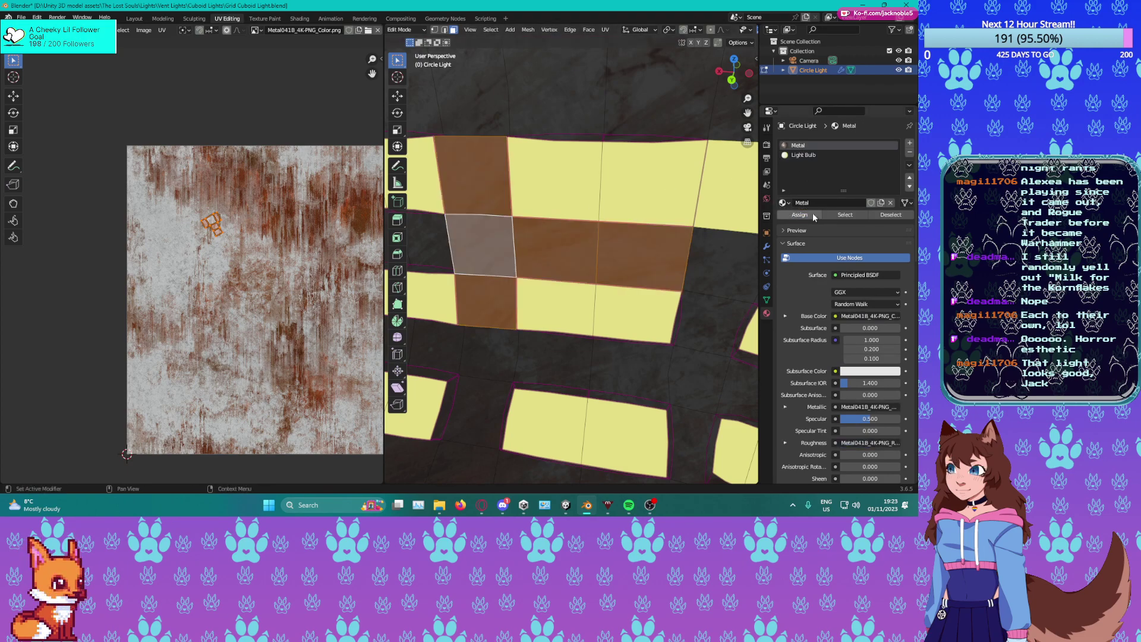
Turn on the Face Orientation overlay and flip the normal of the wrongly facing fill face between the window rows.
scroll(738, 34, "down", 4)
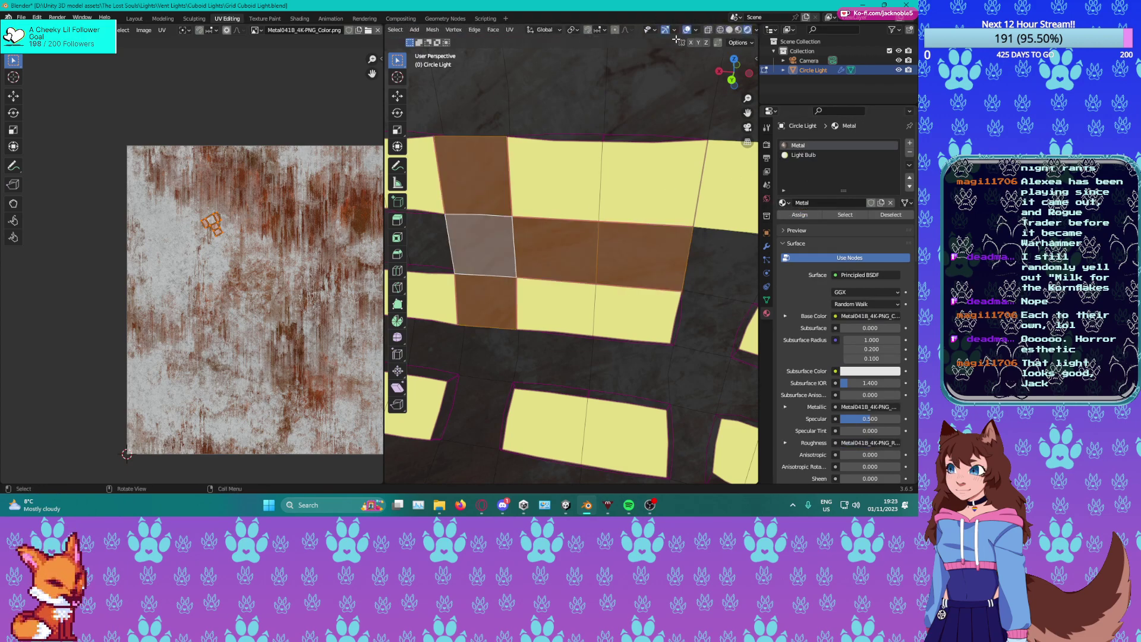
left_click(697, 30)
left_click(638, 224)
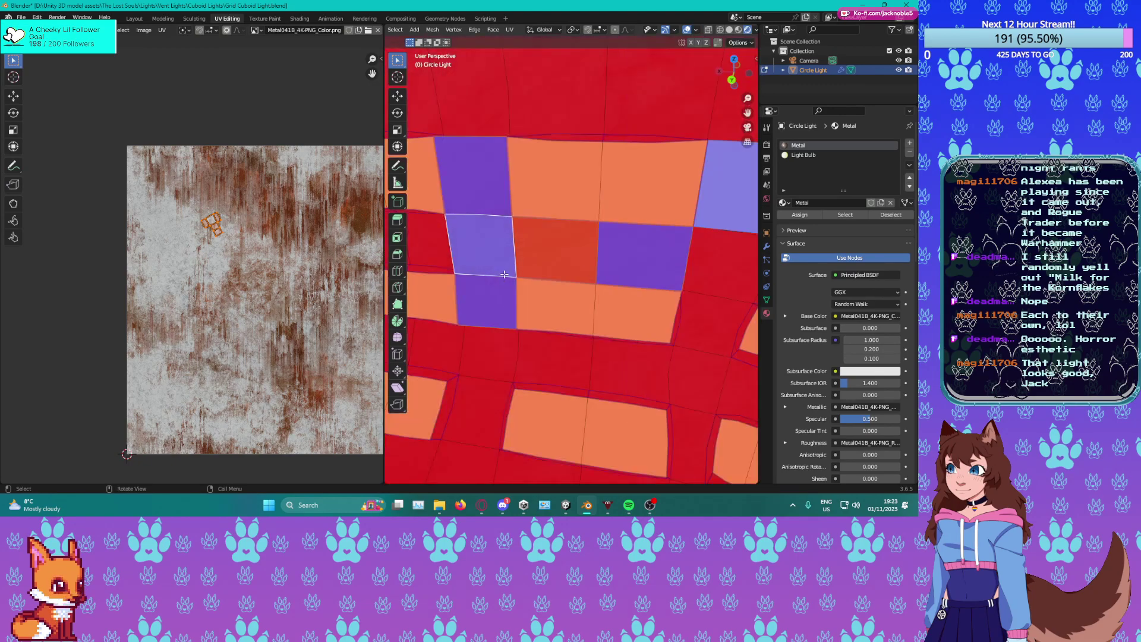
middle_click_drag(562, 286, 683, 248)
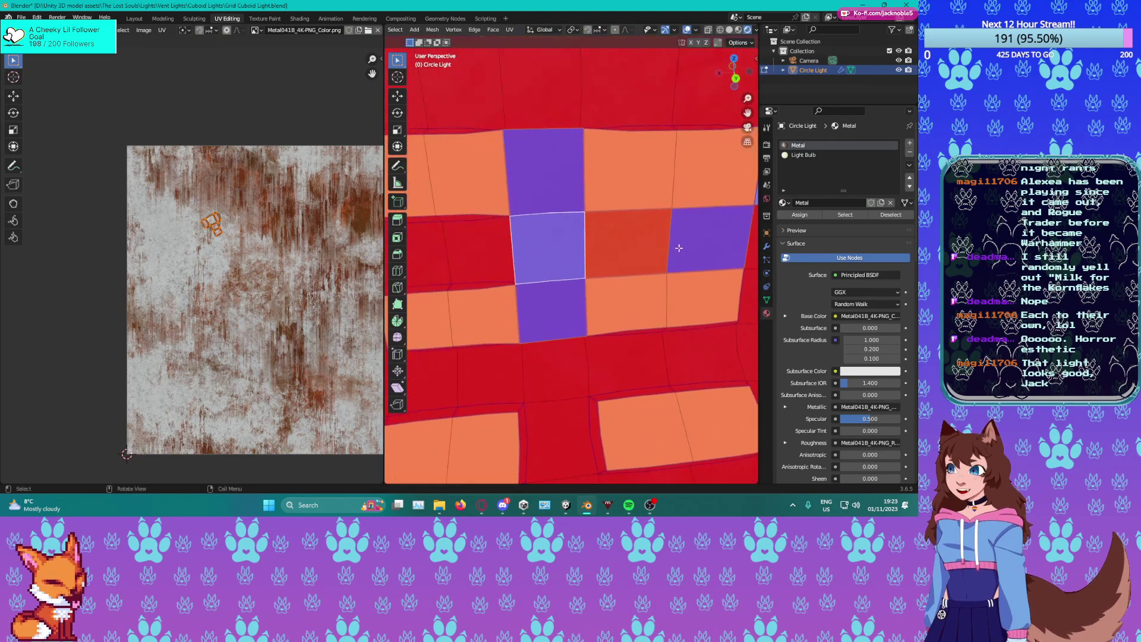
left_click(624, 268)
key("alt+n")
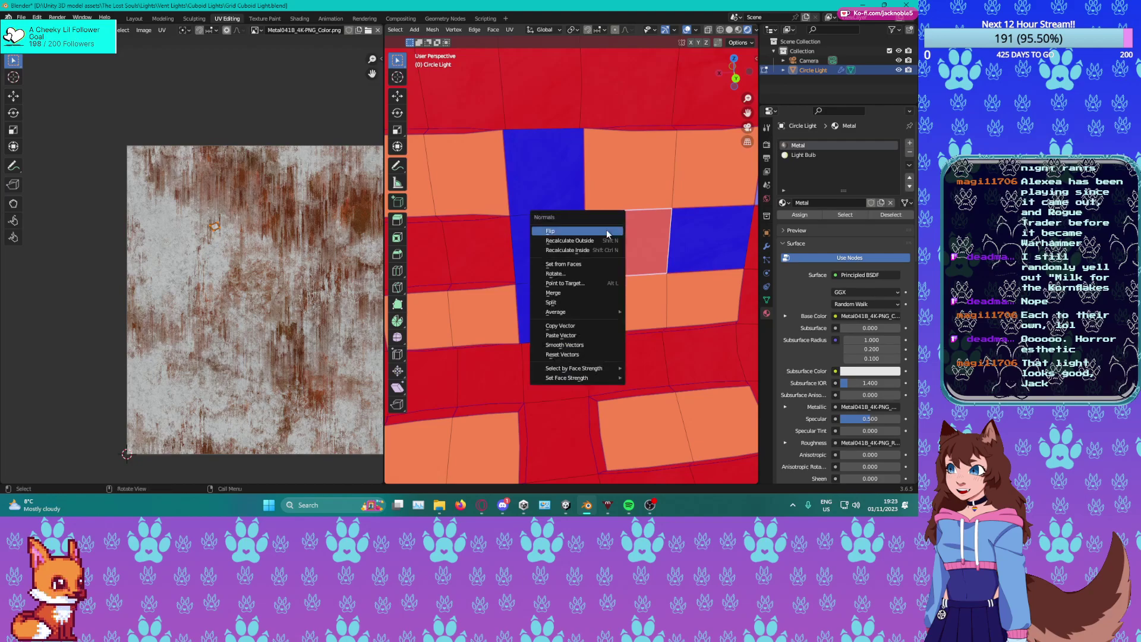
left_click(607, 232)
In edge selection, fill the next gap between the lower-row windows and the crossing face directly above it.
middle_click_drag(651, 238, 759, 172)
middle_click_drag(687, 191, 540, 227, "shift")
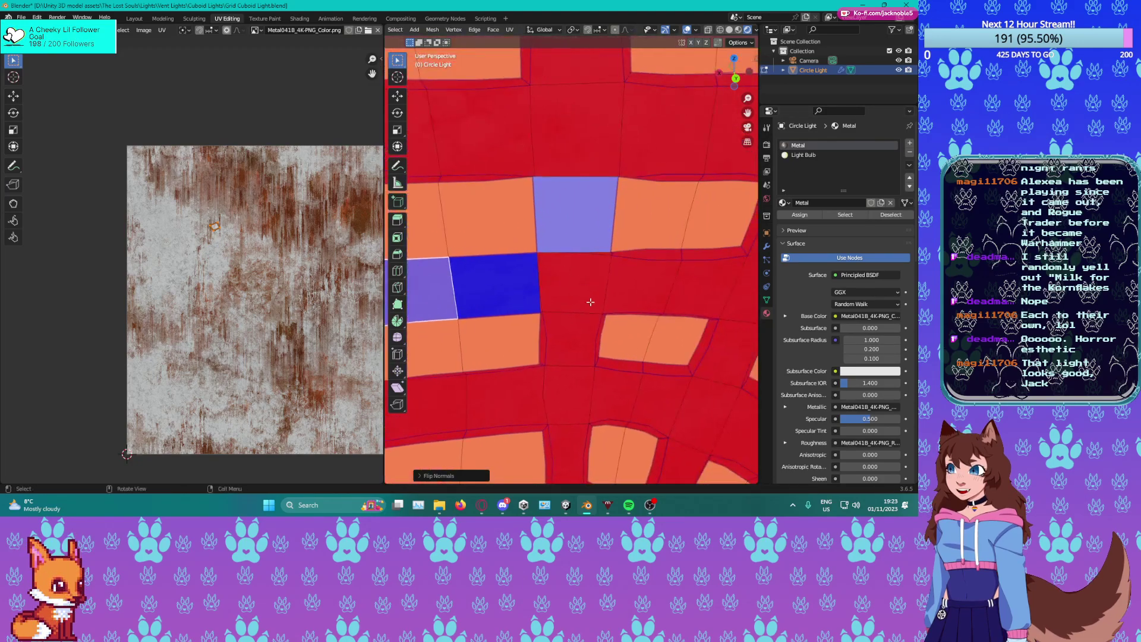
key("2")
left_click(565, 252)
left_click(610, 356)
left_click(580, 347, "shift")
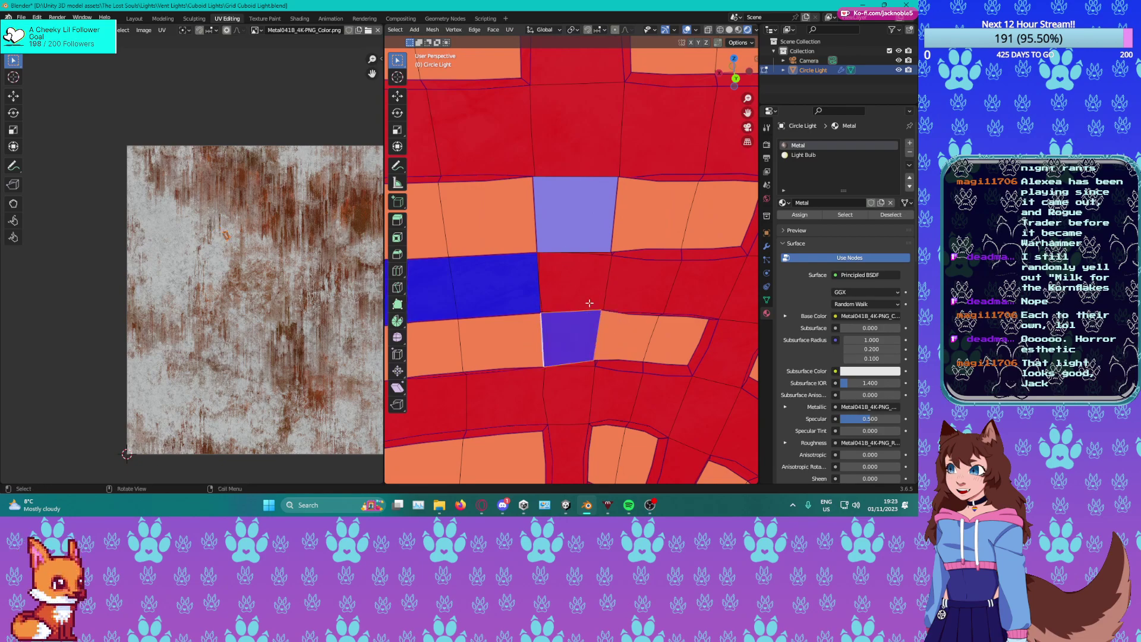
left_click(565, 255)
left_click(569, 317, "shift")
key("f")
Fill the bar between the next upper and lower windows with two faces joining their facing edges.
left_click(640, 252)
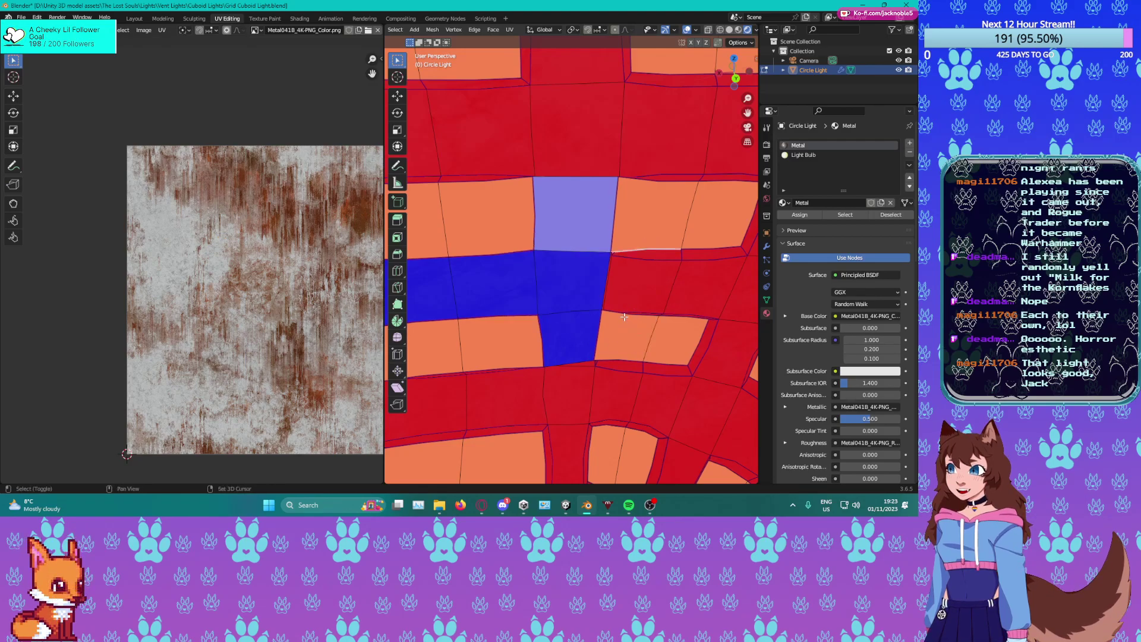
left_click(635, 319, "shift")
key("f")
left_click(706, 245)
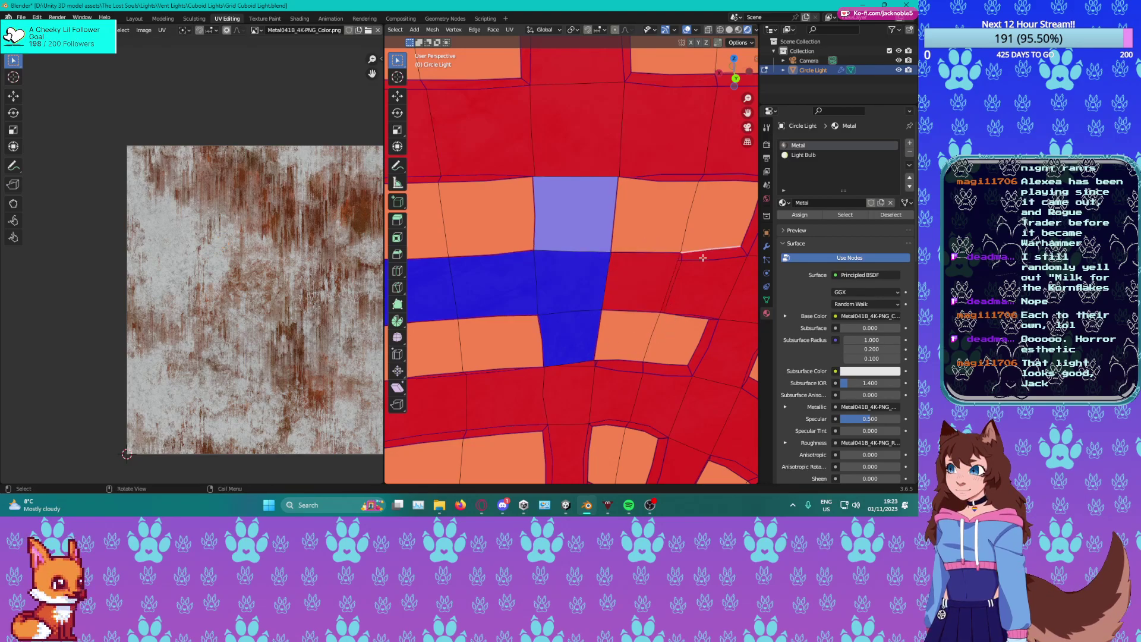
left_click(691, 319, "shift")
key("f")
middle_click_drag(691, 319, 585, 326, "shift")
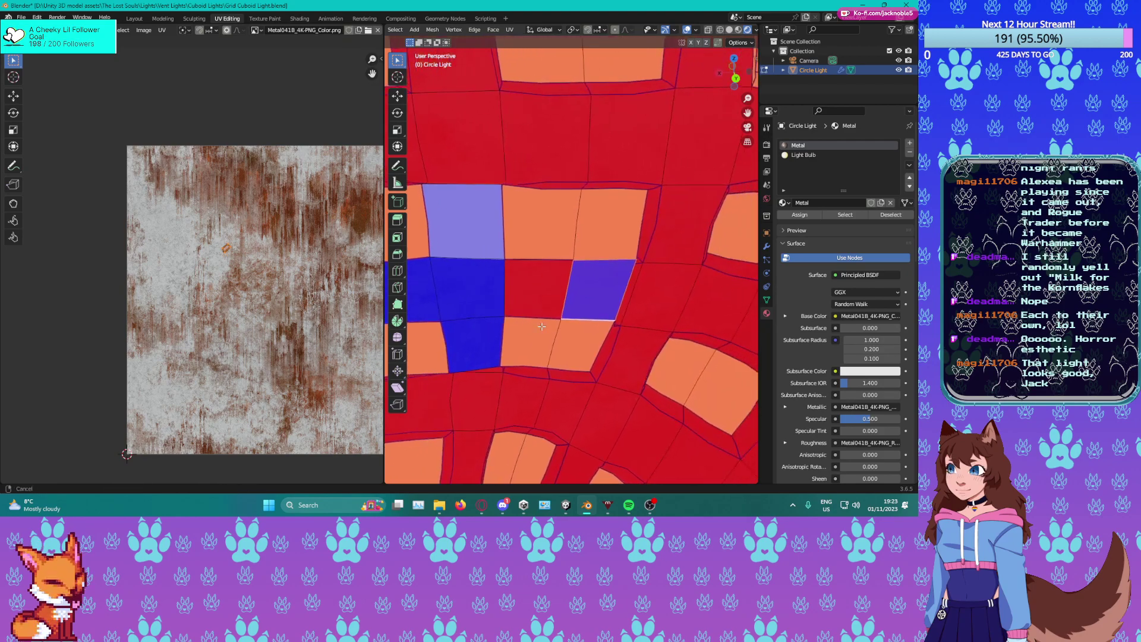
Fill the gap between the lower-row window and the sloping window beside it at the capsule's end with a face.
left_click(642, 295)
middle_click_drag(730, 270, 676, 258, "shift")
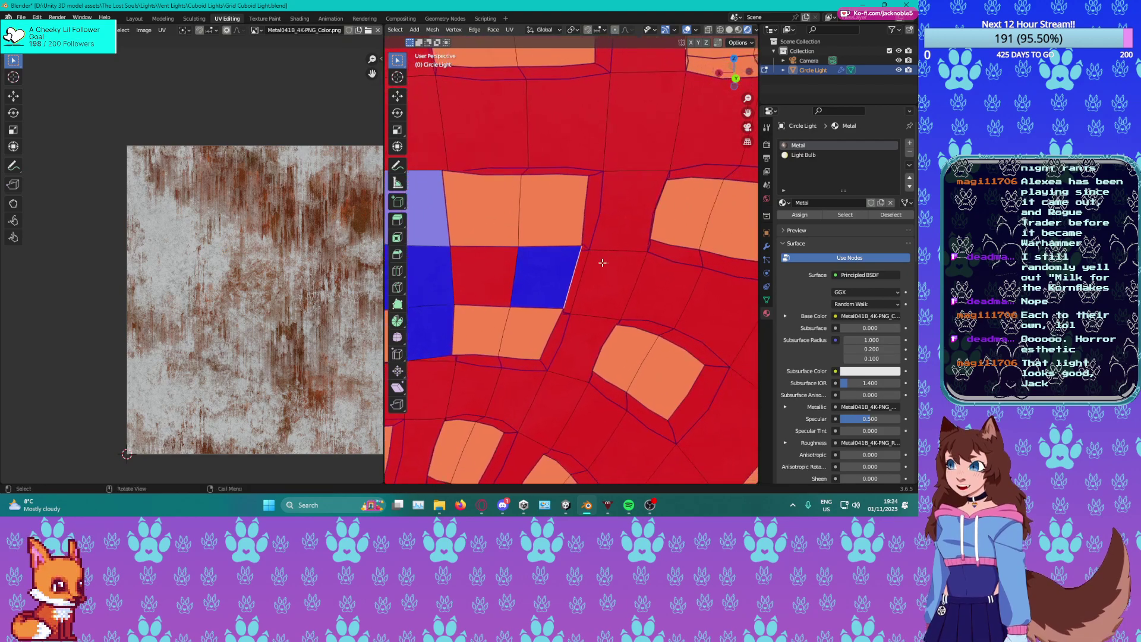
left_click(554, 335, "shift")
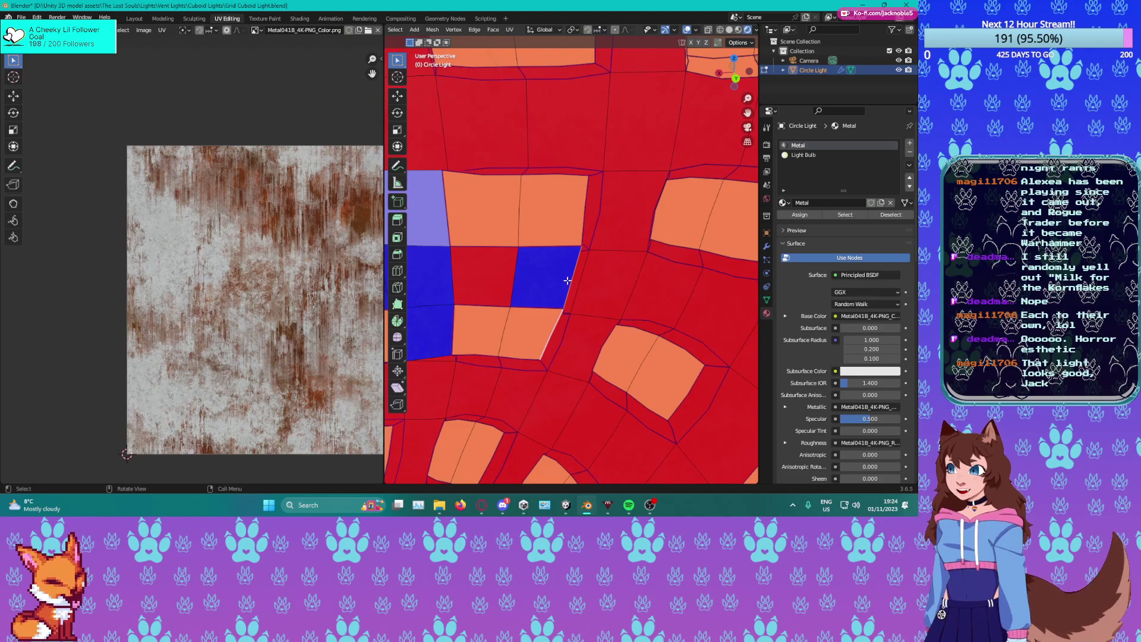
left_click(544, 341, "shift")
left_click(606, 345, "shift")
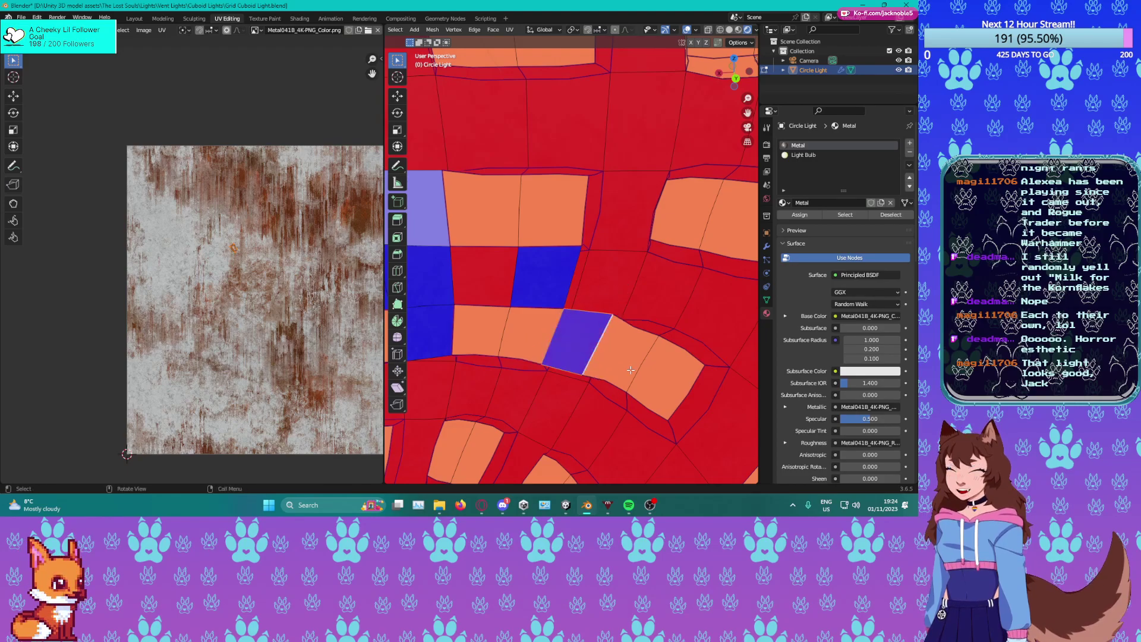
Fill the bar beneath the lower-row window with two faces down to the small window below it.
left_click(514, 356, "shift")
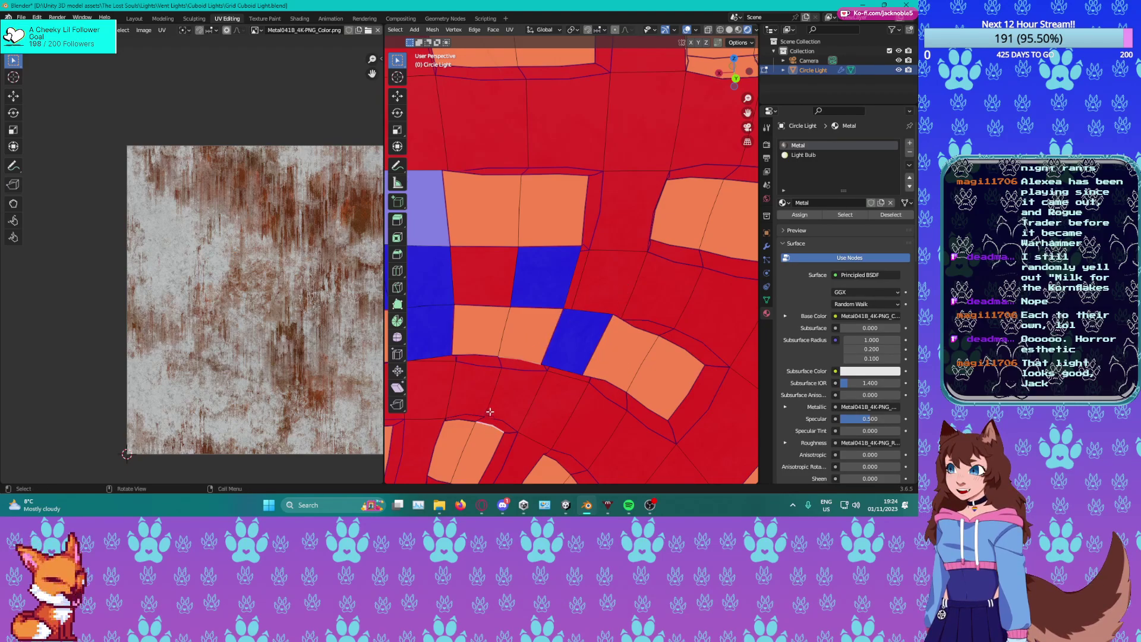
key("f")
left_click(476, 359, "shift")
left_click(466, 443, "shift")
key("ctrl+z")
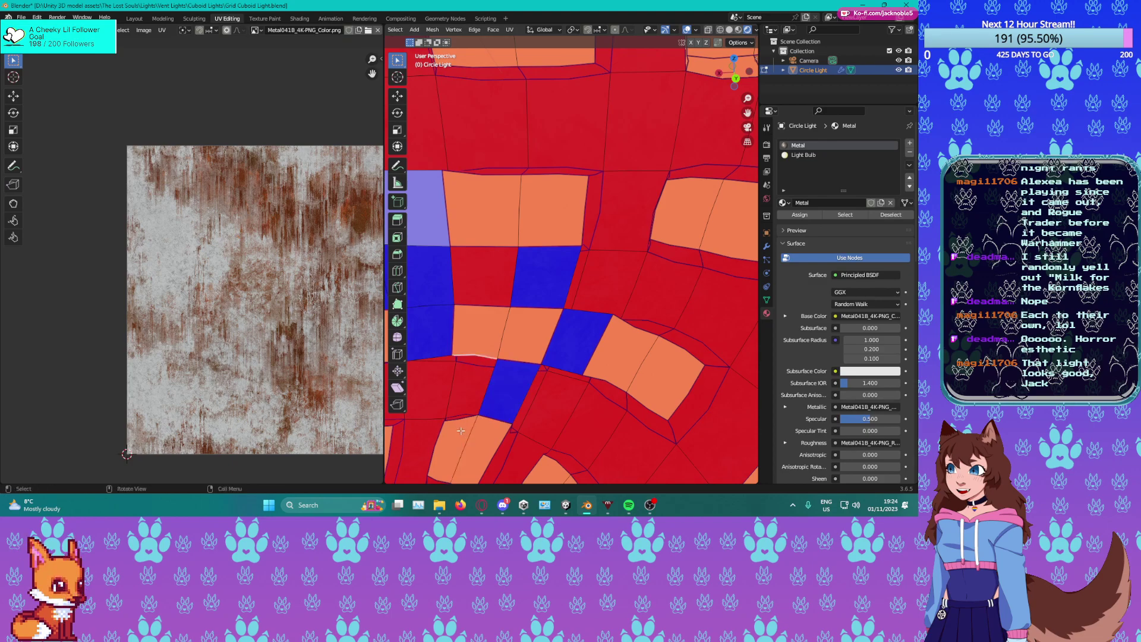
left_click(483, 394, "shift")
Fill the upper-row gap near the capsule's end and the crossing face directly below it.
left_click(488, 249, "shift")
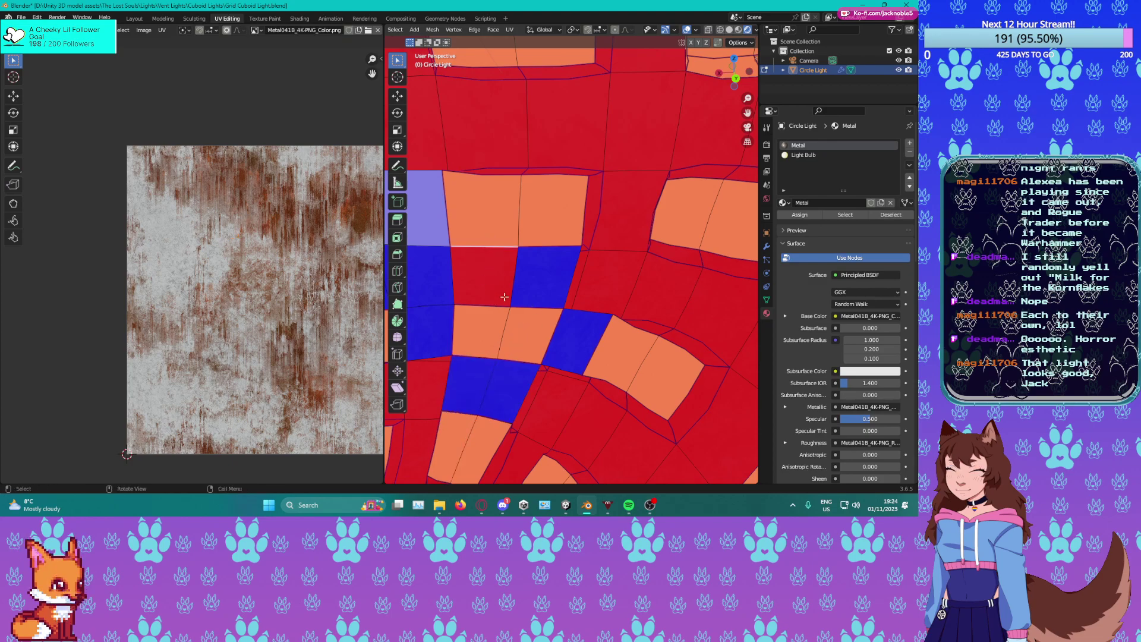
left_click(659, 218, "shift")
key("f")
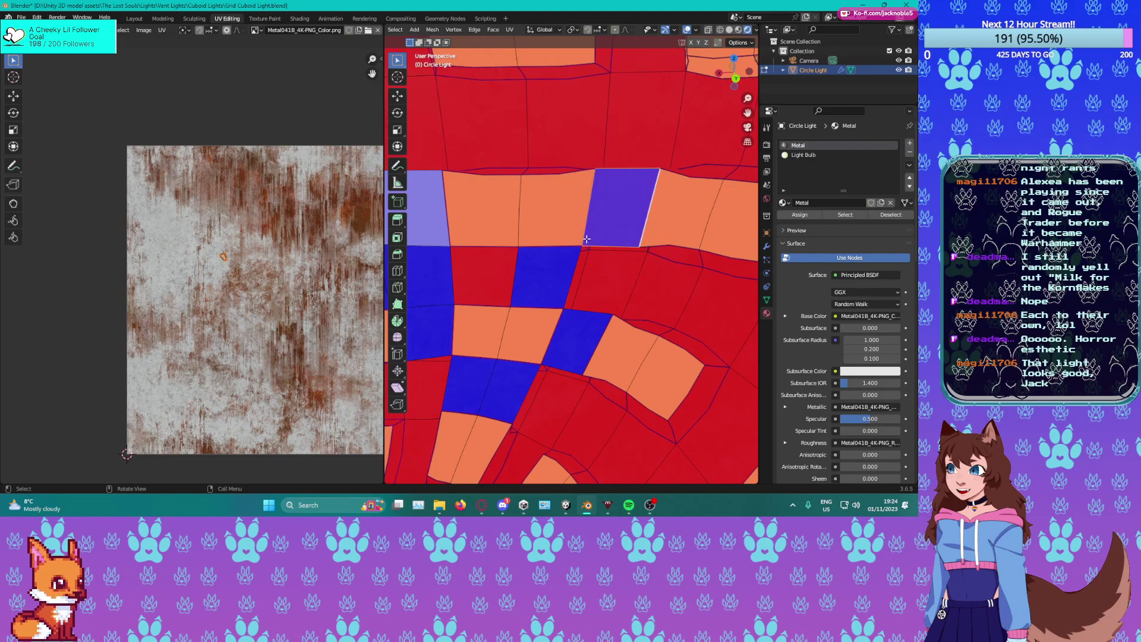
left_click(565, 275)
left_click(588, 306, "shift")
key("f")
Fill the crossing between the four neighbouring windows near the capsule's end with a face.
left_click(643, 323)
left_click(698, 250, "shift")
key("f")
key("ctrl+z")
left_click(678, 257)
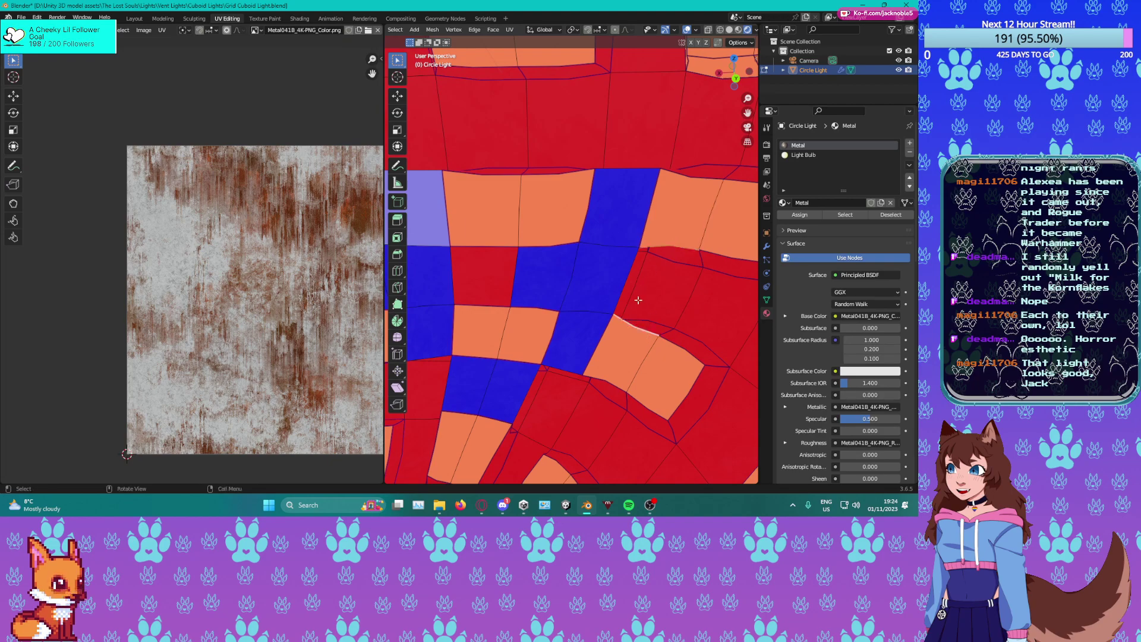
key("f")
Fill the outer half of the bar between the next upper and lower windows with a face.
middle_click_drag(690, 344, 615, 324, "shift")
left_click(614, 325)
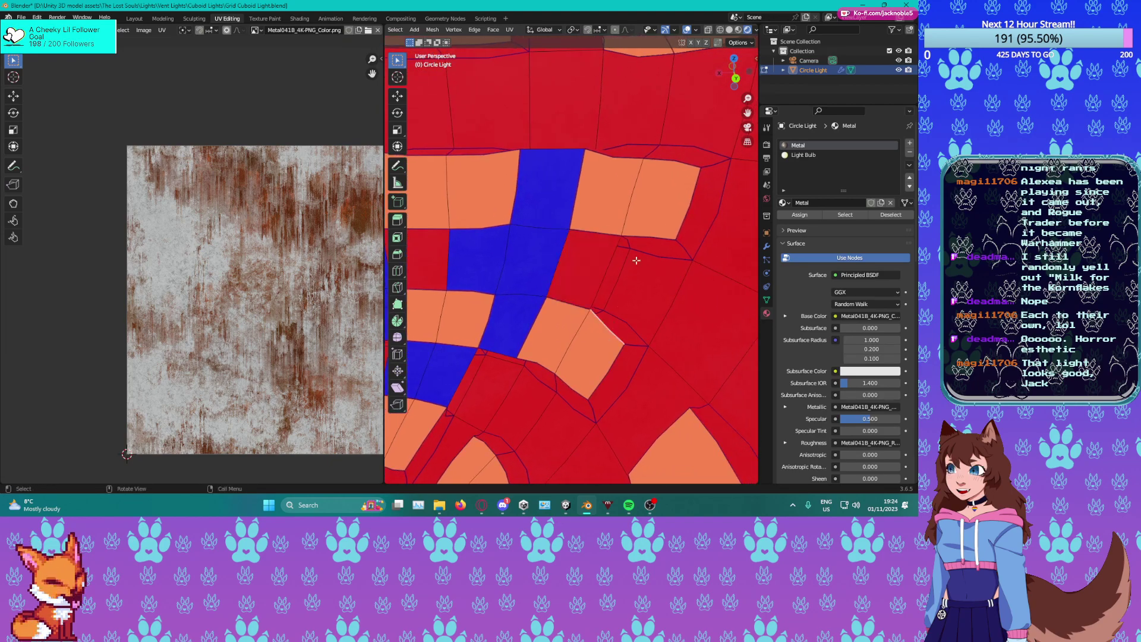
left_click(642, 230, "shift")
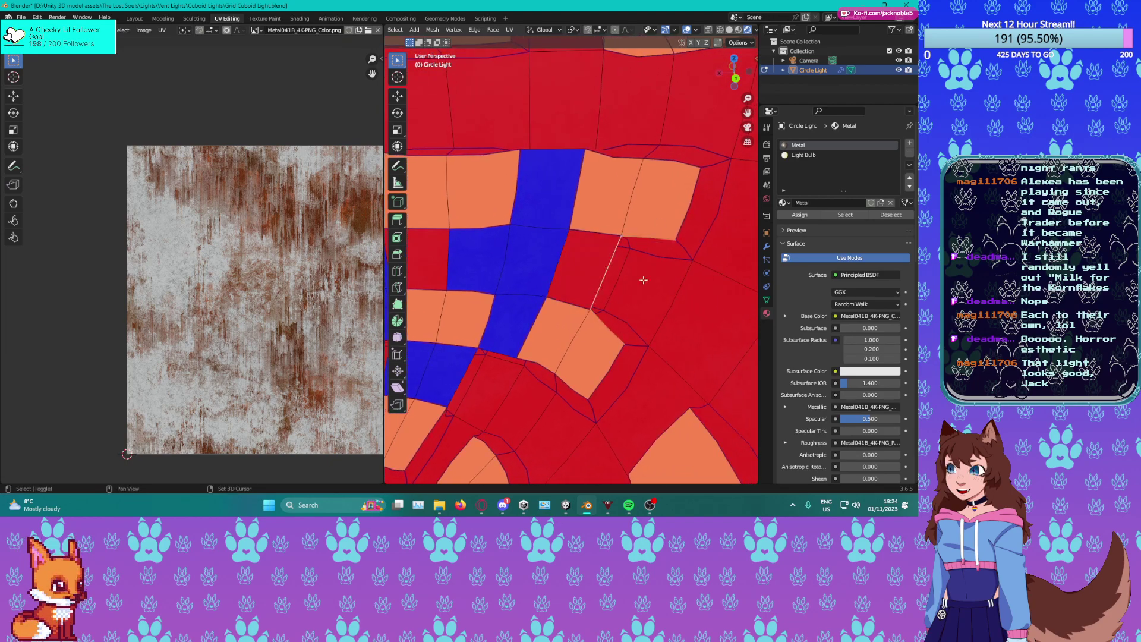
left_click(633, 321, "shift")
middle_click_drag(633, 321, 679, 359)
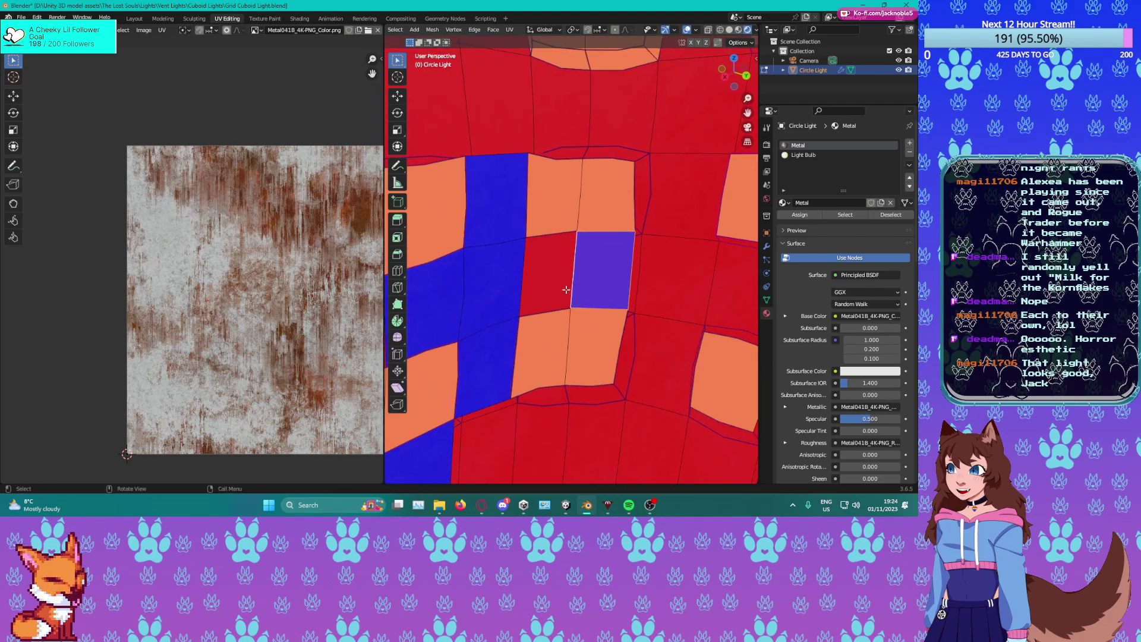
Fill the upper and lower gaps between the two-pane windows and the small windows beside them with faces.
middle_click_drag(685, 310, 531, 327, "shift")
scroll(526, 310, "down", 1)
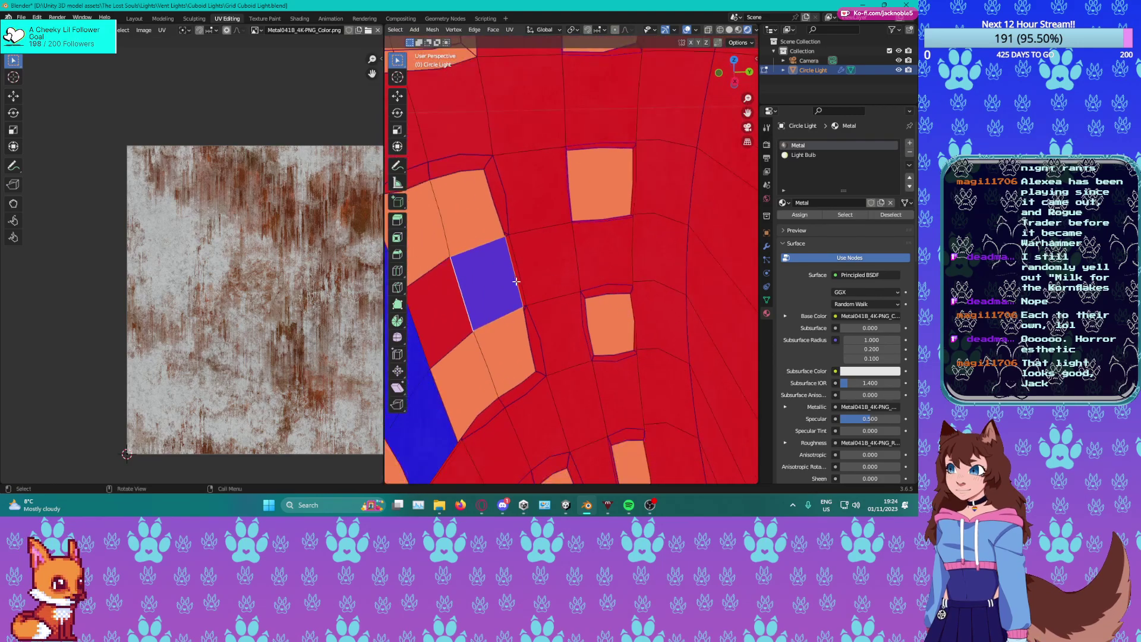
left_click(513, 281)
left_click(501, 204)
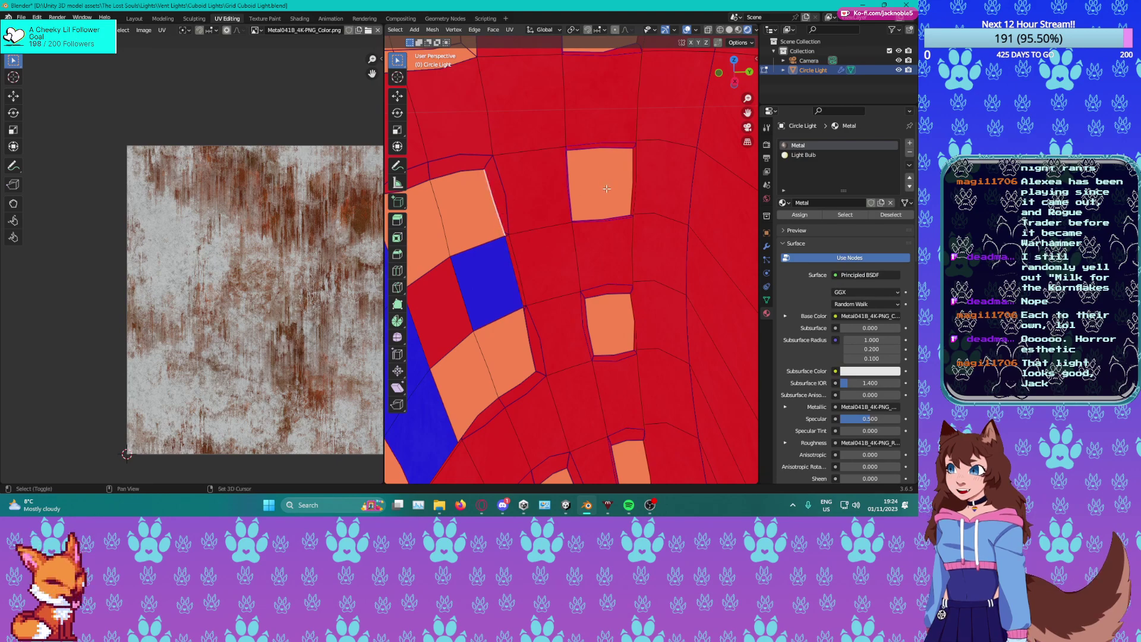
left_click(574, 184, "shift")
key("f")
left_click(531, 234)
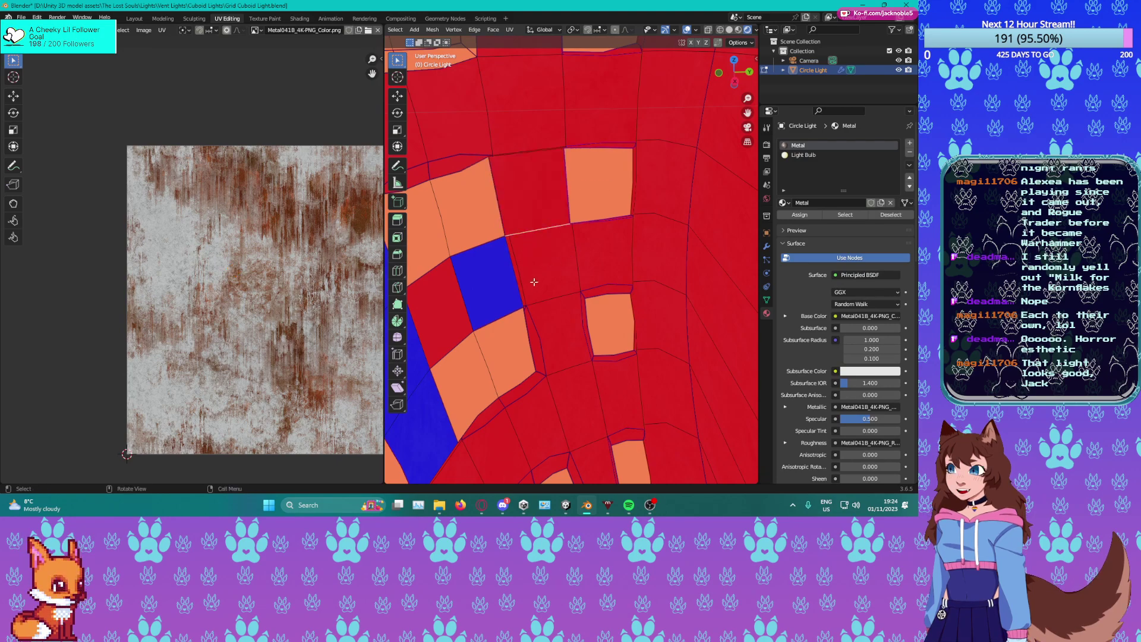
left_click(534, 348, "shift")
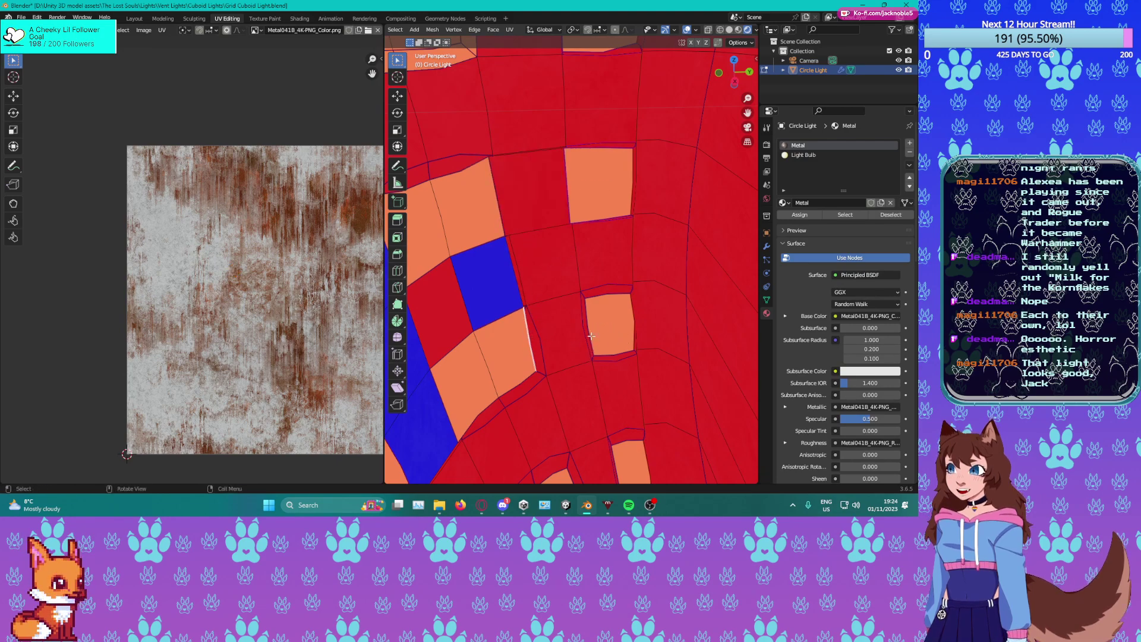
left_click(594, 329, "shift")
Fill the crossing between those two gaps and the bar between the upper and lower small windows with faces.
left_click(526, 236)
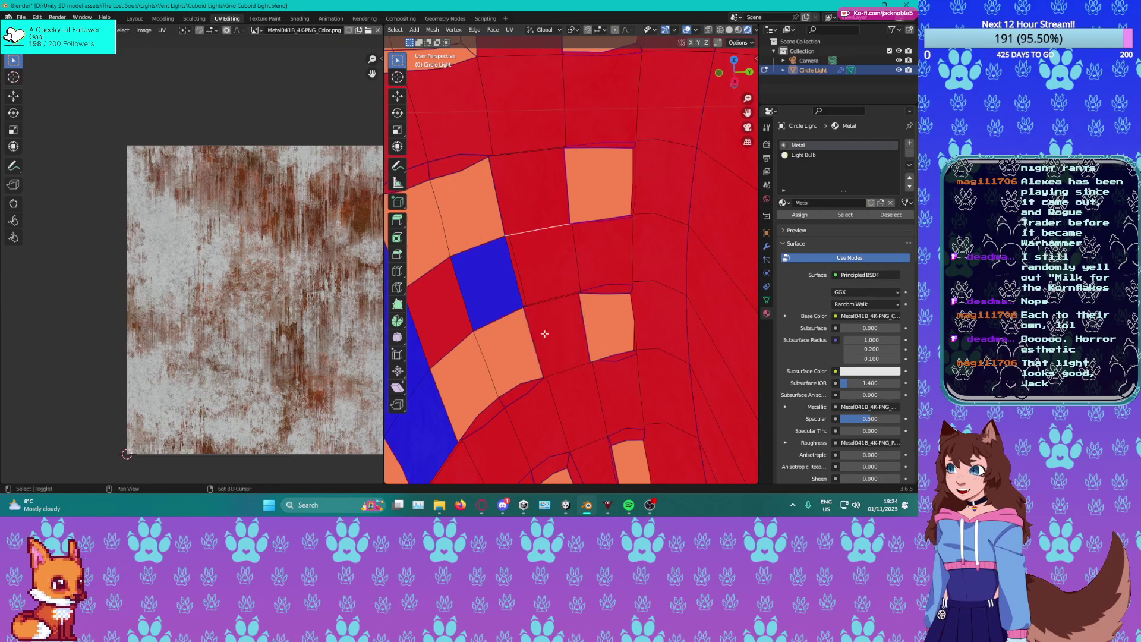
left_click(576, 259, "shift")
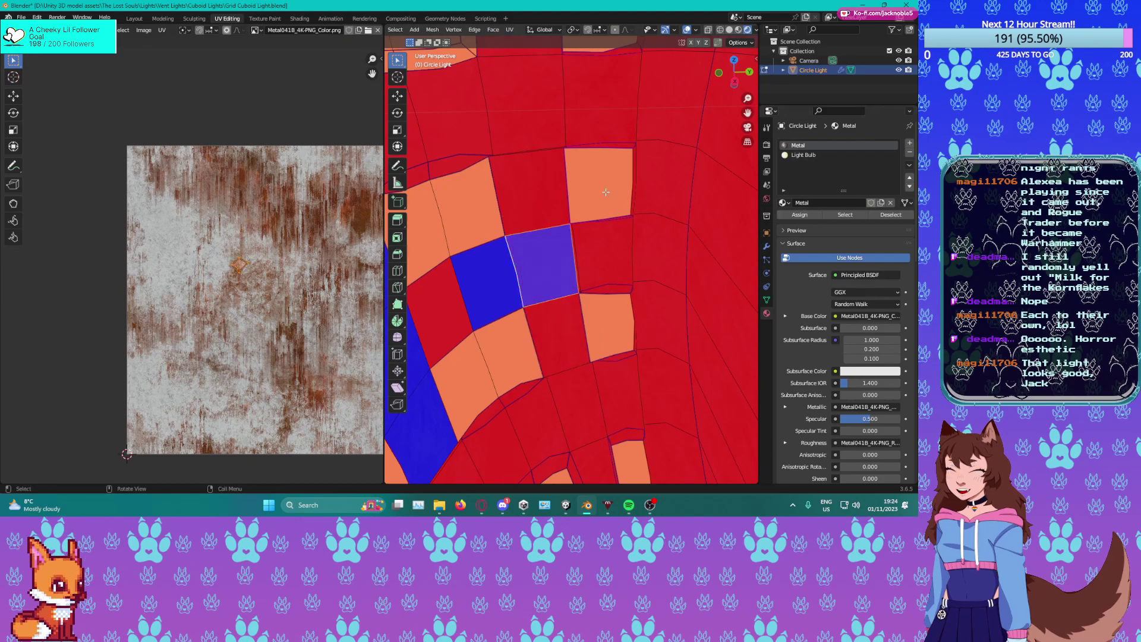
key("f")
left_click(598, 223)
left_click(610, 289, "shift")
left_click(570, 262, "shift")
left_click(600, 261, "shift")
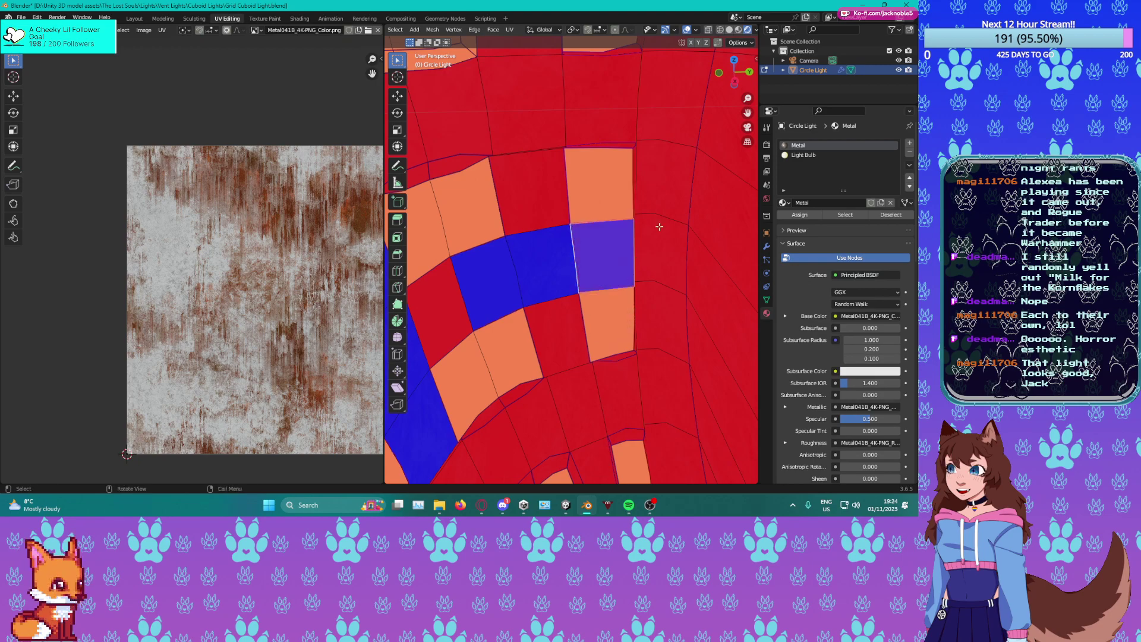
Extend the horizontal bar past the small windows with a face reaching the edge of the end cap.
middle_click_drag(600, 261, 625, 264)
middle_click_drag(626, 264, 517, 293, "shift")
left_click(575, 251)
left_click(398, 271)
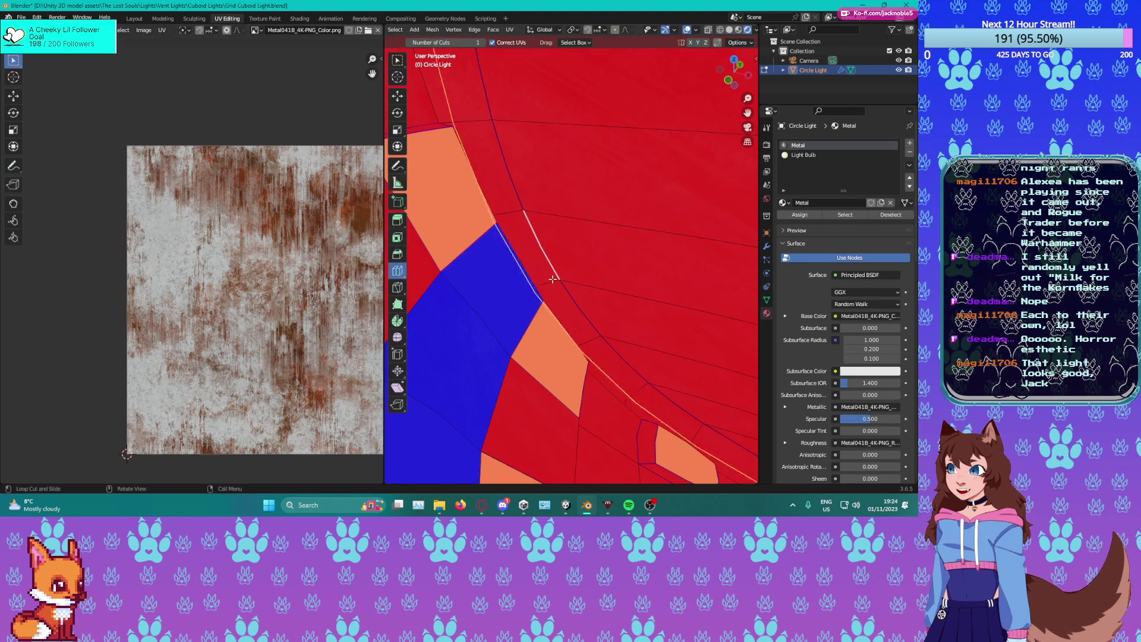
middle_click_drag(706, 268, 720, 262)
middle_click_drag(648, 269, 568, 190)
left_click(397, 96)
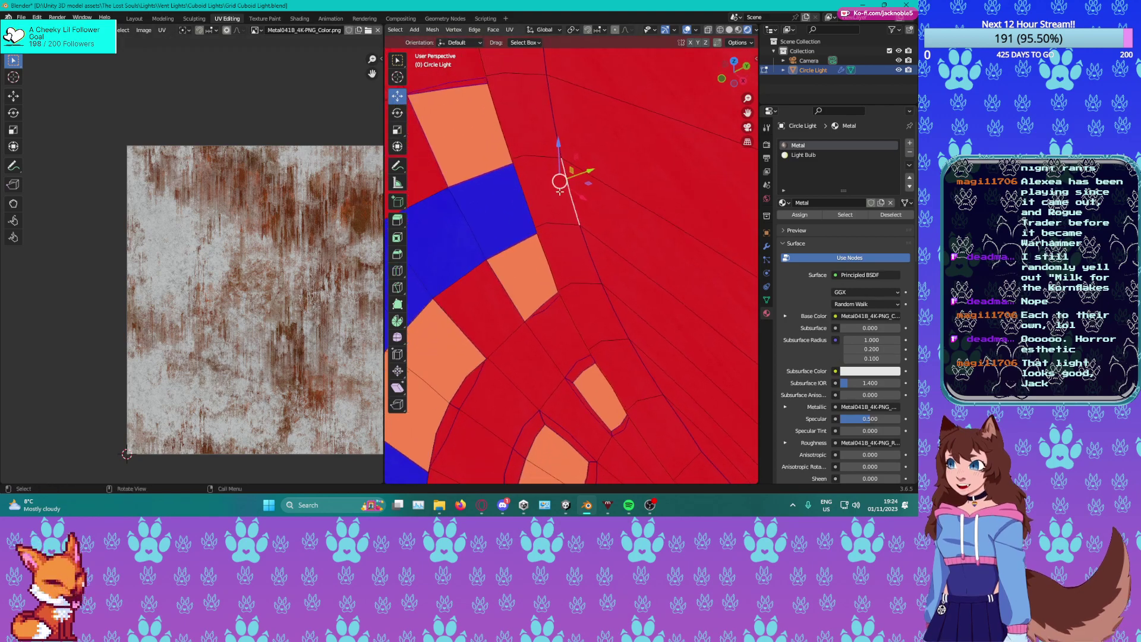
left_click(542, 199)
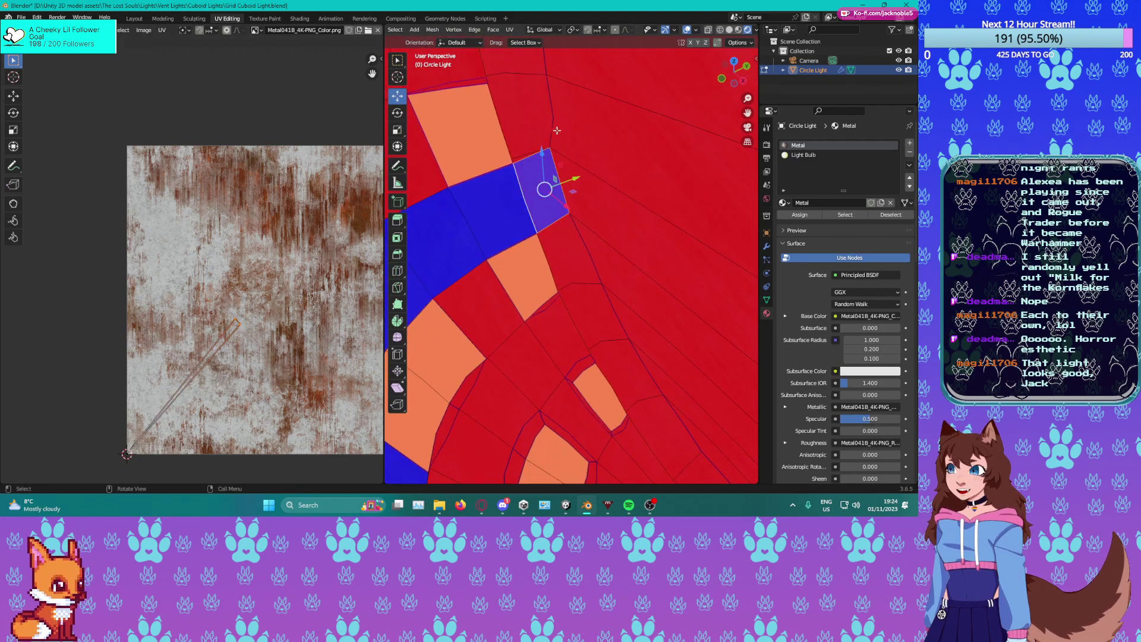
Fill the gap above the extended bar, between the upper small window and the end cap, with a face.
left_click(552, 114)
left_click(503, 126, "shift")
key("f")
middle_click_drag(537, 134, 544, 188, "shift")
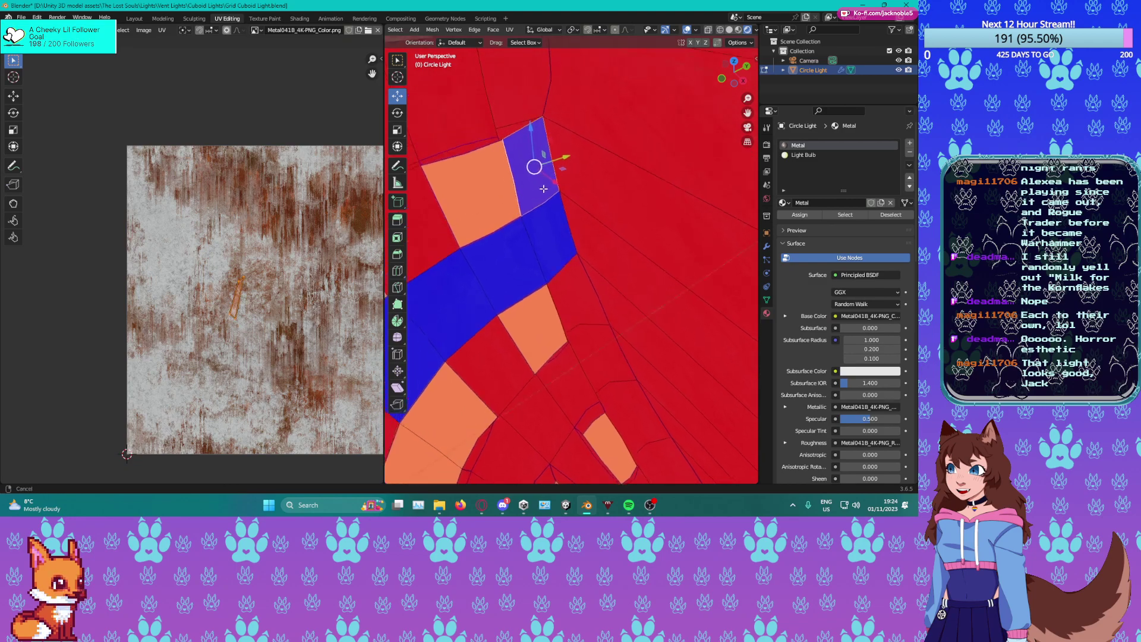
Continue the strip along the end cap with a face beside the larger window in the next row up.
left_click(549, 92, "shift")
left_click(548, 92)
left_click(483, 105, "shift")
middle_click_drag(530, 128, 595, 234, "shift")
left_click(551, 155)
left_click(648, 138)
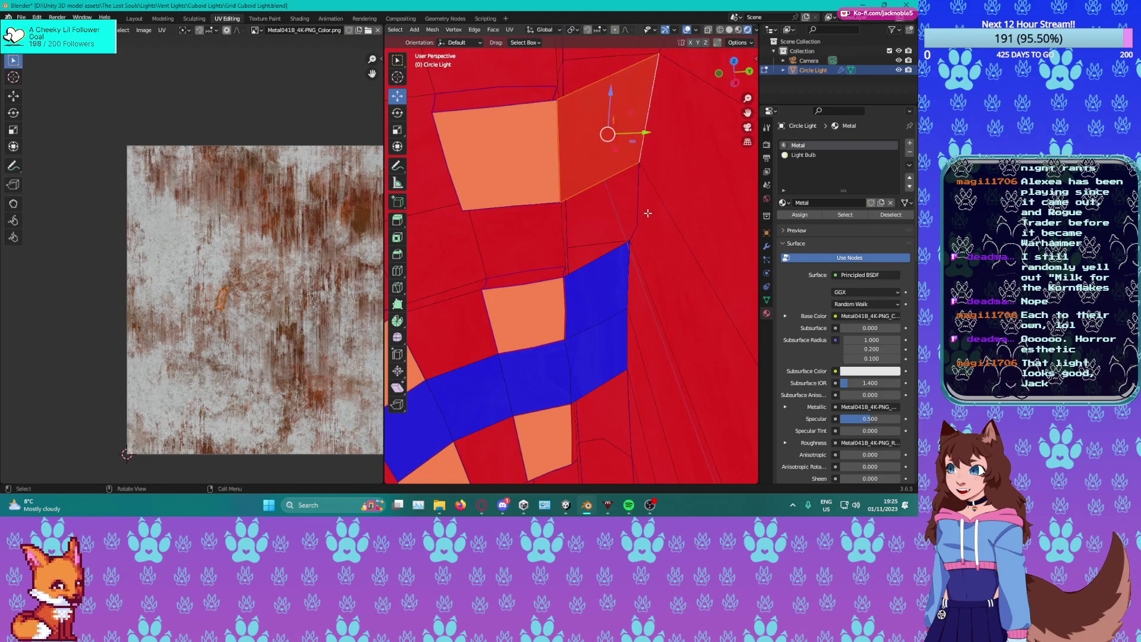
left_click(600, 223)
Try to continue the end-cap strip beside the windows further up by joining their facing edges.
middle_click_drag(594, 156, 611, 214, "shift")
left_click(639, 189)
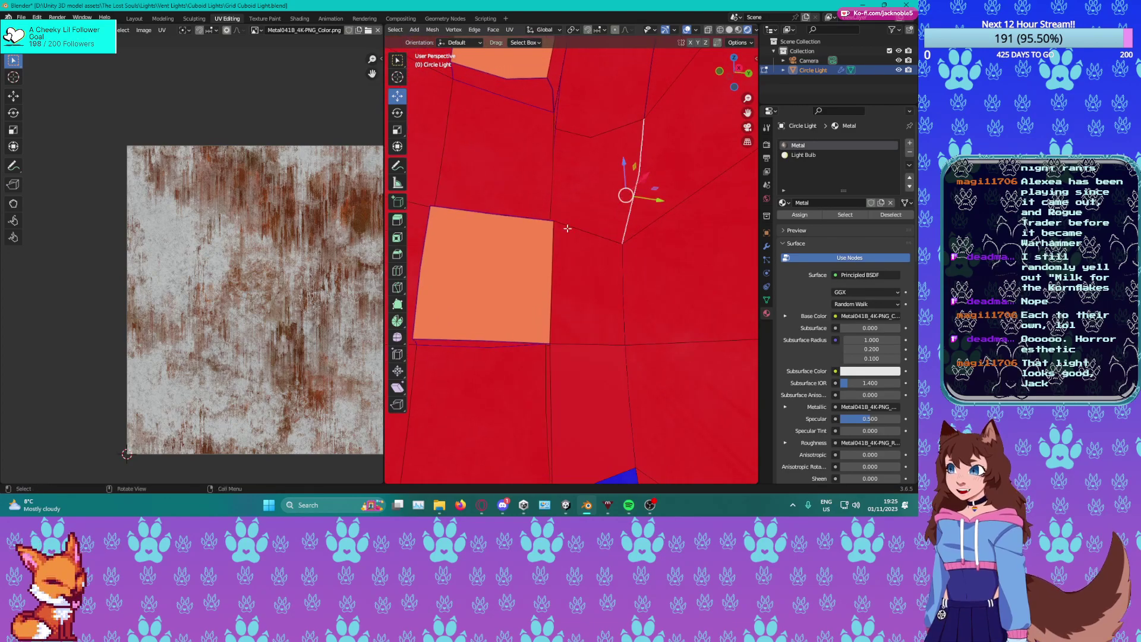
left_click(552, 131)
middle_click_drag(545, 66, 552, 211)
left_click(601, 159, "shift")
left_click(634, 170)
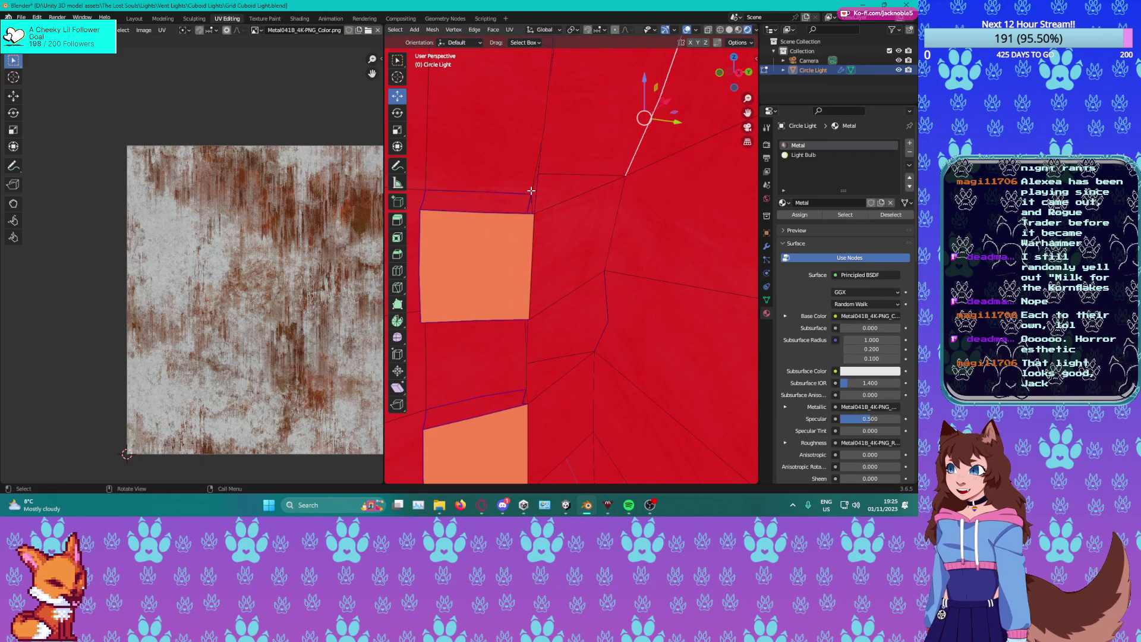
Undo the face fills made around the small windows and along the end cap.
middle_click_drag(532, 190, 524, 249)
key("ctrl+z")
key("ctrl+z")
key("ctrl+z")
key("ctrl+z")
key("ctrl+z")
key("ctrl+z")
key("ctrl+z")
key("ctrl+z")
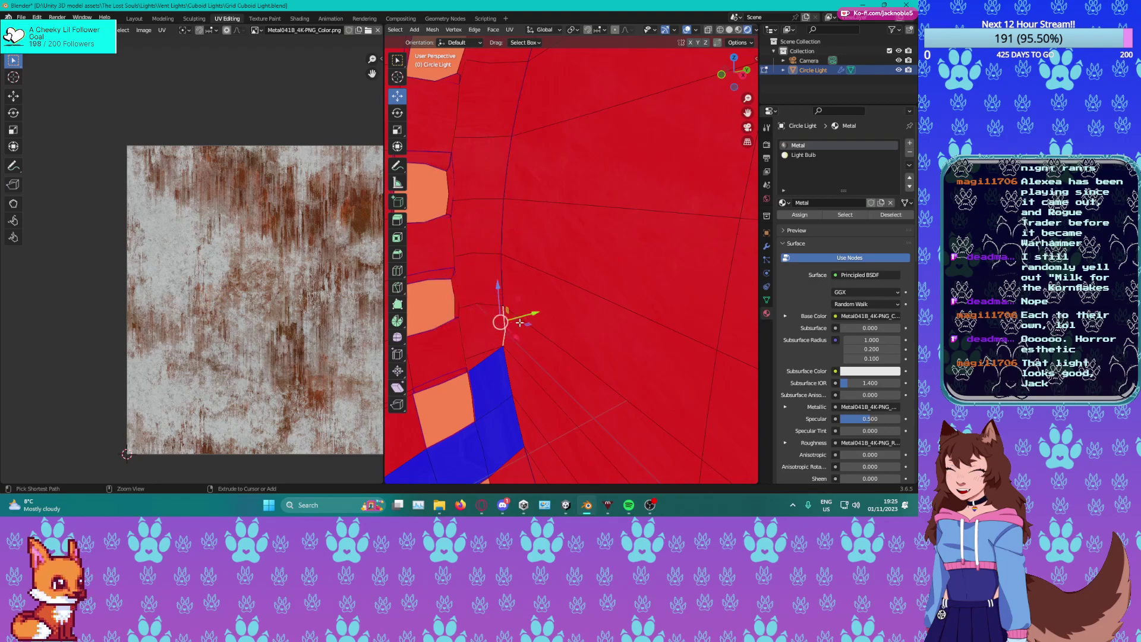
key("ctrl+z")
key("ctrl+z")
key("ctrl+z")
key("ctrl+z")
key("ctrl+z")
key("ctrl+z")
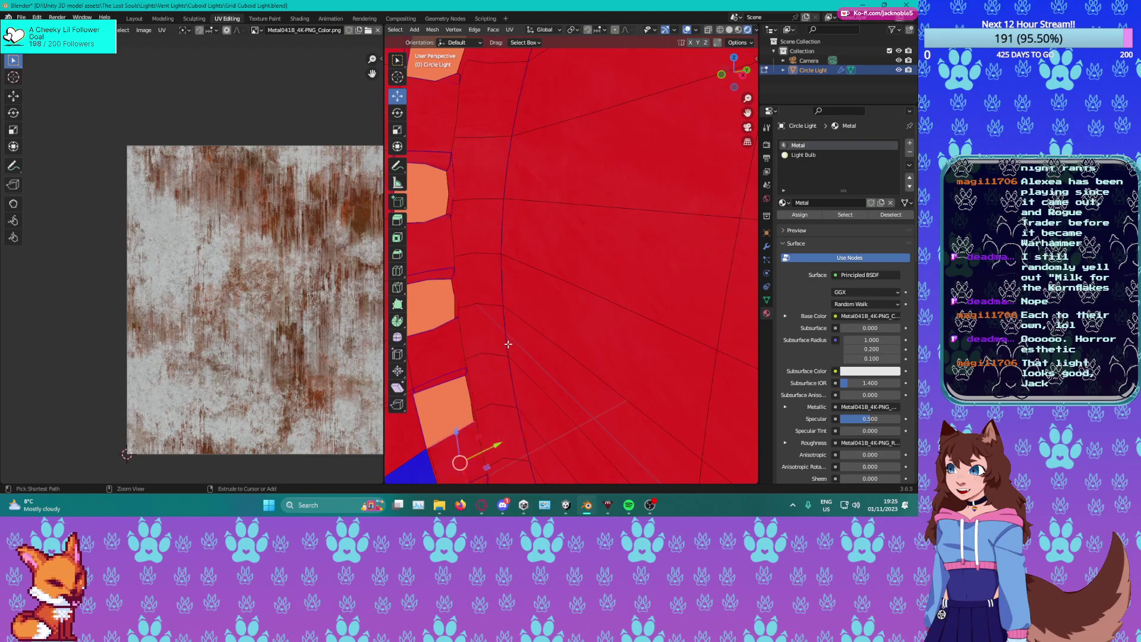
middle_click_drag(500, 356, 662, 247)
key("ctrl+z")
key("ctrl+z")
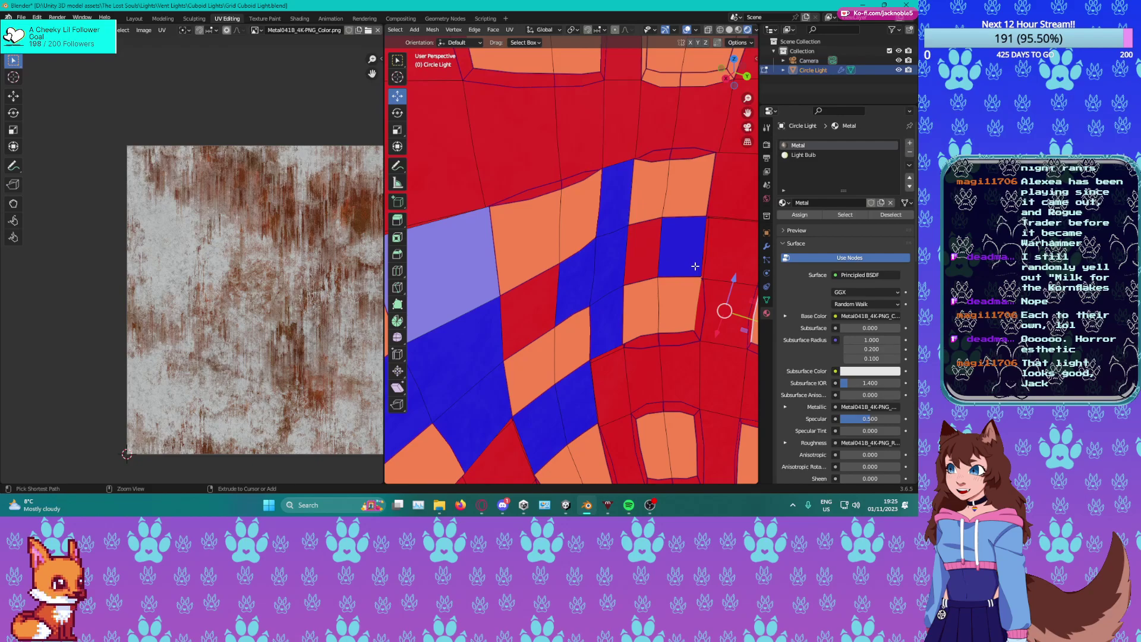
Delete the blue, wrongly oriented filler faces from the bars and crossings between the windows.
key("alt+a")
left_click(686, 245)
left_click(644, 257, "shift")
left_click(612, 270, "shift")
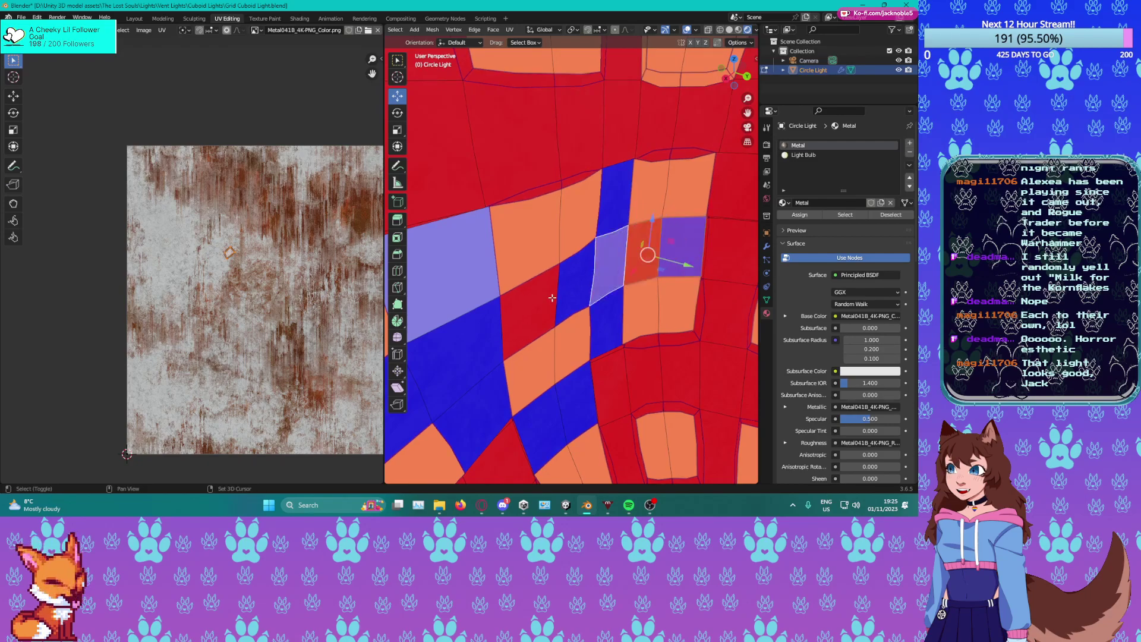
left_click(546, 302, "shift")
left_click(599, 335, "shift")
left_click(576, 293, "shift")
left_click(610, 222, "shift")
middle_click_drag(565, 291, 626, 247, "shift")
left_click(534, 319, "shift")
left_click(547, 380, "shift")
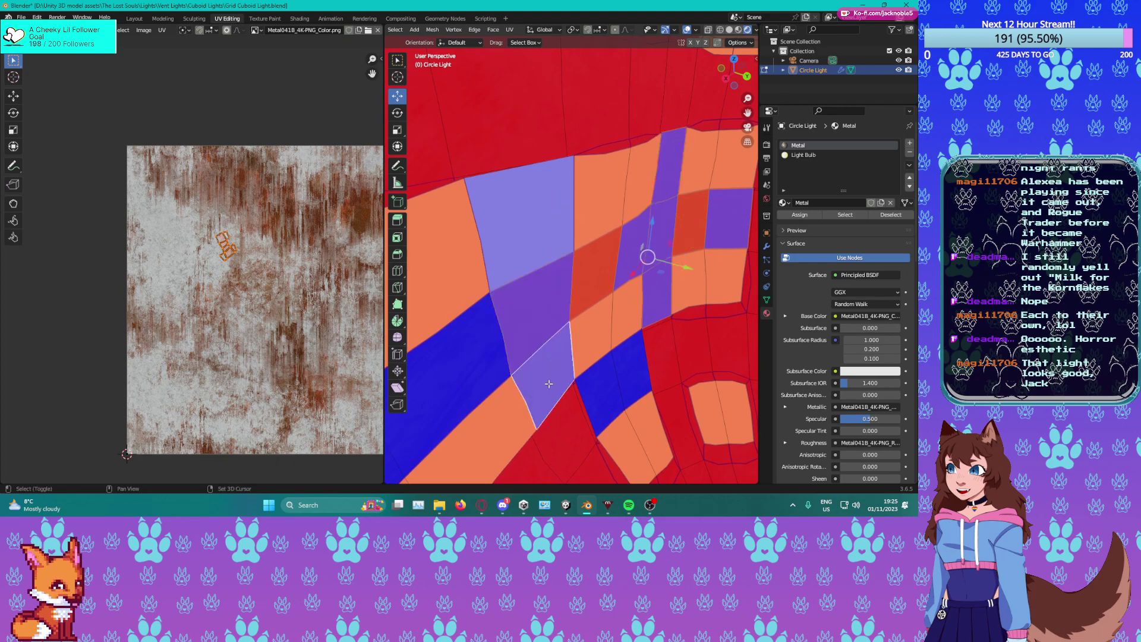
left_click(607, 391, "shift")
left_click(633, 373, "shift")
middle_click_drag(680, 366, 737, 318)
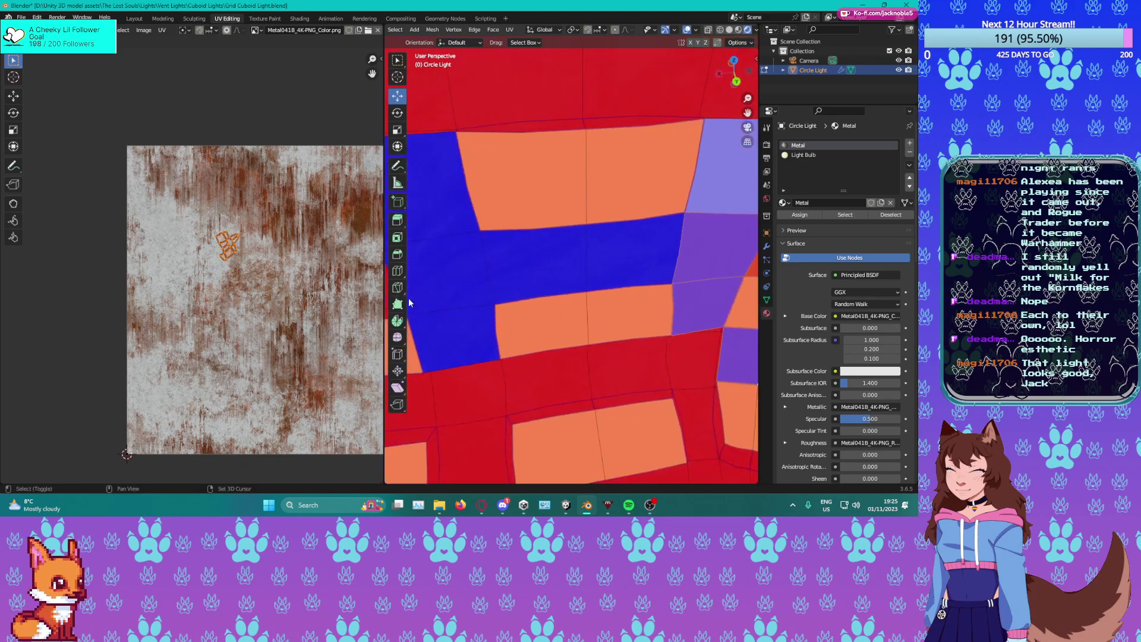
left_click(624, 256, "shift")
left_click(544, 257, "shift")
middle_click_drag(471, 256, 568, 278, "shift")
key("x")
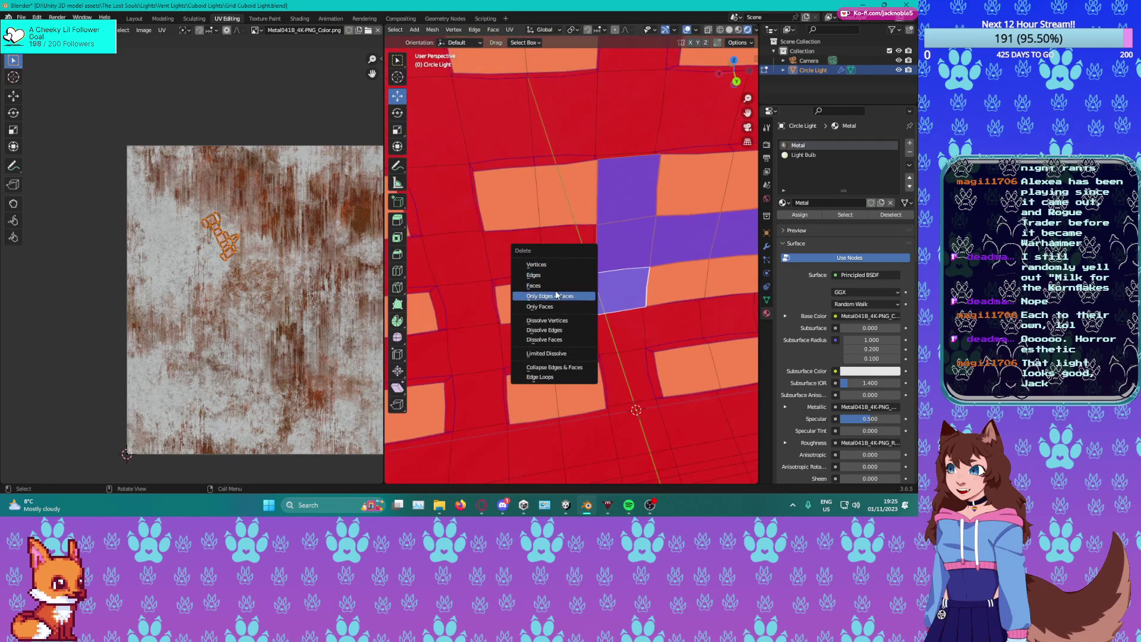
left_click(534, 286)
Delete the remaining pale-blue face beside the two-pane window in the upper row.
scroll(621, 280, "down", 5)
scroll(621, 279, "up", 5)
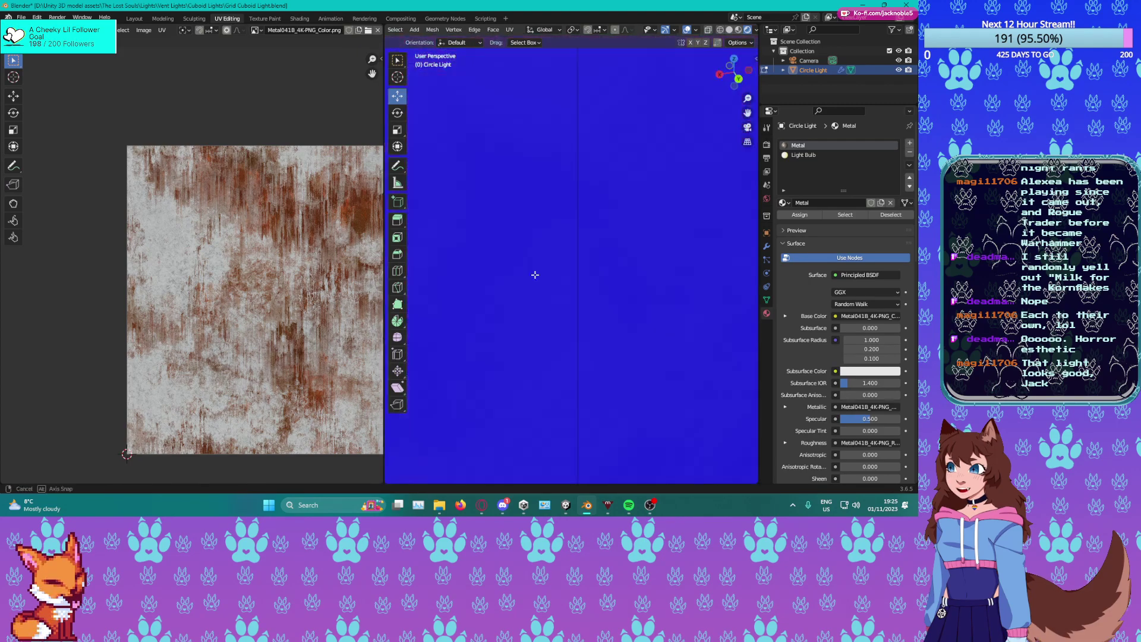
scroll(676, 311, "up", 2)
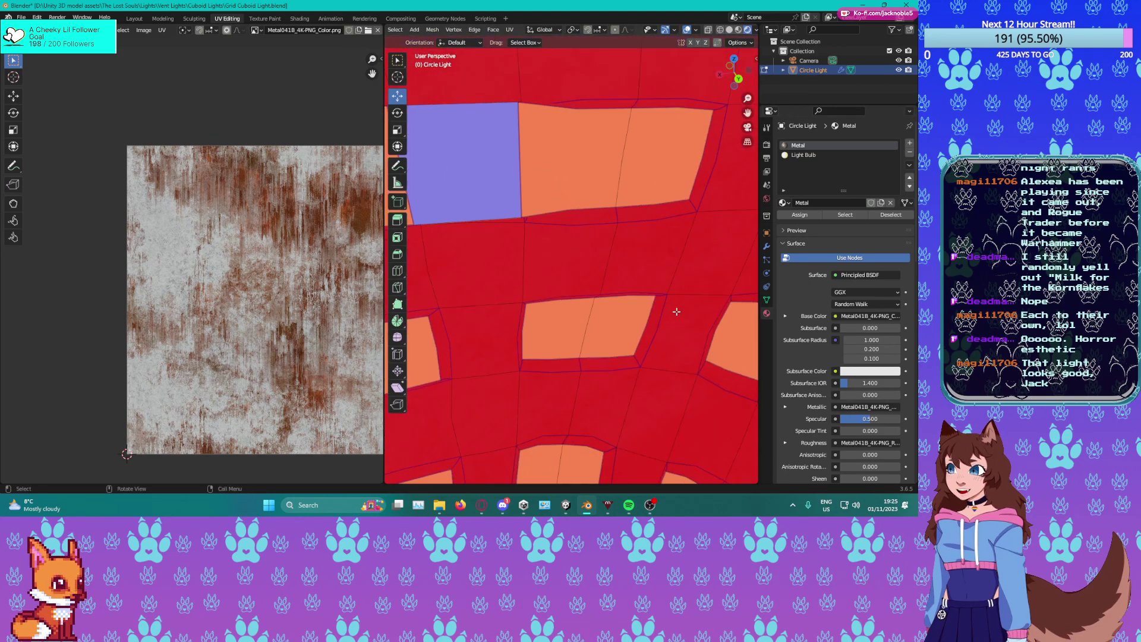
left_click(487, 179)
key("x")
left_click(470, 178)
middle_click_drag(470, 177, 604, 183)
scroll(523, 333, "down", 8)
Return the capsule light to Object Mode and save the file.
key("Tab")
middle_click_drag(529, 351, 584, 336)
scroll(583, 336, "up", 2)
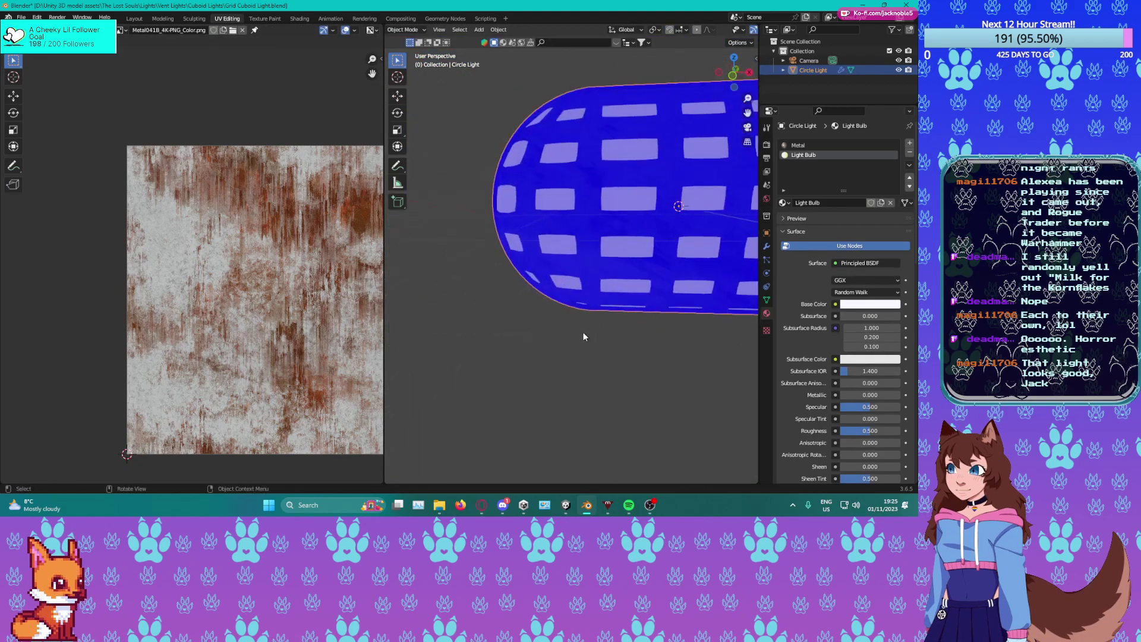
middle_click_drag(642, 296, 603, 191)
key("ctrl+s")
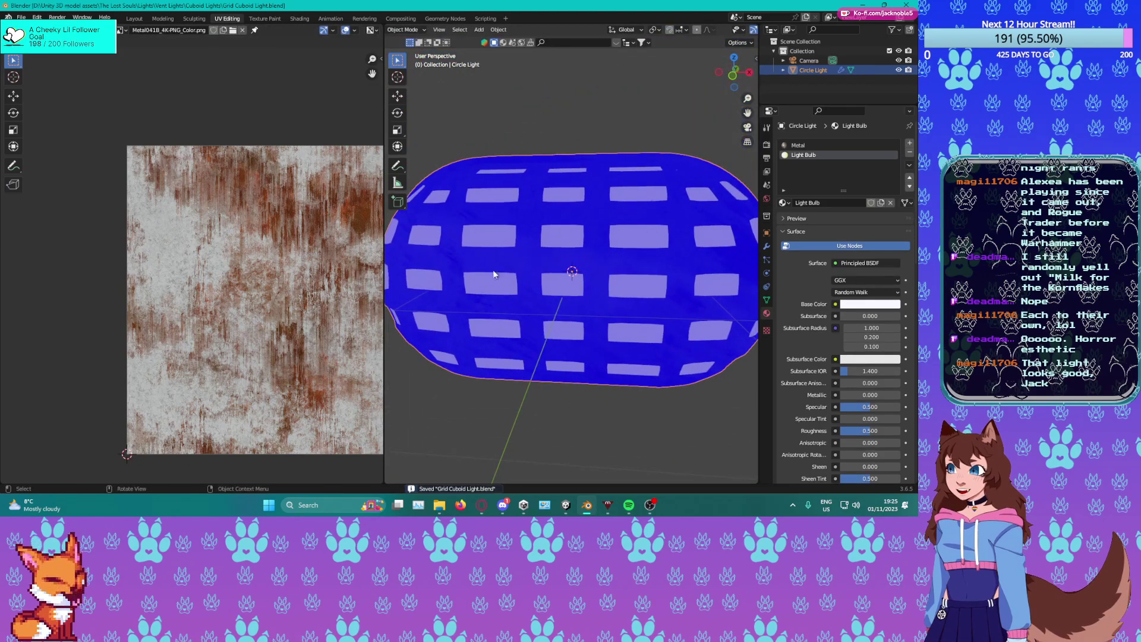
Inside the capsule, delete the vertex in the dense mesh just below the smallest windows at its end.
middle_click_drag(621, 265, 547, 287)
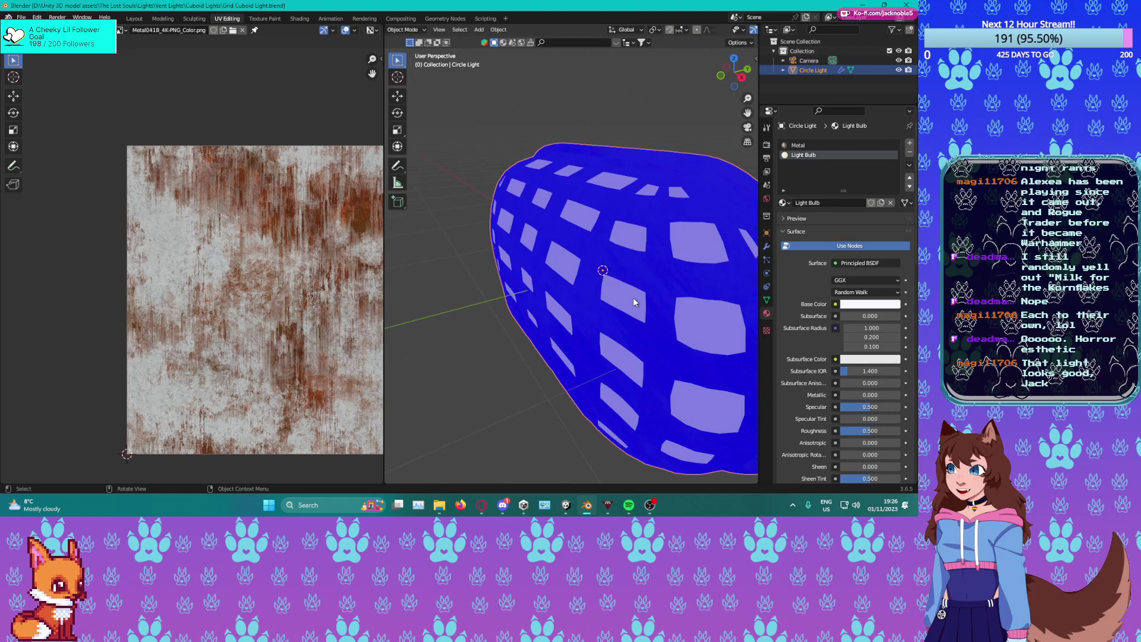
scroll(619, 296, "up", 6)
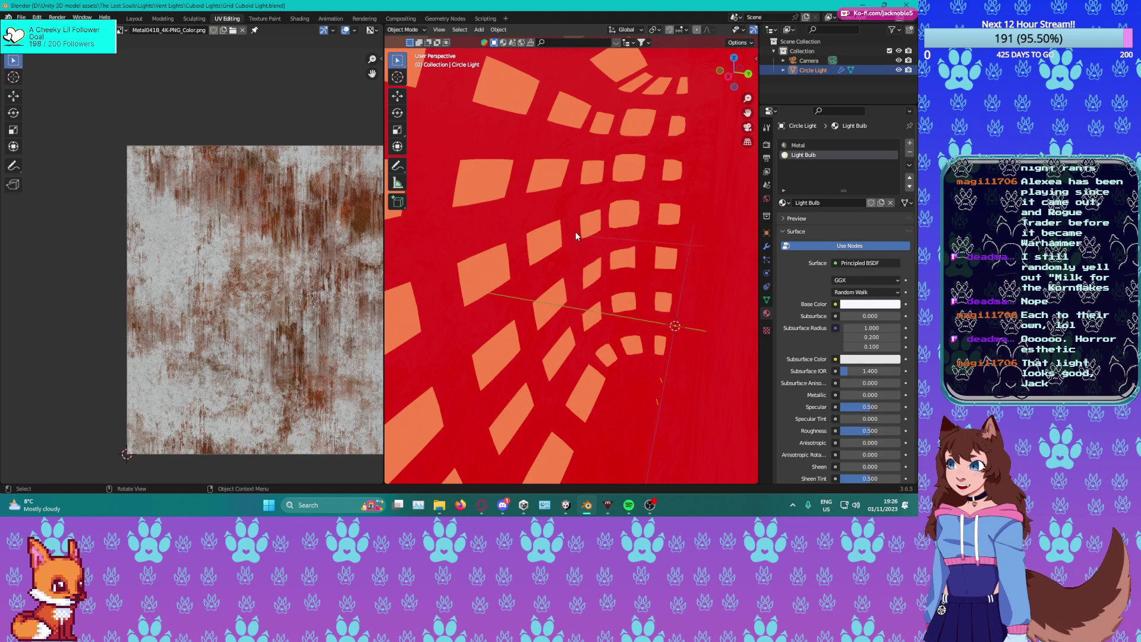
middle_click_drag(576, 237, 605, 247)
key("Tab")
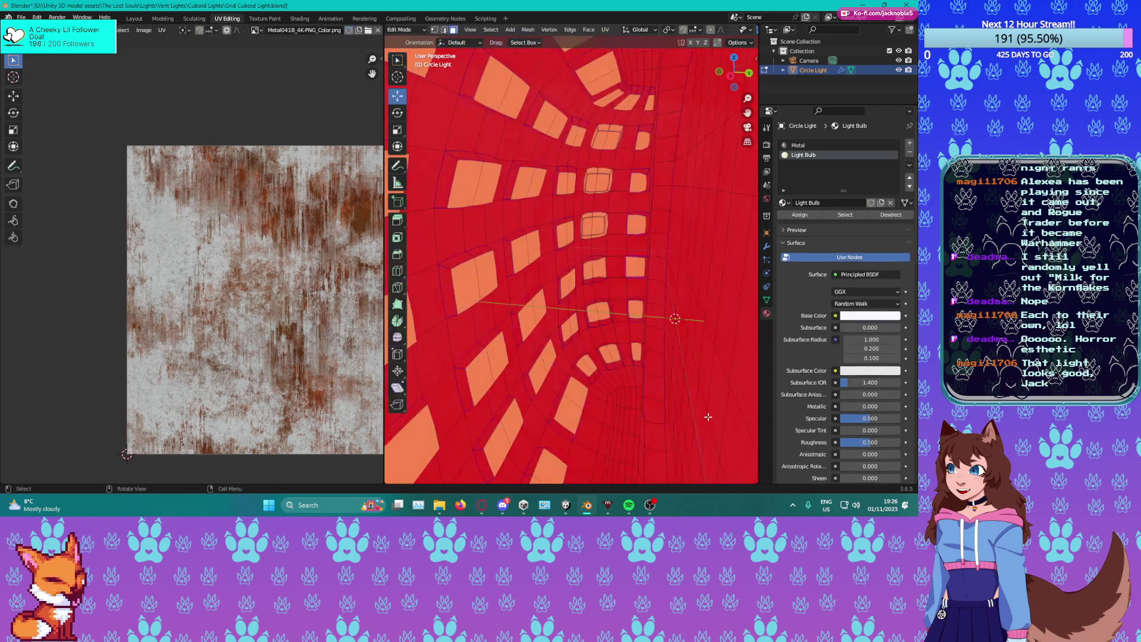
scroll(683, 419, "up", 2)
middle_click_drag(670, 420, 658, 321, "shift")
scroll(664, 392, "up", 1)
middle_click_drag(663, 391, 616, 366, "shift")
key("2")
scroll(660, 357, "down", 1)
scroll(660, 350, "up", 1)
key("1")
left_click(617, 369)
key("x")
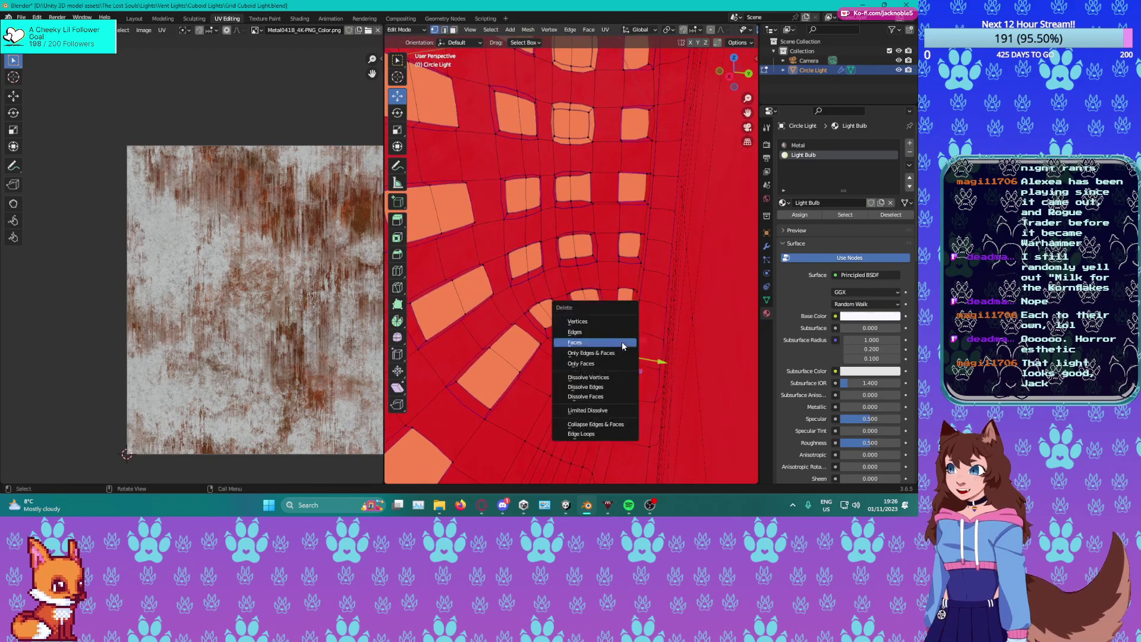
left_click(601, 323)
Inside the capsule, delete the stray vertex at the edge of the dense mesh beneath the smallest windows.
middle_click_drag(575, 355, 552, 349)
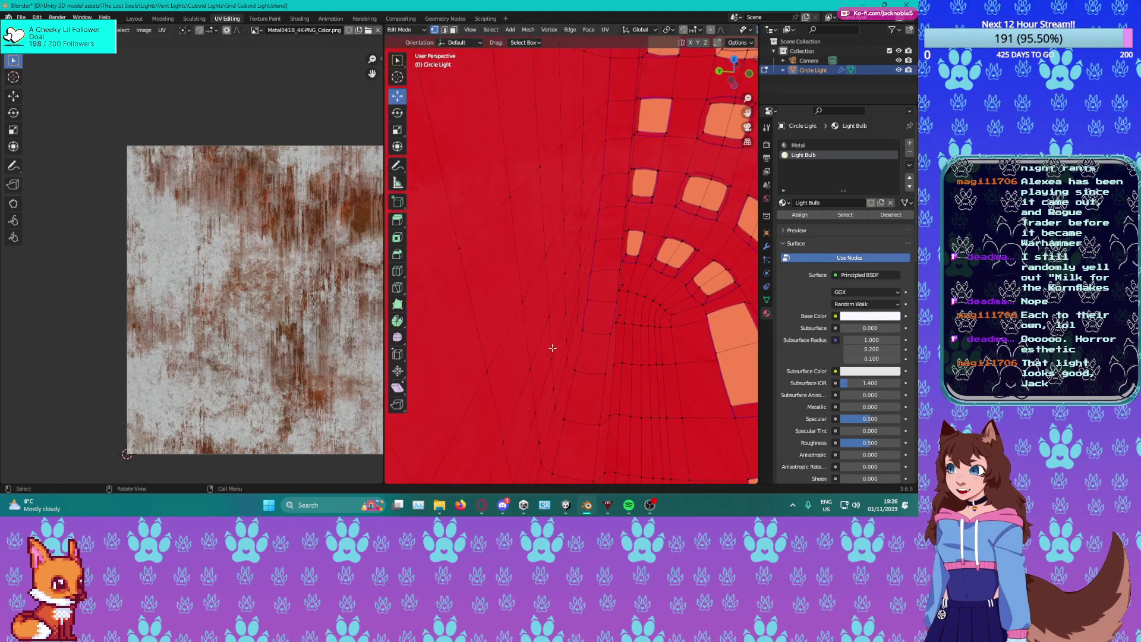
left_click(620, 313)
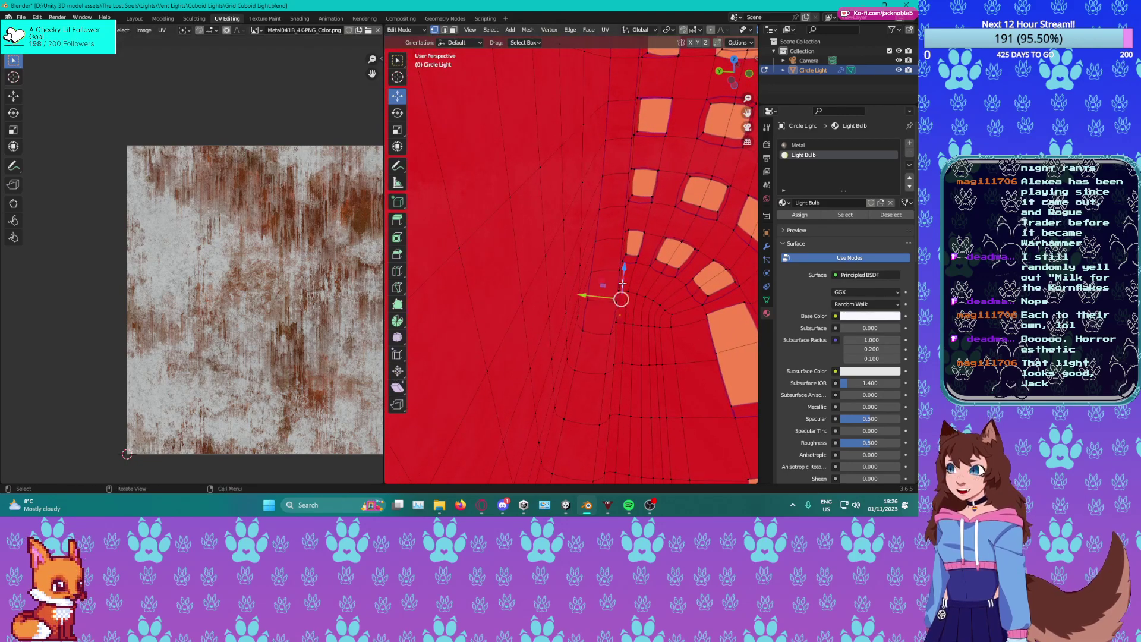
middle_click_drag(622, 283, 581, 293)
key("x")
left_click(601, 298)
Leave Edit Mode and save Grid Cuboid Light.blend.
key("Tab")
scroll(594, 287, "down", 6)
key("ctrl+s")
Turn off the Face Orientation overlay and save the capsule light file again.
left_click(689, 30)
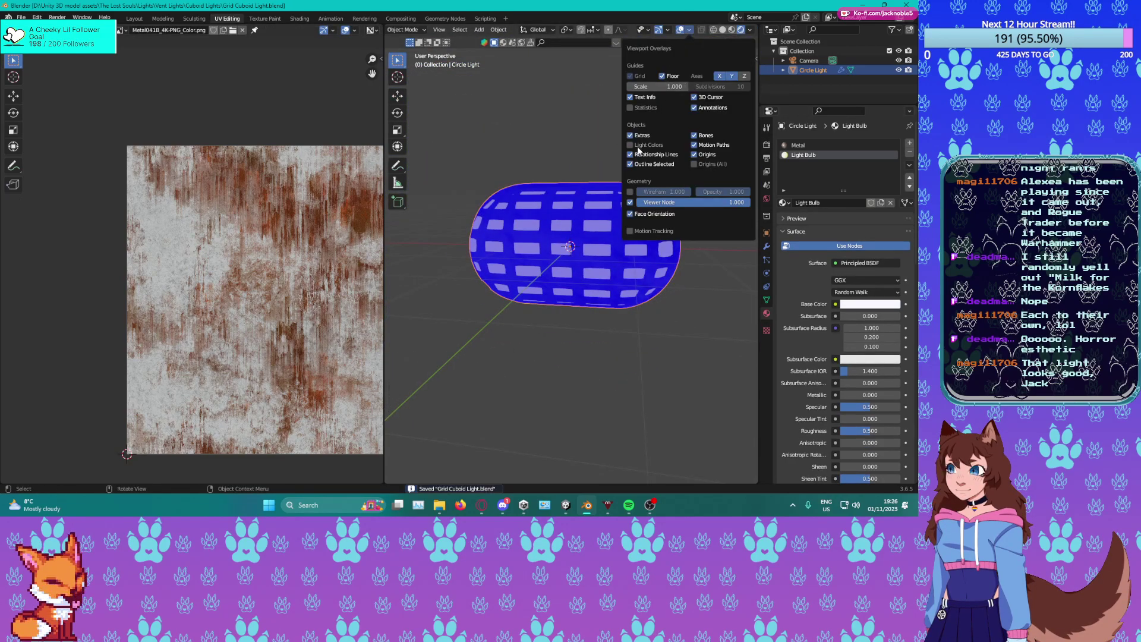
left_click(639, 214)
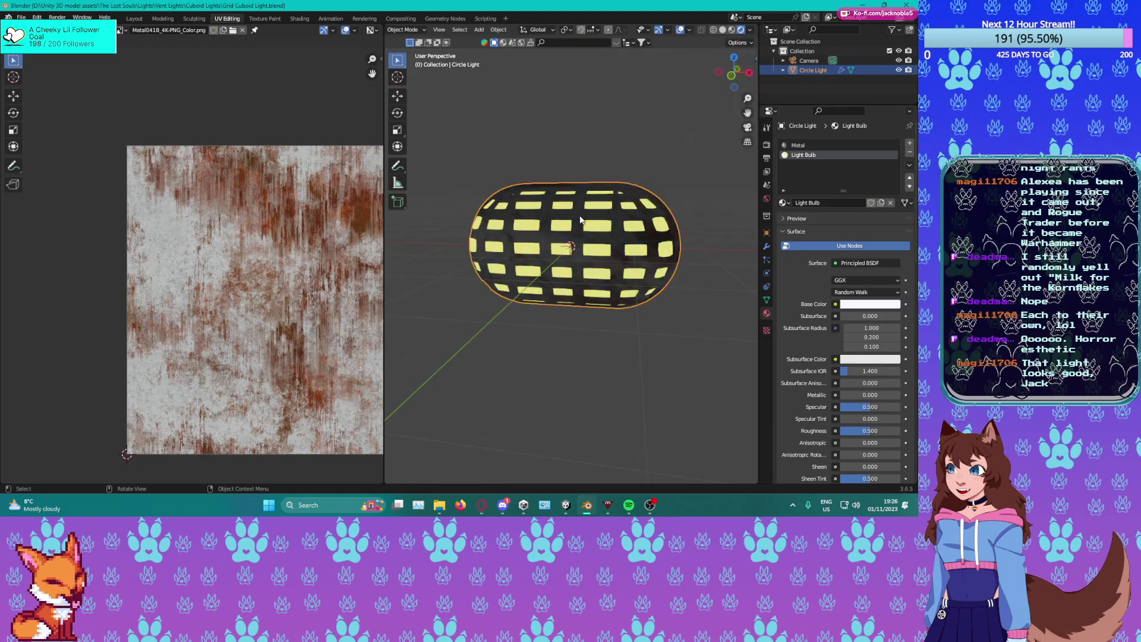
scroll(580, 211, "up", 4)
key("ctrl+s")
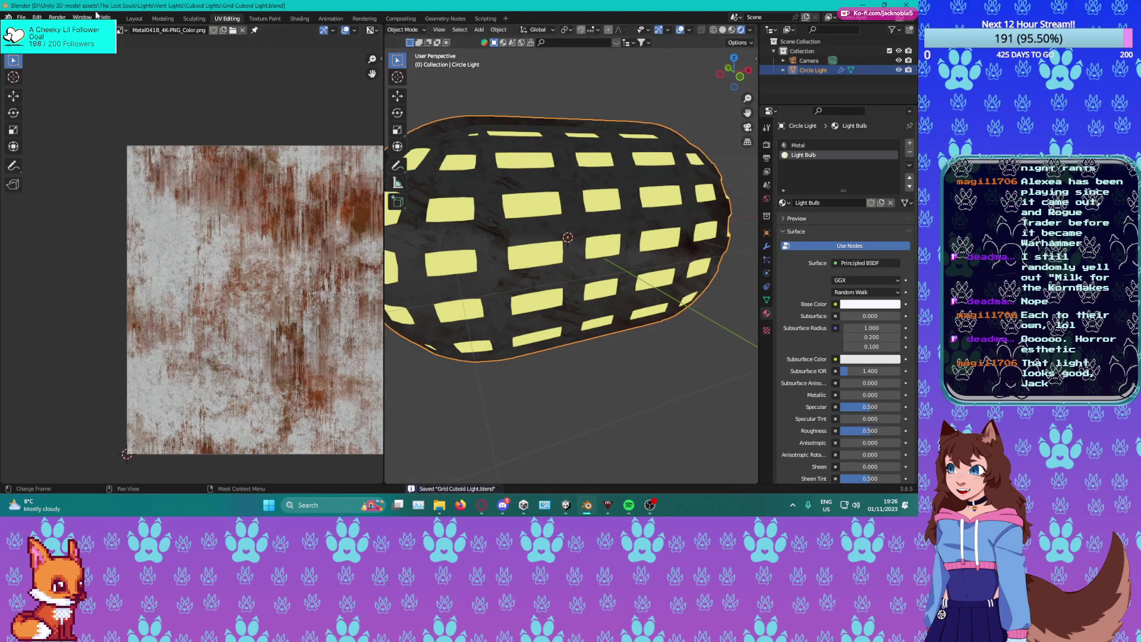
Open the recent file Grid Light.blend, check the spherical light from several angles and save it.
left_click(21, 17)
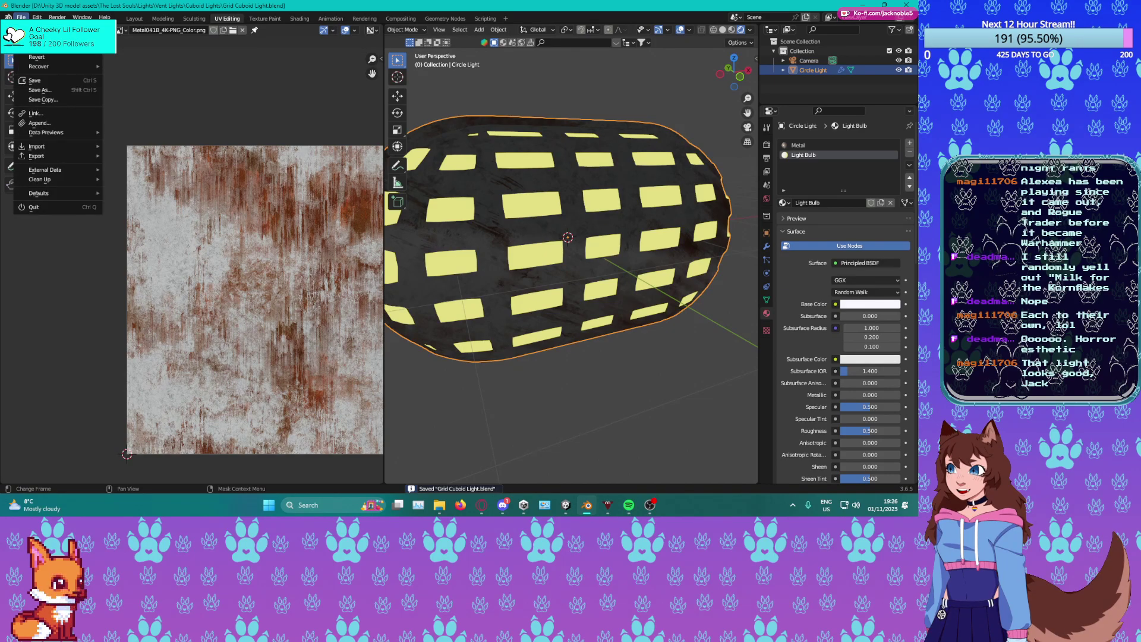
mouse_move(54, 47)
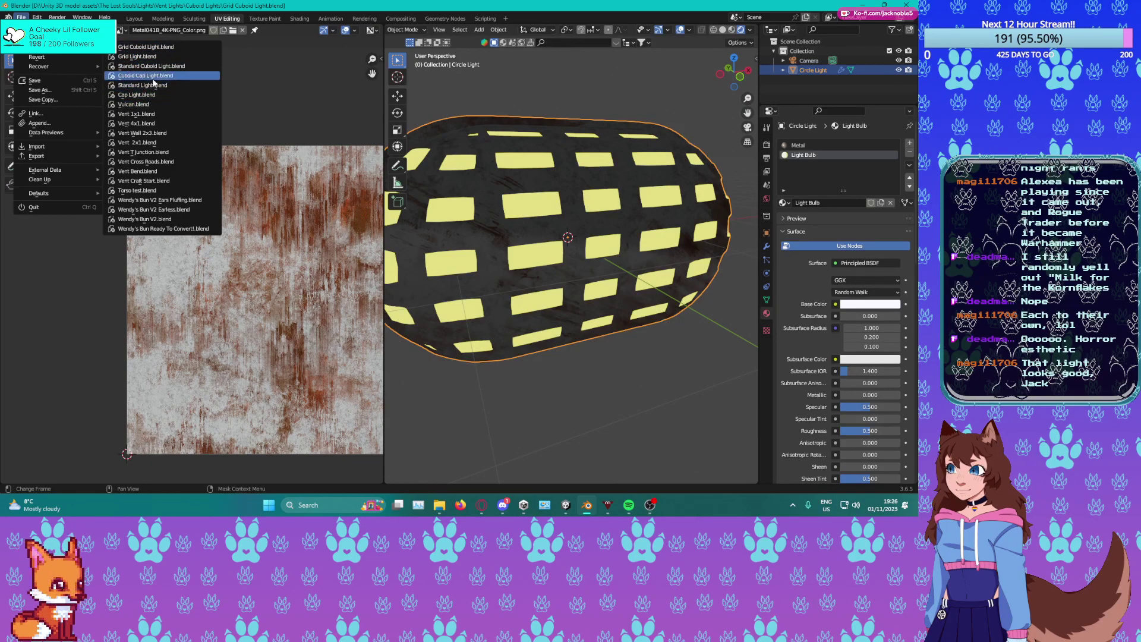
left_click(159, 61)
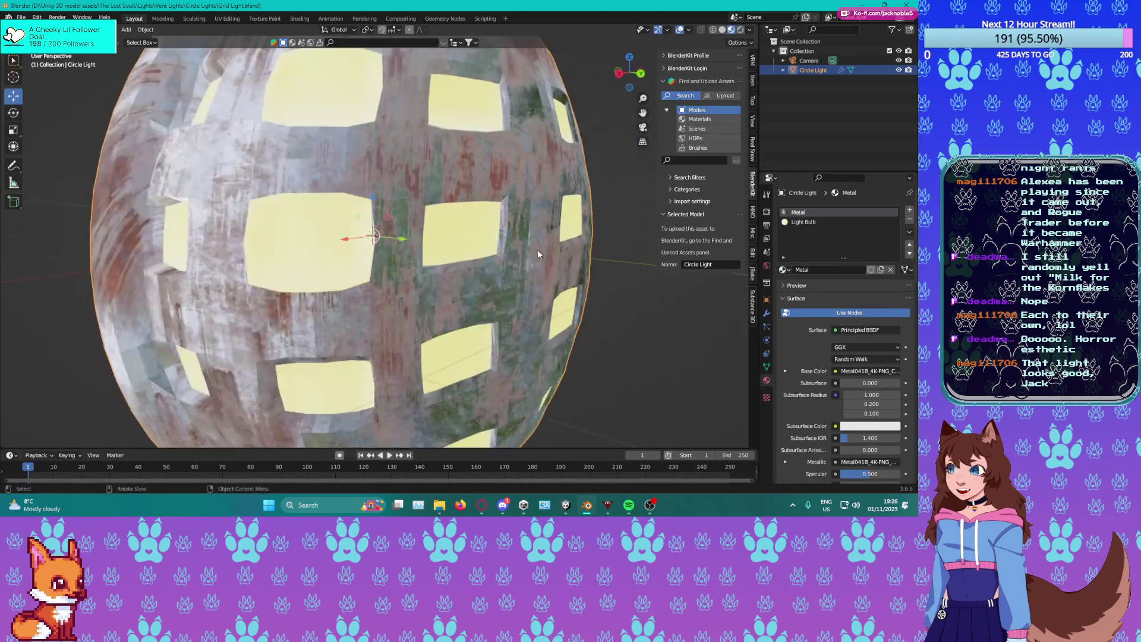
scroll(537, 254, "down", 3)
middle_click_drag(470, 247, 447, 264)
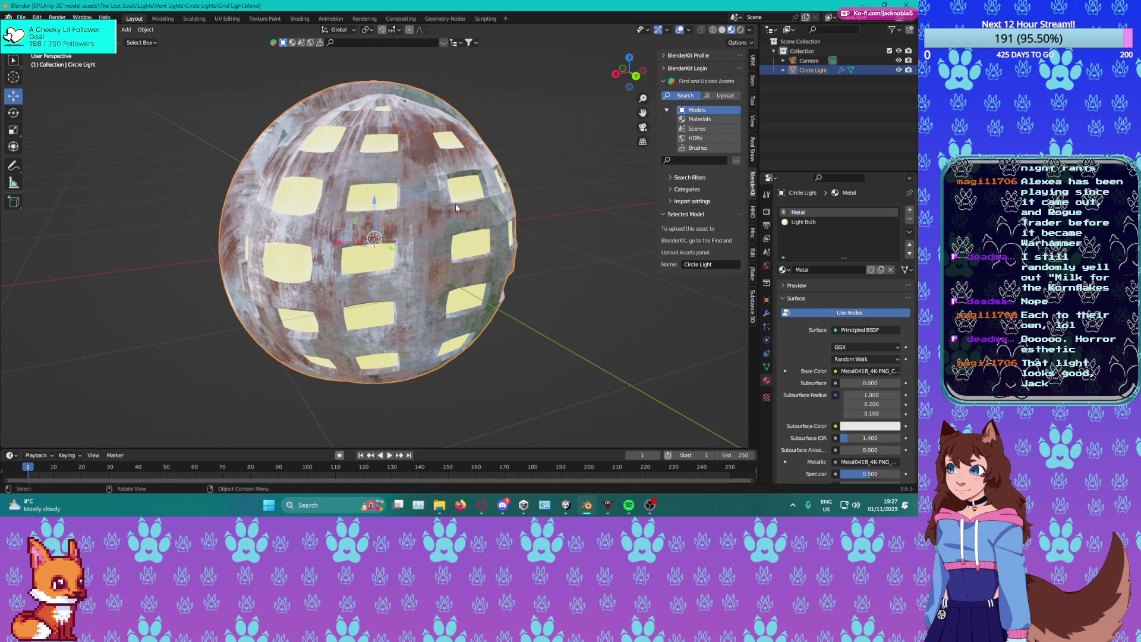
middle_click_drag(159, 178, 226, 223)
key("ctrl+s")
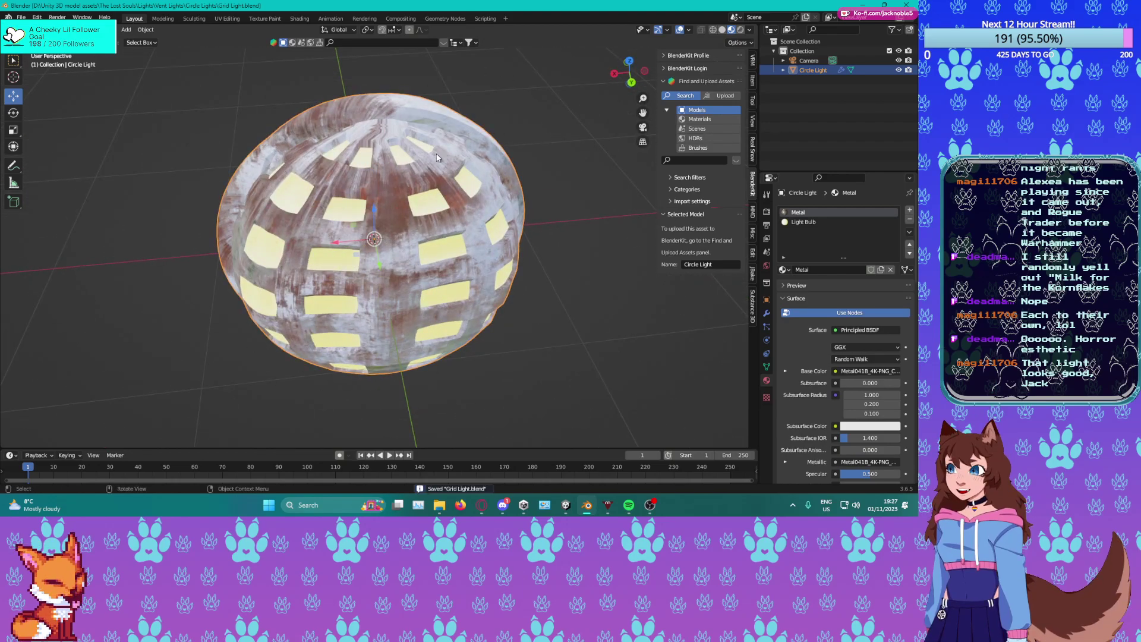
Check the spherical grid light once more, save Grid Light.blend again and close Blender.
scroll(406, 255, "down", 3)
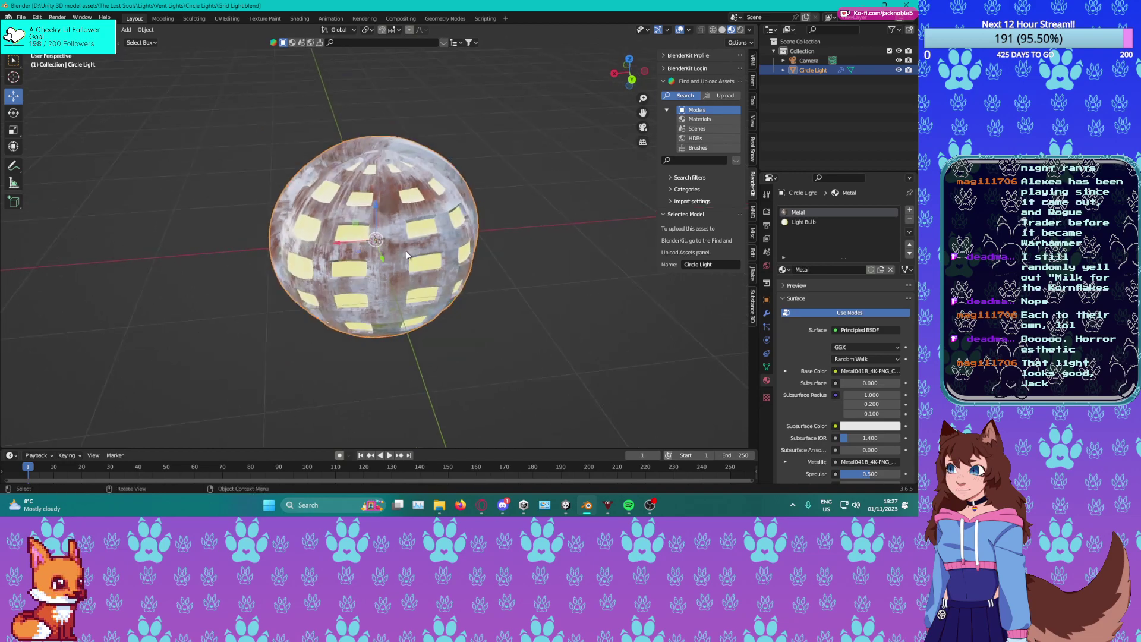
middle_click_drag(376, 256, 360, 234)
scroll(359, 233, "up", 1)
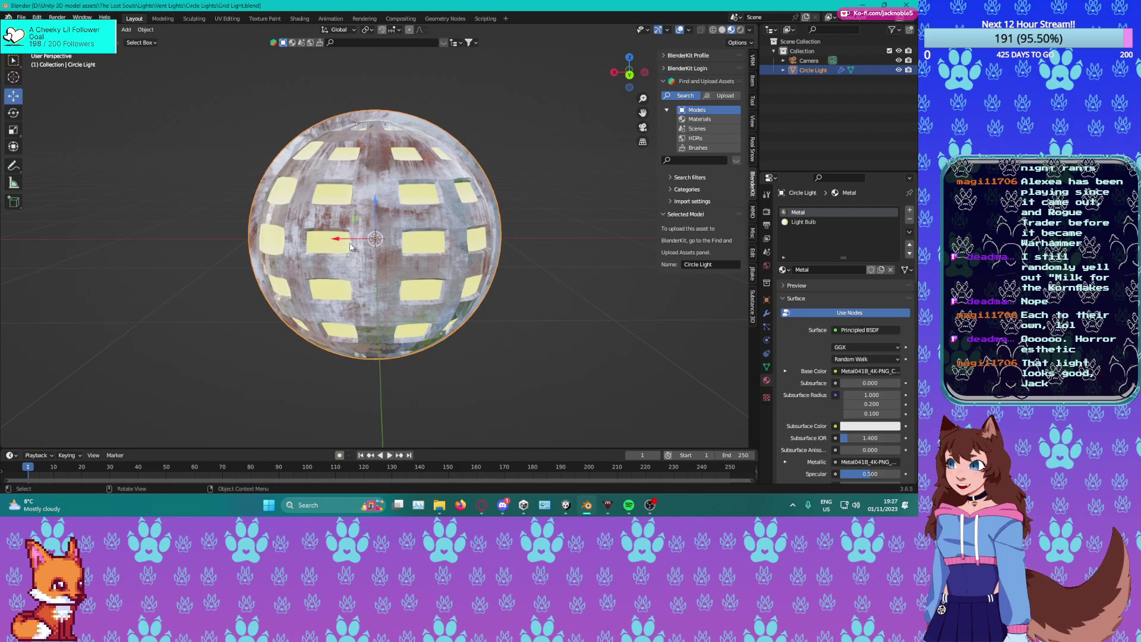
left_click(21, 17)
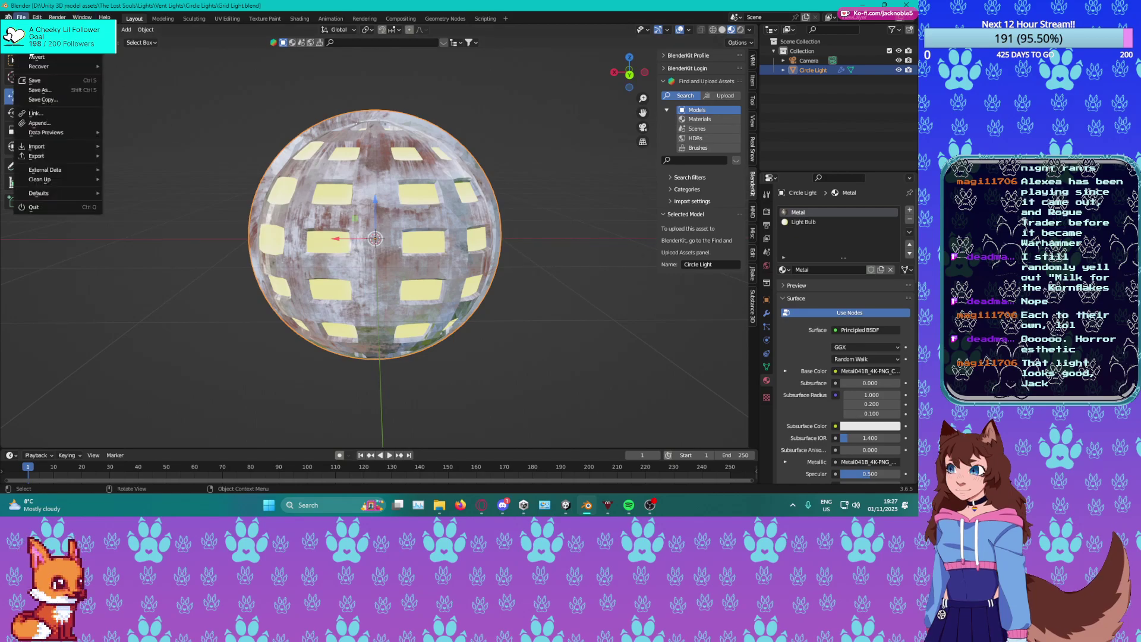
left_click(35, 80)
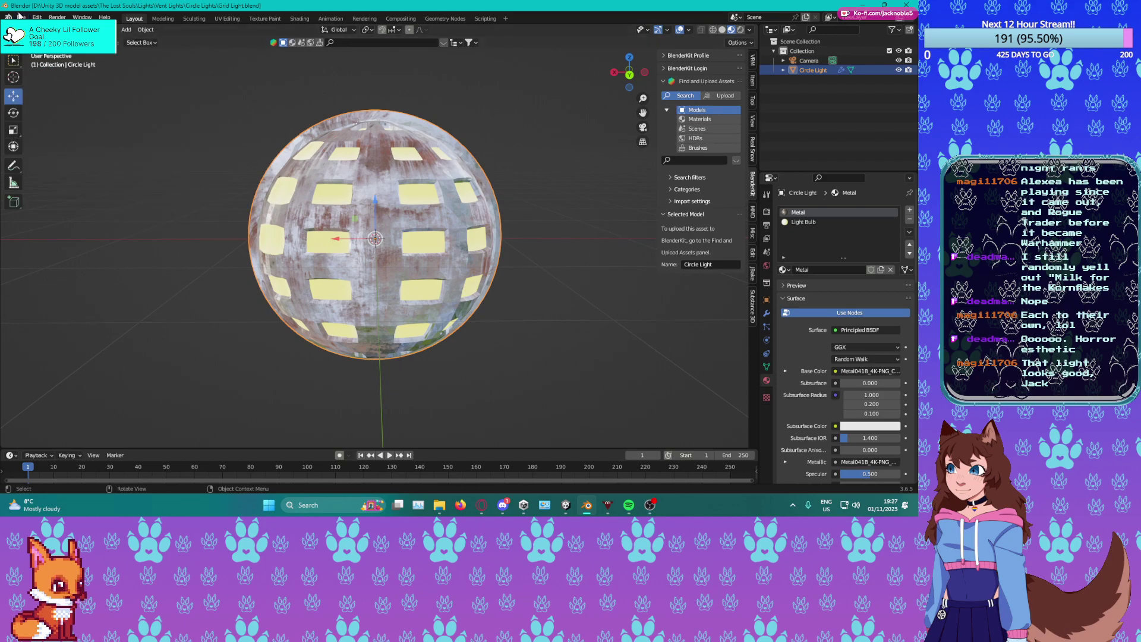
left_click(20, 16)
left_click(35, 91)
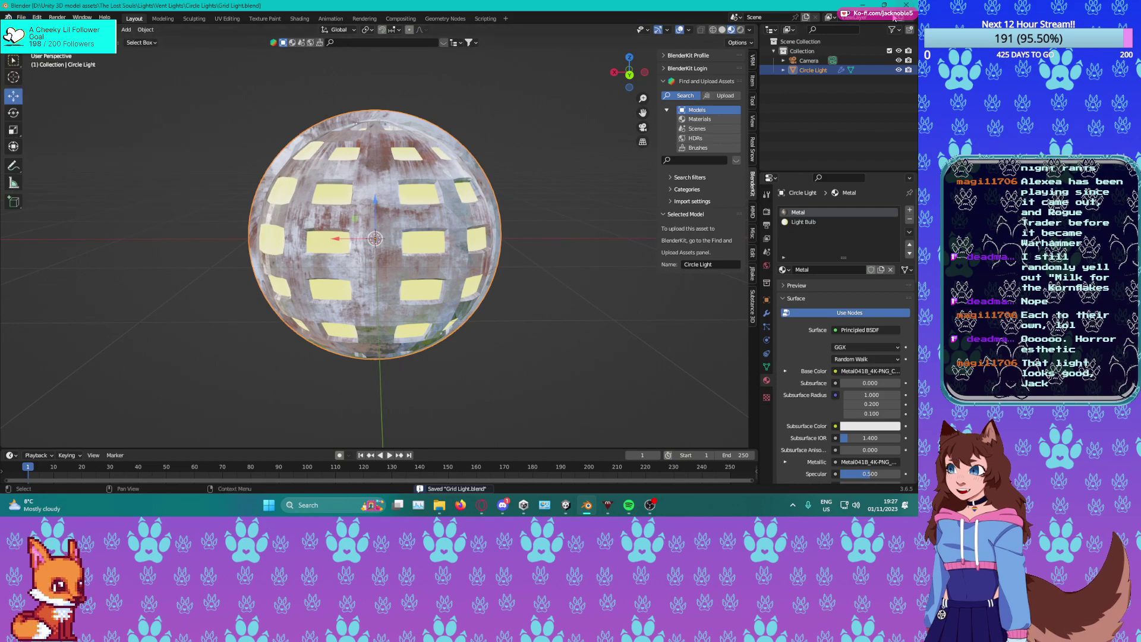
left_click(908, 5)
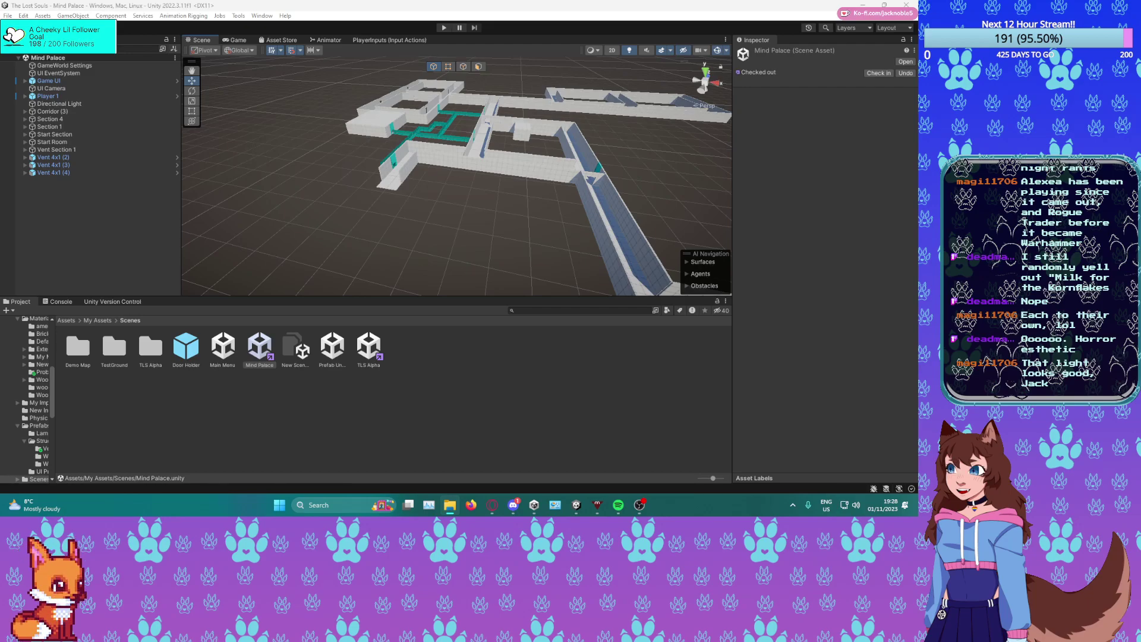
Switch to File Explorer, move its window into view and look through the folders in Unity 3D model assets.
left_click_drag(917, 148, 372, 70)
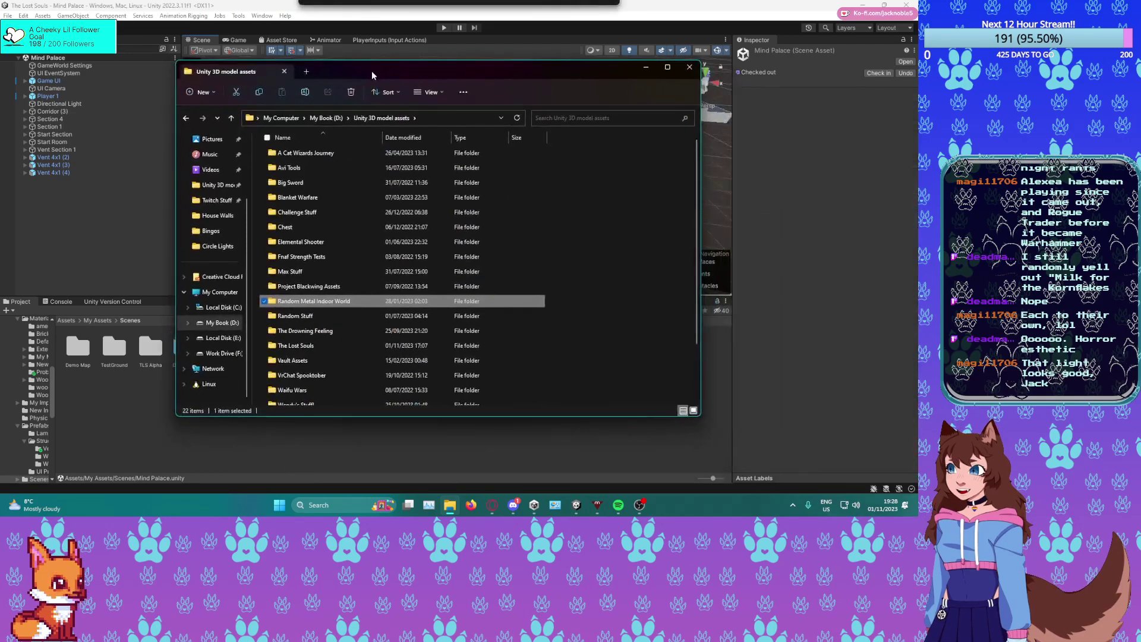
scroll(437, 241, "down", 2)
scroll(451, 291, "up", 2)
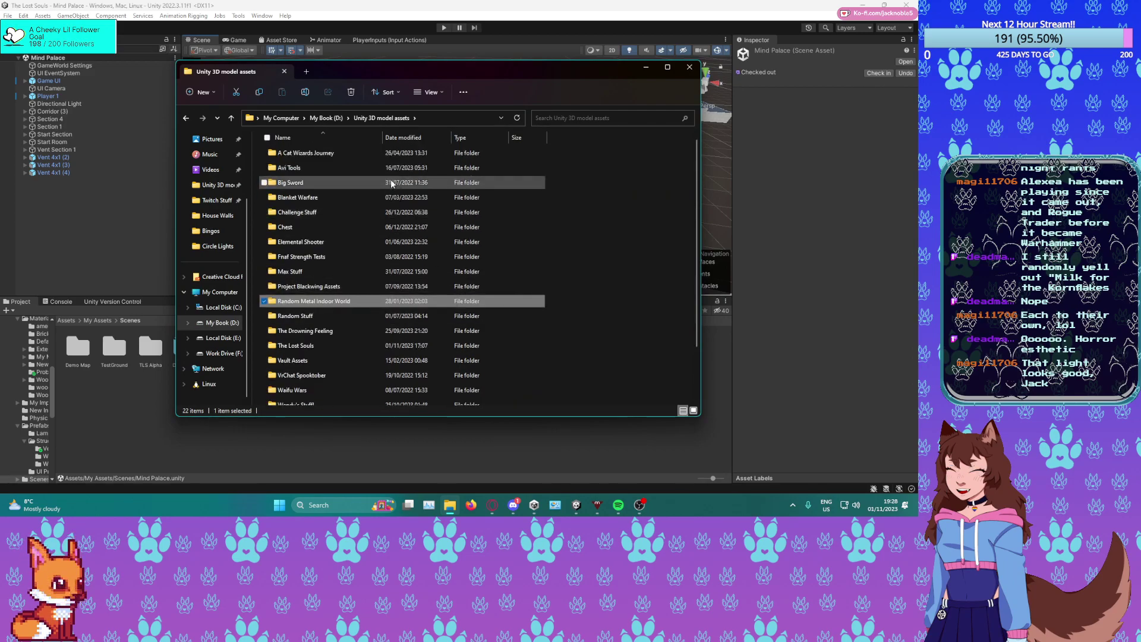
scroll(431, 324, "down", 1)
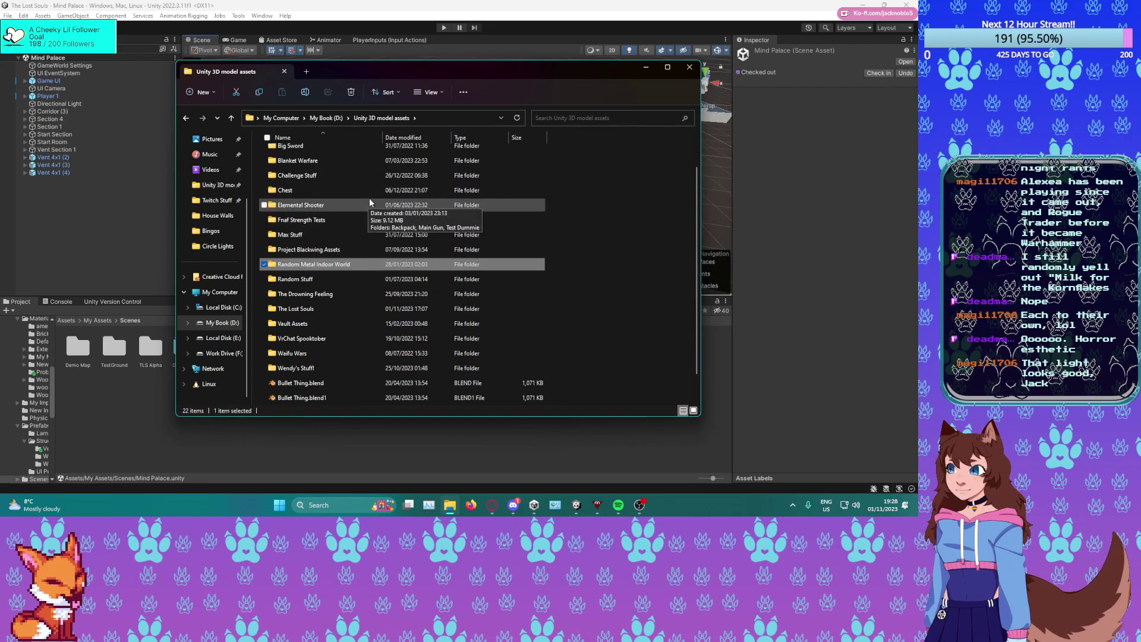
scroll(369, 202, "up", 1)
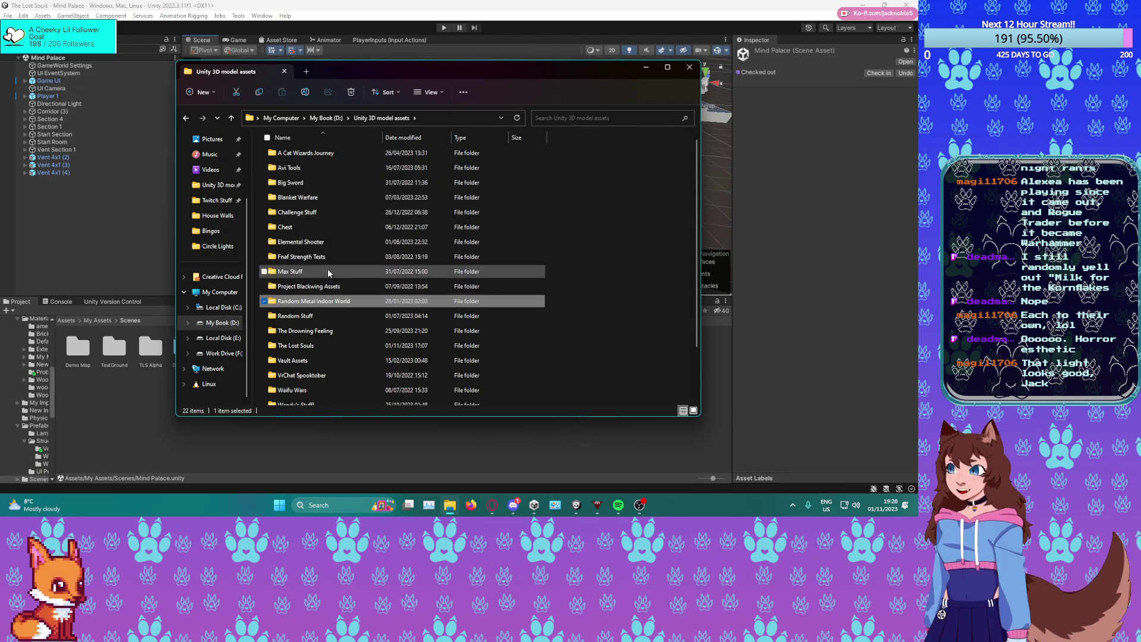
left_click(307, 183)
left_click(305, 198)
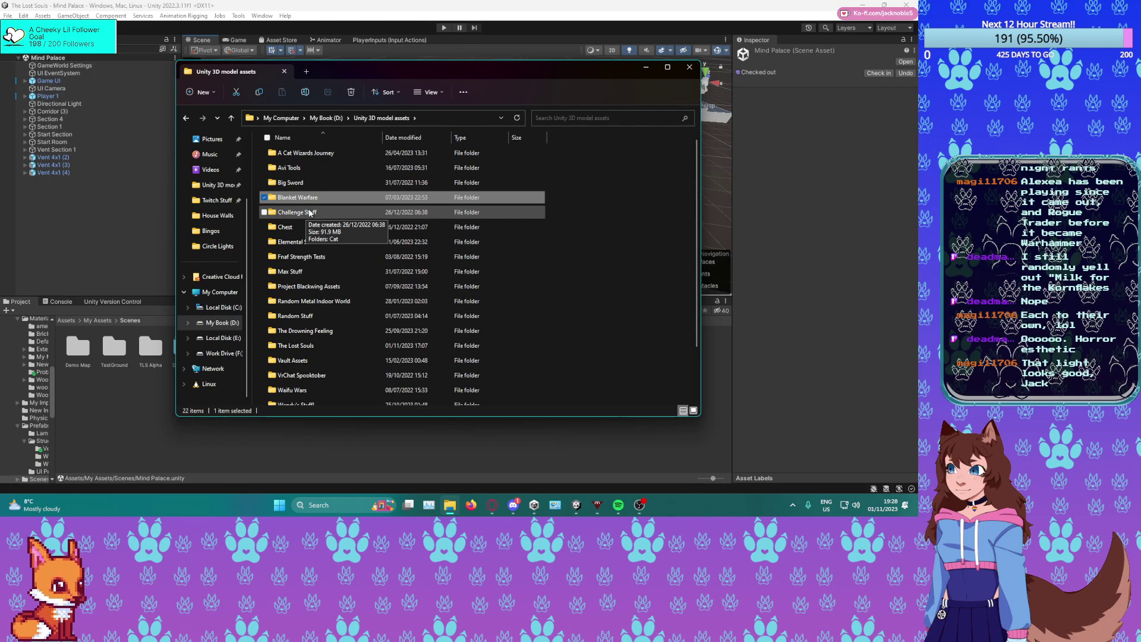
scroll(345, 231, "down", 1)
left_click(328, 220)
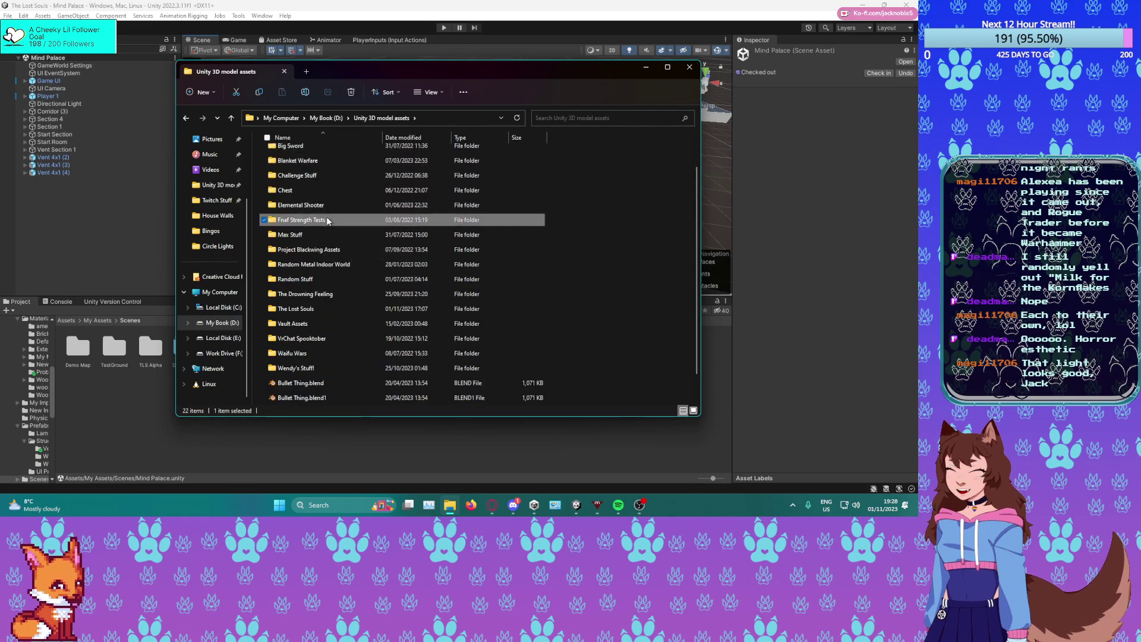
Open the Circle Lights folder inside The Lost Souls > Lights > Vent Lights.
left_click(301, 309)
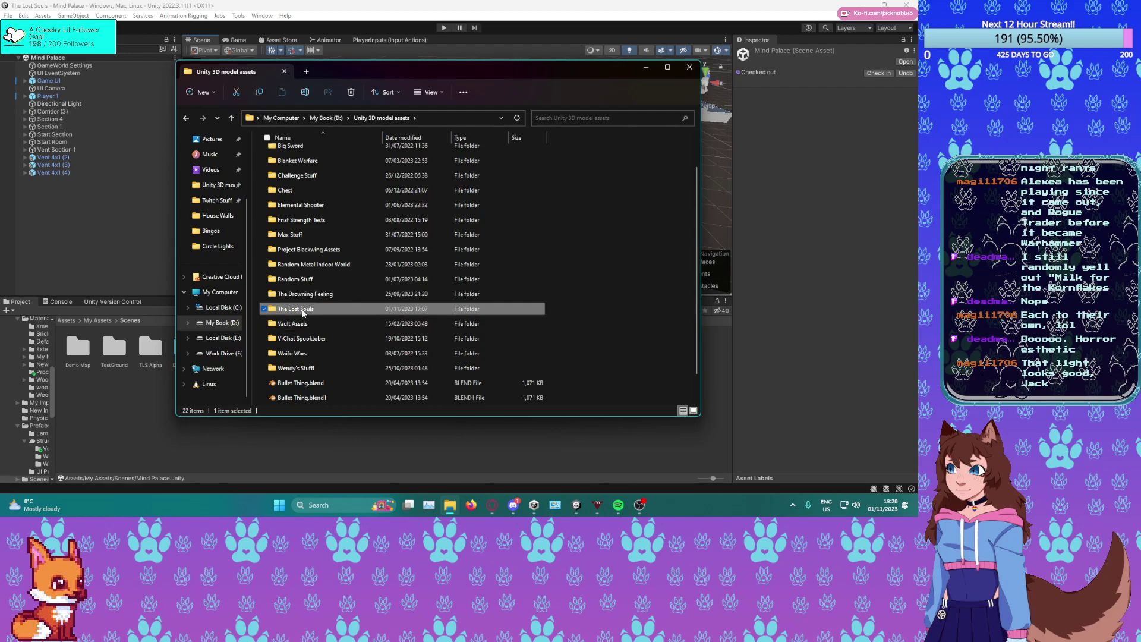
double_click(302, 309)
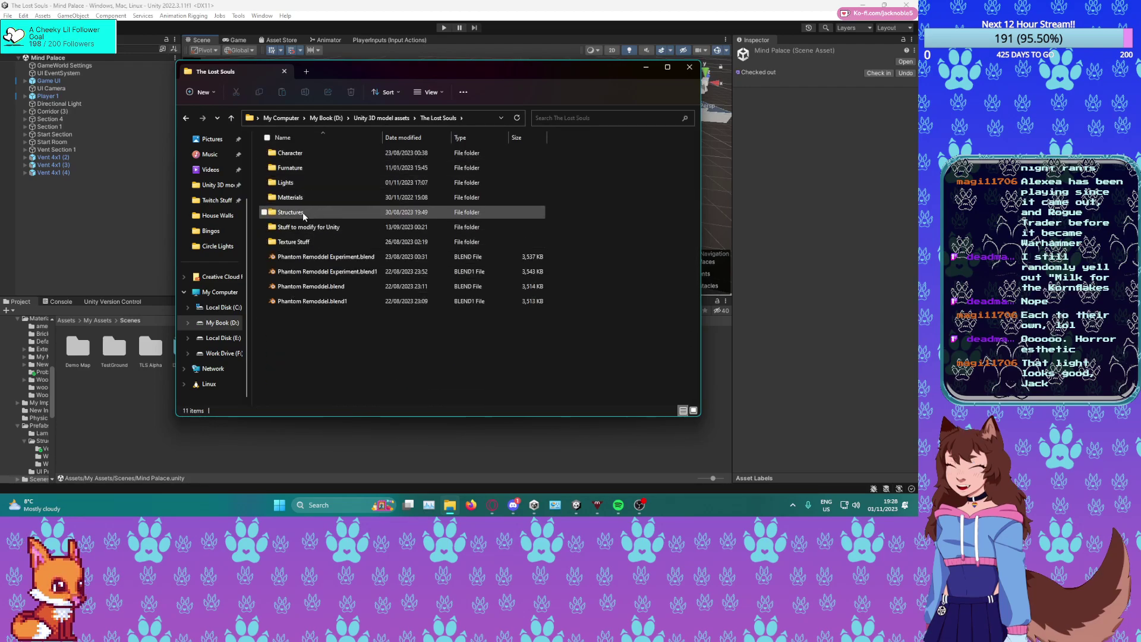
double_click(290, 183)
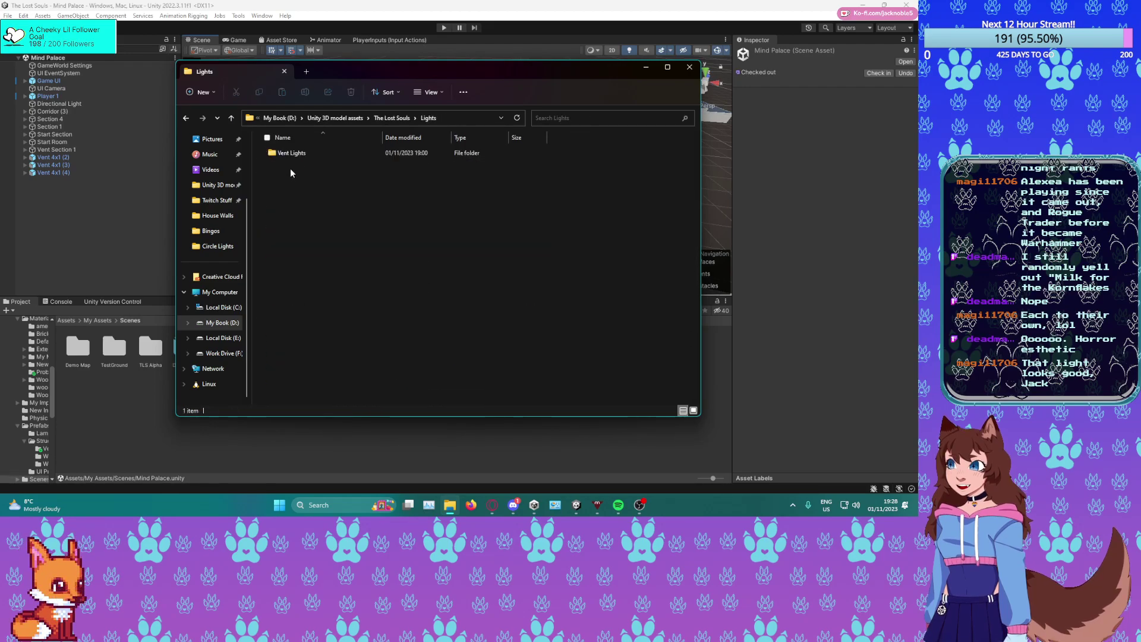
double_click(291, 152)
double_click(291, 153)
Rename Cap Light.blend as Circle Cap Light.blend.
left_click(309, 155)
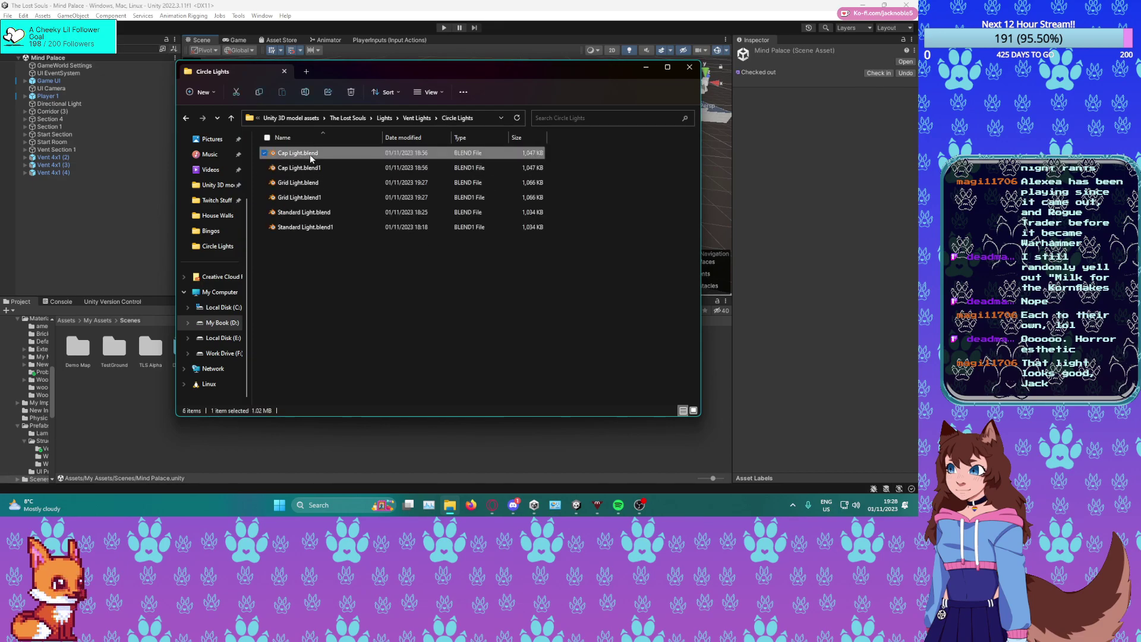
right_click(311, 157)
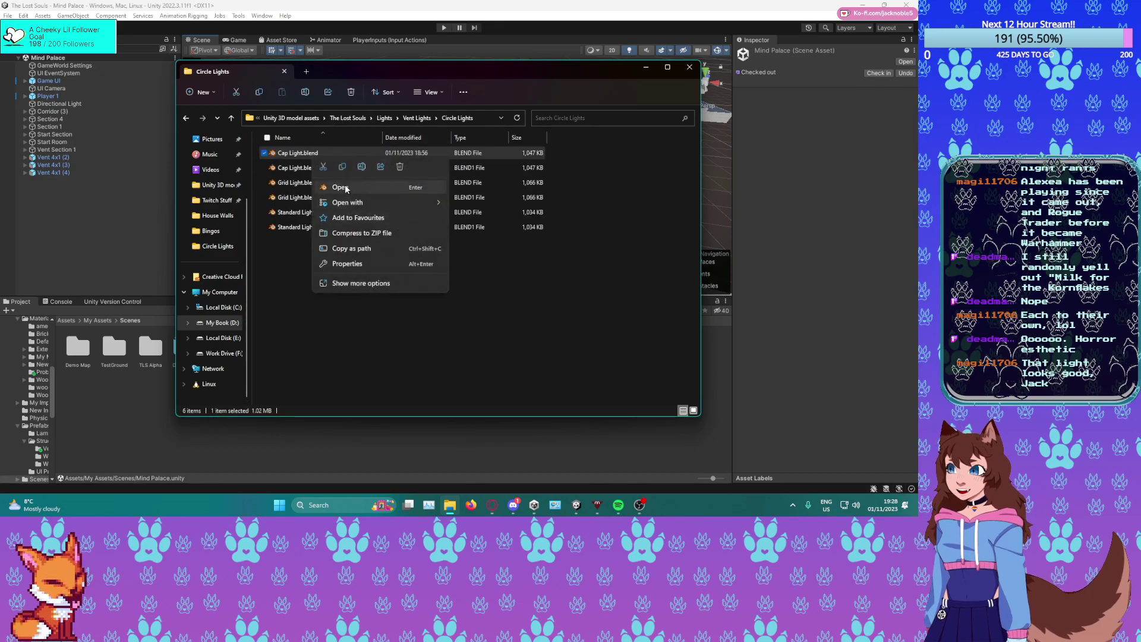
left_click(361, 167)
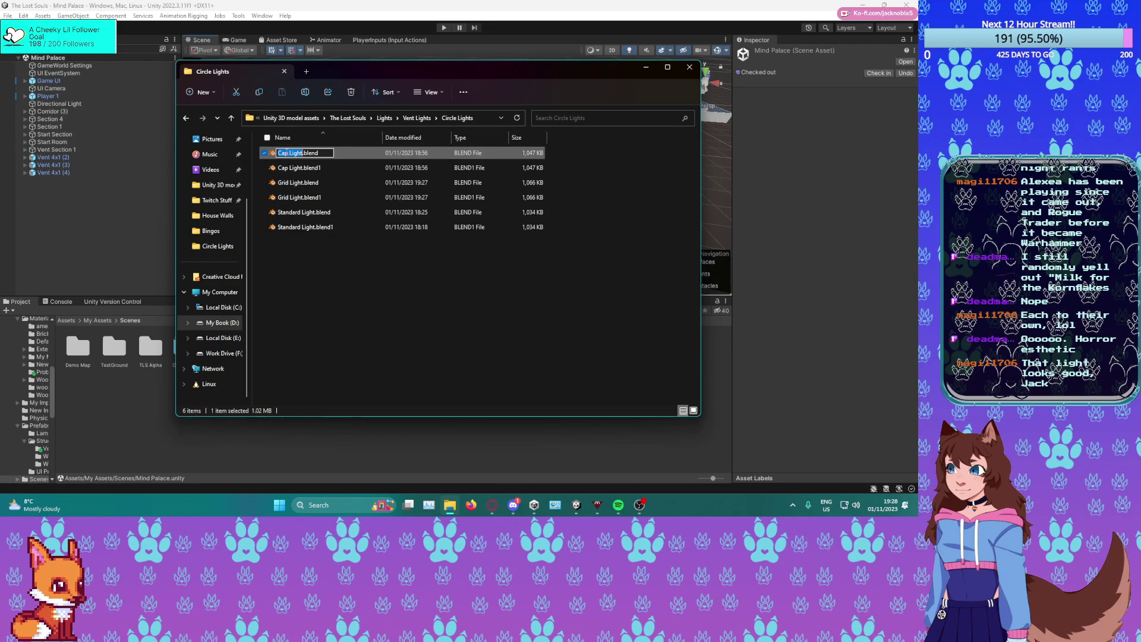
type("Circle")
key("Return")
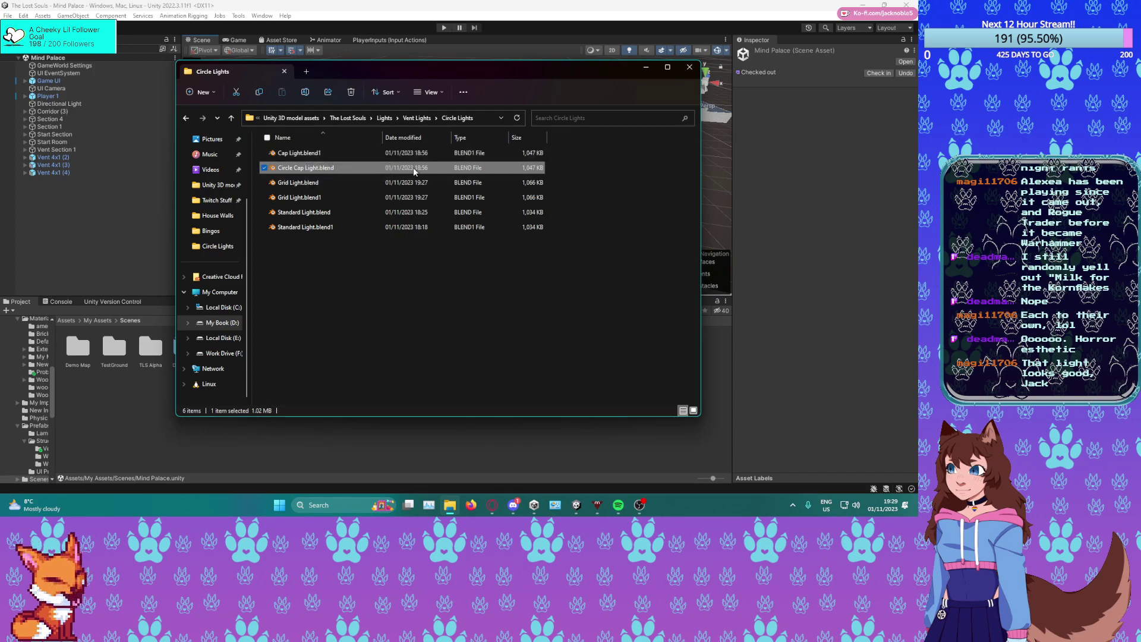
Rename Grid Light.blend as Circle Grid Light.blend.
left_click(310, 182)
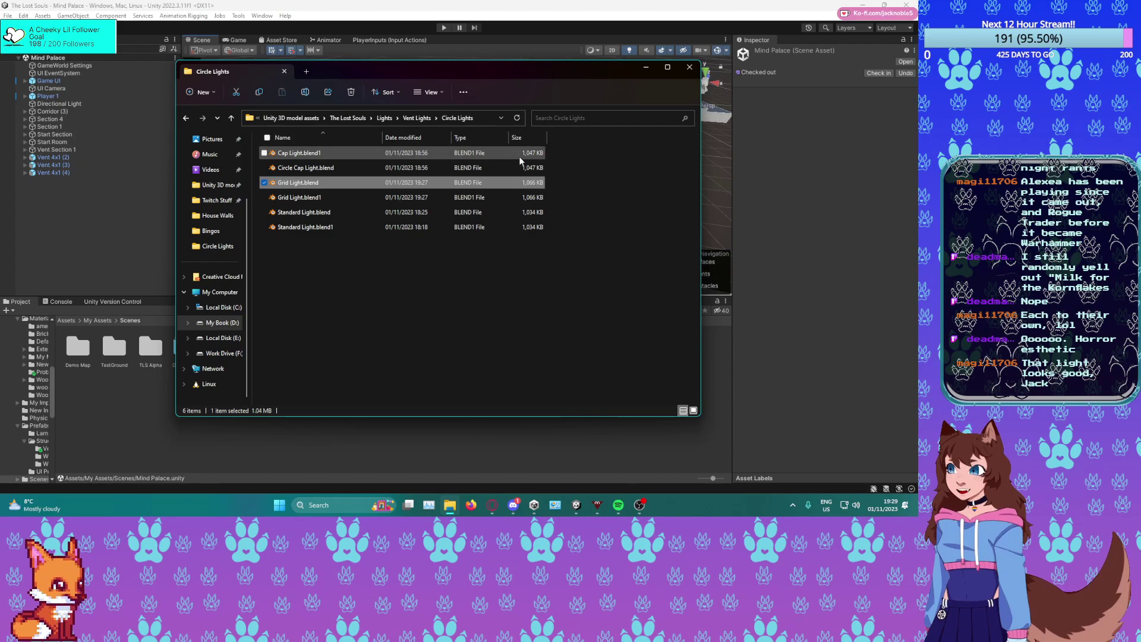
right_click(305, 184)
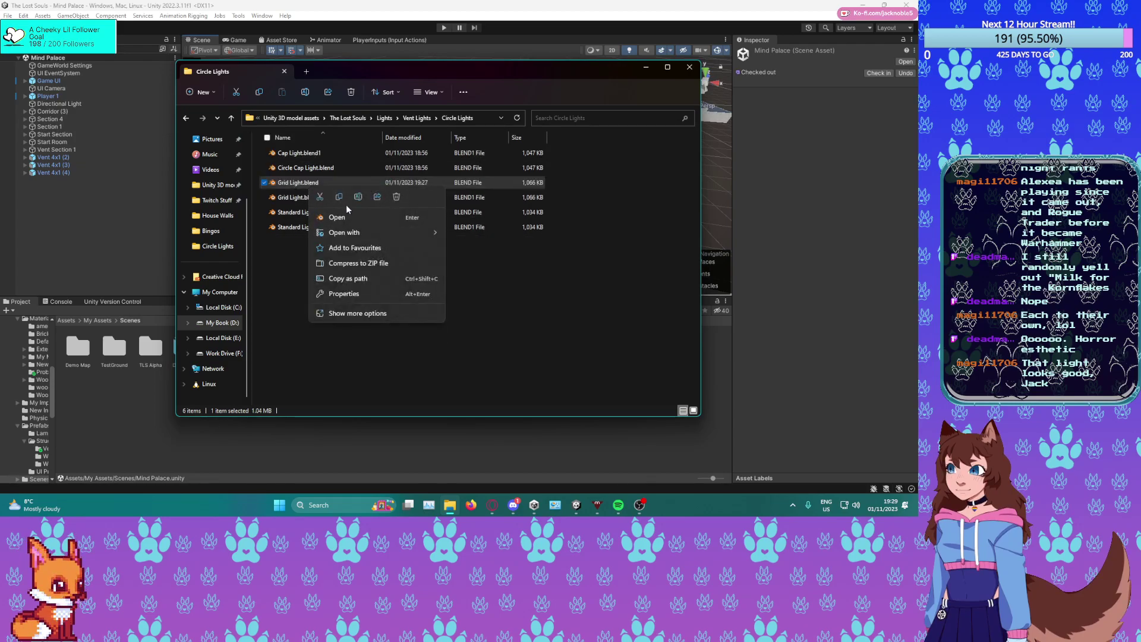
left_click(358, 195)
left_click(280, 183)
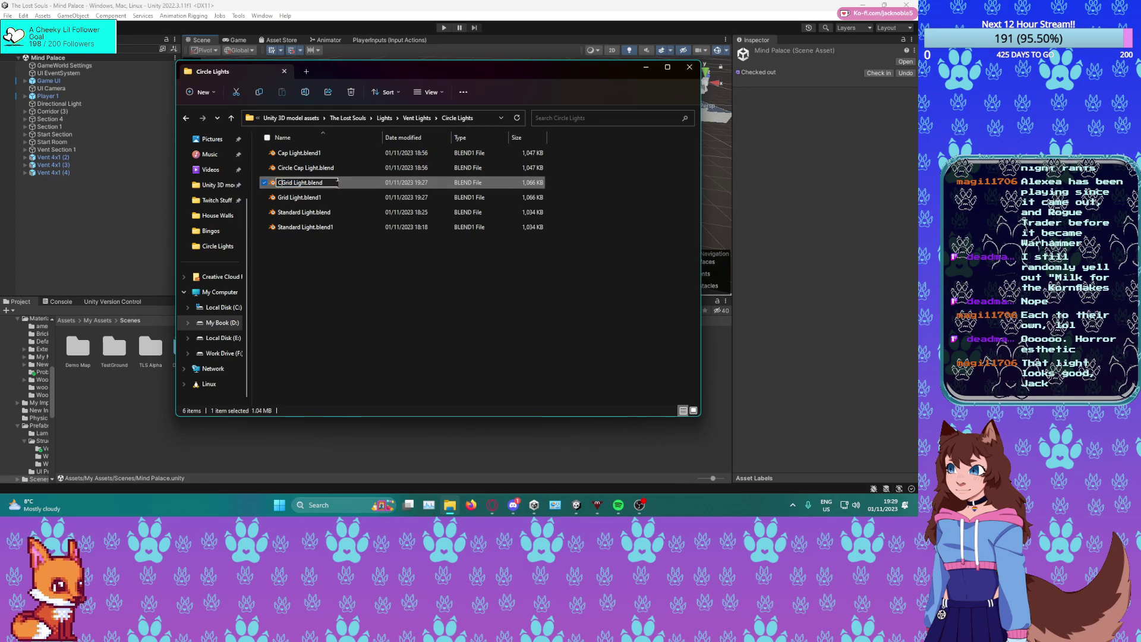
type("Circle")
key("Return")
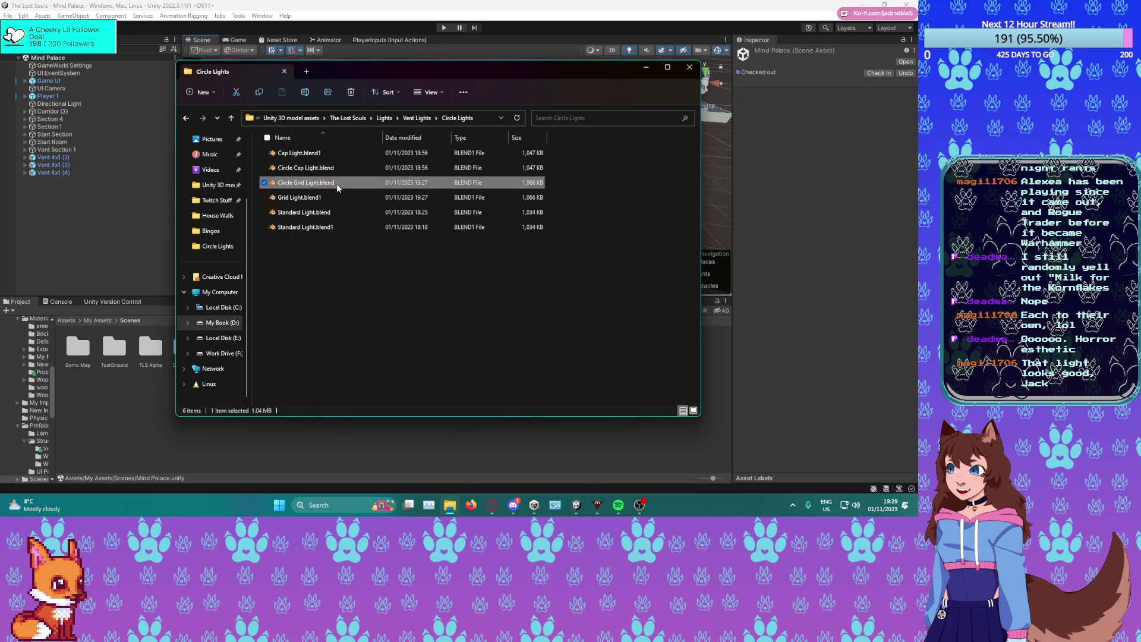
Rename Standard Light.blend as Circle Standard Light.blend.
left_click(291, 213)
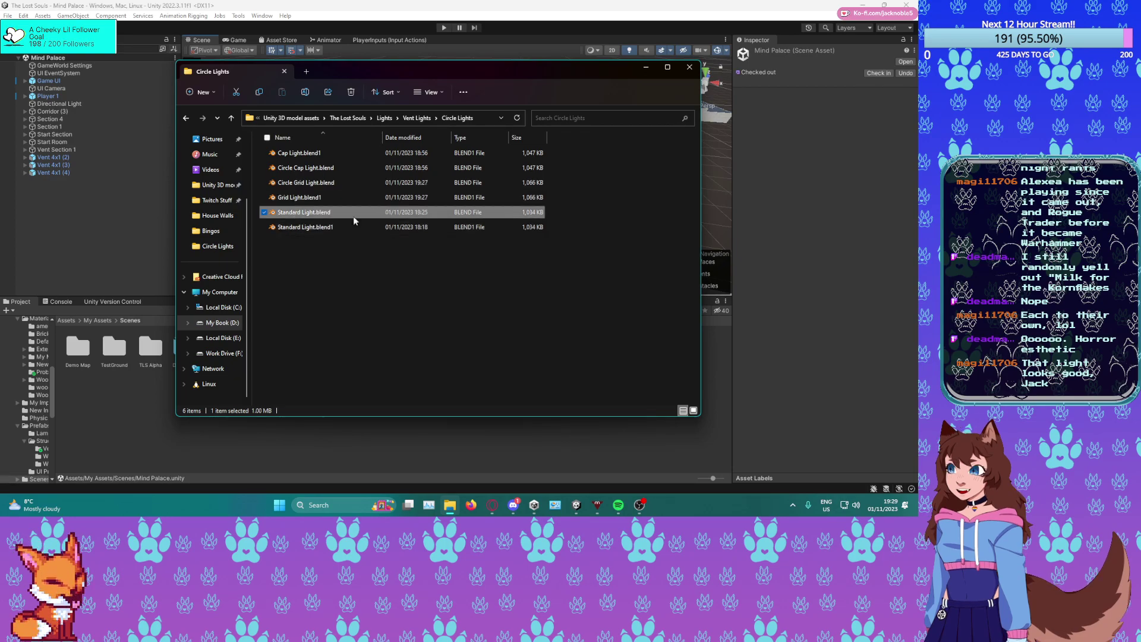
right_click(318, 214)
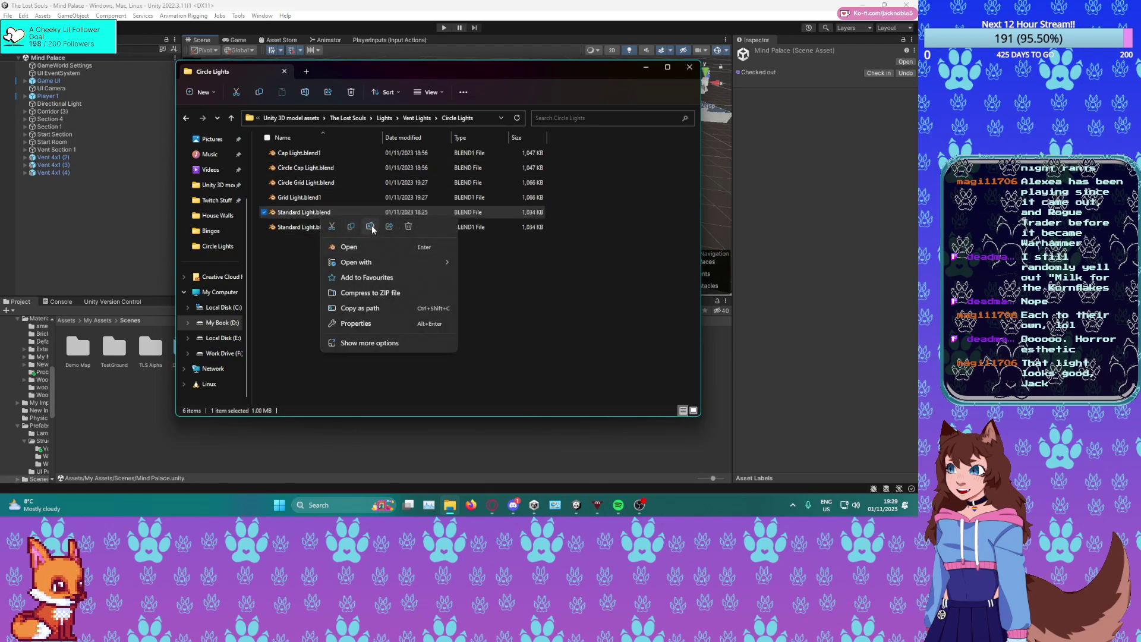
left_click(370, 227)
key("Home")
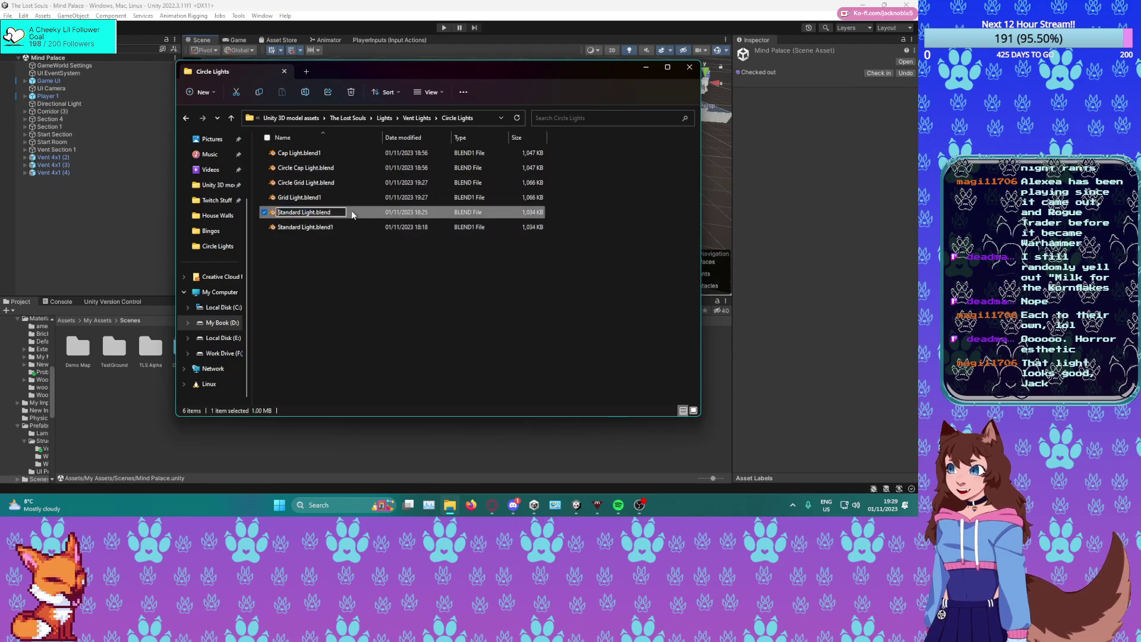
type("Circle")
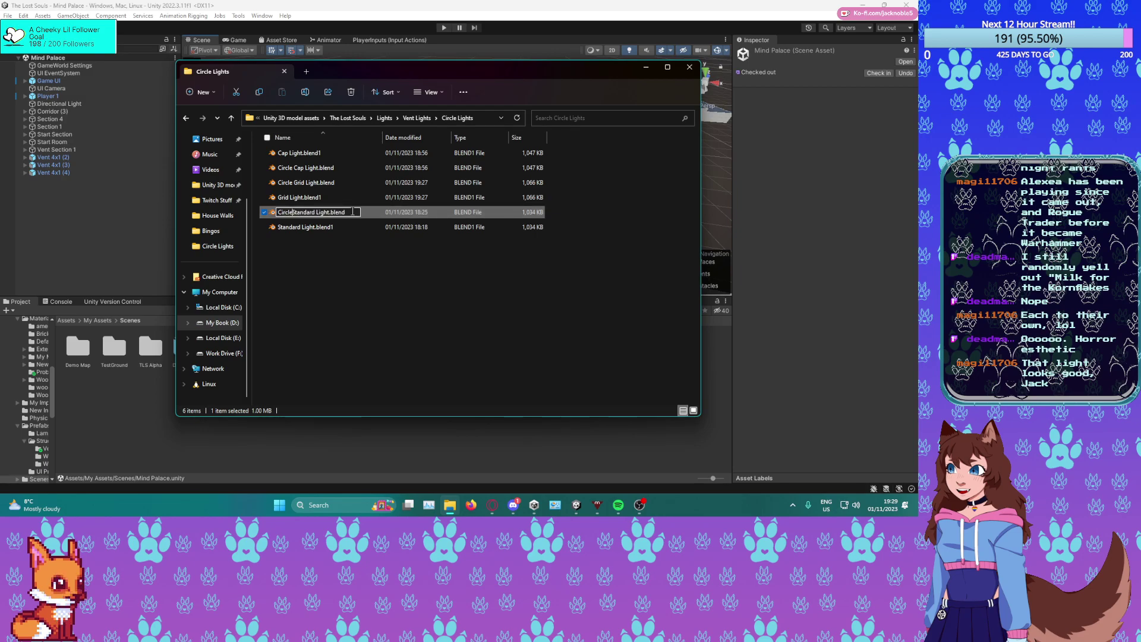
key("Return")
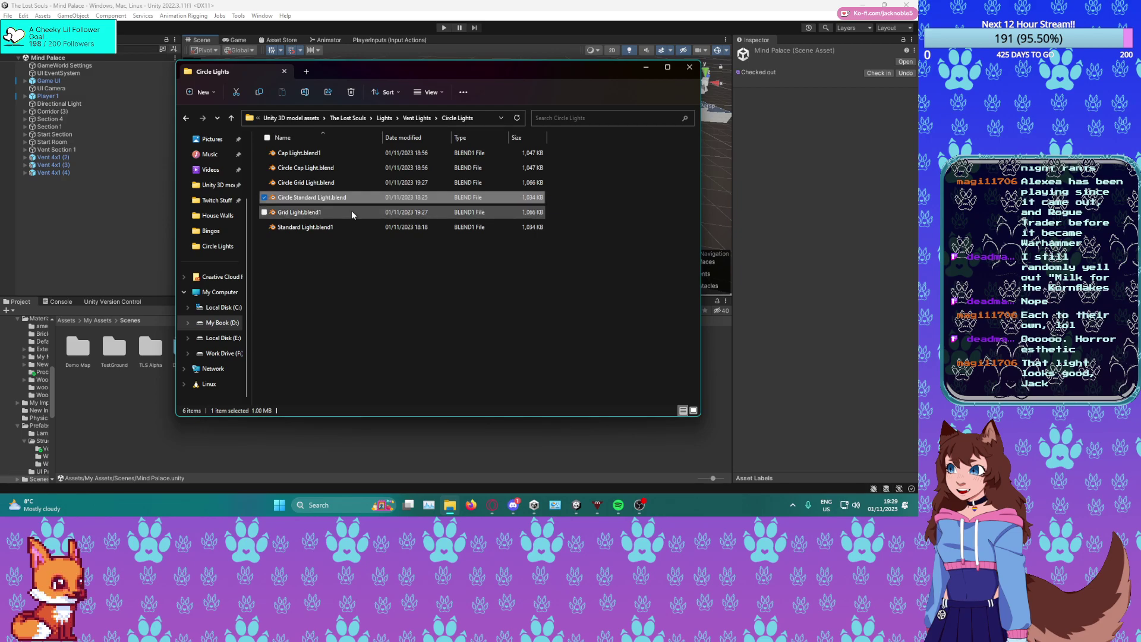
Go back up to Vent Lights and open the Cuboid Lights folder.
left_click(232, 118)
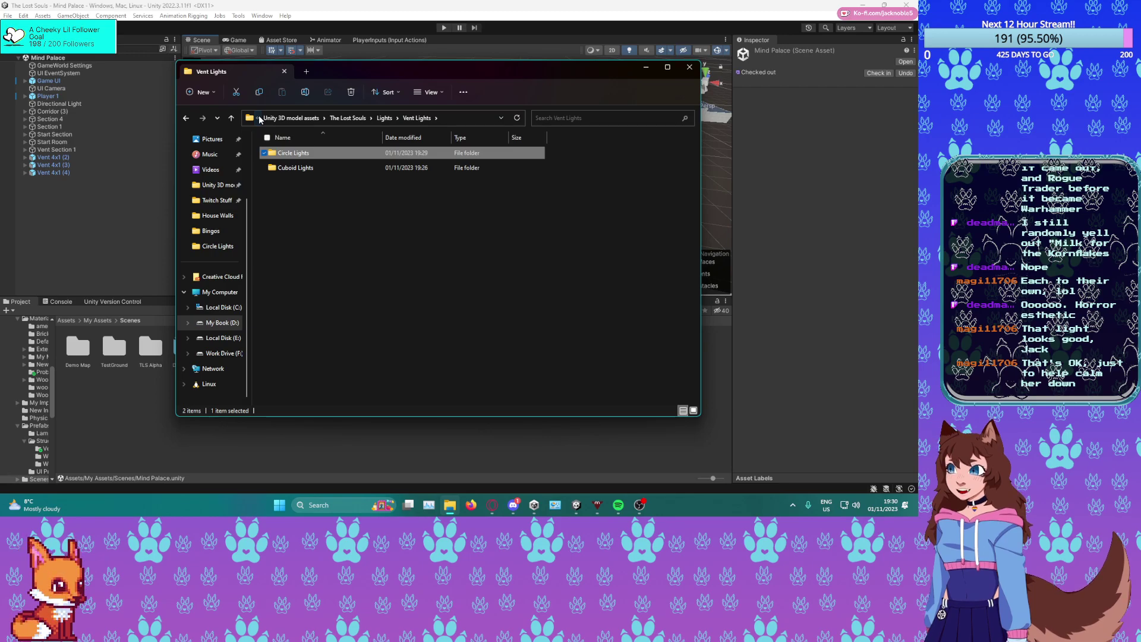
double_click(305, 172)
right_click(327, 152)
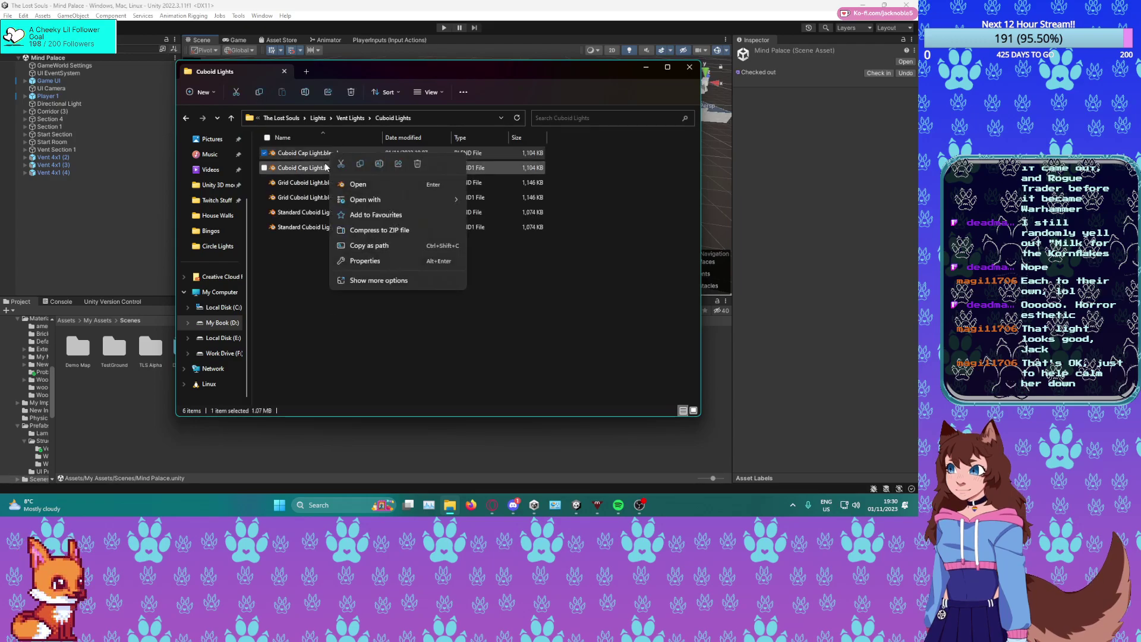
left_click(379, 164)
left_click(278, 153)
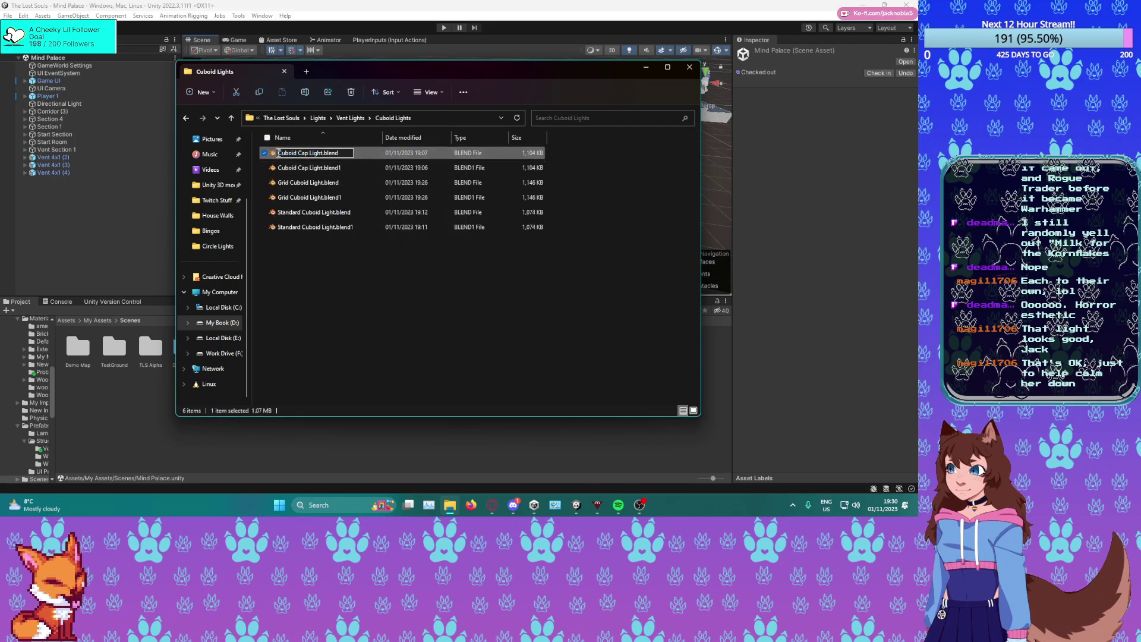
left_click(469, 267)
left_click(332, 183)
right_click(333, 184)
left_click(381, 191)
left_click(309, 184)
left_click_drag(309, 184, 296, 184)
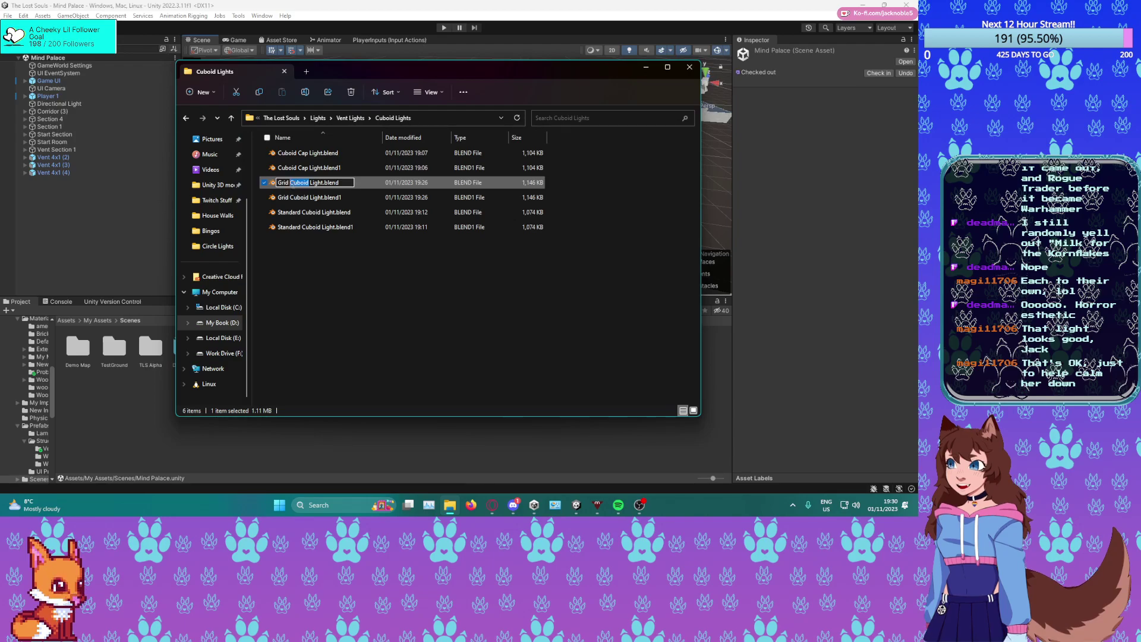
key("alt+Left")
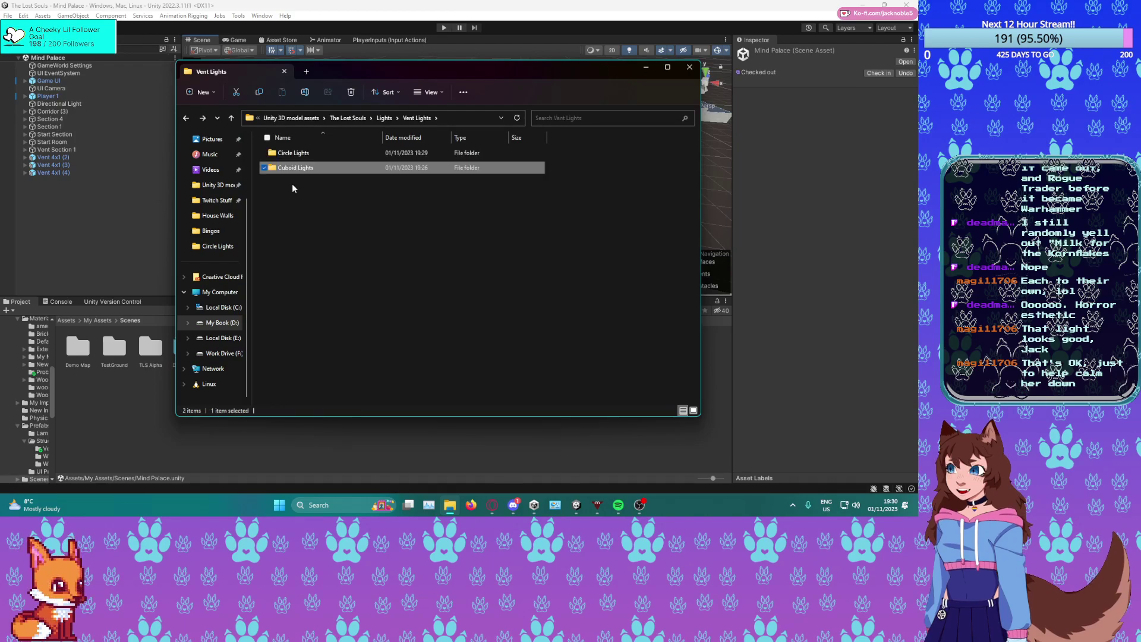
key("alt+Right")
Rename Grid Cuboid Light.blend as Cuboid Grid Light.blend.
left_click(292, 184)
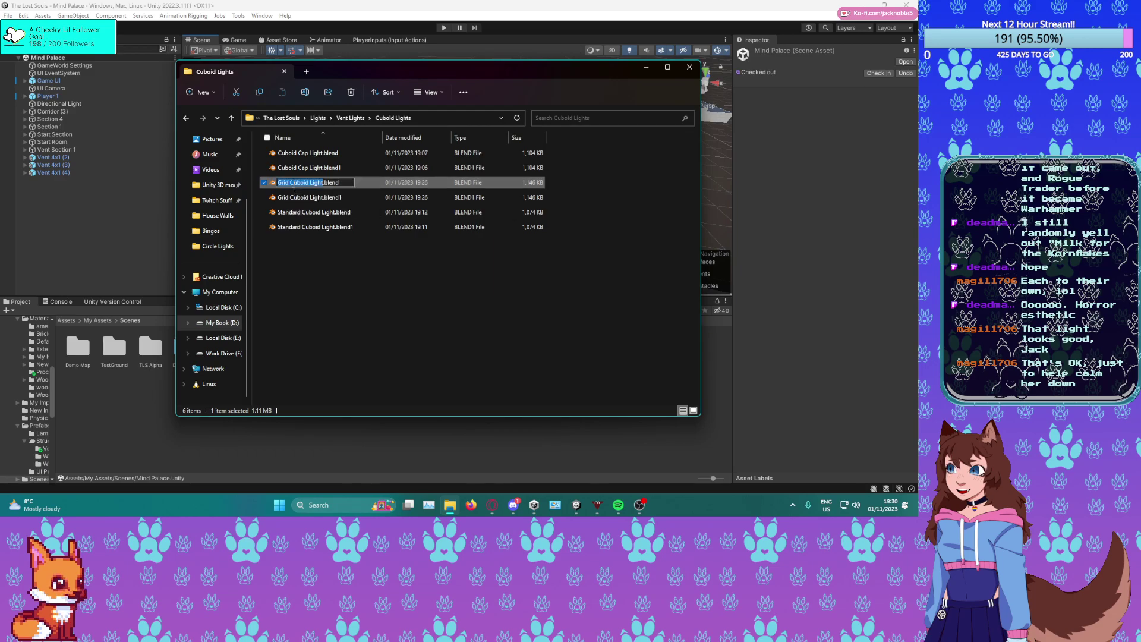
left_click(310, 182)
left_click_drag(310, 182, 292, 186)
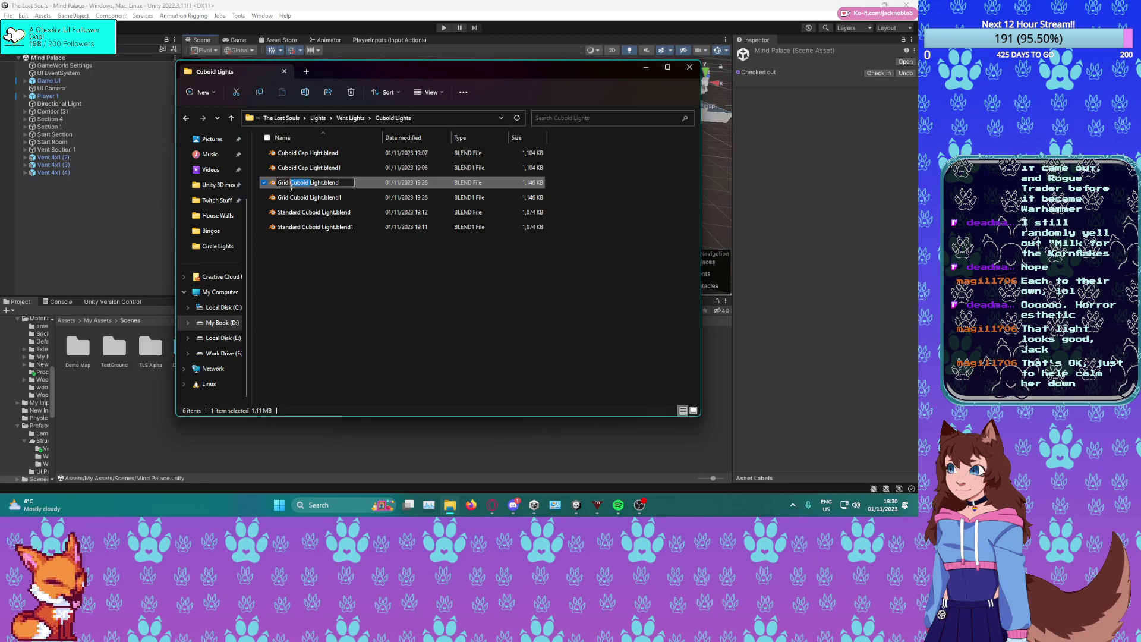
key("BackSpace")
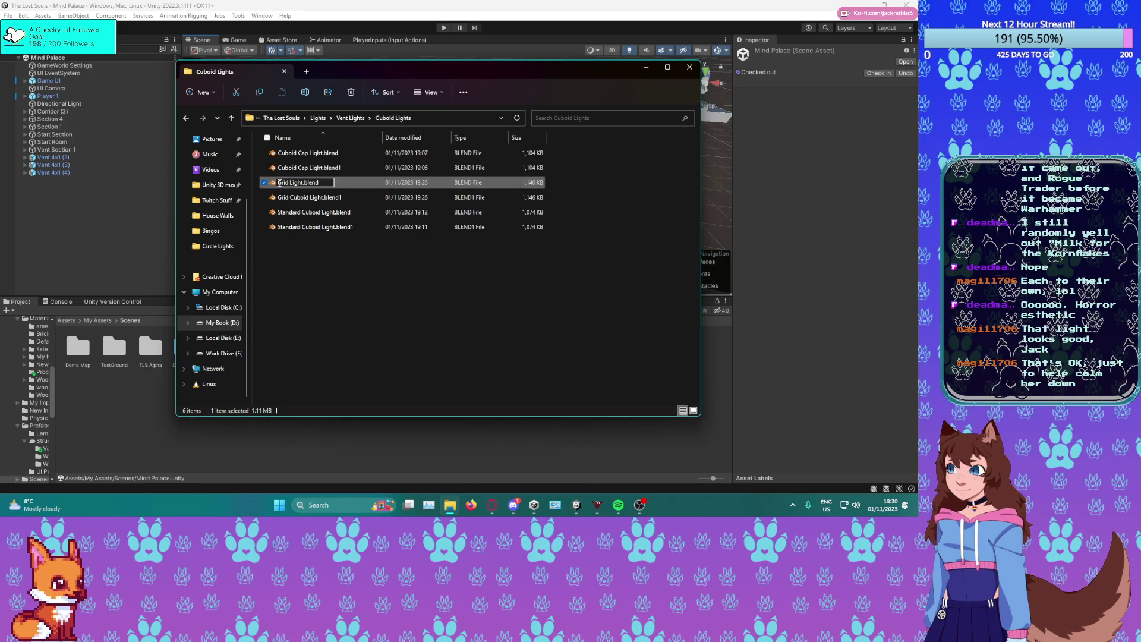
key("Home")
type("Cuboid")
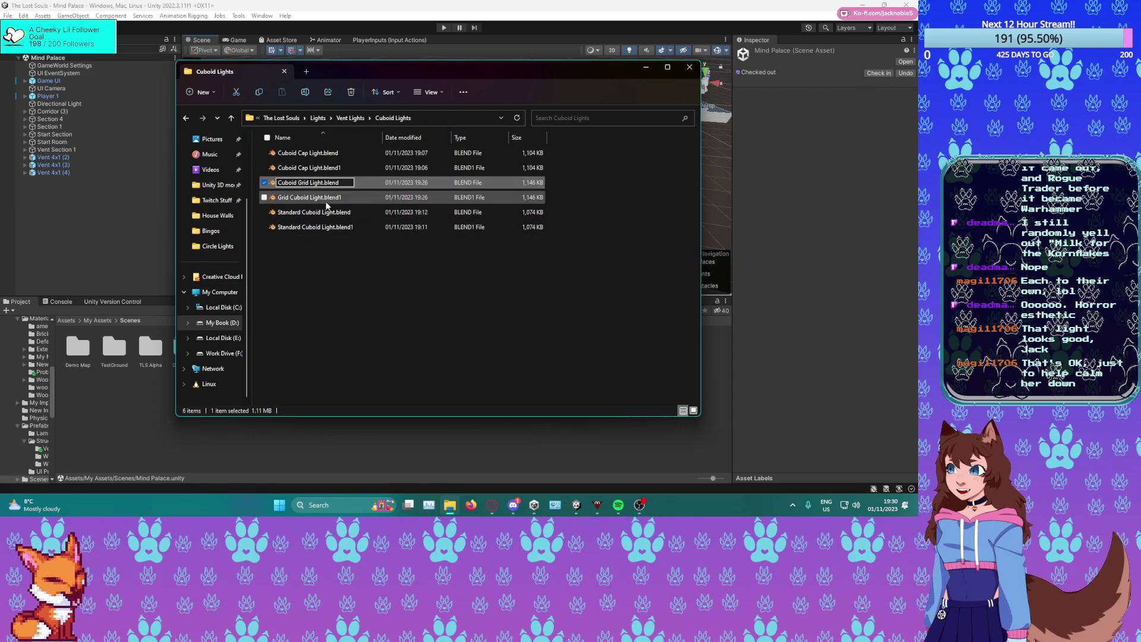
left_click(353, 284)
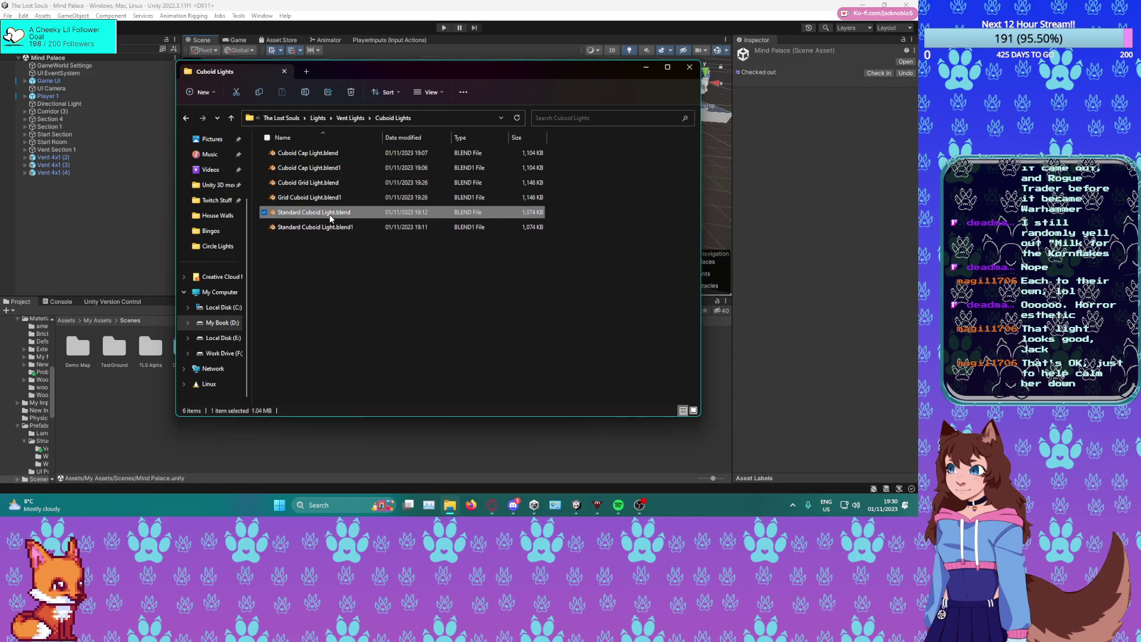
Rename Standard Cuboid Light.blend as Cuboid Standard Light.blend.
right_click(330, 216)
left_click(382, 226)
left_click(323, 212)
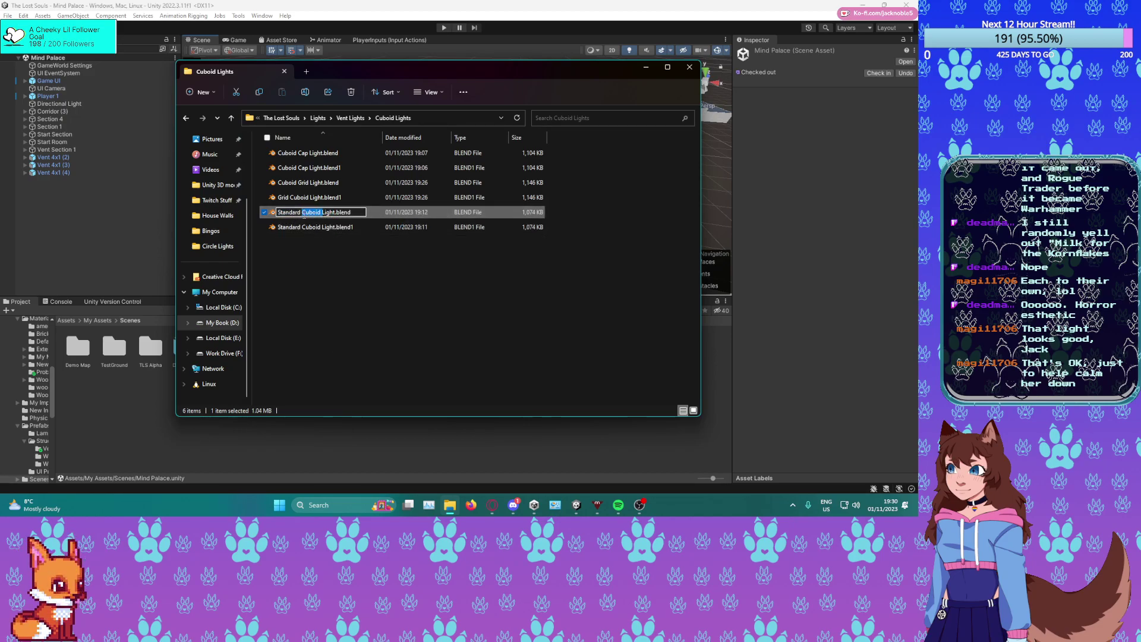
key("BackSpace")
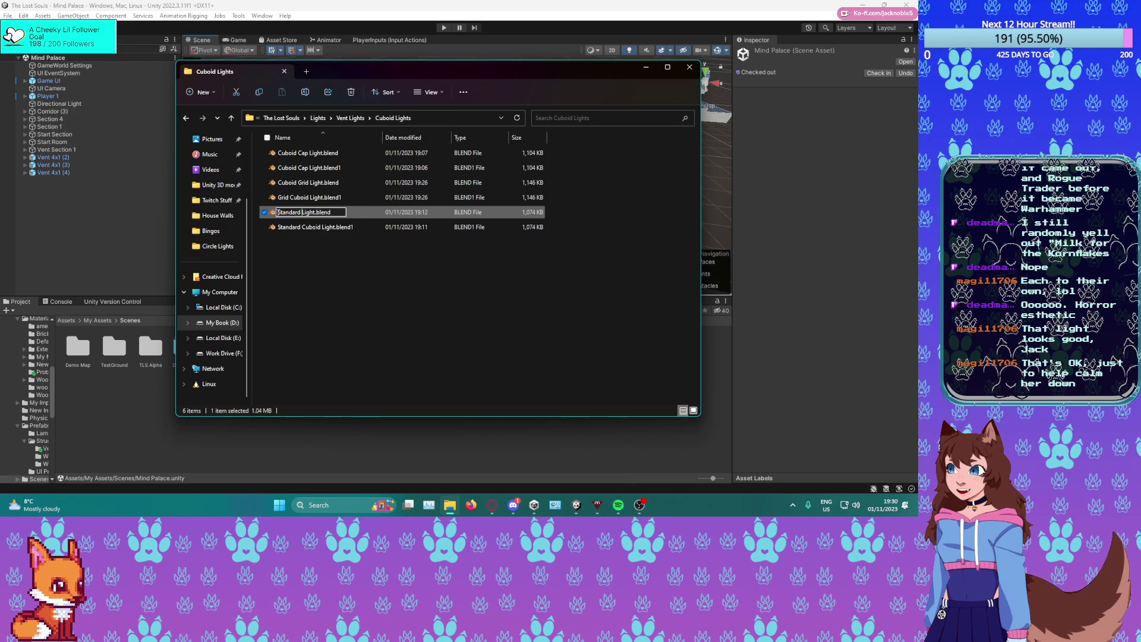
type("Cuboid")
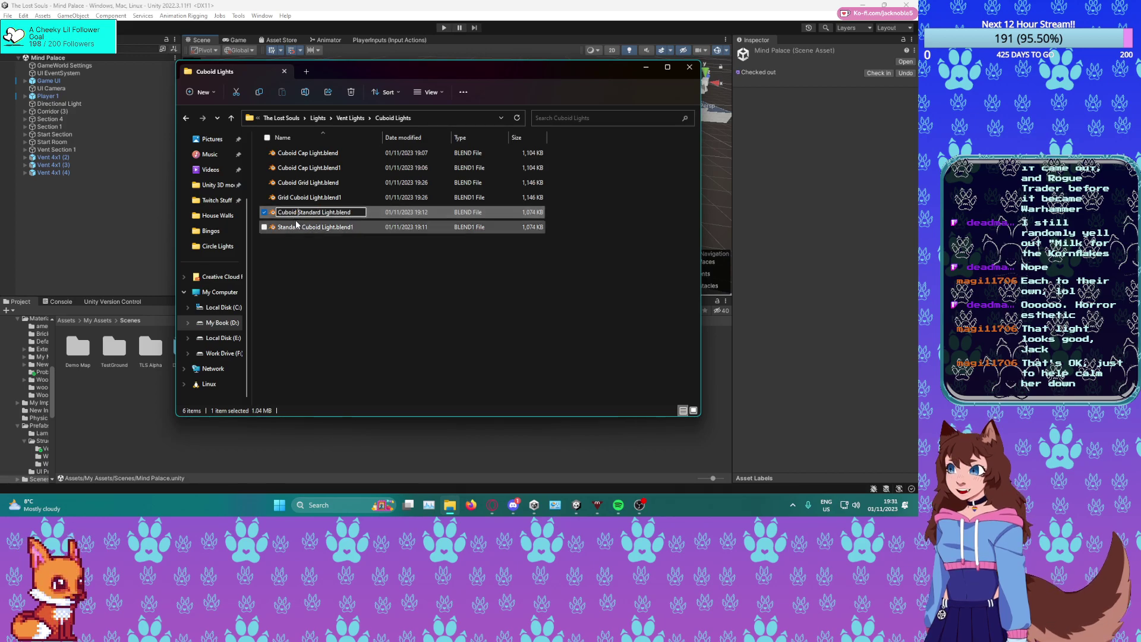
key("Return")
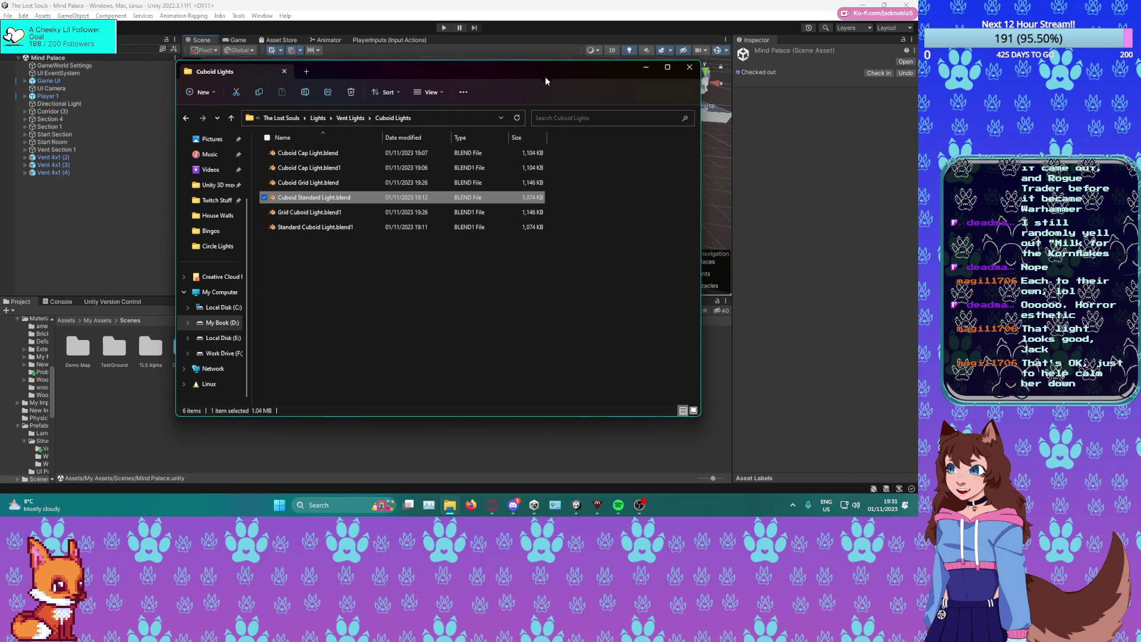
Close the file window to return to Unity and examine the corridor and vent layout of the Mind Palace scene.
left_click(690, 66)
left_click_drag(422, 203, 380, 159, "alt")
middle_click_drag(380, 160, 455, 84)
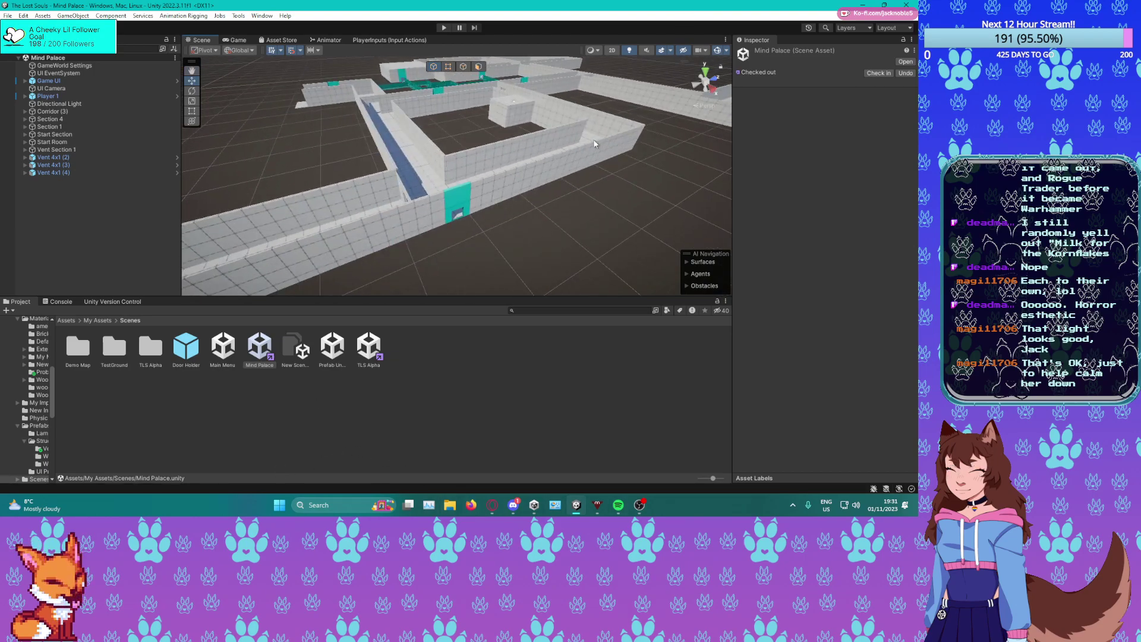
scroll(577, 150, "down", 3)
left_click_drag(586, 168, 387, 253, "alt")
middle_click_drag(386, 253, 409, 228)
scroll(409, 227, "down", 3)
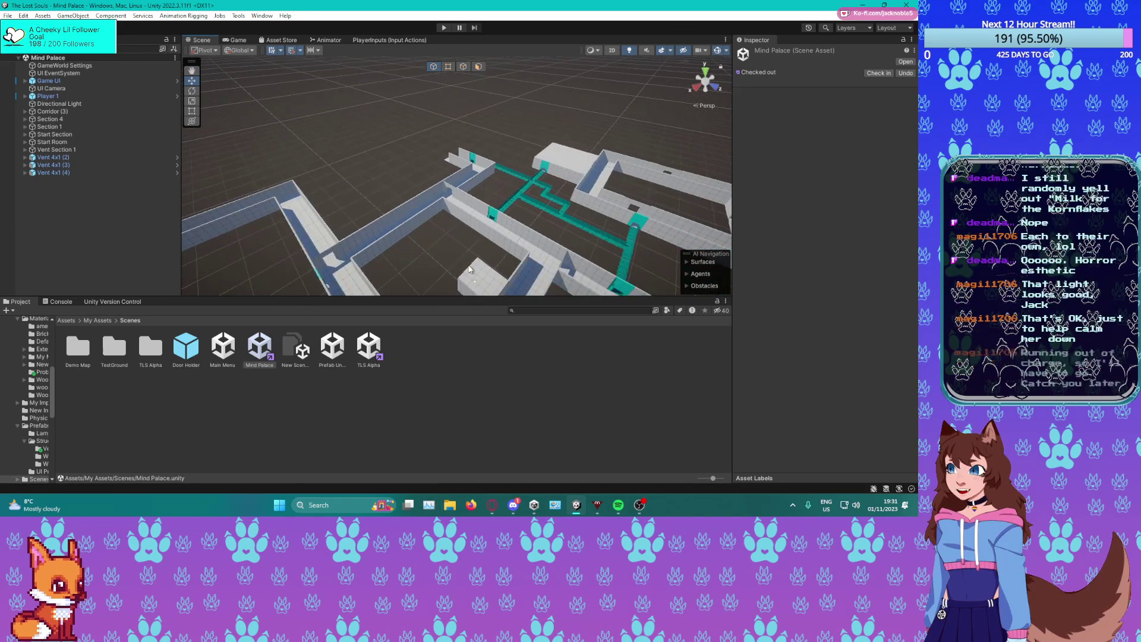
left_click_drag(545, 236, 604, 212, "alt")
middle_click_drag(627, 249, 605, 219)
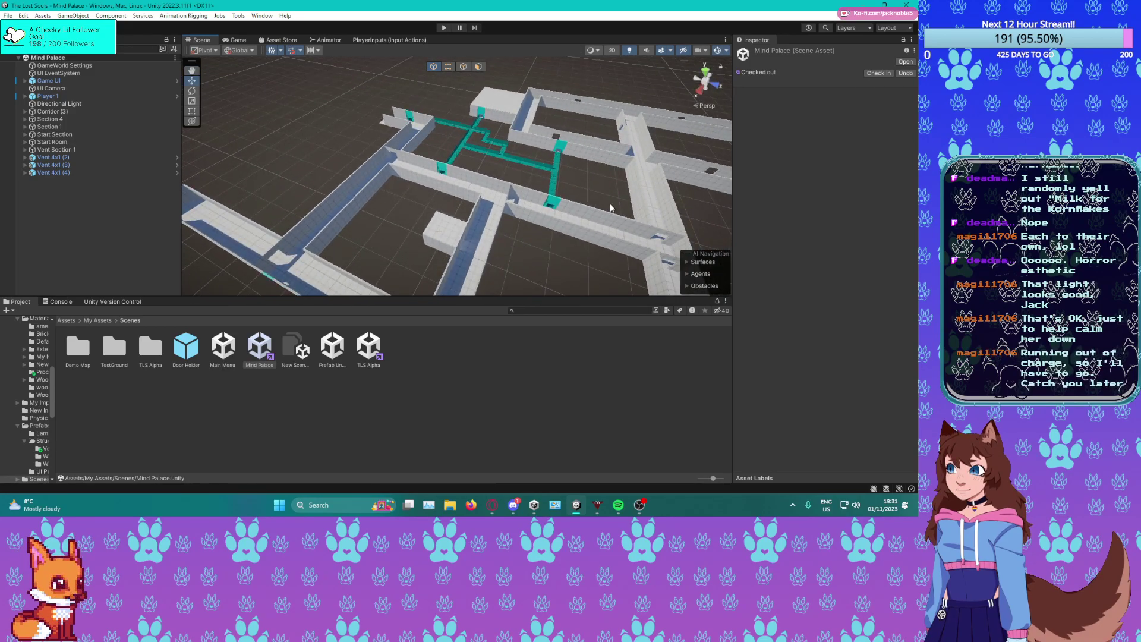
right_click_drag(610, 199, 428, 178)
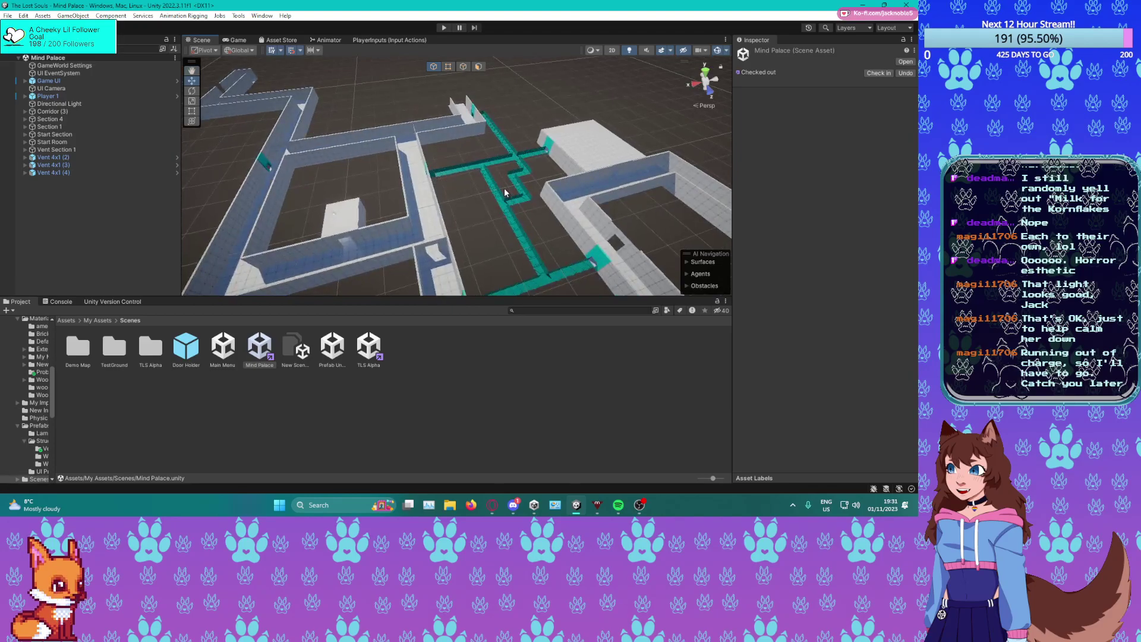
Move Vent 4x1 (2), Vent 4x1 (3) and Vent 4x1 (4) into the Vent Section 1 object in the hierarchy.
left_click(56, 157)
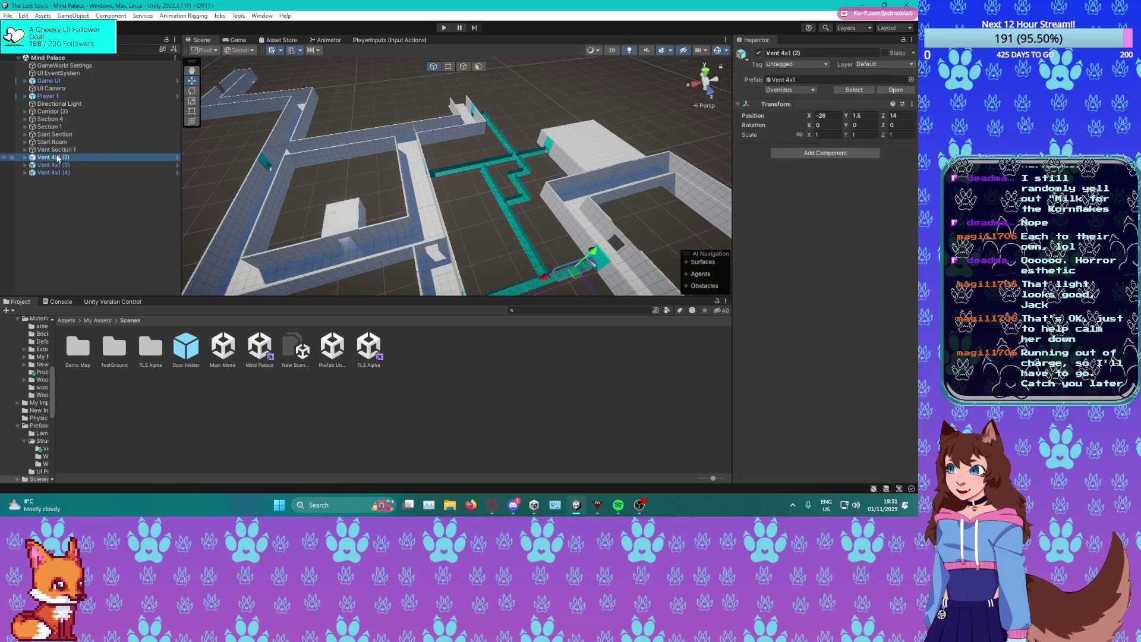
left_click(59, 165)
left_click(58, 159)
left_click(58, 171, "shift")
left_click_drag(59, 166, 64, 150)
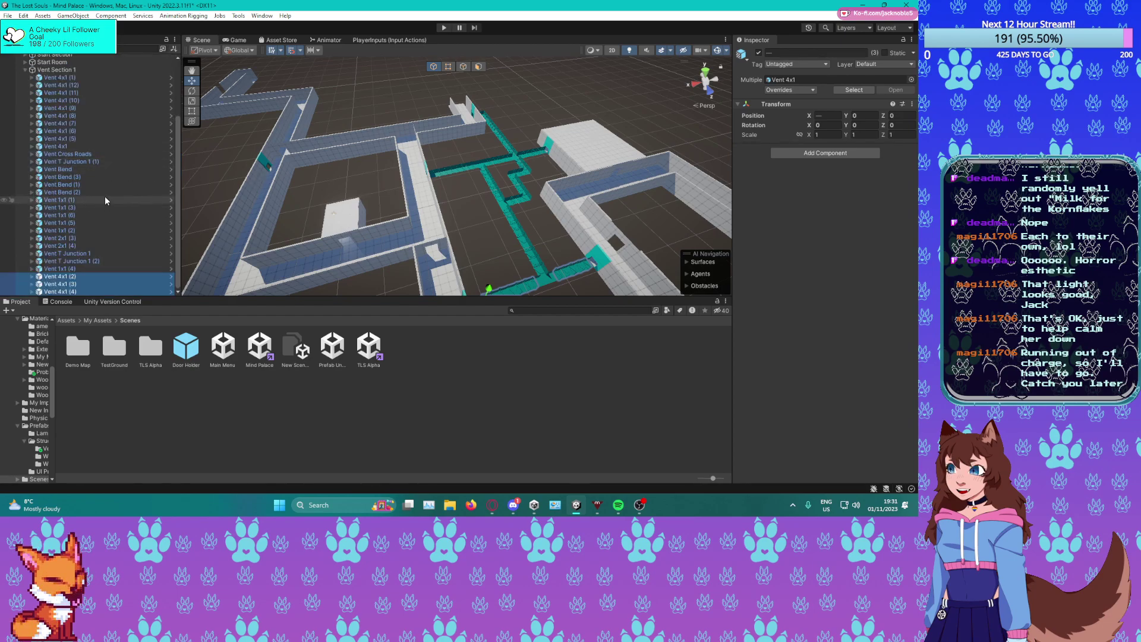
middle_click_drag(513, 206, 462, 168)
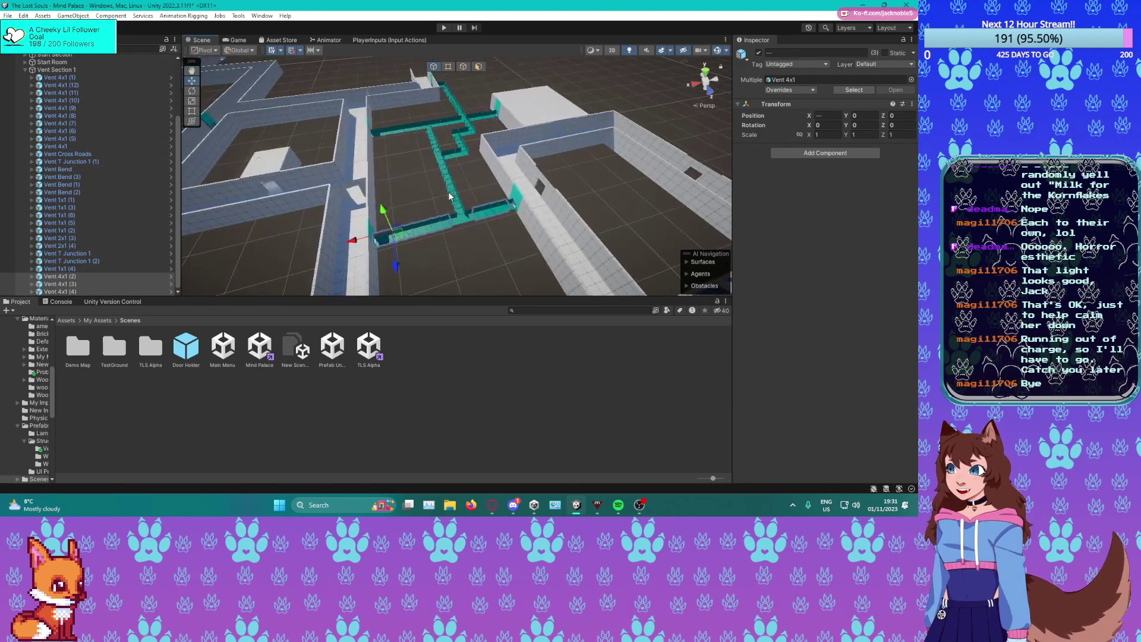
key("alt+Tab")
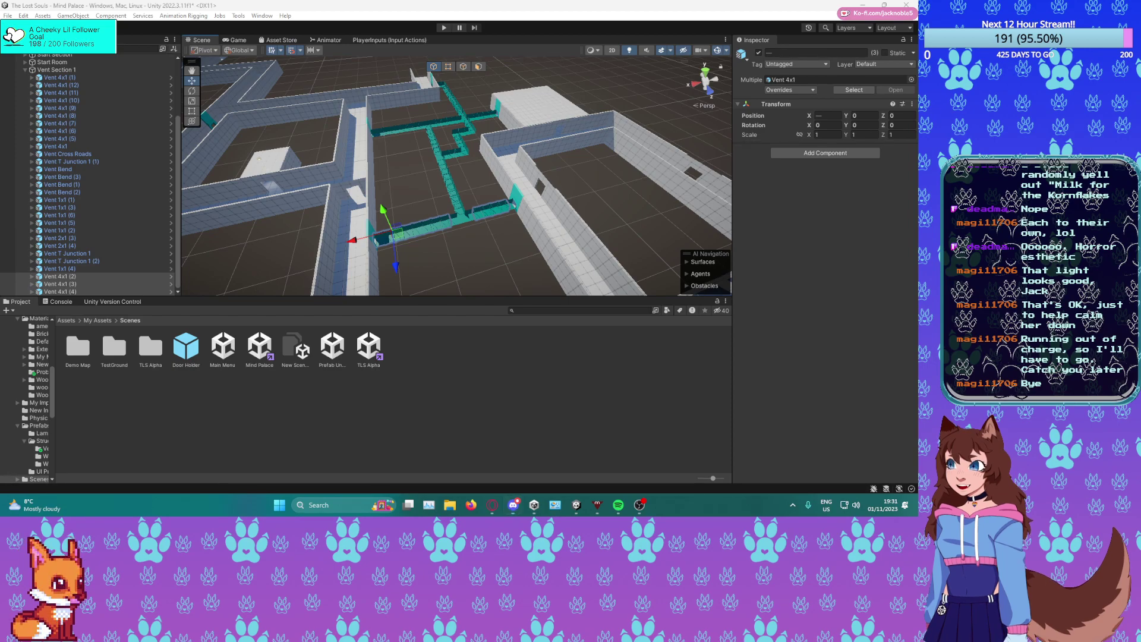
middle_click_drag(489, 250, 512, 220)
scroll(512, 220, "up", 3)
scroll(513, 233, "down", 5)
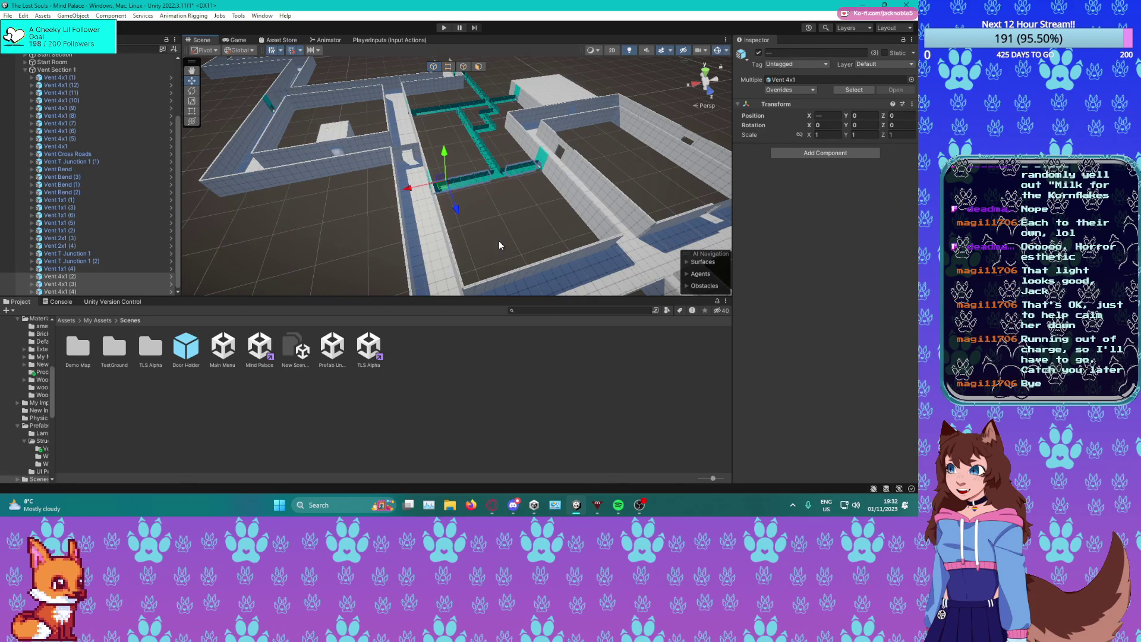
middle_click_drag(482, 175, 473, 154)
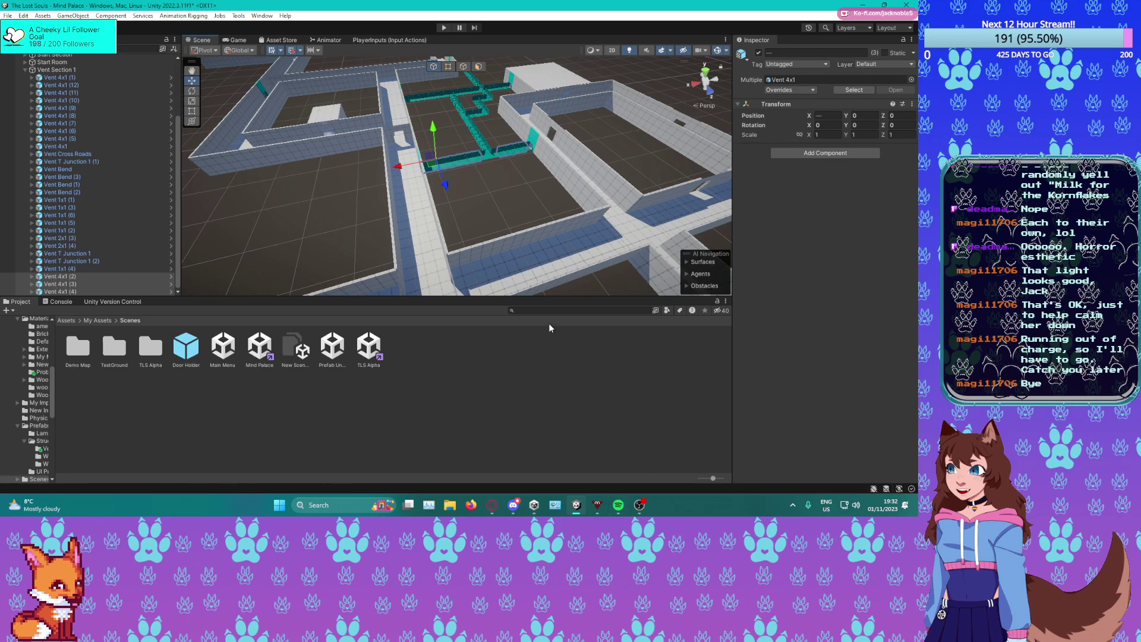
Launch Blender and open Vent Craft Start.blend from The Lost Souls > Structures > House Walls.
key("super")
type("blender")
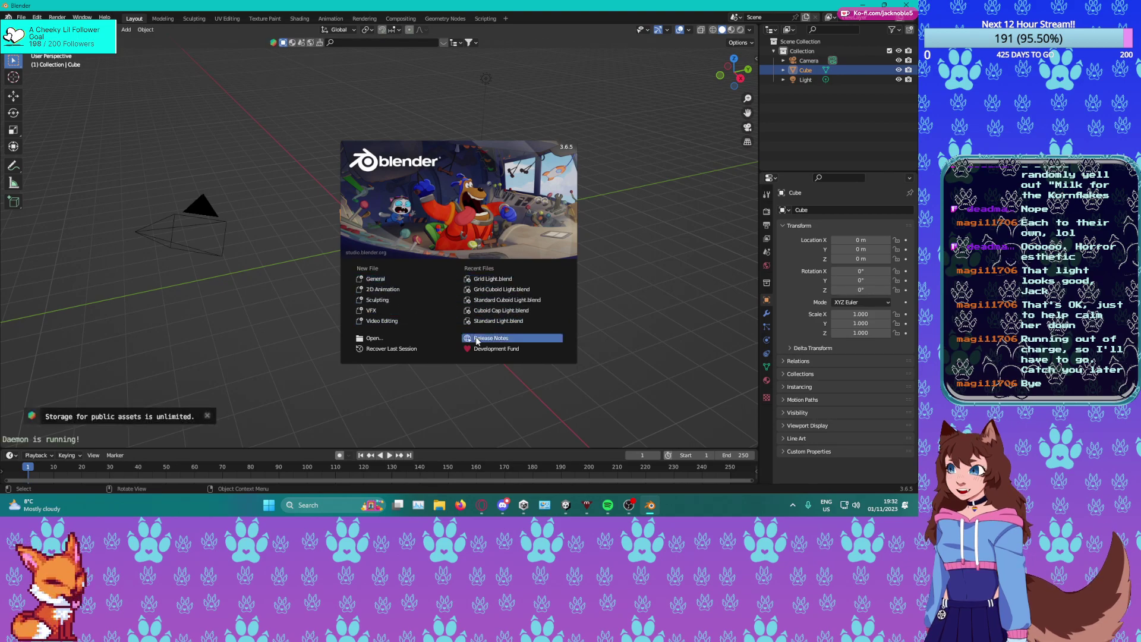
left_click(372, 339)
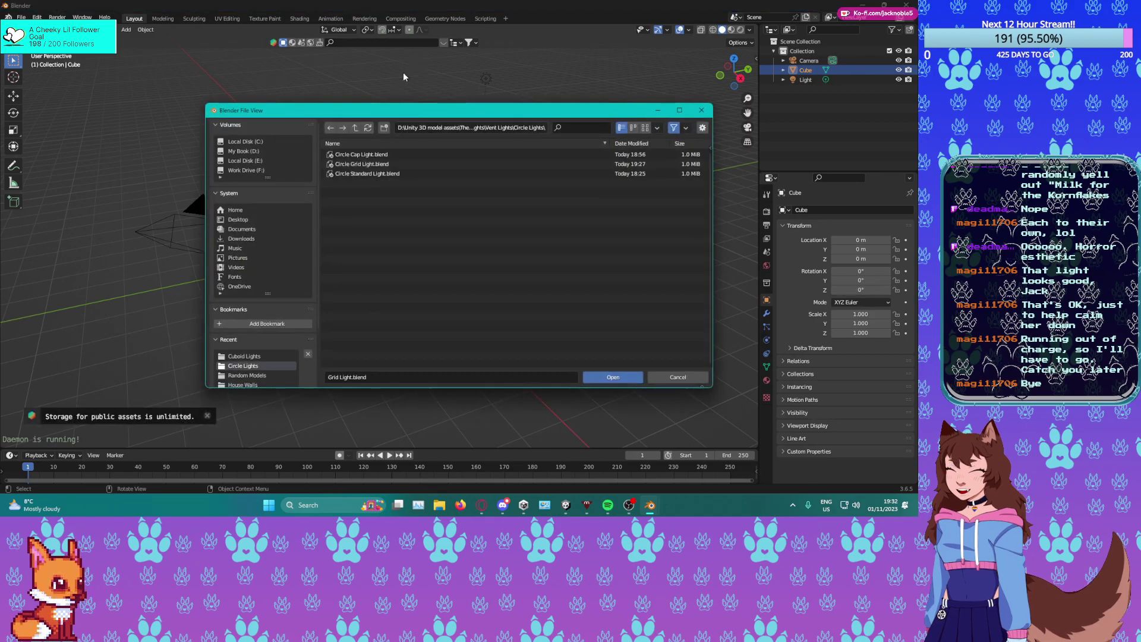
left_click(355, 128)
left_click(355, 128)
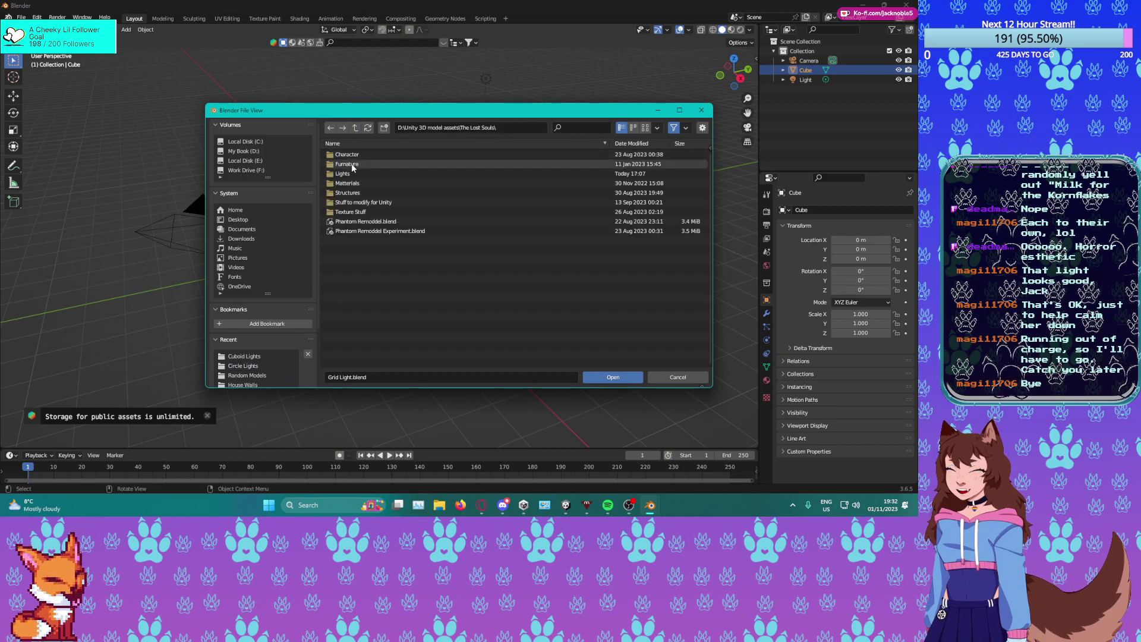
left_click(353, 196)
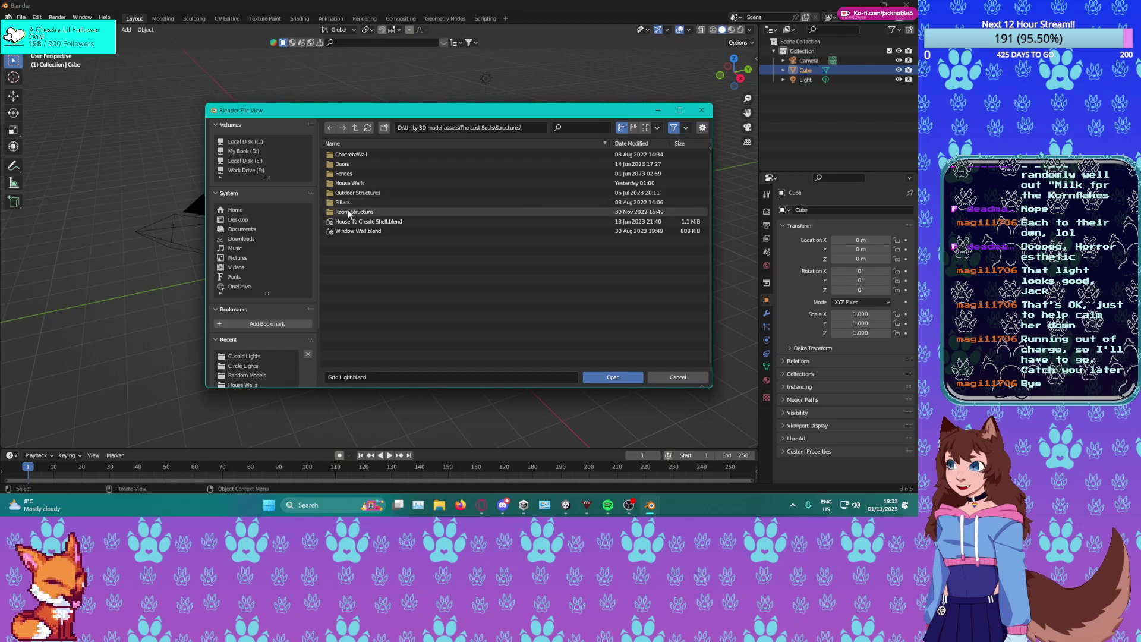
left_click(359, 184)
double_click(358, 183)
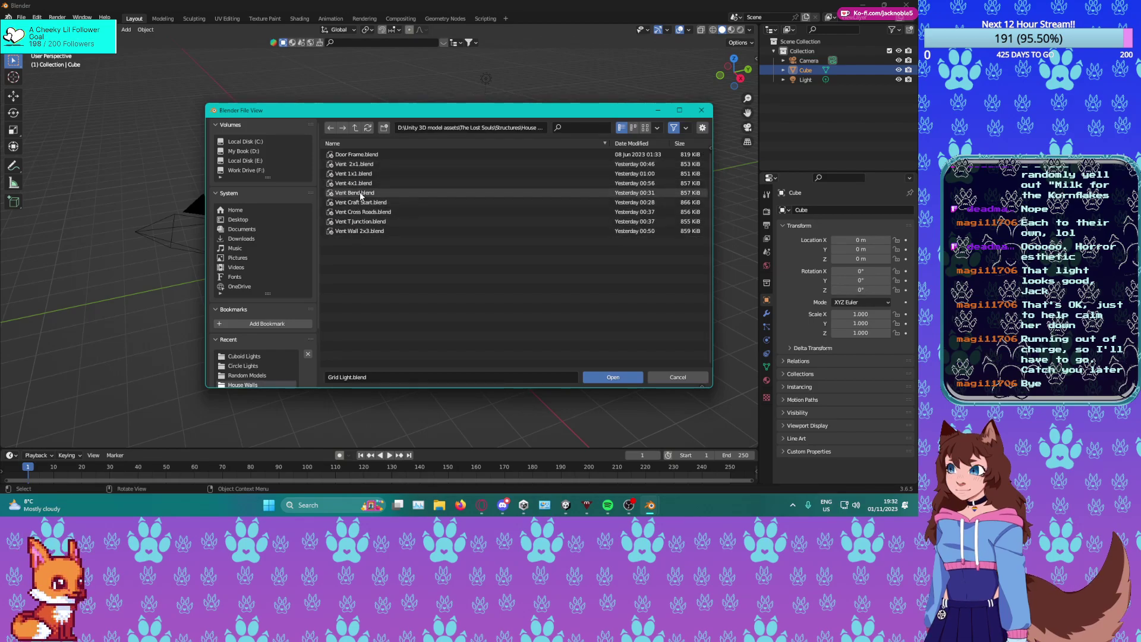
double_click(363, 202)
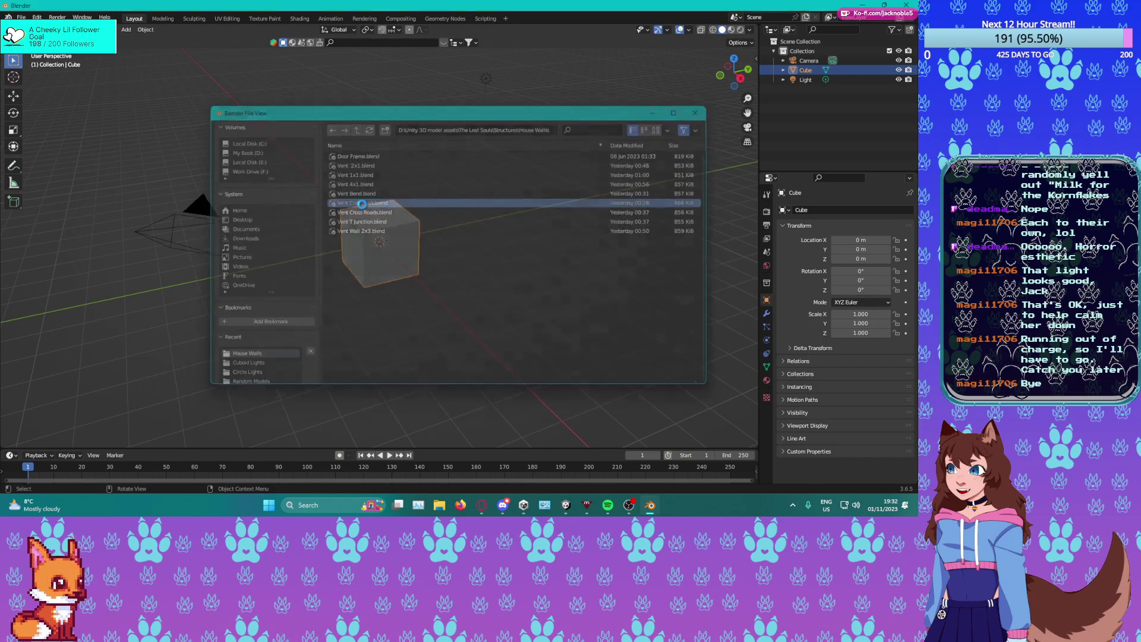
Open Vent Wall 2x3.blend from the House Walls folder.
middle_click_drag(316, 312, 324, 309)
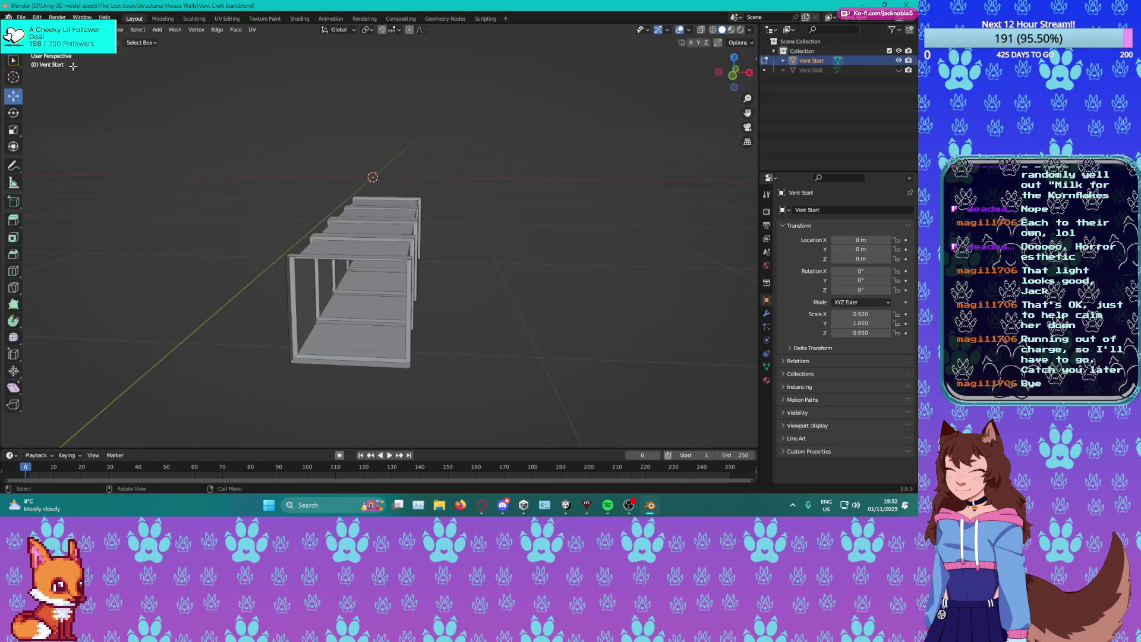
left_click(18, 17)
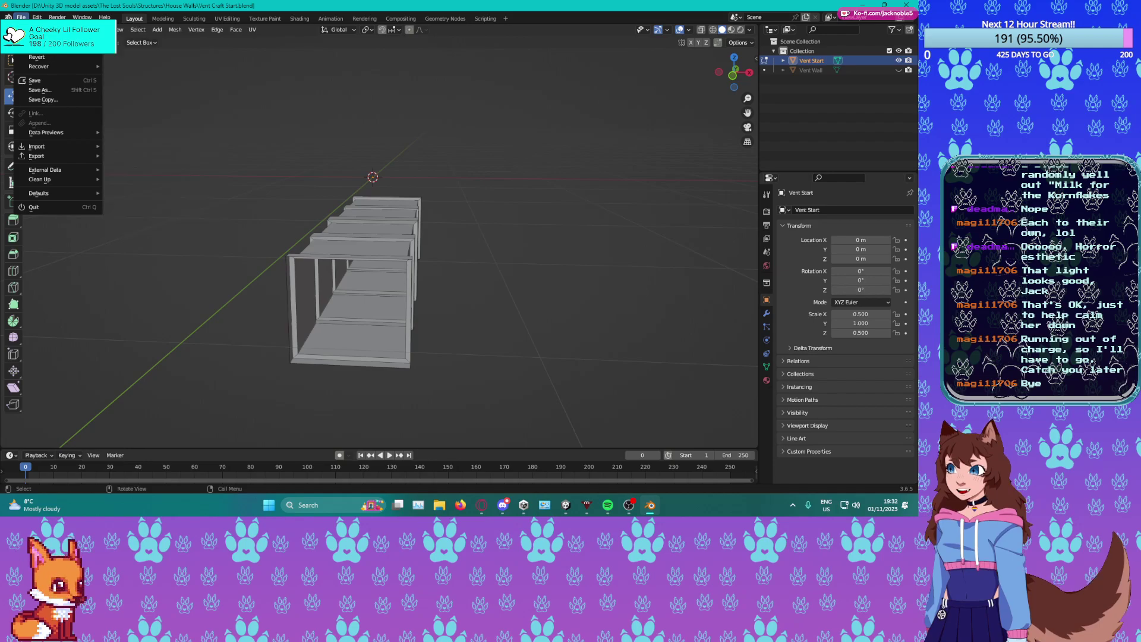
left_click(35, 37)
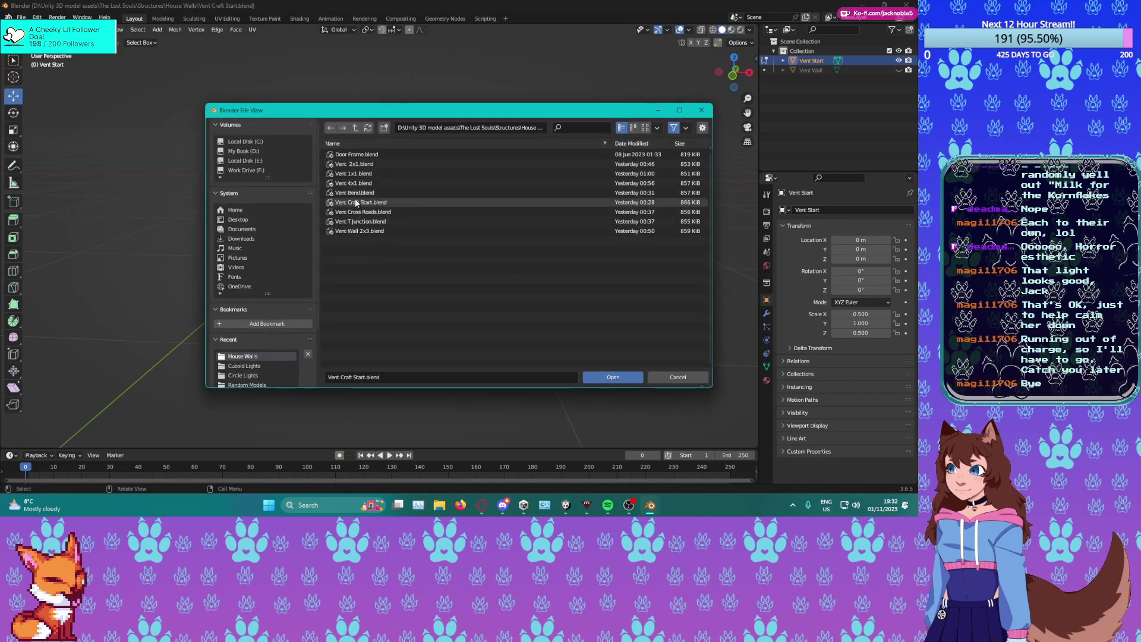
double_click(355, 230)
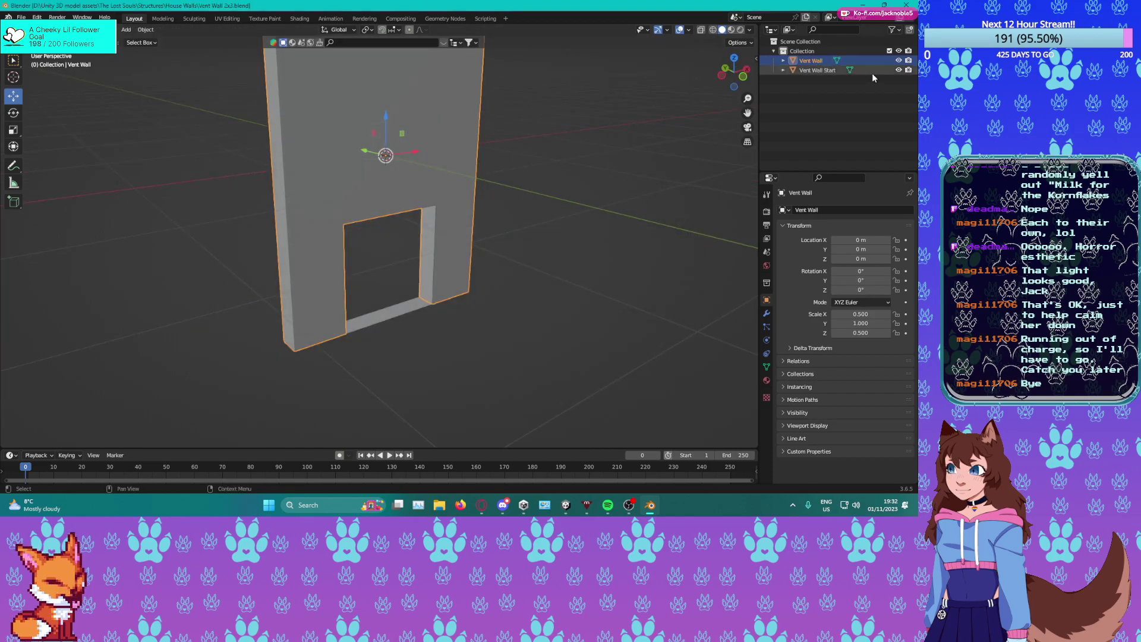
Delete the Vent Wall object, keeping only the Vent Wall Start frame.
middle_click_drag(535, 202, 469, 187)
key("Delete")
middle_click_drag(502, 149, 344, 185)
scroll(512, 212, "up", 4)
Save the remaining frame as a new file named Vent Enterance Rim.blend in the House Walls folder.
left_click(21, 17)
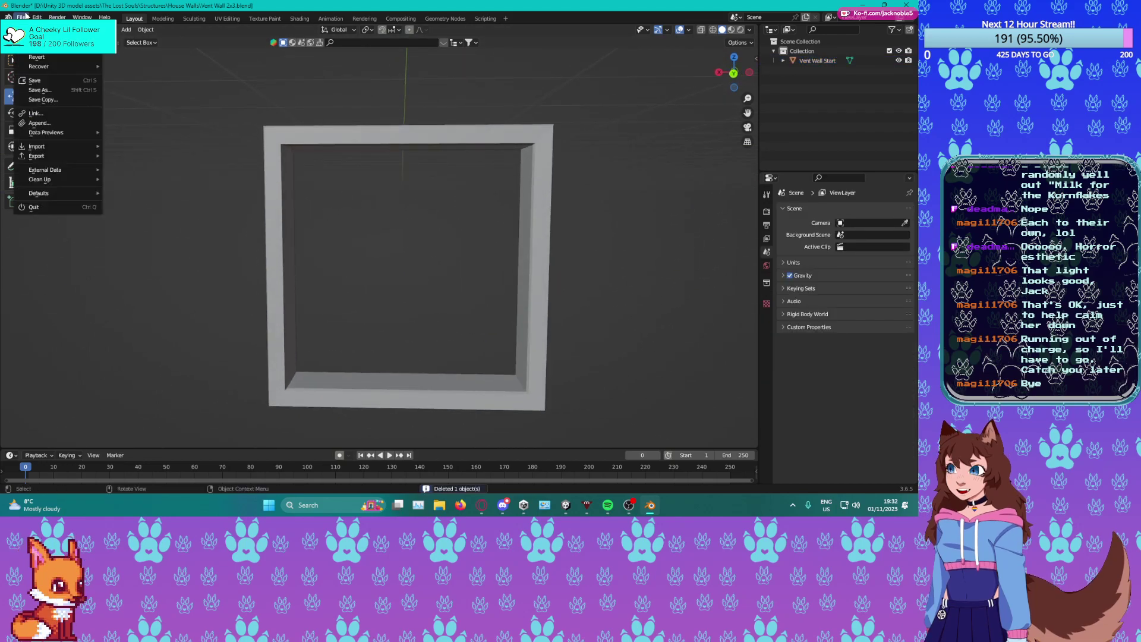
left_click(36, 98)
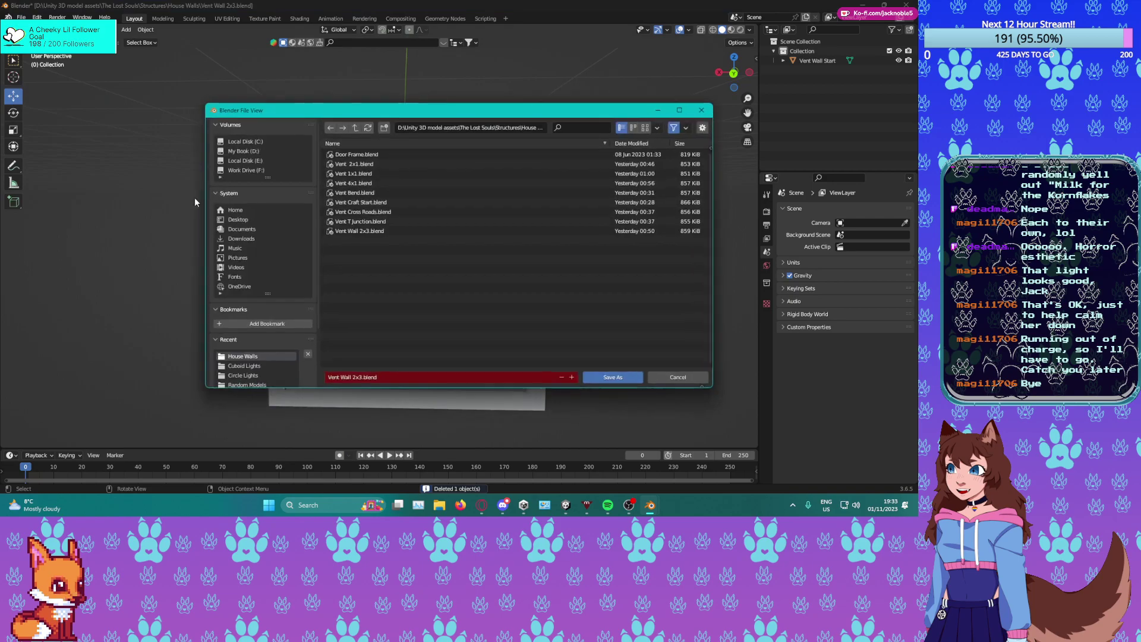
left_click(383, 376)
type("Erterance Rim")
key("Return")
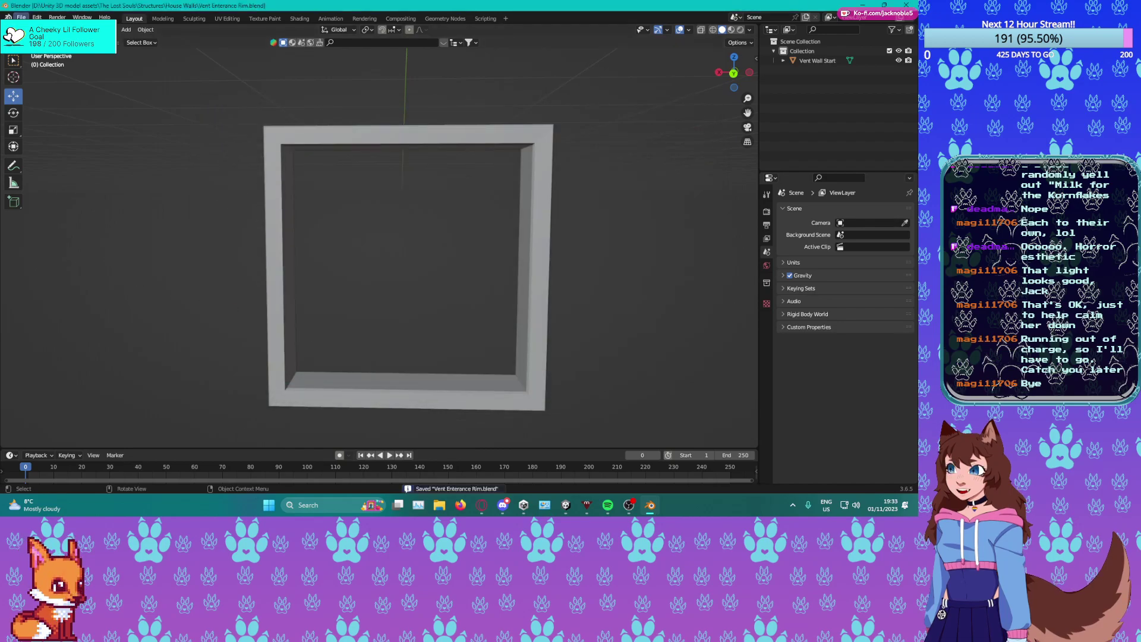
Save the scene under the new file name Vent Gate.blend in the same folder.
left_click(21, 16)
left_click(40, 90)
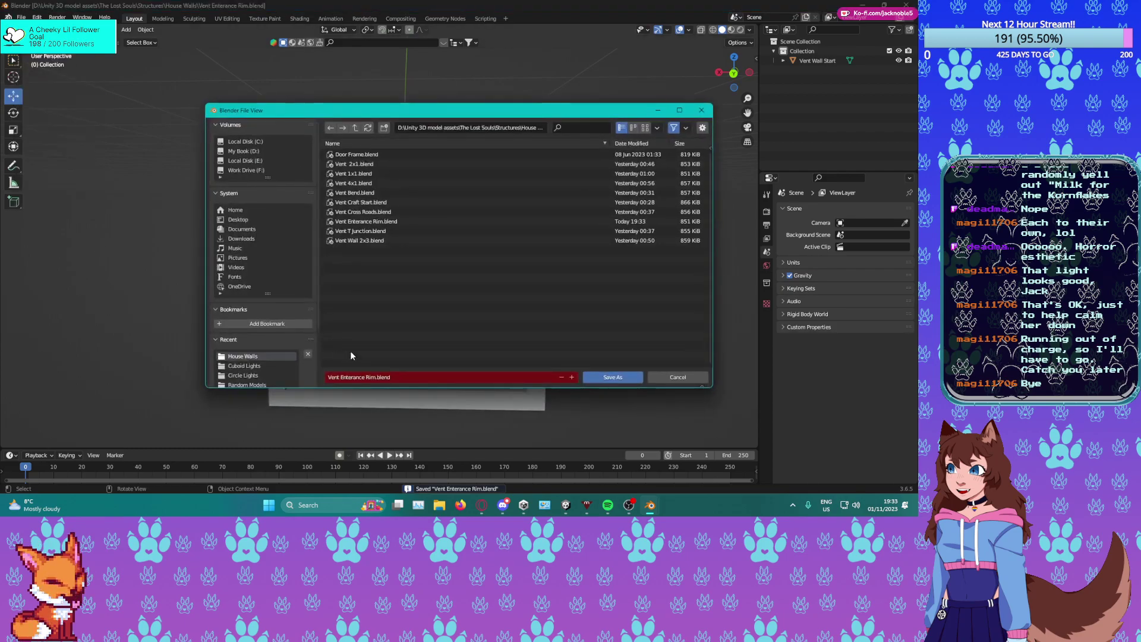
left_click_drag(390, 379, 351, 387)
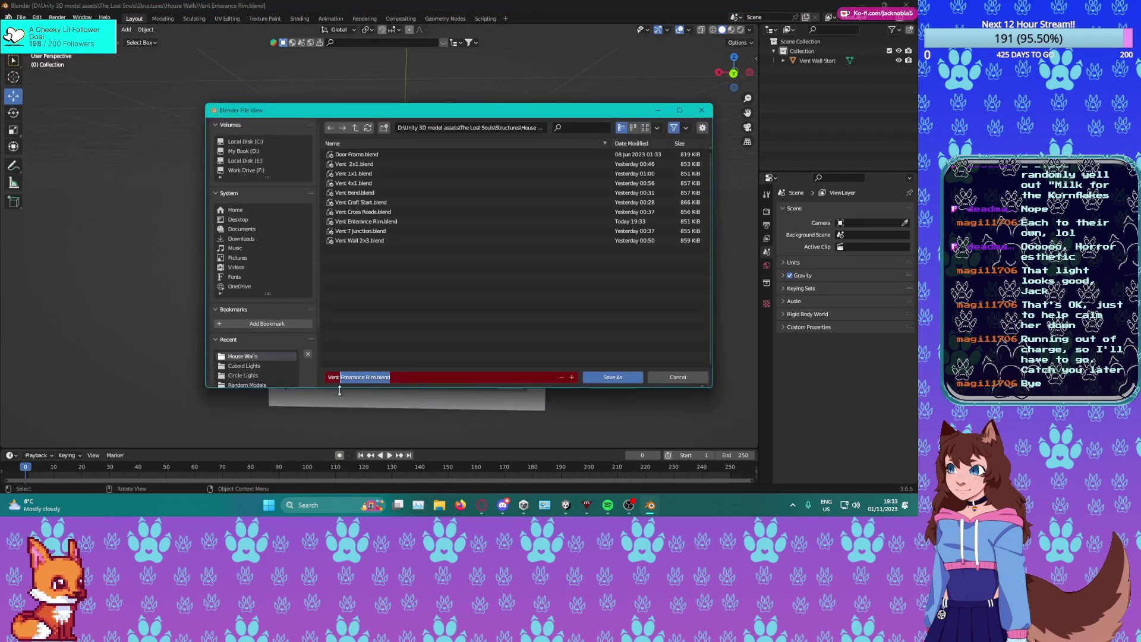
type("Gate")
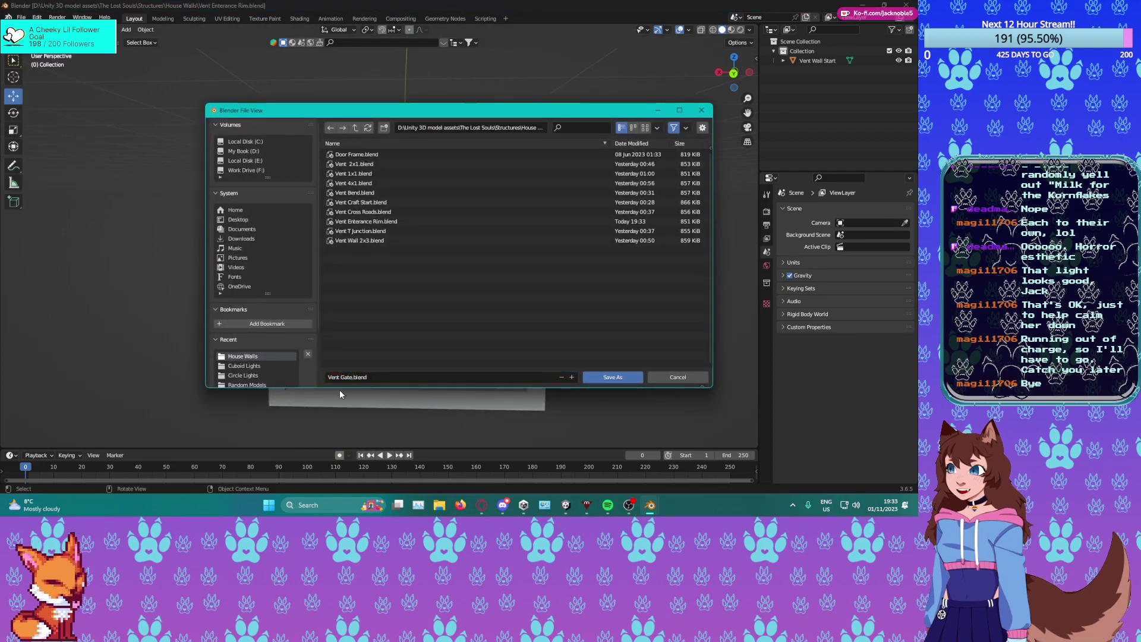
left_click(612, 377)
Duplicate the ring of inner faces of the Vent Wall Start frame in place and scale the copy slightly smaller.
scroll(437, 306, "up", 2)
scroll(423, 363, "down", 2)
left_click(386, 404)
key("Tab")
left_click(387, 373)
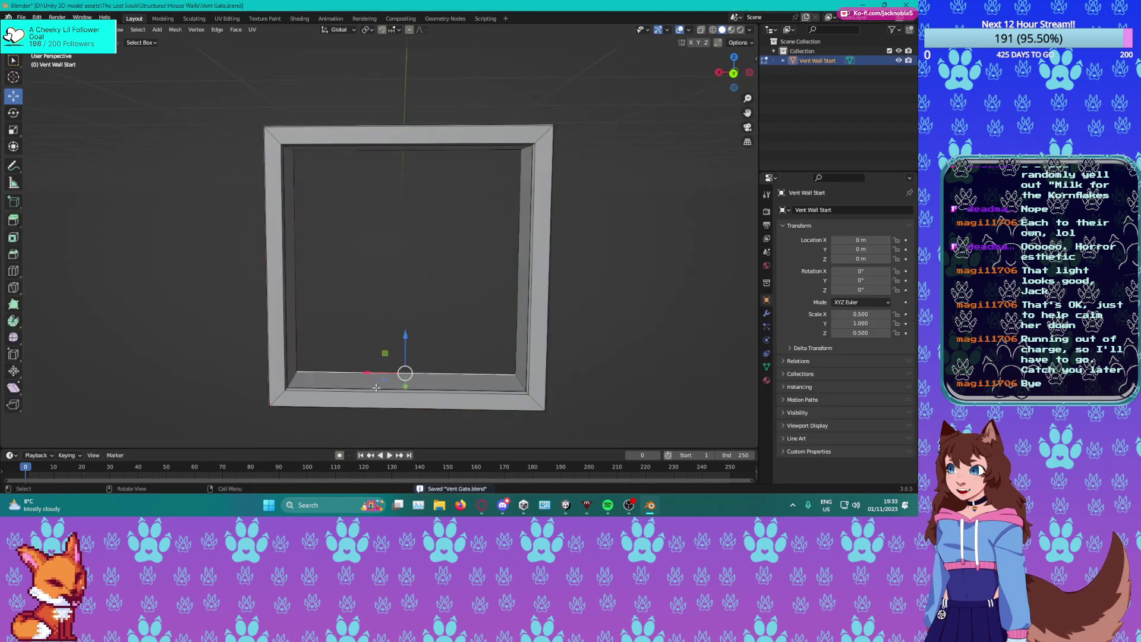
middle_click_drag(399, 378, 344, 404)
key("3")
left_click(384, 343)
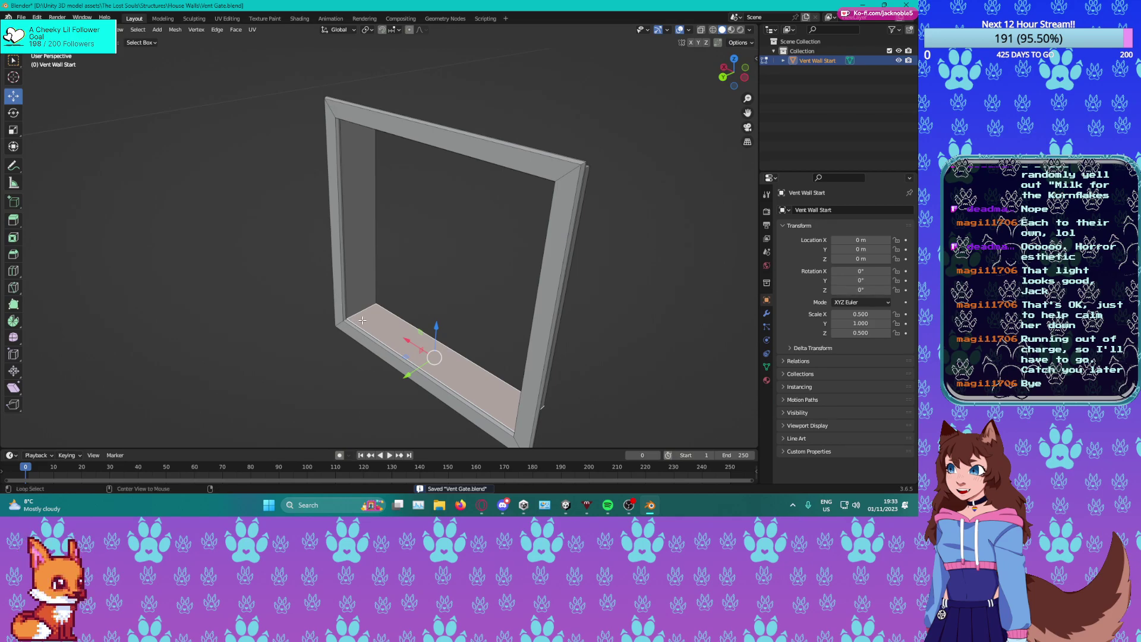
left_click(359, 321, "alt")
key("shift+d")
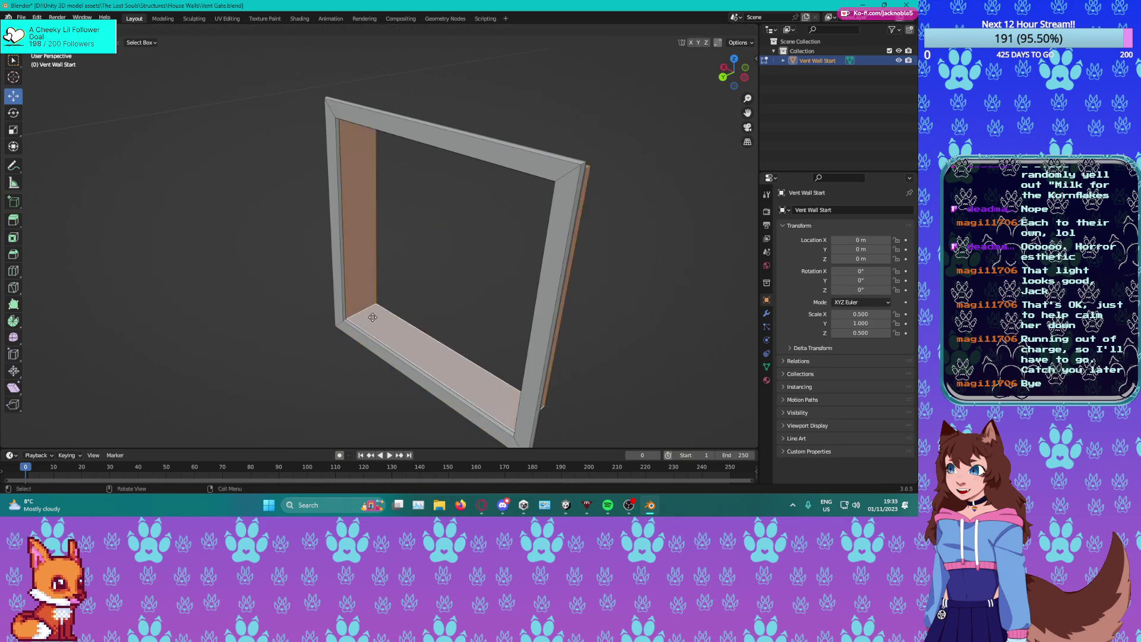
right_click(372, 317)
middle_click_drag(609, 293, 655, 262)
key("s")
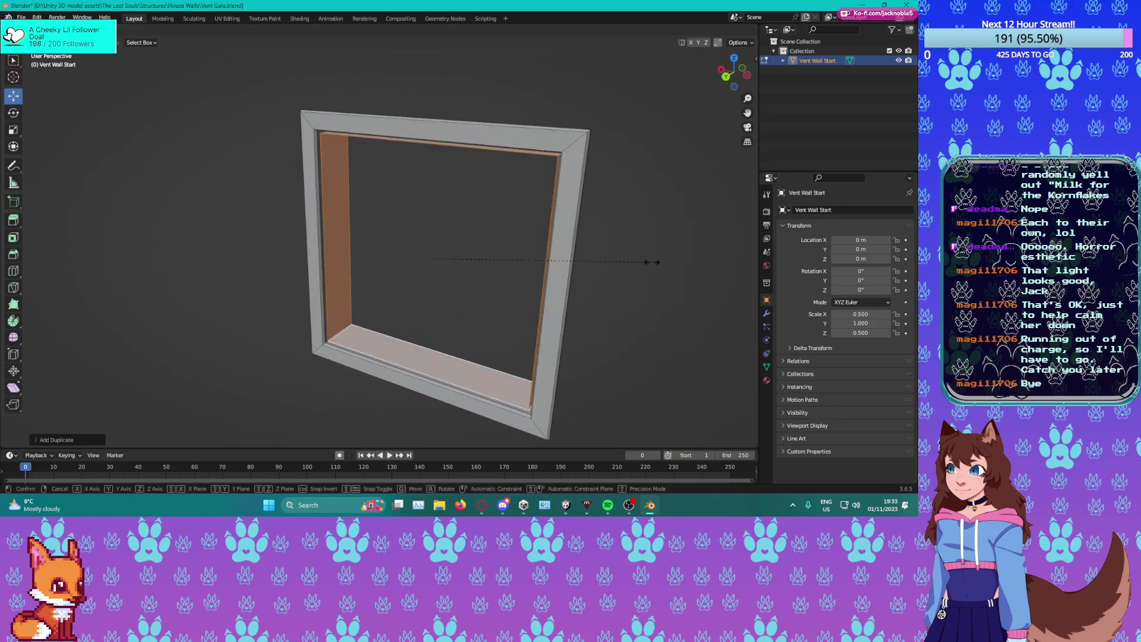
left_click(651, 260)
middle_click_drag(476, 346, 511, 341)
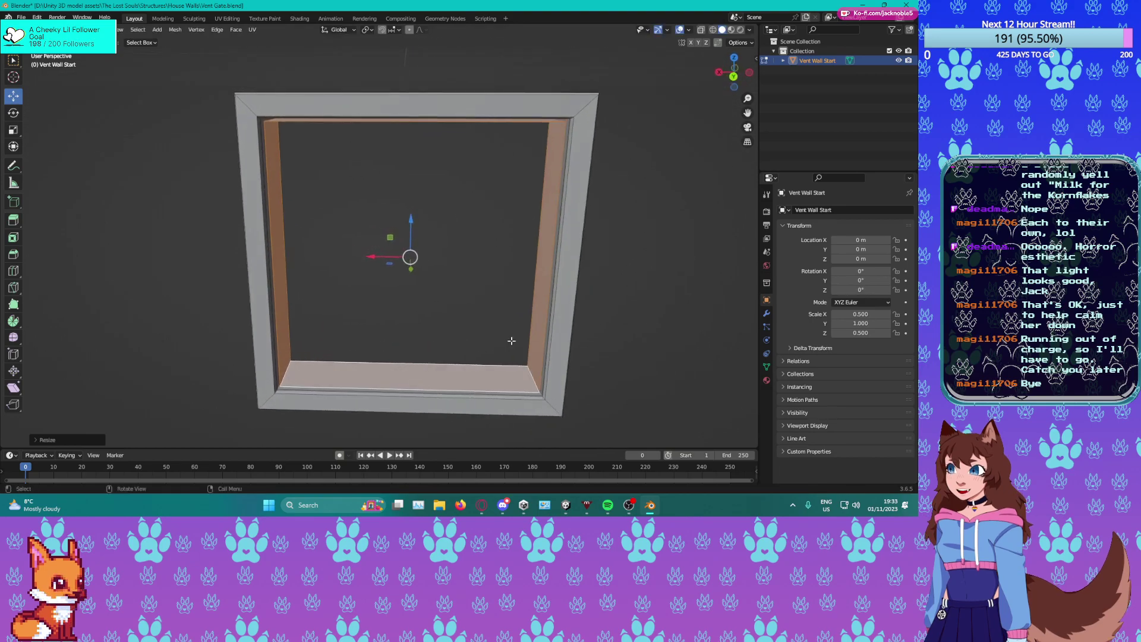
Separate the duplicated face ring into its own object and return Vent Wall Start to Object Mode.
key("p")
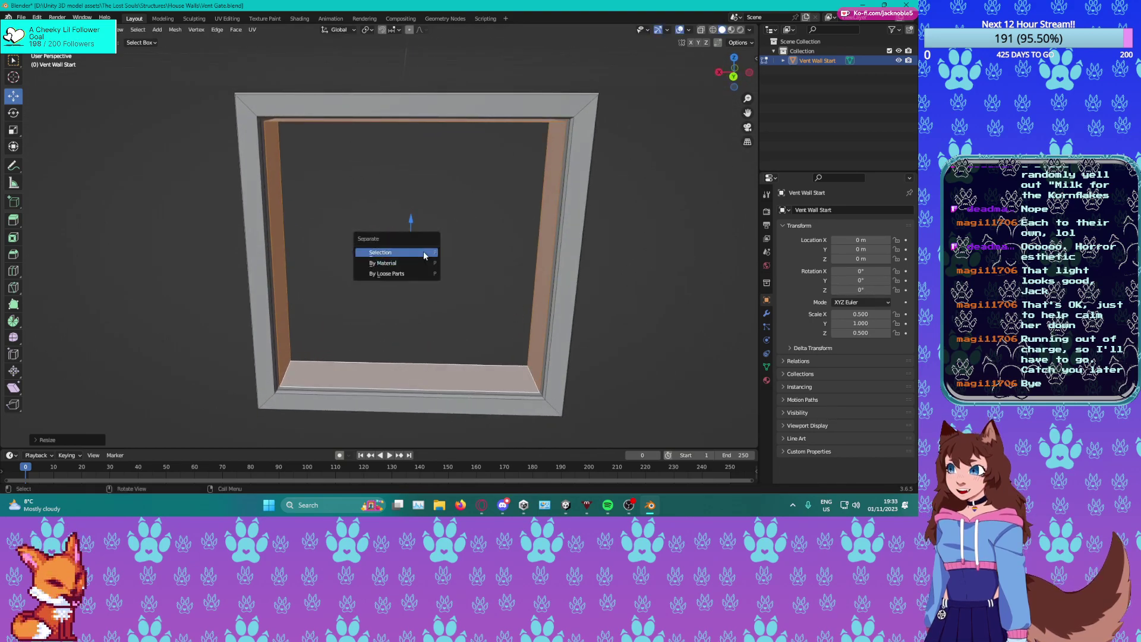
left_click(421, 251)
middle_click_drag(335, 277, 360, 293)
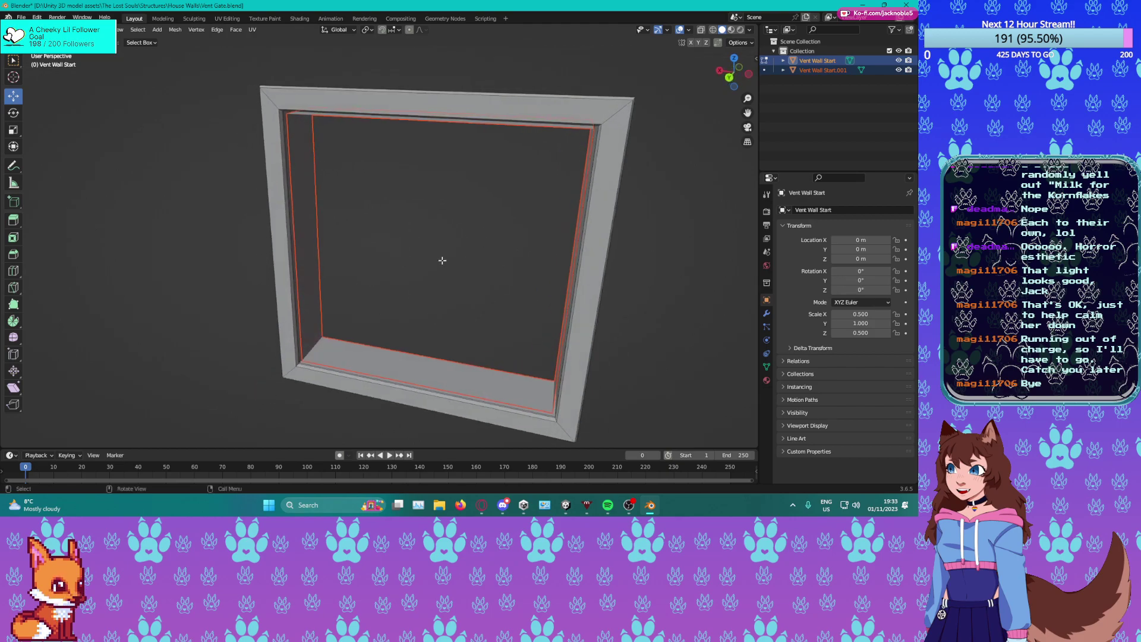
left_click(821, 64)
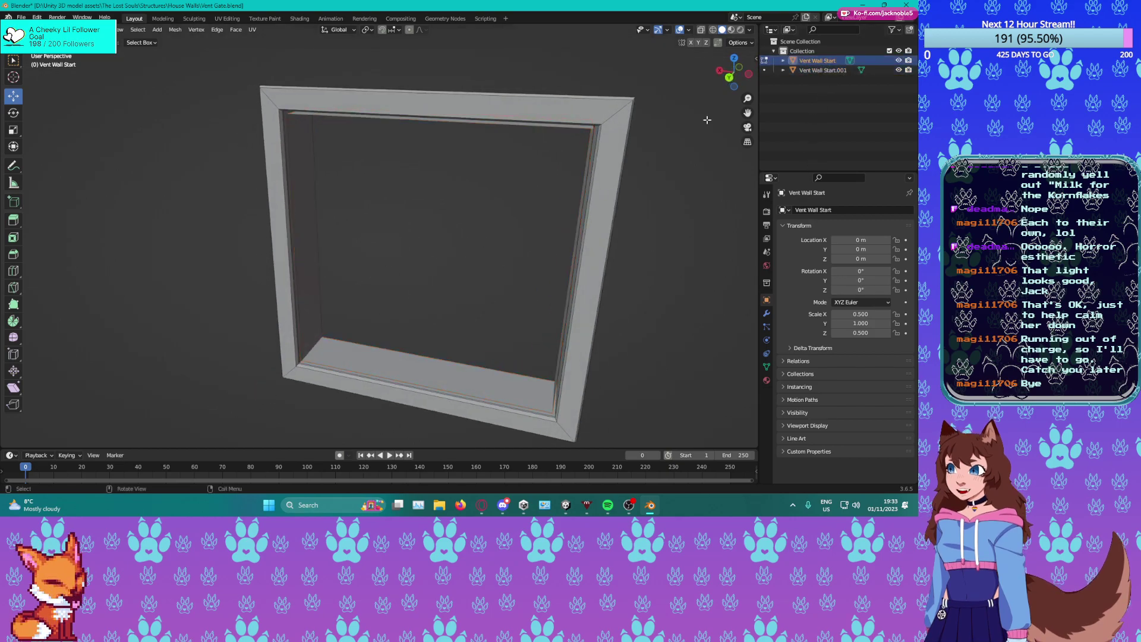
key("Tab")
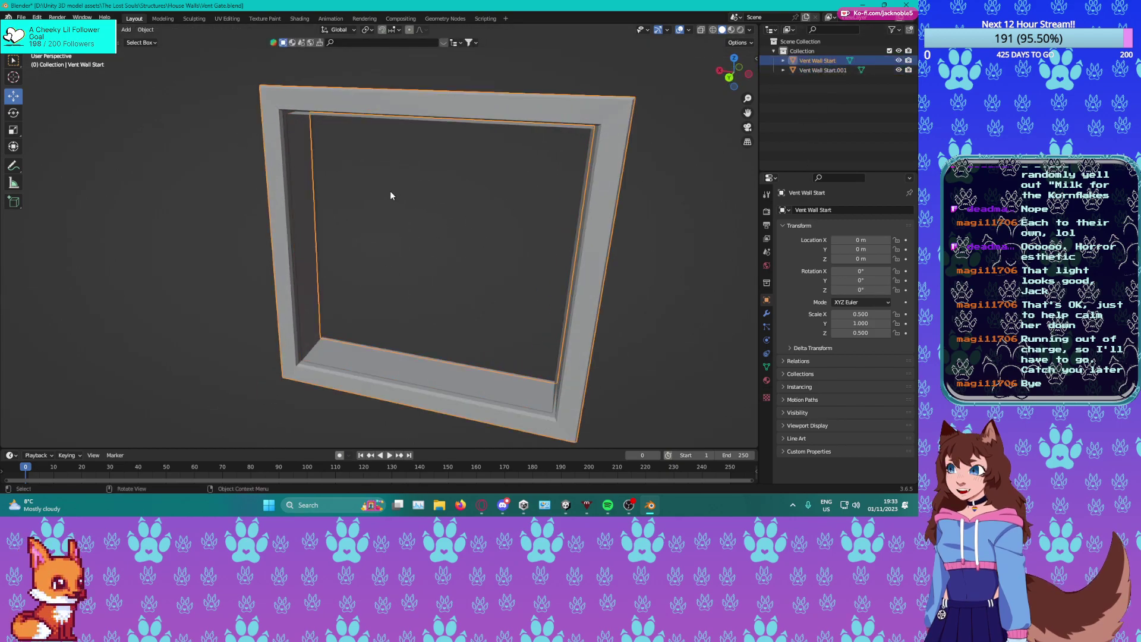
Rename the separated inner ring object as Vent Gate.
middle_click_drag(391, 195, 303, 330)
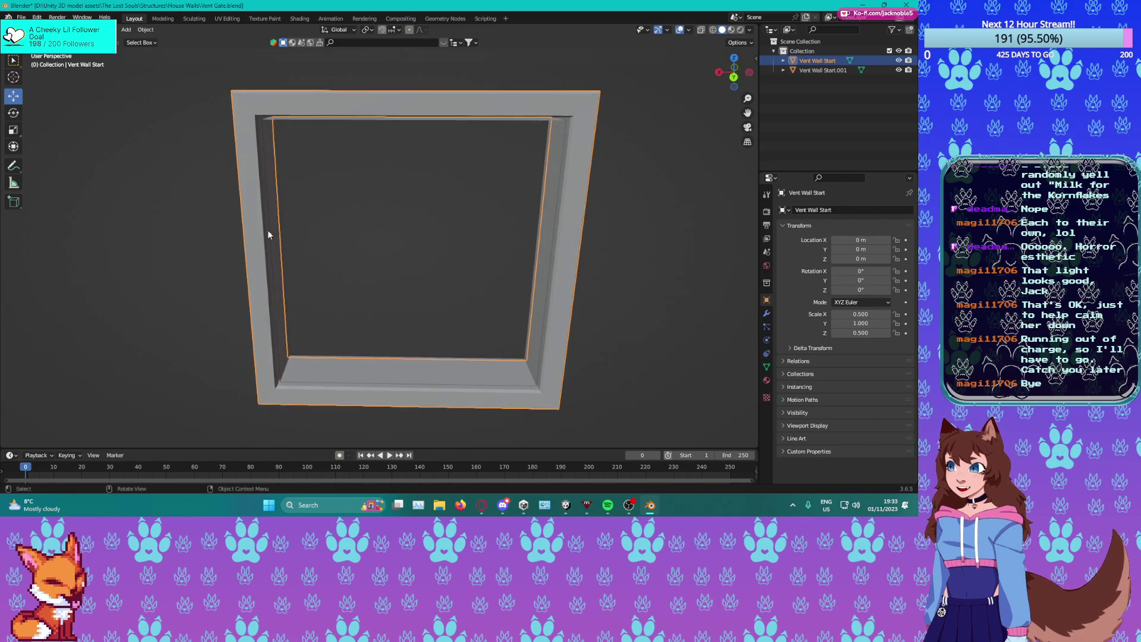
left_click(365, 369)
scroll(399, 273, "up", 2)
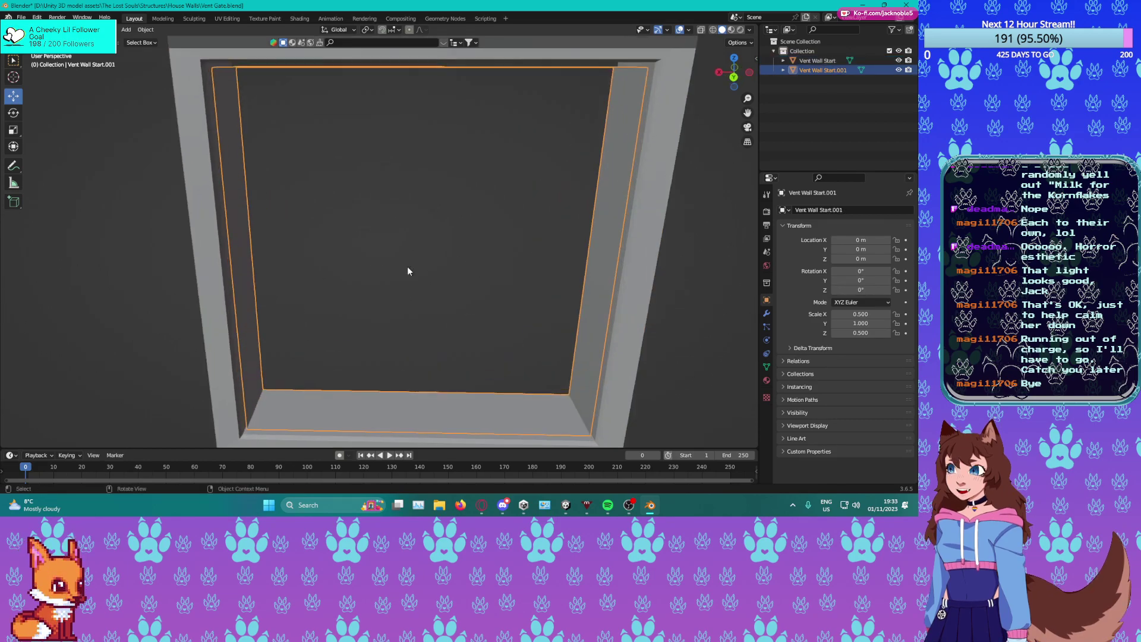
double_click(810, 68)
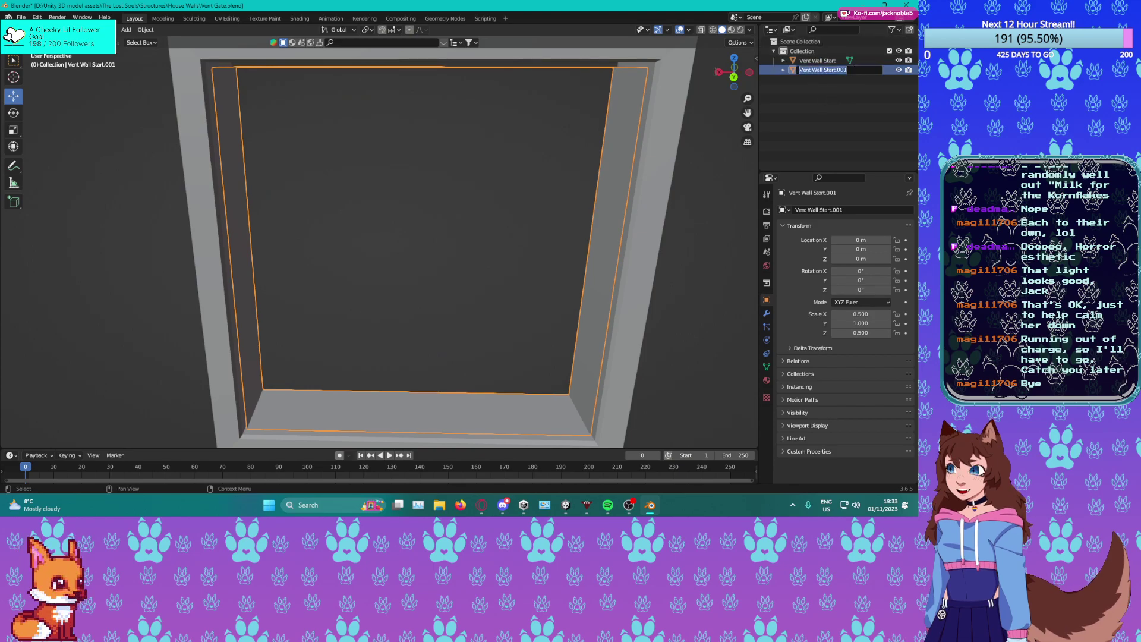
type("Vent Ga")
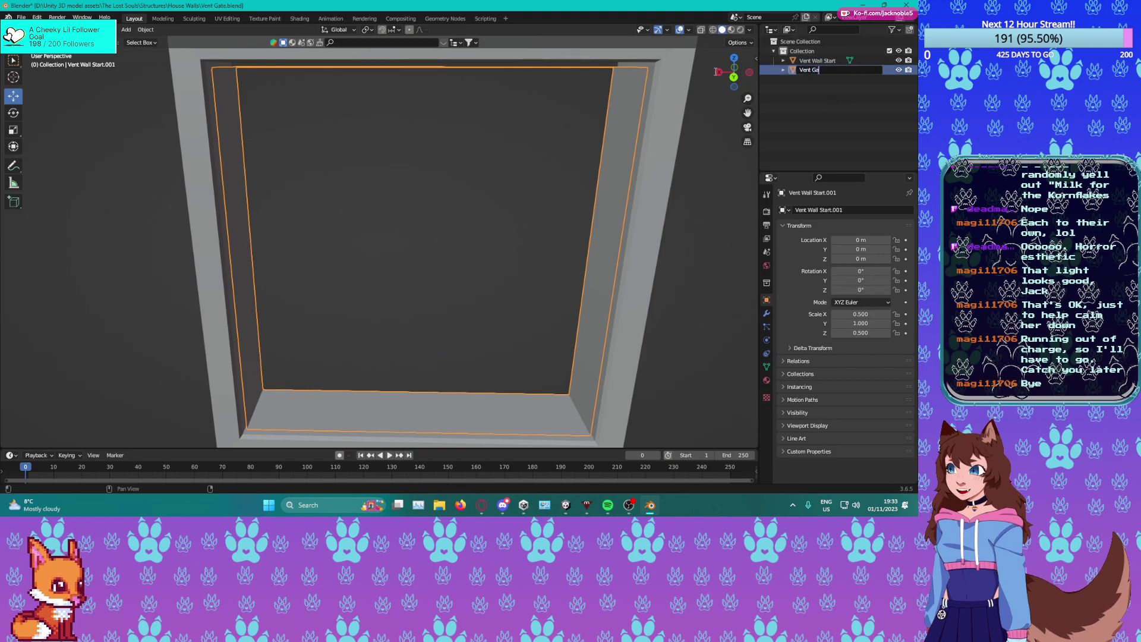
type("te")
key("Return")
Select the whole face ring of Vent Gate in Edit Mode and flip its normals.
middle_click_drag(505, 298, 418, 320)
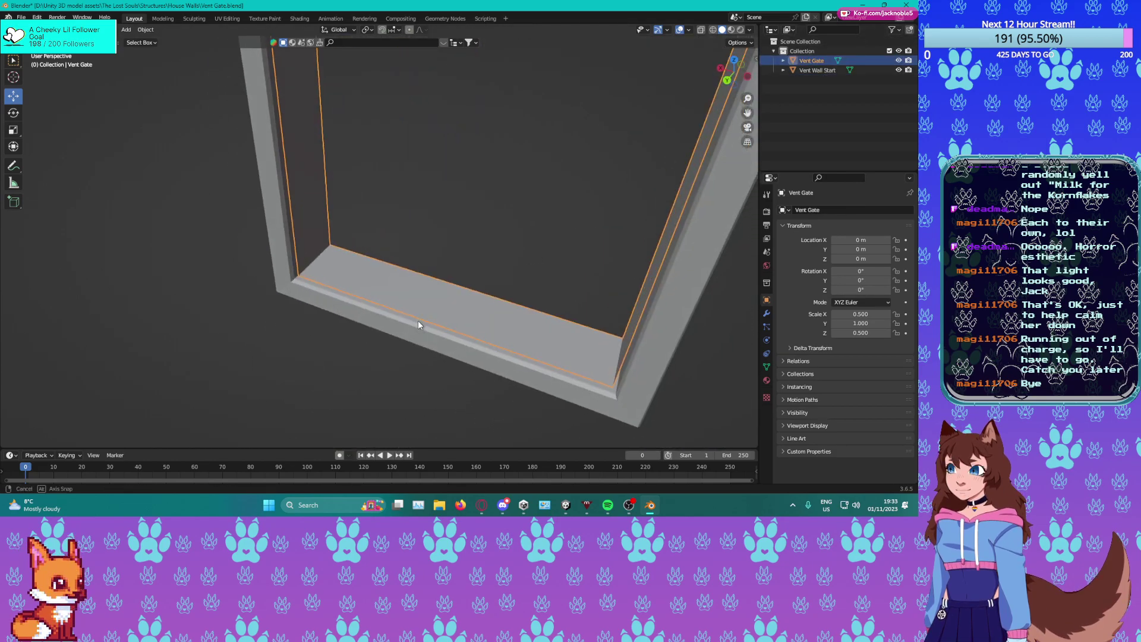
scroll(474, 285, "down", 8)
scroll(473, 268, "up", 5)
middle_click_drag(471, 294, 371, 309)
scroll(473, 320, "up", 3)
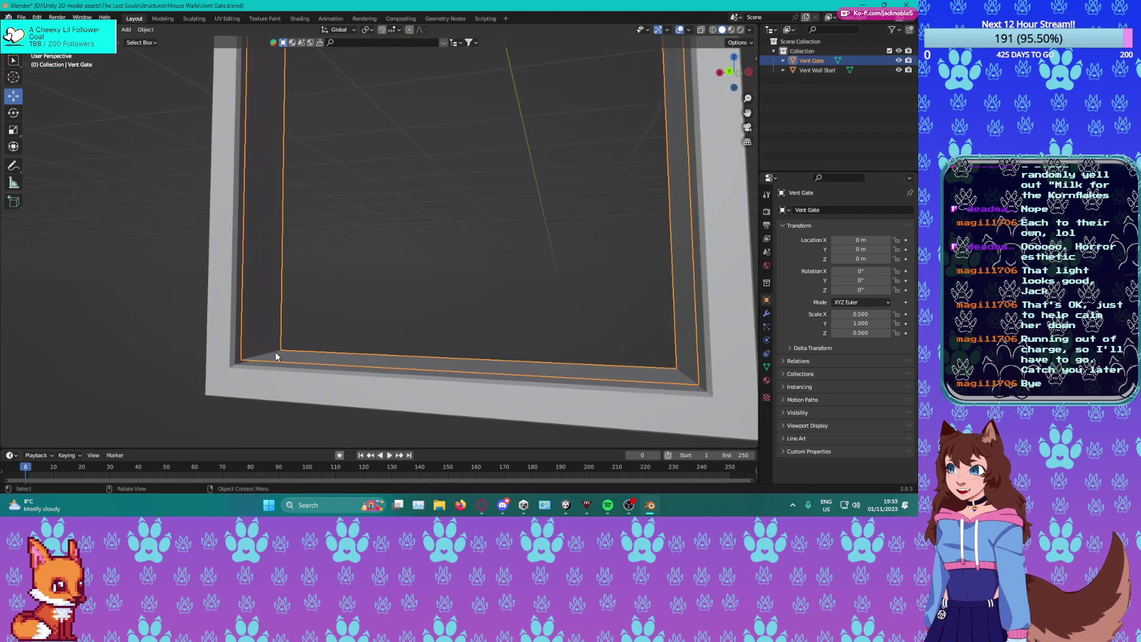
right_click(274, 355)
key("Tab")
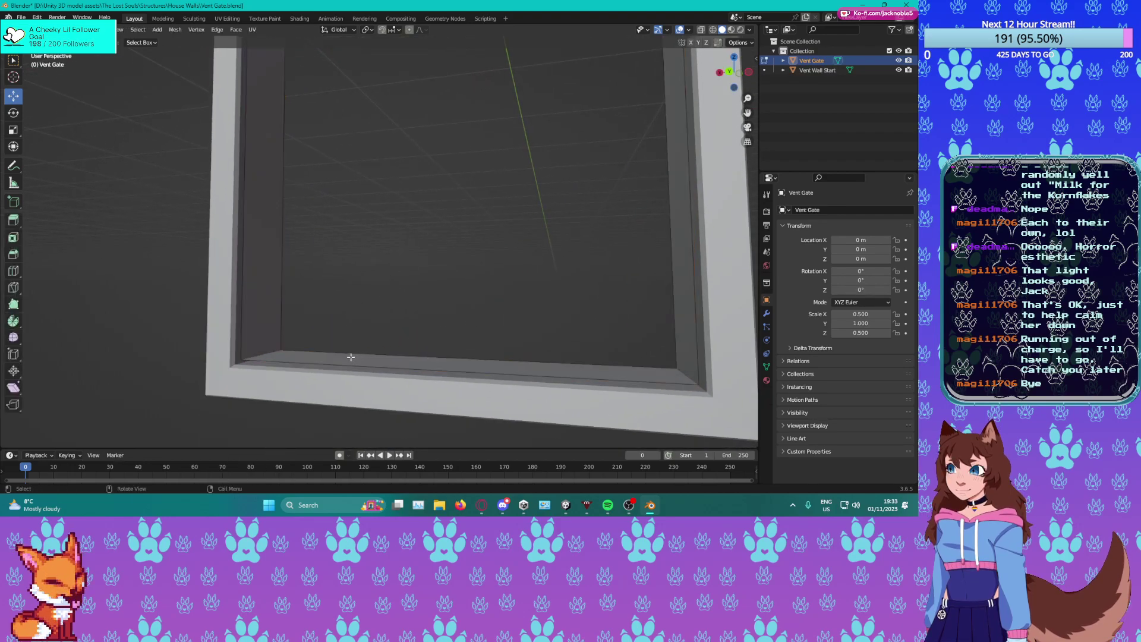
left_click(266, 351, "alt")
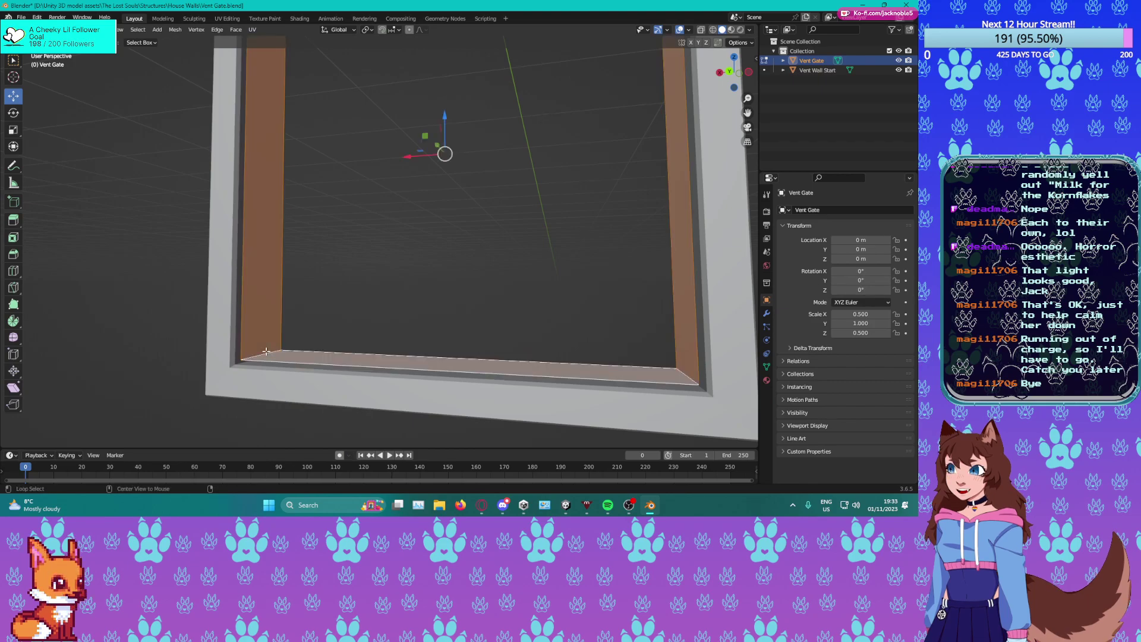
right_click(267, 351)
left_click(245, 329)
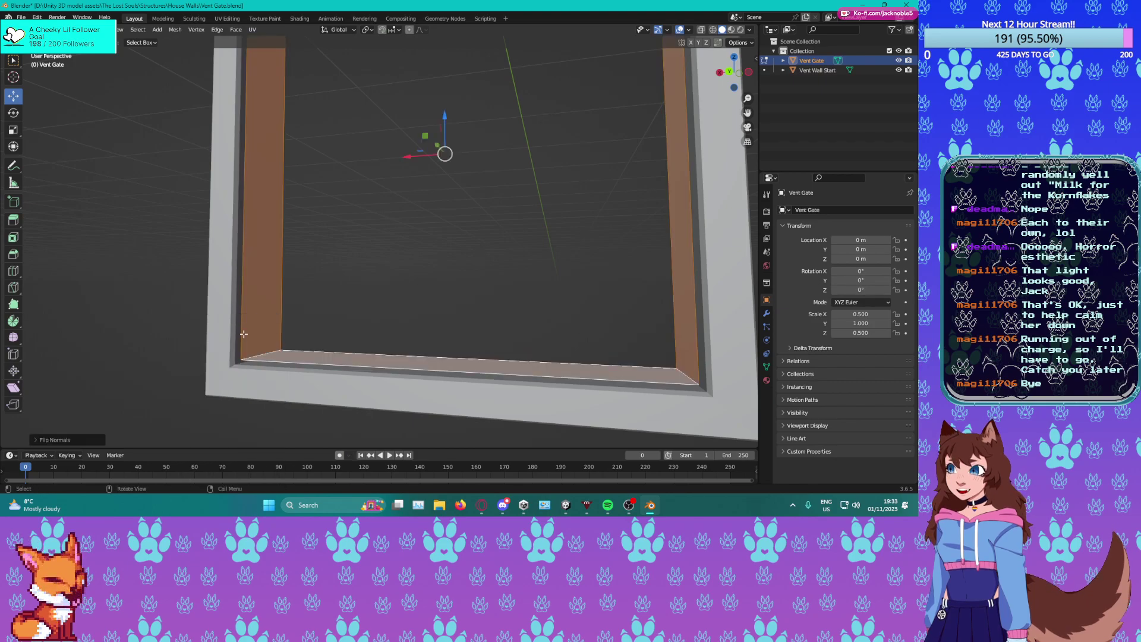
Scale the Vent Gate face ring down along the Y axis to make it shallower than the frame.
middle_click_drag(244, 338, 89, 208)
left_click(13, 129)
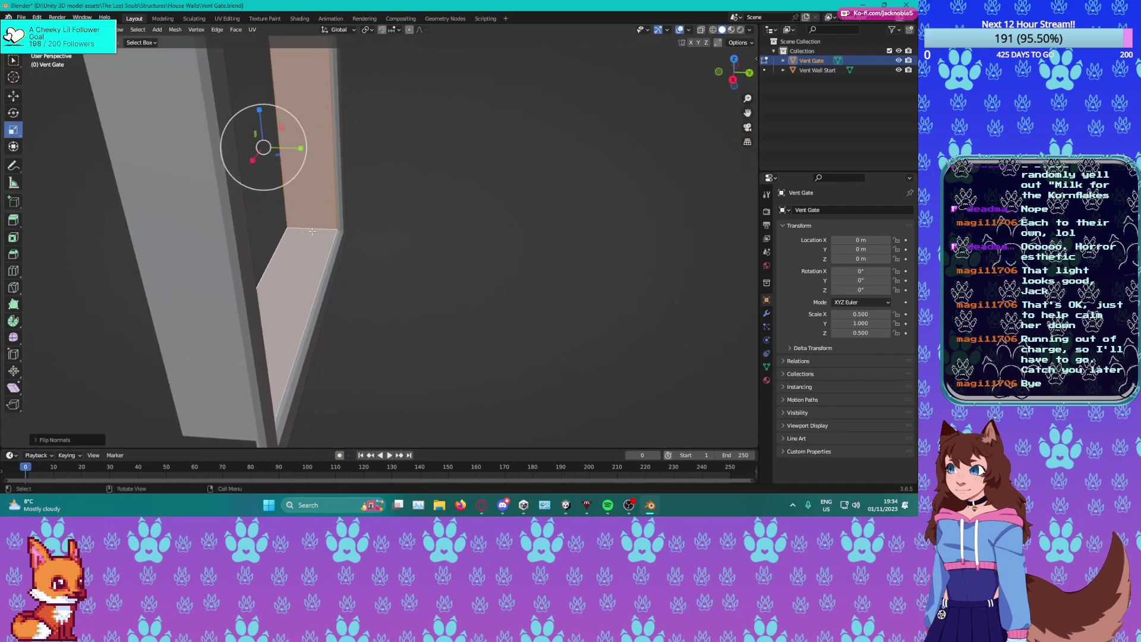
left_click_drag(302, 148, 283, 148)
Bevel the corner edges of the Vent Gate ring with multiple segments to round its corners.
middle_click_drag(348, 213, 316, 220)
key("2")
left_click(391, 204)
middle_click_drag(428, 145, 391, 224, "shift")
middle_click_drag(424, 168, 322, 176)
middle_click_drag(317, 229, 390, 230)
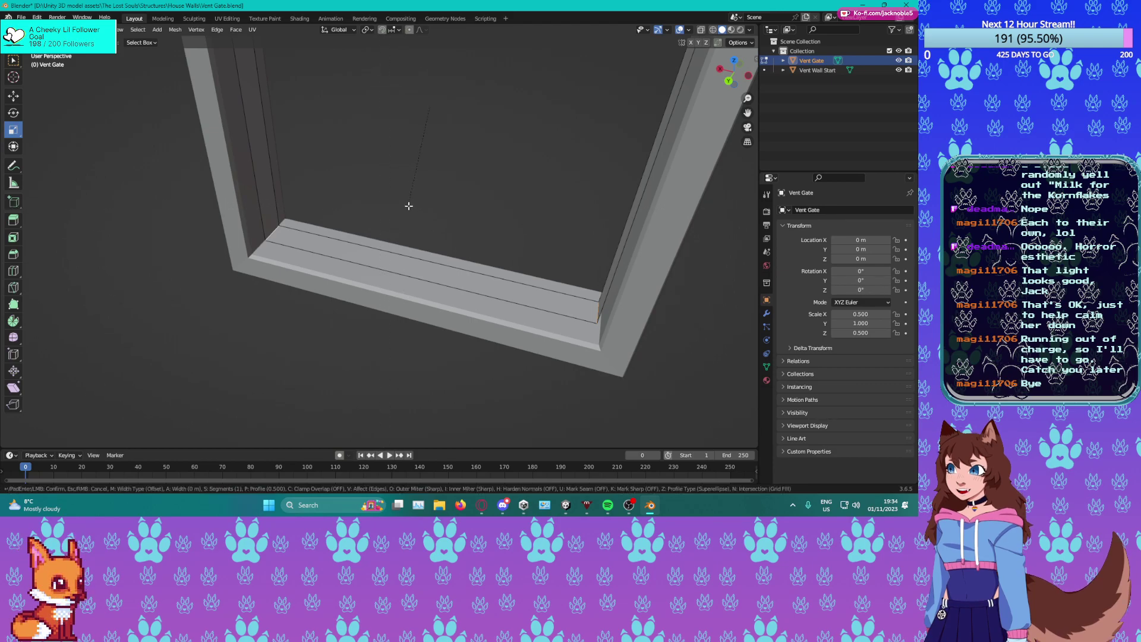
key("ctrl+b")
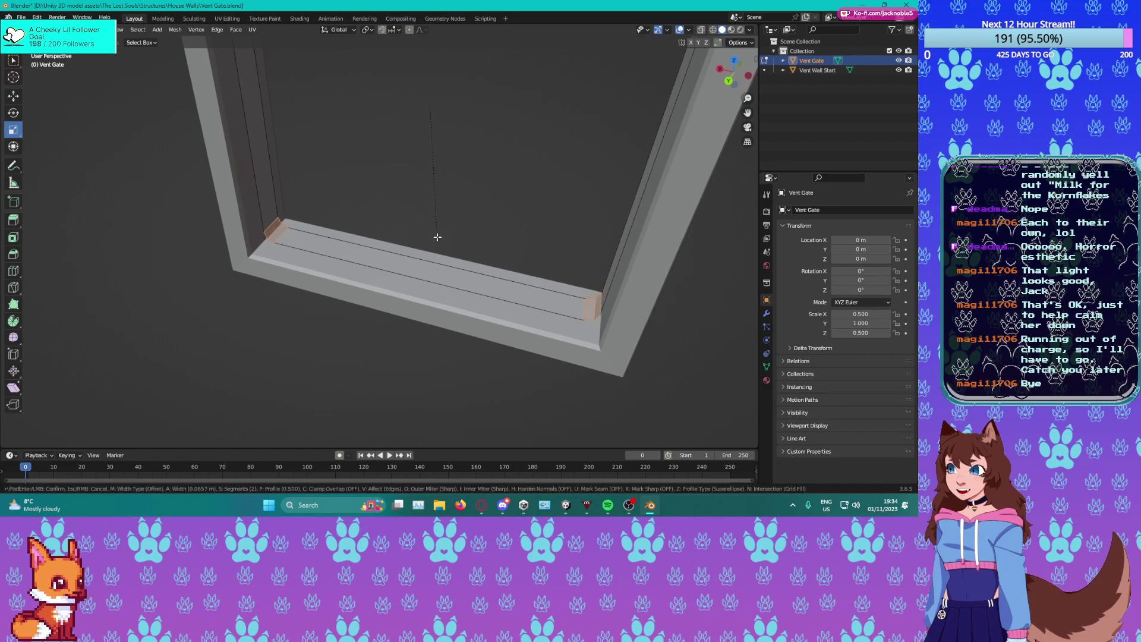
scroll(440, 244, "up", 1)
left_click(446, 257)
Duplicate the whole Vent Gate face ring in place and scale the copy slightly inward on X and Z, excluding Y.
middle_click_drag(401, 263, 369, 292)
scroll(395, 90, "down", 2)
left_click(314, 322, "alt")
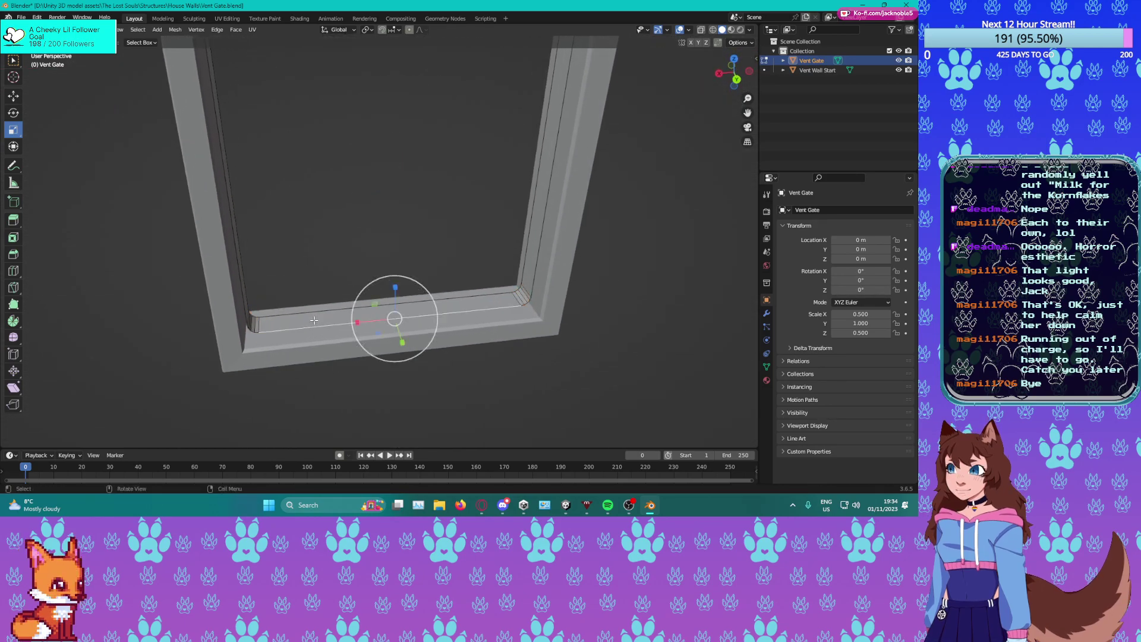
key("alt+a")
left_click(265, 320, "alt")
middle_click_drag(268, 316, 466, 180)
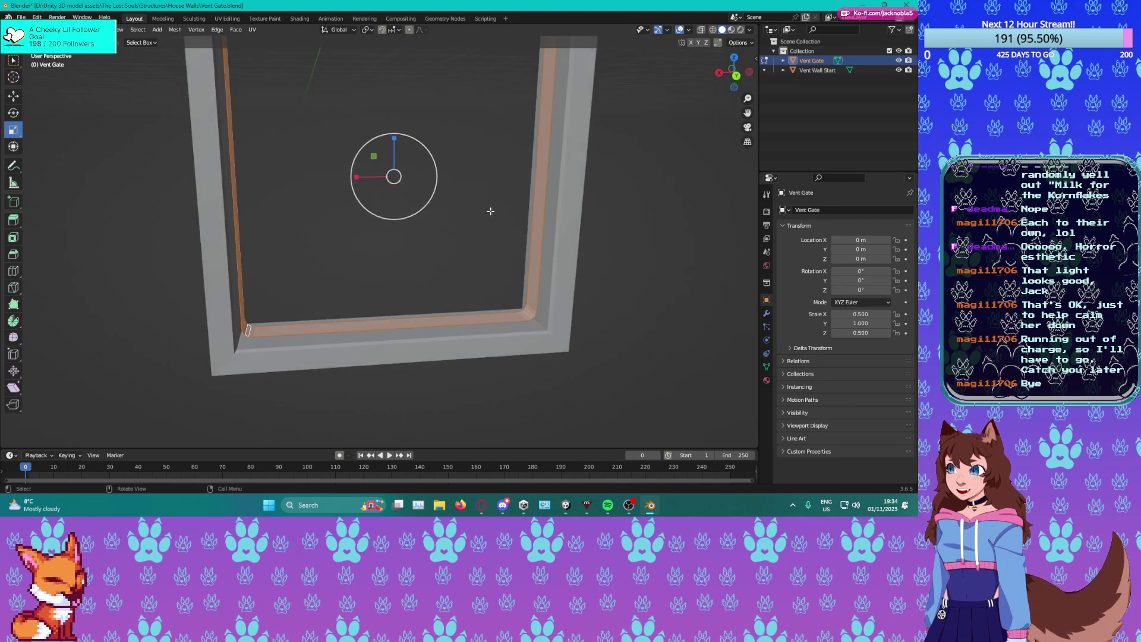
middle_click_drag(523, 262, 520, 236)
key("shift+d")
right_click(518, 235)
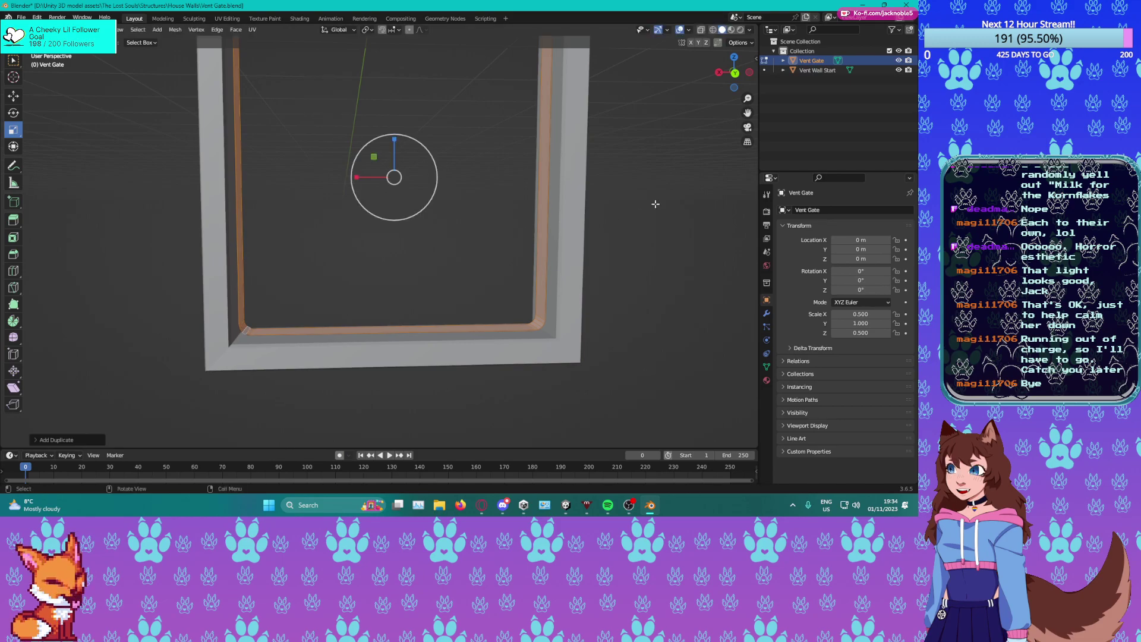
key("s")
key("shift+y")
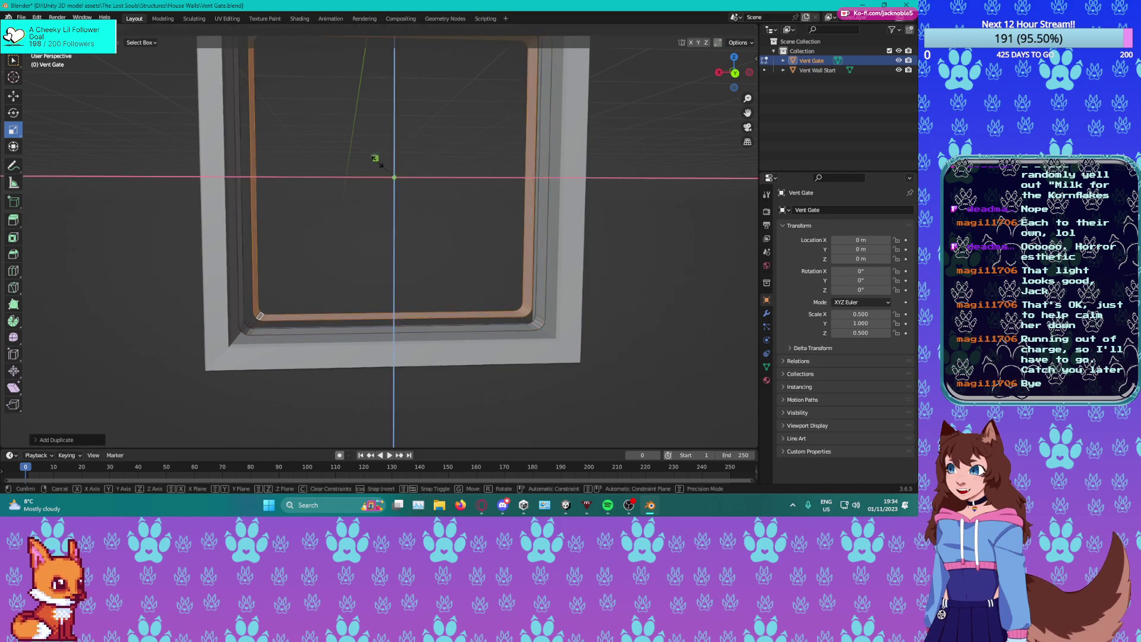
left_click(375, 158)
Fill the faces between the outer and inner Vent Gate rings across the first rounded lower corner.
scroll(256, 327, "up", 4)
middle_click_drag(361, 210, 267, 276)
left_click(257, 265)
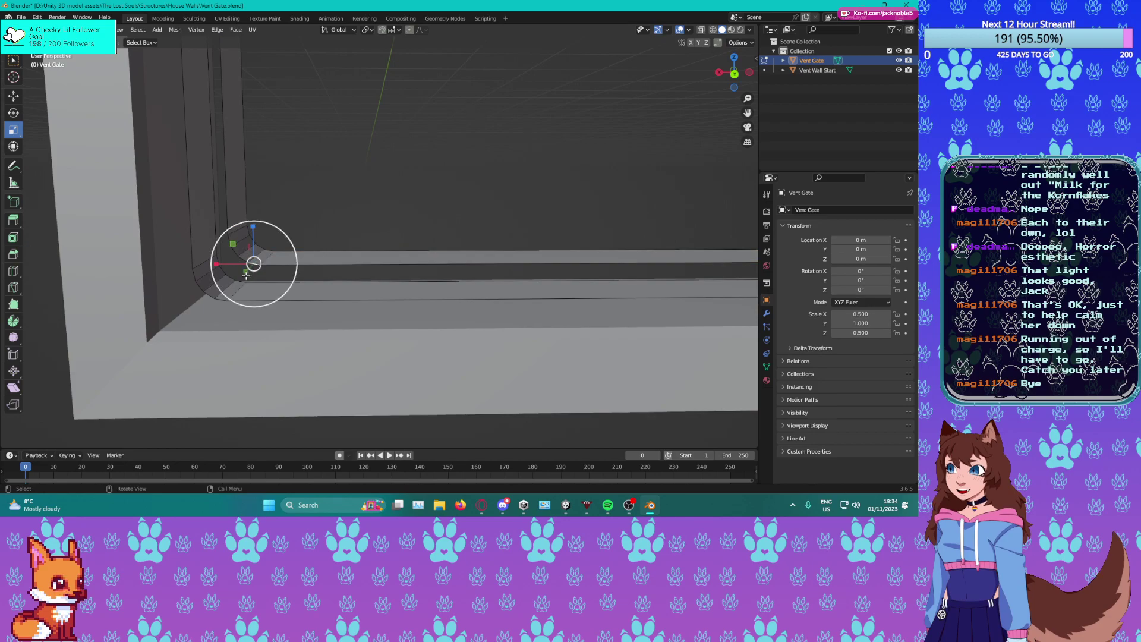
left_click(221, 297, "shift")
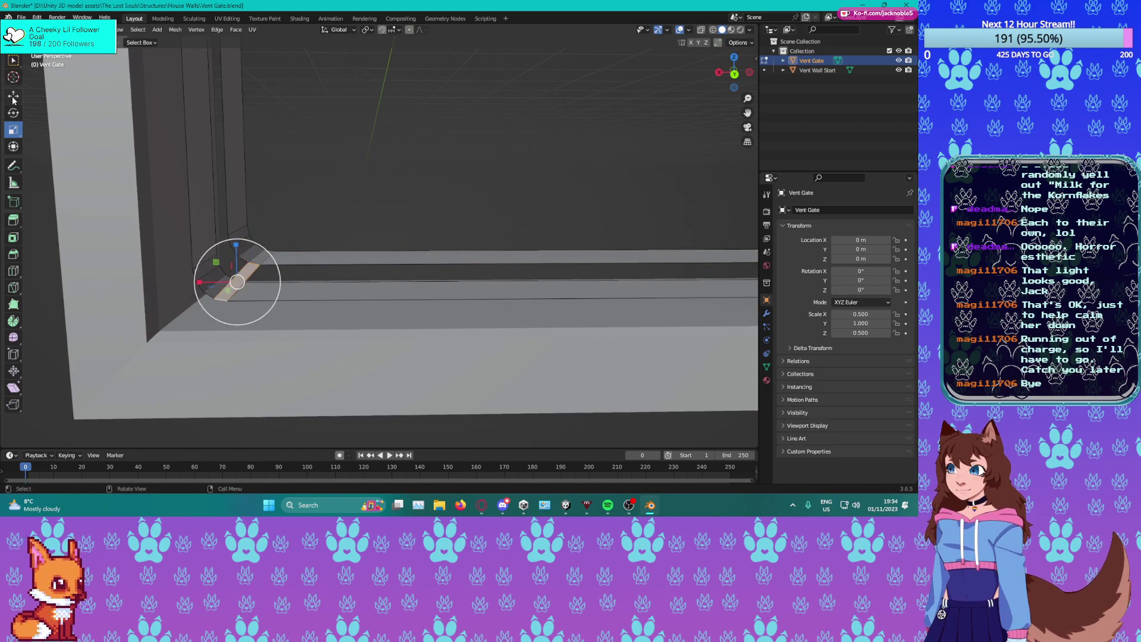
left_click(13, 60)
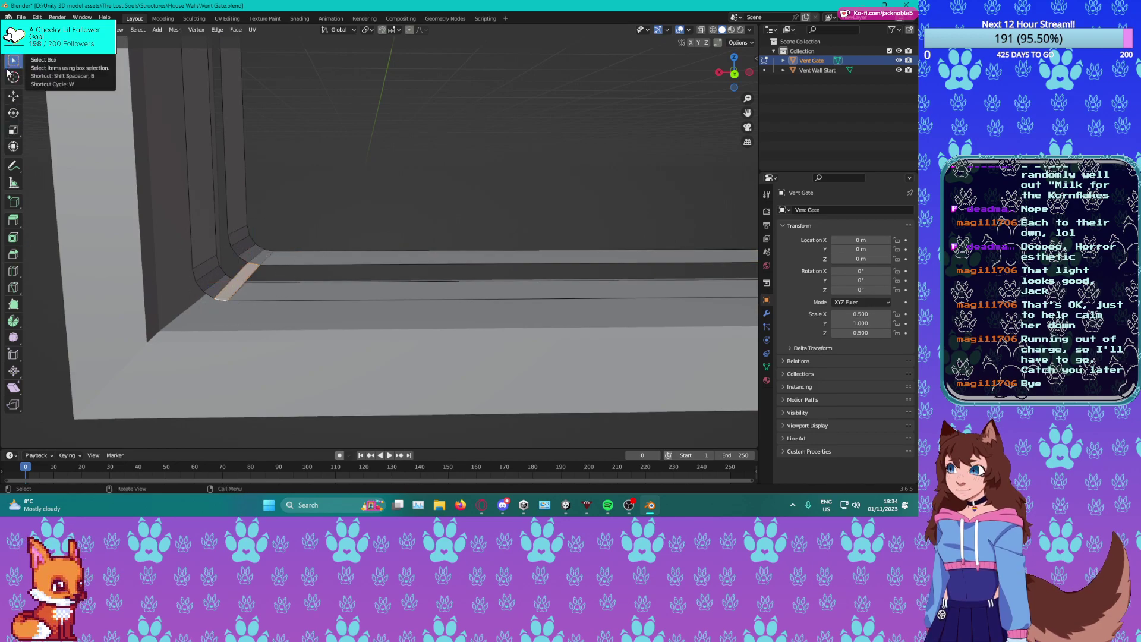
left_click(217, 278, "shift")
left_click(240, 254)
left_click(201, 287, "shift")
key("f")
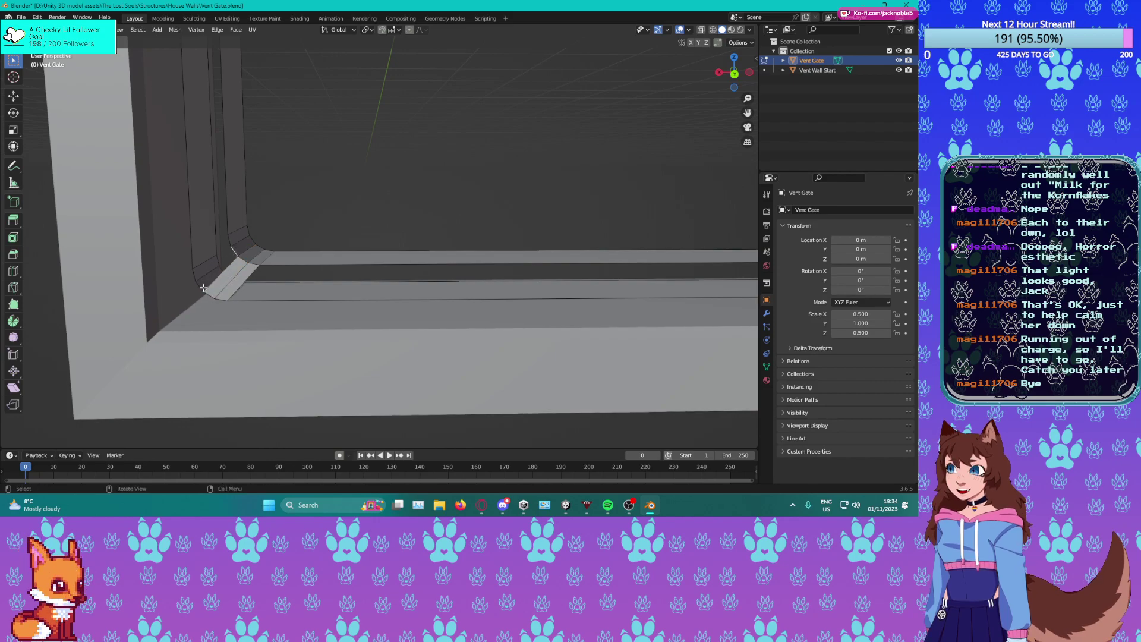
left_click(206, 279, "shift")
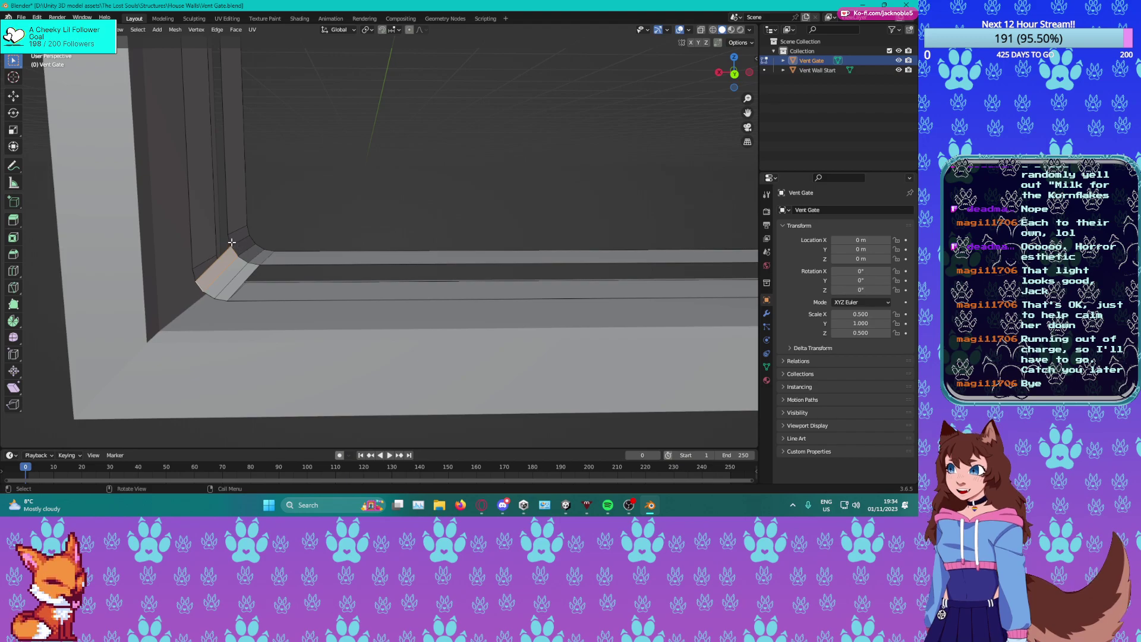
Fill the long vertical face between the two rings above that corner, and the faces across the adjoining upper rounded corner.
left_click(194, 276, "shift")
left_click(192, 189, "shift")
key("f")
scroll(275, 184, "down", 6)
middle_click_drag(323, 145, 283, 240, "shift")
scroll(308, 176, "up", 2)
middle_click_drag(309, 176, 304, 329, "shift")
scroll(262, 247, "up", 3)
left_click(196, 205)
left_click(160, 166, "shift")
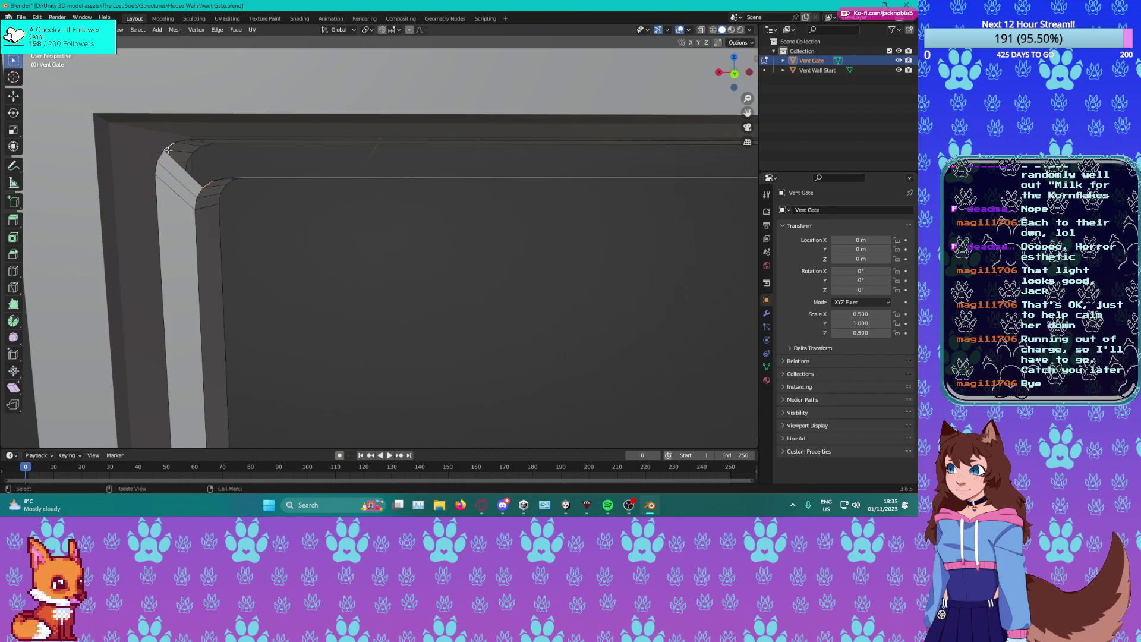
key("f")
Fill the long top face between the two rings and the faces across the opposite upper rounded corner.
middle_click_drag(208, 181, 277, 210)
left_click(295, 126, "shift")
middle_click_drag(305, 158, 531, 229)
left_click(587, 153)
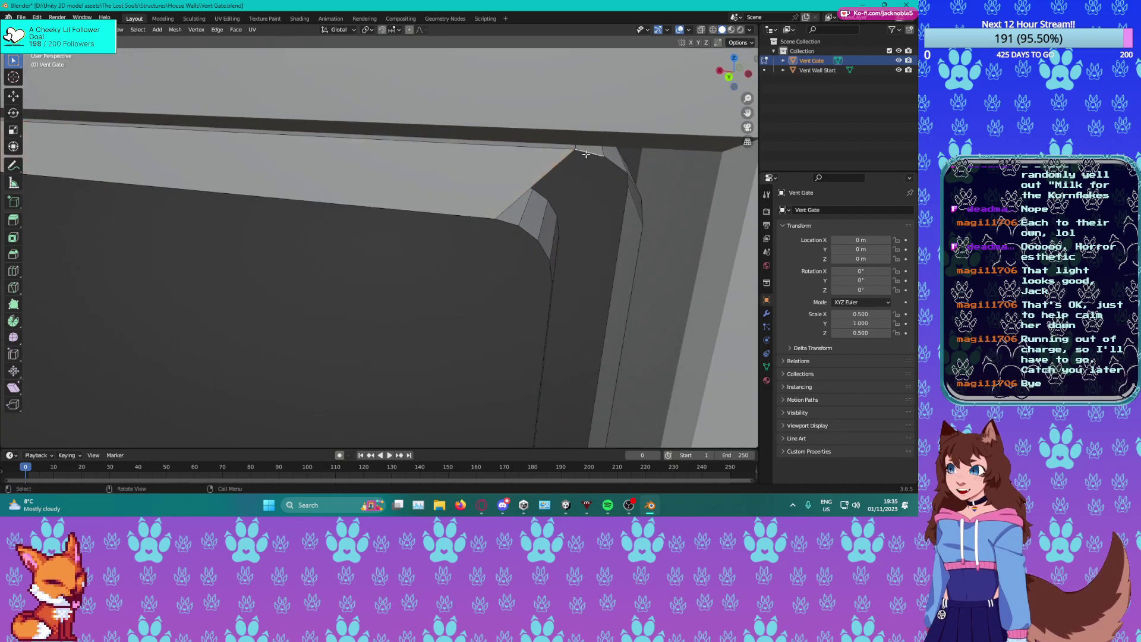
left_click(503, 221, "shift")
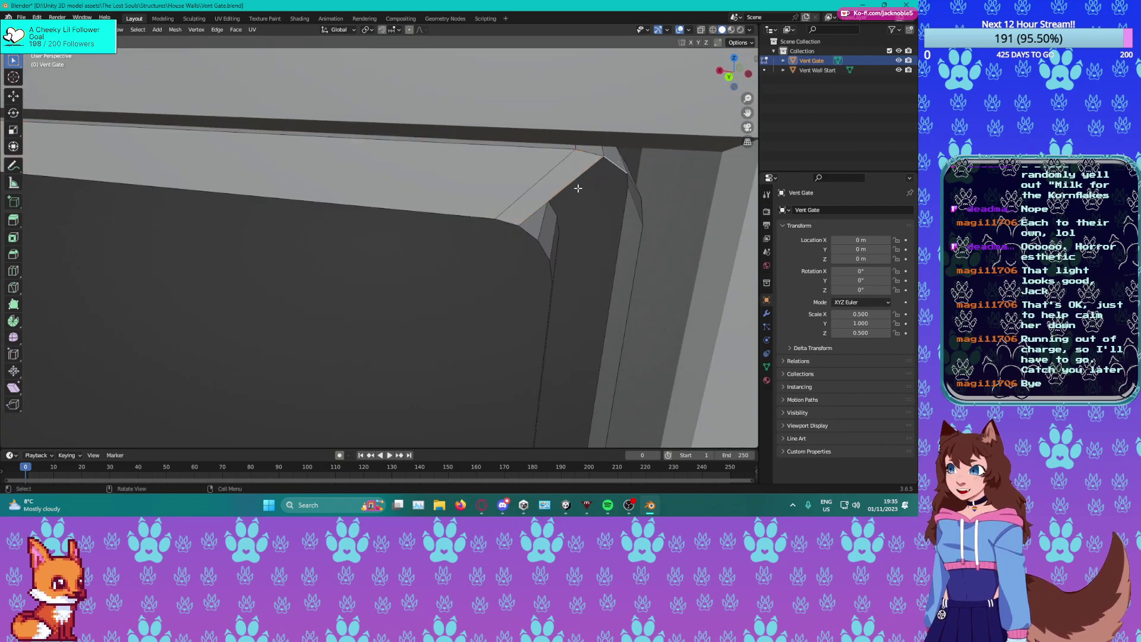
left_click(627, 185)
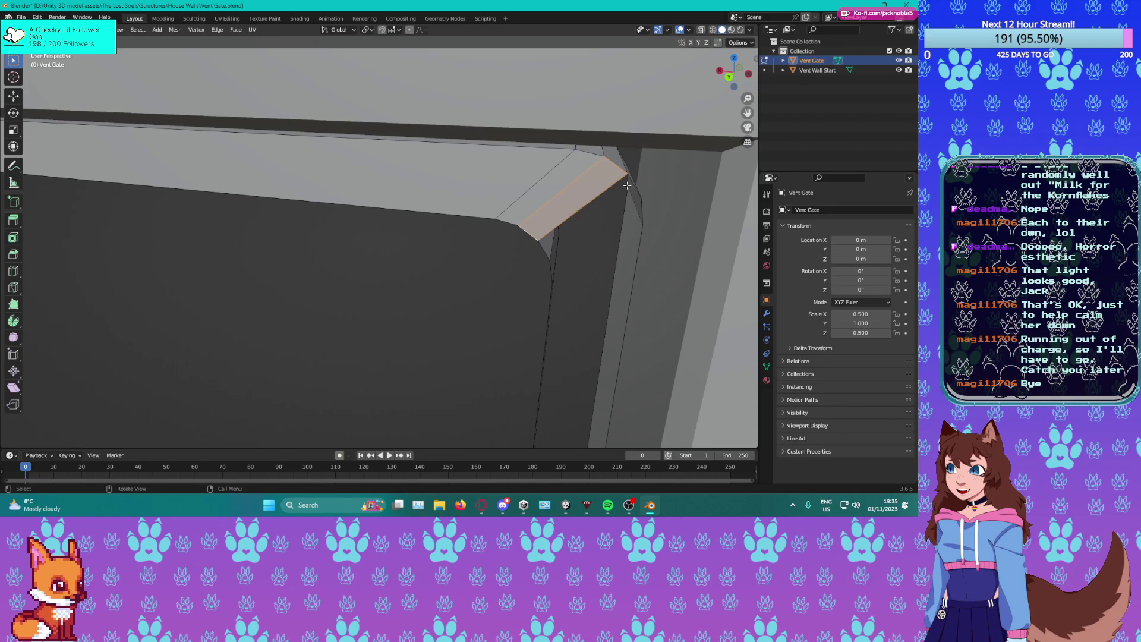
left_click(543, 249, "shift")
key("f")
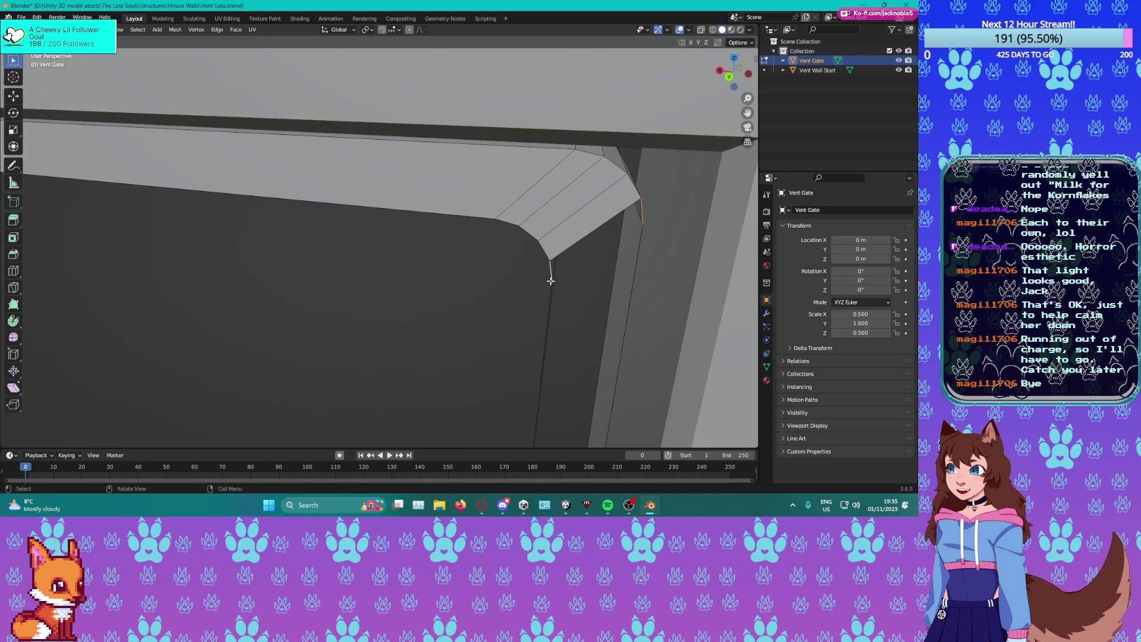
Fill the second long vertical face between the outer and inner Vent Gate rings.
middle_click_drag(601, 288, 632, 233)
left_click(580, 305)
left_click(546, 308, "shift")
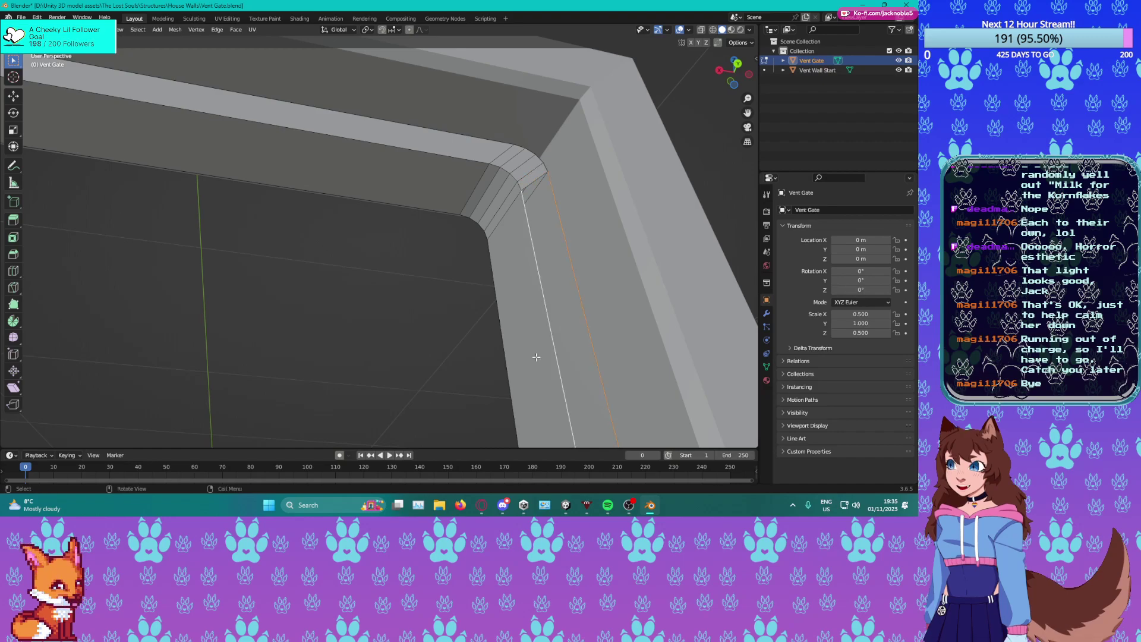
key("f")
Fill the faces between the two rings across the remaining lower rounded corner.
scroll(545, 307, "down", 3)
middle_click_drag(499, 324, 458, 98, "shift")
scroll(469, 291, "up", 3)
middle_click_drag(470, 384, 449, 345)
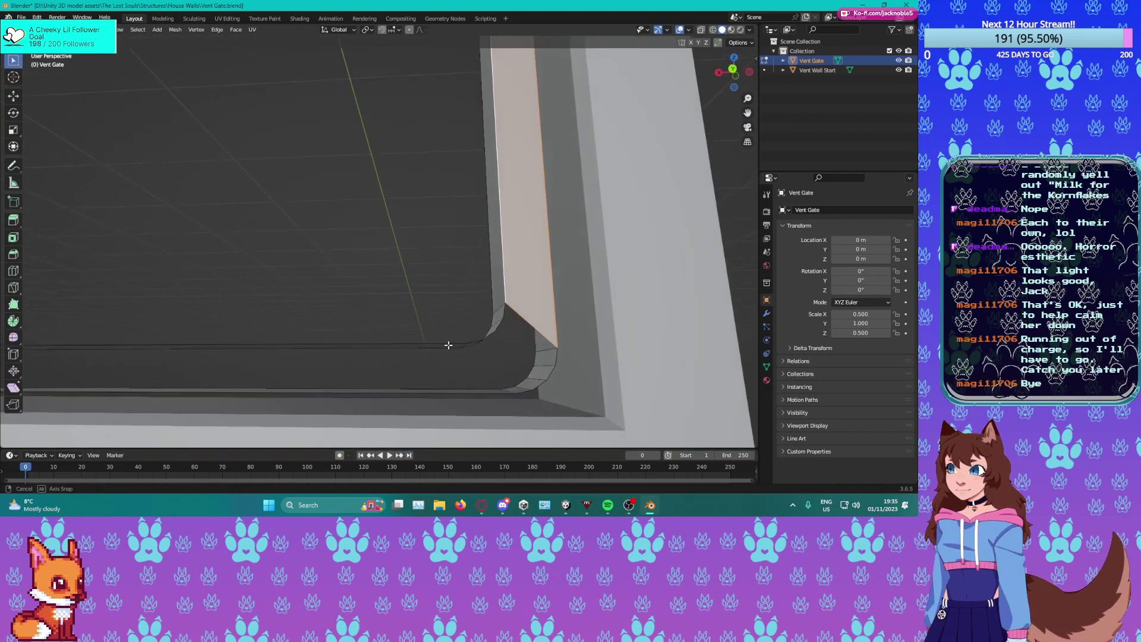
left_click(504, 312)
left_click(557, 357, "shift")
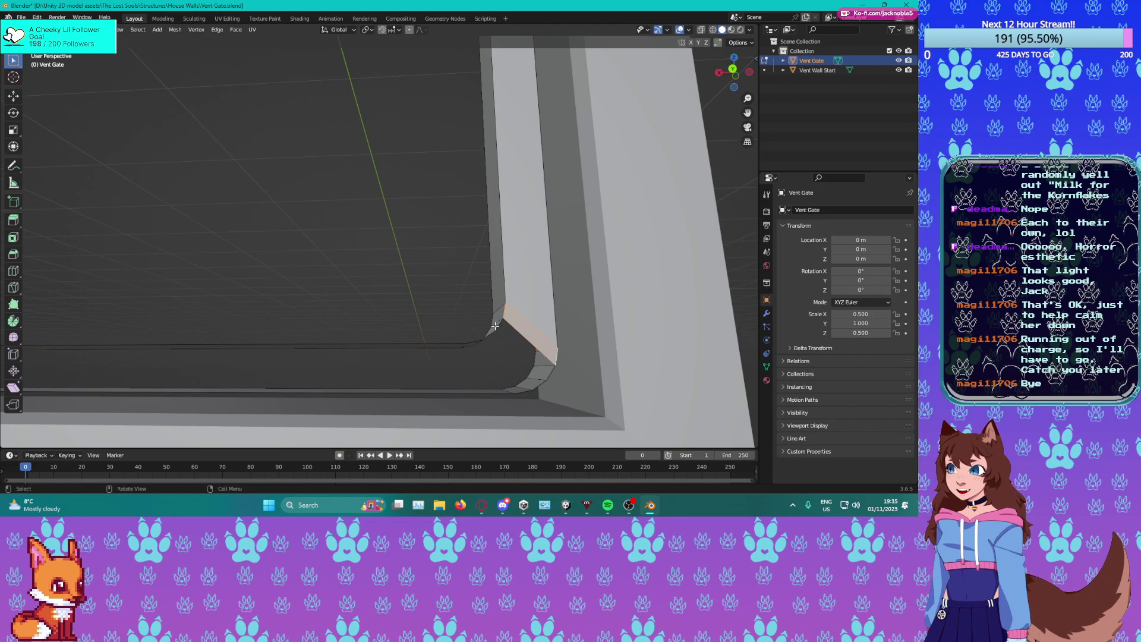
left_click(552, 373, "shift")
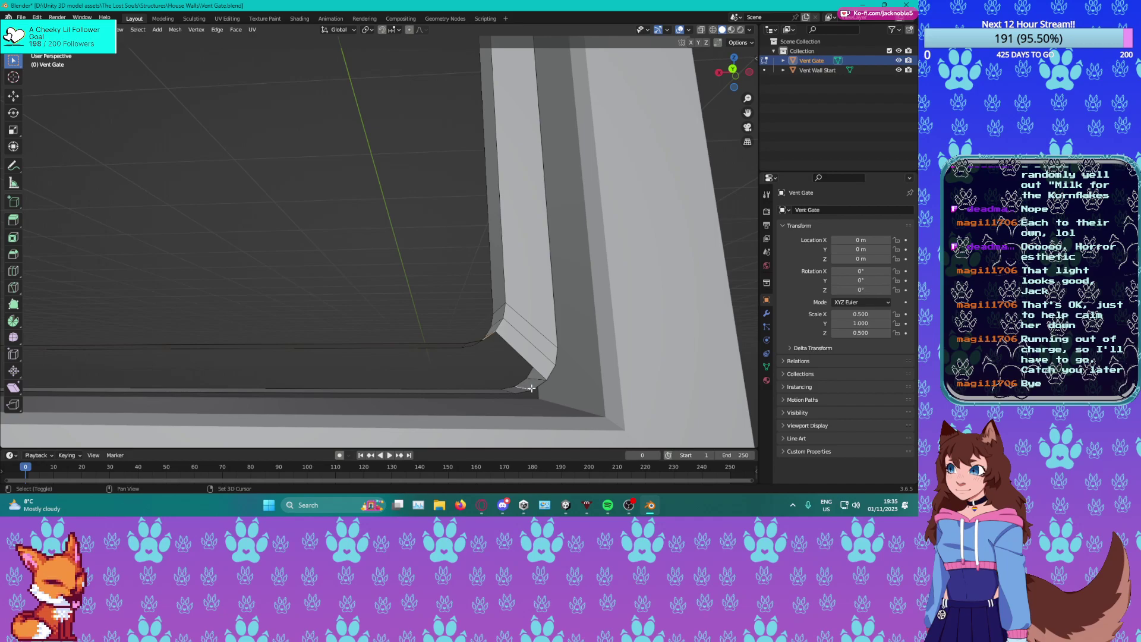
left_click(530, 387, "shift")
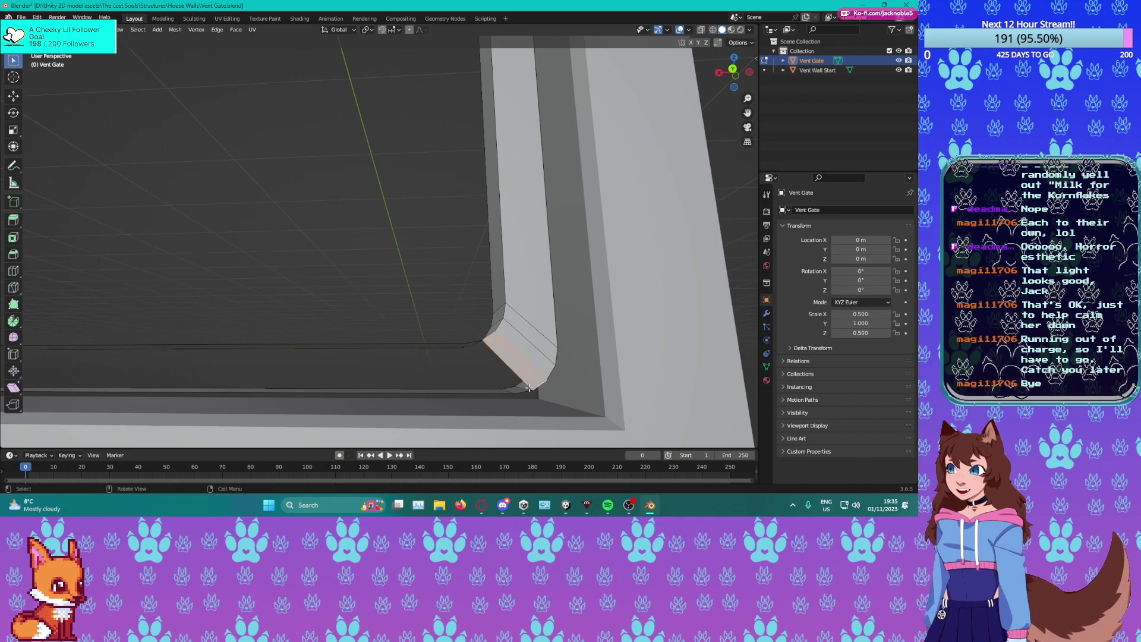
Fill the long bottom face between the two rings to close the front of the Vent Gate frame.
left_click(493, 372)
middle_click_drag(494, 373, 474, 381)
left_click(419, 377)
left_click(422, 396, "shift")
scroll(417, 384, "down", 5)
middle_click_drag(389, 332, 475, 336, "shift")
Return Vent Gate to Object Mode and save the Blender file.
key("Tab")
scroll(475, 337, "up", 2)
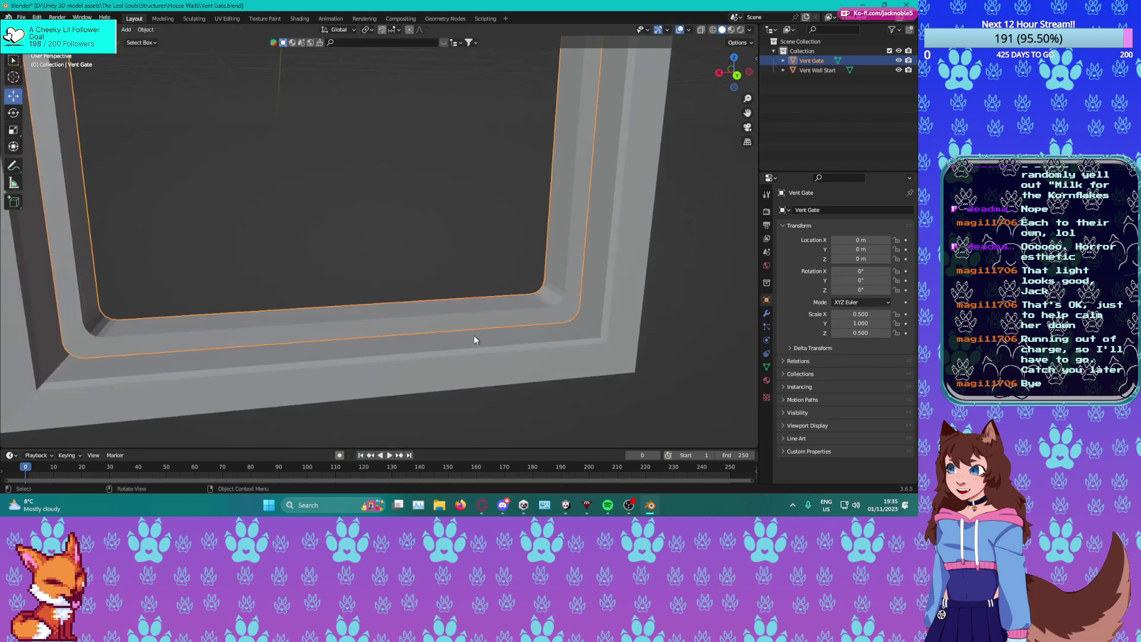
key("ctrl+s")
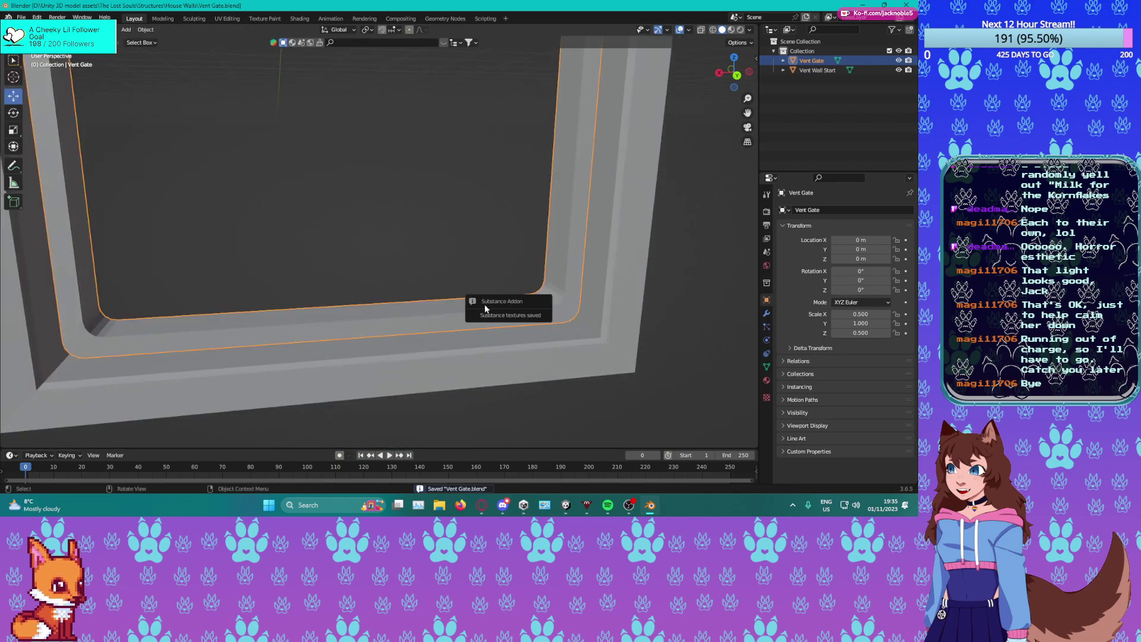
Add a lengthwise loop cut around the Vent Gate ring in Edit Mode.
middle_click_drag(487, 317, 404, 273)
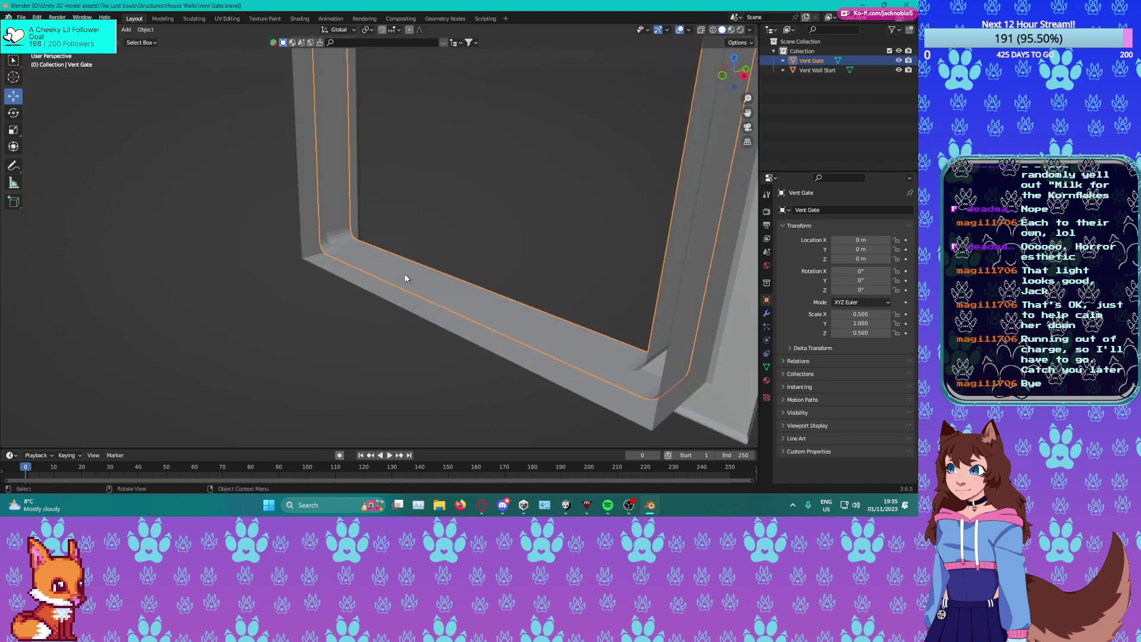
key("Tab")
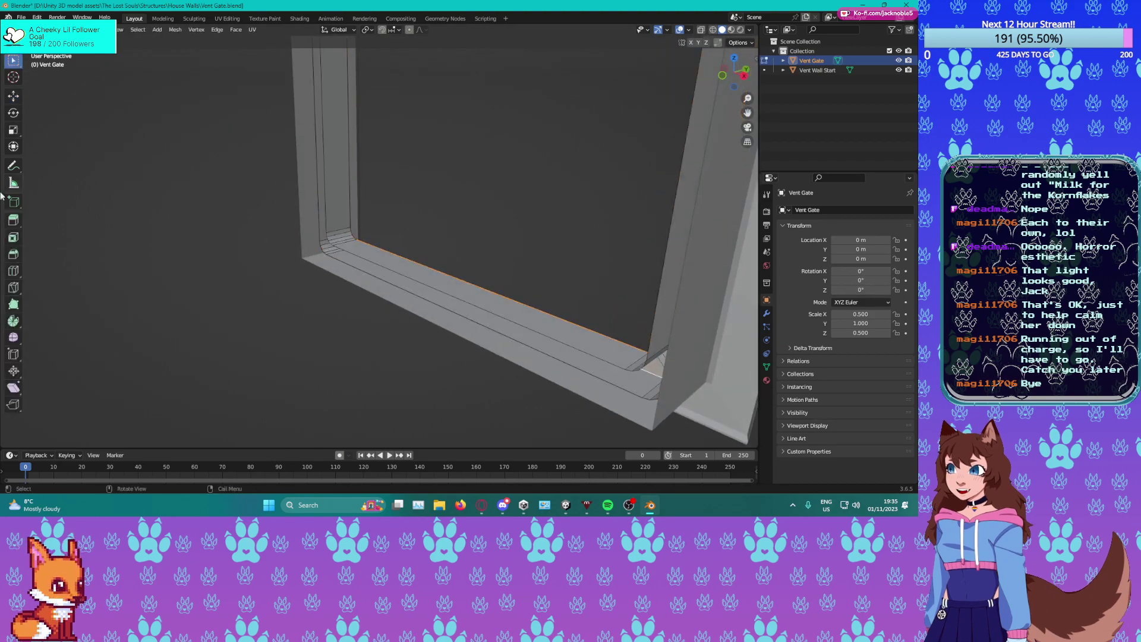
left_click(14, 271)
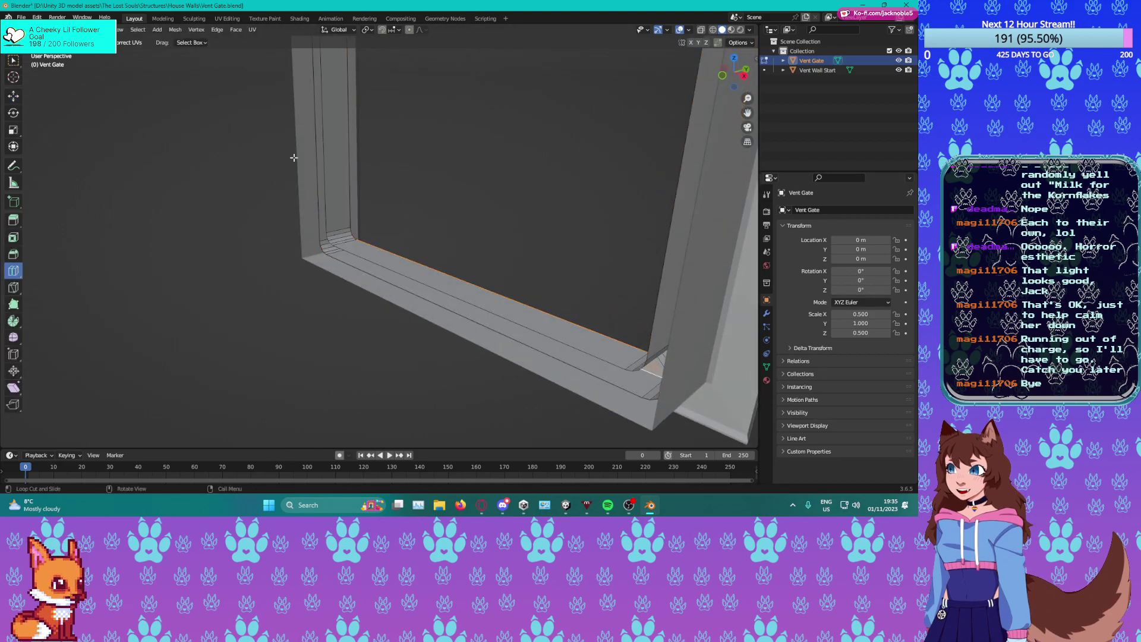
left_click(343, 238)
Try to delete the edge loop along the open back edge of Vent Gate's outer ring.
scroll(438, 287, "down", 5)
middle_click_drag(437, 287, 400, 292)
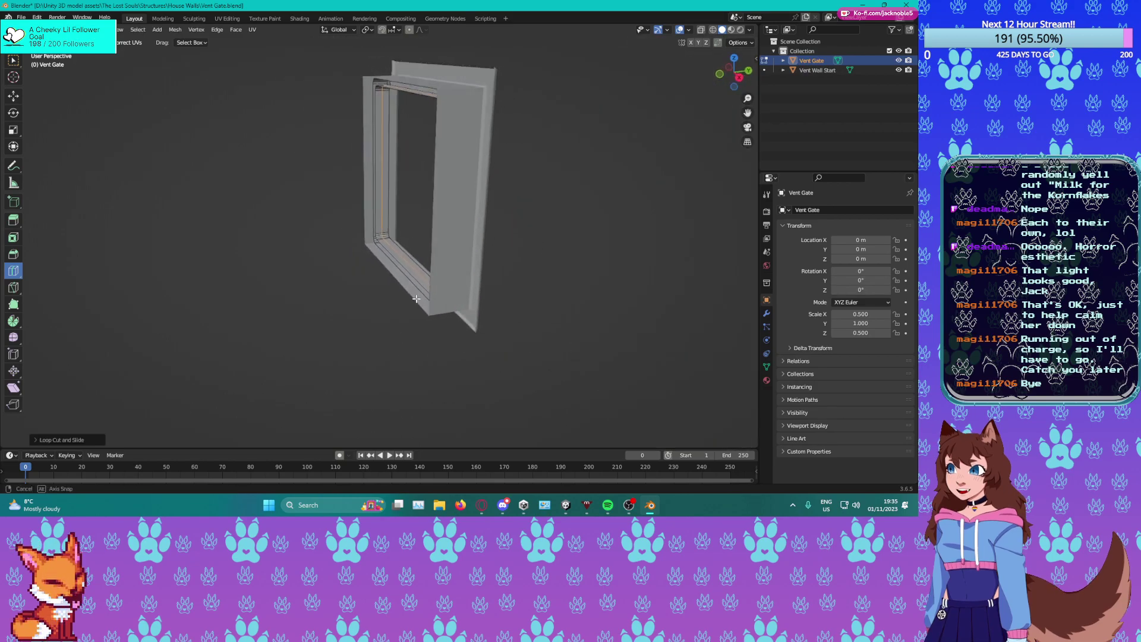
middle_click_drag(473, 270, 548, 280)
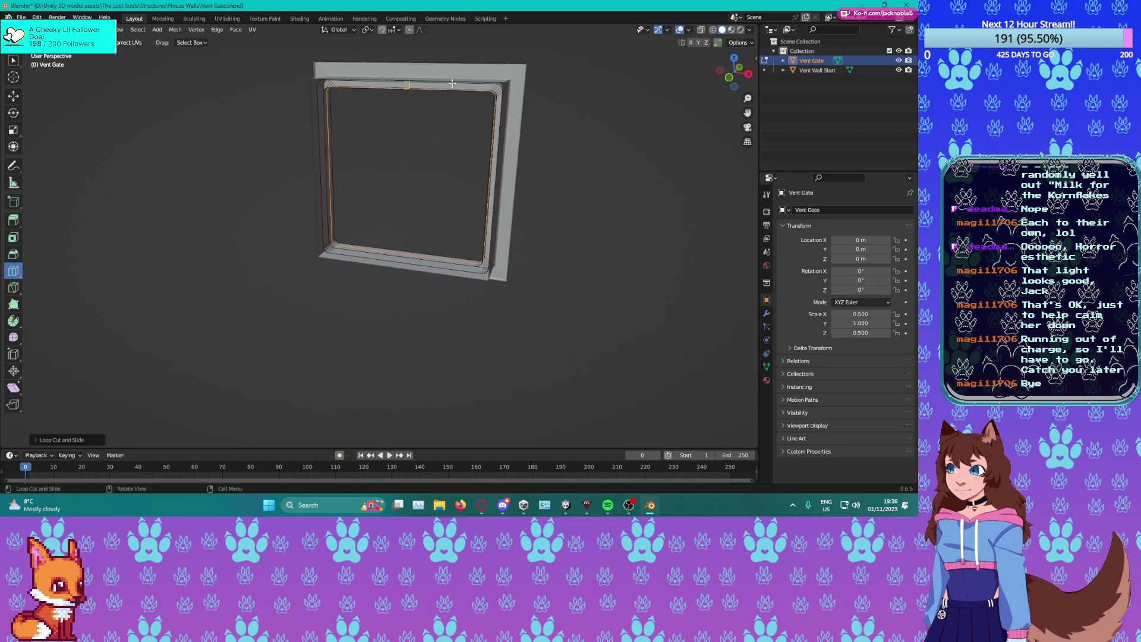
scroll(470, 178, "down", 3)
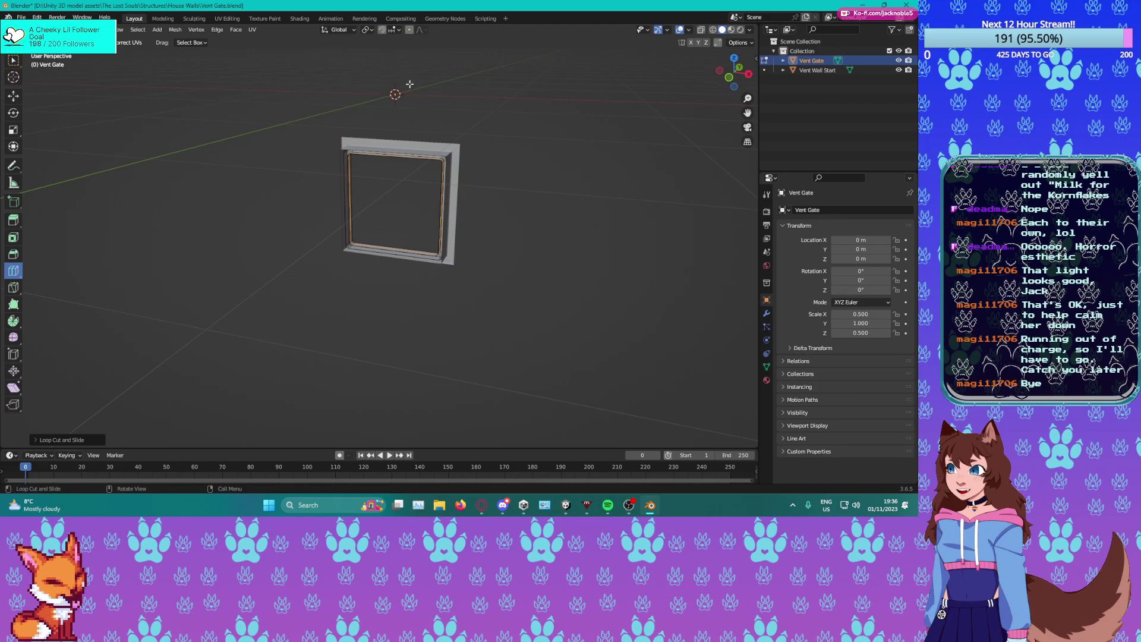
middle_click_drag(336, 149, 301, 153)
scroll(431, 173, "up", 5)
middle_click_drag(473, 193, 217, 208)
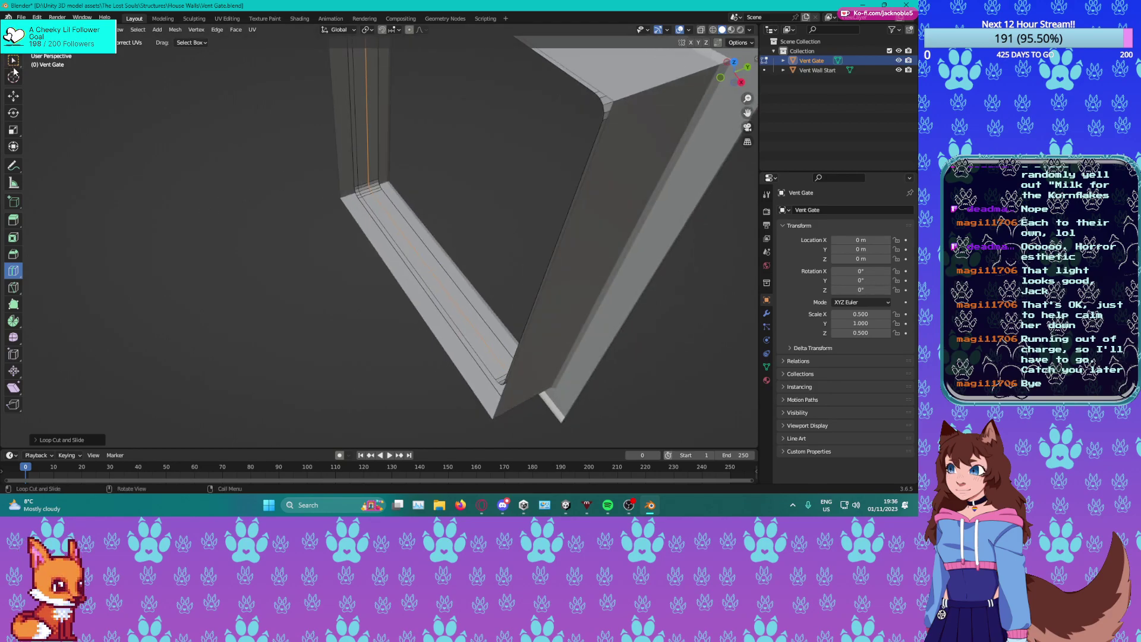
left_click(14, 95)
left_click(413, 264, "alt")
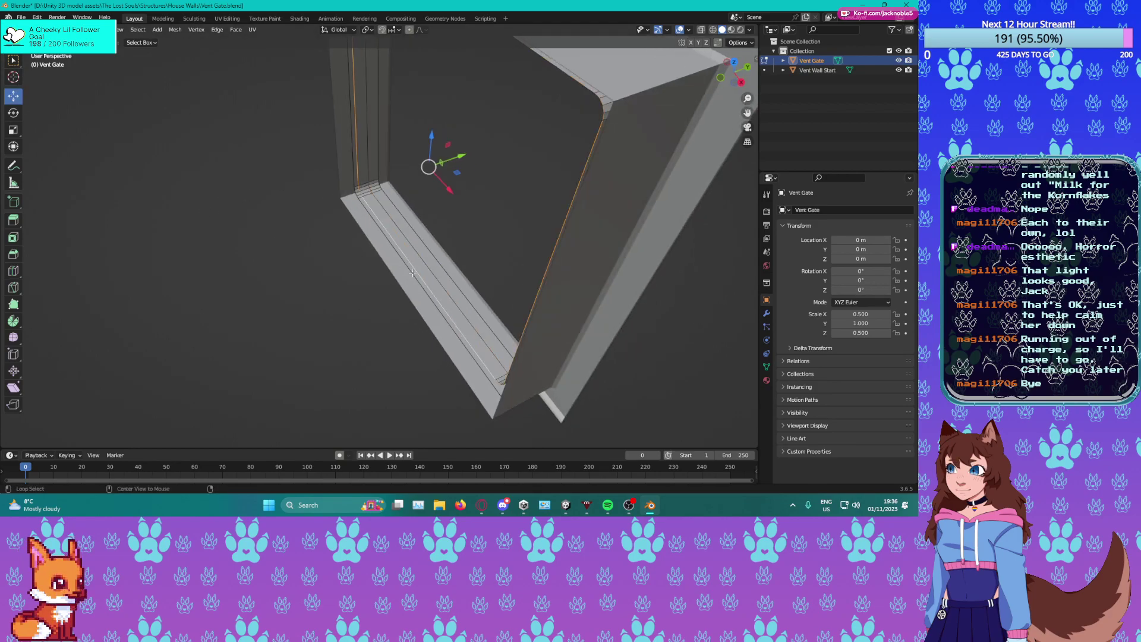
key("x")
left_click(378, 272)
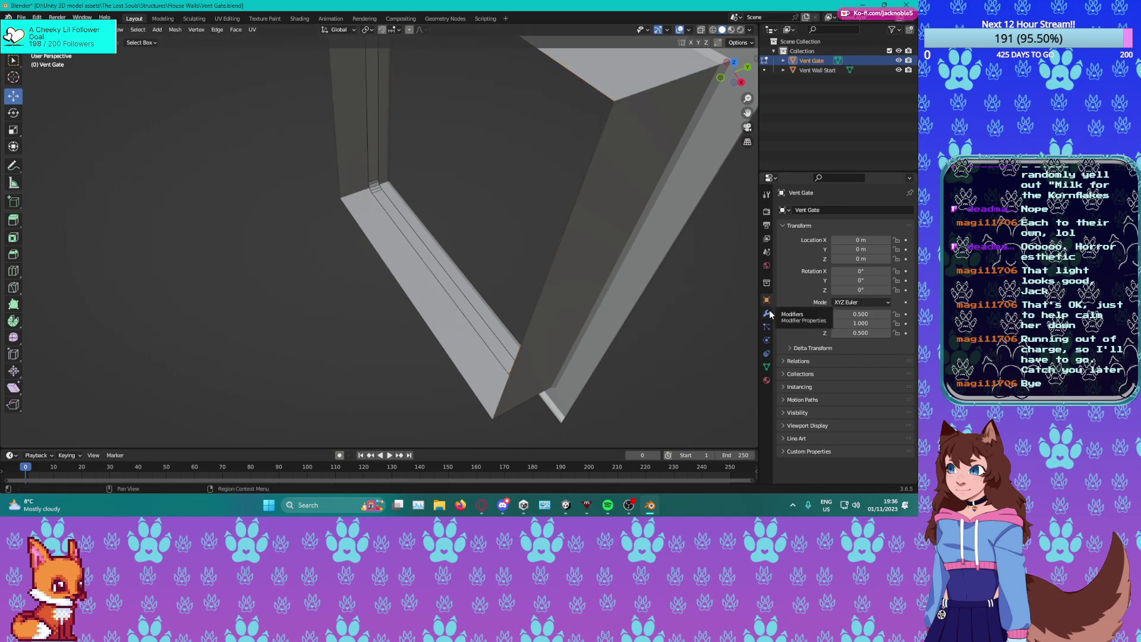
Undo the deletion of the Vent Gate edge loop.
middle_click_drag(355, 262, 405, 202)
key("ctrl+z")
key("ctrl+z")
Add another lengthwise loop cut along the lower part of Vent Gate and switch back to box selection.
middle_click_drag(254, 168, 11, 257)
left_click(13, 271)
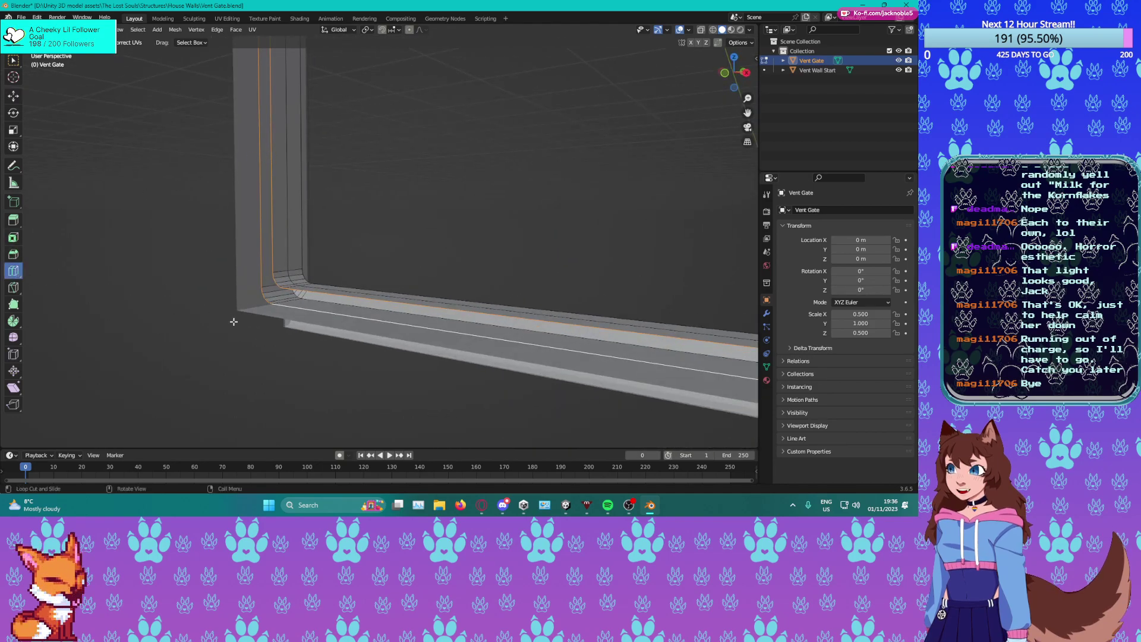
left_click(475, 324)
left_click(13, 59)
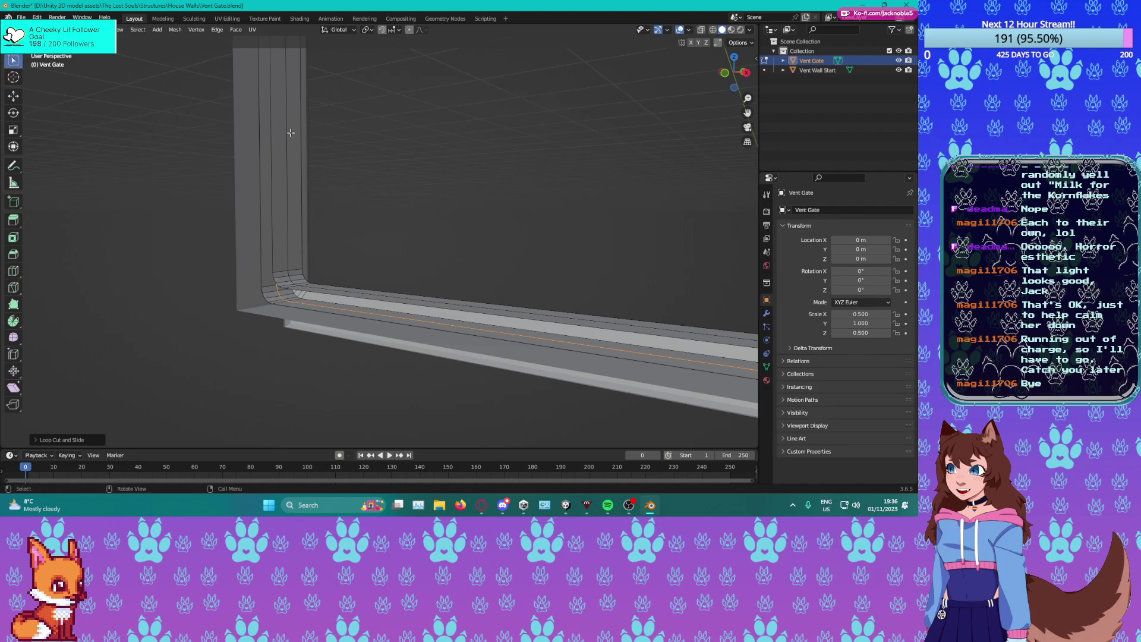
Select the neighbouring lengthwise edge loops along the back half of Vent Gate's outer side and delete their vertices.
middle_click_drag(254, 119, 302, 229)
left_click(316, 218, "alt")
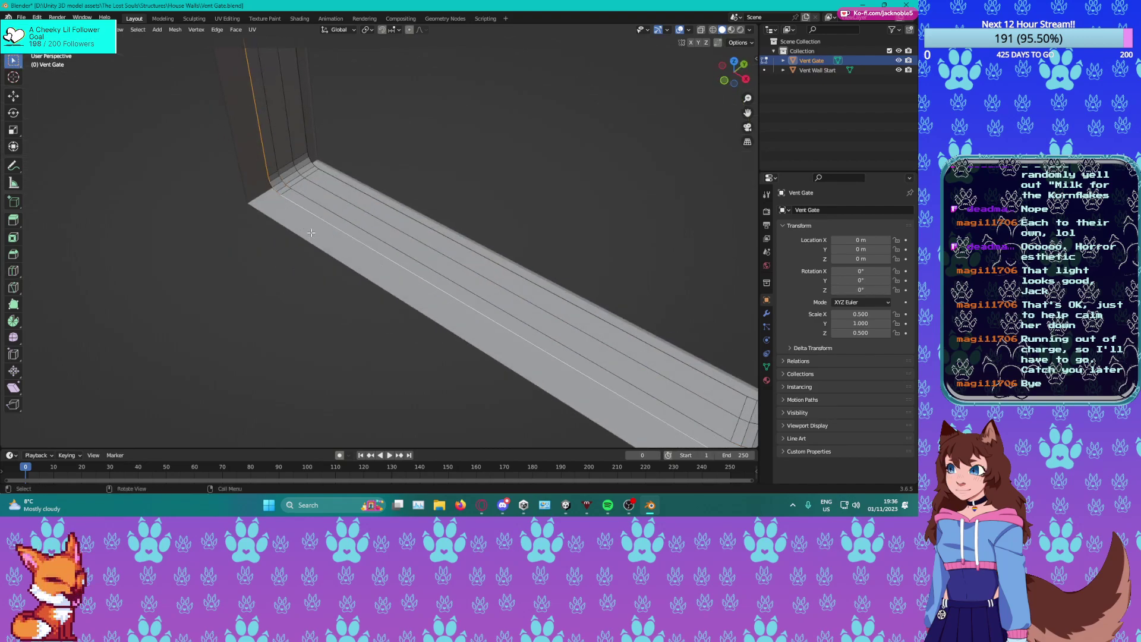
left_click(319, 214, "alt+shift")
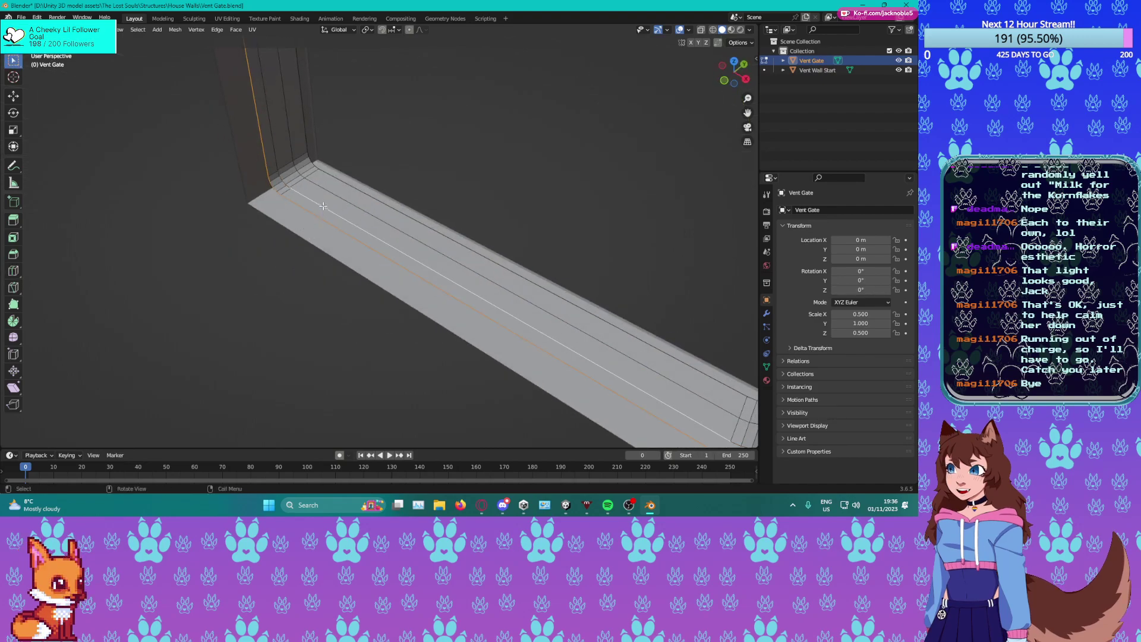
left_click(325, 204, "alt+shift")
left_click(324, 204, "alt+shift")
key("x")
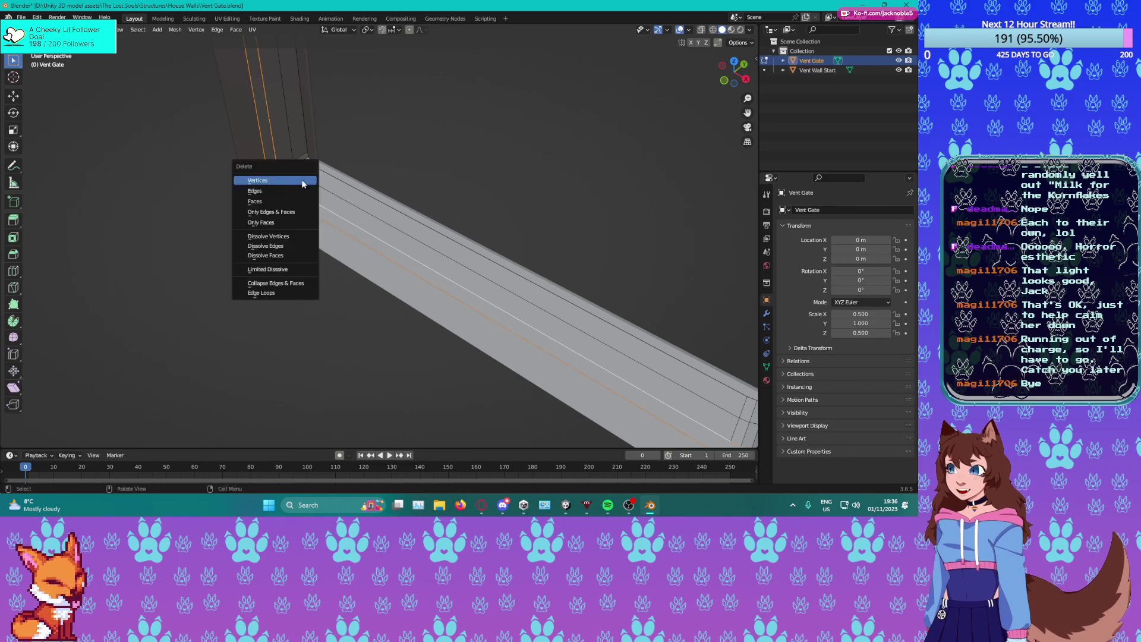
left_click(296, 184)
scroll(357, 202, "down", 4)
middle_click_drag(450, 221, 479, 224)
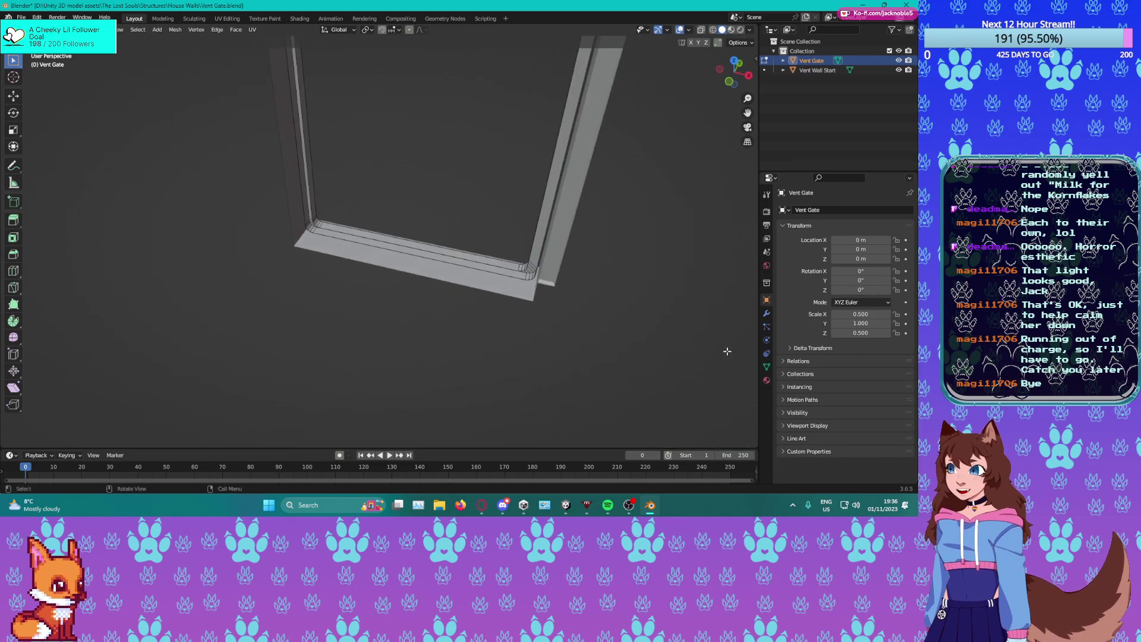
Add a Mirror modifier to Vent Gate that mirrors only across the Y axis and save the file.
left_click(766, 315)
left_click(818, 210)
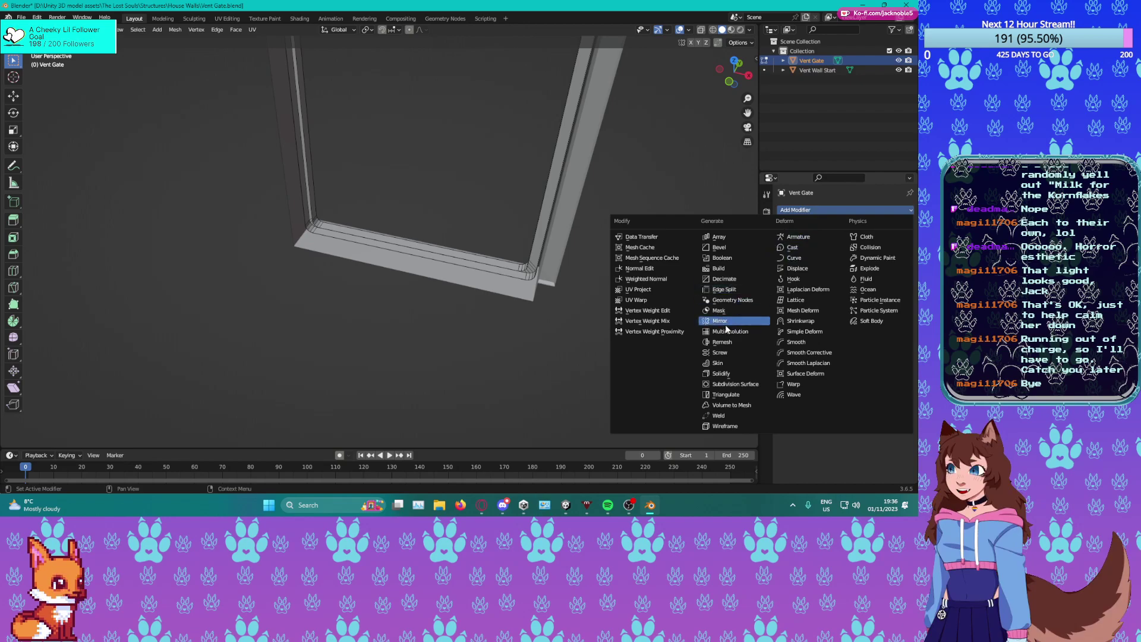
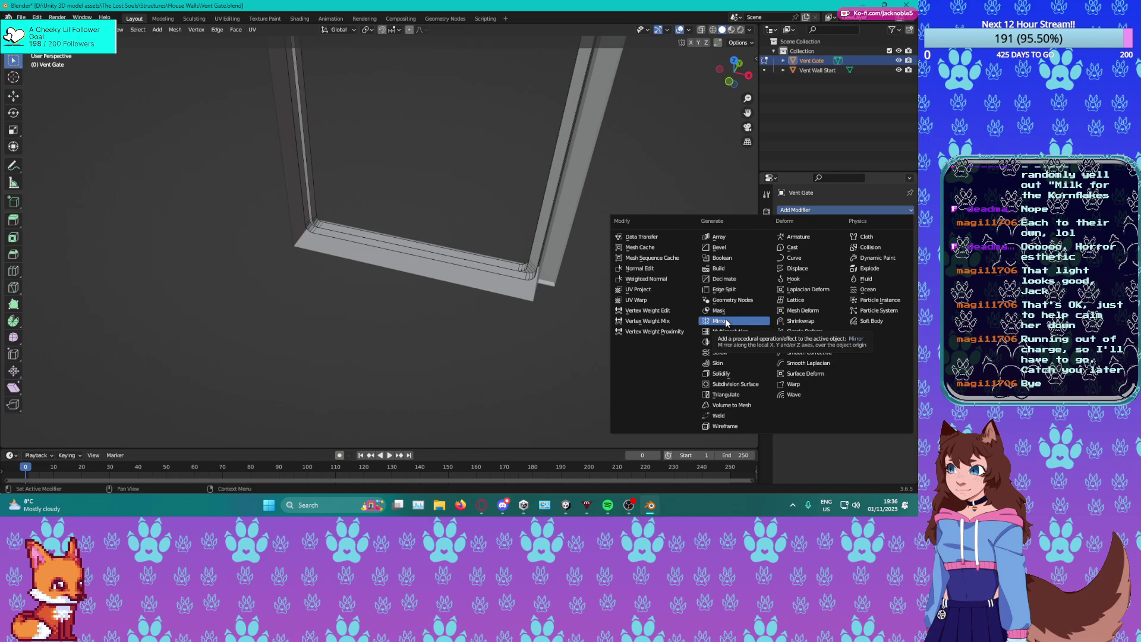
left_click(726, 321)
left_click(843, 240)
left_click(866, 241)
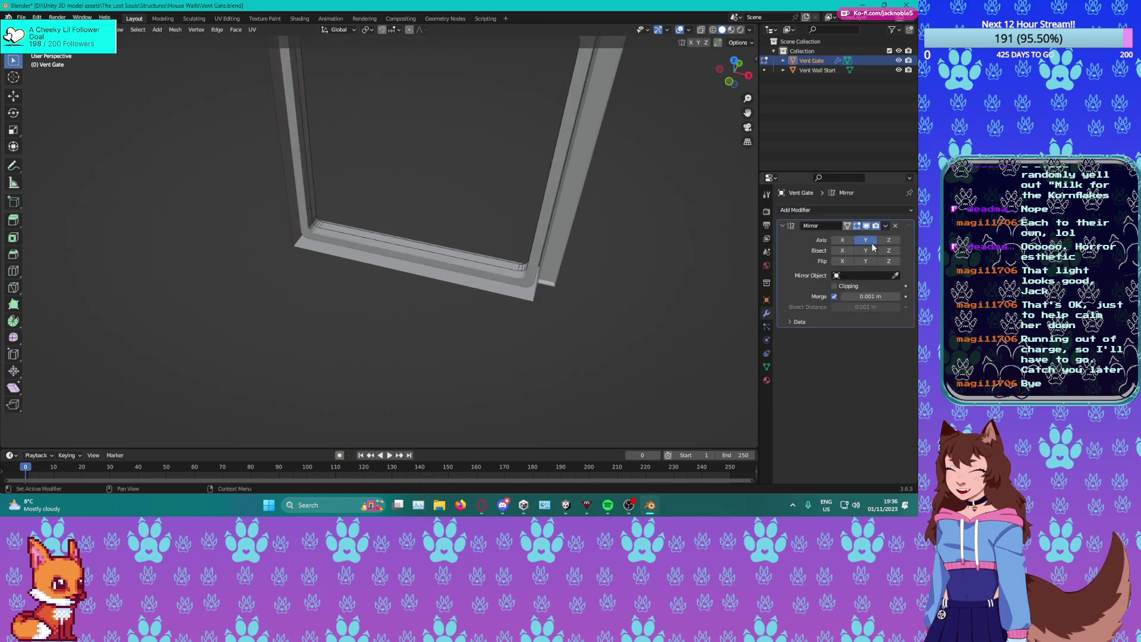
middle_click_drag(493, 243, 305, 244)
scroll(417, 243, "up", 3)
scroll(305, 243, "down", 6)
scroll(416, 235, "up", 1)
key("ctrl+s")
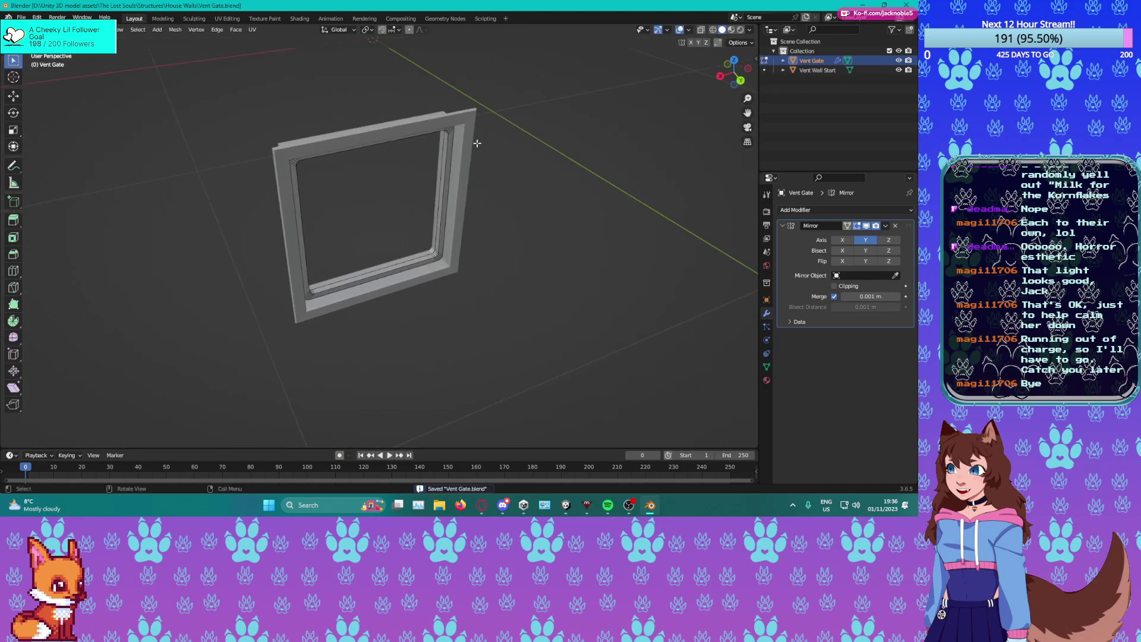
Leave Edit Mode, apply Shade Smooth to Vent Gate and examine the shading of its frame corners.
scroll(478, 144, "up", 5)
middle_click_drag(476, 161, 476, 305)
key("Tab")
right_click(575, 239)
left_click(535, 244)
middle_click_drag(513, 343, 282, 245)
scroll(411, 286, "up", 3)
middle_click_drag(457, 325, 543, 336)
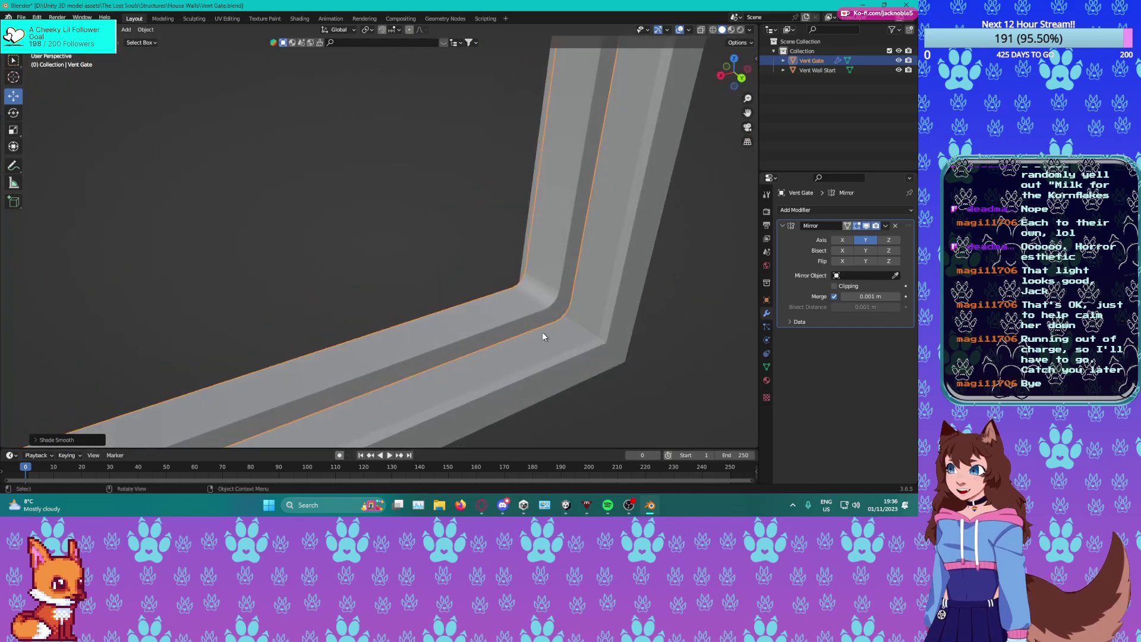
middle_click_drag(498, 292, 467, 217)
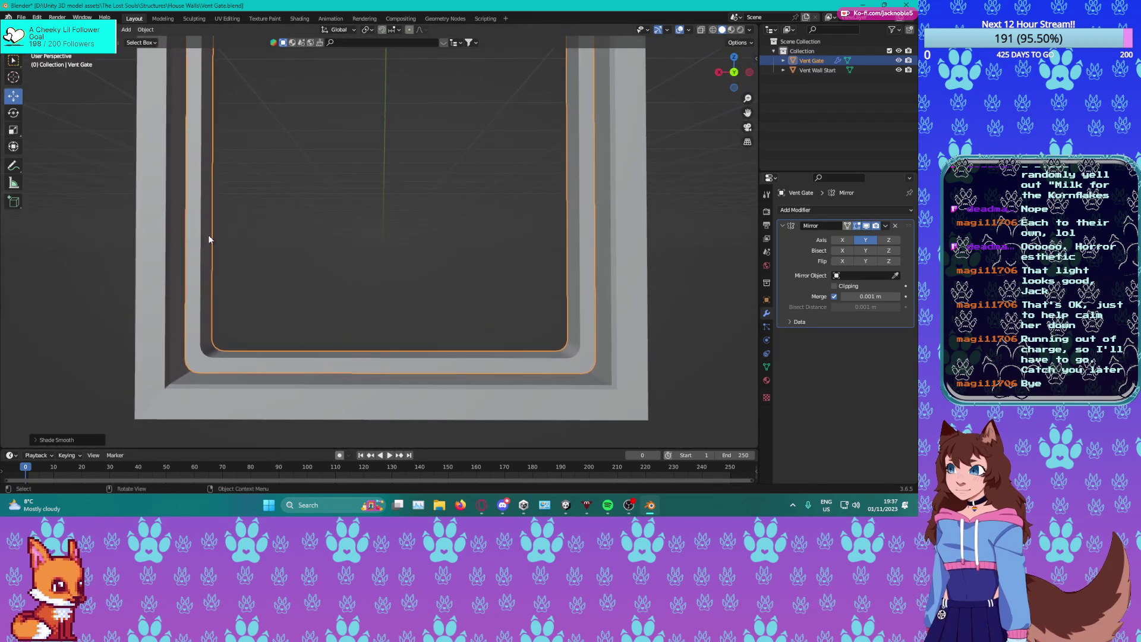
Try to close the Vent Gate opening with Grid Fill on an inner edge loop, using a span of 5.
mouse_move(241, 277)
middle_mouse_down()
mouse_move(279, 304)
mouse_move(256, 320)
mouse_move(262, 237)
mouse_move(250, 279)
middle_mouse_up()
key("Tab")
left_click(328, 301, "alt")
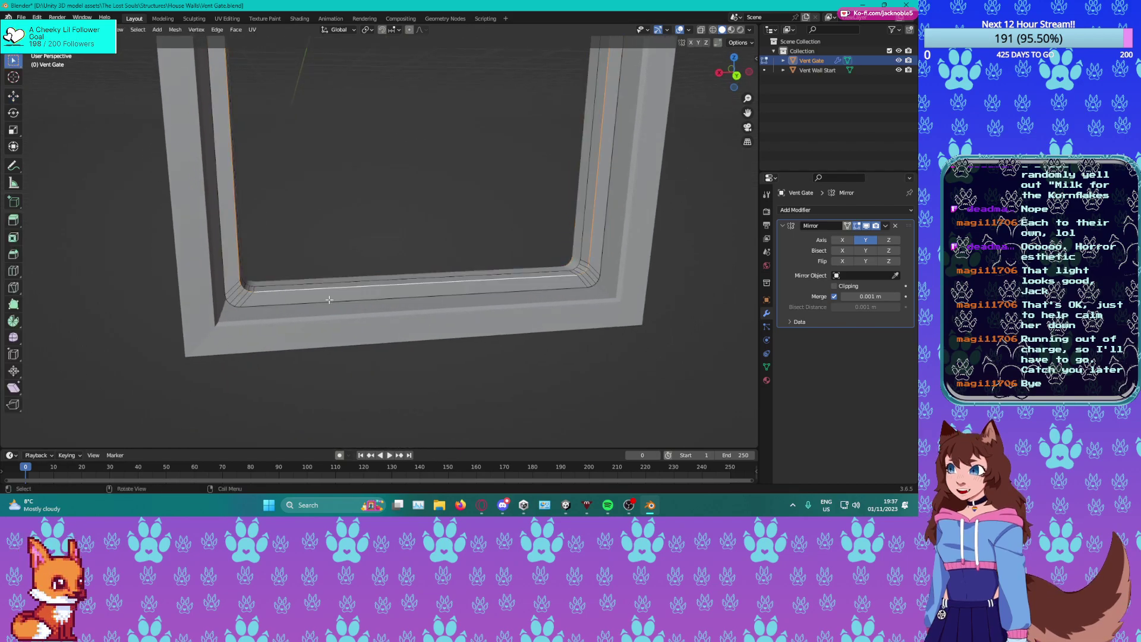
key("ctrl+f")
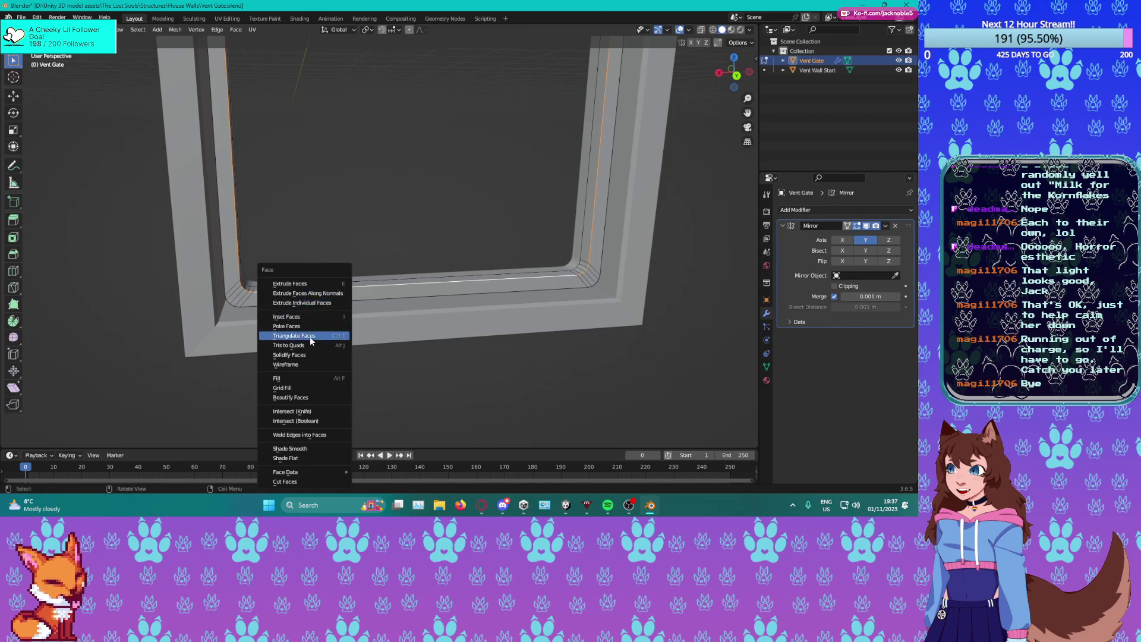
left_click(296, 377)
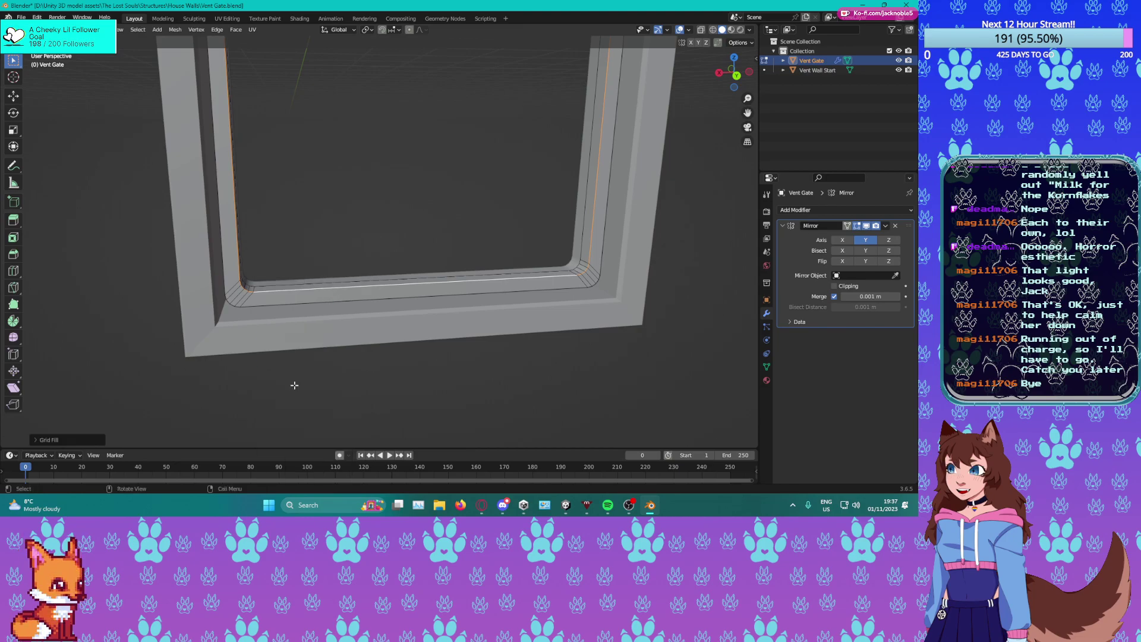
left_click(42, 440)
left_click(155, 417)
middle_click_drag(369, 258, 352, 273)
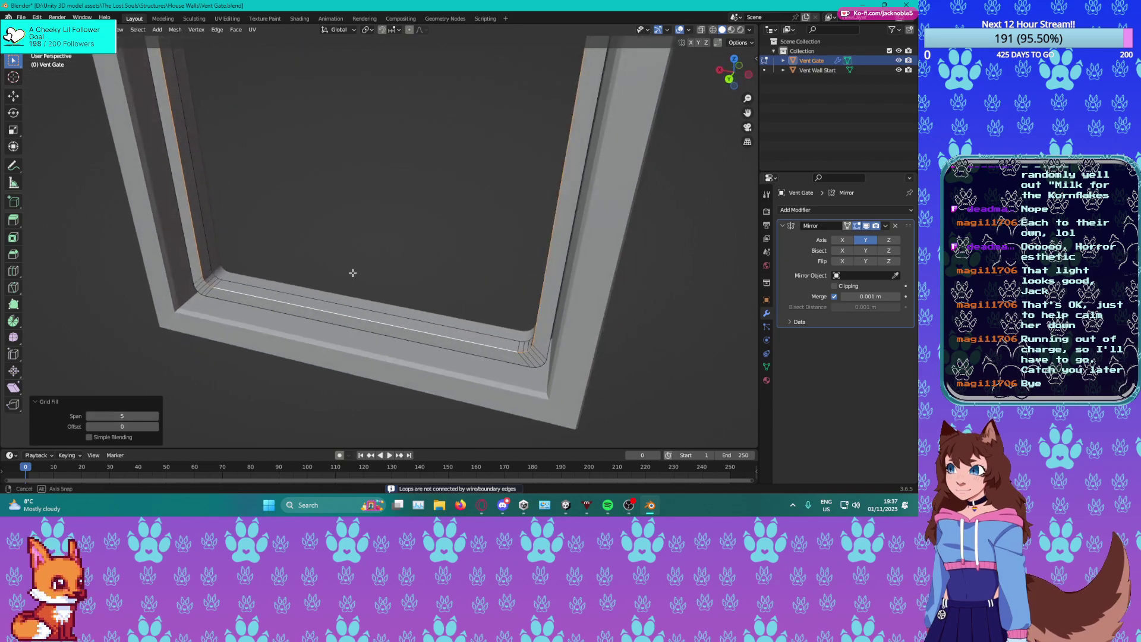
Select the lengthwise face loop along the inside of the Vent Gate ring and delete its faces.
middle_click_drag(207, 272, 215, 277)
middle_click_drag(267, 303, 367, 262)
scroll(405, 237, "down", 4)
scroll(367, 262, "up", 5)
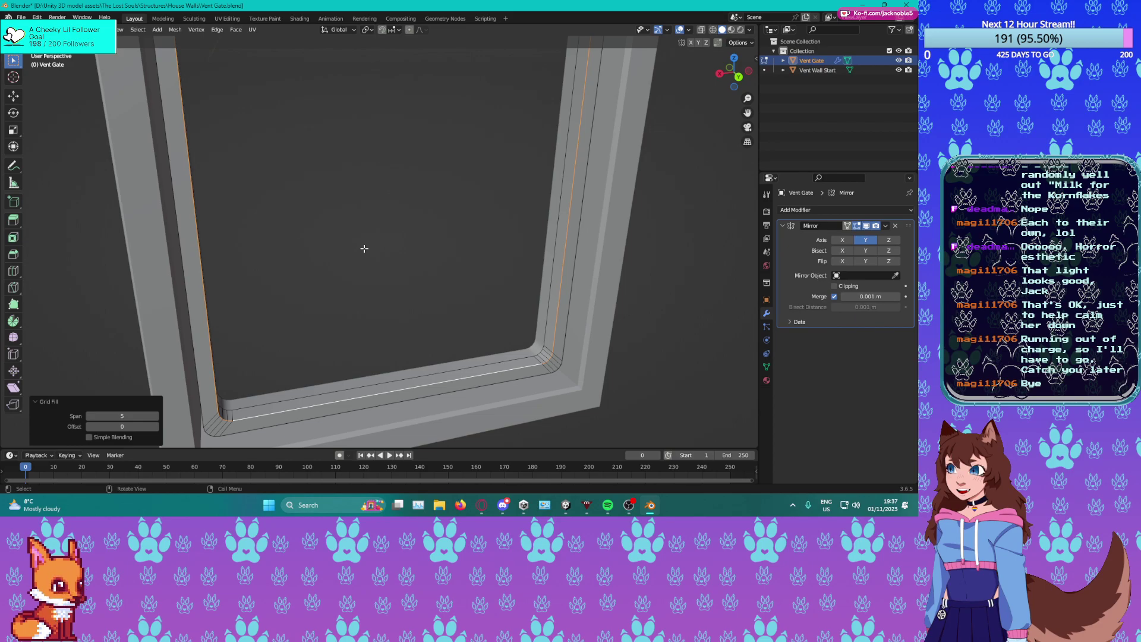
middle_click_drag(397, 290, 447, 297)
key("3")
left_click(532, 302, "alt")
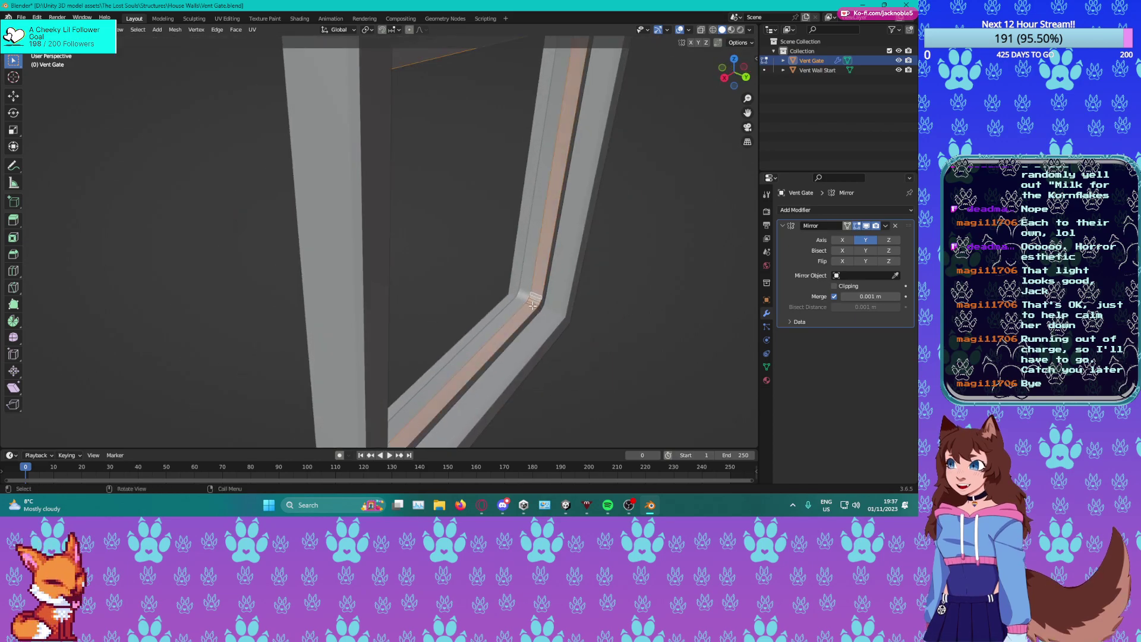
key("x")
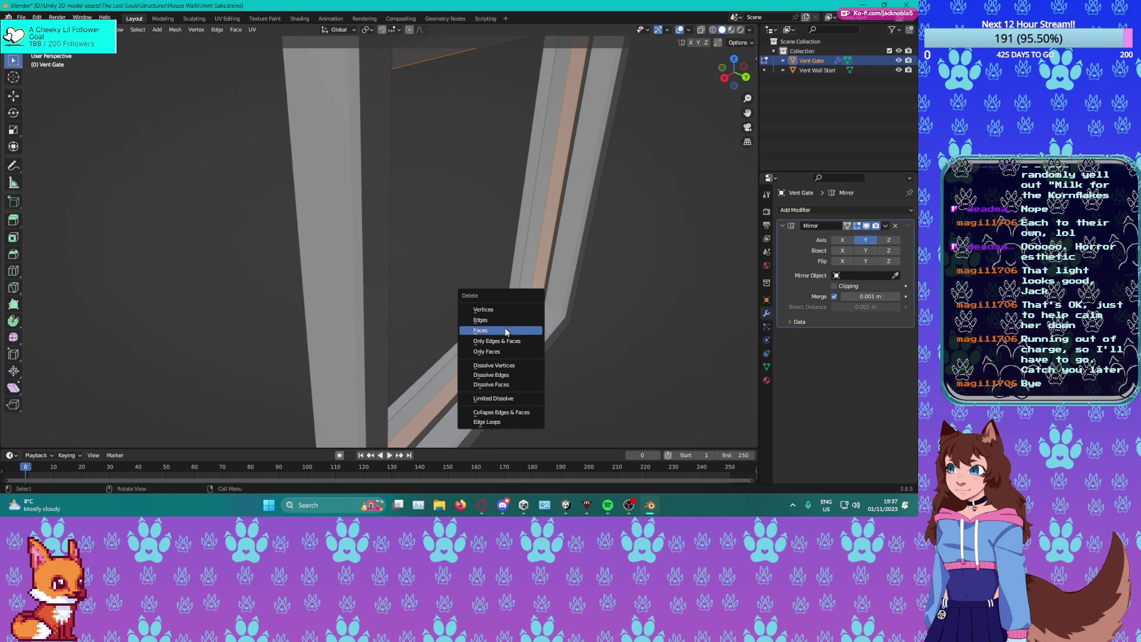
left_click(505, 328)
Close the Vent Gate opening along its open edge loop with a Grid Fill of span 3 instead of one single face.
middle_click_drag(506, 329, 474, 324)
key("2")
left_click(505, 360, "alt")
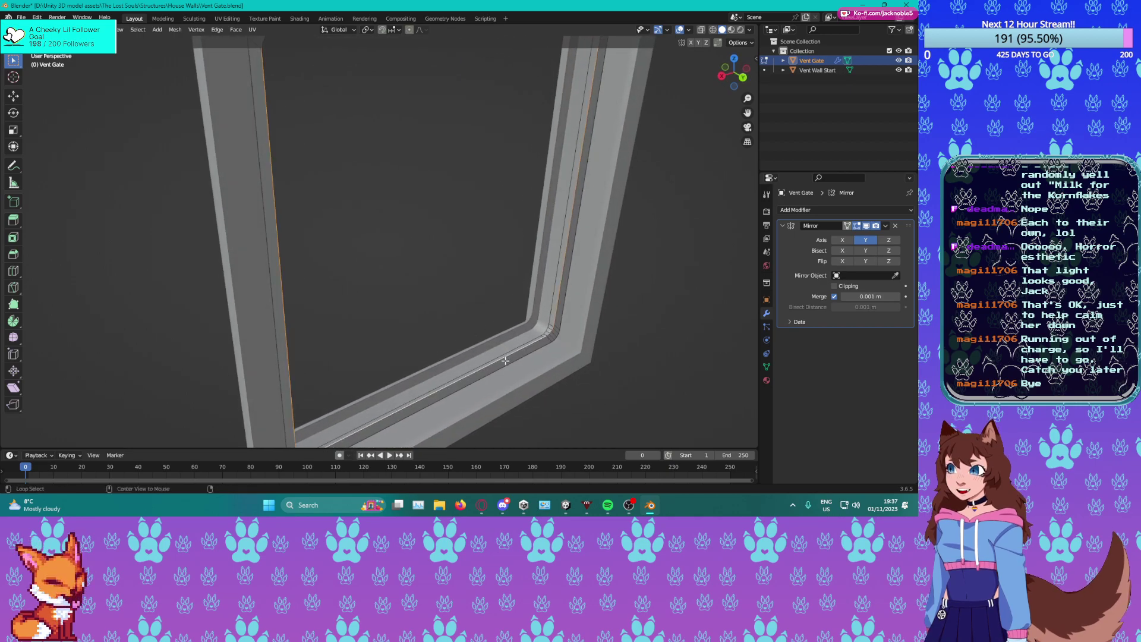
key("f")
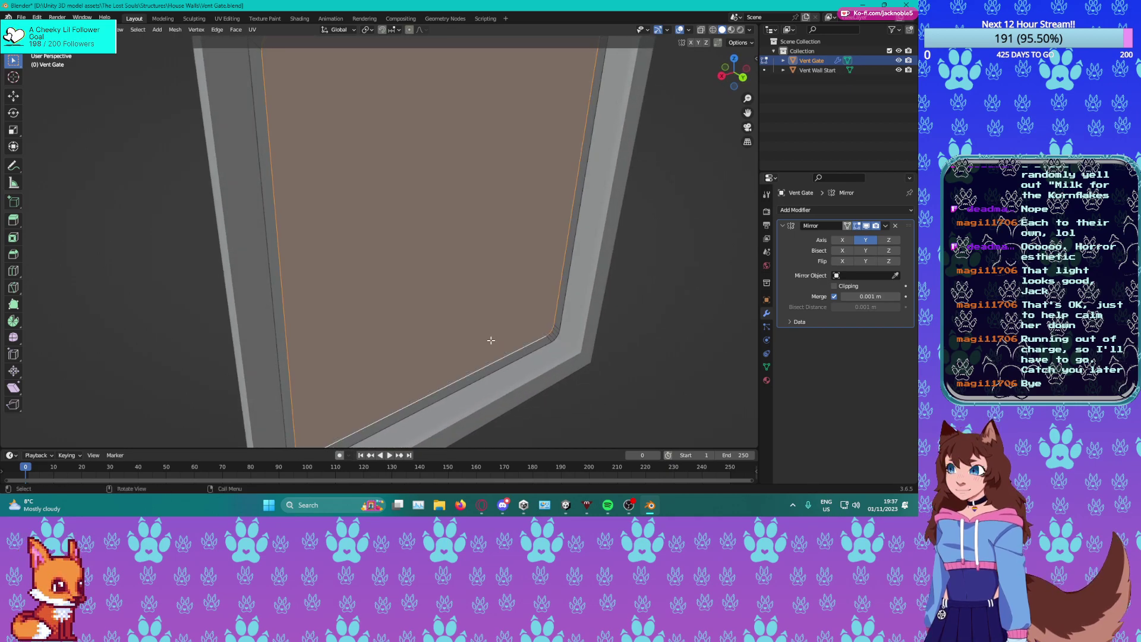
key("ctrl+z")
key("ctrl+f")
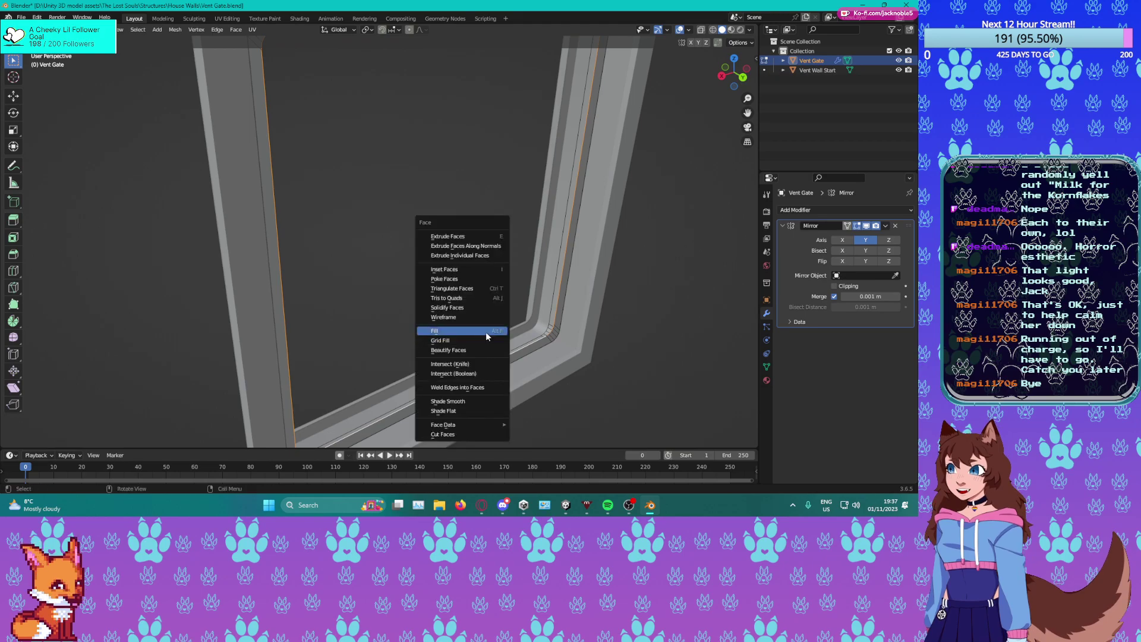
left_click(482, 340)
middle_click_drag(497, 340, 481, 319)
scroll(481, 320, "down", 3)
middle_click_drag(639, 233, 453, 270)
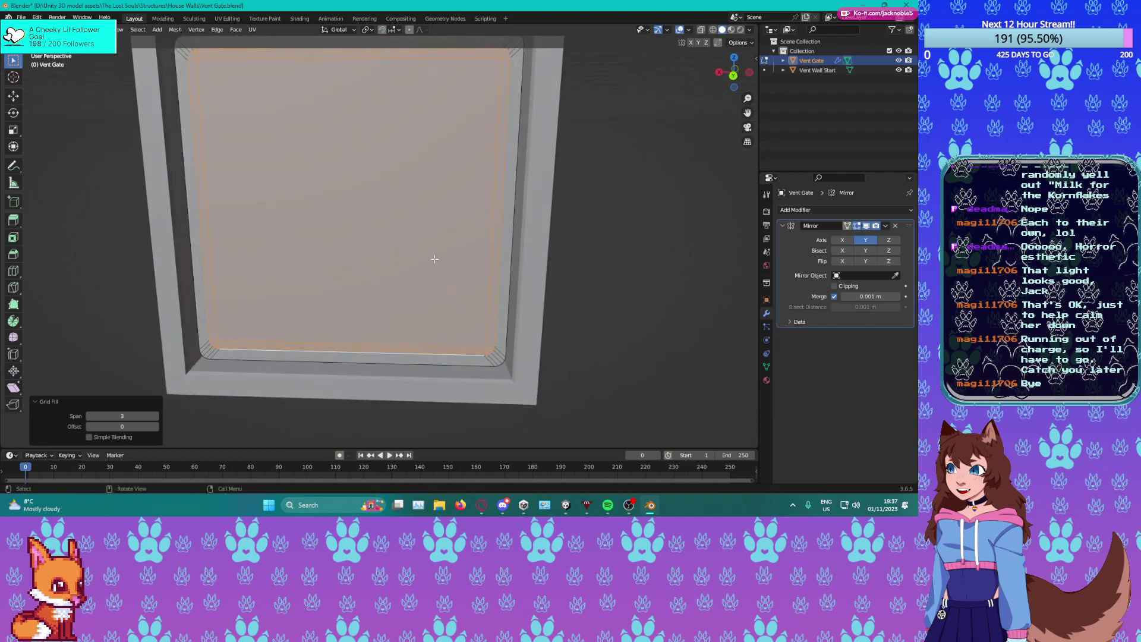
Loop cut the gate panel horizontally and vertically through the centre, horizontally above and below it, and vertically on both sides.
left_click(17, 270)
left_click(210, 210)
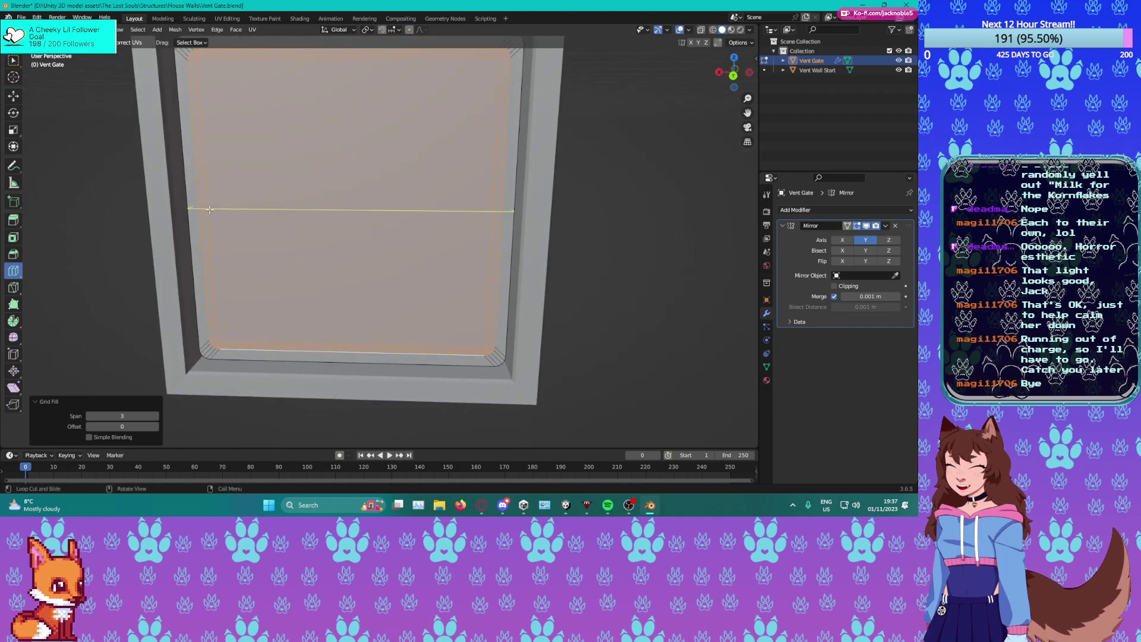
middle_click_drag(245, 210, 299, 185)
left_click(301, 185)
left_click_drag(205, 223, 199, 199)
middle_click_drag(235, 180, 241, 206)
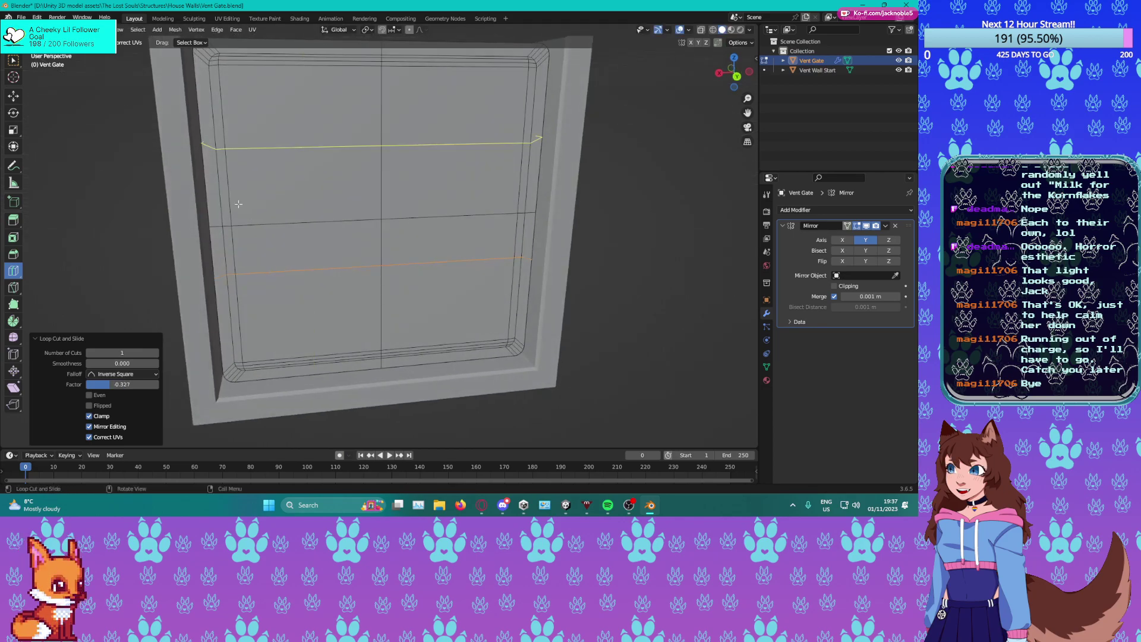
left_click_drag(208, 189, 209, 224)
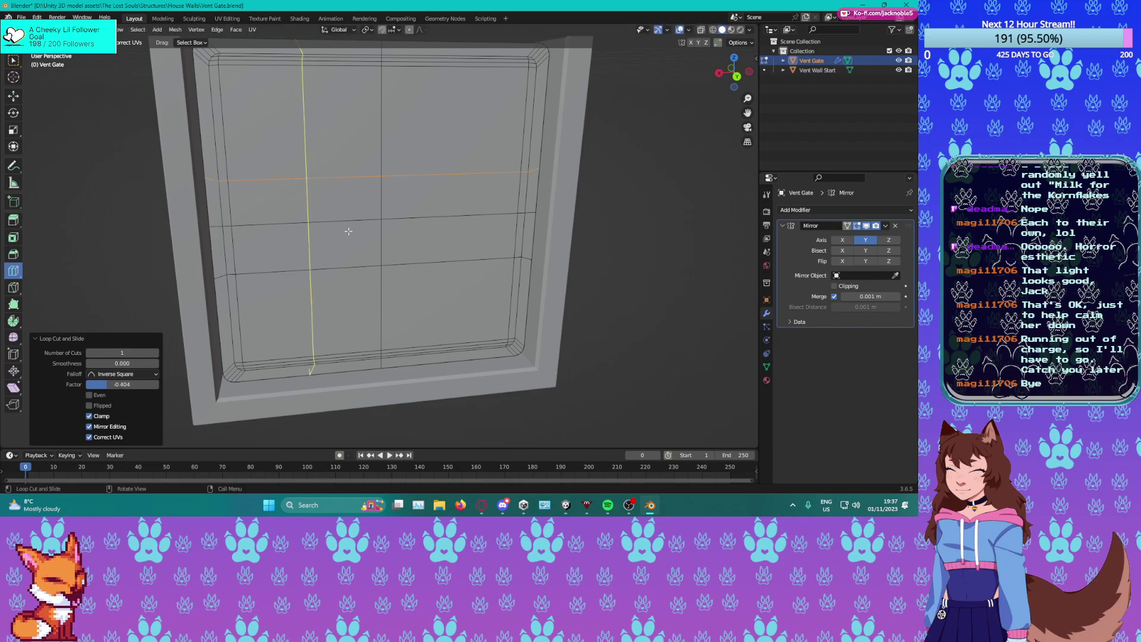
left_click_drag(465, 205, 285, 204)
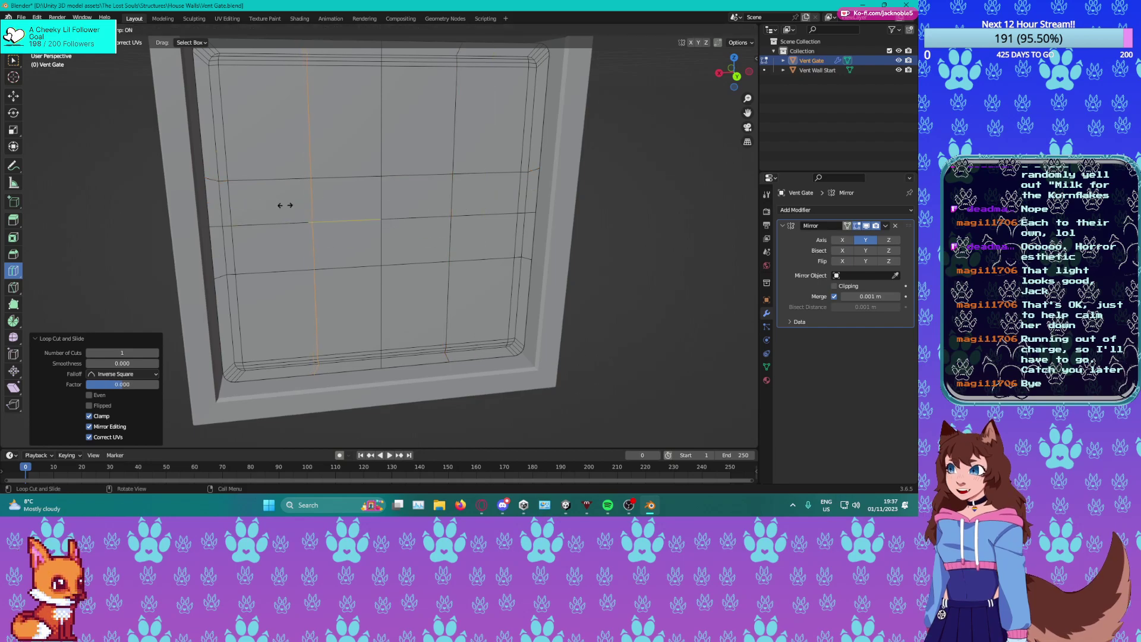
middle_click_drag(276, 257, 377, 141)
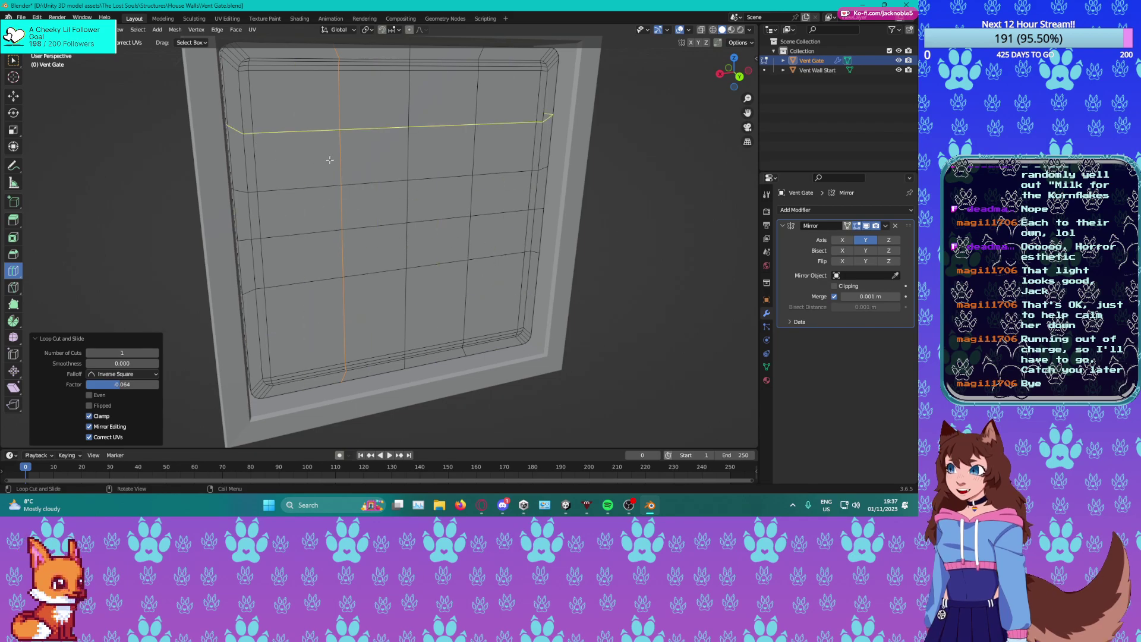
Add a horizontal loop cut just above the panel's upper cut and vertical cuts close to both sides of the centre line, ending with box selection.
left_click(253, 138)
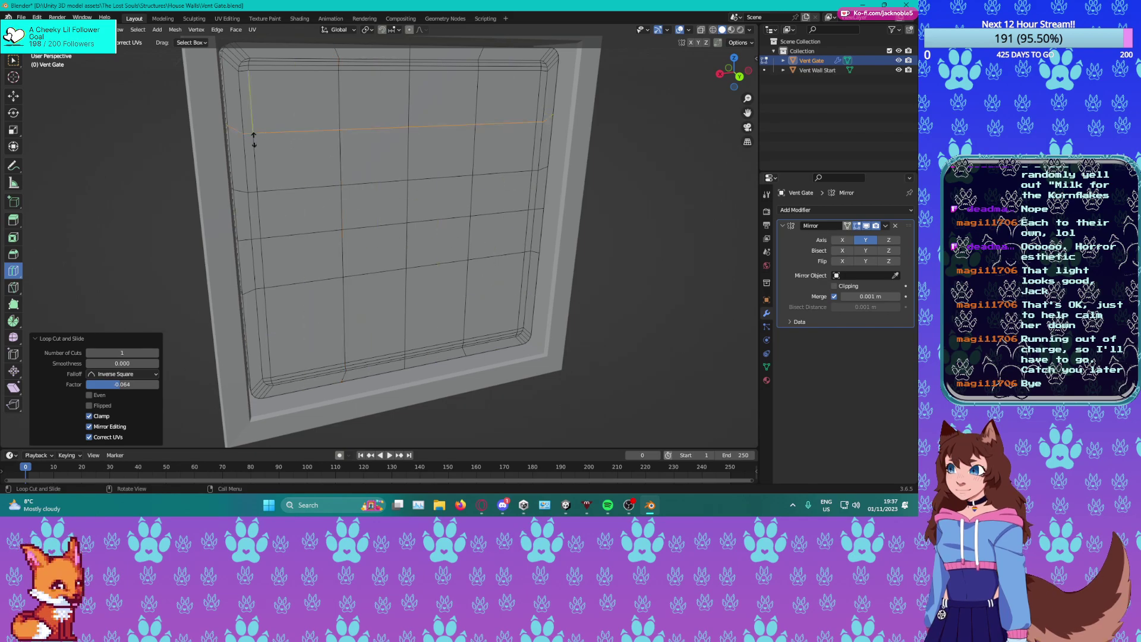
left_click(244, 177)
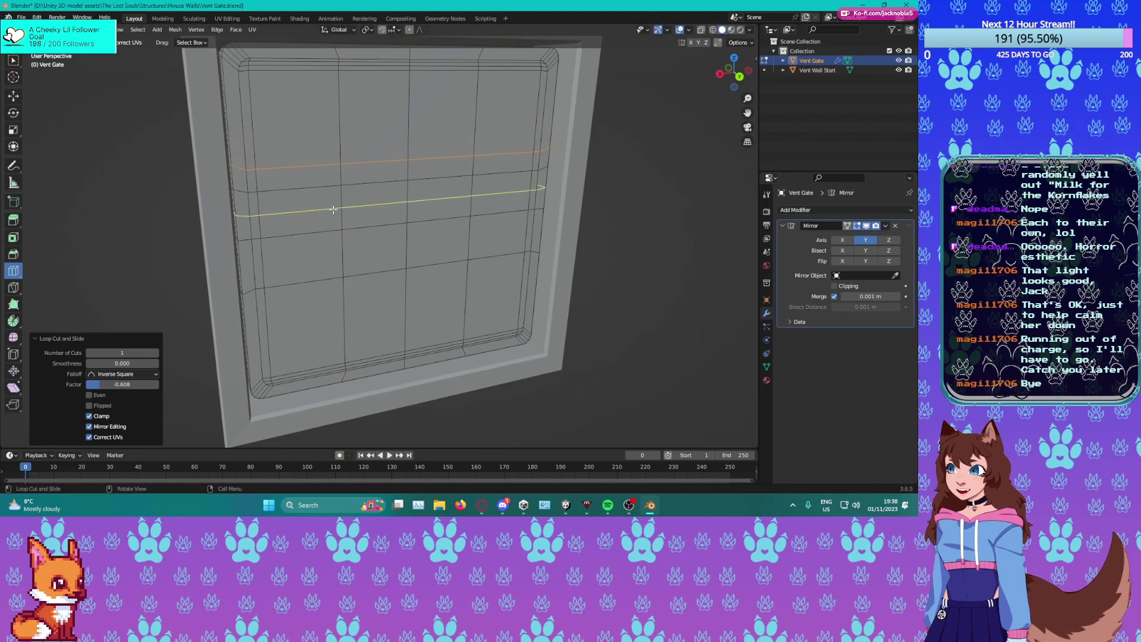
left_click(371, 157)
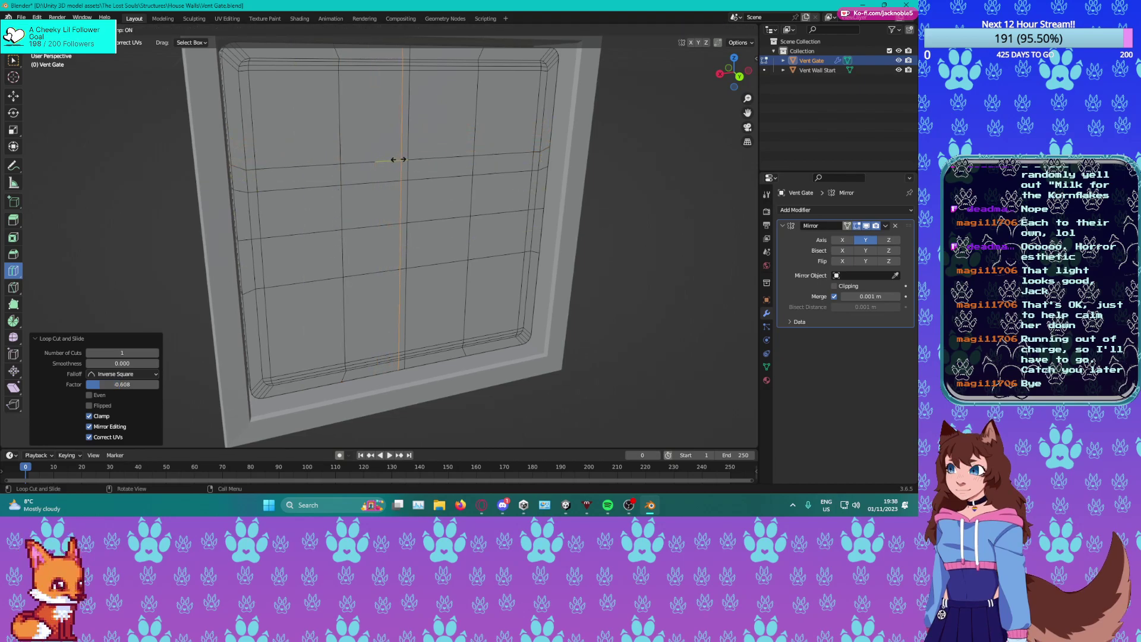
left_click(402, 153)
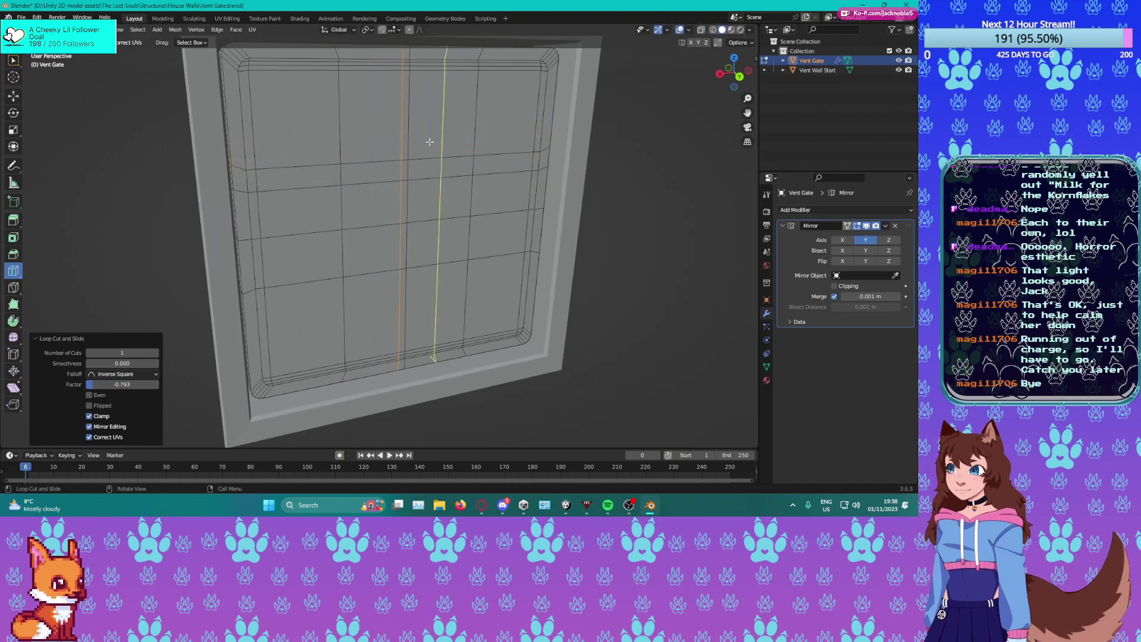
left_click(428, 79)
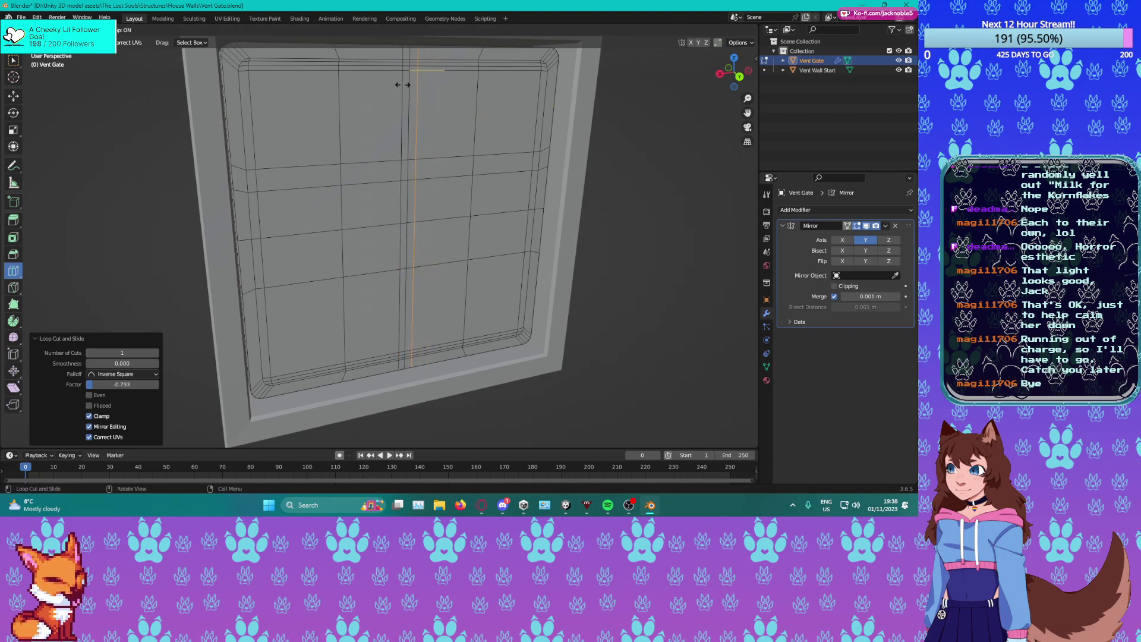
left_click(403, 85)
left_click(13, 60)
Switch to vertex selection in front view and set Vent Gate's Z rotation to 180°.
key("1")
scroll(457, 221, "down", 3)
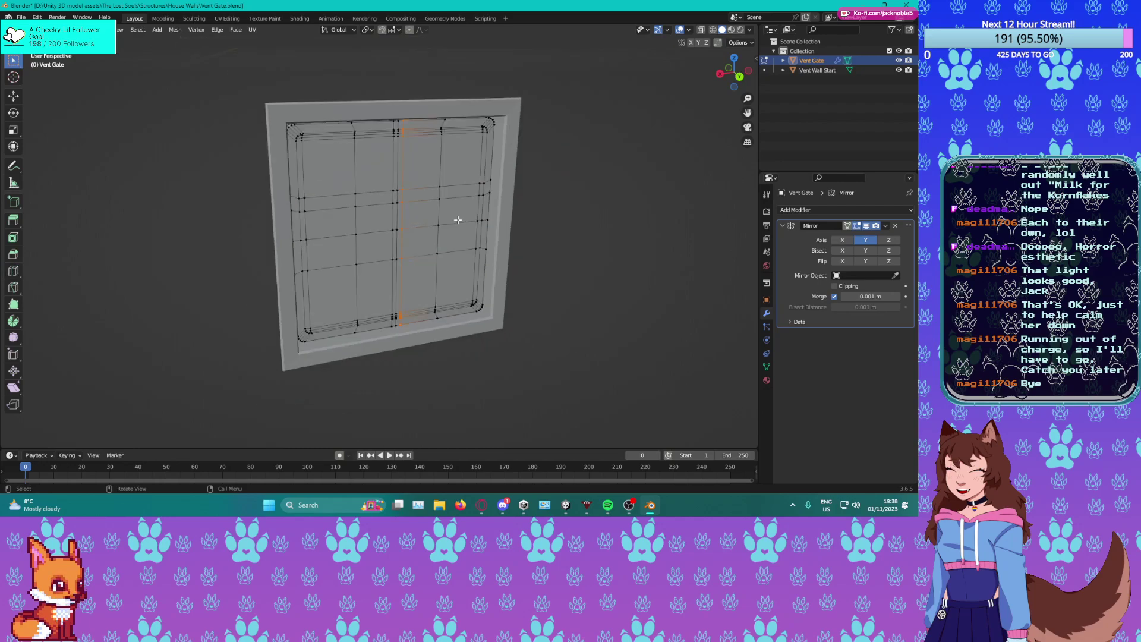
key("KP_1")
scroll(399, 176, "up", 2)
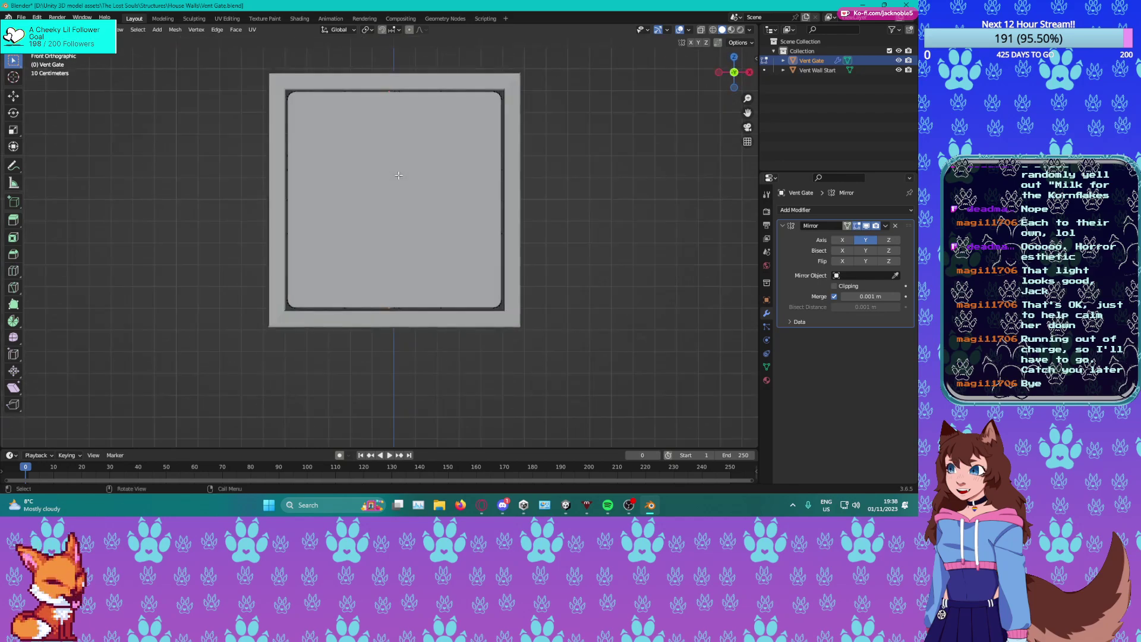
key("KP_3")
key("KP_1")
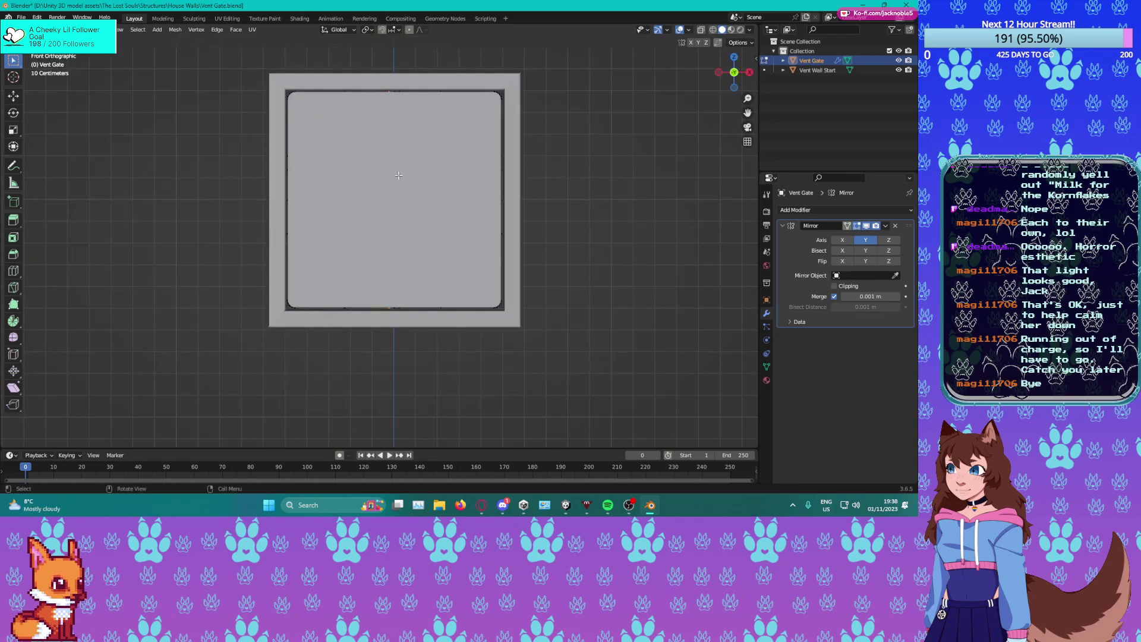
left_click(767, 300)
left_click(863, 290)
type("180")
key("Return")
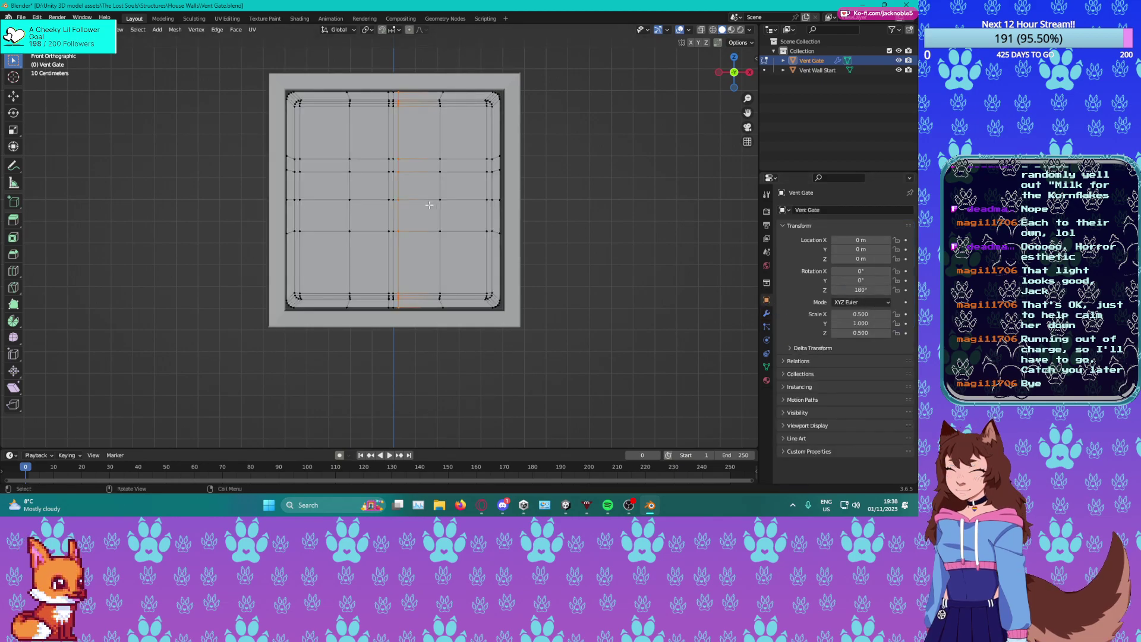
Apply Vent Gate's rotation in Object Mode and return to editing its mesh.
key("Tab")
left_click(146, 29)
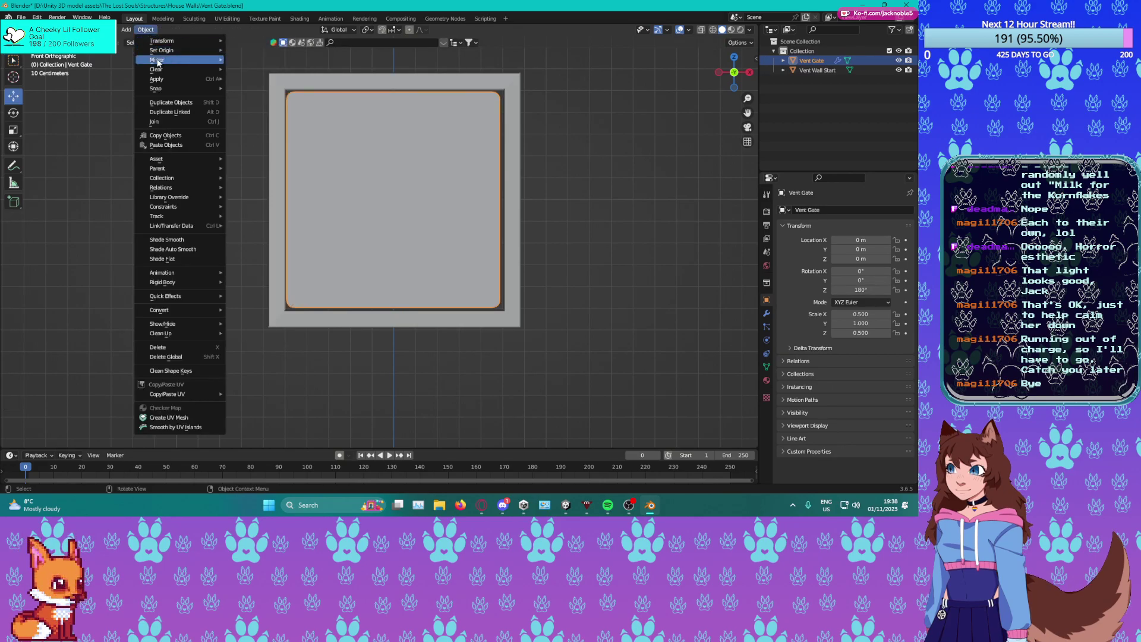
mouse_move(178, 79)
left_click(237, 89)
key("Tab")
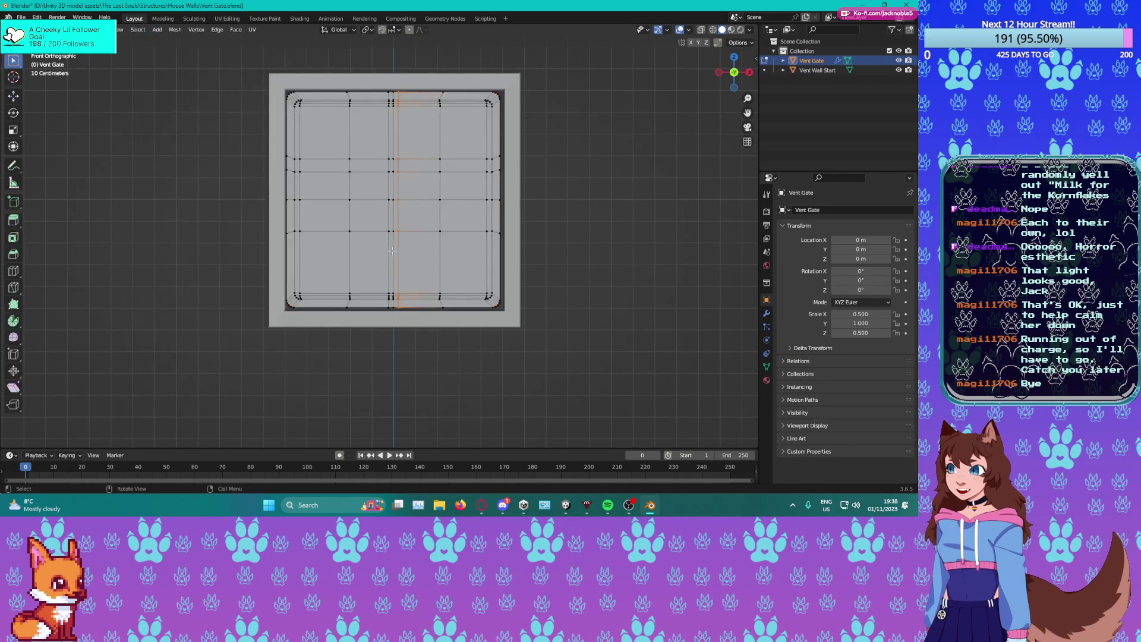
Delete all Vent Gate vertices on the right side of the centre line, including the leftover outer rim vertices.
scroll(393, 238, "up", 2)
middle_click_drag(390, 178, 321, 296, "shift")
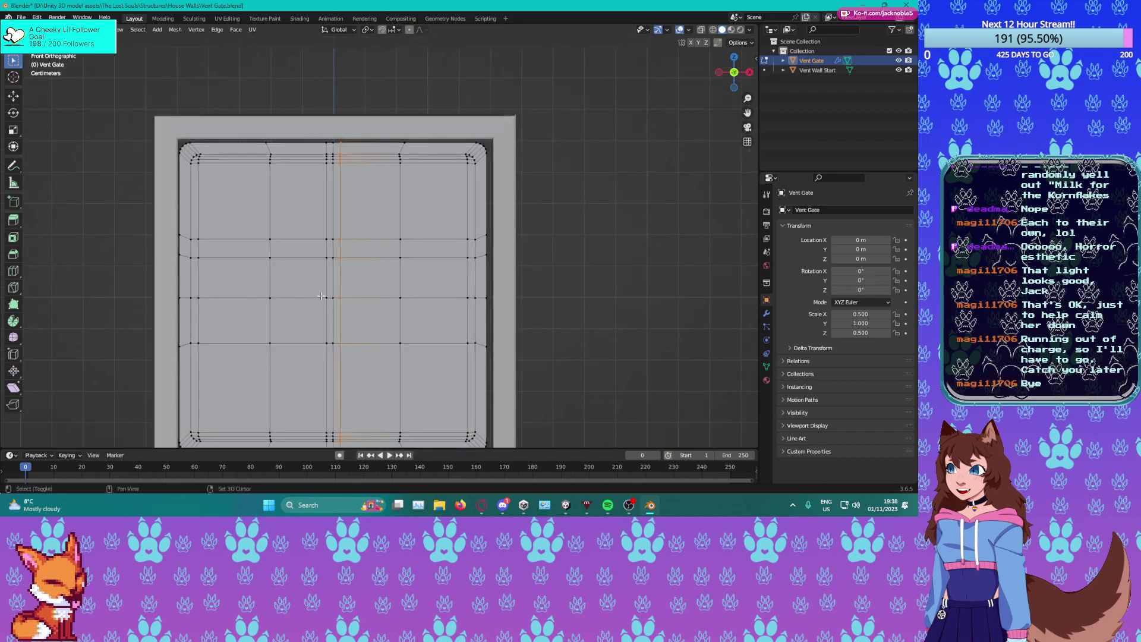
left_click(767, 314)
middle_click_drag(285, 250, 274, 222, "shift")
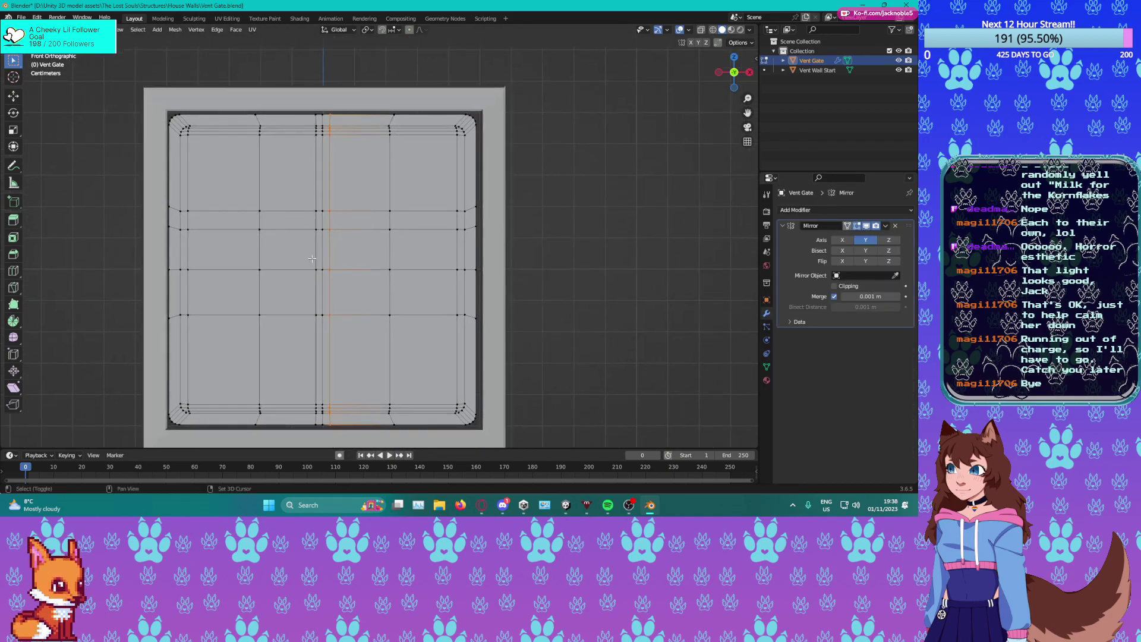
left_click_drag(369, 90, 546, 449, "shift")
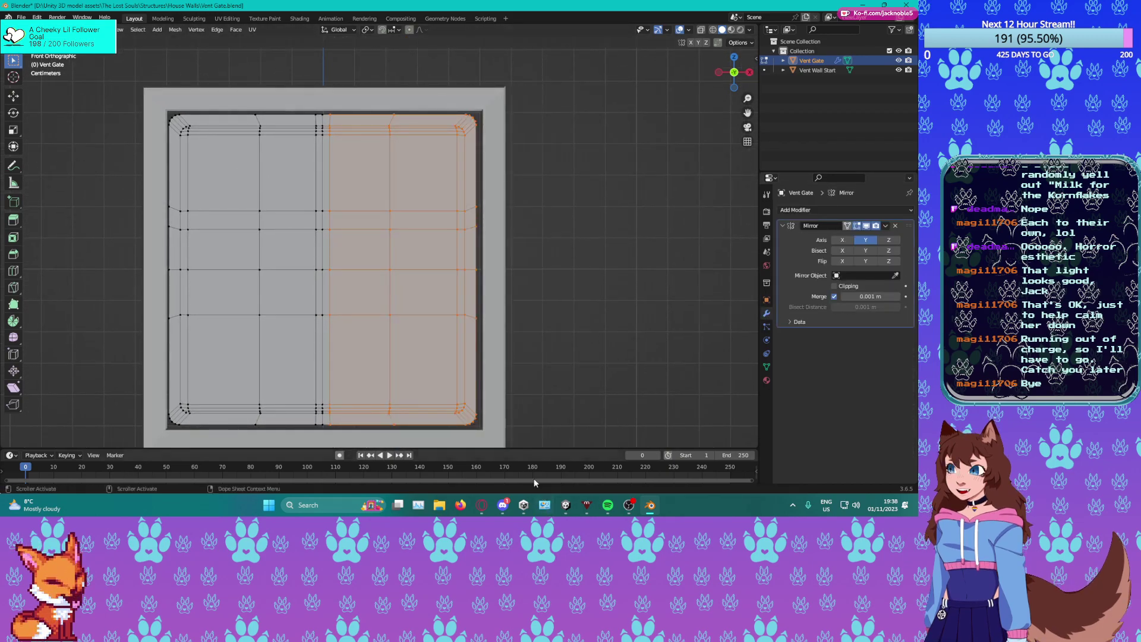
key("x")
left_click(468, 378)
left_click_drag(351, 79, 570, 449)
key("x")
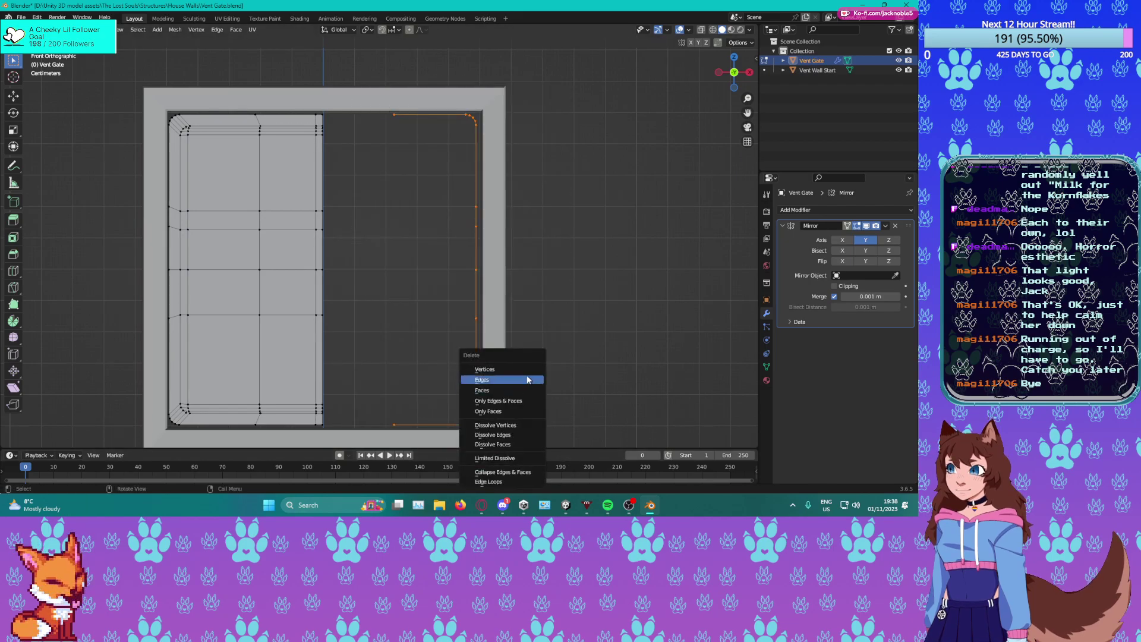
left_click(506, 373)
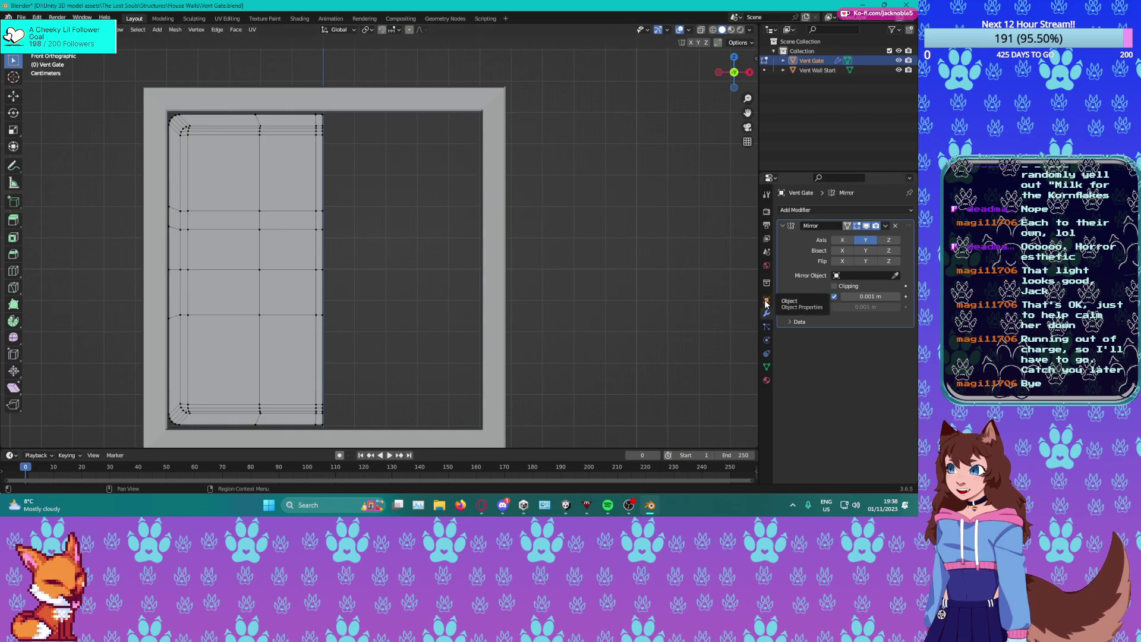
Enable X-axis mirroring and Clipping in Vent Gate's Mirror modifier.
left_click(842, 239)
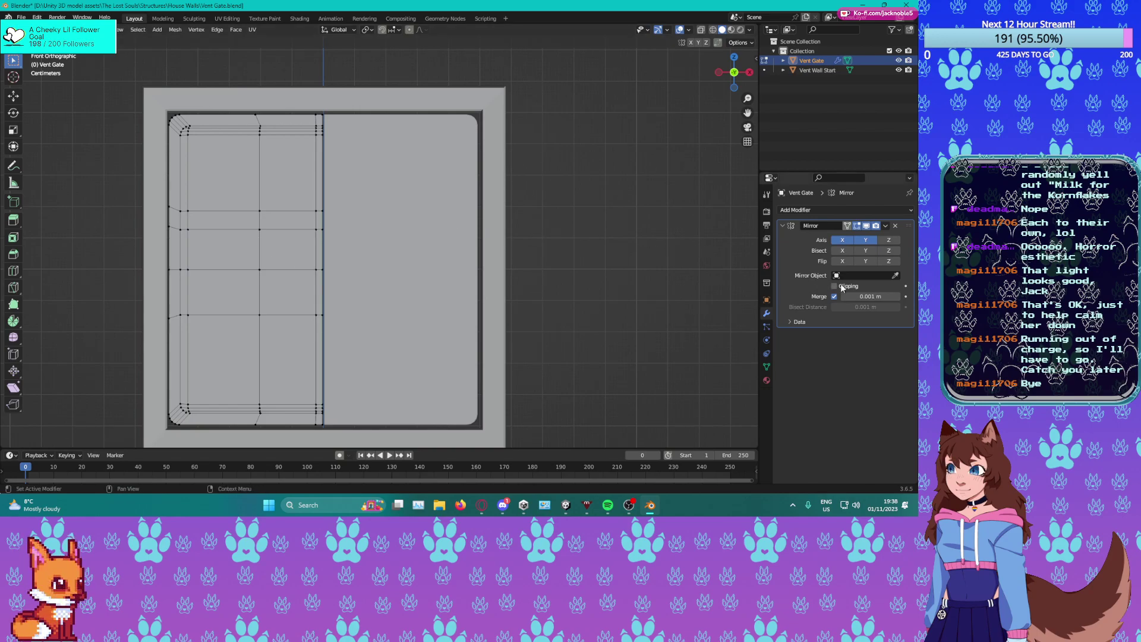
key("Tab")
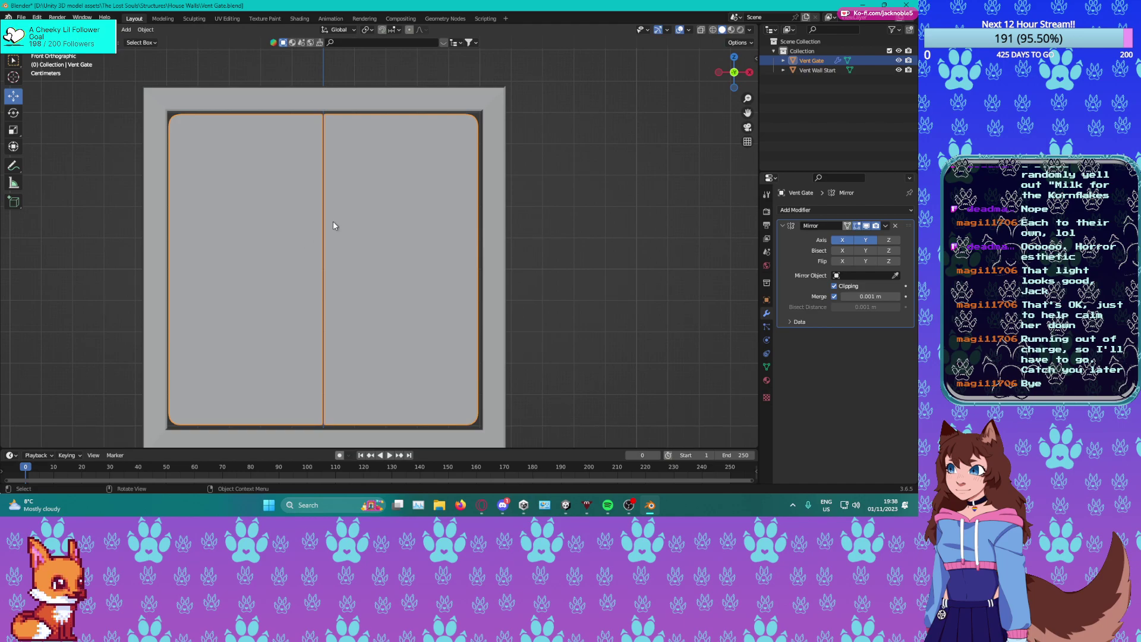
key("Tab")
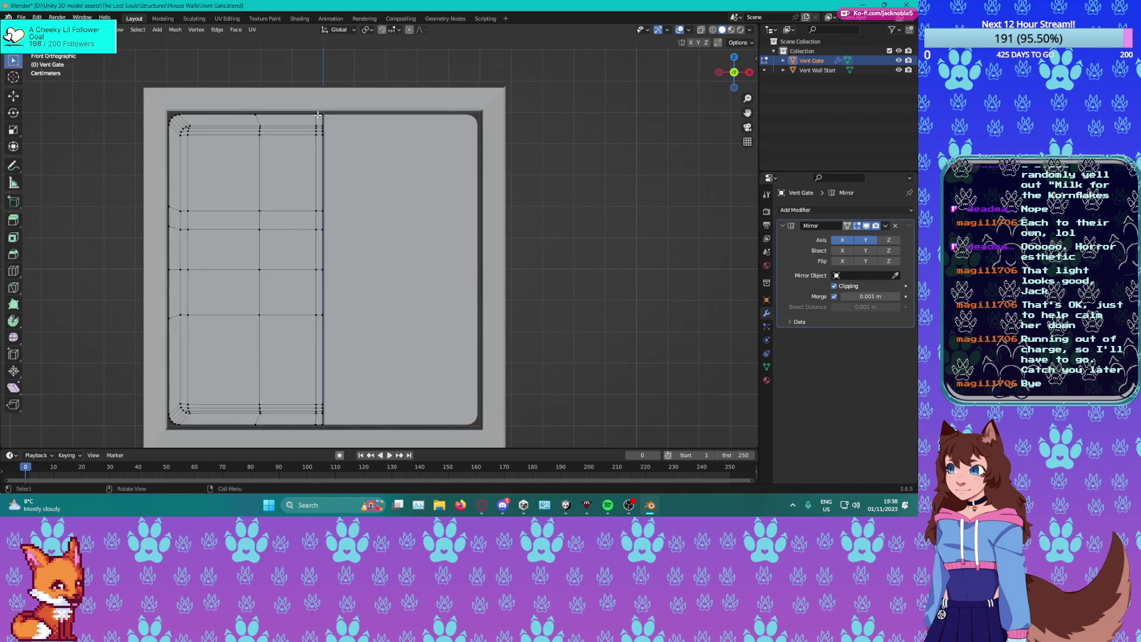
Select the vertices along Vent Gate's centre seam with X-ray on and move them about 0.0076 m along X to close it.
key("alt+z")
left_click_drag(315, 109, 352, 441)
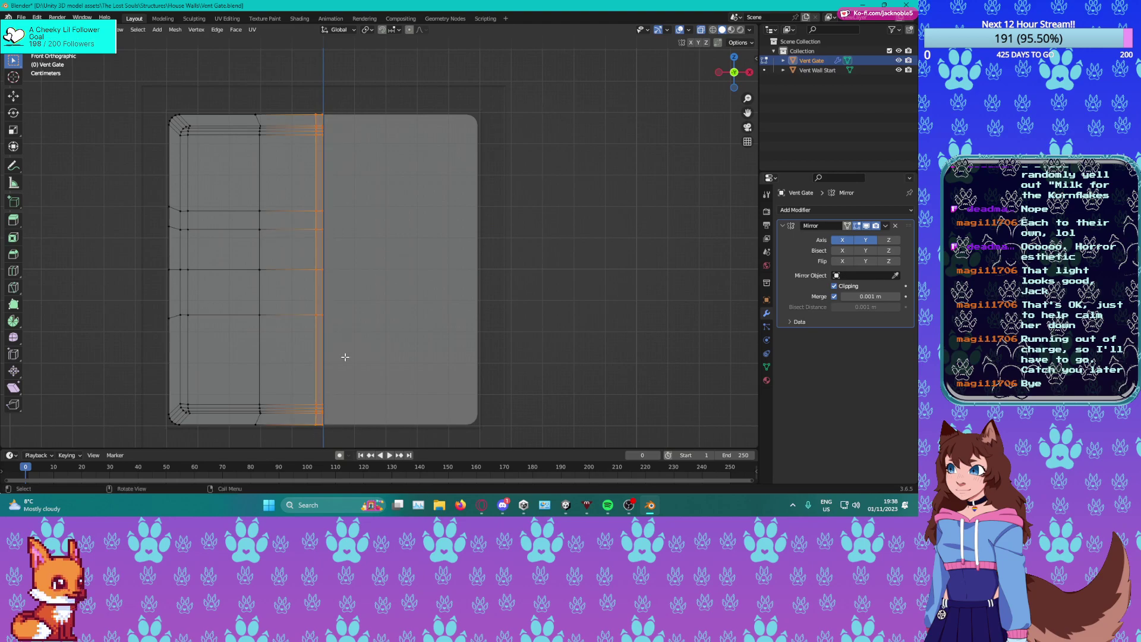
left_click(13, 97)
left_click_drag(354, 267, 359, 269)
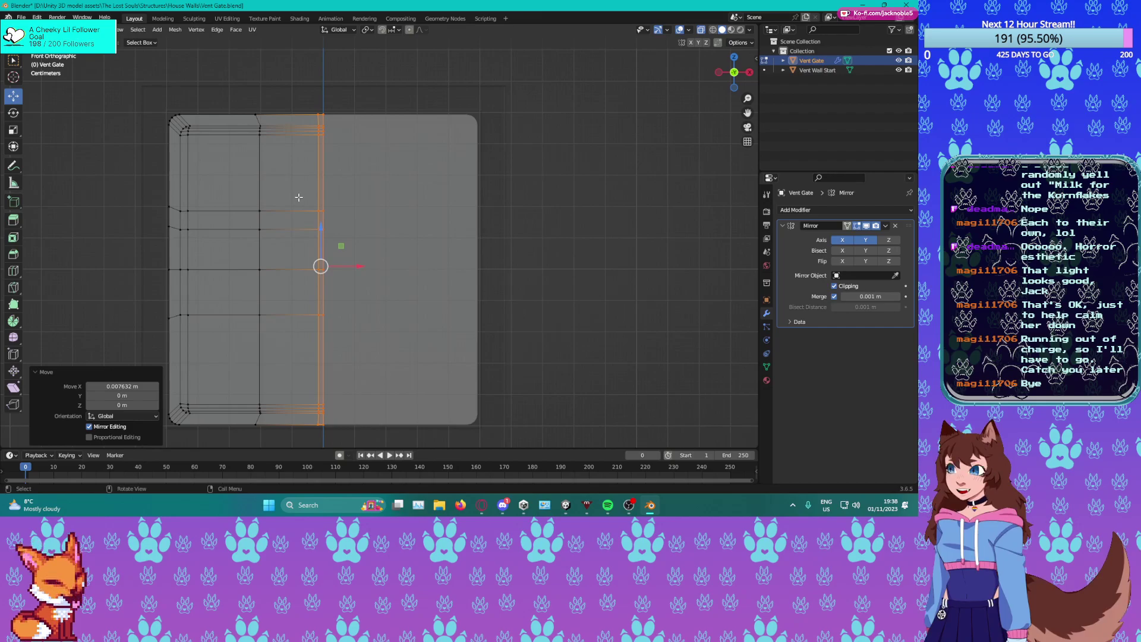
key("Tab")
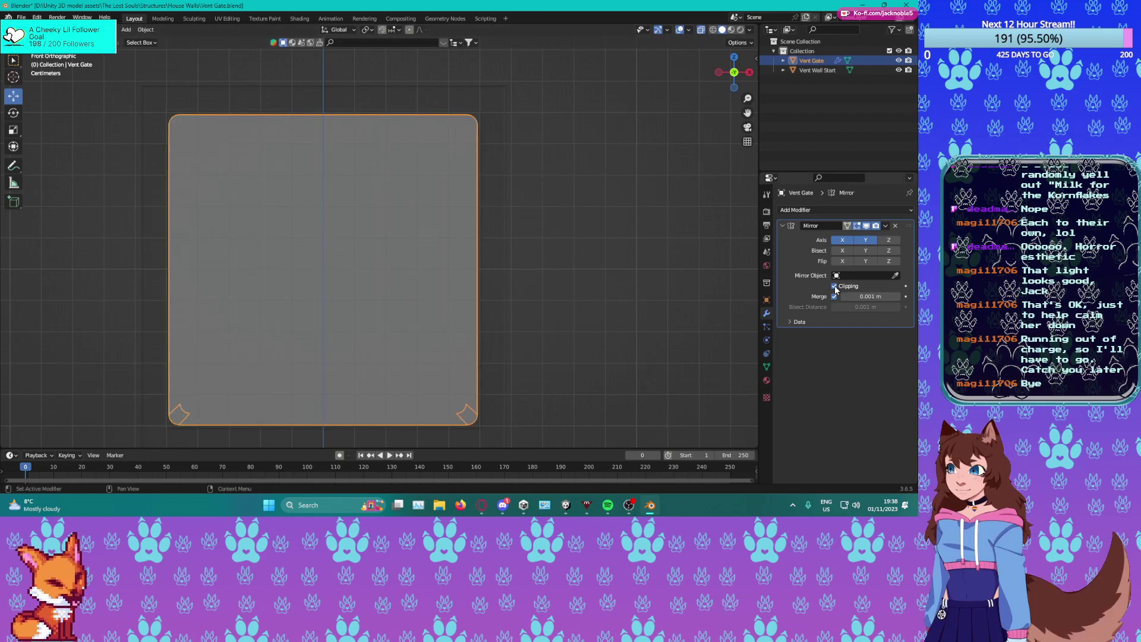
Delete Vent Gate's vertices below the horizontal centre cut, including the leftover bottom rim vertices.
key("Tab")
middle_click_drag(452, 273, 497, 275)
middle_click_drag(512, 268, 469, 238)
scroll(452, 244, "down", 2)
middle_click_drag(285, 261, 316, 234)
left_click_drag(285, 178, 679, 419)
mouse_move(509, 350)
middle_mouse_down()
mouse_move(581, 298)
mouse_move(503, 334)
middle_mouse_up()
key("x")
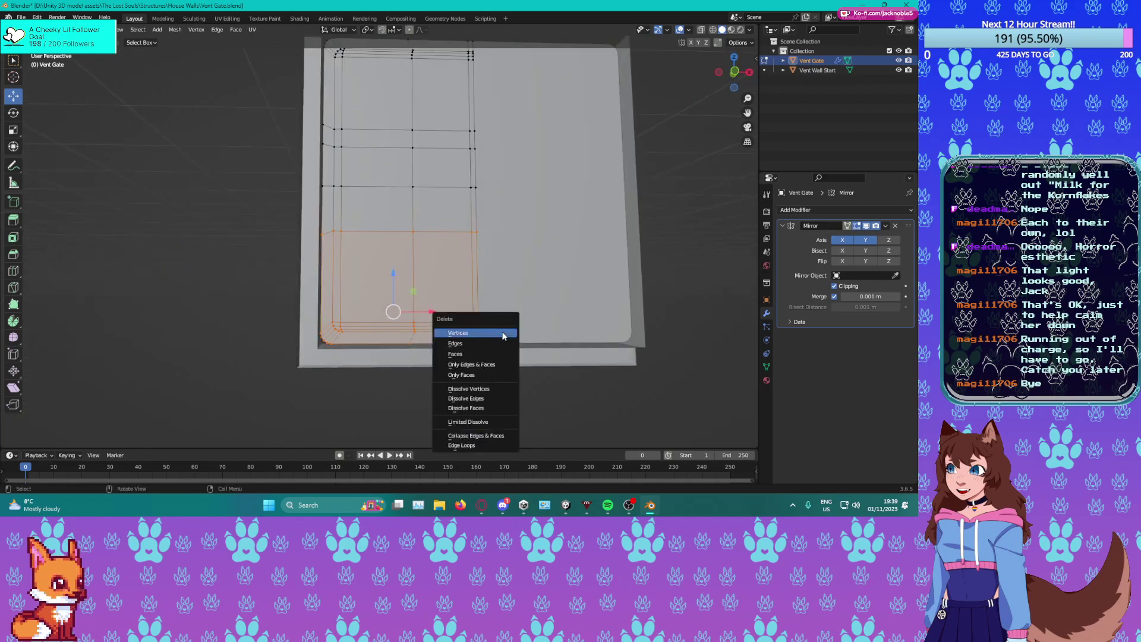
left_click(470, 339)
left_click_drag(298, 301, 540, 438)
key("x")
left_click(496, 368)
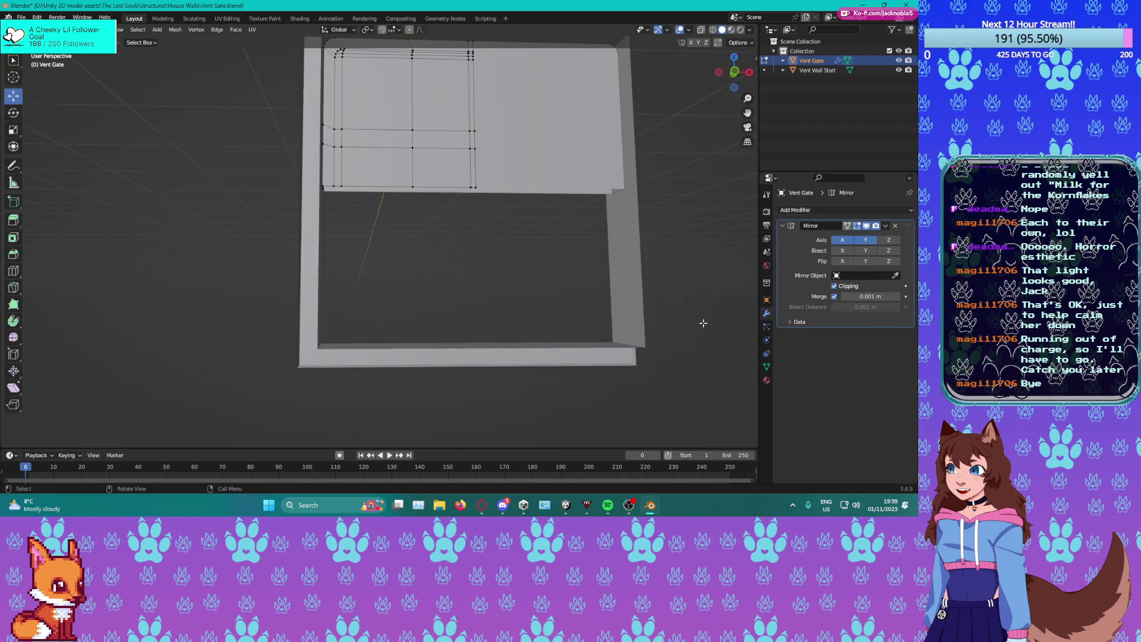
Enable Z-axis mirroring in the Mirror modifier and delete the restored bottom rim vertices again.
key("ctrl+z")
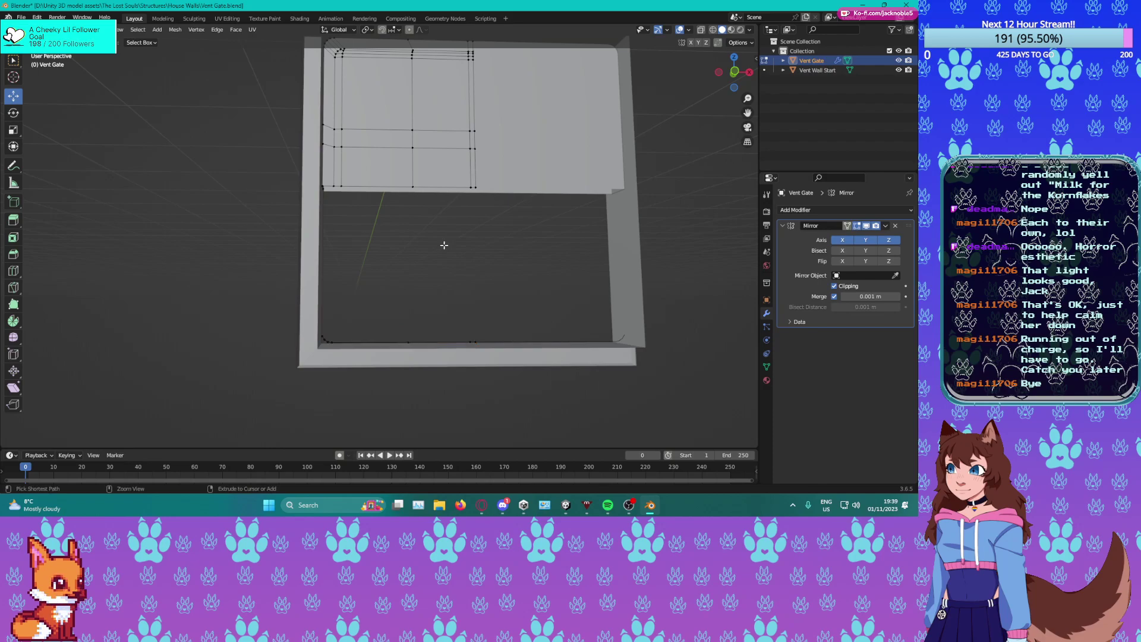
left_click_drag(245, 316, 494, 423)
key("x")
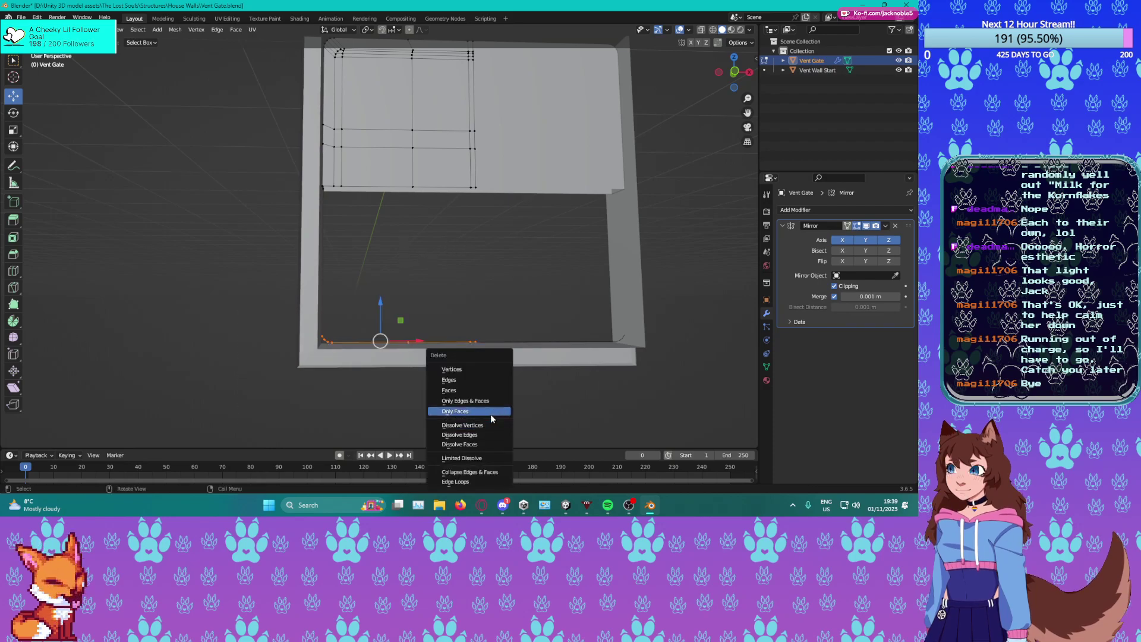
left_click(456, 378)
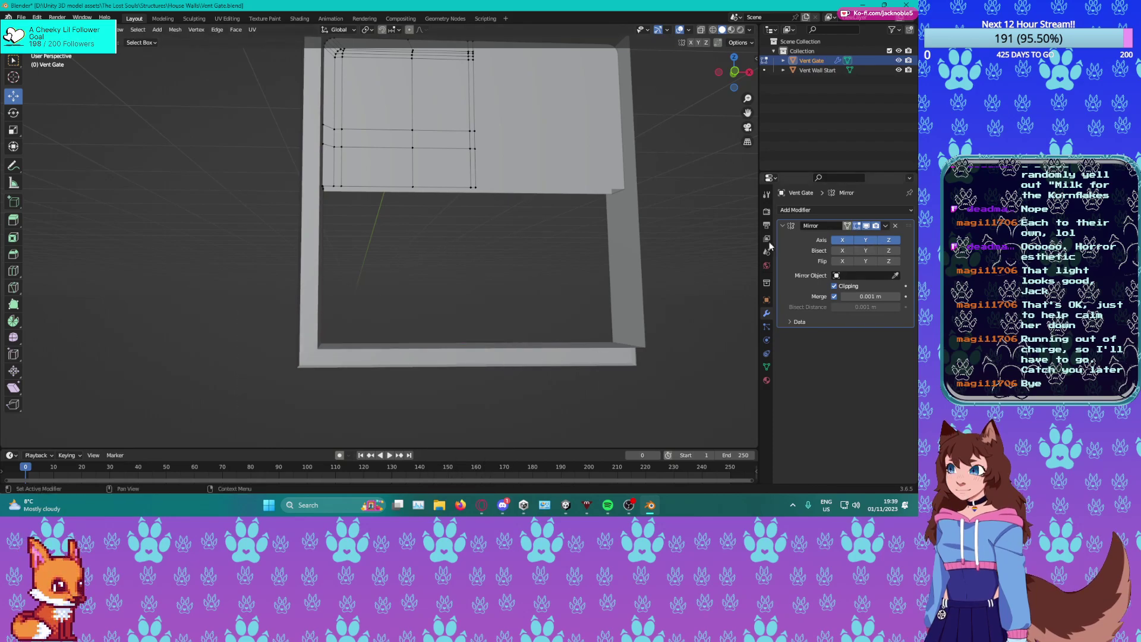
Try to reset Vent Gate's origin to its geometry in Object Mode.
middle_click_drag(566, 293, 481, 276)
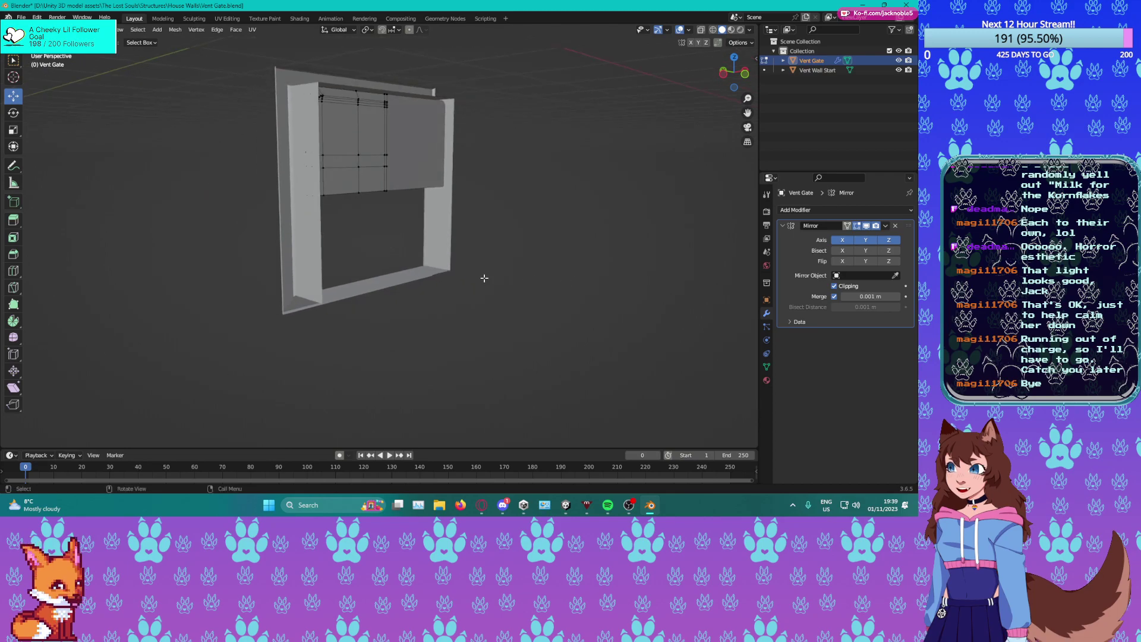
middle_click_drag(485, 281, 410, 253)
key("Tab")
right_click(444, 176)
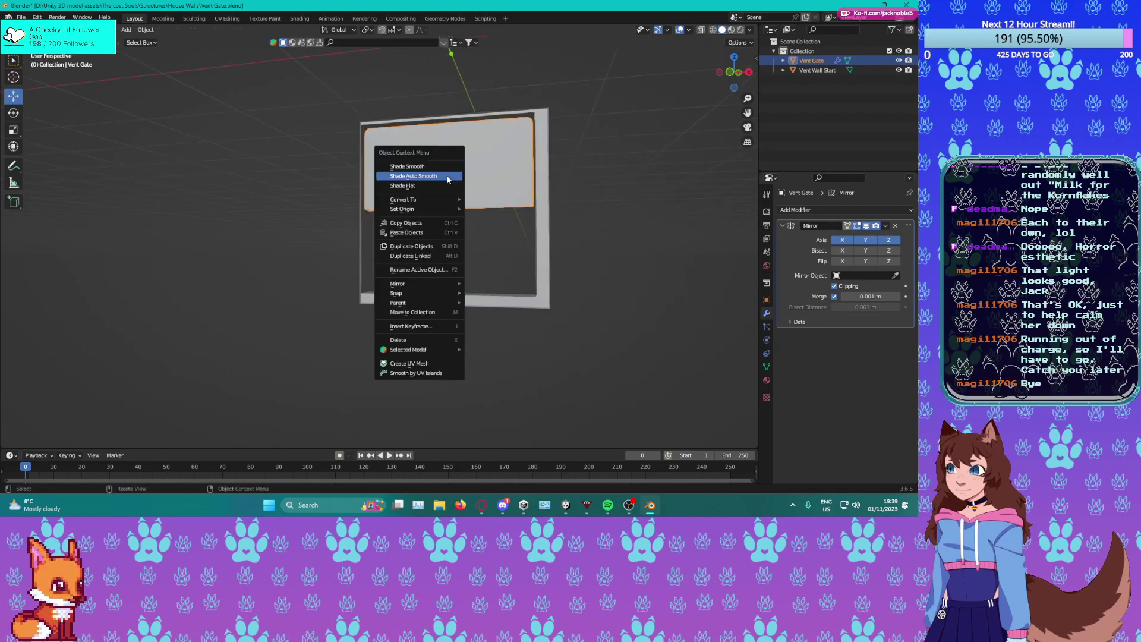
mouse_move(418, 210)
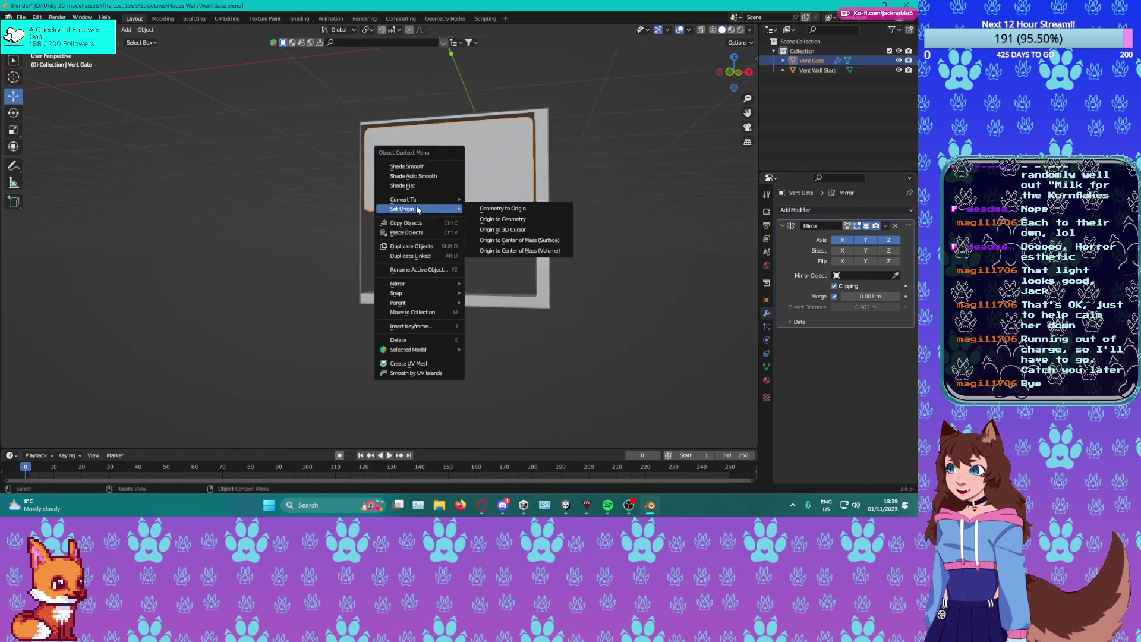
left_click(535, 209)
left_click(481, 219)
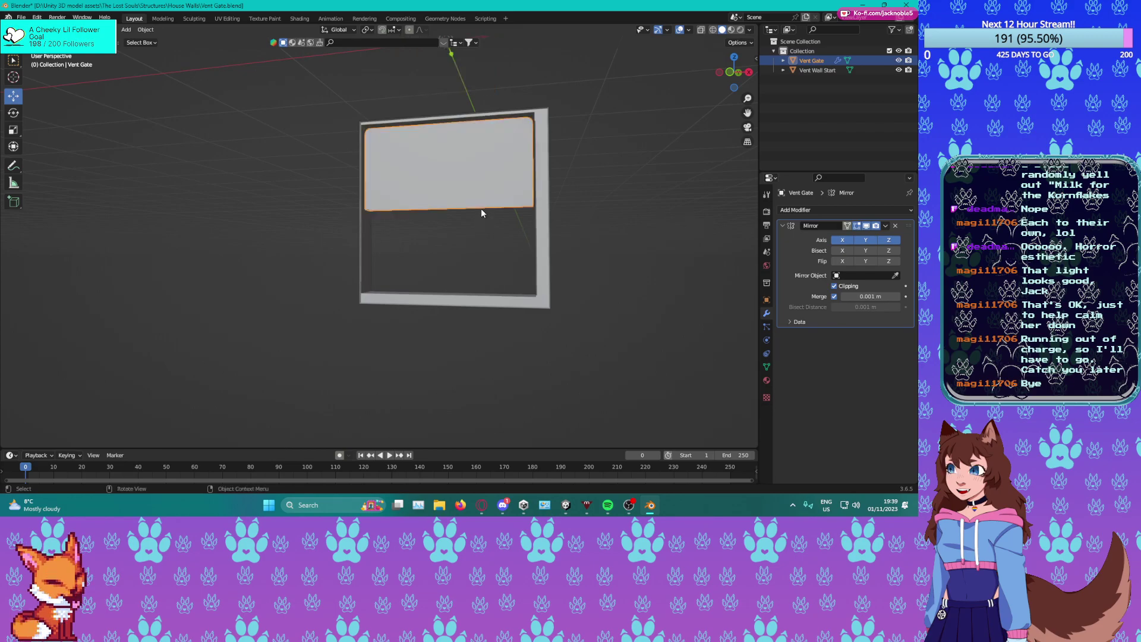
right_click(479, 206)
mouse_move(479, 208)
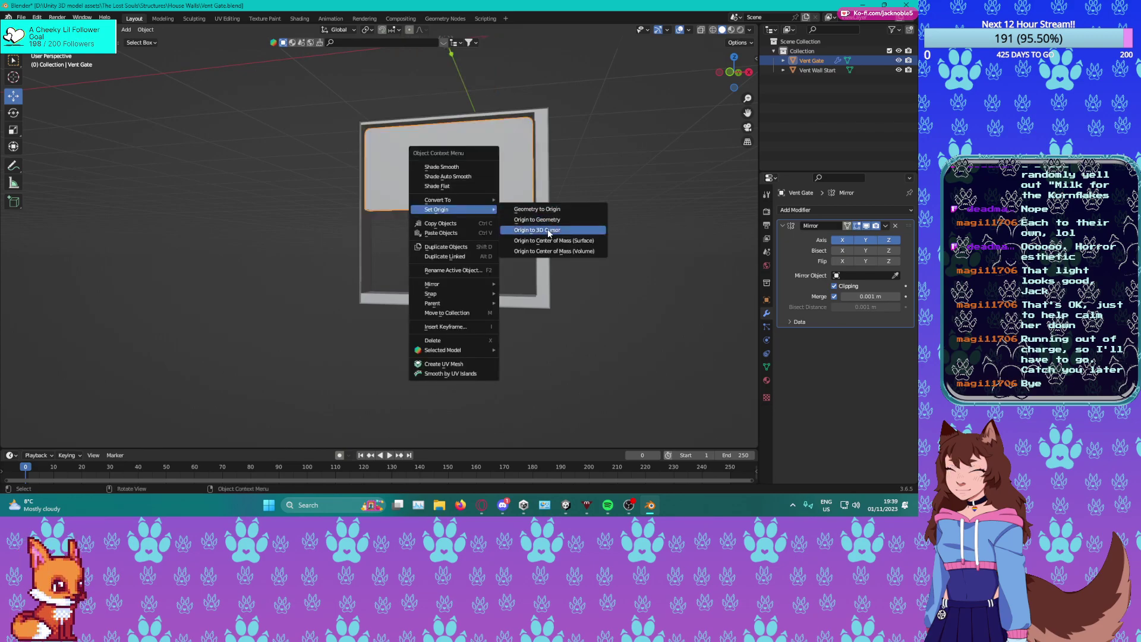
left_click(542, 219)
key("ctrl+z")
right_click(504, 217)
mouse_move(506, 214)
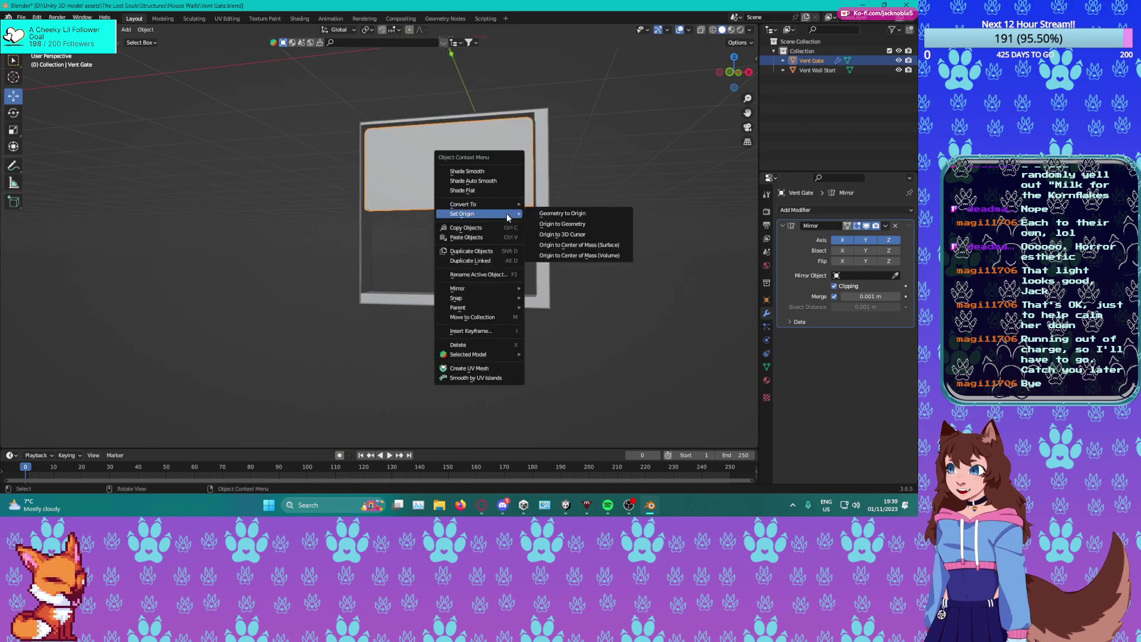
key("Escape")
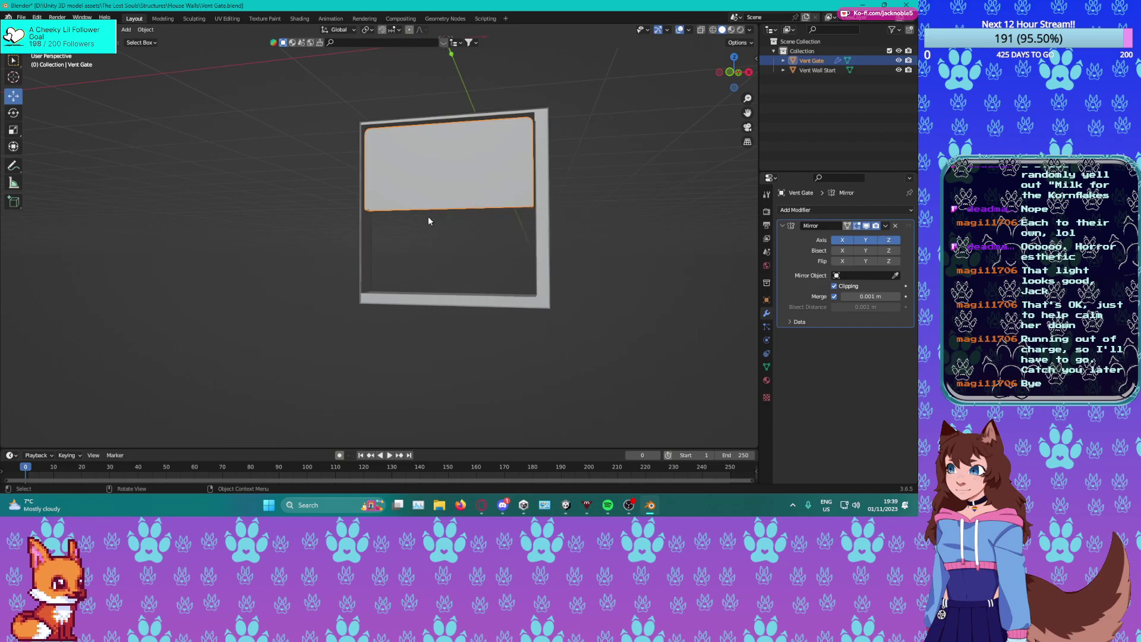
Undo the Z-axis mirroring and the deletion of Vent Gate's lower half.
middle_click_drag(420, 219, 487, 255)
key("ctrl+z")
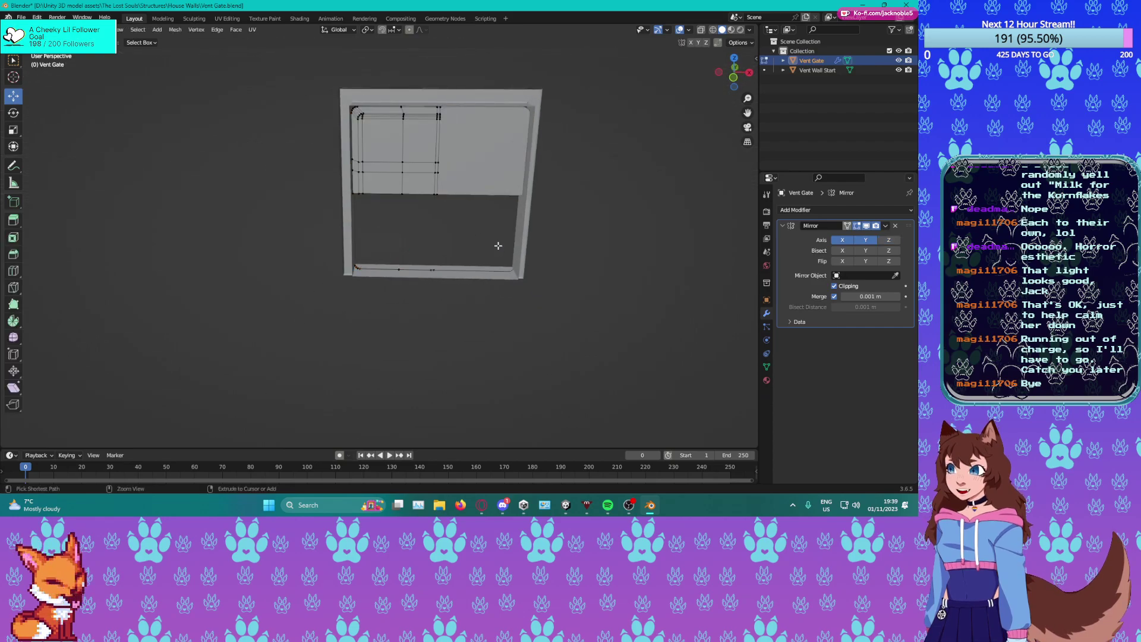
key("ctrl+z")
key("Tab")
key("Tab")
key("Tab")
key("Tab")
right_click(463, 201)
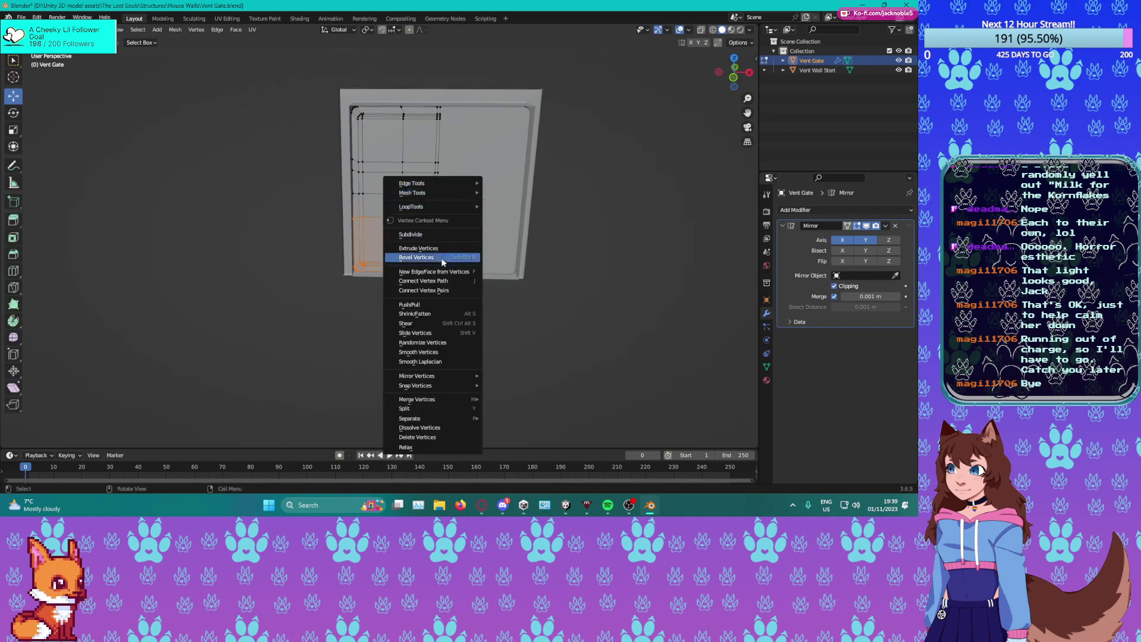
key("Escape")
Try to set Vent Gate's origin to its Center of Mass (Volume), then undo it.
key("Tab")
right_click(461, 170)
mouse_move(472, 169)
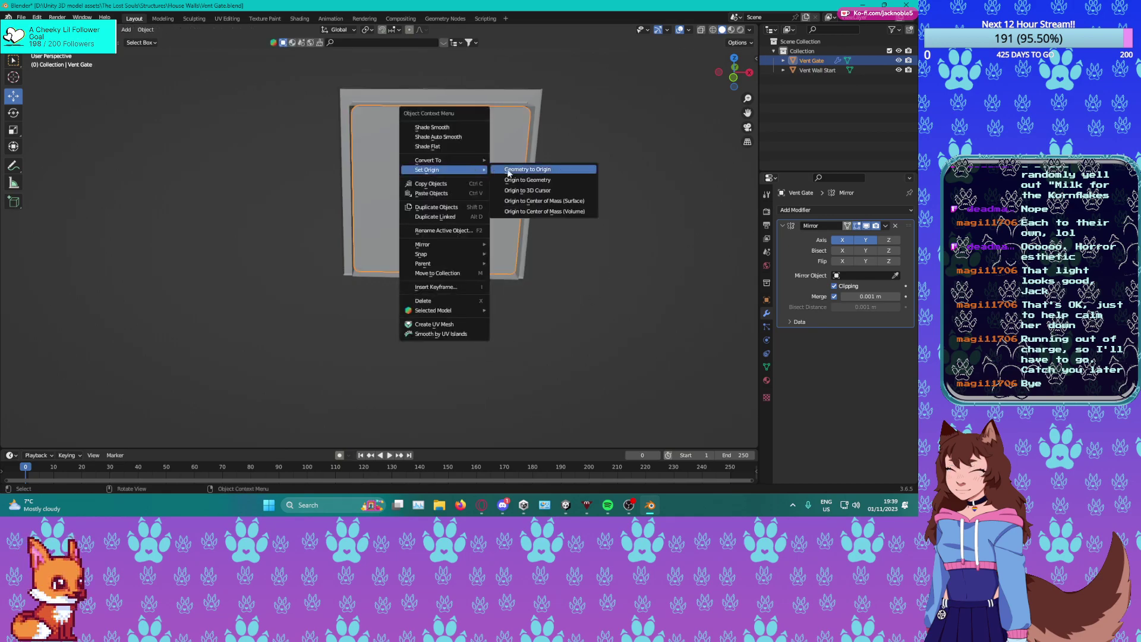
left_click(558, 212)
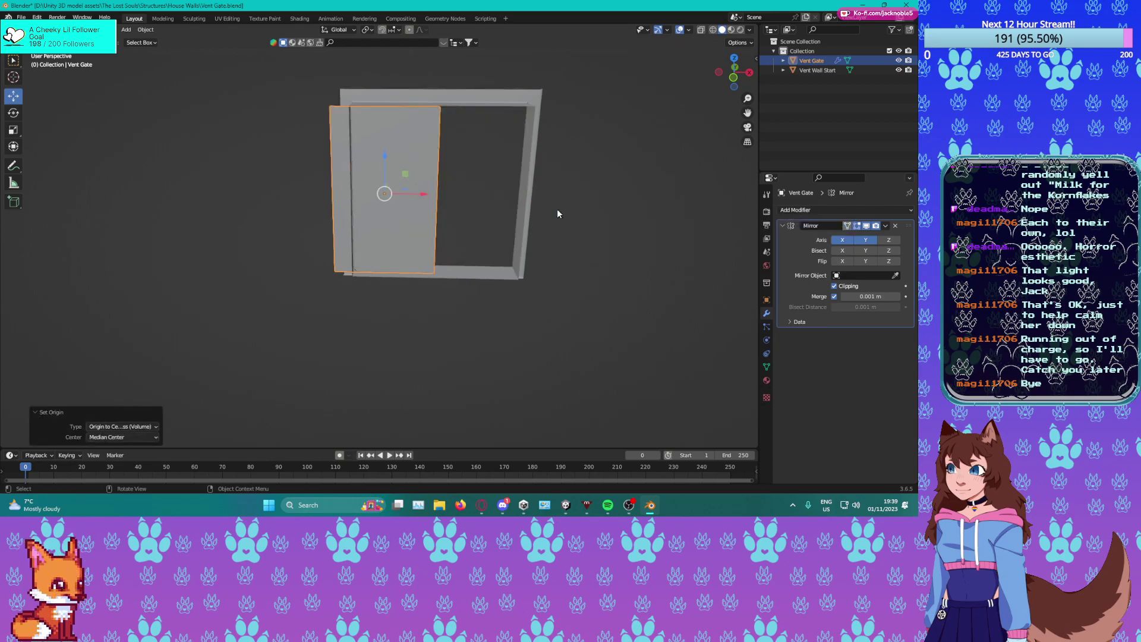
key("ctrl+z")
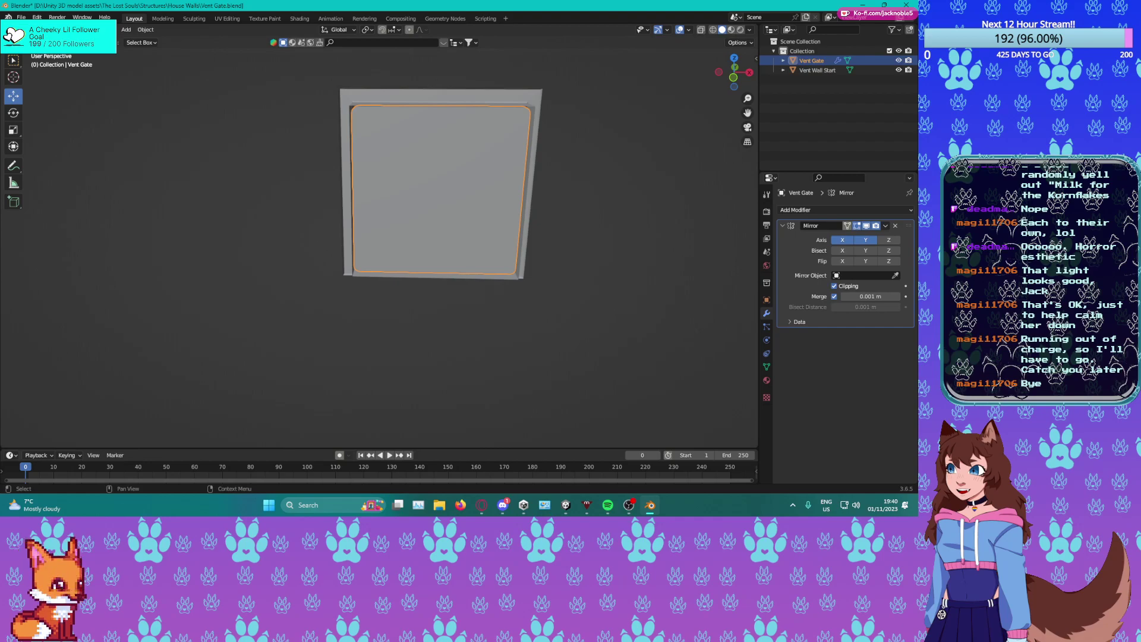
Select all of Vent Gate's mesh in Edit Mode and move it up about 0.9 m along Z.
middle_click_drag(490, 282, 484, 270)
scroll(484, 269, "up", 1)
scroll(484, 269, "down", 2)
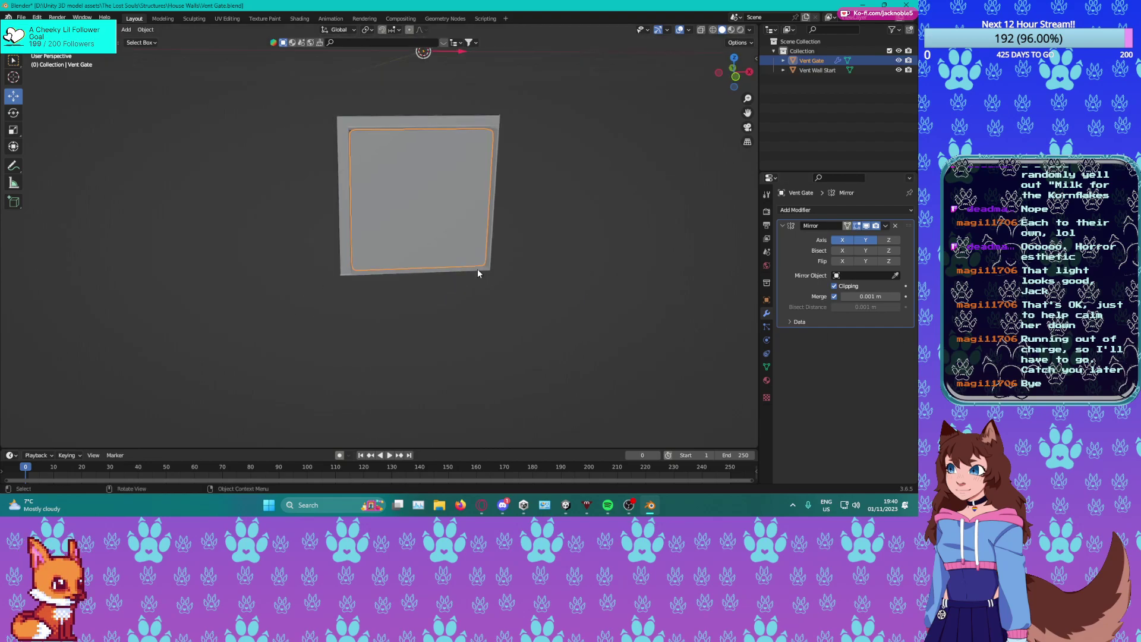
key("Tab")
key("Tab")
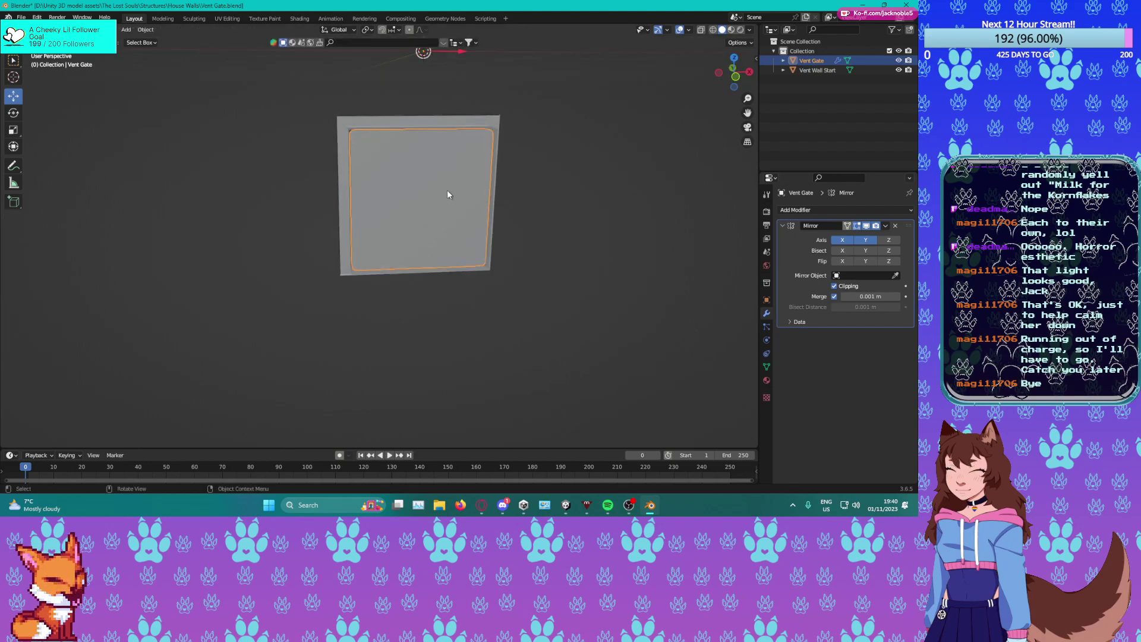
key("Tab")
key("a")
left_click_drag(383, 167, 384, 53)
middle_click_drag(379, 399, 375, 50, "shift")
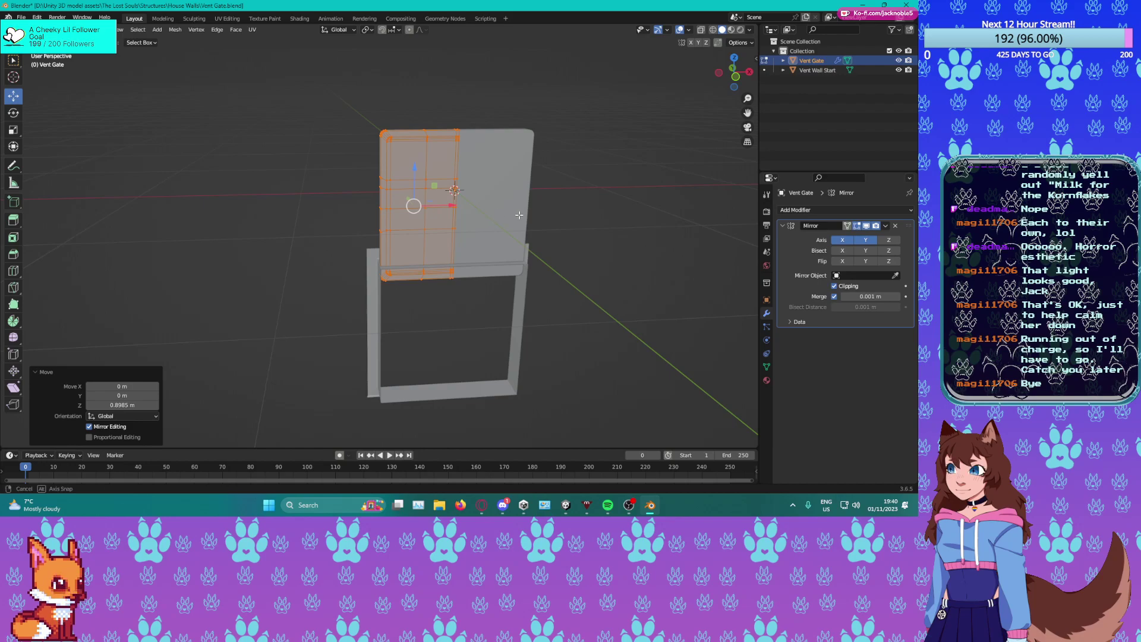
In front view, raise the selected gate mesh about 0.10 m further along Z to centre it on the object's origin.
middle_click_drag(508, 215, 560, 209)
key("KP_1")
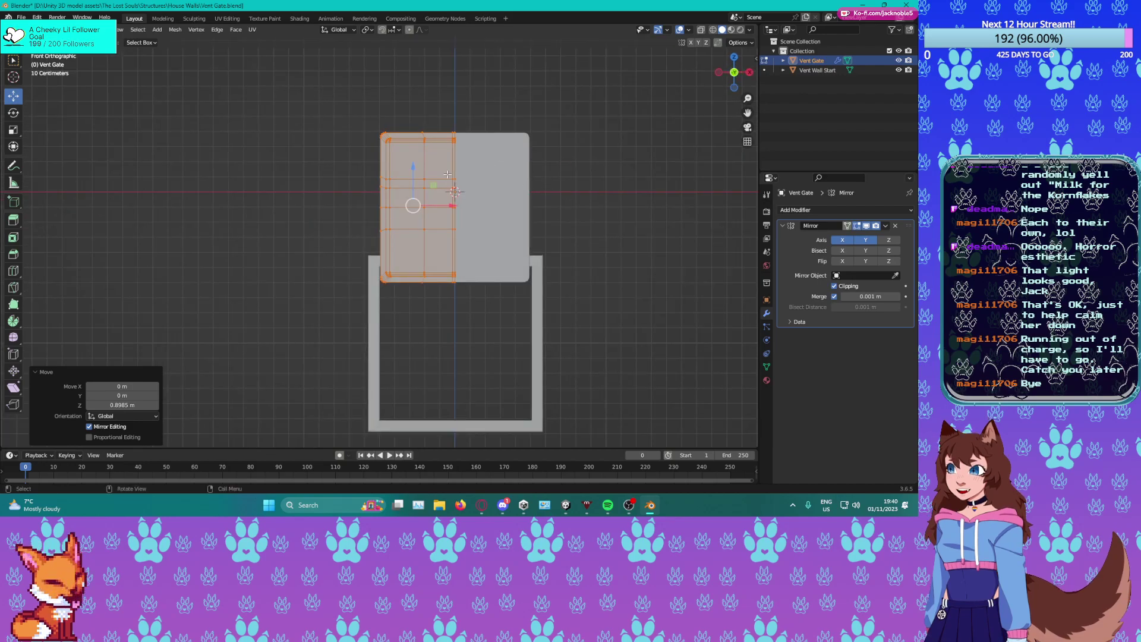
left_click_drag(408, 167, 409, 153)
middle_click_drag(411, 191, 447, 228)
scroll(446, 227, "up", 4)
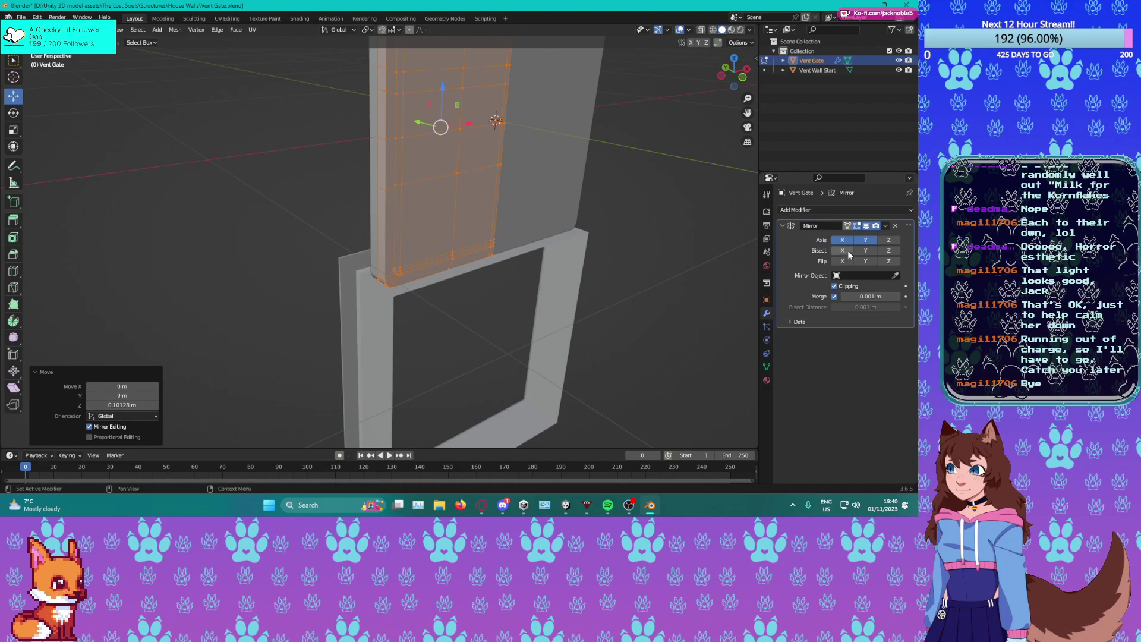
Enable Z-axis mirroring in Vent Gate's Mirror modifier, checking the object outside Edit Mode.
left_click(887, 241)
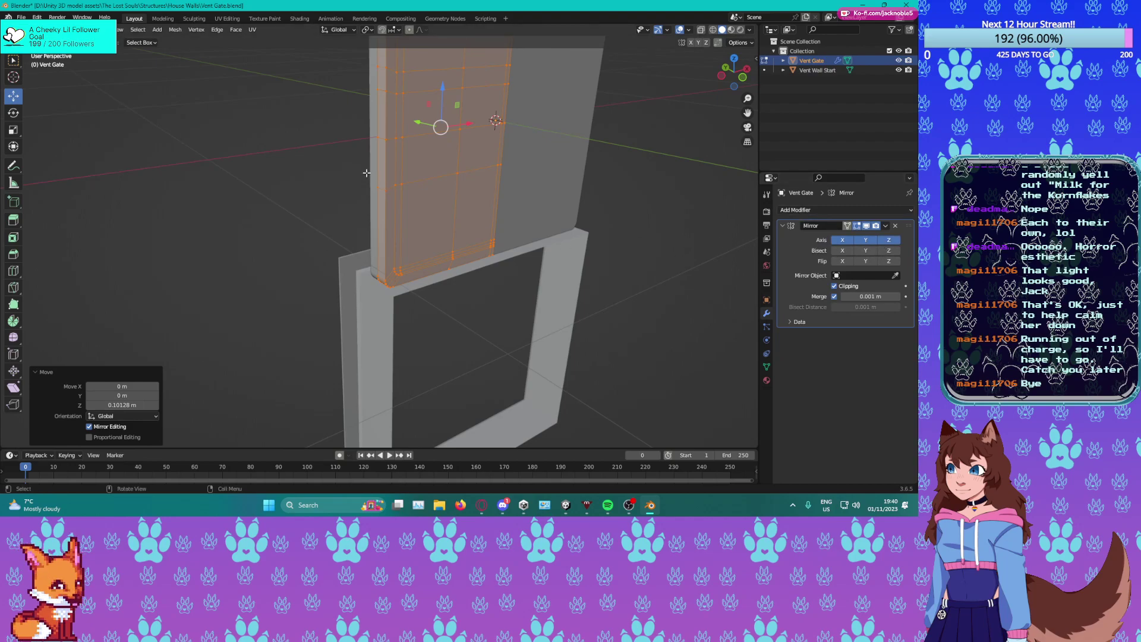
key("Tab")
key("Tab")
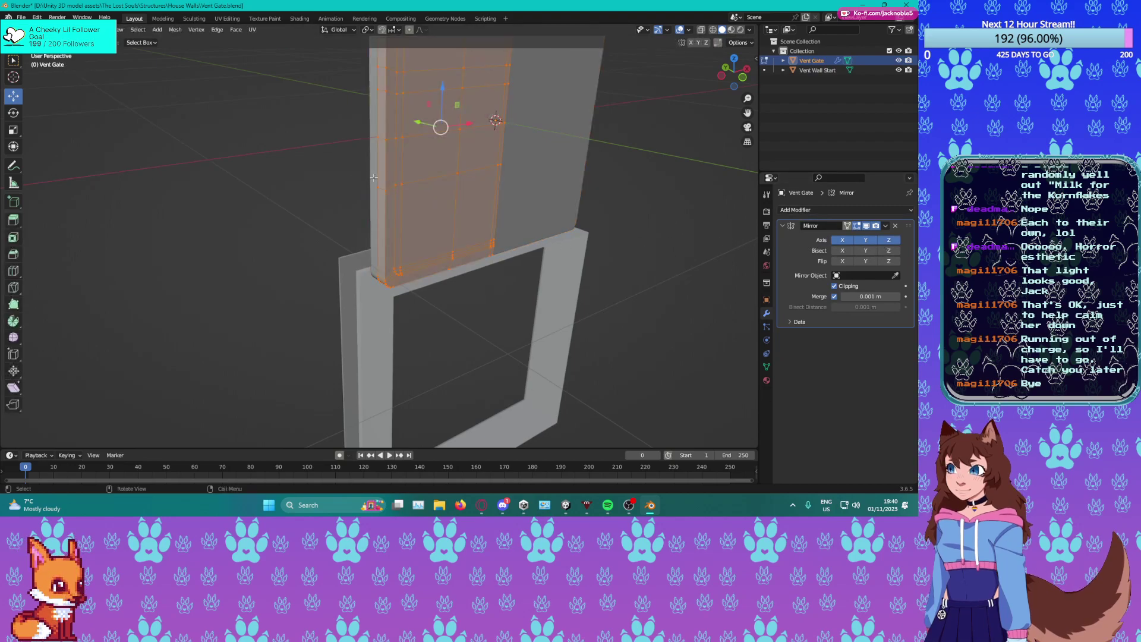
Delete the vertices in the lower half of Vent Gate's mesh so mirroring rebuilds it, and save the file.
left_click_drag(370, 173, 566, 298)
key("x")
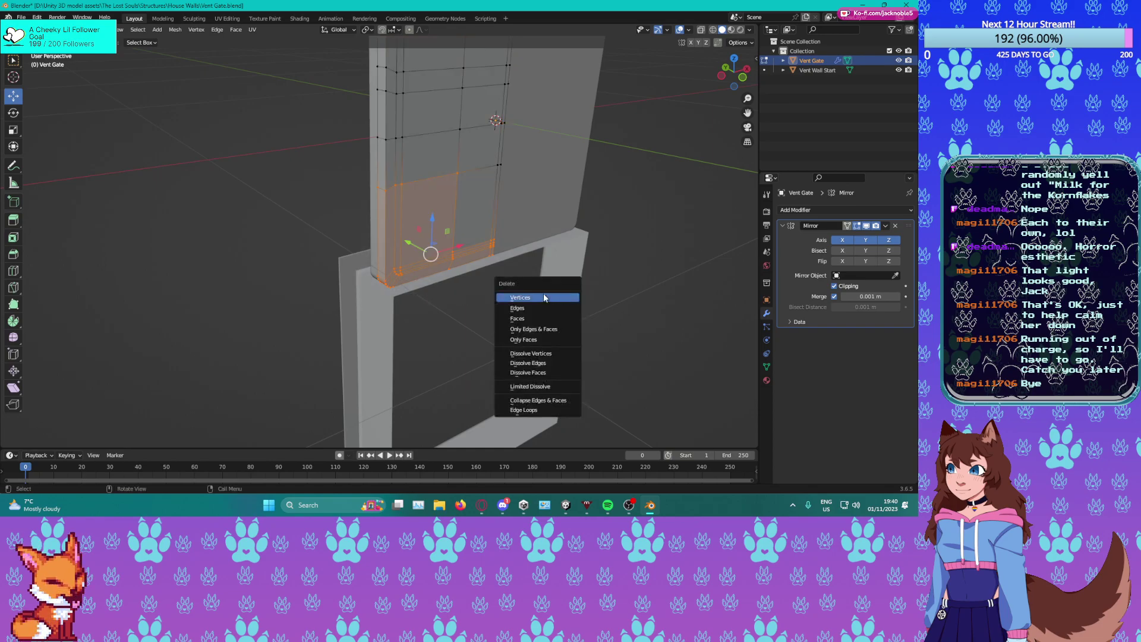
left_click(544, 298)
left_click_drag(381, 154, 512, 178)
key("x")
left_click(584, 235)
middle_click_drag(583, 249, 551, 207)
key("Tab")
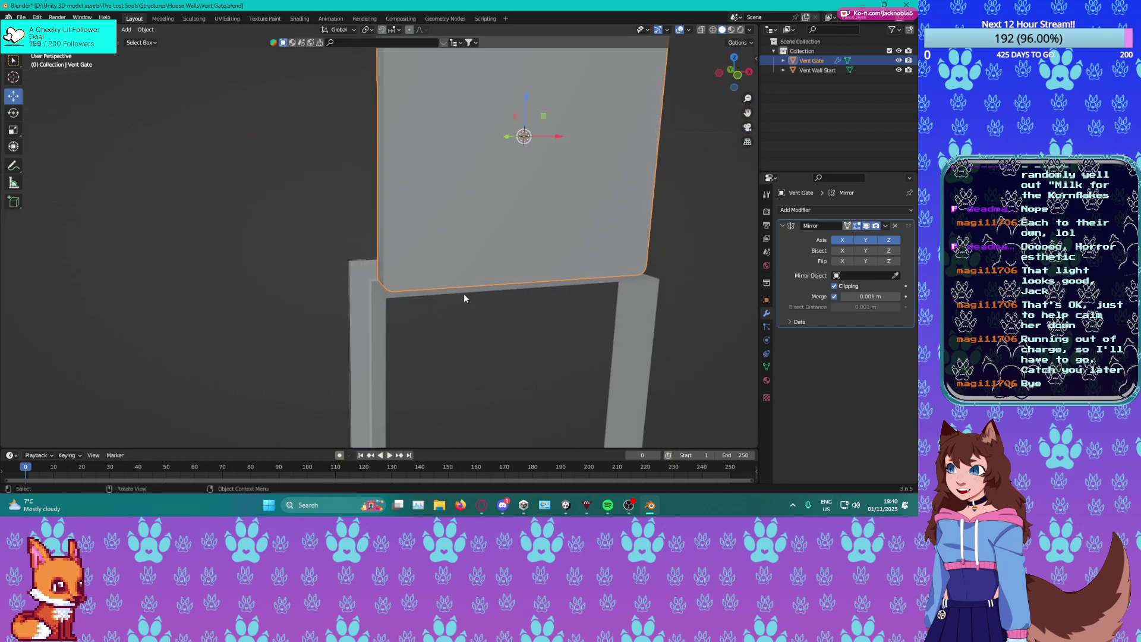
key("ctrl+s")
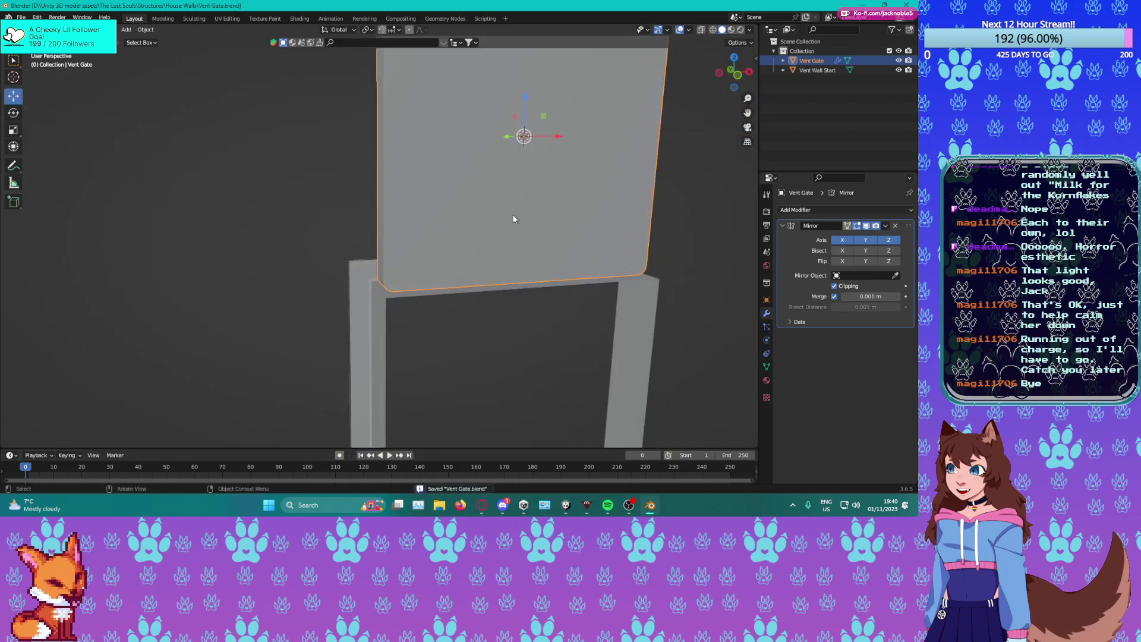
Inset the lowest large face beside Vent Gate's vertical centre by about 0.016 m.
middle_click_drag(554, 201, 601, 226)
key("Tab")
middle_click_drag(469, 276, 419, 247)
scroll(452, 214, "up", 2)
middle_click_drag(490, 138, 475, 248, "shift")
scroll(476, 248, "up", 3)
middle_click_drag(561, 184, 534, 236, "shift")
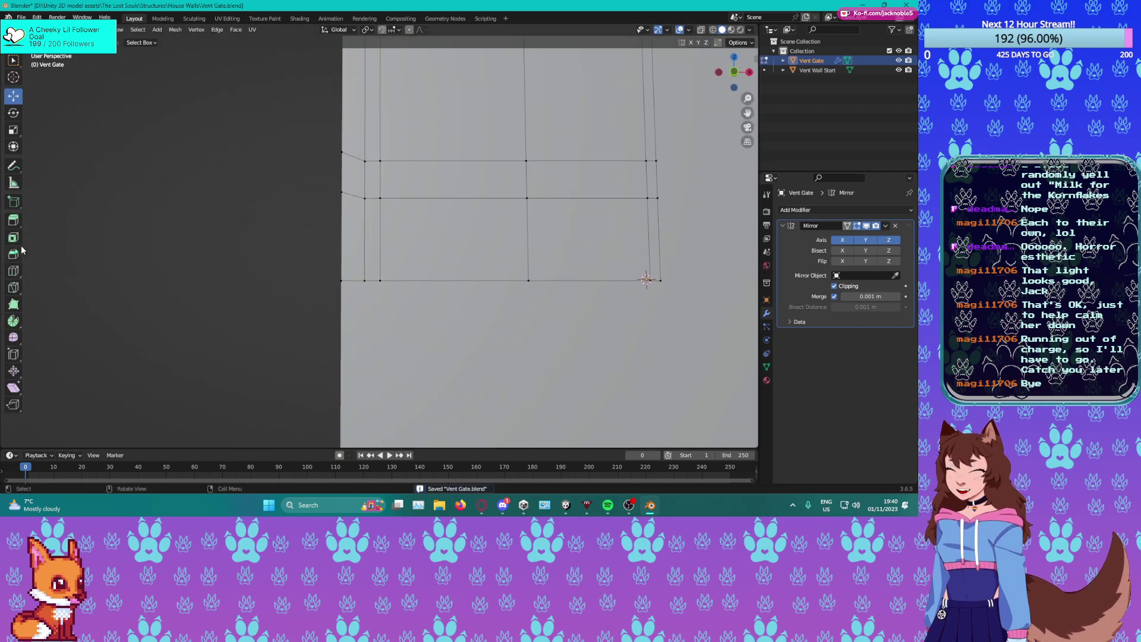
left_click(13, 270)
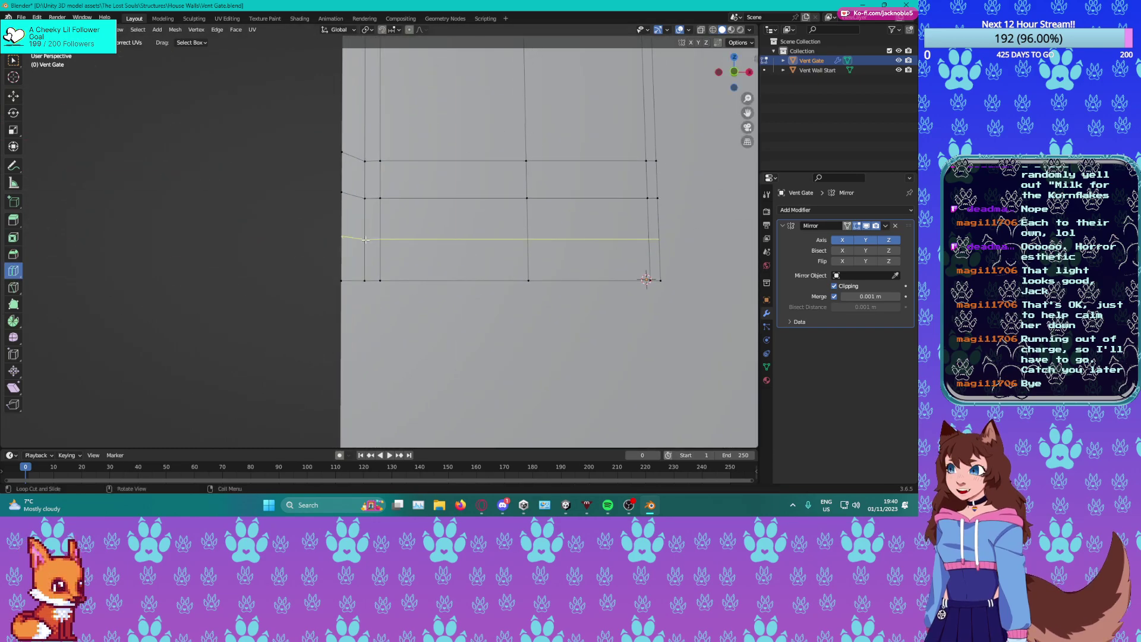
left_click(11, 98)
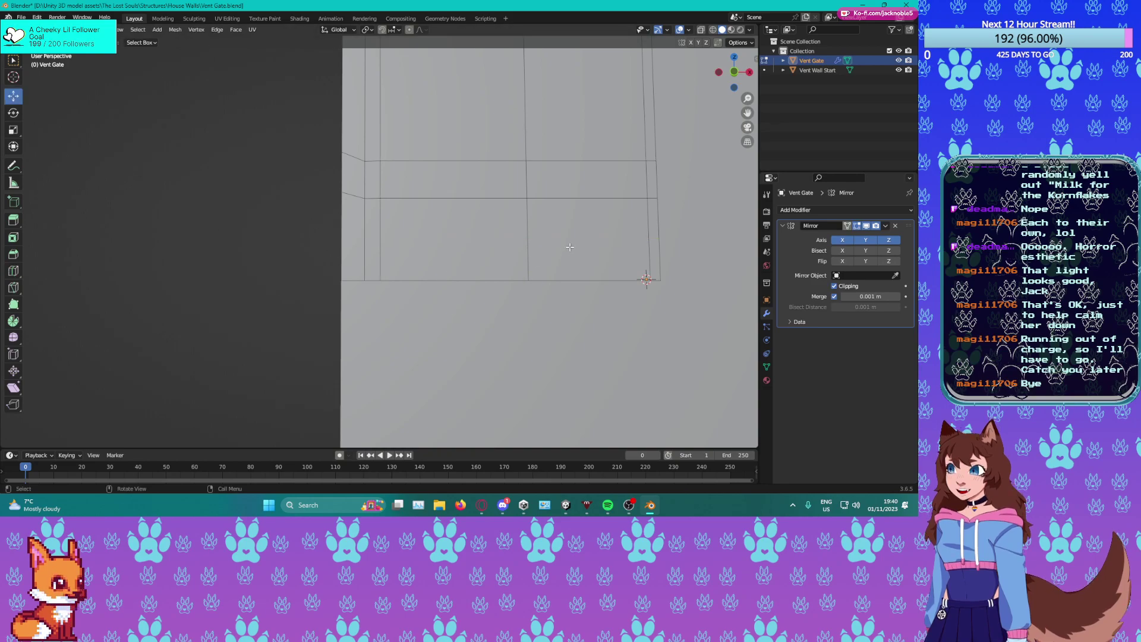
left_click(629, 225)
key("i")
left_click(697, 232)
middle_click_drag(513, 307, 402, 296, "shift")
scroll(402, 297, "up", 1)
scroll(402, 296, "up", 1)
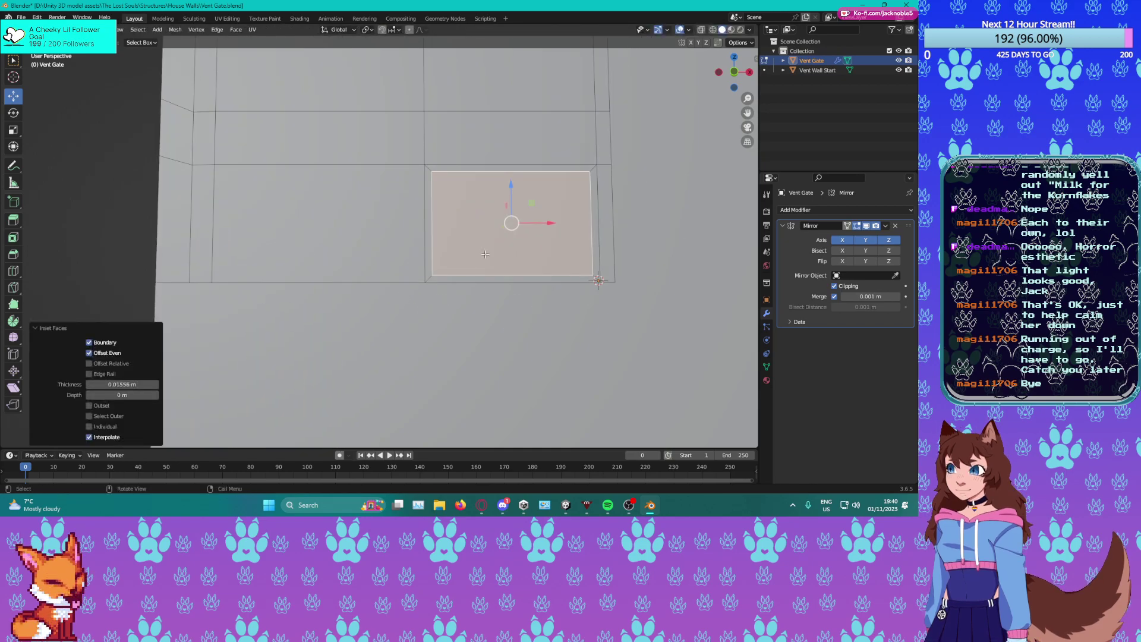
Try to clear the inset's lower border by moving its edge down about 0.031 m, then by deleting border edges instead.
left_click(470, 275)
left_click_drag(516, 240, 507, 270)
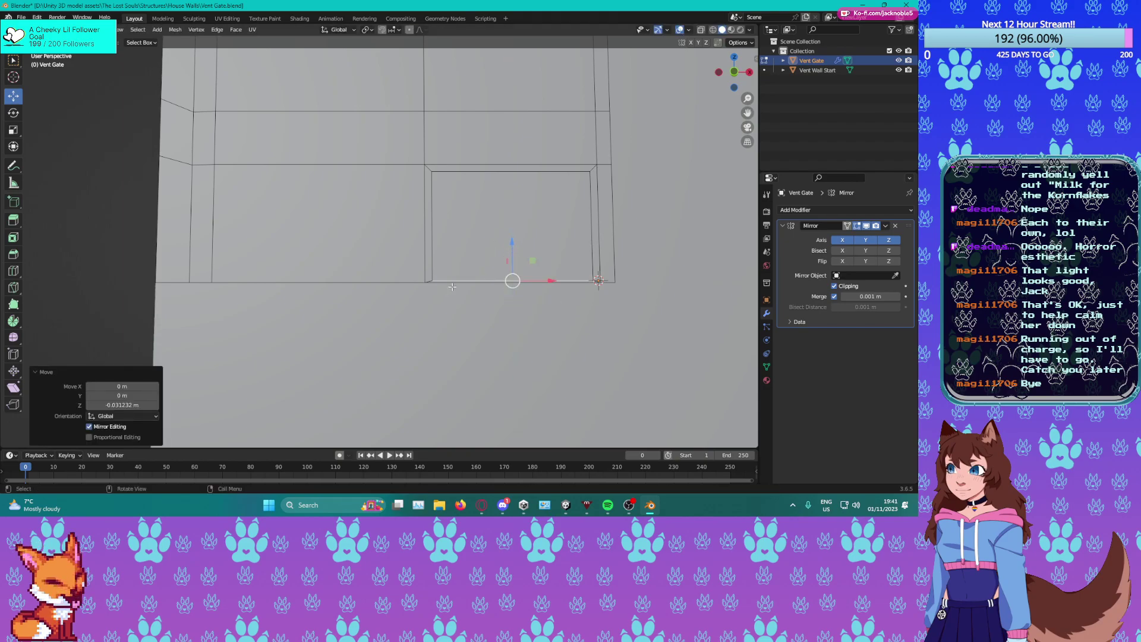
key("ctrl+z")
key("x")
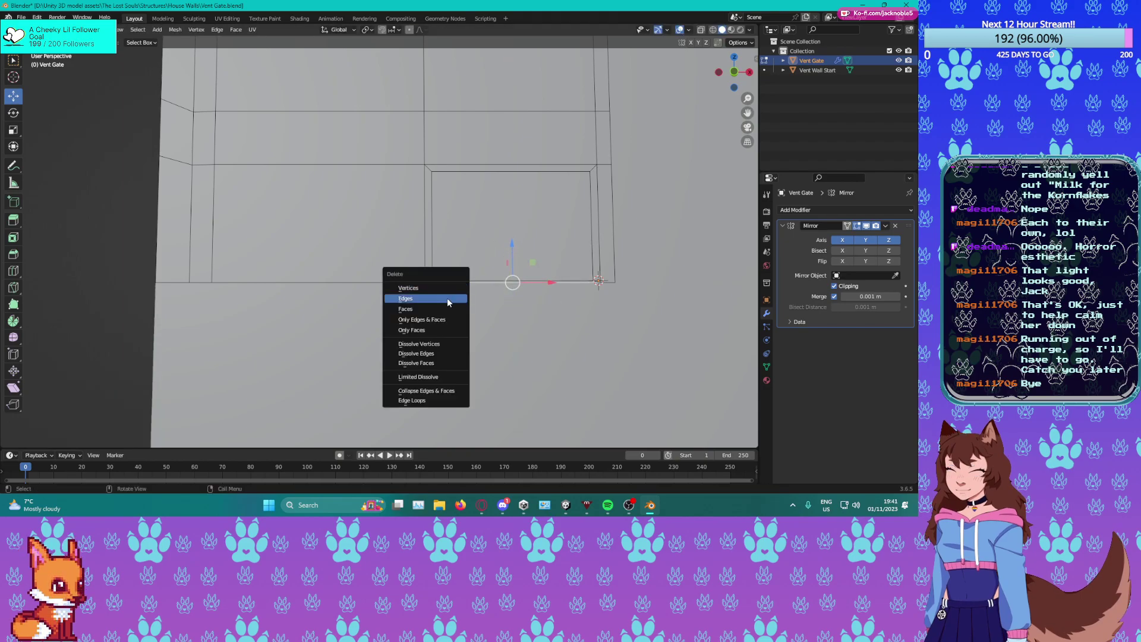
left_click(447, 298)
key("x")
left_click(591, 227)
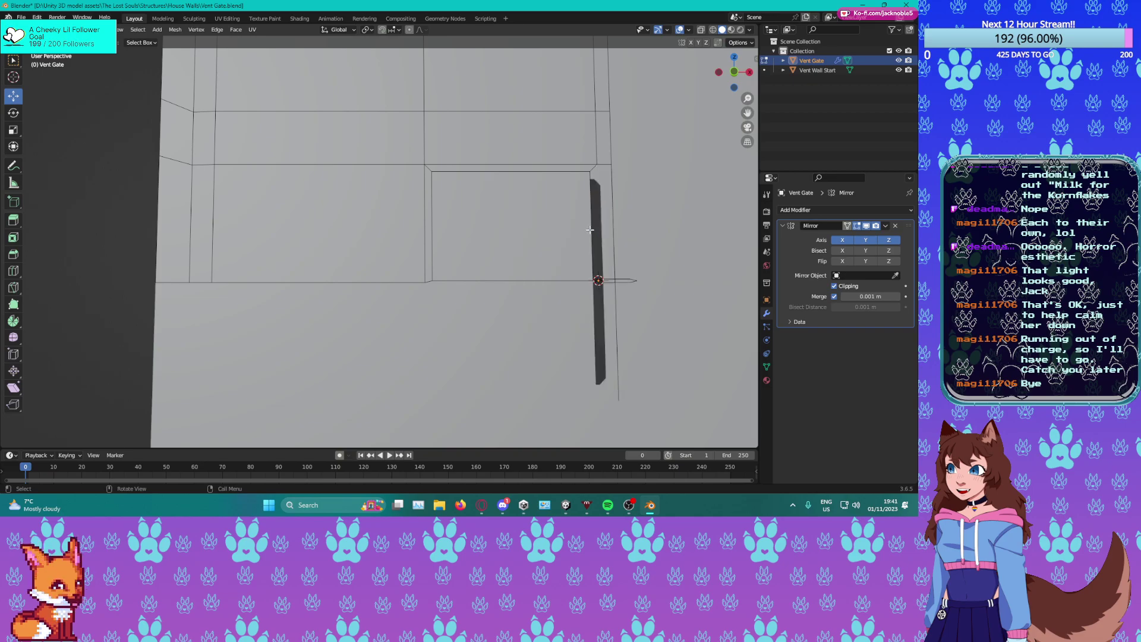
mouse_move(625, 243)
middle_mouse_down()
mouse_move(612, 249)
mouse_move(609, 237)
middle_mouse_up()
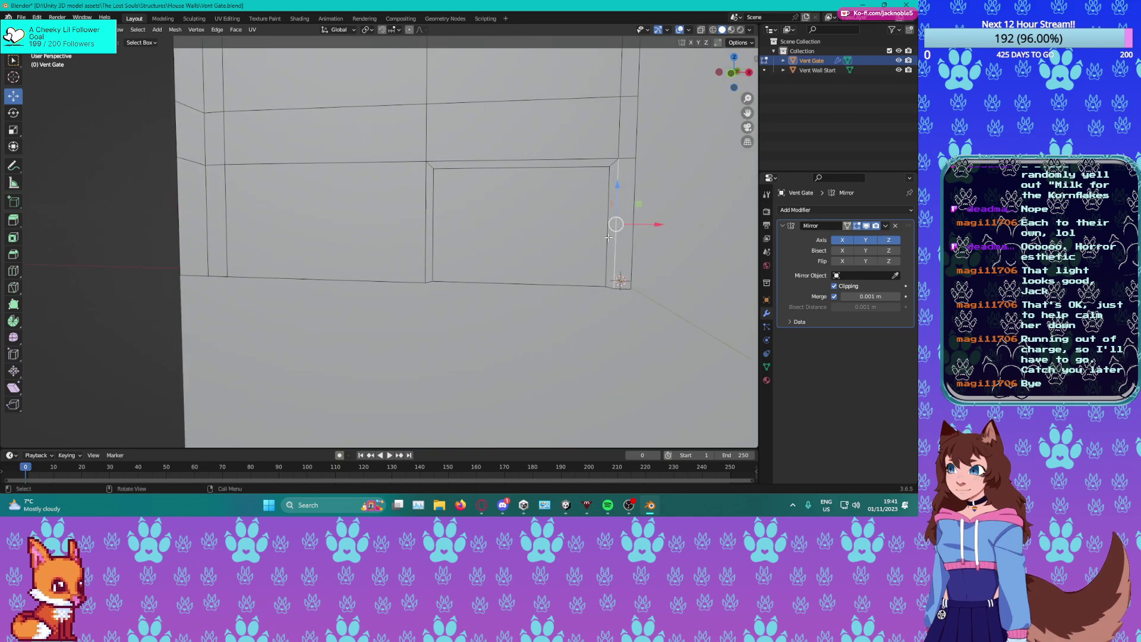
Undo the border edge deletions and the single-face inset.
key("ctrl+z")
key("ctrl+z")
key("ctrl+z")
key("ctrl+z")
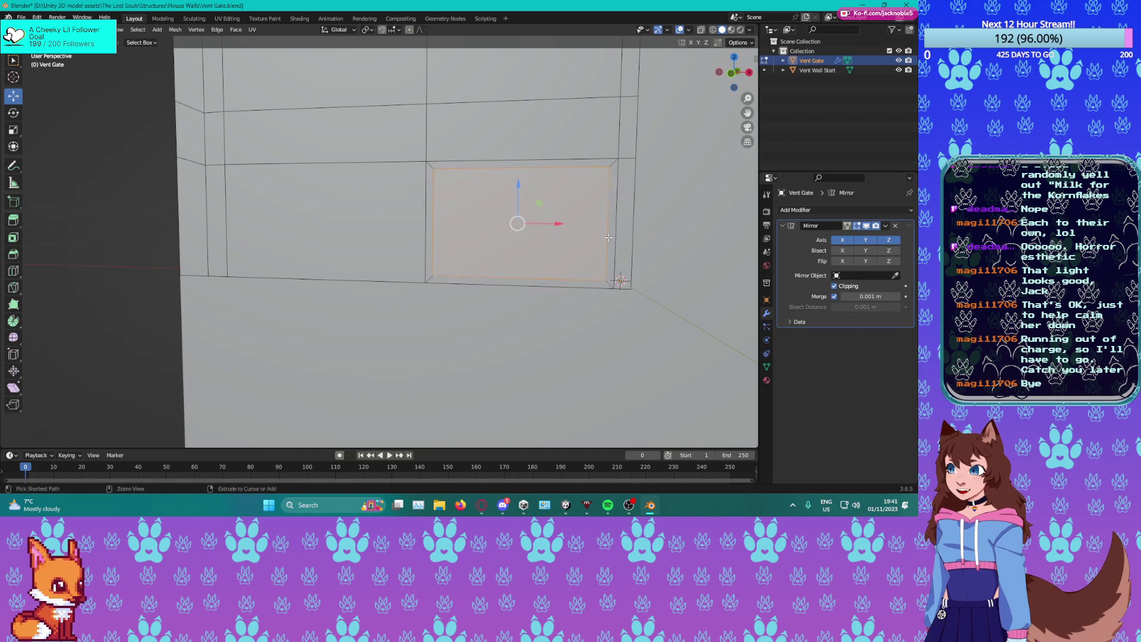
key("ctrl+z")
Add the narrow strip beside the lowest central face to the selection and inset both together by about 0.006 m.
left_click(622, 225, "shift")
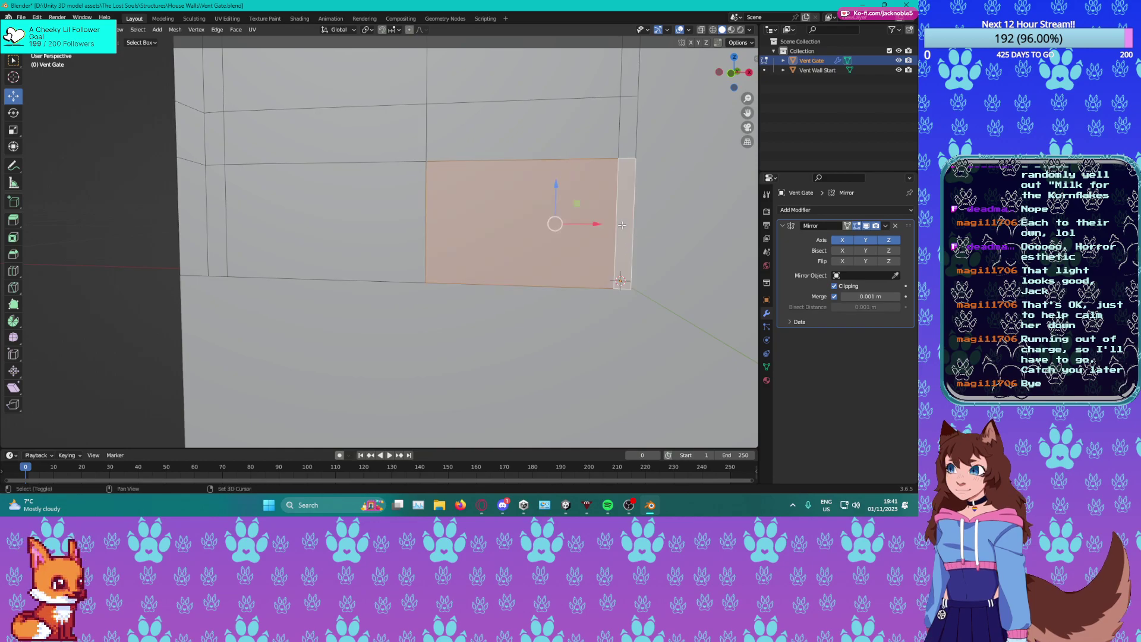
key("i")
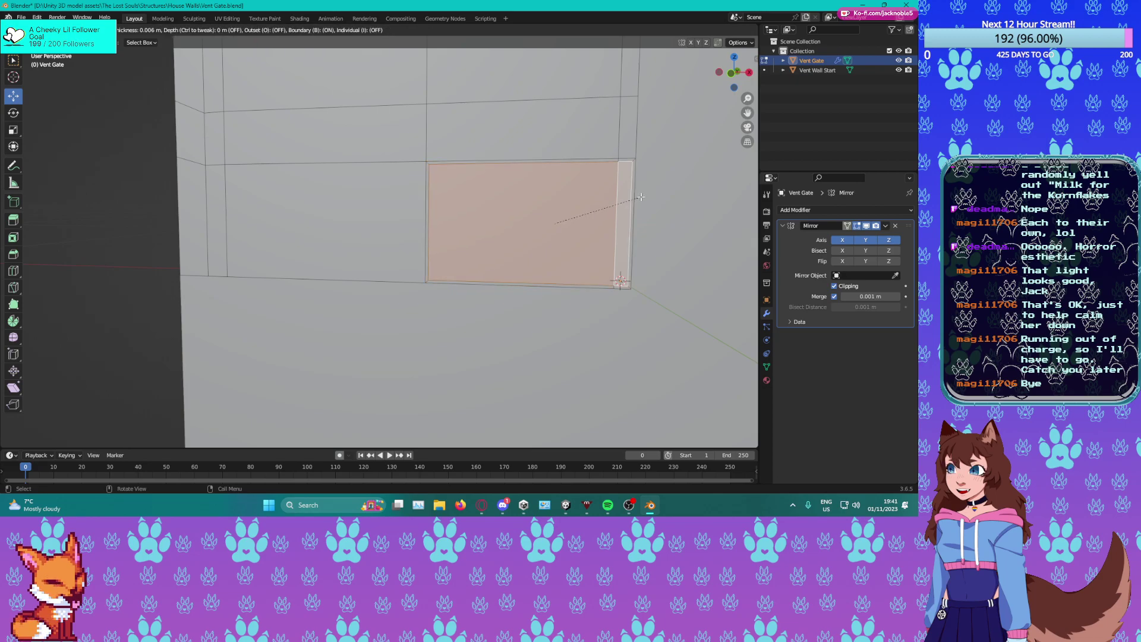
left_click(639, 197)
Delete the border edges below and beside the inset where it meets the mirror planes.
key("2")
left_click(526, 285)
left_click(620, 291, "shift")
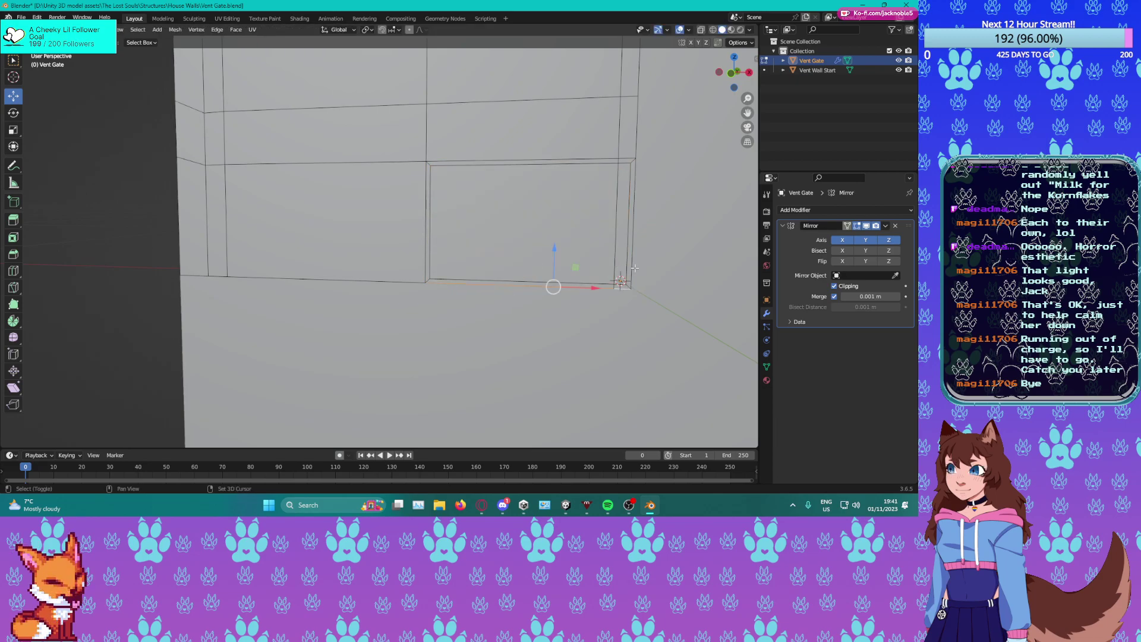
right_click(635, 269)
left_click(637, 272)
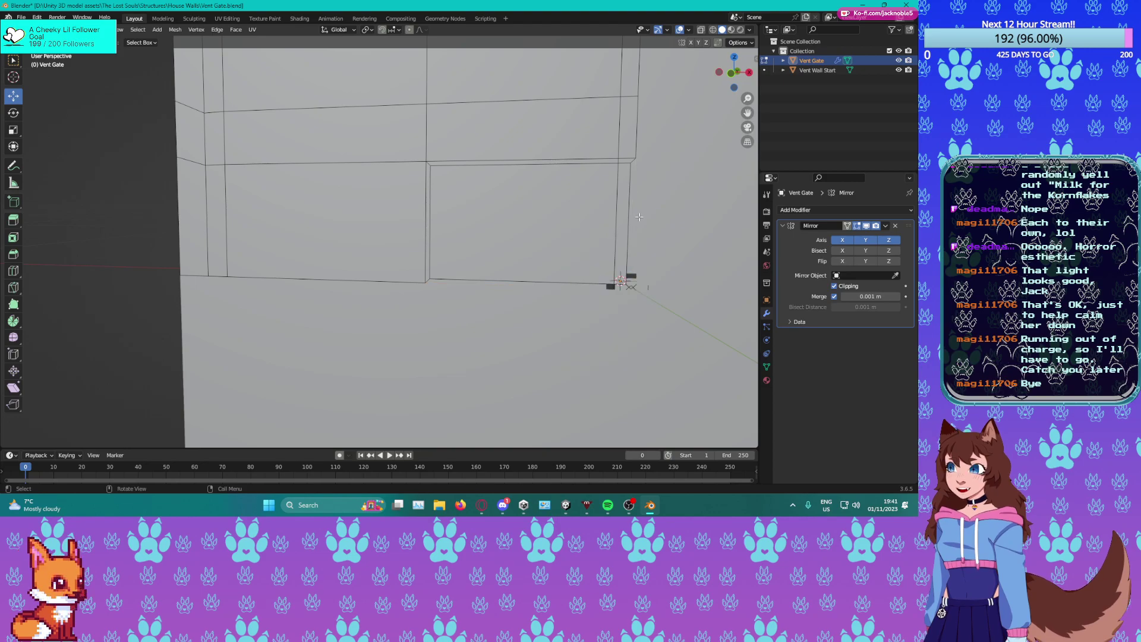
Move the inset's lower edges down along Z and shift its inner side edge along X towards the mirror centre.
left_click(620, 279, "shift")
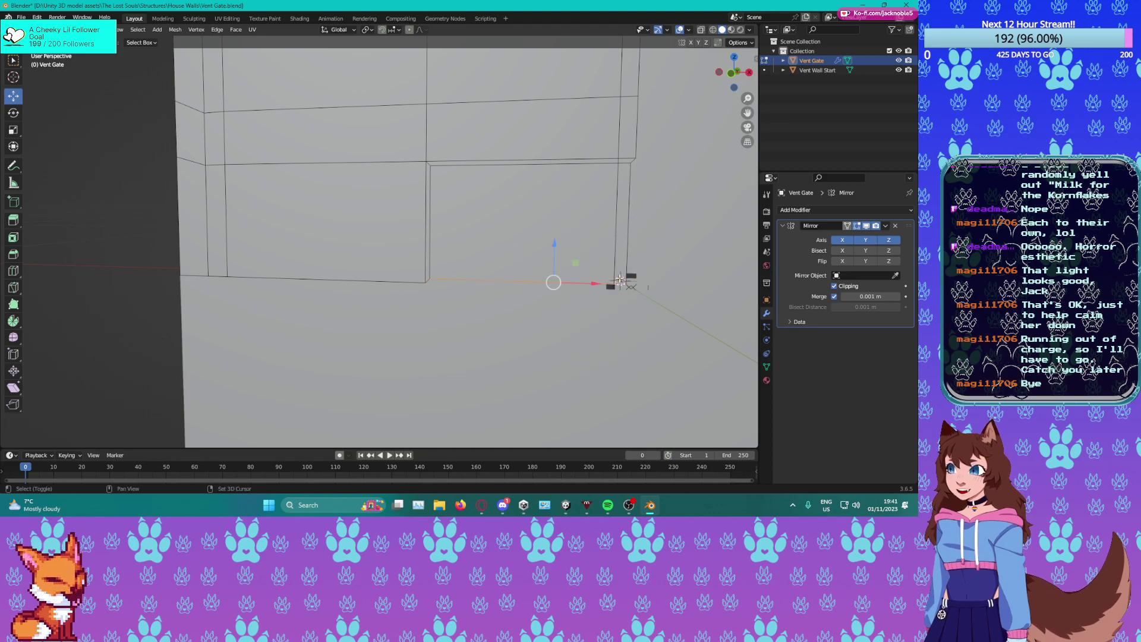
left_click_drag(561, 241, 556, 262)
middle_click_drag(556, 262, 618, 229)
left_click(570, 258)
left_click_drag(640, 229, 606, 229)
Delete the stray vertex at the inset's lower inner corner near the origin.
scroll(624, 226, "up", 4)
mouse_move(504, 299)
middle_mouse_down()
mouse_move(563, 291)
mouse_move(543, 294)
mouse_move(556, 306)
middle_mouse_up()
key("1")
scroll(556, 305, "up", 1)
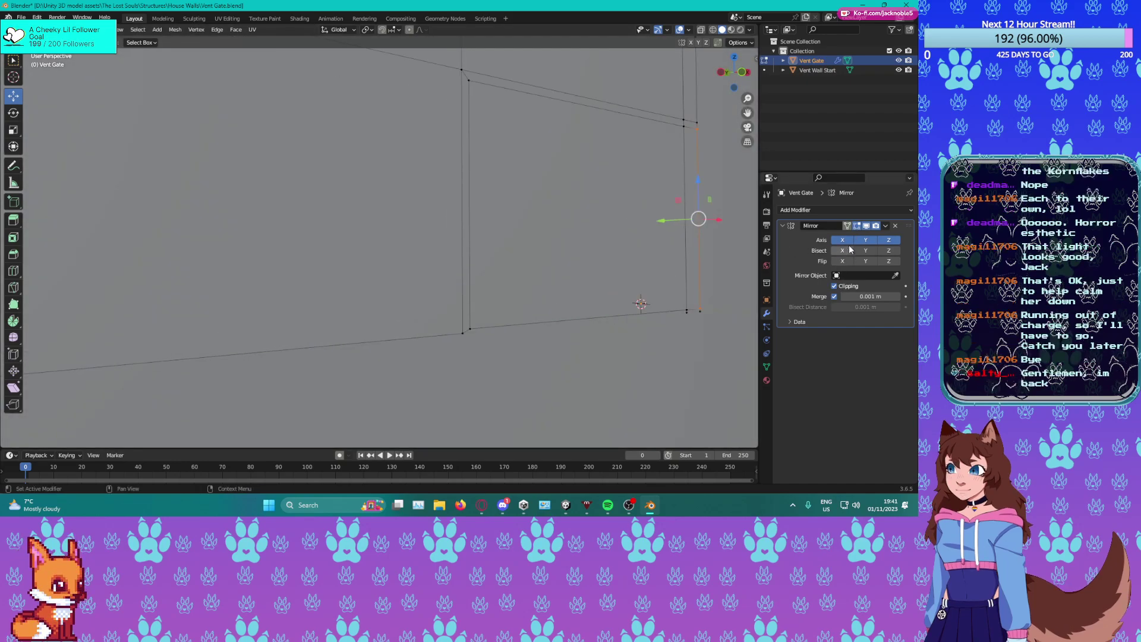
middle_click_drag(559, 221, 525, 219)
key("Tab")
key("Tab")
scroll(501, 236, "up", 2)
middle_click_drag(497, 265, 413, 243, "shift")
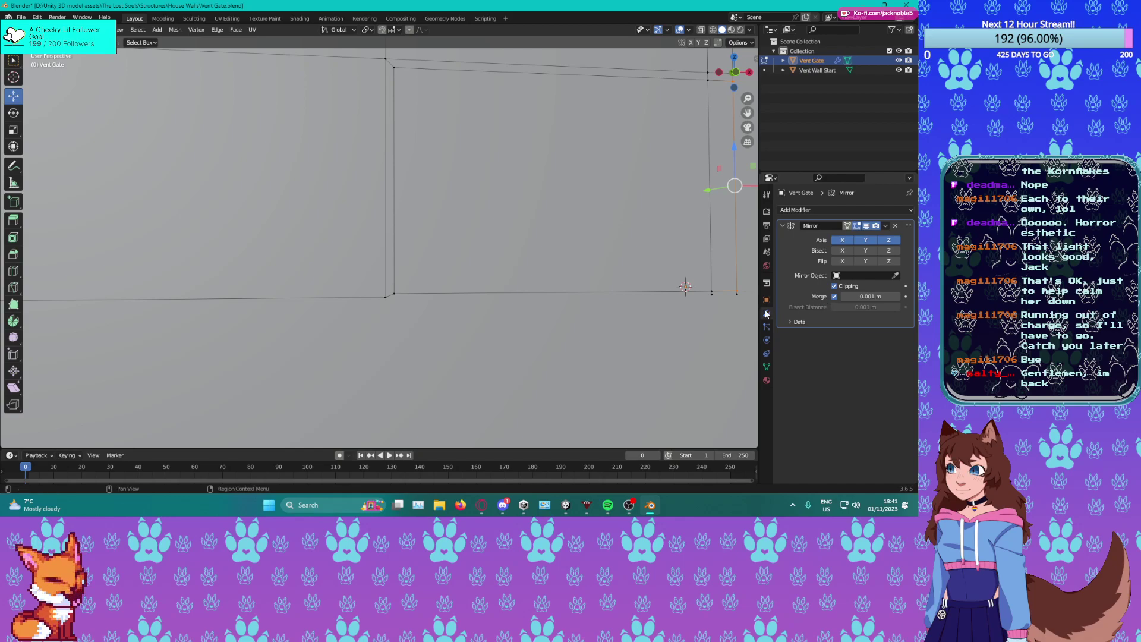
left_click(725, 299)
middle_click_drag(670, 291, 437, 276)
scroll(635, 299, "up", 2)
key("x")
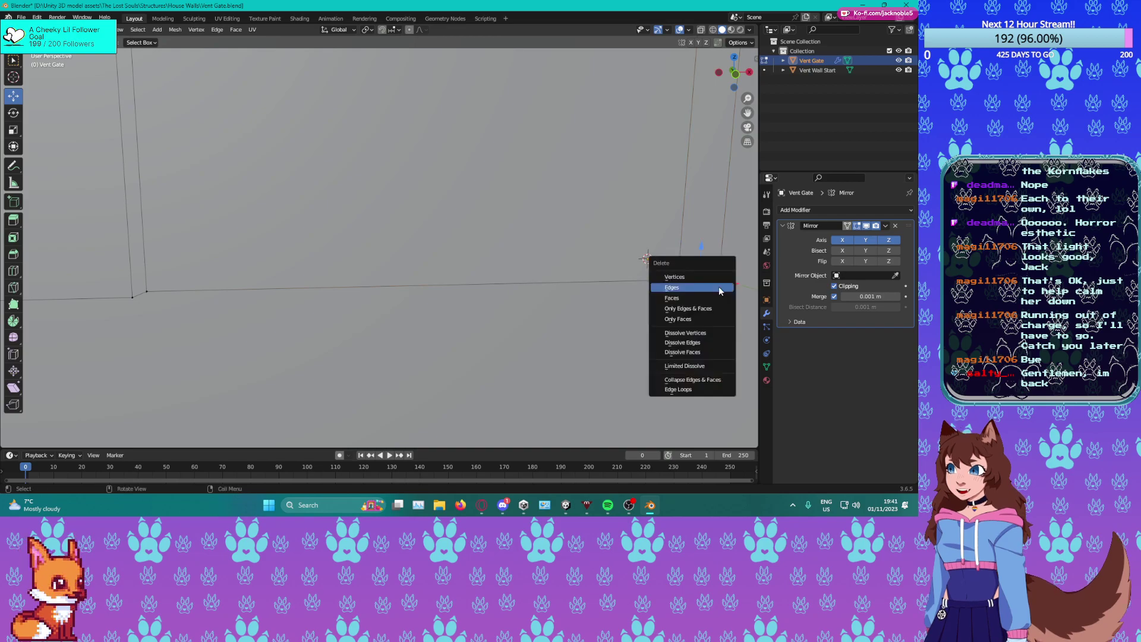
left_click(708, 277)
Move the inset's lower edges down along Z onto the horizontal mirror plane.
scroll(663, 290, "down", 2)
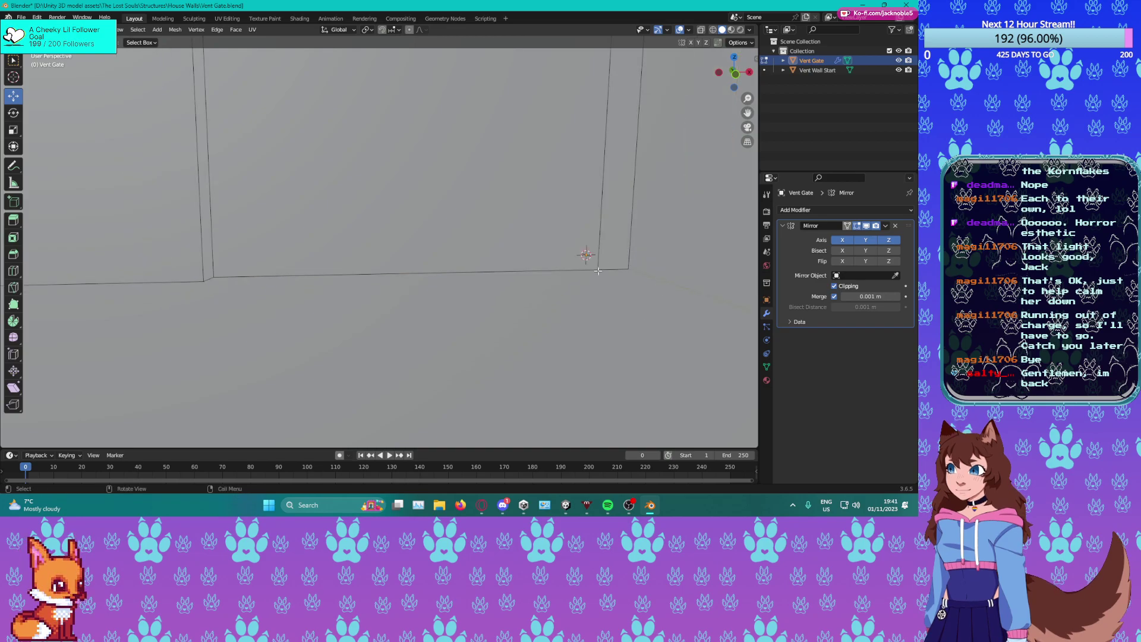
left_click(526, 277, "shift")
left_click_drag(474, 249, 473, 276)
key("ctrl+z")
left_click_drag(488, 236, 485, 296)
Move the lower boundary edges on the outer side of the inset up about 0.026 m along Z, and save the file.
scroll(504, 279, "down", 2)
middle_click_drag(505, 279, 380, 267)
left_click(283, 254)
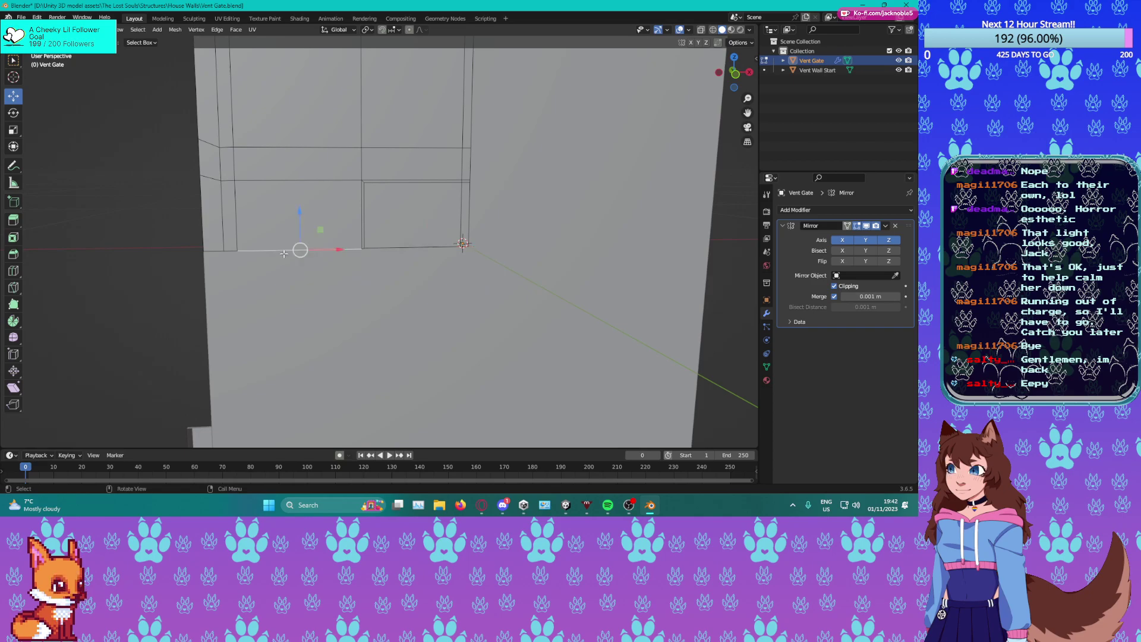
left_click_drag(256, 221, 256, 207)
middle_click_drag(333, 239, 419, 229)
scroll(419, 229, "up", 2)
key("ctrl+s")
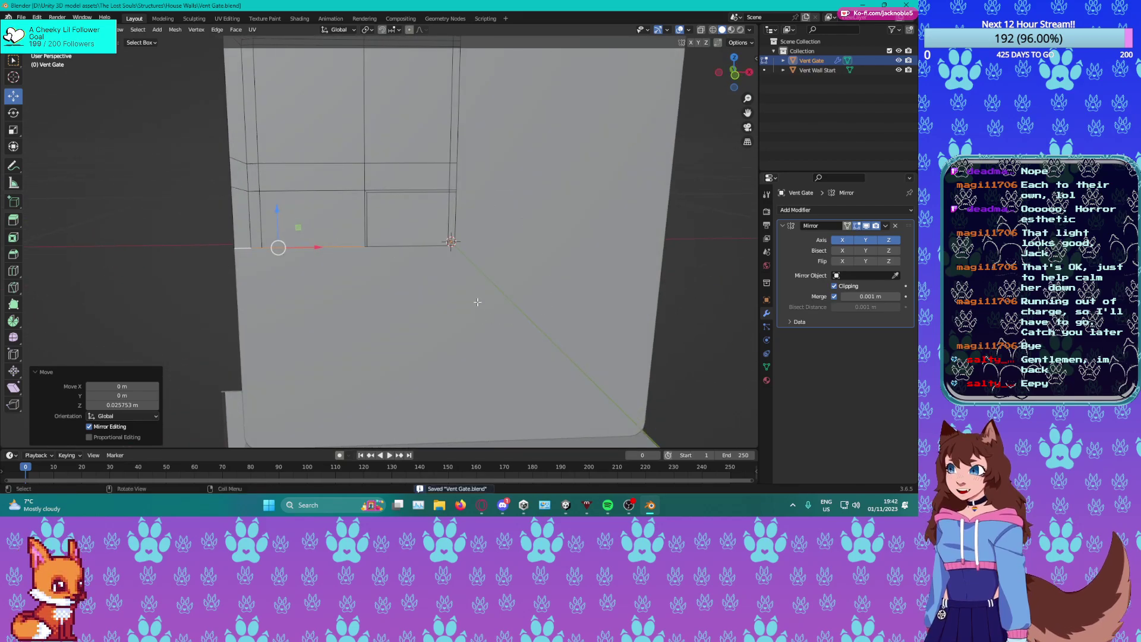
Add two horizontal loop cuts across Vent Gate in the band just above the inset.
middle_click_drag(395, 266, 413, 246)
middle_click_drag(339, 179, 364, 232, "shift")
scroll(362, 233, "up", 2)
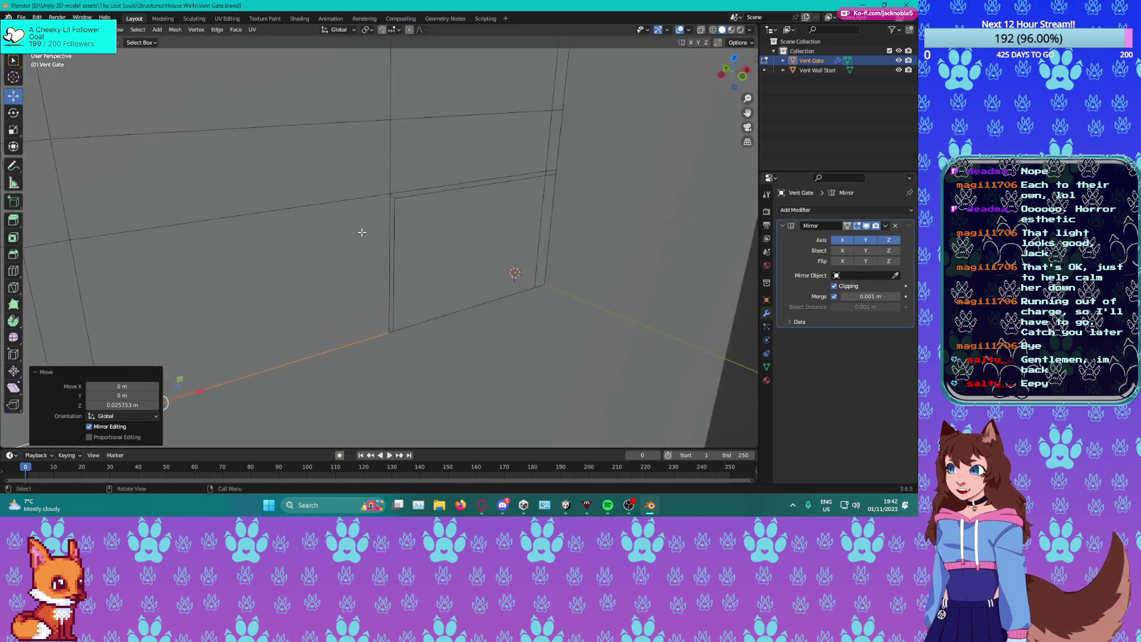
left_click(414, 166)
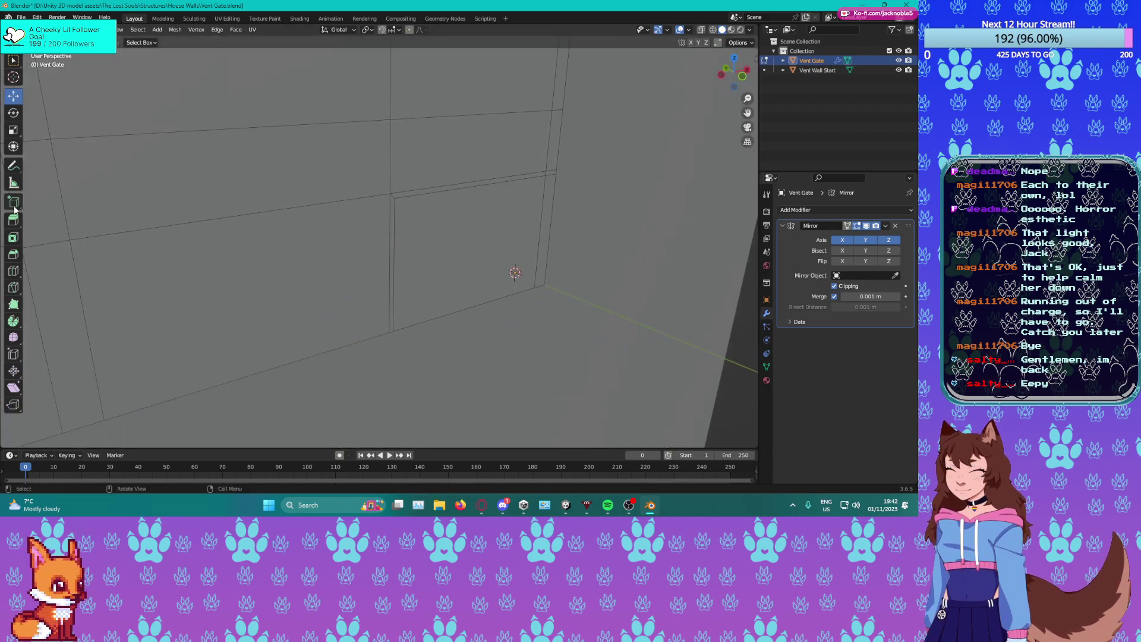
left_click(14, 271)
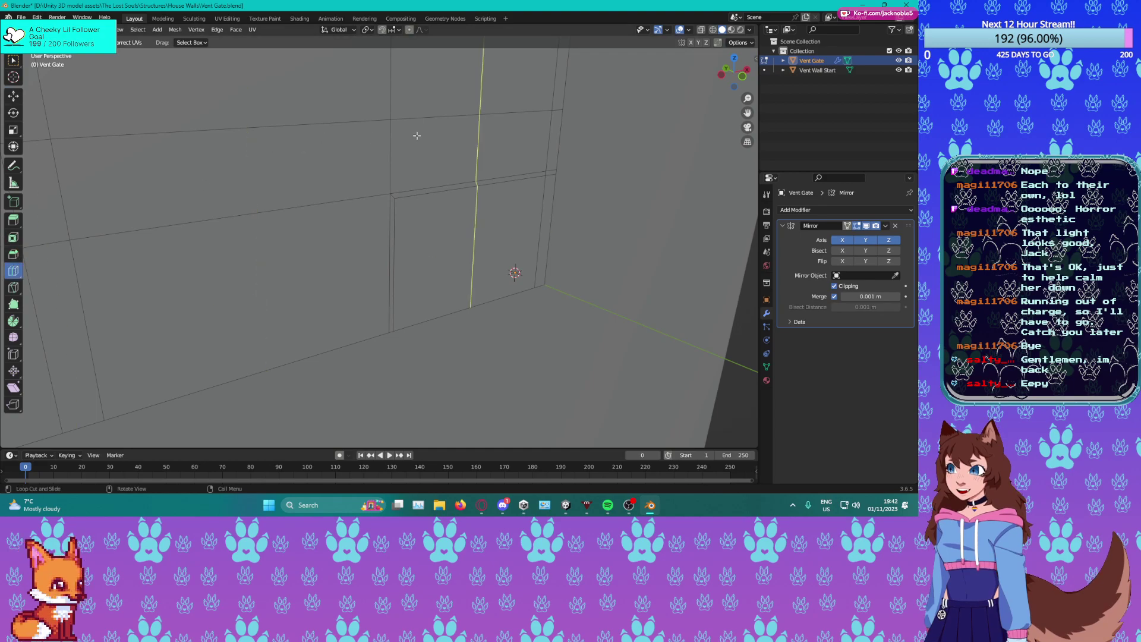
left_click_drag(381, 154, 377, 174)
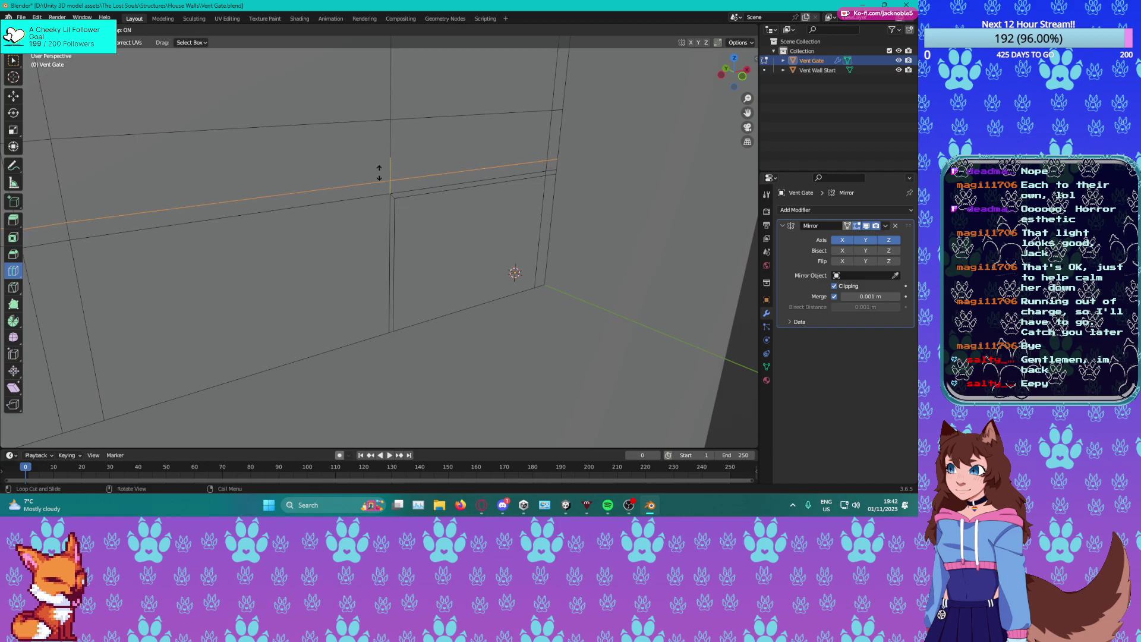
left_click_drag(381, 171, 400, 130)
Add further horizontal loop cuts up the gate panel and one close to its lower edge at factor 0.714.
middle_click_drag(462, 170, 435, 190, "shift")
scroll(436, 190, "down", 4)
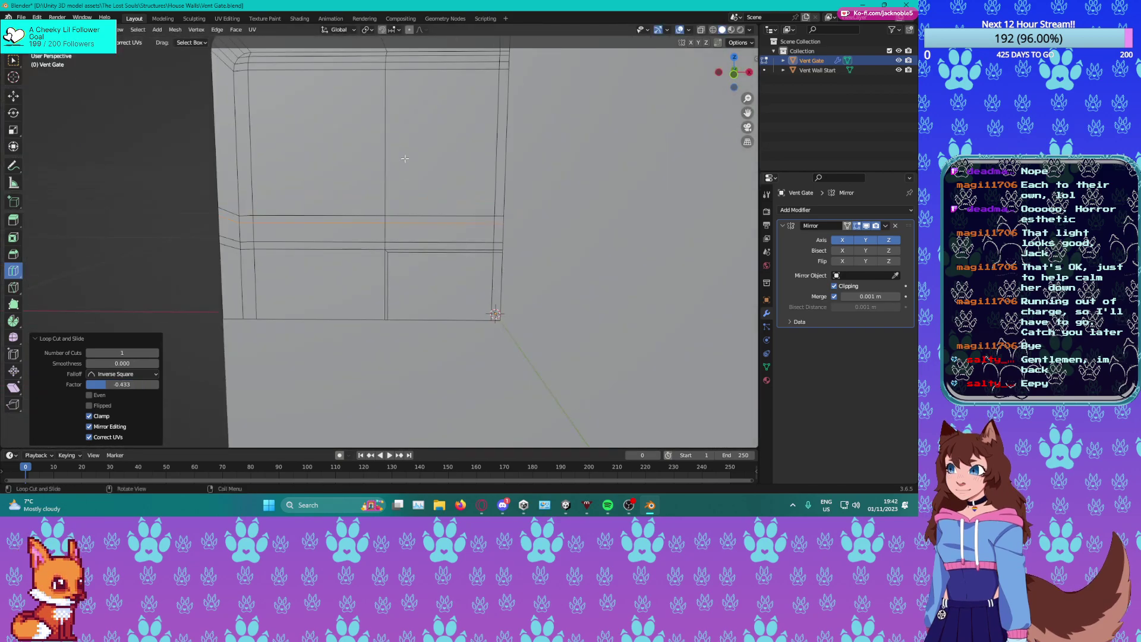
left_click_drag(392, 176, 382, 191)
left_click_drag(383, 151, 370, 196)
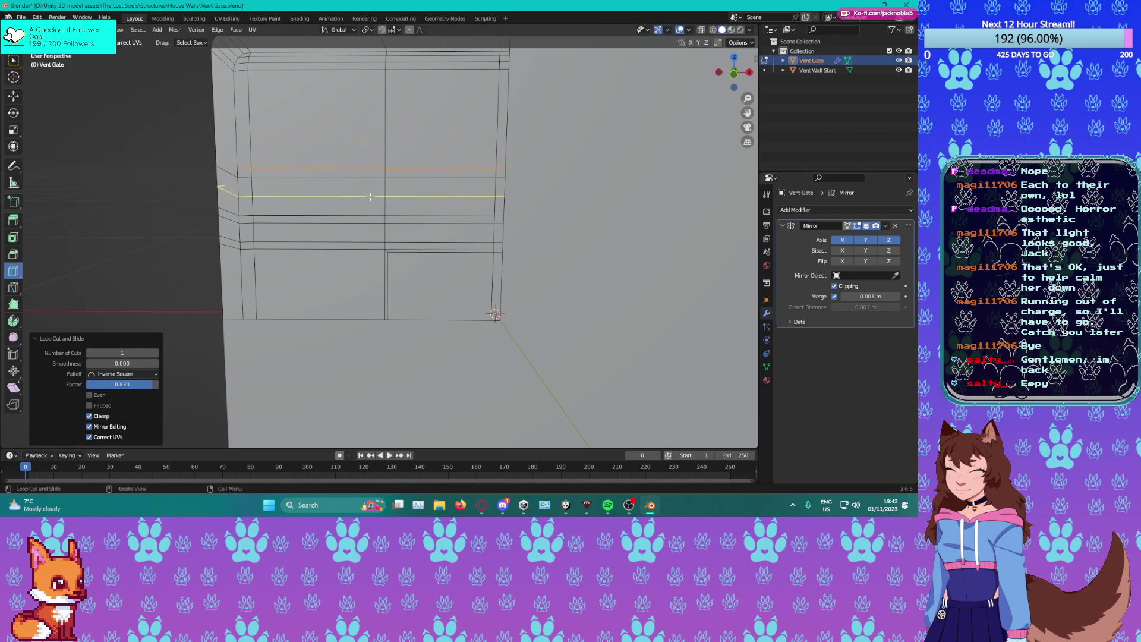
left_click_drag(377, 109, 382, 72)
key("ctrl+z")
middle_click_drag(383, 72, 369, 262)
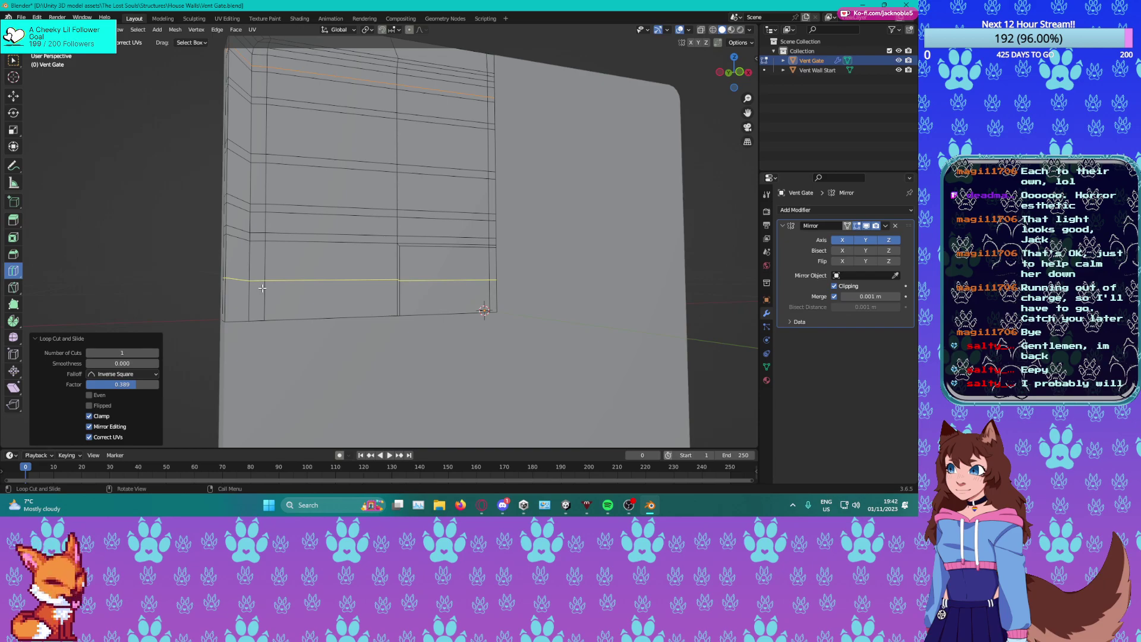
left_click_drag(240, 266, 241, 324)
Add two closely spaced vertical loop cuts through the outer column of Vent Gate's panel.
middle_click_drag(242, 324, 344, 263)
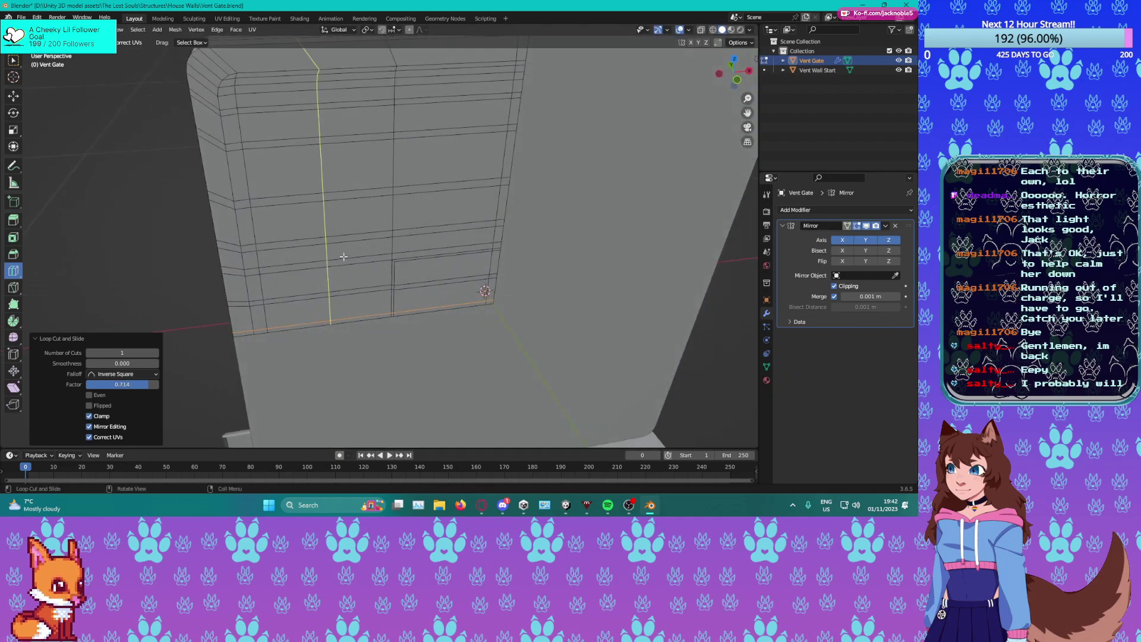
left_click(323, 174)
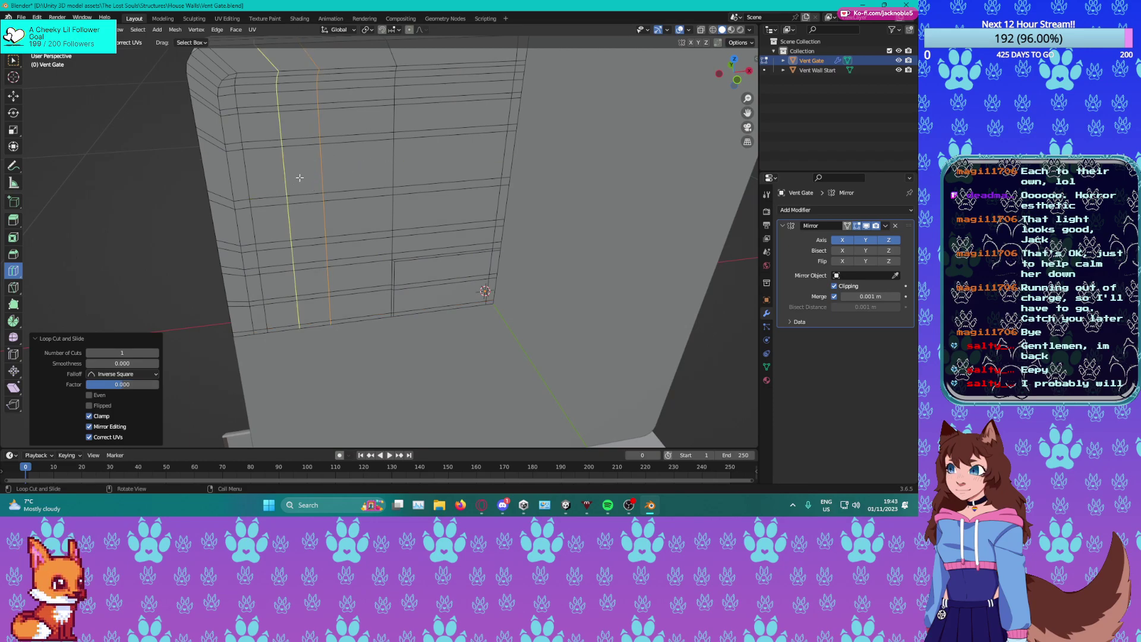
key("g")
key("g")
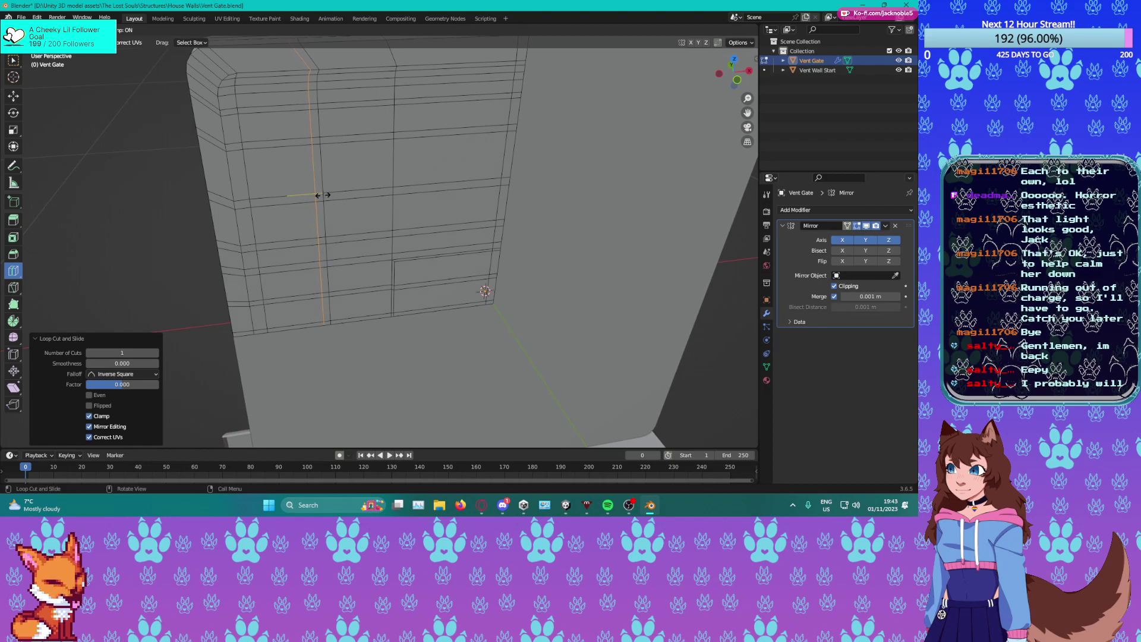
left_click(322, 195)
Add two closely spaced vertical loop cuts through the panel column nearest the mirror centre.
left_click(460, 134)
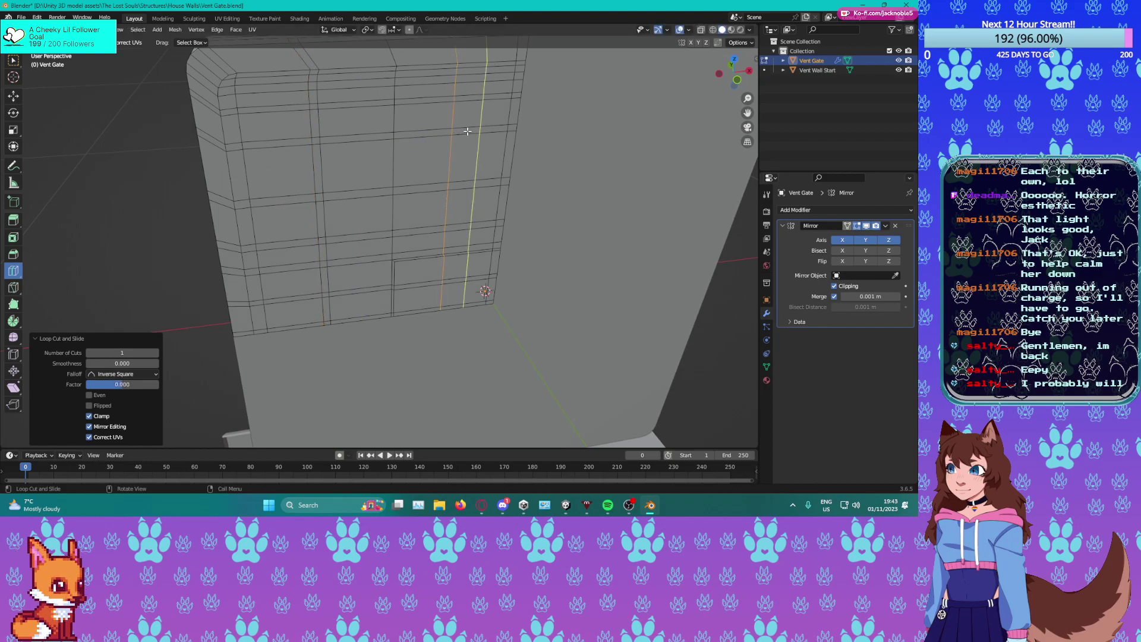
key("g")
key("g")
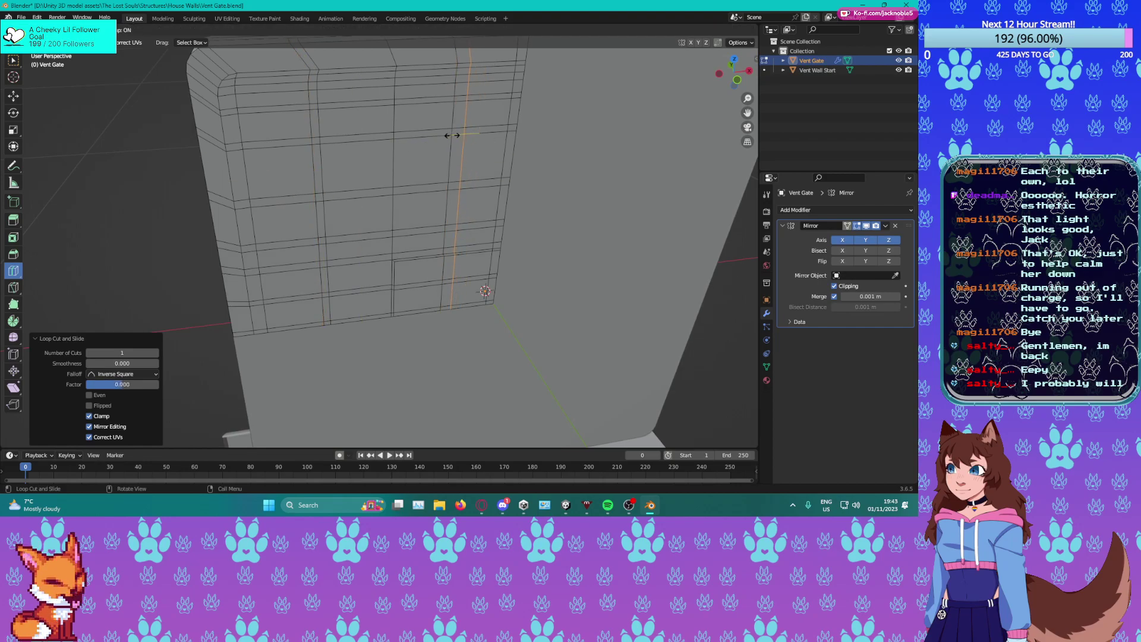
Place a vertical loop cut in the rightmost section of the gate's quarter grid, slid to a factor of about 0.558.
left_click(451, 136)
middle_click_drag(244, 201, 264, 198)
left_click(13, 96)
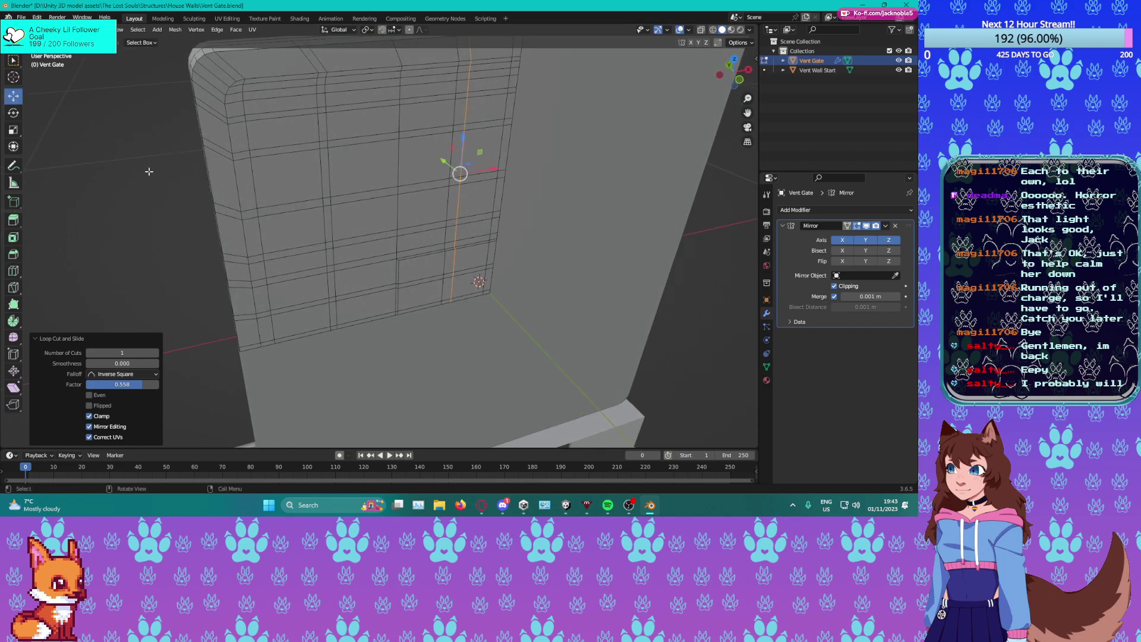
Add another vertical loop cut close beside the grid's middle vertical edge to outline a narrow bar.
left_click(277, 130)
left_click(360, 124, "shift")
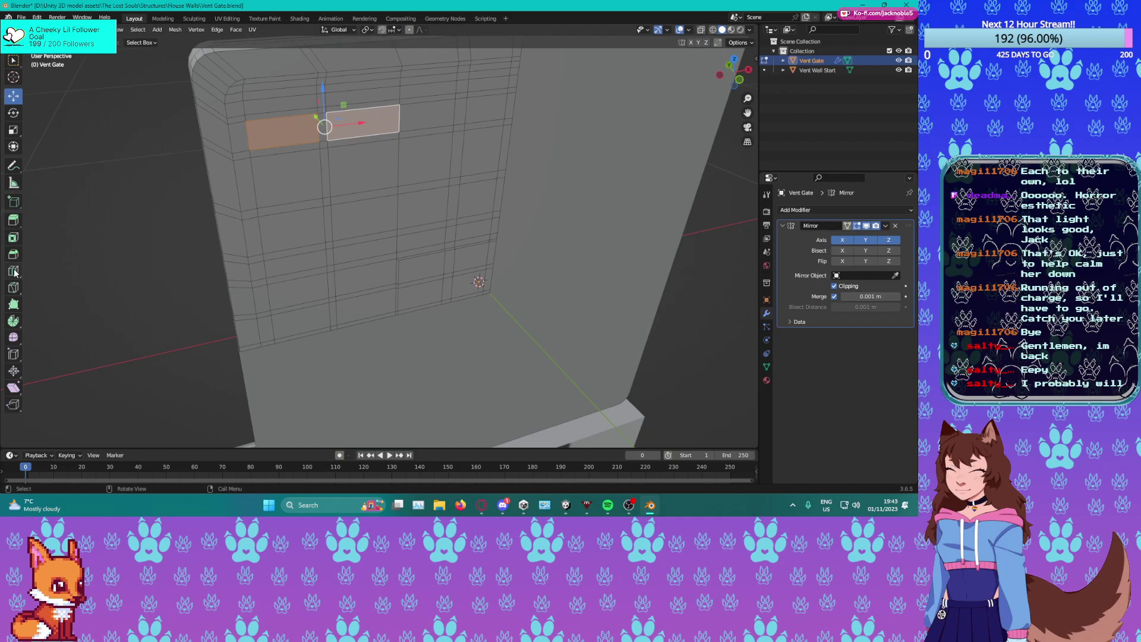
left_click(13, 271)
left_click_drag(421, 101, 394, 102)
left_click(13, 96)
Select the twelve large opening faces in the upper three rows of the gate's quarter grid.
key("3")
left_click(282, 129)
left_click(363, 122, "shift")
left_click(430, 116, "shift")
left_click(486, 108, "shift")
left_click(491, 151, "shift")
left_click(426, 151, "shift")
left_click(363, 169, "shift")
left_click(288, 179, "shift")
left_click(291, 231, "shift")
left_click(364, 218, "shift")
left_click(426, 208, "shift")
left_click(475, 200, "shift")
Add the opening faces of the fourth row and the two lower rows beside the centre plate to the selection.
middle_click_drag(475, 200, 333, 217)
left_click(474, 226, "shift")
left_click(418, 227, "shift")
left_click(355, 226, "shift")
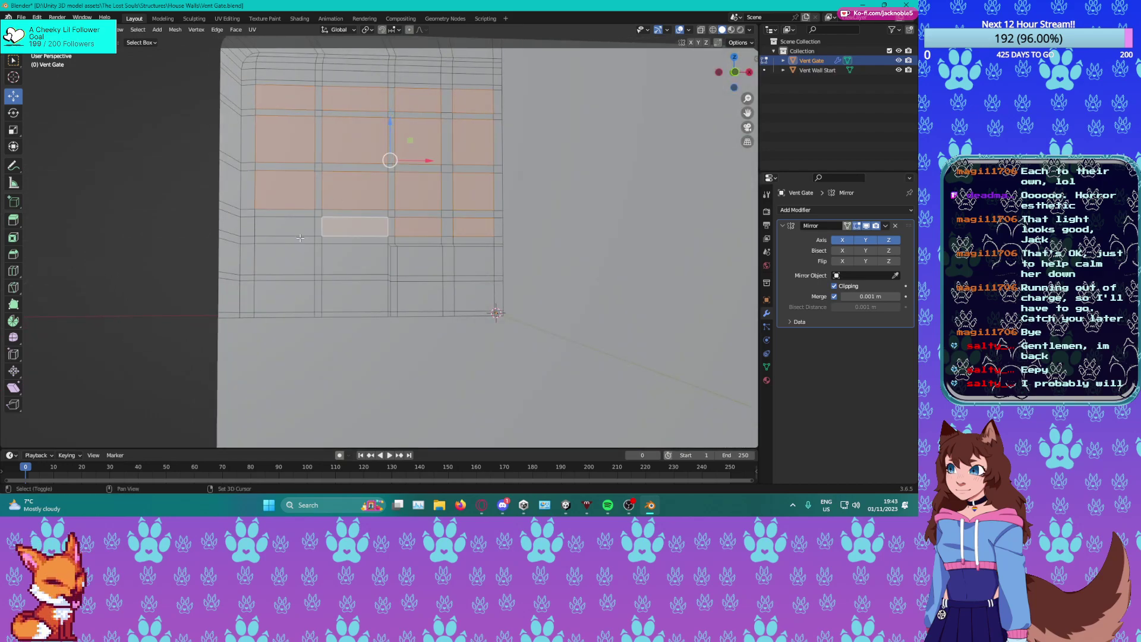
left_click(289, 228, "shift")
left_click(286, 259, "shift")
left_click(355, 259, "shift")
left_click(291, 296, "shift")
left_click(371, 293, "shift")
Add the thin slot faces in the two narrow rows near the gate's upper edge to the selection.
middle_click_drag(370, 294, 381, 330)
scroll(292, 160, "up", 4)
middle_click_drag(267, 82, 301, 117, "shift")
scroll(301, 122, "down", 5)
middle_click_drag(293, 166, 338, 184)
scroll(337, 184, "up", 3)
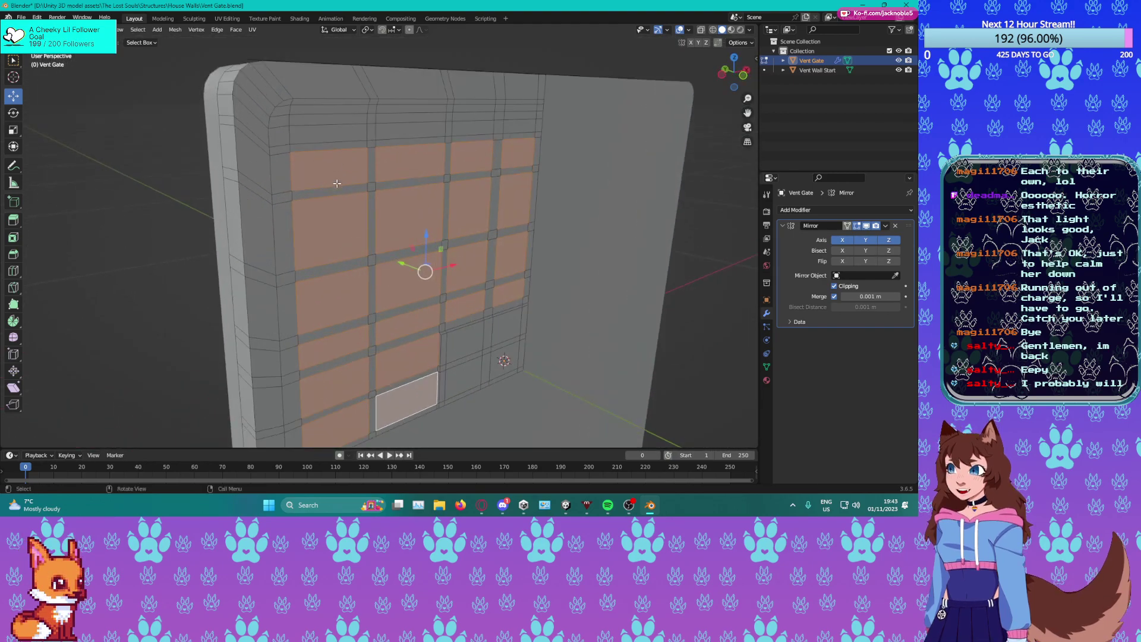
left_click(319, 120, "shift")
left_click(438, 117, "shift")
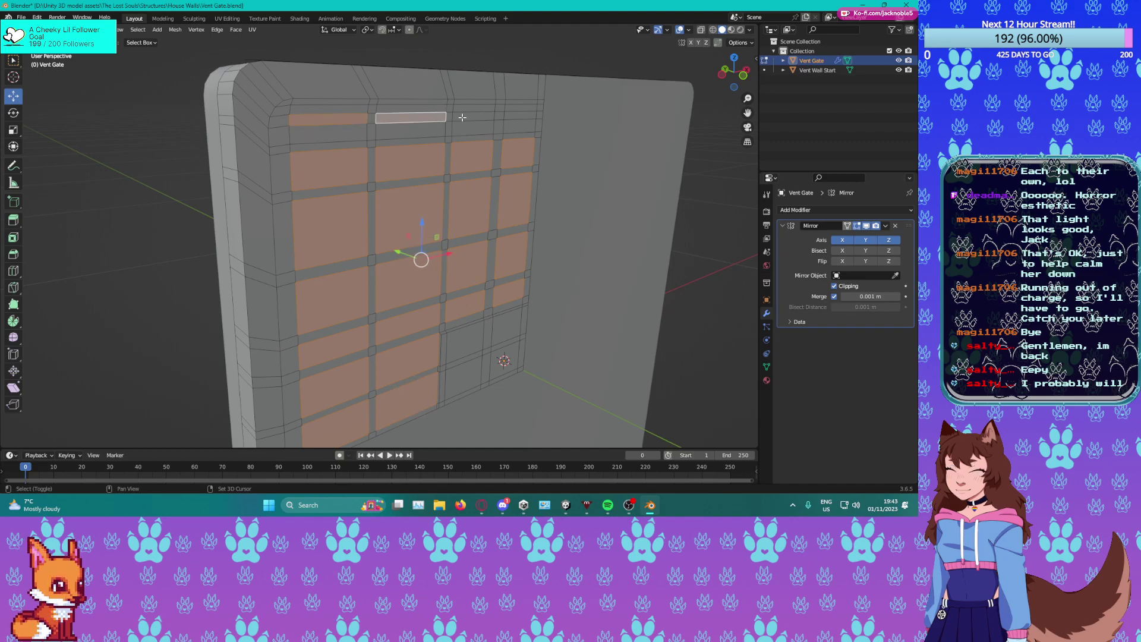
left_click(522, 117, "shift")
left_click(525, 103, "shift")
left_click(473, 103, "shift")
left_click(402, 109, "shift")
left_click(404, 104, "shift")
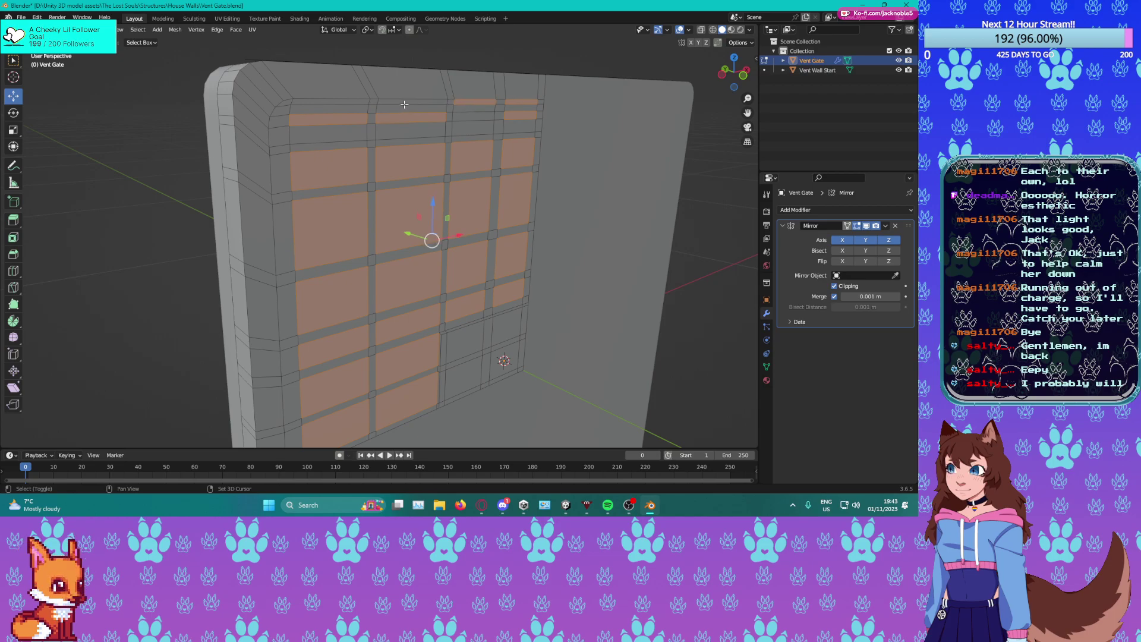
left_click(339, 102, "shift")
Extrude the selected opening faces through the gate and move them about 0.322 m along the Y axis.
middle_click_drag(340, 105, 492, 173)
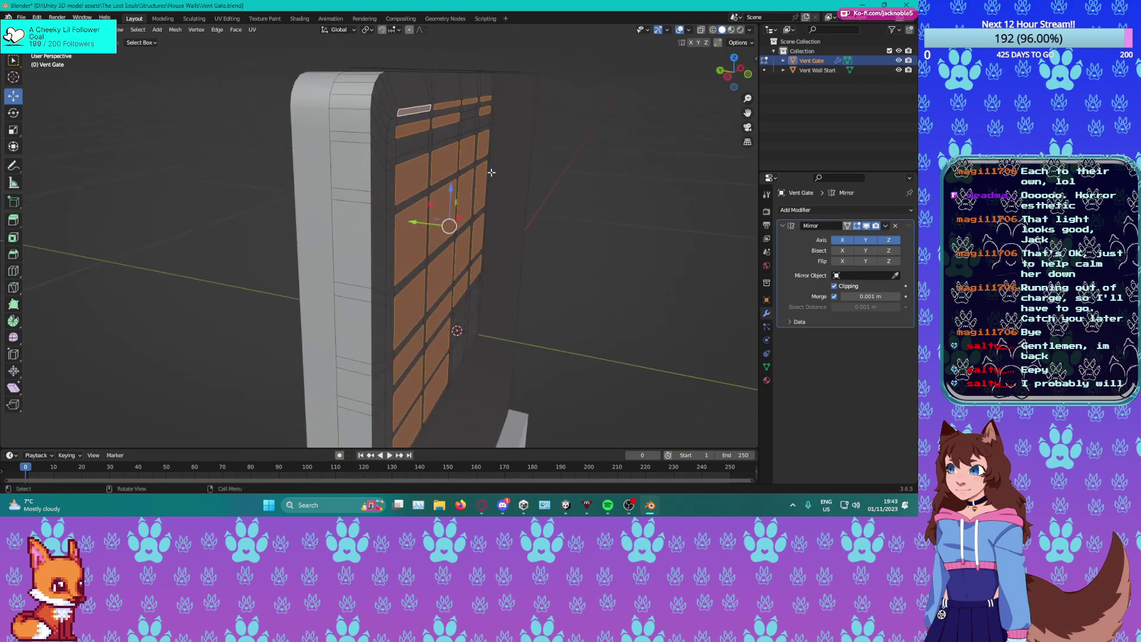
key("e")
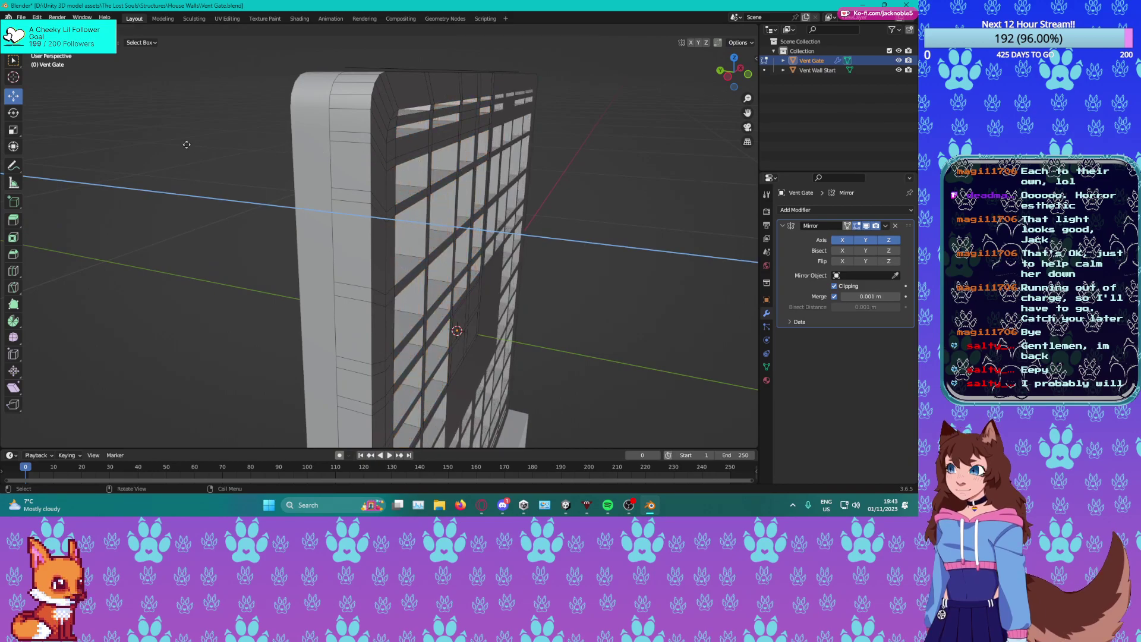
left_click(196, 147)
middle_click_drag(196, 147, 381, 218)
key("g")
key("y")
left_click(191, 255)
Delete the extruded faces to open up the grid, leave Edit Mode and save the file.
key("x")
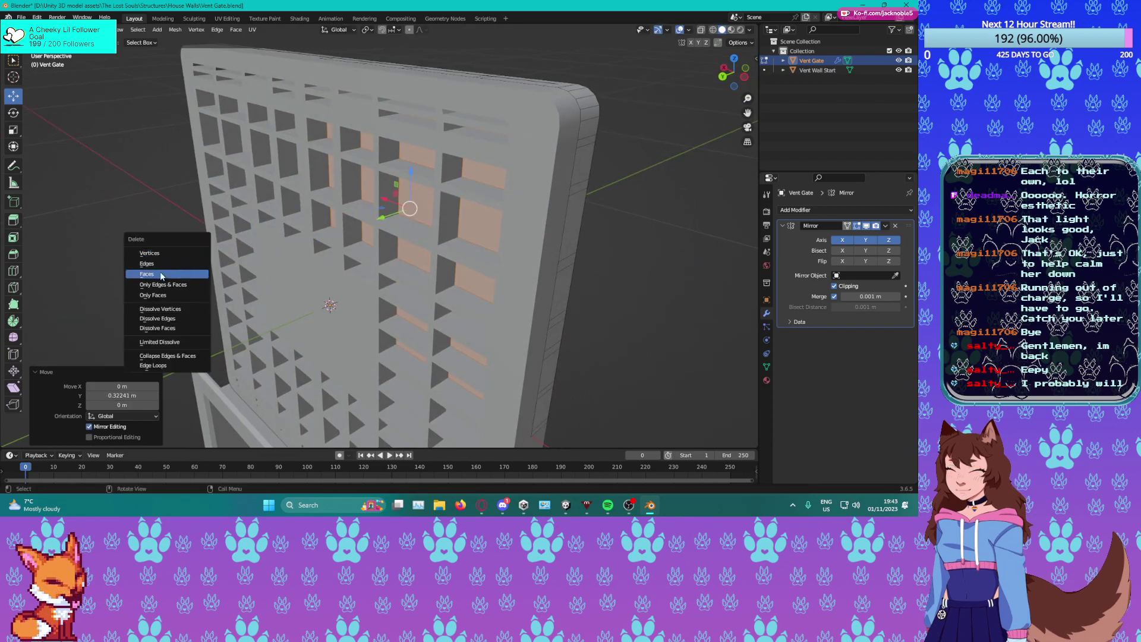
left_click(162, 276)
middle_click_drag(162, 276, 367, 188)
key("Tab")
key("ctrl+s")
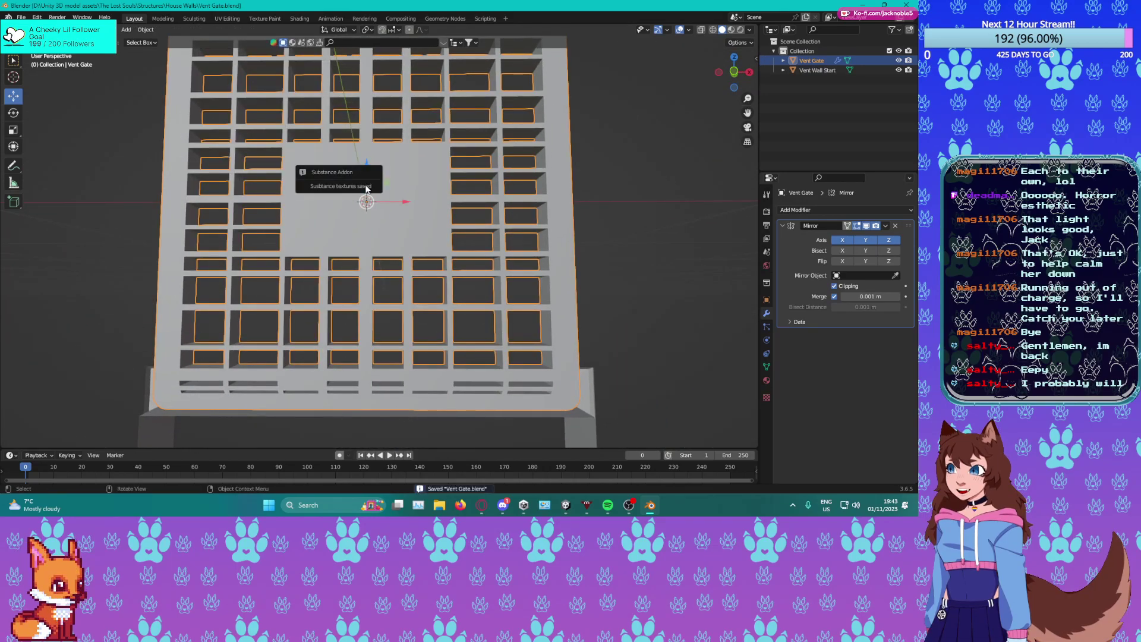
In Edit Mode, select the front and side faces of the vertical bar segment just above the centre plate.
middle_click_drag(367, 188, 428, 275)
scroll(435, 237, "up", 1)
scroll(438, 238, "down", 4)
key("Tab")
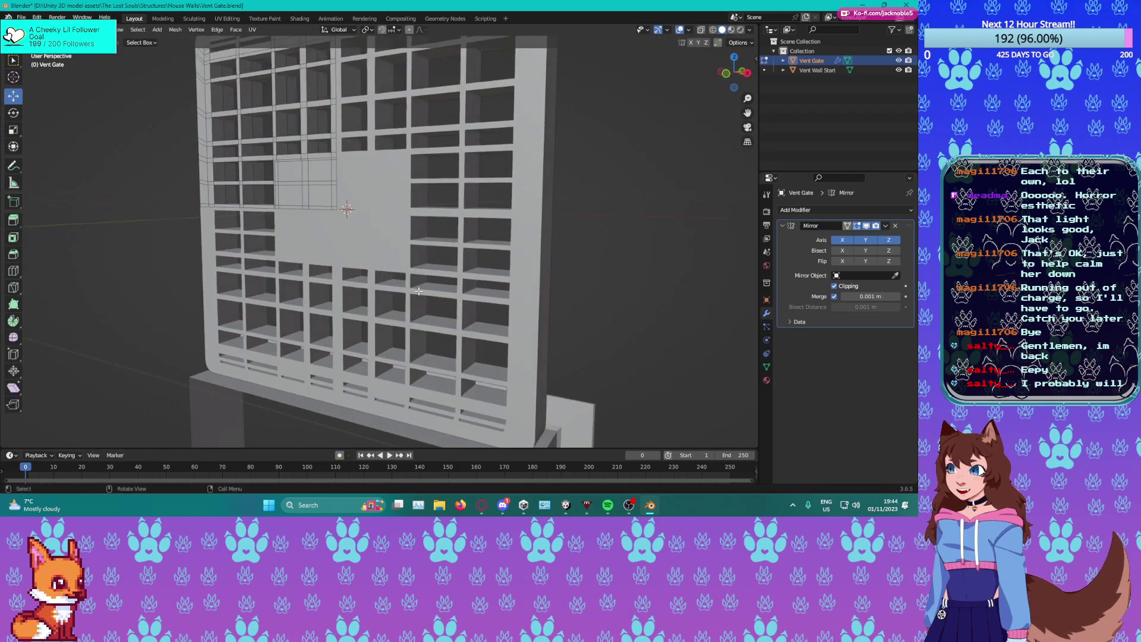
scroll(419, 291, "up", 2)
middle_click_drag(238, 218, 351, 247)
middle_click_drag(365, 203, 363, 170)
scroll(285, 162, "up", 4)
middle_click_drag(207, 163, 340, 205, "shift")
left_click(200, 132)
middle_click_drag(197, 139, 253, 160)
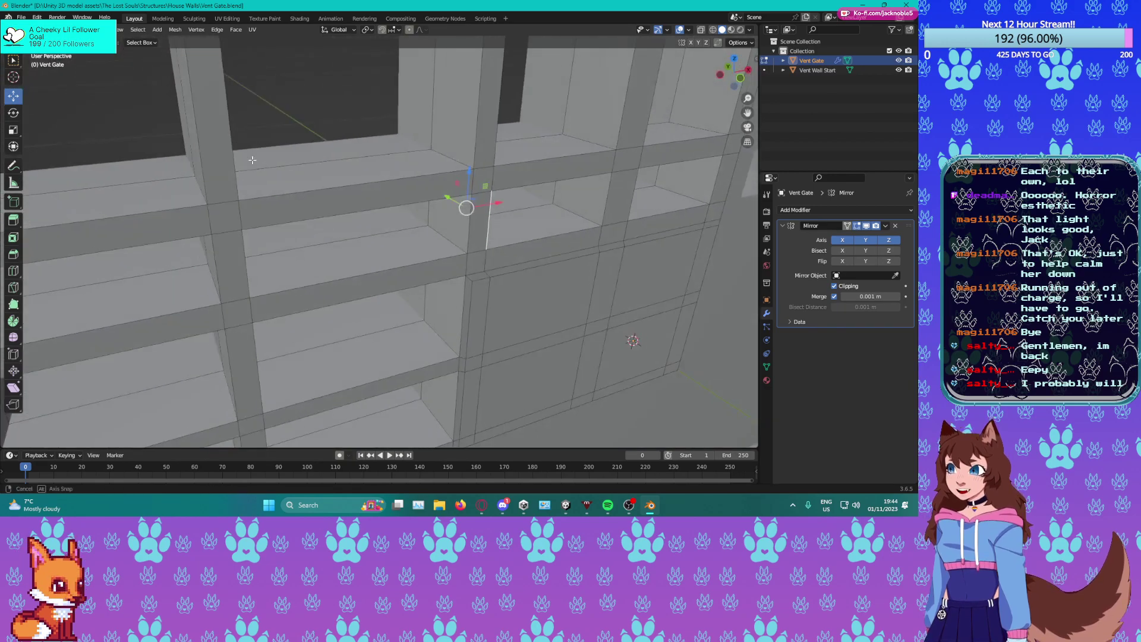
left_click(444, 221, "shift")
left_click(476, 226, "shift")
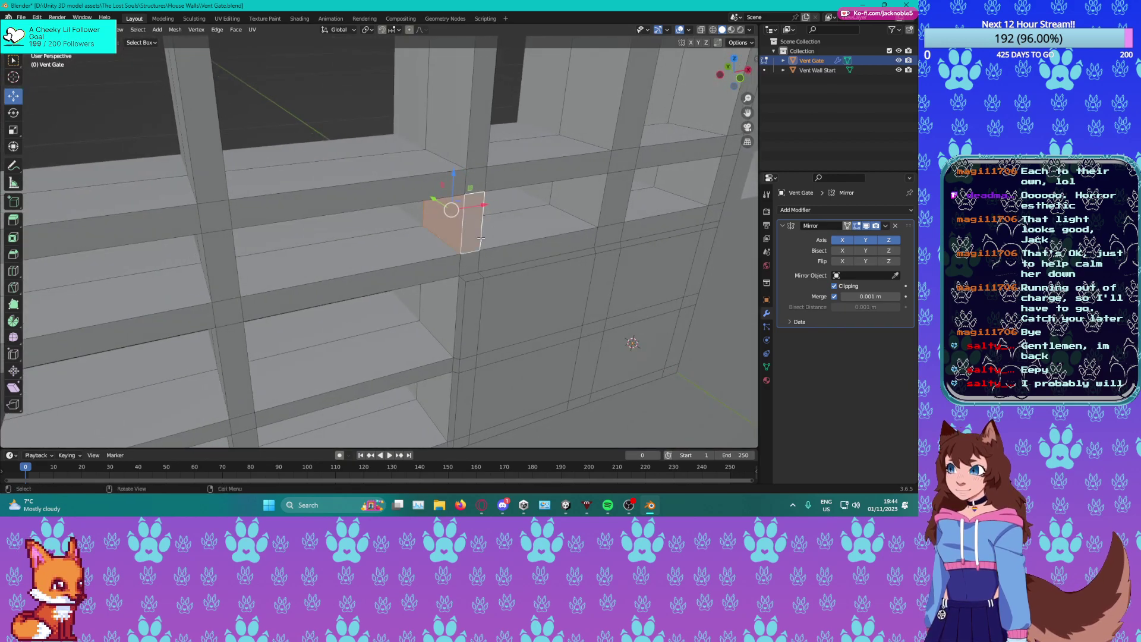
Add the front and side faces of the next vertical bar segment up to the selection.
middle_click_drag(483, 233, 441, 223)
scroll(441, 224, "down", 4)
middle_click_drag(312, 130, 339, 205, "shift")
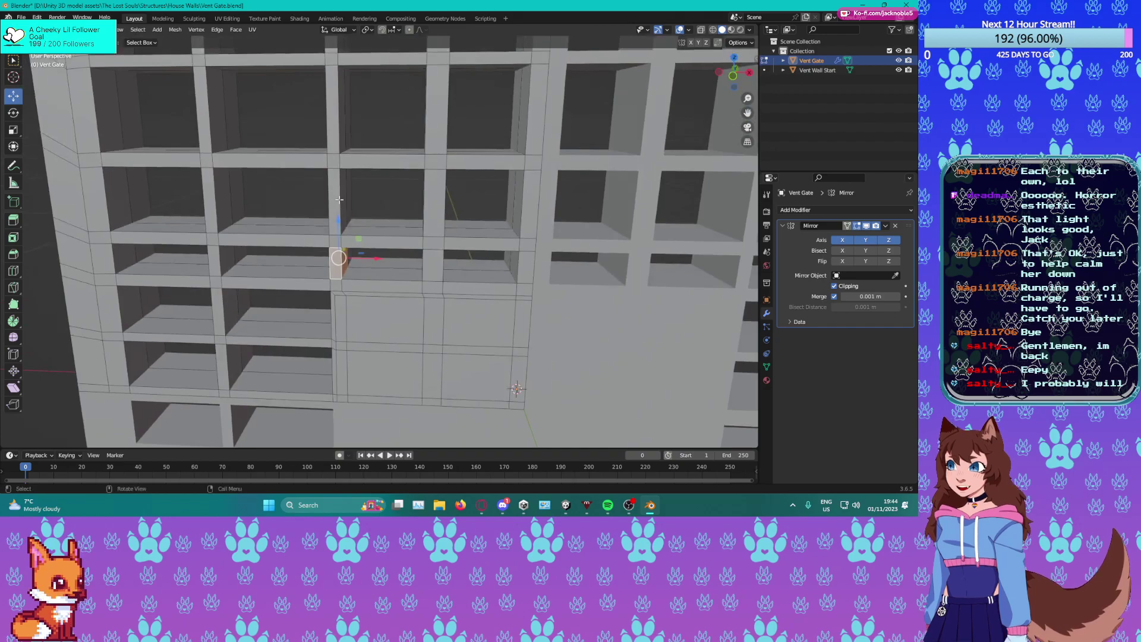
scroll(338, 205, "up", 4)
left_click(312, 176, "shift")
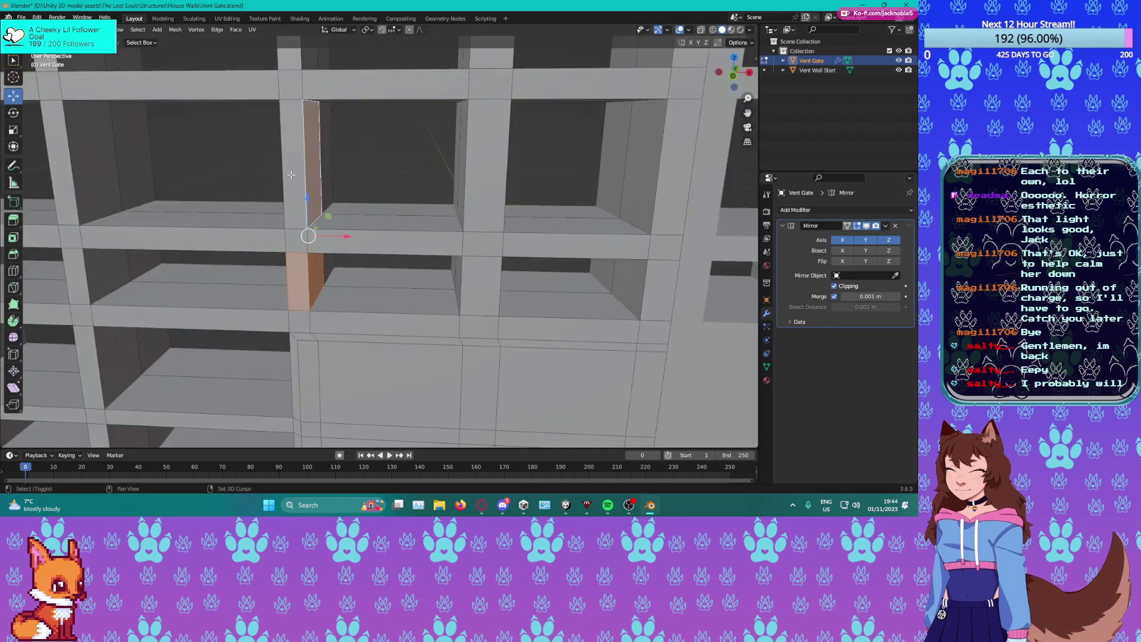
left_click(291, 173, "shift")
middle_click_drag(291, 173, 344, 176)
left_click(602, 237, "shift")
scroll(602, 236, "down", 5)
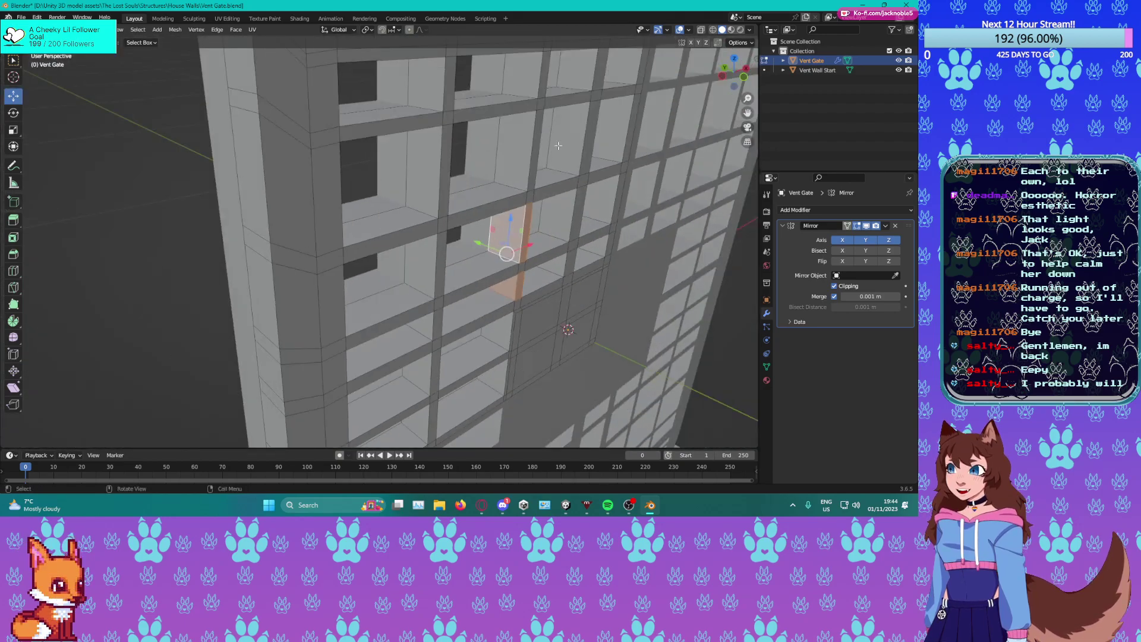
Add the faces of the bar segment above to the selection and delete all the selected faces.
middle_click_drag(602, 236, 428, 171)
left_click(205, 156, "shift")
left_click(185, 81, "shift")
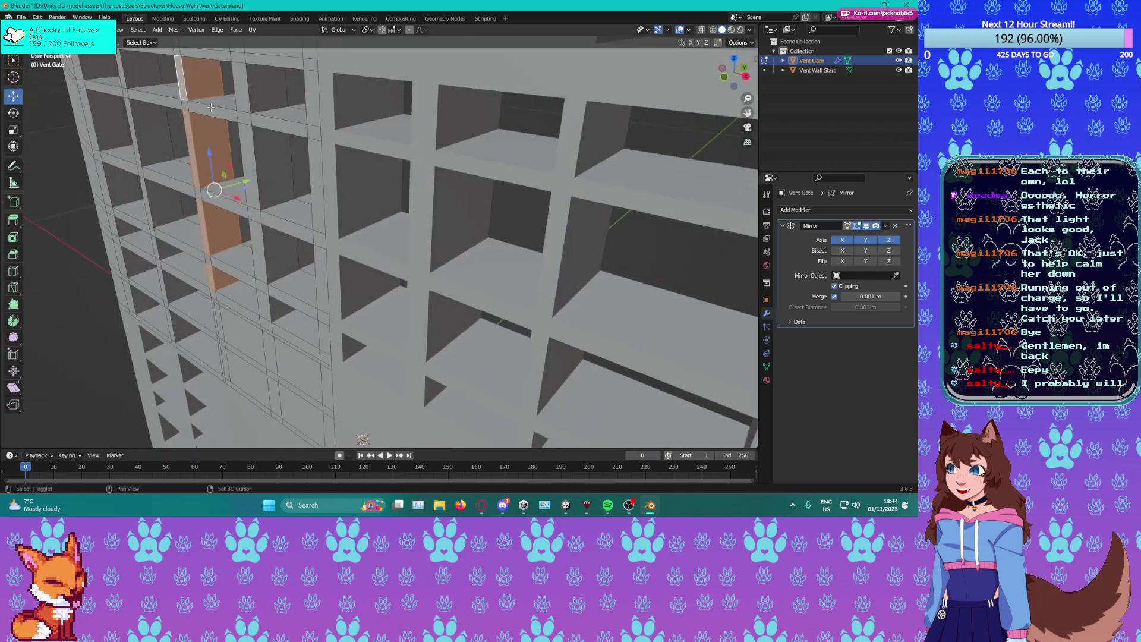
middle_click_drag(184, 80, 399, 139)
middle_click_drag(535, 198, 461, 180)
middle_click_drag(356, 246, 428, 280)
scroll(364, 234, "up", 4)
scroll(428, 279, "down", 5)
middle_click_drag(380, 148, 392, 252, "shift")
scroll(394, 249, "up", 3)
key("x")
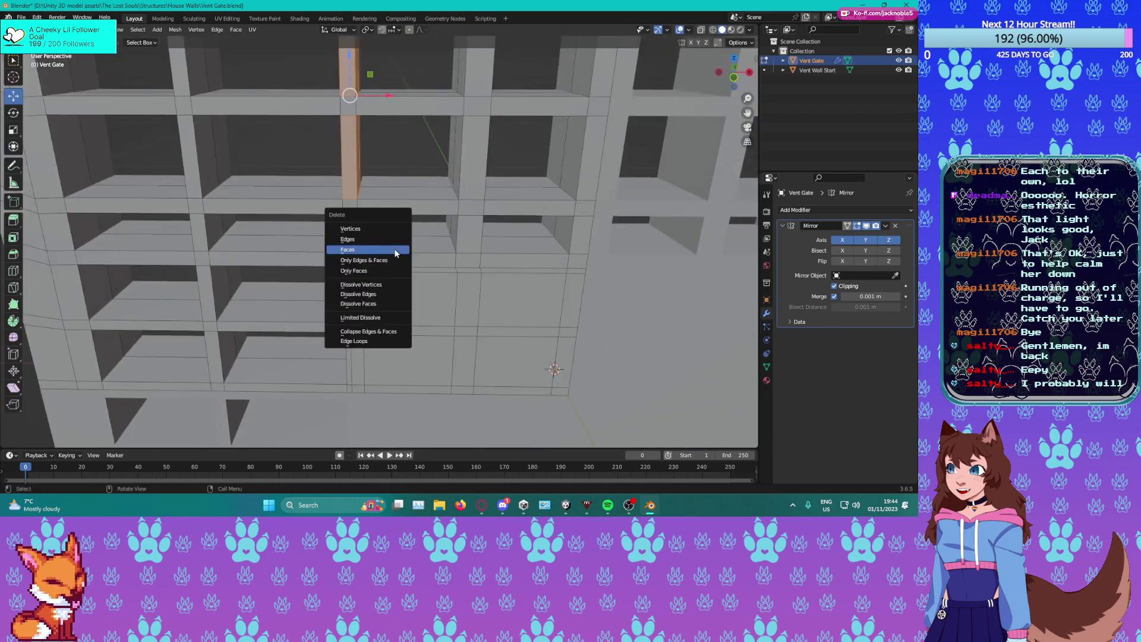
left_click(394, 249)
Fill the gap in the top side of the horizontal bar directly above the centre plate.
scroll(370, 209, "up", 8)
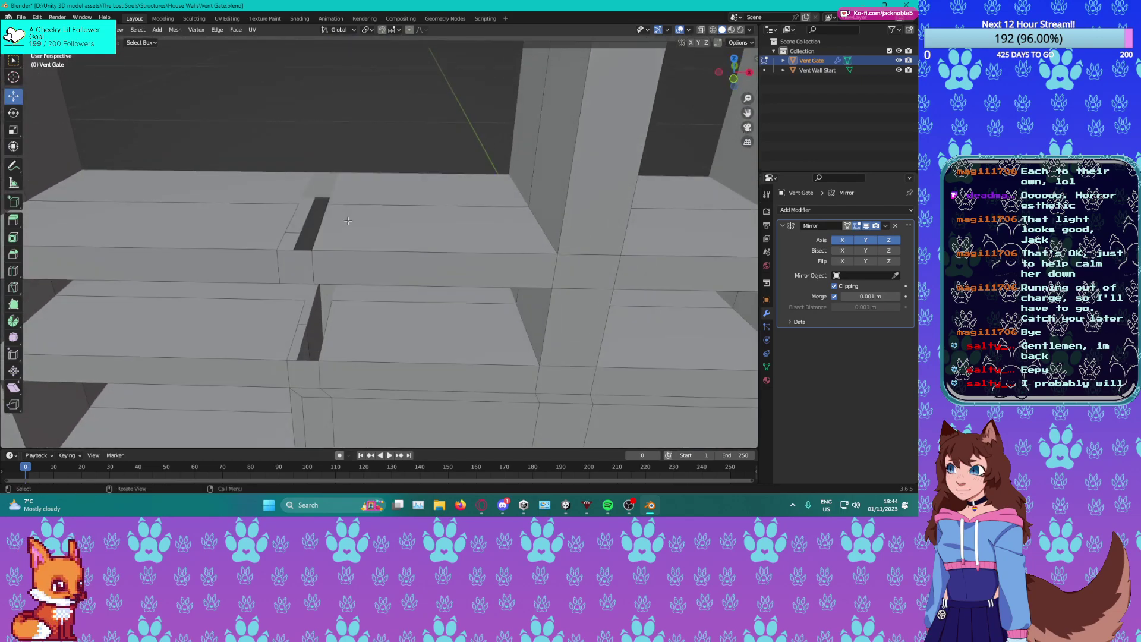
left_click(318, 341, "alt")
key("f")
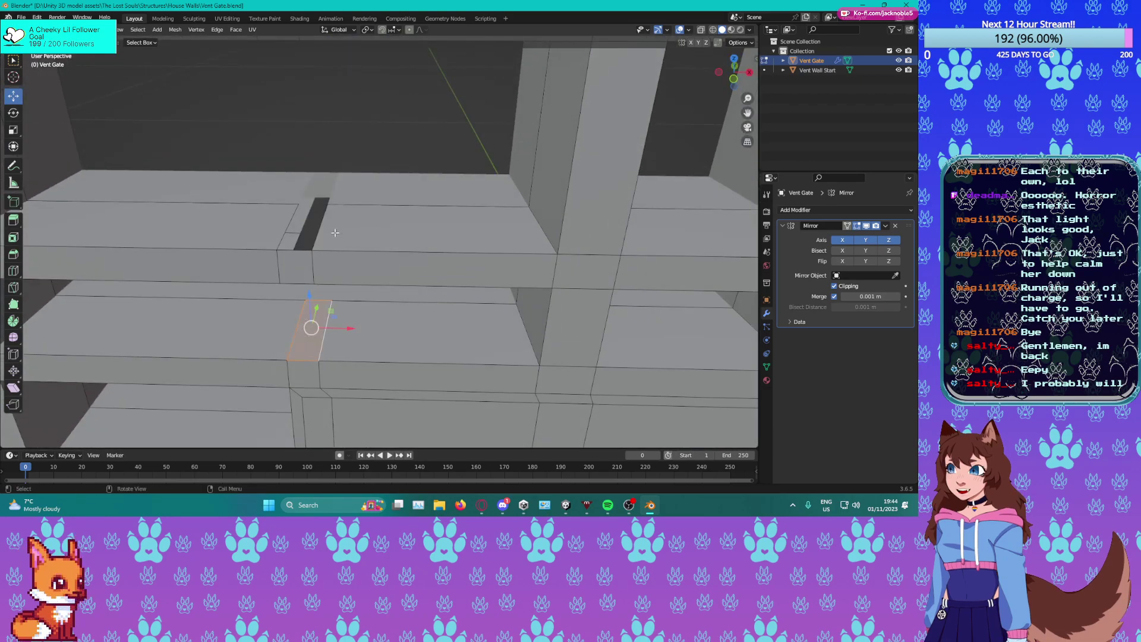
middle_click_drag(336, 253, 382, 241)
scroll(348, 232, "down", 2)
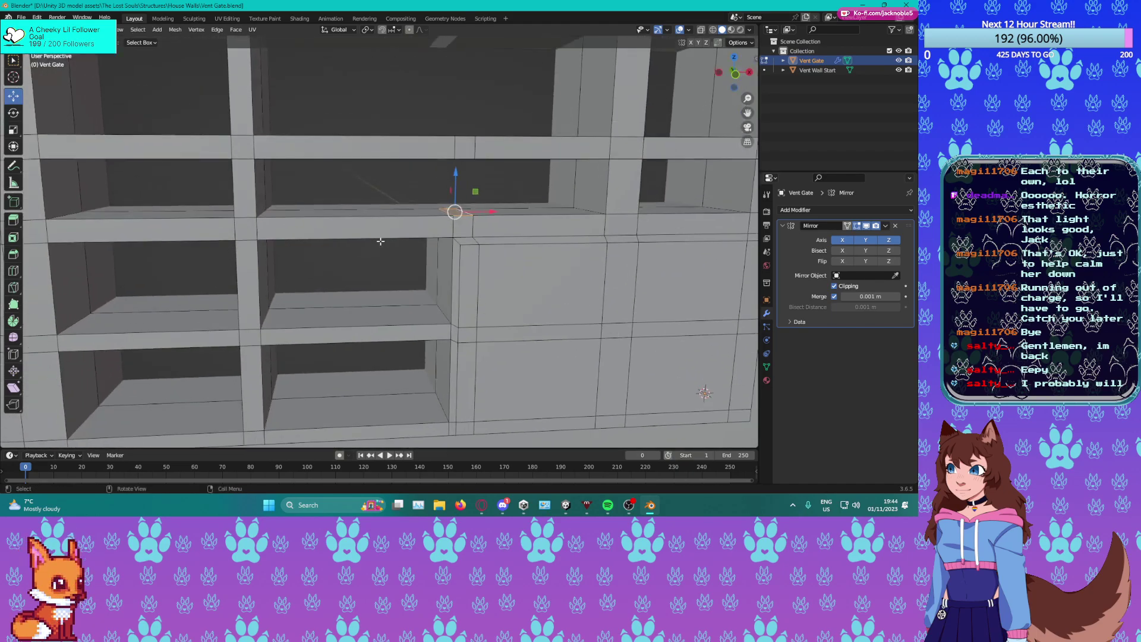
scroll(382, 241, "down", 3)
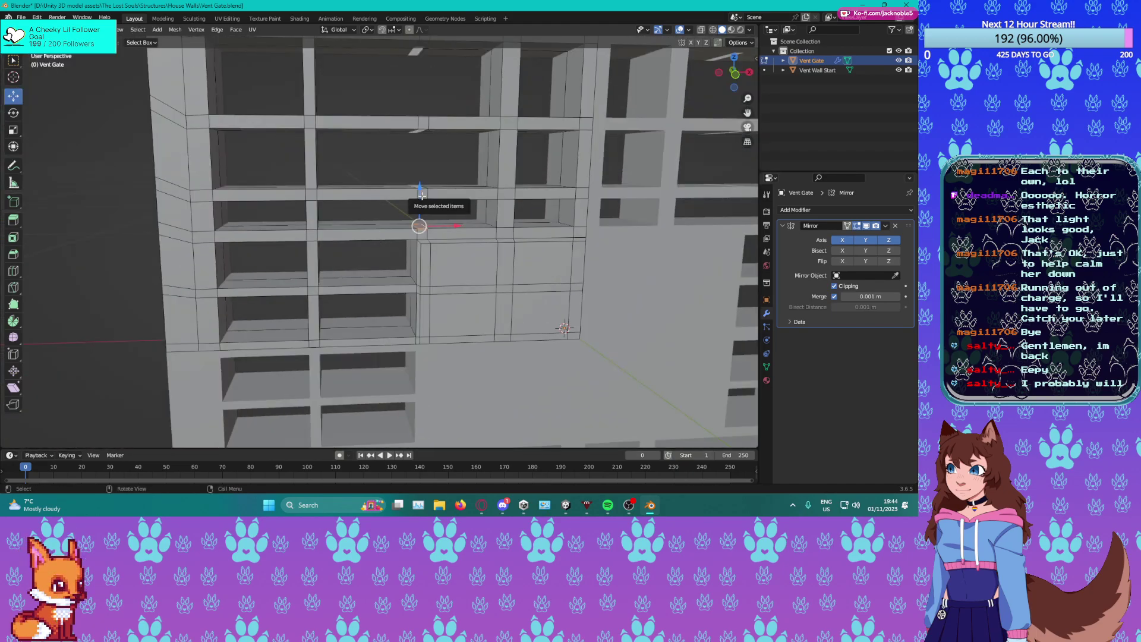
Fill the top-side gap in the second horizontal bar above the centre plate and dissolve its leftover edges.
scroll(395, 251, "up", 5)
left_click(368, 271)
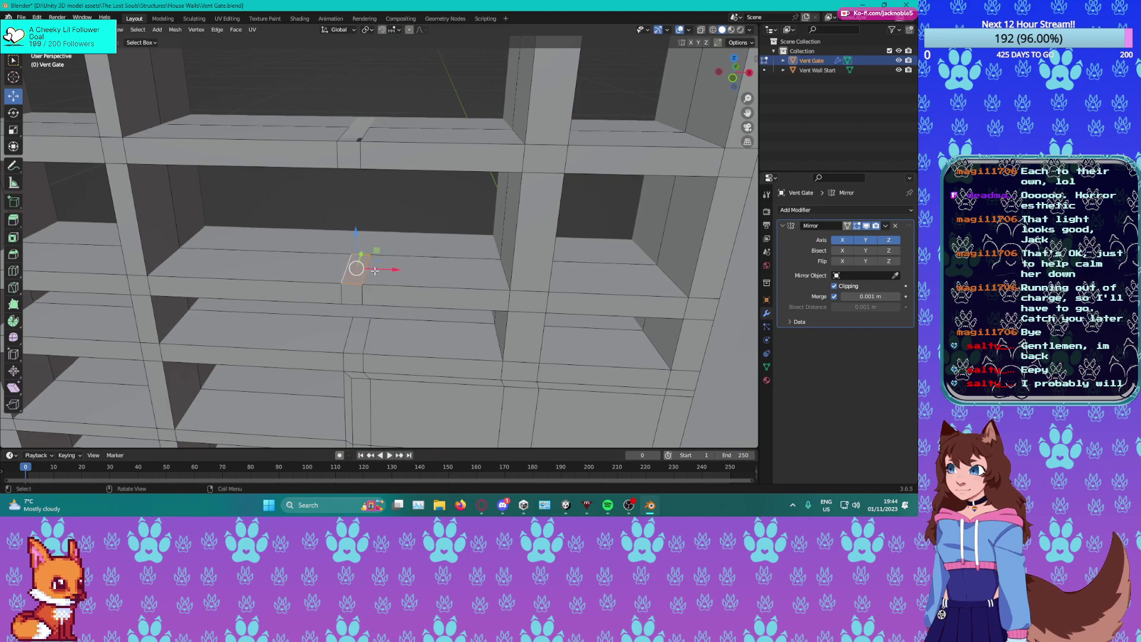
left_click(354, 281, "alt")
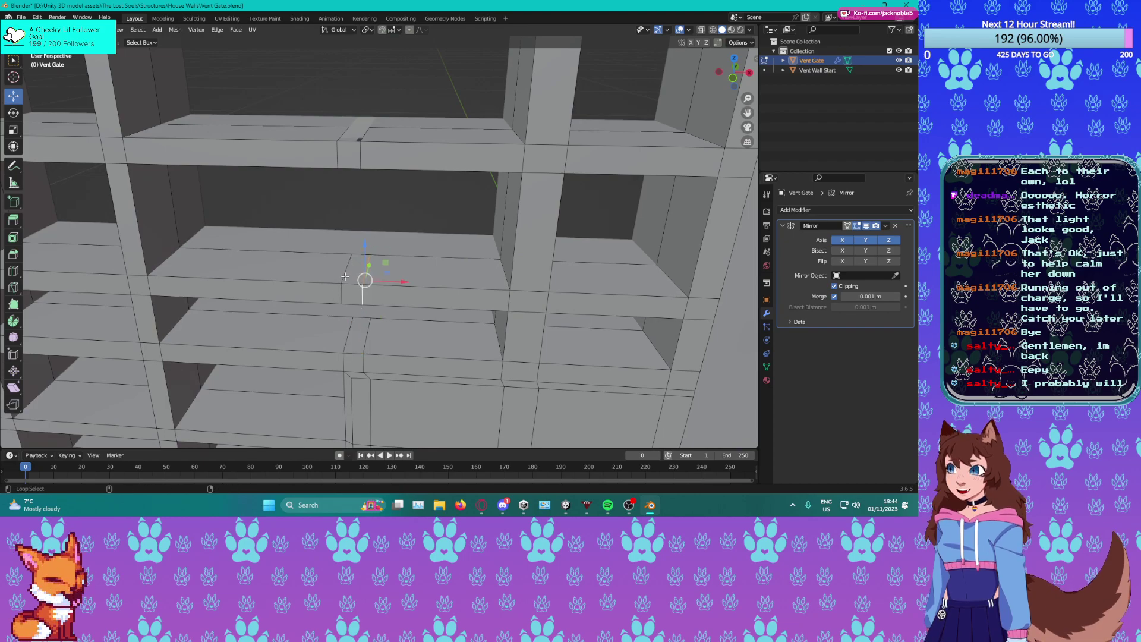
key("ctrl+x")
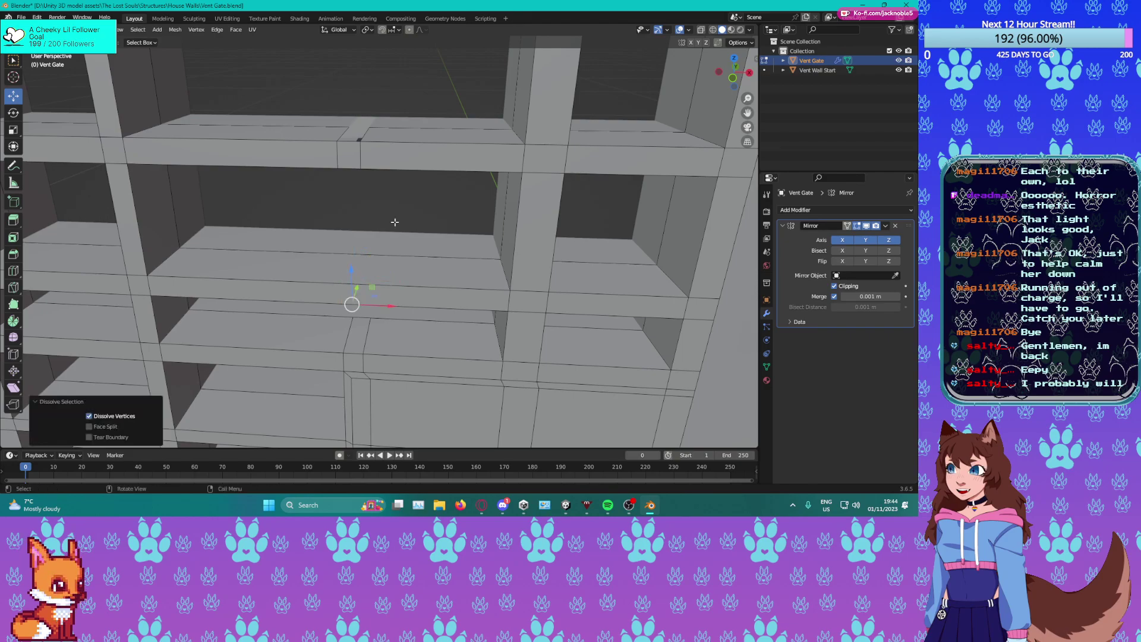
Fill the top-side gap in the third horizontal bar above the centre plate.
scroll(350, 161, "up", 2)
left_click(380, 235)
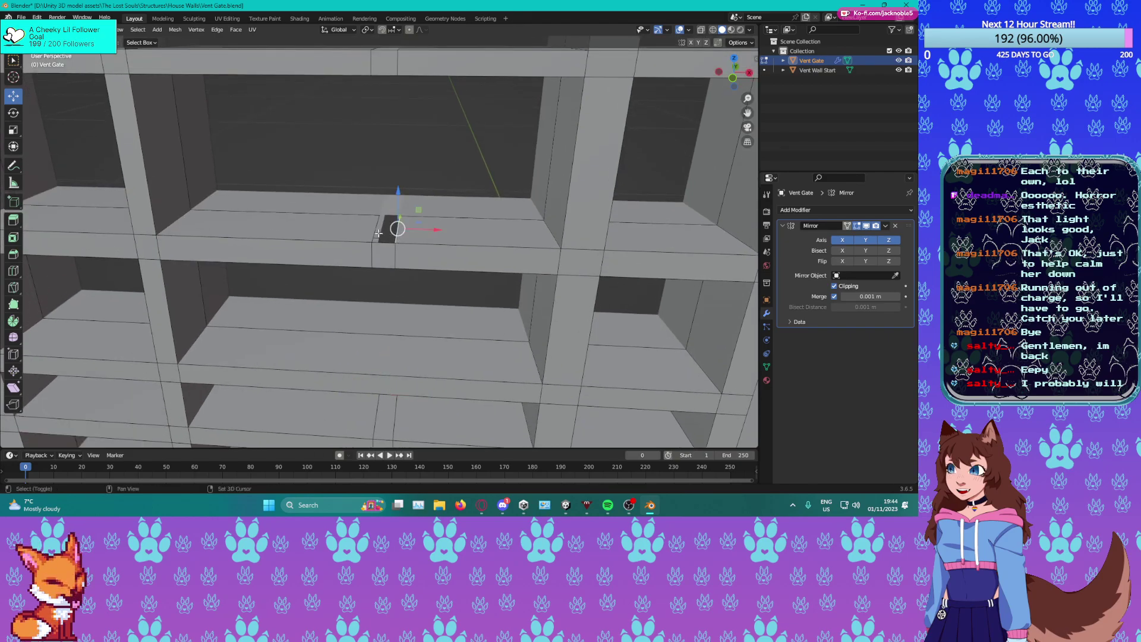
middle_click_drag(387, 262, 397, 298)
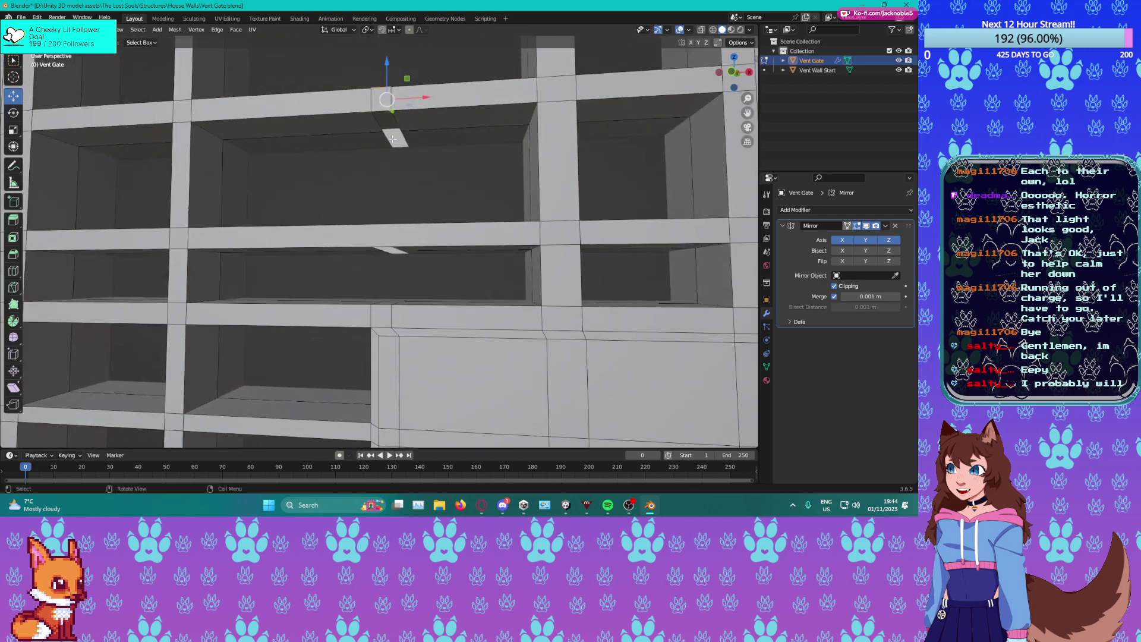
Fill the underside gap of the second horizontal bar above the centre plate and dissolve its leftover edges.
middle_click_drag(389, 193, 395, 170)
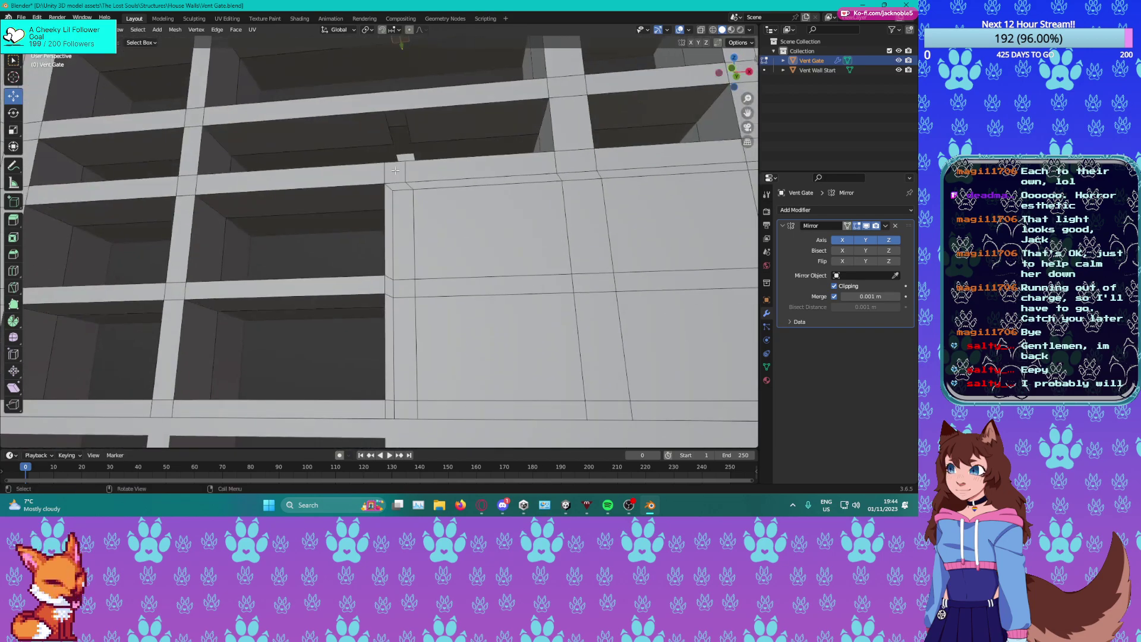
middle_click_drag(395, 122, 413, 143)
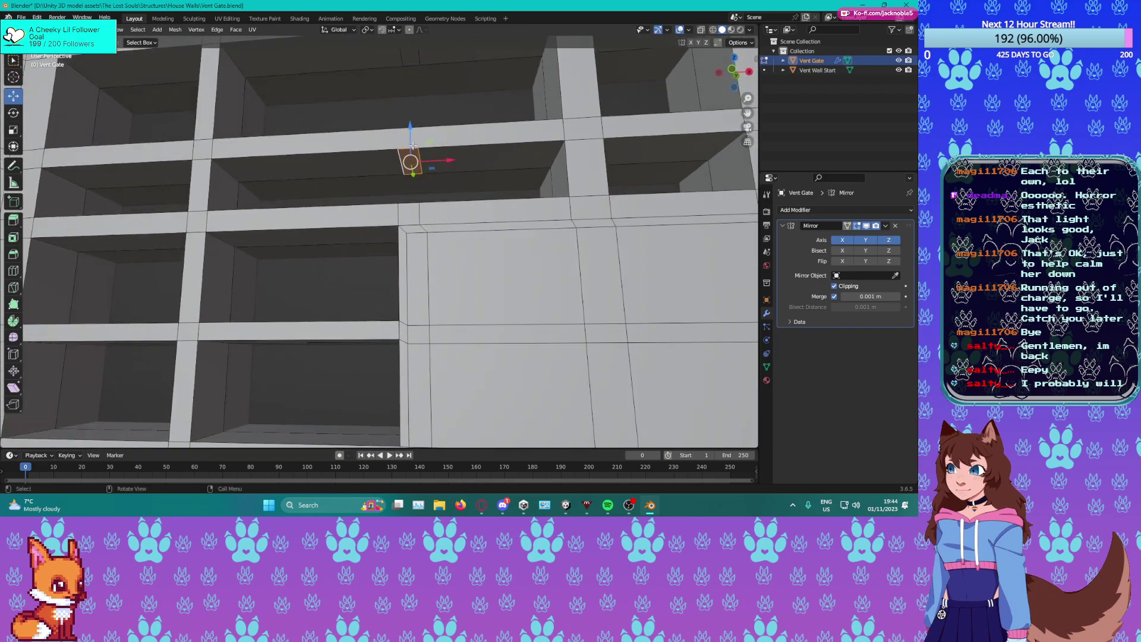
key("ctrl+x")
key("ctrl+z")
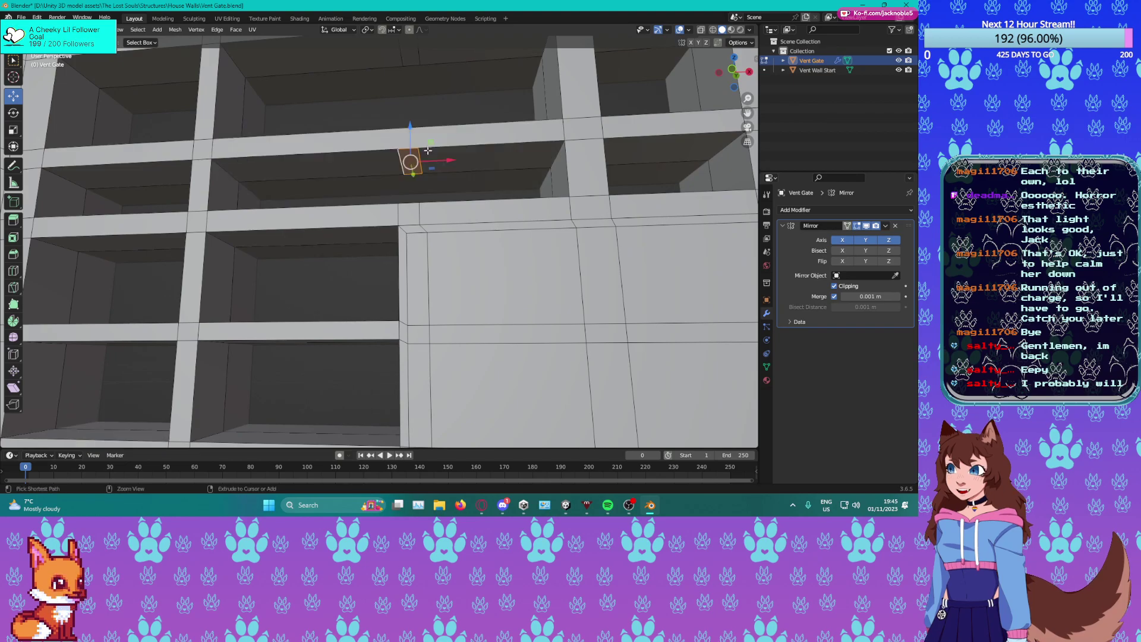
key("ctrl+x")
middle_click_drag(408, 158, 451, 233)
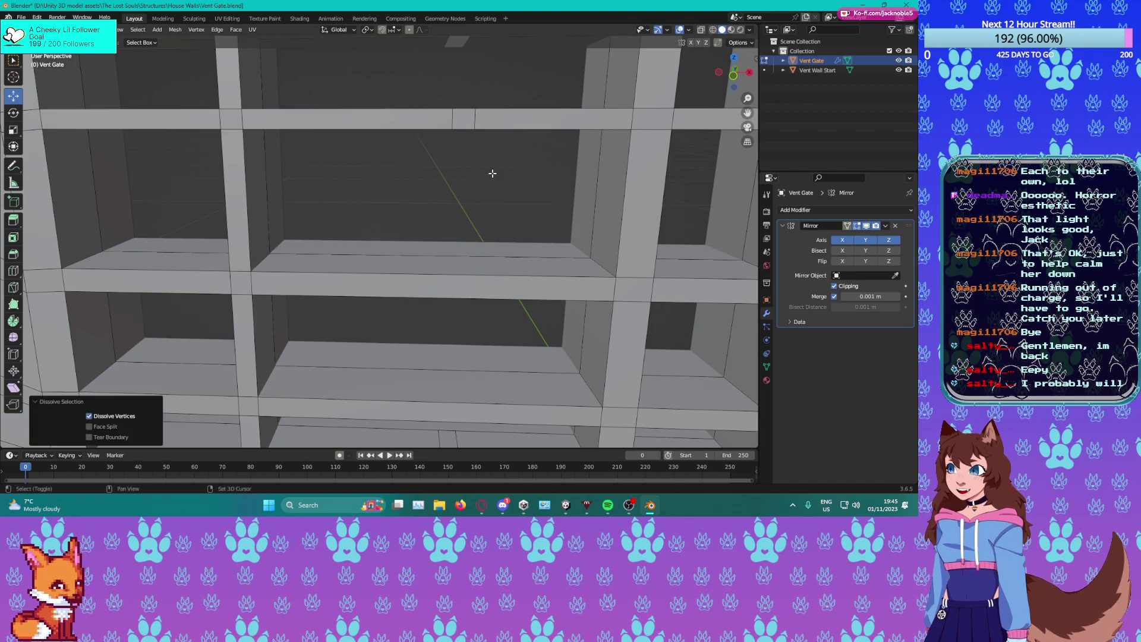
Fill the top-side gap in the uppermost horizontal bar where the vertical bar was removed.
middle_click_drag(492, 173, 471, 268, "shift")
scroll(471, 268, "up", 2)
scroll(502, 335, "down", 1)
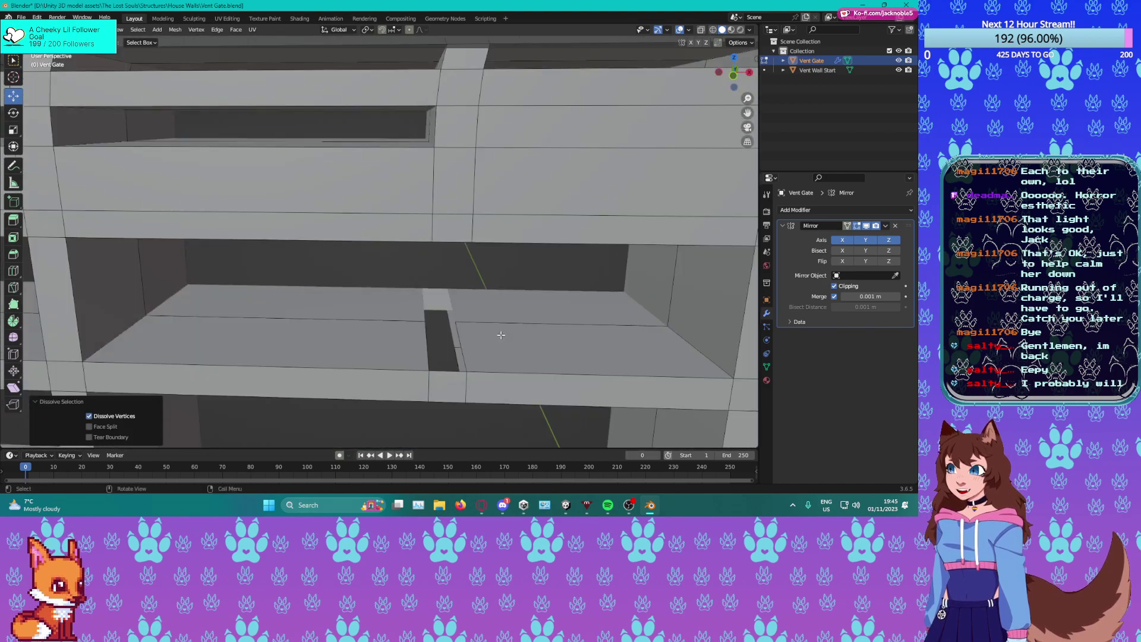
left_click(457, 351)
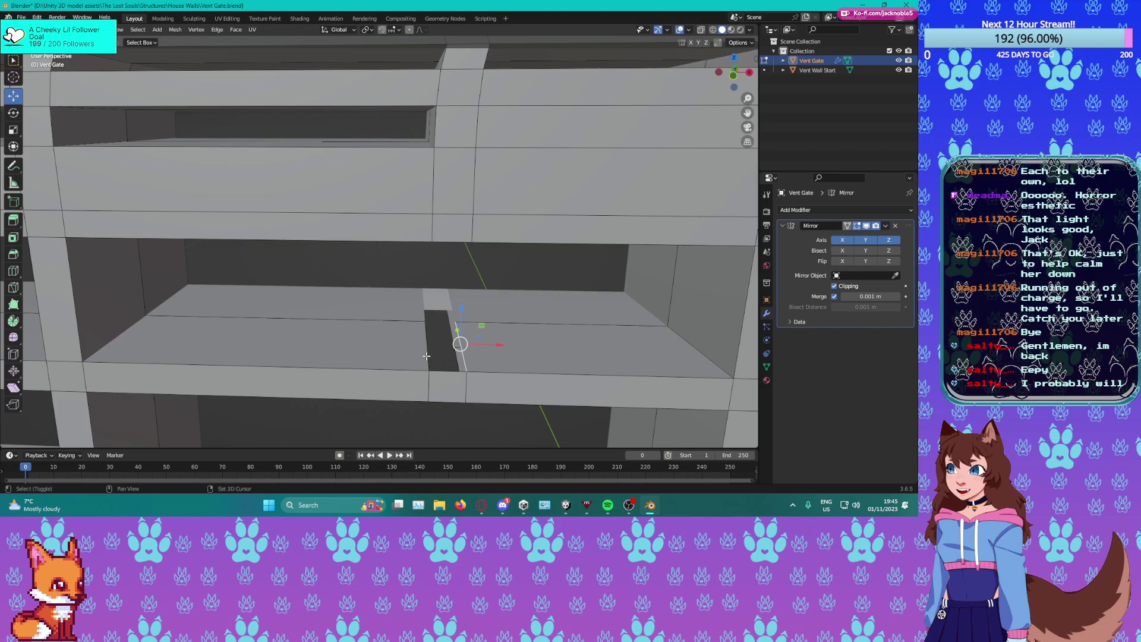
left_click(426, 357, "shift")
key("f")
Fill the matching gap on the underside of that uppermost bar.
middle_click_drag(441, 357, 440, 333)
middle_click_drag(440, 333, 409, 227, "shift")
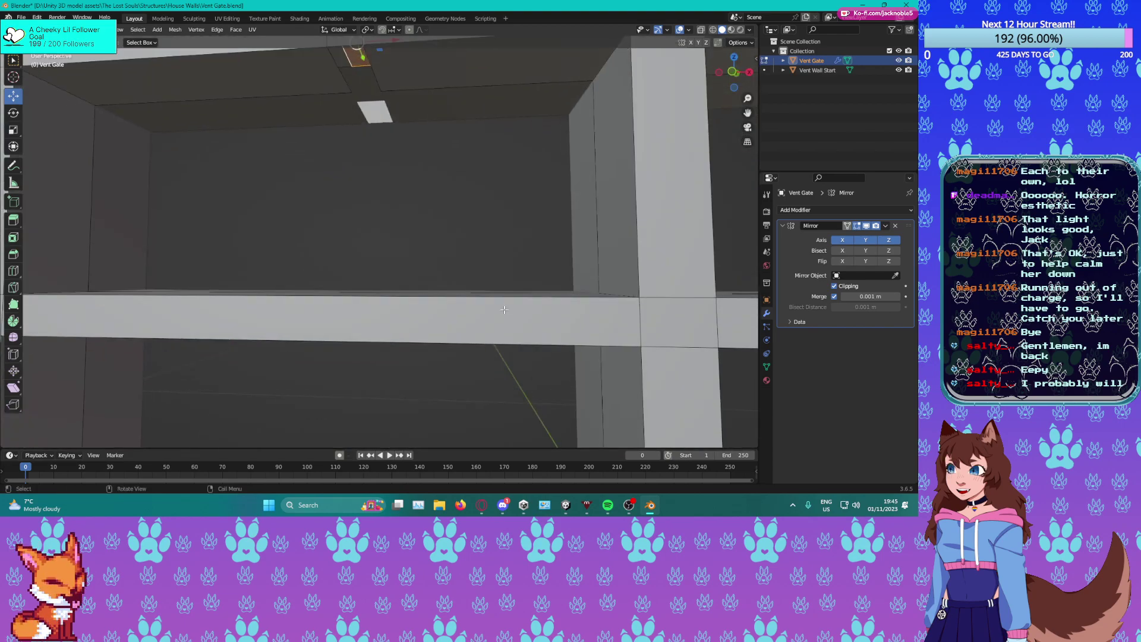
left_click(339, 79, "shift")
key("f")
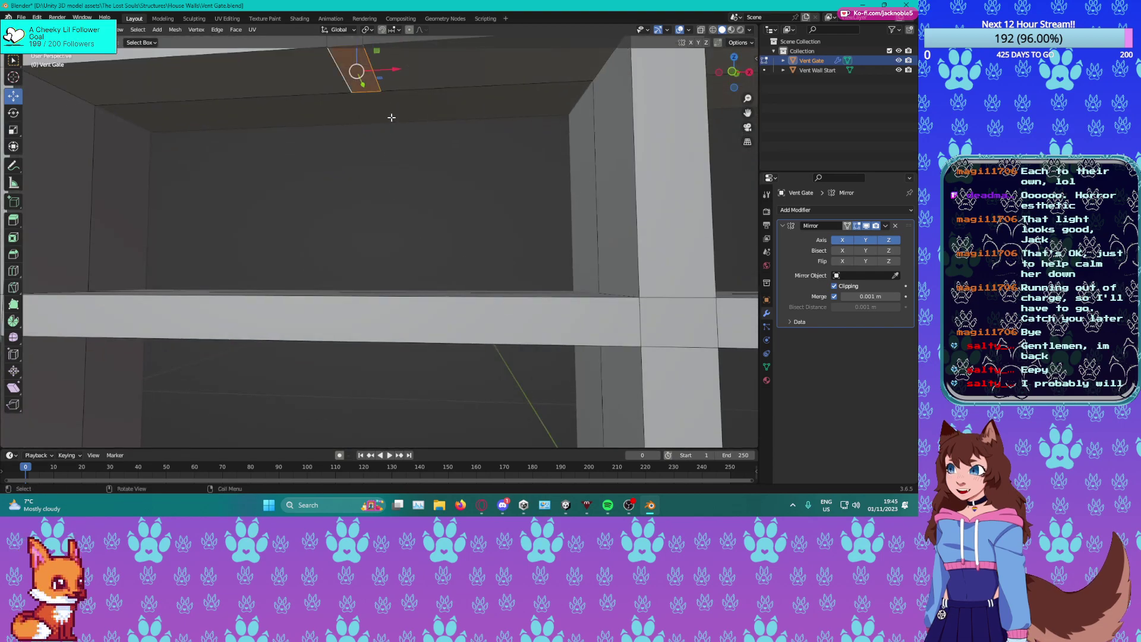
Dissolve the leftover edge loops around the patched horizontal bar directly below the thick bar.
middle_click_drag(407, 113, 415, 132)
left_click(462, 312, "alt")
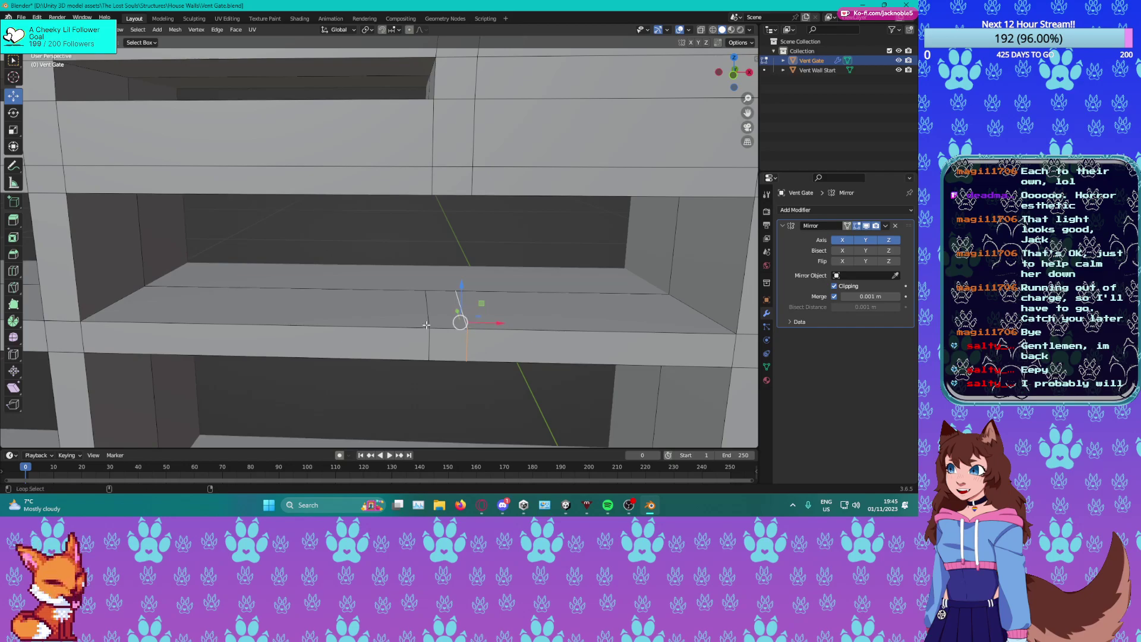
key("ctrl+x")
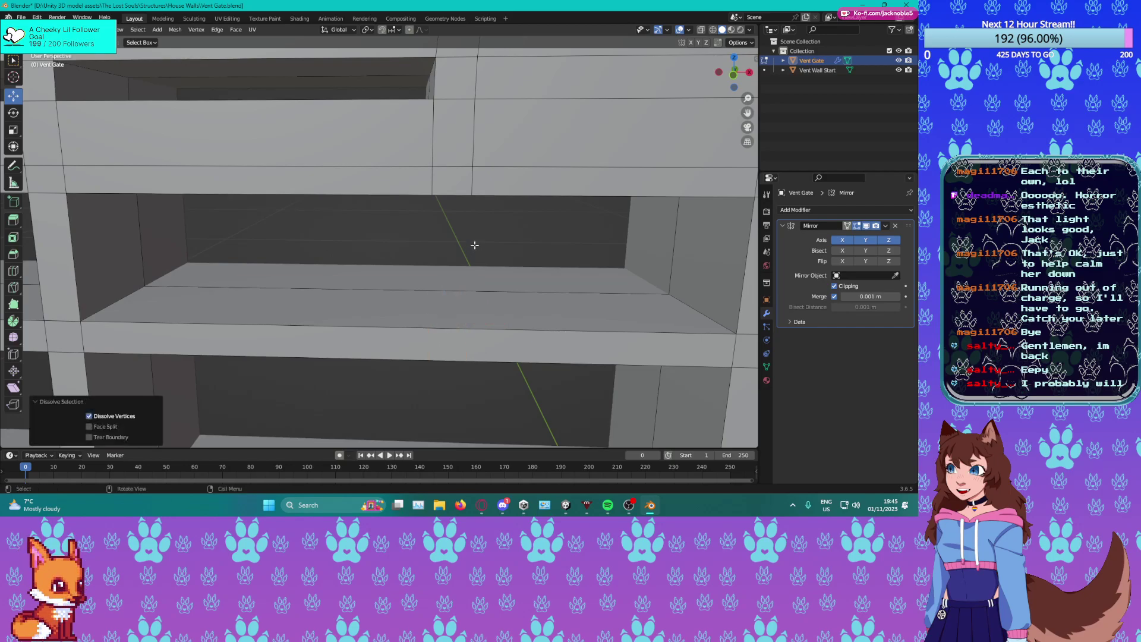
scroll(472, 241, "down", 3)
scroll(468, 270, "up", 3)
middle_click_drag(463, 219, 458, 268)
scroll(464, 264, "down", 3)
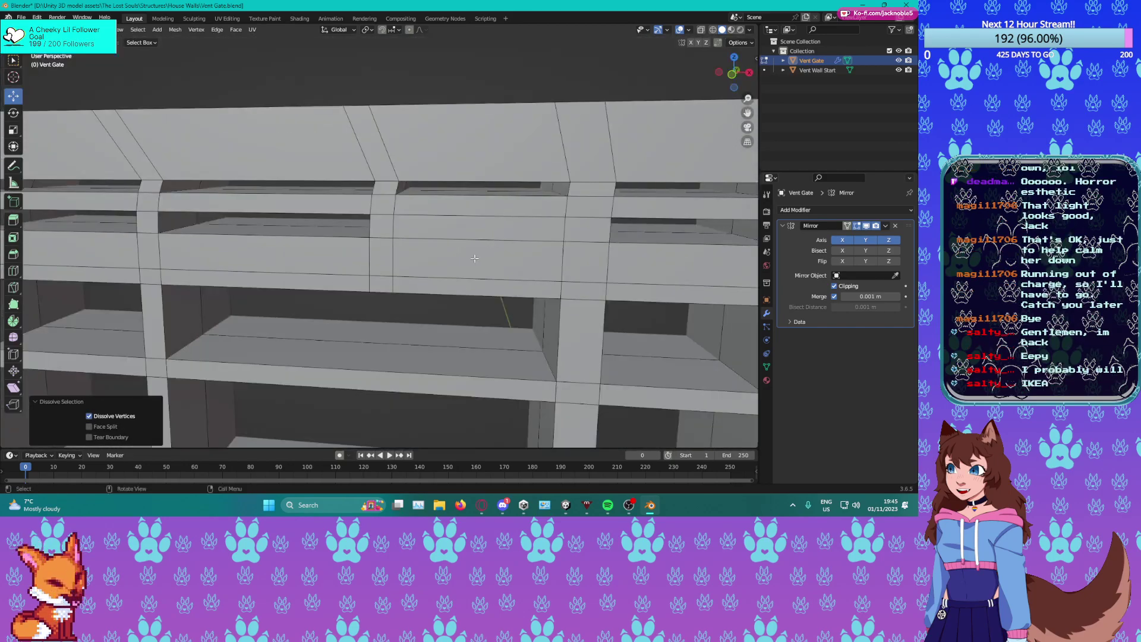
left_click(469, 220)
key("3")
left_click(465, 231)
mouse_move(474, 243)
middle_mouse_down()
mouse_move(526, 219)
mouse_move(528, 237)
mouse_move(482, 234)
middle_mouse_up()
scroll(527, 237, "up", 3)
scroll(511, 234, "down", 3)
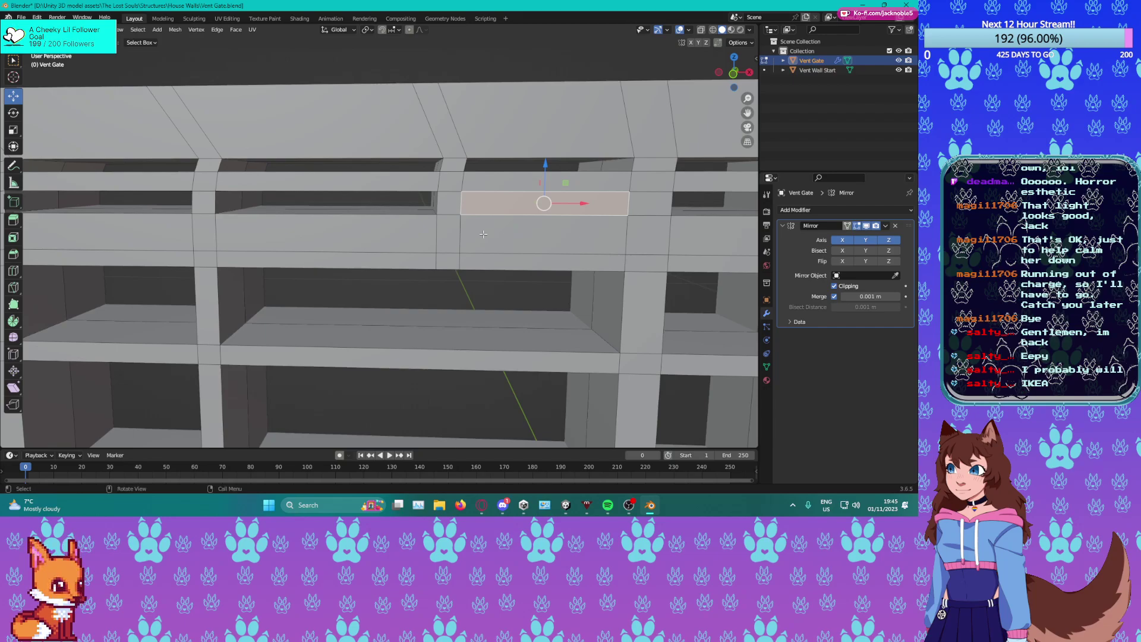
left_click(501, 237)
left_click(509, 212)
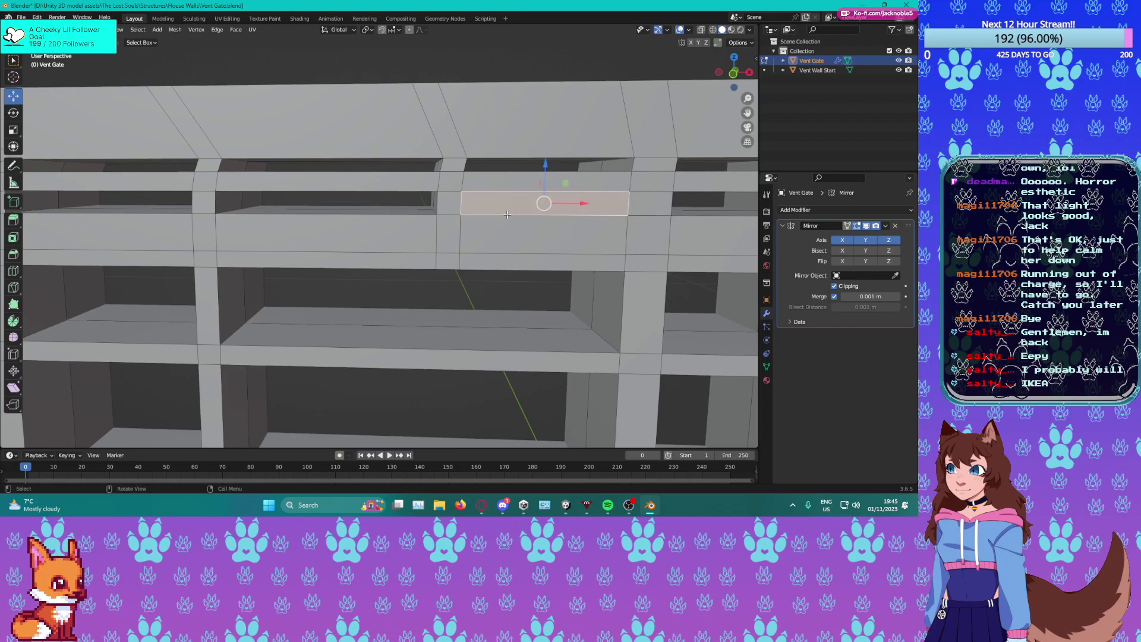
left_click(498, 220, "shift")
scroll(607, 245, "down", 3)
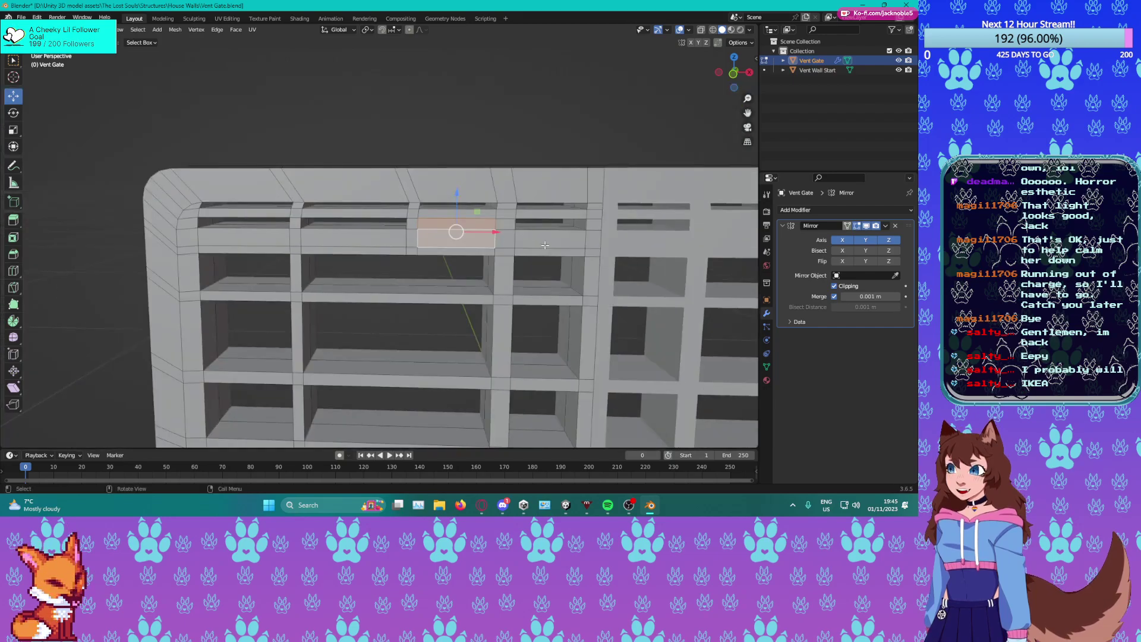
left_click(352, 236, "shift")
left_click(244, 237, "shift")
middle_click_drag(244, 237, 679, 290)
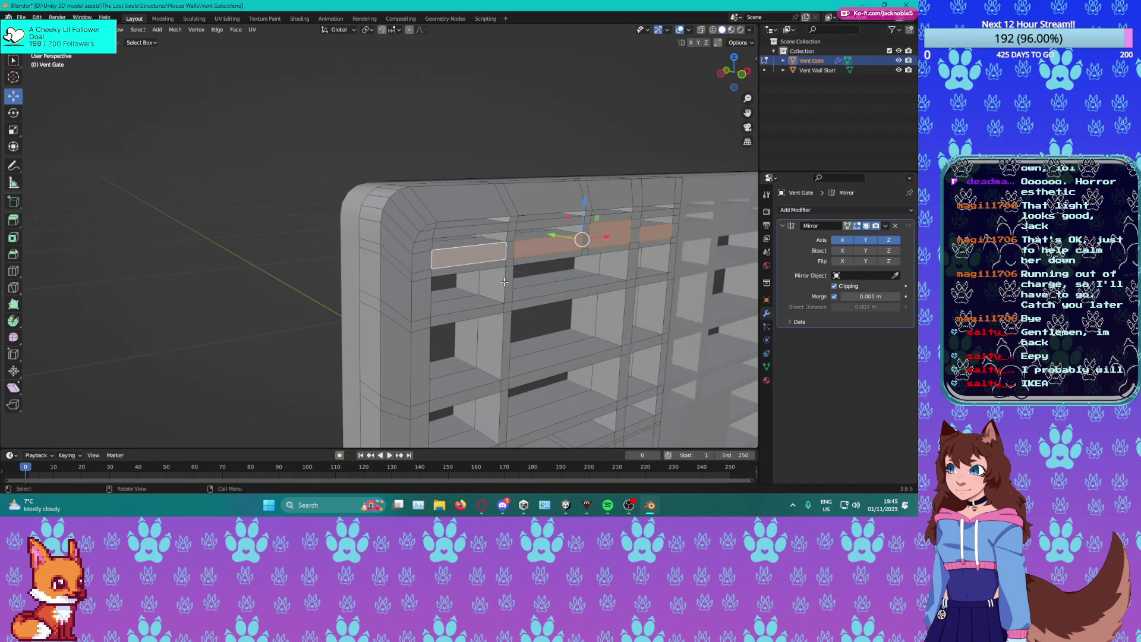
scroll(680, 268, "up", 5)
Extrude the panel closing the gap between the thin top slat and thick bar about 0.19 m inward, then delete the extruded face.
left_click(680, 241)
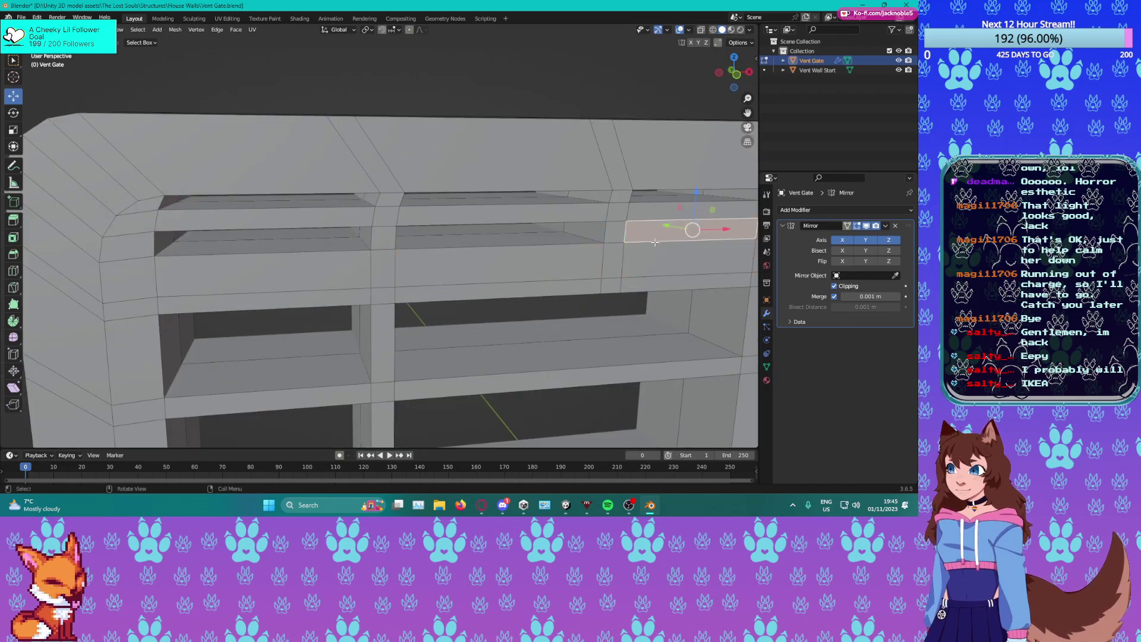
middle_click_drag(681, 241, 539, 247)
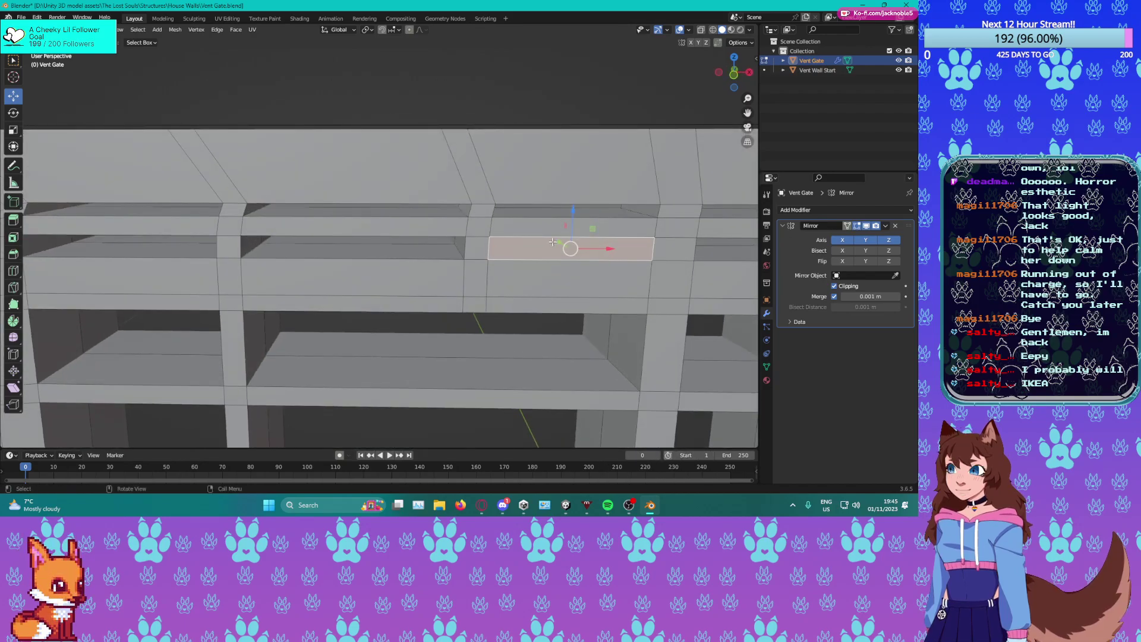
left_click_drag(546, 237, 540, 247)
middle_click_drag(530, 243, 590, 288)
key("e")
left_click(457, 247)
key("x")
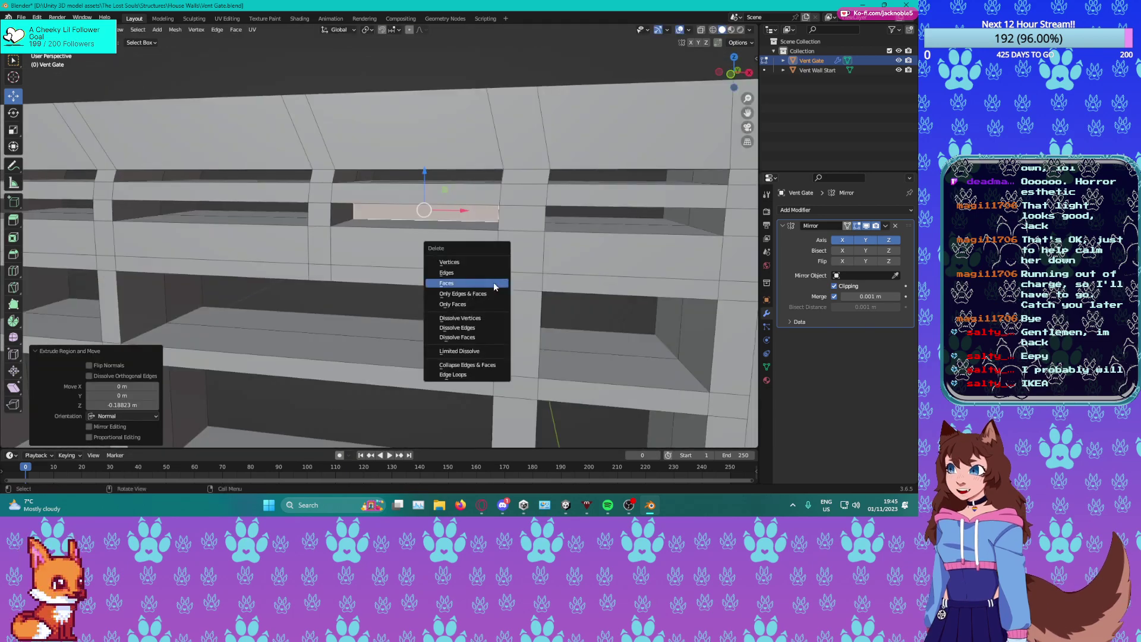
left_click(445, 282)
Delete the vertical bar stub's faces between the thin top slat and the thick horizontal bar.
middle_click_drag(438, 270, 416, 265)
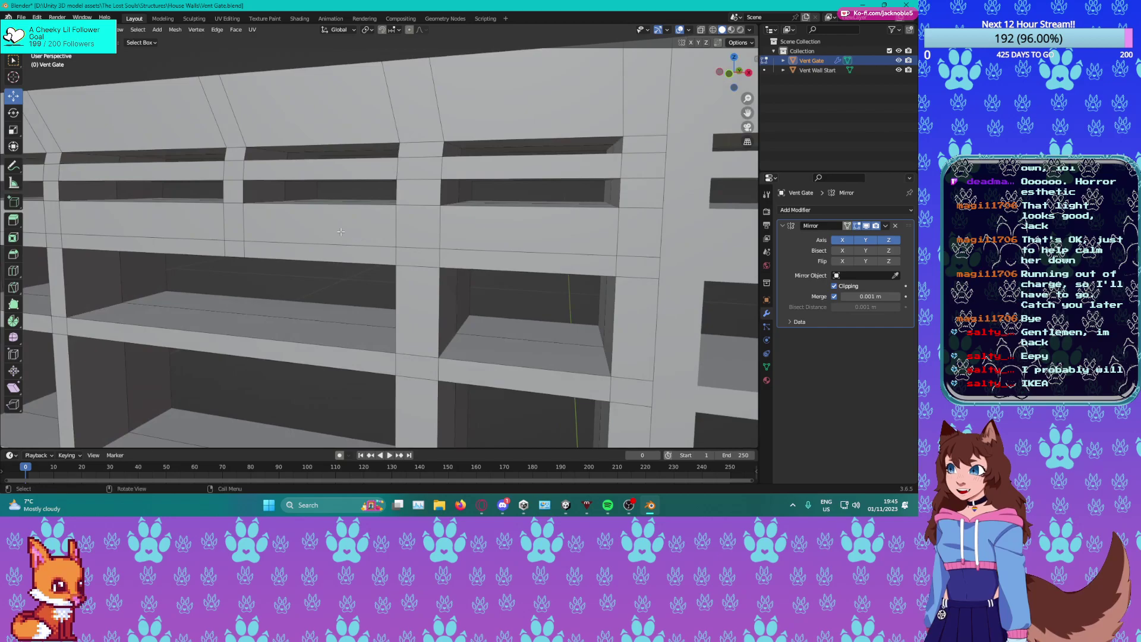
left_click(252, 192)
left_click(238, 198, "alt")
left_click(244, 205, "alt")
key("x")
left_click(285, 206)
middle_click_drag(285, 207, 453, 260)
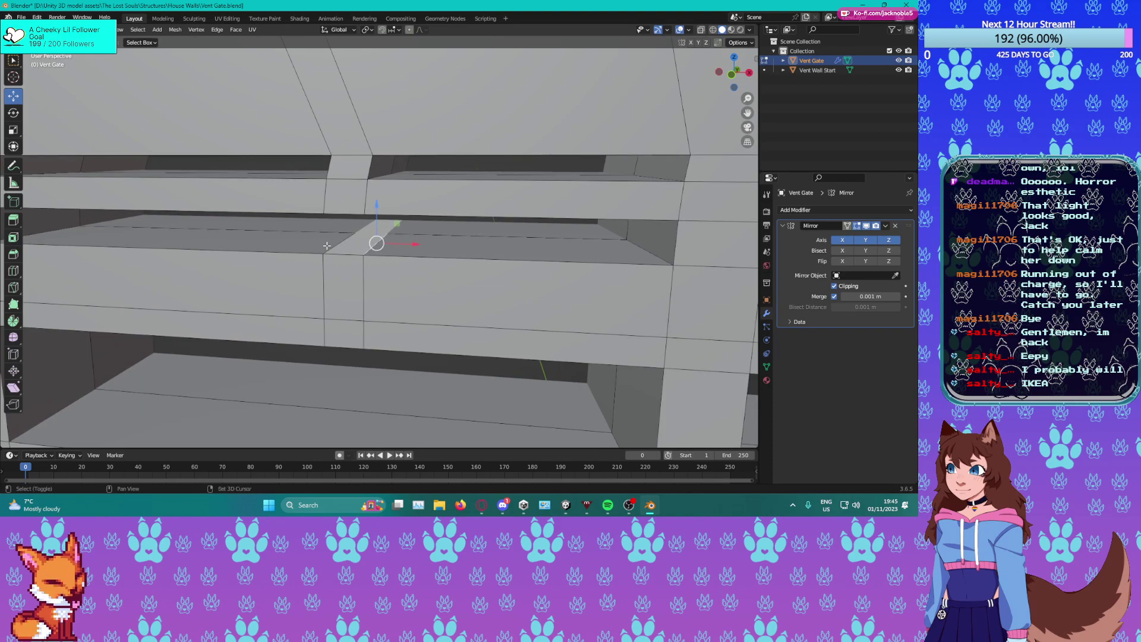
Fill the top-side gap of the thick bar and delete the vertical stub between the thin slat and the outer frame.
left_click(348, 249, "shift")
left_click(362, 187)
key("x")
left_click(363, 187)
Fill the gap on the upper side of the thin slat where the vertical stub was removed.
left_click(379, 179)
left_click(356, 179, "shift")
middle_click_drag(398, 181, 402, 191)
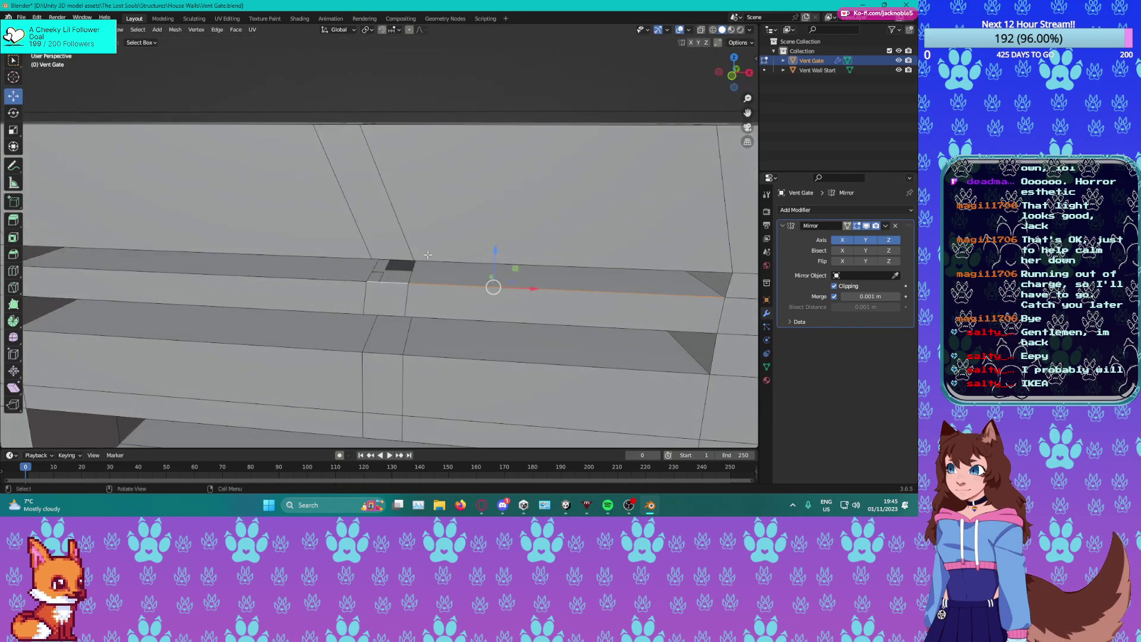
Dissolve the two leftover edge lines running across the outer frame's sloped top section above the removed bar.
middle_click_drag(396, 277, 523, 246)
left_click(523, 245, "alt")
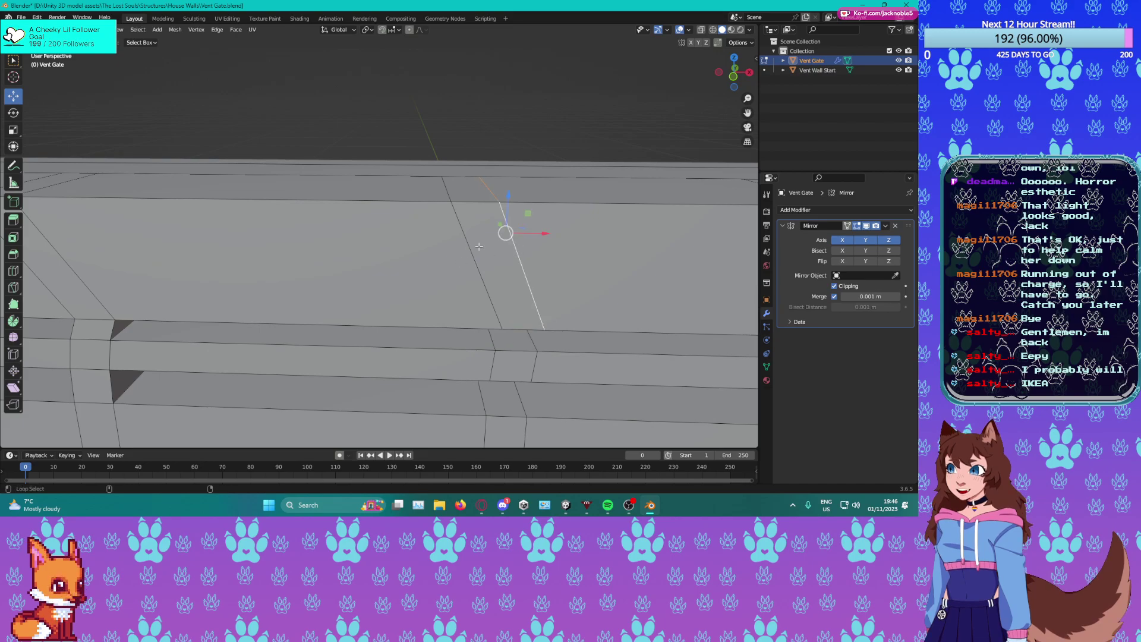
key("ctrl+x")
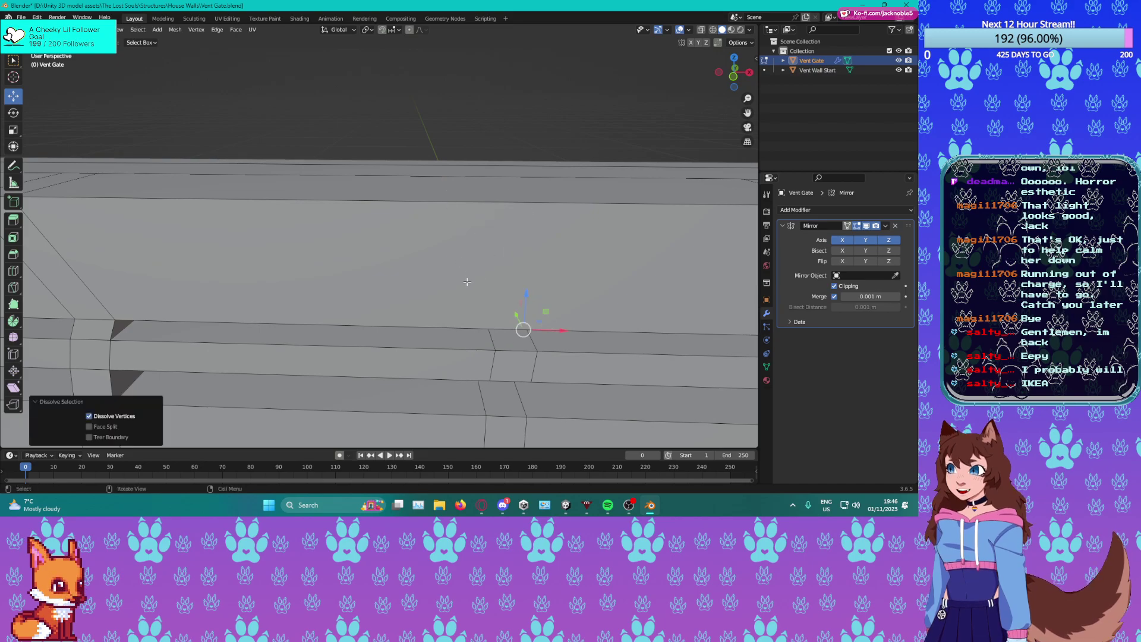
Fill the gap on the underside of the outer frame's top section above the thin slat.
middle_click_drag(467, 282, 467, 276)
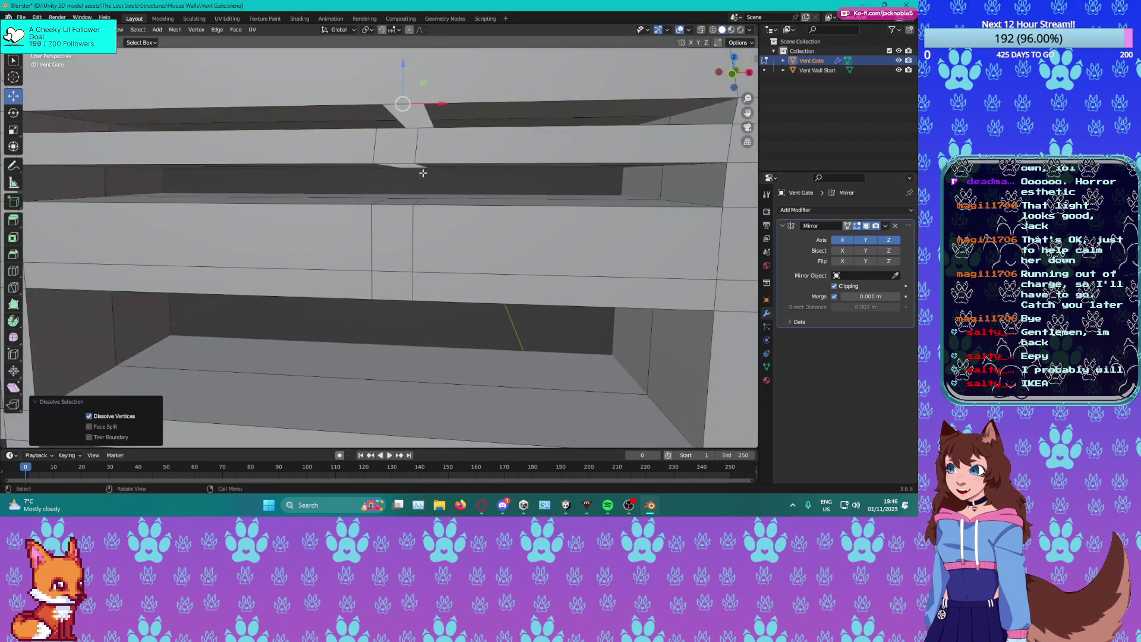
left_click(434, 124)
left_click(429, 117)
left_click(393, 123, "shift")
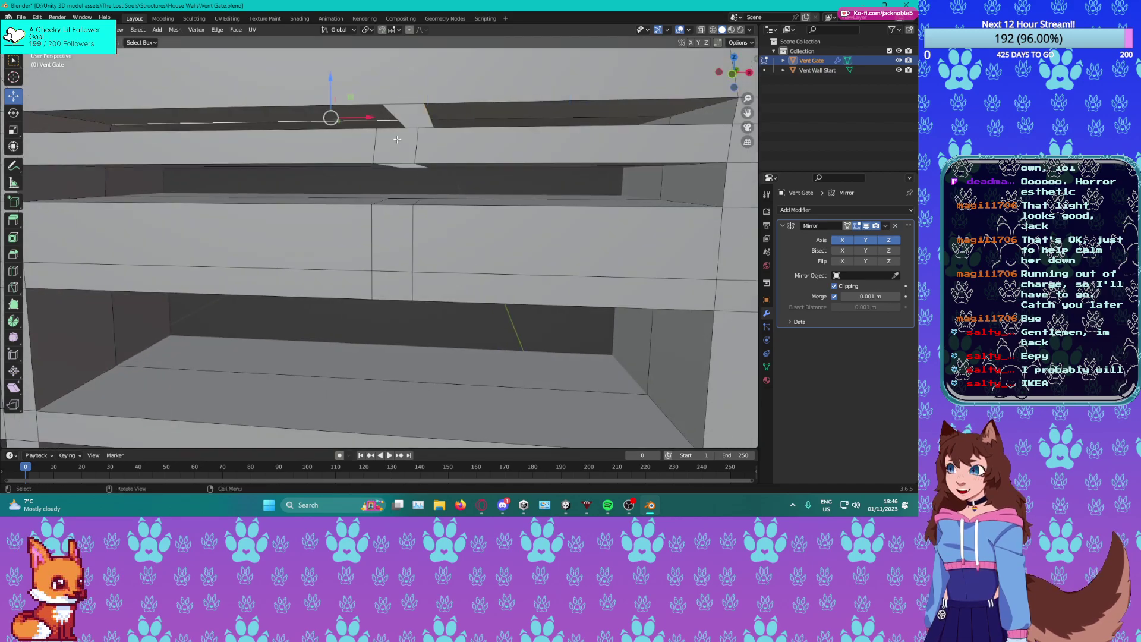
middle_click_drag(395, 112, 400, 117)
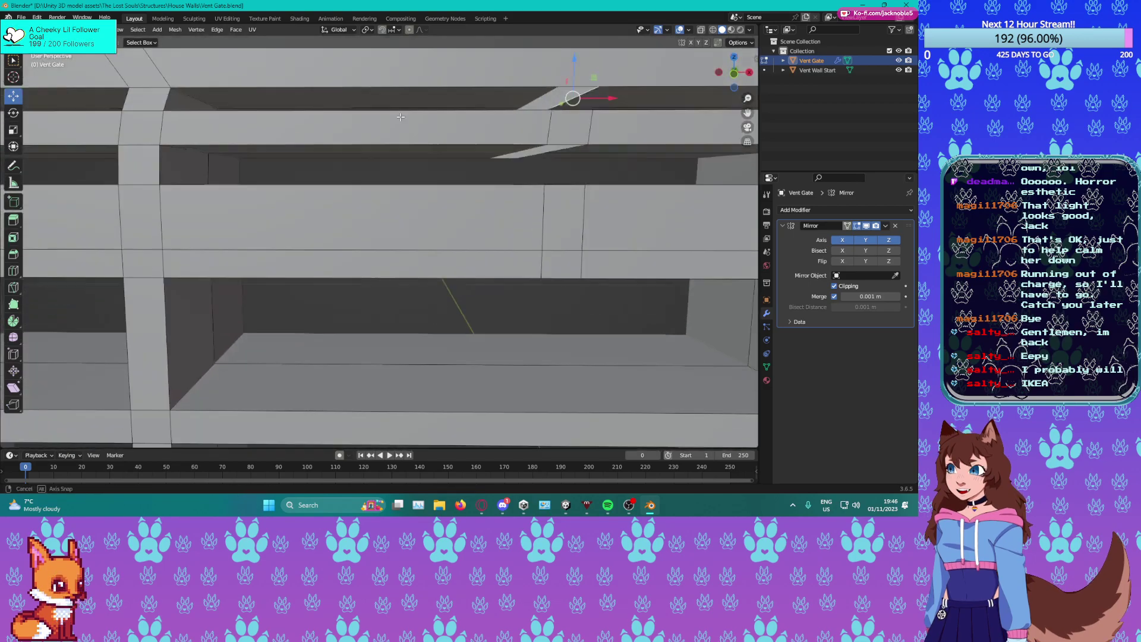
left_click(538, 100, "shift")
middle_click_drag(551, 110, 552, 114)
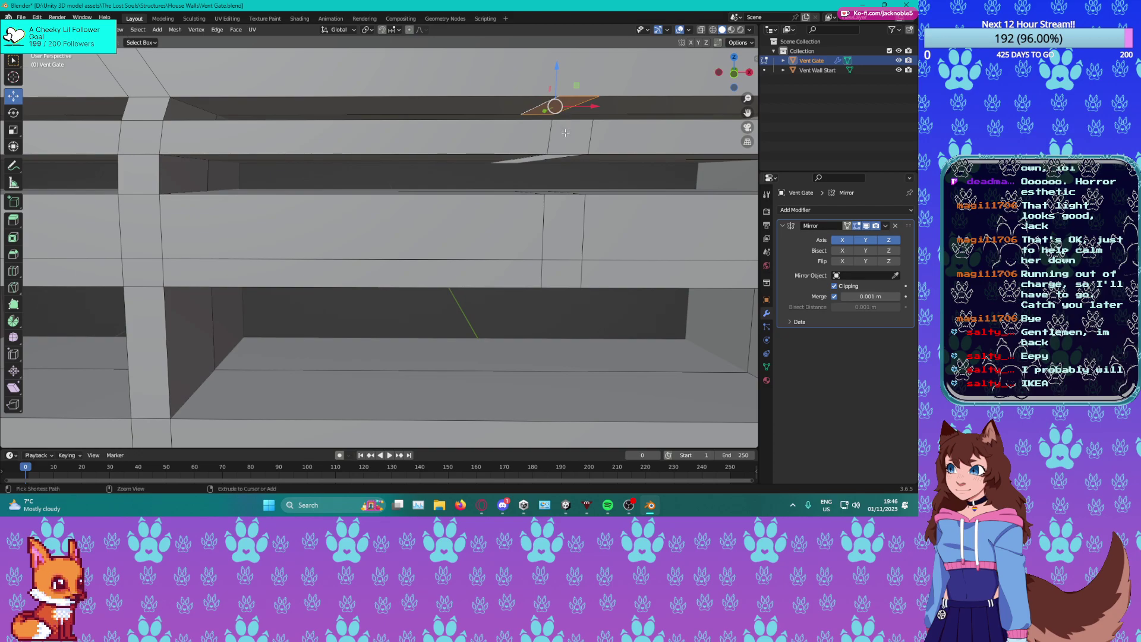
key("ctrl+x")
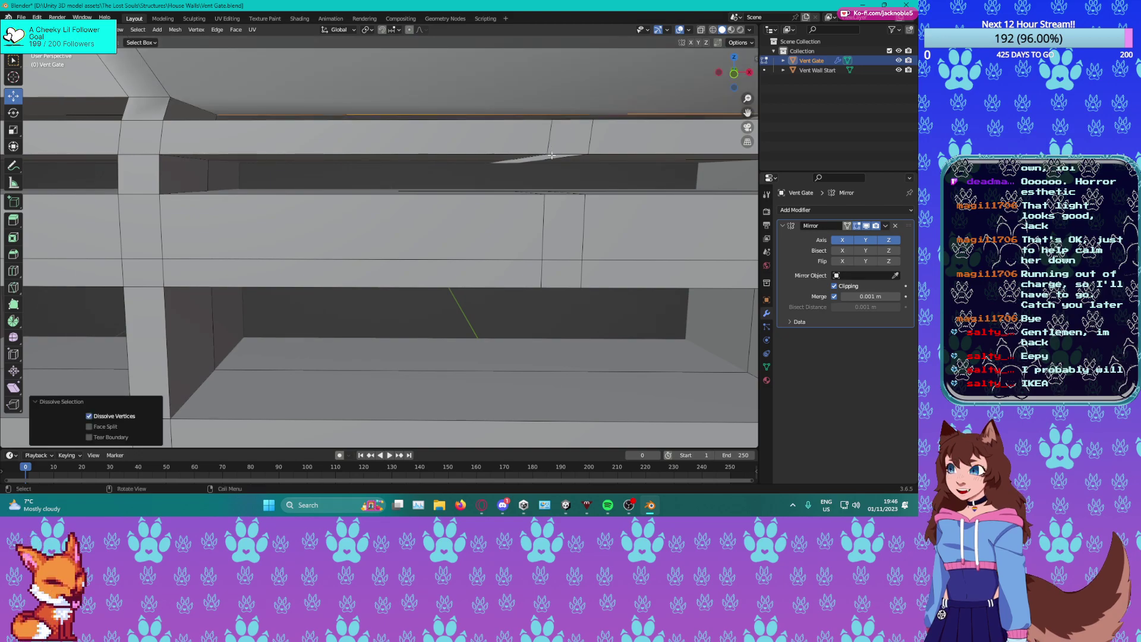
middle_click_drag(552, 154, 541, 159)
middle_click_drag(438, 144, 478, 204)
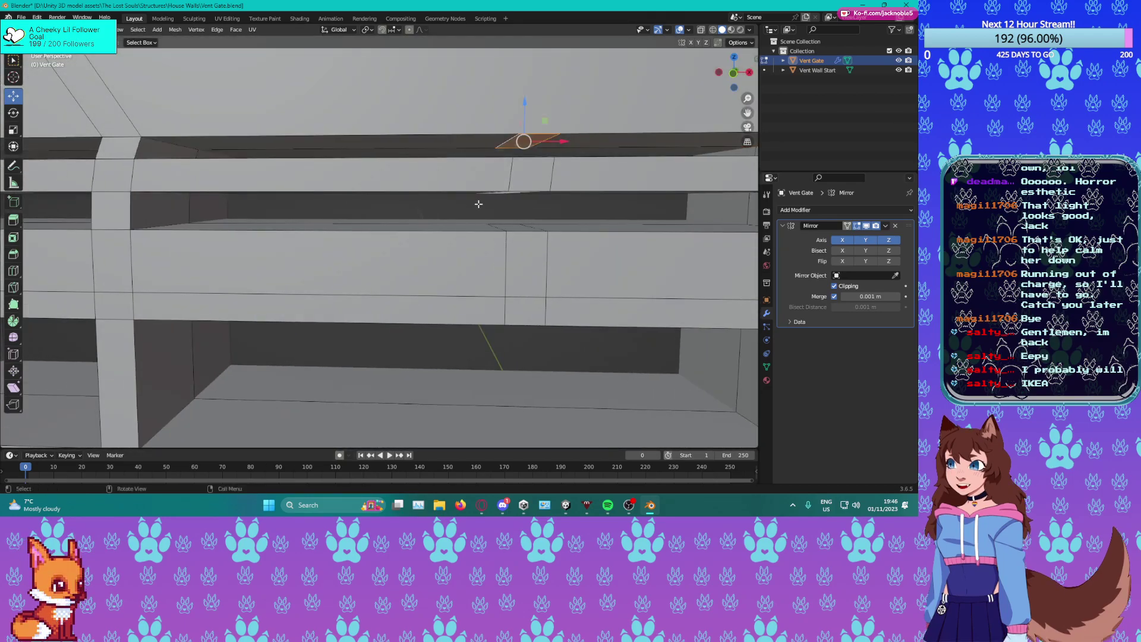
Dissolve the leftover edges on both sides of the patch under the outer frame's top section.
left_click(509, 142)
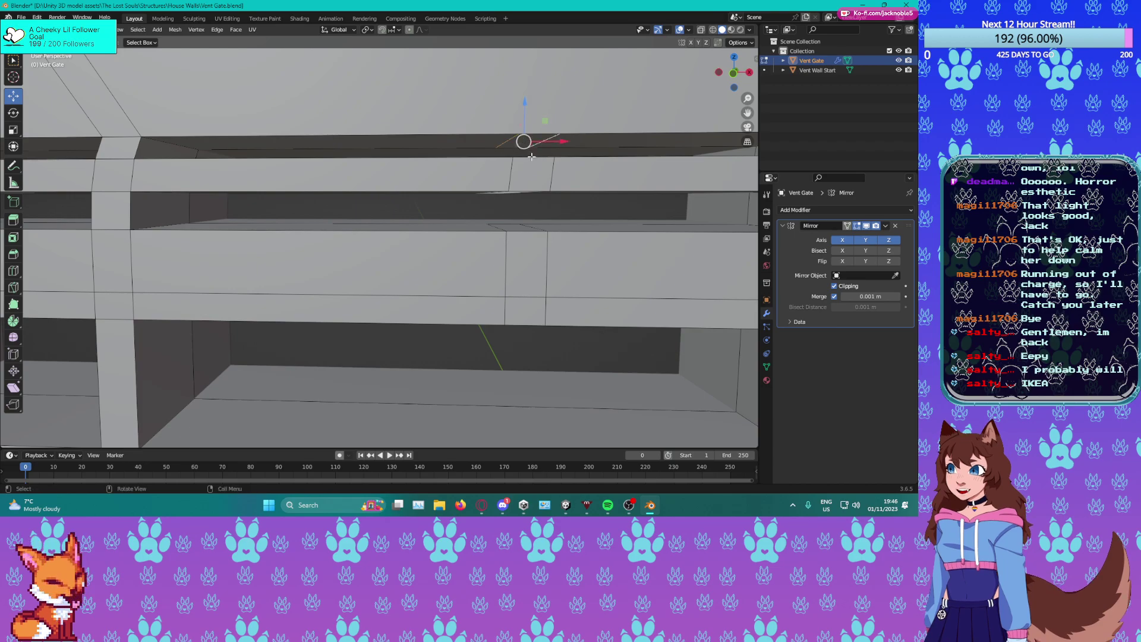
key("ctrl+x")
middle_click_drag(533, 155, 446, 268)
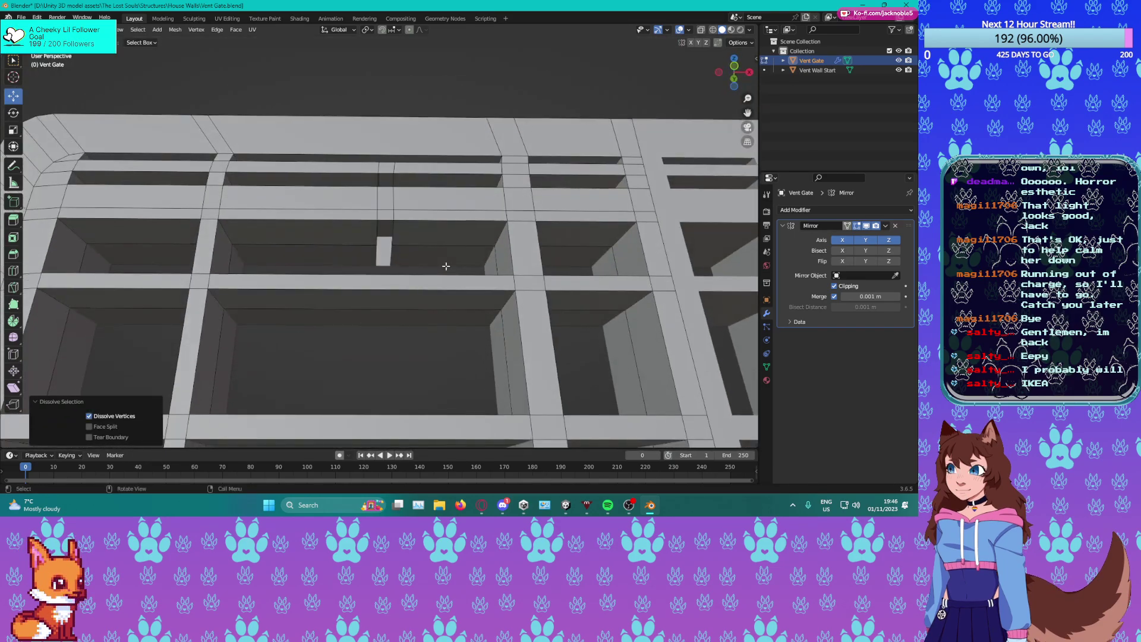
Fill the underside gap of the thin slat and dissolve the leftover edge loops around that slat.
scroll(412, 211, "up", 2)
left_click(403, 143)
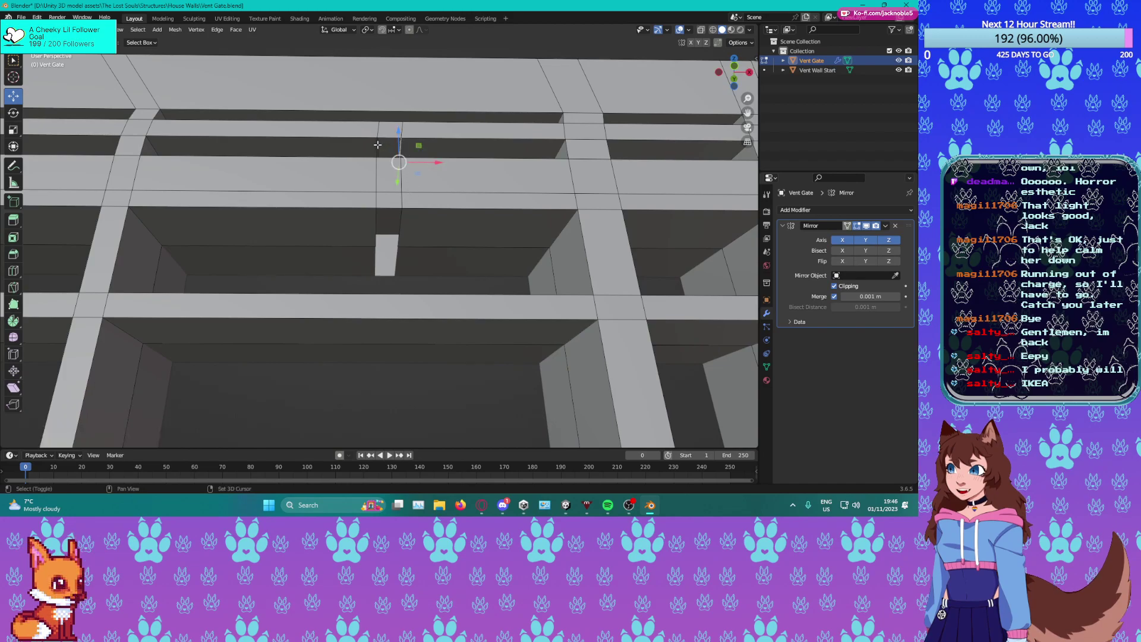
middle_click_drag(388, 159, 383, 221, "shift")
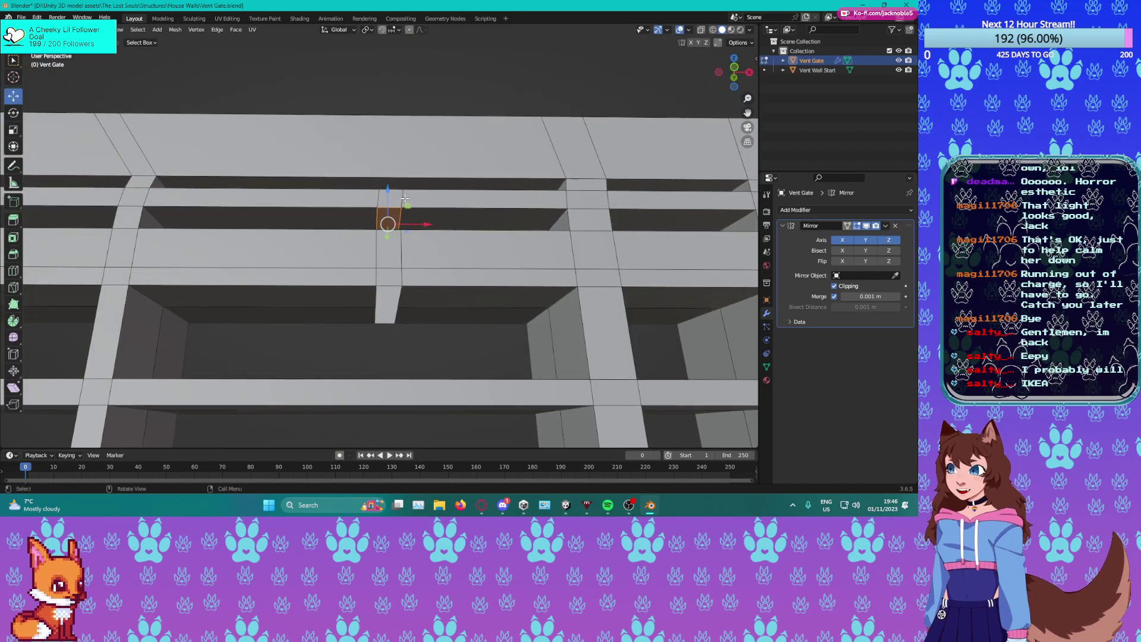
left_click(378, 204, "alt")
key("ctrl+x")
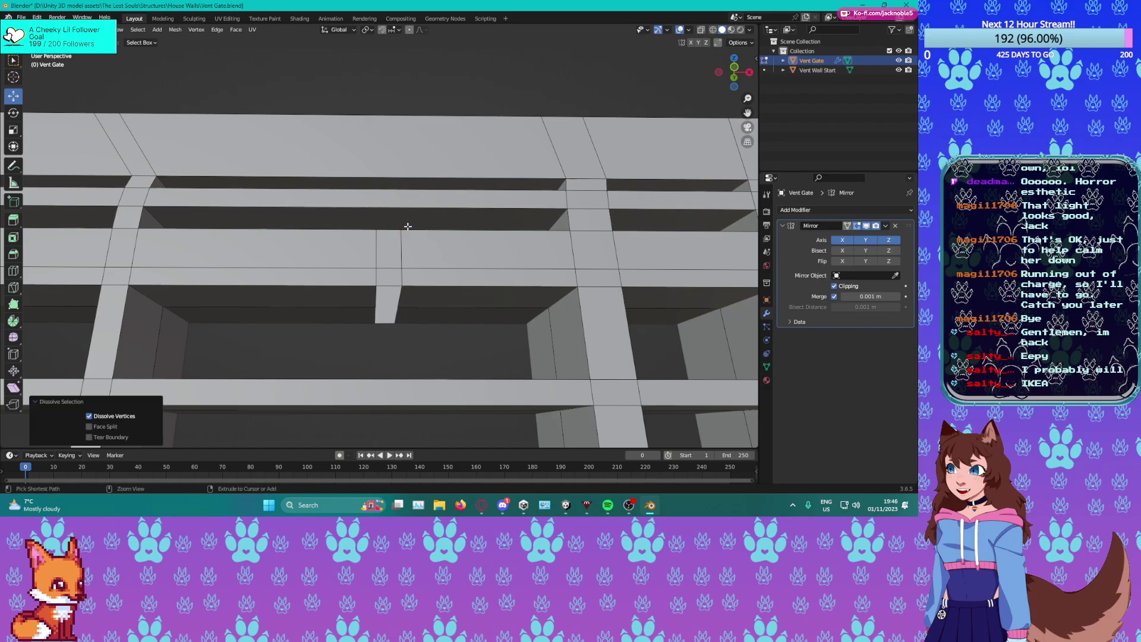
Fill the gap on the underside of the thick horizontal bar with a face.
scroll(406, 273, "up", 4)
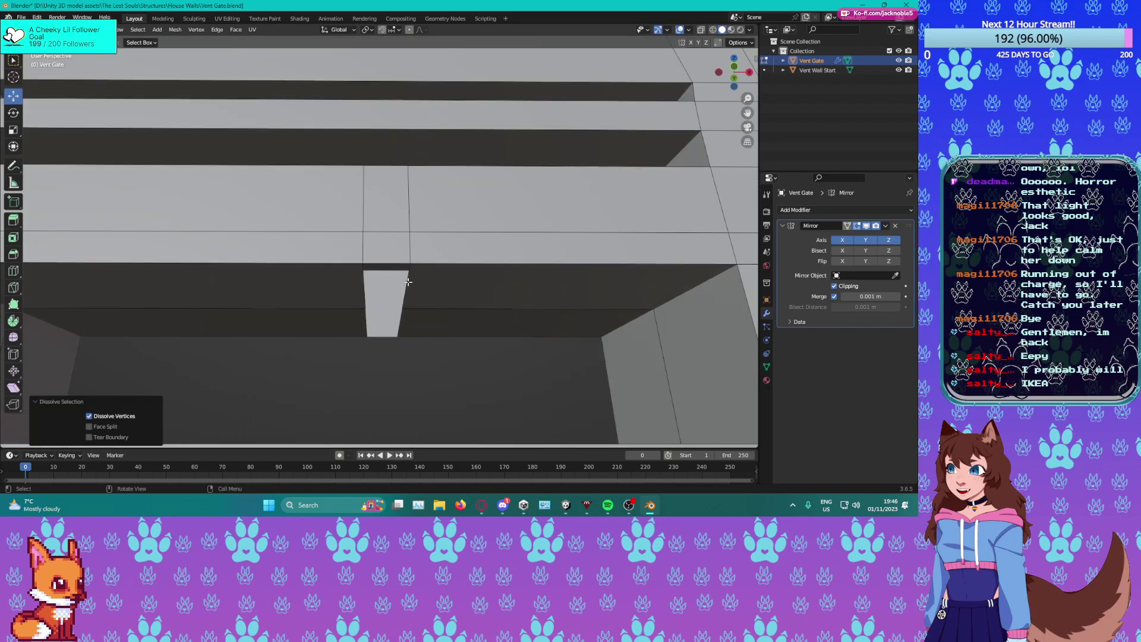
left_click(408, 282)
left_click(356, 301, "shift")
left_click(357, 301, "shift")
left_click(364, 297, "shift")
key("f")
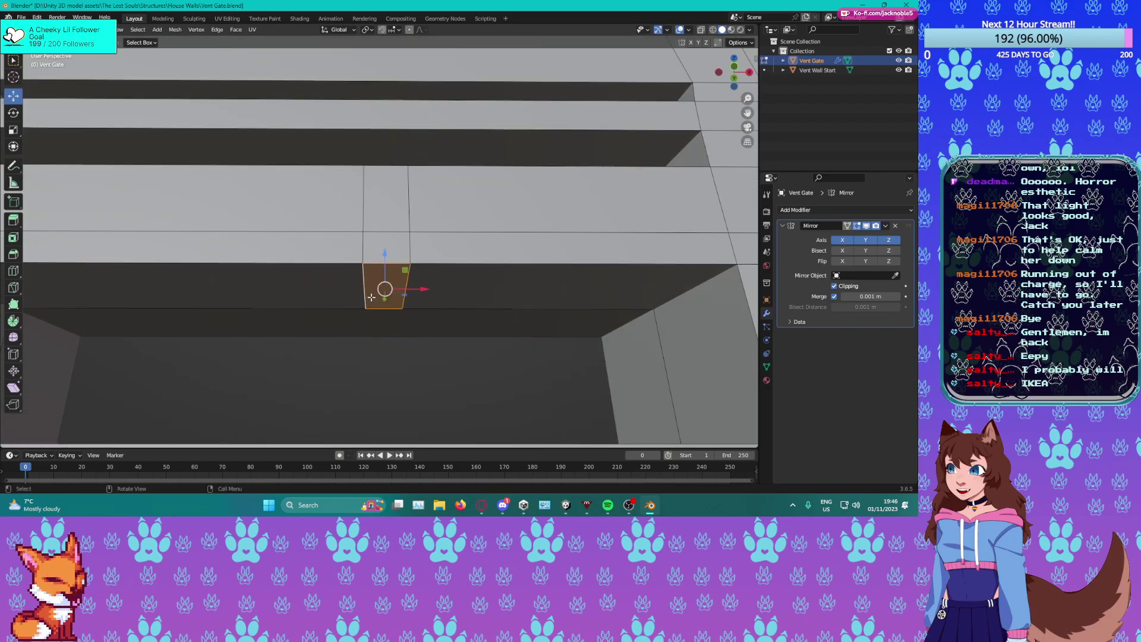
Dissolve the two leftover edge loops around the thick horizontal bar.
left_click(406, 287)
left_click(414, 280, "alt")
middle_click_drag(409, 202, 434, 223)
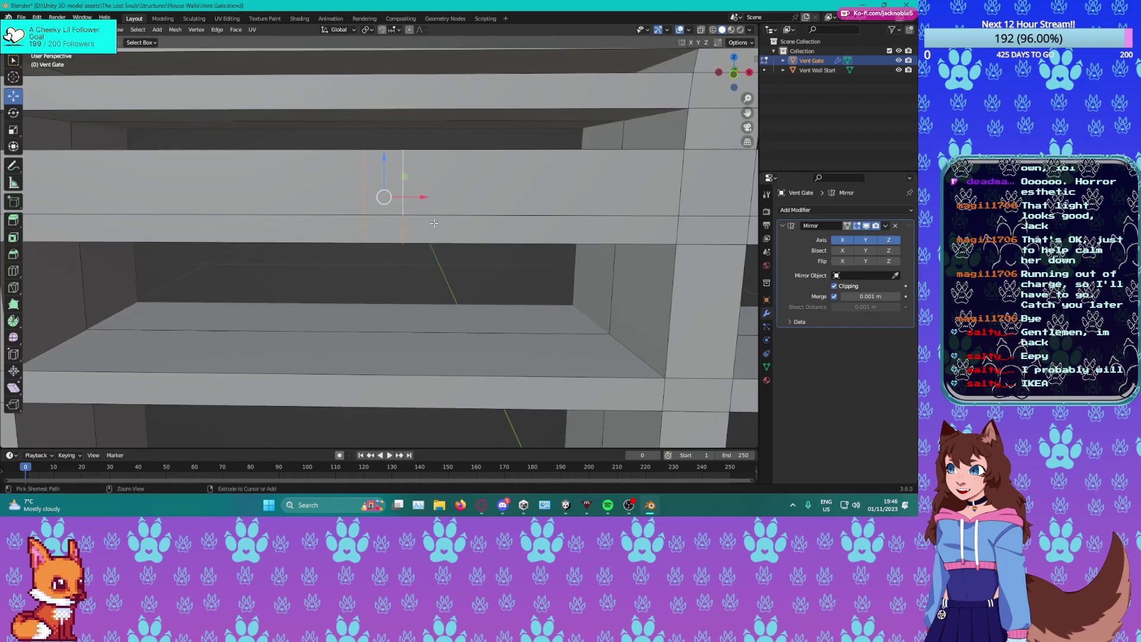
key("ctrl+x")
scroll(417, 258, "down", 4)
Dissolve the vertical edge loop running just inside the centre plate's outer side.
middle_click_drag(408, 285, 450, 276)
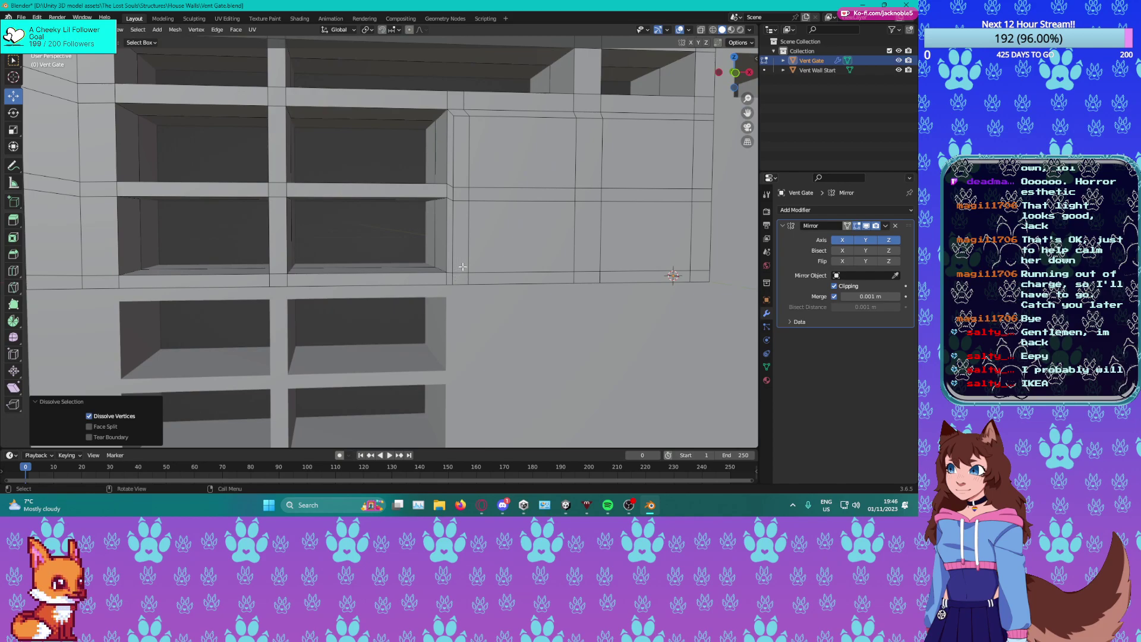
left_click(473, 202)
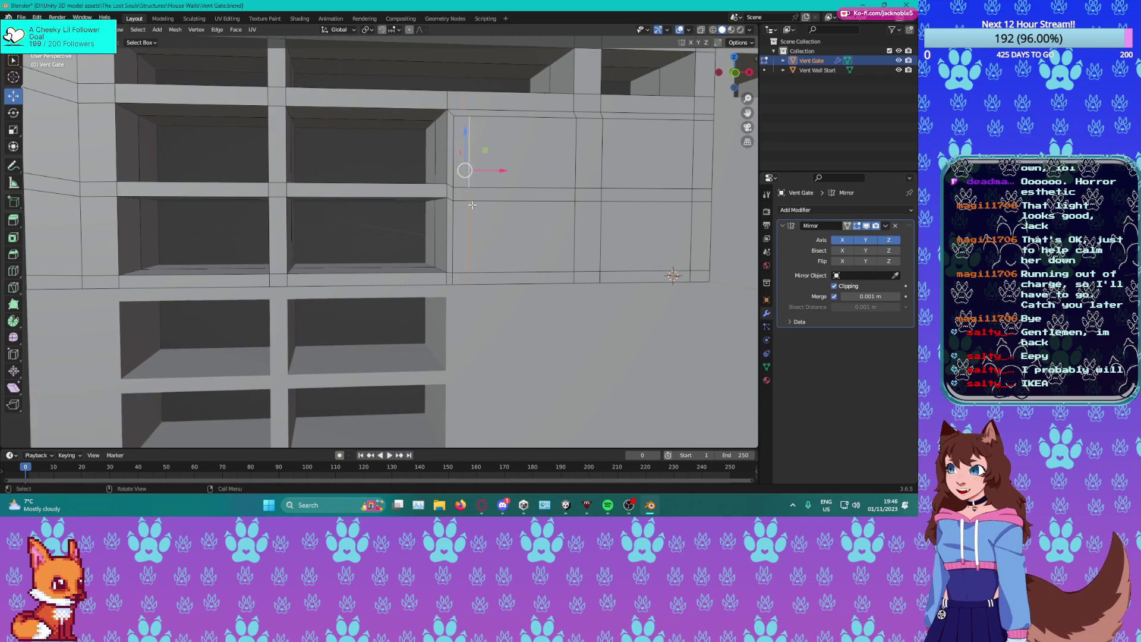
key("ctrl+x")
middle_click_drag(473, 213, 474, 287)
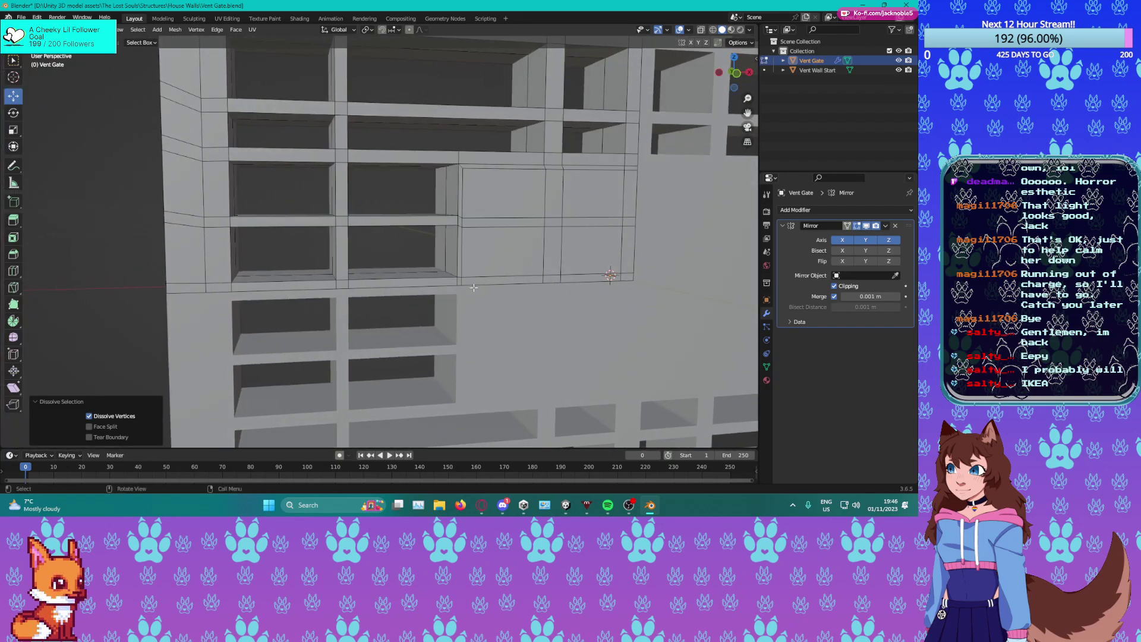
Delete the face loops of the two horizontal bar sections on the mirror centreline beside the centre plate.
scroll(476, 288, "up", 2)
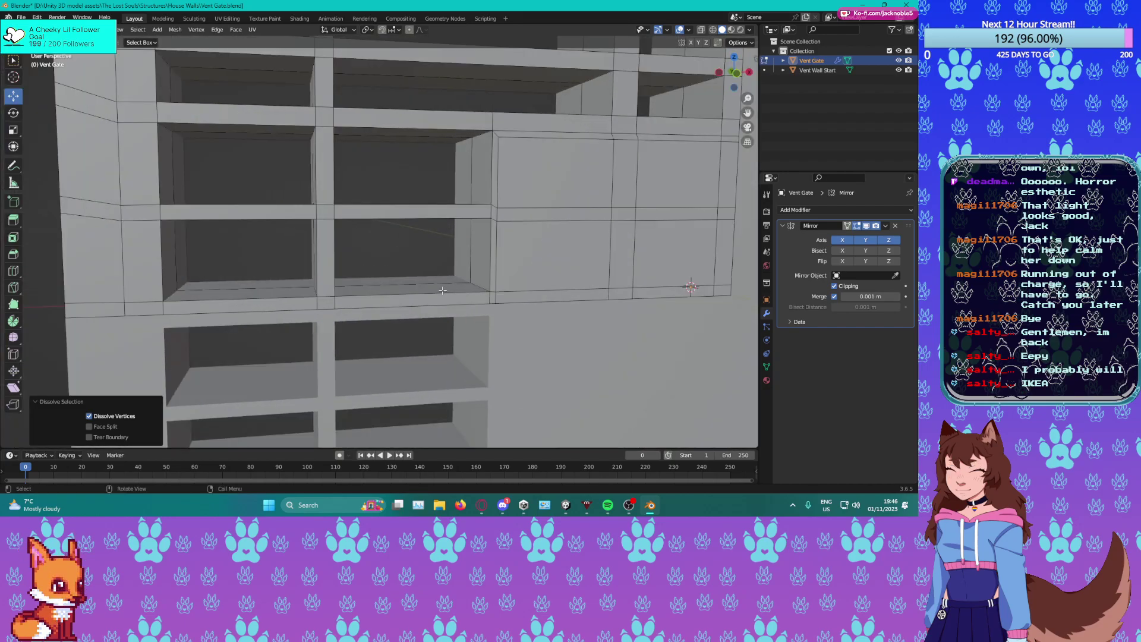
left_click(387, 299)
key("3")
left_click(380, 298, "alt")
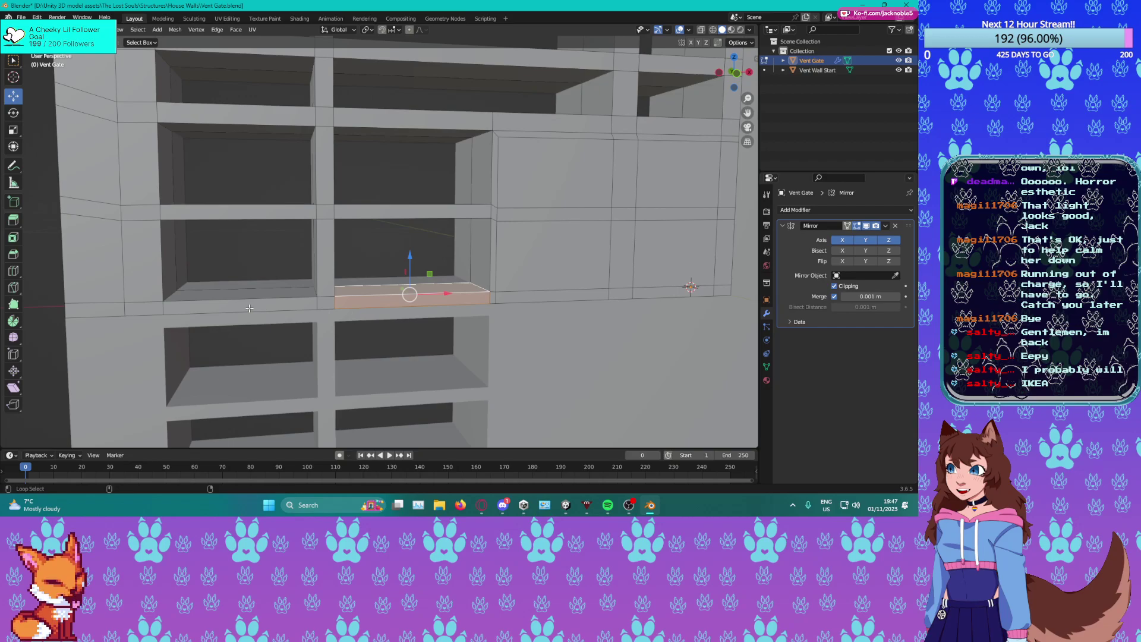
left_click(259, 307, "alt+shift")
right_click(272, 304)
left_click(273, 305)
Extrude the edge above the gap on the outer frame's inner side about 0.043 m down to close the gap.
middle_click_drag(273, 305, 387, 262)
scroll(315, 236, "up", 3)
left_click(199, 163, "shift")
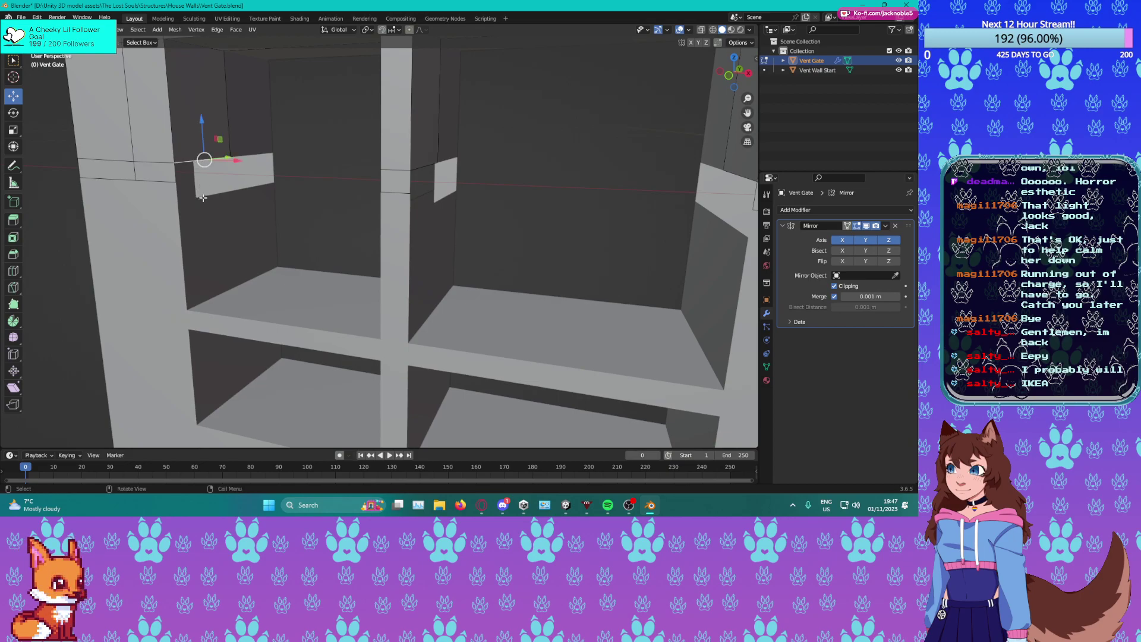
key("e")
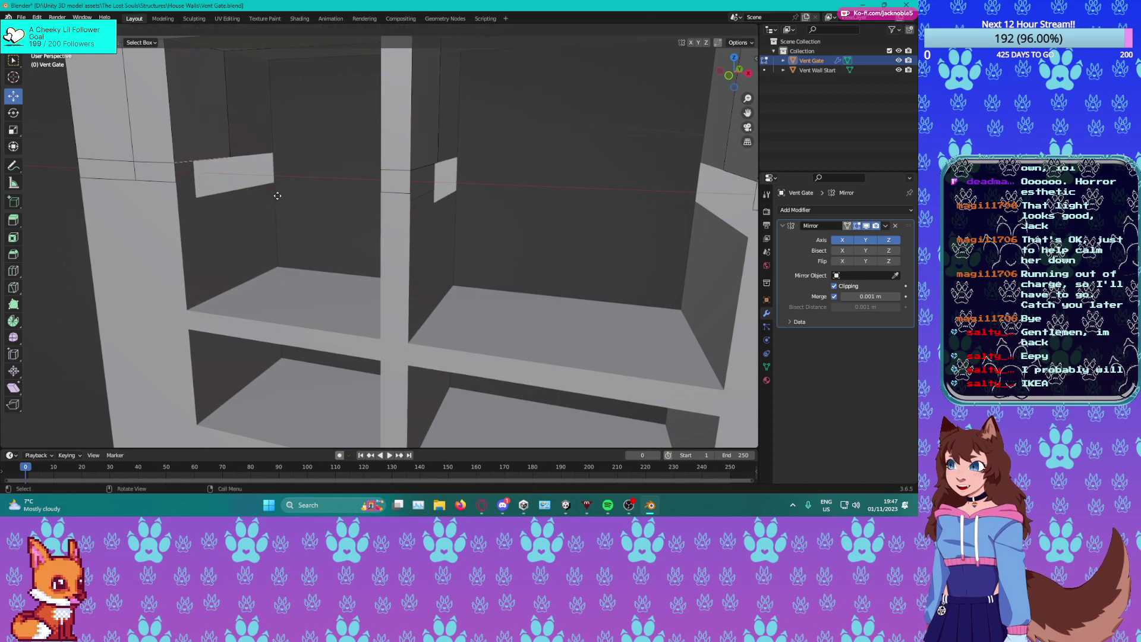
key("ctrl+z")
key("e")
right_click(264, 179)
left_click_drag(210, 131, 215, 158)
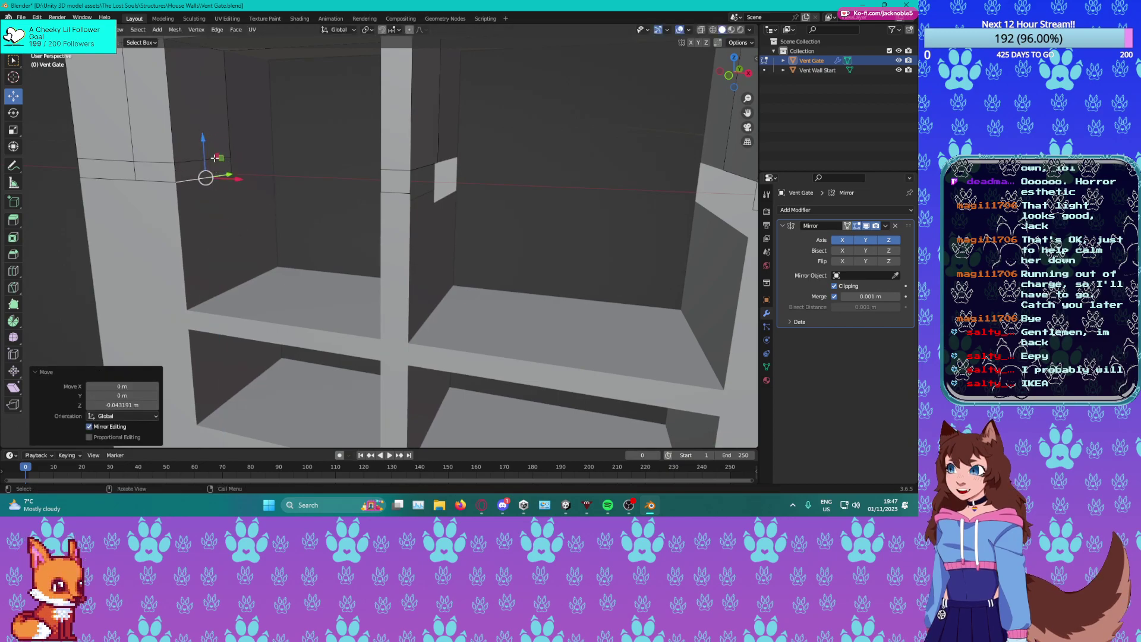
Extrude the edge on the vertical bar's side facing the centre plate down to cover the gap left by the removed section.
left_click(423, 167)
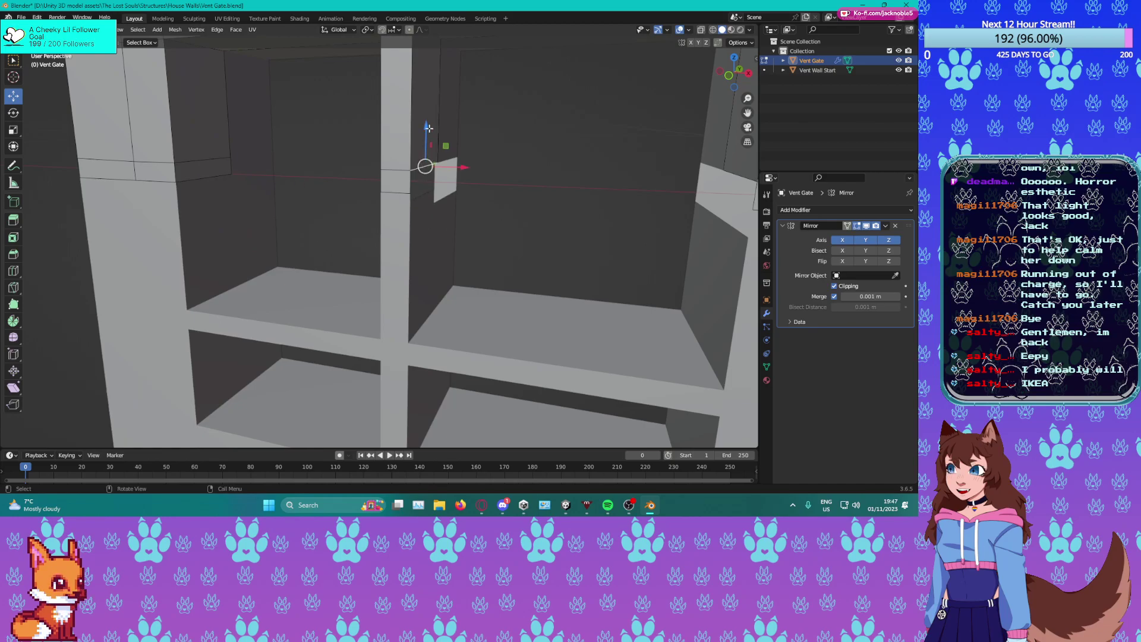
middle_click_drag(431, 201, 391, 207)
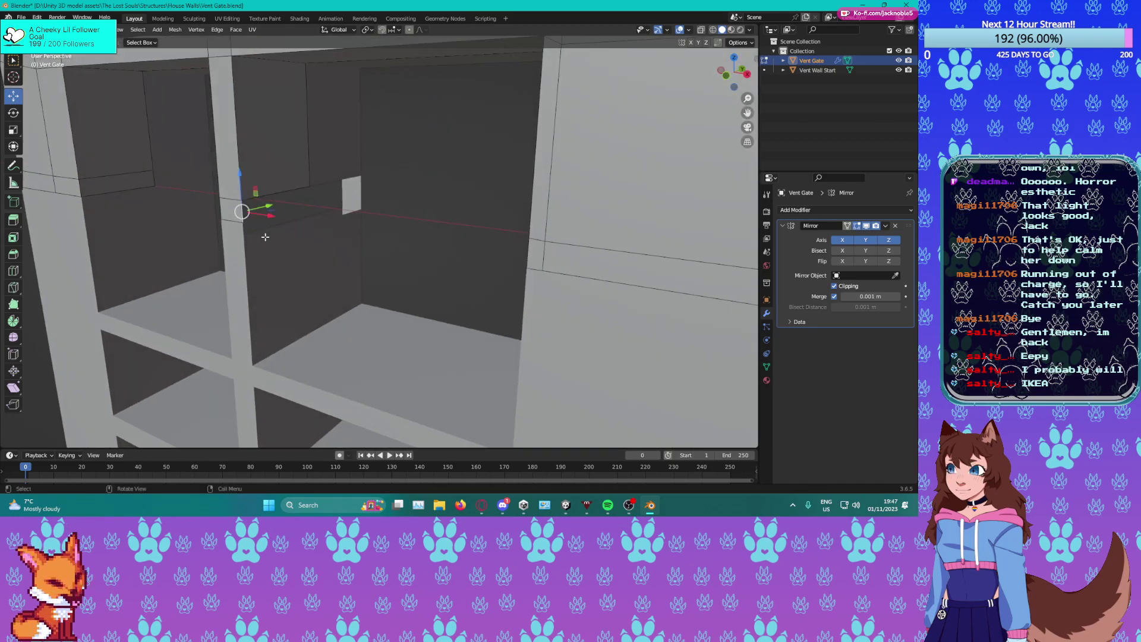
scroll(354, 219, "up", 5)
scroll(342, 225, "down", 2)
left_click(161, 252)
key("e")
right_click(203, 226)
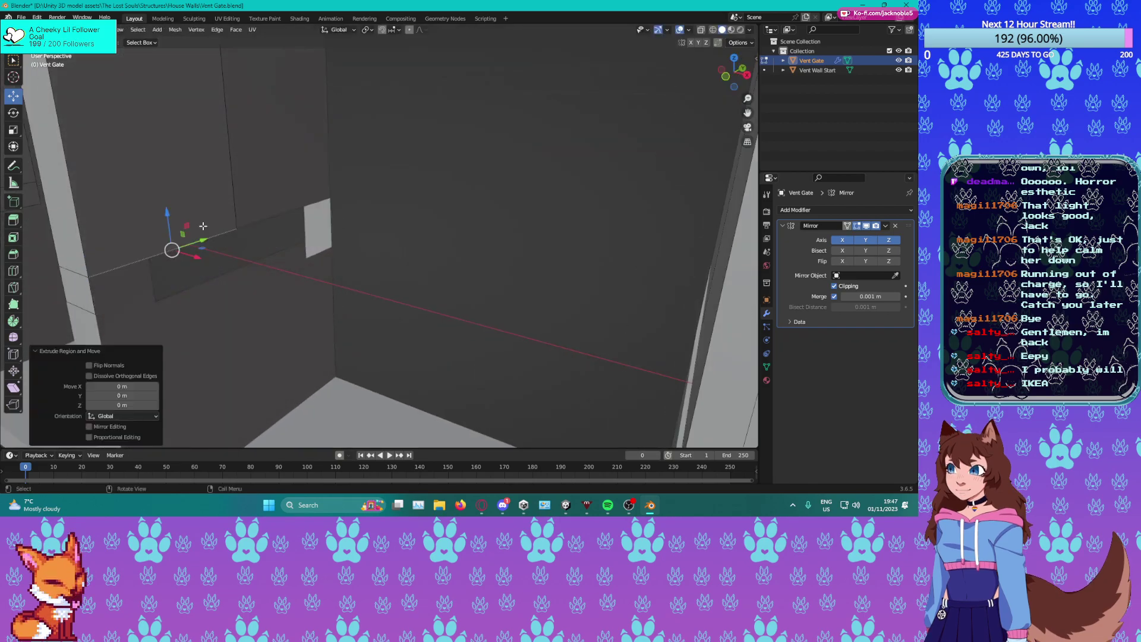
left_click_drag(166, 212, 173, 276)
middle_click_drag(177, 274, 208, 266)
middle_click_drag(471, 256, 441, 250)
Merge the overlapping vertices at the patched face's lower front corner on the vertical bar at their centre.
key("1")
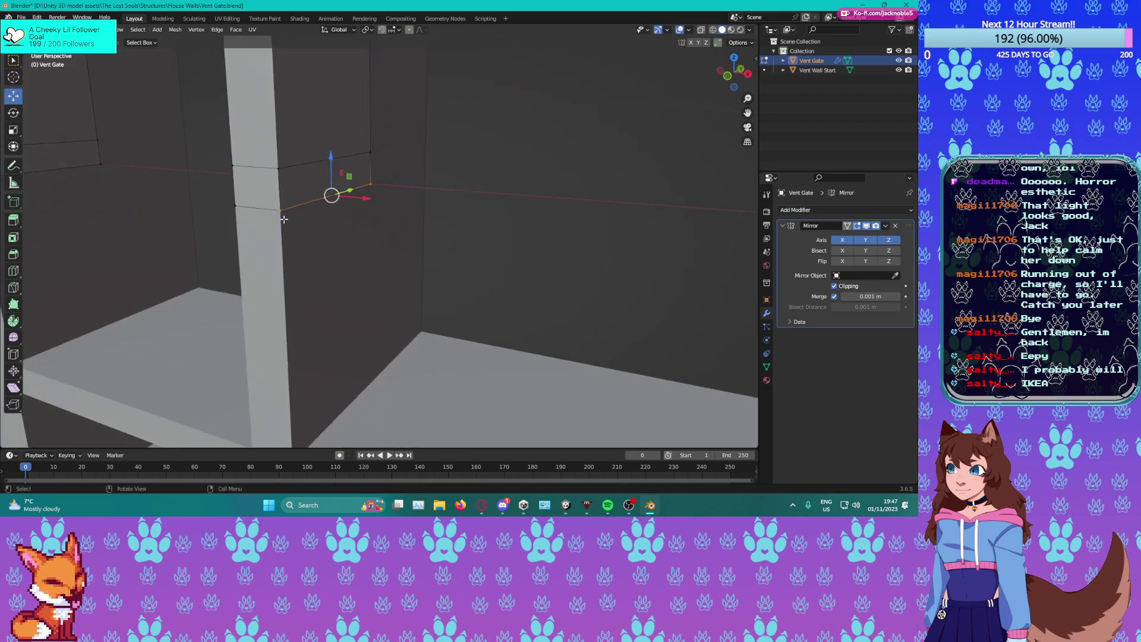
left_click(280, 213)
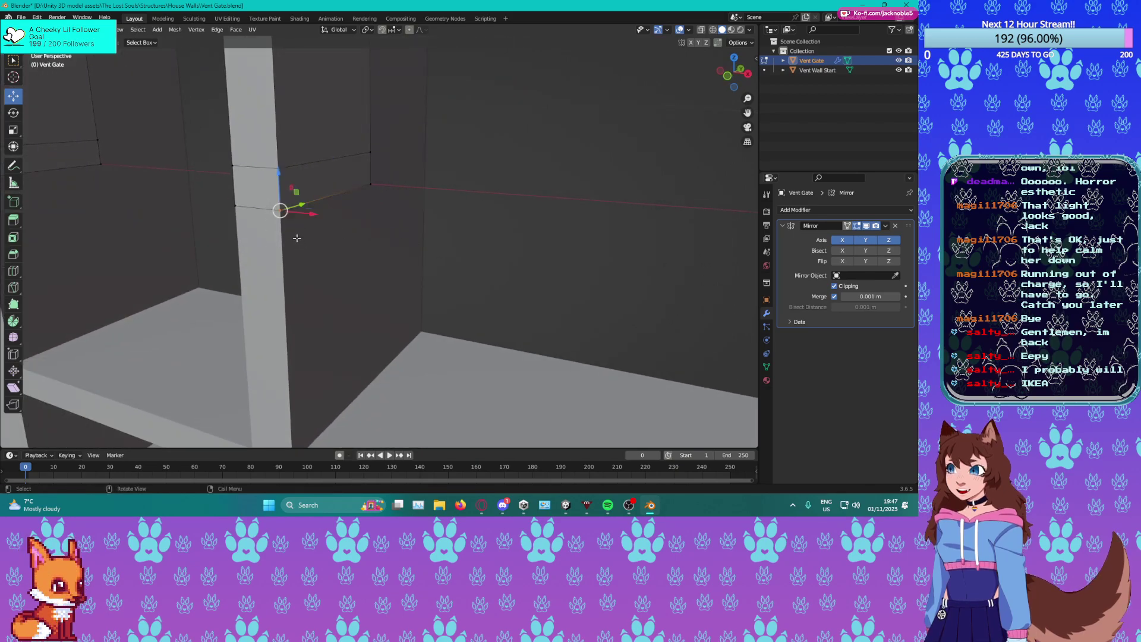
key("1")
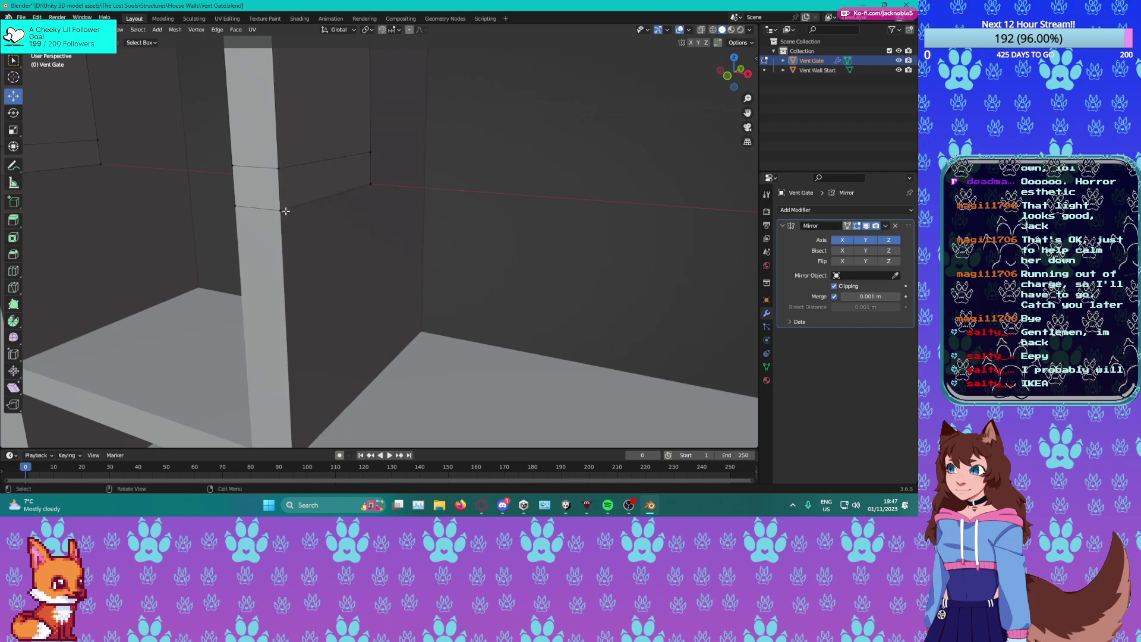
left_click(701, 29)
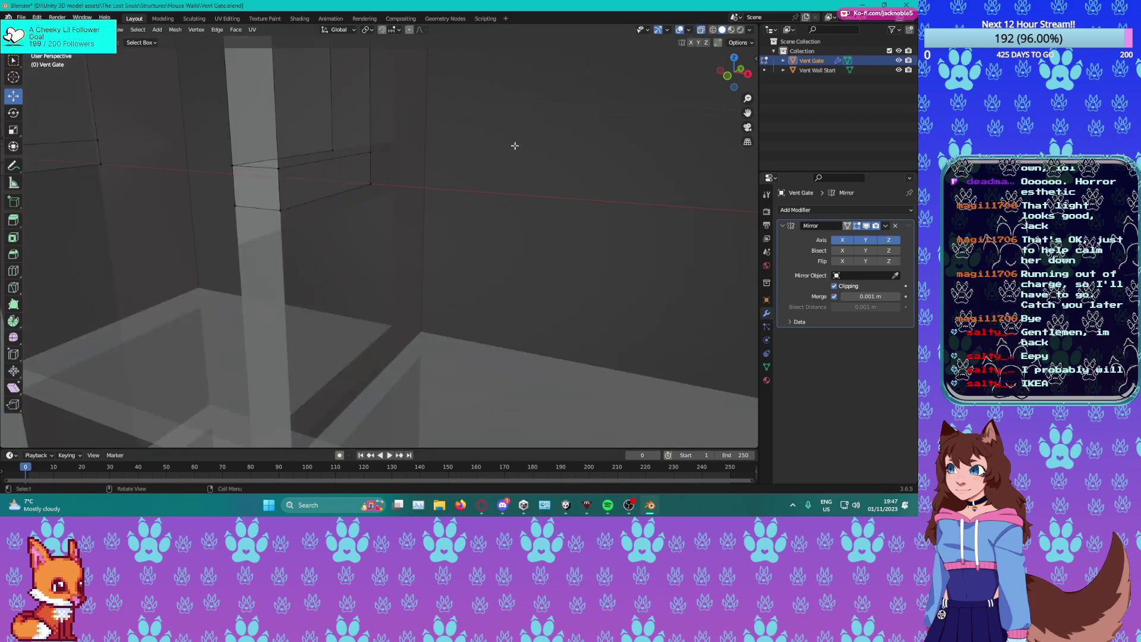
left_click(280, 210)
key("m")
left_click(341, 259)
key("g")
key("x")
left_click_drag(317, 221, 364, 235)
key("ctrl+z")
Extrude the edge on the vertical bar's opposite side down to cover the gap there.
left_click(701, 32)
middle_click_drag(280, 179, 419, 219)
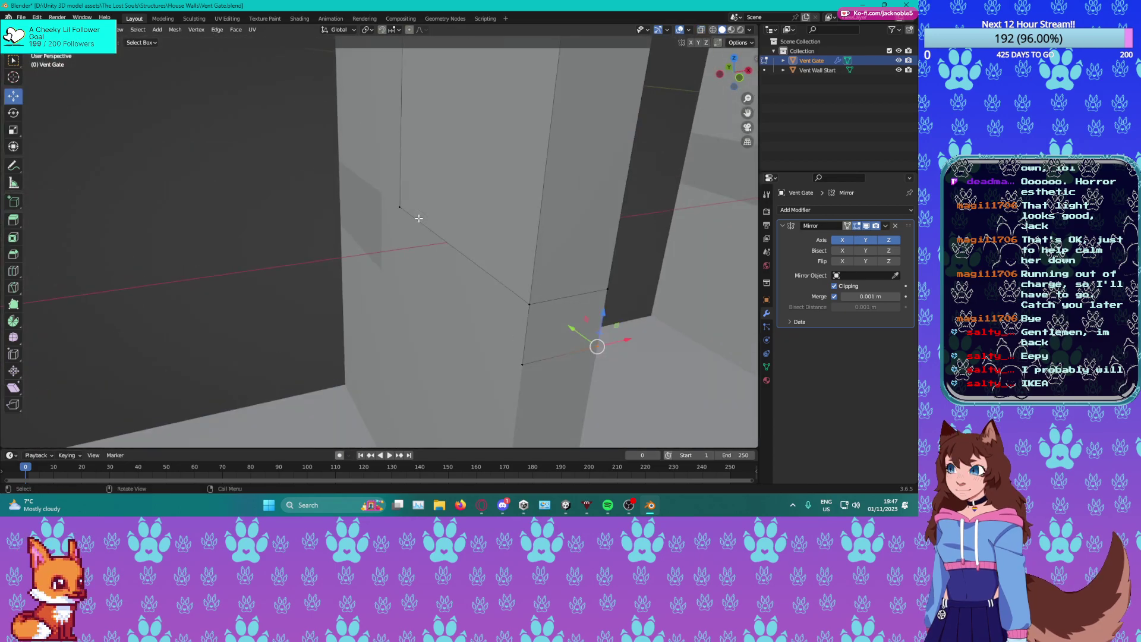
key("ctrl+b")
right_click(473, 263)
left_click_drag(453, 220, 446, 291)
Merge the overlapping vertices at the lower front corner of the vertical bar's opposite side at their centre.
key("1")
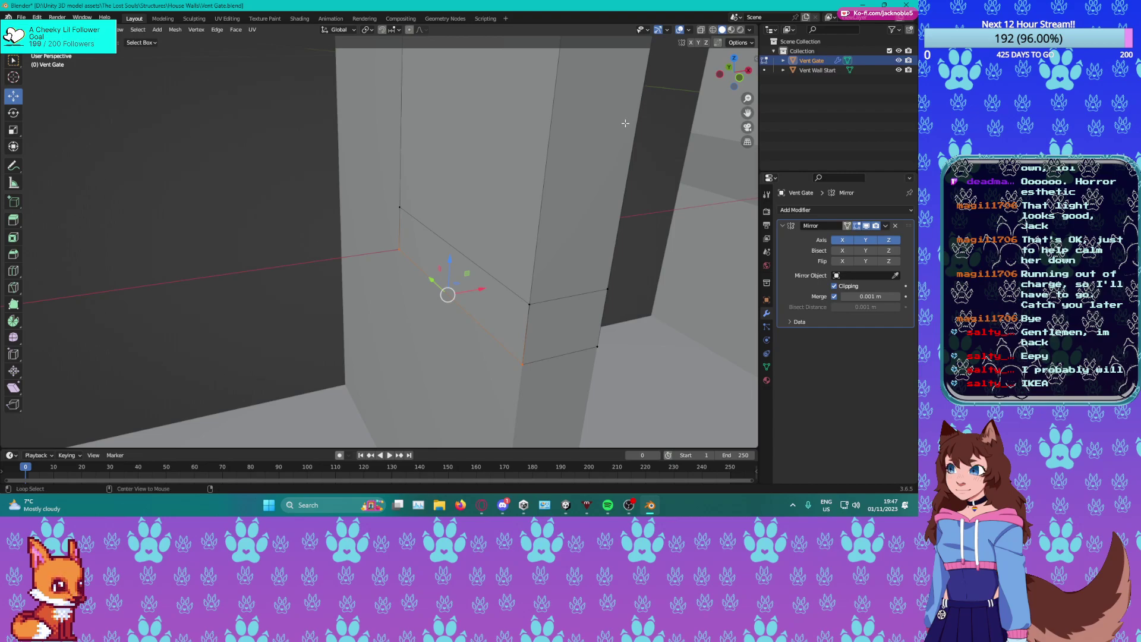
key("alt+z")
left_click_drag(523, 347, 578, 414)
key("m")
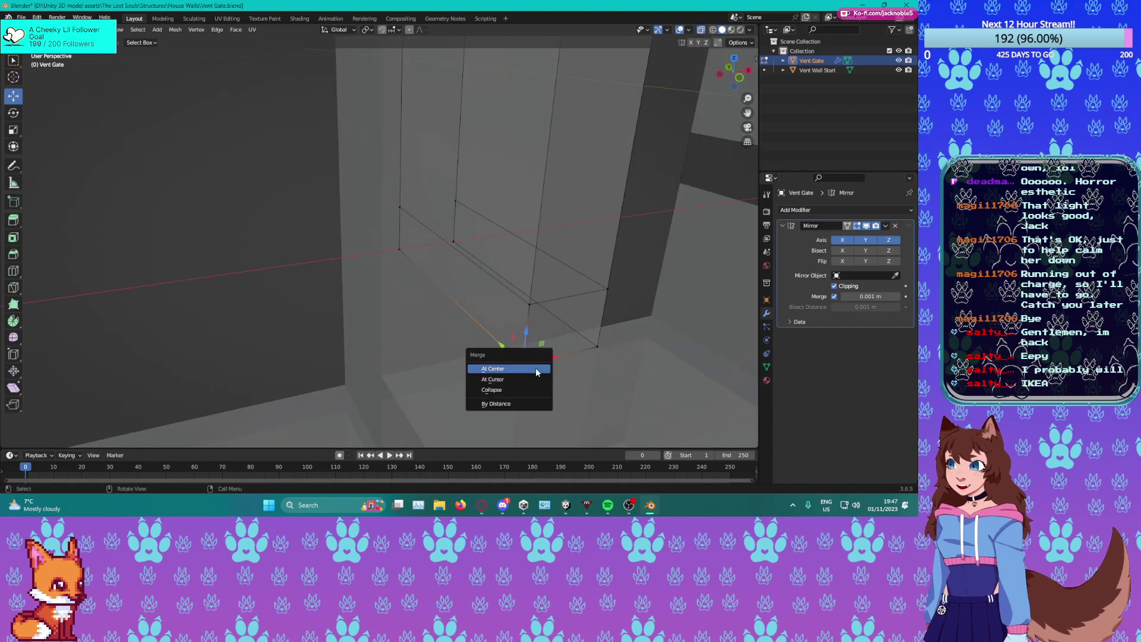
left_click(536, 369)
key("alt+z")
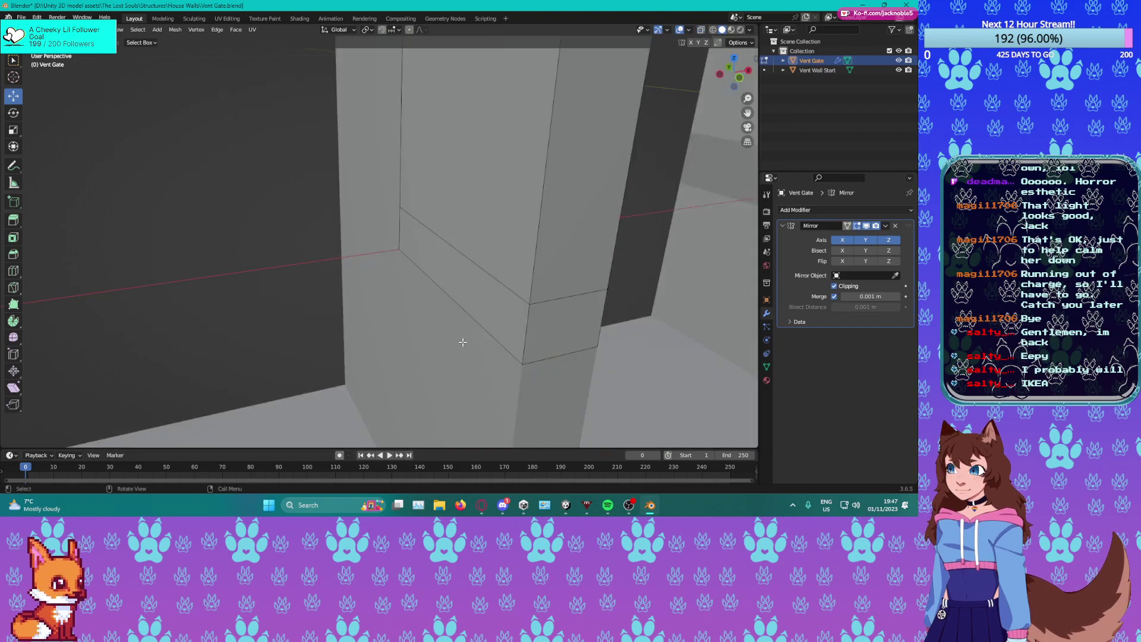
Dissolve the leftover upper edge loop around the vertical bar near the mirror centreline.
left_click(496, 321, "alt")
left_click(523, 302, "alt+shift")
key("ctrl+x")
middle_click_drag(522, 302, 462, 280)
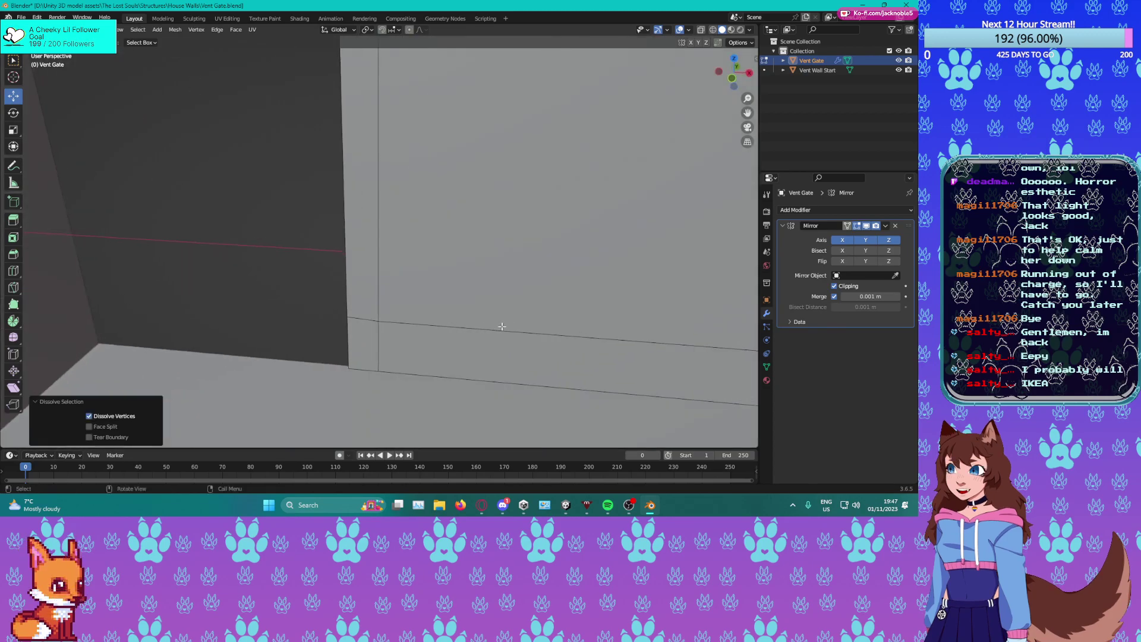
Dissolve the leftover upper edge loop across the outer frame near the mirror centreline.
right_click(357, 279)
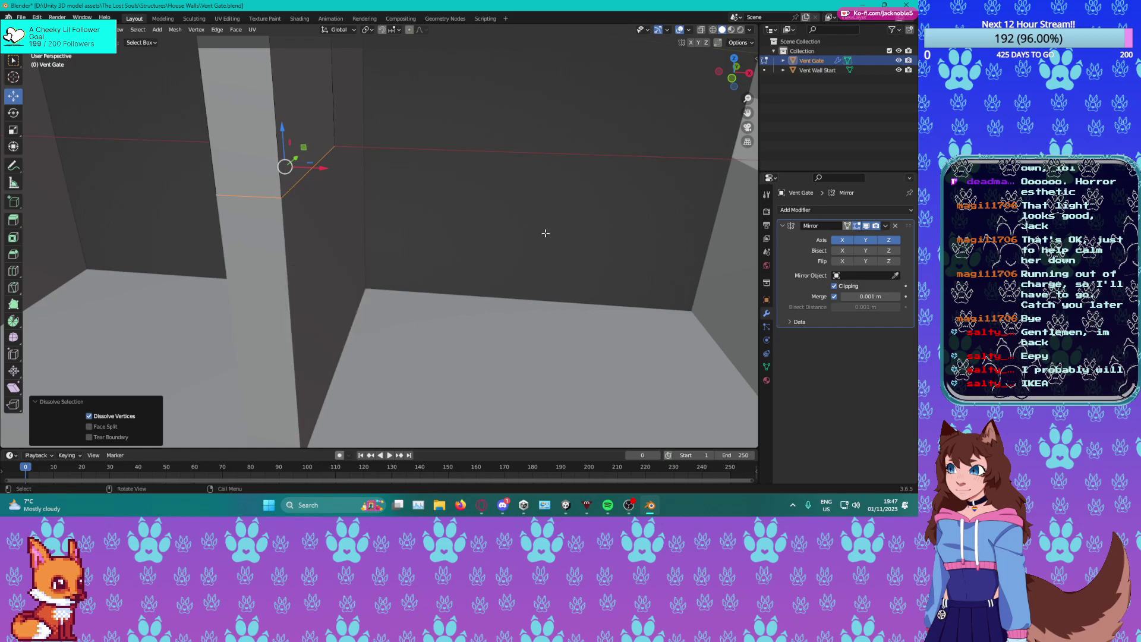
middle_click_drag(461, 238, 351, 242)
scroll(347, 244, "down", 5)
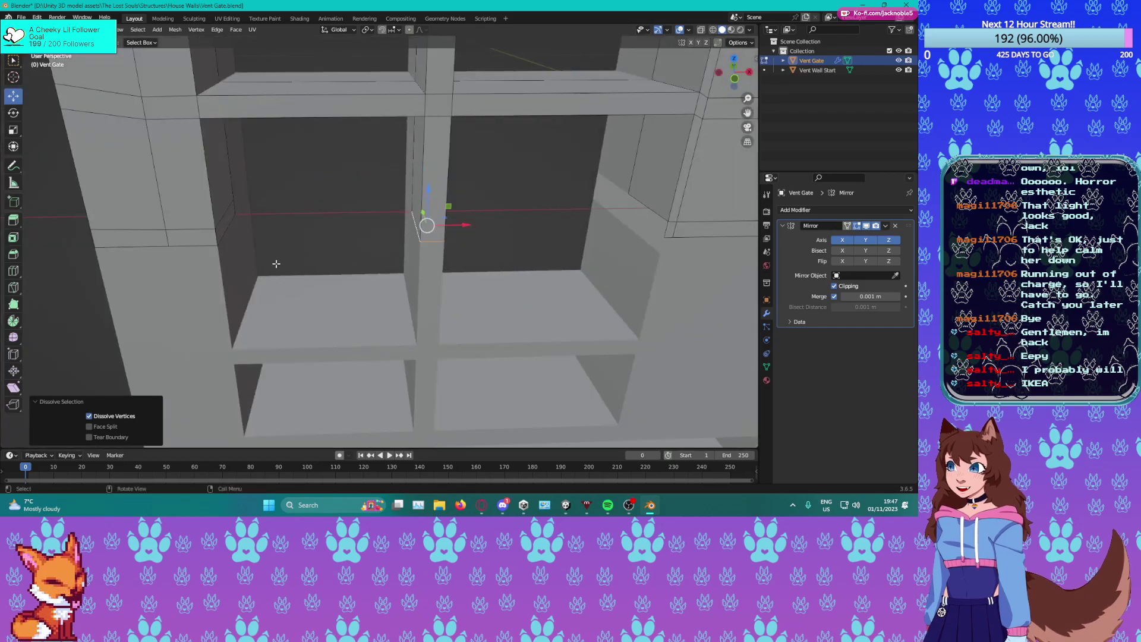
left_click(186, 237, "alt")
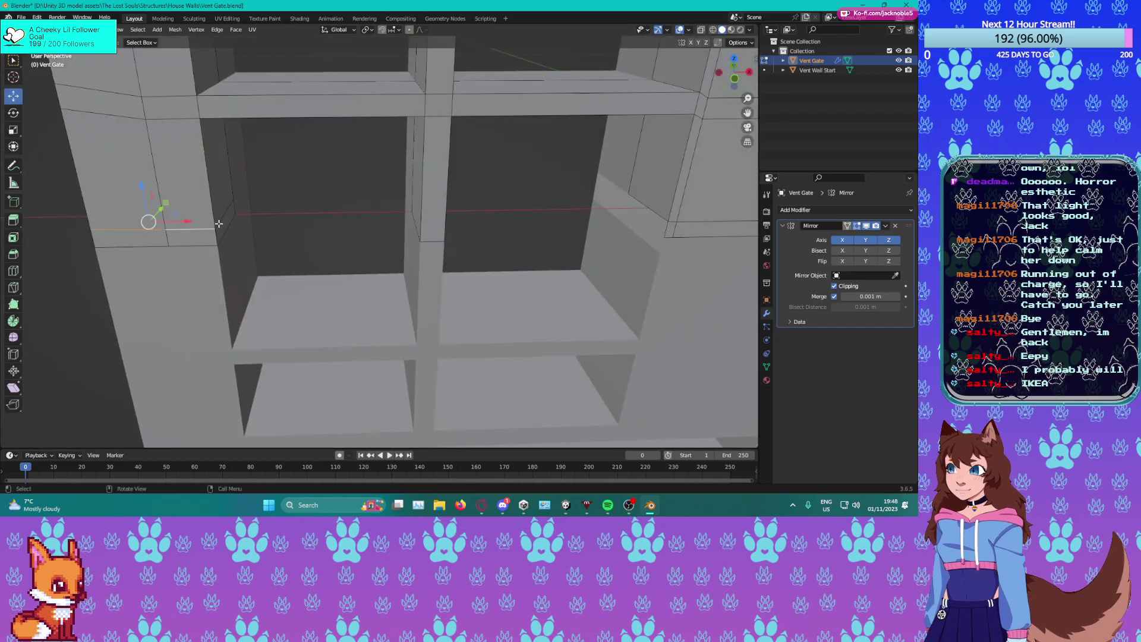
middle_click_drag(225, 216, 306, 225)
key("ctrl+x")
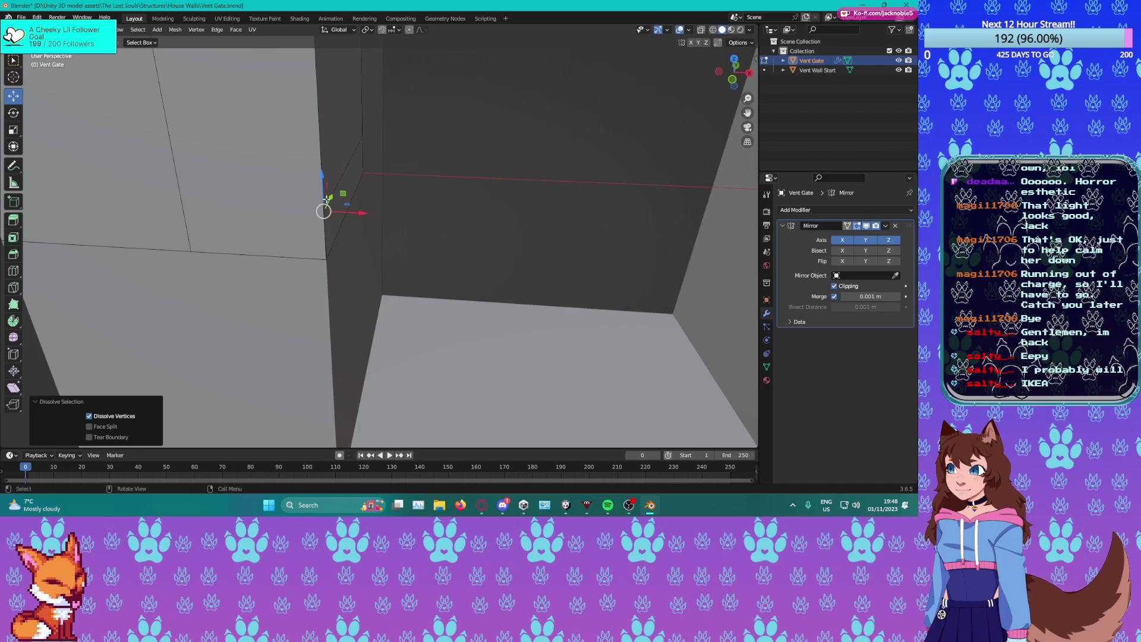
Merge the overlapping vertices on the outer frame's inner side at their centre and dissolve the leftover edge between them.
left_click(323, 210)
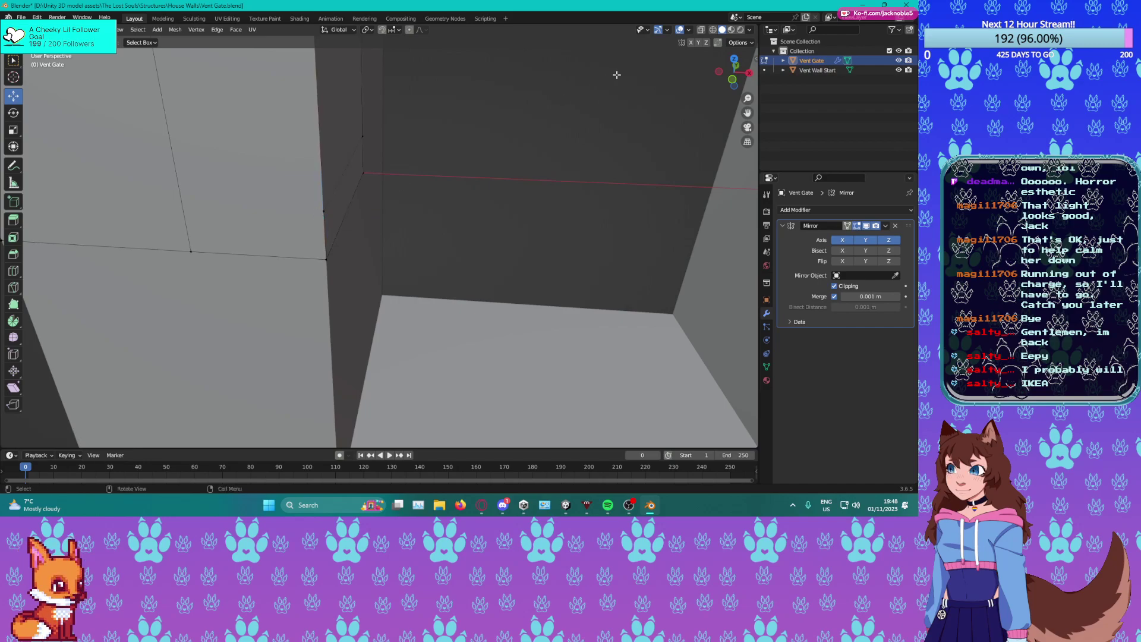
left_click(702, 29)
left_click(324, 211)
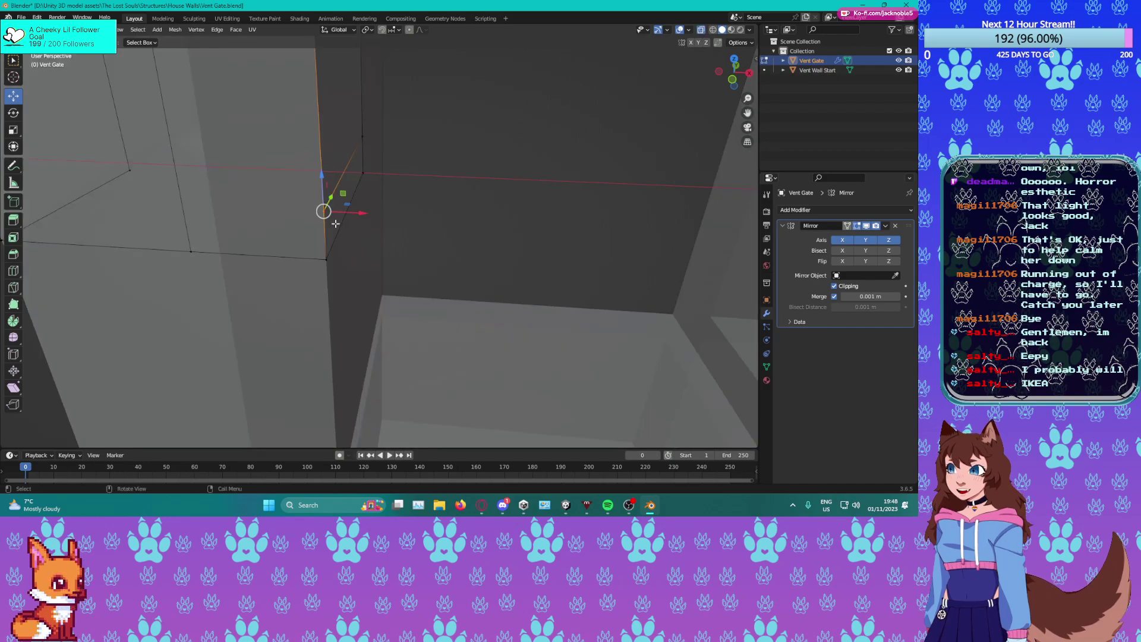
key("m")
left_click(336, 224)
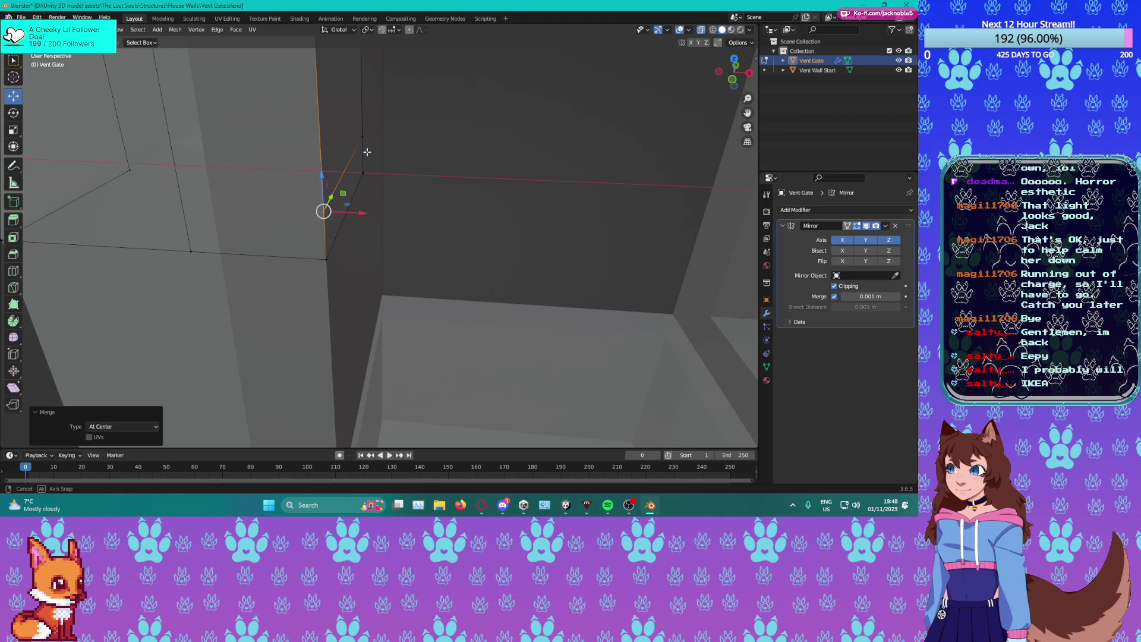
middle_click_drag(367, 151, 360, 173, "shift")
left_click(355, 159)
key("m")
left_click(373, 174)
key("2")
left_click(339, 203)
key("ctrl+x")
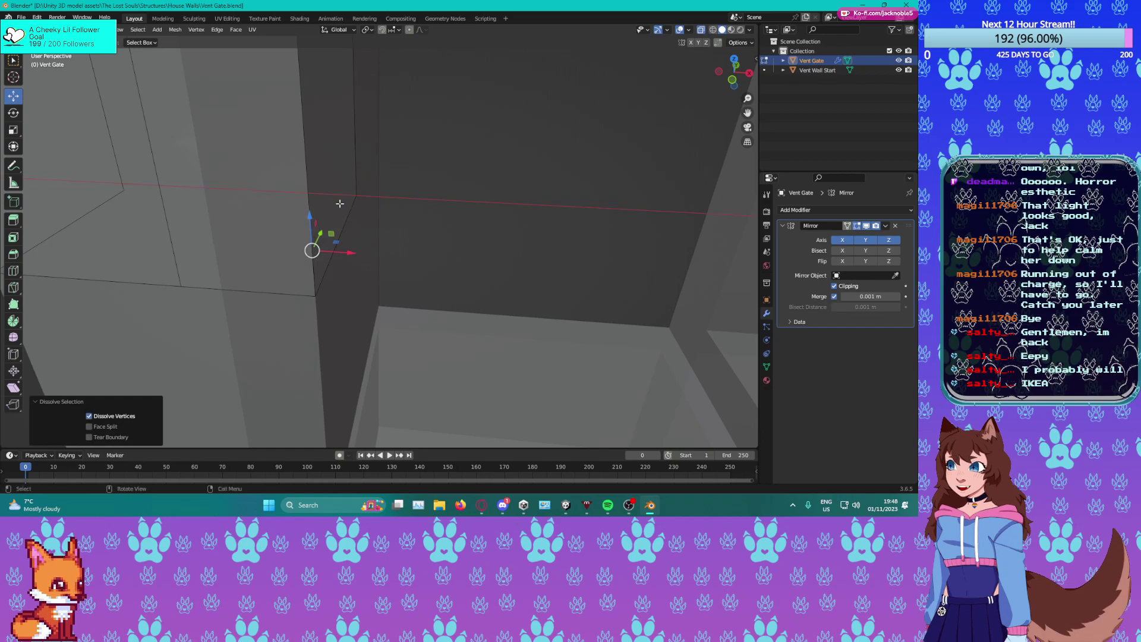
Delete the stray vertex on the outer frame's inner front edge.
middle_click_drag(349, 232, 358, 229)
key("1")
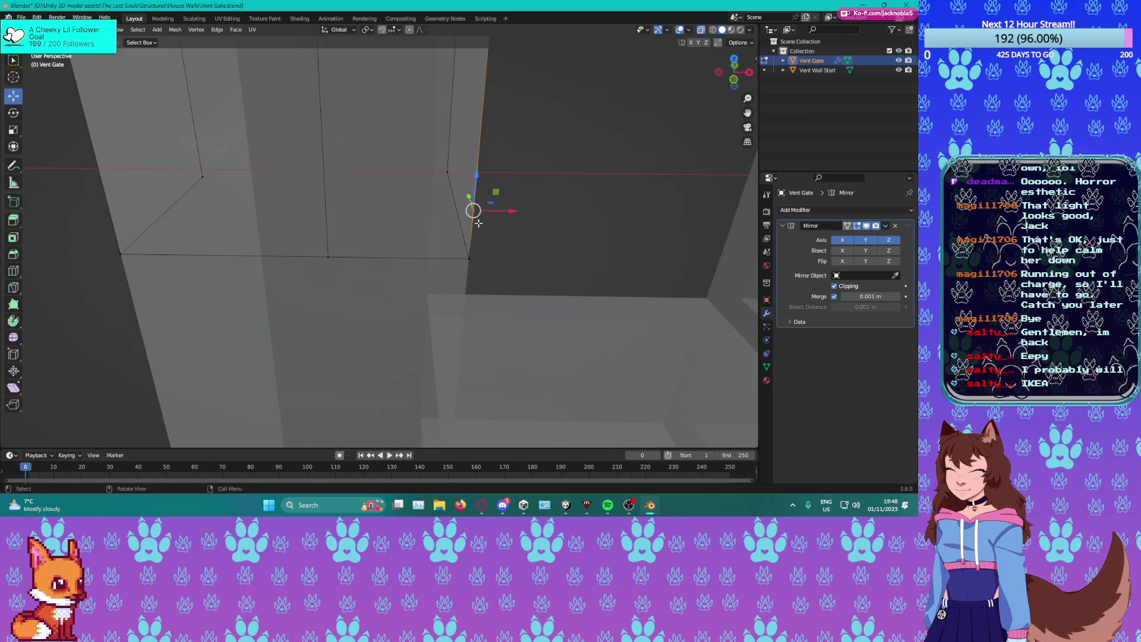
key("x")
left_click(465, 234)
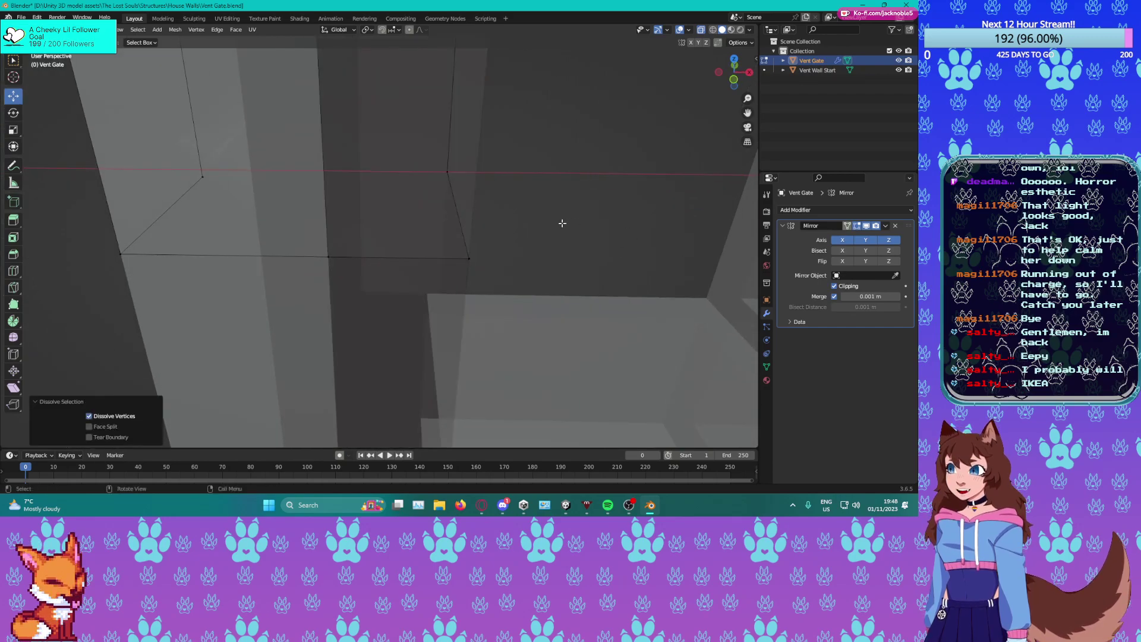
Fill the hole in the outer frame's front with a face.
middle_click_drag(563, 223, 541, 144)
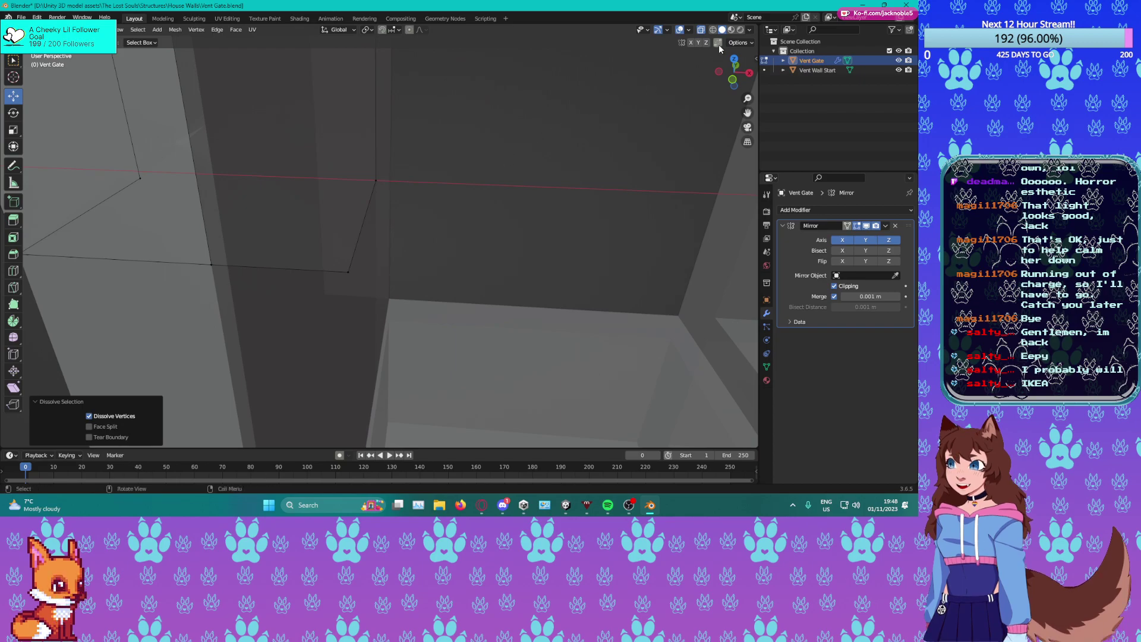
middle_click_drag(511, 238, 484, 217)
middle_click_drag(436, 164, 390, 133)
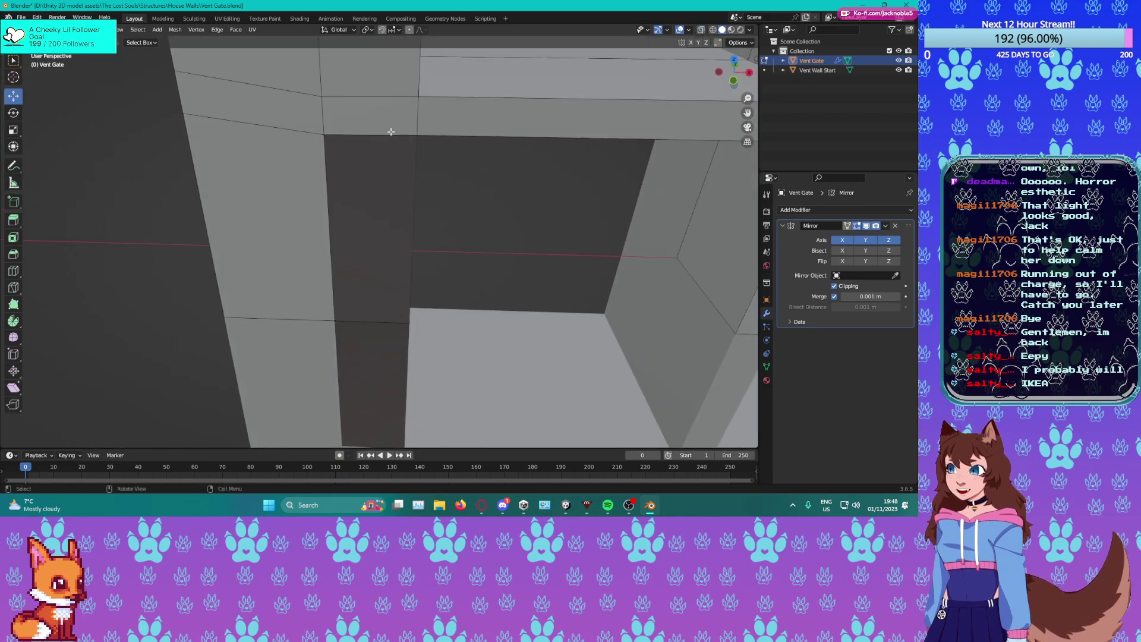
left_click(368, 332, "shift")
key("f")
Examine the refilled outer frame and the patched inner sides around the mirror centreline.
middle_click_drag(372, 331, 324, 305)
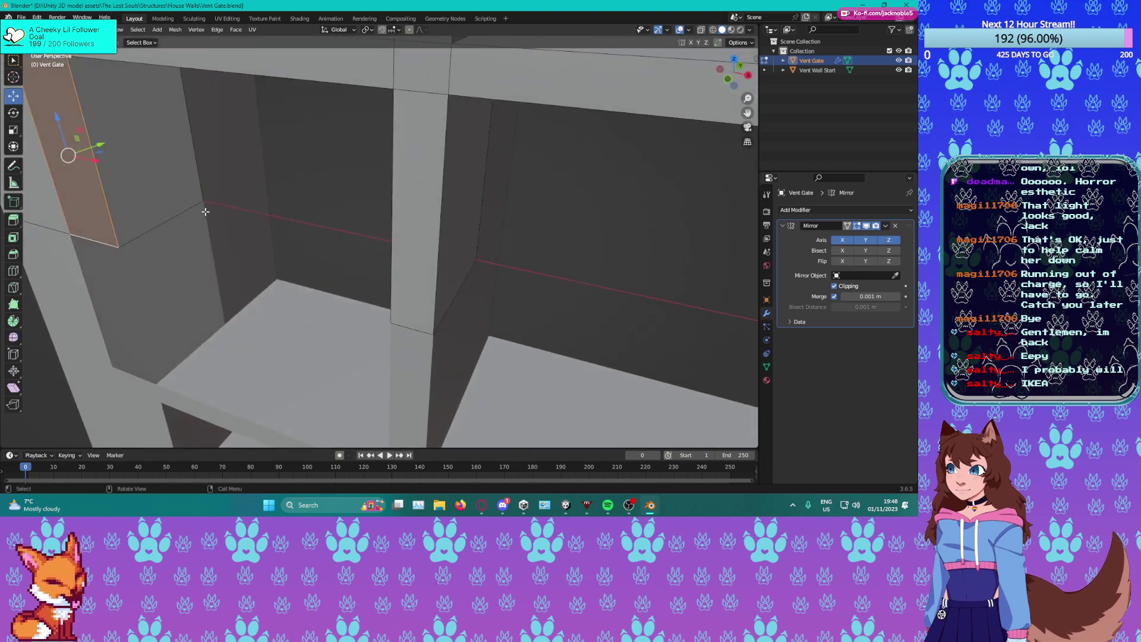
middle_click_drag(209, 215, 294, 212, "shift")
scroll(294, 211, "up", 3)
left_click(289, 279)
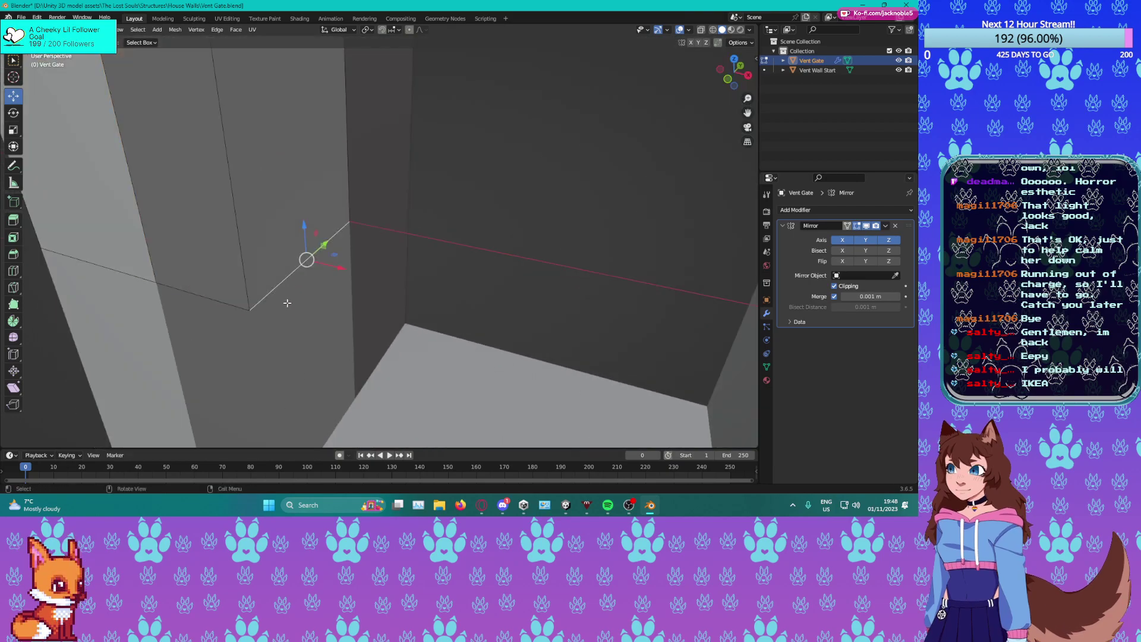
middle_click_drag(286, 302, 304, 301)
scroll(327, 295, "down", 4)
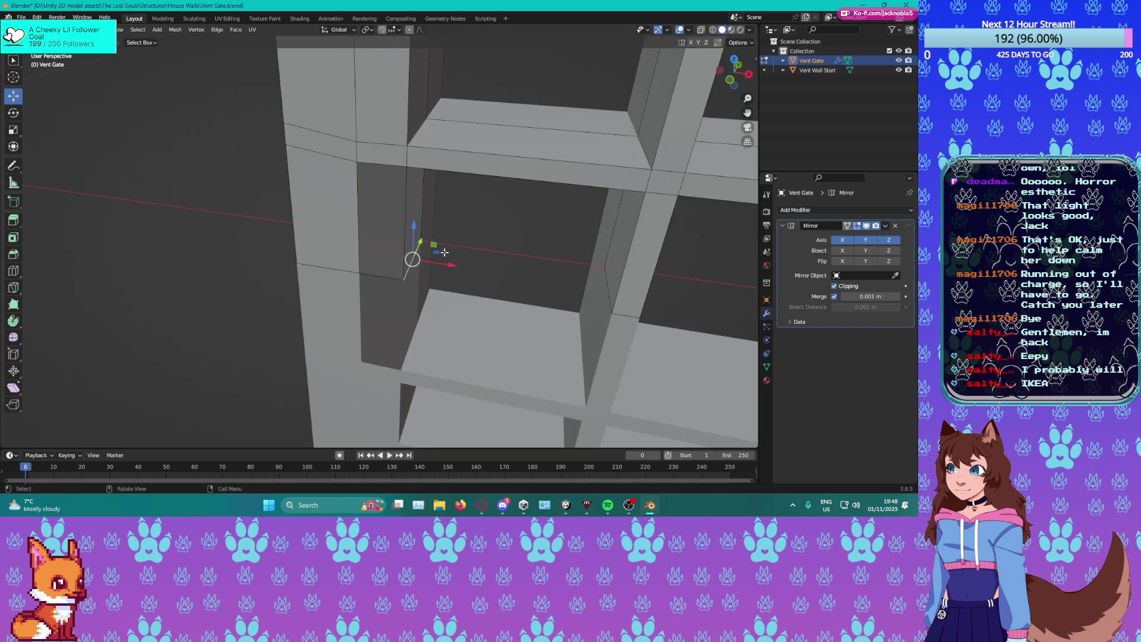
middle_click_drag(410, 222, 383, 307)
scroll(395, 274, "up", 1)
middle_click_drag(457, 289, 424, 278, "shift")
scroll(396, 274, "down", 1)
Undo the outer frame's cleanup edits back to before its upper edge loop was dissolved.
key("ctrl+z")
key("ctrl+z")
key("ctrl+z")
key("ctrl+z")
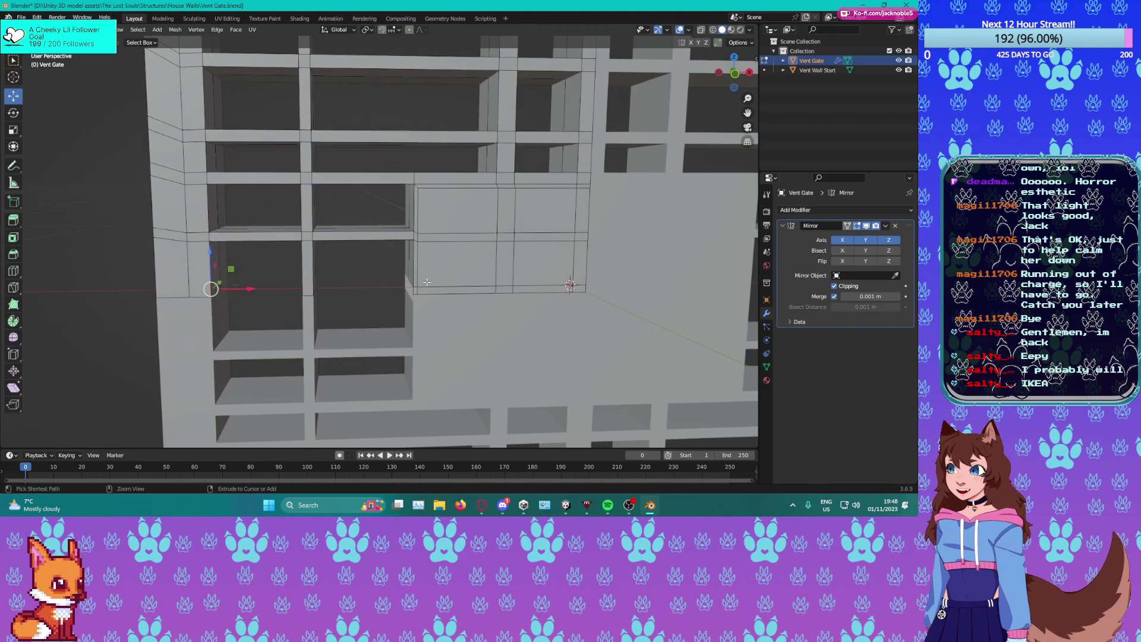
key("ctrl+z")
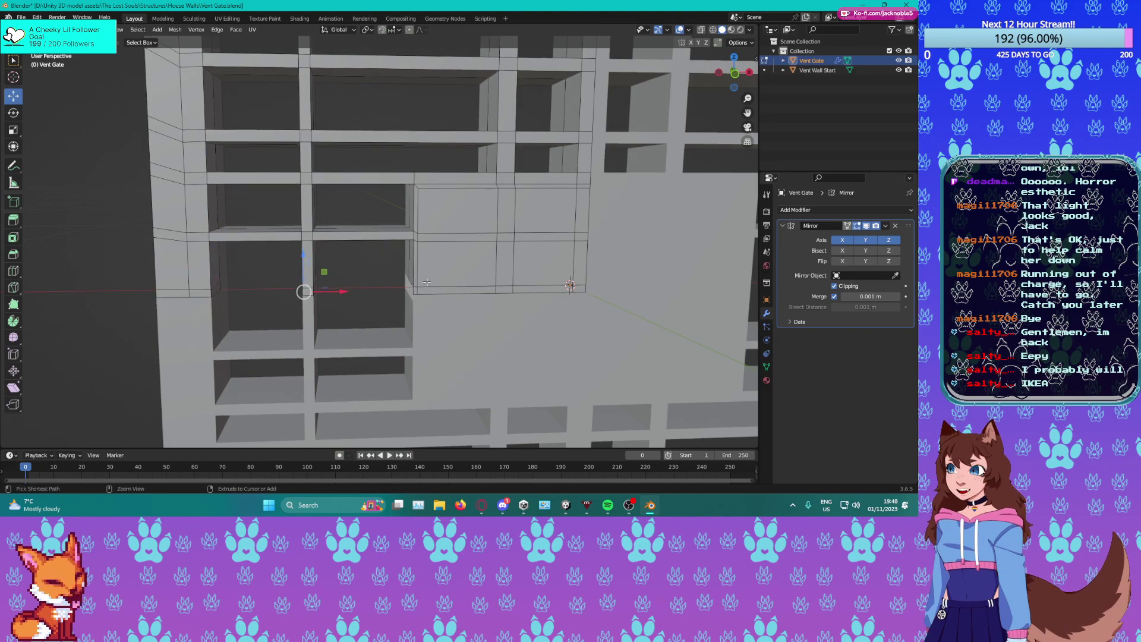
Fill the gap on the centre plate's side near the mirror centreline with a face.
scroll(374, 303, "up", 3)
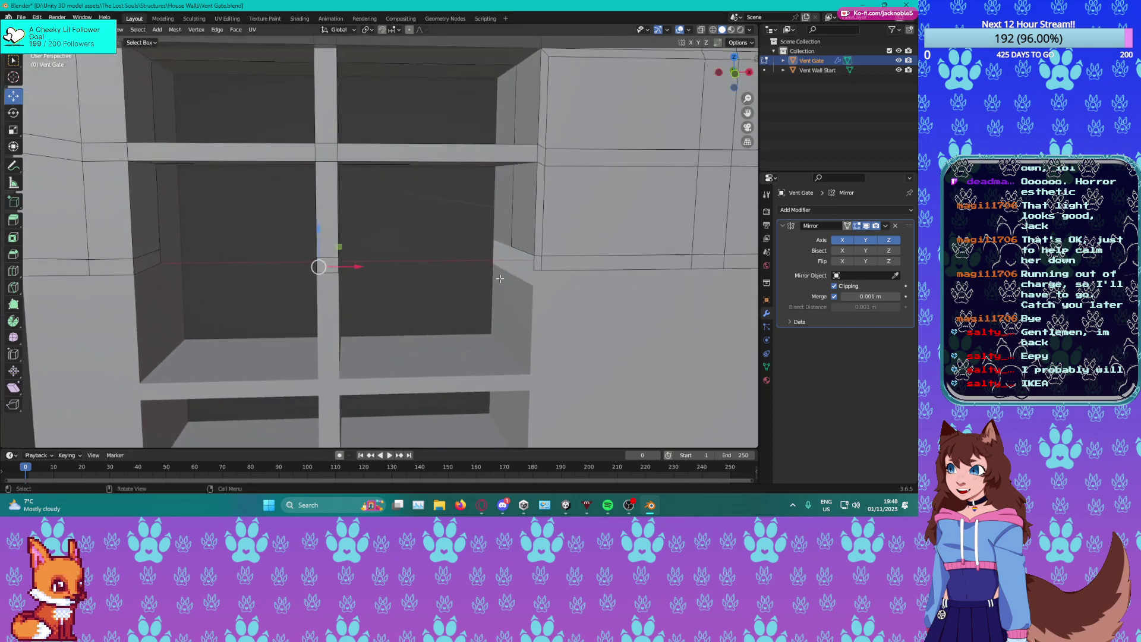
middle_click_drag(519, 249, 431, 277)
middle_click_drag(309, 309, 380, 274, "shift")
scroll(321, 280, "up", 2)
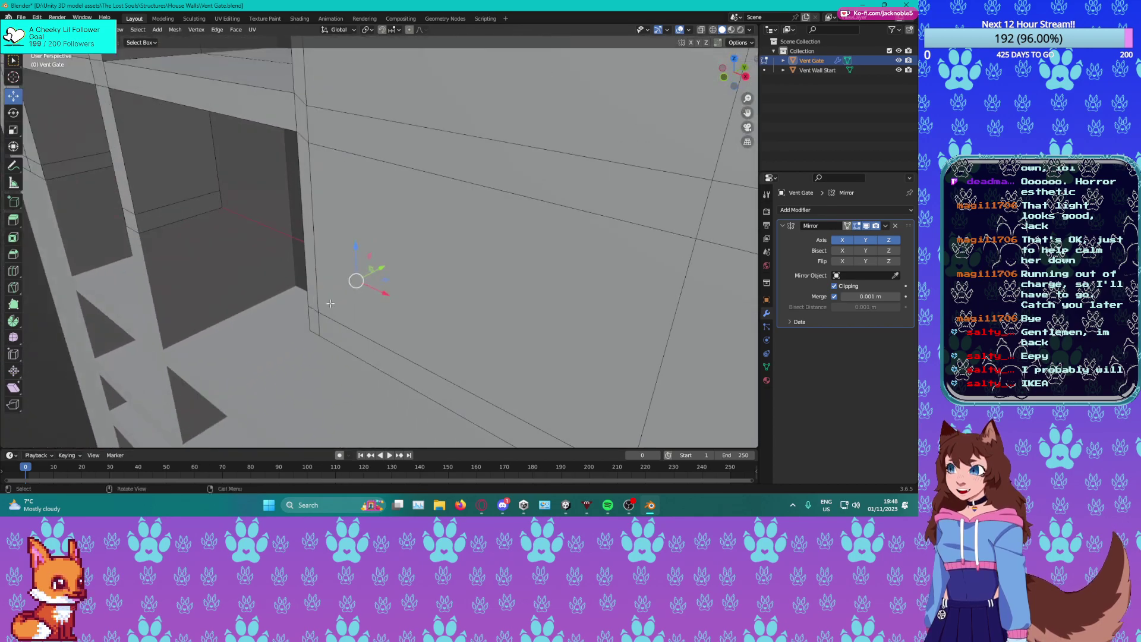
middle_click_drag(303, 270, 343, 252)
left_click(307, 171, "shift")
key("f")
Delete the leftover inner side faces around the gap in the horizontal bar near the mirror centreline.
key("3")
left_click(309, 186)
key("x")
left_click(309, 188)
middle_click_drag(309, 188, 487, 221)
left_click(410, 216)
key("x")
left_click(410, 216)
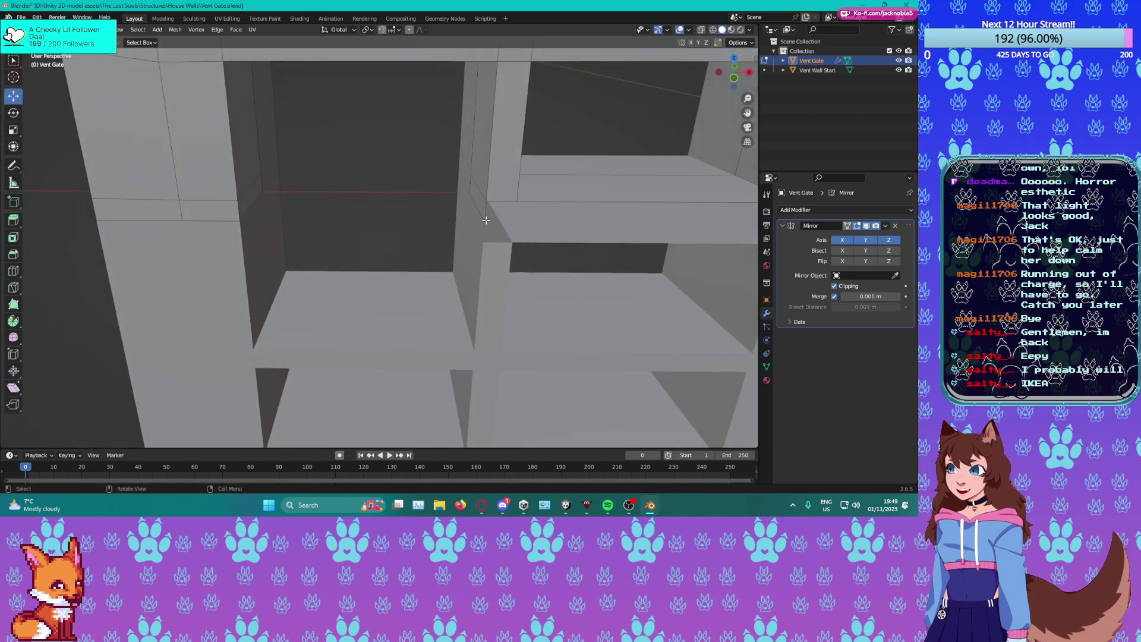
left_click(479, 208)
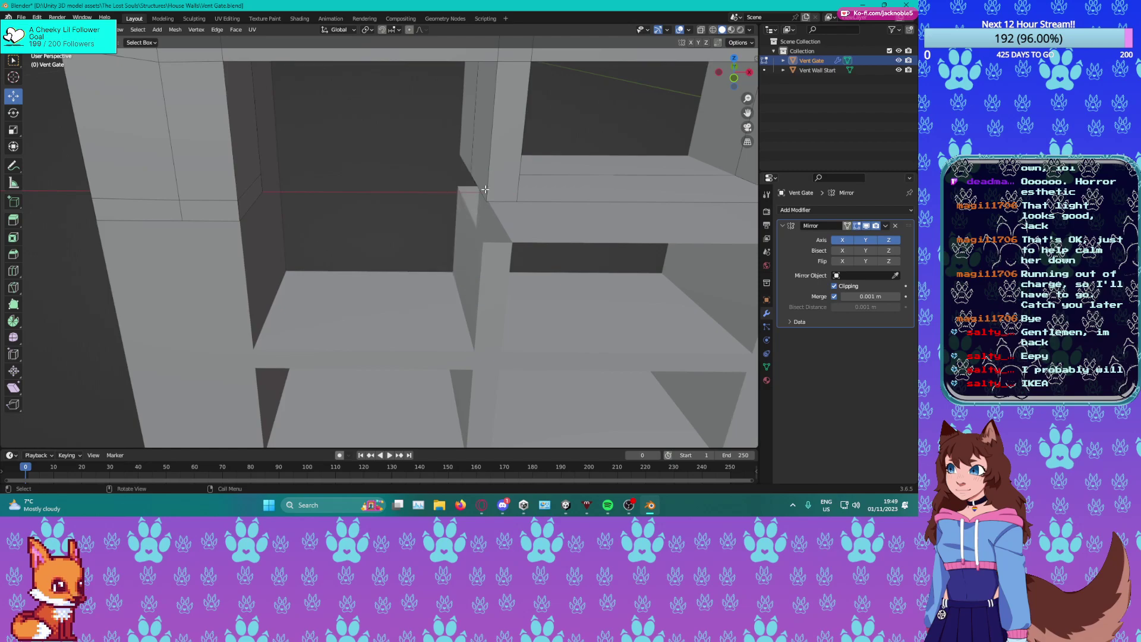
Bridge the opposite edges of the gap with a face to restore the horizontal bar's upper surface.
left_click(472, 190)
left_click(247, 191, "shift")
key("f")
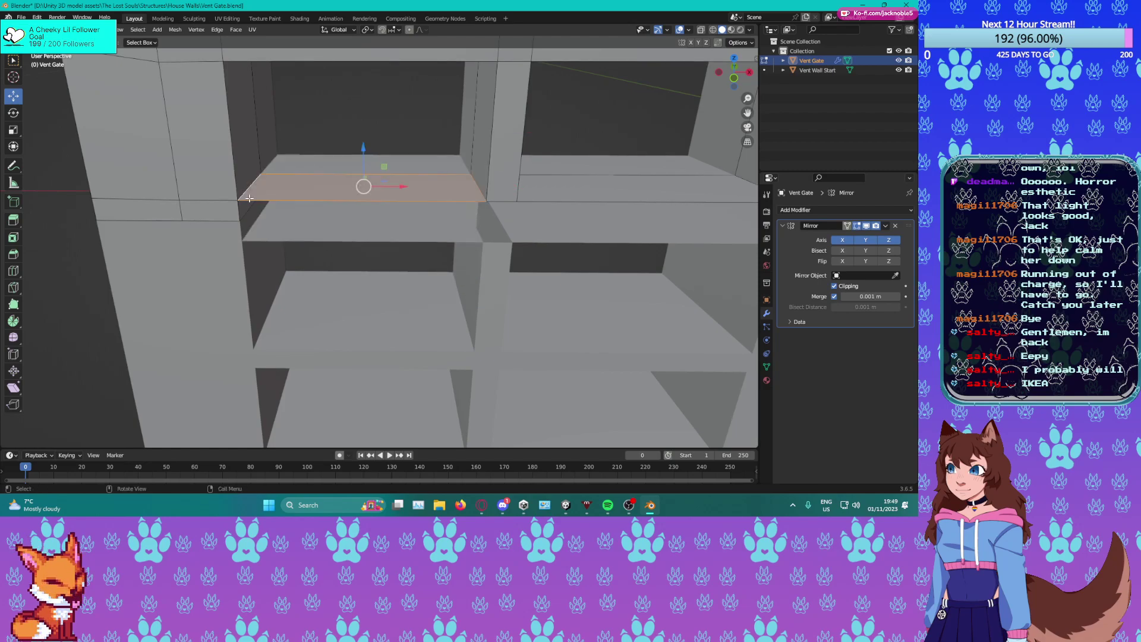
Extrude the front edge of the restored bar surface and move it downward to form the bar's front.
left_click(234, 211)
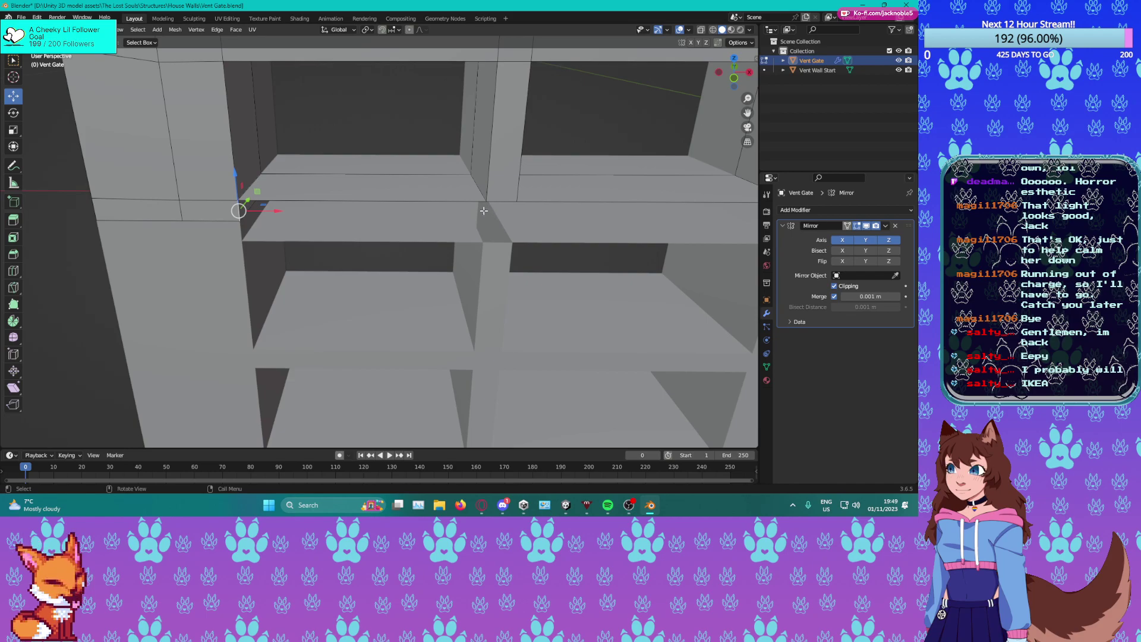
middle_click_drag(506, 201, 384, 198)
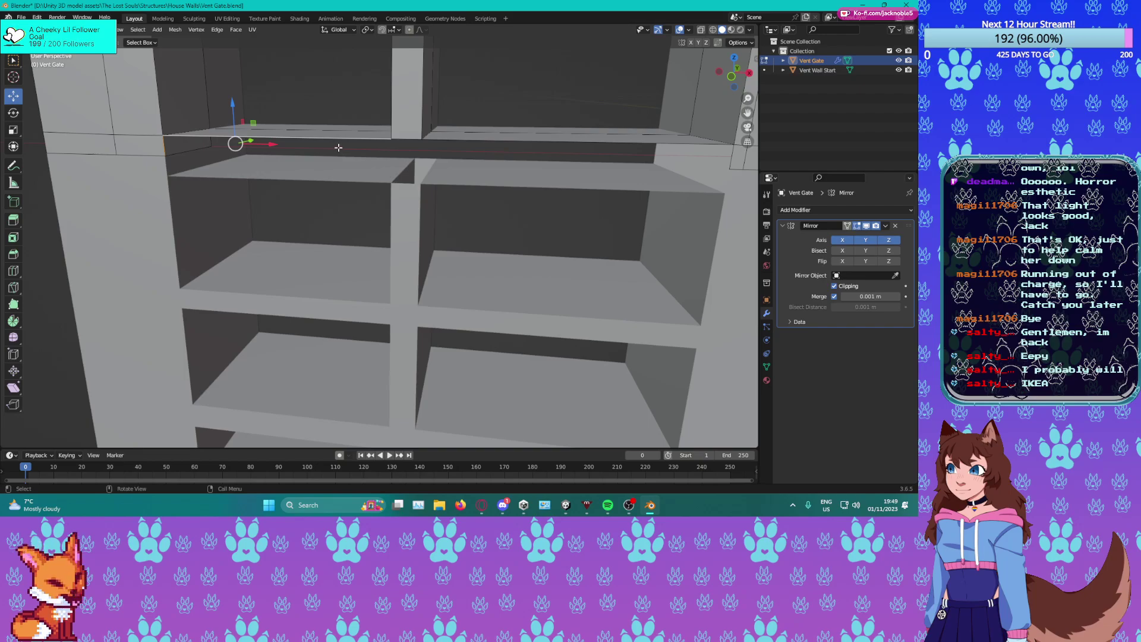
scroll(379, 143, "up", 1)
scroll(515, 155, "up", 2)
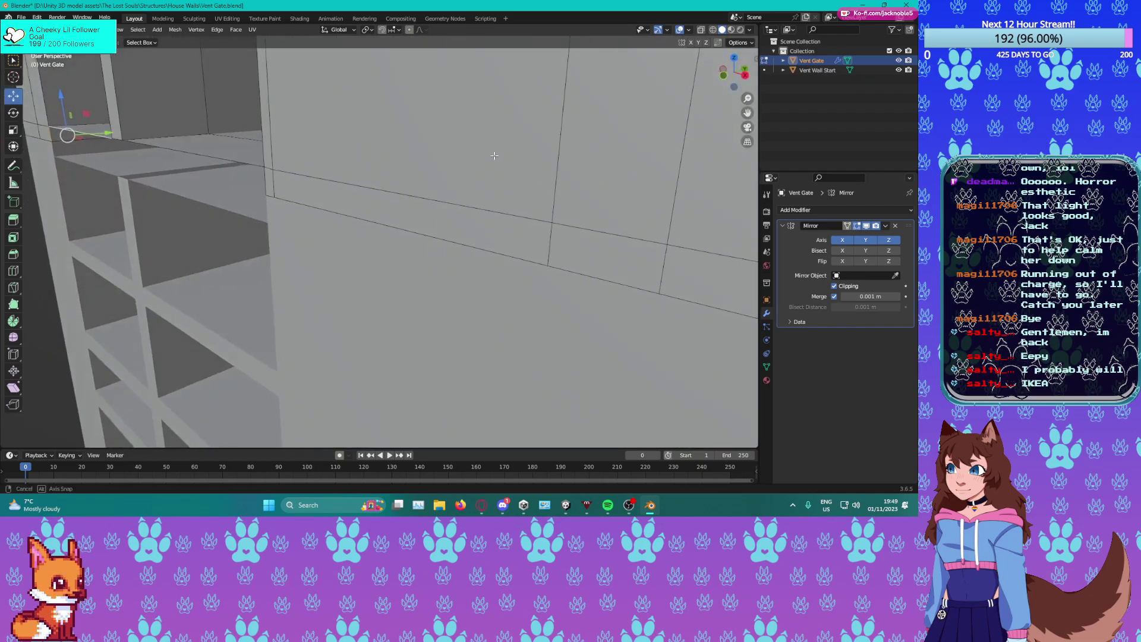
middle_click_drag(428, 159, 306, 148)
left_click(351, 159, "shift")
left_click(323, 154, "shift")
key("e")
right_click(324, 152)
left_click_drag(361, 124, 361, 153)
Merge the overlapping vertices at center at the outer-frame end of the bar's new front edge.
middle_click_drag(354, 162, 383, 164)
scroll(331, 198, "up", 2)
left_click(335, 196, "shift")
scroll(335, 197, "up", 3)
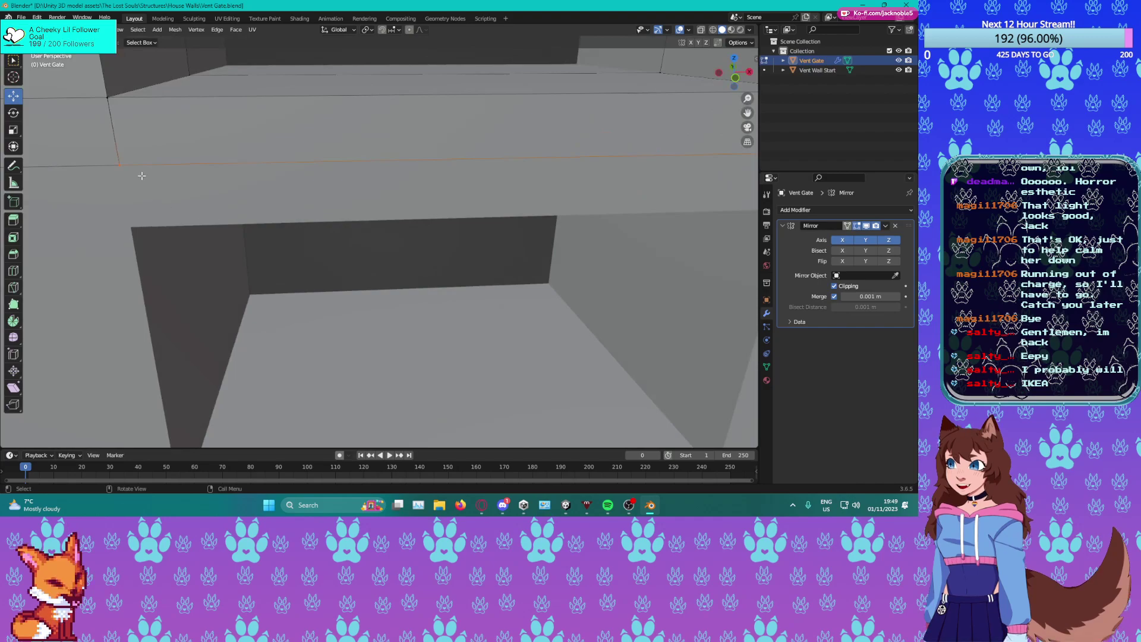
left_click(701, 31)
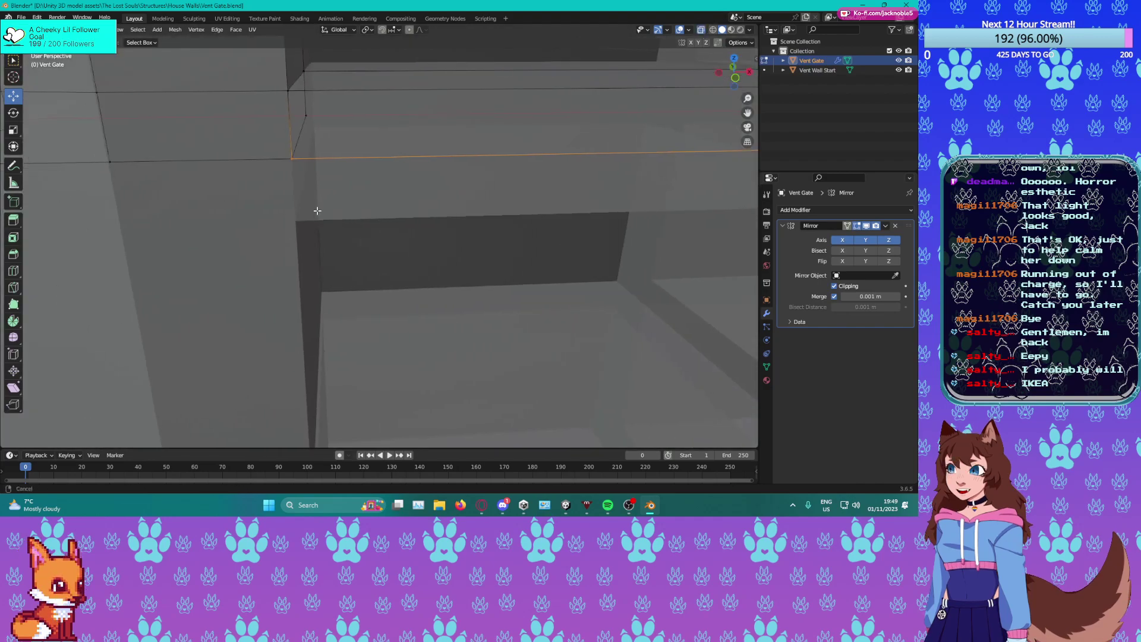
key("m")
left_click(325, 188)
Delete the leftover face at the outer-frame end of the rebuilt bar.
middle_click_drag(324, 188, 252, 158)
key("3")
left_click(245, 137)
key("x")
left_click(245, 136)
Merge the overlapping vertices at center at the other end of the rebuilt bar's lower front edge.
middle_click_drag(398, 146, 432, 164)
middle_click_drag(672, 208, 655, 206)
middle_click_drag(654, 206, 369, 179, "shift")
left_click(495, 202)
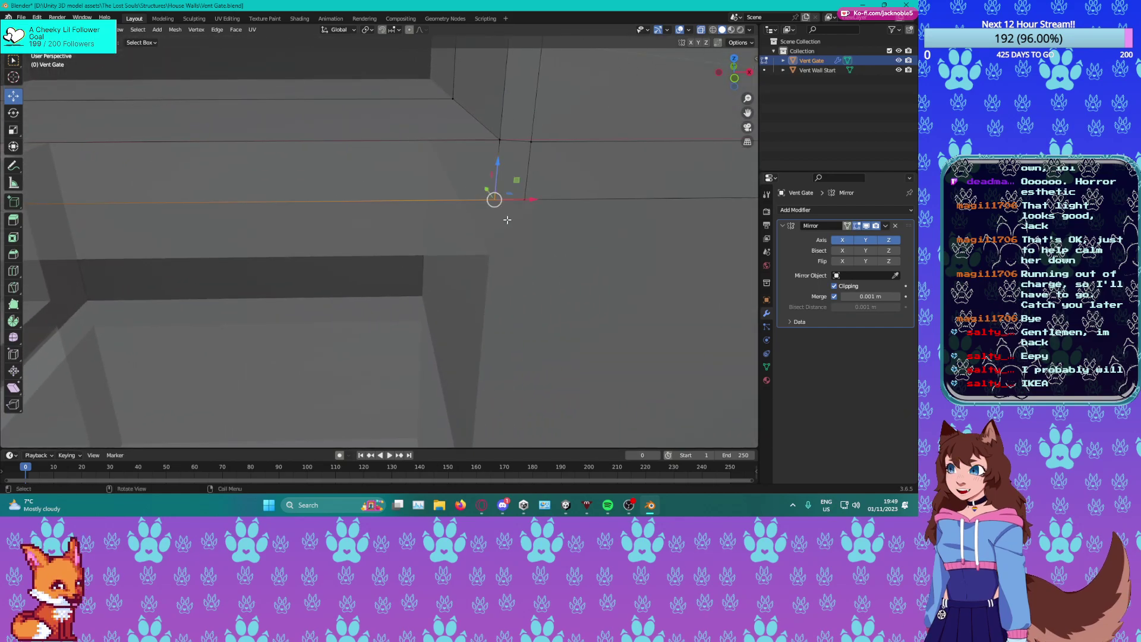
key("m")
left_click(508, 222)
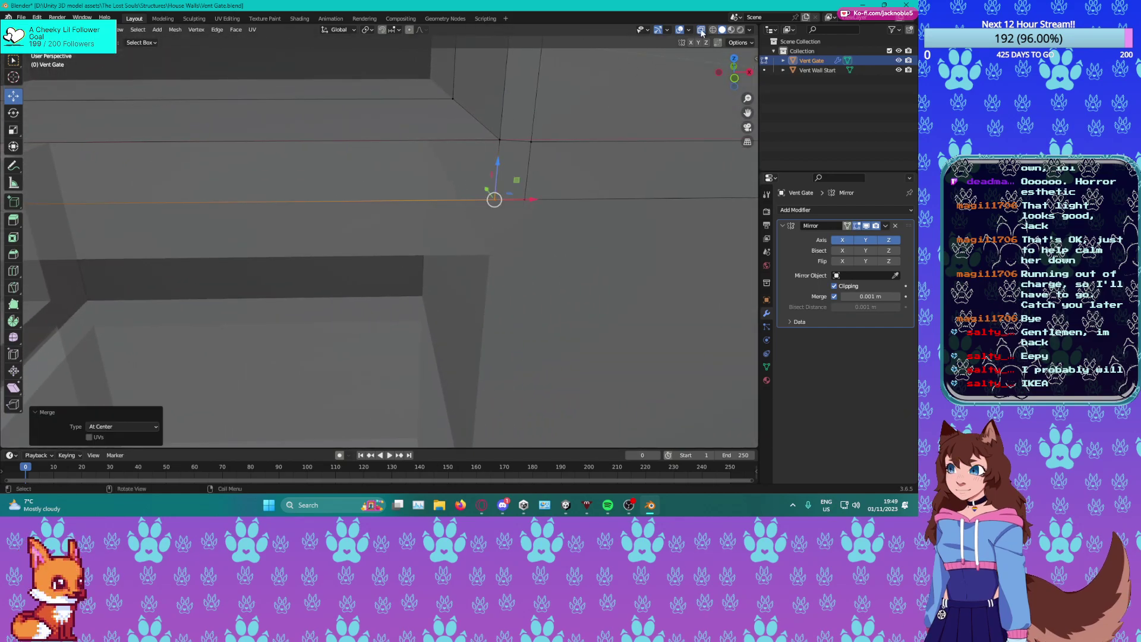
Turn off X-ray, leave Edit Mode and save the file.
left_click(701, 31)
scroll(456, 238, "down", 8)
middle_click_drag(414, 216, 479, 228, "shift")
key("Tab")
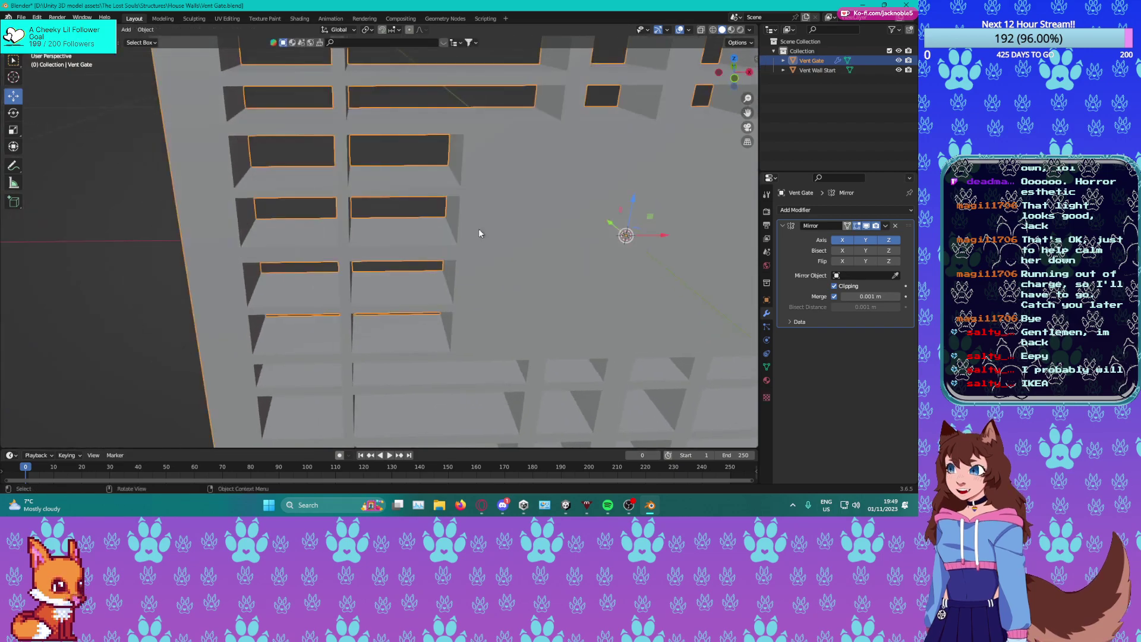
key("ctrl+s")
Delete the top and front faces of the horizontal bar that runs from the outer frame across the centre plate's upper edge.
middle_click_drag(555, 122, 505, 190)
scroll(505, 191, "up", 3)
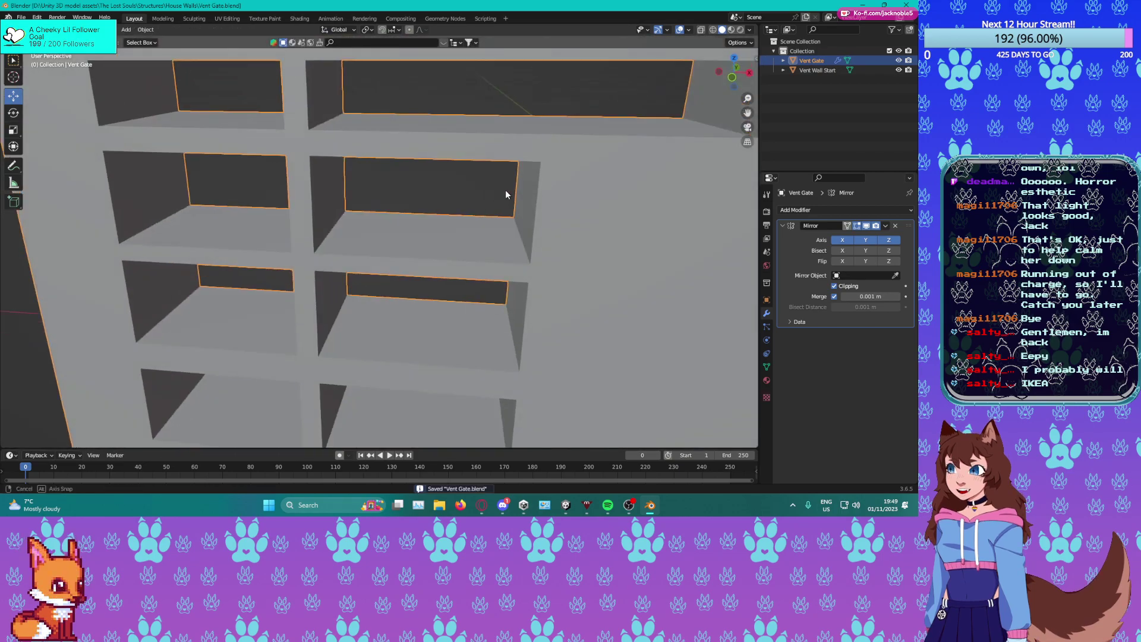
middle_click_drag(437, 161, 470, 207, "shift")
key("Tab")
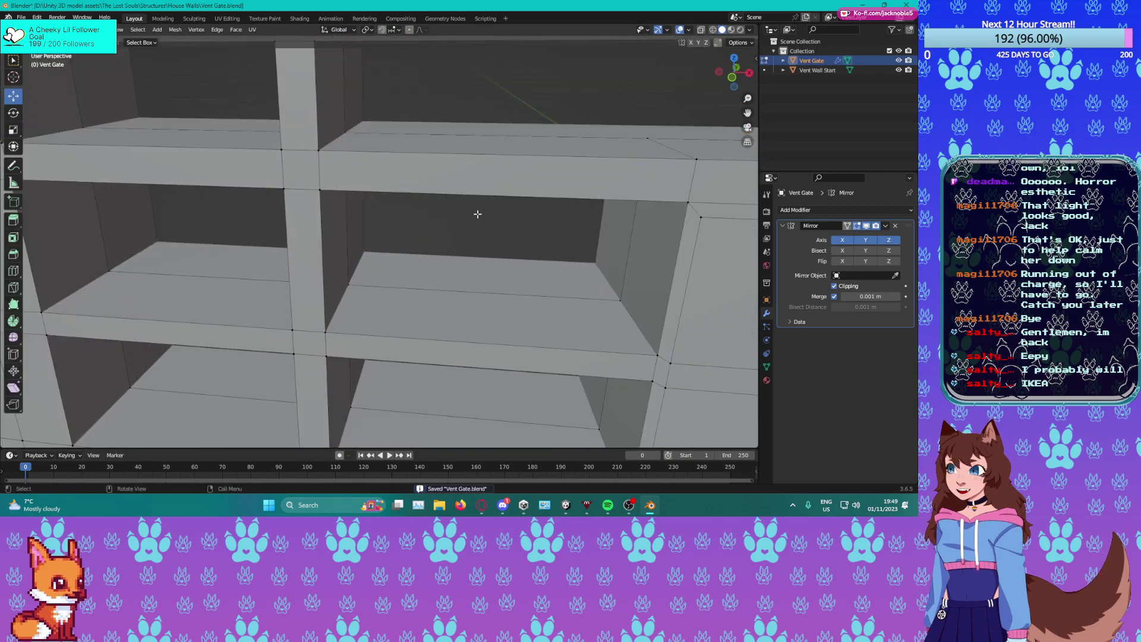
middle_click_drag(527, 195, 417, 208)
left_click(355, 199, "alt")
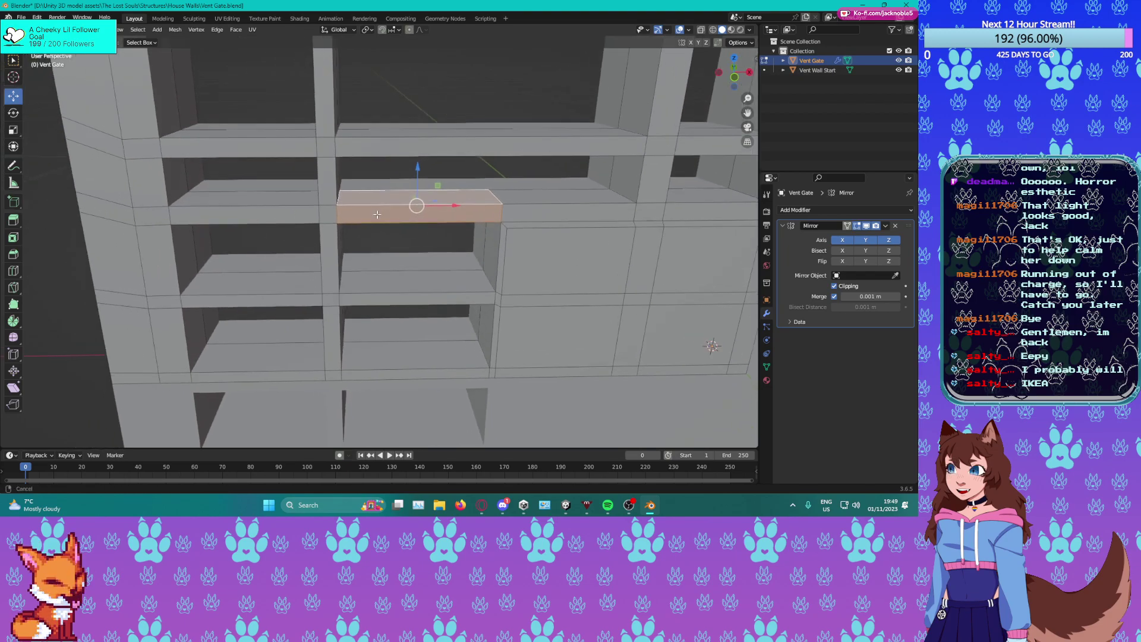
left_click(252, 209, "alt+shift")
middle_click_drag(253, 209, 523, 207)
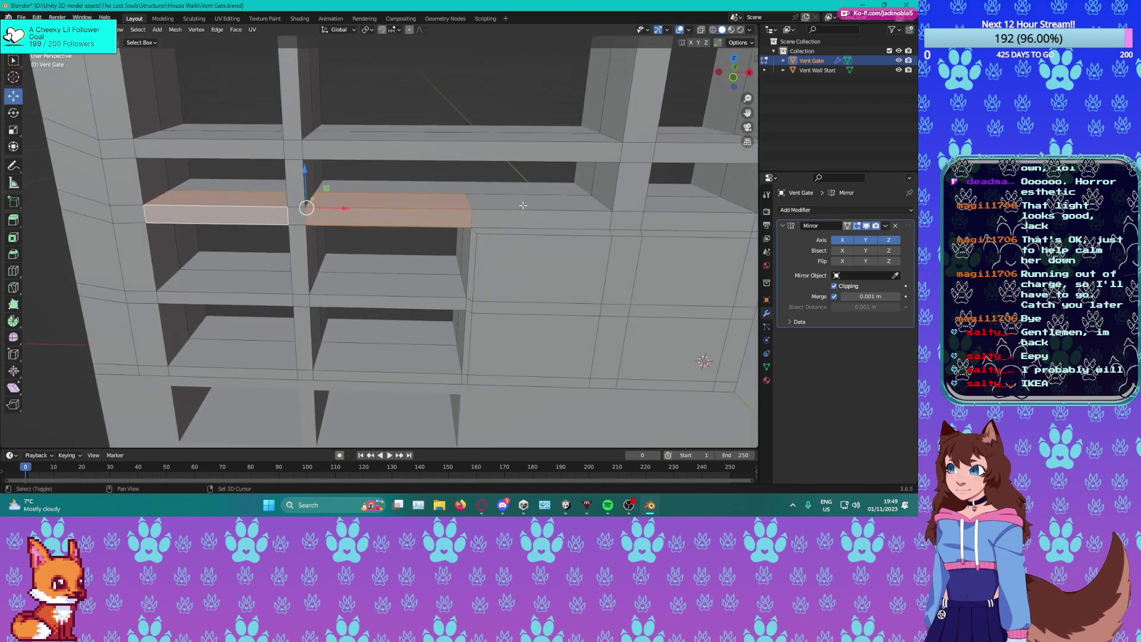
left_click(523, 206, "shift")
left_click(525, 219, "shift")
middle_click_drag(695, 210, 484, 214, "shift")
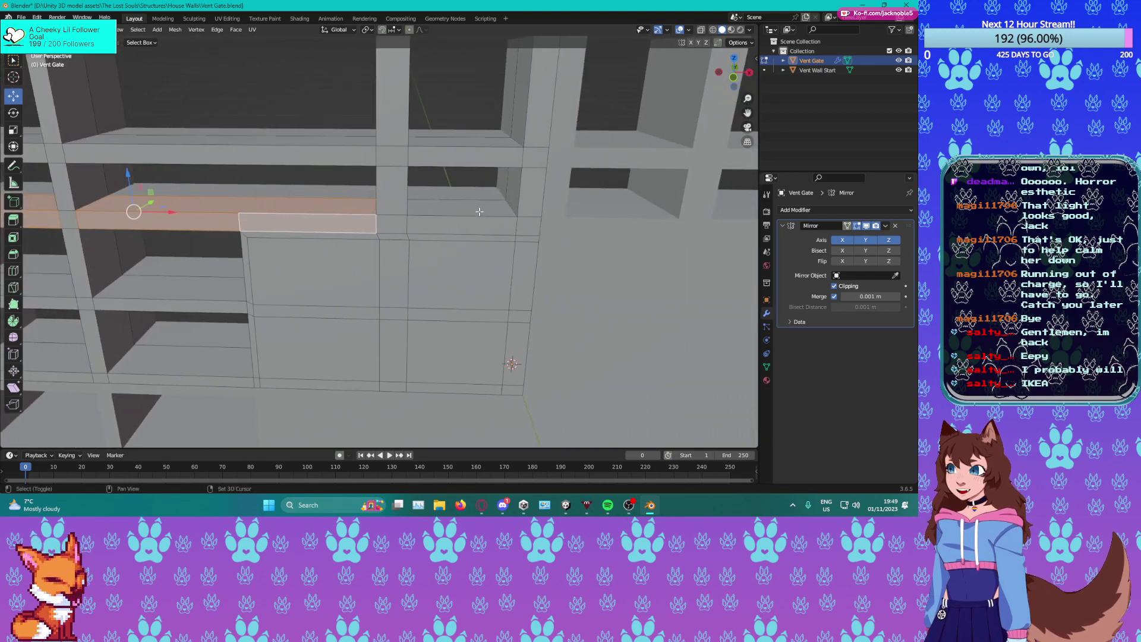
left_click(480, 210, "shift")
left_click(475, 226, "shift")
key("x")
left_click(474, 232)
Extend the open side edge at the centre plate's upper corner about 0.093 m along X to the next vertical bar.
scroll(376, 243, "up", 2)
mouse_move(438, 250)
middle_mouse_down()
mouse_move(377, 243)
mouse_move(325, 214)
mouse_move(433, 247)
mouse_move(445, 271)
middle_mouse_up()
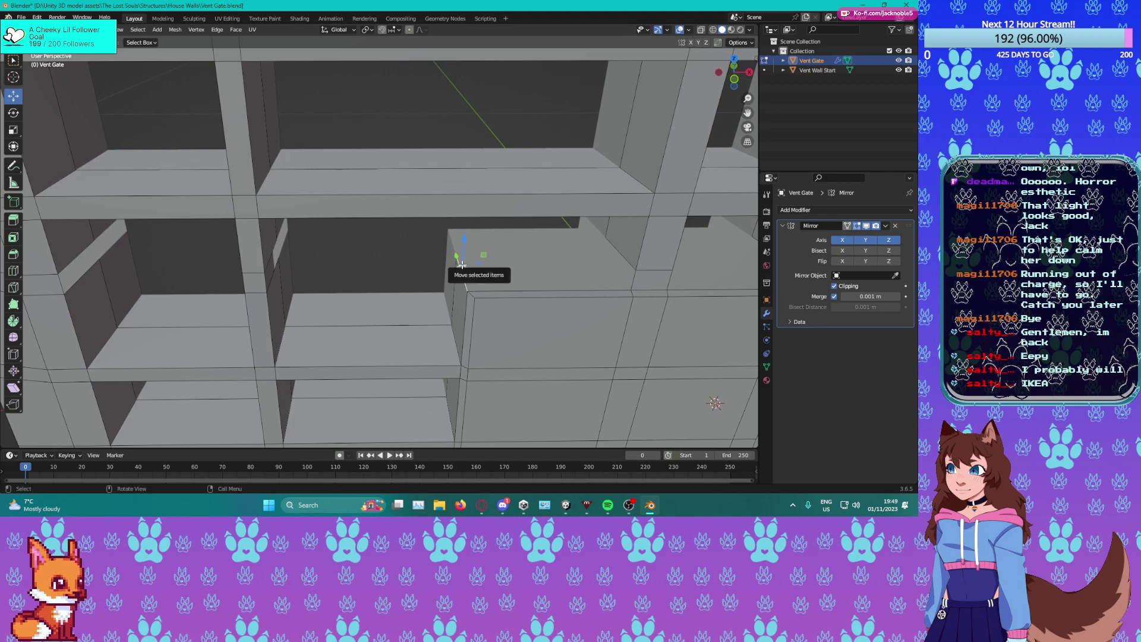
left_click(462, 265)
left_click_drag(494, 271, 653, 266)
middle_click_drag(653, 266, 331, 217, "shift")
scroll(458, 245, "up", 2)
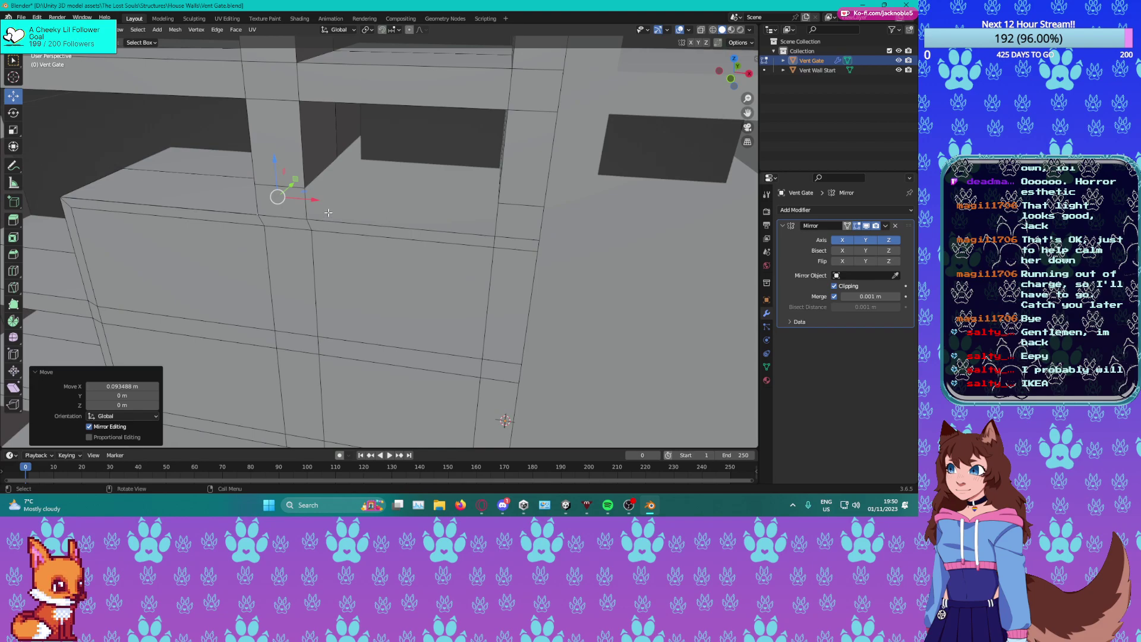
Extrude the lower side edge of the vertical bar above the centre plate and move it down to the plate.
left_click(326, 178)
key("e")
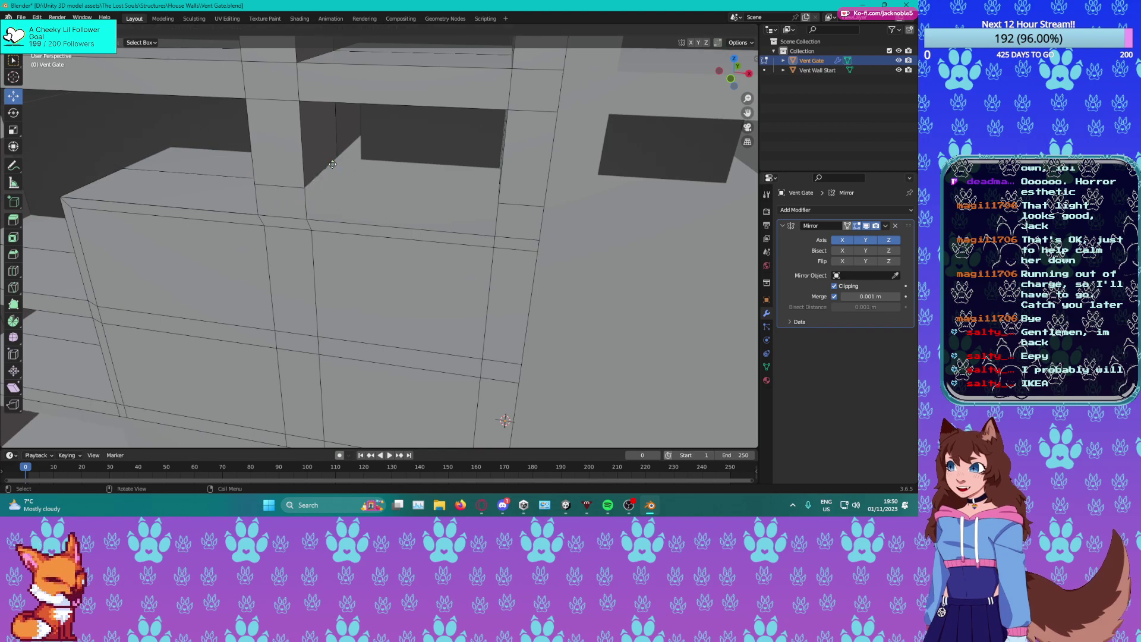
right_click(332, 168)
left_click_drag(322, 142, 321, 173)
middle_click_drag(321, 173, 694, 74)
With X-ray on, merge the overlapping vertices at center at both front corners of the vertical bar's base.
left_click(702, 30)
middle_click_drag(380, 261, 271, 278)
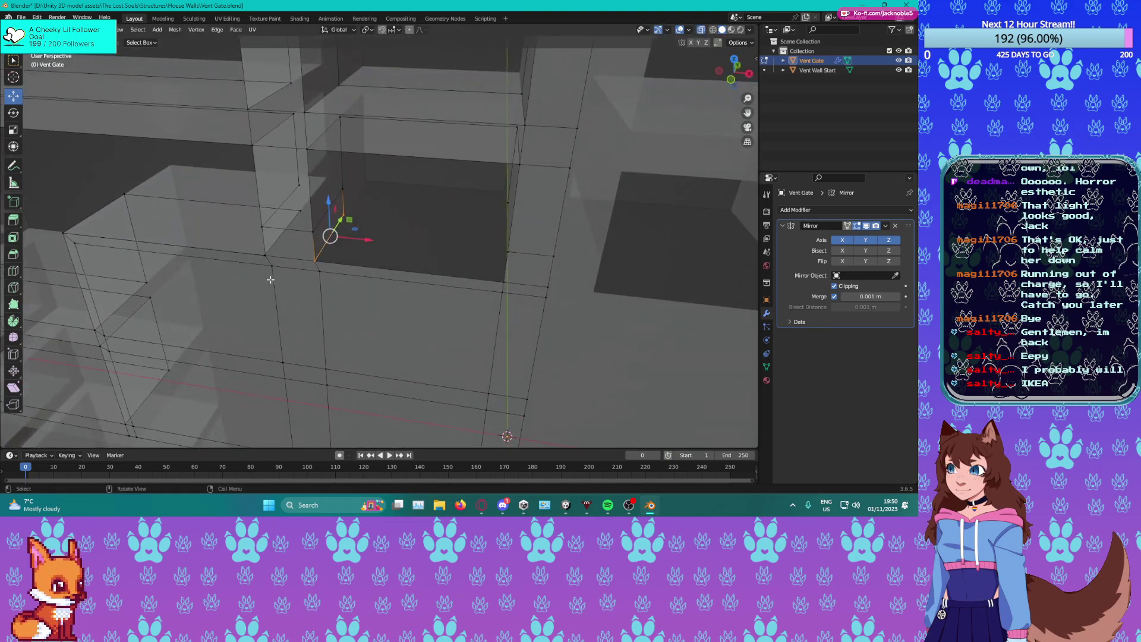
left_click_drag(303, 254, 303, 253)
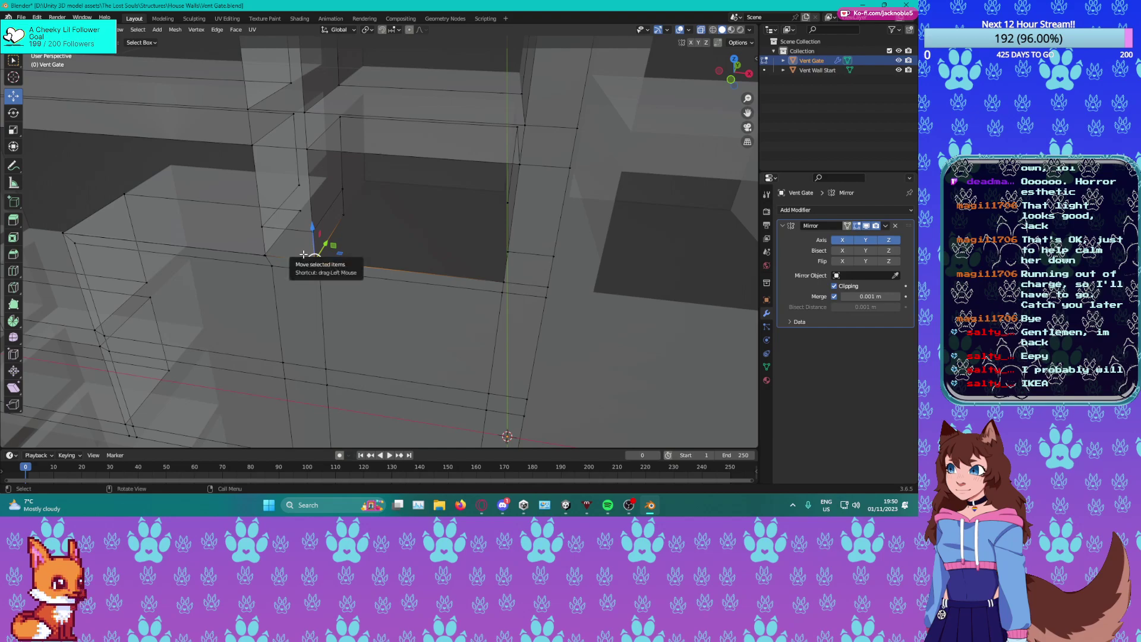
key("m")
left_click(260, 254)
left_click(260, 254)
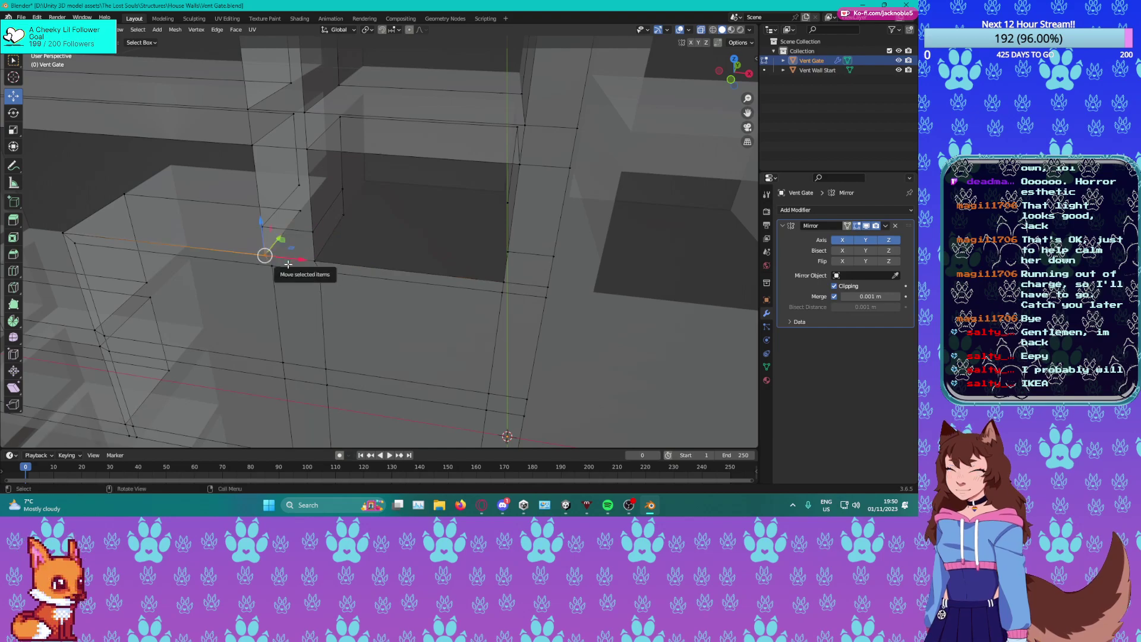
key("m")
left_click(262, 265)
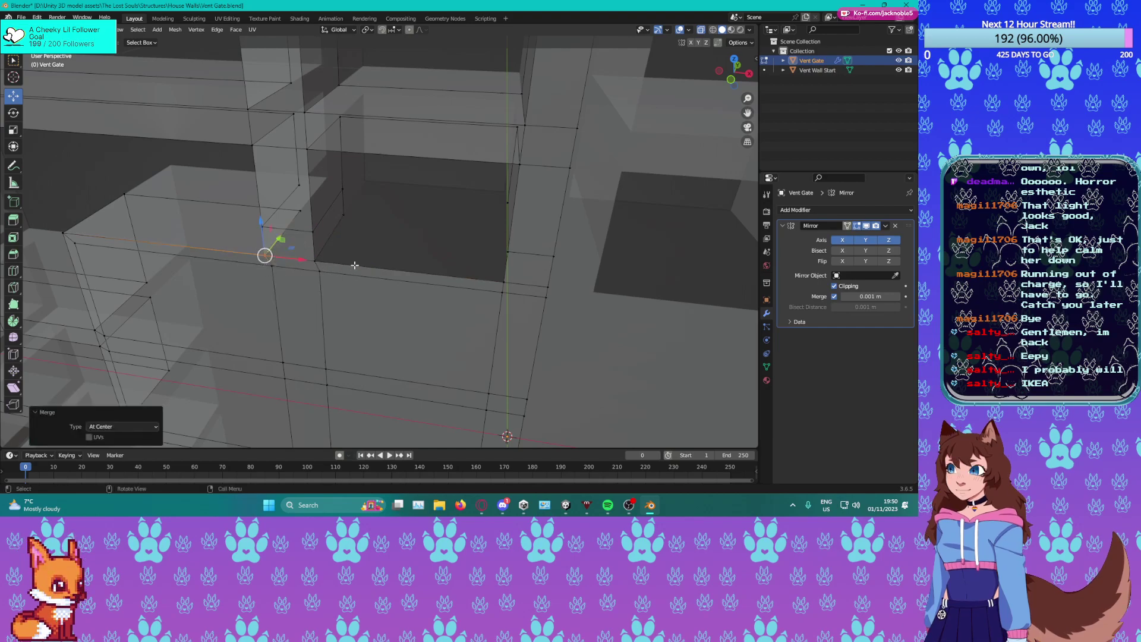
Extrude the side edge at the vertical bar's base and move it about 0.073 m along X across the opening.
middle_click_drag(267, 252, 446, 239)
key("2")
left_click(360, 237)
key("e")
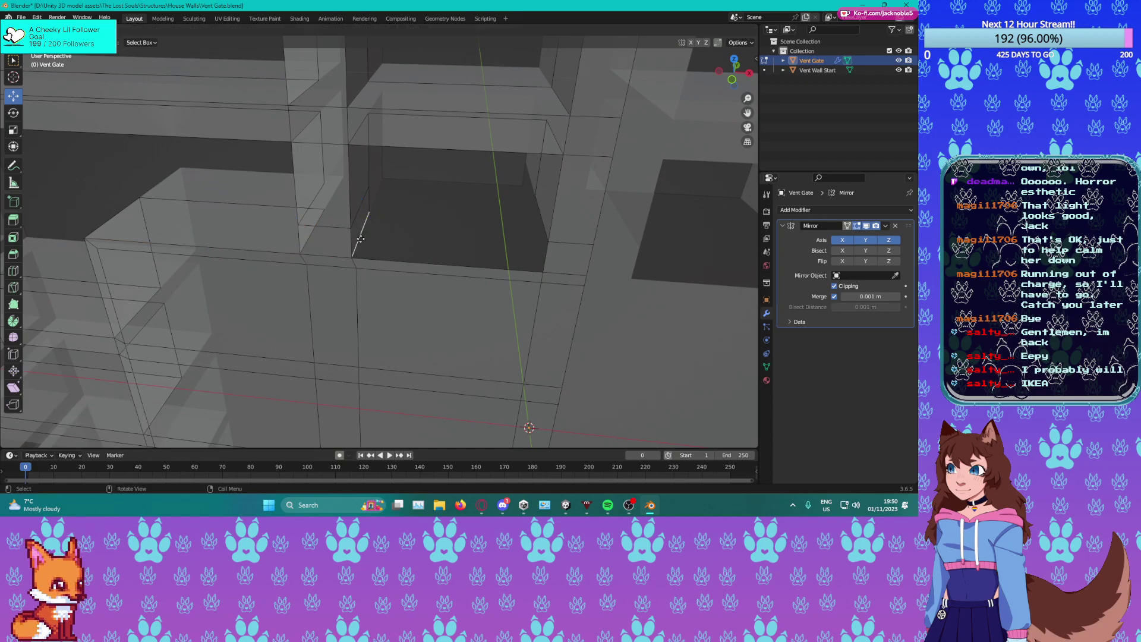
right_click(377, 237)
key("g")
key("x")
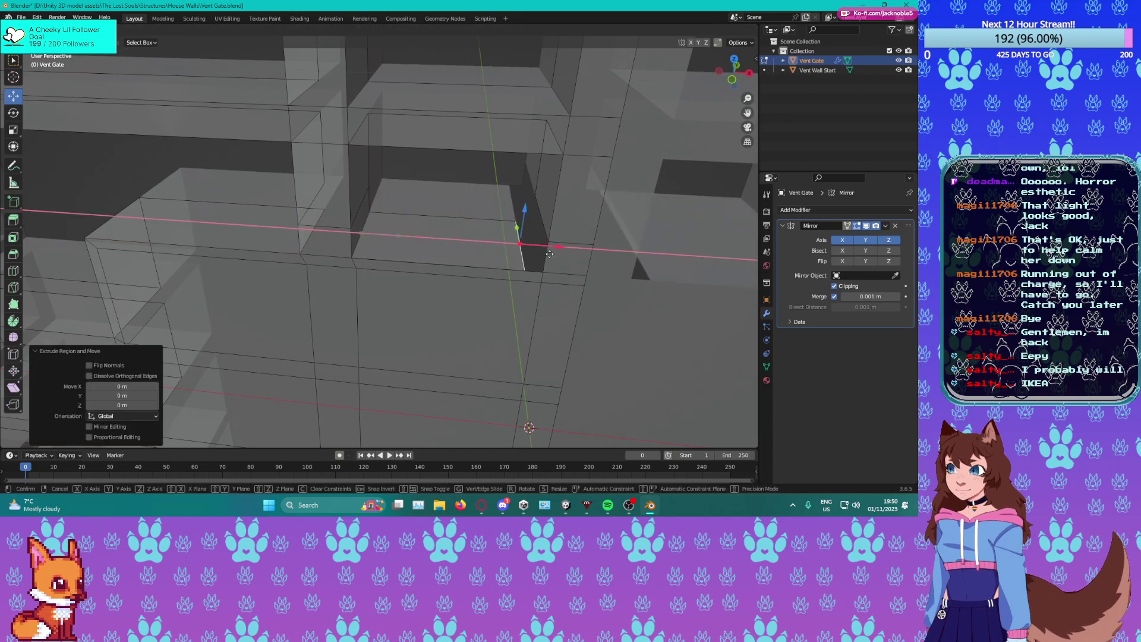
left_click(564, 254)
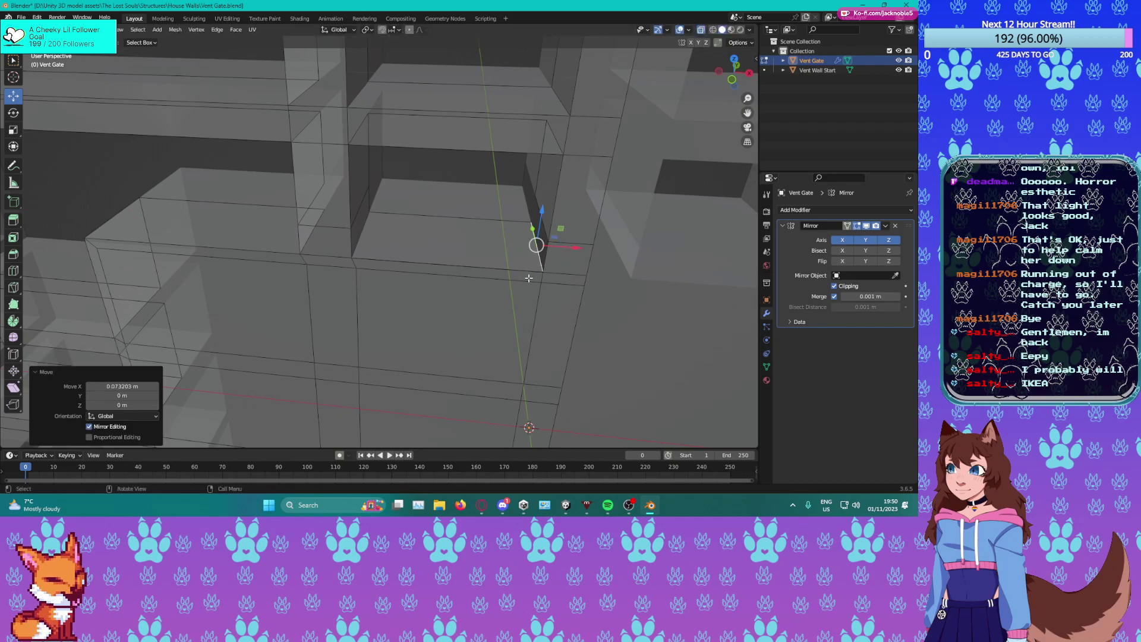
Merge the overlapping vertices at center at the far front corner of the extruded opening floor.
key("1")
left_click_drag(552, 274, 550, 273)
key("m")
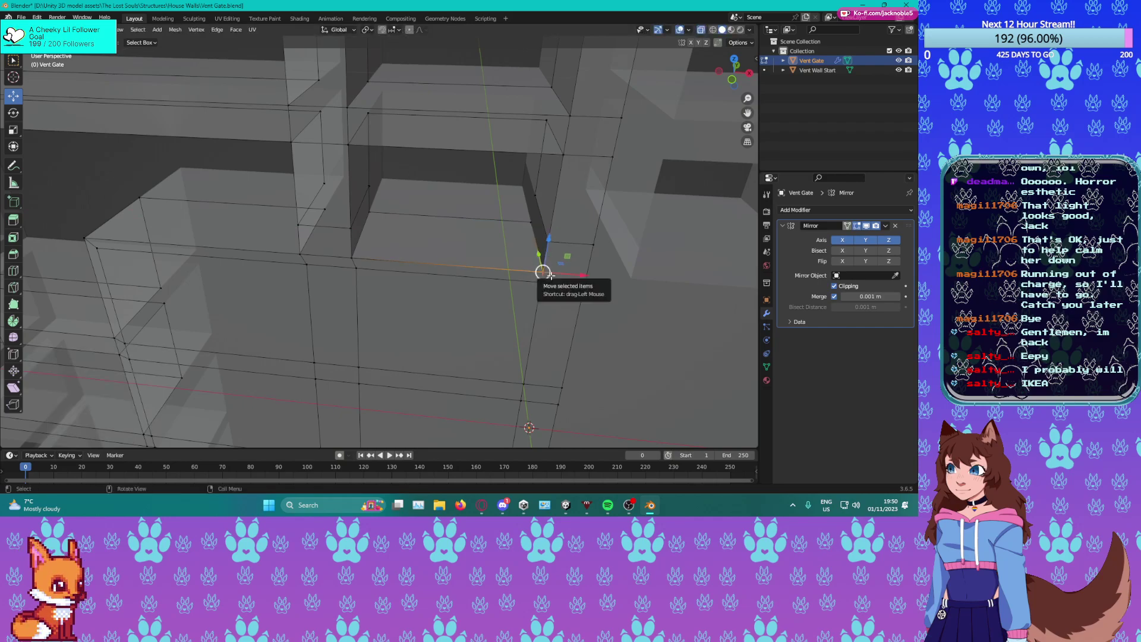
left_click(542, 272)
Fill the gap left by the deleted horizontal bar in the side of the outer vertical bar with a face.
key("2")
left_click(541, 219)
left_click(537, 247, "shift")
middle_click_drag(465, 269, 412, 268)
left_click(530, 217)
left_click(530, 250, "shift")
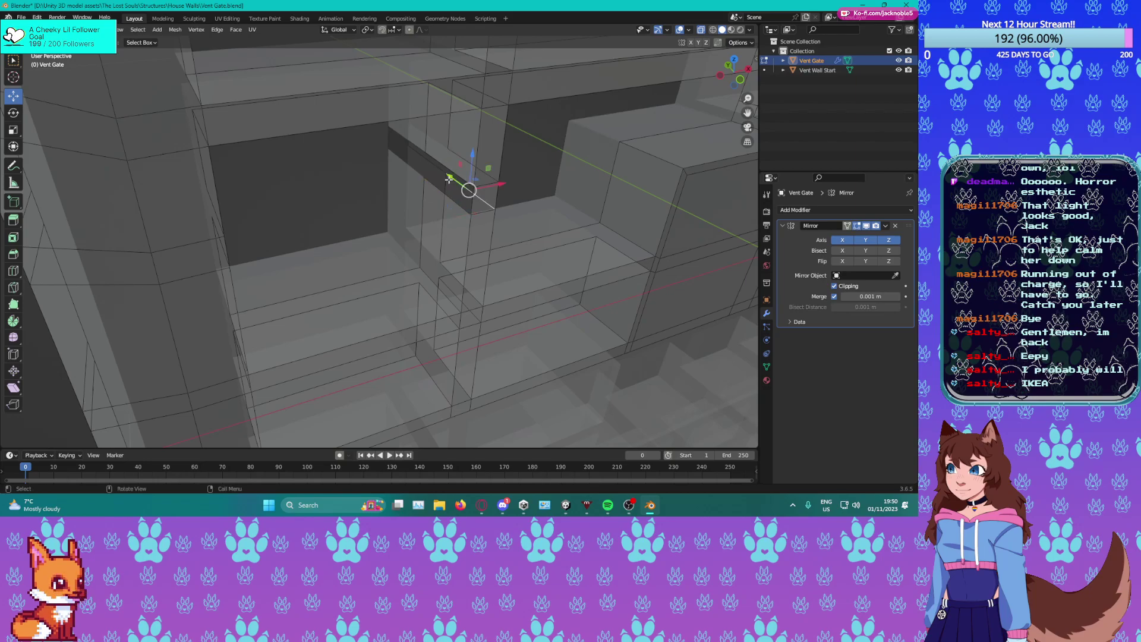
left_click(450, 200, "shift")
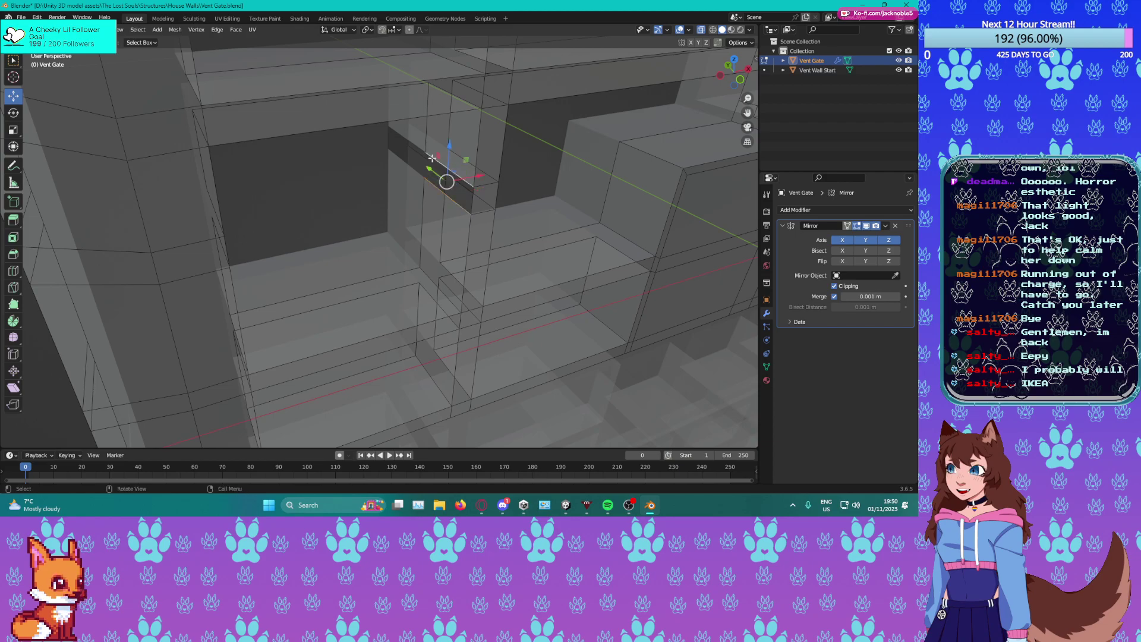
middle_click_drag(434, 160, 286, 154)
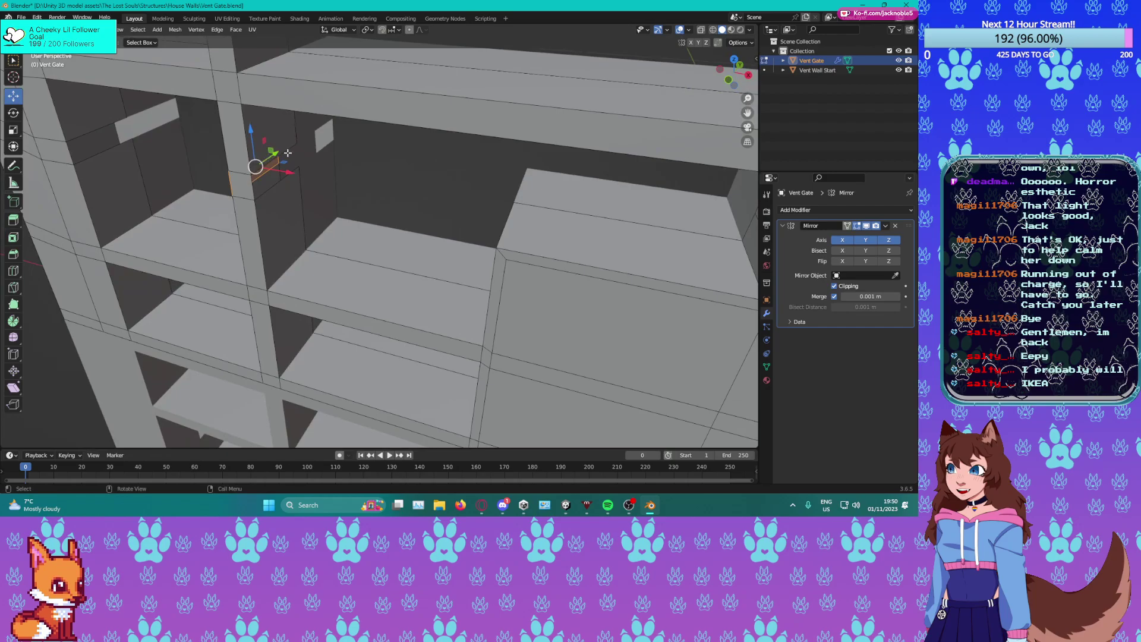
left_click(274, 189, "shift")
key("f")
Fill the matching gap in the outer frame's inner side with a face and save the file.
middle_click_drag(278, 212, 448, 241, "shift")
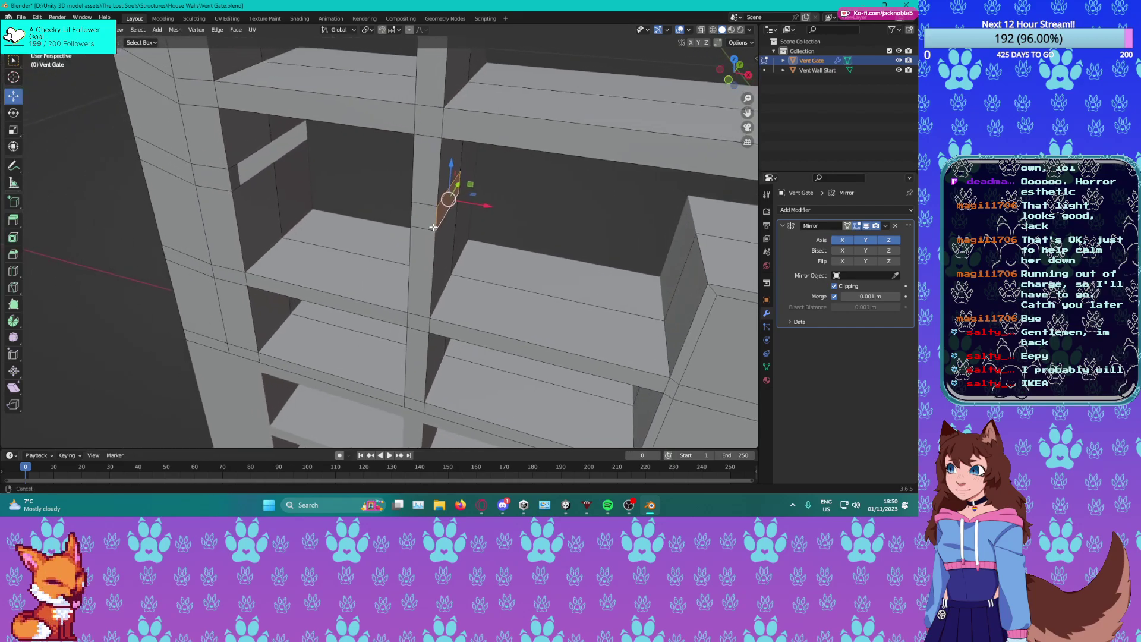
left_click(239, 155)
left_click(257, 181, "shift")
key("f")
middle_click_drag(324, 177, 337, 176)
key("ctrl+s")
Dissolve the leftover edge loop across the vertical bar where the horizontal bar was removed.
middle_click_drag(545, 258, 483, 225, "shift")
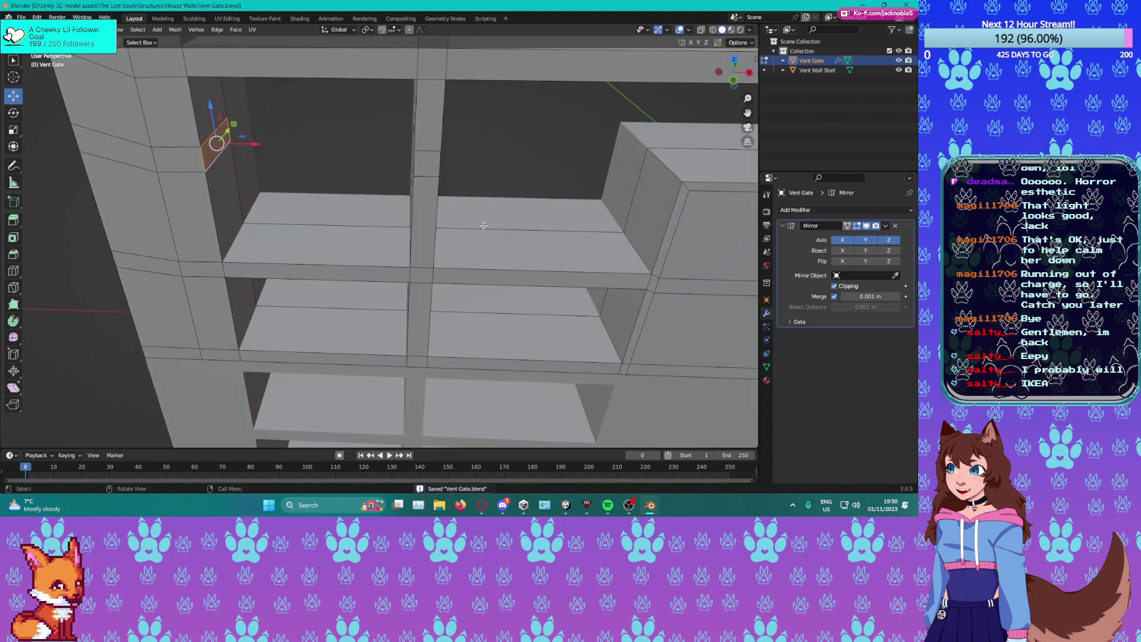
left_click(420, 177, "alt")
middle_click_drag(448, 178, 505, 173)
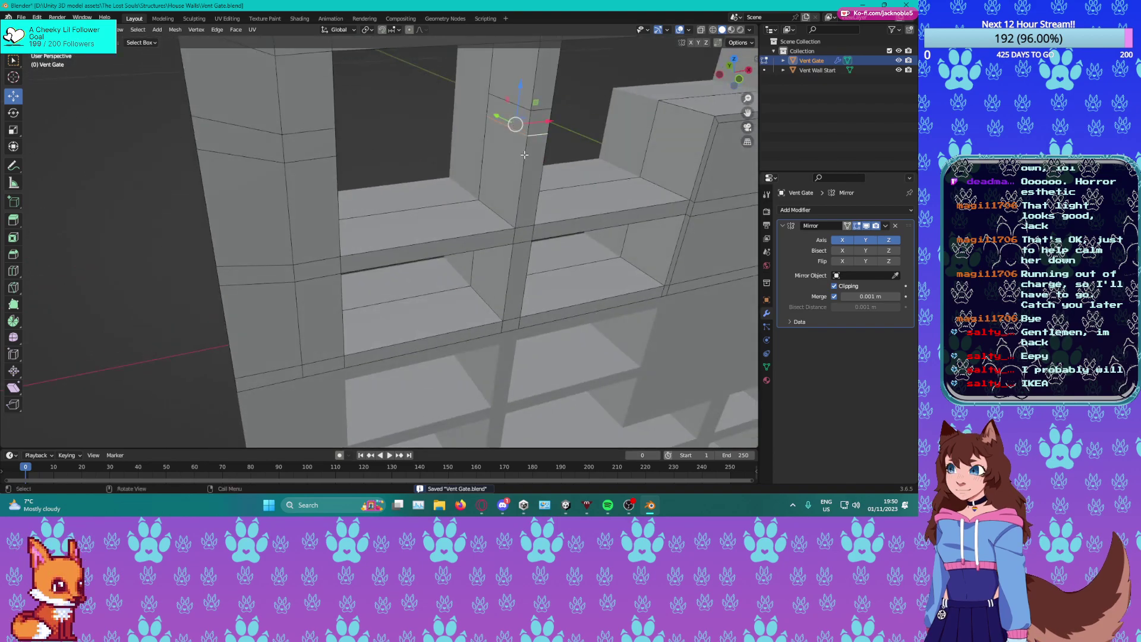
key("ctrl+x")
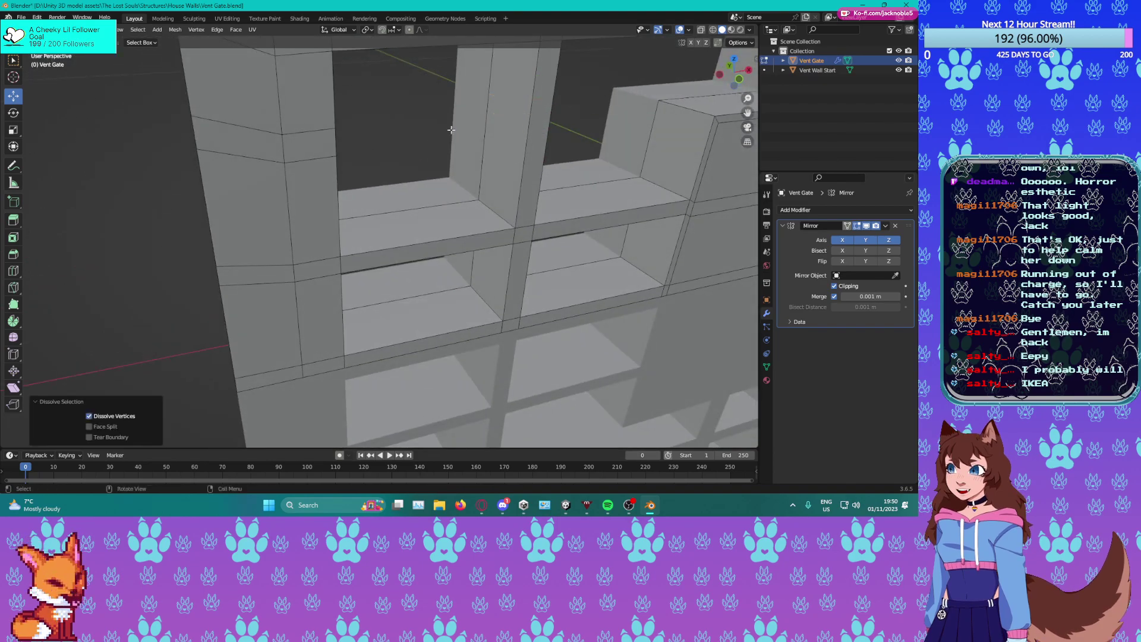
Dissolve the two leftover horizontal edges across the outer frame beside the patched opening.
left_click(315, 134, "alt")
key("ctrl+x")
left_click(308, 162, "alt")
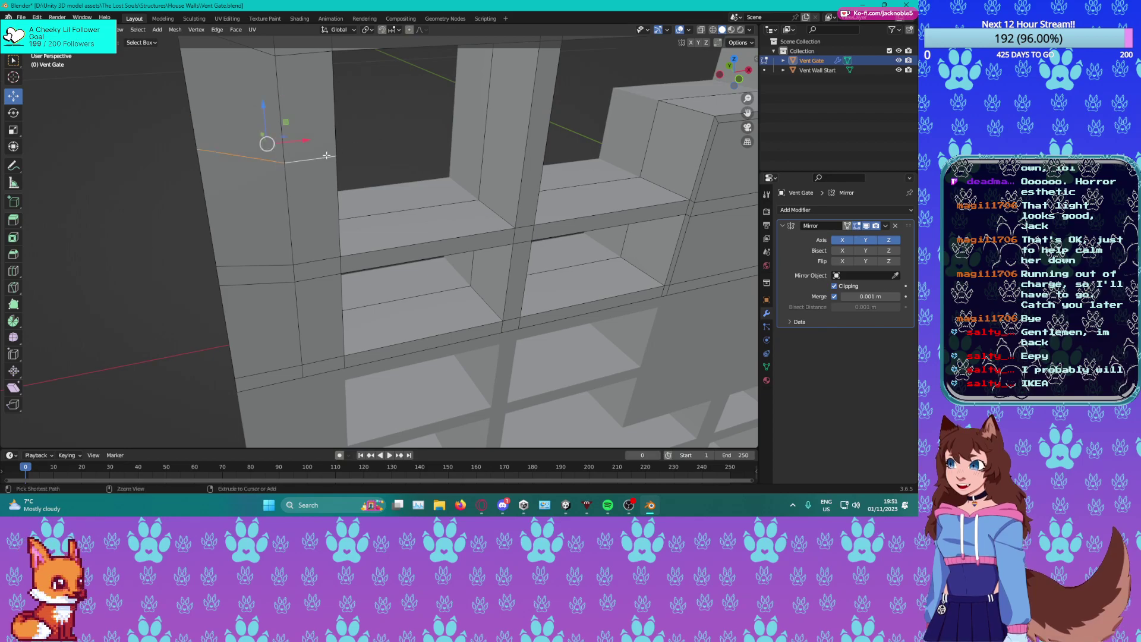
key("ctrl+x")
Dissolve the leftover edge on the vertical bar just above the centre plate and save the file.
scroll(430, 152, "down", 2)
middle_click_drag(495, 162, 499, 196)
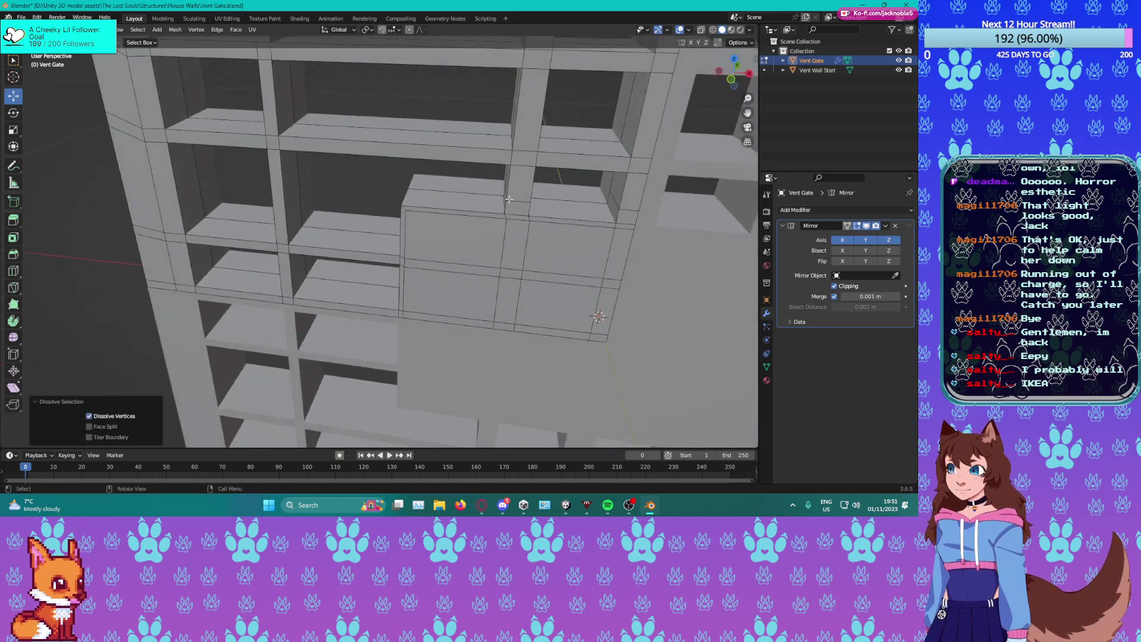
left_click(519, 201, "alt")
key("ctrl+x")
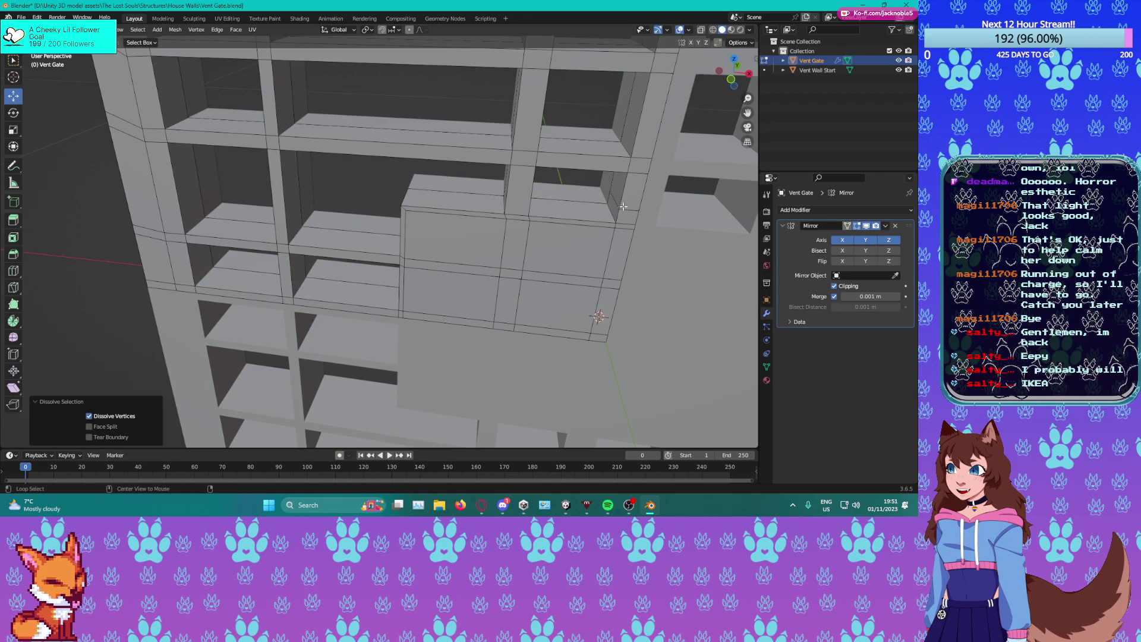
key("ctrl+s")
Bevel the centre plate's outer corner edge by about 0.018 m and save the file.
middle_click_drag(621, 205, 449, 213)
left_click(448, 213)
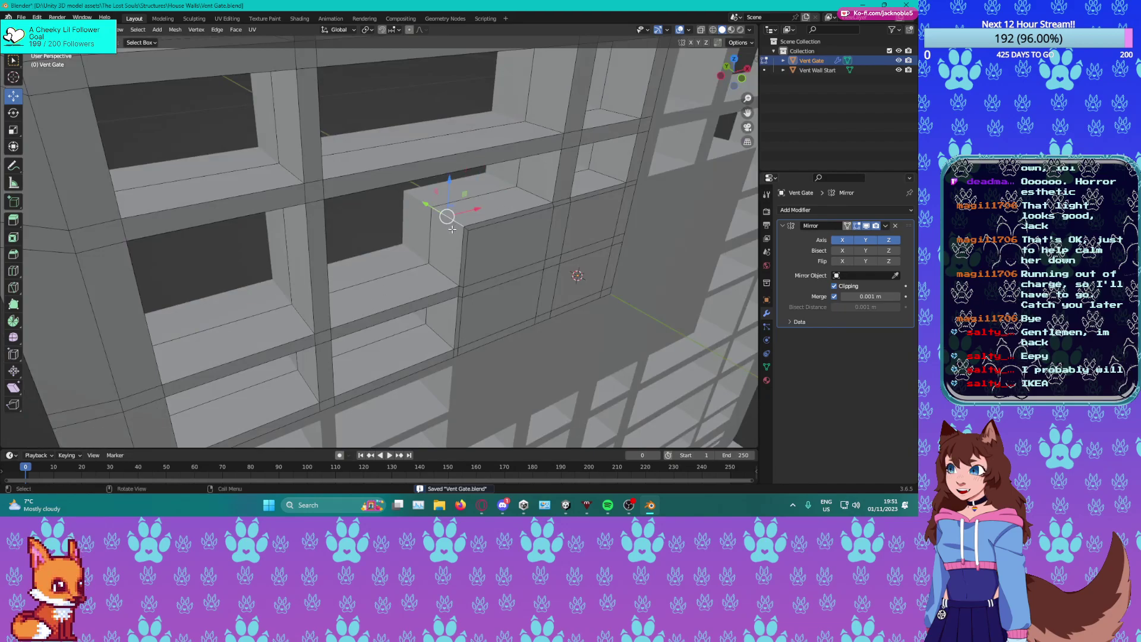
key("b")
key("Escape")
key("ctrl+b")
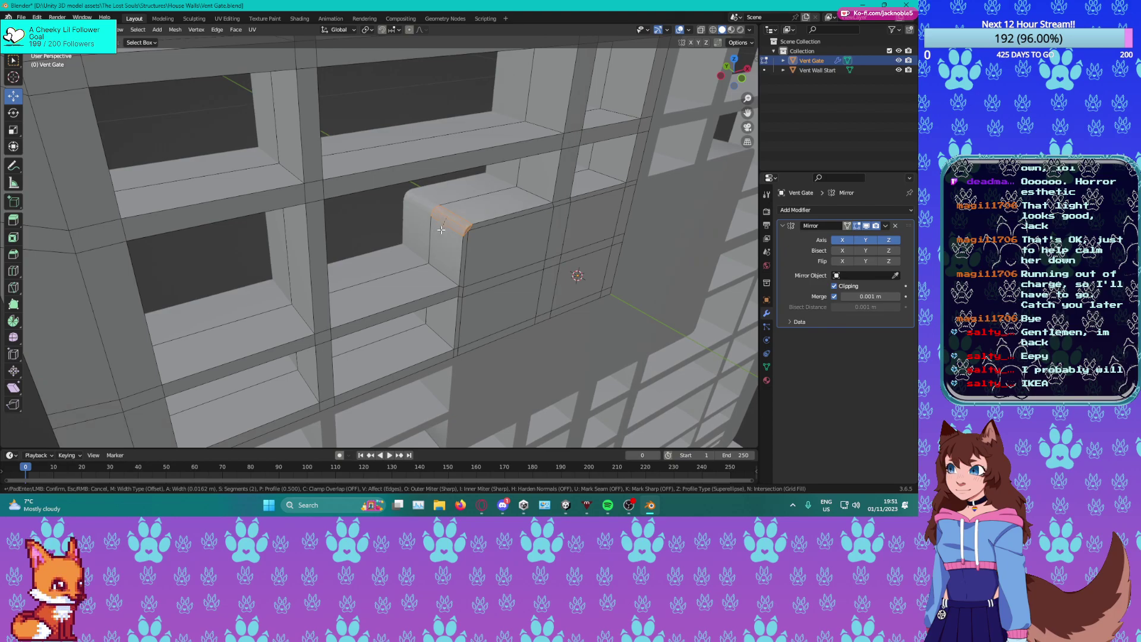
left_click(441, 230)
key("Tab")
middle_click_drag(504, 257, 458, 278)
key("ctrl+s")
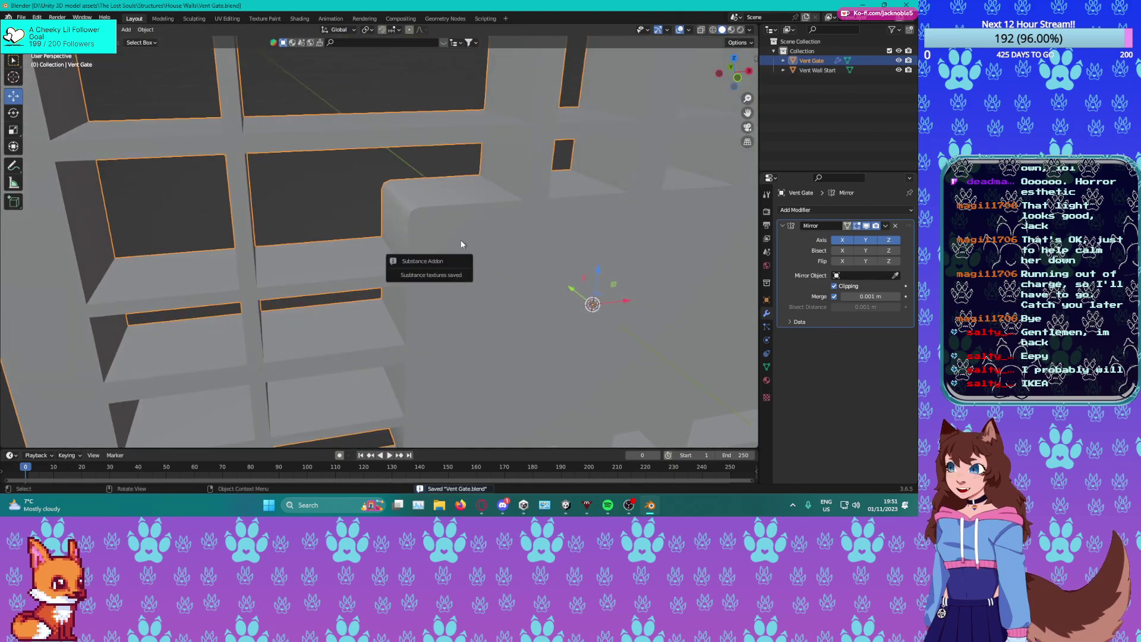
Examine the bevelled corners of the centre plate from the front of the gate.
right_click(455, 266)
left_click(467, 152)
middle_click_drag(458, 228, 476, 263)
scroll(476, 263, "down", 4)
scroll(476, 264, "up", 3)
key("Tab")
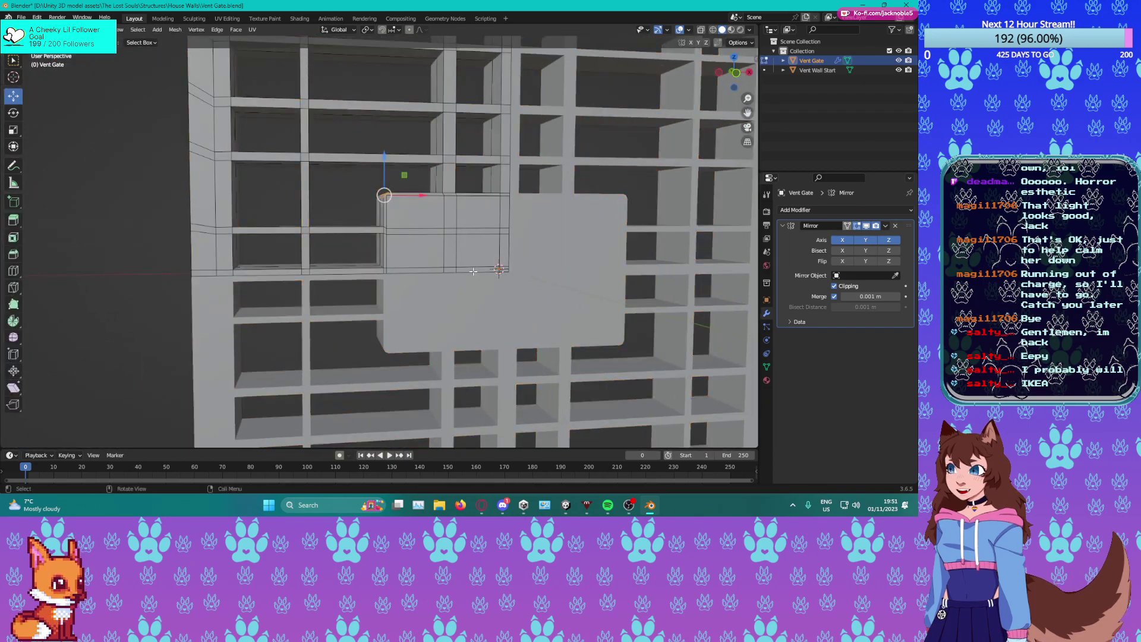
Apply the Mirror modifier to the Vent Gate object.
key("Tab")
scroll(428, 247, "down", 4)
mouse_move(428, 248)
middle_mouse_down()
mouse_move(364, 260)
mouse_move(417, 260)
middle_mouse_up()
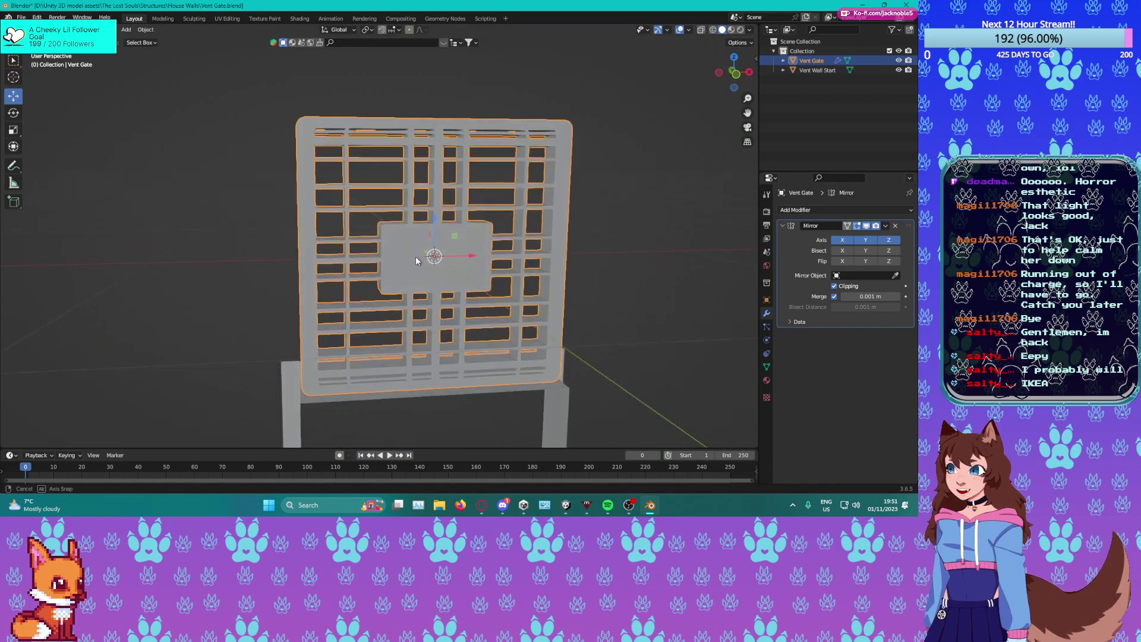
left_click(881, 226)
left_click(835, 236)
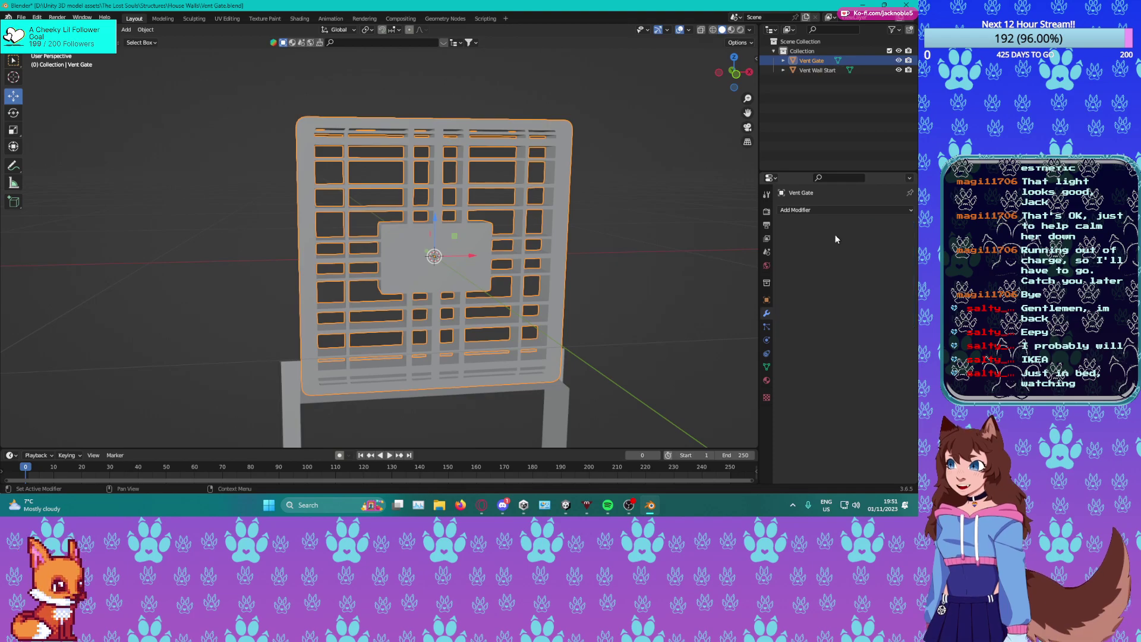
scroll(436, 273, "down", 5)
middle_click_drag(422, 284, 498, 244)
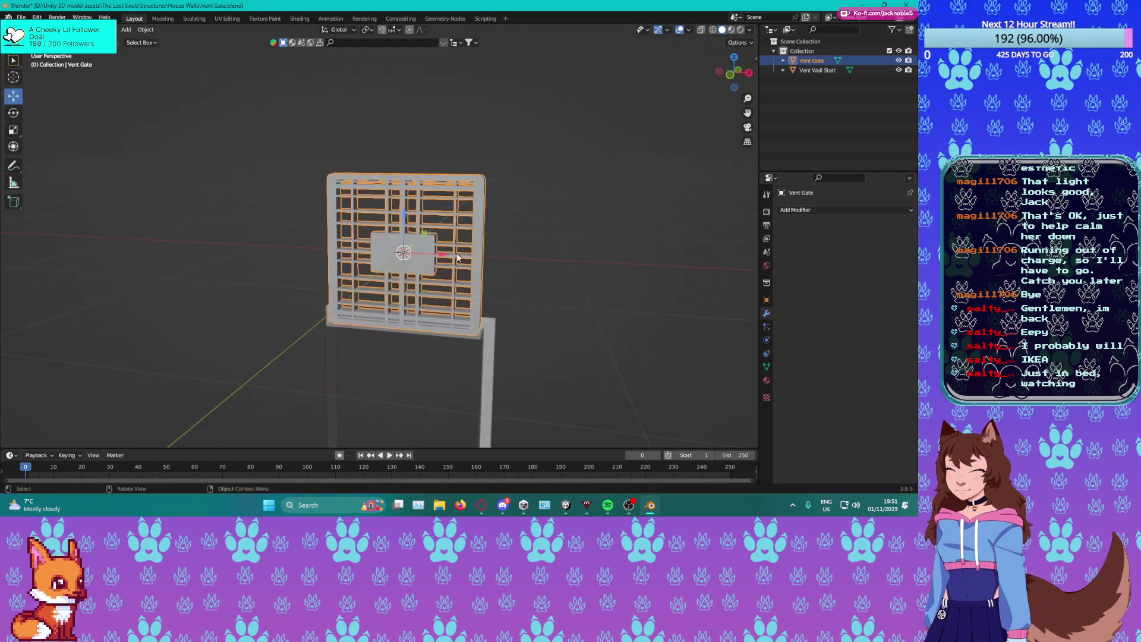
Examine the Vent Gate's object transform properties and its full mesh around the centre plate.
middle_click_drag(415, 272, 405, 118)
left_click(767, 300)
key("Tab")
left_click_drag(404, 106, 378, 260)
middle_click_drag(378, 260, 486, 208)
key("Tab")
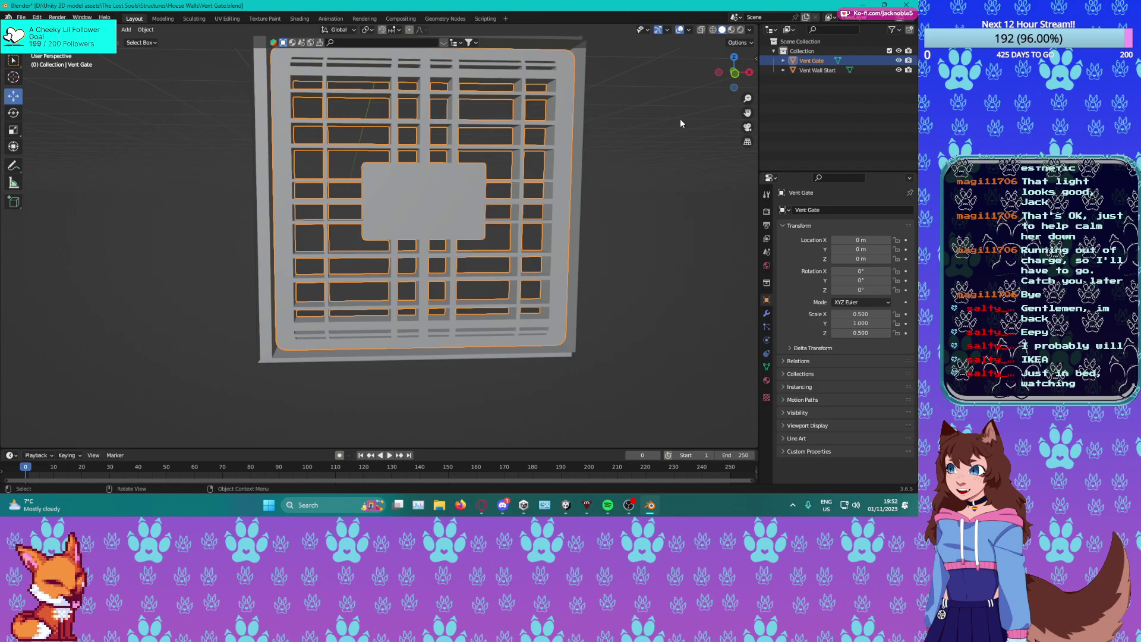
middle_click_drag(391, 99, 434, 144)
scroll(502, 164, "up", 5)
key("Tab")
scroll(436, 155, "up", 2)
scroll(439, 131, "down", 2)
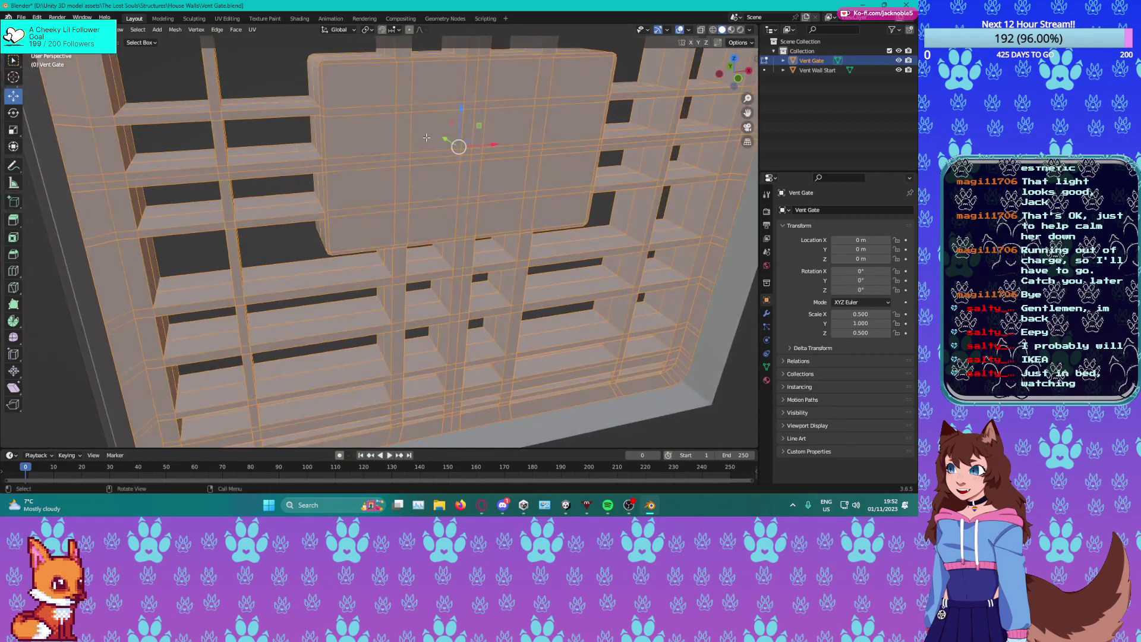
Select the centre plate's front faces and hide the Vent Wall Start object to expose the gate's side.
left_click_drag(444, 214, 444, 214)
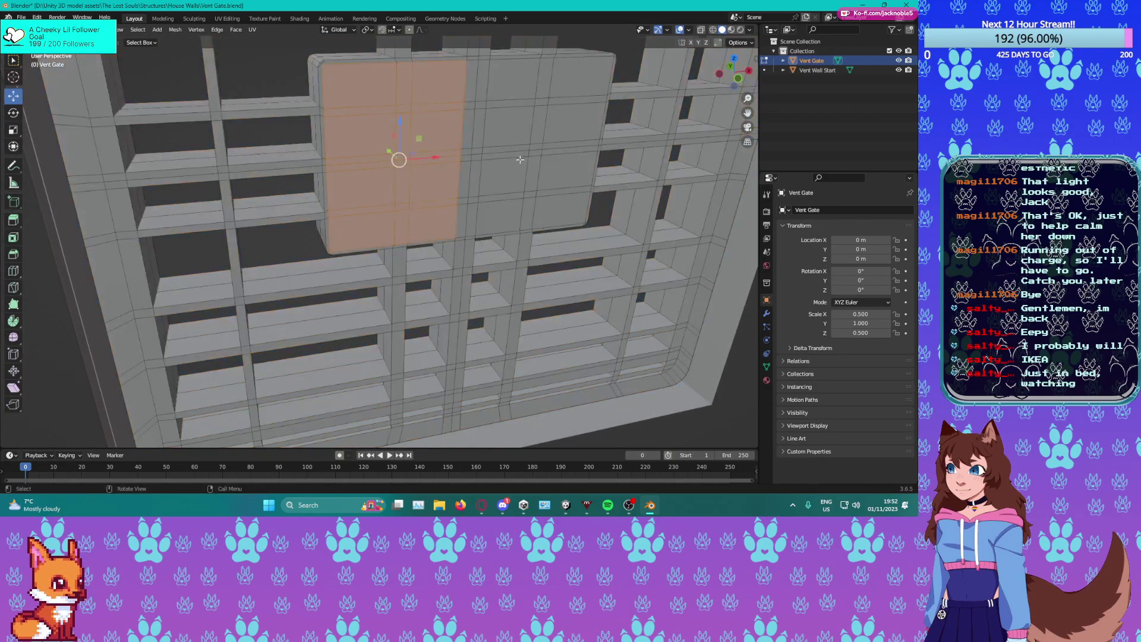
key("a")
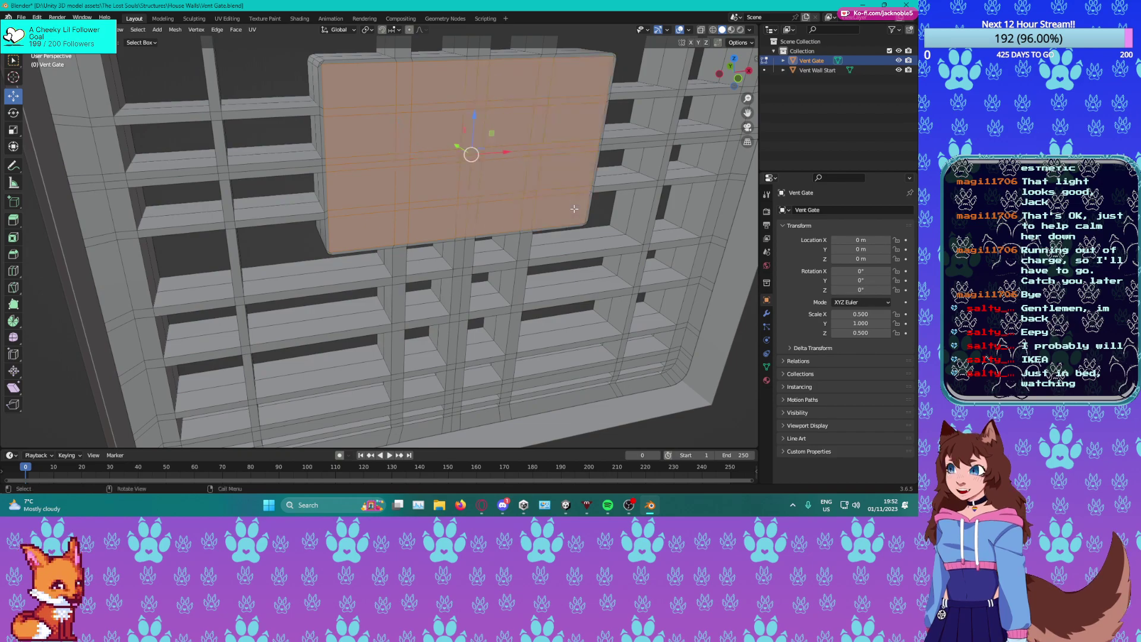
key("KP_1")
key("KP_3")
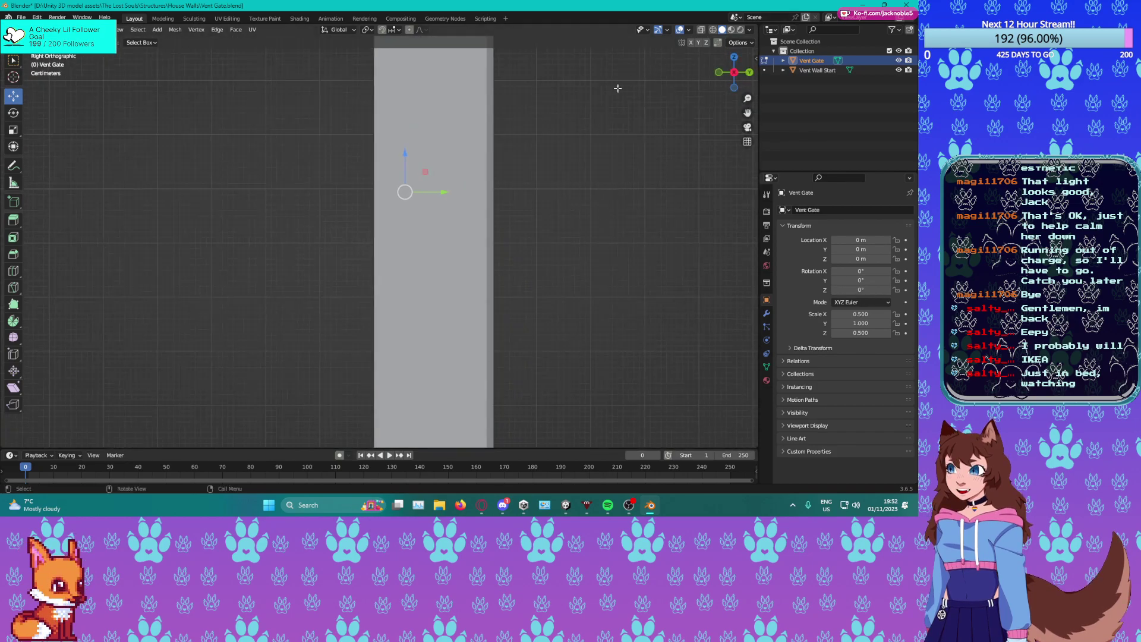
left_click(898, 70)
mouse_move(435, 198)
middle_mouse_down()
mouse_move(445, 202)
mouse_move(434, 200)
middle_mouse_up()
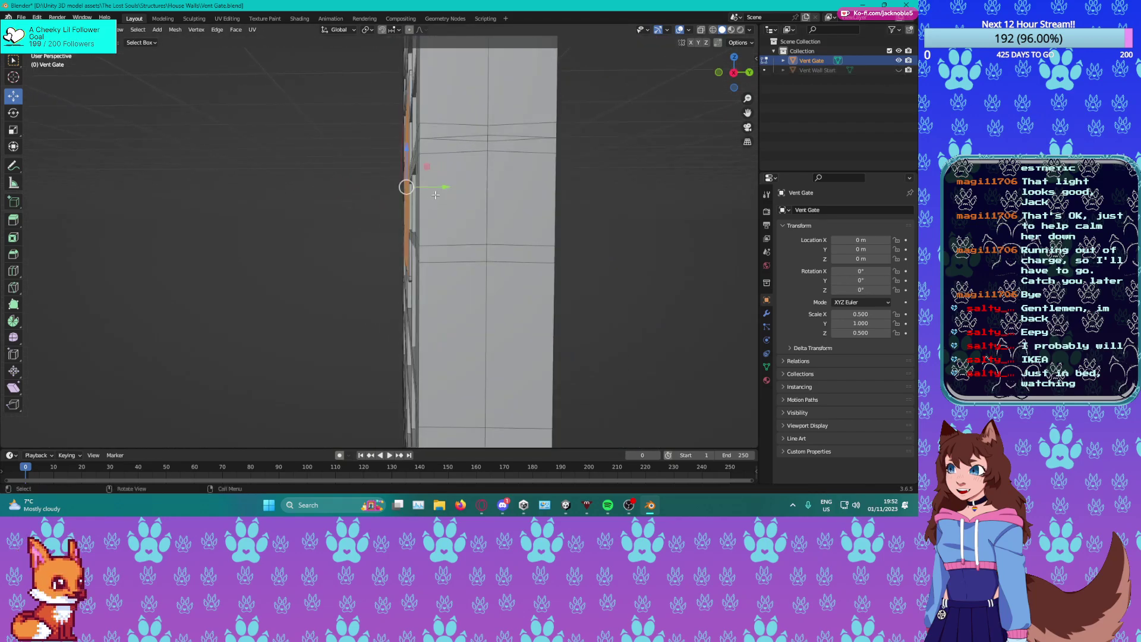
Merge the vertices at center at the middle of both outer sides of the frame.
left_click(486, 139)
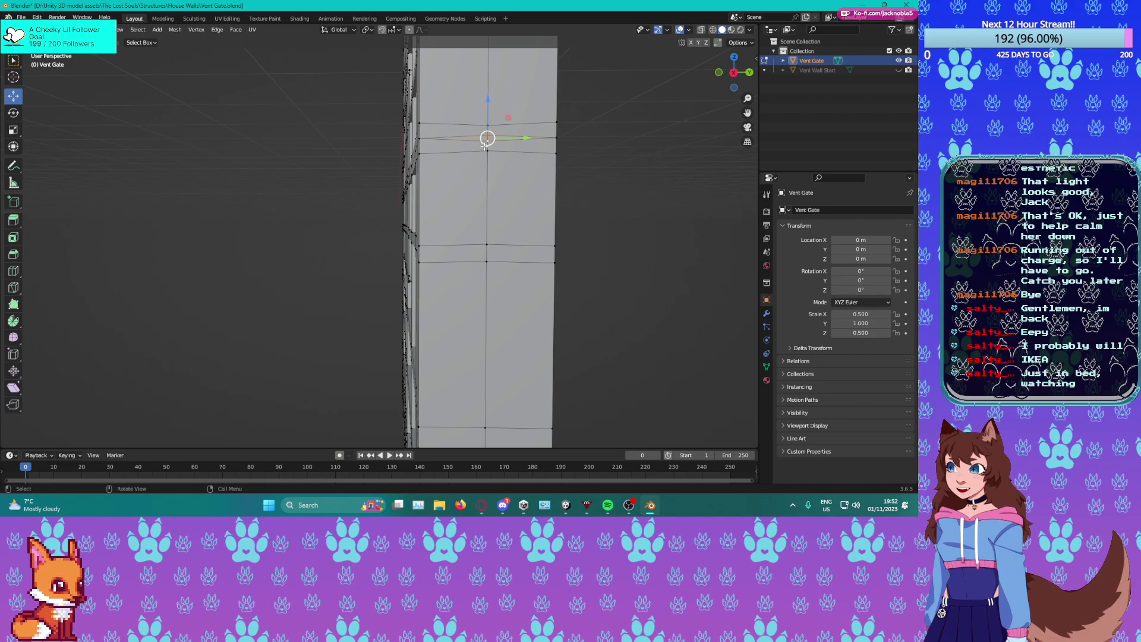
key("m")
left_click(485, 146)
middle_click_drag(486, 146, 270, 220)
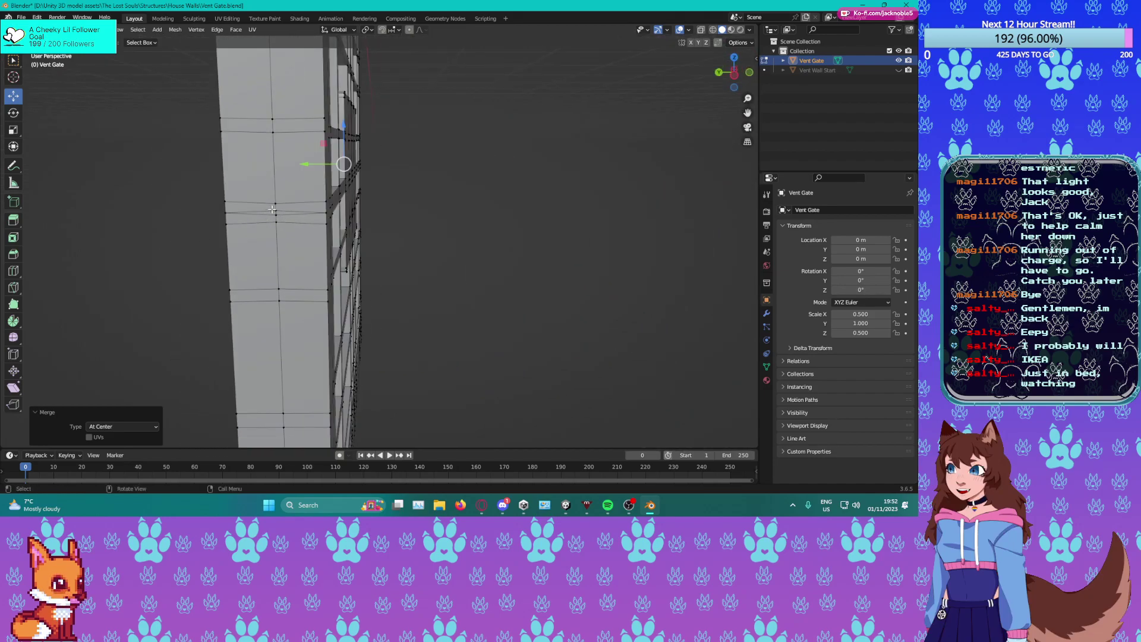
left_click(275, 211)
key("m")
left_click(276, 213)
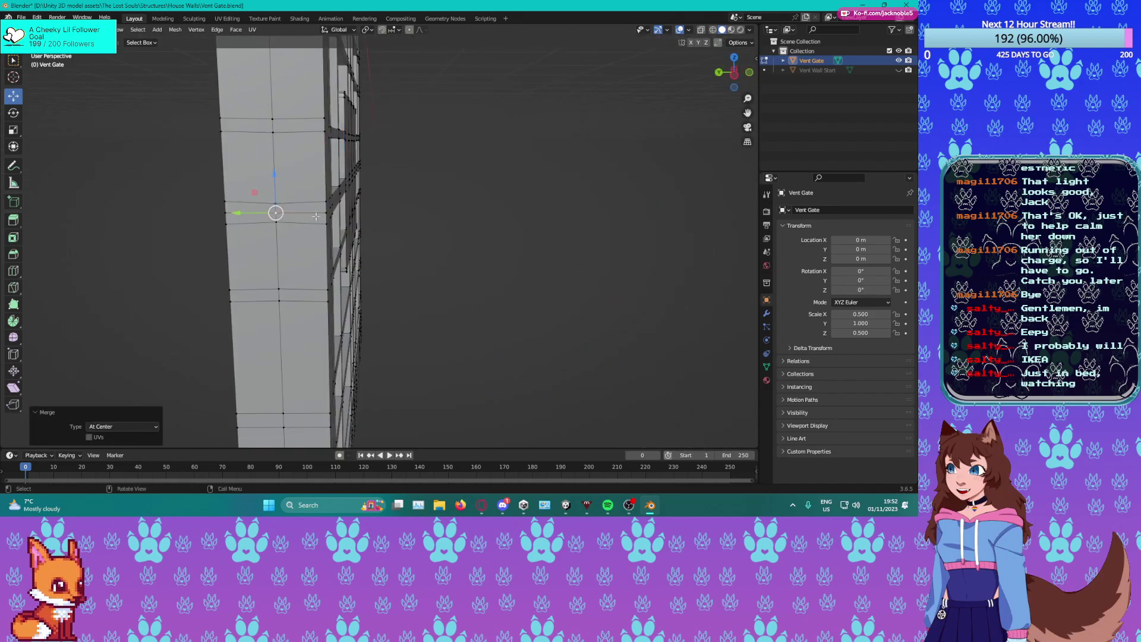
Dissolve the stray vertex on the middle seam of the frame's long outer face.
middle_click_drag(439, 196, 274, 205)
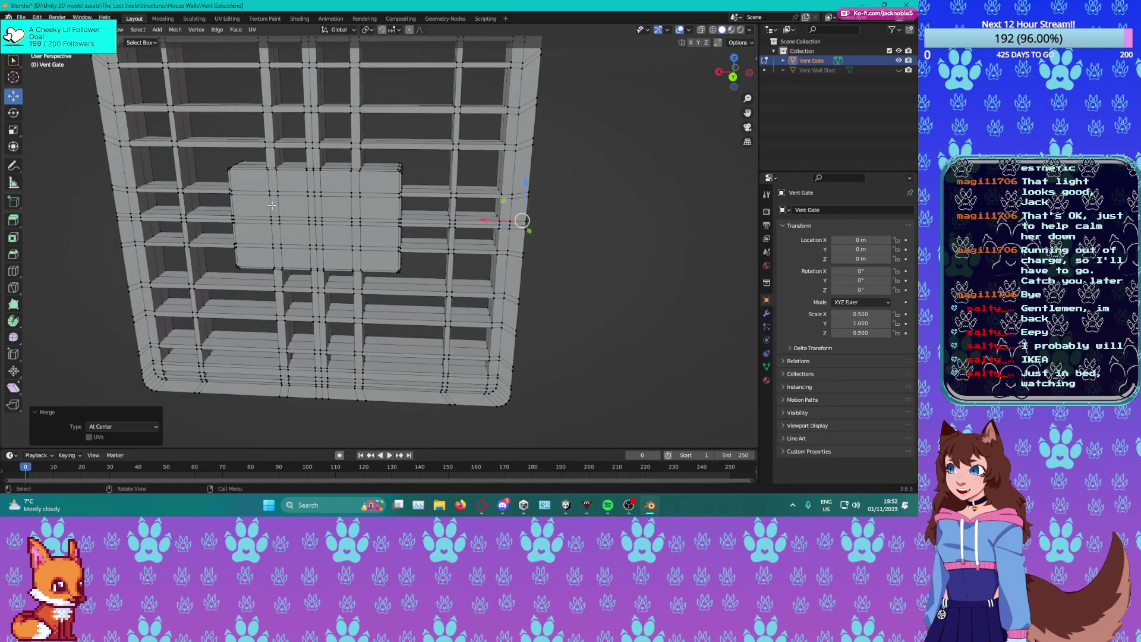
middle_click_drag(385, 211, 461, 103)
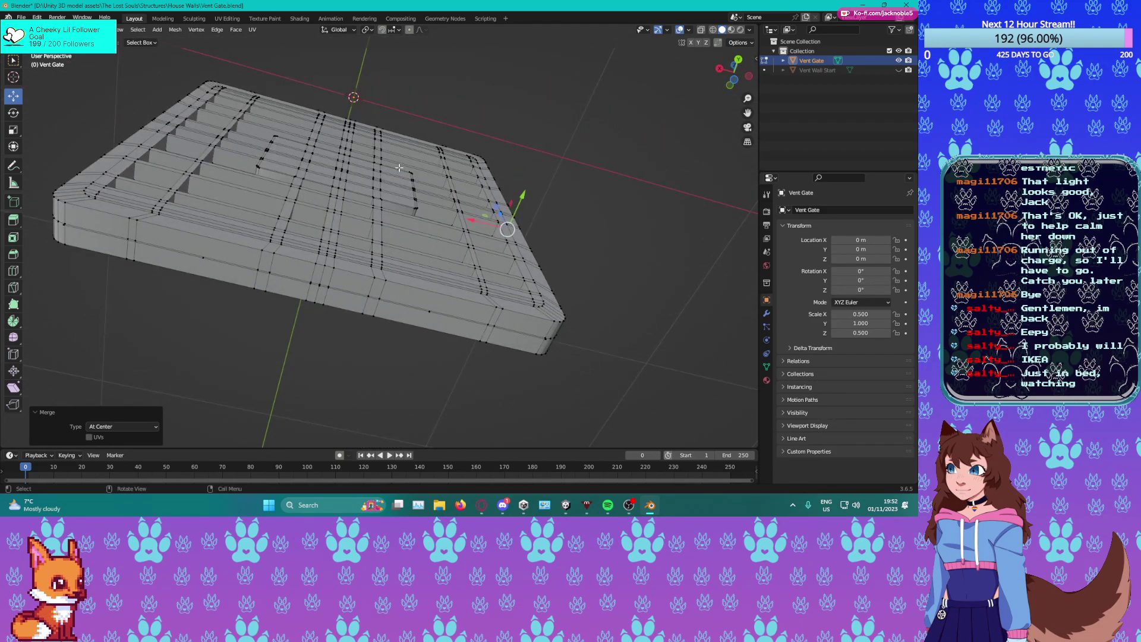
scroll(392, 178, "up", 2)
left_click(466, 361)
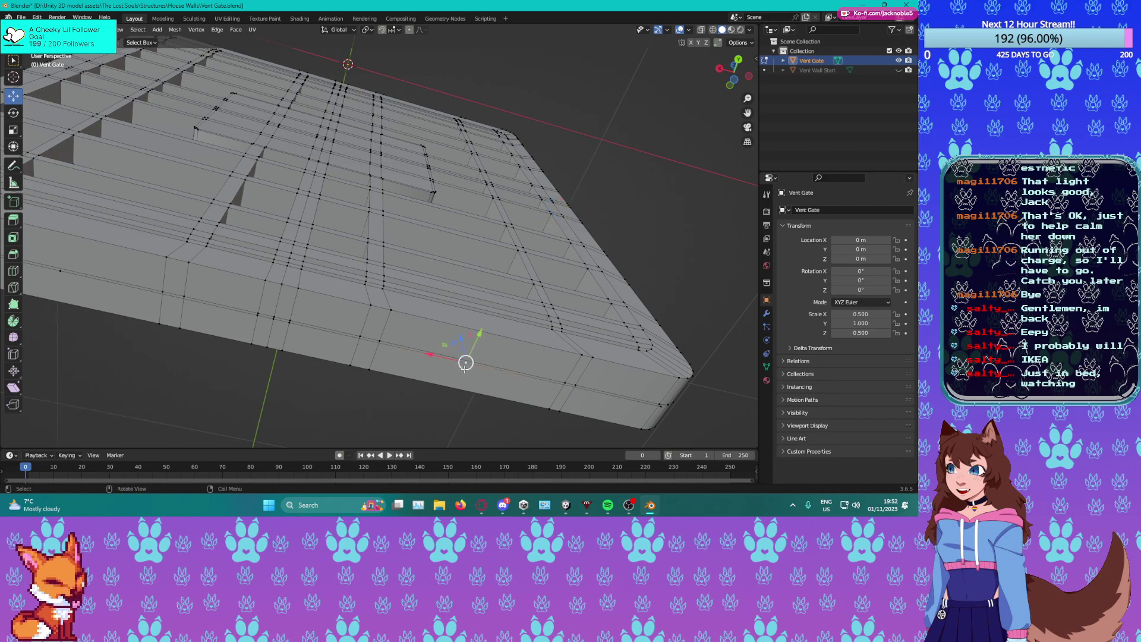
key("ctrl+x")
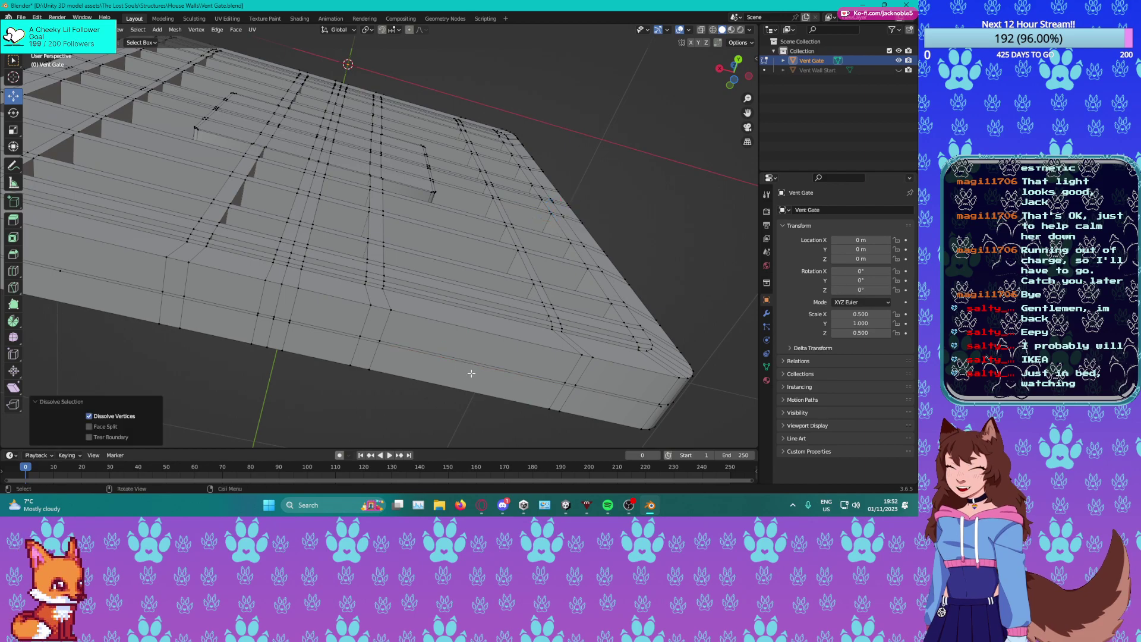
Merge the vertices at center on the frame's middle seam beside the rounded corner.
middle_click_drag(472, 374, 420, 321)
scroll(464, 370, "down", 2)
scroll(429, 353, "up", 2)
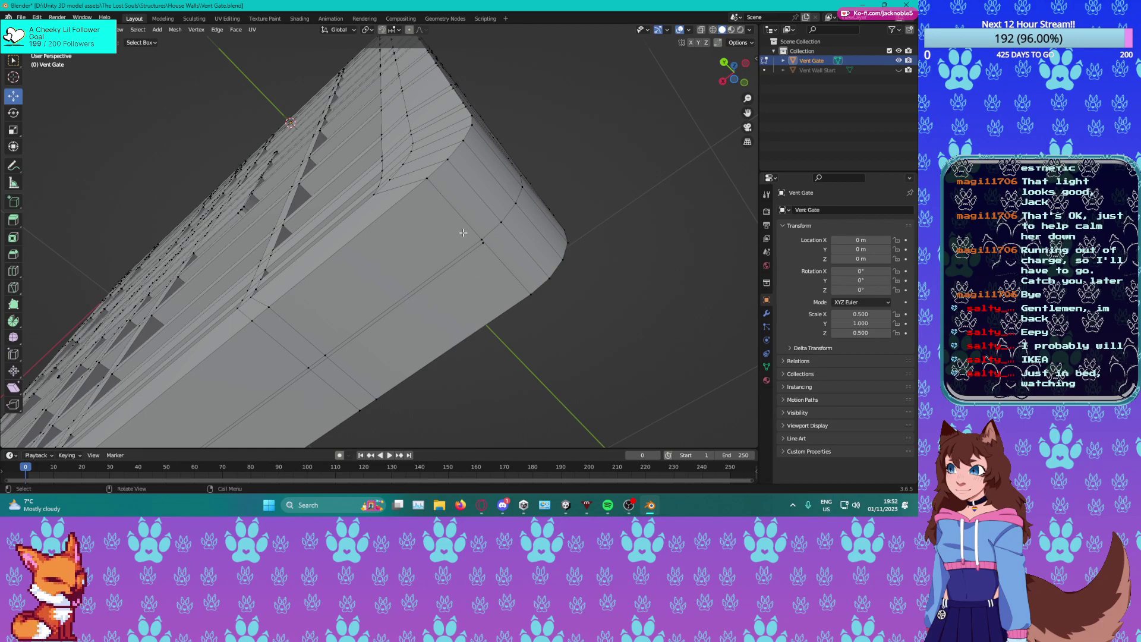
left_click(483, 242)
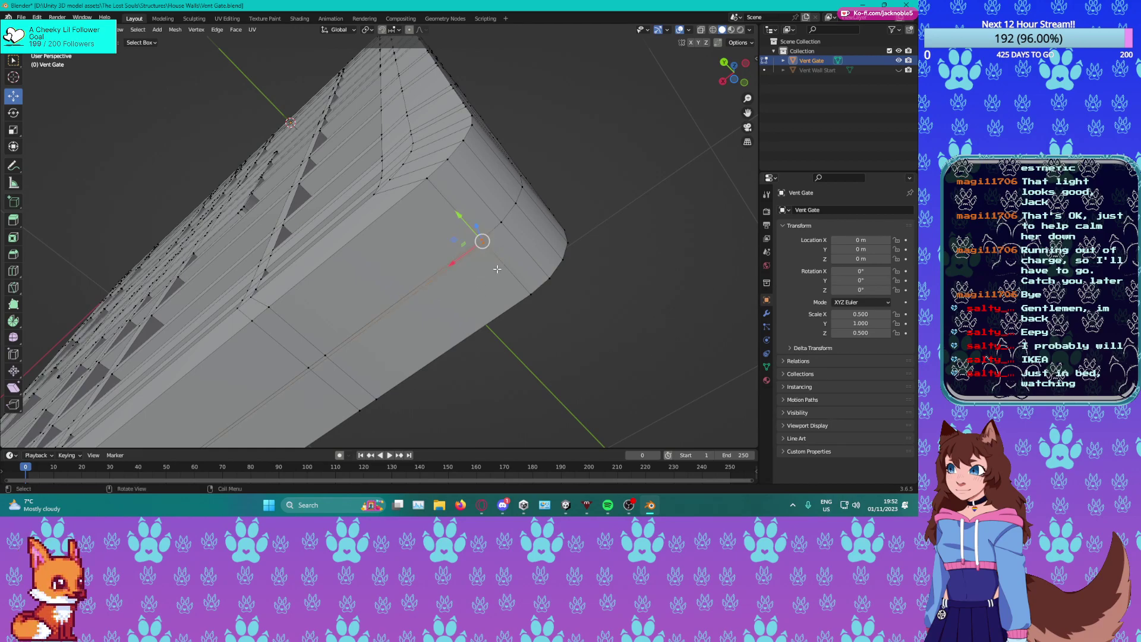
key("m")
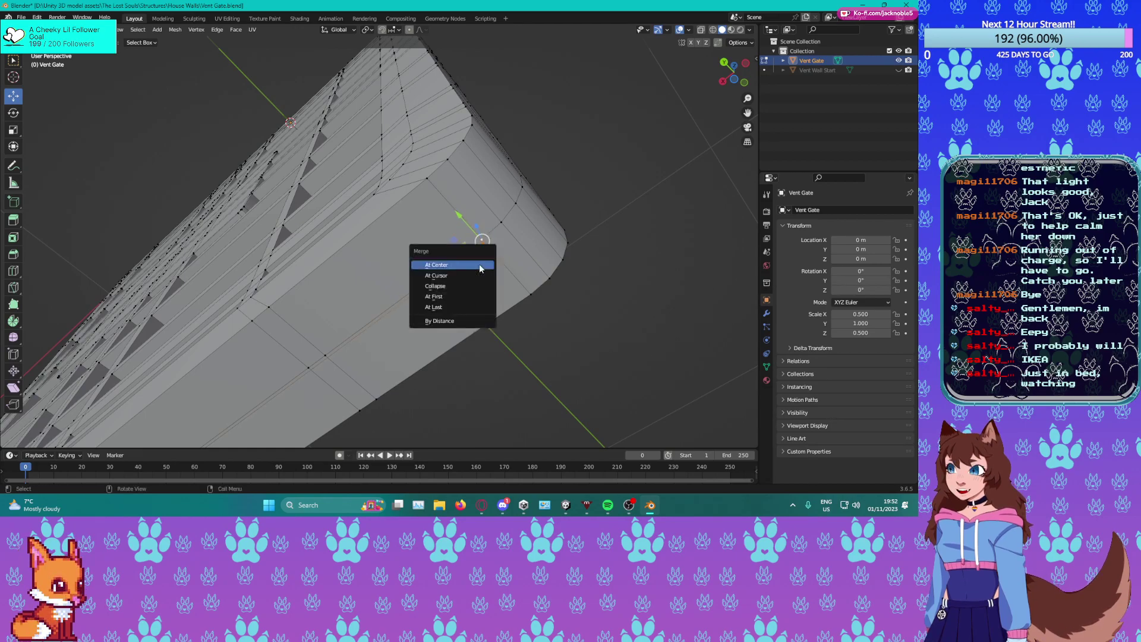
left_click(470, 263)
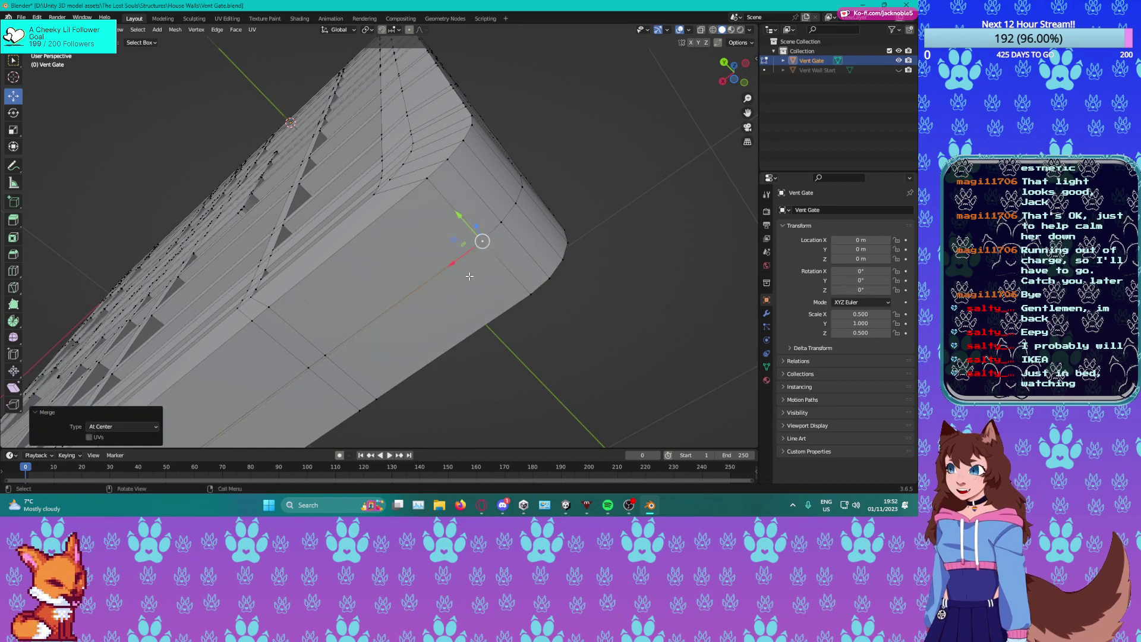
Delete the faces of the thin strip running along the middle of the frame's outer side.
left_click(327, 357)
middle_click_drag(340, 354, 496, 246, "shift")
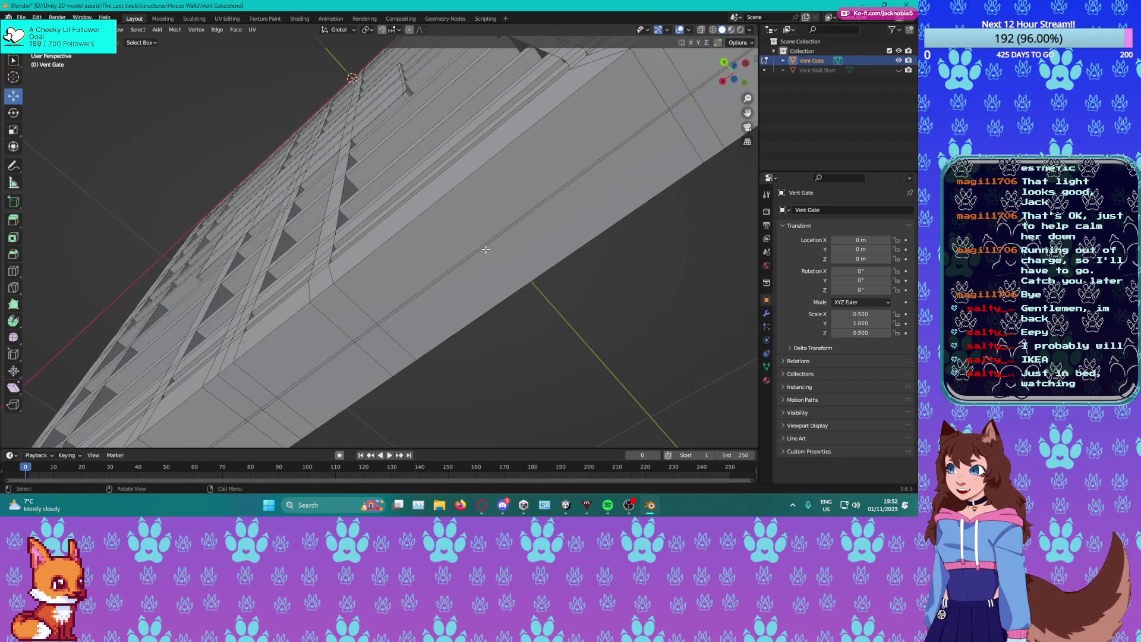
scroll(486, 256, "down", 5)
key("x")
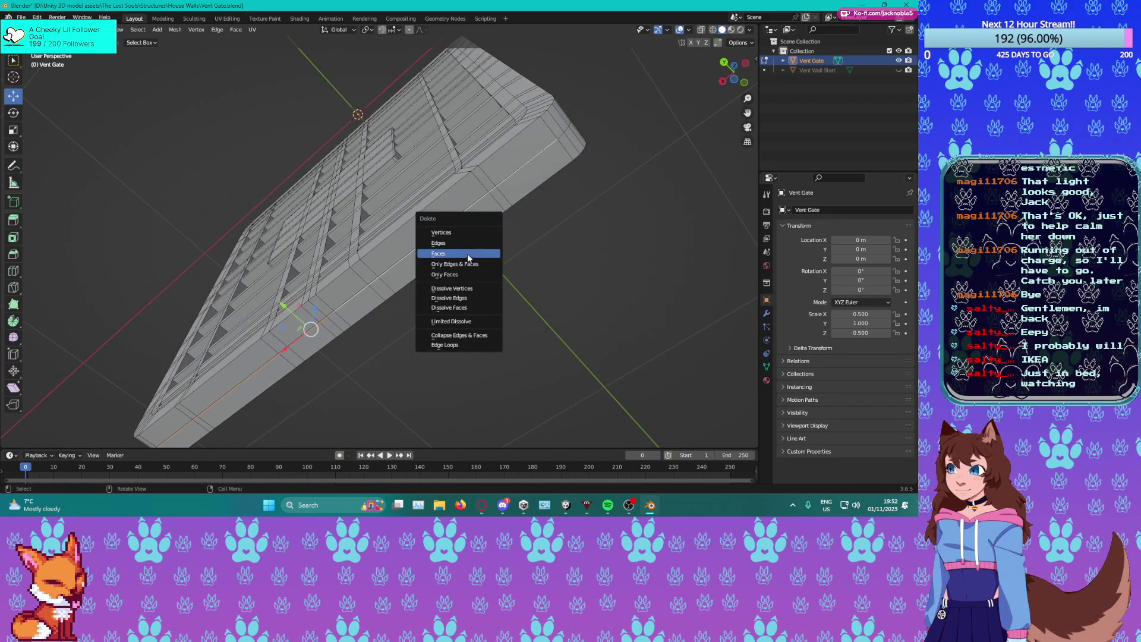
left_click(468, 255)
middle_click_drag(305, 325, 418, 288)
scroll(417, 286, "up", 3)
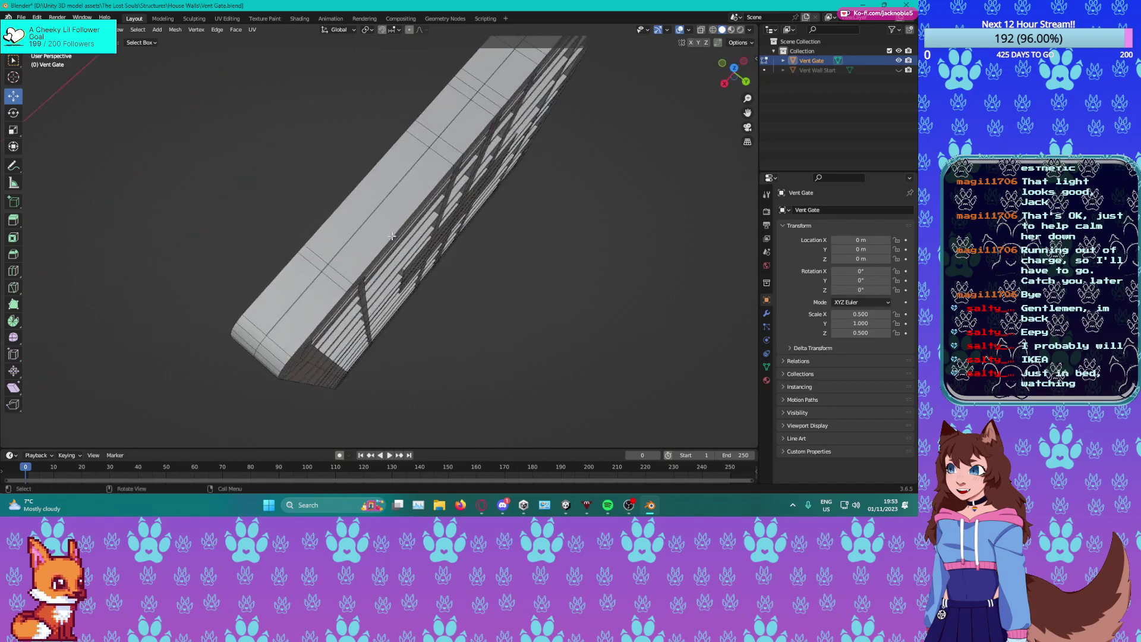
Delete the faces of the matching loop along another outer side of the frame and save the file.
left_click(327, 227, "alt")
middle_click_drag(342, 236, 401, 266)
key("x")
left_click(401, 266)
middle_click_drag(463, 286, 416, 237)
scroll(417, 238, "down", 3)
key("ctrl+s")
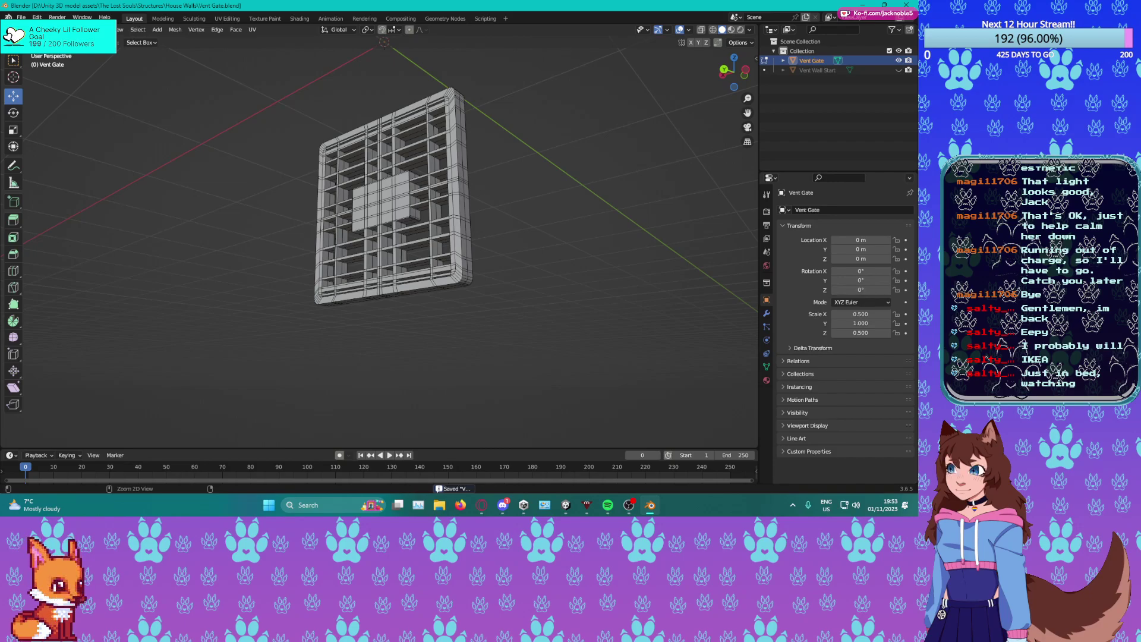
key("alt+Tab")
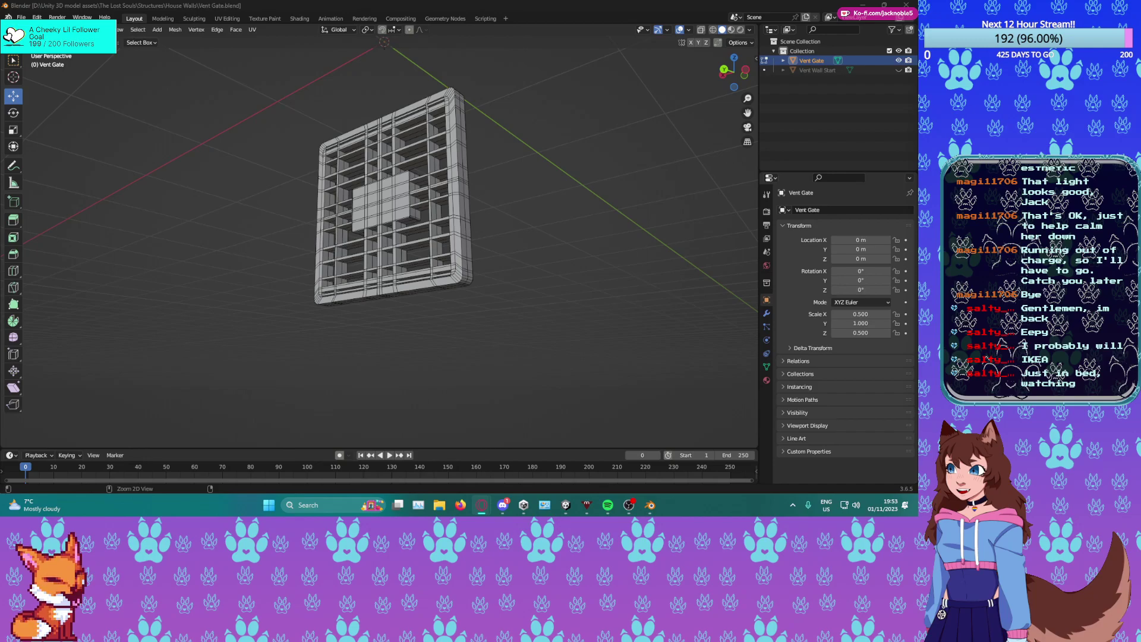
Leave mesh editing on the vent gate and save the file.
middle_click_drag(684, 280, 579, 257)
key("Tab")
key("ctrl+s")
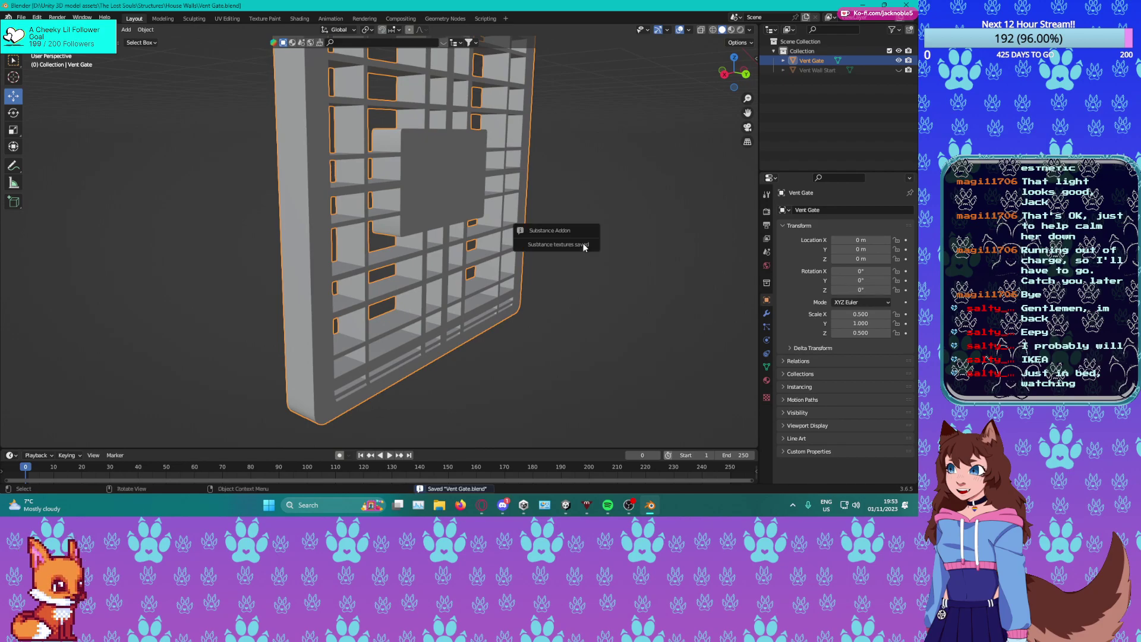
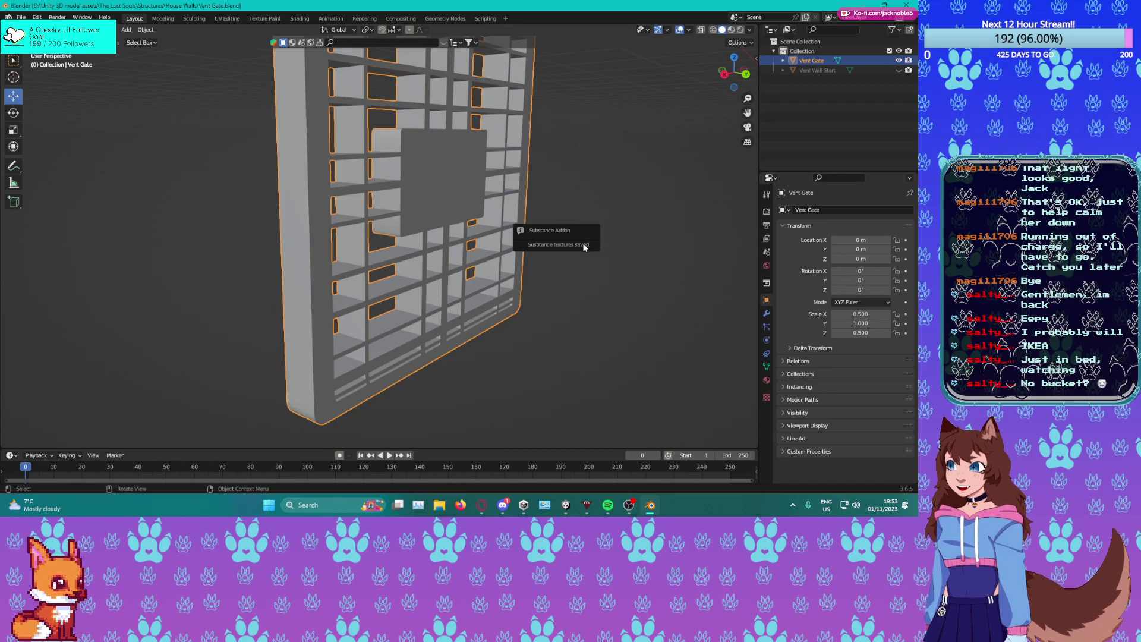
key("alt+Tab")
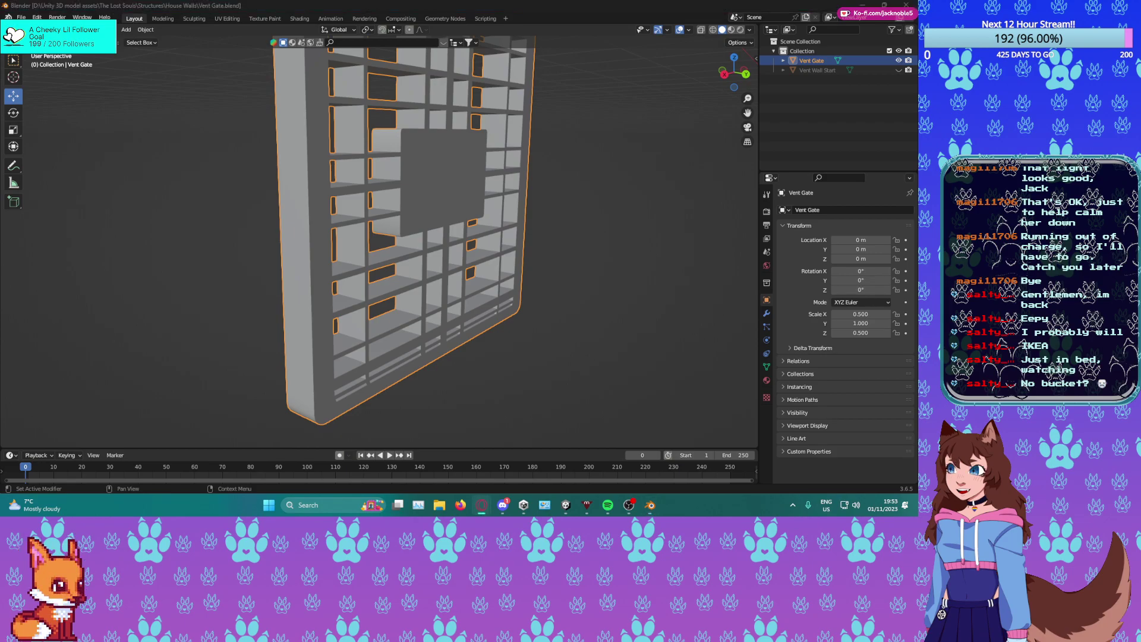
Delete all vertices of the vent gate's half on the positive Y side of its middle seam.
middle_click_drag(408, 274, 448, 313)
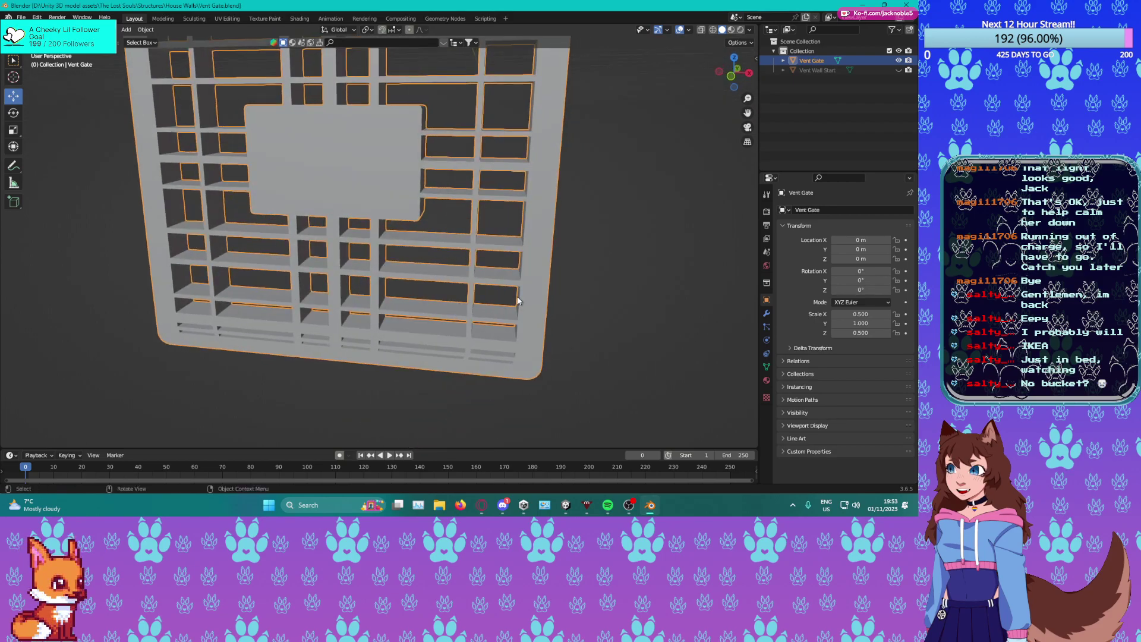
key("KP_3")
key("Tab")
middle_click_drag(450, 253, 417, 399, "shift")
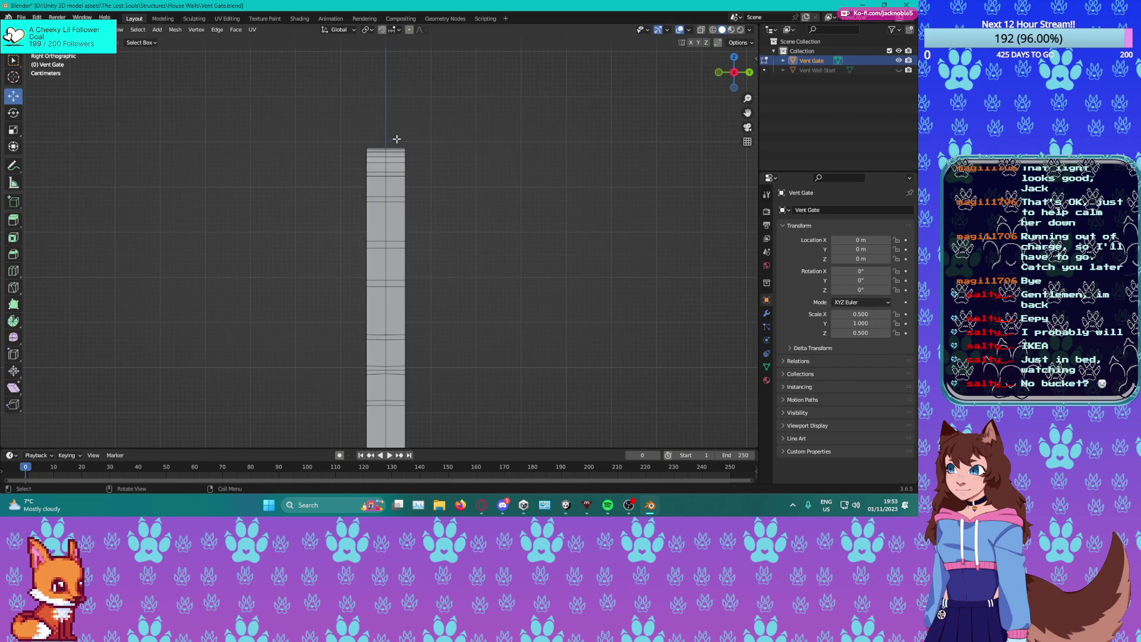
key("alt+z")
left_click_drag(394, 141, 450, 426)
middle_click_drag(440, 355, 430, 213, "shift")
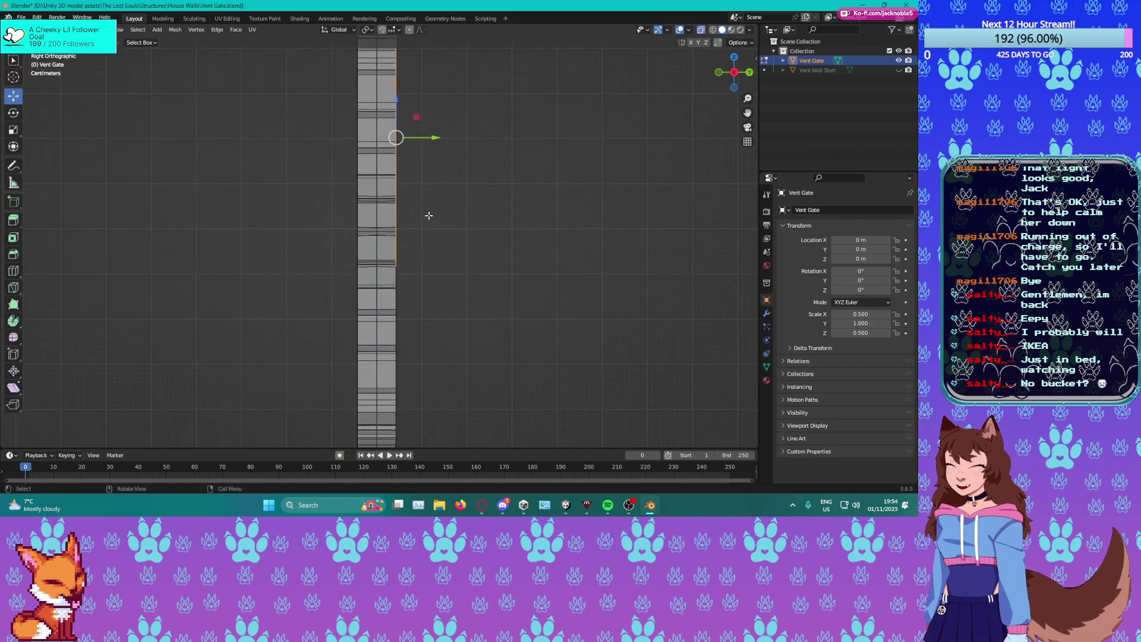
key("1")
left_click_drag(394, 226, 442, 450, "shift")
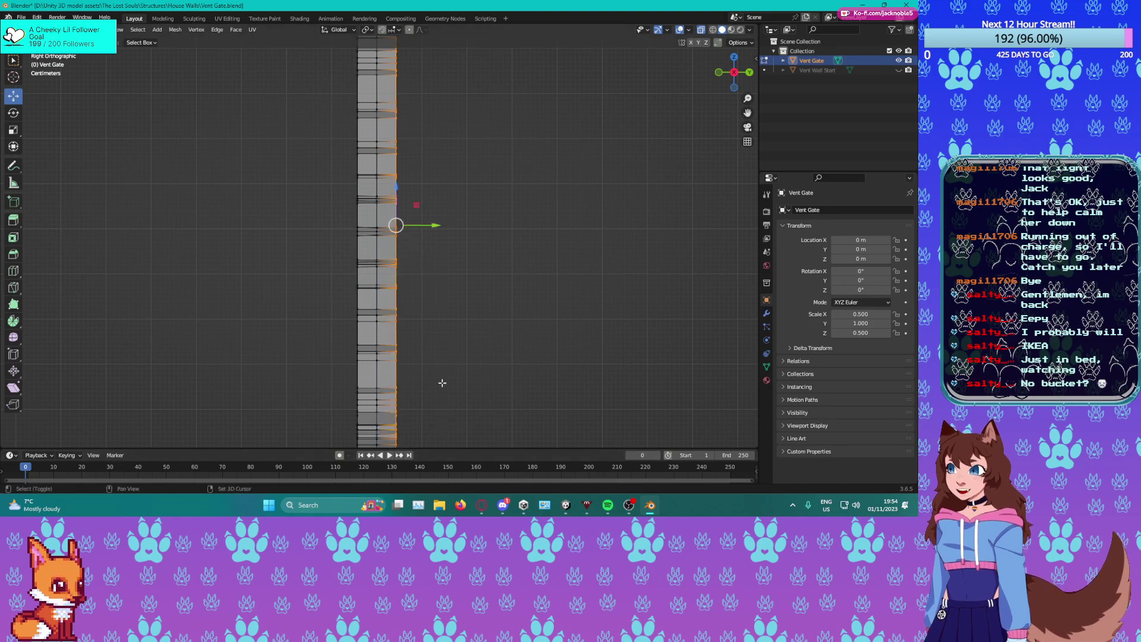
middle_click_drag(438, 383, 434, 280, "shift")
left_click_drag(393, 307, 397, 370, "shift")
key("x")
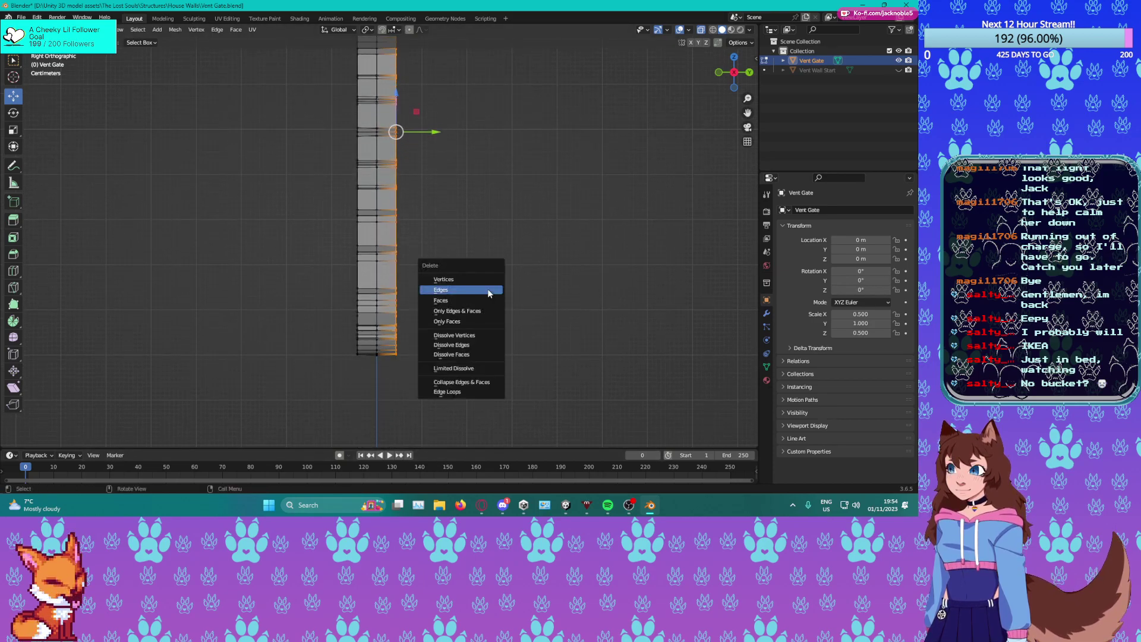
left_click(480, 278)
Add a Mirror modifier to the vent gate with Y as its only mirror axis.
left_click(767, 313)
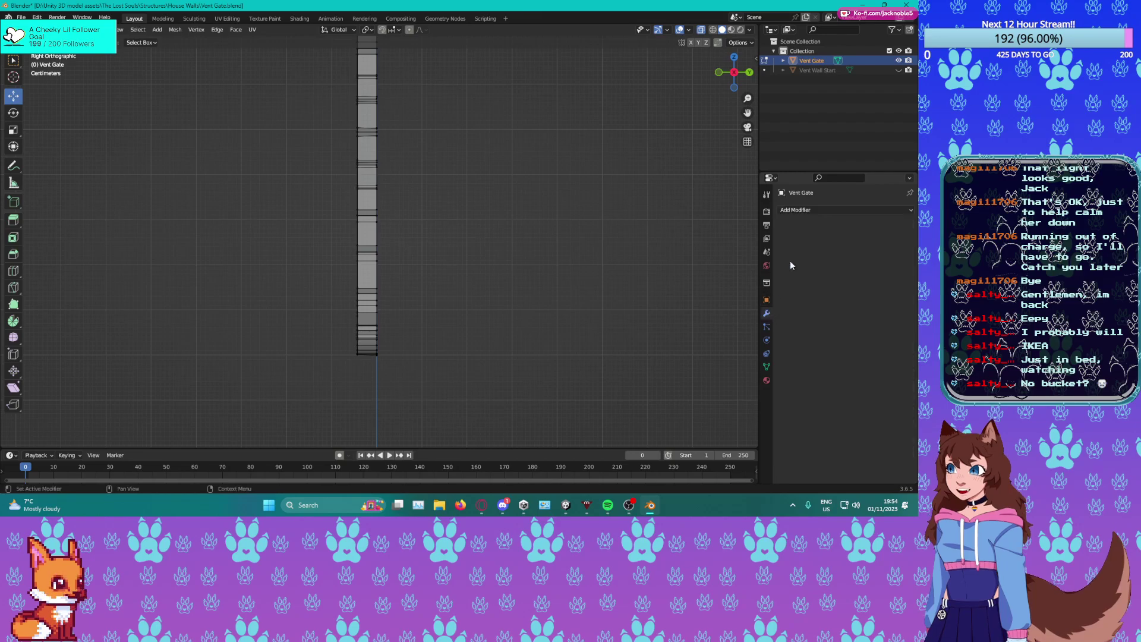
left_click(787, 210)
left_click(722, 321)
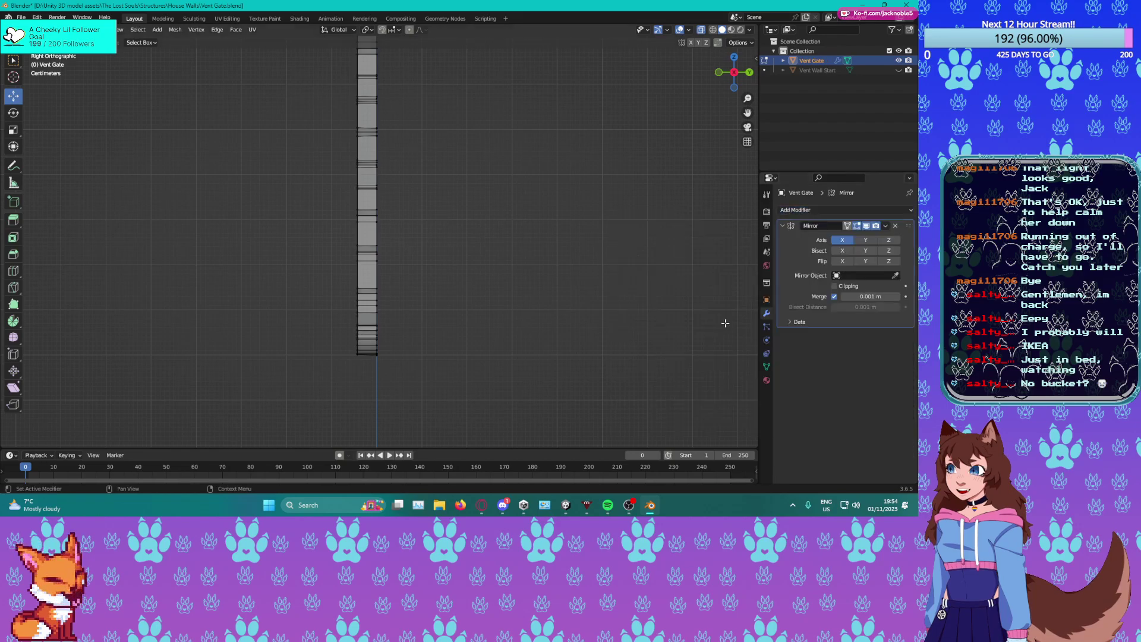
left_click(874, 242)
Enable Clipping on the mirror and move the gate's middle seam vertices along Y onto the mirror plane.
scroll(375, 290, "up", 1)
left_click(375, 283)
middle_click_drag(375, 284, 386, 284)
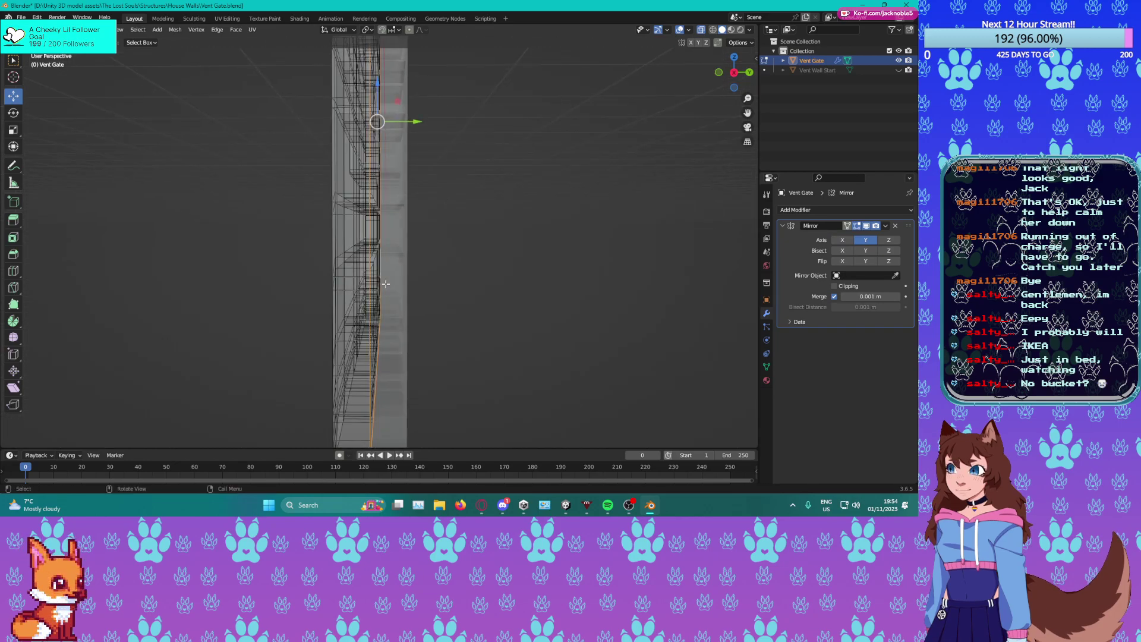
key("KP_1")
key("KP_3")
scroll(394, 232, "down", 2)
middle_click_drag(405, 119, 404, 194, "shift")
scroll(404, 194, "down", 2)
left_click(835, 286)
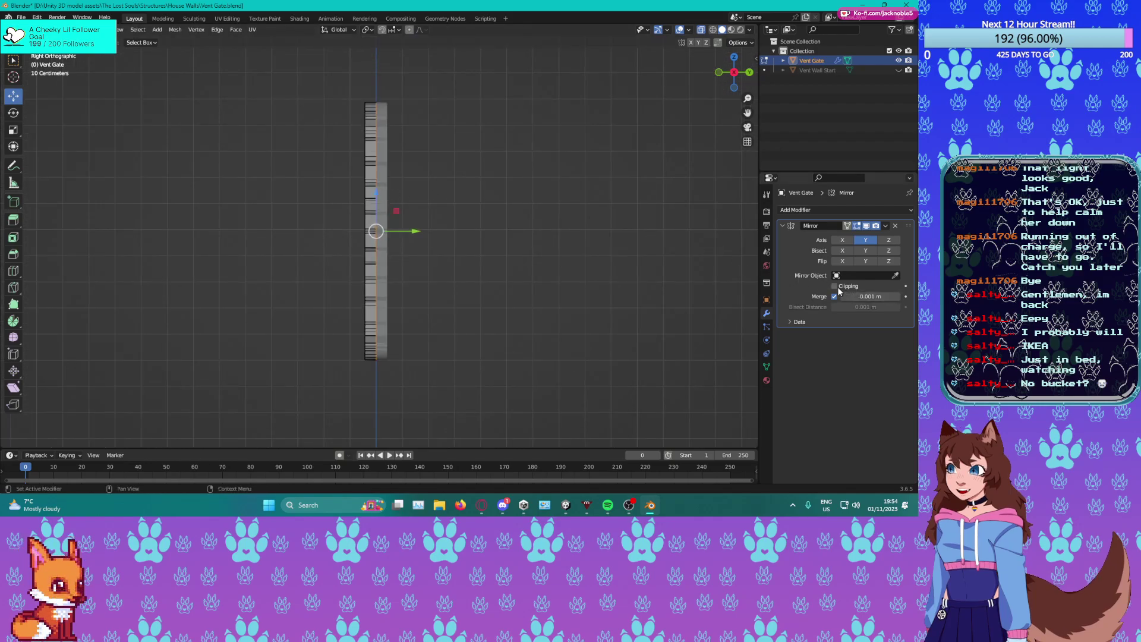
left_click_drag(373, 95, 393, 393)
mouse_move(412, 229)
left_mouse_down()
mouse_move(447, 231)
mouse_move(403, 230)
left_mouse_up()
left_click_drag(699, 235, 699, 234)
Turn off the see-through display, return to object mode and save the file.
middle_click_drag(699, 235, 630, 189)
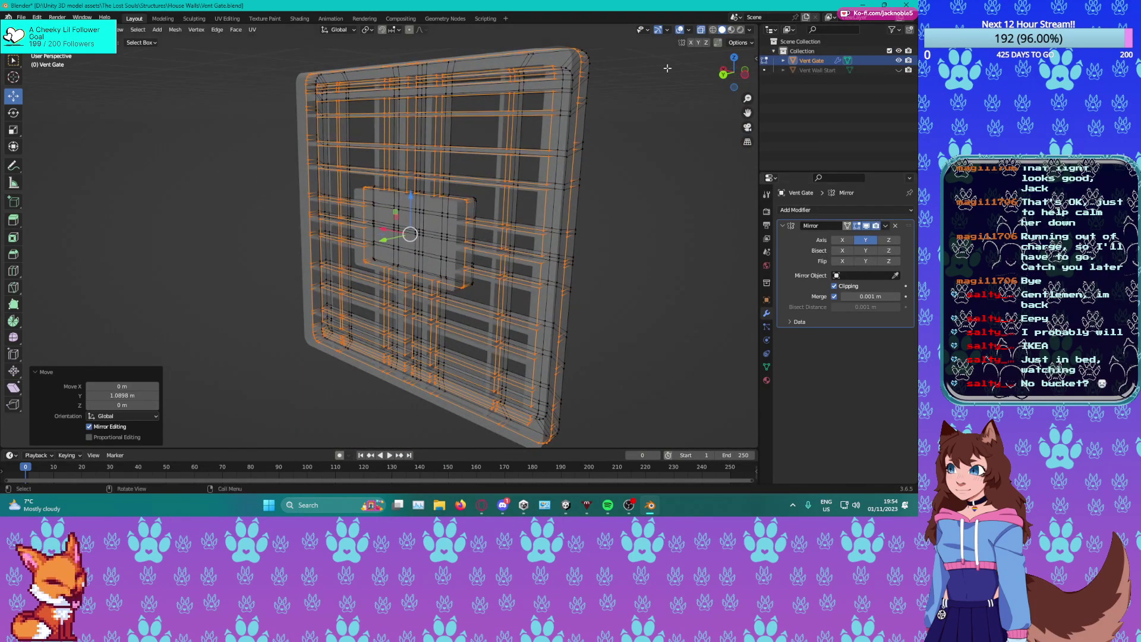
left_click(701, 30)
key("Tab")
middle_click_drag(333, 256, 388, 170)
key("ctrl+s")
Extrude all front faces of the centre plate and move them 0.004271 m along Y.
key("Tab")
scroll(376, 202, "up", 3)
left_click(387, 170)
left_click_drag(181, 165, 416, 295)
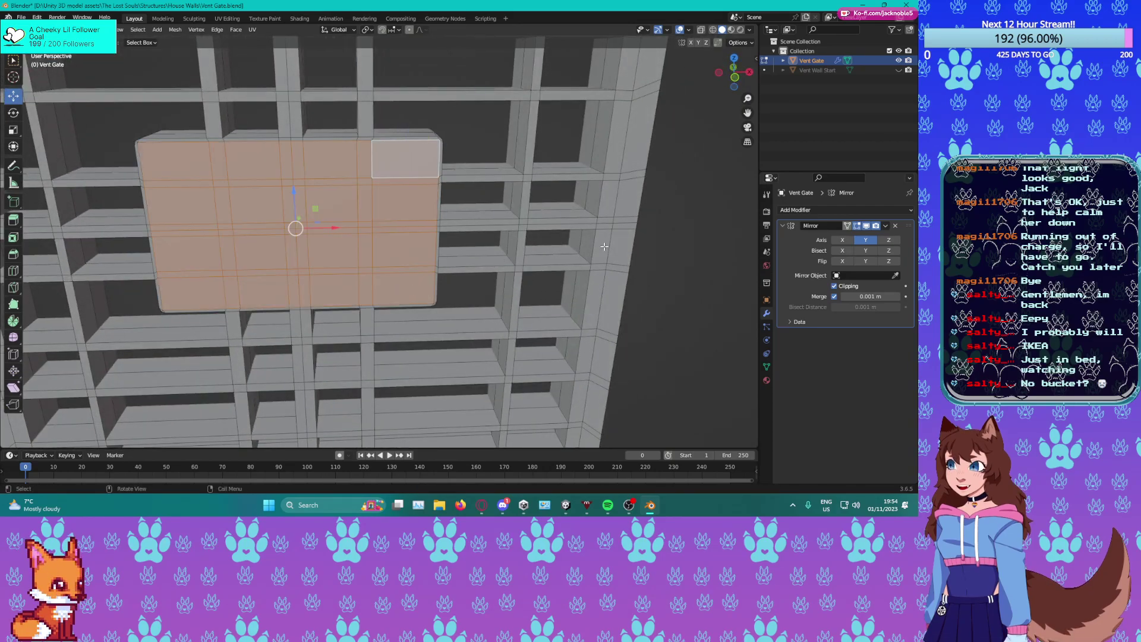
middle_click_drag(505, 244, 431, 276)
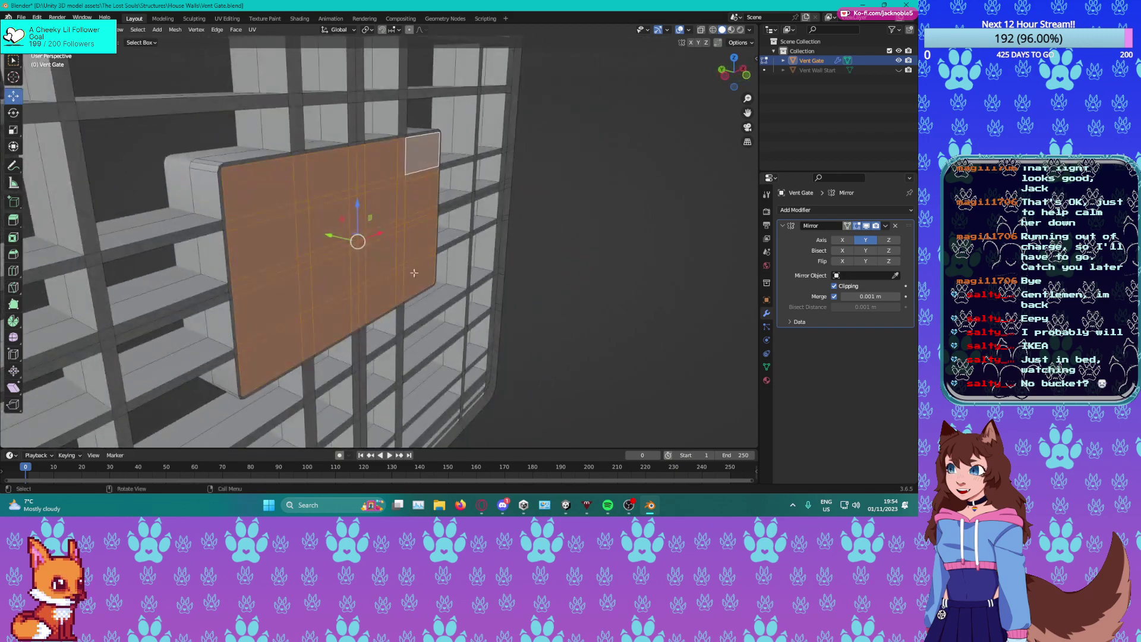
key("e")
left_click_drag(344, 235, 328, 236)
right_click(341, 236)
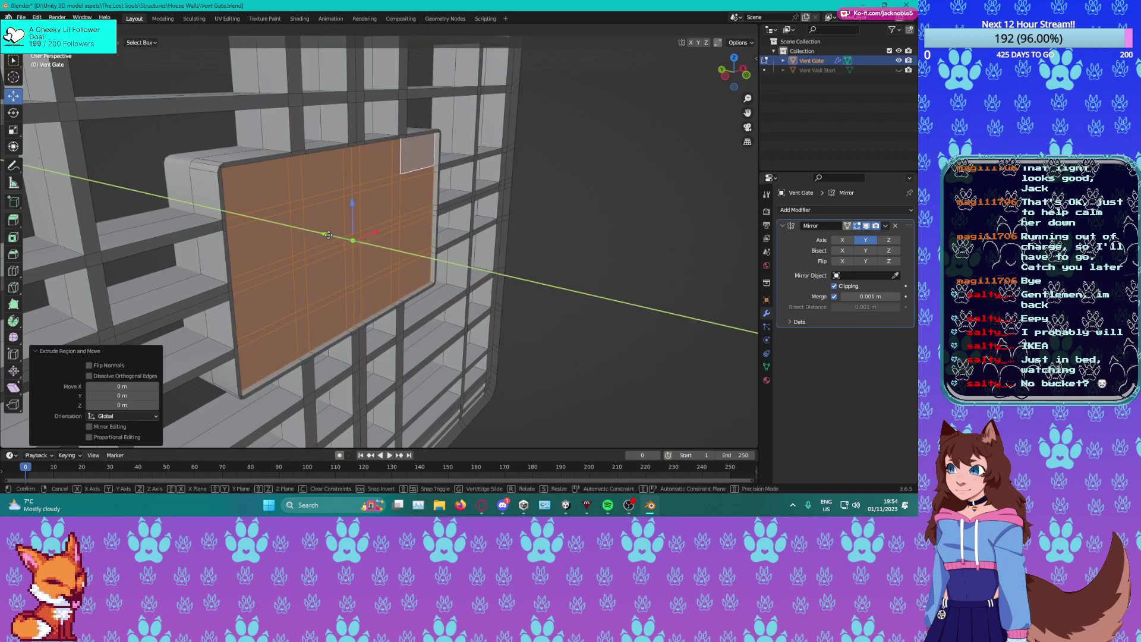
left_click(330, 236)
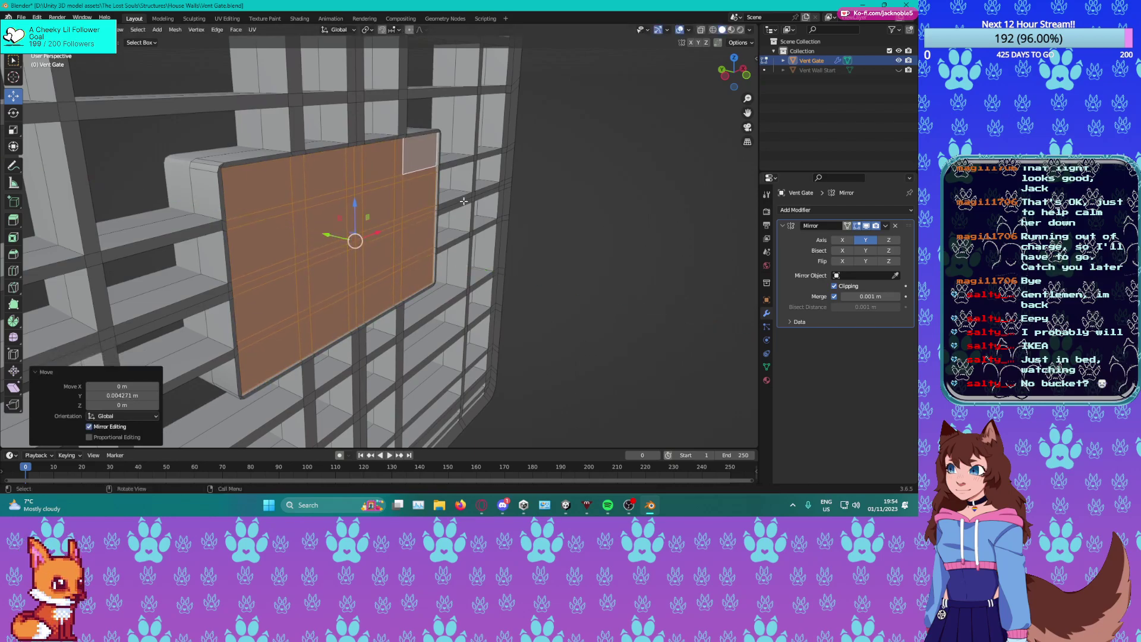
Inset the centre plate's front faces by about 0.01 m, then extrude them -0.003705 m along Y.
key("i")
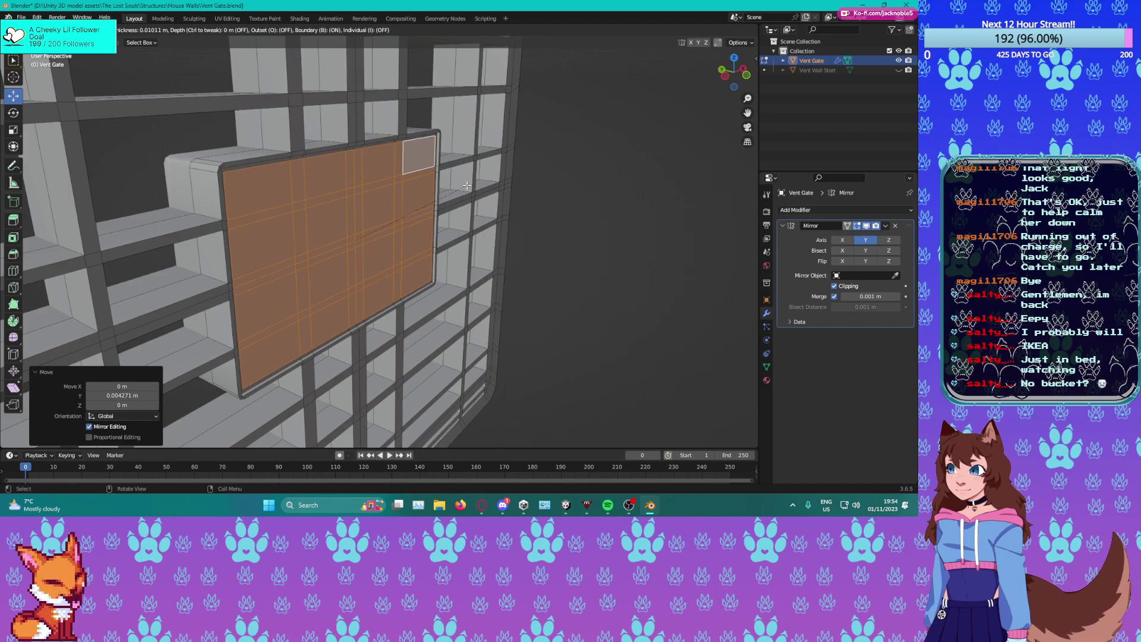
left_click(340, 201)
key("e")
right_click(329, 233)
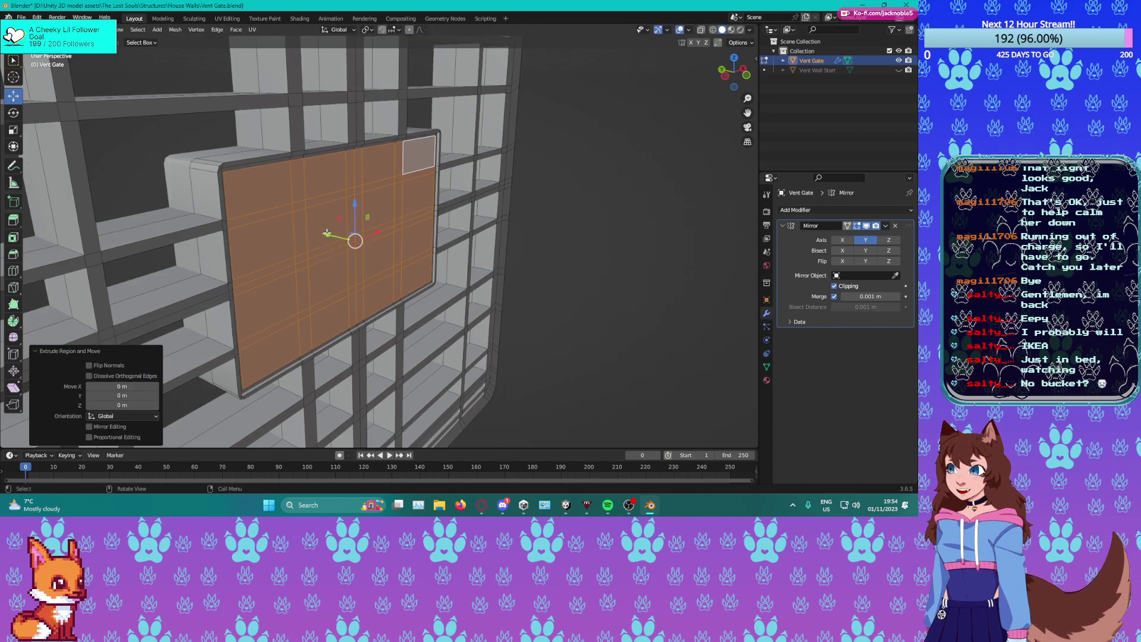
key("g")
key("y")
left_click_drag(330, 232, 331, 233)
Inset the centre plate's front faces again by about 0.04 m, return to object mode and save the file.
middle_click_drag(375, 233, 334, 237)
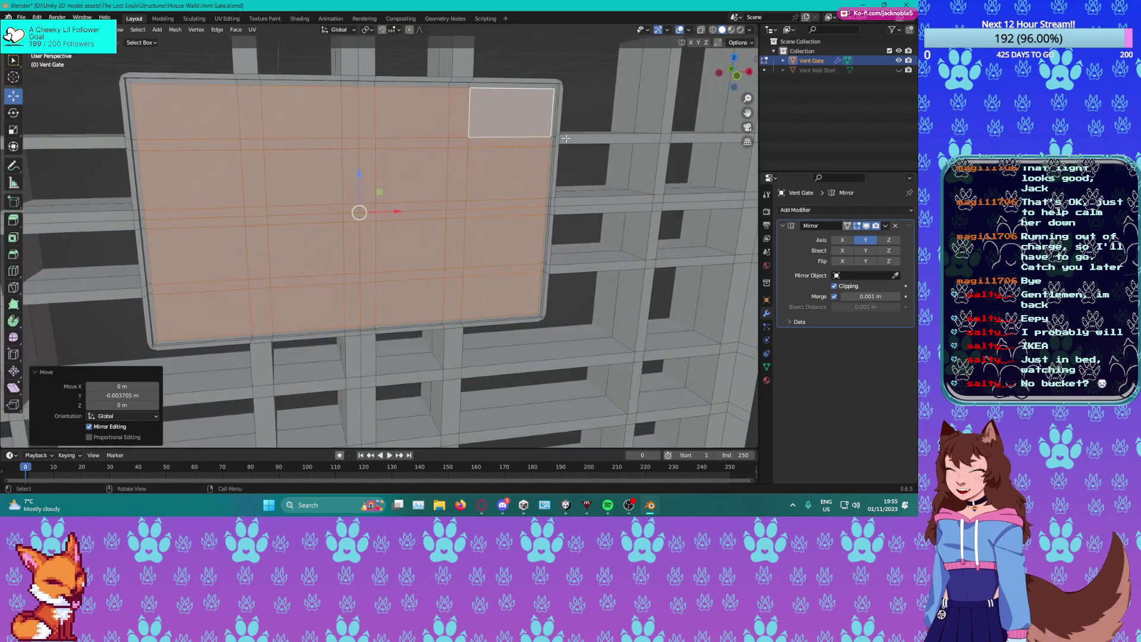
scroll(451, 171, "down", 3)
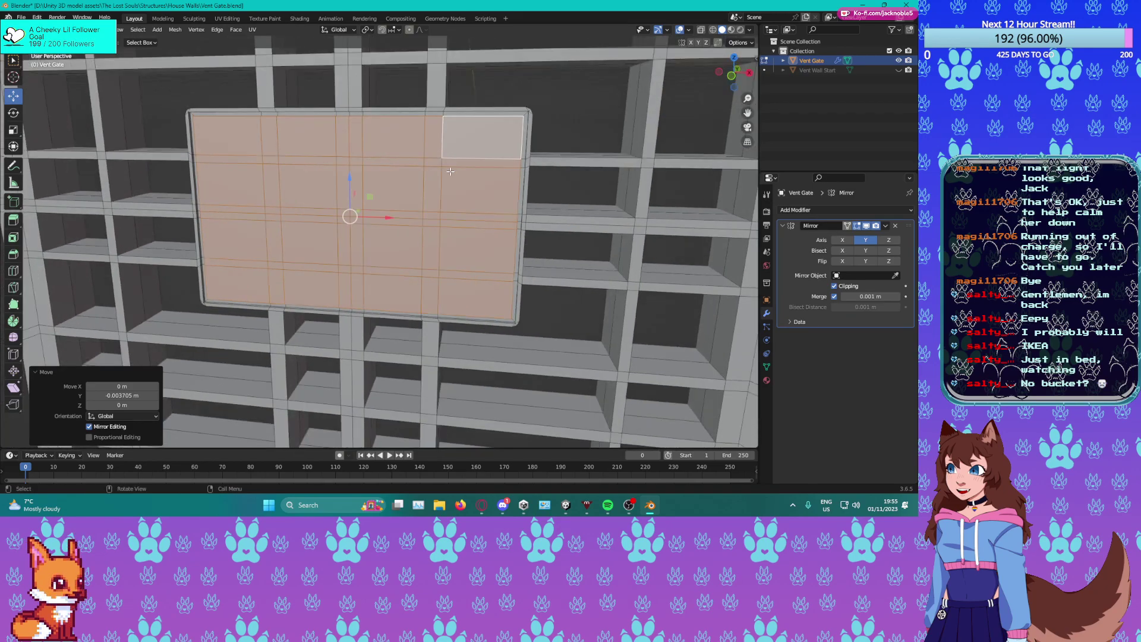
middle_click_drag(451, 171, 434, 173)
scroll(451, 173, "up", 1)
middle_click_drag(538, 180, 546, 182)
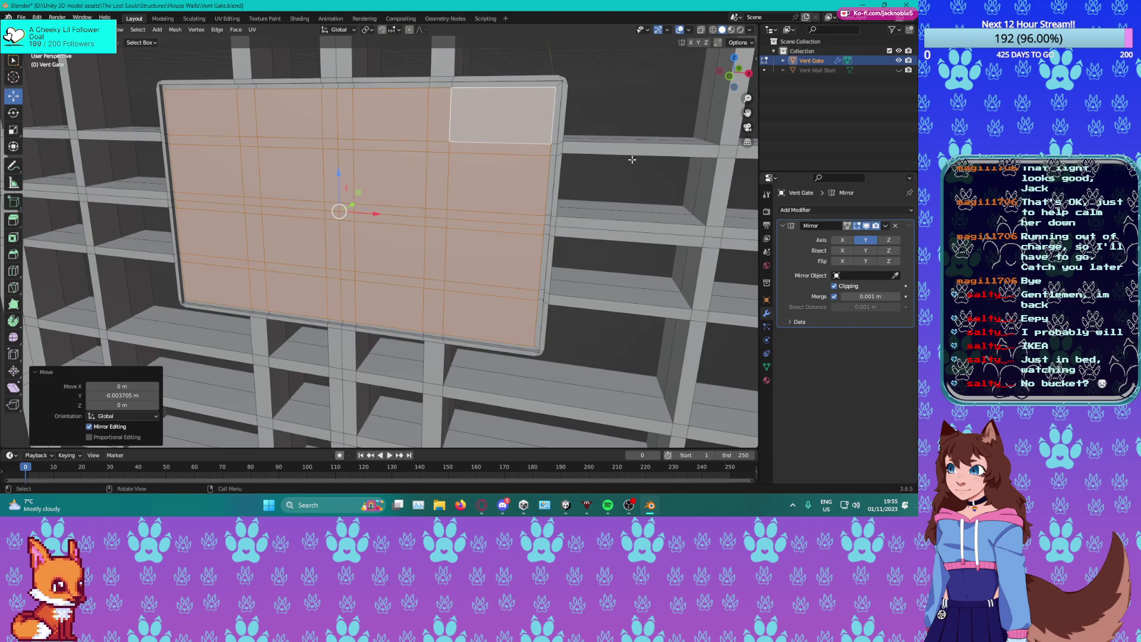
middle_click_drag(439, 203, 490, 196)
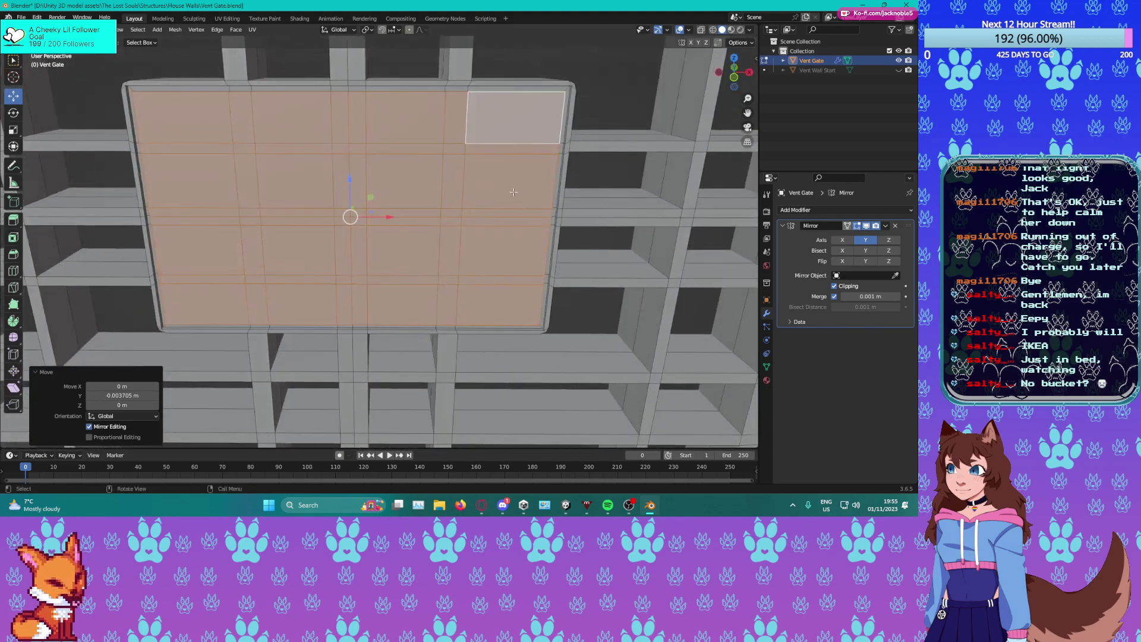
key("i")
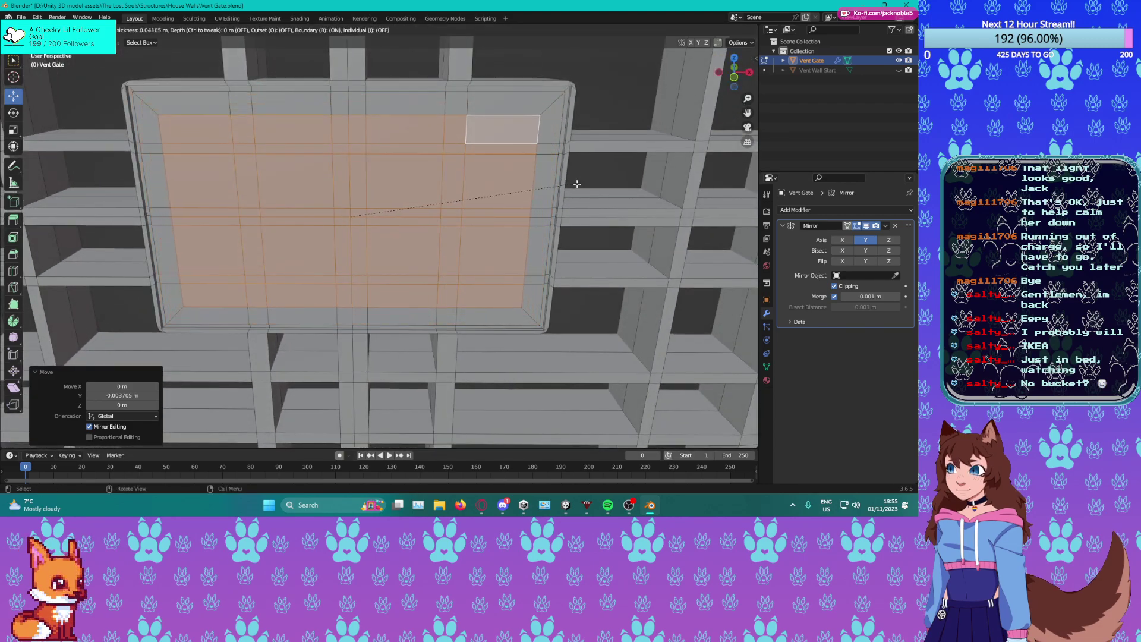
left_click(569, 187)
middle_click_drag(416, 237, 439, 243)
key("Tab")
key("ctrl+s")
middle_click_drag(408, 338, 315, 301)
scroll(315, 301, "up", 2)
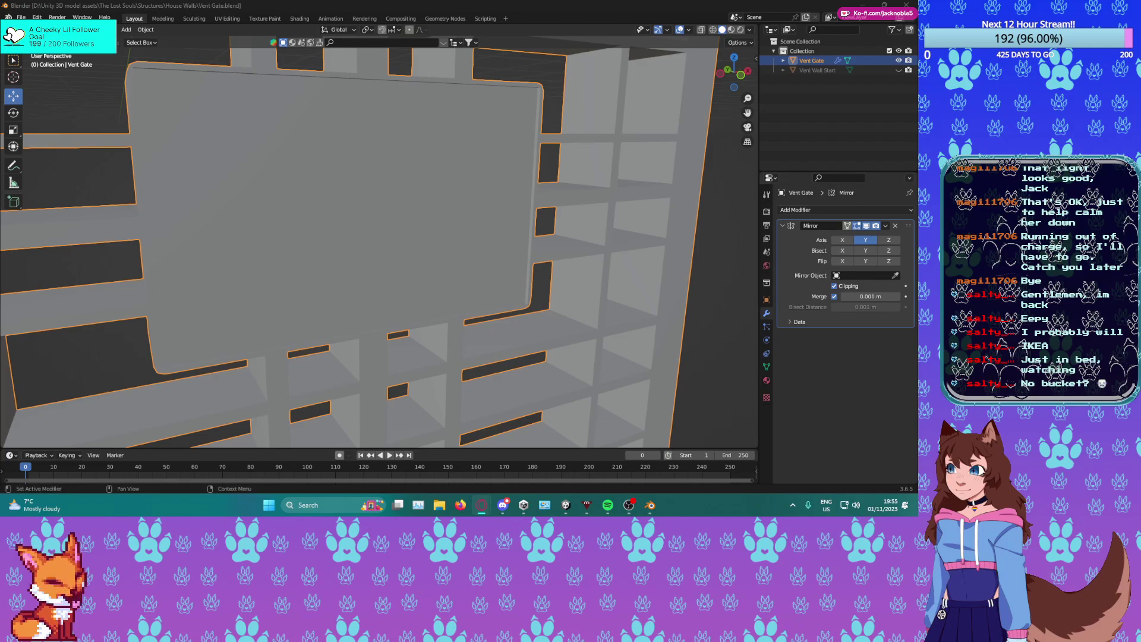
In File Explorer, pin the Unity 3D Material Assets folder on the My Book drive to Quick access.
key("super+e")
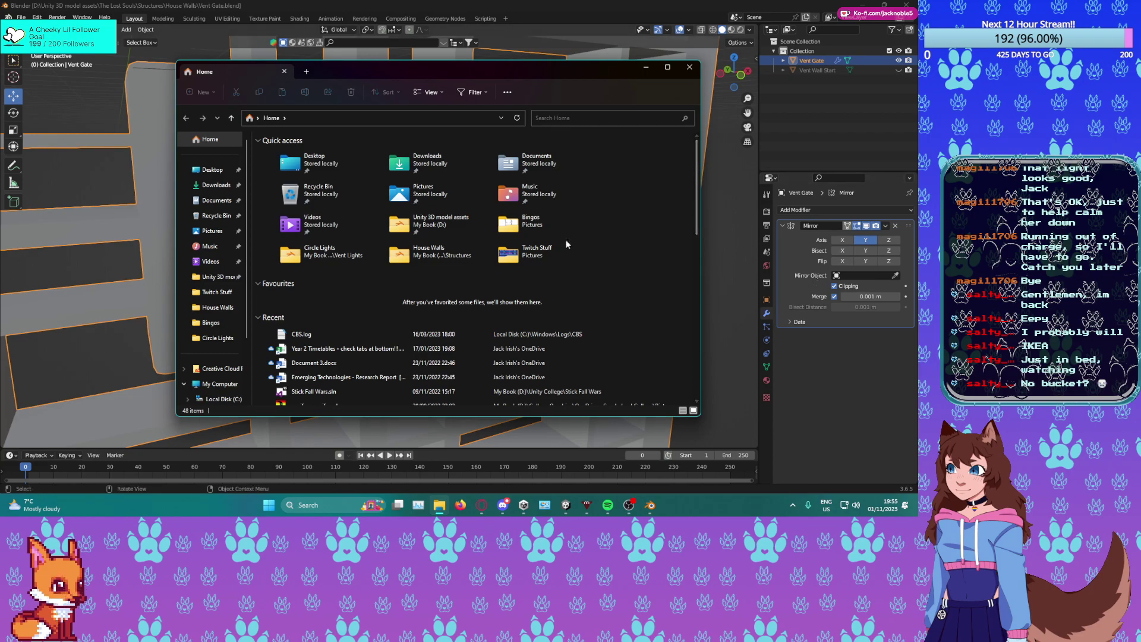
left_click(208, 280)
left_click(232, 118)
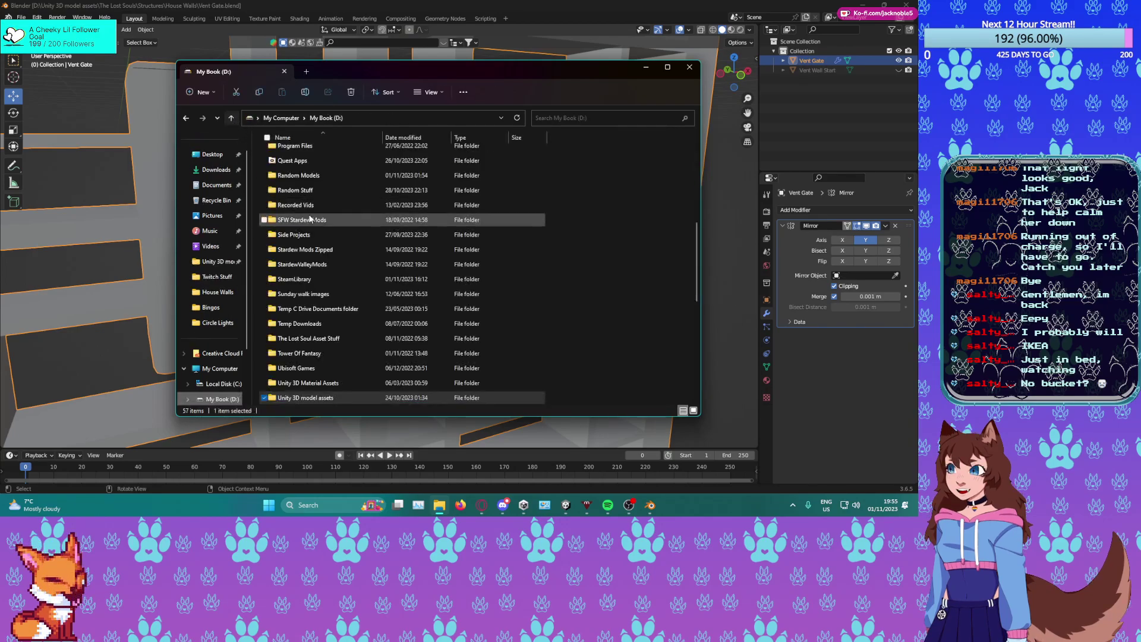
double_click(331, 380)
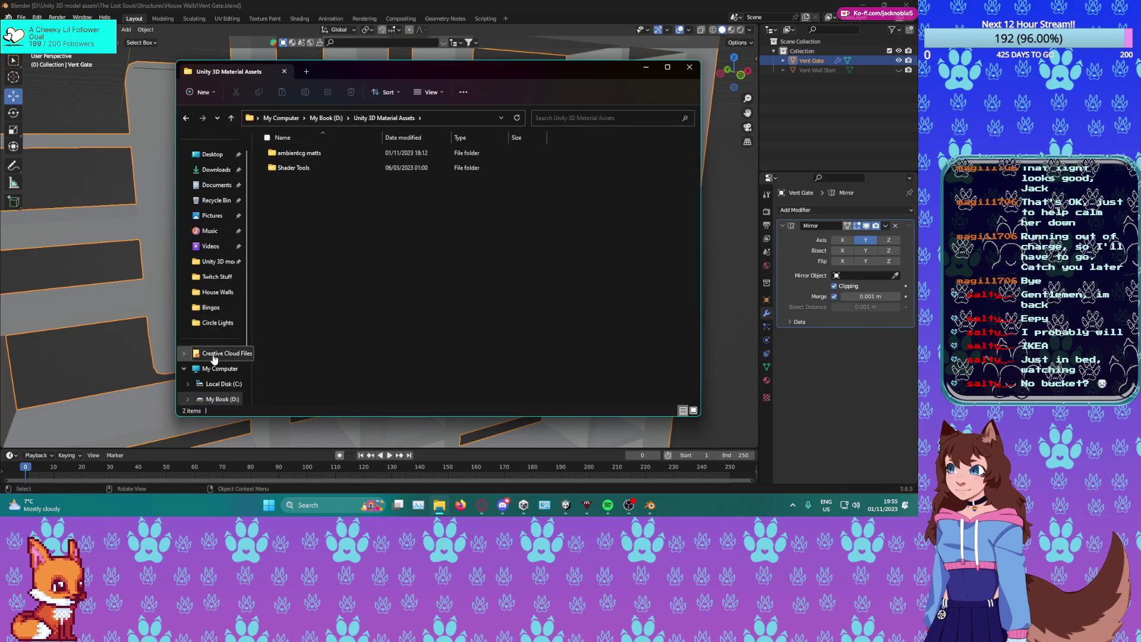
left_click(231, 118)
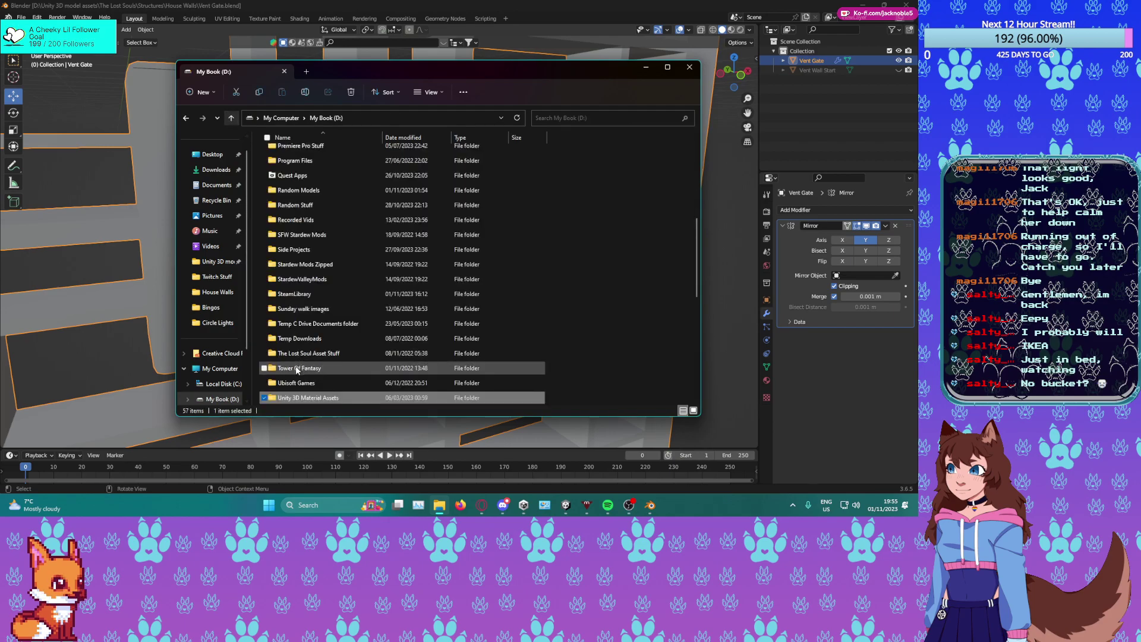
right_click(308, 399)
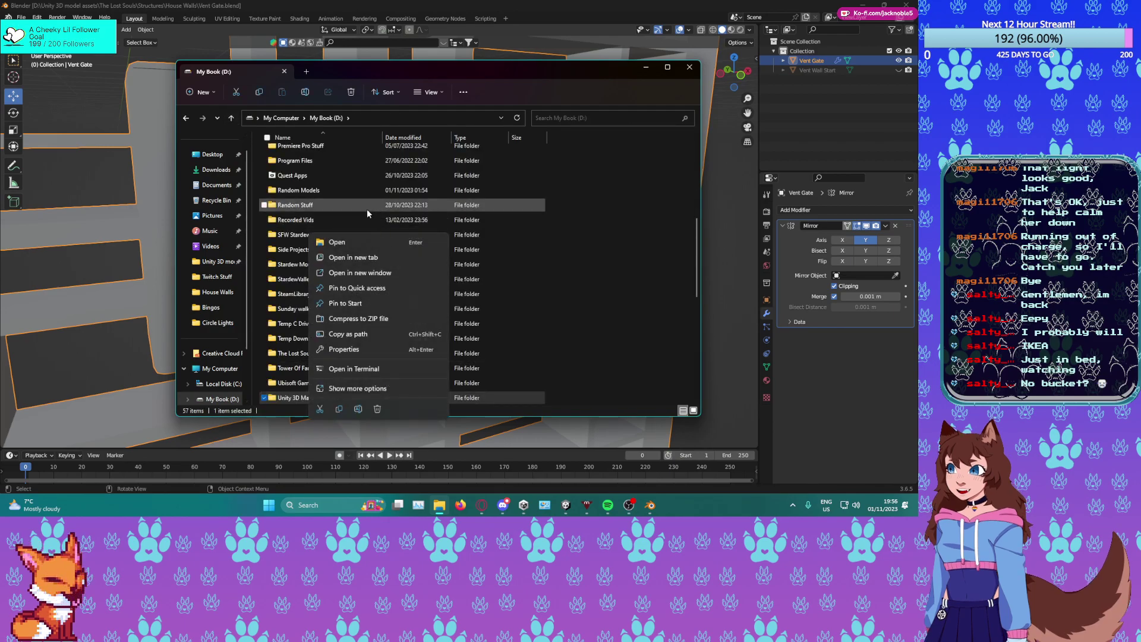
left_click(342, 290)
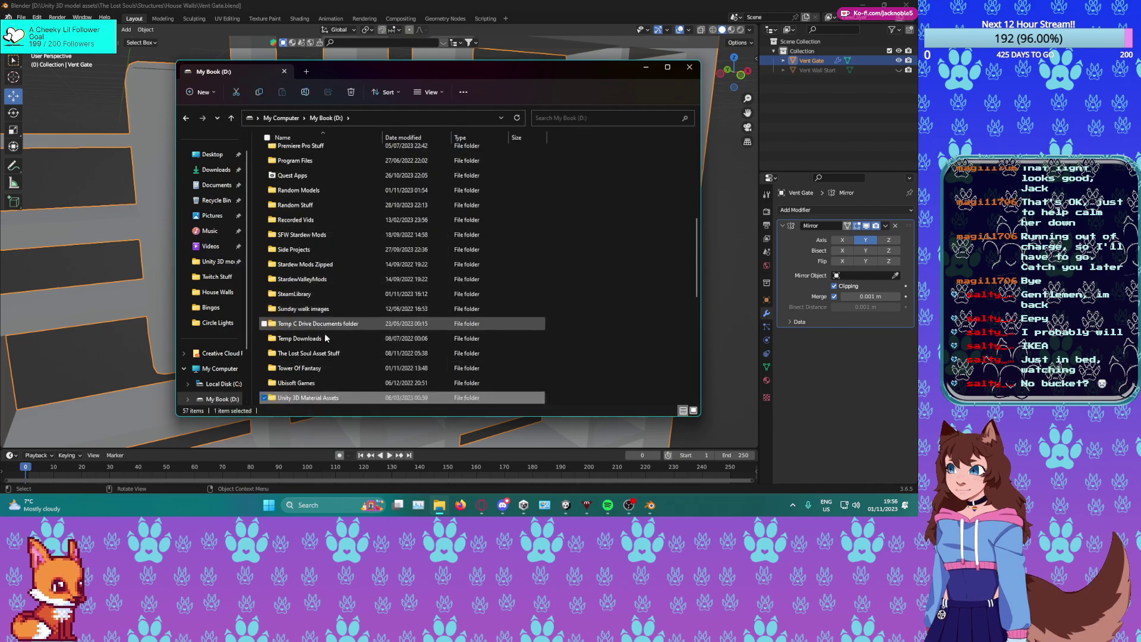
Open the Metal 41 B texture folder inside ambientcg matts in Unity 3D Material Assets.
double_click(318, 399)
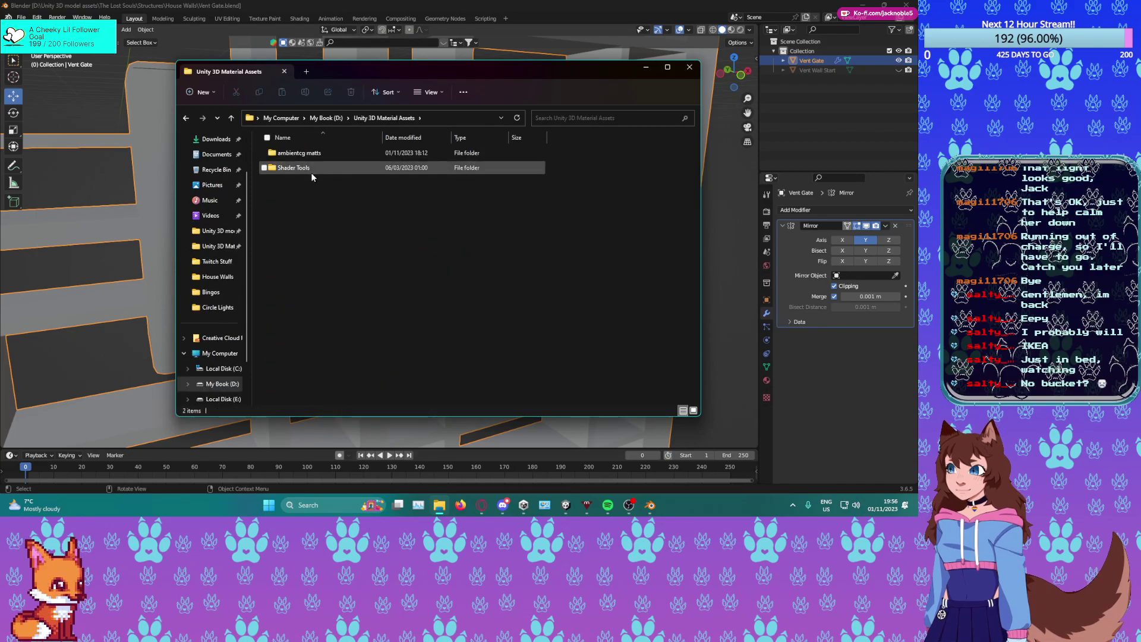
left_click(305, 154)
double_click(305, 154)
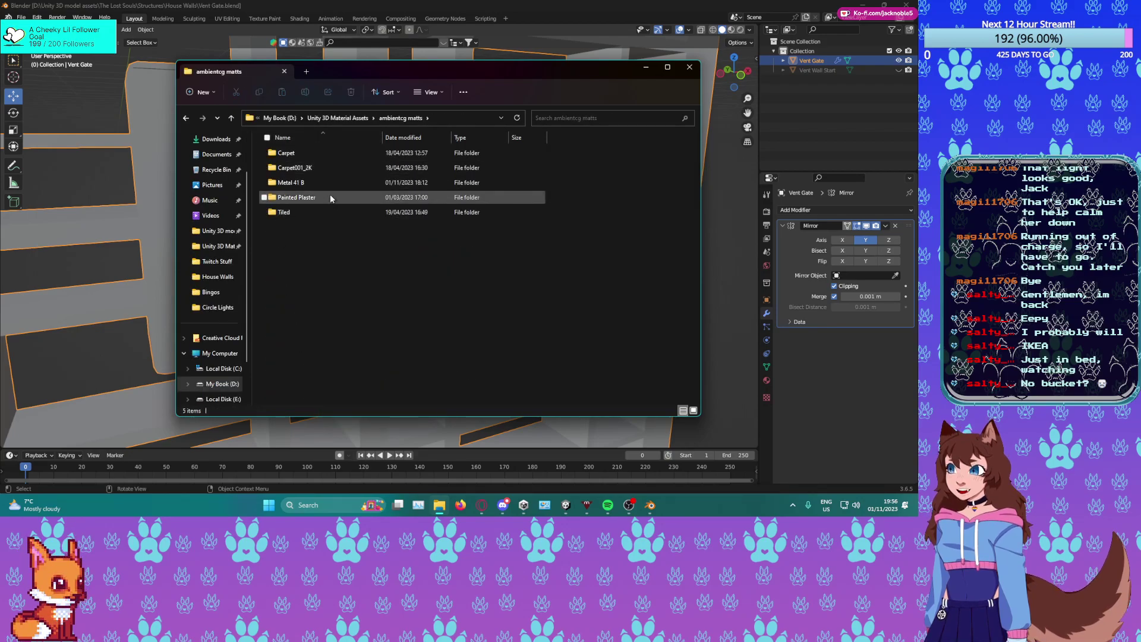
double_click(305, 182)
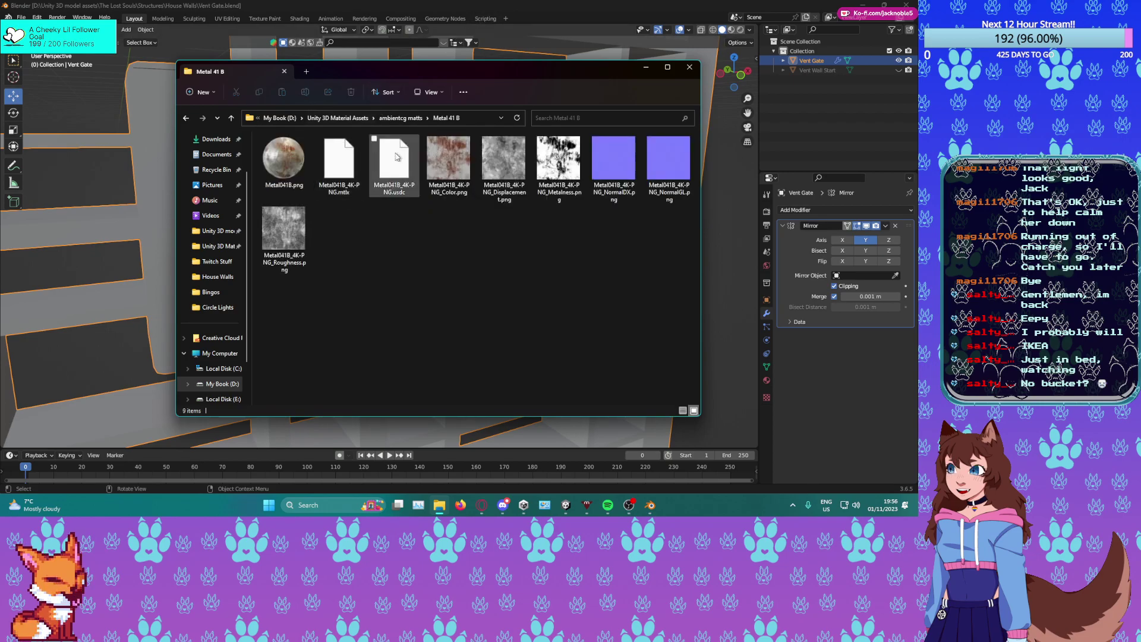
Return to Blender and switch to the Shading workspace with the whole vent gate in view.
left_click(300, 19)
scroll(461, 199, "up", 4)
middle_click_drag(461, 208, 378, 205)
middle_click_drag(461, 235, 447, 209)
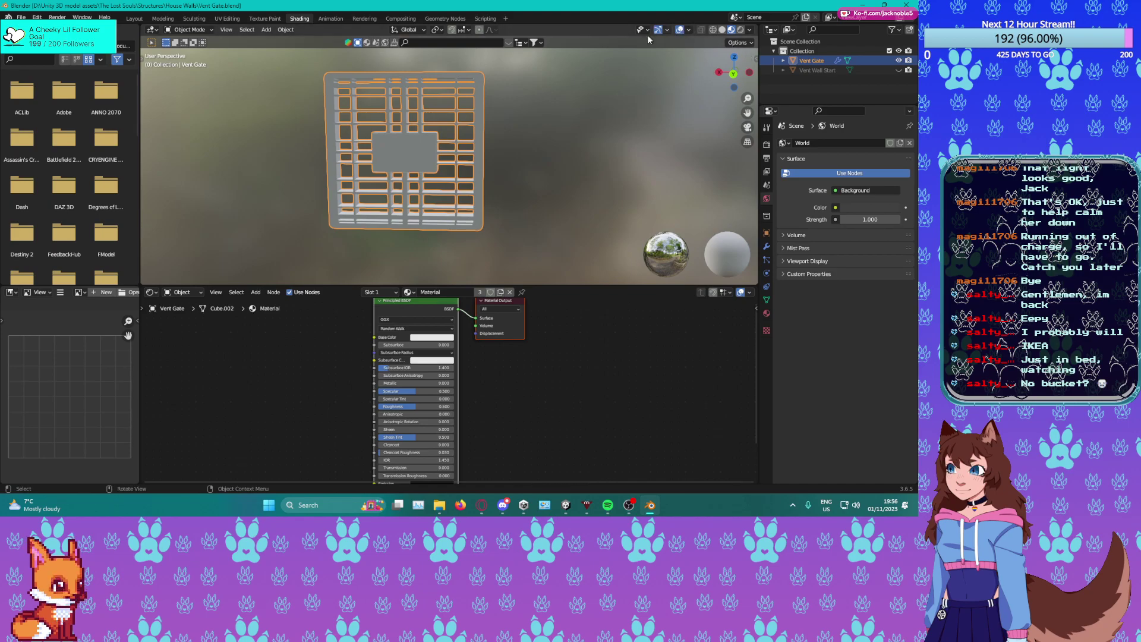
Select the vent gate's whole mesh, show its Mirror modifier settings, return to object mode and save the file.
key("Tab")
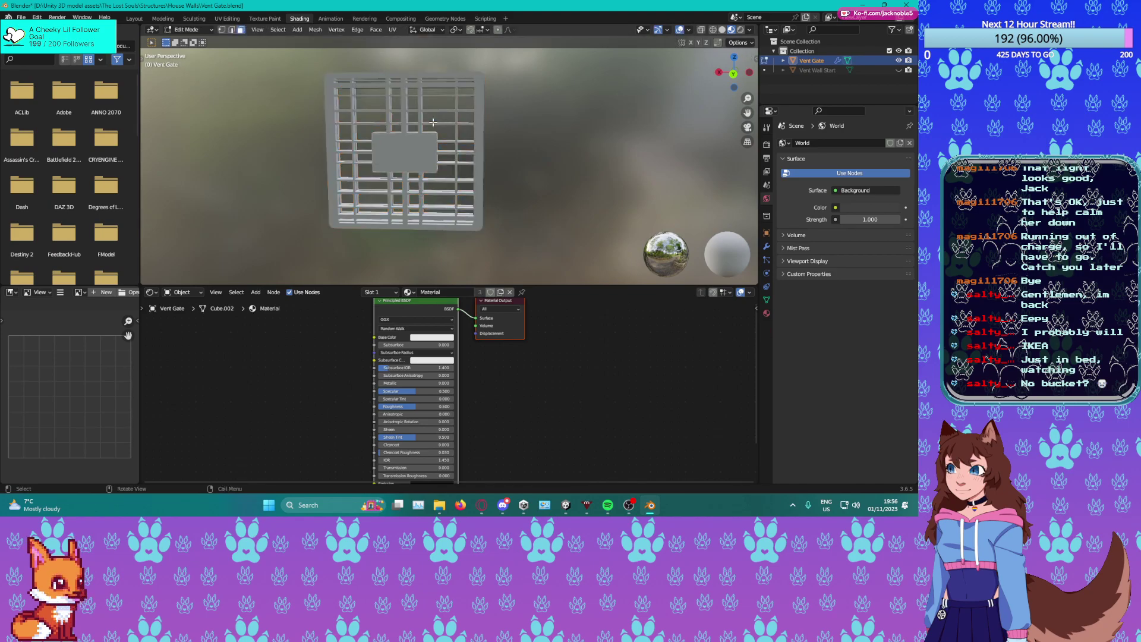
middle_click_drag(406, 151, 713, 214)
key("a")
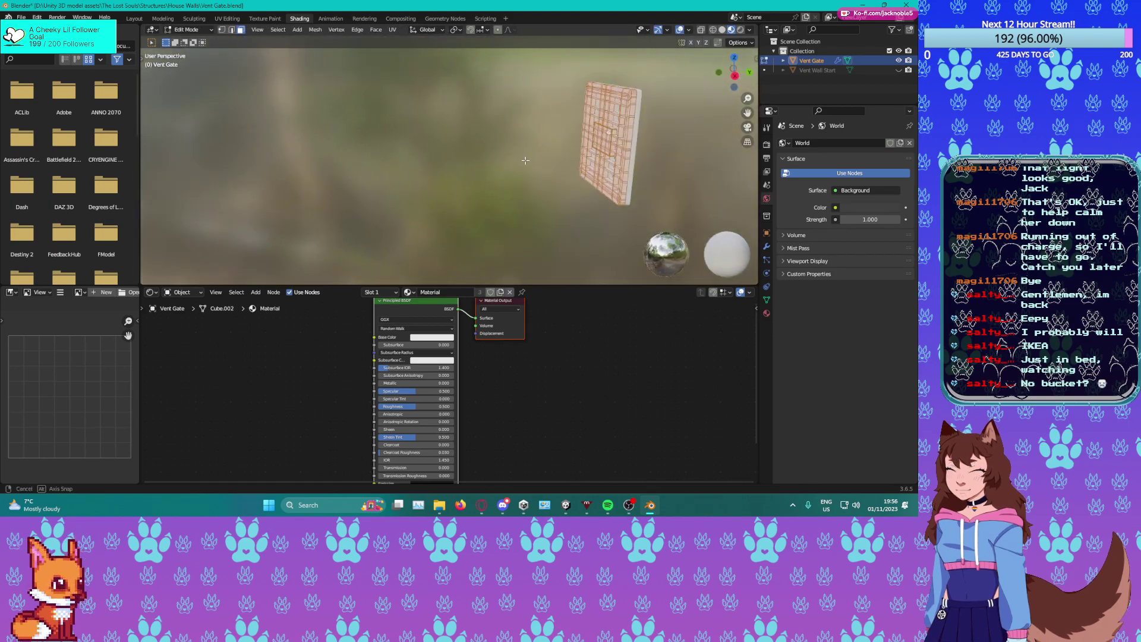
left_click(767, 247)
middle_click_drag(510, 183, 453, 198)
scroll(440, 206, "up", 4)
key("Tab")
key("ctrl+s")
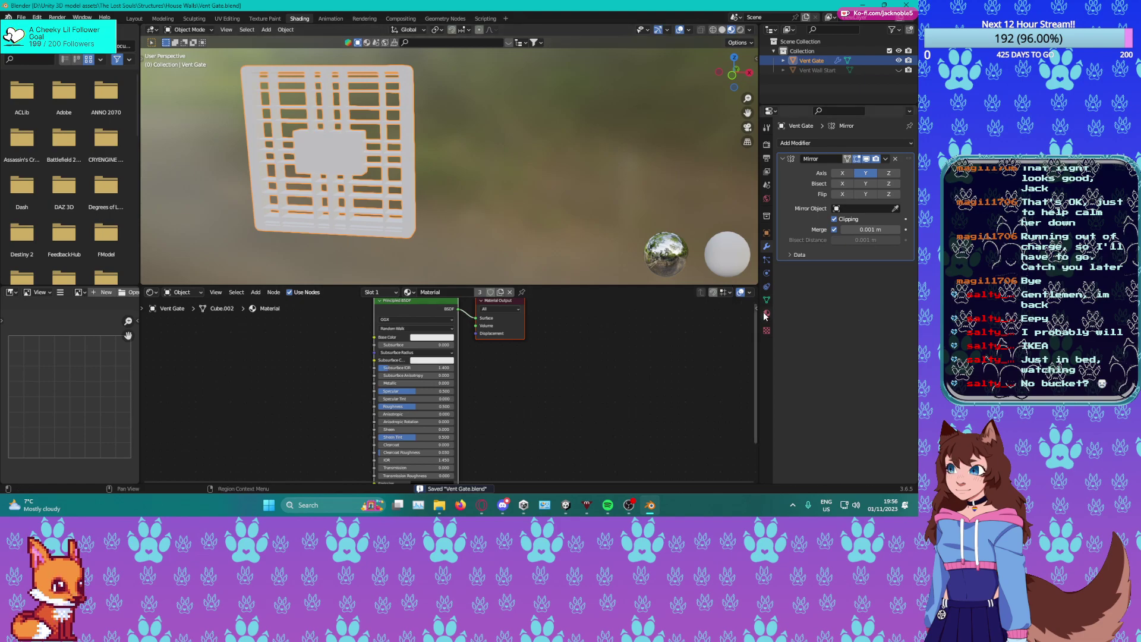
Show the gate's material settings and add the Metal041B Color, Metalness, Roughness and NormalDX images from File Explorer as texture nodes.
left_click(767, 314)
middle_click_drag(490, 171, 531, 172)
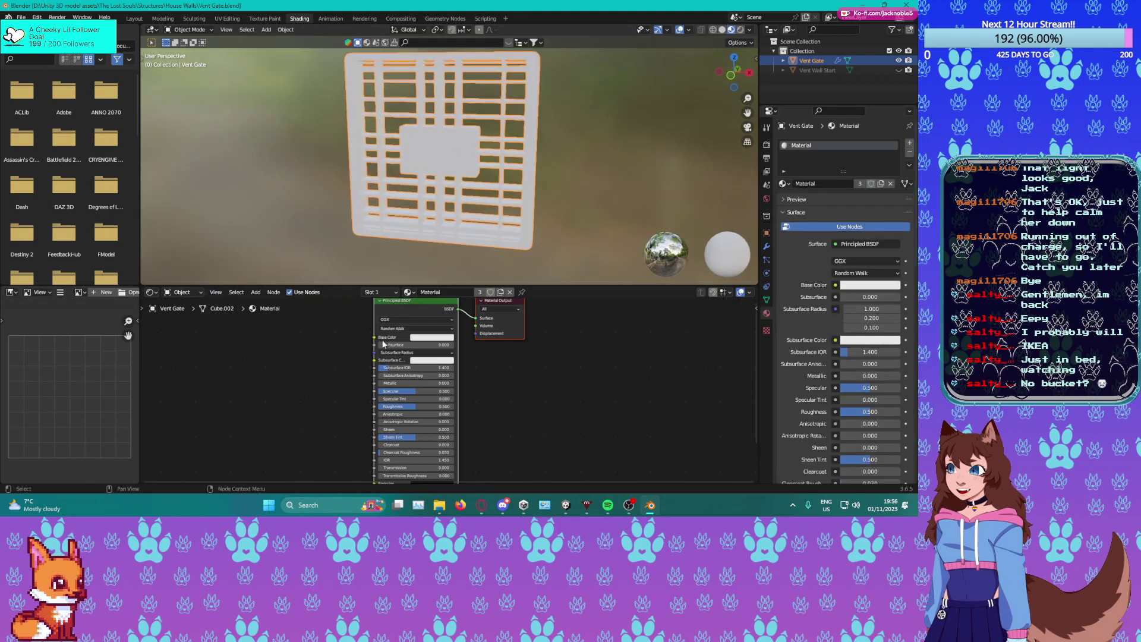
left_click(439, 505)
left_click_drag(447, 162, 262, 434)
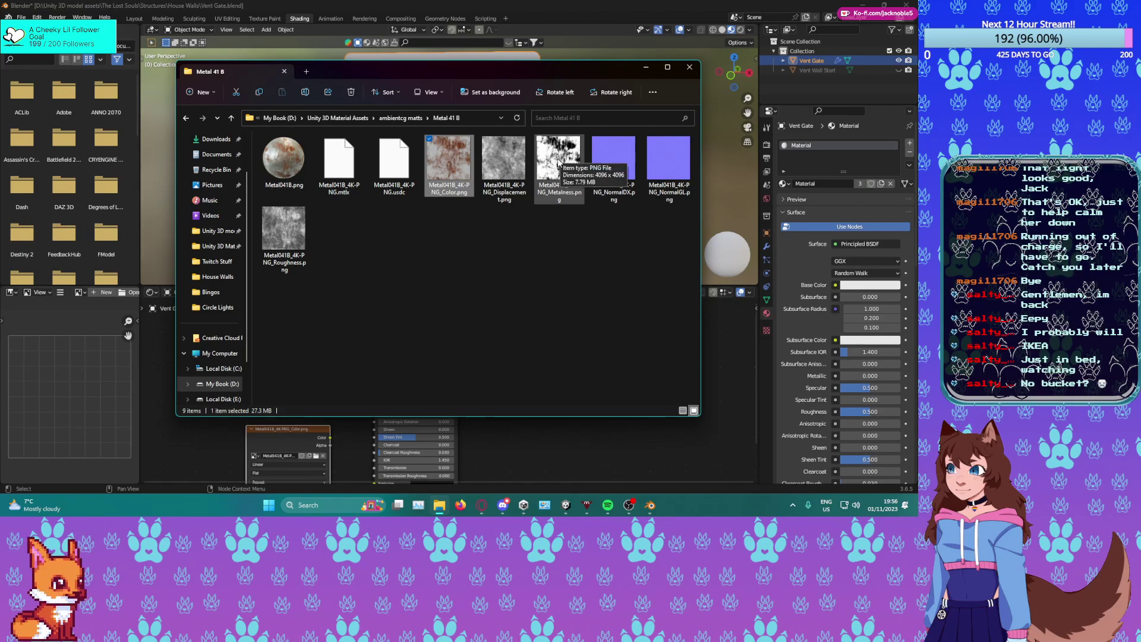
left_click_drag(558, 167, 562, 447)
left_click_drag(284, 238, 718, 453)
left_click_drag(618, 169, 679, 451)
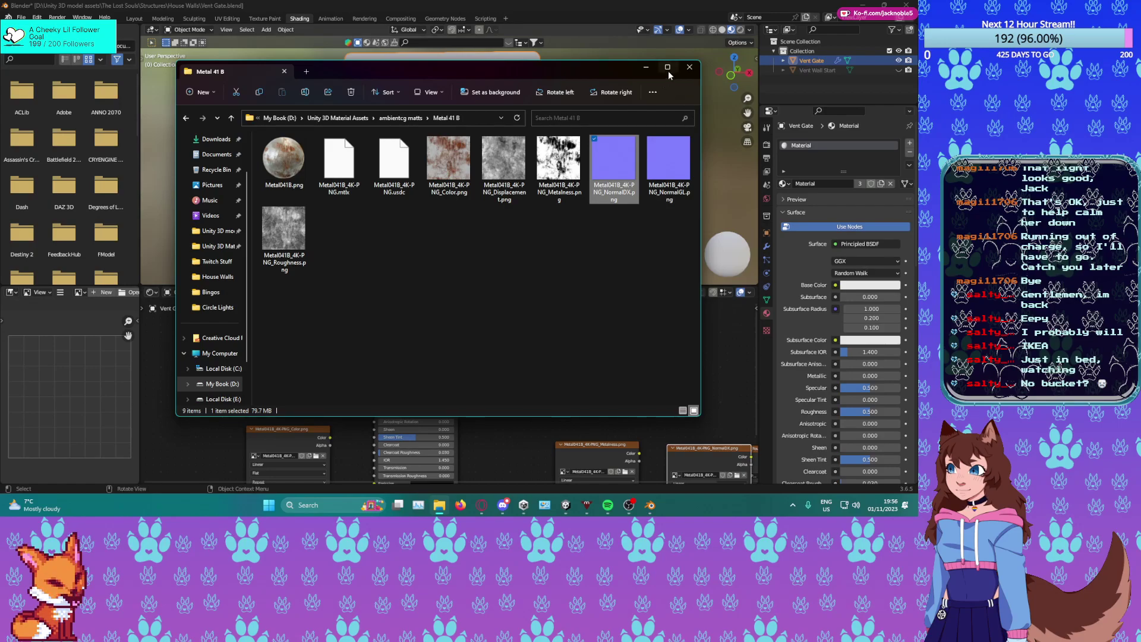
left_click(646, 68)
Move the NormalDX texture node before the Principled BSDF and link its Color output to the Normal input.
middle_click_drag(576, 387, 602, 241)
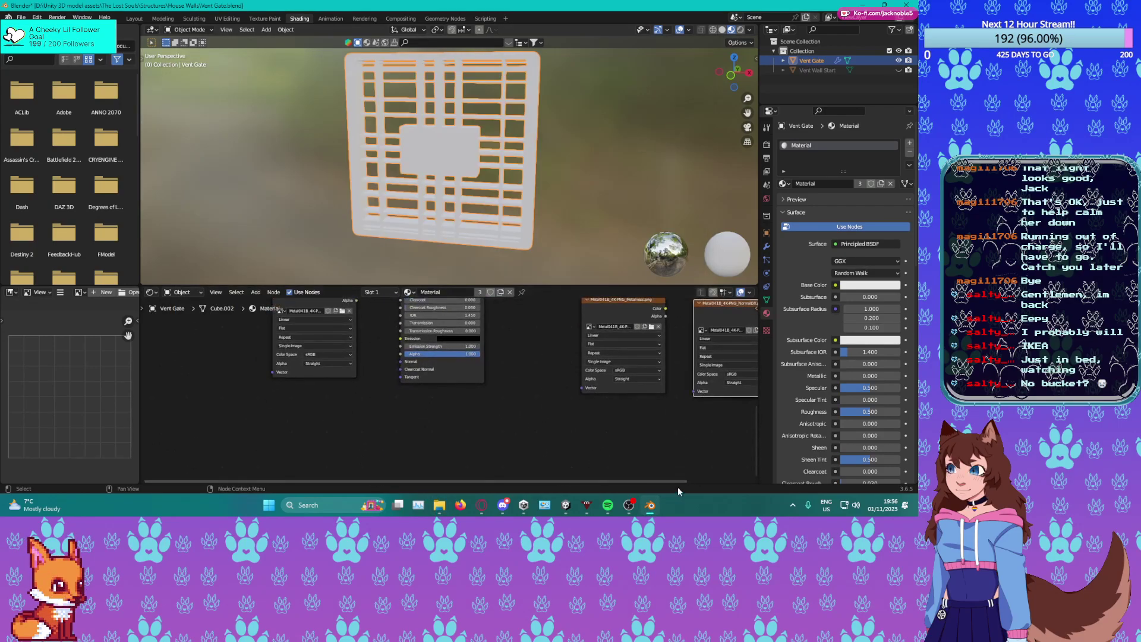
left_click_drag(696, 316, 199, 388)
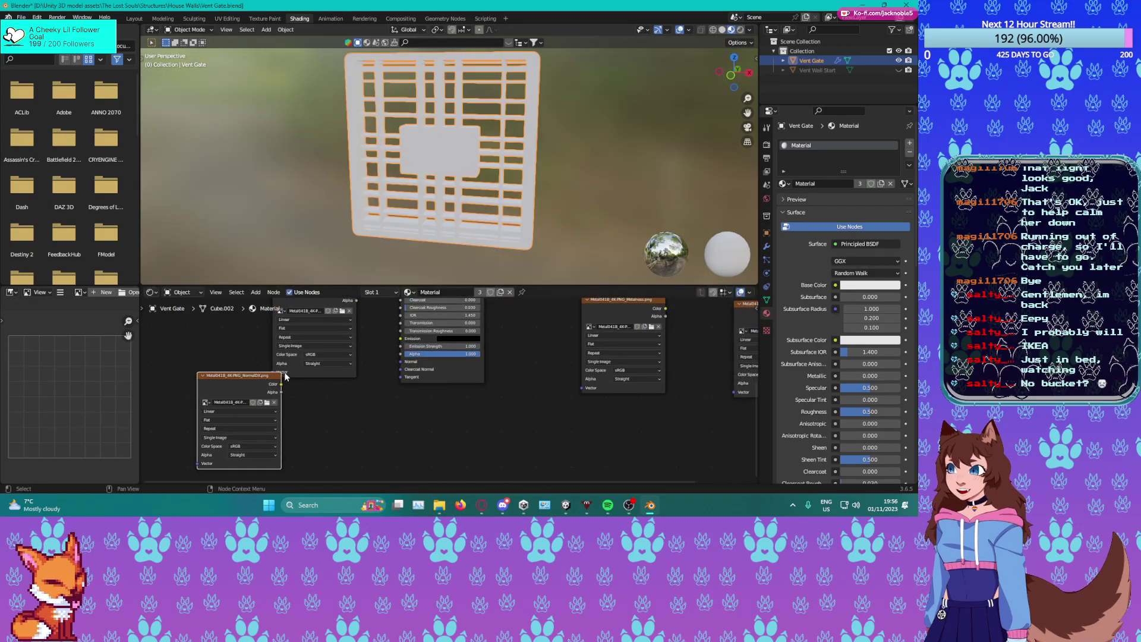
left_click_drag(281, 384, 406, 362)
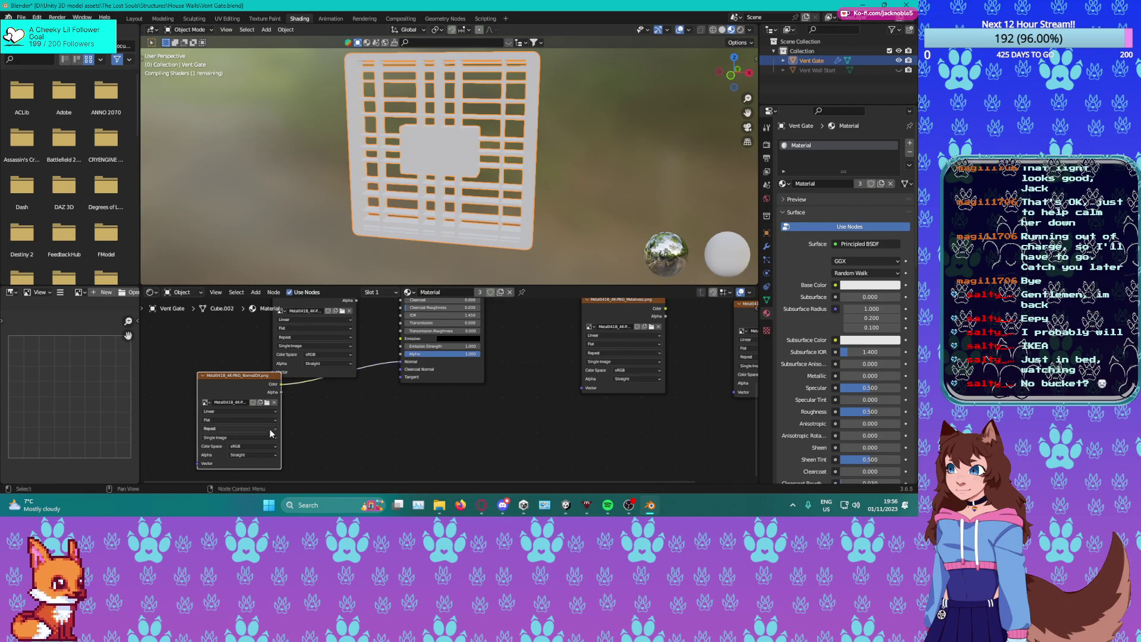
left_click(259, 447)
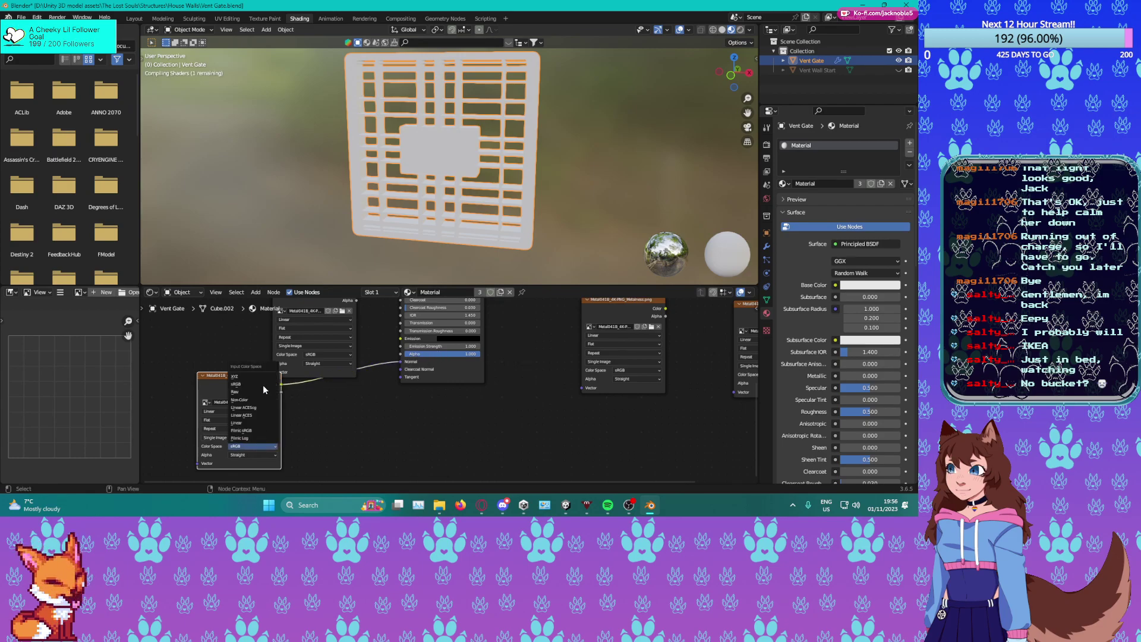
left_click(246, 447)
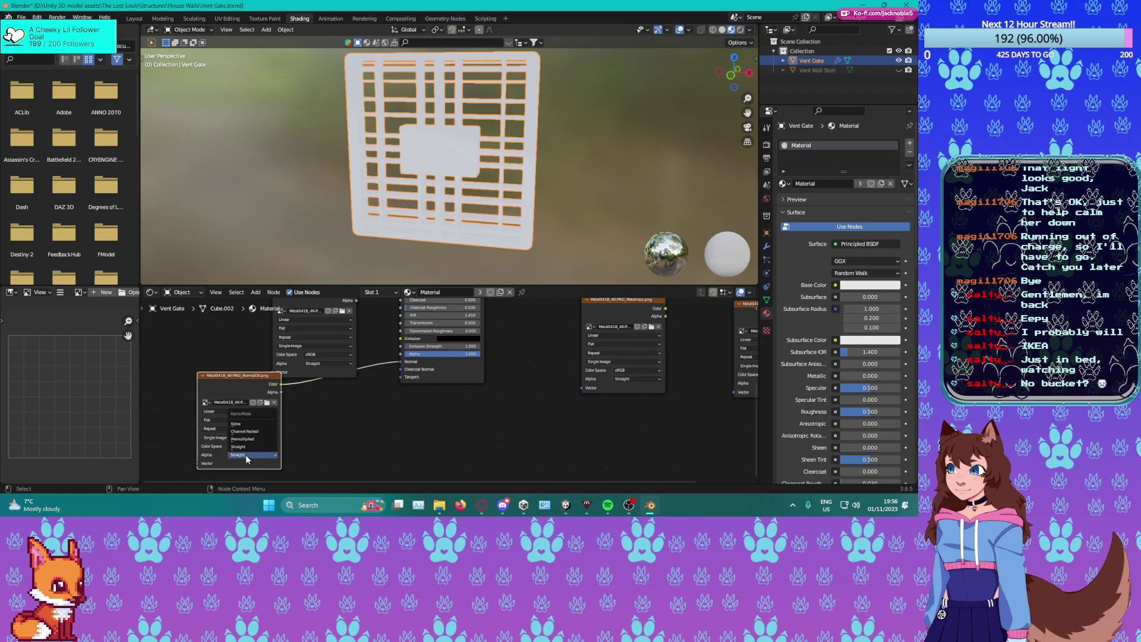
middle_click_drag(334, 366, 342, 402)
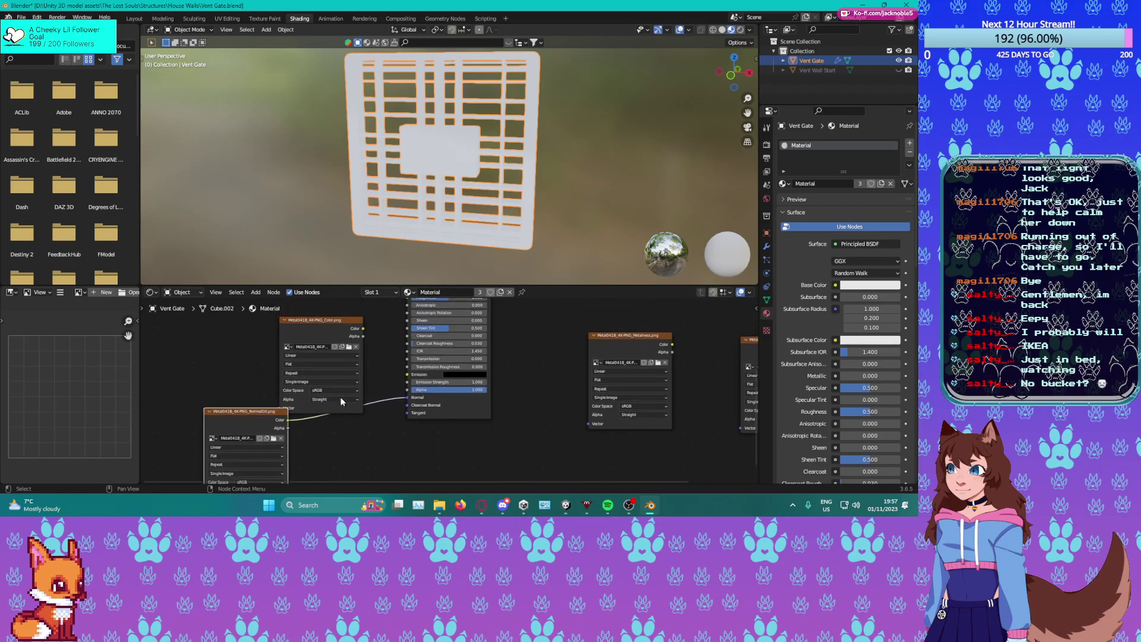
Place the Color texture node above the NormalDX node and link its Color output to Base Color.
left_click(323, 327)
left_click_drag(320, 331, 277, 282)
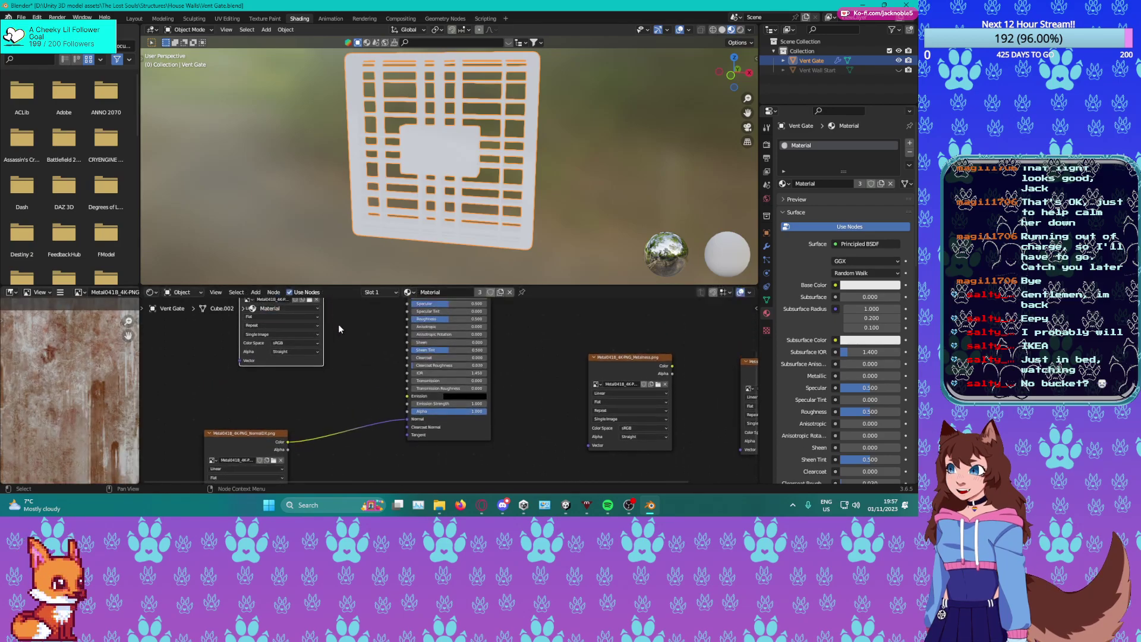
middle_click_drag(334, 319, 346, 359)
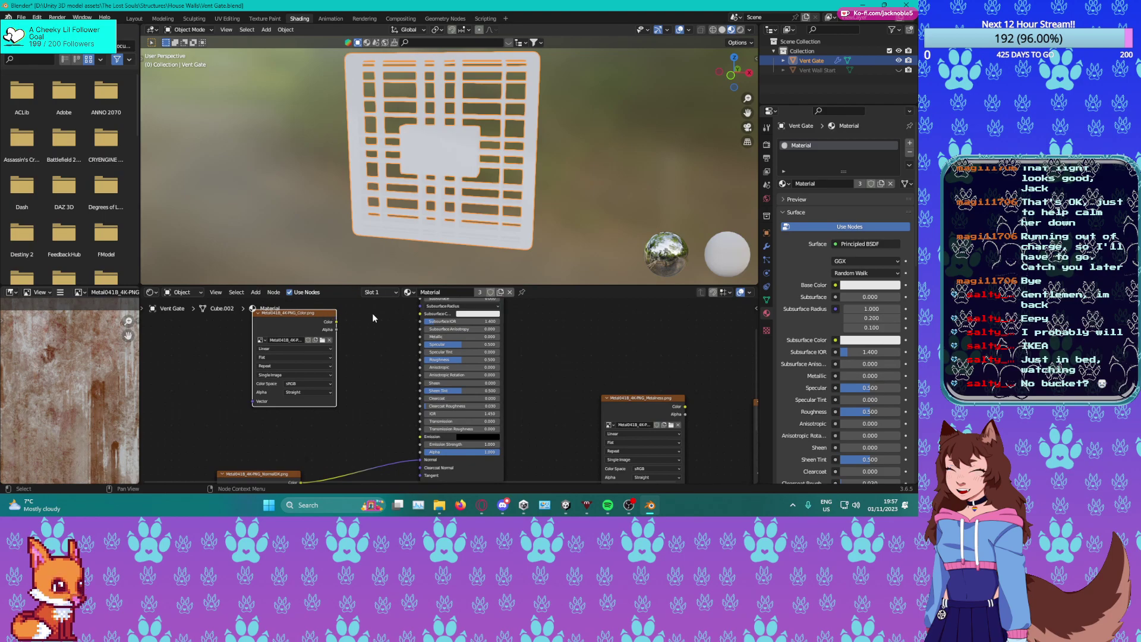
middle_click_drag(371, 318, 375, 341)
left_click_drag(343, 341, 422, 349)
left_click_drag(319, 364, 330, 310)
middle_click_drag(366, 395, 369, 339)
middle_click_drag(548, 210, 476, 179)
Place the Metalness texture node between the Color and NormalDX nodes and link its Color output to Metallic.
left_click(651, 397)
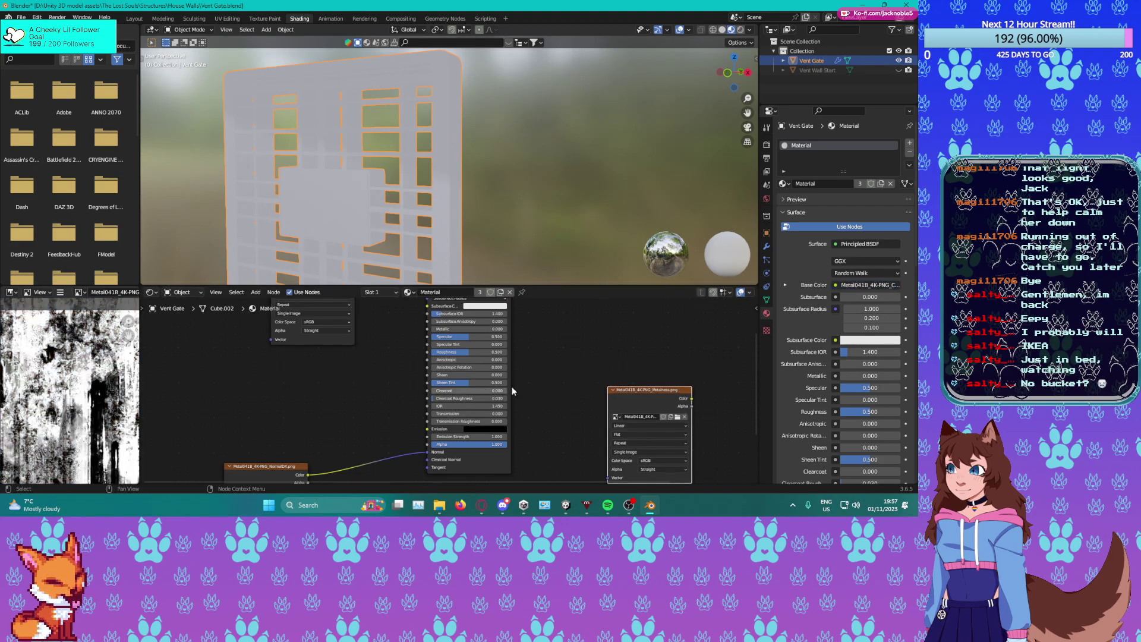
left_click_drag(665, 394, 265, 367)
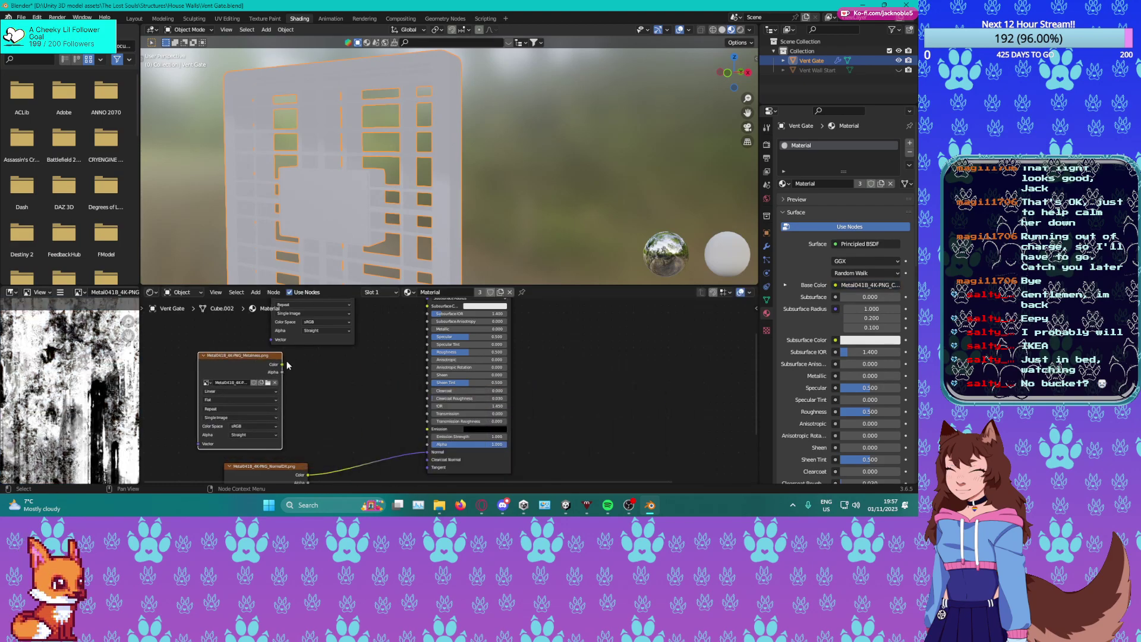
left_click_drag(437, 361, 429, 329)
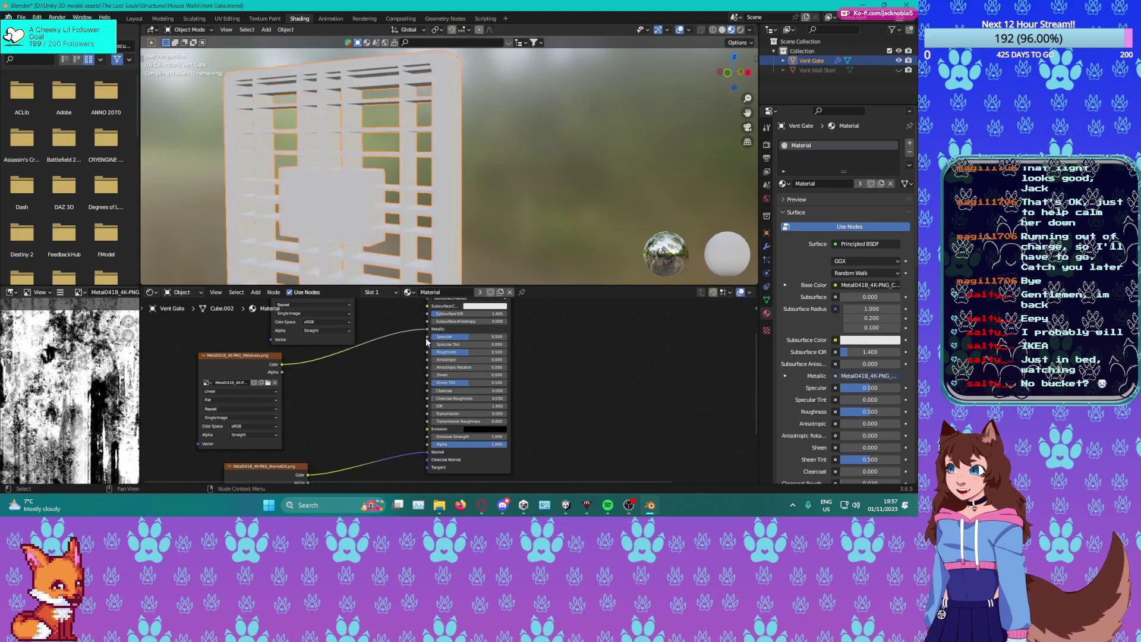
middle_click_drag(437, 264, 391, 275)
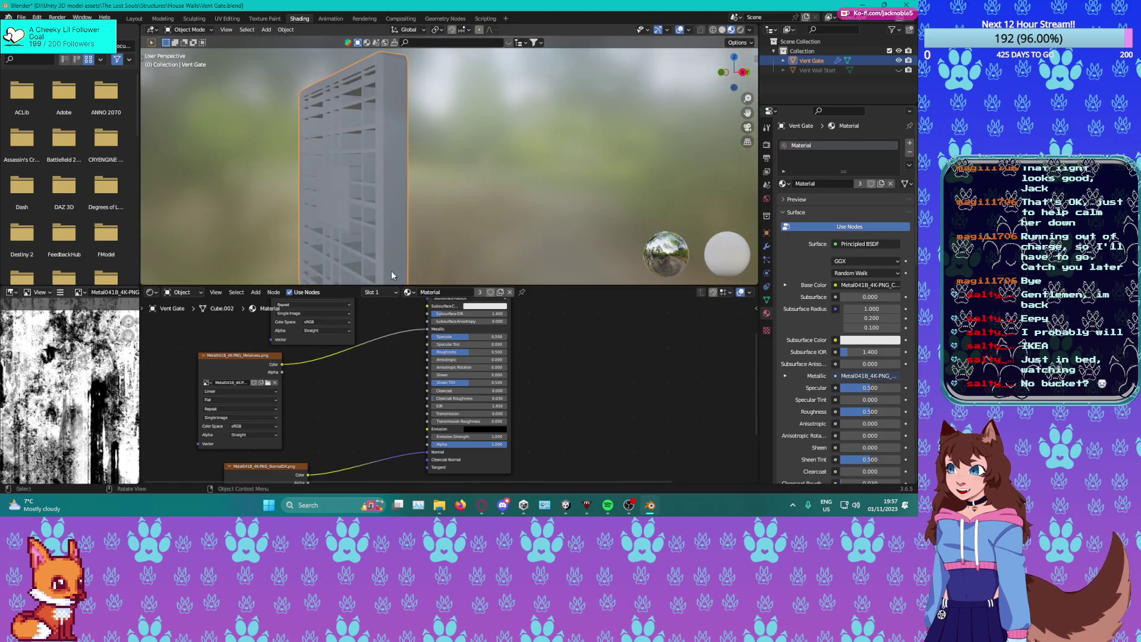
left_click(722, 30)
left_click(731, 29)
Link the Roughness texture's Color output to the Roughness input, place its node beside the other textures and save the file.
scroll(468, 449, "down", 2)
left_click(711, 394)
left_click_drag(711, 394, 556, 381)
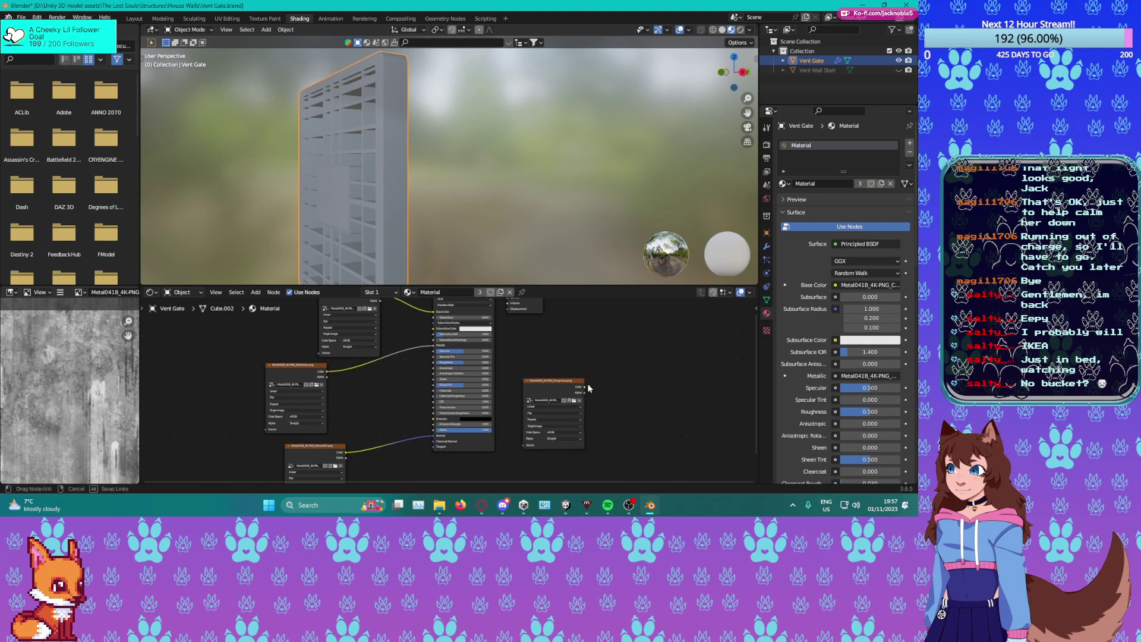
left_click_drag(468, 362, 437, 367)
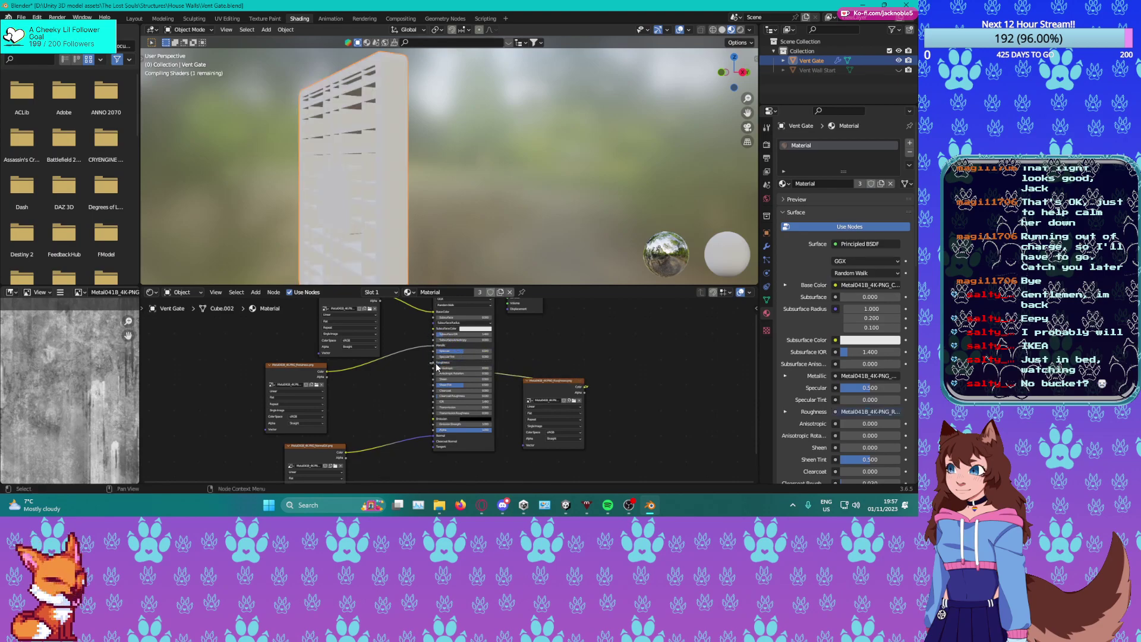
left_click_drag(555, 386, 200, 352)
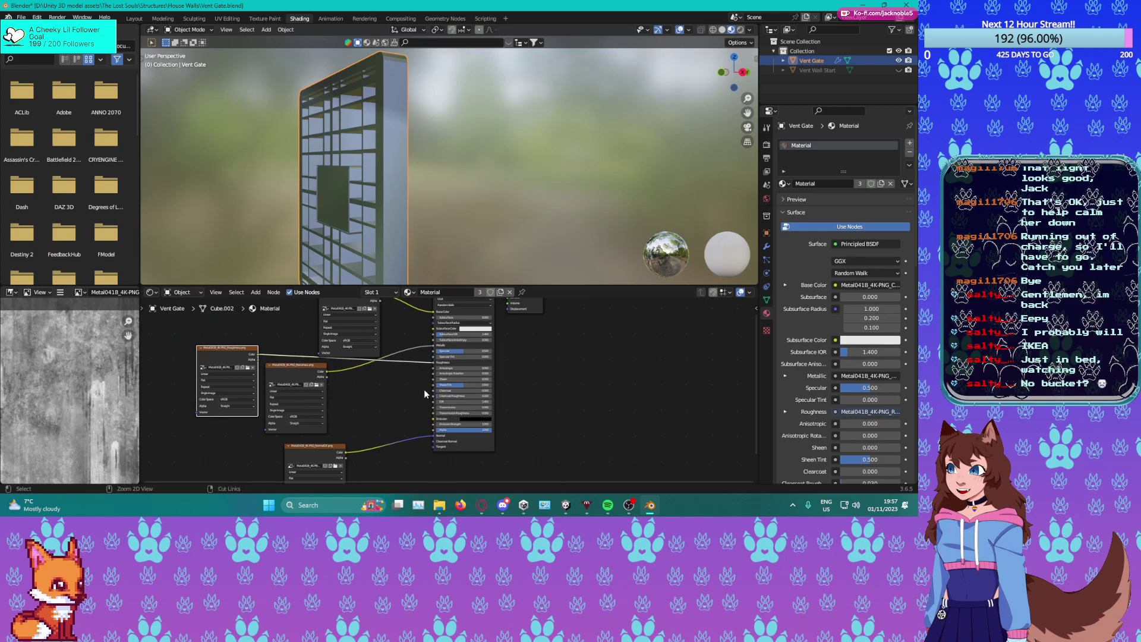
key("ctrl+s")
Switch to the UV Editing workspace and unwrap all faces of the vent gate with the standard Unwrap.
left_click(227, 18)
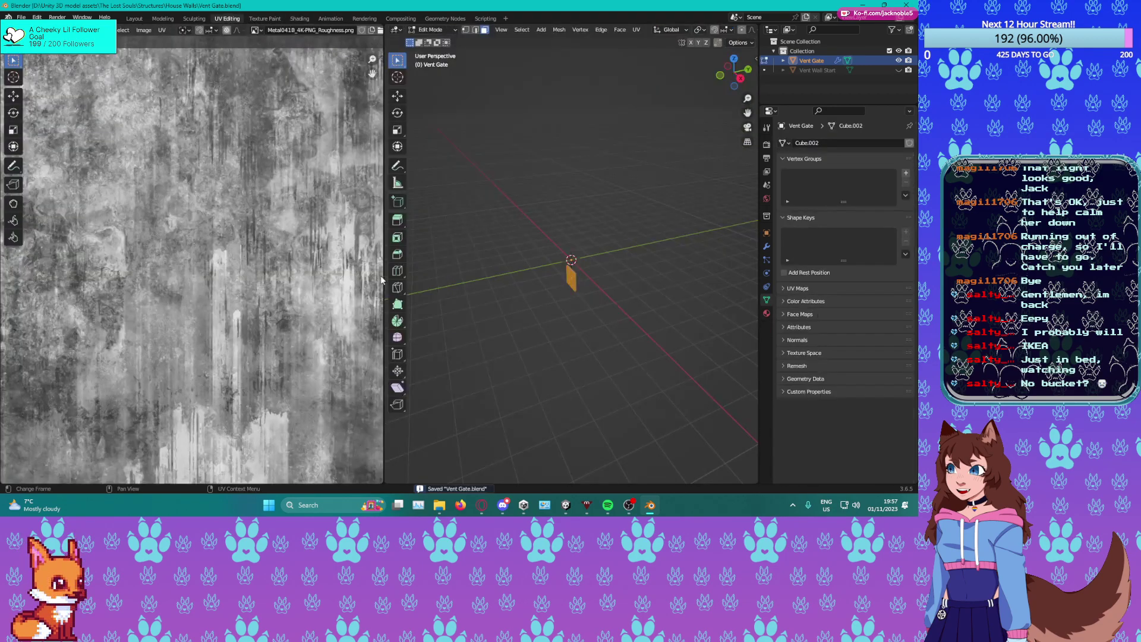
scroll(548, 284, "up", 5)
scroll(243, 170, "down", 14)
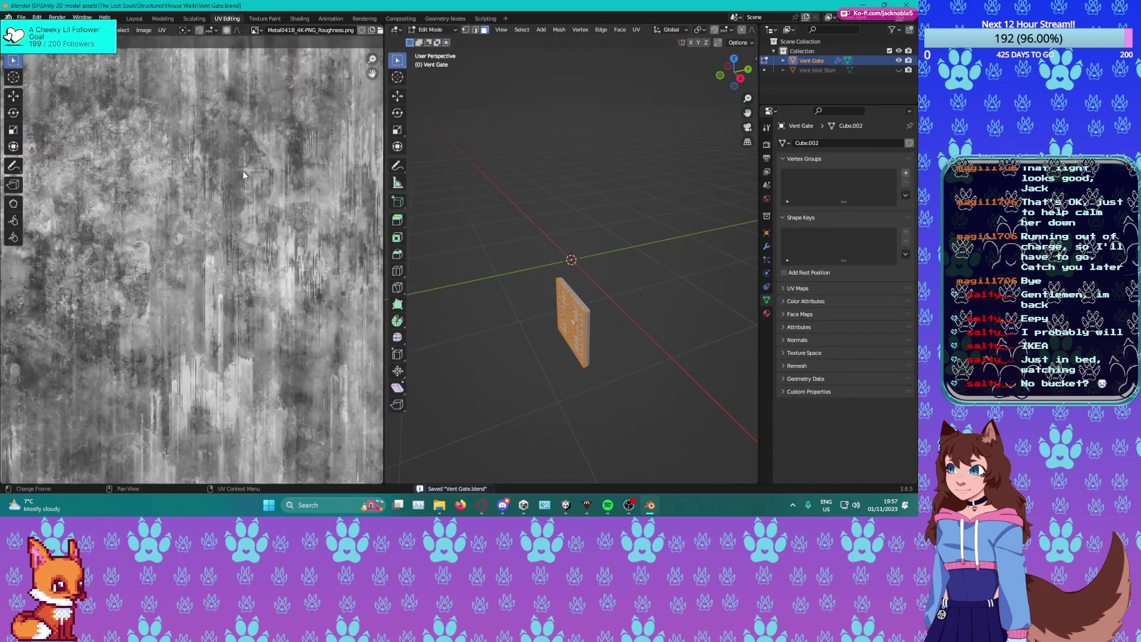
scroll(241, 170, "up", 4)
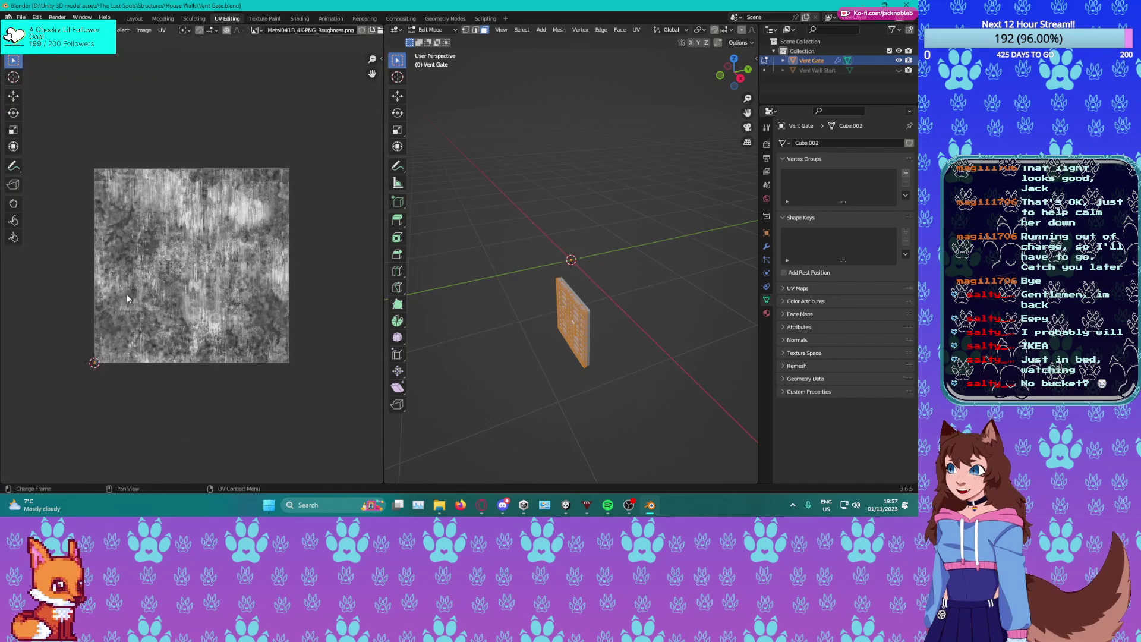
key("u")
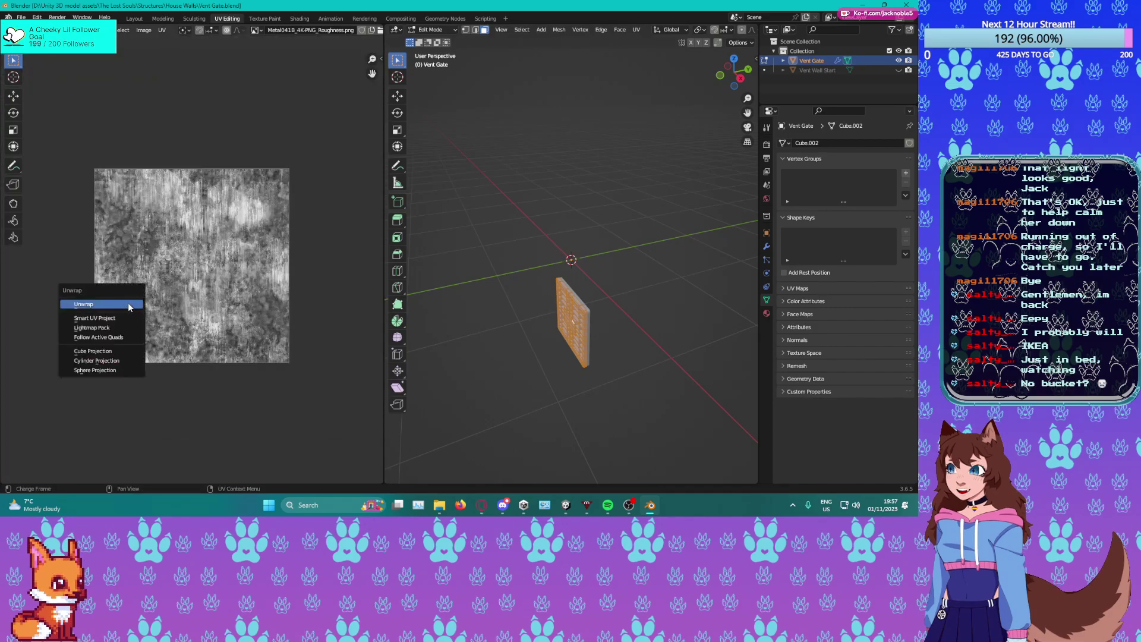
left_click(130, 305)
Set the viewport to Material Preview and check the texture on the gate, then select the whole mesh again.
scroll(558, 335, "up", 5)
middle_click_drag(559, 336, 519, 214)
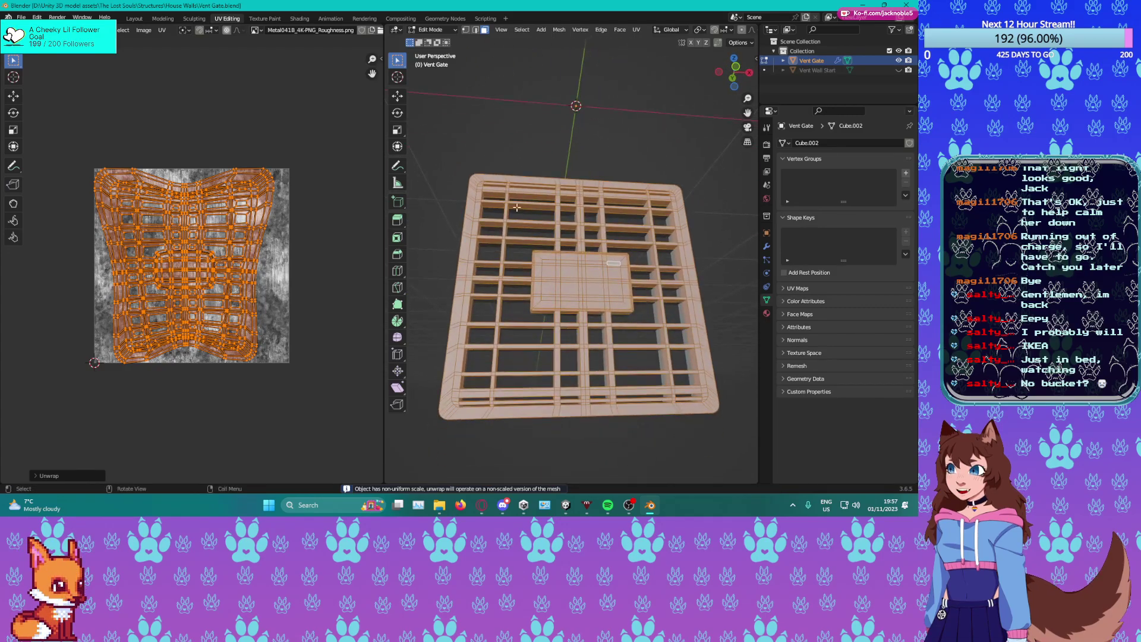
scroll(747, 32, "down", 4)
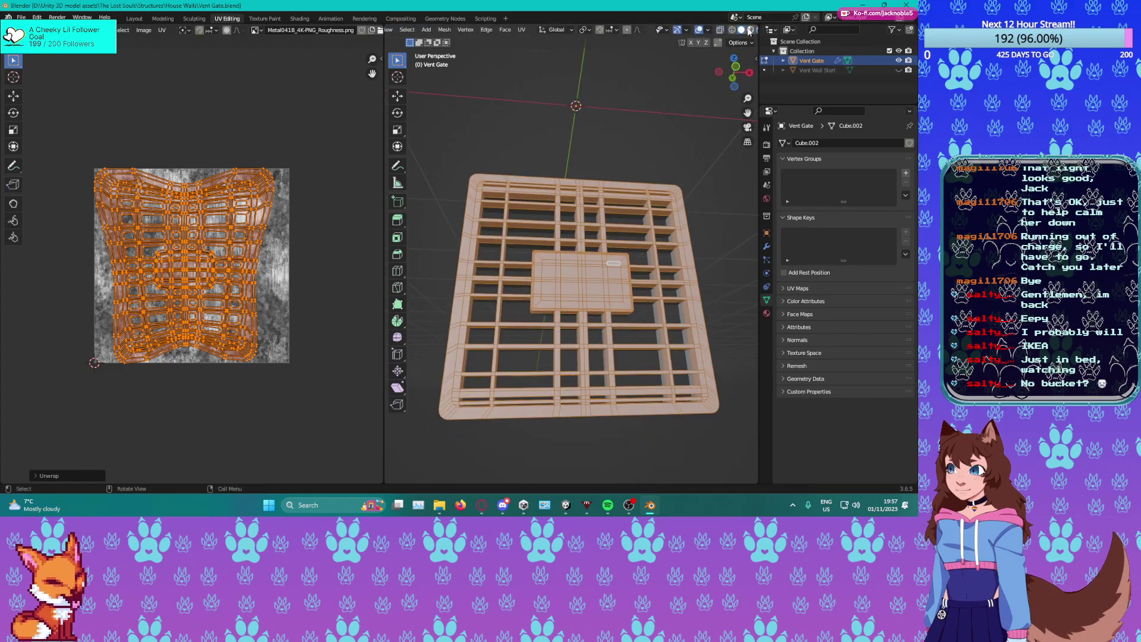
left_click(750, 30)
left_click(615, 153)
middle_click_drag(614, 154, 576, 199)
key("a")
middle_click_drag(298, 255, 281, 258)
Select the edge loops running around the gate's outer rim and mark them as seams.
middle_click_drag(667, 232, 564, 264)
scroll(563, 264, "up", 5)
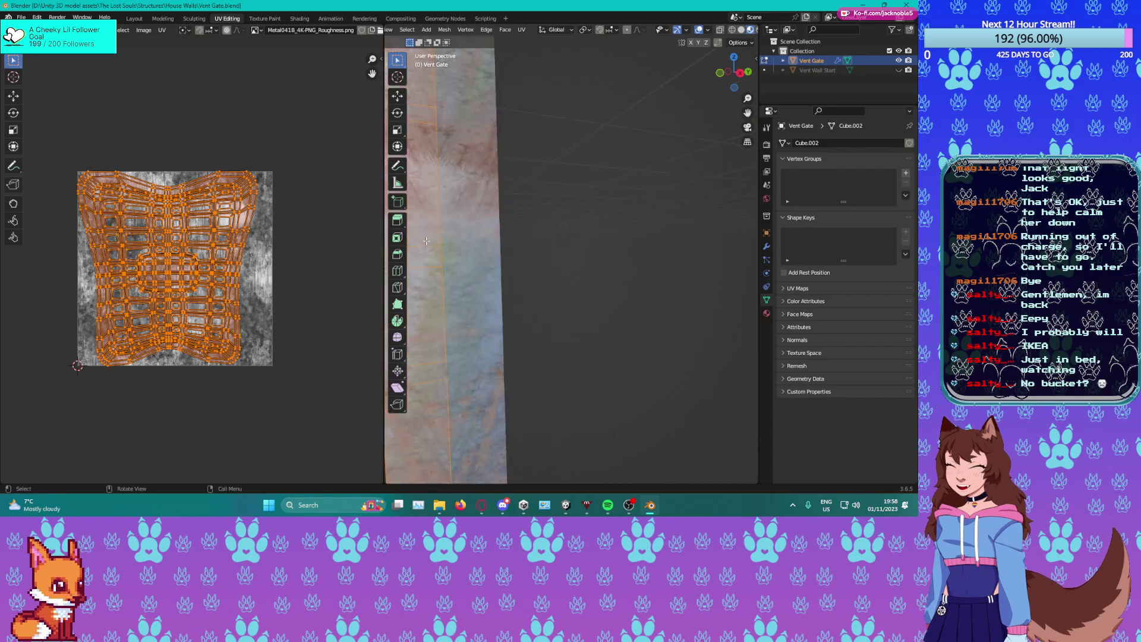
left_click(446, 181, "alt")
middle_click_drag(447, 297, 559, 209, "shift")
scroll(544, 150, "down", 5)
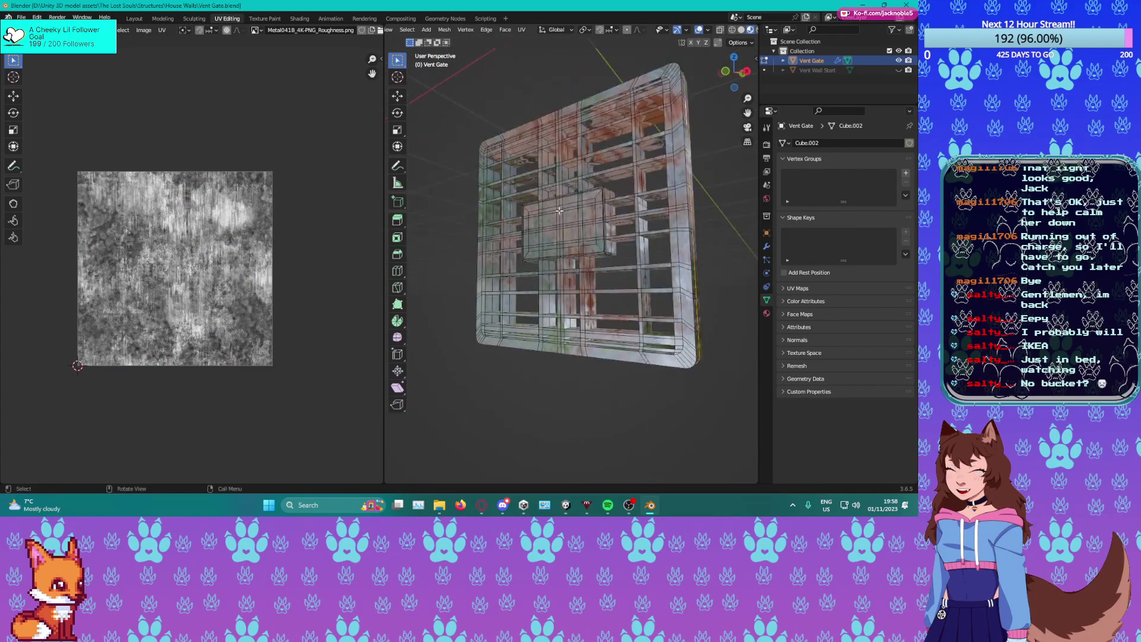
middle_click_drag(447, 325, 644, 333)
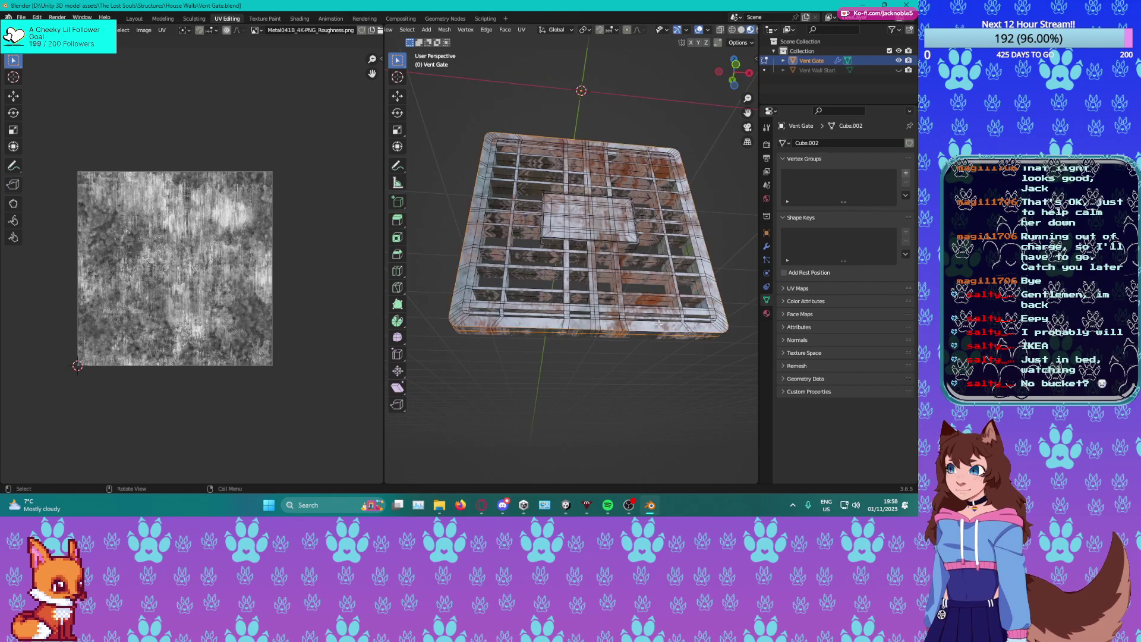
right_click(659, 323)
left_click(660, 349)
right_click(679, 331)
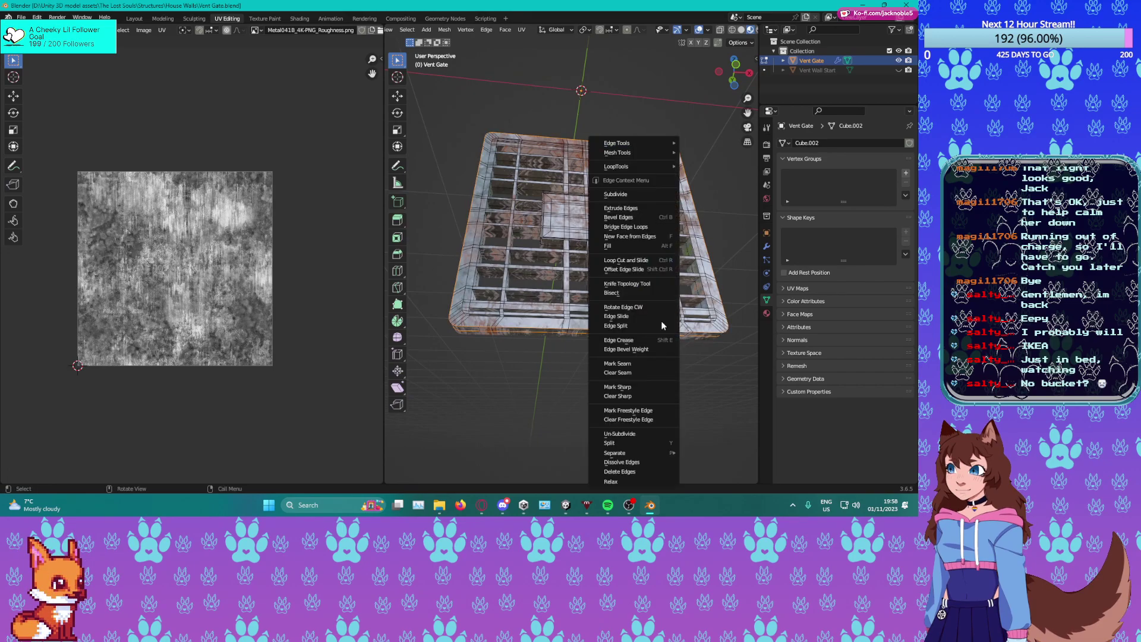
left_click(613, 364)
Mark the short edge crossing the middle of the gate's outer side as a seam.
middle_click_drag(612, 365, 559, 314)
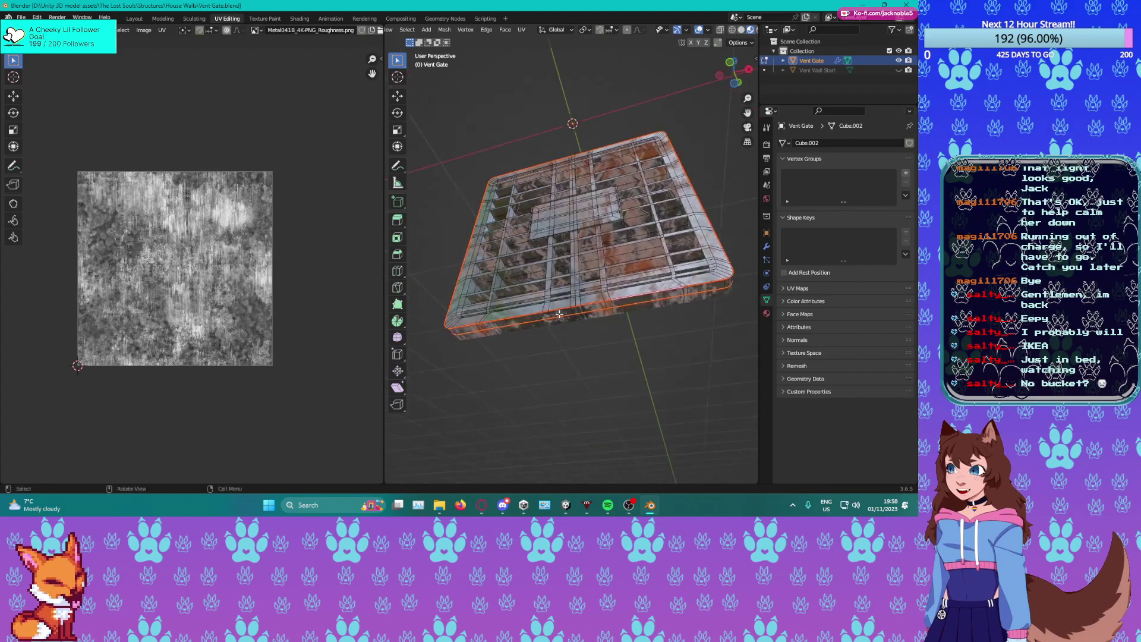
scroll(560, 313, "up", 5)
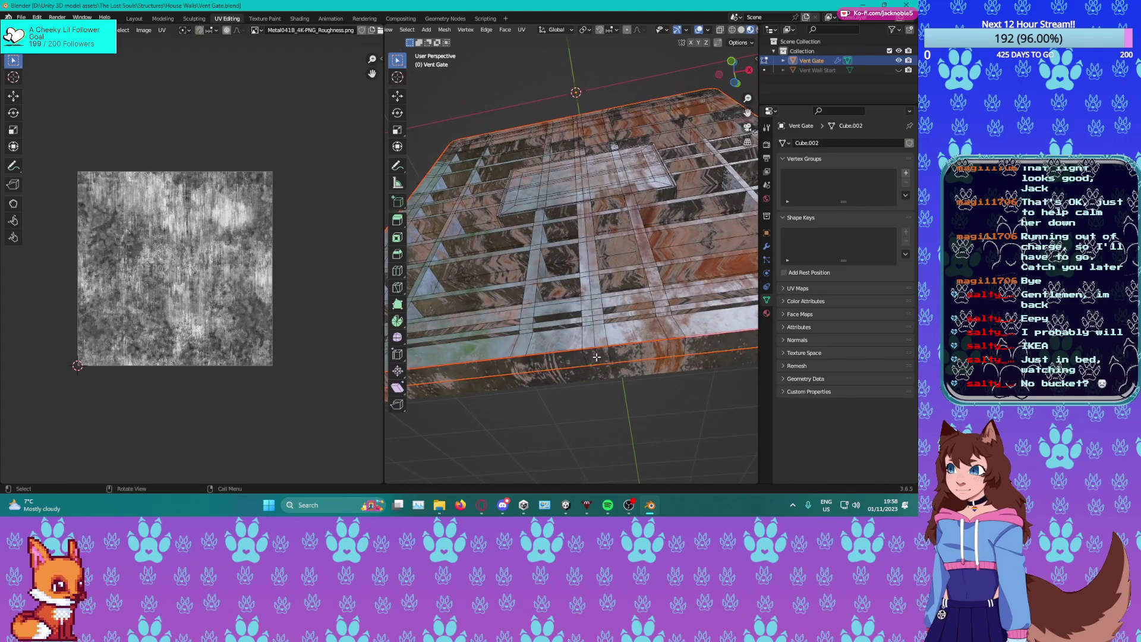
right_click(556, 359)
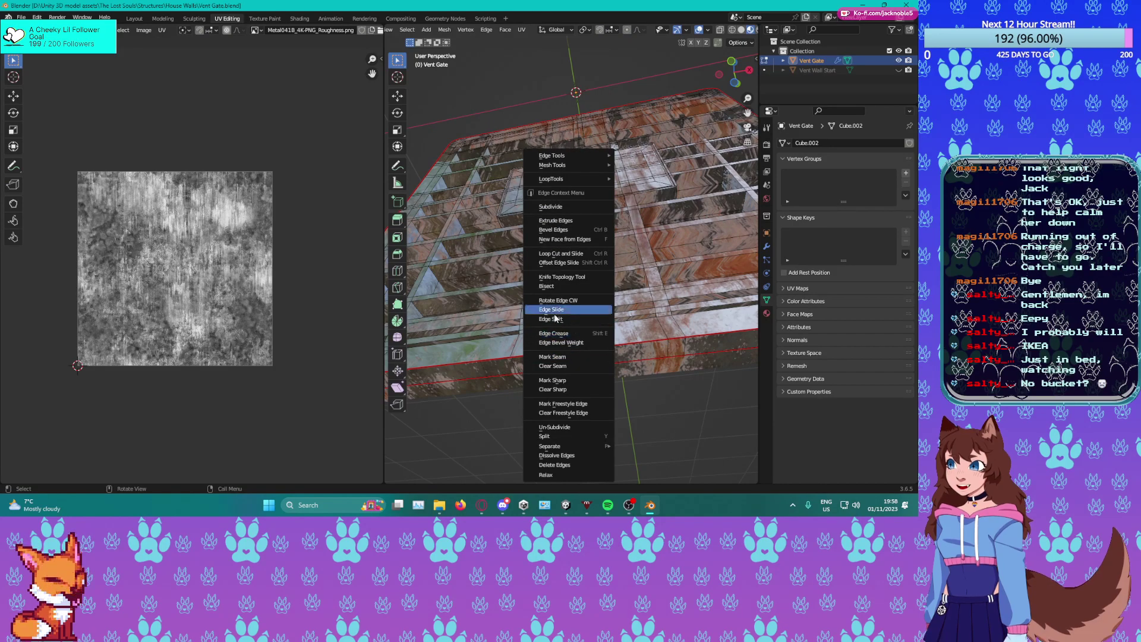
left_click(556, 359)
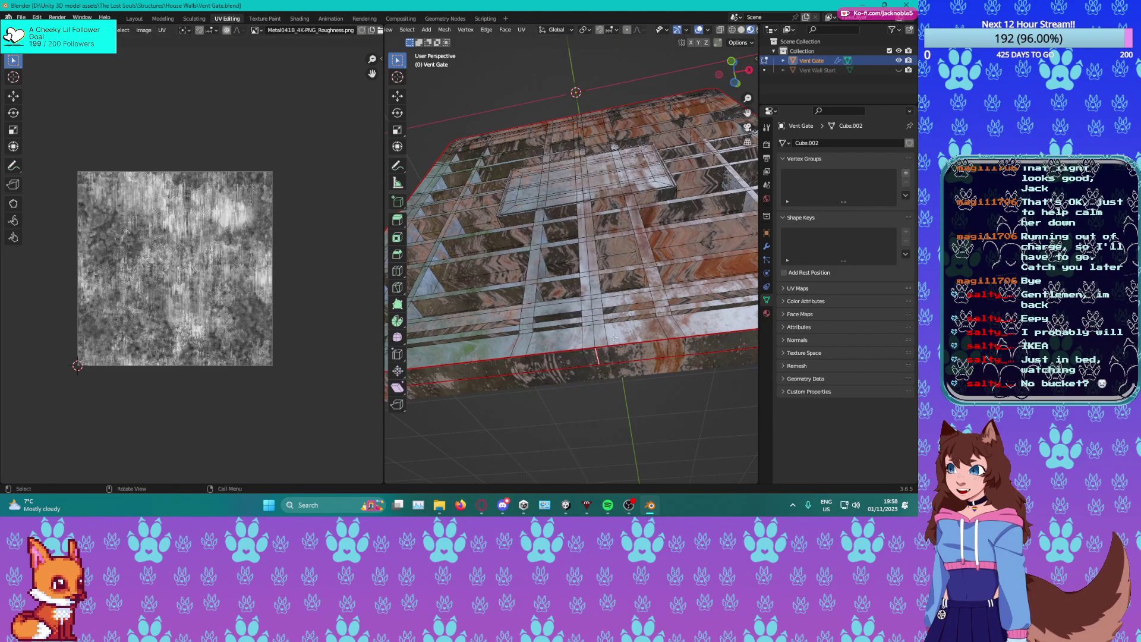
Select the whole gate mesh and unwrap it again with the newly marked seams.
scroll(613, 339, "down", 6)
key("a")
key("u")
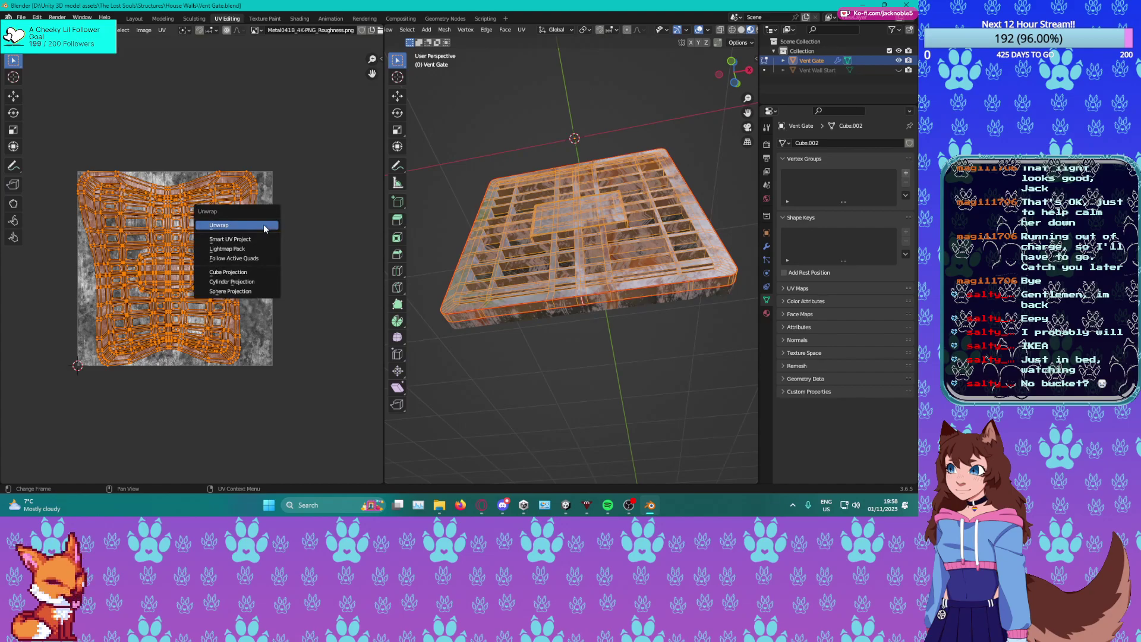
left_click(265, 226)
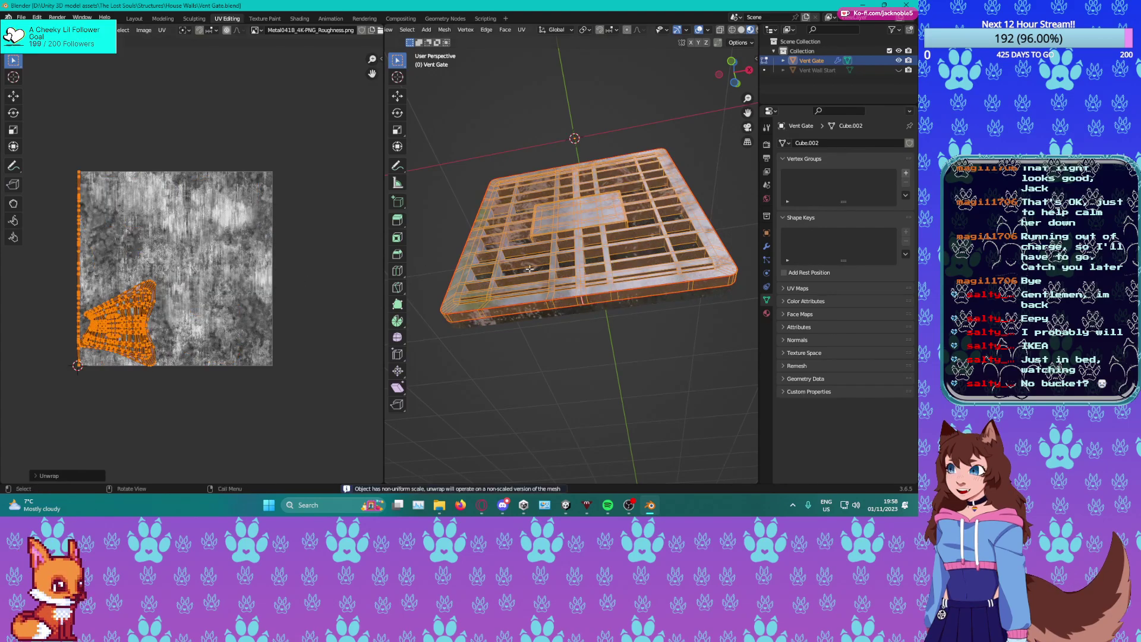
Mark the vertical edge loop running through the middle of the gate's front bars and centre plate as a seam.
middle_click_drag(503, 269, 589, 323)
scroll(589, 322, "up", 3)
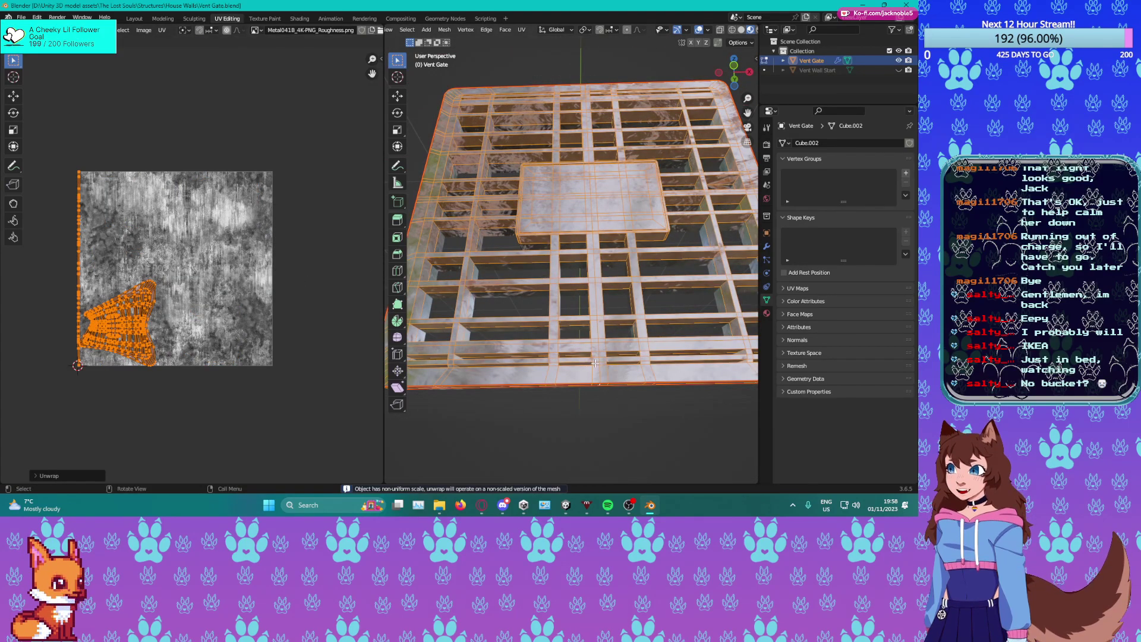
scroll(595, 362, "up", 3)
middle_click_drag(595, 363, 607, 231)
scroll(607, 227, "down", 4)
scroll(604, 246, "up", 2)
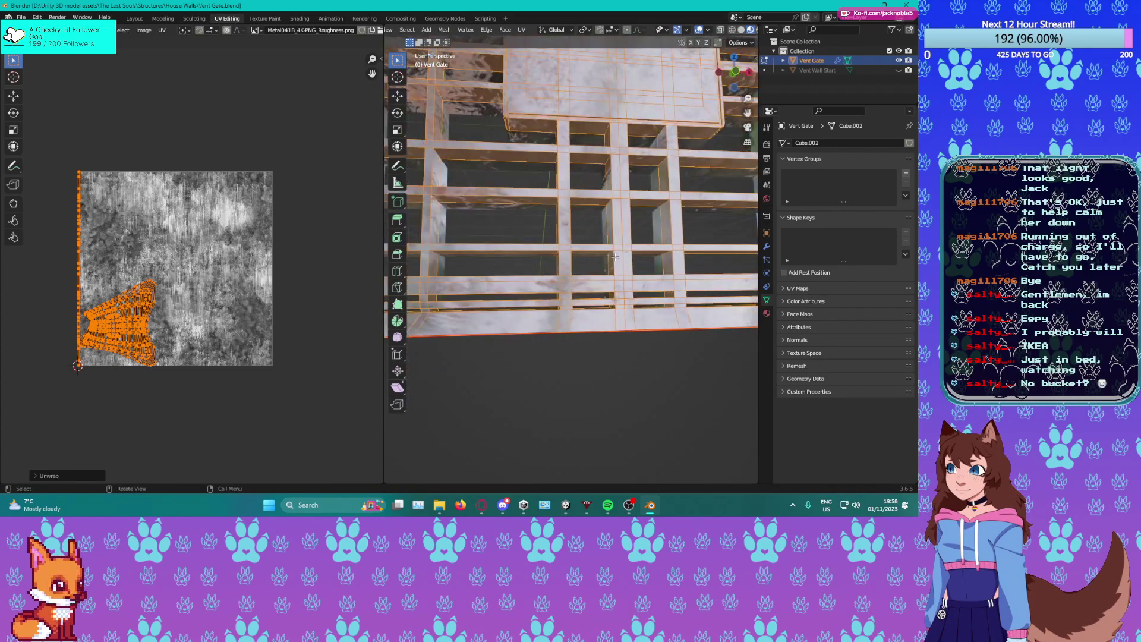
key("alt+a")
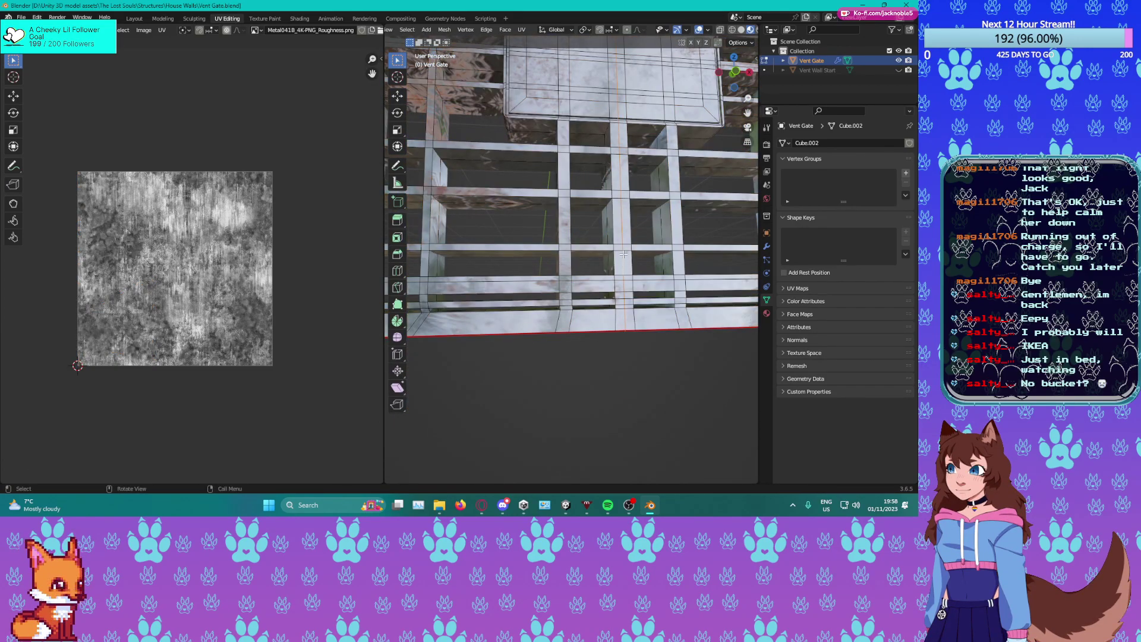
key("u")
left_click(591, 165)
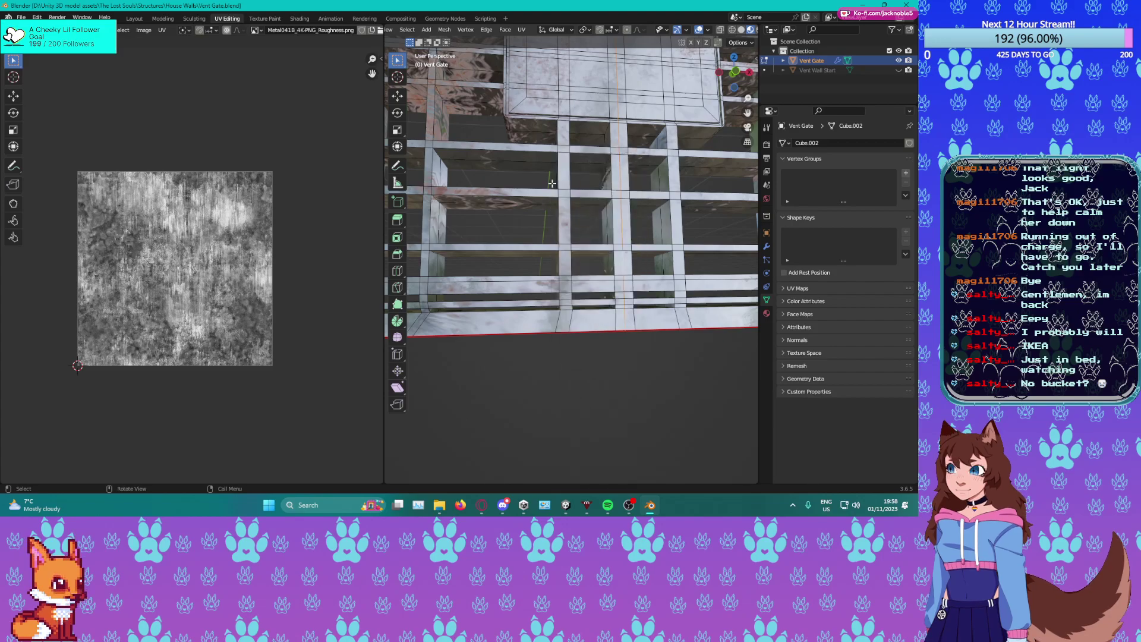
right_click(572, 186)
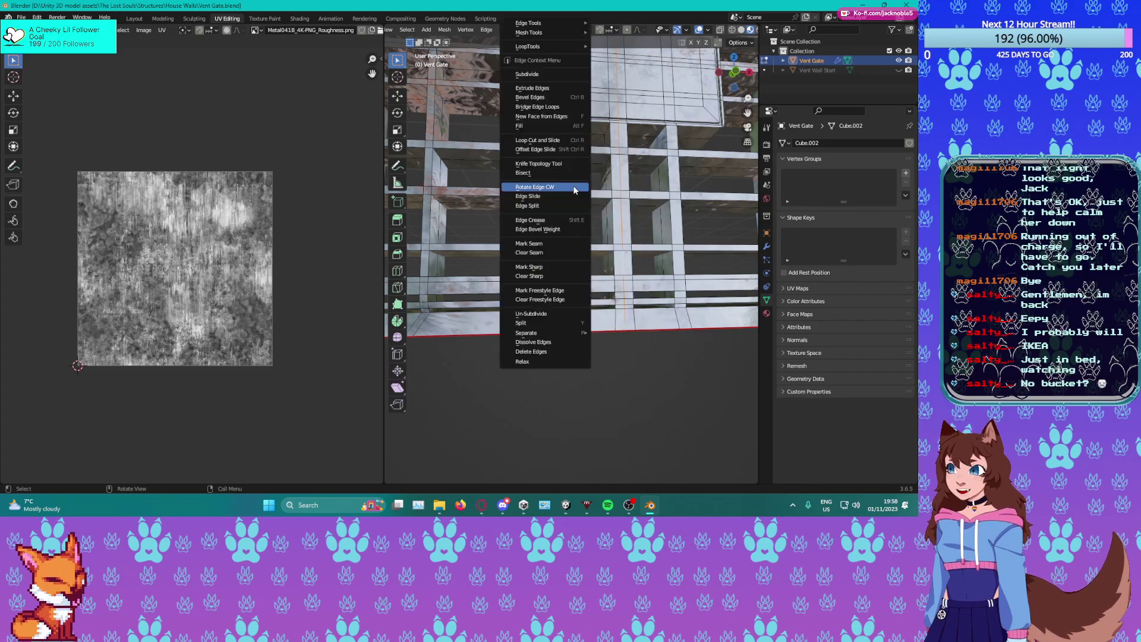
left_click(541, 245)
Unwrap the entire gate with the added middle seam using the standard Unwrap.
key("a")
middle_click_drag(98, 248, 123, 242)
key("u")
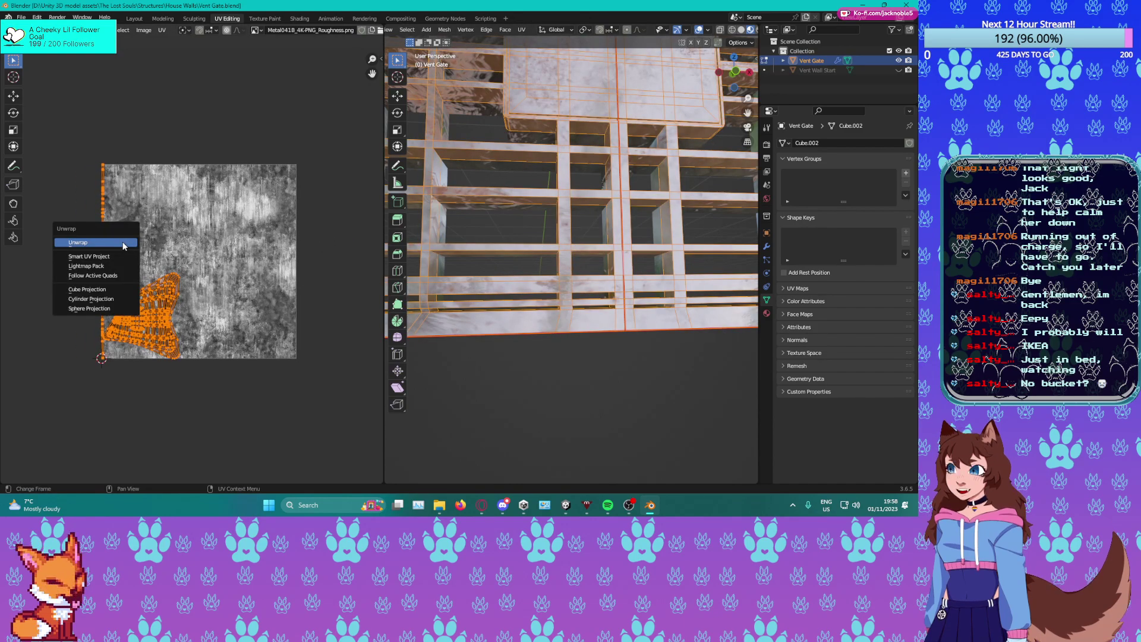
left_click(125, 241)
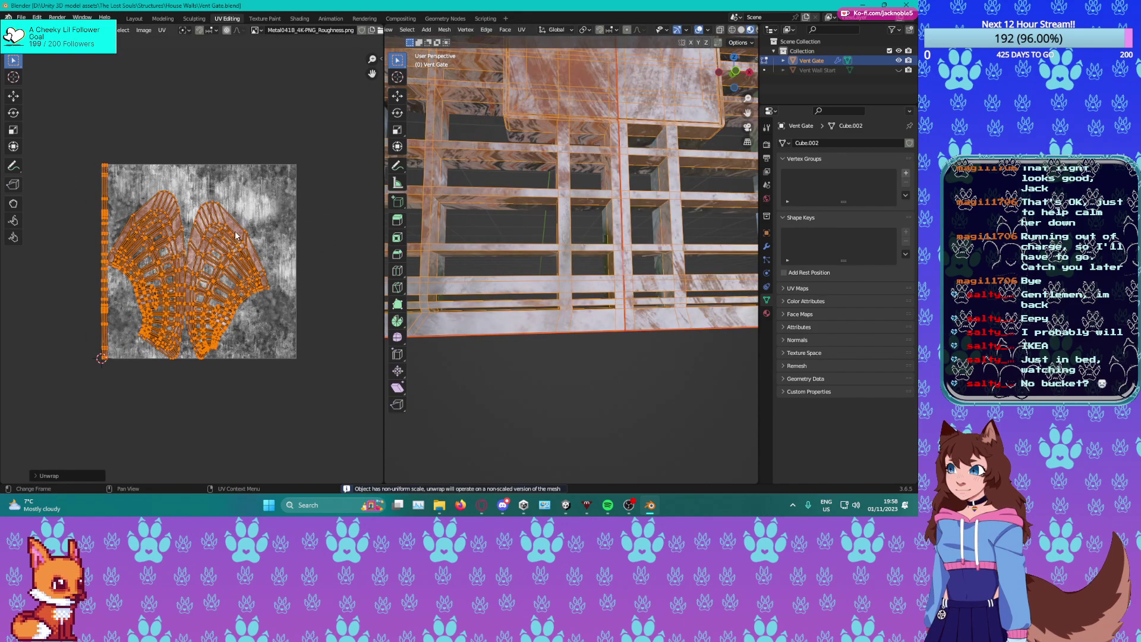
Select the edges running along the outer frame's inner side on one half of the gate and mark them as seams.
middle_click_drag(514, 138, 526, 164)
scroll(526, 155, "up", 2)
key("alt+a")
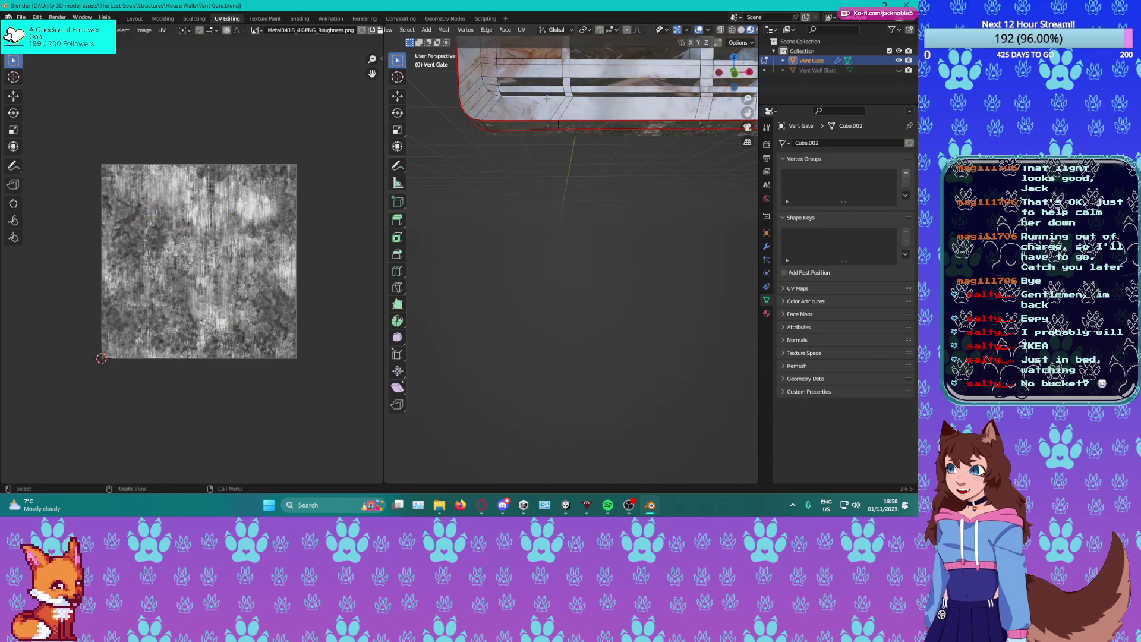
middle_click_drag(528, 96, 525, 124)
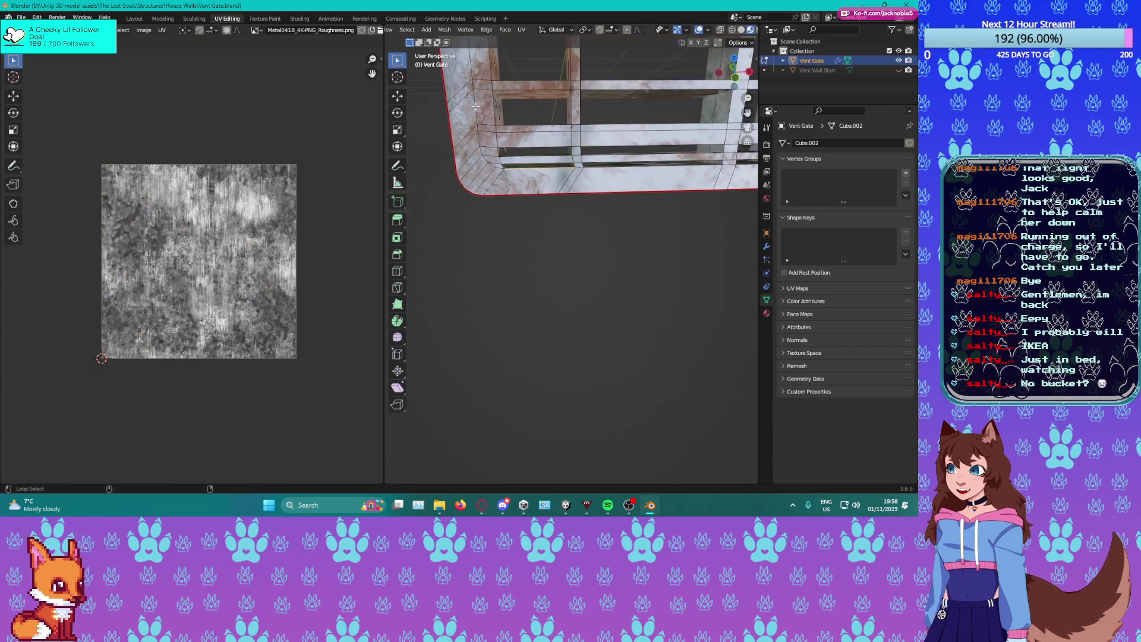
middle_click_drag(536, 66, 517, 223, "shift")
scroll(517, 223, "down", 4)
scroll(517, 223, "up", 2)
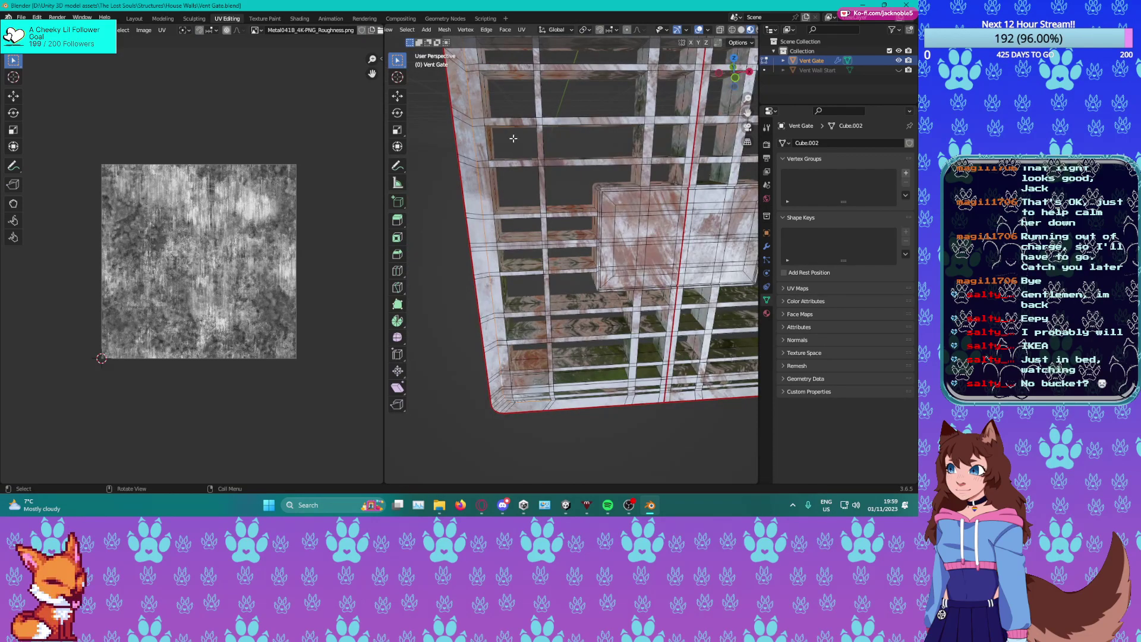
middle_click_drag(515, 137, 504, 160)
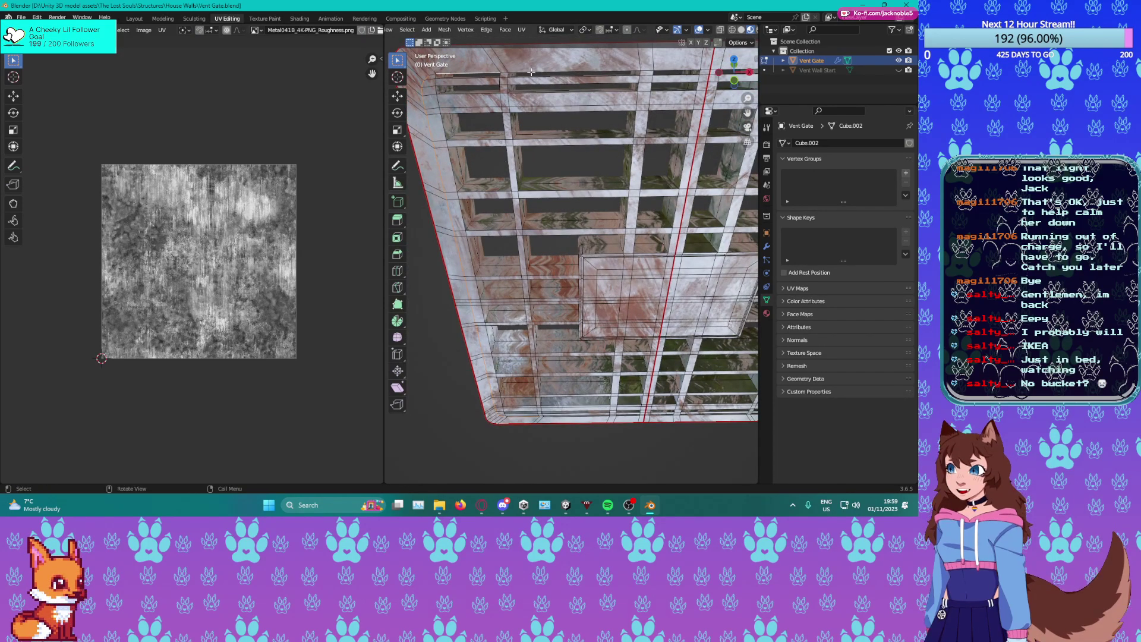
left_click(645, 70, "alt+shift")
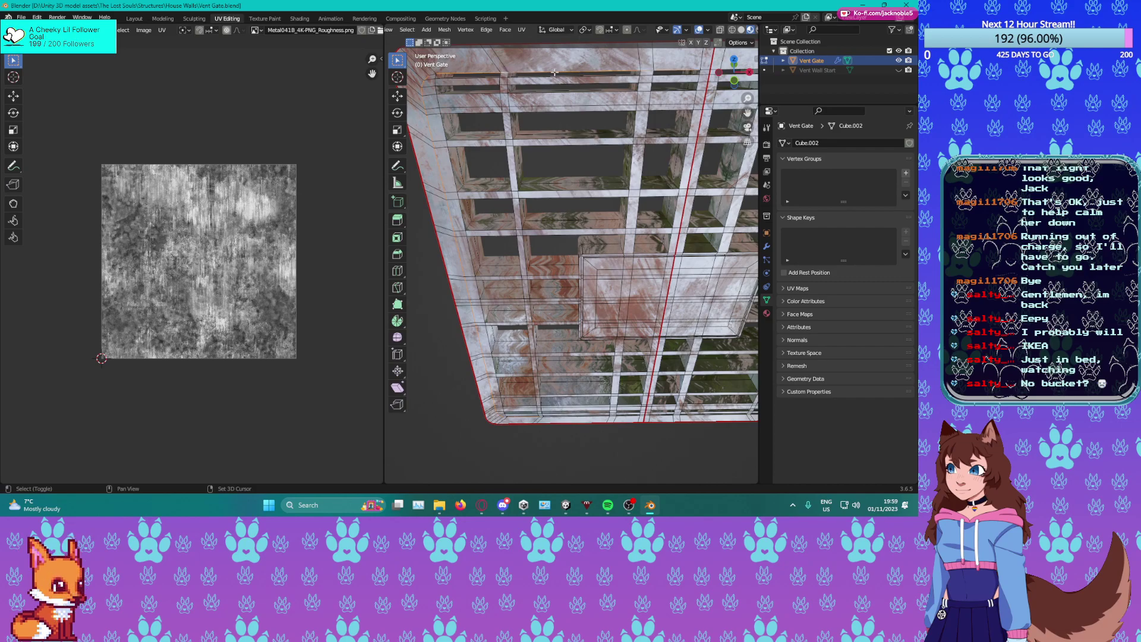
middle_click_drag(439, 79, 536, 113, "shift")
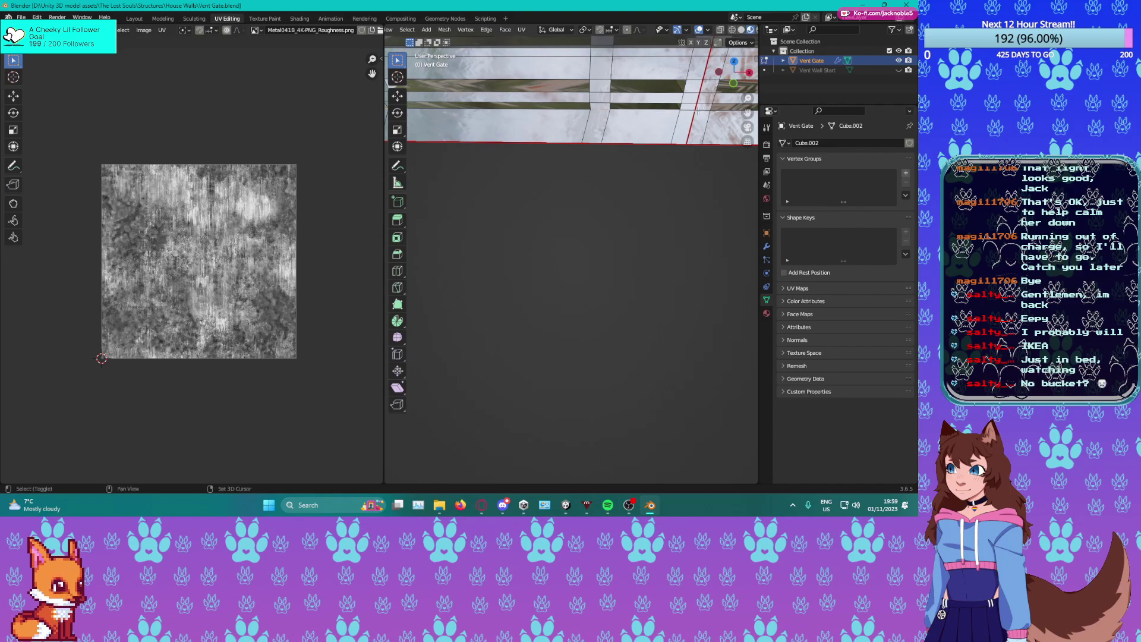
scroll(463, 114, "down", 8)
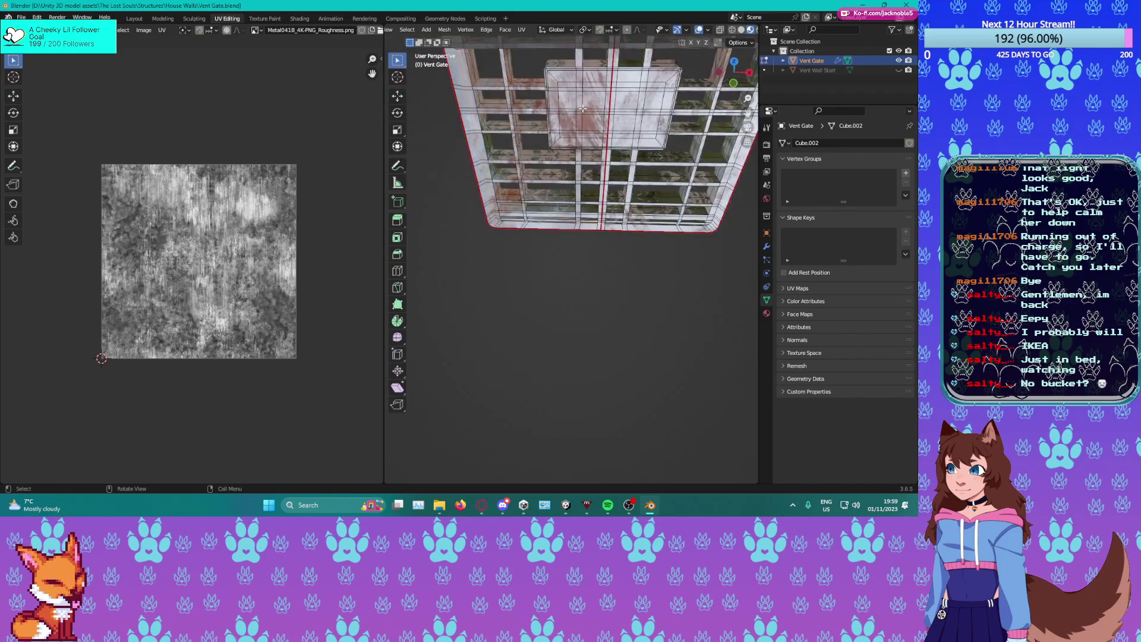
right_click(581, 119)
left_click(541, 244)
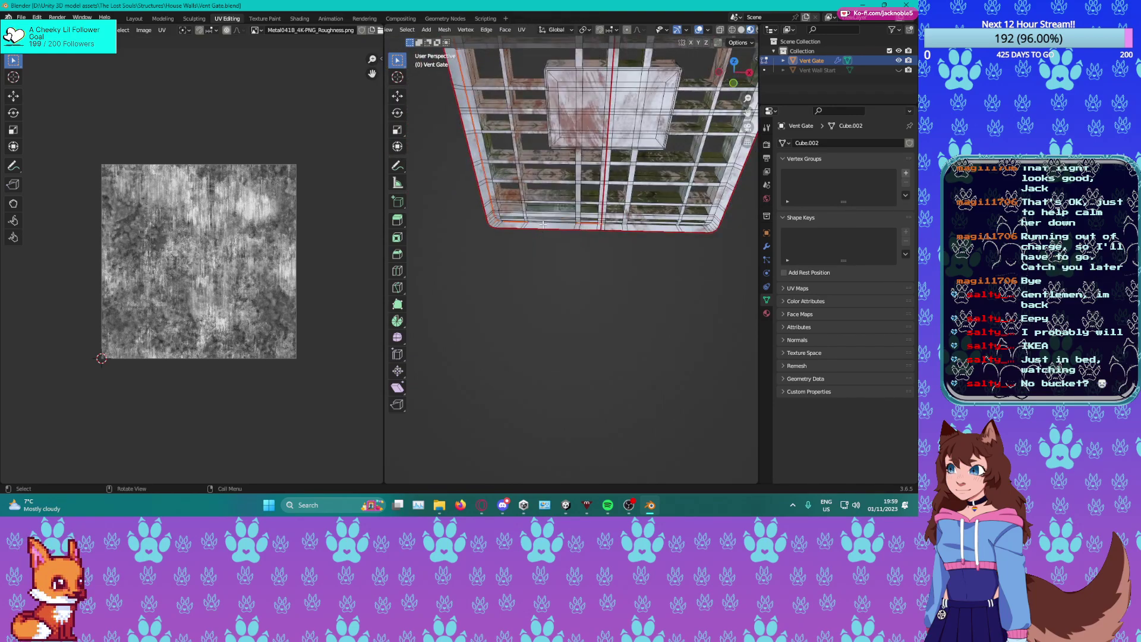
Select all faces and unwrap the gate again with the frame seams included.
scroll(540, 188, "up", 2)
key("a")
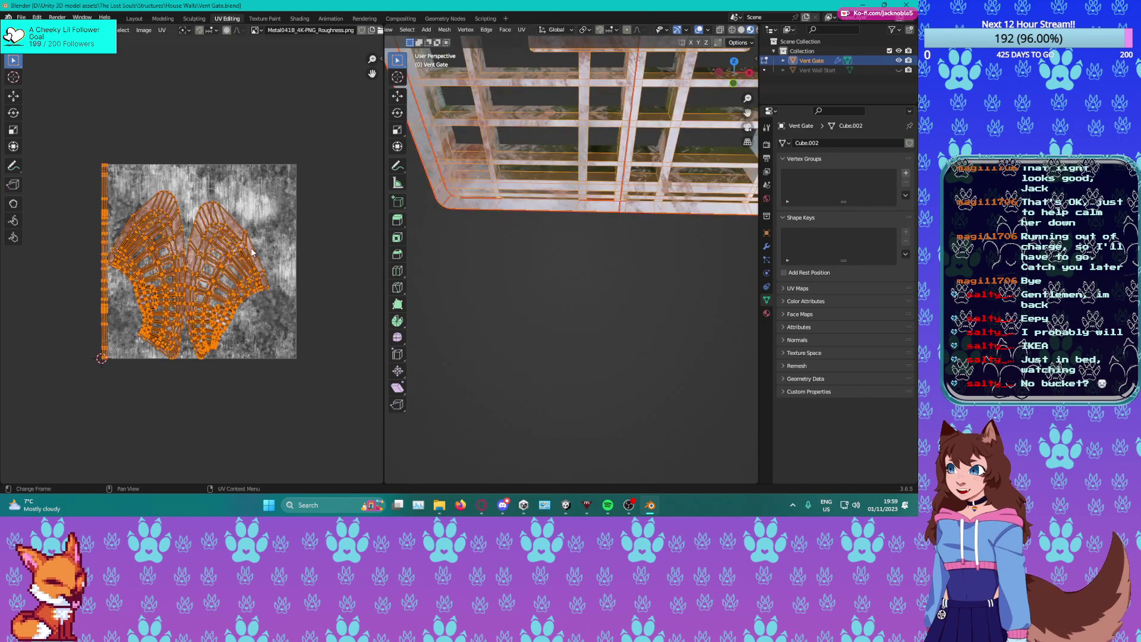
key("u")
left_click(128, 236)
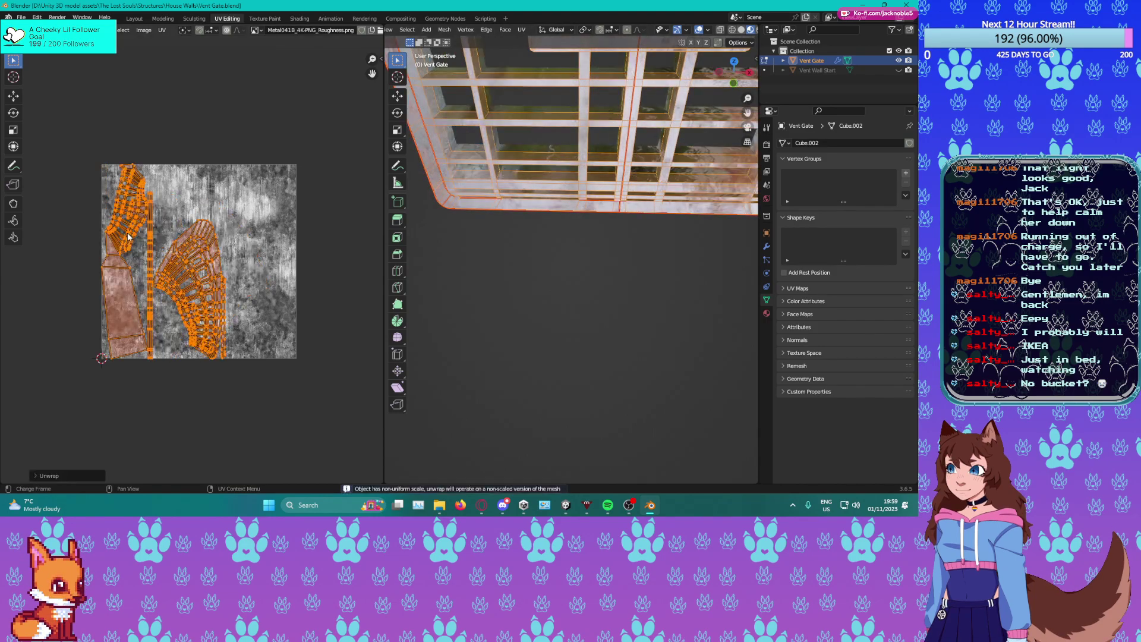
Check the texture on the whole gate and save the Vent Gate file.
middle_click_drag(595, 207, 693, 223)
key("Tab")
key("Tab")
scroll(692, 221, "down", 5)
key("ctrl+s")
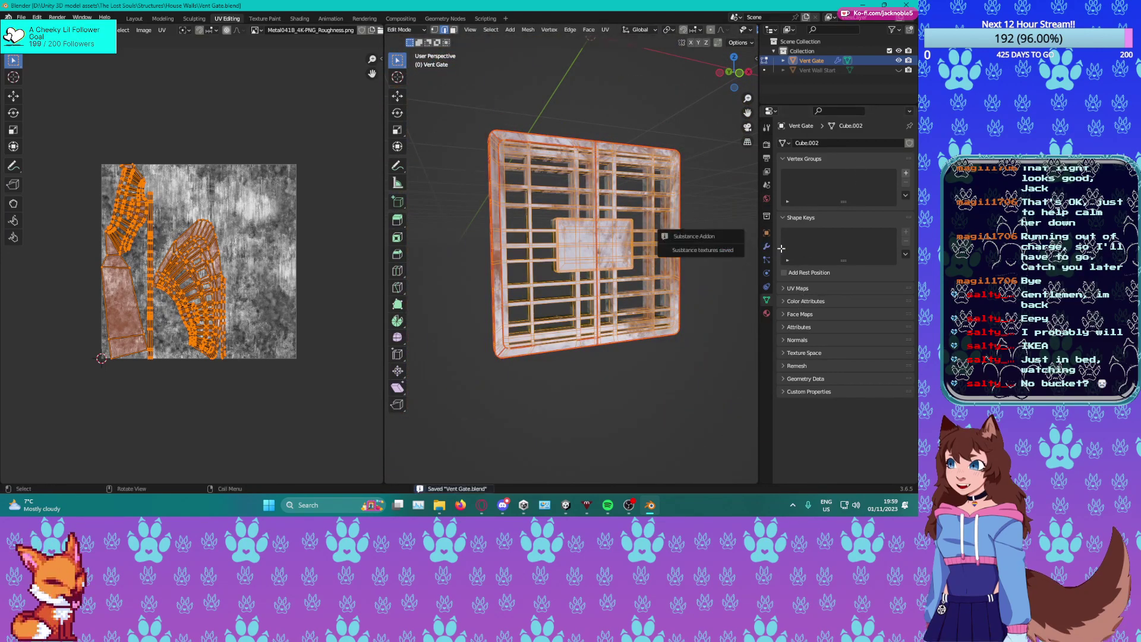
Apply the gate's Mirror modifier in Object Mode.
left_click(767, 248)
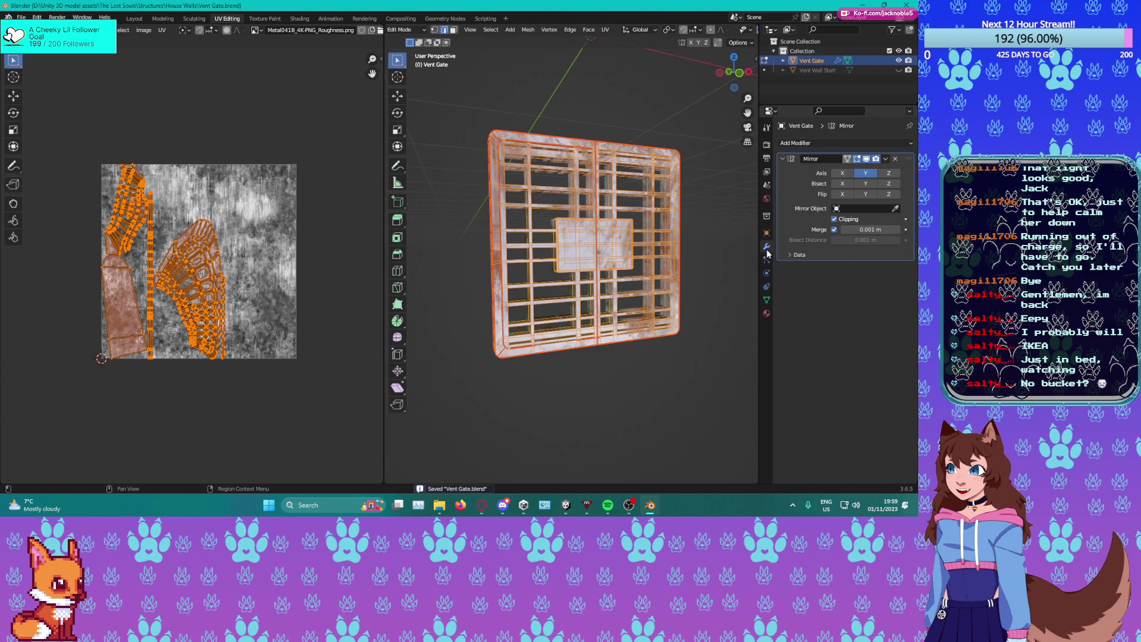
left_click(885, 159)
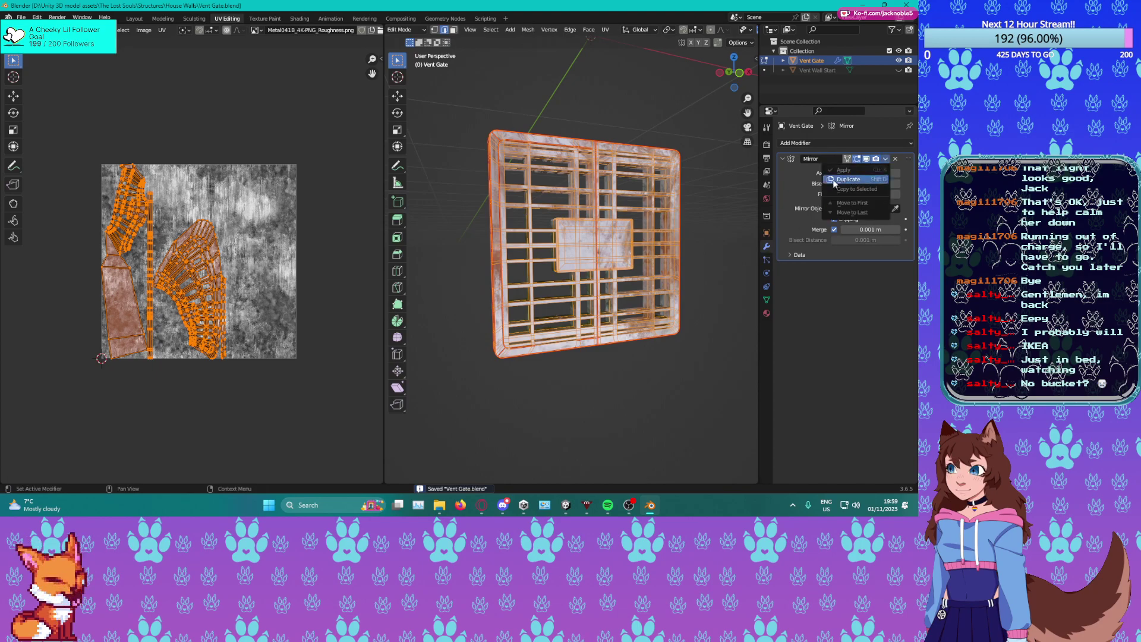
key("Tab")
left_click(884, 160)
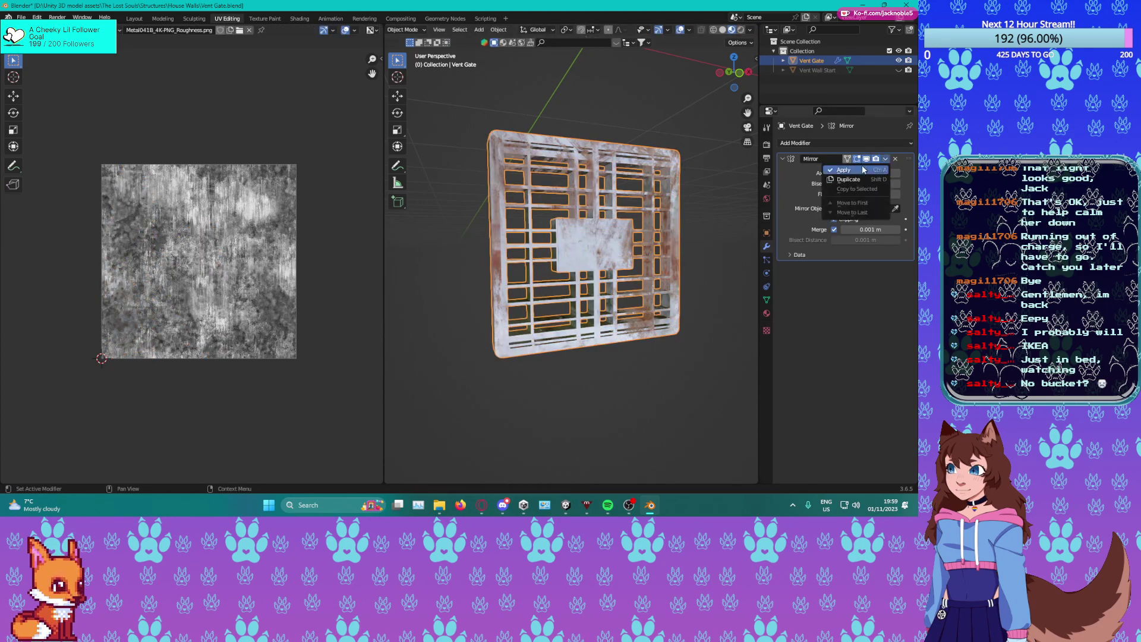
left_click(865, 170)
Clear all sharp edge marks and seams from the entire gate mesh in Edit Mode.
key("Tab")
right_click(548, 240)
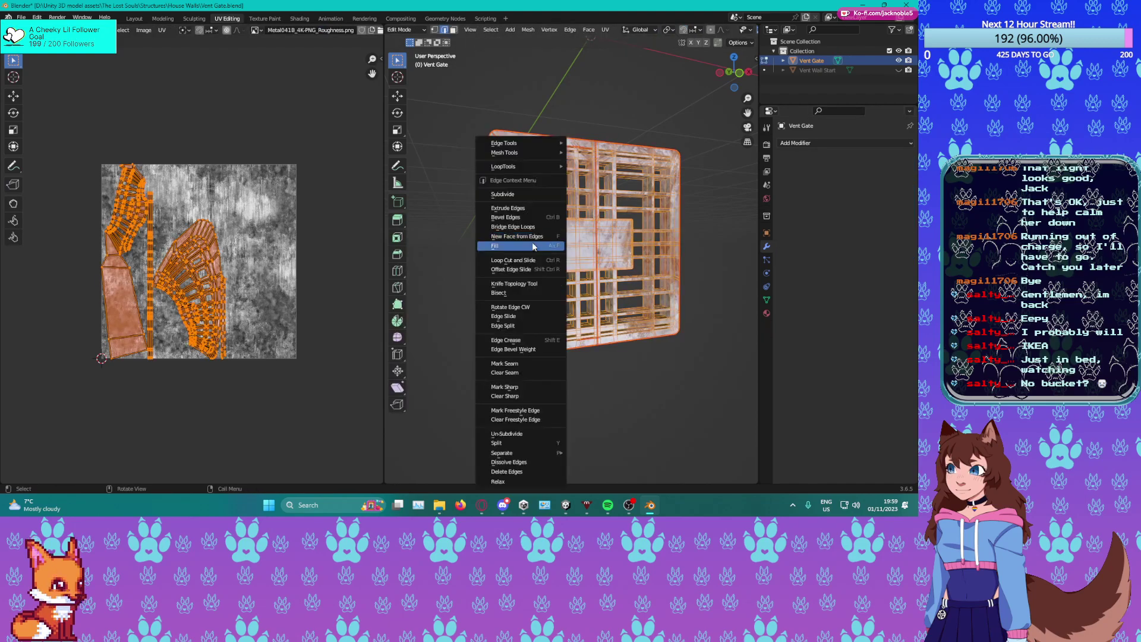
left_click(516, 397)
right_click(515, 364)
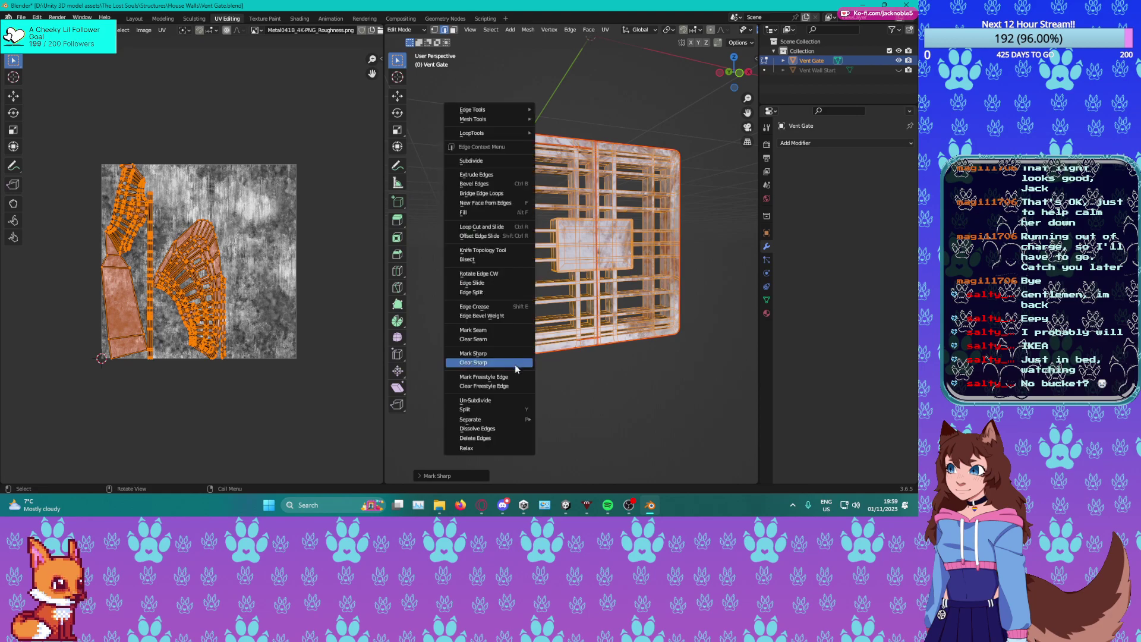
left_click(489, 341)
Select all UVs and try to unwrap the seamless gate again, checking the texture from several sides.
left_click(253, 250)
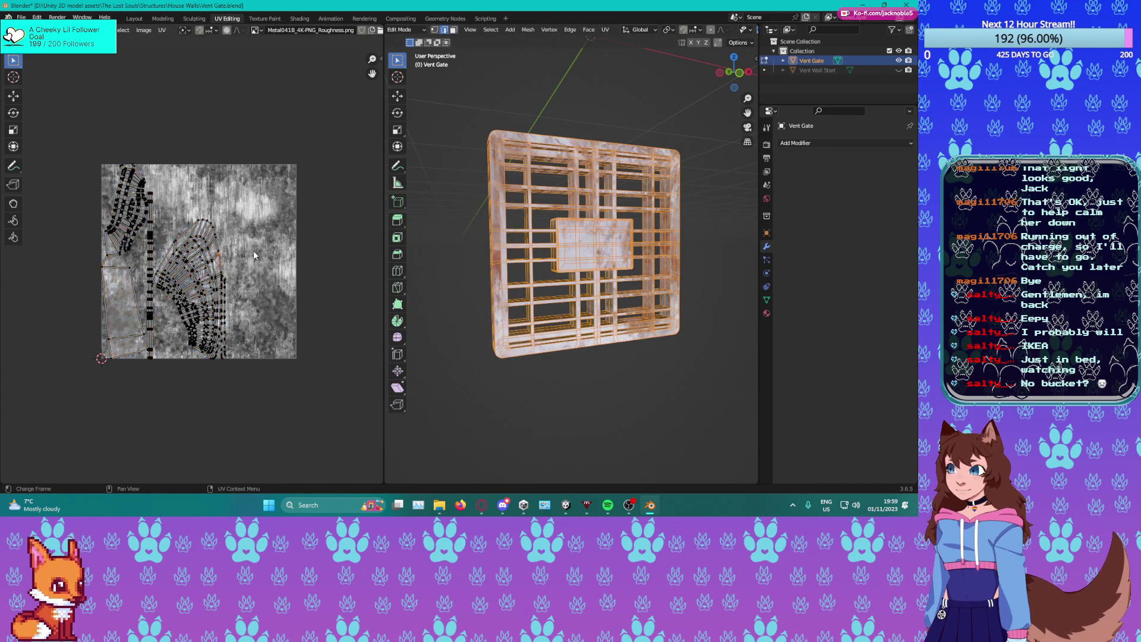
key("a")
right_click(254, 251)
left_click(242, 252)
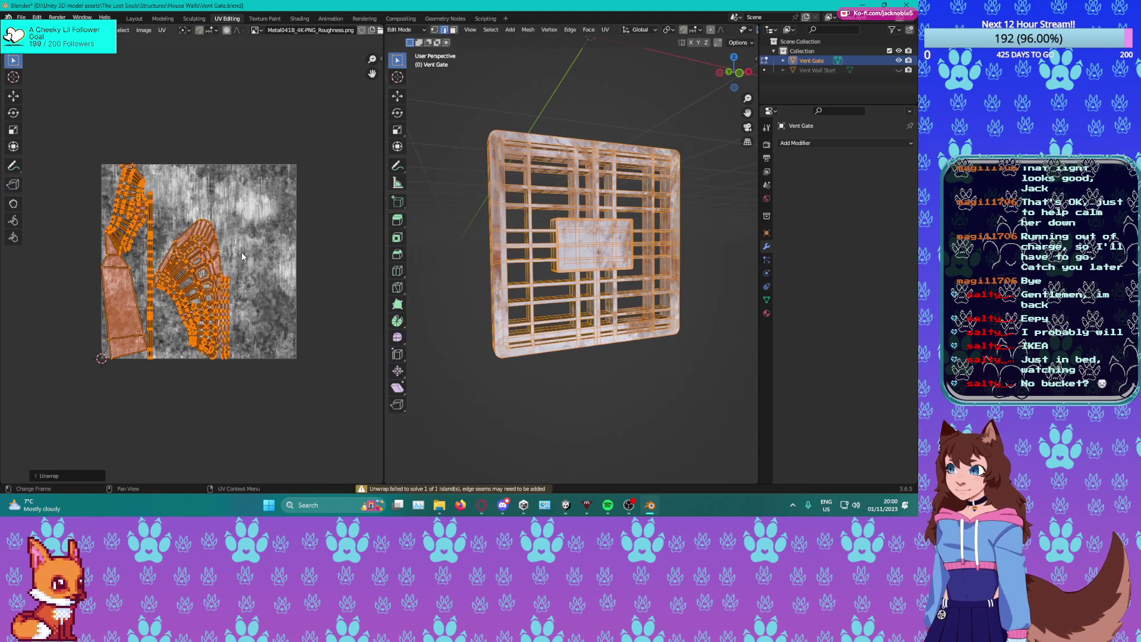
middle_click_drag(583, 252, 562, 250)
right_click(242, 247)
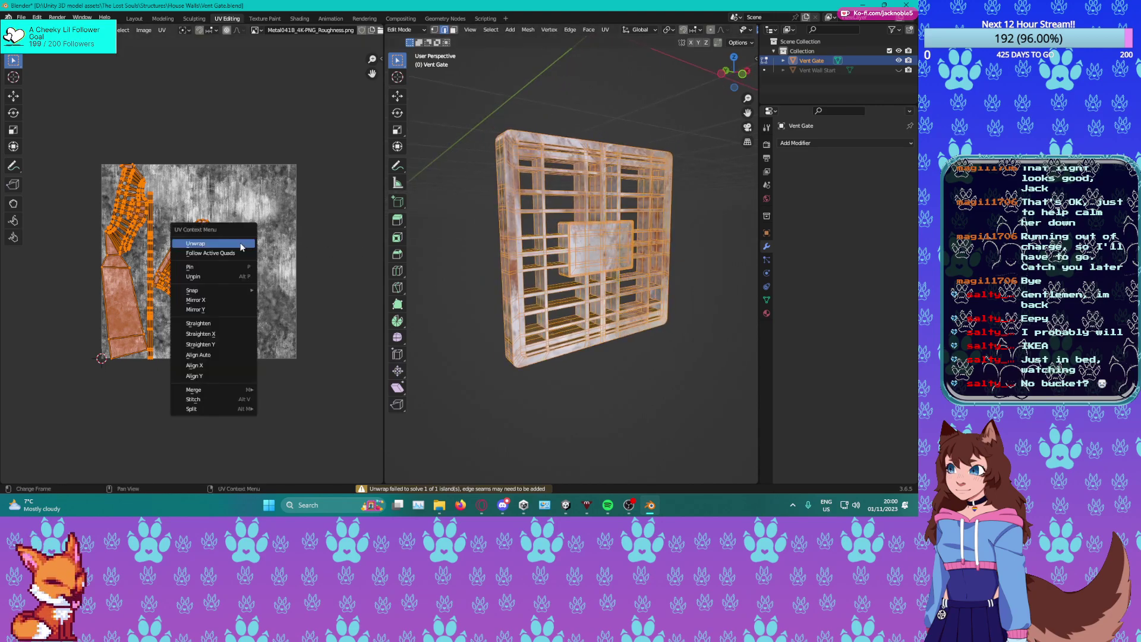
left_click(225, 244)
middle_click_drag(474, 254, 567, 273)
right_click(238, 255)
left_click(238, 257)
middle_click_drag(414, 254, 520, 280)
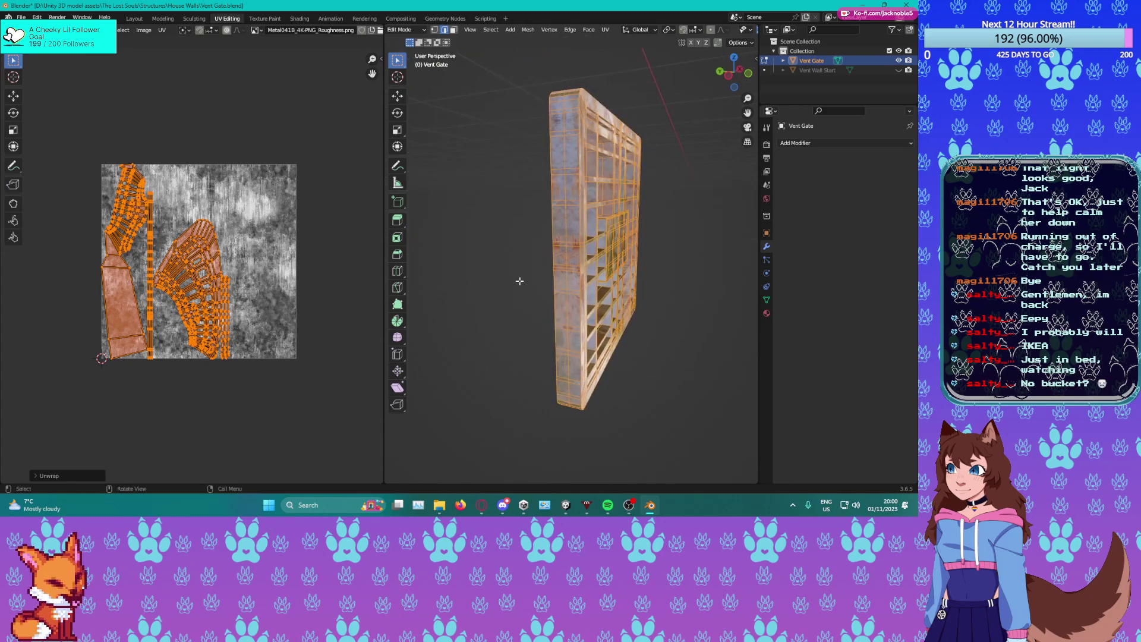
Switch to vertex selection and try unwrapping the full UV layout once more.
right_click(655, 243)
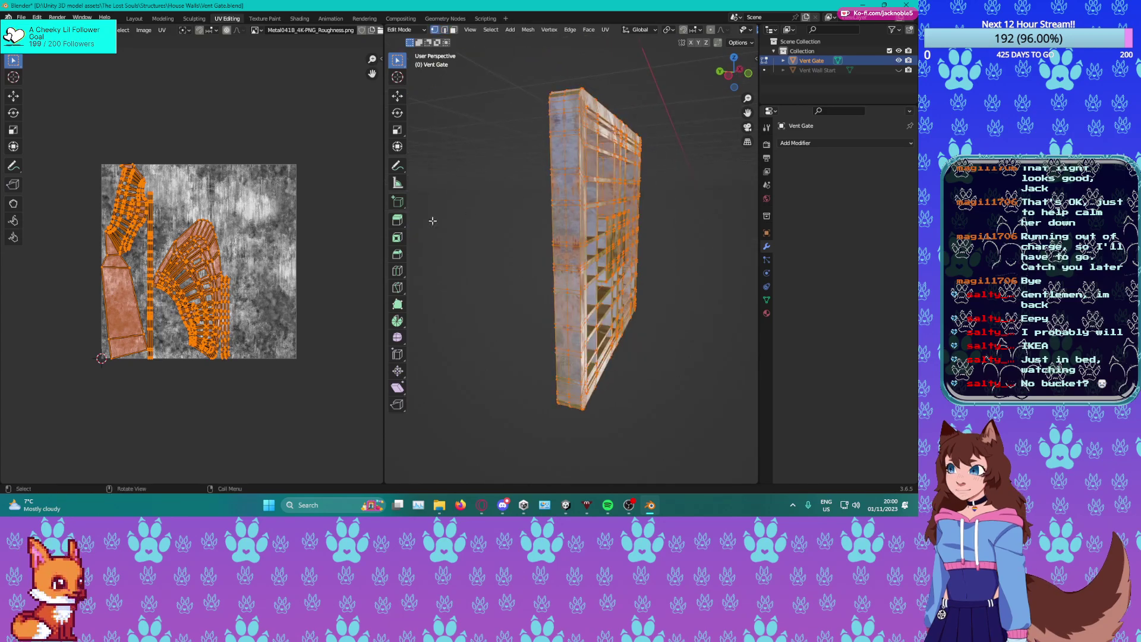
right_click(271, 242)
left_click(240, 241)
middle_click_drag(491, 254, 523, 183)
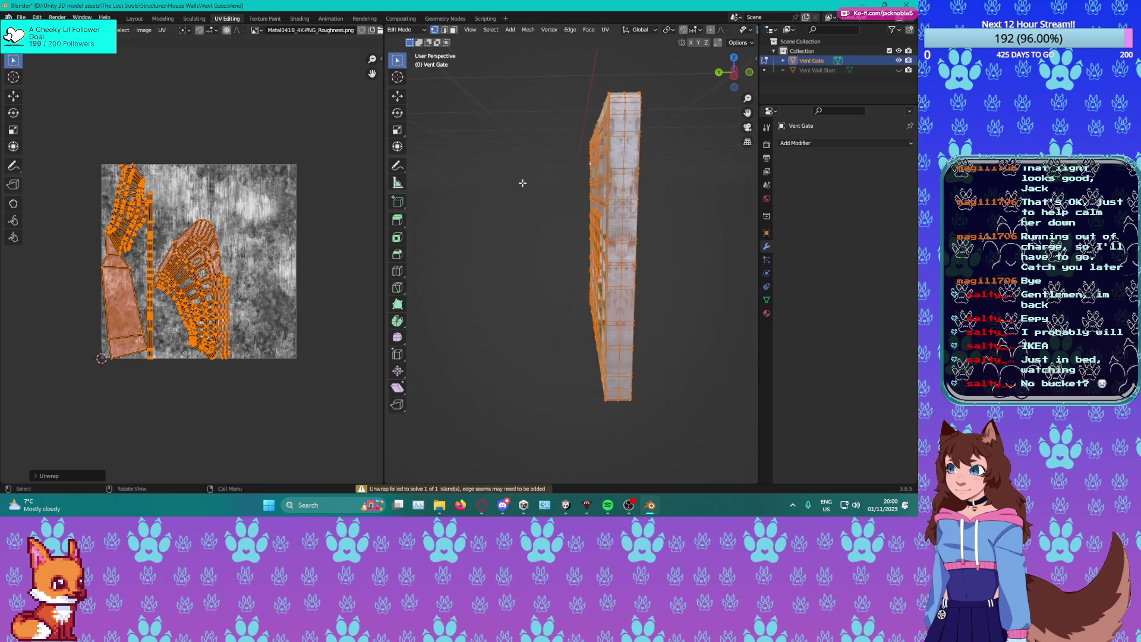
Clean up the gate mesh by deleting loose geometry.
left_click(526, 30)
mouse_move(575, 270)
left_click(631, 270)
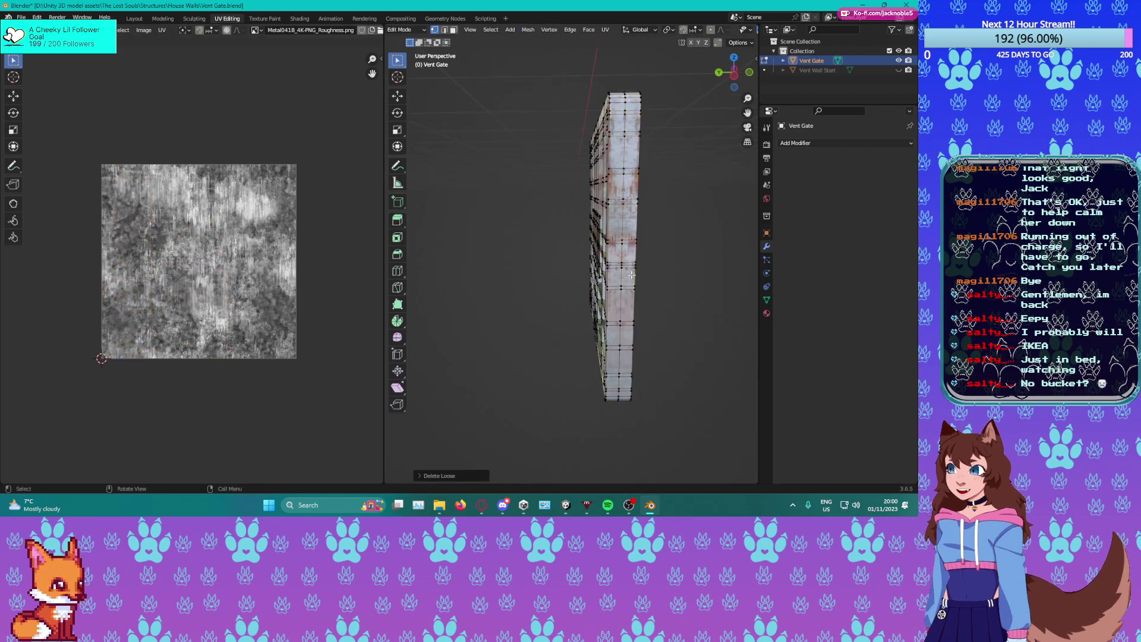
Select edge loops around the gate's outer rim in edge selection mode and mark them as sharp.
key("a")
middle_click_drag(590, 274, 654, 280)
scroll(595, 282, "up", 3)
middle_click_drag(475, 300, 524, 258)
scroll(517, 177, "down", 4)
key("2")
left_click(506, 265, "alt")
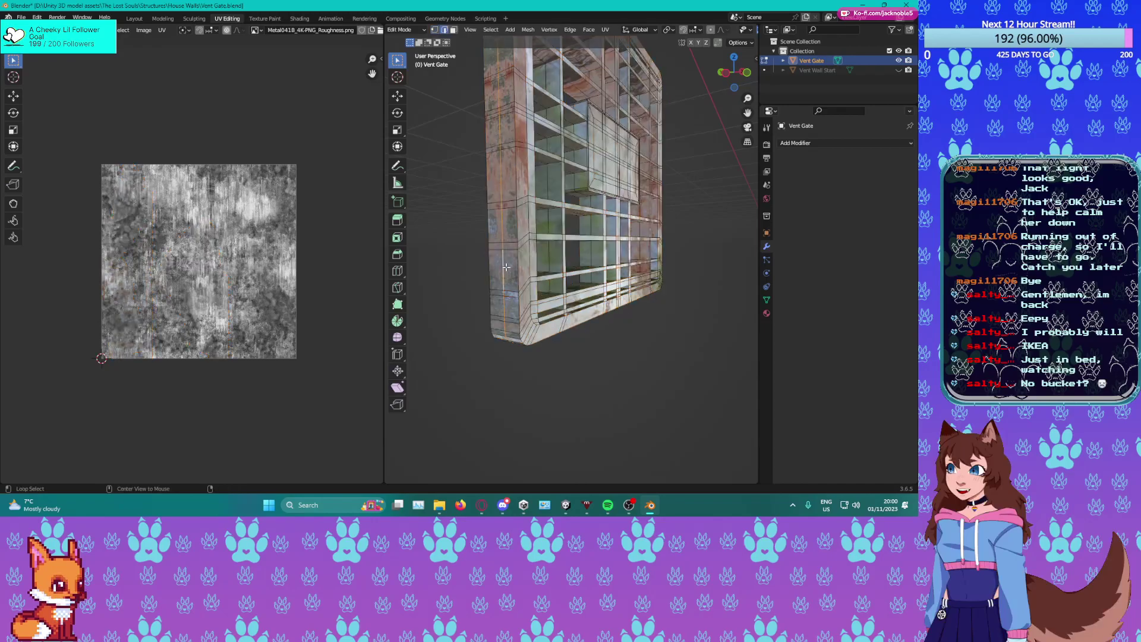
right_click(506, 265)
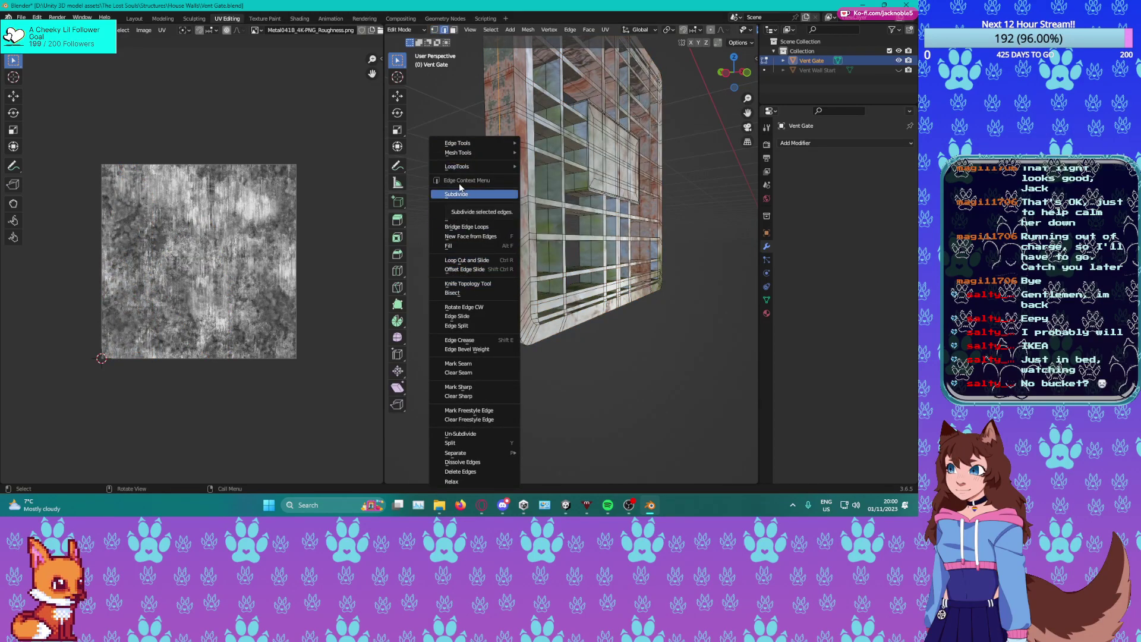
left_click(467, 387)
middle_click_drag(462, 386, 525, 239)
key("ctrl+e")
left_click(552, 289)
scroll(525, 239, "up", 2)
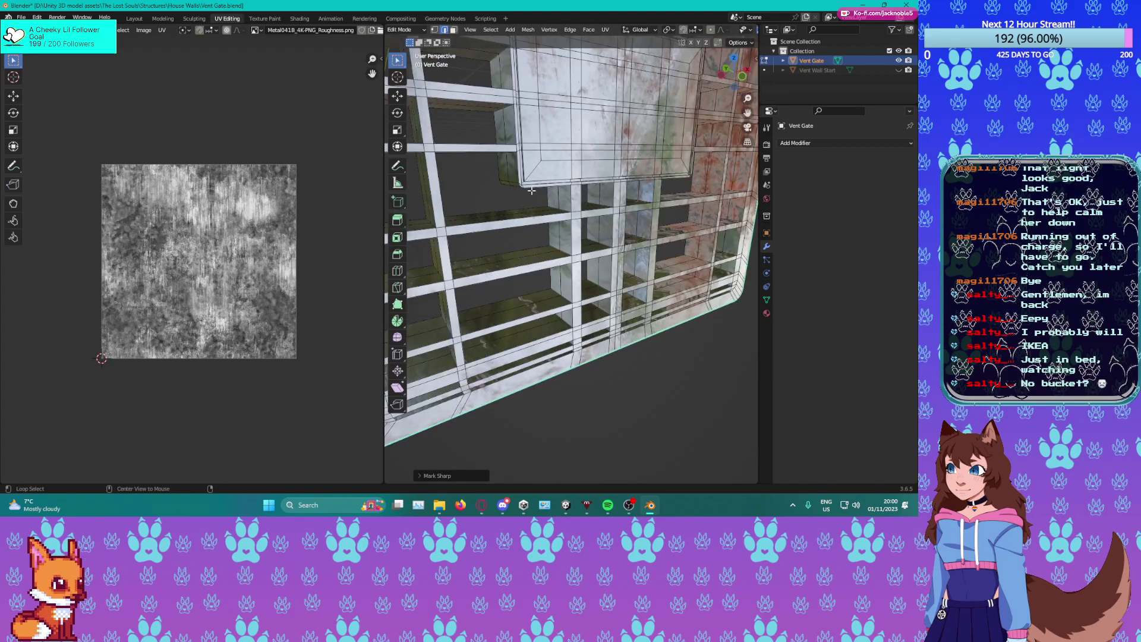
Select the edge loop around the raised central plate's outline and mark it as sharp.
left_click(533, 188, "alt")
middle_click_drag(516, 119, 518, 226)
left_click(534, 169, "alt")
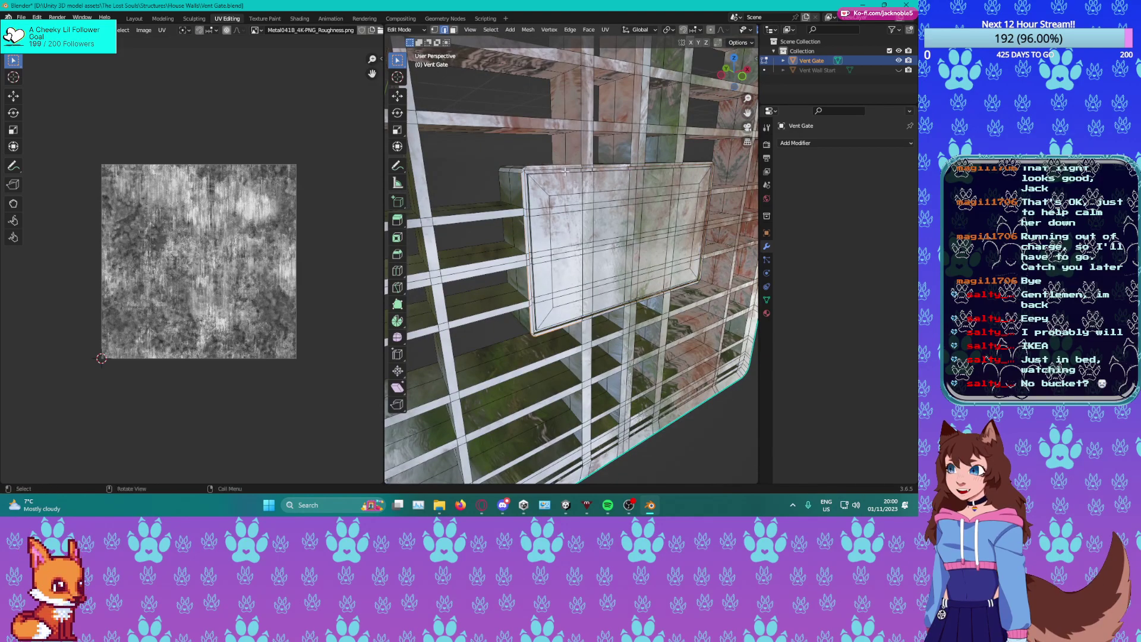
middle_click_drag(555, 170, 559, 189)
right_click(533, 211)
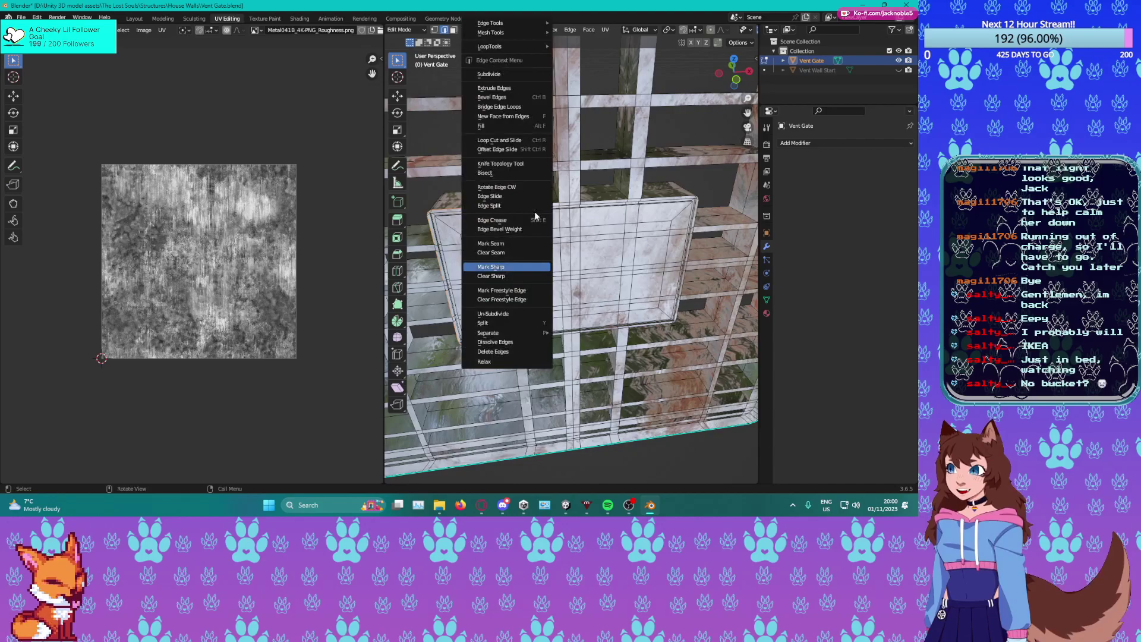
left_click(551, 211)
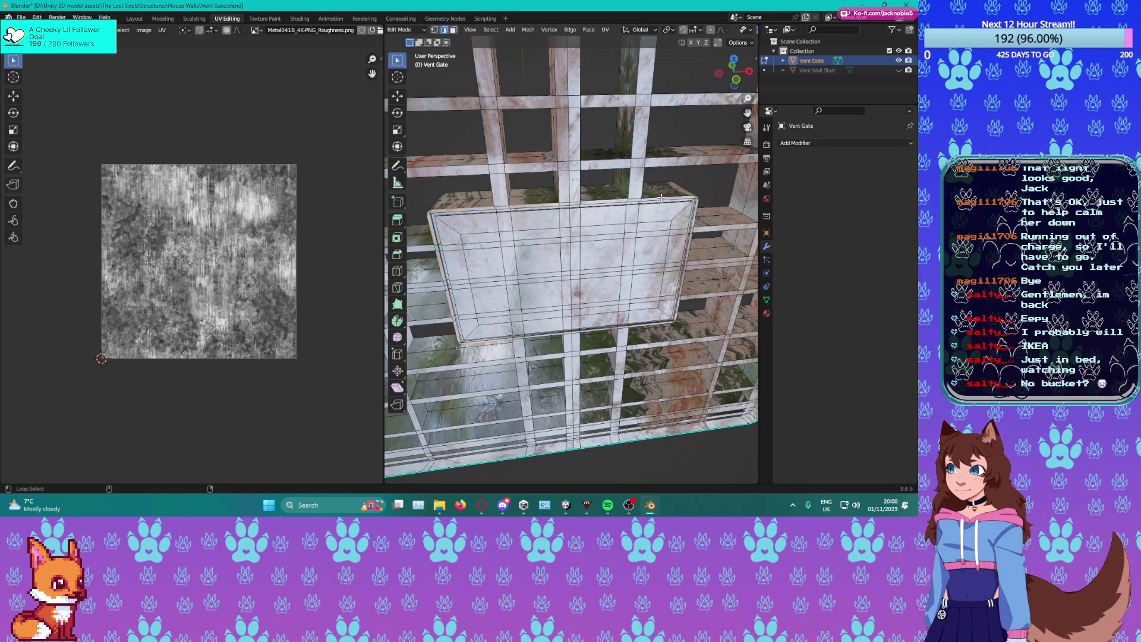
middle_click_drag(661, 197, 610, 220)
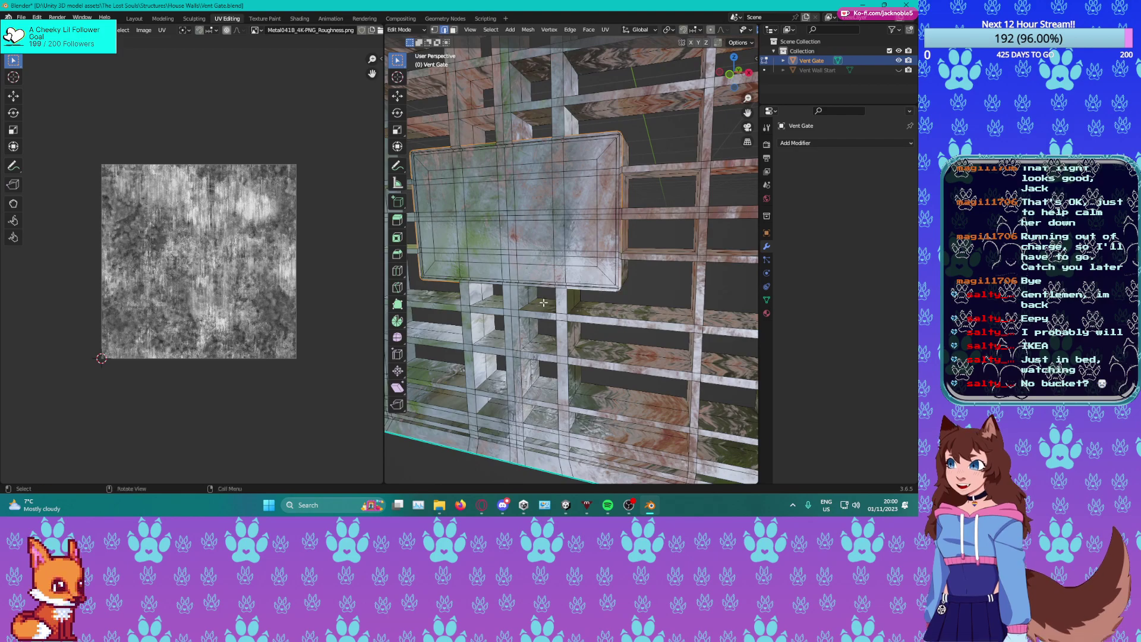
right_click(454, 313)
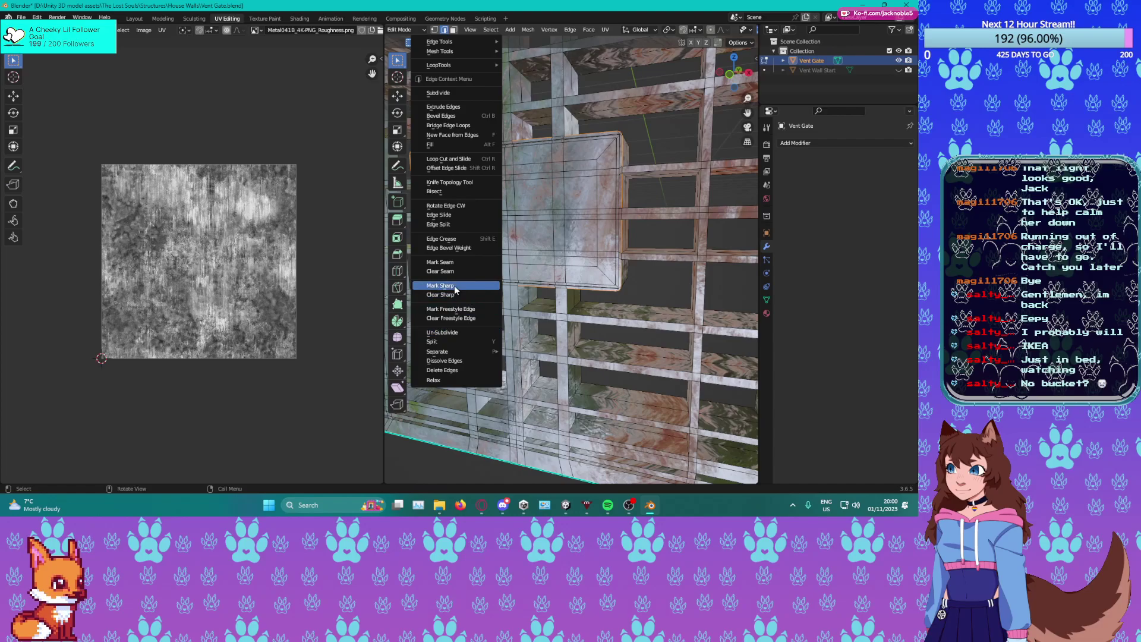
left_click(456, 289)
Select the whole gate mesh and unwrap it.
scroll(604, 349, "down", 6)
middle_click_drag(604, 349, 668, 362)
scroll(668, 363, "up", 4)
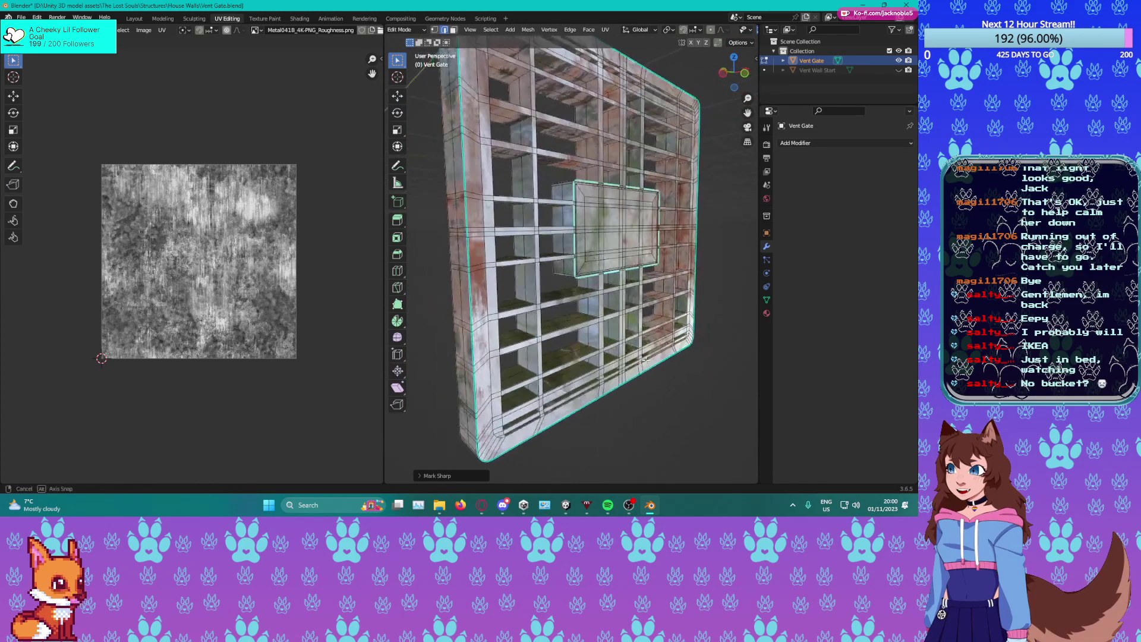
middle_click_drag(601, 351, 635, 353)
middle_click_drag(526, 285, 537, 288)
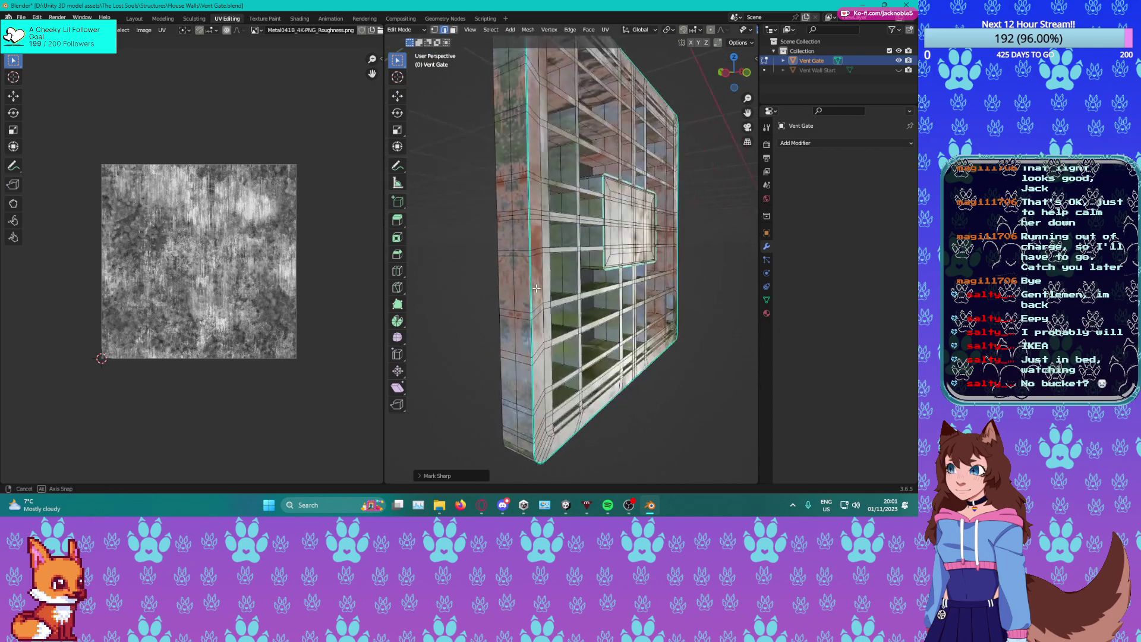
key("a")
key("u")
left_click(227, 219)
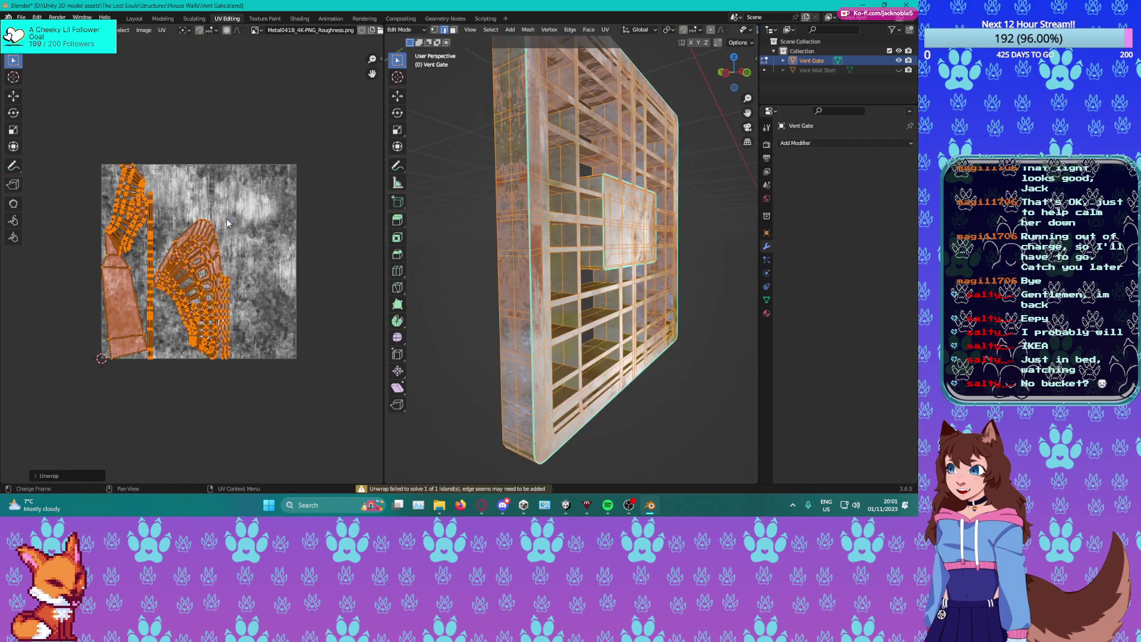
Select the edge loop running around the gate's outer rim and mark it as a seam.
middle_click_drag(588, 286, 637, 331)
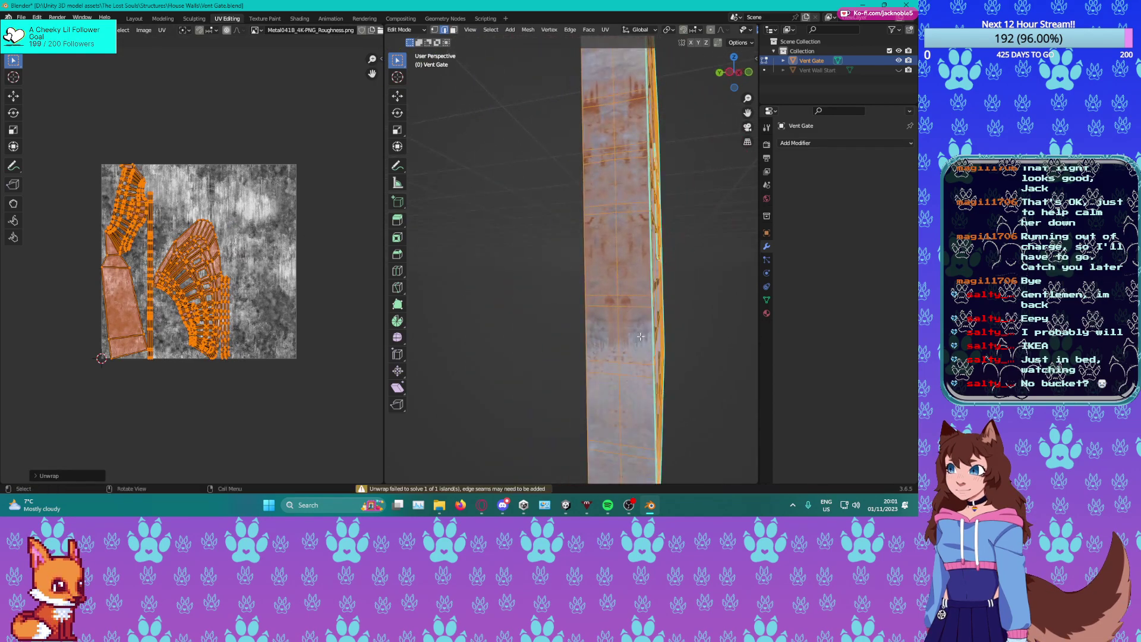
left_click(615, 339, "alt")
right_click(616, 336)
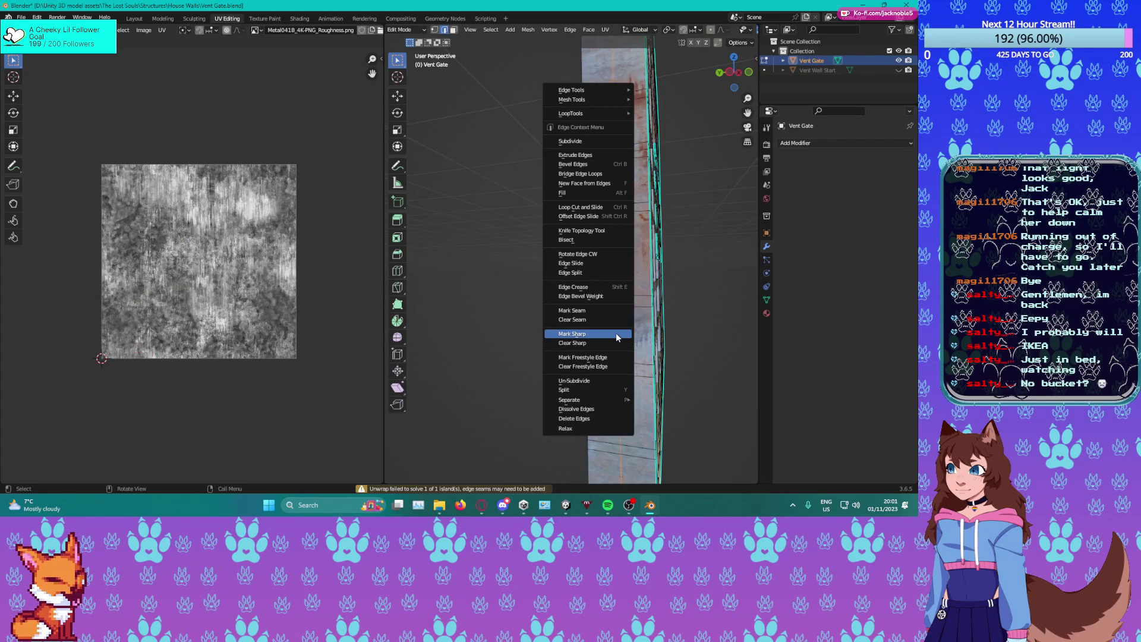
left_click(642, 315)
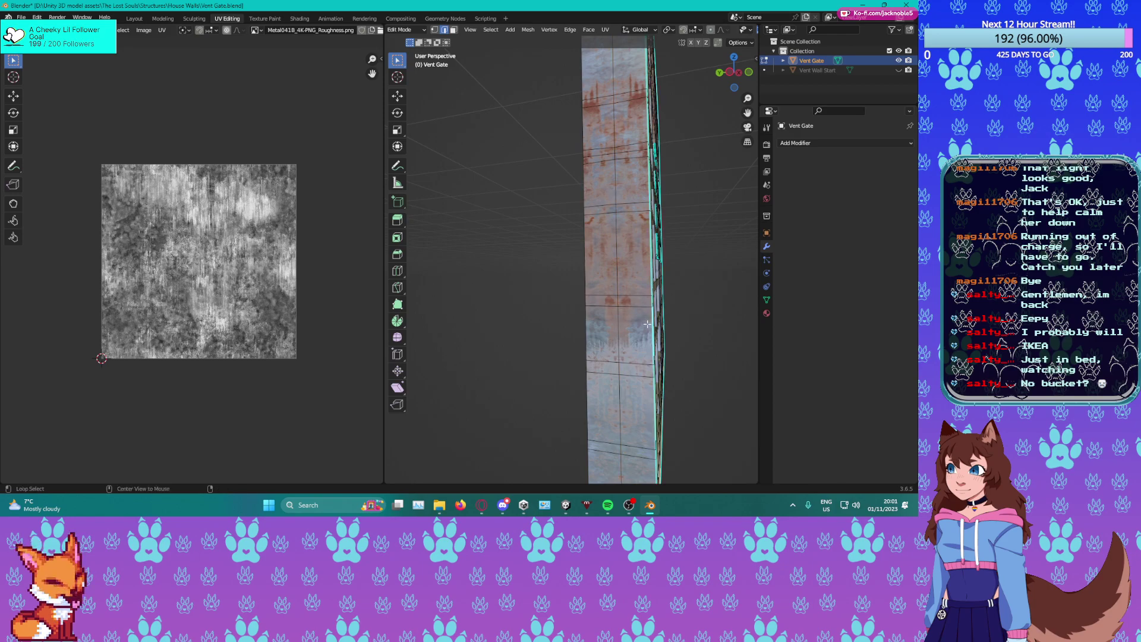
right_click(587, 322)
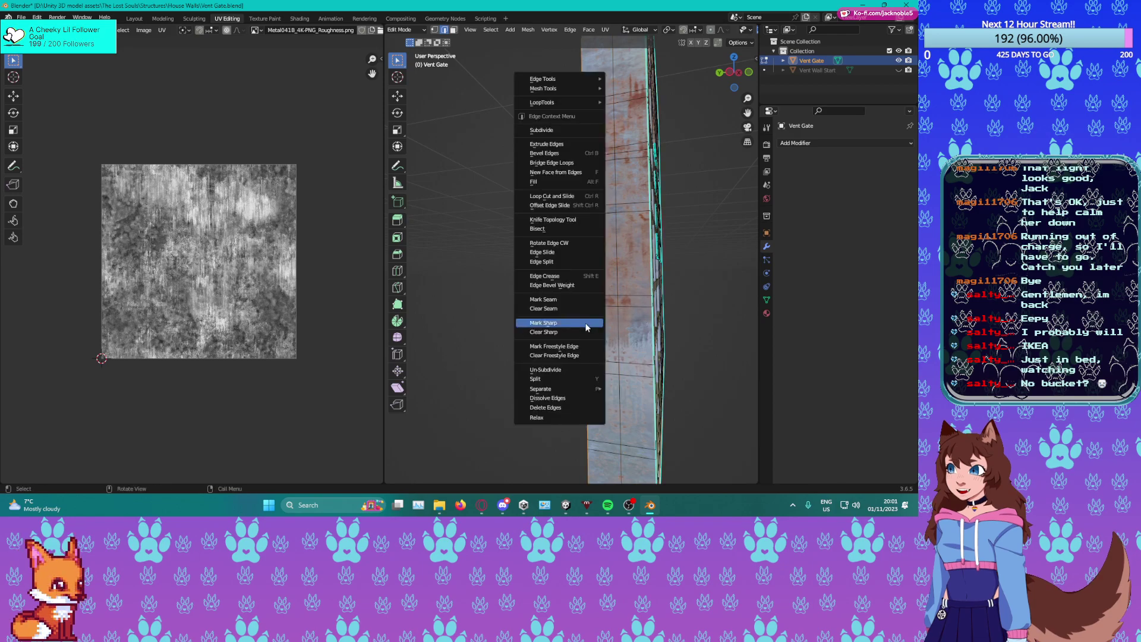
left_click(542, 324)
Select the entire mesh again, unwrap it along the rim seam and check the texture on the front.
key("a")
key("u")
left_click(238, 258)
scroll(215, 284, "up", 2)
middle_click_drag(460, 282, 595, 277)
Clear the selection, then mark the vertical edge loop through the gate's centre as a seam.
key("alt+a")
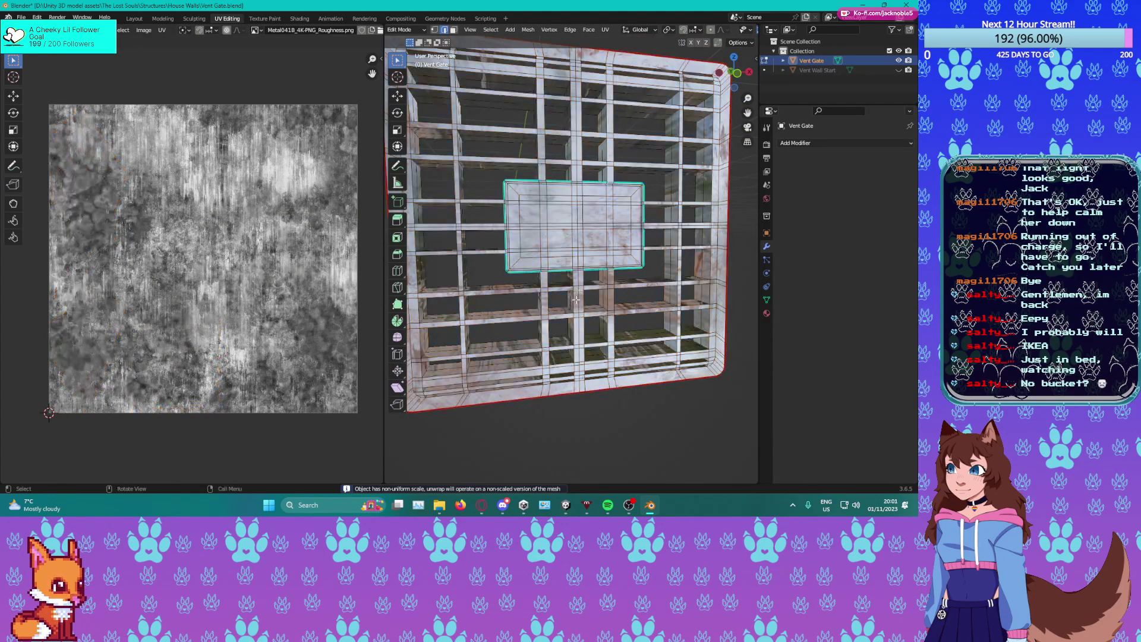
key("u")
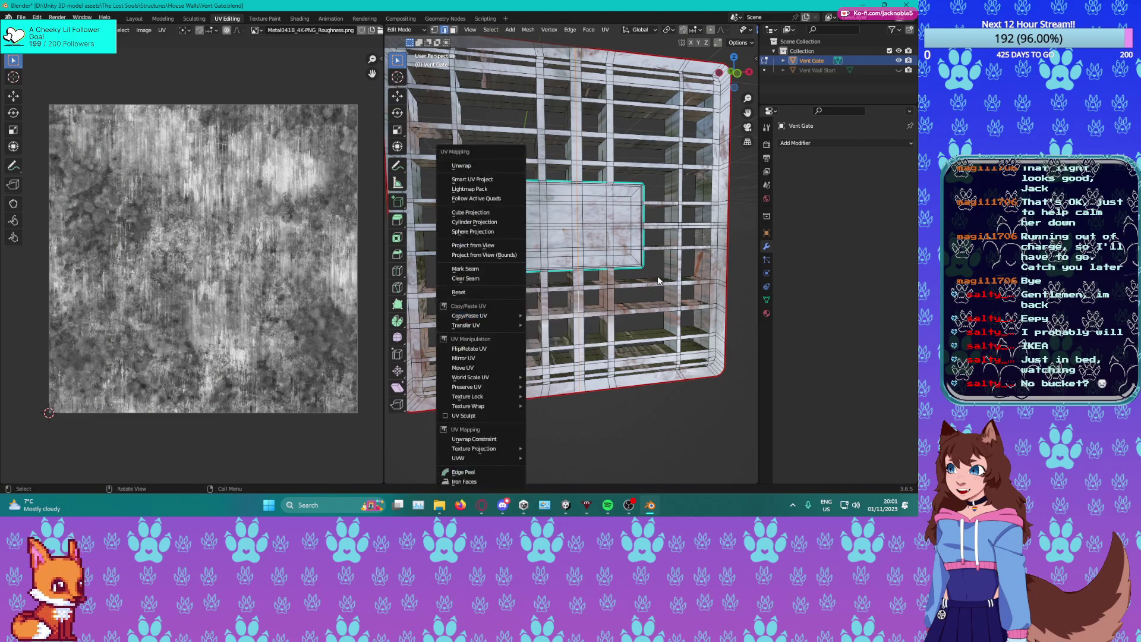
right_click(577, 259)
left_click(527, 259)
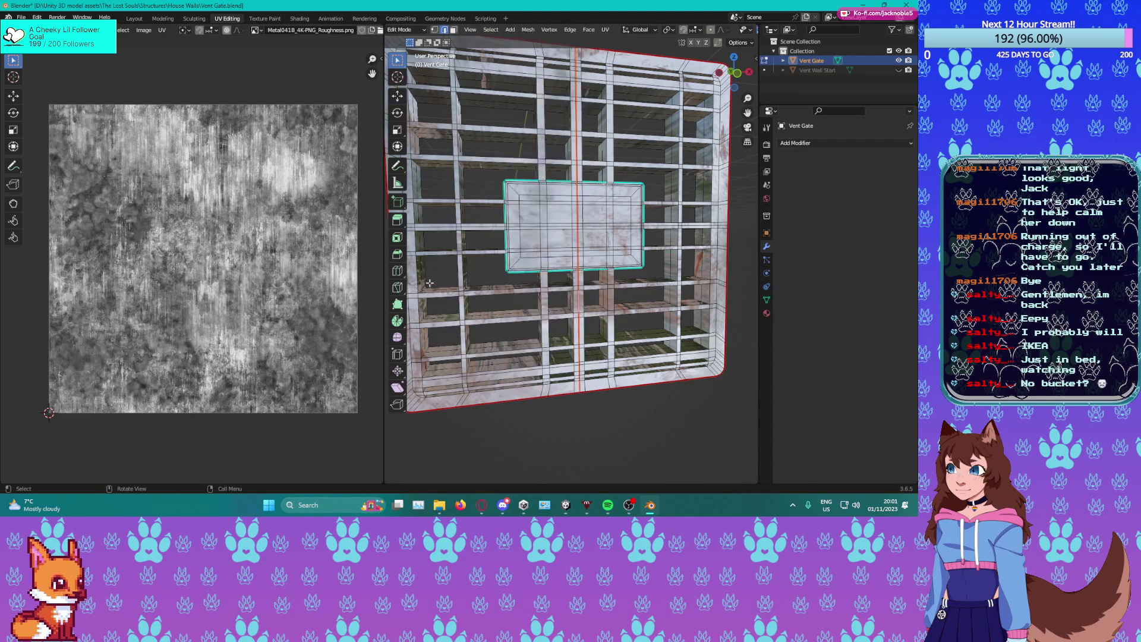
Select all faces and UVs, unwrap the gate with the vertical centre seam and check the texture in Object Mode.
scroll(527, 258, "down", 3)
key("a")
left_click(283, 256)
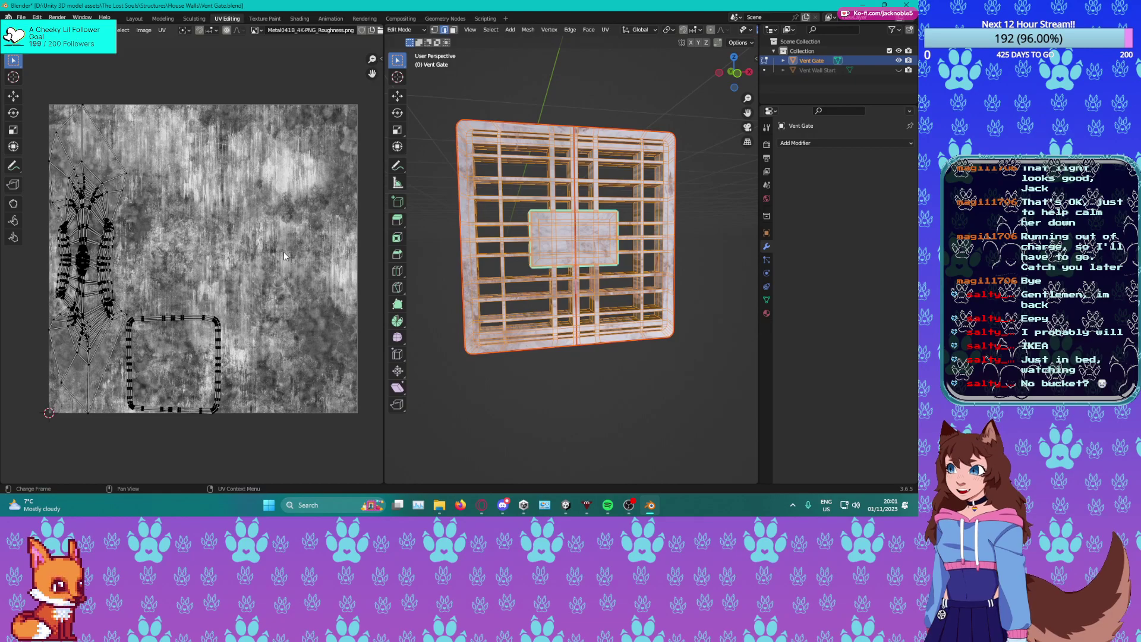
key("a")
key("u")
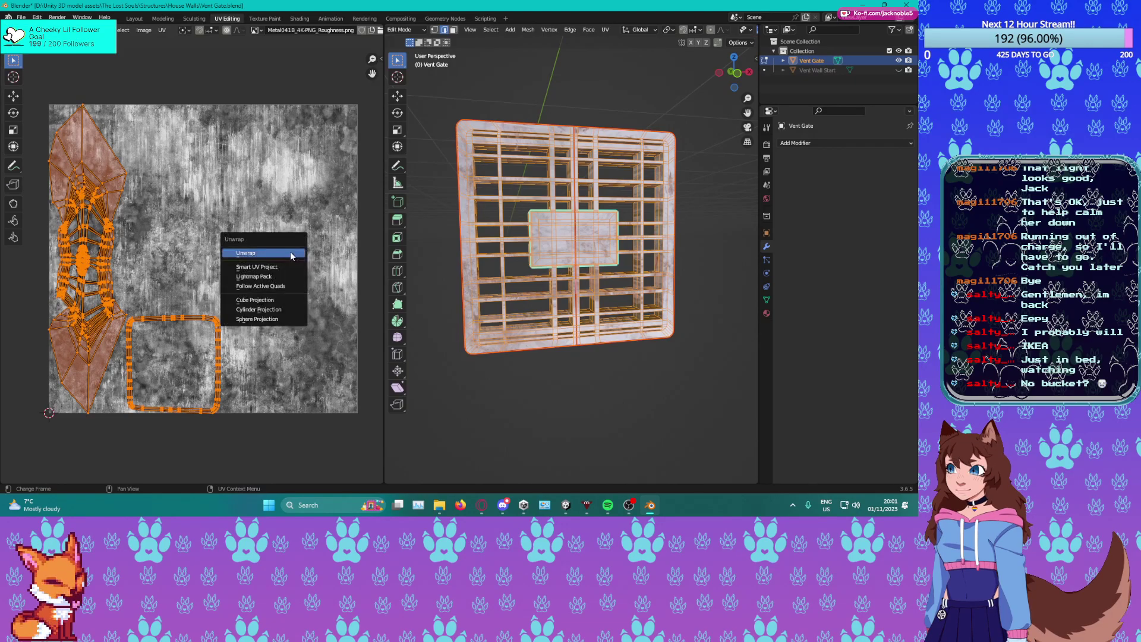
left_click(290, 252)
middle_click_drag(535, 261, 562, 330)
key("Tab")
key("Tab")
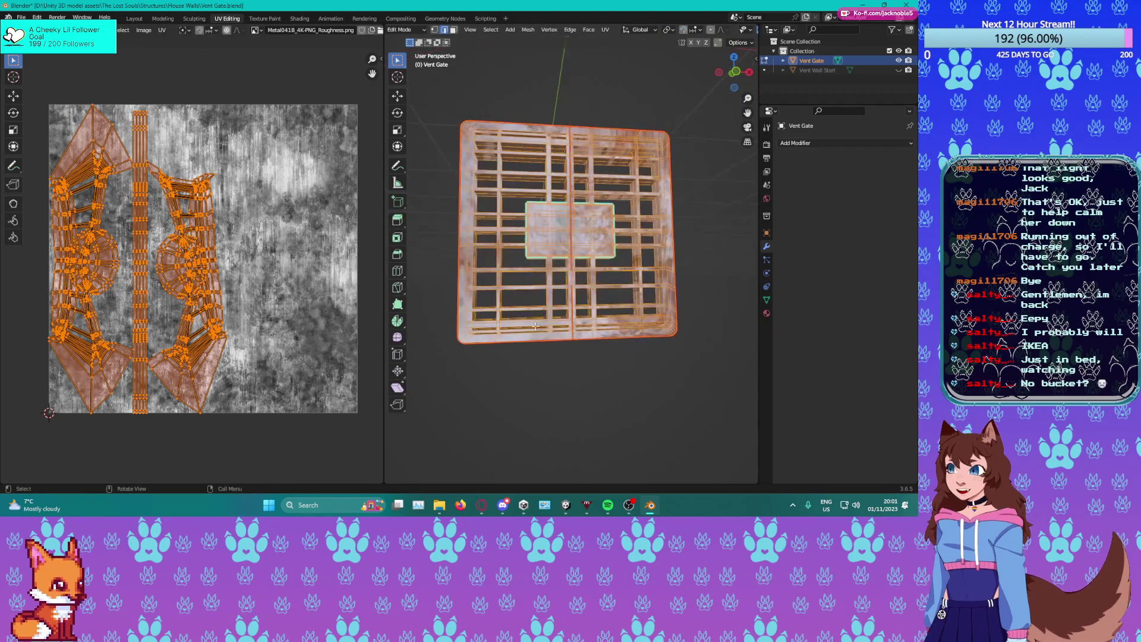
scroll(540, 236, "up", 2)
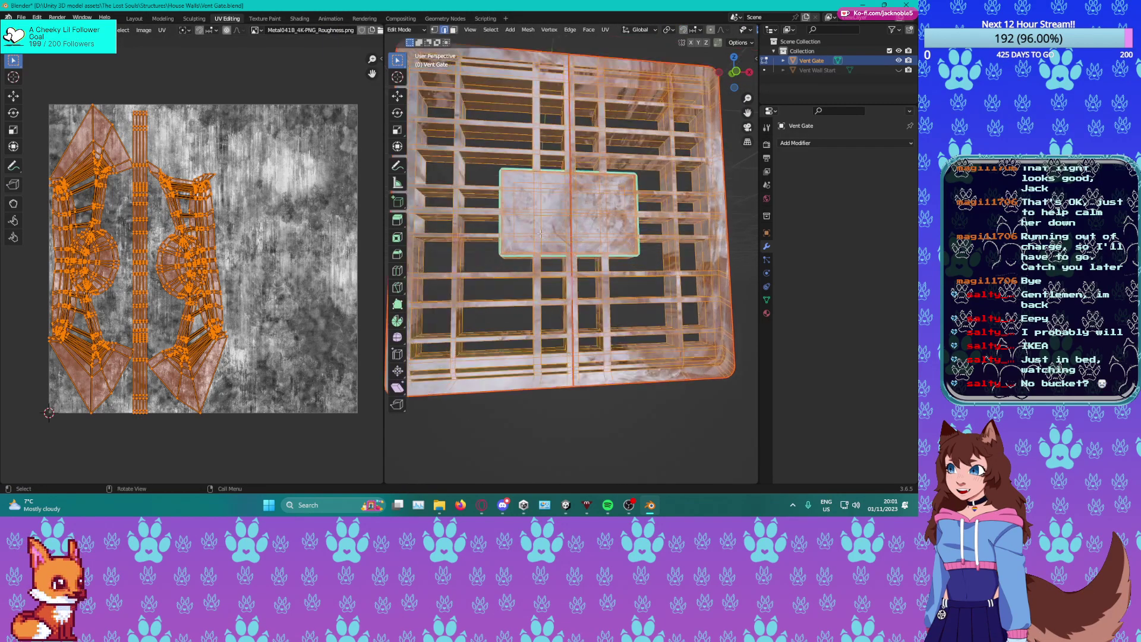
Clear the selection and mark the horizontal edge loop through the gate's middle as a seam.
key("alt+a")
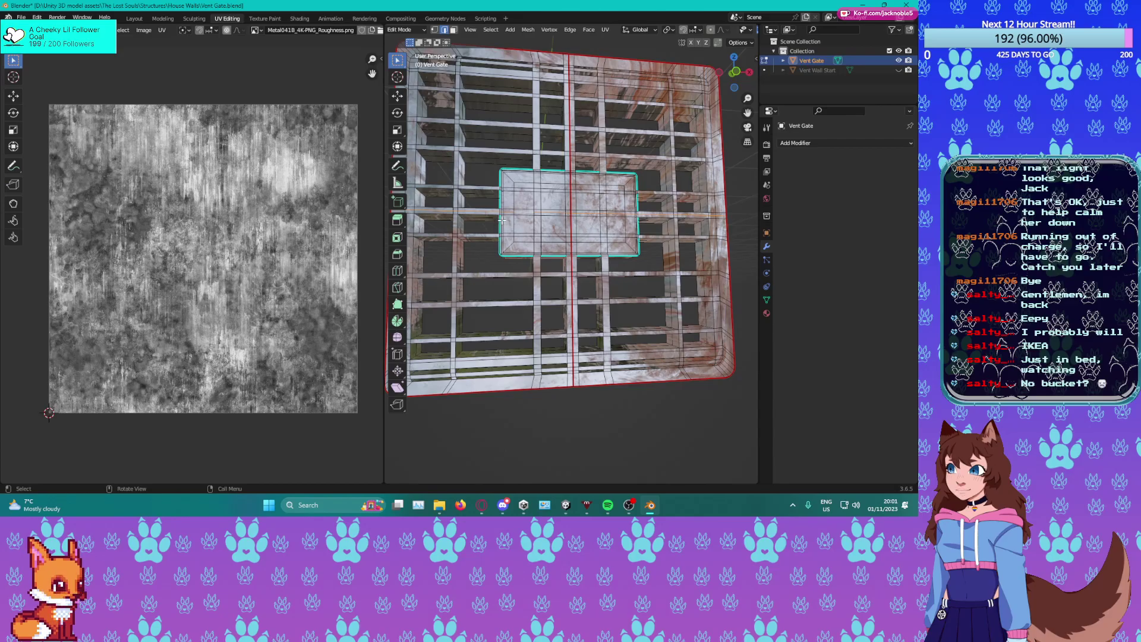
key("u")
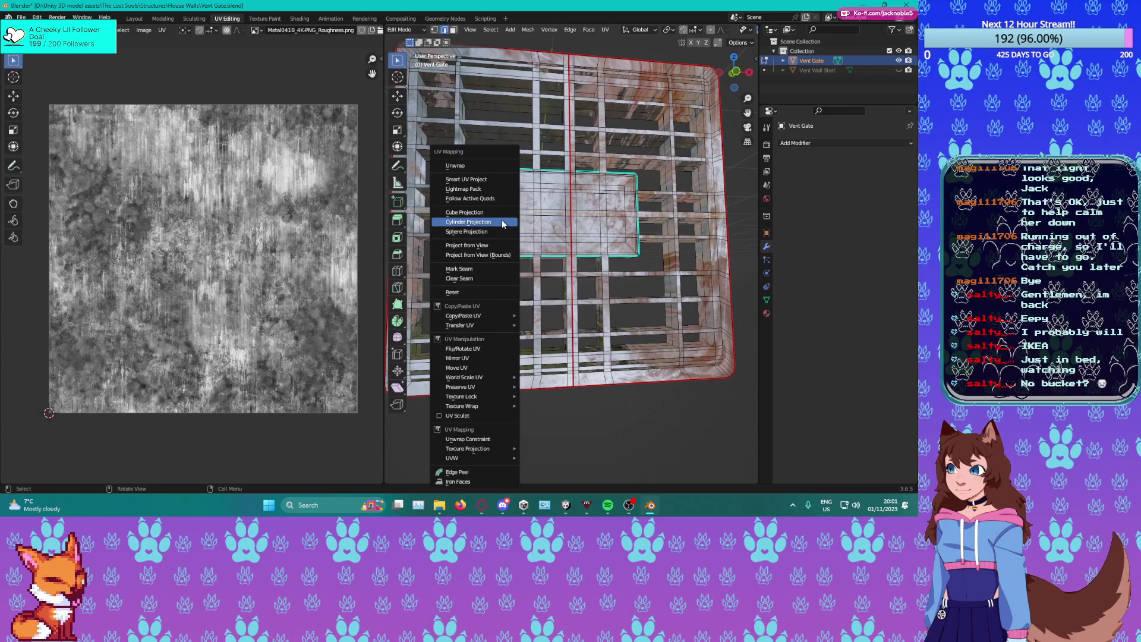
left_click(466, 270)
Try to select an edge at the central plate's bevelled corner and subdivide it.
middle_click_drag(512, 266, 679, 250)
scroll(679, 250, "up", 3)
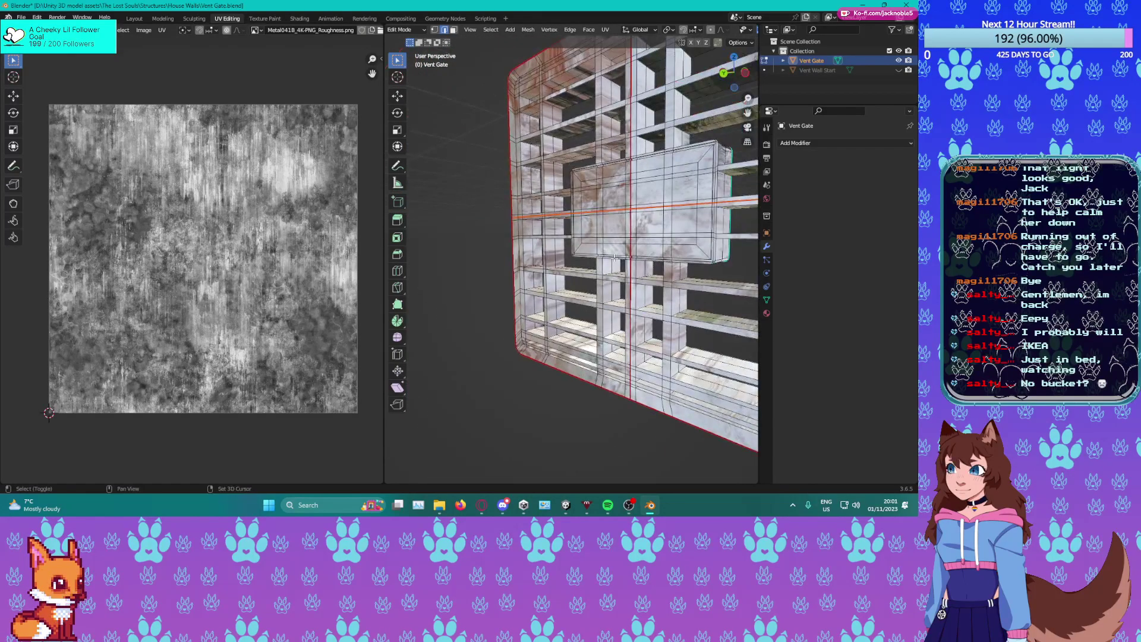
middle_click_drag(503, 291, 546, 287)
scroll(547, 287, "up", 2)
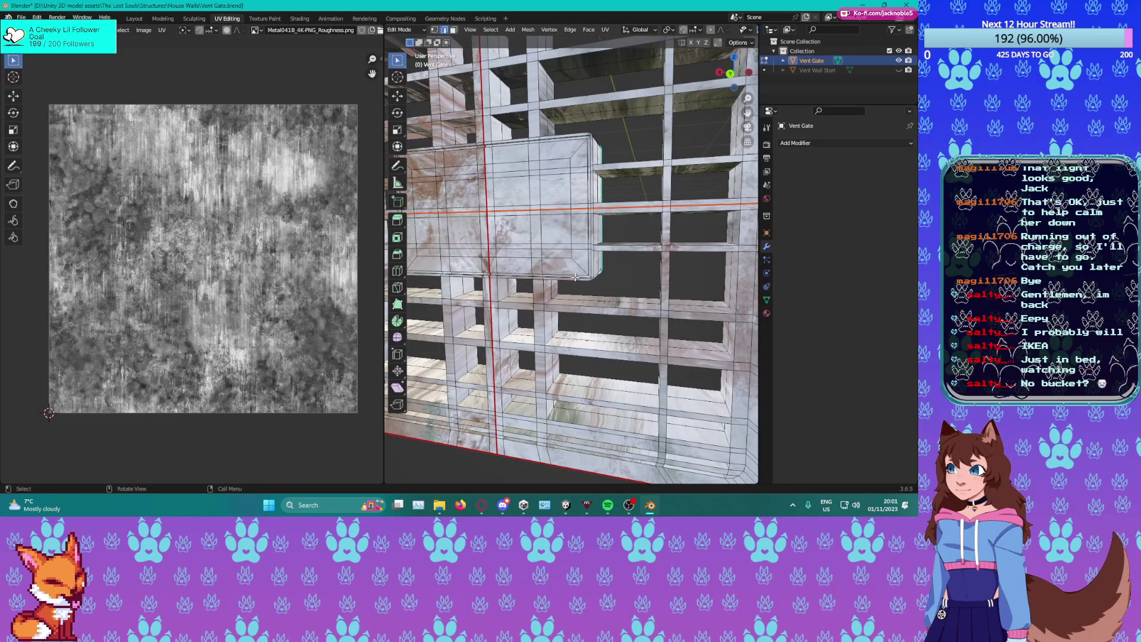
scroll(576, 277, "up", 2)
middle_click_drag(579, 295, 588, 215)
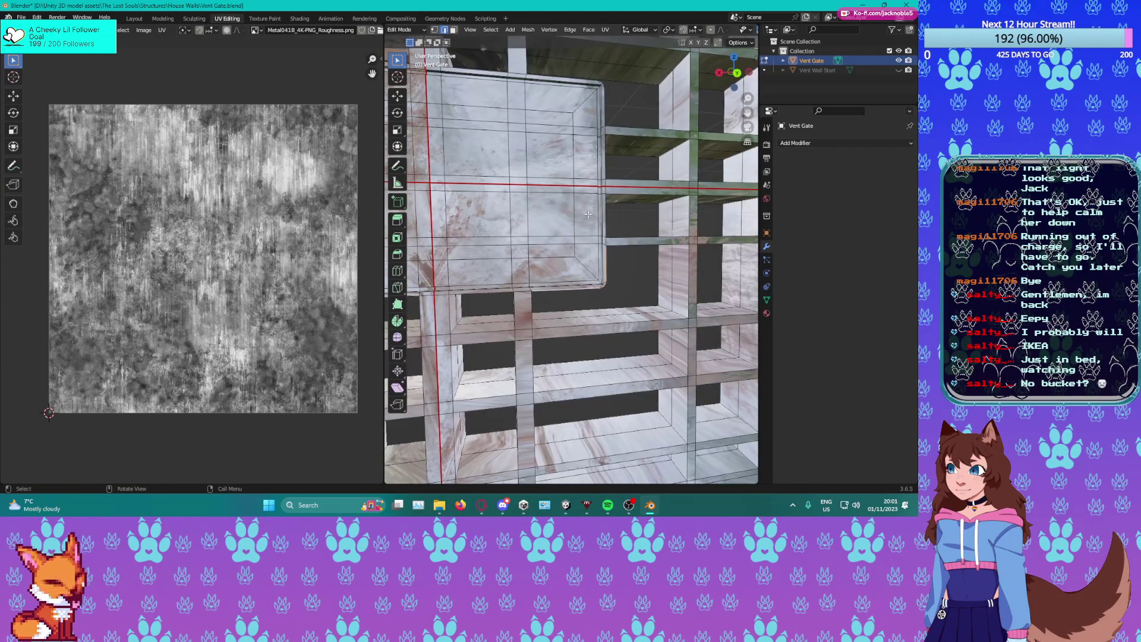
left_click(603, 158, "alt")
middle_click_drag(521, 110, 552, 186)
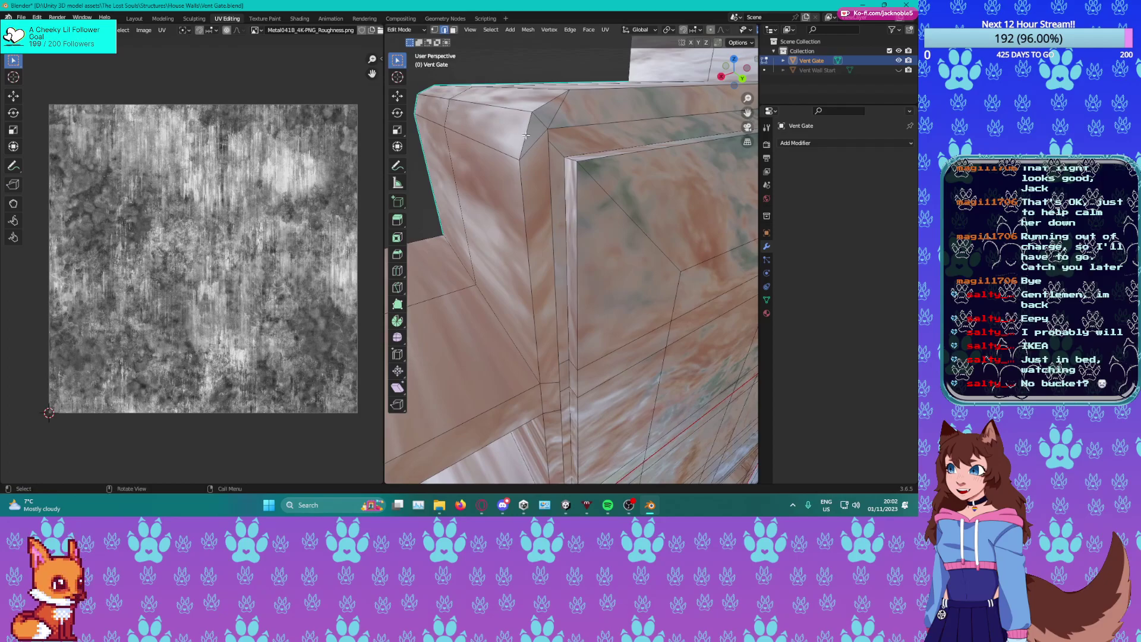
left_click(532, 111, "shift")
key("j")
key("2")
left_click(532, 143)
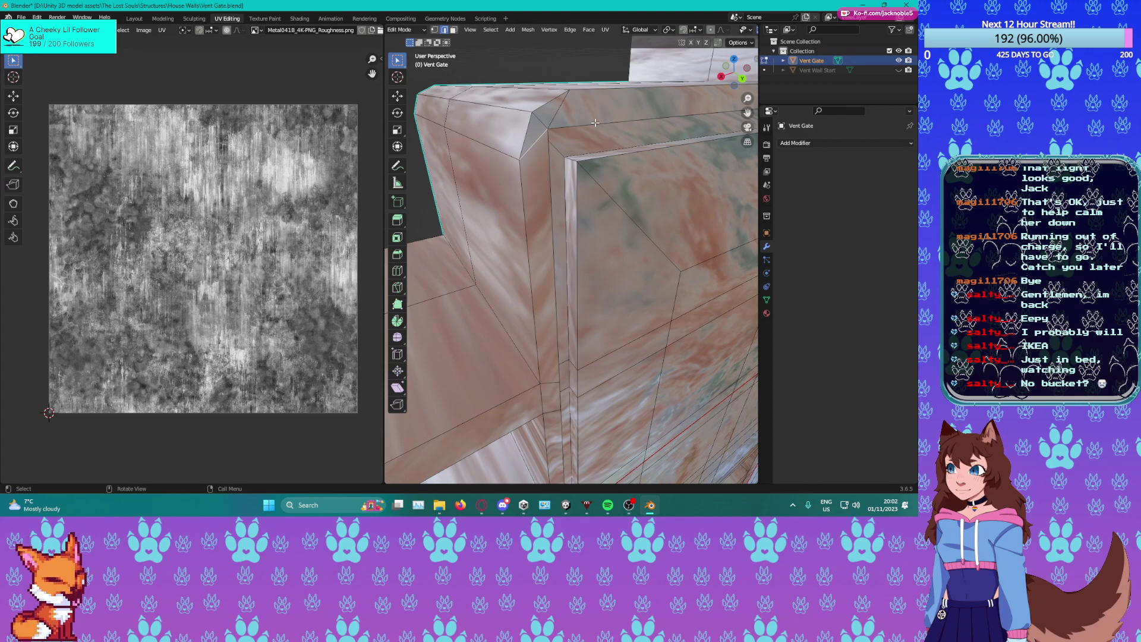
right_click(542, 121)
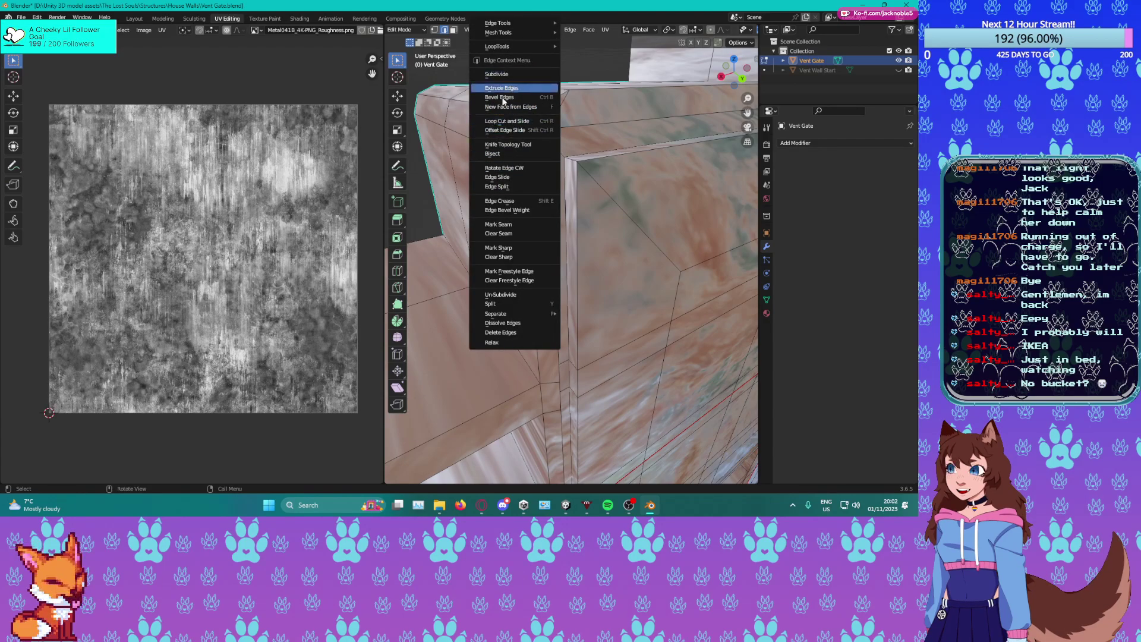
left_click(497, 75)
middle_click_drag(513, 96, 597, 235)
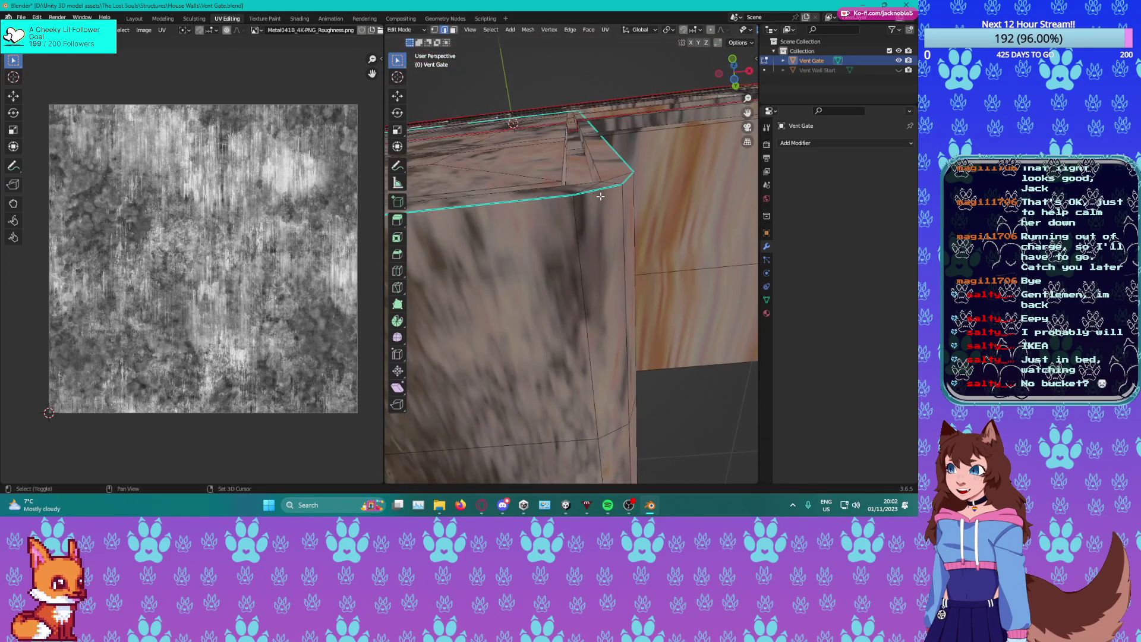
Examine the central plate's rim and corners from several sides, switching to vertex selection.
middle_click_drag(507, 213, 565, 268, "shift")
scroll(565, 268, "down", 2)
middle_click_drag(499, 292, 601, 285, "shift")
scroll(605, 221, "down", 3)
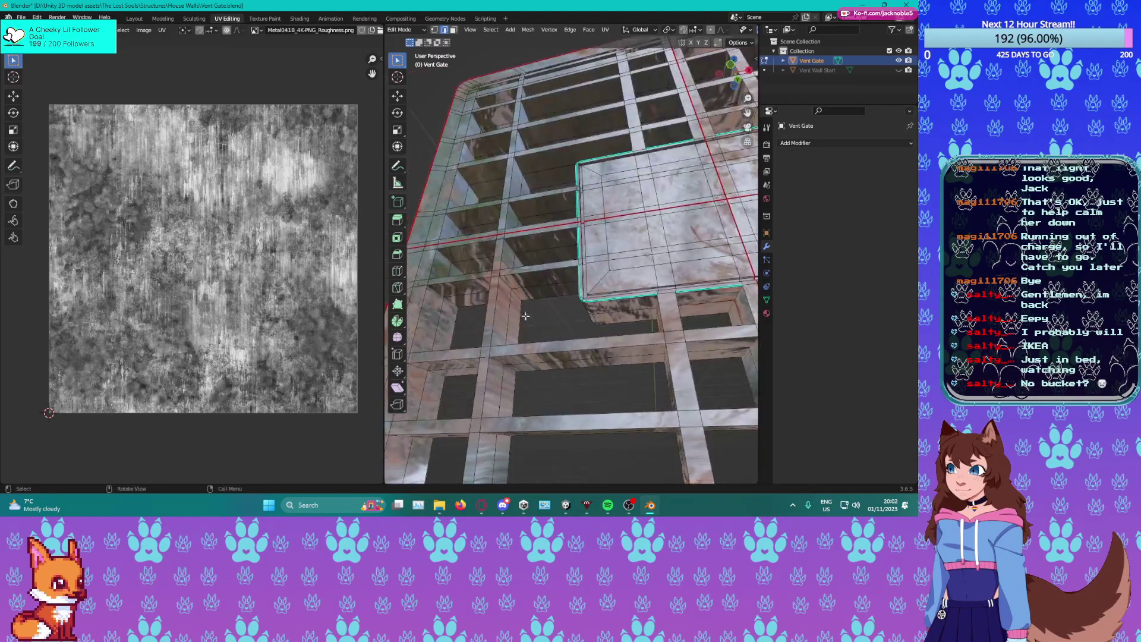
scroll(601, 321, "up", 4)
middle_click_drag(602, 345, 580, 126)
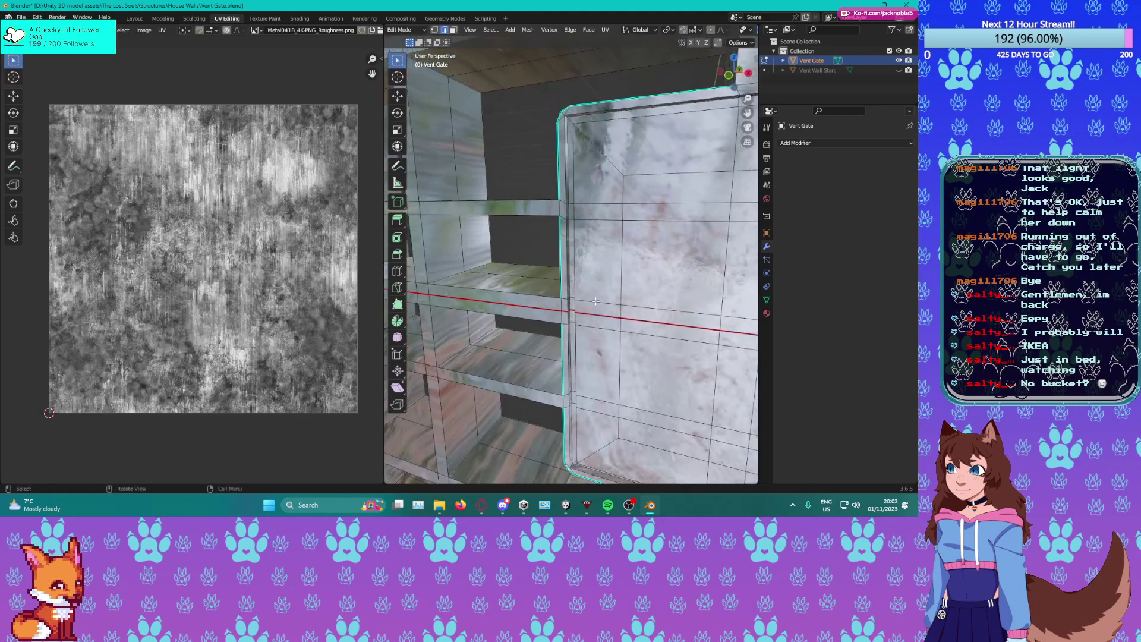
key("ctrl")
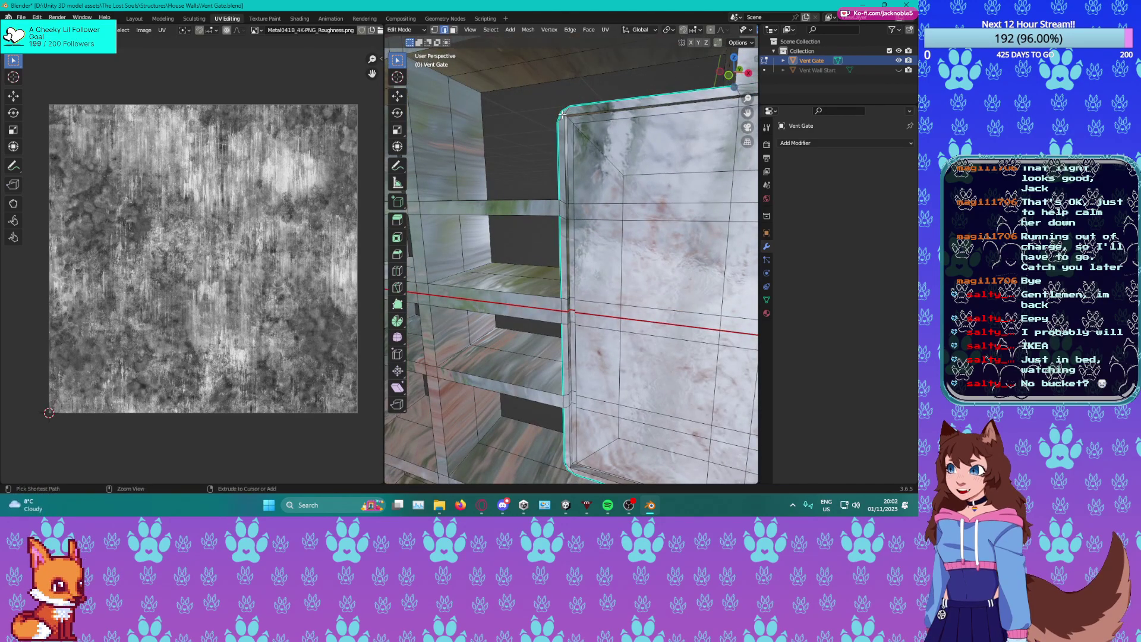
right_click(561, 114)
left_click(561, 115)
middle_click_drag(550, 160, 659, 160)
scroll(597, 181, "up", 3)
mouse_move(596, 181)
middle_mouse_down()
mouse_move(568, 181)
mouse_move(581, 196)
middle_mouse_up()
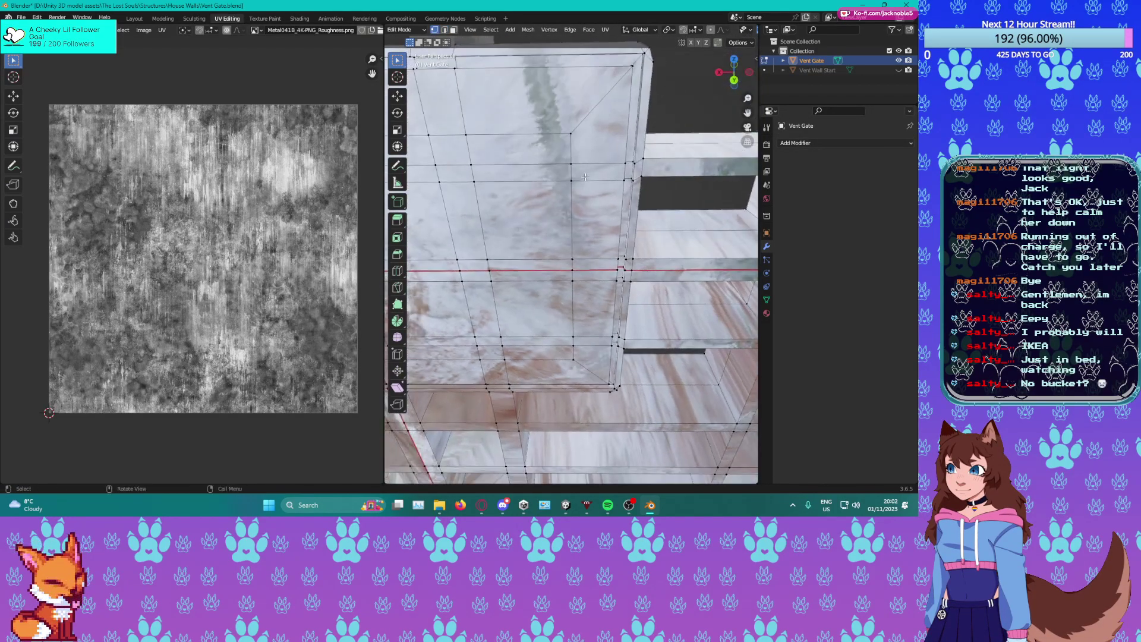
Try to subdivide an edge at the central plate's lower bevelled corner in edge selection mode.
key("2")
middle_click_drag(653, 169, 598, 242)
scroll(594, 238, "up", 6)
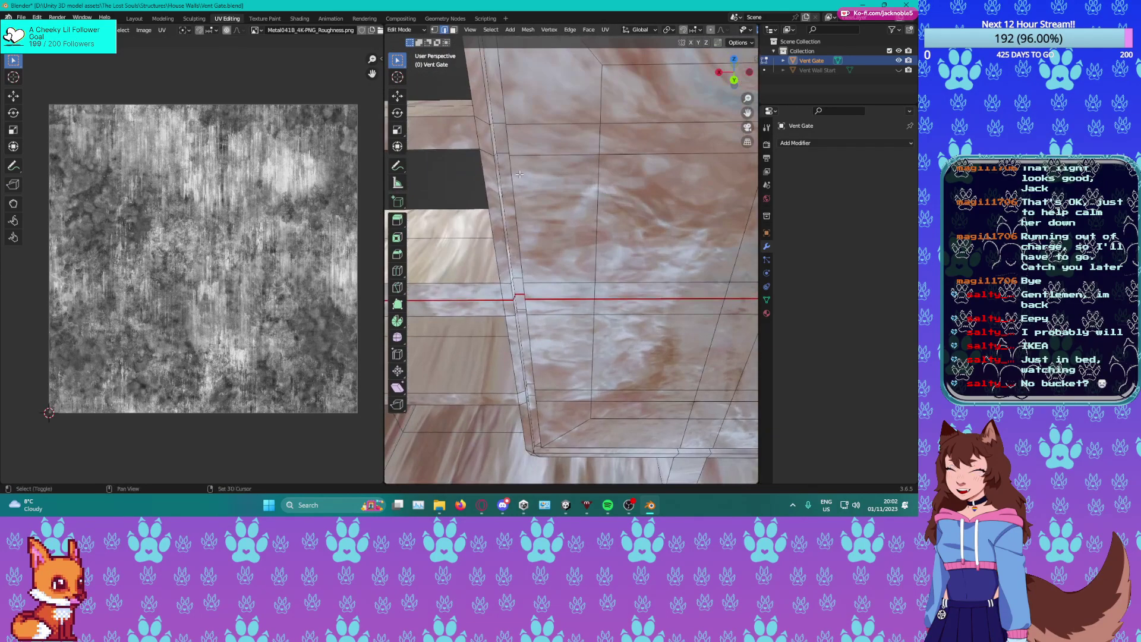
middle_click_drag(527, 265, 513, 24)
middle_click_drag(604, 289, 498, 198)
scroll(498, 198, "up", 2)
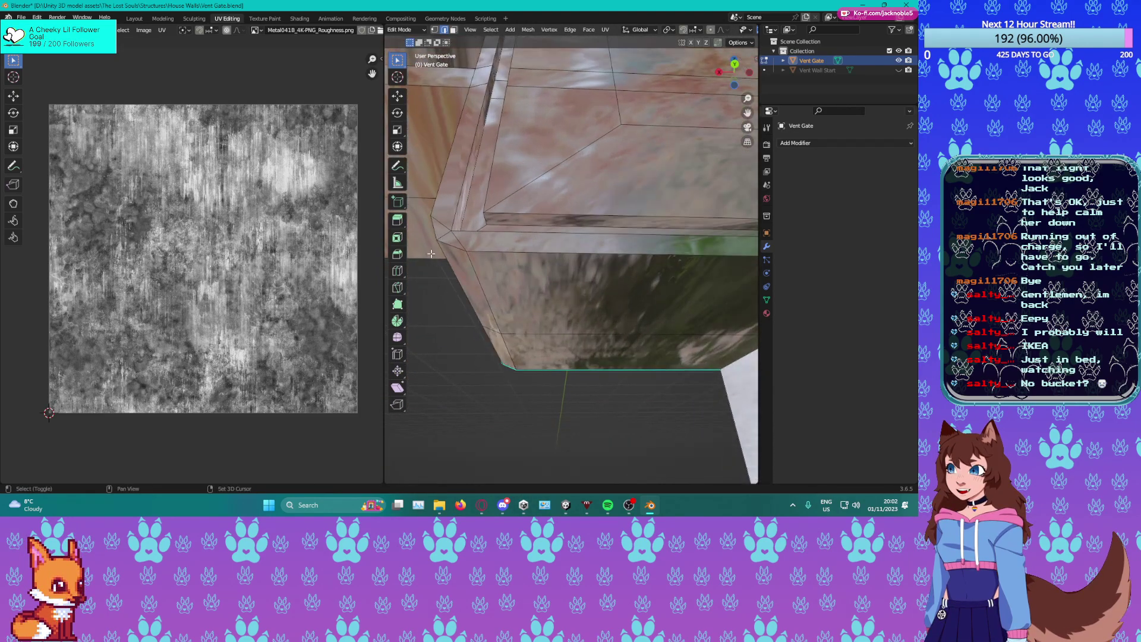
right_click(445, 237)
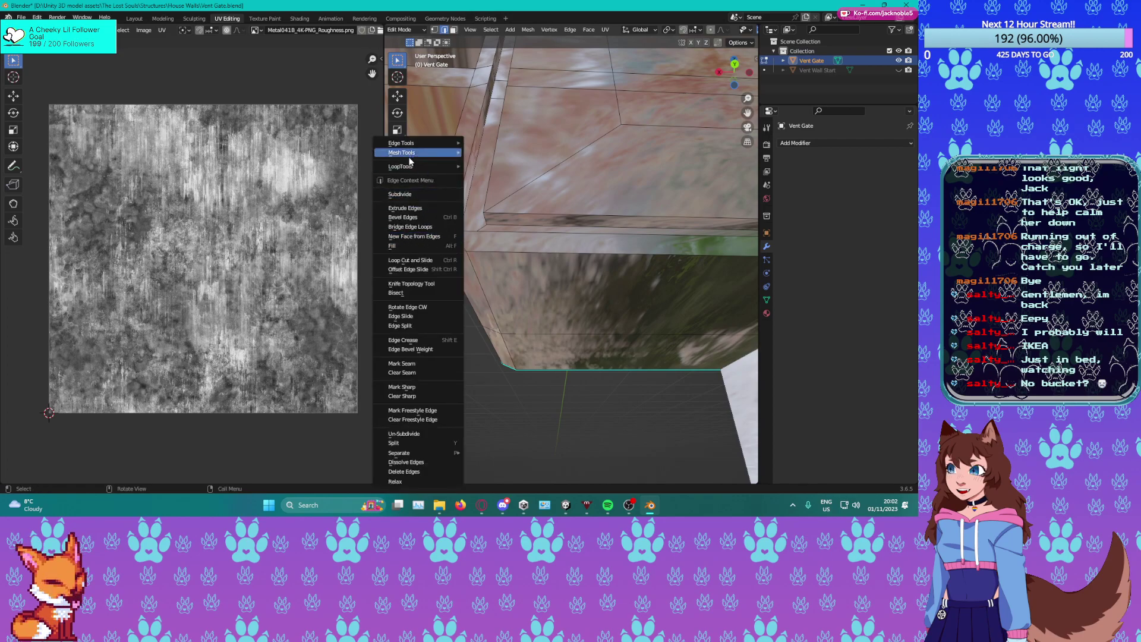
left_click(401, 195)
scroll(537, 303, "down", 2)
key("ctrl+s")
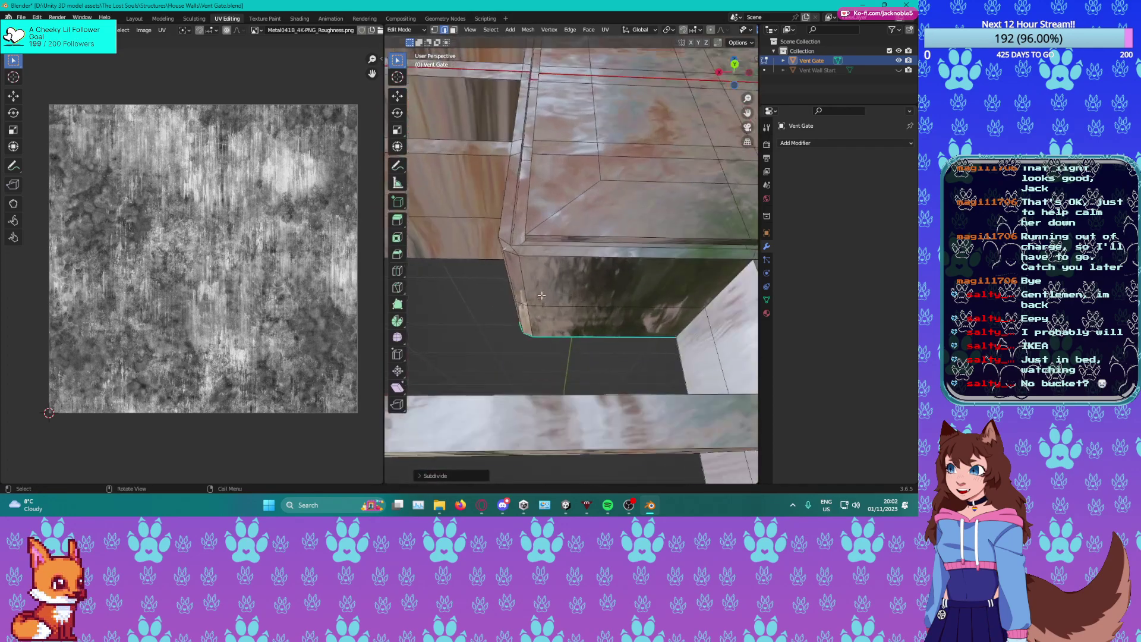
Check the vertices around the central plate's lower corner in vertex selection mode and save the file.
middle_click_drag(551, 316, 587, 372)
key("1")
scroll(596, 315, "down", 2)
key("ctrl+s")
scroll(613, 345, "down", 4)
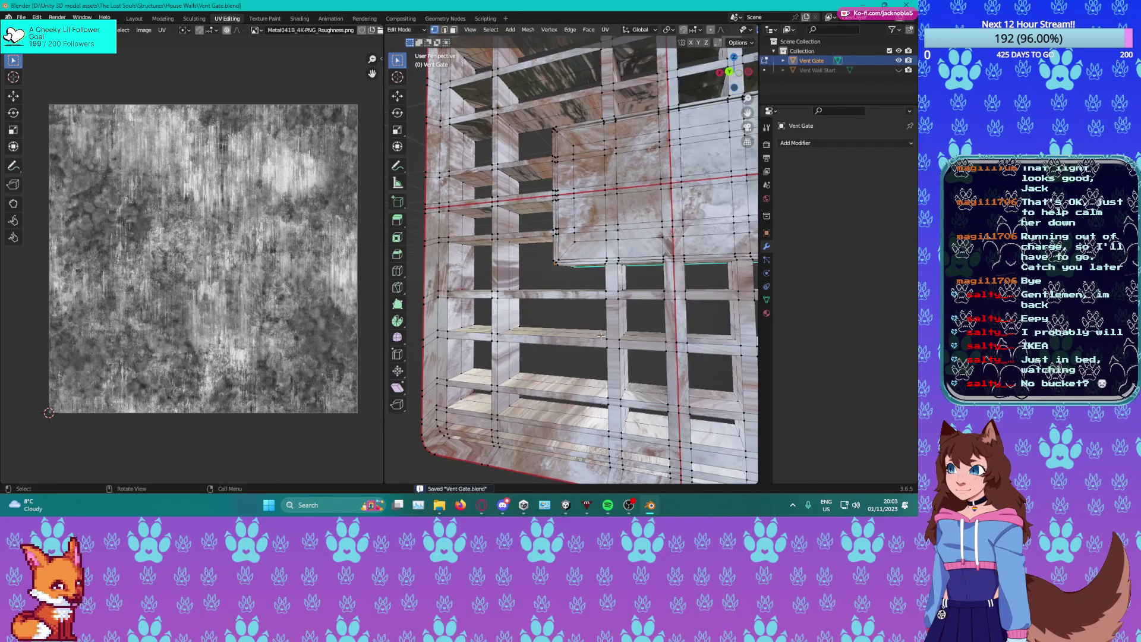
Select the edge loop around the central plate's front rim and mark it as both a seam and sharp.
key("2")
scroll(578, 271, "up", 6)
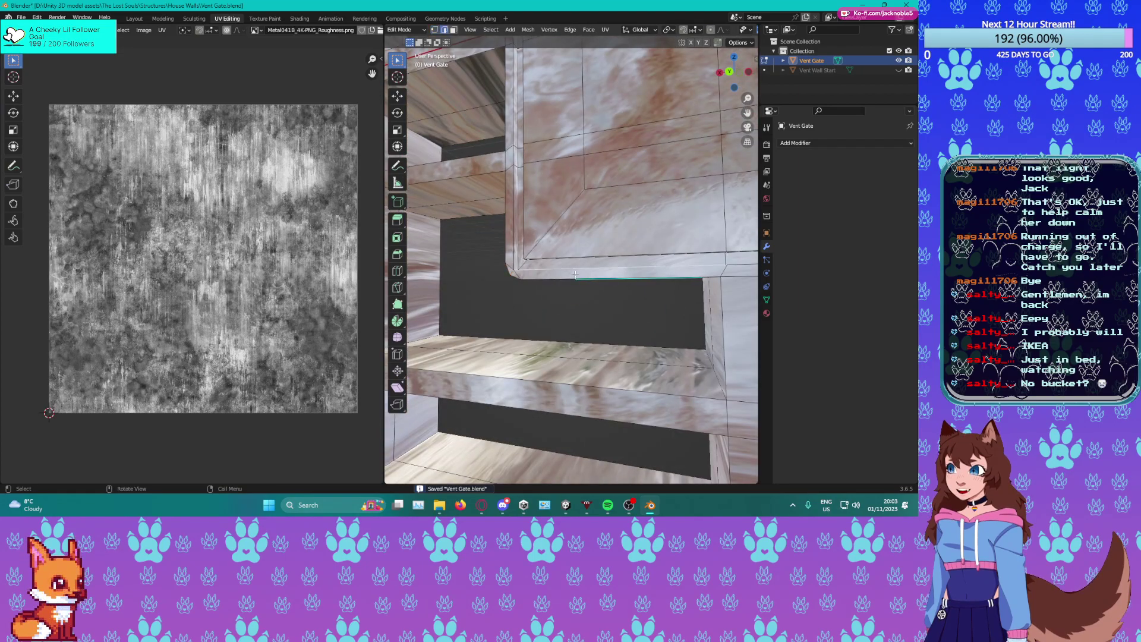
middle_click_drag(572, 276, 579, 284)
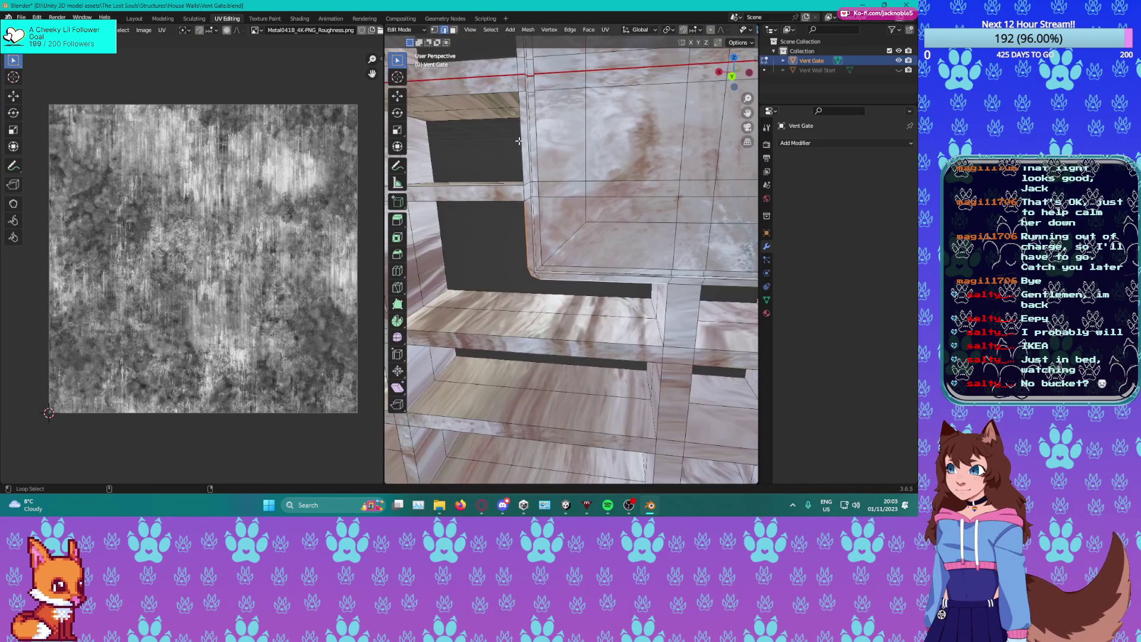
middle_click_drag(519, 141, 498, 227)
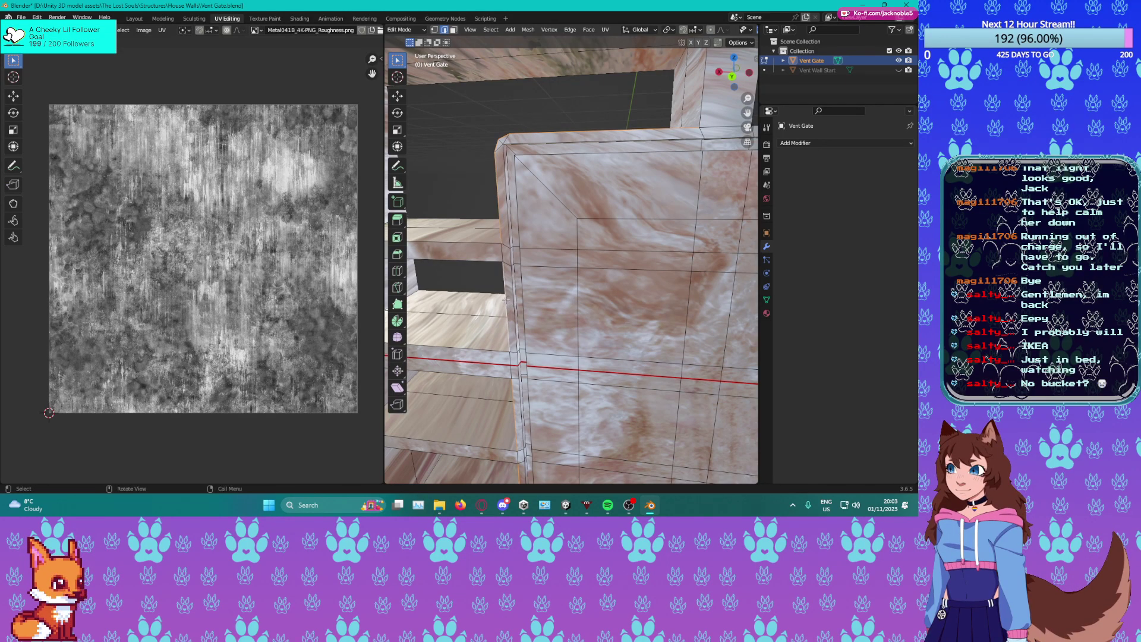
mouse_move(642, 97)
middle_mouse_down()
mouse_move(675, 127)
mouse_move(621, 91)
middle_mouse_up()
left_click(675, 125, "alt")
scroll(675, 126, "down", 6)
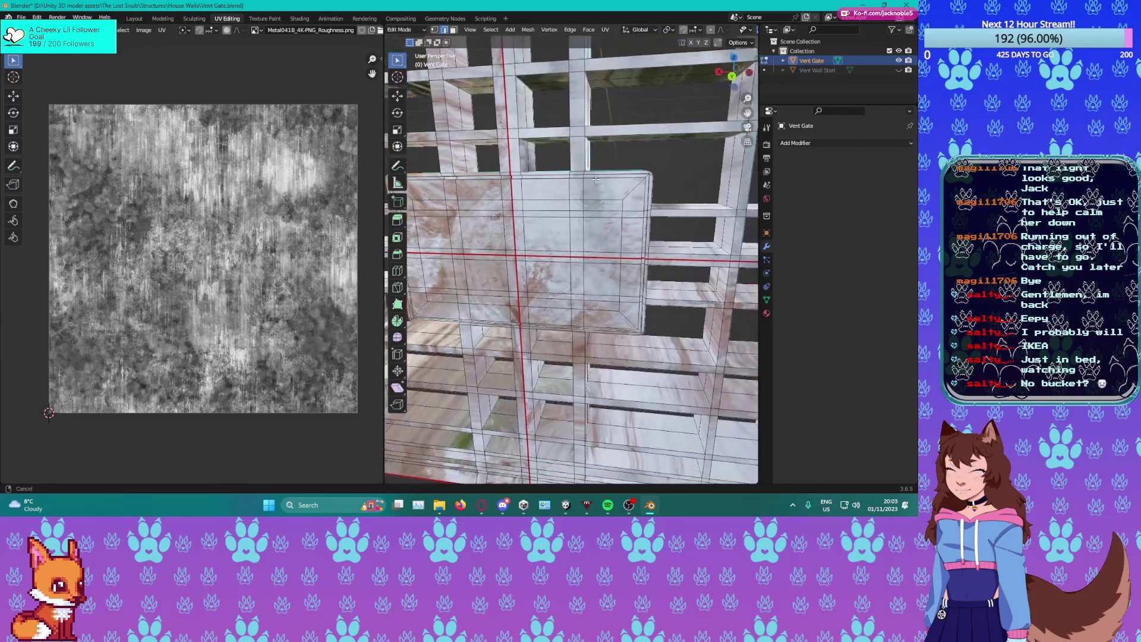
middle_click_drag(608, 174, 612, 229)
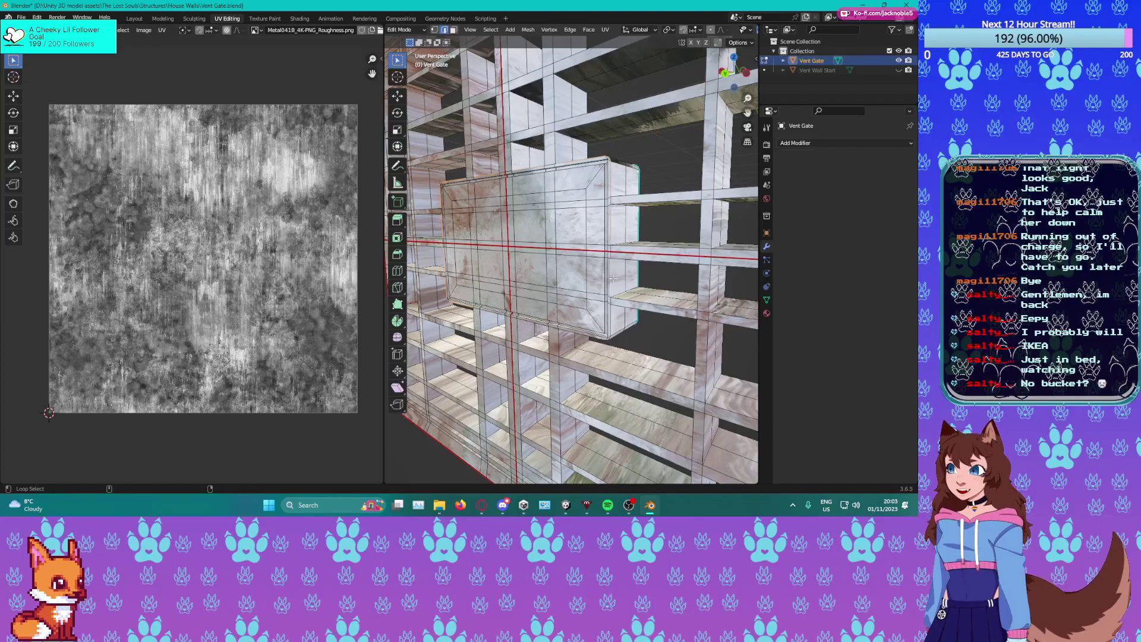
middle_click_drag(612, 319, 626, 273)
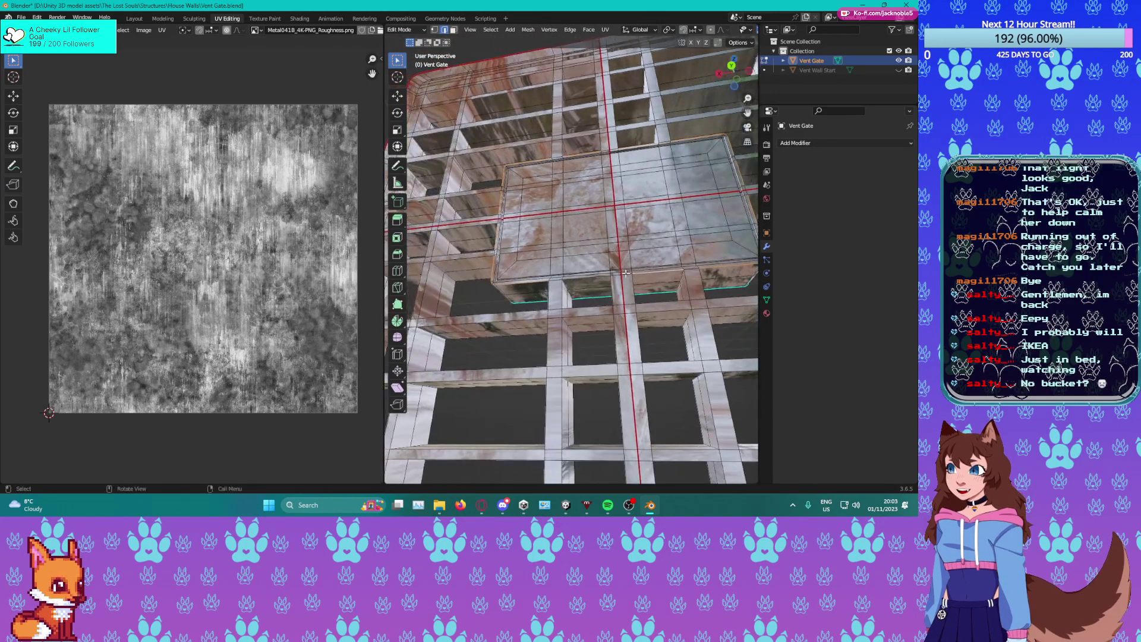
right_click(585, 244)
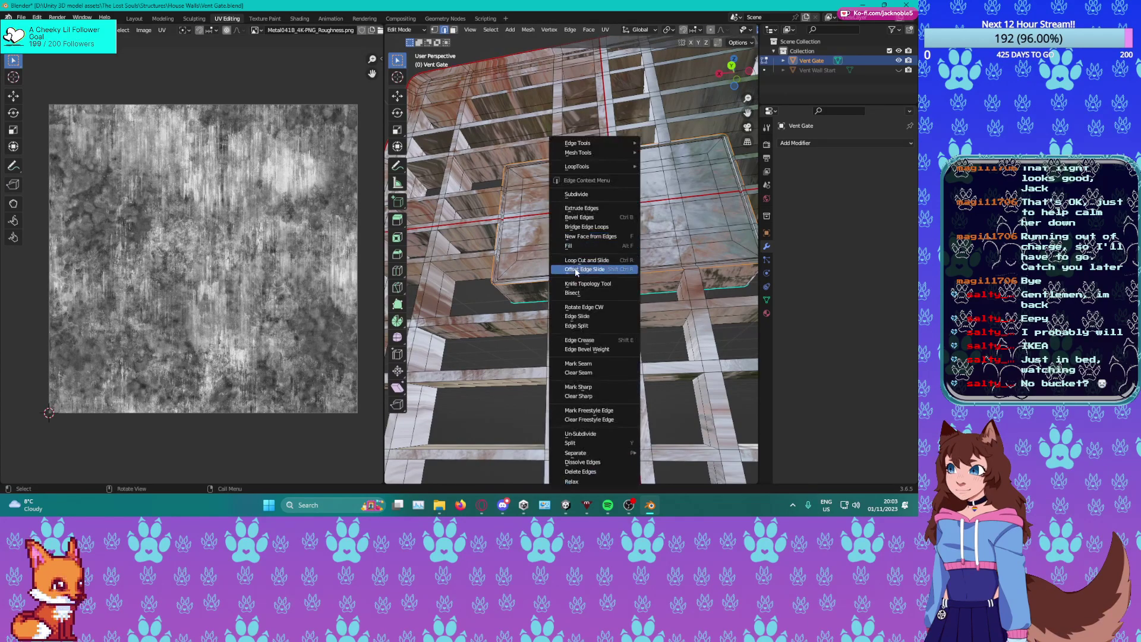
left_click(582, 364)
middle_click_drag(582, 364, 545, 300)
right_click(538, 264)
left_click(545, 288)
scroll(527, 289, "down", 2)
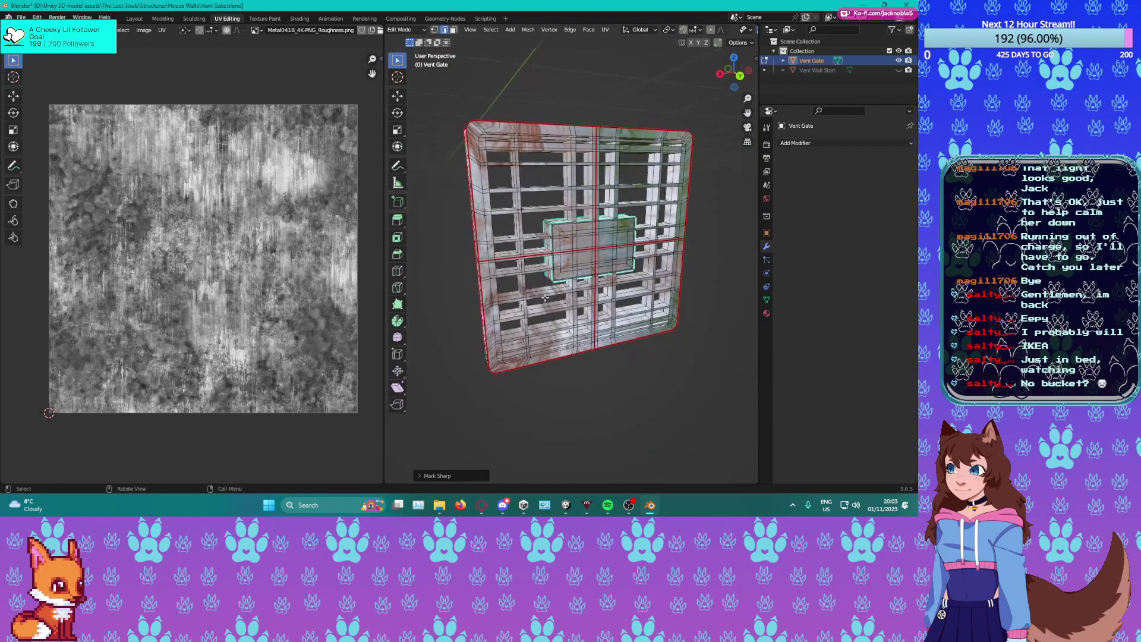
Select the whole gate, unwrap it with the new plate rim seam and check the texture in Object Mode.
key("a")
key("u")
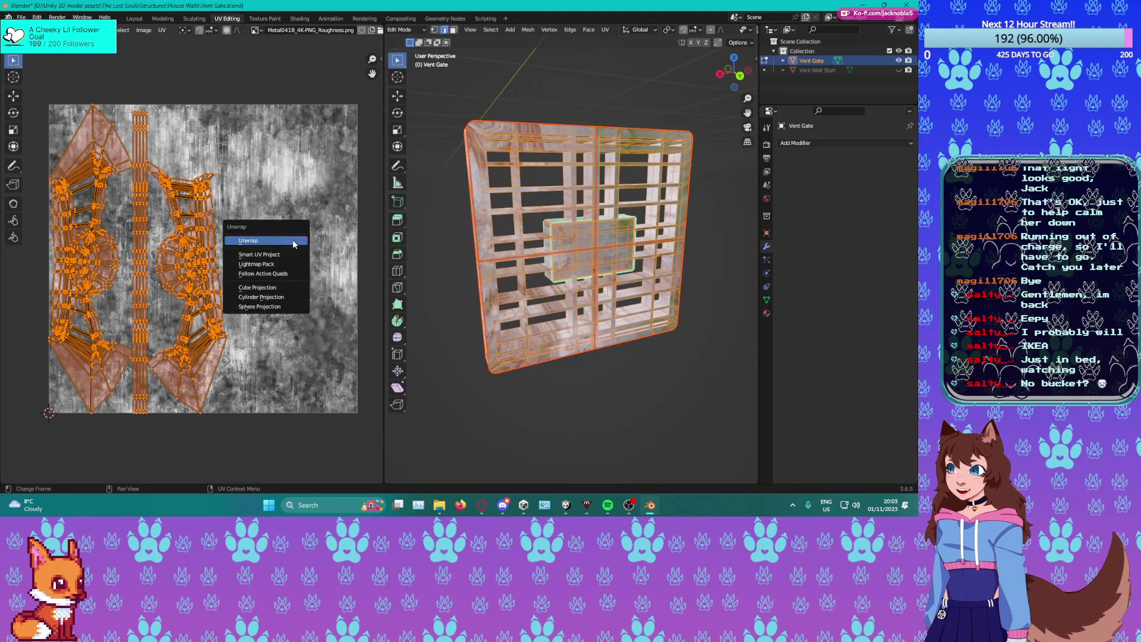
left_click(292, 241)
middle_click_drag(277, 236, 310, 235)
middle_click_drag(594, 272, 523, 275)
key("Tab")
scroll(441, 275, "up", 6)
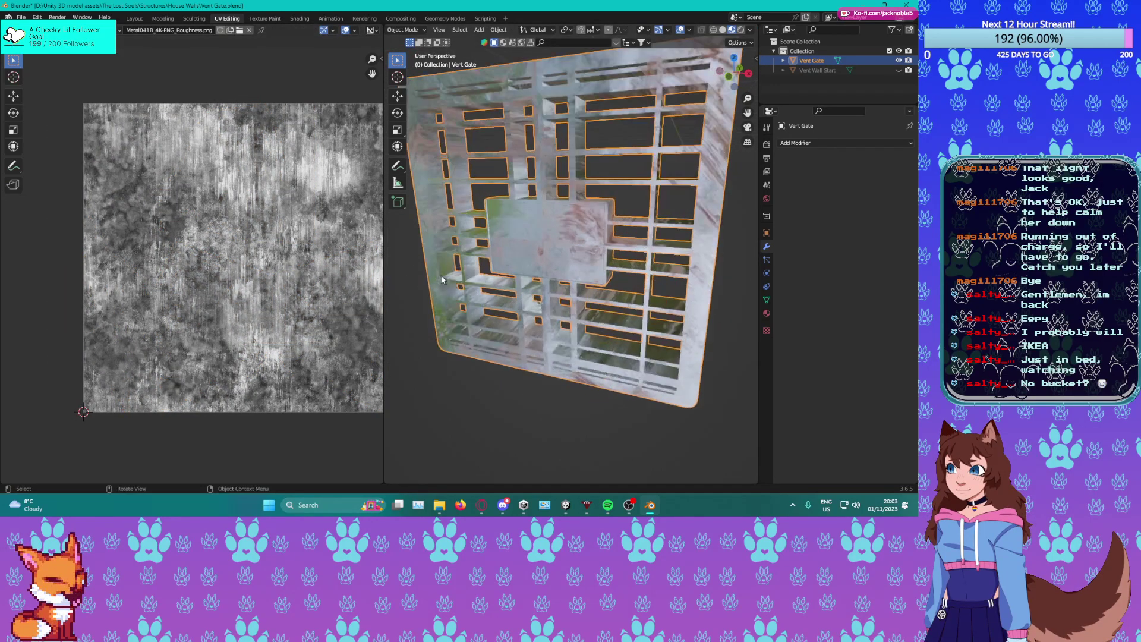
key("Tab")
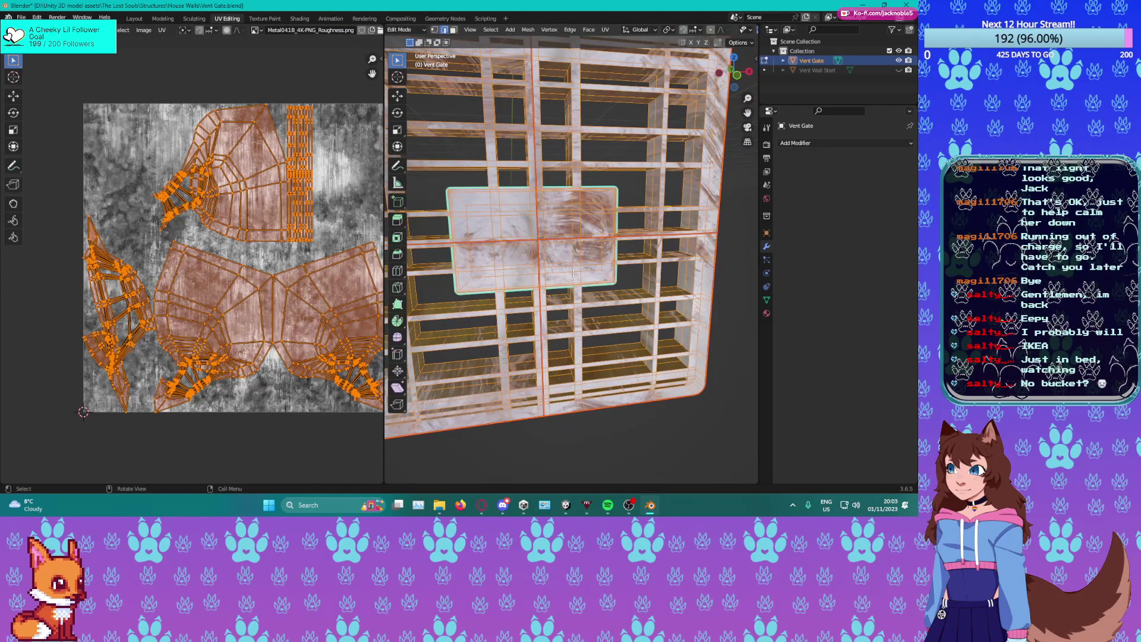
key("Tab")
scroll(572, 272, "up", 3)
scroll(573, 273, "down", 2)
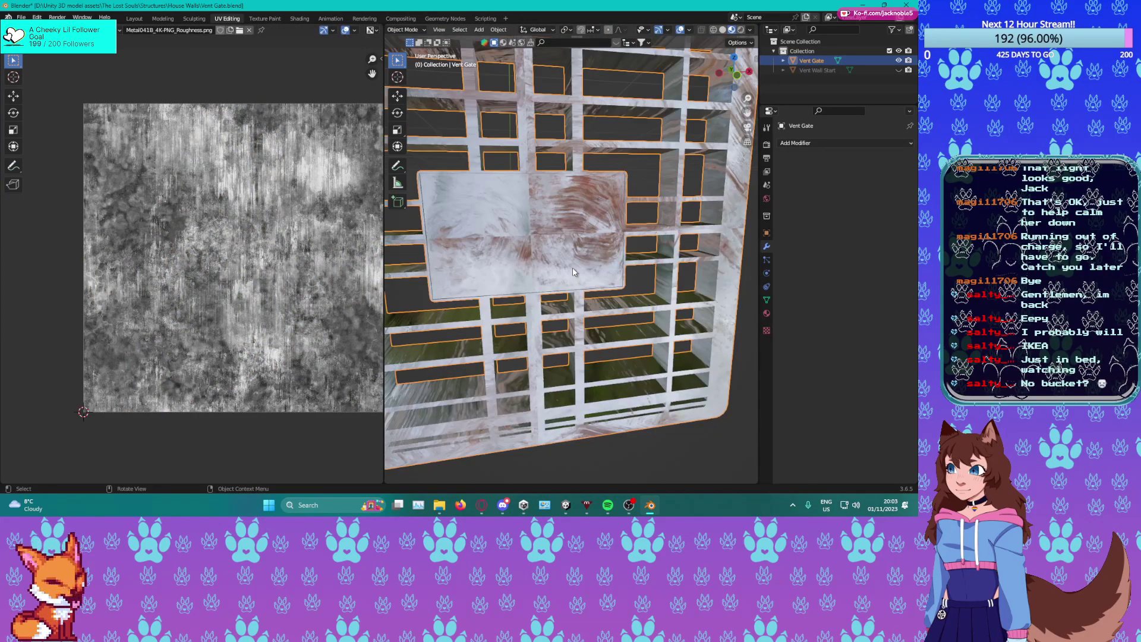
Select the vertical and horizontal edge loops through the gate's middle and clear their seams.
key("Tab")
key("alt+a")
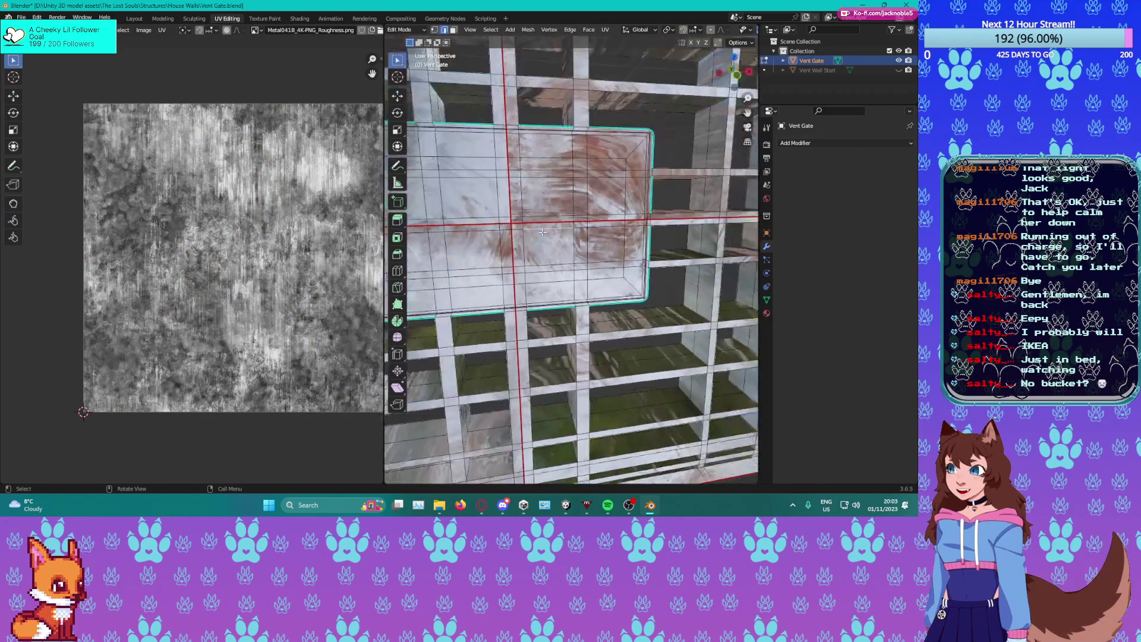
left_click_drag(522, 275, 532, 255)
left_click_drag(476, 185, 535, 215)
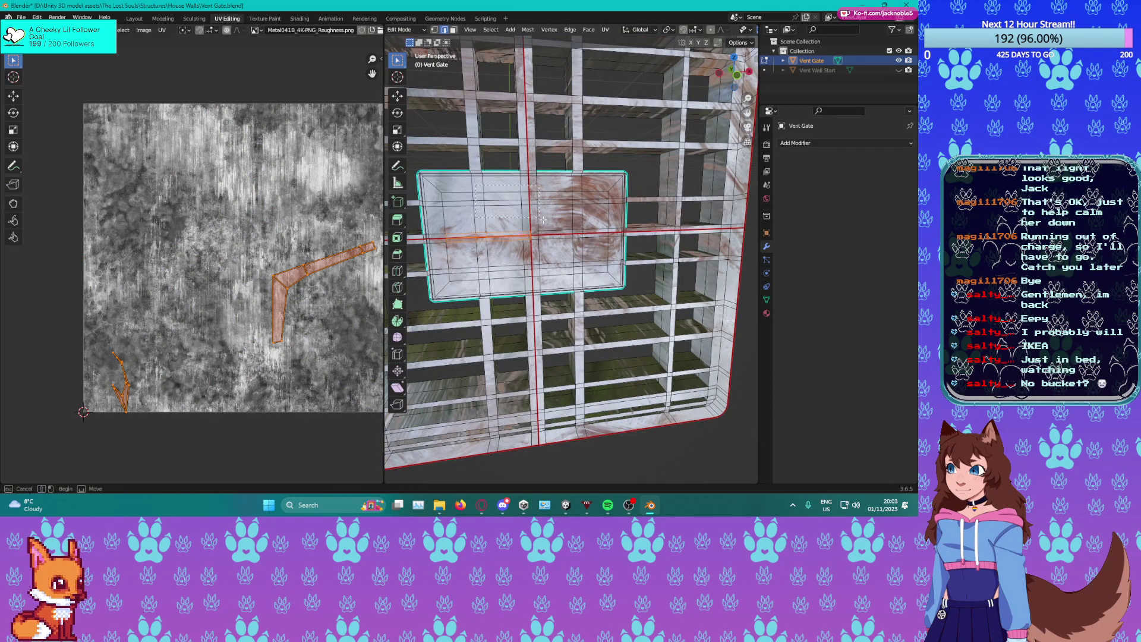
left_click_drag(576, 276, 576, 276)
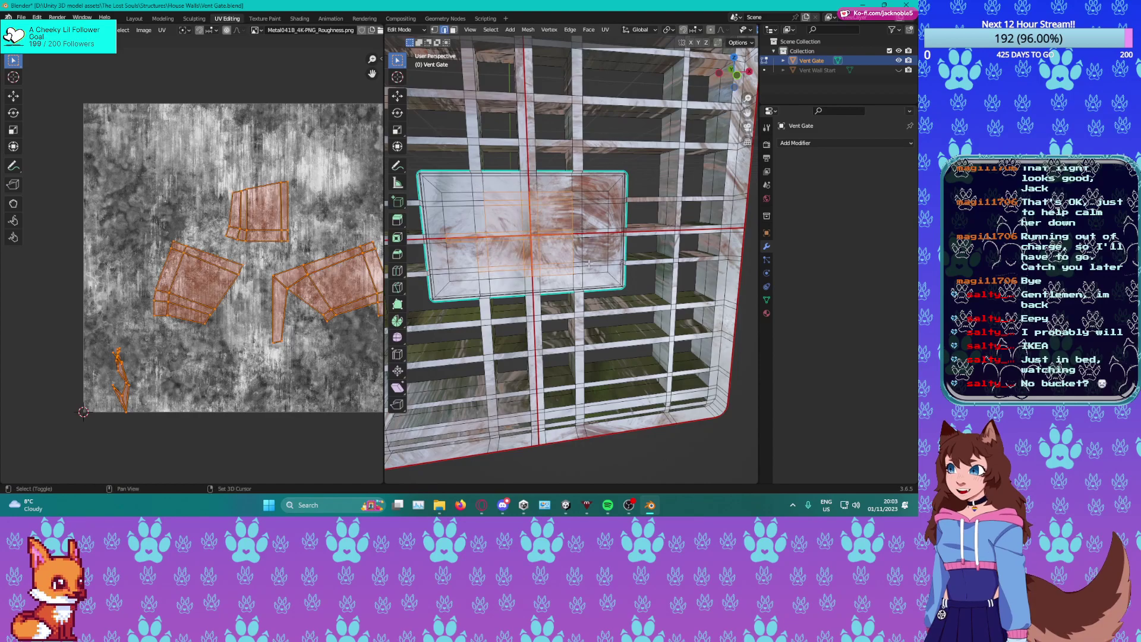
left_click(527, 215, "alt")
left_click(588, 236, "alt+shift")
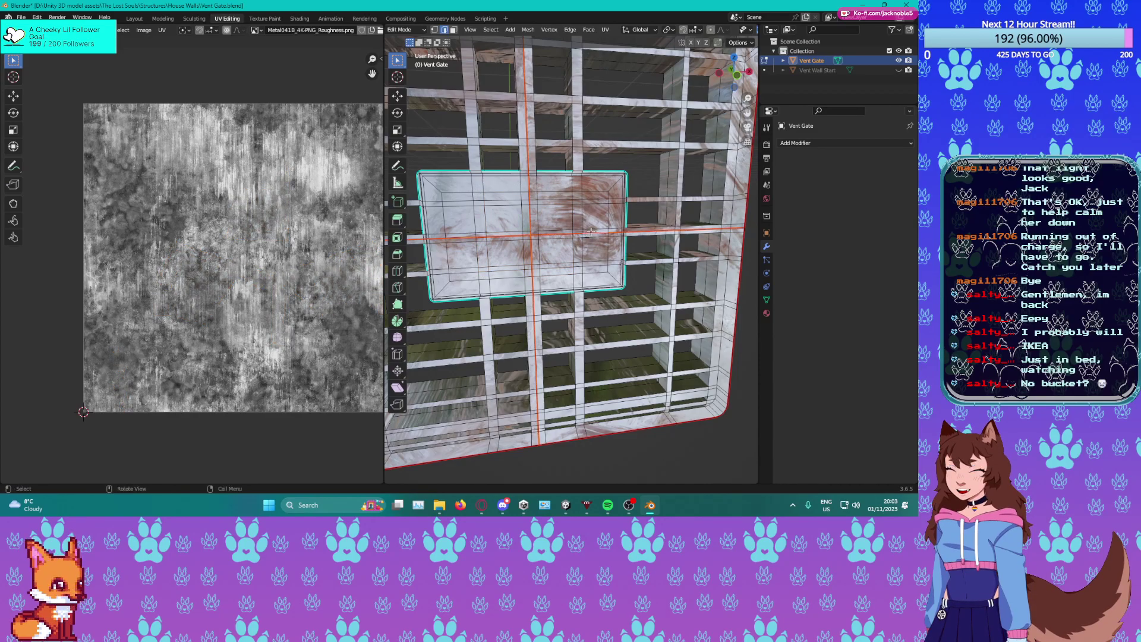
right_click(543, 244)
left_click(543, 252)
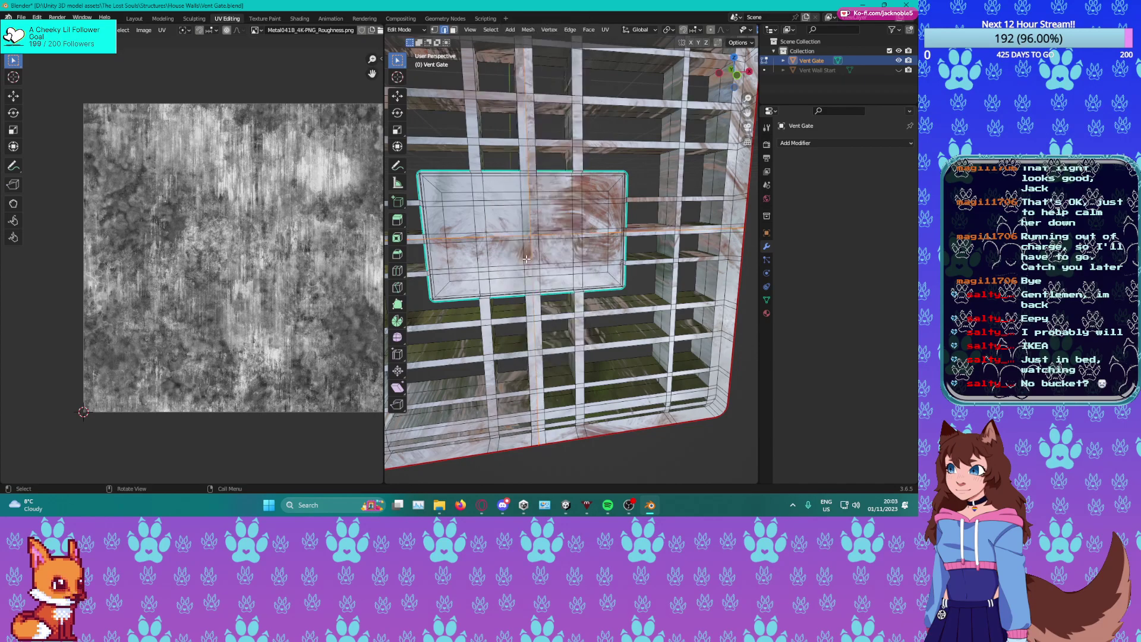
Select all faces, unwrap the gate without the centre seams and save the file.
key("a")
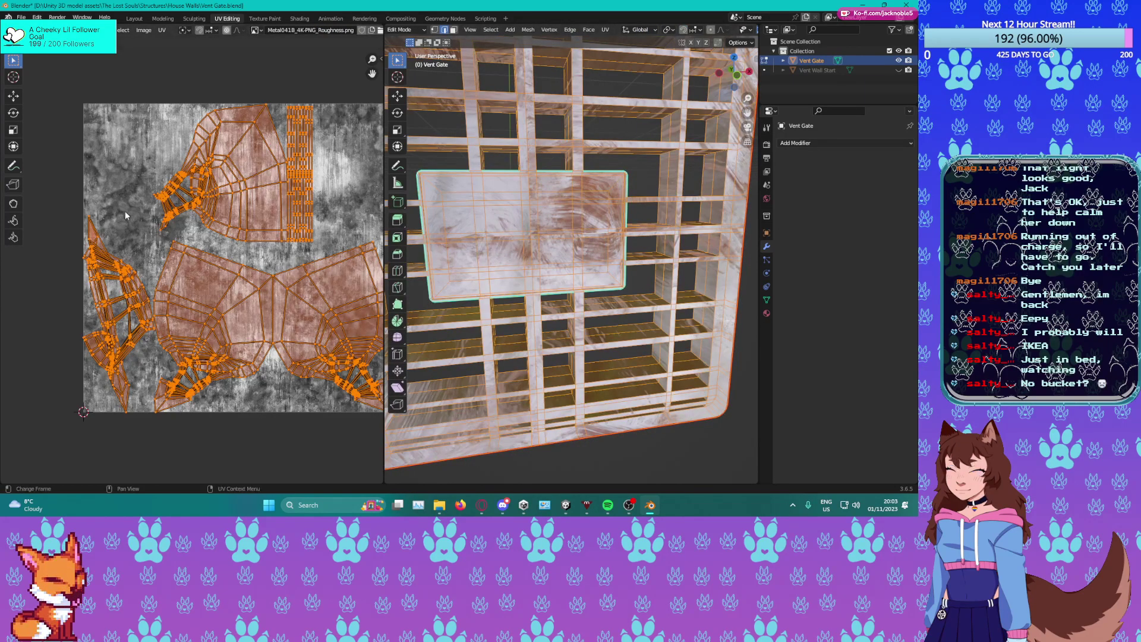
key("u")
left_click(126, 190)
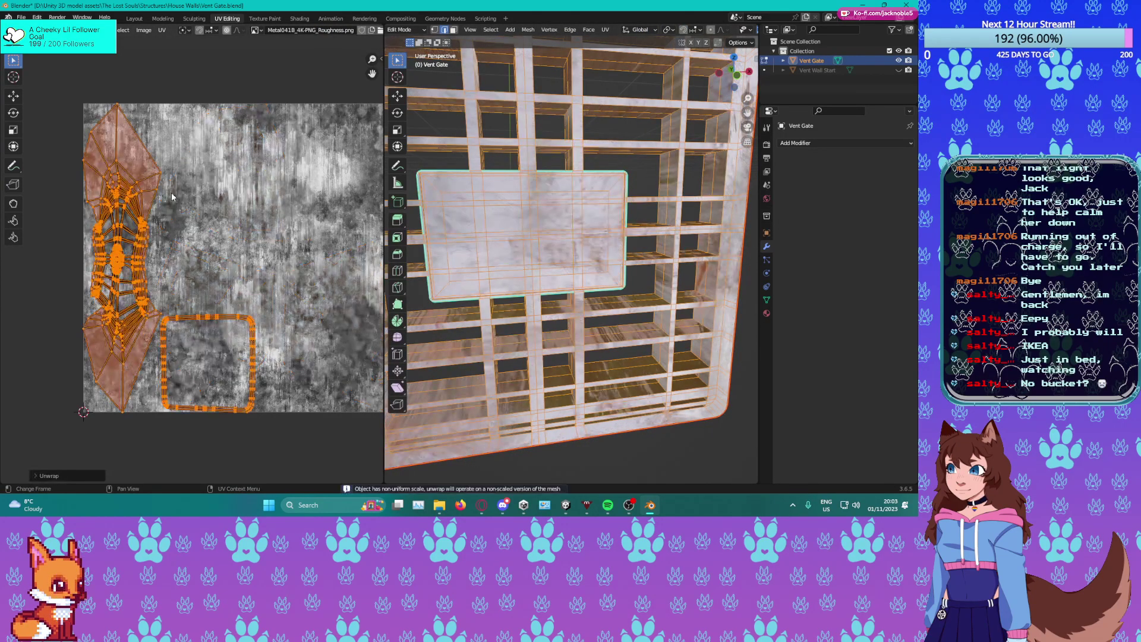
scroll(301, 220, "up", 5)
key("ctrl+s")
scroll(539, 208, "down", 5)
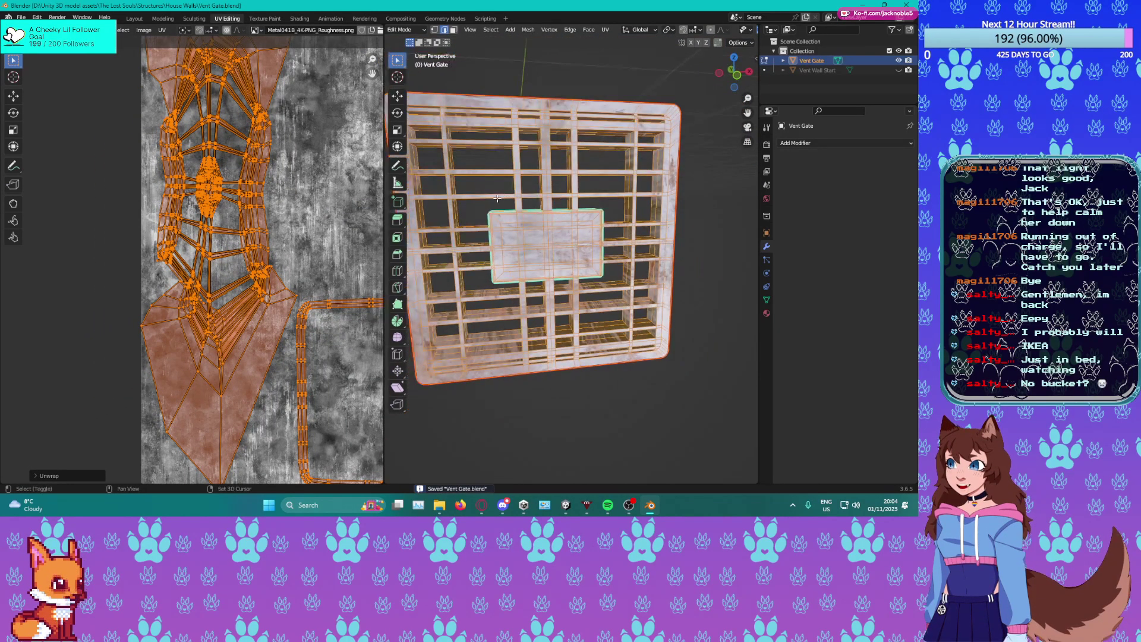
Clear the selection and examine the texture on the gate's bars, outer frame and lower corner.
scroll(538, 208, "down", 2)
scroll(473, 246, "up", 3)
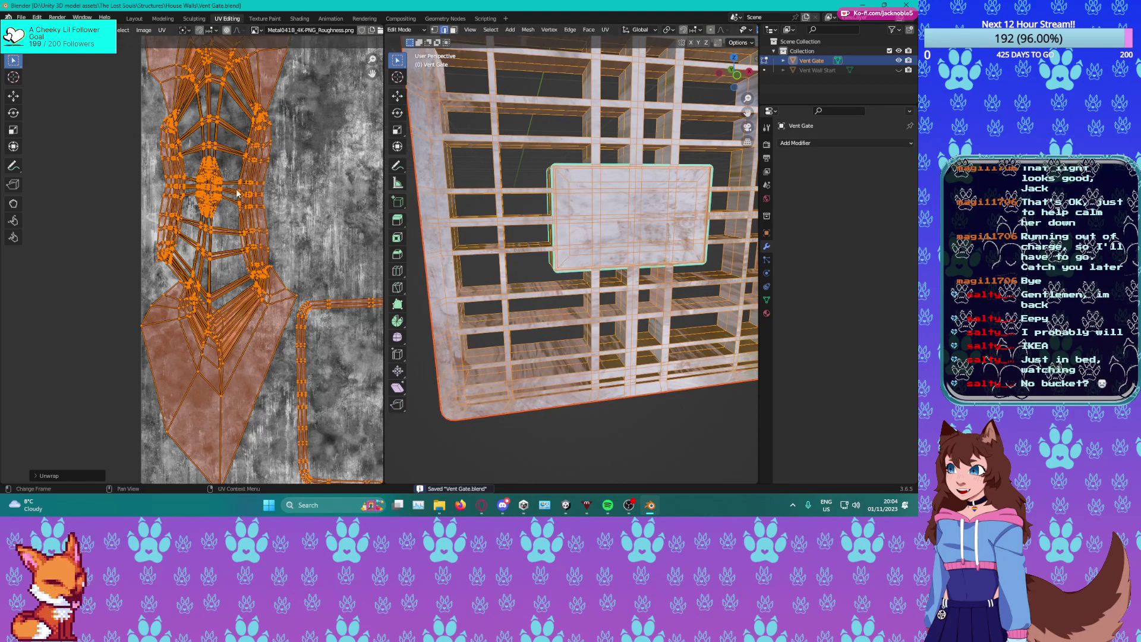
scroll(454, 301, "up", 3)
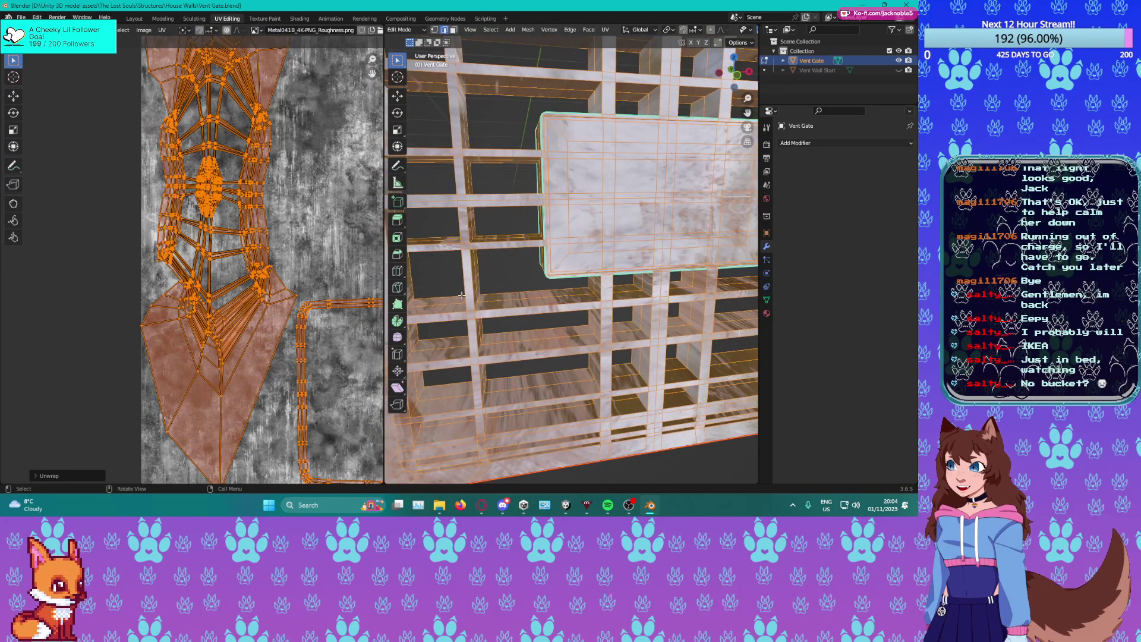
middle_click_drag(454, 301, 571, 272, "shift")
key("alt+a")
mouse_move(500, 275)
middle_mouse_down()
mouse_move(495, 240)
mouse_move(513, 292)
middle_mouse_up()
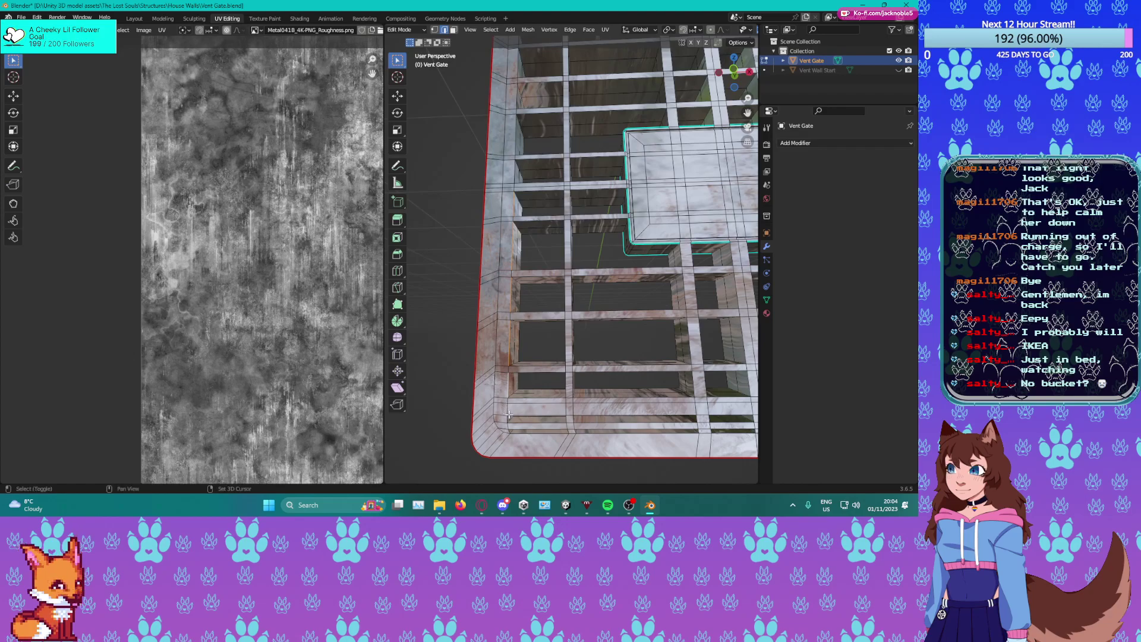
middle_click_drag(505, 403, 542, 221)
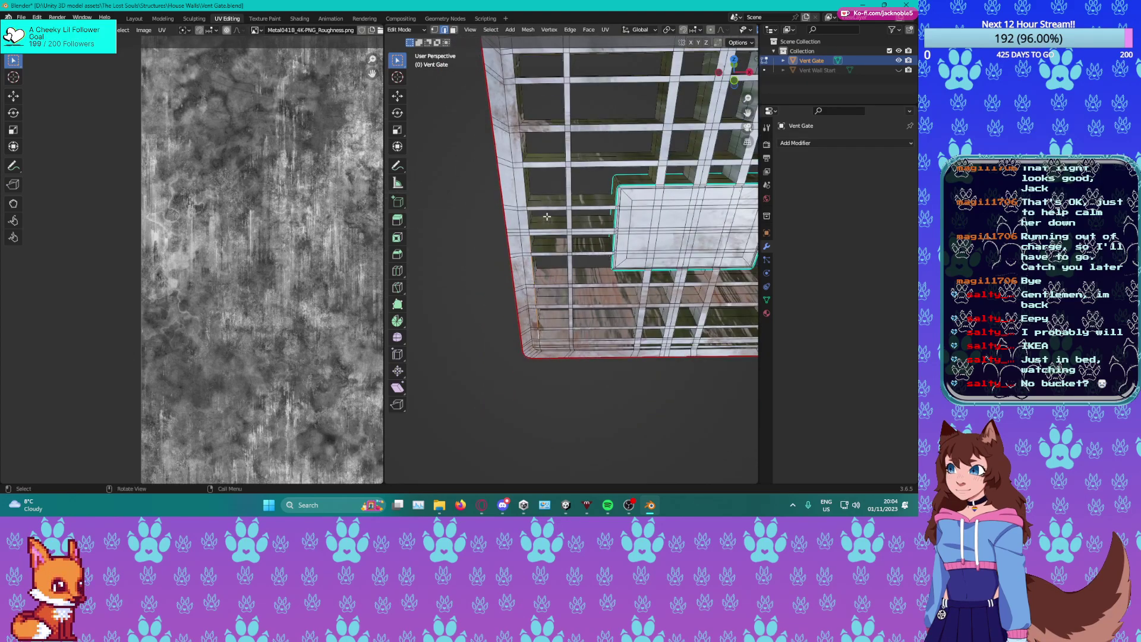
Select the vertical edge line on the outer frame's left inner side in front view, using vertex selection mode.
key("KP_1")
middle_click_drag(599, 121, 576, 123, "shift")
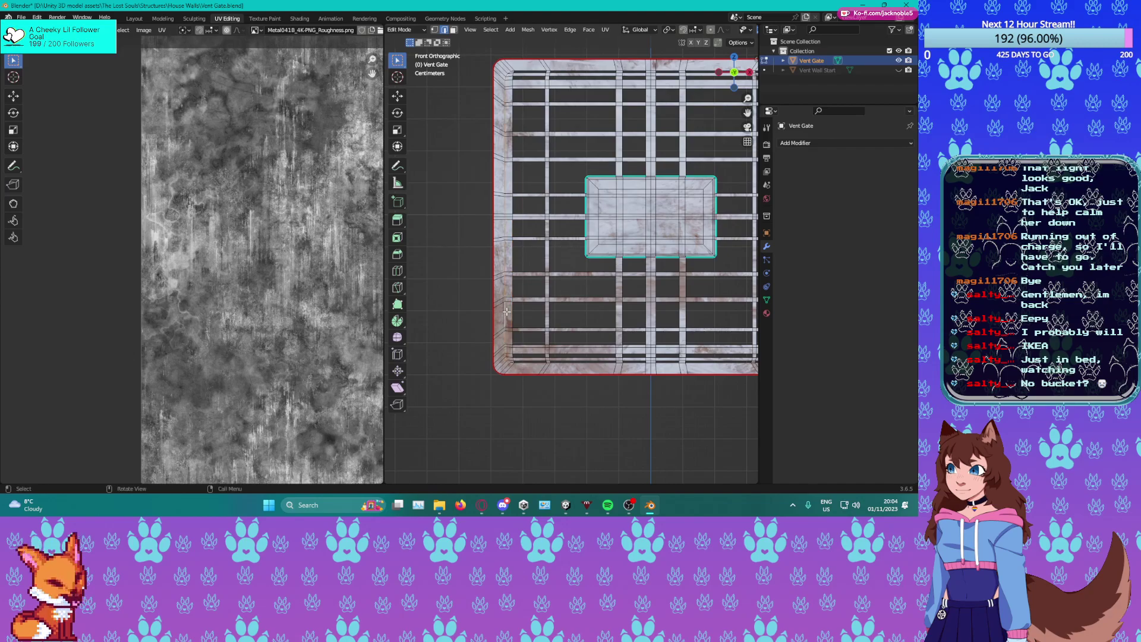
key("alt+shift")
key("1")
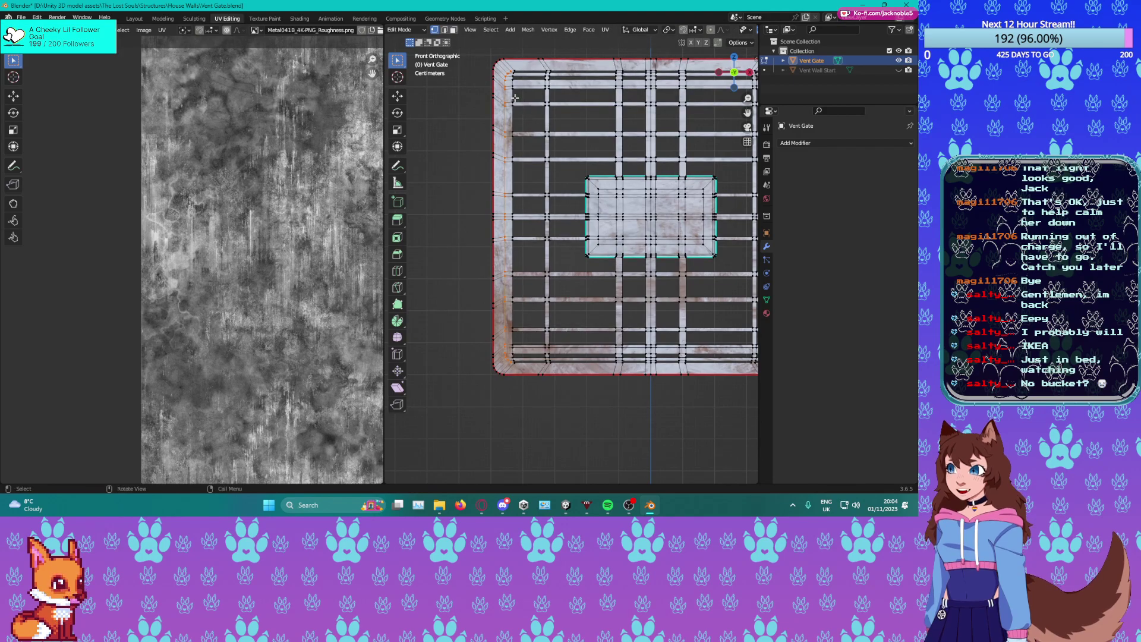
key("b")
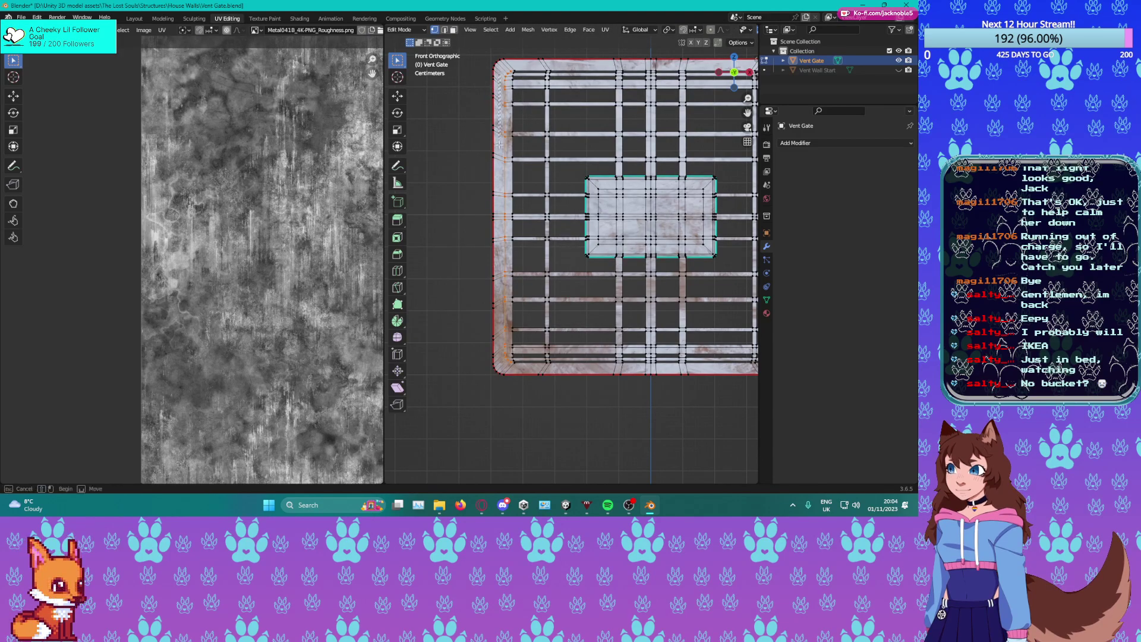
left_click_drag(507, 363, 508, 364)
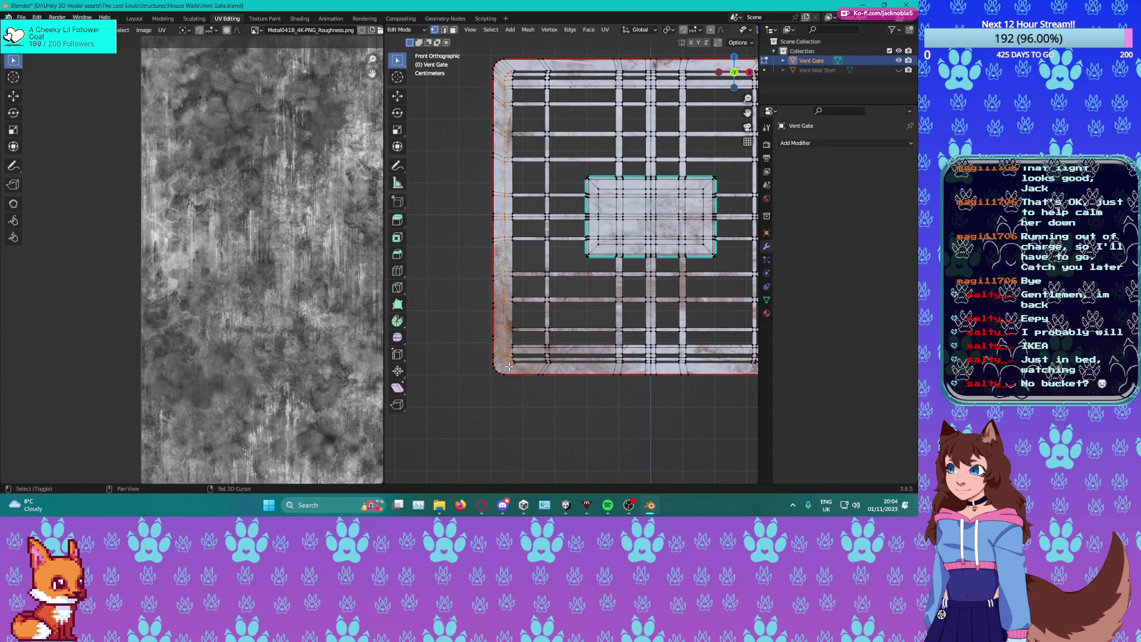
Extend the vertex selection along the outer frame's left inner line, around its lower and upper corners.
scroll(509, 366, "up", 5)
middle_click_drag(451, 479, 541, 279, "shift")
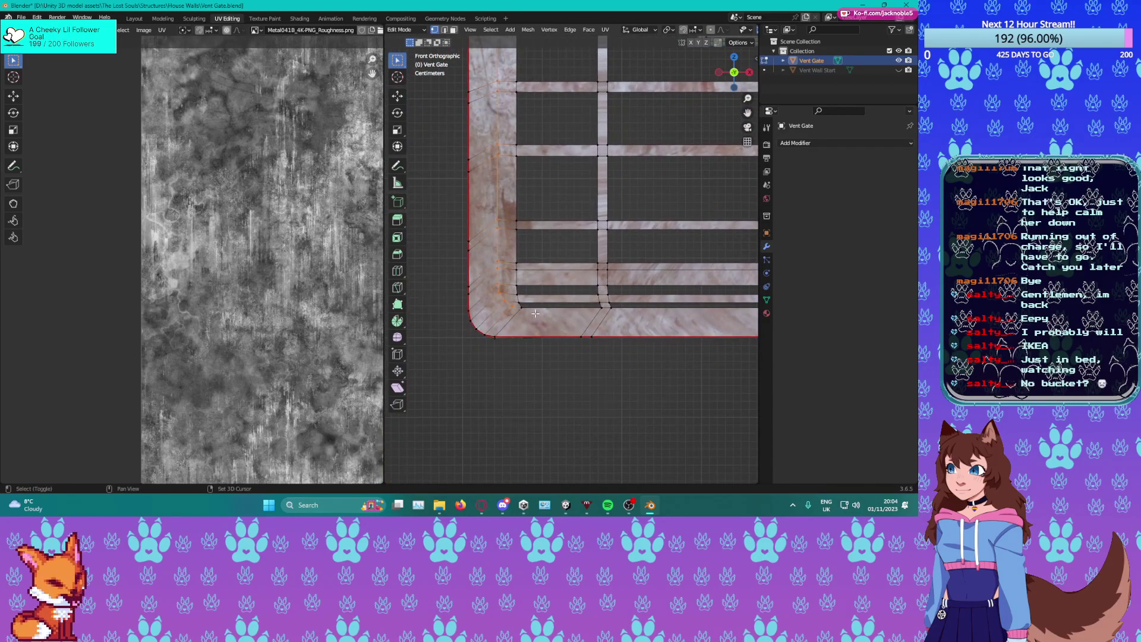
key("b")
left_click_drag(505, 306, 504, 305)
middle_click_drag(554, 107, 535, 514, "shift")
middle_click_drag(546, 52, 542, 204, "shift")
key("b")
left_click_drag(546, 198, 546, 200)
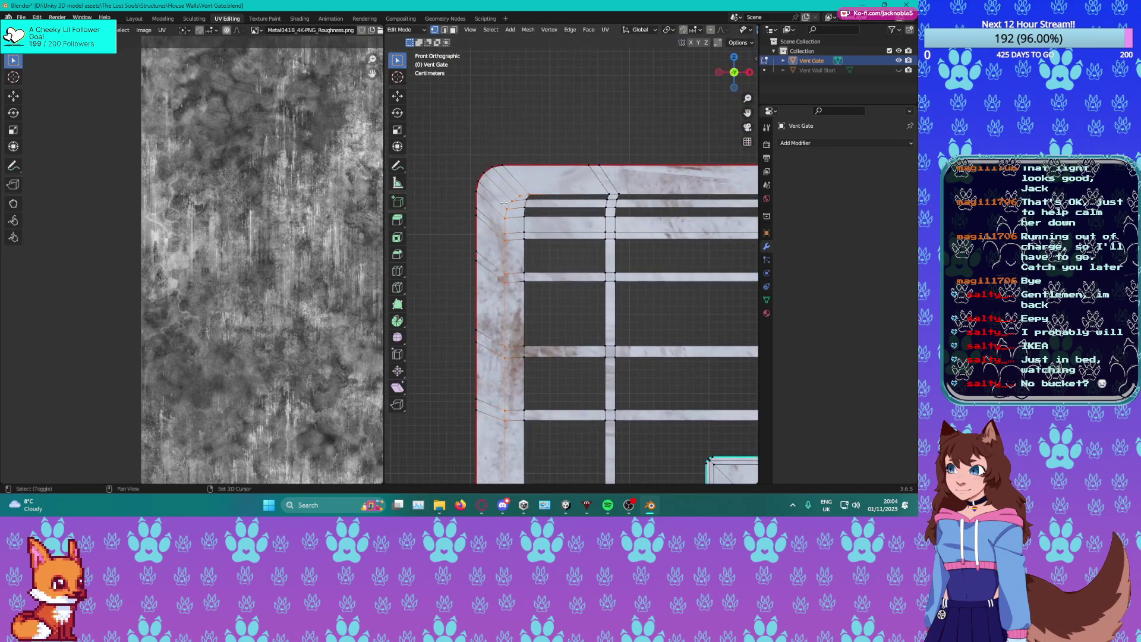
left_click_drag(521, 238, 522, 239)
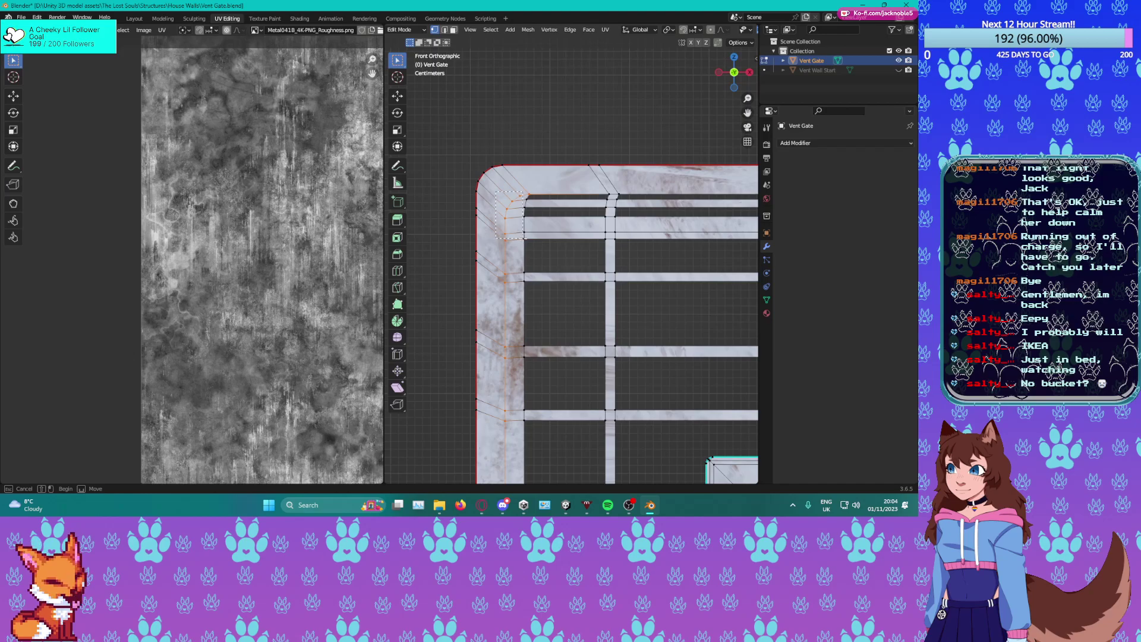
middle_click_drag(534, 294, 566, 112, "shift")
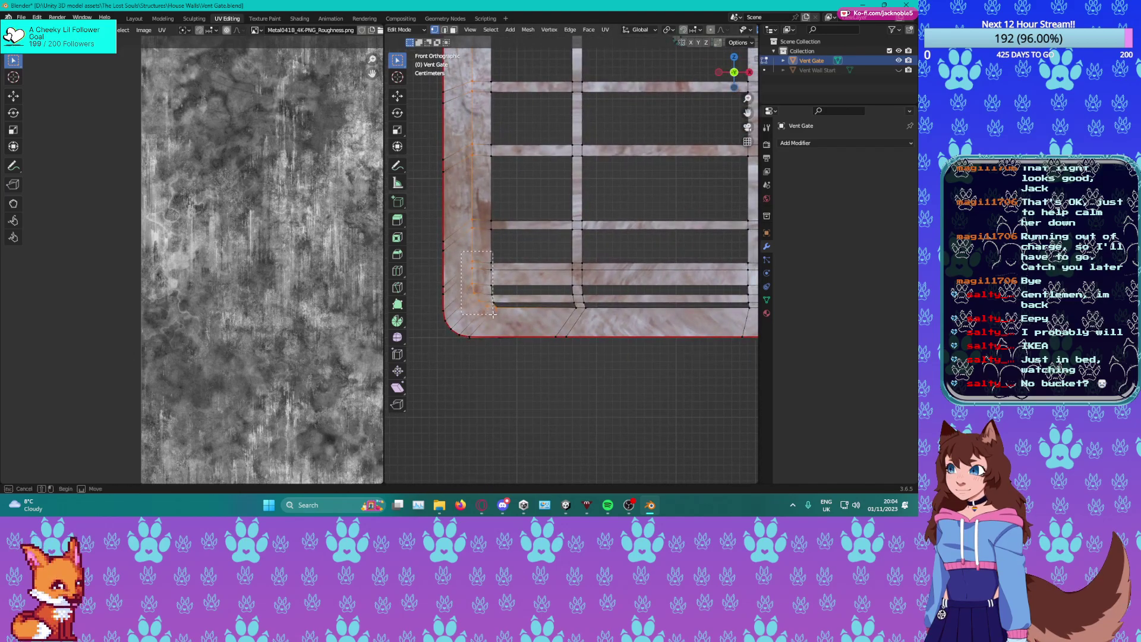
key("c")
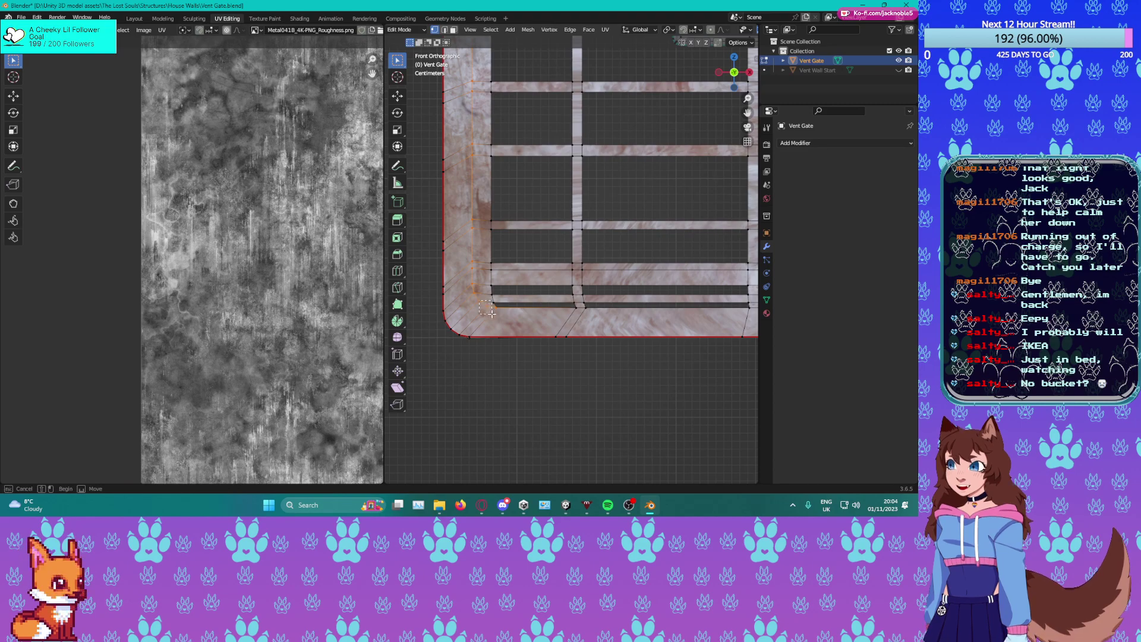
Add the vertices along the outer frame's bottom inner edge to the selection, working from the left corner to the right.
left_click_drag(567, 305, 594, 314, "shift")
middle_click_drag(741, 317, 531, 293, "shift")
left_click_drag(528, 280, 567, 292, "shift")
middle_click_drag(618, 296, 512, 294, "shift")
left_click_drag(514, 281, 579, 293, "shift")
middle_click_drag(589, 294, 544, 293, "shift")
left_click_drag(550, 279, 608, 294, "shift")
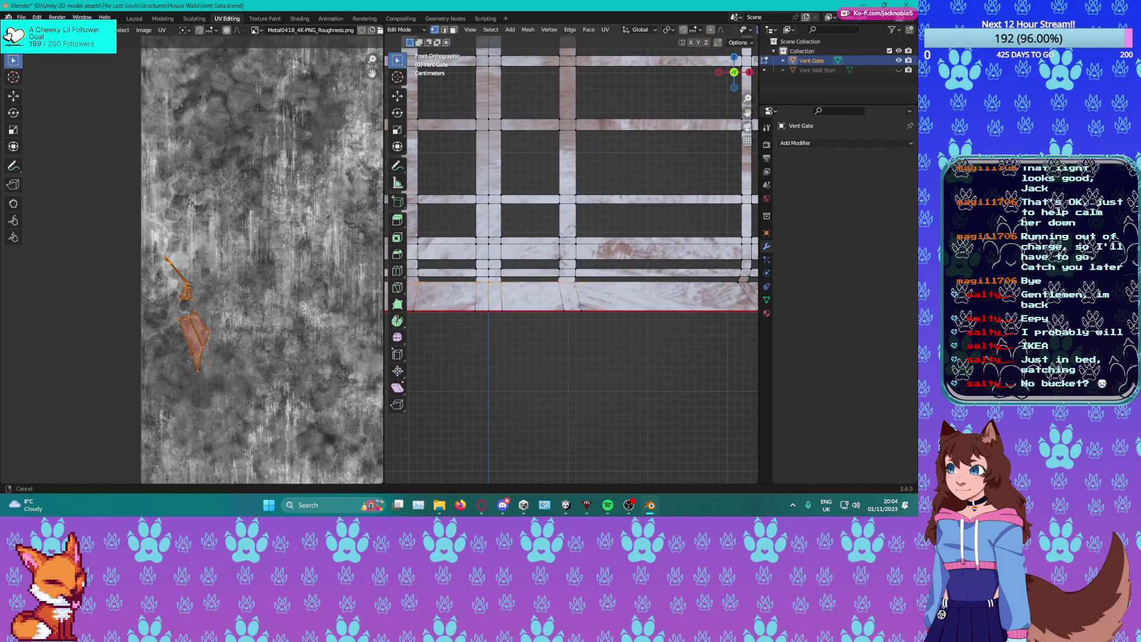
middle_click_drag(611, 294, 491, 296, "shift")
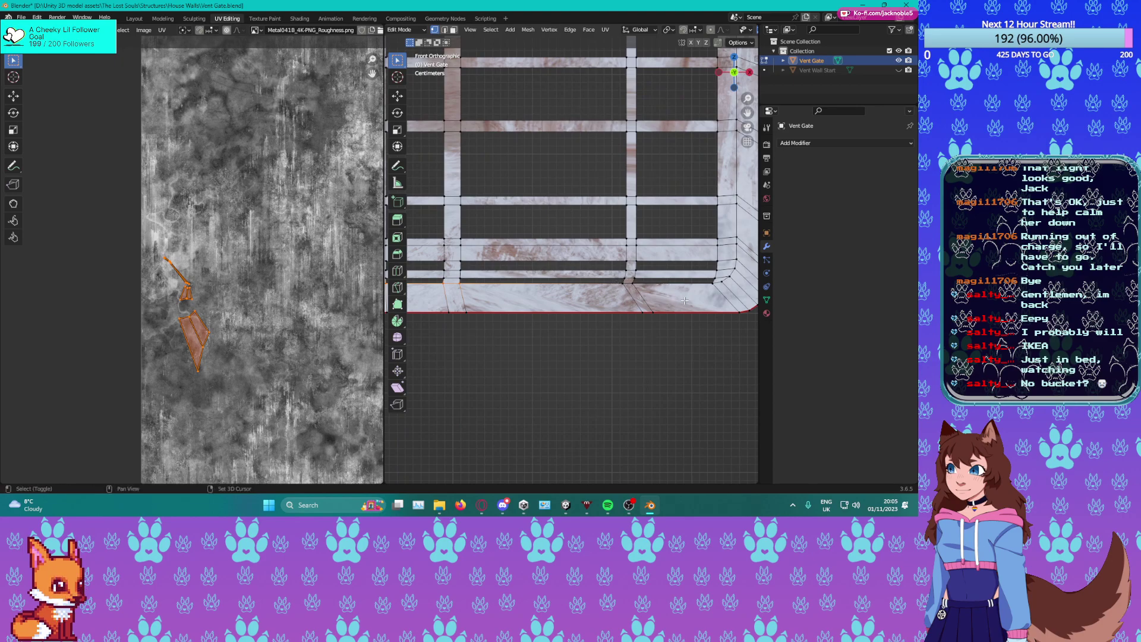
left_click(619, 283, "shift")
Add the inner vertices around the outer frame's lower-right corner to the selection.
middle_click_drag(672, 300, 585, 297, "shift")
left_click(586, 298, "shift")
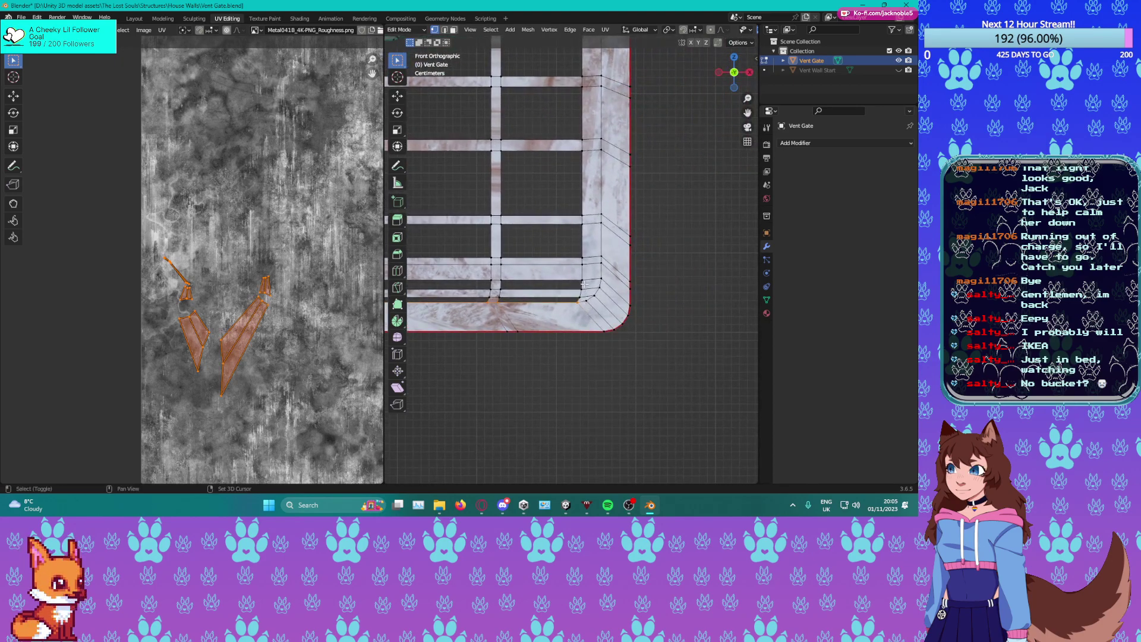
left_click(606, 271, "shift")
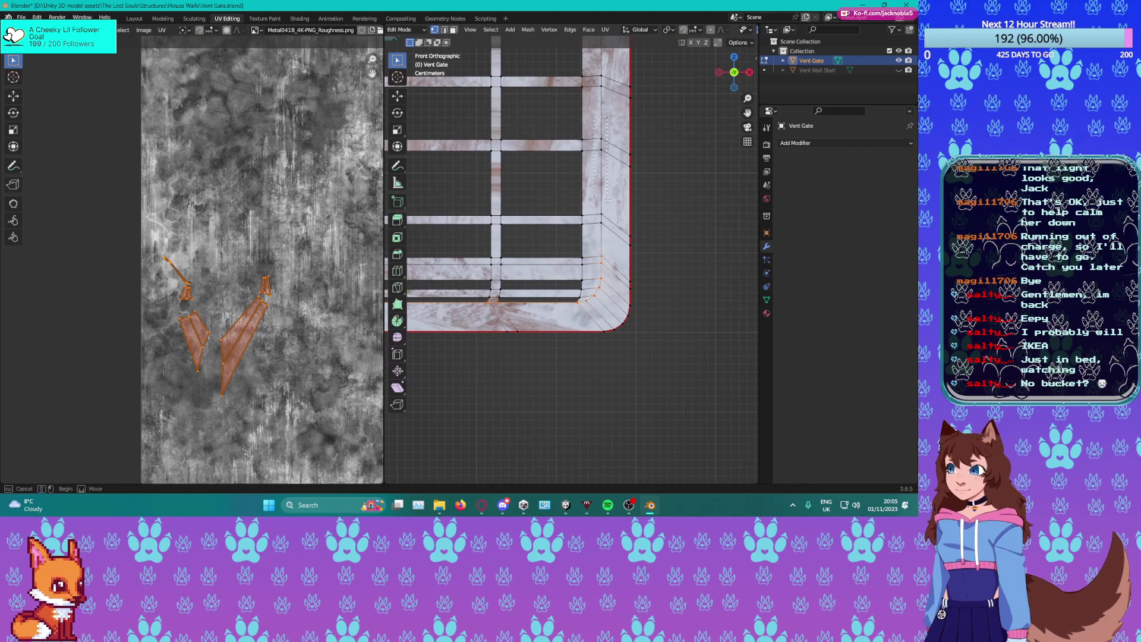
left_click_drag(617, 293, 618, 294, "shift")
Extend the vertex selection up the outer frame's right inner line and around its upper-right corner.
middle_click_drag(618, 104, 582, 344, "shift")
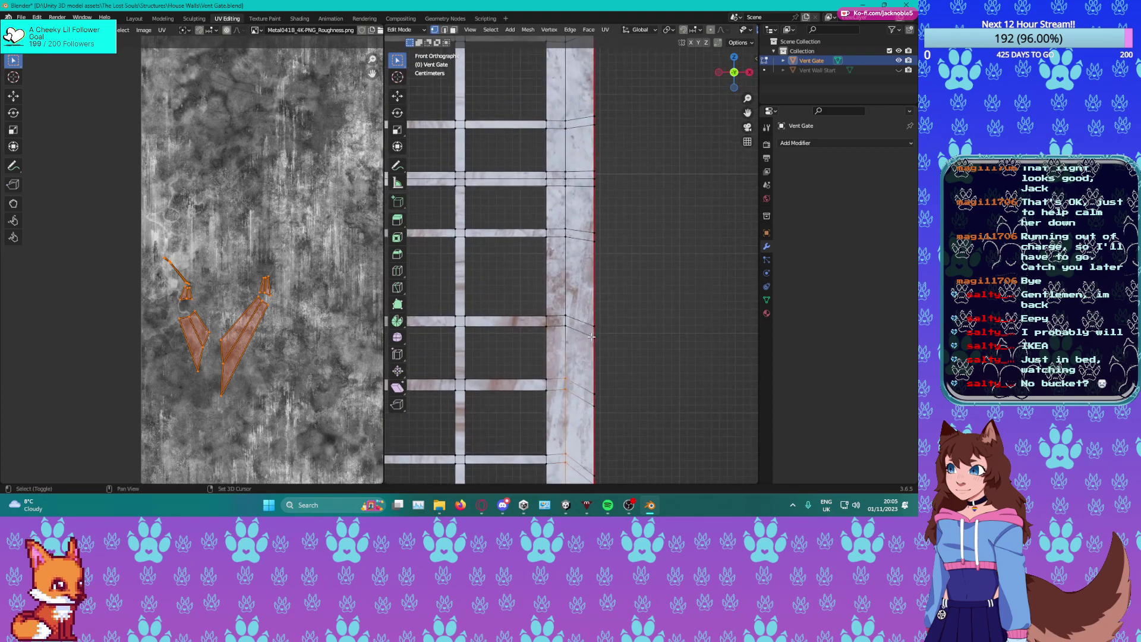
left_click_drag(577, 348, 573, 328)
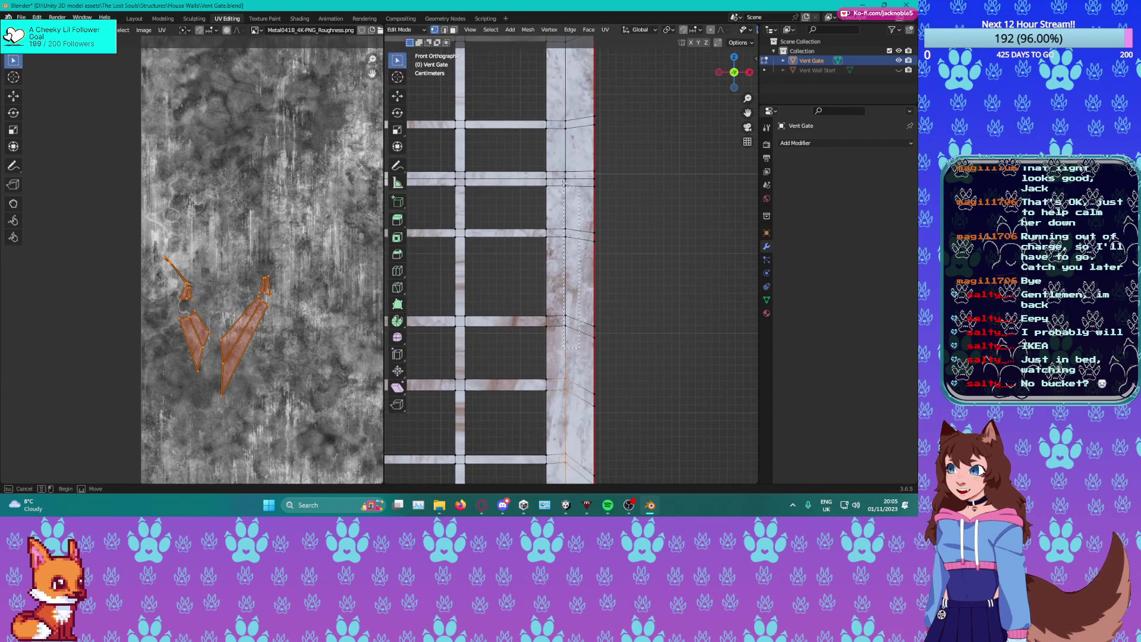
left_click_drag(557, 110, 557, 109, "shift")
middle_click_drag(571, 83, 595, 335, "shift")
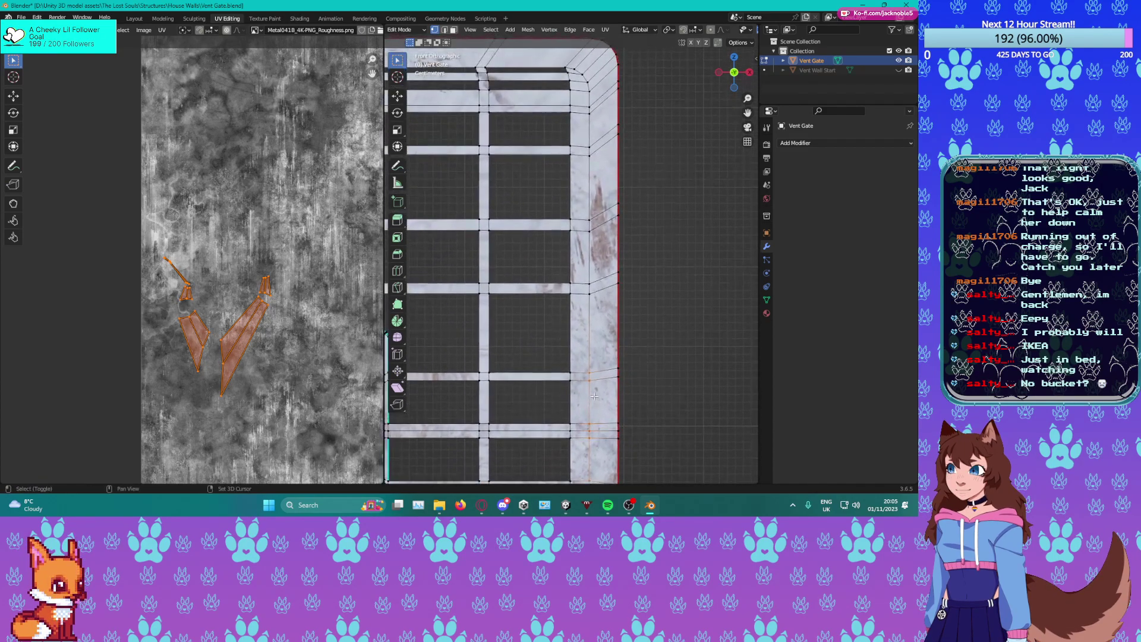
left_click_drag(595, 327, 577, 187)
left_click_drag(578, 143, 577, 59)
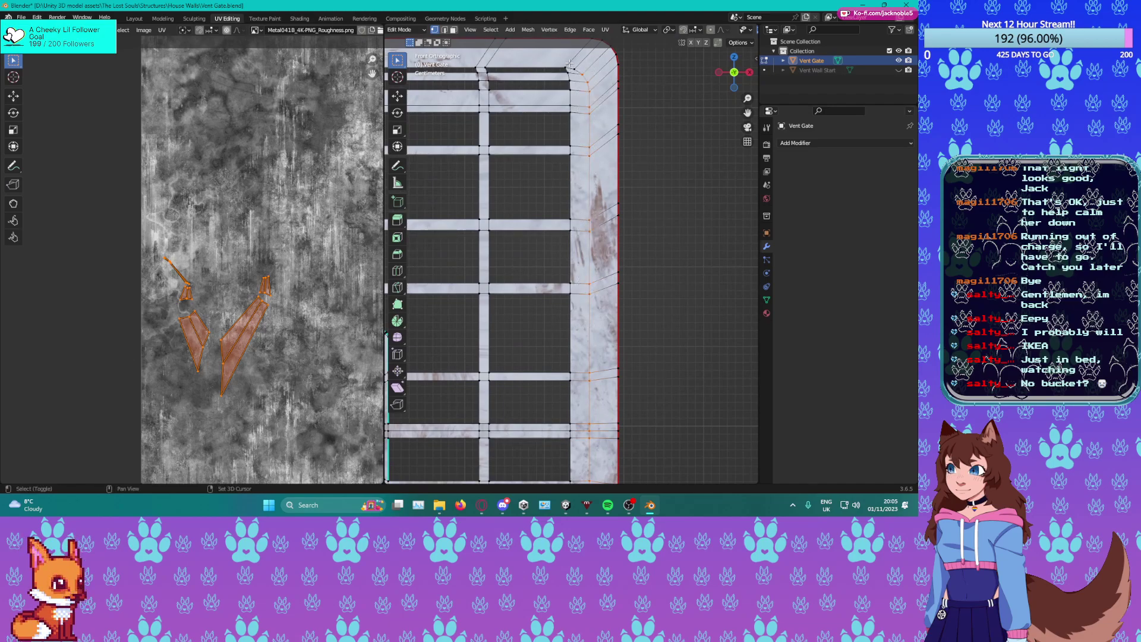
middle_click_drag(588, 81, 648, 135, "shift")
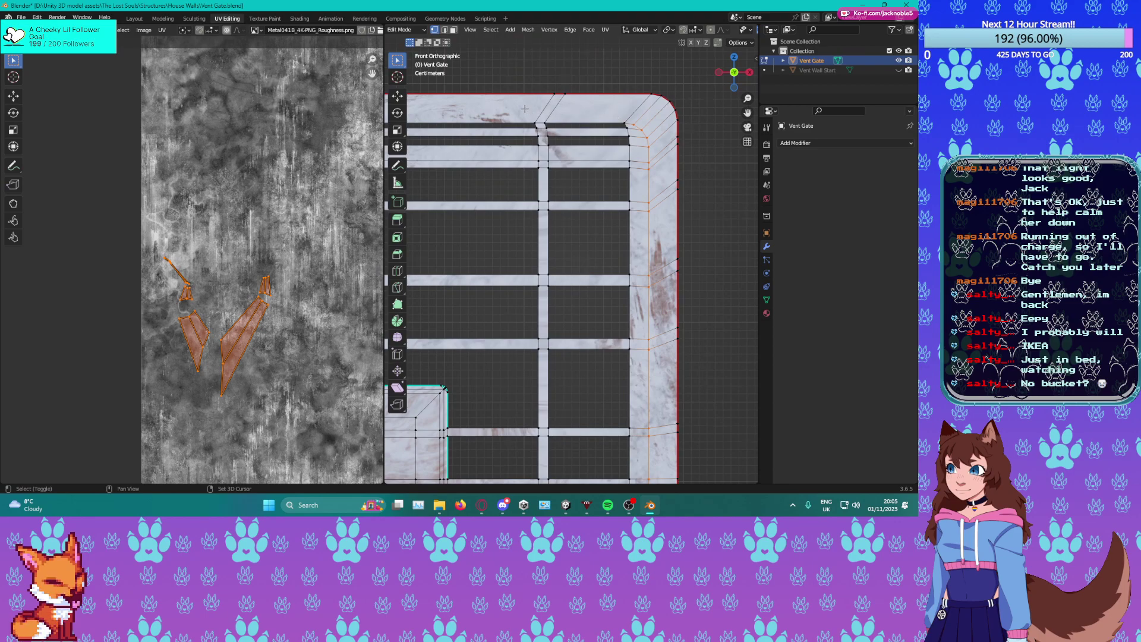
Add the vertices along the outer frame's top inner edge to complete the loop back to the upper-left corner.
left_click_drag(525, 109, 621, 126)
left_click_drag(525, 109, 631, 126)
middle_click_drag(630, 126, 488, 149, "shift")
scroll(526, 182, "down", 3)
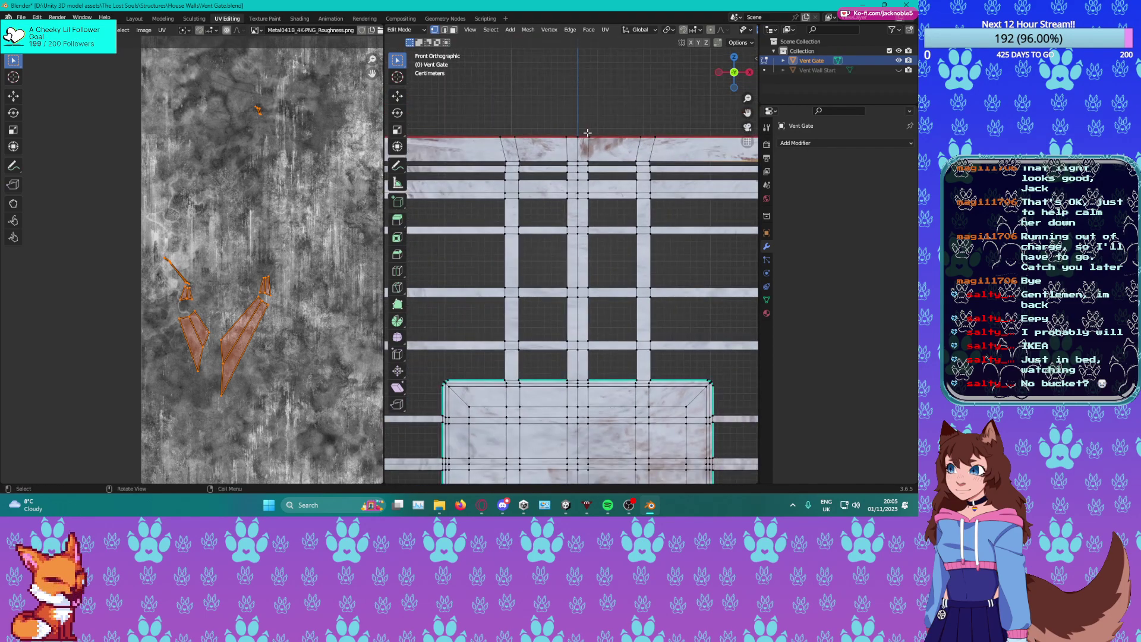
left_click_drag(526, 182, 535, 189)
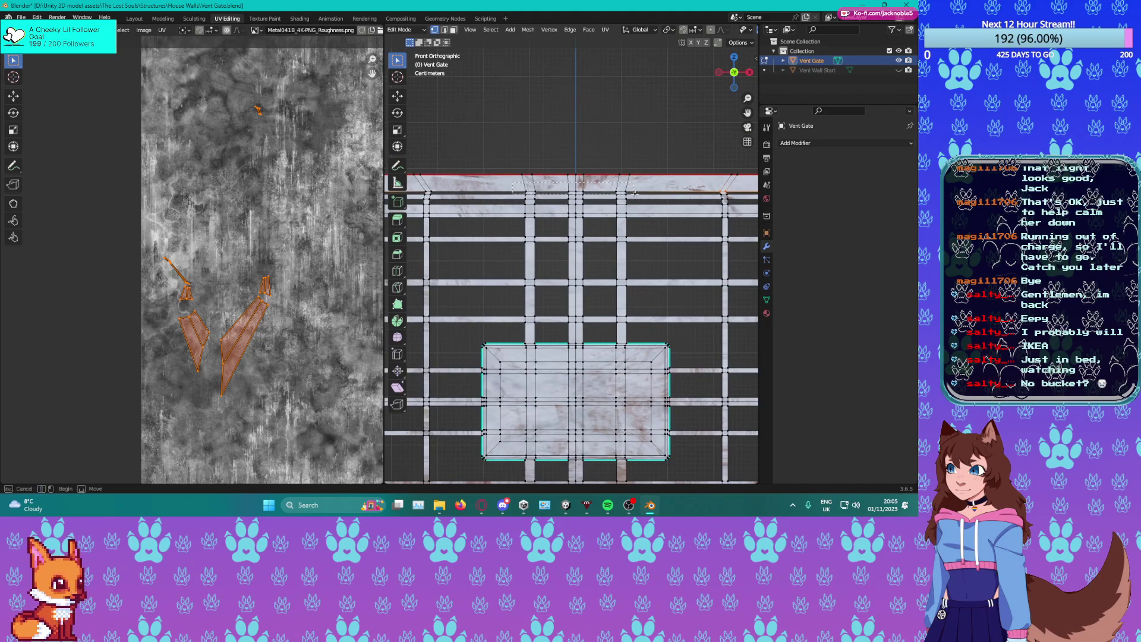
left_click_drag(641, 192, 641, 192)
middle_click_drag(502, 178, 682, 162, "shift")
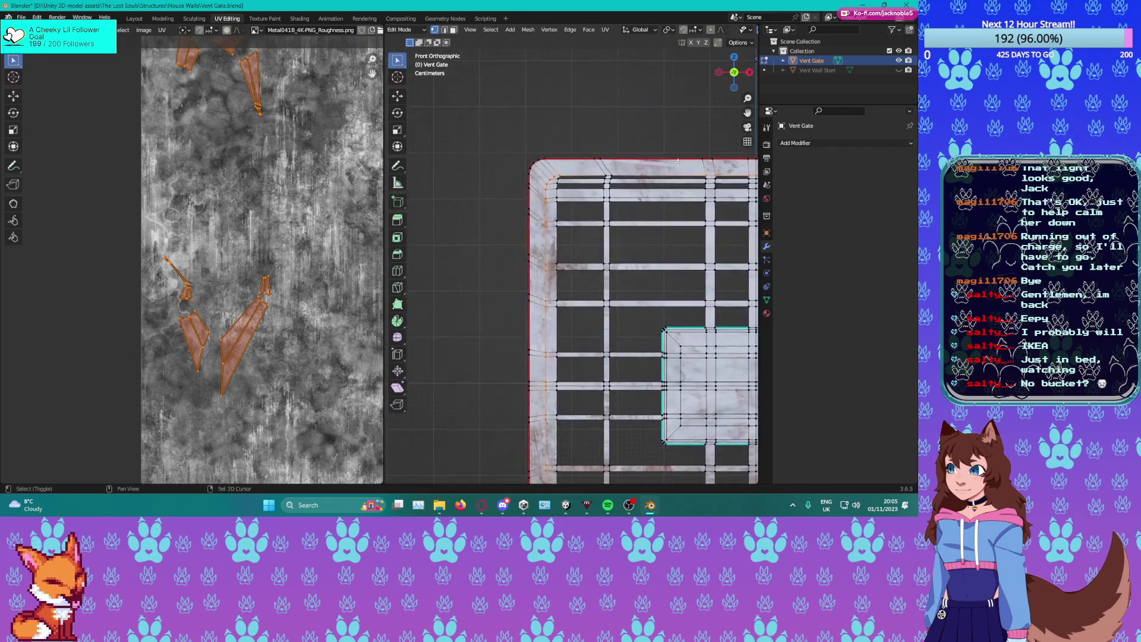
left_click_drag(602, 174, 618, 177)
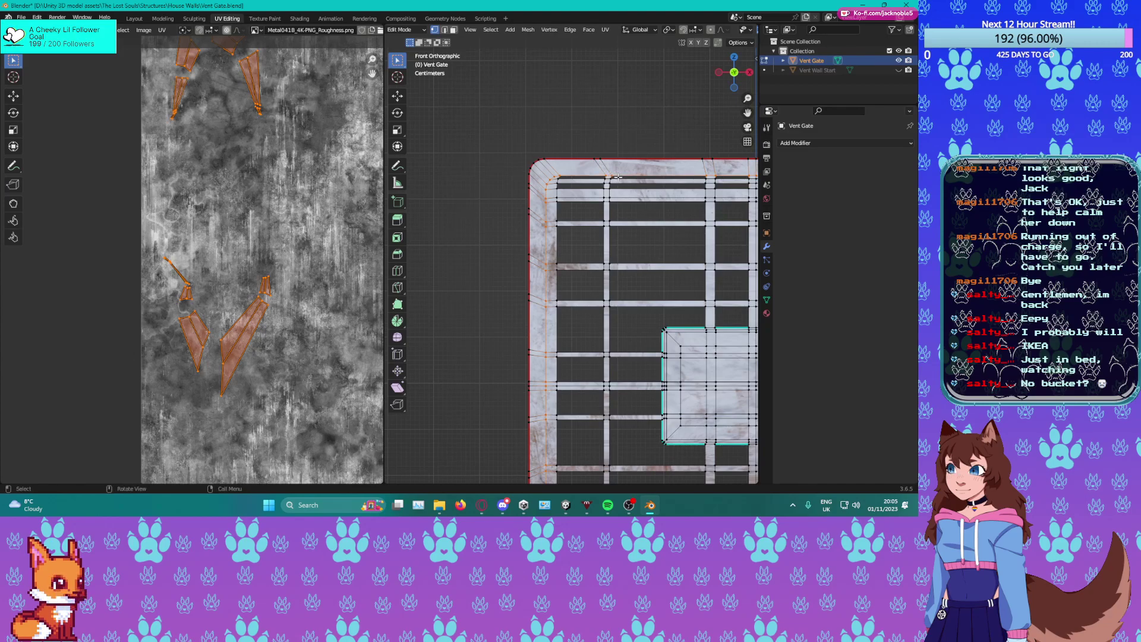
Switch to edge selection mode and mark the loop around the frame's inner side as a seam.
middle_click_drag(639, 181, 500, 179)
scroll(741, 32, "right", 2)
left_click(748, 32)
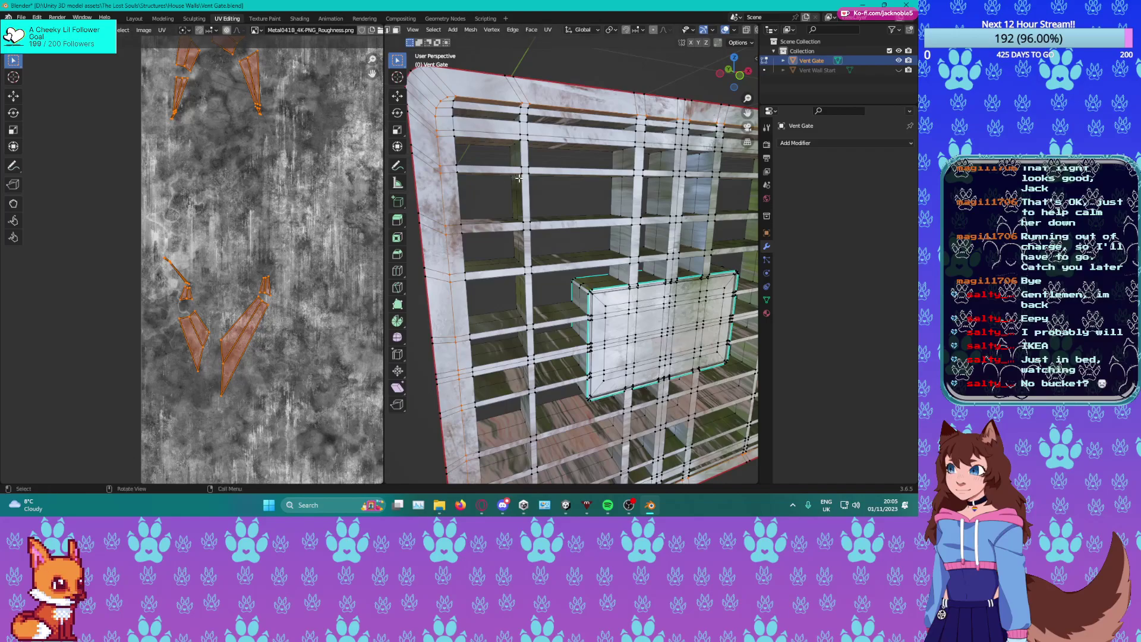
right_click(519, 177)
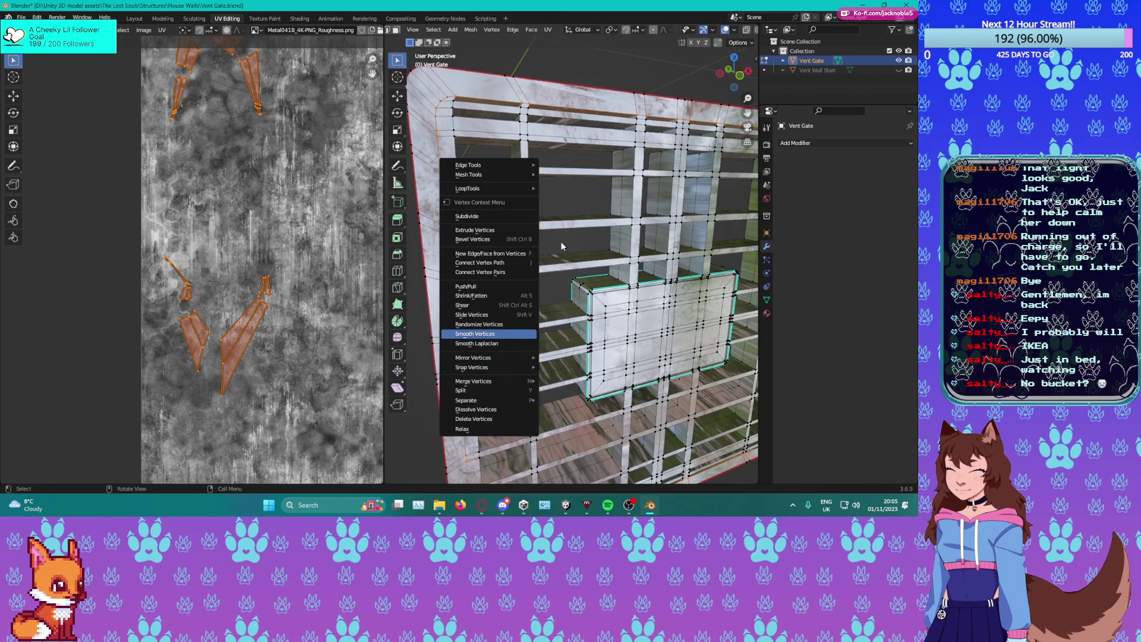
right_click(526, 188)
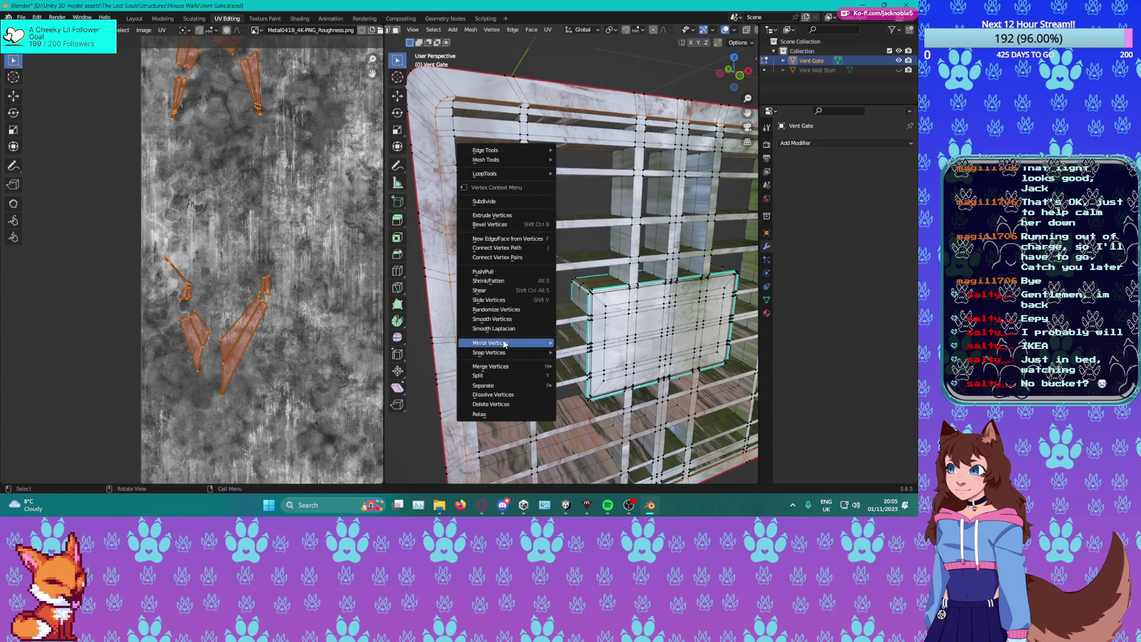
mouse_move(504, 344)
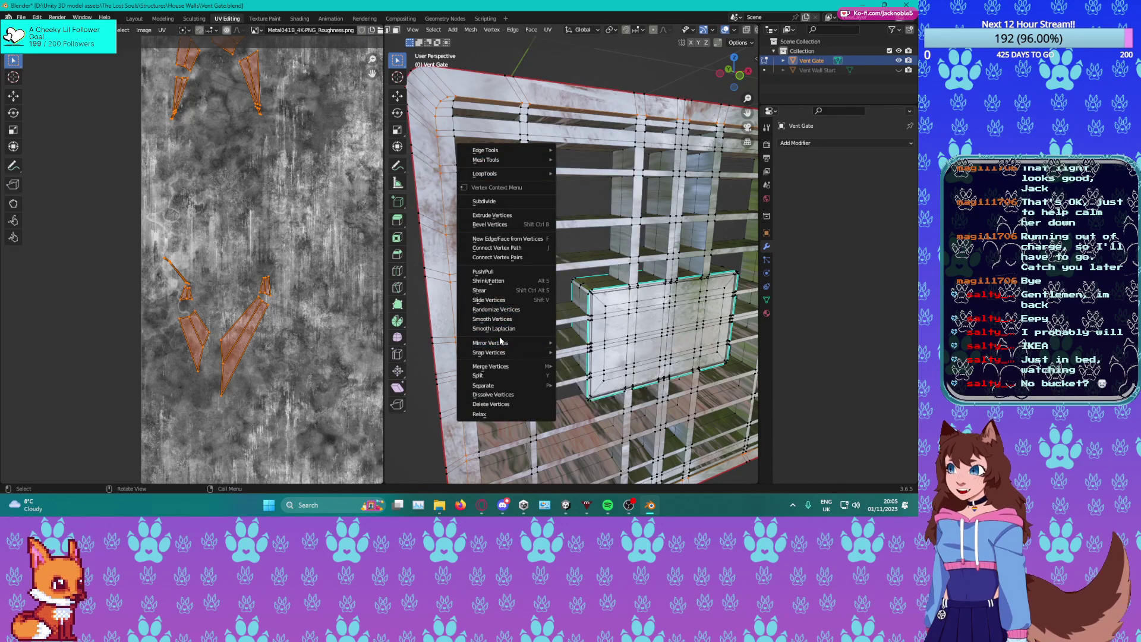
key("2")
right_click(550, 244)
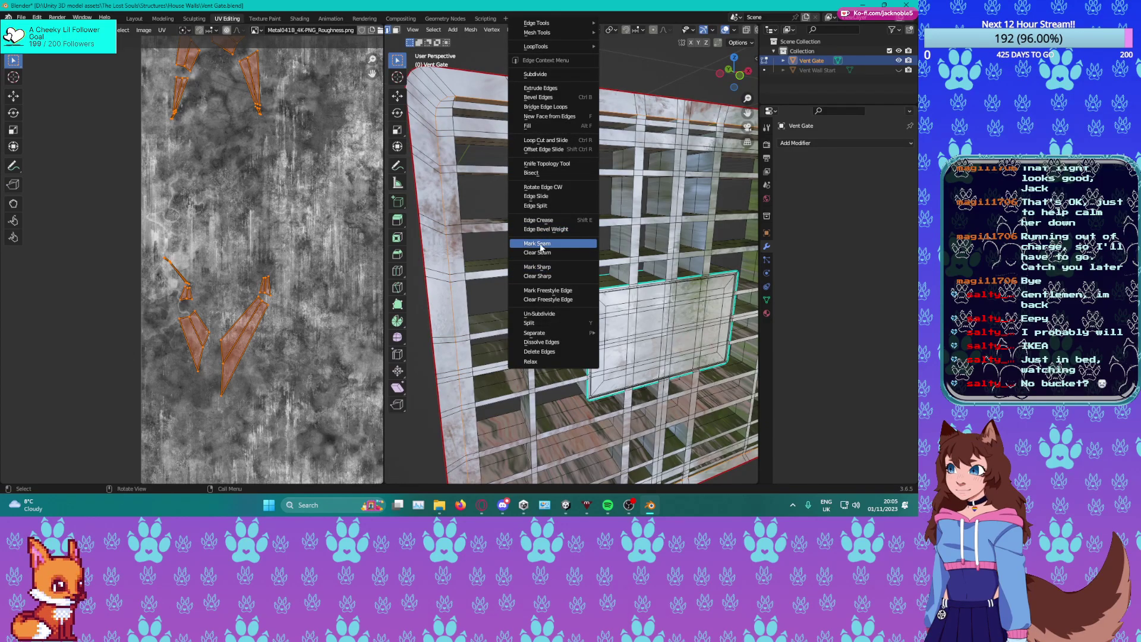
left_click(541, 247)
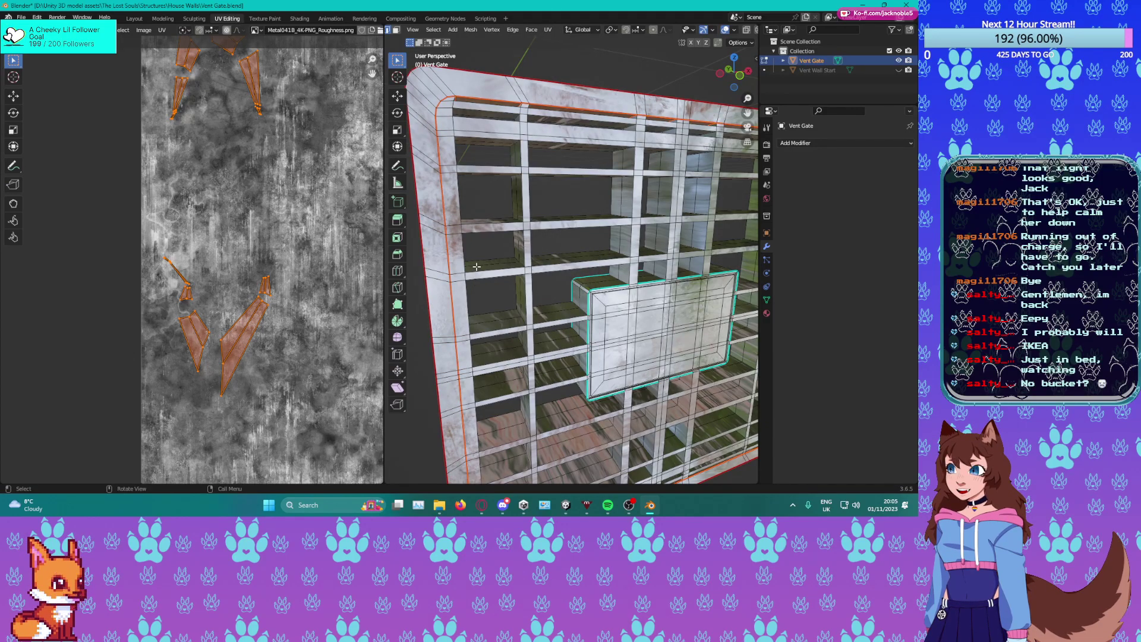
Select the whole gate mesh, unwrap it with the new inner-frame seam and deselect the UVs.
scroll(484, 257, "down", 4)
key("a")
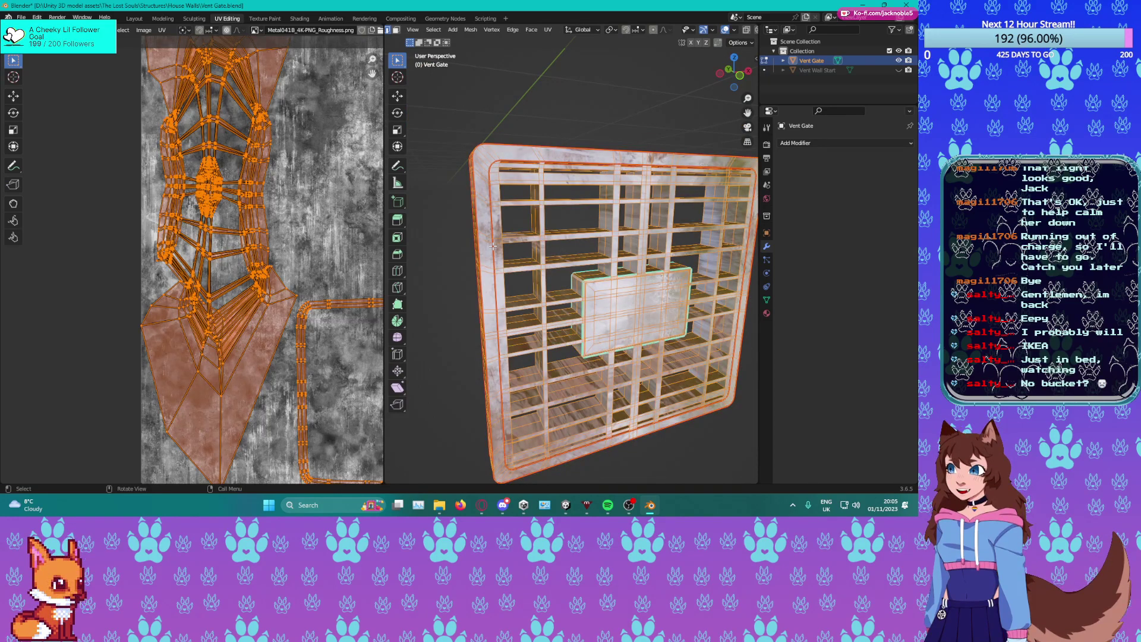
key("u")
left_click(448, 149)
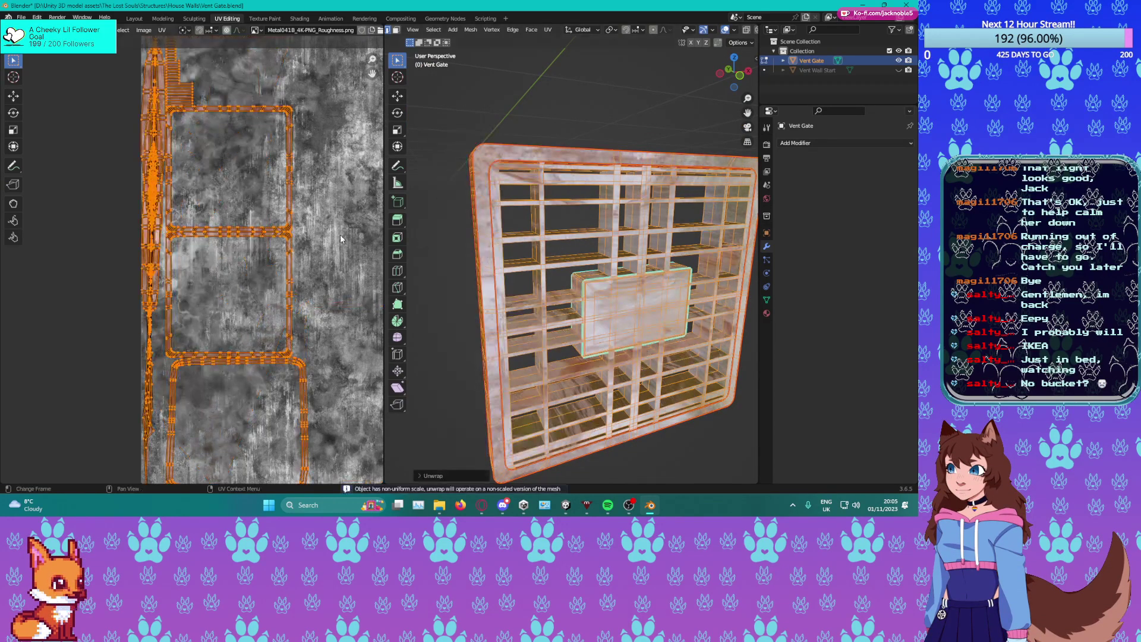
scroll(338, 231, "down", 3)
left_click(334, 217)
Clear the mesh selection and examine the texture on the gate's bars and the frame's lower-left corner.
scroll(333, 217, "up", 2)
scroll(214, 237, "up", 2)
scroll(488, 241, "up", 3)
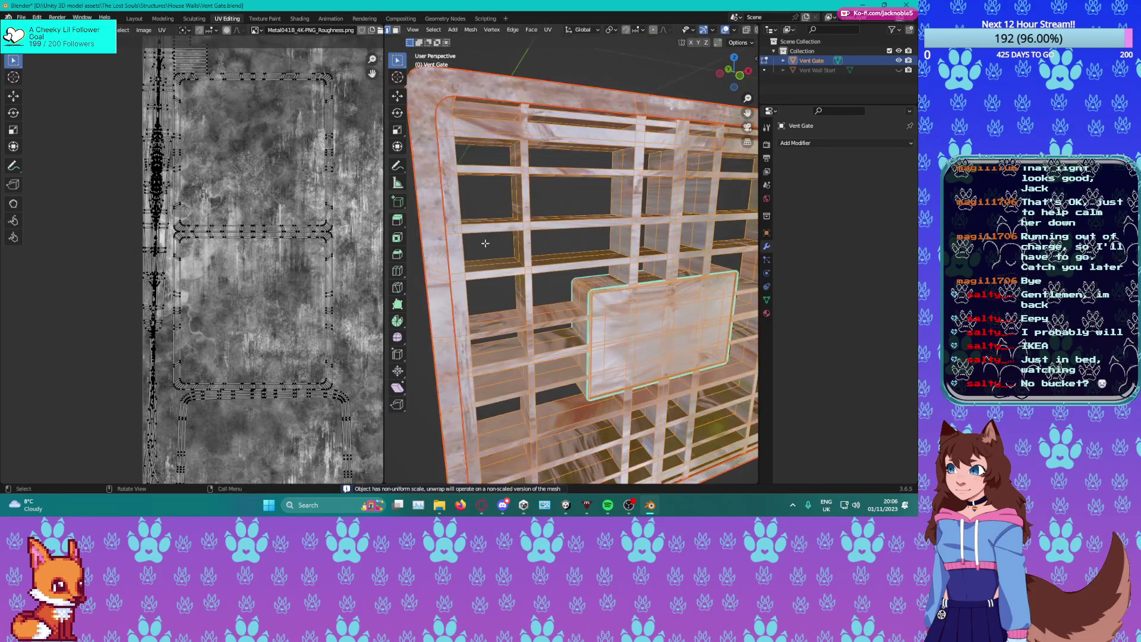
key("alt+a")
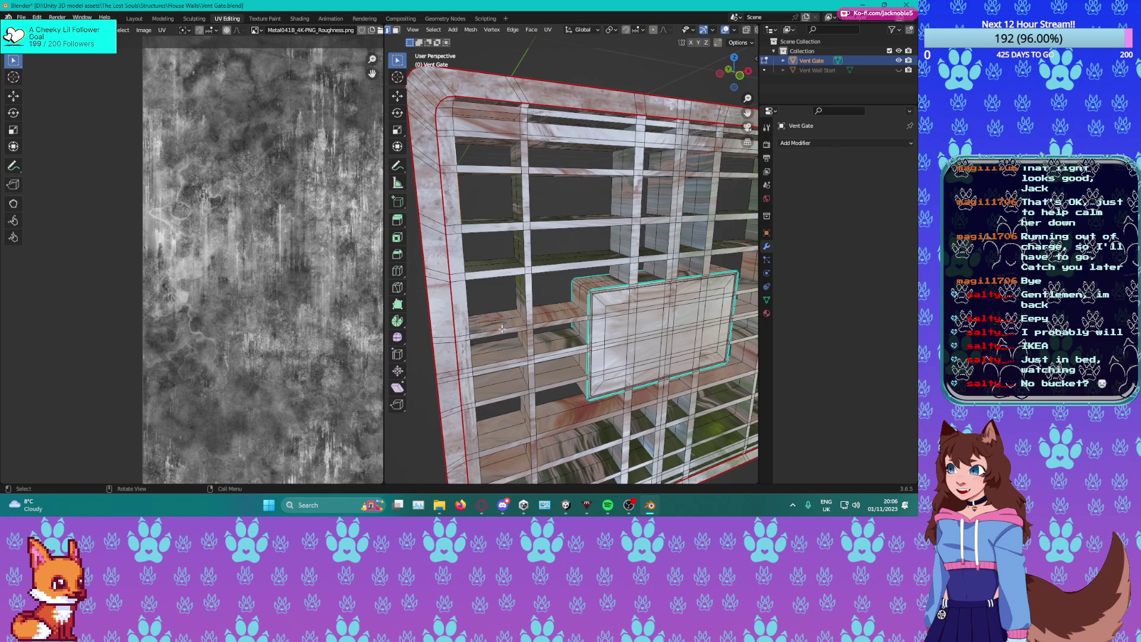
scroll(503, 337, "down", 2)
middle_click_drag(505, 338, 512, 196, "shift")
middle_click_drag(589, 260, 555, 243)
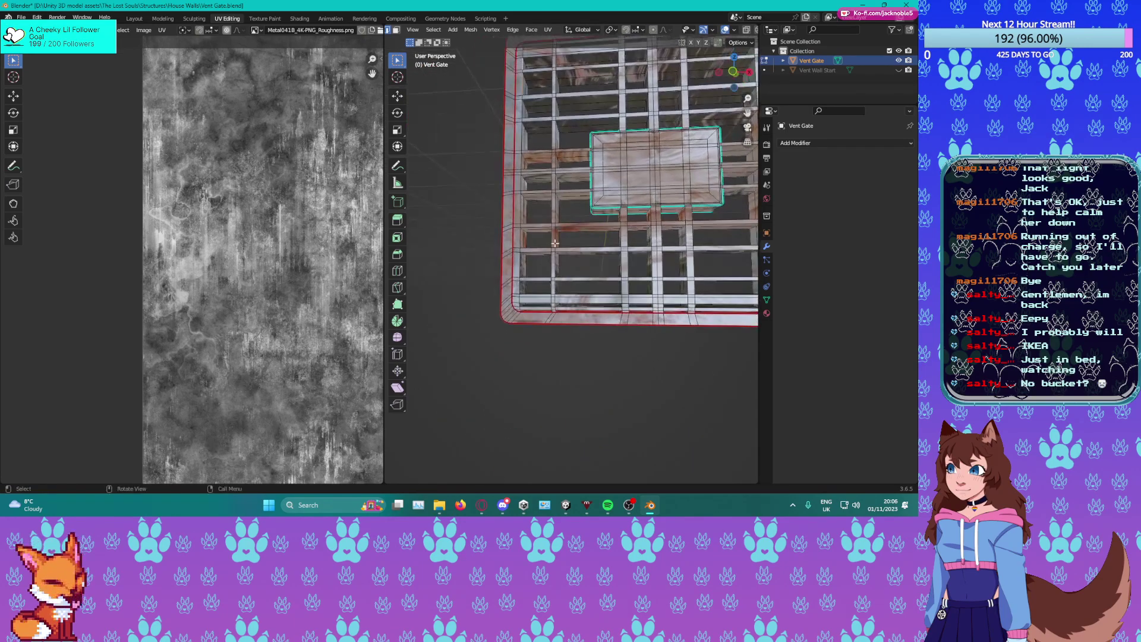
scroll(554, 244, "up", 4)
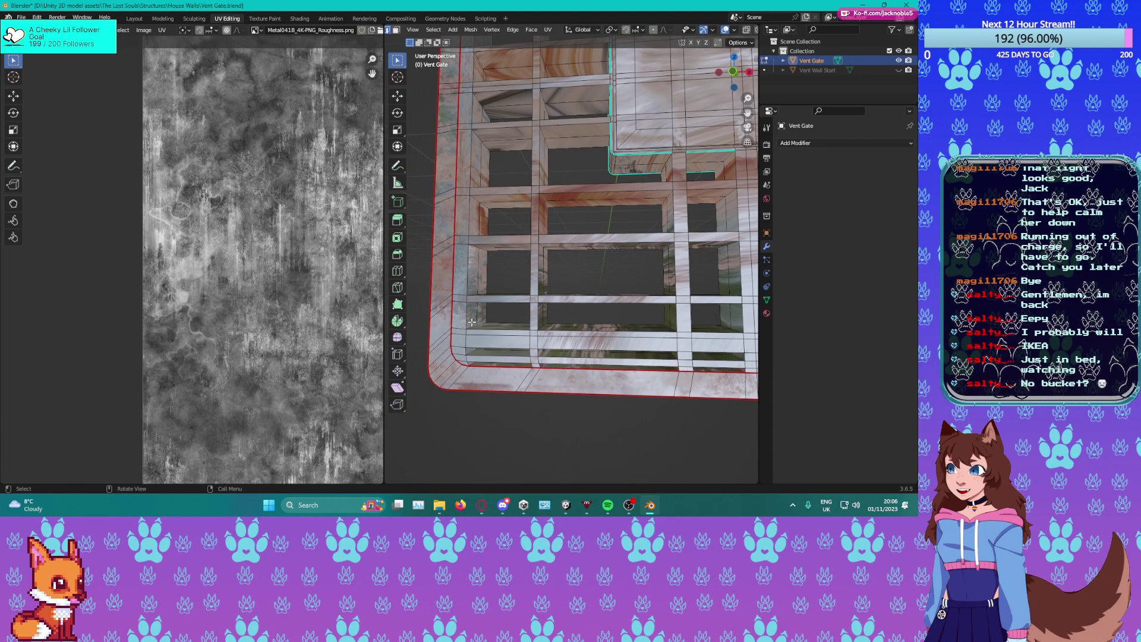
Examine the texture across the whole gate from several angles and return to Object Mode.
middle_click_drag(564, 285, 558, 223)
scroll(559, 224, "down", 6)
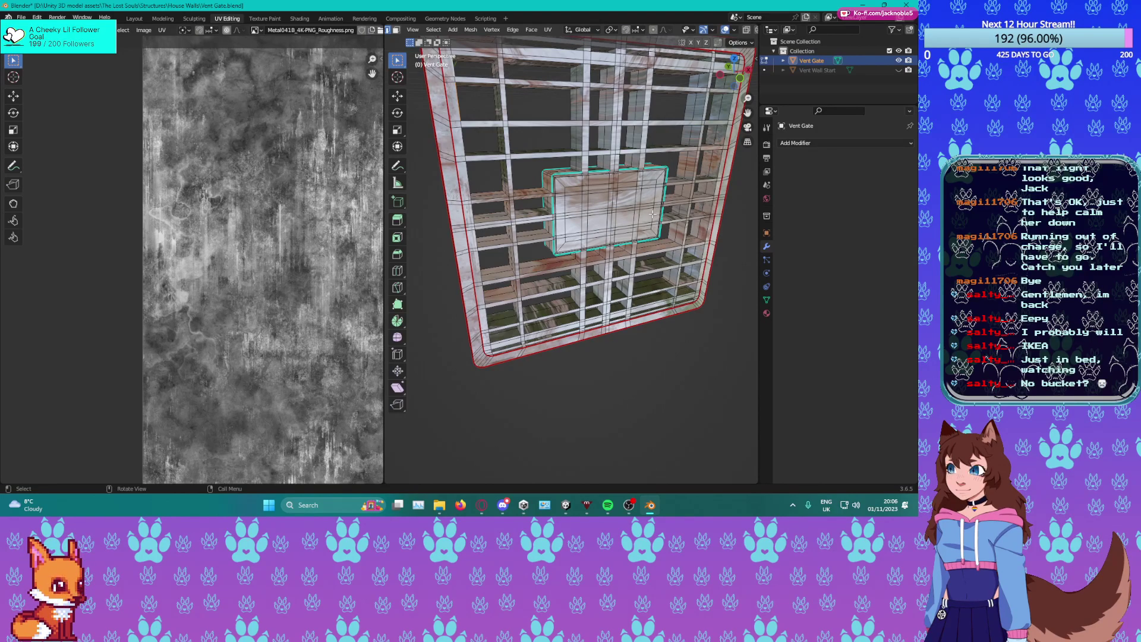
middle_click_drag(615, 204, 593, 161)
scroll(653, 204, "up", 4)
scroll(686, 207, "down", 5)
key("Tab")
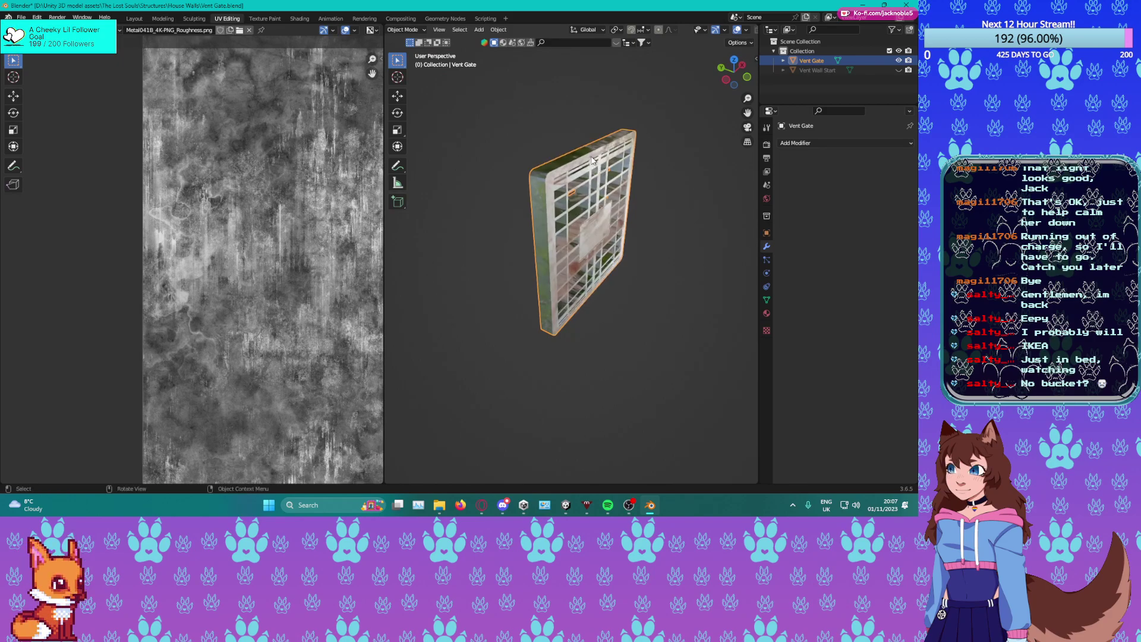
key("Tab")
middle_click_drag(592, 161, 500, 259)
scroll(604, 145, "up", 4)
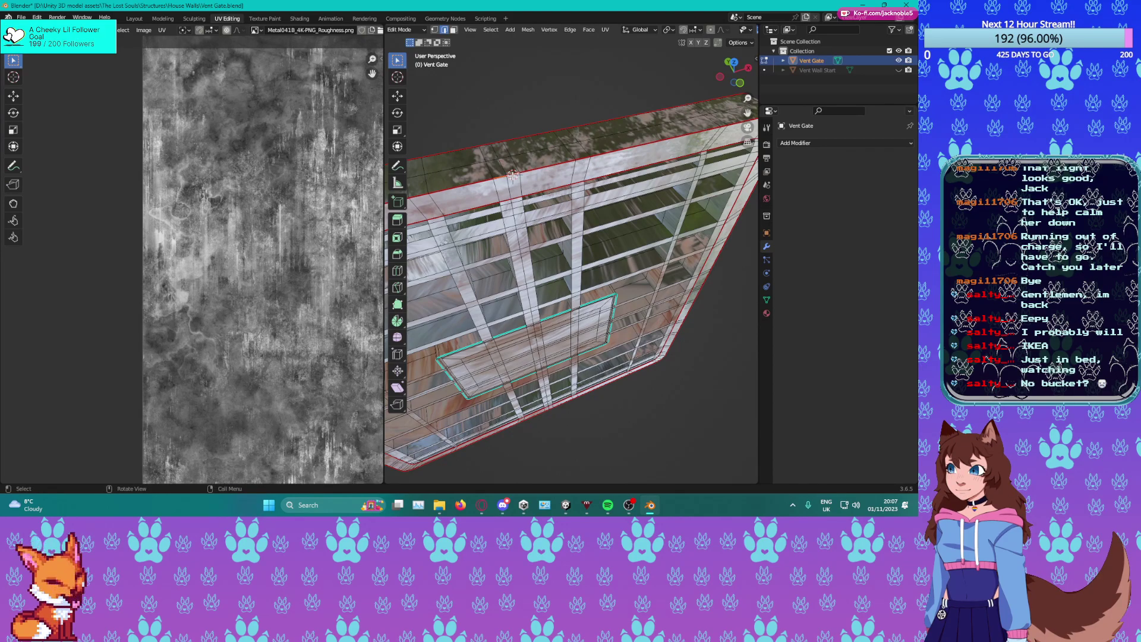
key("shift+alt+s")
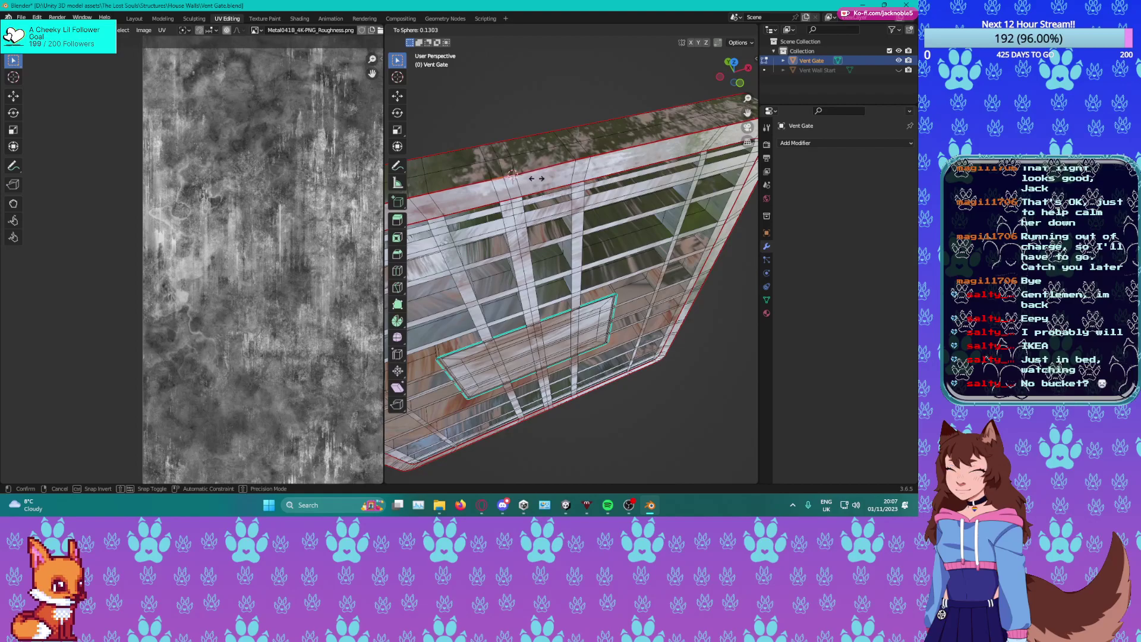
key("Escape")
key("shift+s")
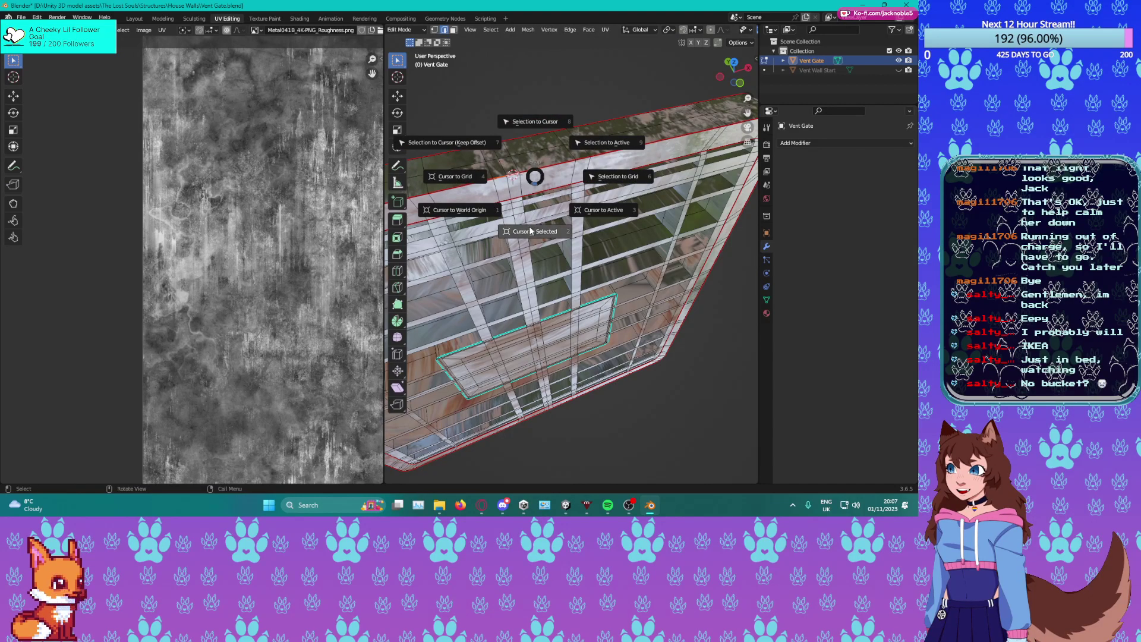
key("Escape")
Set the Vent Gate object's origin to the 3D cursor in Object Mode.
key("Tab")
right_click(514, 182)
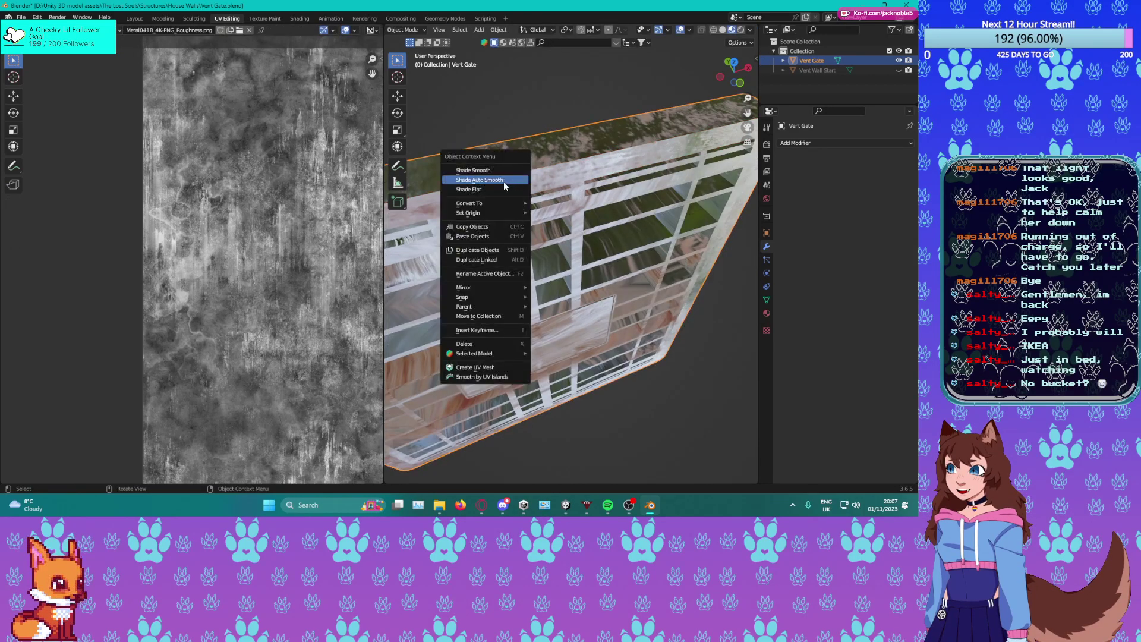
mouse_move(474, 214)
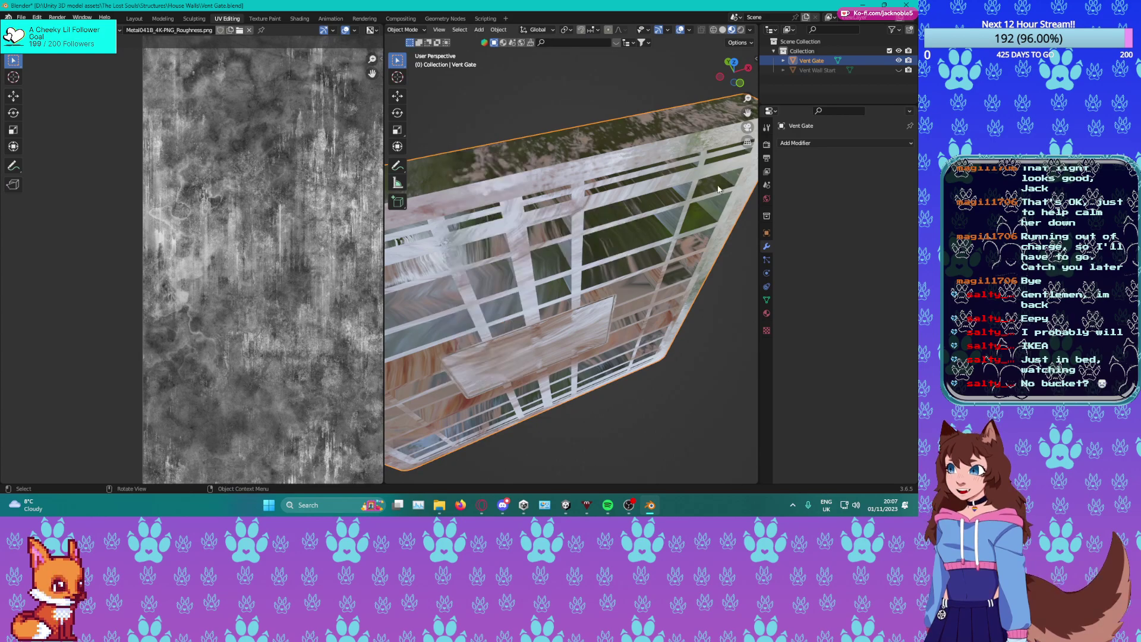
right_click(524, 193)
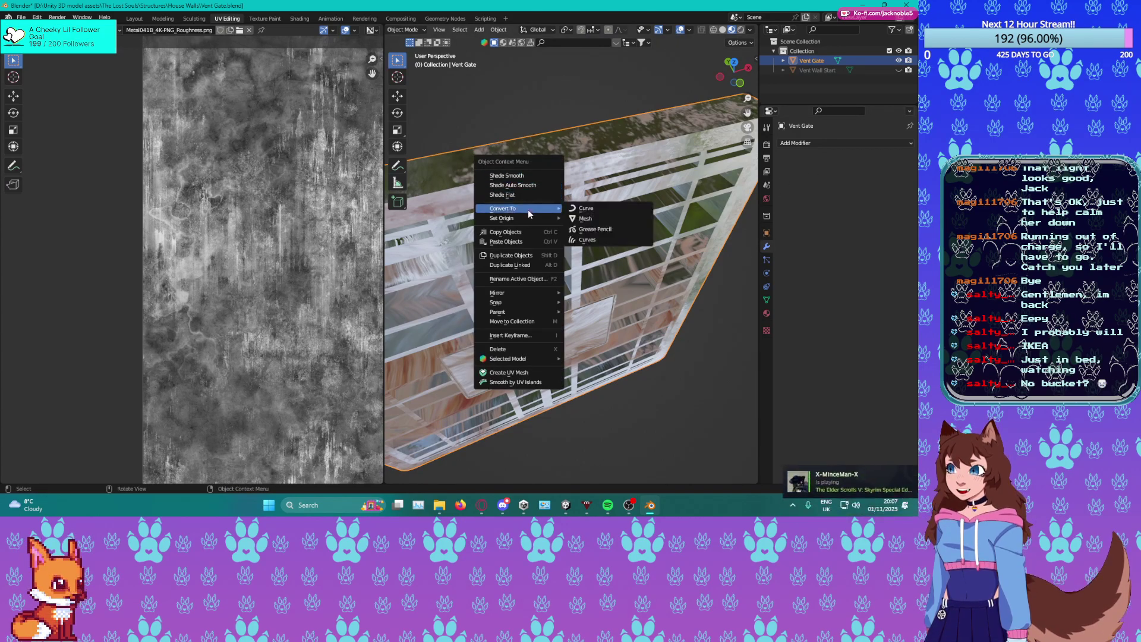
mouse_move(527, 223)
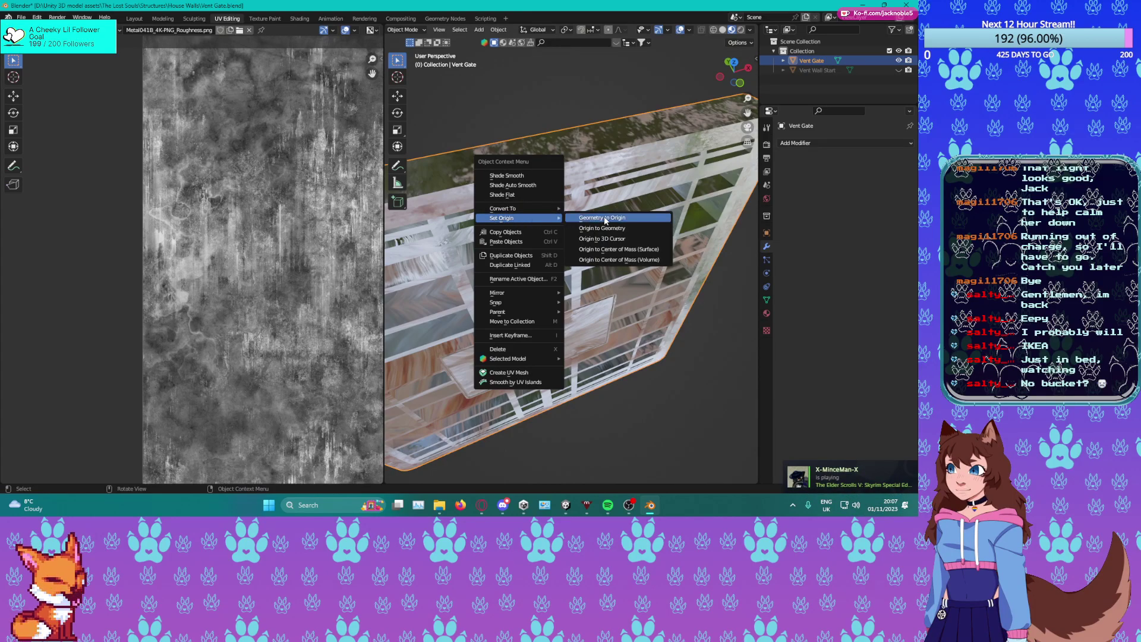
left_click(580, 237)
middle_click_drag(577, 230, 565, 205)
scroll(589, 211, "down", 4)
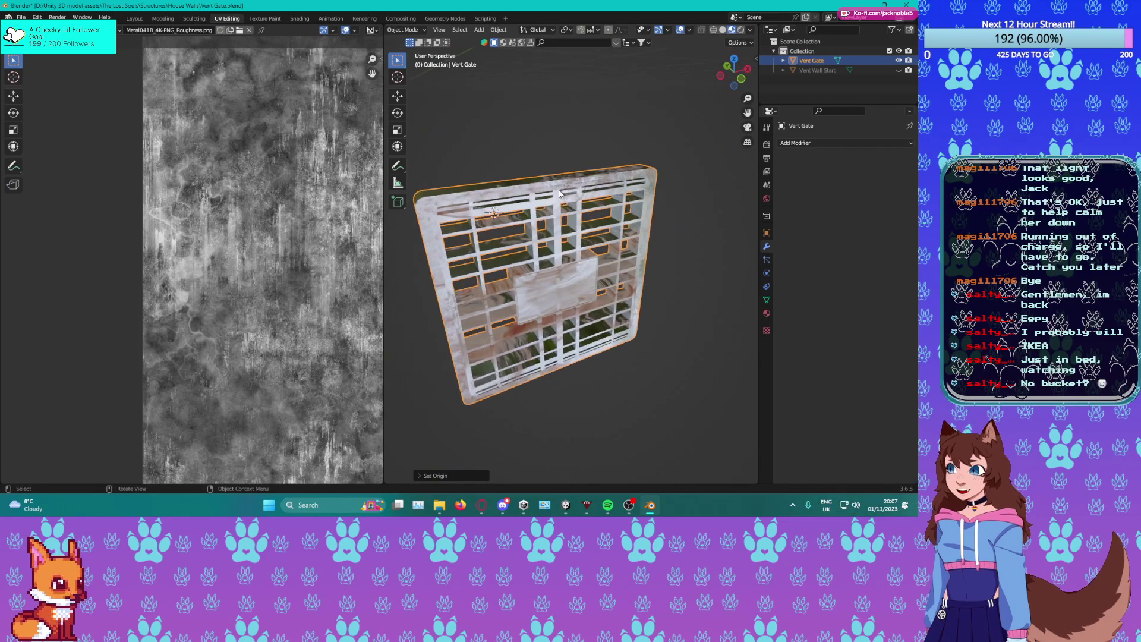
Snap the 3D cursor to the selected geometry of the Vent Gate mesh in Edit Mode and return to Object Mode.
key("Tab")
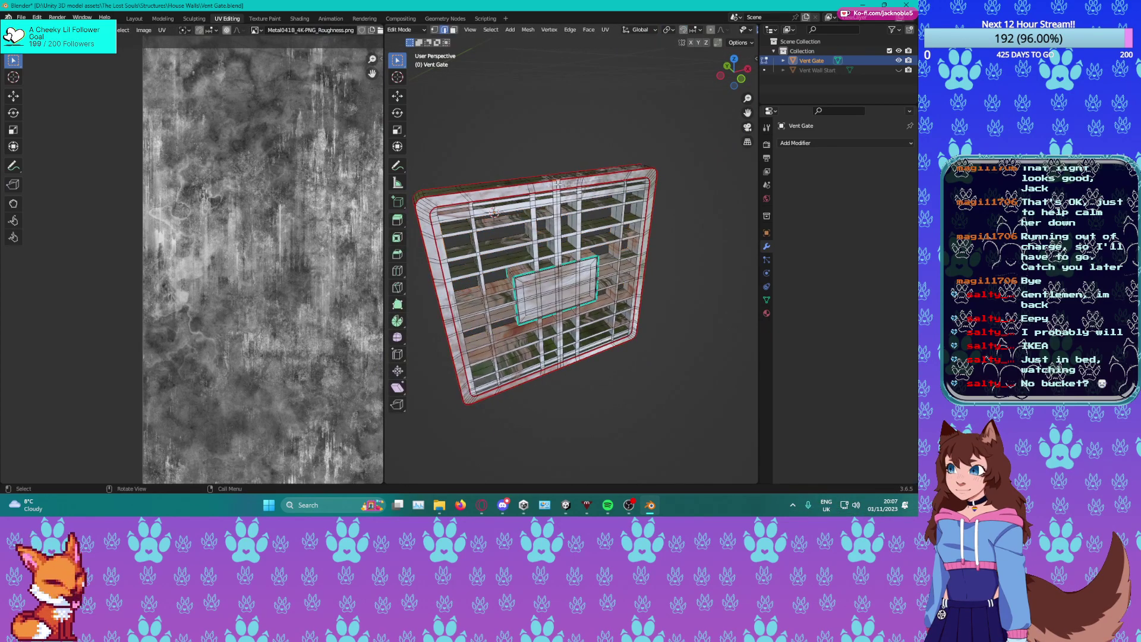
key("shift+s")
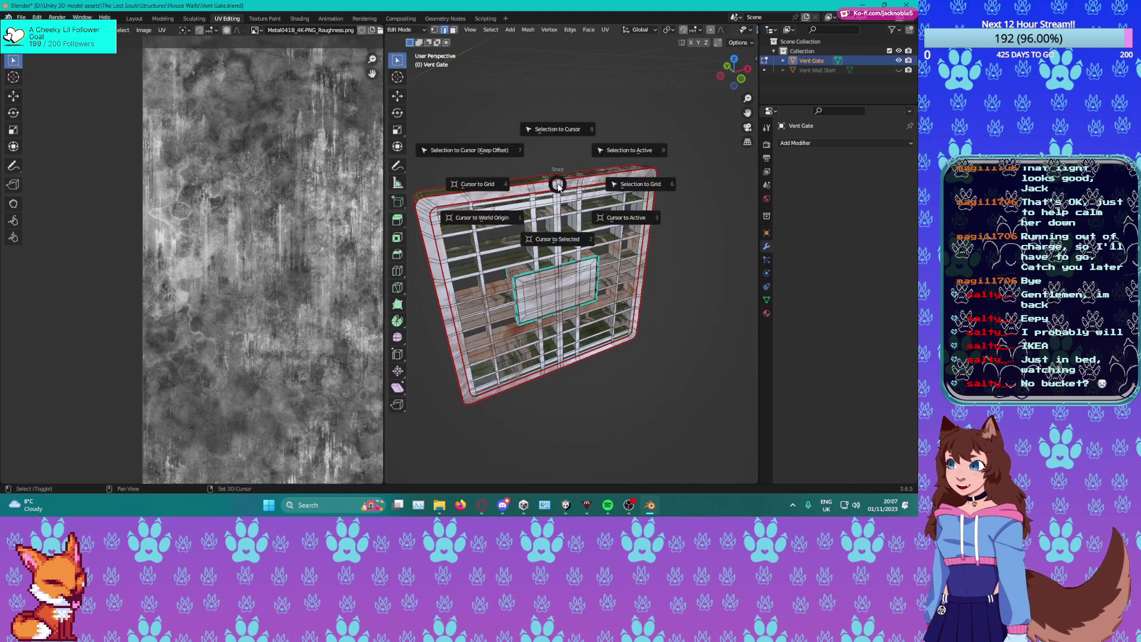
left_click(559, 234)
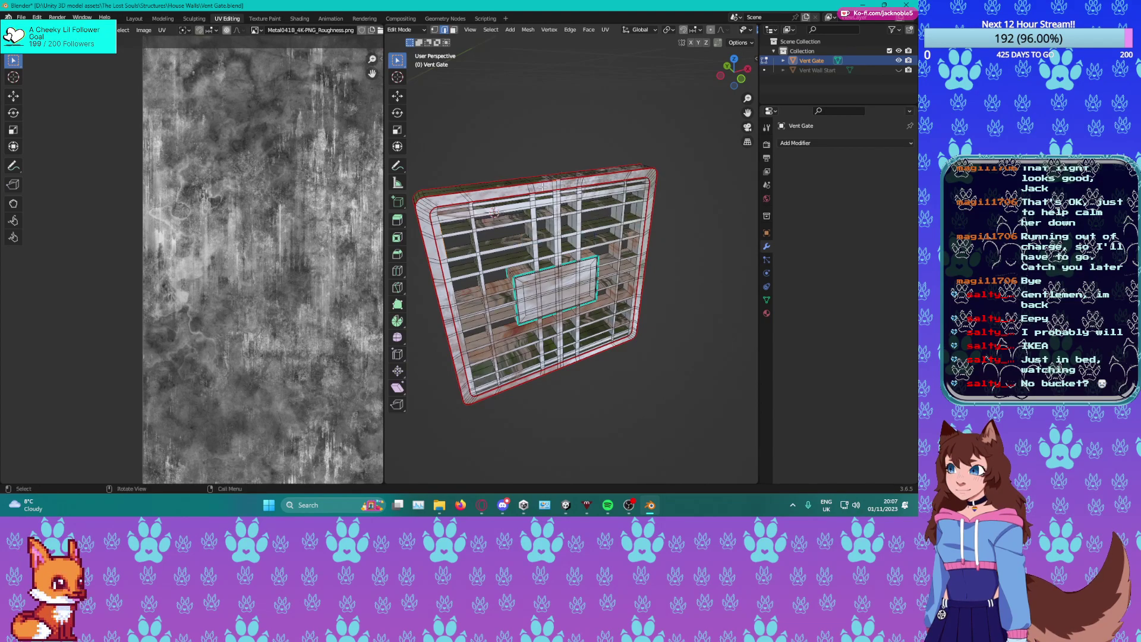
scroll(542, 187, "up", 5)
key("shift+s")
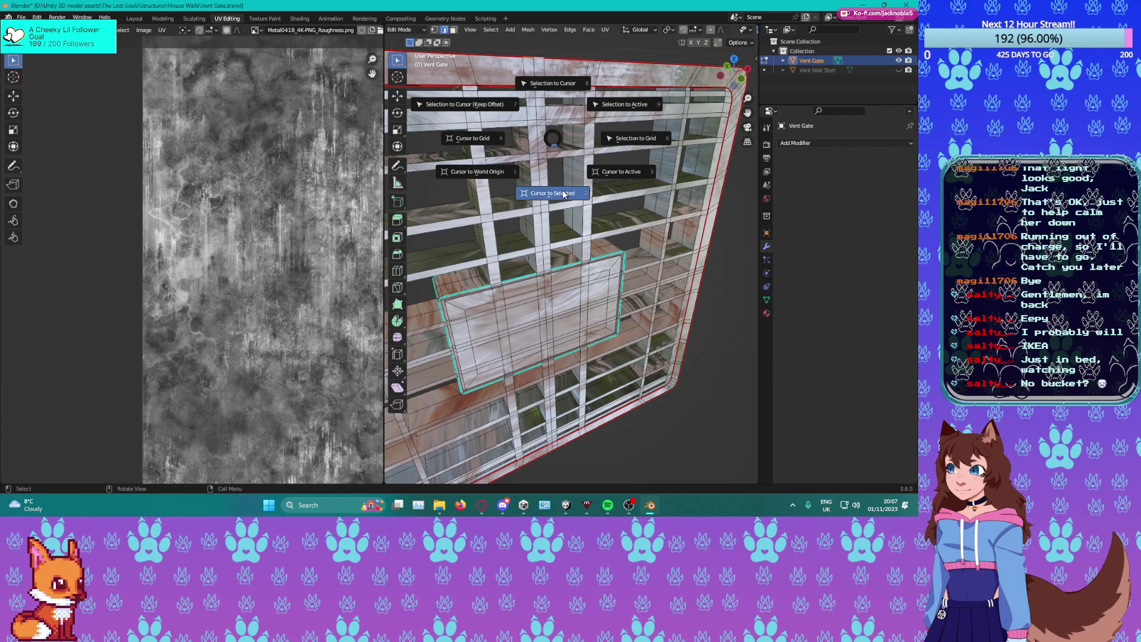
left_click(563, 194)
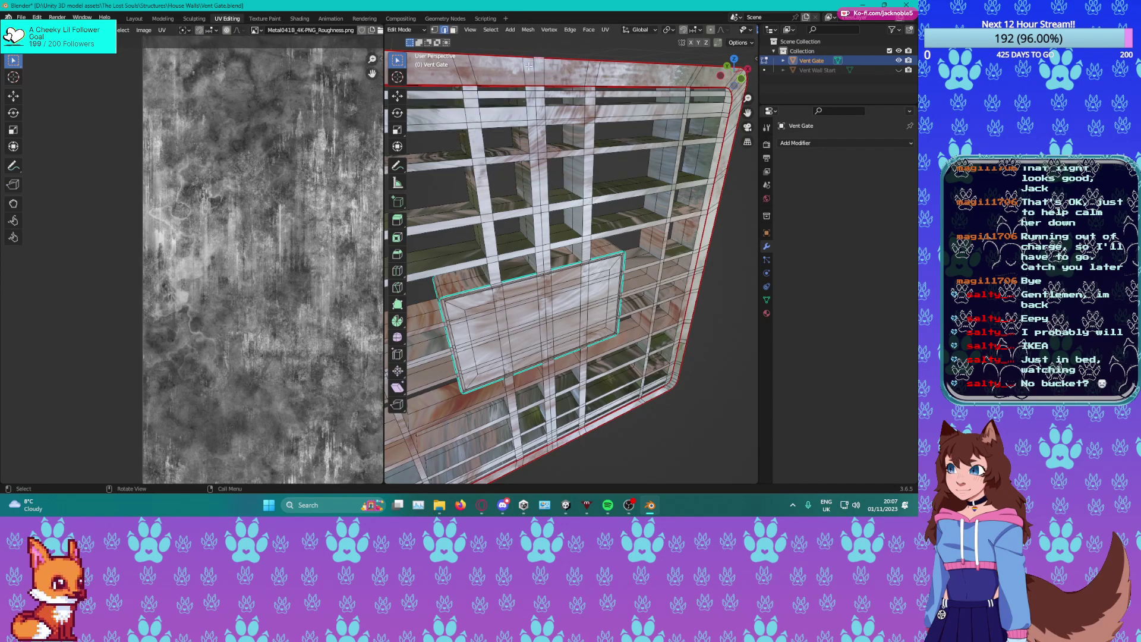
middle_click_drag(530, 63, 531, 150)
key("shift+s")
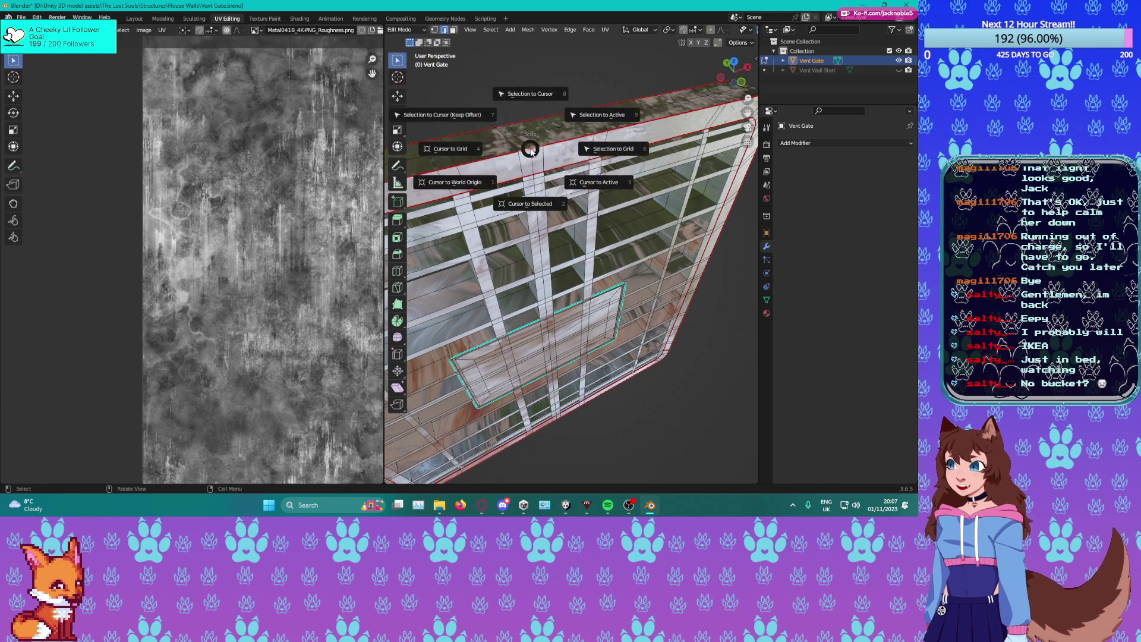
left_click(536, 186)
key("Tab")
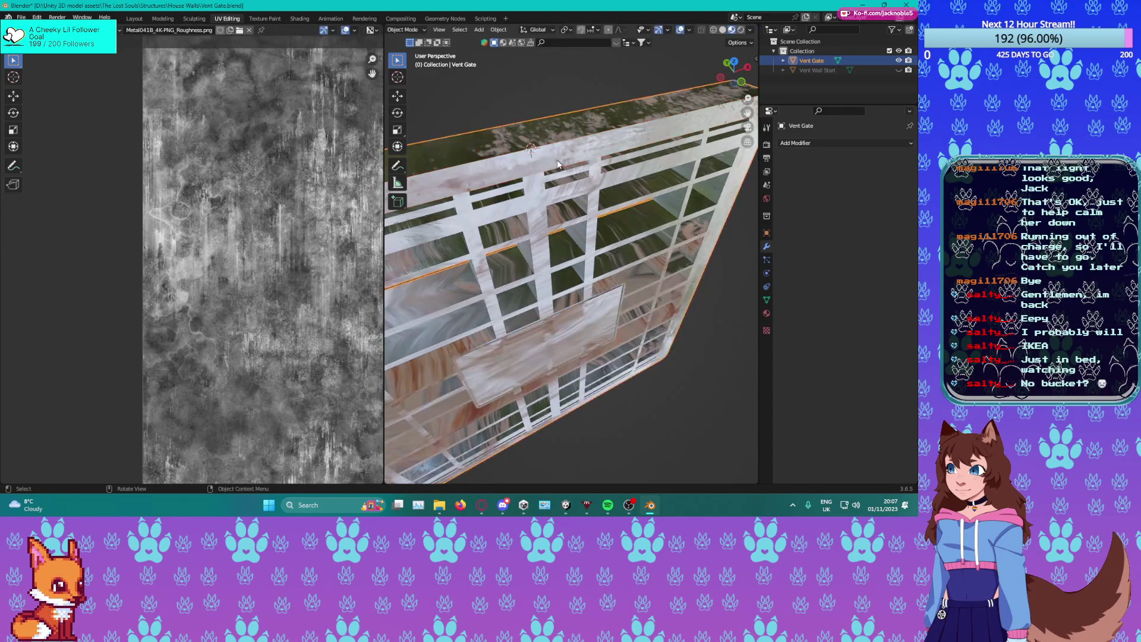
Move the Vent Gate's origin to the 3D cursor at the gate's upper edge.
key("shift+s")
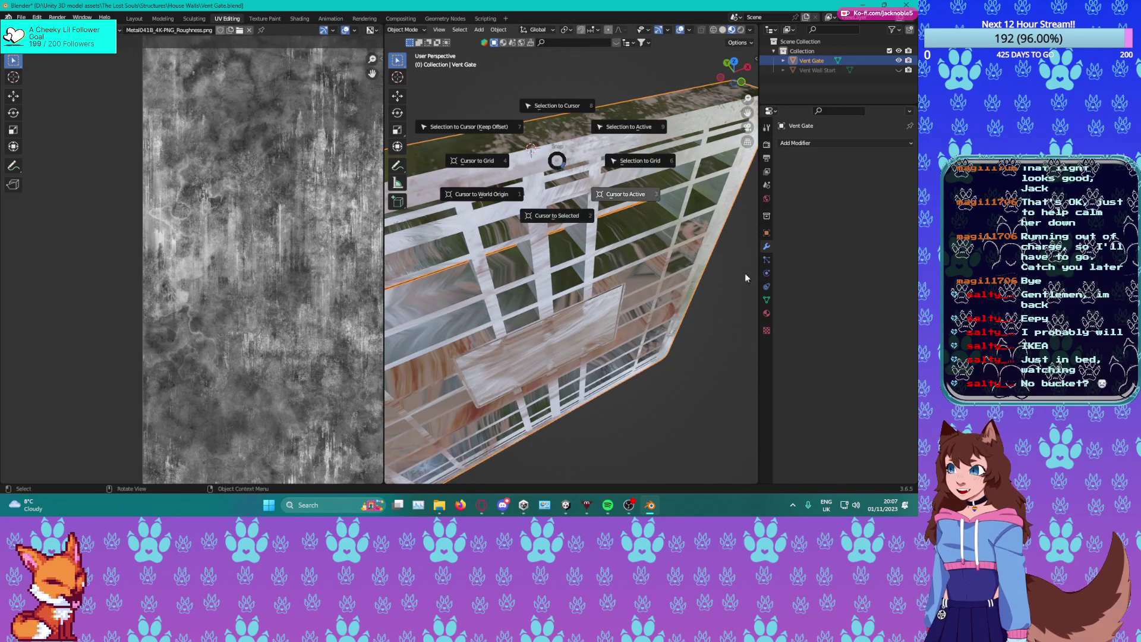
right_click(593, 266)
right_click(594, 267)
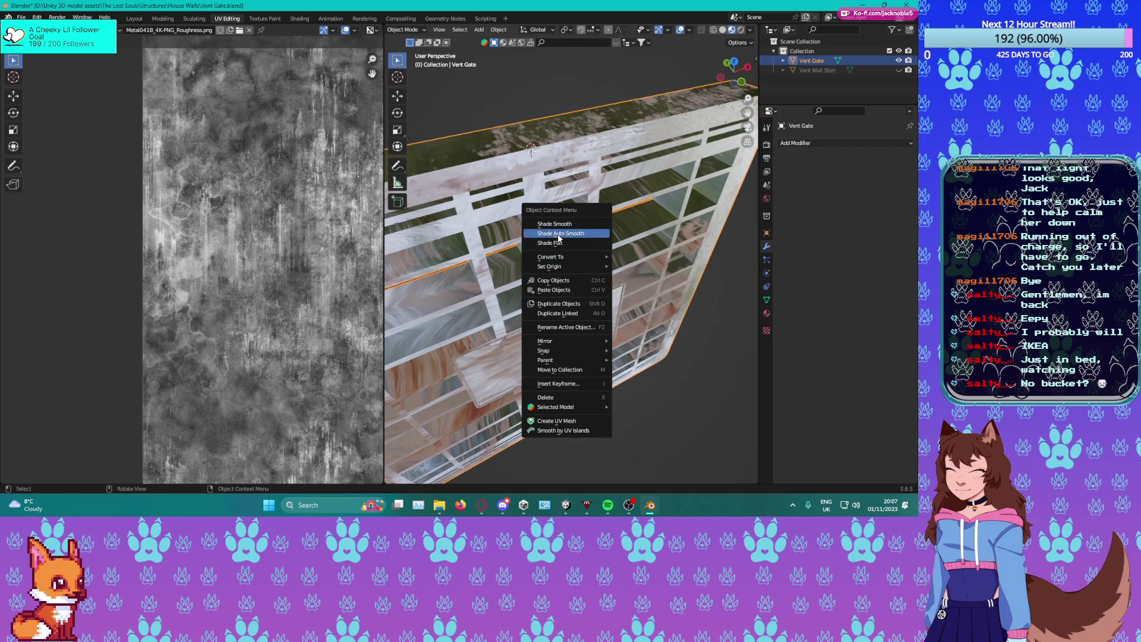
mouse_move(561, 265)
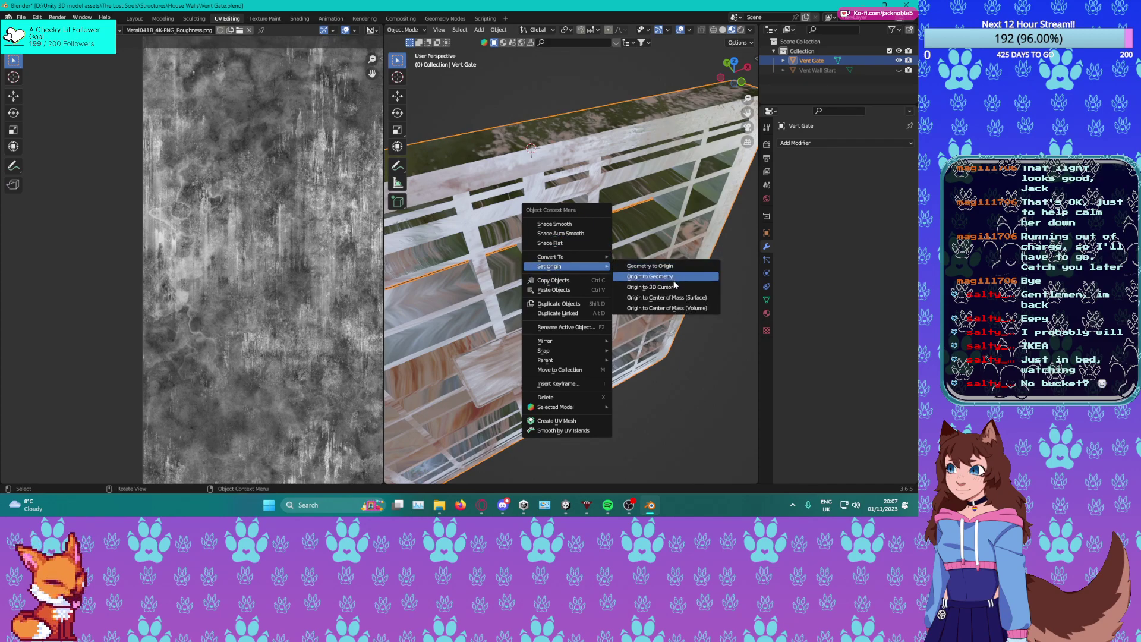
left_click(667, 290)
scroll(667, 290, "down", 6)
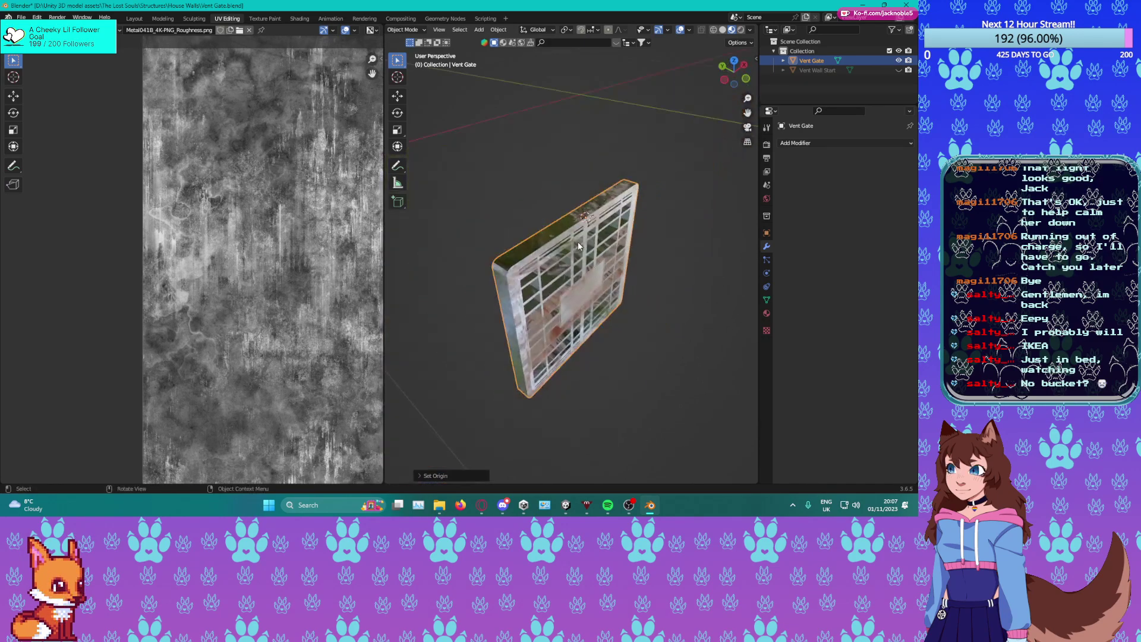
Return the 3D cursor to the world origin and save the Vent Gate file.
key("shift+s")
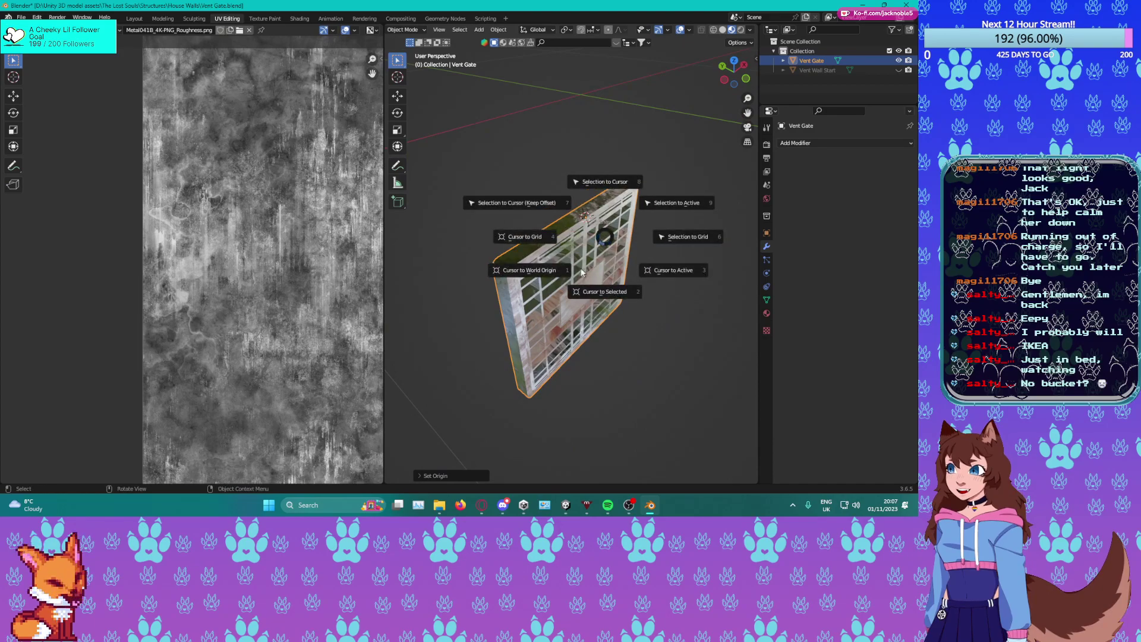
left_click(469, 309)
middle_click_drag(470, 309, 623, 271)
scroll(629, 283, "down", 5)
scroll(569, 287, "up", 6)
key("ctrl+s")
Try rotating the Vent Gate about its upper-edge origin with the Rotate tool and undo the first rotation.
left_click(397, 113)
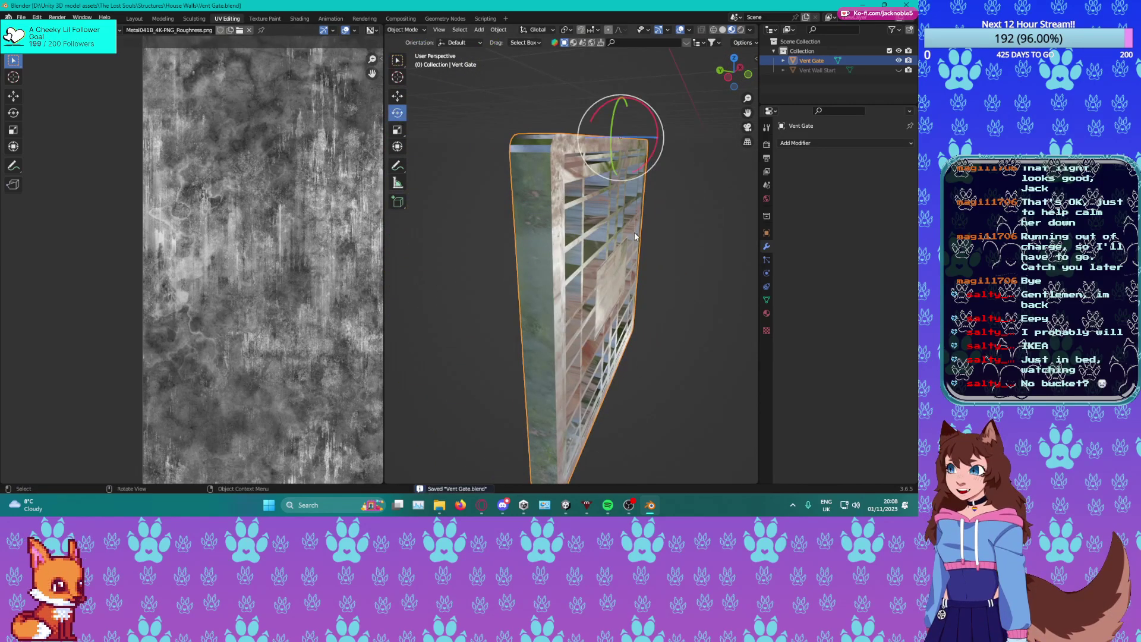
middle_click_drag(634, 231, 650, 226)
left_click_drag(673, 135, 694, 118)
key("ctrl+z")
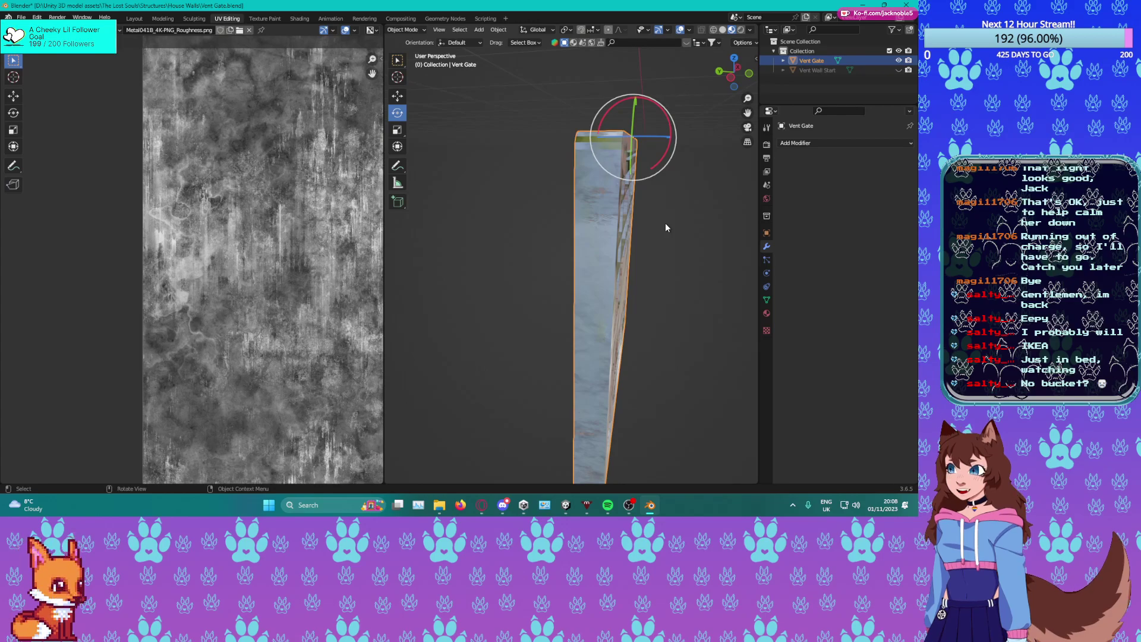
left_click_drag(667, 132, 653, 231)
middle_click_drag(661, 184, 671, 143)
left_click_drag(662, 140, 612, 202)
middle_click_drag(609, 212, 475, 187)
middle_click_drag(751, 277, 633, 196)
middle_click_drag(607, 239, 591, 291)
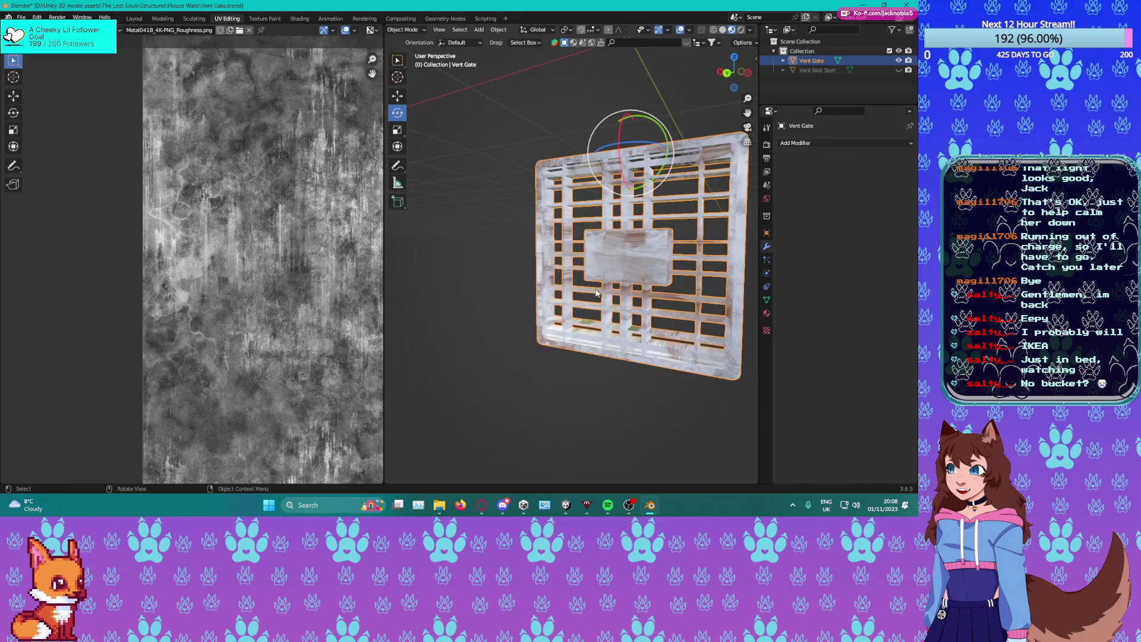
Save the Vent Gate file and check the gate edge-on.
key("ctrl+s")
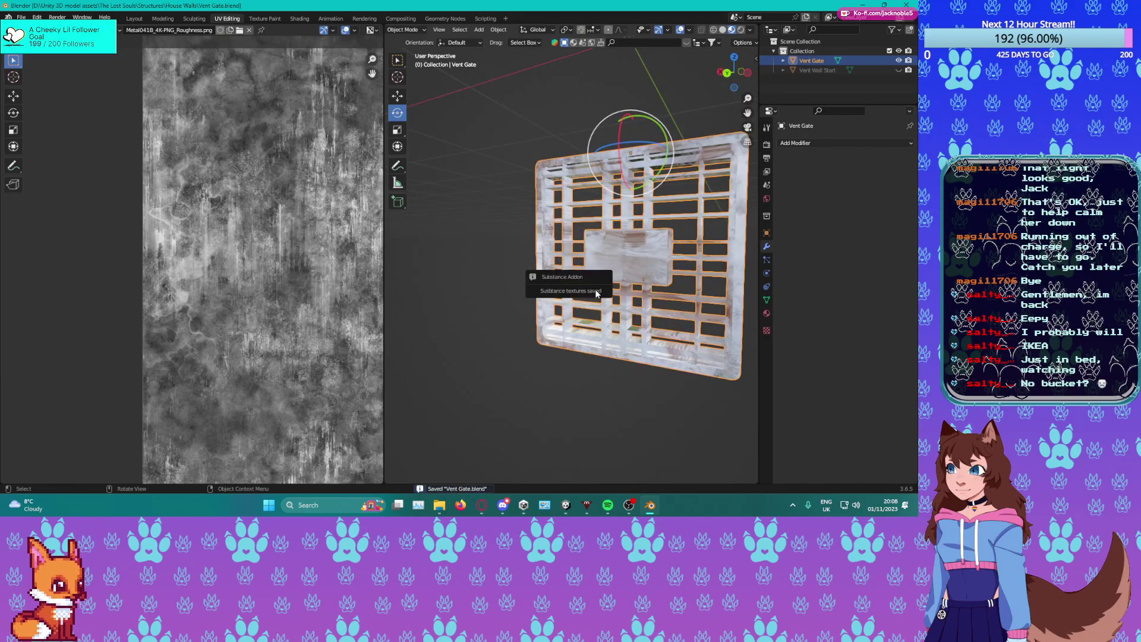
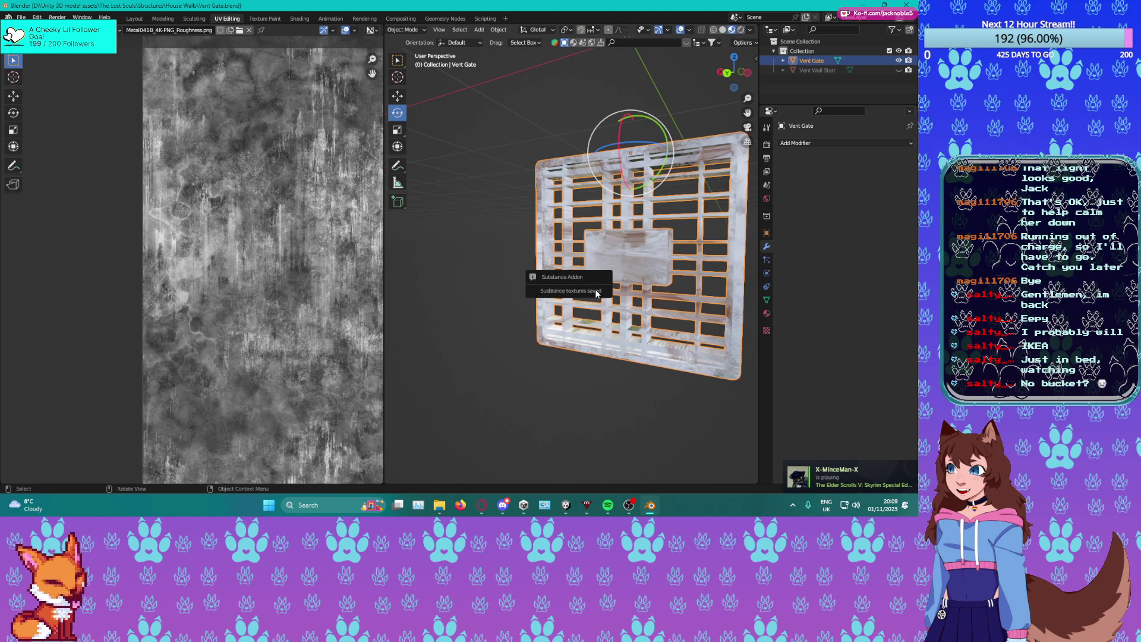
middle_click_drag(643, 252, 540, 306)
key("ctrl+s")
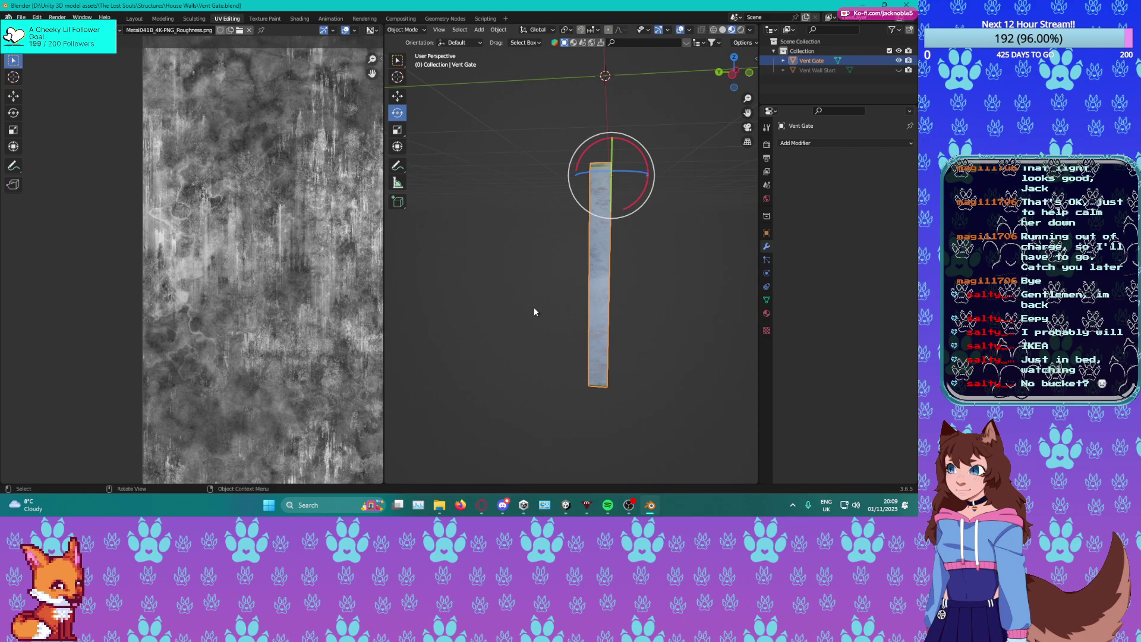
middle_click_drag(534, 312, 530, 297)
Switch to the Unity project and open the External Materials folder inside External Assets.
left_click(566, 505)
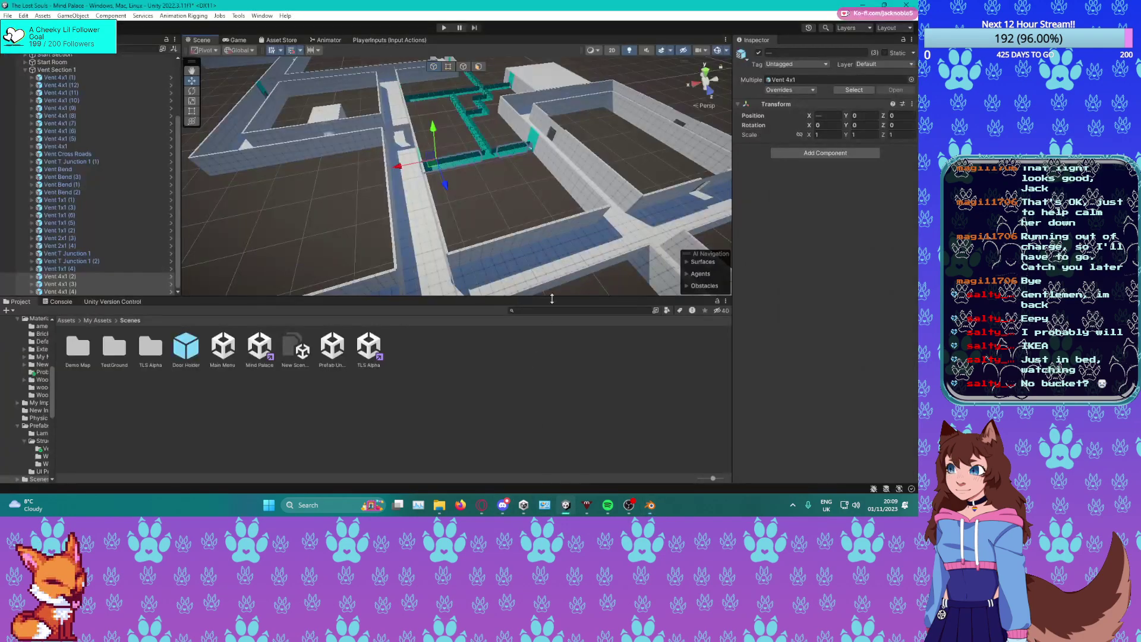
mouse_move(497, 220)
middle_mouse_down()
mouse_move(576, 232)
mouse_move(497, 225)
middle_mouse_up()
scroll(582, 205, "up", 4)
scroll(497, 225, "down", 5)
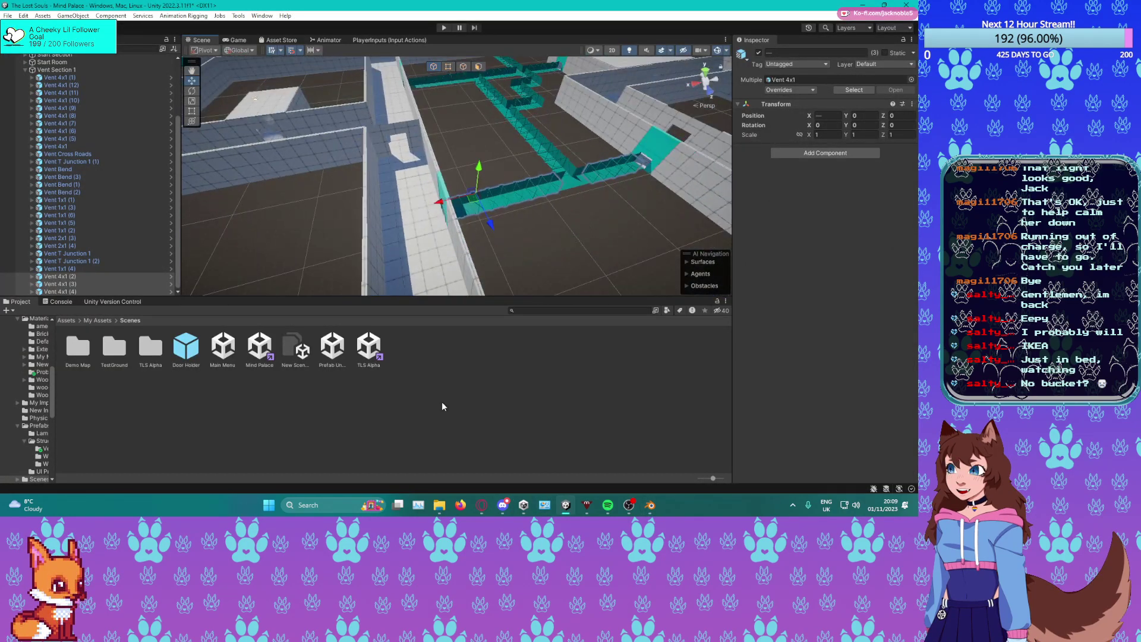
left_click(95, 321)
left_click(65, 320)
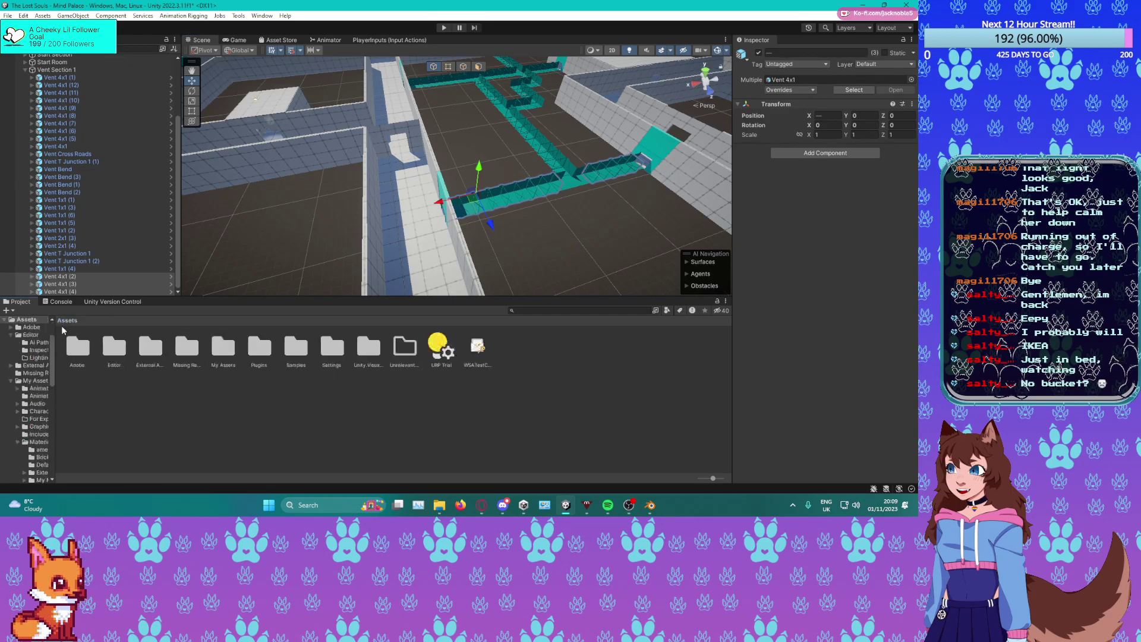
double_click(146, 351)
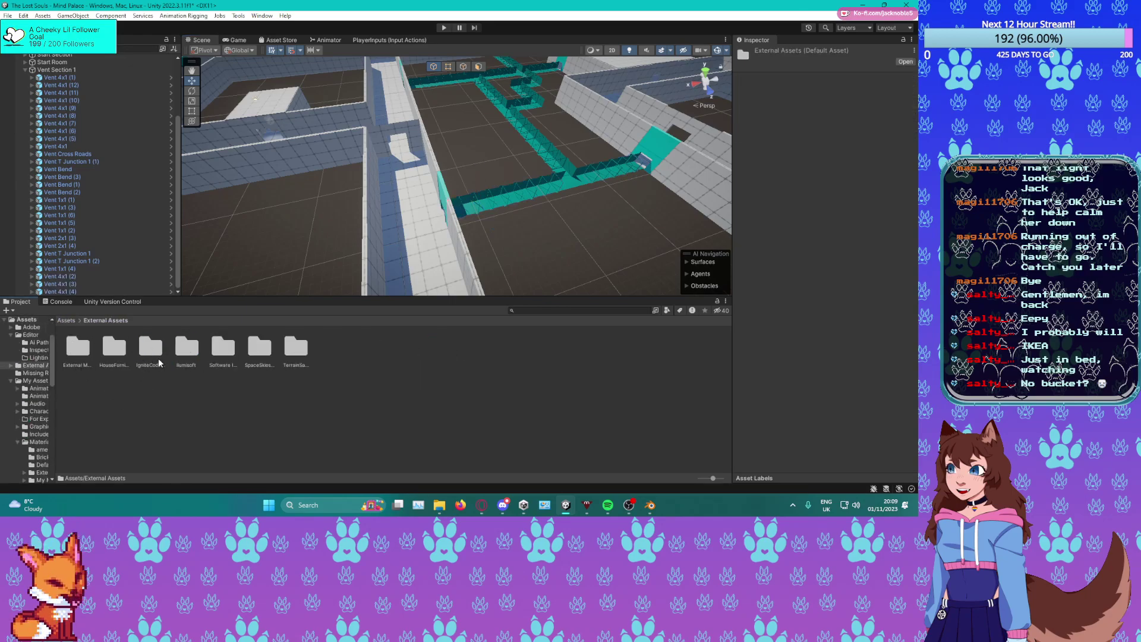
double_click(80, 350)
right_click(191, 351)
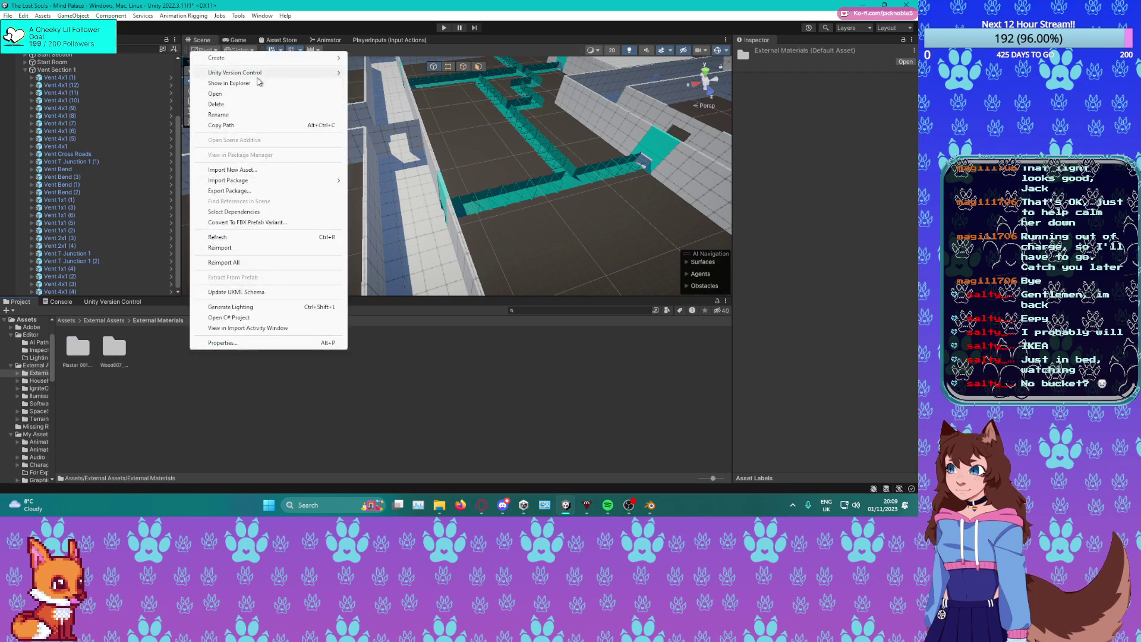
mouse_move(249, 59)
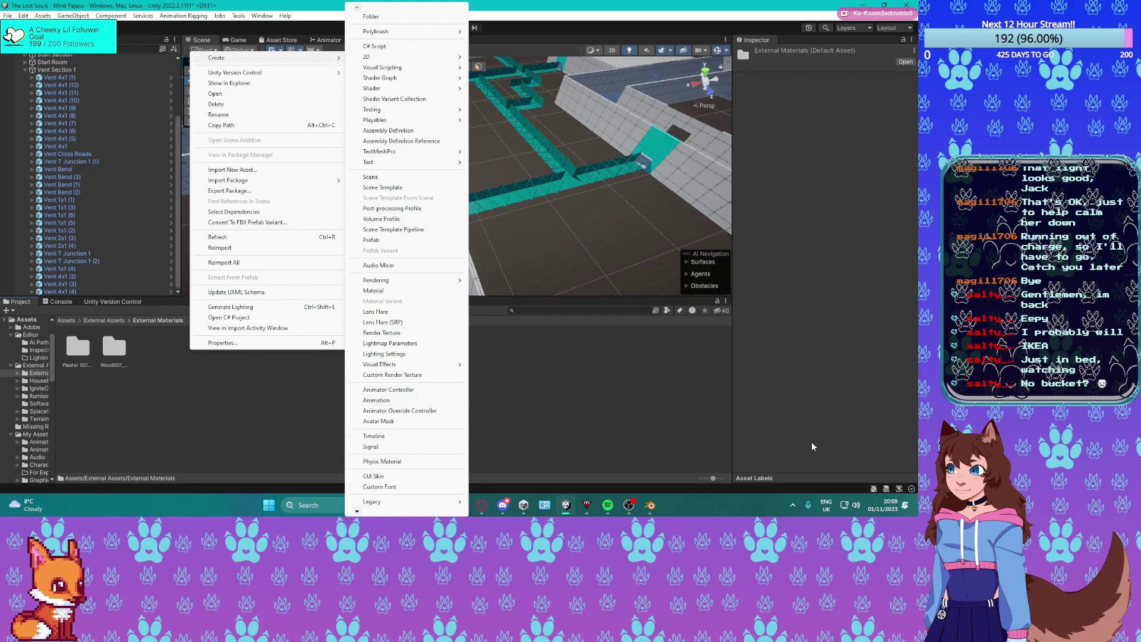
left_click(512, 407)
Check the source texture folder's name and create a matching folder named Metal 41 B inside External Materials.
left_click(439, 505)
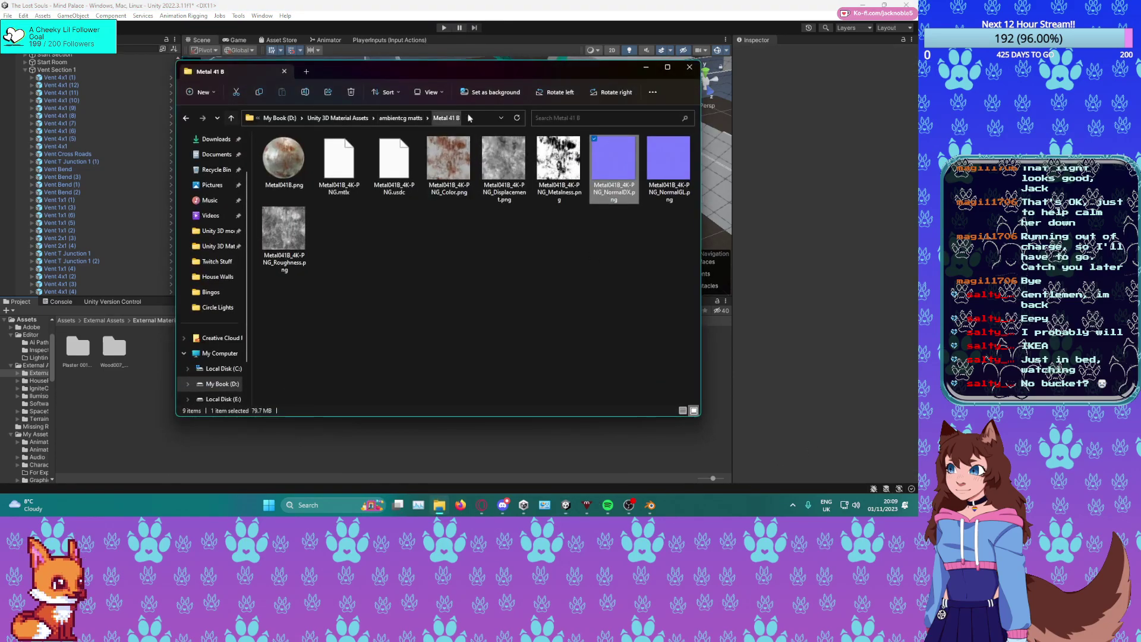
left_click(153, 384)
right_click(175, 366)
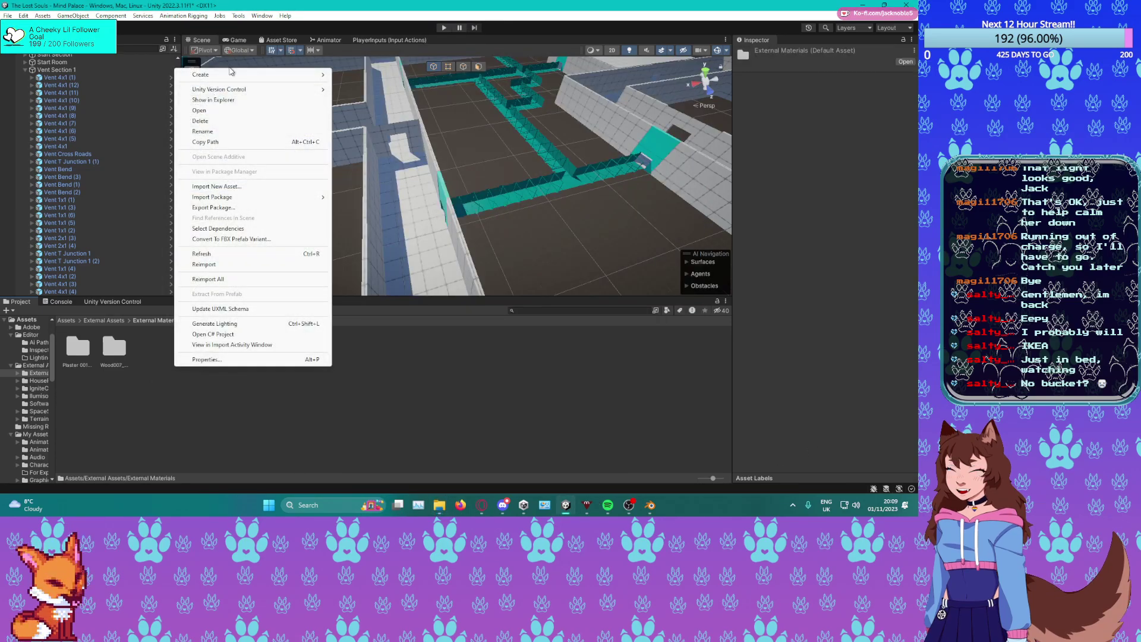
mouse_move(238, 75)
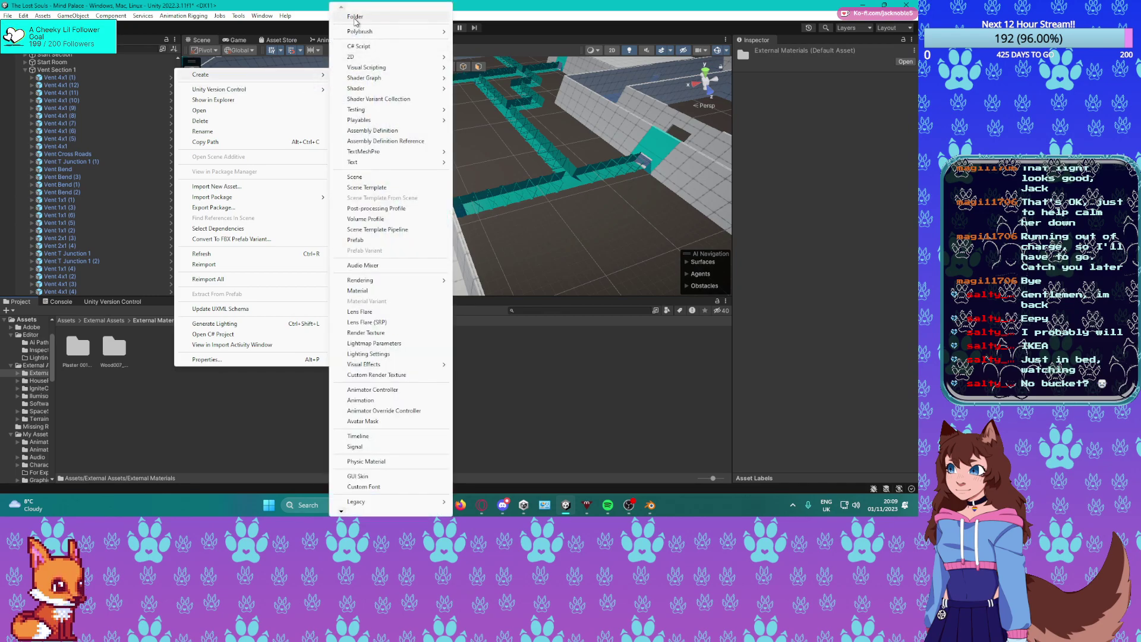
left_click(356, 16)
type("M")
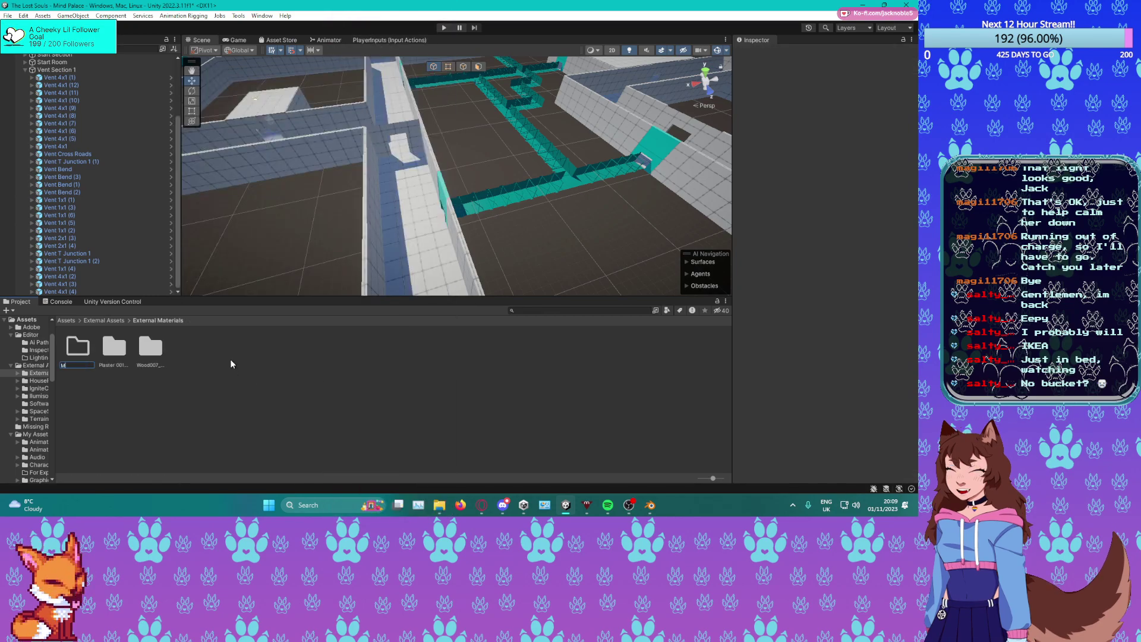
type("etal 4")
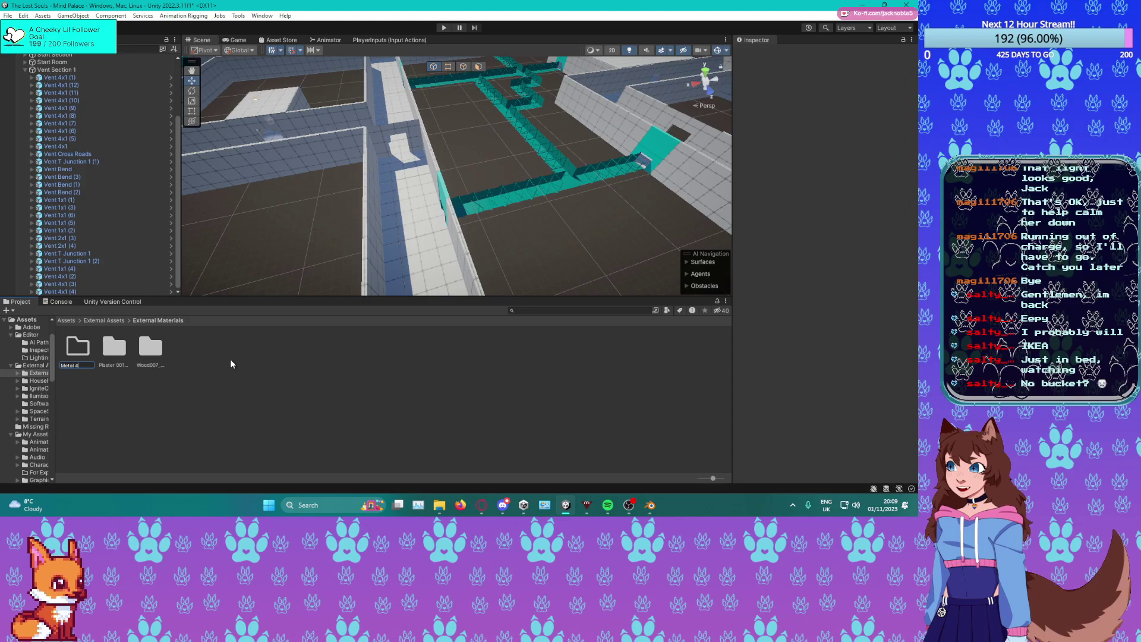
type("1 B")
key("Return")
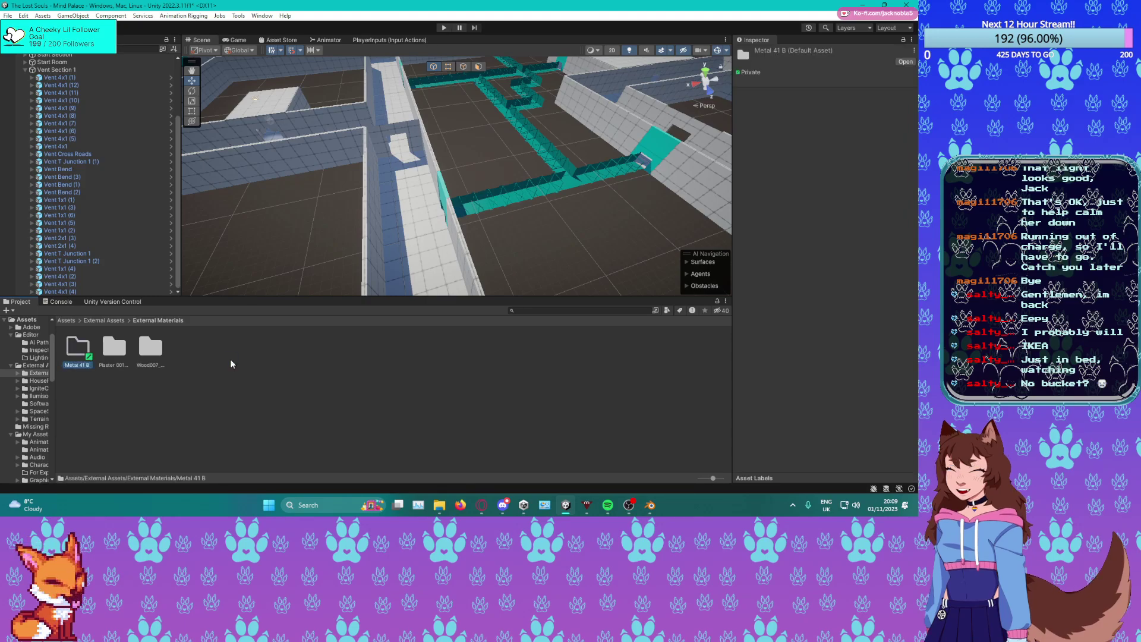
Create a material named Metal 41 B SG Mat inside the new Metal 41 B folder.
double_click(67, 357)
right_click(173, 390)
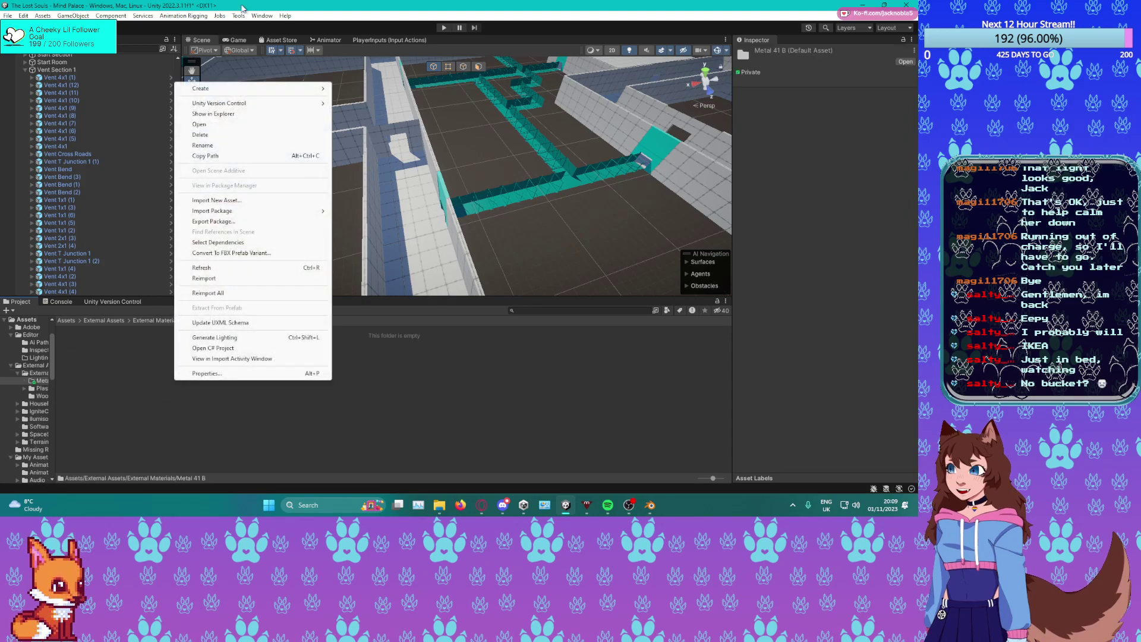
mouse_move(268, 92)
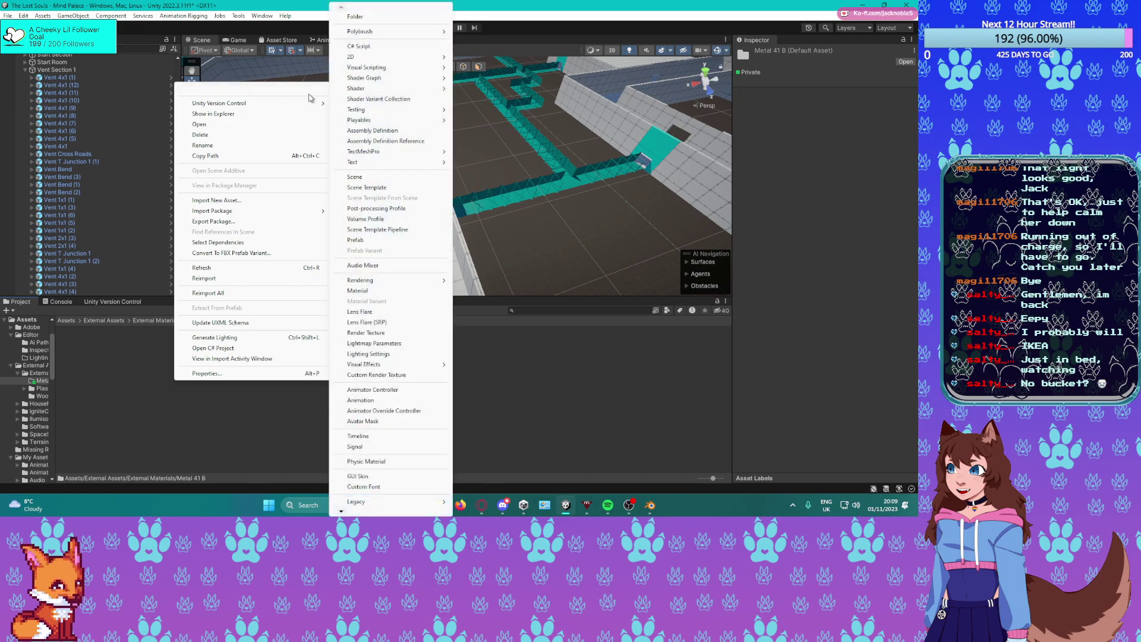
left_click(381, 292)
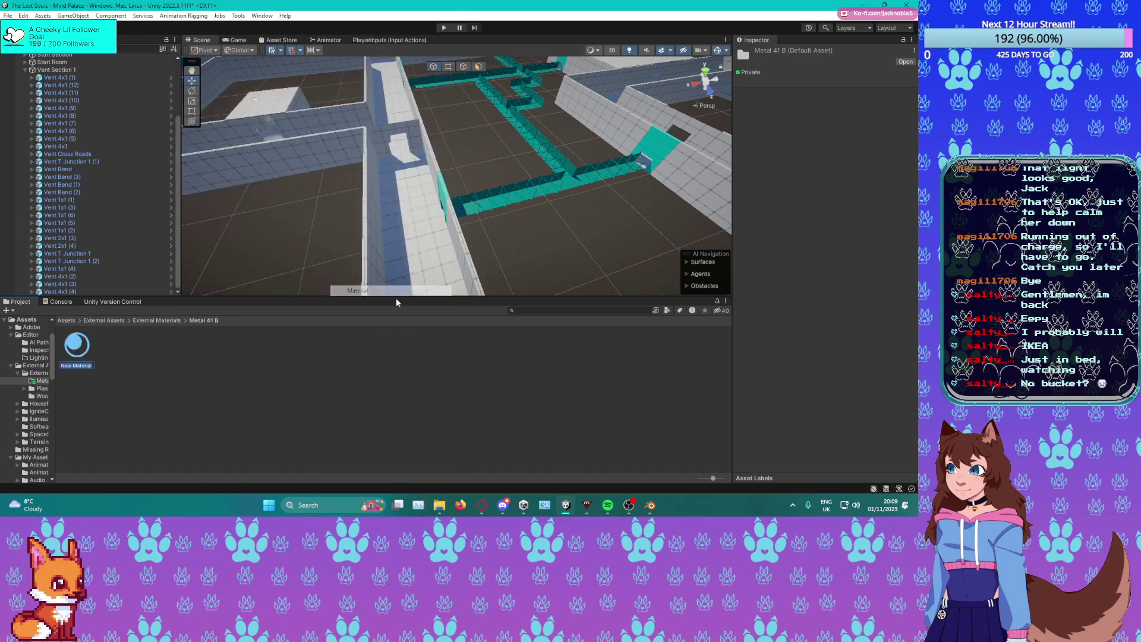
type("Met")
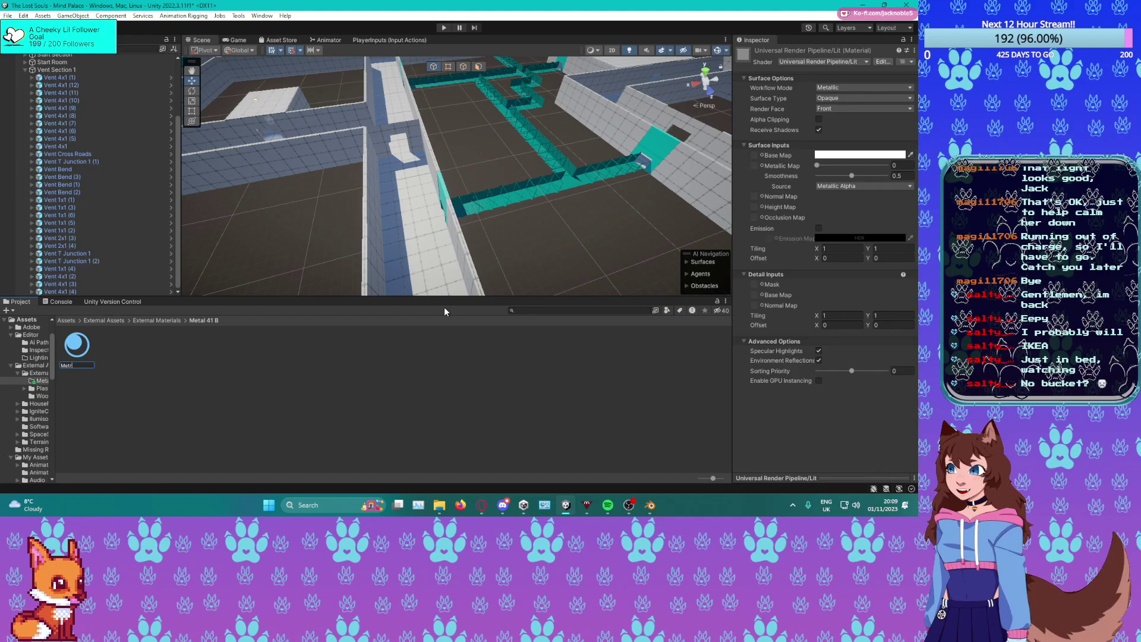
type("al 41 B S")
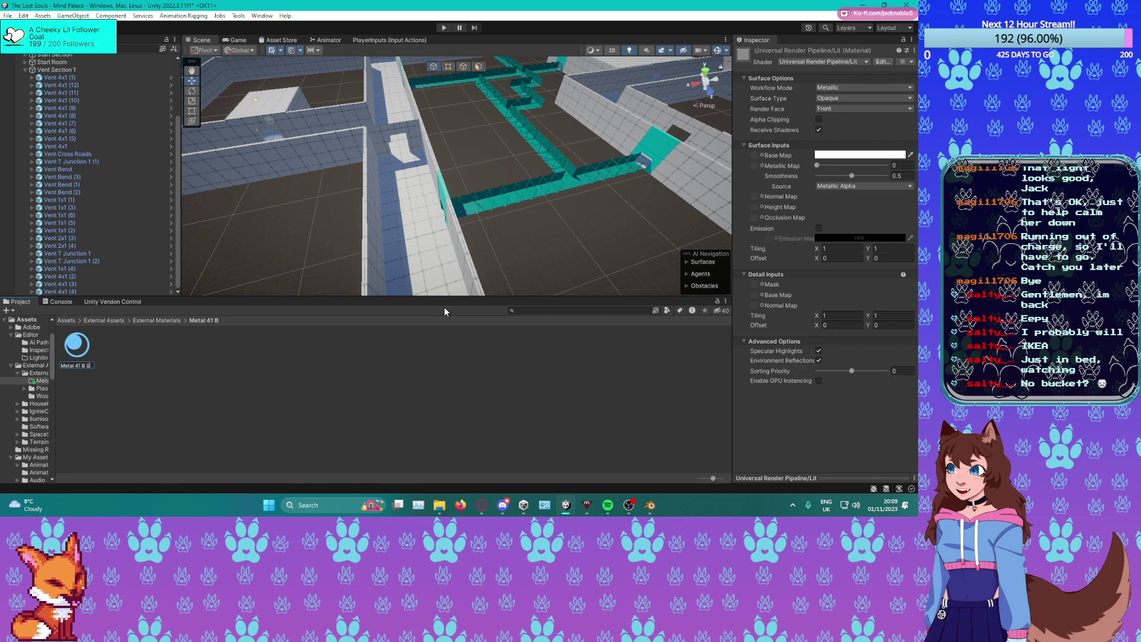
type("G Matl")
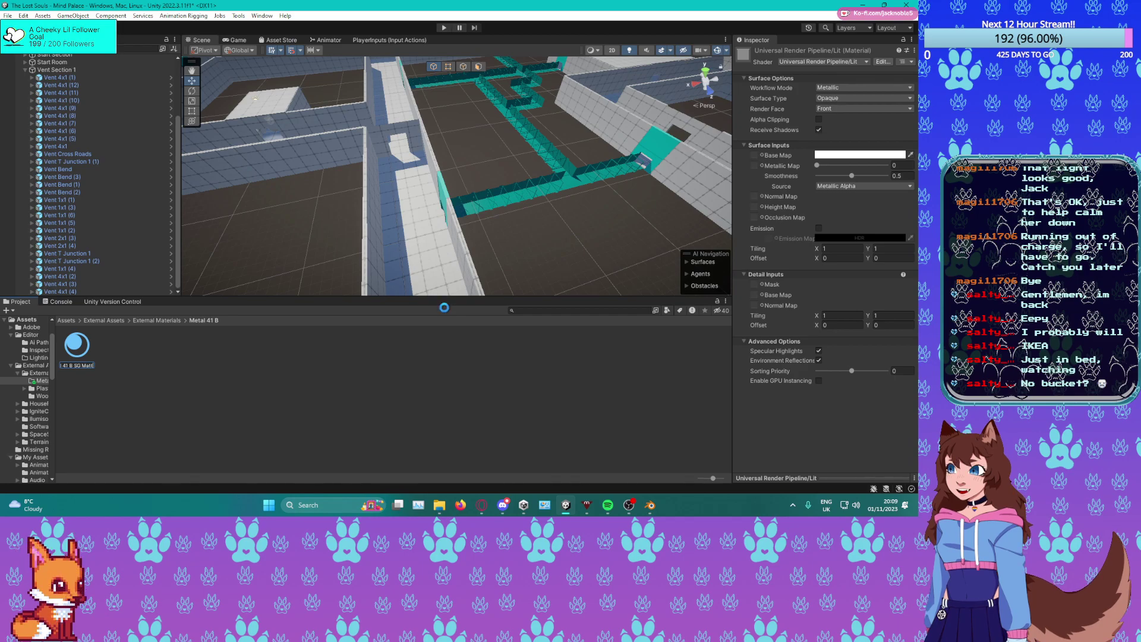
key("Return")
Create a Lit shader graph named Metal 41 B SG in the Metal 41 B folder.
right_click(216, 363)
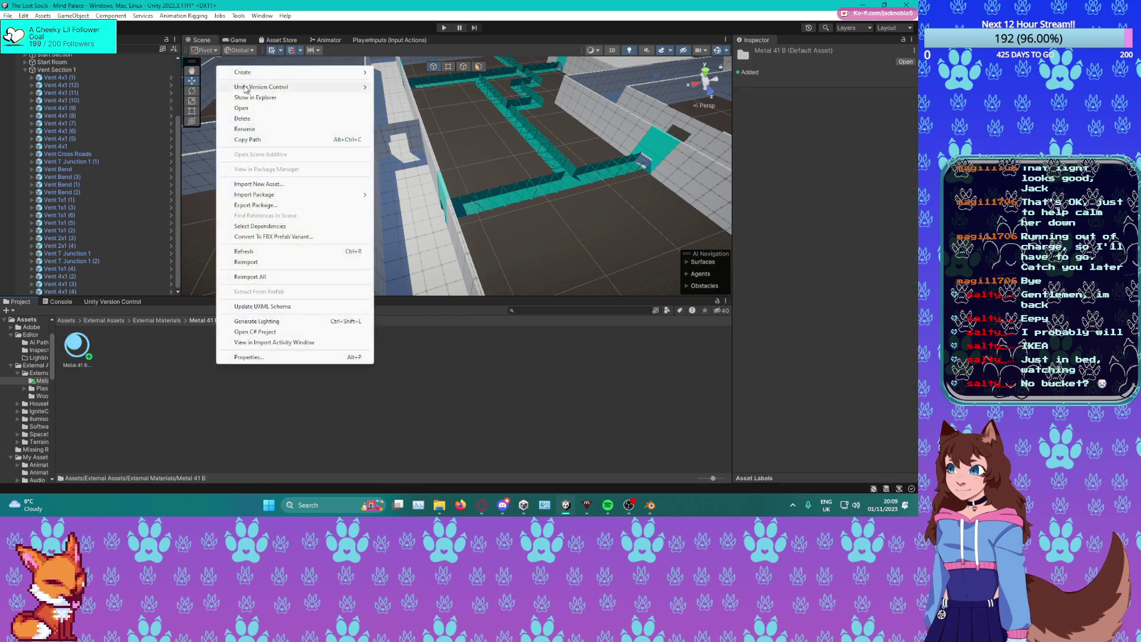
mouse_move(297, 72)
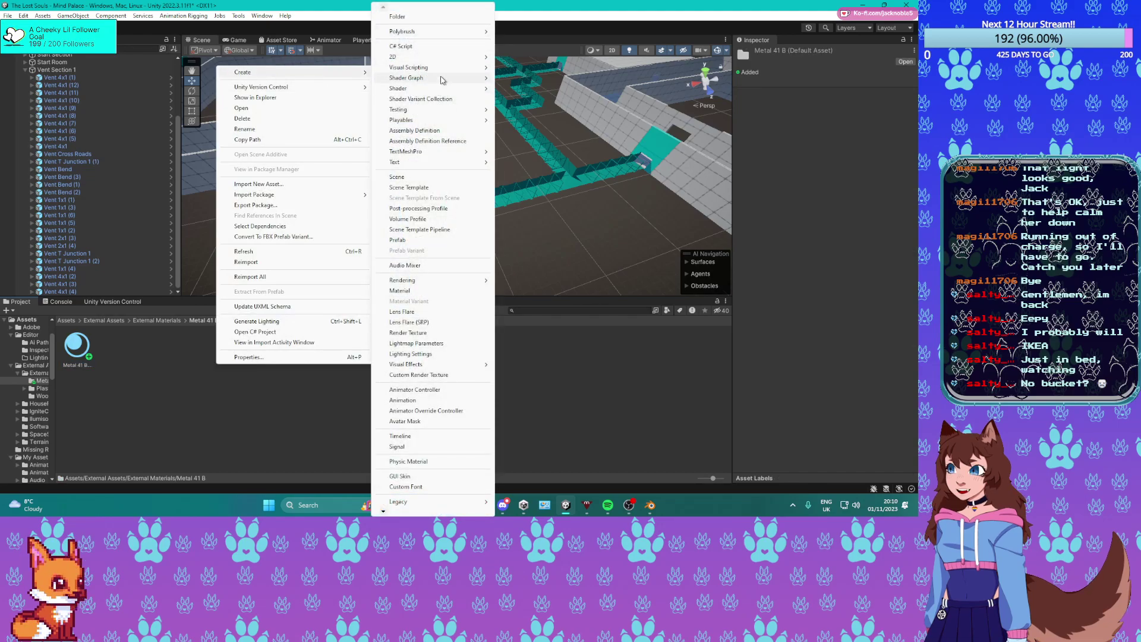
mouse_move(442, 78)
mouse_move(535, 77)
left_click(673, 81)
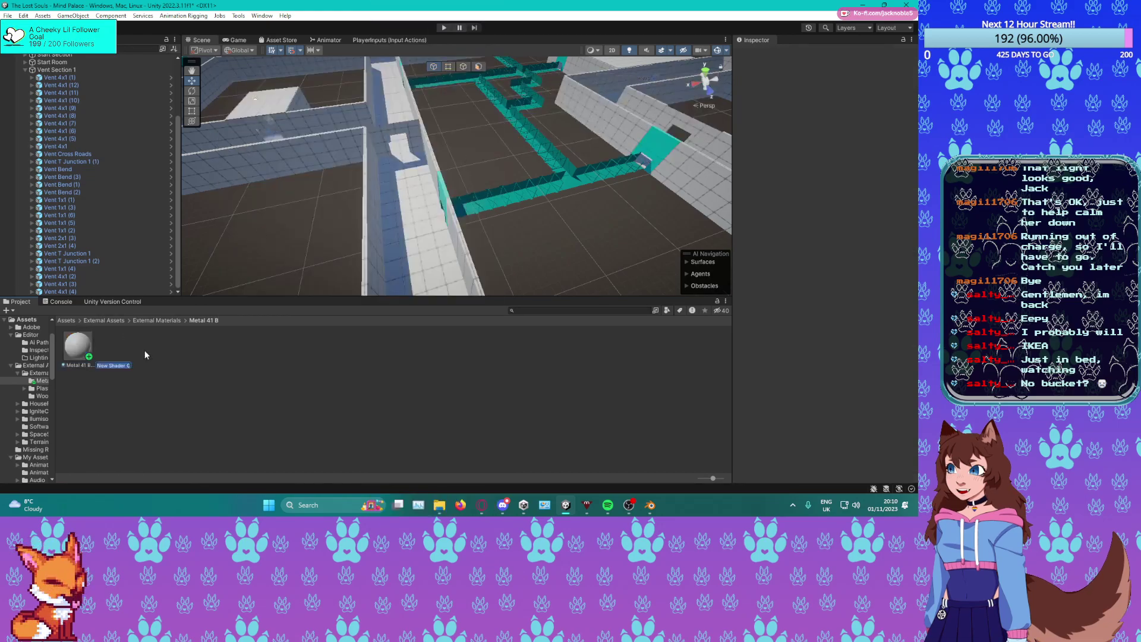
type("Me")
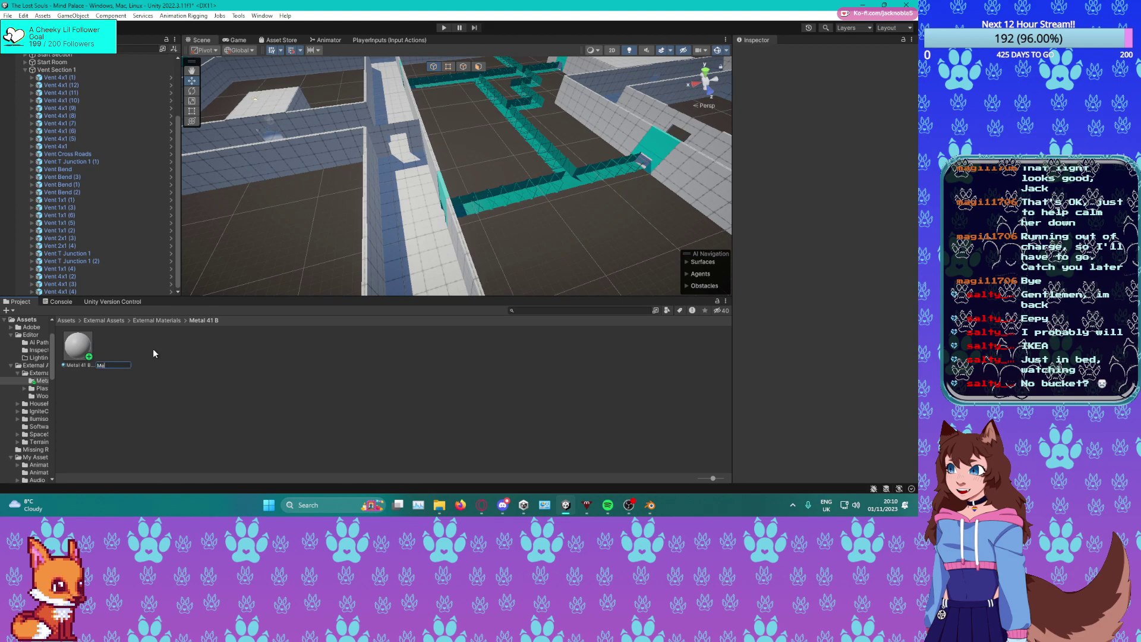
type("tal")
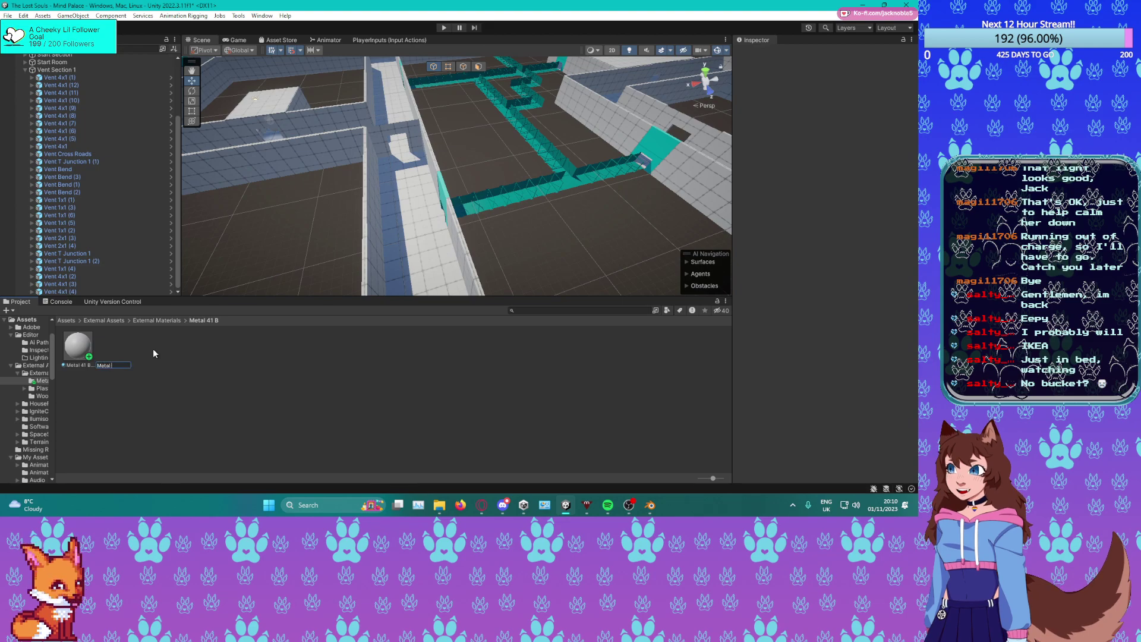
type(" 41 B")
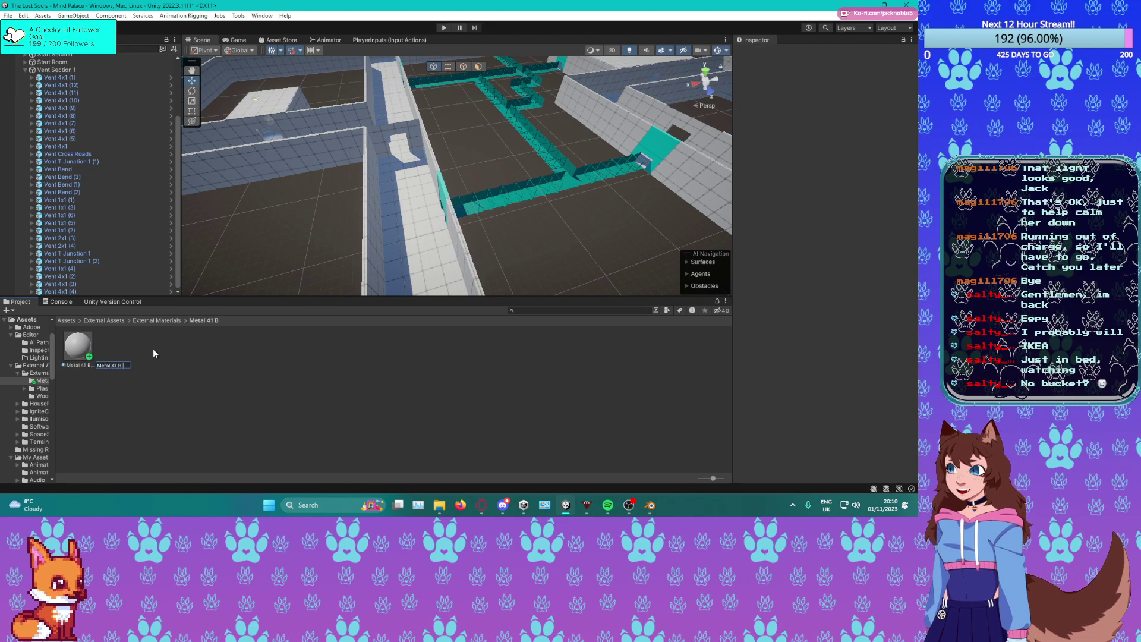
type(" SG")
key("Return")
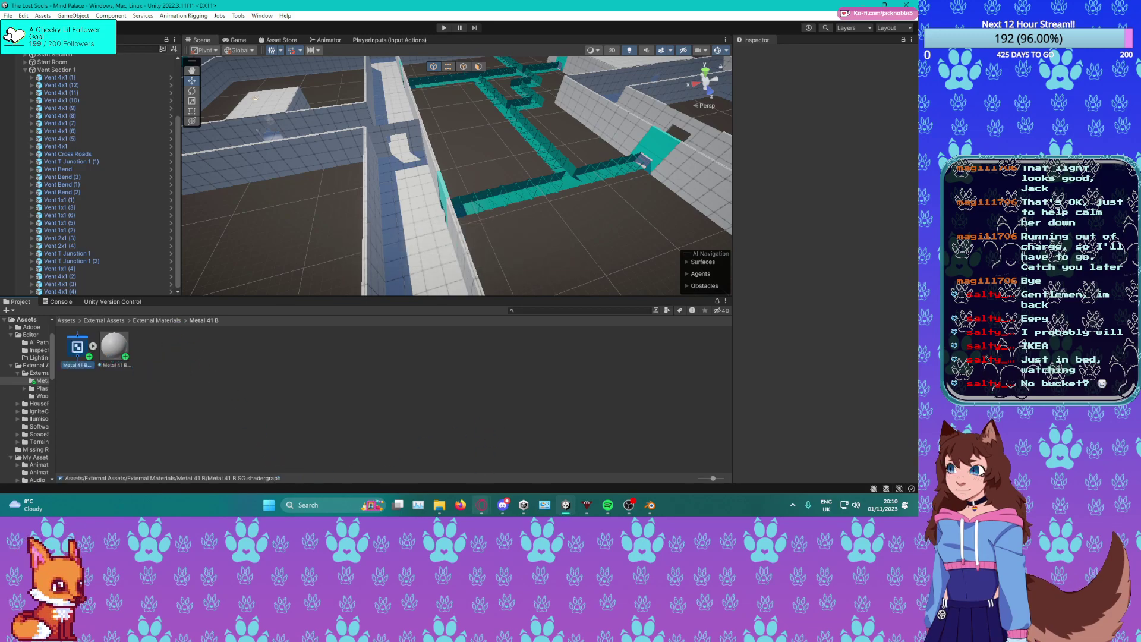
Import the Metal041B Color, Metalness, NormalDX and Roughness textures into the Metal 41 B folder and close the Asset Store view.
left_click(439, 505)
left_click(447, 165)
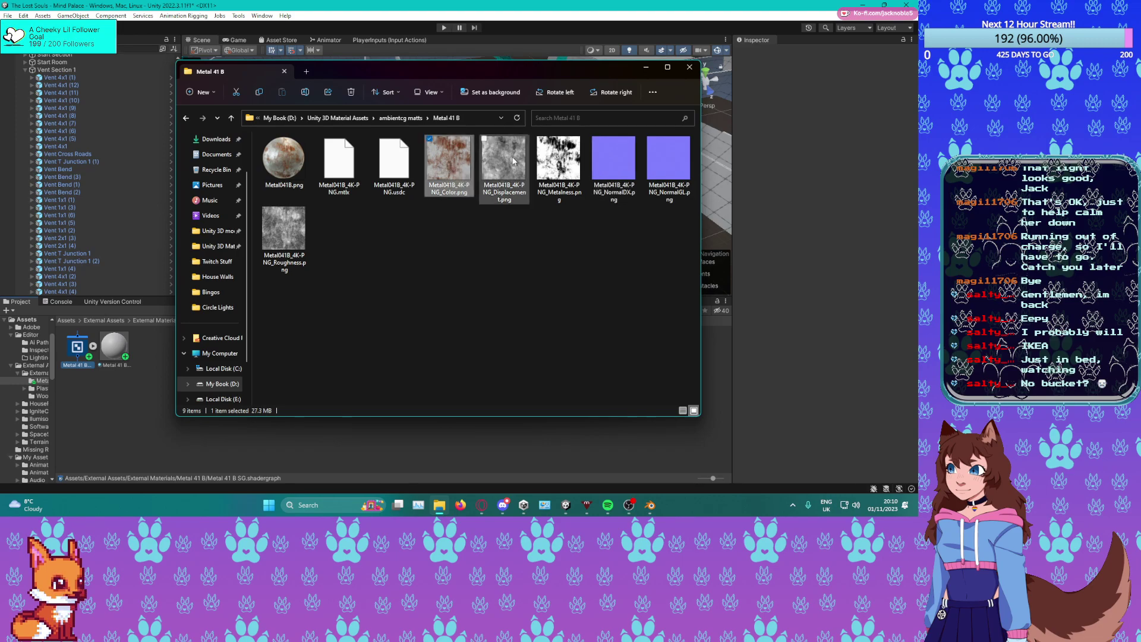
left_click(559, 160, "ctrl")
left_click(613, 161, "ctrl")
left_click(284, 229, "ctrl")
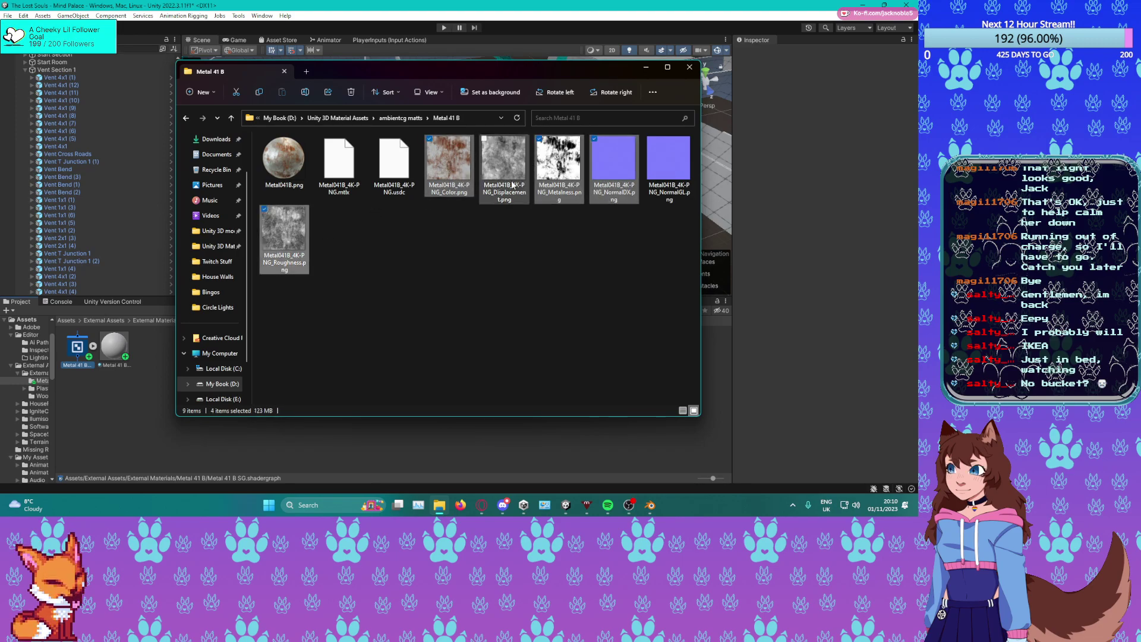
left_click_drag(612, 169, 293, 445)
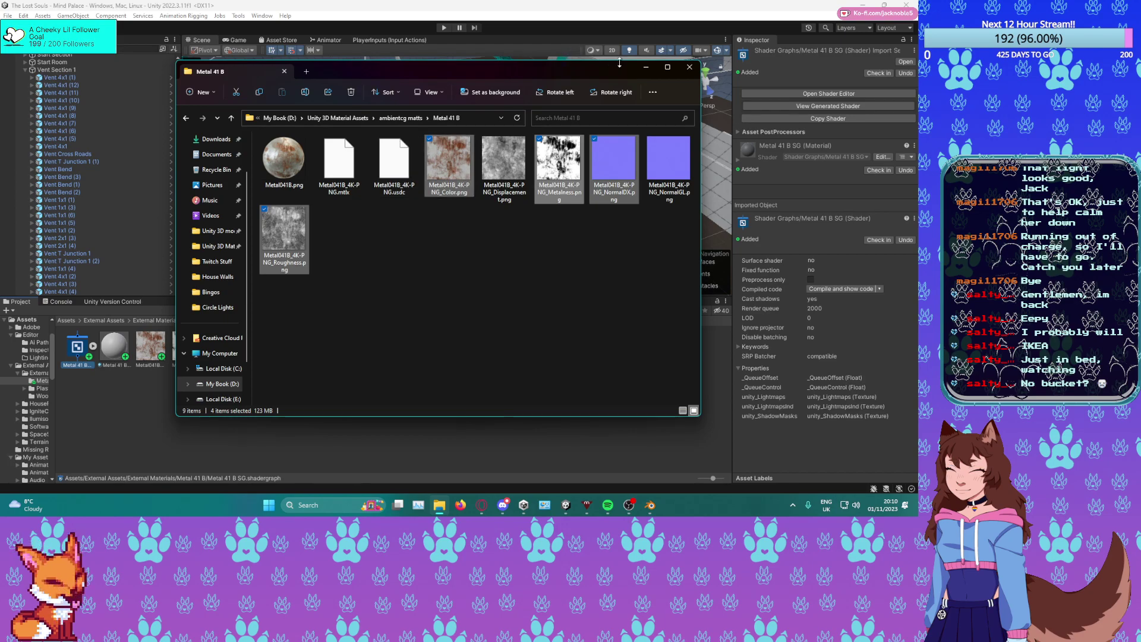
left_click(690, 67)
right_click(279, 41)
left_click(309, 57)
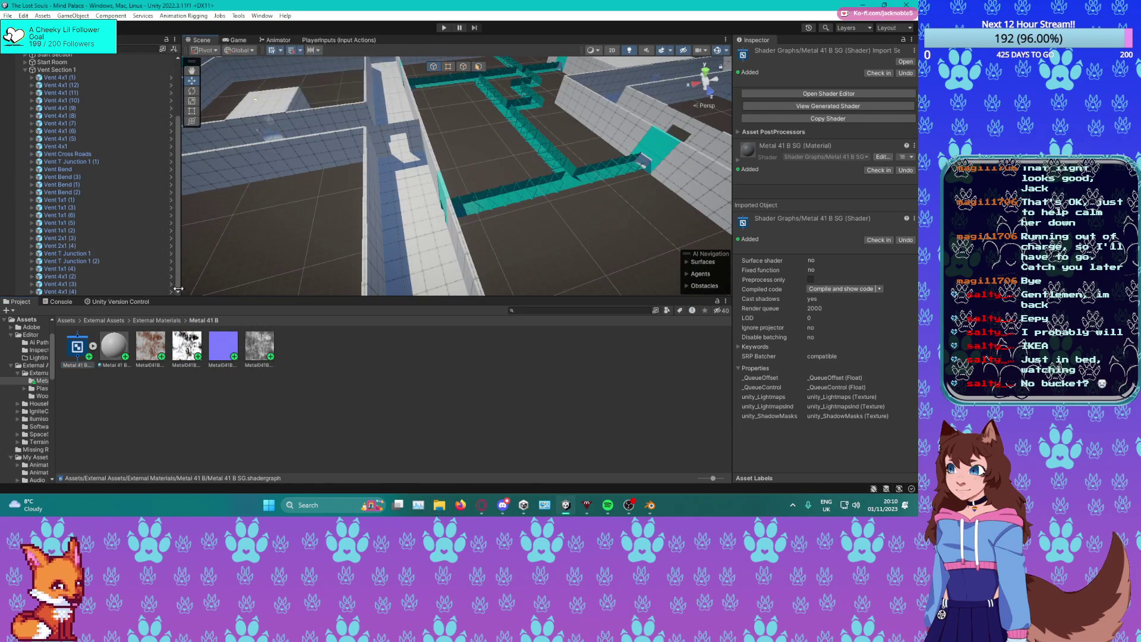
Open the Metal 41 B SG shader graph and add the Metal041B Color texture as a Sample Texture 2D node.
double_click(64, 358)
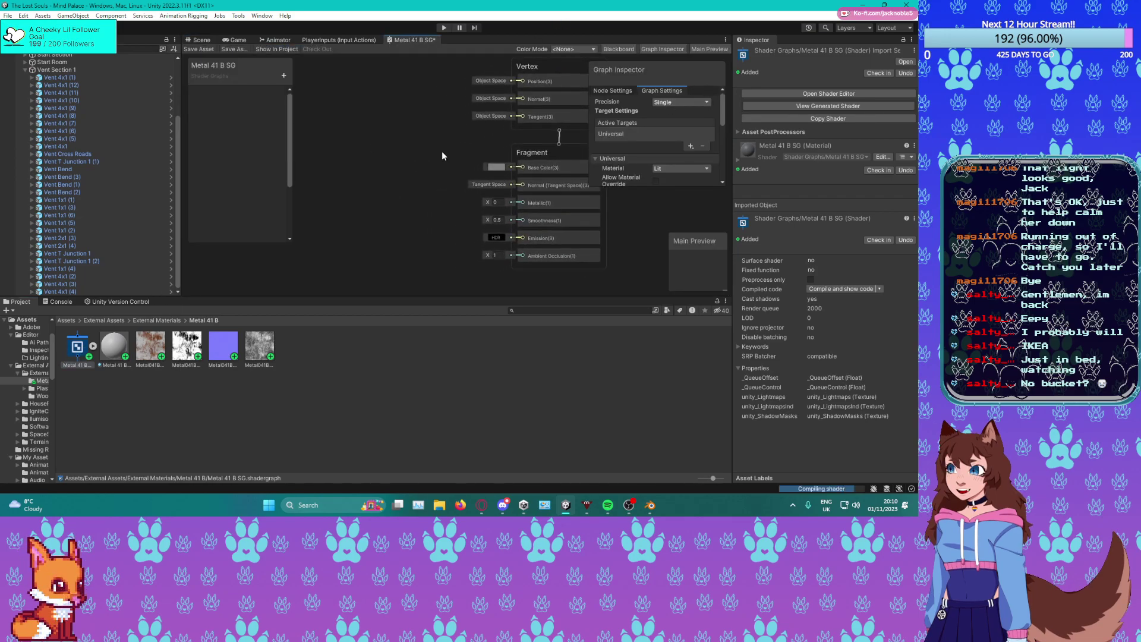
left_click(144, 352)
left_click_drag(341, 169, 342, 170)
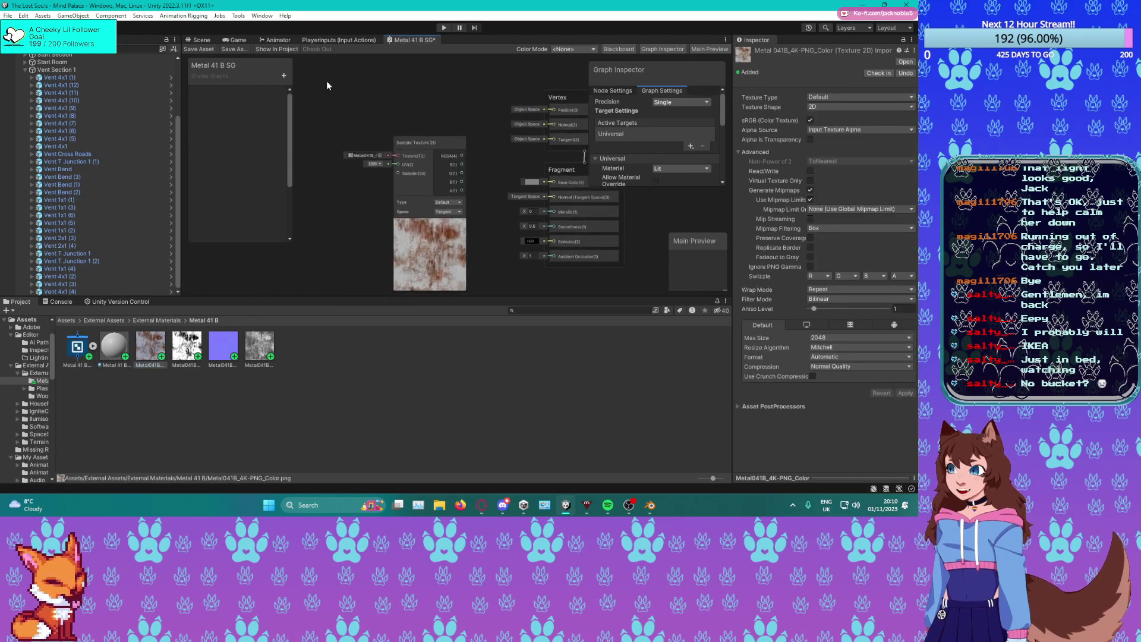
Add a Vector 2 property named Tiling to the Metal 41 B SG shader graph.
left_click(282, 75)
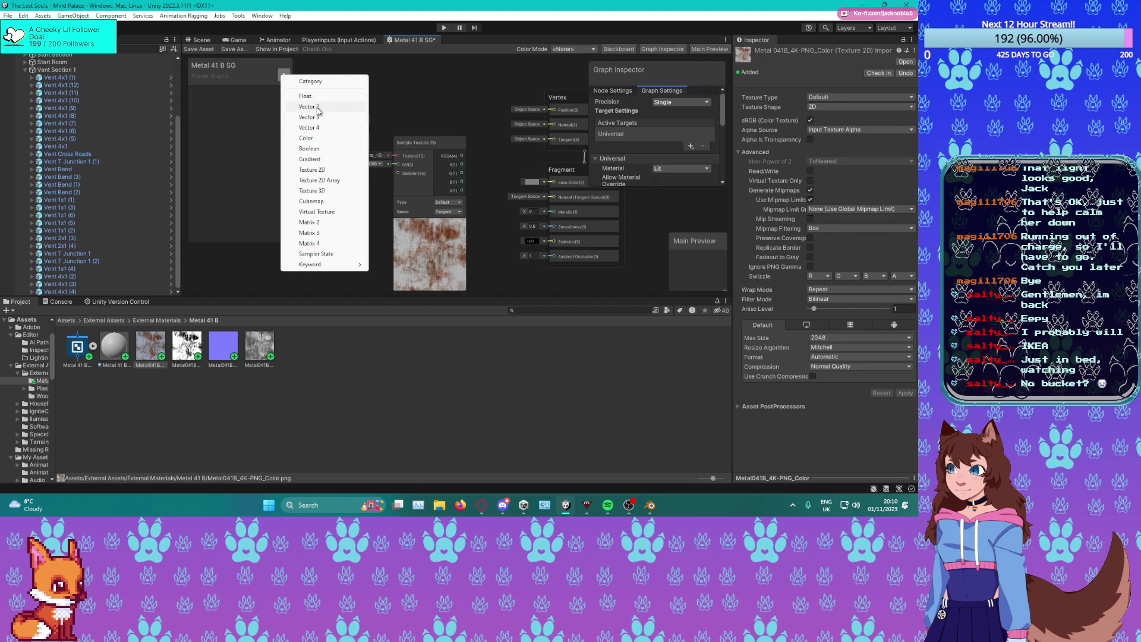
left_click(320, 109)
type("Tiling and")
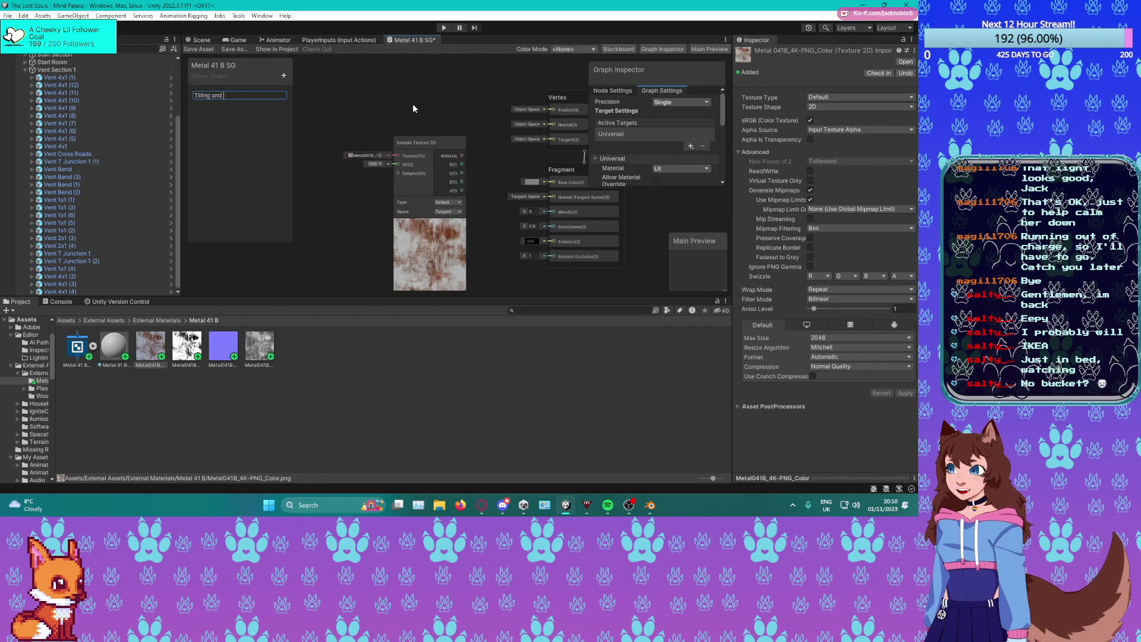
key("BackSpace")
key("BackSpace")
key("BackSpace")
key("BackSpace")
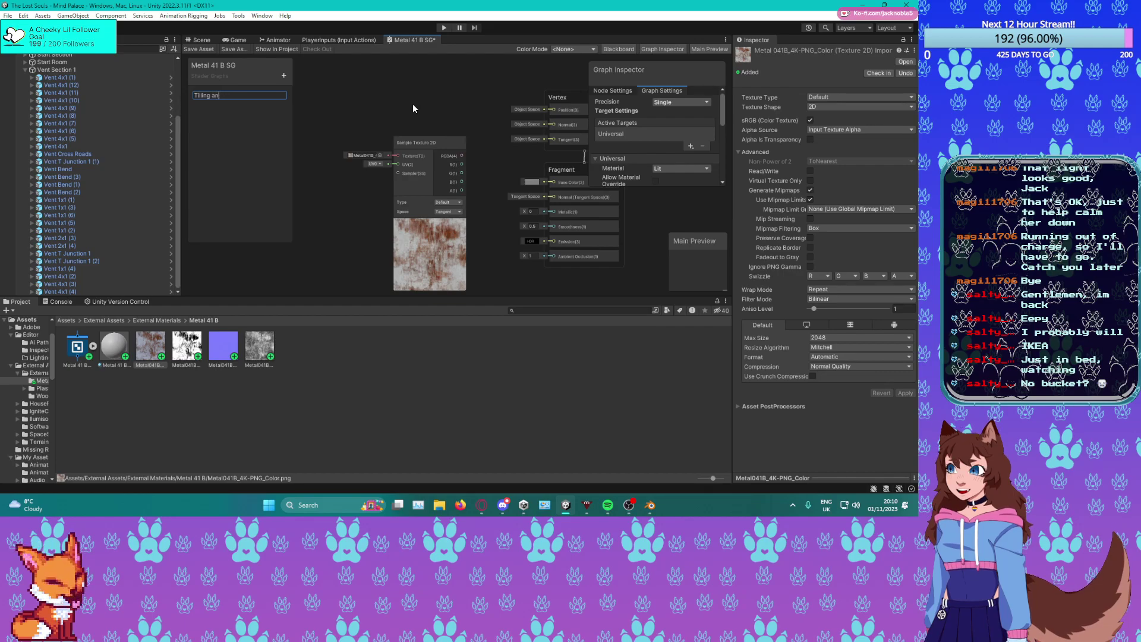
key("Return")
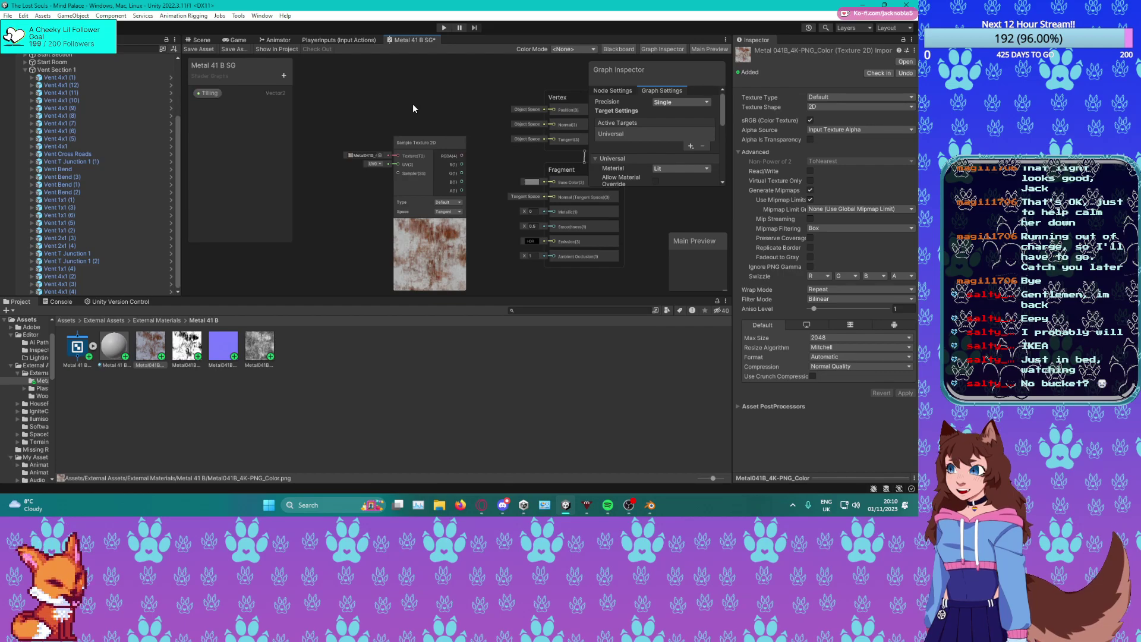
Add a second Vector 2 property named Offset to the shader graph.
left_click(283, 75)
left_click(309, 97)
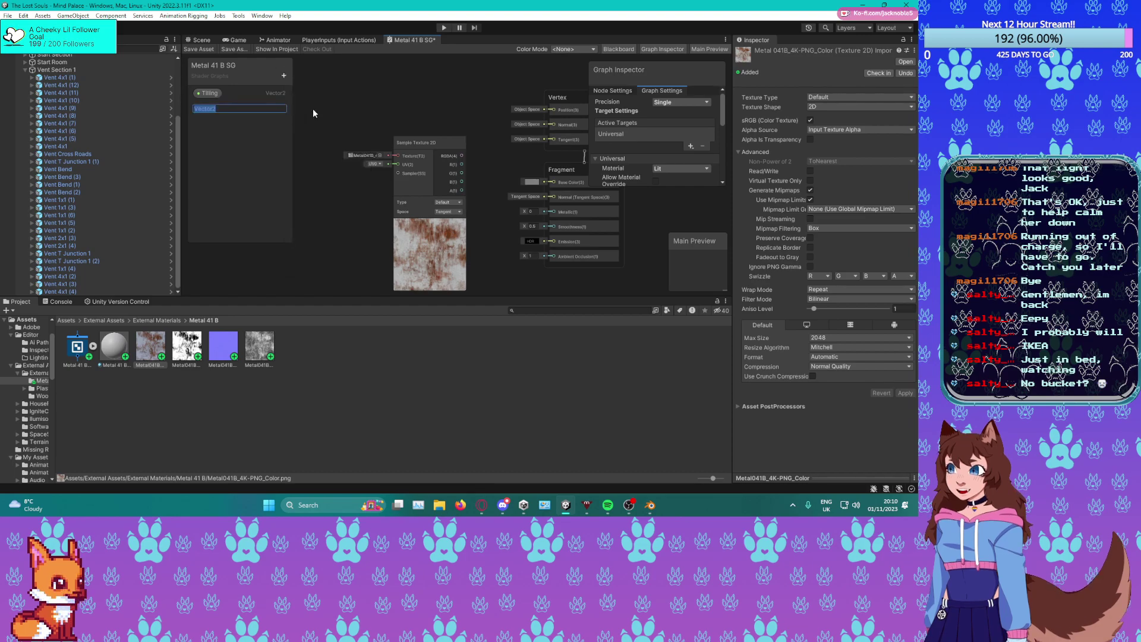
type("Offset")
key("Return")
Add a Tiling And Offset node beside the color texture's Sample Texture 2D node.
middle_click_drag(381, 126, 438, 107)
middle_click_drag(353, 170, 426, 187)
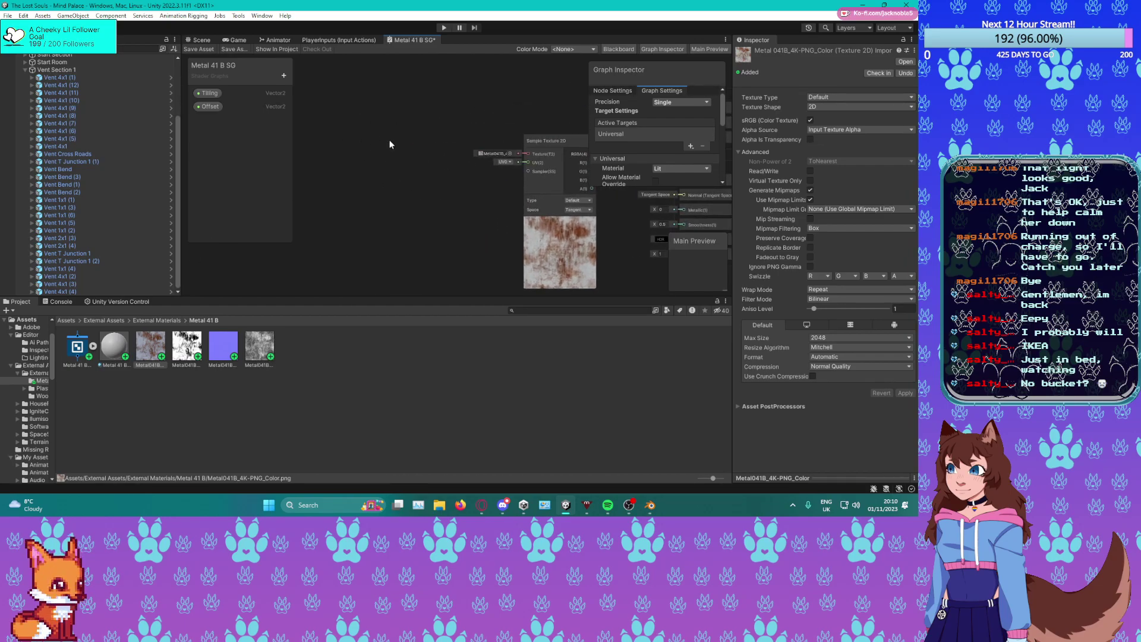
key("space")
type("Tiling")
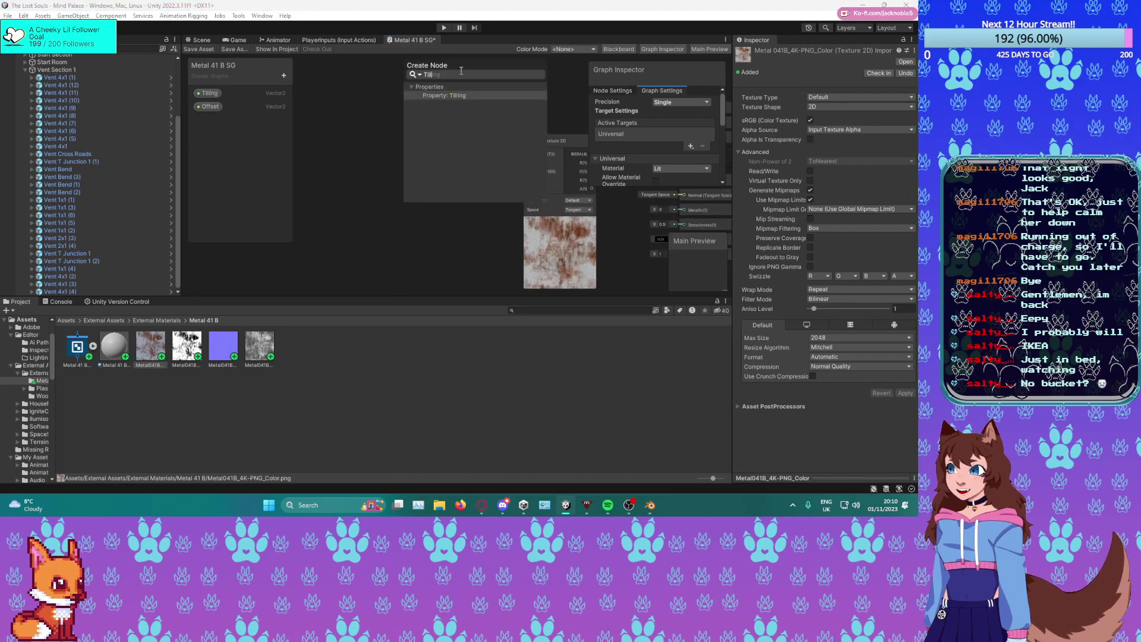
key("BackSpace")
key("BackSpace")
key("BackSpace")
key("BackSpace")
key("BackSpace")
key("BackSpace")
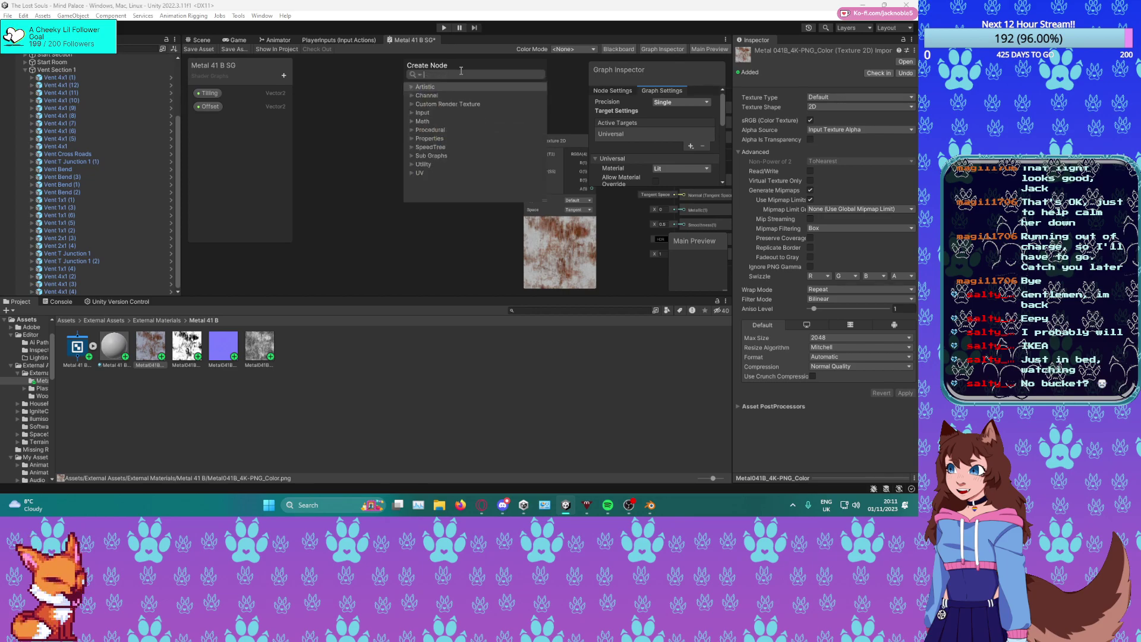
type("Of")
key("Return")
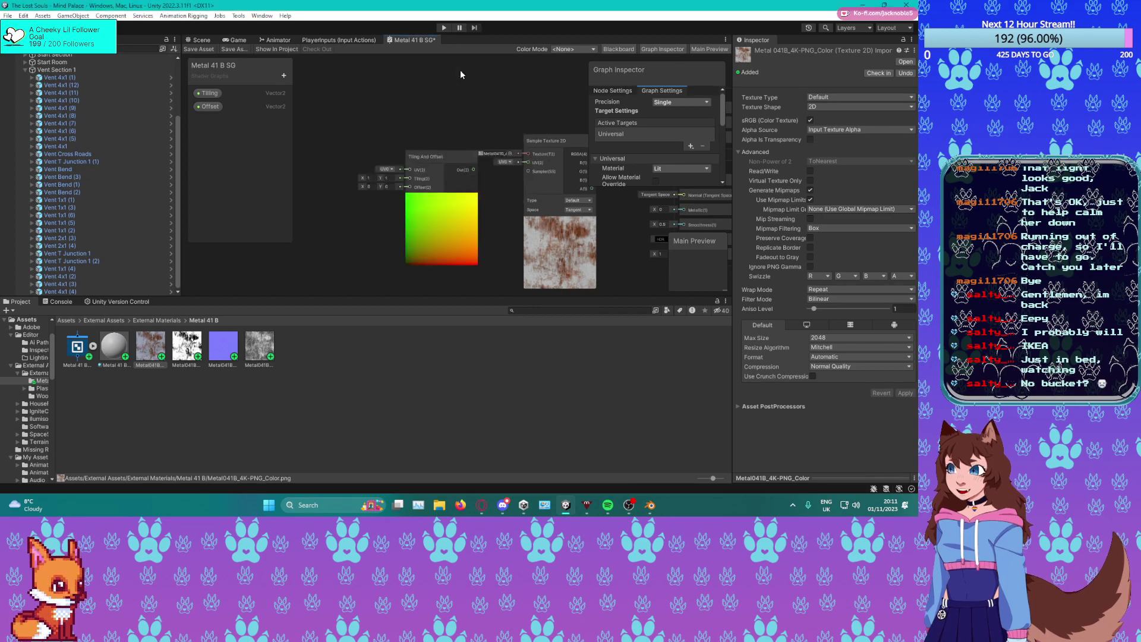
Place the Tiling and Offset properties in the graph and connect them to the matching inputs of the Tiling And Offset node.
left_click_drag(210, 94, 365, 149)
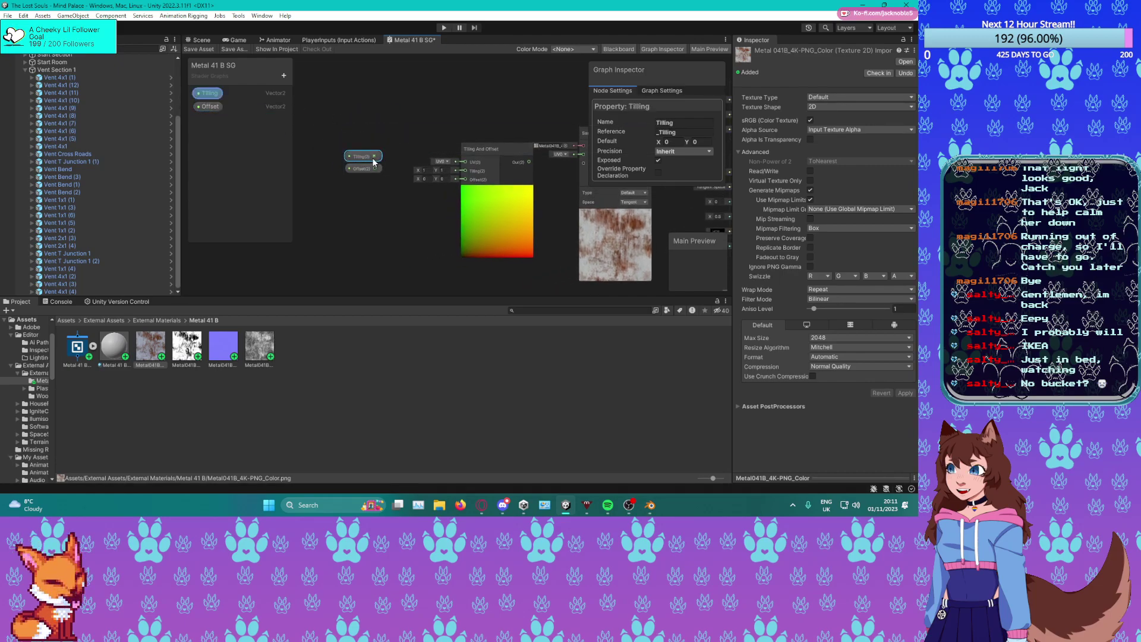
left_click_drag(461, 175, 465, 171)
left_click_drag(377, 169, 461, 180)
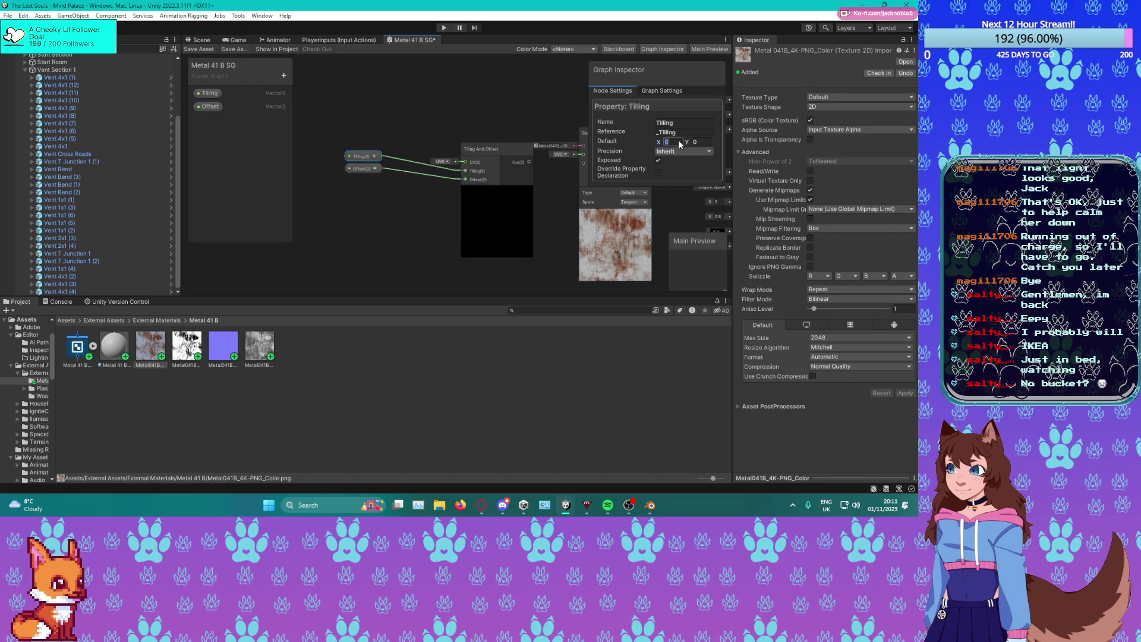
Set the default X and Y of both the Tiling and Offset properties to 1.
type("1")
key("Tab")
type("1")
left_click(362, 170)
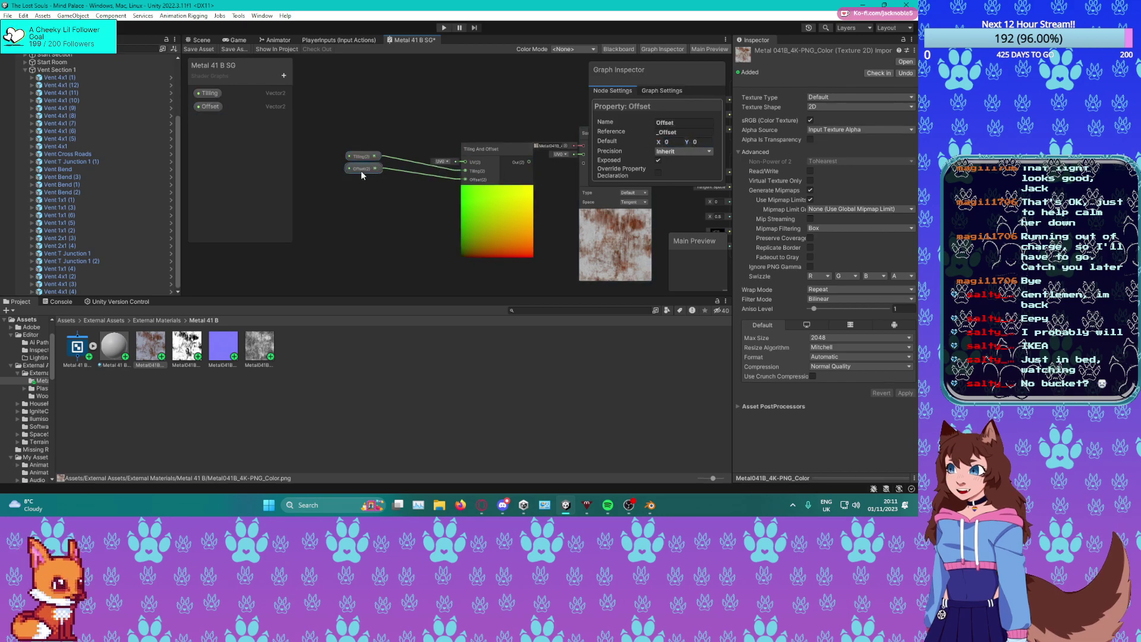
left_click(671, 142)
type("1")
key("Tab")
type("1")
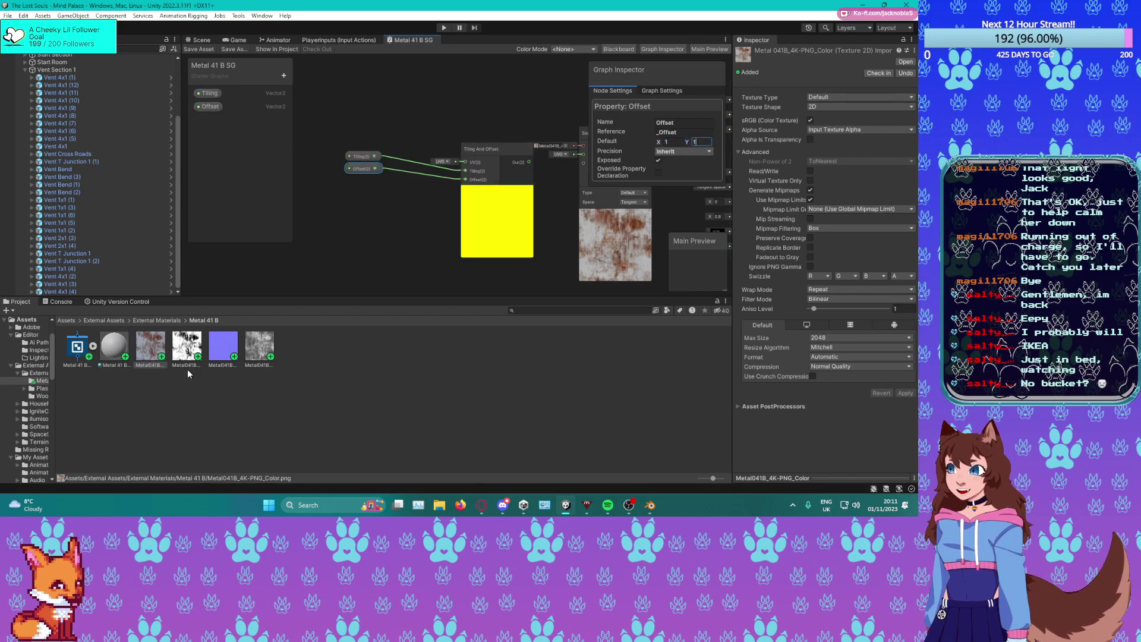
Connect the Tiling And Offset output to the color texture's UV and its RGBA output to Base Color, then collapse the texture node's unused ports.
left_click(187, 347)
left_click_drag(459, 155, 408, 143)
middle_click_drag(529, 174, 409, 198)
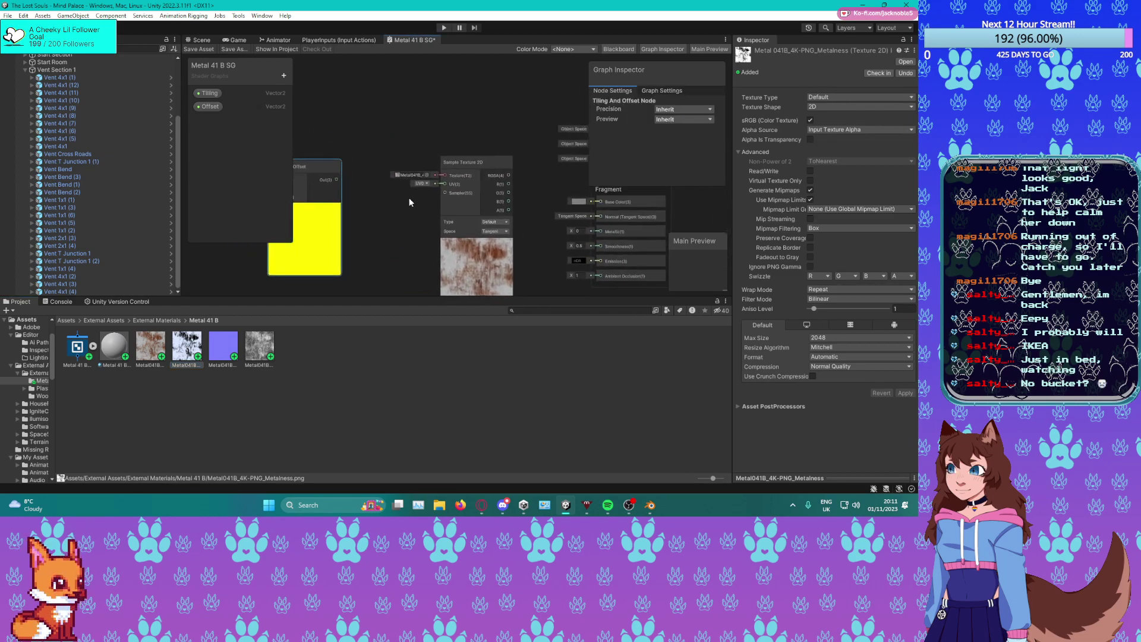
scroll(520, 169, "up", 1)
left_click_drag(476, 173, 583, 203)
middle_click_drag(360, 215, 375, 174)
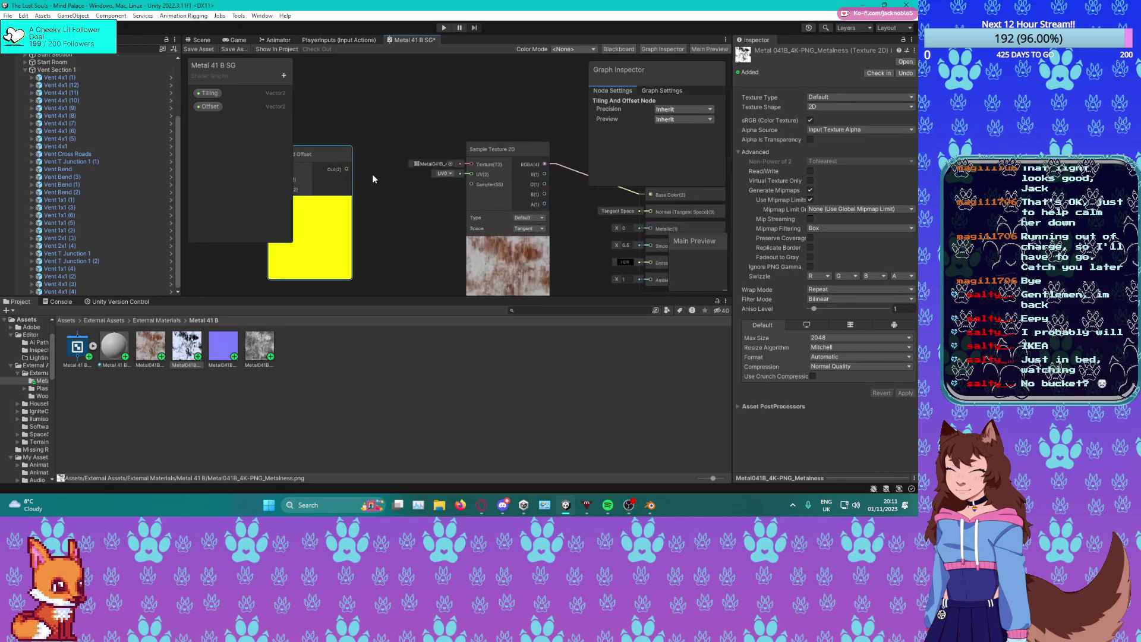
left_click_drag(445, 173, 472, 175)
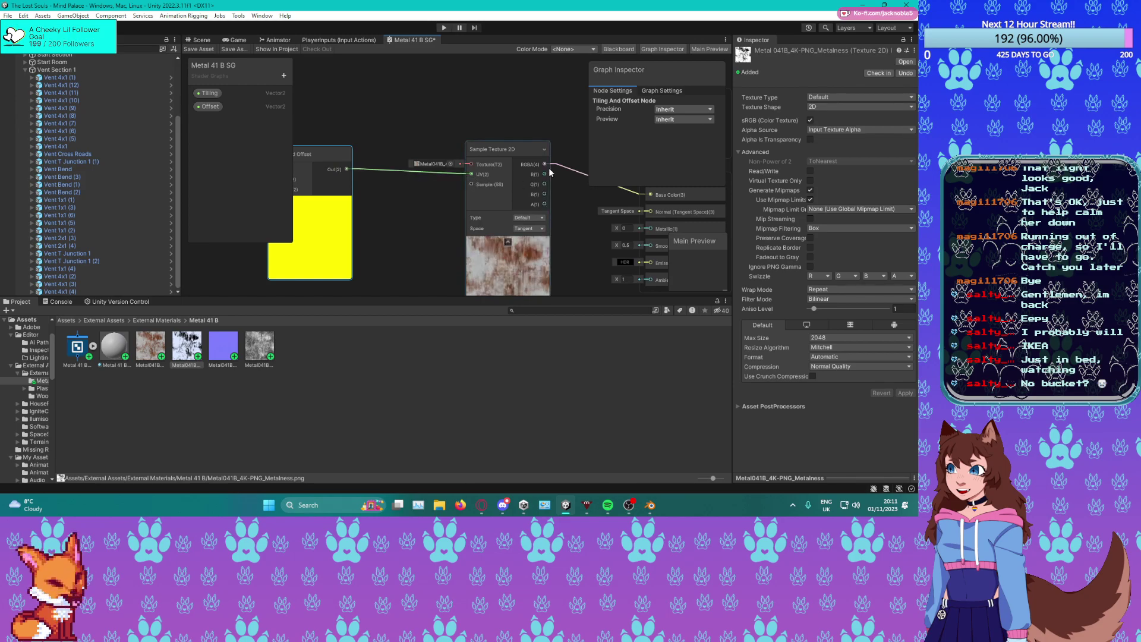
left_click(544, 149)
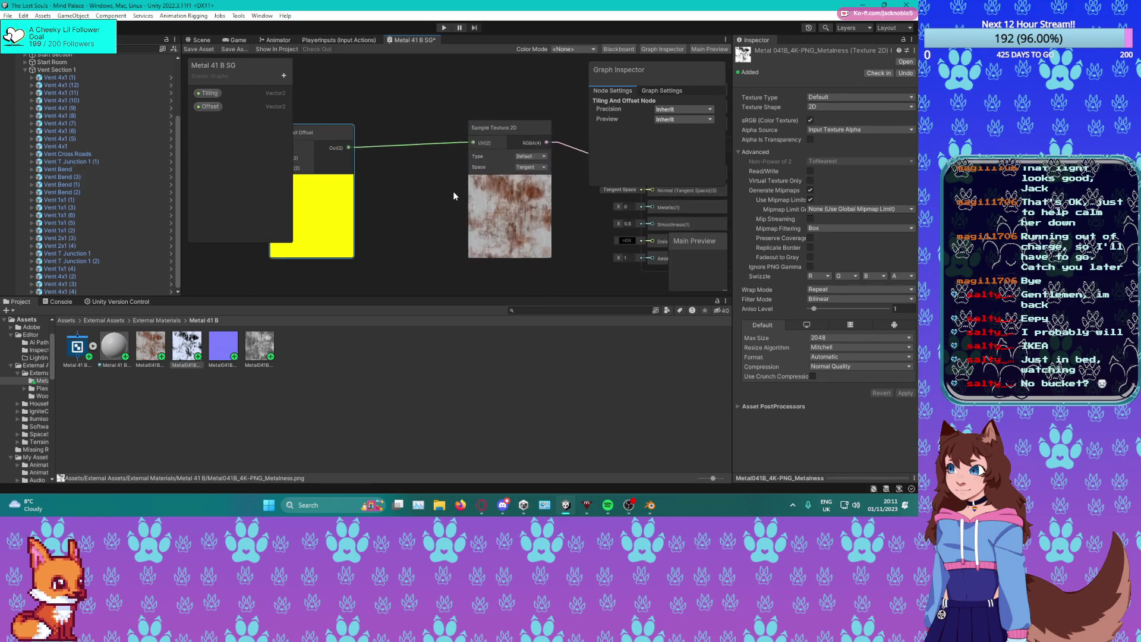
left_click(510, 181)
Add the Metal041B NormalDX texture as a Sample Texture 2D node and create an Add node from its RGBA output.
middle_click_drag(381, 289, 401, 230)
left_click_drag(237, 347, 458, 214)
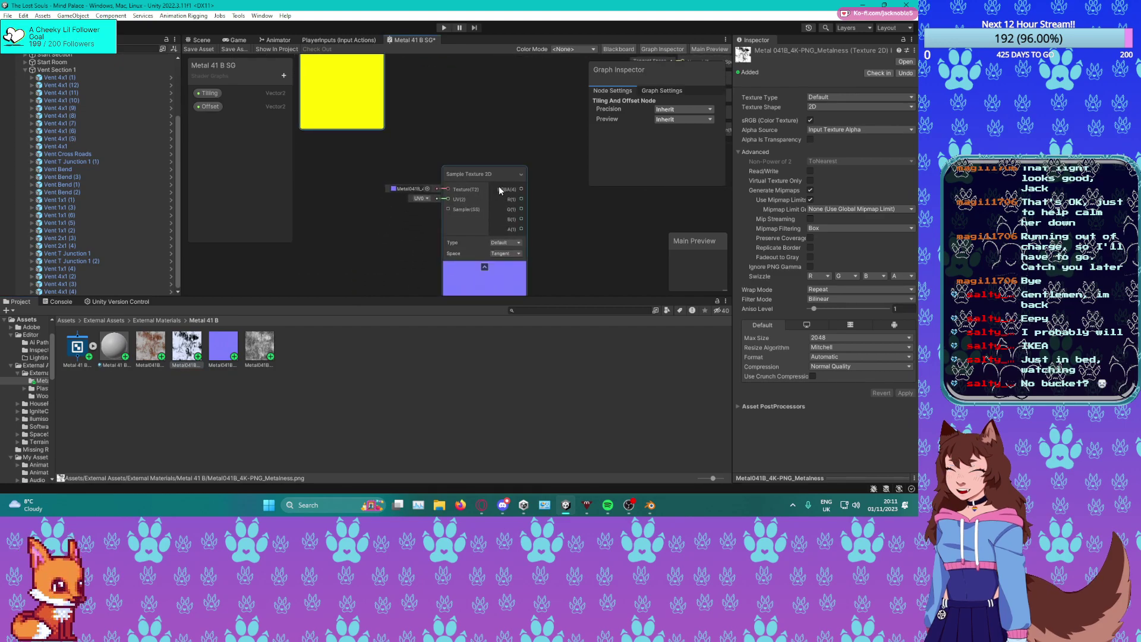
left_click_drag(484, 176, 535, 176)
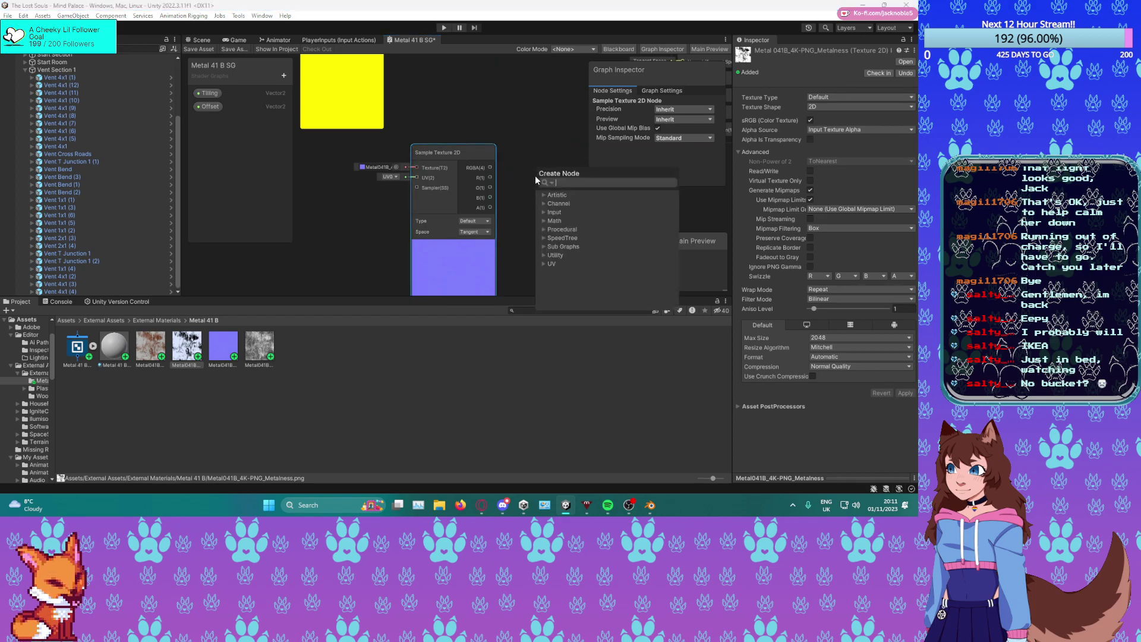
type("add")
key("Return")
Try to connect the NormalDX texture's RGBA output to the Add node and reposition the Add node.
mouse_move(537, 157)
middle_mouse_down()
mouse_move(551, 156)
mouse_move(525, 153)
middle_mouse_up()
left_click_drag(478, 163, 513, 196)
key("Escape")
left_click(526, 190)
left_click(476, 177)
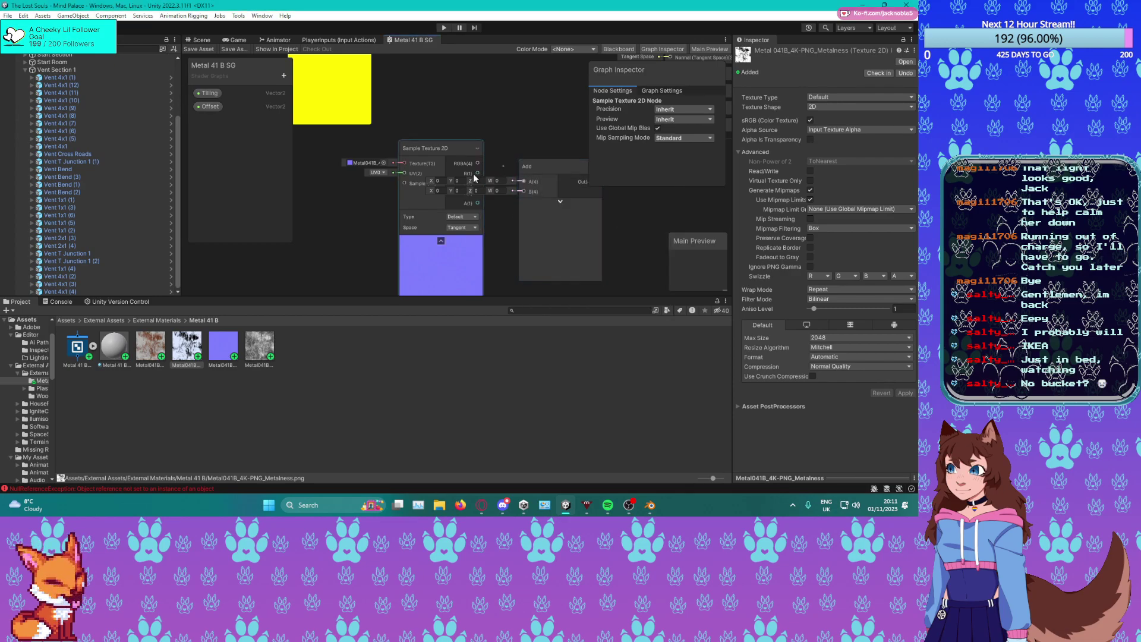
left_click_drag(479, 164, 572, 189)
left_click(526, 146)
right_click(574, 188)
left_click(540, 168)
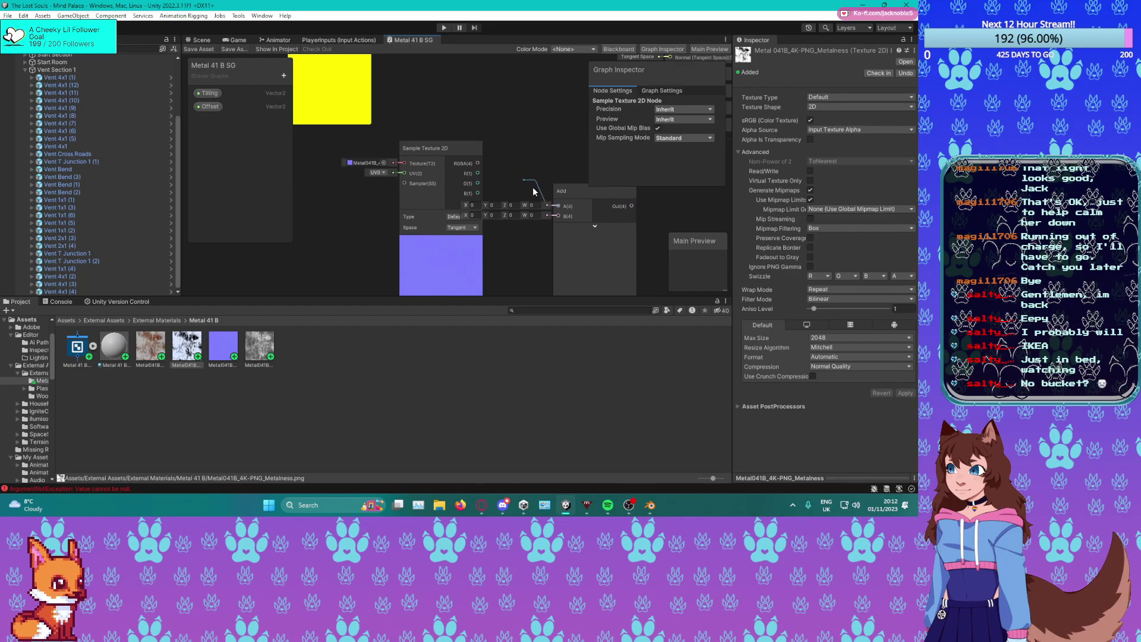
Try to delete the Add node and its dangling connection.
right_click(534, 187)
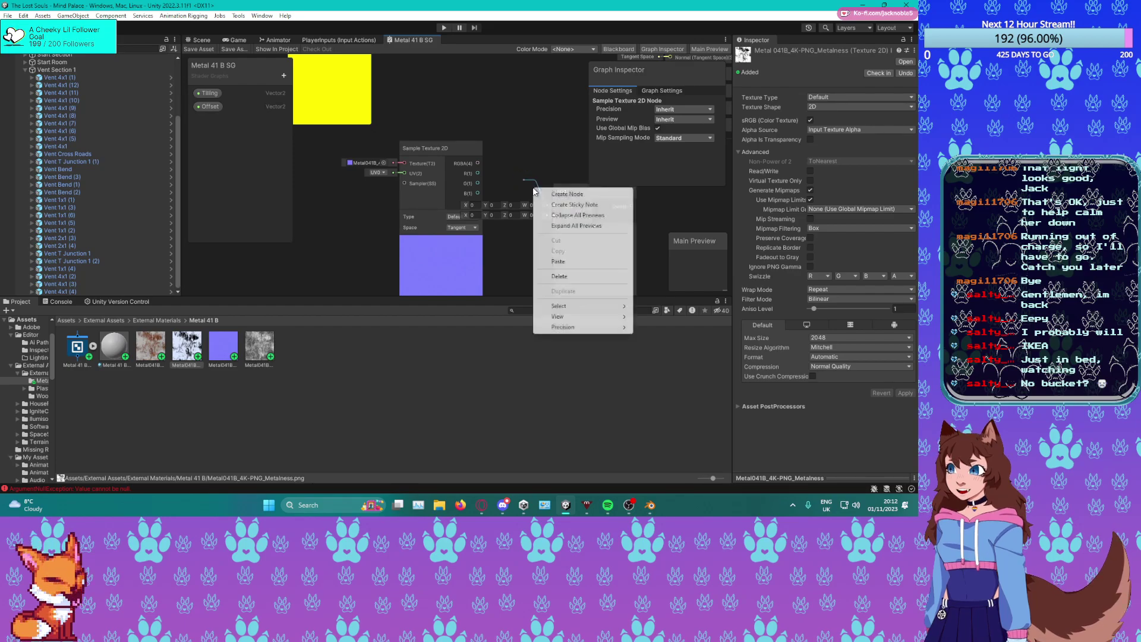
left_click(557, 264)
right_click(579, 244)
left_click(606, 312)
middle_click_drag(583, 195, 485, 158)
right_click(517, 232)
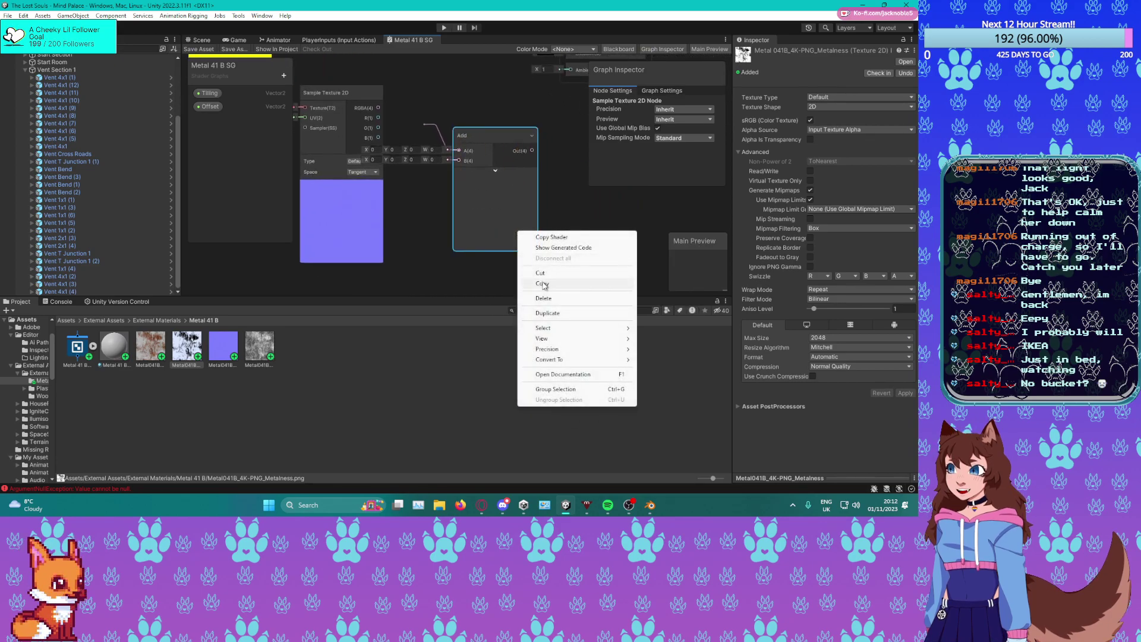
left_click(550, 300)
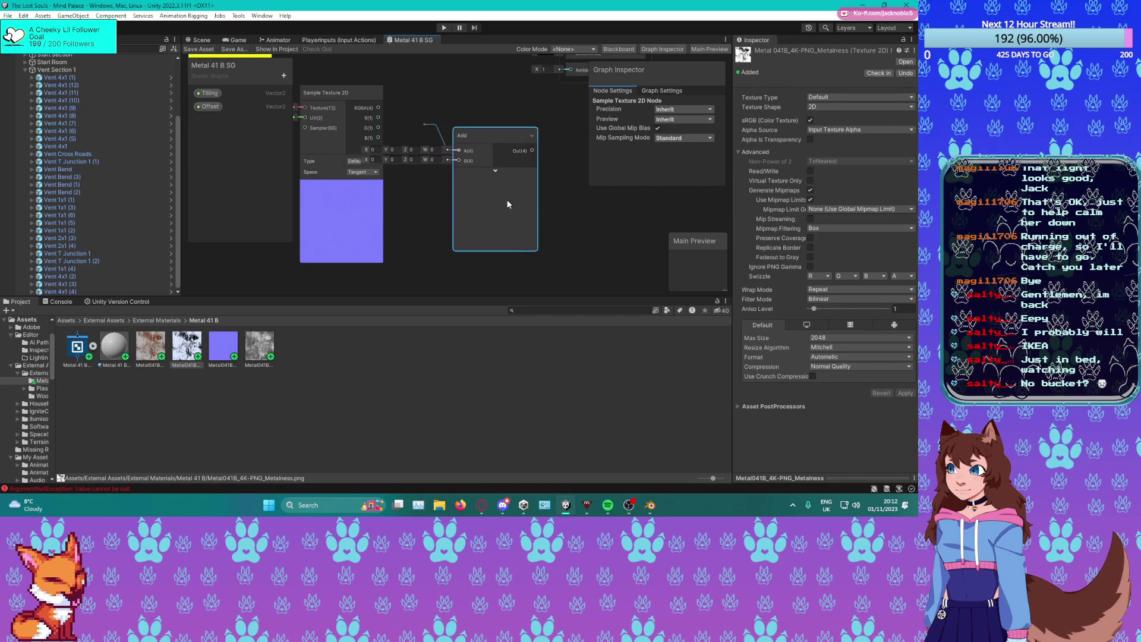
Close the Metal 41 B SG shader graph and reopen it from the Metal 41 B folder.
right_click(406, 39)
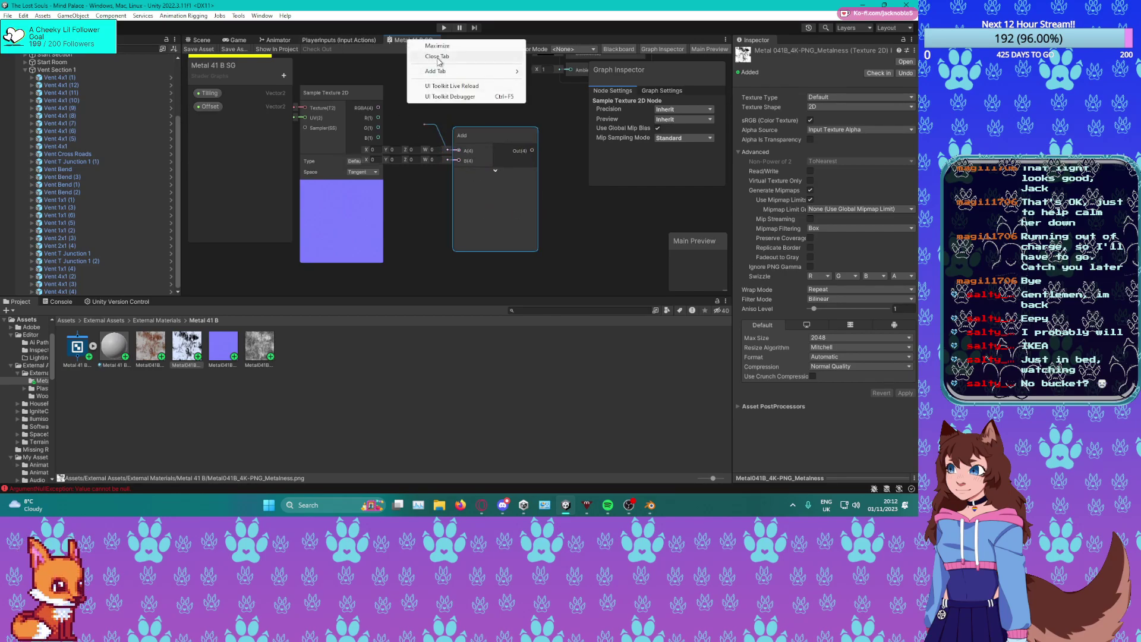
left_click(437, 57)
double_click(73, 363)
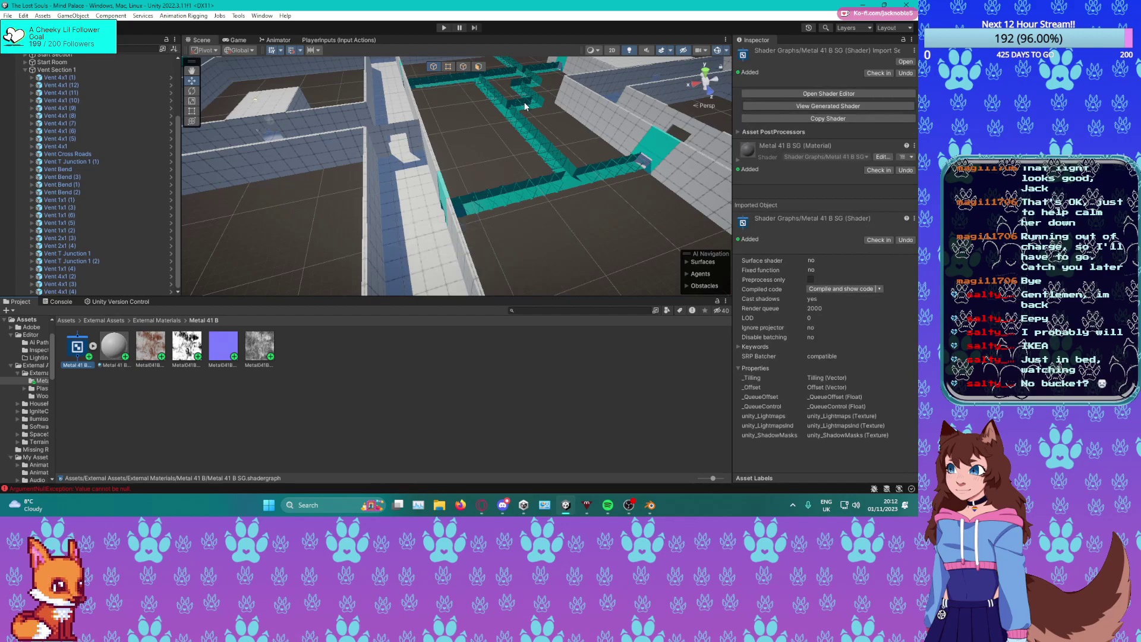
scroll(432, 224, "down", 4)
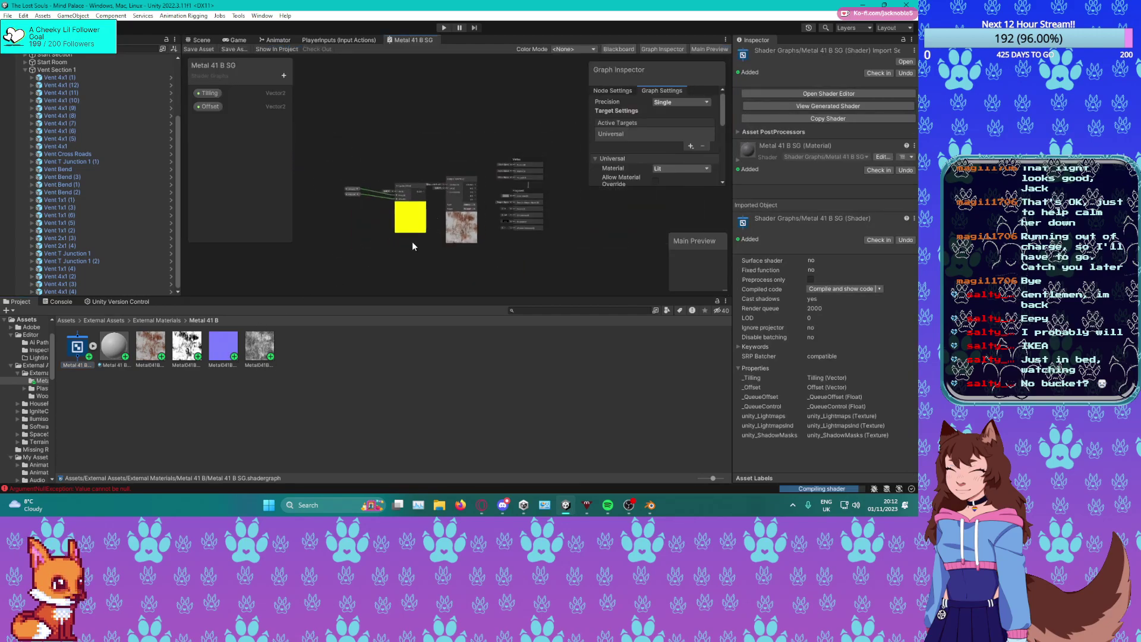
Set the Metal041B NormalDX texture's type to Normal map.
left_click(224, 348)
left_click(825, 96)
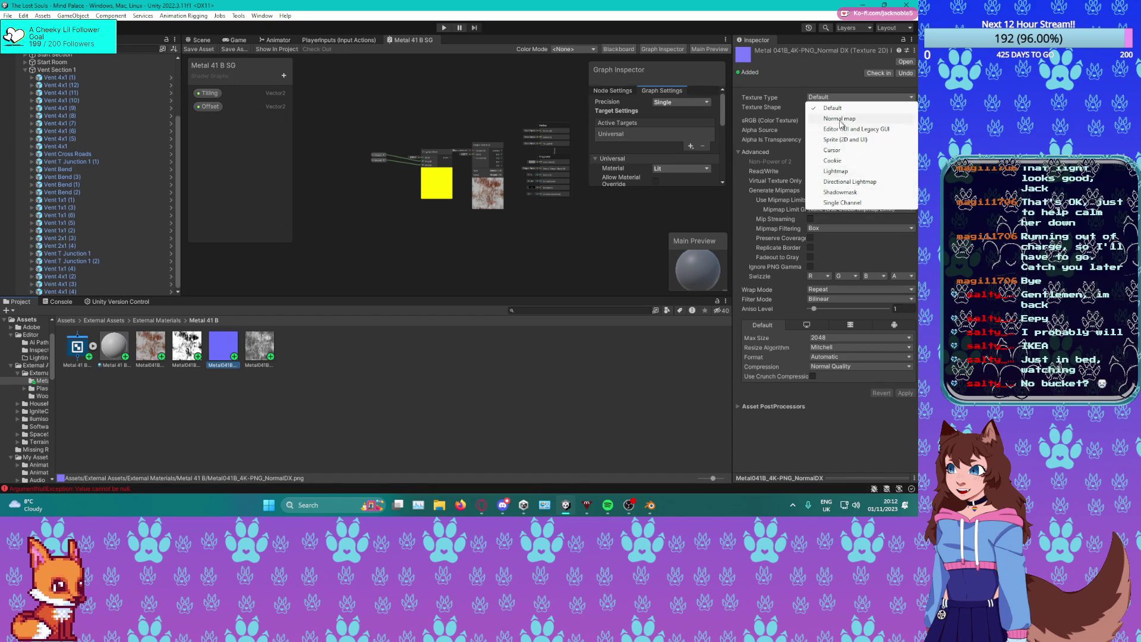
left_click(839, 118)
Add the NormalDX texture to the reopened graph as a Sample Texture 2D node with an Add node created from its output.
scroll(364, 238, "up", 3)
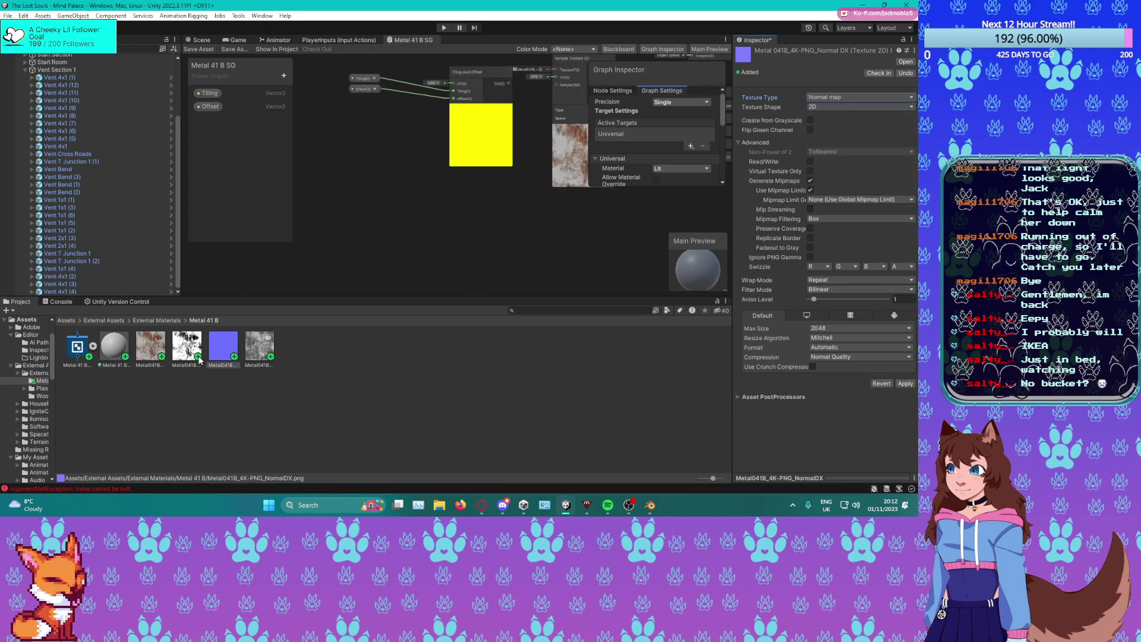
left_click_drag(220, 354, 369, 196)
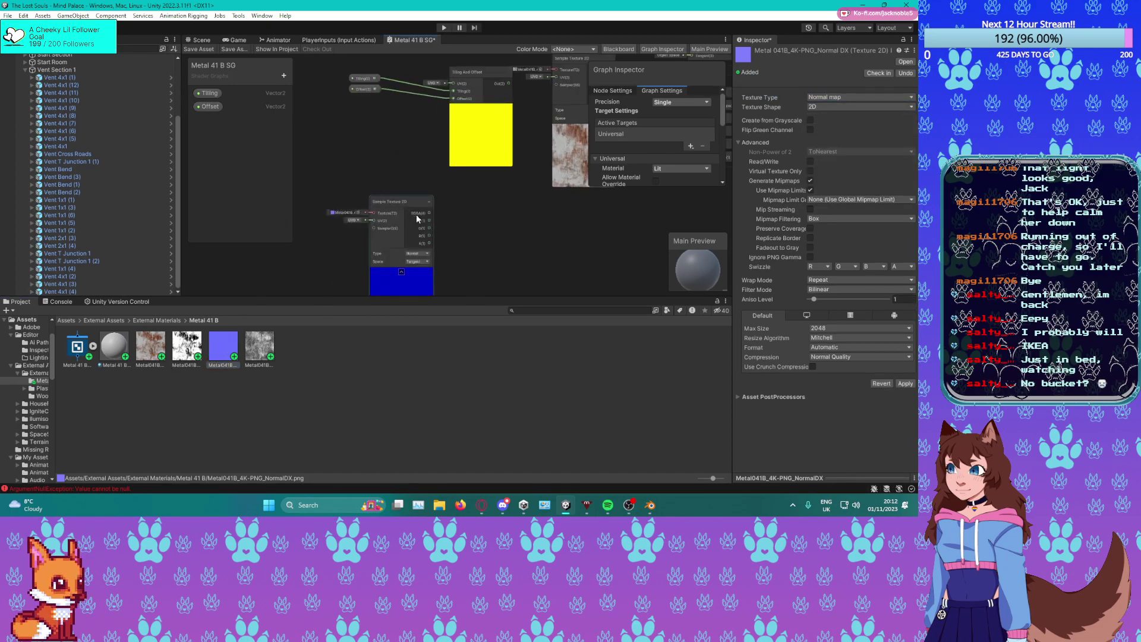
left_click_drag(432, 213, 493, 215)
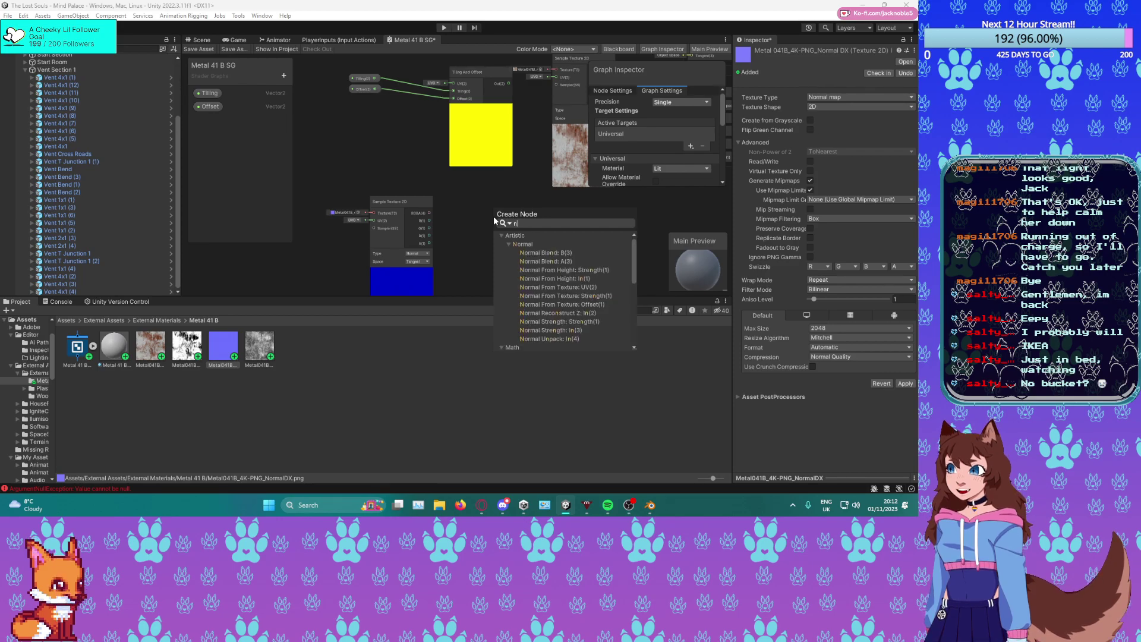
type("add")
key("Return")
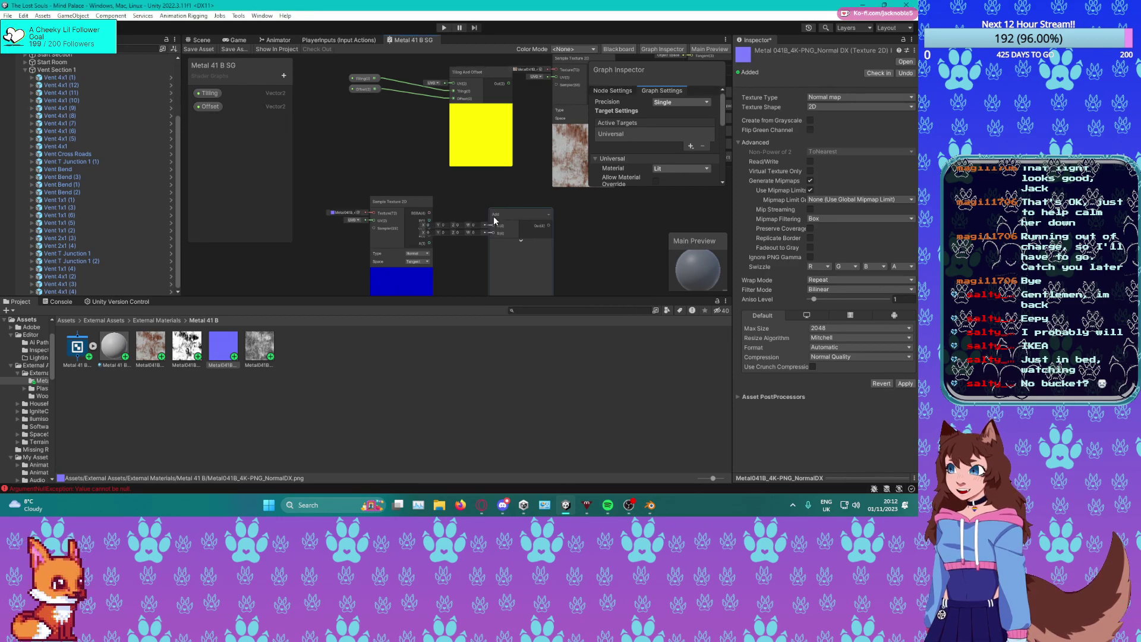
Reposition the Add node next to the NormalDX texture node and try to connect its A input.
mouse_move(525, 213)
left_mouse_down()
mouse_move(591, 221)
mouse_move(440, 215)
mouse_move(548, 217)
left_mouse_up()
right_click(548, 217)
left_click(494, 210)
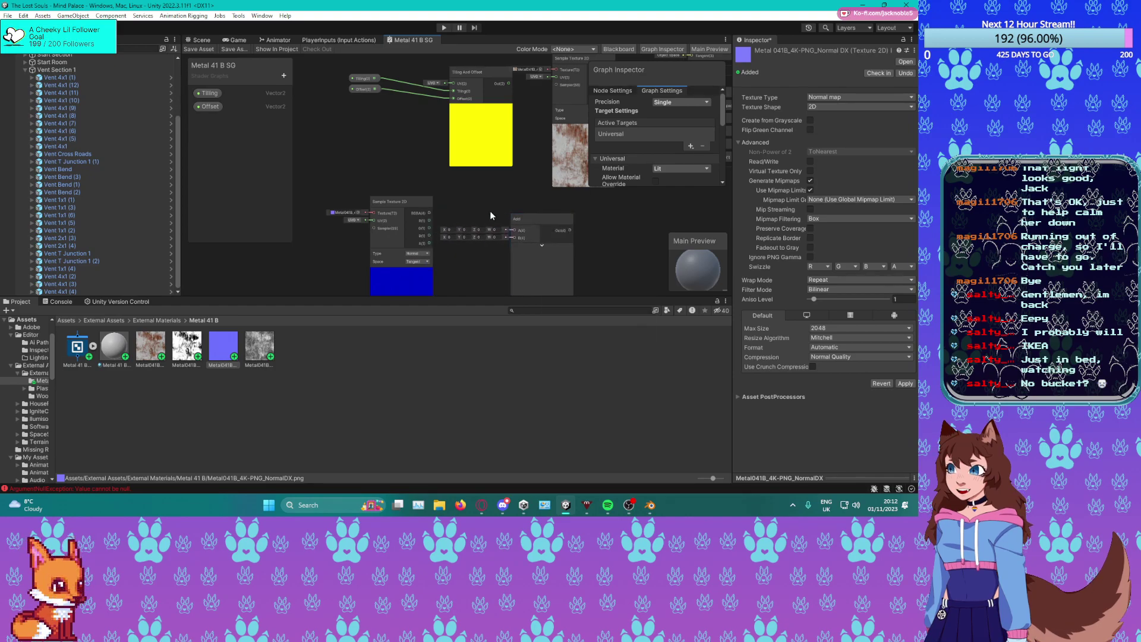
left_click_drag(505, 225, 513, 229)
left_click(521, 218)
Try to add a Normal Strength node to the graph.
middle_click_drag(507, 237, 507, 189)
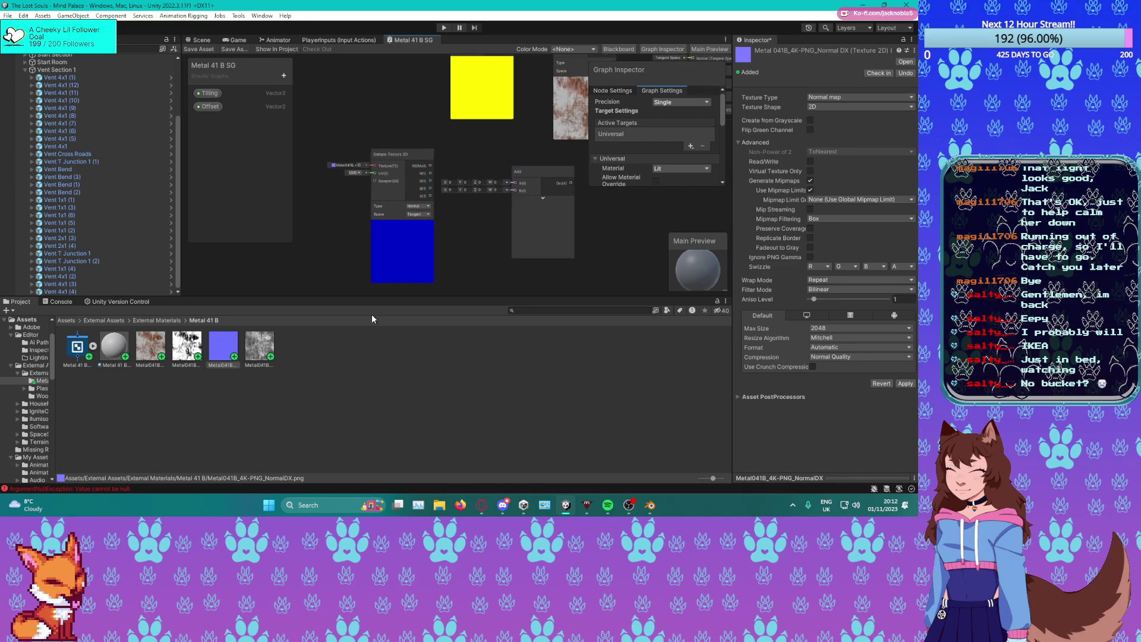
key("space")
type("n")
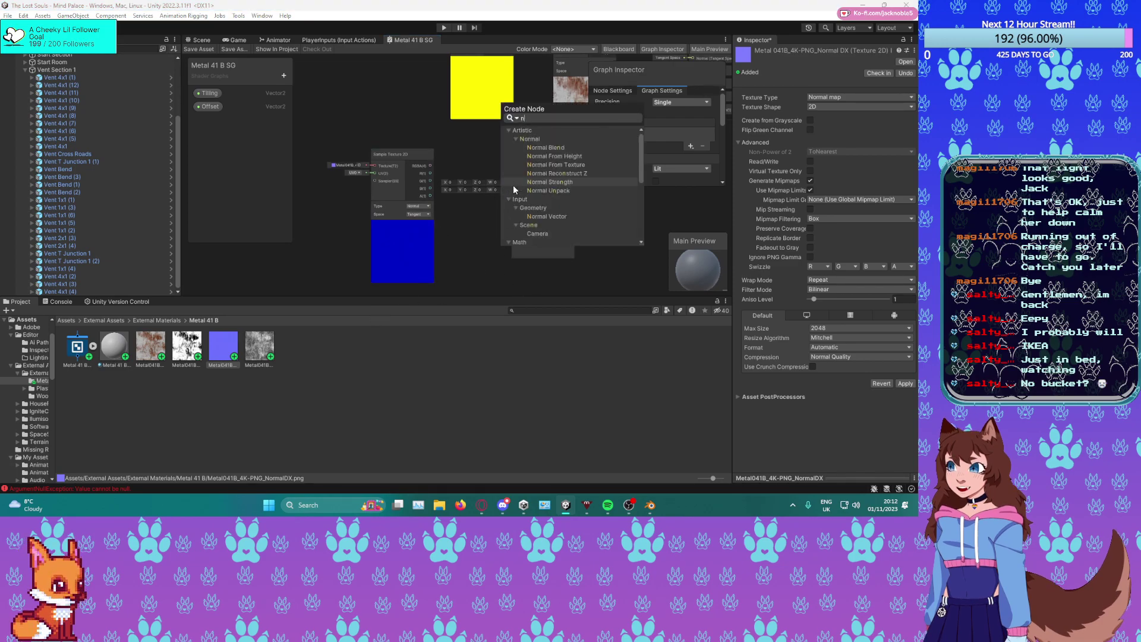
type("ormal st")
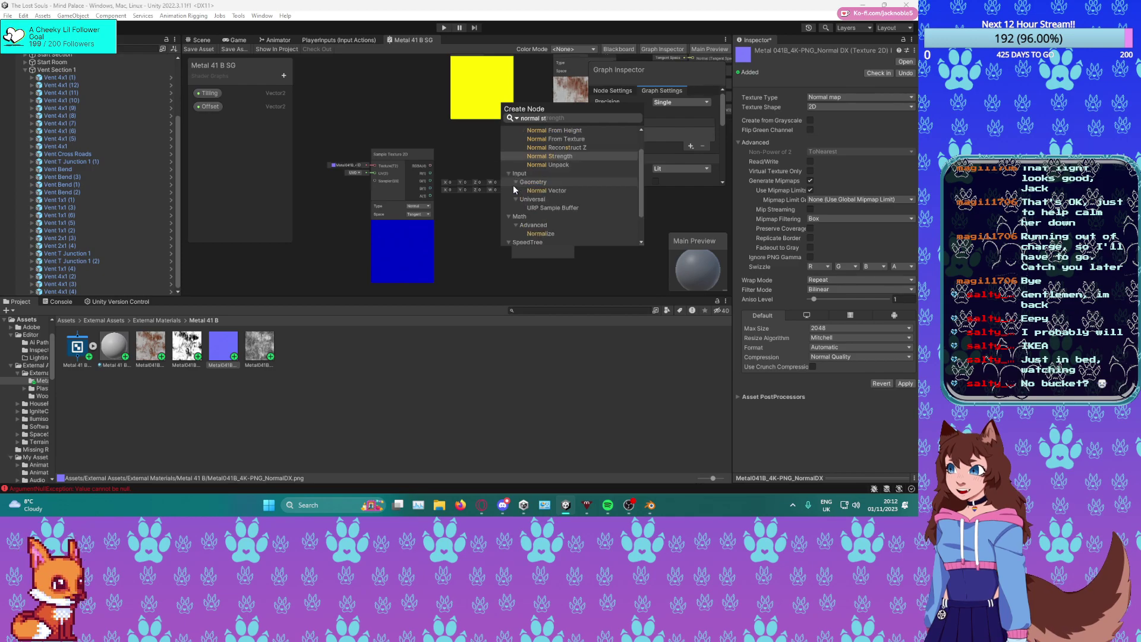
left_click(548, 154)
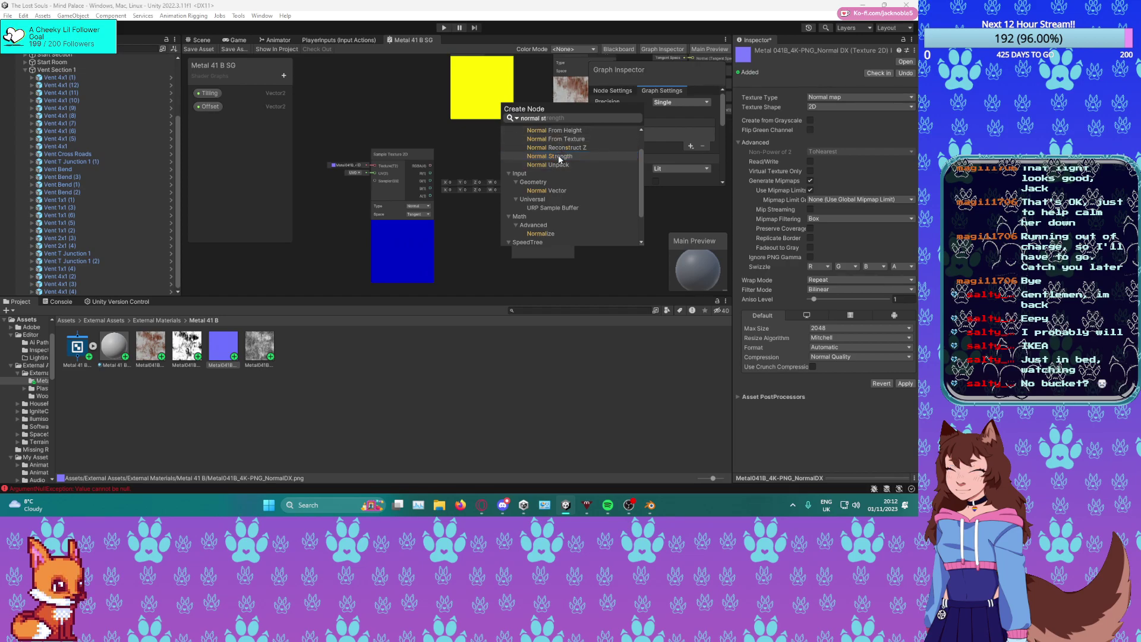
key("Return")
Try to select and rearrange the NormalDX texture node and the Add node.
left_click(409, 154)
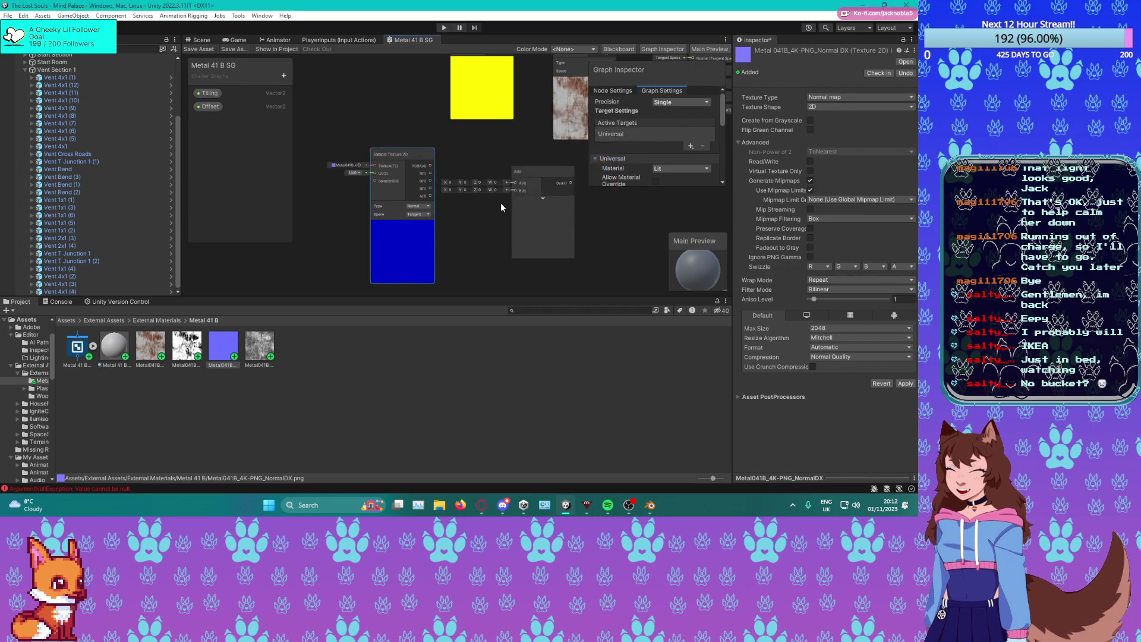
left_click_drag(523, 171, 393, 160)
right_click(393, 159)
left_click(373, 146)
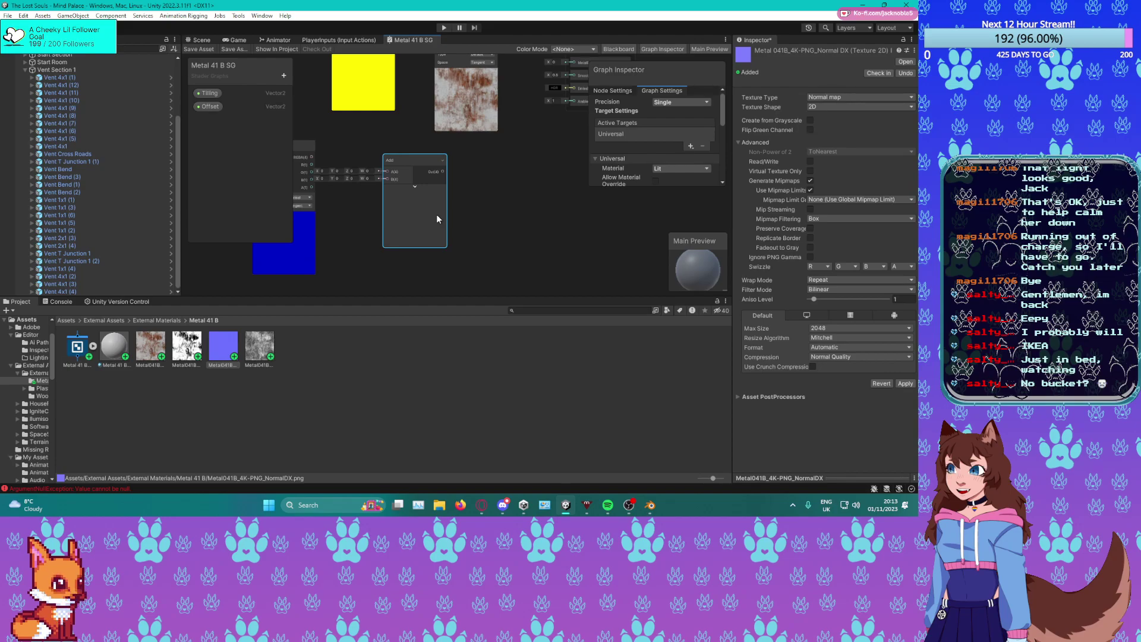
Close the Metal 41 B SG shader graph, clear the console messages and return to the project files.
right_click(405, 40)
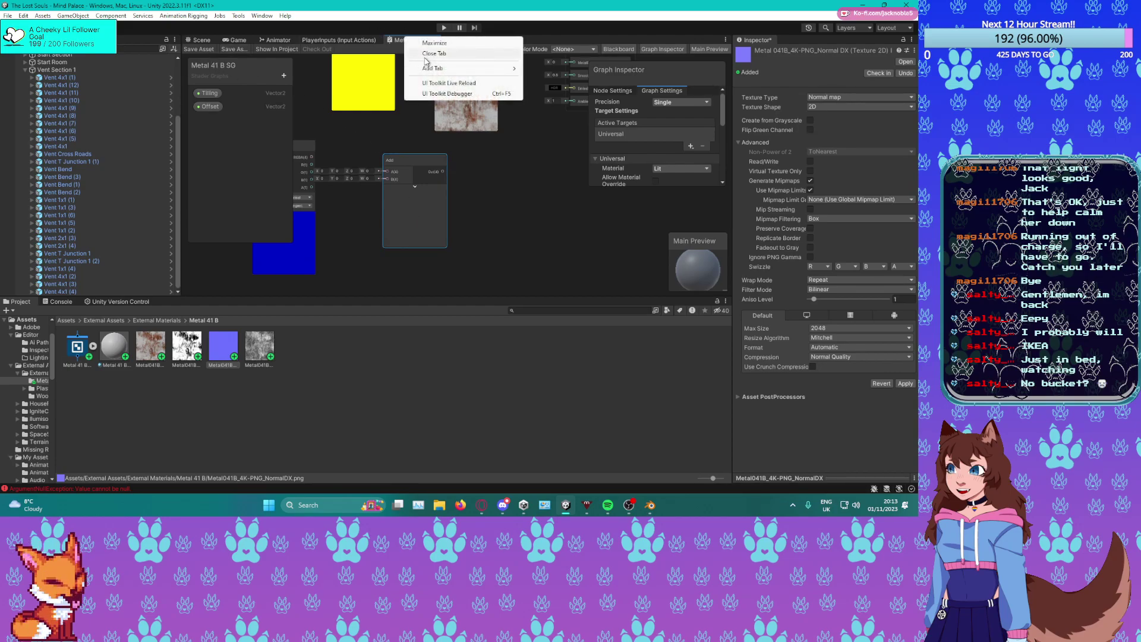
left_click(432, 51)
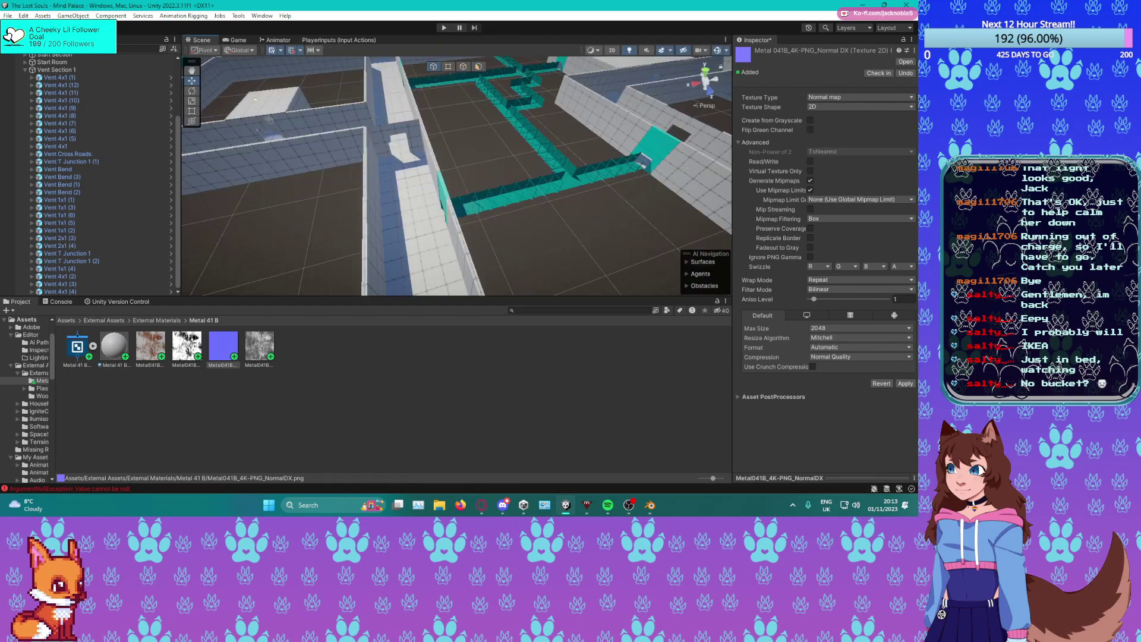
key("alt+Tab")
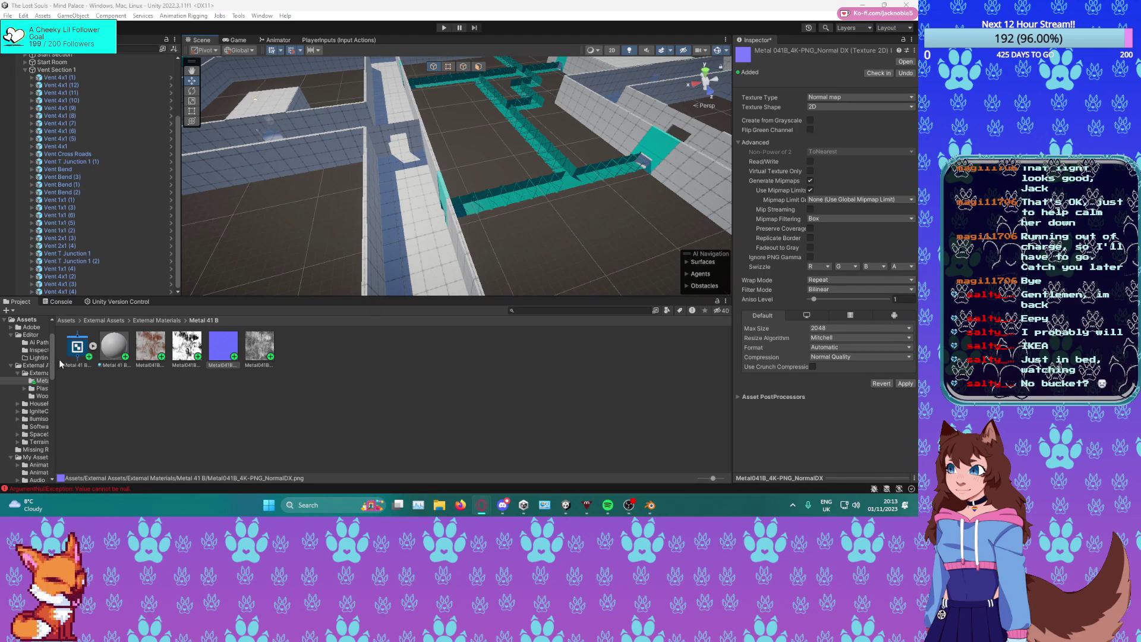
left_click(56, 303)
left_click(8, 311)
left_click(6, 303)
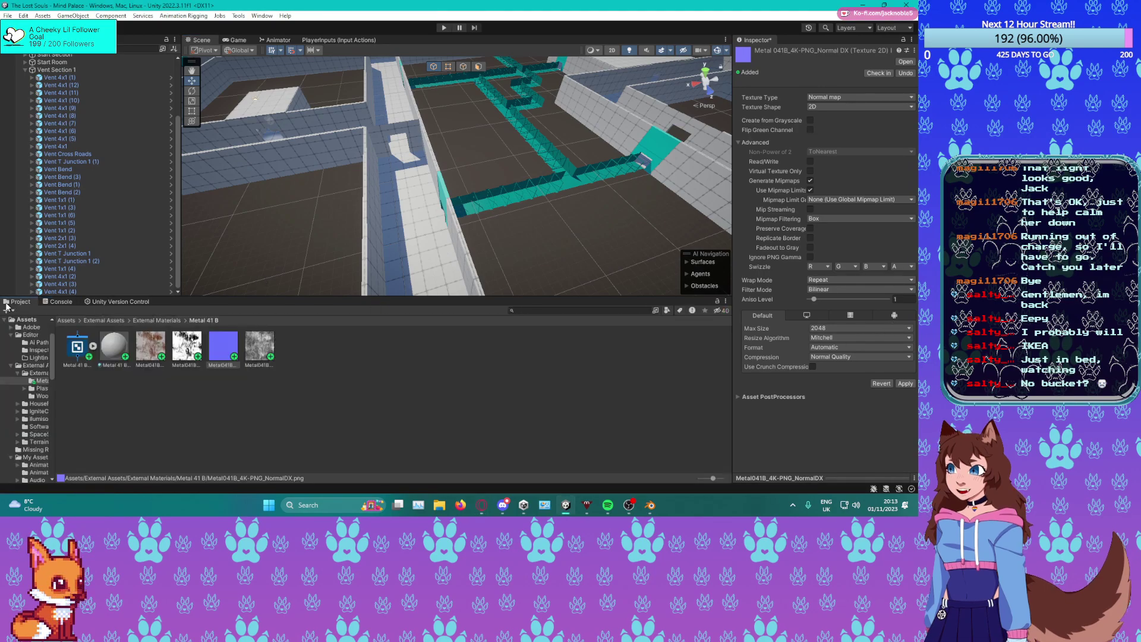
Reopen the Metal 41 B SG shader graph, discarding the unapplied import settings of the NormalDX texture.
left_click(78, 348)
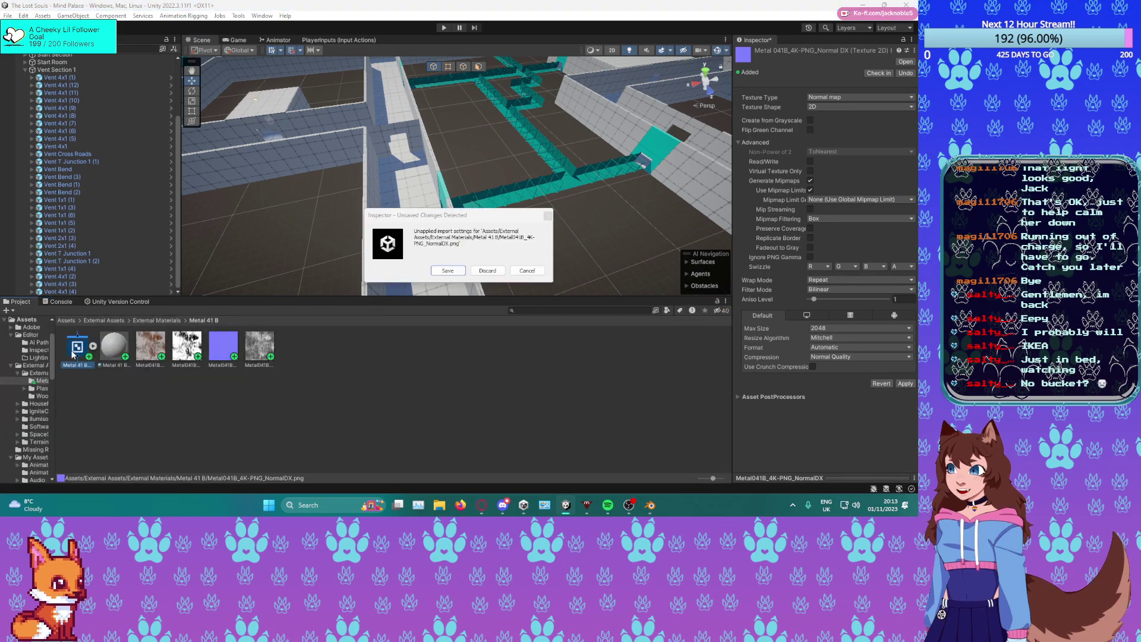
left_click(484, 272)
double_click(84, 355)
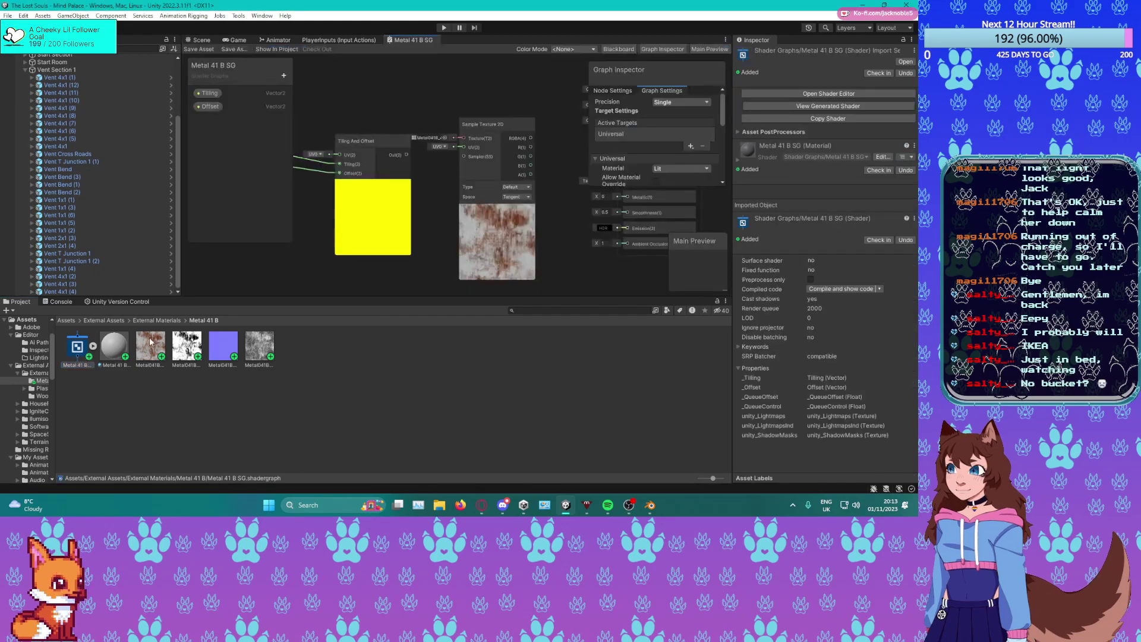
Set the NormalDX texture's type to Normal map and apply the import settings.
left_click(223, 346)
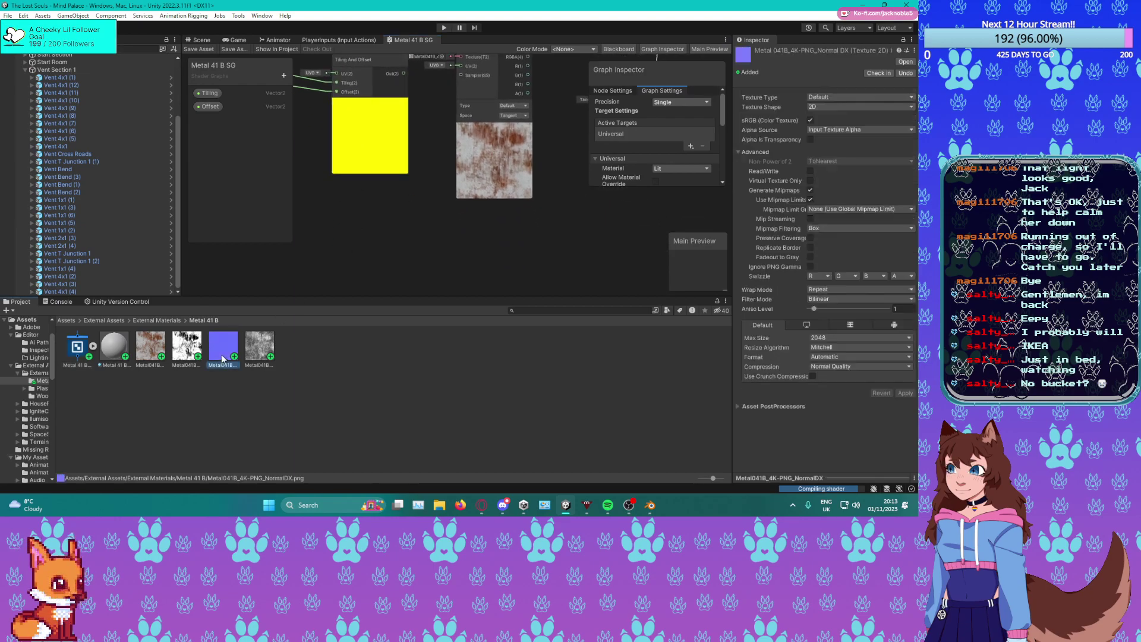
left_click(844, 96)
left_click(840, 119)
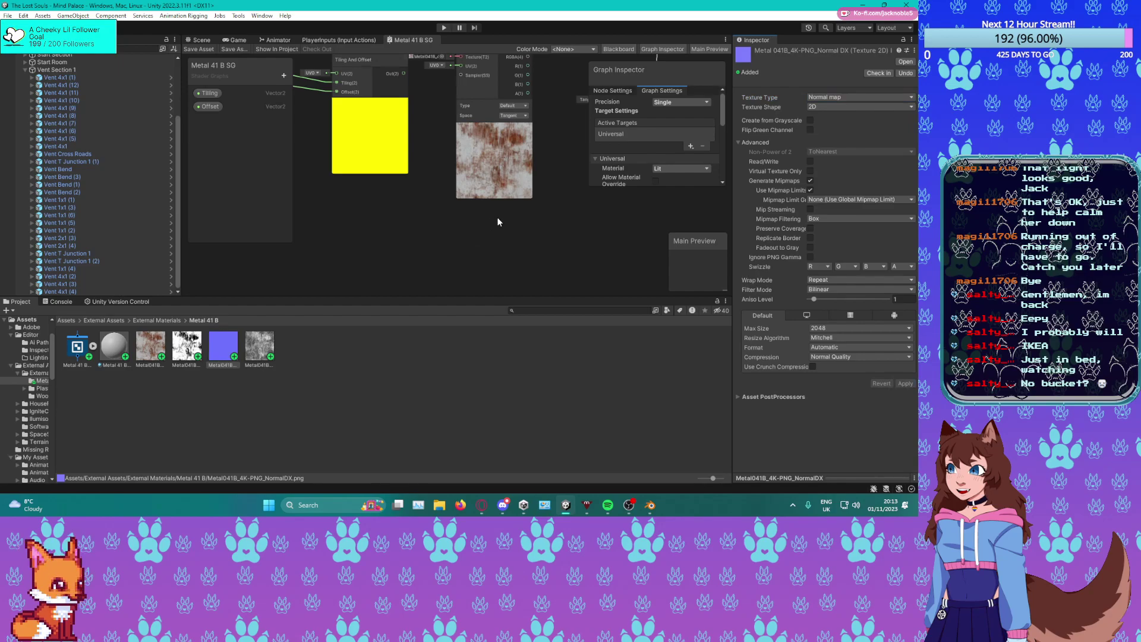
middle_click_drag(423, 216, 491, 228)
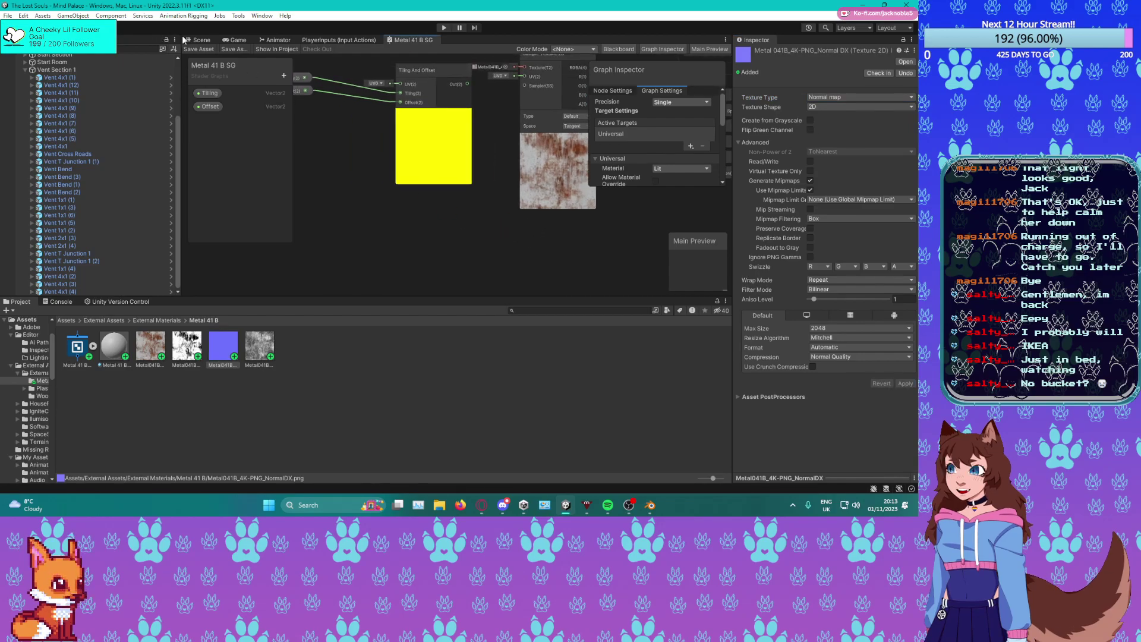
Open the Package Manager from the Scene view and update the Authentication package to 3.1.0.
left_click(199, 40)
left_click(262, 15)
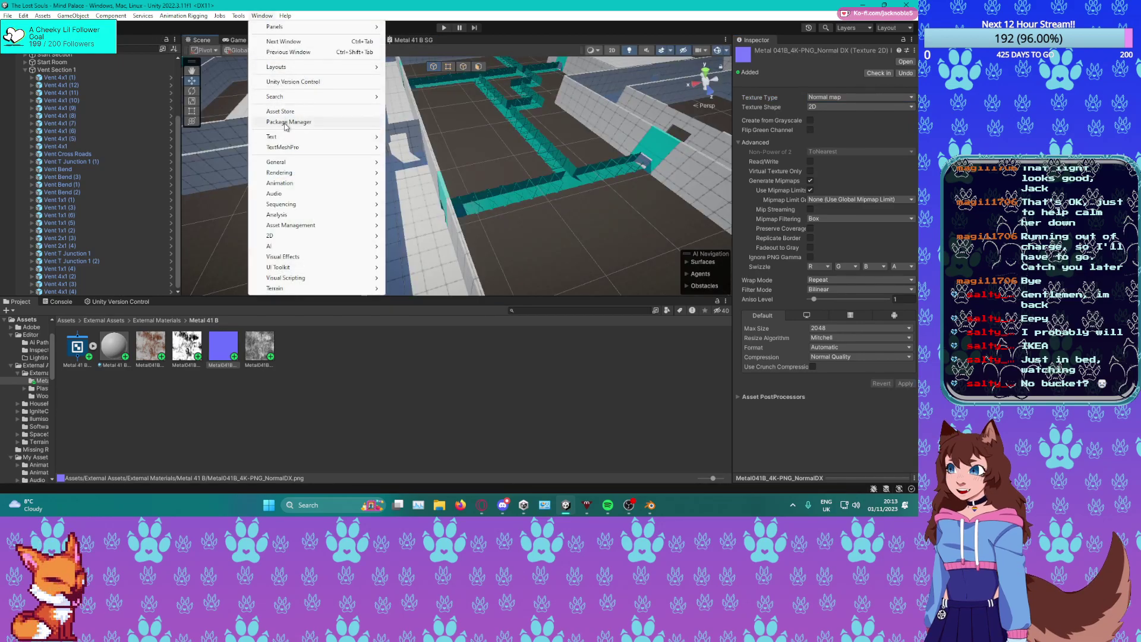
left_click(288, 122)
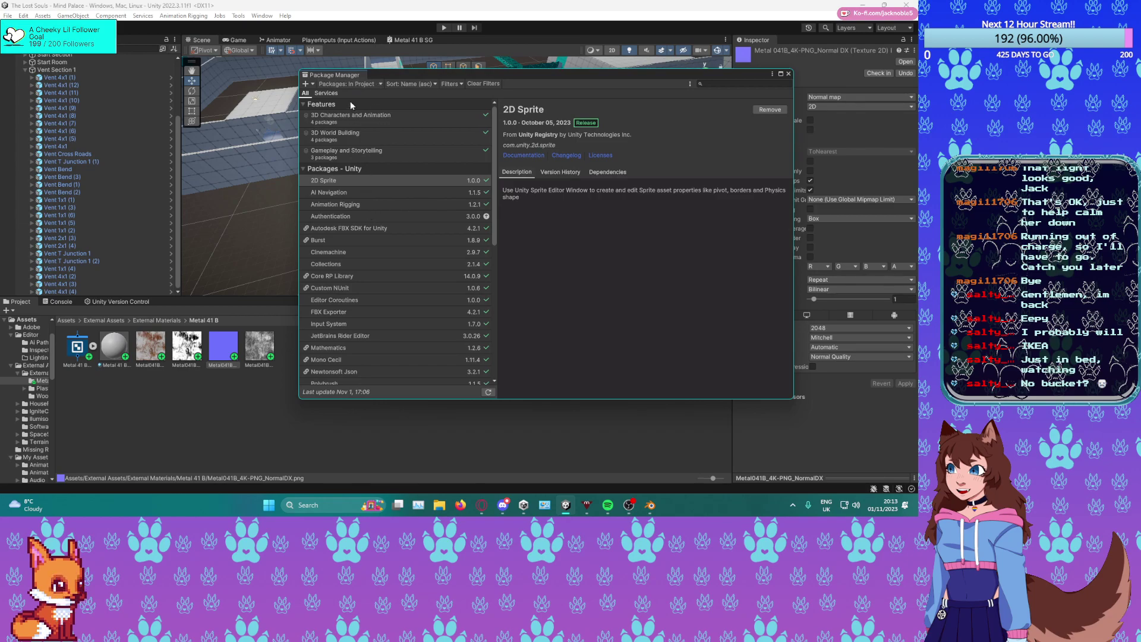
left_click(347, 83)
left_click(439, 215)
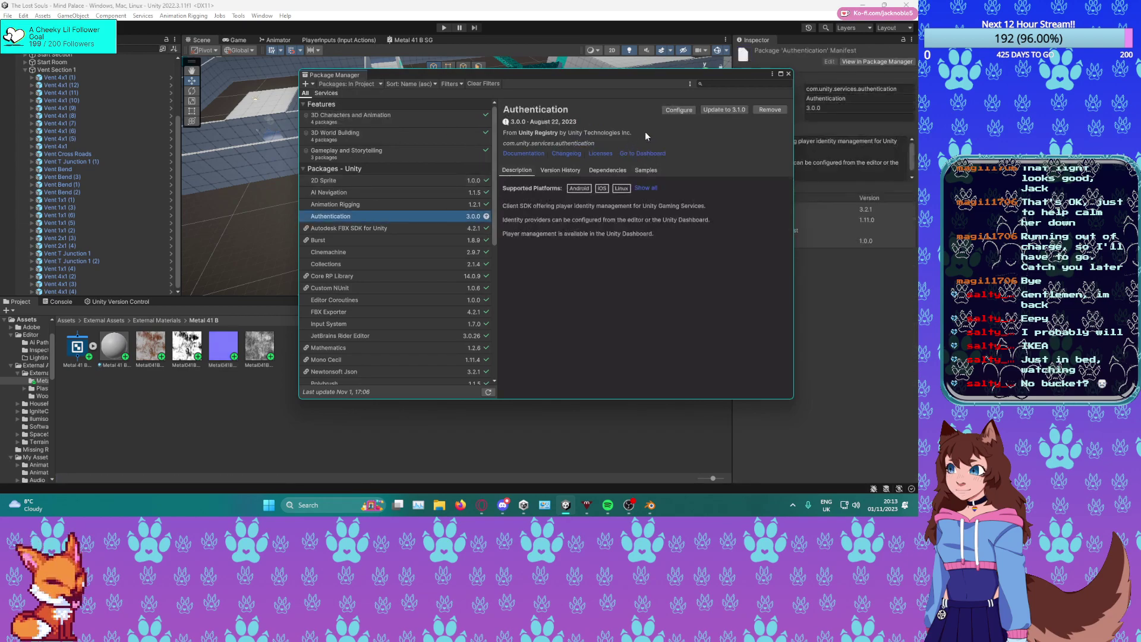
left_click(712, 109)
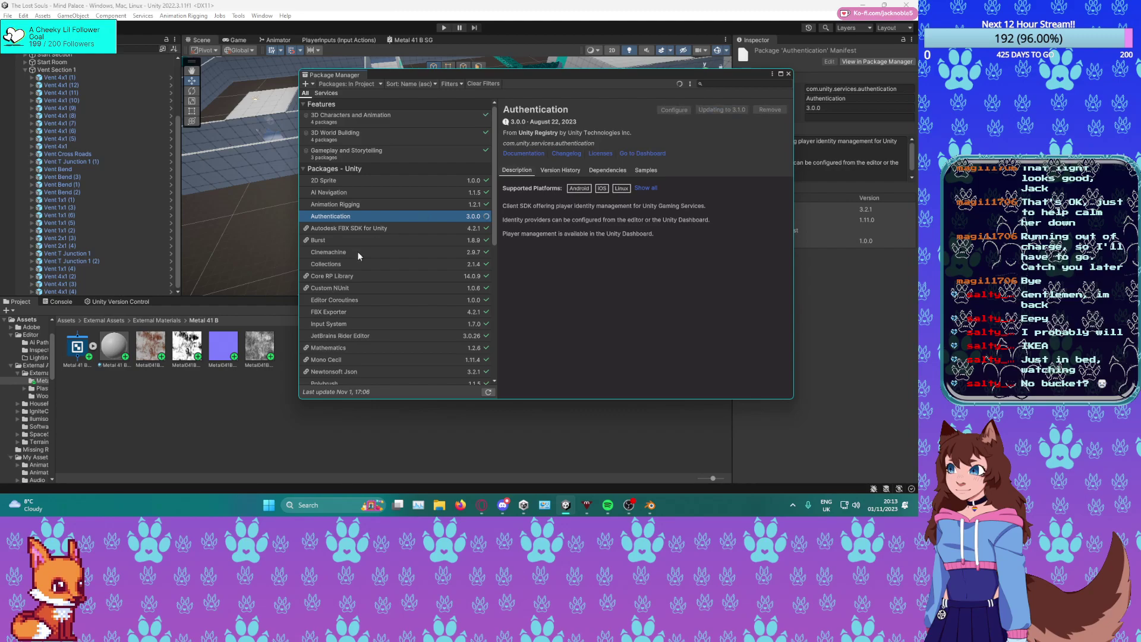
scroll(358, 251, "down", 8)
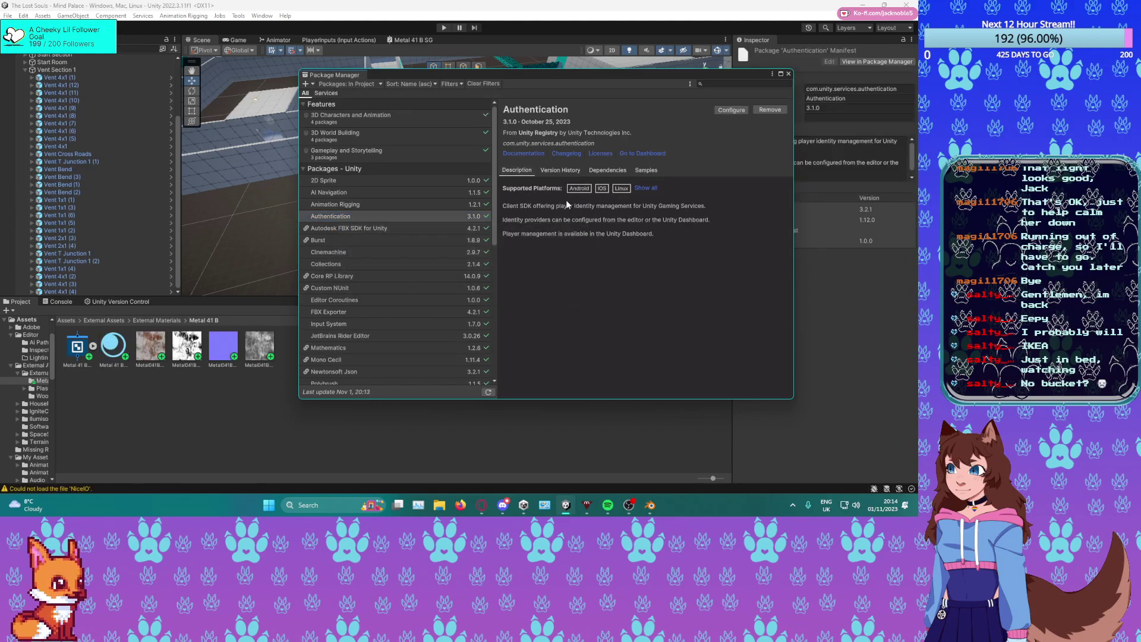
Close the Package Manager and reopen the Metal 41 B SG shader graph after checking the console.
left_click(789, 73)
left_click(61, 301)
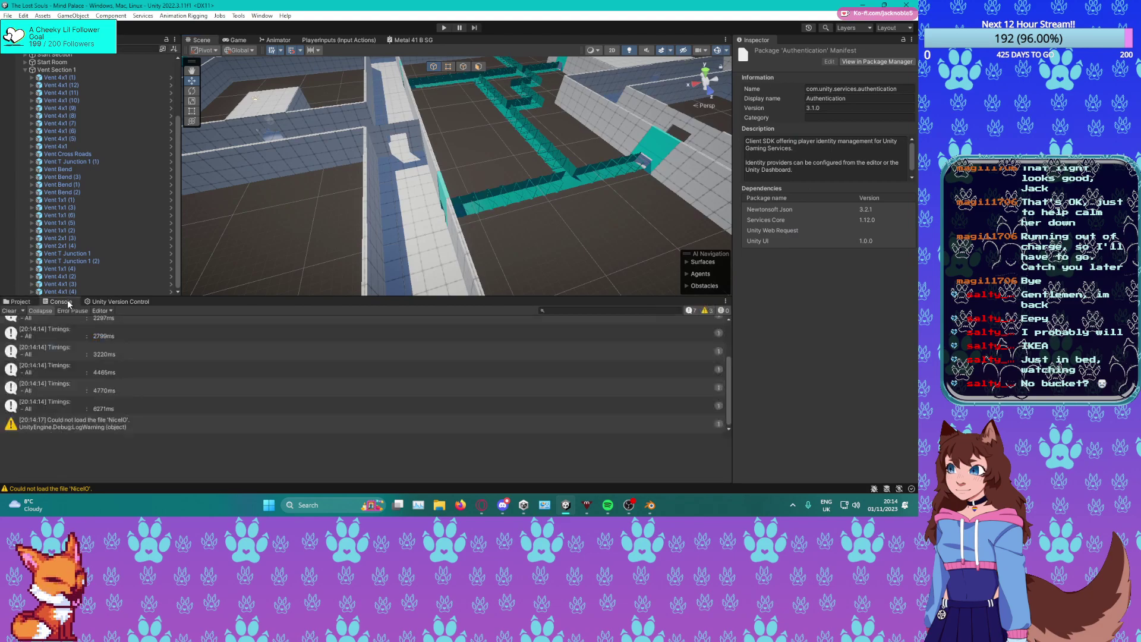
left_click(18, 301)
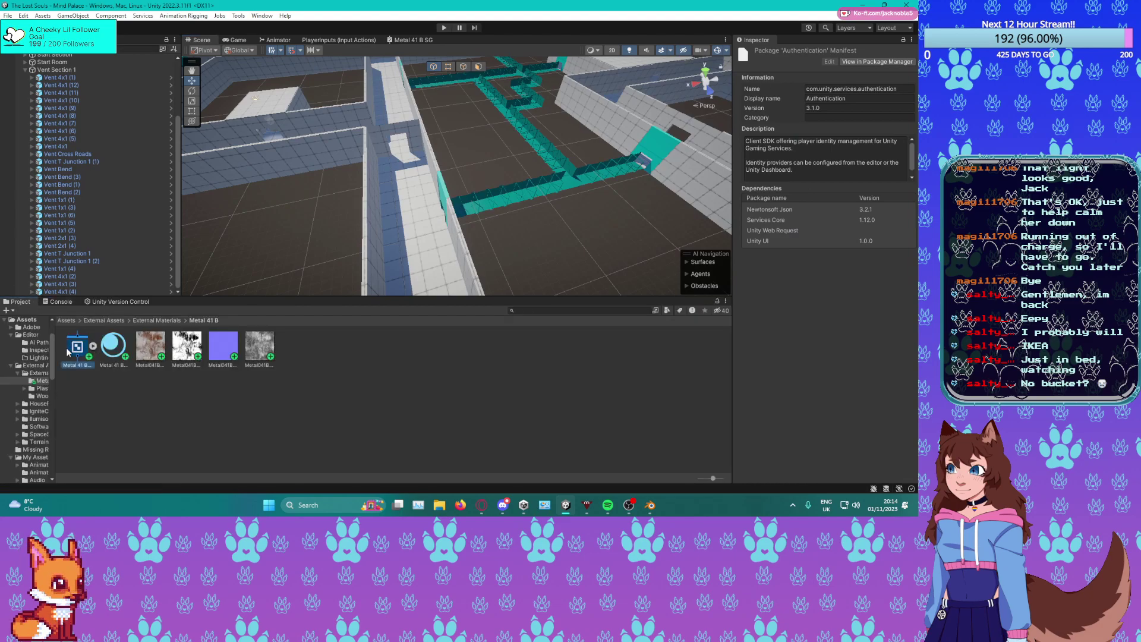
double_click(69, 351)
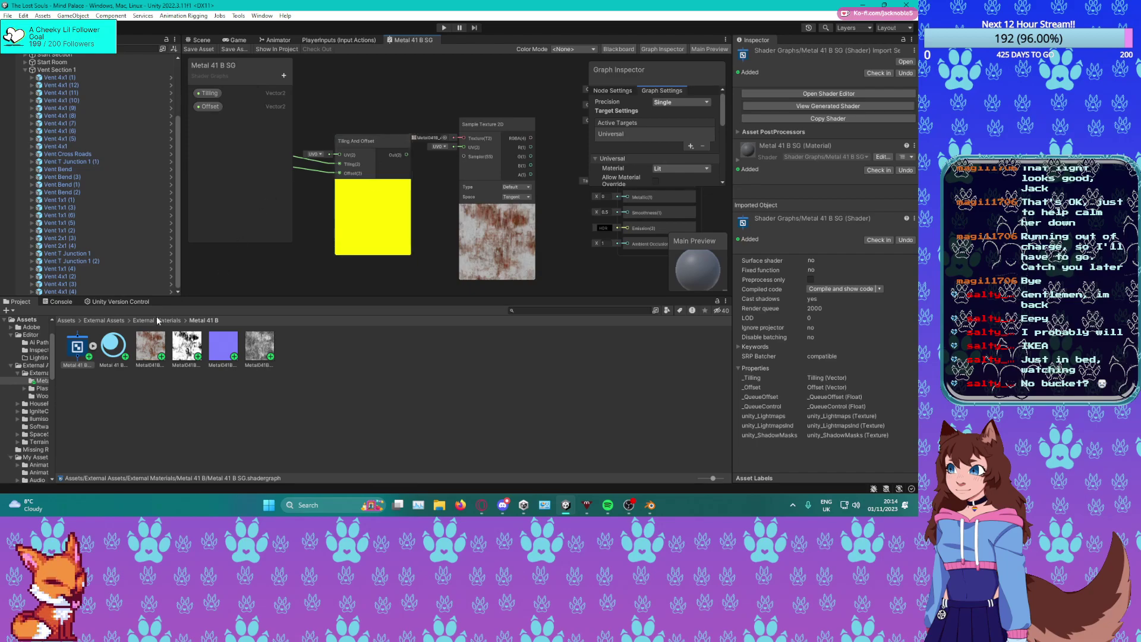
Add the NormalDX texture as a Sample Texture 2D node and feed its RGBA output into input A of a new Add node.
left_click_drag(223, 346, 307, 259)
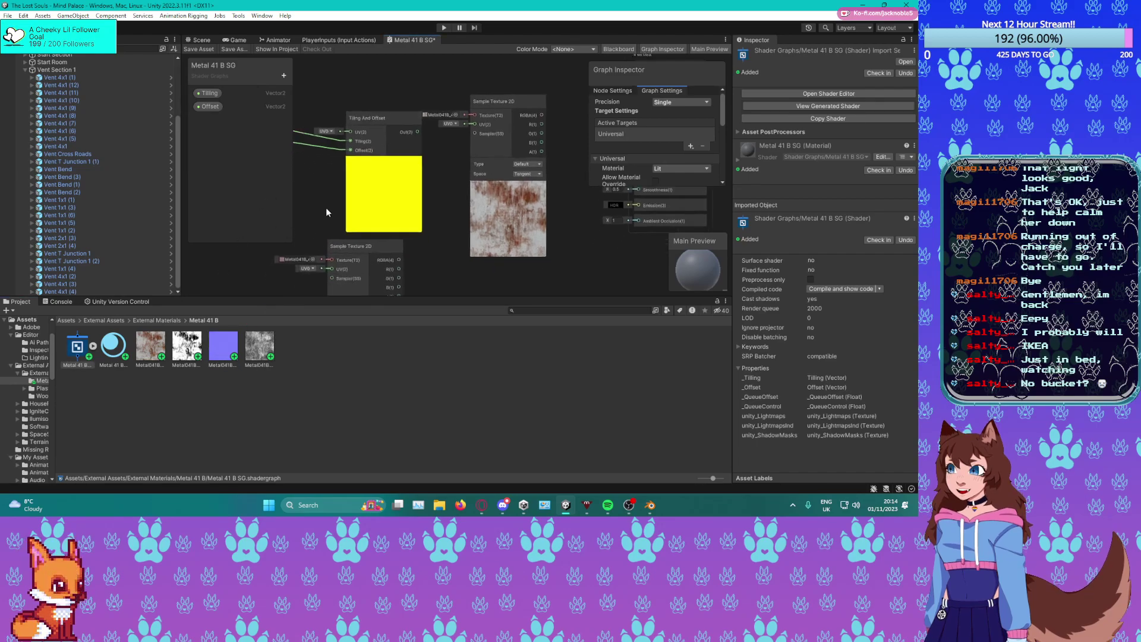
key("space")
type("add")
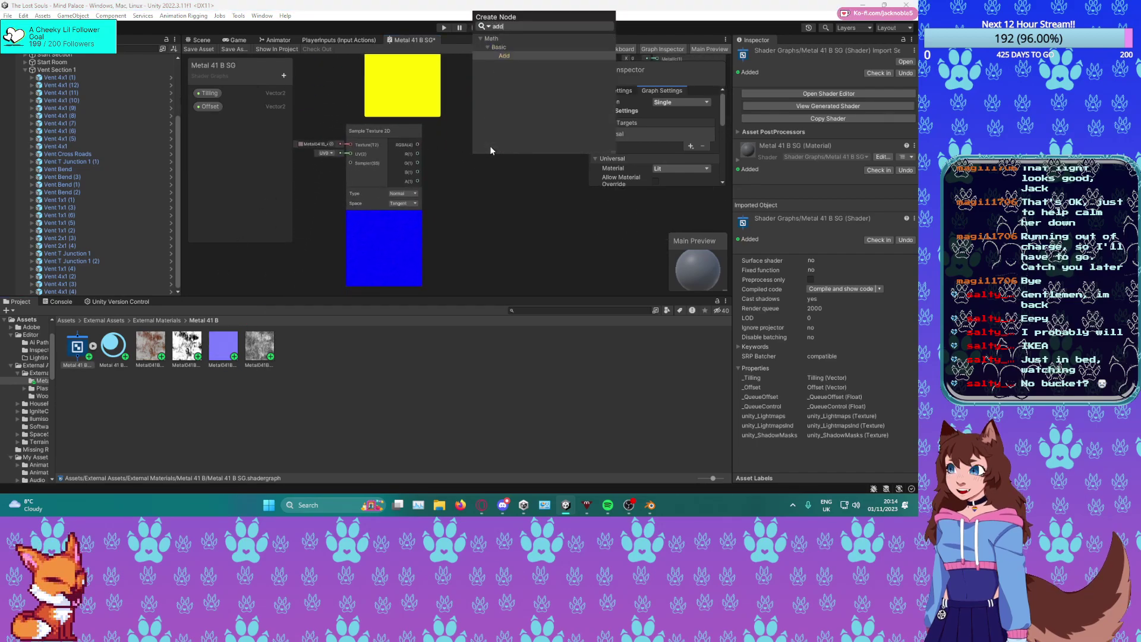
left_click(512, 55)
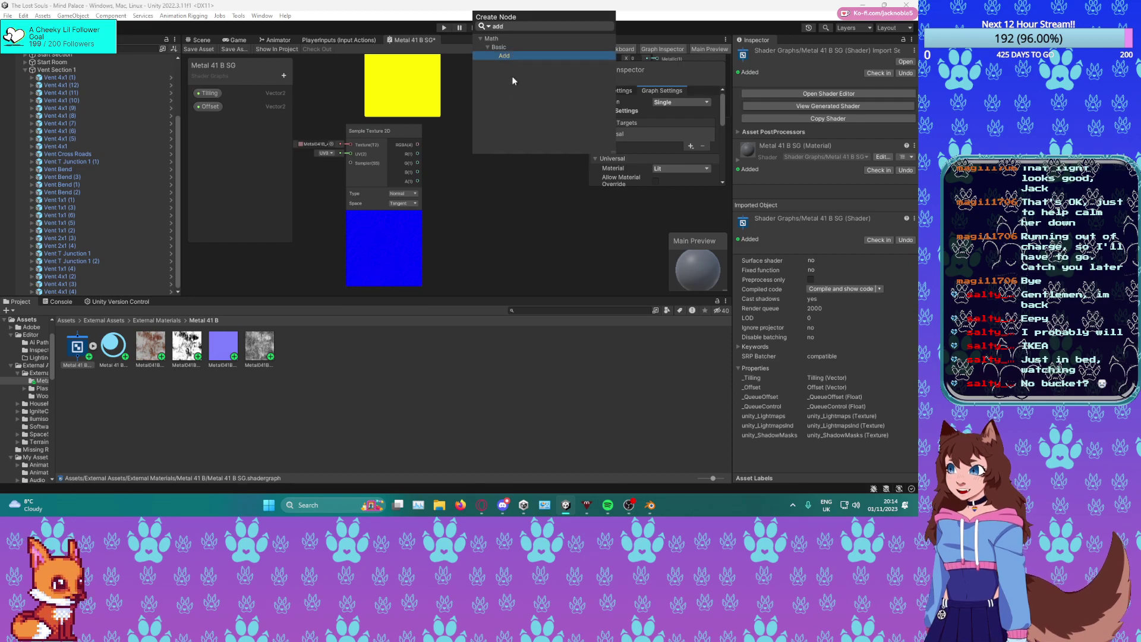
double_click(519, 56)
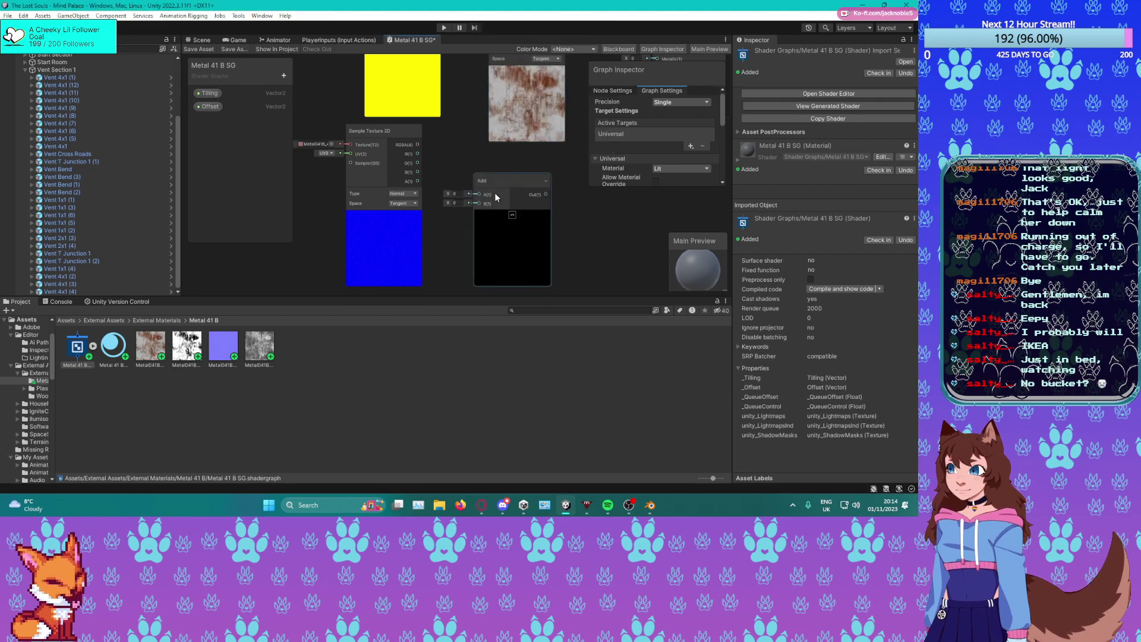
left_click_drag(418, 145, 532, 161)
Add a Normal Strength node below the Add node and connect its output to the Add node's B input.
key("space")
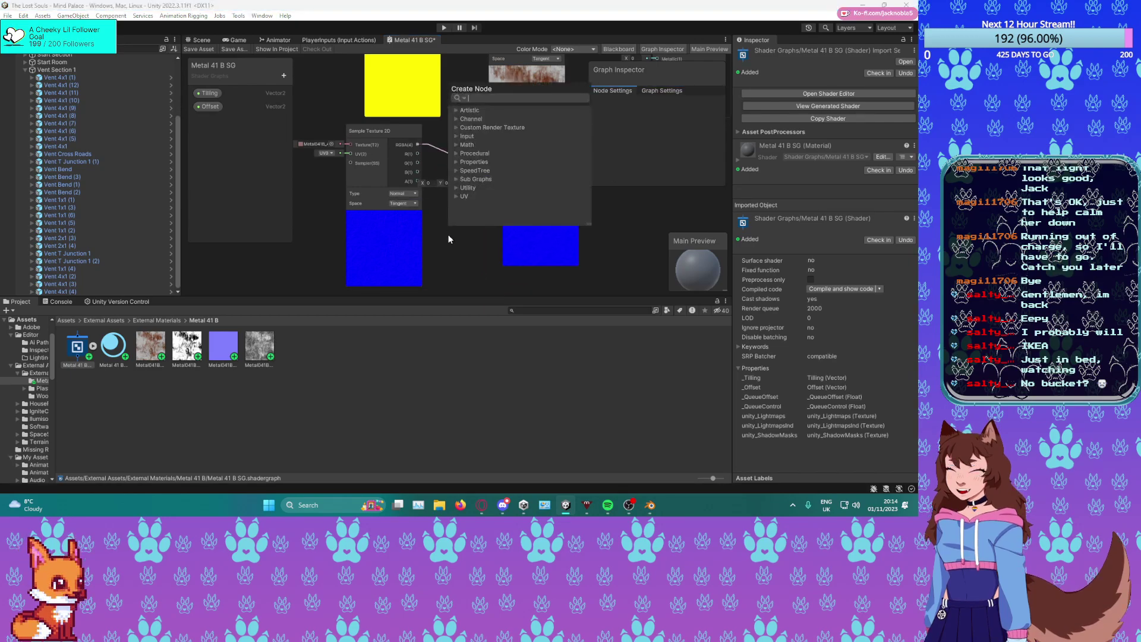
type("norma")
key("Down")
key("Down")
key("Down")
key("Return")
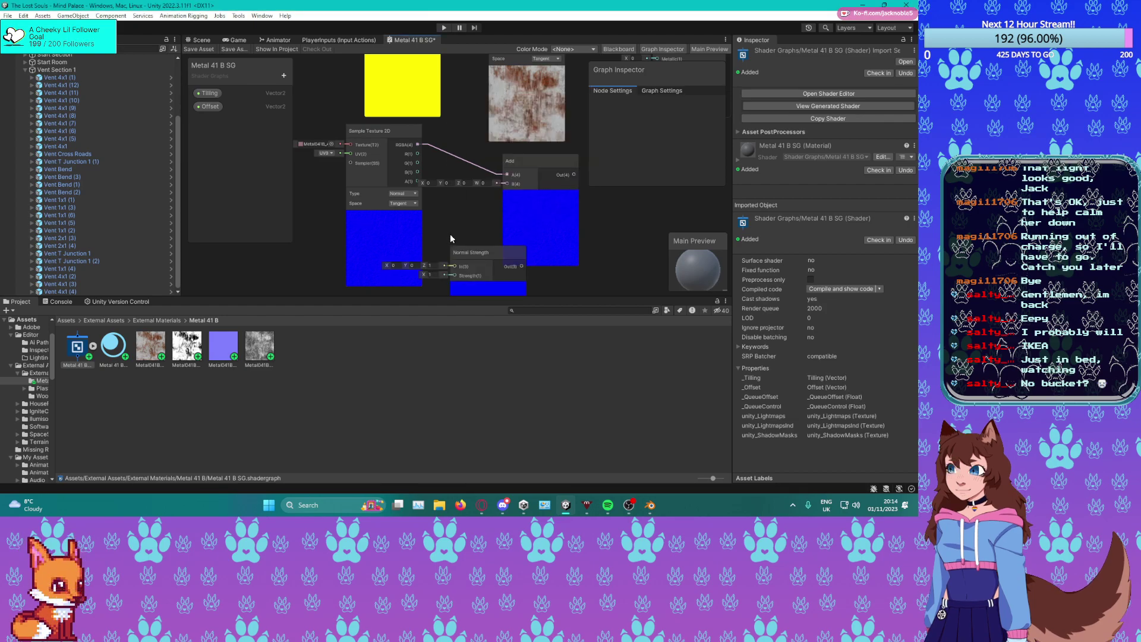
left_click_drag(522, 266, 511, 223)
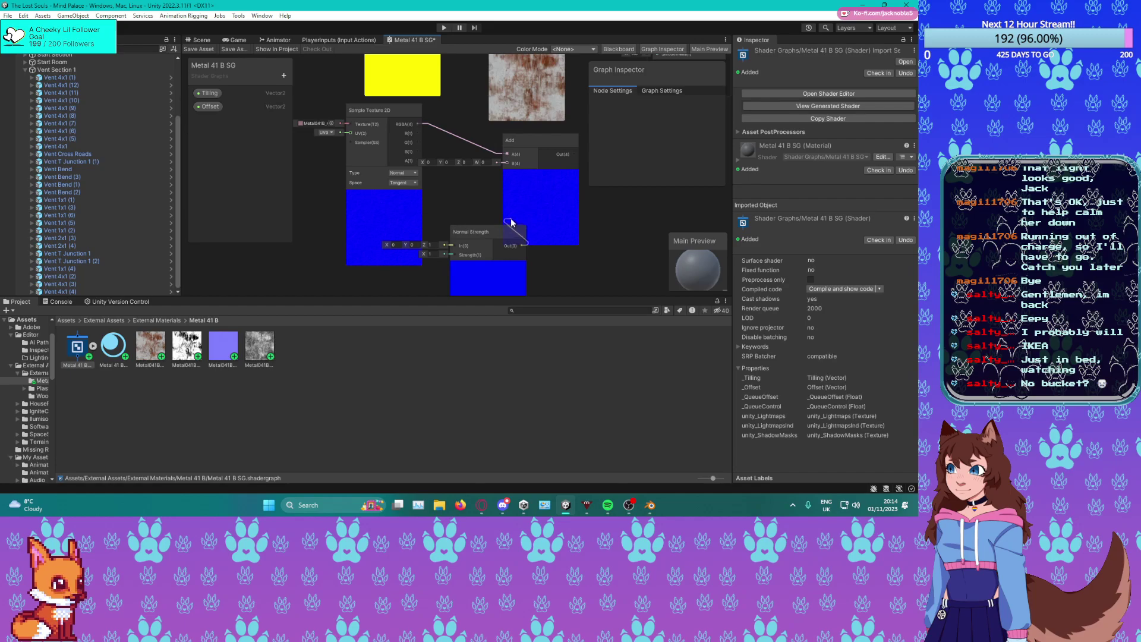
left_click_drag(505, 164, 507, 164)
Delete the Add node and connect the NormalDX texture's RGBA output to the In input of the Normal Strength node.
middle_click_drag(553, 274, 574, 214)
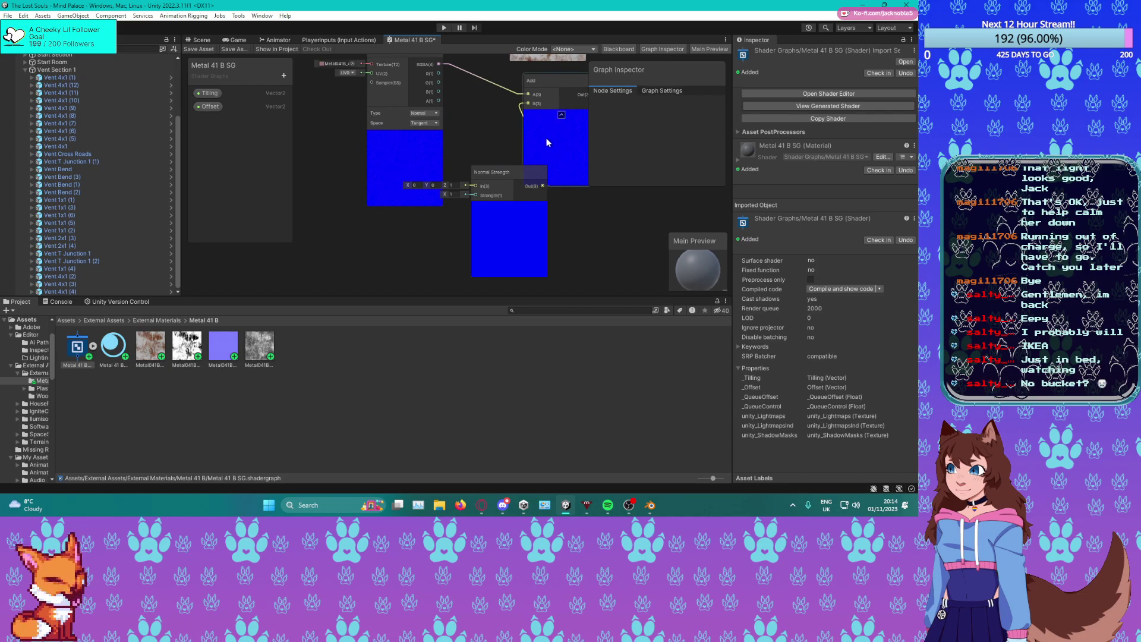
middle_click_drag(547, 137, 511, 153)
left_click(514, 142)
key("Delete")
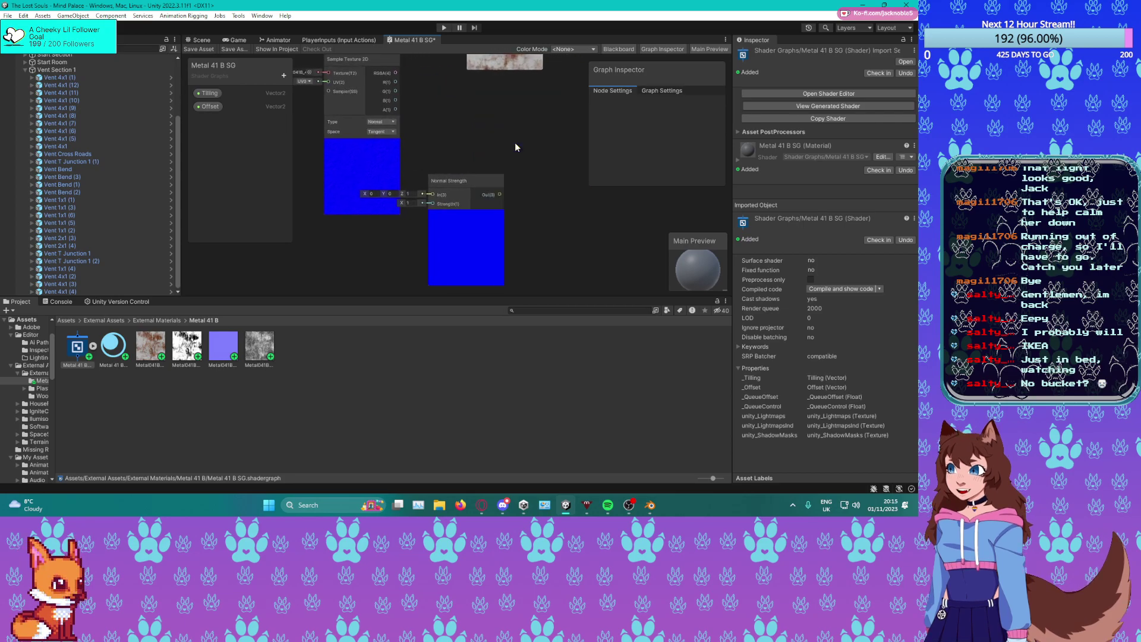
left_click_drag(470, 182, 510, 176)
left_click_drag(395, 153, 472, 188)
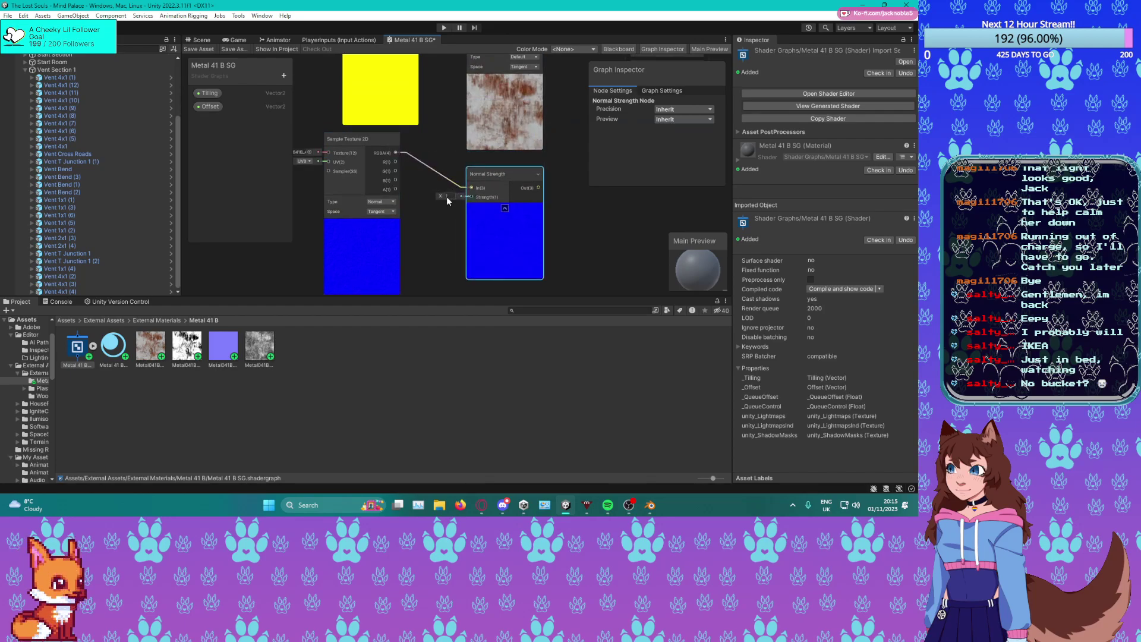
Create a Float property named Normal Strength in the shader graph.
scroll(452, 187, "down", 2)
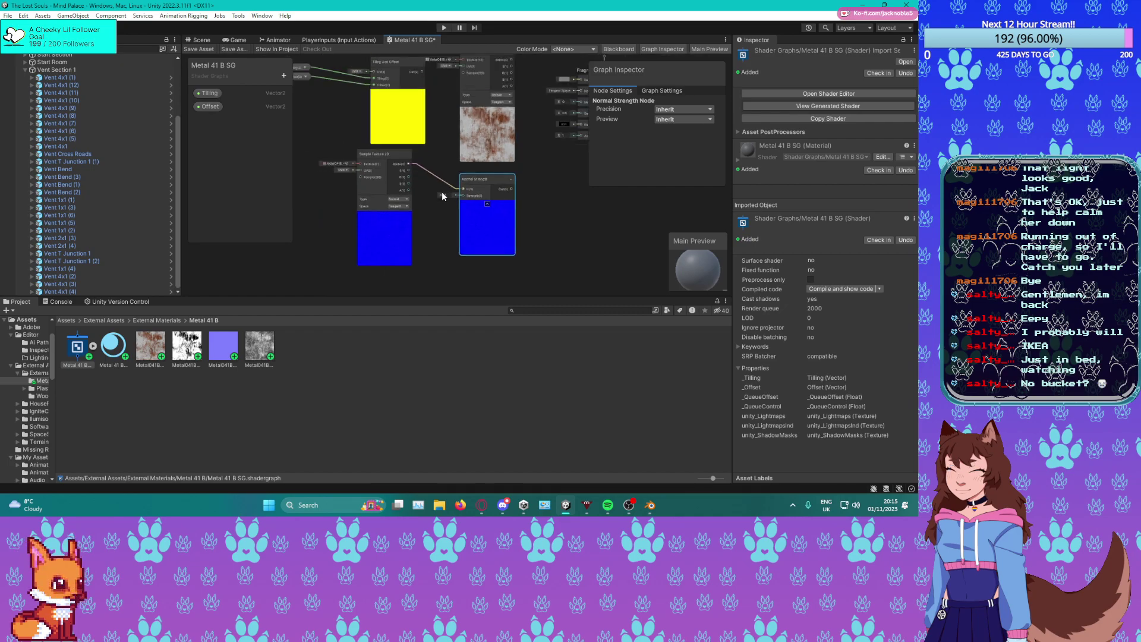
scroll(453, 193, "up", 3)
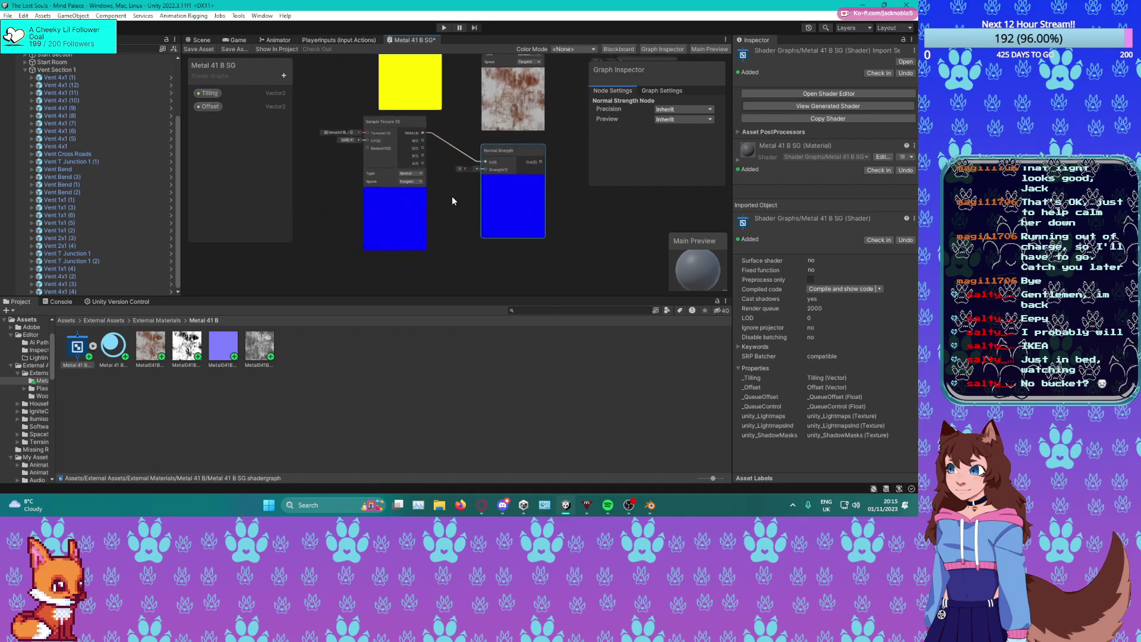
left_click(285, 75)
left_click(307, 84)
type("Norma")
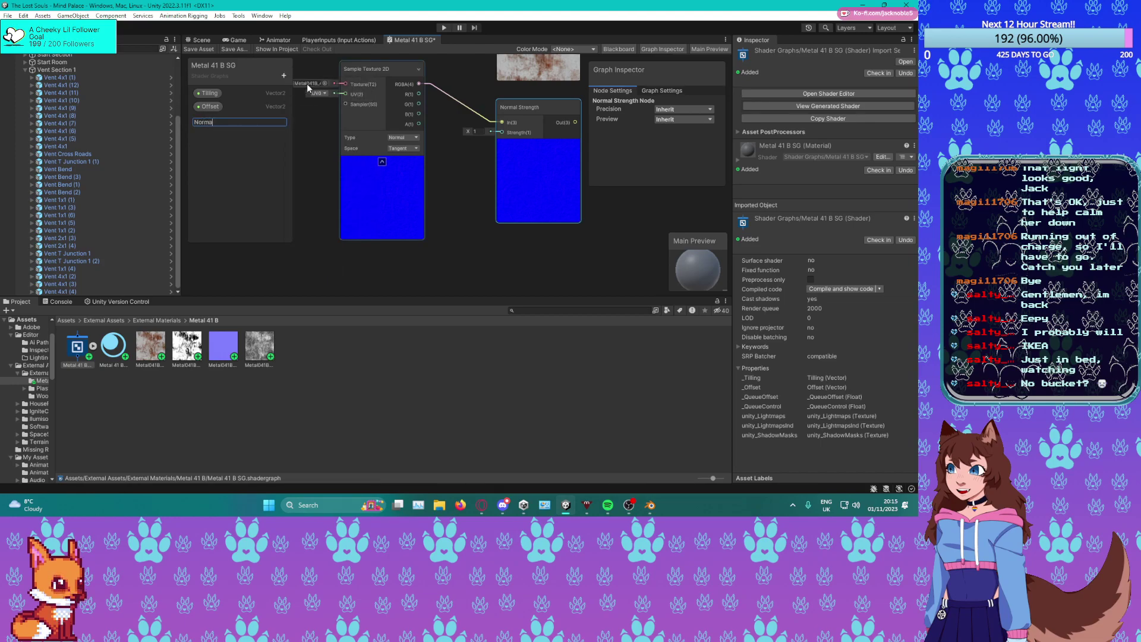
type("l Strength")
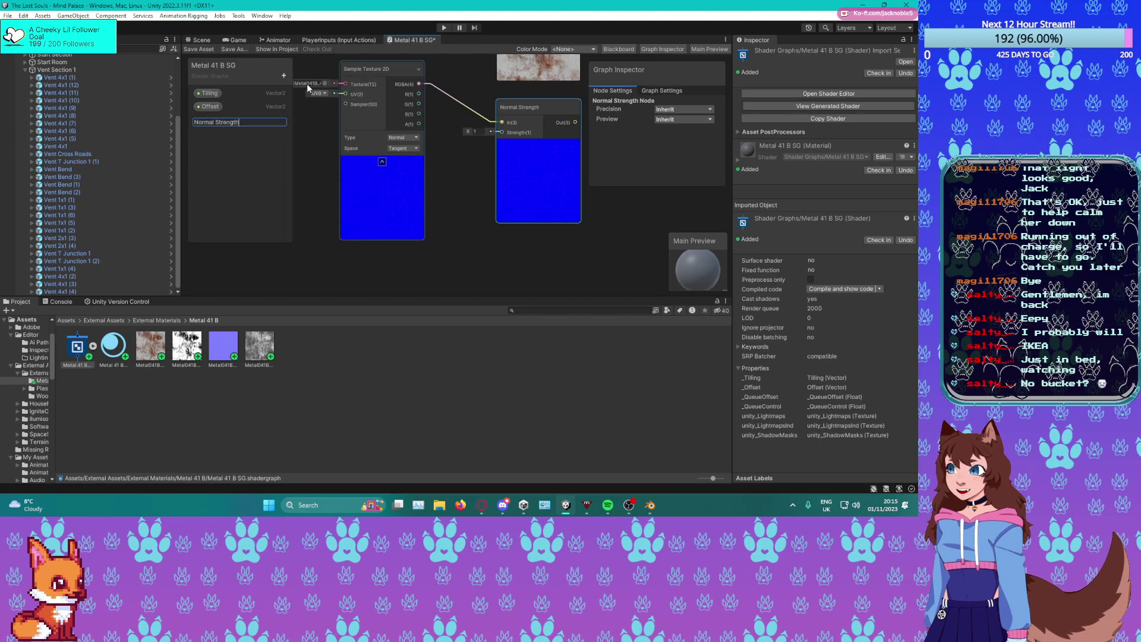
key("Return")
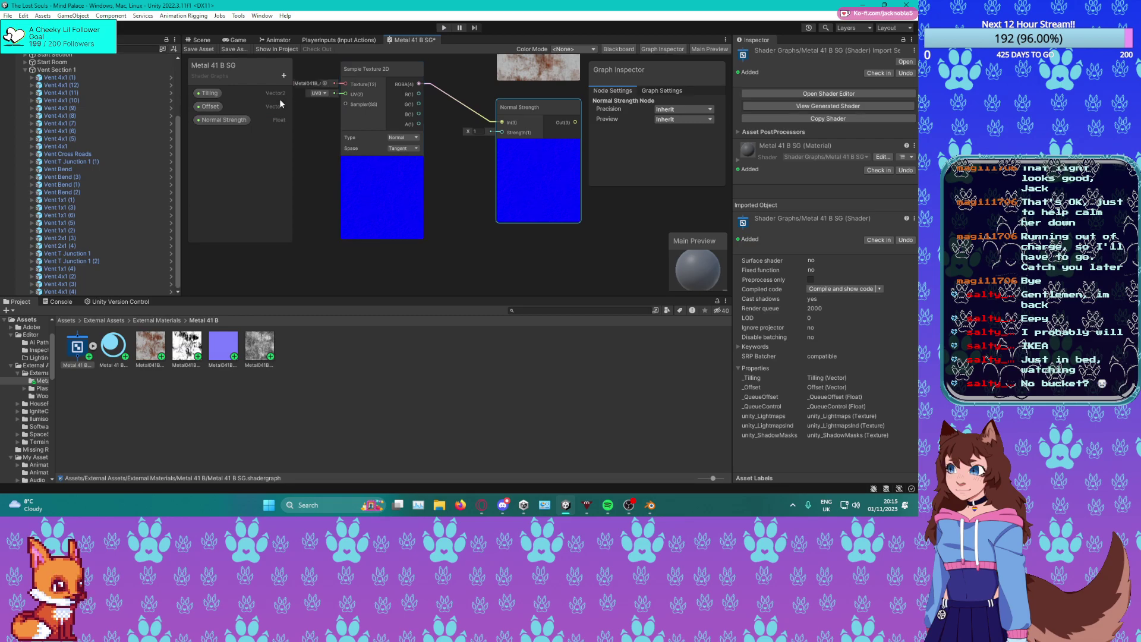
Connect the Normal Strength property to the Normal Strength node's Strength input and set its default value to 1.
left_click_drag(207, 121, 502, 132)
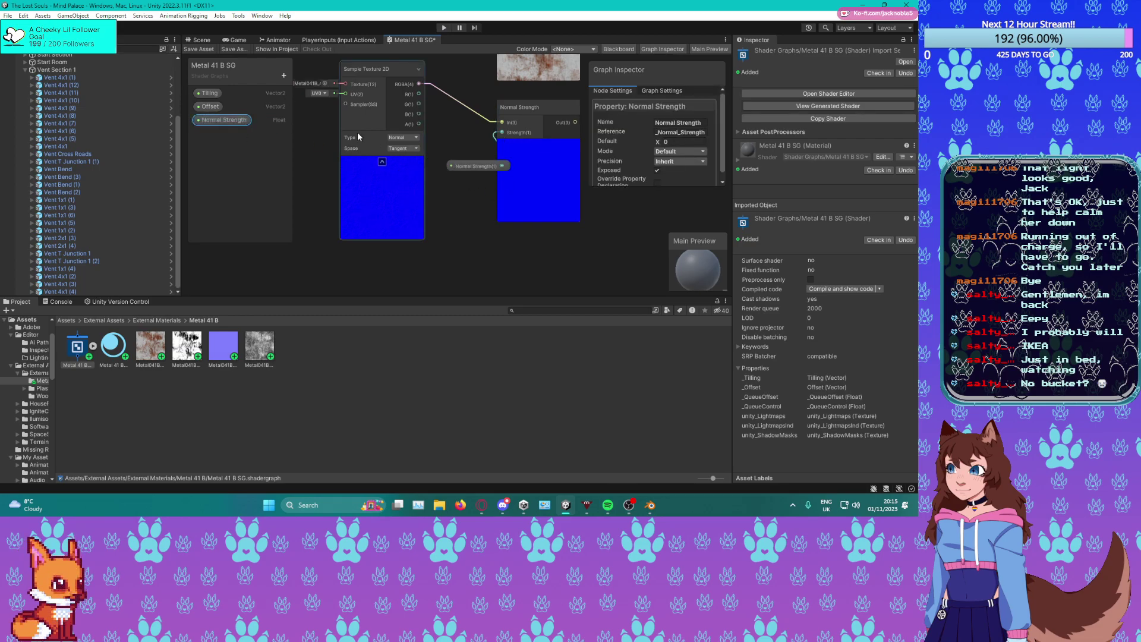
type("1")
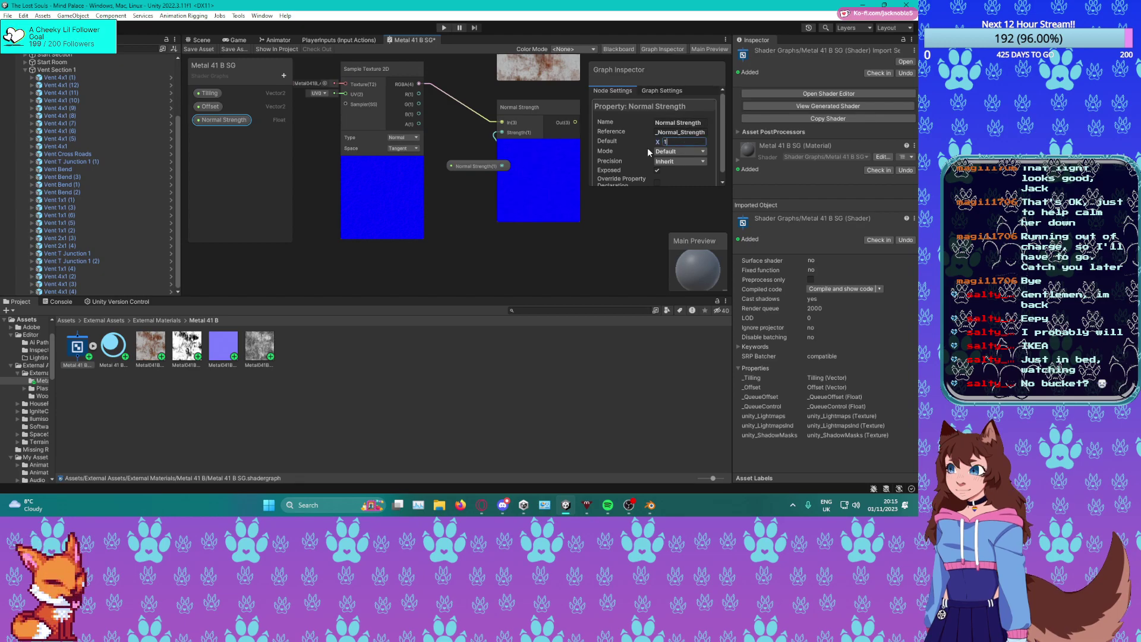
left_click(617, 216)
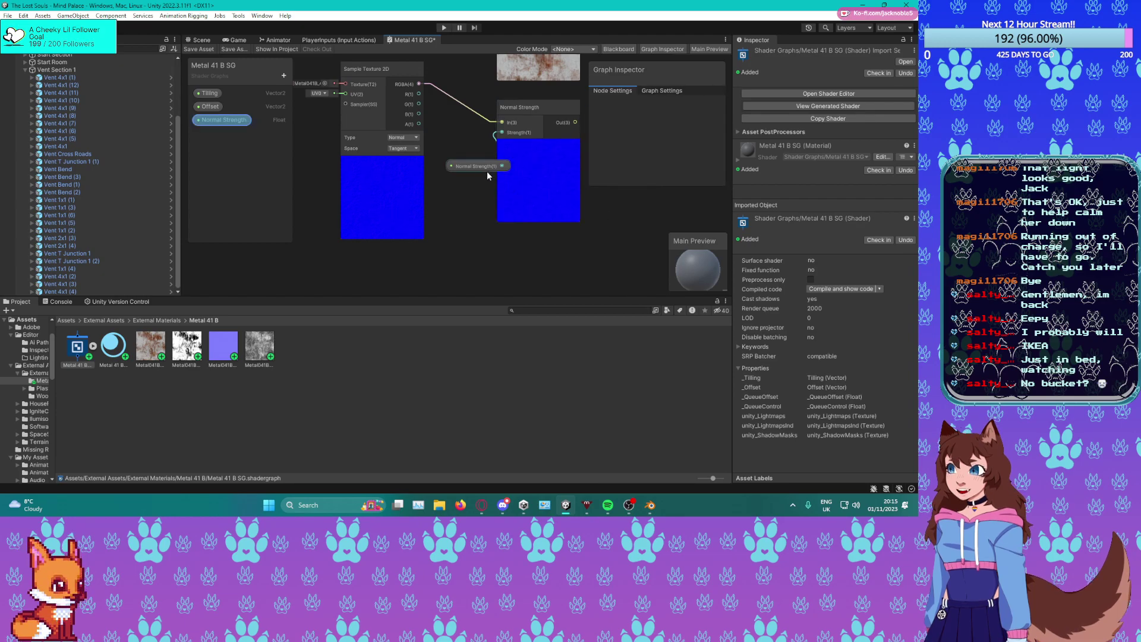
Connect the Normal Strength output to the fragment's Normal (Tangent Space) input and the colour texture's RGBA output to Base Color.
left_click_drag(523, 111, 547, 123)
middle_click_drag(535, 146, 421, 167)
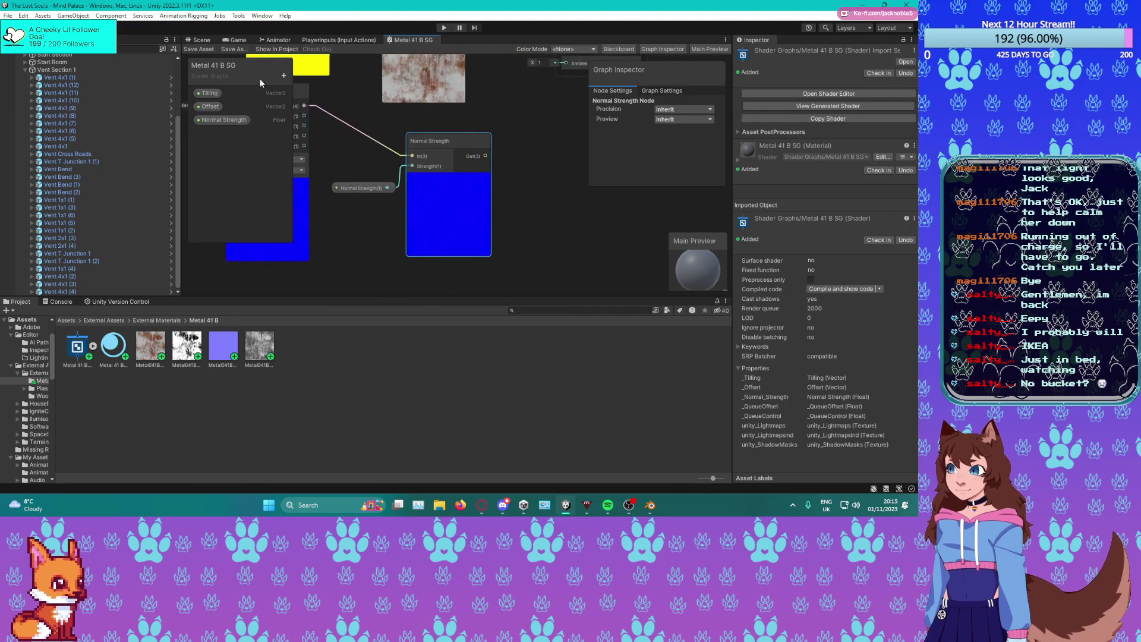
middle_click_drag(473, 88, 446, 236)
left_click_drag(440, 226, 519, 166)
left_click_drag(413, 120, 516, 151)
middle_click_drag(472, 178, 670, 69)
scroll(480, 129, "up", 2)
middle_click_drag(480, 129, 447, 229)
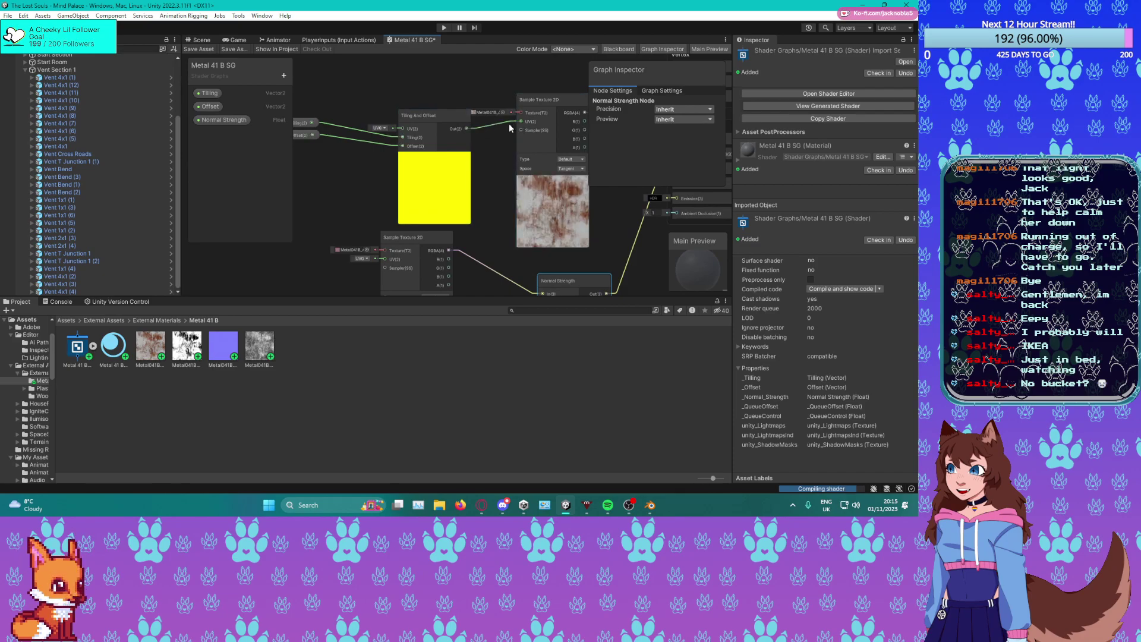
Connect the Tiling And Offset output to the normal texture's UV input, and collapse both nodes' previews and unused ports.
left_click_drag(397, 197, 385, 221)
left_click(434, 118)
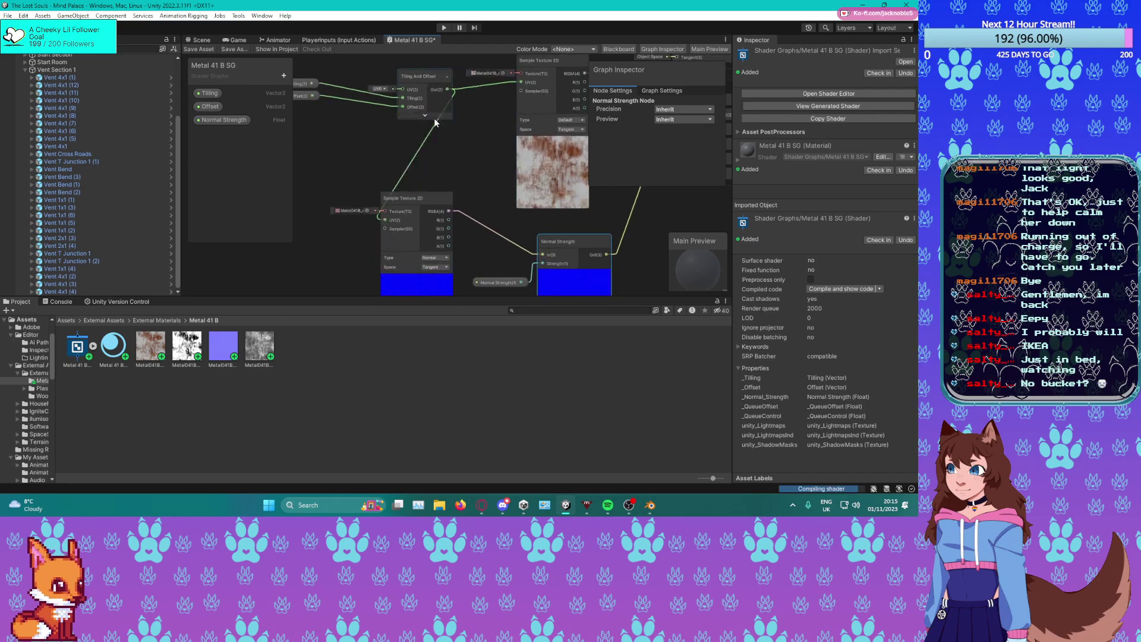
left_click(415, 280)
left_click(441, 200)
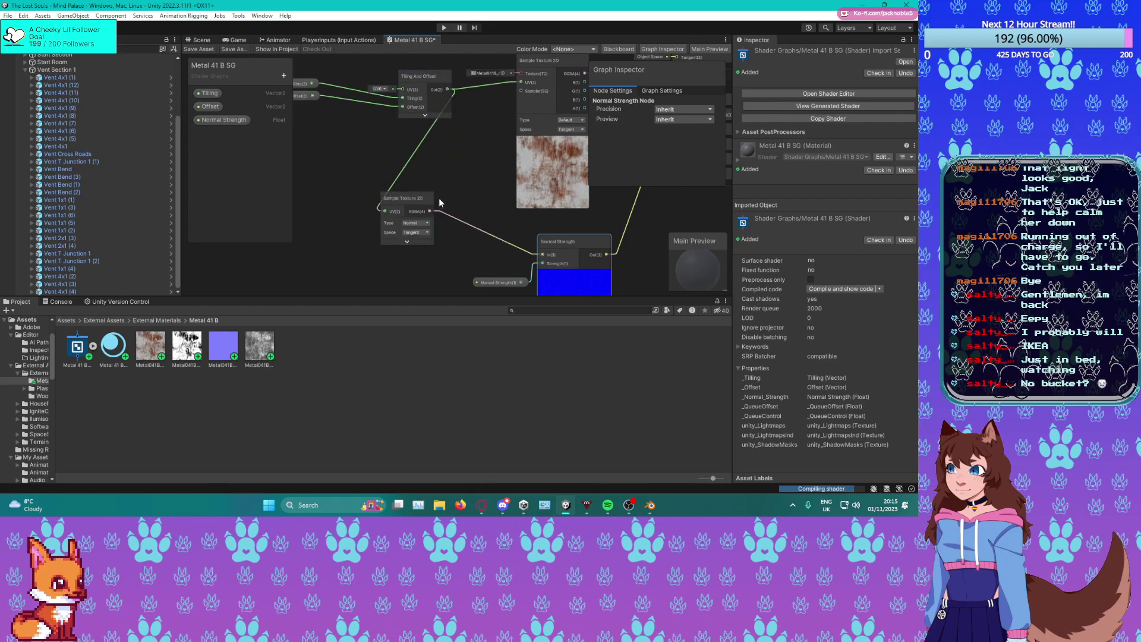
left_click(447, 76)
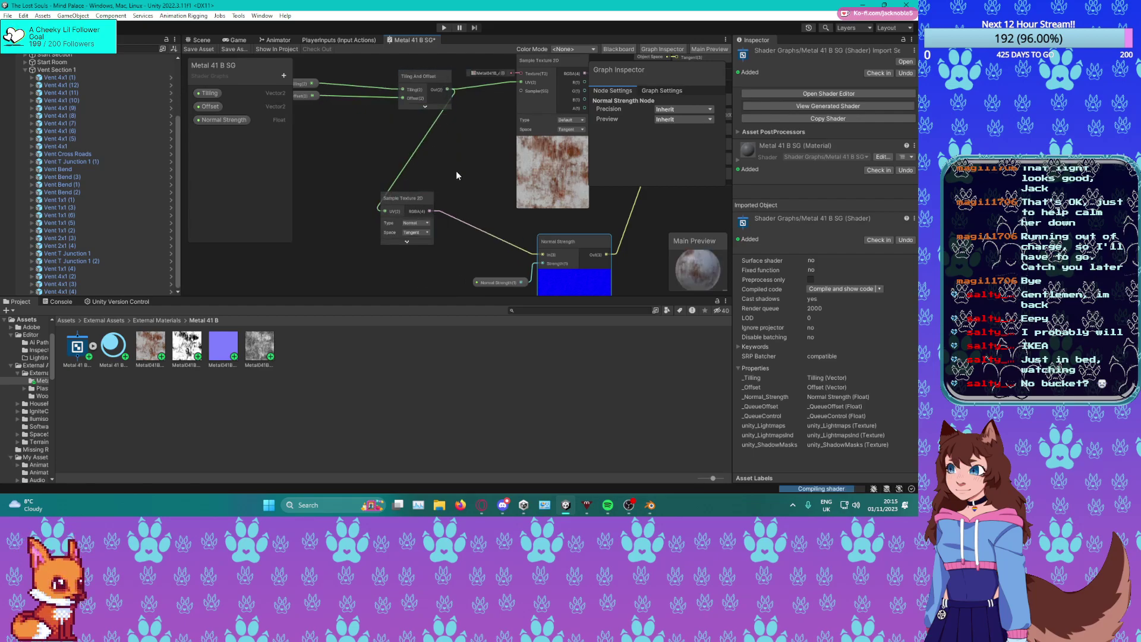
Move the Normal Strength node and its property node together closer to the normal texture node.
scroll(502, 165, "down", 3)
middle_click_drag(501, 166, 546, 155)
scroll(422, 179, "up", 4)
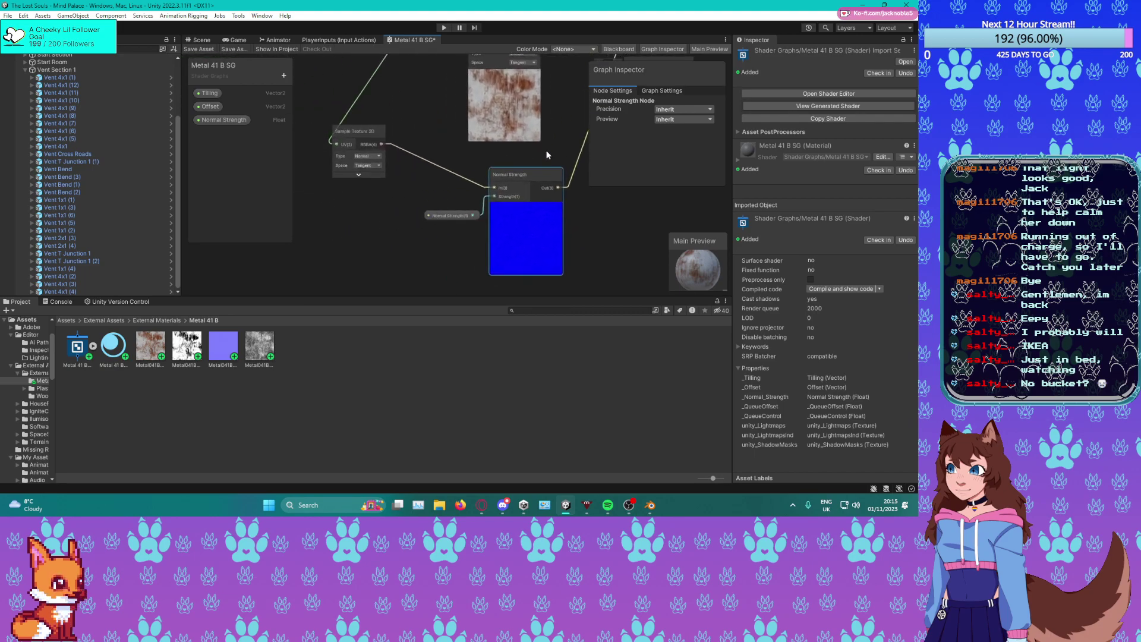
left_click_drag(434, 173, 528, 240)
left_click_drag(522, 181, 477, 173)
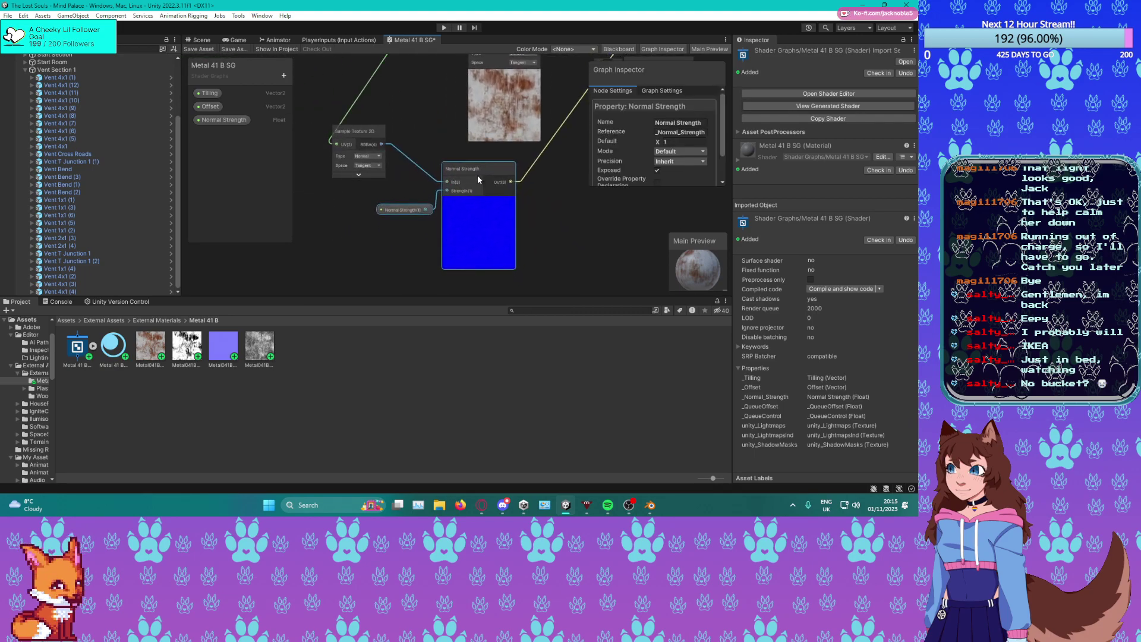
Collapse the colour texture node's preview and unused ports, and stack it with the normal texture node beside Tiling And Offset.
scroll(431, 127, "down", 4)
mouse_move(409, 135)
left_mouse_down()
mouse_move(428, 93)
mouse_move(428, 138)
mouse_move(418, 142)
left_mouse_up()
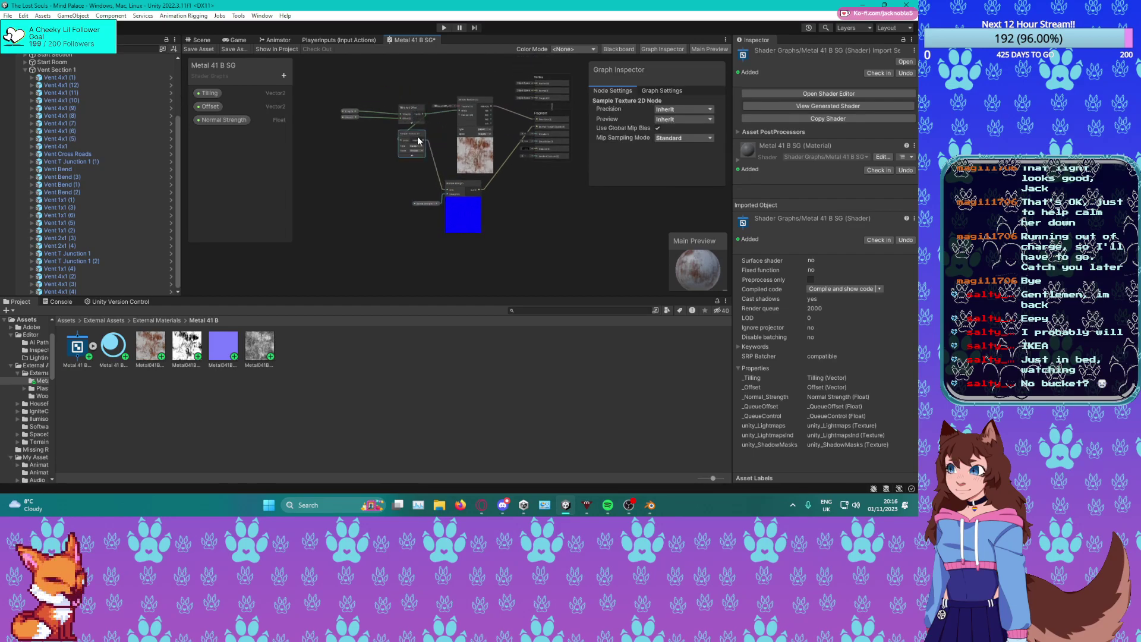
left_click(476, 140)
left_click(490, 100)
left_click_drag(417, 137, 455, 128)
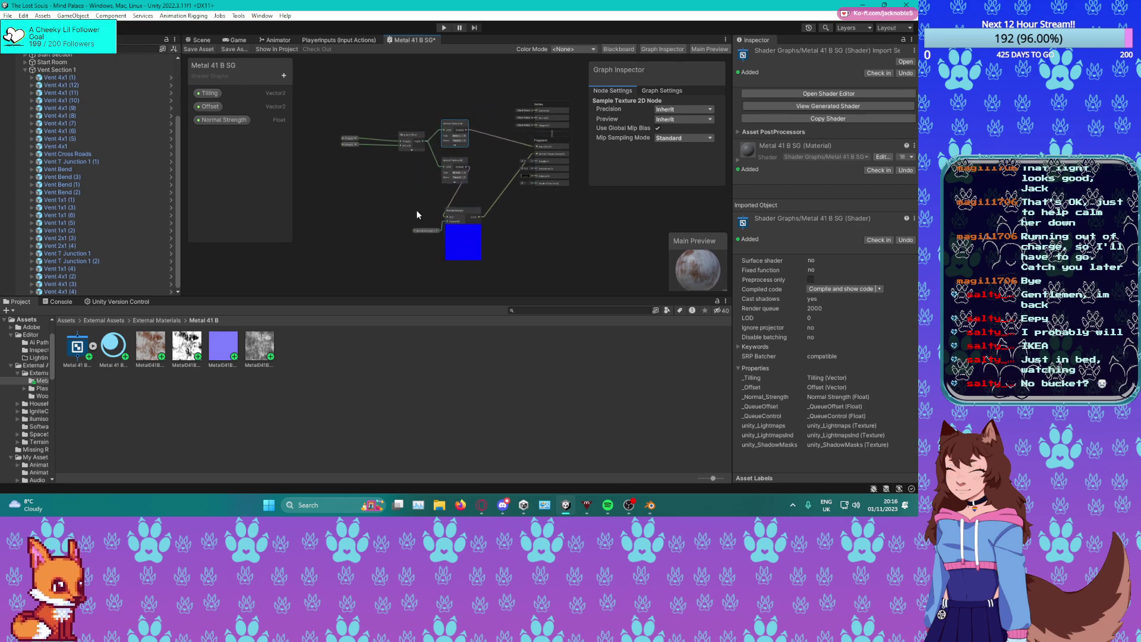
Tuck the Normal Strength node and its property beside the normal texture, collapse its preview, and save the shader graph.
left_click(463, 239)
left_click_drag(459, 210, 442, 193)
scroll(454, 174, "up", 4)
left_click(439, 200)
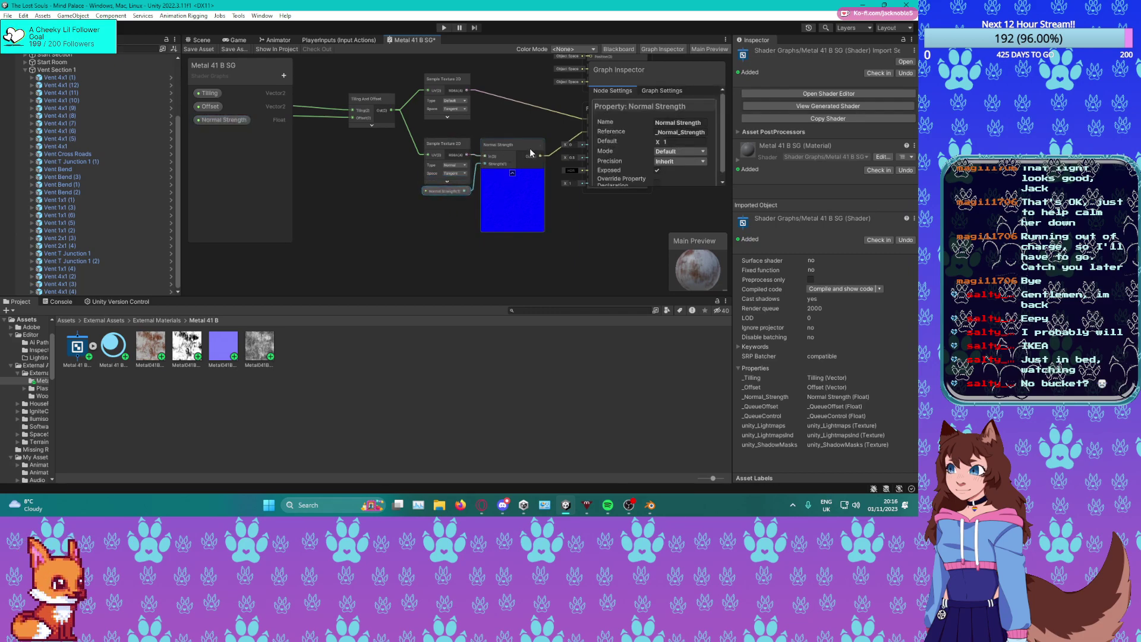
left_click(512, 174)
left_click_drag(415, 131, 493, 220)
left_click_drag(500, 159, 472, 154)
key("ctrl+s")
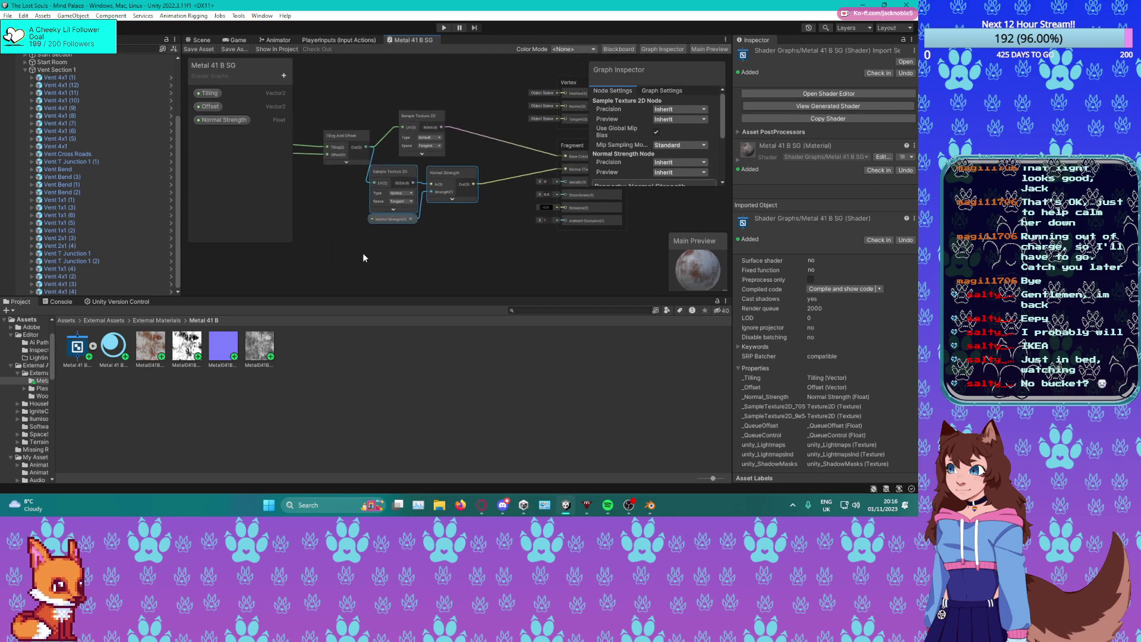
Add the Metal041B_4K-PNG_Metalness texture to the graph as a Sample Texture 2D node and connect its RGBA output to Metallic.
left_click(185, 356)
middle_click_drag(441, 223, 405, 177)
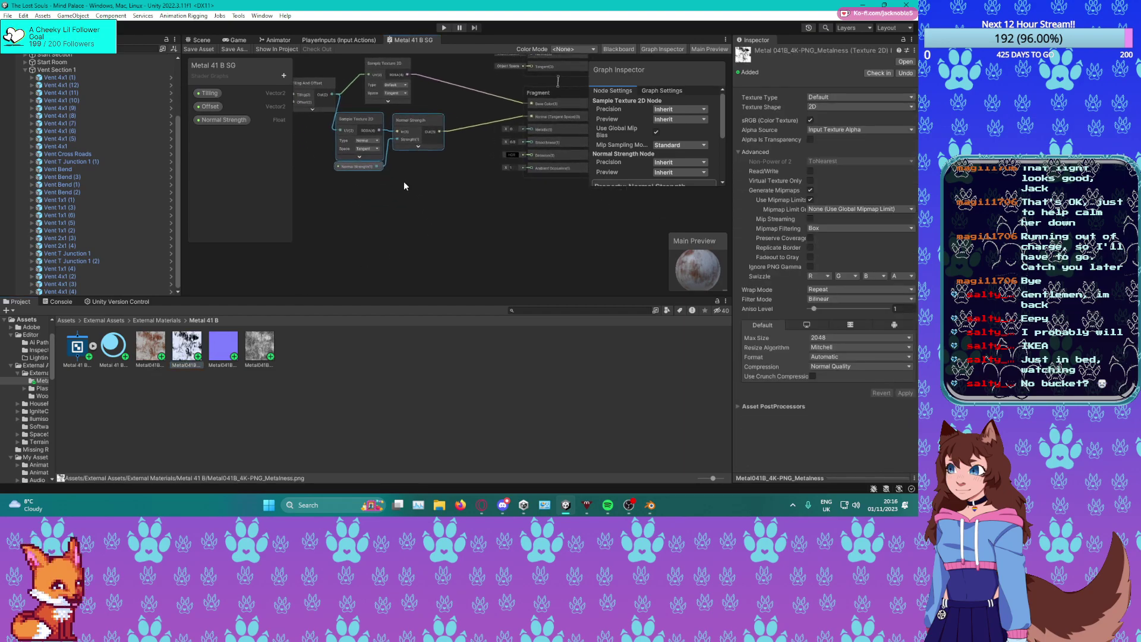
left_click_drag(186, 348, 366, 232)
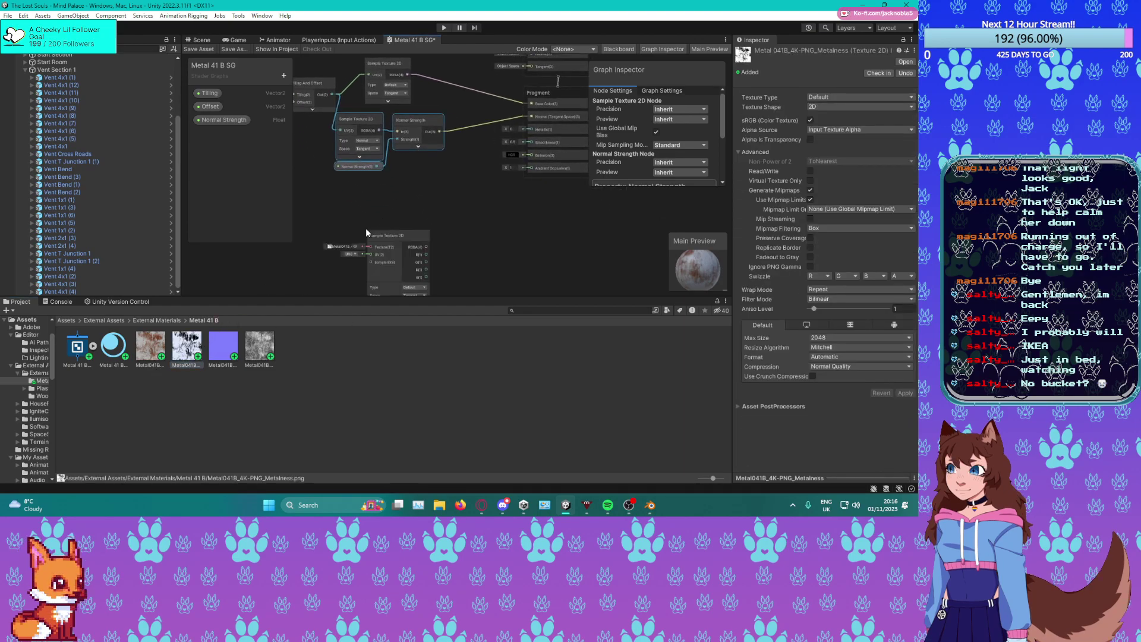
left_click_drag(551, 126, 550, 127)
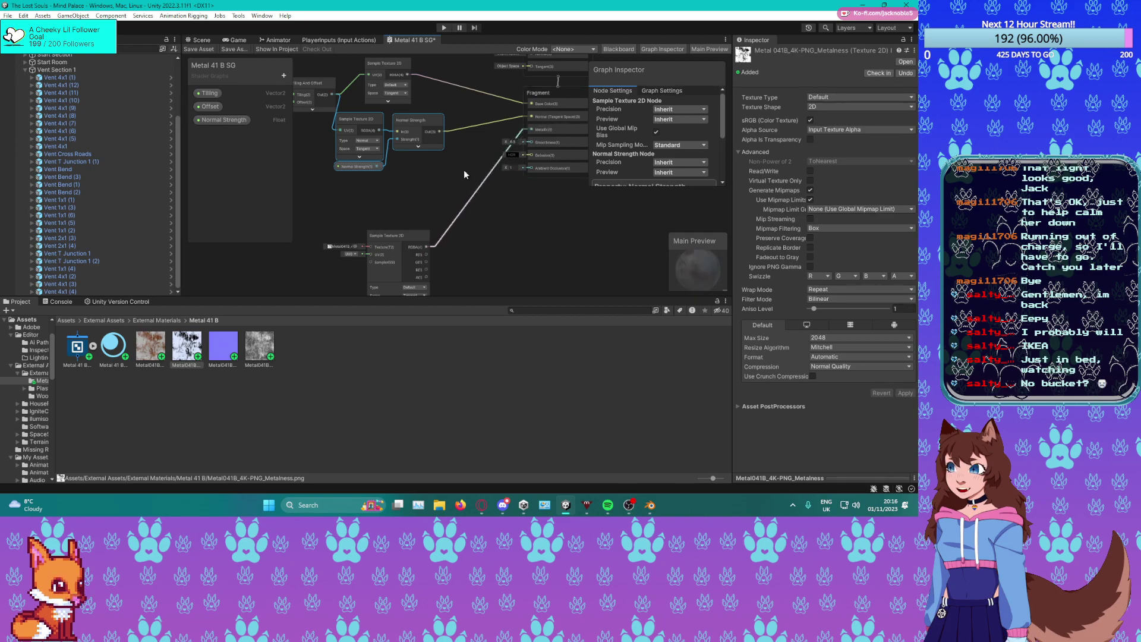
Connect the Tiling And Offset output to the metalness texture's UV, collapse the node, and move it below the normal texture.
middle_click_drag(521, 135, 587, 129)
left_click_drag(396, 85, 439, 228)
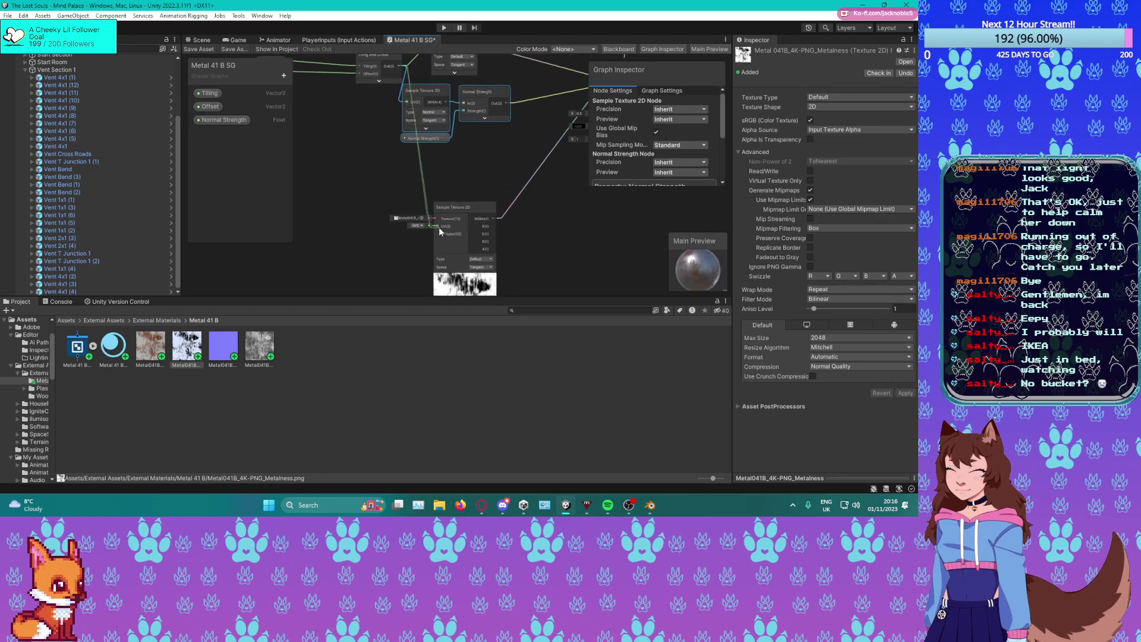
left_click(493, 208)
left_click(464, 248)
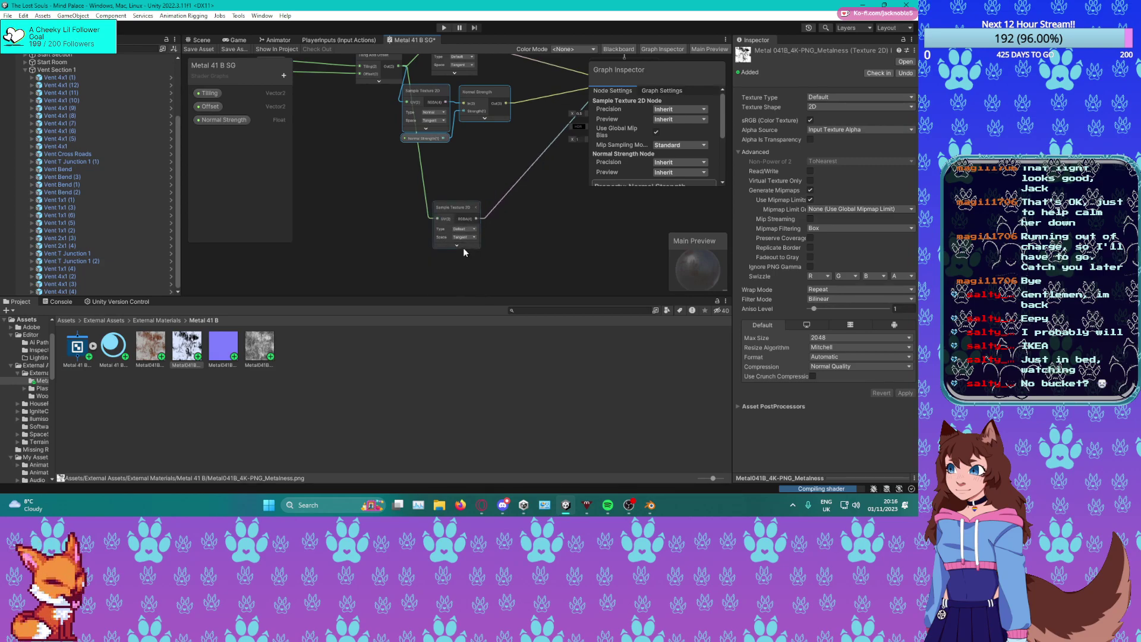
left_click_drag(458, 210, 461, 162)
Add the Metal041B_4K-PNG_Roughness texture as a Sample Texture 2D node below the metalness node and collapse its preview.
left_click_drag(263, 340, 416, 251)
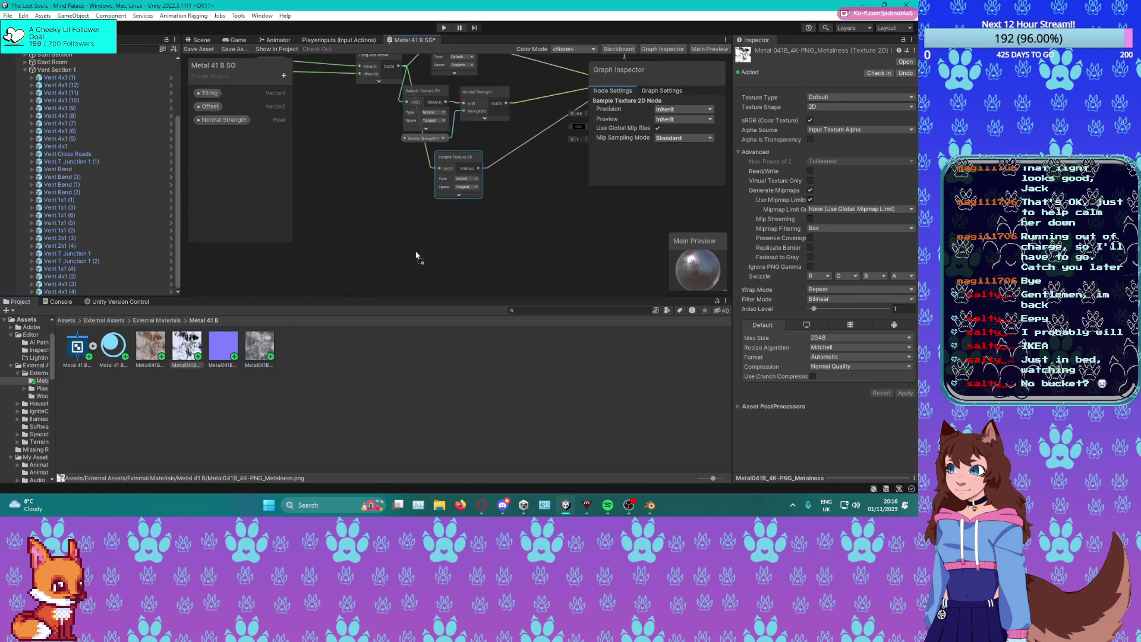
middle_click_drag(476, 242, 462, 168)
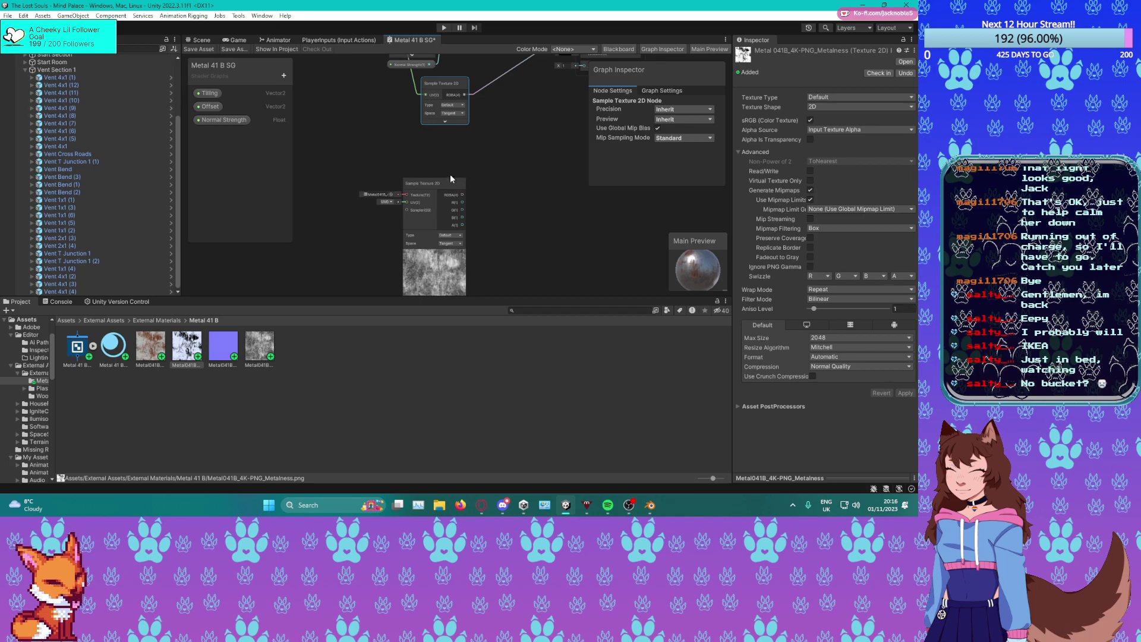
left_click(259, 343)
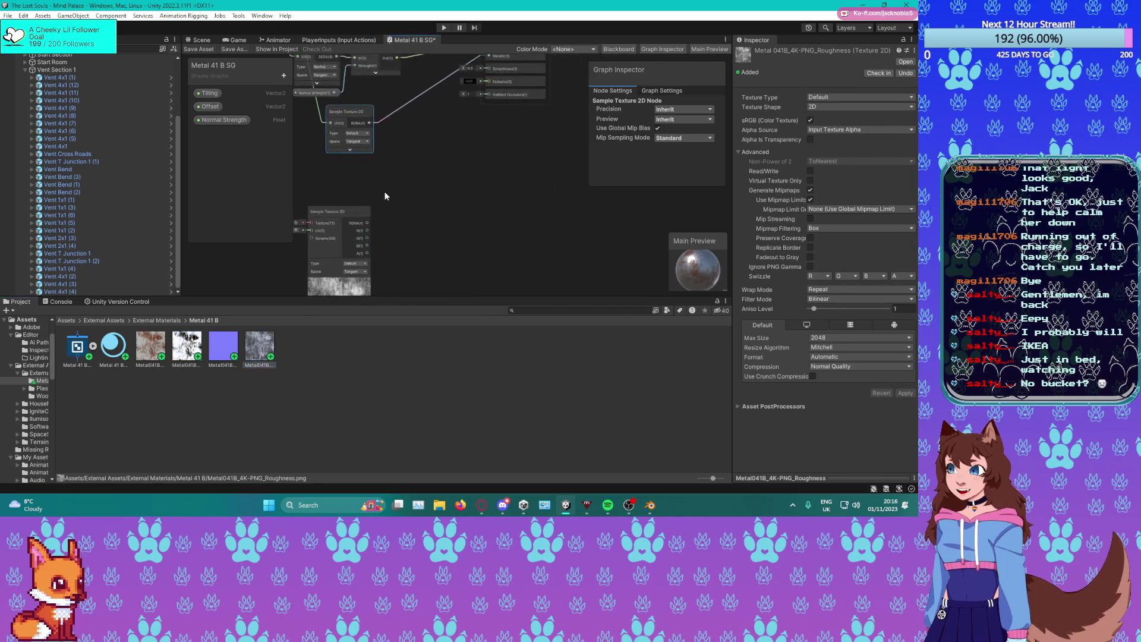
middle_click_drag(385, 192, 402, 217)
middle_click_drag(352, 269, 371, 217)
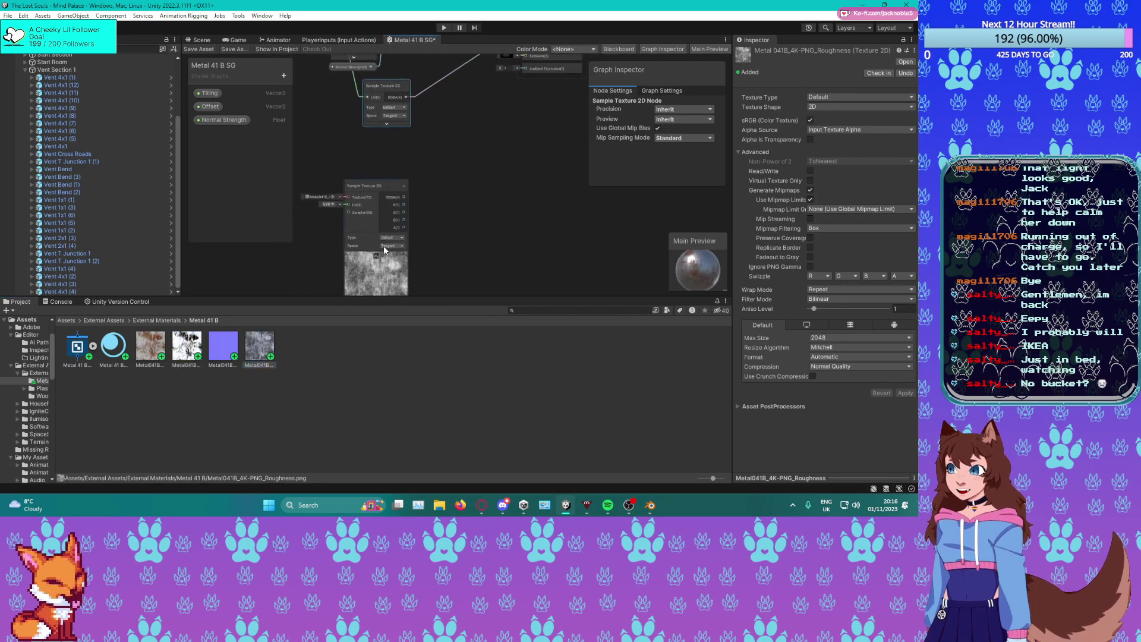
left_click_drag(373, 215, 379, 167)
Connect the Tiling And Offset output to the roughness texture's UV input and its RGBA output to Smoothness.
middle_click_drag(428, 159, 428, 211)
middle_click_drag(360, 156, 387, 204)
left_click_drag(355, 95, 381, 230)
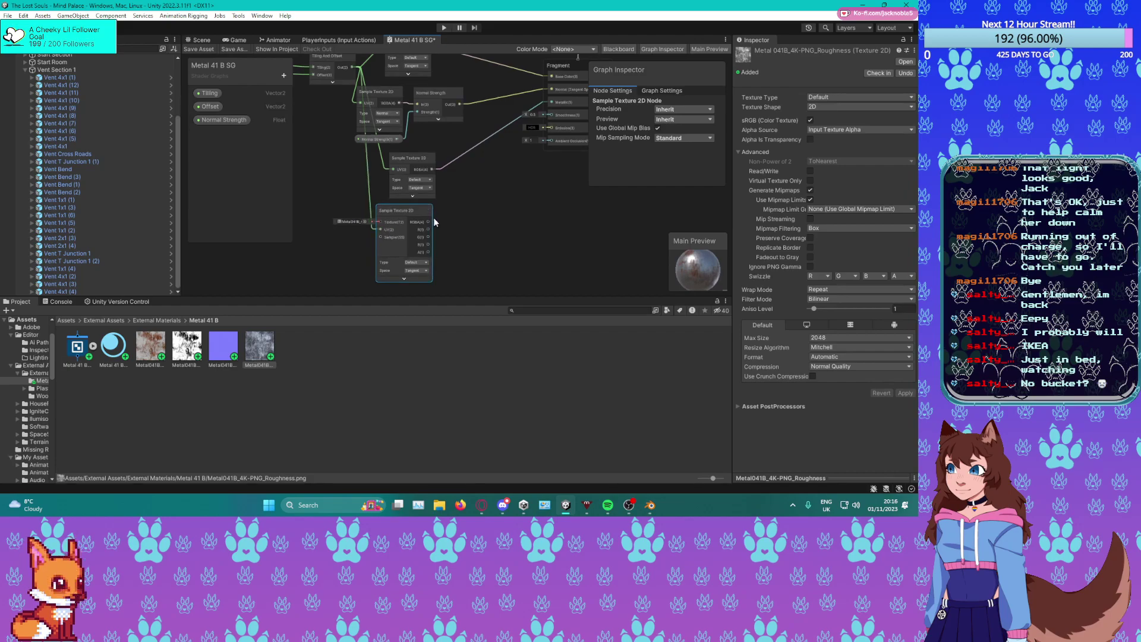
middle_click_drag(434, 219, 414, 233)
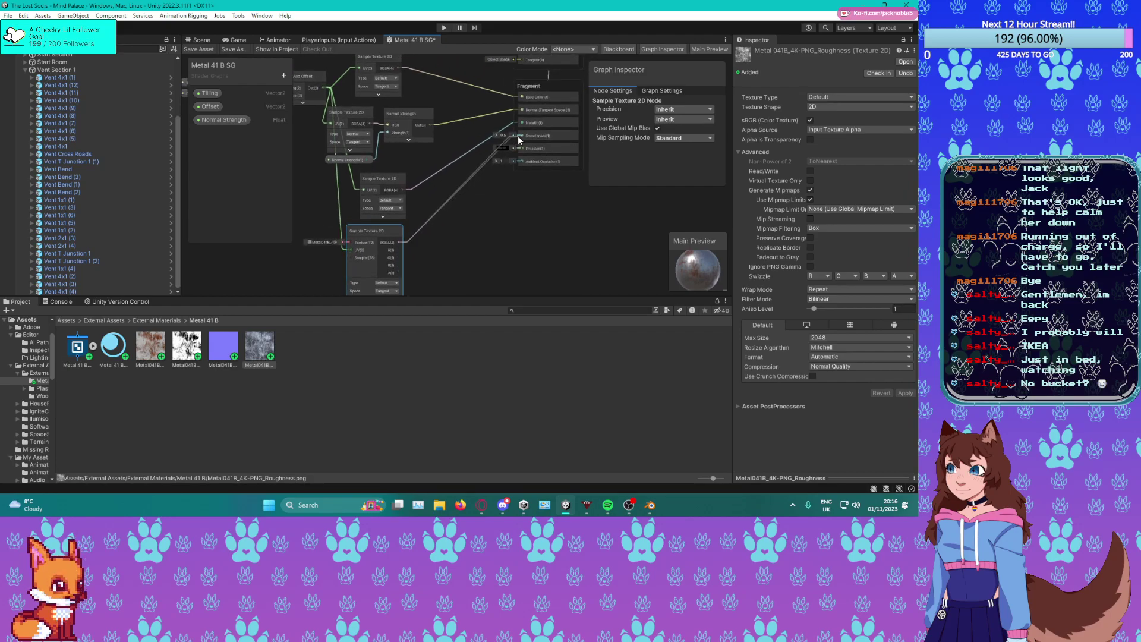
left_click_drag(519, 140, 519, 140)
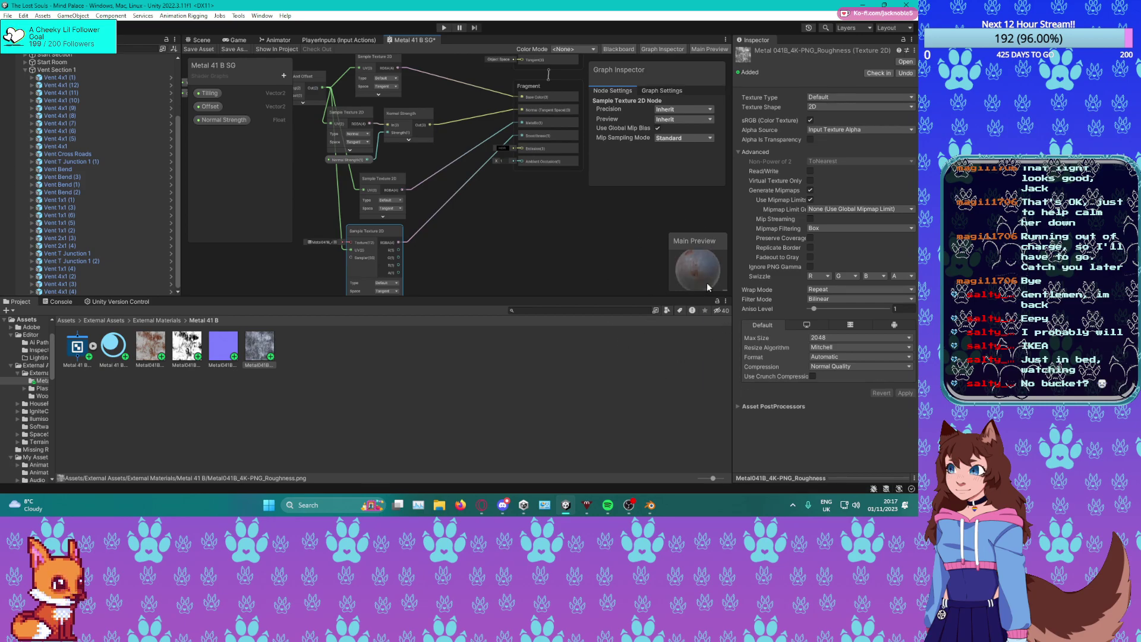
Rotate the main preview sphere to examine the surface, and delete the connection from the roughness texture to Smoothness.
mouse_move(707, 280)
left_mouse_down()
mouse_move(699, 270)
mouse_move(727, 287)
mouse_move(741, 269)
mouse_move(705, 262)
left_mouse_up()
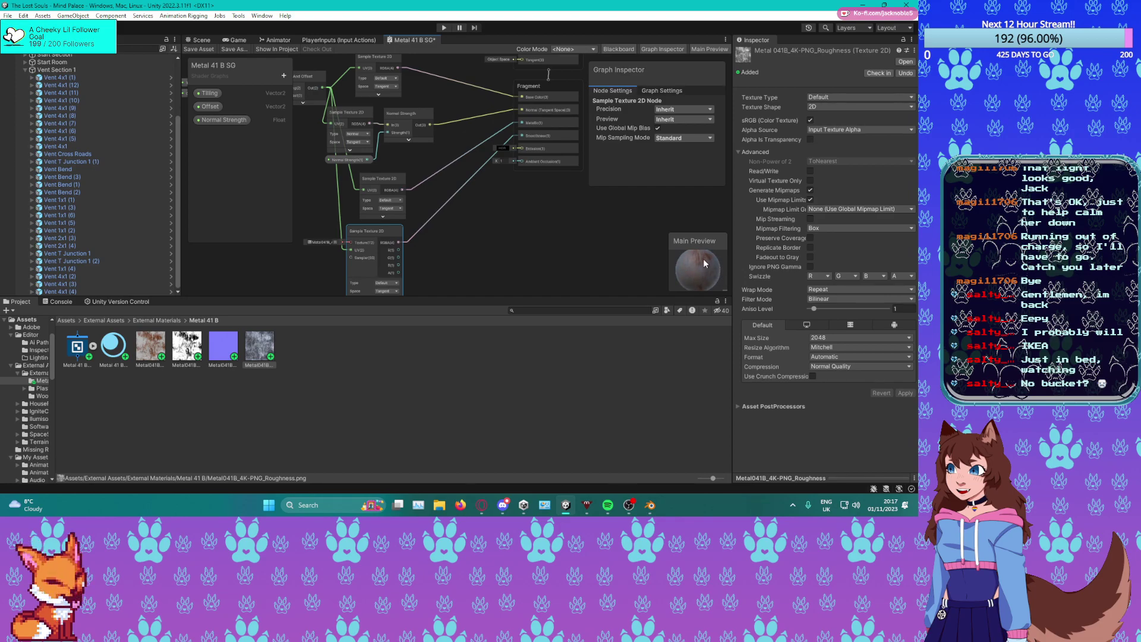
middle_click_drag(418, 249, 418, 240)
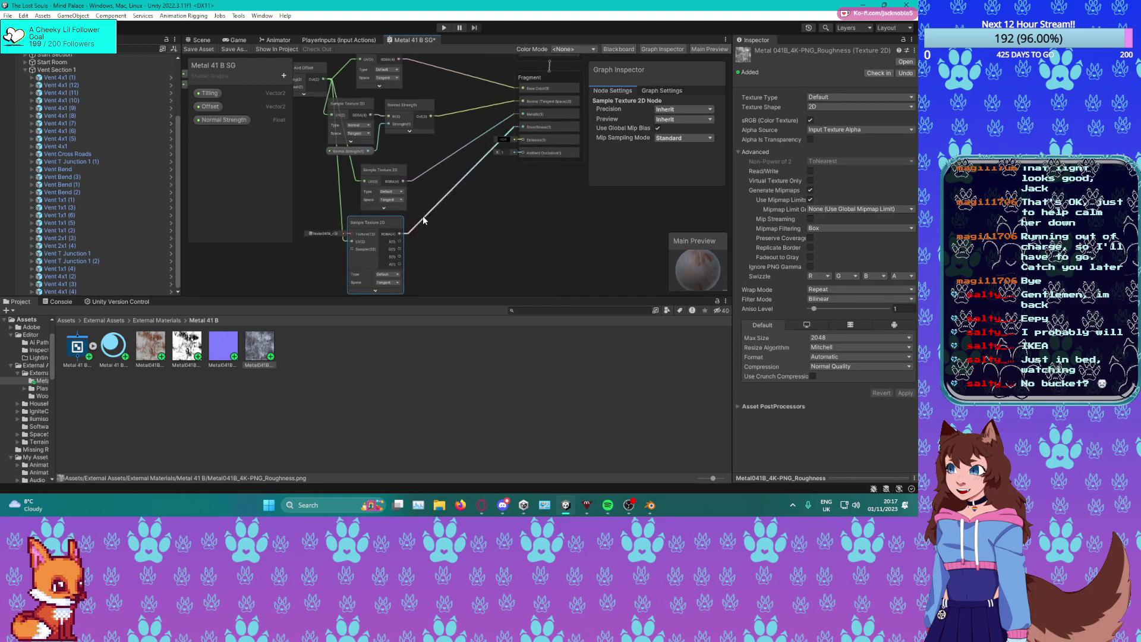
left_click(423, 217)
key("Delete")
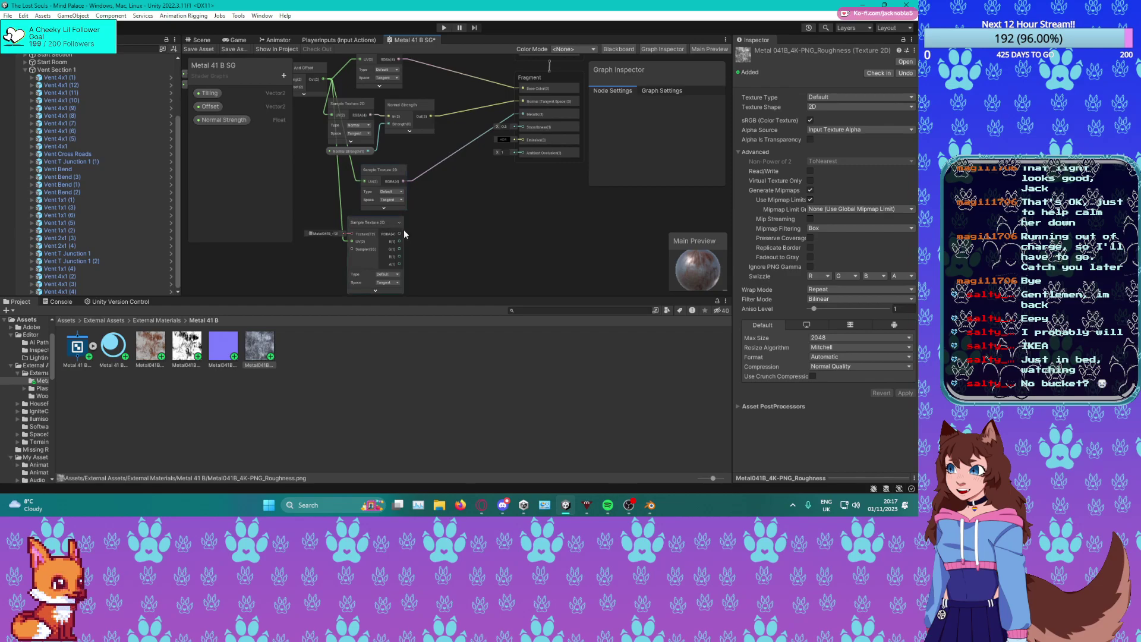
Add an Invert Colors node next to the roughness texture node.
key("space")
type("Inver")
key("Up")
key("Up")
key("Return")
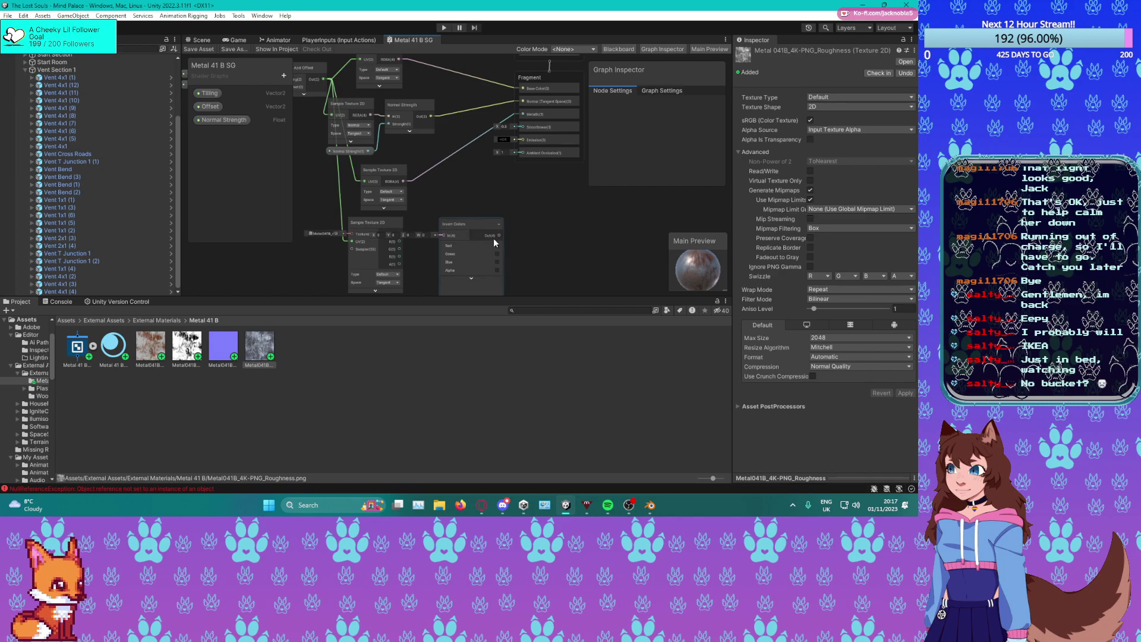
Try to reposition the Invert Colors node and connect its output to the fragment's Smoothness input.
left_click_drag(478, 236, 515, 229)
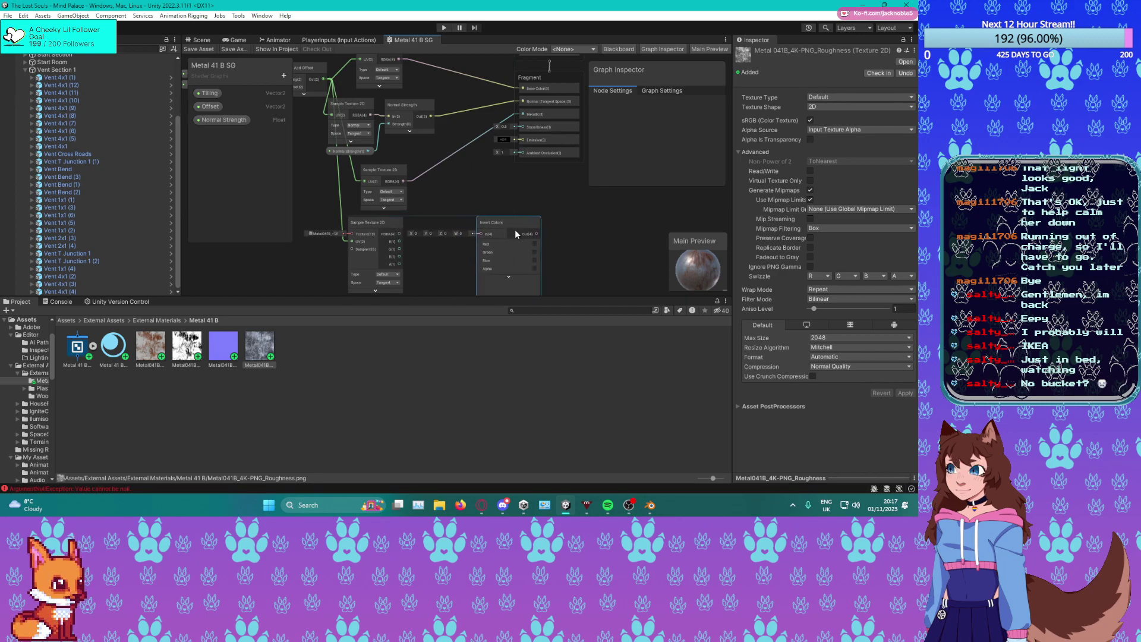
right_click(515, 230)
left_click(579, 210)
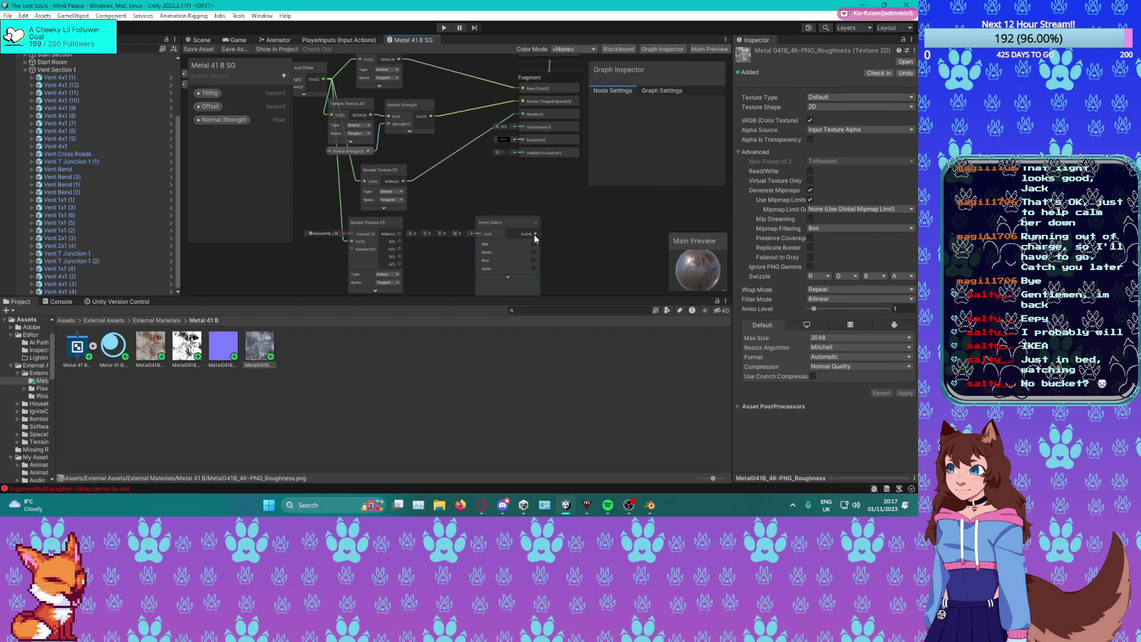
left_click_drag(535, 234, 524, 127)
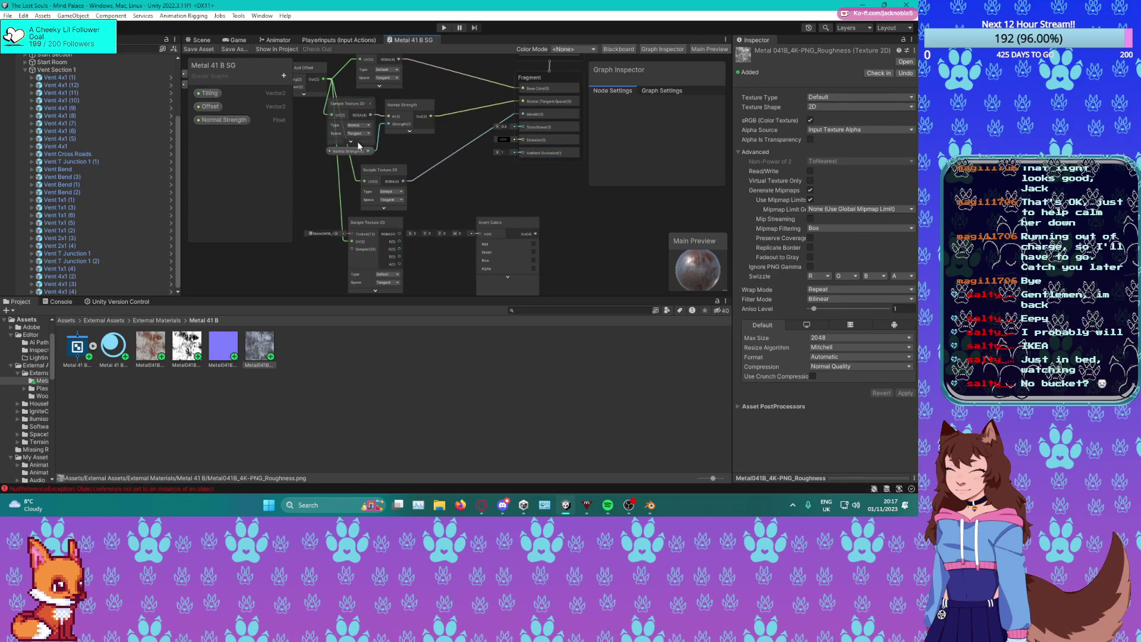
Close the Metal 41 B SG shader graph editor and reopen the graph from its asset in the Metal 41 B folder.
left_click(208, 40)
left_click(429, 39)
right_click(427, 39)
left_click(416, 39)
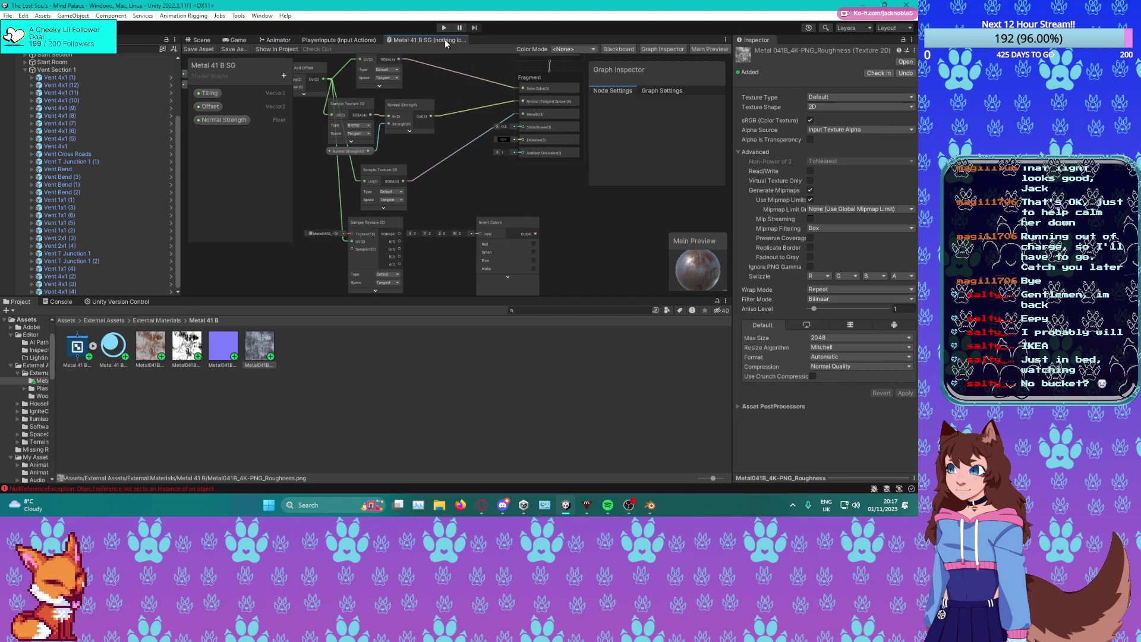
right_click(445, 39)
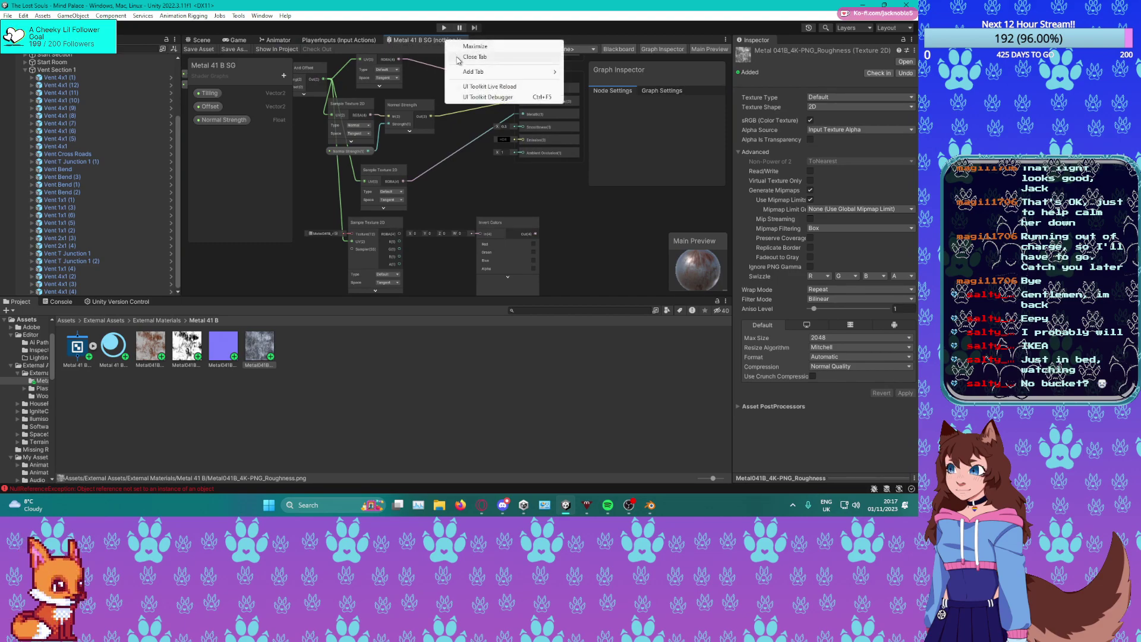
left_click(461, 56)
double_click(77, 346)
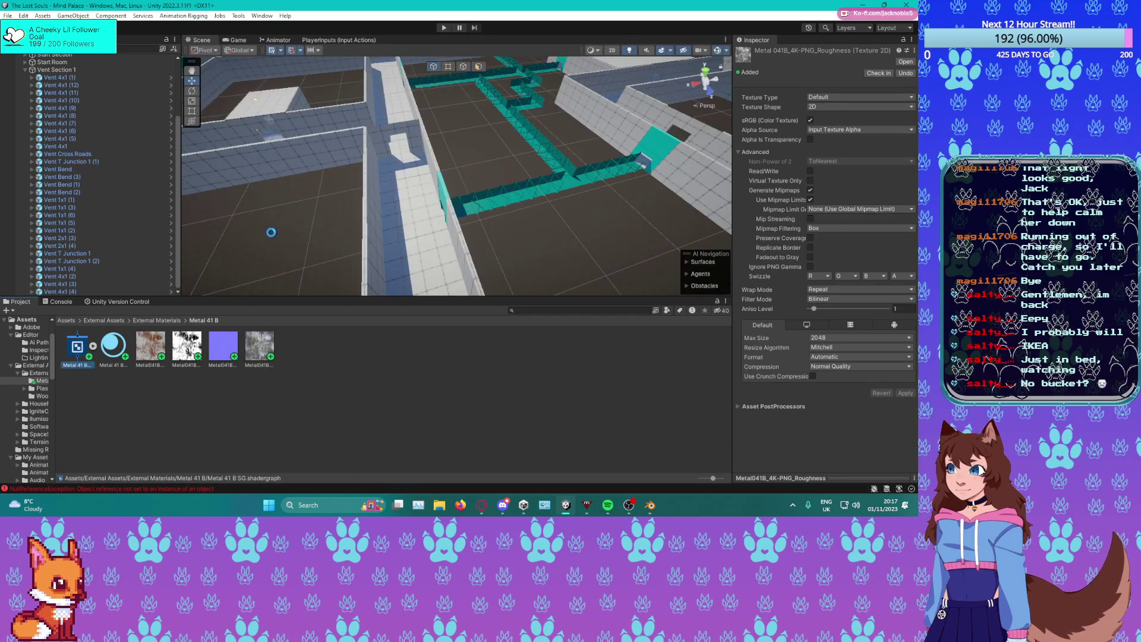
scroll(494, 224, "down", 5)
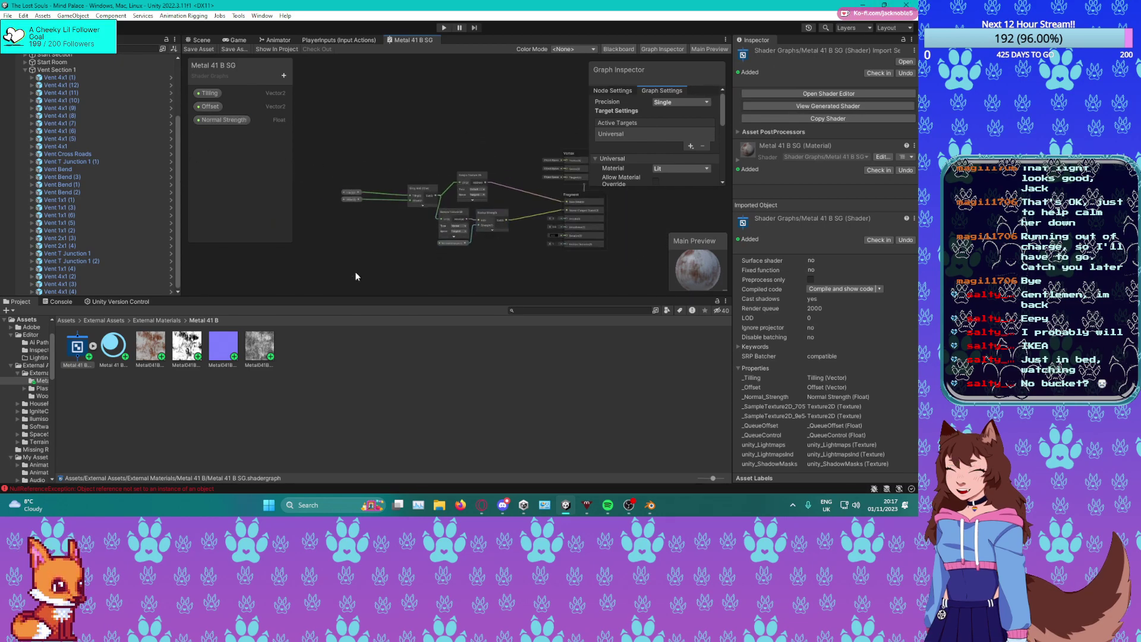
Switch to Unity Hub and look at the installed editor versions.
key("alt+Tab")
left_click(533, 504)
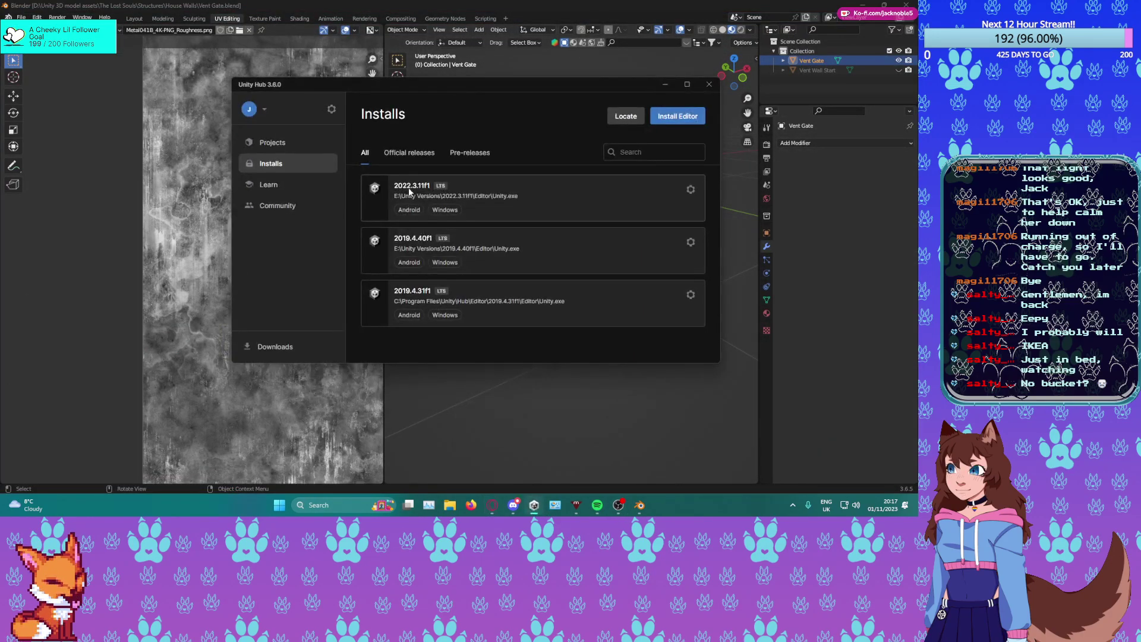
Open The Lost Souls project from the Unity Hub project list.
left_click(262, 144)
left_click(438, 199)
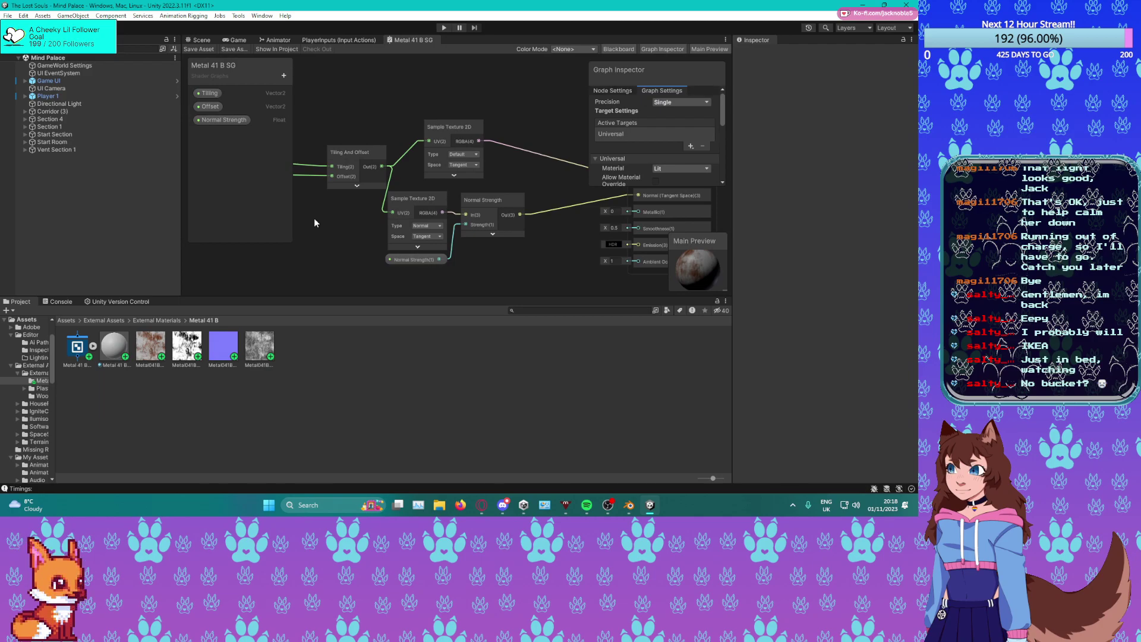
Add the metalness texture as a Sample Texture 2D node, wired from Tiling And Offset to its UV and from its RGBA to Metallic.
middle_click_drag(358, 235, 399, 169)
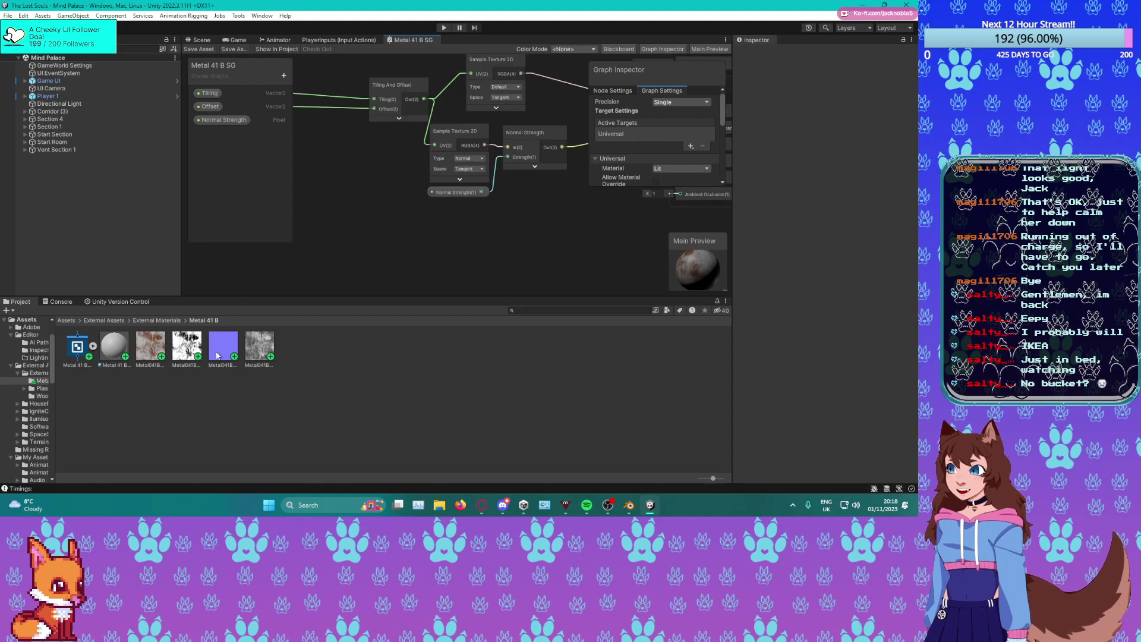
left_click_drag(220, 351, 449, 239)
left_click_drag(268, 414, 547, 149)
middle_click_drag(468, 190, 569, 175)
left_click_drag(398, 88, 451, 217)
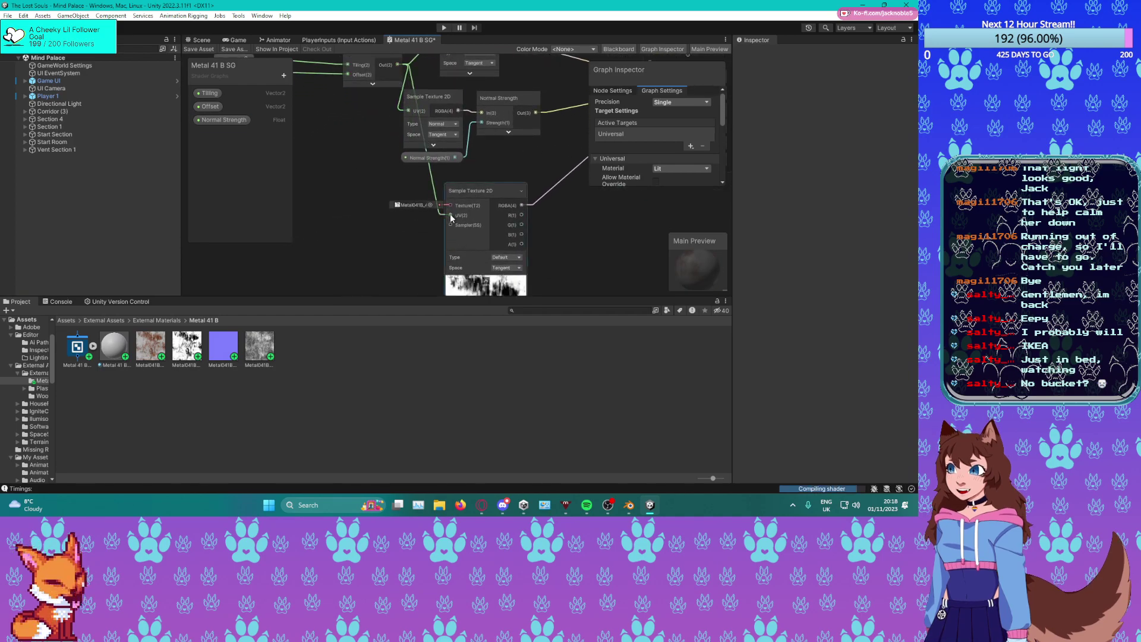
Collapse the metalness node, place it below the colour texture node and move the normal texture nodes lower in the graph.
left_click(521, 191)
left_click(488, 244)
left_click_drag(480, 190, 303, 142)
left_click(431, 101)
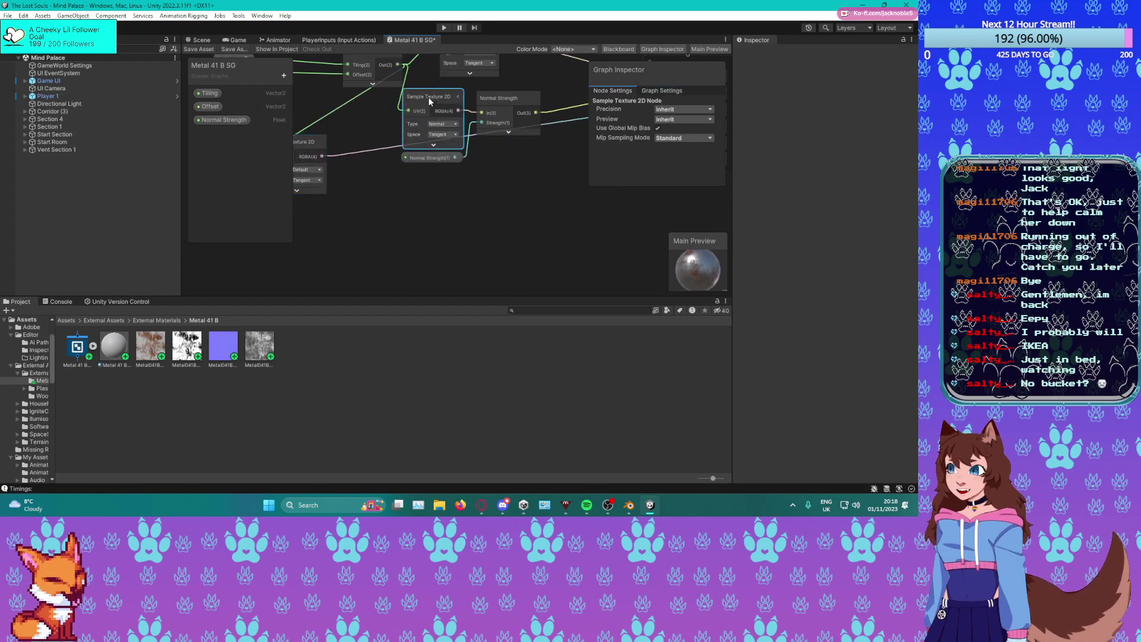
left_click_drag(430, 84, 530, 189)
left_click_drag(483, 119, 494, 220)
left_click_drag(308, 153, 474, 112)
Reorder Normal (Tangent Space) to the end of the Fragment block and shift the normal texture and Normal Strength nodes further down.
middle_click_drag(520, 158, 414, 176)
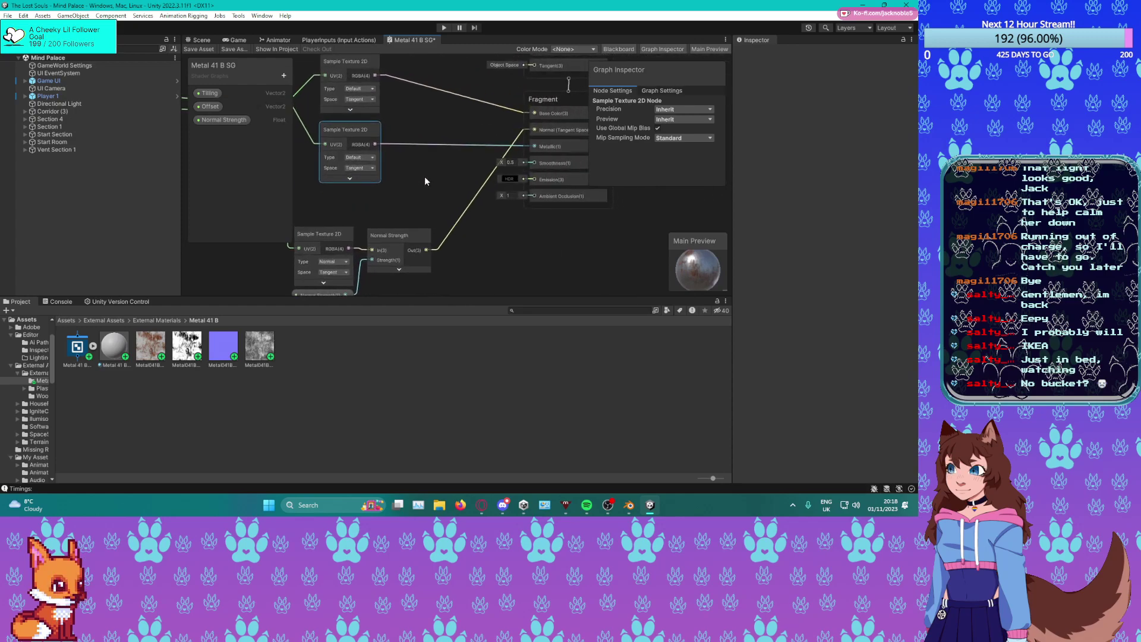
left_click(547, 152)
left_click_drag(550, 127, 548, 201)
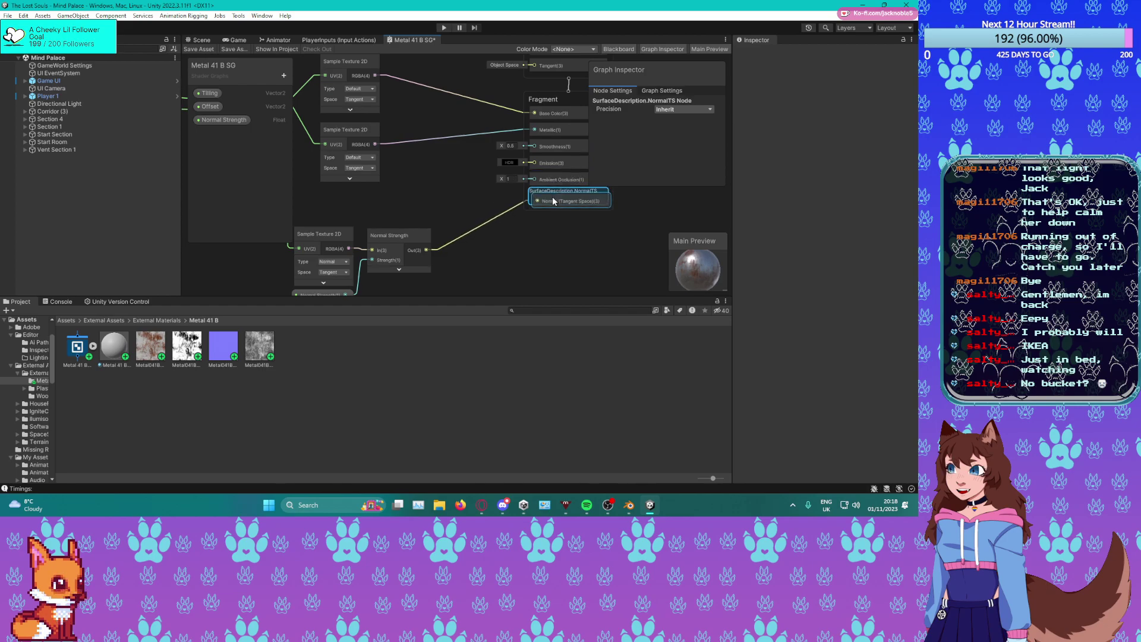
middle_click_drag(374, 206, 427, 184)
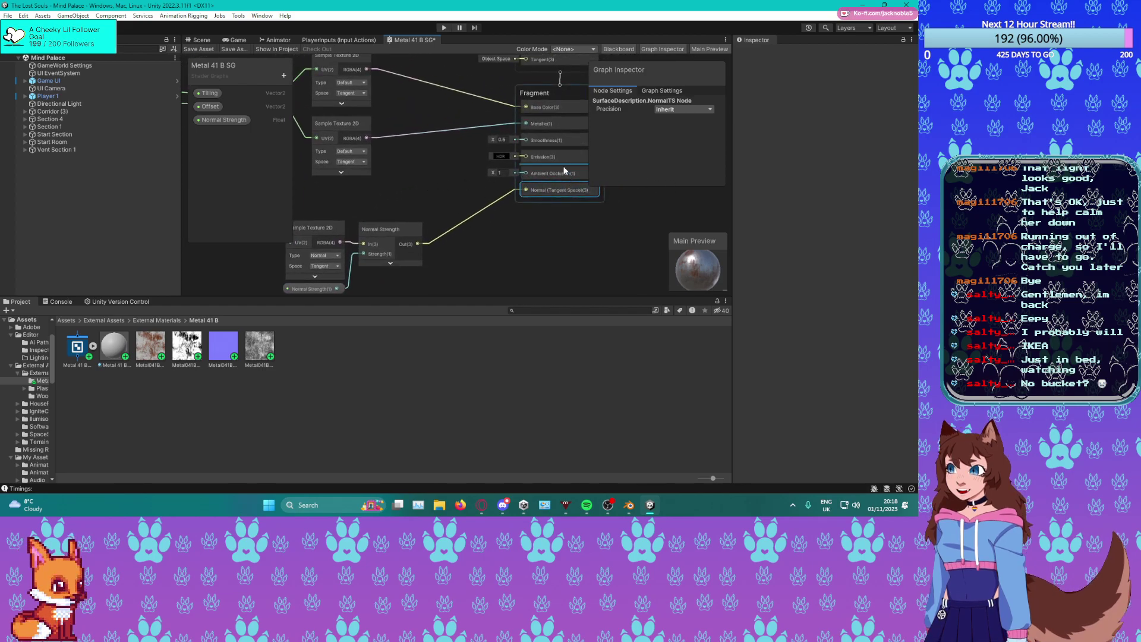
middle_click_drag(358, 209, 390, 165)
left_click_drag(328, 131, 459, 242)
left_click_drag(447, 165, 449, 201)
middle_click_drag(557, 114, 535, 149)
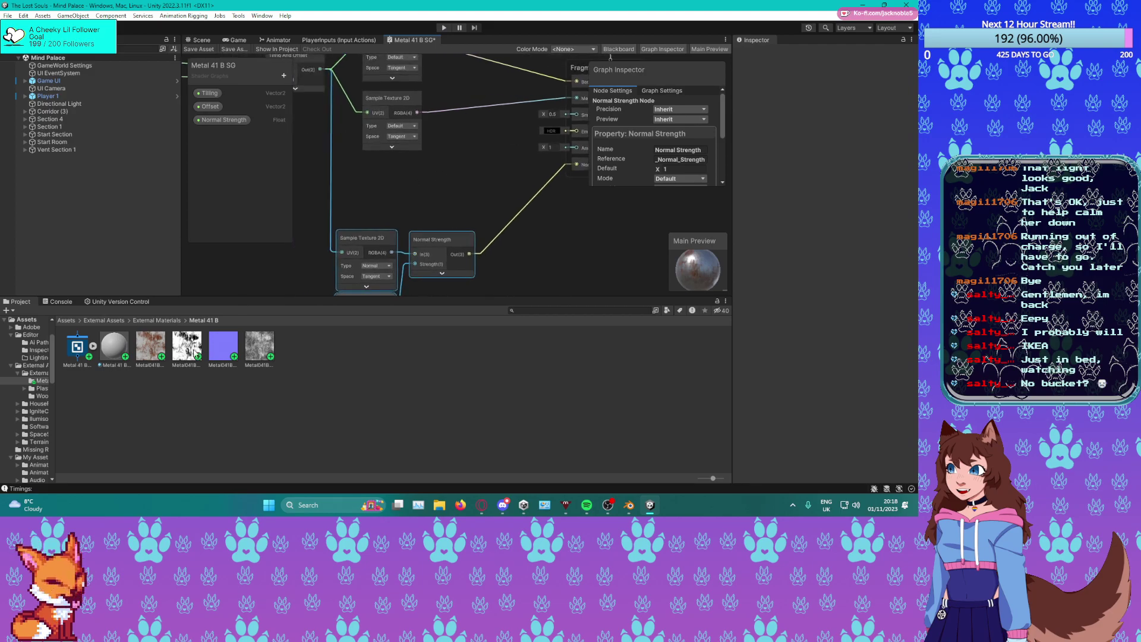
Add the roughness texture as a Sample Texture 2D node and connect the Tiling And Offset output to its UV input.
left_click_drag(251, 356, 386, 176)
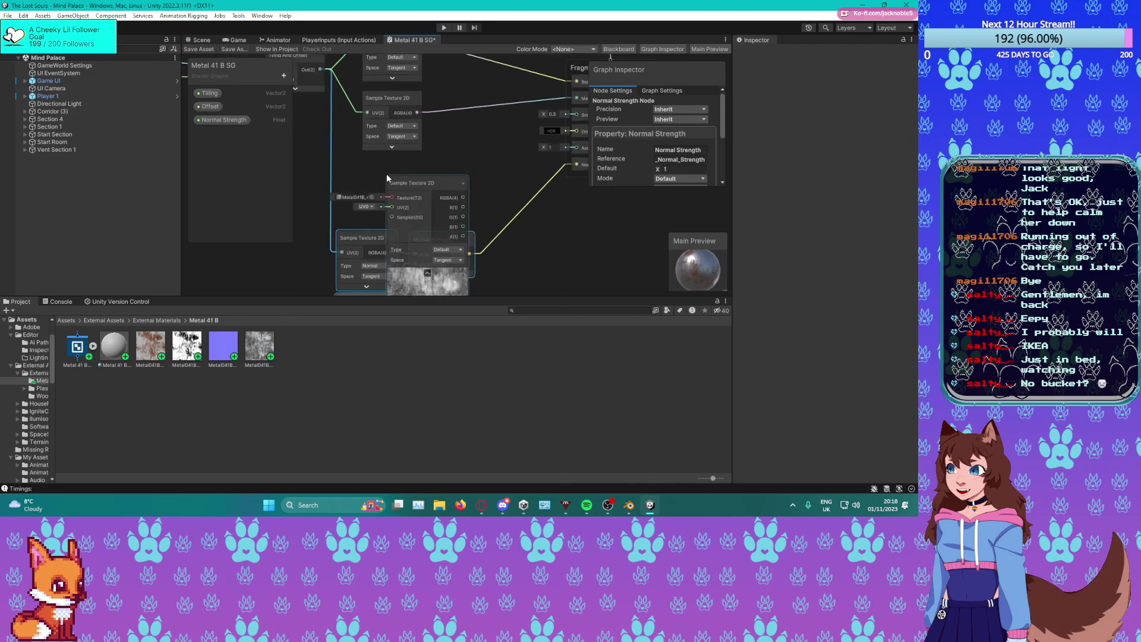
left_click_drag(320, 69, 406, 181)
left_click_drag(390, 187, 463, 178)
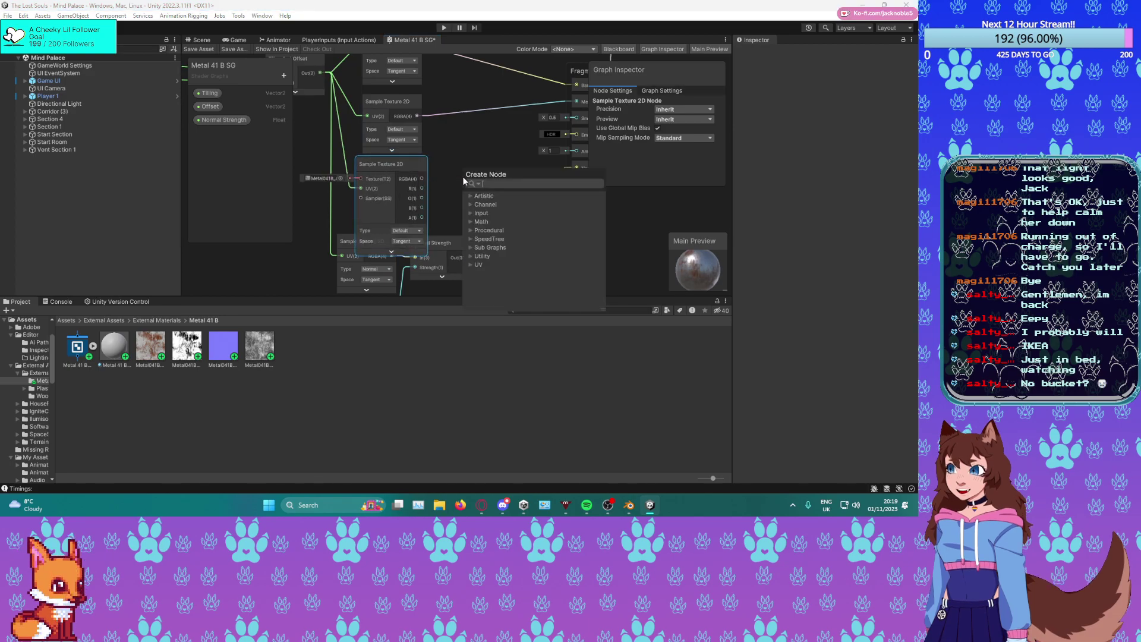
Try to add an Invert Colors node from the roughness texture's output and close the Metal 41 B SG graph.
type("in")
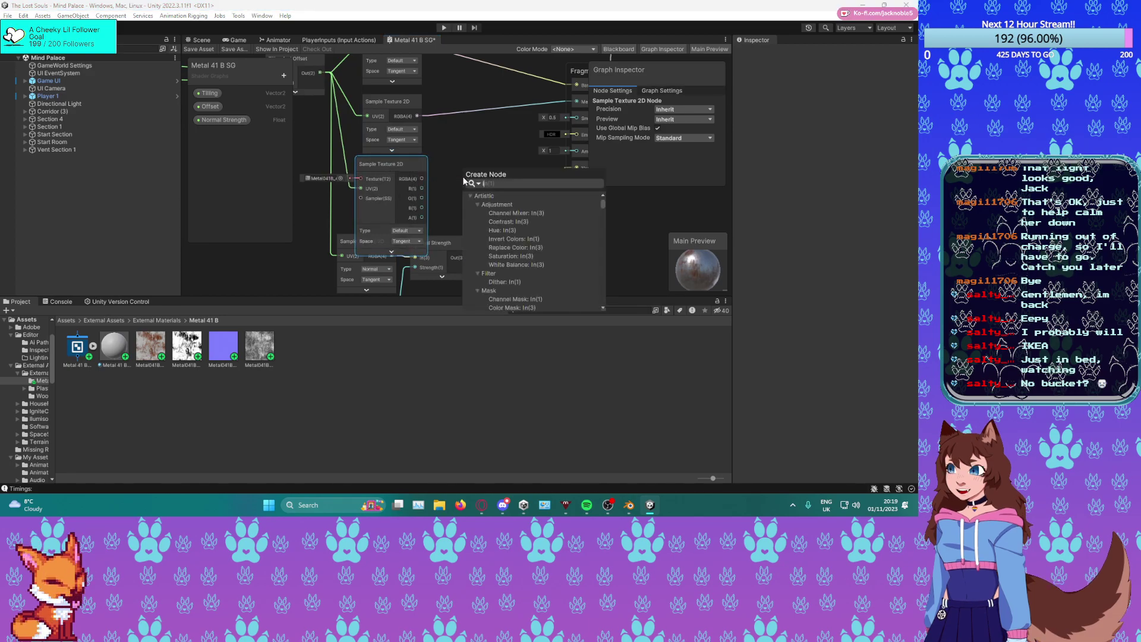
type("ver")
key("Up")
key("Up")
key("Up")
key("Up")
key("Up")
key("Up")
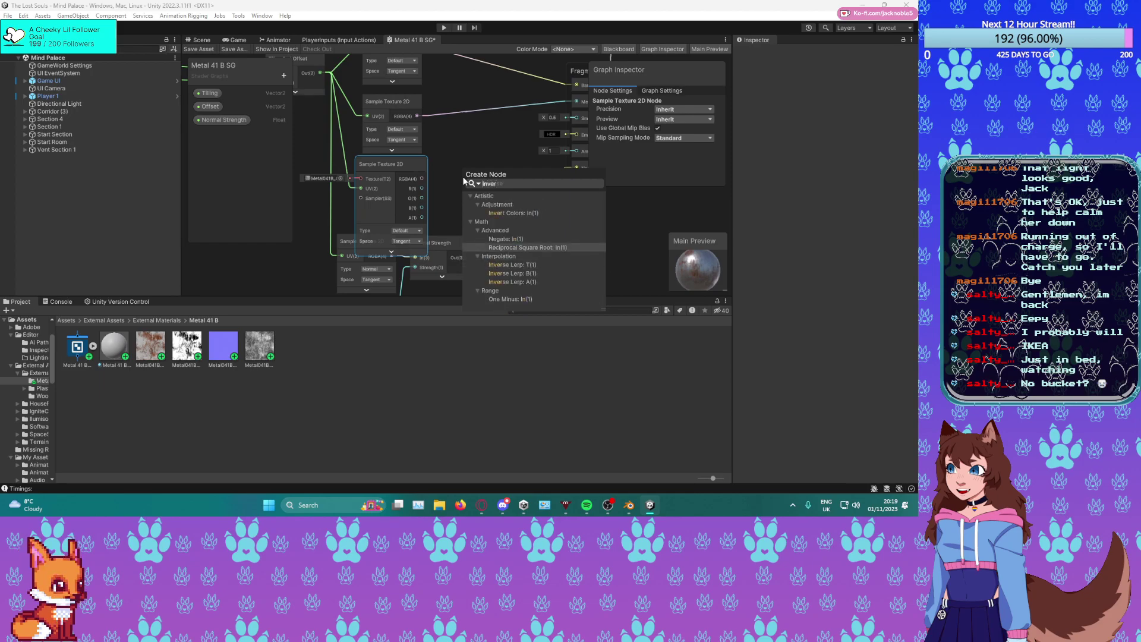
key("Return")
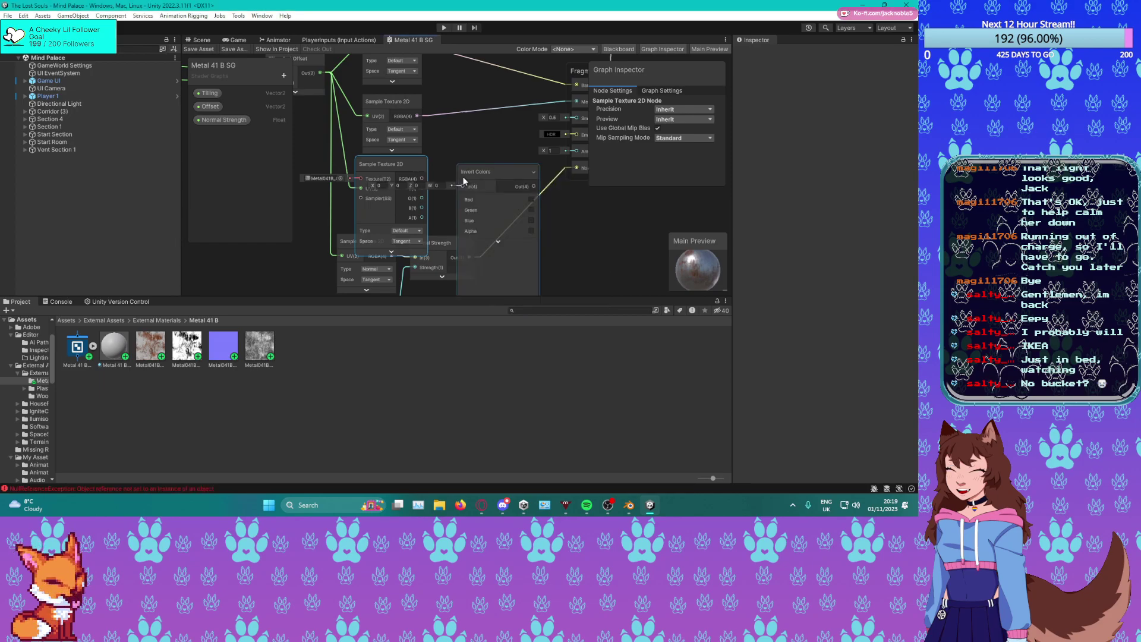
right_click(386, 40)
left_click(428, 56)
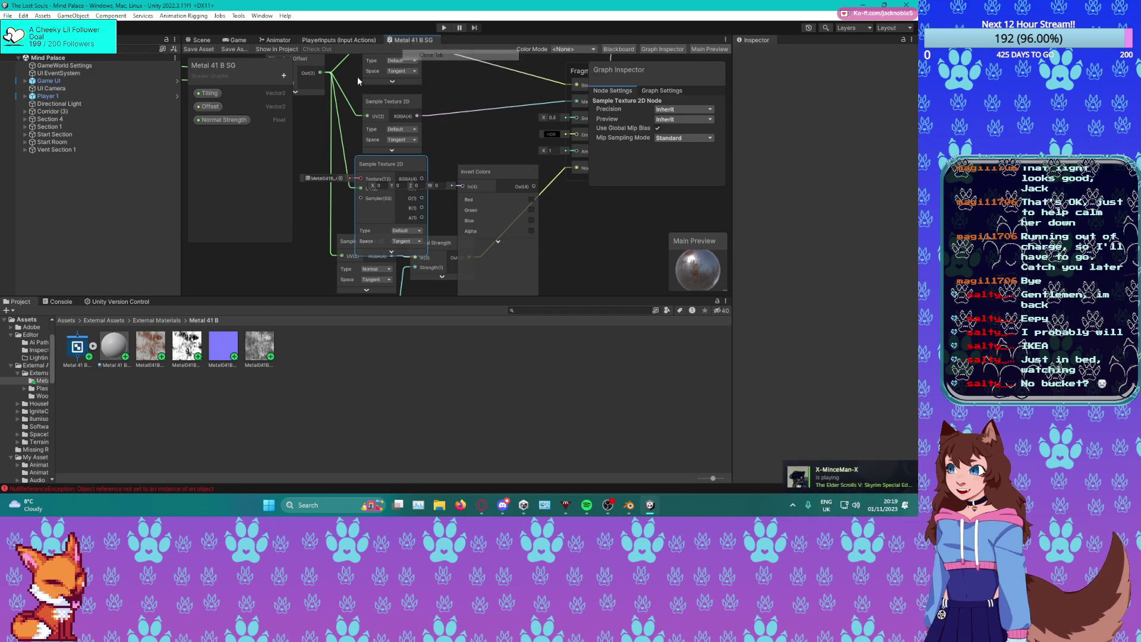
Regenerate the Visual Scripting nodes in the Project Settings.
left_click(8, 16)
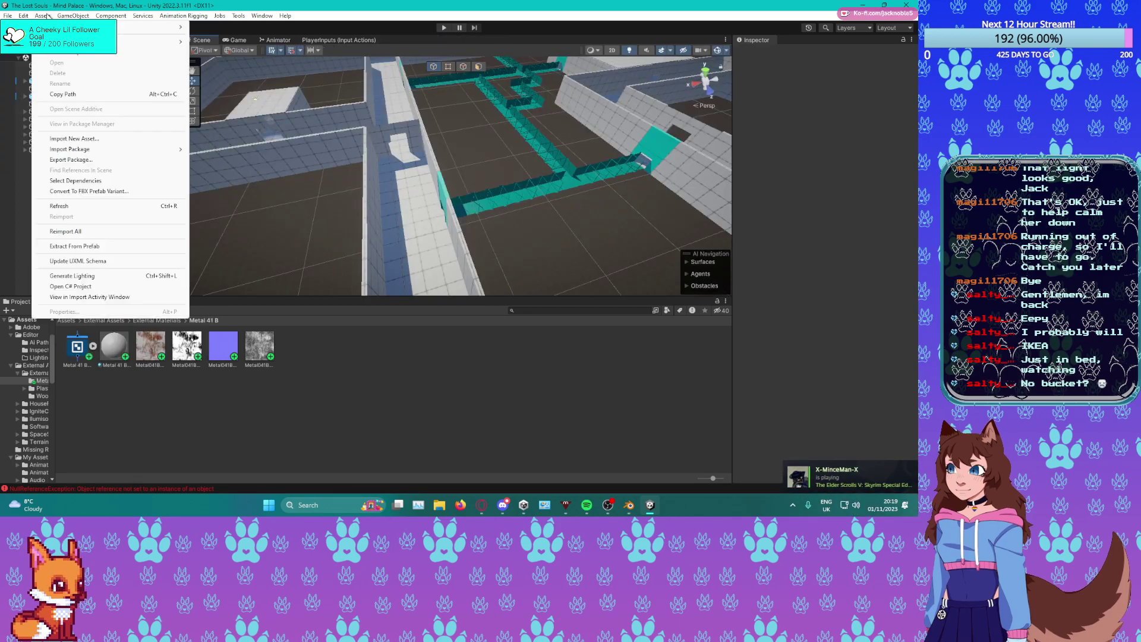
mouse_move(27, 16)
left_click(55, 328)
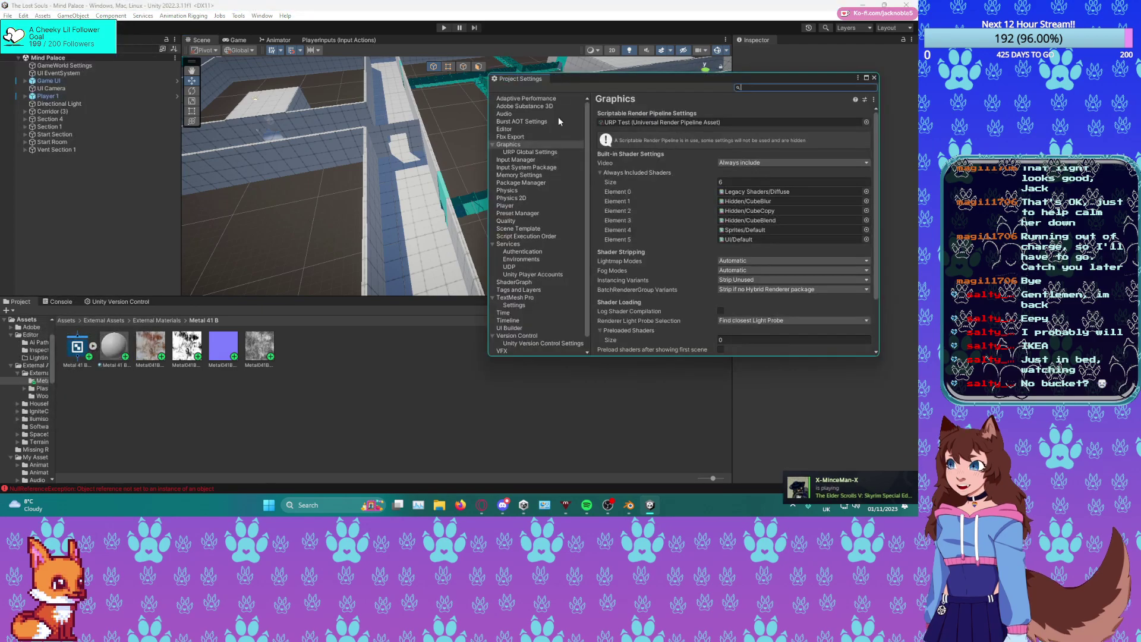
left_click(517, 345)
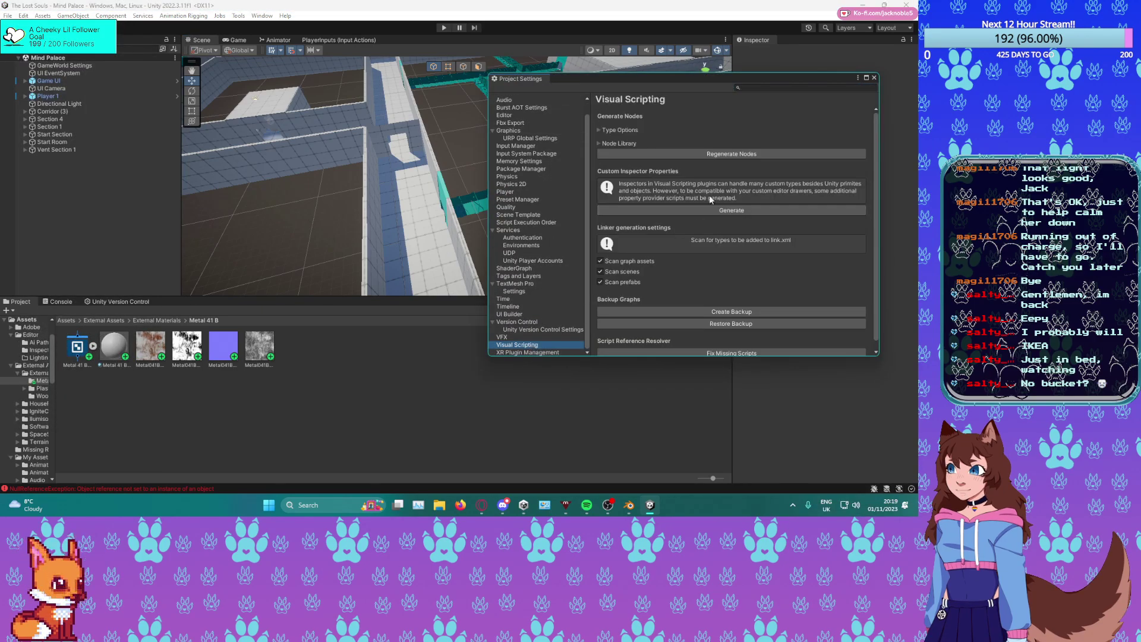
left_click(732, 154)
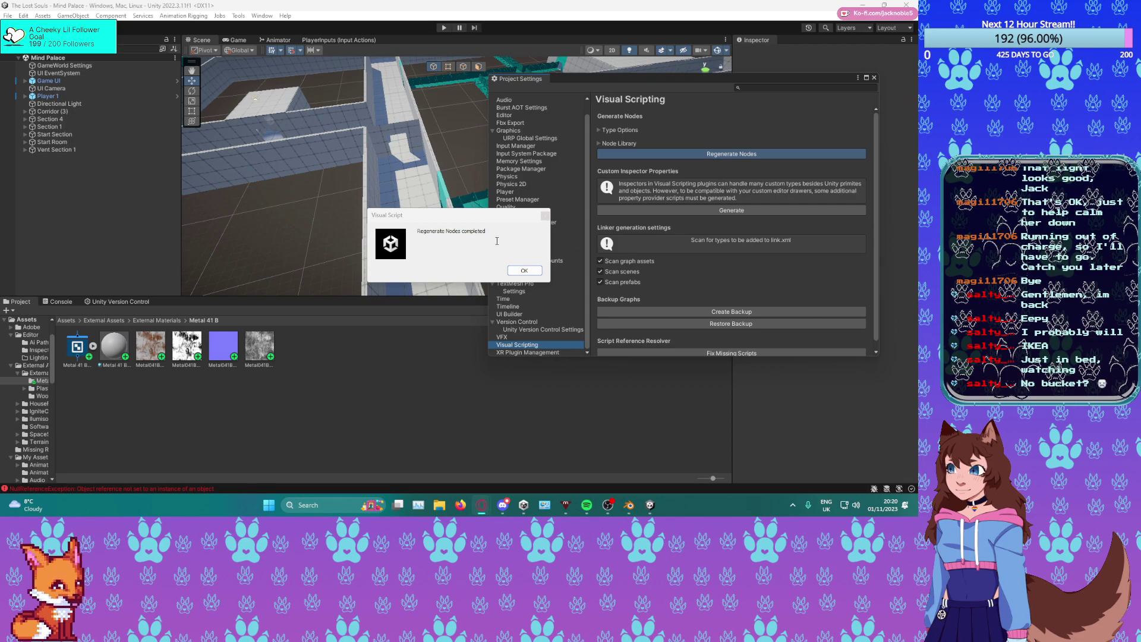
left_click(524, 271)
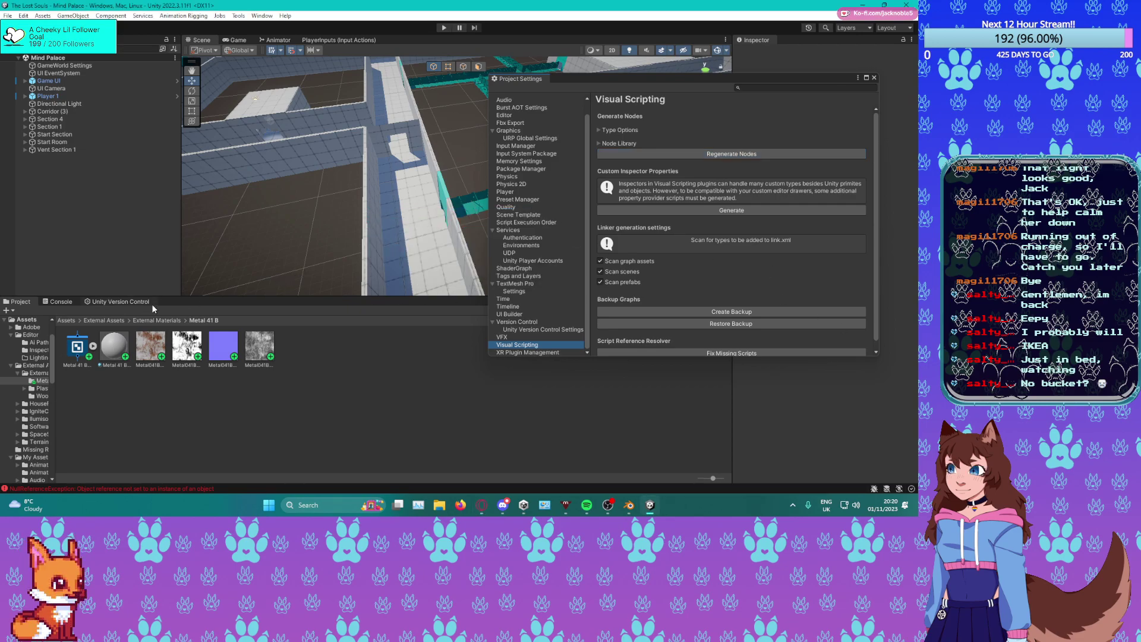
Generate the Visual Scripting custom inspector properties and close the Project Settings.
left_click(721, 210)
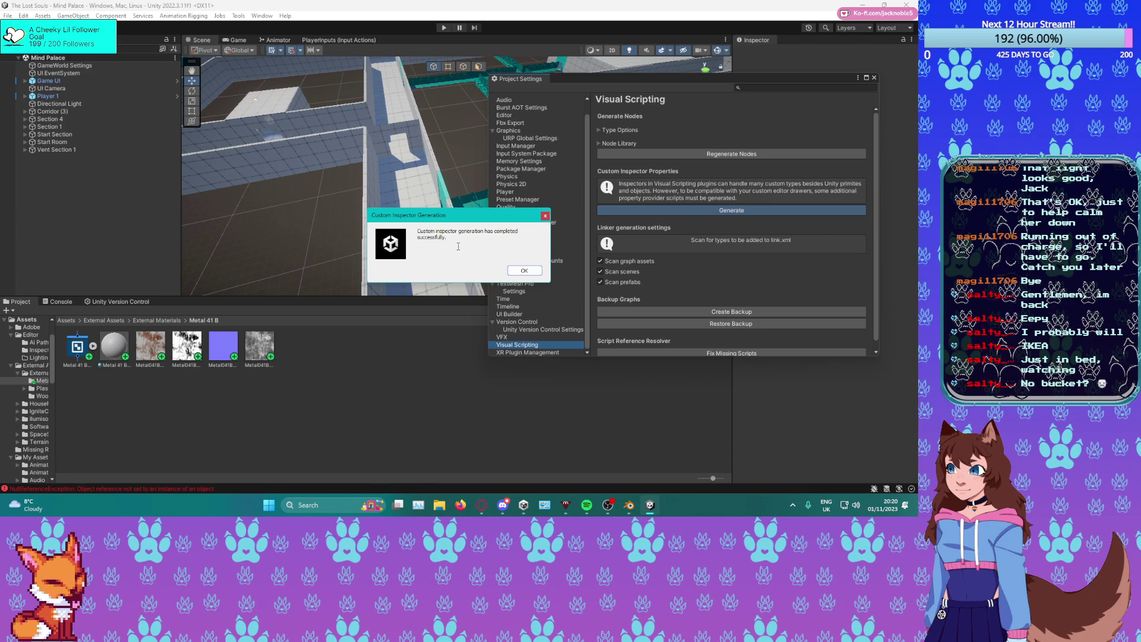
left_click(524, 270)
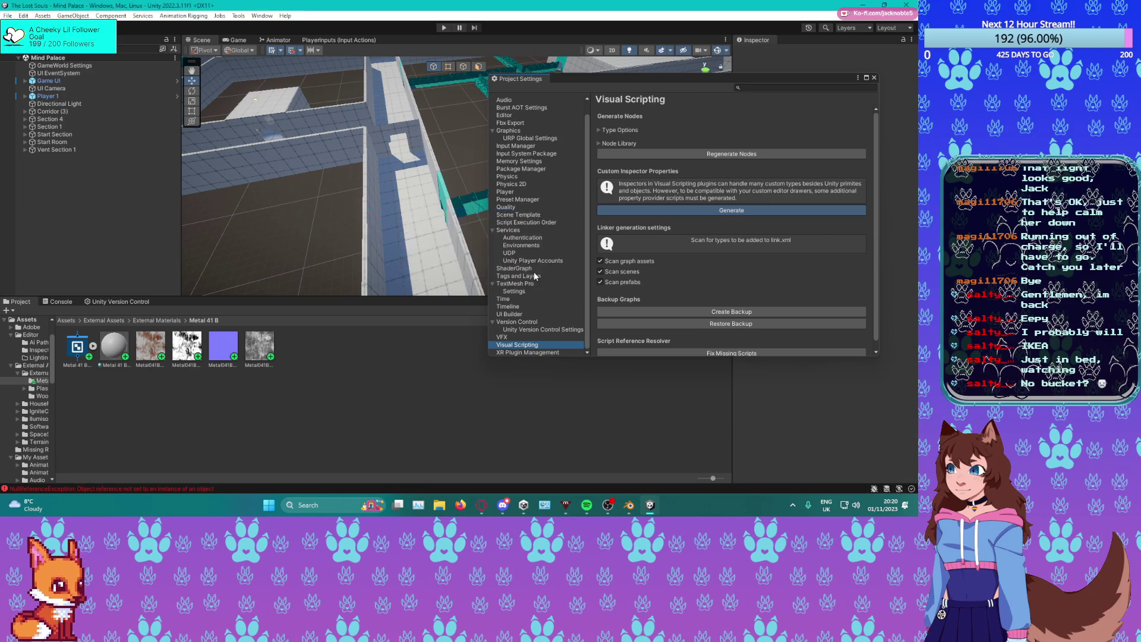
left_click(872, 79)
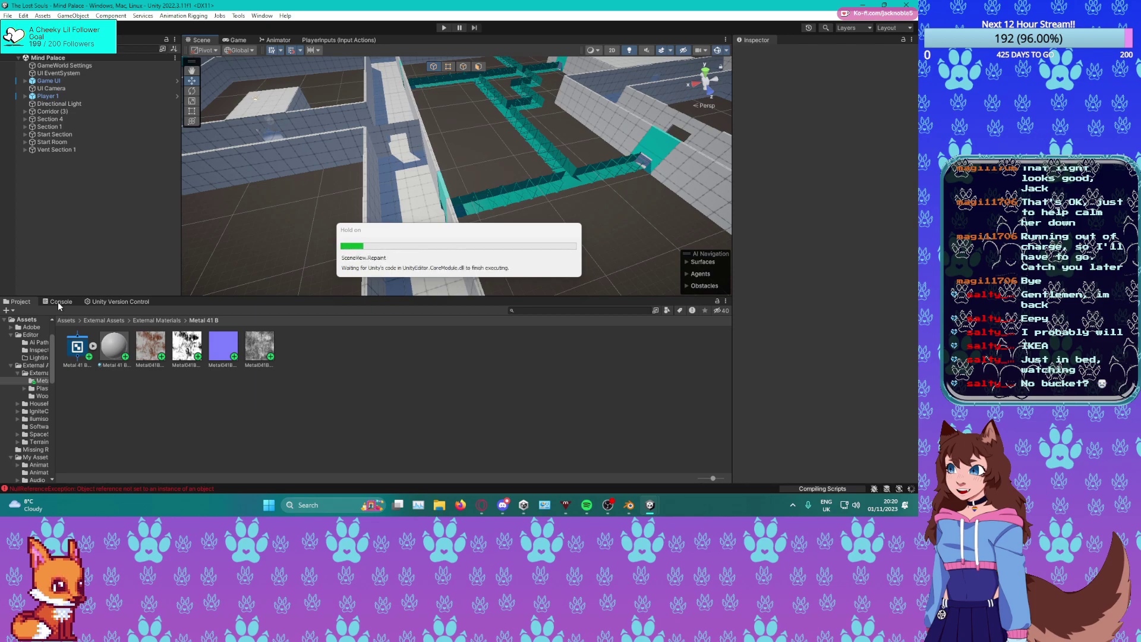
Clear the console messages and reopen the Metal 41 B SG shader graph from its asset.
left_click(59, 301)
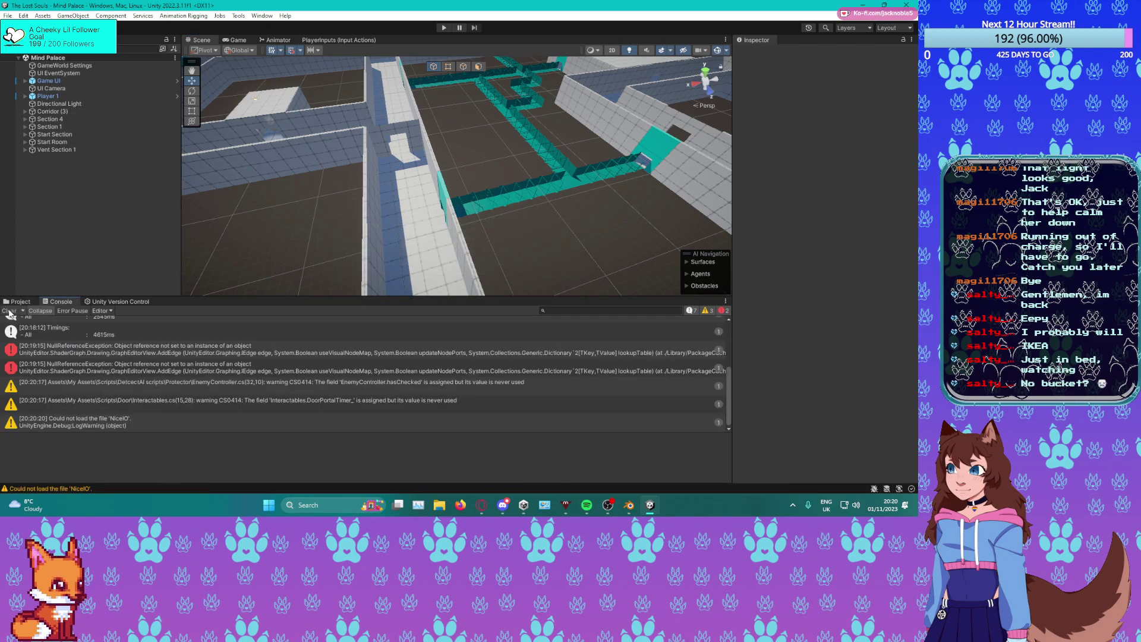
left_click(9, 311)
left_click(18, 301)
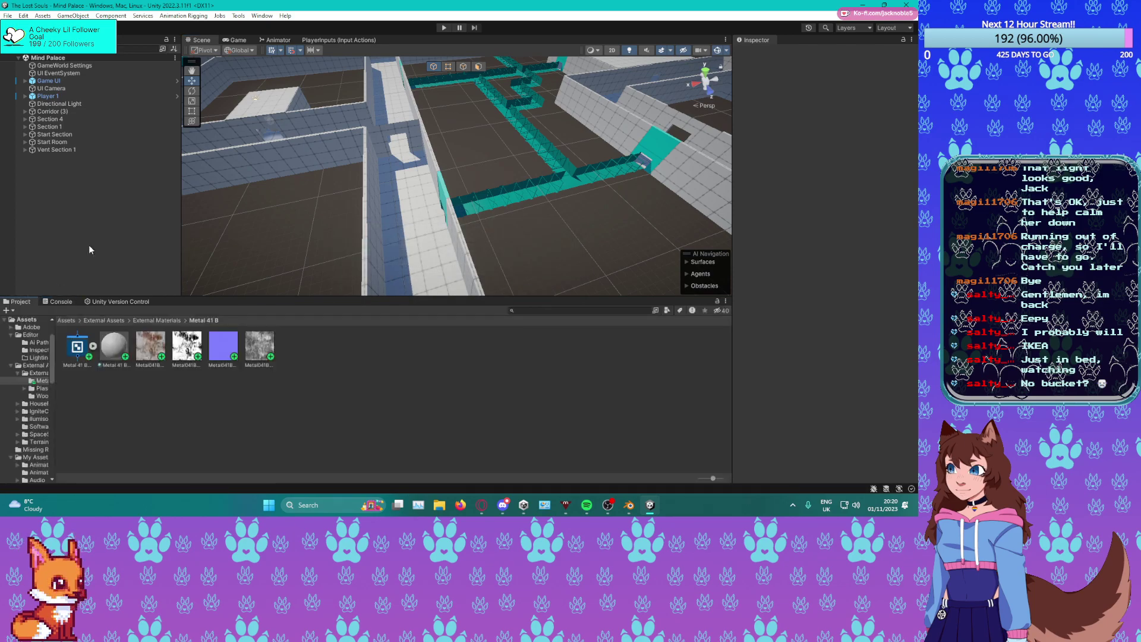
left_click(329, 40)
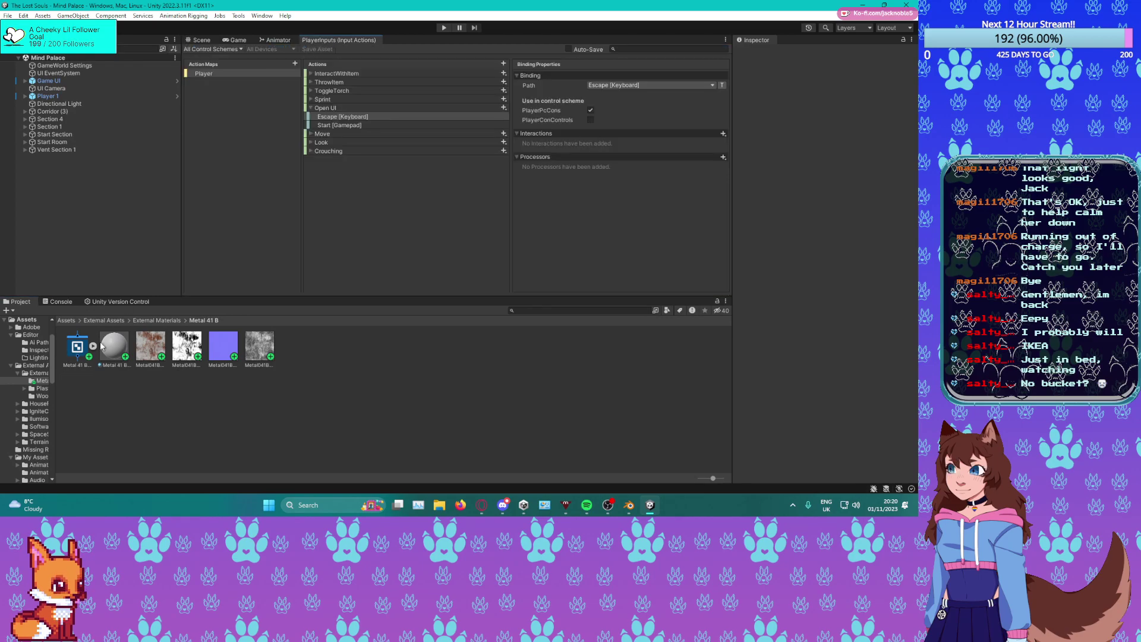
double_click(78, 346)
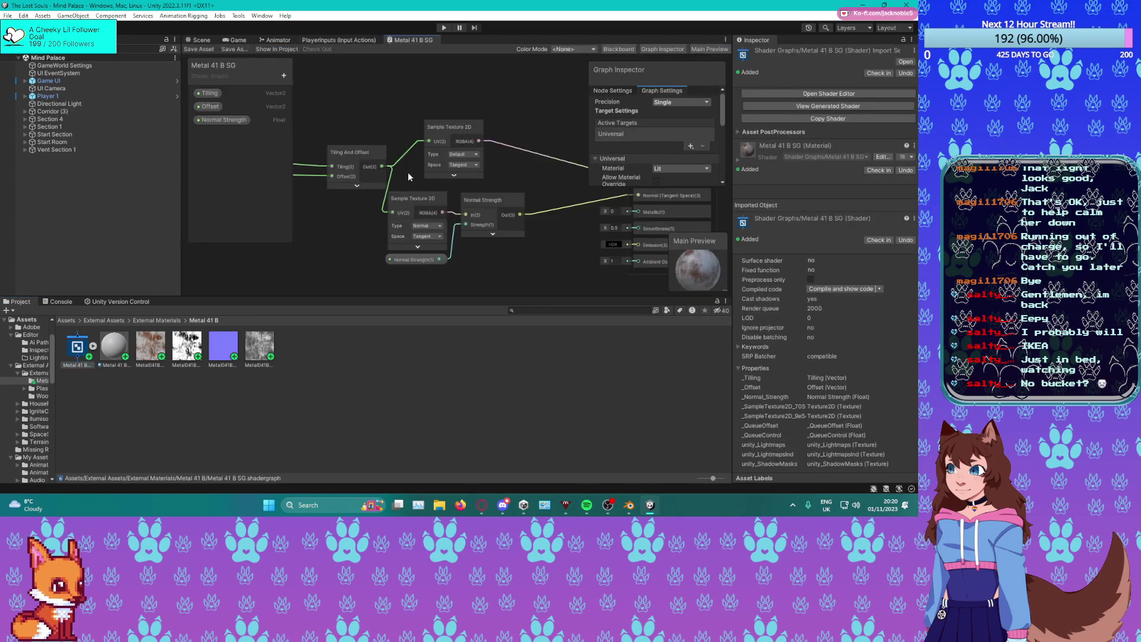
Move the normal texture nodes lower, reorder Normal (Tangent Space) to the end of the Fragment block and save the graph.
middle_click_drag(426, 201, 414, 101)
scroll(413, 97, "down", 3)
middle_click_drag(448, 176, 440, 212)
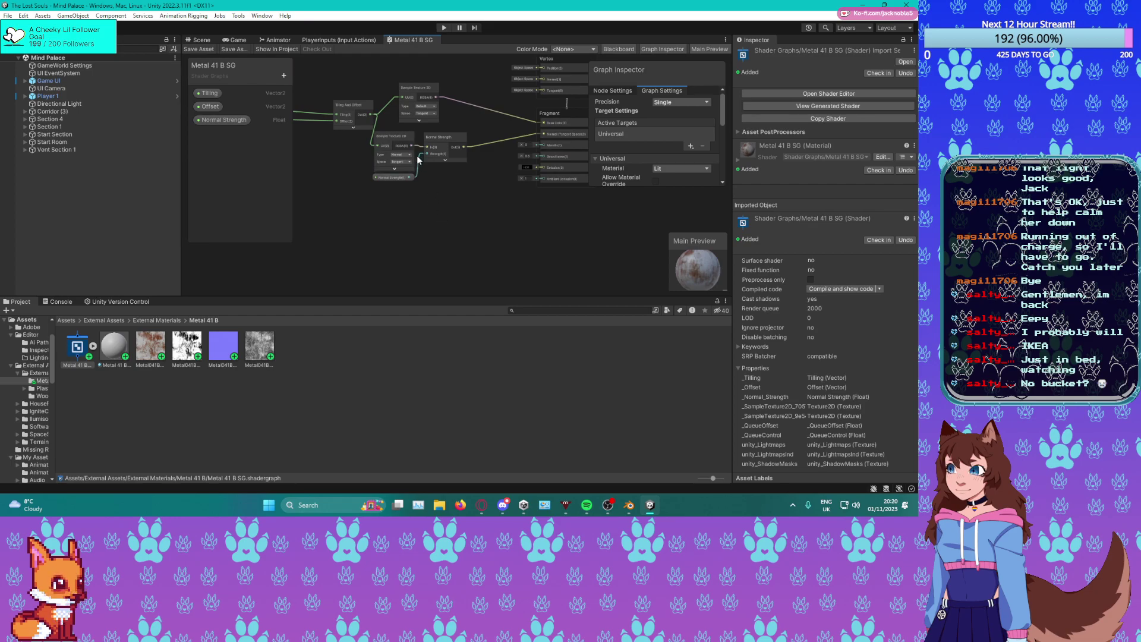
left_click_drag(389, 142, 390, 134)
left_click_drag(481, 235, 423, 213)
left_click_drag(579, 133, 566, 179)
left_click(205, 50)
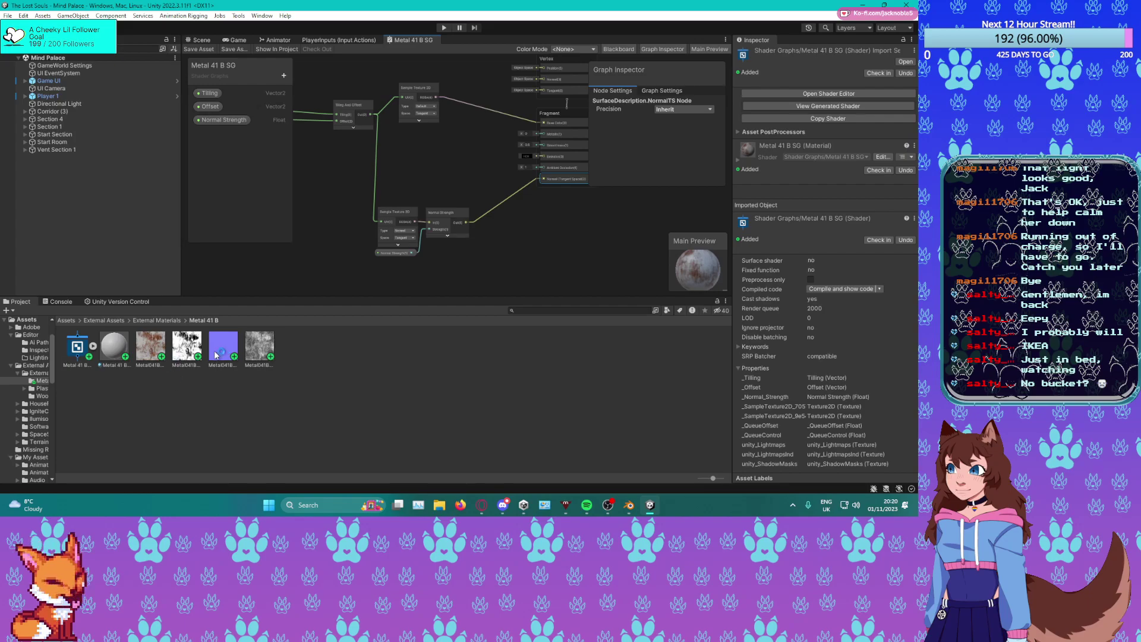
Add the Metal041B_4K-PNG_Metalness texture to the graph as a Sample Texture 2D node and collapse its preview.
left_click(187, 348)
left_click_drag(244, 304, 401, 165)
scroll(446, 214, "up", 3)
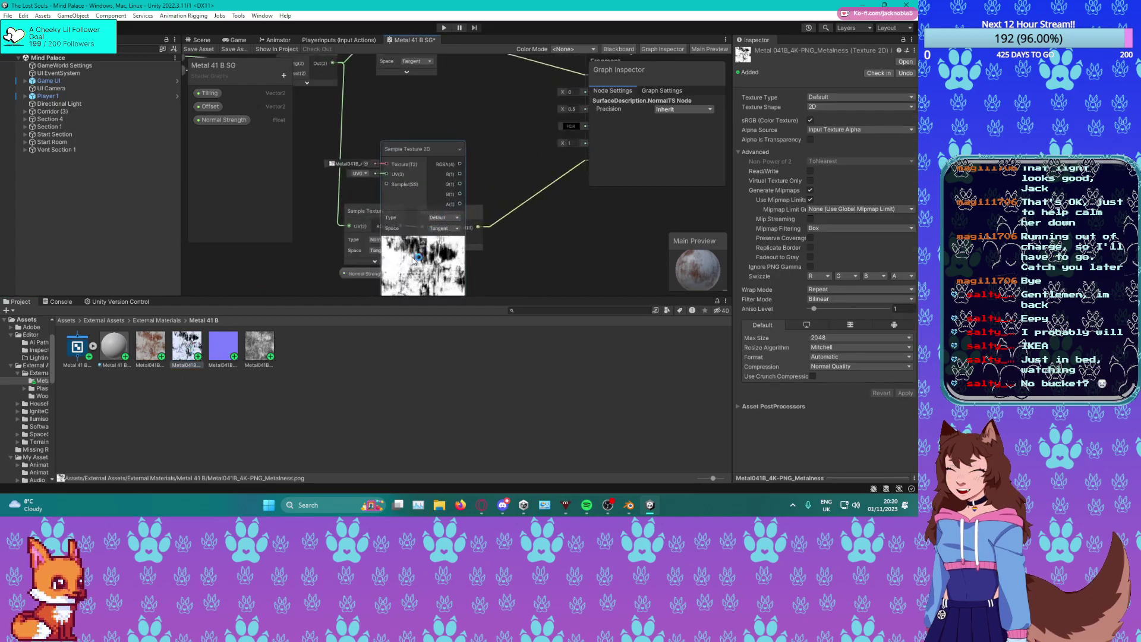
left_click(424, 249)
left_click(423, 242)
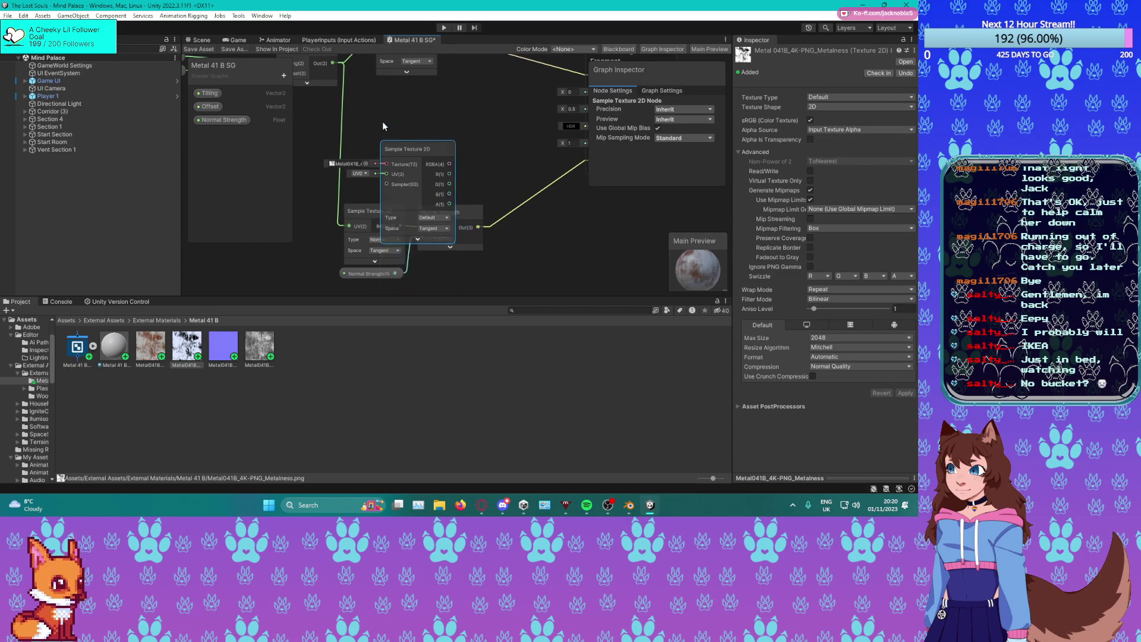
Wire the metalness node from Tiling And Offset to the Metallic input, collapse its unused ports and save the graph.
left_click_drag(333, 62, 399, 125)
middle_click_drag(462, 160, 381, 173)
left_click_drag(361, 144, 516, 129)
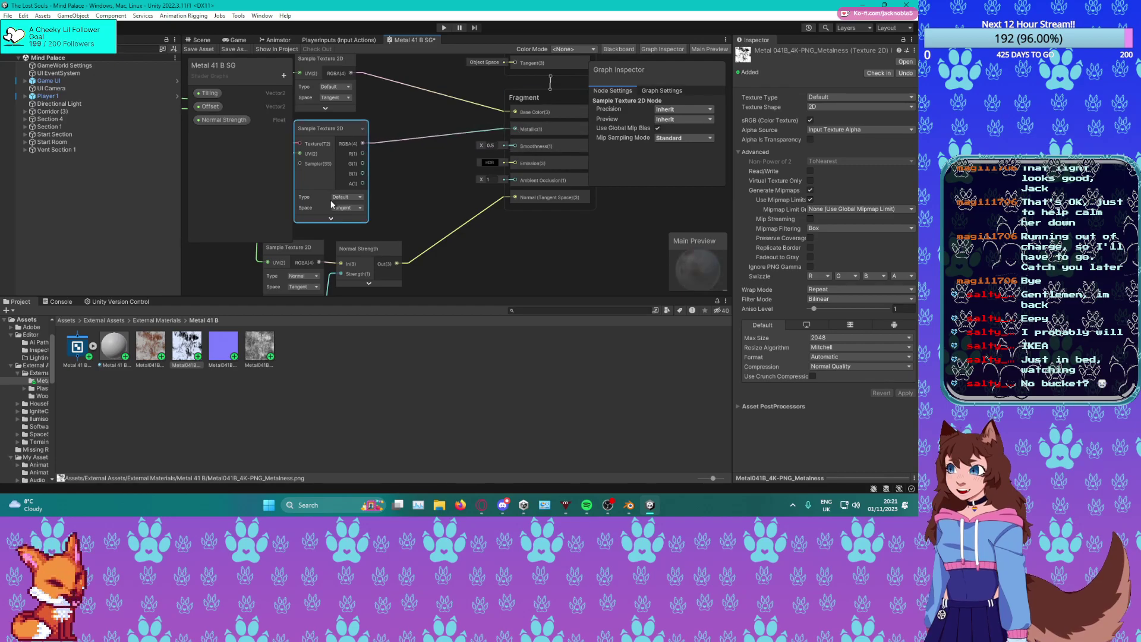
left_click(360, 127)
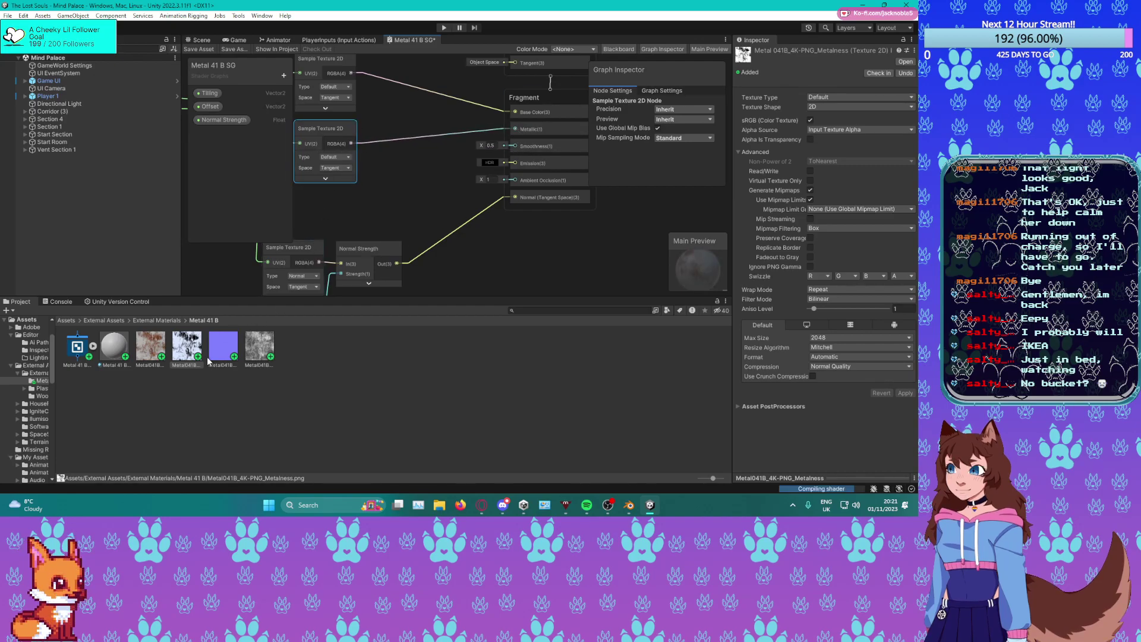
middle_click_drag(390, 230, 447, 227)
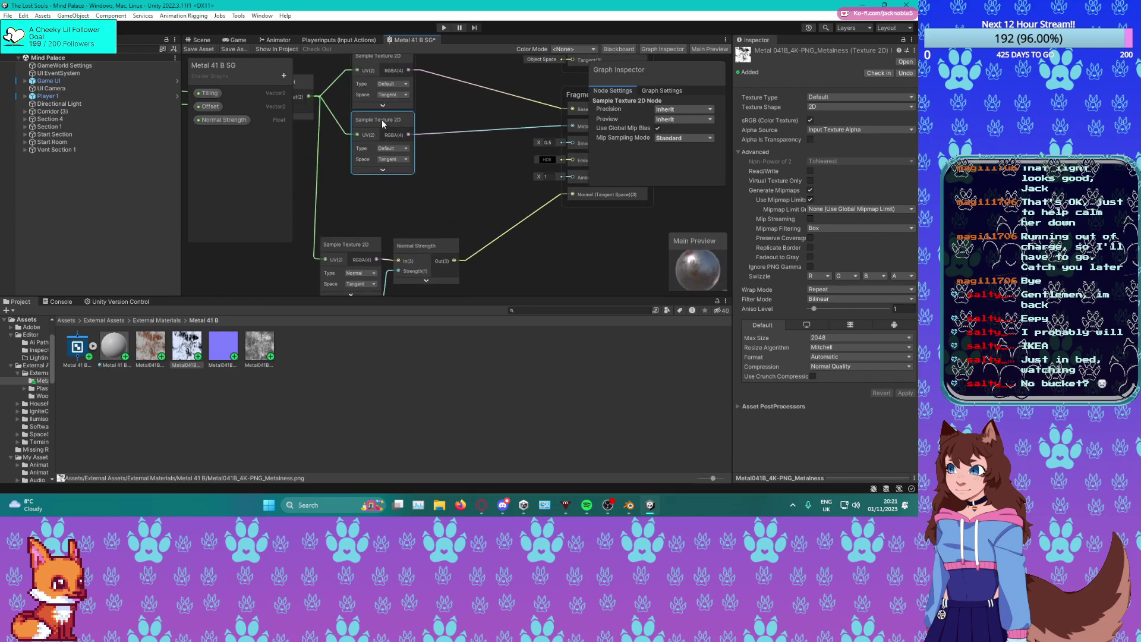
left_click(198, 49)
Add the roughness texture as a Sample Texture 2D node below the metalness node and collapse its preview.
left_click_drag(266, 361, 382, 194)
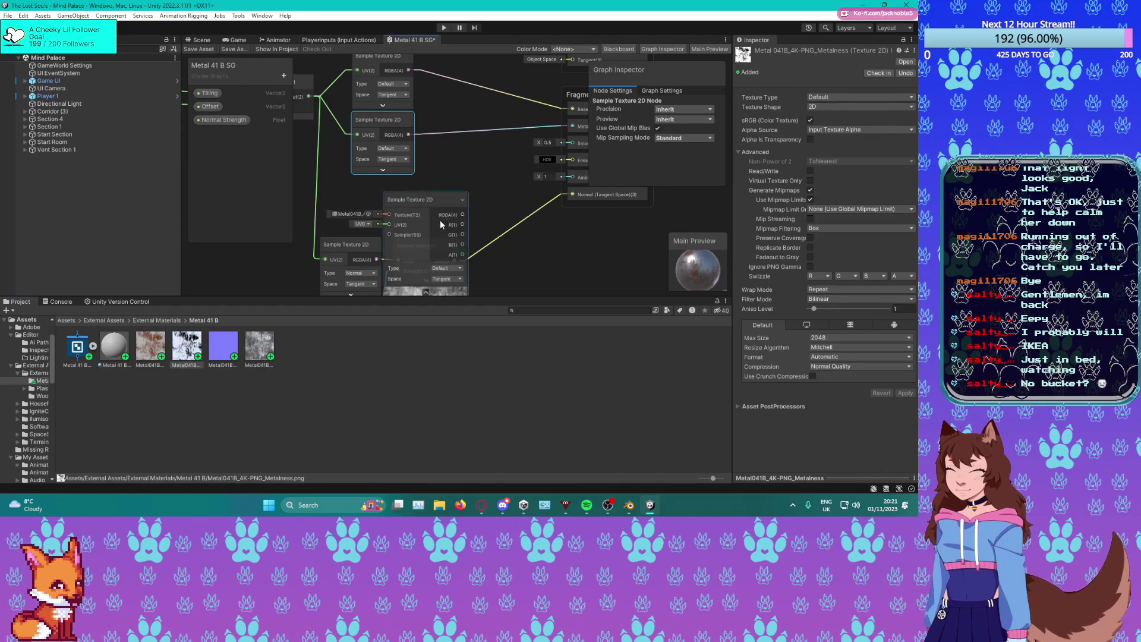
left_click(426, 292)
left_click_drag(410, 201, 381, 185)
Try to wire Tiling And Offset into the roughness texture node's UV and create an Invert Colors node beside it.
left_click_drag(309, 96, 472, 187)
type("in")
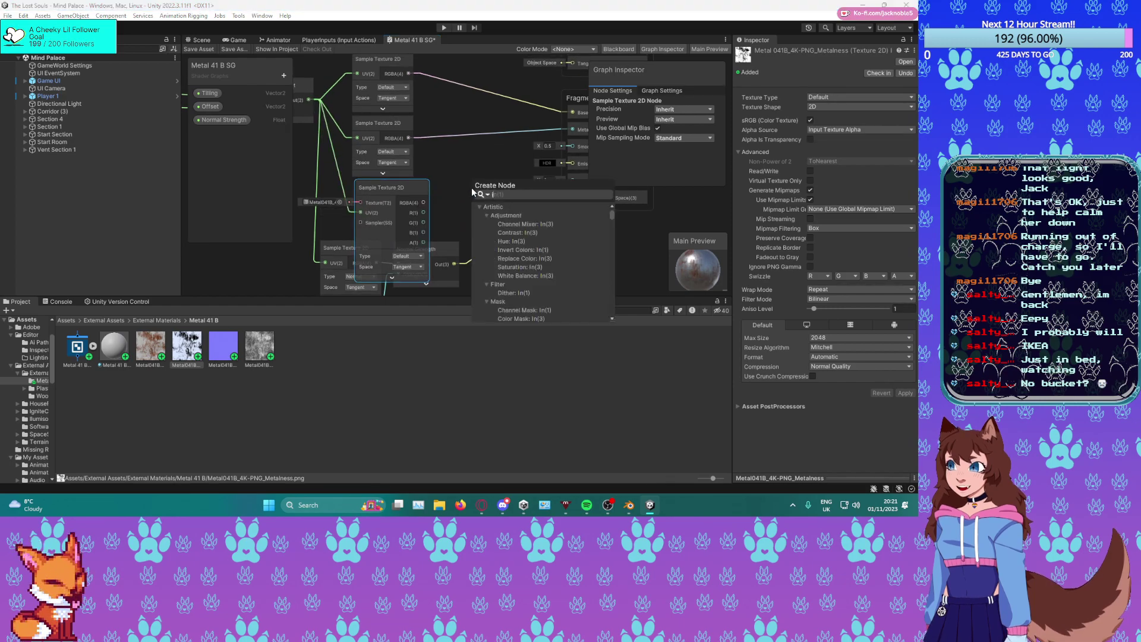
type("v")
key("Up")
key("Up")
key("Up")
key("Up")
key("Up")
key("Up")
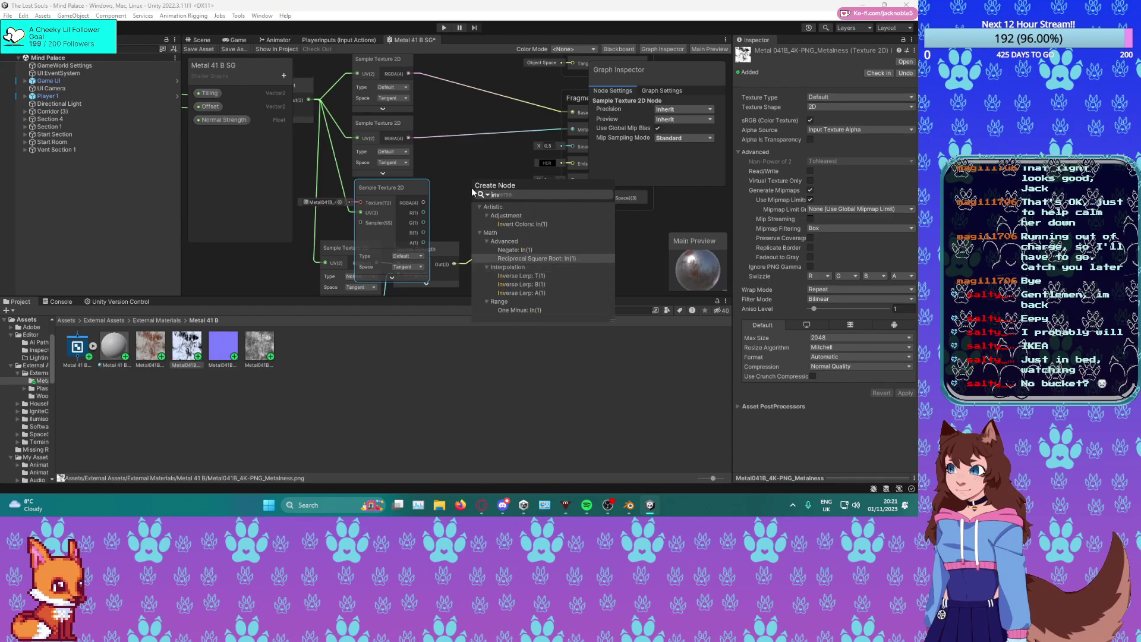
key("Return")
Save and close the Metal 41 B SG graph, and reopen it from the Metal 41 B folder.
left_click(213, 50)
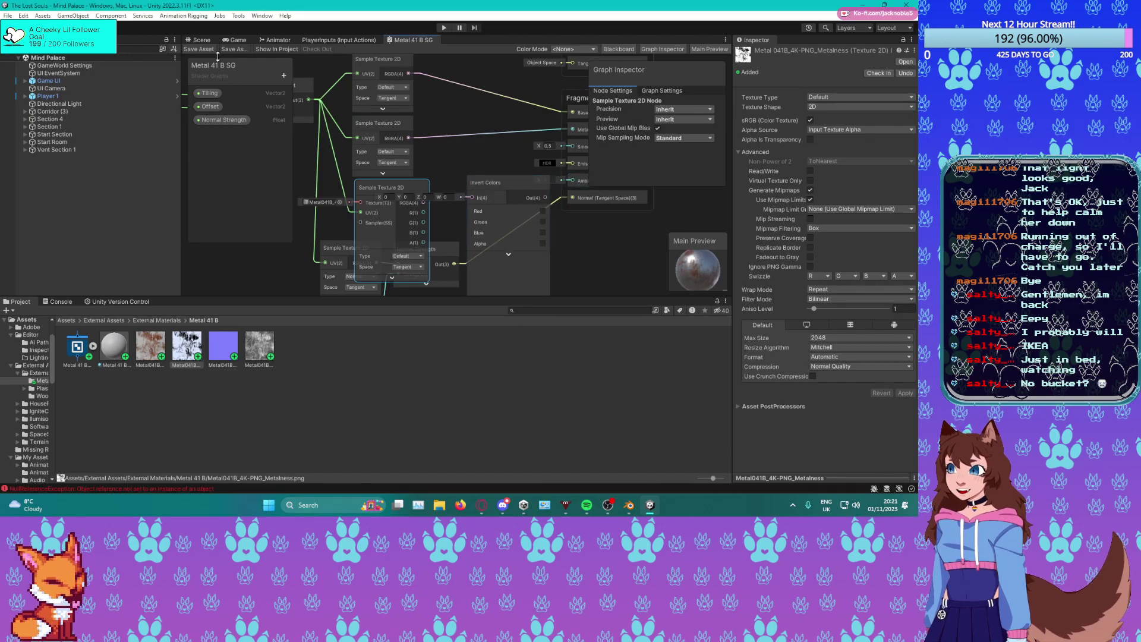
right_click(414, 40)
left_click(447, 62)
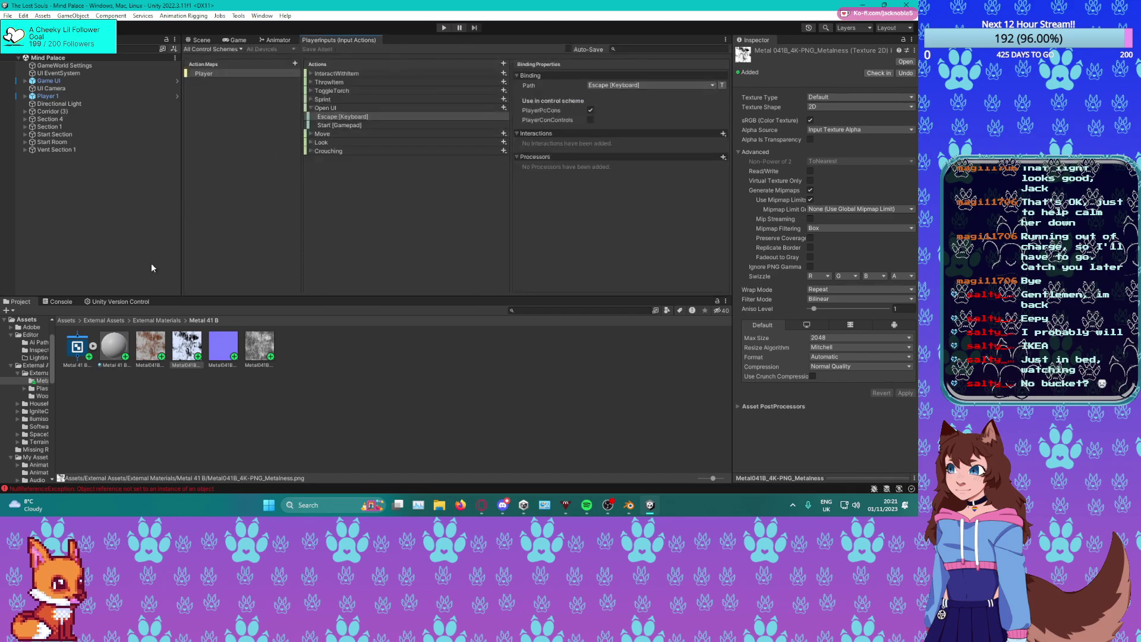
double_click(78, 347)
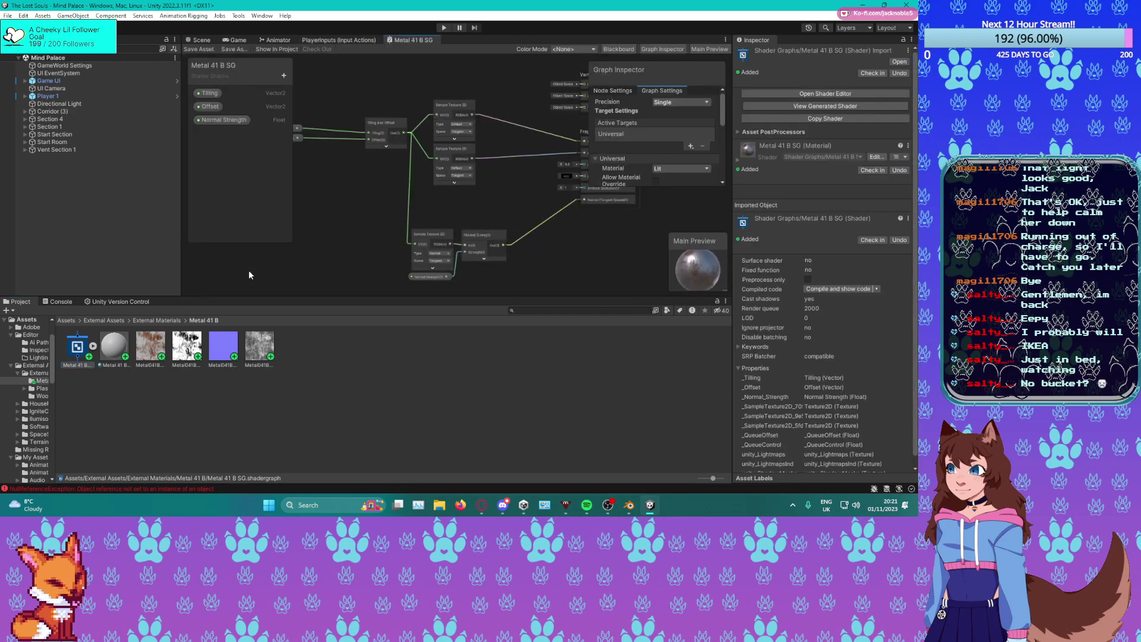
Add the Metal041B_4K-PNG_Roughness and Metalness textures as Sample Texture 2D nodes, collapse their previews and space them apart.
left_click(252, 360)
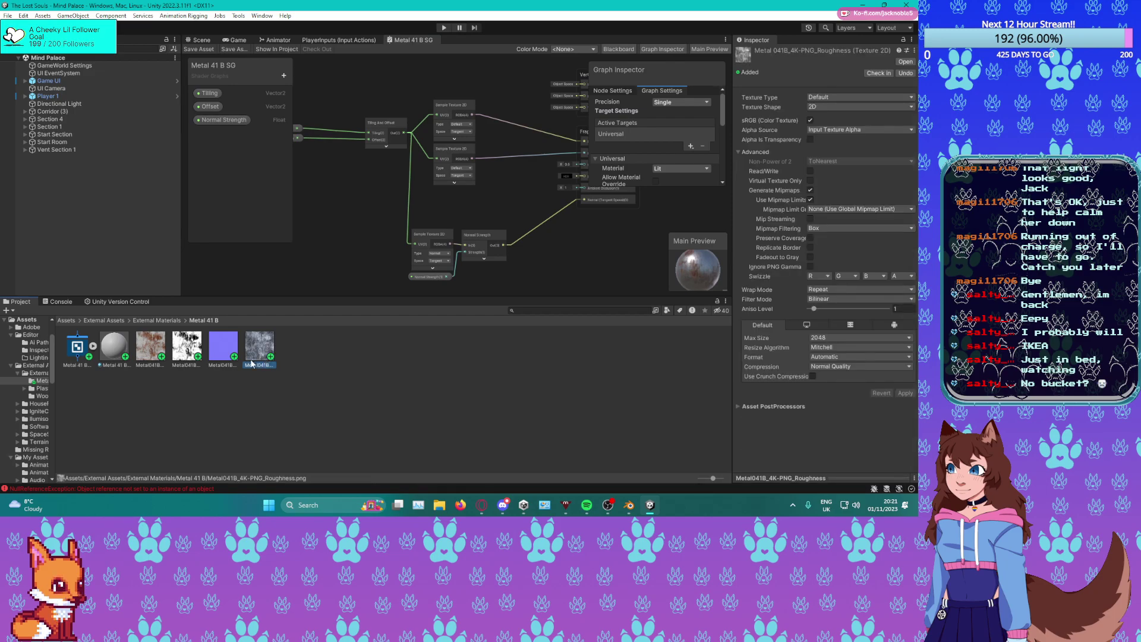
left_click_drag(254, 357, 305, 181)
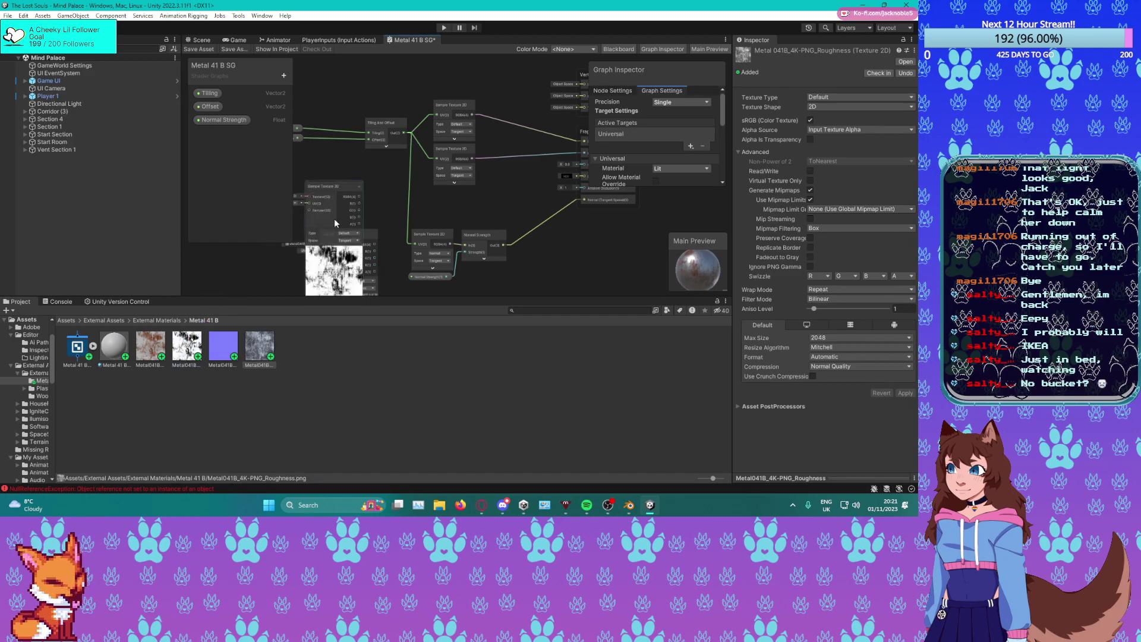
left_click_drag(330, 232, 358, 222)
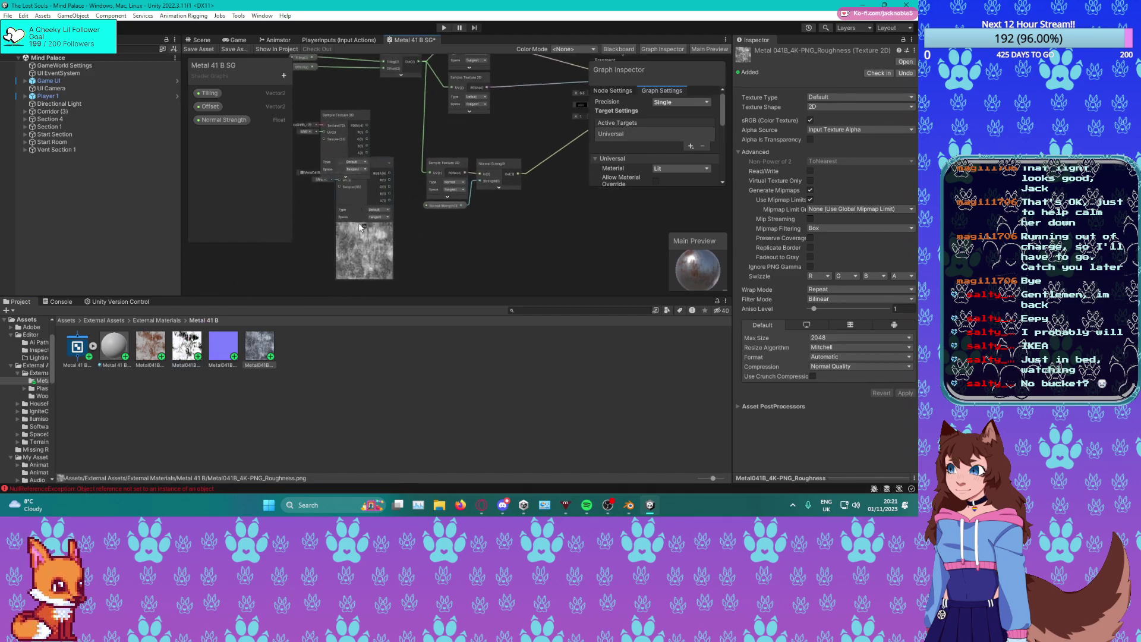
left_click_drag(378, 155, 384, 228)
middle_click_drag(381, 101, 437, 145)
Wire the Tiling And Offset output to the UV inputs of both new texture nodes and clear the console errors.
left_click_drag(476, 105, 374, 174)
left_click_drag(470, 108, 401, 201)
left_click(39, 303)
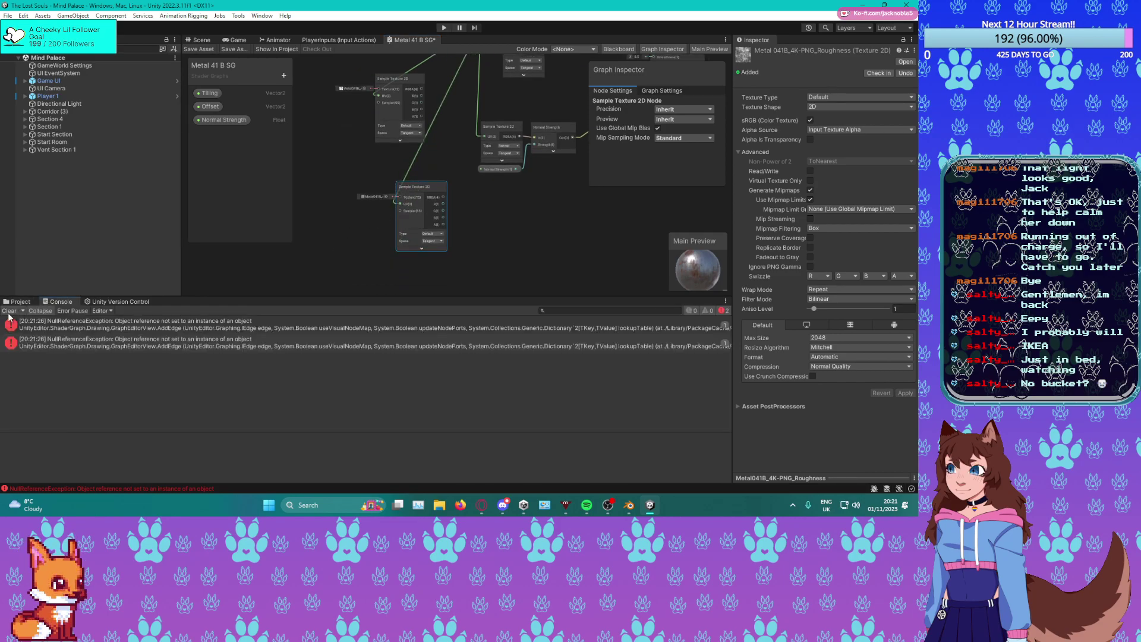
left_click(17, 302)
scroll(308, 251, "up", 3)
middle_click_drag(432, 211, 427, 239)
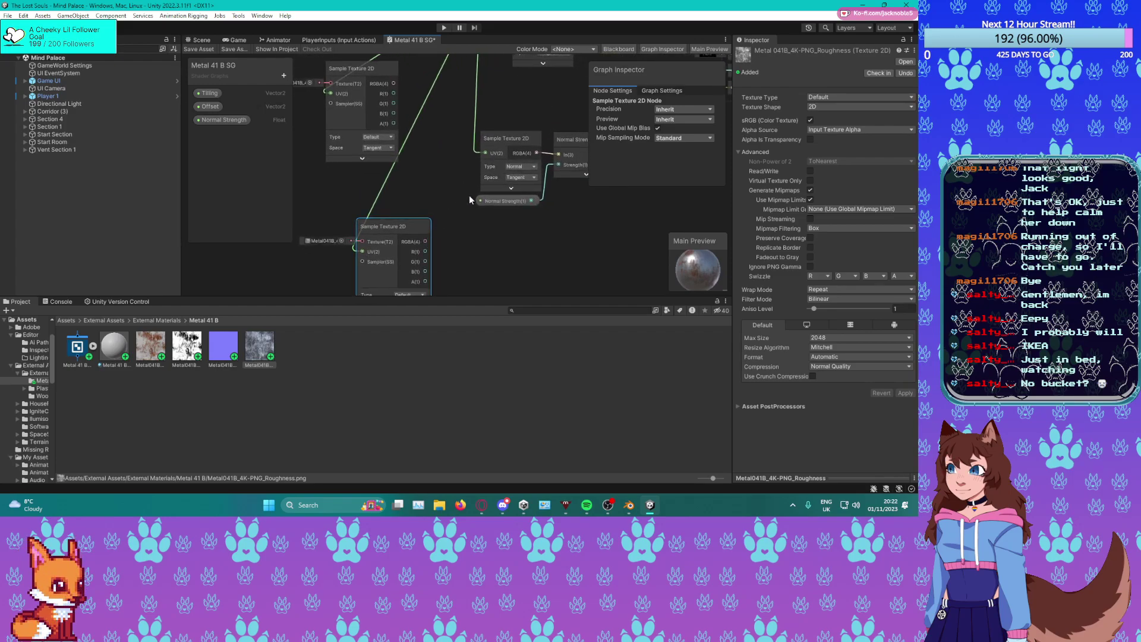
middle_click_drag(469, 196, 437, 257)
left_click_drag(362, 145, 426, 140)
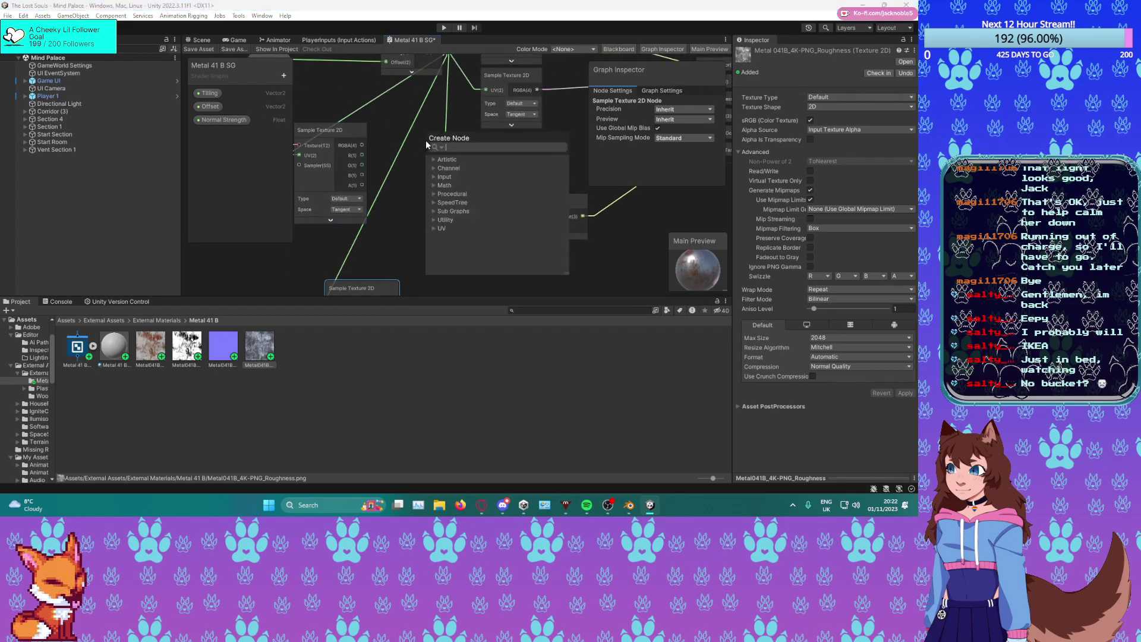
right_click(394, 144)
left_click(534, 130)
scroll(535, 133, "down", 5)
middle_click_drag(532, 157, 451, 161)
scroll(419, 176, "up", 3)
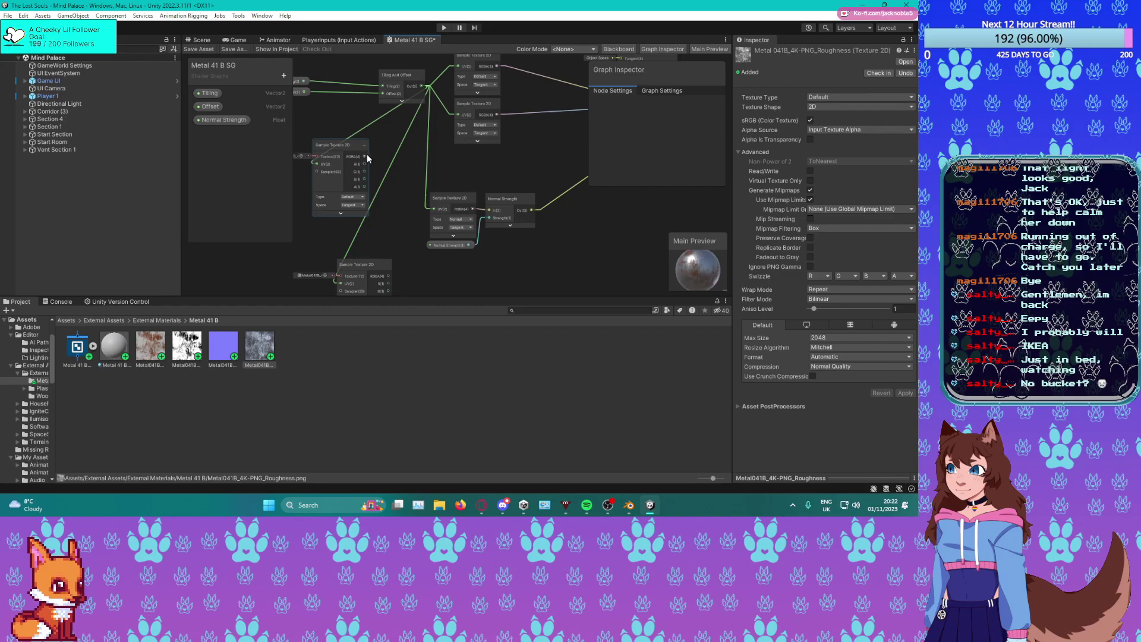
left_click_drag(368, 155, 425, 153)
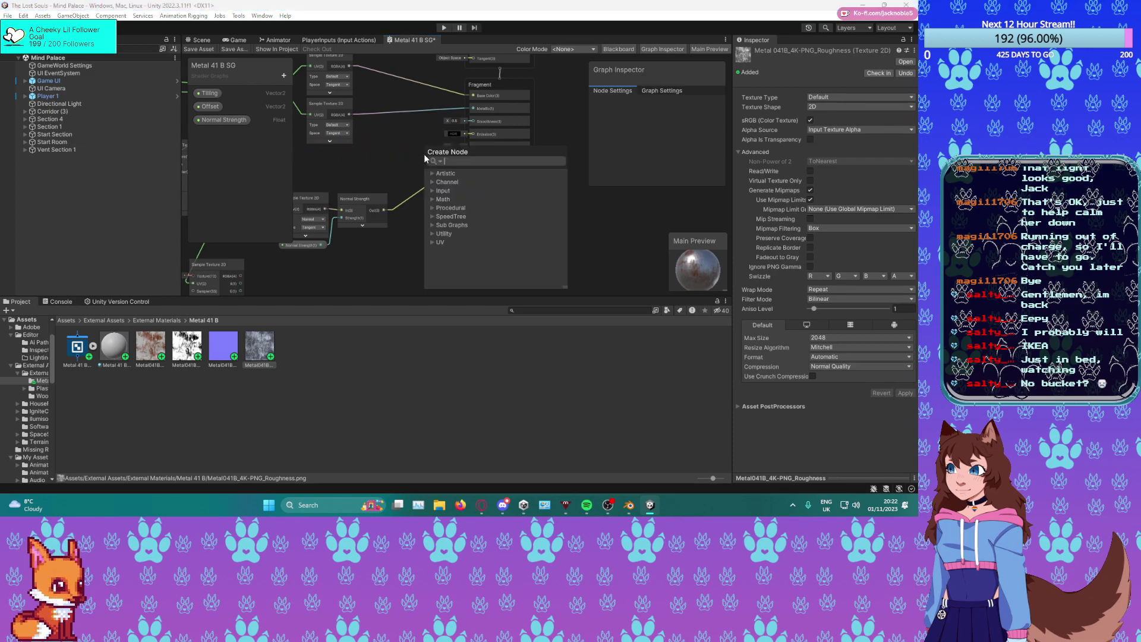
left_click(388, 162)
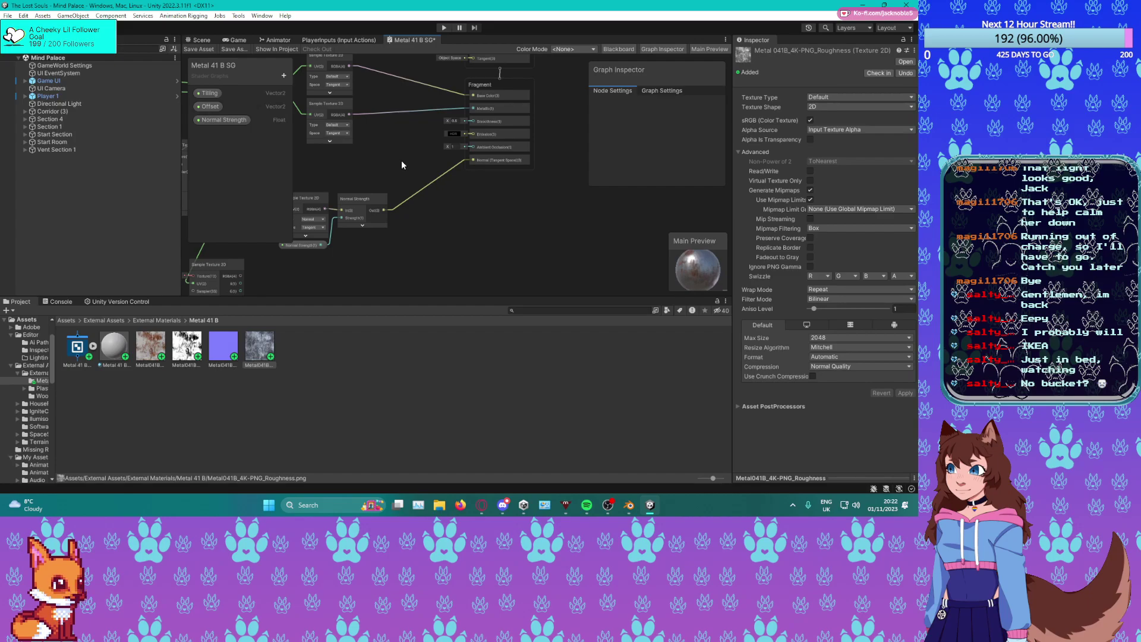
Delete the duplicate metalness texture node and move the roughness texture node up into its place.
middle_click_drag(401, 159, 555, 156)
left_click(348, 210)
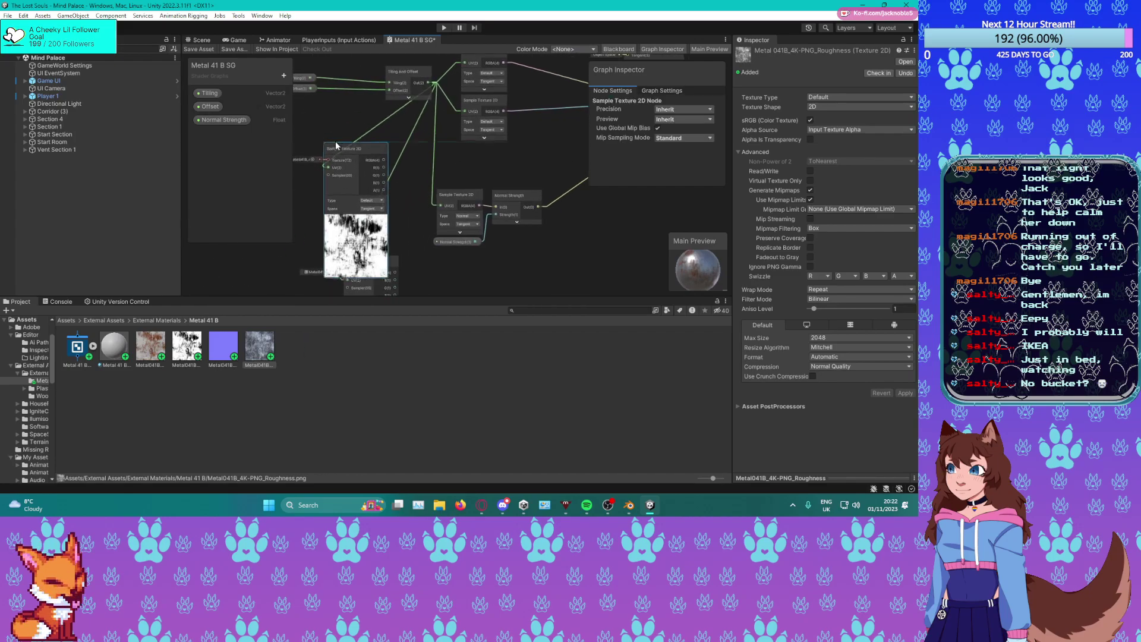
key("Delete")
middle_click_drag(376, 162, 366, 127)
left_click_drag(362, 227, 329, 170)
Create an Invert Colors node to the right of the roughness texture node.
left_click(392, 134)
key("space")
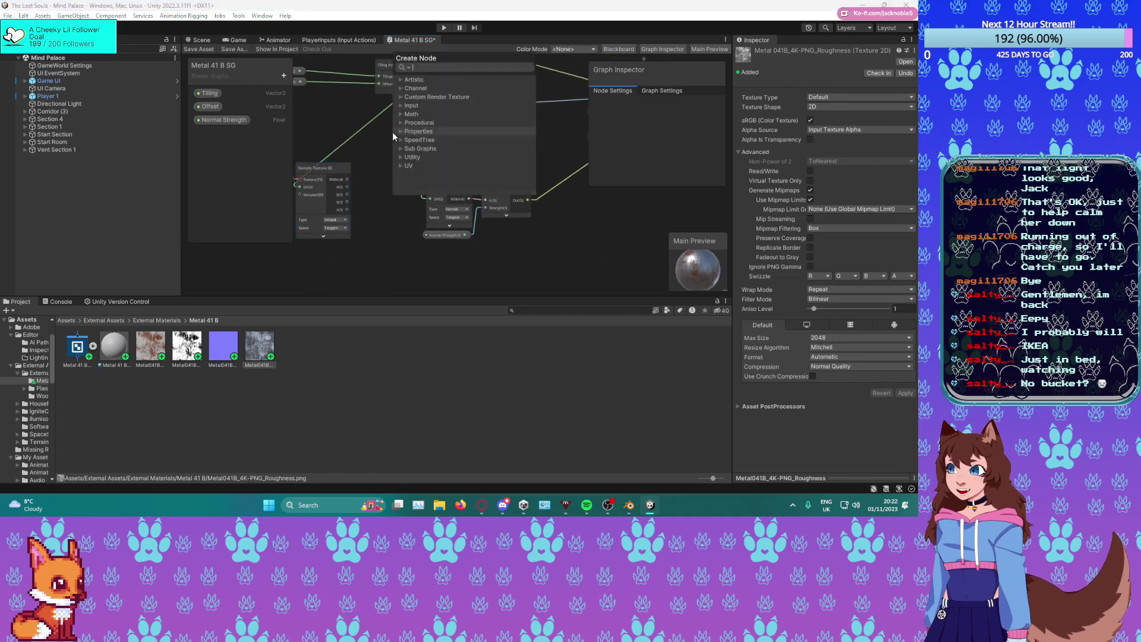
type("inv")
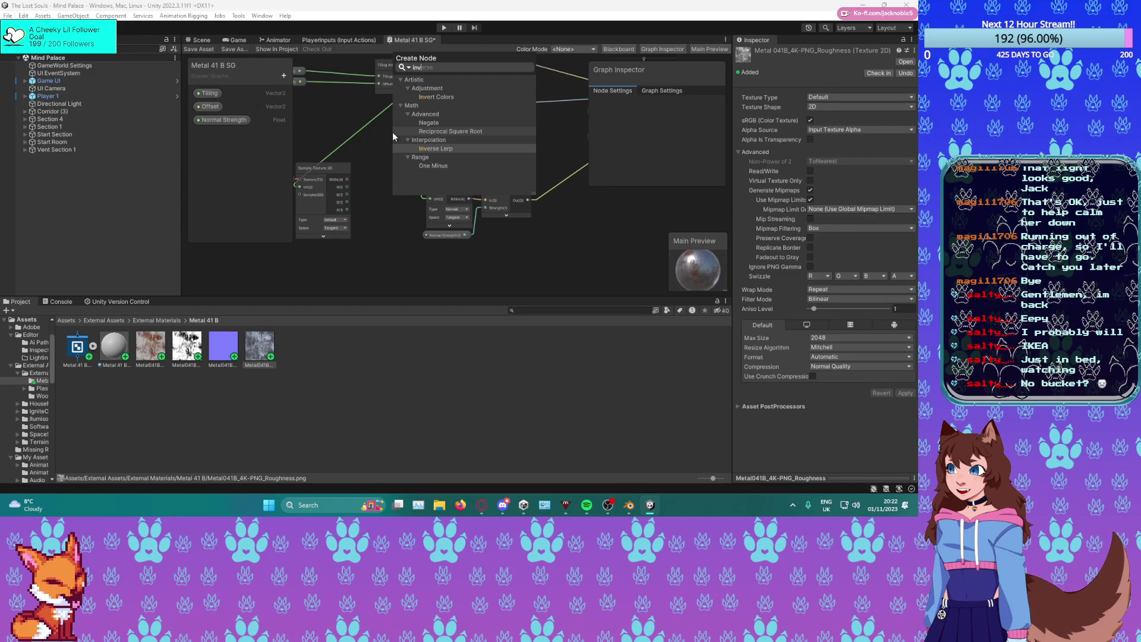
key("Up")
key("Up")
key("Up")
key("Return")
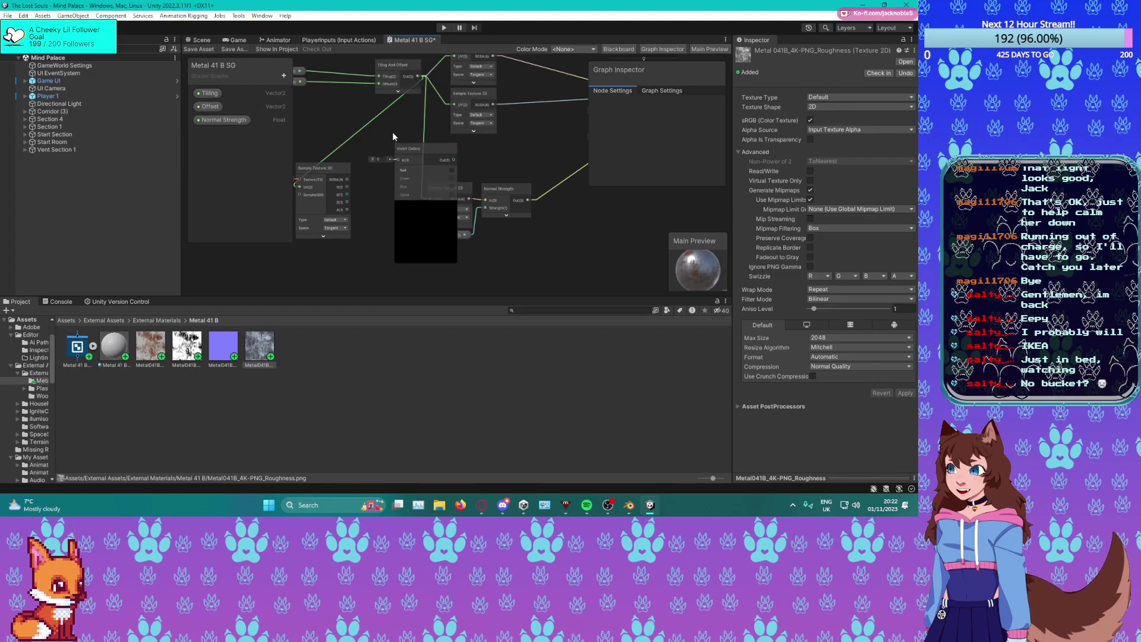
Wire the roughness node's RGBA output to the Invert Colors input, collapse its unused ports and place it beside Invert Colors.
left_click_drag(348, 179, 399, 162)
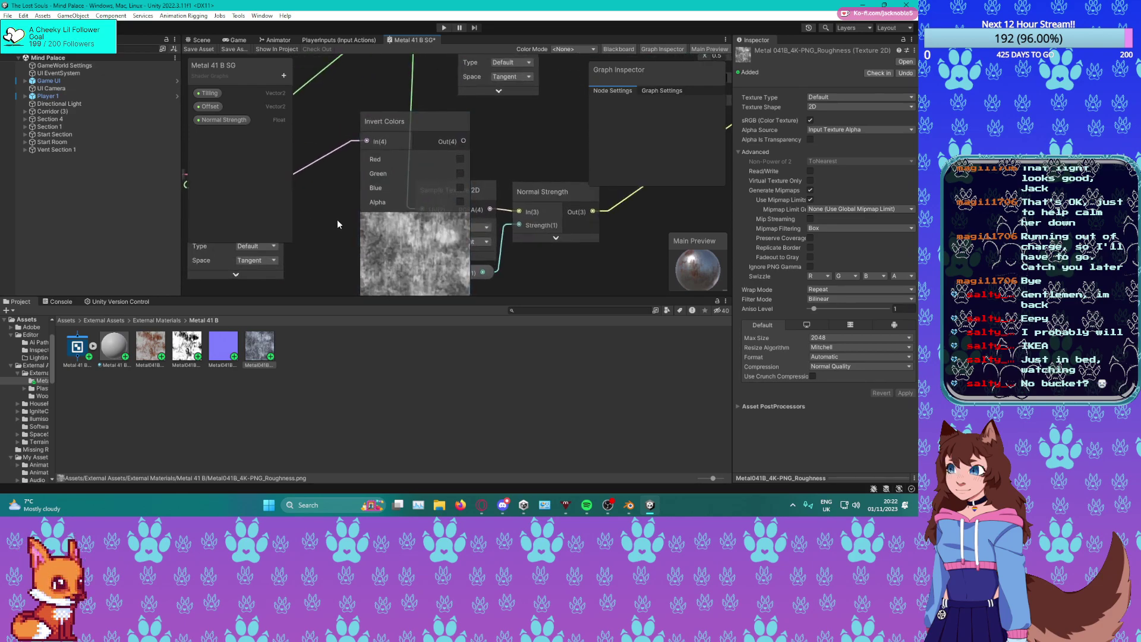
scroll(336, 220, "up", 3)
left_click(331, 277)
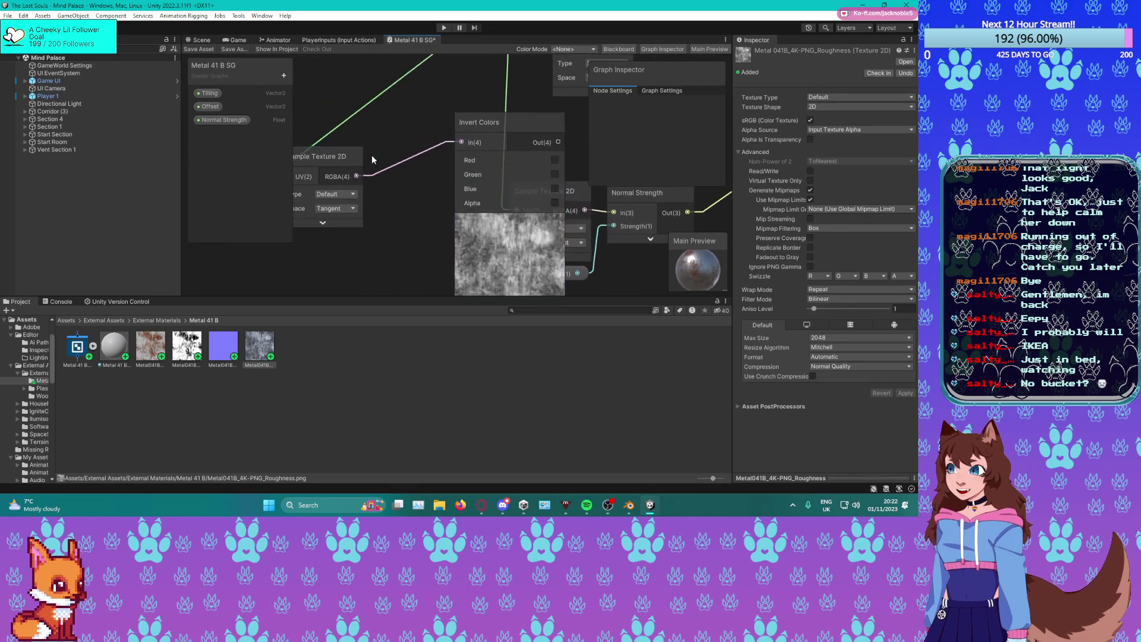
left_click_drag(338, 166, 404, 136)
Enable Red, Green, Blue and Alpha on the Invert Colors node and collapse its preview.
left_click(555, 160)
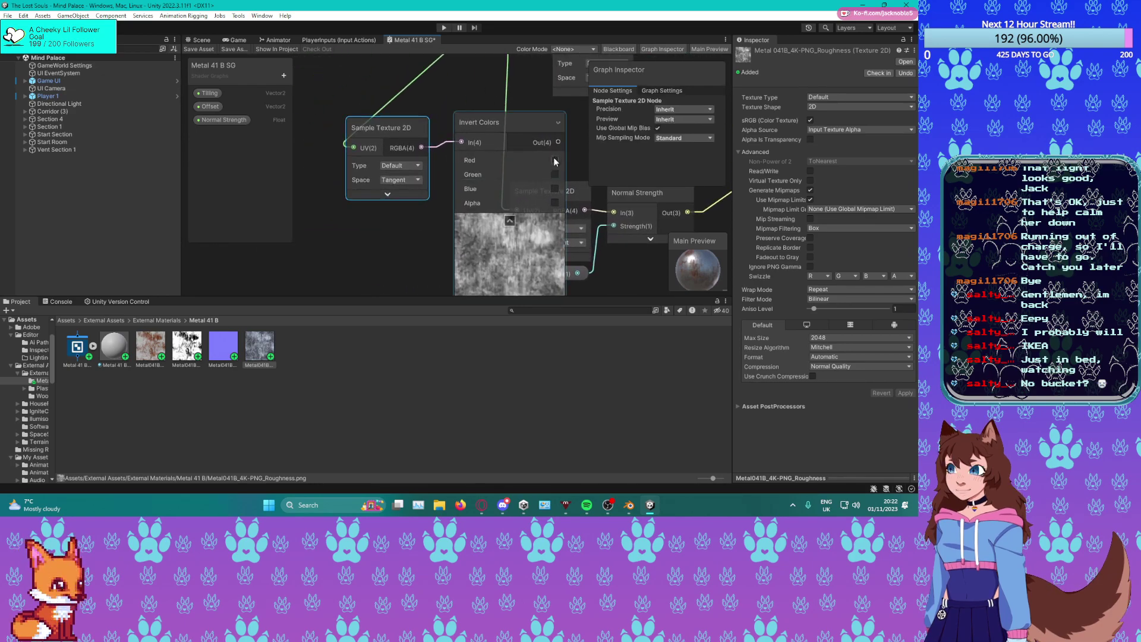
left_click(555, 174)
left_click(555, 188)
left_click(555, 203)
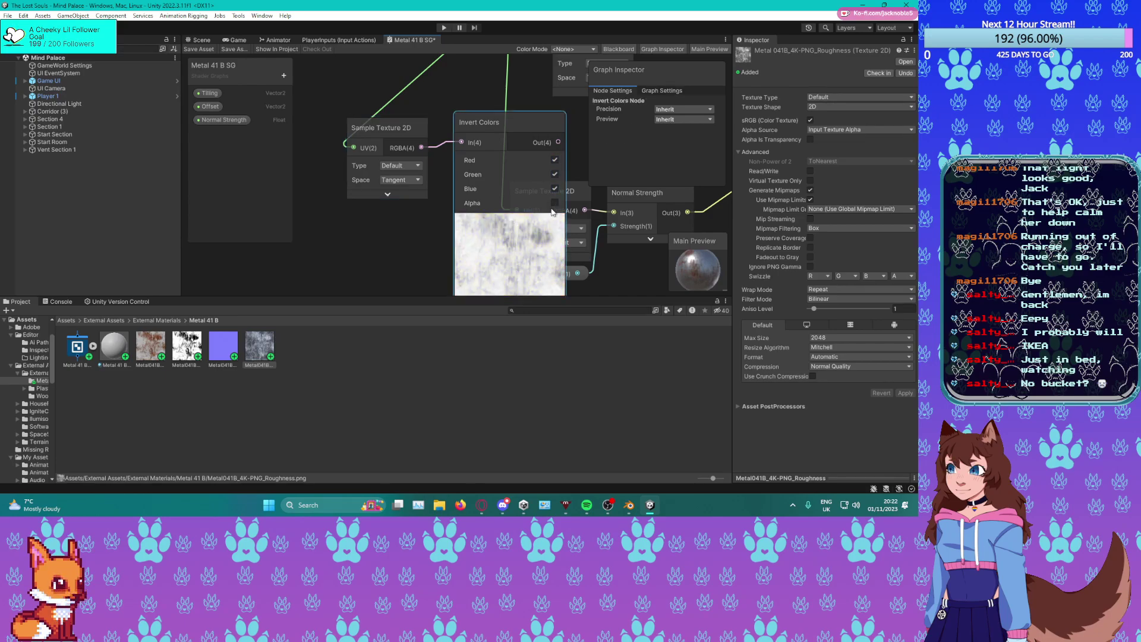
scroll(355, 198, "down", 4)
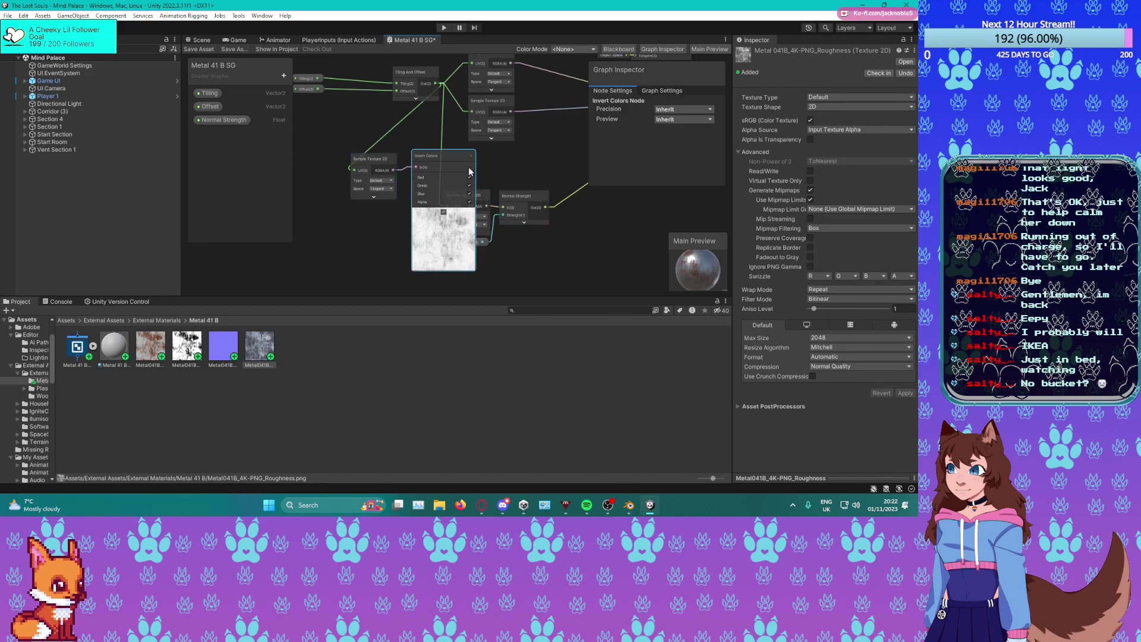
left_click(444, 213)
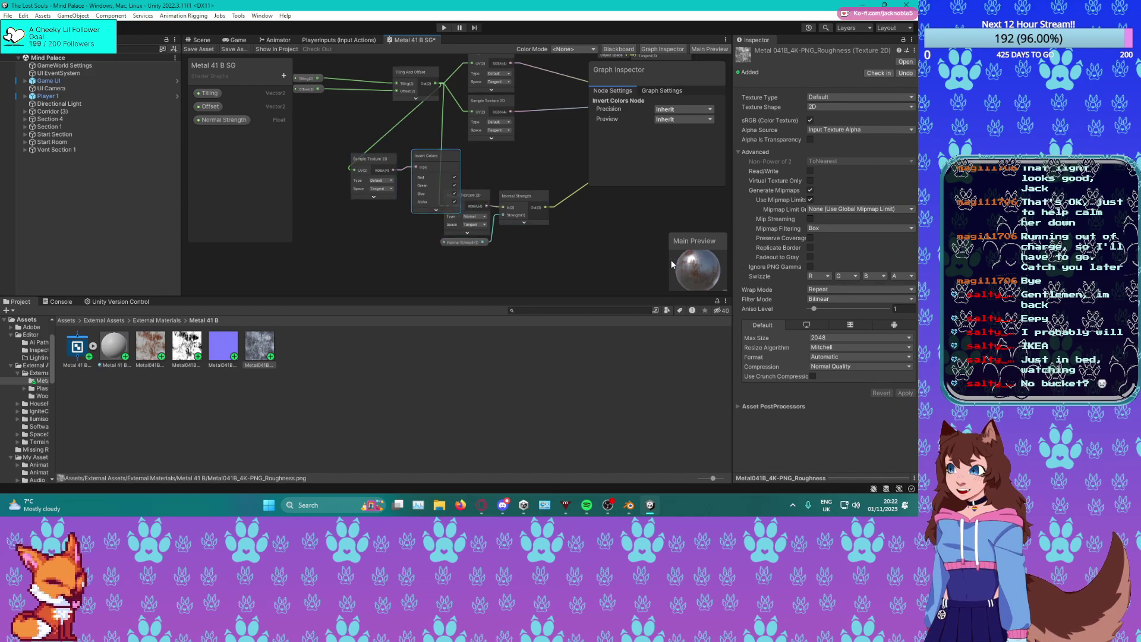
Move the roughness texture node and the Invert Colors node directly beneath the metalness texture node.
left_click_drag(368, 141, 436, 167)
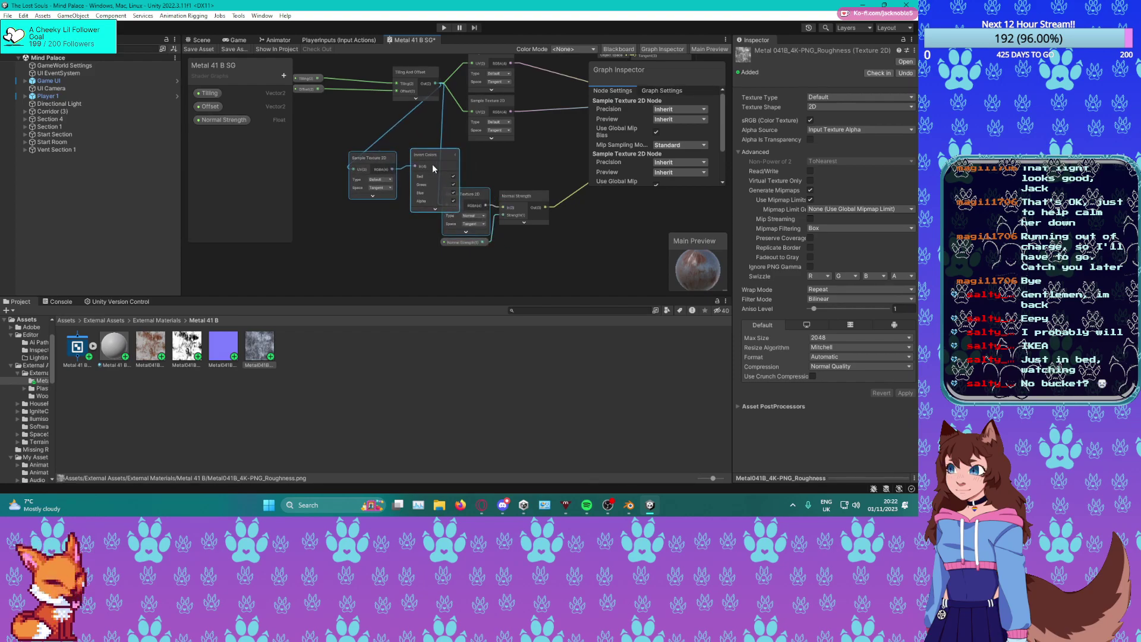
middle_click_drag(472, 176, 448, 180)
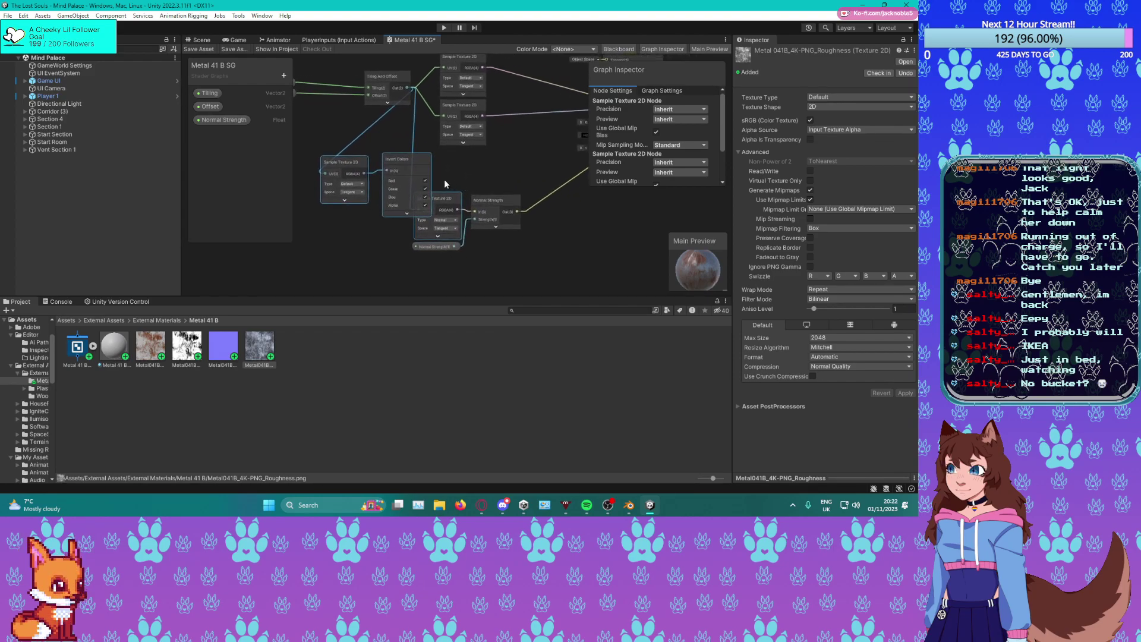
mouse_move(419, 169)
left_mouse_down()
mouse_move(482, 167)
mouse_move(413, 172)
left_mouse_up()
left_click(456, 241)
left_click(414, 164)
left_click(360, 166)
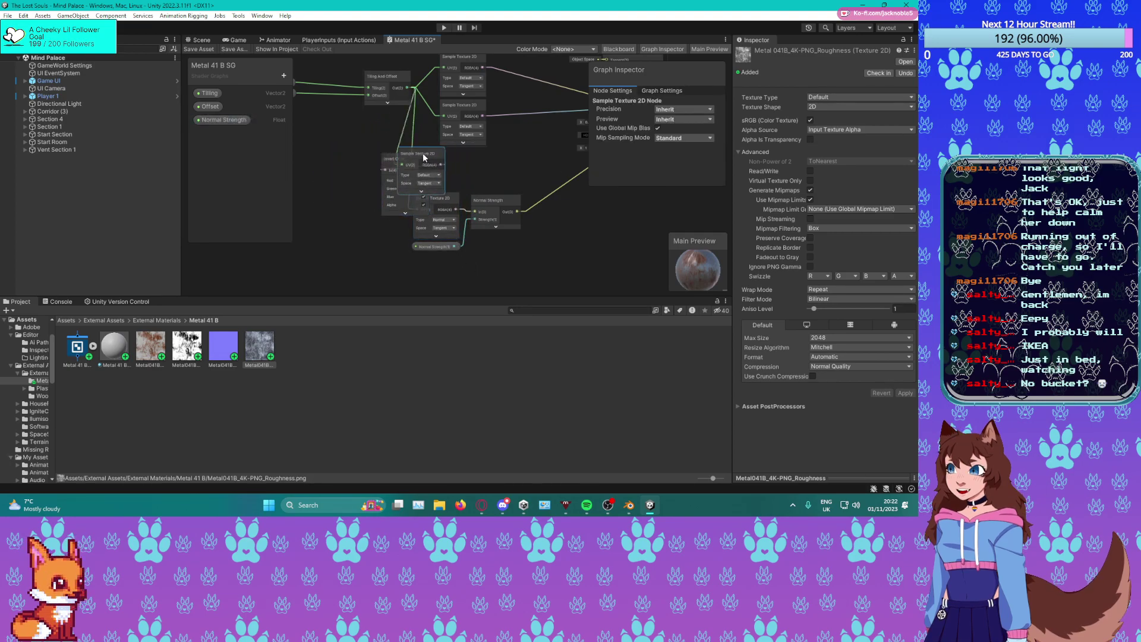
left_click(403, 162)
left_click_drag(403, 160, 515, 133)
left_click_drag(346, 164, 459, 160)
Wire the Invert Colors output to the Fragment block's Smoothness input and rotate the main preview to inspect the material.
middle_click_drag(474, 214, 327, 280)
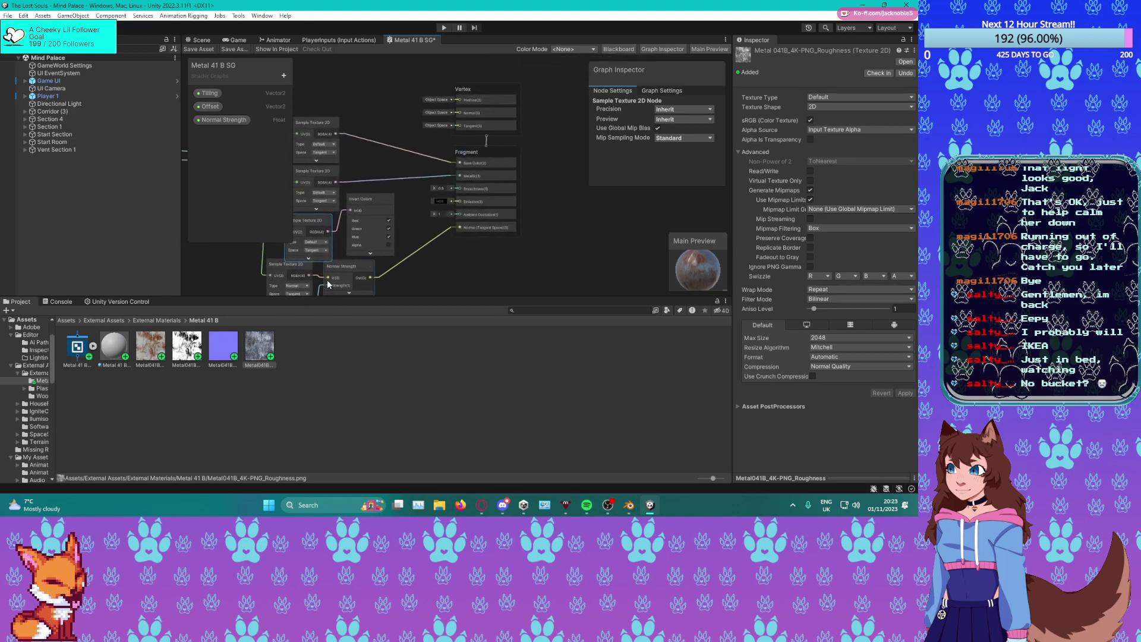
left_click(392, 203)
left_click_drag(462, 186, 463, 188)
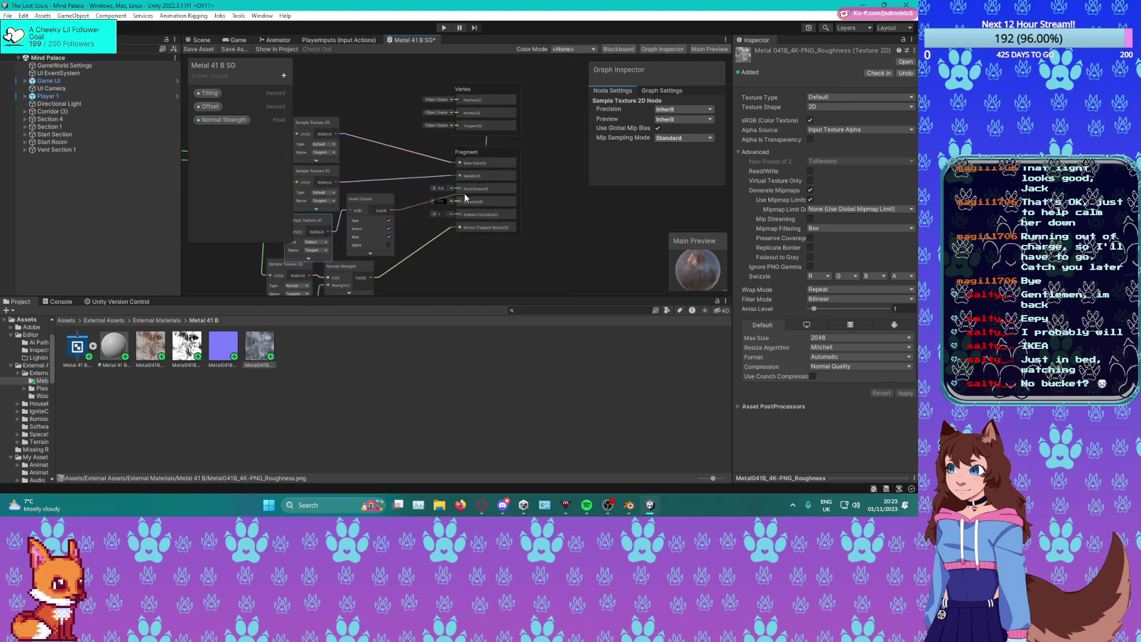
left_click(390, 198)
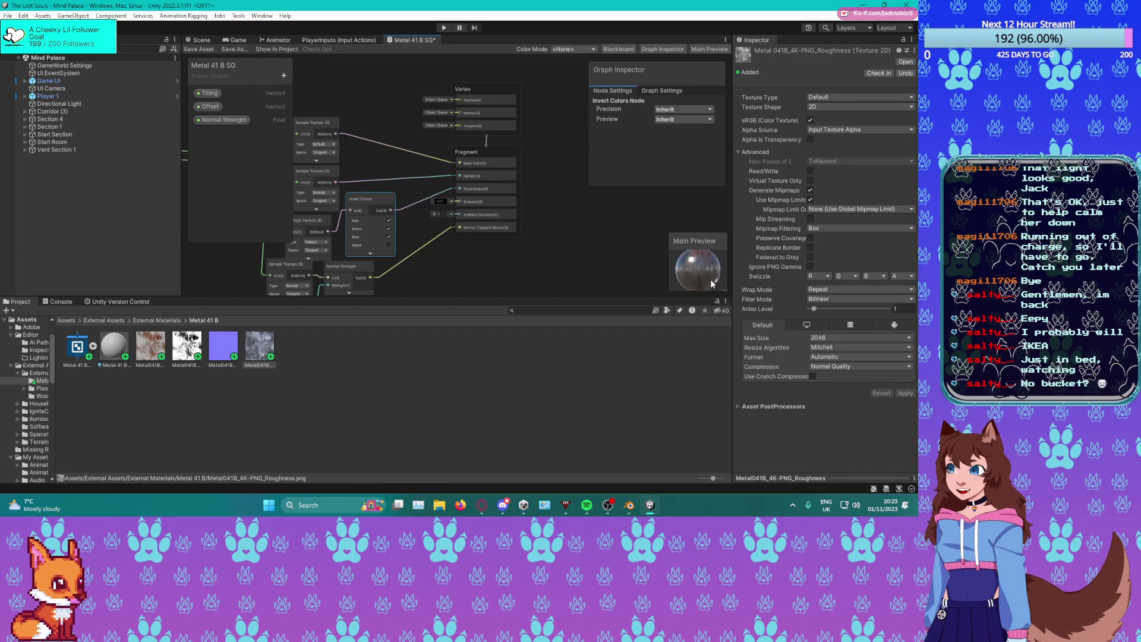
left_click_drag(709, 279, 737, 289)
Move the normal texture, Normal Strength node and its property well below the roughness nodes.
middle_click_drag(500, 272, 582, 224)
scroll(531, 217, "down", 2)
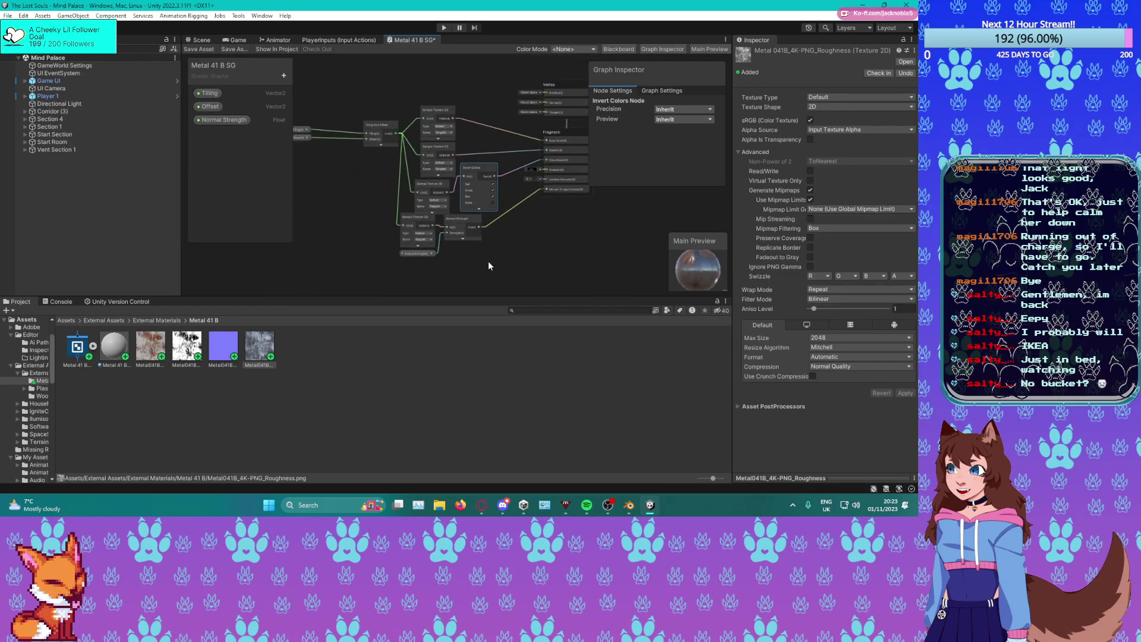
scroll(490, 262, "up", 2)
left_click_drag(476, 265, 397, 282)
left_click(407, 224)
left_click(385, 203)
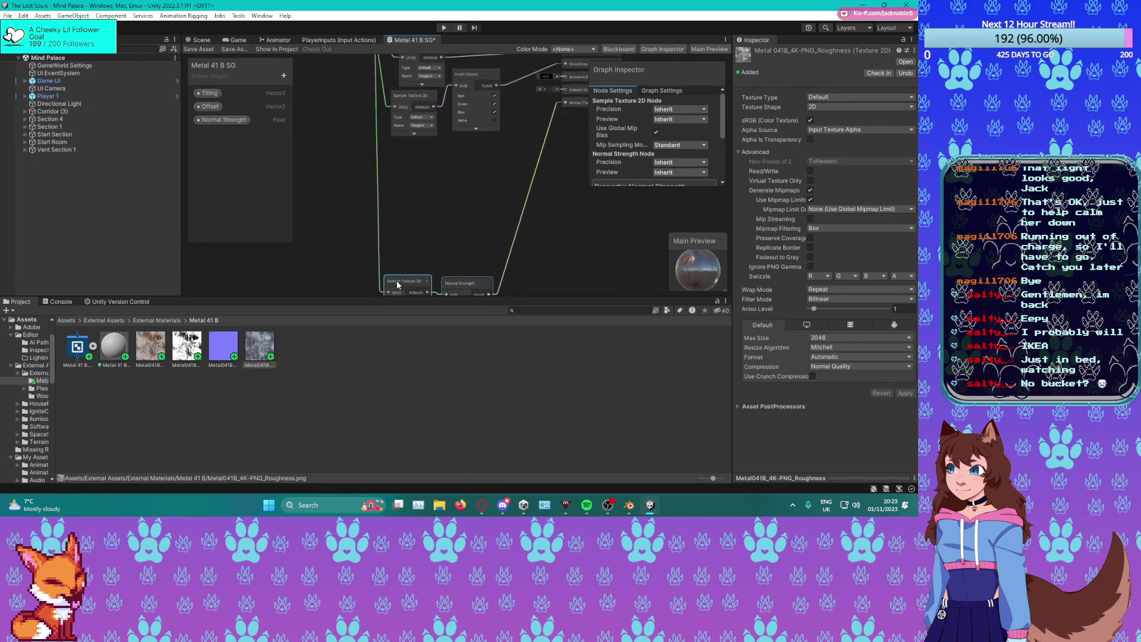
middle_click_drag(437, 187, 436, 249)
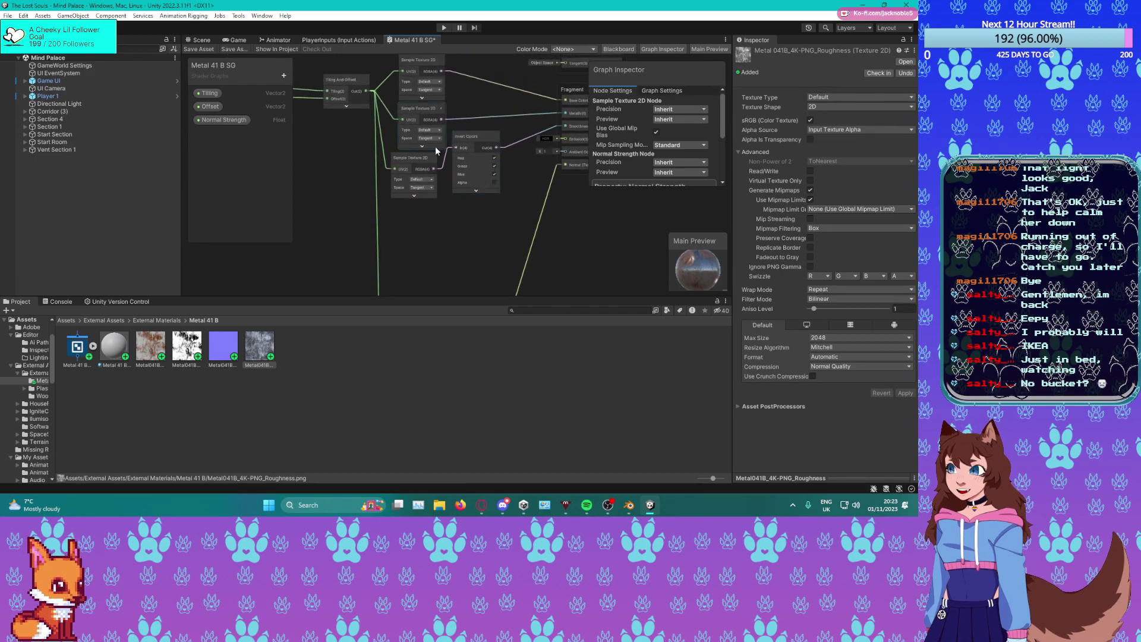
Toggle the Alpha channel on the Invert Colors node and save the graph.
left_click(495, 182)
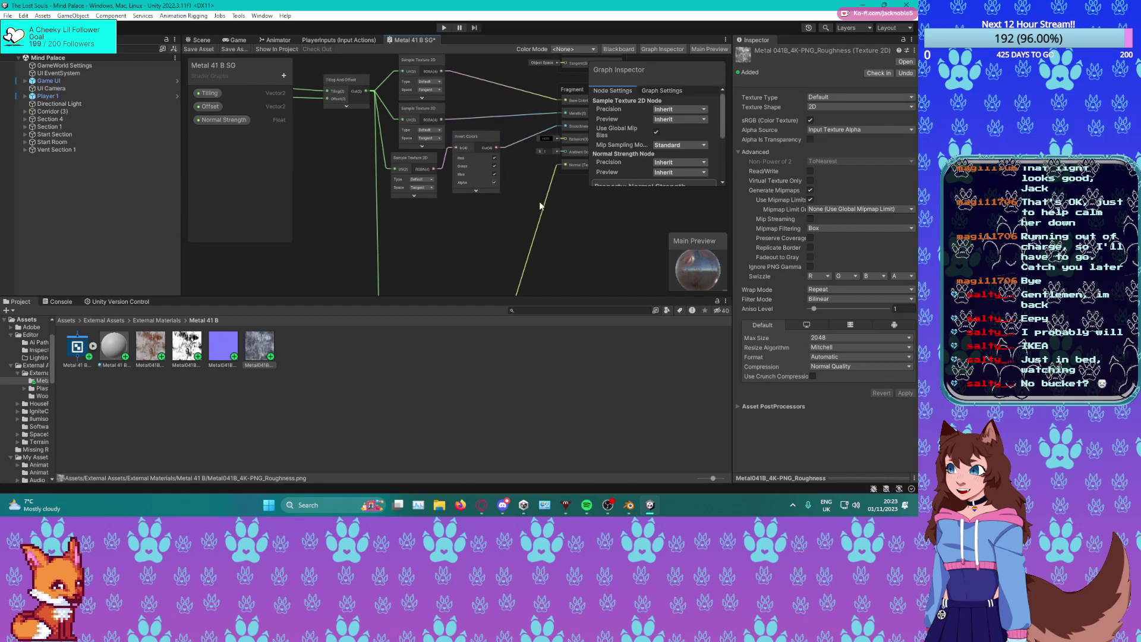
middle_click_drag(521, 205, 519, 221)
left_click(199, 49)
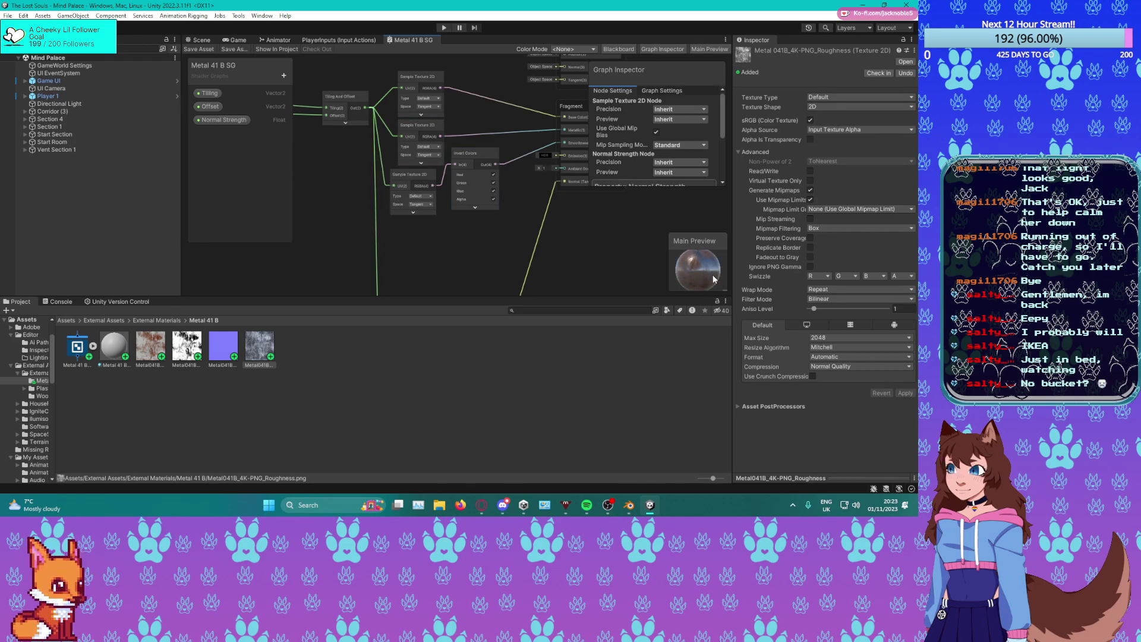
Shift the roughness texture node and the Invert Colors node into line with the texture nodes above.
left_click_drag(409, 180, 469, 185)
left_click(467, 163)
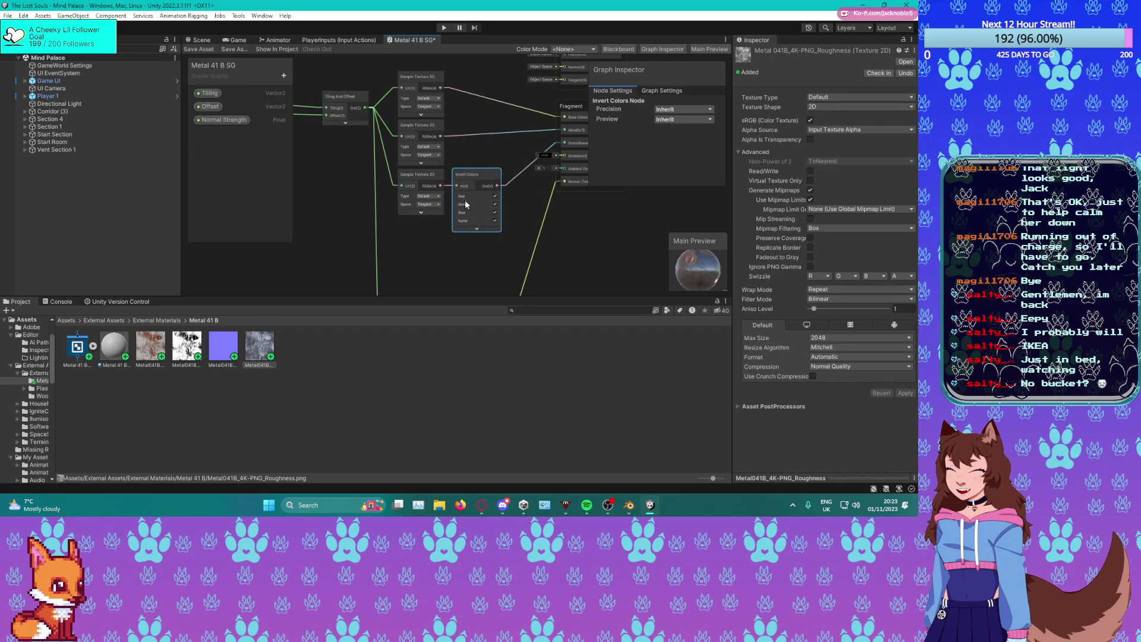
Group the normal texture node, its Normal Strength node and the Normal Strength property together.
scroll(466, 227, "down", 2)
middle_click_drag(458, 245, 449, 159)
scroll(450, 165, "down", 1)
left_click(420, 204)
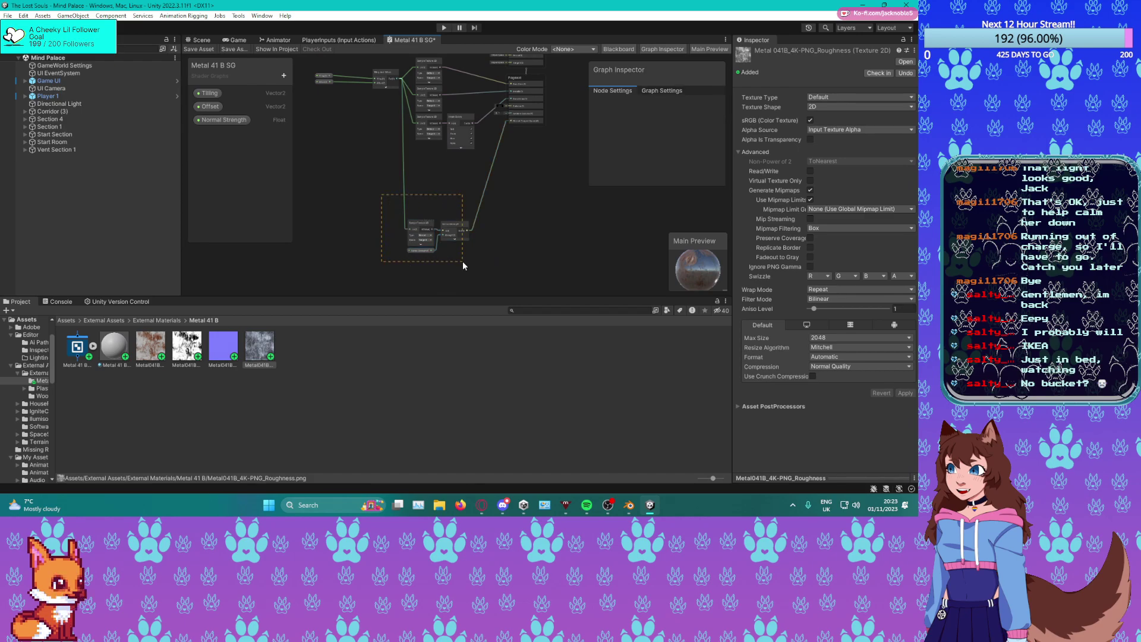
left_click_drag(460, 259, 461, 260)
right_click(447, 229)
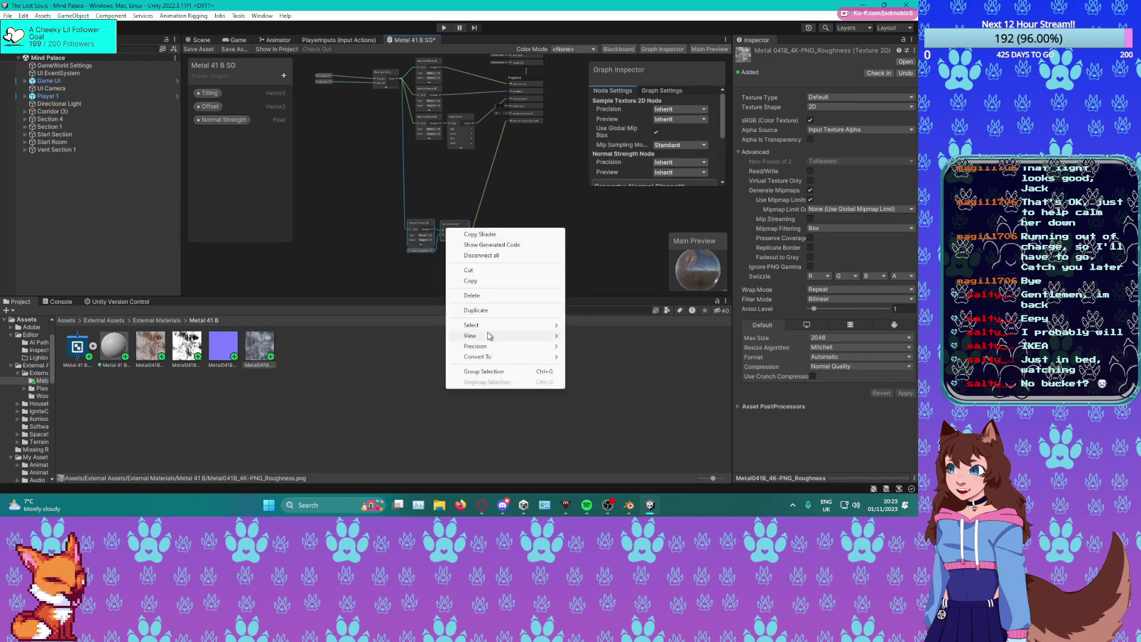
left_click(479, 373)
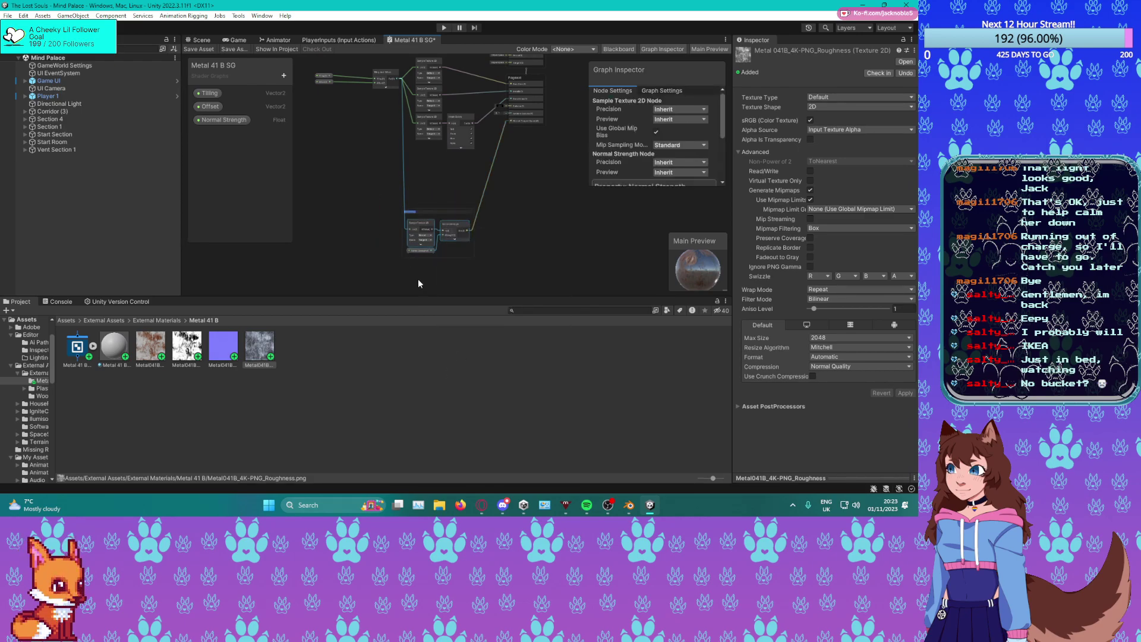
Name the new node group Normal Map.
scroll(418, 279, "up", 6)
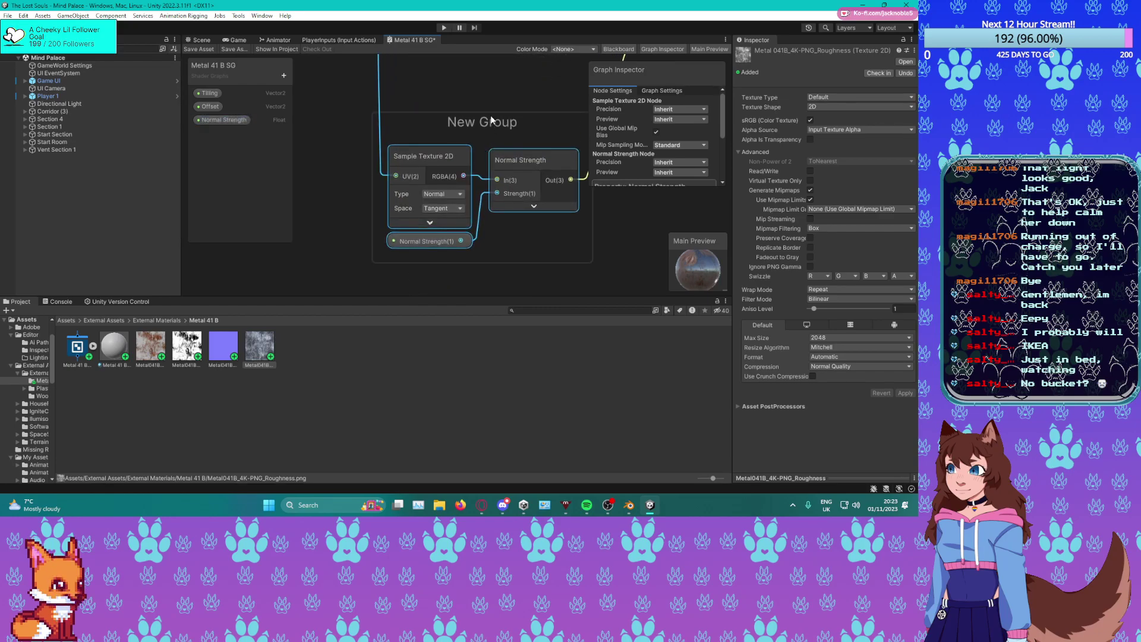
double_click(491, 120)
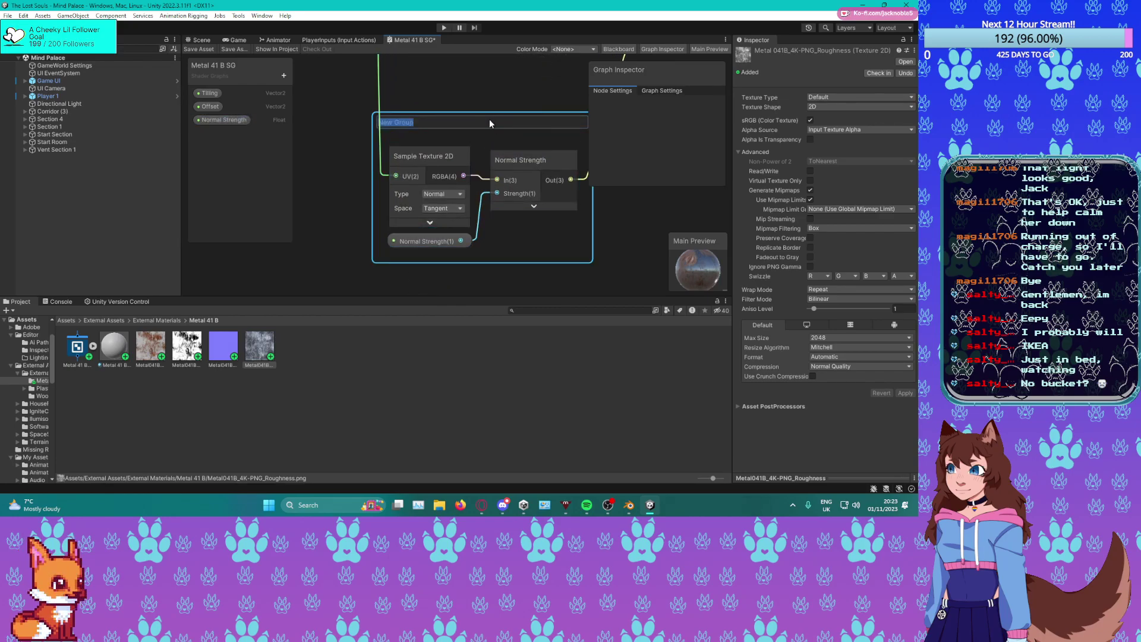
type("N")
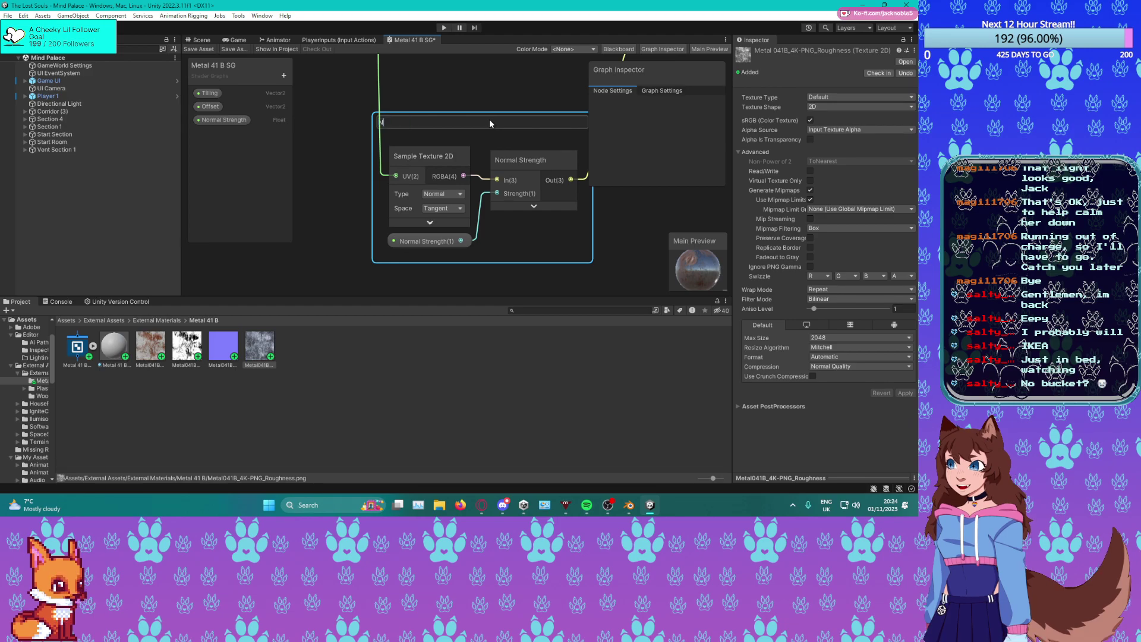
type("ormal St")
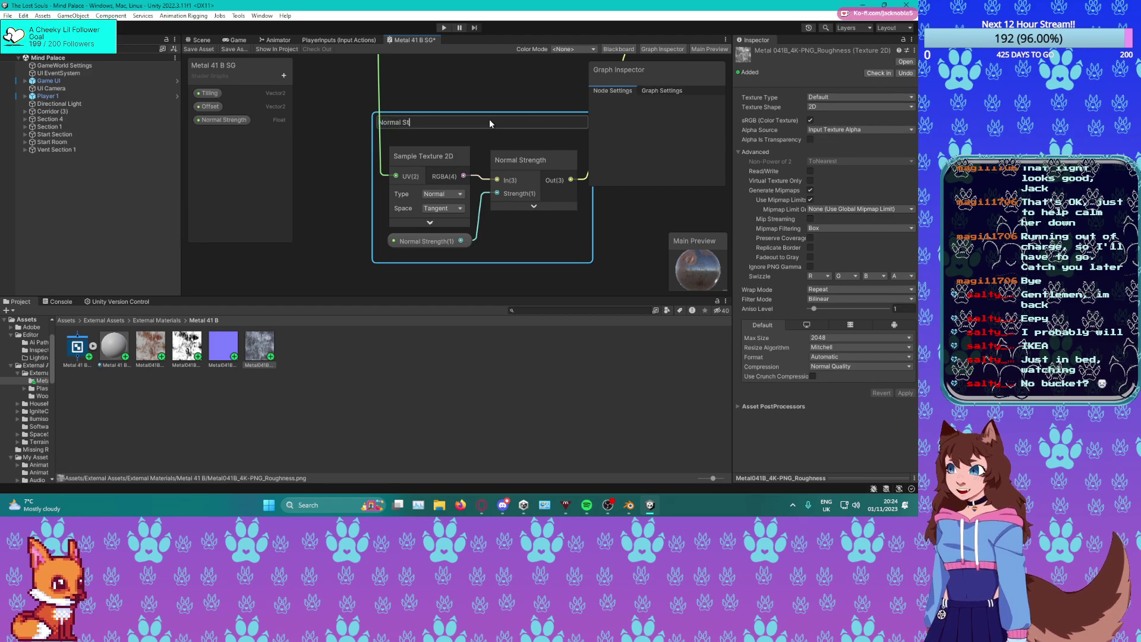
key("BackSpace")
key("BackSpace")
type("Map")
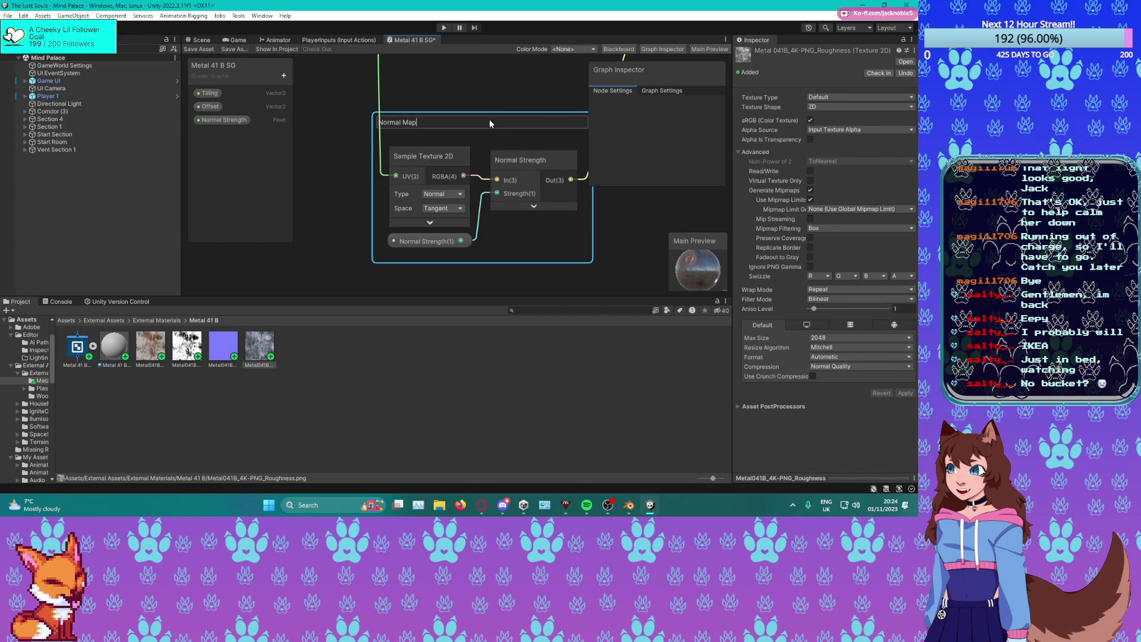
key("Return")
Examine the commands available for the Normal Map group.
scroll(505, 128, "down", 7)
middle_click_drag(456, 103, 418, 165)
scroll(416, 170, "up", 3)
left_click(460, 177)
double_click(455, 170)
left_click(455, 173)
right_click(456, 173)
left_click(450, 165)
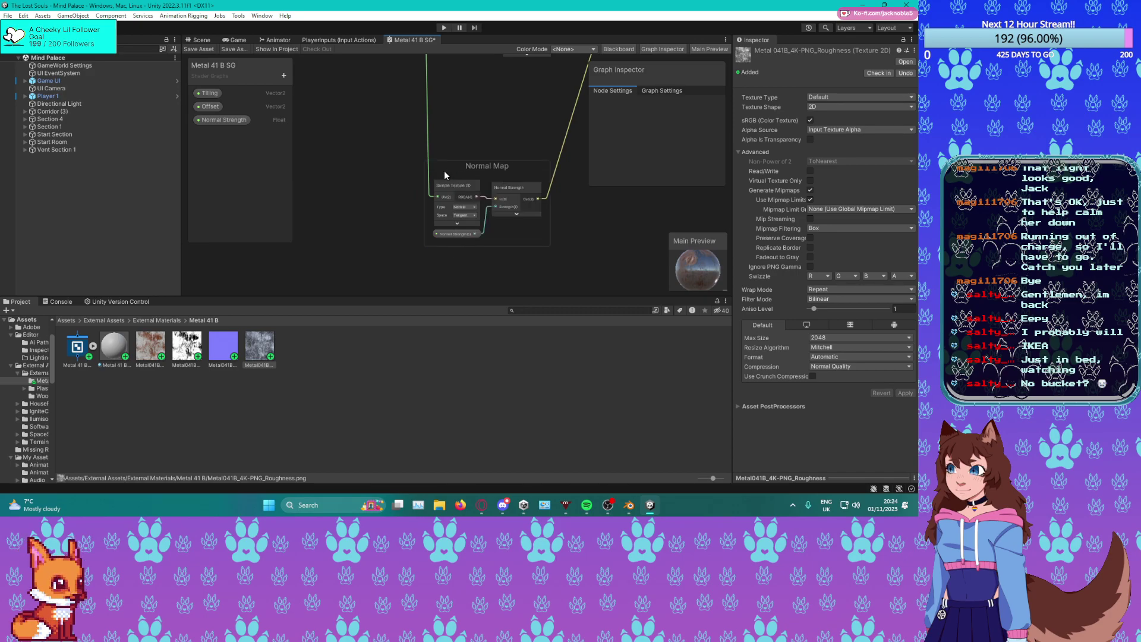
left_click_drag(542, 164, 542, 190)
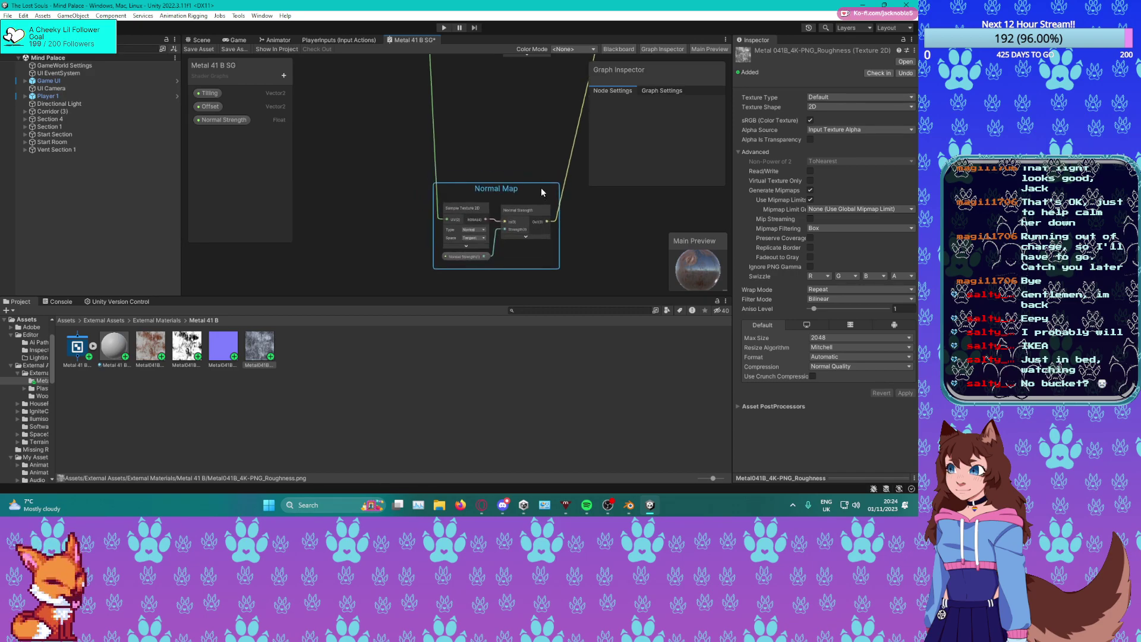
right_click(542, 192)
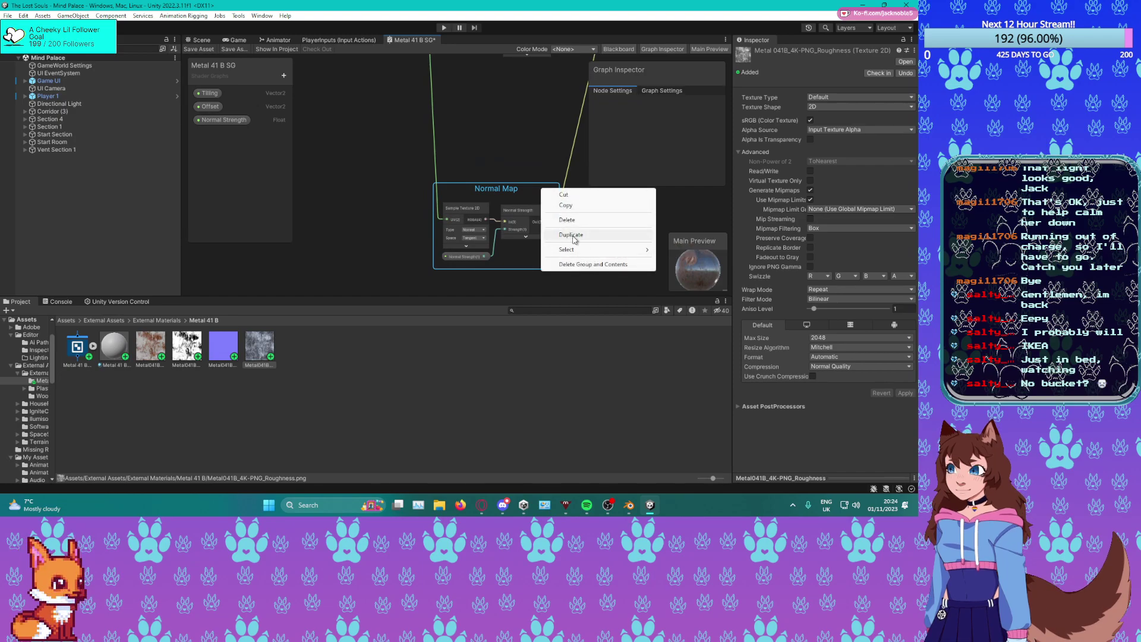
left_click(403, 170)
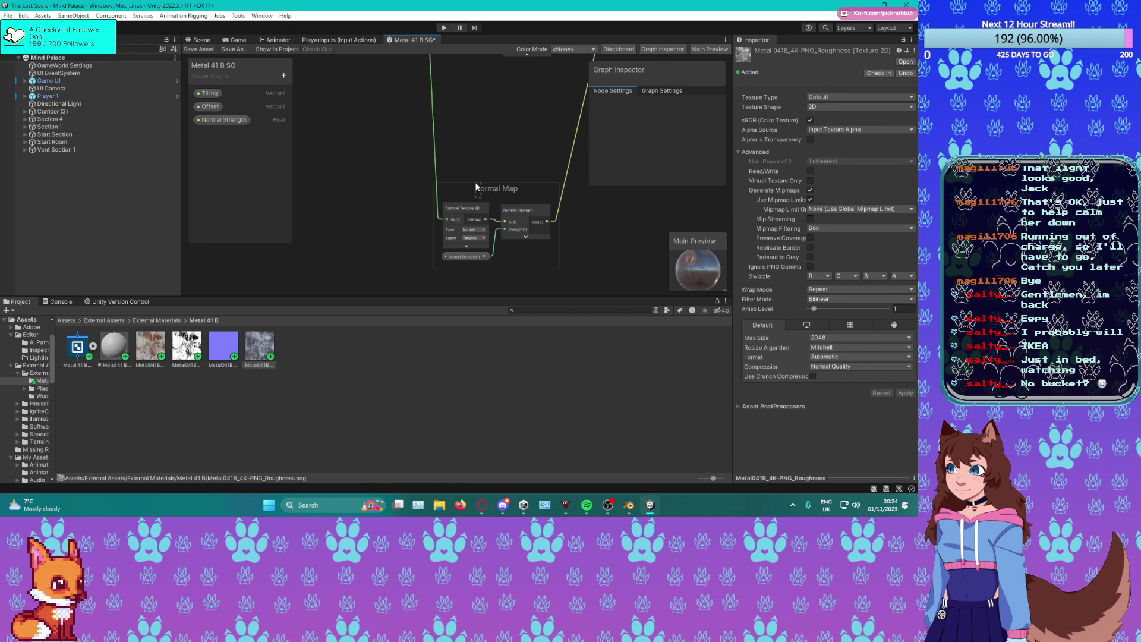
Place the Normal Map group just beneath the roughness texture and Invert Colors nodes and save the graph.
left_click_drag(455, 186, 422, 166)
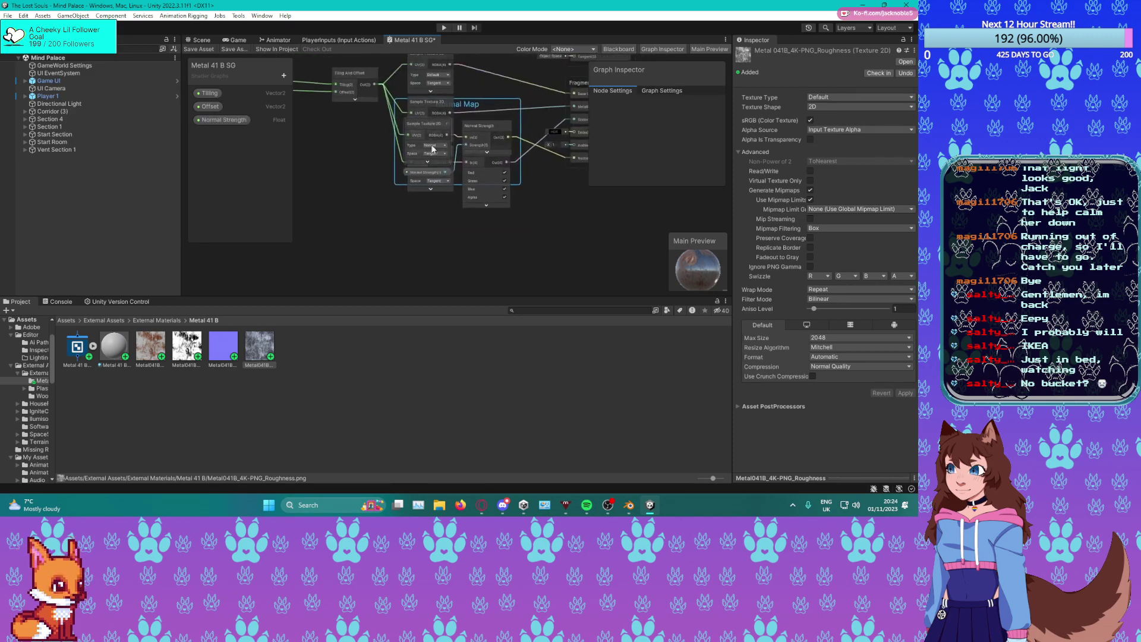
left_click_drag(469, 103, 482, 238)
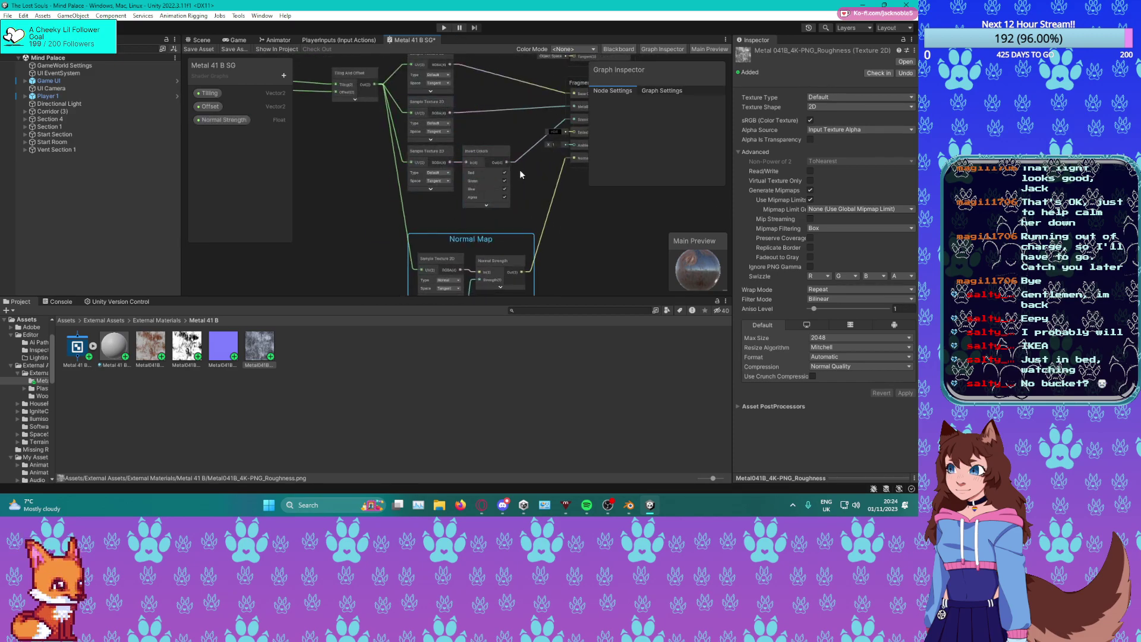
scroll(494, 155, "down", 1)
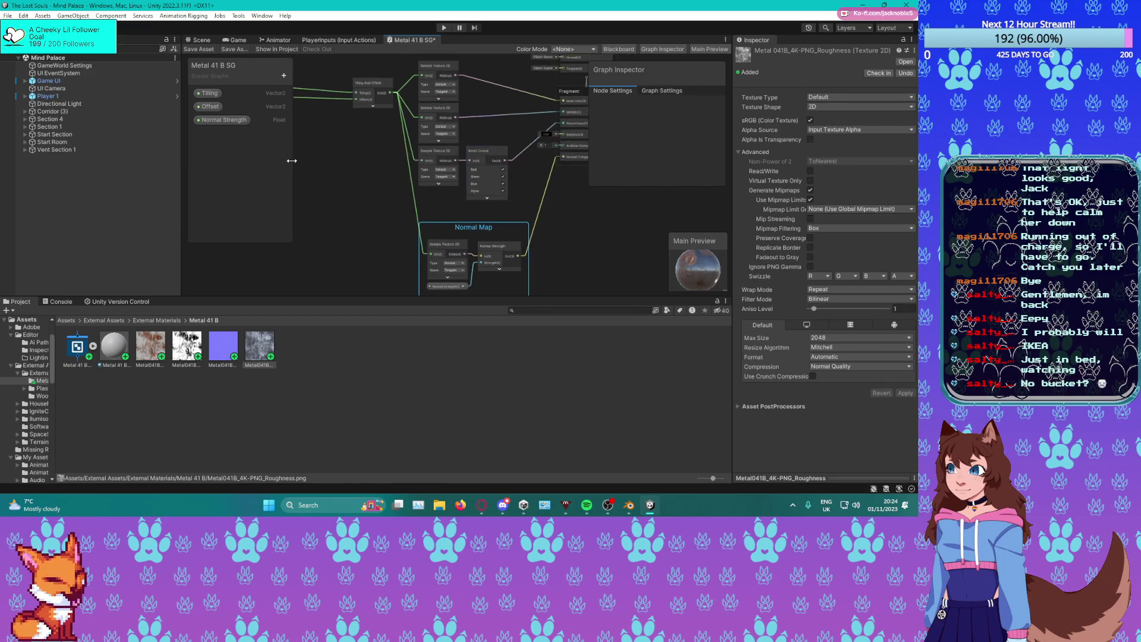
scroll(401, 204, "up", 2)
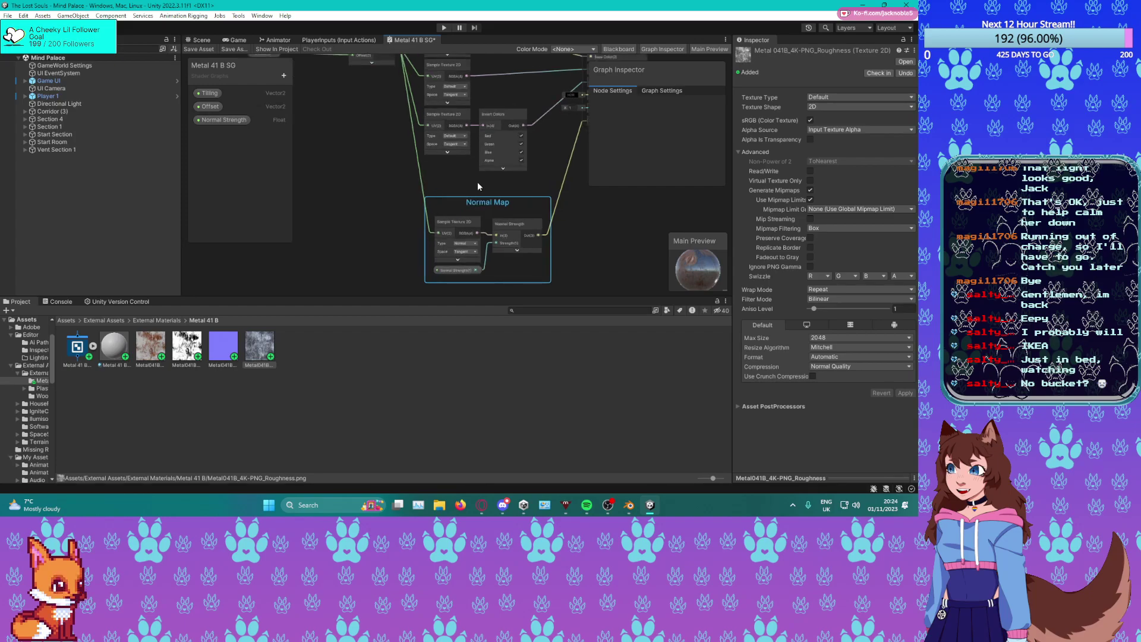
left_click(197, 49)
scroll(414, 154, "up", 2)
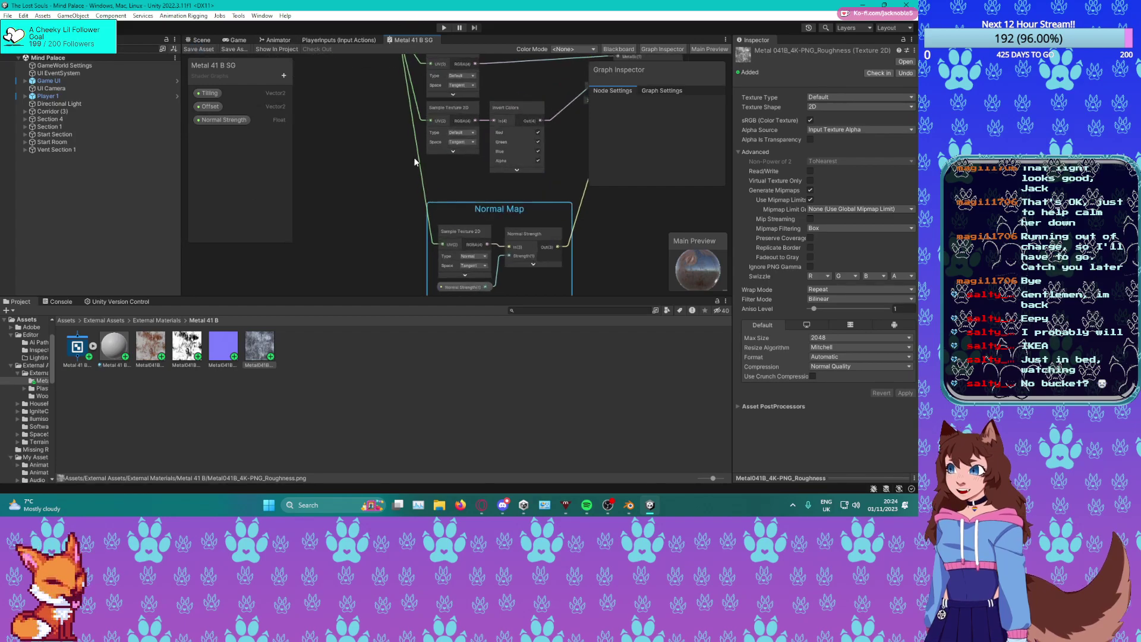
middle_click_drag(519, 190, 522, 233)
middle_click_drag(444, 147, 450, 88)
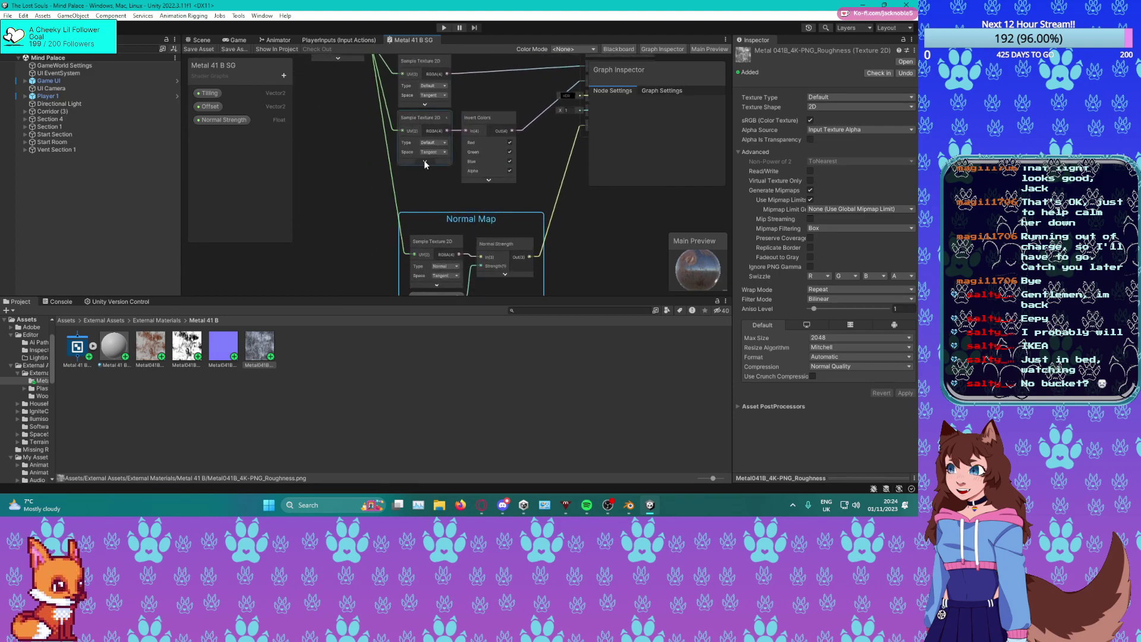
scroll(458, 202, "down", 3)
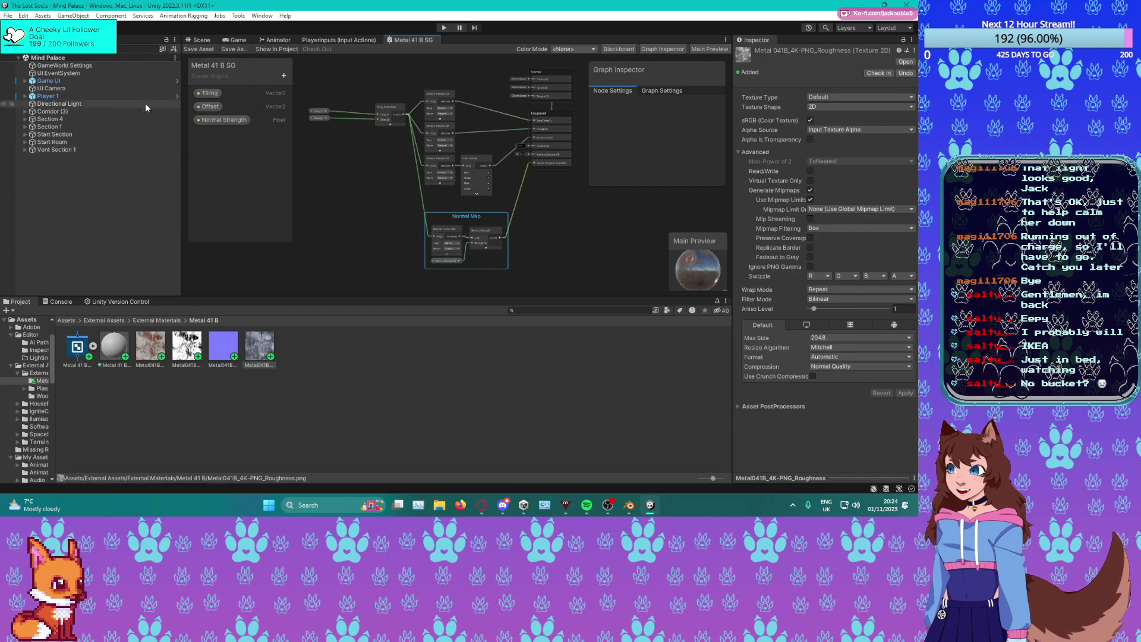
Return to the Scene view near the vent section and select the Metal 41 B SG Matt material.
left_click(201, 40)
scroll(558, 191, "up", 4)
middle_click_drag(558, 192, 476, 182)
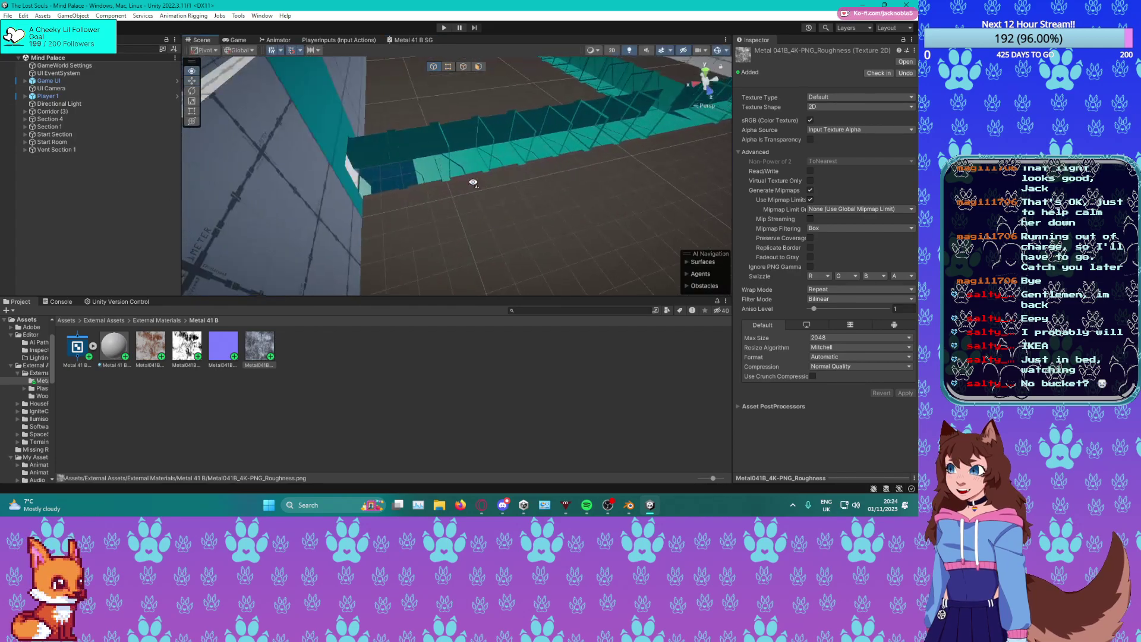
right_click_drag(476, 181, 397, 158)
middle_click_drag(397, 158, 388, 147)
left_click_drag(78, 348, 122, 347)
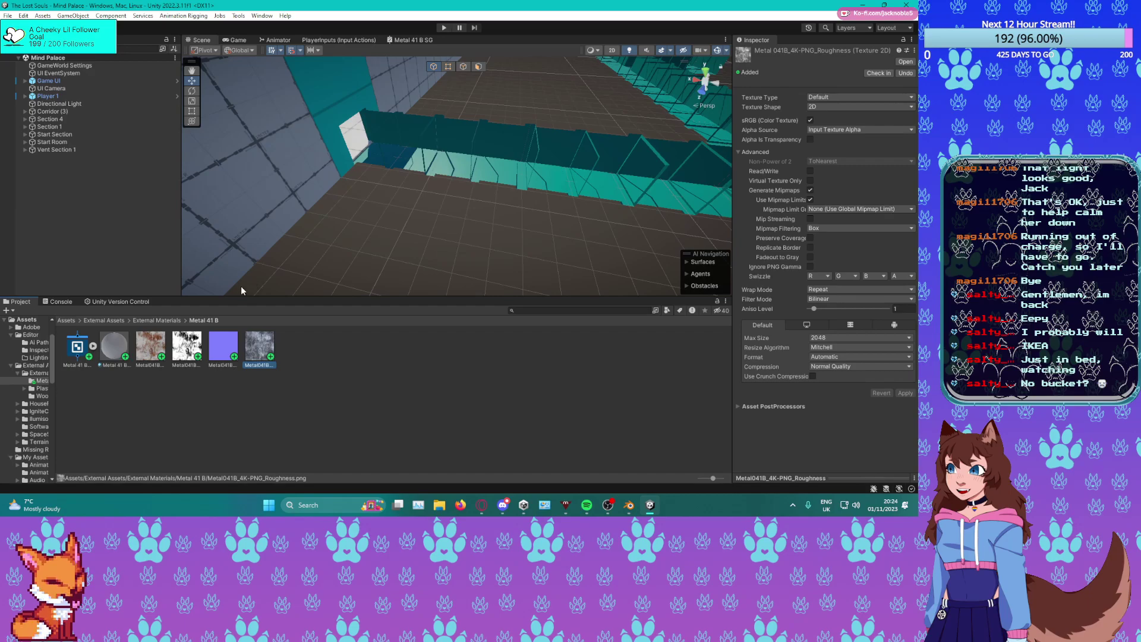
left_click(115, 351)
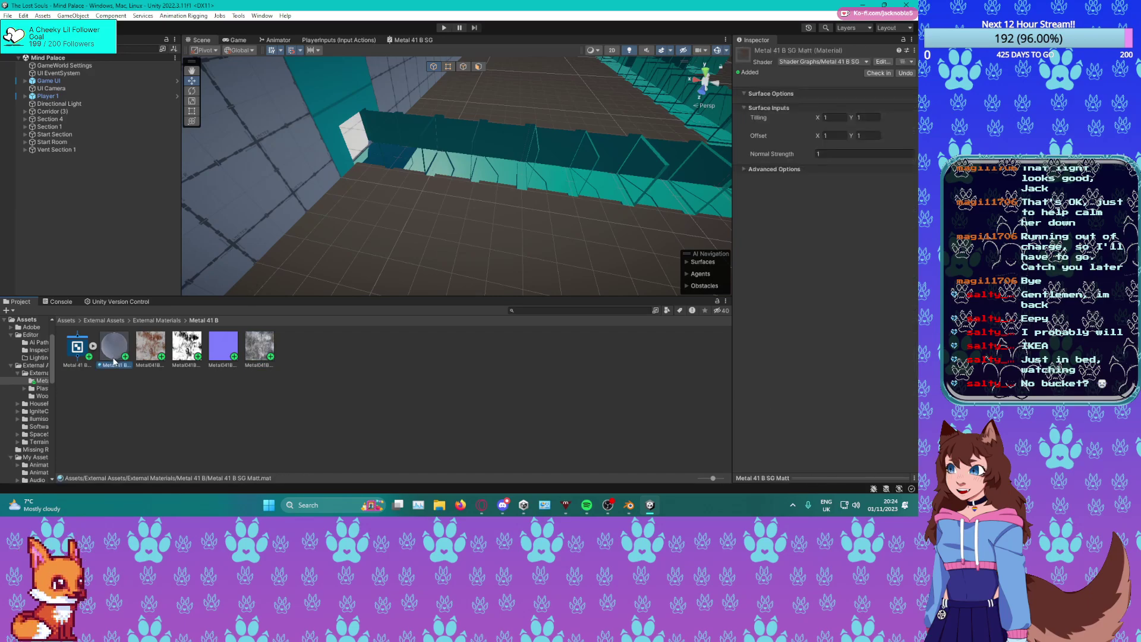
Apply the Metal 41 B SG Matt material to the vent pieces beside the room opening.
middle_click_drag(255, 225, 315, 225)
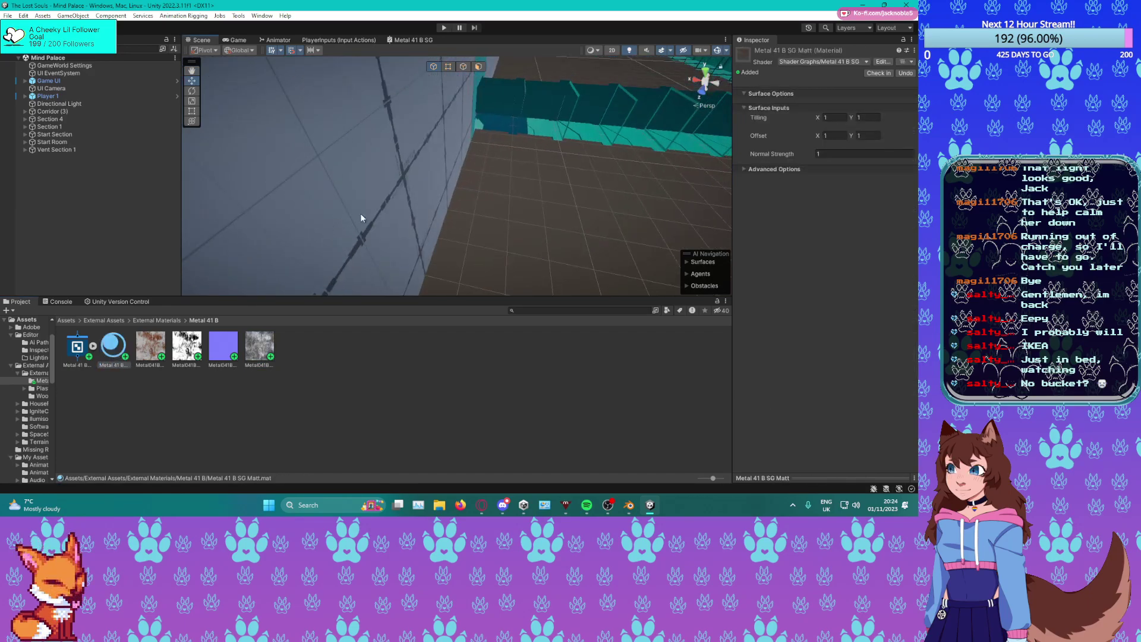
middle_click_drag(415, 201, 376, 234)
right_click_drag(376, 238, 477, 216)
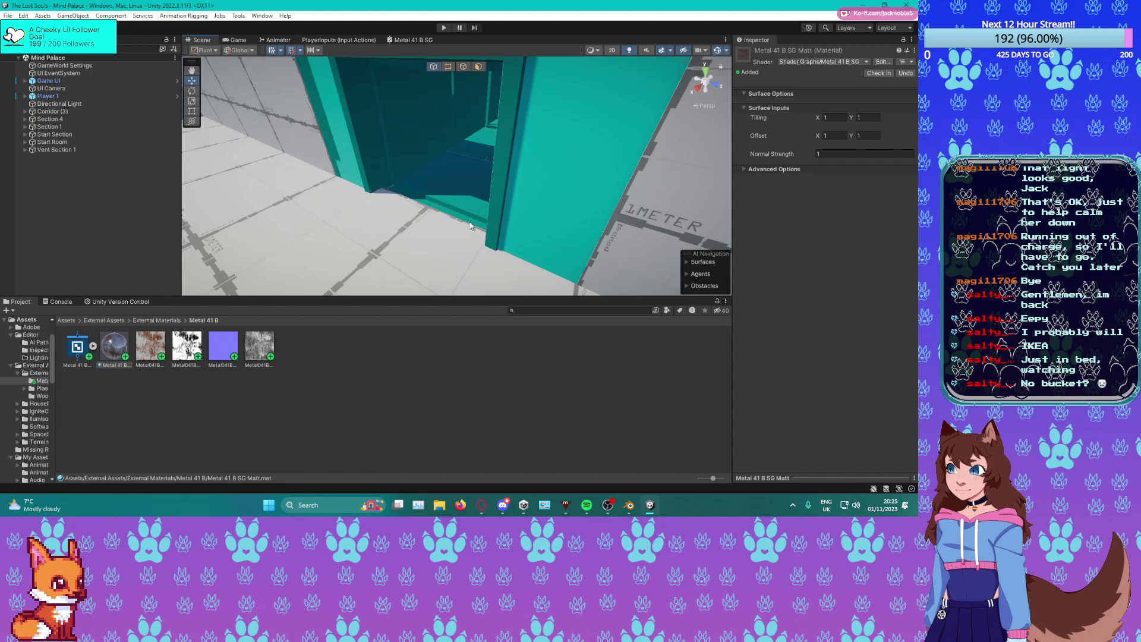
left_click_drag(113, 351, 493, 224)
right_click_drag(425, 222, 598, 159)
left_click_drag(119, 352, 458, 234)
right_click_drag(458, 234, 481, 235)
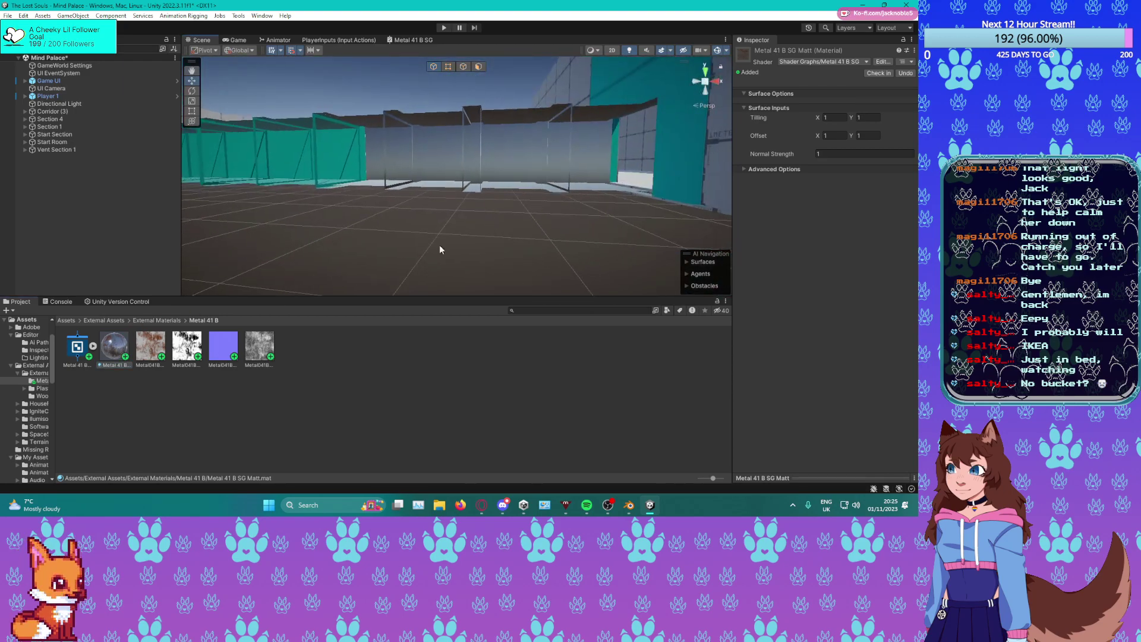
Set the Metal 41 B SG Matt material's tiling to 5 in X and 5 in Y.
left_click(820, 119)
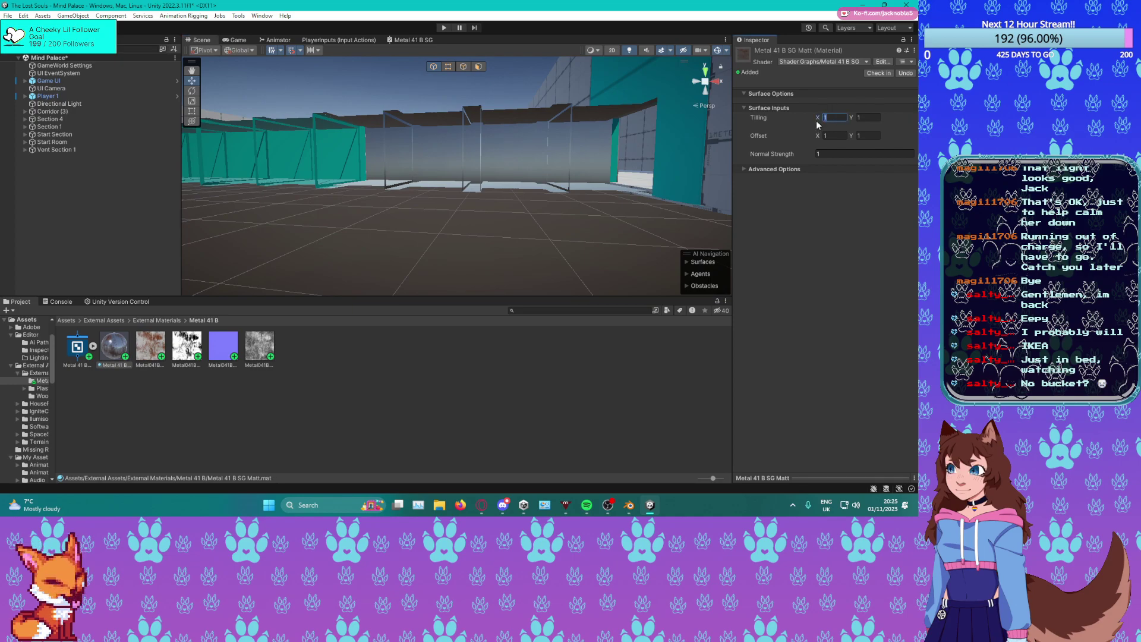
type("5")
key("Tab")
type("5")
left_click(843, 120)
Select the Vent Start mesh of Vent 4x1 (3) and set its Vent Wall Matt material's detail tiling to X 20, Y 20.
left_click(337, 146)
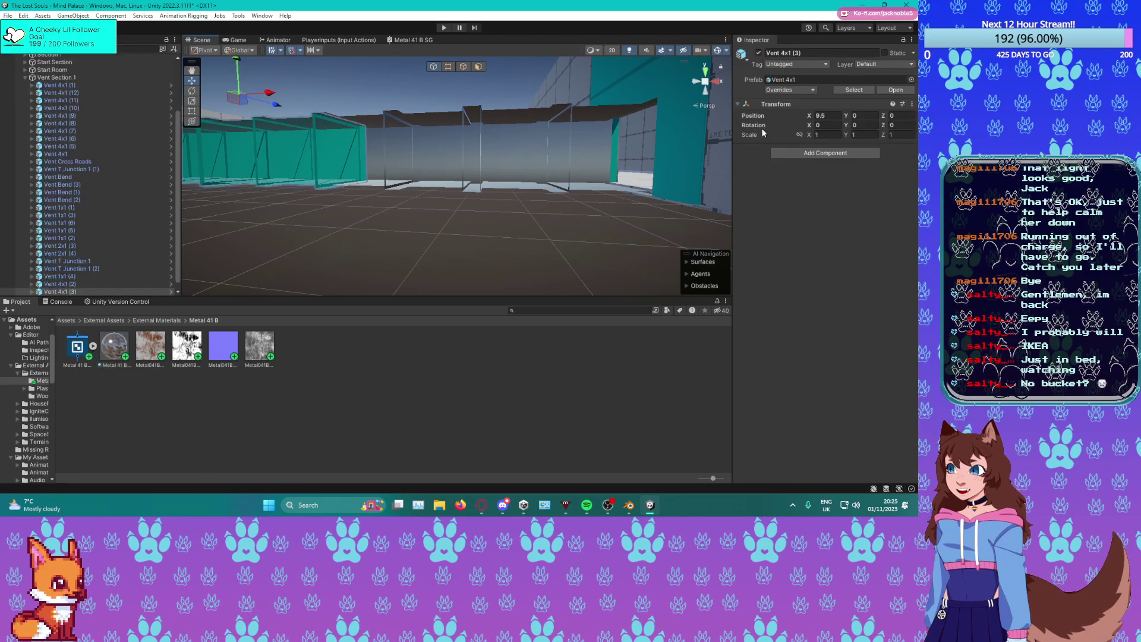
left_click(310, 147)
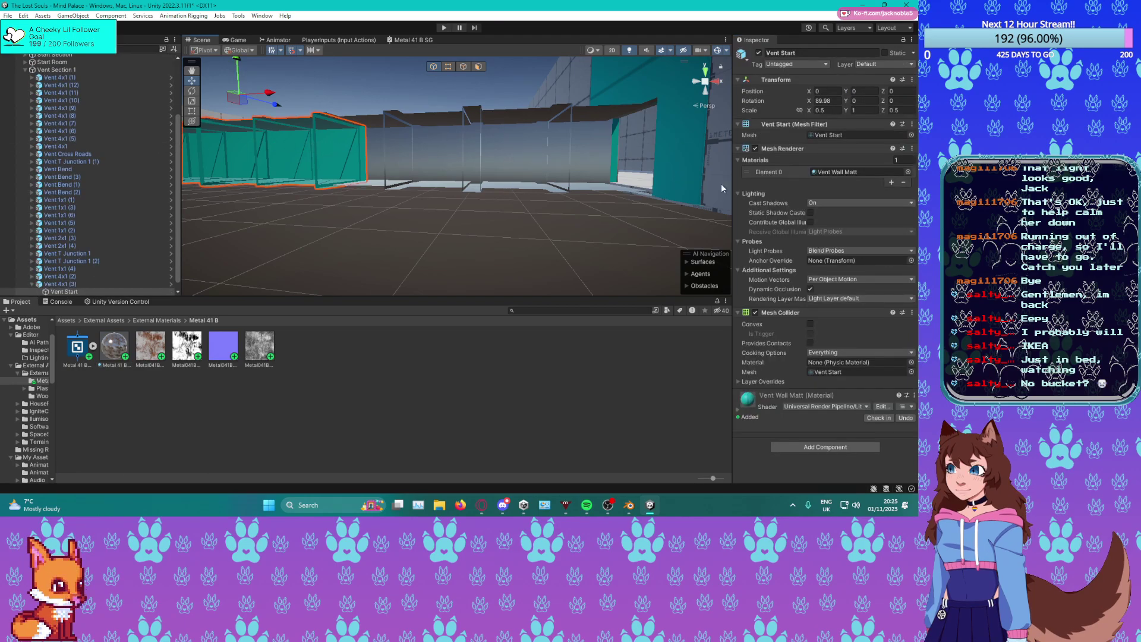
left_click(738, 413)
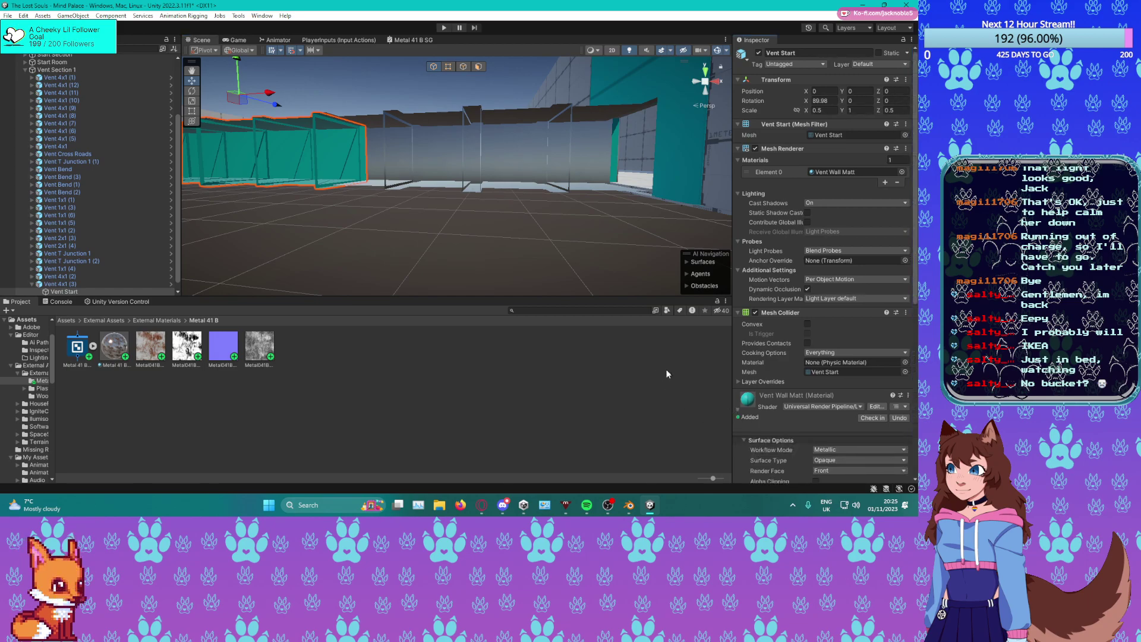
scroll(834, 397, "down", 5)
middle_click_drag(401, 182, 442, 181)
scroll(442, 182, "up", 3)
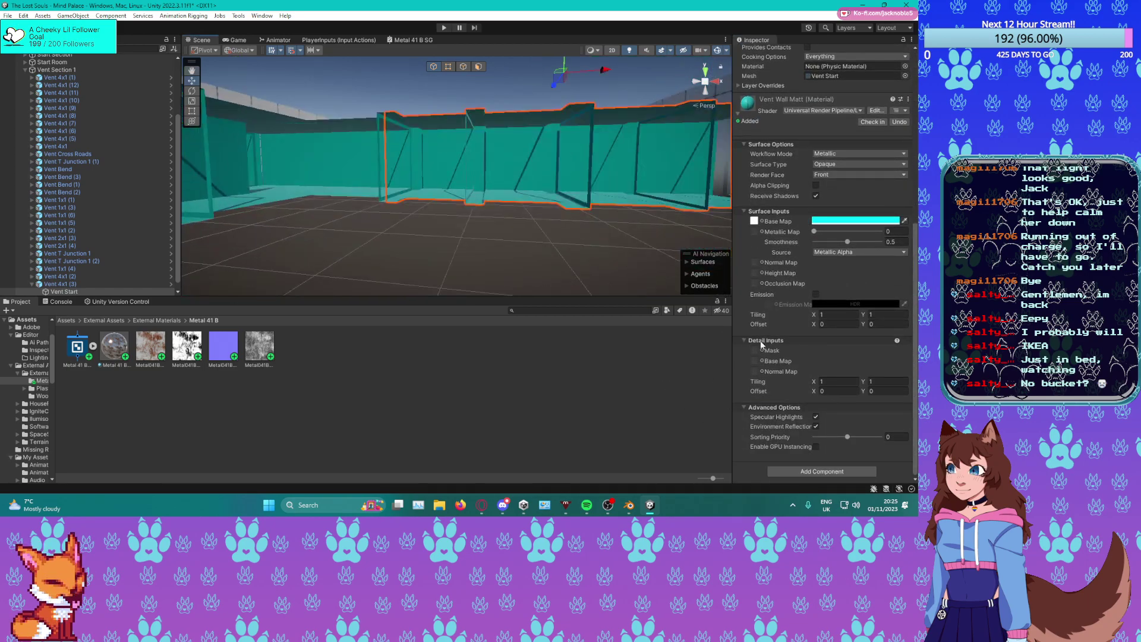
type("20")
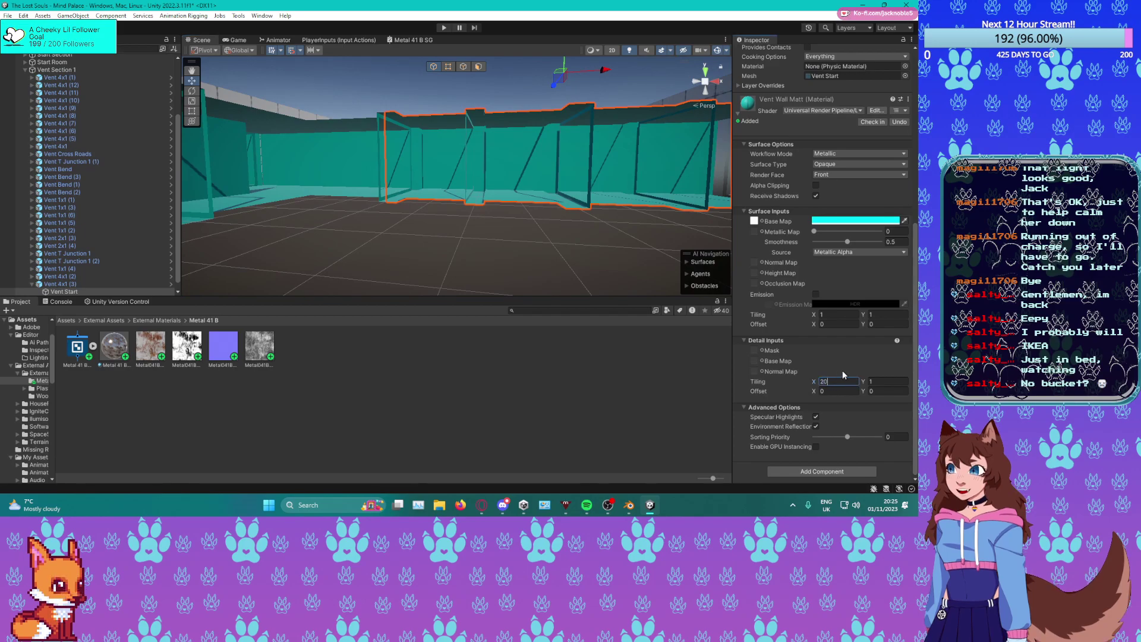
left_click(879, 381)
type("20")
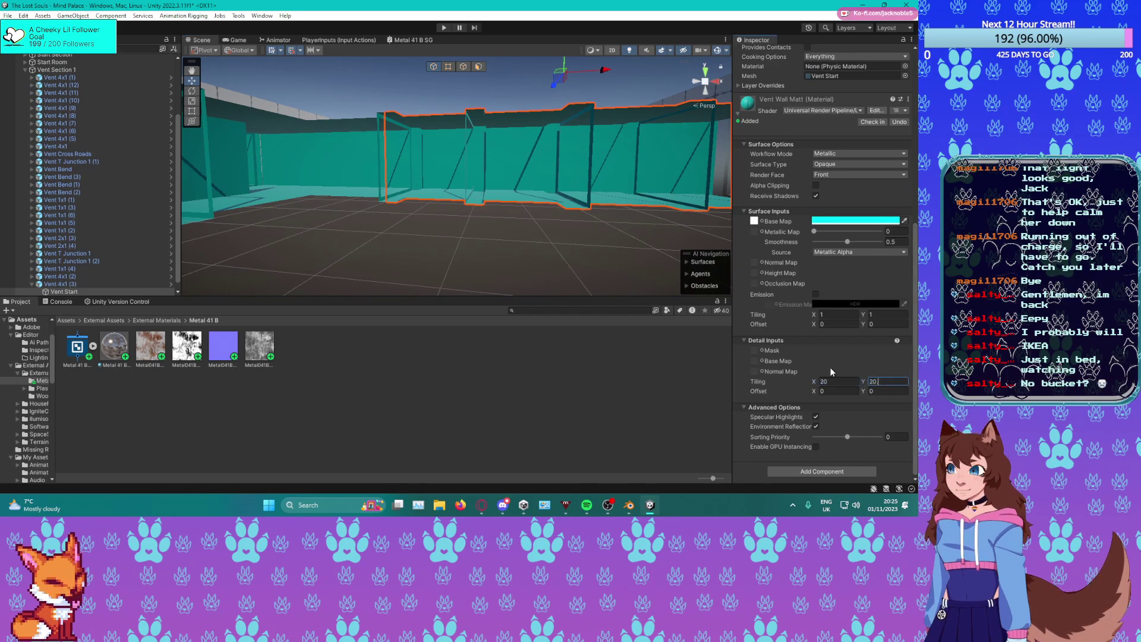
View the vent walls up close and set Vent Wall Matt's detail tiling X to 43.19.
right_click_drag(563, 216, 329, 212)
middle_click_drag(420, 215, 405, 219)
right_click_drag(404, 219, 587, 250)
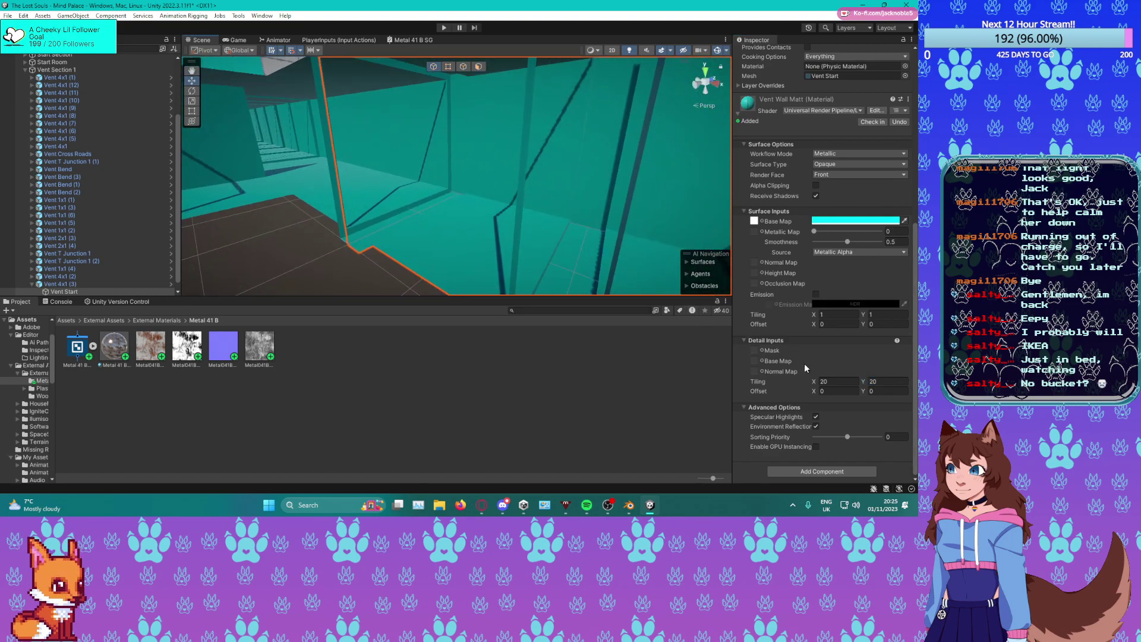
left_click(822, 382)
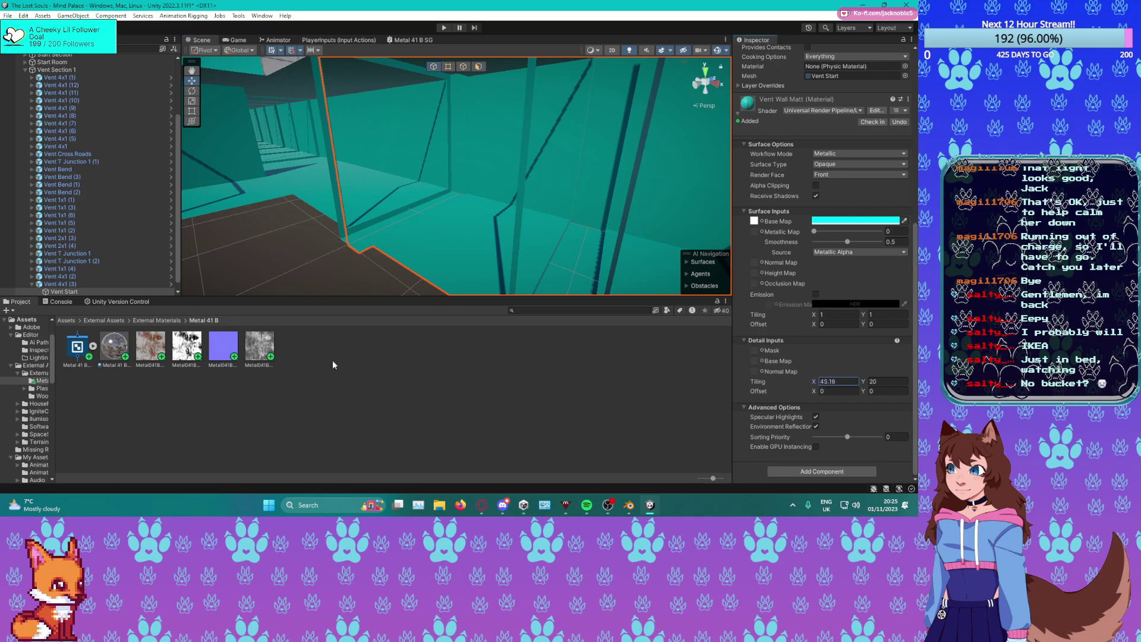
Try Vent Wall Matt's detail tiling X at 139.89 and undo the material's detail tiling changes.
left_click_drag(322, 364, 863, 267)
left_click_drag(168, 270, 753, 244)
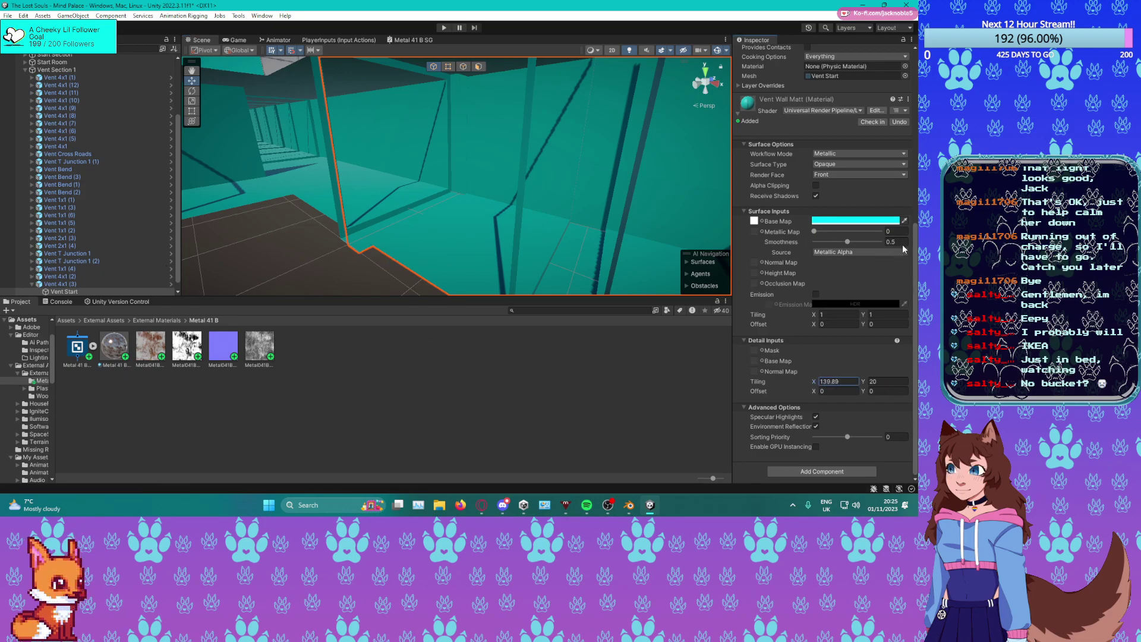
middle_click_drag(362, 211, 453, 213)
key("ctrl+z")
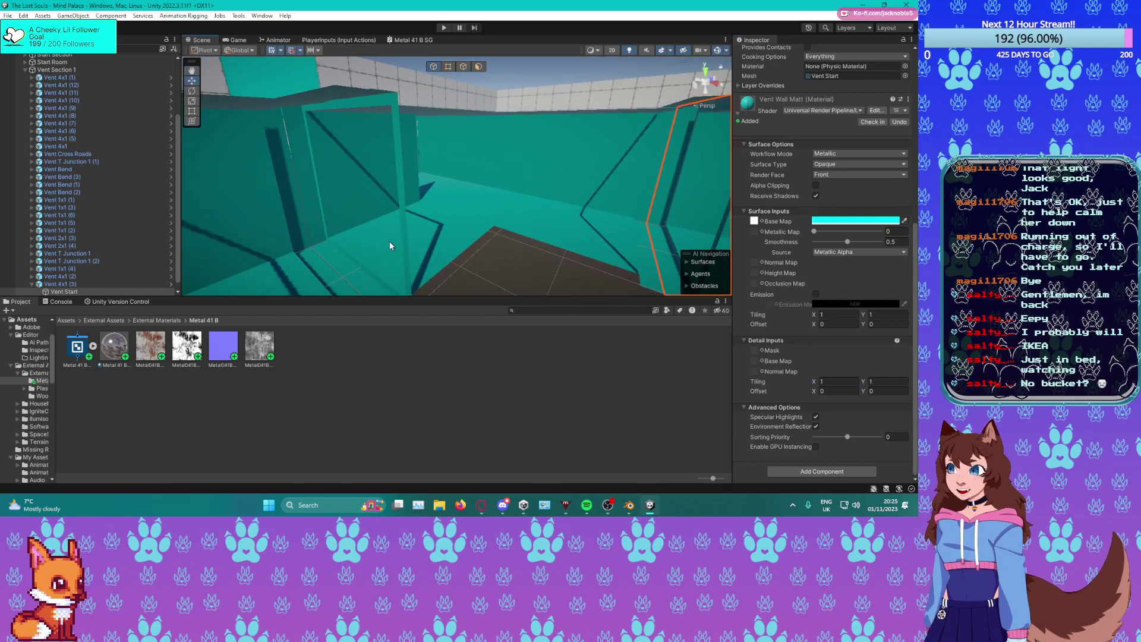
Switch to Blender and open the recent file Vent Craft Start.blend.
left_click(629, 506)
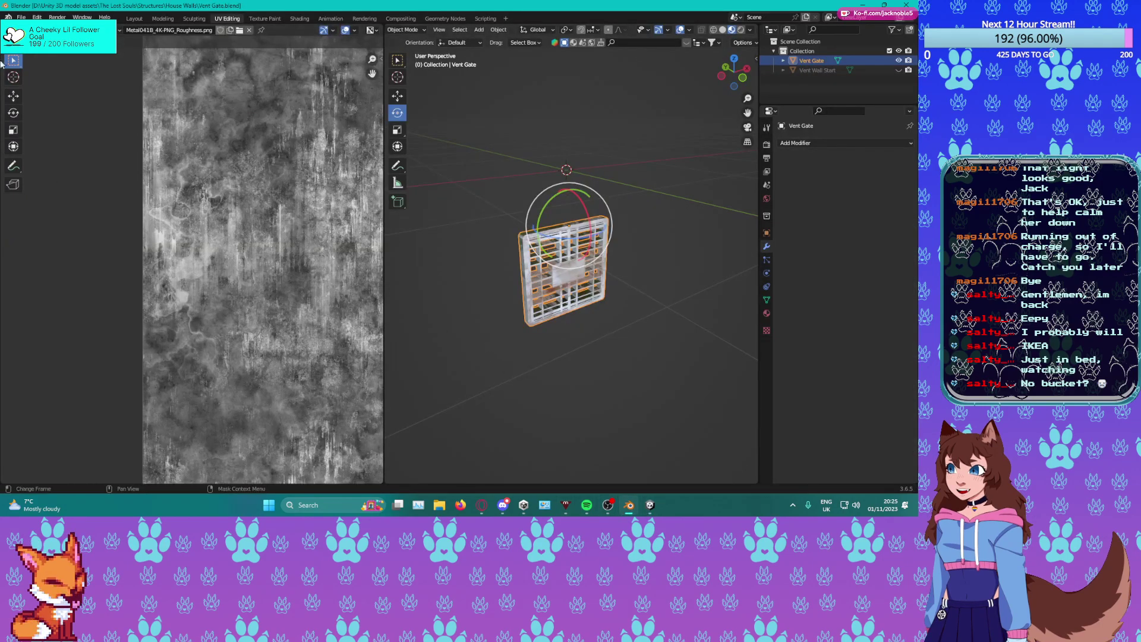
left_click(20, 16)
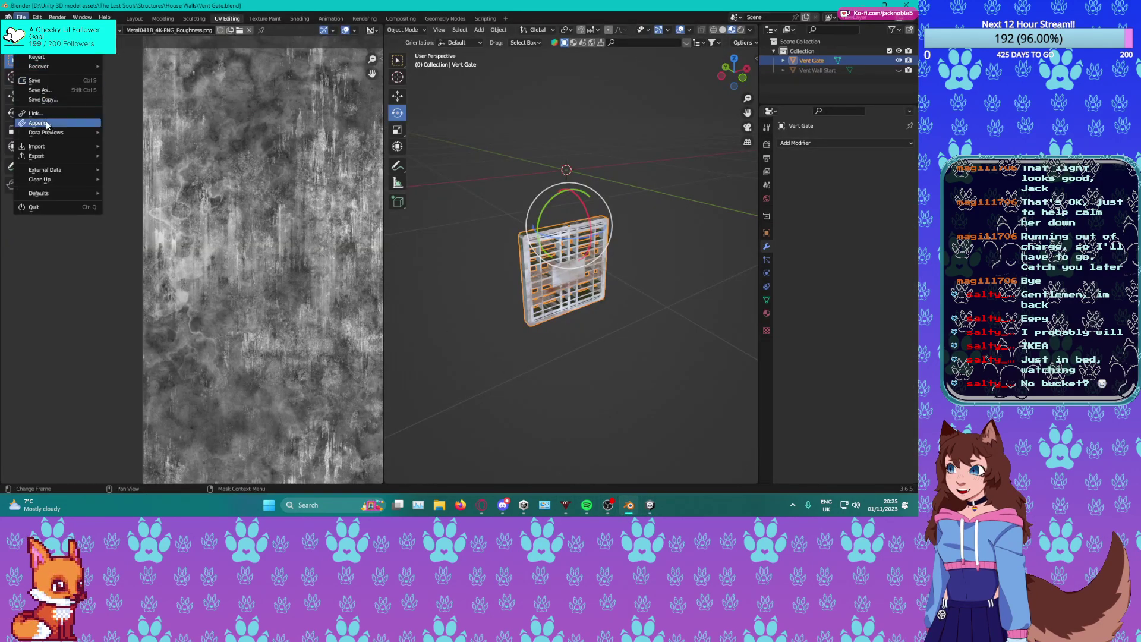
mouse_move(51, 52)
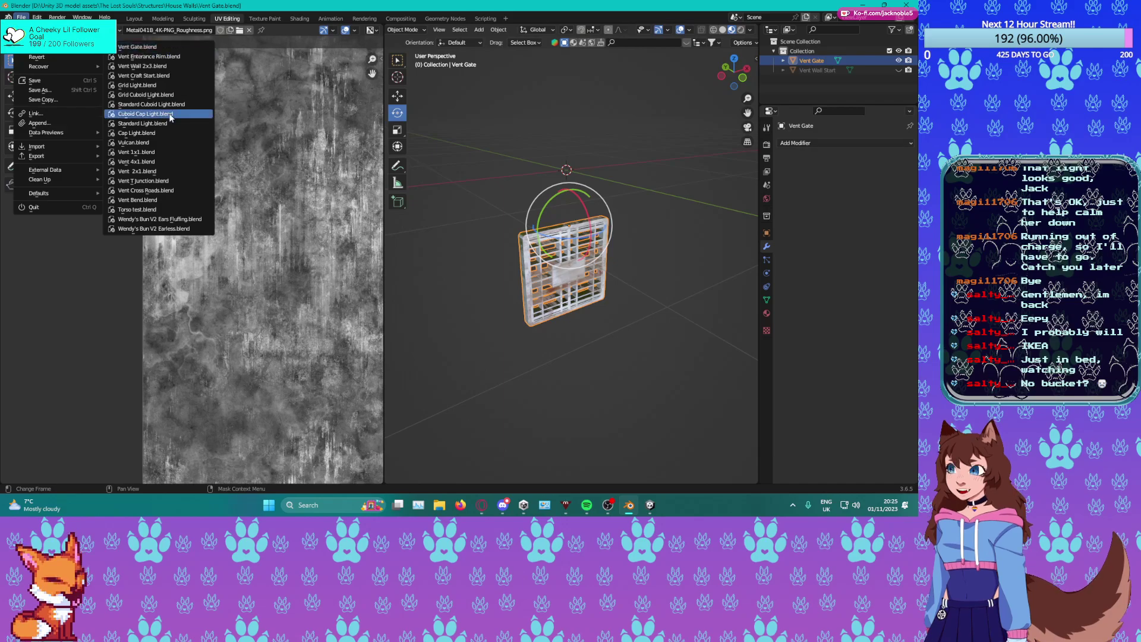
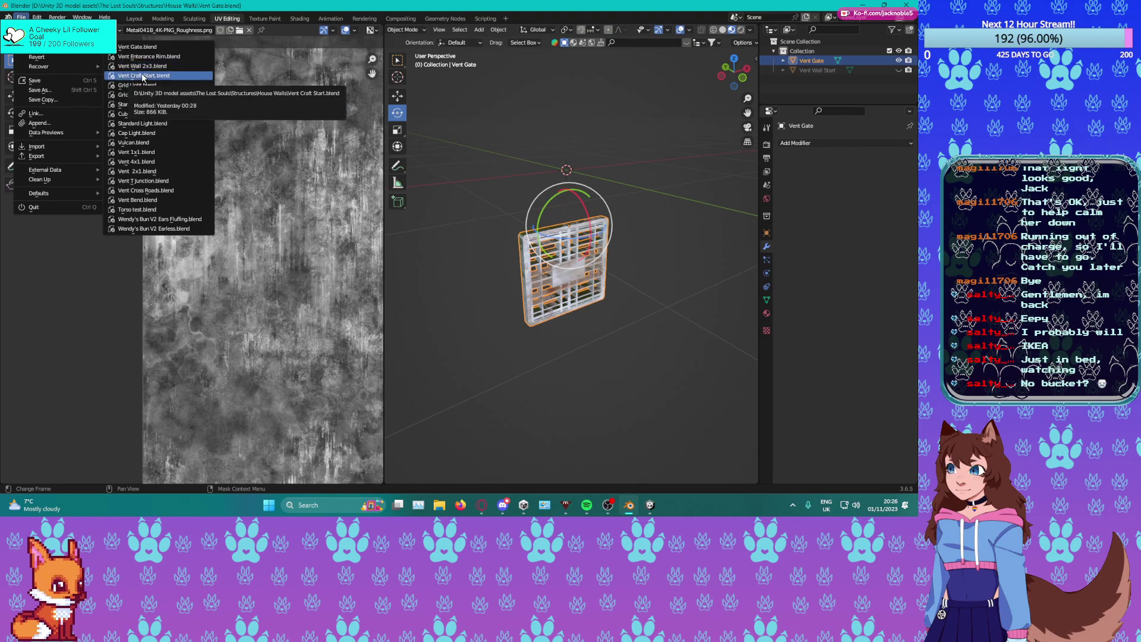
left_click(144, 76)
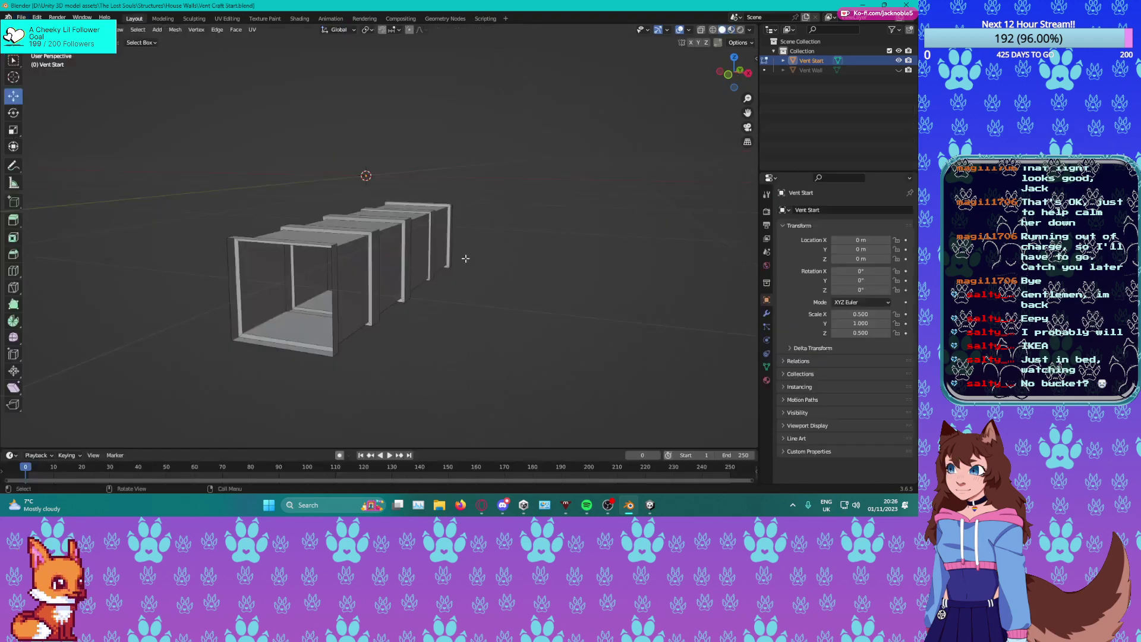
Switch to the UV Editing workspace and select the entire Vent Start mesh in Edit Mode.
middle_click_drag(285, 196, 371, 250)
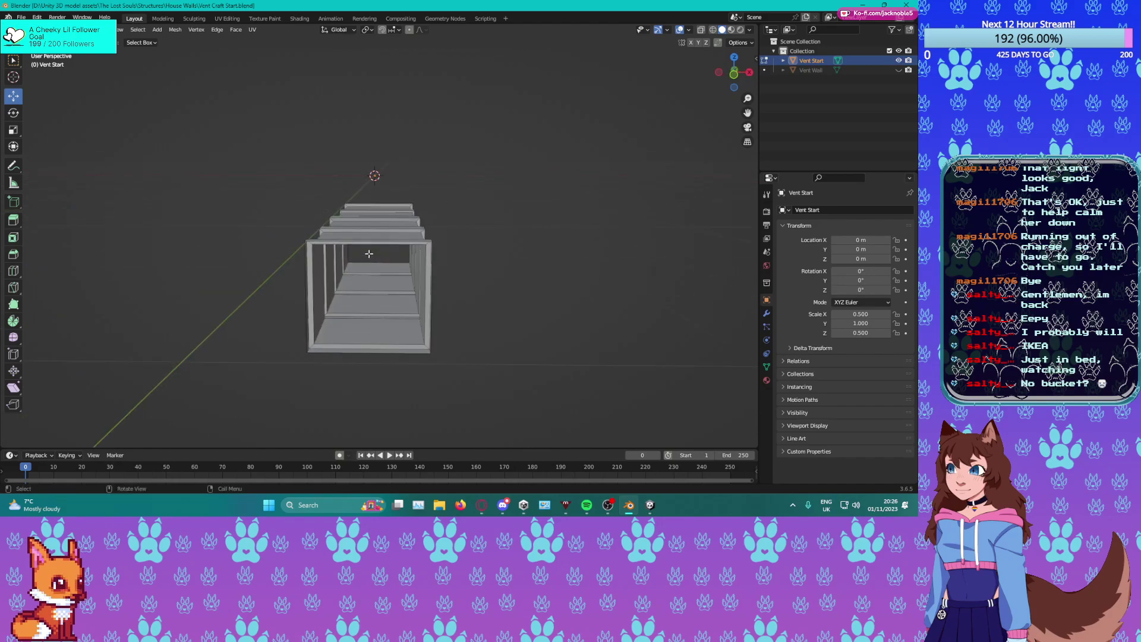
key("Tab")
key("Tab")
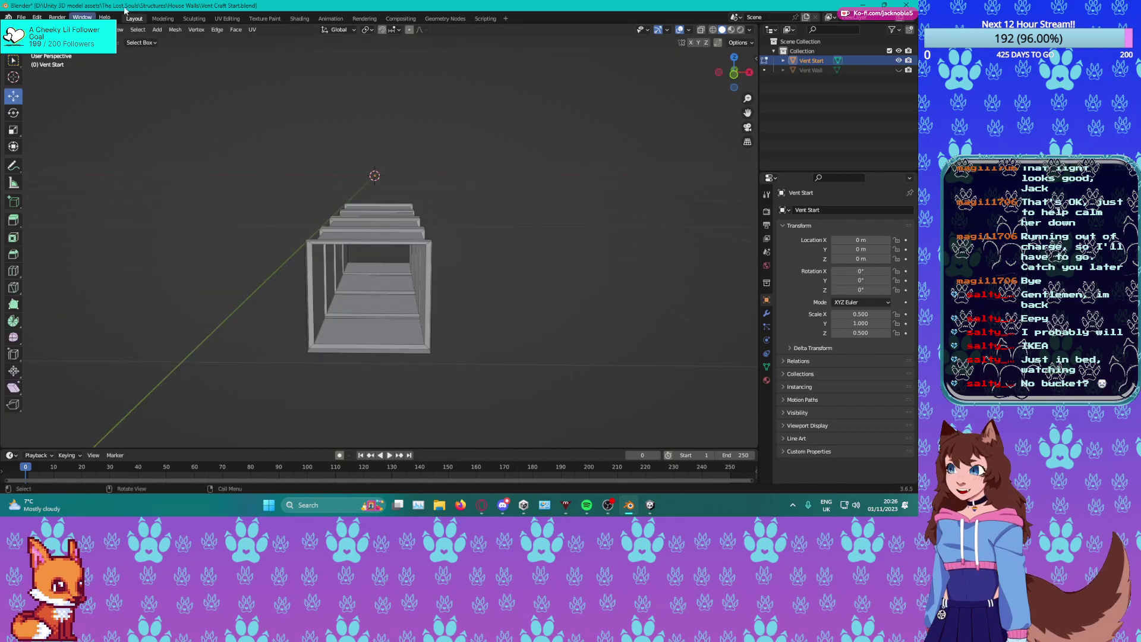
left_click(226, 18)
key("a")
Unwrap the whole Vent Start mesh without seams and inspect the UV layout.
scroll(235, 280, "up", 5)
key("u")
left_click(80, 348)
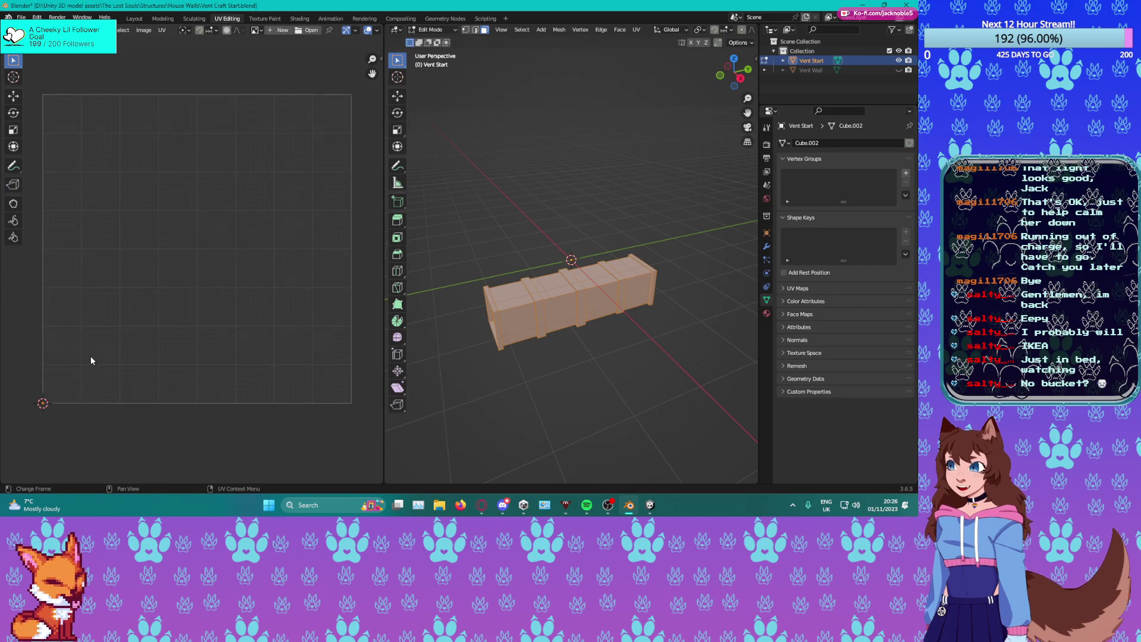
key("u")
left_click(90, 355)
scroll(207, 268, "up", 2)
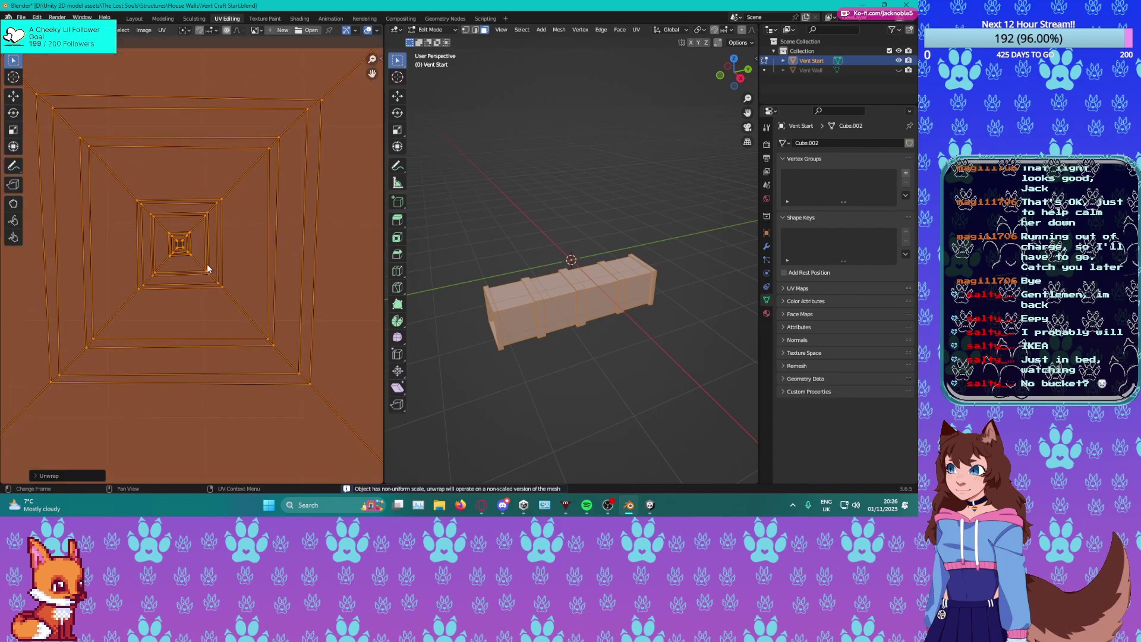
scroll(267, 297, "down", 2)
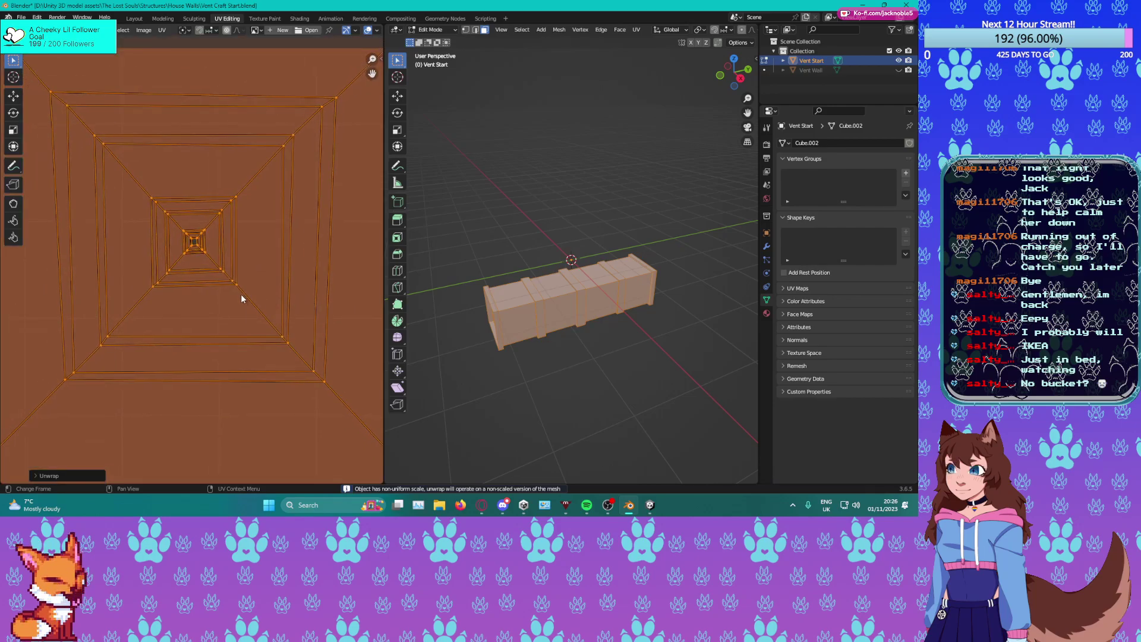
scroll(239, 290, "down", 1)
Mark the edge loop along the vent's long upper edge as a seam and save the file.
middle_click_drag(482, 342, 524, 344)
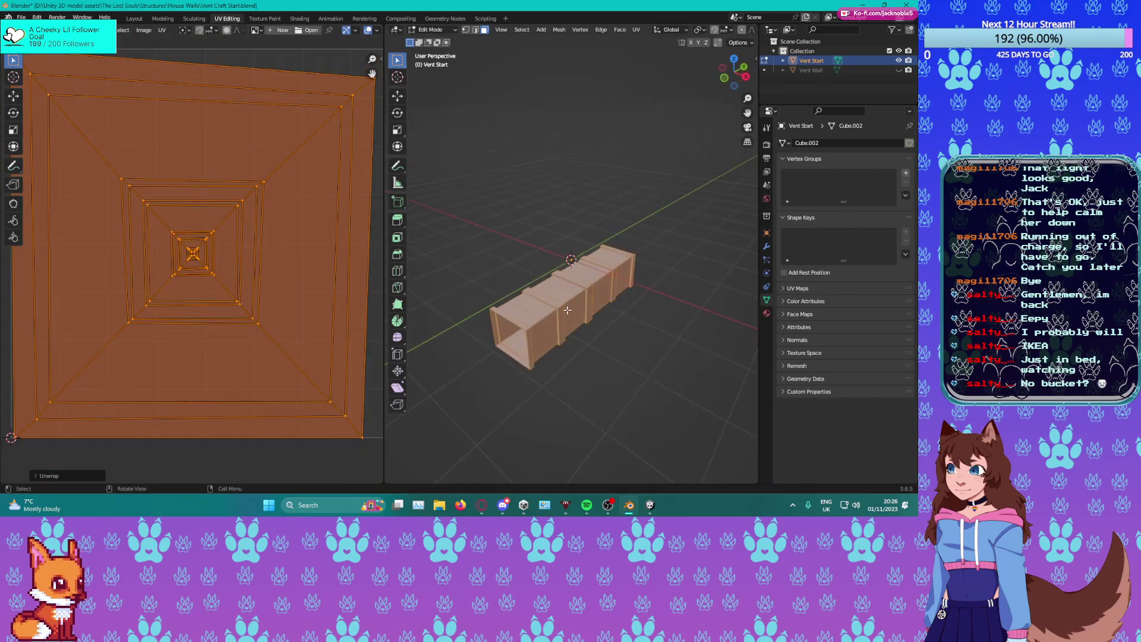
scroll(525, 345, "up", 3)
key("2")
left_click(524, 365, "alt")
right_click(528, 311)
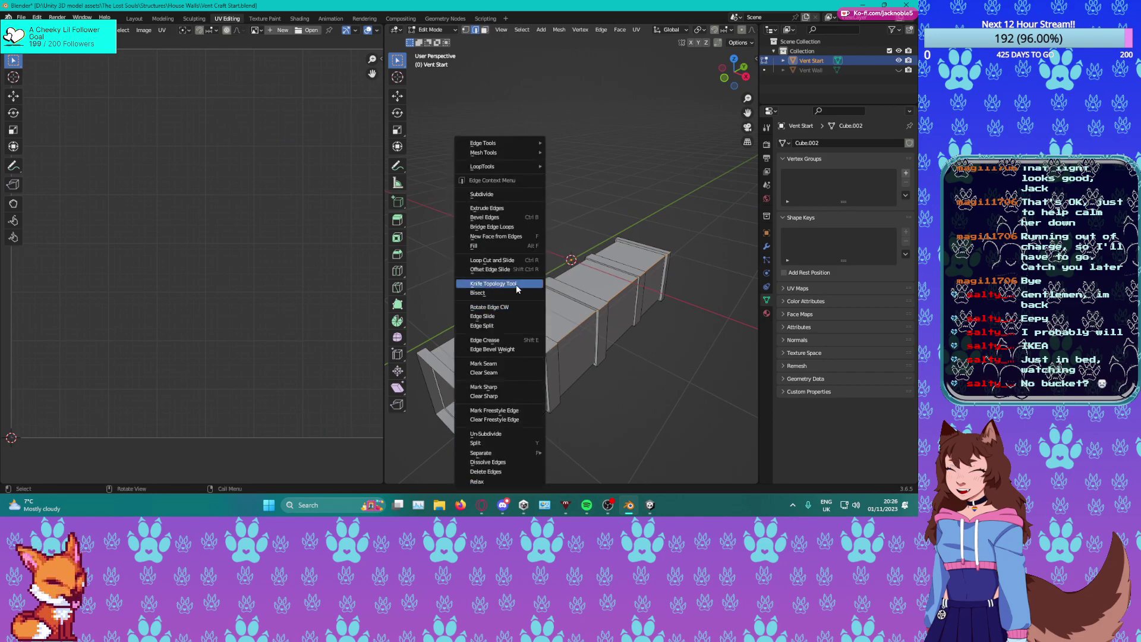
left_click(479, 362)
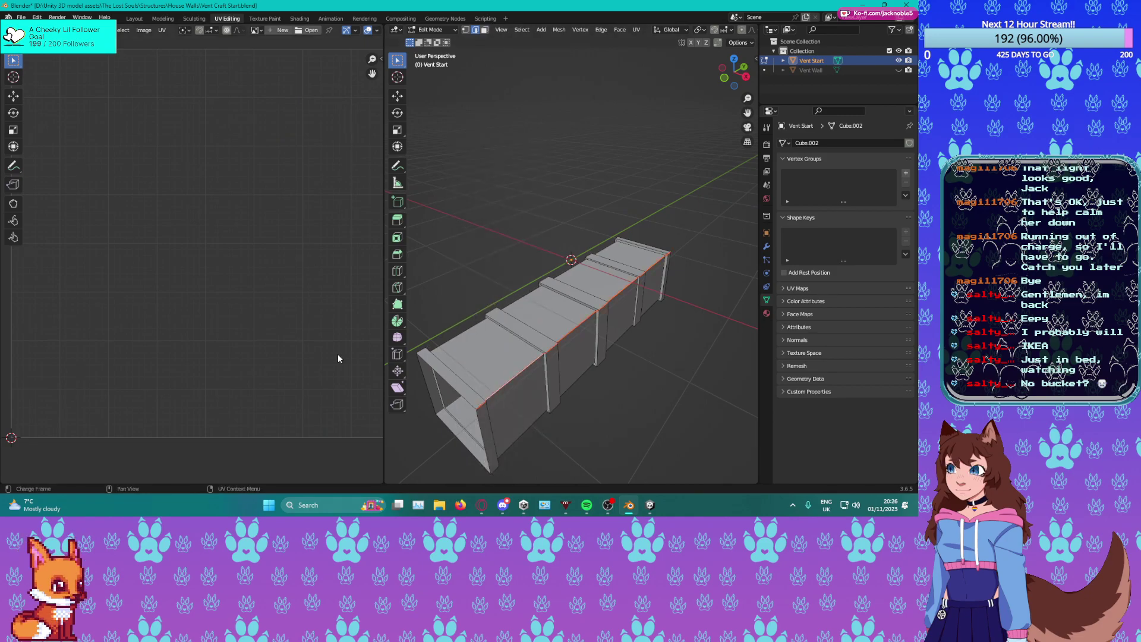
middle_click_drag(523, 357, 572, 313)
key("ctrl+s")
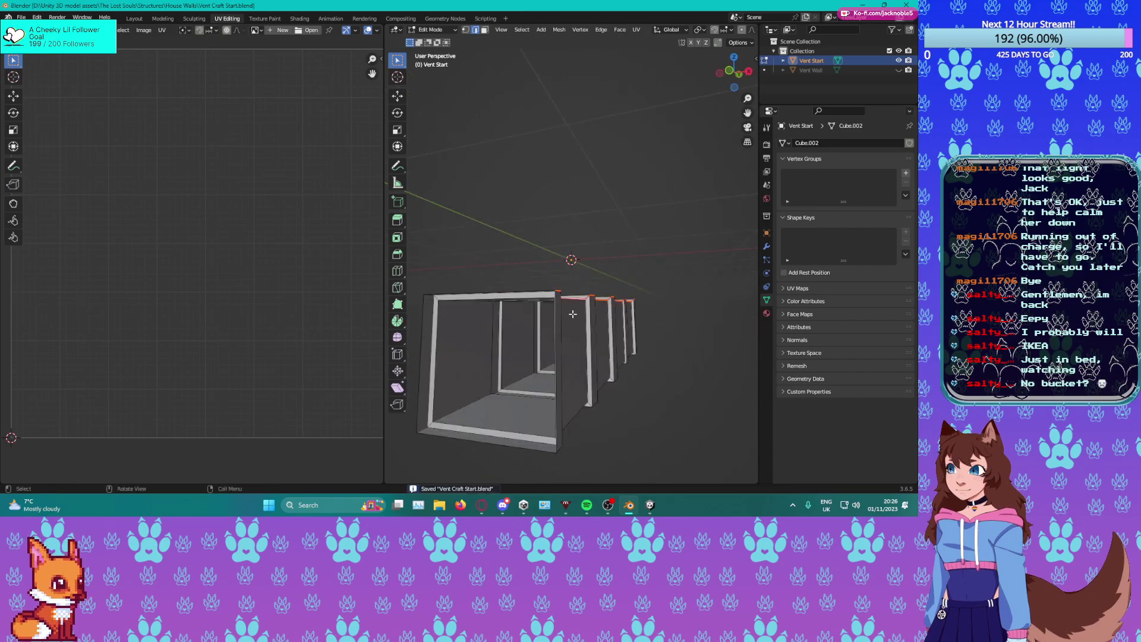
Select the entire vent mesh and unwrap it again along the marked seam.
key("a")
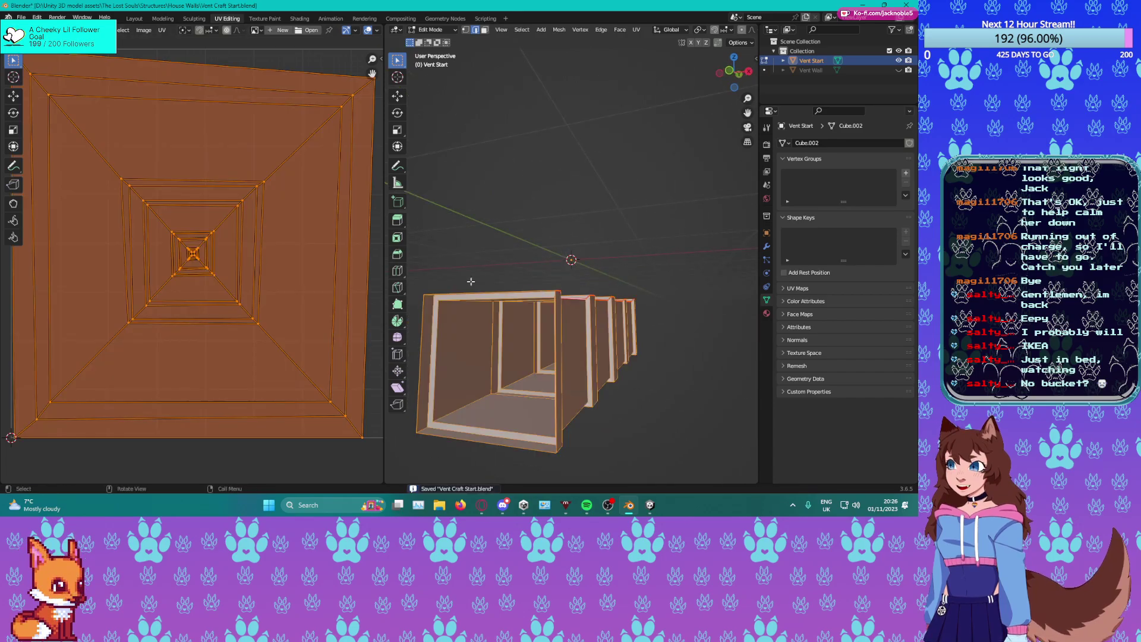
key("u")
left_click(183, 244)
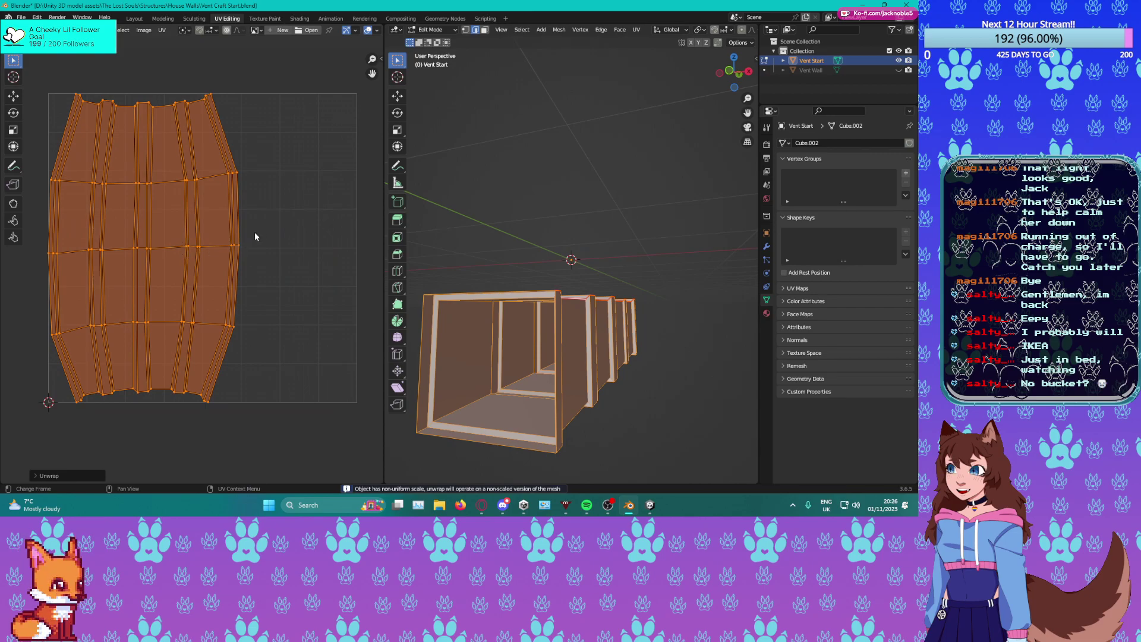
Select the UV island's left outer edge loop and activate the Move tool in the UV editor.
middle_click_drag(598, 327, 279, 324)
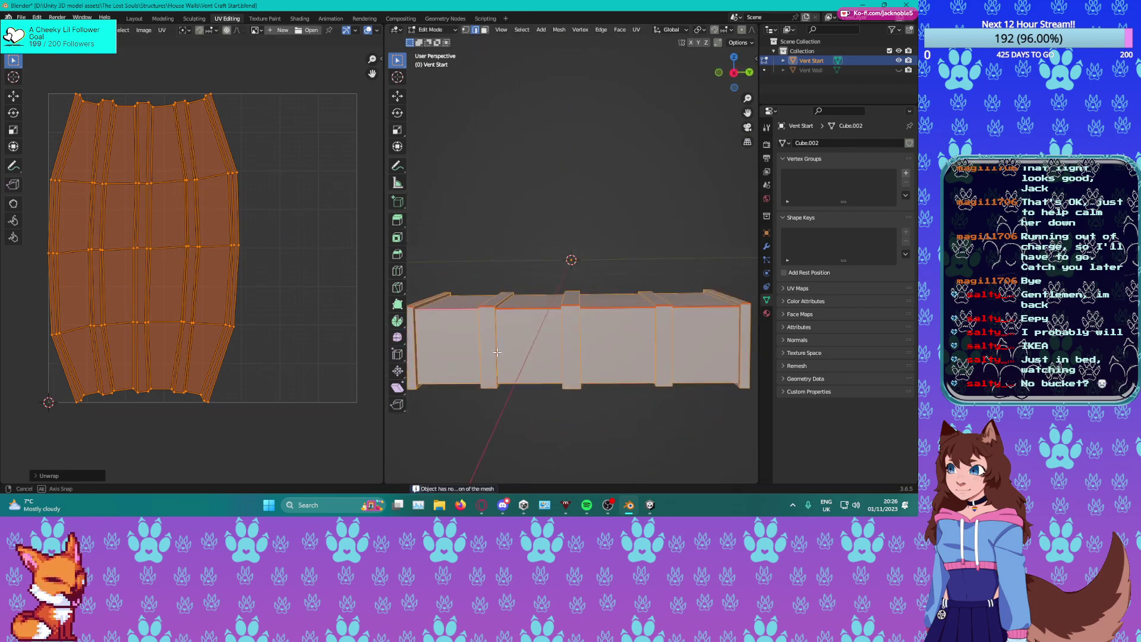
scroll(144, 340, "up", 3)
scroll(136, 319, "up", 3)
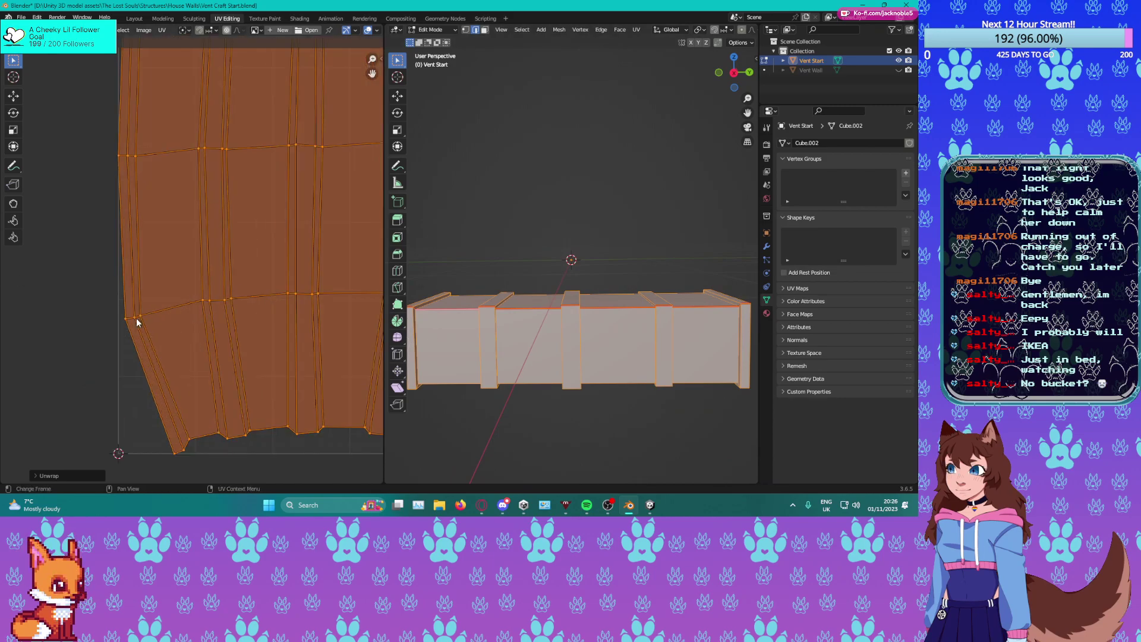
left_click(156, 396)
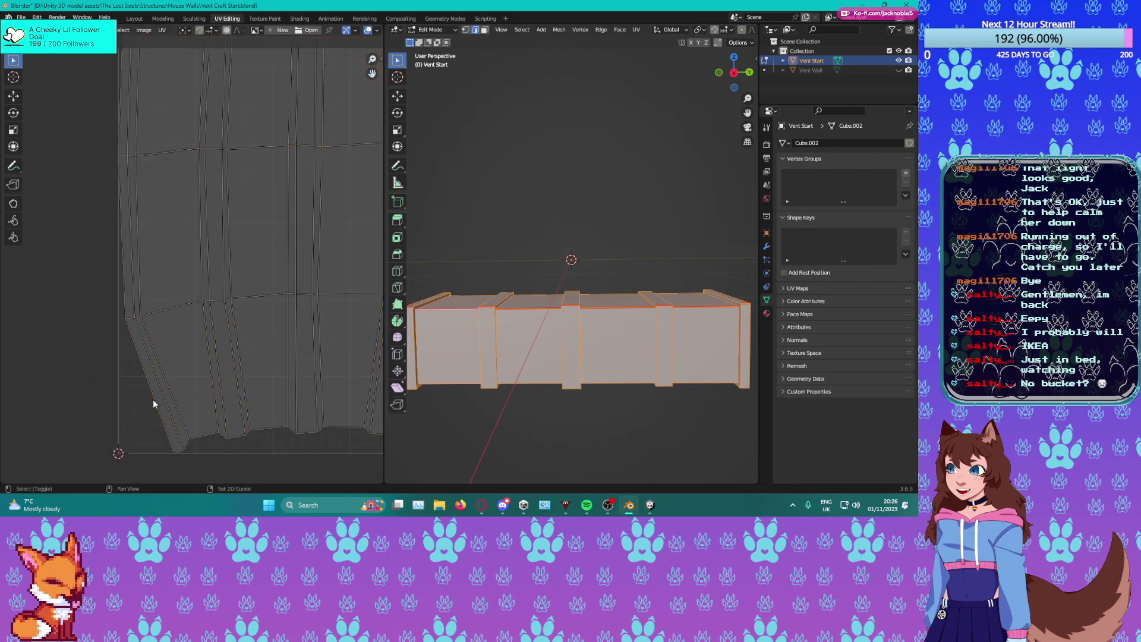
left_click(155, 394, "alt")
scroll(152, 380, "down", 5)
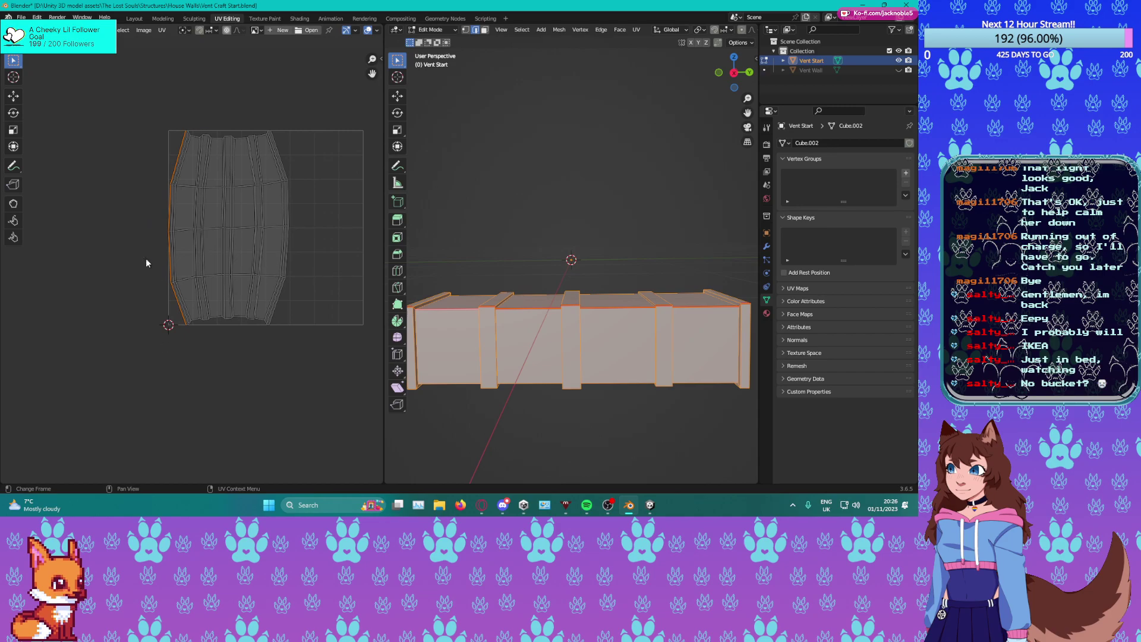
left_click(13, 96)
Turn on Constrain to Image Bounds for the UV editor.
left_click(167, 32)
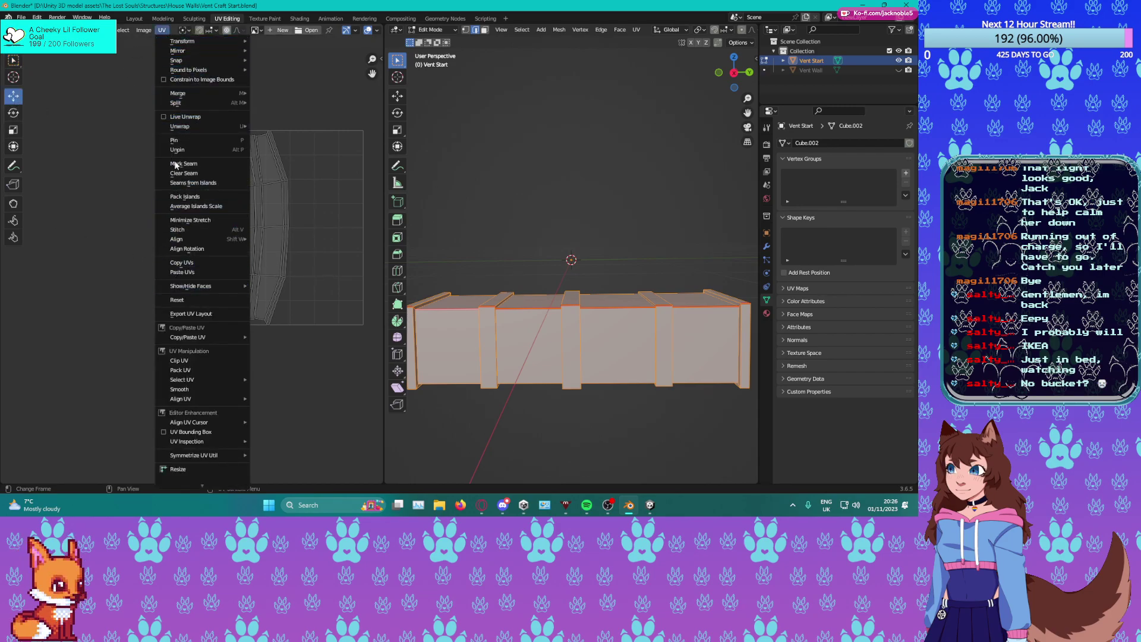
left_click(162, 81)
left_click(162, 30)
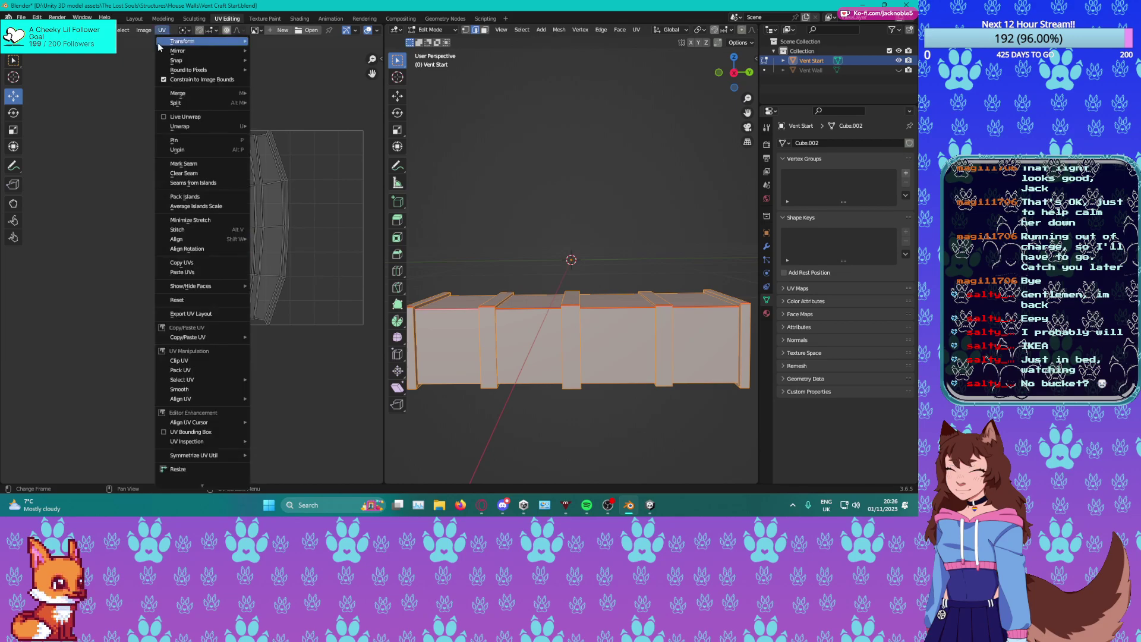
left_click(162, 121)
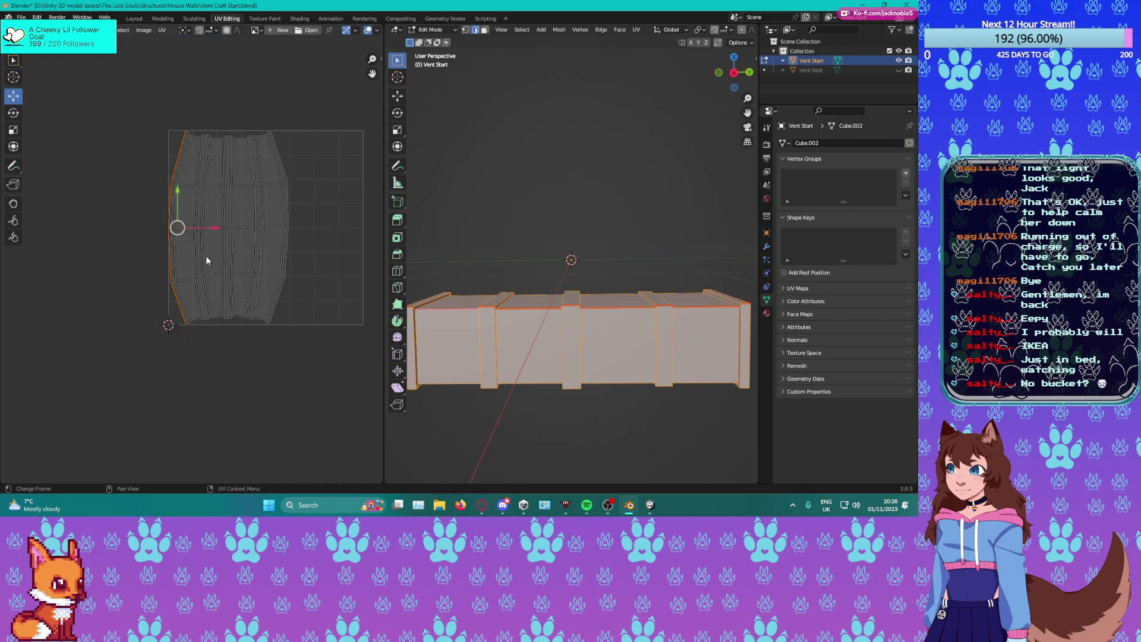
Flatten the left outer UV edge loop by scaling it to 0 in X and move it to the image's left bound.
scroll(162, 319, "up", 3)
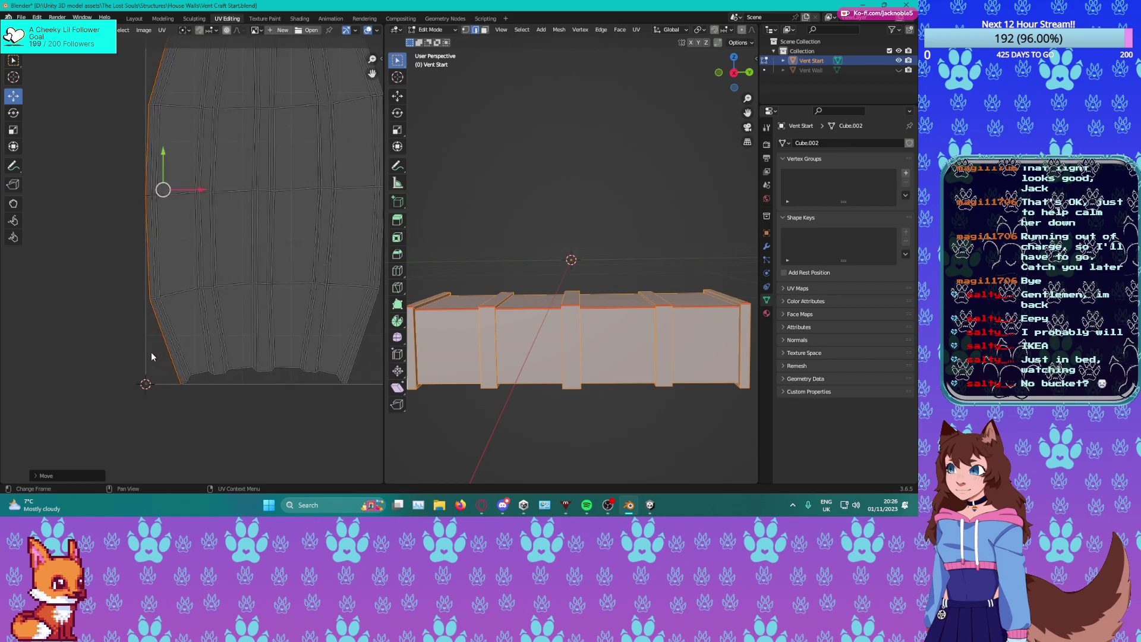
left_click(162, 190)
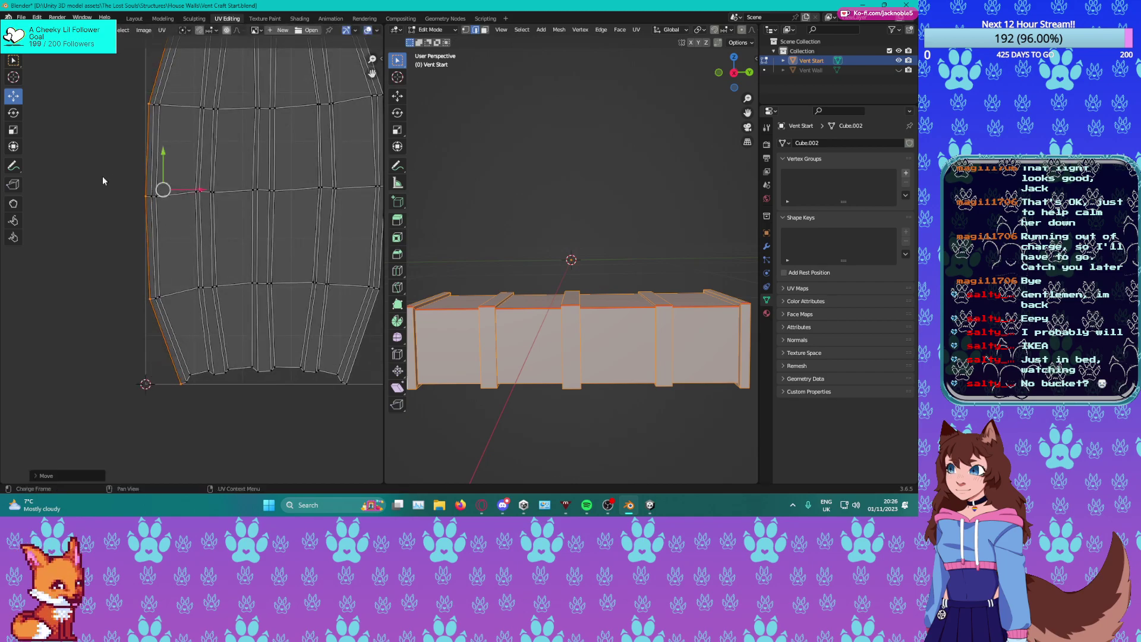
key("g")
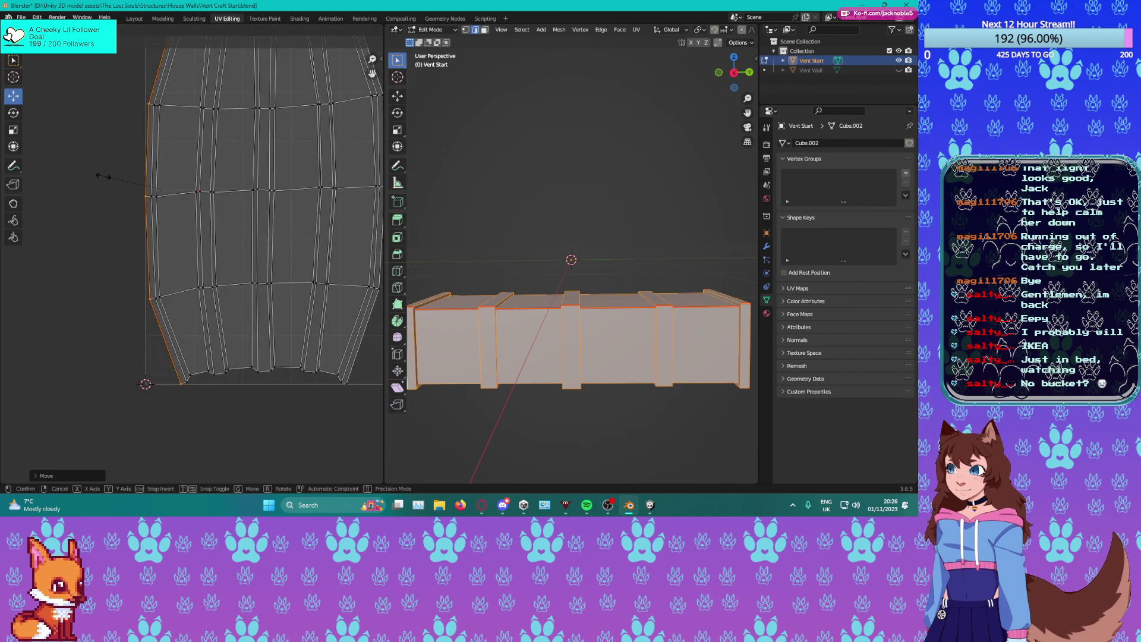
key("x")
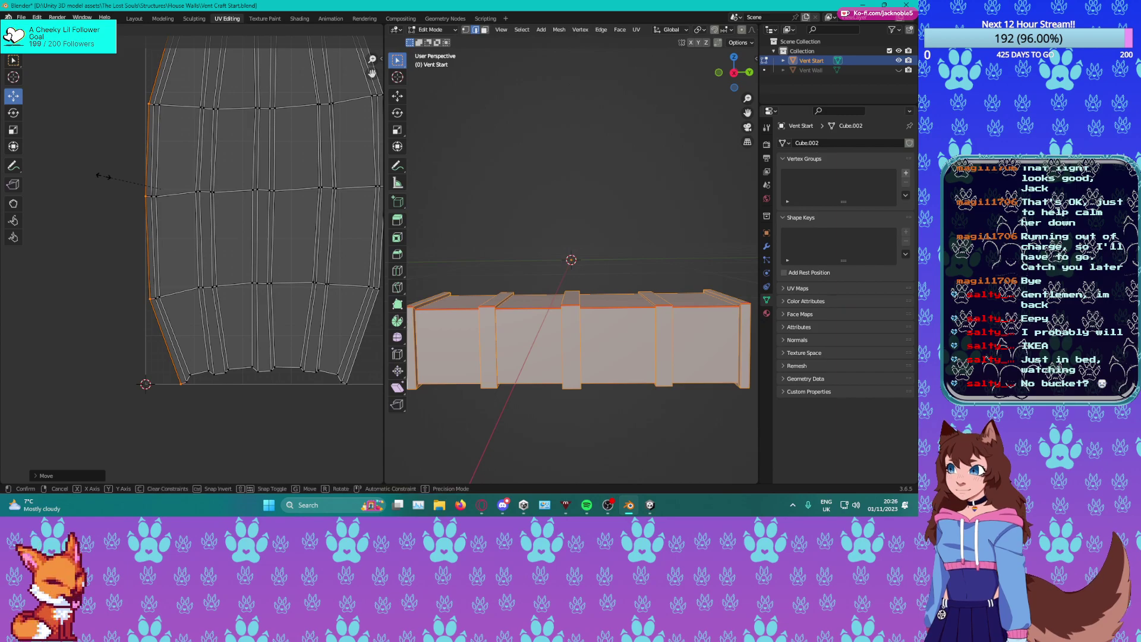
key("0")
left_click(103, 177)
left_click_drag(205, 192, 187, 192)
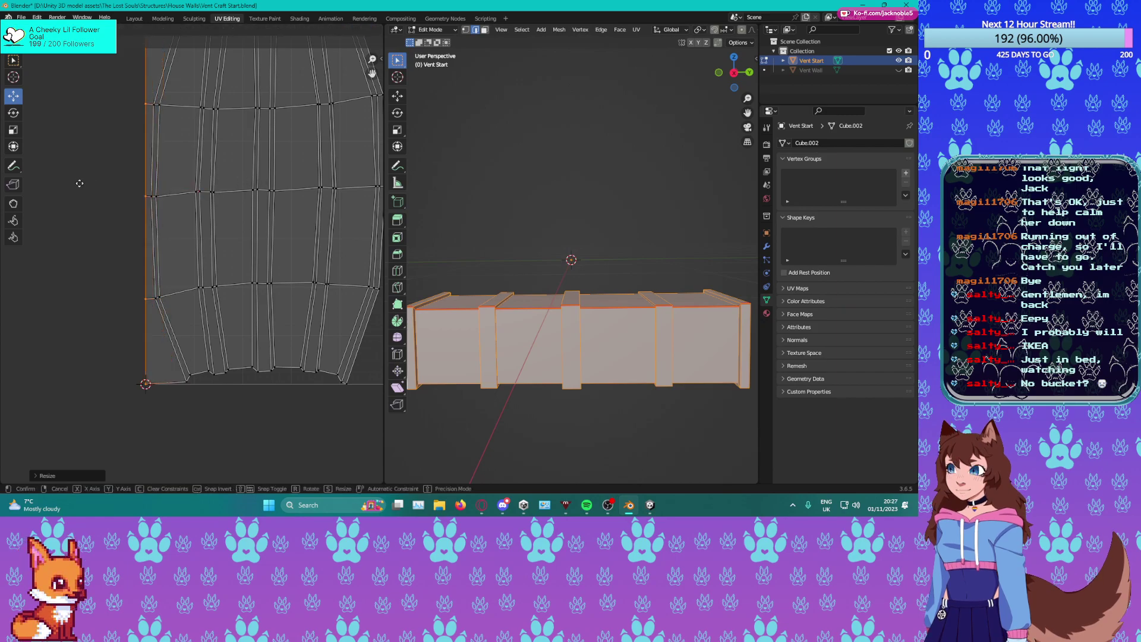
Select the second UV edge loop from the left border and straighten it by scaling to 0 in X.
left_click(162, 323, "alt")
key("s")
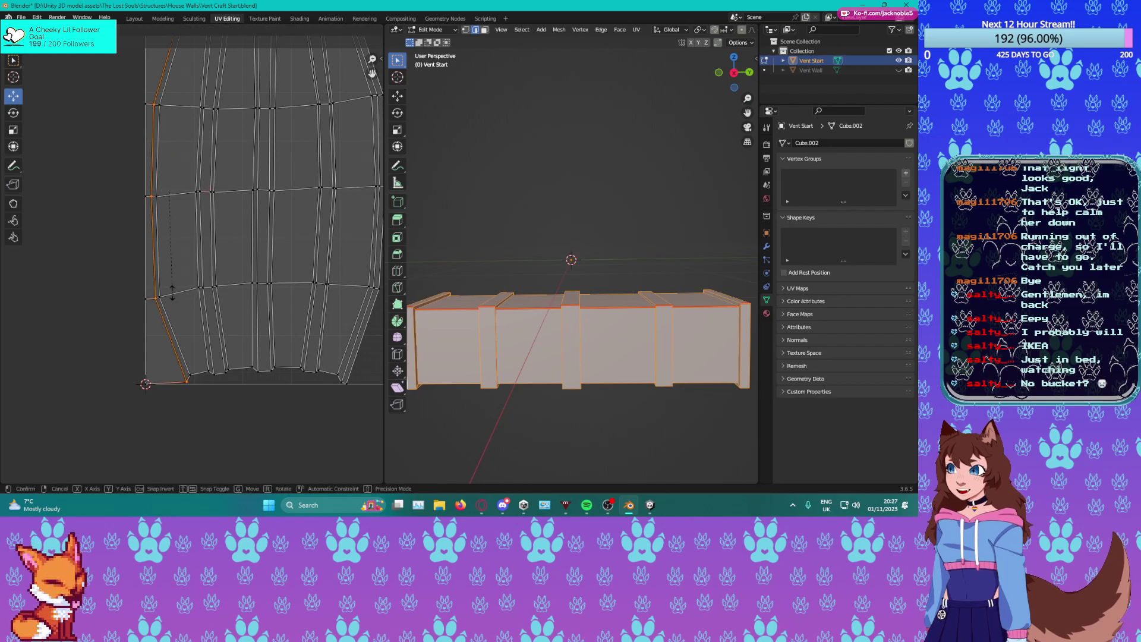
key("x")
key("0")
key("Return")
key("ctrl+z")
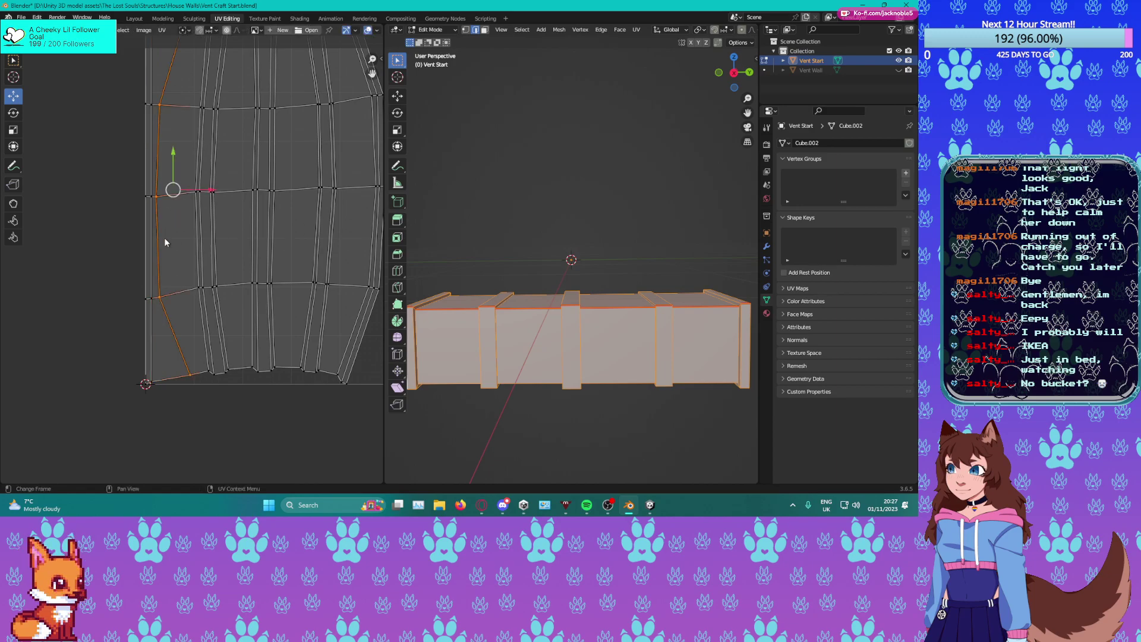
Straighten the third UV edge loop from the left border by scaling it to 0 in X.
key("s")
key("x")
key("0")
key("Return")
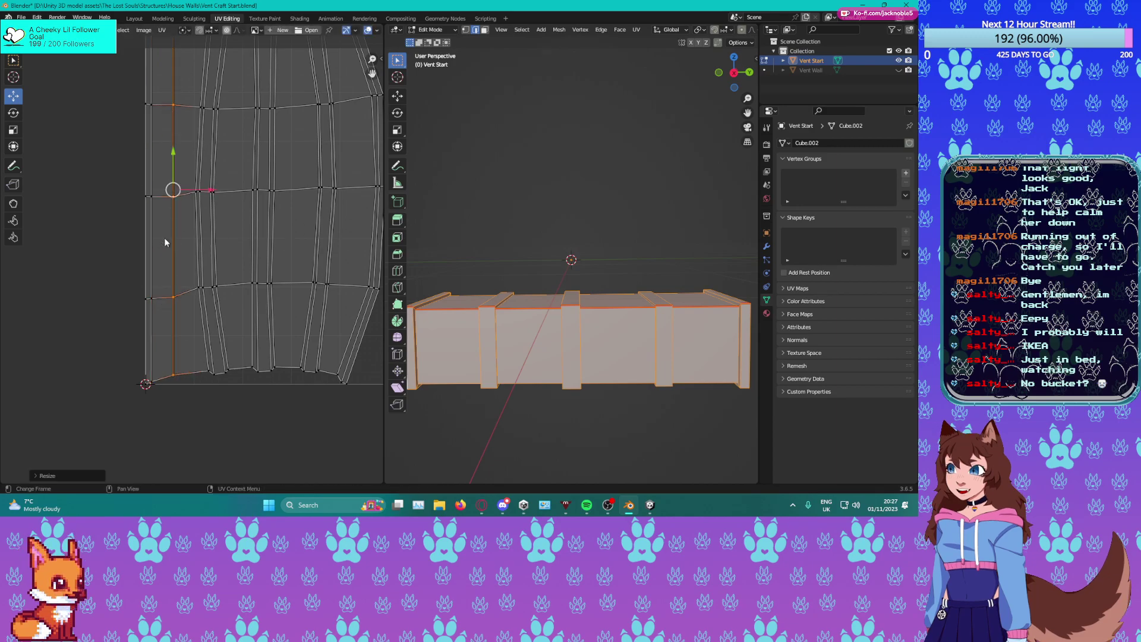
Straighten the fourth and fifth UV edge loops from the left border by scaling each to 0 in X.
left_click(198, 246, "alt")
key("s")
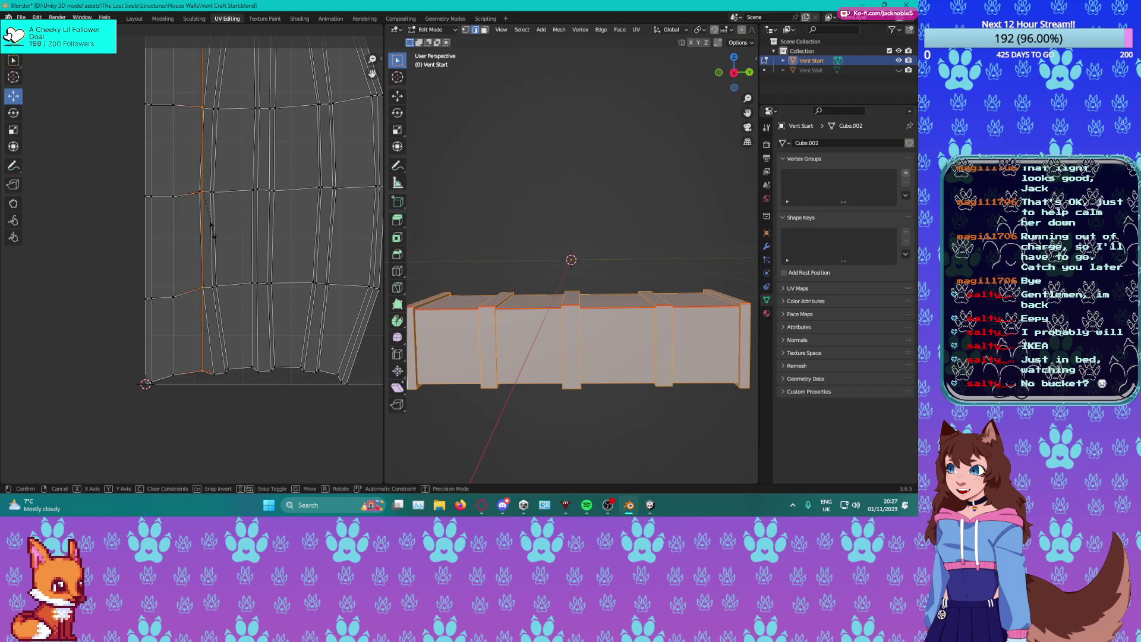
key("Return")
key("s")
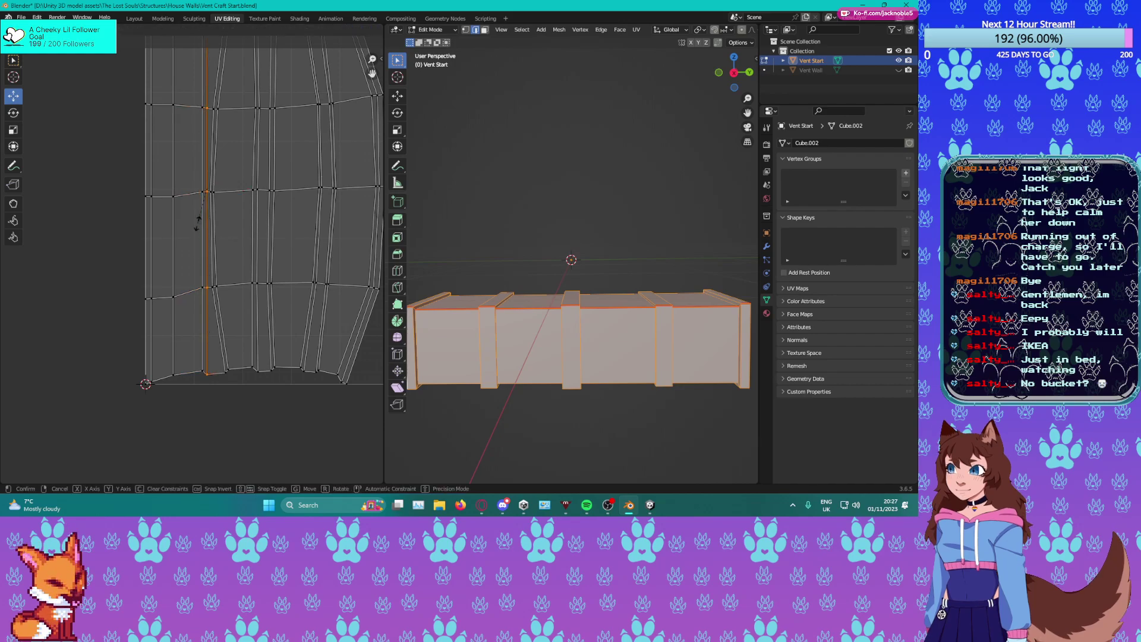
key("Return")
Flatten the bottom row of UV vertices by scaling it to 0 in Y and move it to the image's lower bound.
scroll(215, 258, "down", 2)
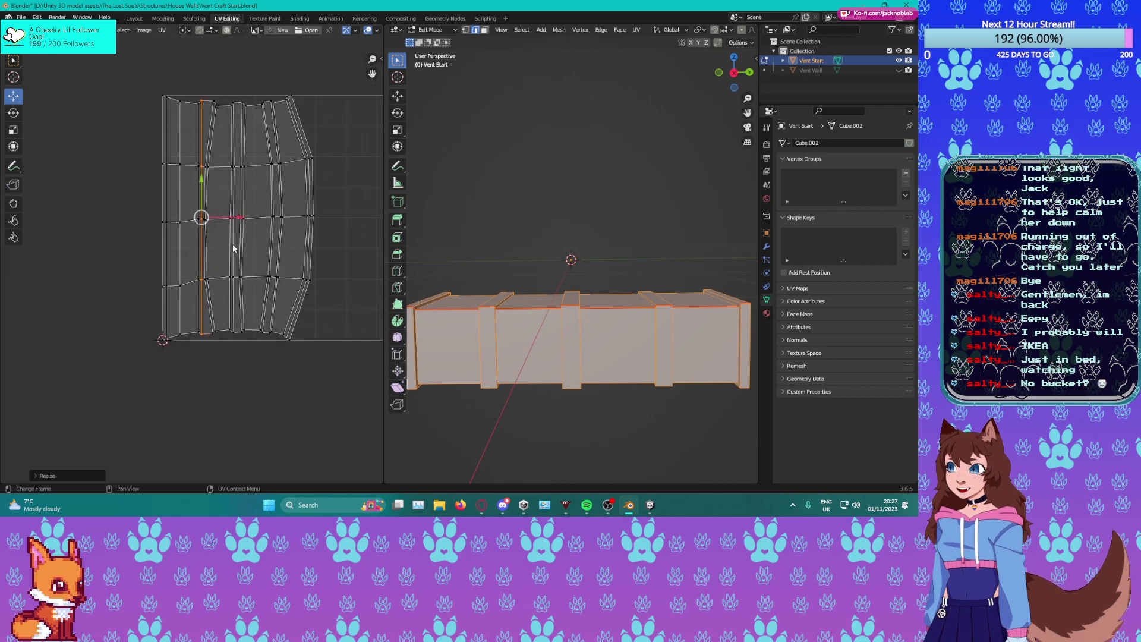
scroll(240, 197, "up", 1)
scroll(208, 234, "up", 4)
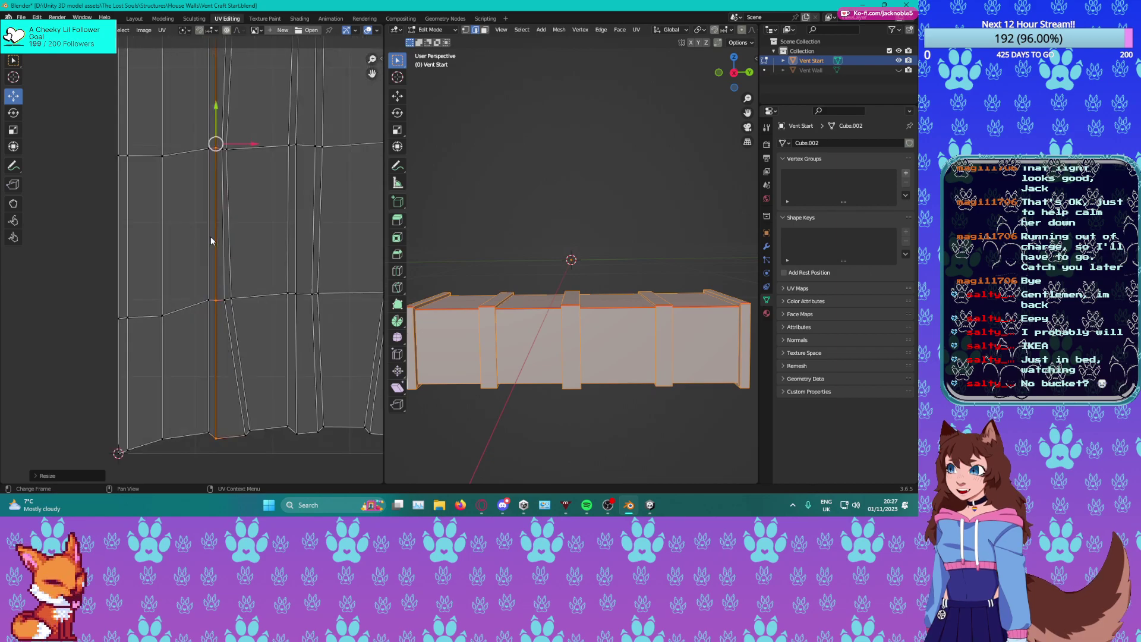
middle_click_drag(536, 333, 458, 320)
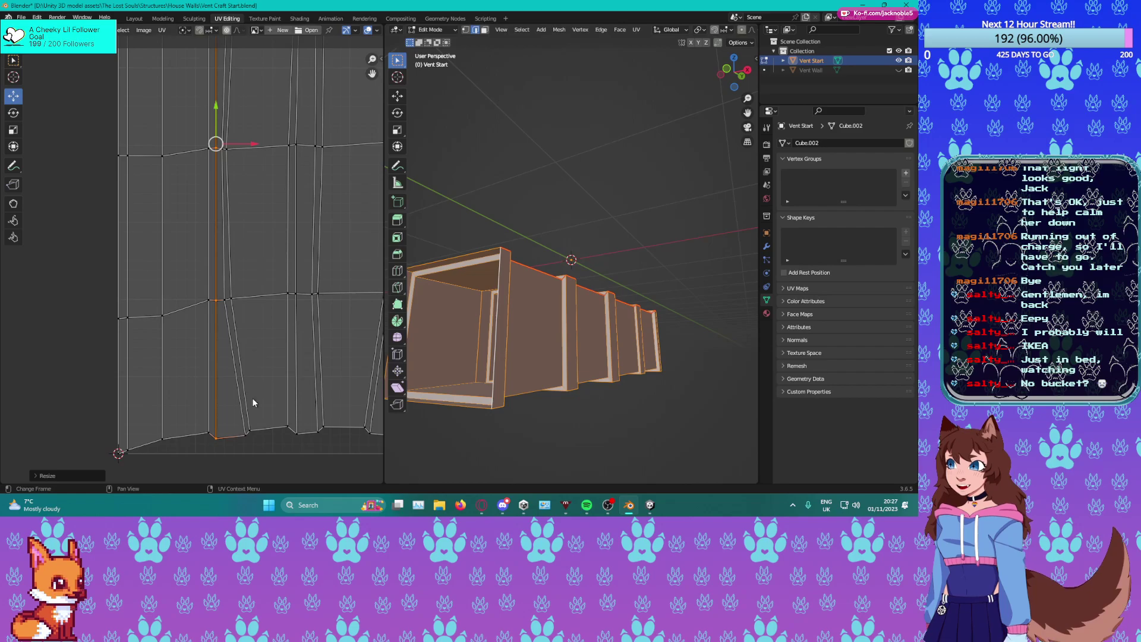
scroll(208, 255, "up", 2)
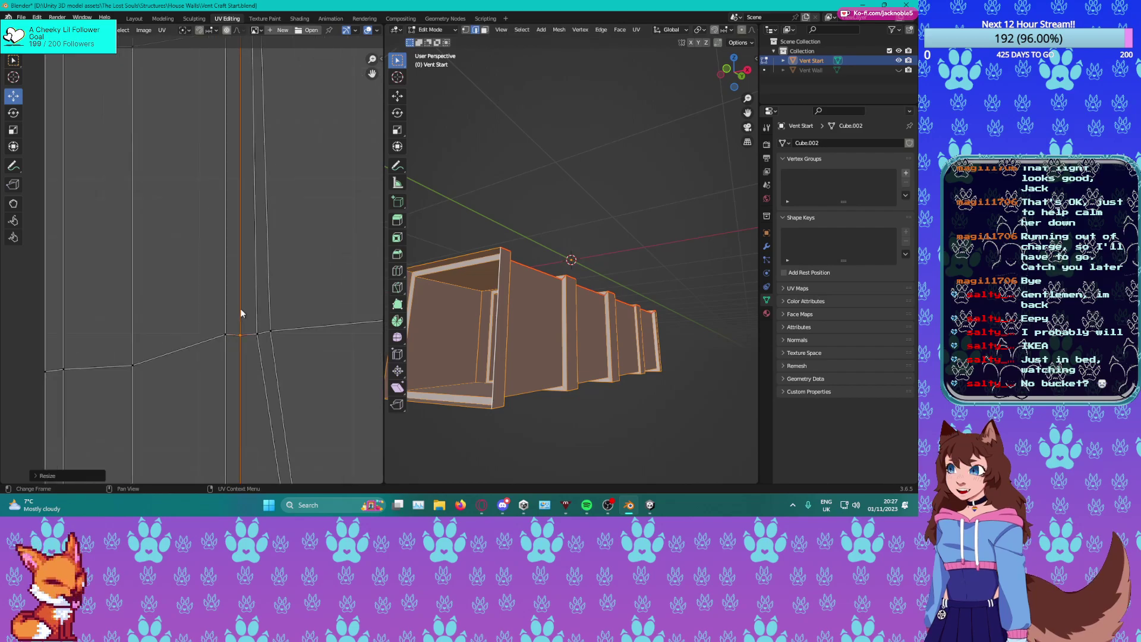
scroll(225, 290, "down", 3)
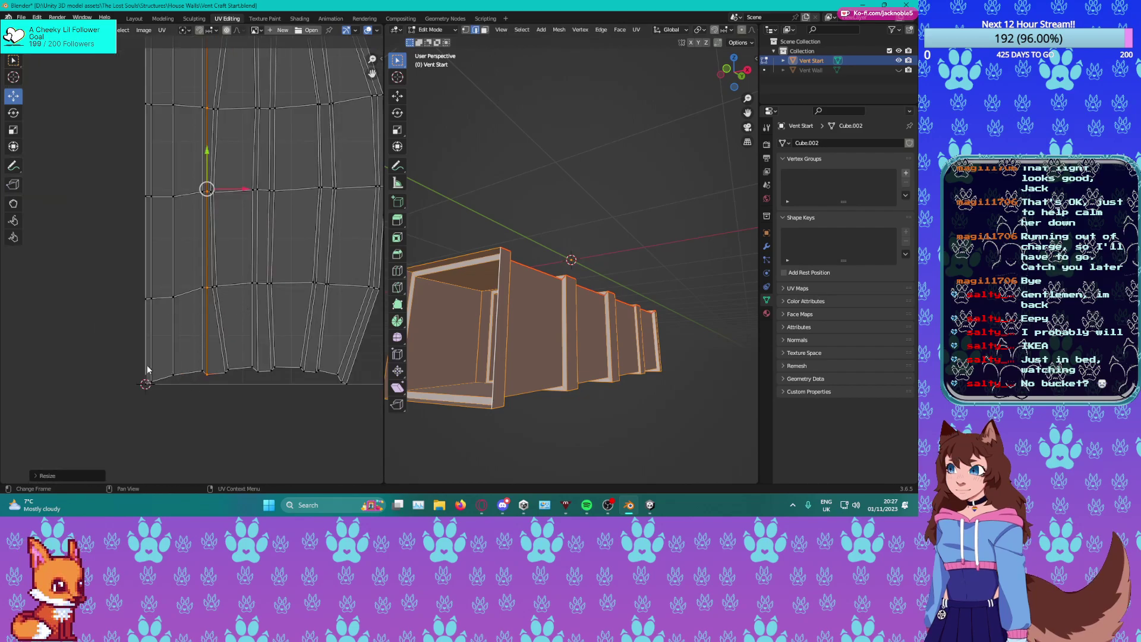
left_click_drag(109, 338, 426, 472)
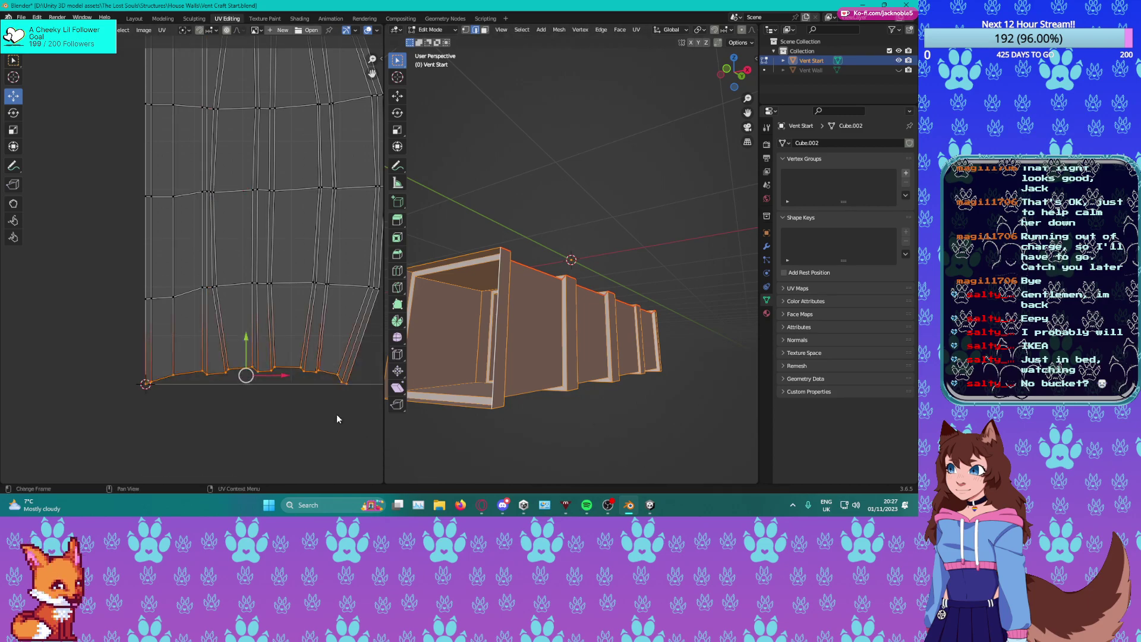
key("s")
key("y")
key("0")
key("Return")
left_click_drag(246, 337, 246, 347)
Flatten the top row of UV vertices by scaling it to 0 in Y and move it to the image's upper bound.
scroll(229, 262, "up", 1)
middle_click_drag(228, 222, 210, 409)
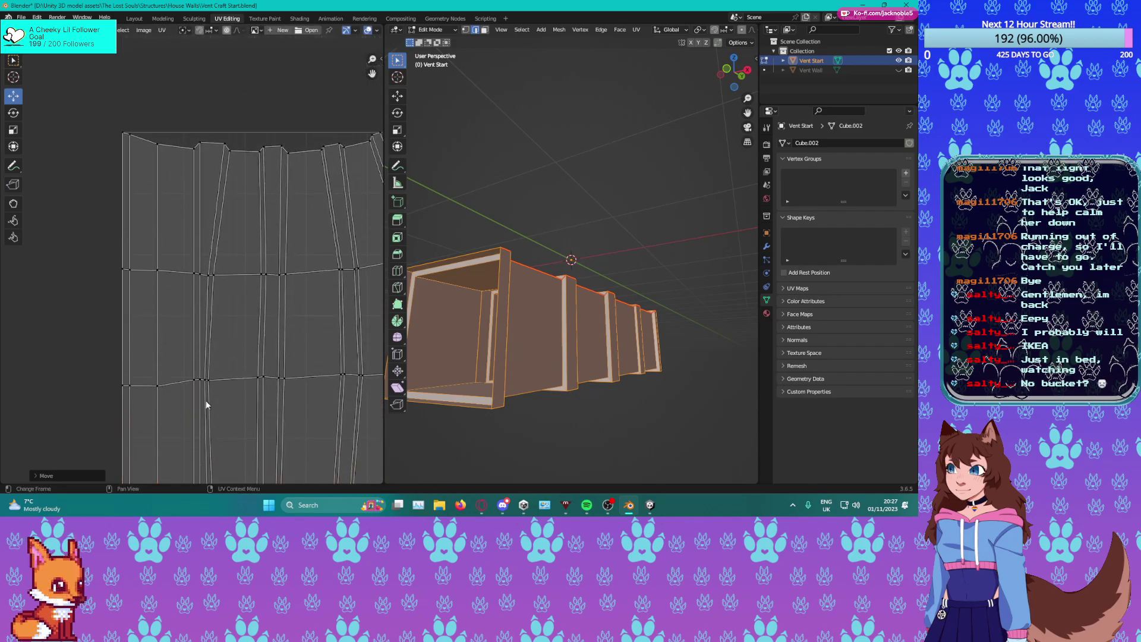
left_click_drag(87, 77, 358, 172)
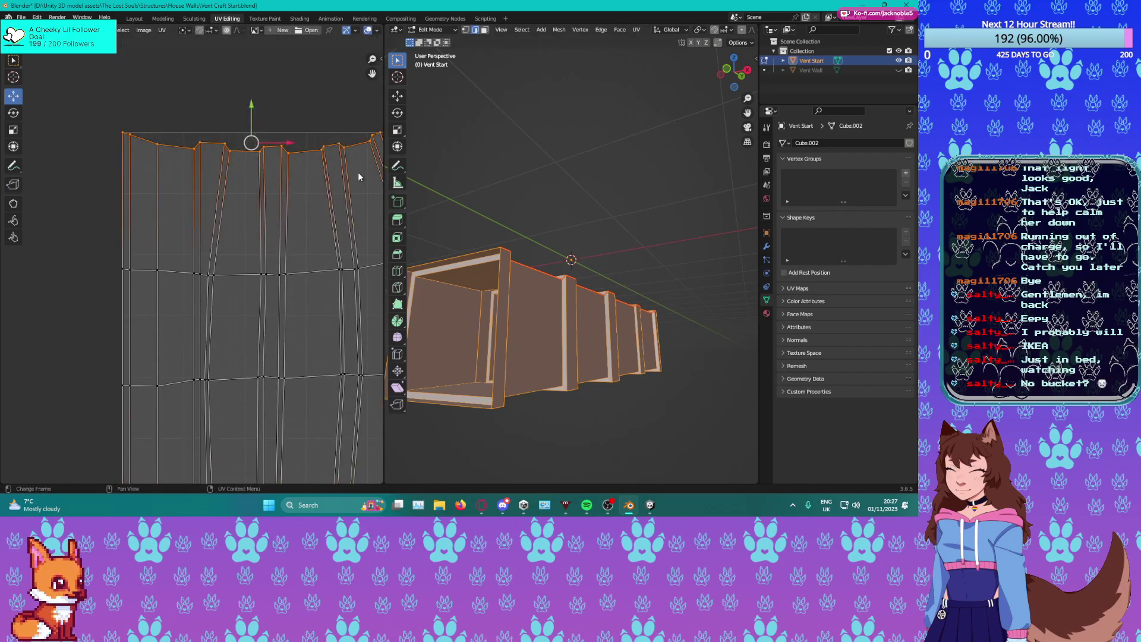
key("s")
key("y")
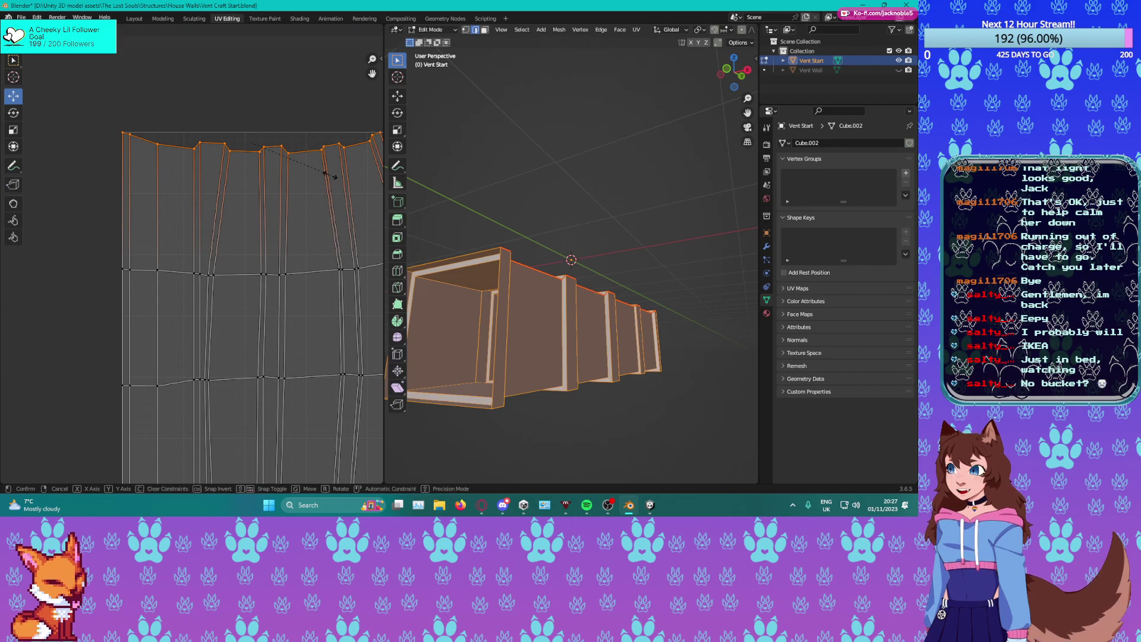
key("0")
key("Return")
left_click_drag(246, 123, 246, 112)
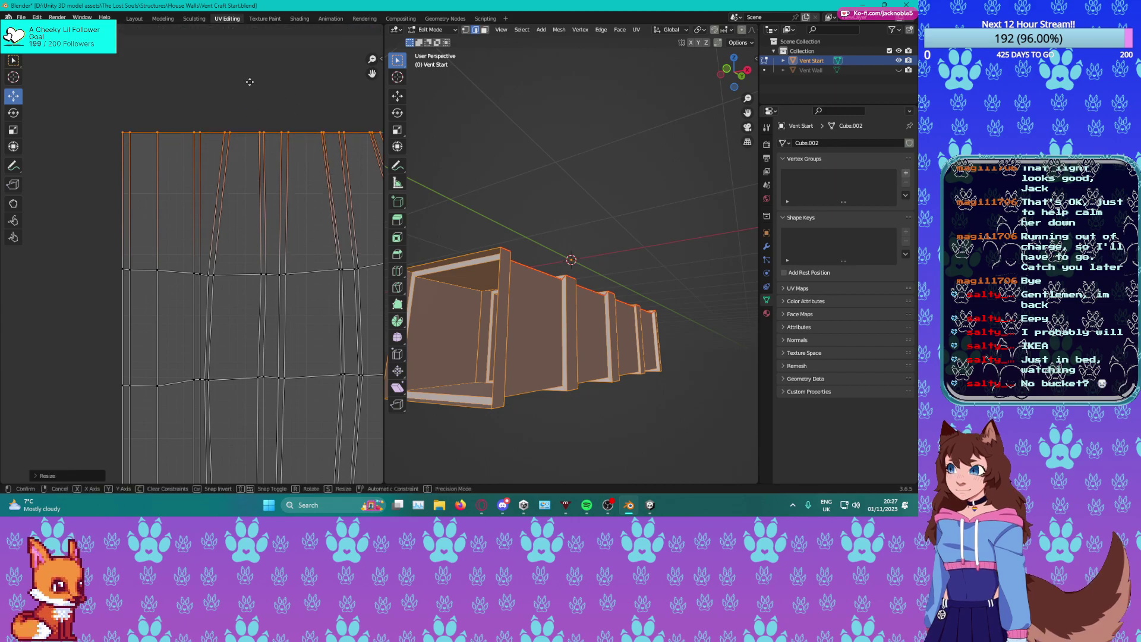
Straighten the sixth and seventh UV edge loops from the left border by scaling each to 0 in X.
scroll(237, 183, "down", 3)
middle_click_drag(204, 327, 209, 177)
scroll(238, 217, "up", 4)
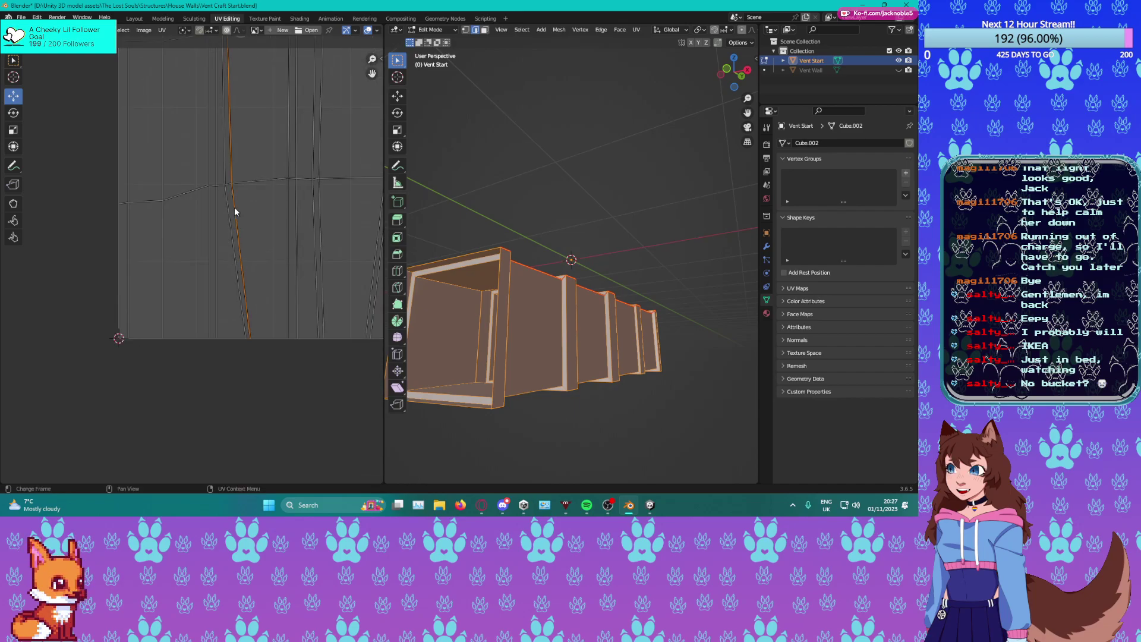
key("g")
key("x")
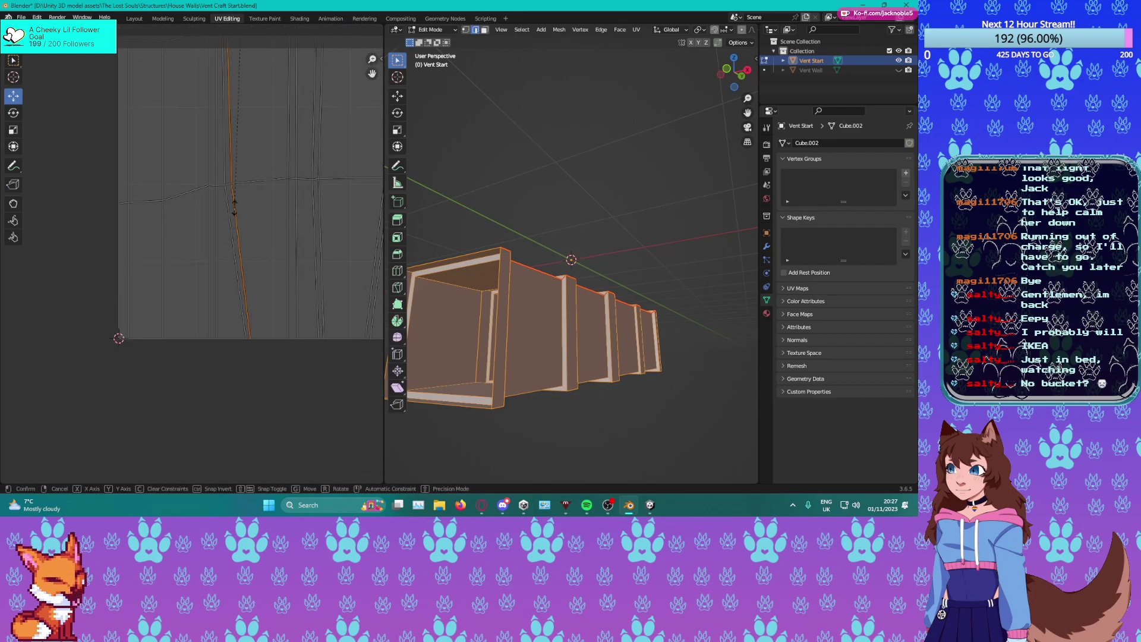
left_click(229, 213)
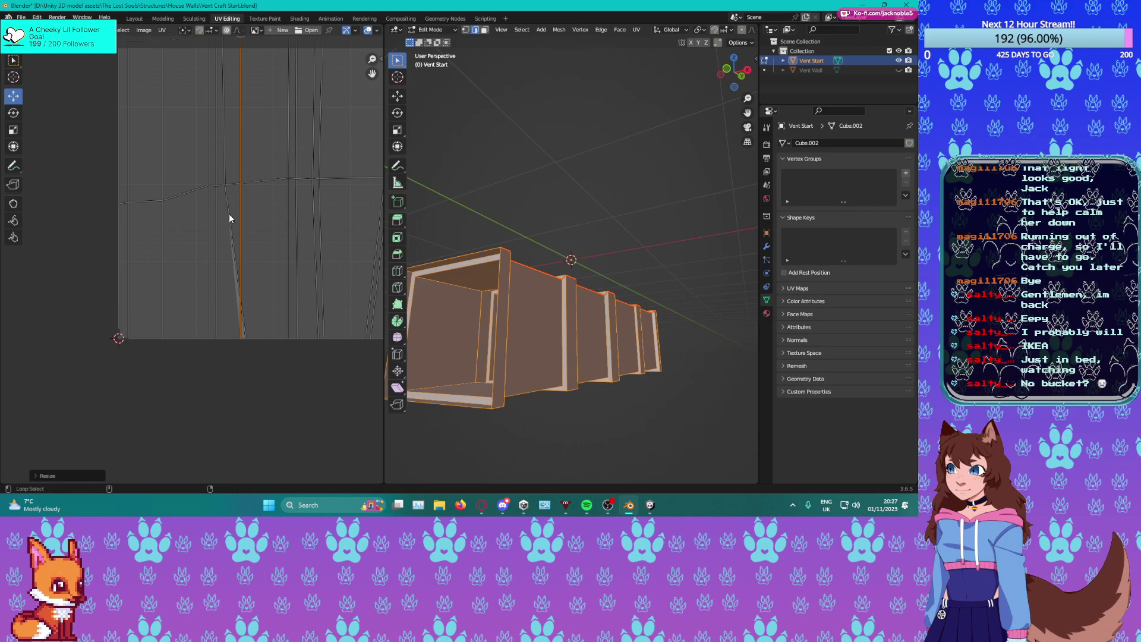
key("g")
key("y")
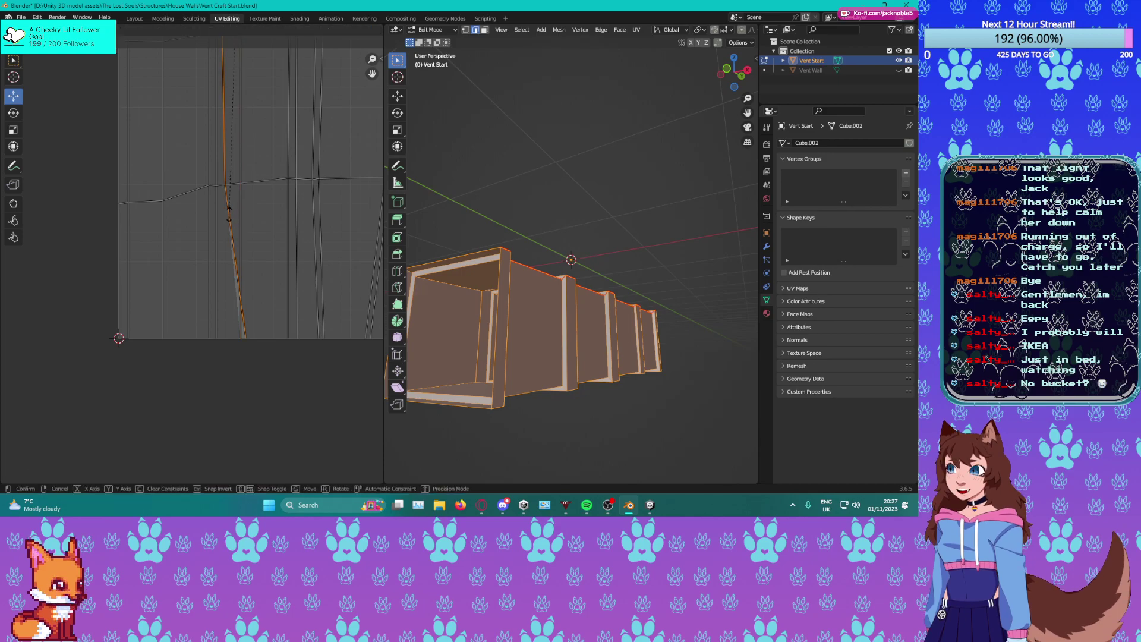
left_click(230, 212)
Flatten the lowest interior horizontal UV edge loop by scaling it to 0 in Y.
middle_click_drag(294, 169, 185, 200)
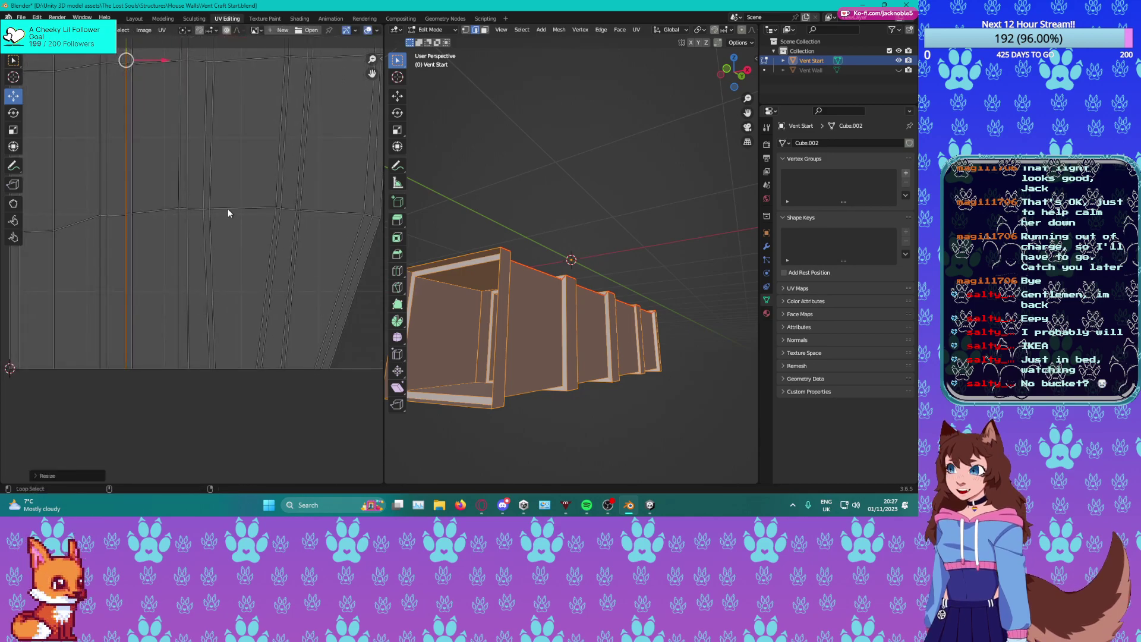
left_click(227, 209, "alt")
key("s")
key("y")
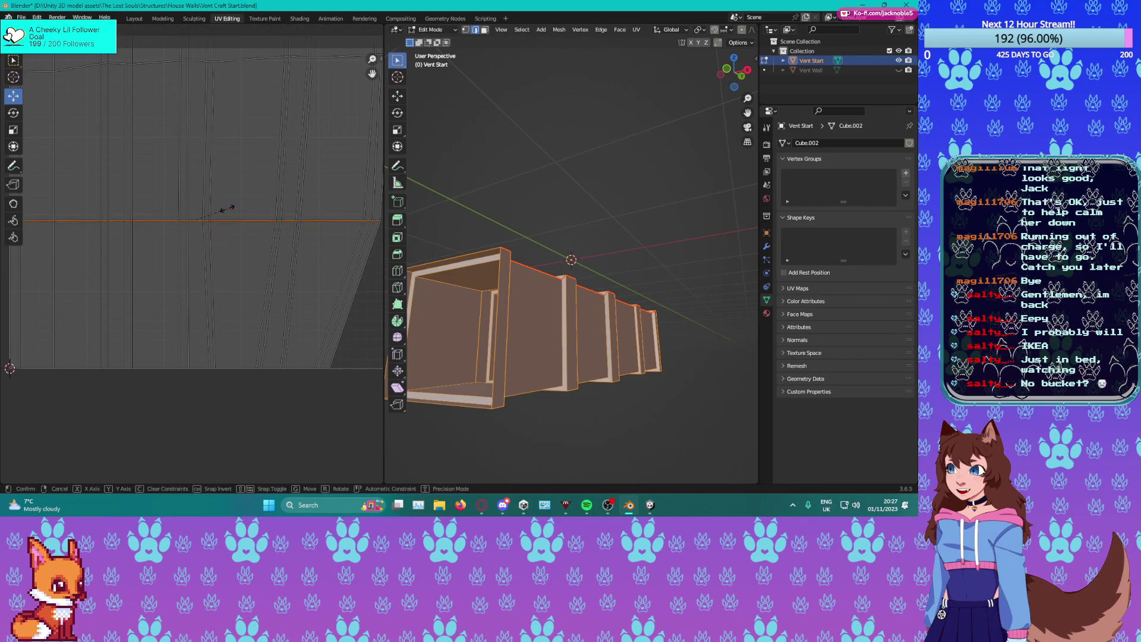
left_click(227, 208)
Flatten the middle horizontal UV edge loop by scaling it to 0 in Y.
middle_click_drag(225, 204, 244, 360)
scroll(230, 304, "down", 3)
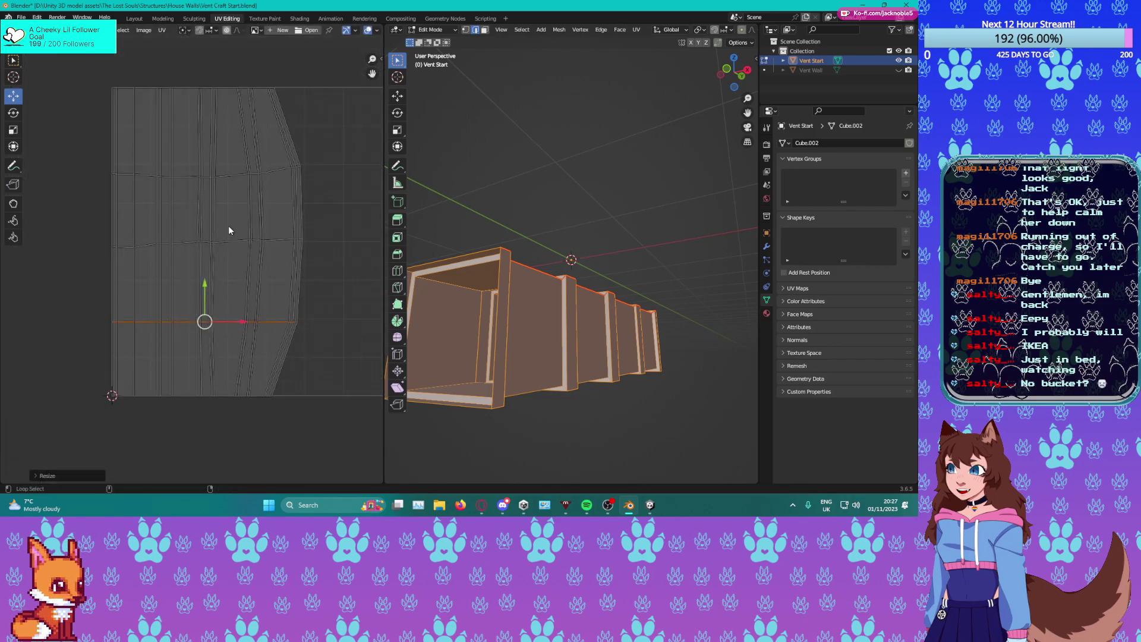
left_click(227, 241, "alt")
key("g")
left_click(227, 242)
key("g")
key("y")
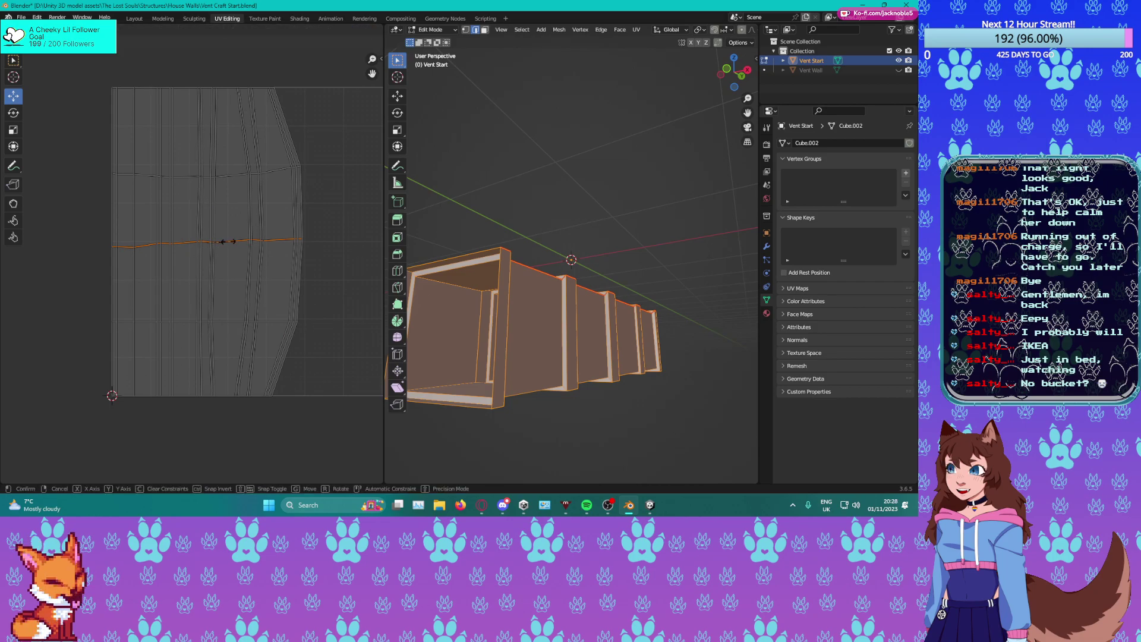
right_click(227, 241)
Flatten the uppermost interior horizontal UV edge loop by scaling it to 0 in Y.
left_click(186, 175, "alt")
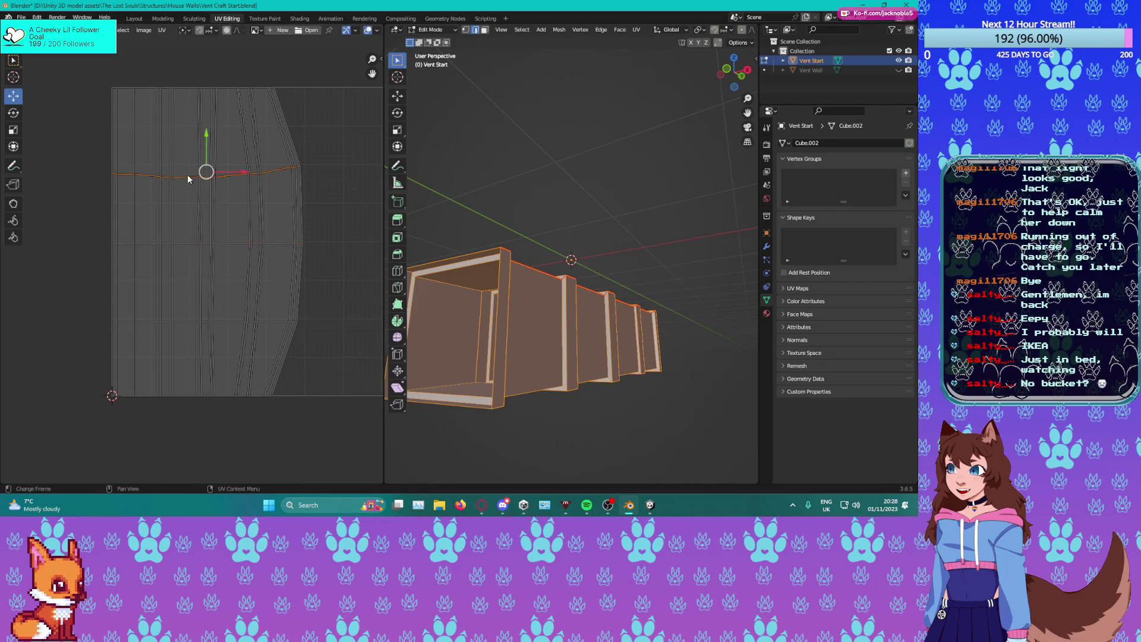
key("g")
key("y")
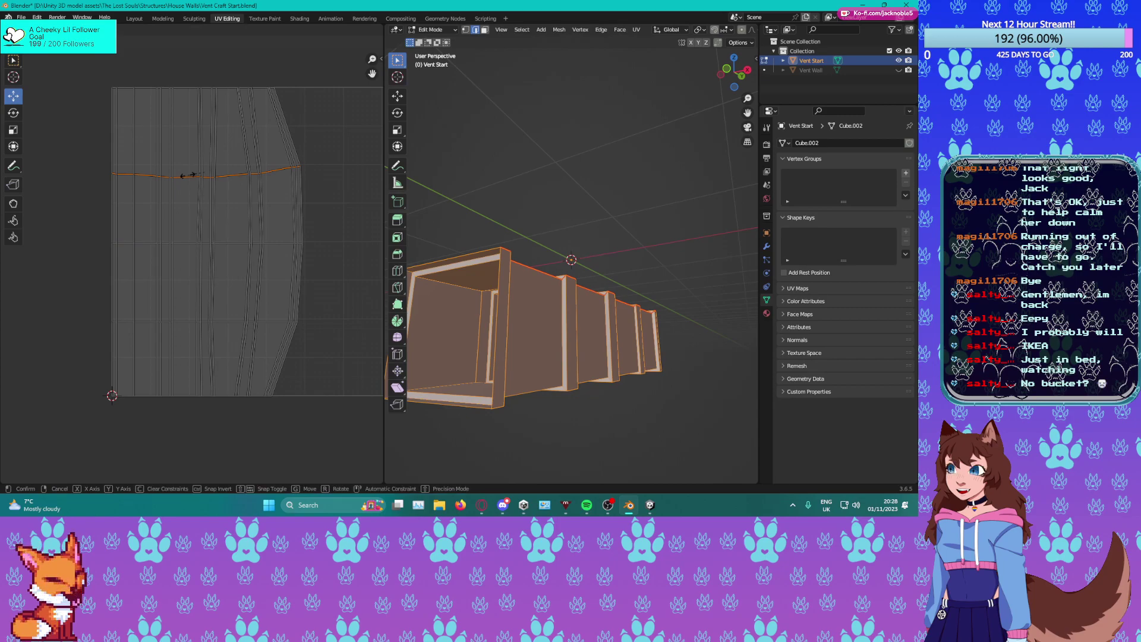
key("0")
left_click(188, 175)
Flatten the right outer UV edge loop by scaling it to 0 in X and move it slightly outward.
middle_click_drag(173, 85, 195, 136)
middle_click_drag(314, 375, 296, 288)
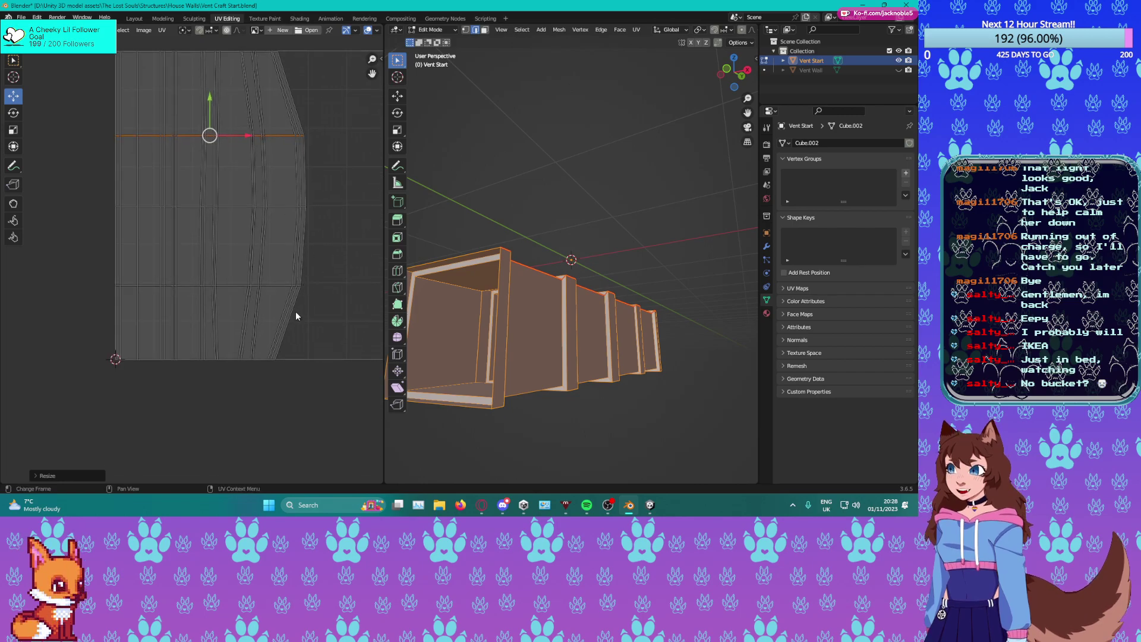
left_click(294, 308, "alt")
key("s")
key("x")
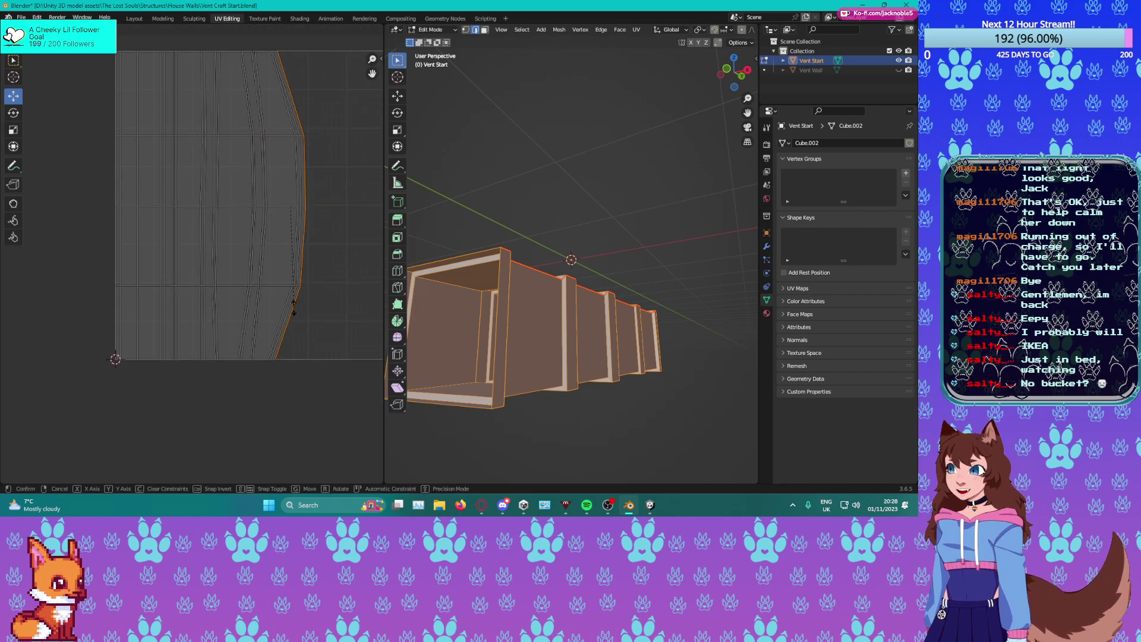
key("0")
left_click(294, 304)
left_click_drag(316, 205, 331, 206)
Straighten the second UV edge loop from the right border by scaling it to 0 in X and adjust the border edges' horizontal position.
key("s")
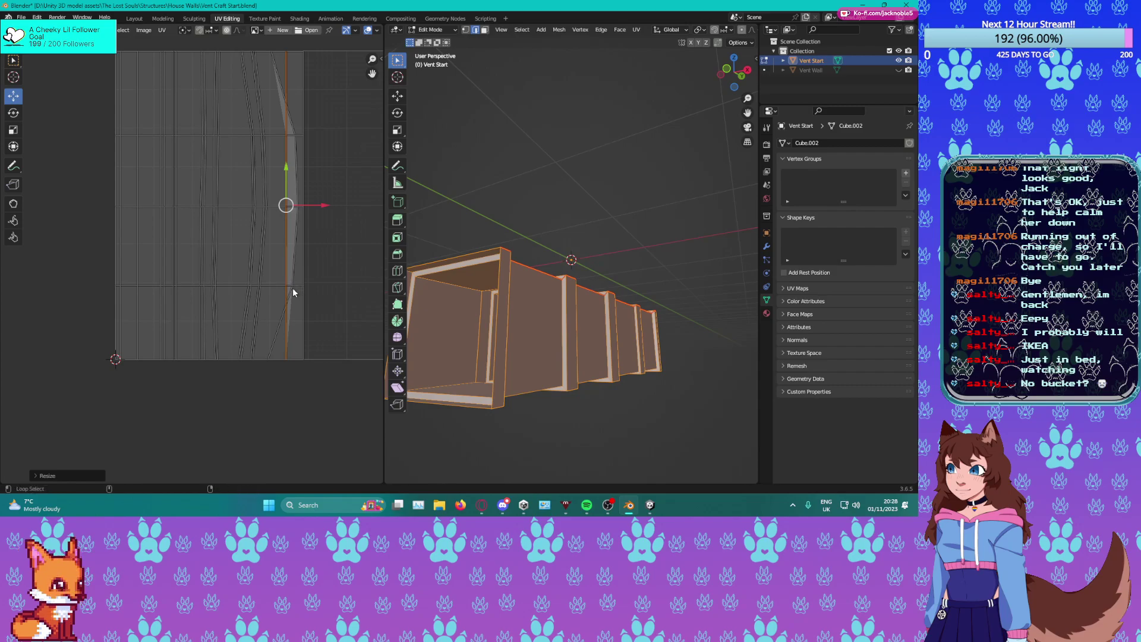
key("0")
left_click(292, 288)
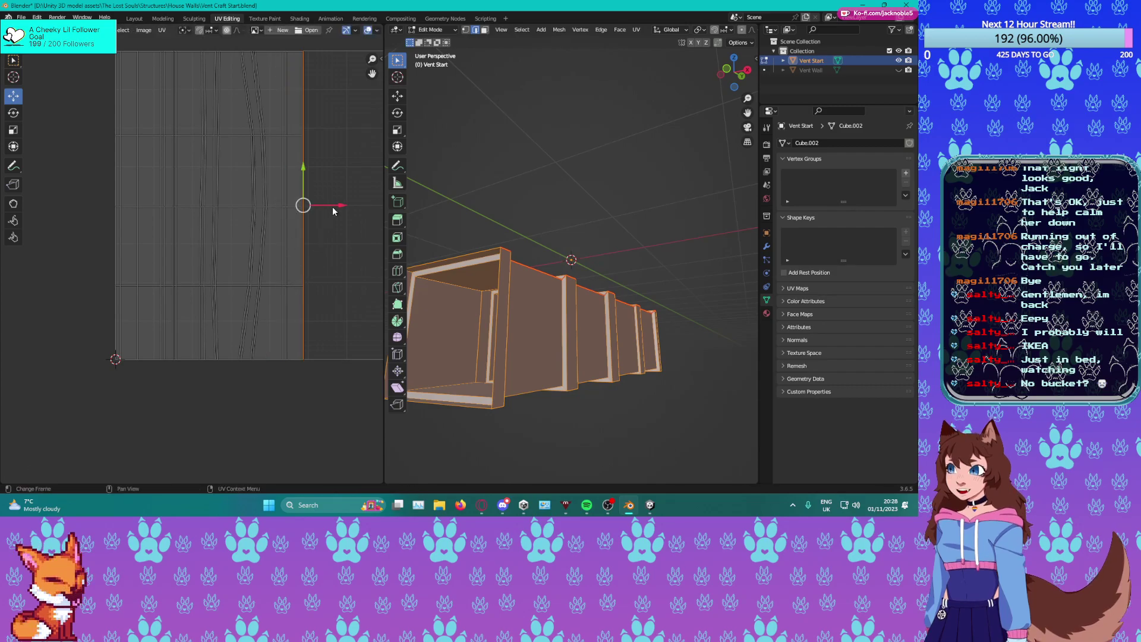
key("g")
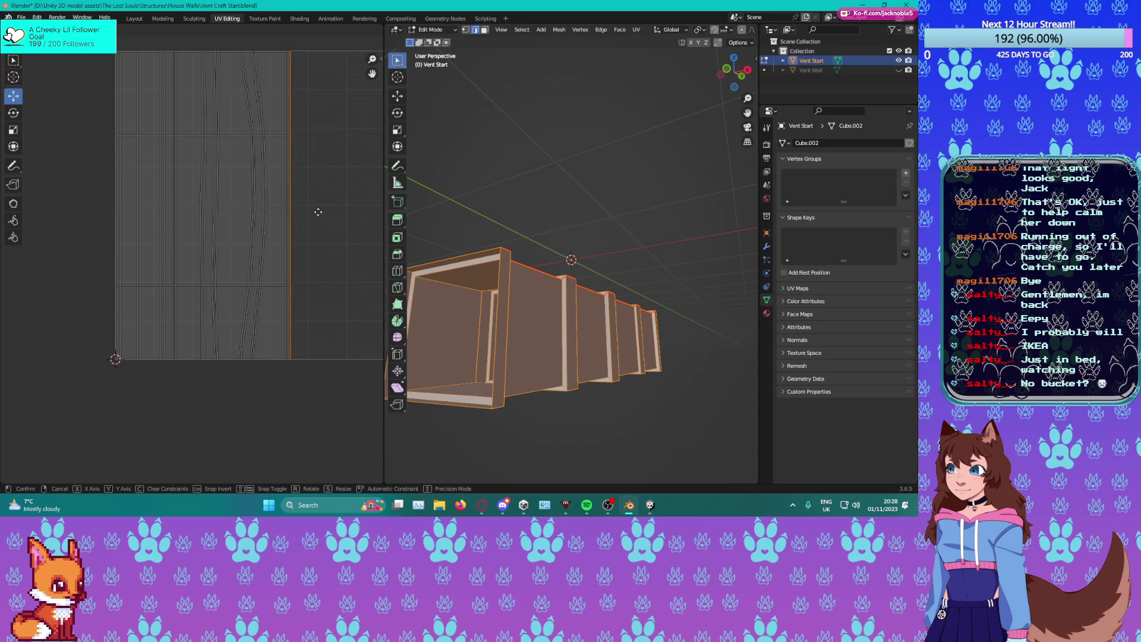
left_click(318, 212)
Straighten the third UV edge loop from the right border by scaling it to 0 in X and shift it slightly outward.
scroll(266, 245, "up", 2)
left_click(305, 252, "alt")
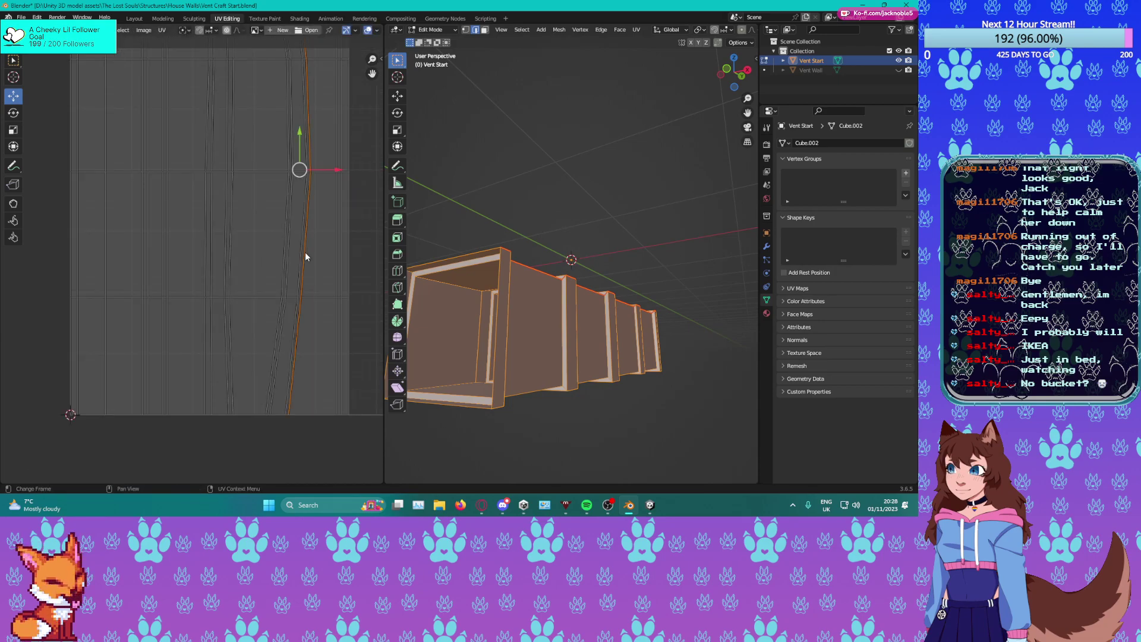
key("s")
key("x")
key("0")
key("Return")
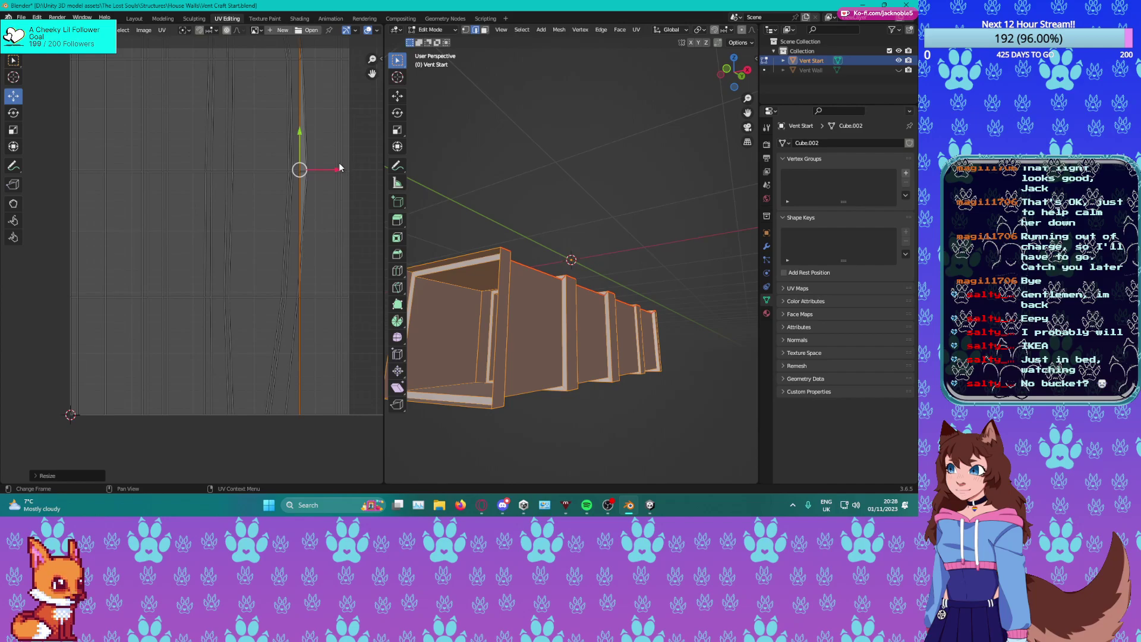
left_click_drag(339, 168, 352, 167)
Straighten the fourth UV edge loop from the right border by scaling it to 0 in X and nudge it outward.
left_click(305, 200, "alt")
key("s")
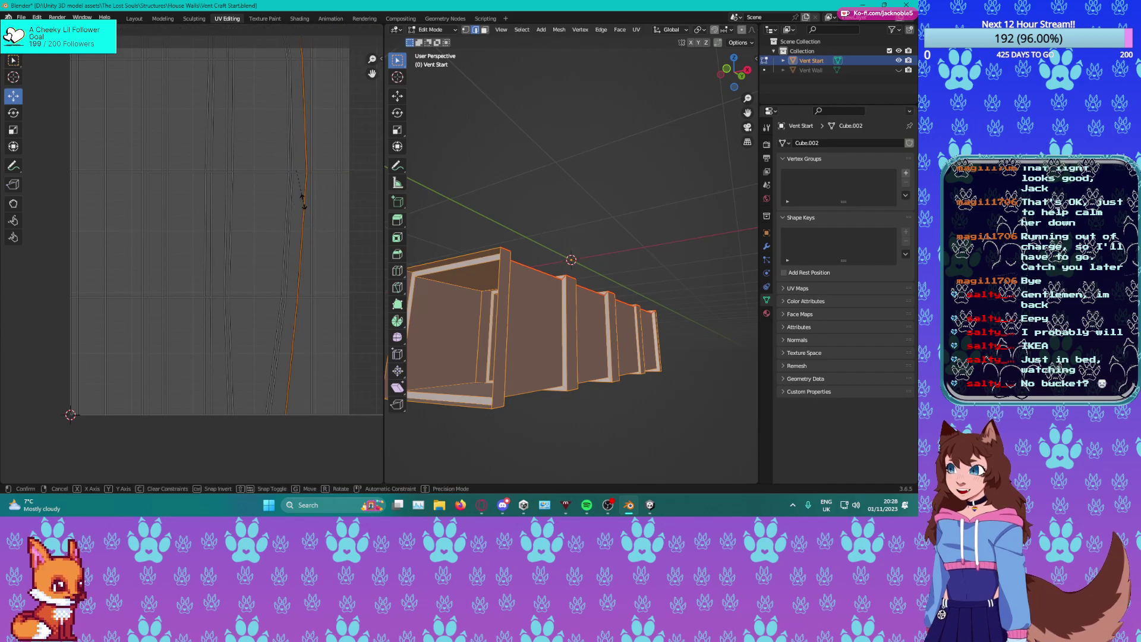
key("x")
key("0")
key("Return")
left_click_drag(340, 172, 346, 167)
Straighten the fifth UV edge loop from the right border by scaling it to 0 in X.
key("ctrl+z")
key("ctrl+z")
key("s")
key("x")
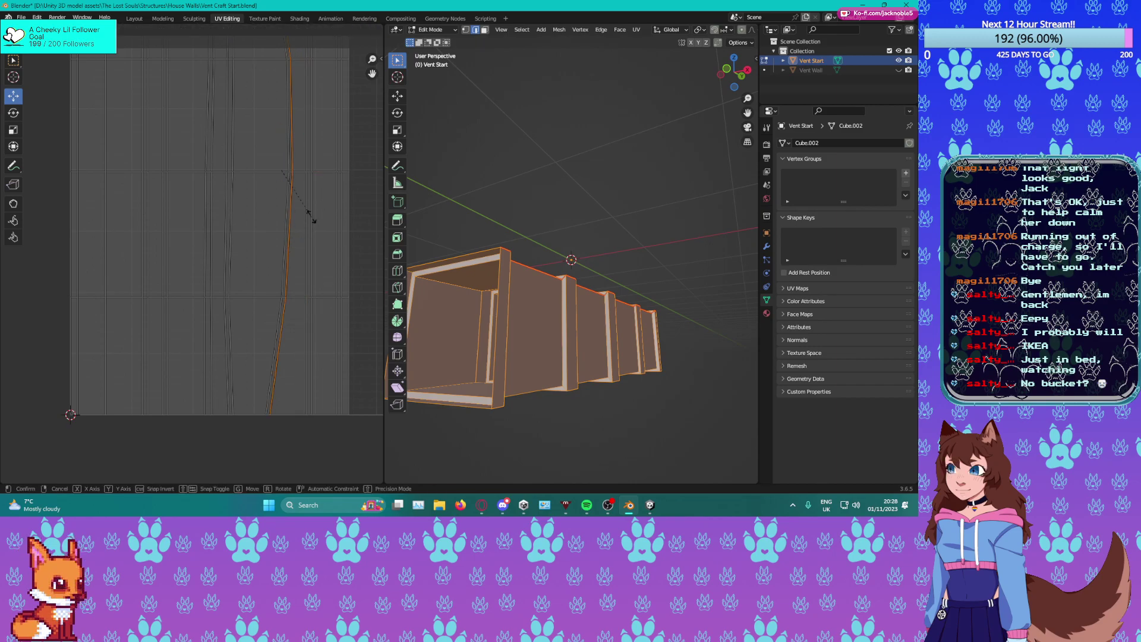
key("0")
key("Return")
Select the sixth UV edge loop from the right border and straighten it by scaling to 0 in X.
left_click(275, 299, "alt")
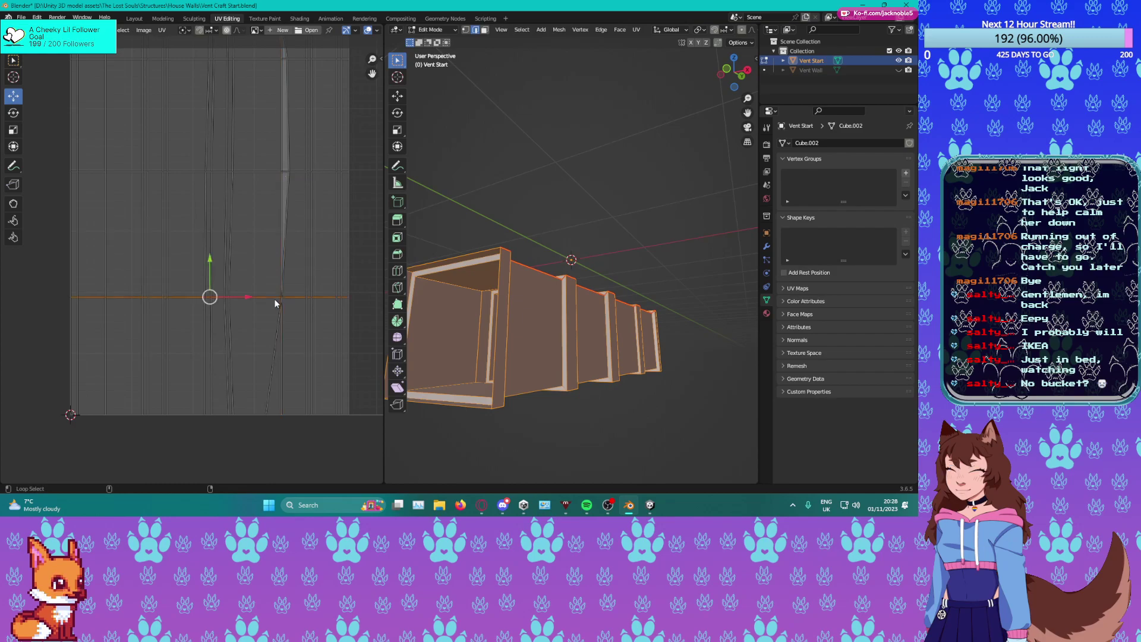
left_click(274, 315, "alt")
key("s")
key("x")
key("0")
key("Return")
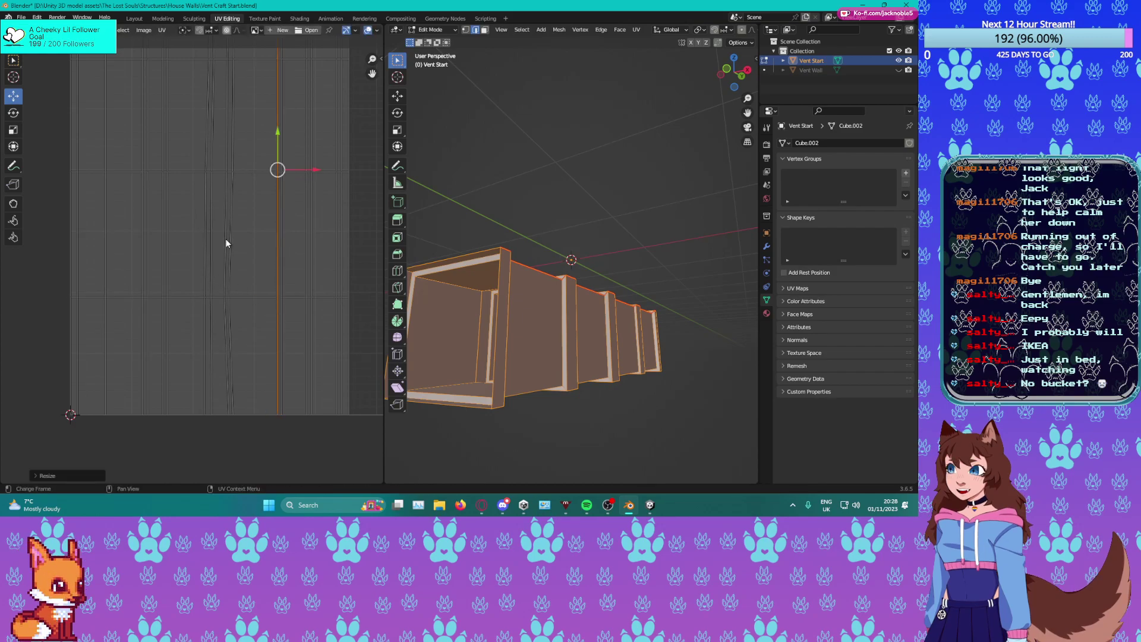
Straighten the right-hand vertical UV edge loop of the central group by scaling it to 0 in X.
mouse_move(226, 243)
middle_mouse_down()
mouse_move(249, 285)
mouse_move(261, 285)
middle_mouse_up()
left_click(260, 274, "alt")
key("g")
left_click(257, 295)
key("s")
key("x")
key("0")
key("Return")
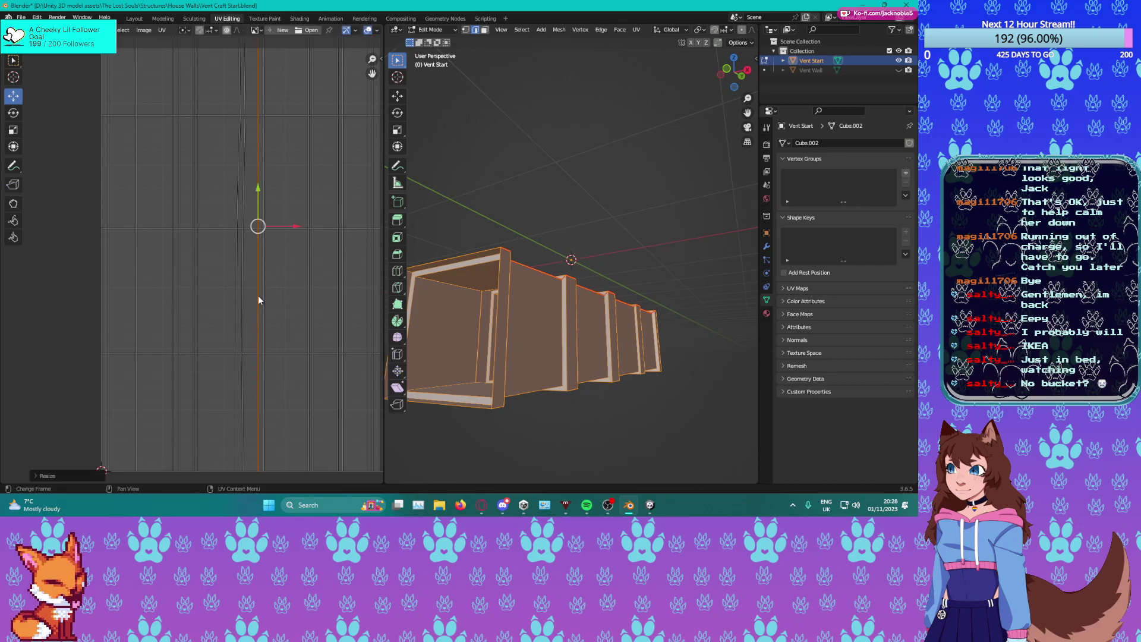
Straighten the next two wavy vertical UV edge loops by scaling each to 0 in X, and save the file.
key("s")
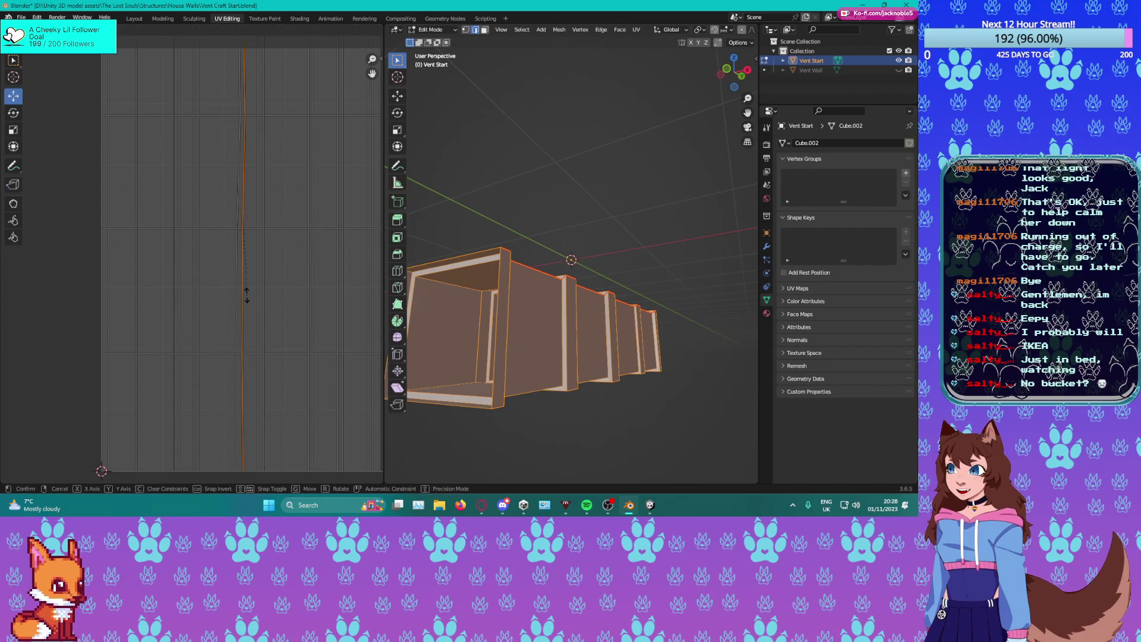
key("Return")
left_click(235, 304, "alt")
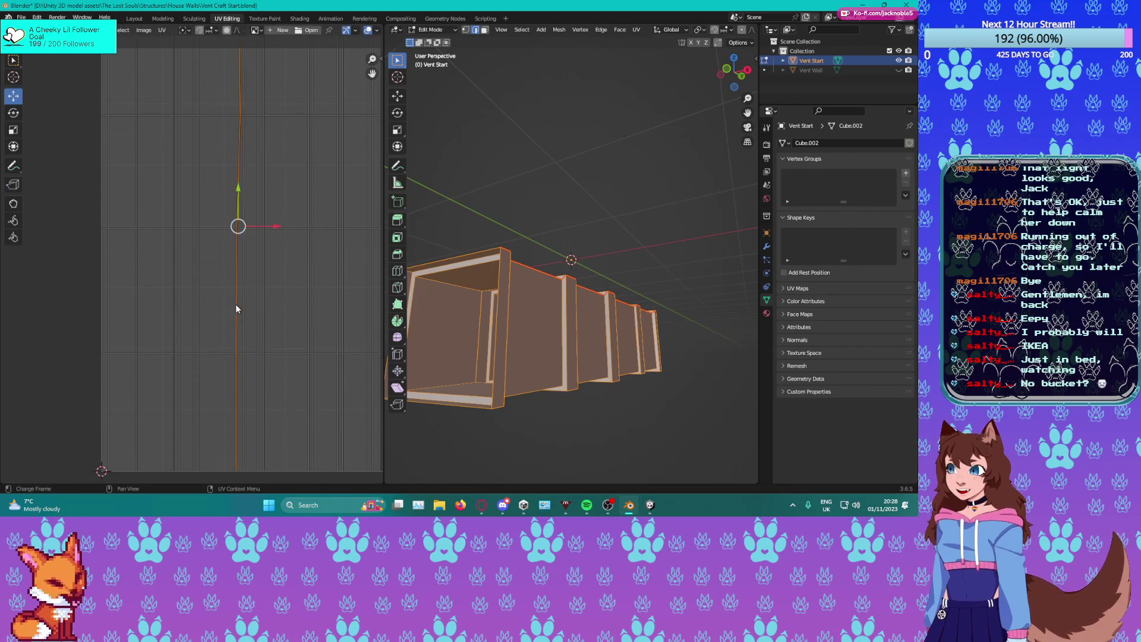
key("s")
key("0")
key("Return")
key("ctrl+s")
scroll(315, 225, "down", 2)
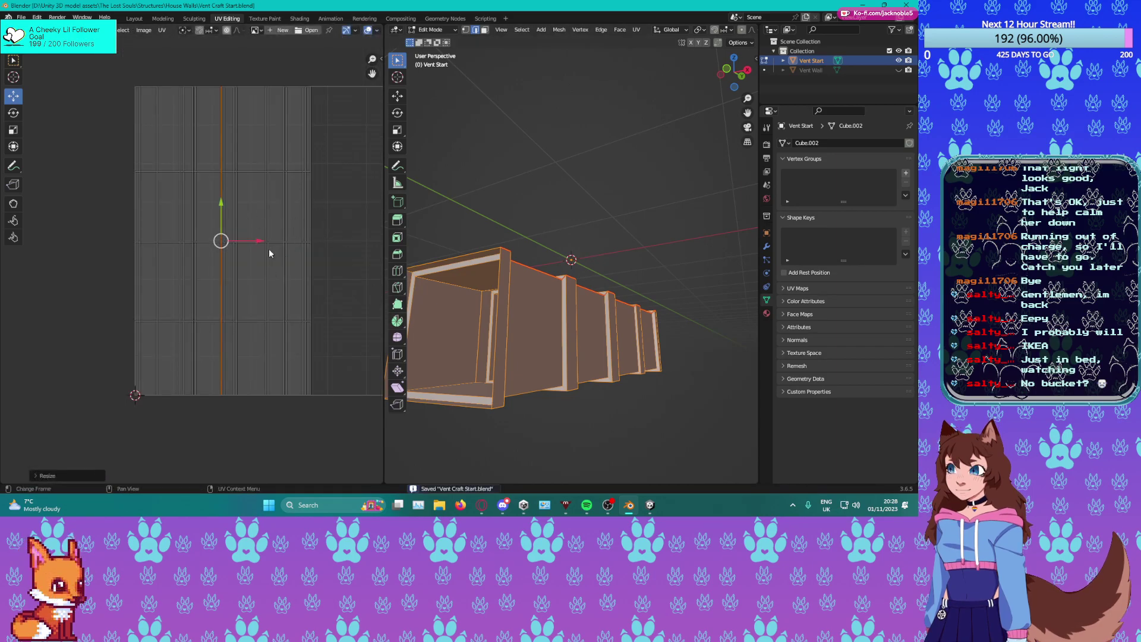
Split the 3D viewport horizontally into two areas in the UV Editing workspace.
left_click(299, 19)
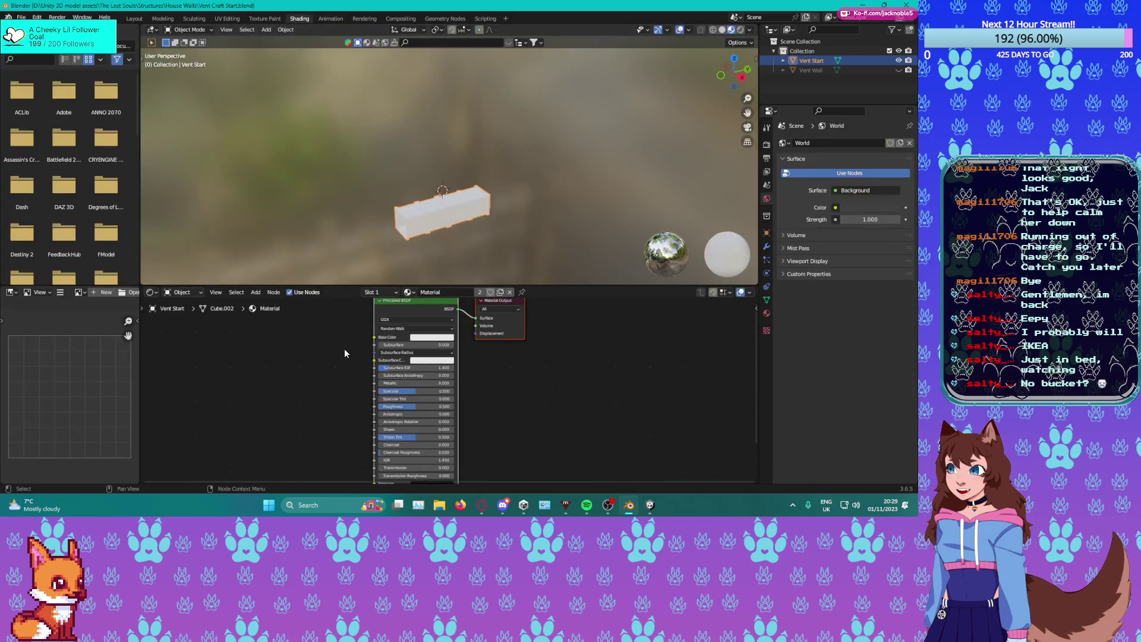
left_click(229, 19)
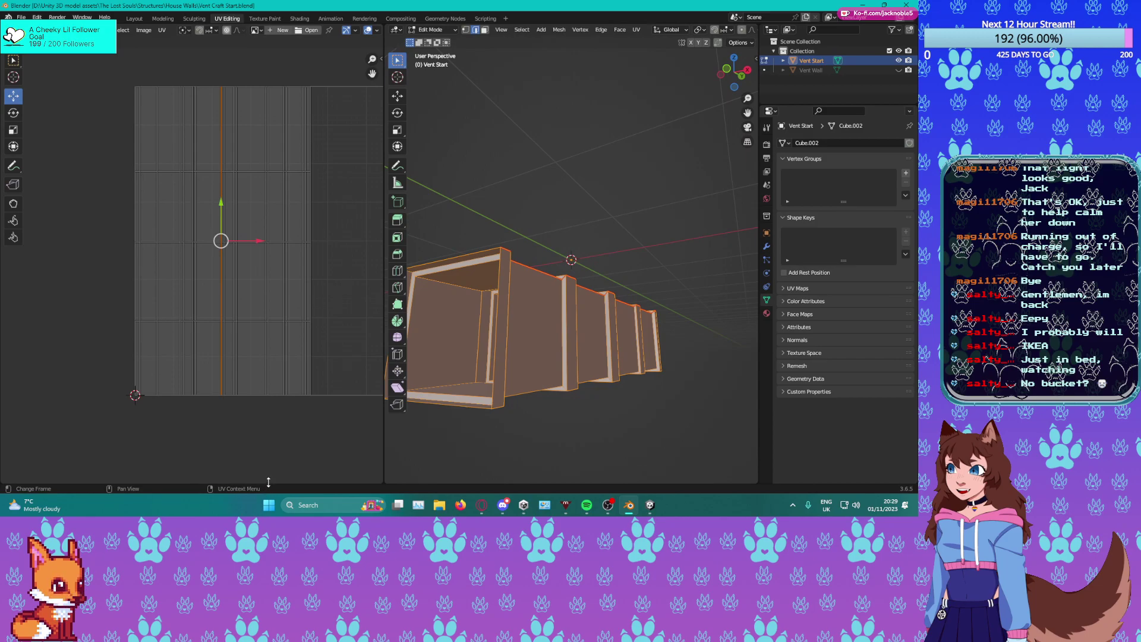
right_click(480, 484)
left_click(480, 471)
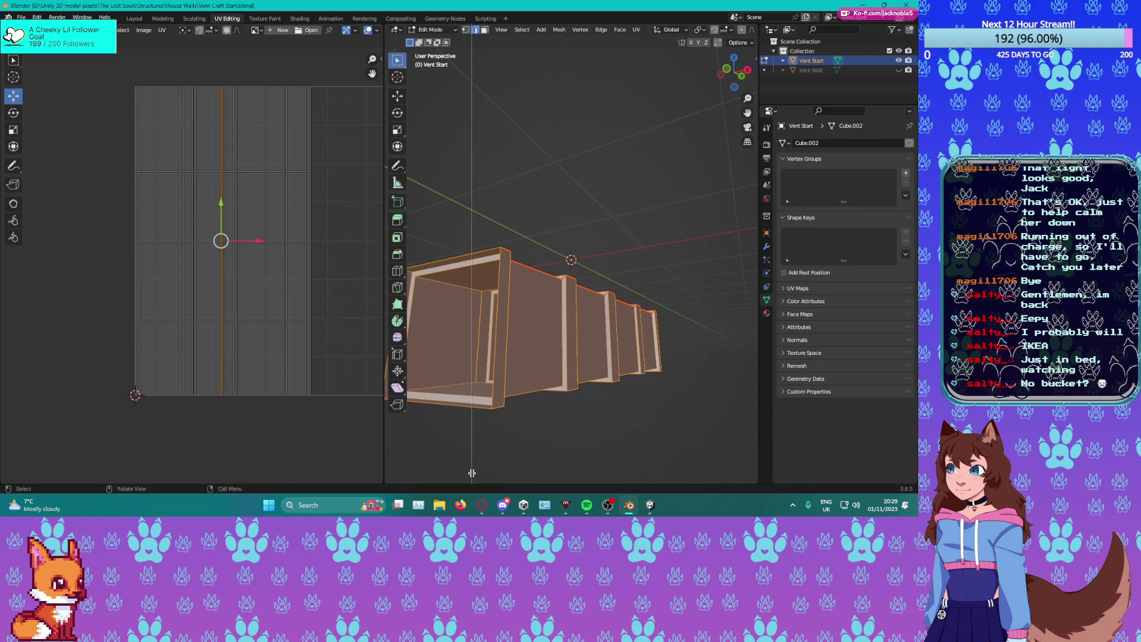
right_click(472, 468)
right_click(474, 484)
left_click(474, 483)
right_click(473, 483)
left_click(478, 473)
left_click(491, 306)
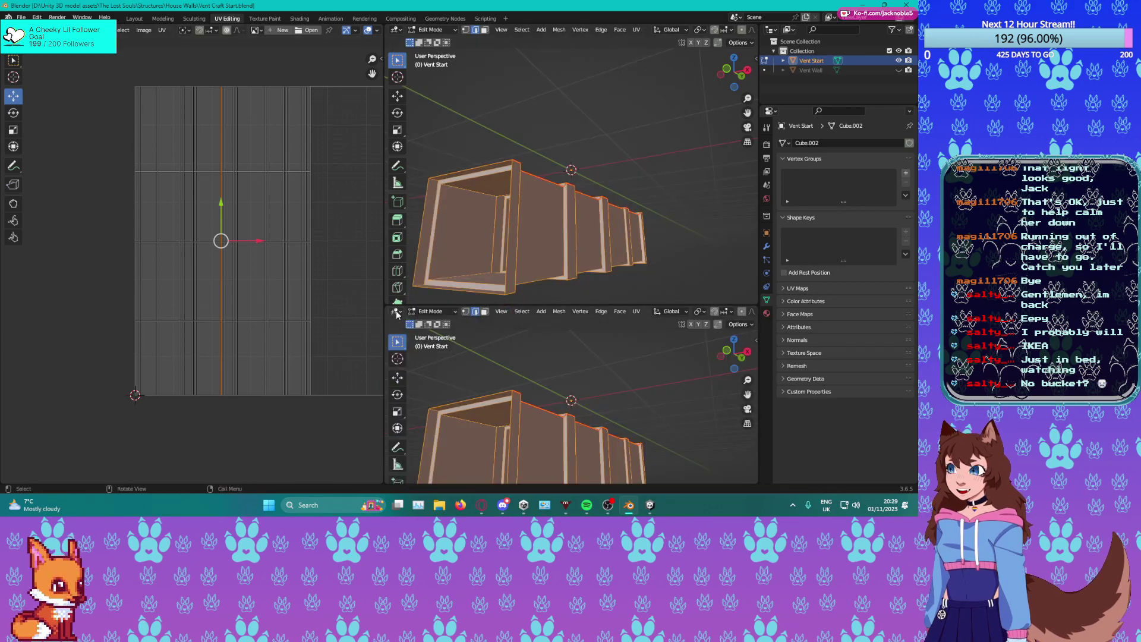
Change the lower viewport area to the Shader Editor and frame the material's nodes.
left_click(397, 311)
left_click(419, 402)
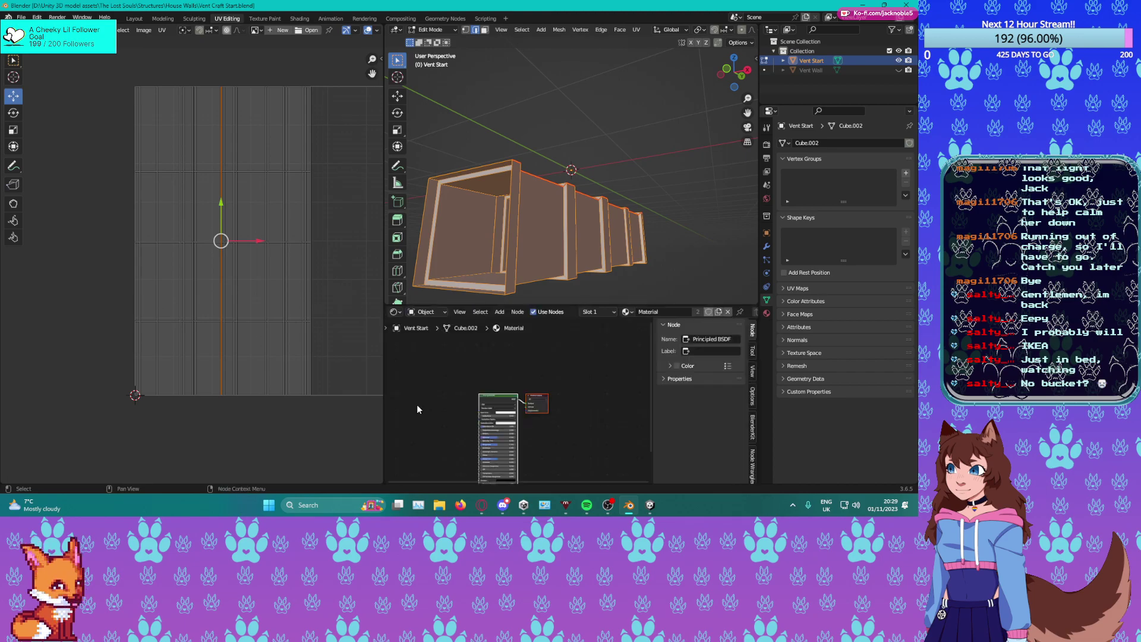
middle_click_drag(467, 384, 470, 356)
scroll(500, 422, "up", 1)
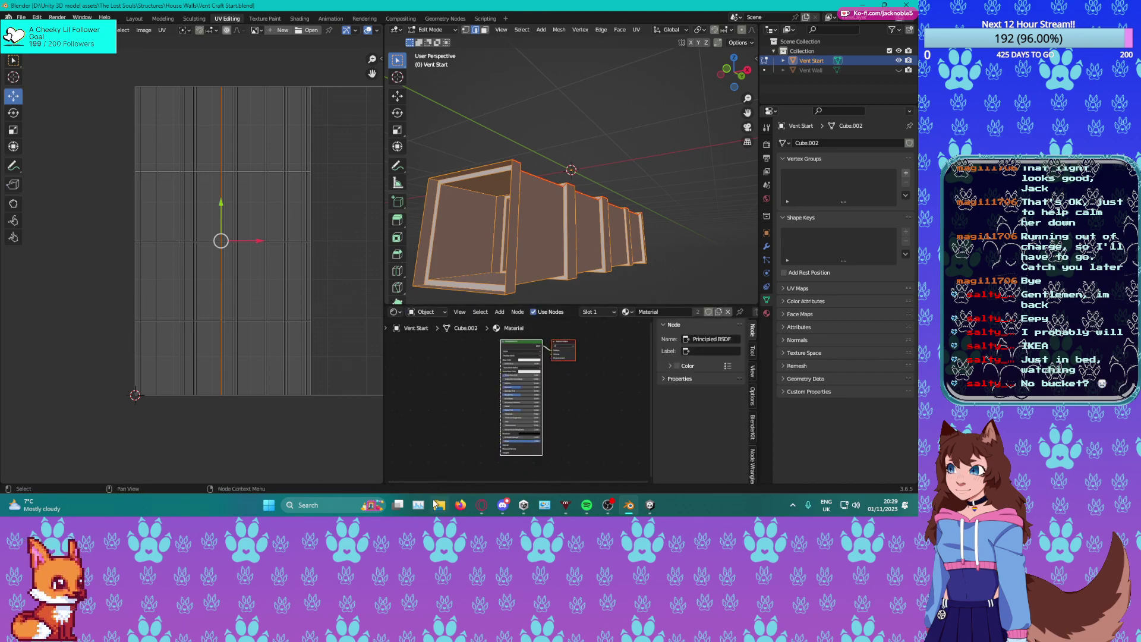
Bring Metal041B_4K-PNG_Color.png from the Metal 41 B folder into the material as an image texture node.
left_click(438, 505)
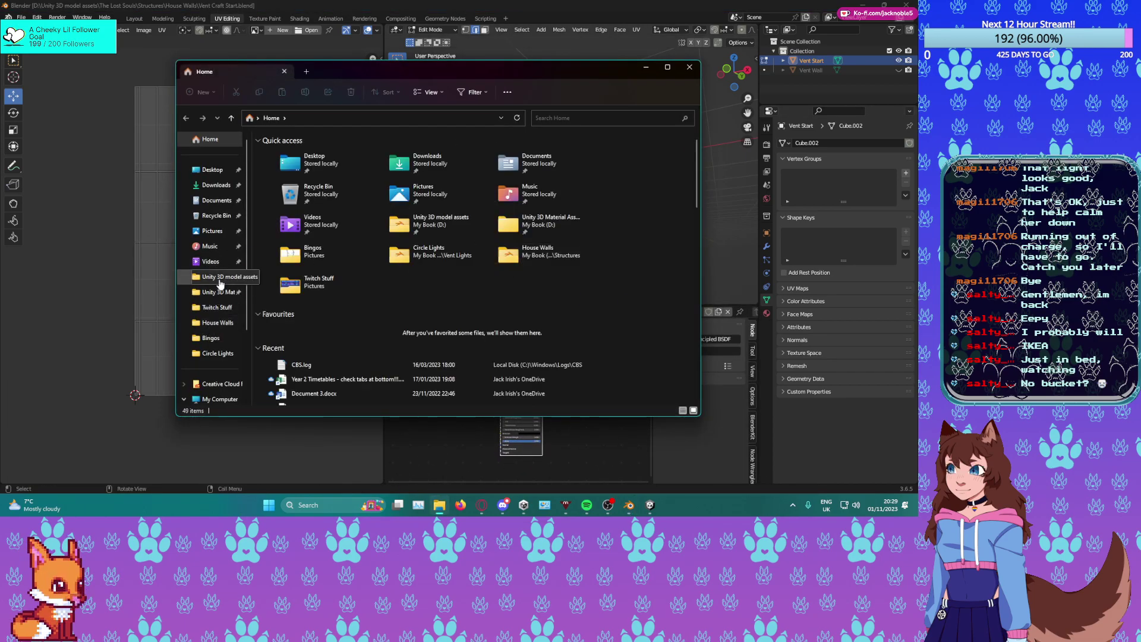
left_click(217, 292)
double_click(317, 154)
double_click(299, 182)
left_click_drag(446, 172, 420, 423)
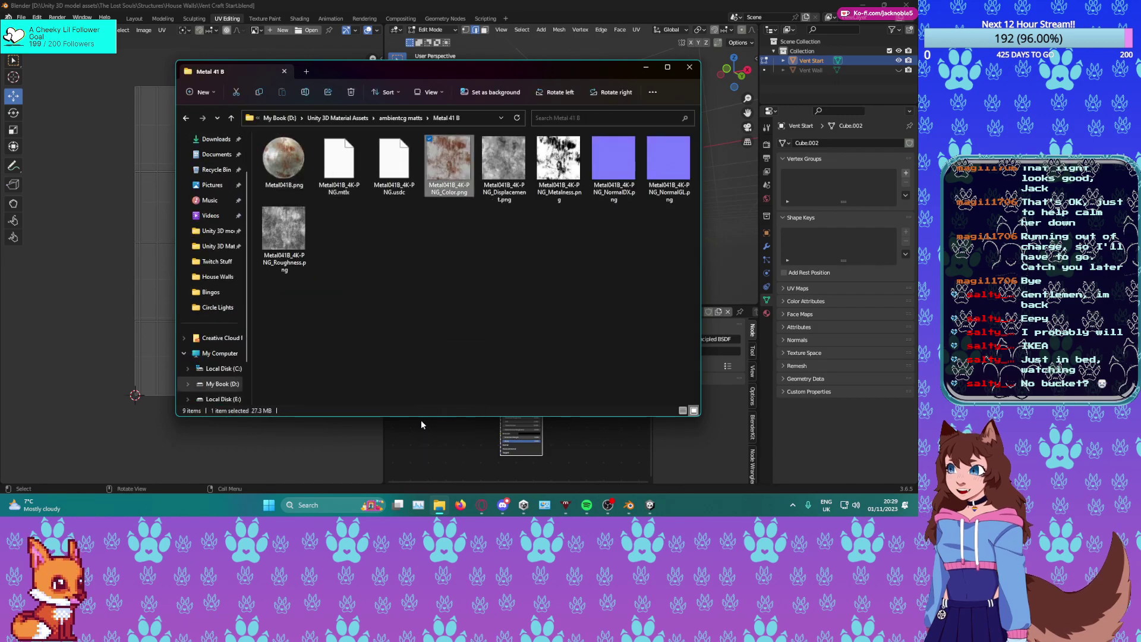
left_click(646, 70)
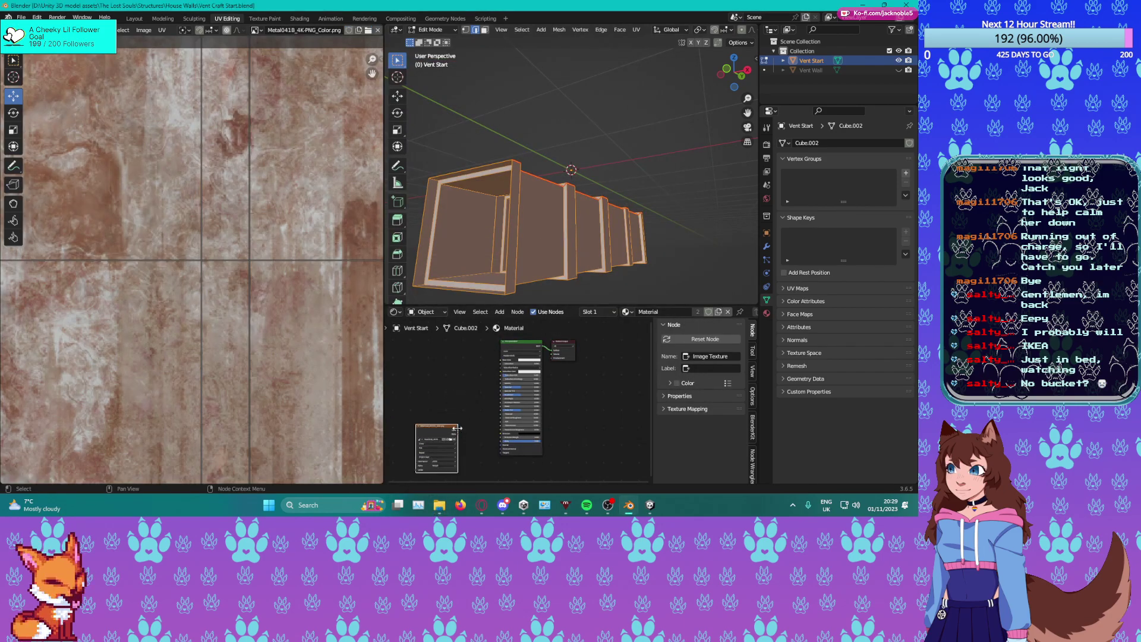
Connect the image texture's colour to Base Color, preview the vent with Material Preview shading, and save the file.
left_click_drag(456, 428, 501, 359)
scroll(725, 31, "down", 5)
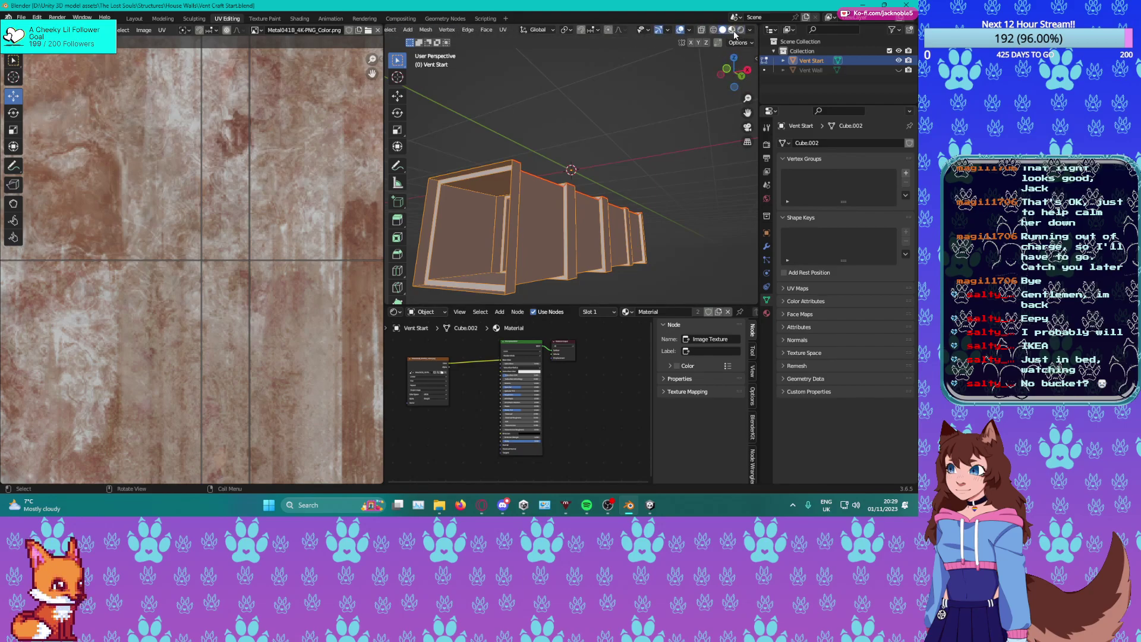
left_click(732, 29)
mouse_move(588, 238)
middle_mouse_down()
mouse_move(619, 274)
mouse_move(583, 233)
middle_mouse_up()
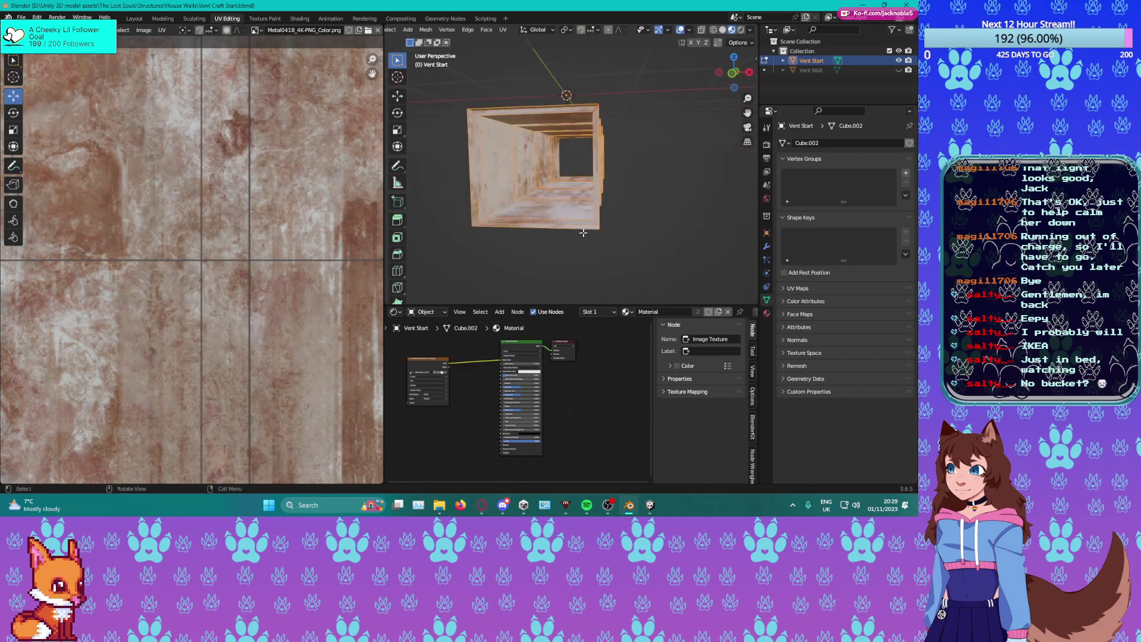
scroll(582, 233, "up", 8)
key("ctrl+s")
Move the rightmost inner UV edge loops along X out to the right border of the texture.
scroll(262, 240, "down", 6)
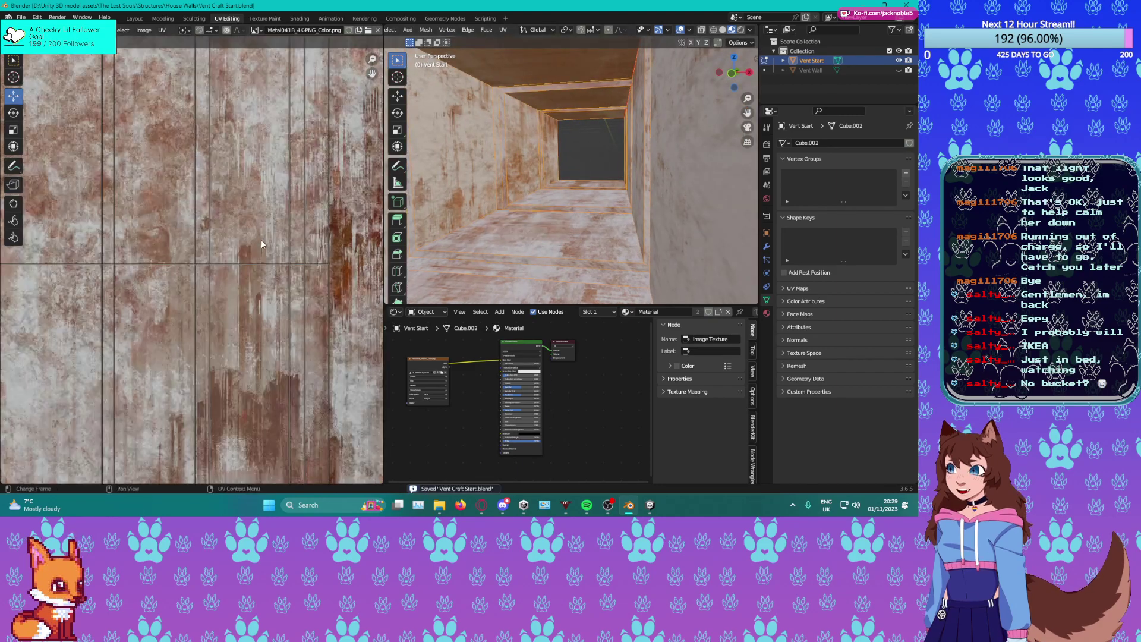
scroll(256, 246, "down", 2)
scroll(246, 272, "down", 2)
middle_click_drag(244, 274, 206, 268)
scroll(311, 256, "up", 2)
scroll(208, 273, "down", 2)
left_click(207, 271, "alt")
left_click_drag(237, 248, 344, 261)
left_click(205, 270, "alt")
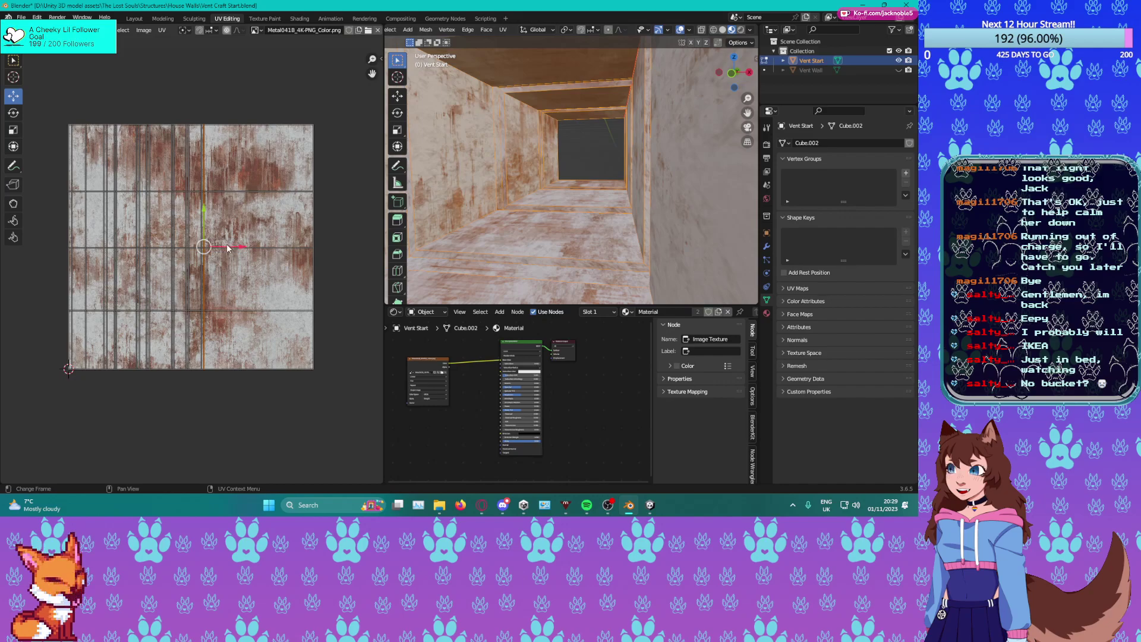
left_click_drag(229, 251, 335, 259)
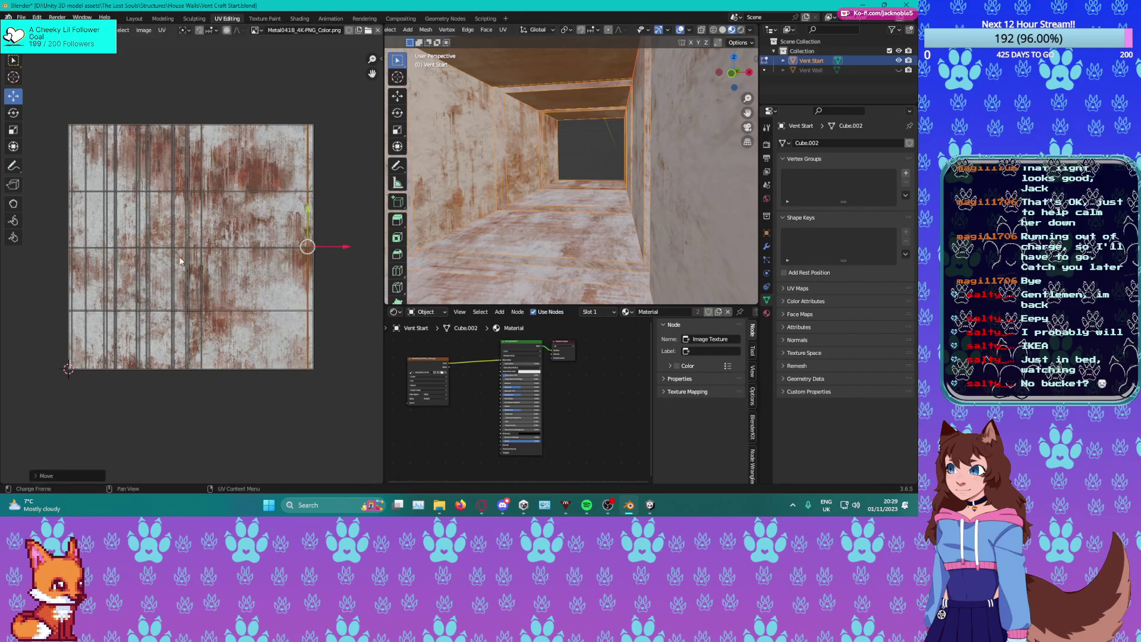
key("ctrl+z")
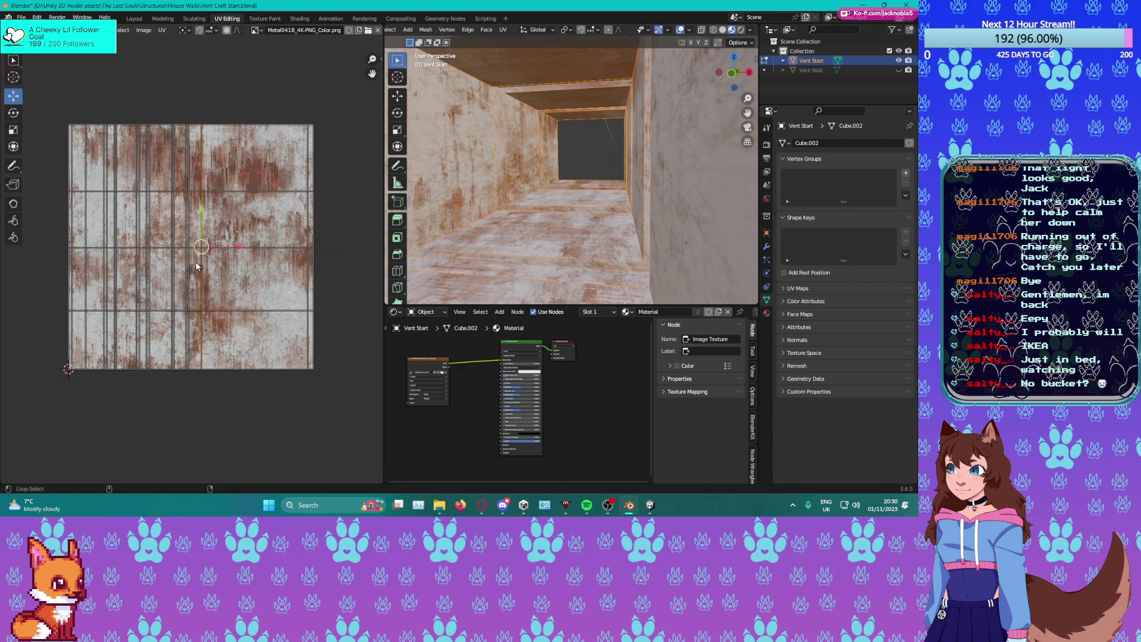
left_click_drag(233, 252, 337, 253)
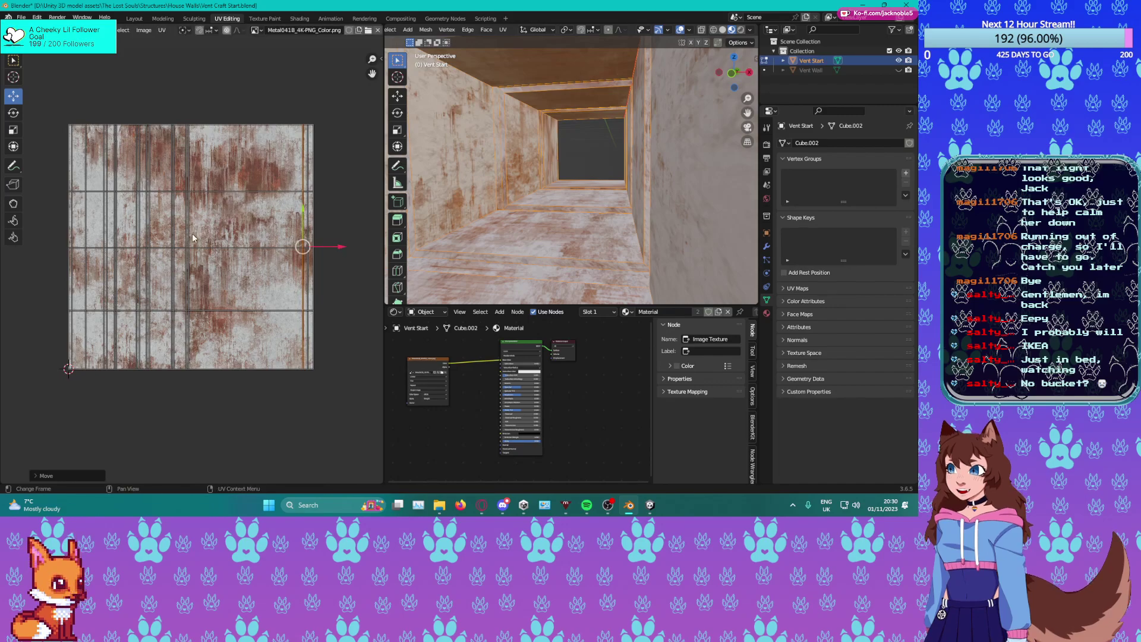
Inspect the texture on the vent's side and shift the selected UV edge loop slightly closer to the right border.
middle_click_drag(524, 205, 639, 221)
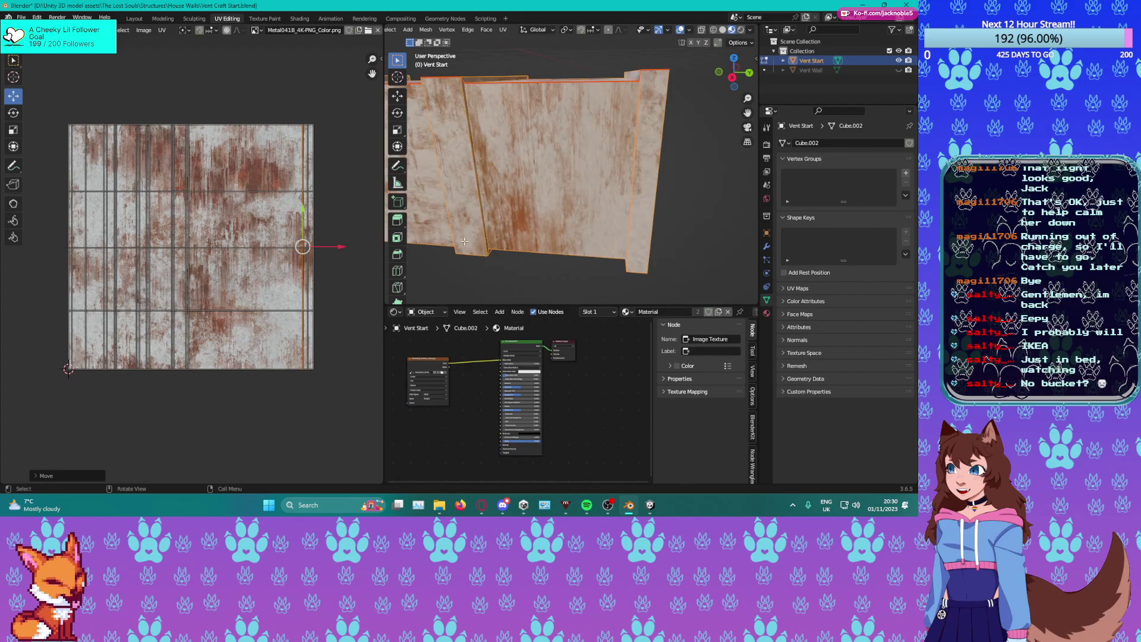
scroll(285, 186, "up", 3)
scroll(303, 214, "down", 2)
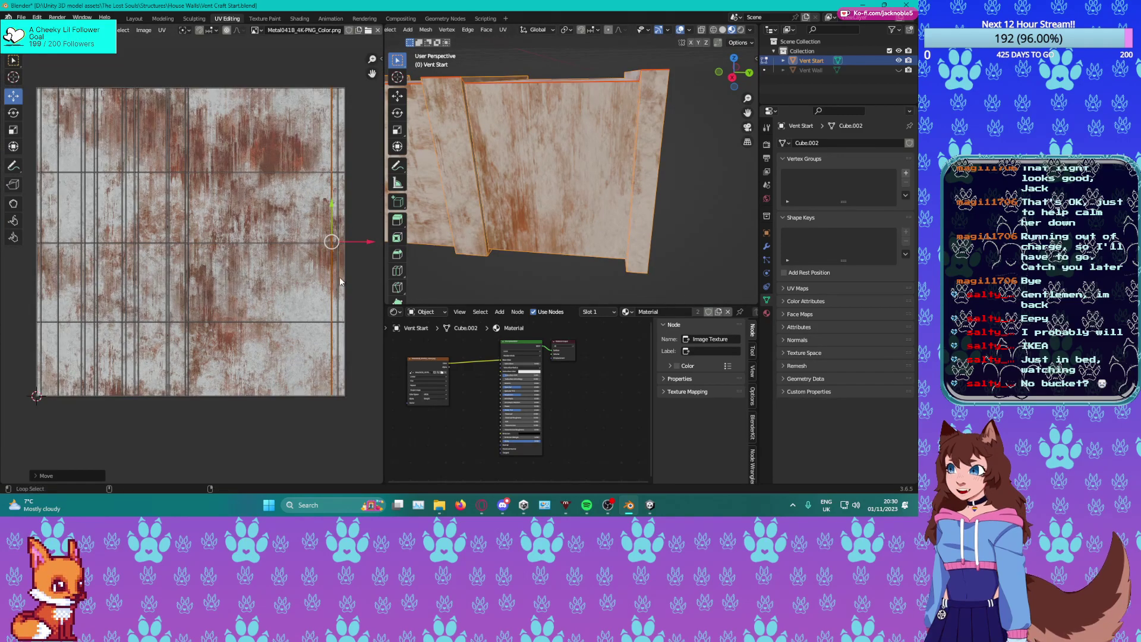
left_click_drag(367, 241, 369, 242)
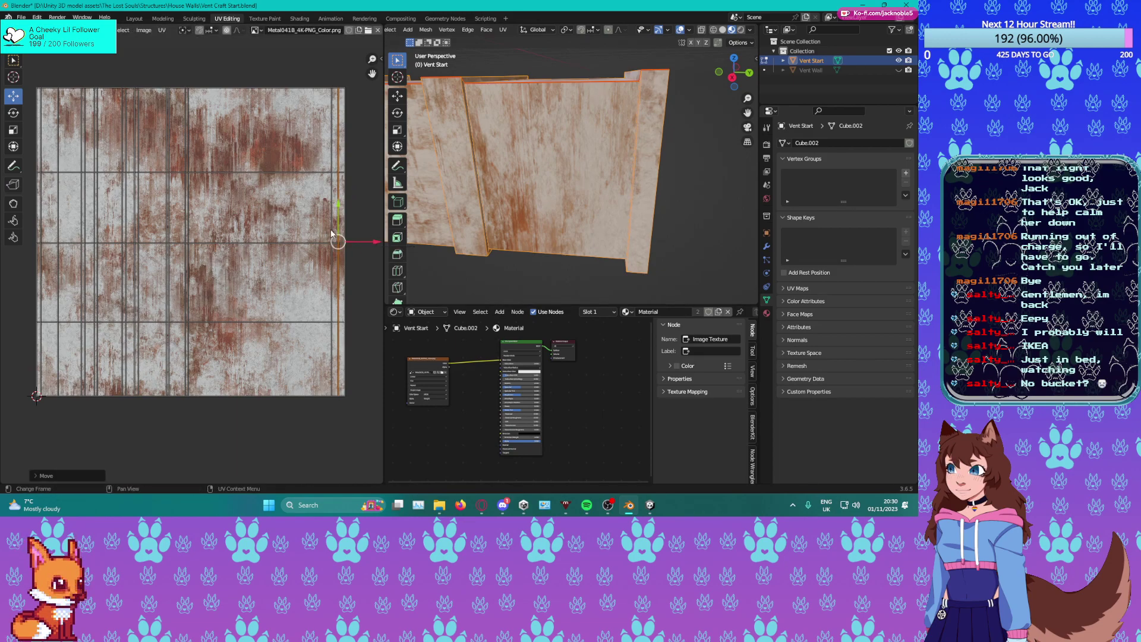
key("ctrl+z")
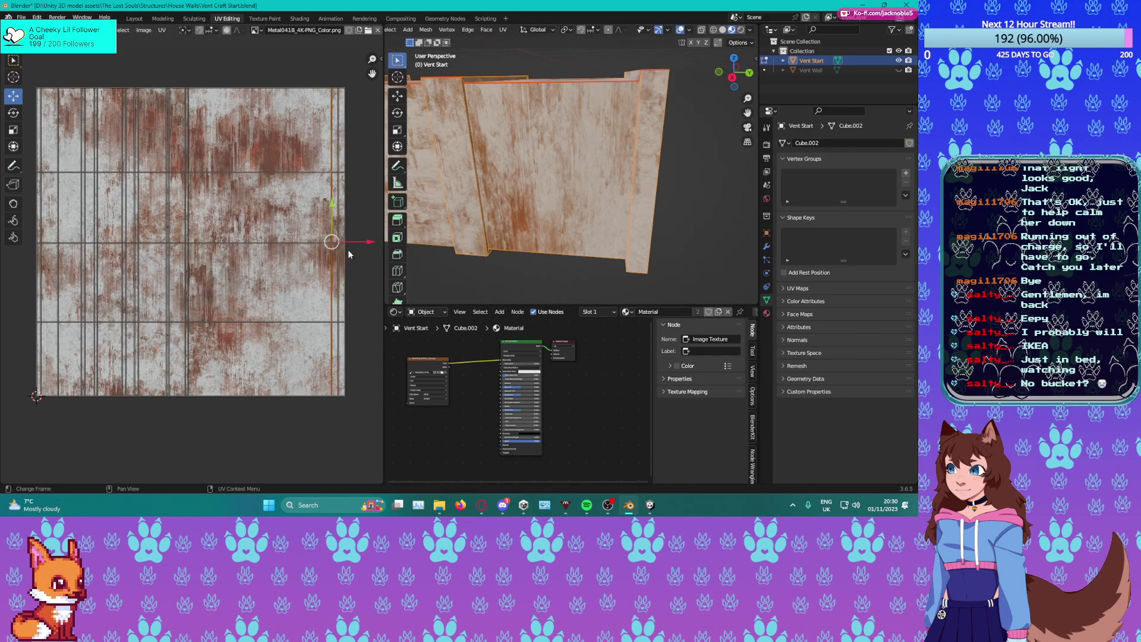
key("g")
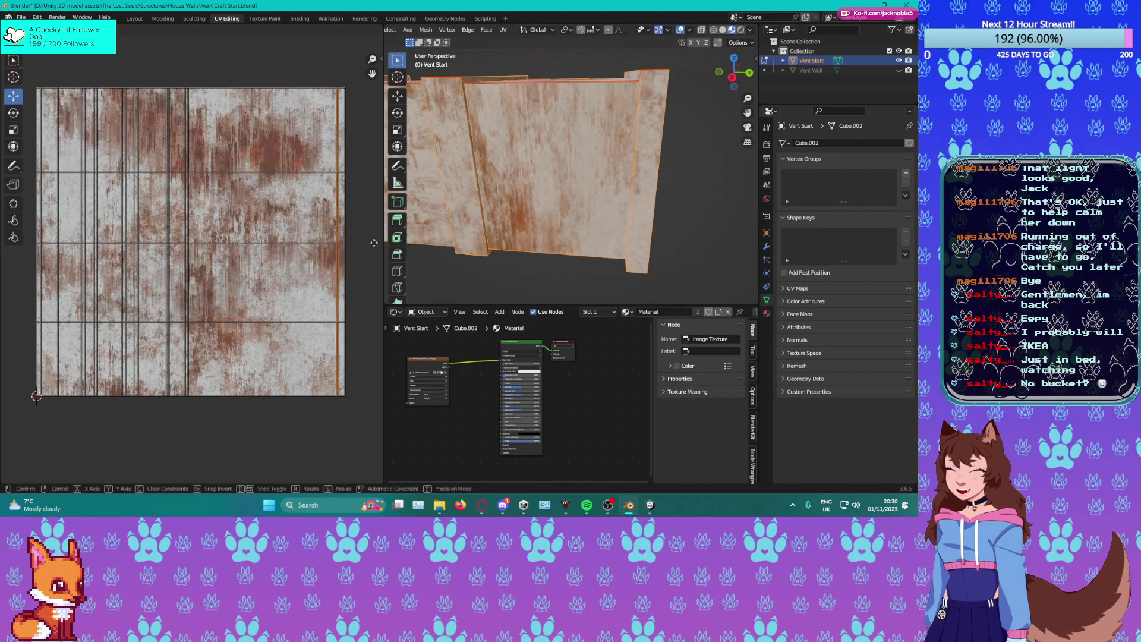
left_click(371, 243)
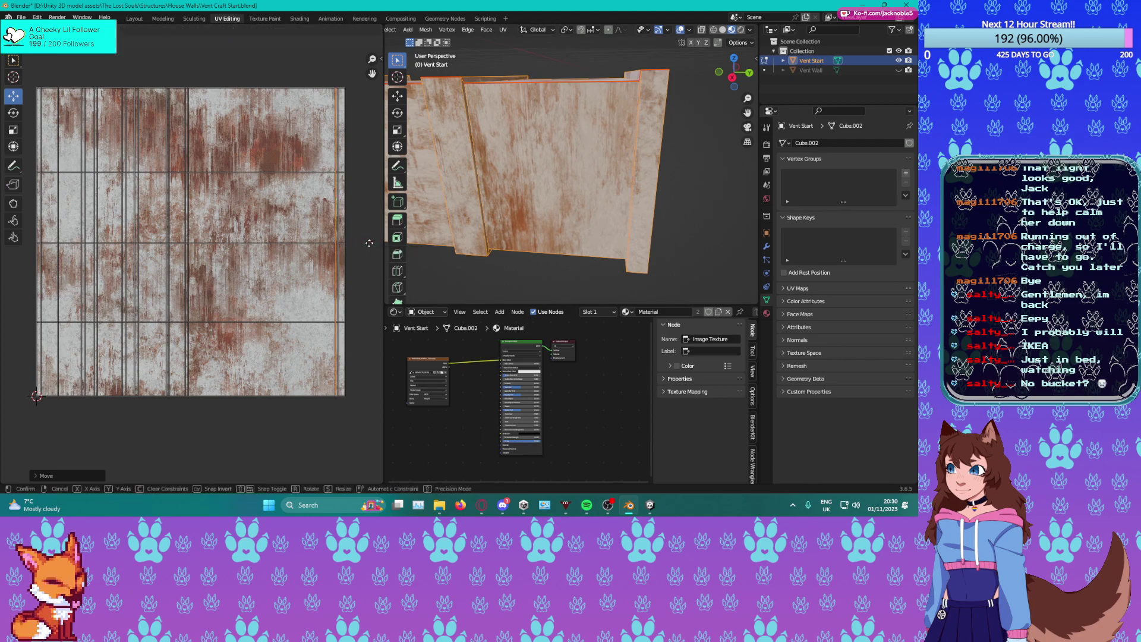
Move the next two vertical UV edge loops to the right to widen the panel strips.
middle_click_drag(594, 155, 598, 196)
left_click(187, 239, "alt")
key("g")
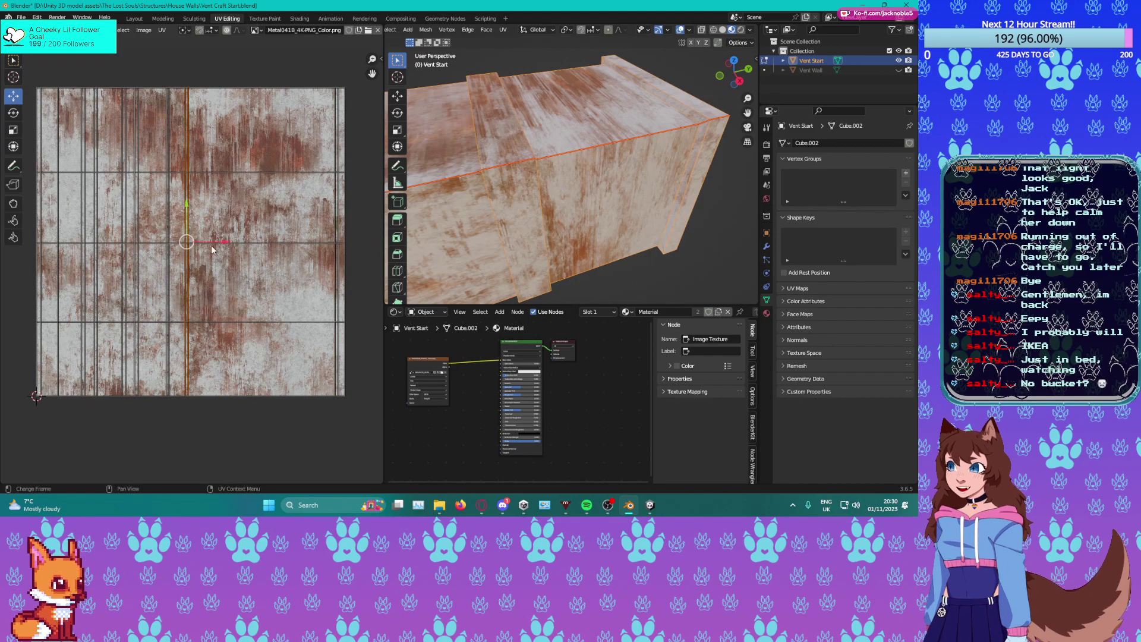
left_click(243, 244)
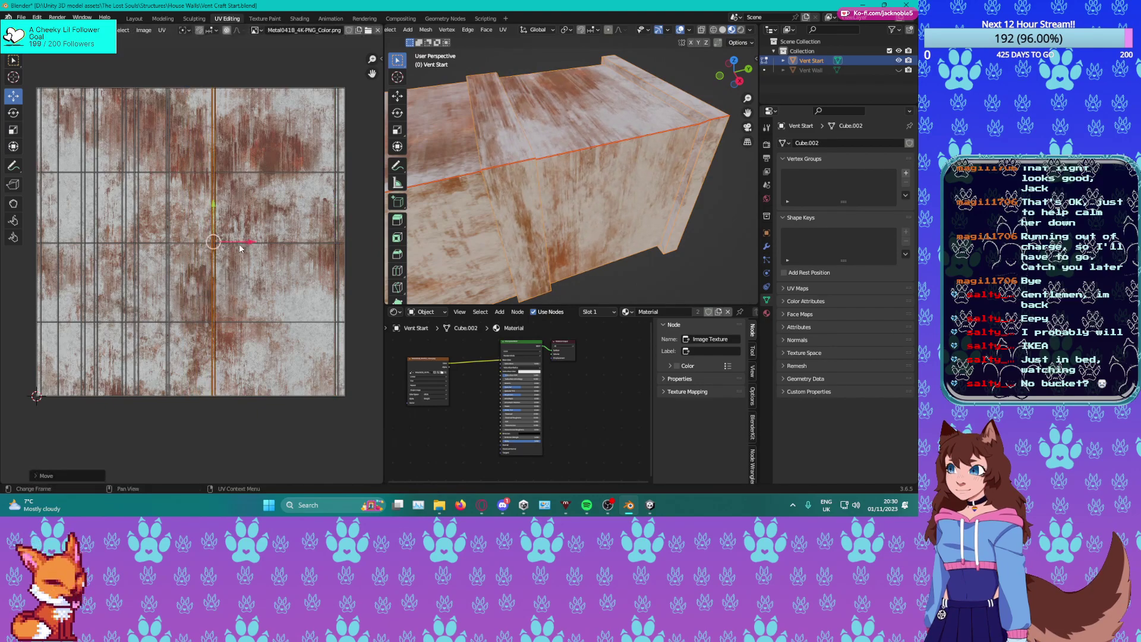
left_click(169, 252, "alt")
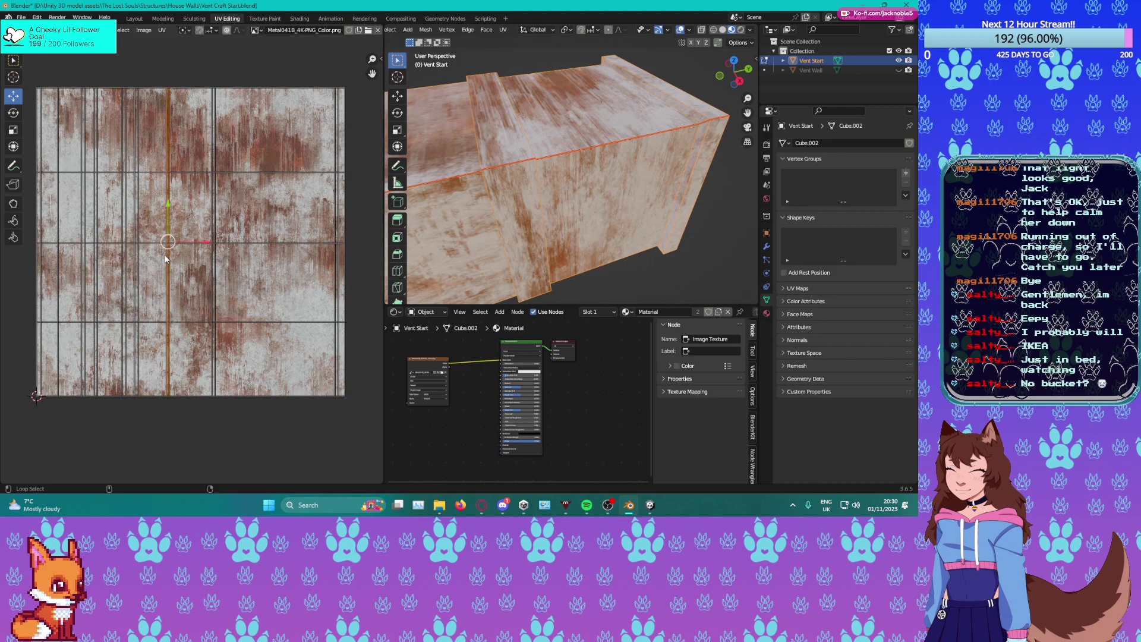
key("g")
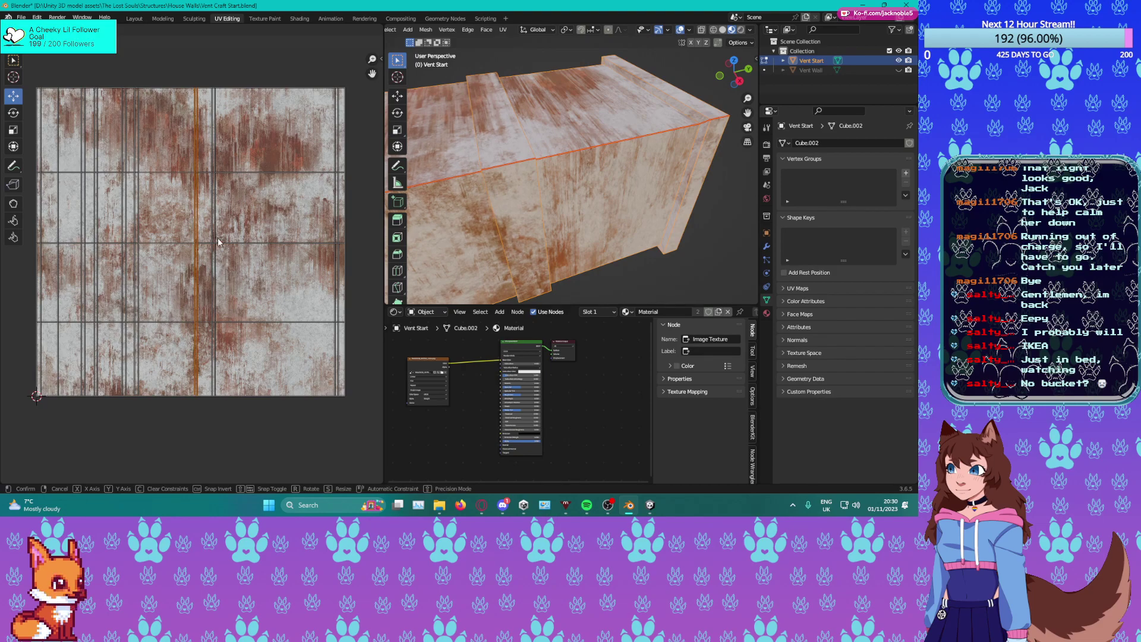
left_click(218, 238)
Select the following vertical UV edge loop left of the moved pair and shift it to the right.
middle_click_drag(189, 239, 264, 210)
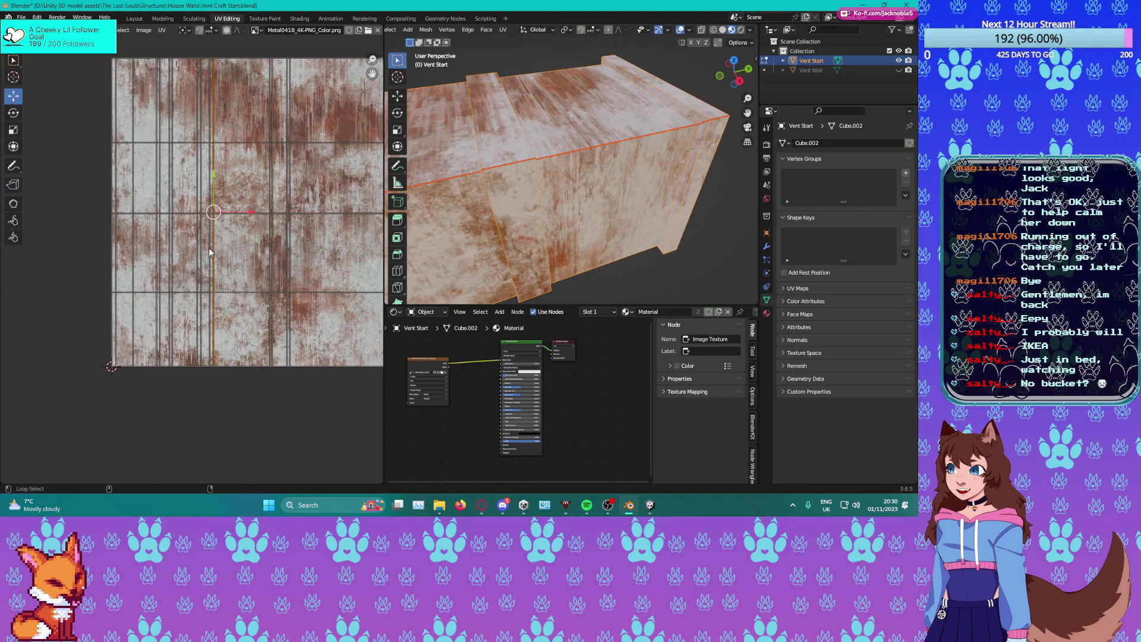
left_click(209, 248, "alt")
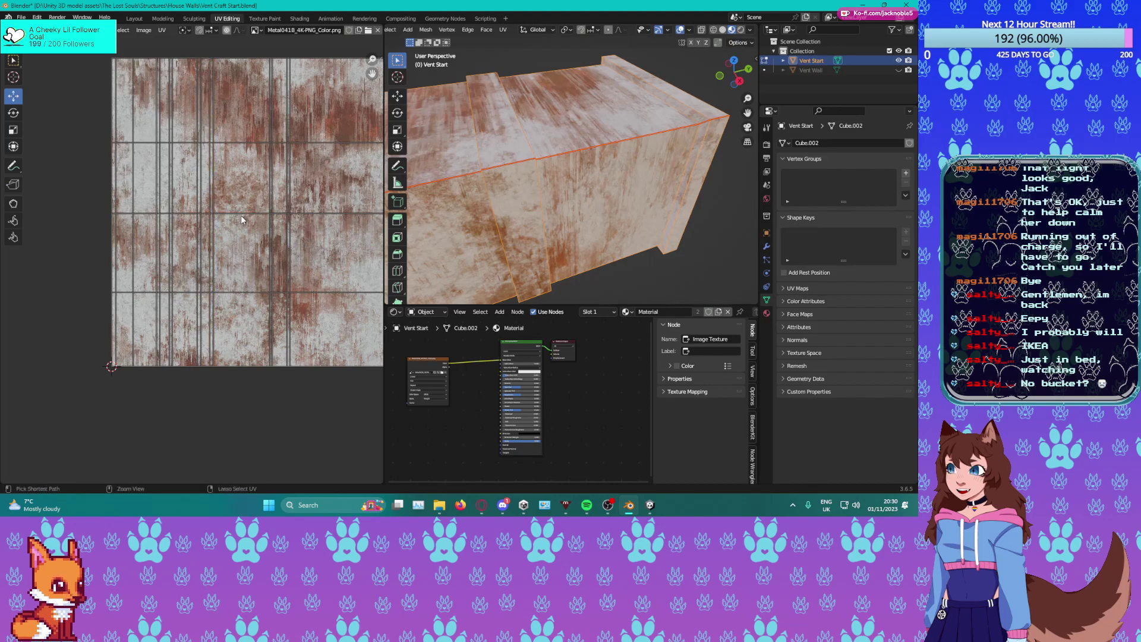
left_click_drag(244, 212, 262, 218)
Try to move individual faces of the thin vertical UV strip using face selection.
middle_click_drag(554, 164, 446, 182)
key("3")
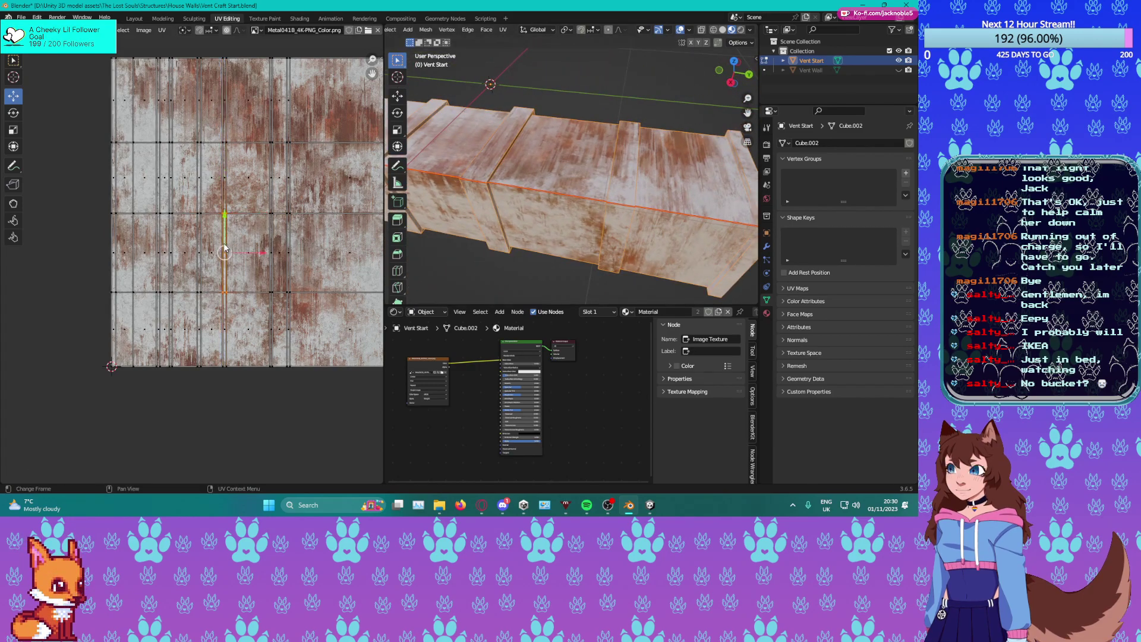
left_click_drag(230, 250, 230, 242)
right_click(230, 241)
left_click(226, 179, "alt")
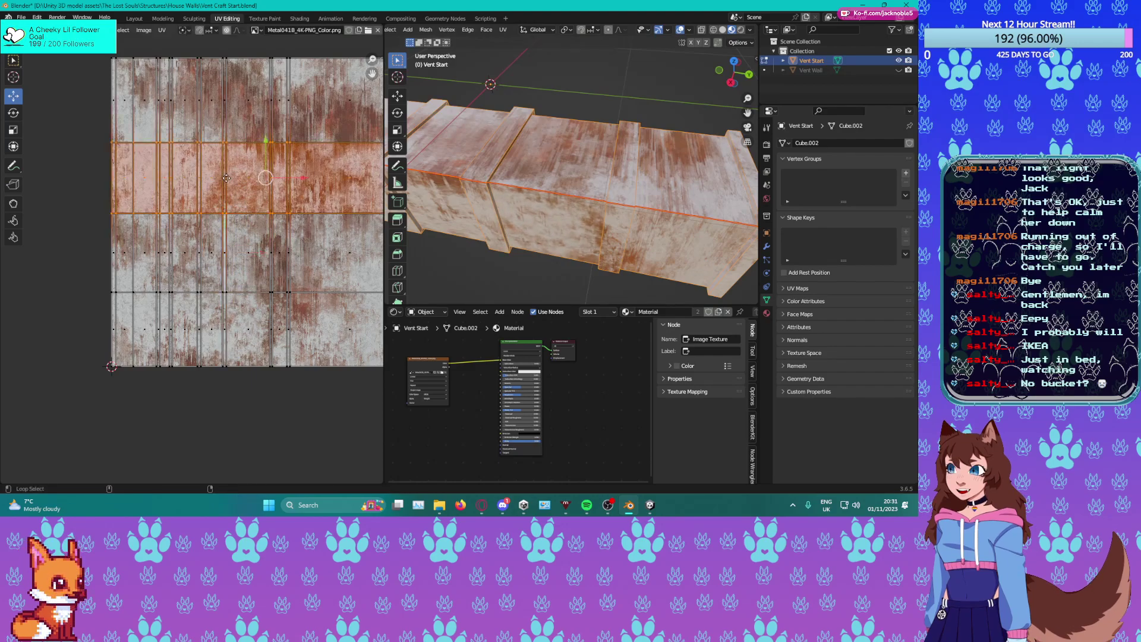
left_click(225, 179)
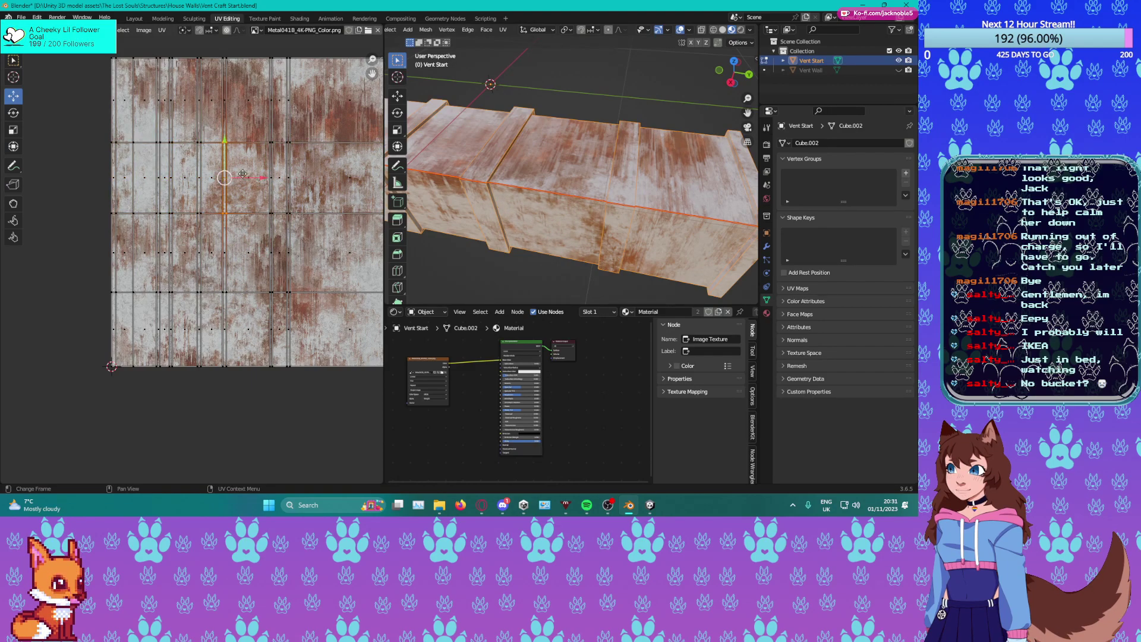
right_click(241, 175)
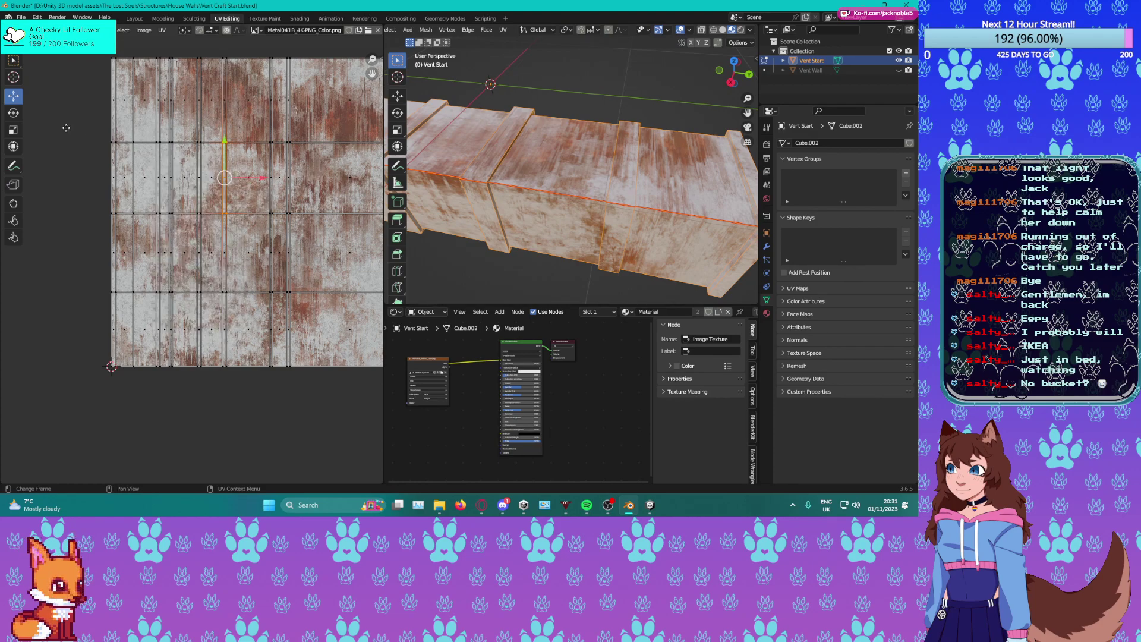
mouse_move(228, 177)
left_mouse_down()
mouse_move(229, 188)
mouse_move(248, 172)
mouse_move(244, 191)
left_mouse_up()
key("ctrl+z")
left_click(250, 193)
right_click(243, 191)
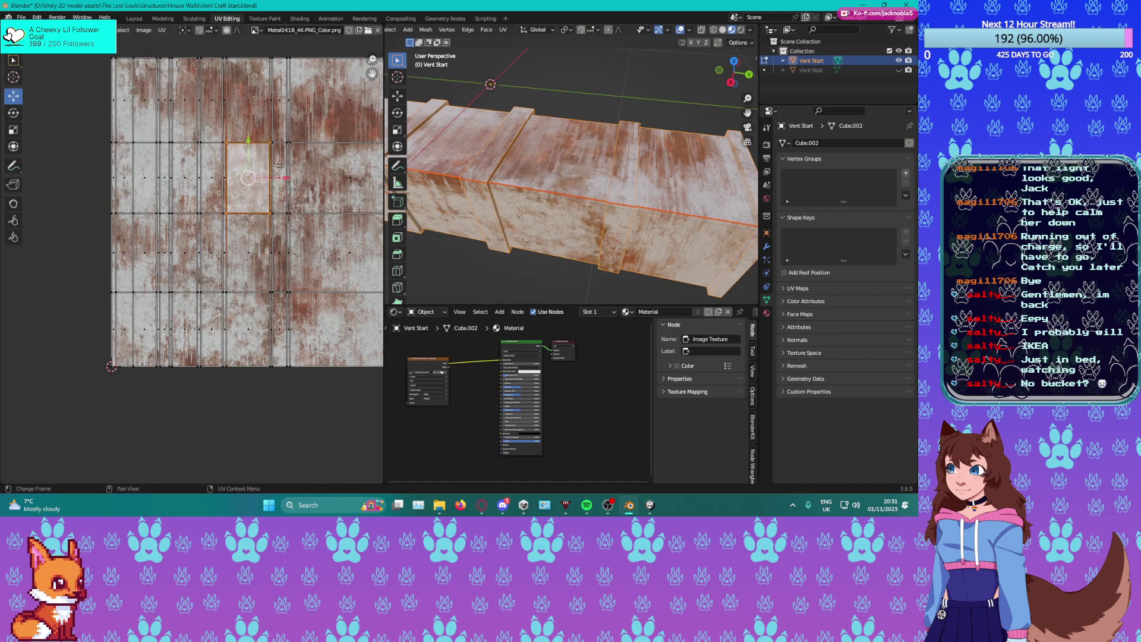
scroll(256, 184, "up", 2)
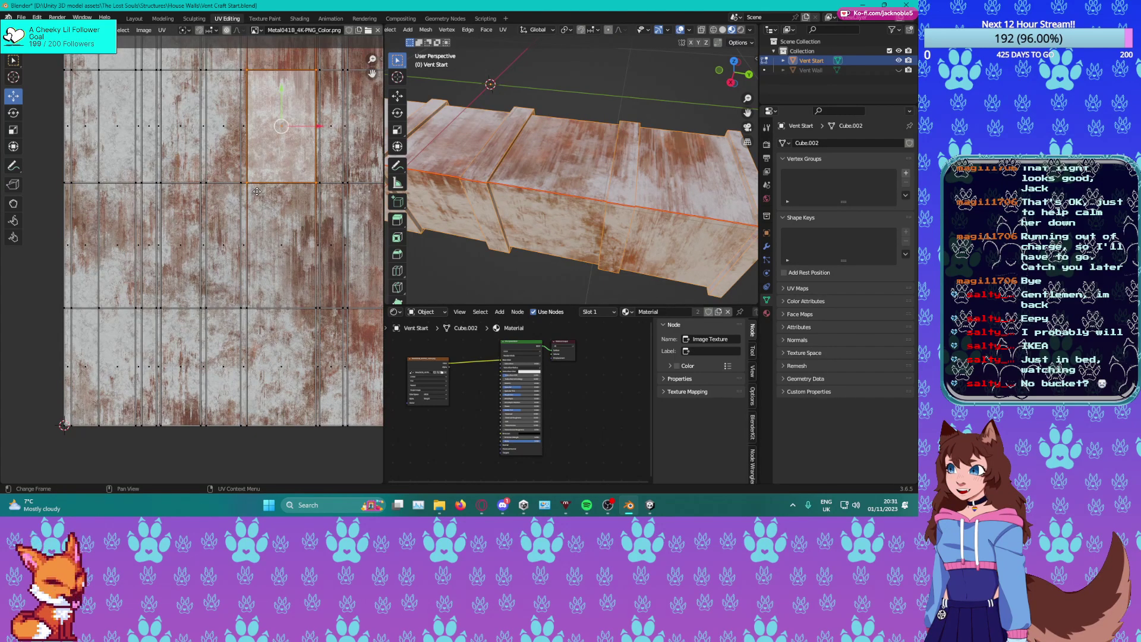
left_click(221, 229)
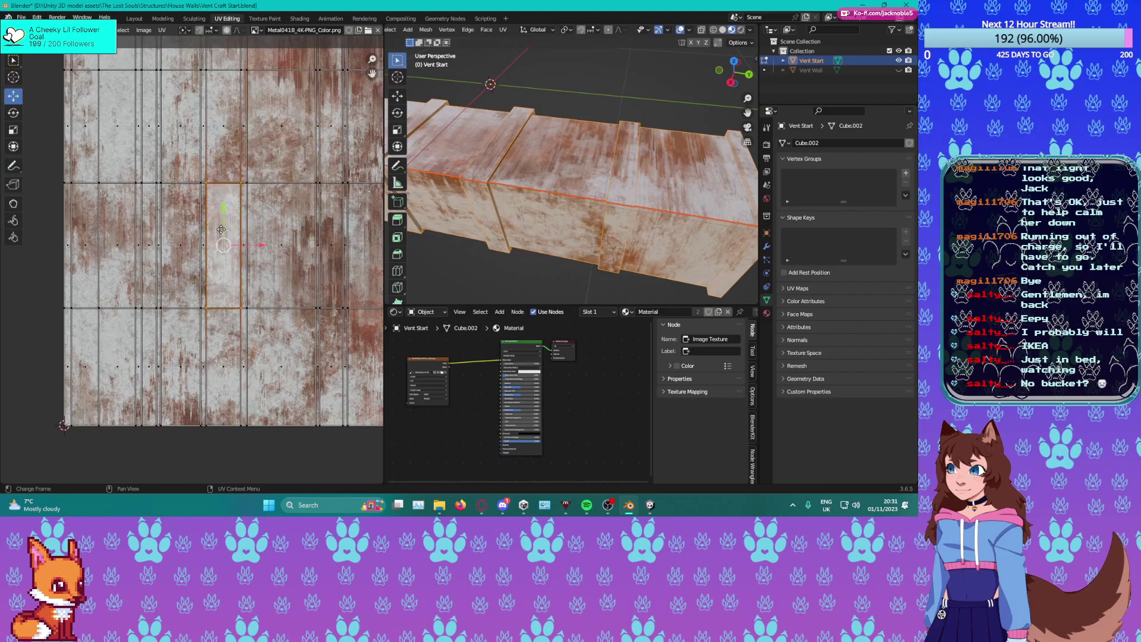
left_click_drag(227, 246, 252, 242)
key("ctrl+z")
middle_click_drag(553, 196, 562, 115)
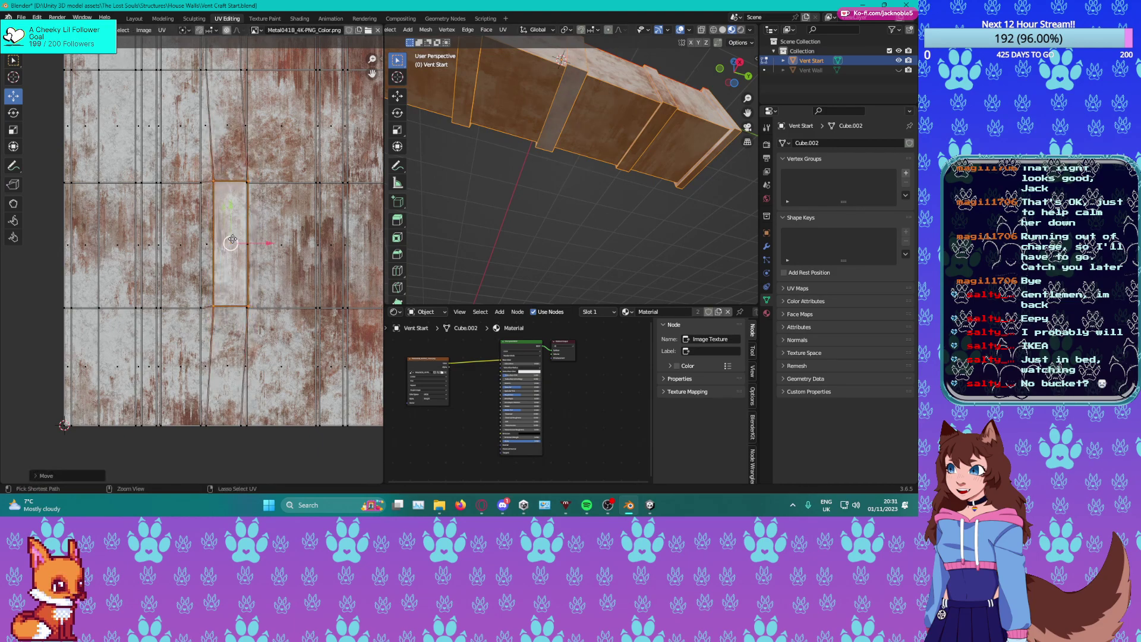
scroll(234, 213, "down", 3)
In UV edge selection, select the vertical edge loops in the texture's outer right part and move them toward its right border.
key("2")
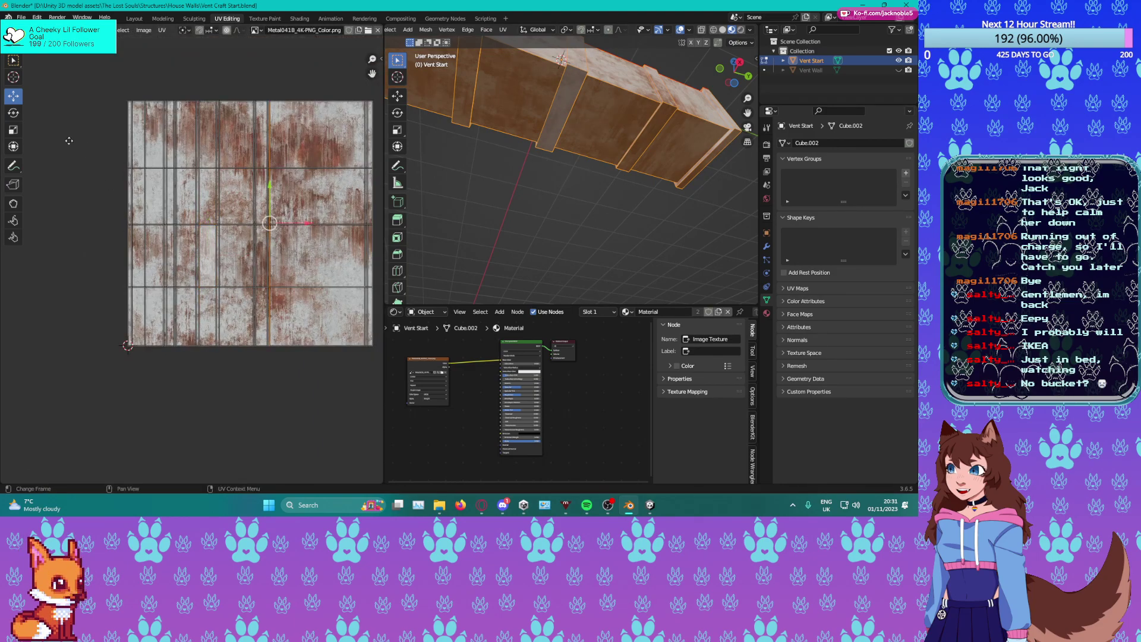
left_click(14, 62)
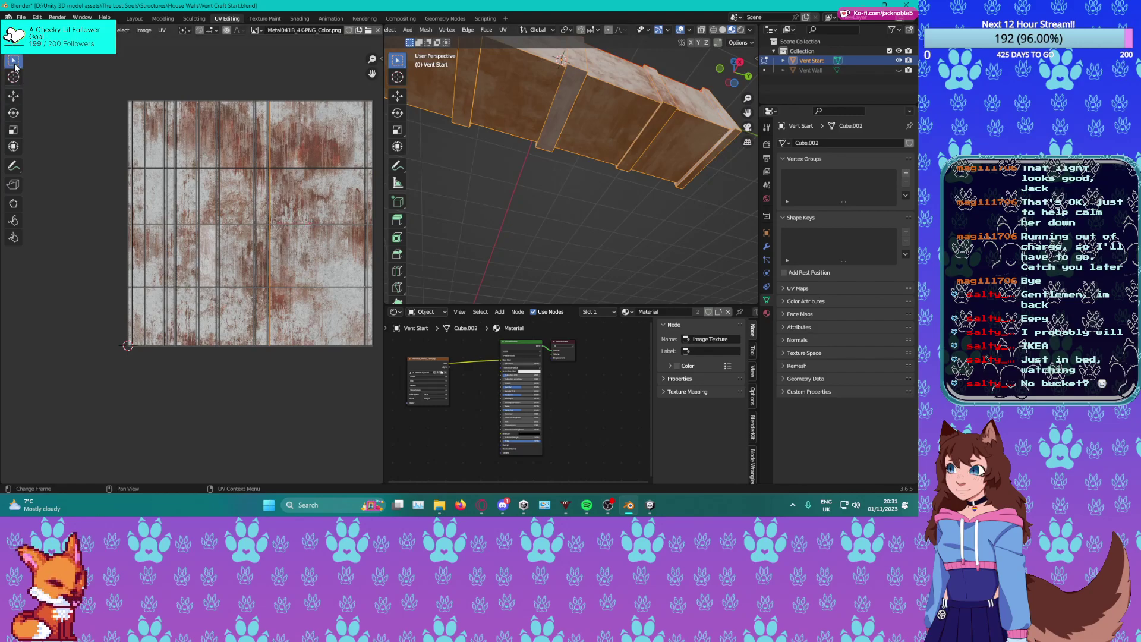
left_click(13, 94)
scroll(295, 222, "up", 3)
left_click(342, 238, "alt+shift")
left_click(321, 247, "alt+shift")
left_click(315, 247, "alt+shift")
middle_click_drag(292, 236, 272, 241, "shift")
scroll(271, 241, "down", 2)
key("g")
left_click_drag(255, 232, 297, 233)
middle_click_drag(229, 256, 254, 252, "shift")
left_click(359, 241, "alt")
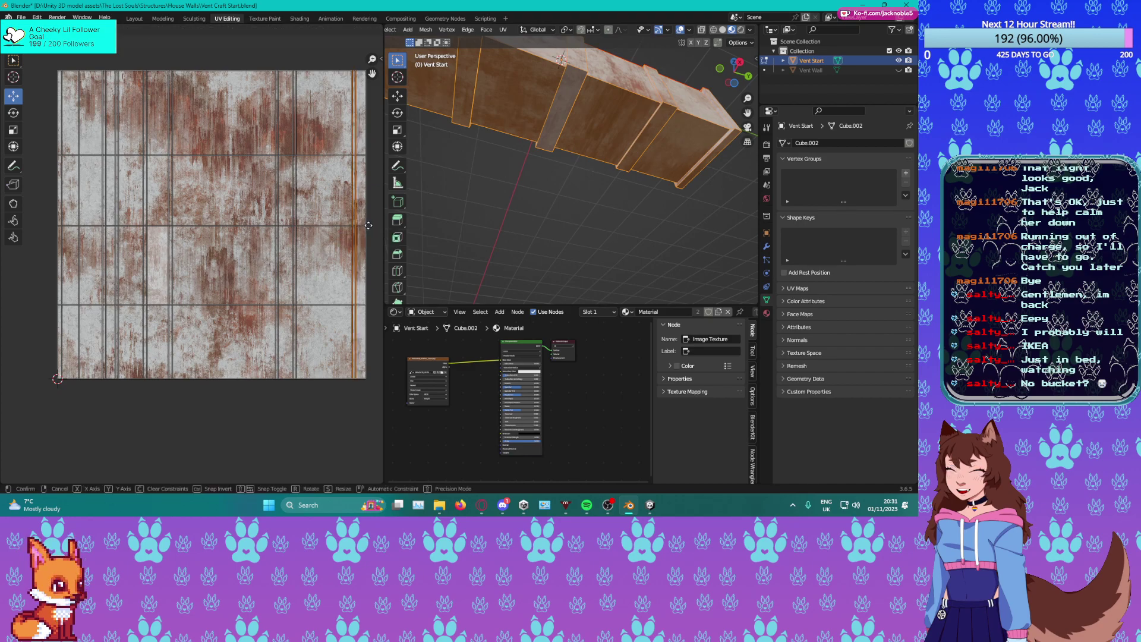
Select the vertical UV edge loops bounding the strip left of the texture's centre and move them sideways toward the centre.
left_click(173, 261)
left_click(166, 265, "alt+shift")
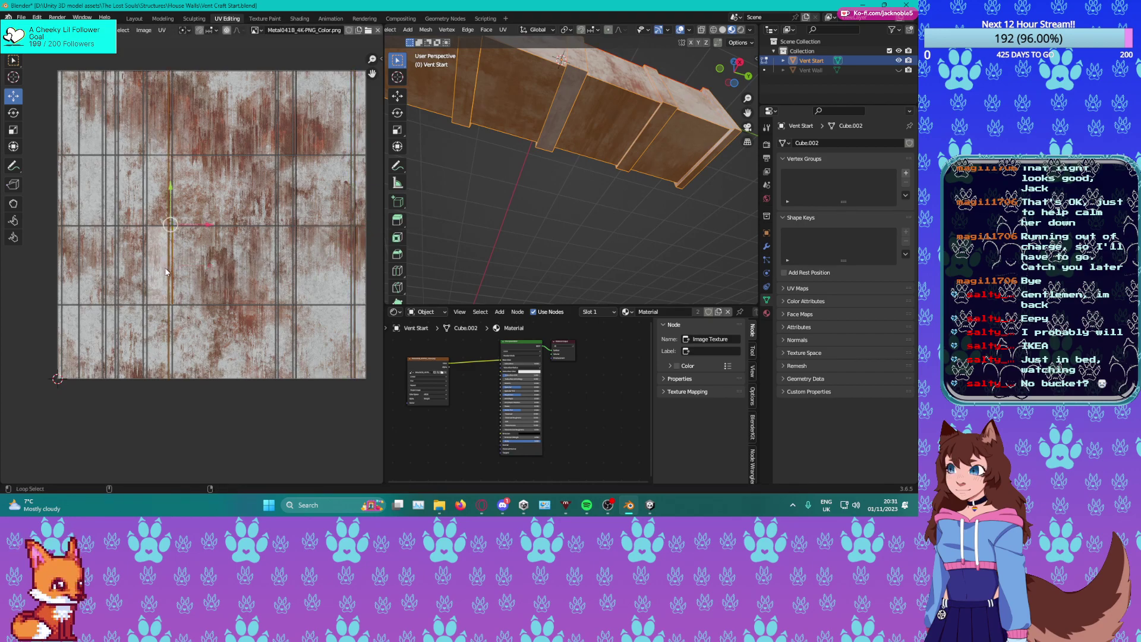
left_click(148, 266, "alt+shift")
left_click(144, 267, "alt+shift")
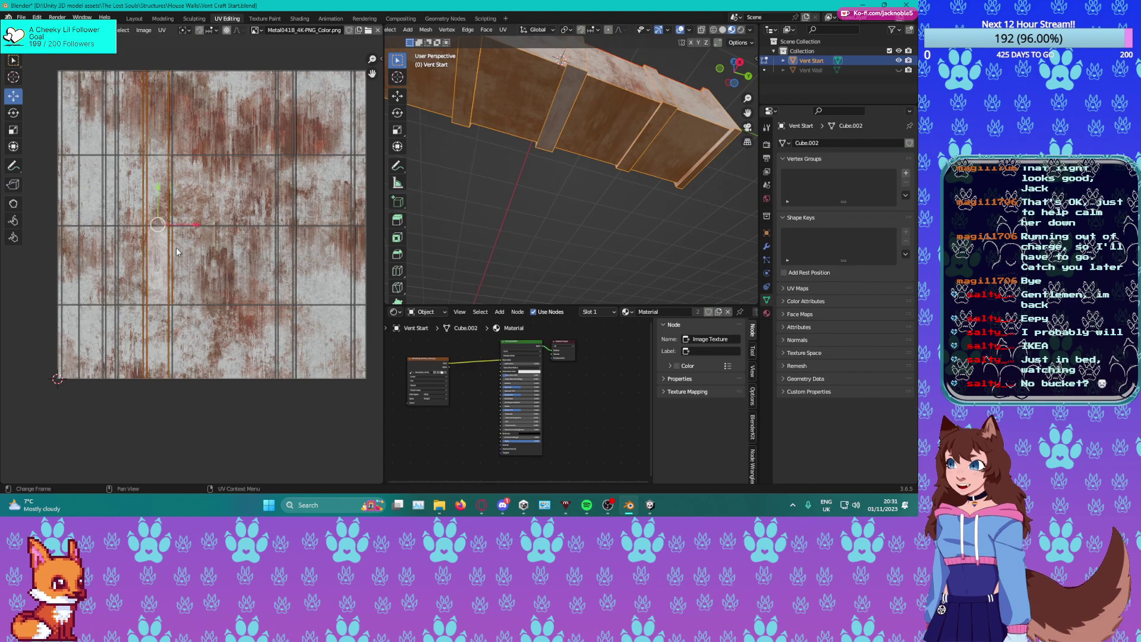
left_click_drag(200, 229, 225, 229)
key("ctrl+z")
Narrow that central UV strip by moving its left edge loop a little to the right.
left_click(180, 215, "alt")
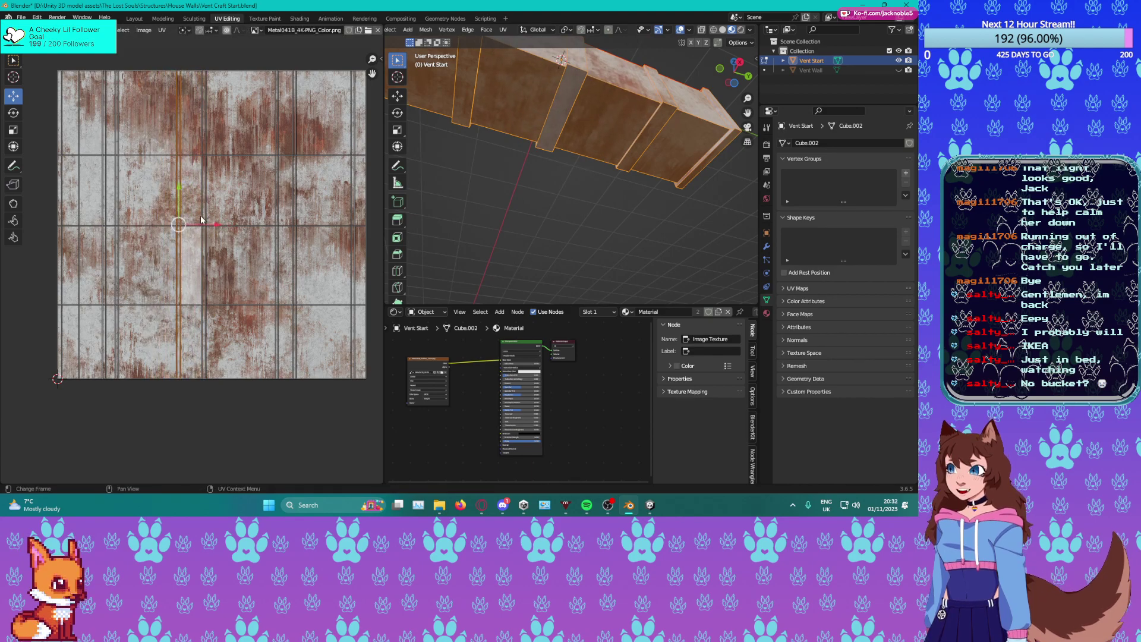
left_click_drag(211, 227, 218, 228)
middle_click_drag(215, 243, 281, 266, "shift")
Widen the UV strip in the texture's left quarter by moving its right edge loop further right.
left_click(181, 274, "alt")
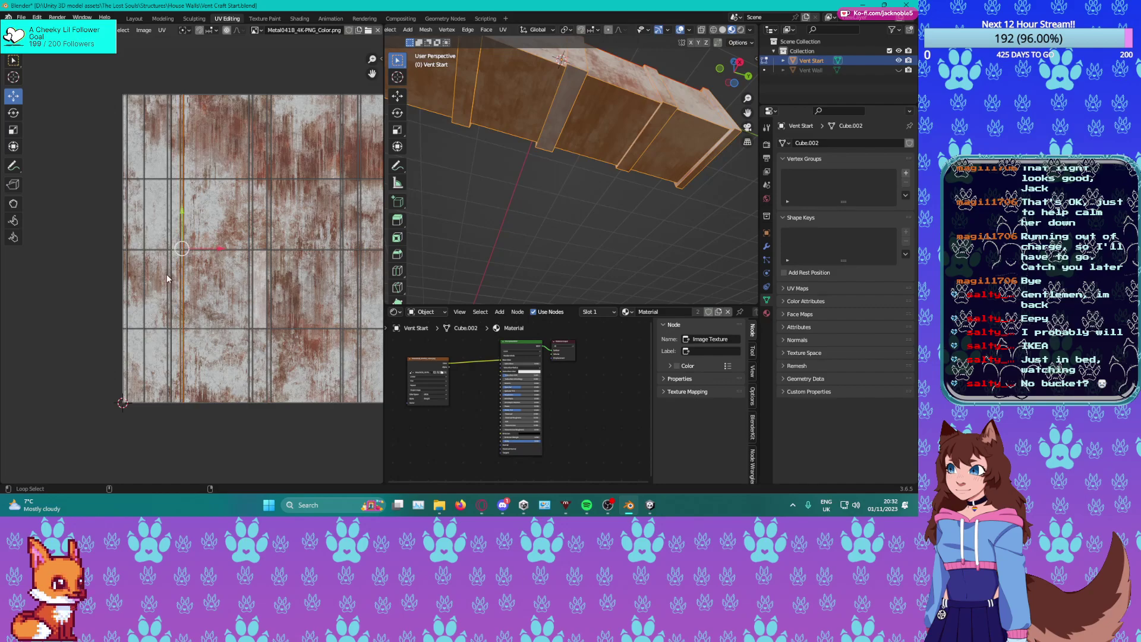
left_click_drag(198, 248, 212, 250)
left_click(198, 270)
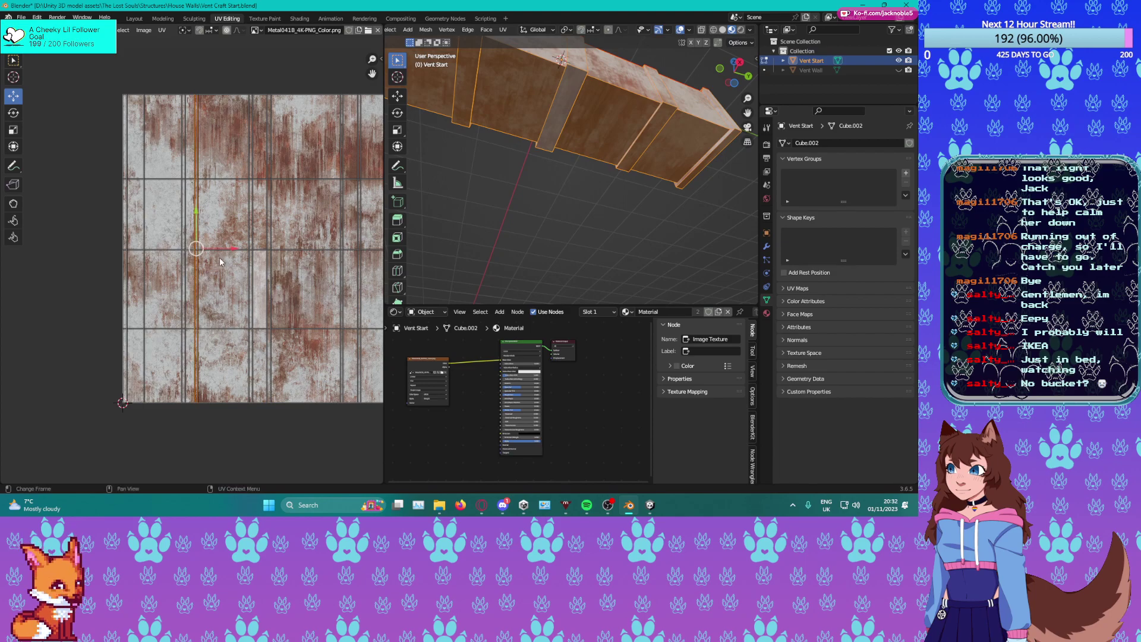
left_click_drag(227, 248, 236, 249)
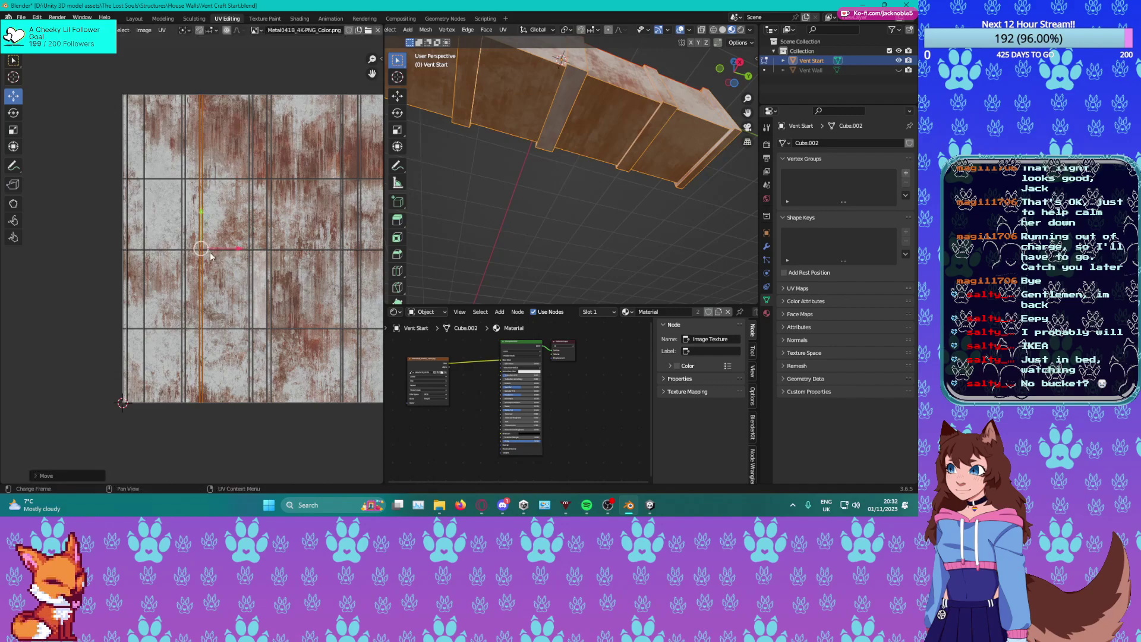
key("alt+shift")
Move the vertical edge loop nearest the texture's left border closer to it, and adjust it together with its neighbouring loop.
left_click(145, 272, "alt")
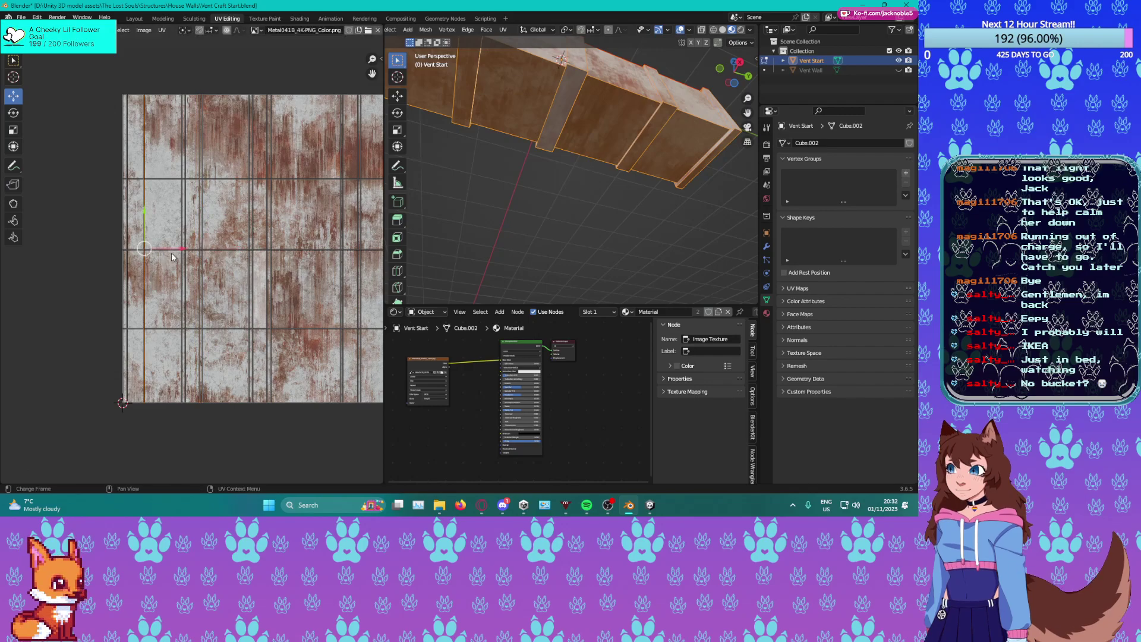
left_click_drag(174, 250, 165, 255)
left_click(140, 278)
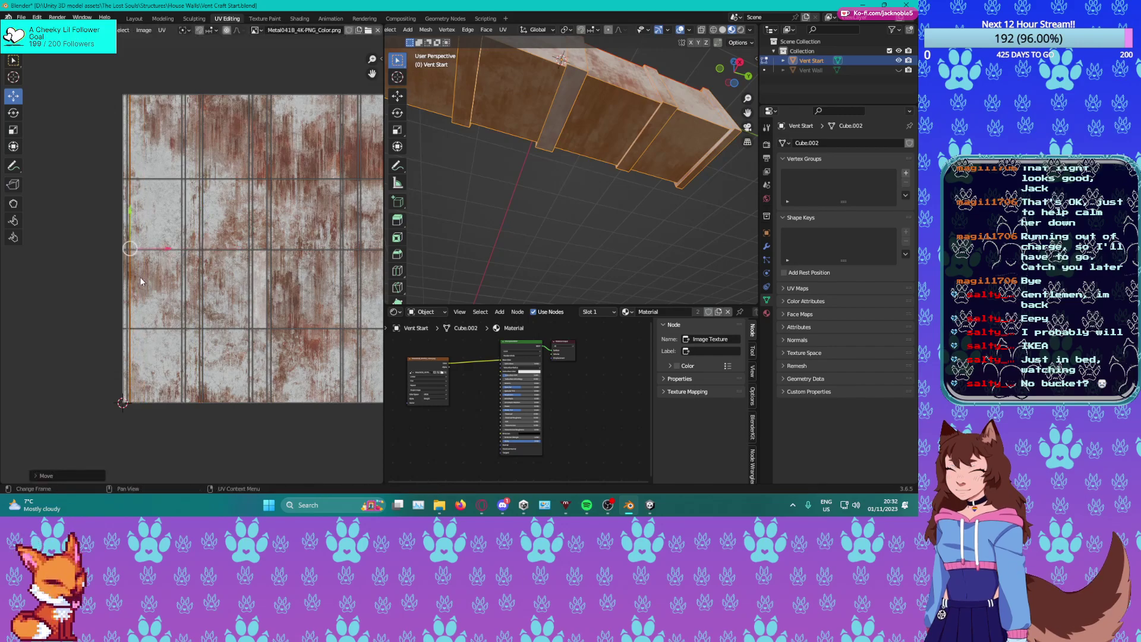
left_click(127, 283, "alt+shift")
key("g")
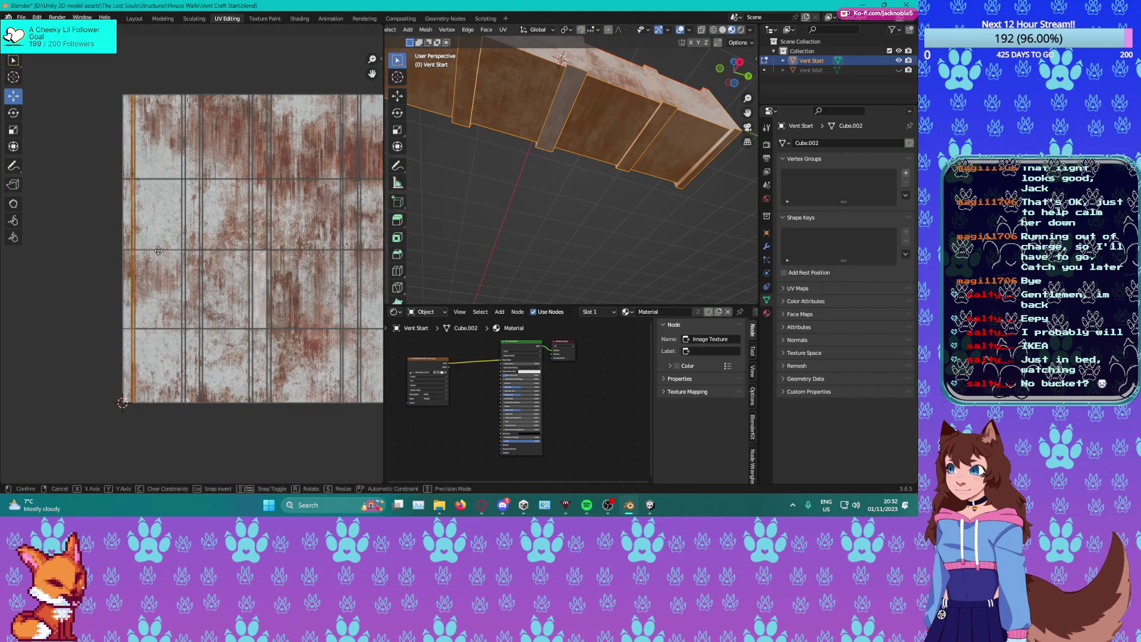
left_click(172, 260)
Select both edge loops bounding the UV strip in the texture's left quarter and shift them slightly sideways together.
left_click(204, 275, "alt")
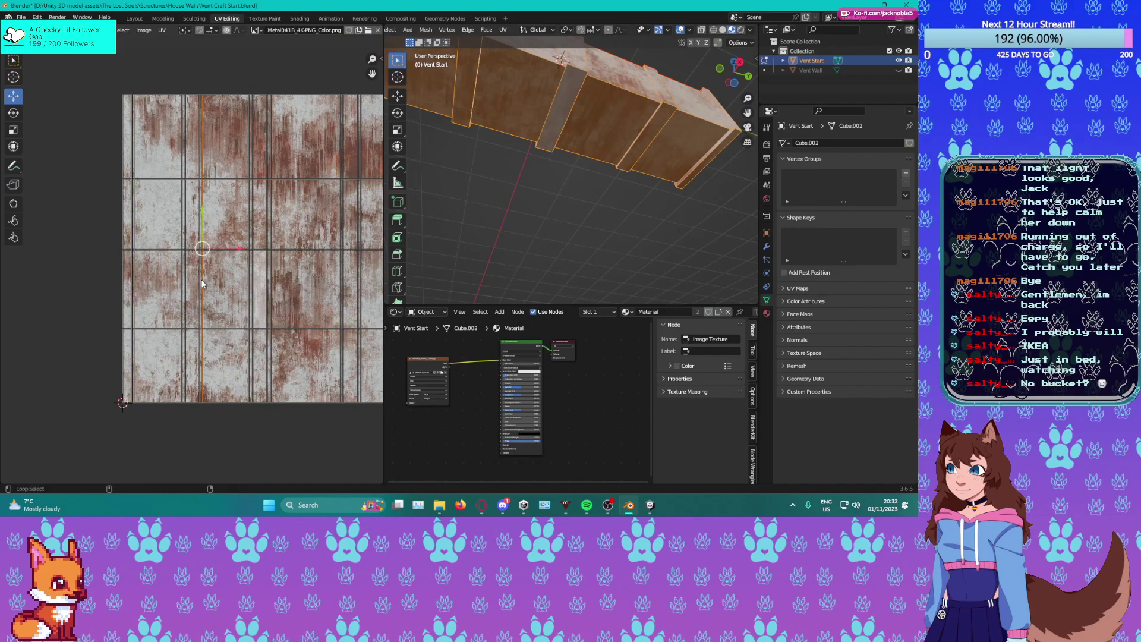
left_click(184, 284, "alt+shift")
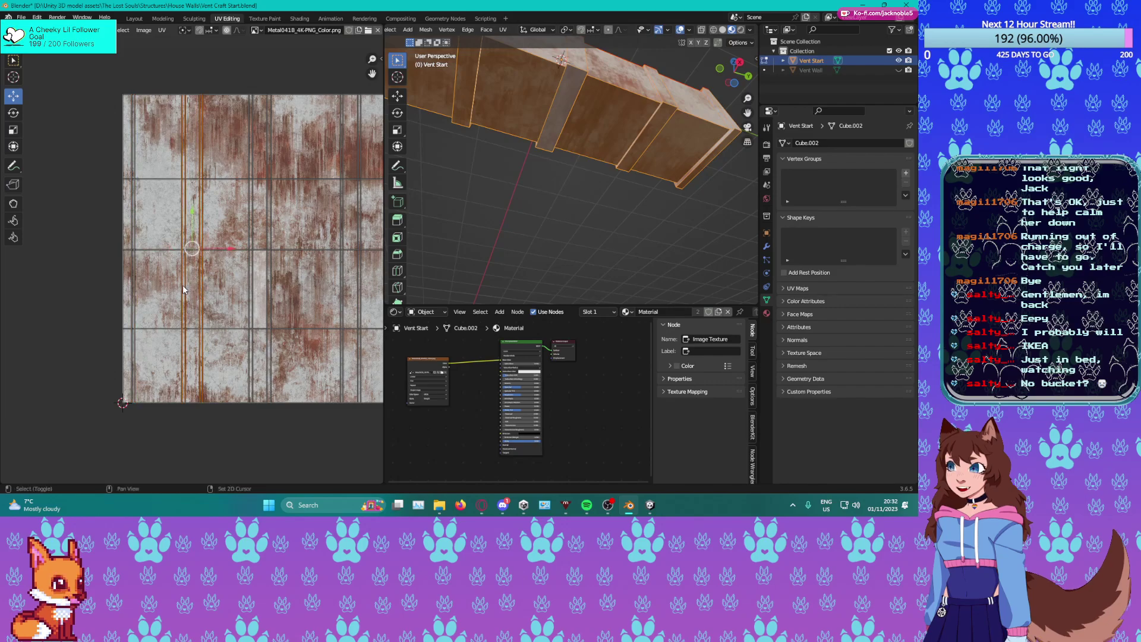
key("g")
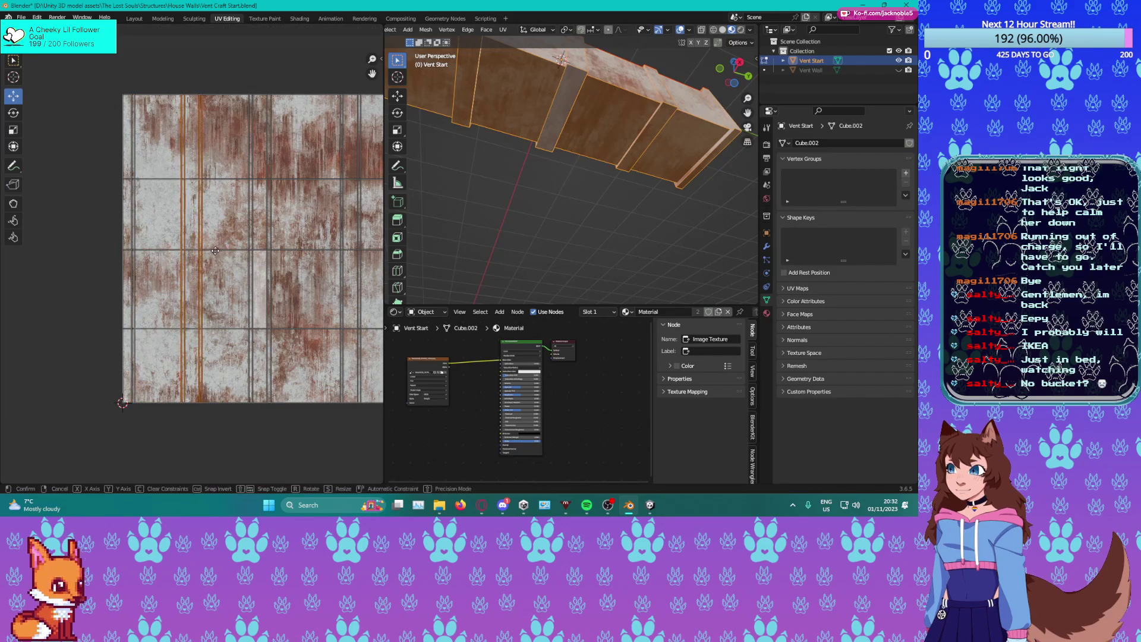
left_click(217, 251)
Leave Edit Mode, inspect the textured vent from below and above, and save the file.
middle_click_drag(512, 186, 528, 235)
key("Tab")
middle_click_drag(285, 238, 266, 239)
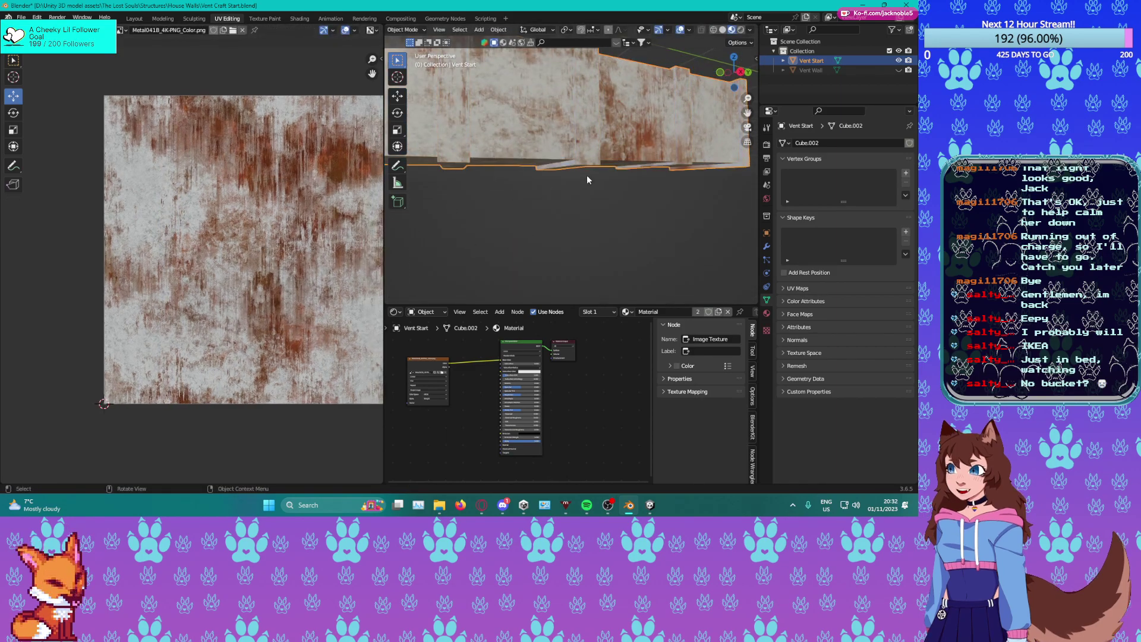
scroll(587, 178, "down", 6)
middle_click_drag(553, 187, 588, 235)
scroll(595, 225, "up", 6)
key("ctrl+s")
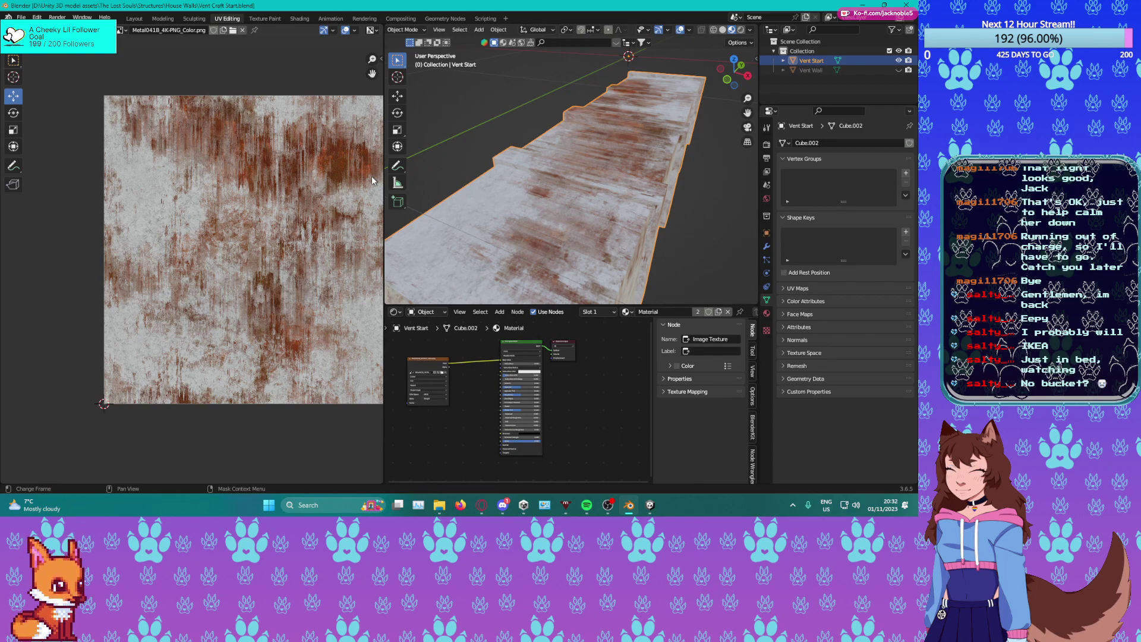
scroll(466, 192, "down", 6)
middle_click_drag(540, 191, 524, 208)
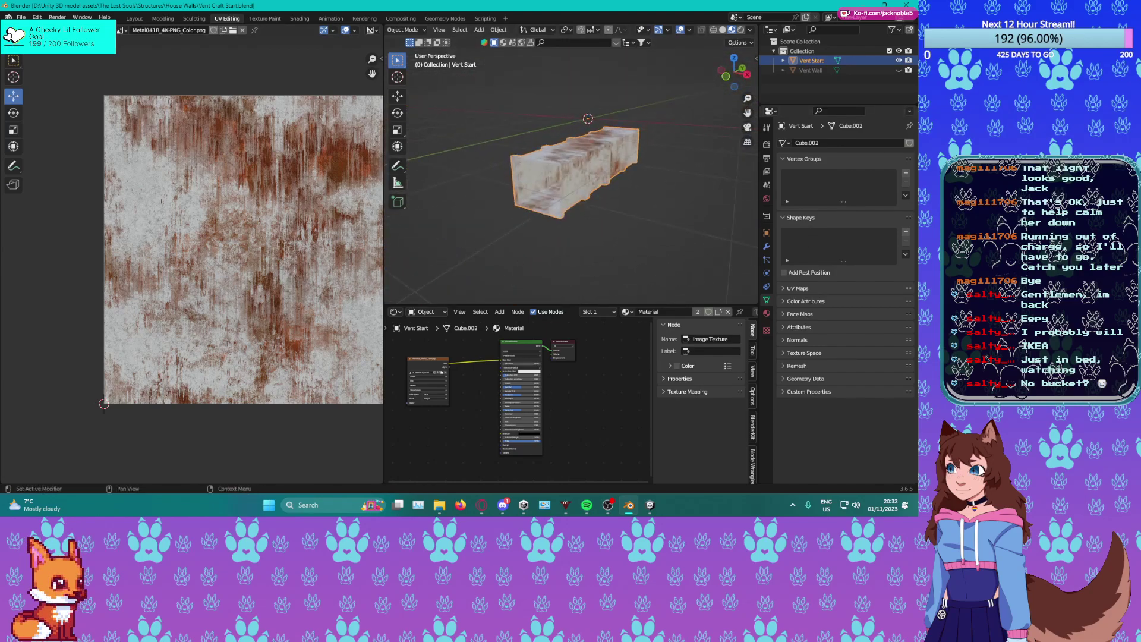
key("alt+Tab")
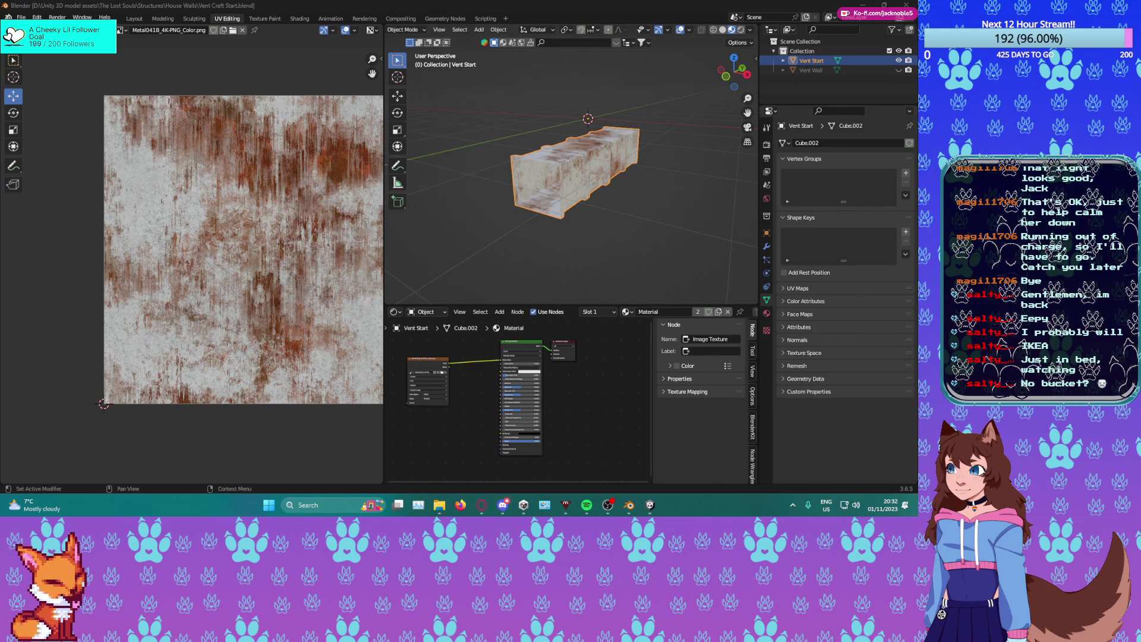
middle_click_drag(556, 195, 633, 178)
scroll(633, 177, "up", 3)
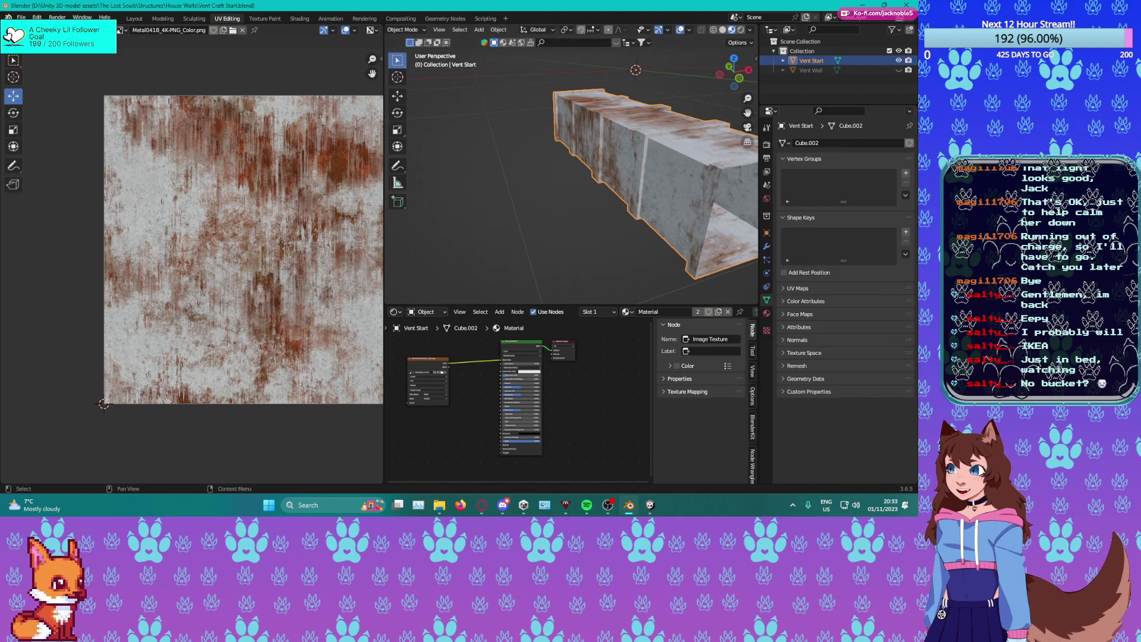
Delete the hidden Vent Wall object, select the remaining vent, and save the file.
left_click(825, 73)
key("Delete")
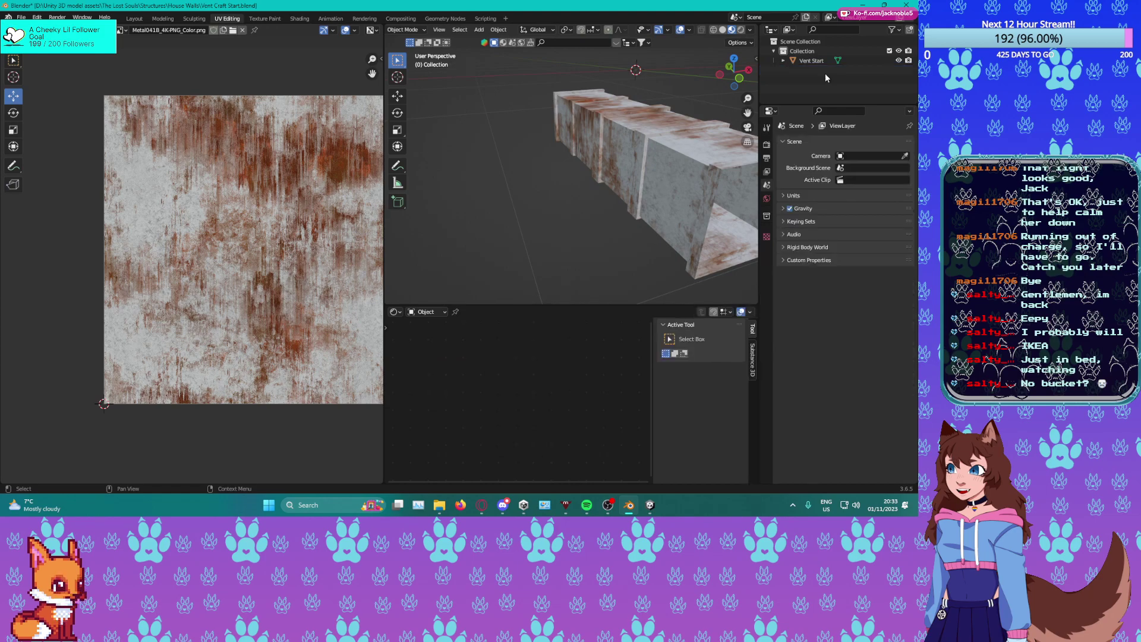
left_click(582, 149)
key("ctrl+s")
Export the vent model as an FBX file.
left_click(20, 17)
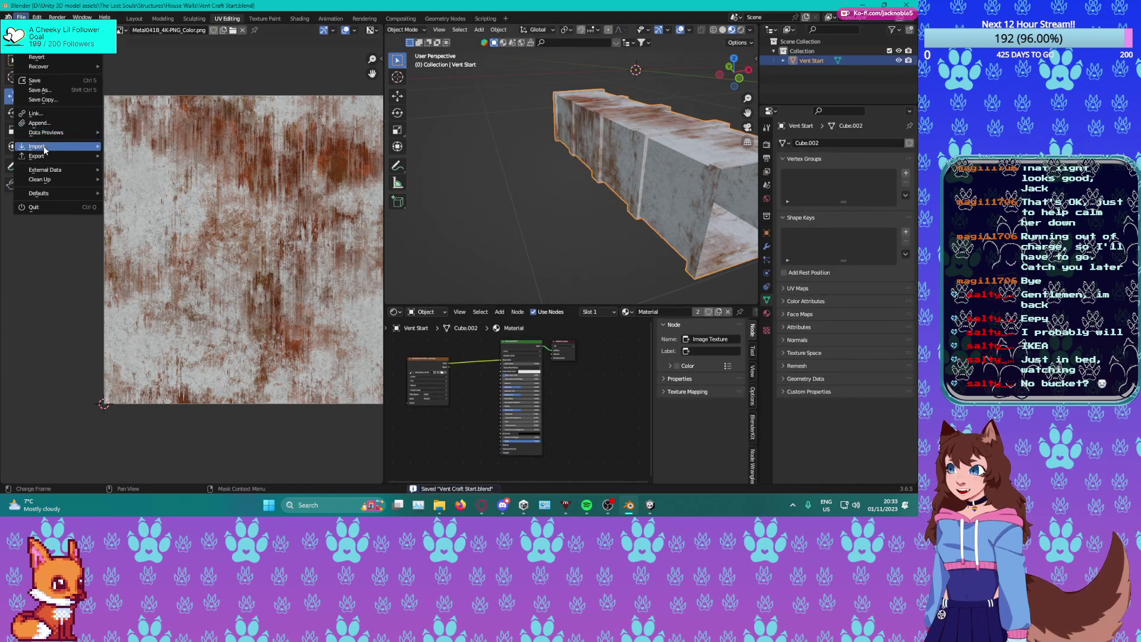
mouse_move(44, 155)
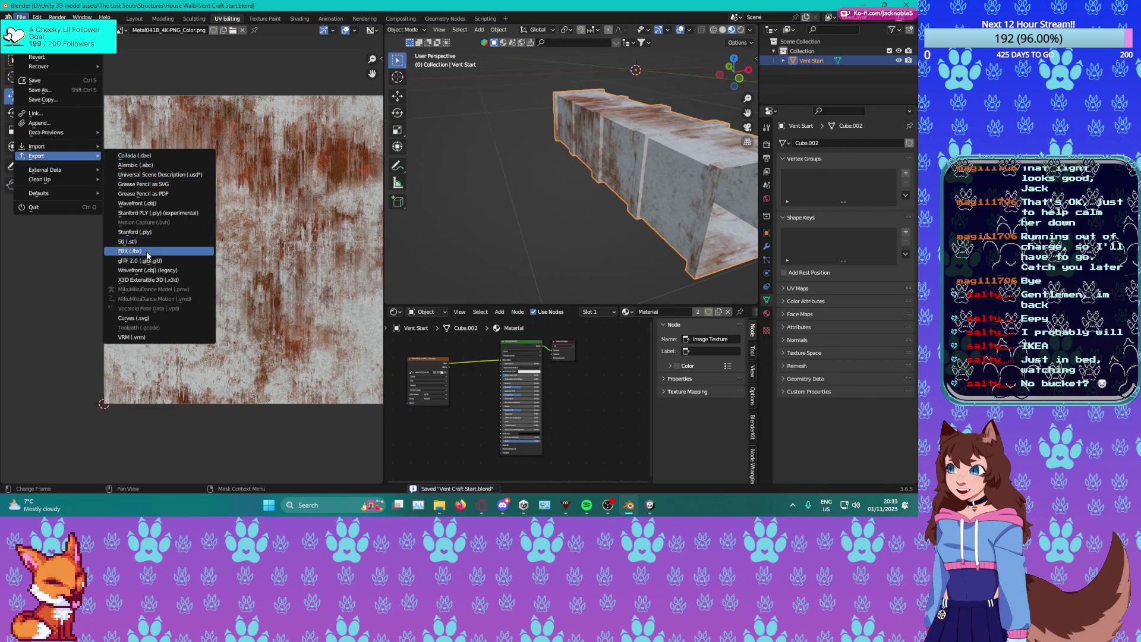
left_click(146, 251)
left_click(613, 377)
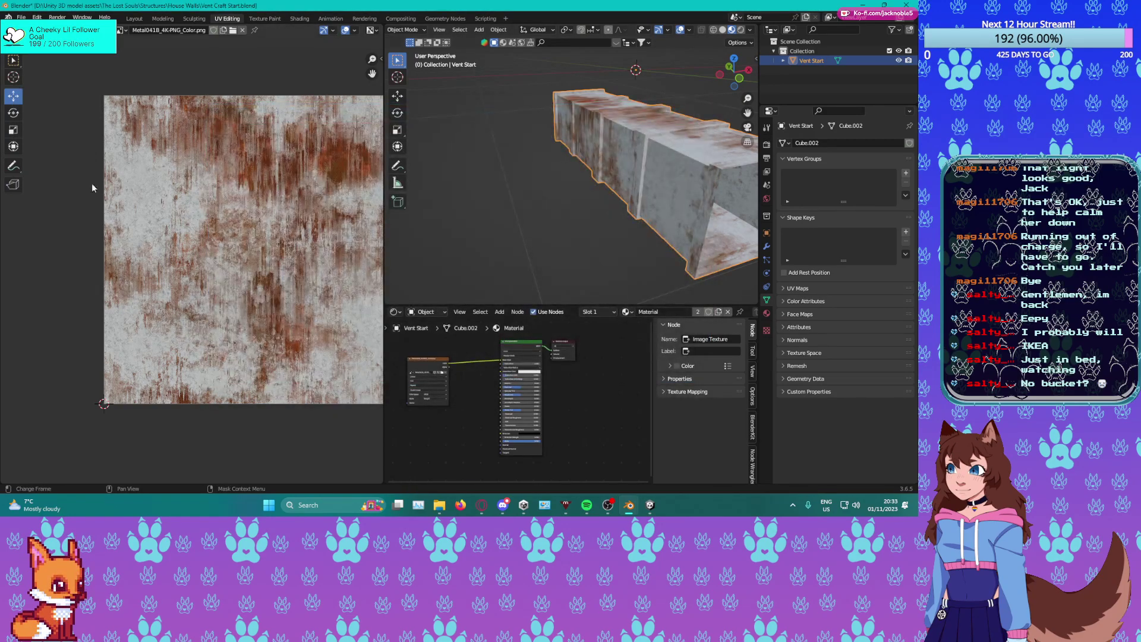
Save the current file's changes and open Vent Bend.blend from the House Walls folder, with files sorted by date modified.
left_click(21, 17)
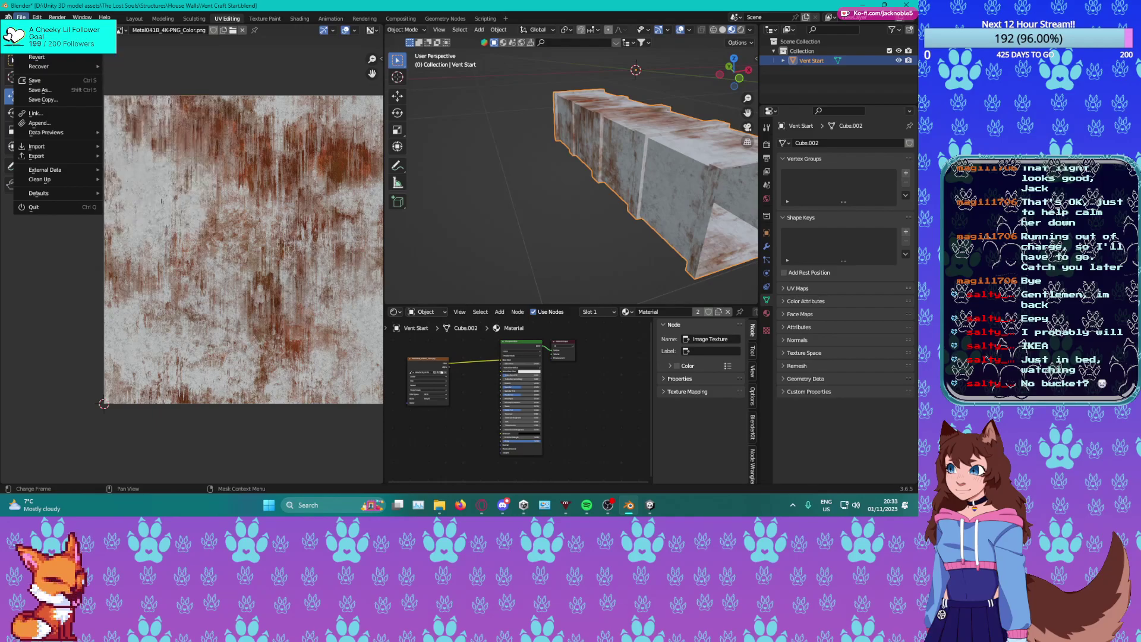
left_click(34, 207)
left_click(433, 271)
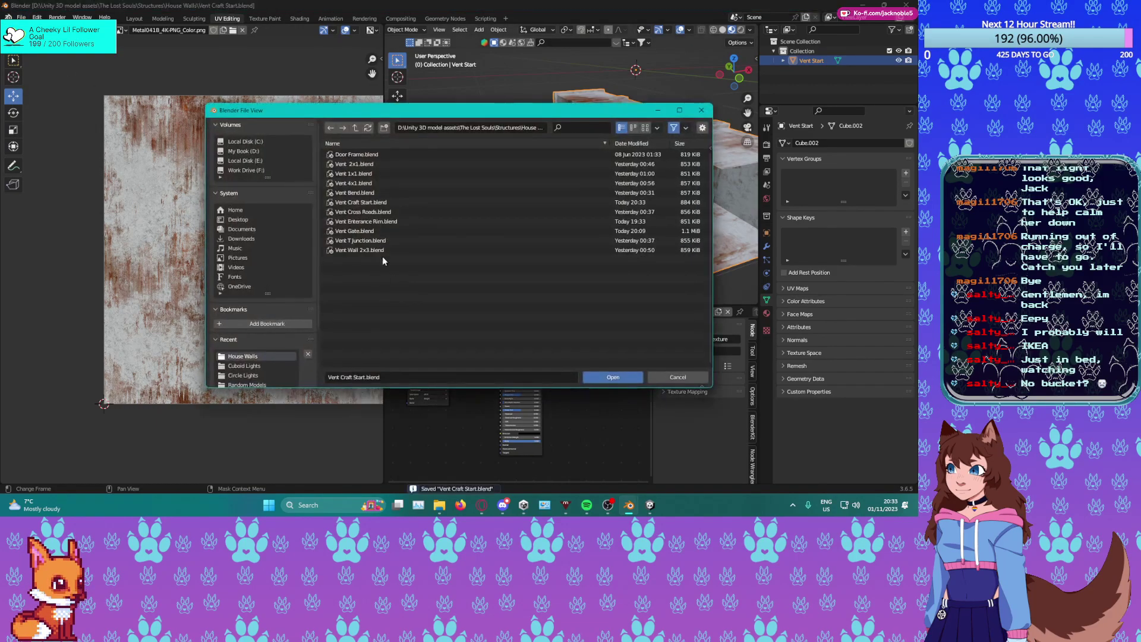
left_click(644, 143)
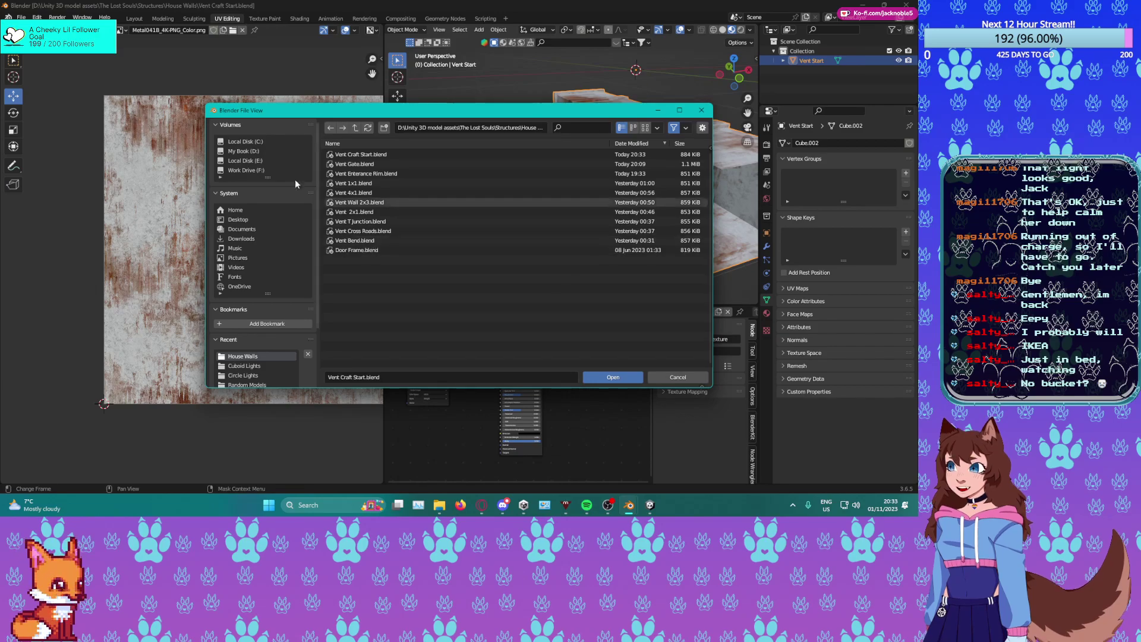
double_click(363, 241)
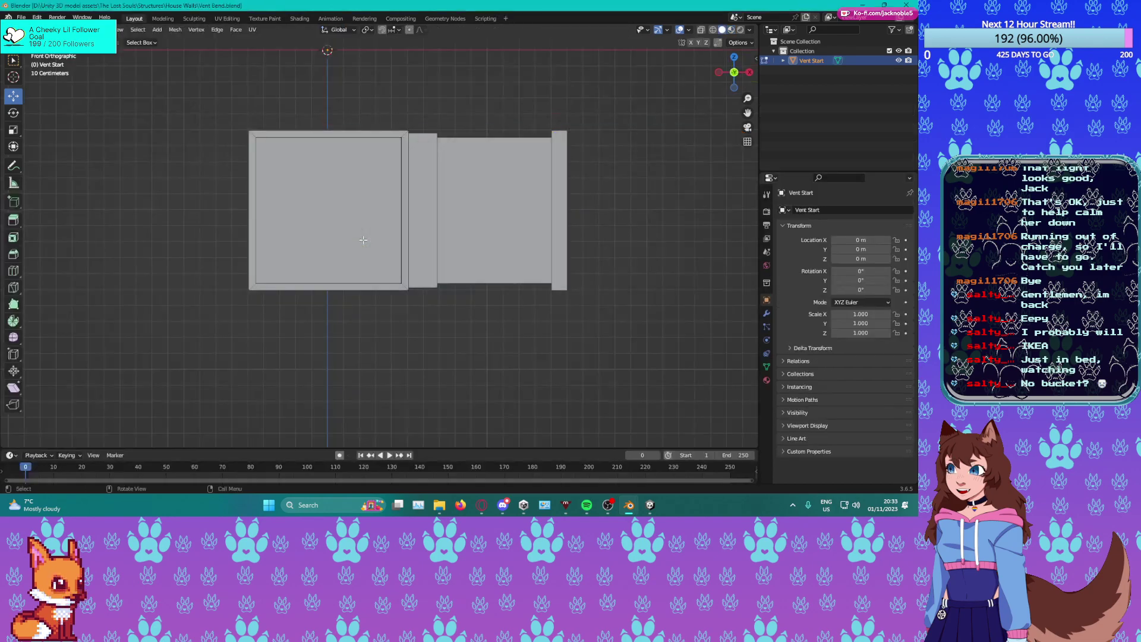
Select the entire bend mesh and switch to the UV Editing workspace.
middle_click_drag(426, 220, 293, 75)
key("a")
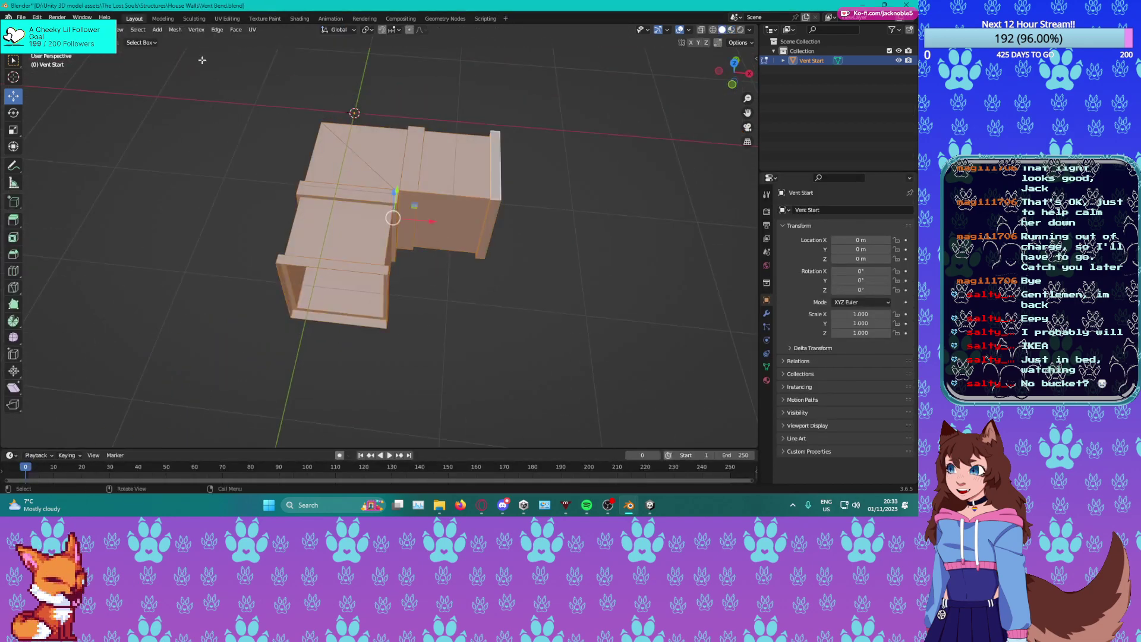
left_click(229, 19)
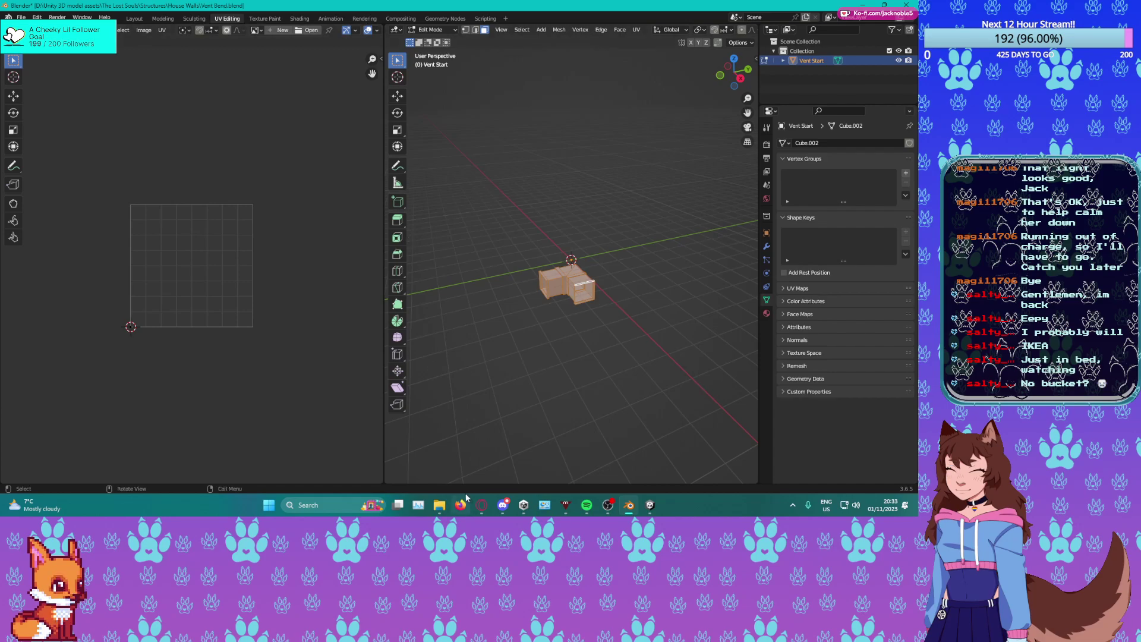
Split the 3D viewport horizontally and turn the lower half into a Shader Editor showing the vent's material nodes.
right_click(466, 486)
left_click(437, 475)
left_click(489, 296)
left_click(396, 304)
left_click(407, 329)
left_click(397, 304)
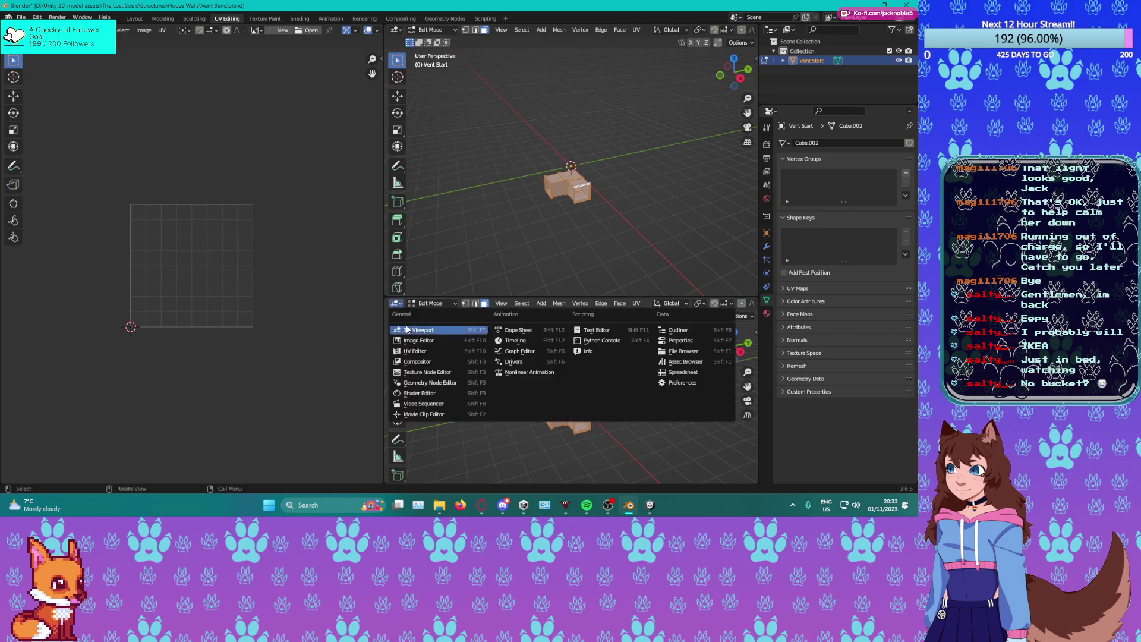
left_click(416, 393)
middle_click_drag(476, 374, 524, 350)
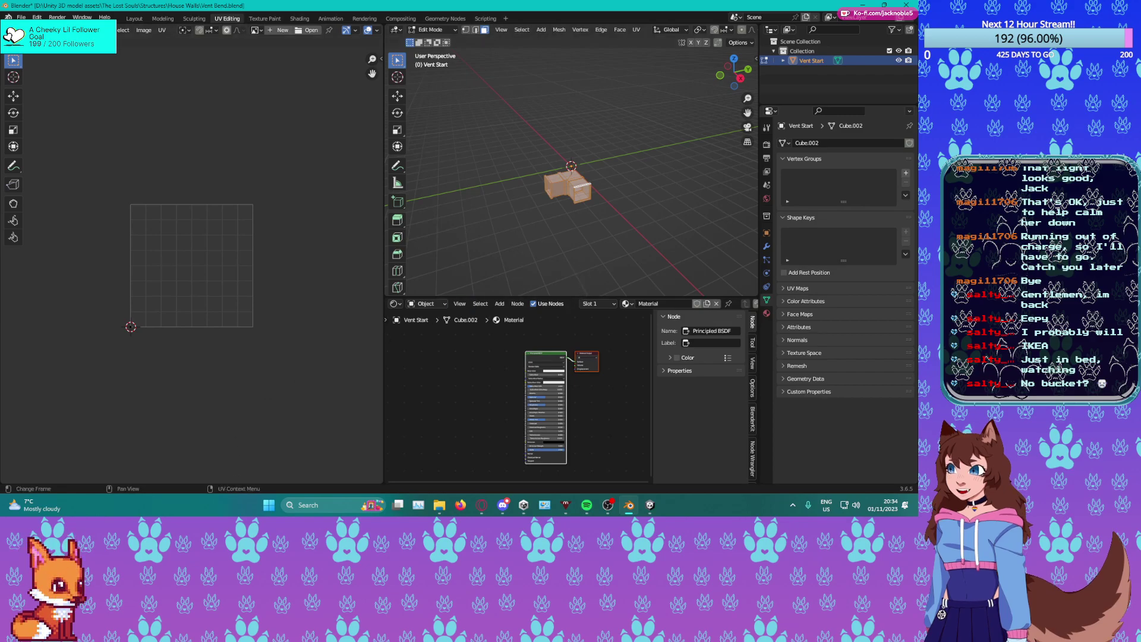
Add Metal041B_4K-PNG_Color.png from the Metal 41 B folder to the material and connect its colour output to Base Color.
left_click(440, 505)
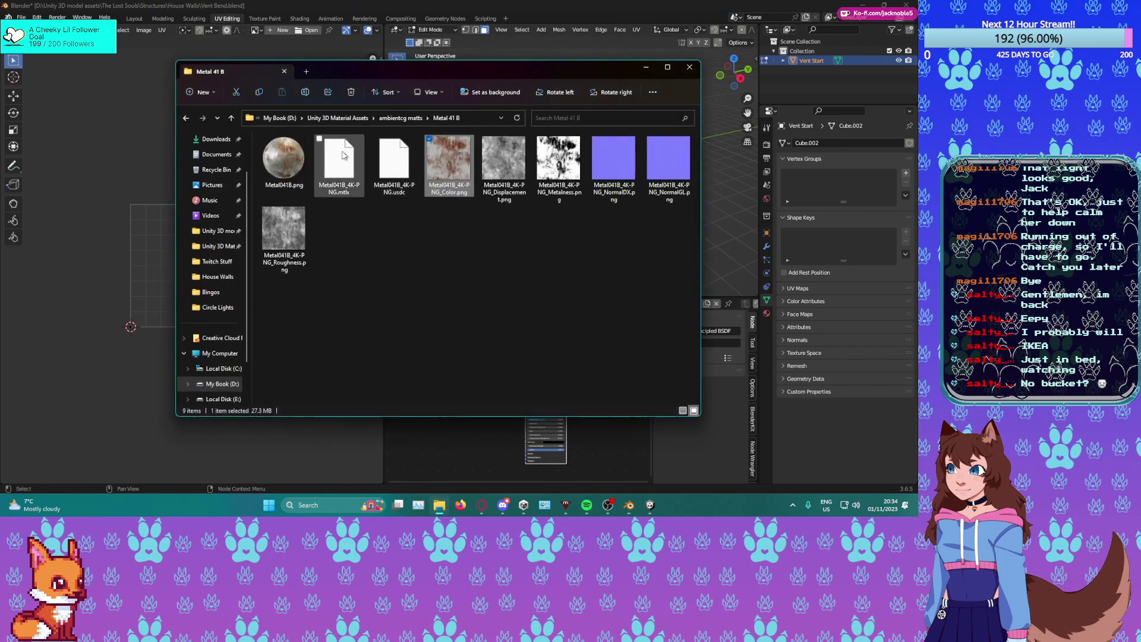
left_click_drag(450, 451, 448, 447)
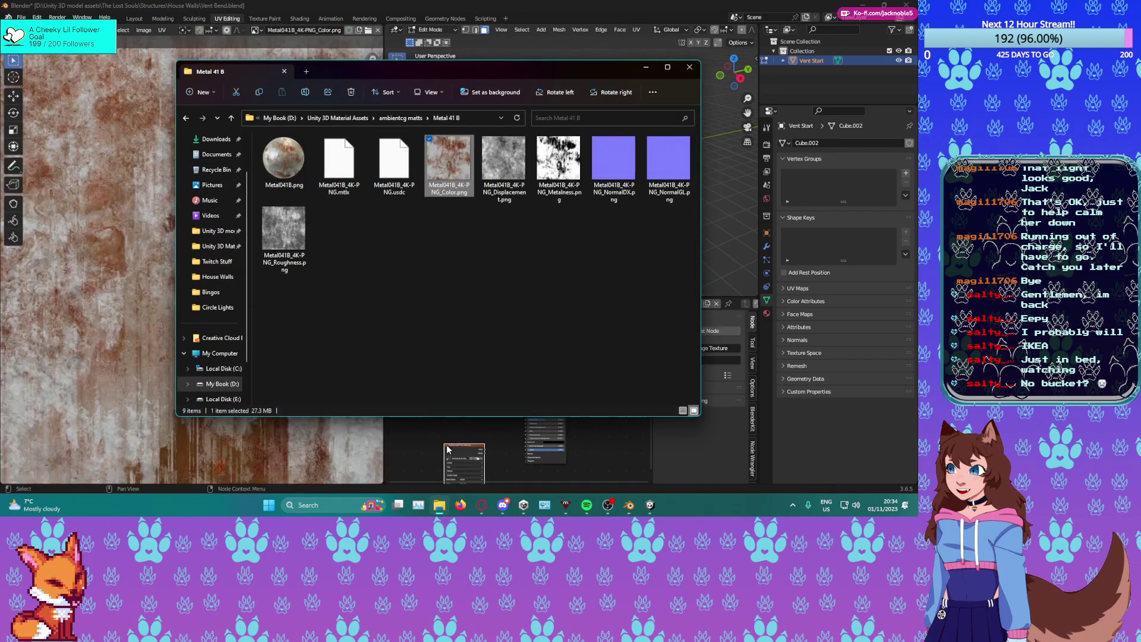
left_click(668, 67)
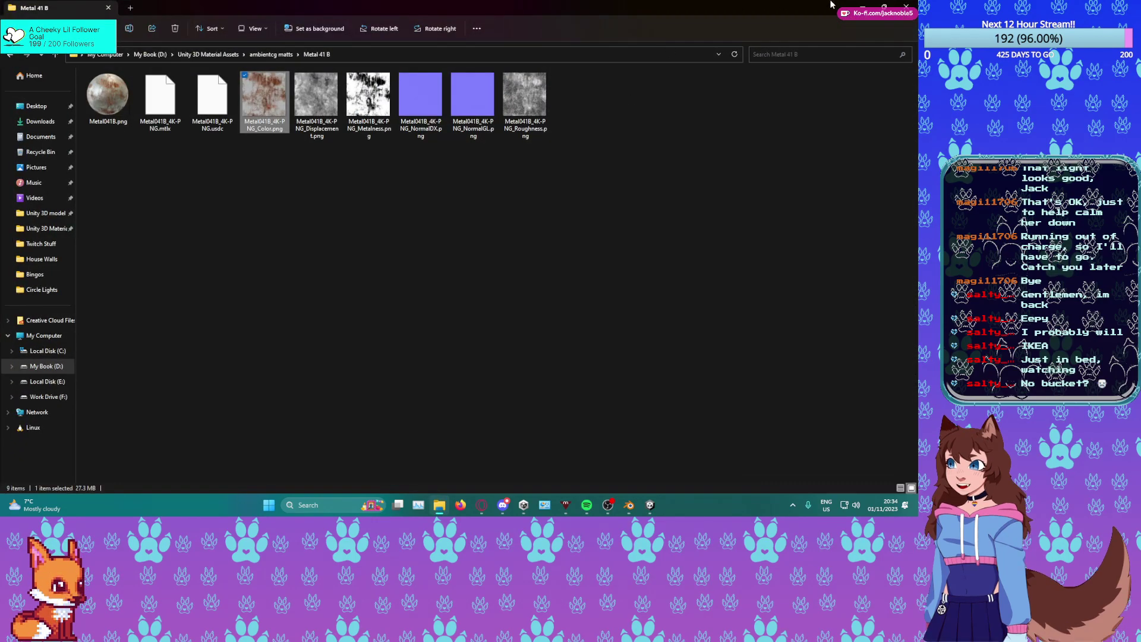
left_click(629, 504)
left_click_drag(507, 448, 526, 371)
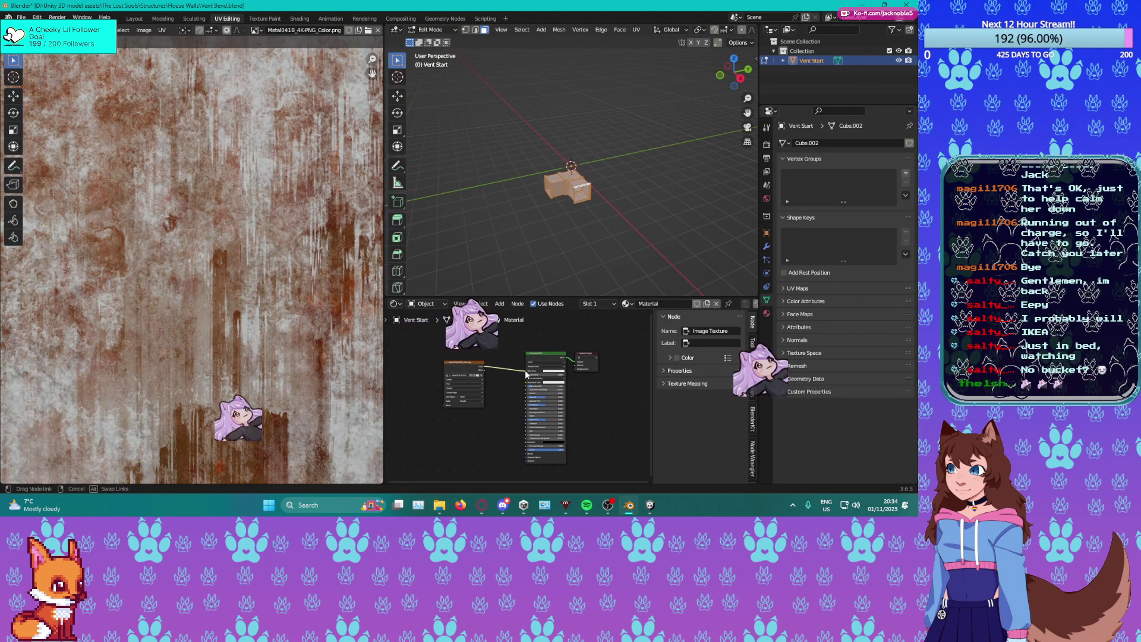
Show the 3D viewport in Material Preview shading and save the file.
scroll(749, 33, "down", 5)
left_click(751, 30)
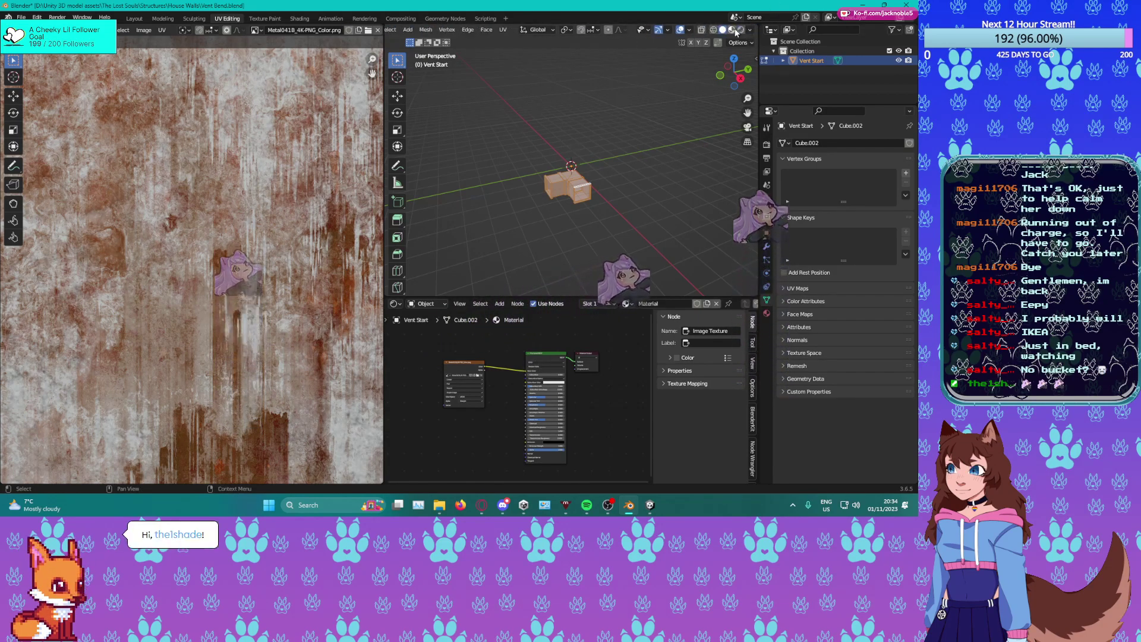
key("ctrl+s")
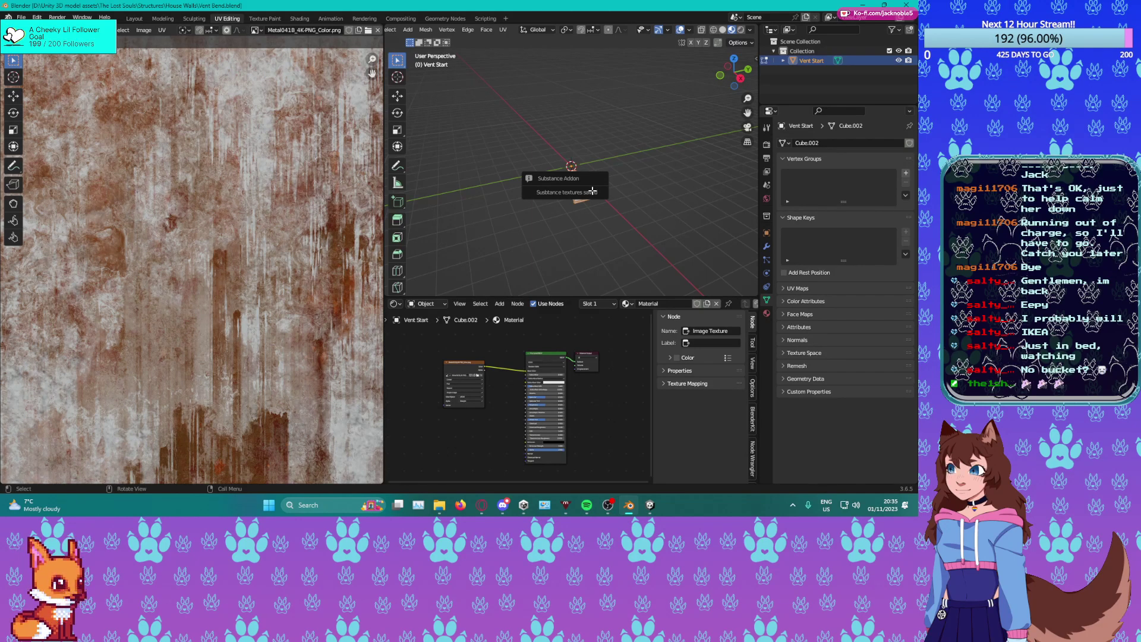
Examine the bend from several sides in Object Mode and check which materials are available for its material slot.
scroll(610, 205, "up", 6)
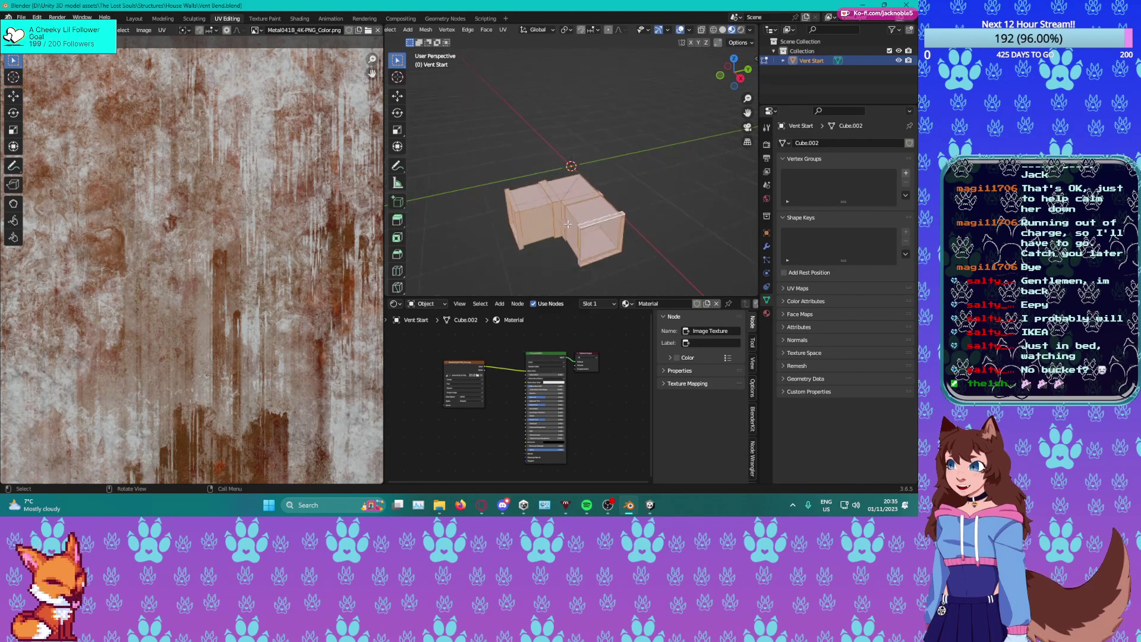
middle_click_drag(675, 178, 572, 234)
key("Tab")
middle_click_drag(632, 122, 640, 157)
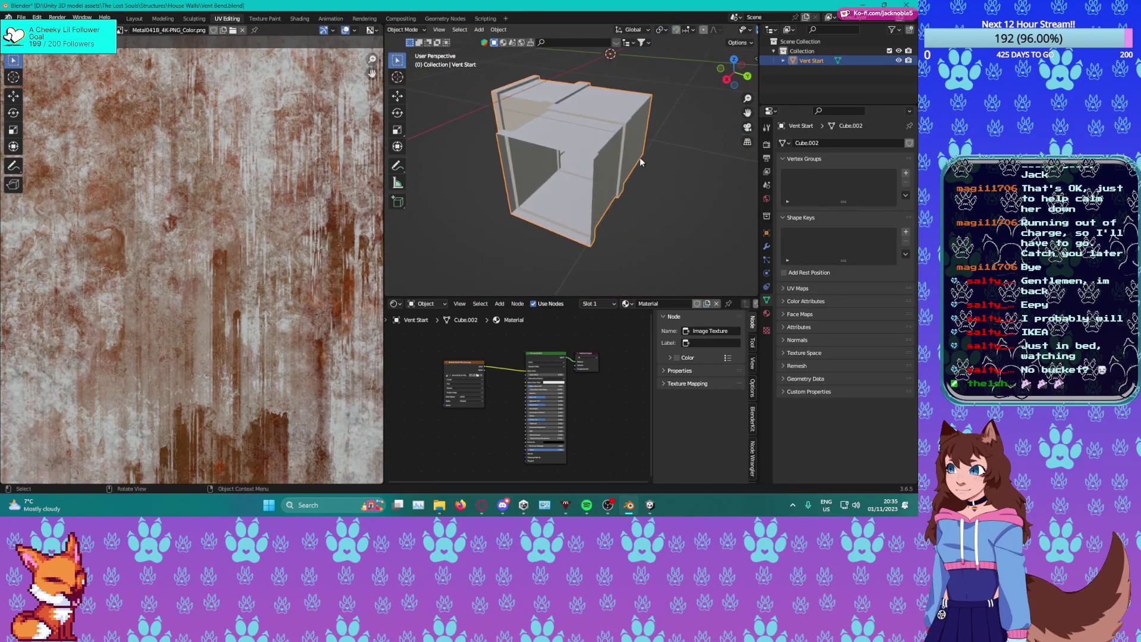
left_click(767, 313)
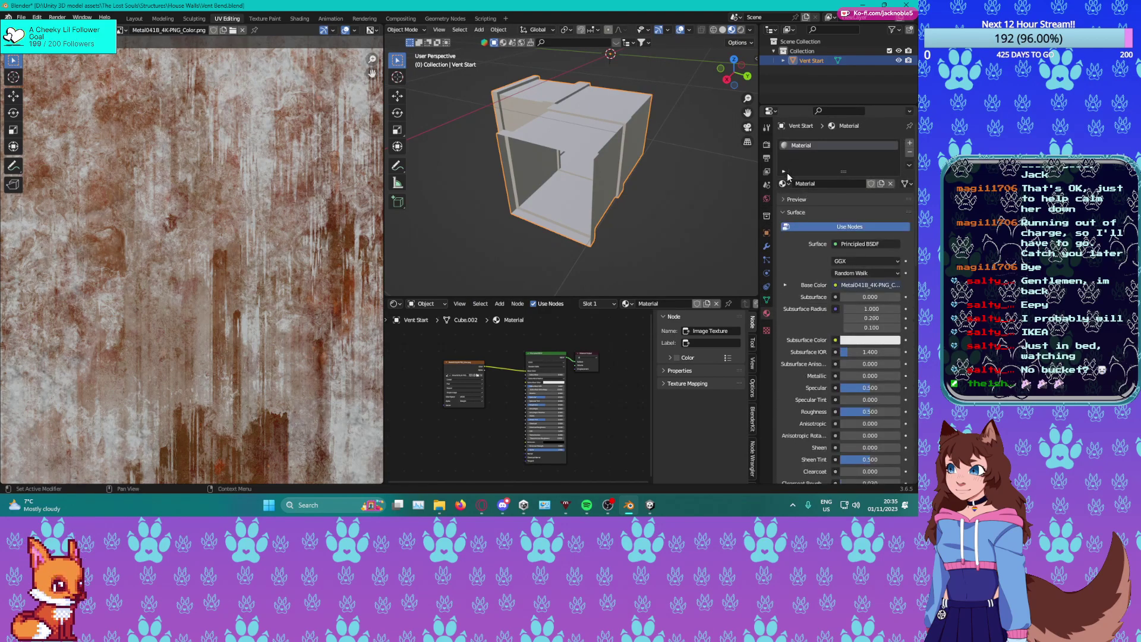
left_click(784, 185)
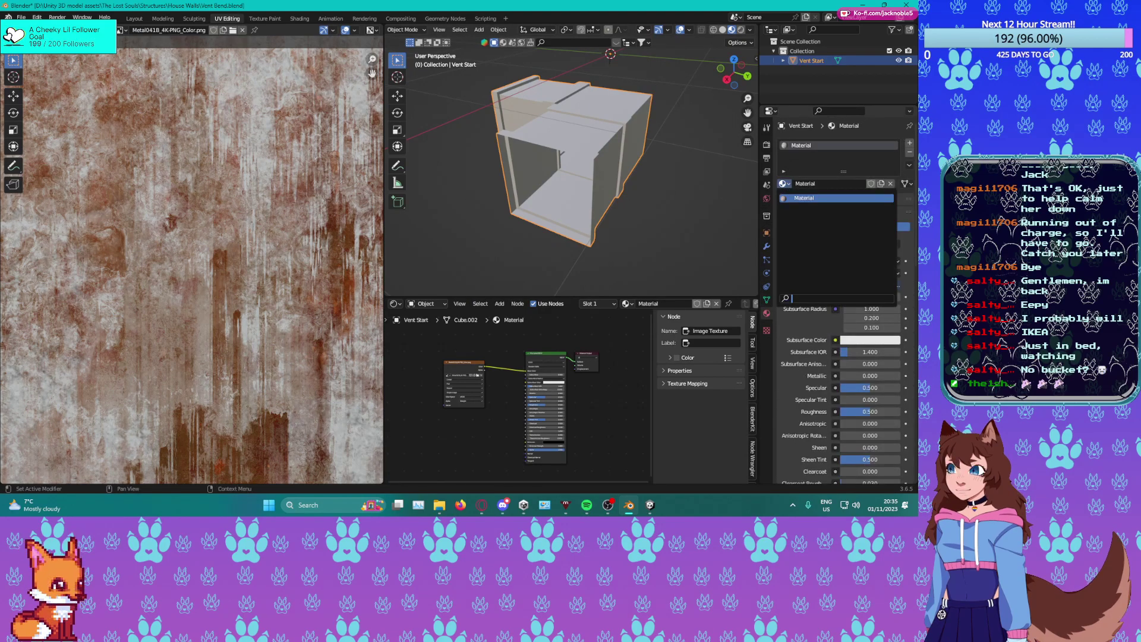
key("Escape")
scroll(285, 219, "down", 7)
scroll(508, 180, "down", 1)
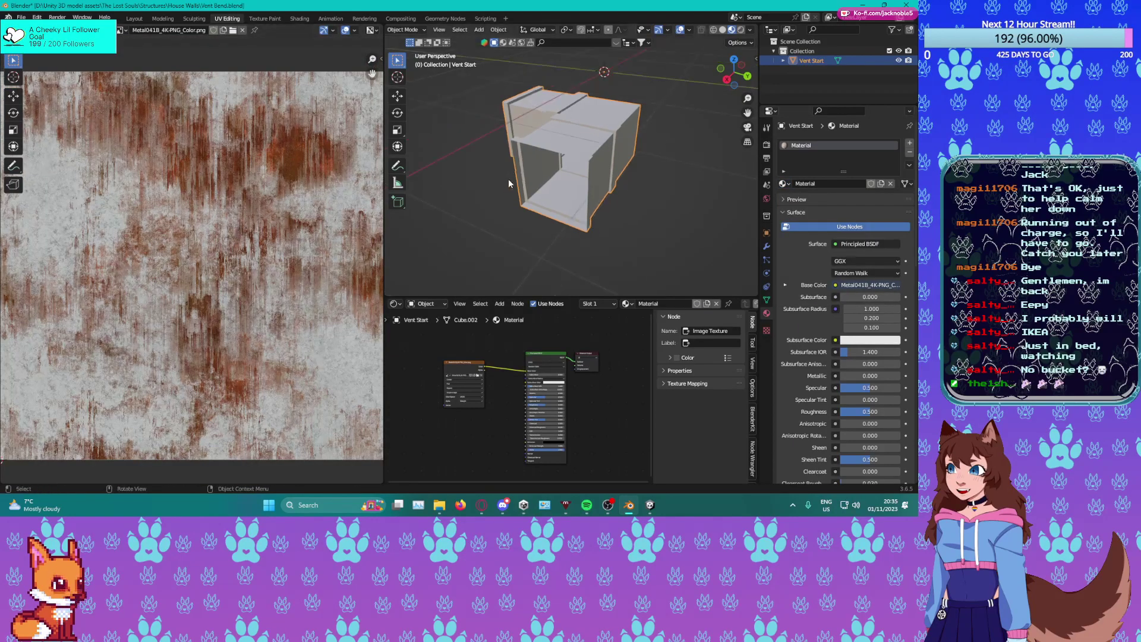
Unwrap the whole bend mesh in Edit Mode without any seams.
key("Tab")
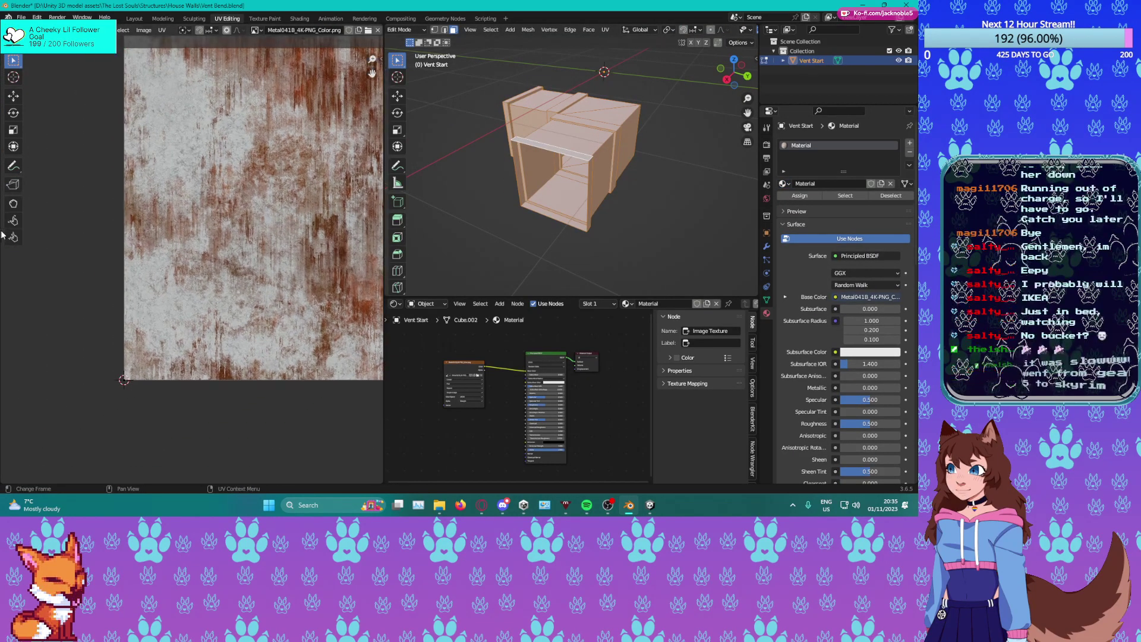
key("u")
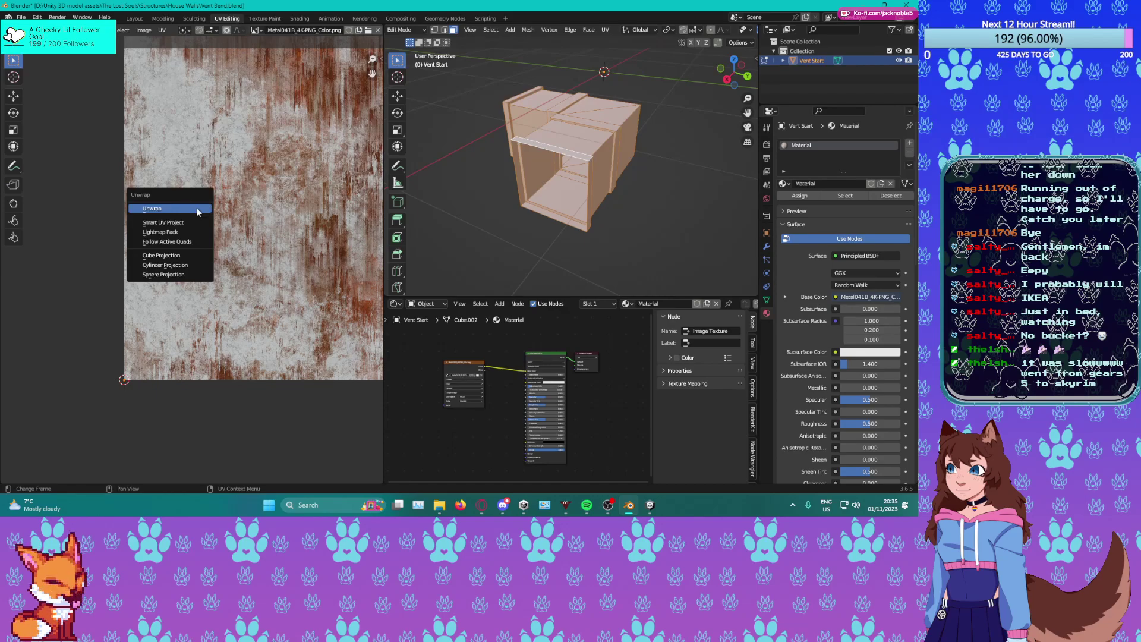
left_click(198, 211)
scroll(243, 226, "down", 5)
scroll(243, 226, "up", 2)
Mark the edge loop running lengthwise along the bend's upper outer corner as a seam.
middle_click_drag(582, 178, 610, 170)
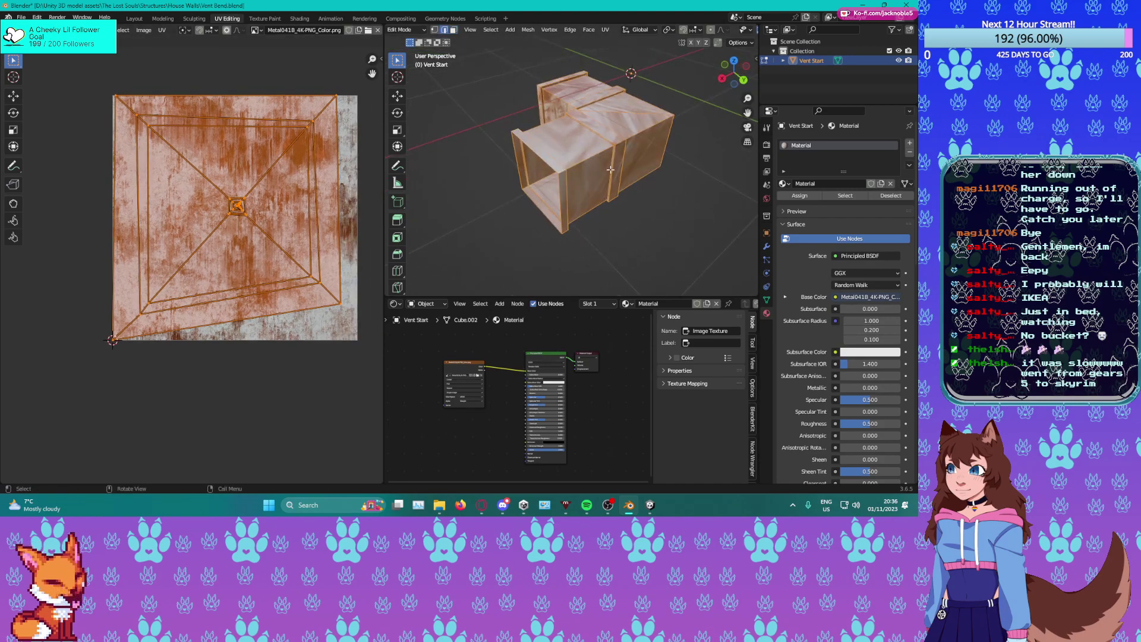
left_click(591, 159, "alt")
right_click(587, 166)
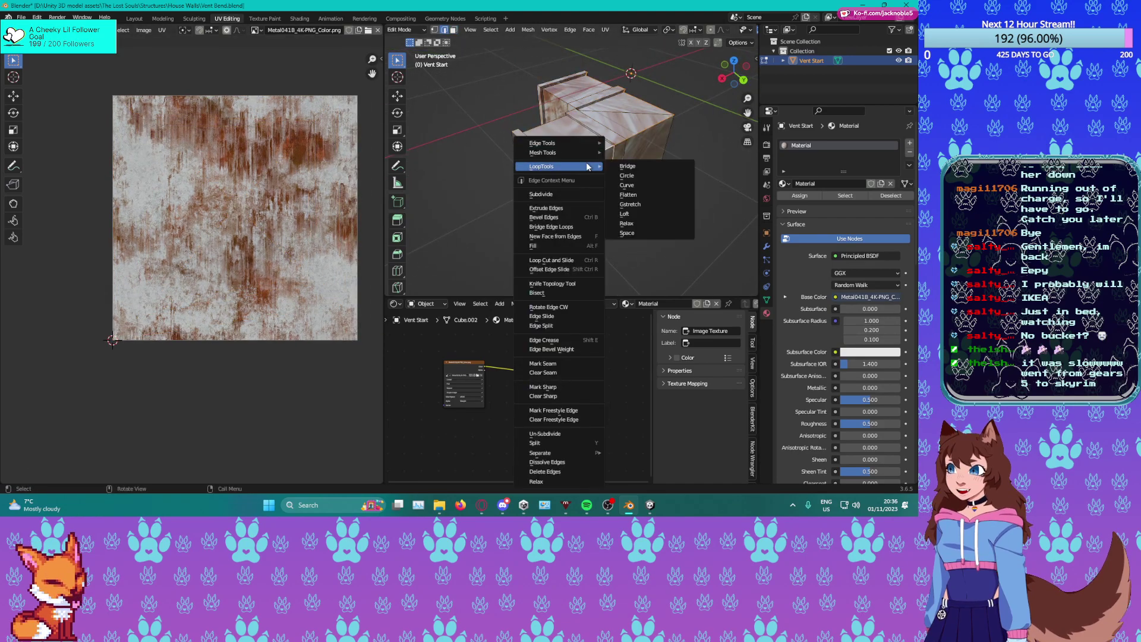
left_click(546, 364)
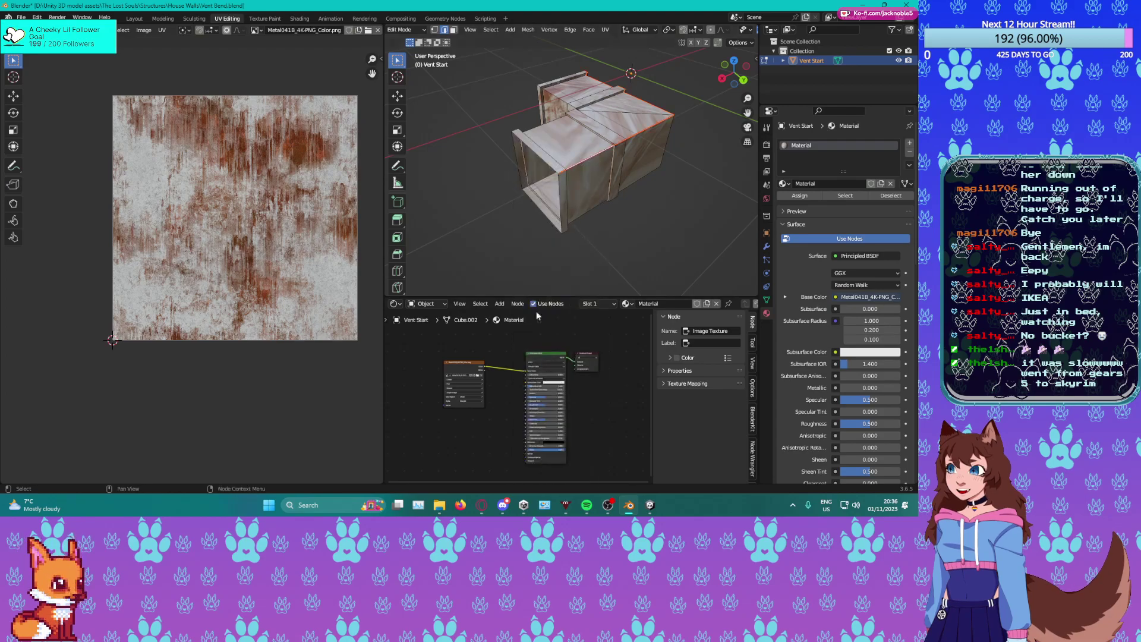
Select the entire mesh and unwrap it again along the marked seam.
middle_click_drag(582, 127, 514, 161)
scroll(514, 161, "up", 2)
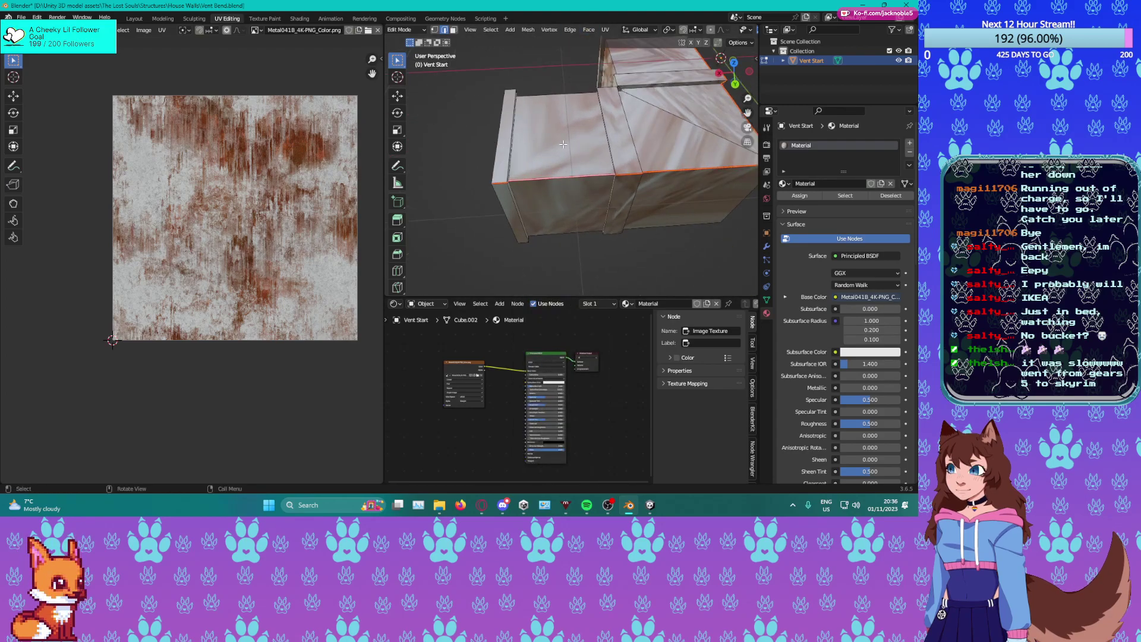
key("a")
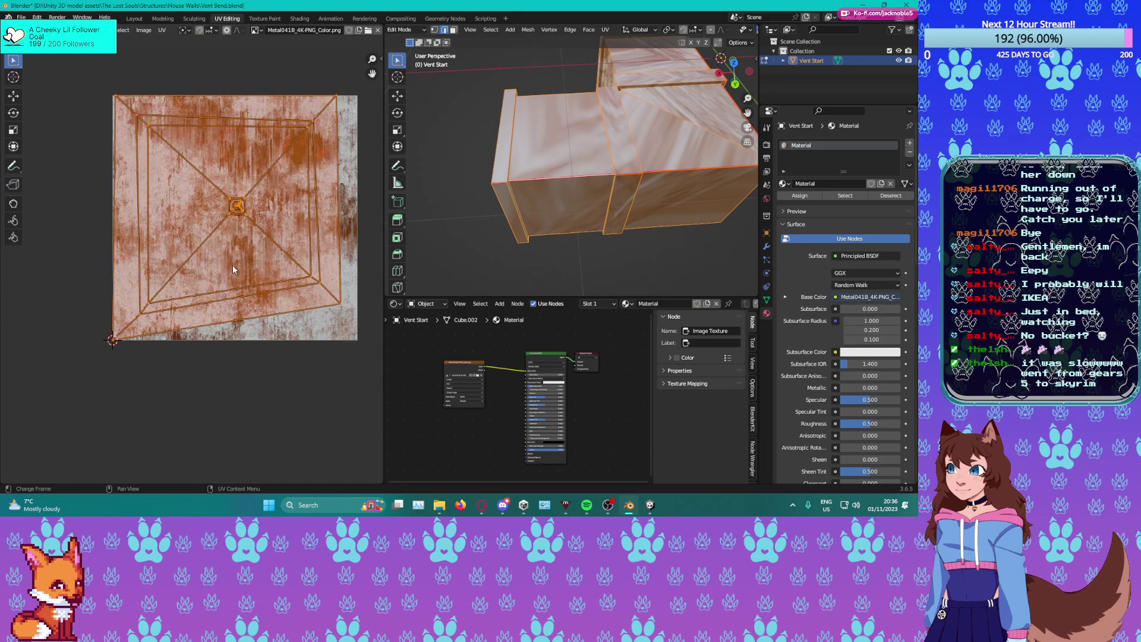
key("u")
left_click(233, 263)
scroll(287, 176, "up", 3)
scroll(206, 201, "down", 3)
Select the lowest row of UV edges and flatten it by scaling to 0 along Y.
left_click(121, 242, "alt")
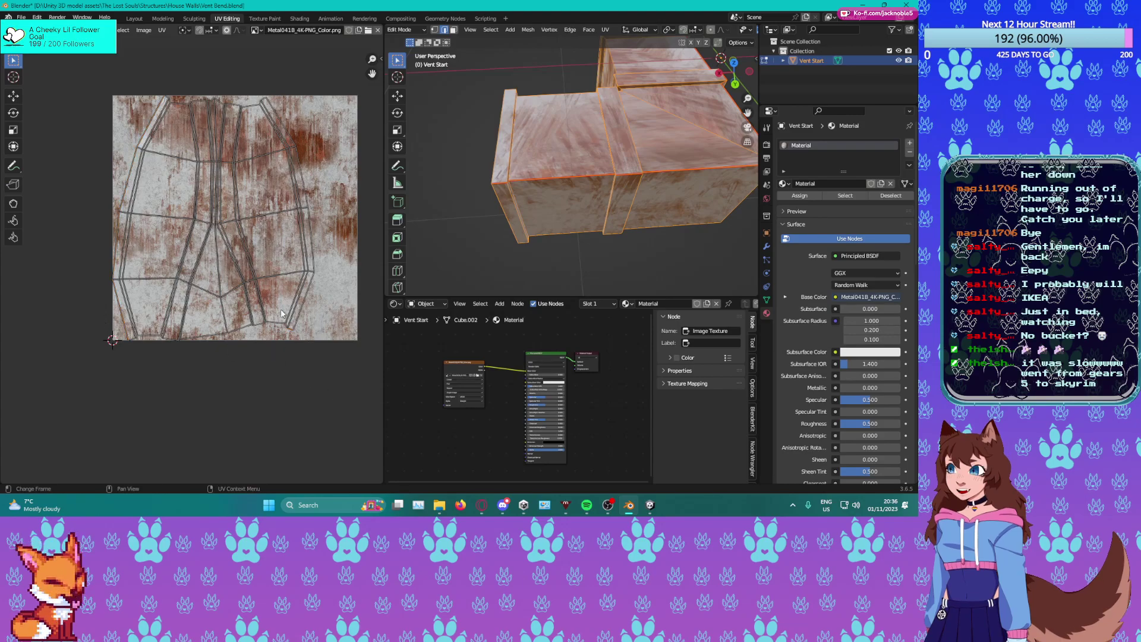
left_click_drag(76, 303, 310, 362)
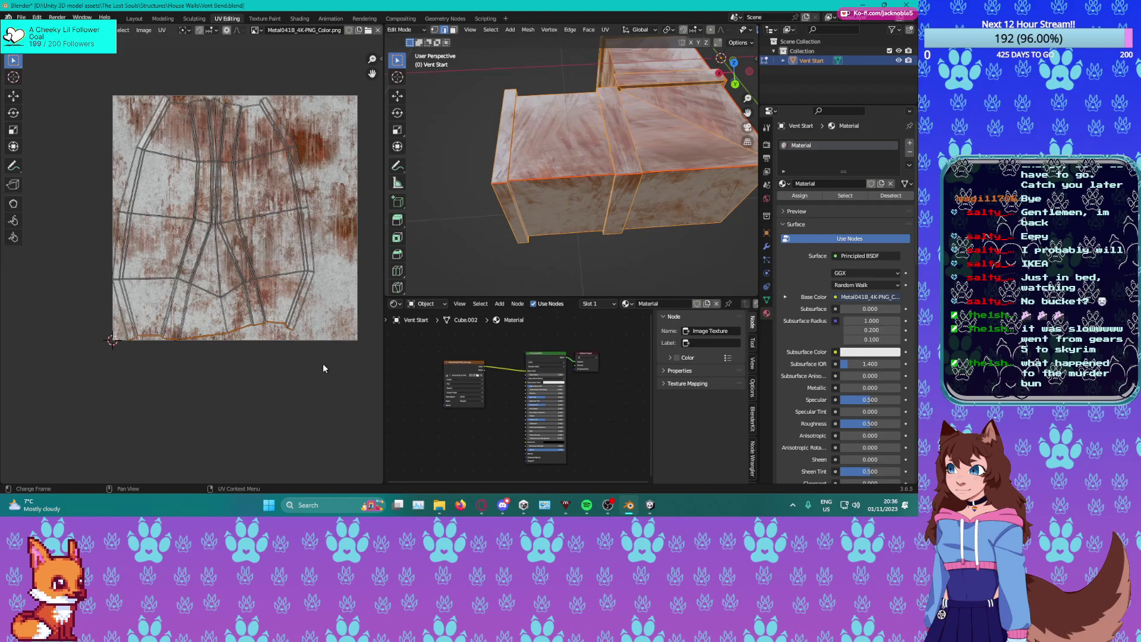
key("s")
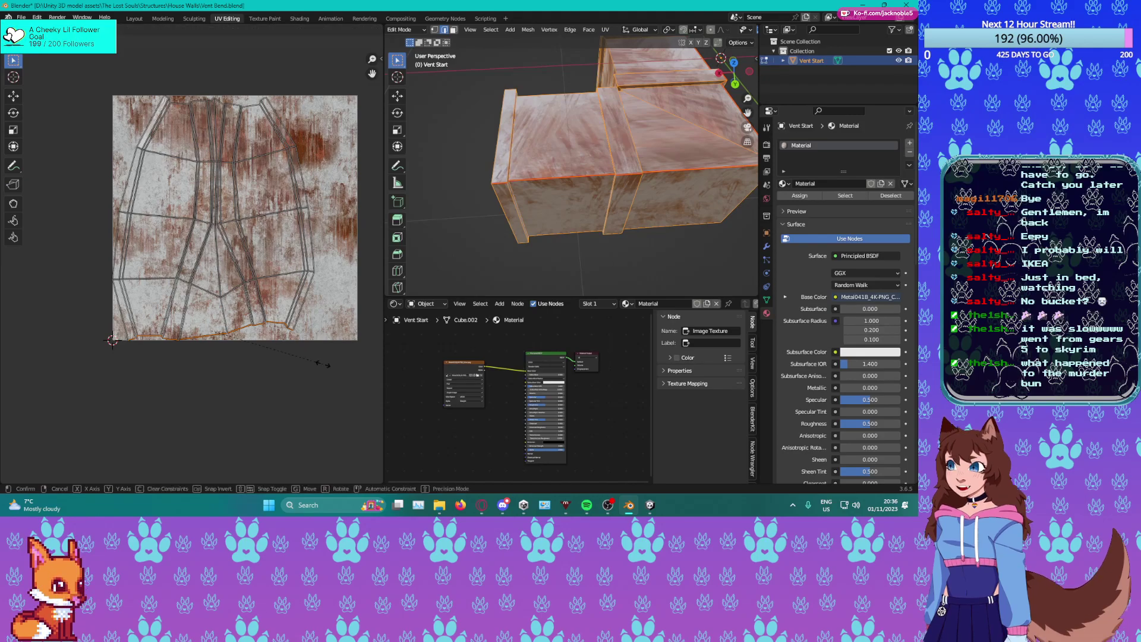
key("y")
key("0")
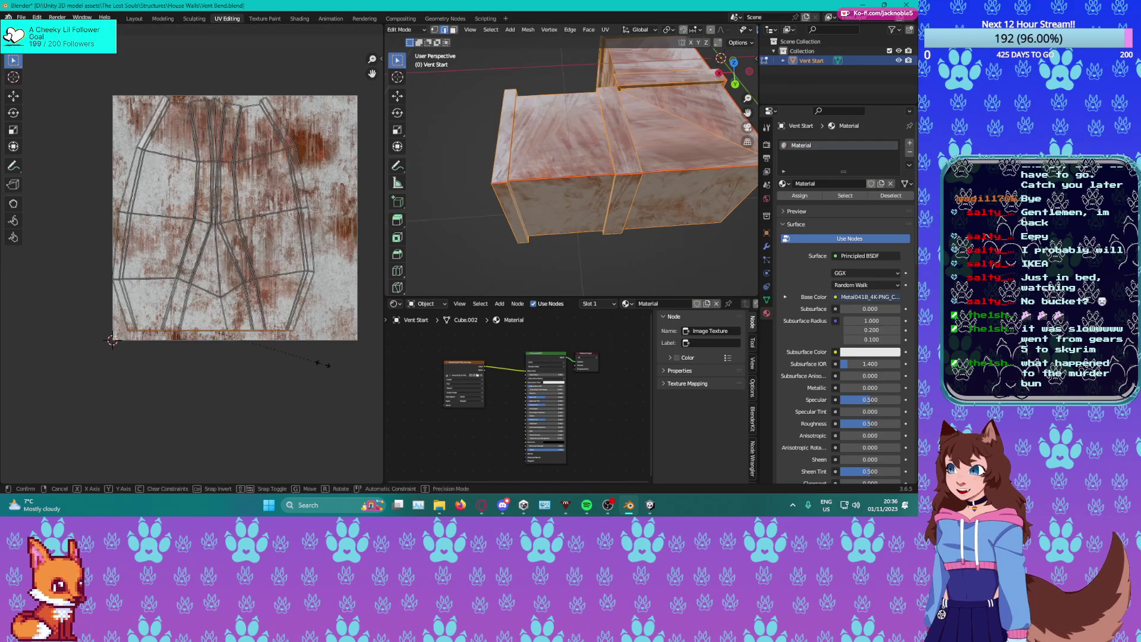
key("Return")
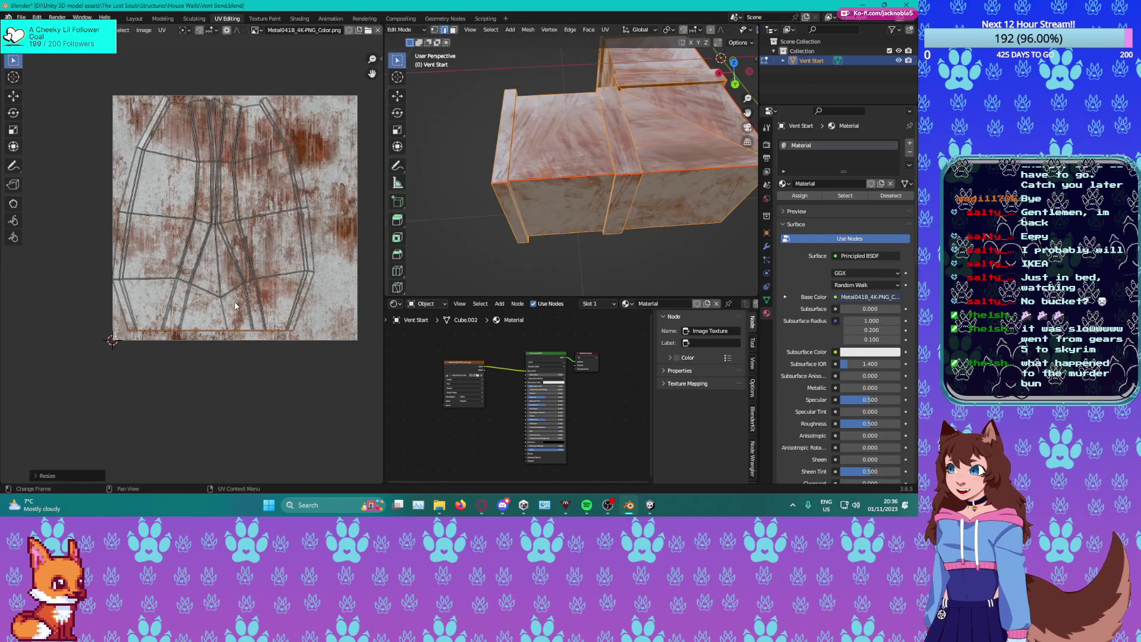
Enable Constrain to Image Bounds and move the flattened lowest UV row down onto the texture's lower border.
left_click(13, 96)
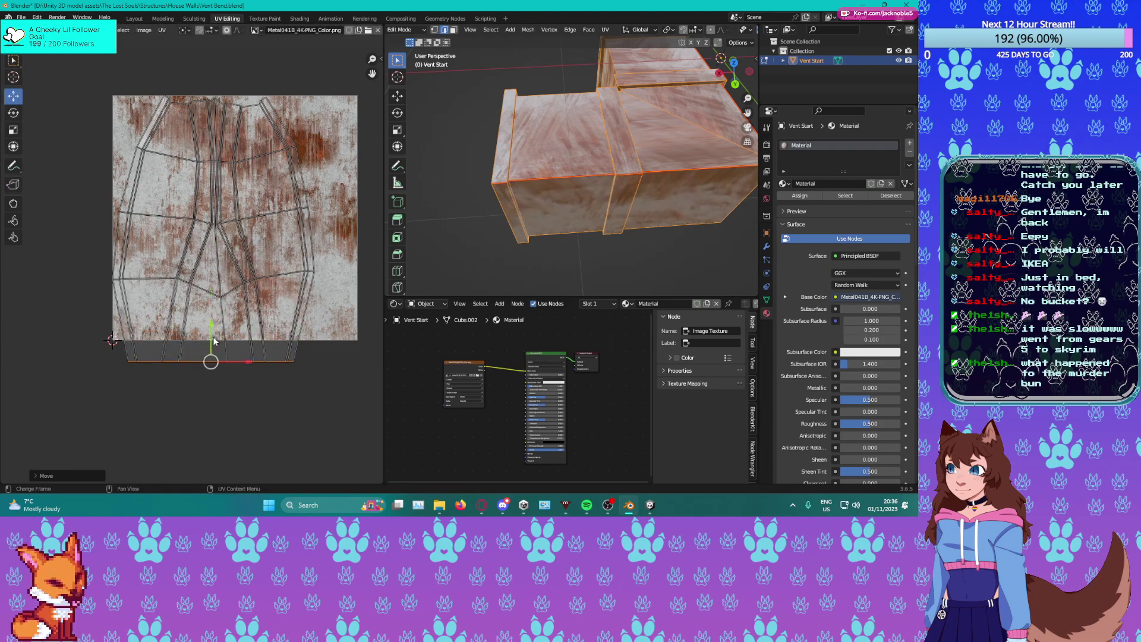
left_click(162, 30)
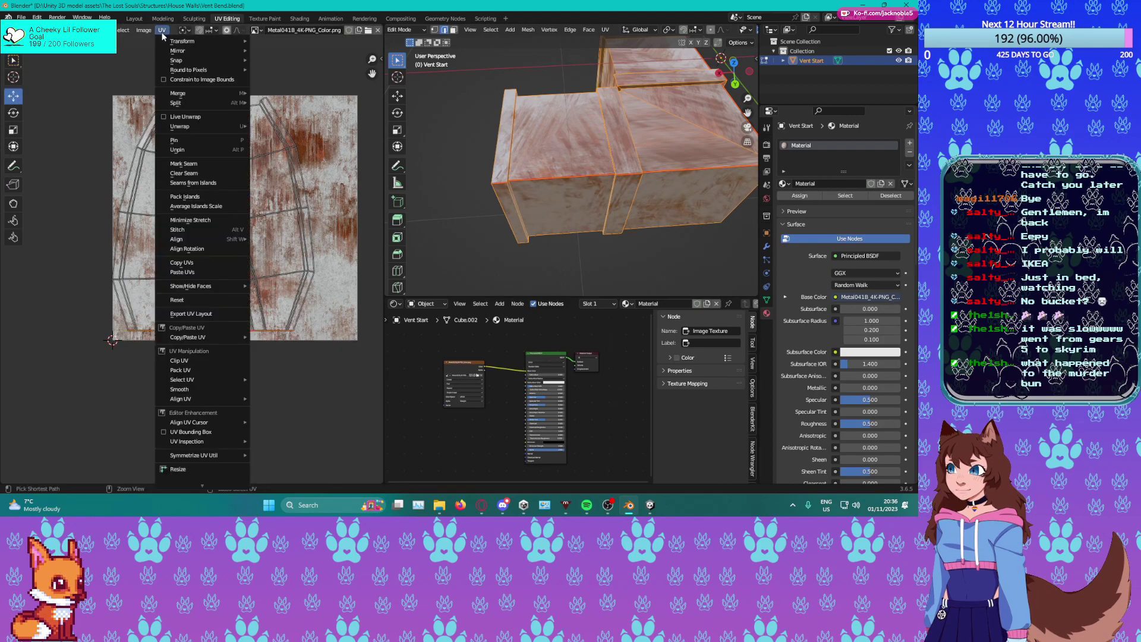
left_click(164, 81)
left_click_drag(211, 297, 198, 358)
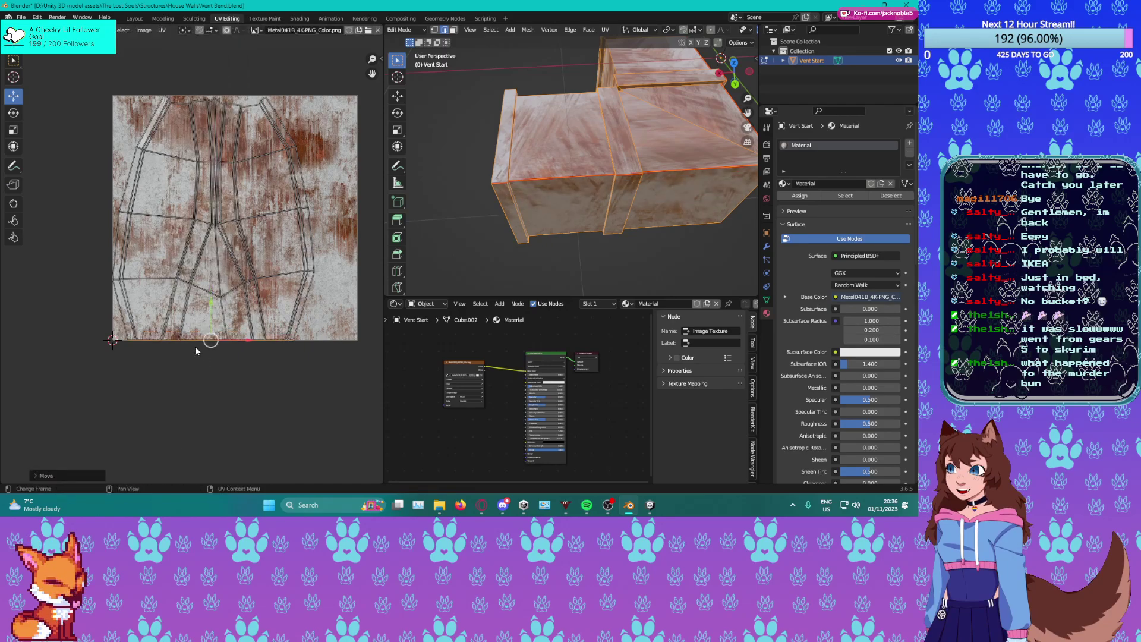
Select the second horizontal UV row from the bottom and flatten it by scaling to 0 along Y.
left_click_drag(93, 254, 328, 307)
key("s")
key("y")
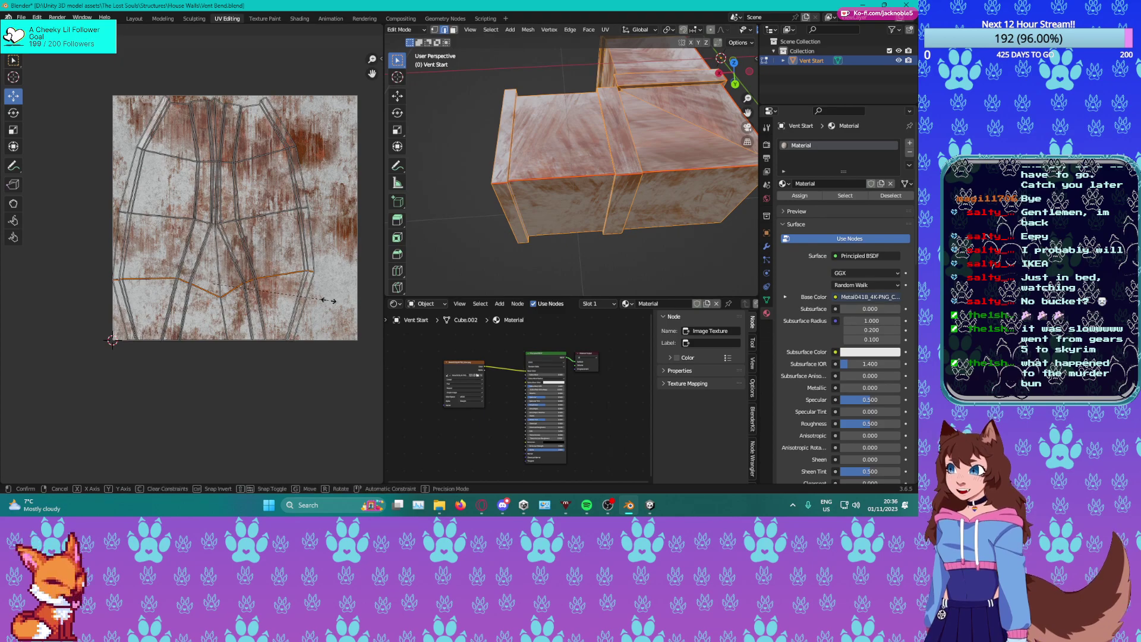
key("0")
key("Return")
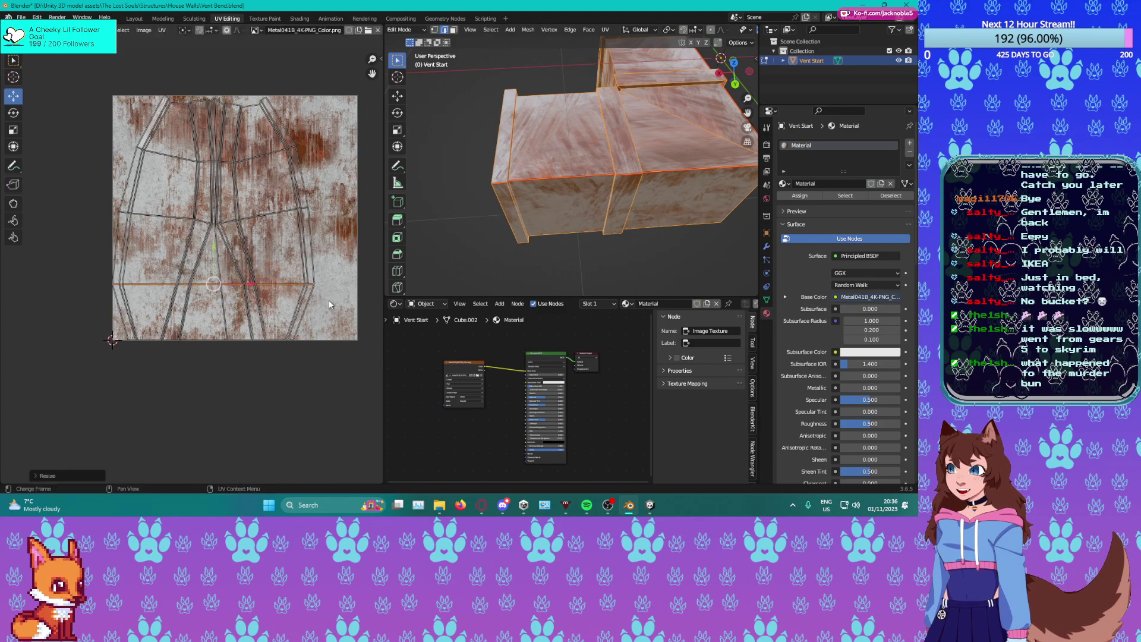
Select the middle horizontal UV row and flatten it by scaling to 0 along Y.
left_click_drag(114, 187, 95, 238)
key("s")
key("y")
key("0")
key("Return")
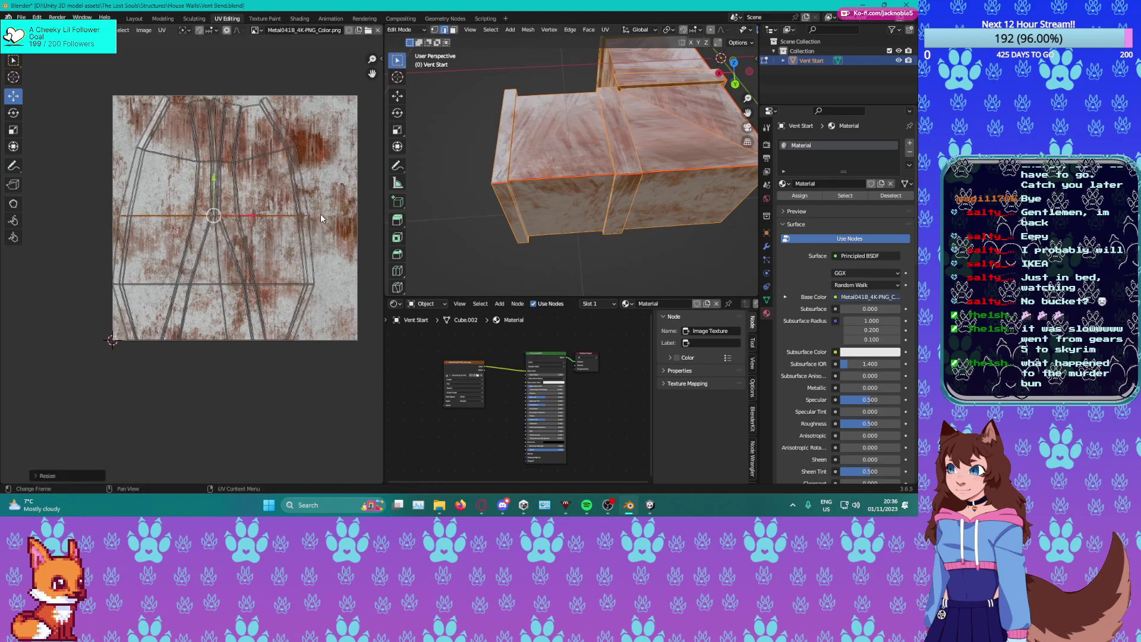
Select the horizontal UV row just below the topmost one and flatten it by scaling to 0 along Y.
scroll(278, 210, "up", 3)
middle_click_drag(271, 206, 258, 268)
scroll(258, 268, "down", 3)
left_click_drag(110, 177, 293, 244)
key("s")
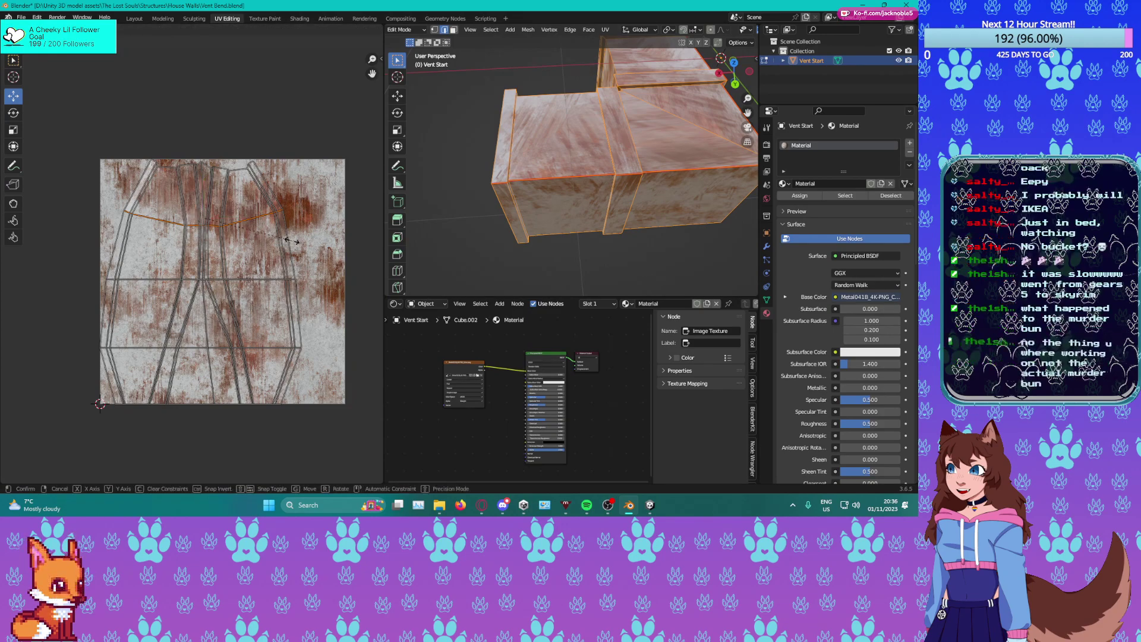
key("y")
key("0")
key("Return")
Flatten the topmost UV row by scaling it to 0 along Y, and undo a trial sideways move of it.
left_click_drag(131, 148, 276, 179)
key("s")
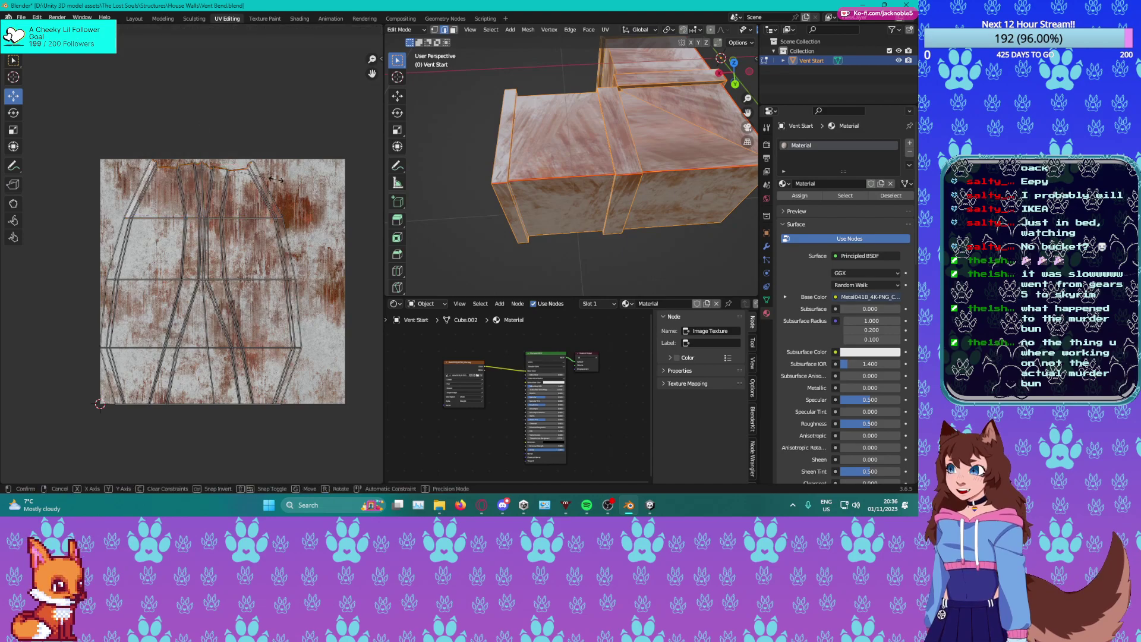
key("Return")
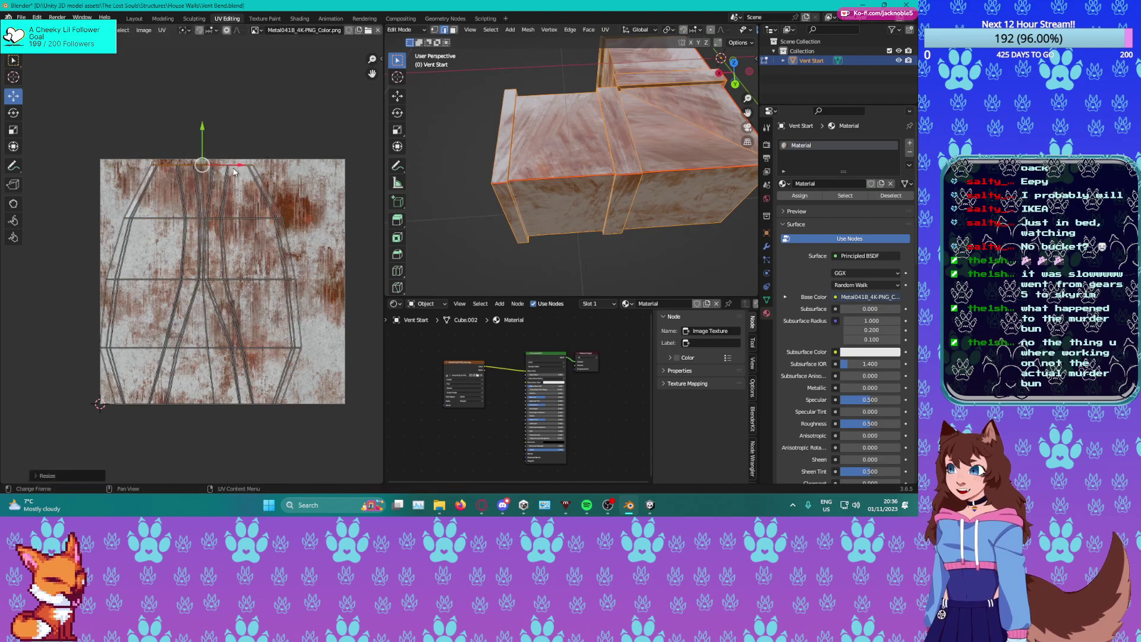
left_click_drag(234, 165, 198, 166)
key("ctrl+z")
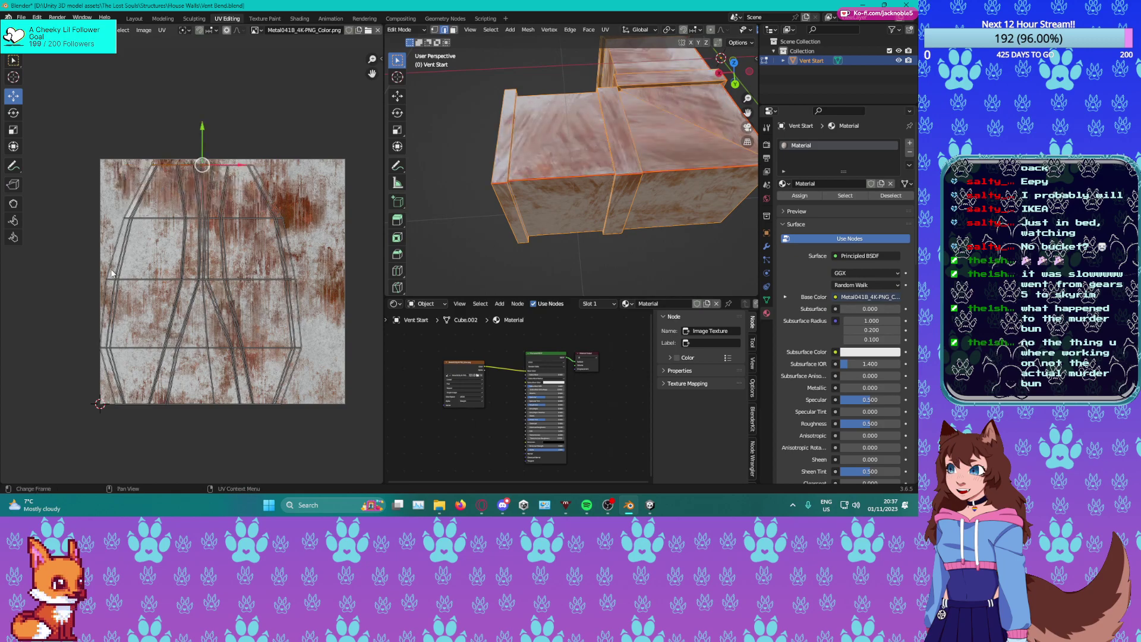
Flatten the first vertical UV column by scaling it to 0 along X, and align it with the texture's left edge.
key("s")
key("x")
key("0")
key("Return")
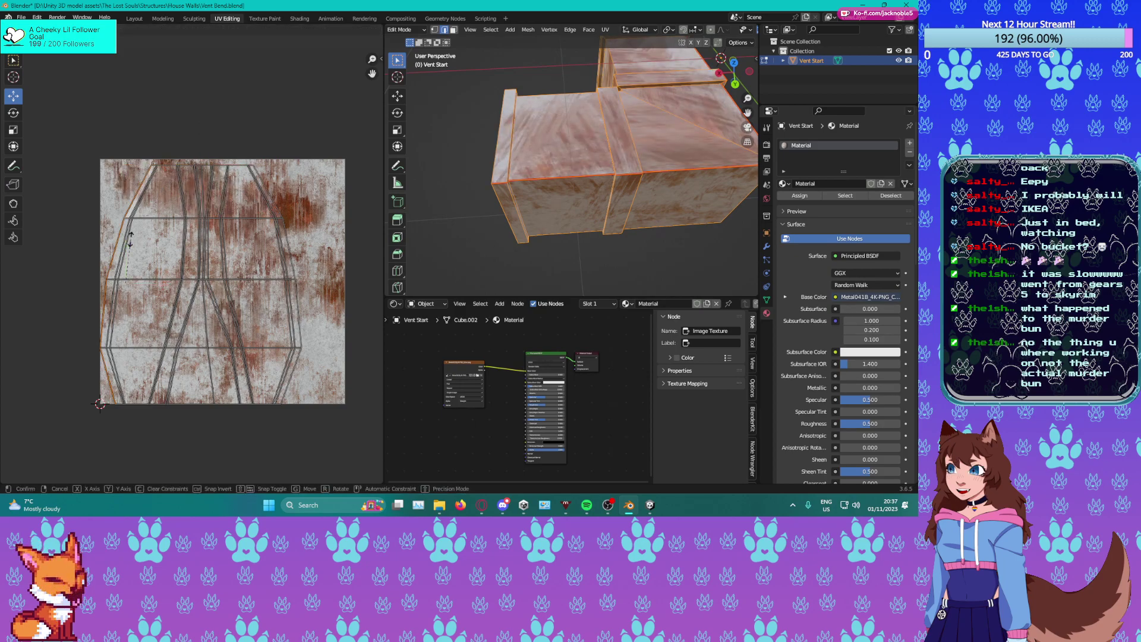
left_click_drag(122, 284, 95, 286)
Flatten the second vertical UV column by scaling to 0 along X, and place it close beside the first column.
scroll(141, 302, "up", 1)
left_click(102, 257, "alt")
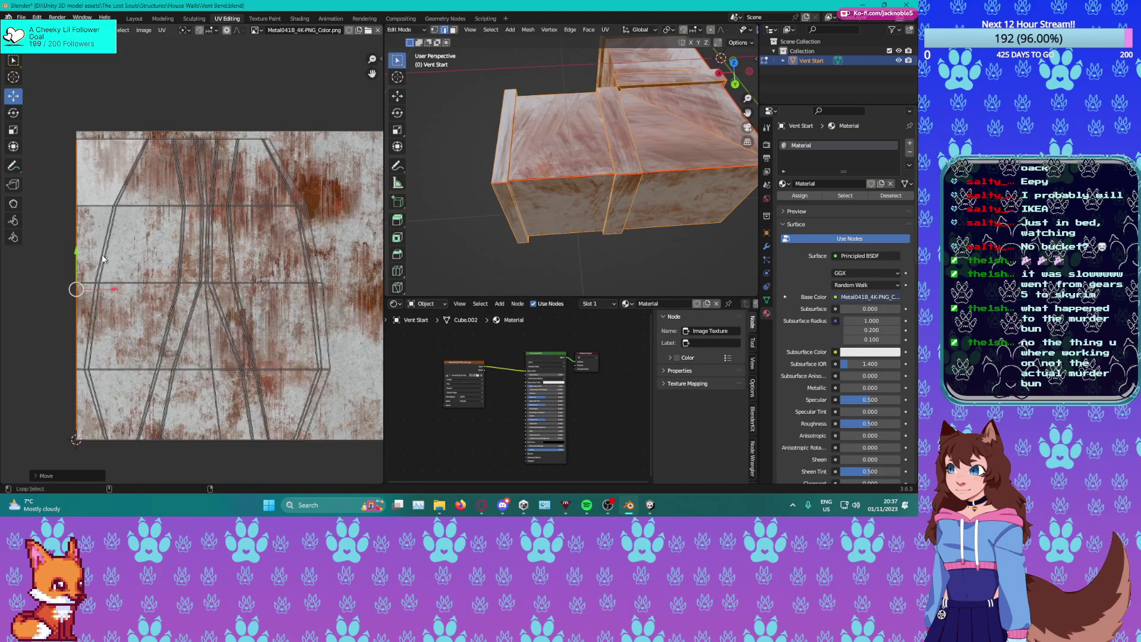
key("s")
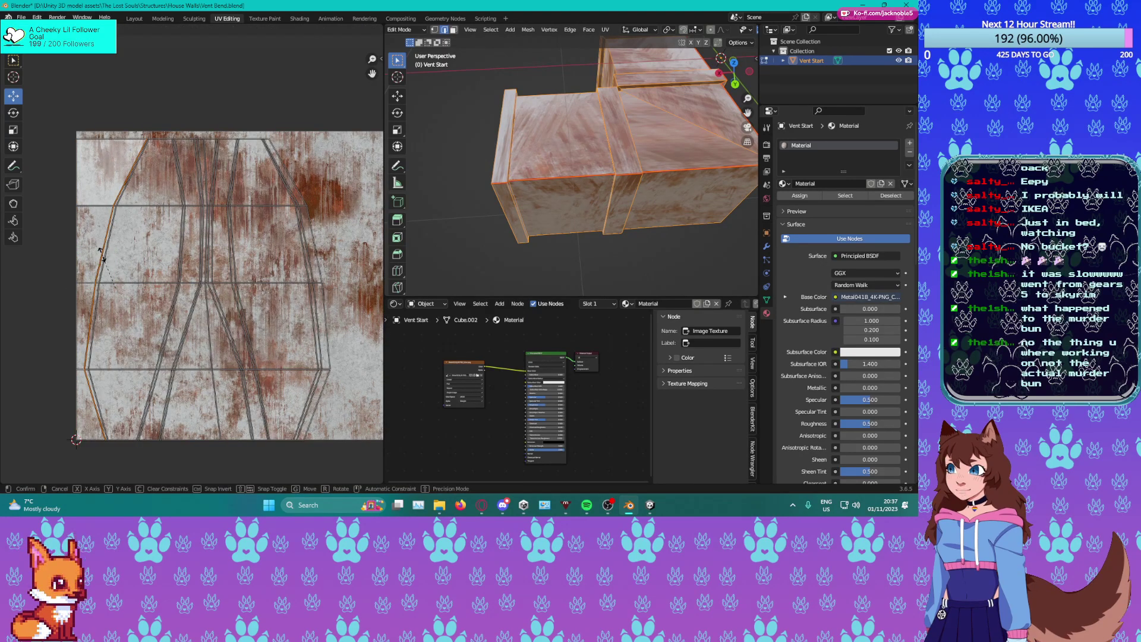
key("x")
key("0")
key("Return")
key("g")
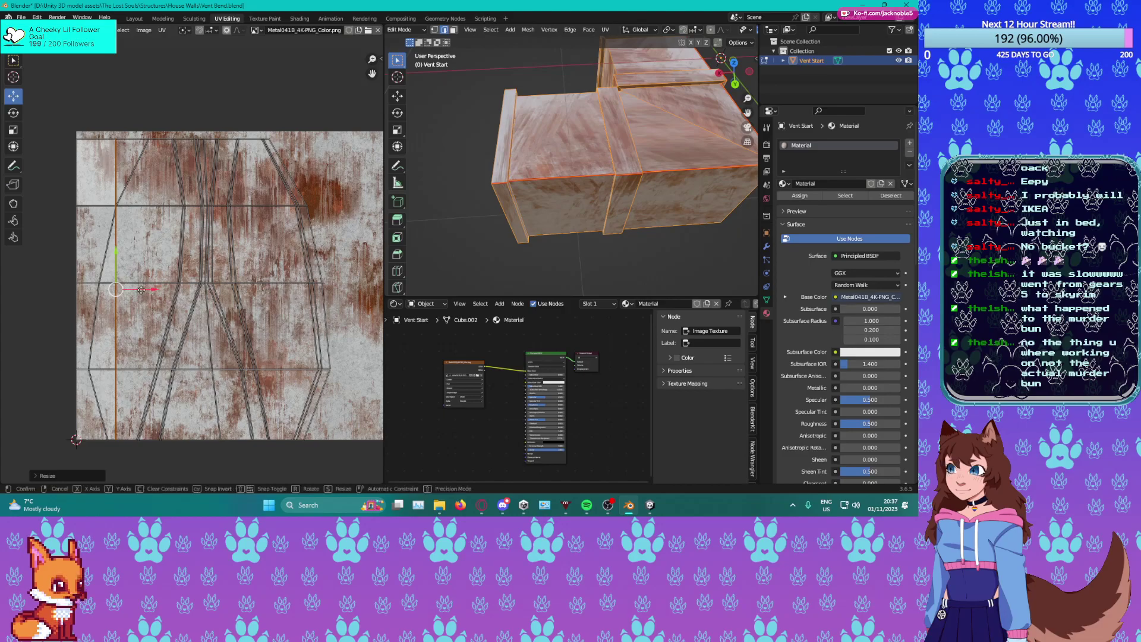
left_click(109, 298)
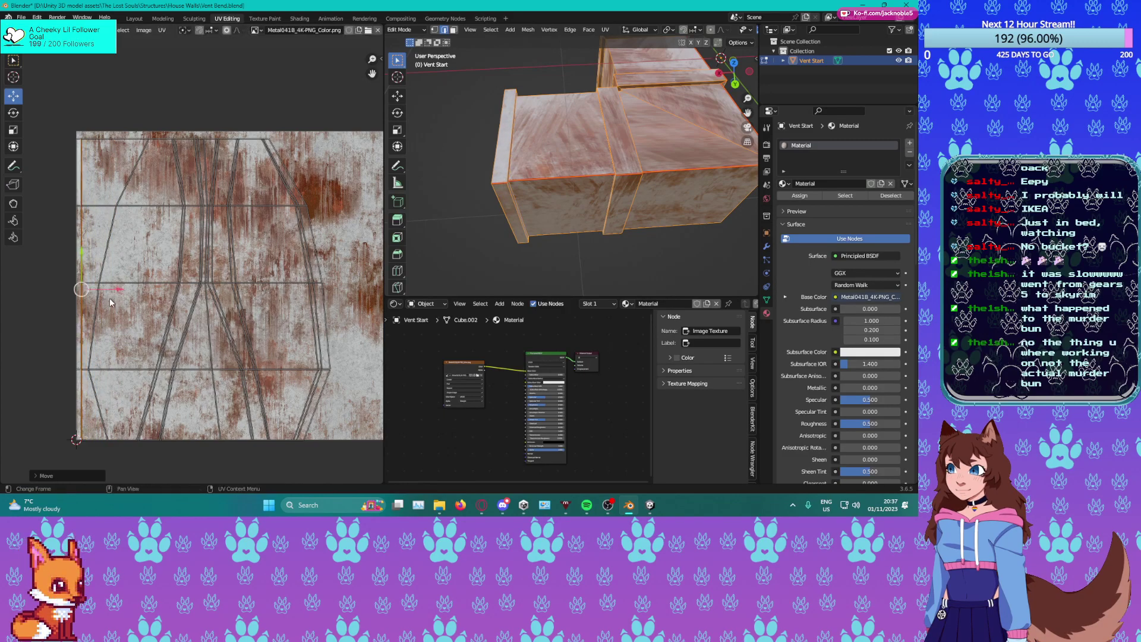
Flatten the third vertical UV column by scaling to 0 along X, and place it close beside the second column.
left_click(98, 319, "alt")
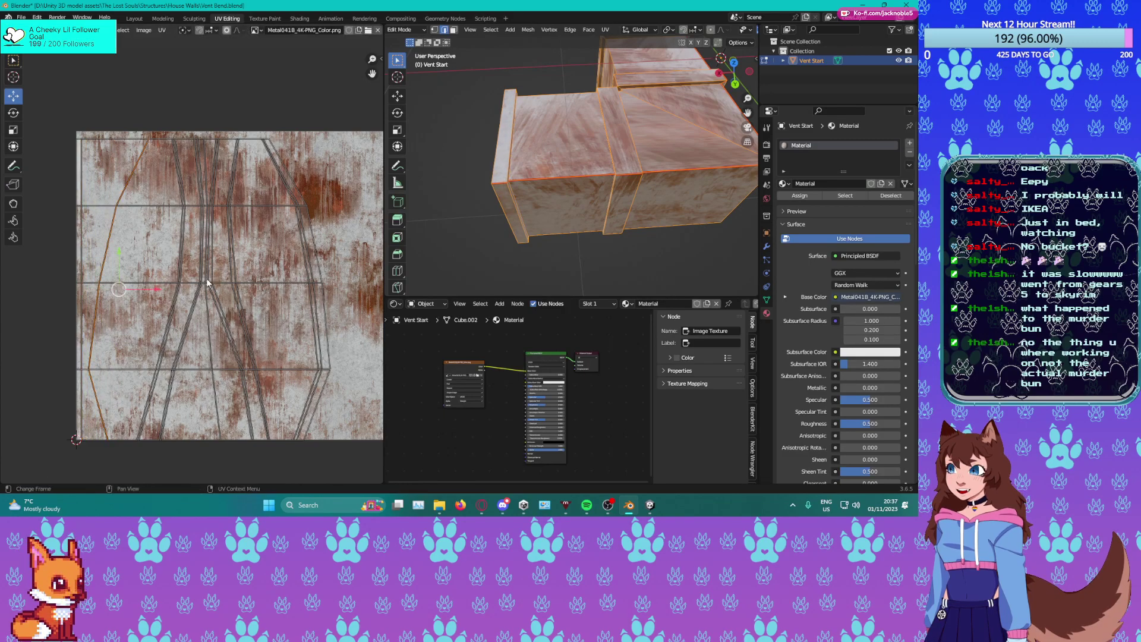
key("s")
key("x")
key("0")
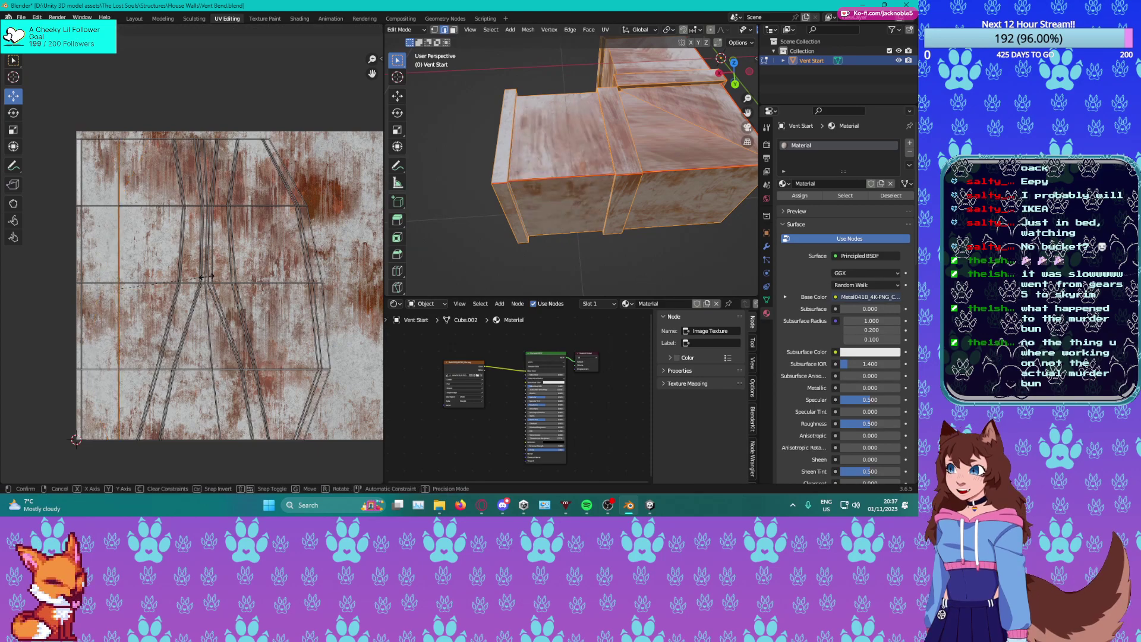
left_click(183, 288)
left_click_drag(156, 293, 119, 301)
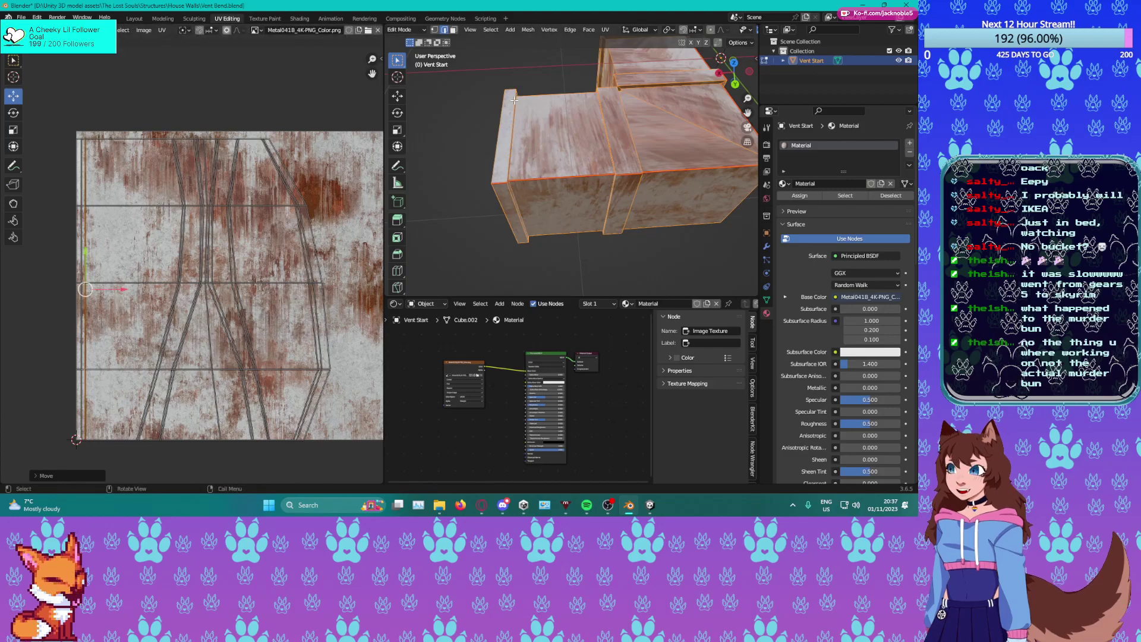
Flatten the fourth vertical UV column by scaling to 0 along X, and move it to about a fifth of the texture's width.
left_click(169, 328, "alt")
key("s")
key("x")
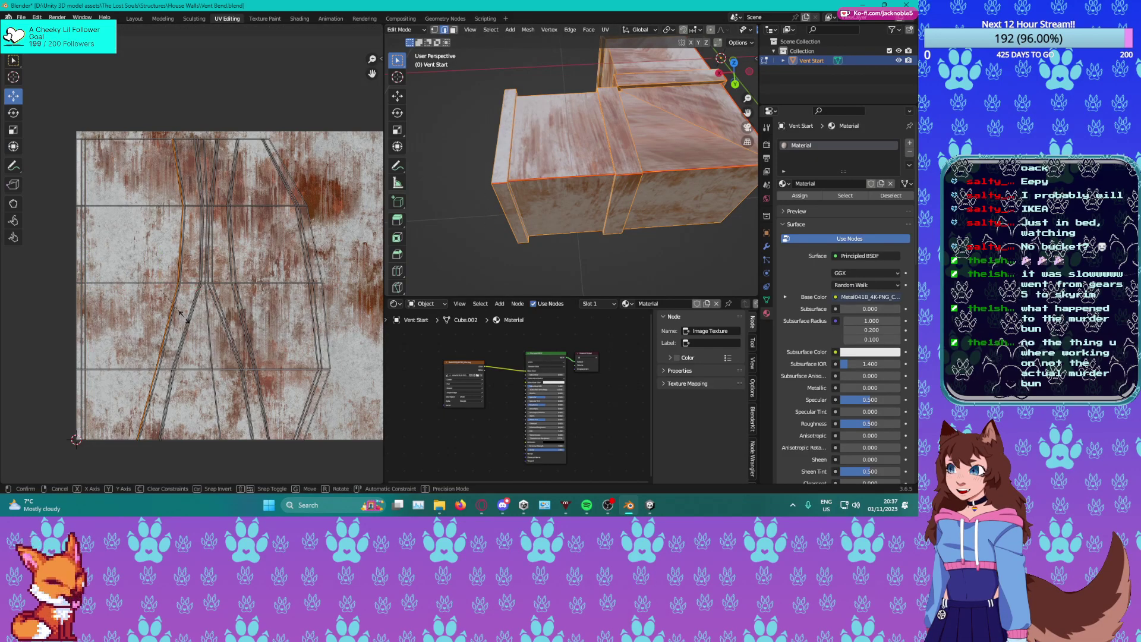
key("0")
key("Return")
key("g")
key("x")
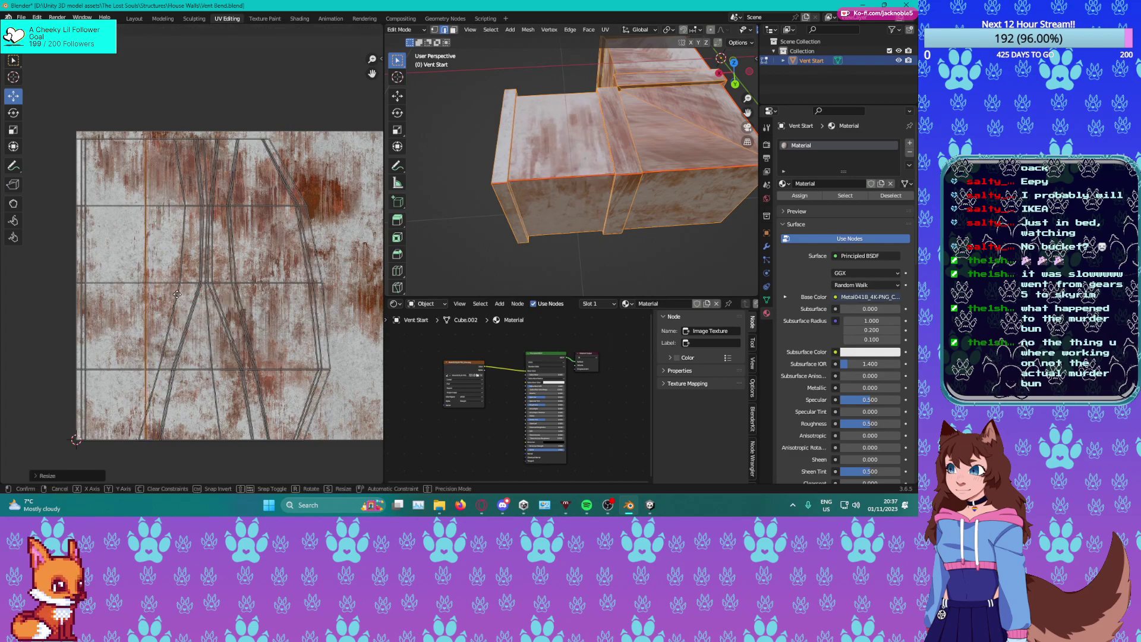
left_click(169, 307)
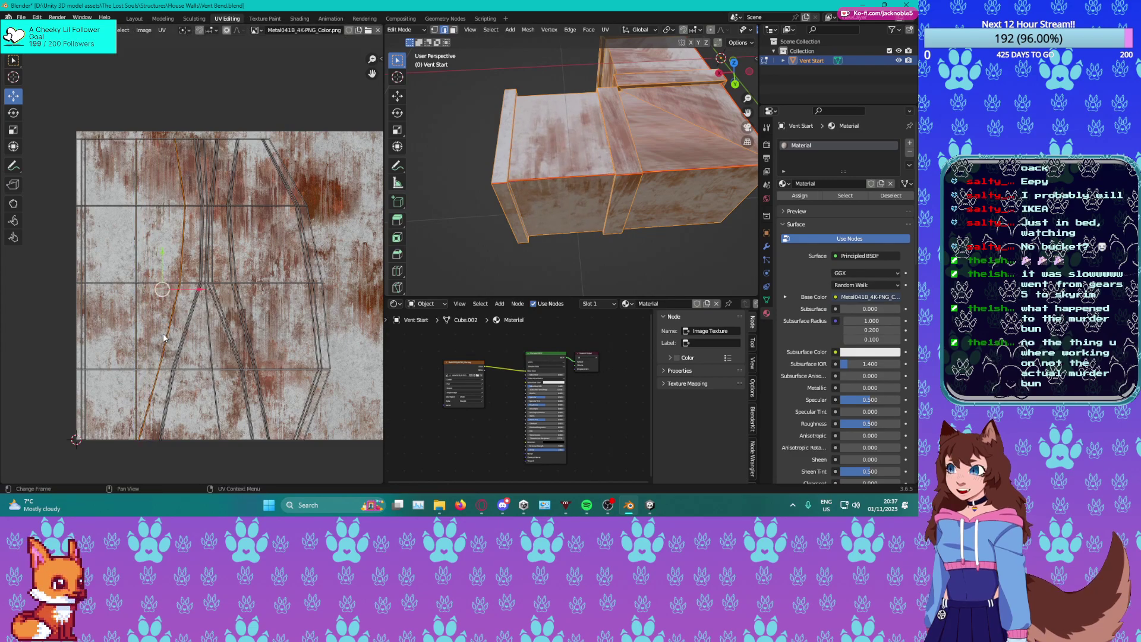
Flatten the fifth vertical UV column by scaling to 0 along X, and place it close beside the fourth column.
left_click(164, 336, "alt")
key("s")
key("x")
key("0")
key("Return")
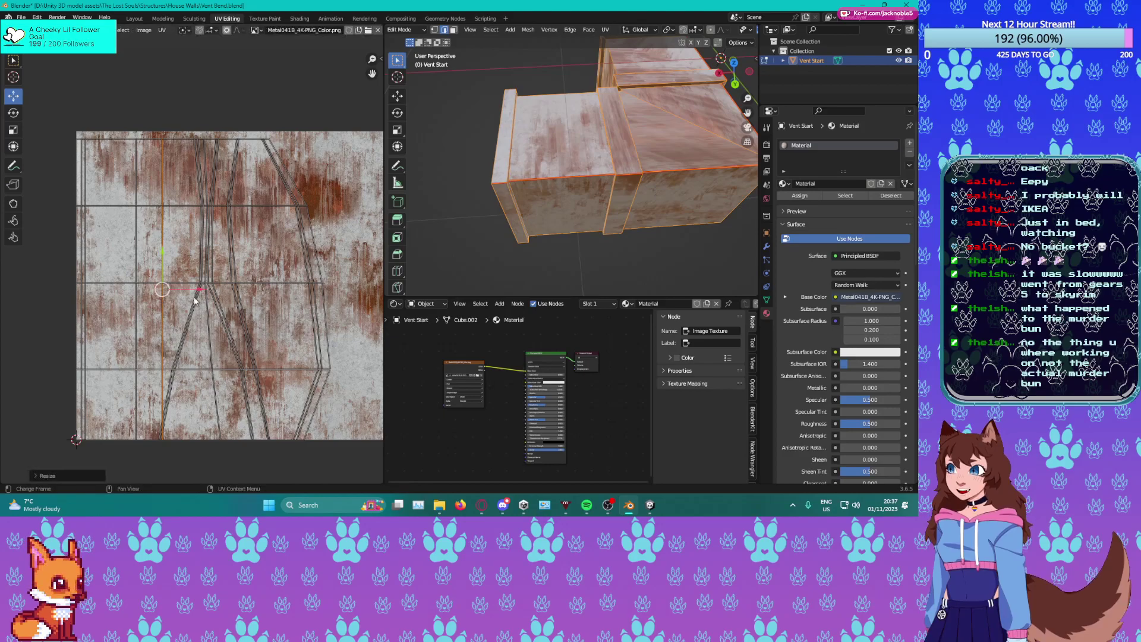
key("g")
key("x")
left_click(174, 296)
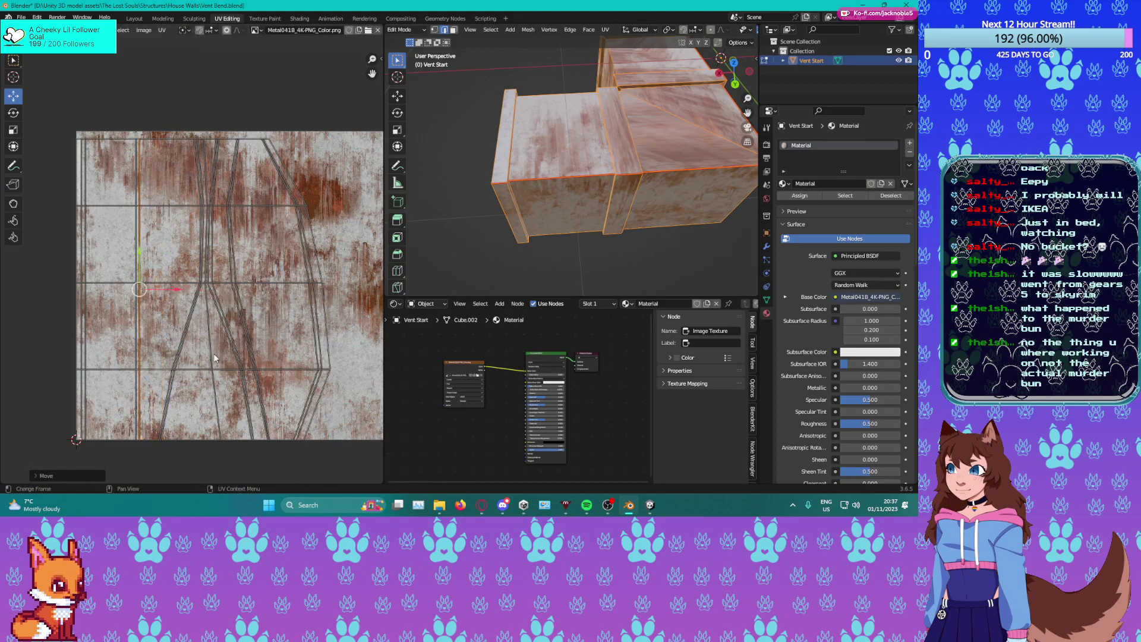
Flatten the sixth vertical UV column by scaling to 0 along X, and move it left to leave a narrow strip beside the fifth.
left_click(183, 344, "alt")
key("g")
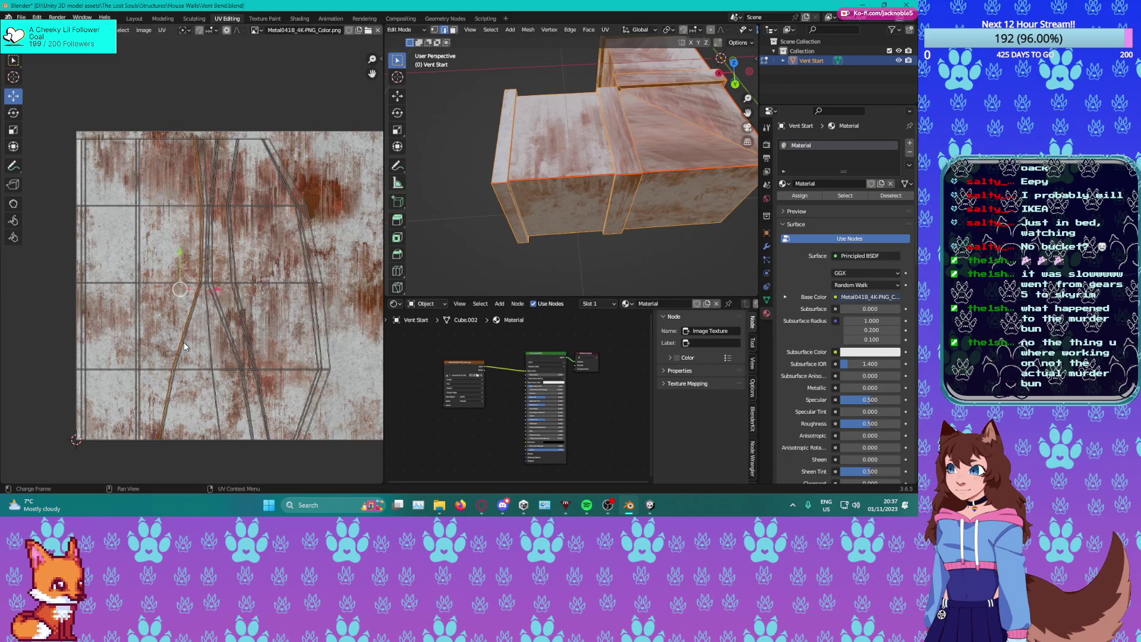
key("x")
key("0")
left_click(184, 343)
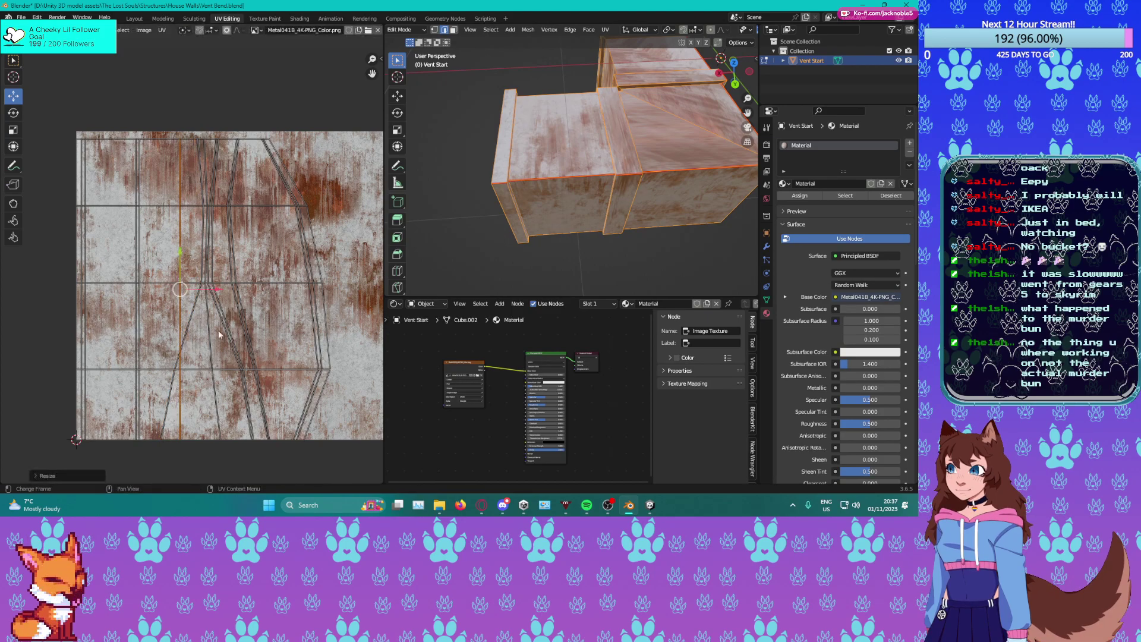
key("g")
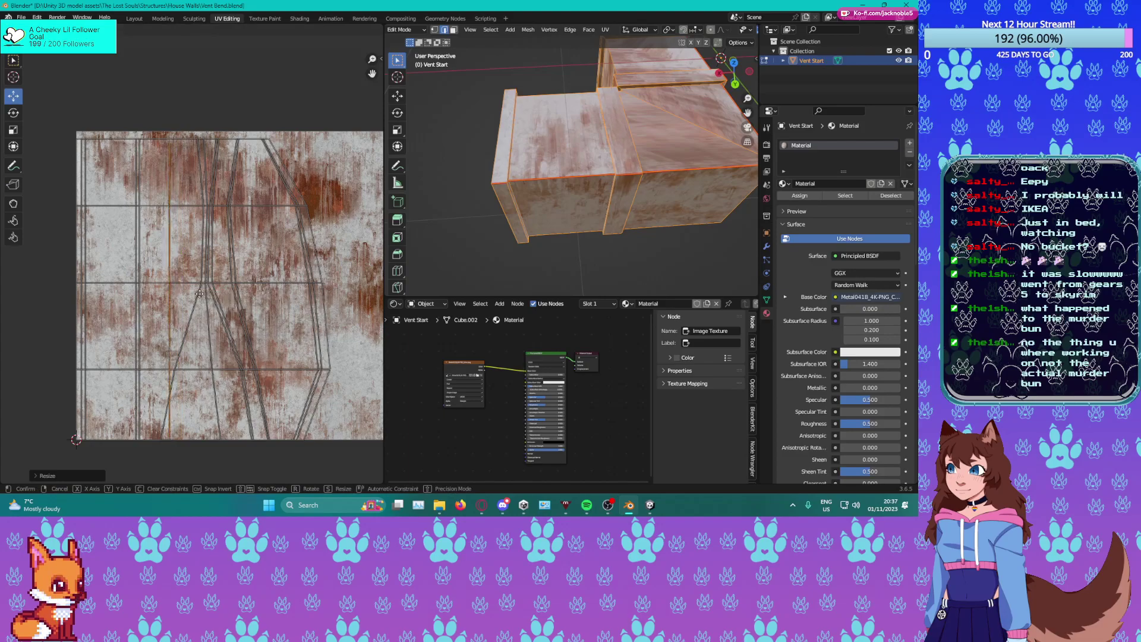
left_click(186, 297)
Flatten the seventh vertical UV column by scaling to 0 along X, and place it close beside the sixth column.
left_click(187, 317, "alt")
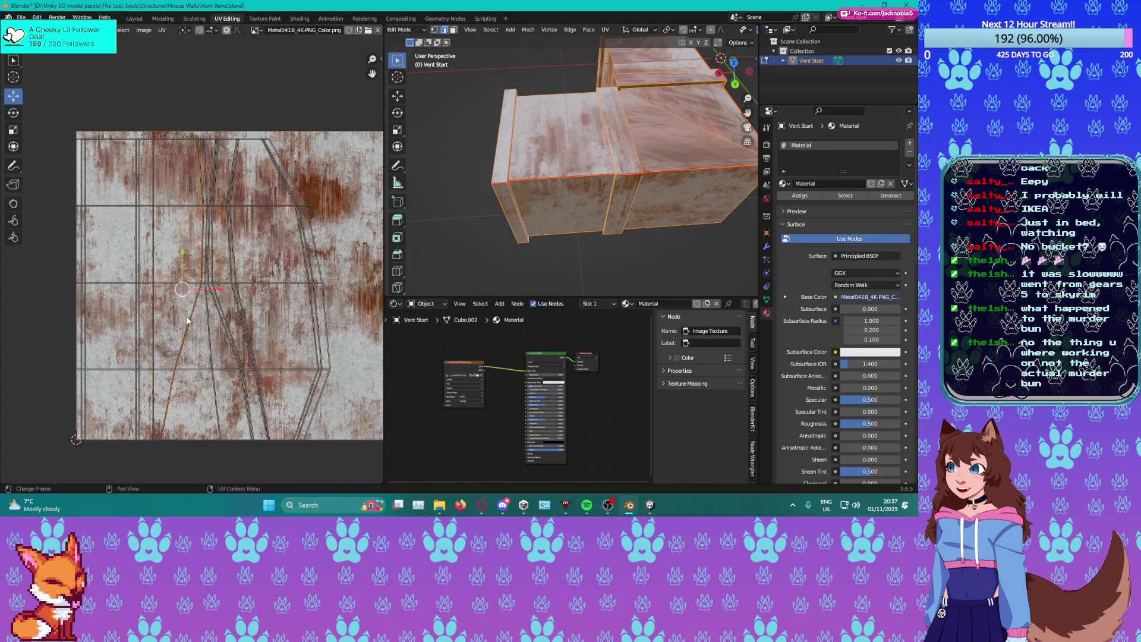
key("s")
key("x")
key("0")
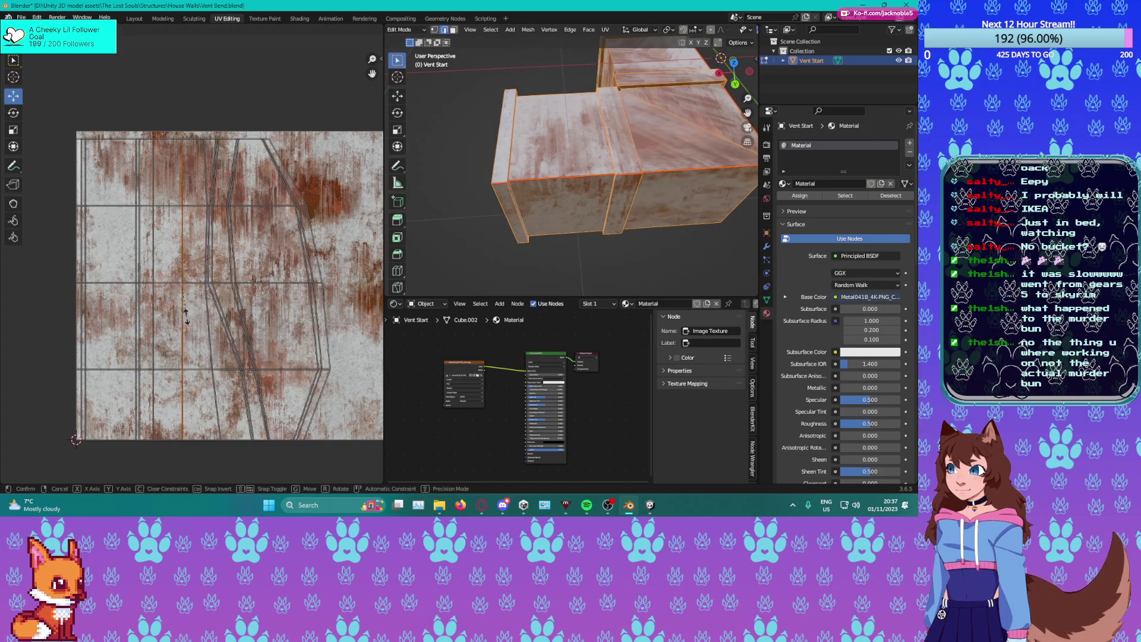
left_click(166, 321)
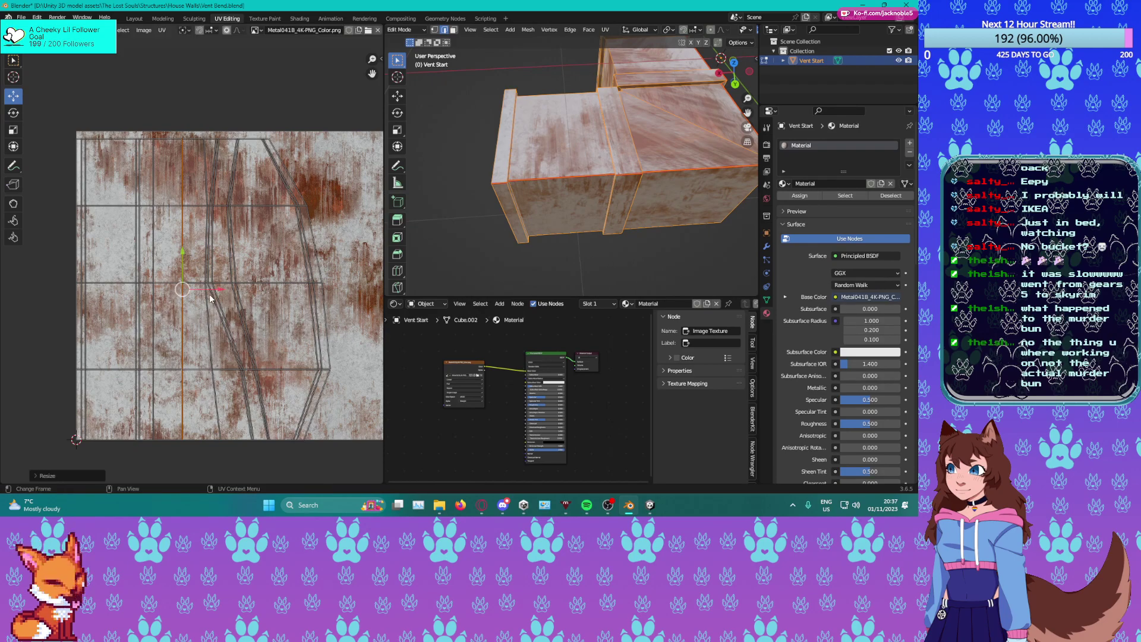
key("g")
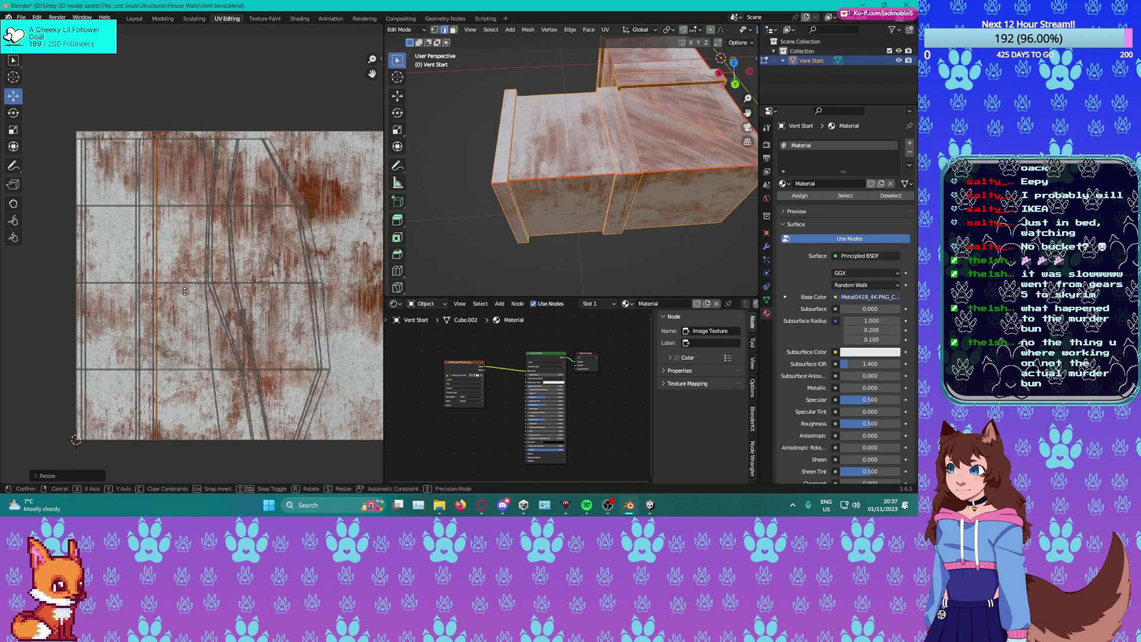
left_click(185, 291)
Flatten the eighth vertical UV column from the left by scaling it to 0 along X.
middle_click_drag(207, 361, 148, 345)
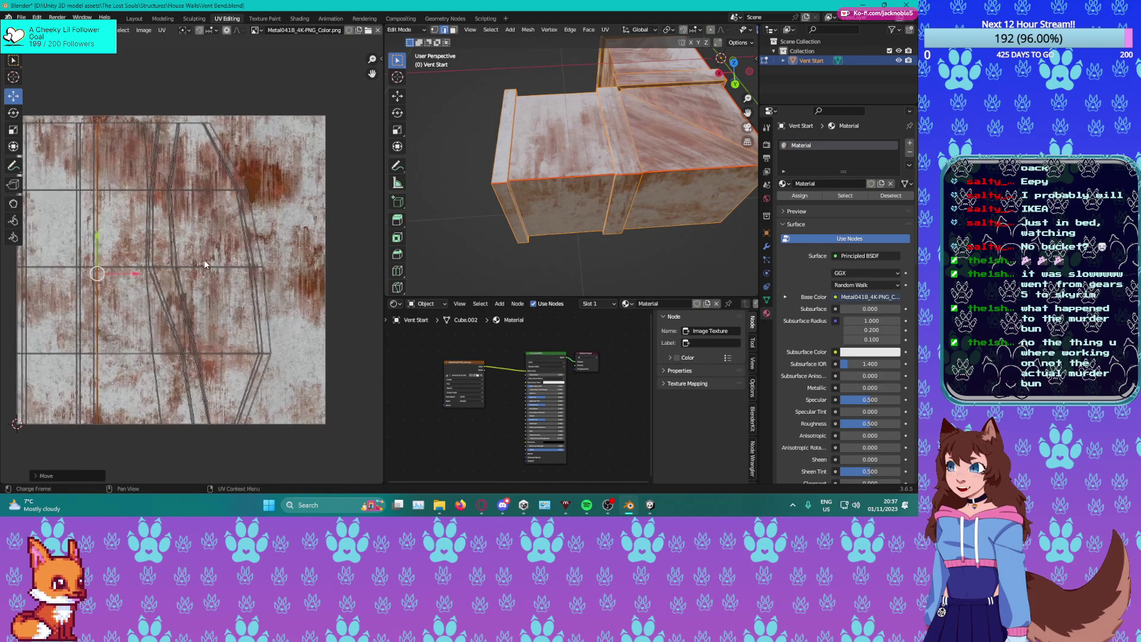
left_click(149, 335, "alt")
key("g")
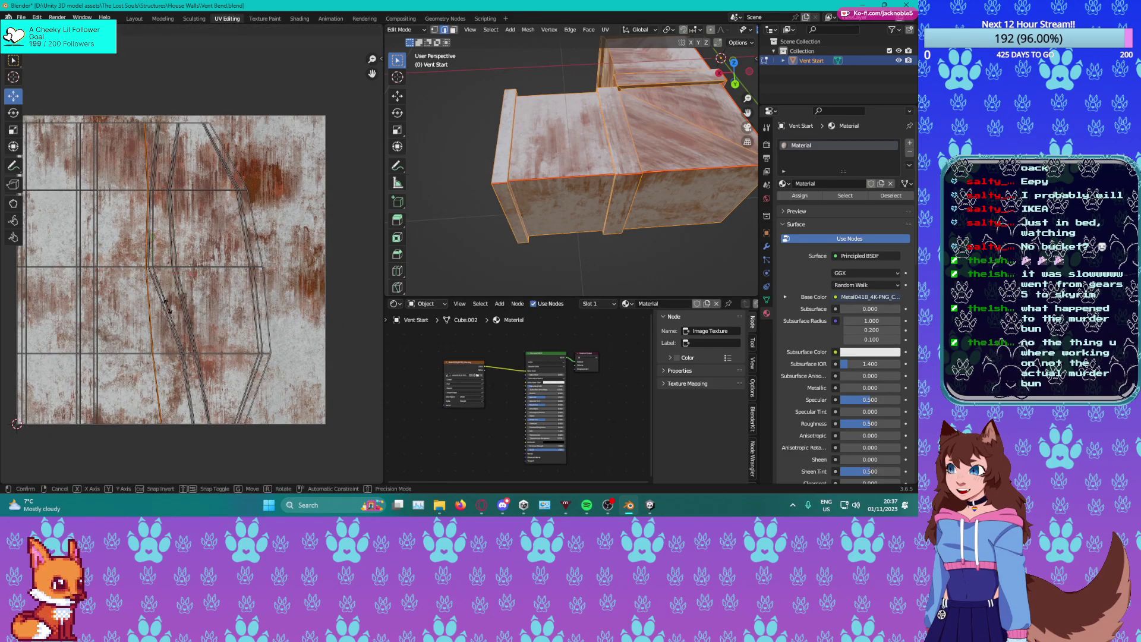
key("s")
key("x")
key("0")
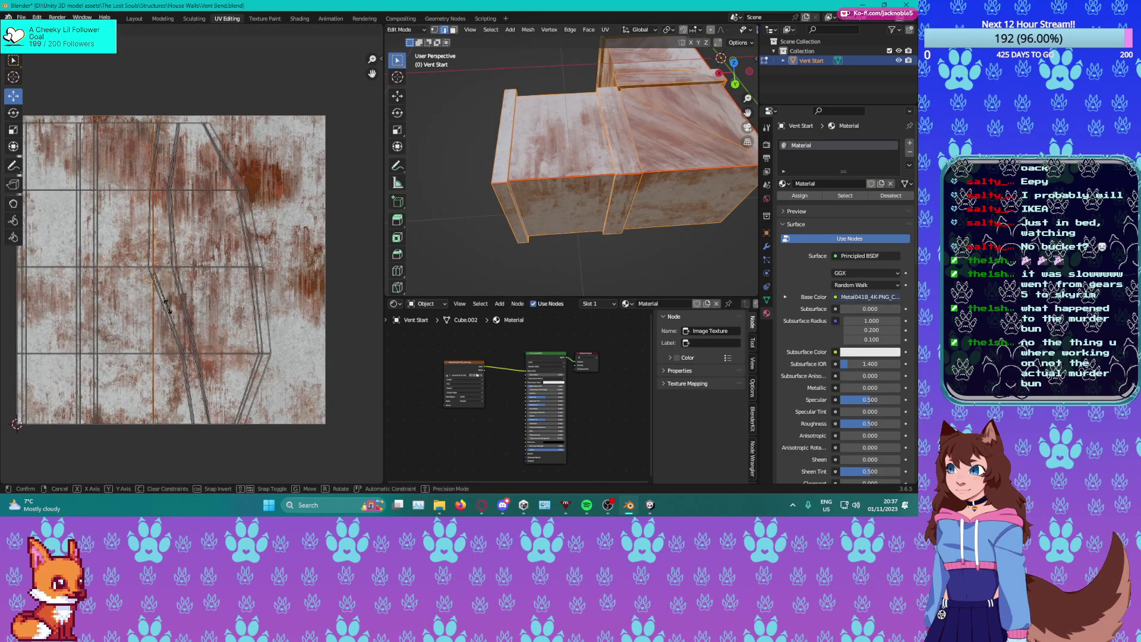
key("Return")
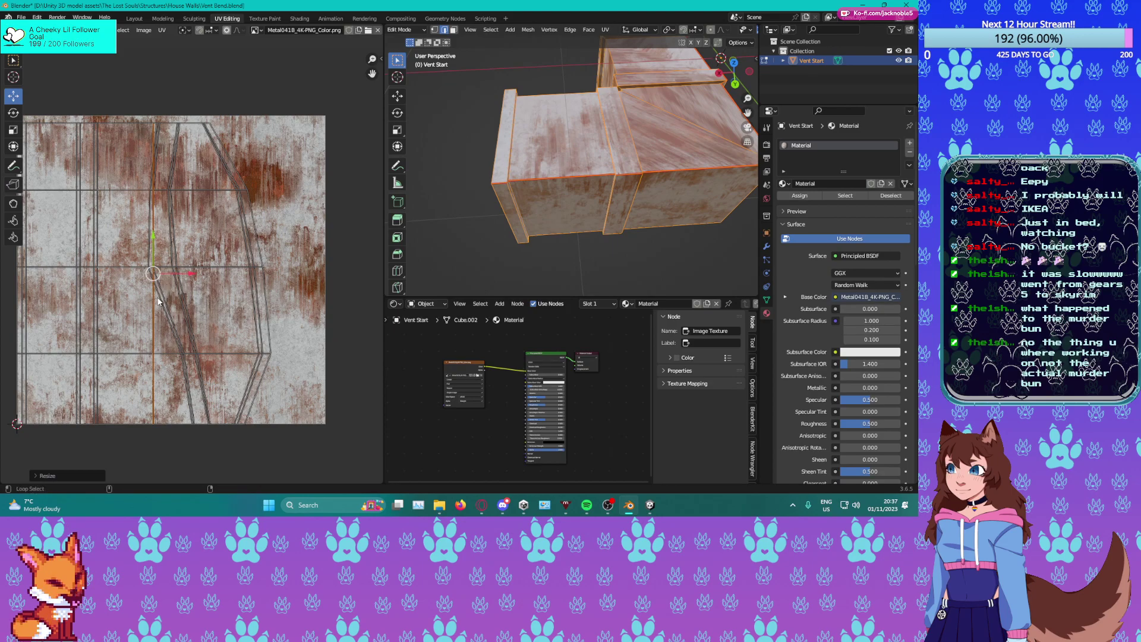
Straighten the ninth vertical UV column, just right of the one flattened last, by scaling it to 0 along X.
key("ctrl+z")
key("s")
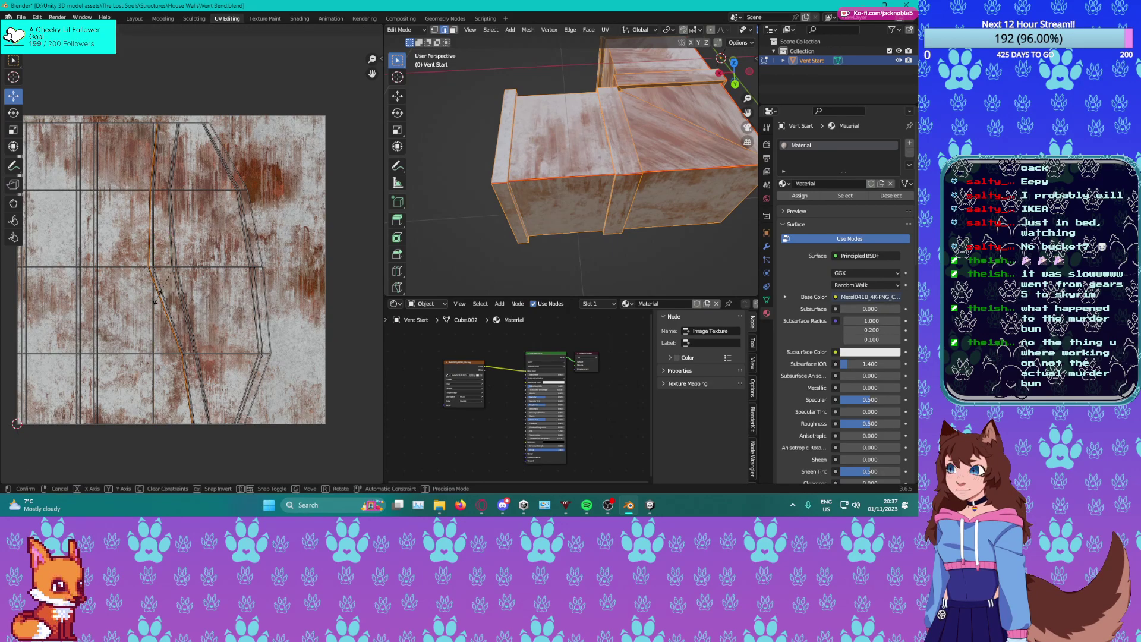
key("x")
key("0")
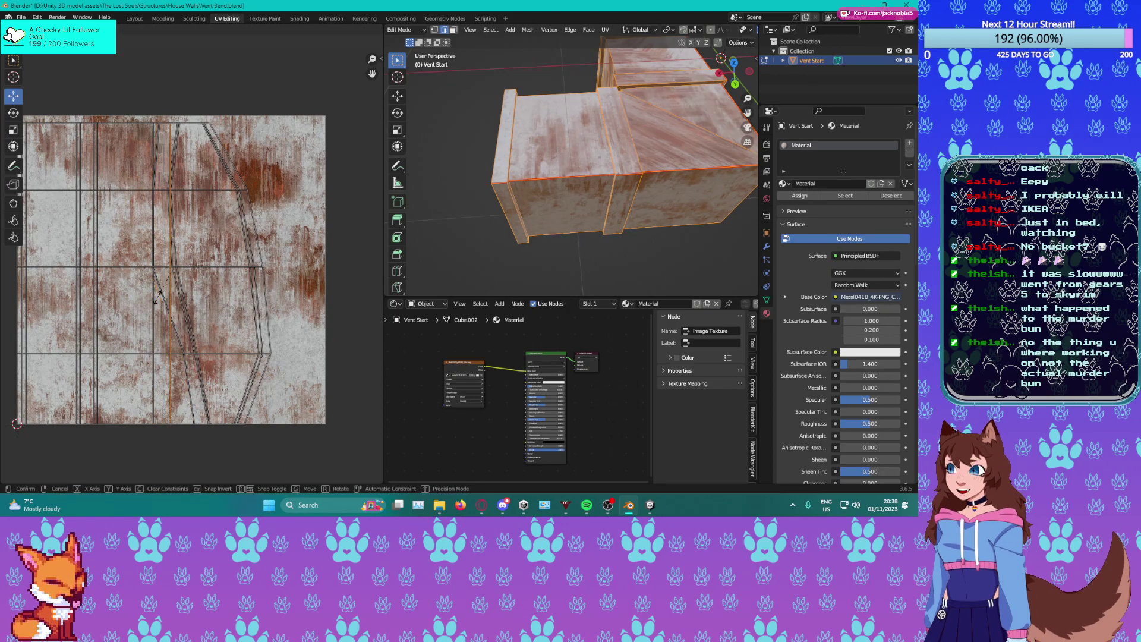
key("Return")
Select the tenth vertical UV column from the left and flatten it by scaling to 0 along X.
left_click(165, 299, "alt")
key("s")
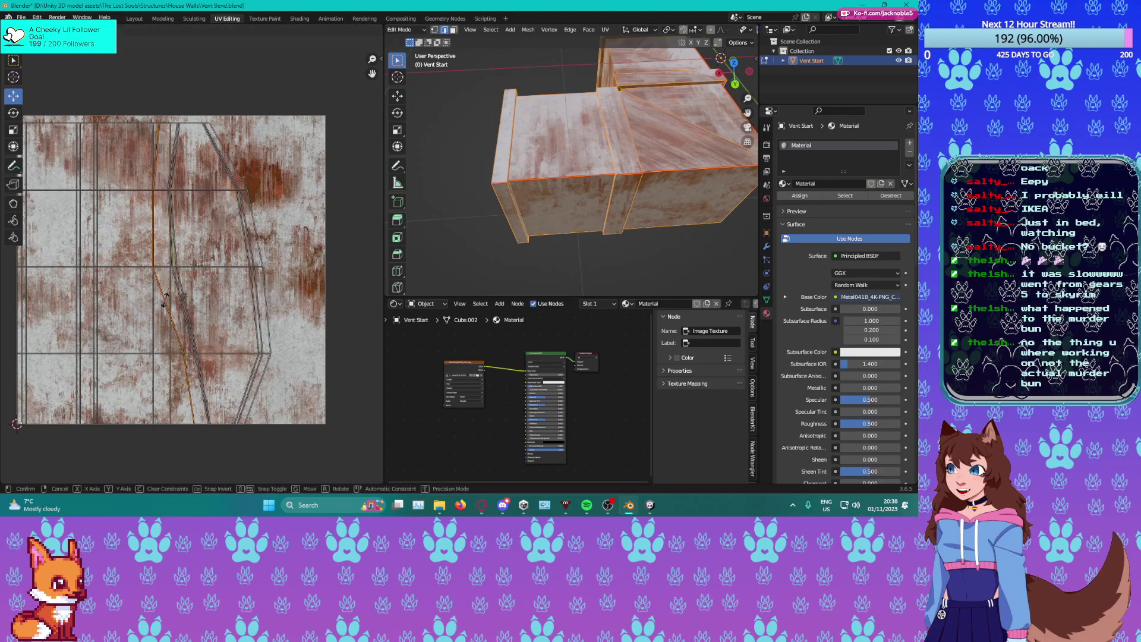
key("x")
key("0")
key("Return")
Select the slanted eleventh vertical UV column and flatten it by scaling to 0 along X.
left_click(182, 304, "alt")
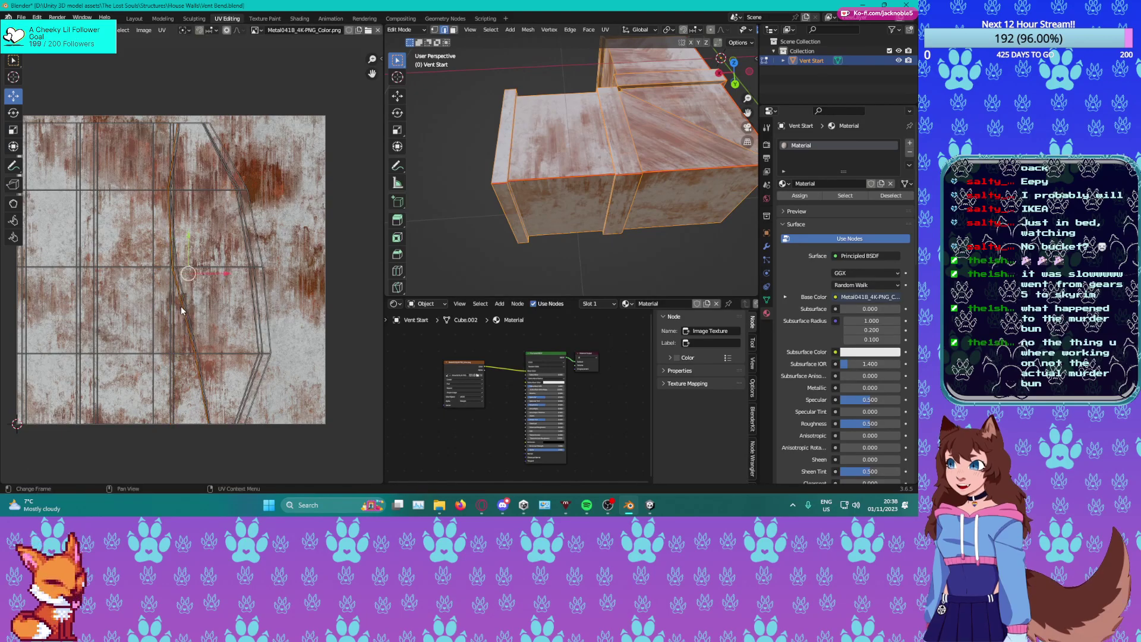
key("s")
key("x")
key("0")
key("Return")
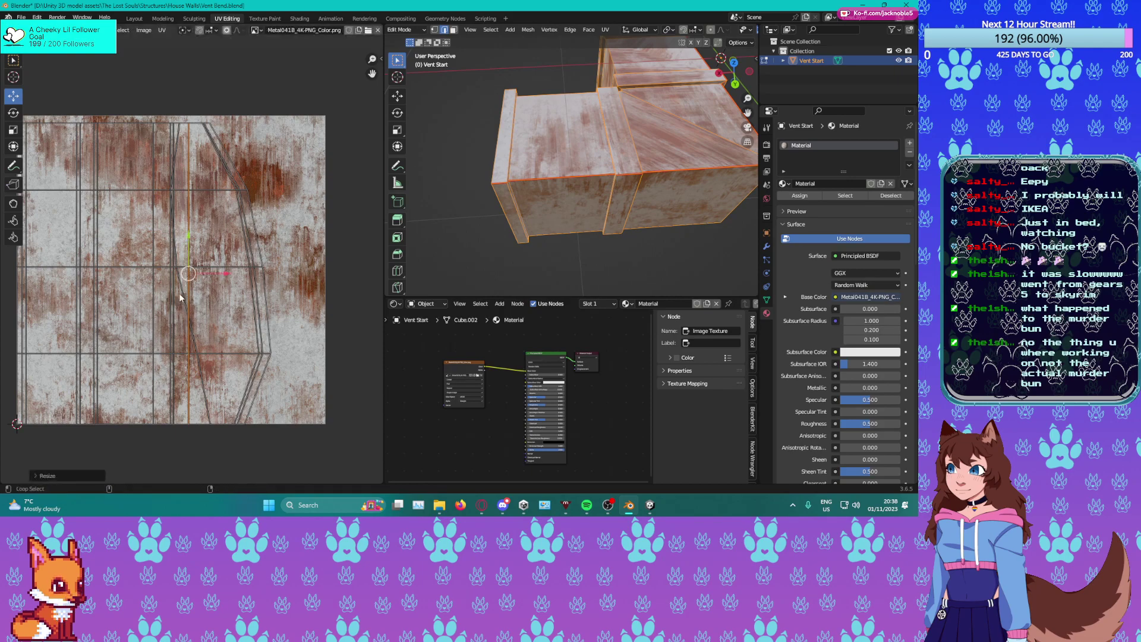
Flatten the last slanted middle UV column, close beside the eleventh, by scaling it to 0 along X.
left_click(180, 296, "alt")
key("s")
key("x")
key("0")
key("Return")
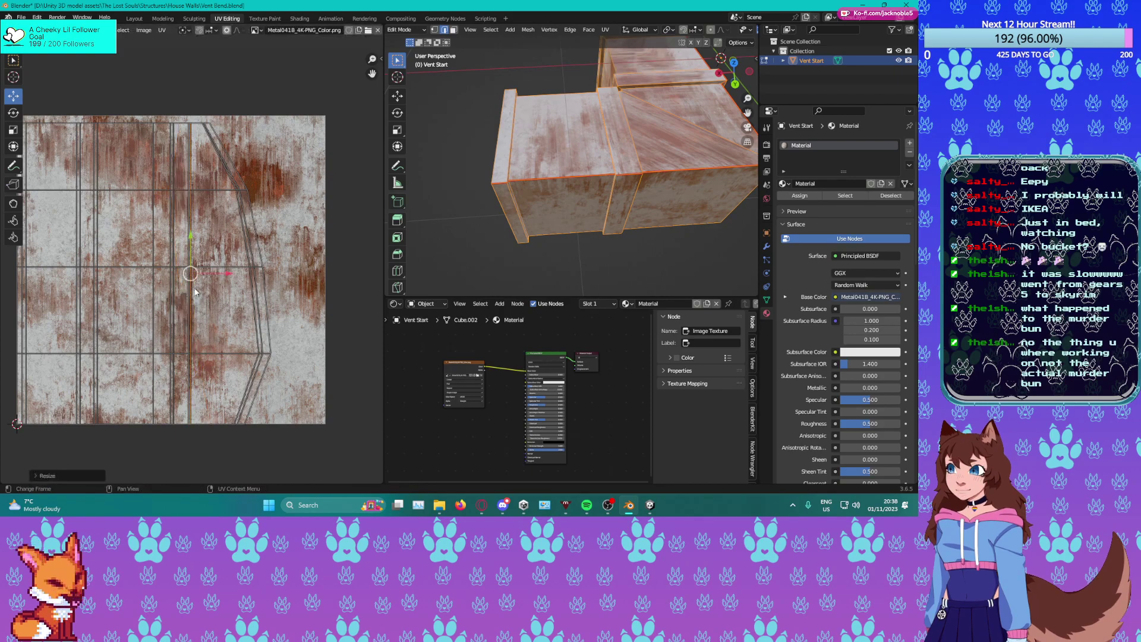
Flatten the inner curved UV column at the layout's right end by scaling it to 0 along X.
key("ctrl+z")
key("s")
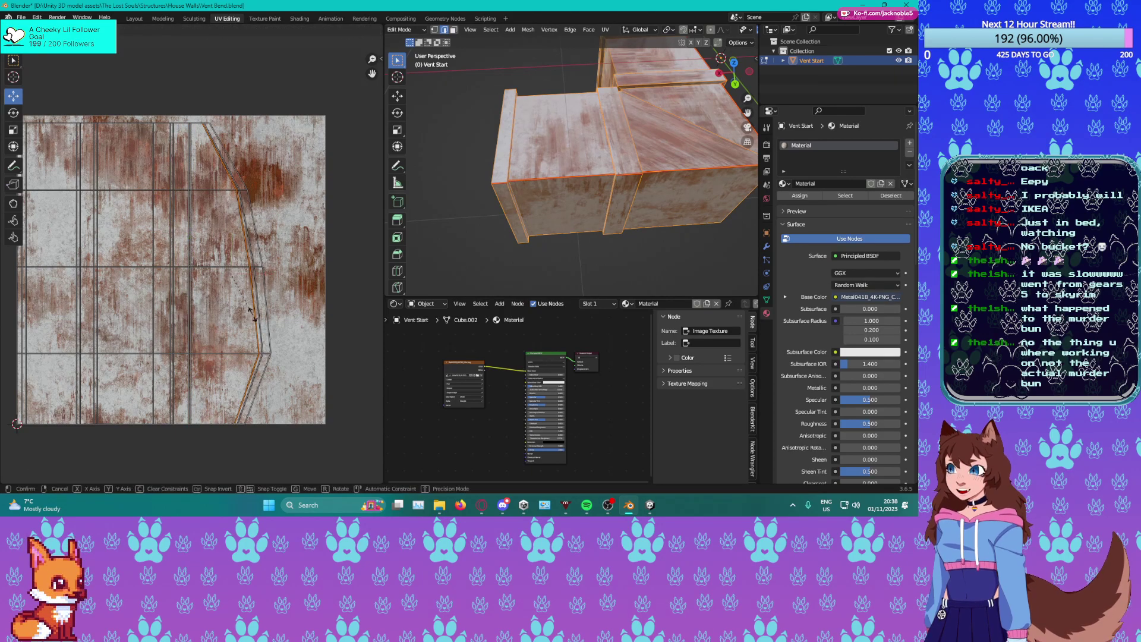
key("x")
key("0")
key("Return")
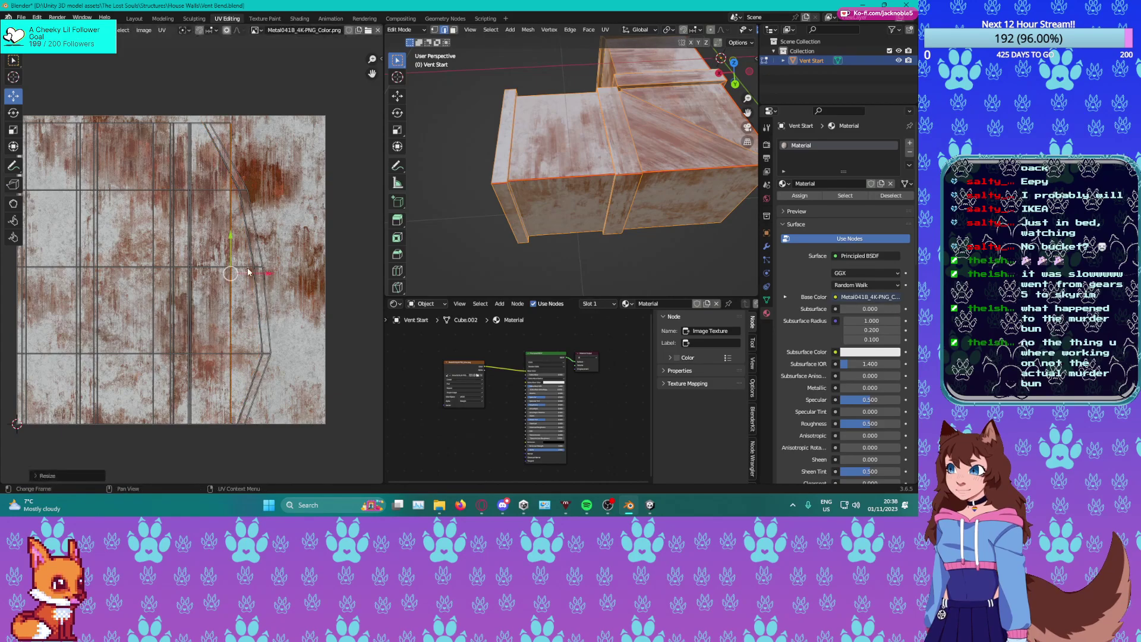
Flatten the remaining curved UV columns at the layout's right end by scaling each to 0 along X.
key("ctrl+z")
key("s")
key("0")
key("Return")
left_click(257, 288, "alt")
key("s")
key("x")
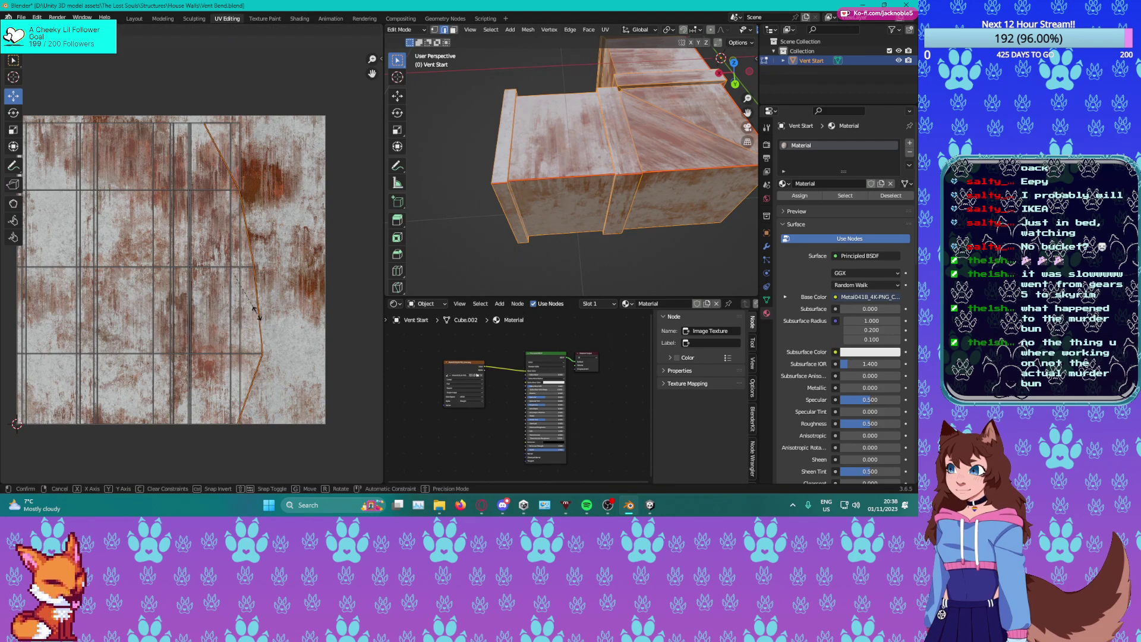
key("0")
key("Return")
In face selection mode, isolate the bend's triangular top face to locate its UVs, and reselect the whole mesh.
middle_click_drag(627, 191, 539, 222)
key("3")
left_click(537, 161)
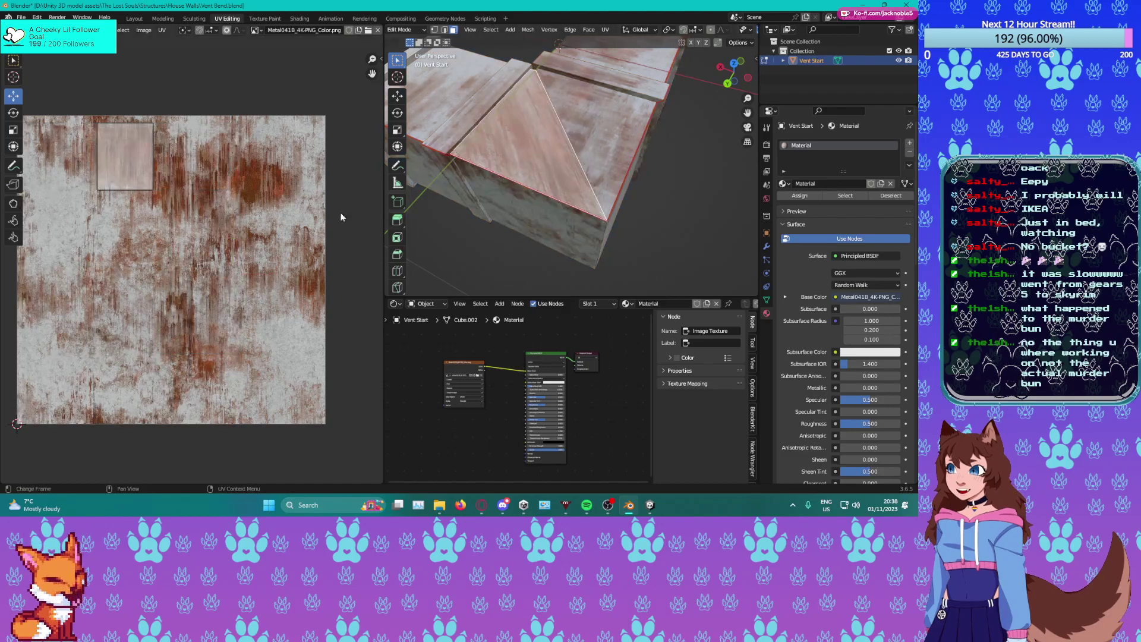
key("a")
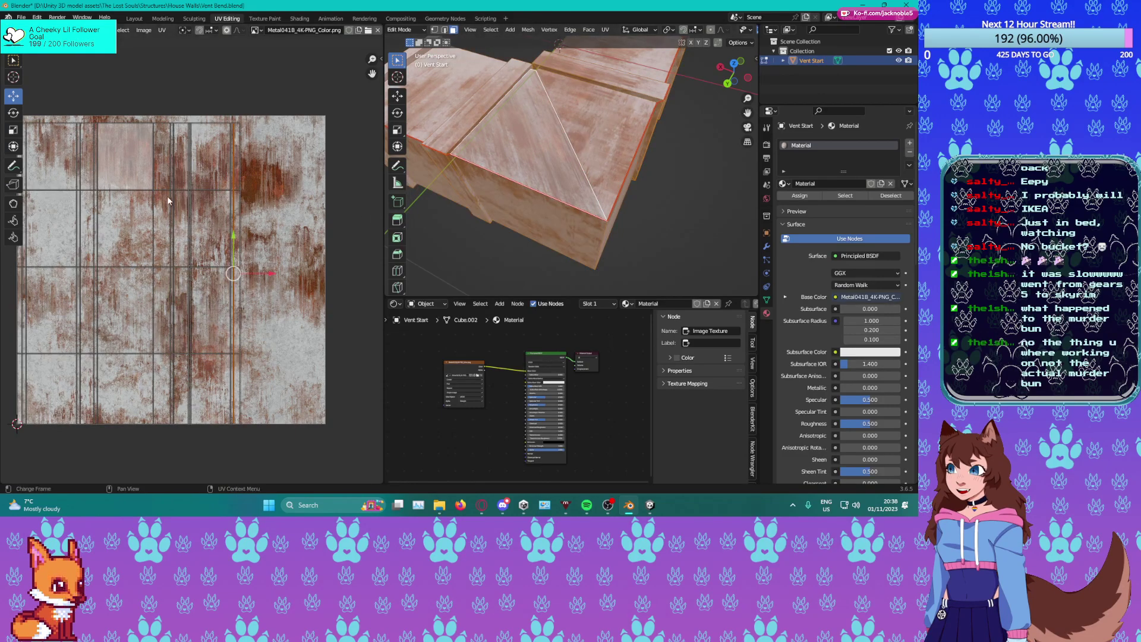
Move the straight UV column on the right side of the triangular face's UVs inward to narrow that face.
scroll(167, 196, "up", 2)
middle_click_drag(167, 197, 255, 262)
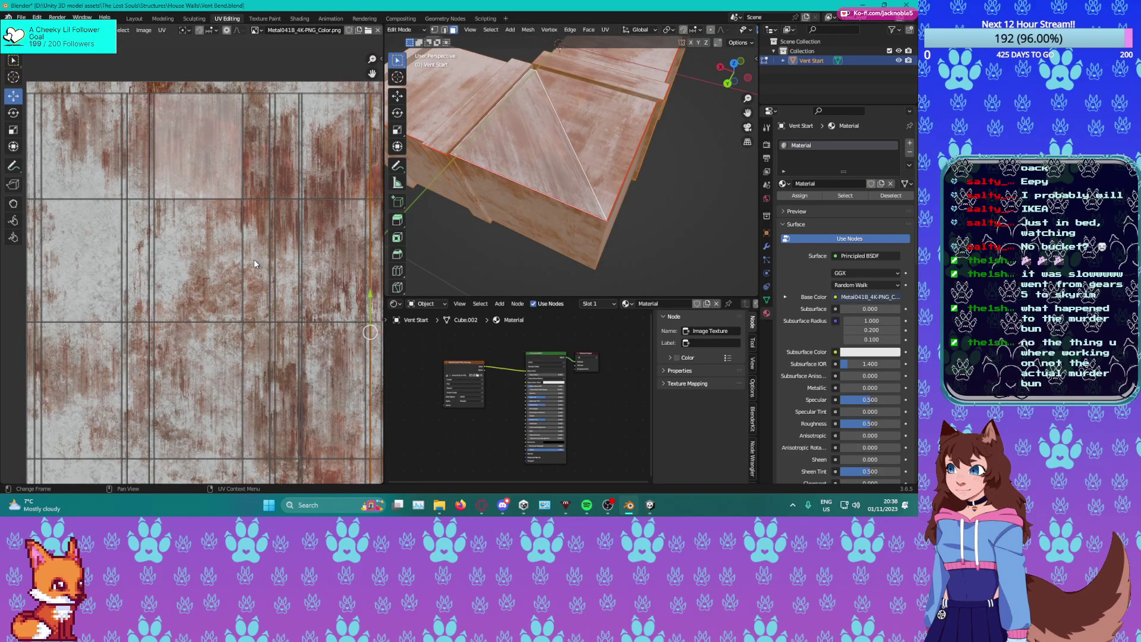
scroll(256, 260, "up", 1)
left_click(257, 258, "alt")
left_click_drag(289, 356, 240, 346)
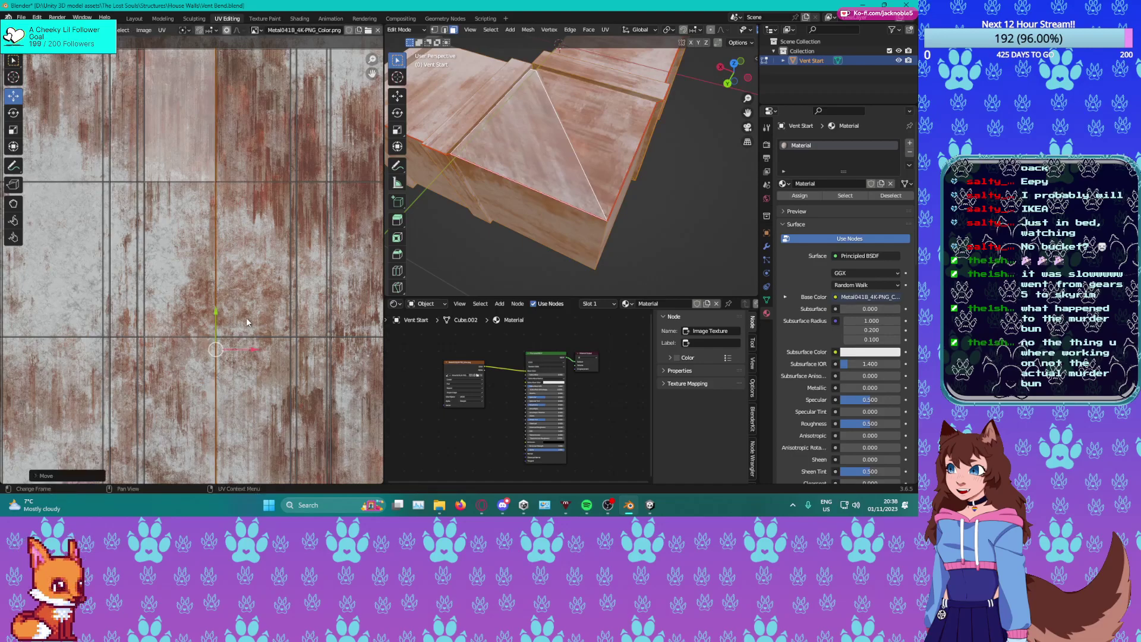
scroll(246, 318, "down", 3)
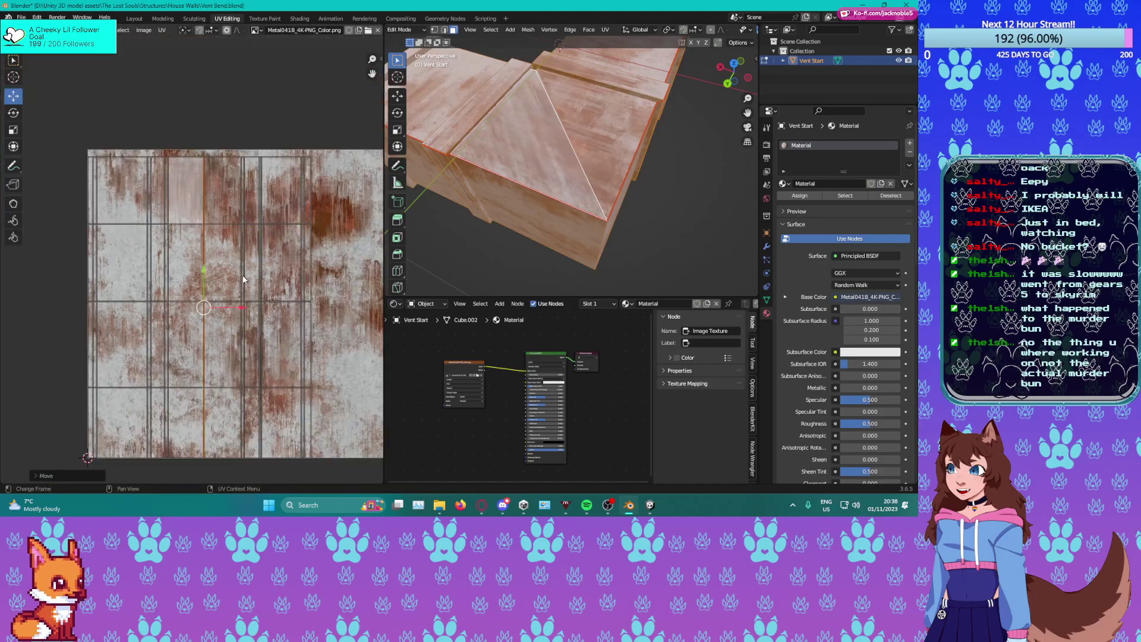
Mark the diagonal edge across the bend's top corner as a seam and reselect the whole mesh.
left_click(579, 166)
key("2")
left_click(577, 166, "alt")
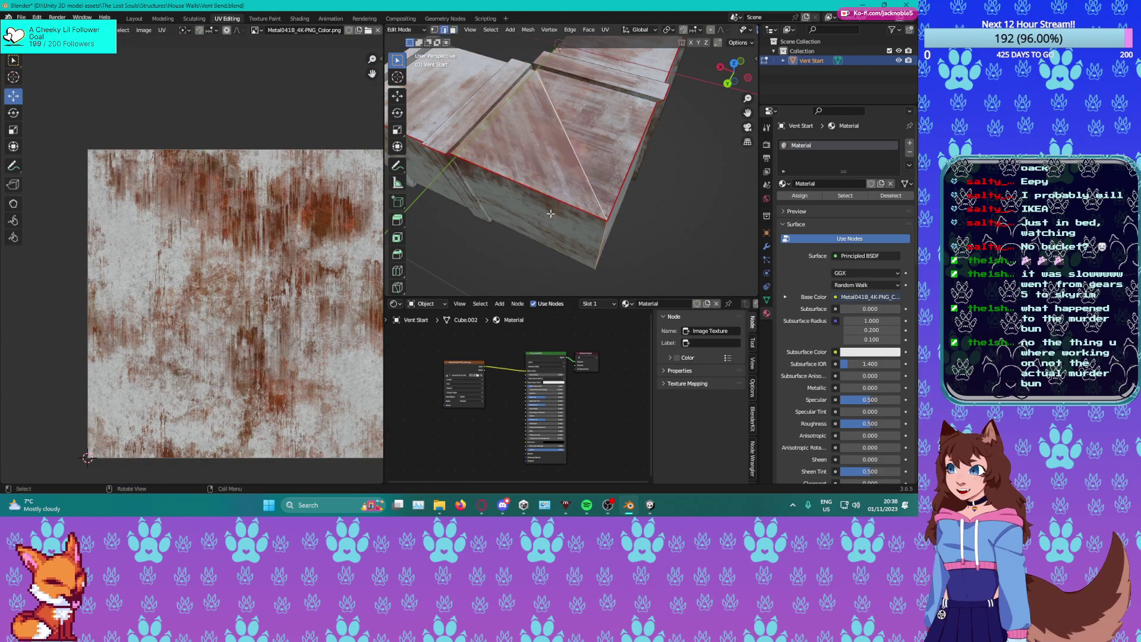
right_click(551, 209)
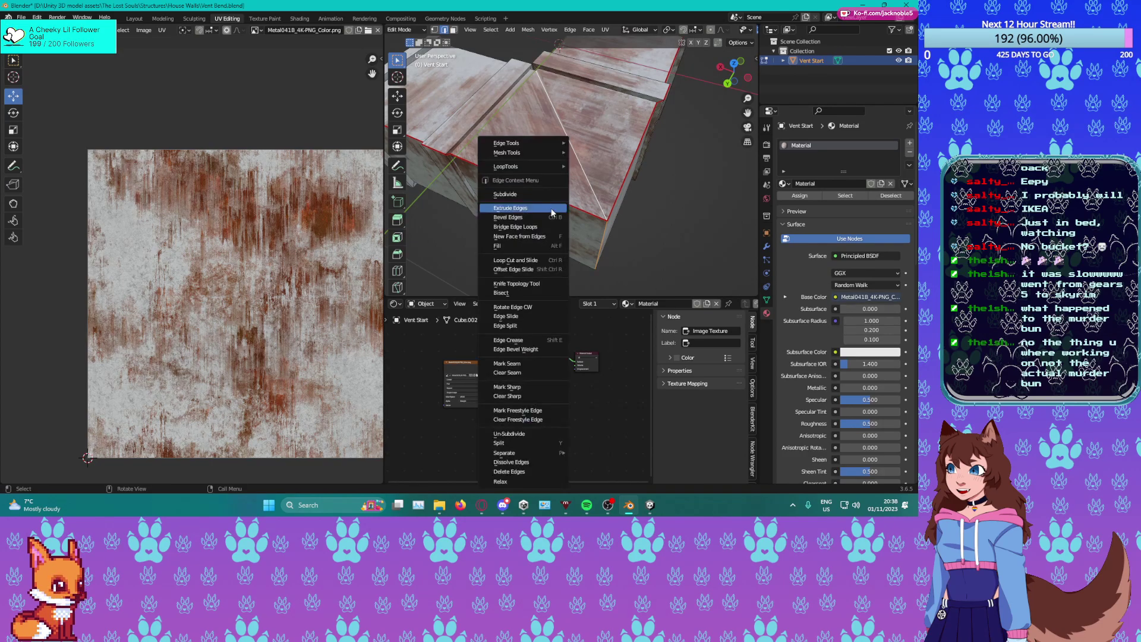
left_click(517, 366)
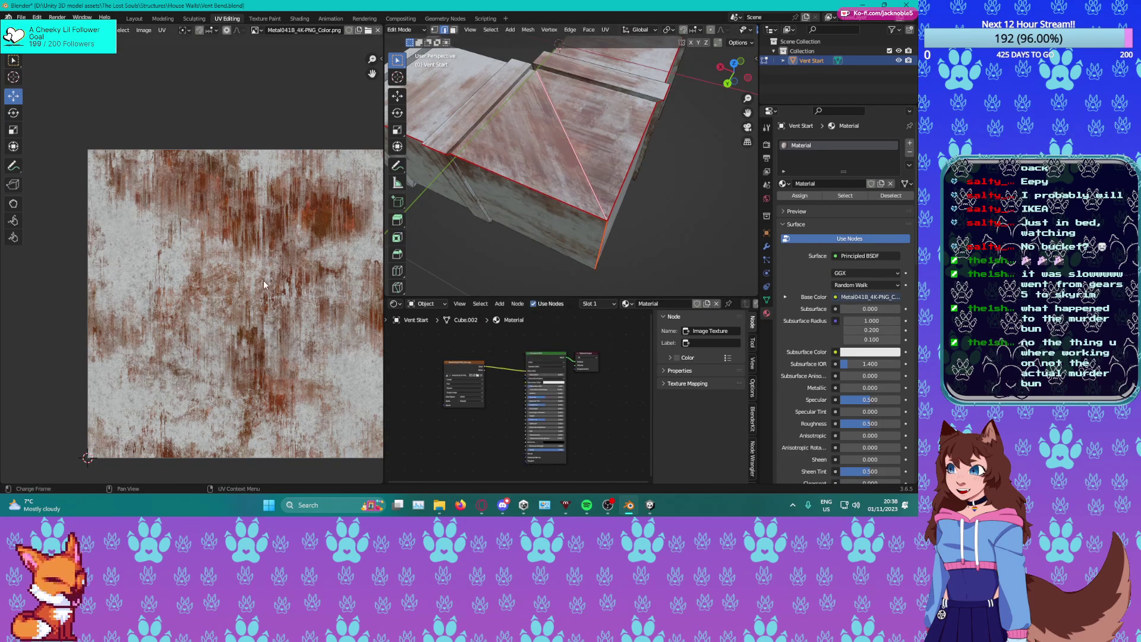
key("a")
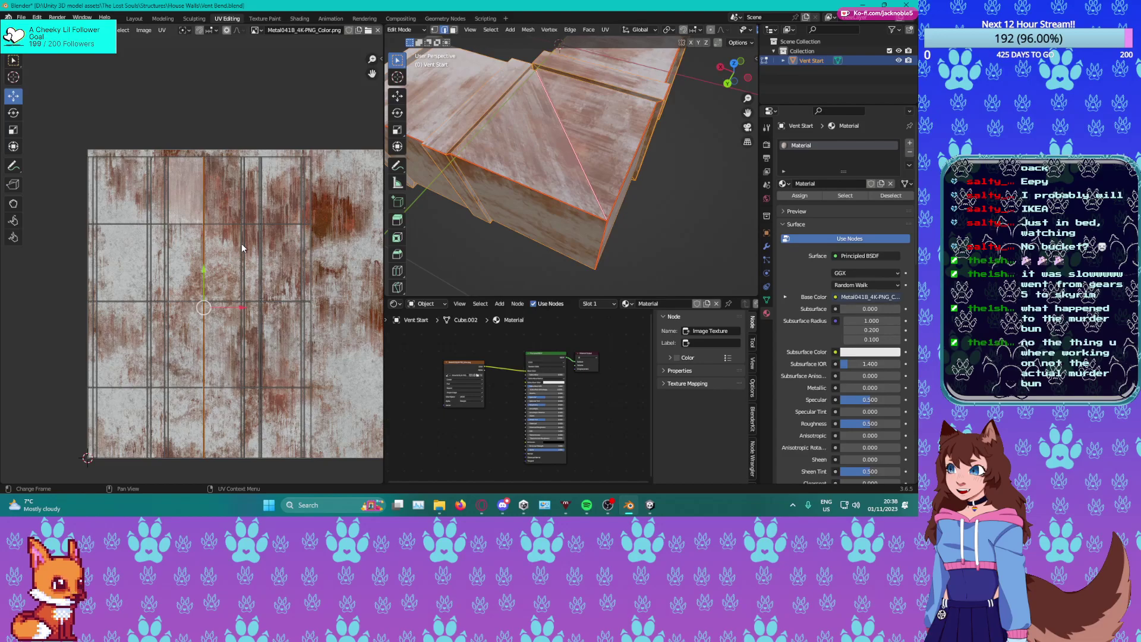
key("u")
left_click(242, 245)
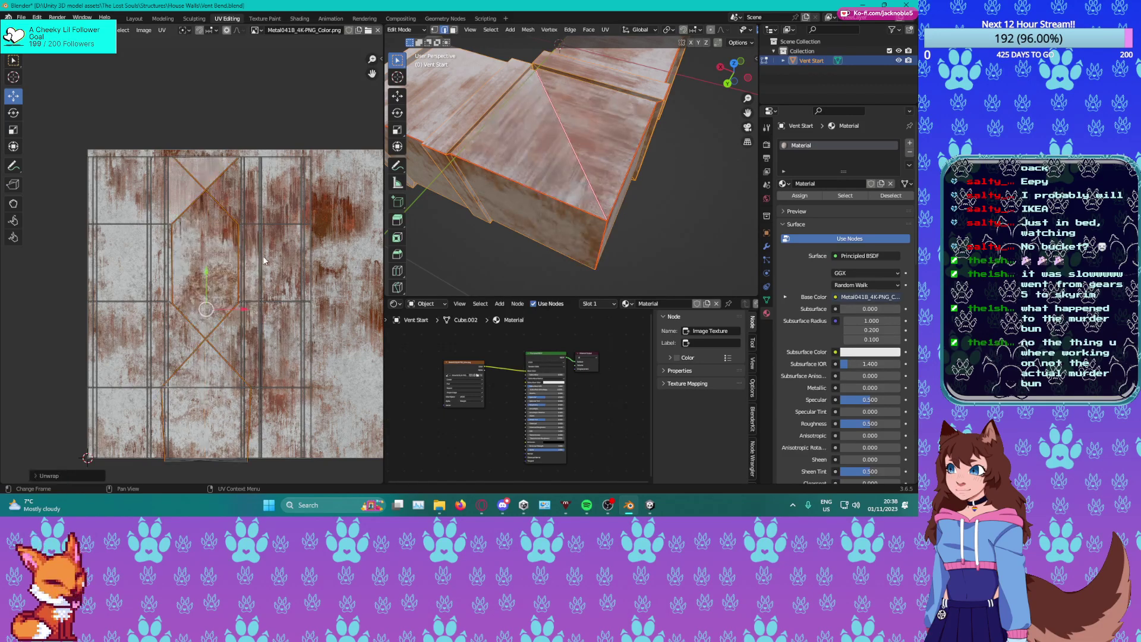
key("ctrl+z")
Unwrap the whole bend again with all of its UVs selected.
right_click(263, 248)
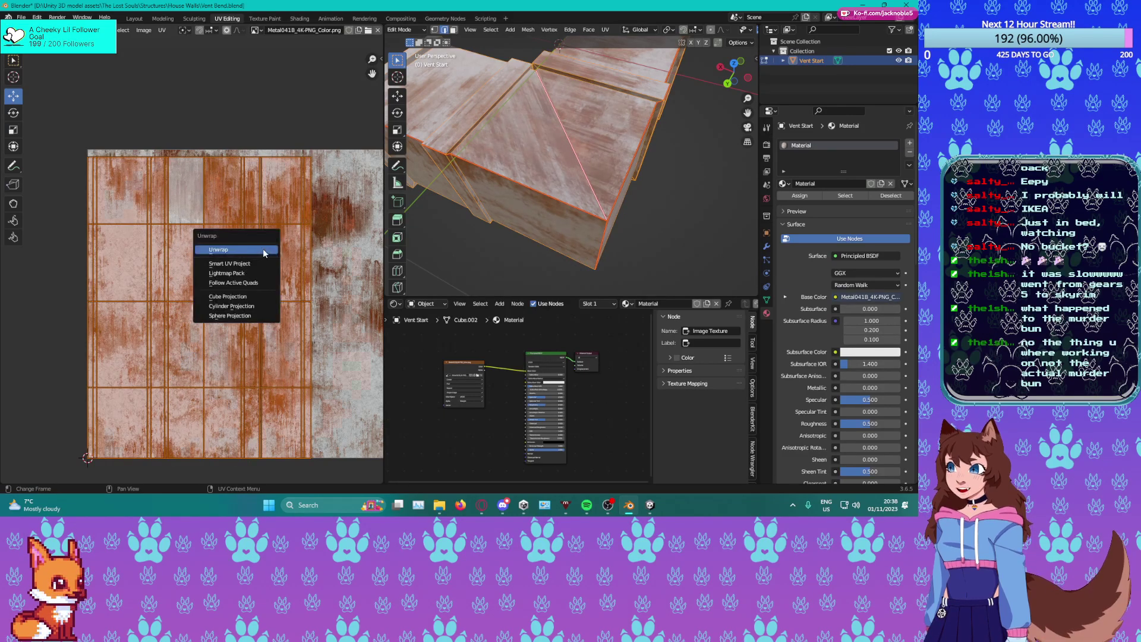
left_click(261, 250)
middle_click_drag(251, 266, 276, 252)
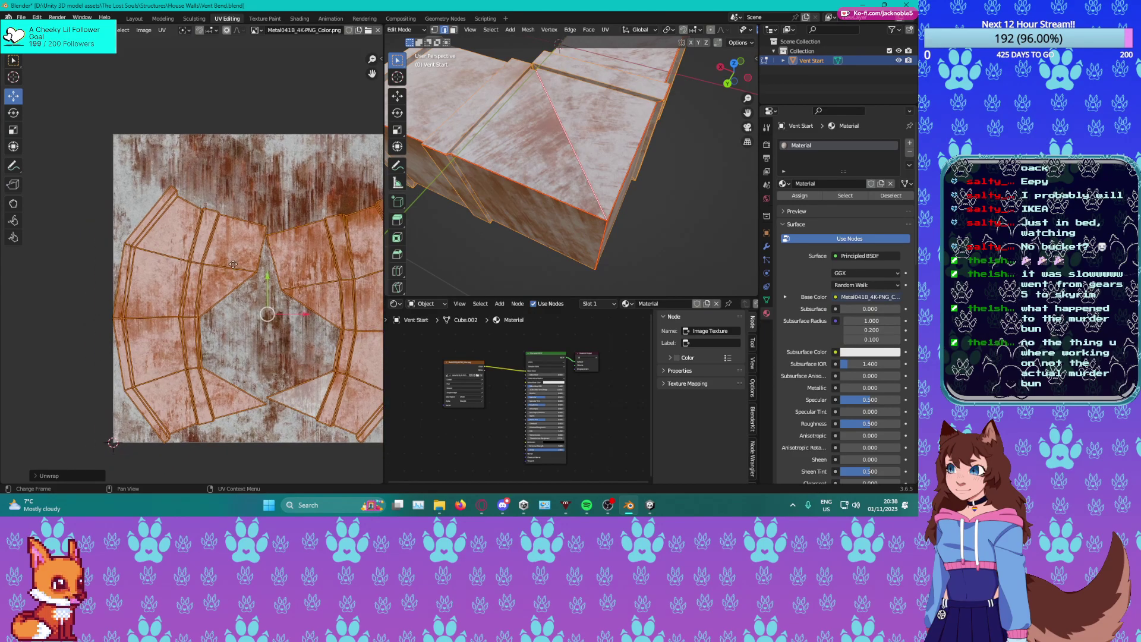
Flatten the new layout's outermost left UV column by scaling it to 0 along X, and move it to the texture's left edge.
left_click(114, 357, "alt")
key("s")
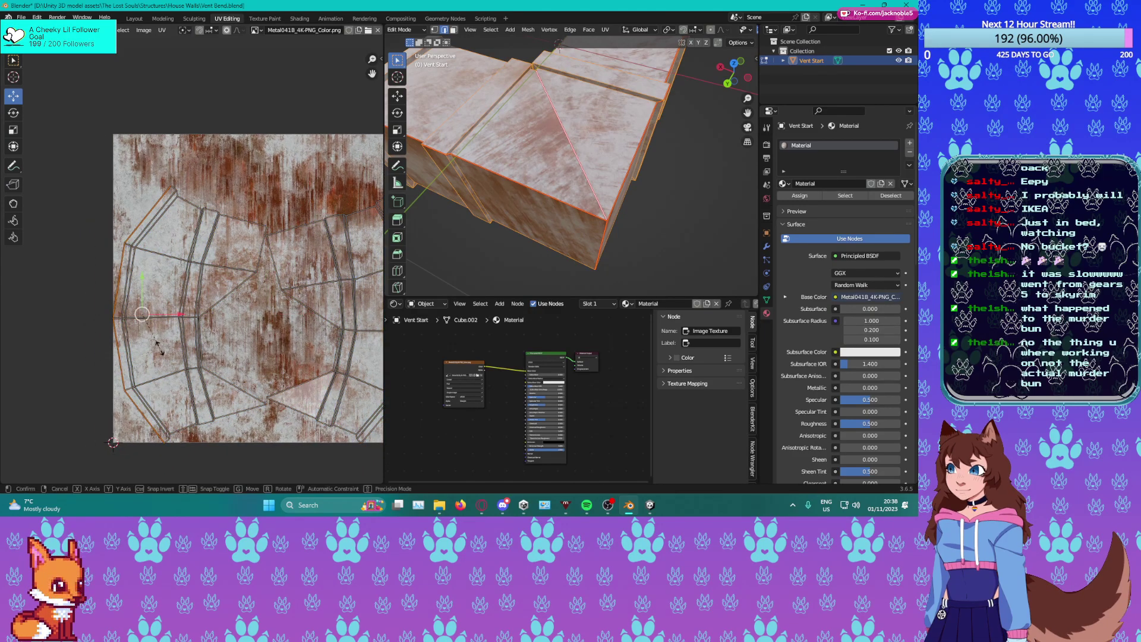
key("x")
key("0")
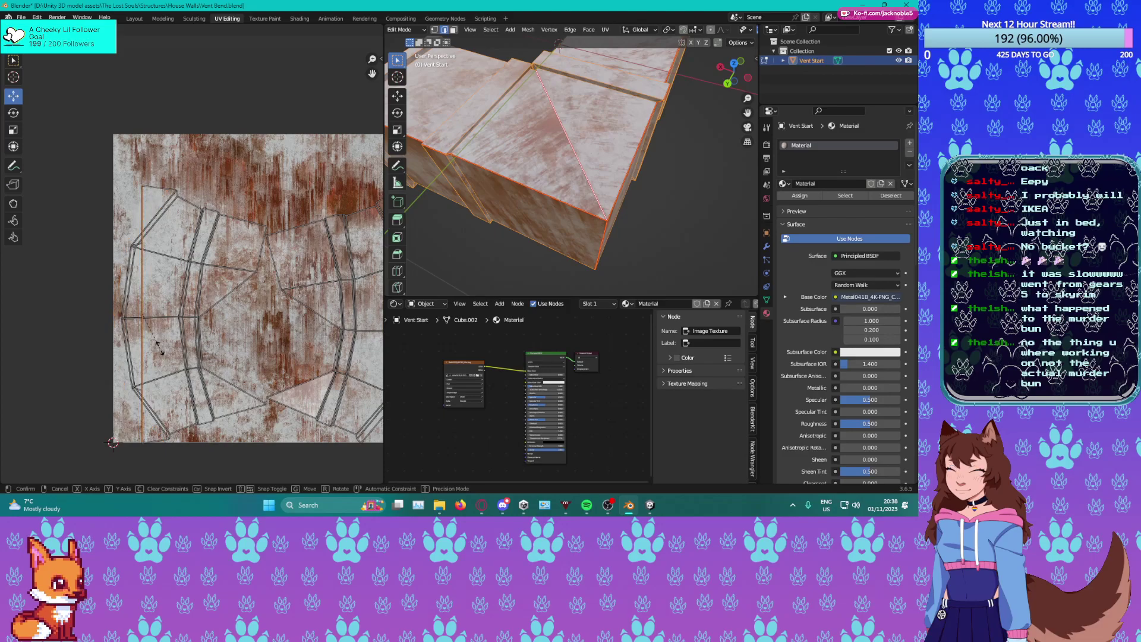
key("Return")
key("ctrl+z")
key("s")
key("x")
key("0")
key("Return")
left_click_drag(182, 313, 154, 314)
Flatten the second curved UV column by scaling it to 0 along X, and move it close beside the first column.
left_click(131, 349, "alt")
key("s")
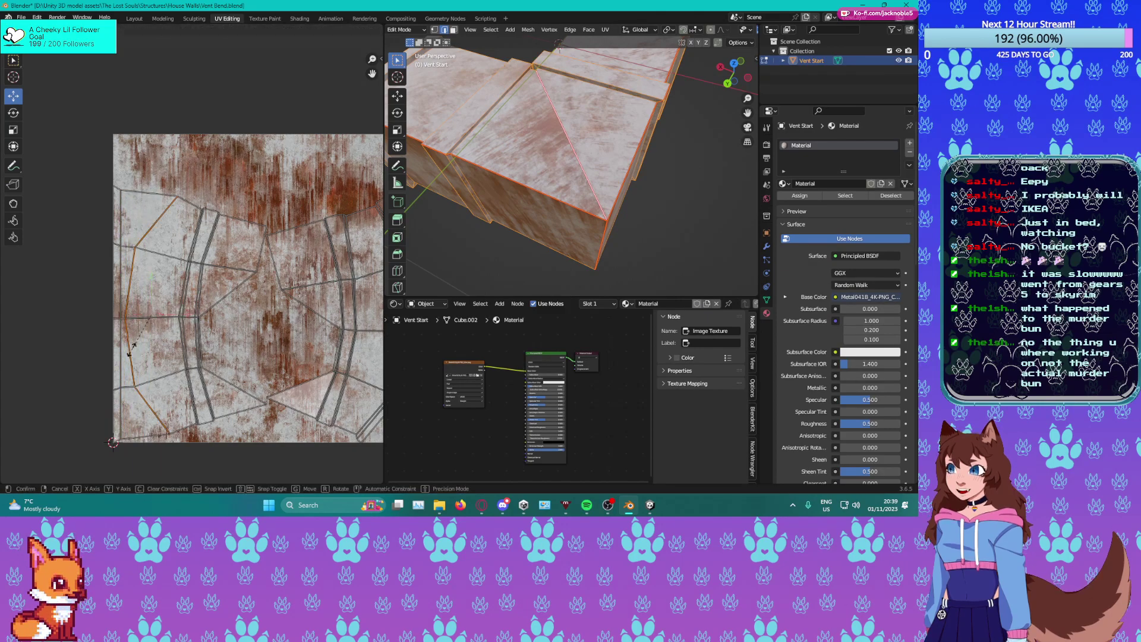
key("x")
key("0")
key("Return")
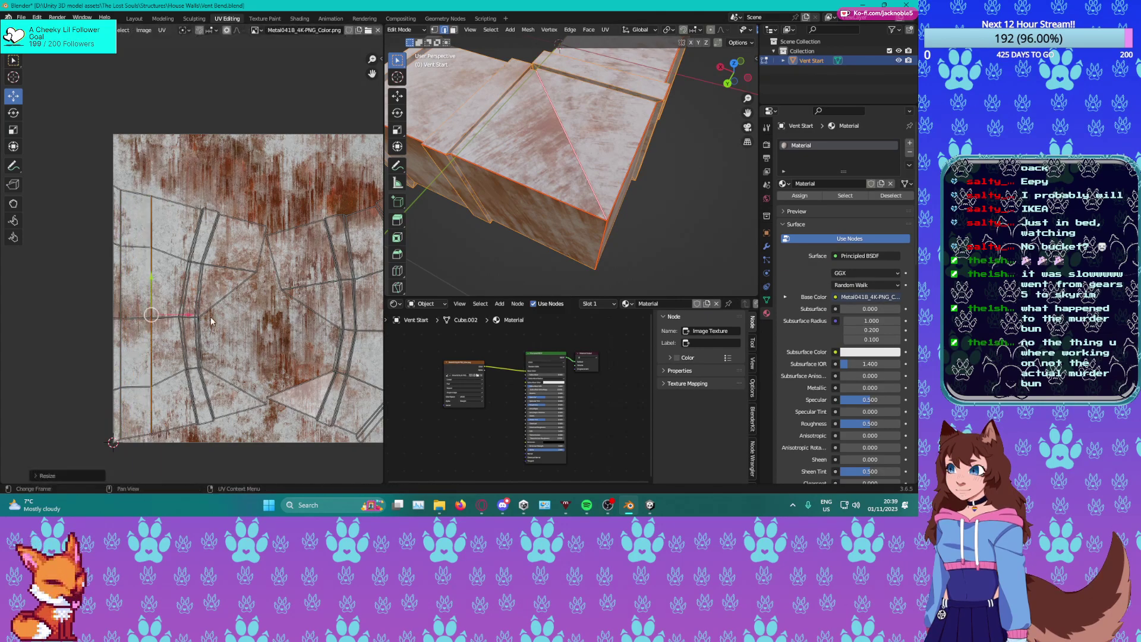
left_click_drag(189, 319, 159, 324)
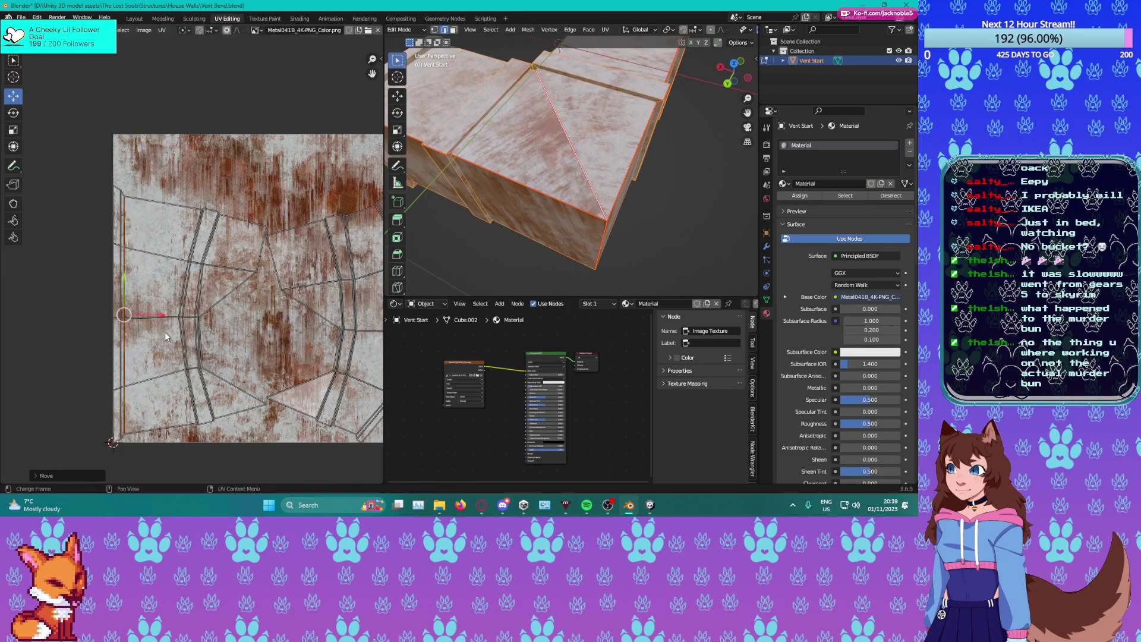
Flatten the first two closely spaced curved columns in the middle of the left UV island along X.
key("g")
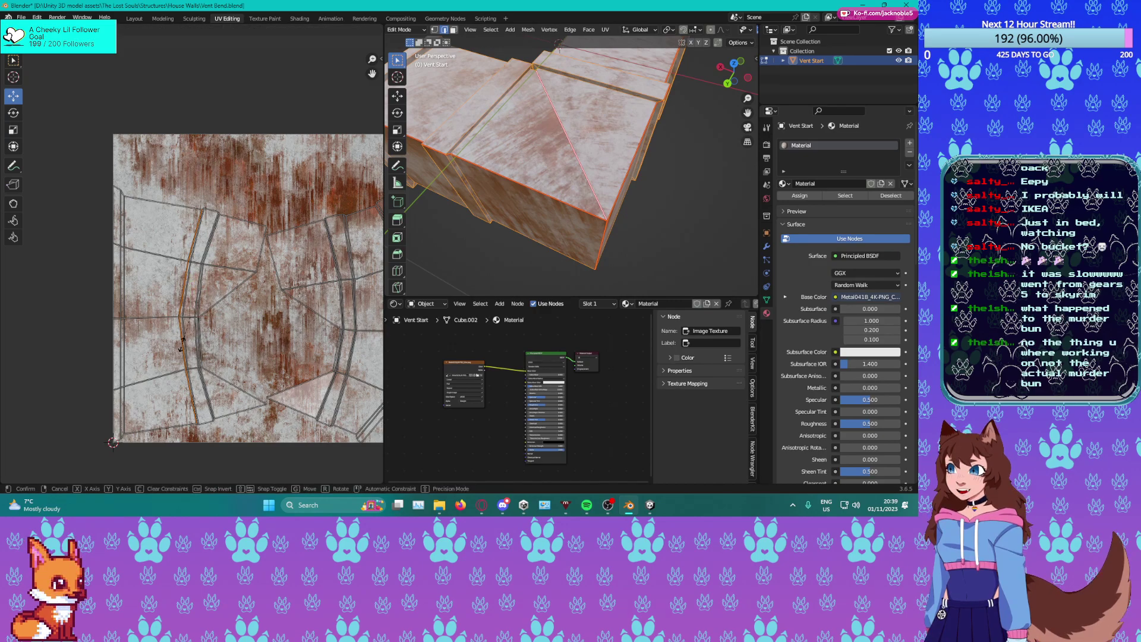
left_click(182, 344)
left_click(180, 339, "alt")
key("s")
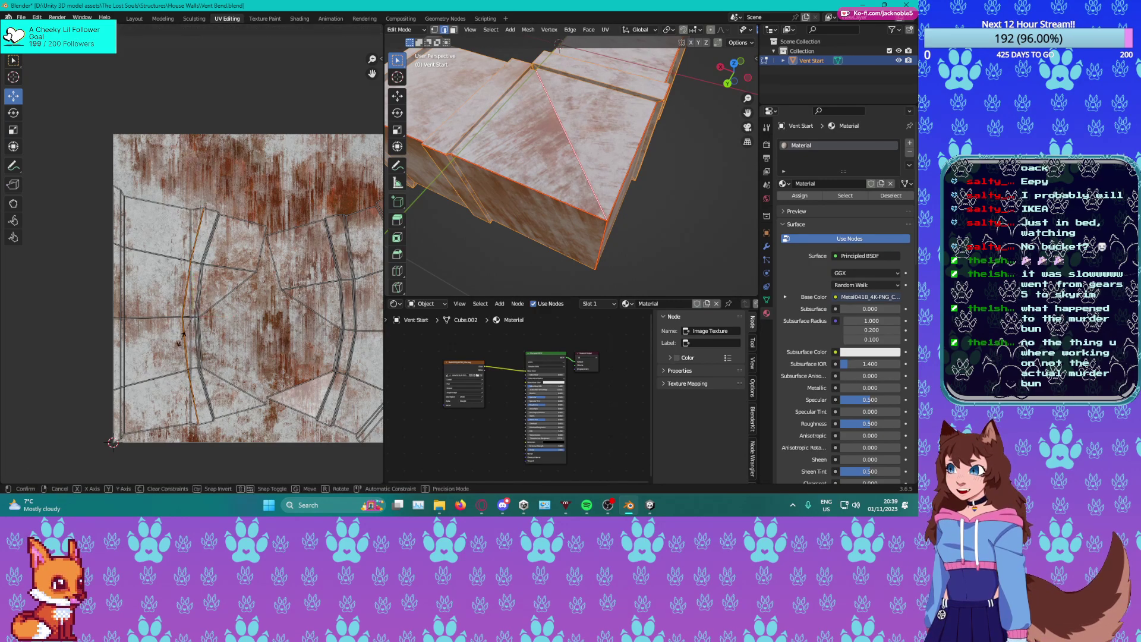
key("0")
left_click(182, 340)
Flatten the next pair of curved middle columns in the left UV island by scaling each to 0 along X.
left_click(207, 237, "alt")
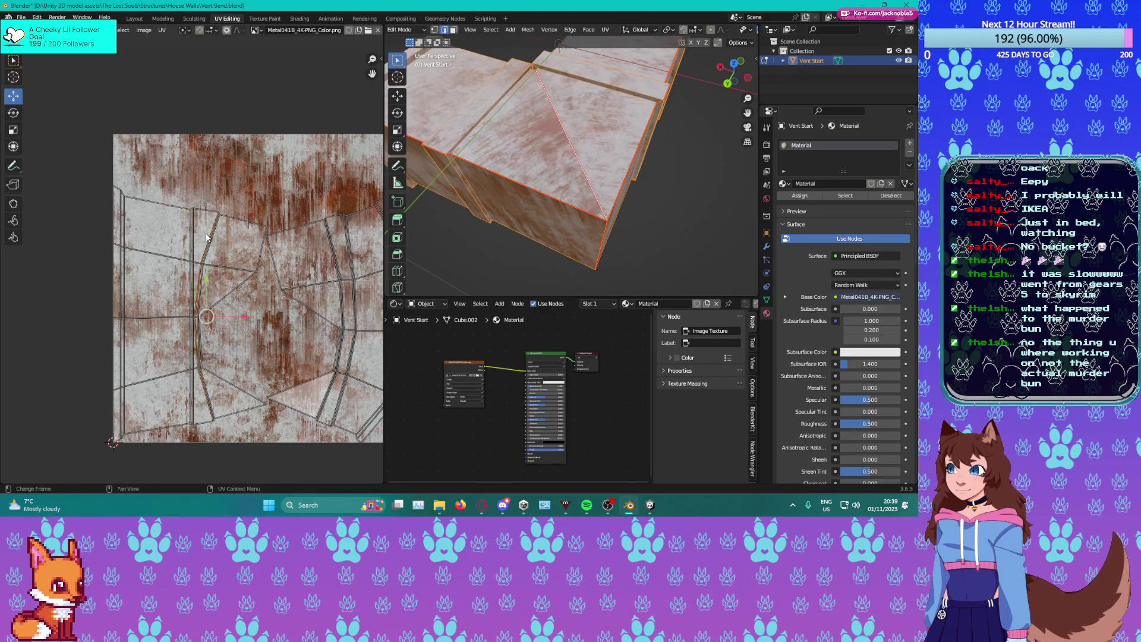
key("s")
key("x")
key("0")
left_click(206, 234)
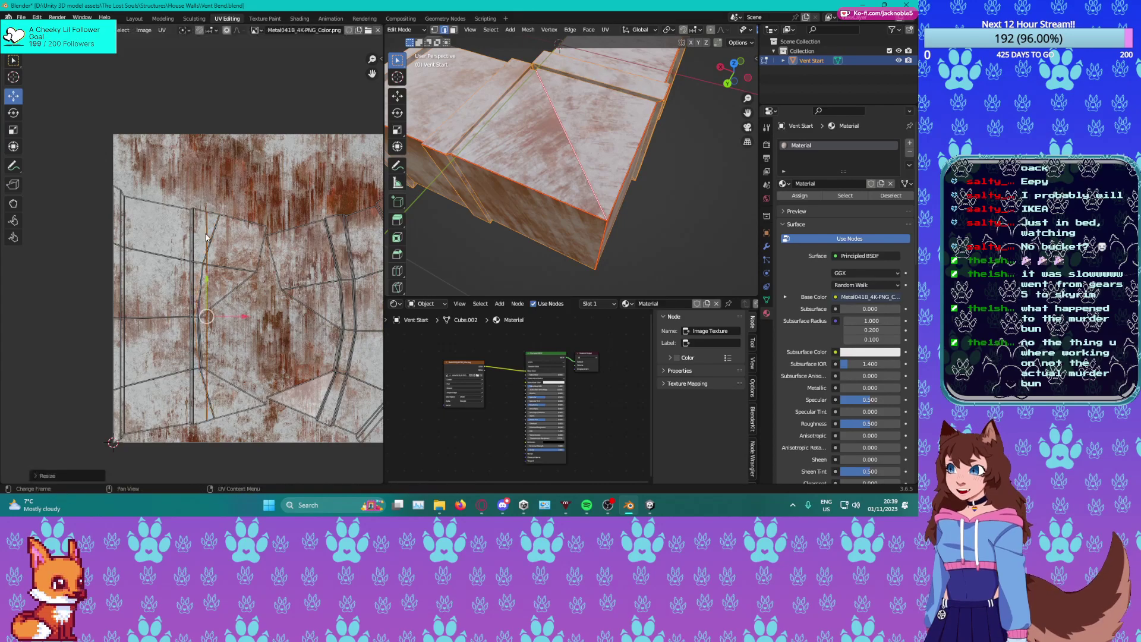
left_click(216, 234, "alt")
key("s")
key("x")
key("0")
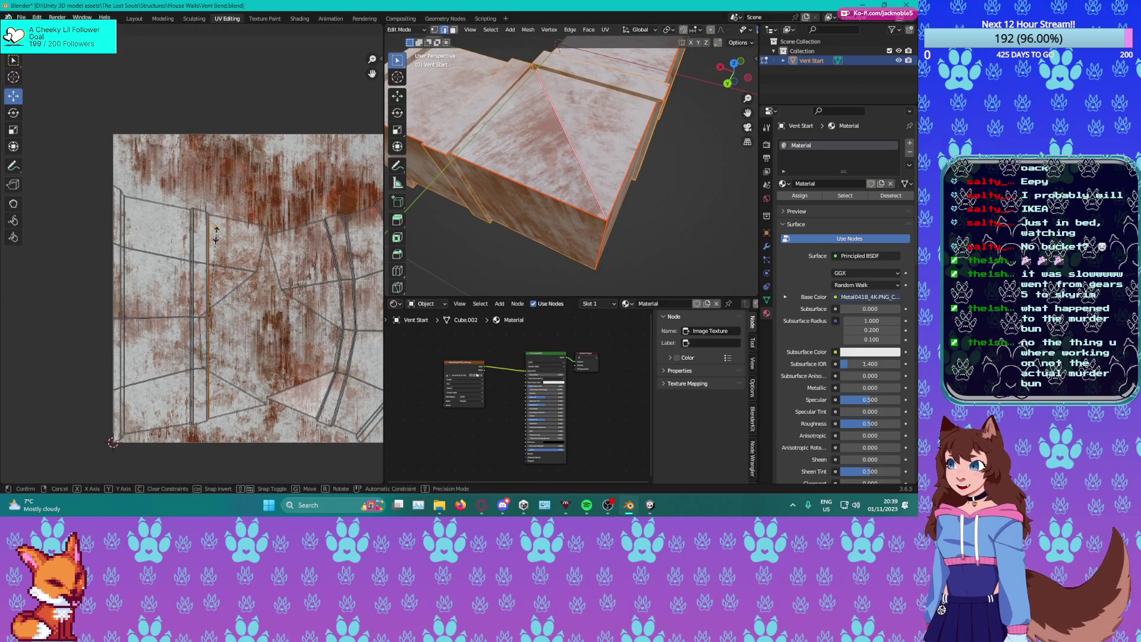
left_click(217, 234)
Flatten the left UV island's zigzag inner boundary to a vertical line by scaling it to 0 along X, and save the file.
left_click(236, 283, "alt")
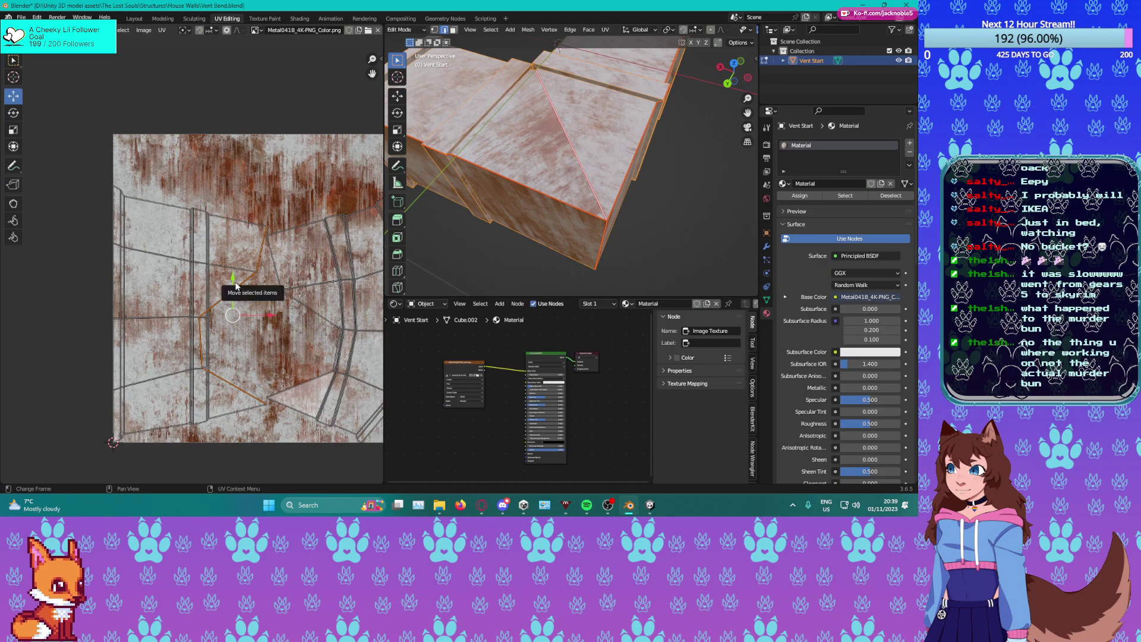
key("g")
key("x")
key("0")
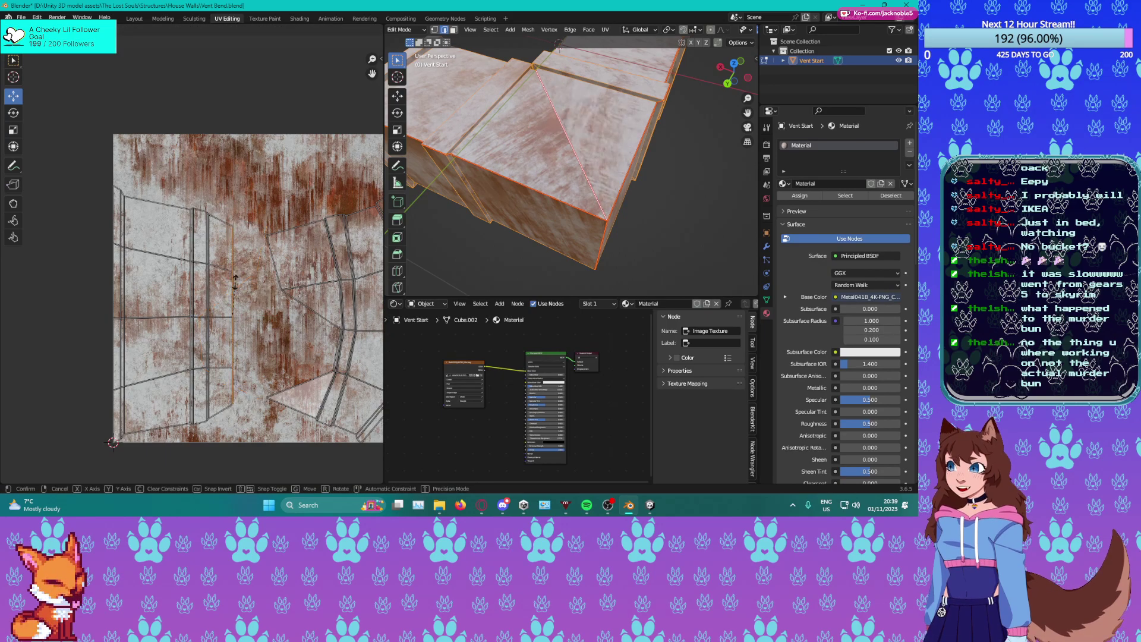
left_click(236, 283)
middle_click_drag(240, 304, 251, 268)
scroll(245, 268, "up", 1)
key("ctrl+s")
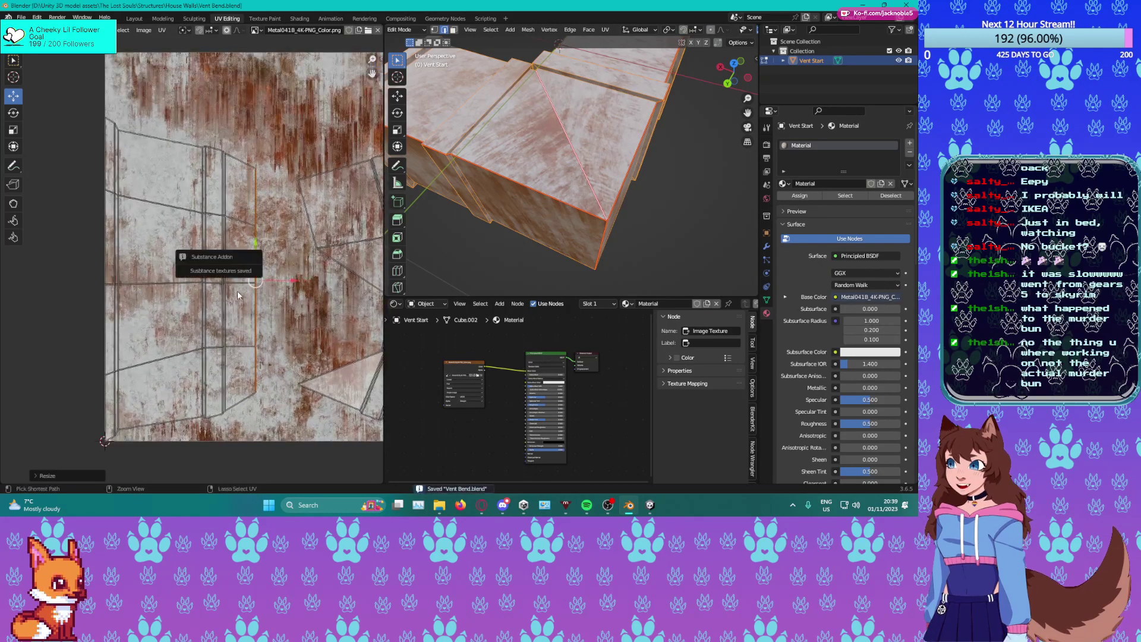
Move the lower ends of the left UV island's middle columns down to the texture's bottom edge.
middle_click_drag(220, 356, 238, 255)
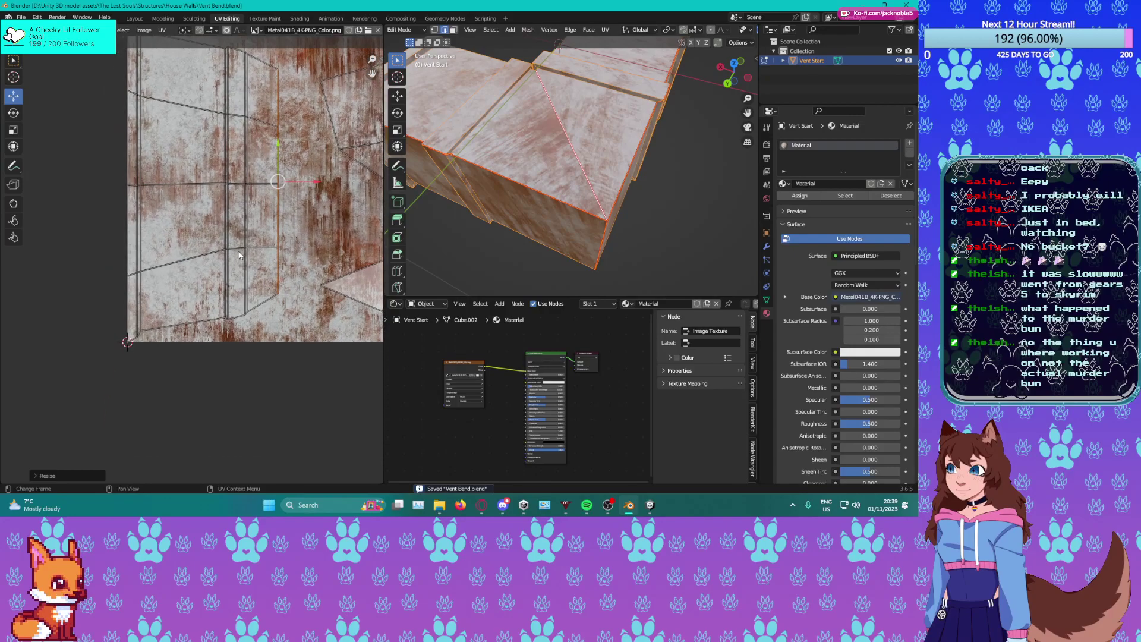
left_click(236, 318)
left_click_drag(238, 282, 245, 305)
left_click(237, 340)
left_click(244, 338)
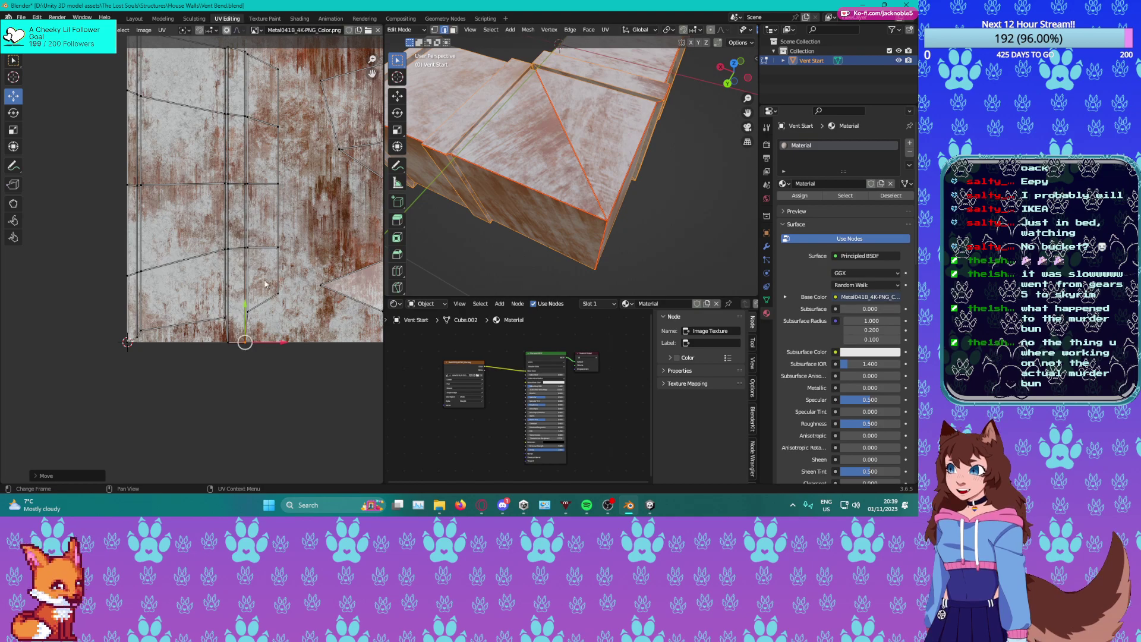
left_click(225, 319)
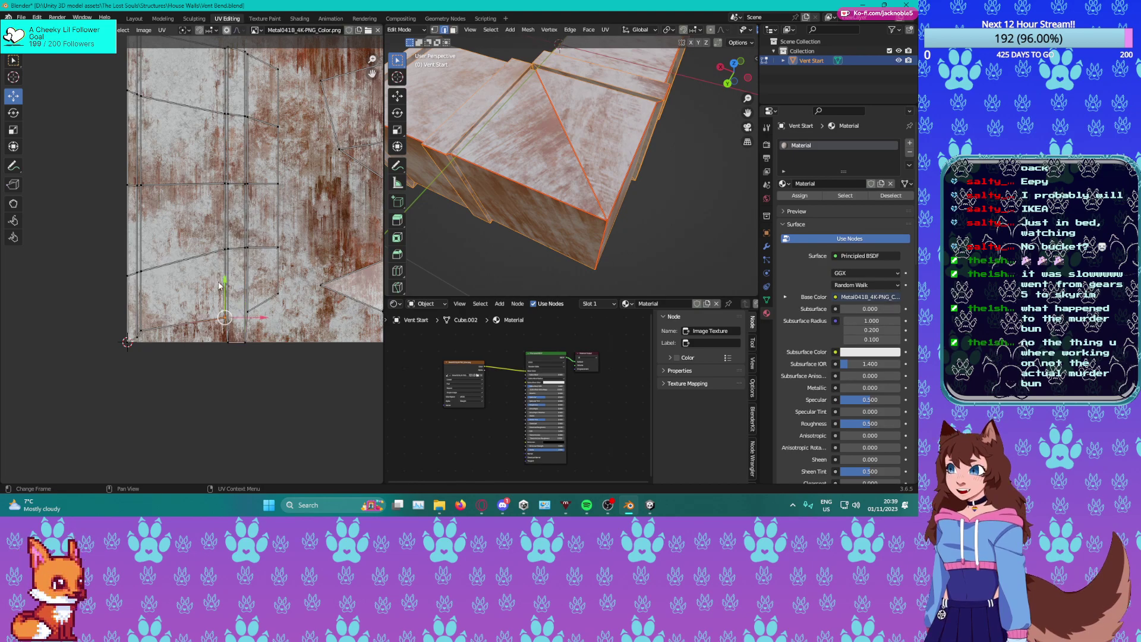
key("g")
left_click(210, 303)
Level the left UV island's lower boundary between the outer and middle columns by scaling it flat along Y, and switch to edge selection.
left_click(140, 337)
key("g")
left_click(149, 338)
left_click(141, 330)
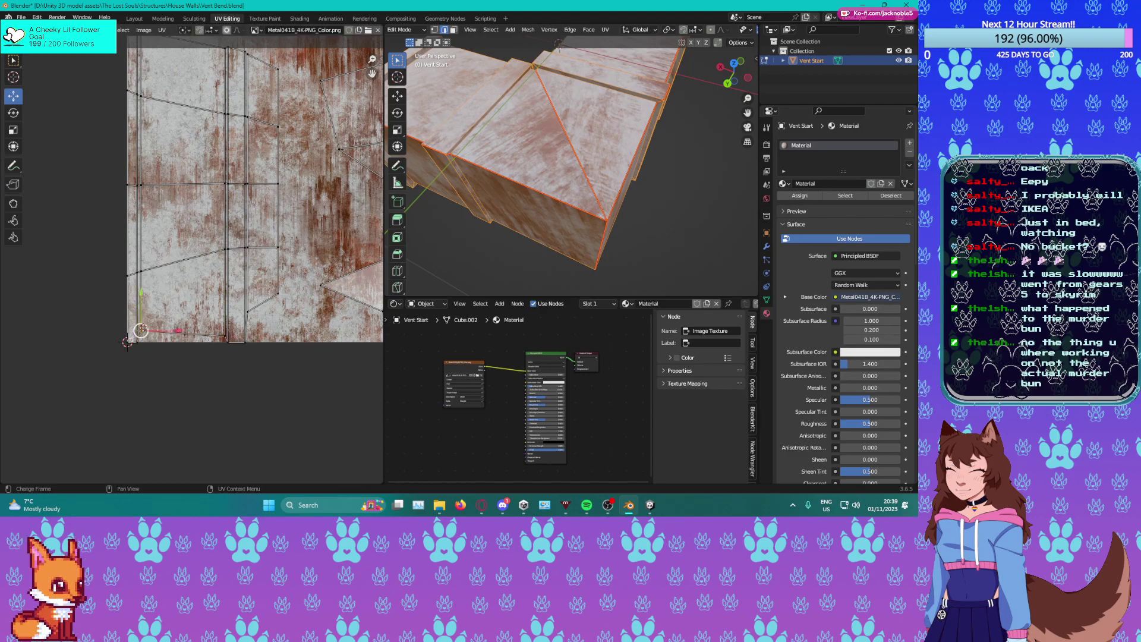
left_click_drag(139, 300, 183, 337)
key("2")
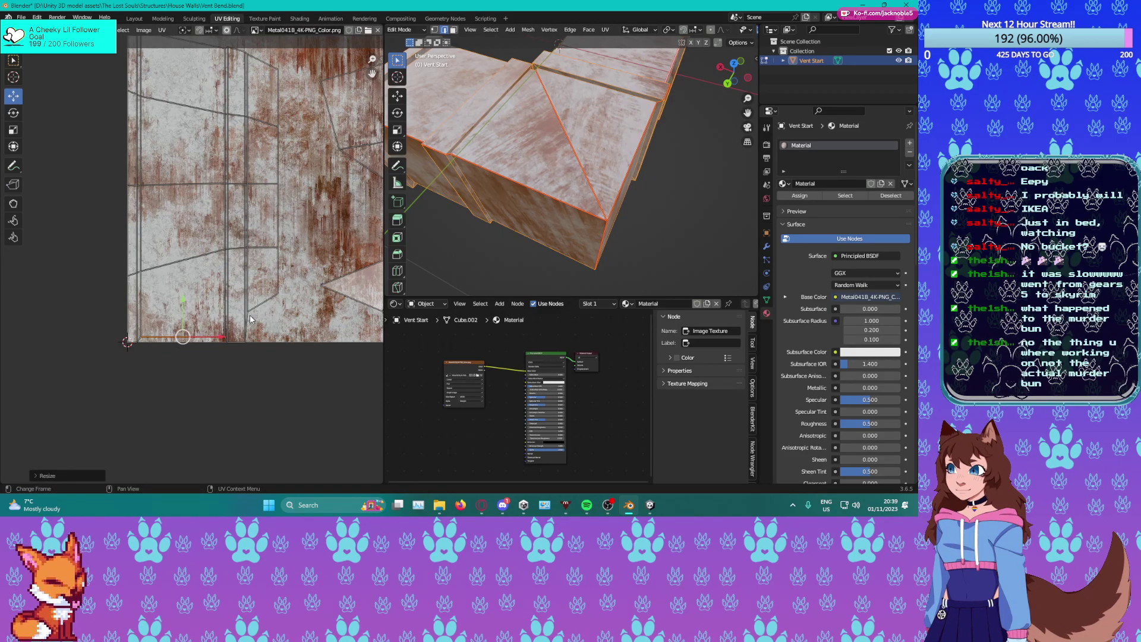
Lower the inner bottom UV edge, flatten the island's lower boundary by scaling it to 0 along Y, and move it to the texture's bottom edge.
middle_click_drag(241, 304, 202, 321)
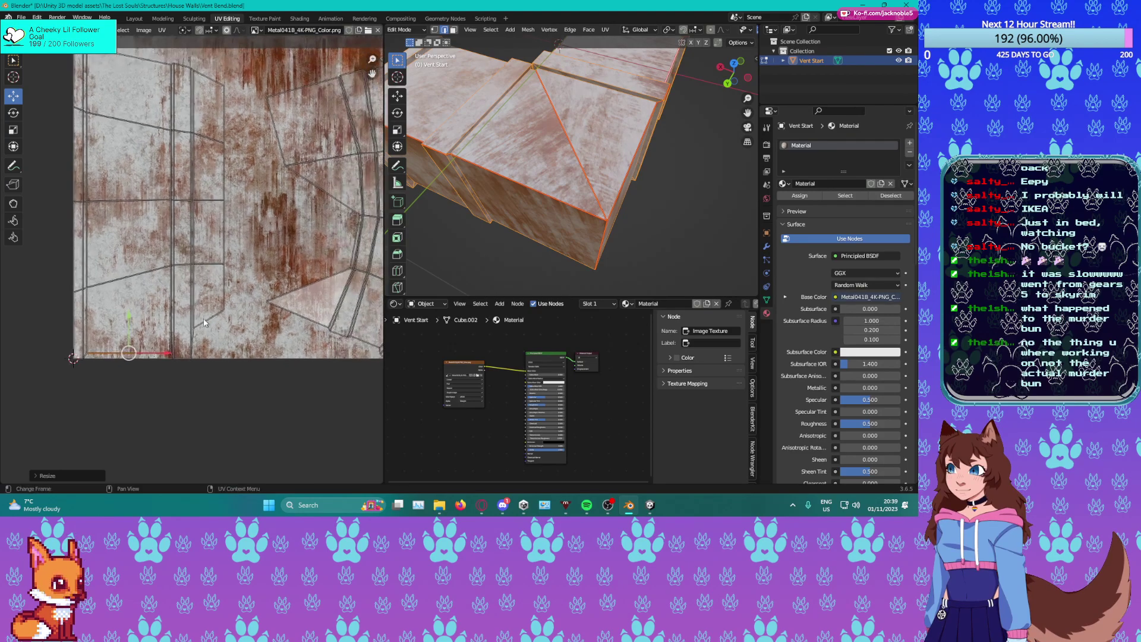
left_click(212, 320)
left_click_drag(209, 289, 209, 314)
left_click(147, 346, "shift")
key("s")
key("y")
key("0")
key("Return")
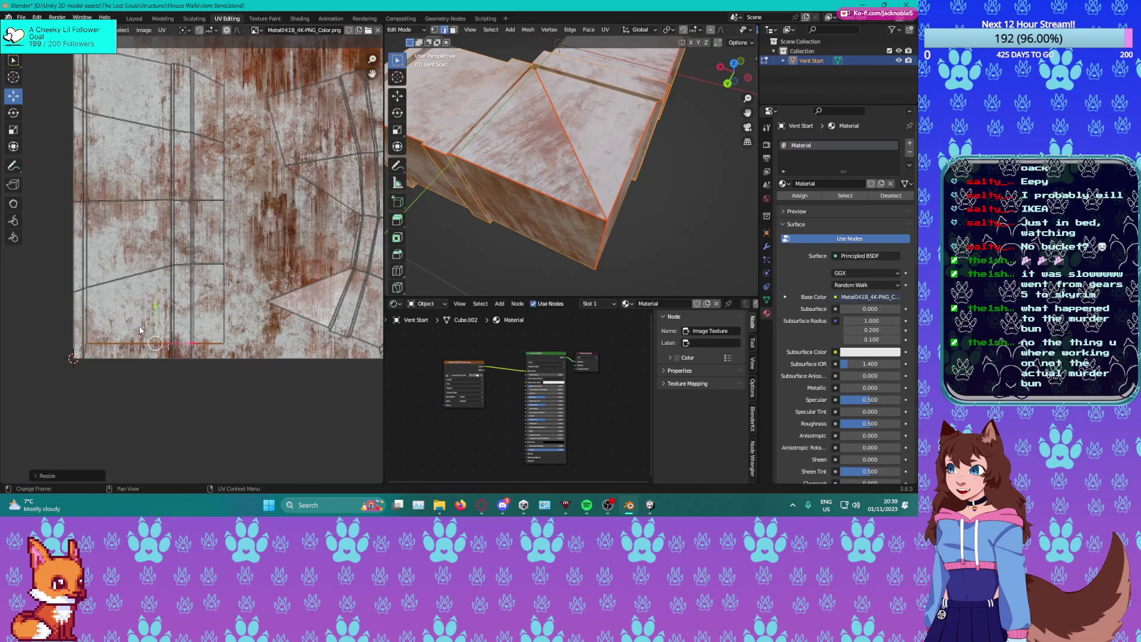
key("g")
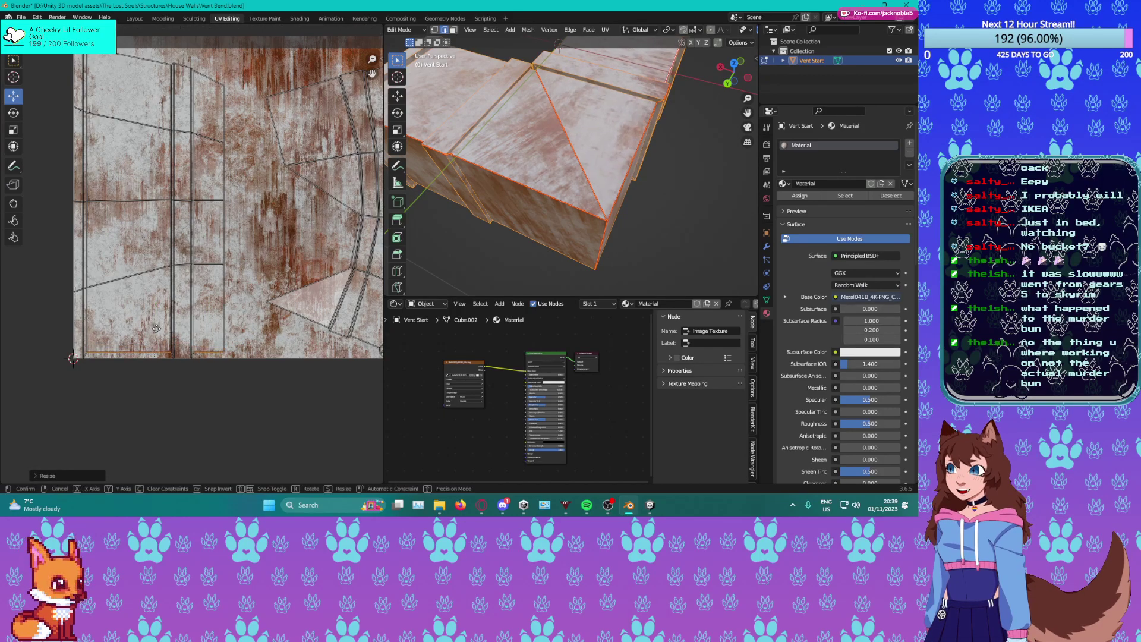
left_click(156, 329)
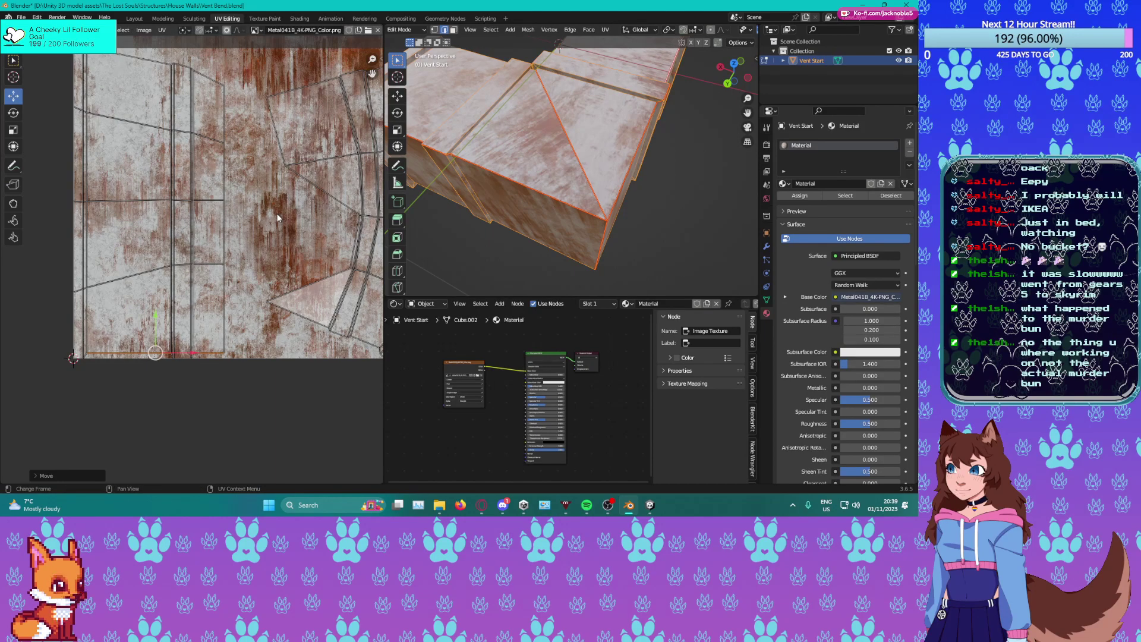
Level the left UV island's three inner cross rows by scaling each to 0 along Y.
scroll(256, 240, "down", 1)
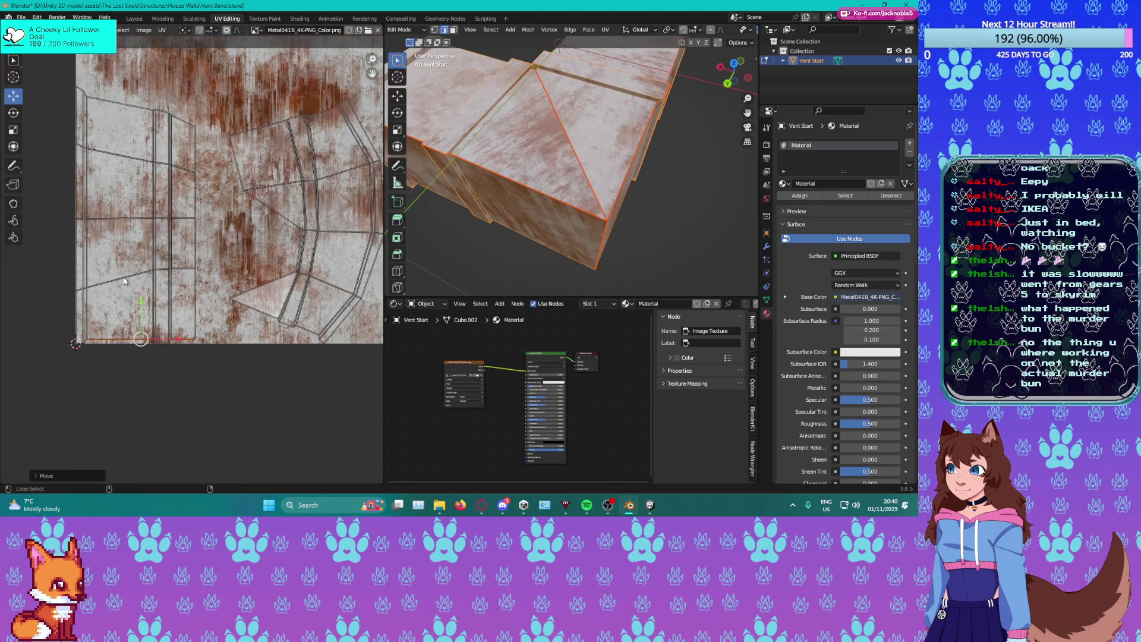
left_click(146, 274)
key("g")
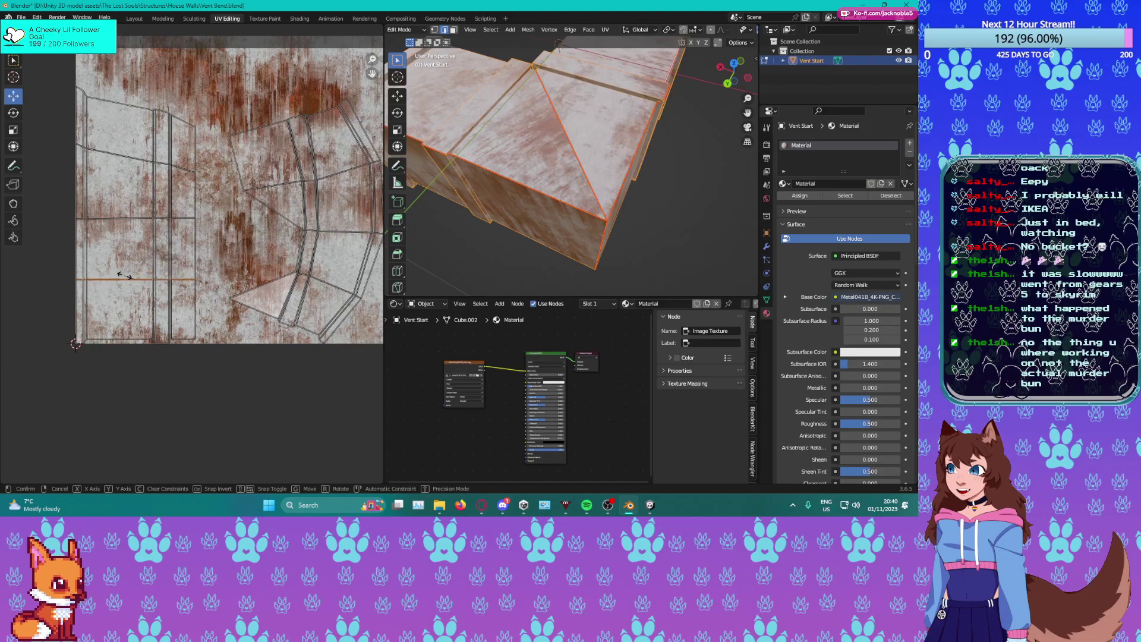
left_click(119, 212)
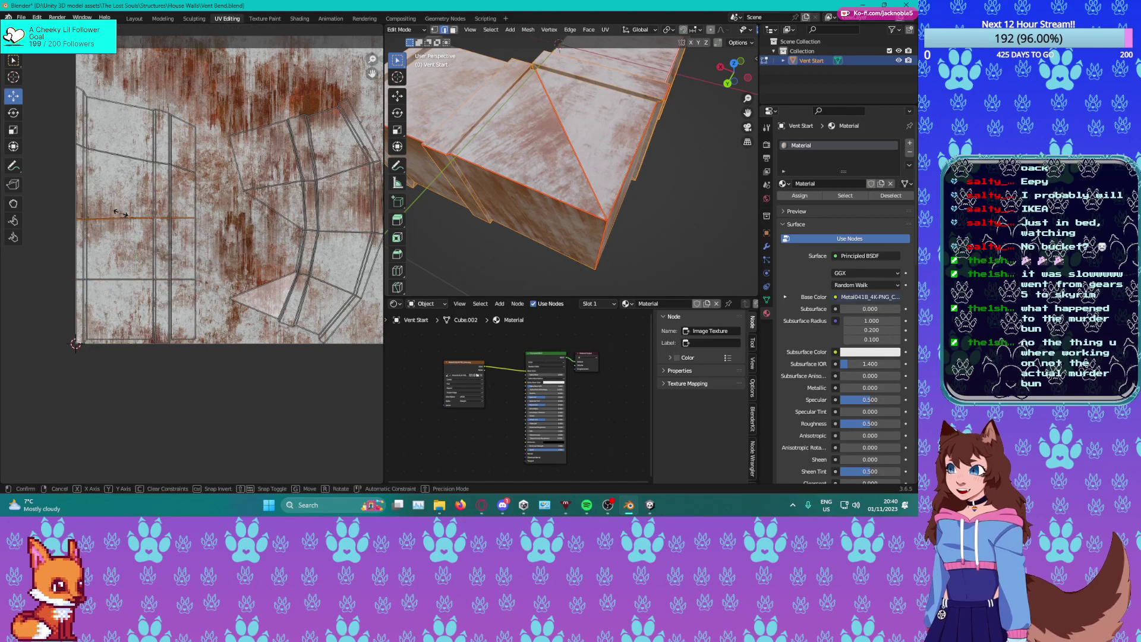
left_click(118, 156, "alt")
key("g")
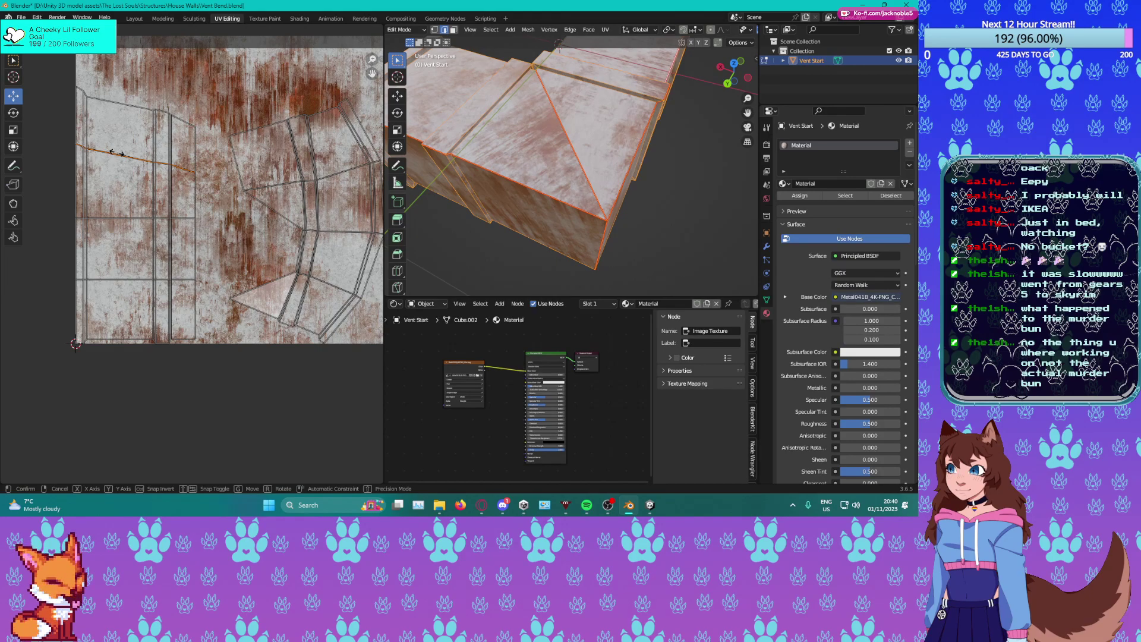
key("y")
left_click(117, 152)
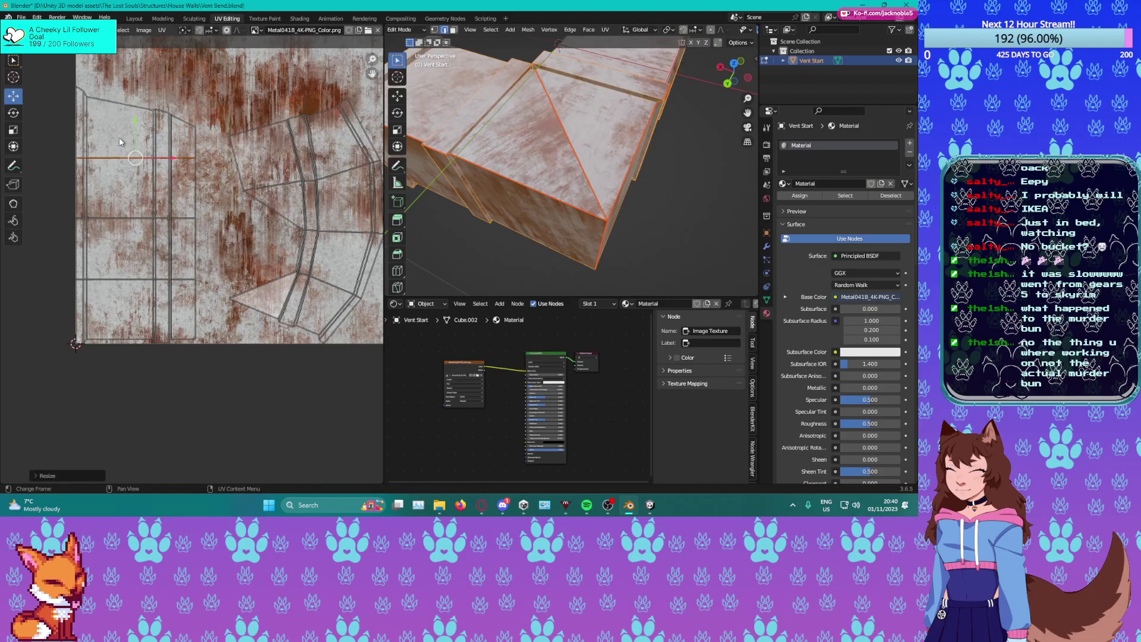
Flatten the left UV island's slanted upper boundary to a horizontal line by scaling it to 0 along Y.
left_click(127, 107)
key("g")
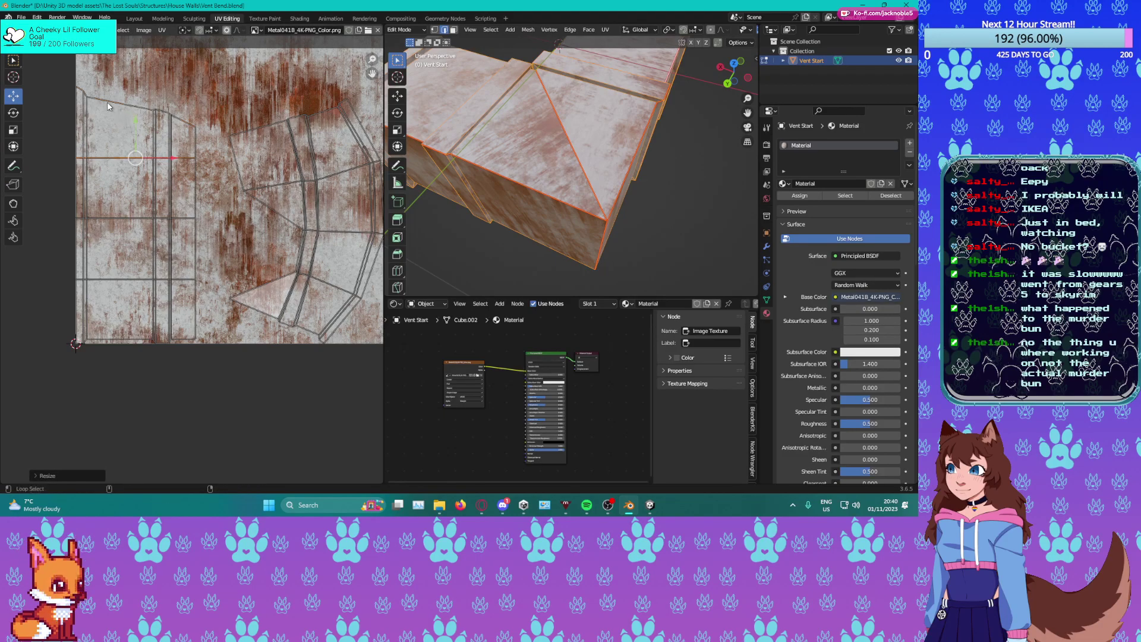
key("y")
key("0")
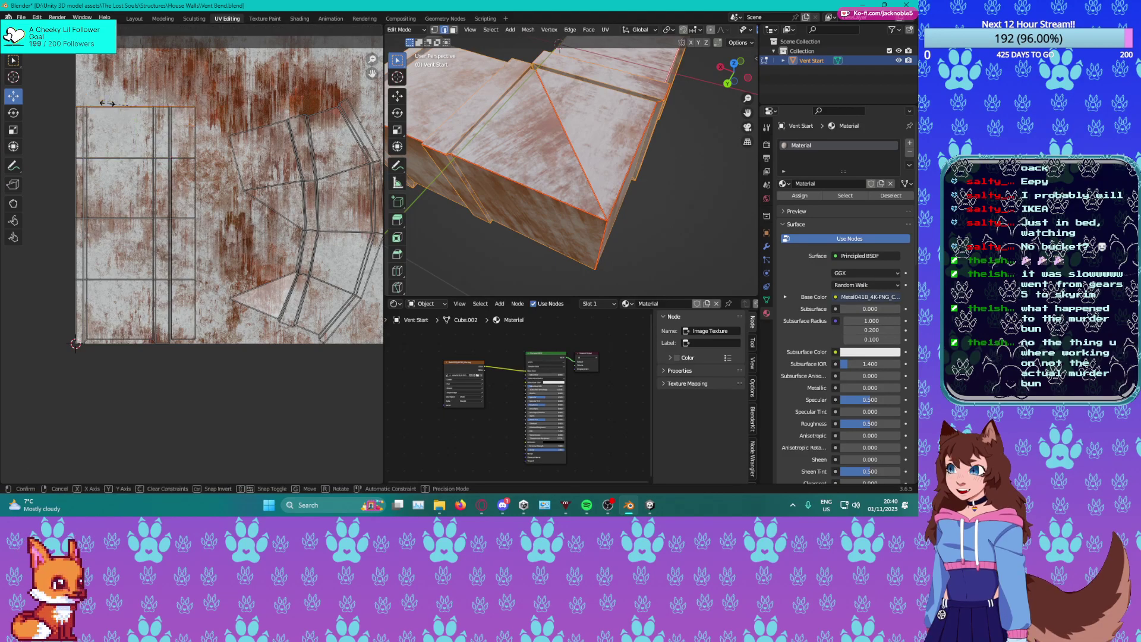
key("Return")
Move the left UV island's upper boundary up and align it with the texture's top edge.
middle_click_drag(122, 106, 149, 208)
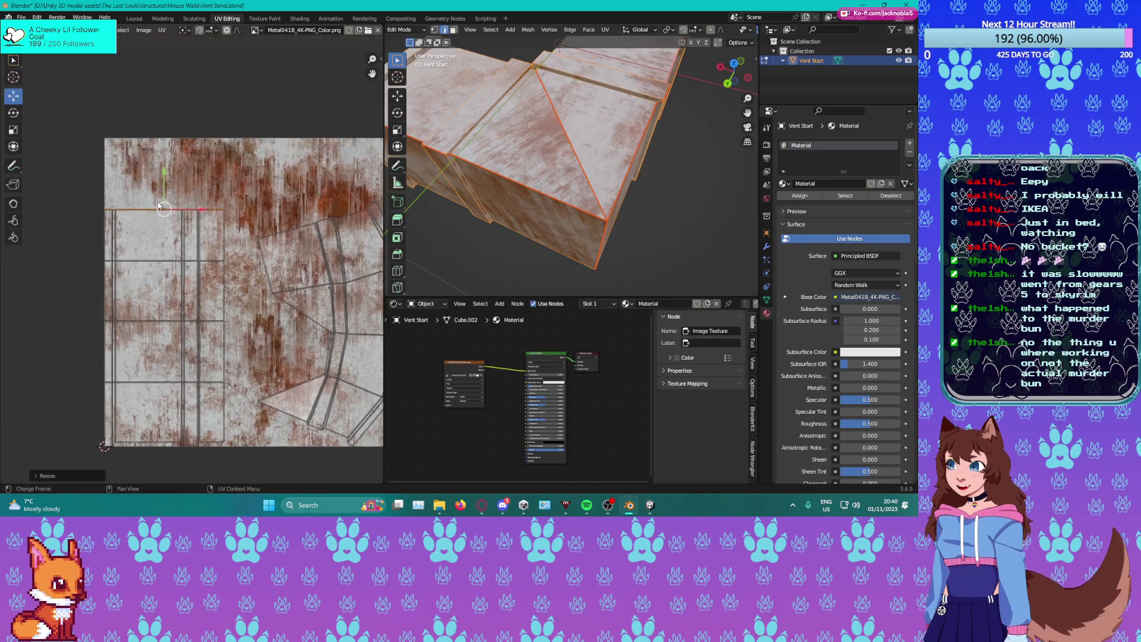
key("g")
left_click(164, 139)
scroll(172, 213, "up", 4)
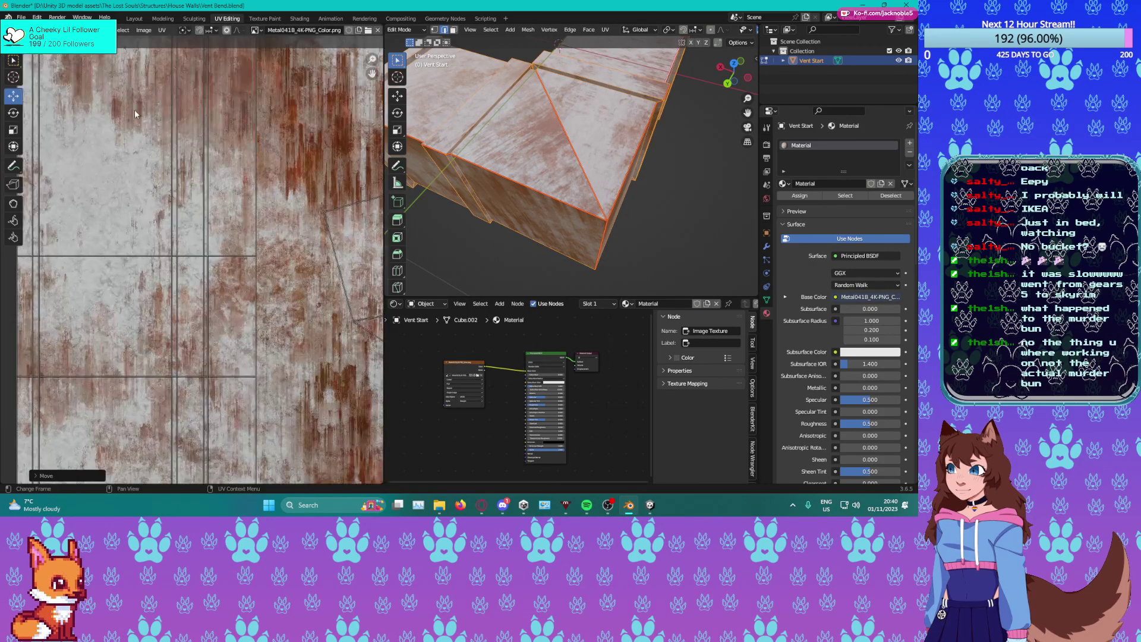
left_click(145, 167)
left_click(268, 180, "shift")
left_click(278, 172, "shift")
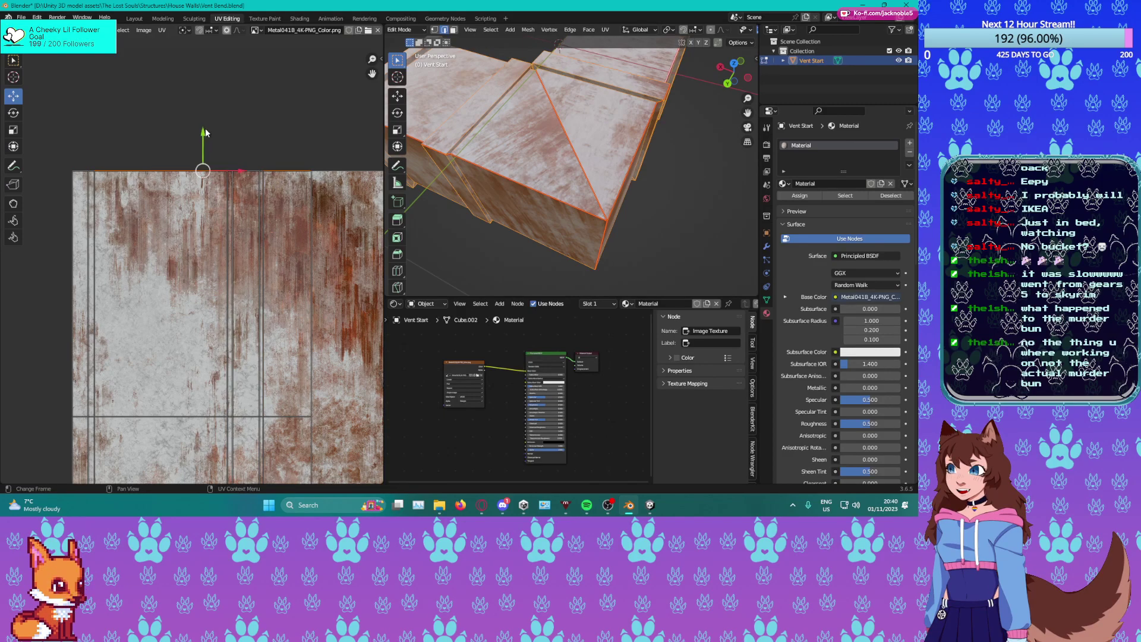
left_click_drag(204, 137, 204, 143)
Flatten the right UV island's lower boundary by scaling it to 0 along Y, and move it to the texture's bottom edge.
scroll(205, 280, "down", 3)
middle_click_drag(190, 398, 225, 261)
scroll(225, 262, "up", 3)
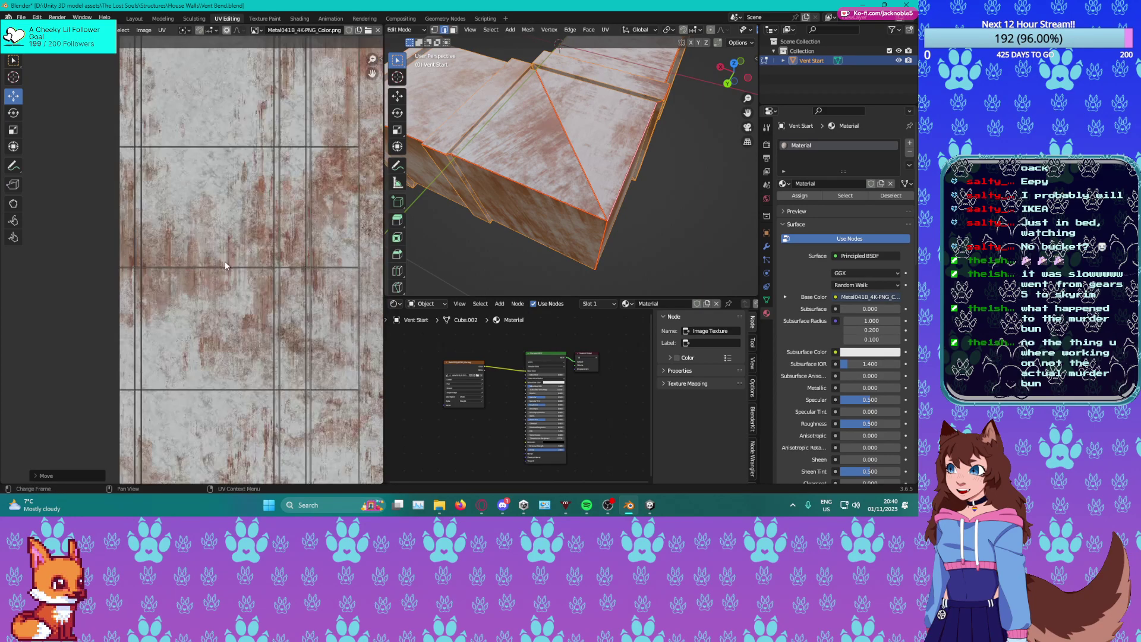
scroll(231, 262, "down", 1)
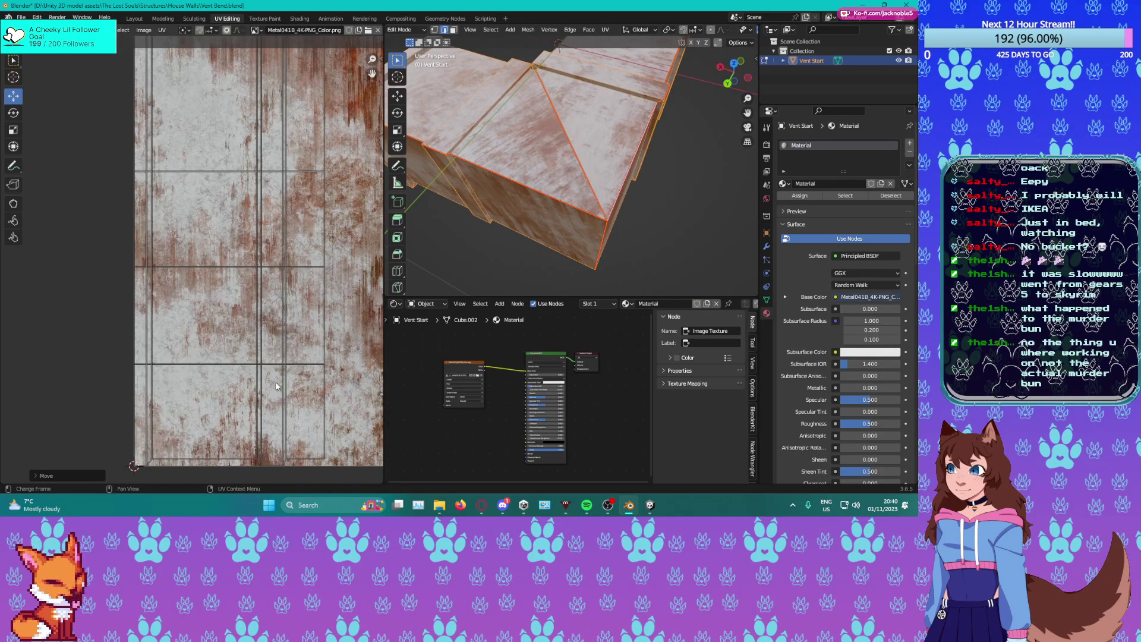
scroll(268, 369, "down", 3)
scroll(255, 345, "up", 2)
middle_click_drag(279, 337, 164, 318)
middle_click_drag(267, 358, 238, 334)
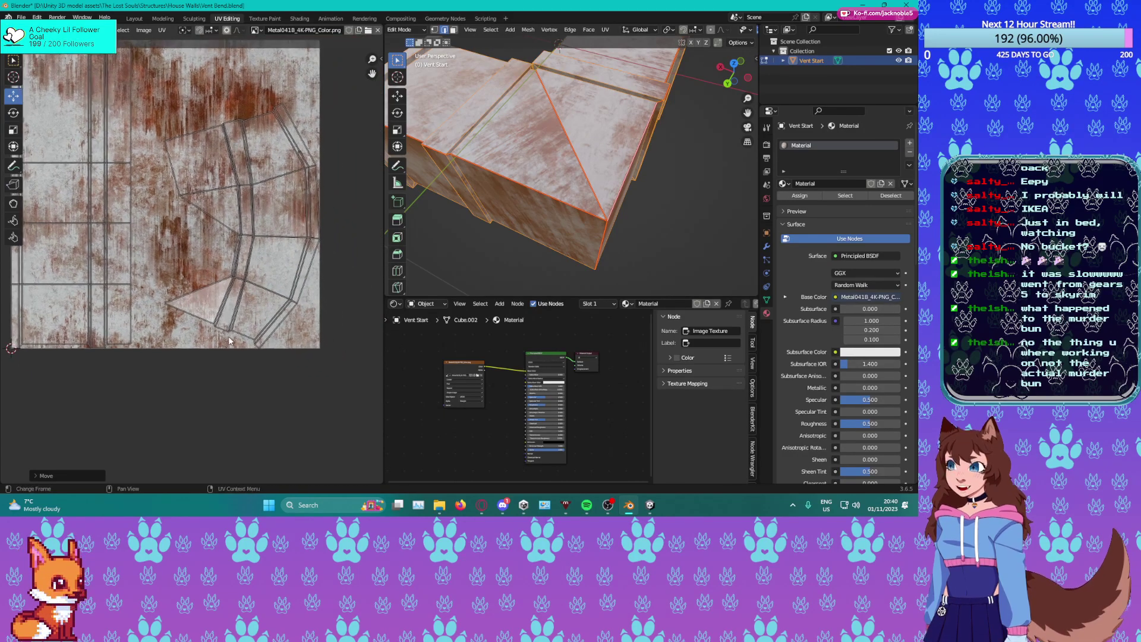
left_click(239, 335)
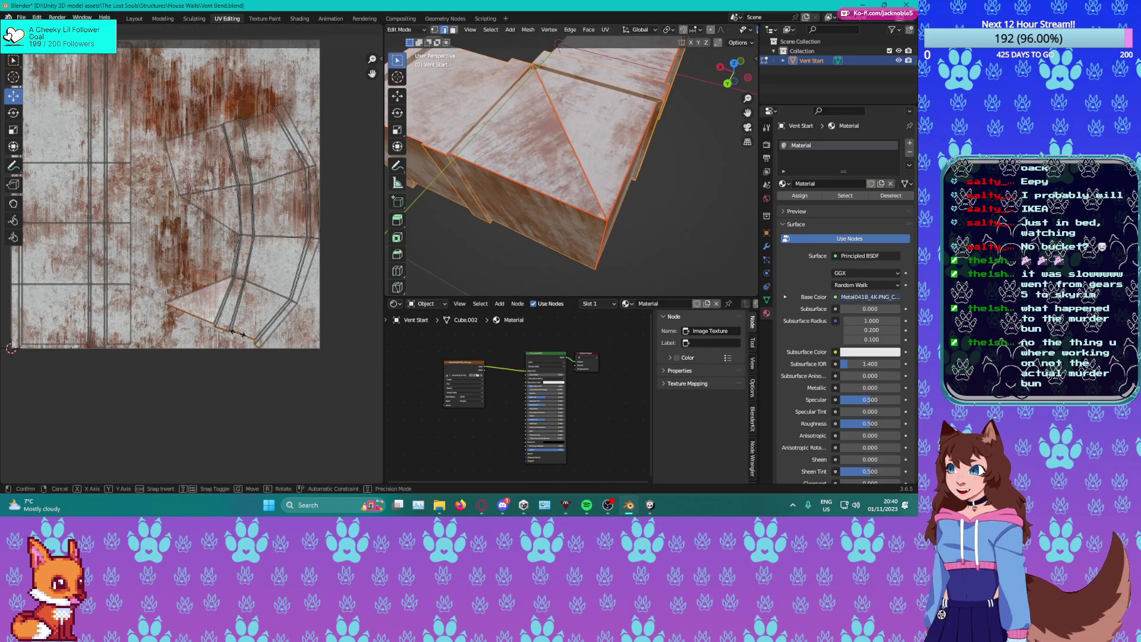
key("g")
key("y")
key("0")
key("Return")
left_click_drag(212, 291, 306, 354)
Straighten the right UV island's outer boundary by scaling it to 0 along X, and move it to the texture's right edge.
left_click(305, 311, "alt")
key("s")
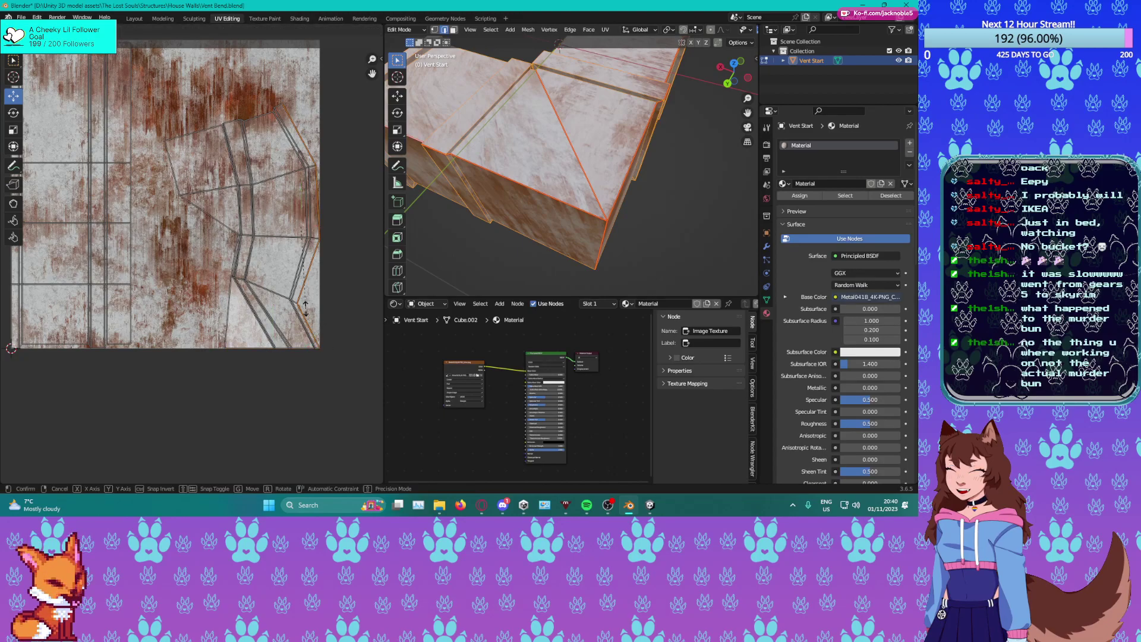
key("x")
key("0")
key("Return")
left_click_drag(337, 226, 357, 227)
Straighten the column just inside the right UV island's outer boundary by scaling it to 0 along X, and move it close to that boundary.
left_click(298, 283, "alt")
key("s")
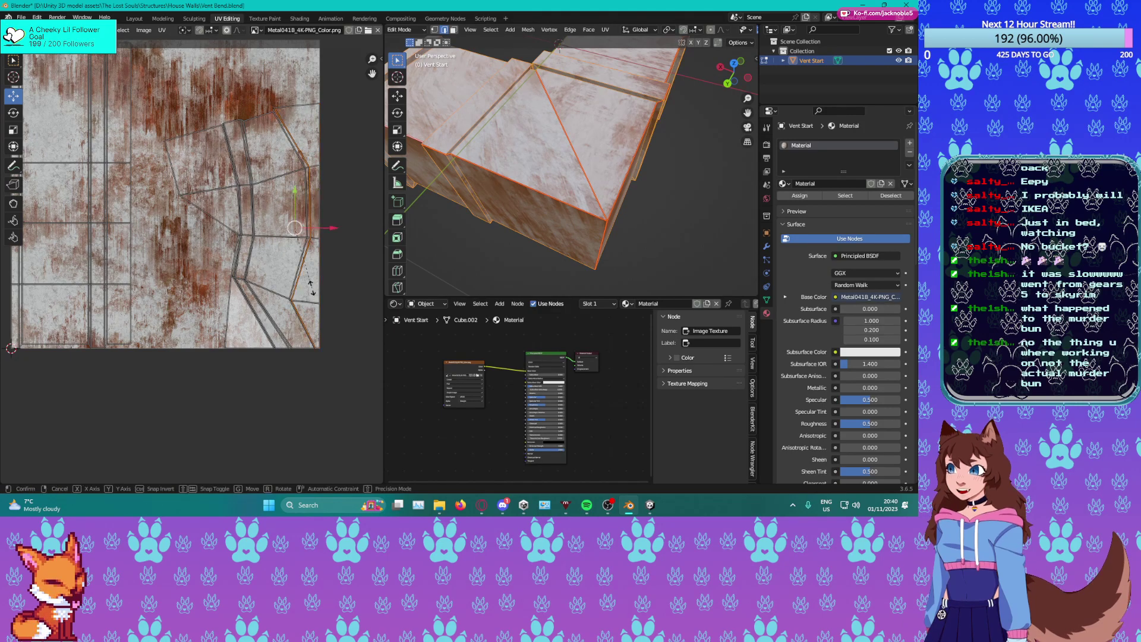
key("x")
key("x")
key("0")
left_click(328, 248)
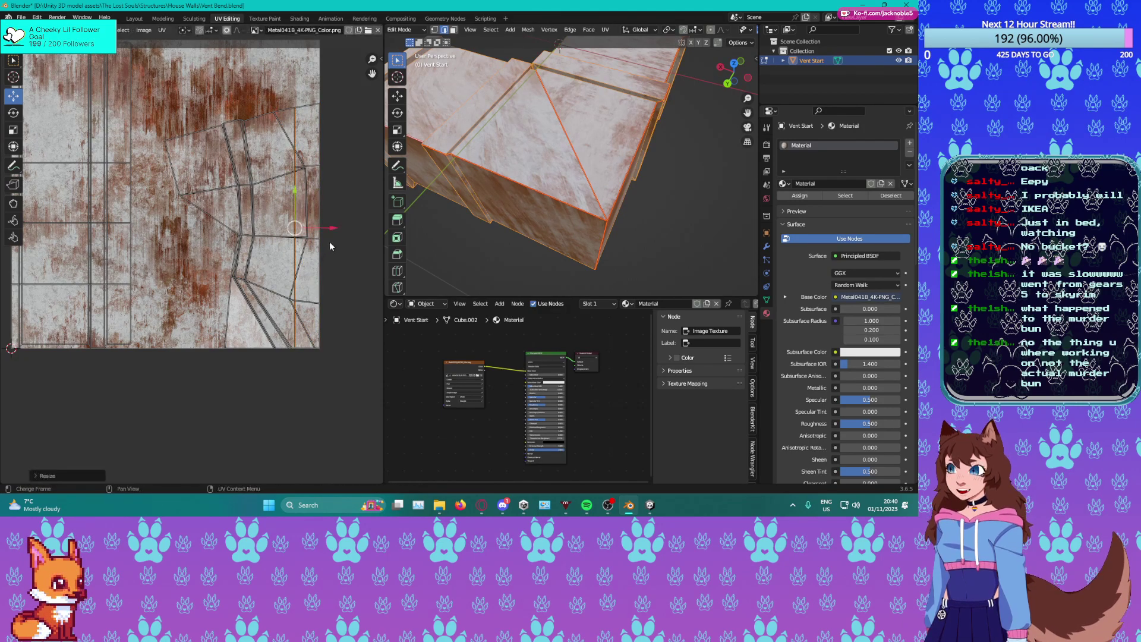
left_click_drag(336, 230, 354, 228)
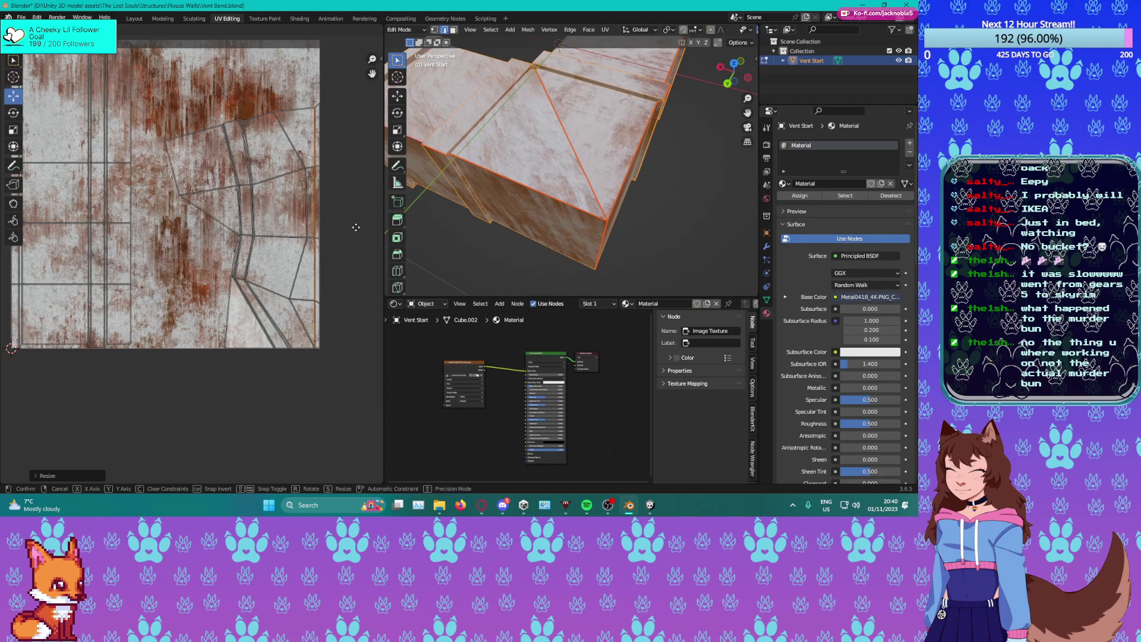
Flatten the right UV island's upper boundary by scaling it to 0 along Y, and move it to the texture's top edge.
left_click(257, 120, "alt")
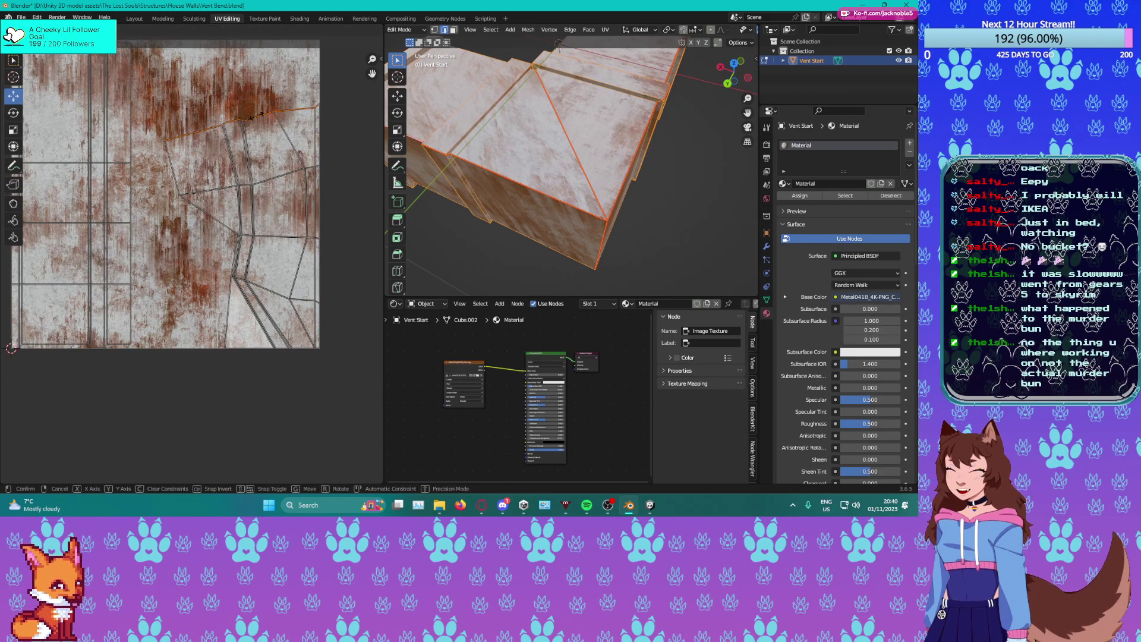
key("s")
key("y")
key("0")
key("Return")
left_click_drag(242, 96, 264, 304)
Move the indented lower edge of the right UV island's inner boundary outward toward the left island.
mouse_move(265, 265)
middle_mouse_down("shift")
mouse_move(276, 358)
mouse_move(263, 286)
middle_mouse_up("shift")
left_click(261, 286)
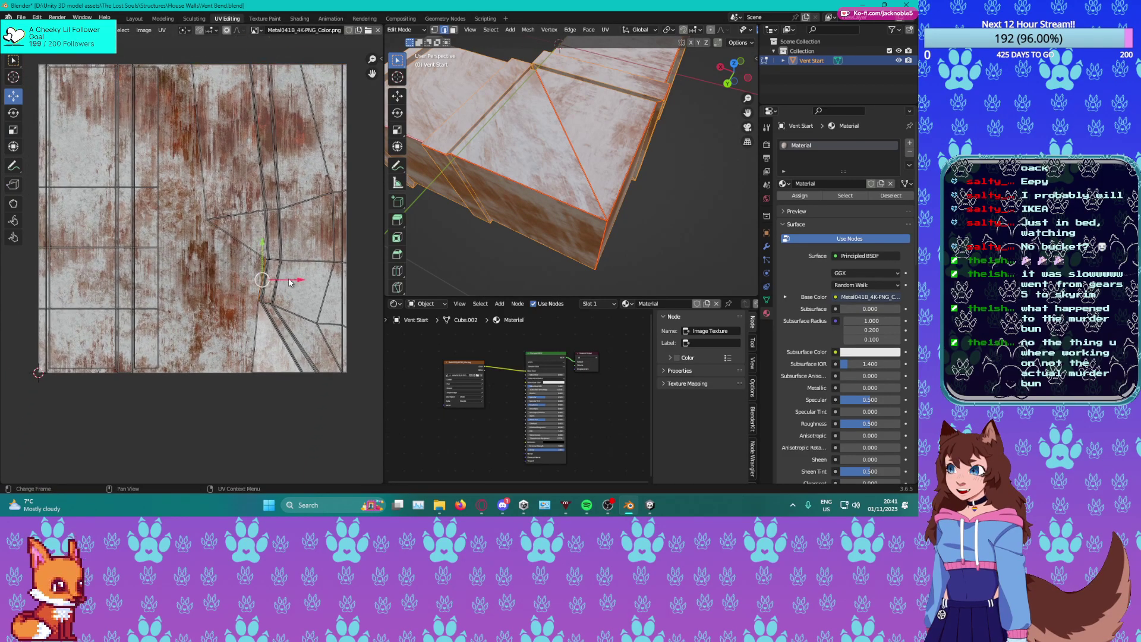
key("g")
left_click(236, 272)
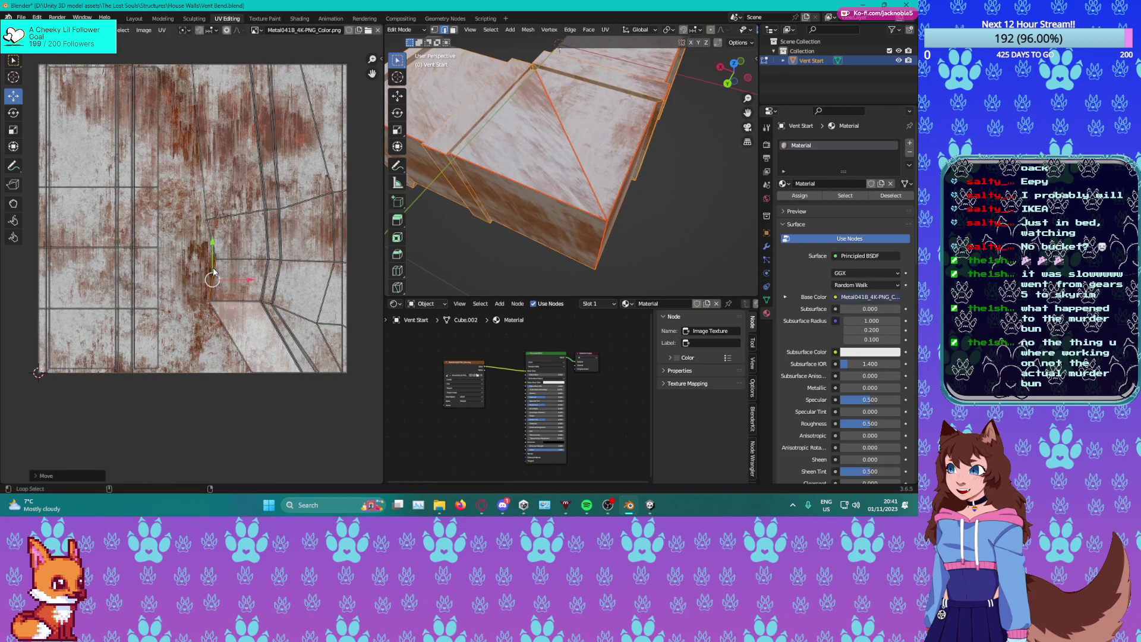
Flatten the right UV island's inner boundary to a vertical line by scaling it to 0 along X.
left_click(213, 273, "alt")
key("g")
key("x")
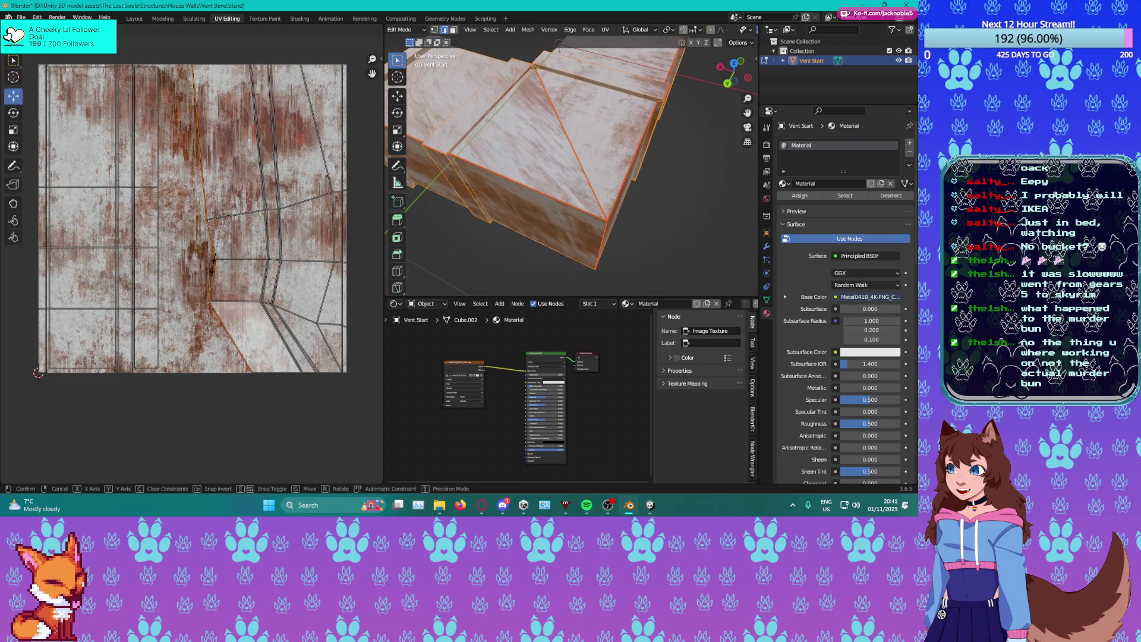
right_click(213, 266)
key("s")
key("x")
key("0")
key("Return")
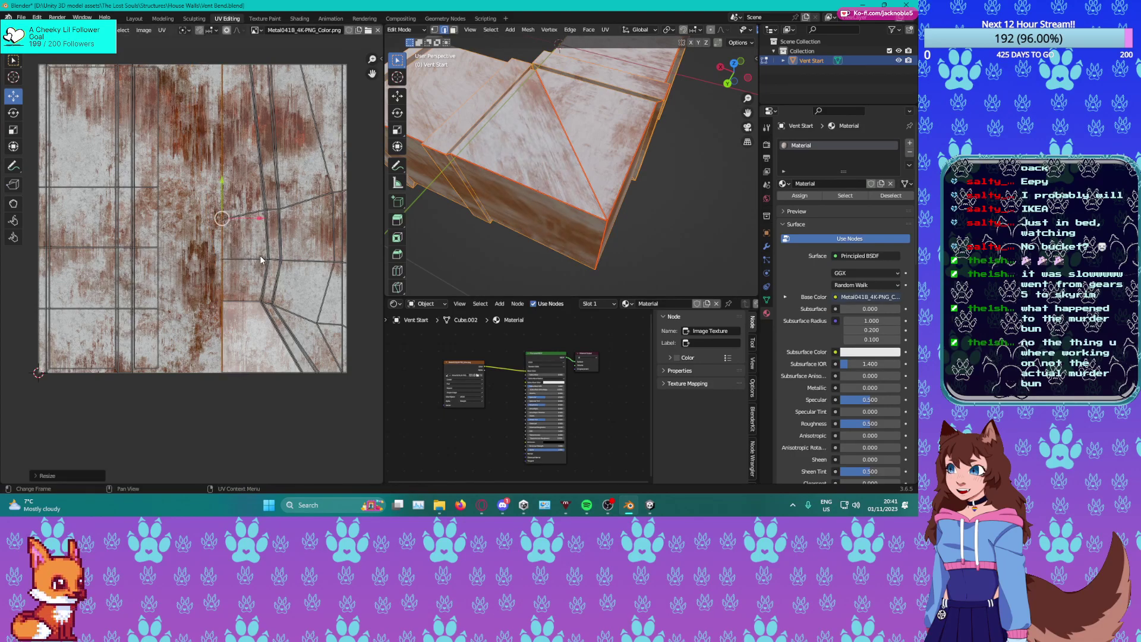
Level the right UV island's inner cross rows by scaling each to 0 along Y.
left_click(290, 206)
key("g")
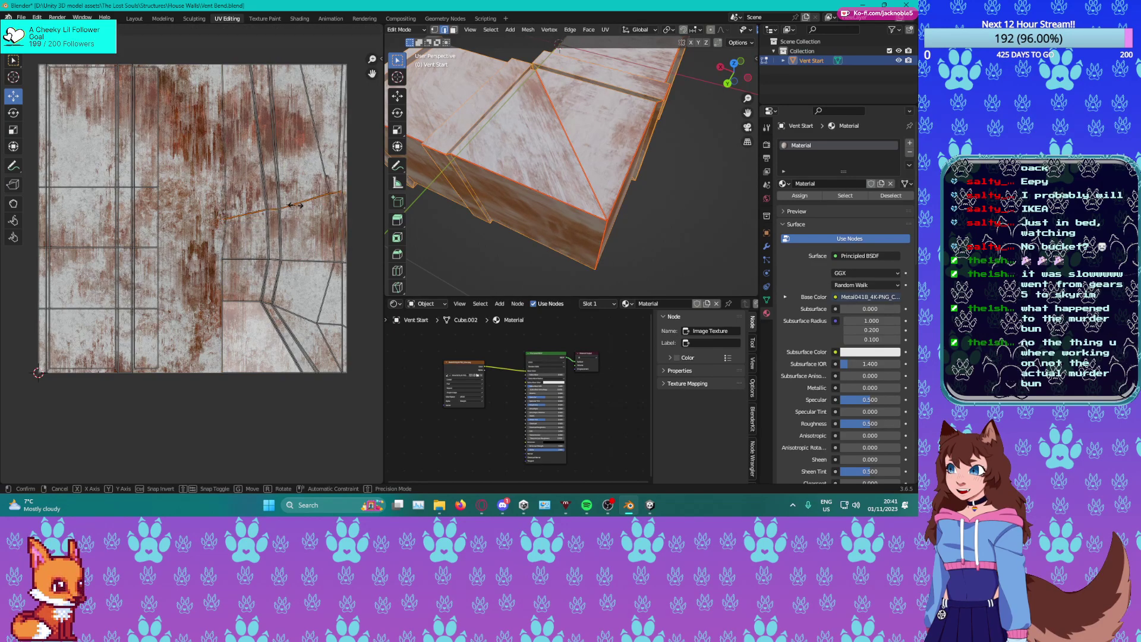
key("y")
key("0")
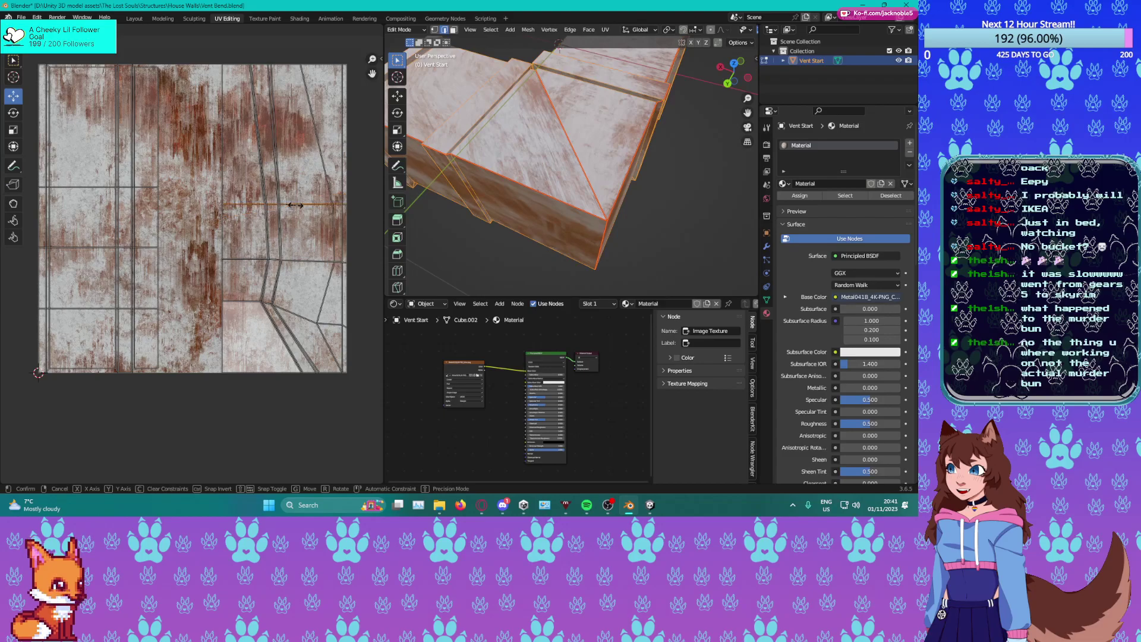
left_click(295, 206)
left_click(295, 259)
key("s")
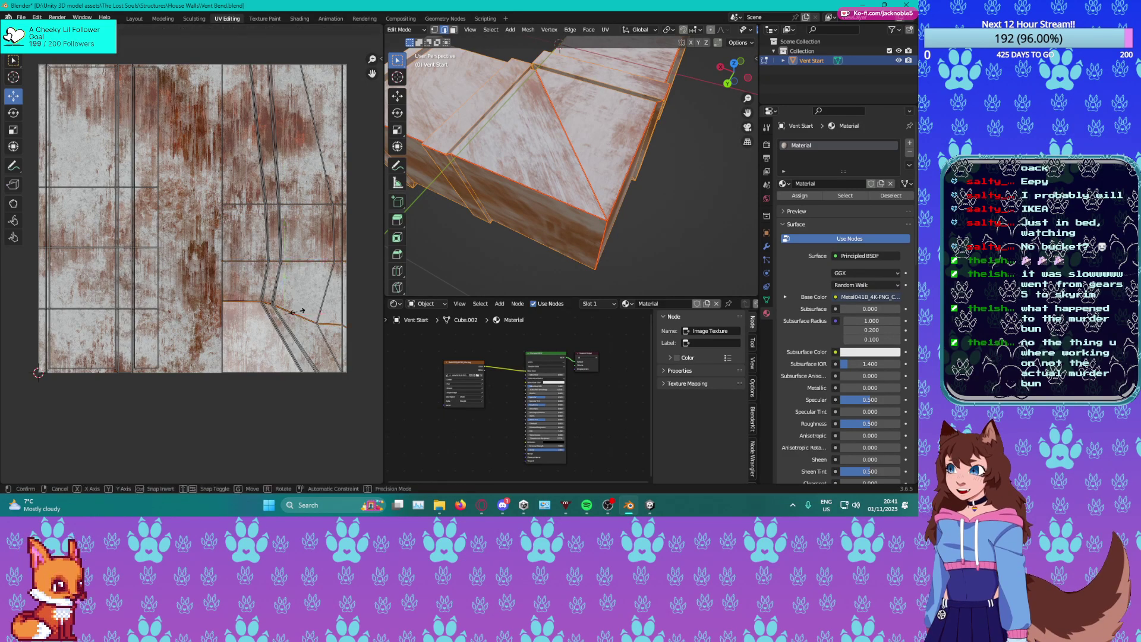
key("y")
key("0")
key("Return")
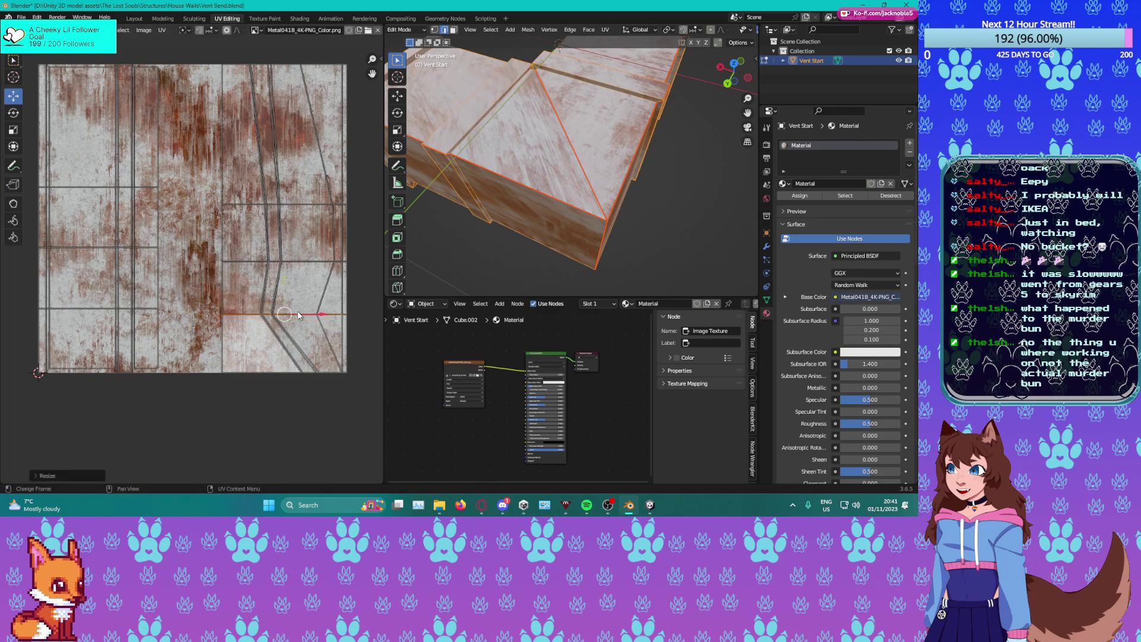
Straighten the first two middle columns of the right UV island, starting nearest its inner boundary, by scaling each to 0 along X.
left_click(267, 330, "alt")
key("s")
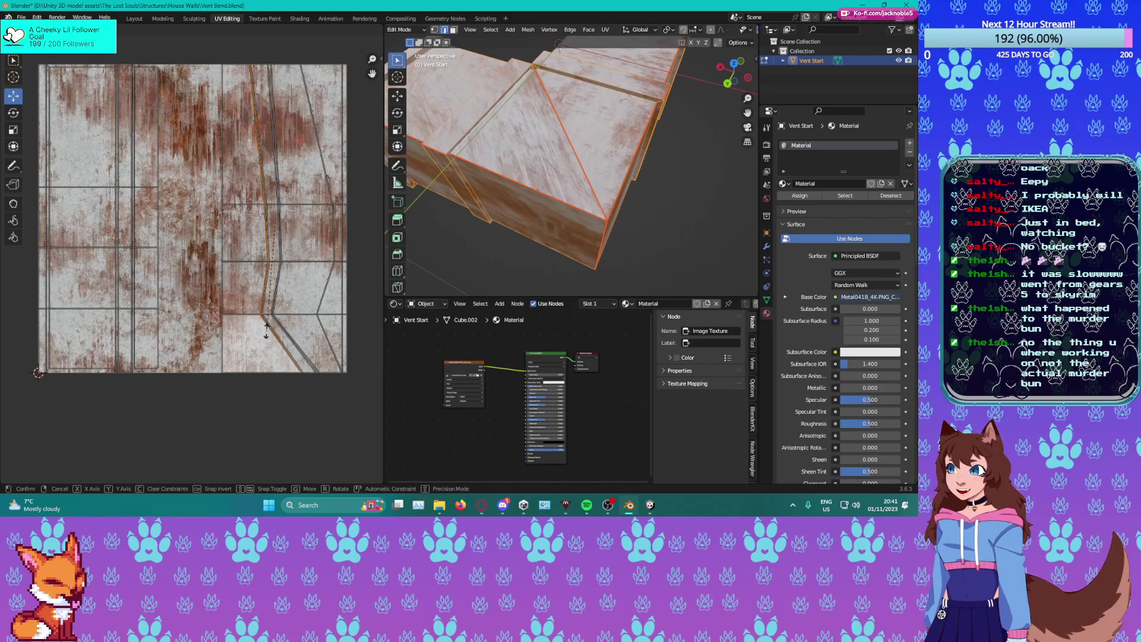
key("x")
key("0")
key("Return")
left_click(295, 363, "alt")
key("s")
key("x")
key("0")
key("Return")
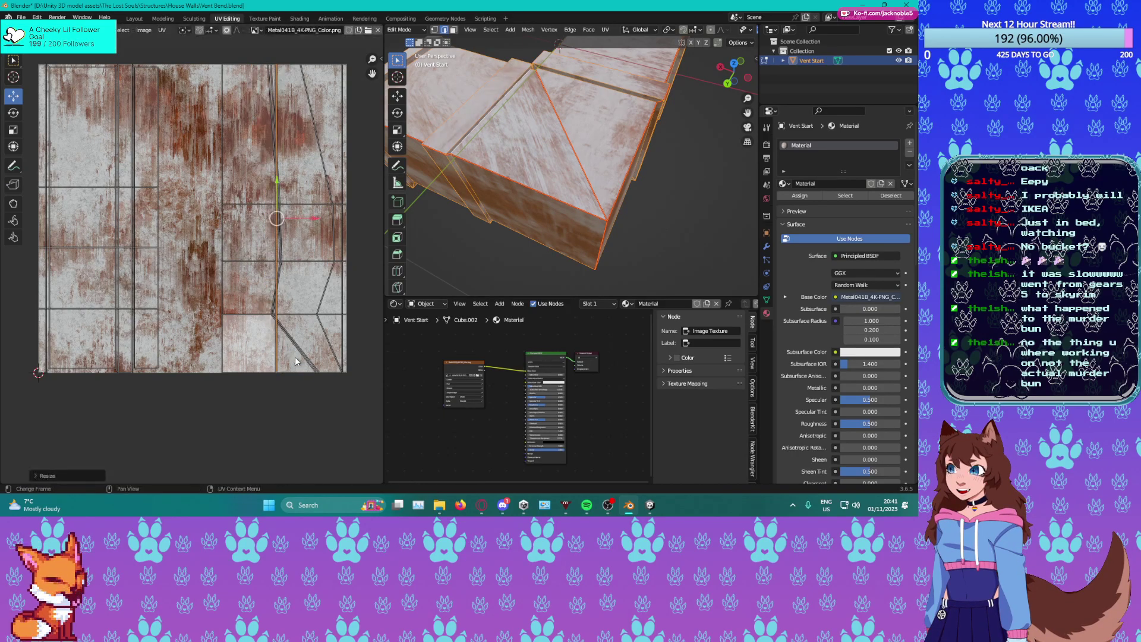
Straighten the right UV island's remaining two bent middle columns by scaling each to a vertical line.
left_click(290, 343, "alt")
key("s")
key("0")
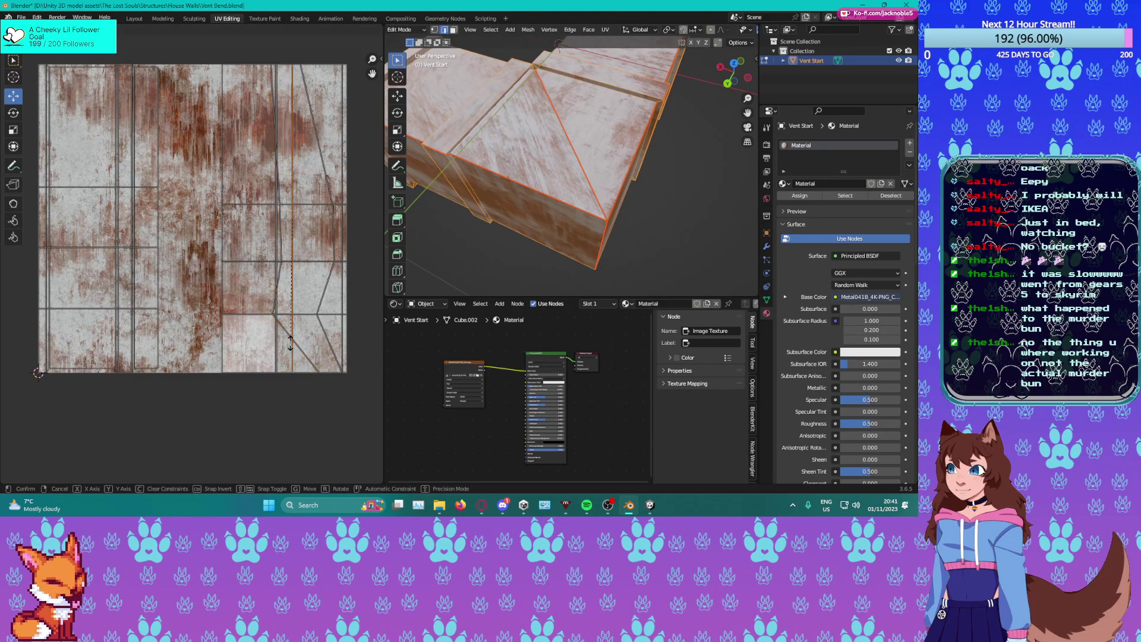
key("Return")
left_click(302, 349, "alt")
key("s")
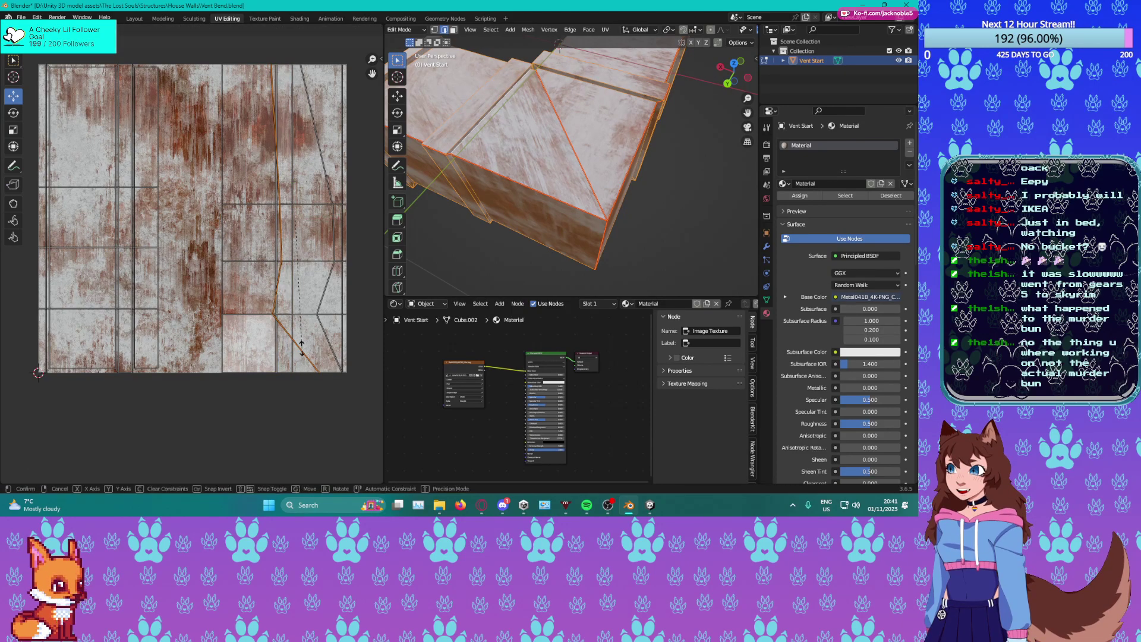
key("0")
key("Return")
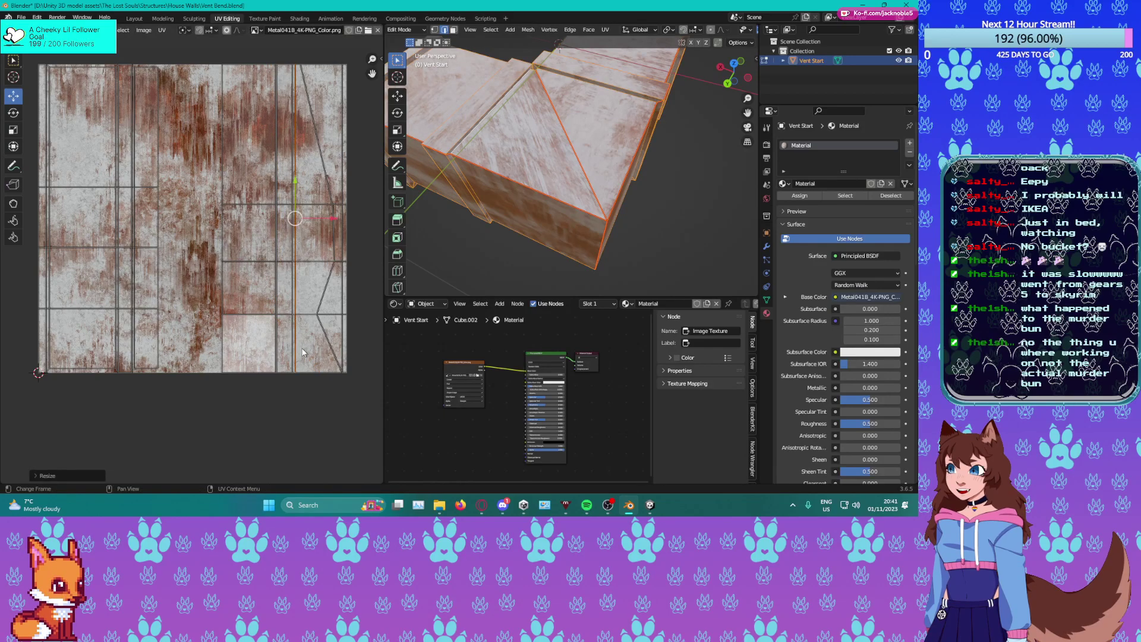
Straighten the right UV island's last bent column by scaling it to 0 along X, and move it toward the outer boundary.
left_click(322, 287, "alt")
key("s")
key("x")
key("0")
key("Return")
left_click_drag(349, 221, 368, 221)
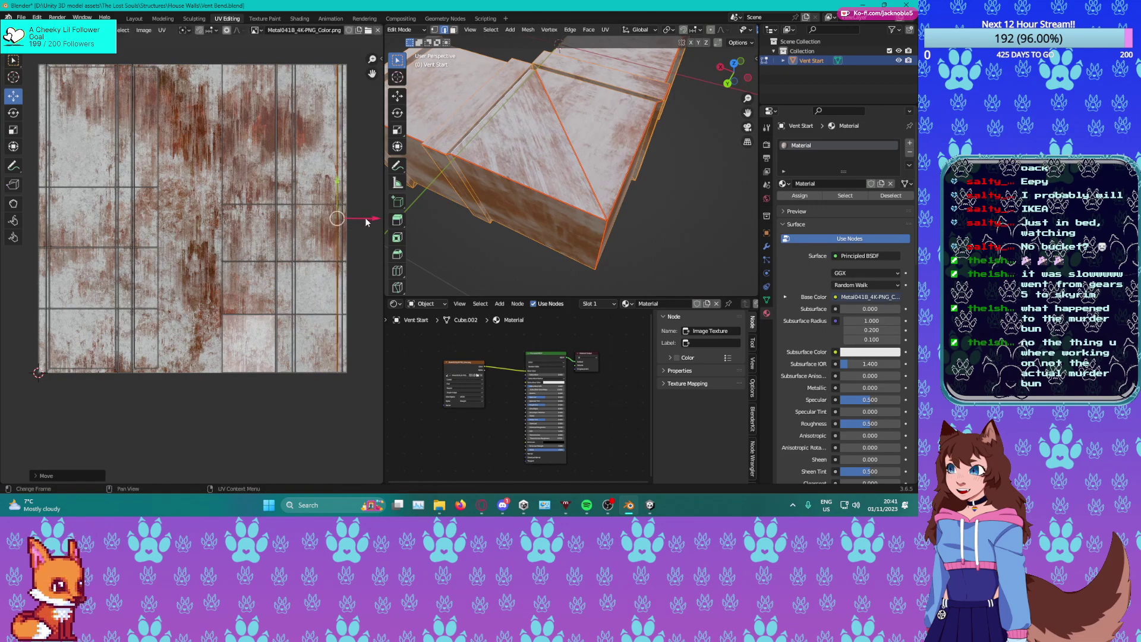
Select the column just inside the right UV island's outer boundary and nudge it slightly inward along X.
left_click(348, 235, "alt")
left_click(342, 240, "alt")
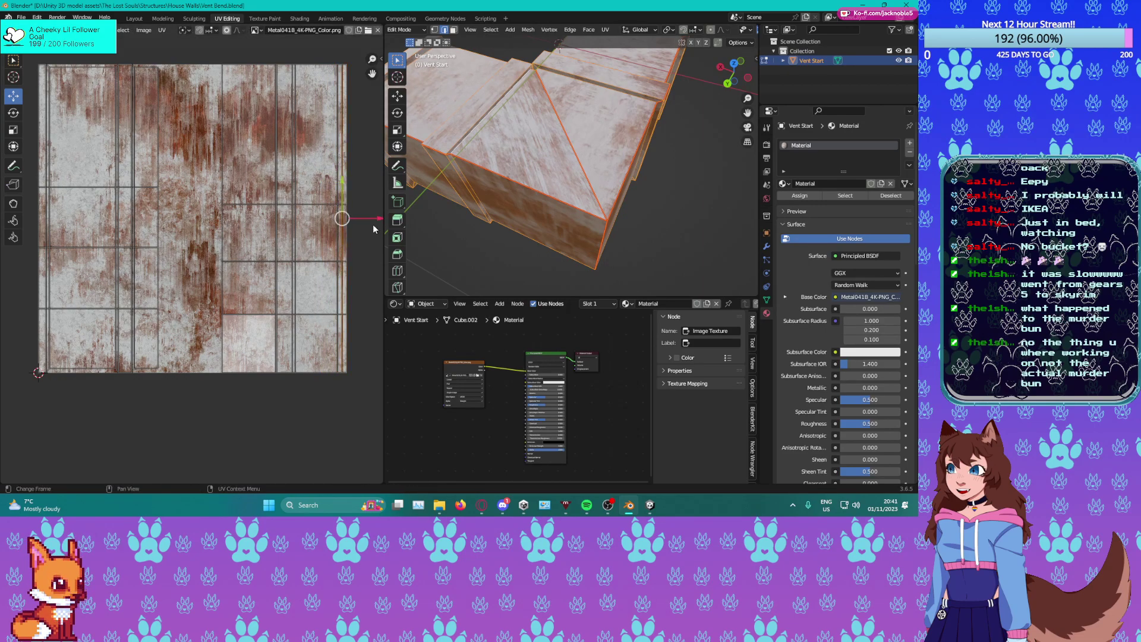
left_click_drag(372, 218, 369, 218)
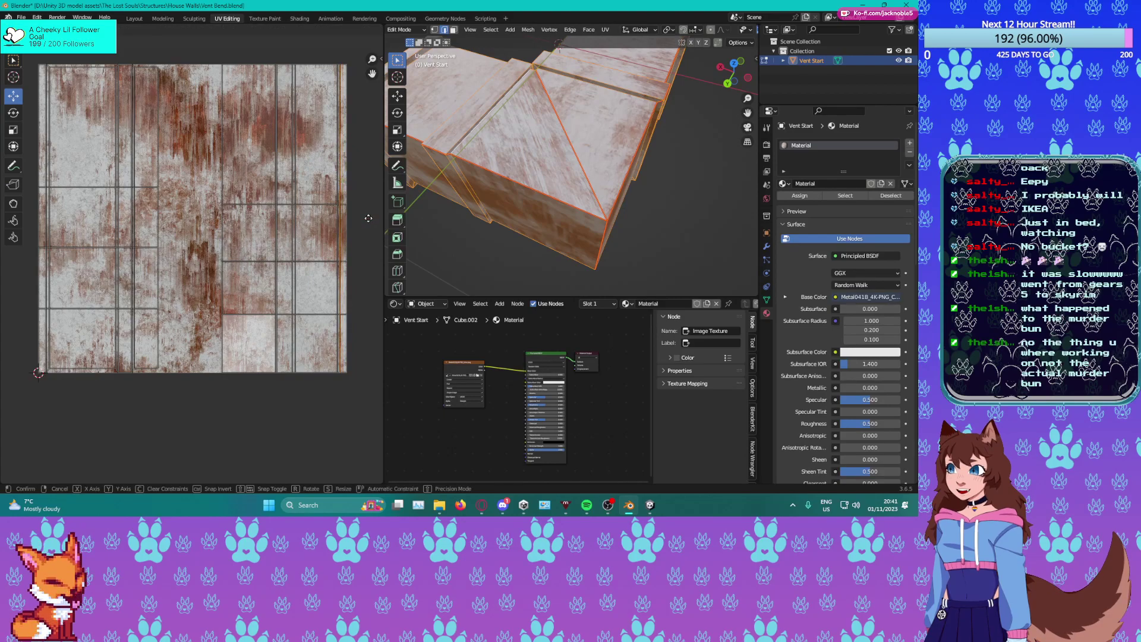
Move the inset column near the right UV island's outer boundary further inward, and nudge the next column inward along X.
left_click(338, 253, "alt")
left_click_drag(361, 219, 341, 218)
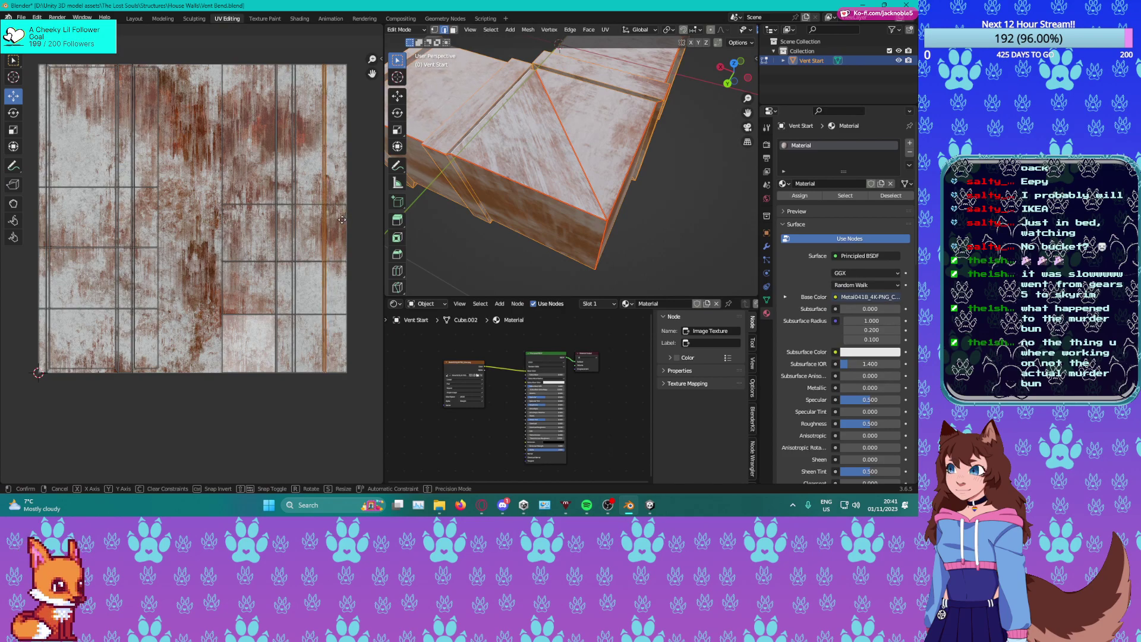
left_click(293, 233, "alt")
left_click_drag(313, 220, 309, 223)
Select the following inner column of the right UV island and nudge it slightly toward the island's inner side along X.
left_click(274, 251, "alt")
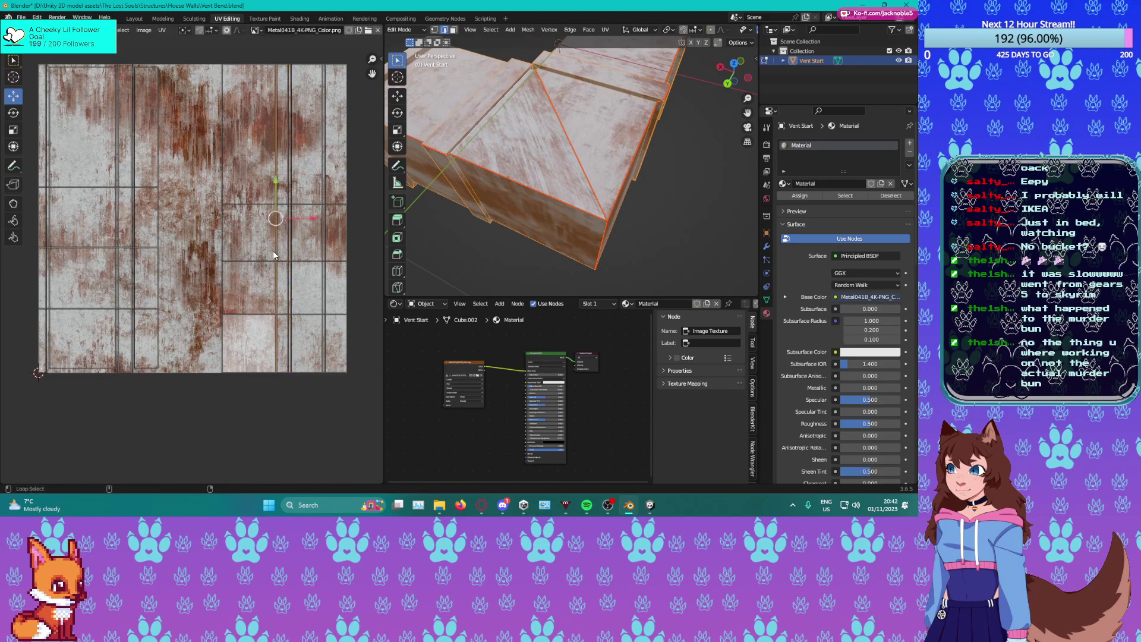
scroll(273, 253, "up", 3)
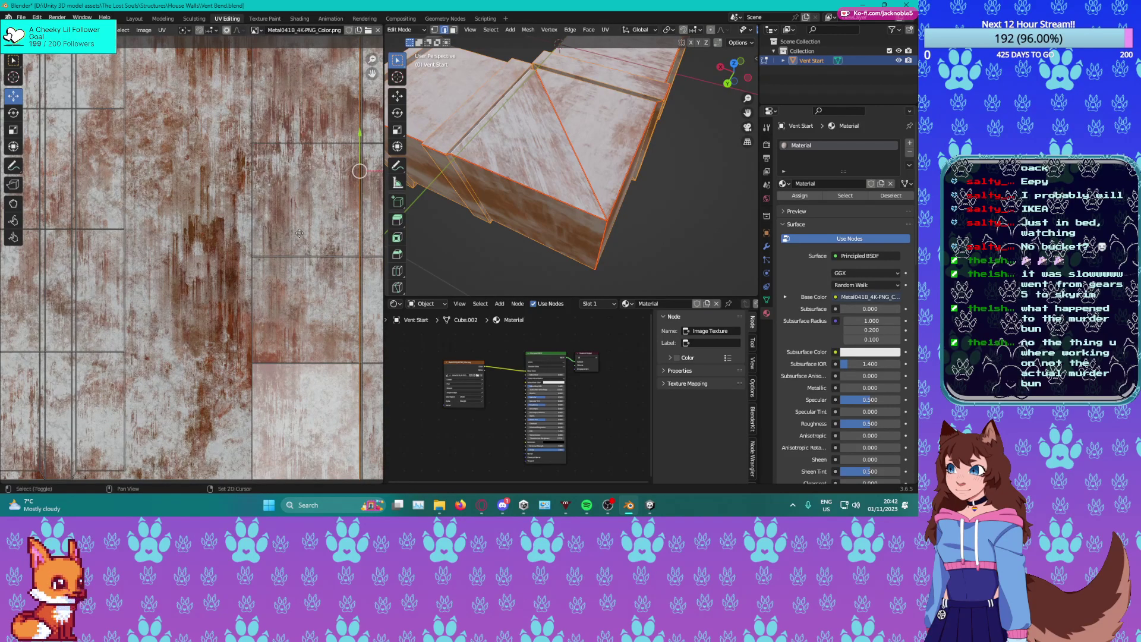
middle_click_drag(307, 234, 231, 223)
key("g")
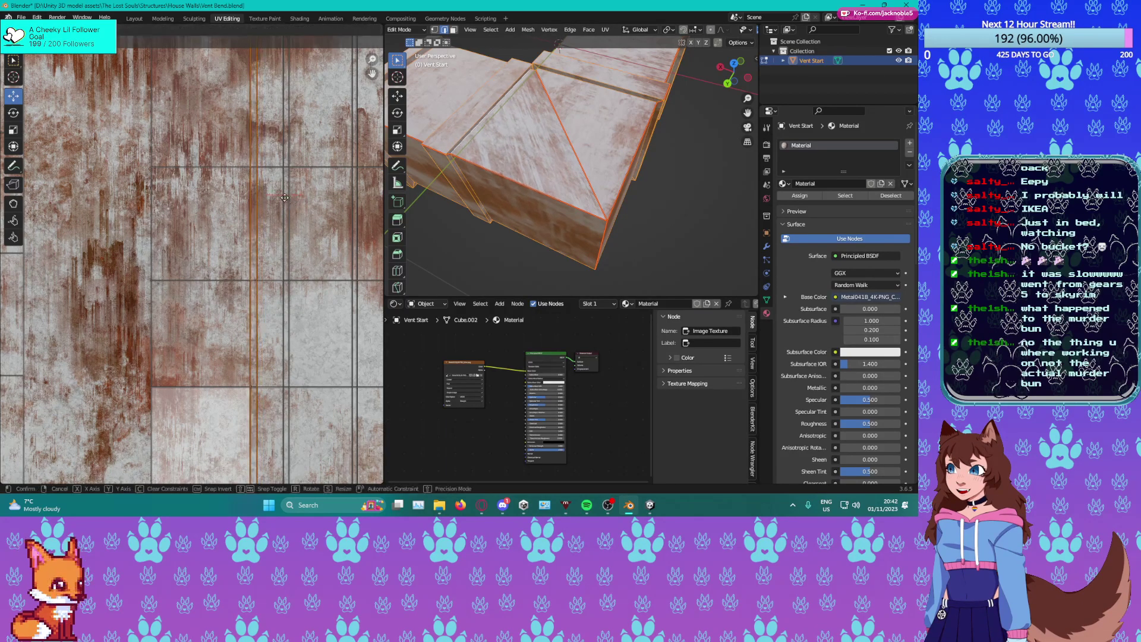
left_click(285, 198)
scroll(169, 259, "down", 3)
scroll(208, 269, "up", 1)
middle_click_drag(158, 333, 201, 321)
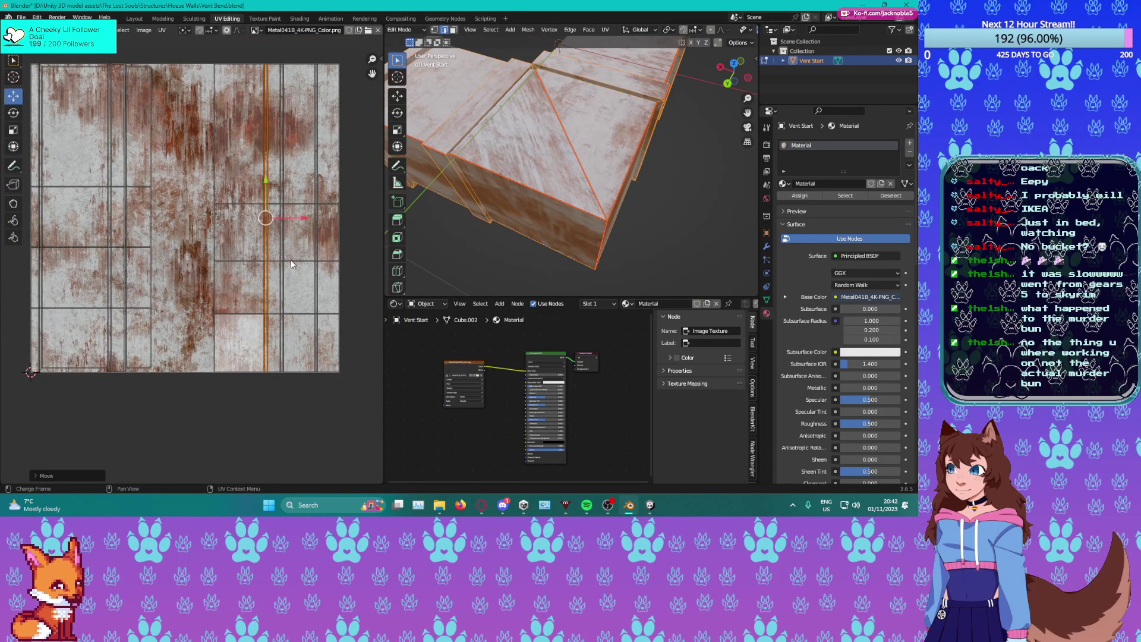
Raise the right UV island's upper row along Y, and move the left island's upper row up to line up with it.
left_click(255, 204, "alt")
left_click_drag(280, 182, 280, 105)
left_click(131, 188, "alt")
key("g")
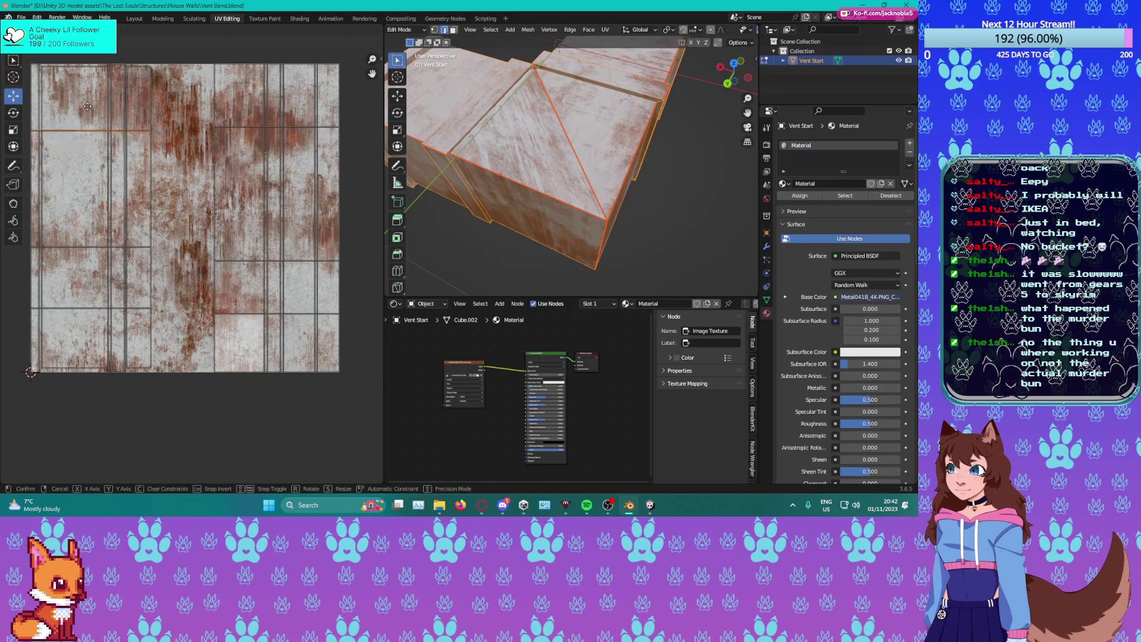
left_click(87, 106)
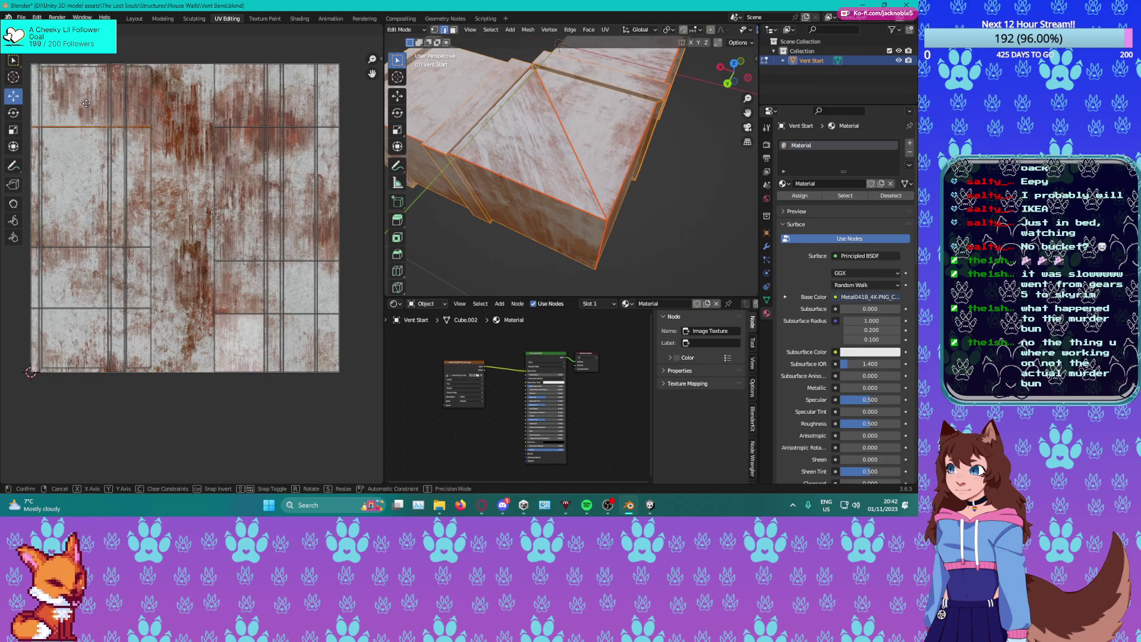
Raise the left UV island's middle row along Y and nudge its lower row slightly upward.
left_click_drag(95, 225, 95, 162)
left_click(125, 309, "alt")
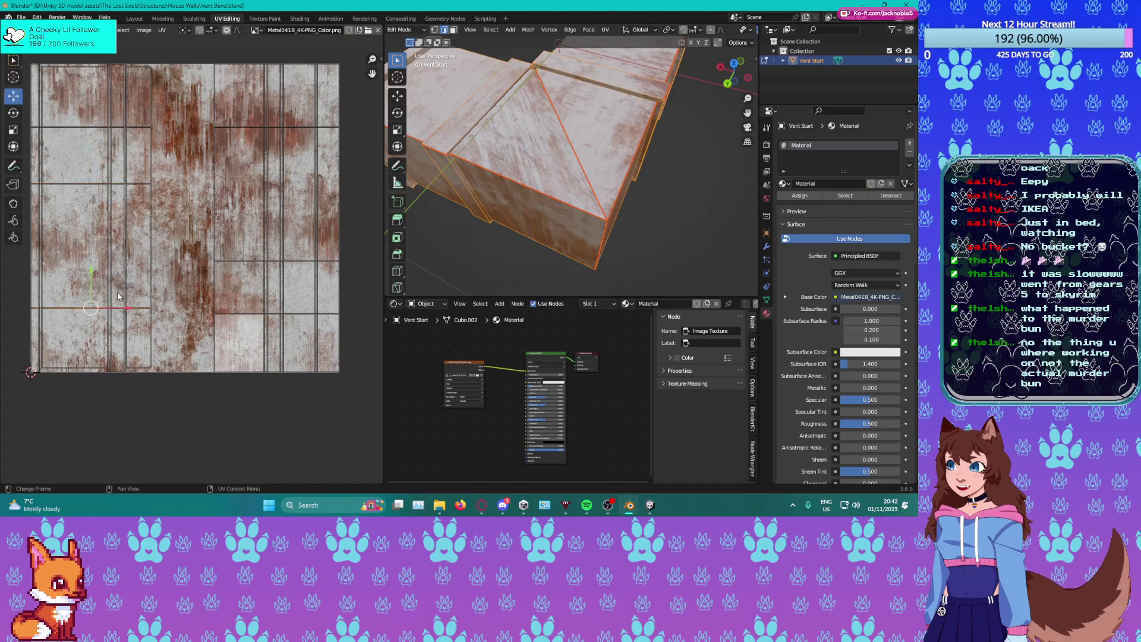
mouse_move(95, 287)
left_mouse_down()
mouse_move(89, 220)
mouse_move(86, 273)
left_mouse_up()
Lower the left UV island's middle and upper rows along Y so that its rows are evenly spaced.
left_click(125, 185, "alt")
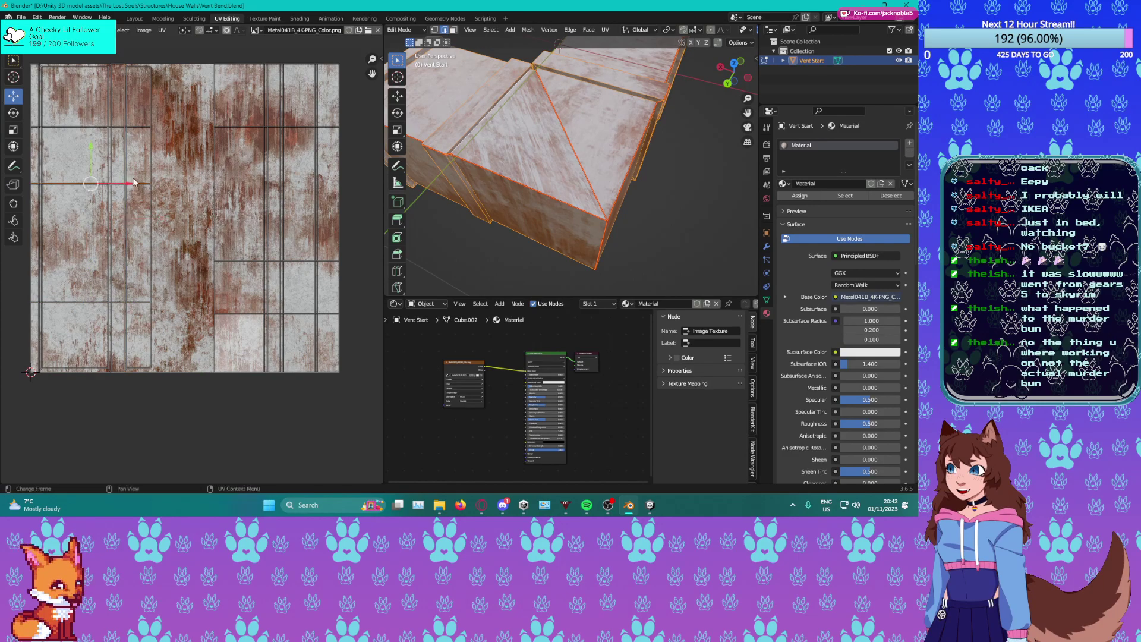
left_click(95, 182)
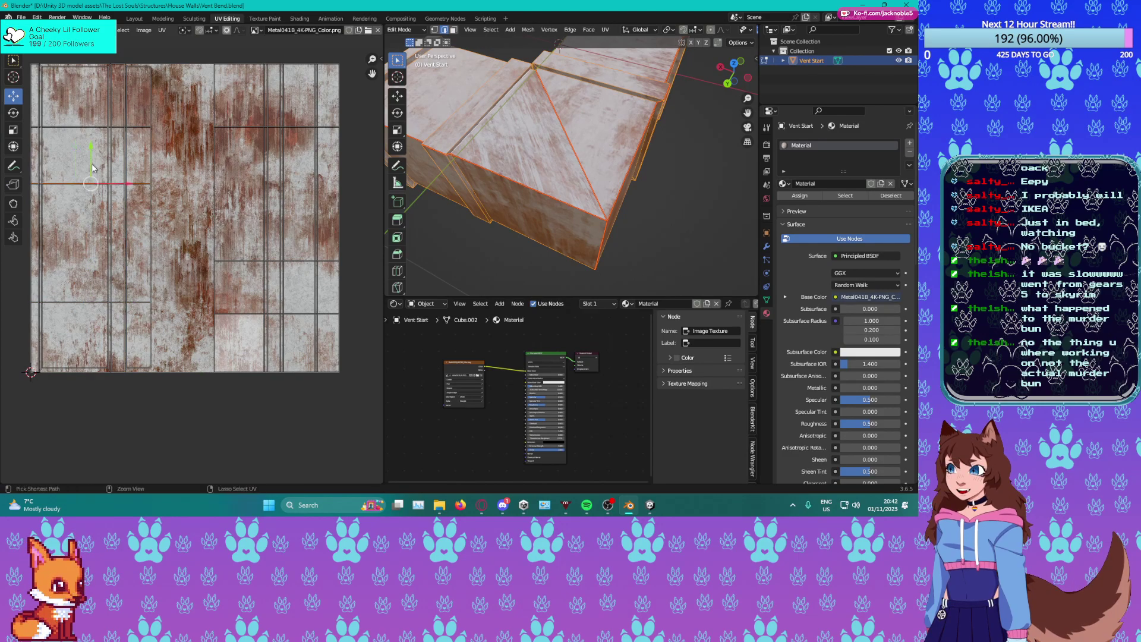
left_click_drag(92, 164, 92, 201)
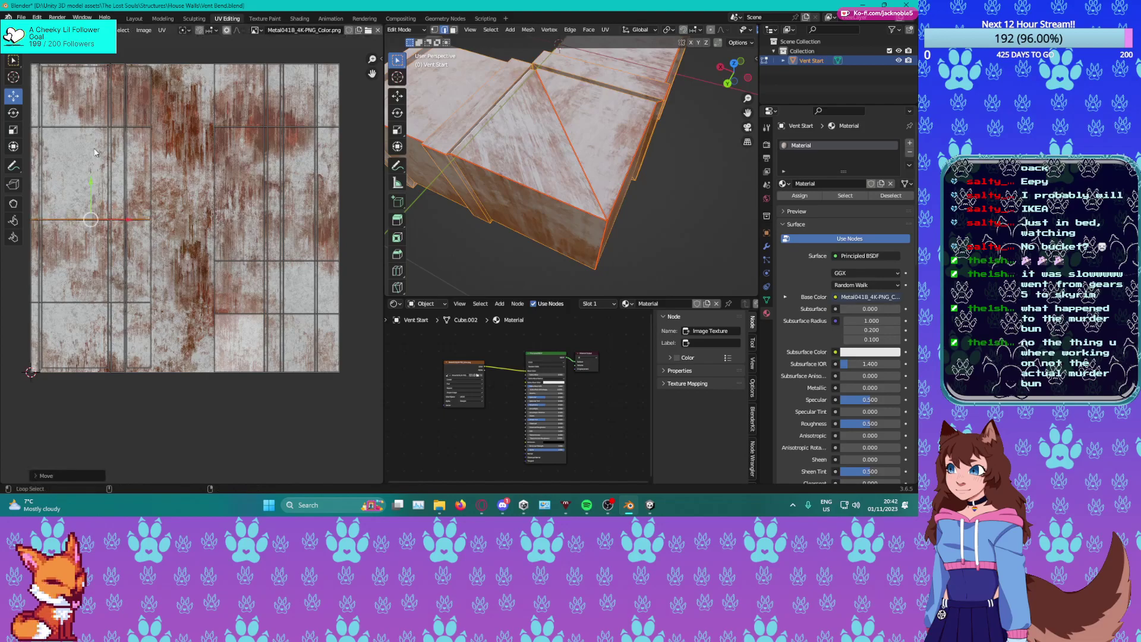
key("g")
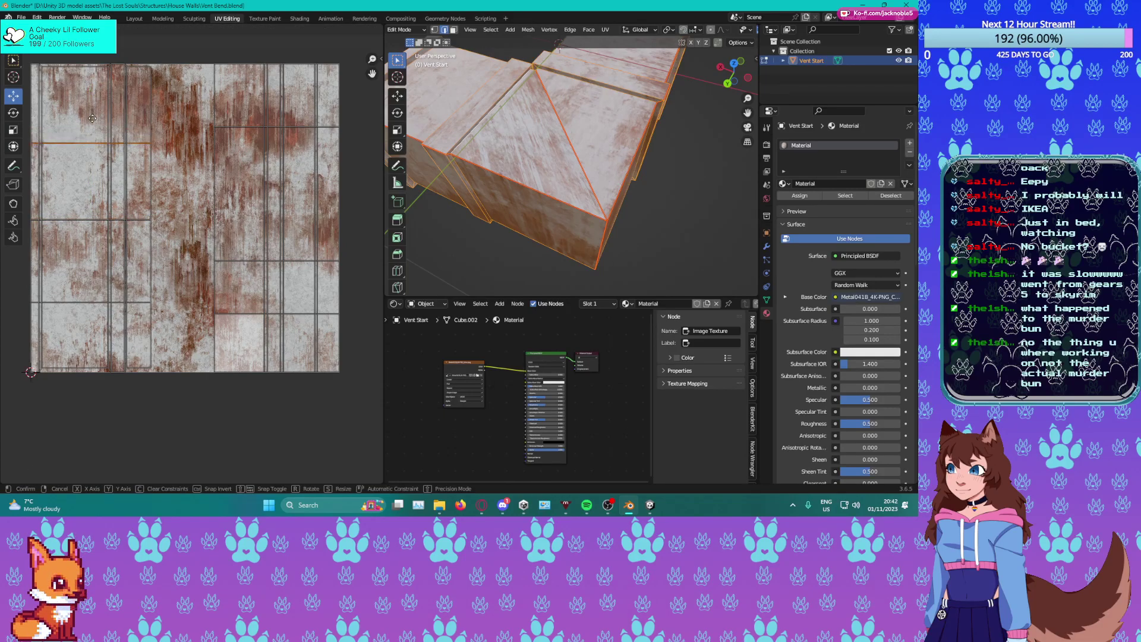
left_click(93, 120)
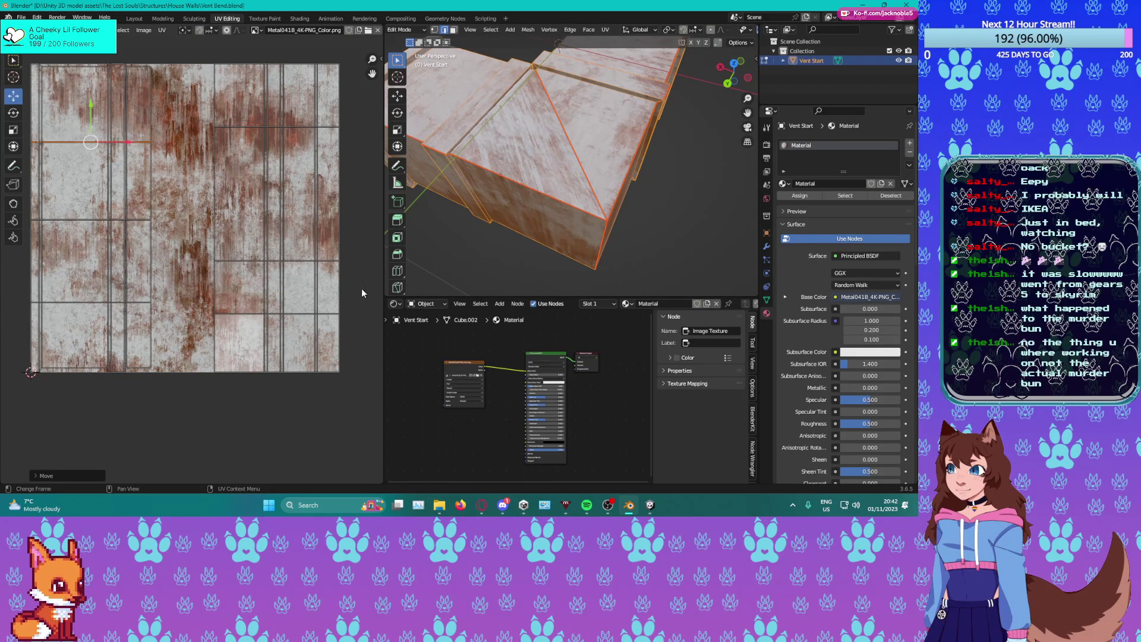
Move the right UV island's middle and lower rows up and its upper row down to align with the left island's rows.
left_click(254, 260, "alt")
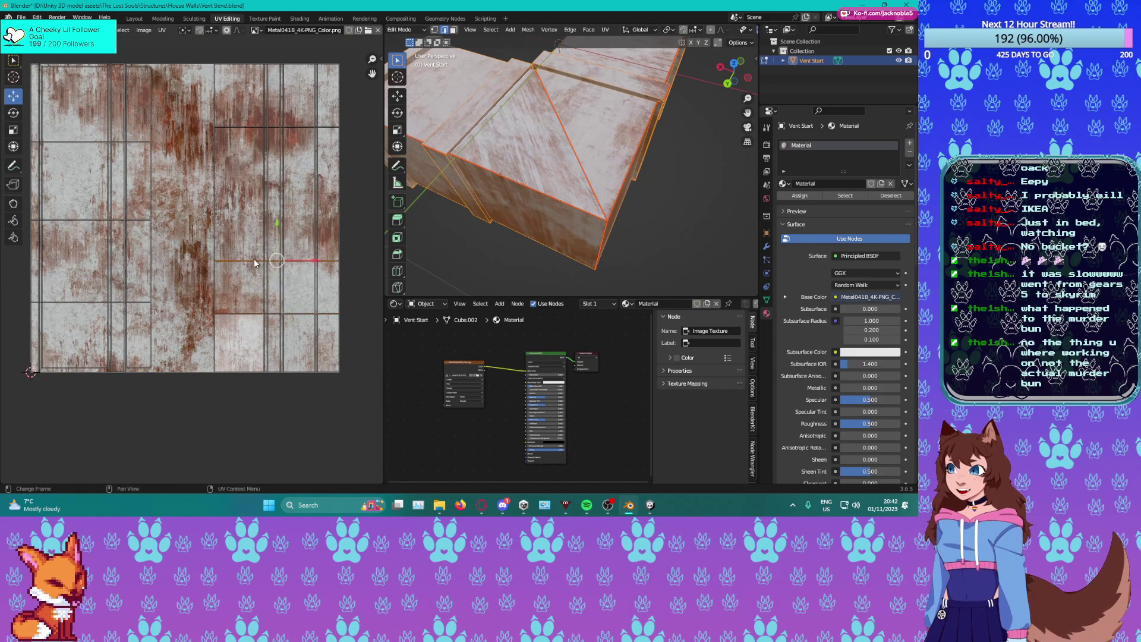
left_click_drag(275, 231, 276, 192)
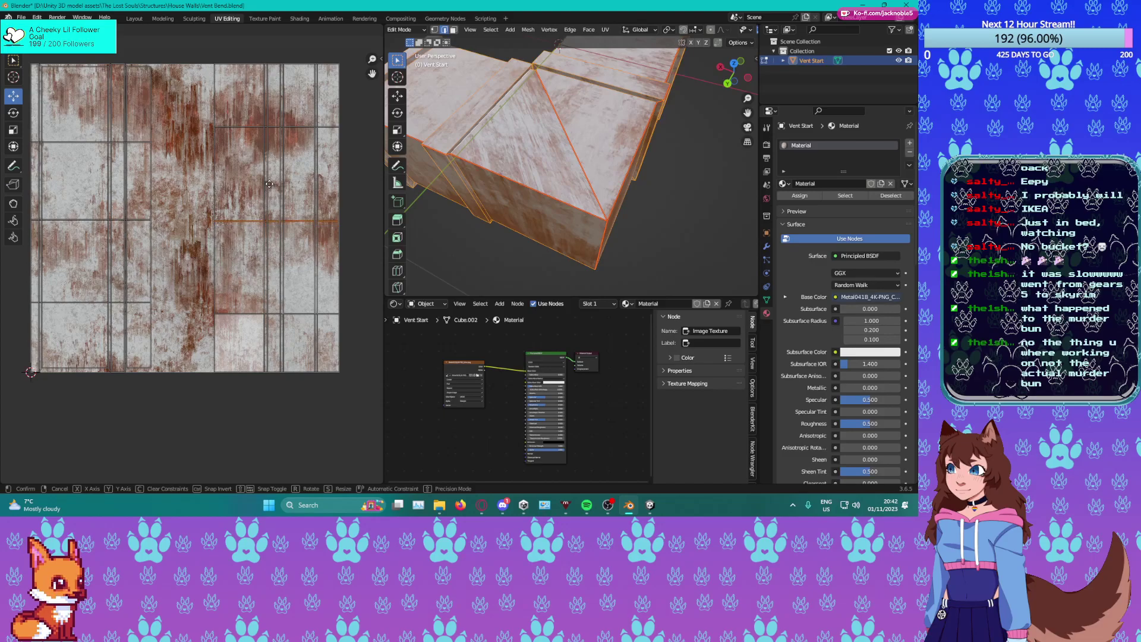
left_click(245, 309, "alt")
left_click_drag(276, 283, 269, 270)
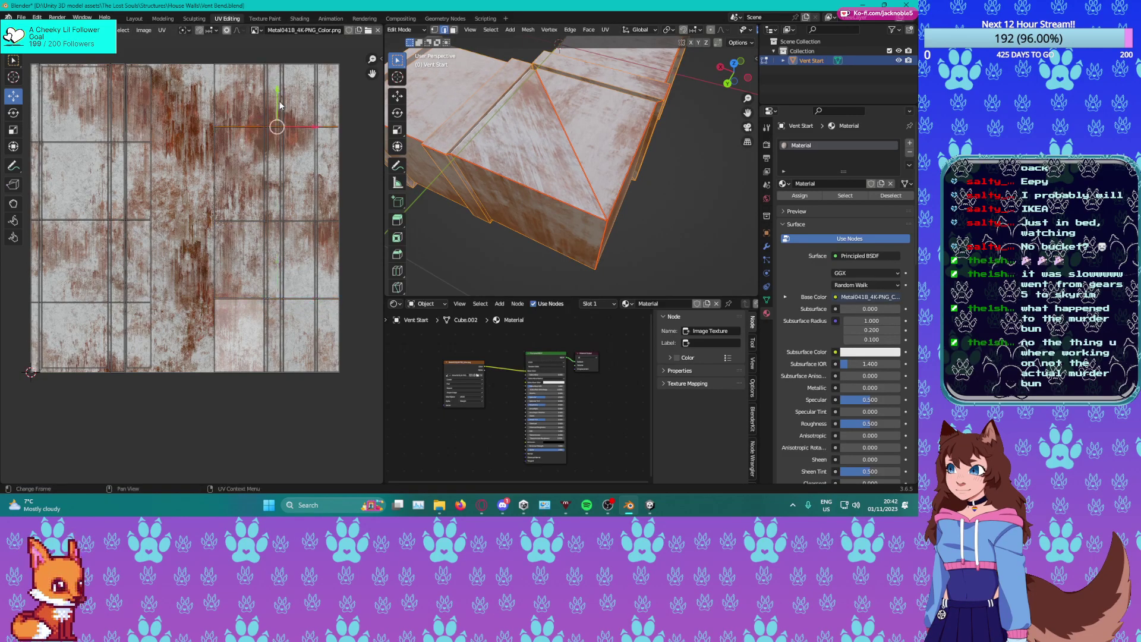
left_click(279, 119)
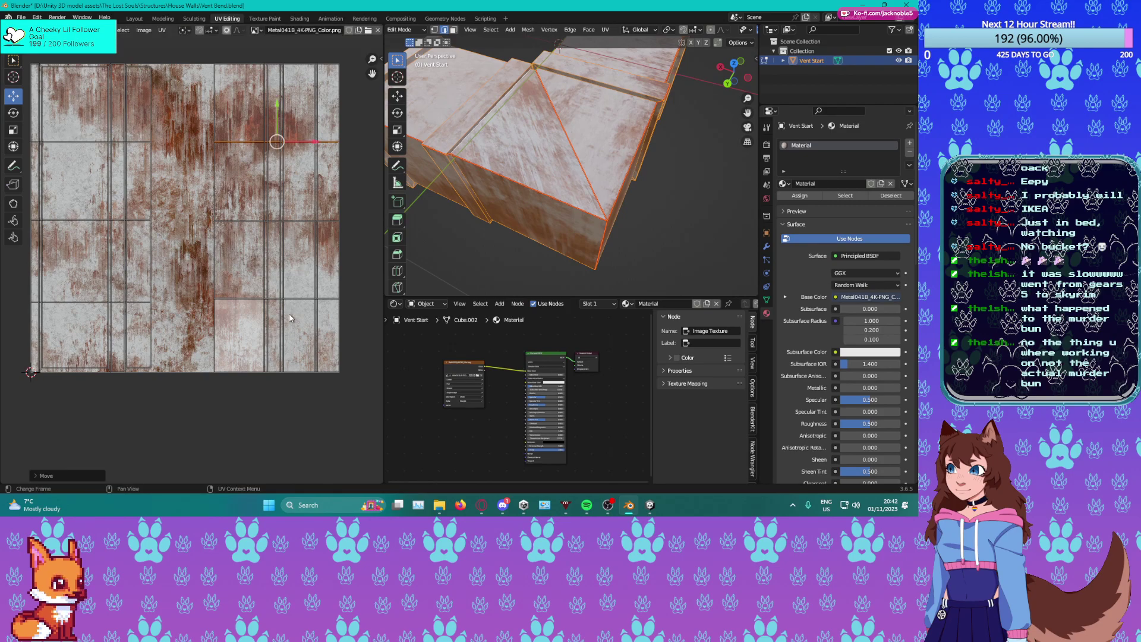
Pull the right UV island's bottom and top edges slightly inward along Y to even them out, and save the file.
left_click(265, 377)
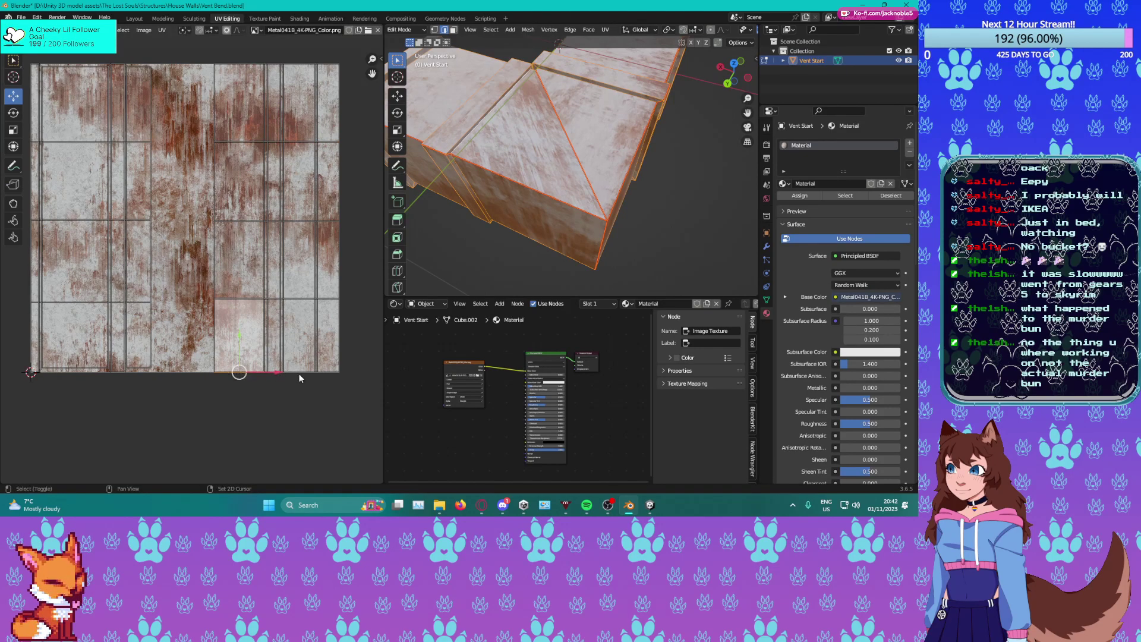
key("g")
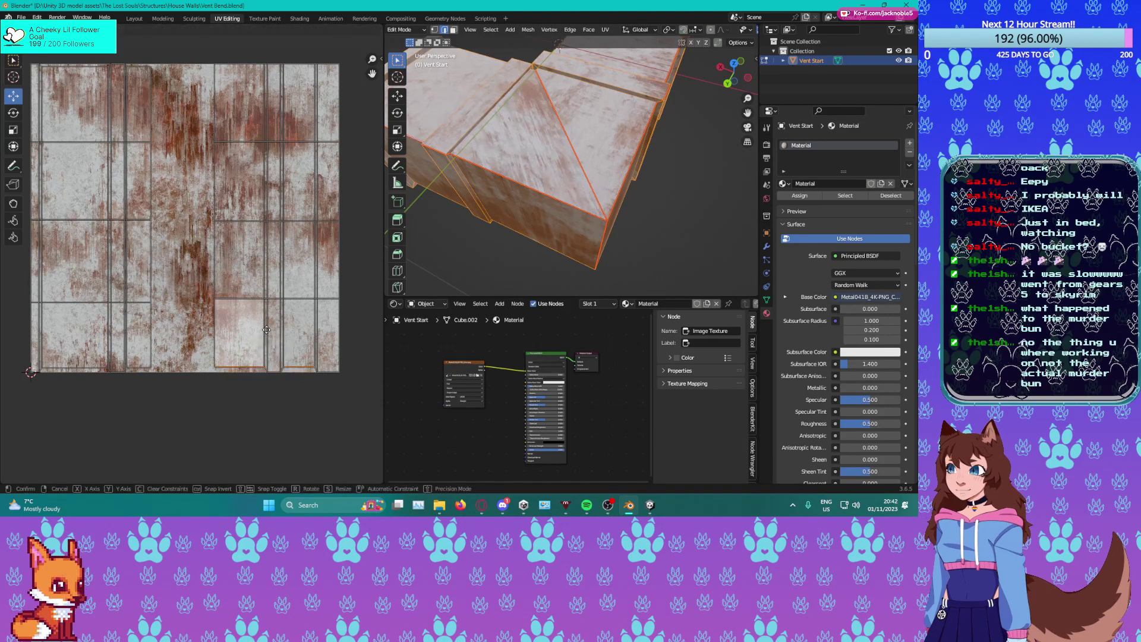
left_click(266, 329)
left_click(240, 63)
left_click(293, 64, "shift")
left_click_drag(269, 42, 262, 59, "shift")
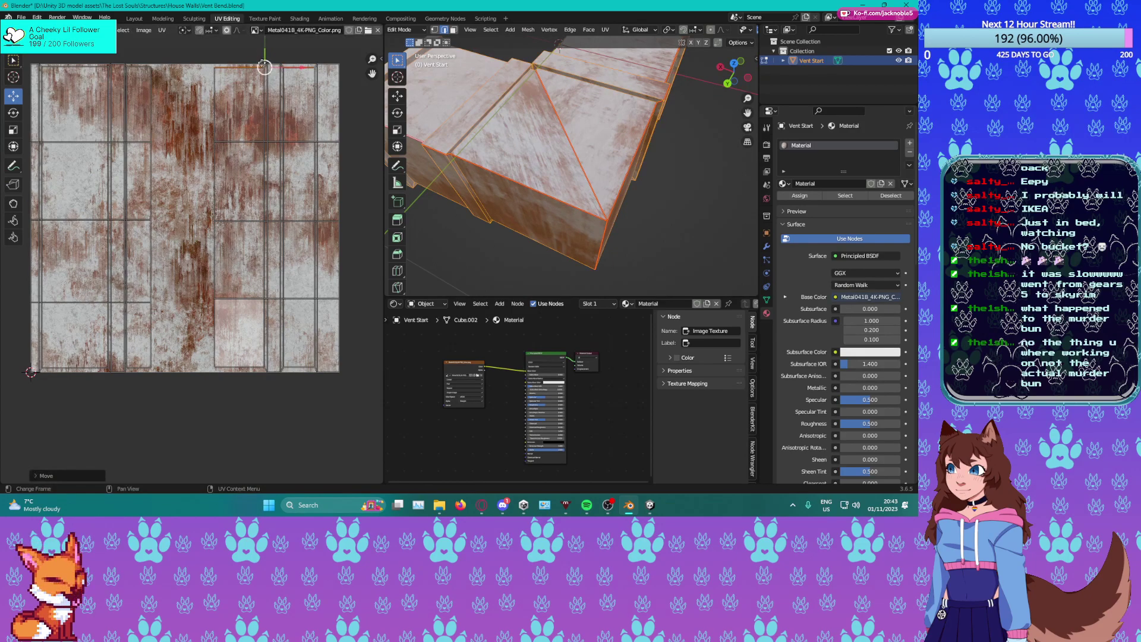
left_click(247, 364)
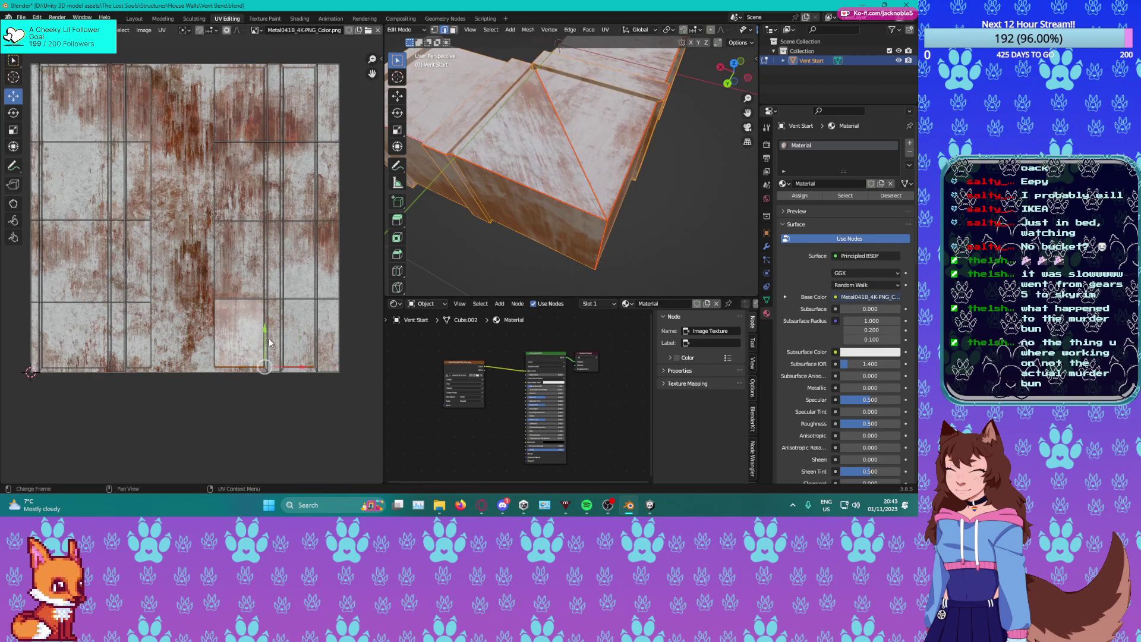
left_click_drag(267, 342, 266, 345)
key("ctrl+s")
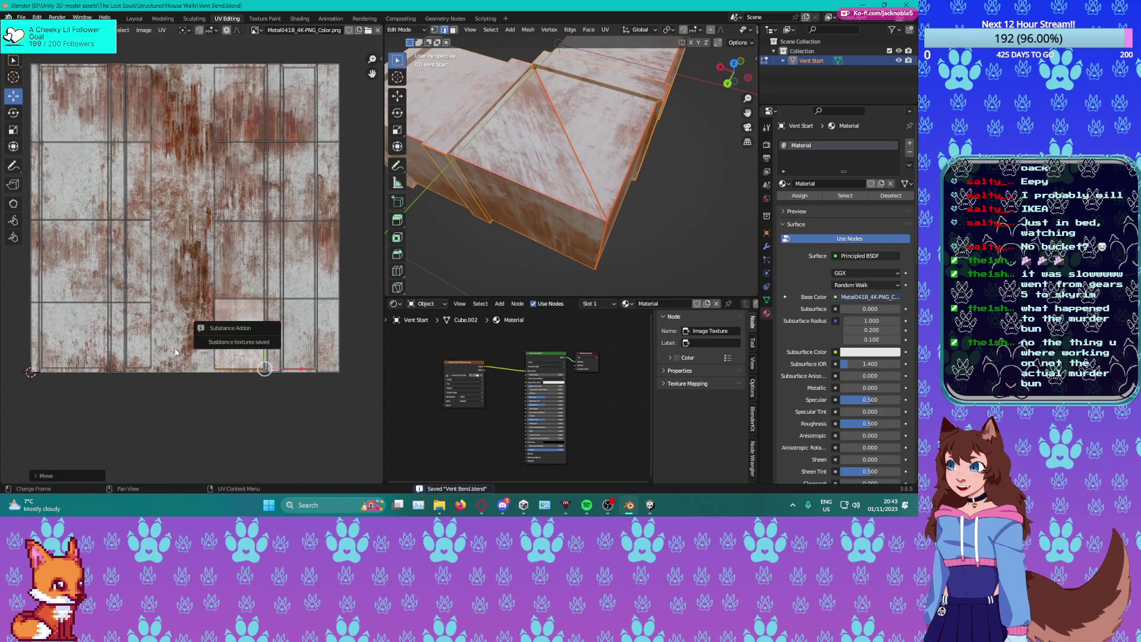
Leave Edit Mode, inspect the texture on the vent bend's outside and inside, and save the file.
middle_click_drag(475, 269, 518, 257)
key("Tab")
scroll(579, 168, "down", 4)
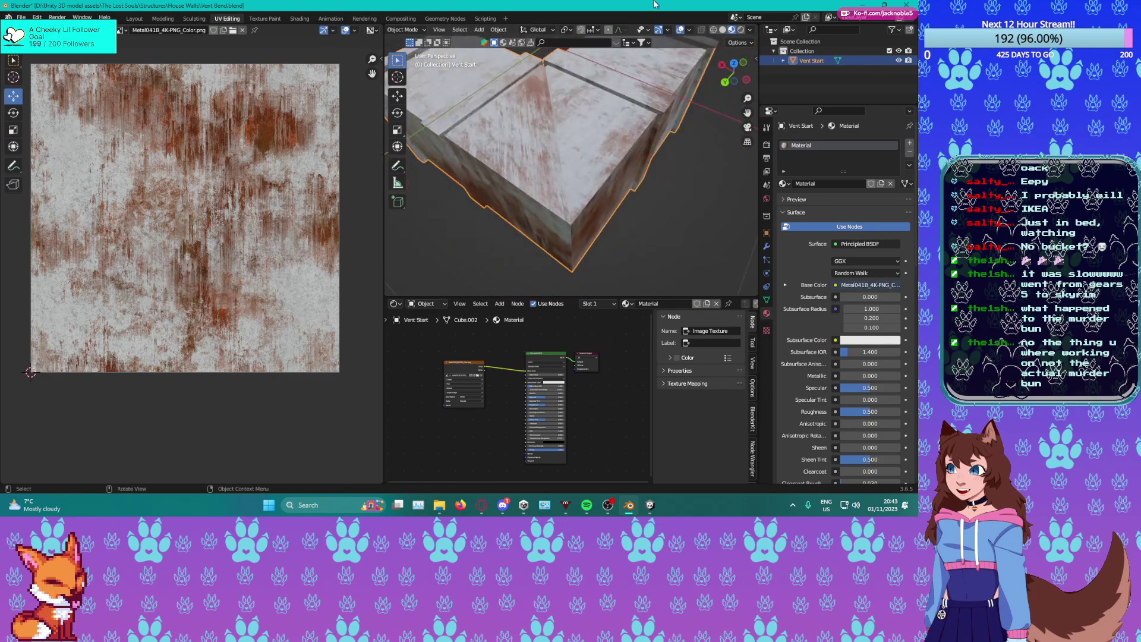
middle_click_drag(612, 140, 525, 202)
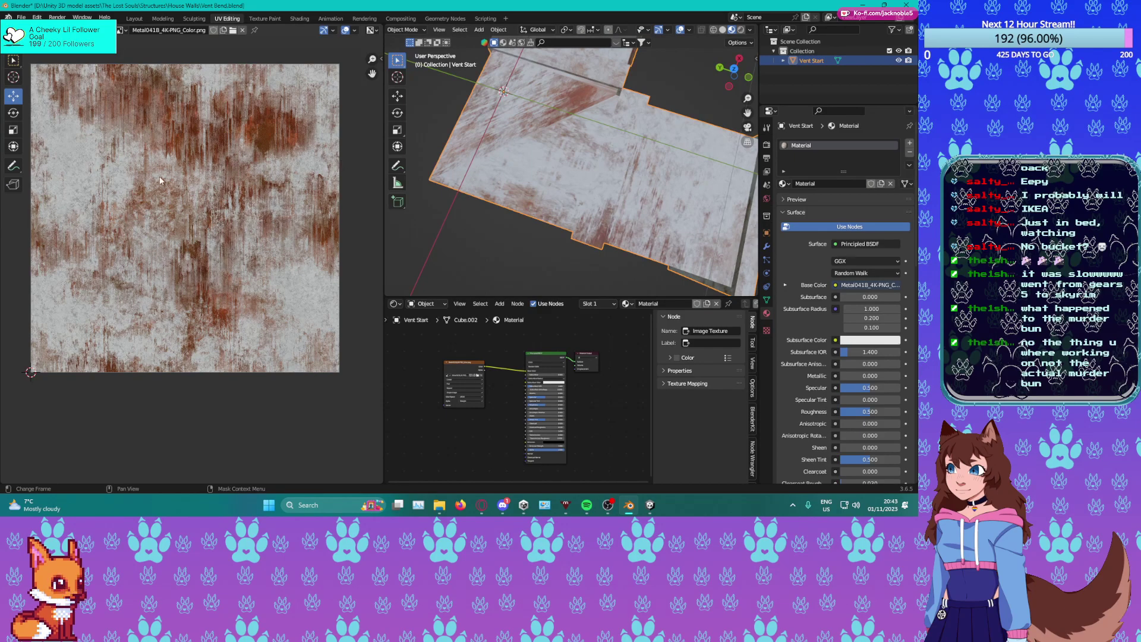
scroll(160, 180, "down", 3)
middle_click_drag(512, 196, 709, 176)
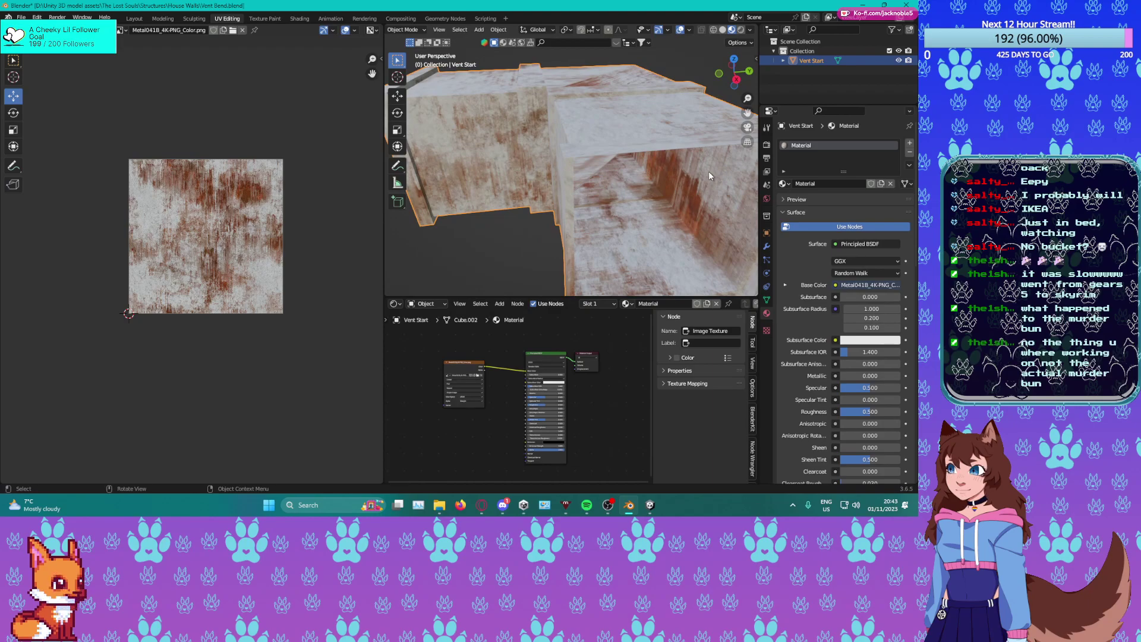
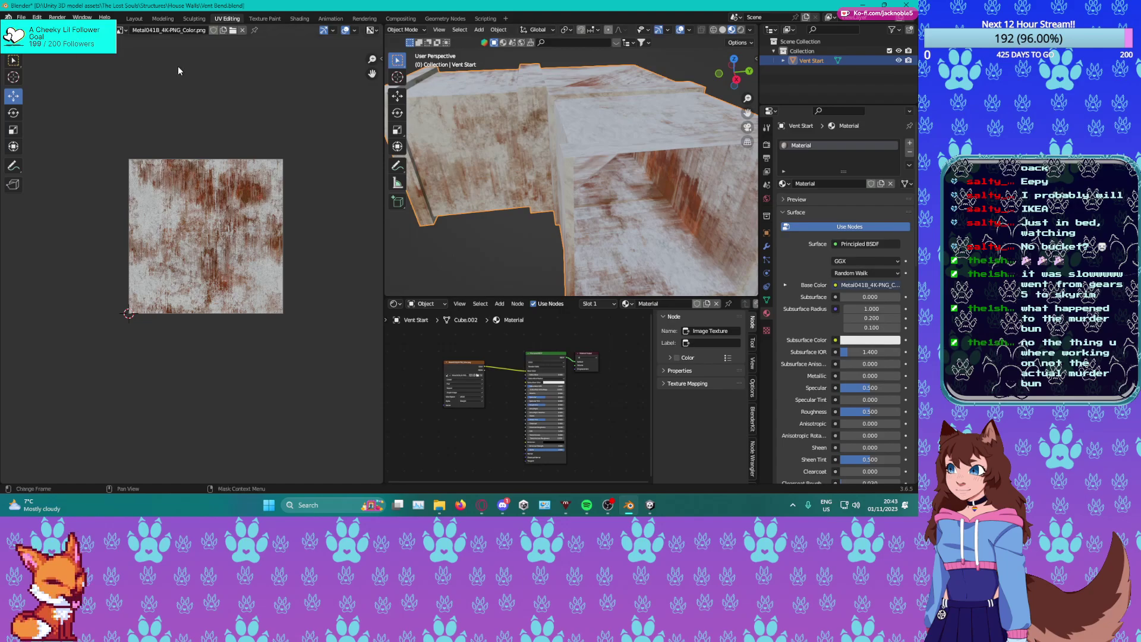
key("ctrl+s")
Save the vent bend over Door Frame.blend in the House Walls folder, enter Edit Mode and save that file again.
left_click(21, 17)
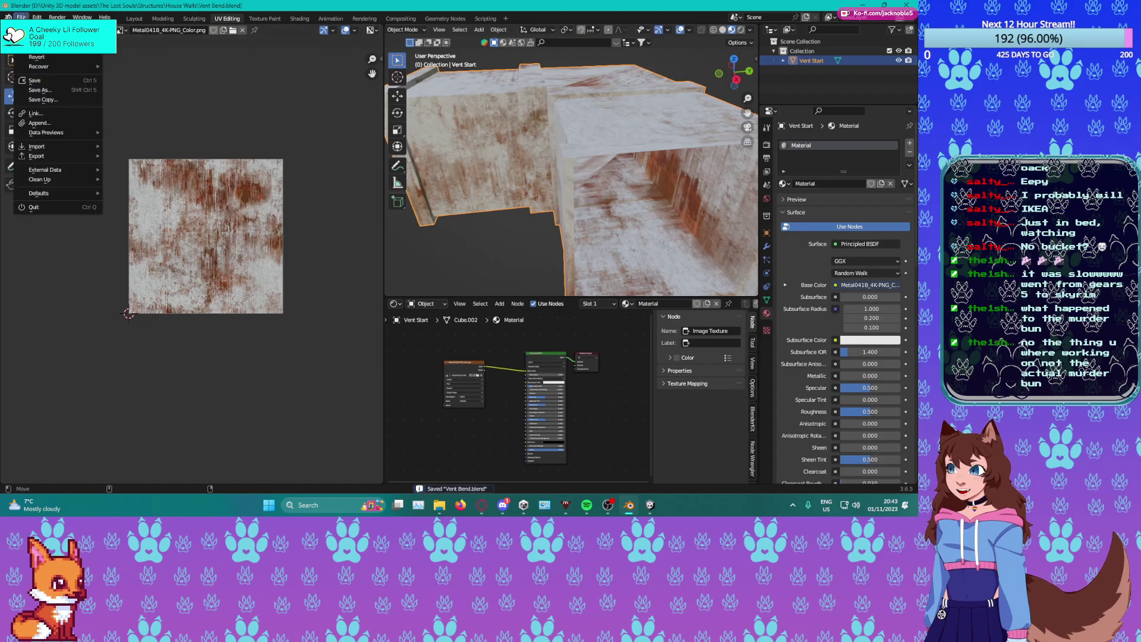
left_click(42, 91)
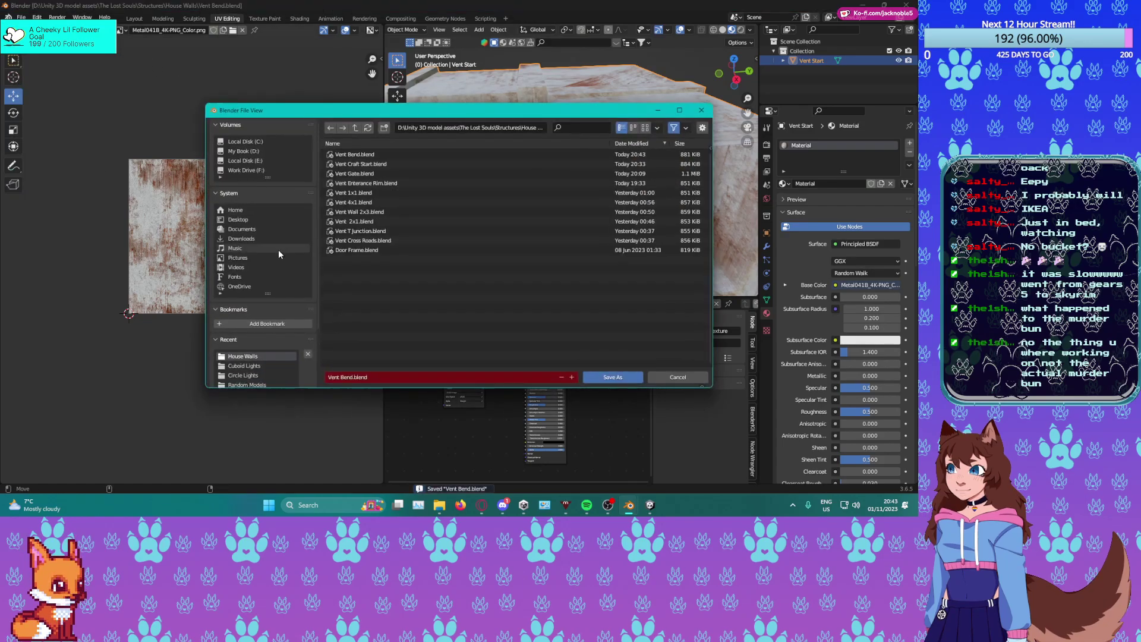
double_click(347, 251)
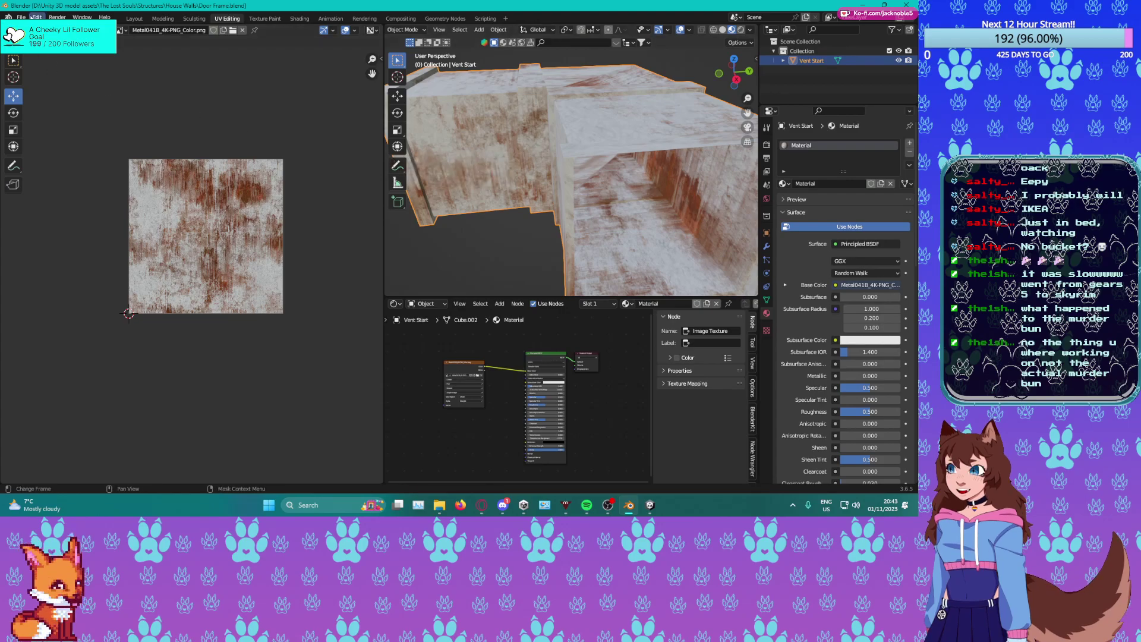
key("Tab")
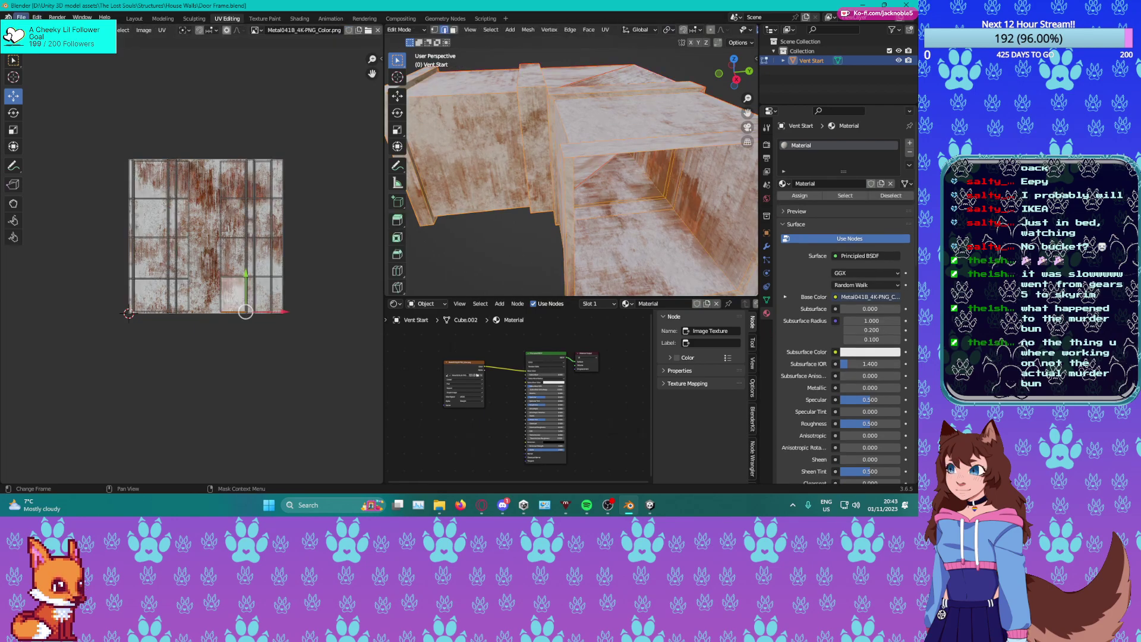
left_click(22, 17)
left_click(36, 80)
Open Vent Cross Roads.blend from the House Walls folder and enter Edit Mode on its vent object.
left_click(22, 17)
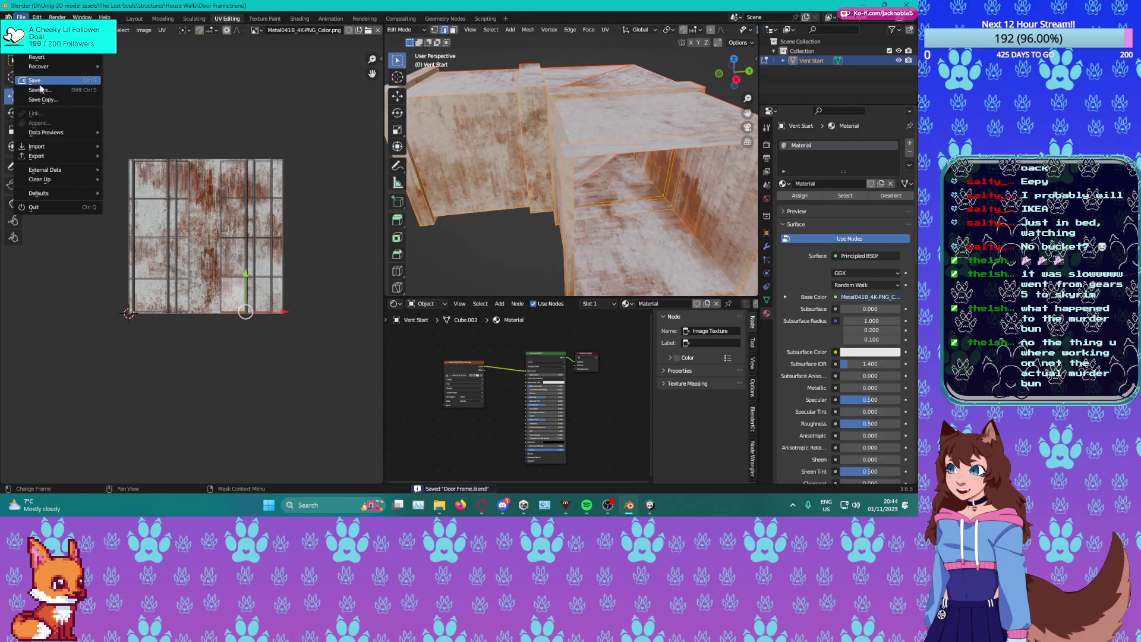
mouse_move(44, 47)
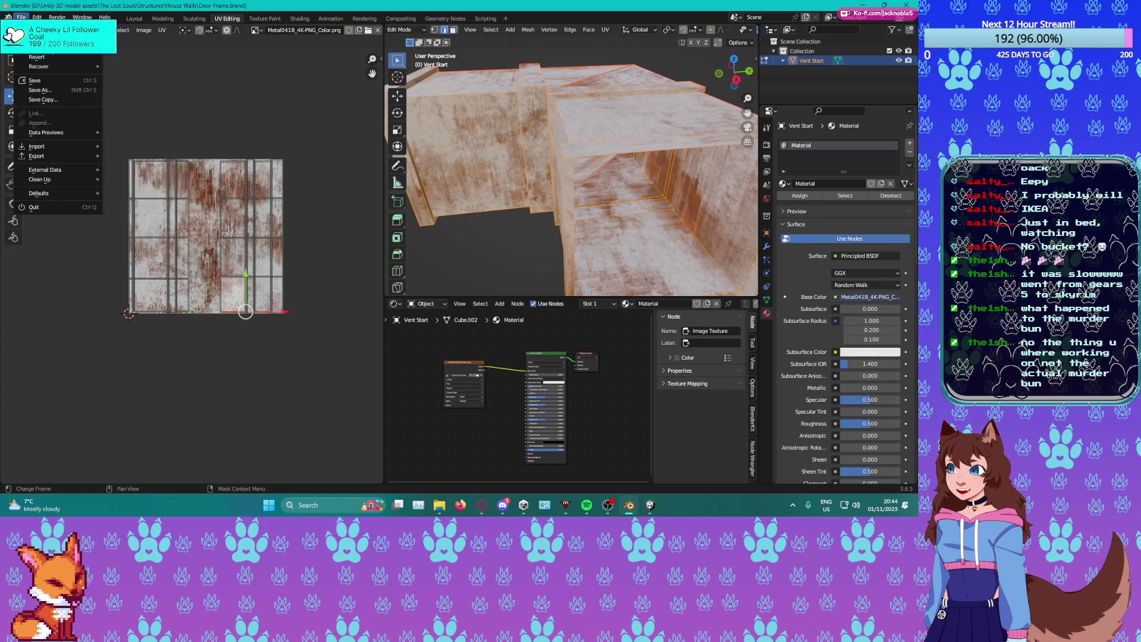
left_click(36, 38)
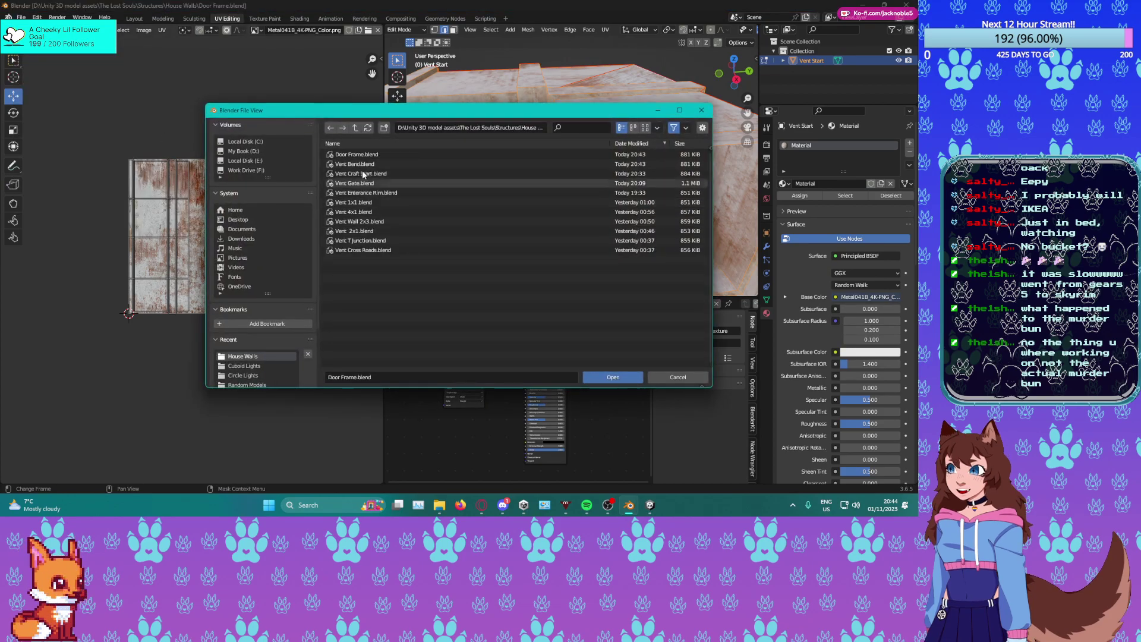
left_click(357, 251)
left_click(613, 377)
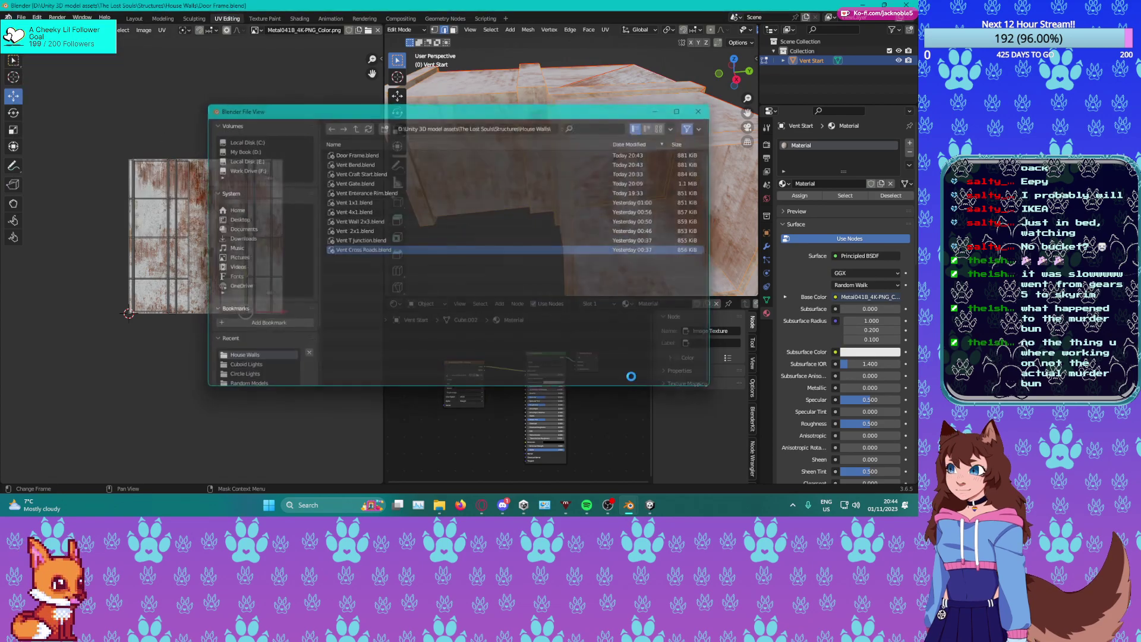
middle_click_drag(400, 245, 365, 119)
key("Tab")
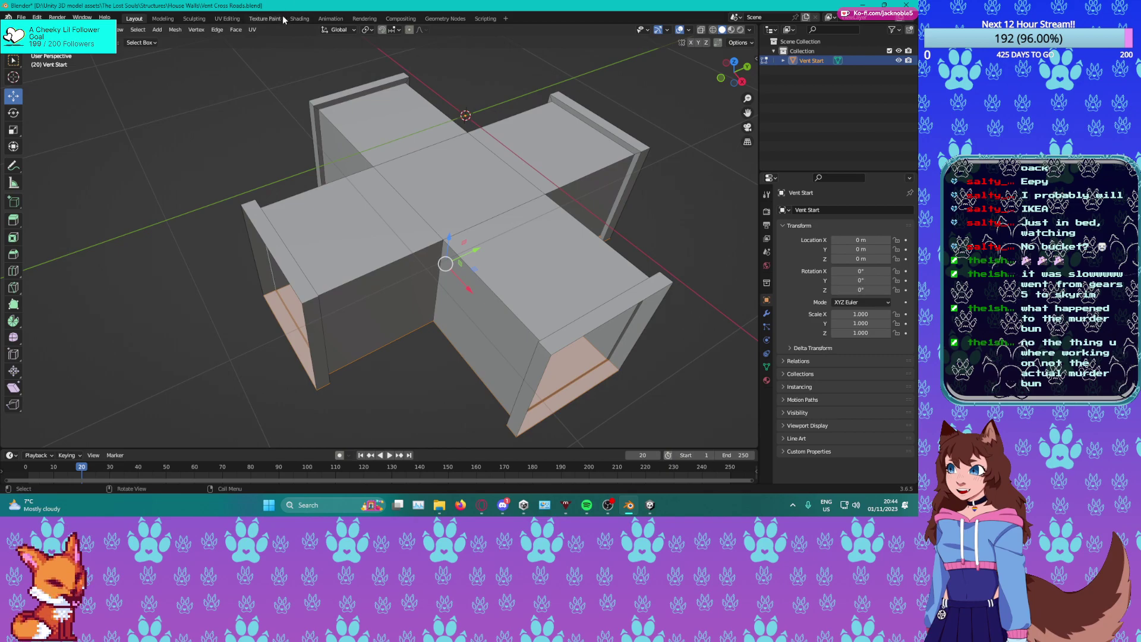
Switch to the UV Editing workspace, split the 3D viewport horizontally and turn the lower half into a Shader Editor.
left_click(227, 18)
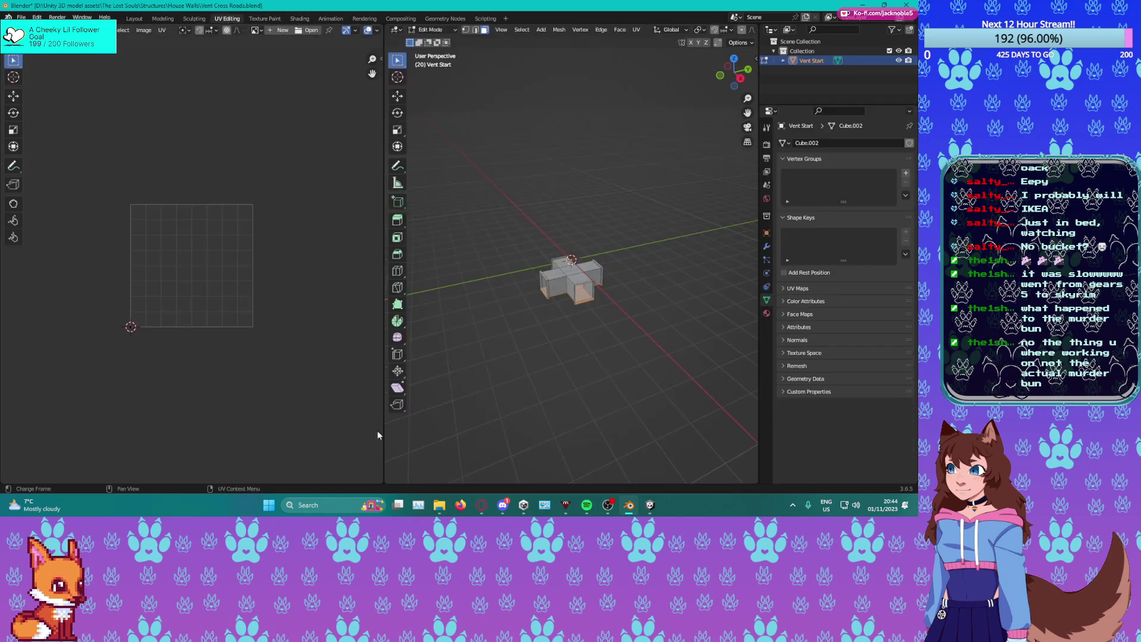
right_click(384, 472)
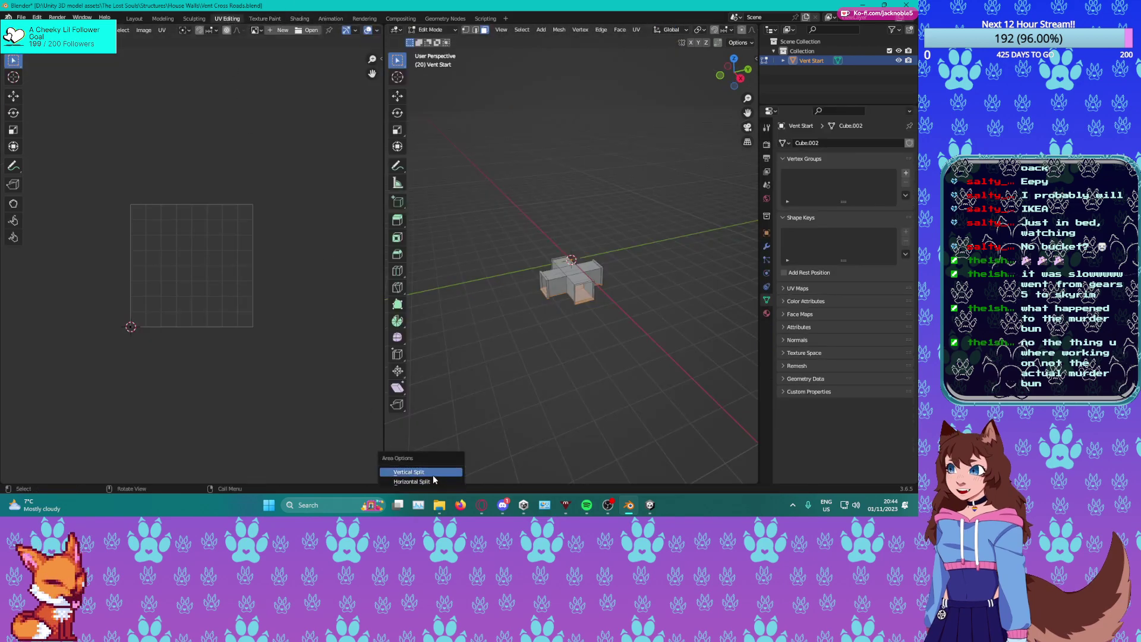
left_click(434, 481)
left_click(499, 261)
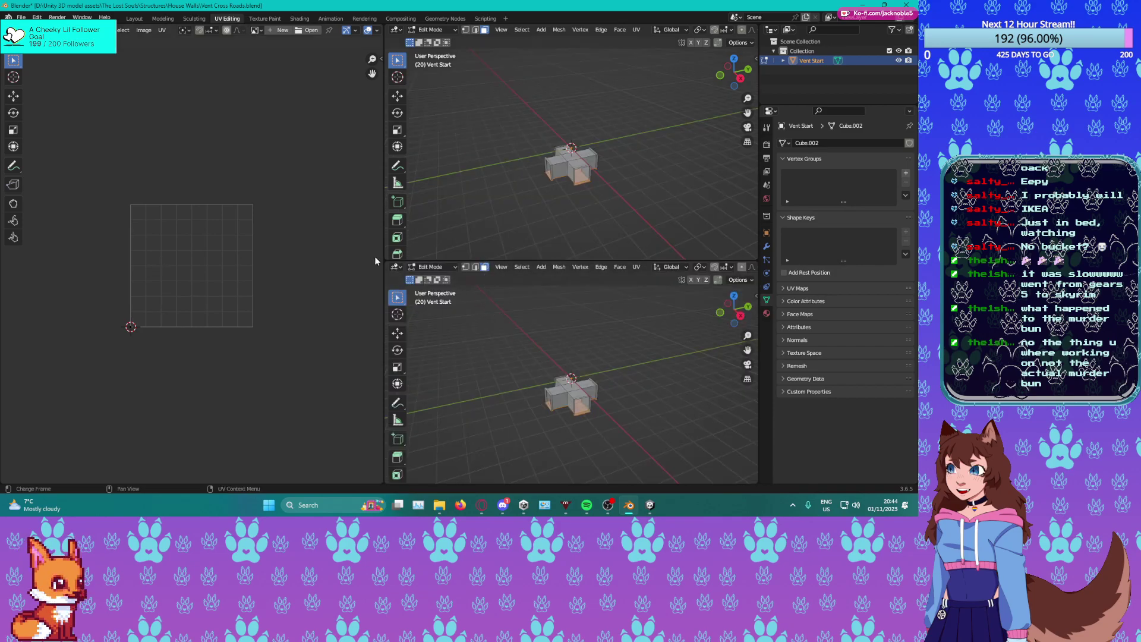
left_click(396, 267)
left_click(416, 359)
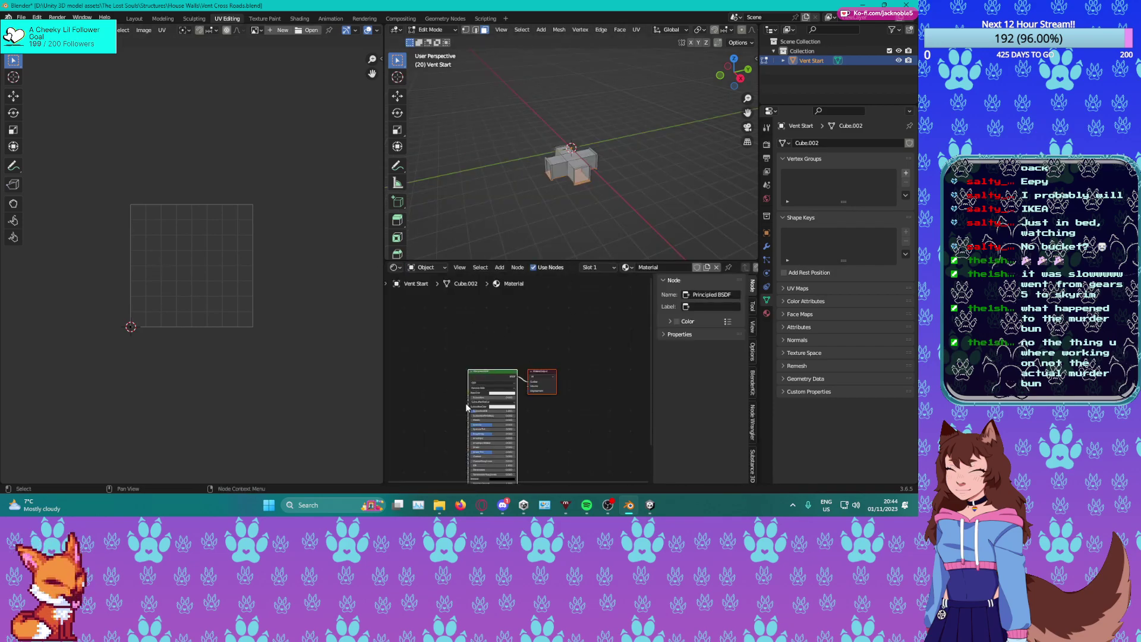
Bring Metal041B_4K-PNG_Color.png from the Metal 41 B folder into the vent's material as an image texture node.
left_click(440, 505)
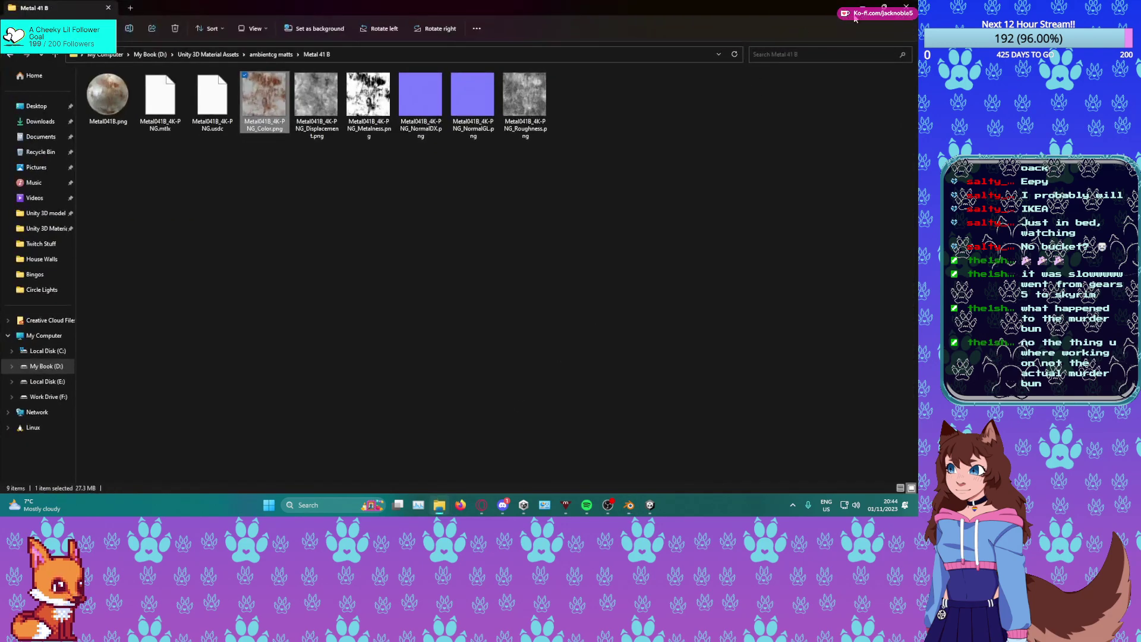
left_click(885, 9)
left_click_drag(448, 166, 449, 481)
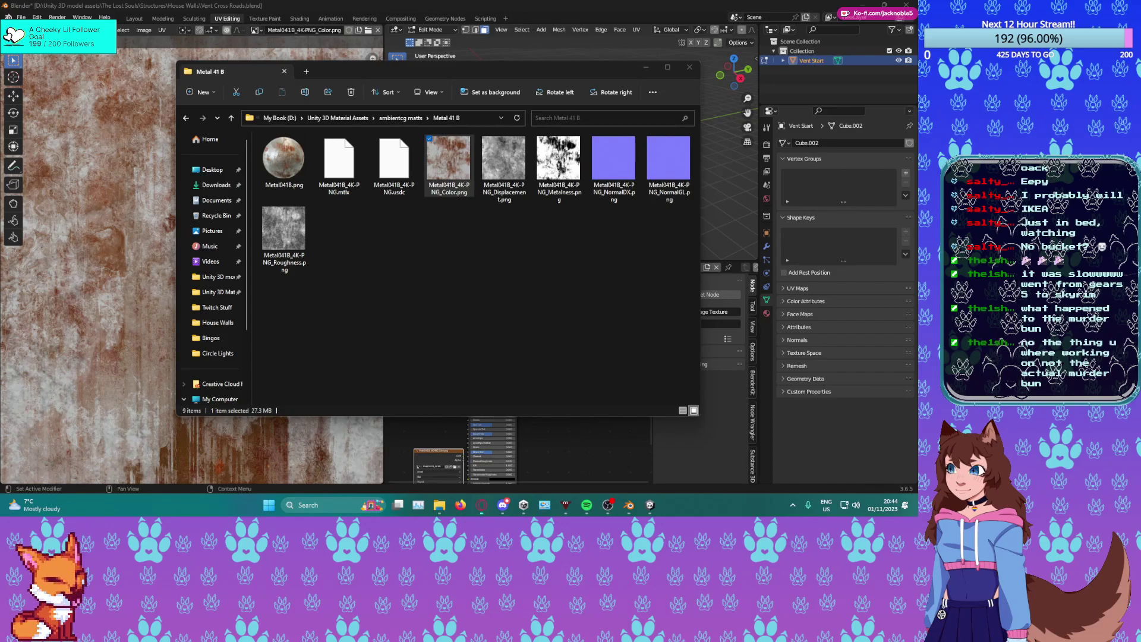
left_click(646, 67)
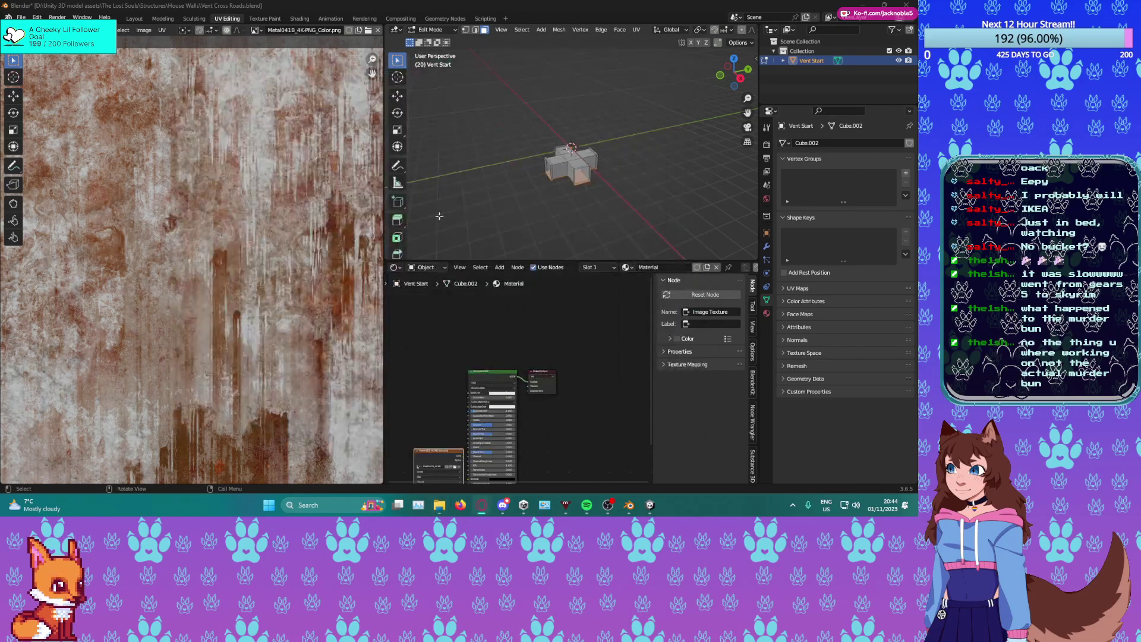
Place the image texture beside the Principled BSDF and connect its Color output to Base Color.
middle_click_drag(469, 387, 530, 284)
left_click_drag(508, 362, 469, 281)
middle_click_drag(501, 300, 493, 332)
scroll(498, 301, "up", 1)
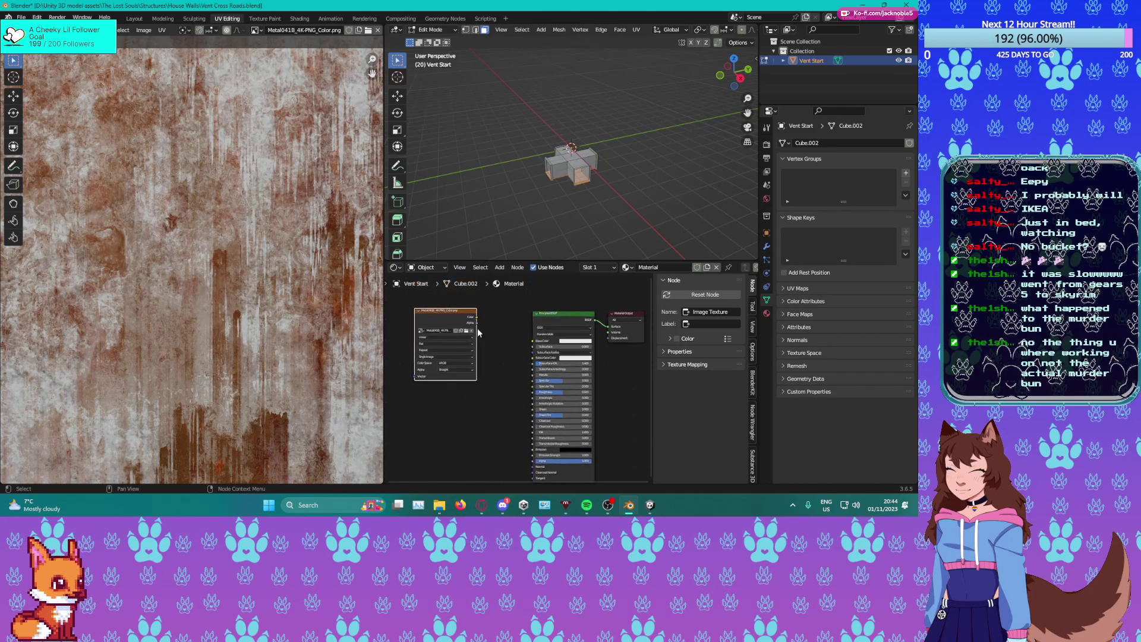
left_click_drag(475, 321, 533, 341)
left_click_drag(454, 318, 462, 323)
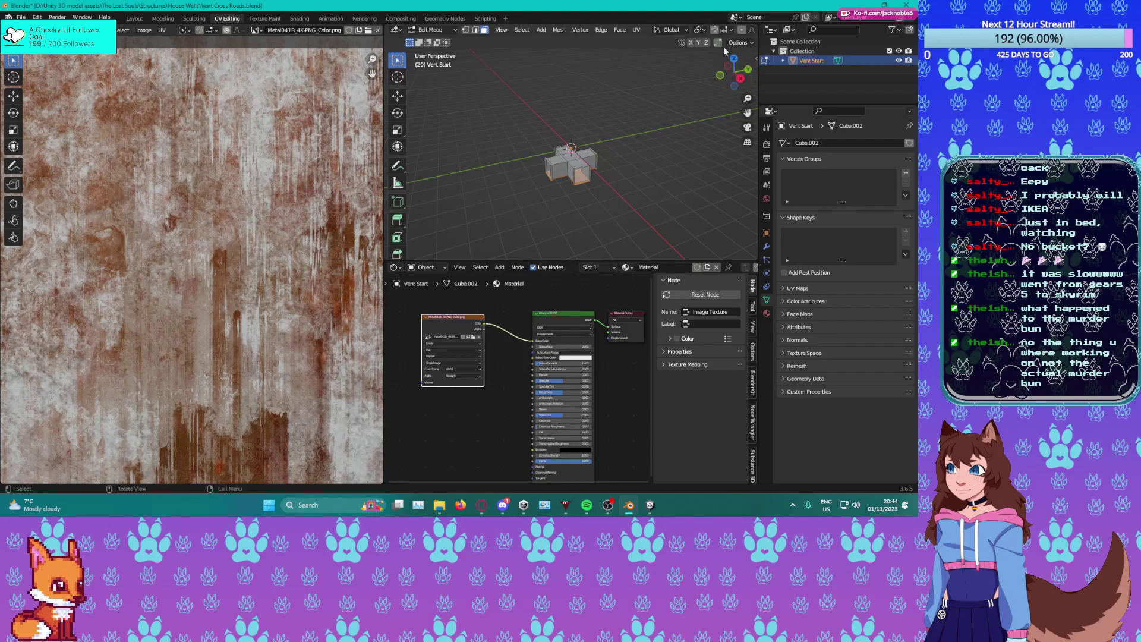
Display the vent in Material Preview shading and save the file.
scroll(733, 33, "down", 5)
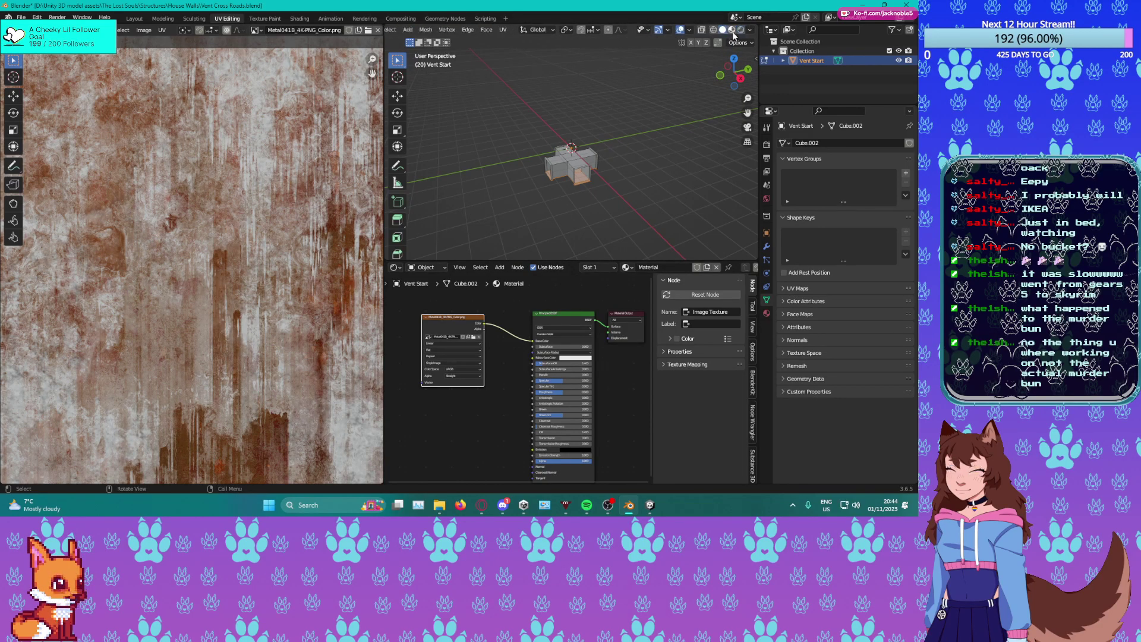
left_click(732, 31)
scroll(523, 186, "up", 5)
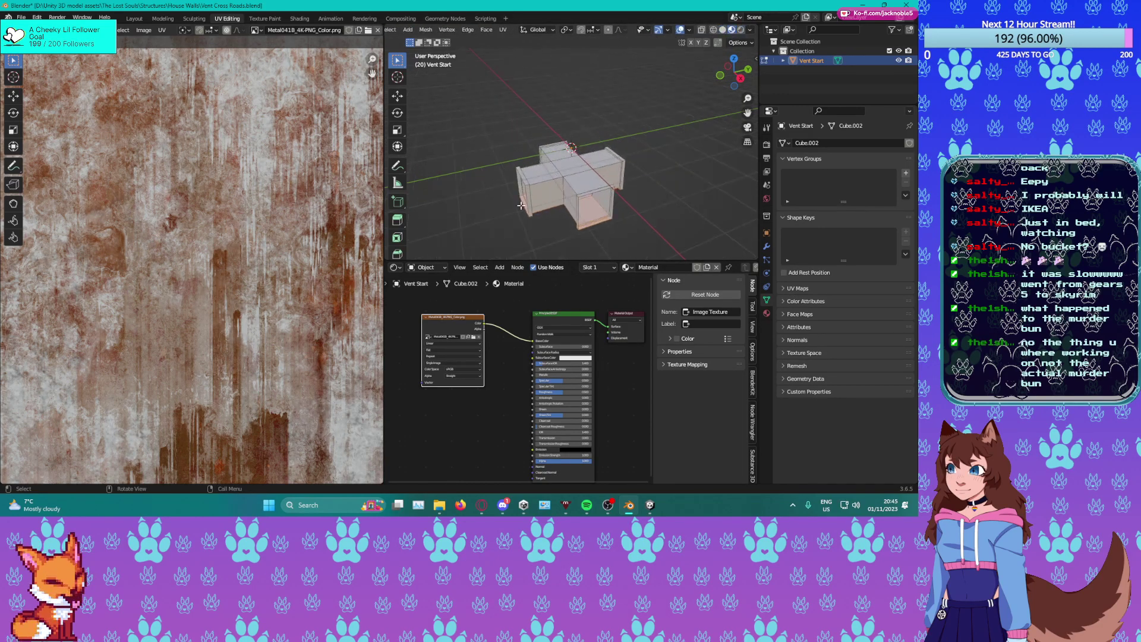
key("ctrl+s")
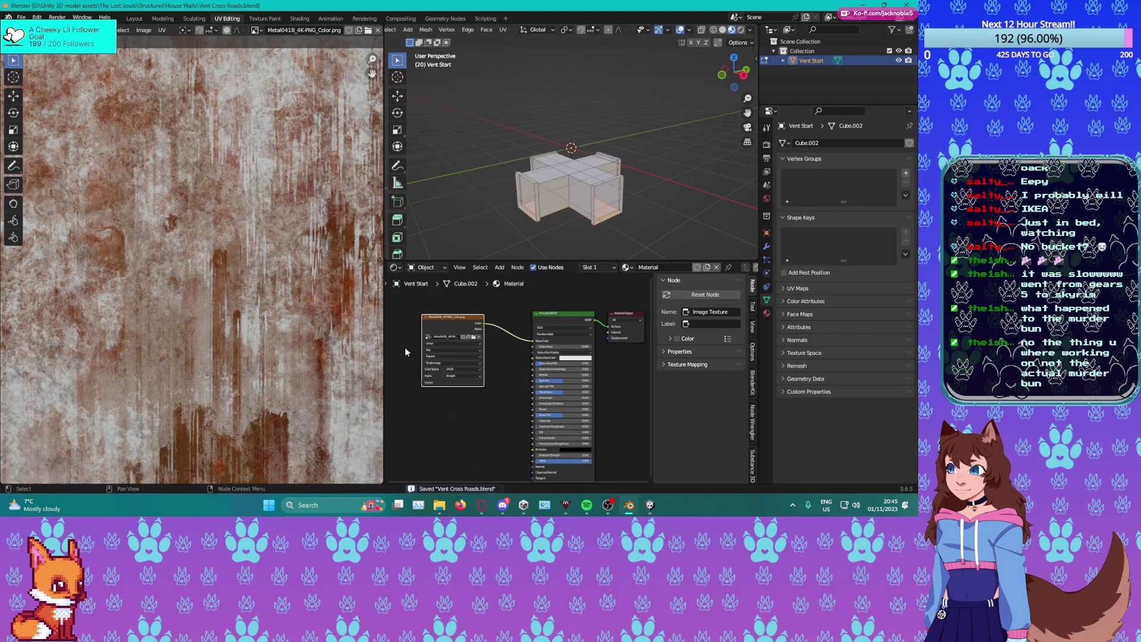
Select the whole vent mesh and unwrap it onto the rusty metal texture.
scroll(512, 370, "down", 2)
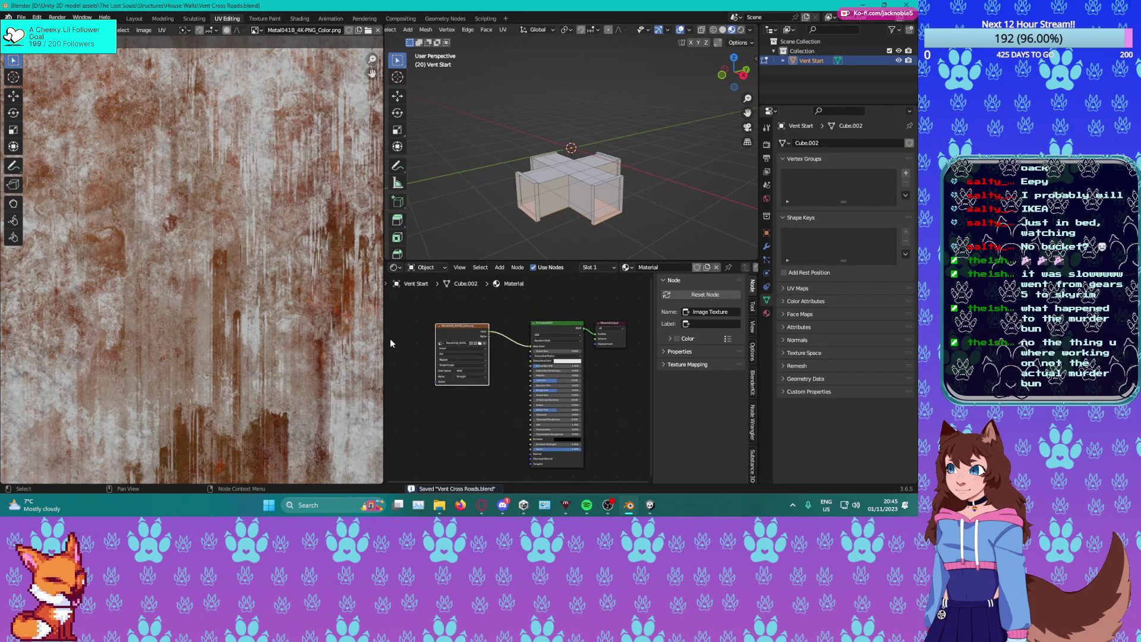
left_click(519, 210)
key("a")
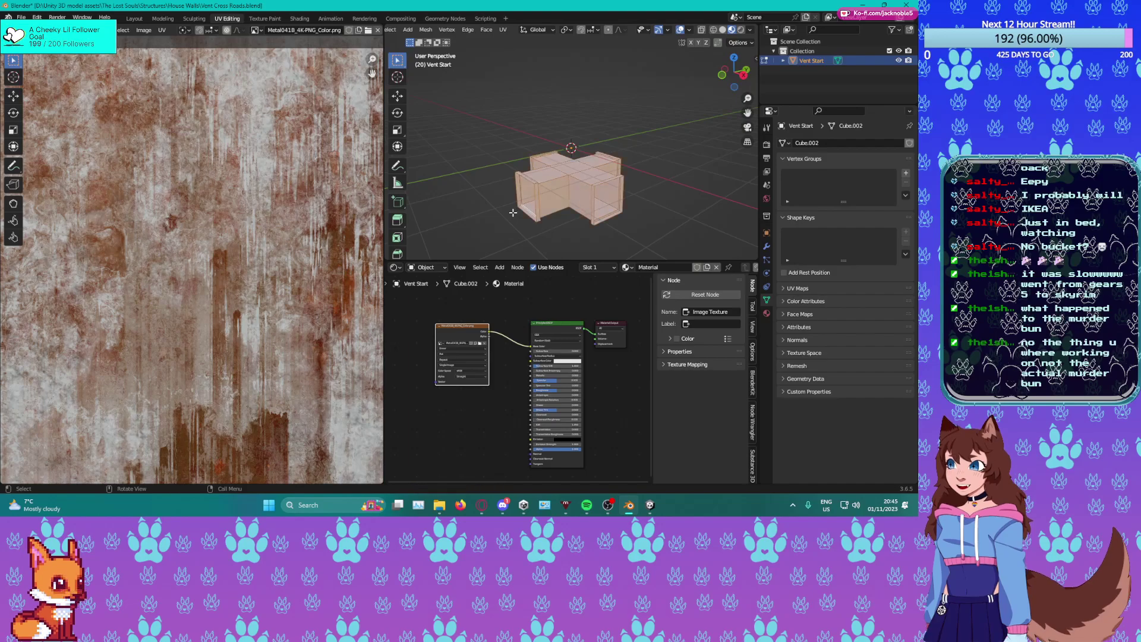
scroll(320, 210, "down", 2)
scroll(318, 213, "down", 4)
scroll(304, 220, "up", 2)
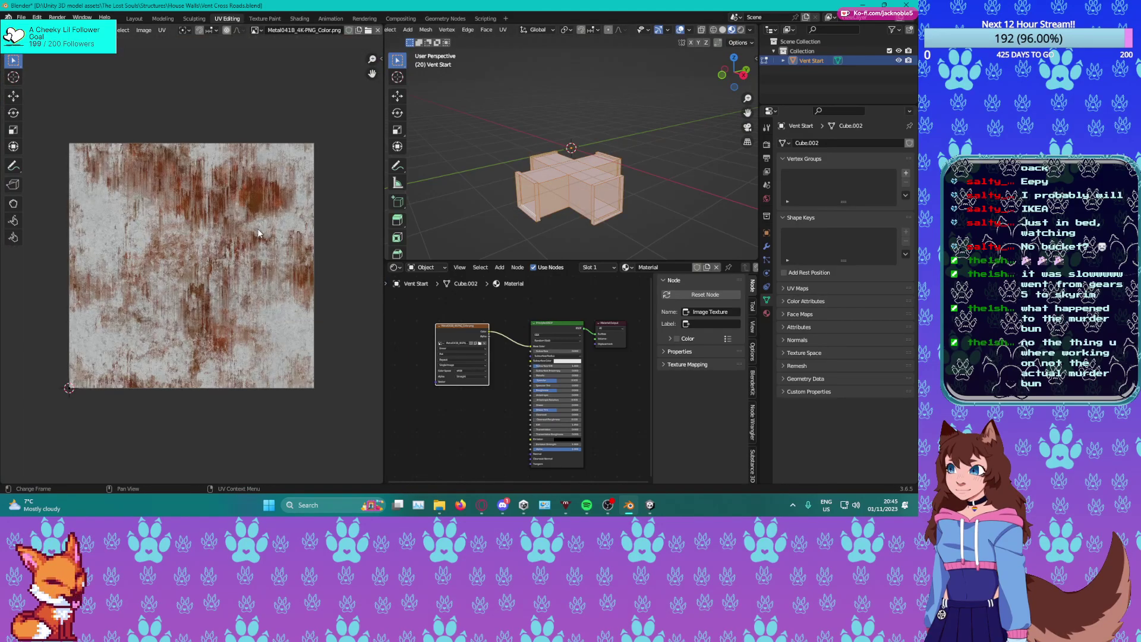
key("u")
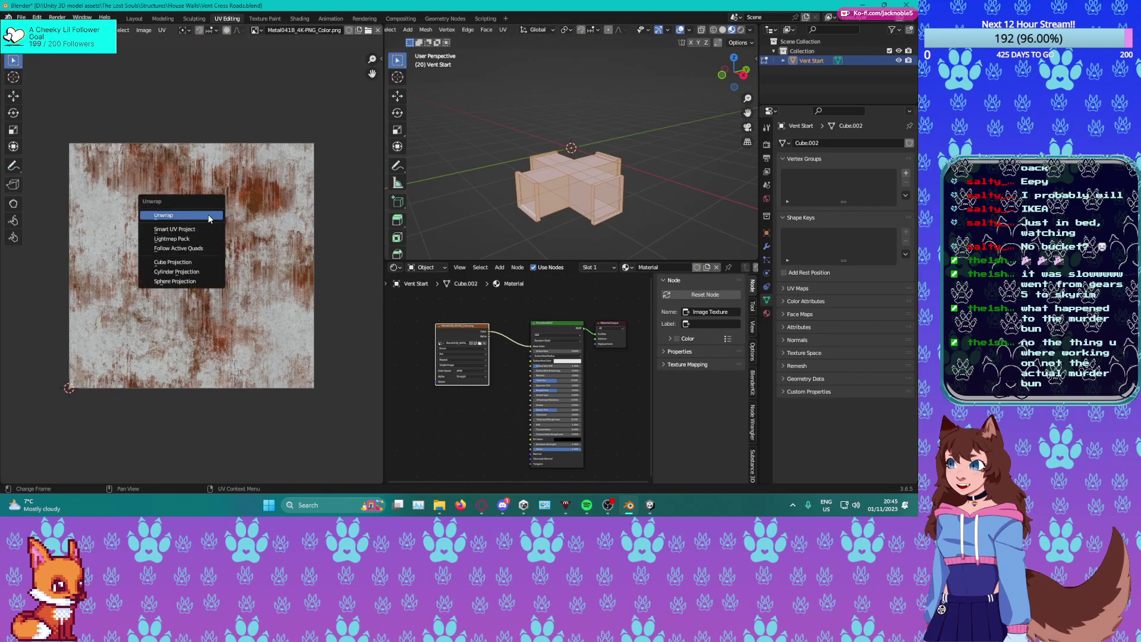
left_click(208, 215)
scroll(205, 220, "up", 3)
scroll(607, 201, "up", 4)
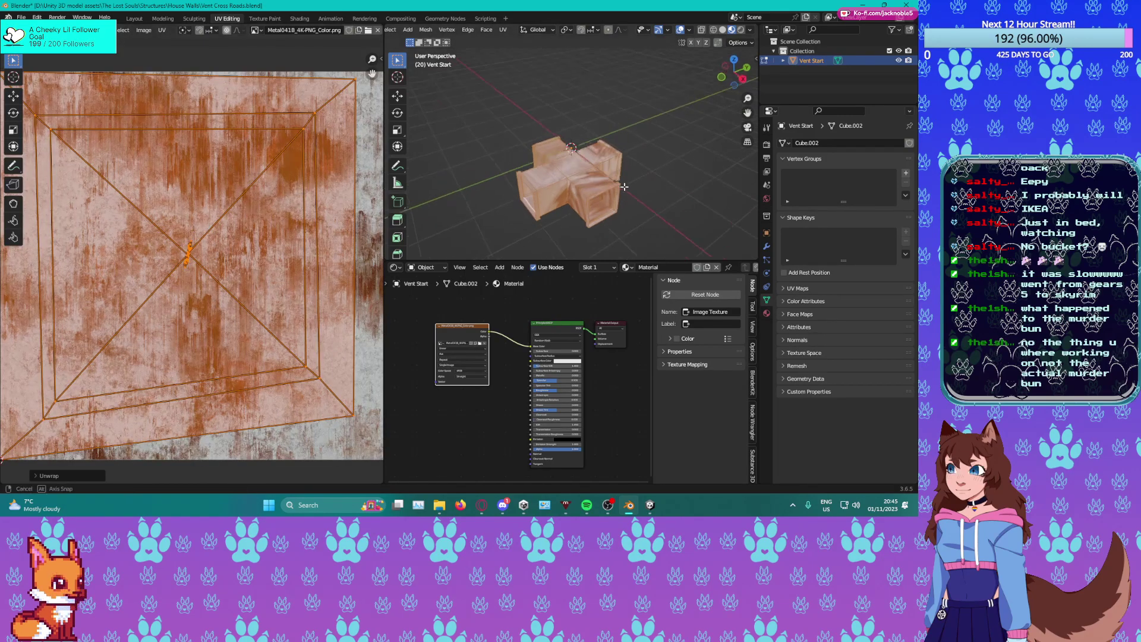
Deselect the mesh and examine how the texture falls across the vent's arms from above and below.
key("alt+a")
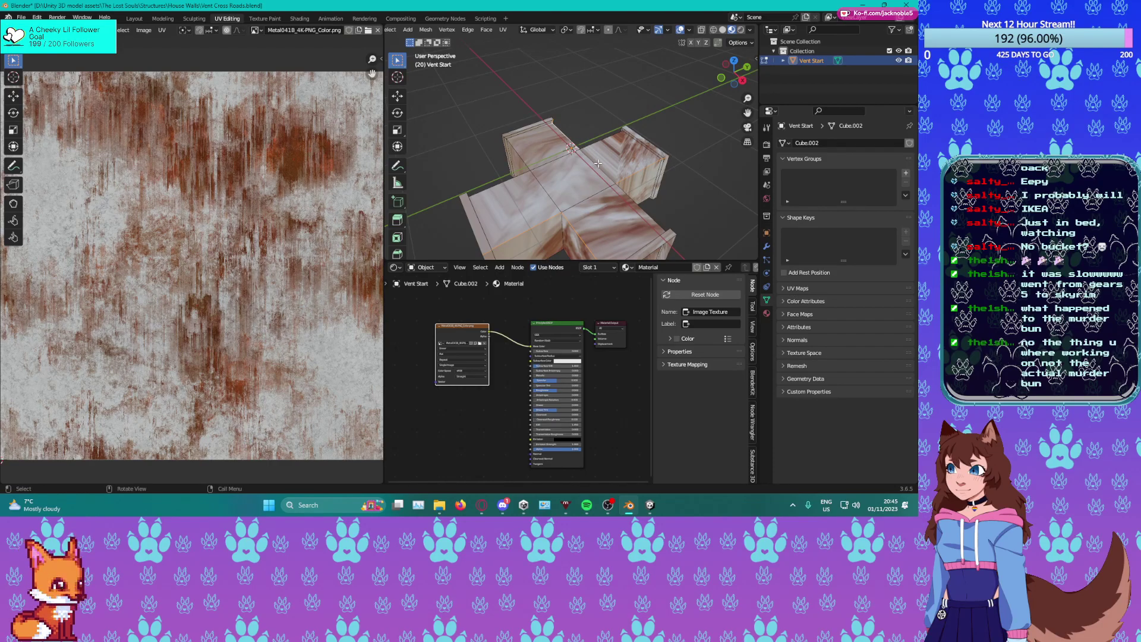
middle_click_drag(589, 173, 547, 206)
left_click(535, 217)
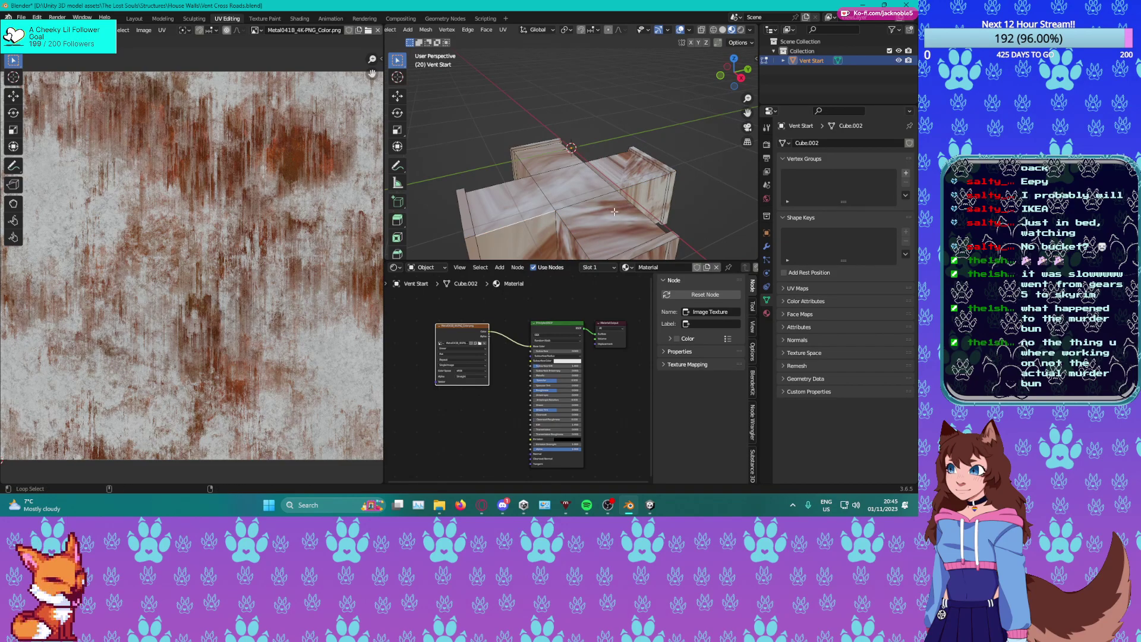
key("alt+shift")
middle_click_drag(470, 236, 571, 219)
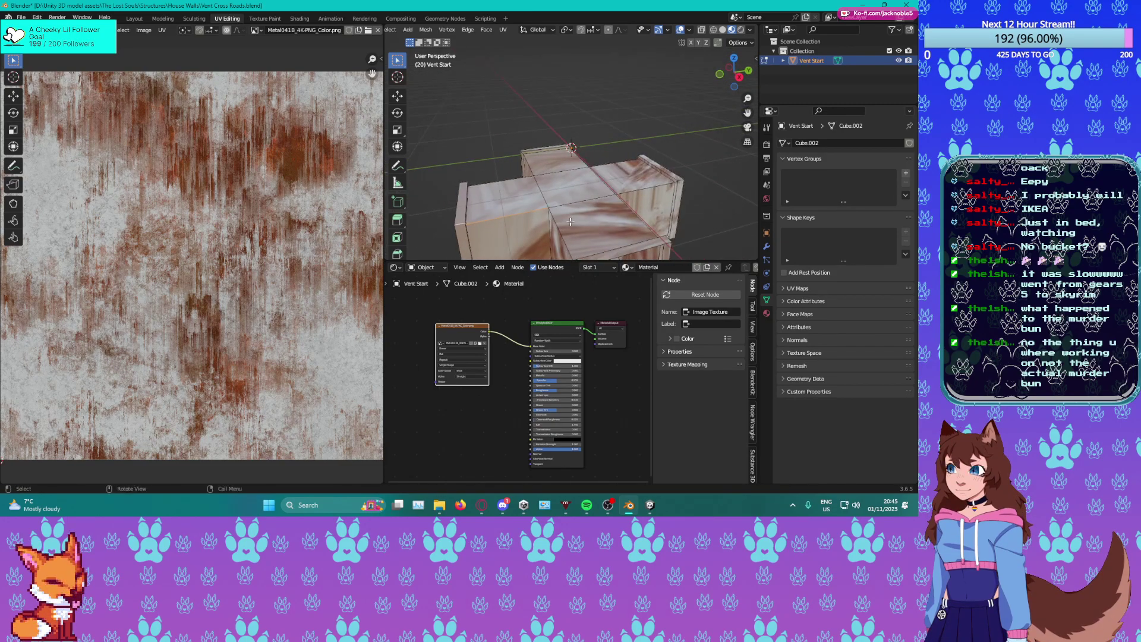
scroll(571, 219, "down", 3)
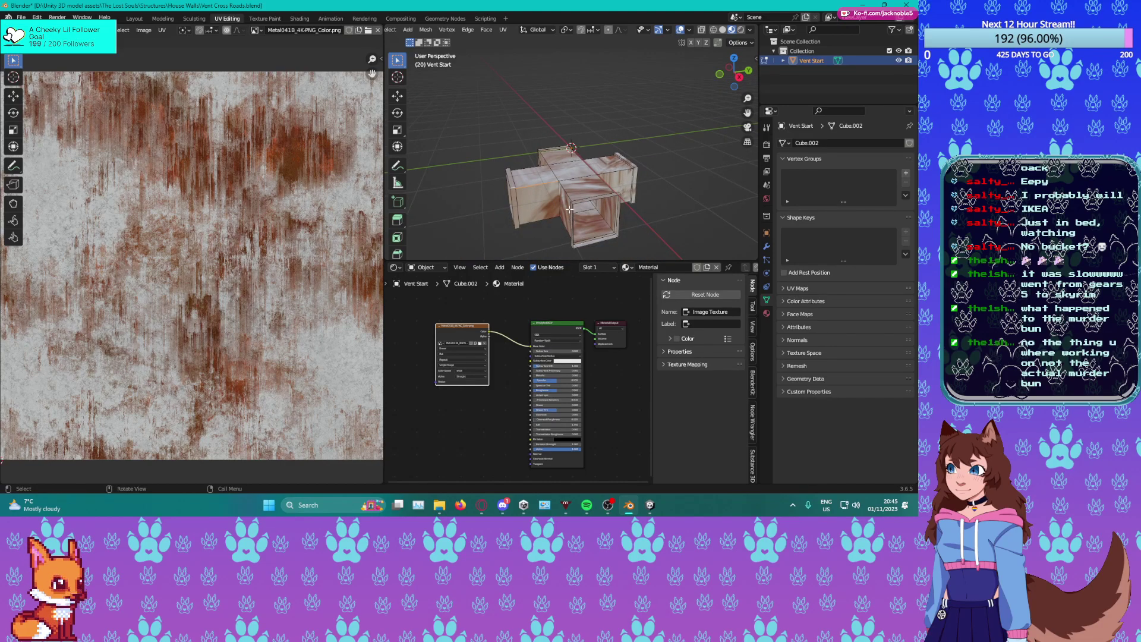
middle_click_drag(569, 208, 624, 130)
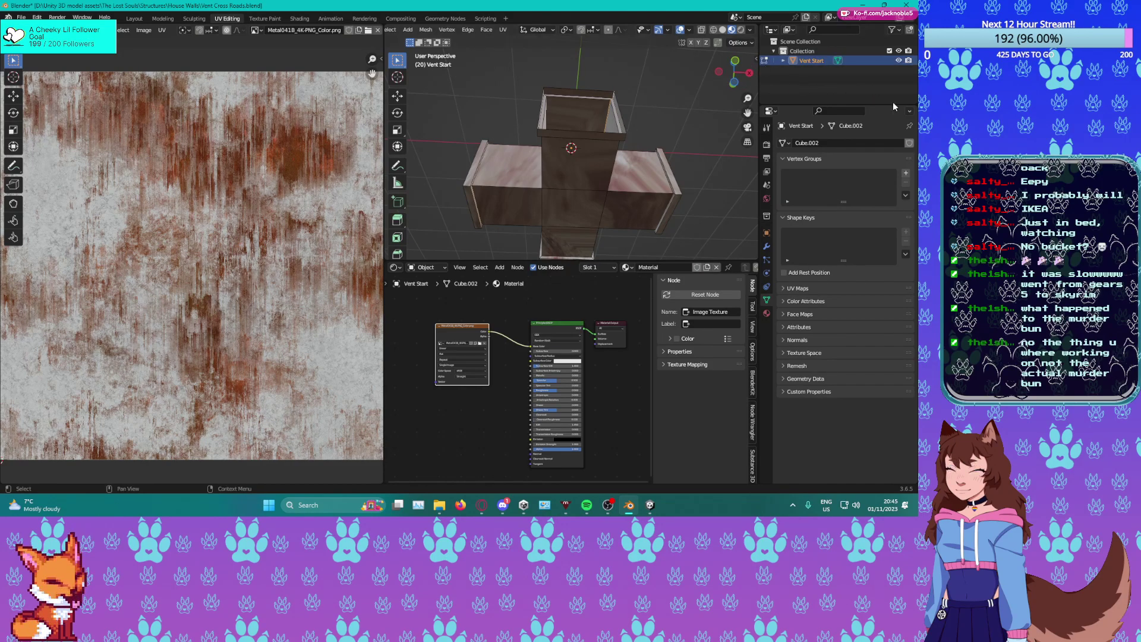
key("alt+Tab")
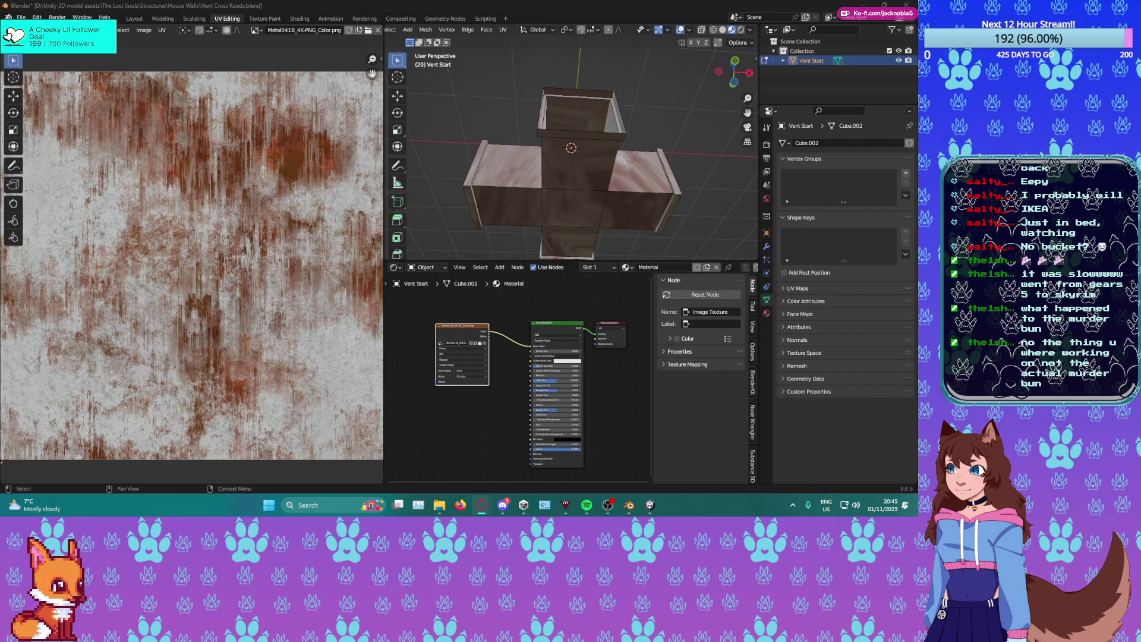
middle_click_drag(569, 238, 548, 197)
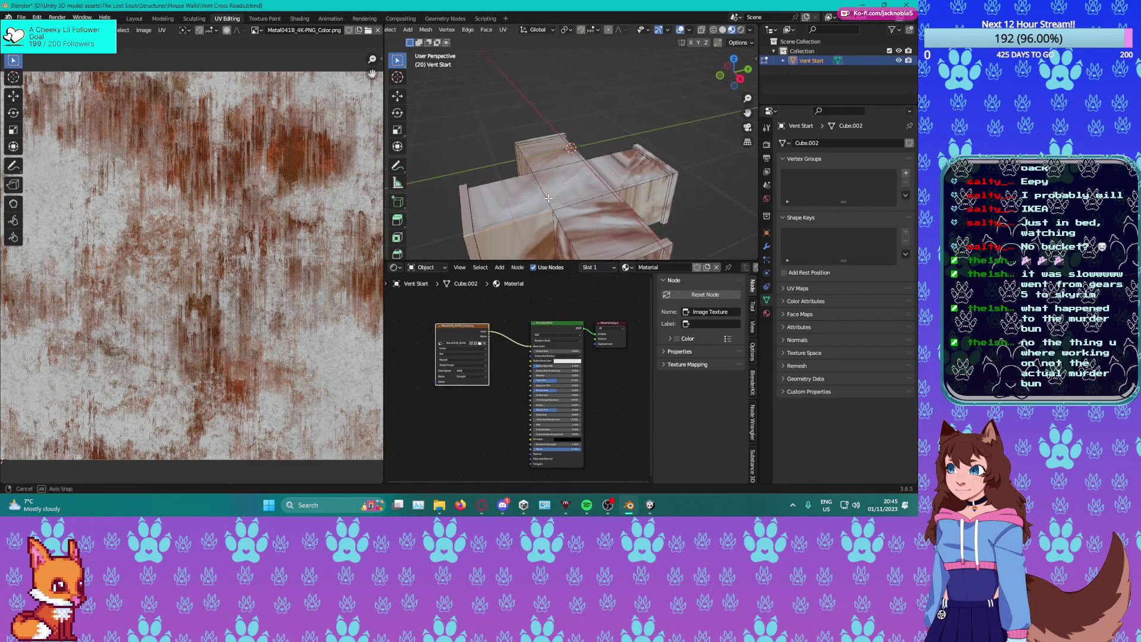
Leave Edit Mode, save the file and return to Edit Mode on the vent.
key("Tab")
key("ctrl+s")
key("Tab")
Select the upper edges running along one side of the opposing vent arms and mark them as sharp and as a seam.
middle_click_drag(604, 184, 430, 192)
scroll(535, 194, "up", 2)
middle_click_drag(565, 194, 569, 198)
left_click(580, 197, "shift")
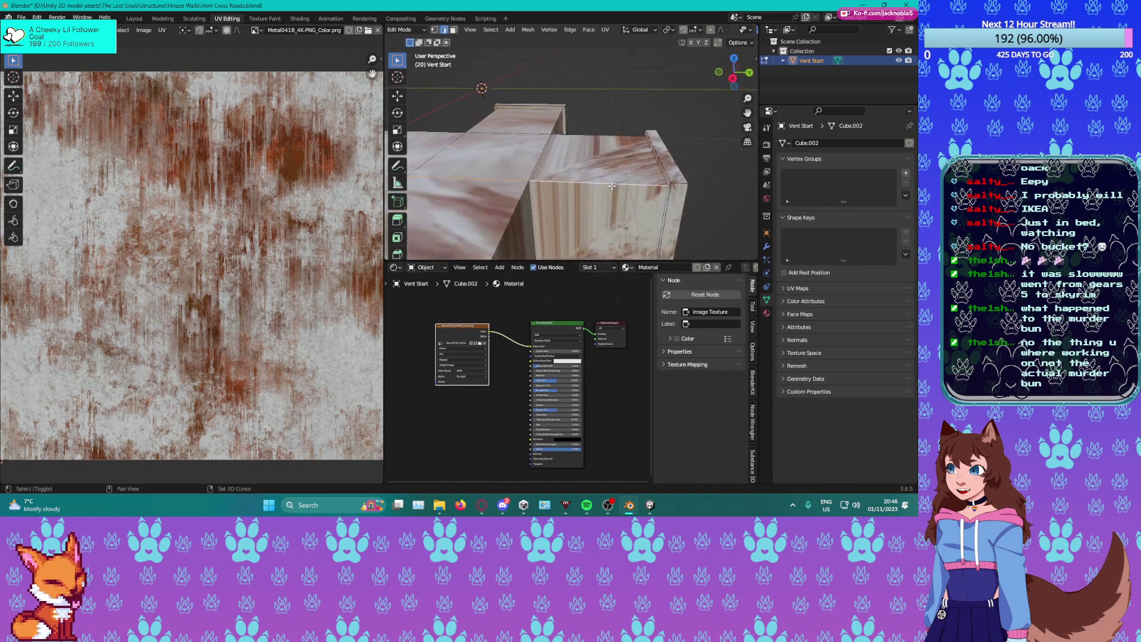
left_click(676, 184, "shift")
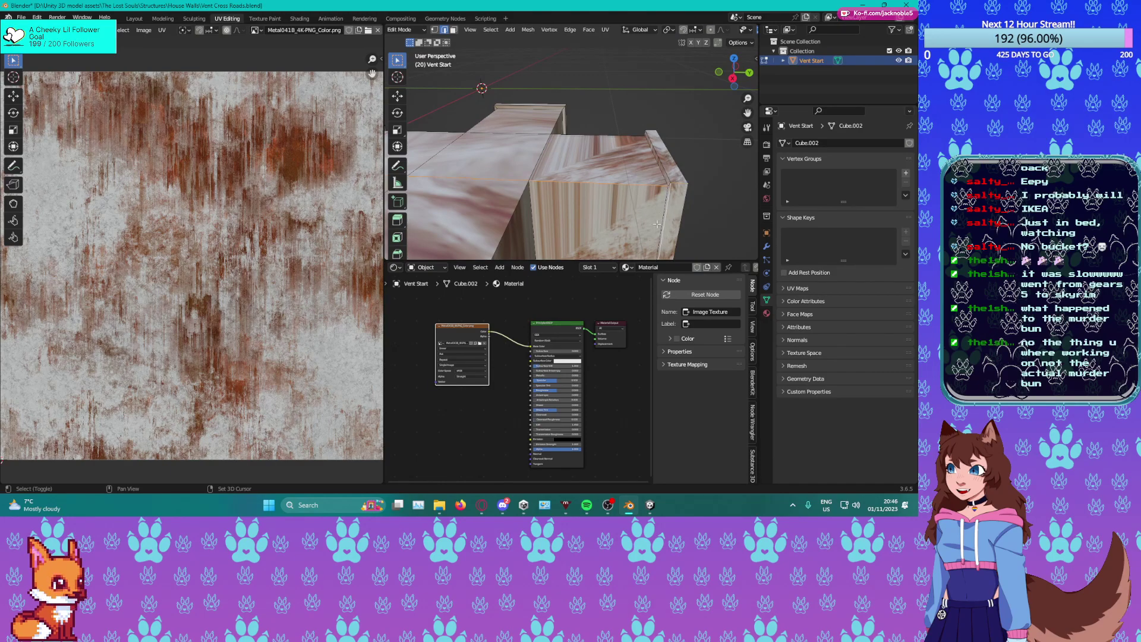
scroll(667, 186, "down", 5)
right_click(594, 183)
right_click(556, 144)
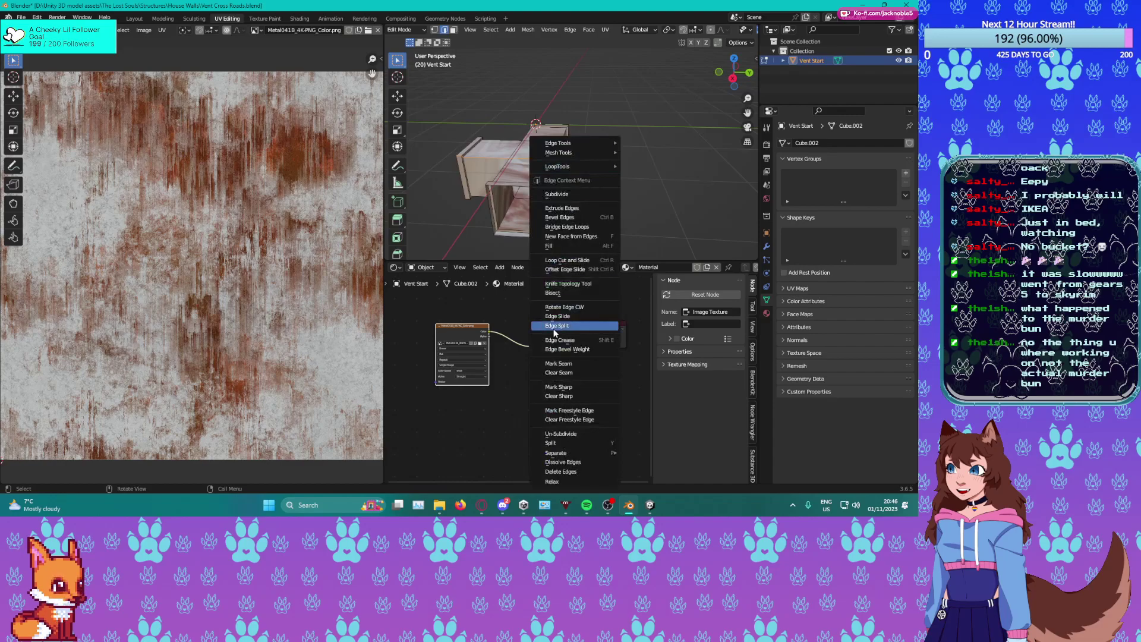
left_click(559, 387)
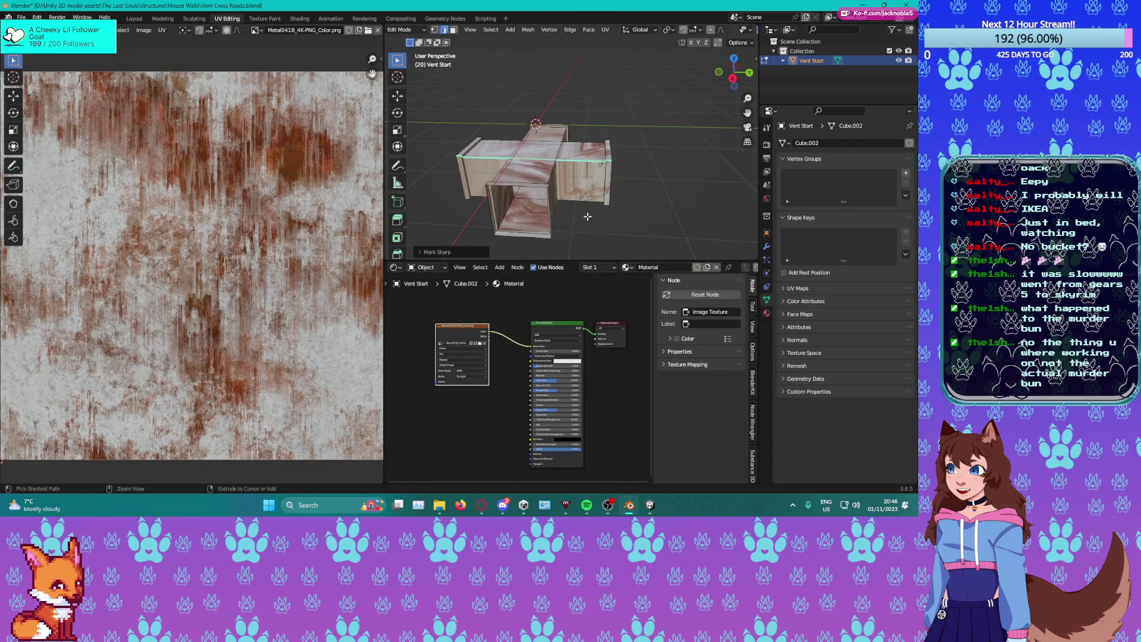
right_click(588, 218)
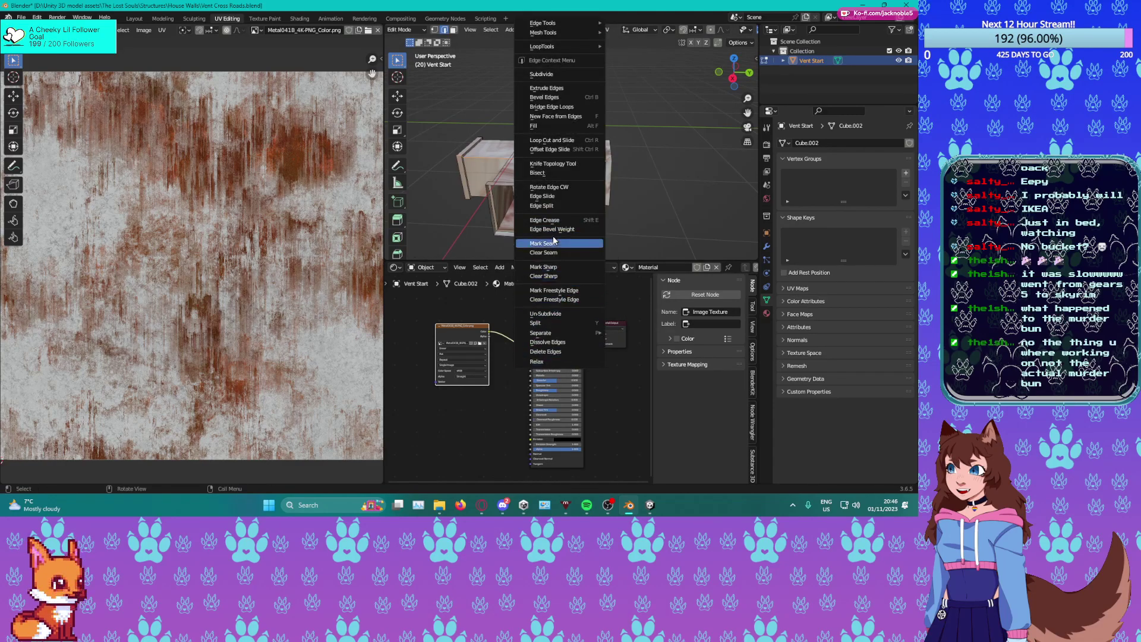
key("Escape")
Select the whole vent and unwrap it again using the marked seam.
key("Tab")
key("Tab")
scroll(274, 192, "down", 5)
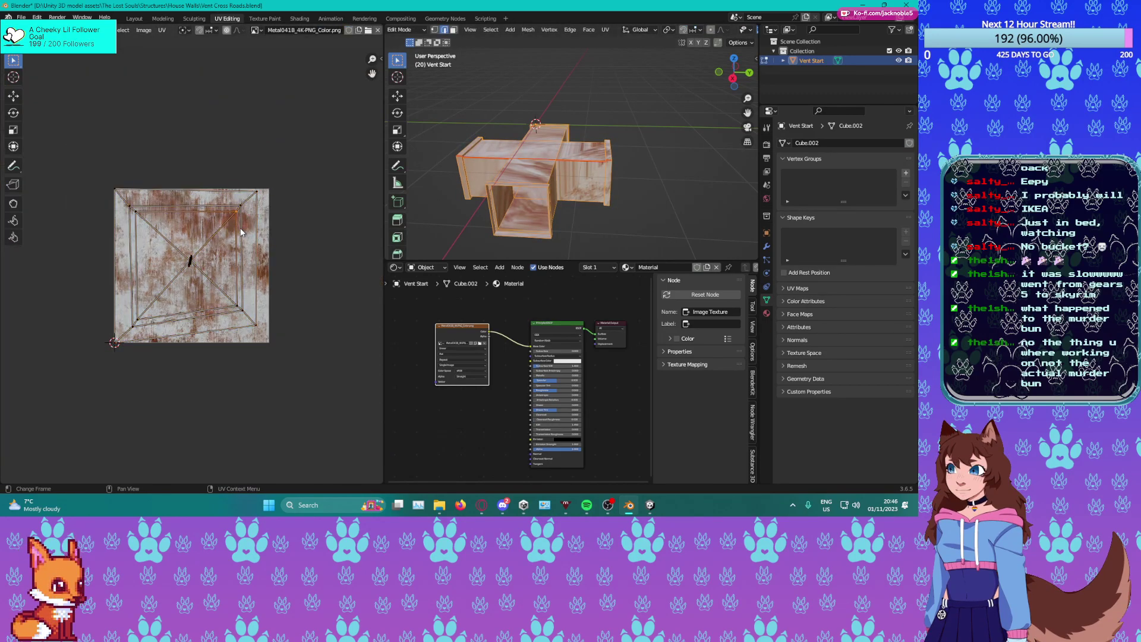
key("u")
left_click(237, 229)
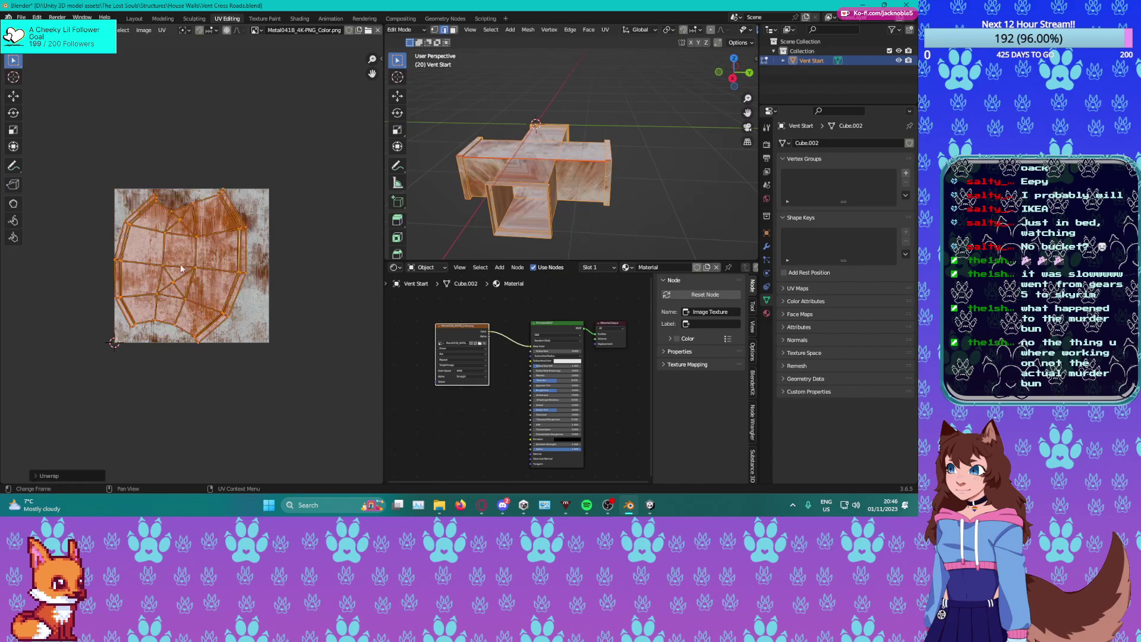
Mark the upper edges along one side of the crossing arms as a seam and unwrap the whole vent.
scroll(173, 258, "up", 3)
middle_click_drag(436, 144, 532, 147)
key("alt+a")
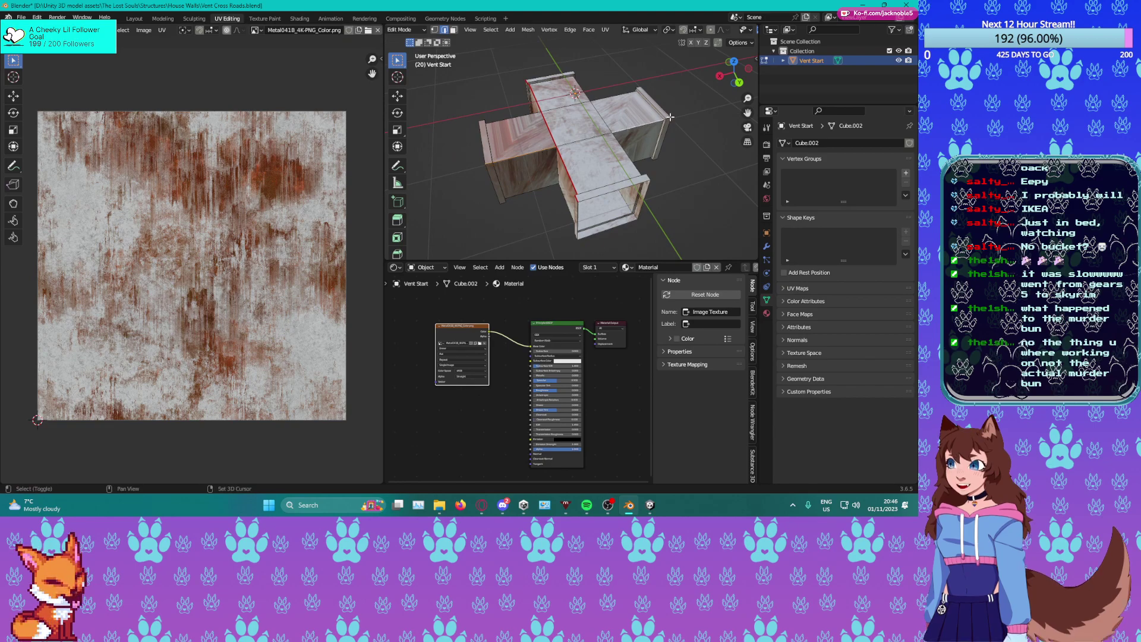
middle_click_drag(582, 140, 521, 145)
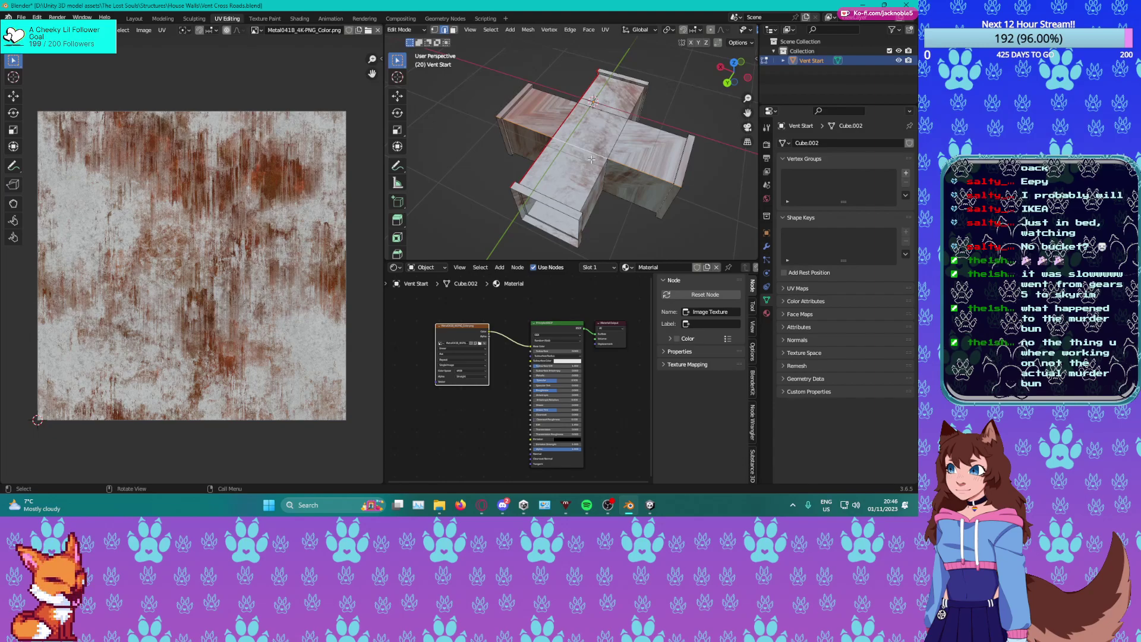
key("u")
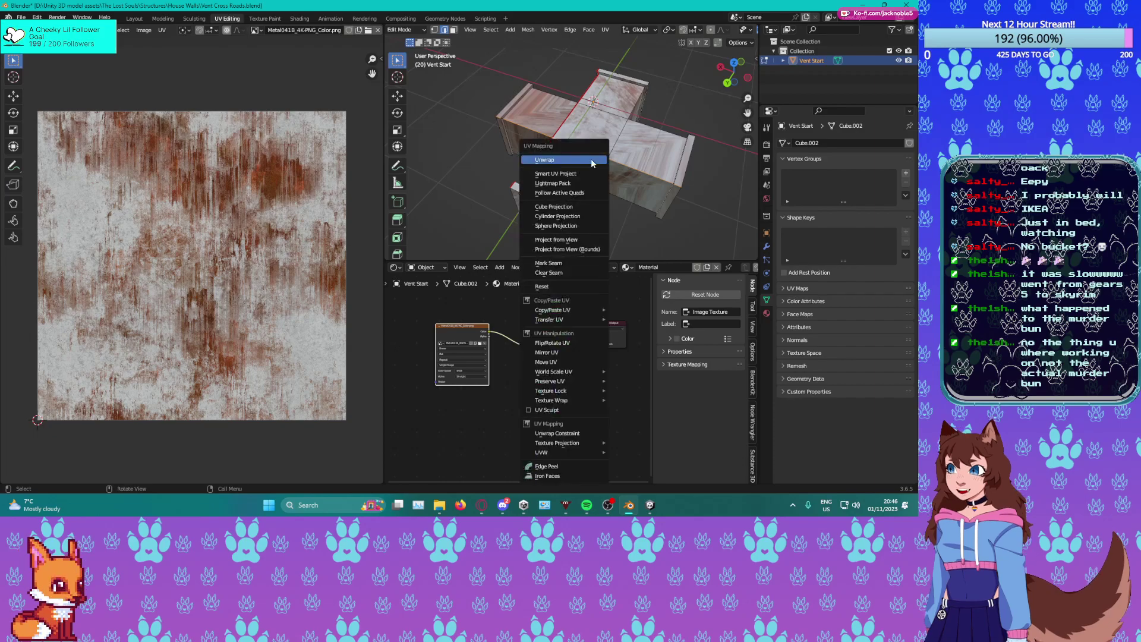
right_click(631, 235)
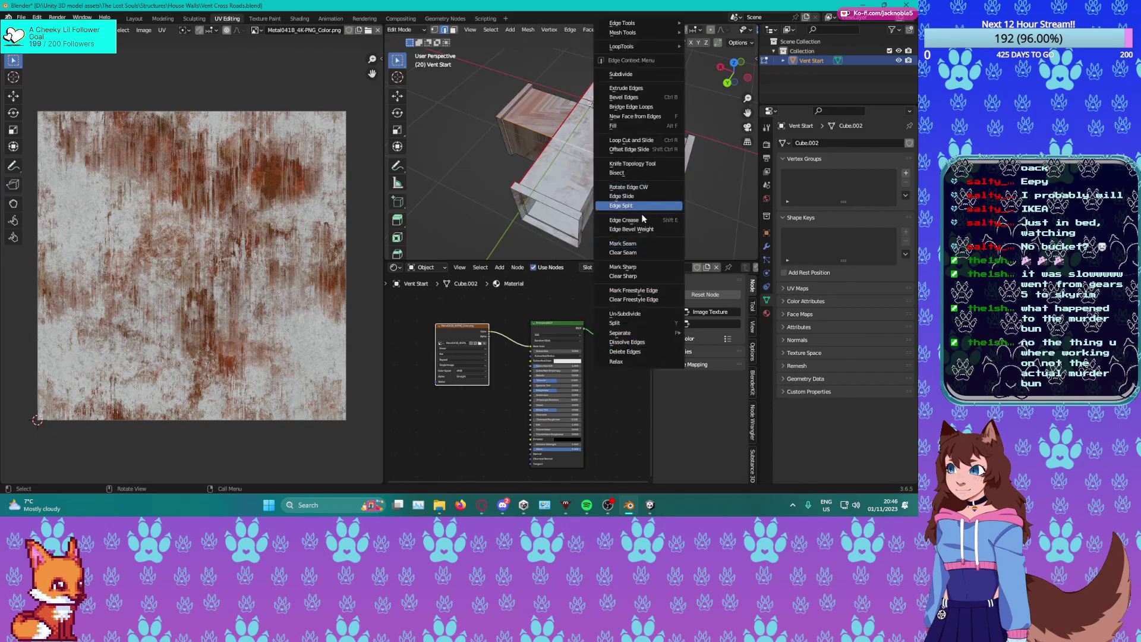
left_click(631, 243)
key("a")
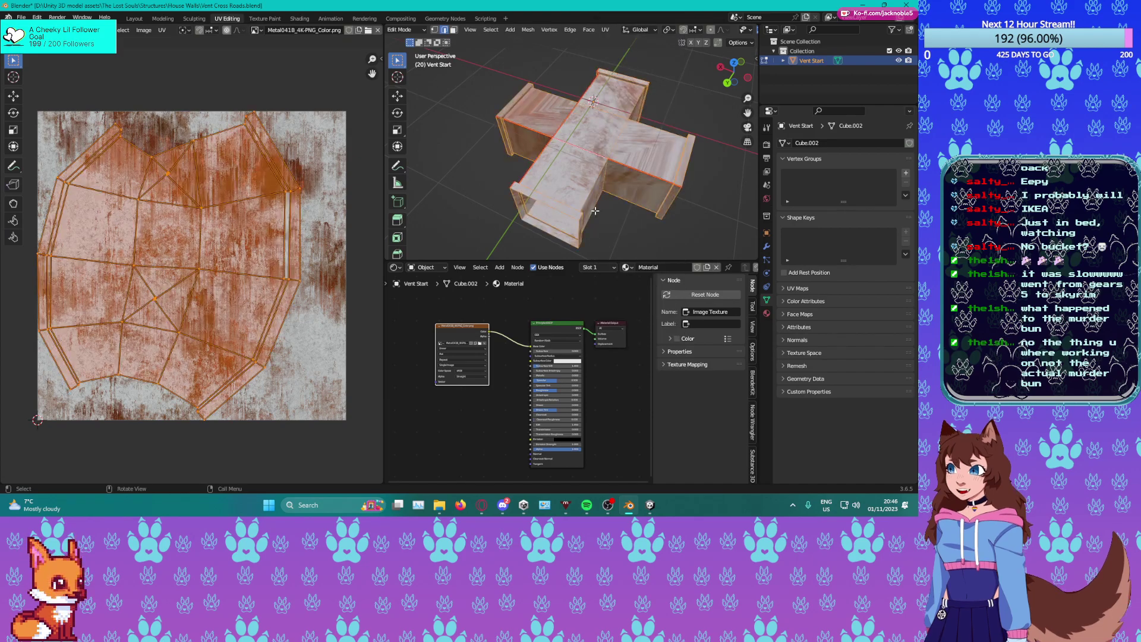
key("u")
left_click(572, 167)
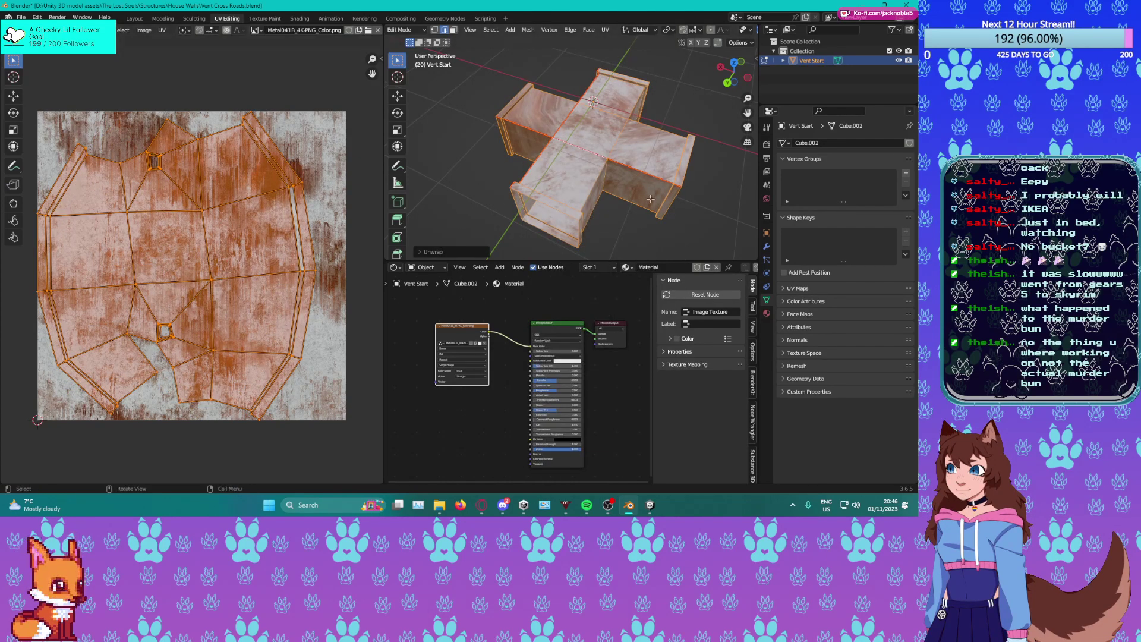
Mark the top edge running between the arms across the centre as a seam and unwrap the whole vent again.
left_click(576, 151)
right_click(576, 152)
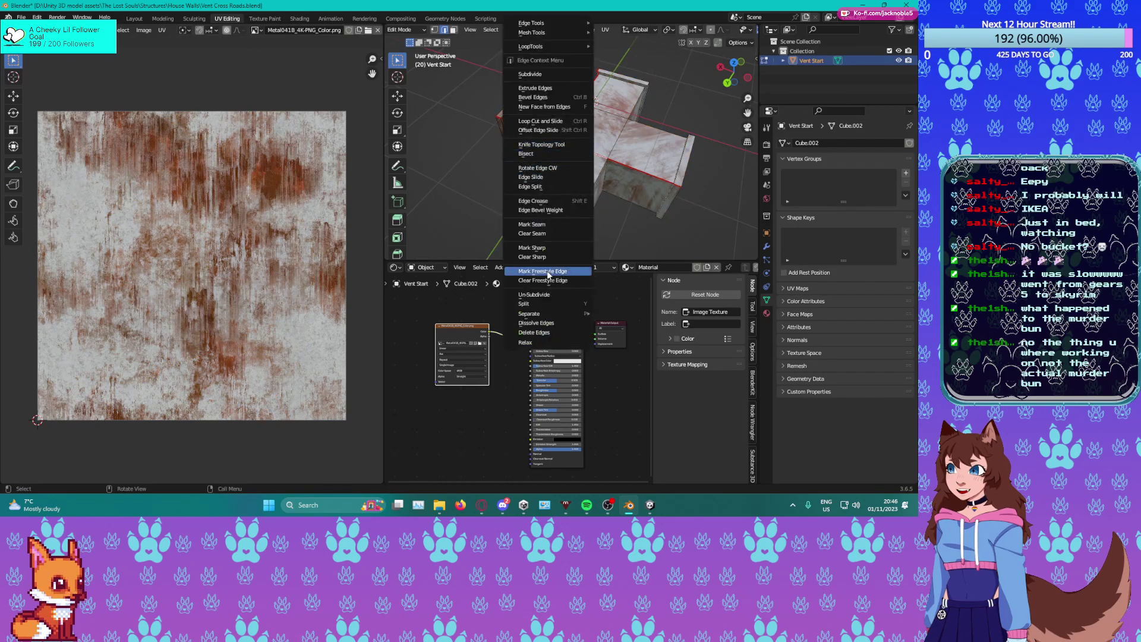
left_click(532, 224)
middle_click_drag(582, 190, 499, 198)
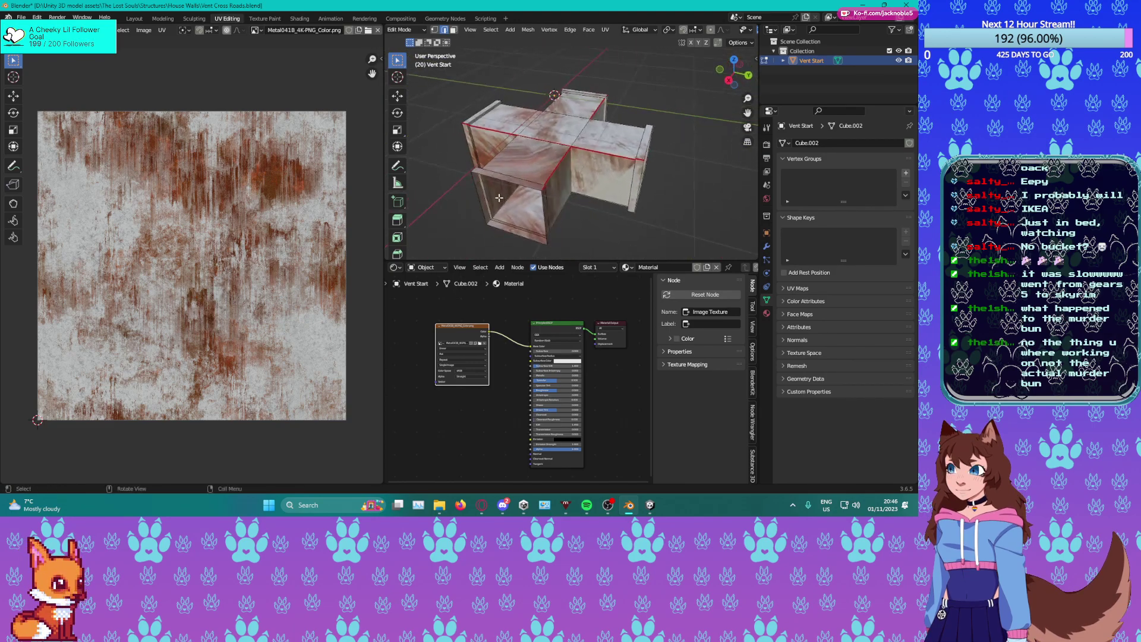
right_click(569, 186)
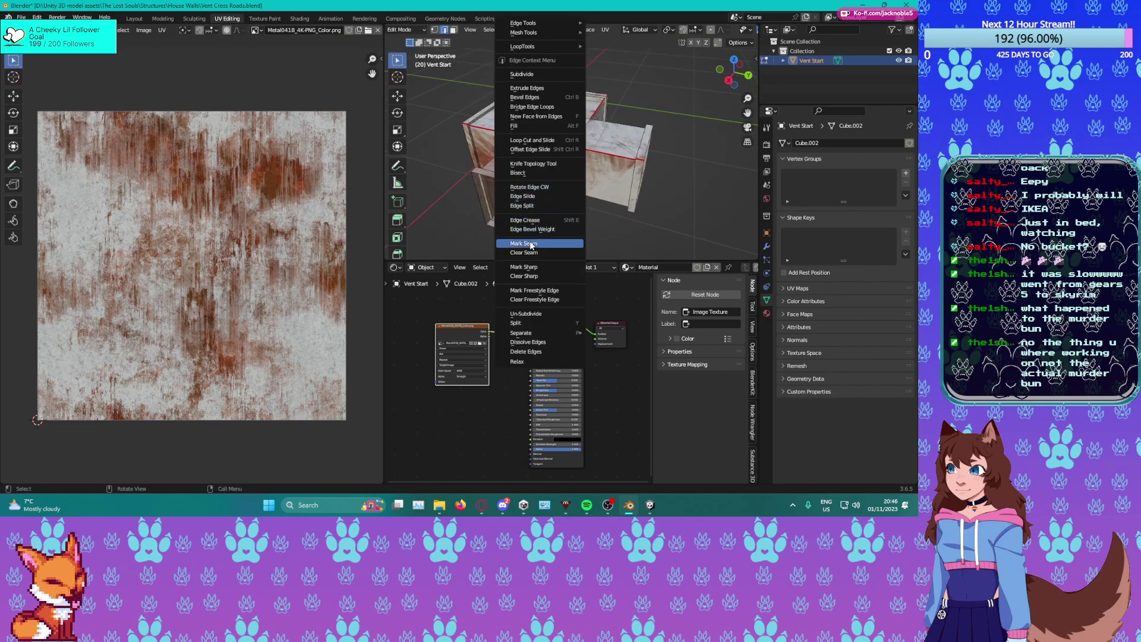
key("a")
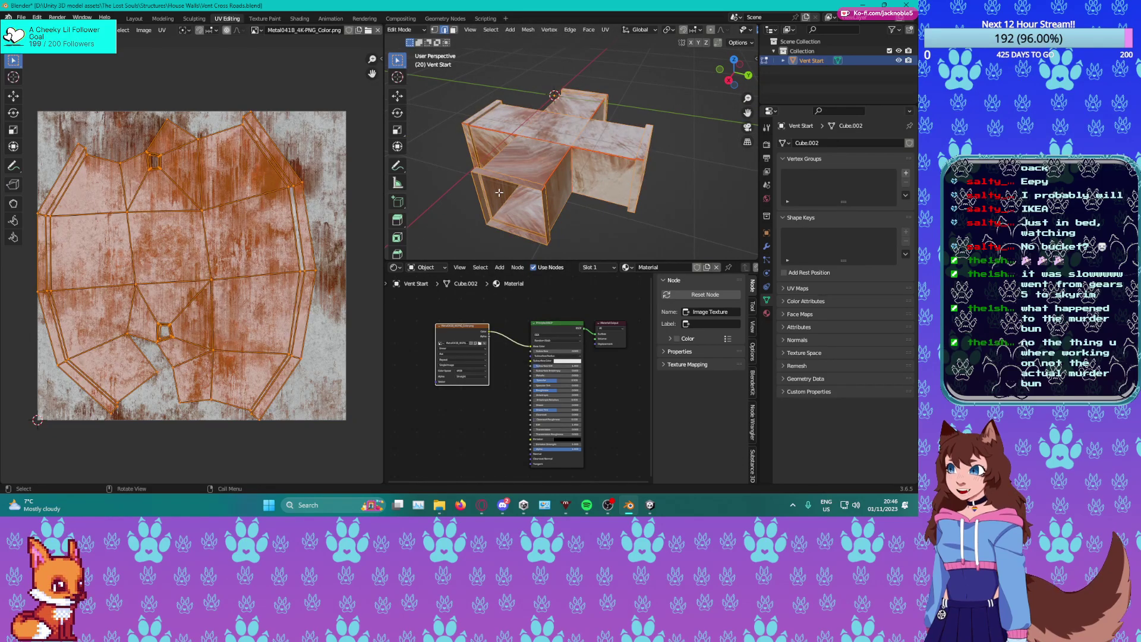
key("u")
left_click(484, 167)
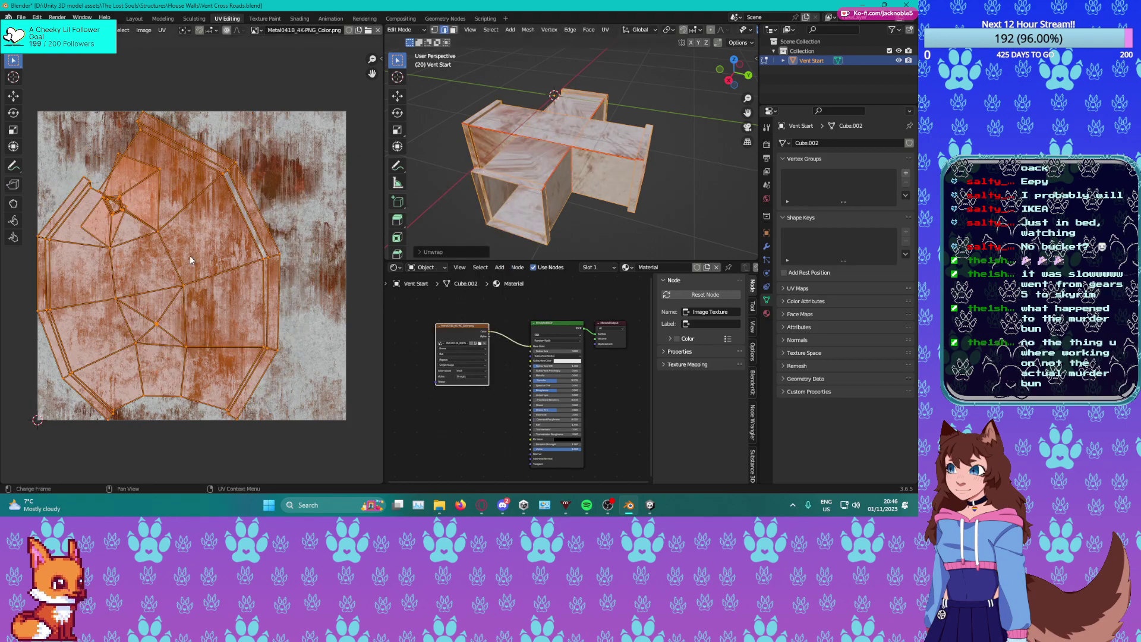
Select the edges around the central underside face of the vent and mark them as a seam.
middle_click_drag(572, 196, 434, 216)
middle_click_drag(534, 201, 554, 172)
left_click(547, 183)
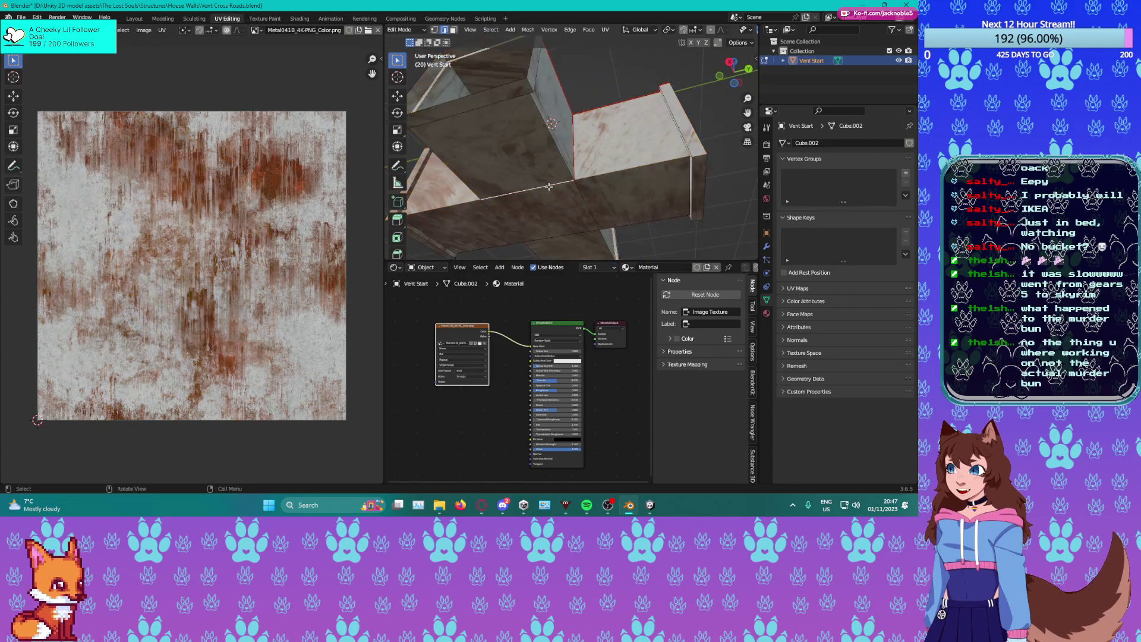
middle_click_drag(637, 195, 587, 203)
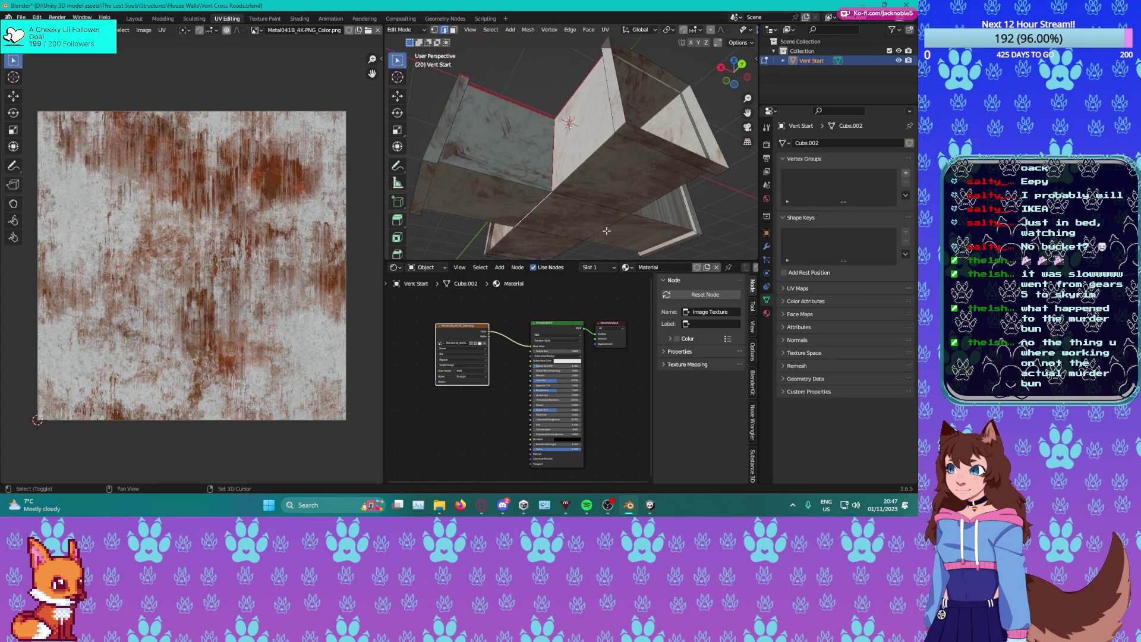
left_click(548, 236, "shift")
middle_click_drag(549, 236, 426, 251)
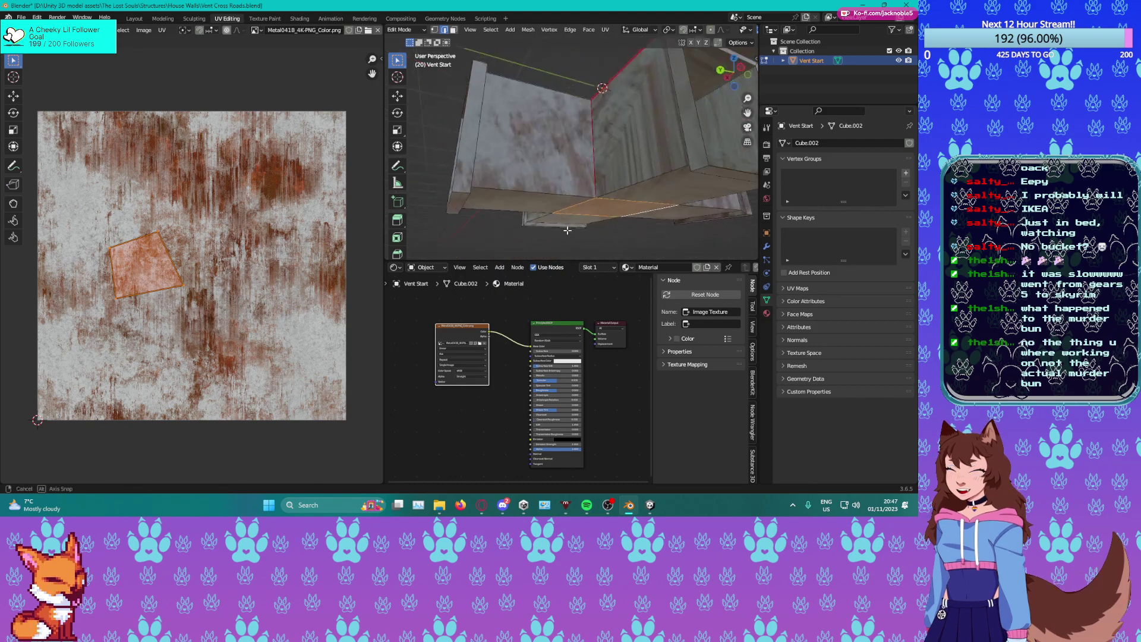
right_click(631, 187)
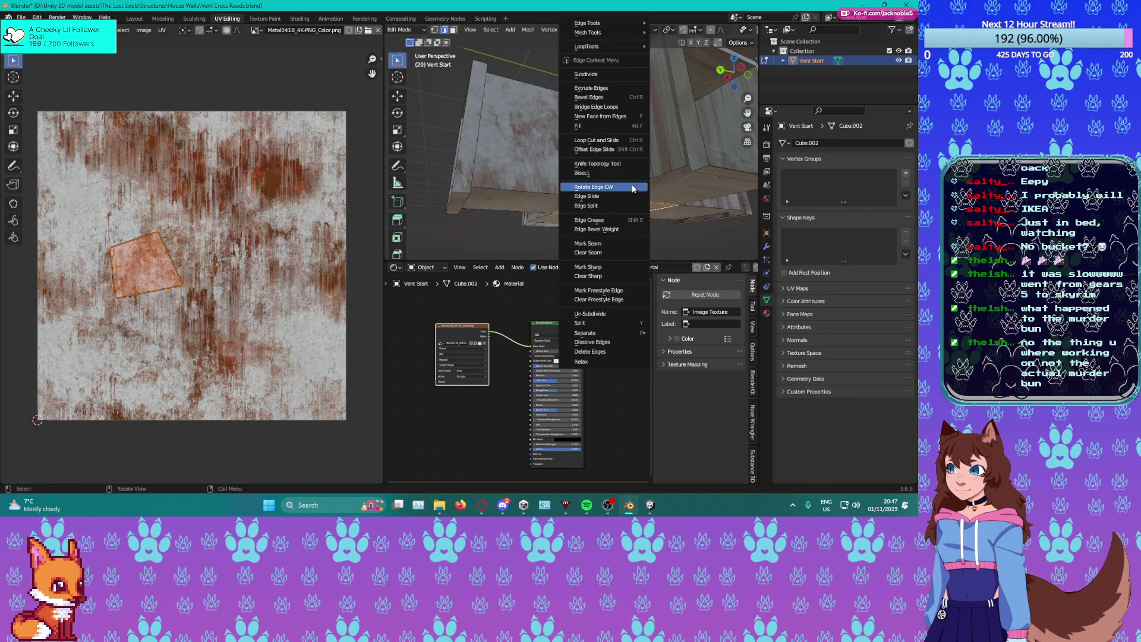
left_click(606, 243)
Mark the open top edges bordering the vent's central square as a seam and redo the unwrap of the whole mesh.
middle_click_drag(607, 241, 649, 74)
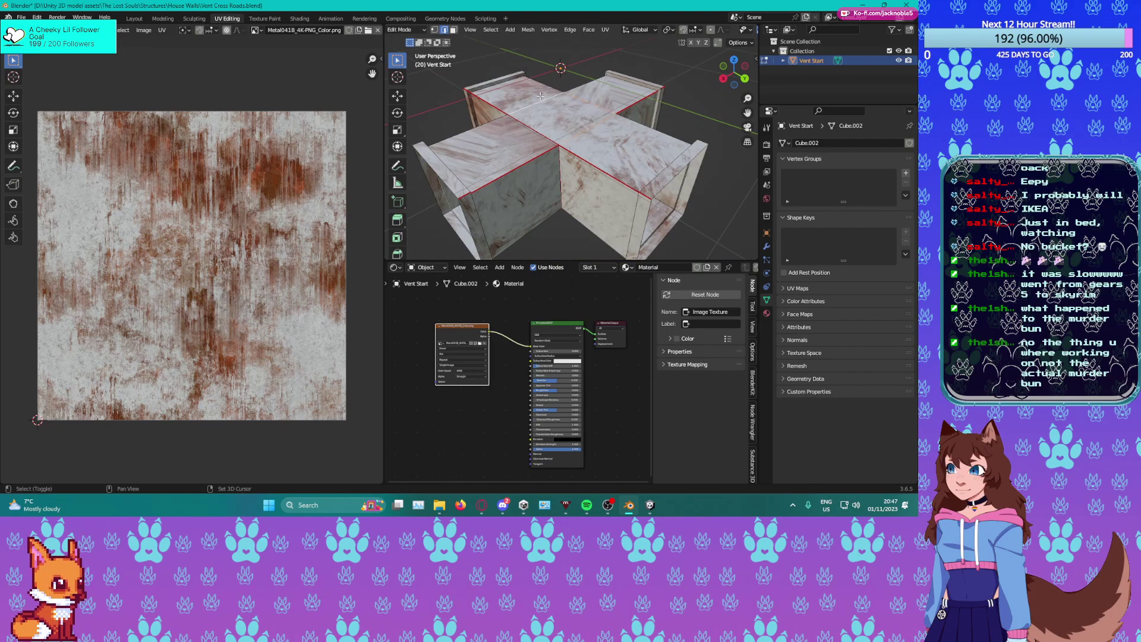
right_click(502, 209)
left_click(505, 212)
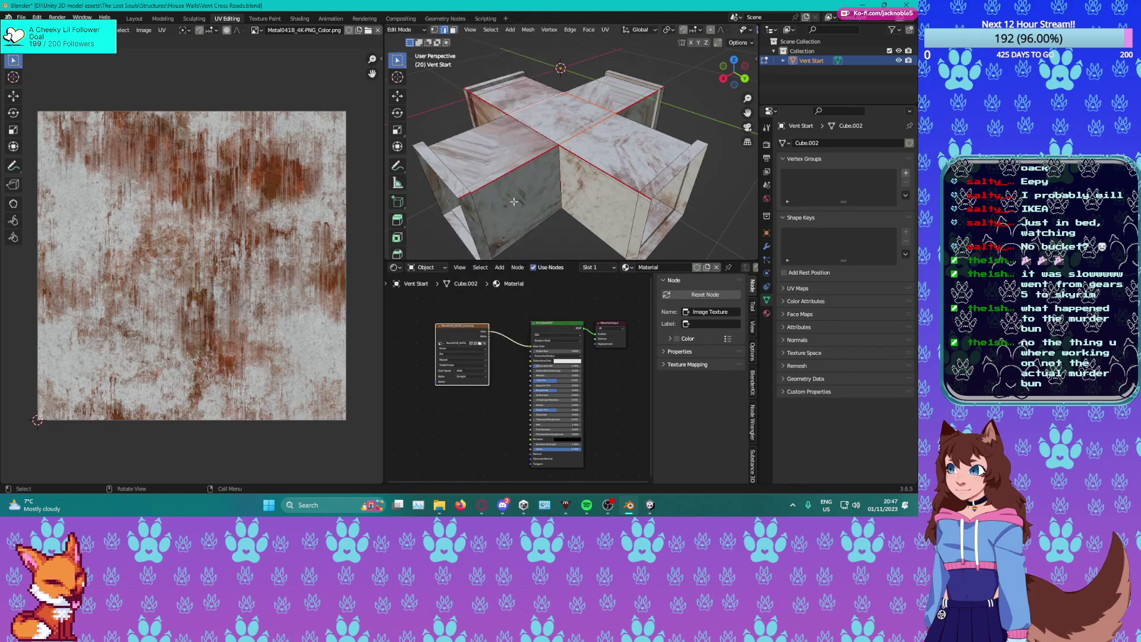
key("a")
key("u")
left_click(250, 145)
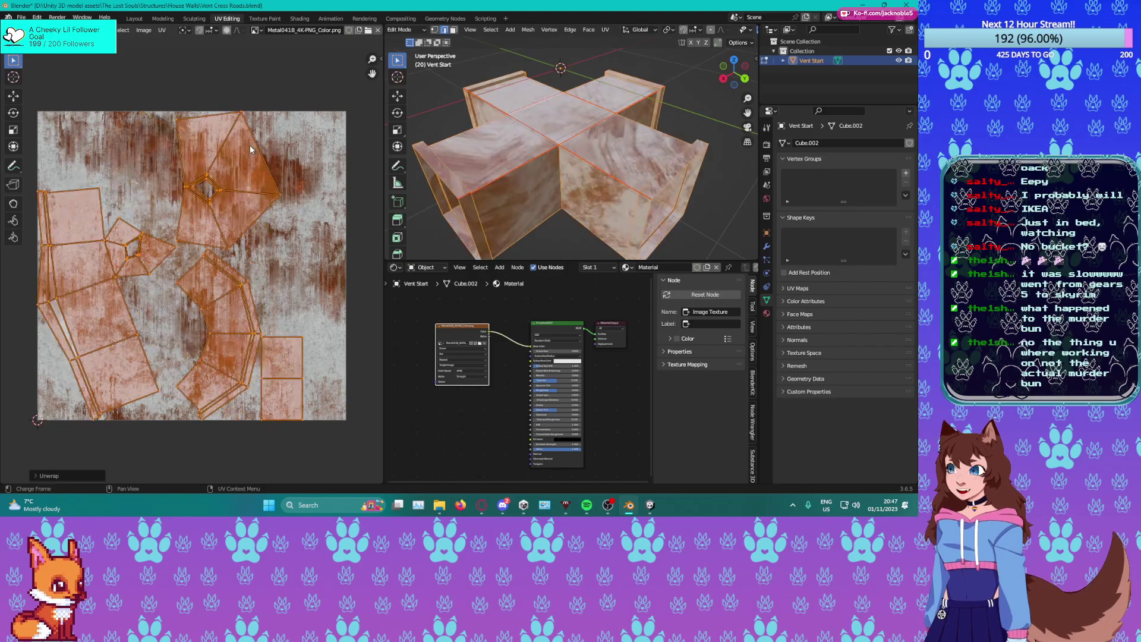
Mark further edges around the junction of the vent arms as seams.
scroll(193, 274, "up", 2)
middle_click_drag(182, 265, 324, 174)
middle_click_drag(592, 125, 452, 164)
middle_click_drag(505, 127, 605, 170)
left_click(631, 162)
right_click(630, 163)
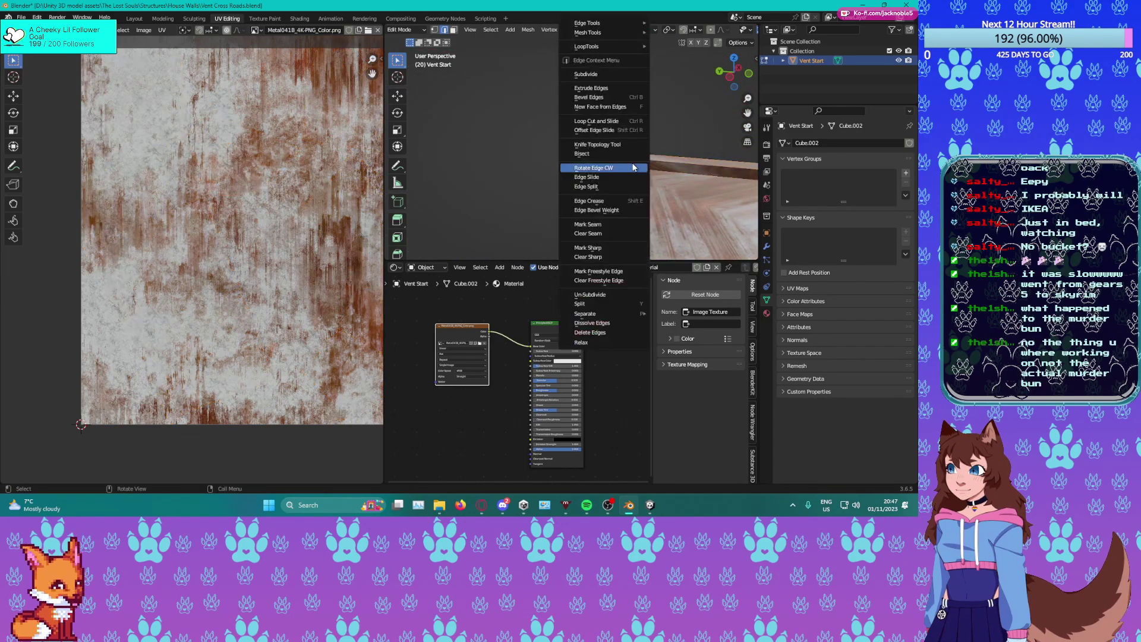
left_click(583, 225)
middle_click_drag(464, 196, 658, 188)
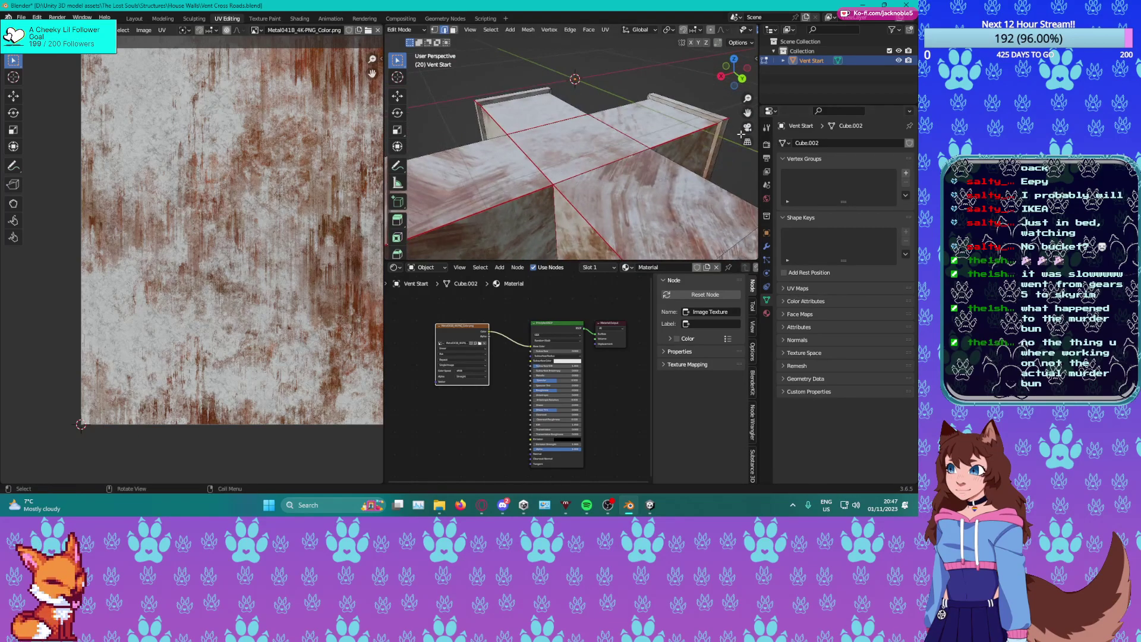
right_click(719, 123)
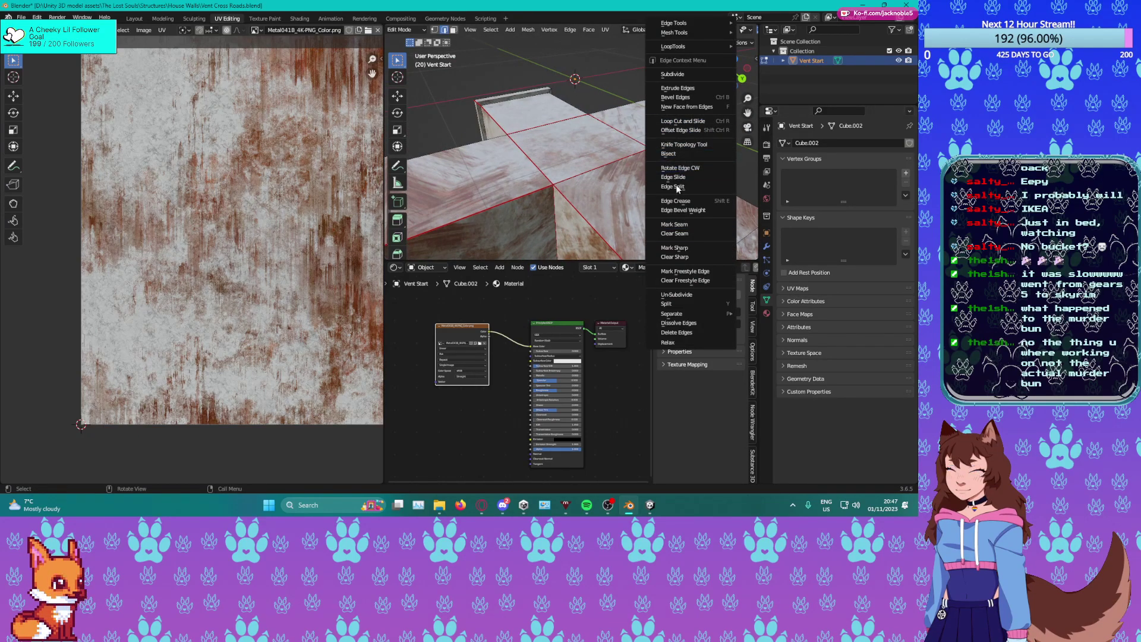
left_click(673, 226)
Select the whole vent and unwrap it again using the added seams.
key("a")
scroll(546, 167, "down", 4)
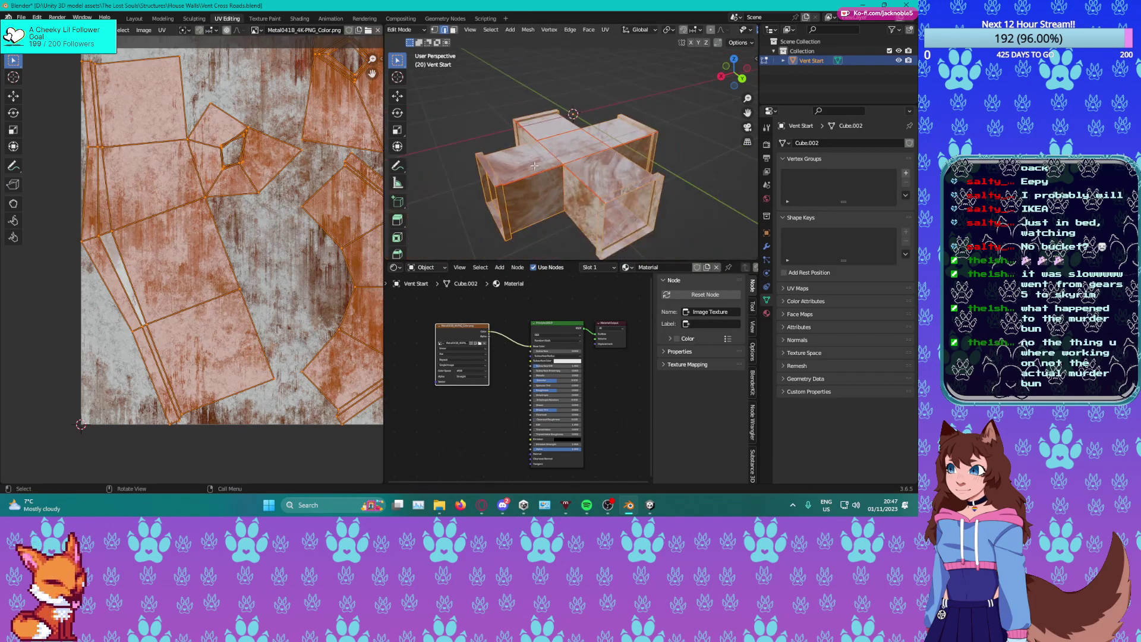
scroll(220, 163, "up", 2)
key("u")
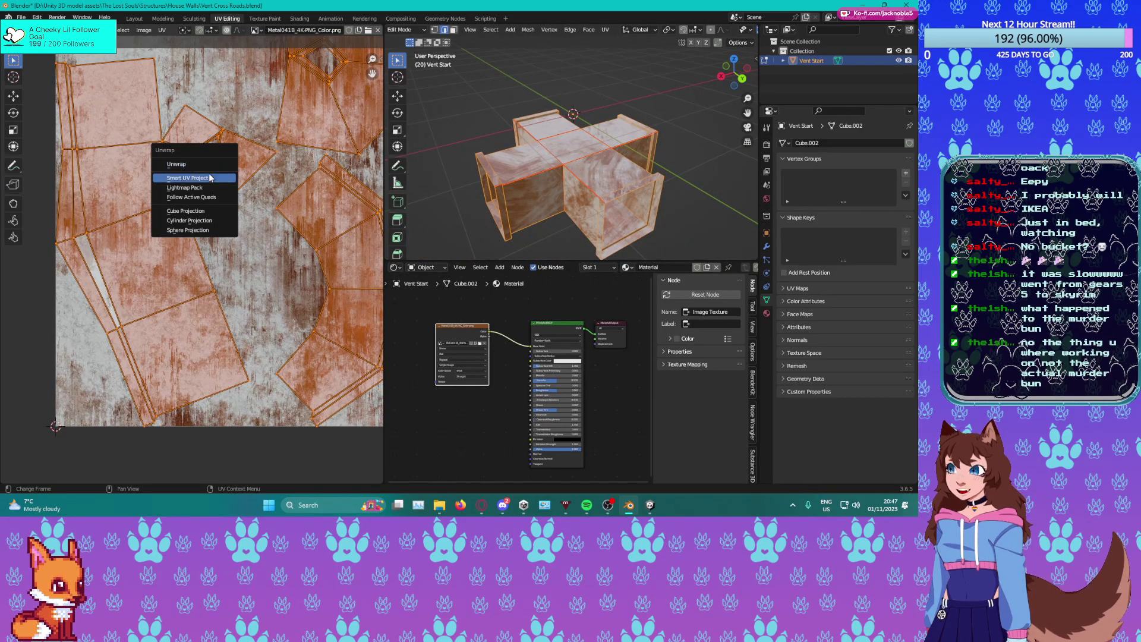
left_click(176, 164)
scroll(222, 232, "down", 2)
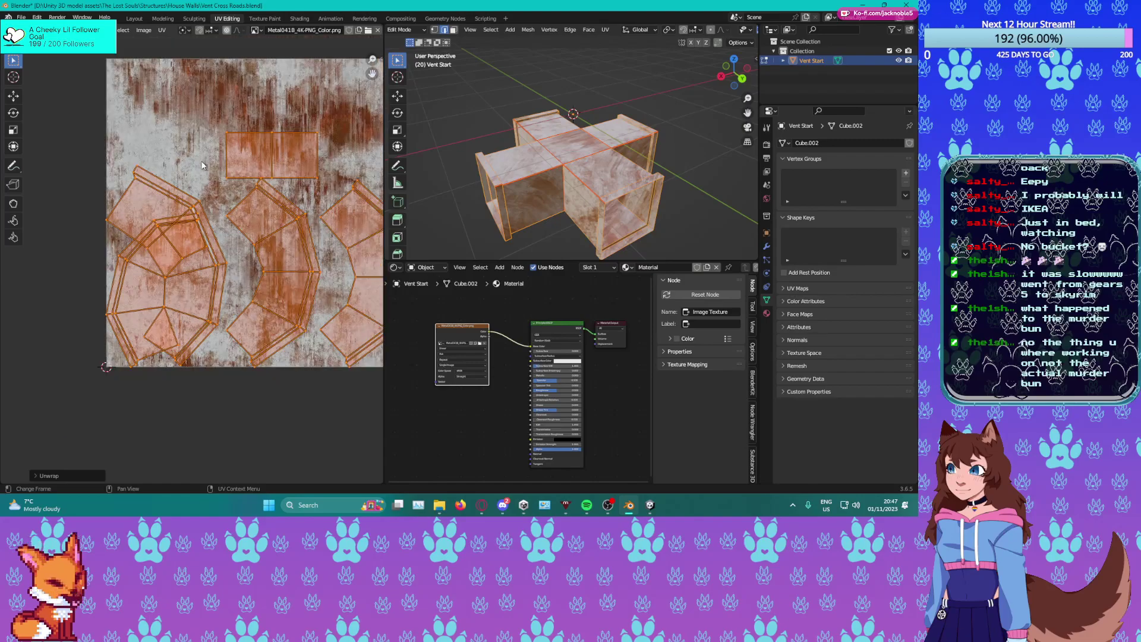
Deselect the mesh, try deleting the vertical corner edge where two arms meet, and undo it.
middle_click_drag(558, 159, 598, 144)
scroll(582, 156, "up", 4)
key("alt+a")
scroll(599, 144, "up", 8)
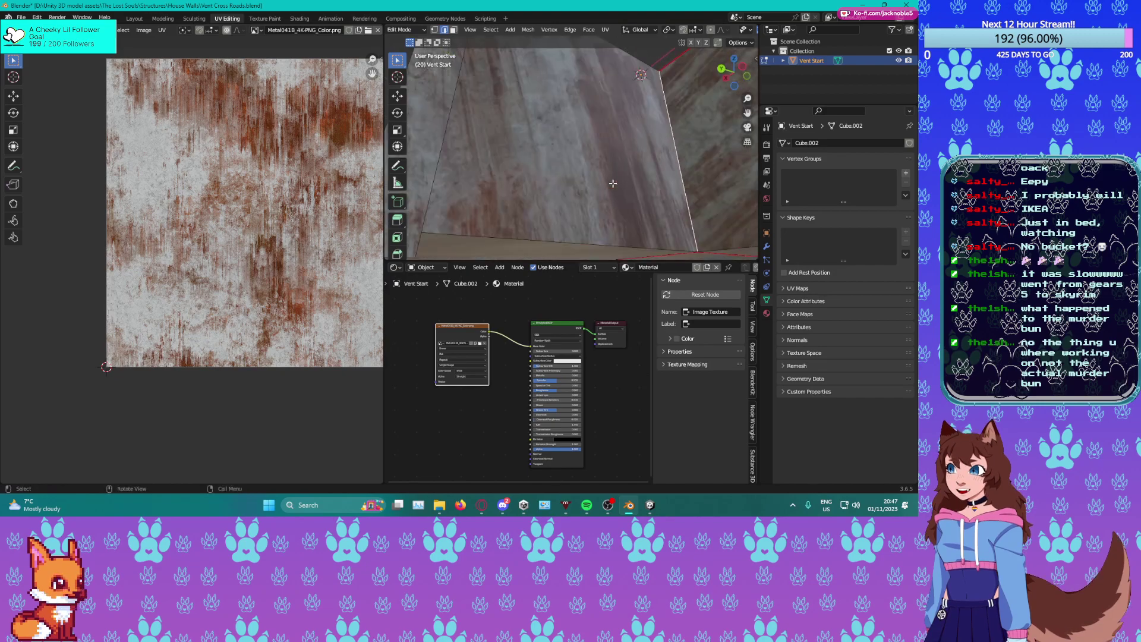
left_click(682, 221)
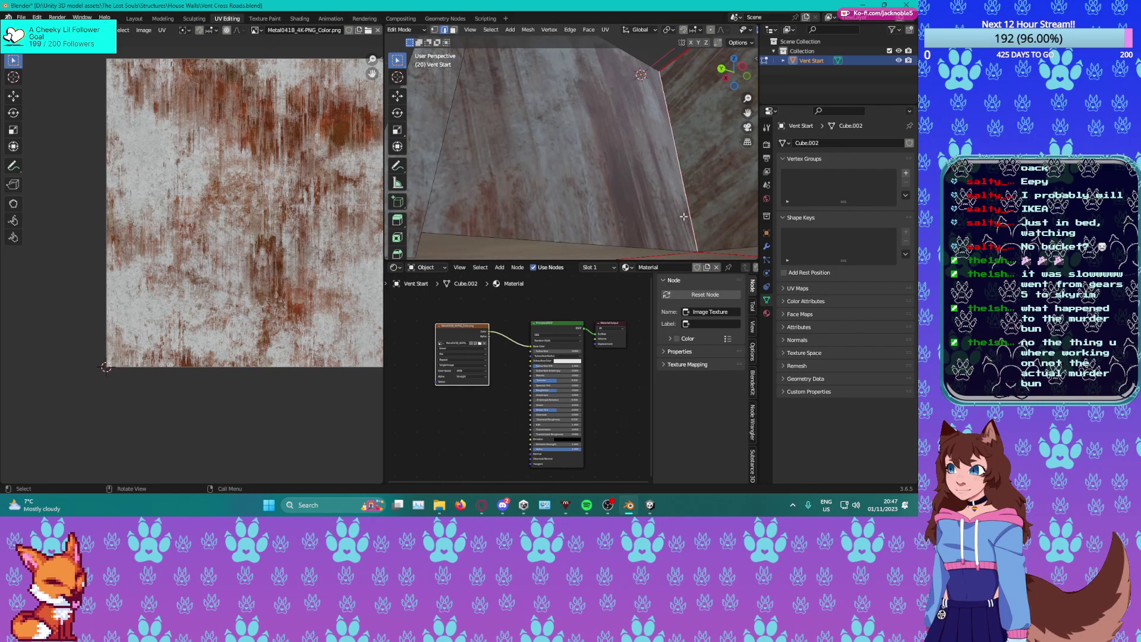
key("x")
left_click(644, 219)
key("ctrl+z")
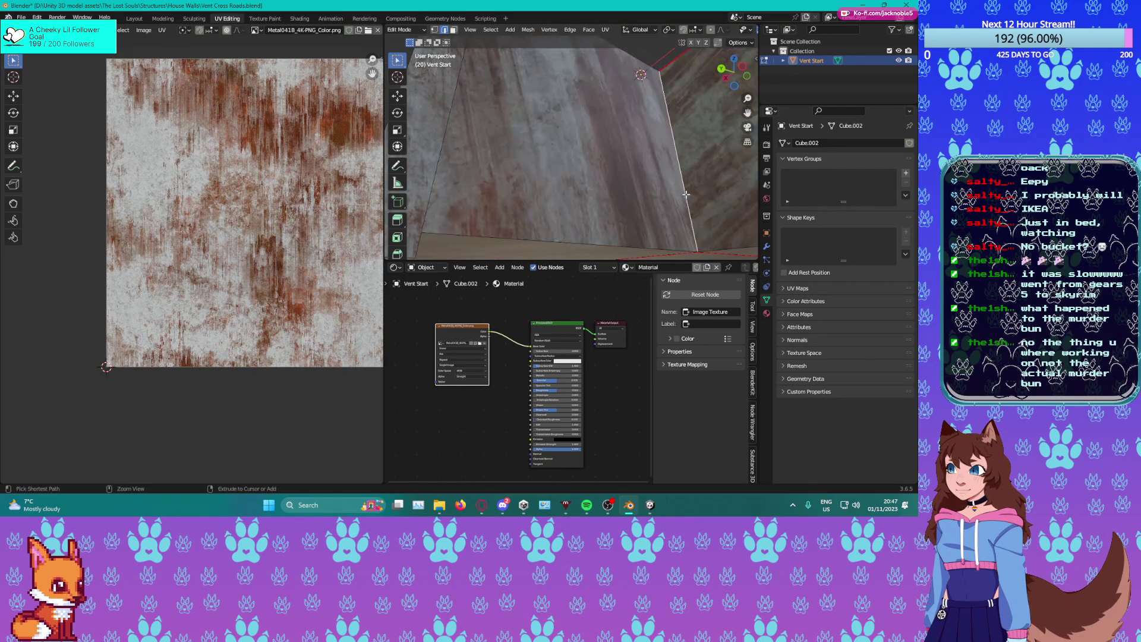
Try shifting the vertical corner edge with the Move tool and undo the shift.
middle_click_drag(597, 95, 578, 117)
scroll(585, 122, "down", 8)
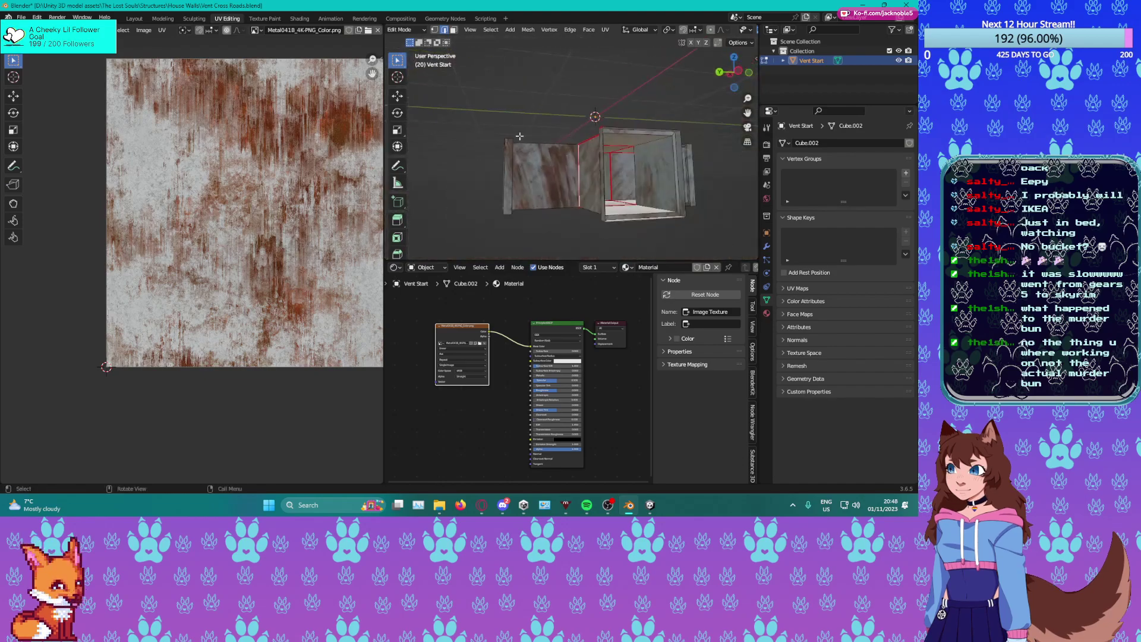
scroll(579, 128, "up", 4)
left_click(397, 97)
left_click_drag(553, 196, 516, 197)
key("ctrl+z")
Mark the vertical corner edge between two arms as a seam and unwrap the whole vent.
middle_click_drag(618, 200, 414, 162)
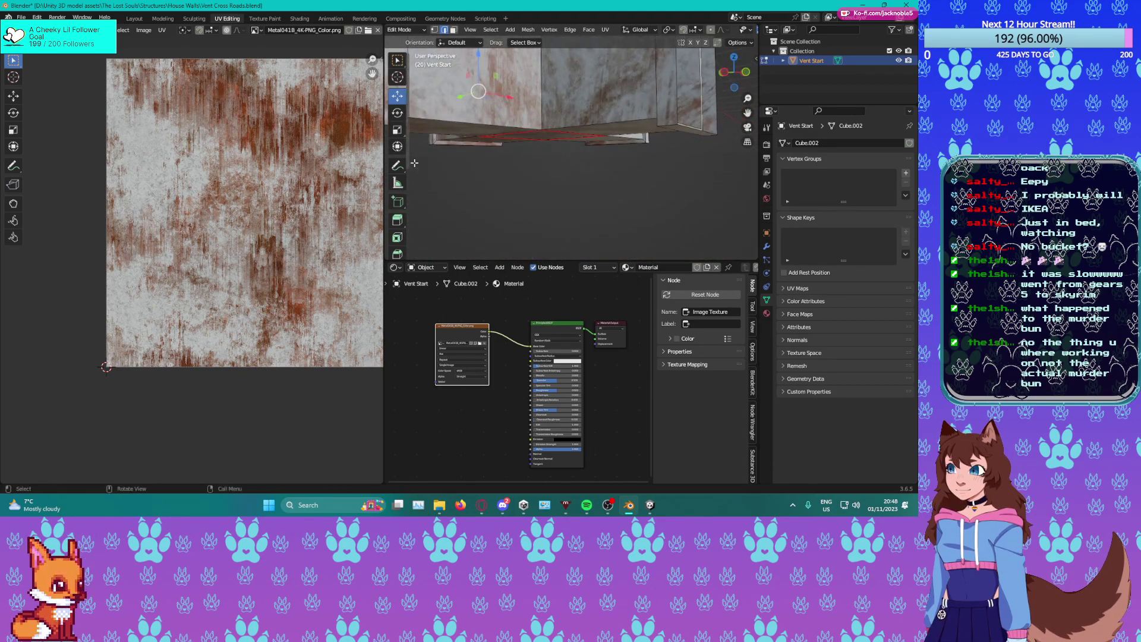
right_click(545, 99)
left_click(501, 230)
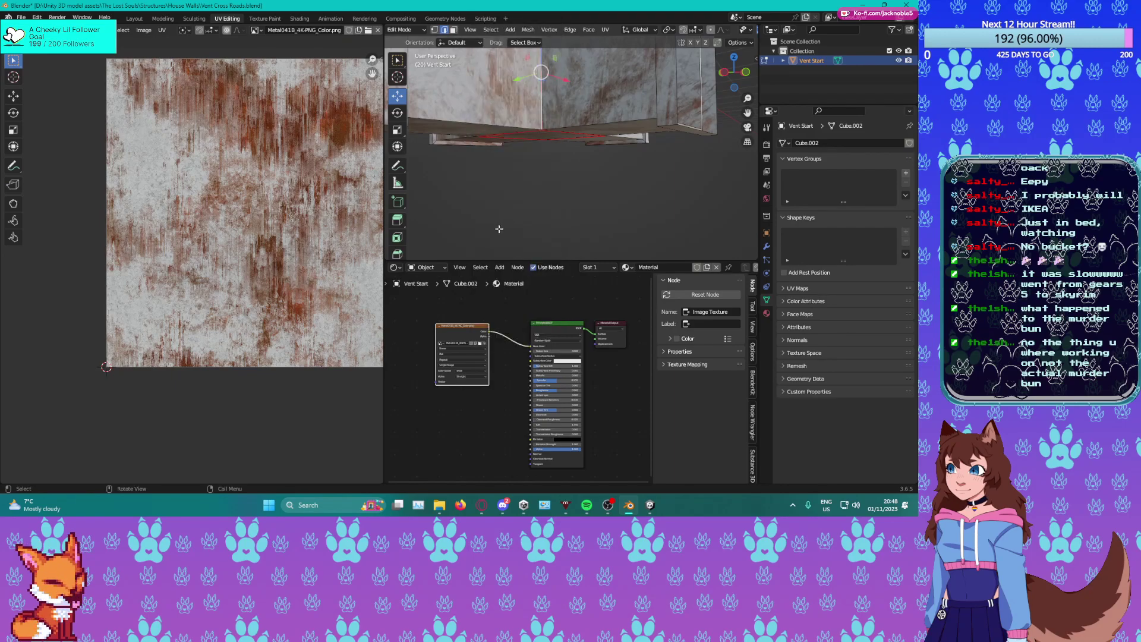
key("a")
key("i")
left_click(506, 187)
key("u")
left_click(227, 185)
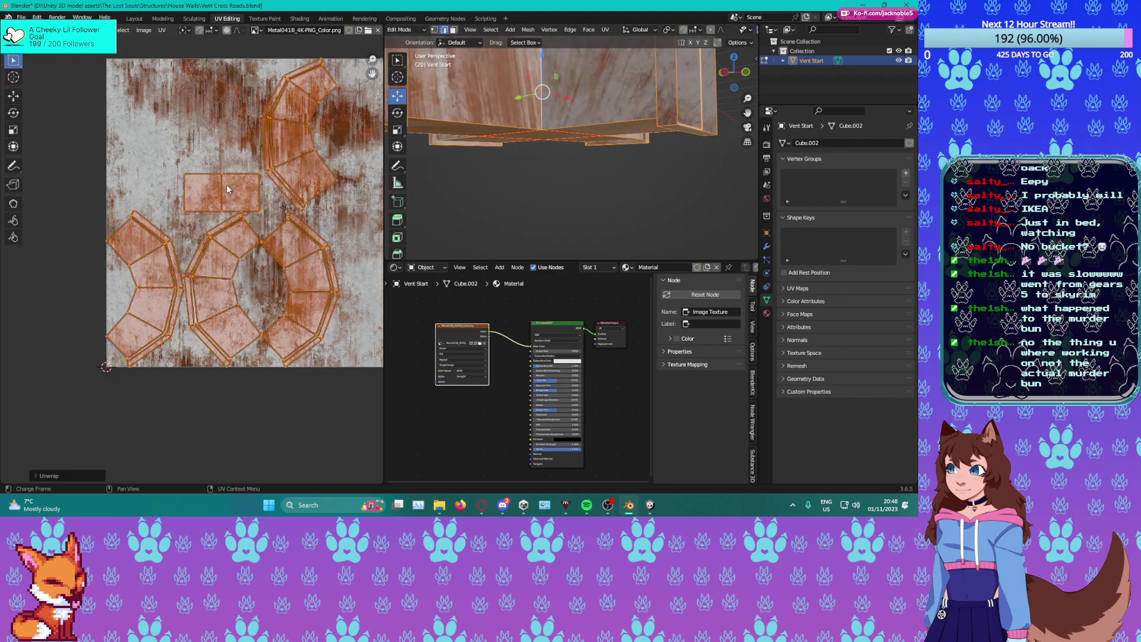
Deselect the UV islands and save the vent cross roads file.
middle_click_drag(226, 183, 187, 220)
middle_click_drag(540, 161, 544, 214)
scroll(531, 202, "down", 4)
scroll(263, 199, "up", 3)
scroll(262, 197, "down", 1)
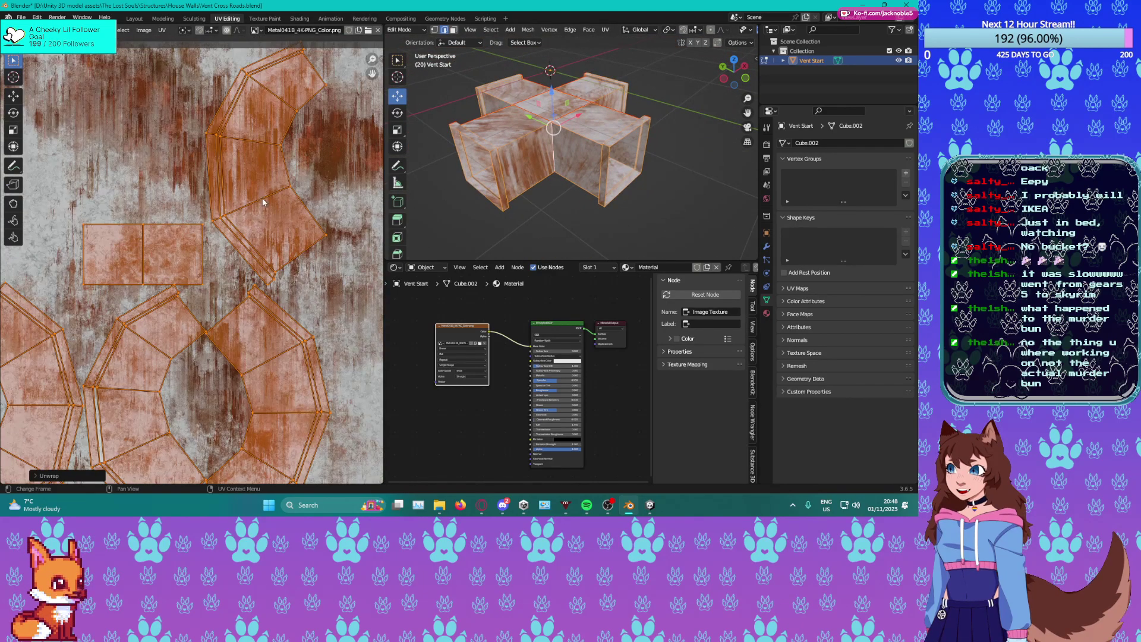
left_click(308, 173)
key("ctrl+s")
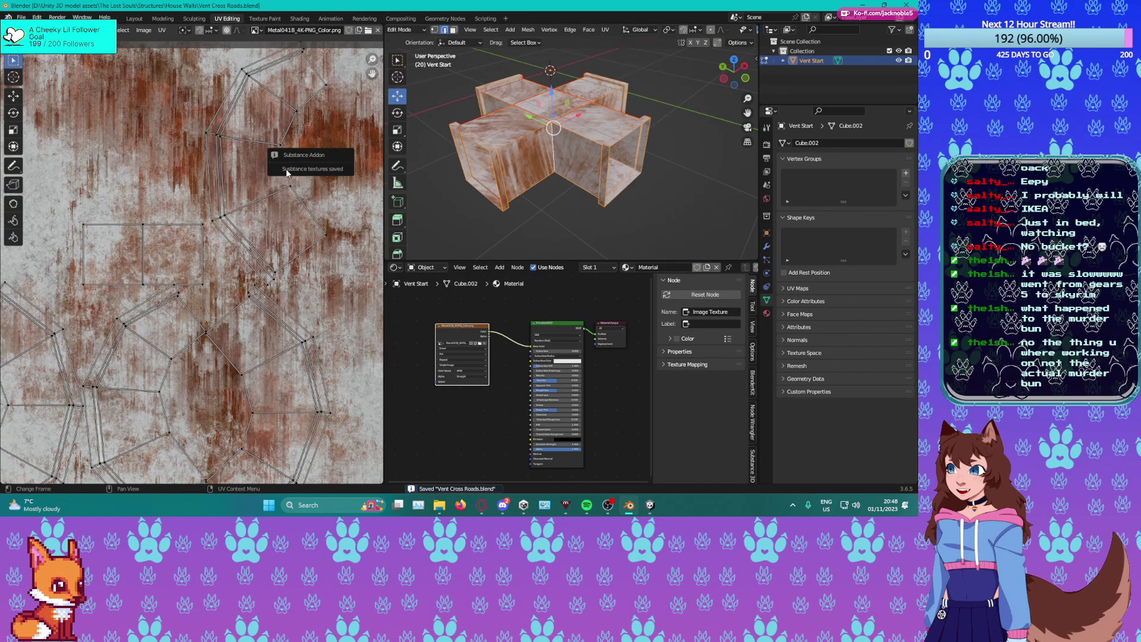
Select the upper curved UV island and rotate it about 90 degrees clockwise so its outer edge faces up.
scroll(272, 197, "down", 4)
scroll(205, 205, "up", 4)
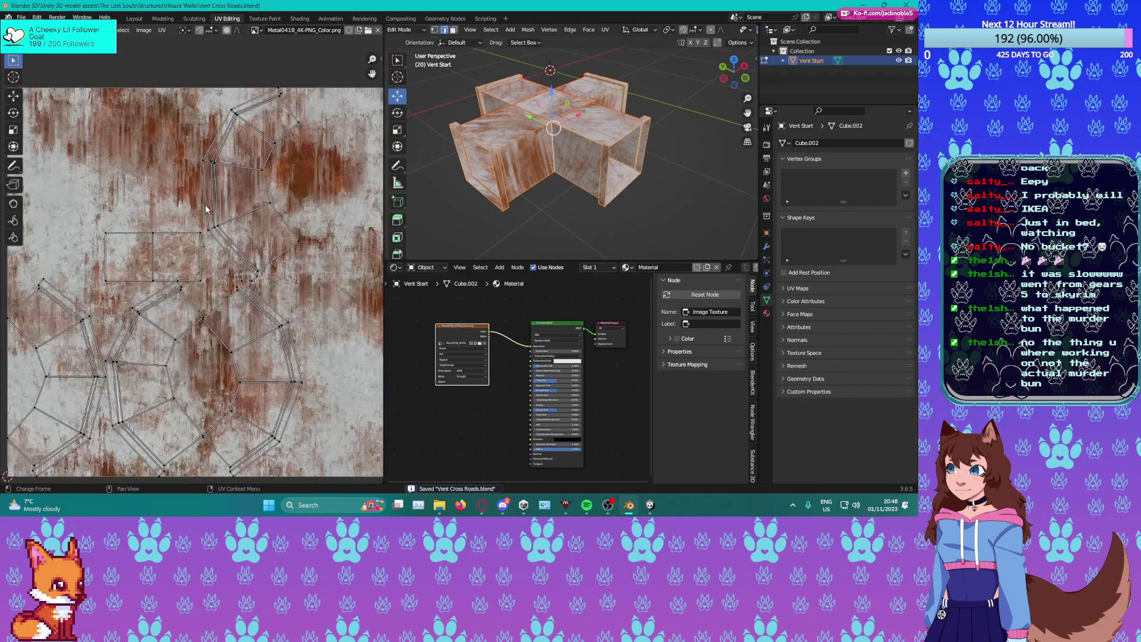
key("a")
left_click(241, 173)
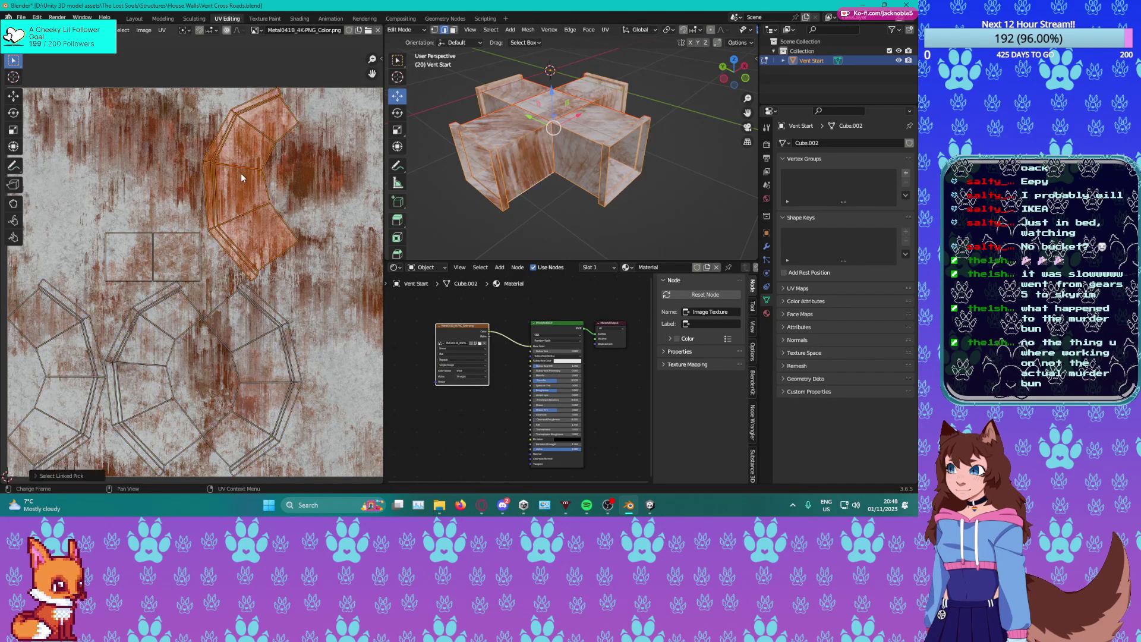
key("shift+space")
key("r")
mouse_move(254, 145)
left_mouse_down()
mouse_move(279, 153)
mouse_move(261, 158)
left_mouse_up()
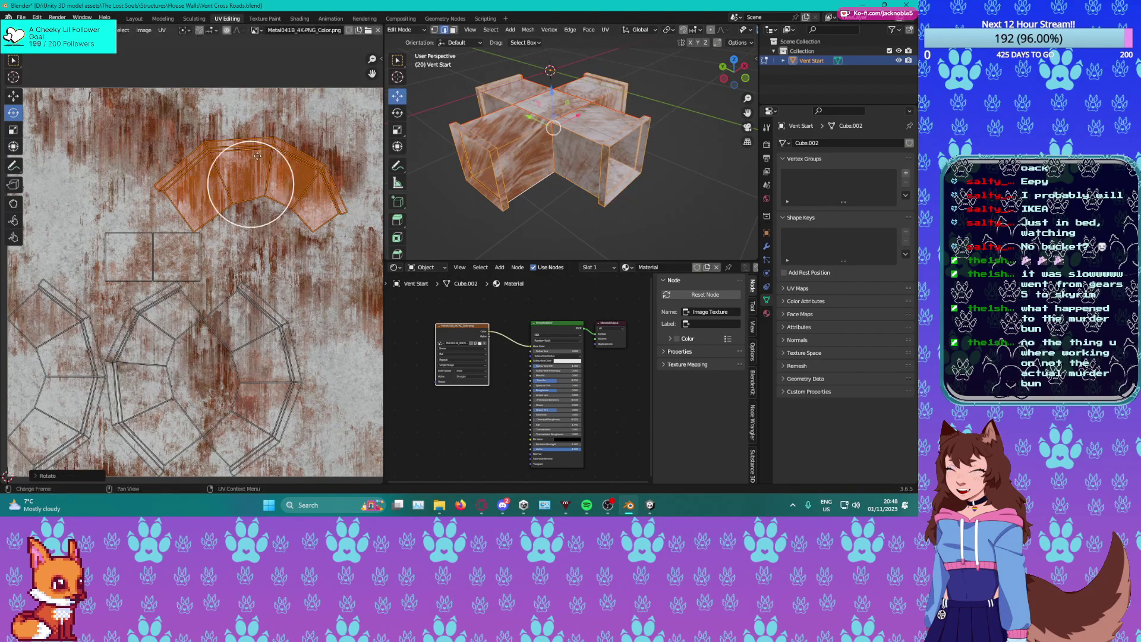
Flatten the rotated island's outer edge loop into a horizontal line and activate the Move tool.
left_click(250, 142)
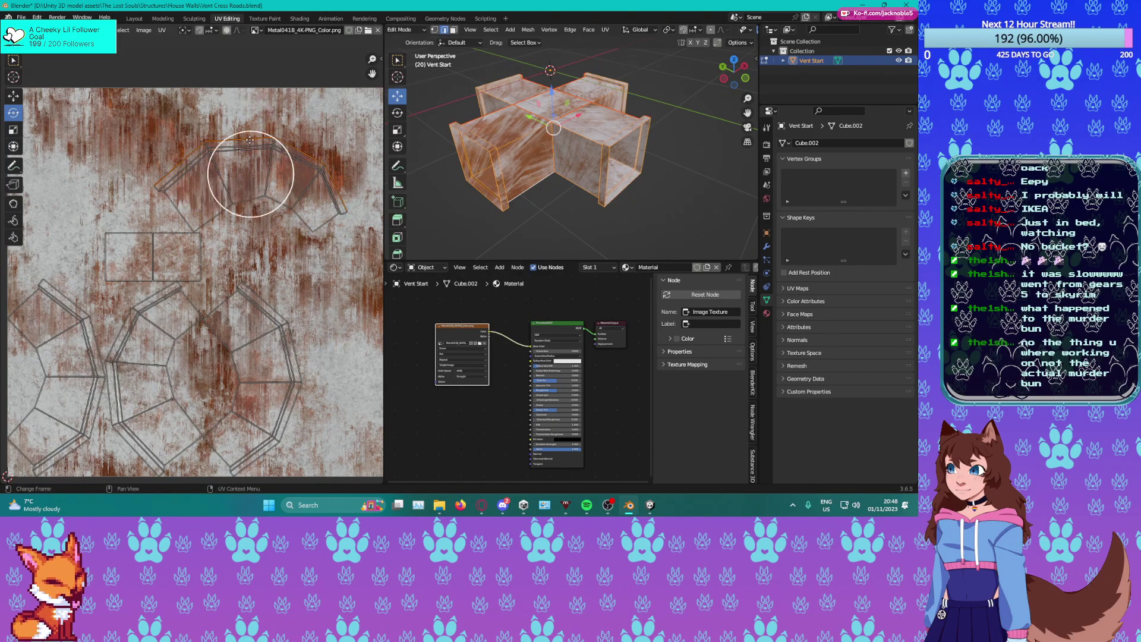
key("u")
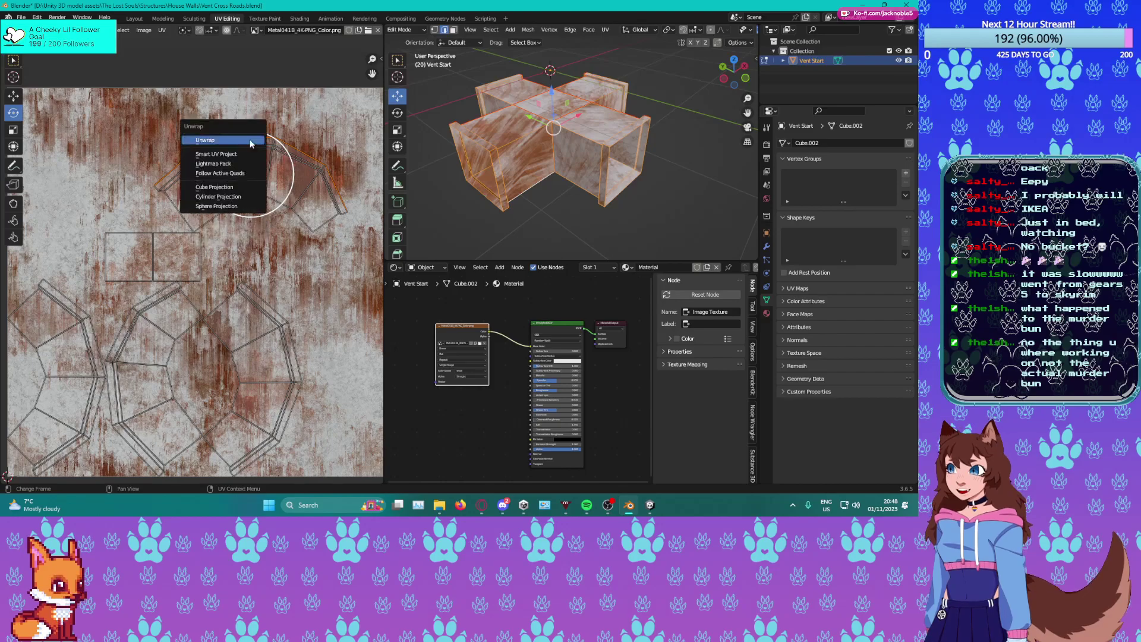
left_click(250, 139)
key("s")
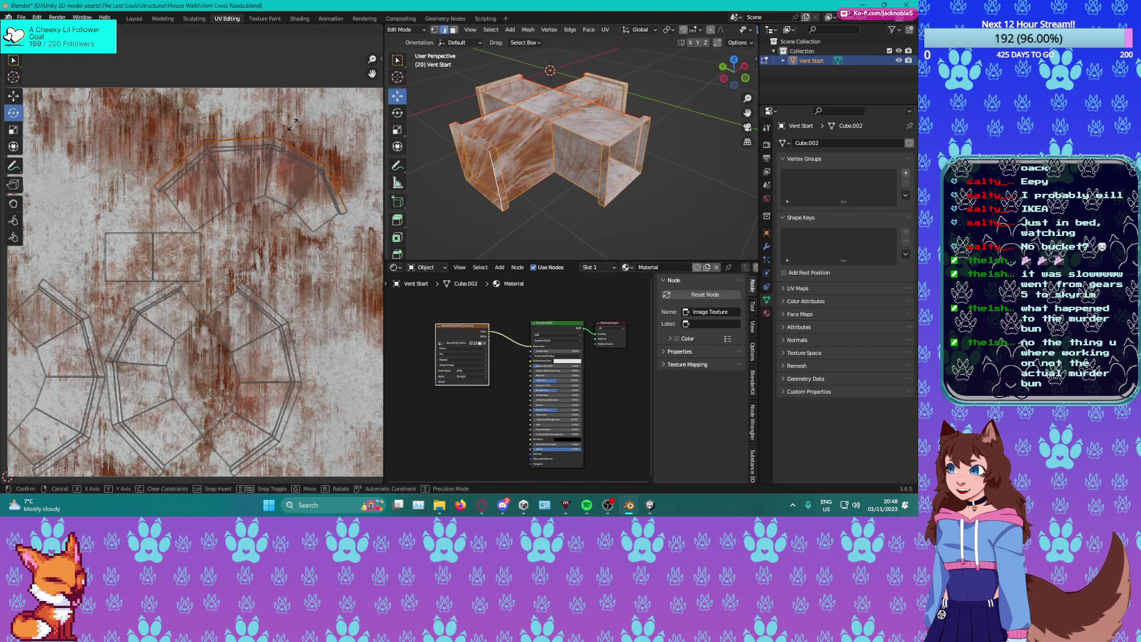
left_click(242, 169)
left_click(14, 96)
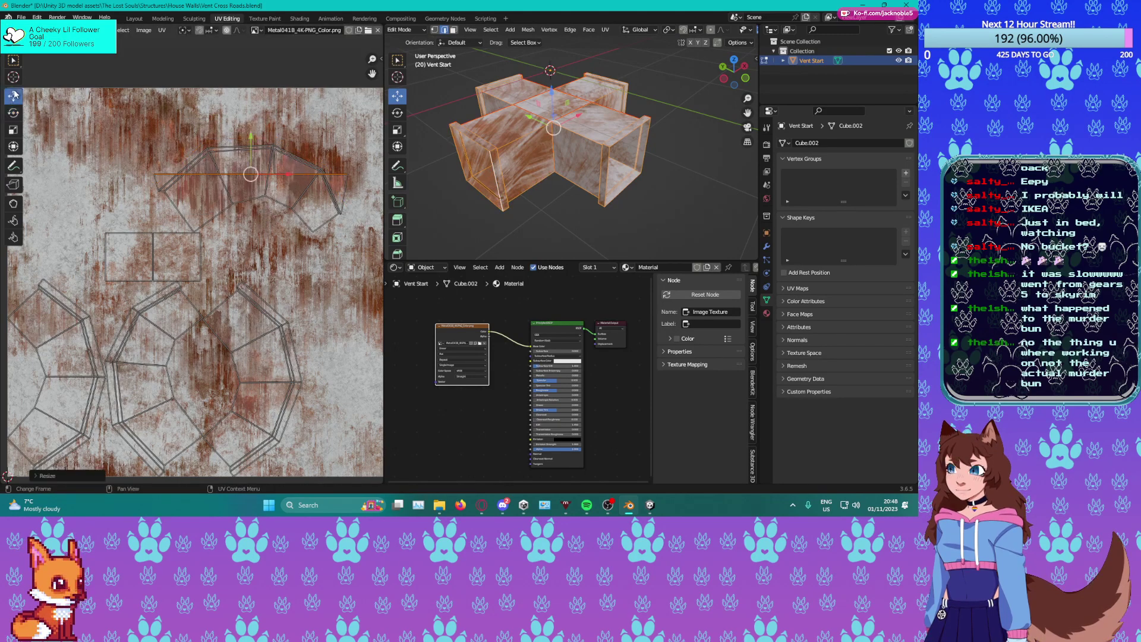
Try moving the flattened outer edge loop up past the texture's top border and undo the moves.
left_click_drag(250, 159, 250, 51)
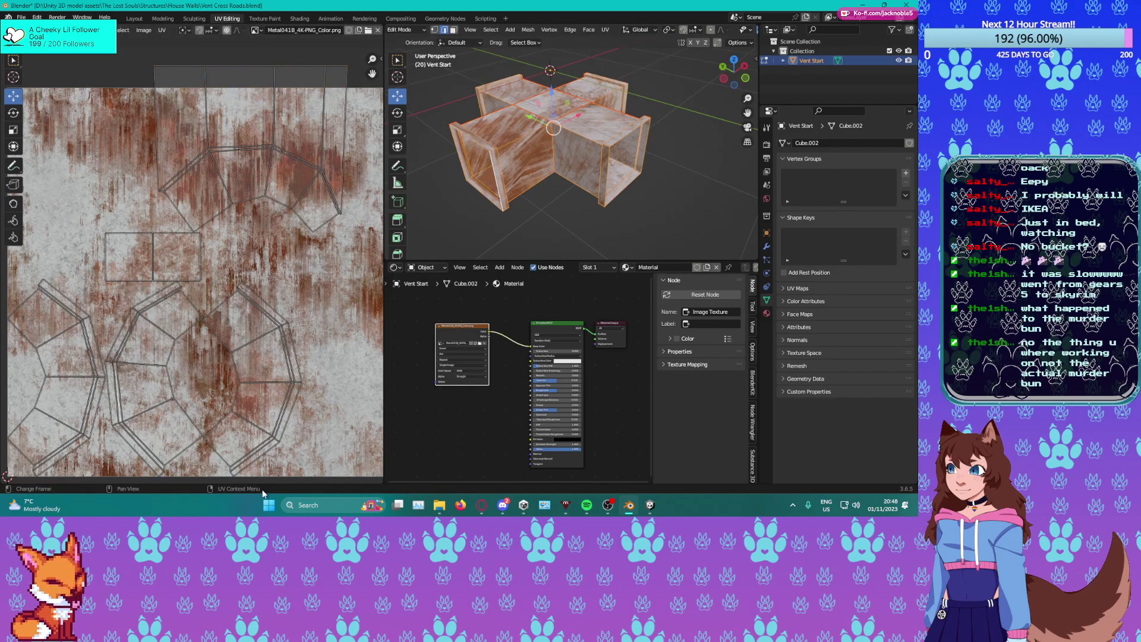
key("ctrl+z")
left_click(161, 29)
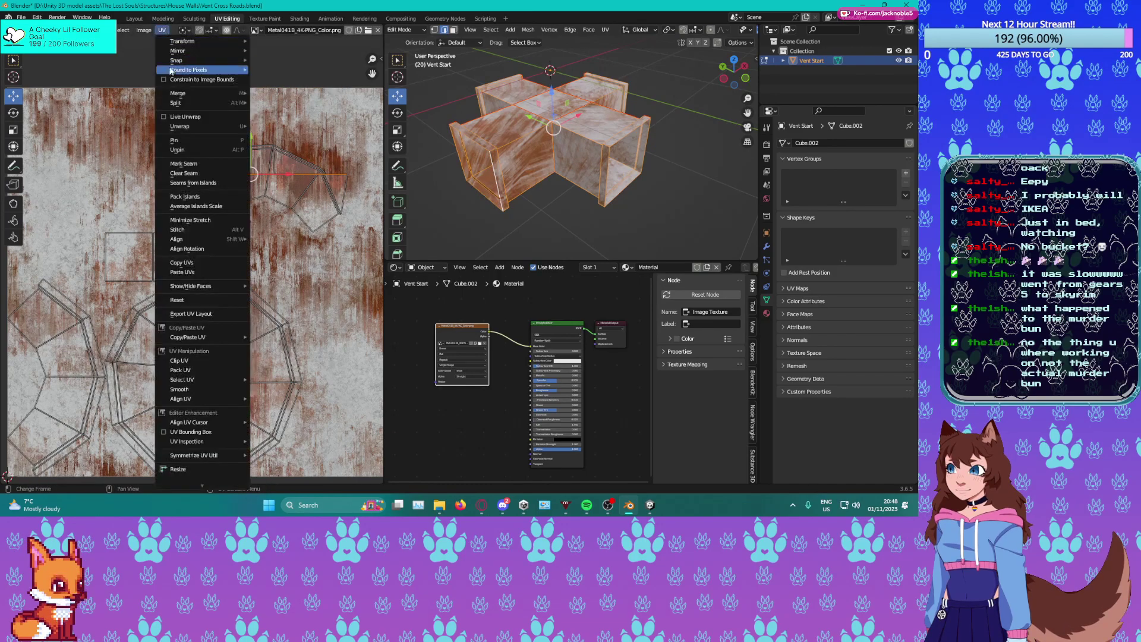
key("g")
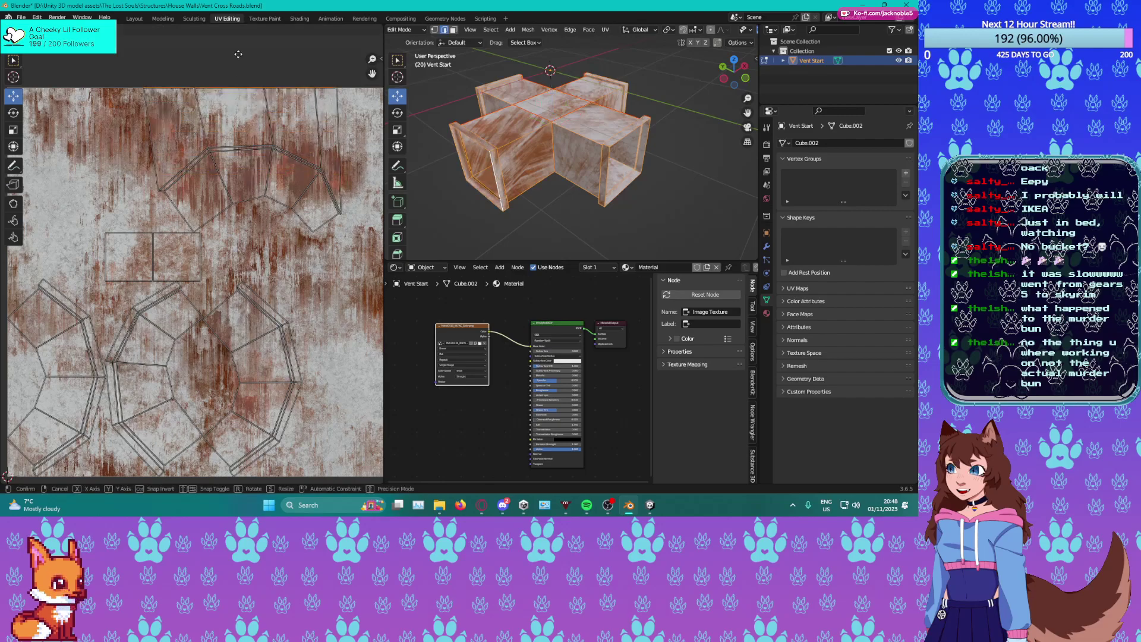
left_click(240, 56)
key("ctrl+z")
Move the flattened outer loop up to the texture's top border, and flatten and raise the neighbouring edge loop to sit against it.
left_click_drag(255, 141, 252, 50)
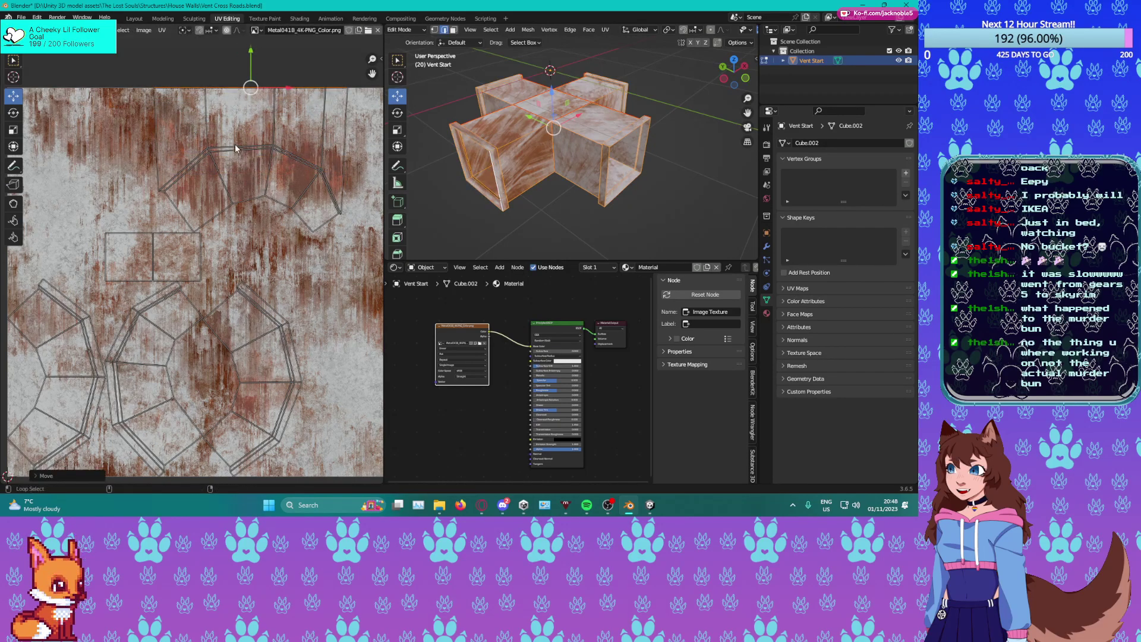
key("s")
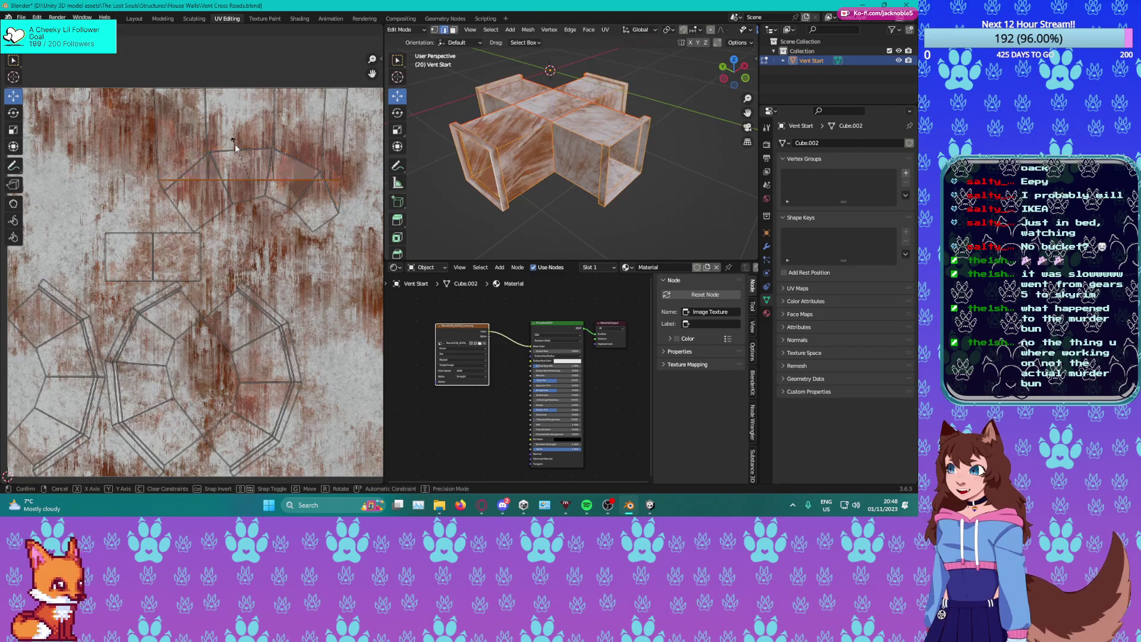
left_click(237, 150)
key("g")
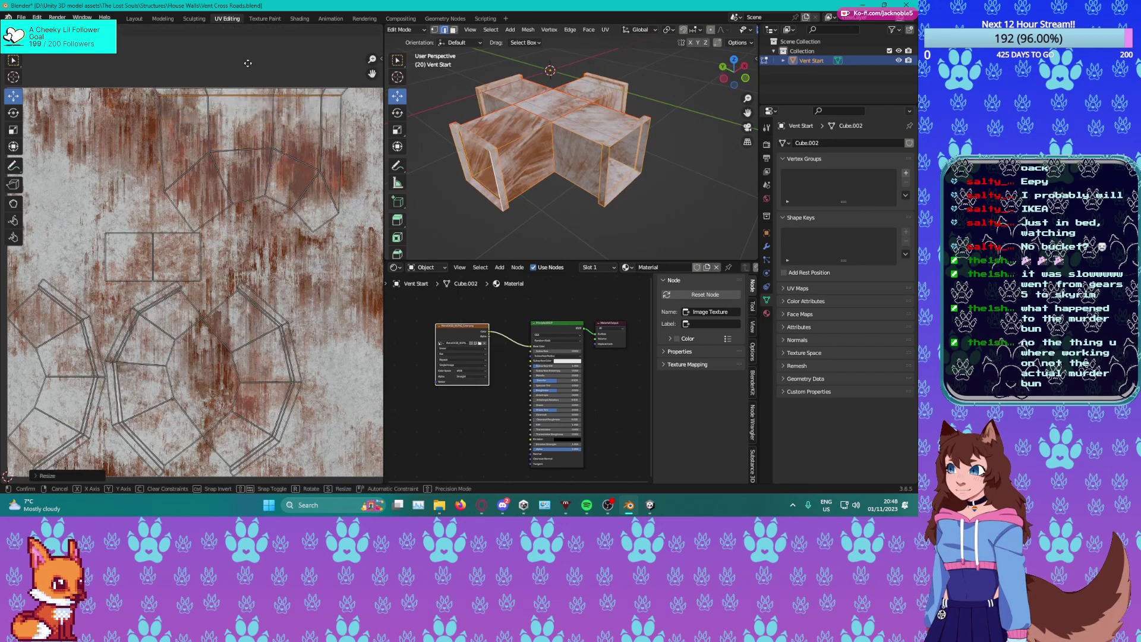
left_click(248, 60)
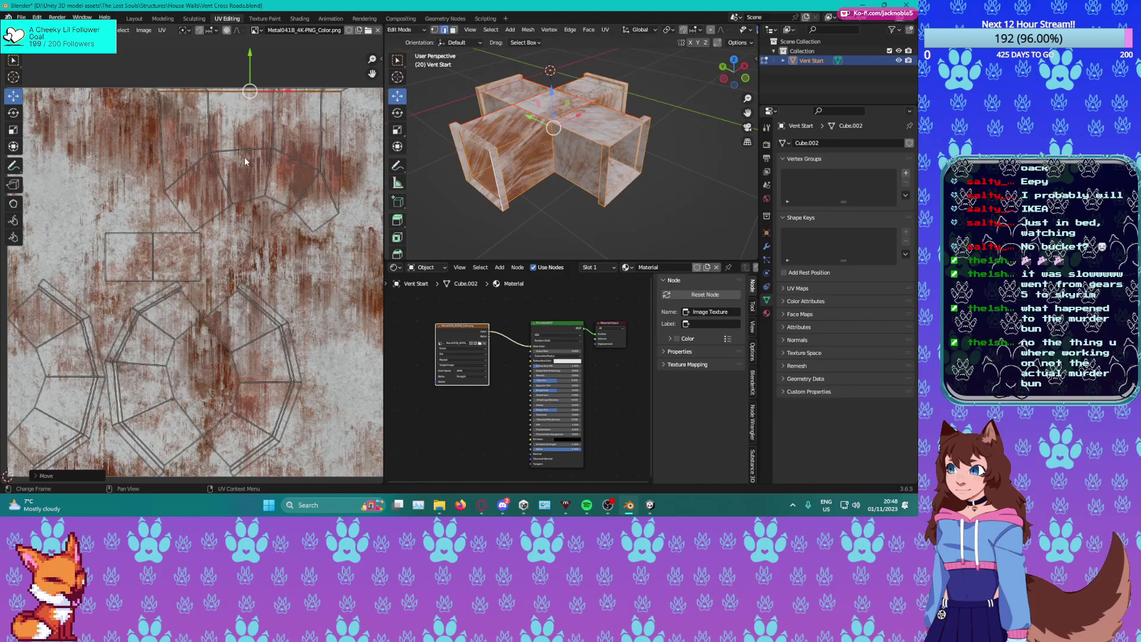
Flatten the island's third edge loop to a horizontal line and move it up just below the loops at the texture's top border.
left_click(238, 148, "alt")
key("g")
key("y")
key("y")
key("0")
key("Return")
key("g")
key("y")
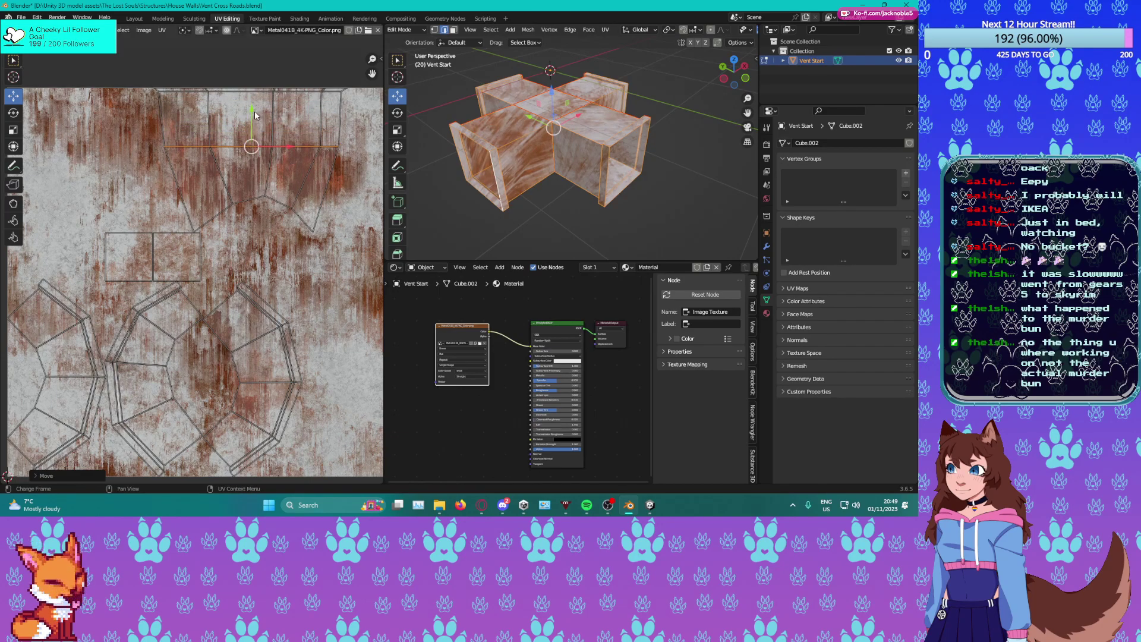
left_click_drag(251, 120, 252, 60)
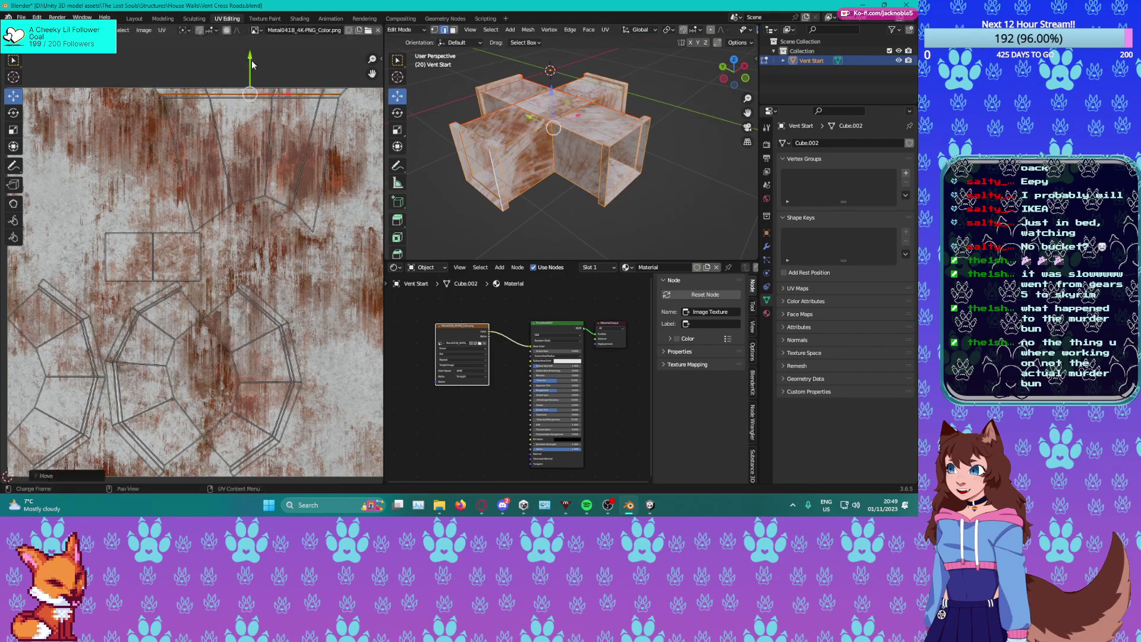
Flatten the island's inner edge loop with a Y scale of 0 and move it up closer to the other loops.
left_click(243, 201, "alt")
key("s")
key("y")
key("0")
key("Return")
left_click_drag(247, 184, 246, 119)
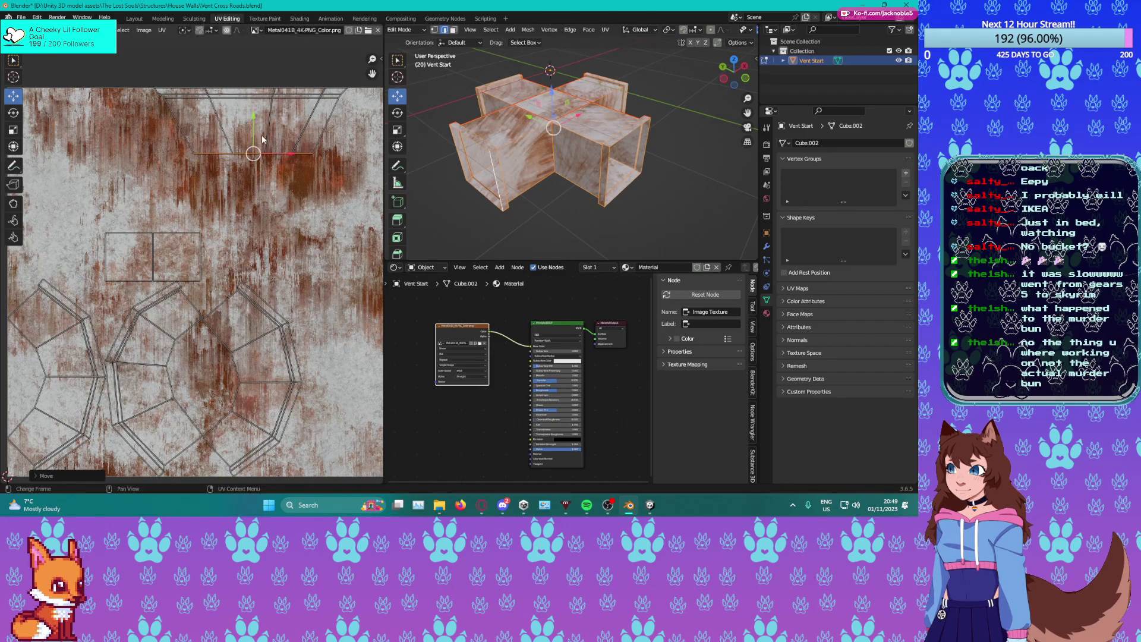
Straighten the two slanted middle edges of the strip into vertical lines by scaling each flat along X.
left_click(269, 130)
key("s")
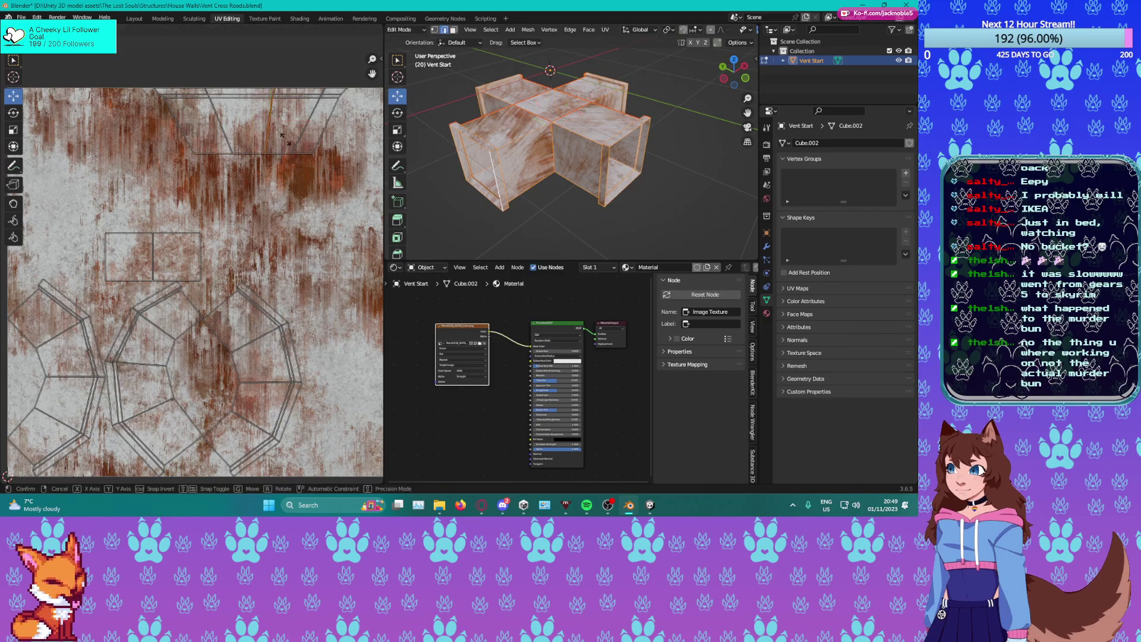
left_click(286, 143)
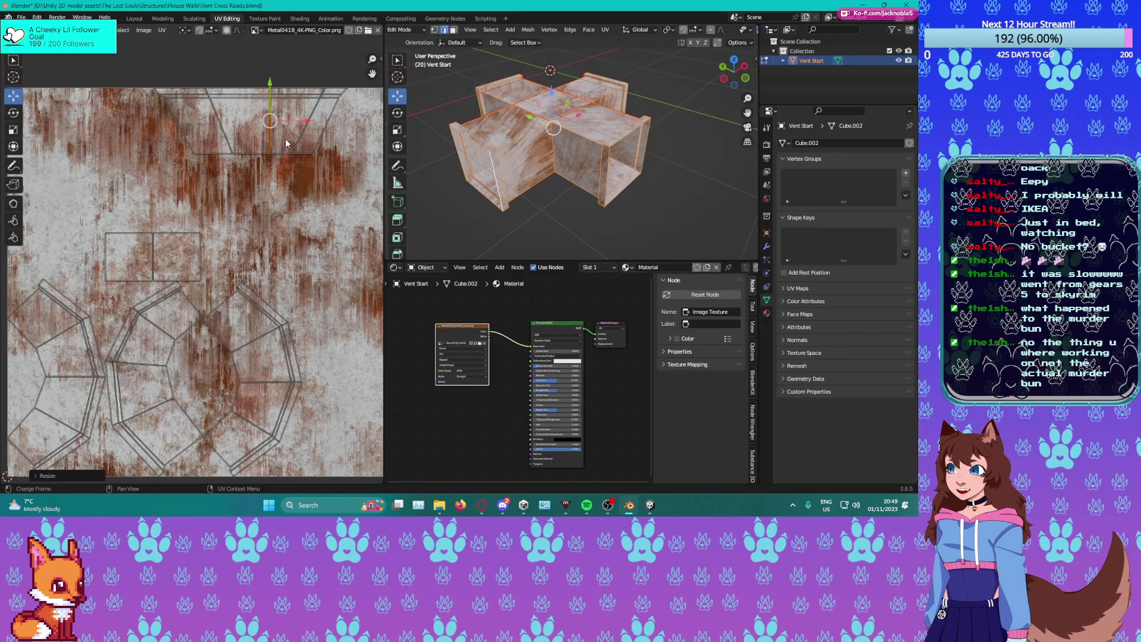
key("super")
key("super")
left_click(221, 130)
key("s")
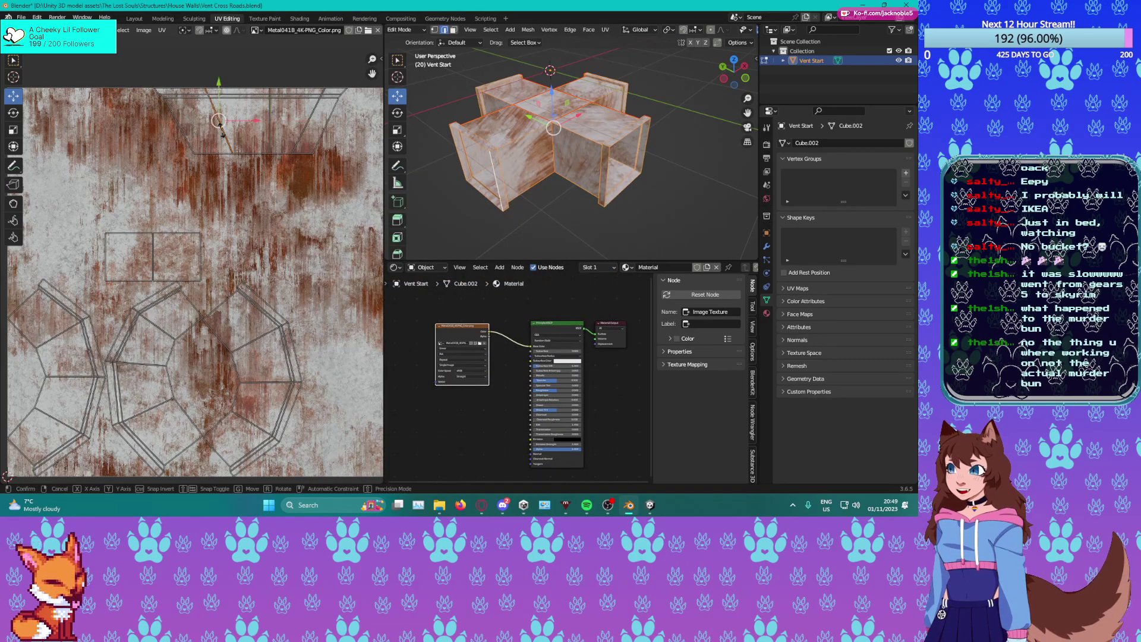
left_click(178, 129)
Straighten the strip's slanted left end edge into a vertical line with an X scale of 0.
left_click(179, 128)
key("s")
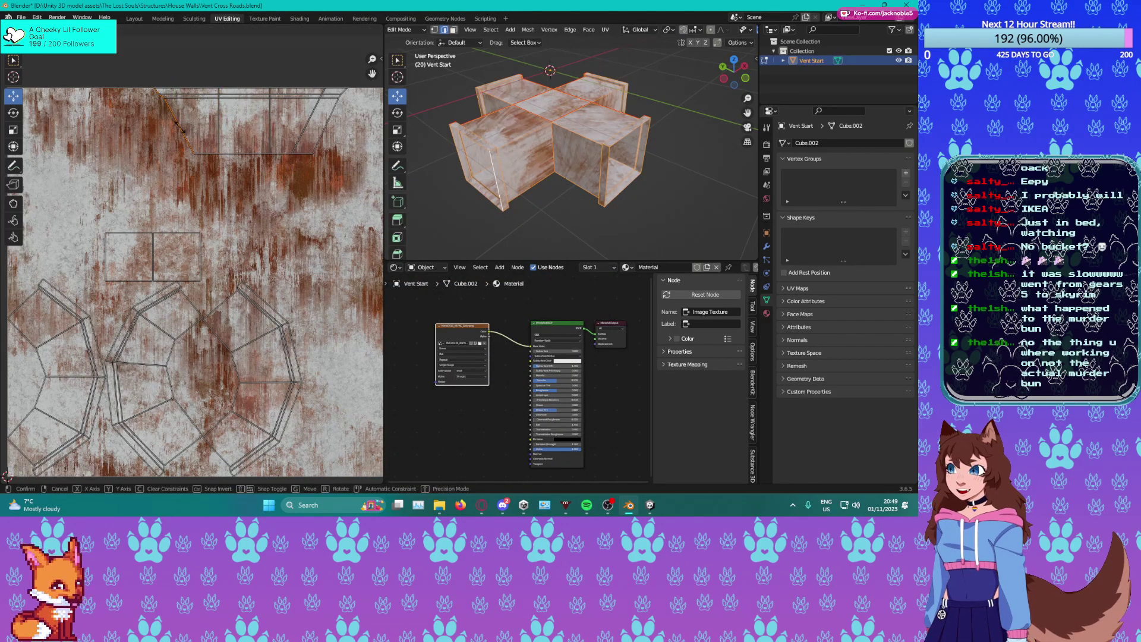
key("x")
key("0")
left_click(180, 127)
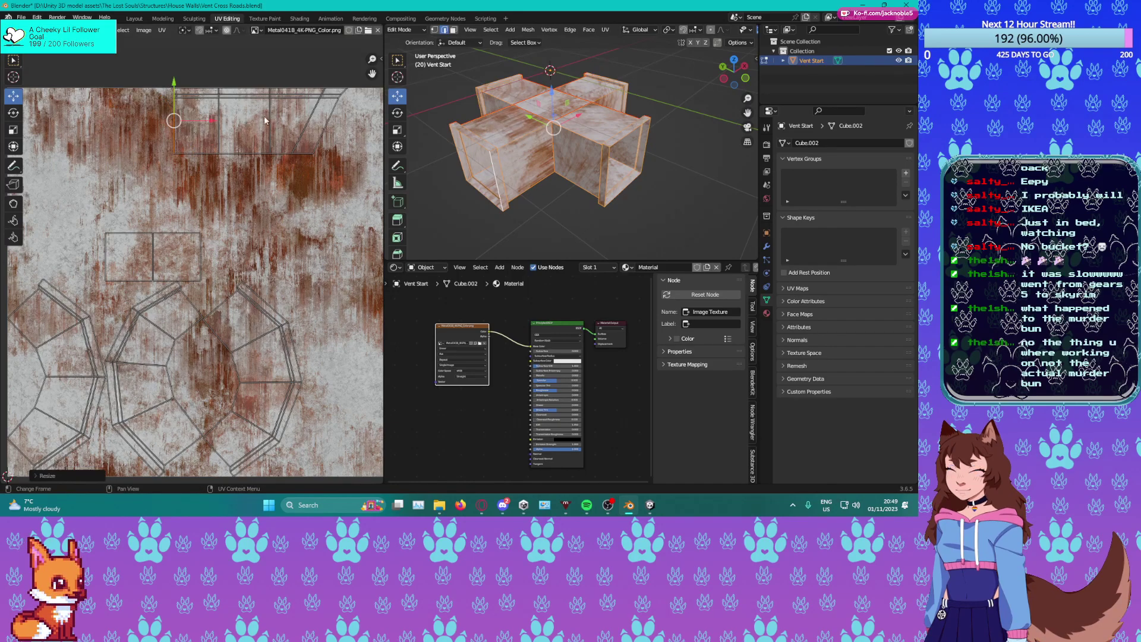
Try straightening the strip's two slanted right-hand edges along X and undo the changes.
left_click(296, 124)
key("s")
key("x")
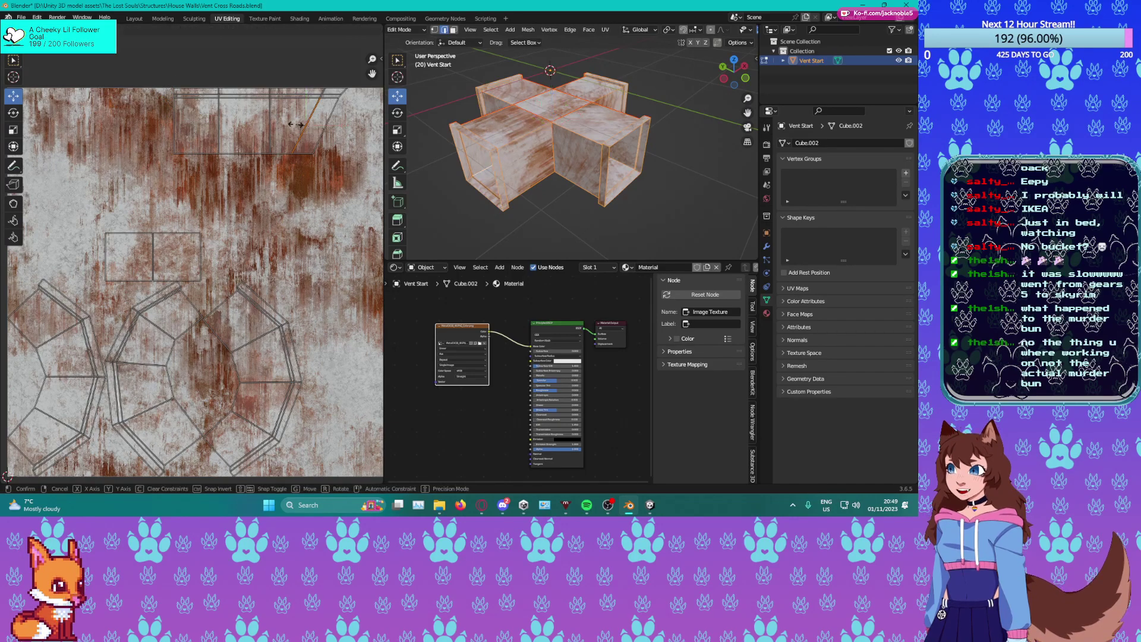
key("0")
left_click(296, 125)
left_click(329, 123)
key("s")
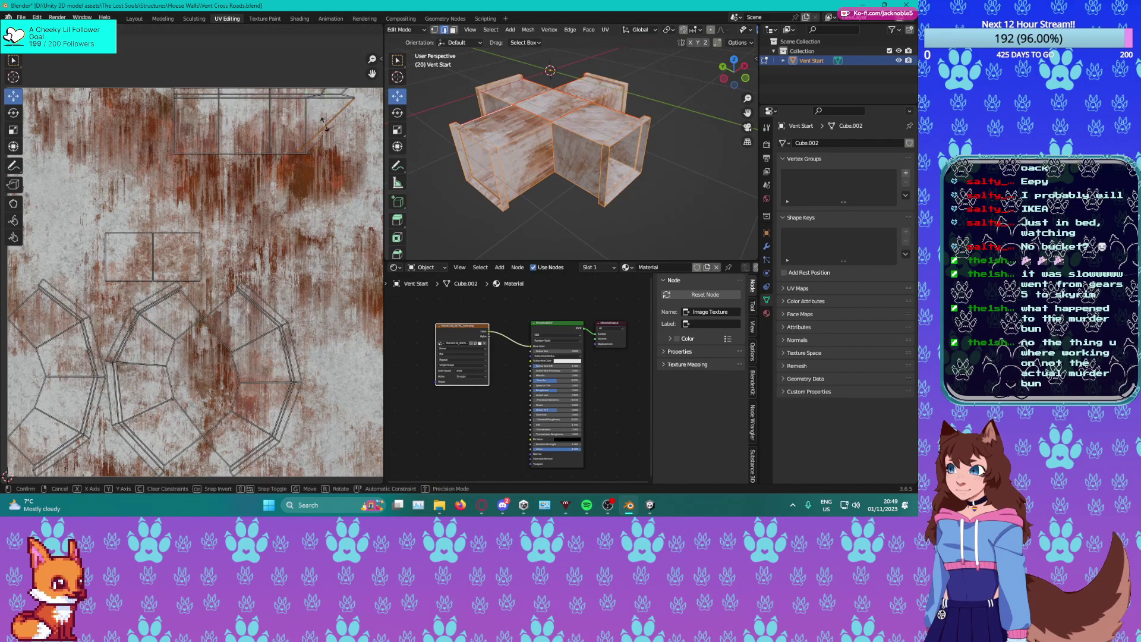
left_click(301, 123)
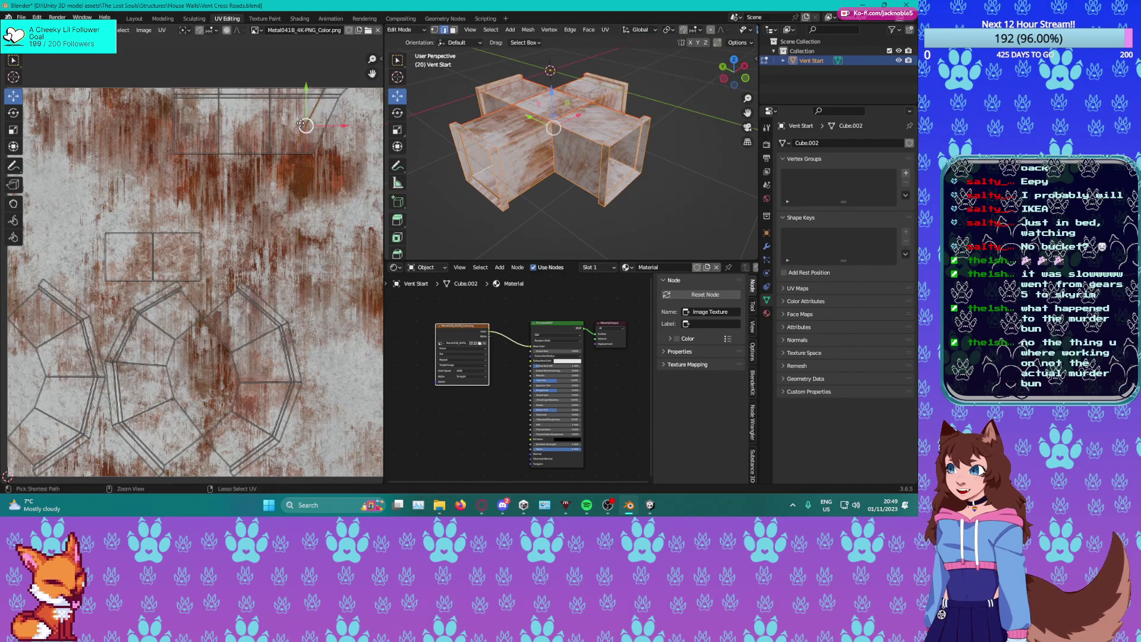
Straighten the strip's last interior edge and its right end edge into vertical lines with an X scale of 0.
key("g")
key("x")
key("0")
left_click(303, 128)
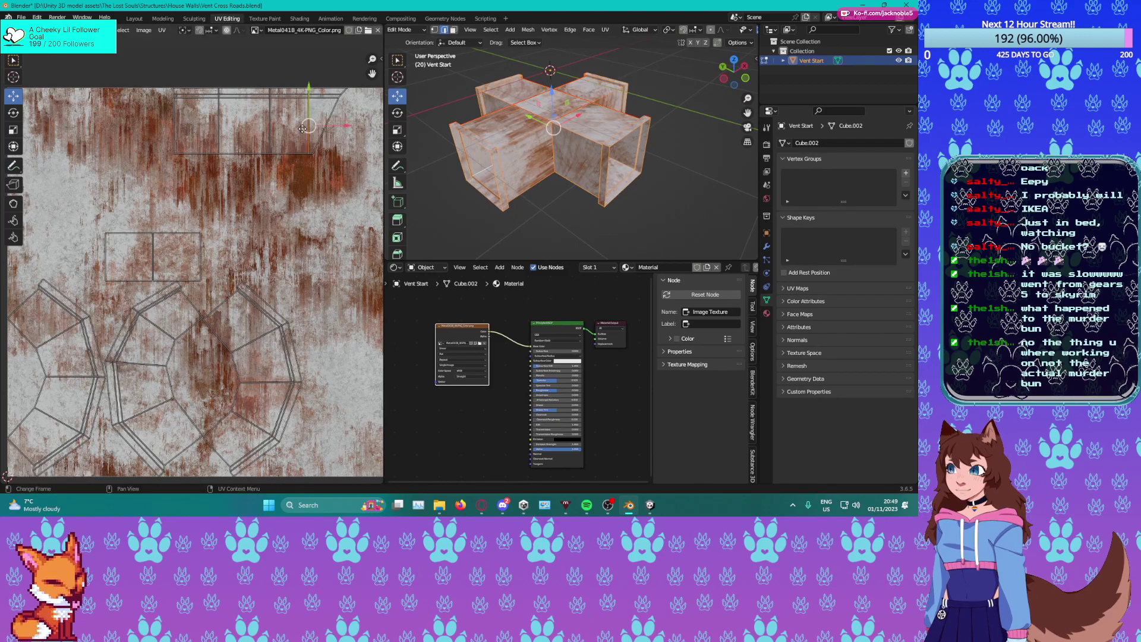
key("g")
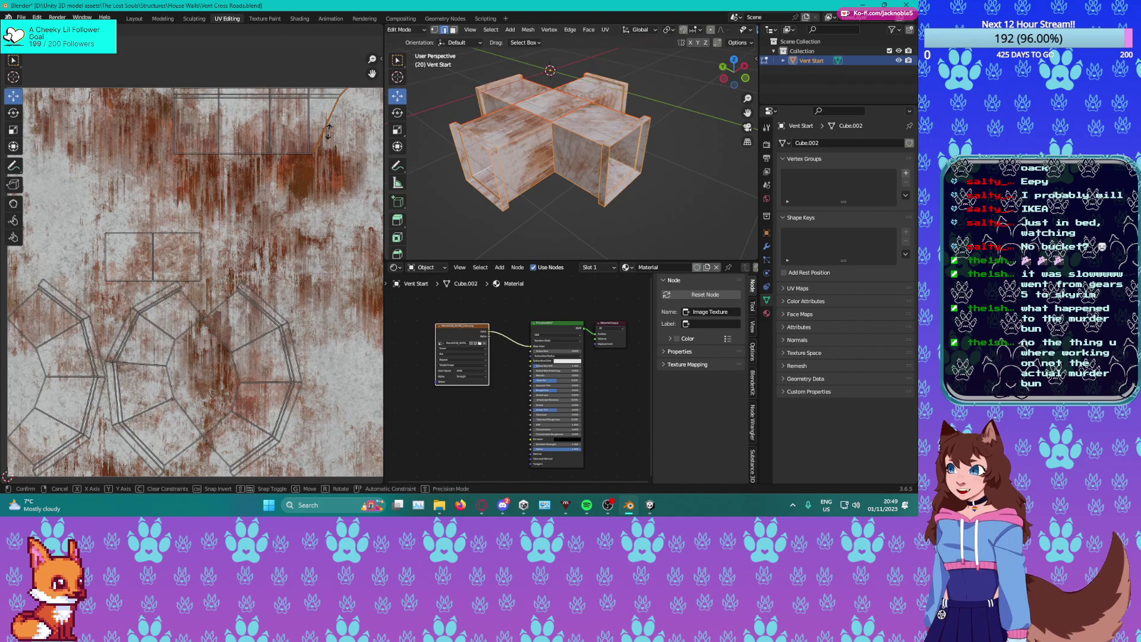
left_click(327, 130)
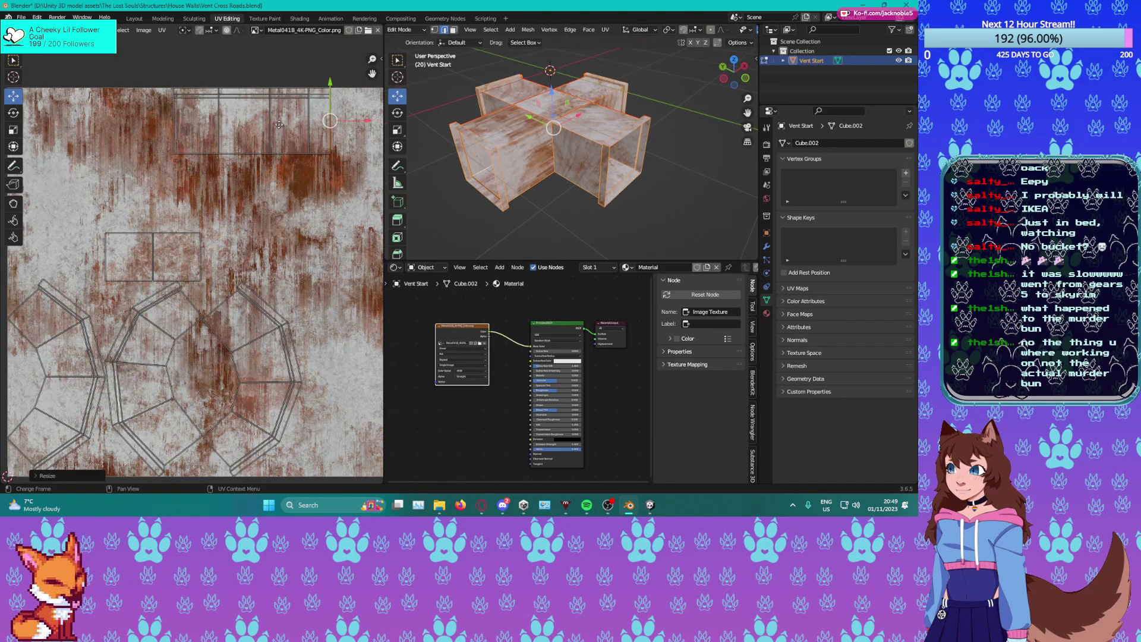
Select the strip's left and right end edges together and scale them slightly closer together along X.
middle_click_drag(501, 172, 525, 151)
scroll(198, 226, "up", 2)
middle_click_drag(202, 113, 147, 292, "shift")
left_click(108, 163)
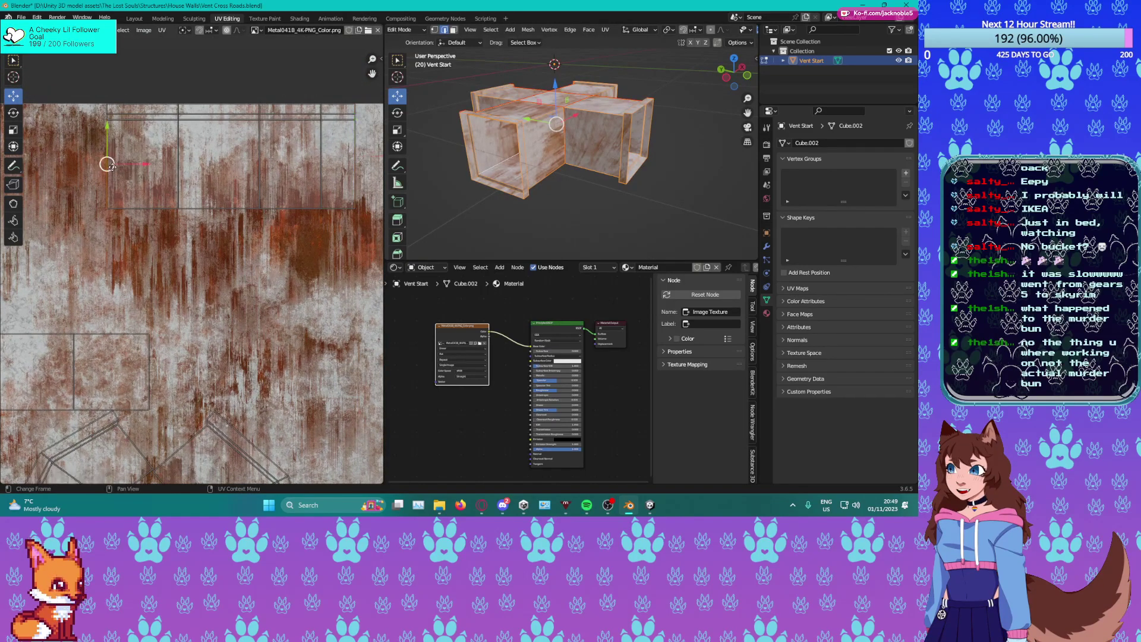
left_click_drag(140, 166, 146, 167)
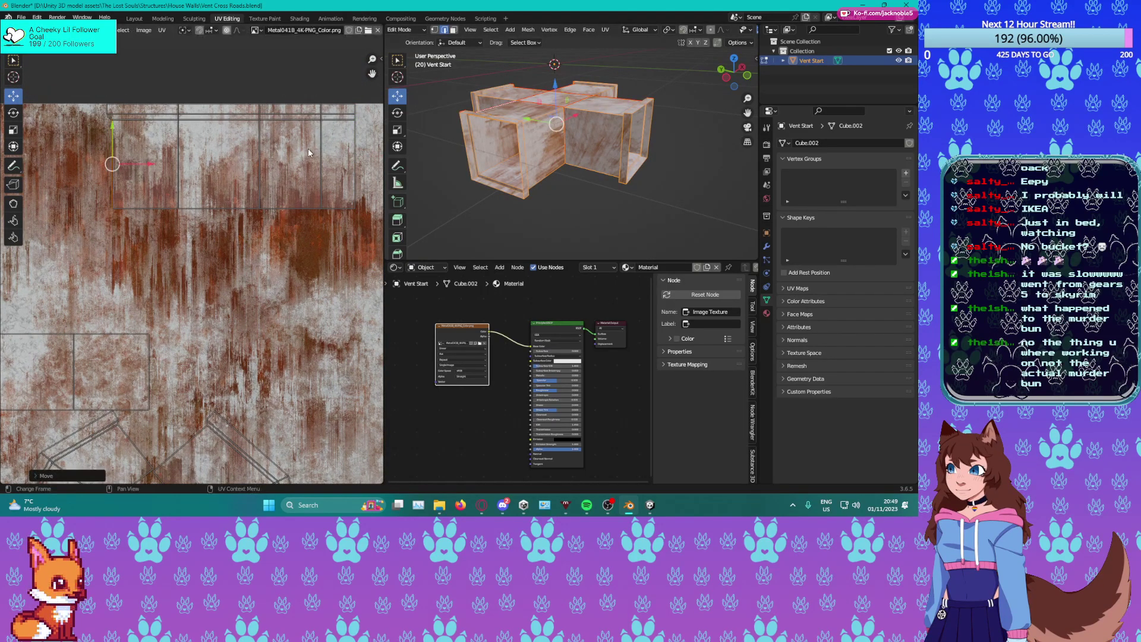
key("ctrl+z")
left_click(355, 149, "shift")
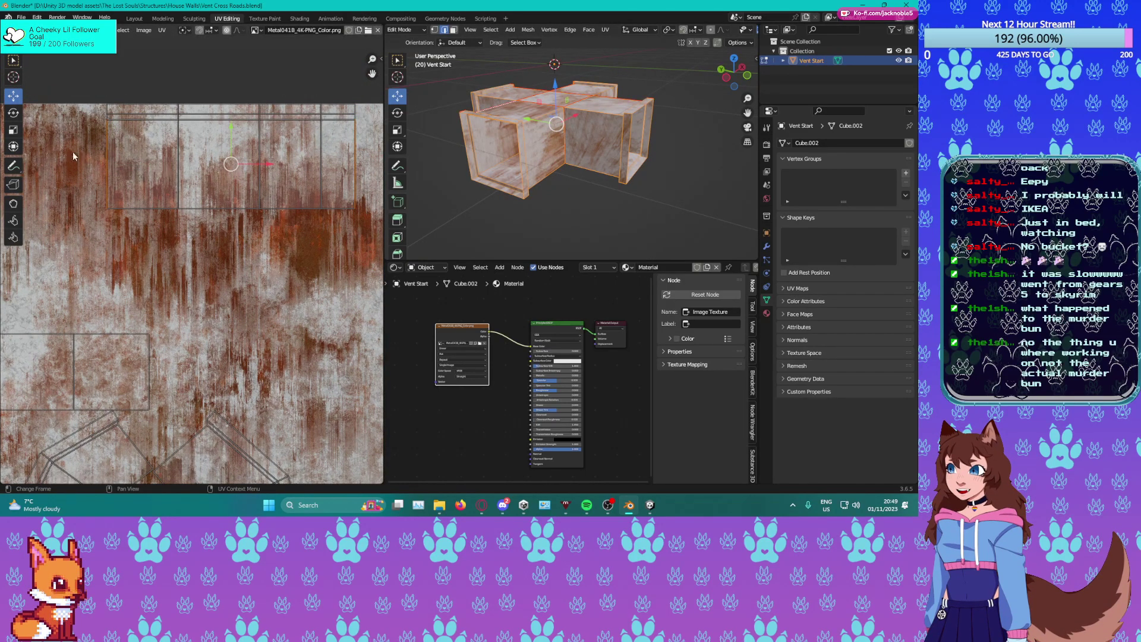
left_click(12, 132)
left_click_drag(271, 166, 262, 164)
Select an interior vertical edge loop of the straightened strip and move it horizontally to adjust the face widths.
middle_click_drag(553, 142, 514, 166)
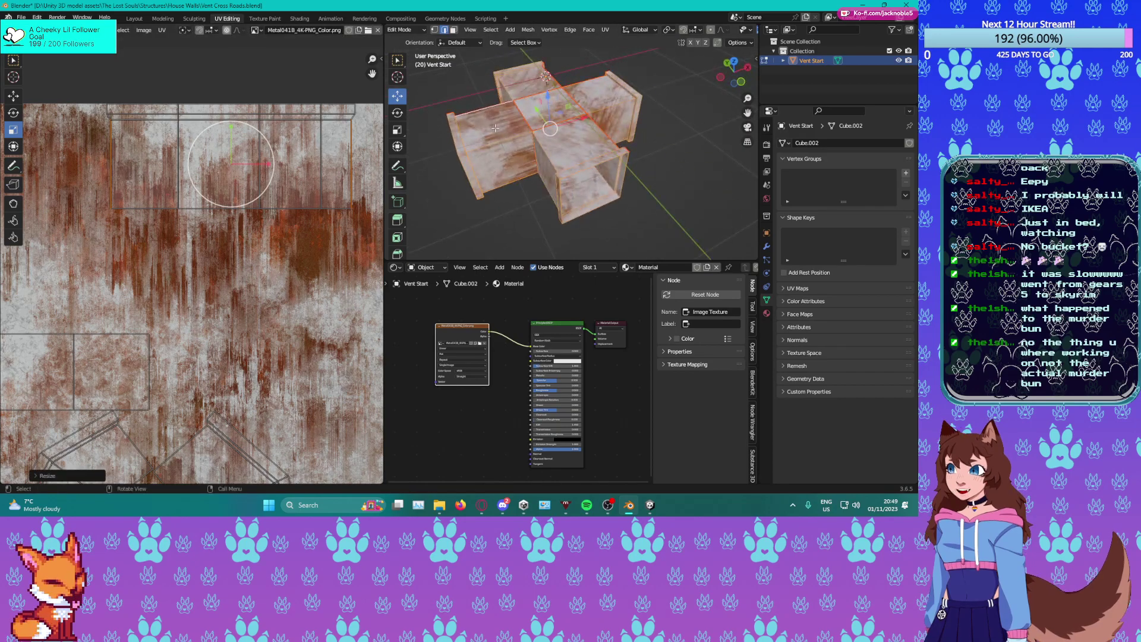
scroll(187, 142, "up", 1)
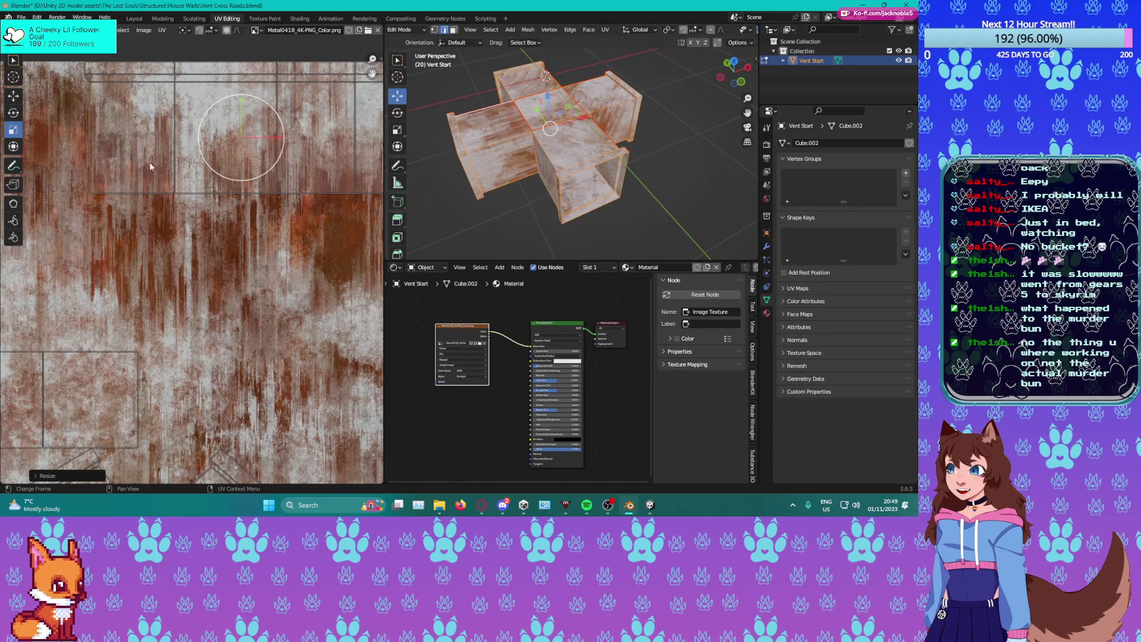
scroll(239, 132, "down", 1)
left_click(181, 160, "alt")
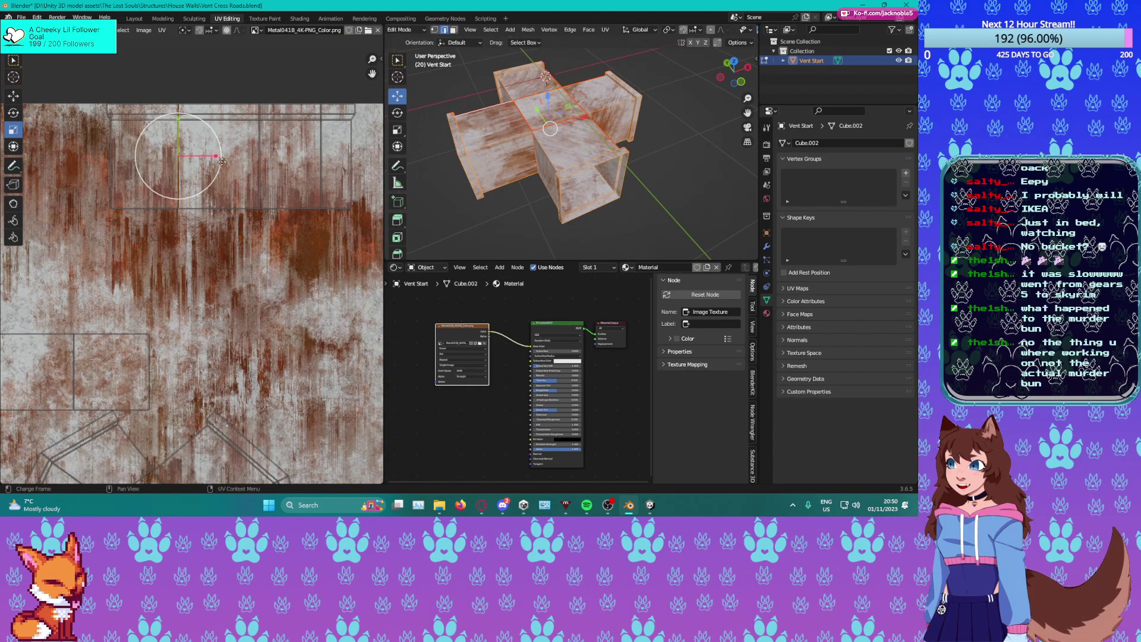
left_click(15, 95)
left_click(208, 159)
left_click_drag(215, 156, 284, 158)
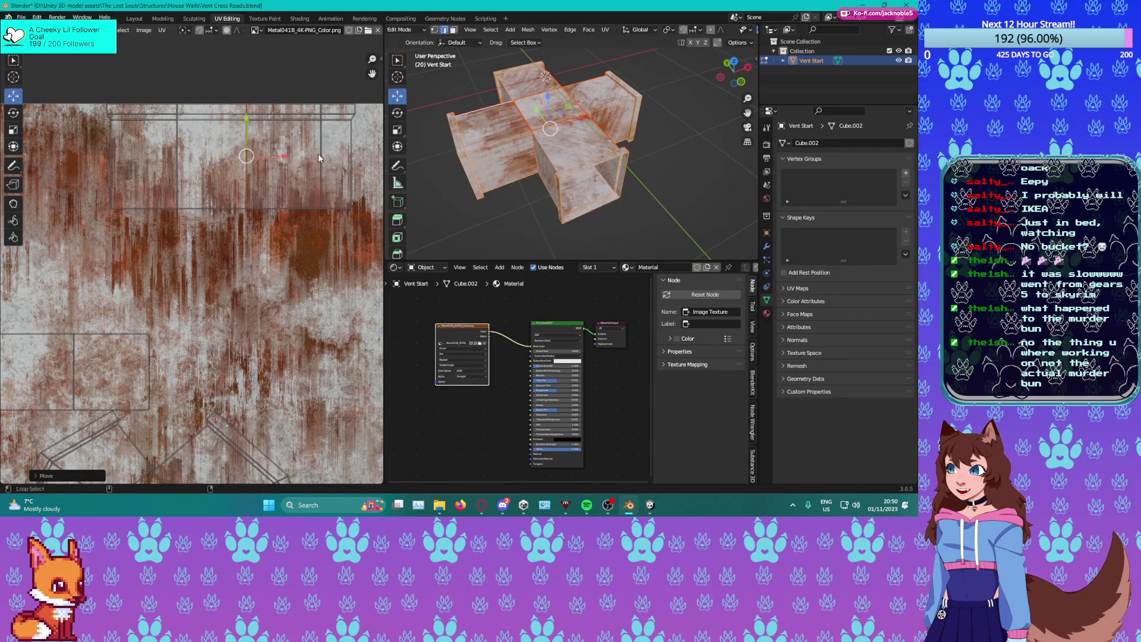
Shift the straightened strip's interior vertical edges horizontally to adjust the face widths and save the file.
key("g")
left_click_drag(327, 152, 323, 154)
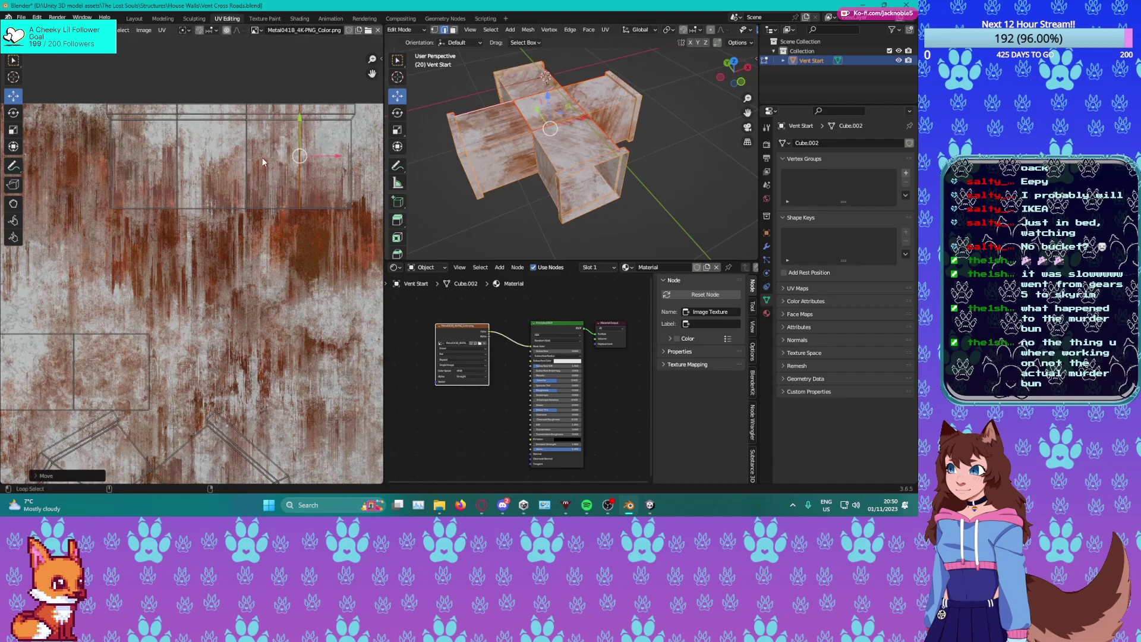
key("g")
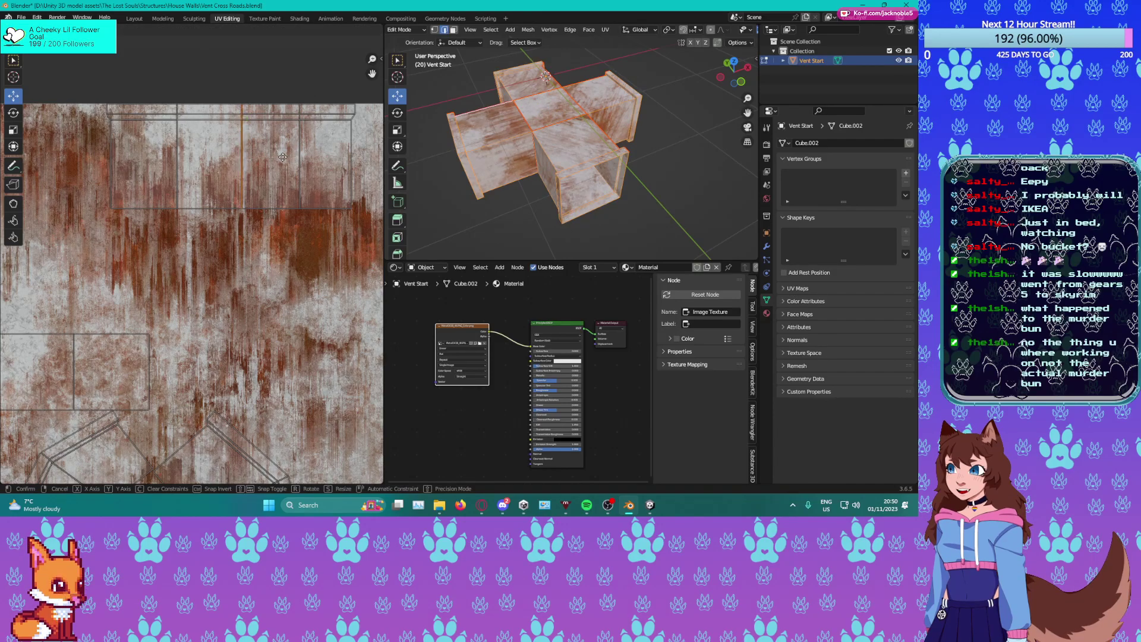
left_click(283, 157)
left_click_drag(276, 160, 276, 160)
left_click(181, 160)
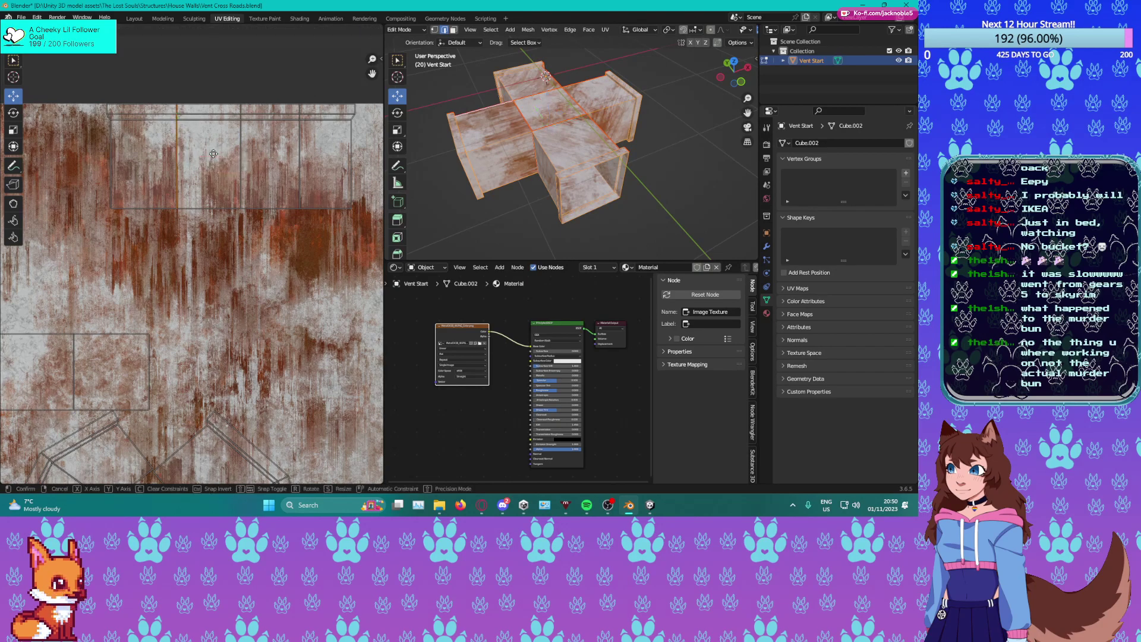
scroll(180, 262, "down", 3)
key("ctrl+s")
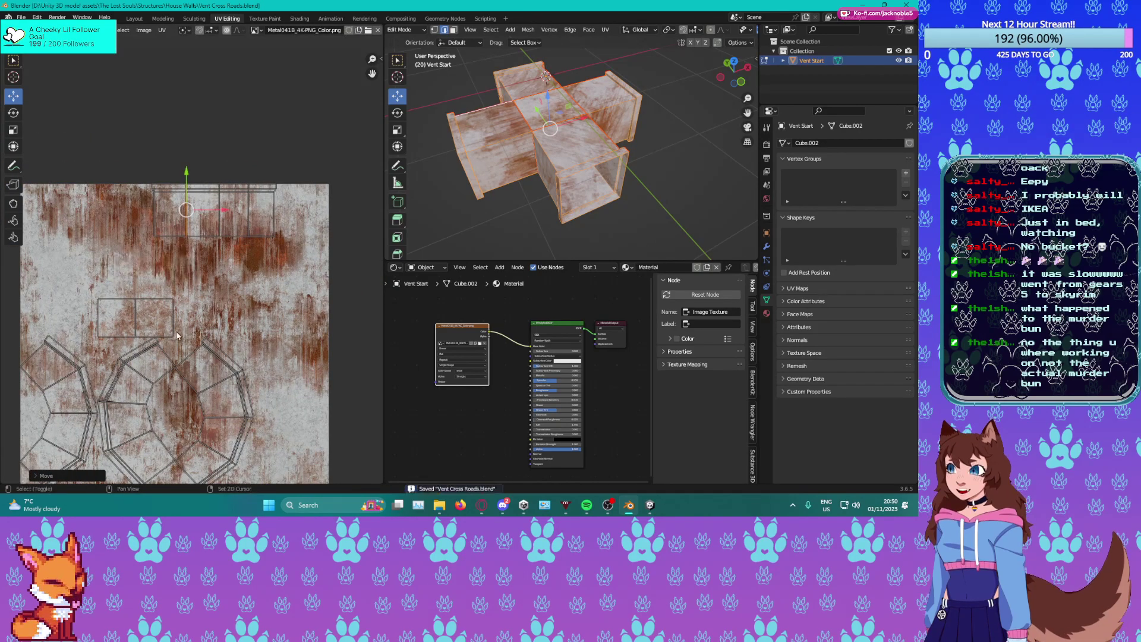
Straighten the outermost right-hand edge loops of the leftmost curved UV island into vertical lines with an X scale of 0.
middle_click_drag(180, 272, 197, 204)
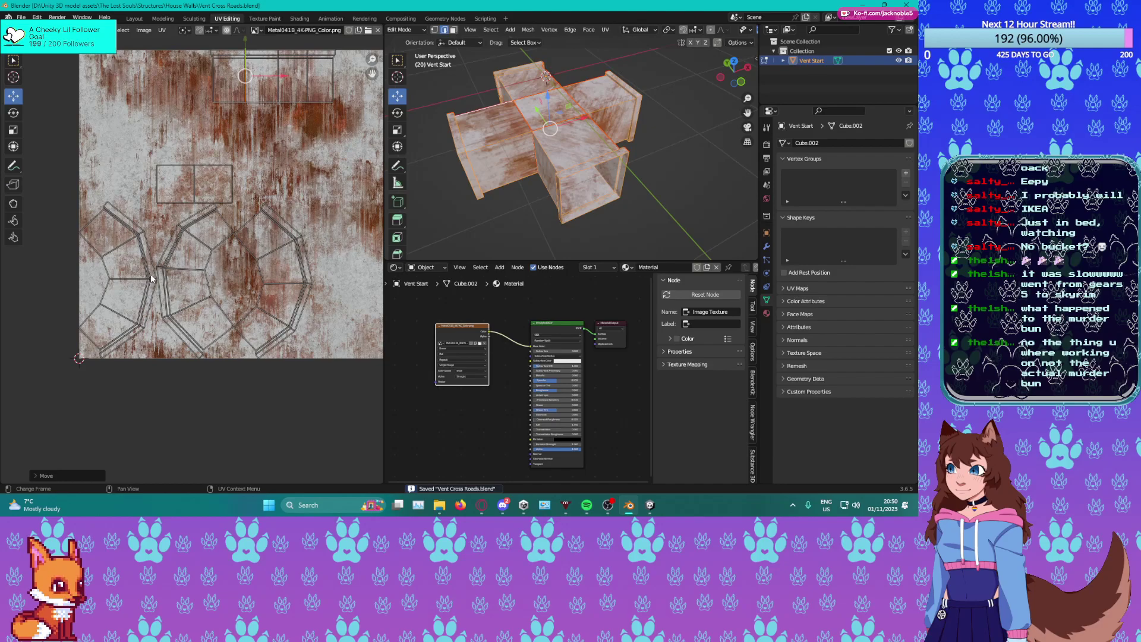
left_click(154, 294, "alt")
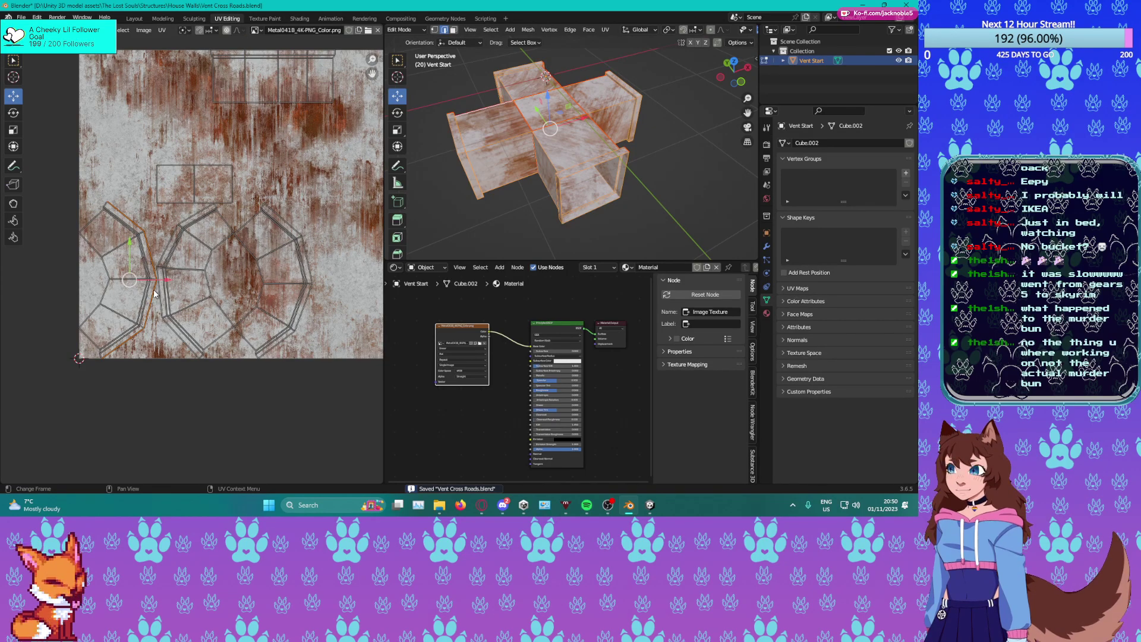
key("s")
key("x")
key("0")
key("Return")
key("ctrl+z")
key("s")
key("Escape")
key("ctrl+shift+z")
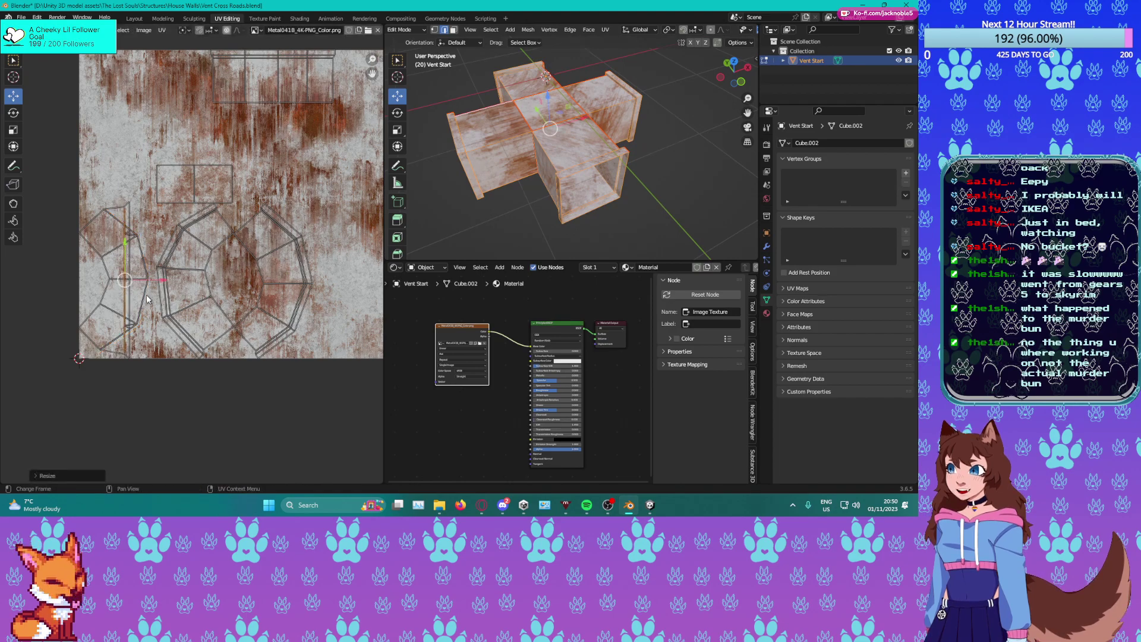
Straighten the leftmost island's remaining curved edge loops, including its inner left side, into vertical lines.
key("ctrl+z")
key("g")
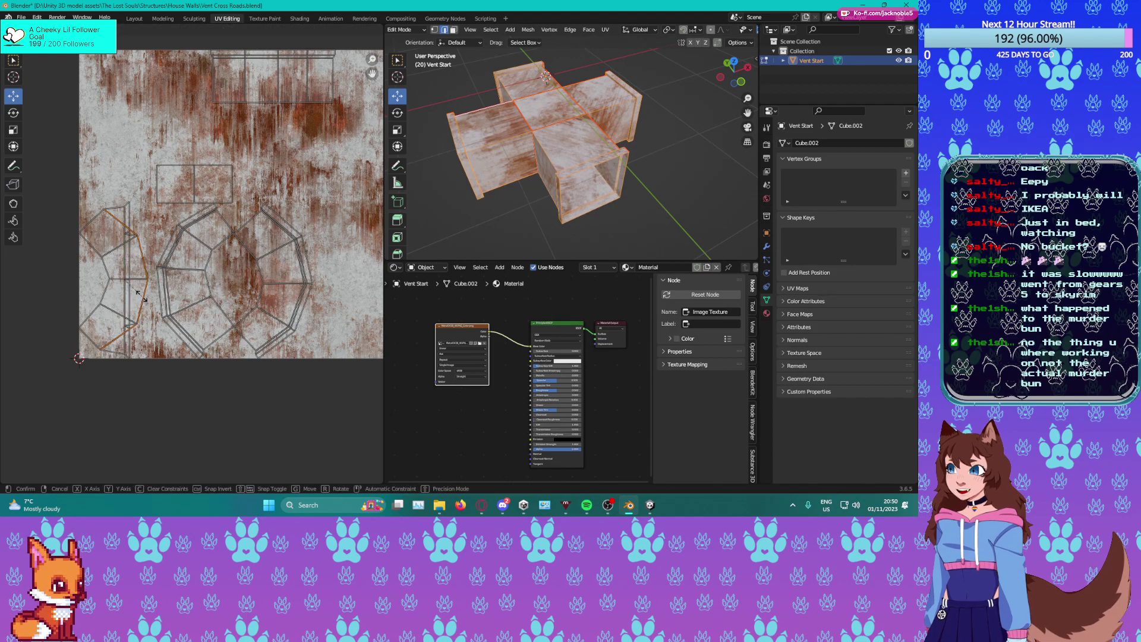
key("Escape")
key("ctrl+shift+z")
key("ctrl+z")
key("g")
key("Escape")
key("ctrl+shift+z")
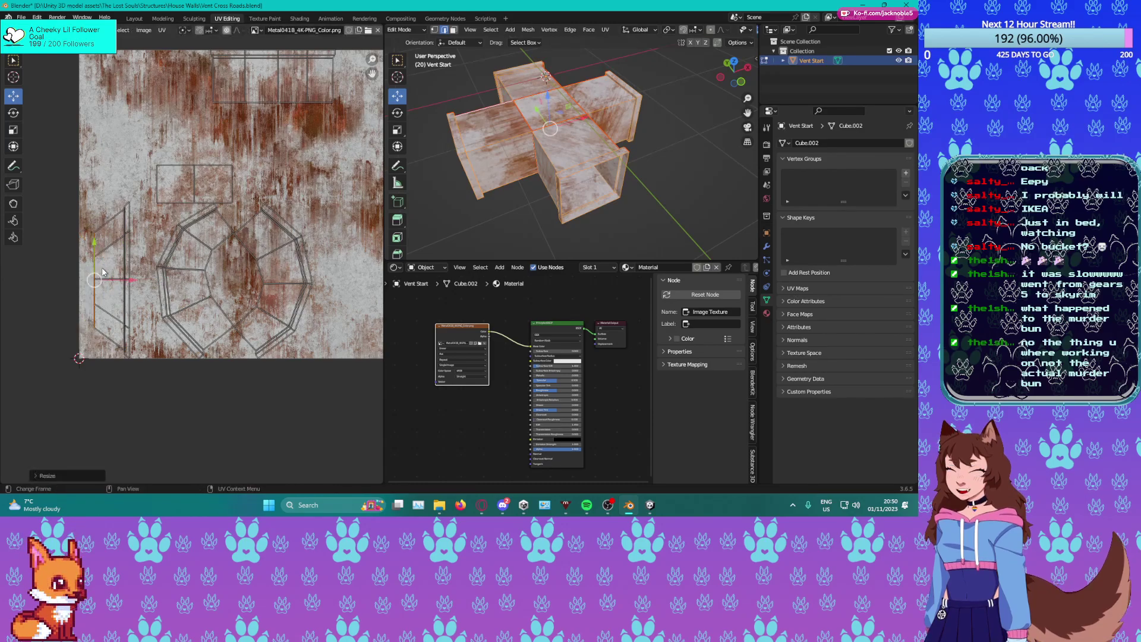
Flatten the leftmost island's bottom end edge and the slanted cross edge above it into horizontal lines.
middle_click_drag(147, 356, 195, 177)
scroll(195, 177, "up", 4)
middle_click_drag(110, 145, 147, 211)
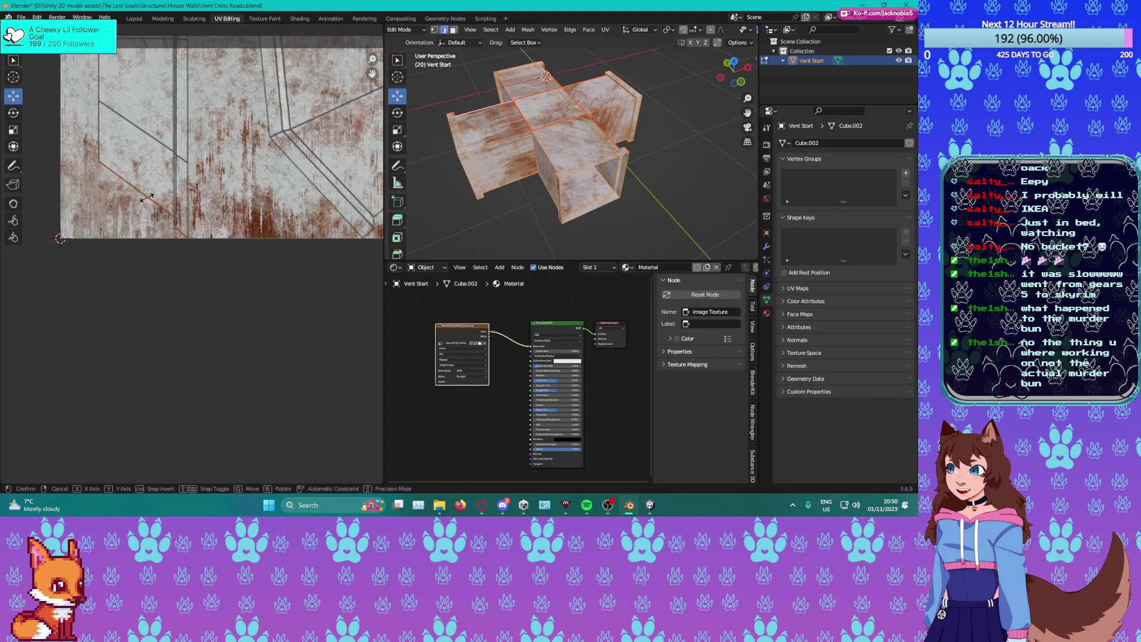
left_click(146, 199)
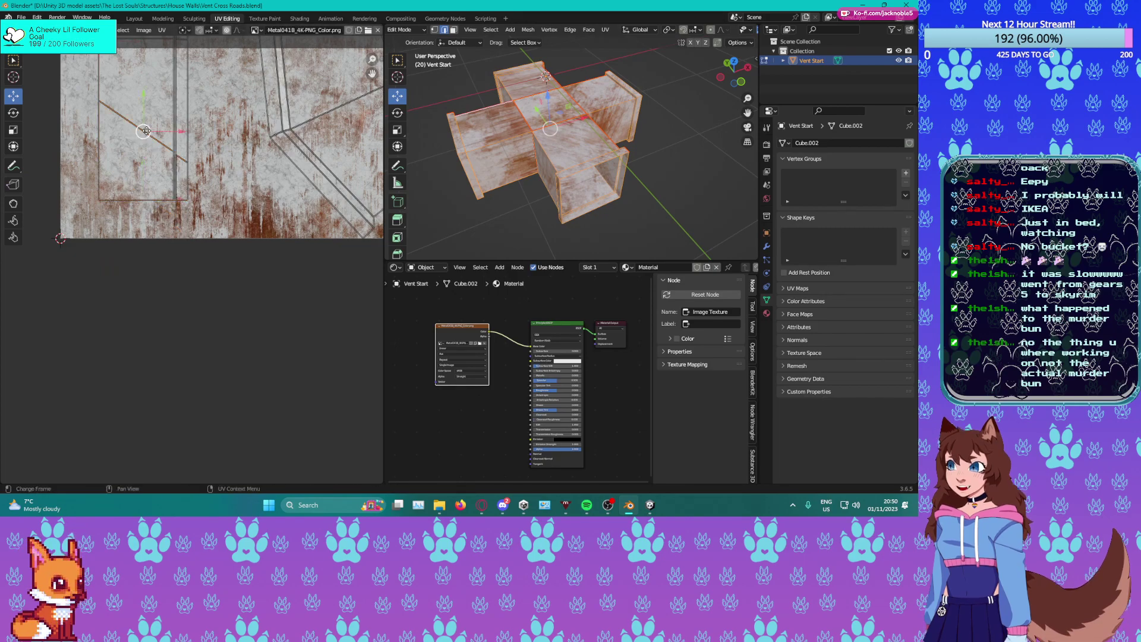
key("g")
left_click(146, 130)
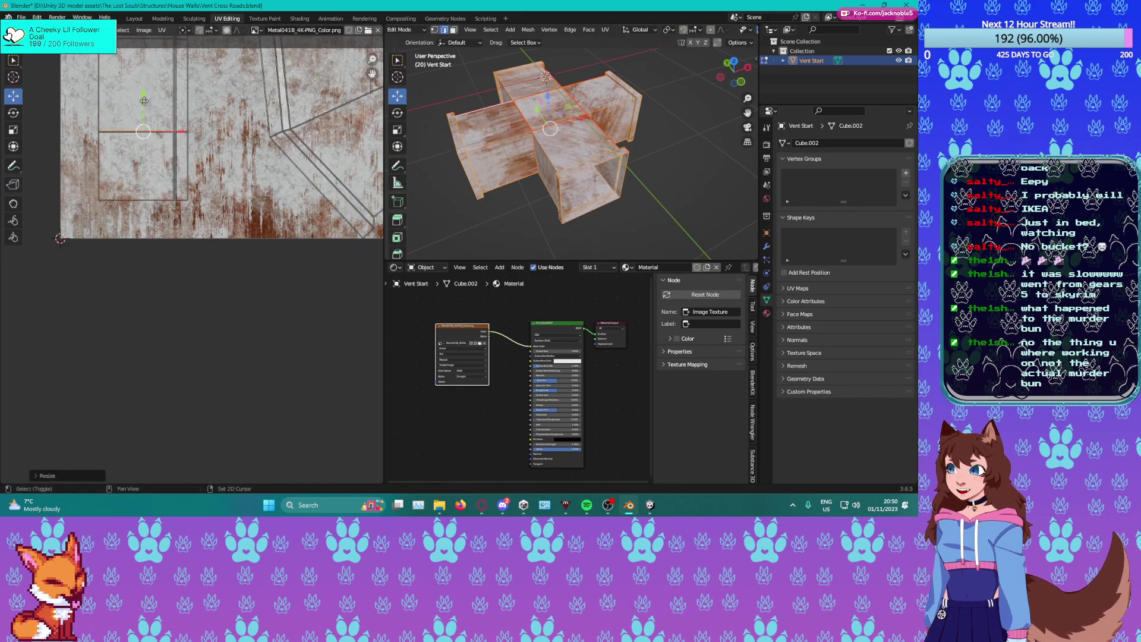
Flatten the leftmost island's middle cross edge into a horizontal line with a Y scale of 0.
middle_click_drag(143, 95, 170, 230)
left_click(155, 160)
key("s")
key("y")
key("0")
left_click(156, 161)
middle_click_drag(160, 120, 155, 195, "shift")
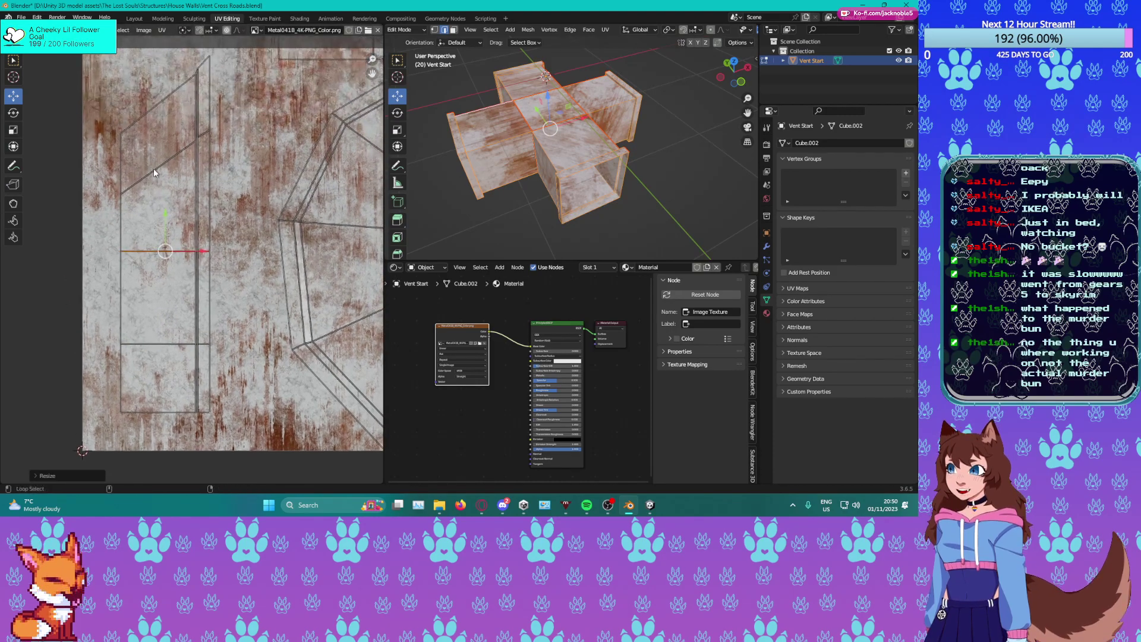
Flatten the leftmost island's upper cross edge and top end edge into horizontal lines with a Y scale of 0.
left_click(153, 170)
key("g")
key("y")
key("0")
left_click(153, 168)
left_click(154, 106, "alt")
key("g")
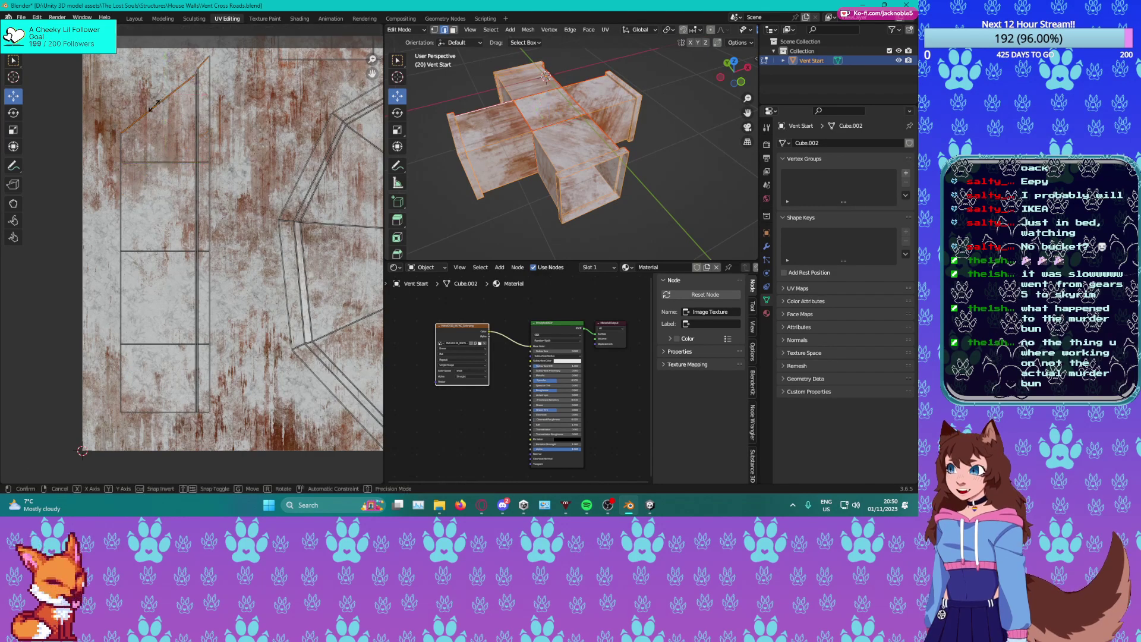
key("y")
key("0")
left_click(155, 106)
Select the whole straightened vertical strip, move it to the texture's right border and raise it slightly.
scroll(155, 106, "down", 2)
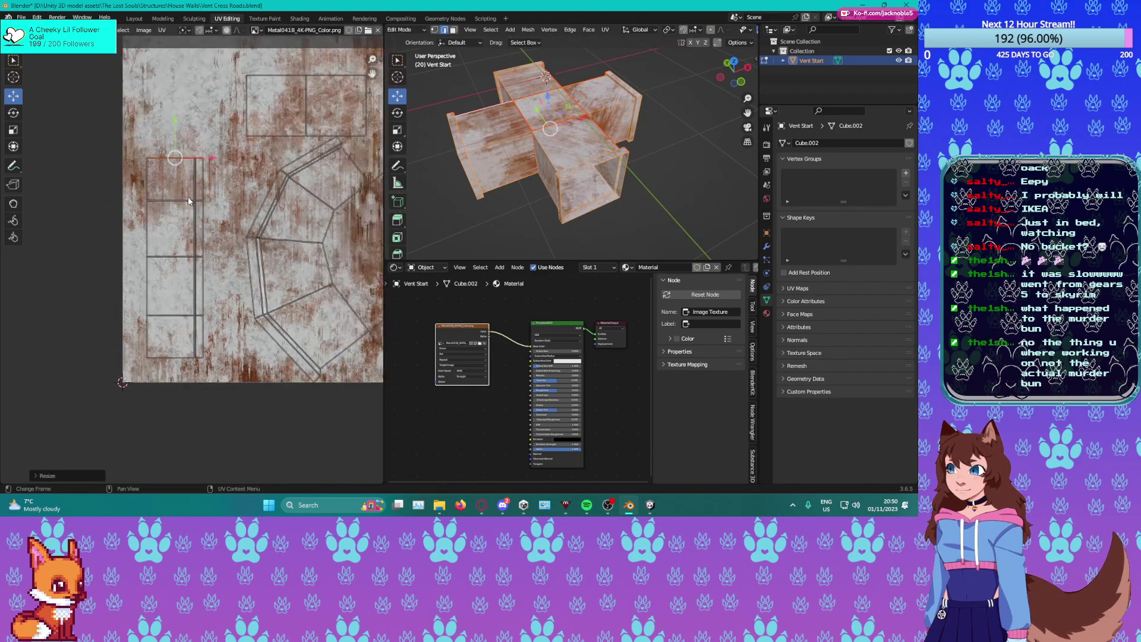
key("b")
left_click_drag(224, 386, 224, 387)
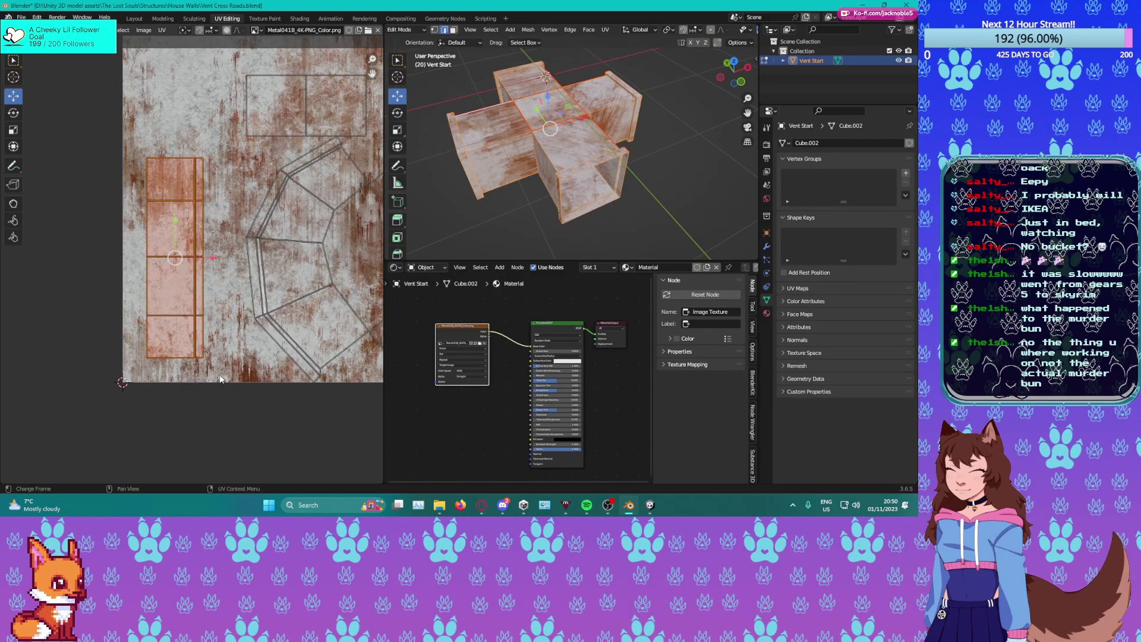
scroll(149, 272, "down", 3)
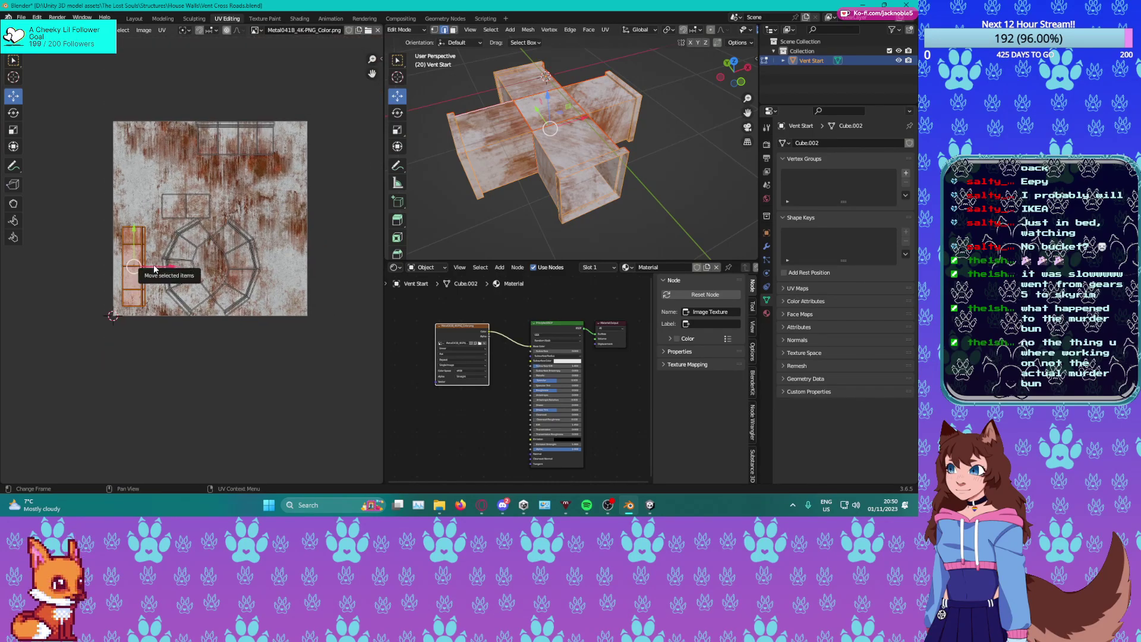
left_click_drag(154, 268, 317, 269)
scroll(289, 258, "up", 4)
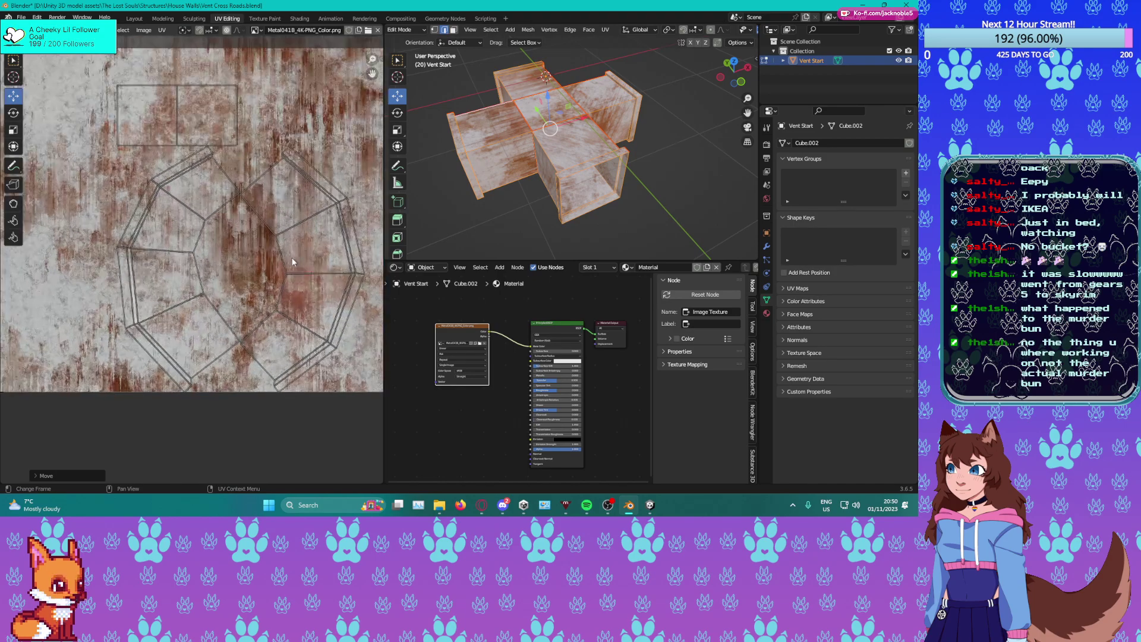
middle_click_drag(192, 245, 96, 219)
scroll(329, 224, "up", 1)
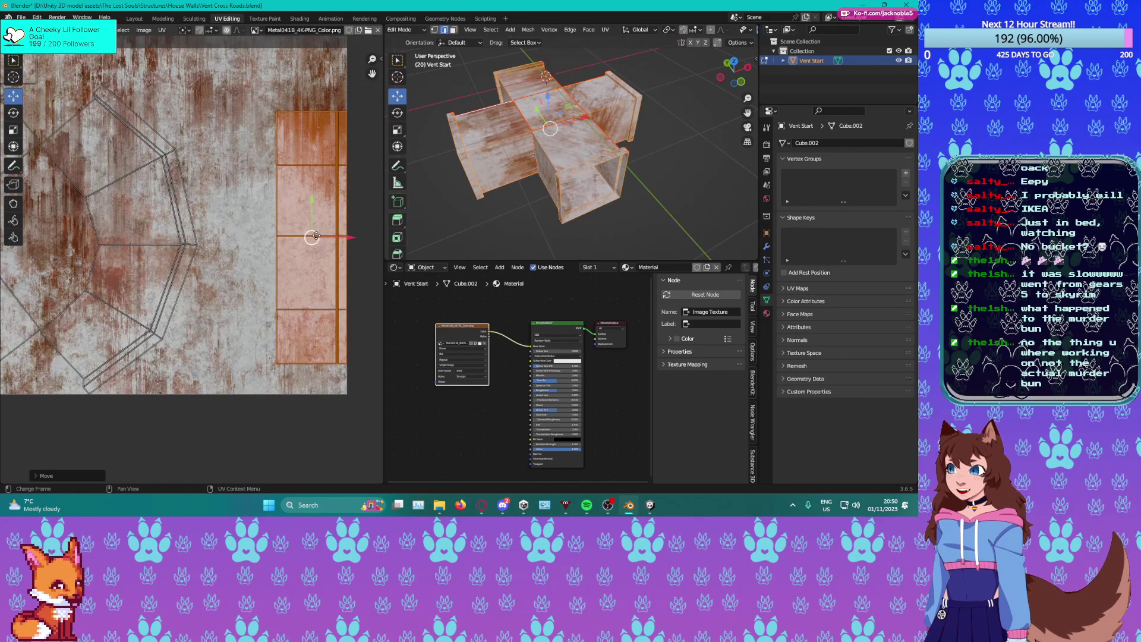
left_click_drag(313, 214, 315, 172)
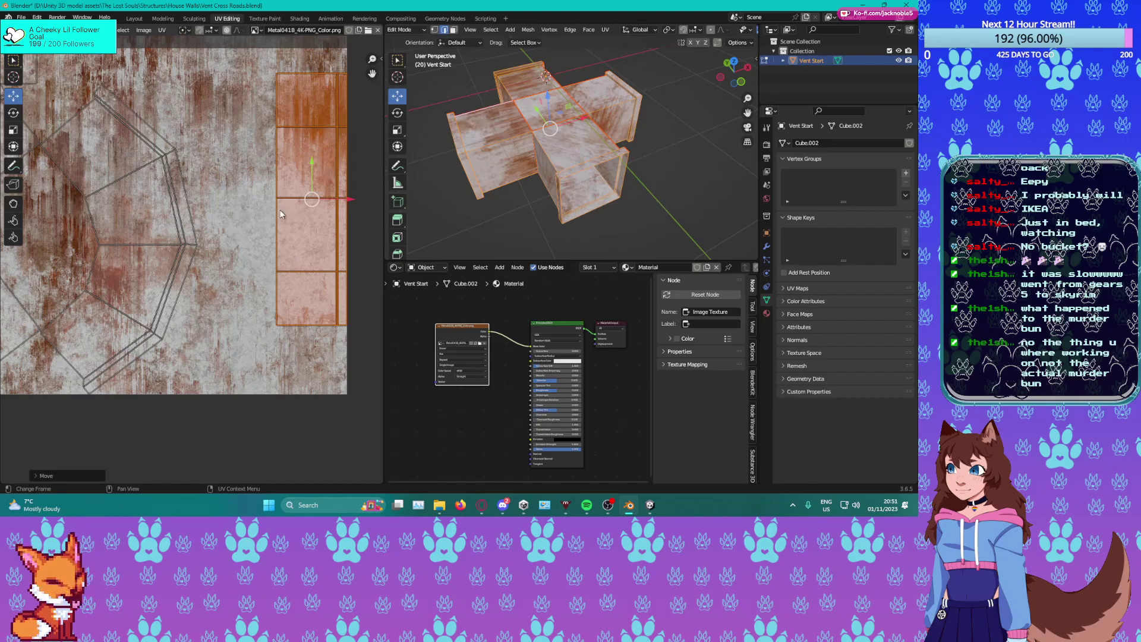
Select the moved strip's top and bottom end edges together and scale them slightly along Y to adjust the end faces.
left_click(280, 234)
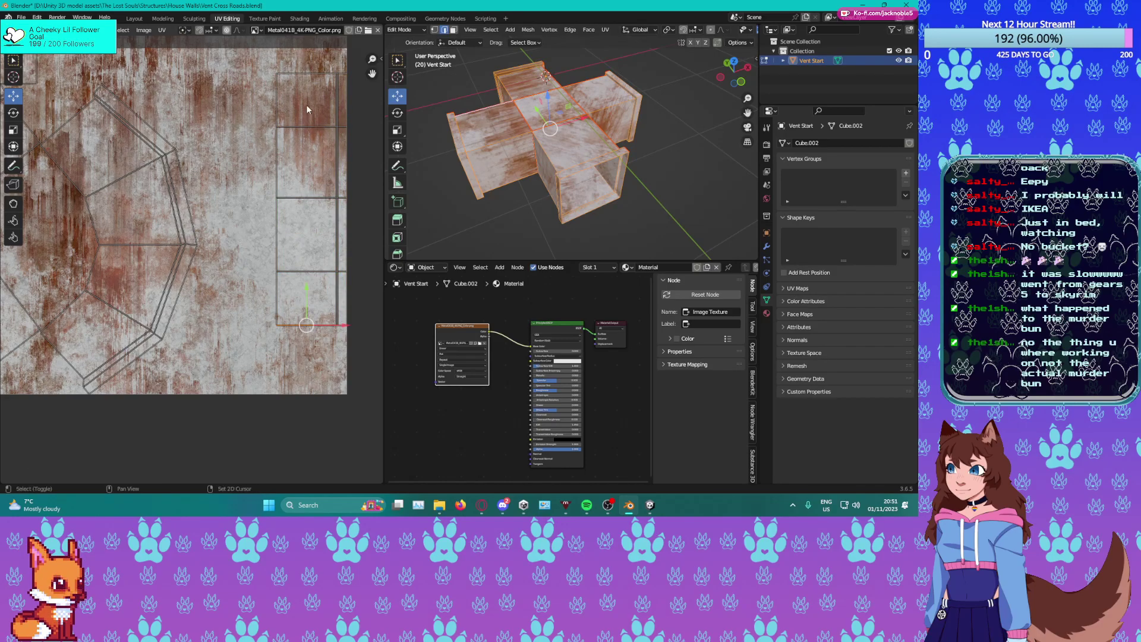
left_click(17, 131)
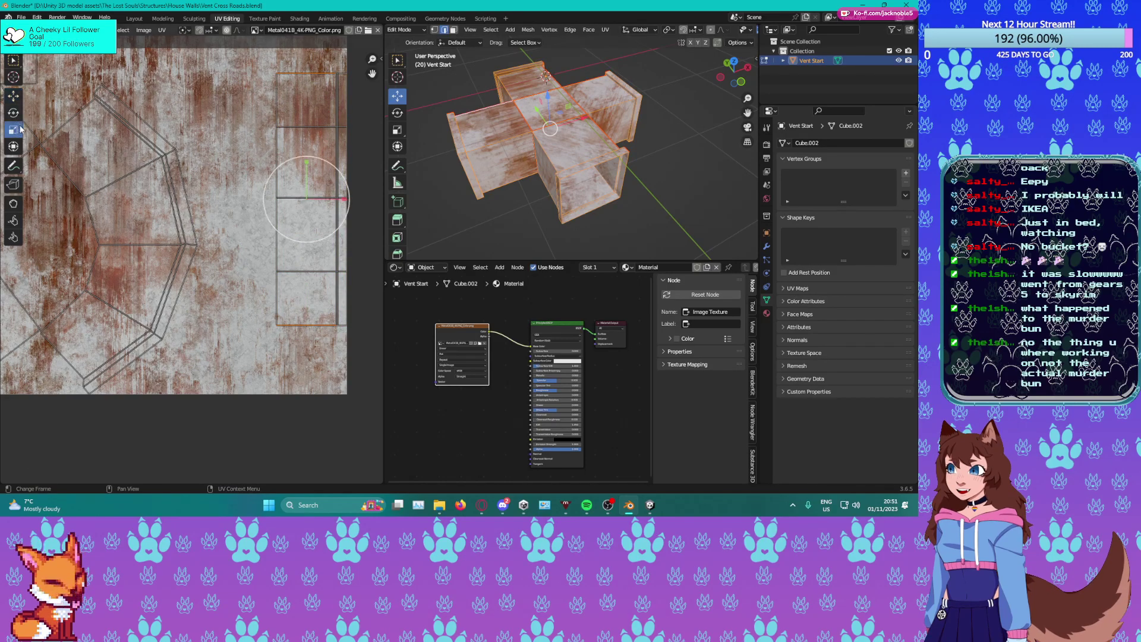
left_click_drag(306, 166, 305, 172)
Straighten the outermost edge loop of the curved island nearest the moved strip into a vertical line with an X scale of 0.
scroll(305, 173, "down", 1)
middle_click_drag(305, 160, 373, 146)
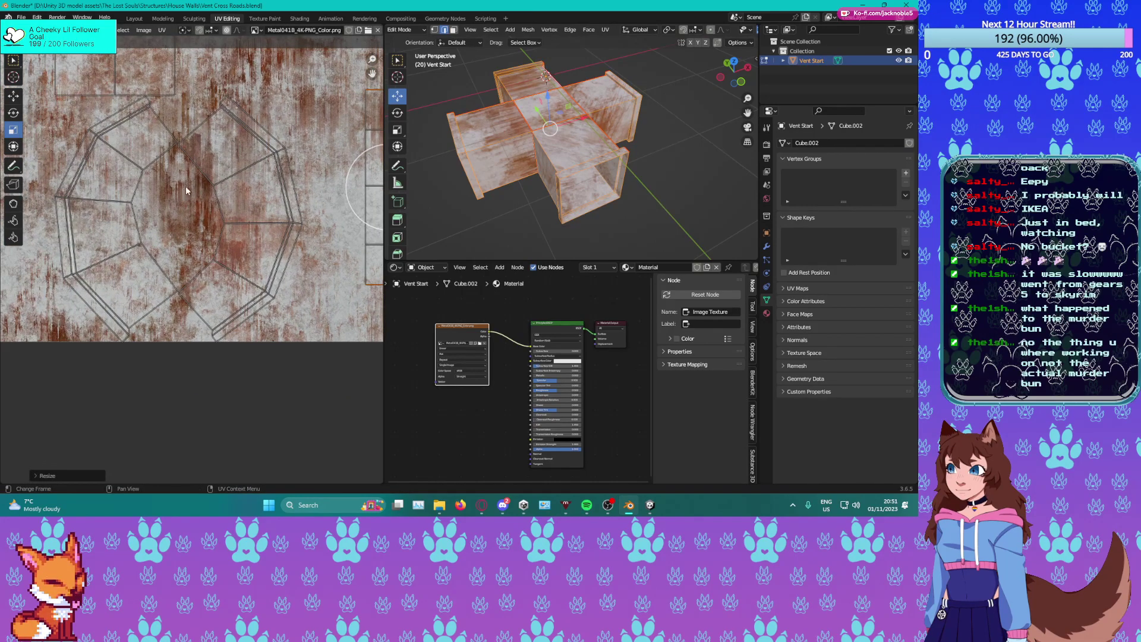
left_click(282, 187, "alt")
left_click(297, 188, "alt")
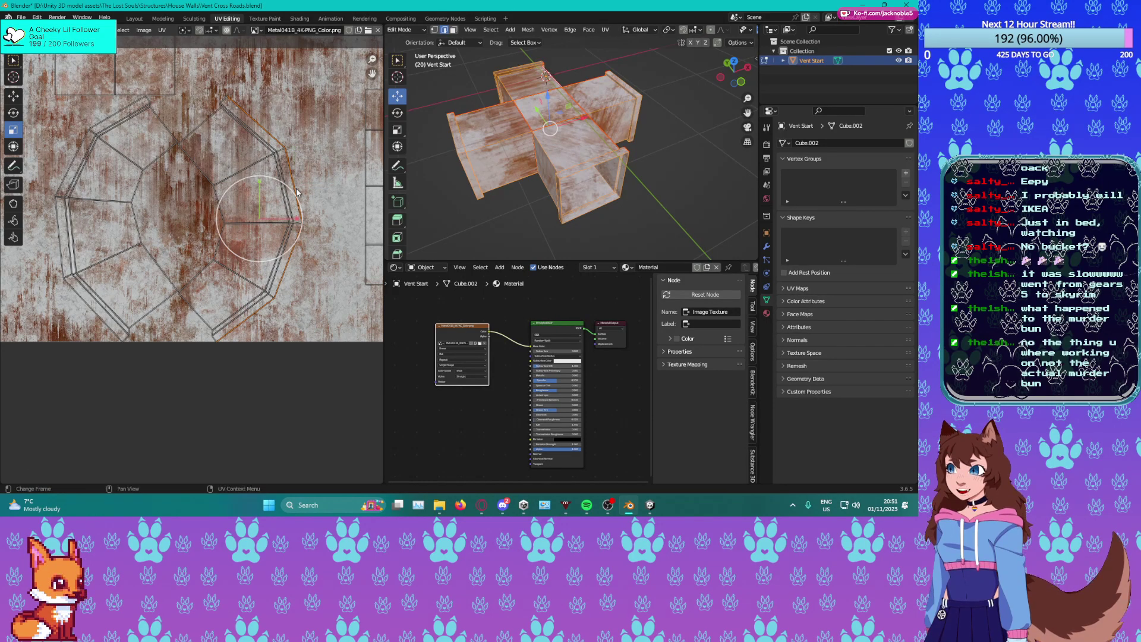
key("s")
key("x")
key("0")
key("Return")
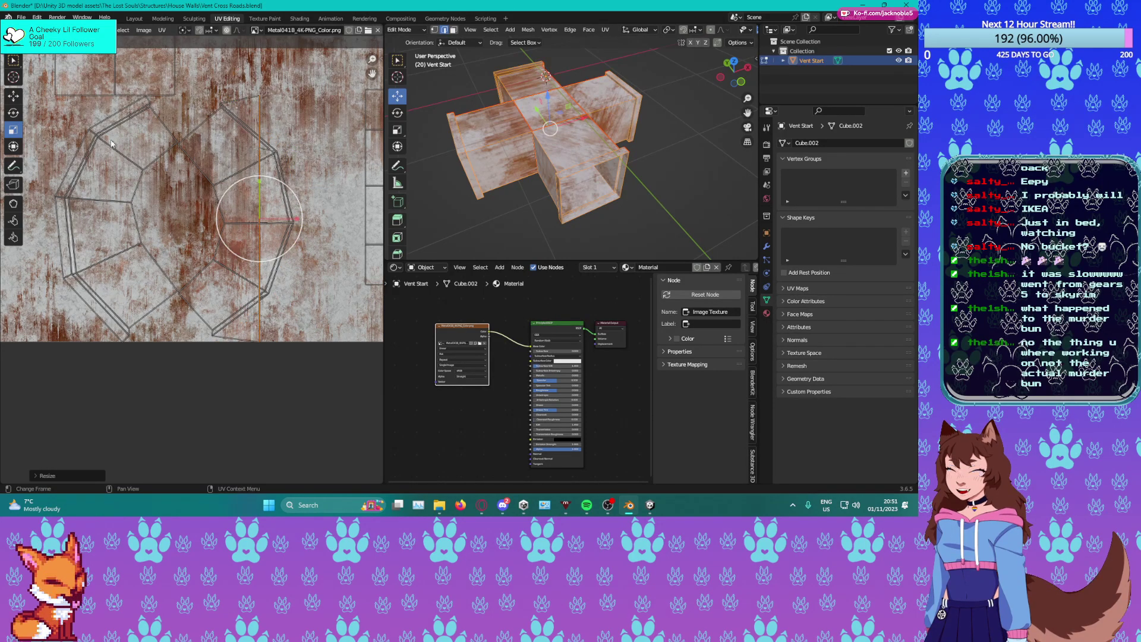
Straighten the same island's other outer edge loops and its inner curved edge into vertical lines with an X scale of 0.
left_click(10, 65)
key("s")
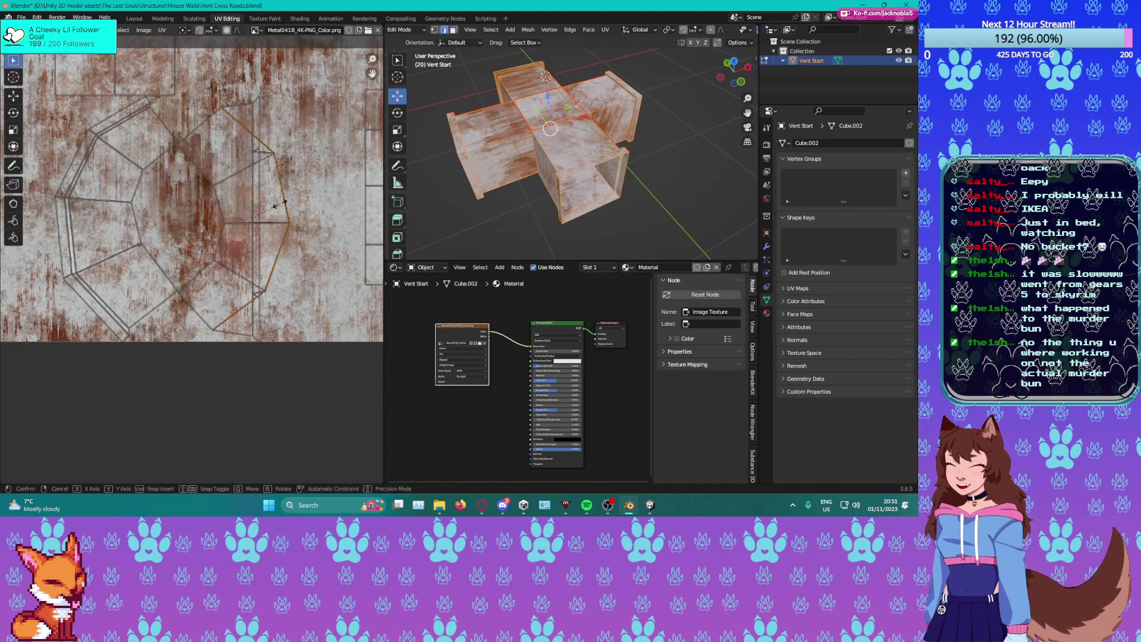
left_click(222, 188)
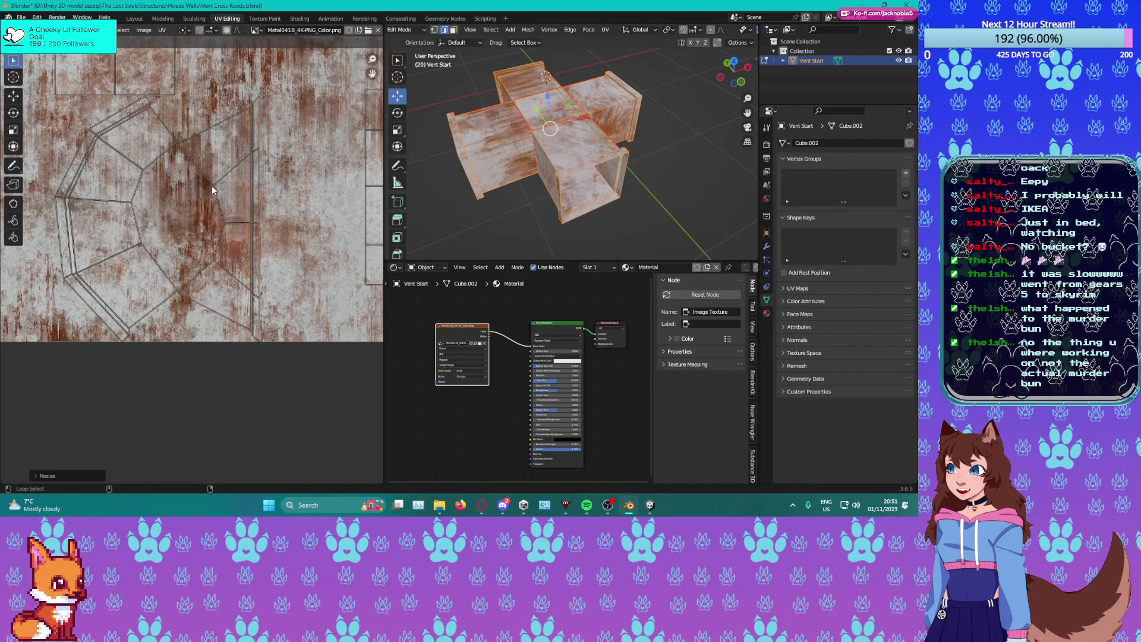
key("s")
key("x")
key("0")
key("Return")
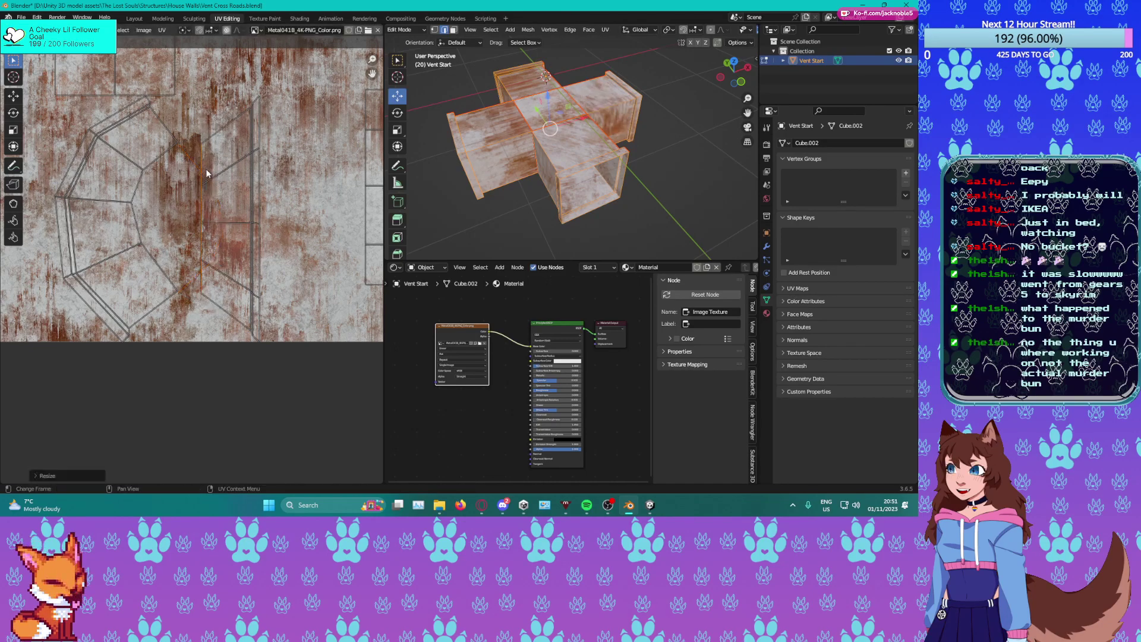
Straighten the last curved island's inner edge and outer edge loops into vertical lines with an X scale of 0.
middle_click_drag(204, 174, 283, 177)
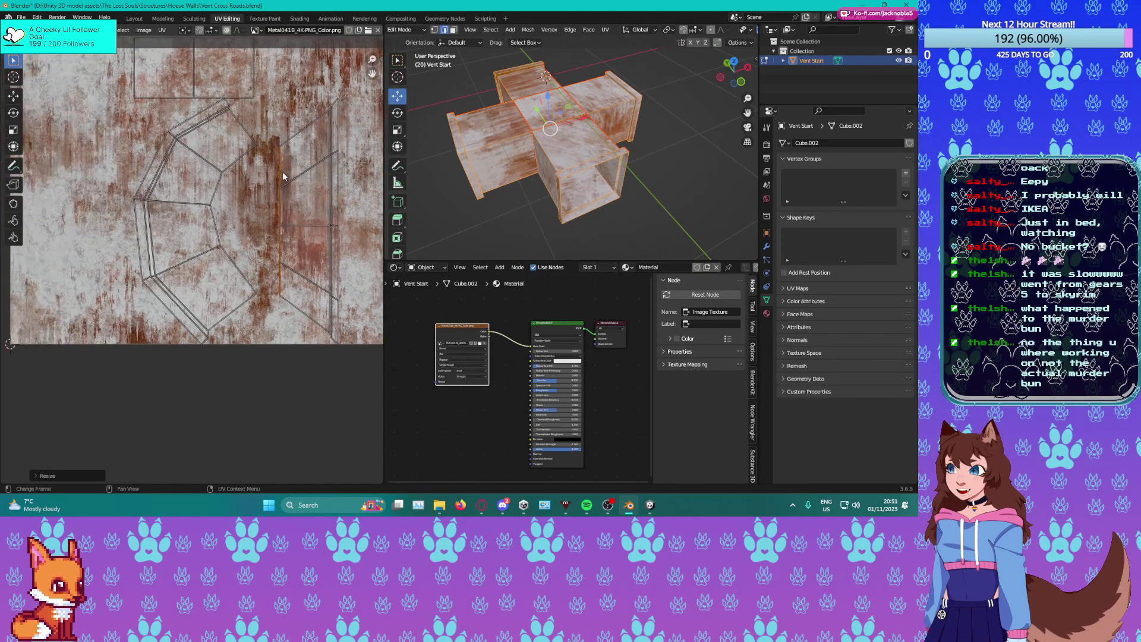
key("s")
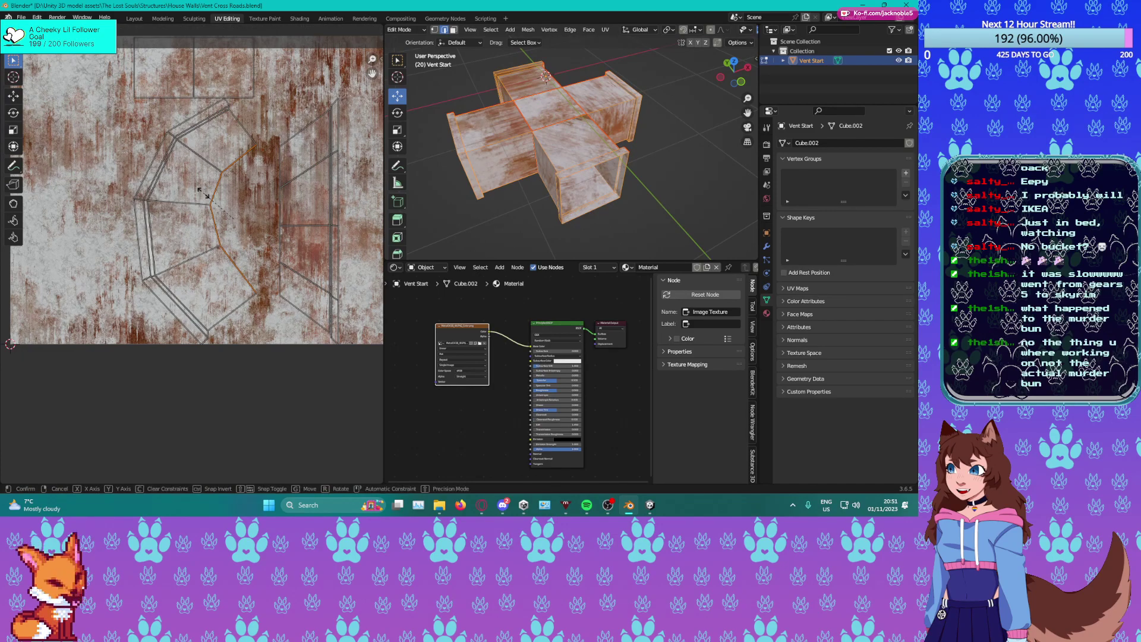
left_click(204, 195)
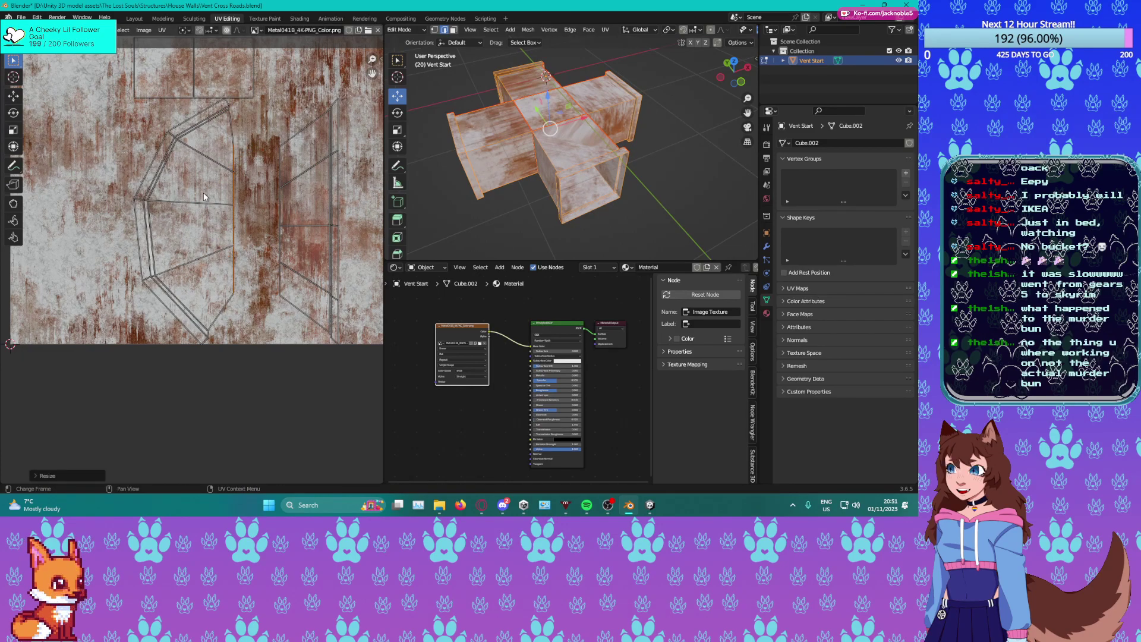
left_click(142, 219, "alt")
key("g")
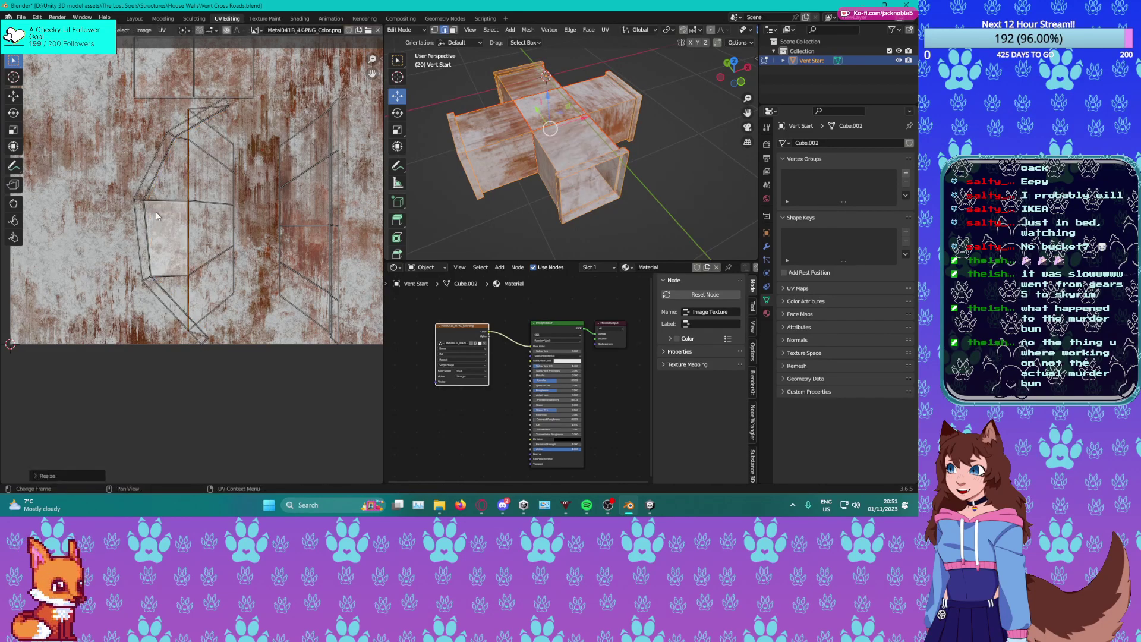
left_click(152, 213)
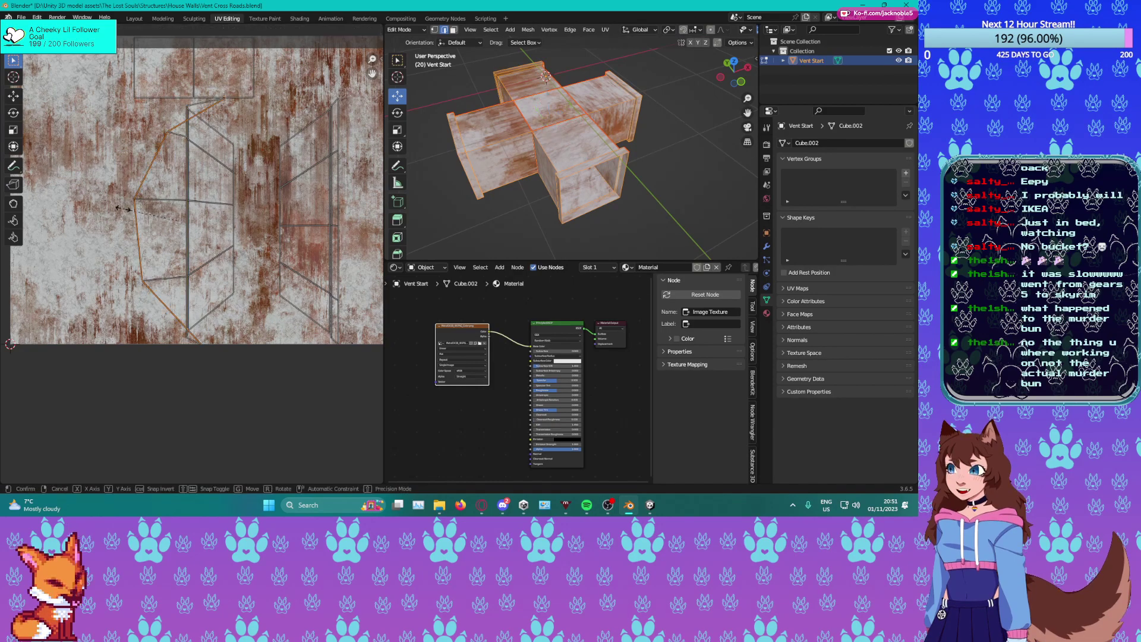
key("s")
key("x")
key("0")
key("Return")
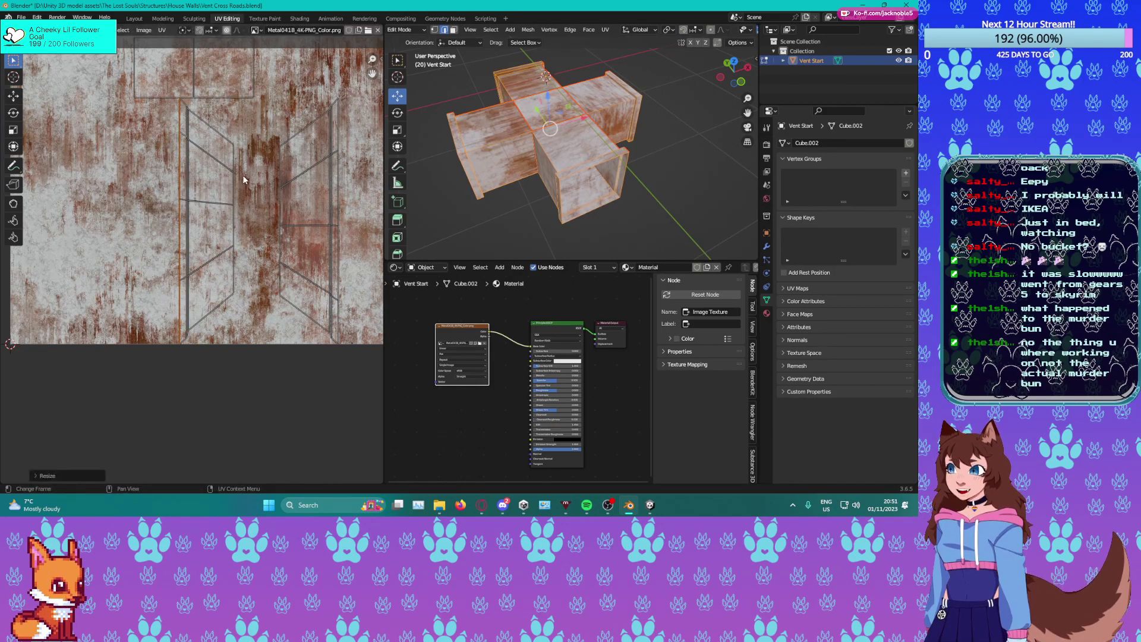
Flatten the near-strip island's top end edge and the slanted edge below it into horizontal lines with a Y scale of 0.
scroll(209, 177, "up", 1)
left_click(216, 84)
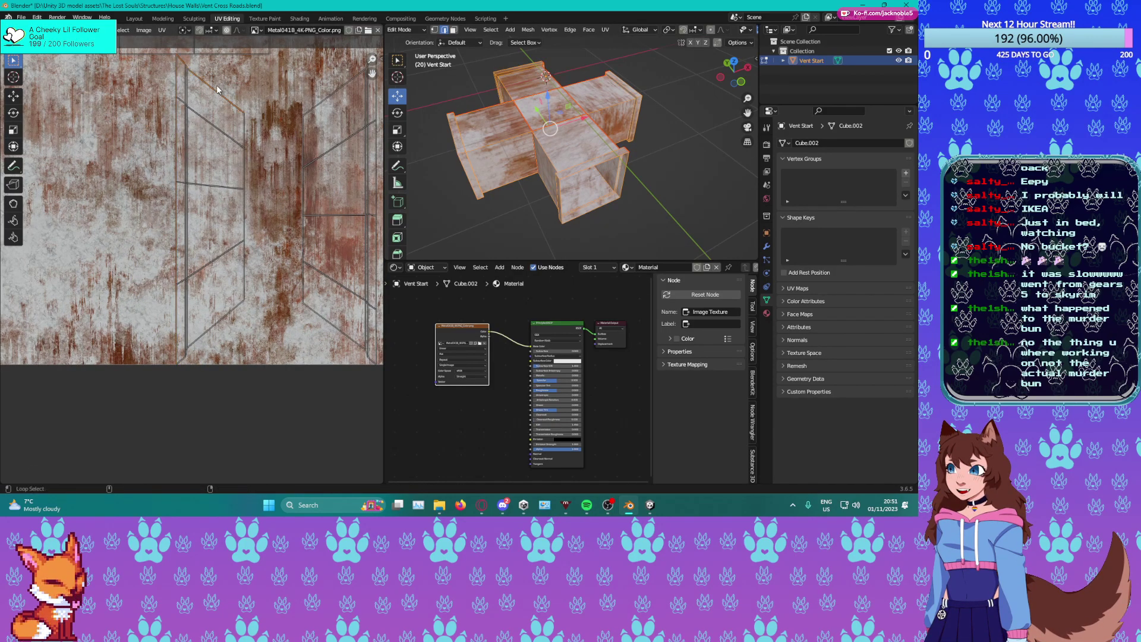
key("s")
left_click(211, 119)
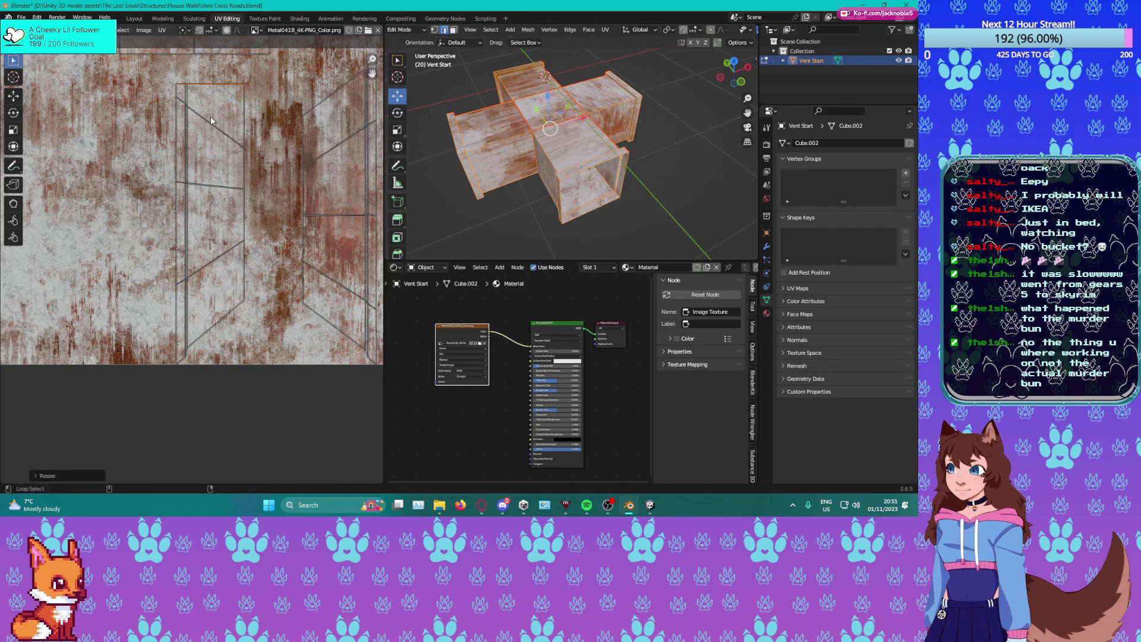
key("s")
key("y")
key("0")
key("Return")
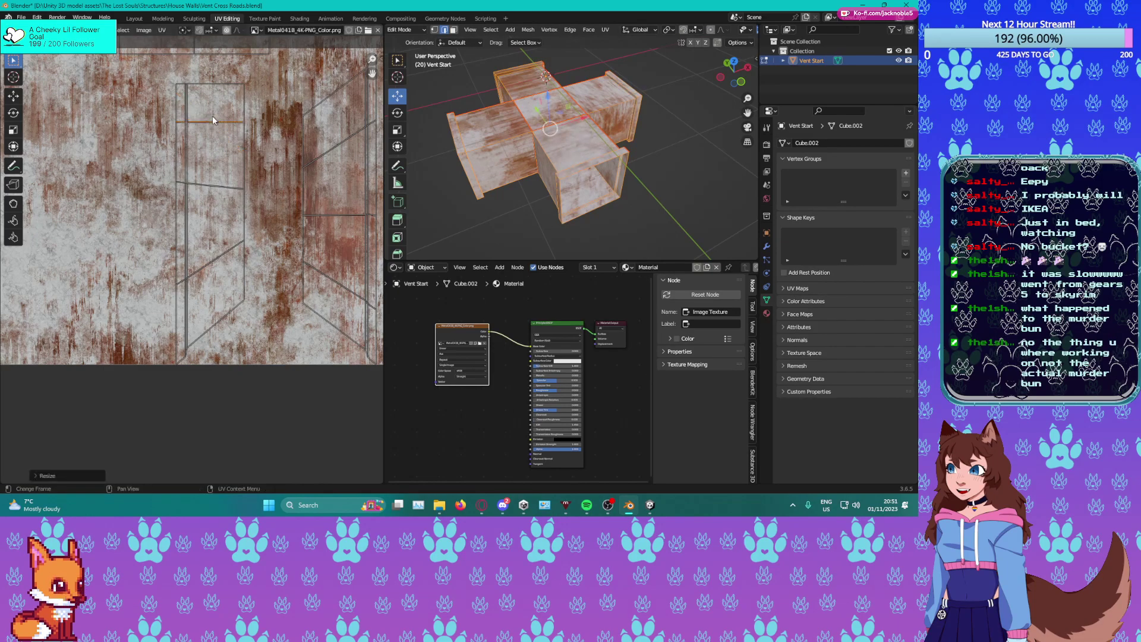
Flatten the same island's middle cross edge and the slanted cross edge below it with a Y scale of 0.
left_click(208, 180)
key("s")
key("y")
key("0")
key("Return")
left_click(220, 261)
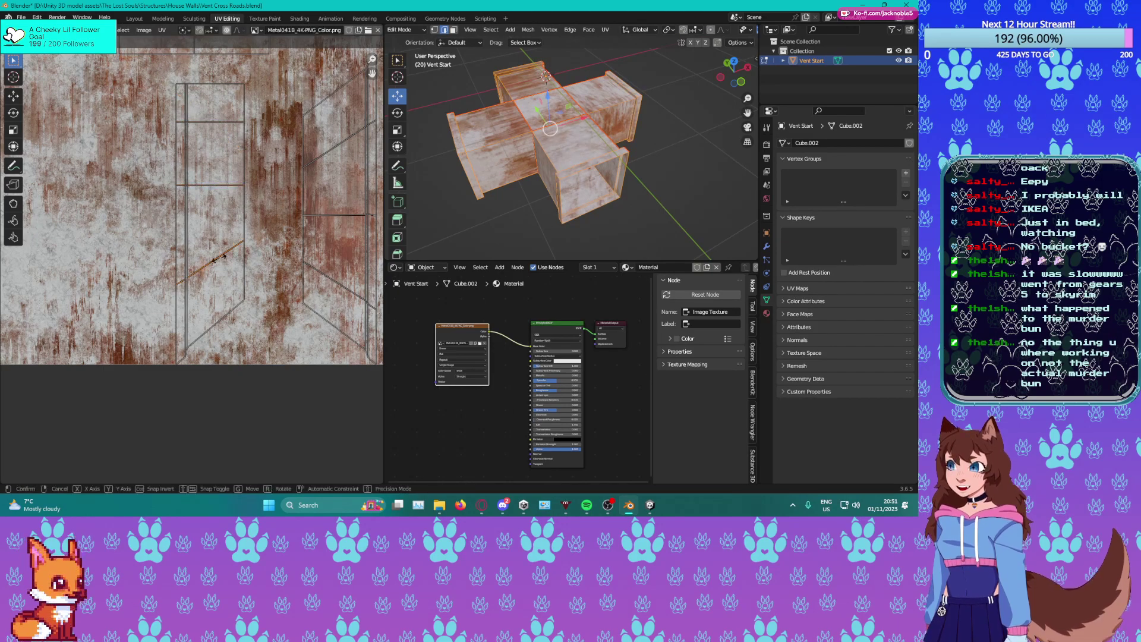
key("s")
key("y")
key("0")
key("Return")
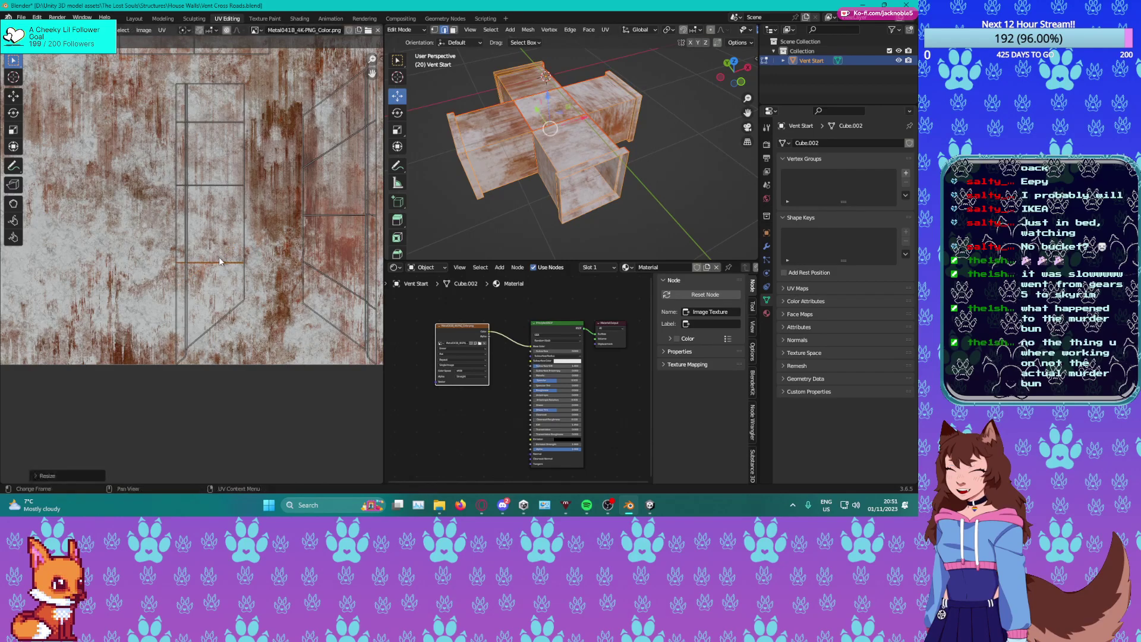
Flatten the same island's bottom end edge into a horizontal line.
left_click(220, 320)
key("g")
key("y")
key("0")
key("Return")
Flatten the neighbouring island's bottom end edge and its lower and middle cross edges into horizontal lines.
middle_click_drag(270, 231, 209, 238)
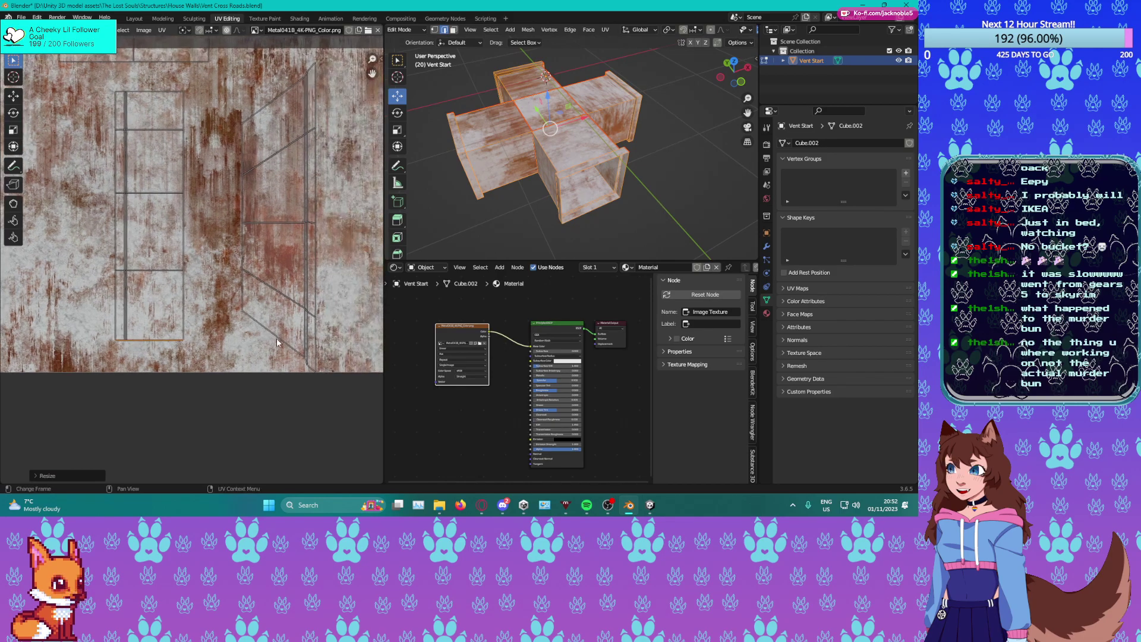
left_click(276, 338)
key("g")
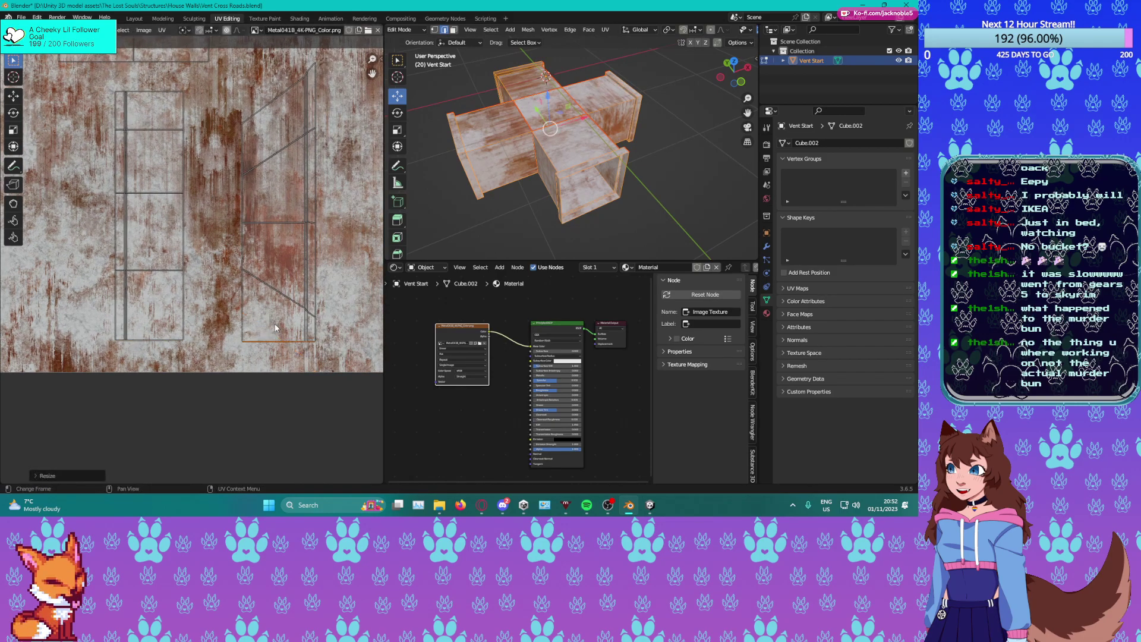
key("0")
key("Return")
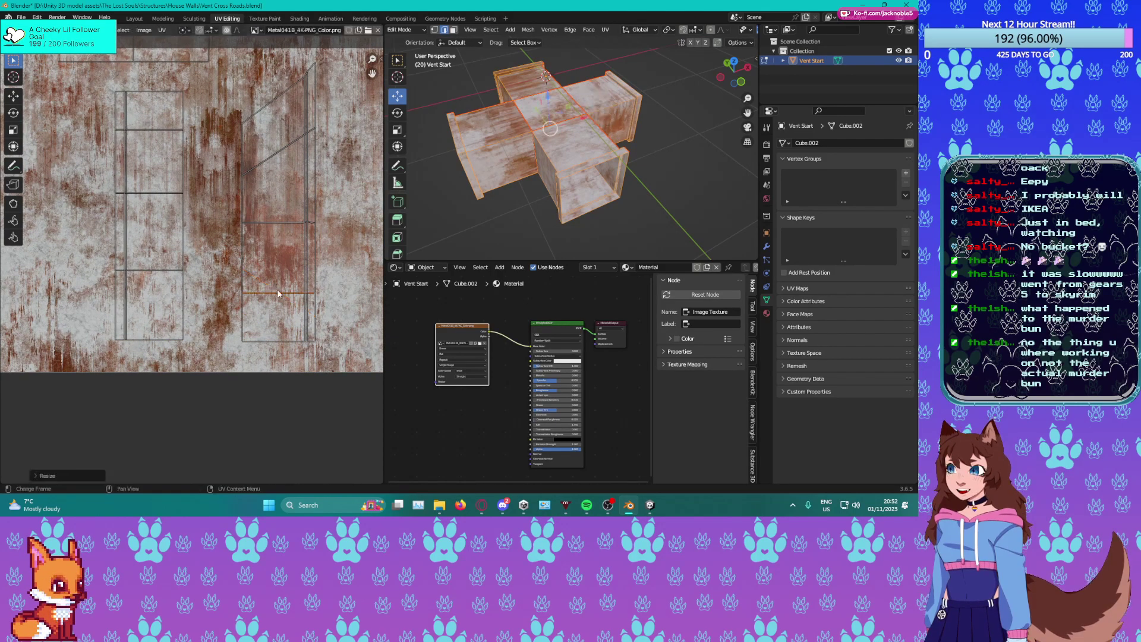
left_click(270, 212)
key("s")
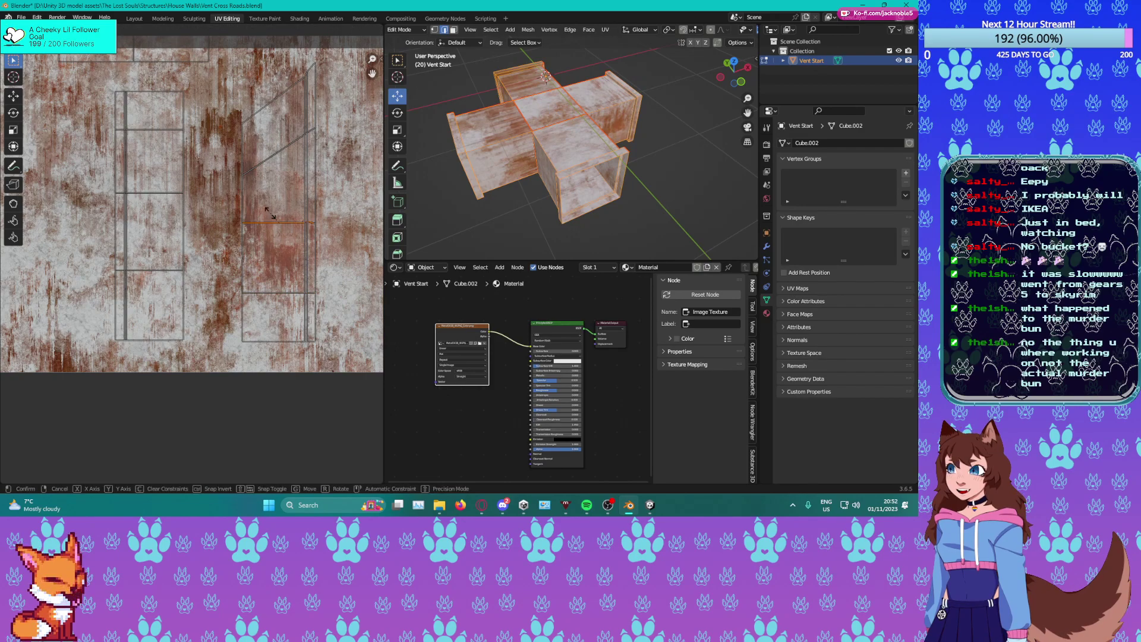
key("Return")
Flatten the neighbouring island's upper slanted cross edge and top end edge into horizontal lines with a Y scale of 0.
left_click(258, 155)
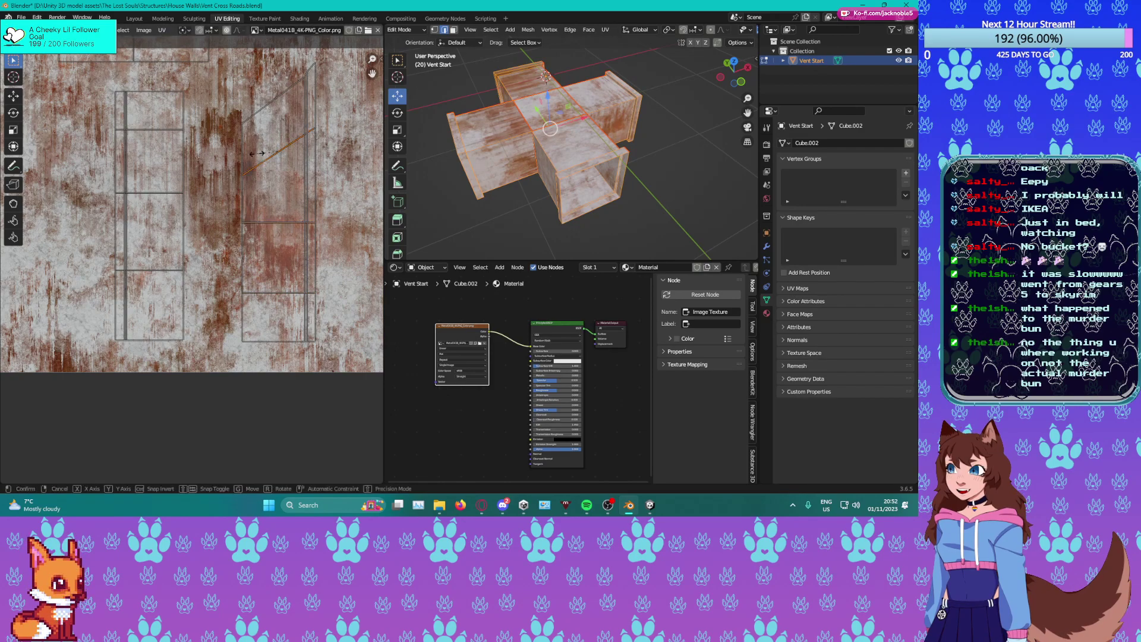
key("s")
key("y")
key("Return")
left_click(270, 96)
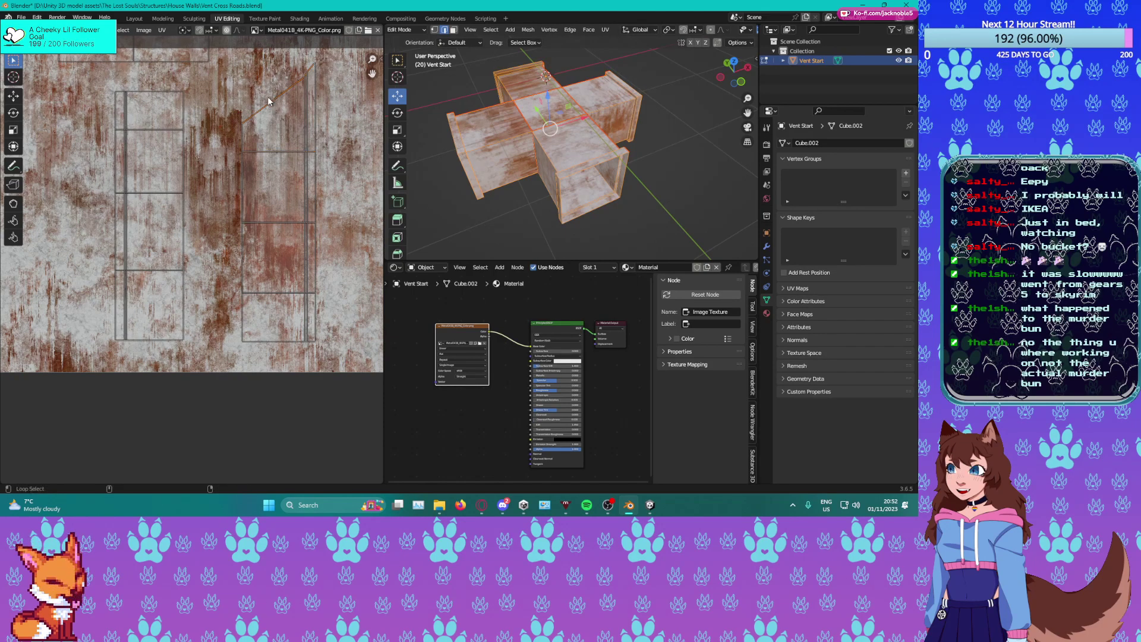
key("s")
key("0")
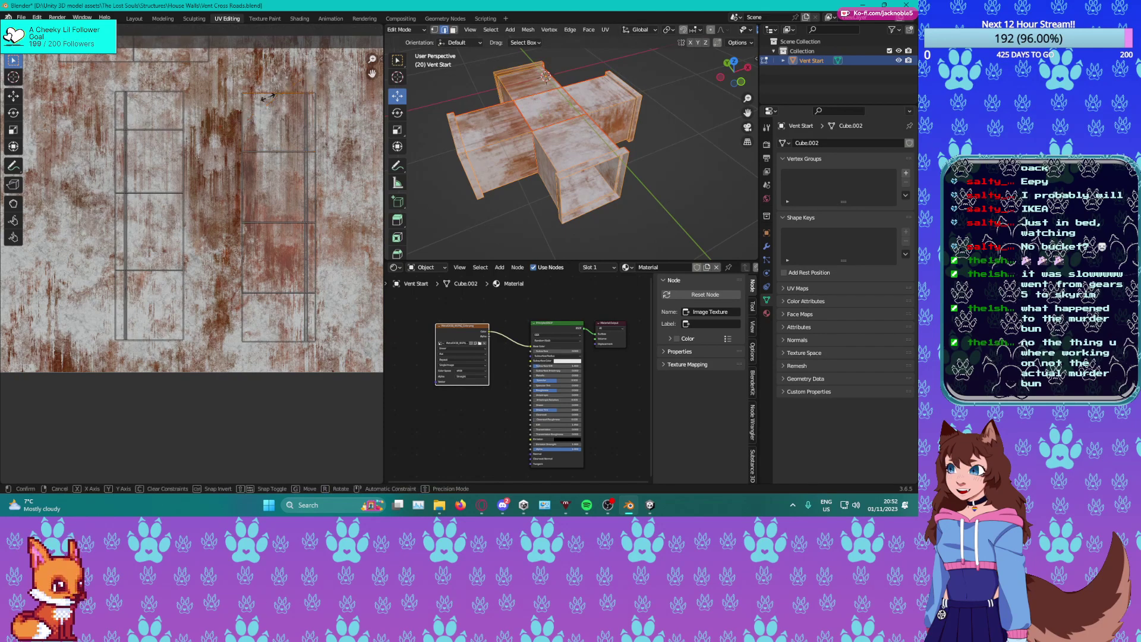
key("Return")
Move the first straightened strip to the texture's left edge and slide the strip on the texture's right edge up to match.
scroll(264, 138, "down", 4)
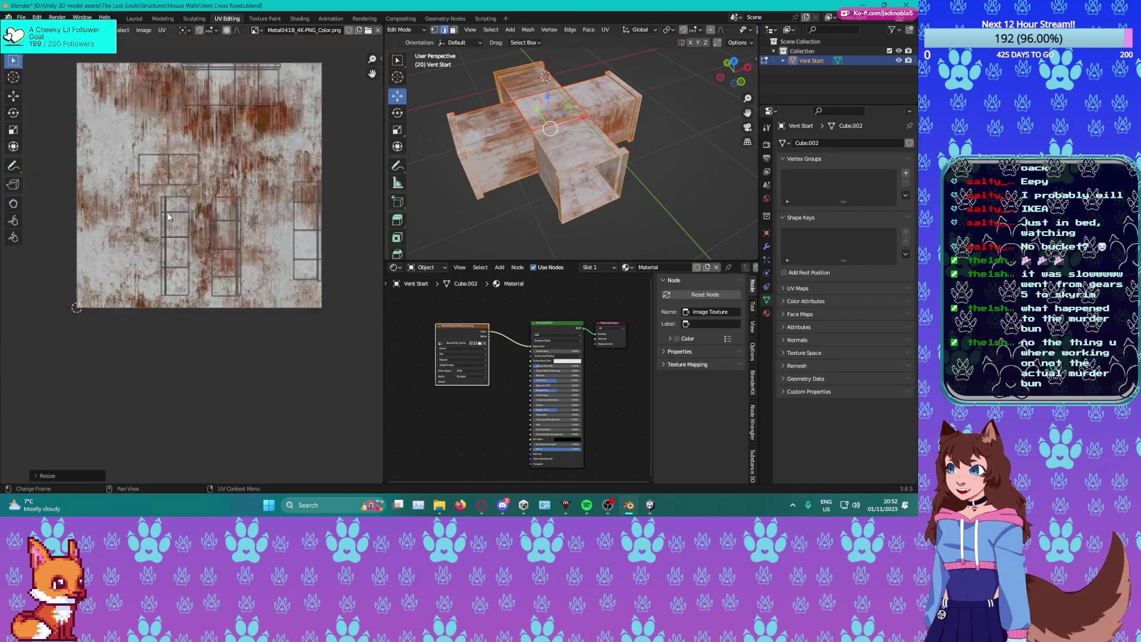
left_click_drag(157, 191, 194, 287)
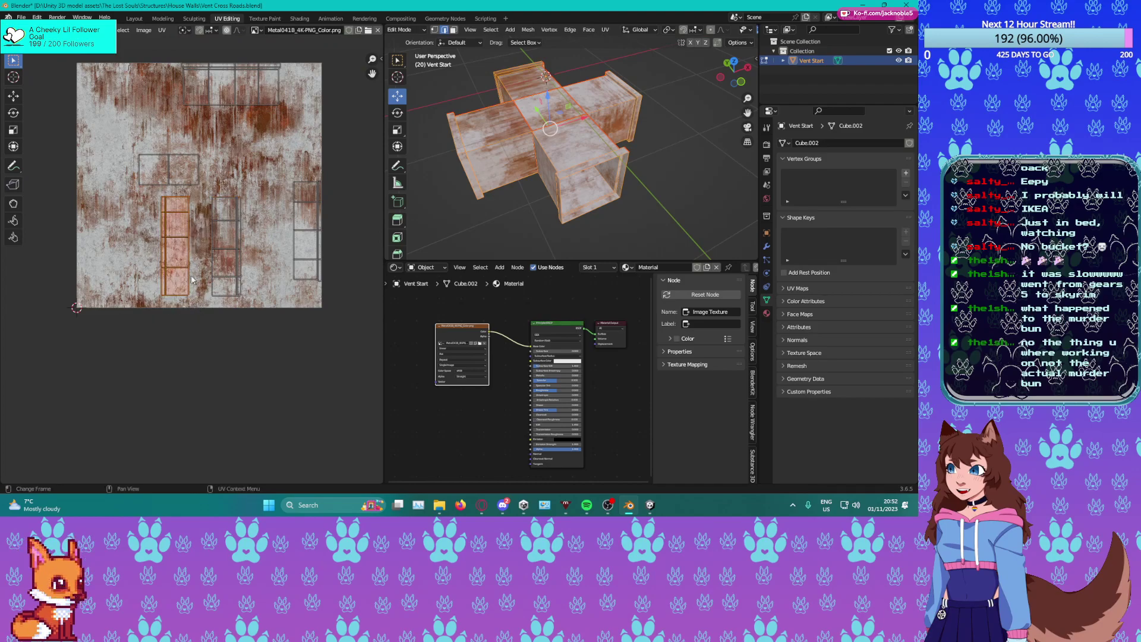
left_click_drag(174, 244, 91, 189)
left_click_drag(85, 189, 85, 189)
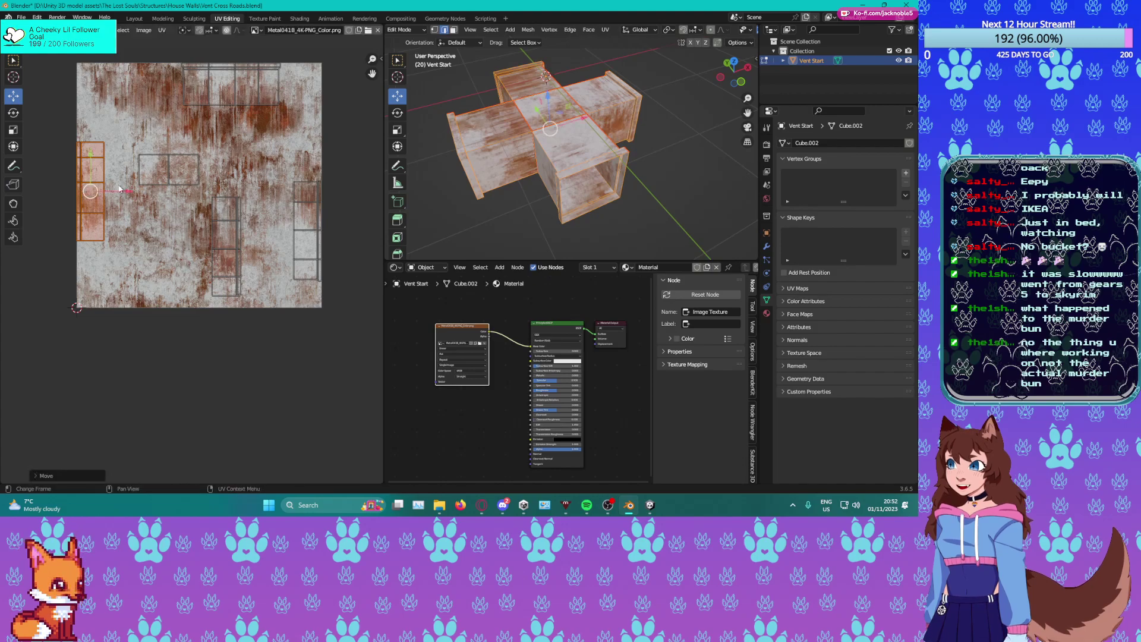
left_click_drag(283, 159, 355, 297)
left_click_drag(308, 232, 308, 195)
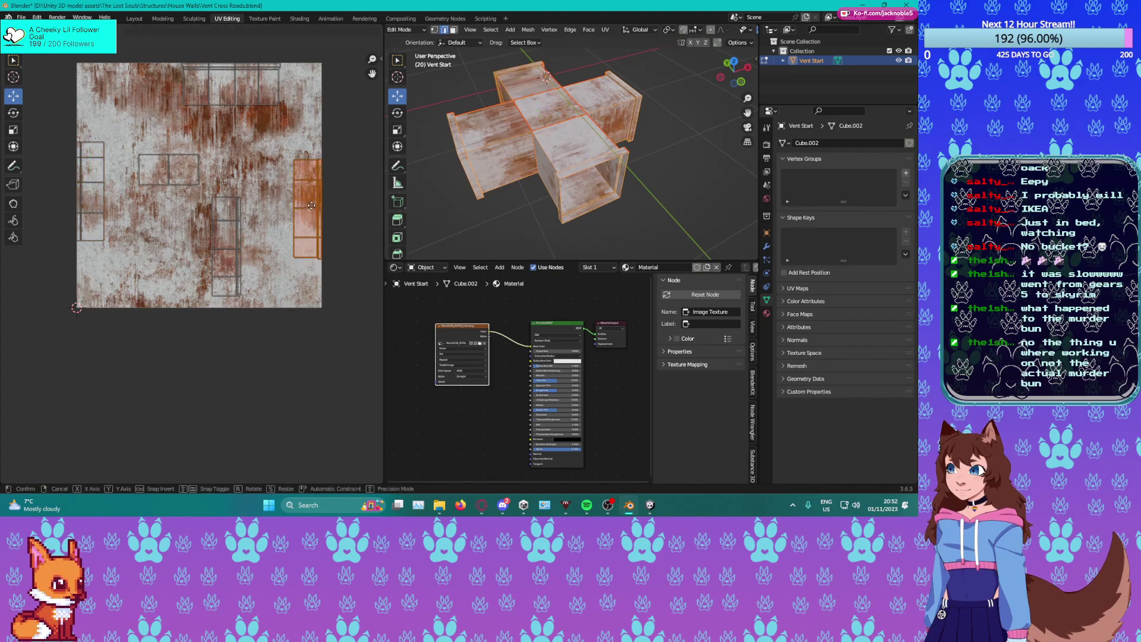
Rotate the remaining vertical strip 90 degrees and place it horizontally along the texture's bottom edge.
left_click_drag(188, 200, 257, 310)
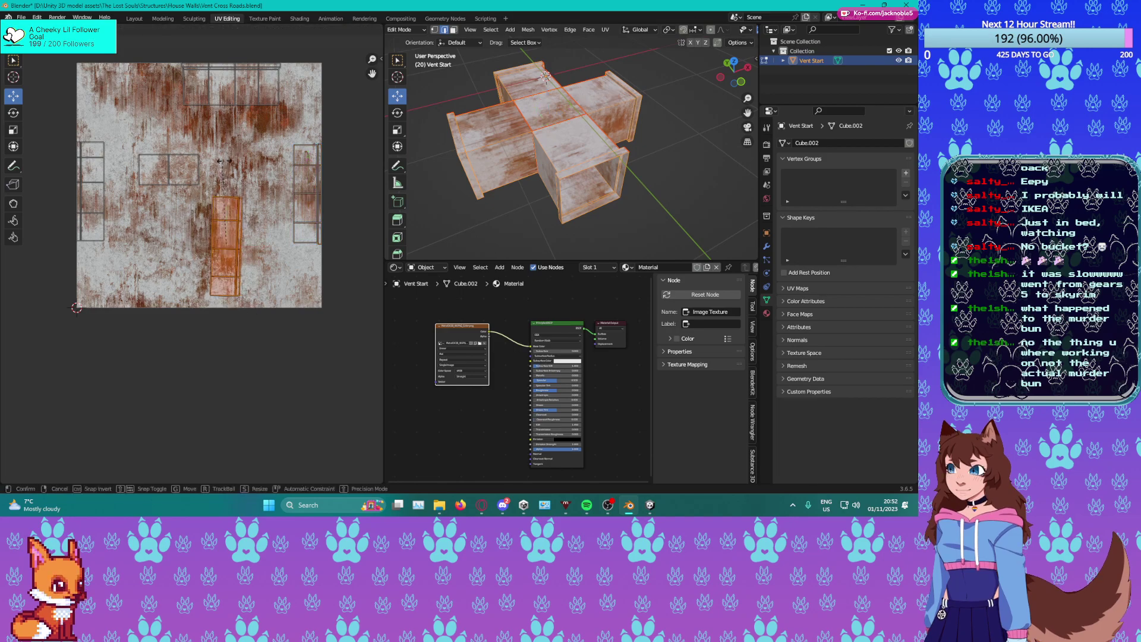
key("r")
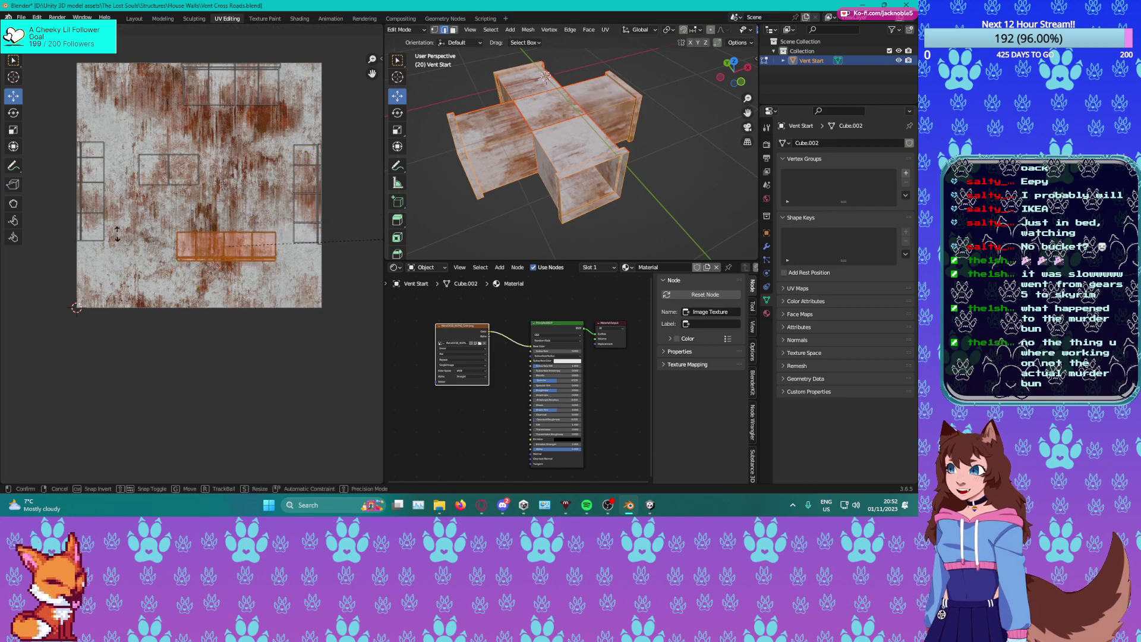
left_click(102, 213, "ctrl")
left_click_drag(229, 246, 210, 293)
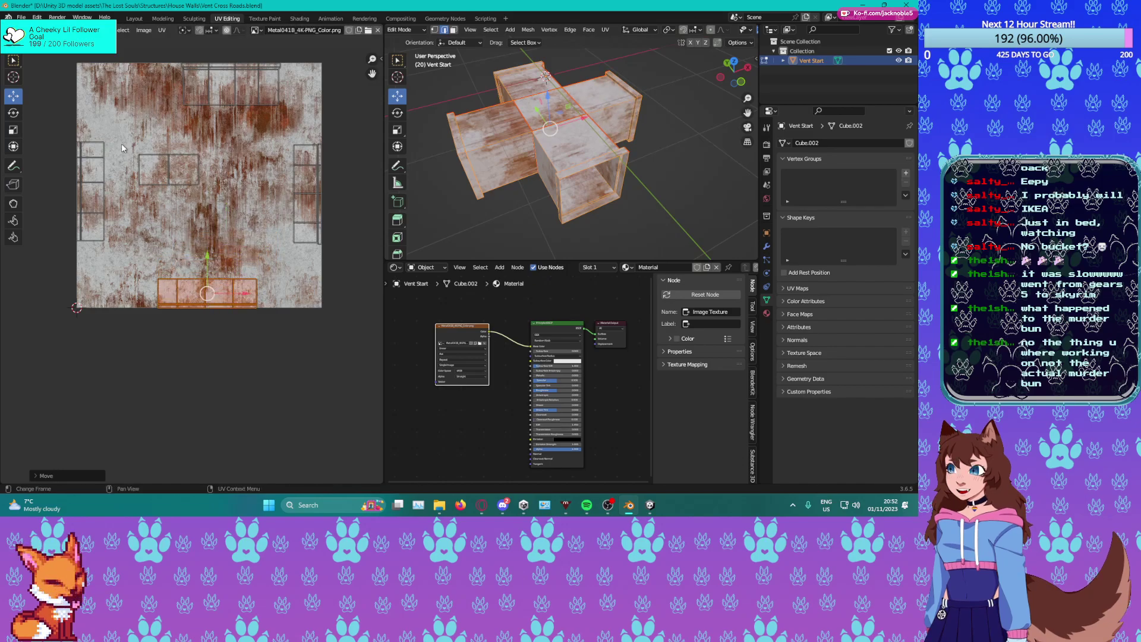
Move the small middle island to the texture's centre and shift the top island left so it is centred along the top edge.
left_click_drag(184, 173, 215, 188)
left_click_drag(170, 50, 302, 121)
left_click_drag(231, 85, 208, 85)
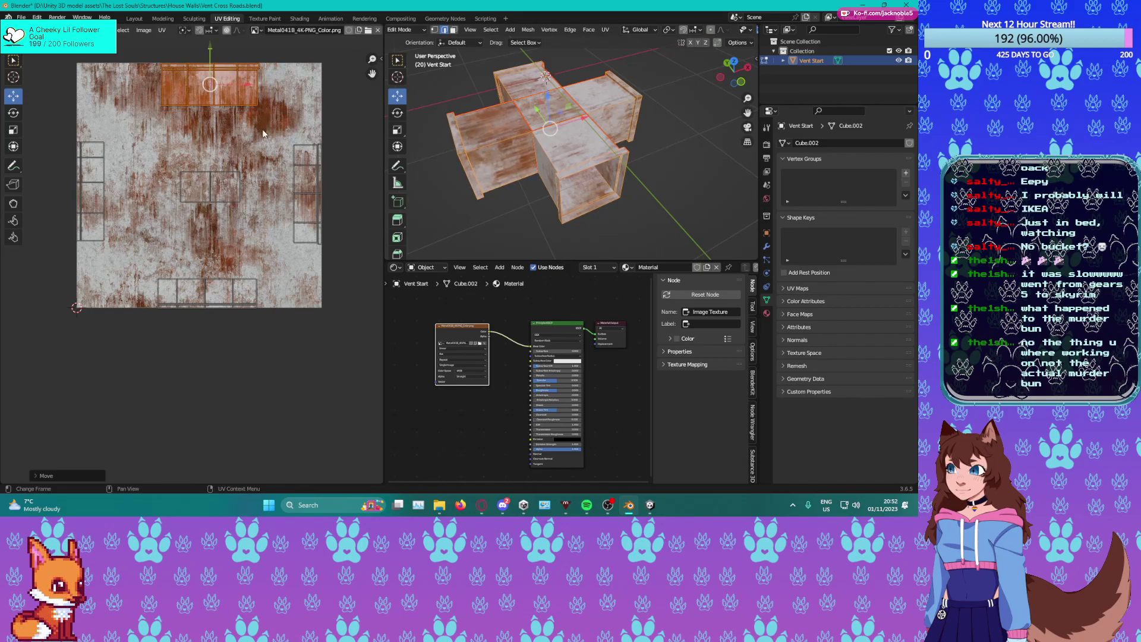
Select the top island's lower edge loop and move it up slightly to narrow the strip.
left_click_drag(333, 255, 322, 129)
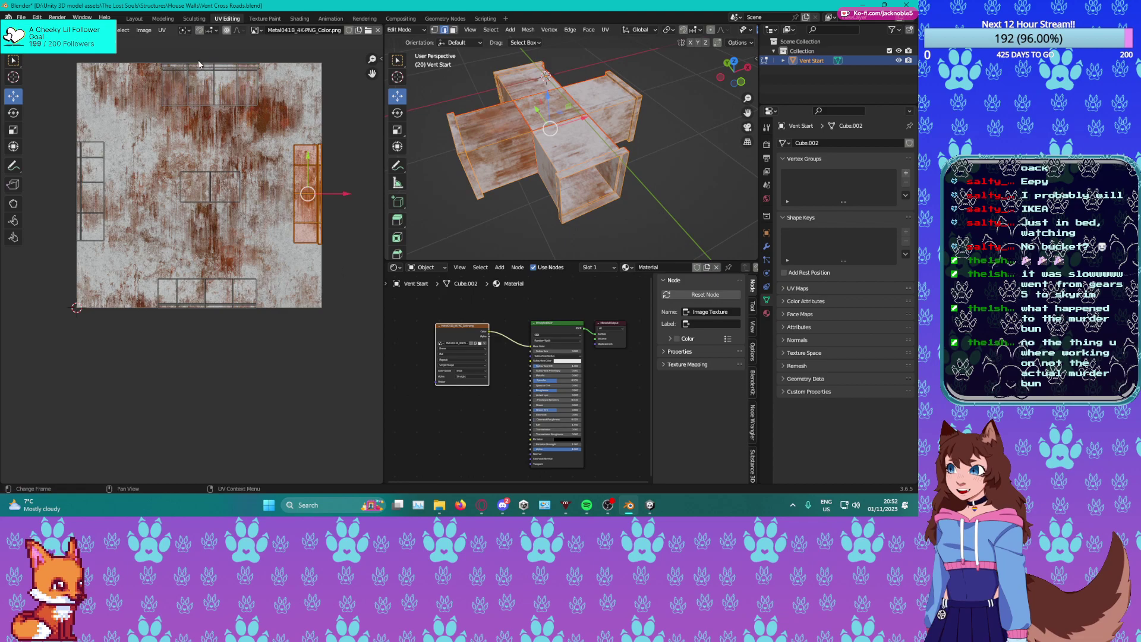
left_click(174, 106, "alt")
left_click_drag(210, 75, 211, 70)
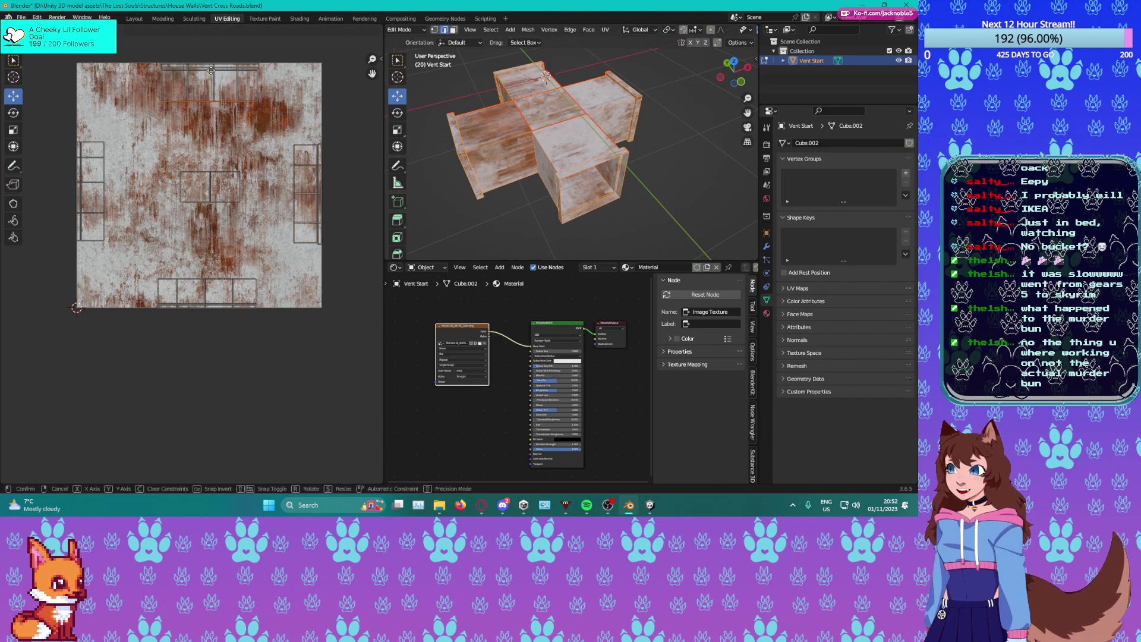
left_click(211, 70)
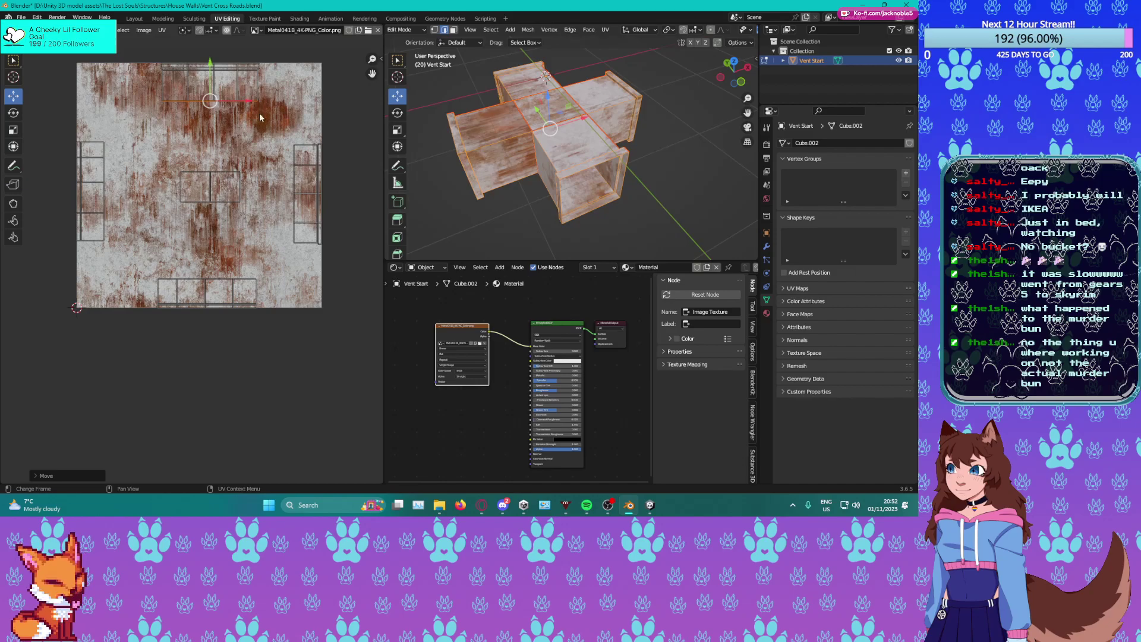
Select both end edges of the bottom strip and scale them slightly inward along X.
left_click(257, 290)
left_click(157, 286, "shift")
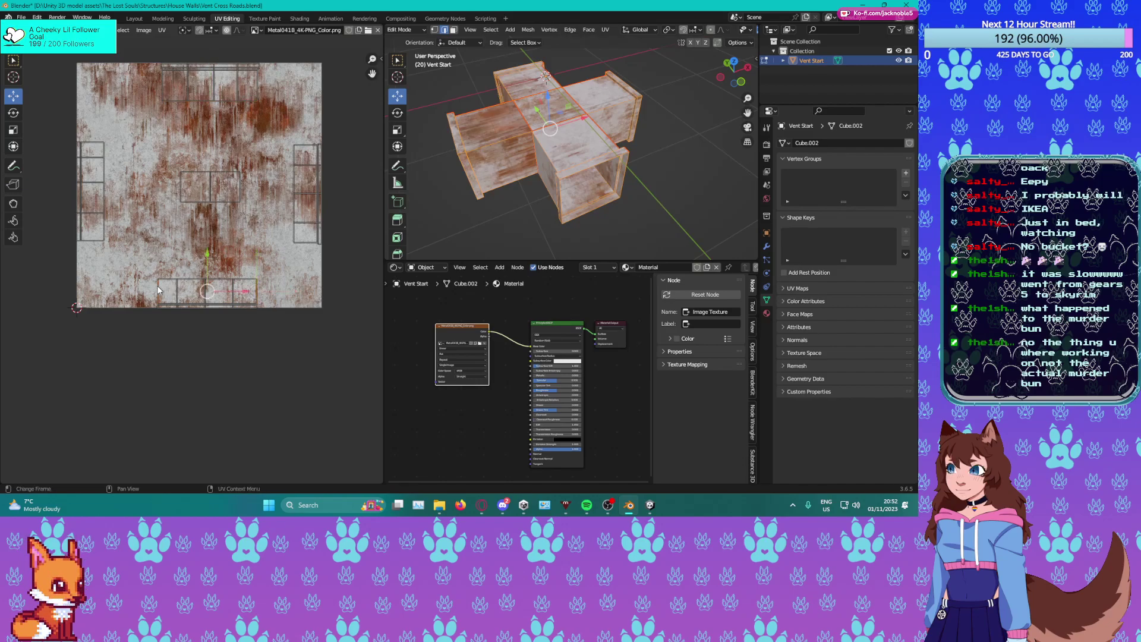
left_click(13, 130)
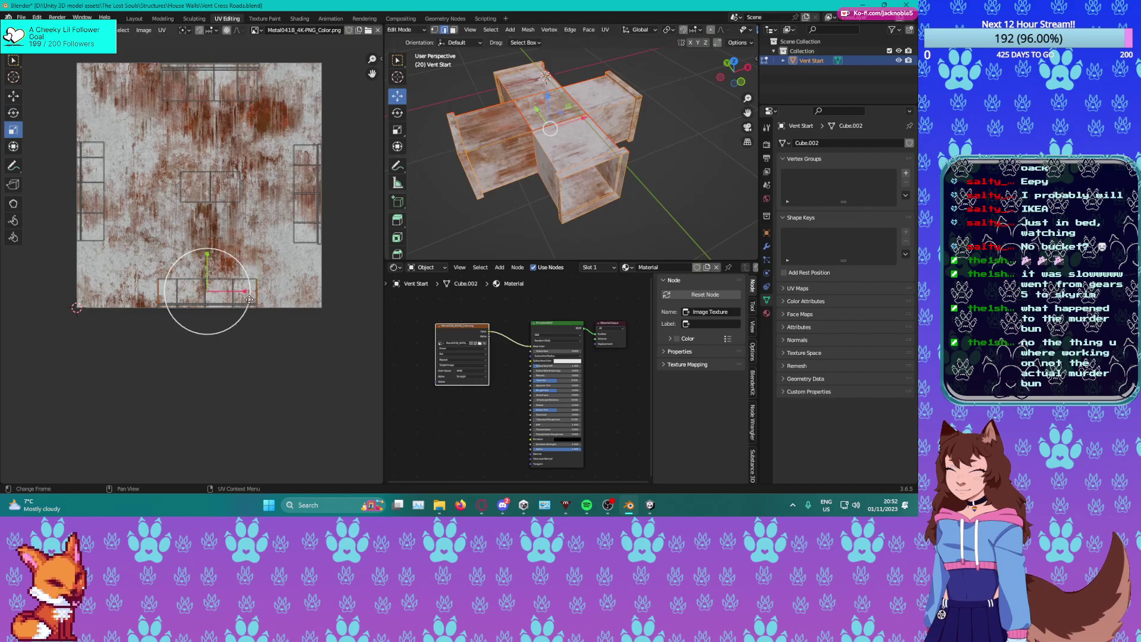
left_click_drag(246, 293, 243, 294)
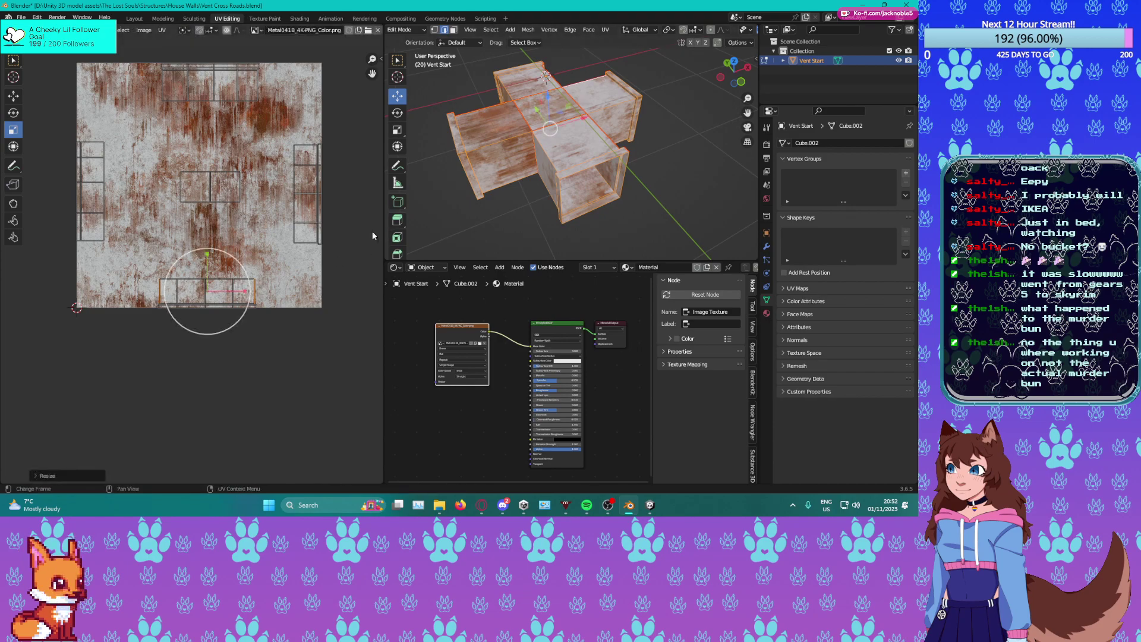
Select the left strip's top and bottom end edges and scale them slightly inward along Y.
left_click(92, 242)
left_click(91, 140, "shift")
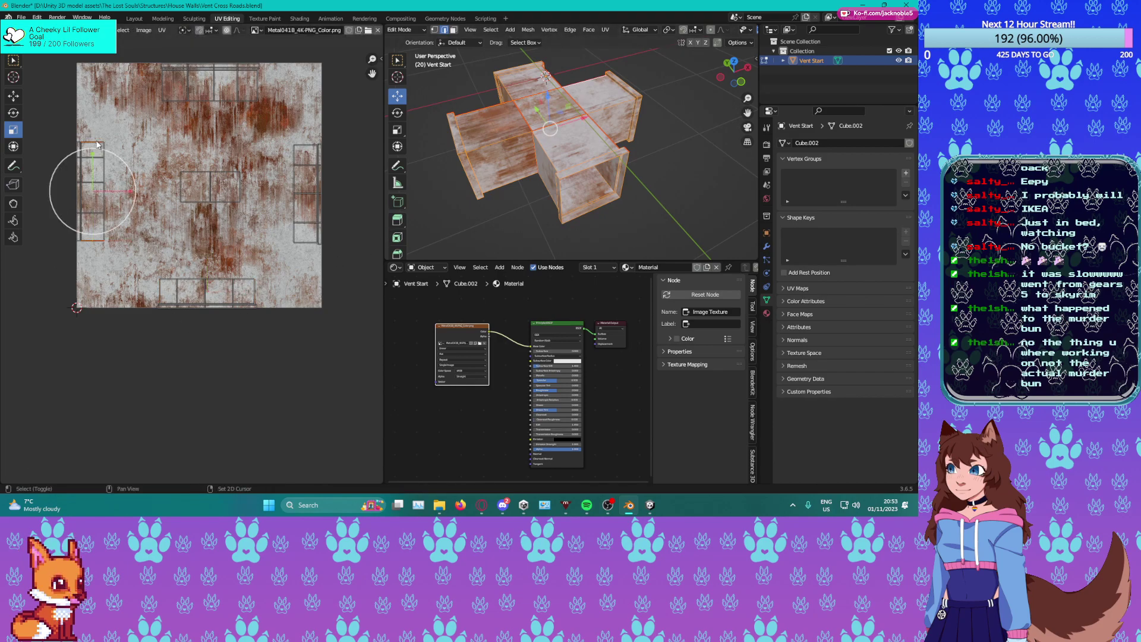
left_click_drag(93, 158, 92, 159)
scroll(224, 179, "up", 4)
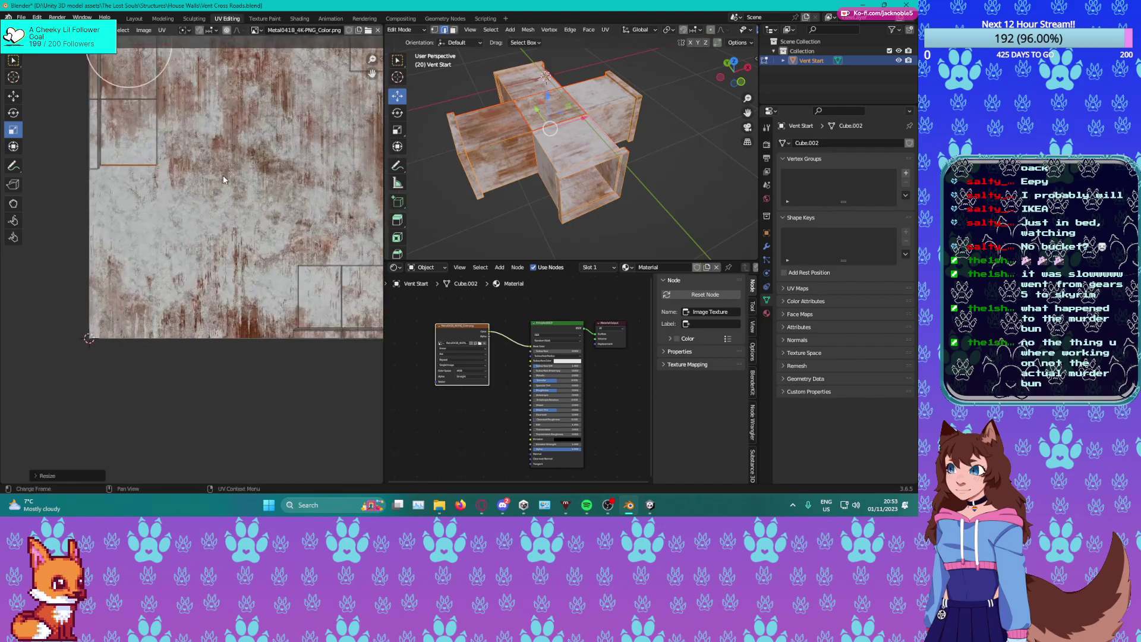
middle_click_drag(195, 156, 230, 199)
scroll(207, 197, "up", 4)
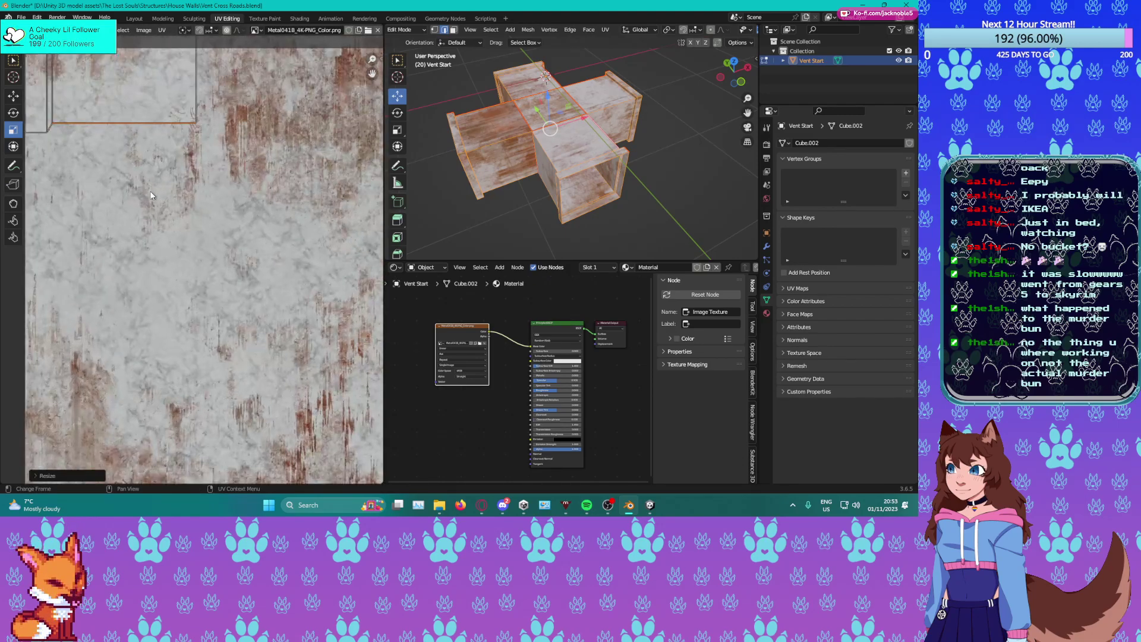
scroll(172, 198, "down", 3)
scroll(217, 159, "down", 5)
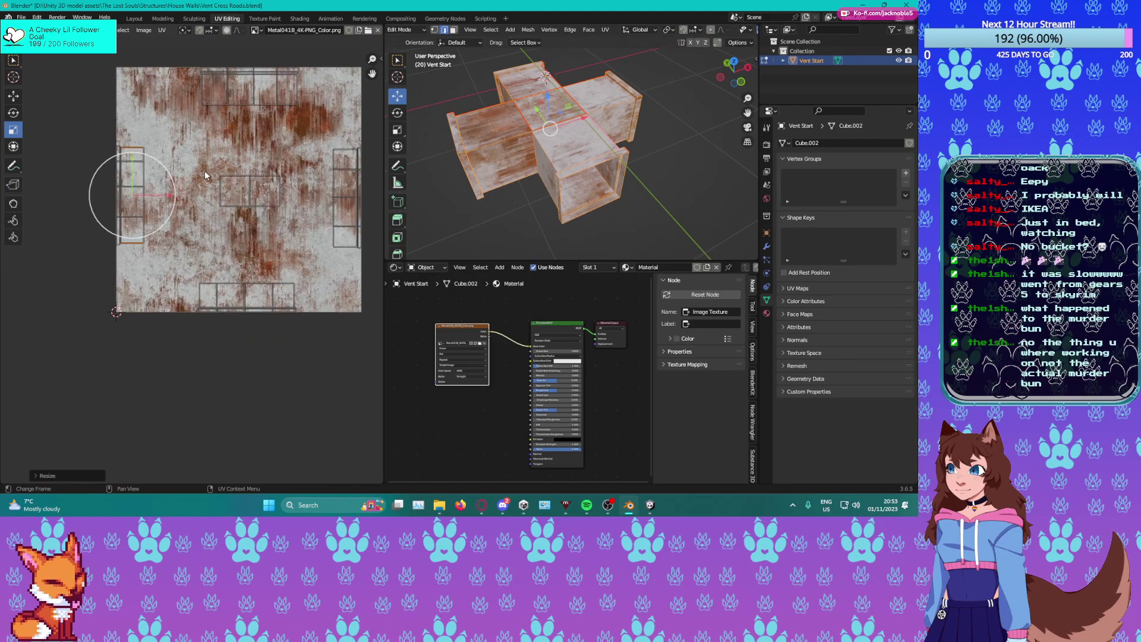
Switch to the Move tool and save the Vent Cross Roads file.
left_click(13, 95)
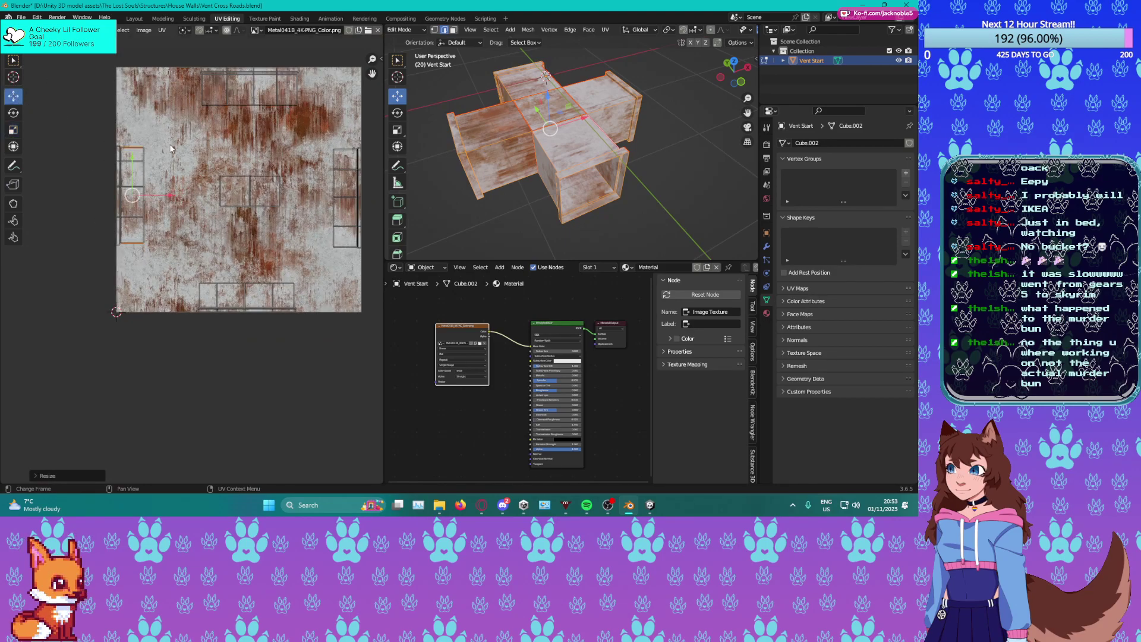
key("ctrl+s")
key("alt+Tab")
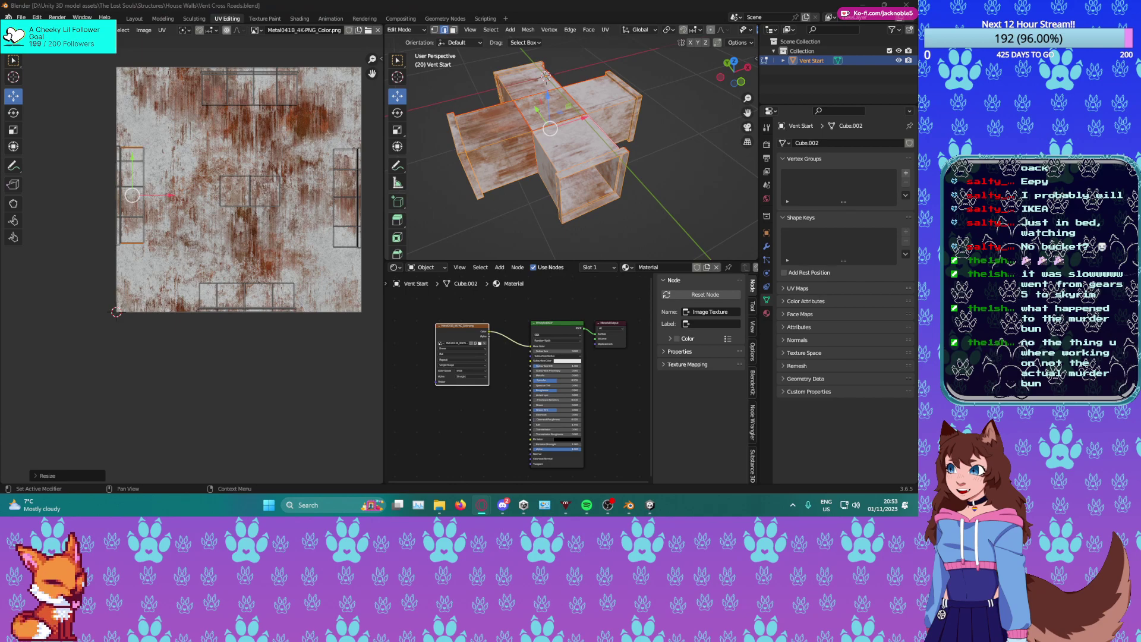